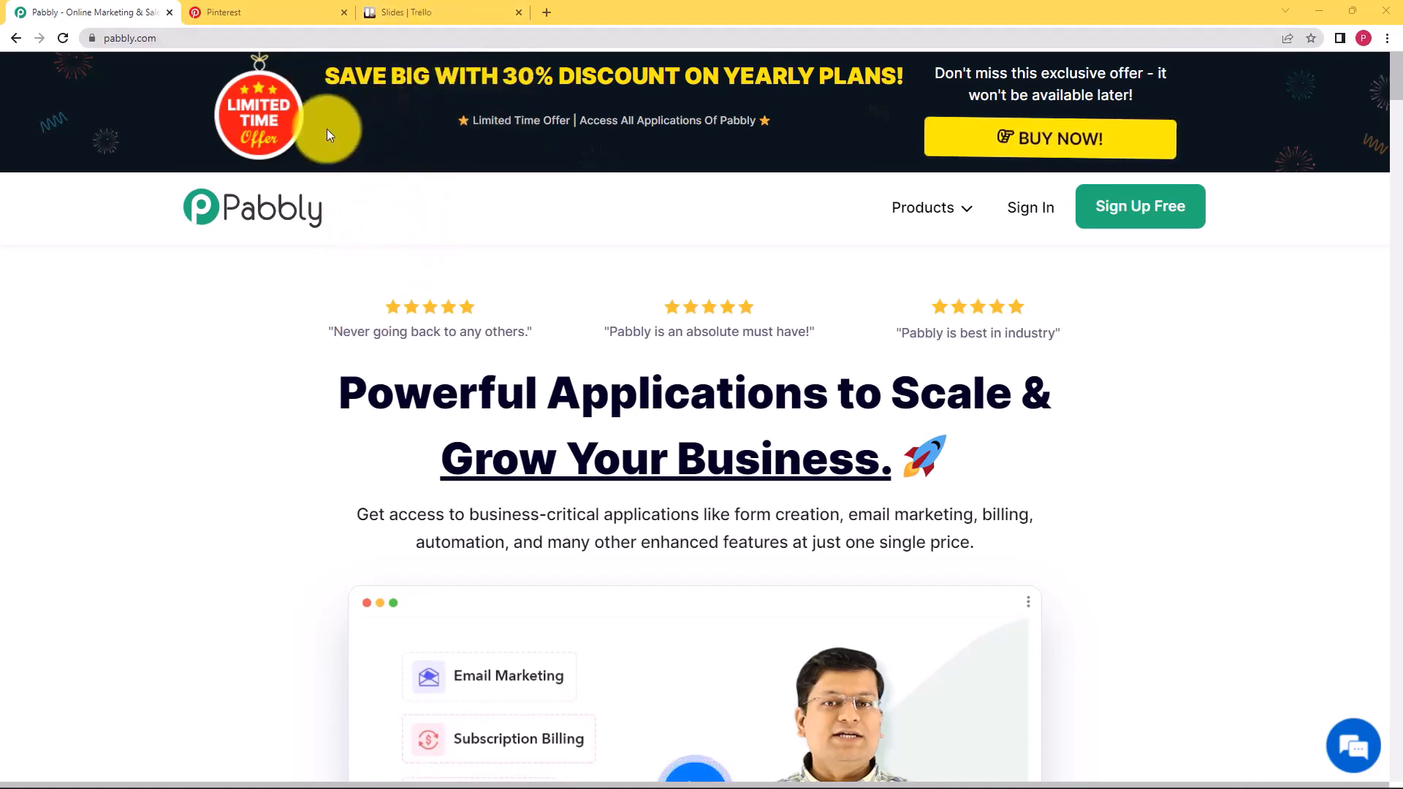
Step: Sign in from the Pabbly Products menu and launch Pabbly Connect from the All Apps page
left_click(947, 210)
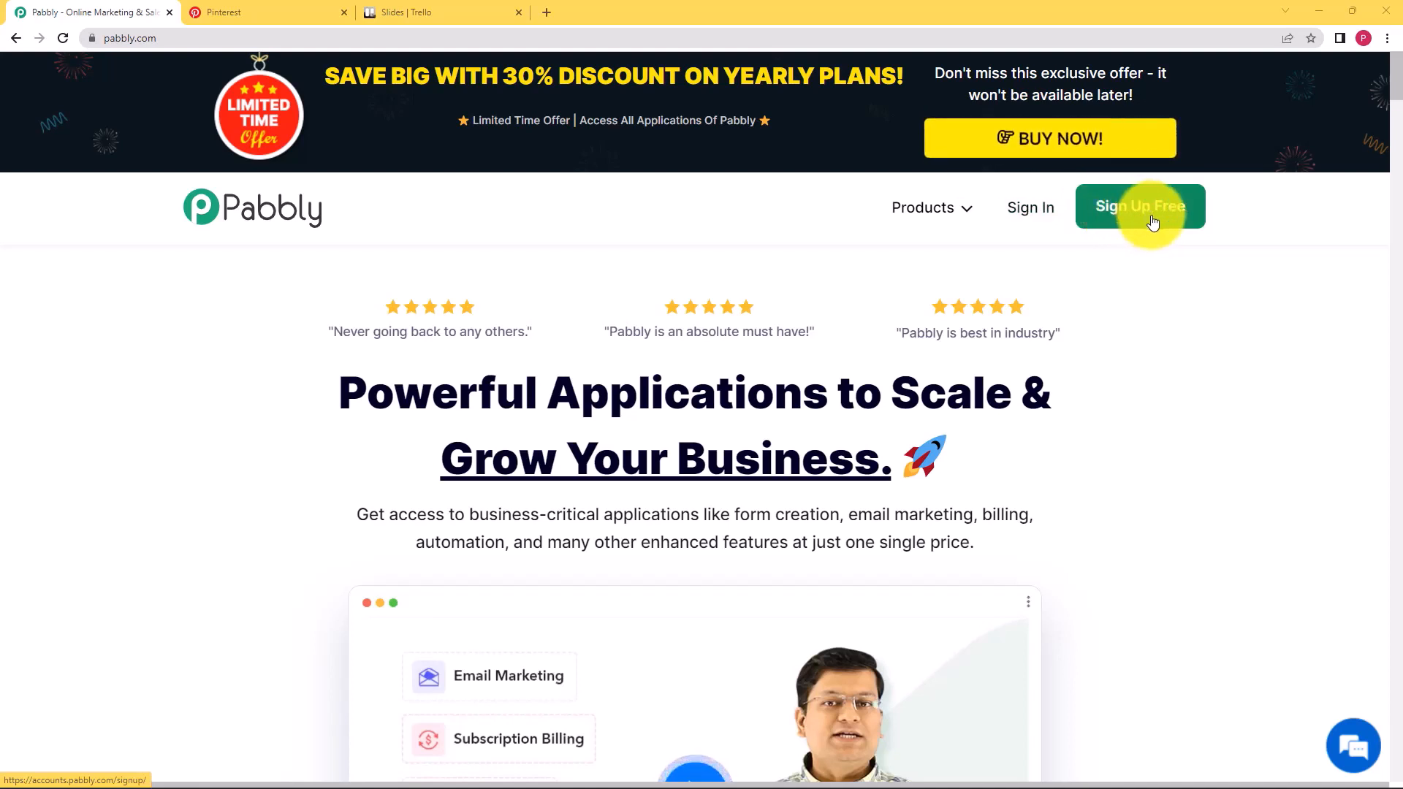
left_click(1030, 215)
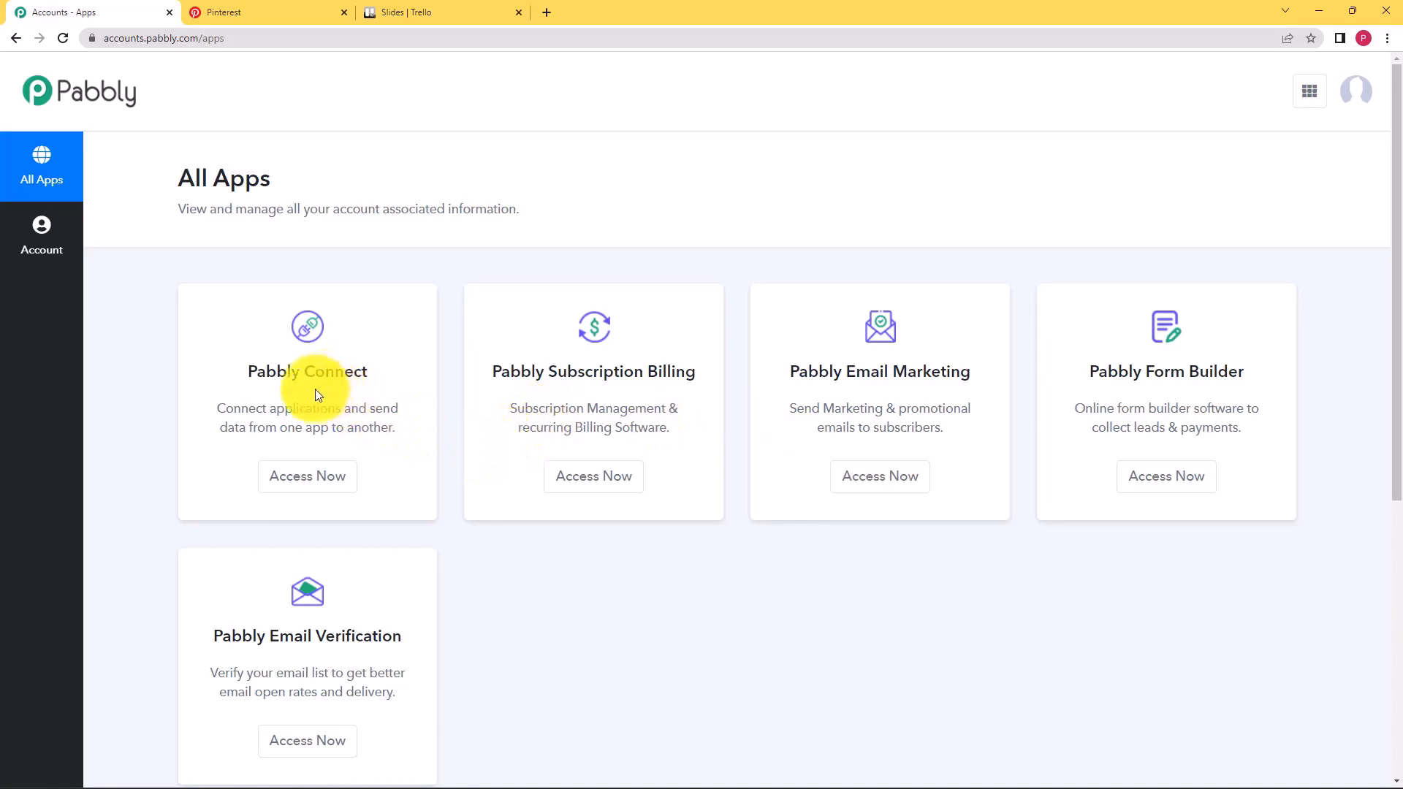
left_click(313, 482)
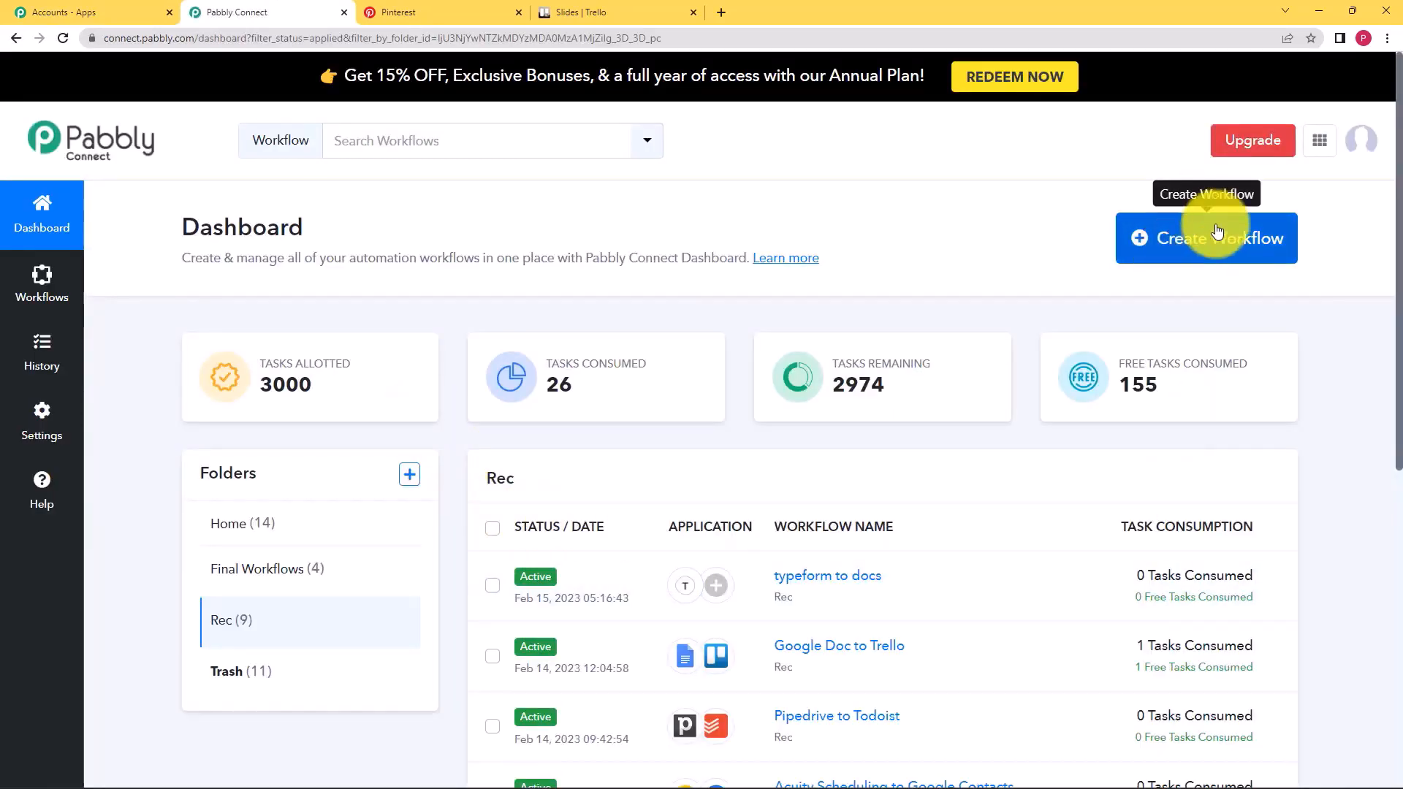
Step: Create a new workflow named 'Pinterest to Trello Boards'
left_click(1199, 254)
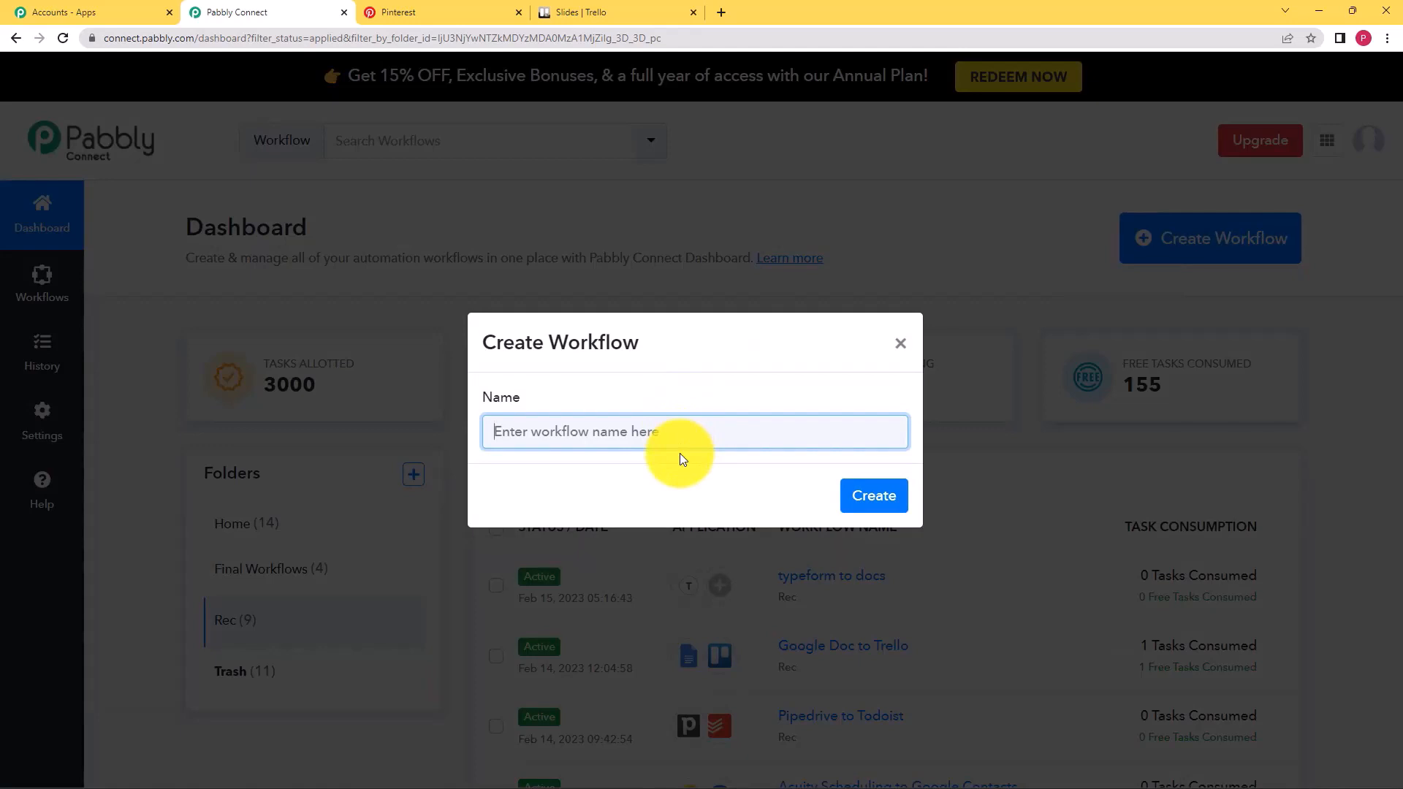
type("Pinterest to Trello B")
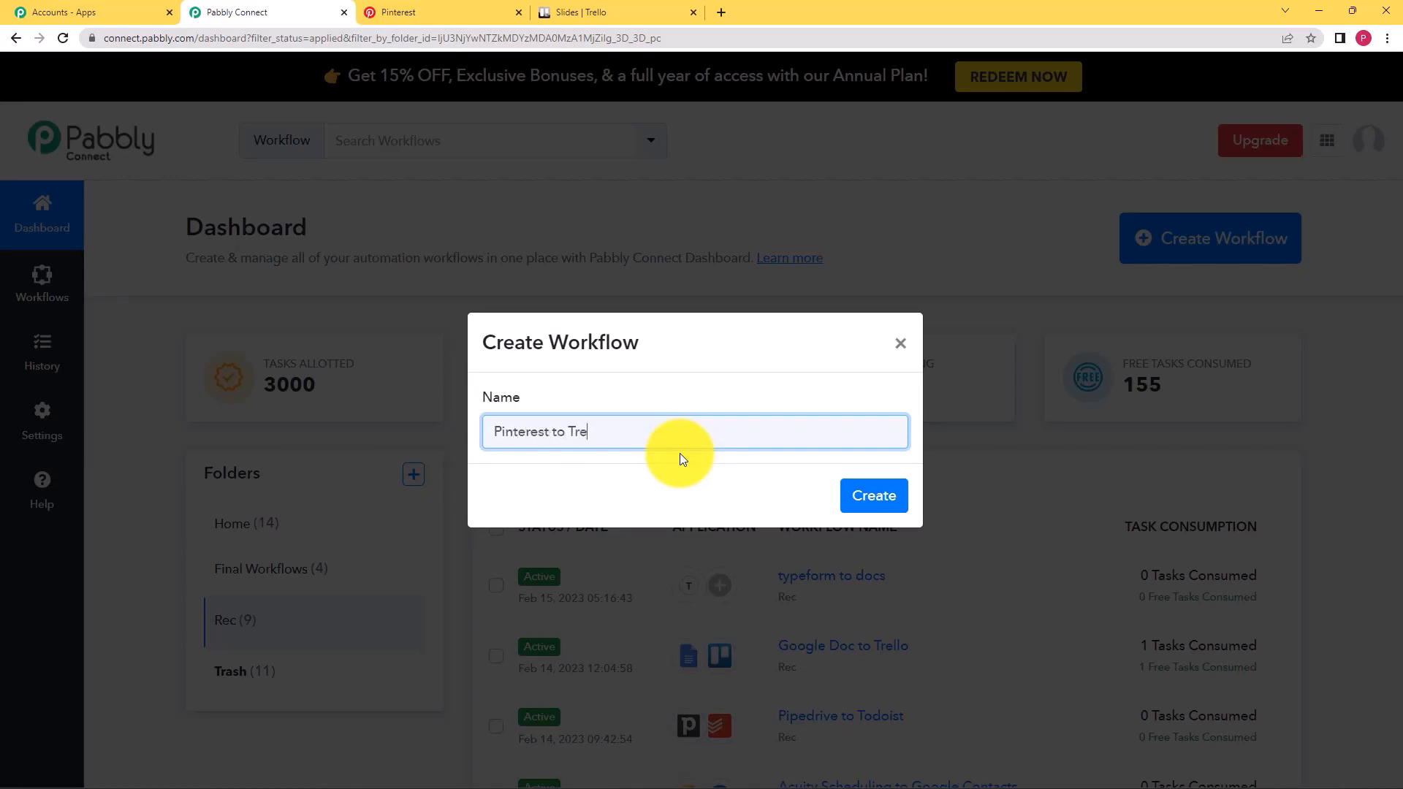
type("oards")
key("Return")
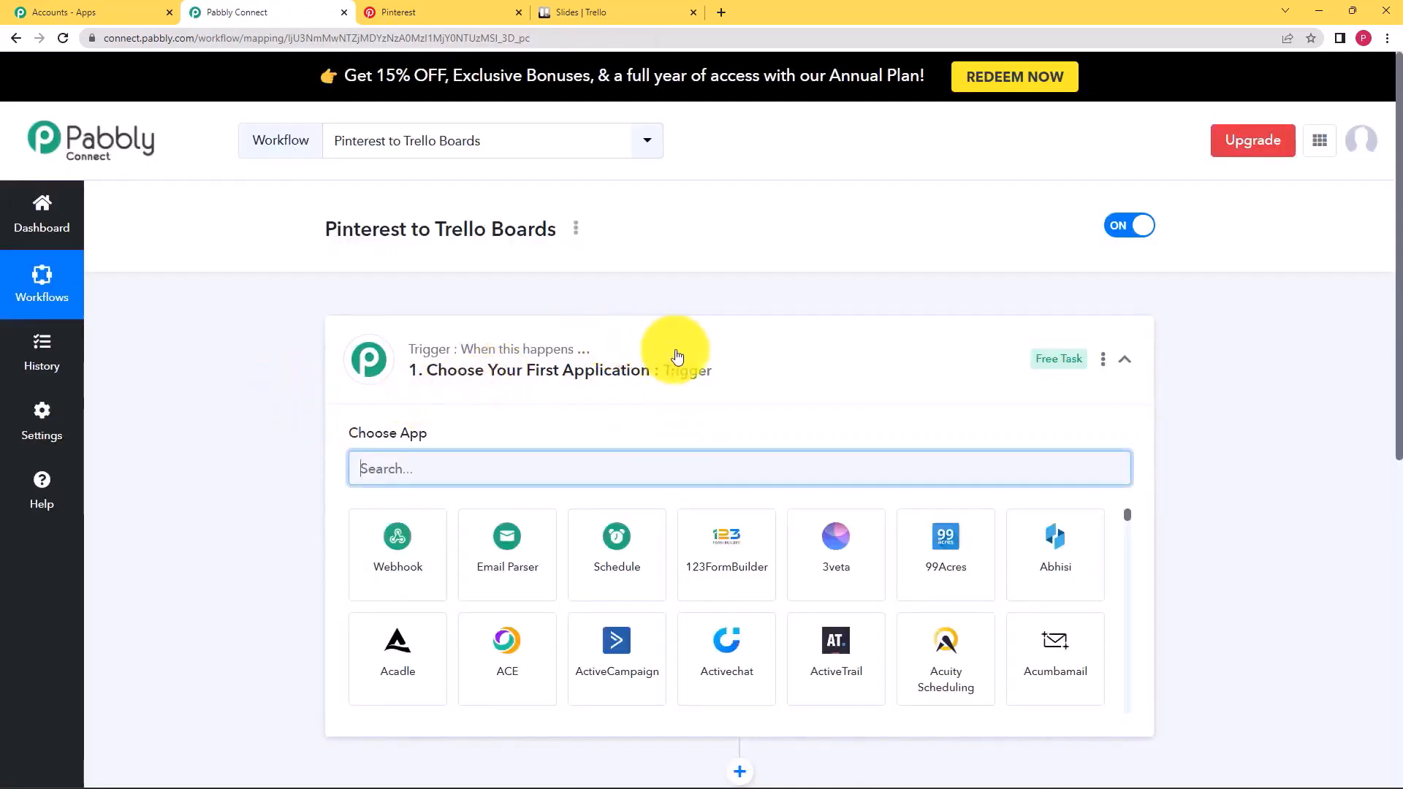
Step: Search the trigger's app list for 'Pinte' and select Pinterest
left_click(678, 357)
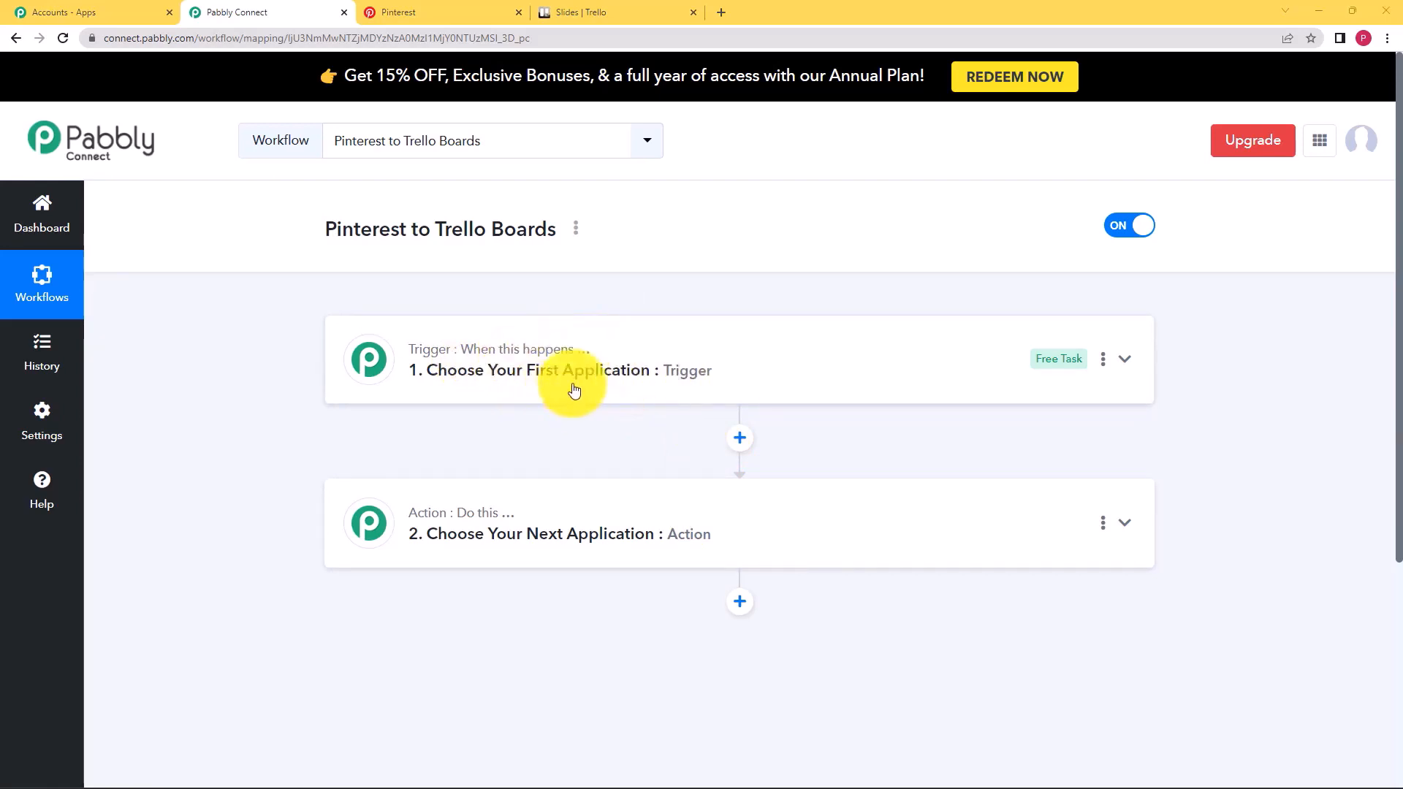
left_click(612, 361)
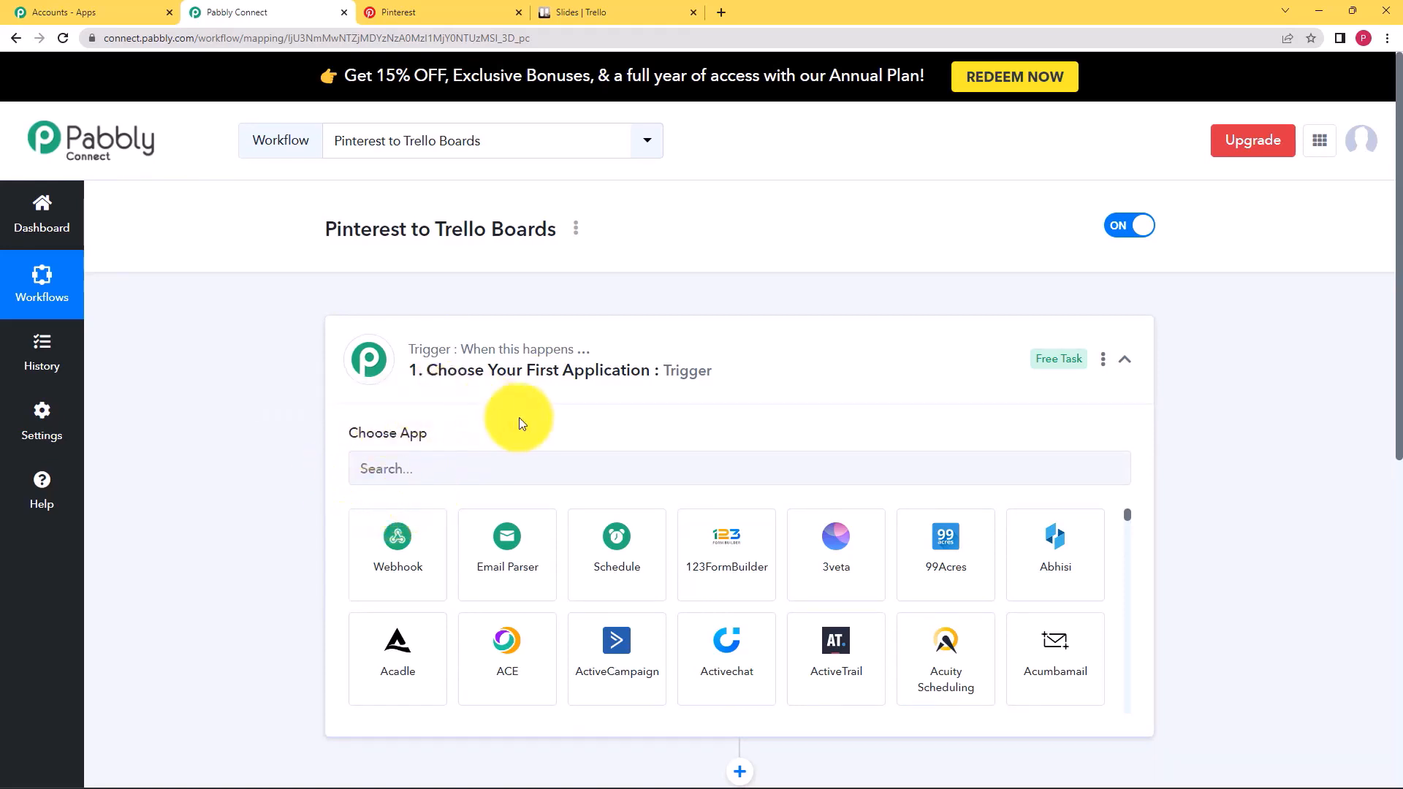
left_click(563, 387)
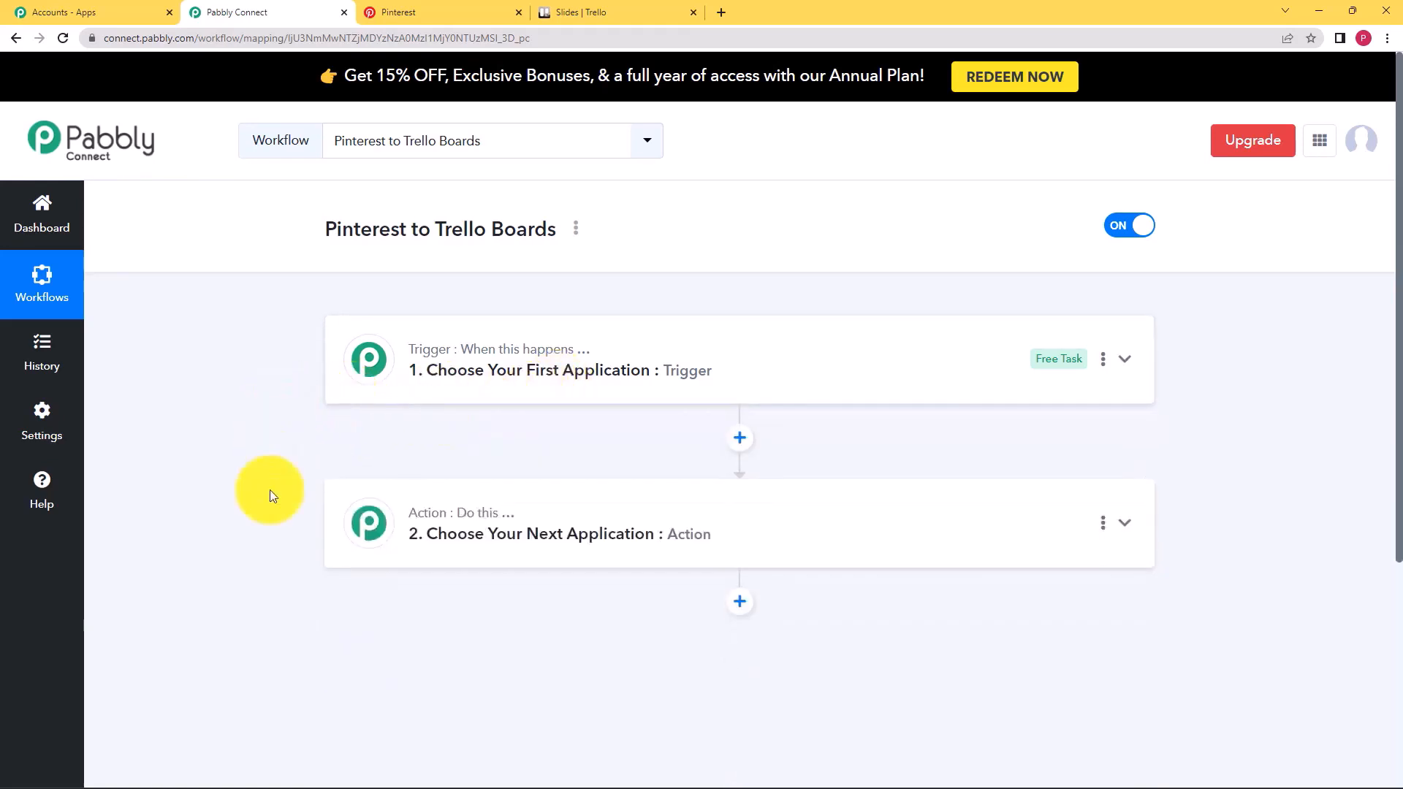
mouse_move(487, 516)
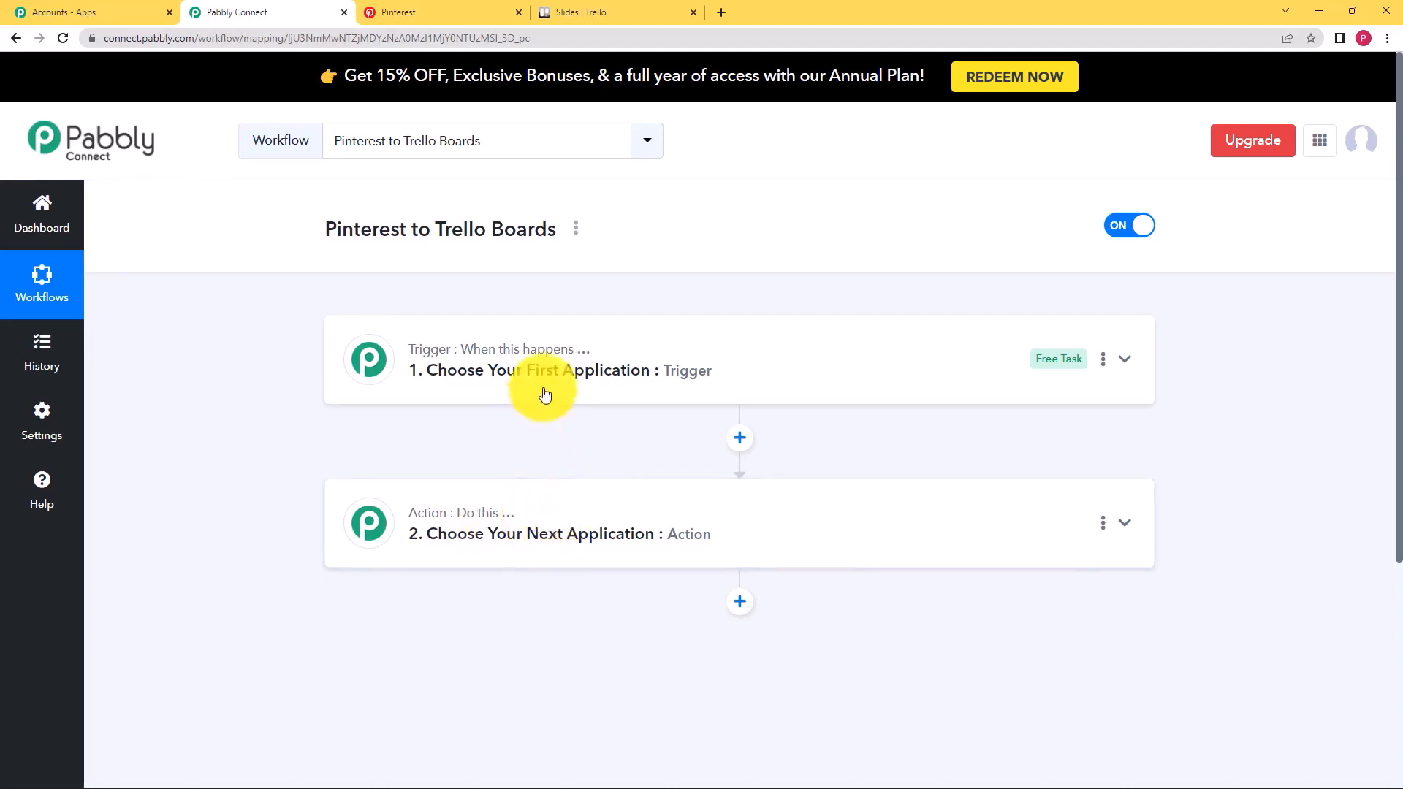
mouse_move(526, 377)
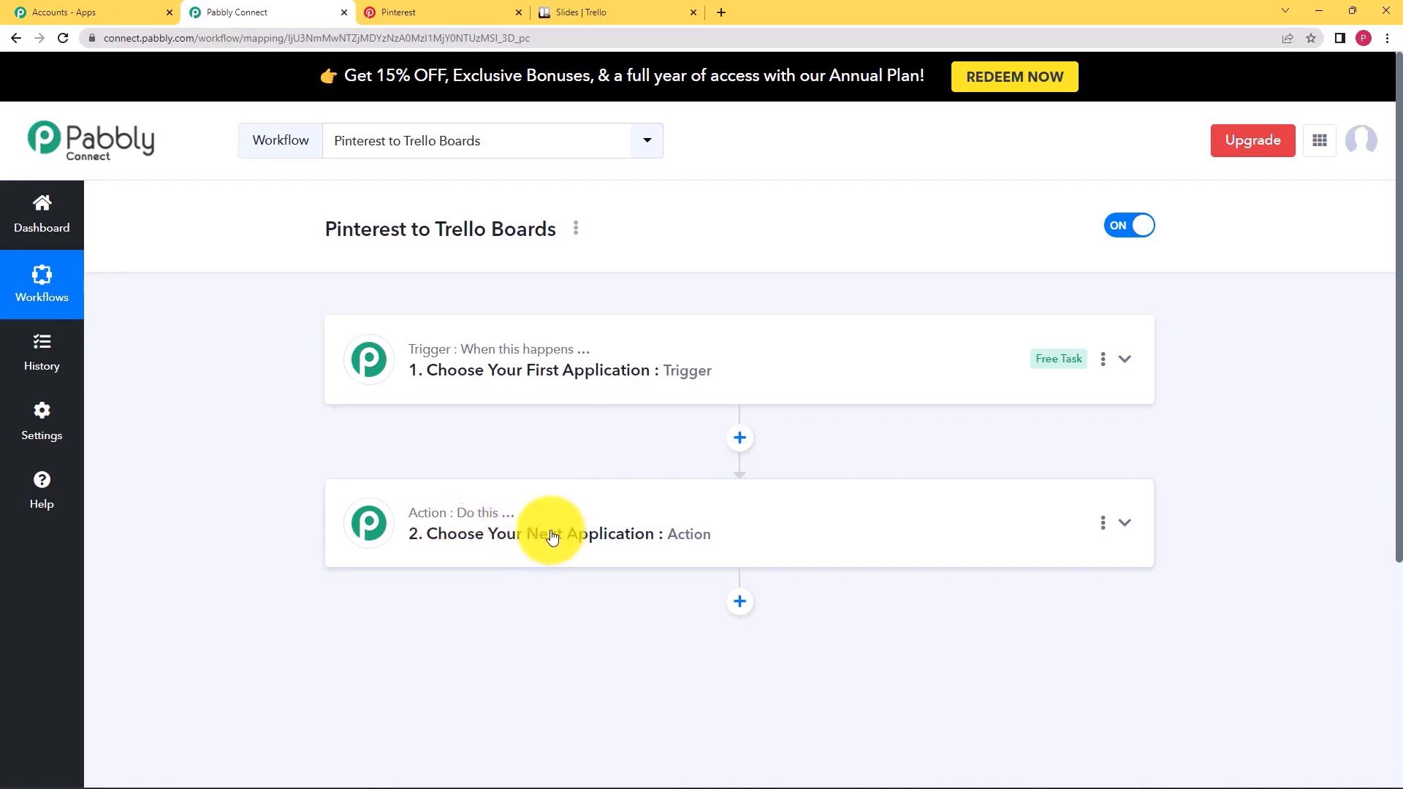
left_click(712, 337)
left_click(676, 460)
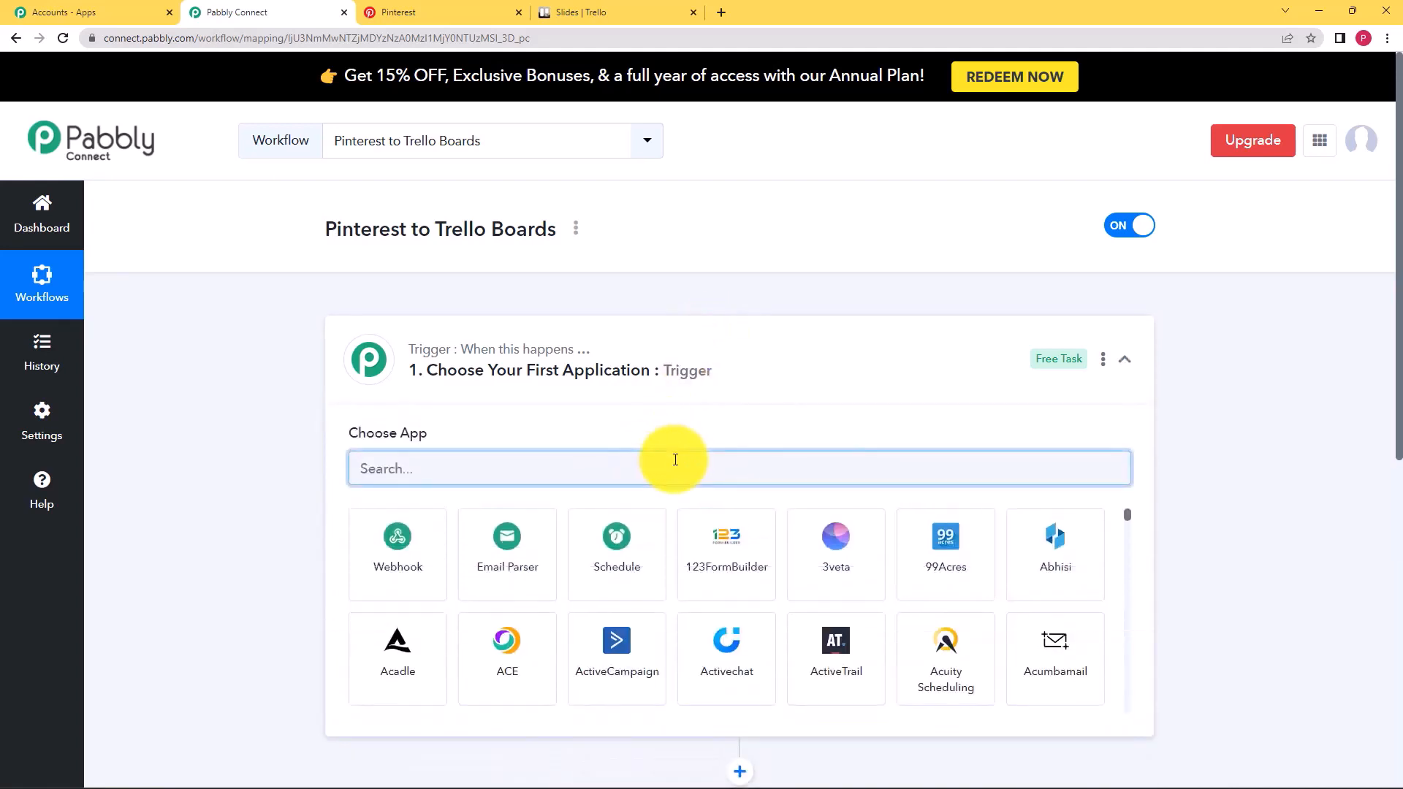
type("Pintere")
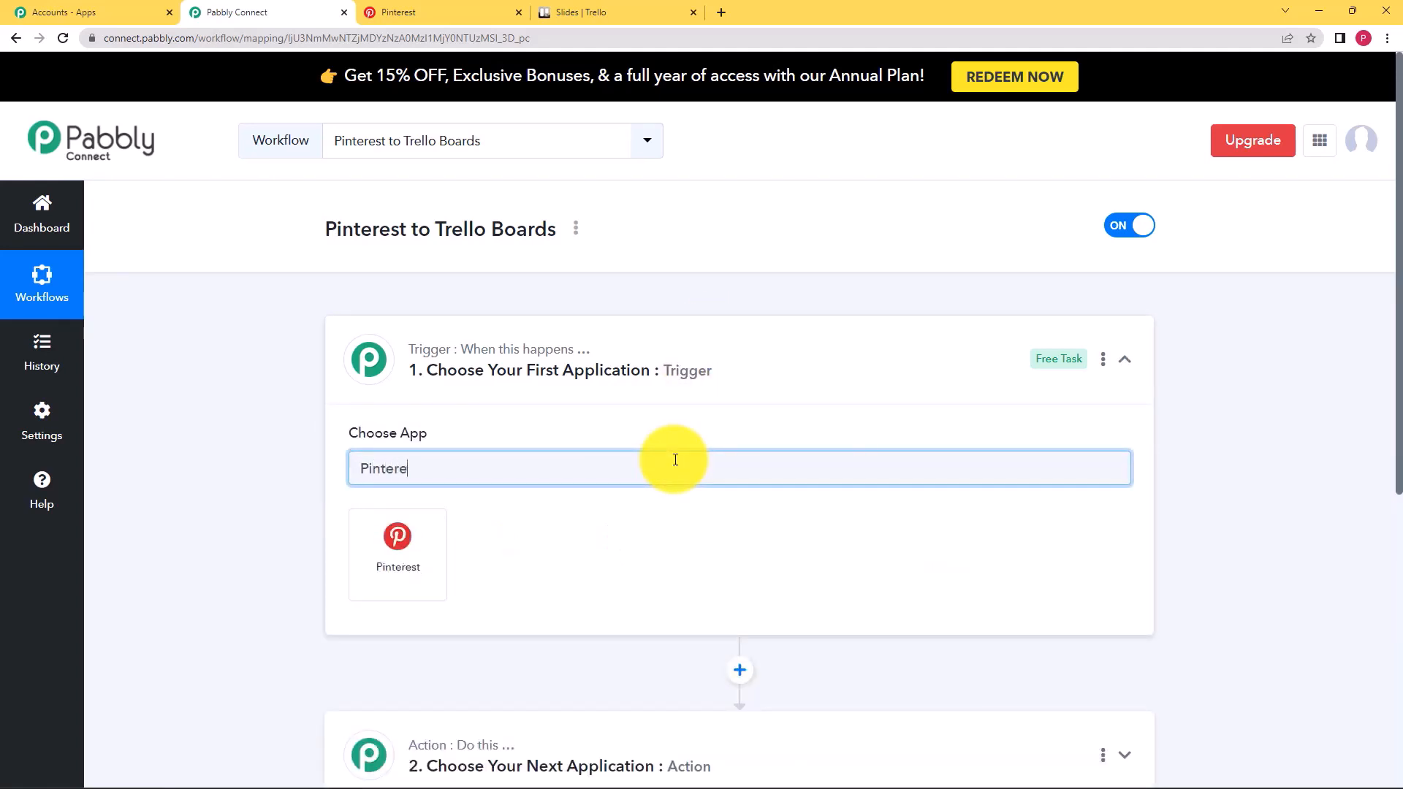
left_click(394, 555)
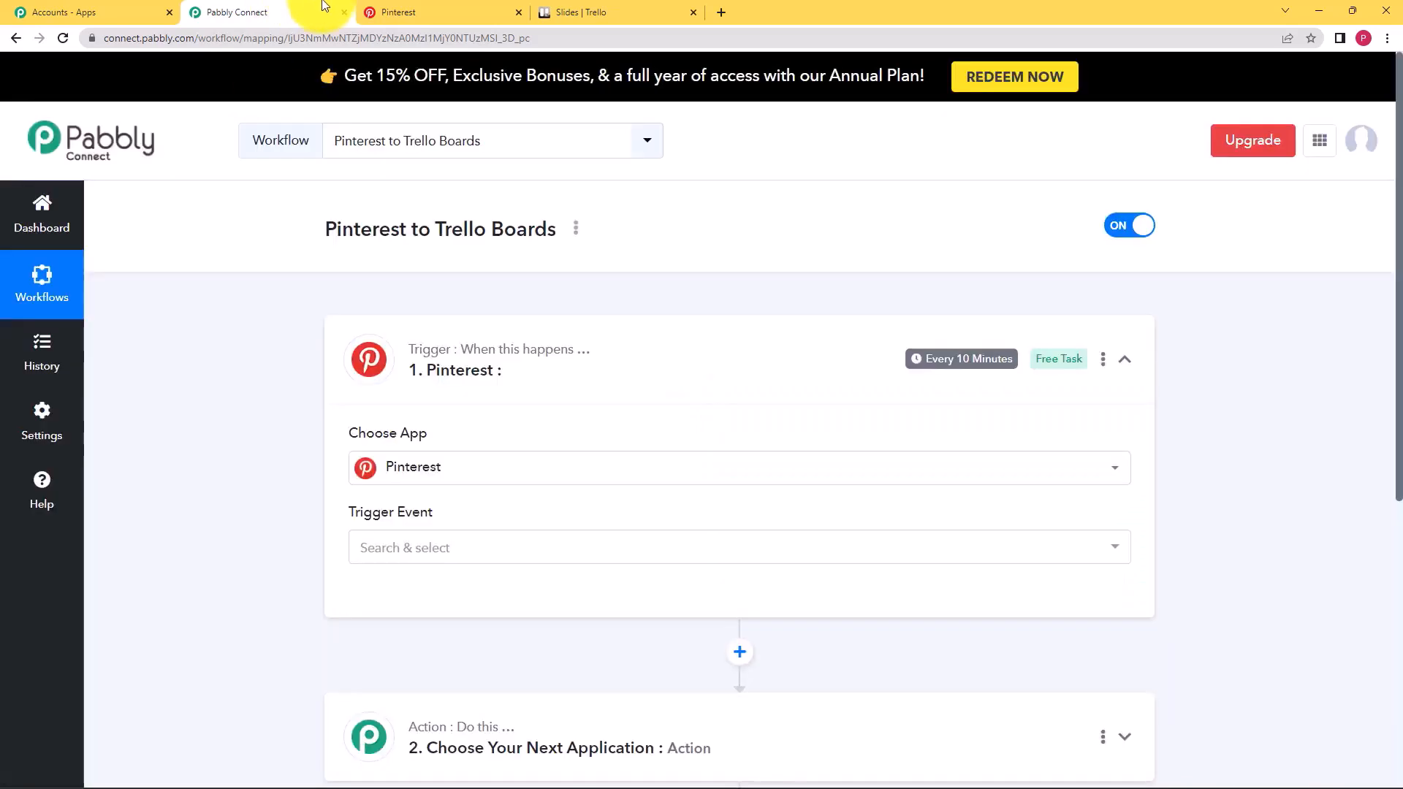
left_click(400, 14)
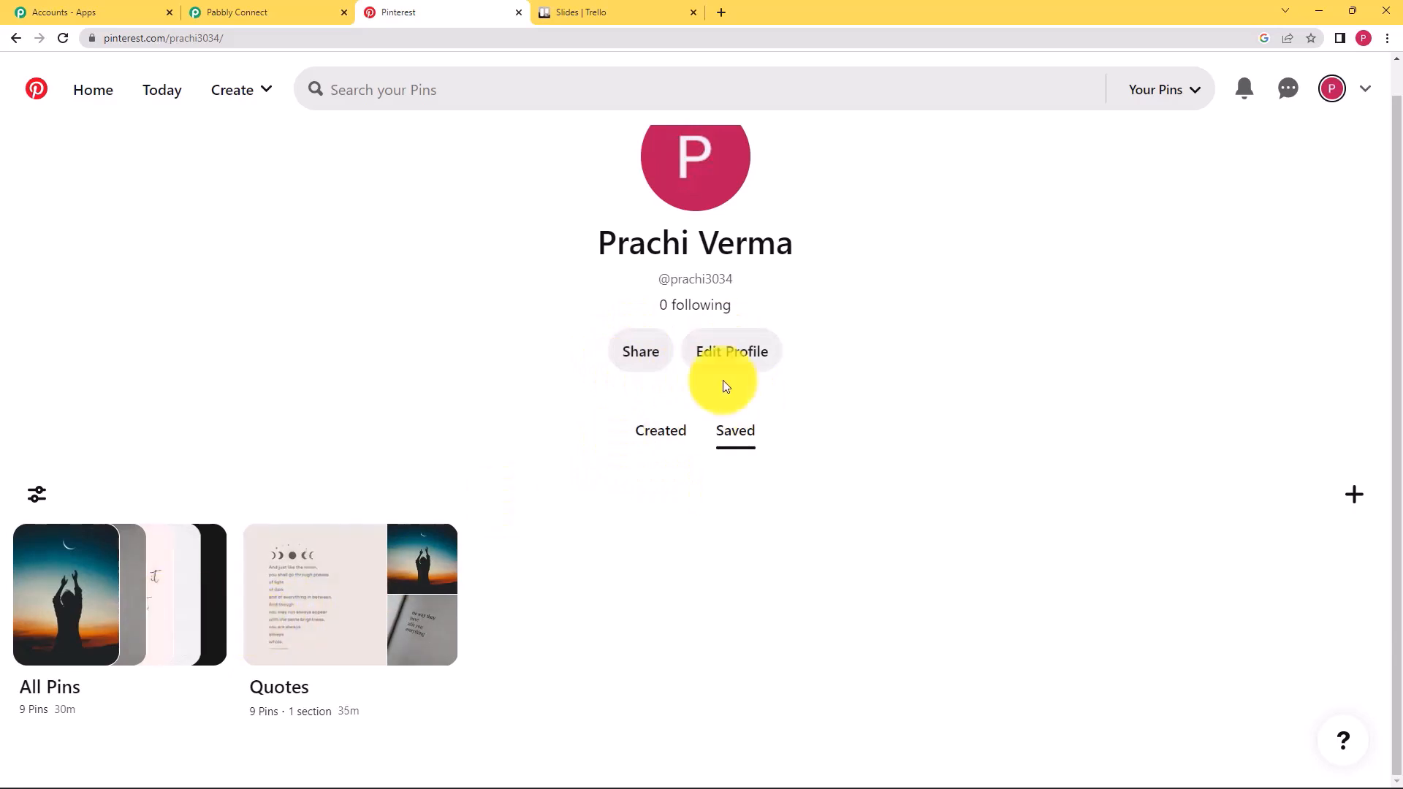
left_click(567, 12)
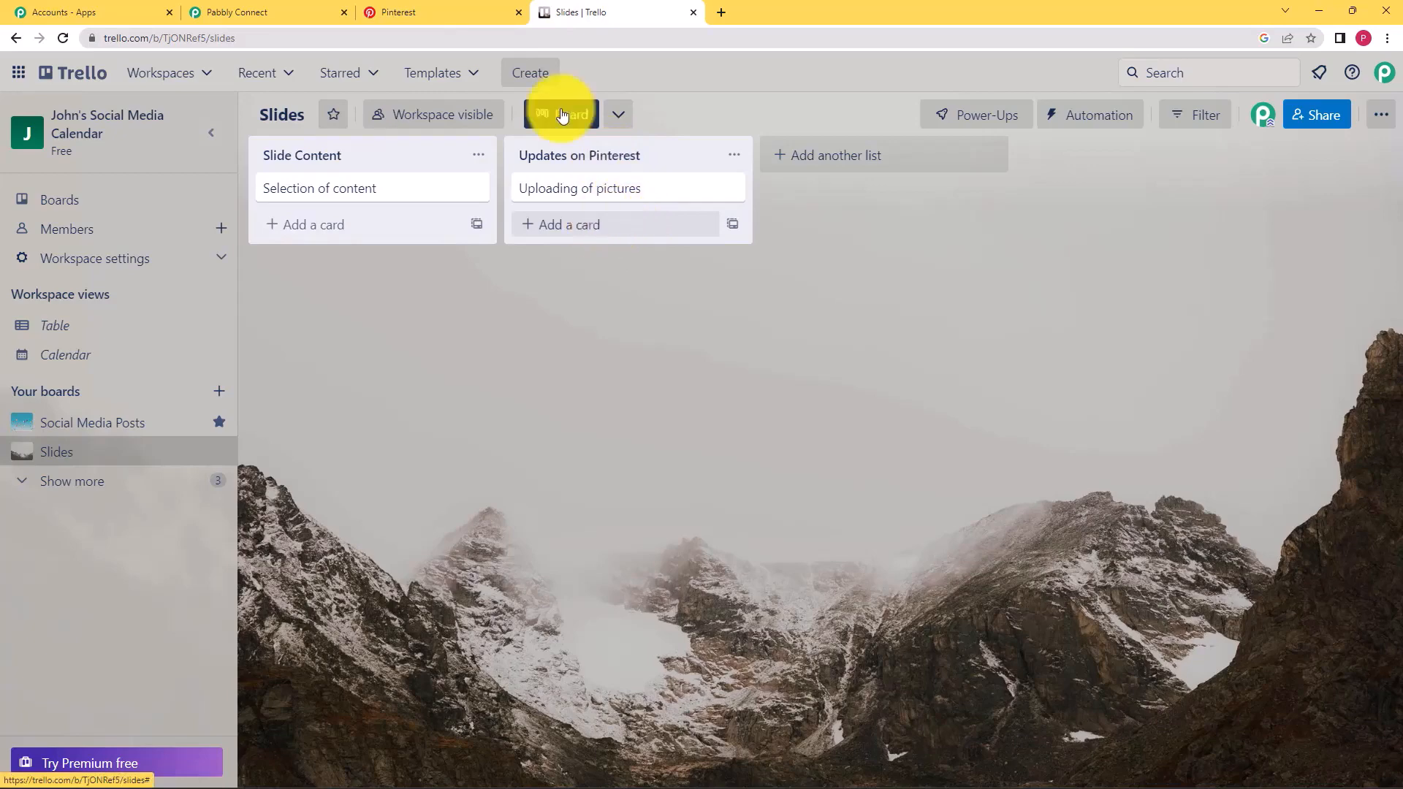
left_click(278, 12)
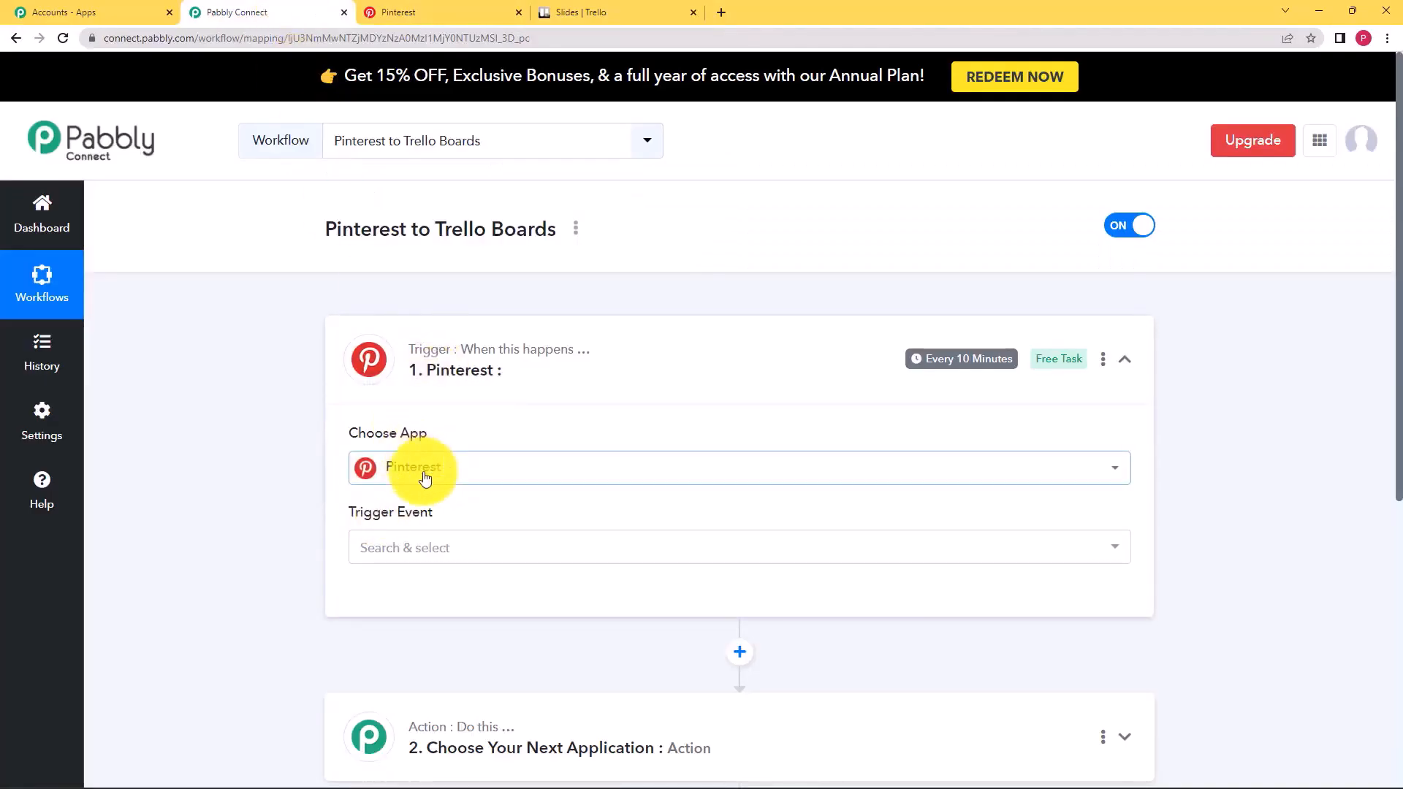
left_click(434, 553)
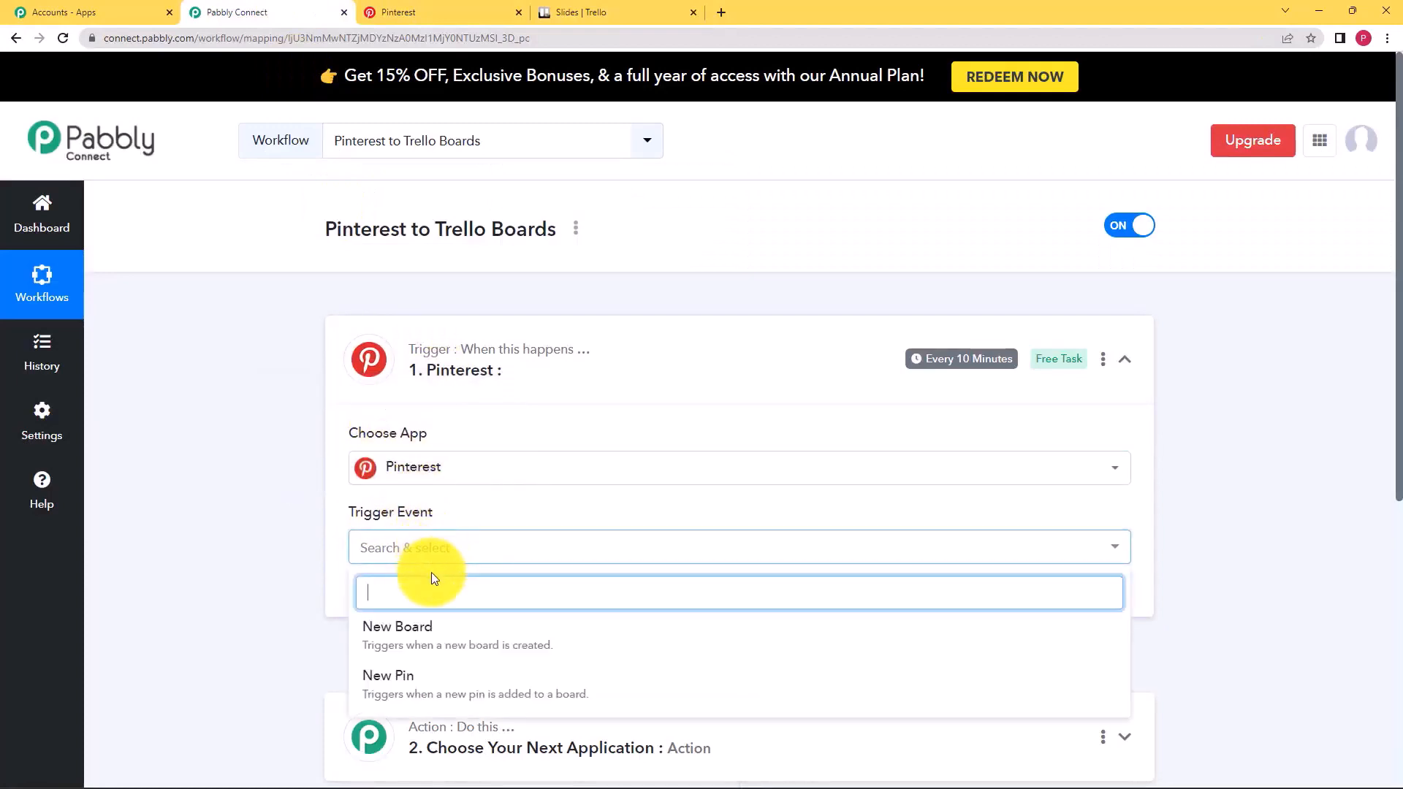
Step: Set the Pinterest trigger event to New Pin
left_click(418, 685)
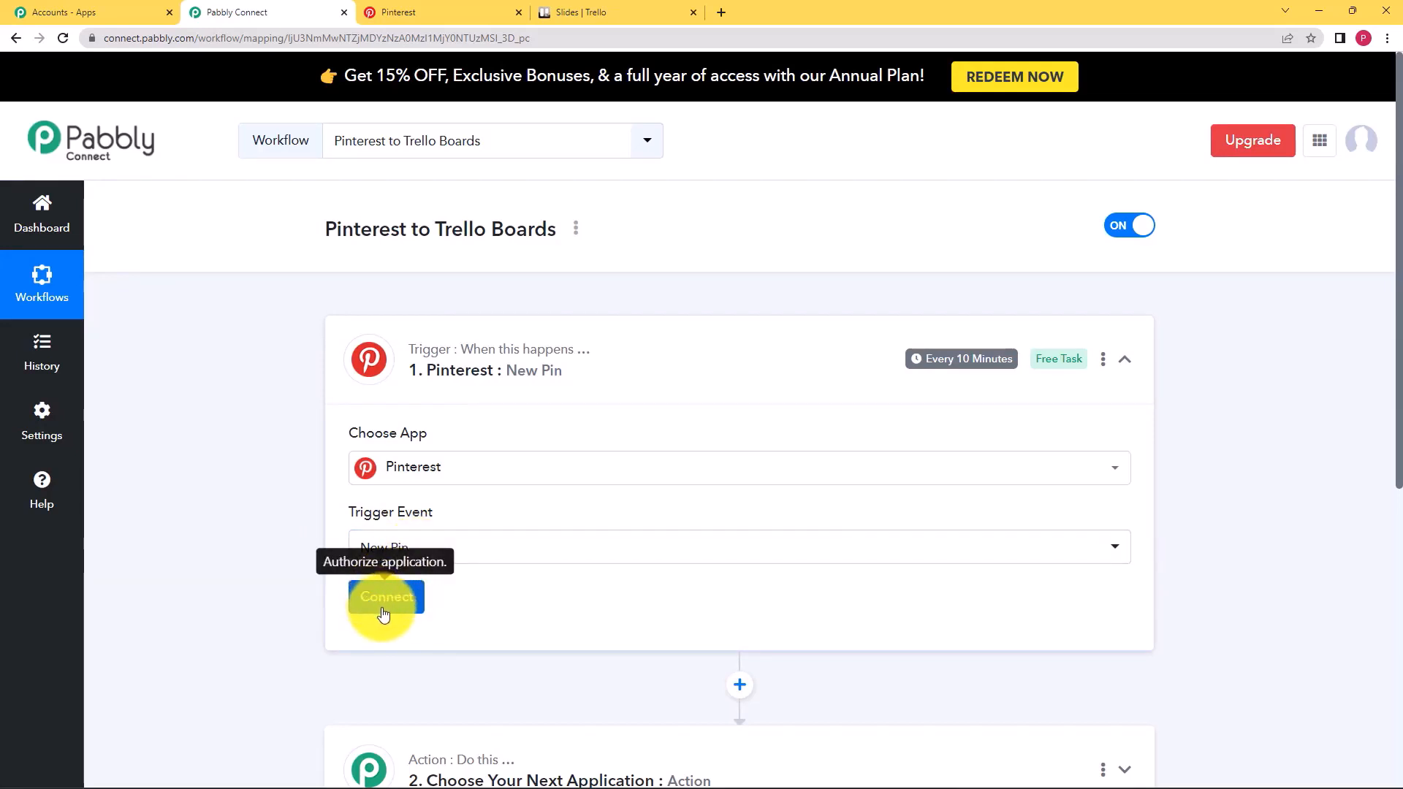
left_click(415, 12)
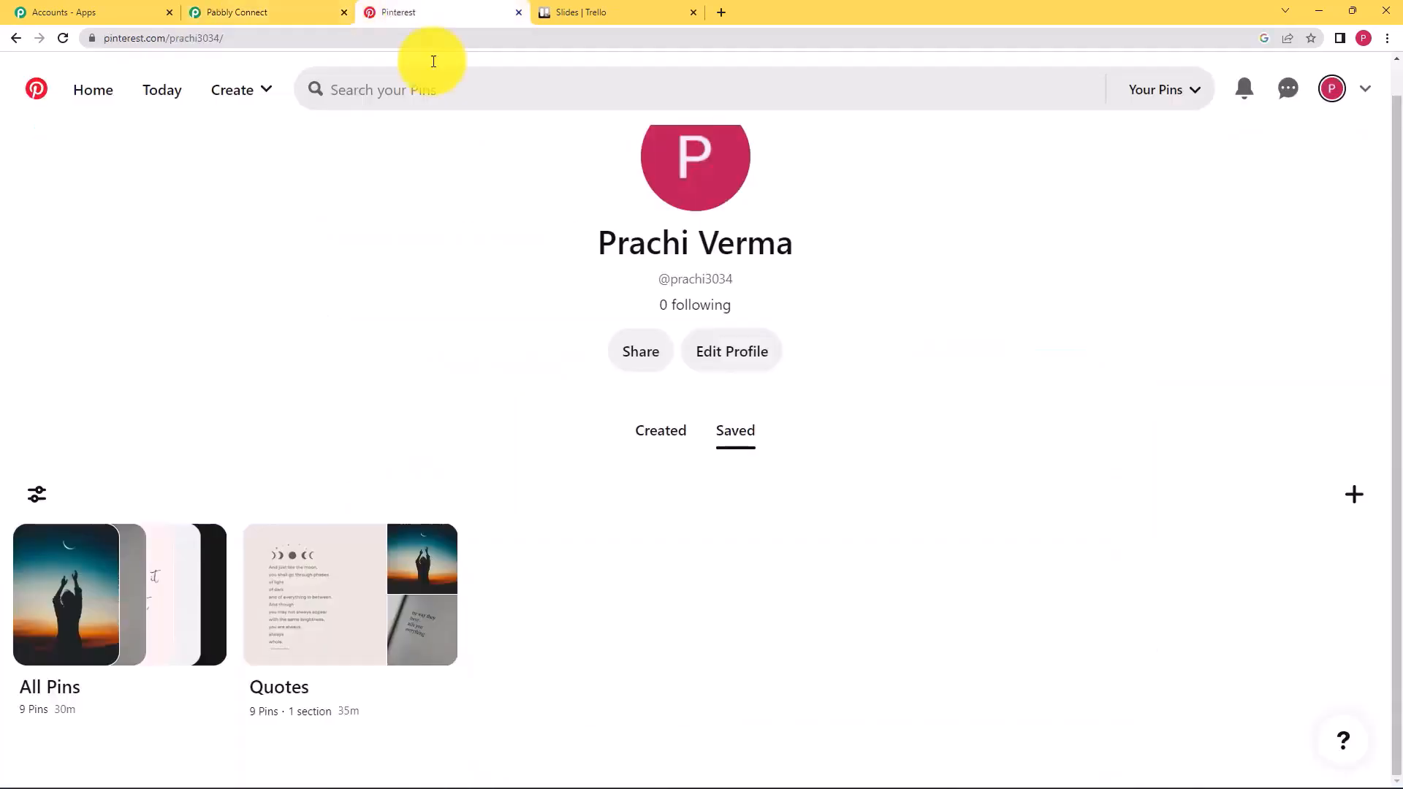
left_click(352, 6)
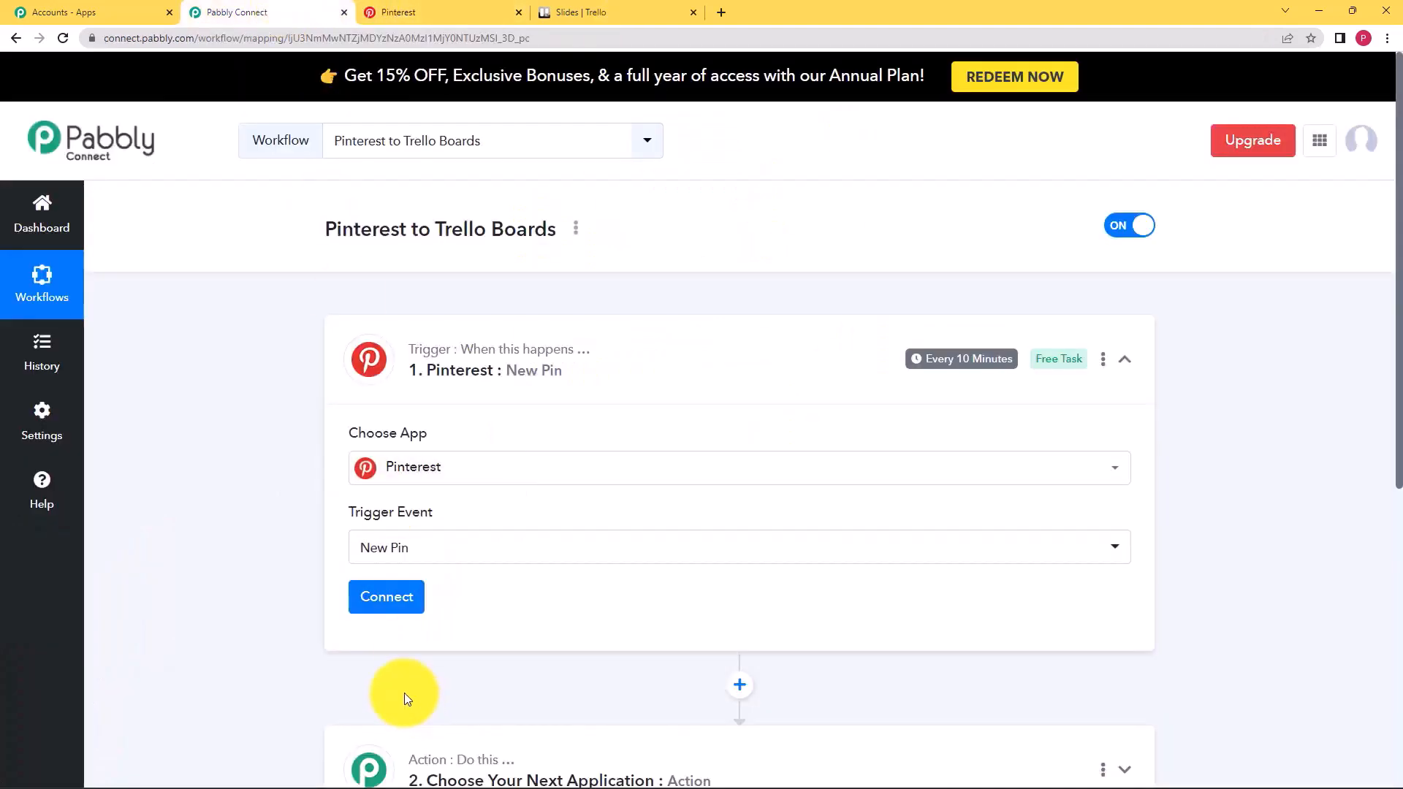
Step: Authorize a new Pinterest connection, with the Quotes board as the pin source
left_click(390, 599)
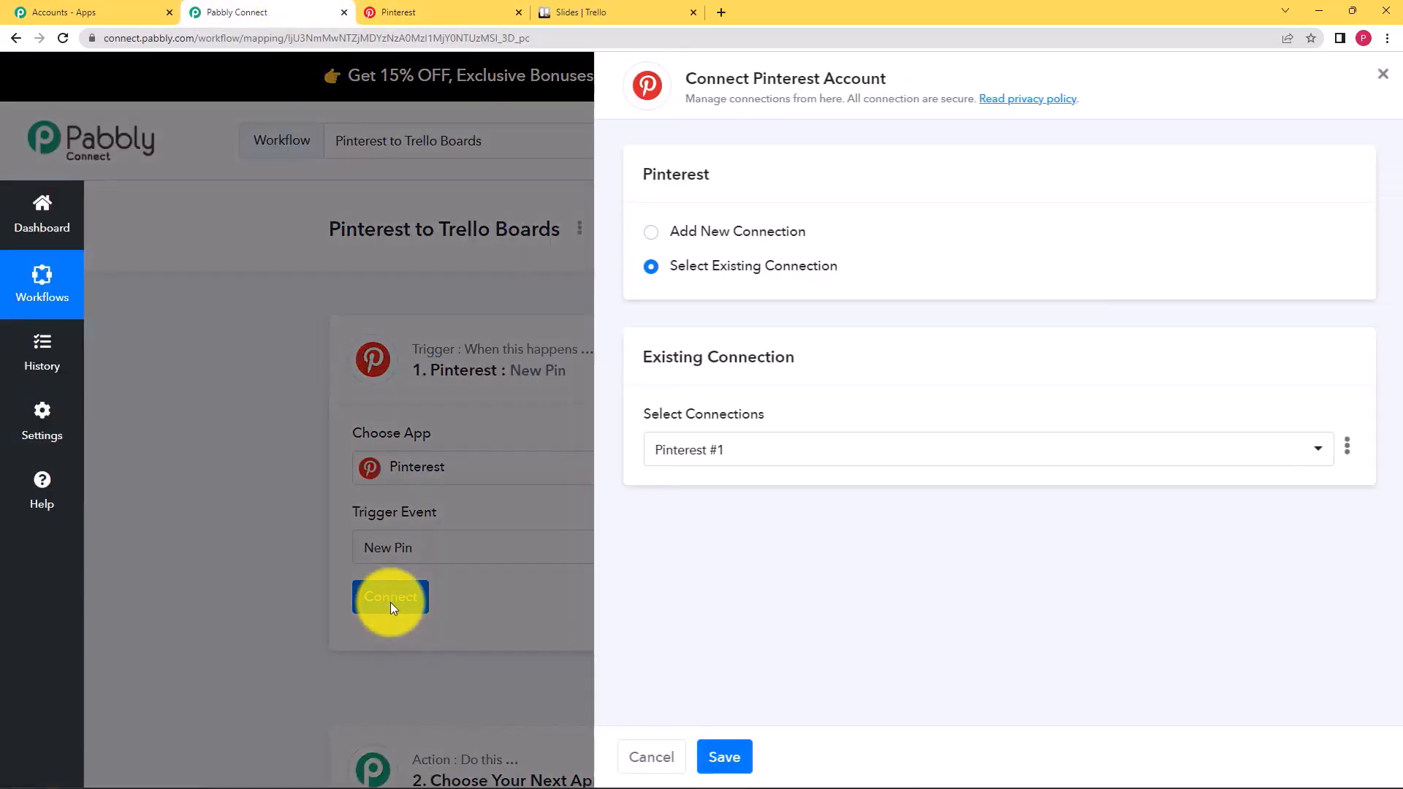
left_click(801, 234)
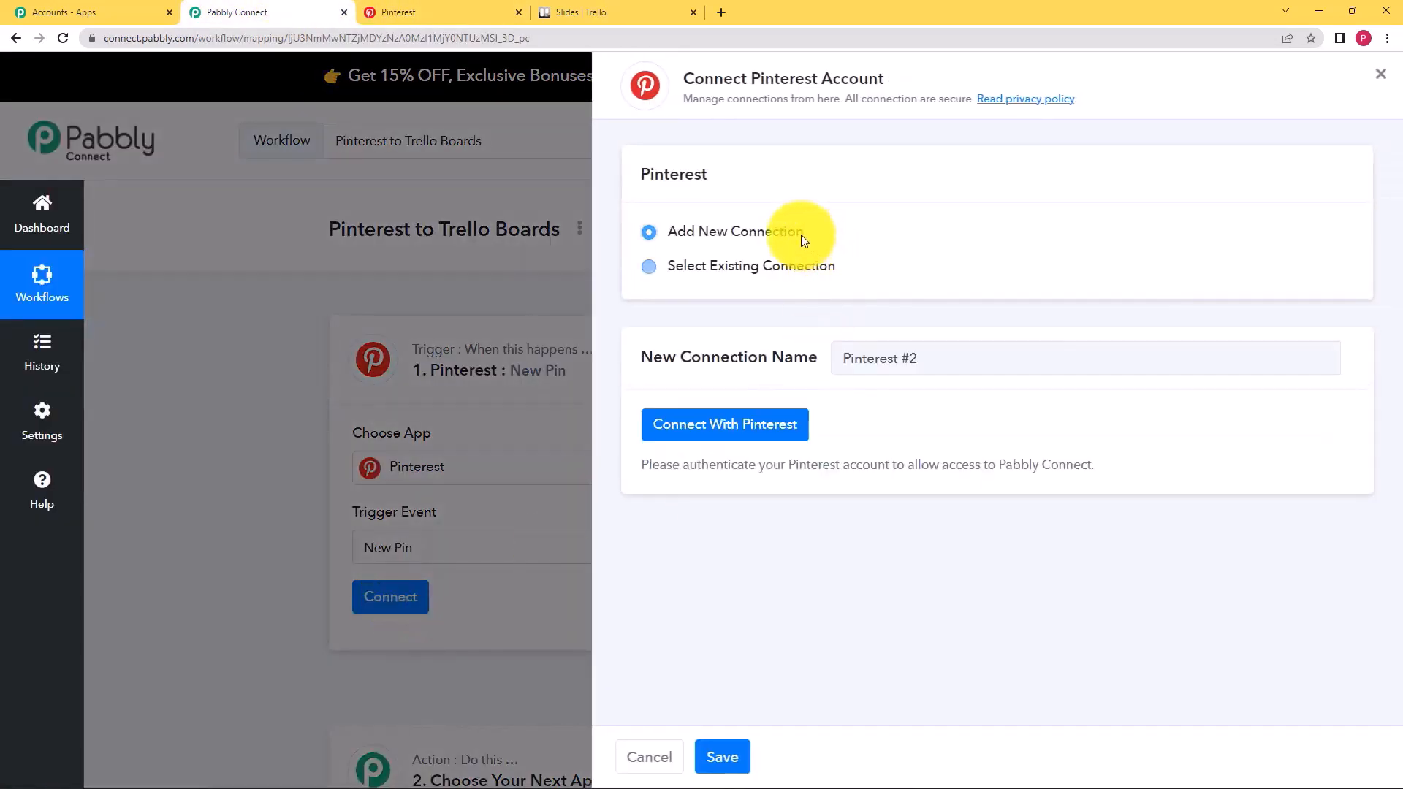
left_click(681, 433)
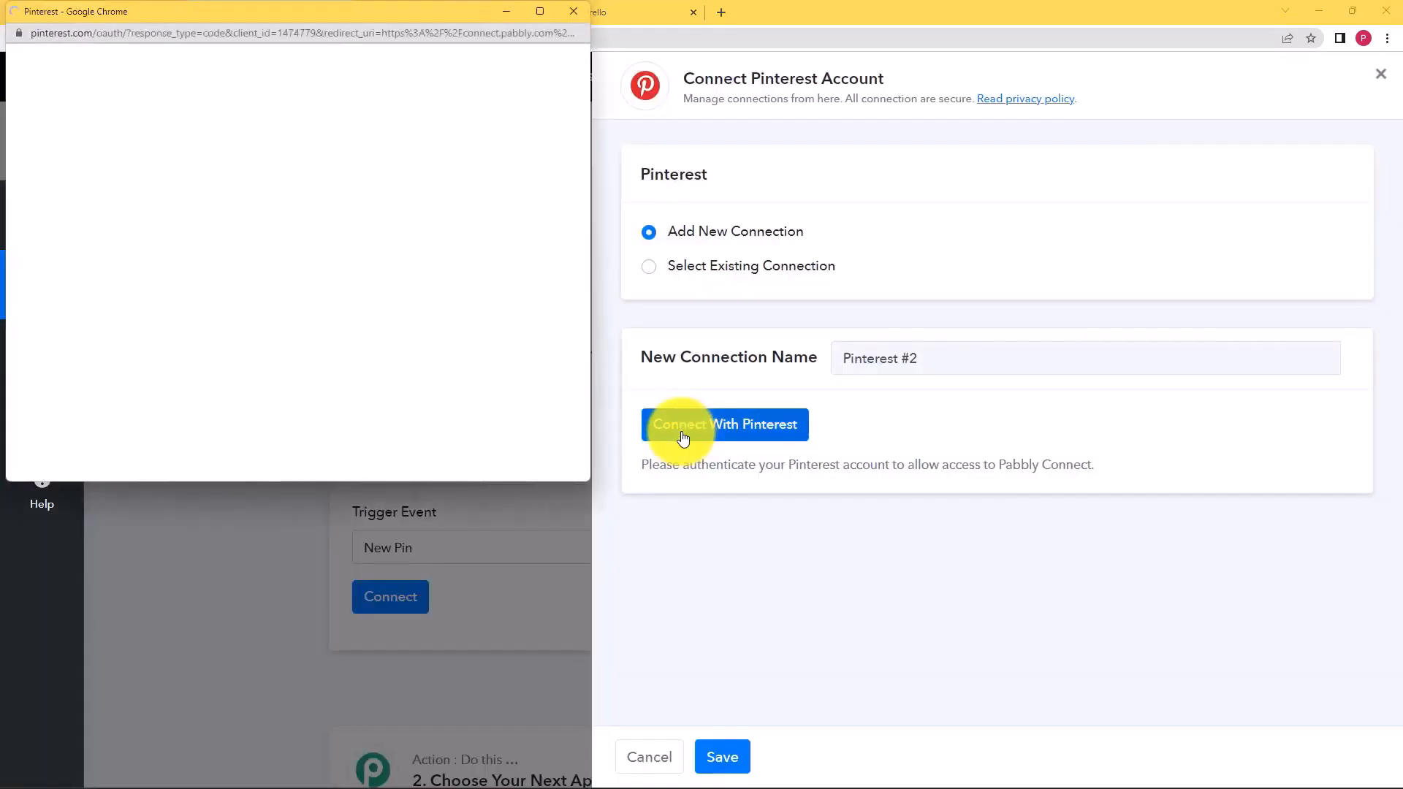
left_click(350, 439)
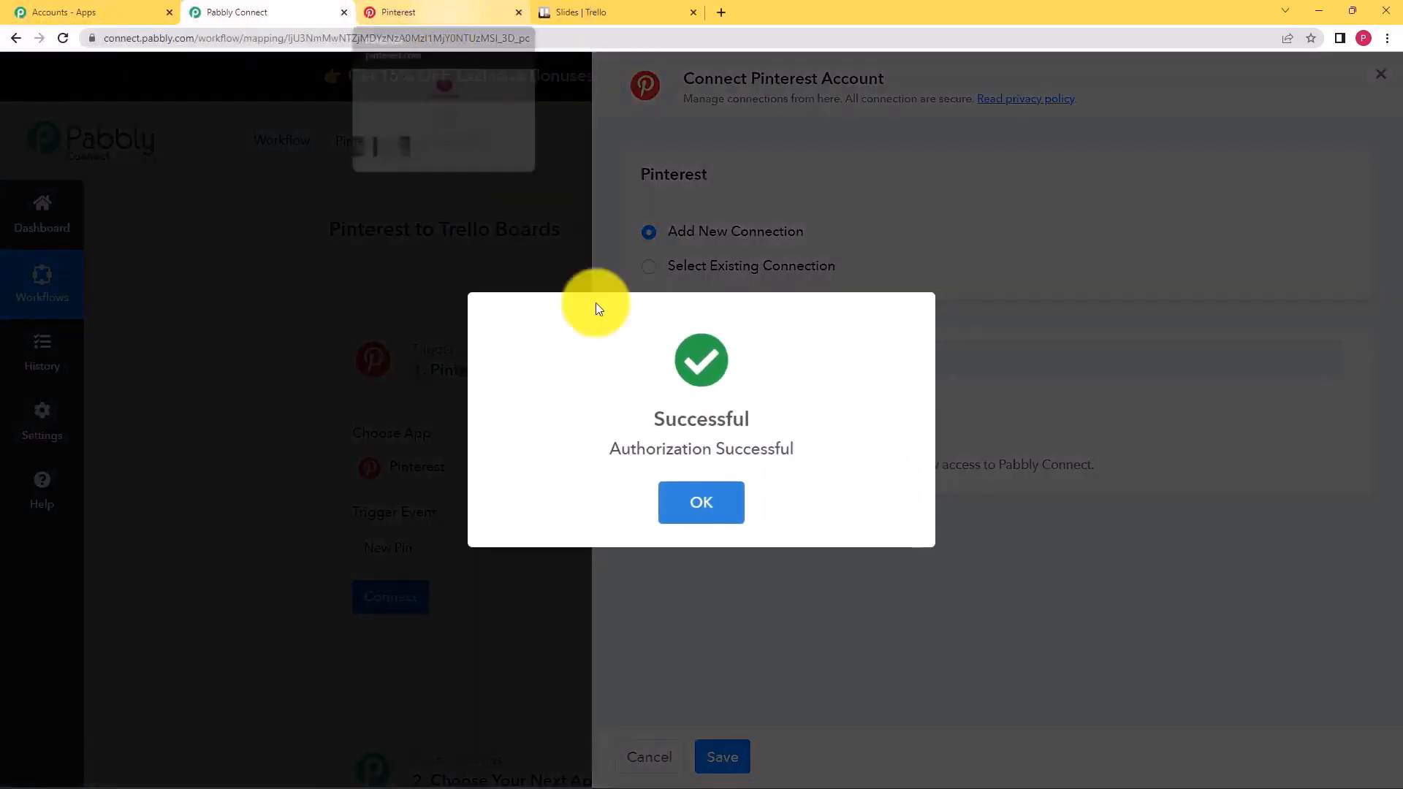
left_click(698, 497)
scroll(256, 553, "down", 3)
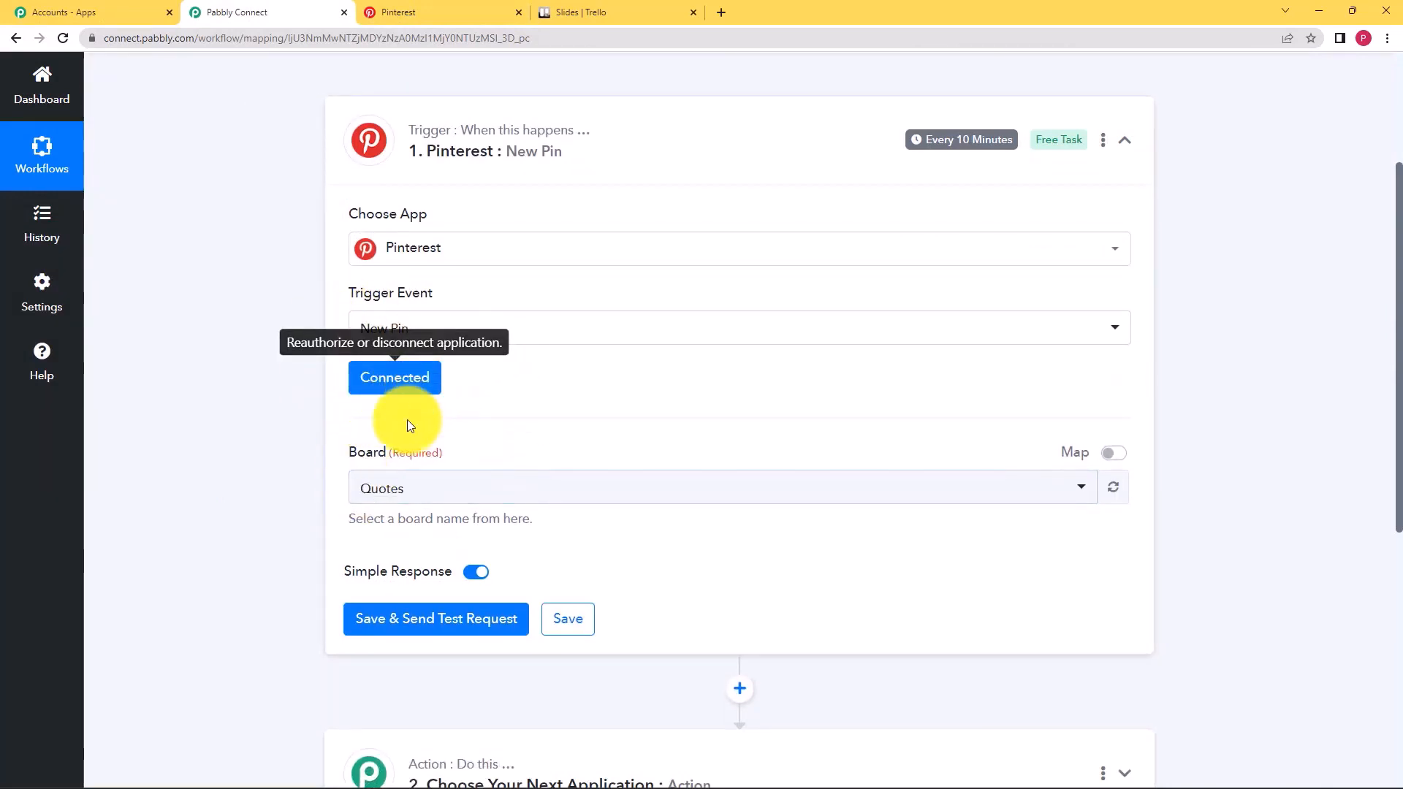
left_click(454, 24)
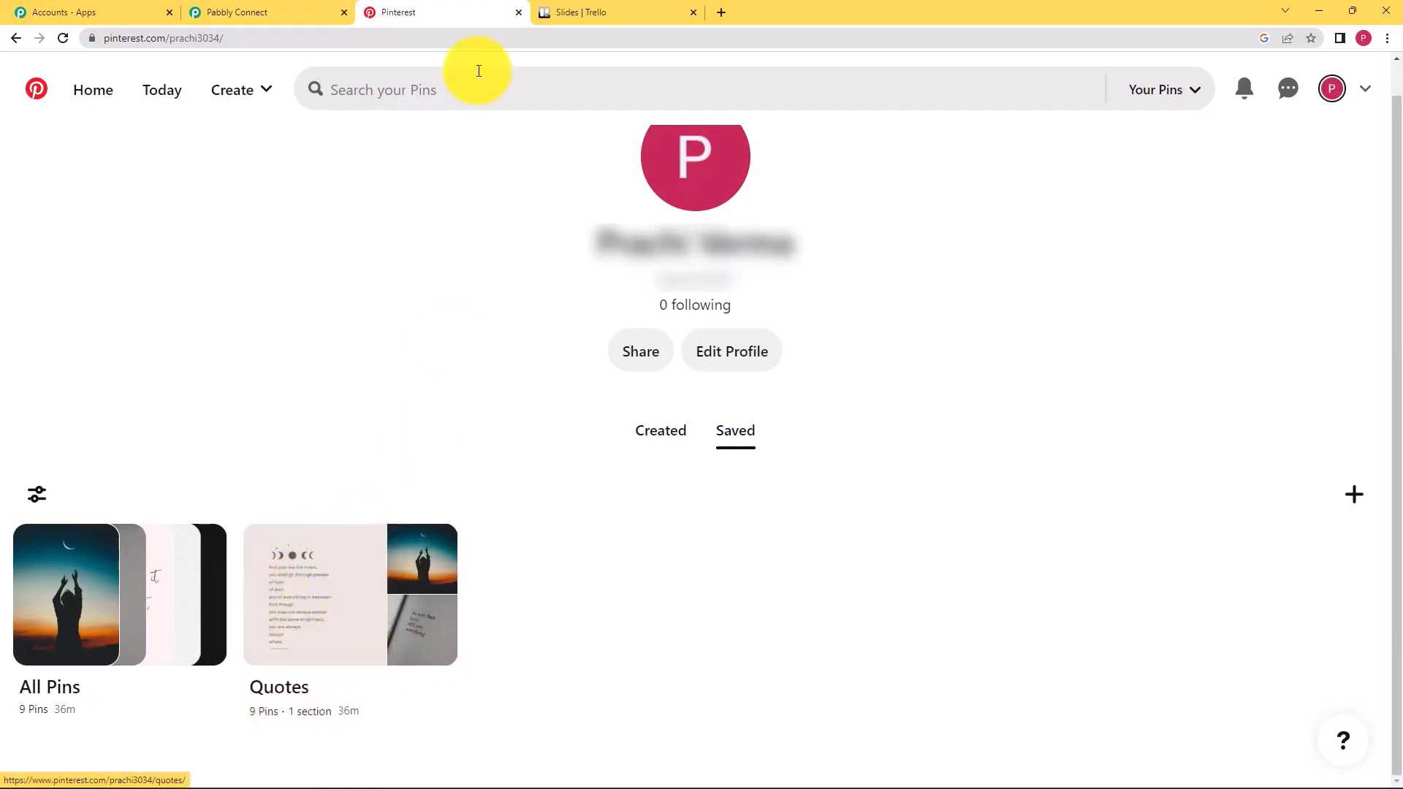
Step: Save the New Pin trigger with a test request, then view the Quotes board on Pinterest
left_click(313, 8)
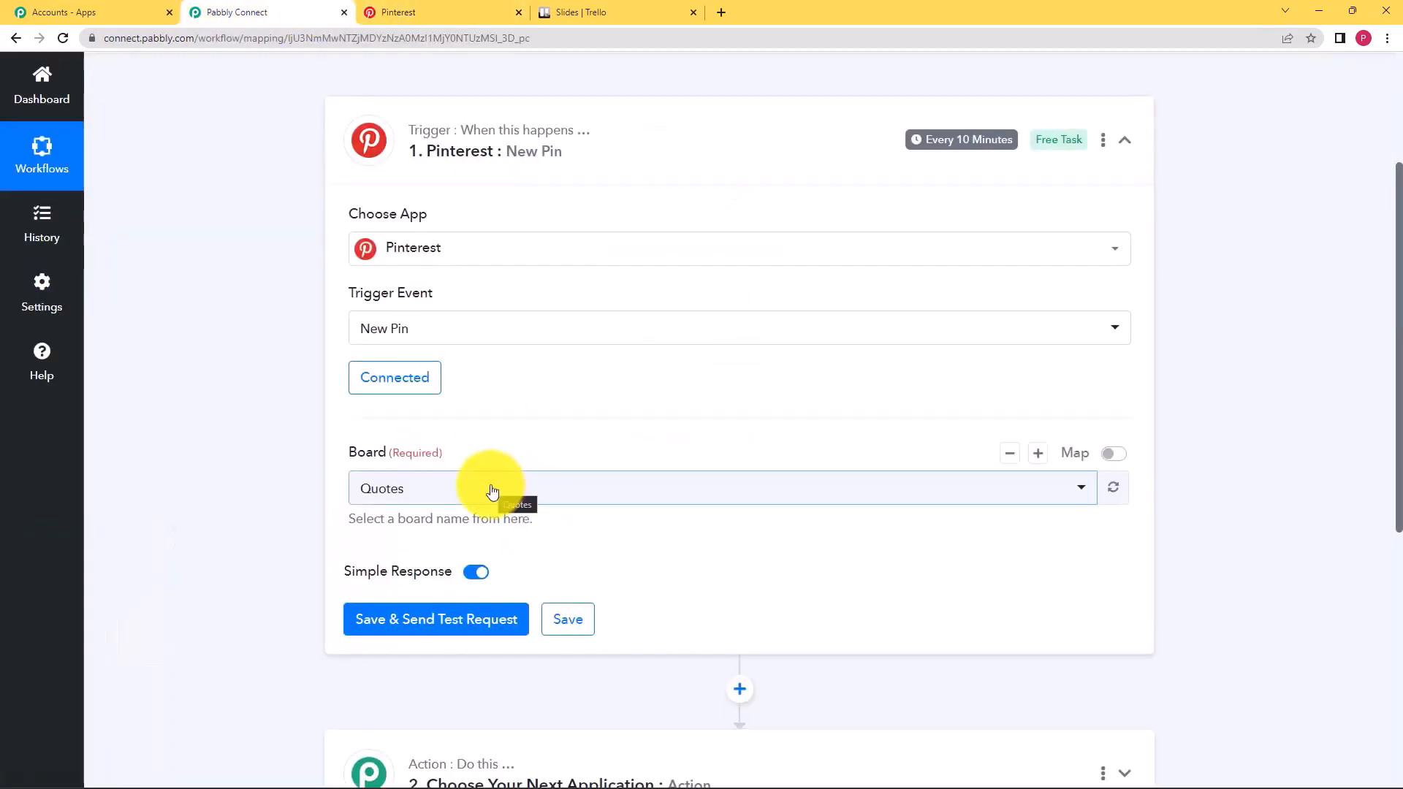
left_click(466, 626)
left_click(448, 8)
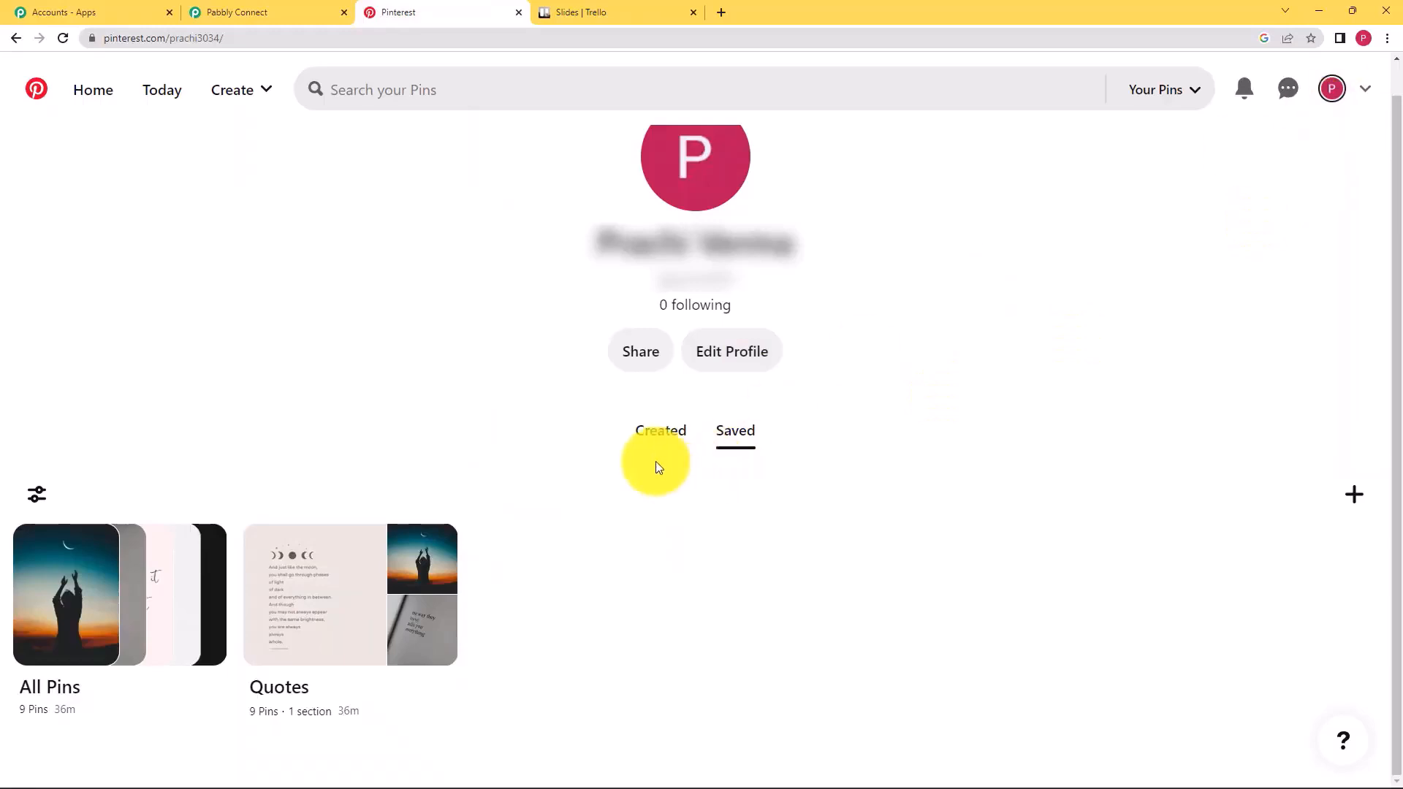
Step: Start a new Pin and upload the Puppy image
left_click(1361, 497)
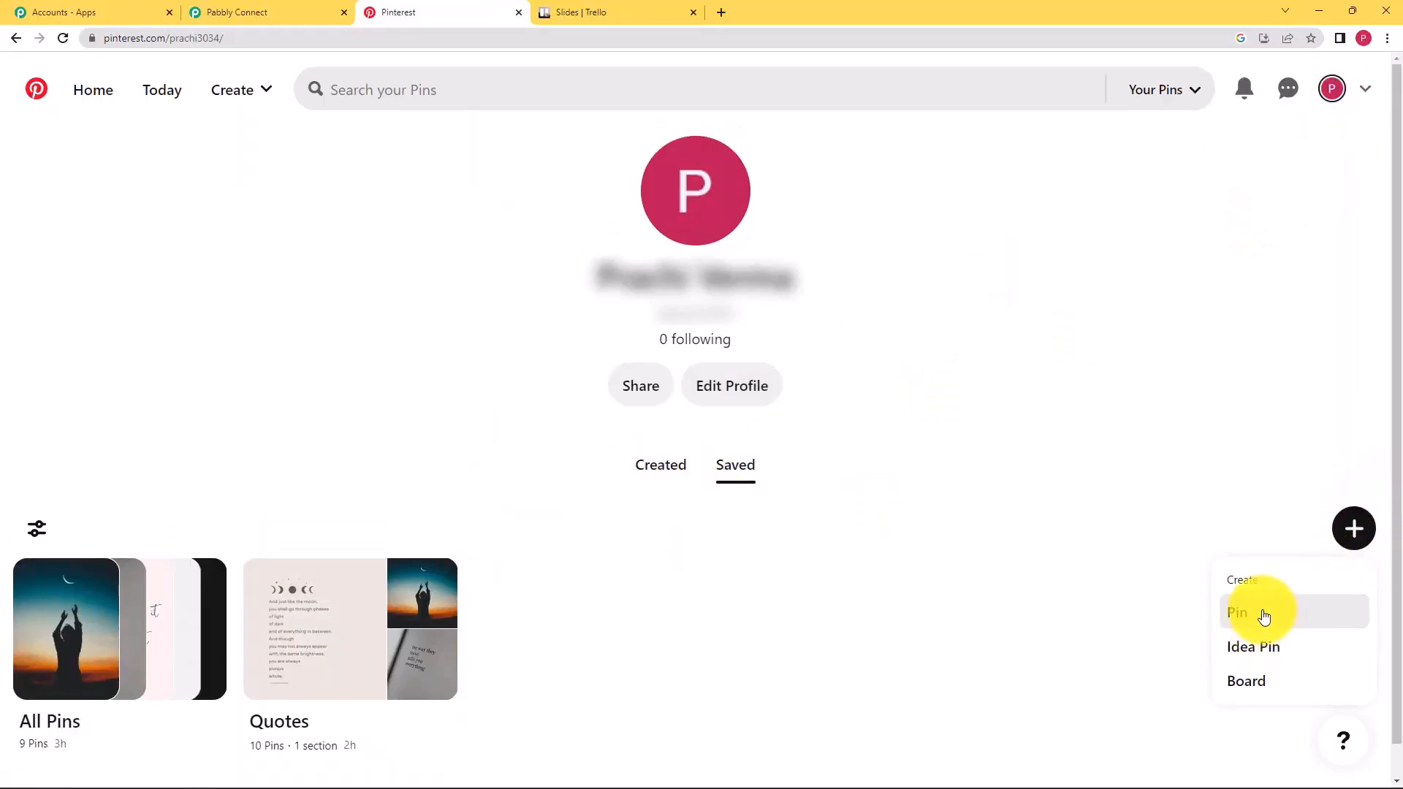
left_click(1267, 616)
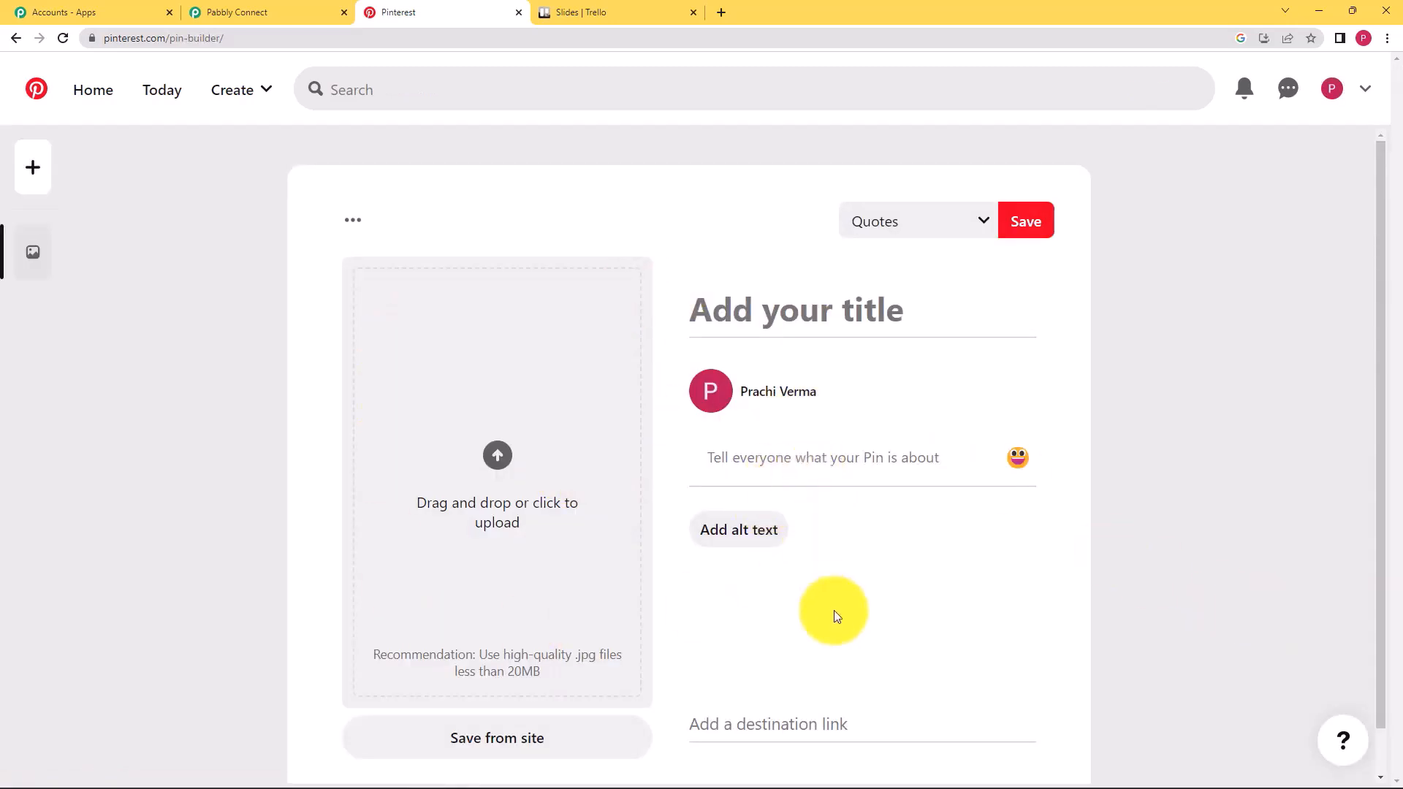
left_click(497, 460)
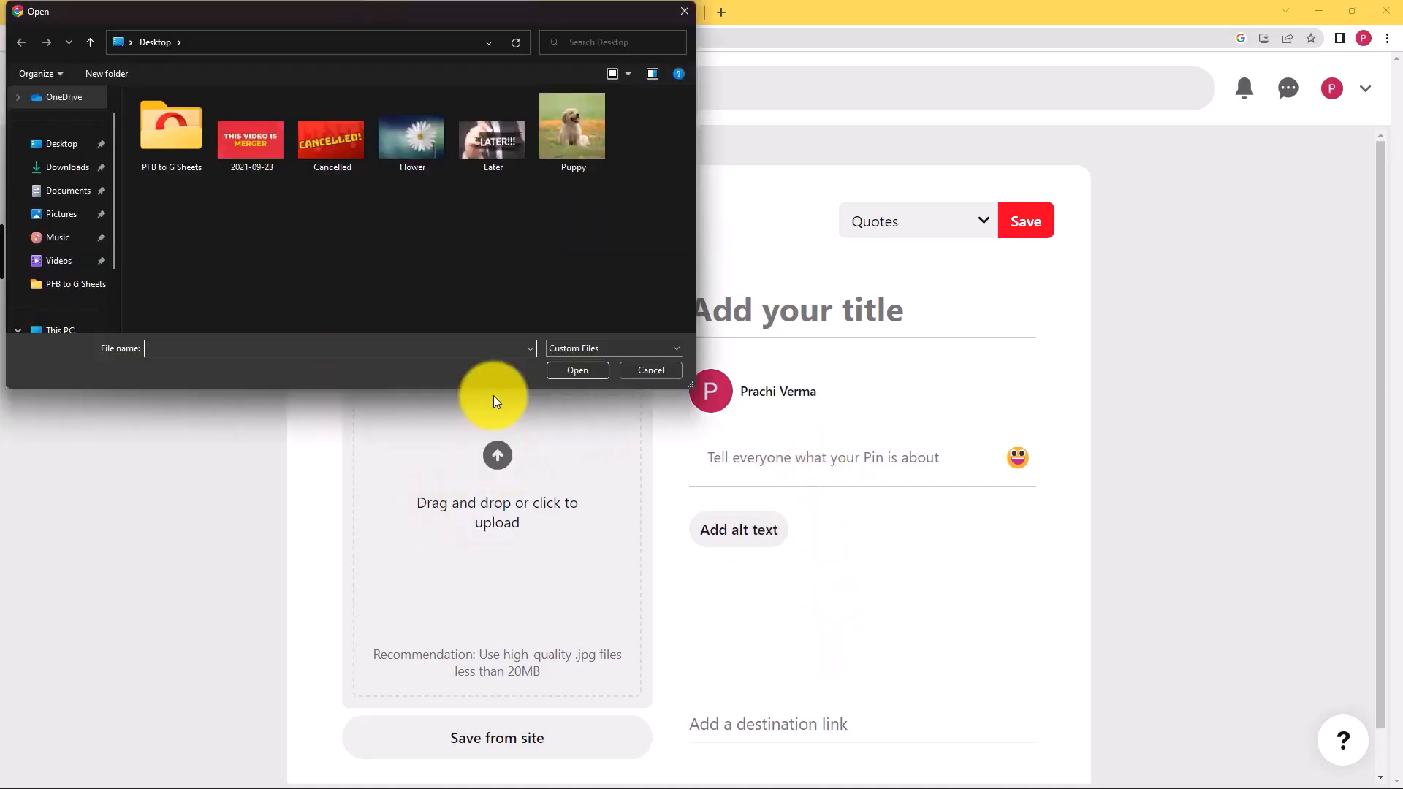
left_click(561, 170)
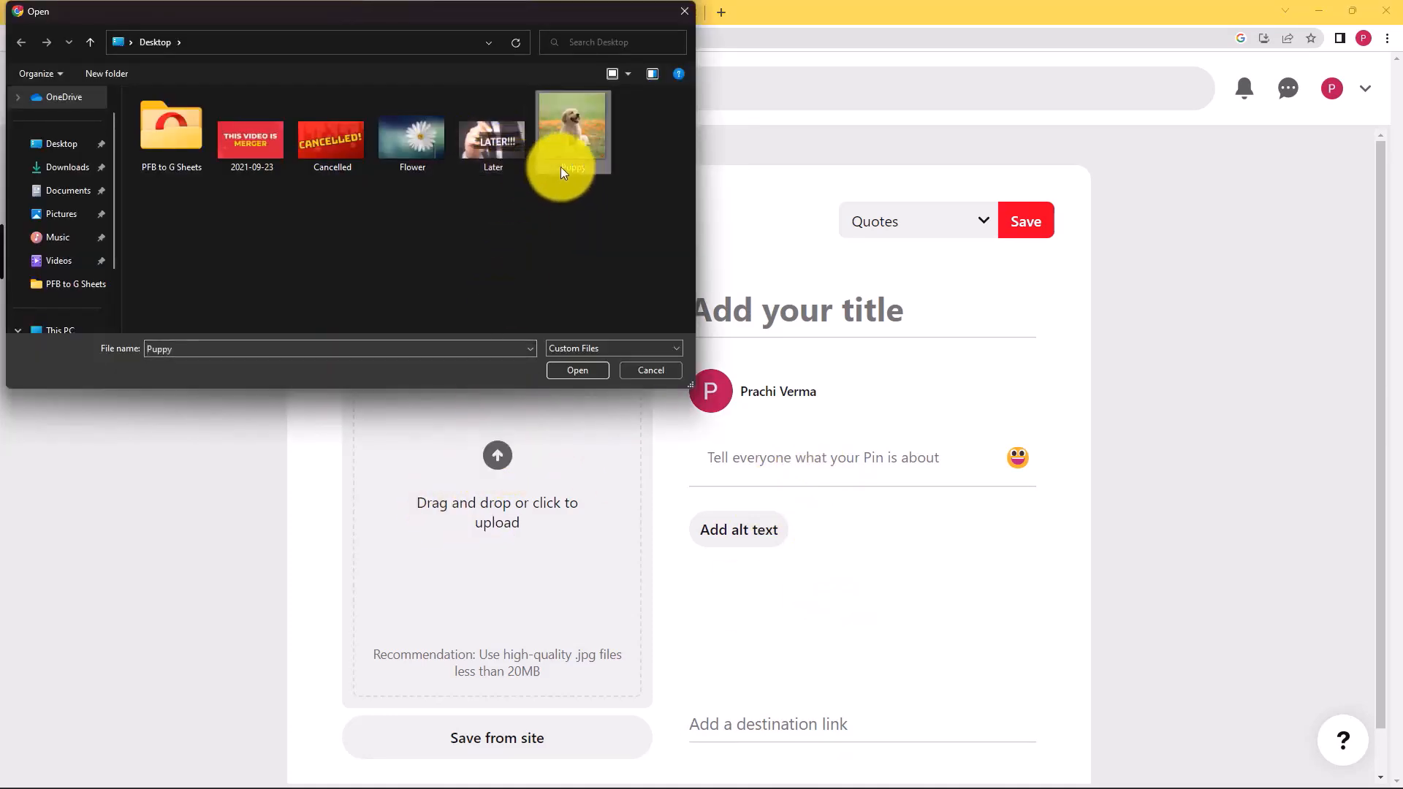
left_click(585, 371)
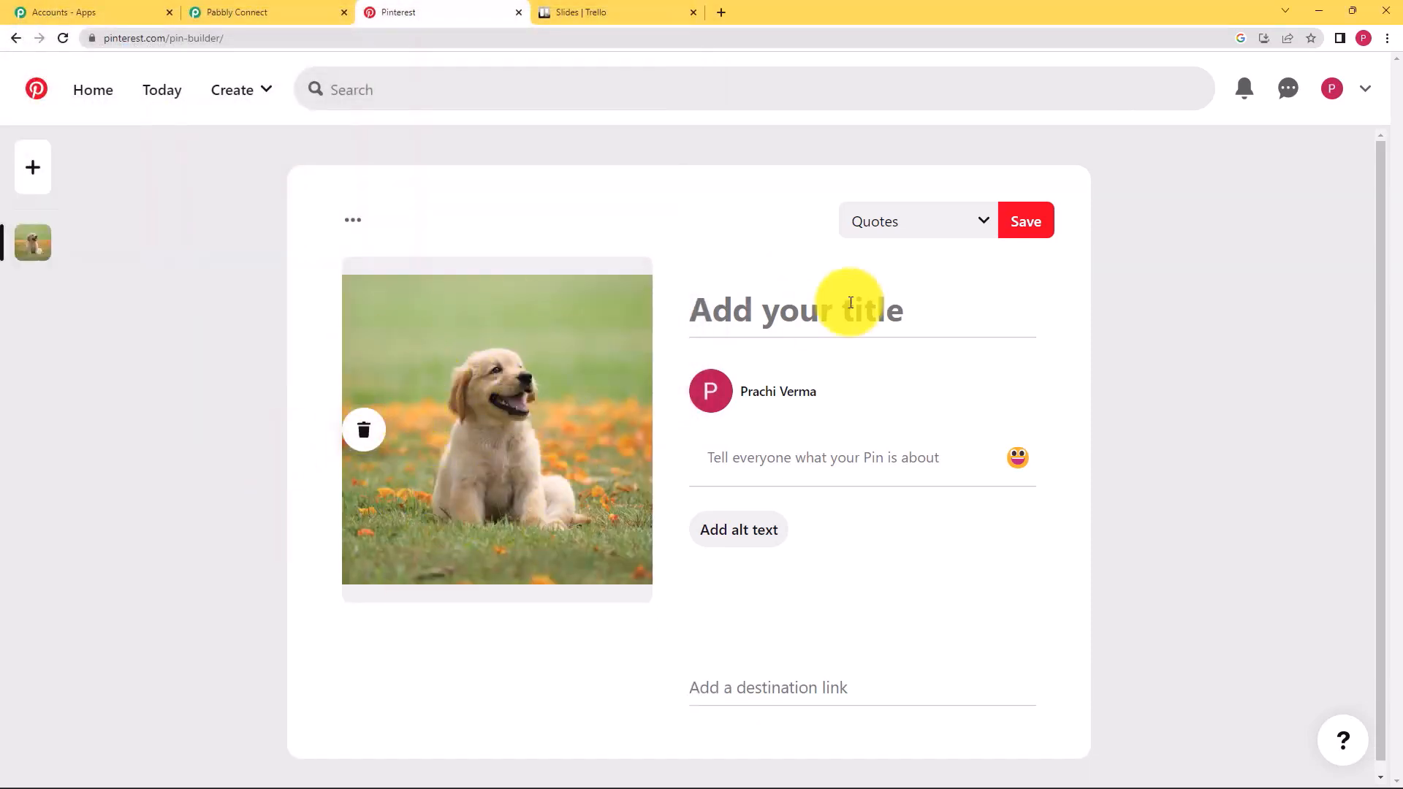
Step: Title it 'Cute Puppies', describe 'Playing with puppies helps you reduce stress.', save to Quotes, view it
left_click(907, 313)
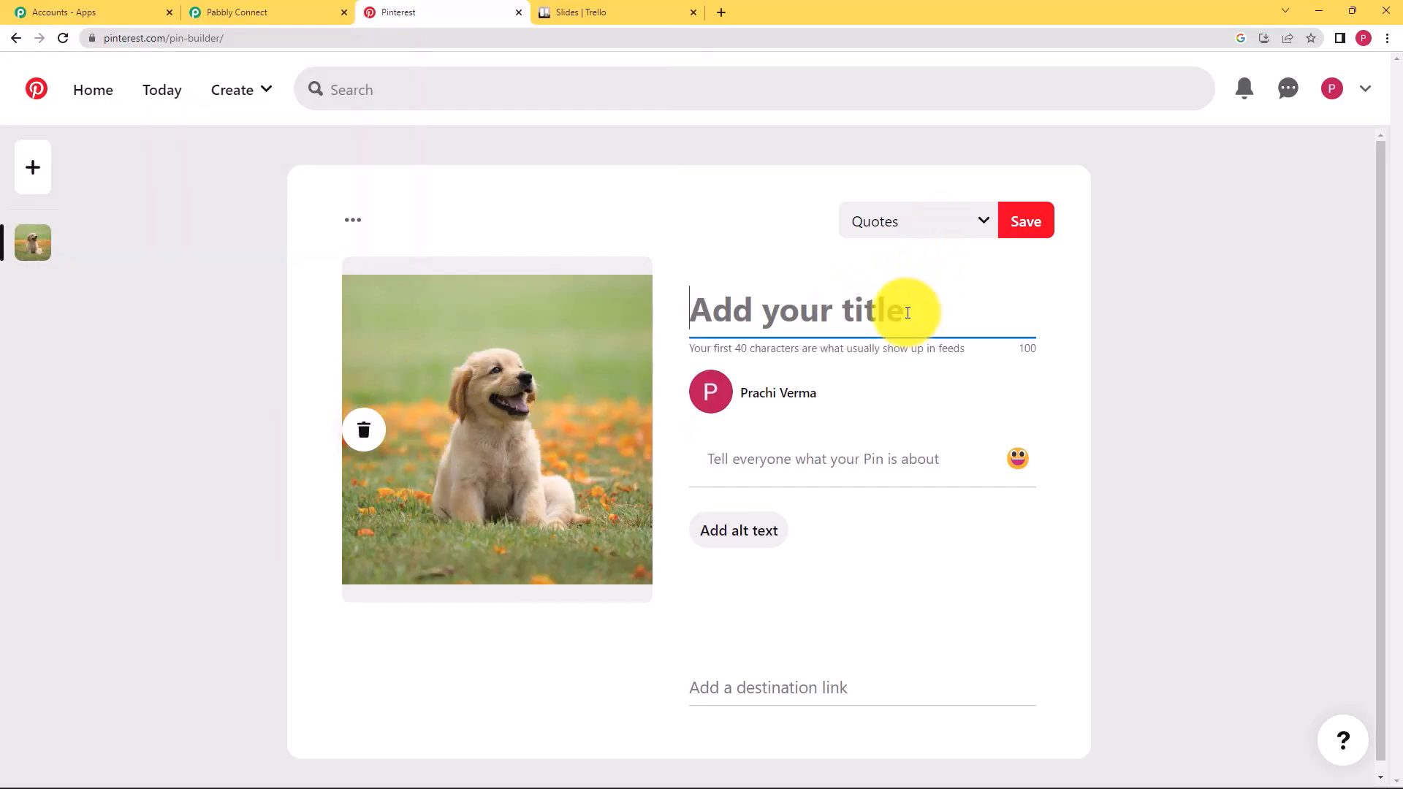
type("Cute Puppies")
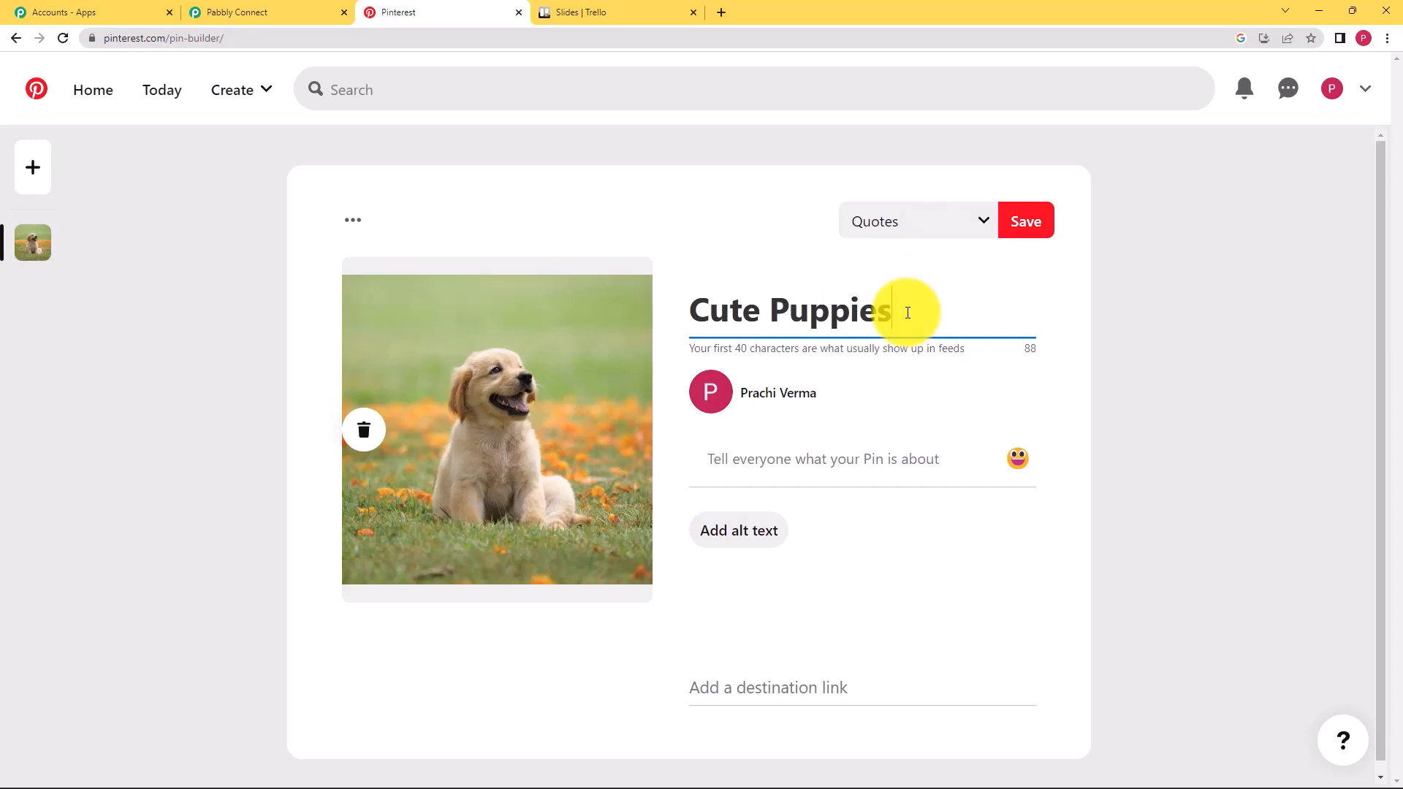
left_click(906, 459)
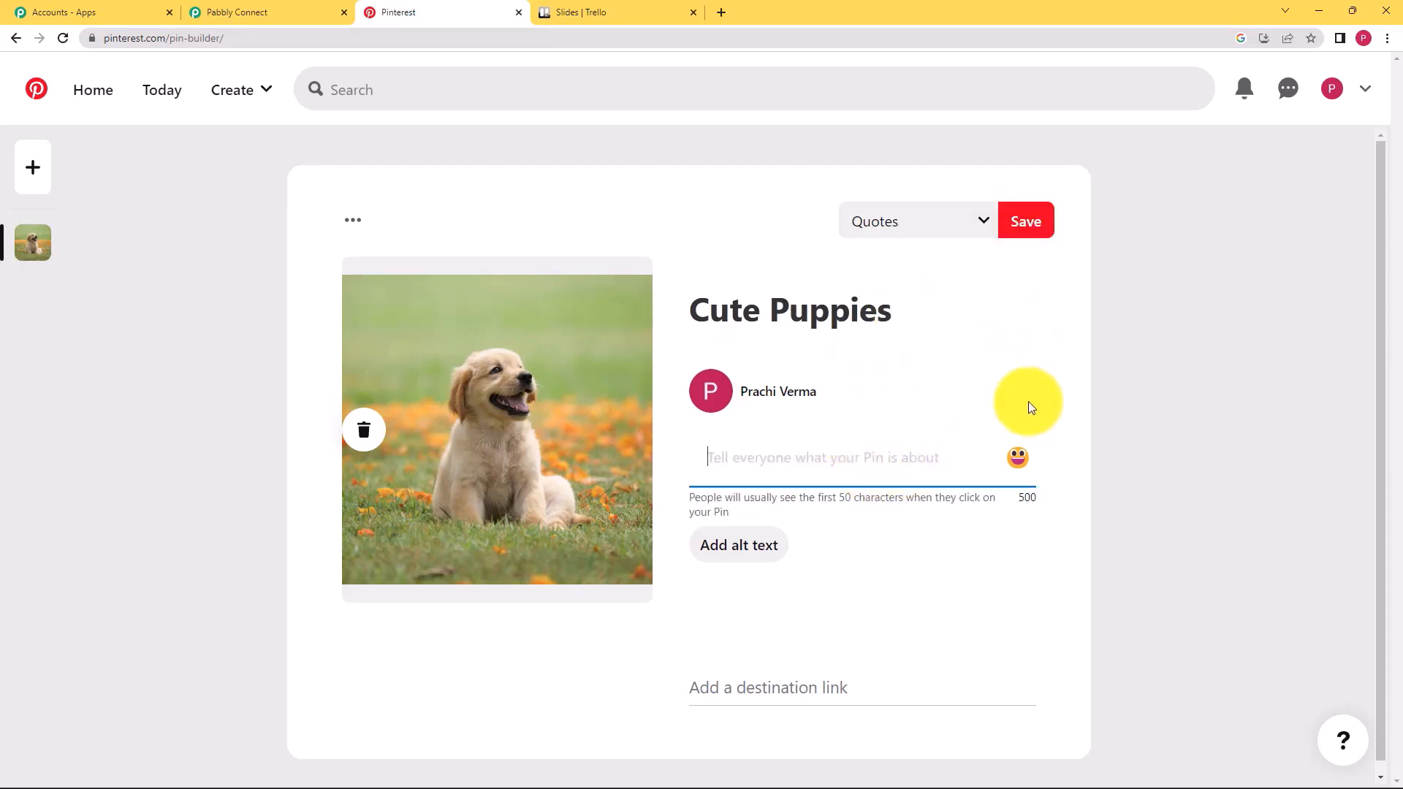
type("P")
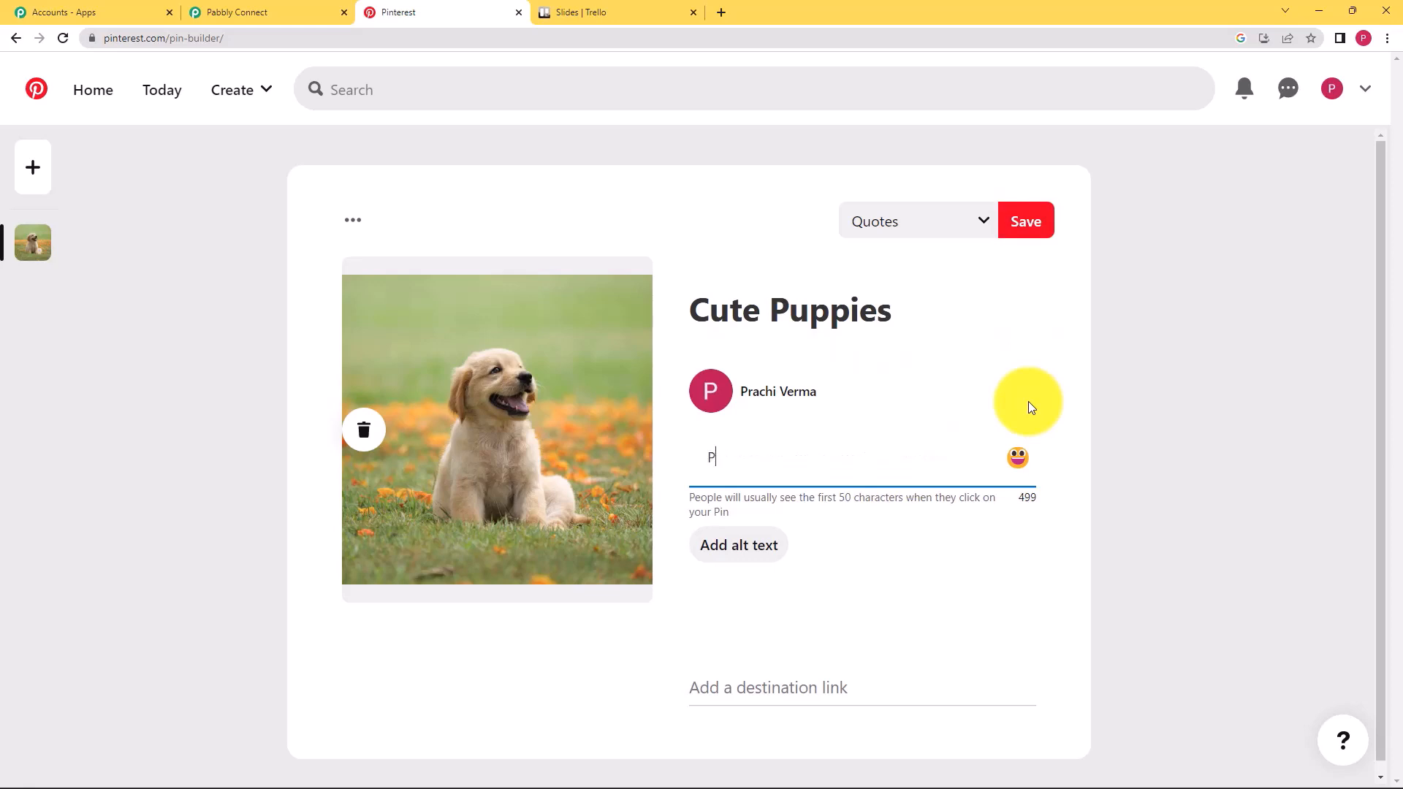
type("laying with puppies h")
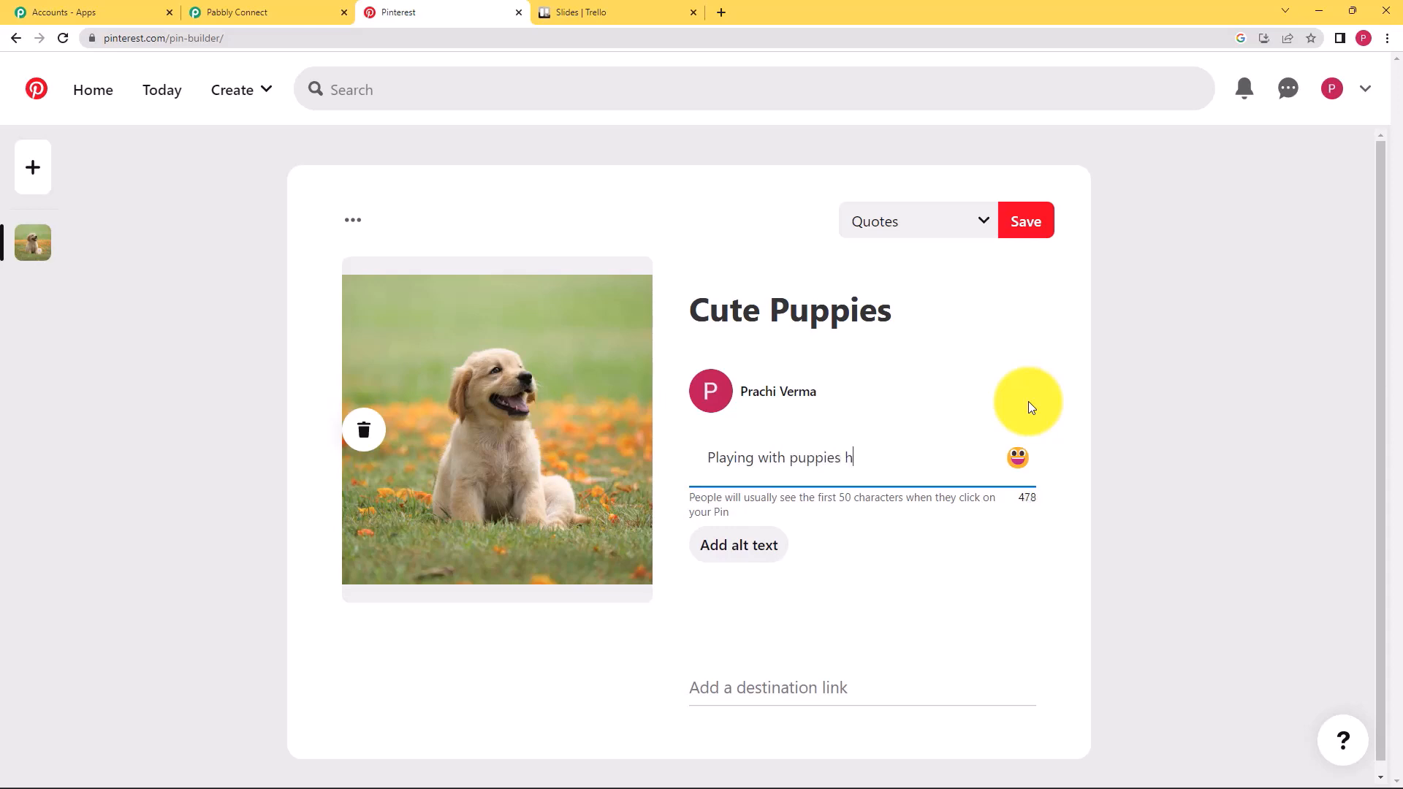
type("elps you re")
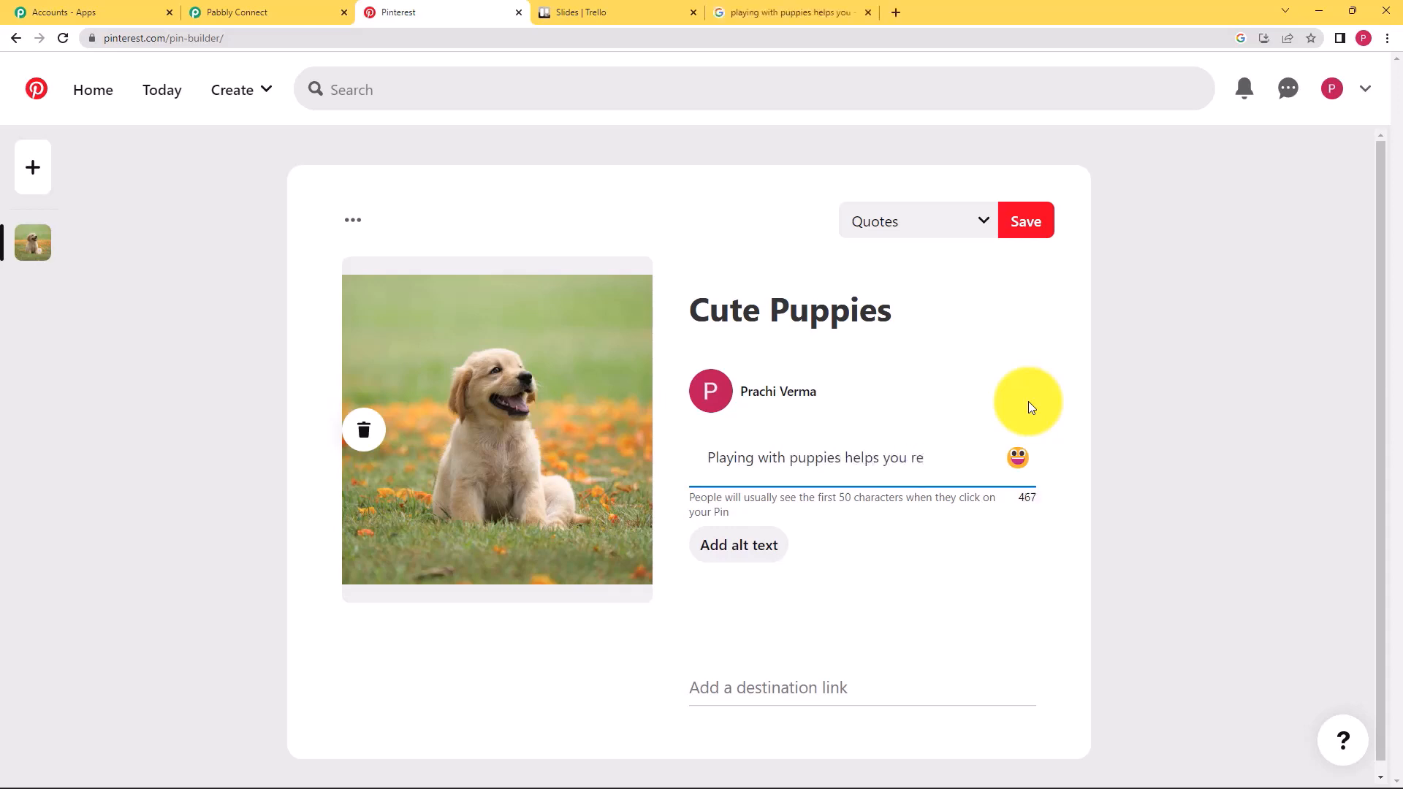
type("duce stress.")
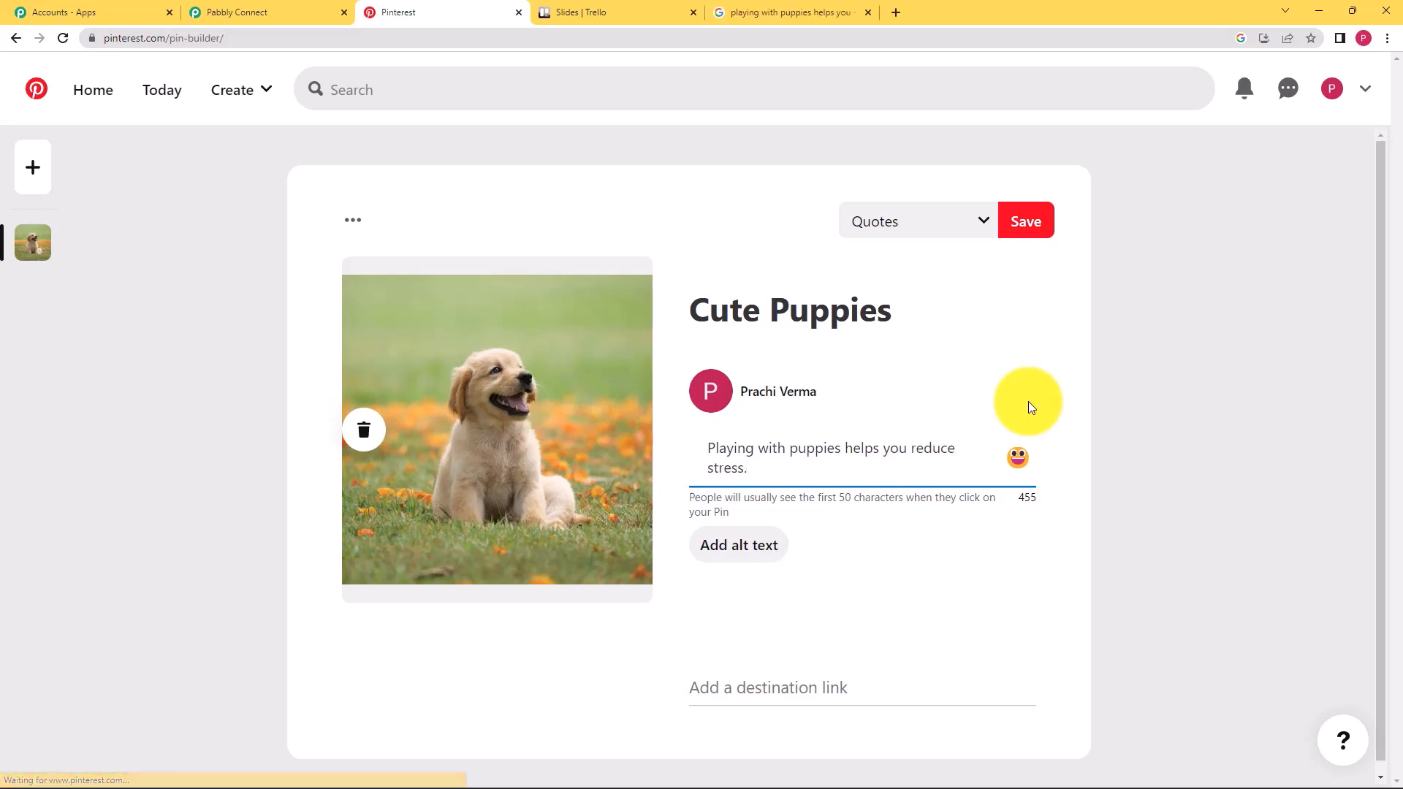
left_click(946, 233)
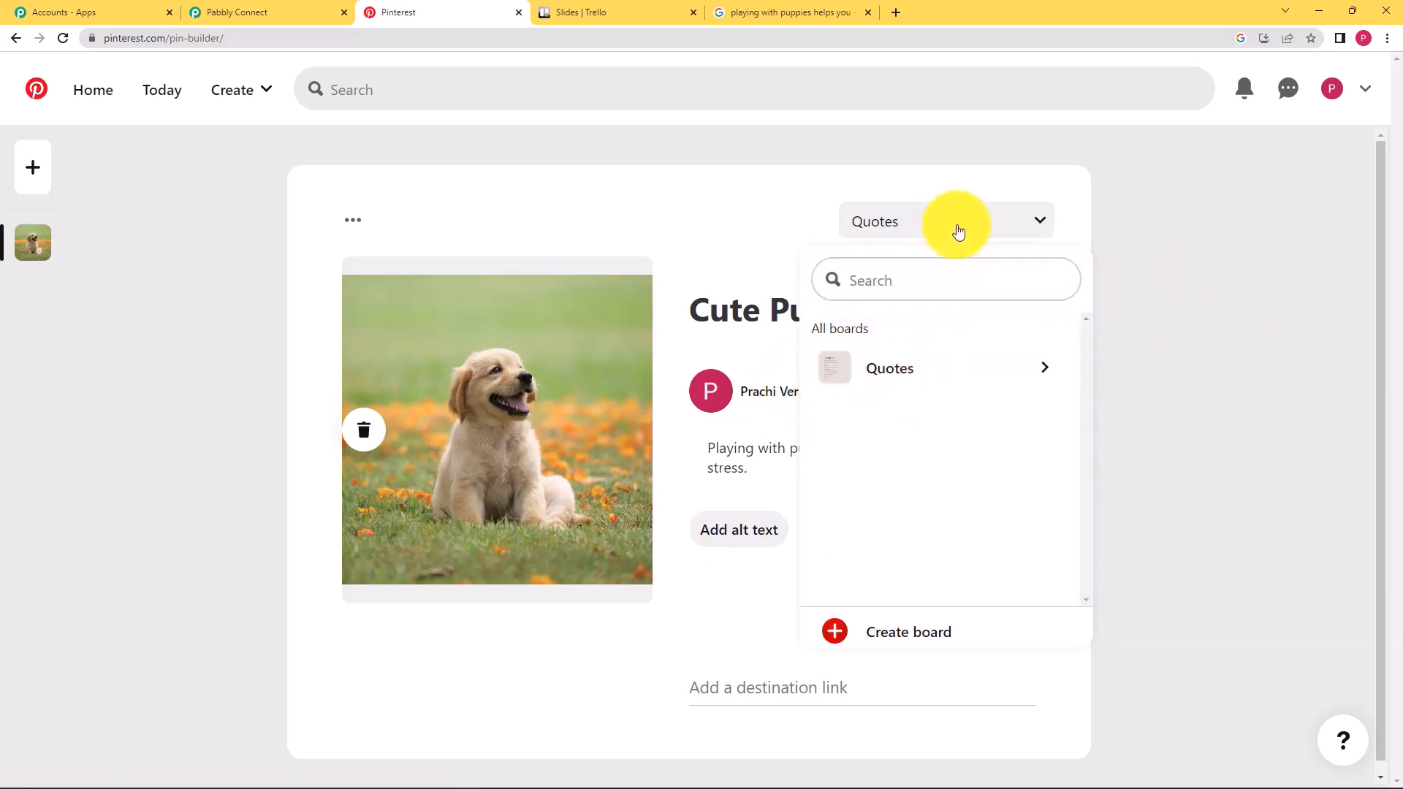
left_click(958, 229)
left_click(1026, 222)
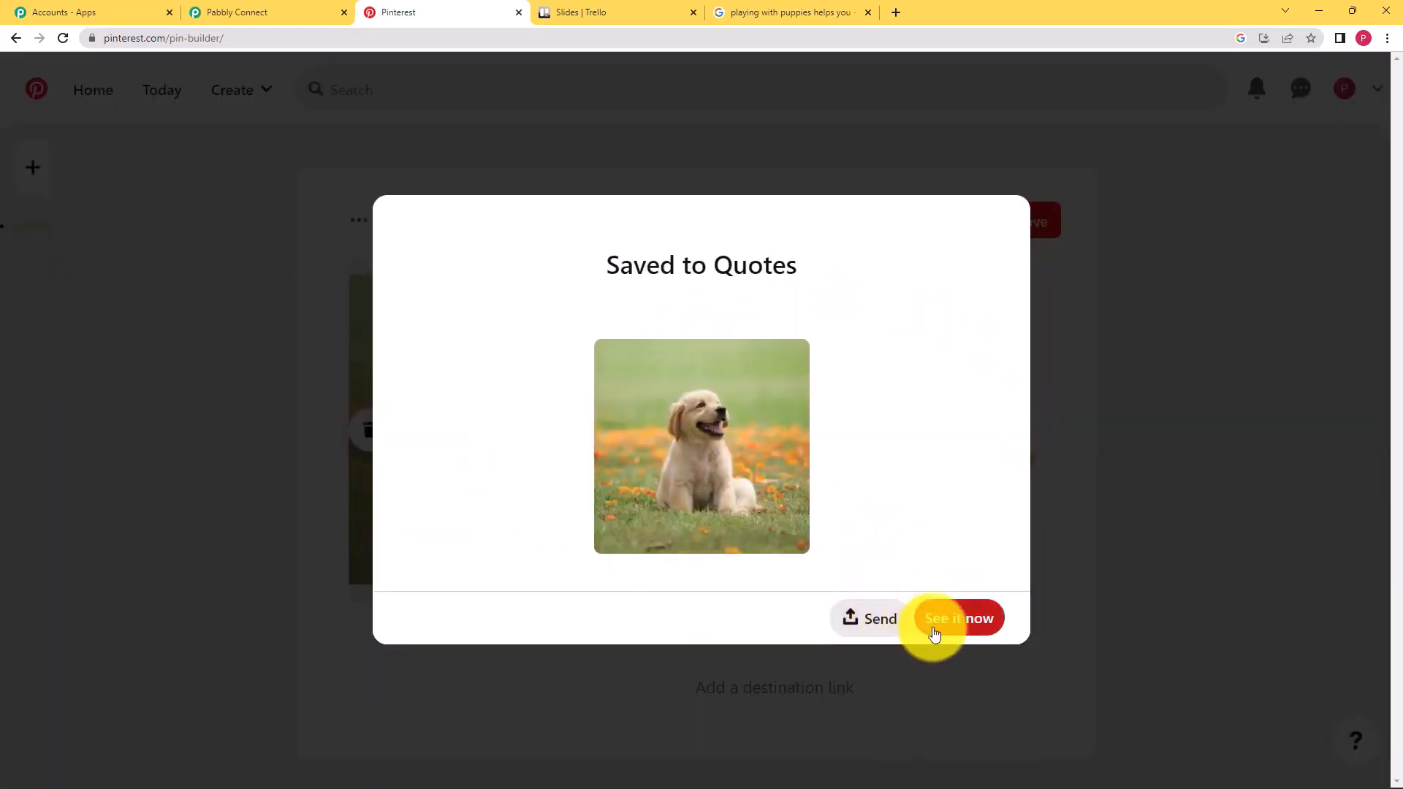
left_click(971, 617)
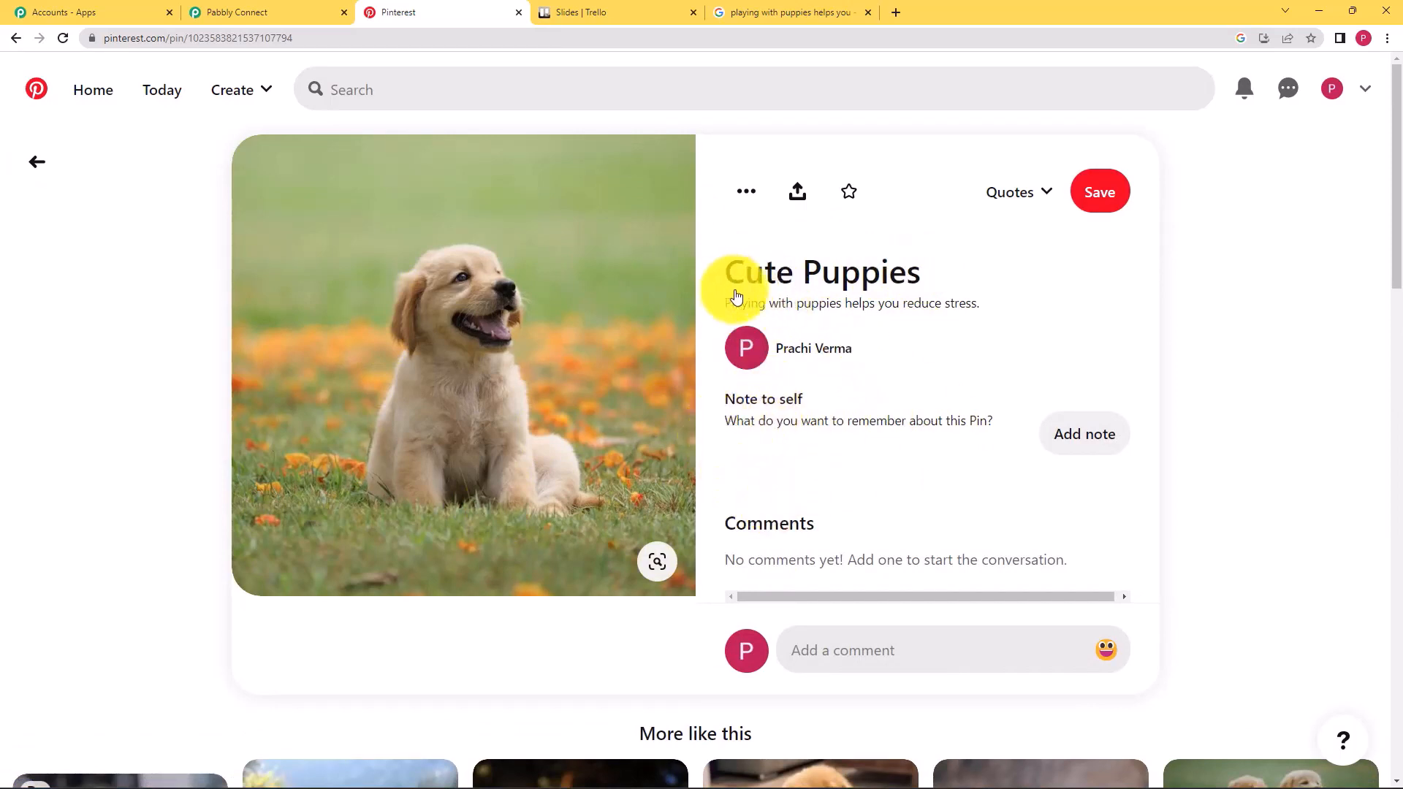
Step: Check the pin title and original image URL in the trigger's response
left_click(277, 8)
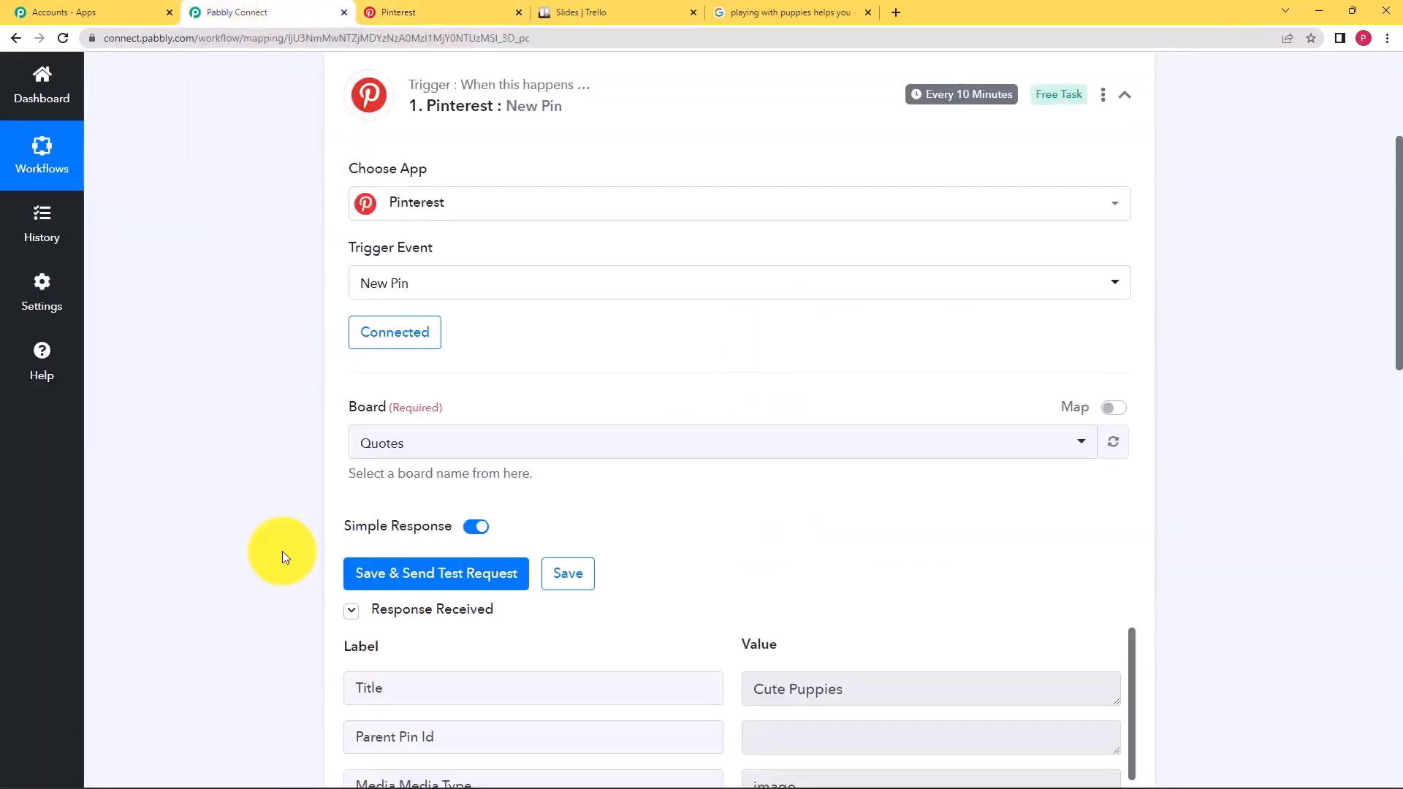
scroll(325, 605, "down", 3)
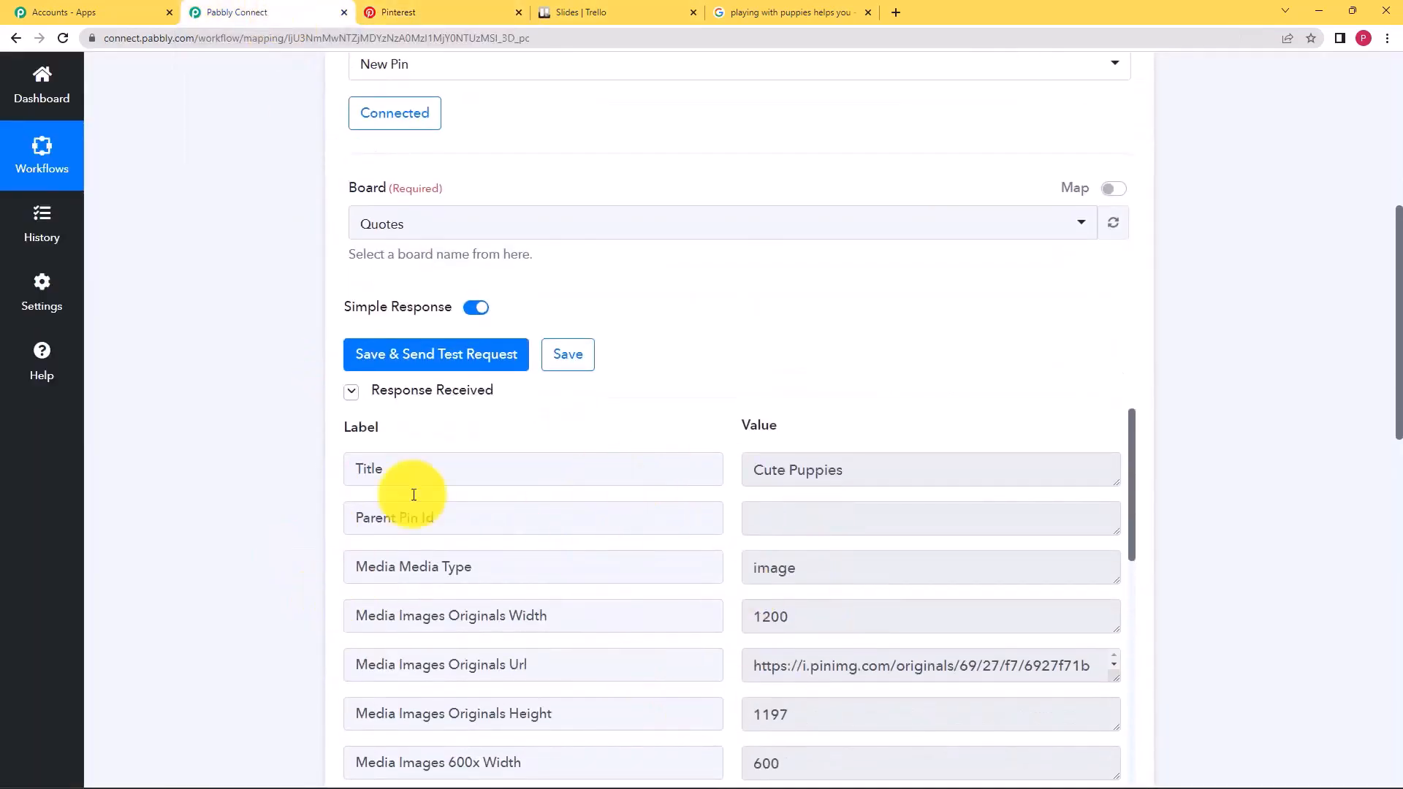
scroll(283, 523, "down", 2)
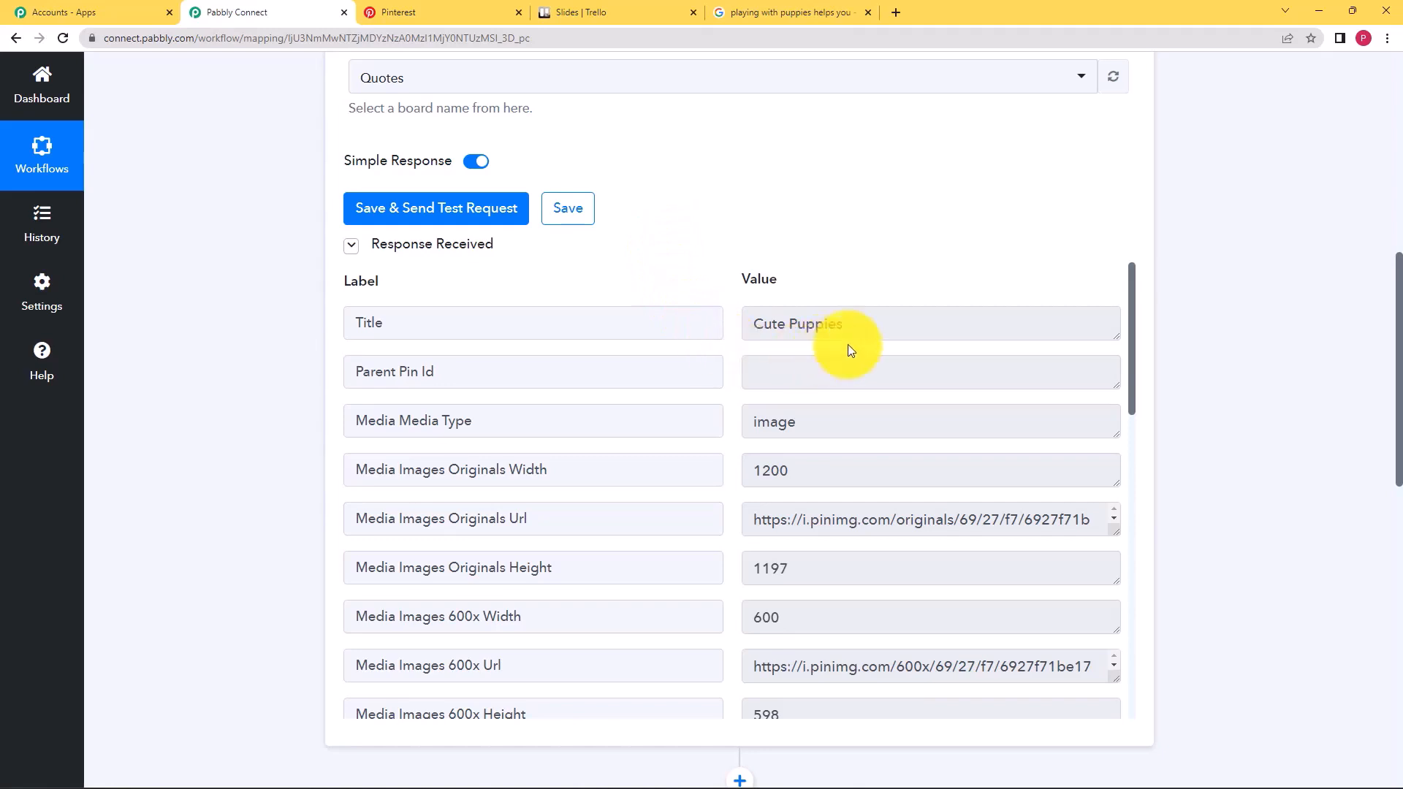
left_click_drag(845, 337, 659, 348)
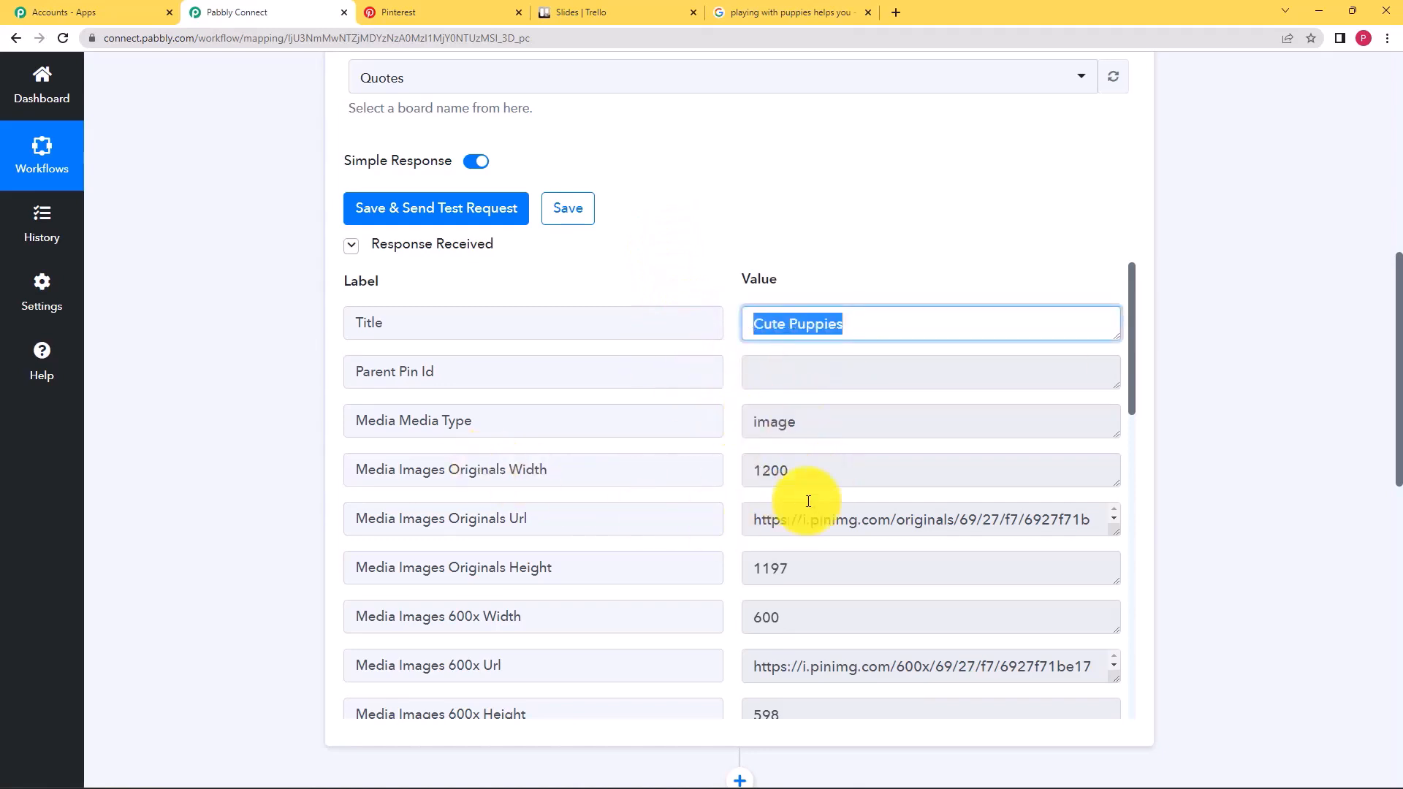
left_click(791, 473)
left_click_drag(792, 473, 1028, 529)
left_click_drag(1118, 536, 1118, 576)
left_click(883, 546)
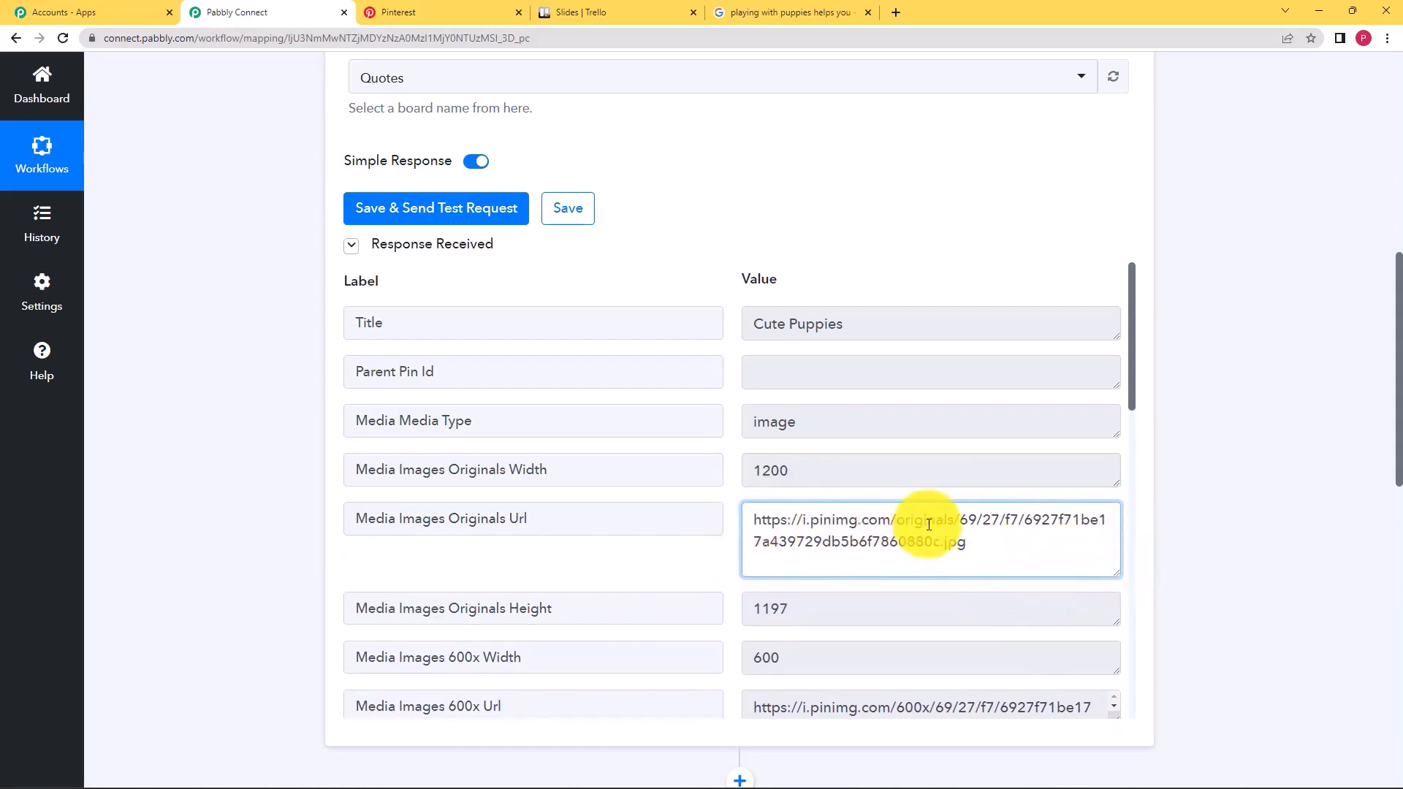
Step: Compare the response's description with the Cute Puppies pin on Pinterest
scroll(748, 586, "down", 1)
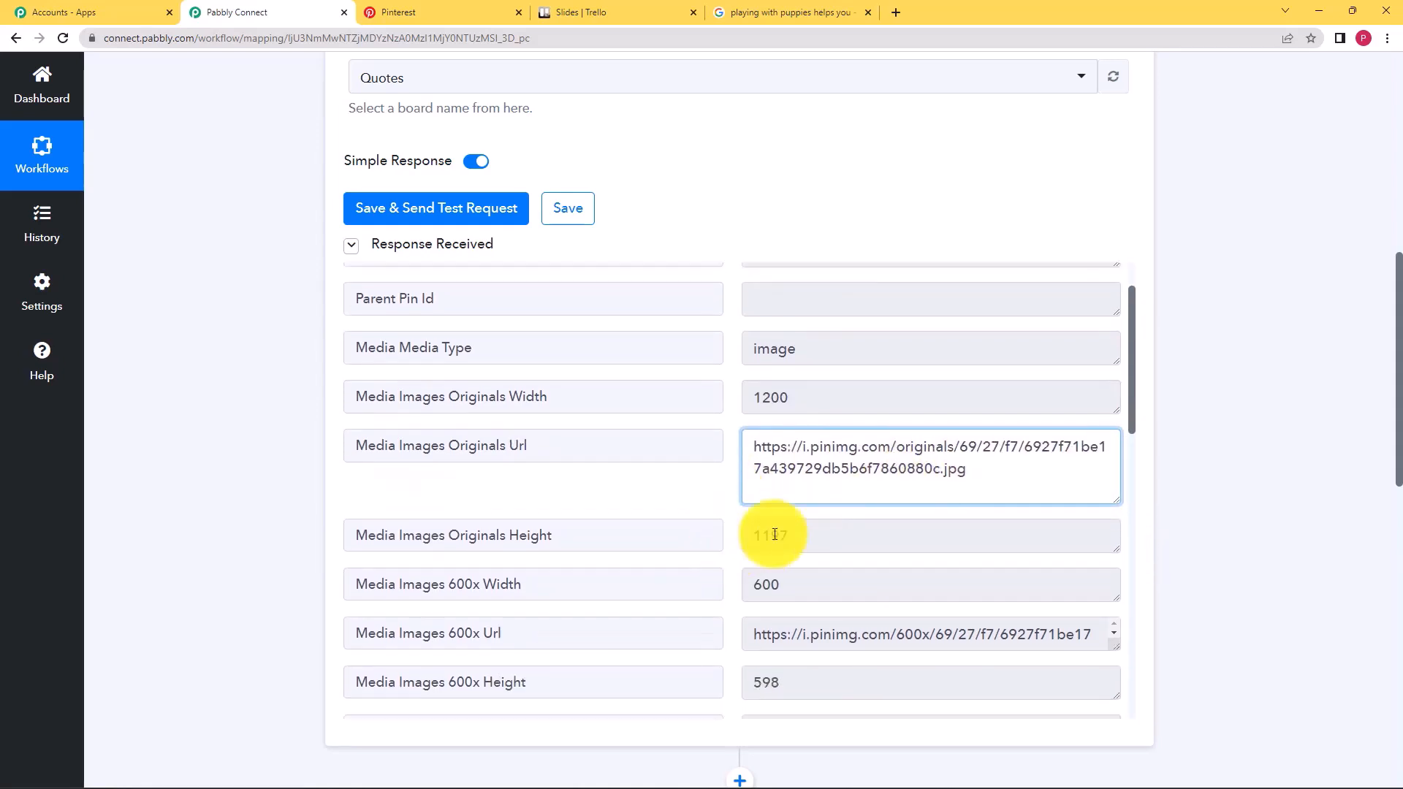
key("Tab")
key("Tab")
scroll(736, 585, "down", 10)
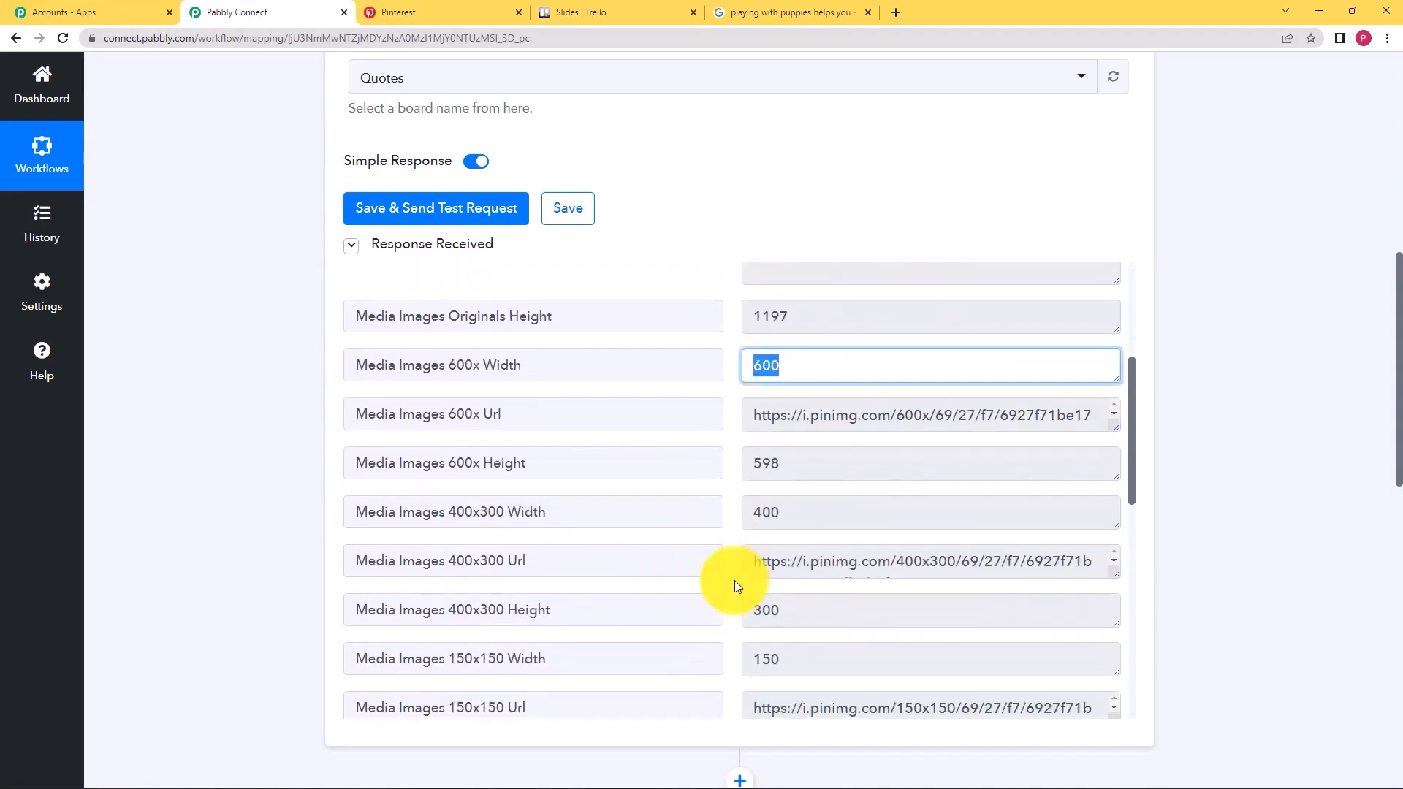
scroll(734, 577, "down", 2)
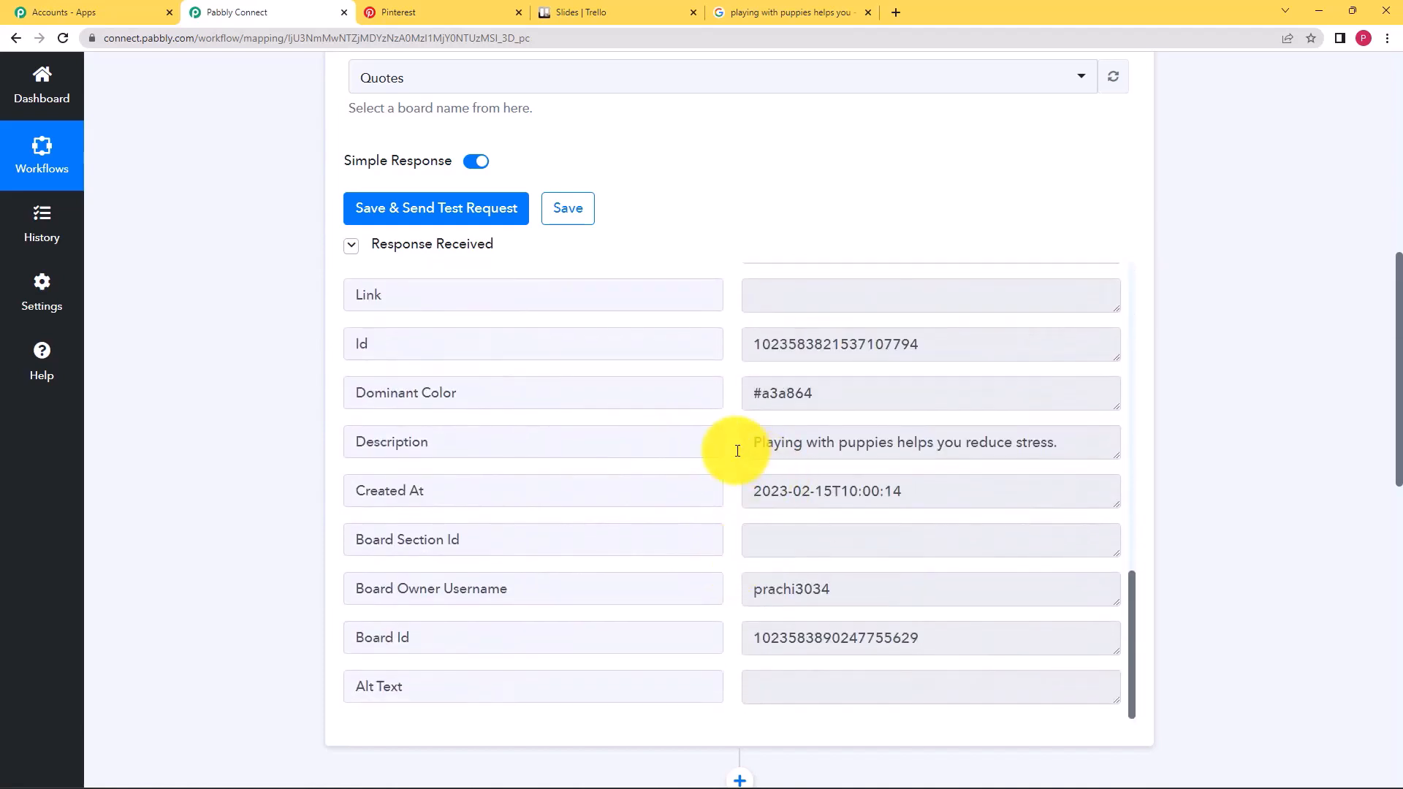
left_click_drag(752, 442, 1111, 442)
left_click(732, 487)
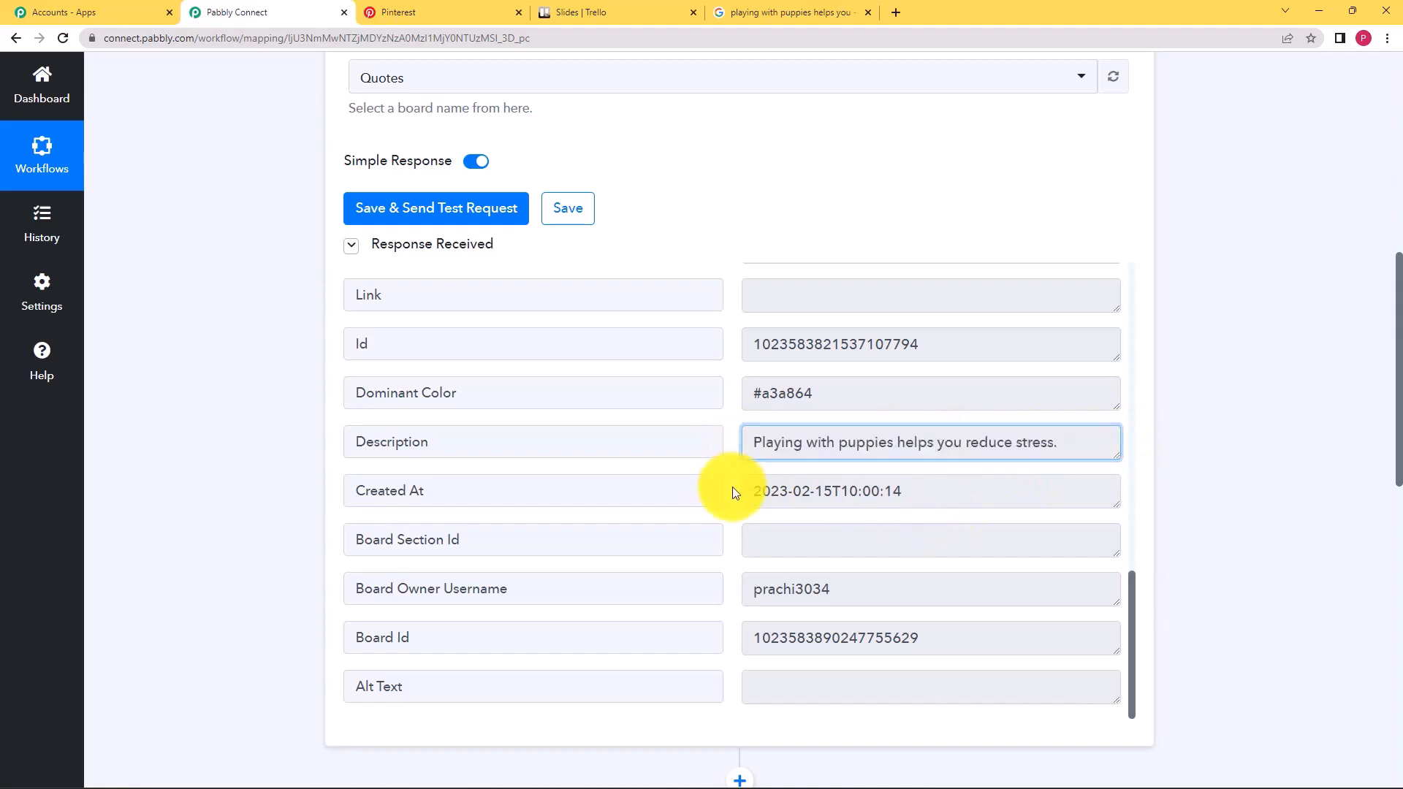
left_click(450, 11)
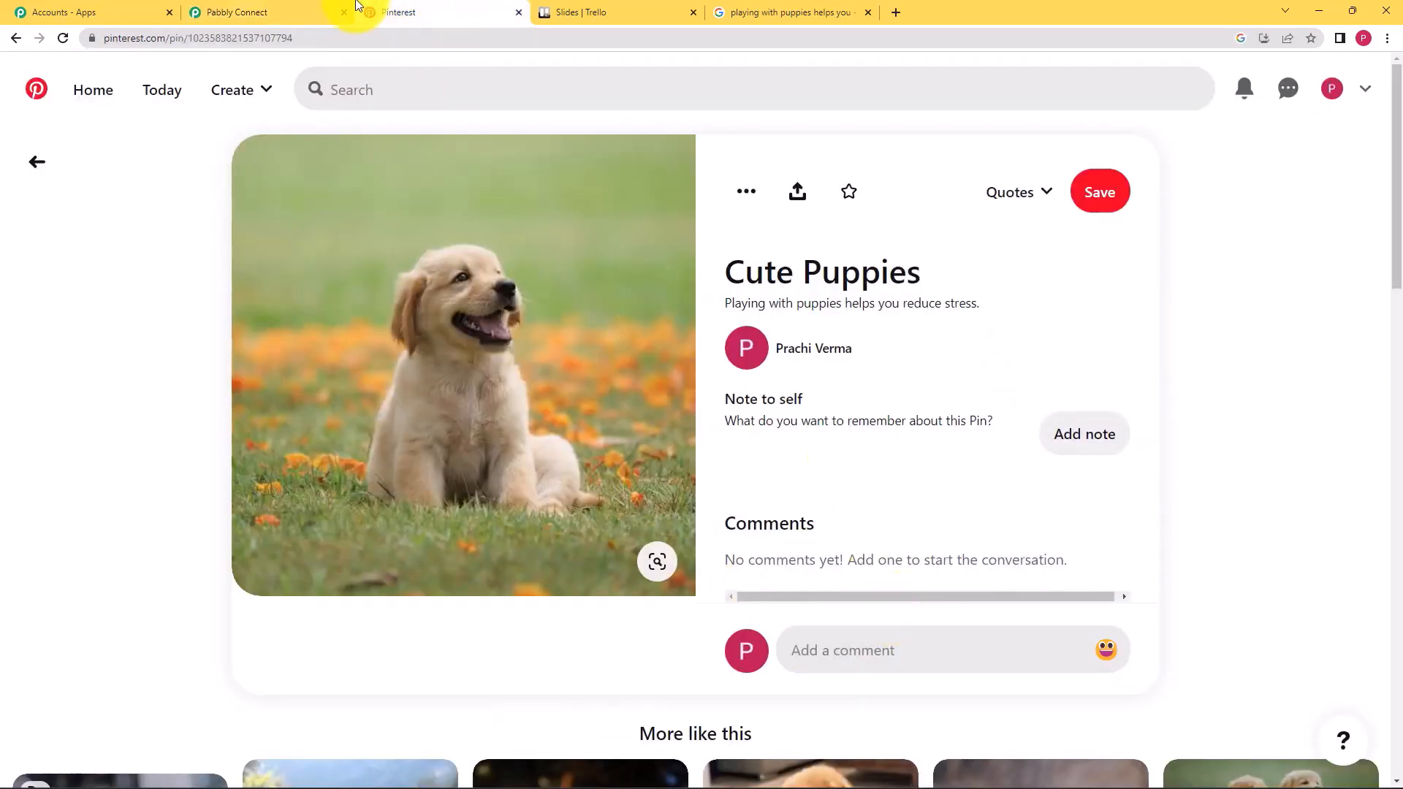
left_click(300, 10)
scroll(297, 418, "down", 5)
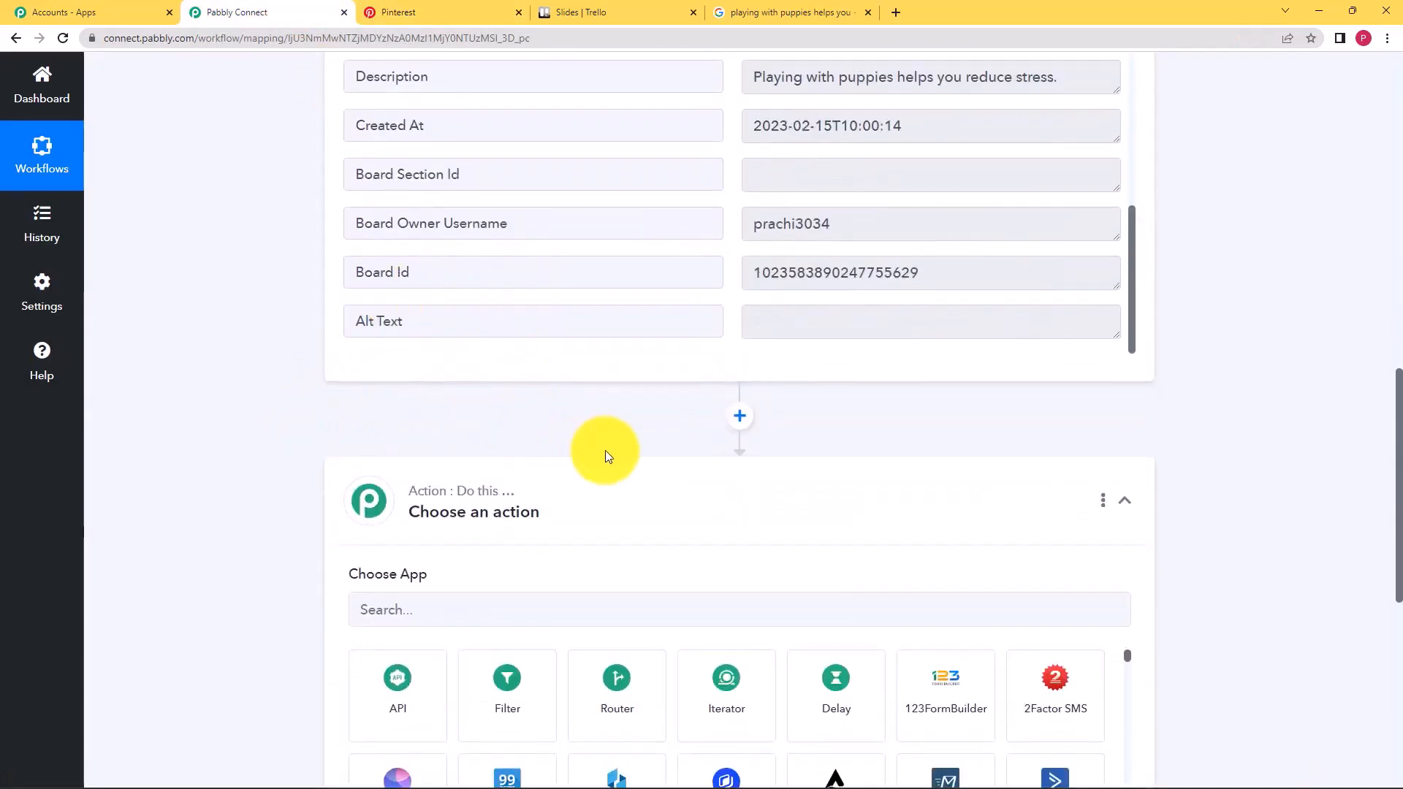
Step: Search 'trell' and choose Trello as the action app
left_click(556, 512)
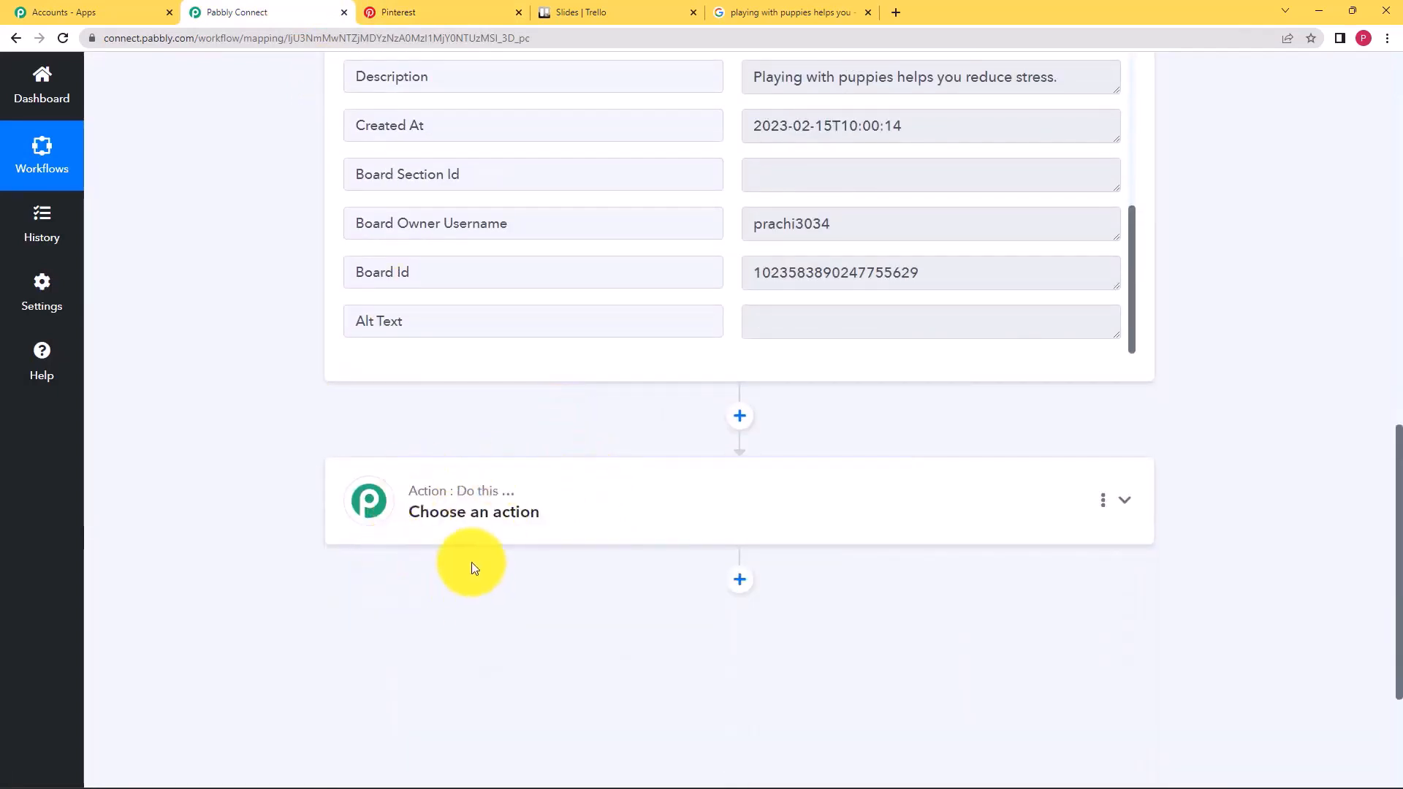
left_click(517, 507)
type("trello")
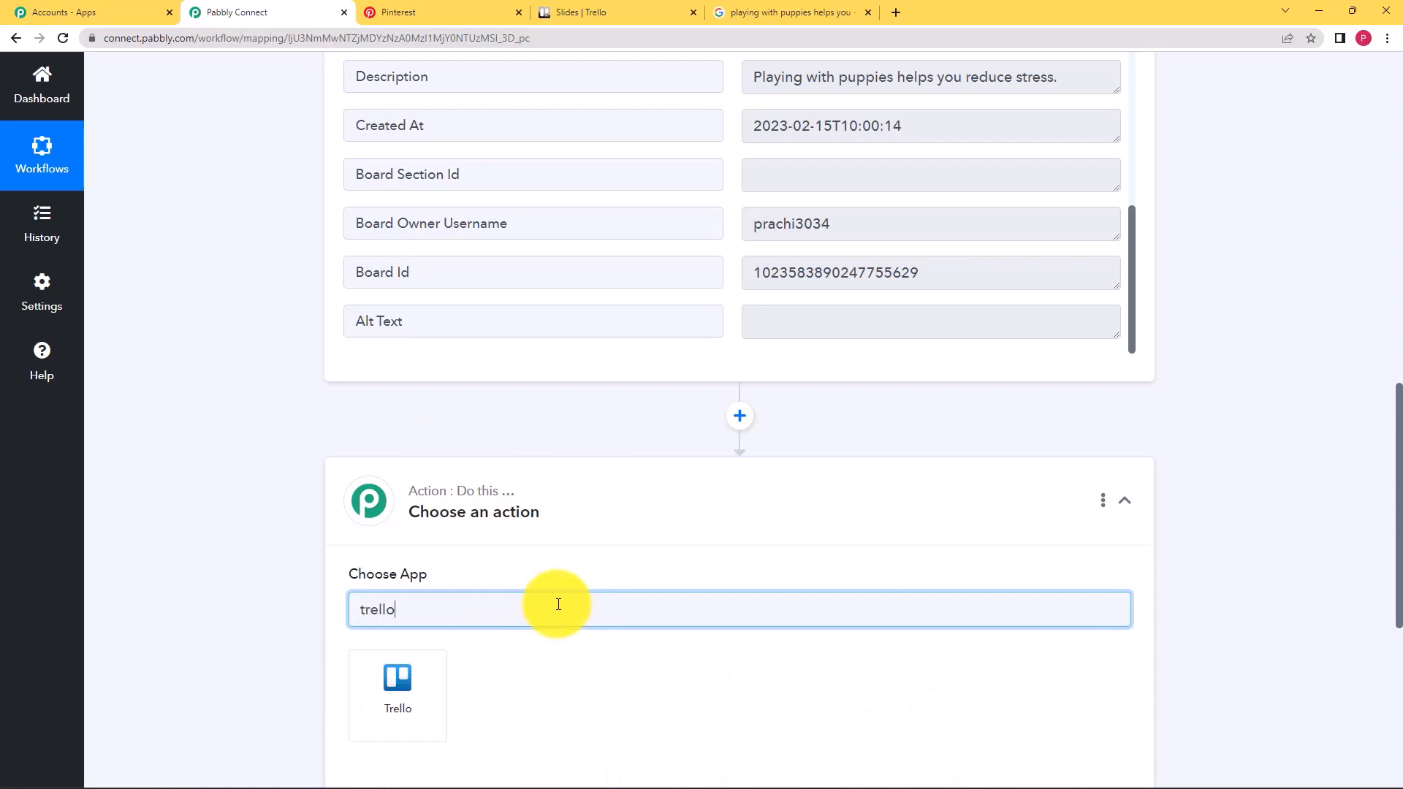
left_click(431, 676)
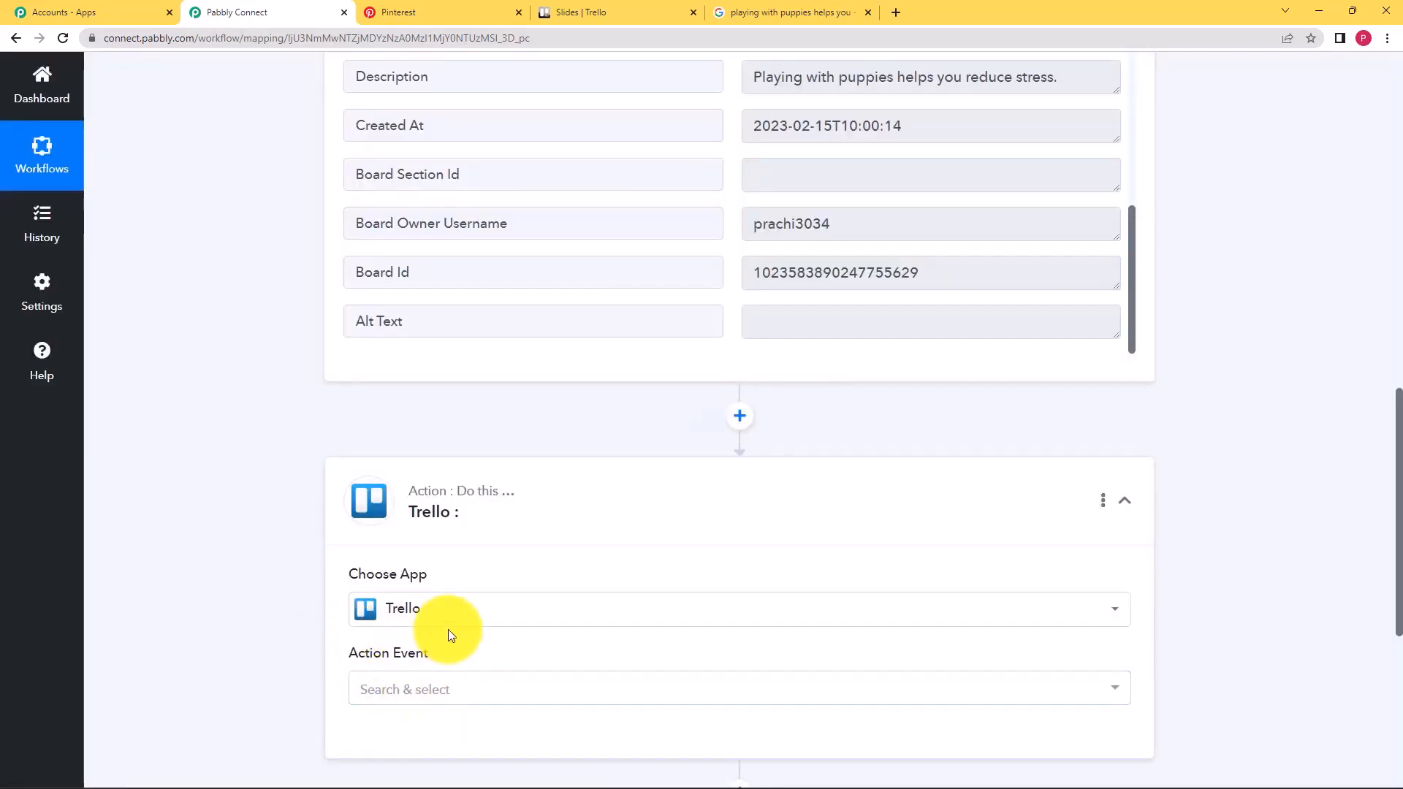
Step: Set the action event to Create a Card with a Plain Text description
left_click(448, 689)
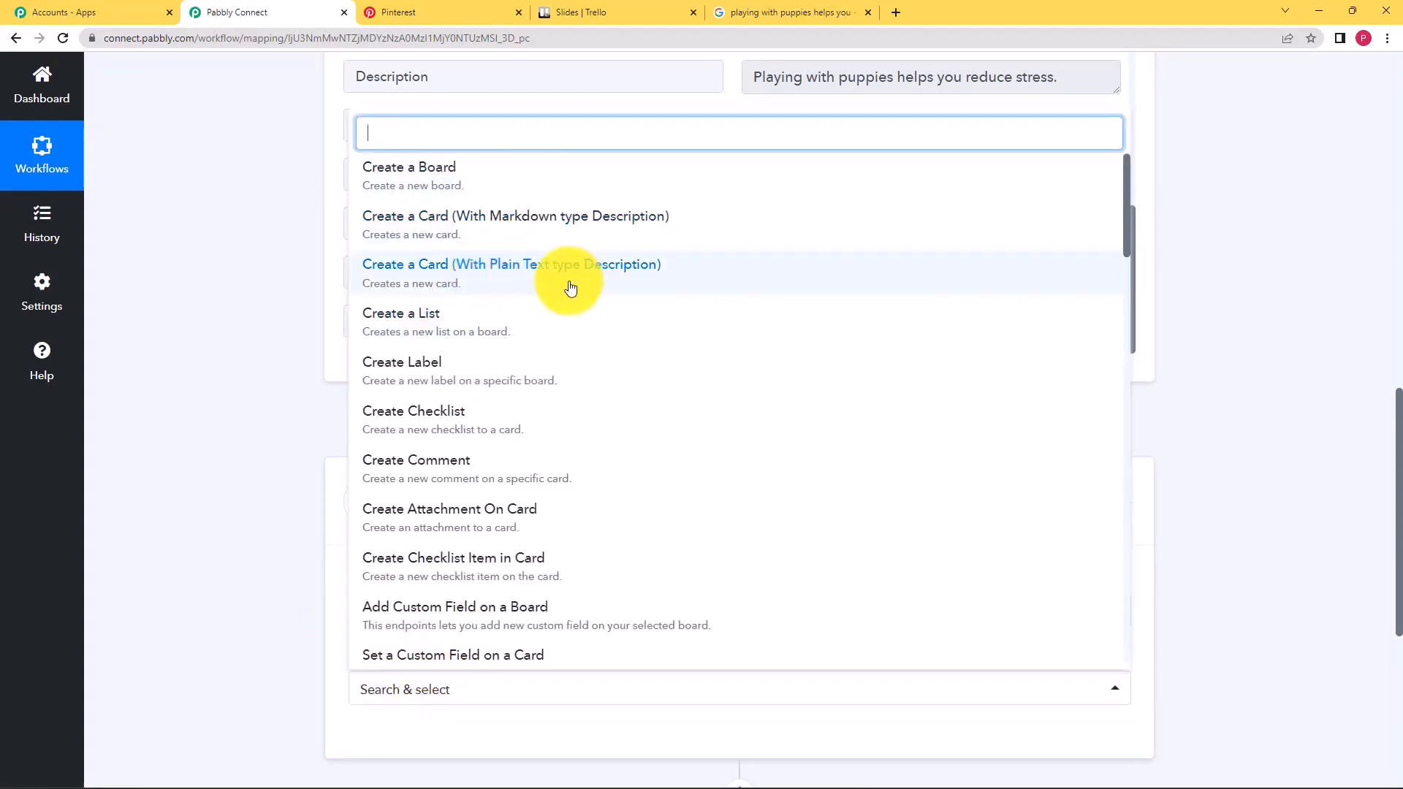
left_click(639, 285)
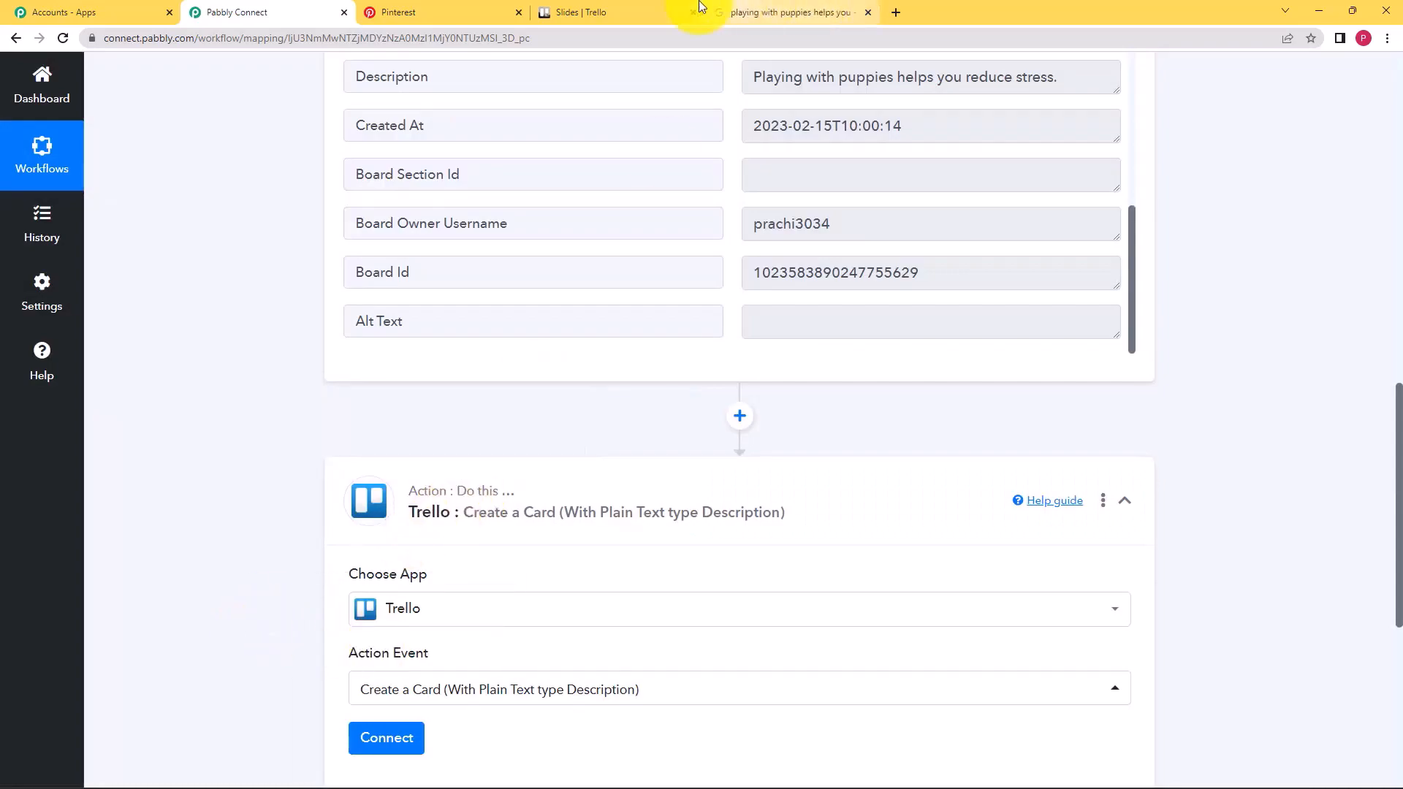
left_click(646, 9)
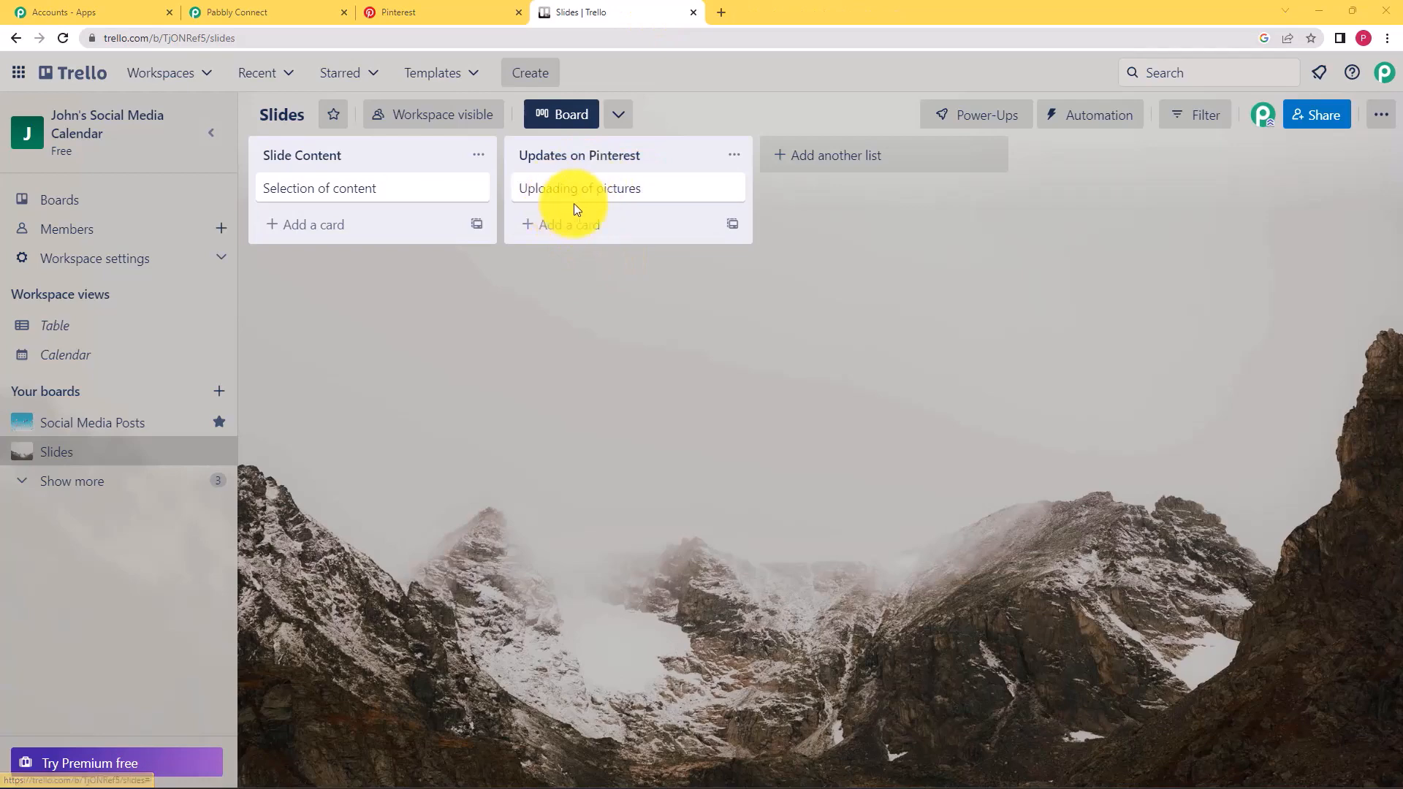
Step: Look at Trello's empty 'Uploading of pictures' card, then return to the Pabbly Connect workflow
left_click(628, 197)
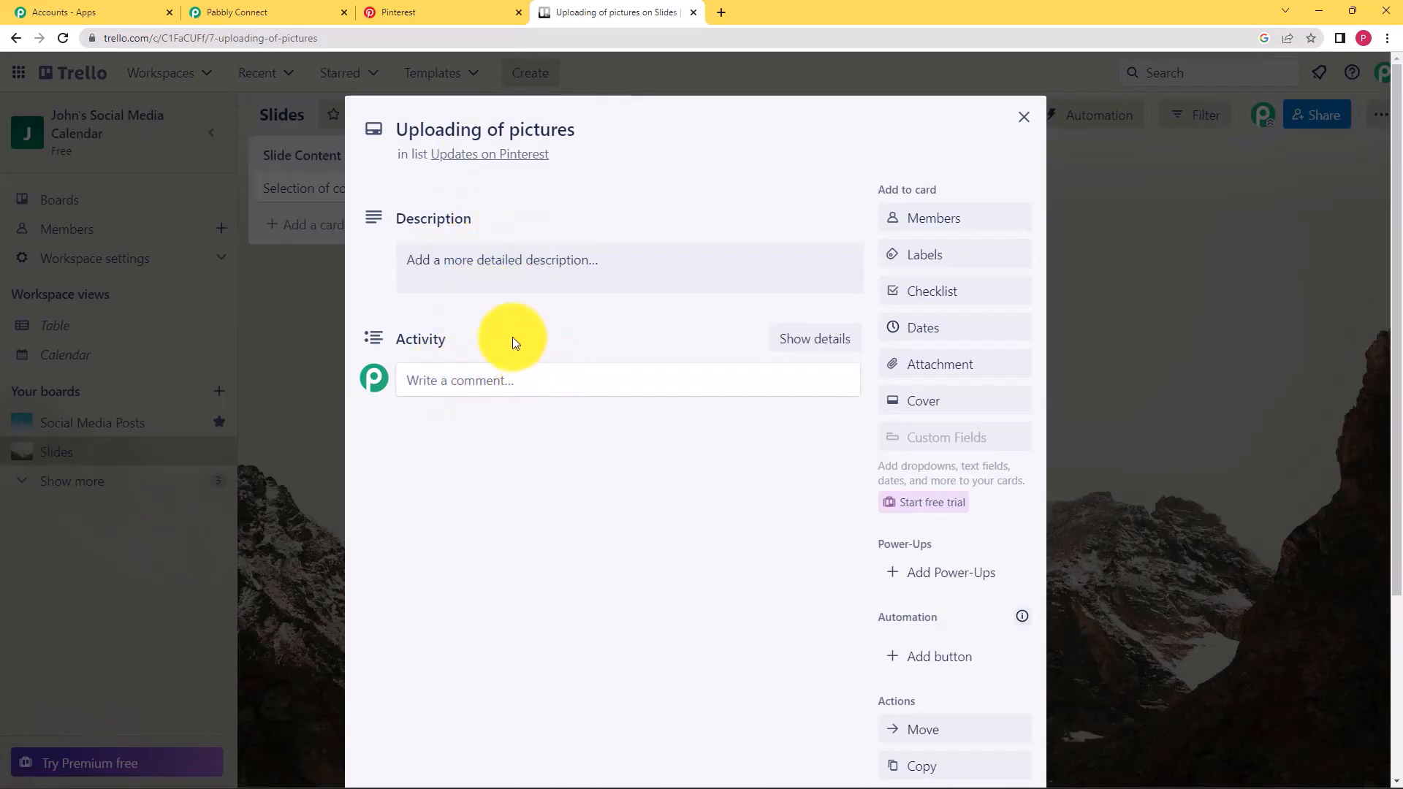
left_click(1024, 117)
left_click(284, 9)
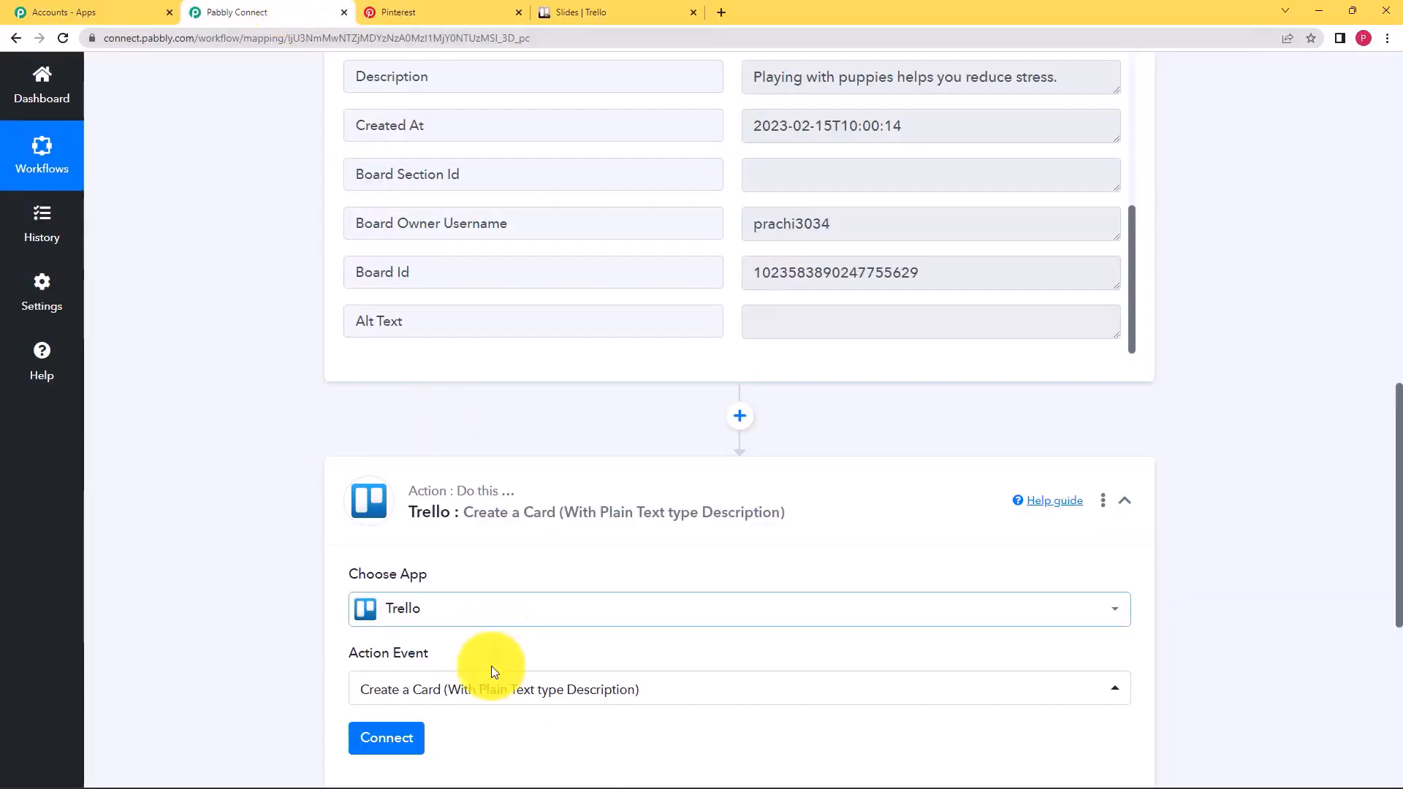
Step: Add a new Trello connection 'Trello #13' and open trello.com/app-key for the API key
scroll(461, 648, "down", 3)
left_click(398, 544)
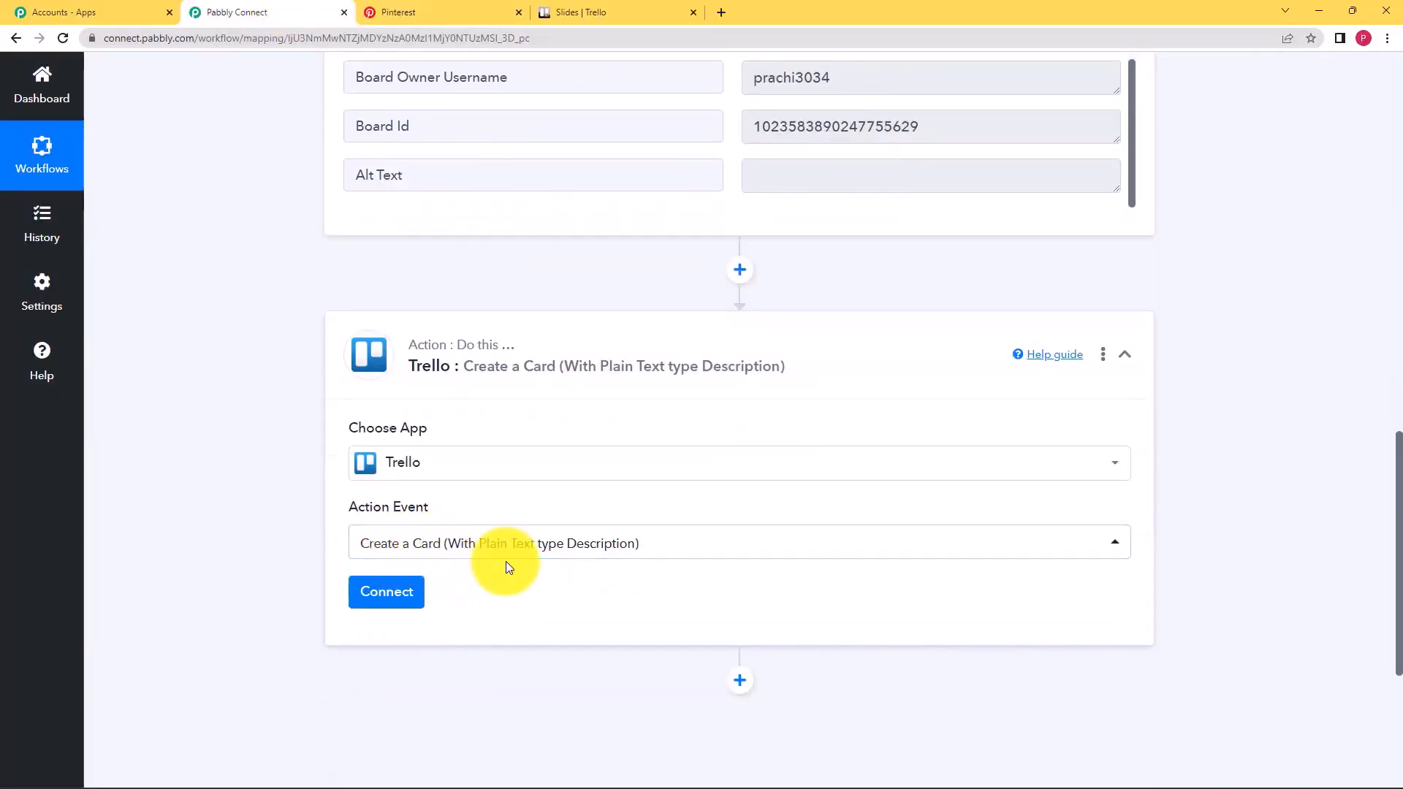
left_click(400, 590)
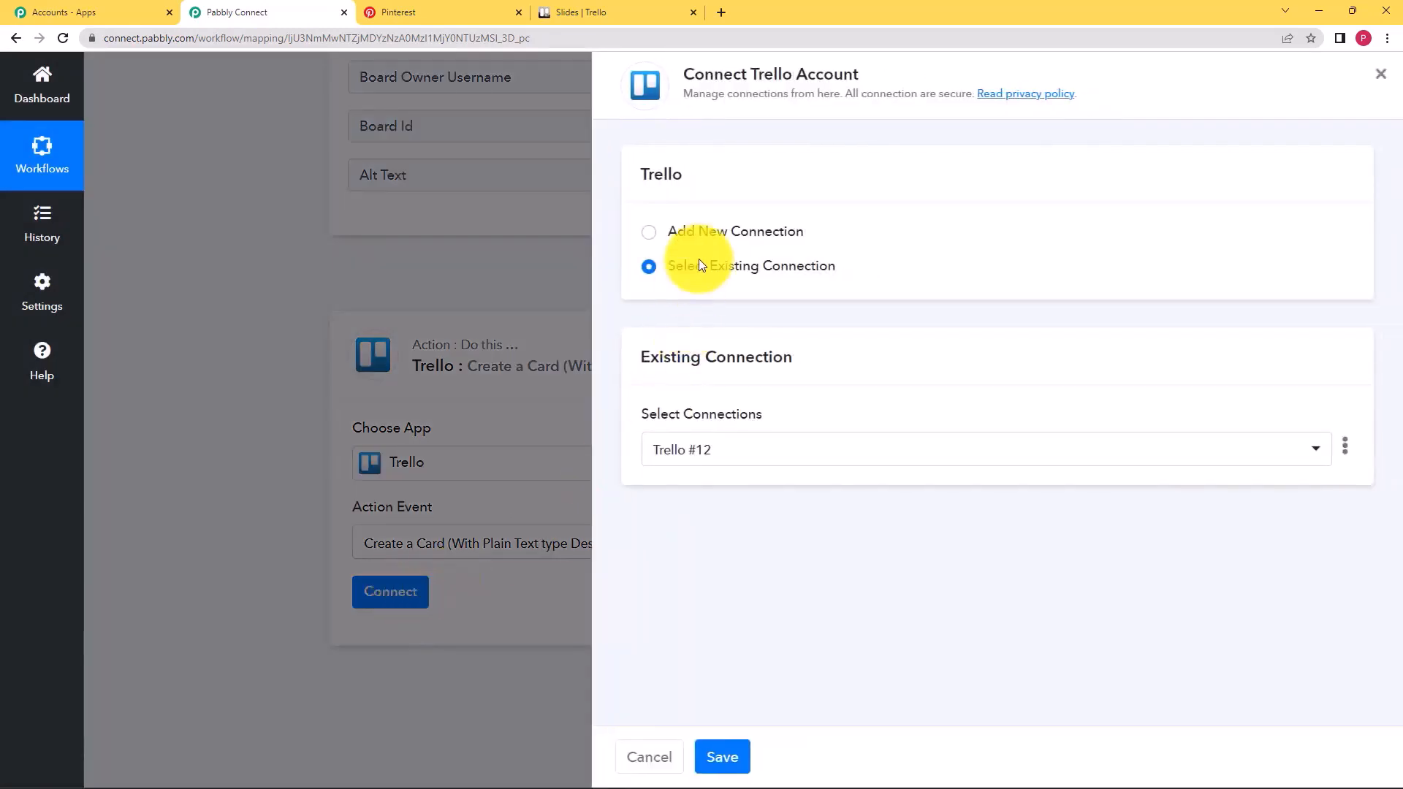
left_click(726, 231)
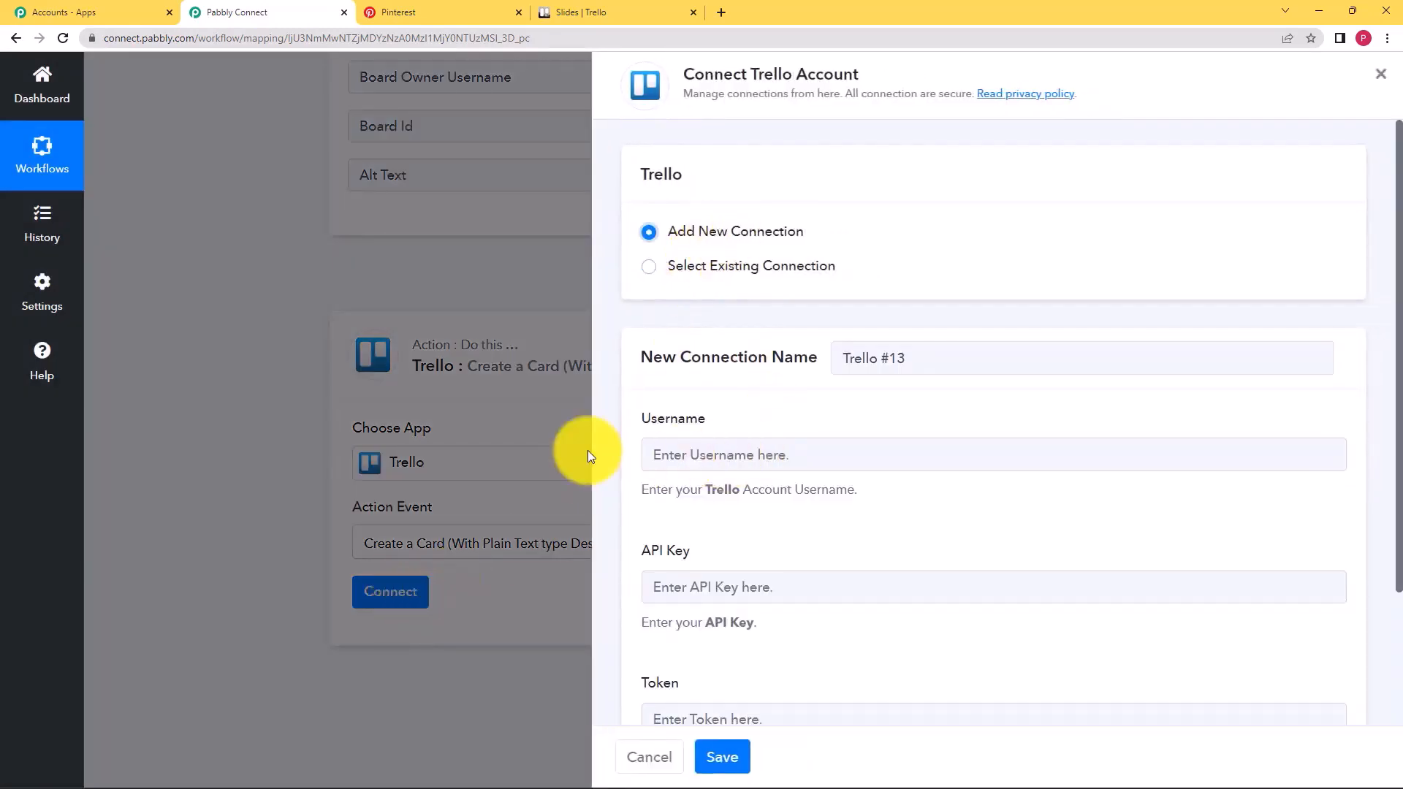
scroll(605, 450, "down", 3)
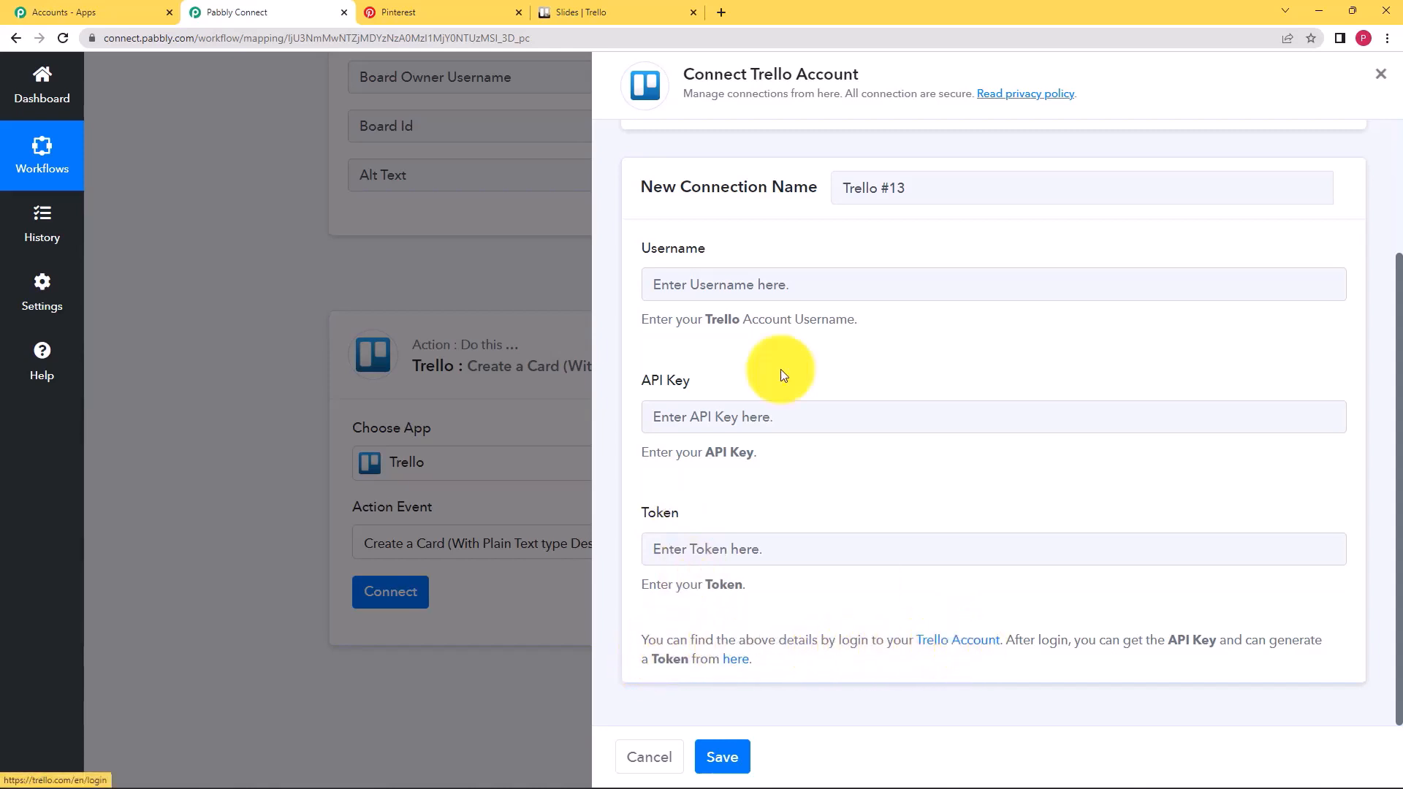
left_click(661, 12)
left_click(296, 13)
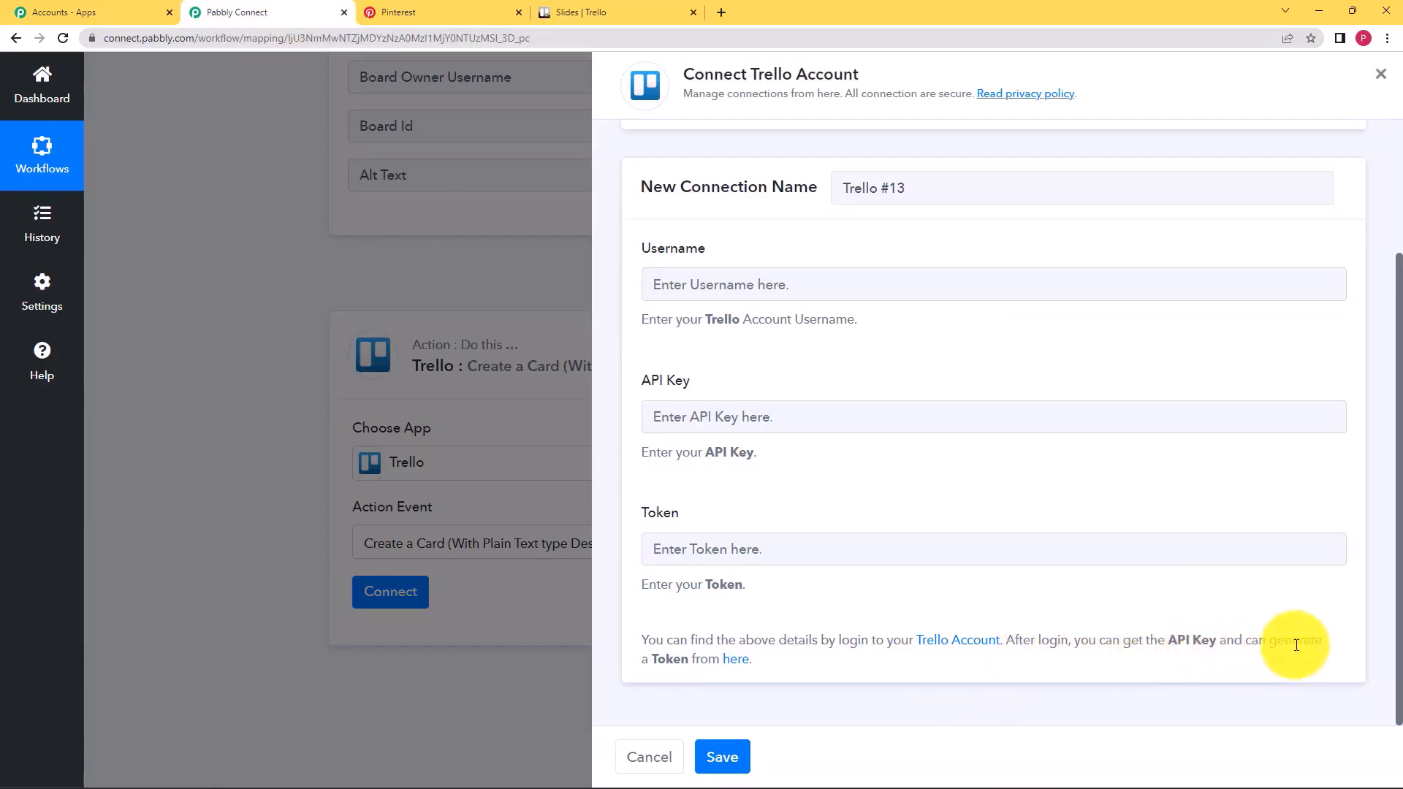
left_click(736, 659)
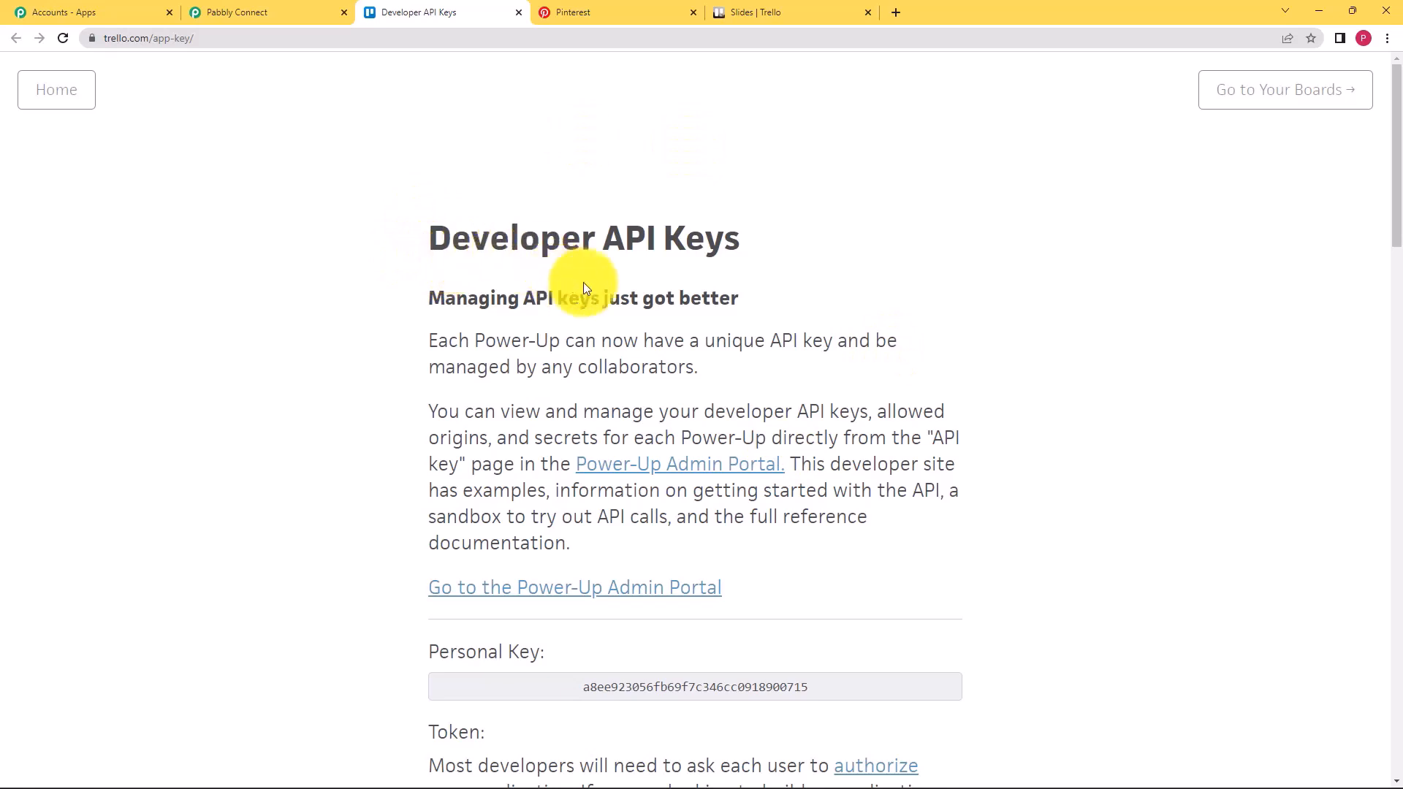
Step: Copy Trello's personal API key into the new connection's API Key field
scroll(421, 489, "down", 4)
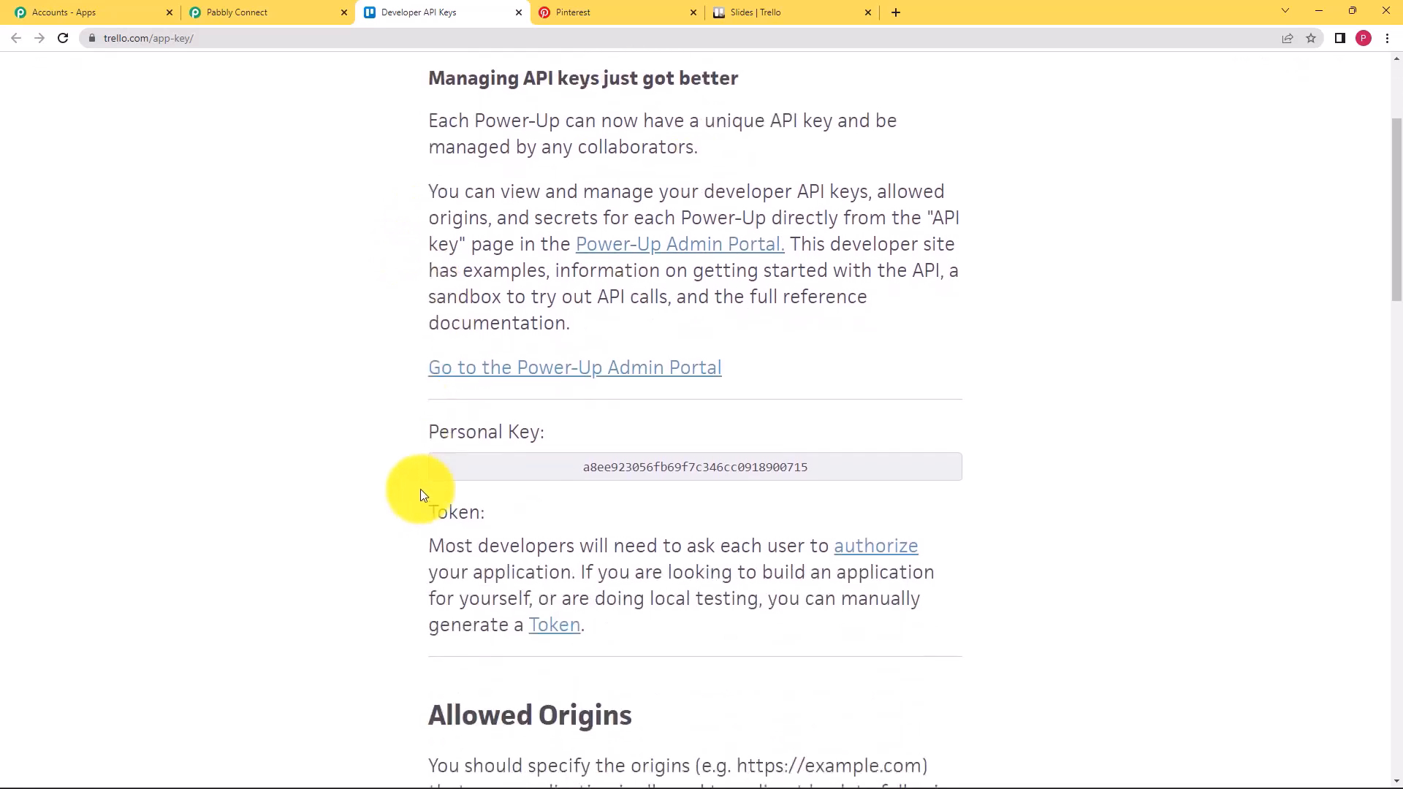
left_click_drag(573, 397, 810, 407)
key("ctrl+c")
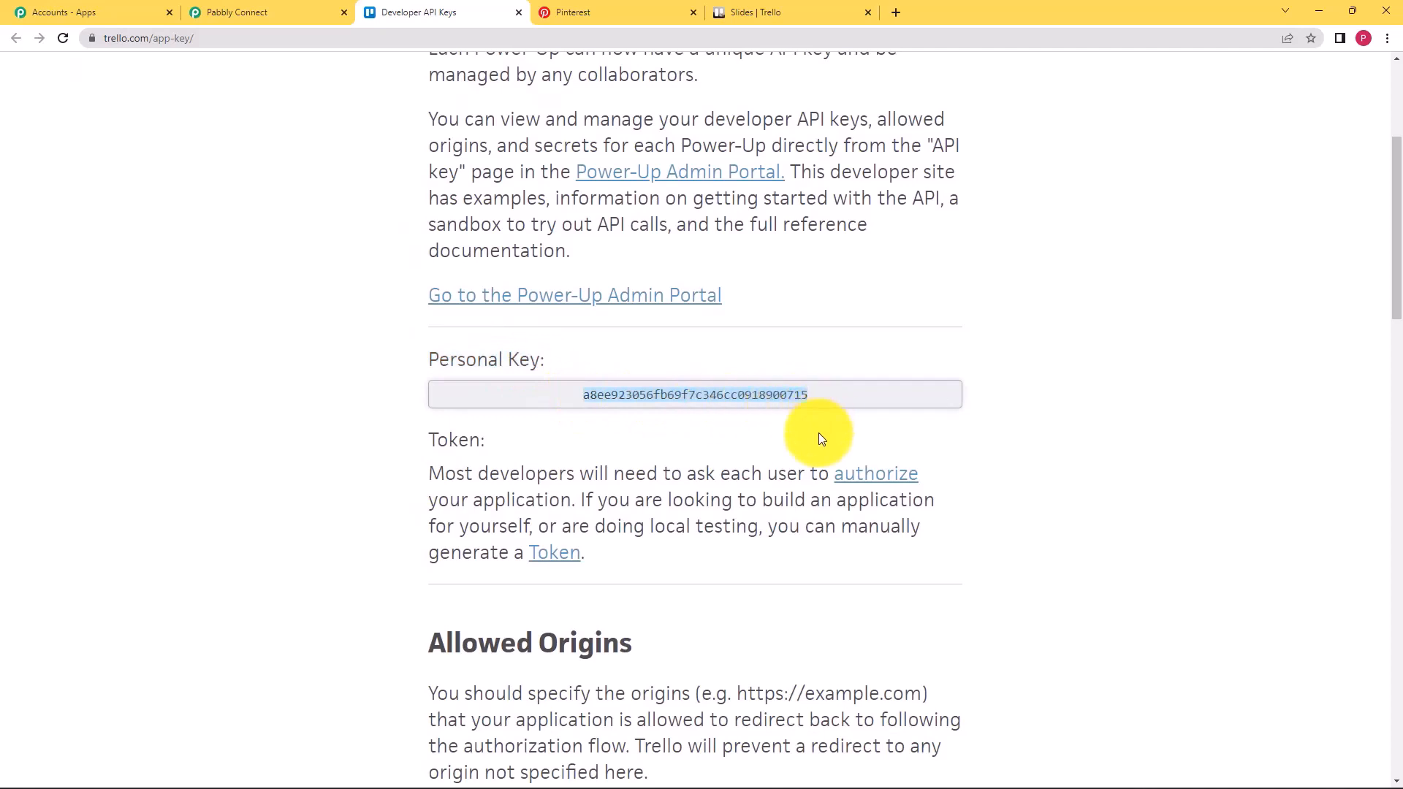
left_click(325, 13)
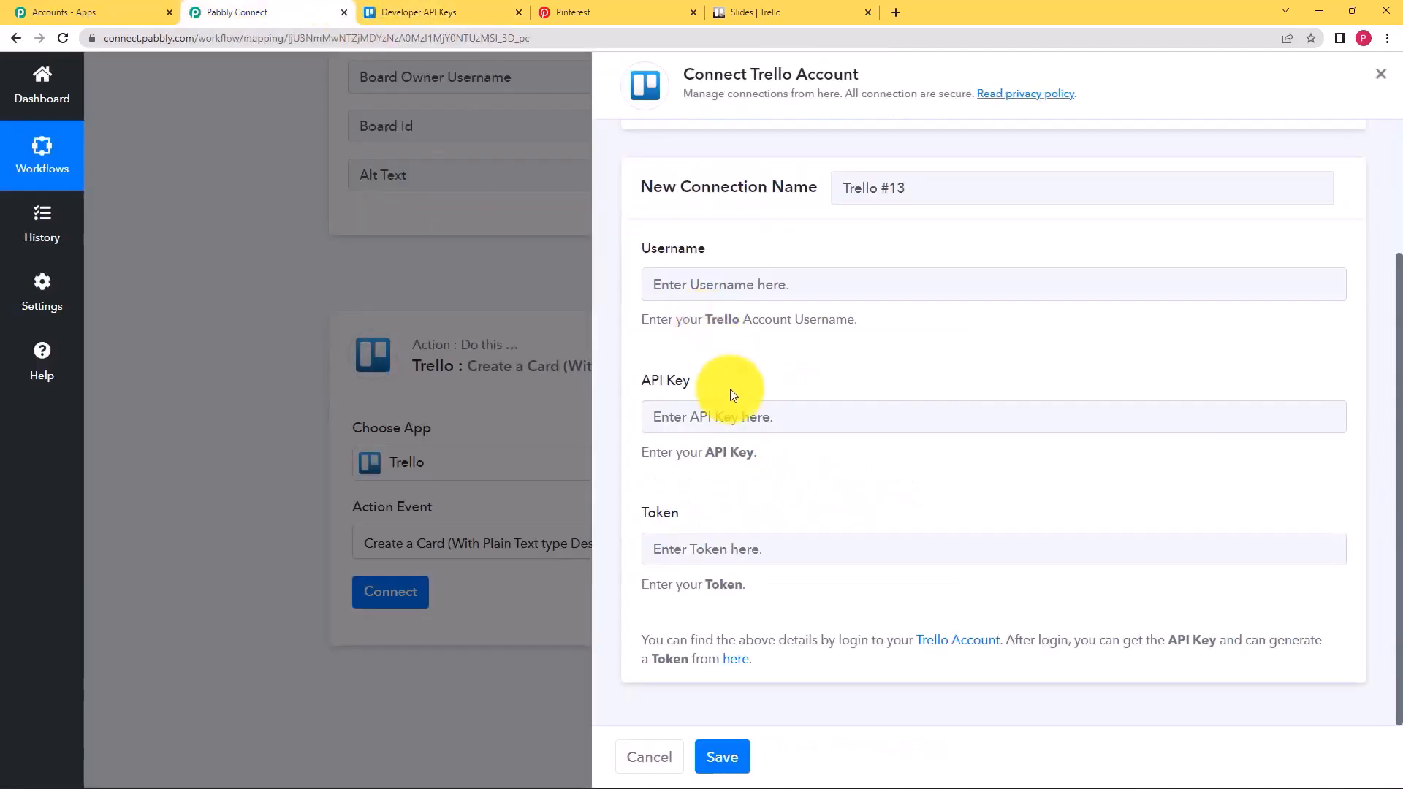
left_click(731, 417)
key("ctrl+v")
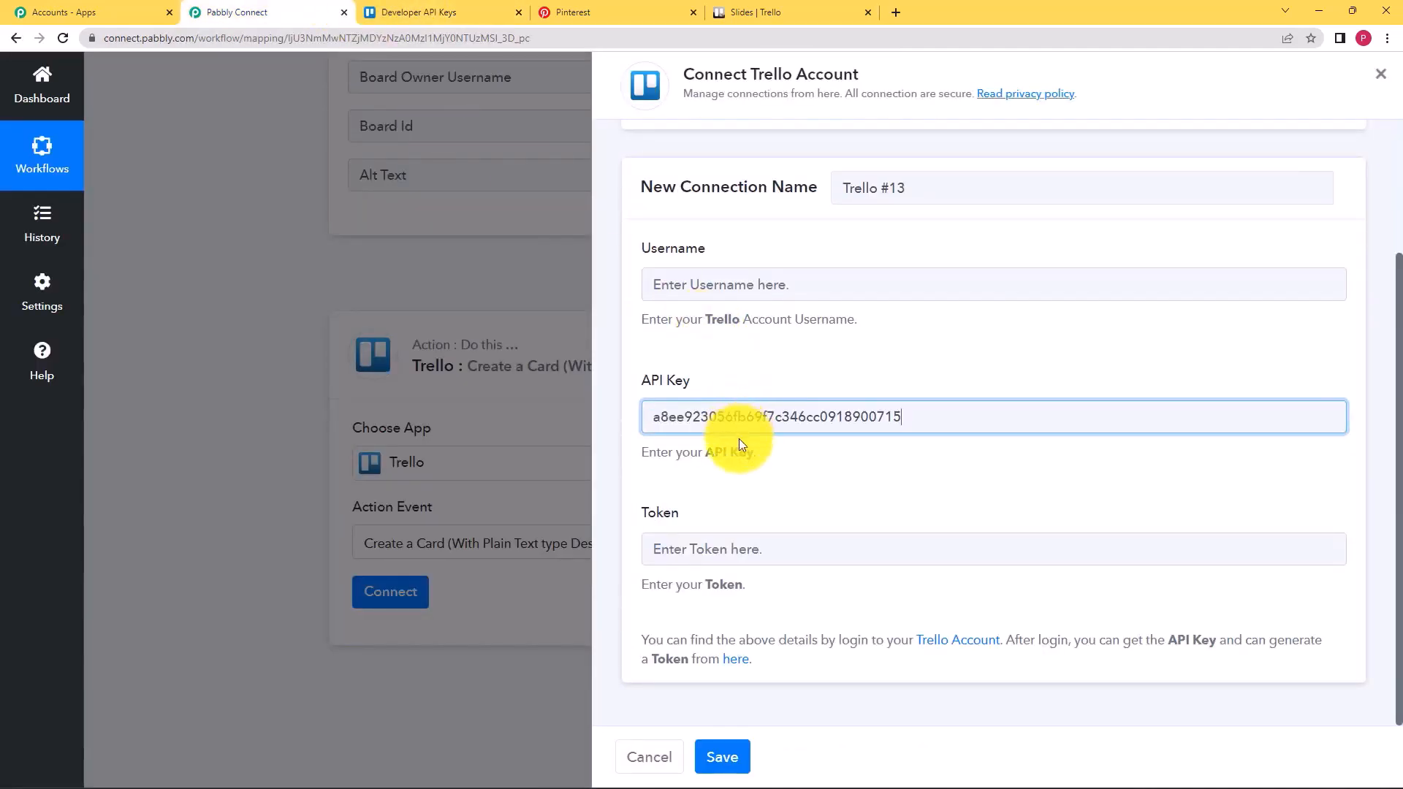
left_click(720, 468)
Step: Open Trello's token generation page from the Developer API Keys page
left_click(499, 7)
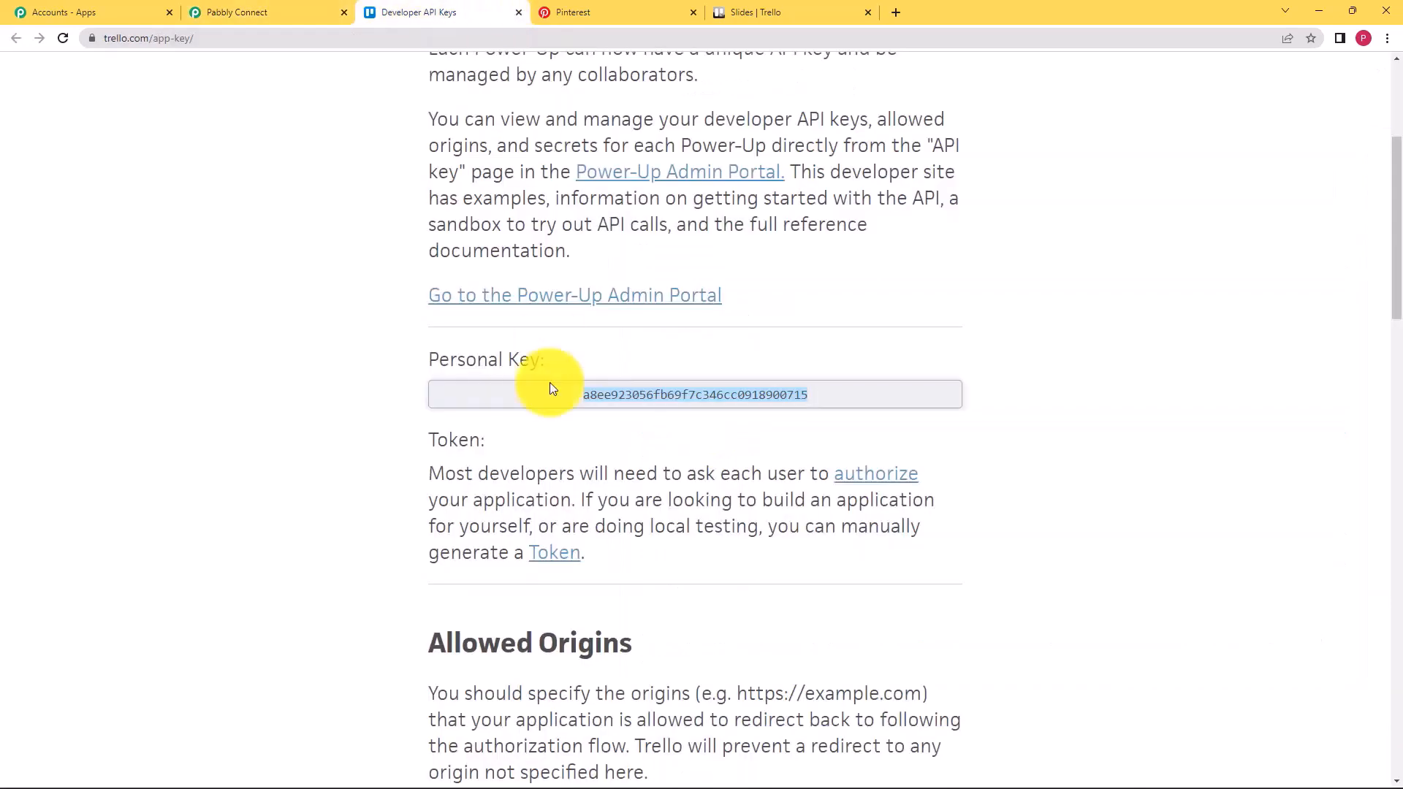
left_click_drag(434, 447, 502, 445)
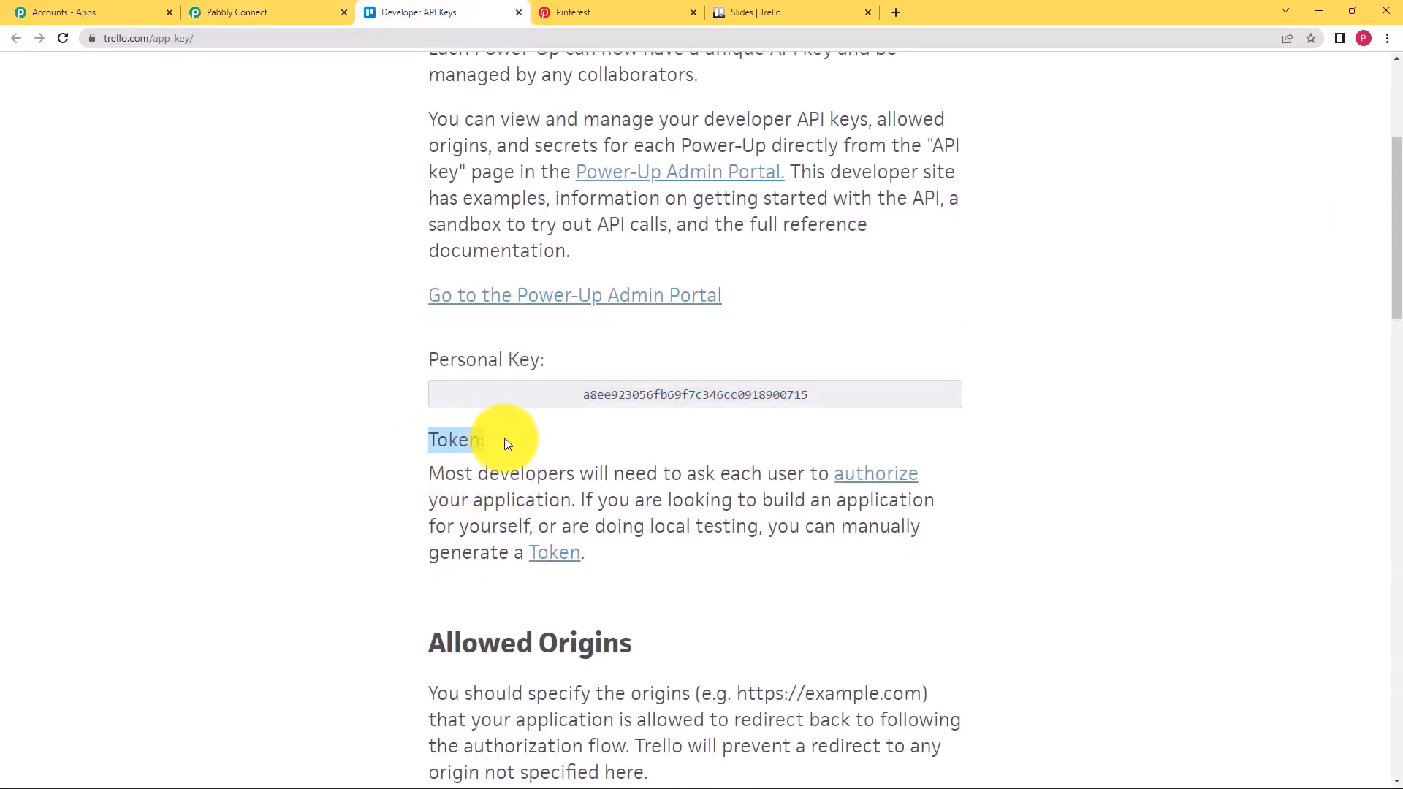
left_click(530, 479)
left_click(554, 555)
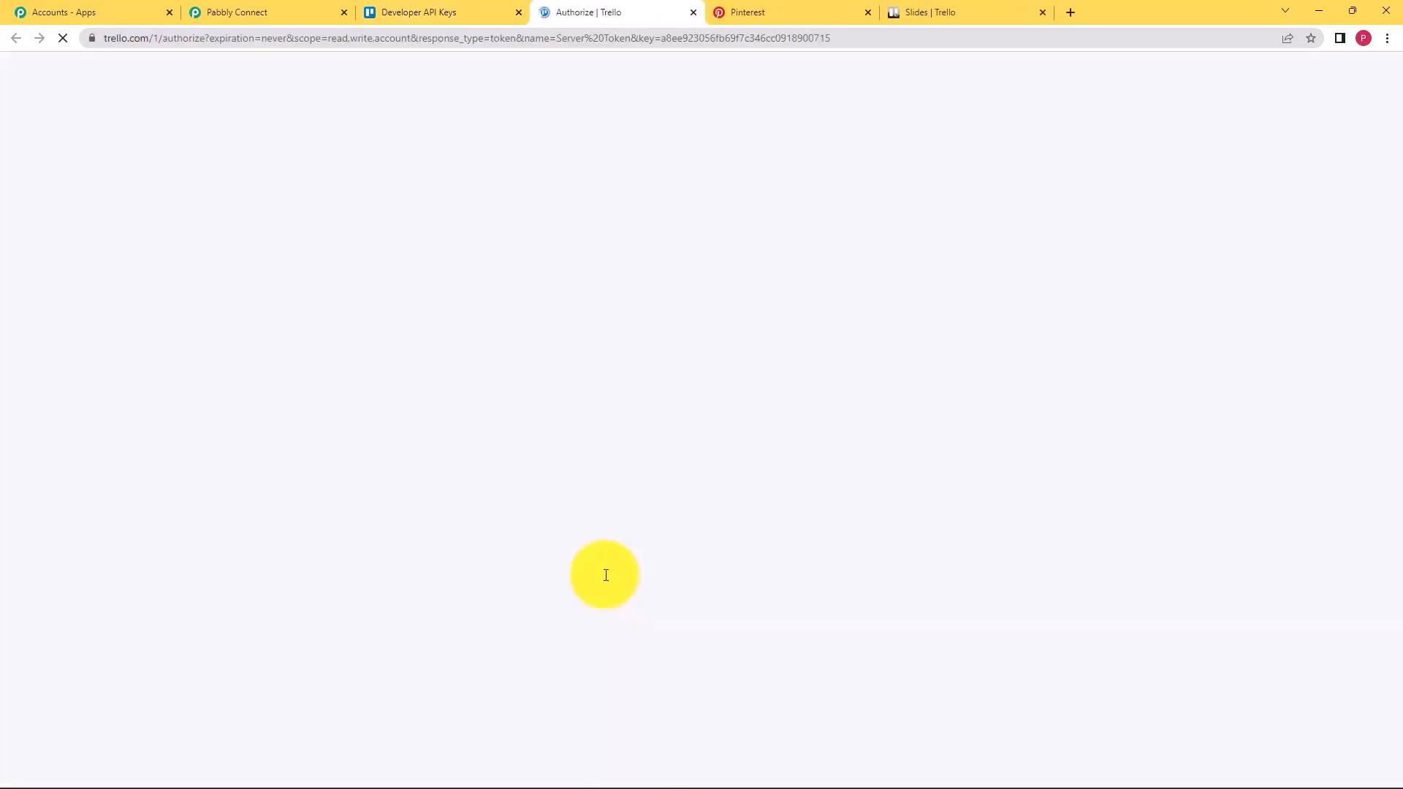
Step: Paste the Trello account username into the connection's Username field
left_click_drag(653, 456, 738, 472)
key("ctrl+c")
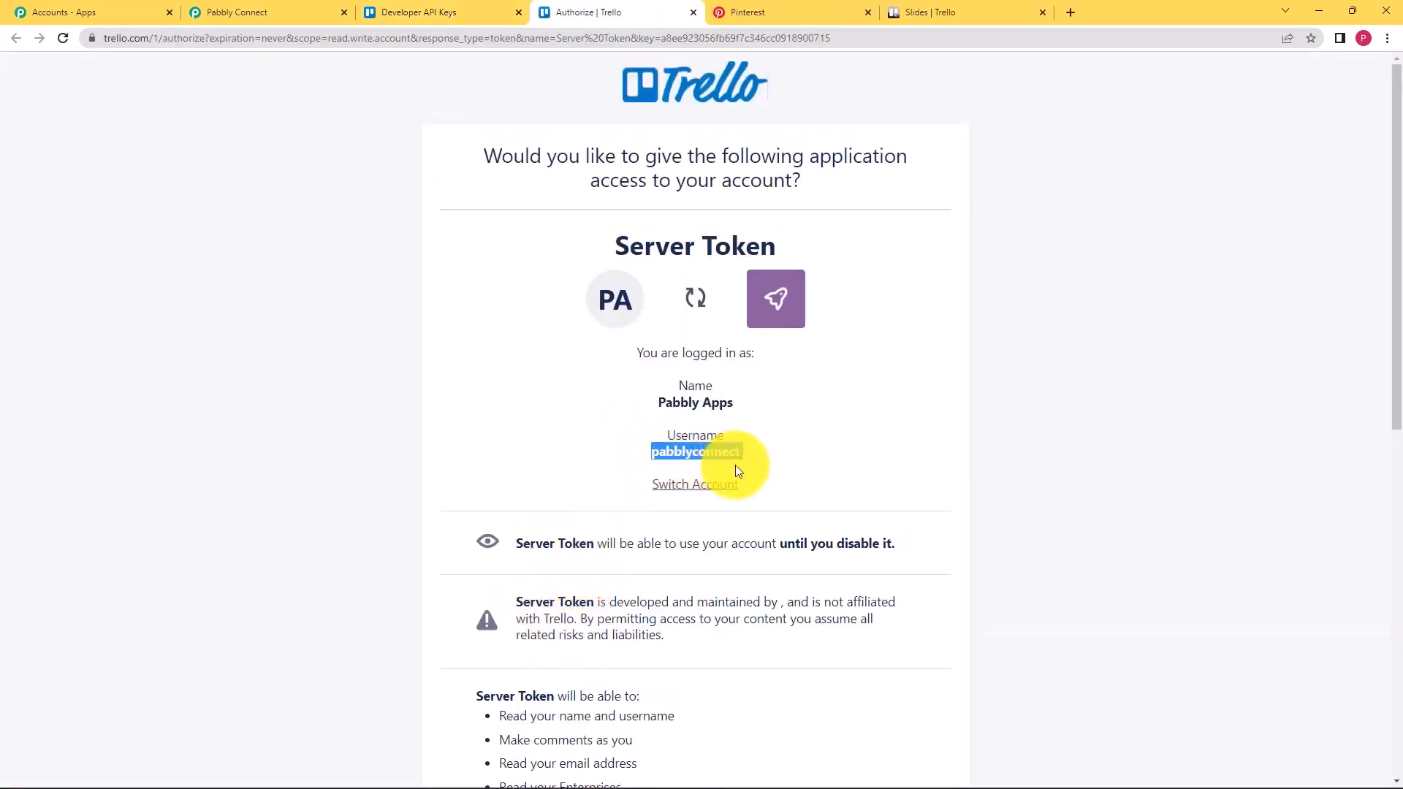
left_click(307, 11)
left_click(715, 287)
key("ctrl+v")
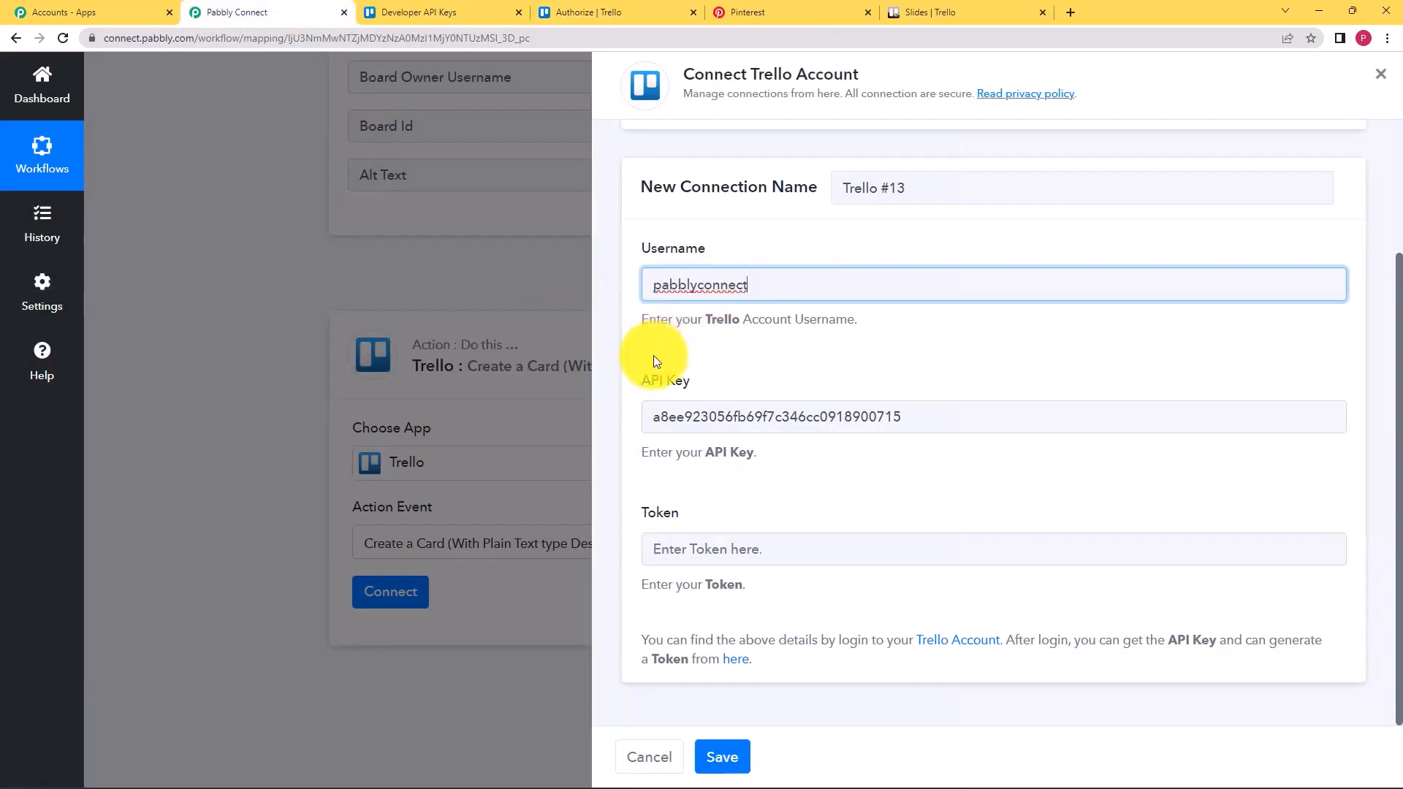
Step: Authorize the Server Token application and copy the newly generated token
left_click(586, 12)
left_click(584, 475)
left_click_drag(614, 251, 703, 260)
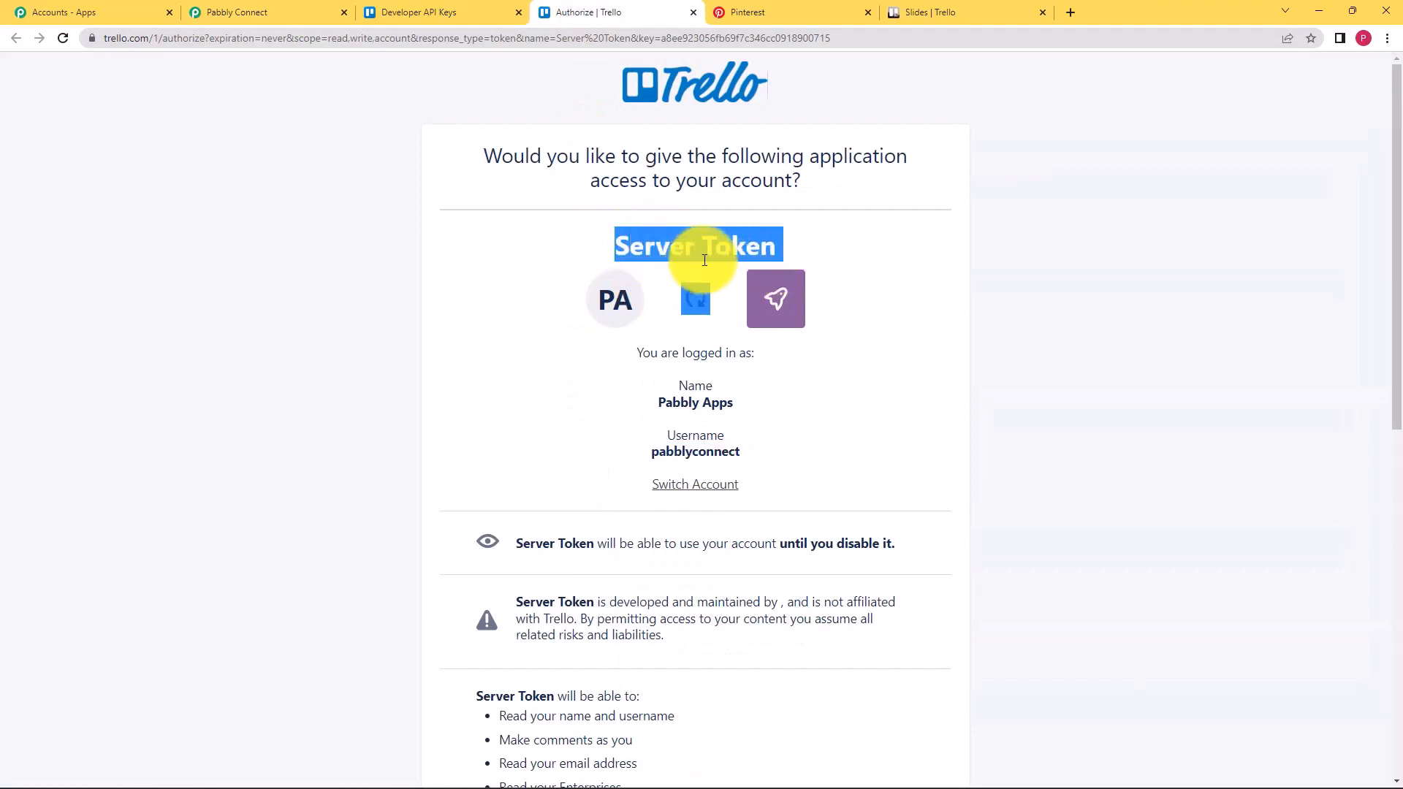
left_click(840, 314)
scroll(555, 481, "down", 3)
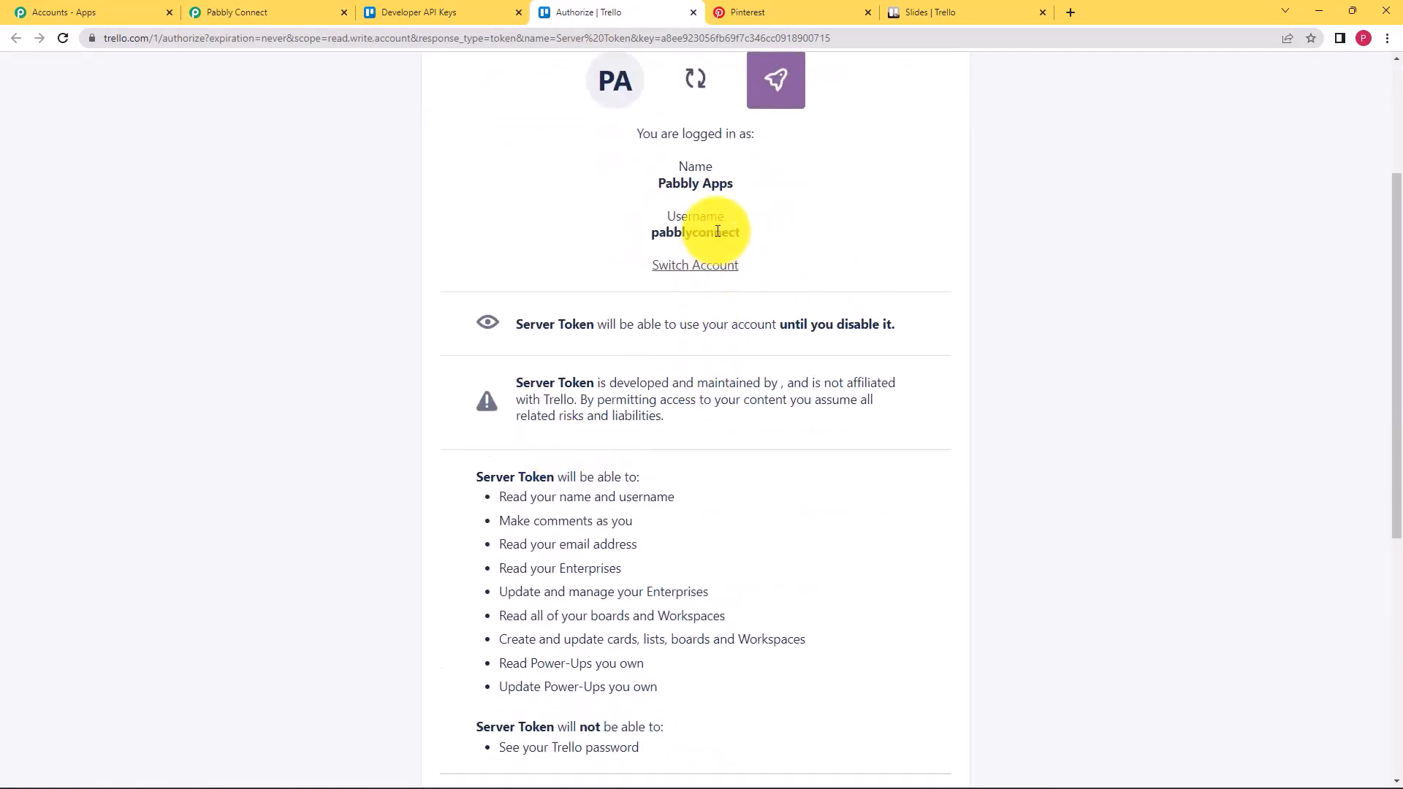
scroll(743, 504, "down", 4)
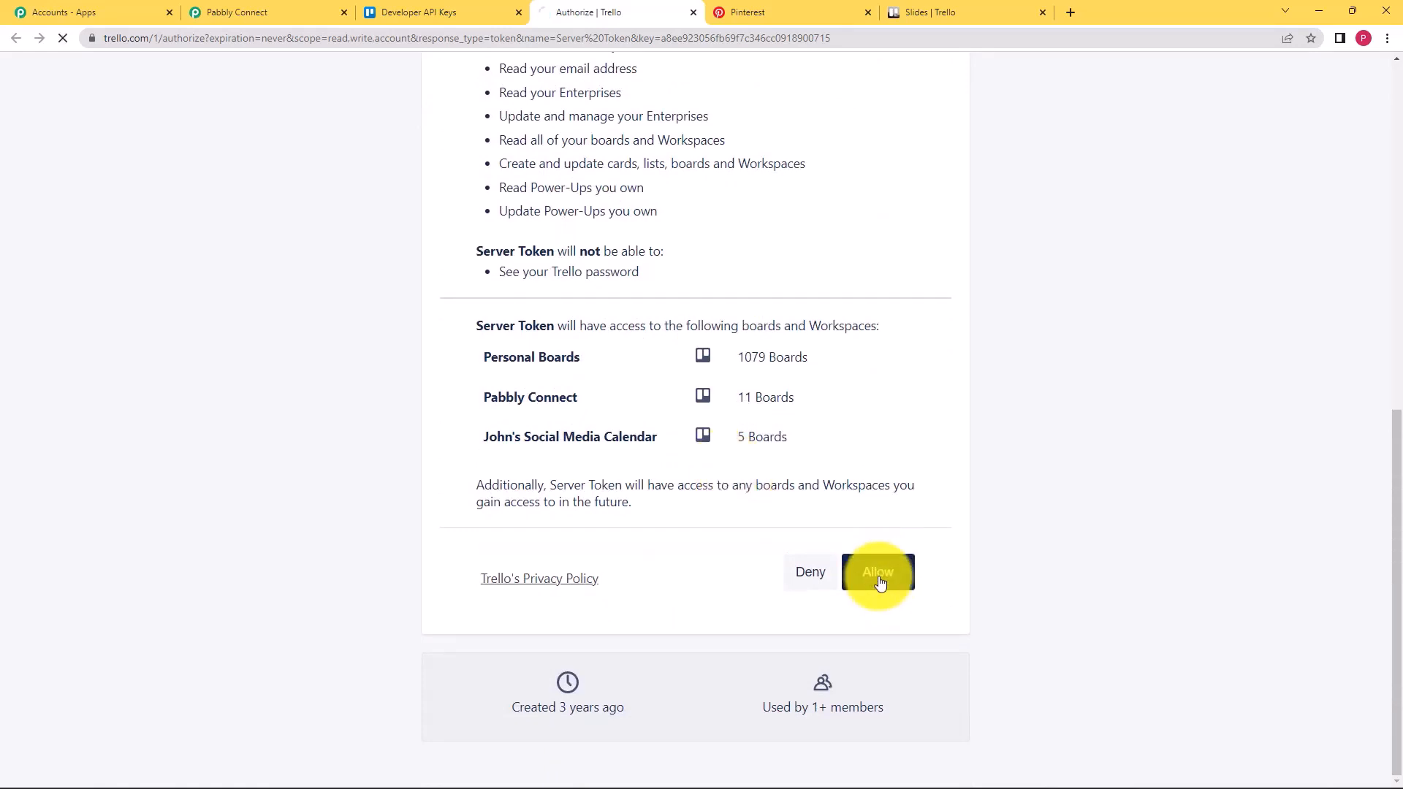
left_click_drag(446, 138, 869, 140)
key("ctrl+c")
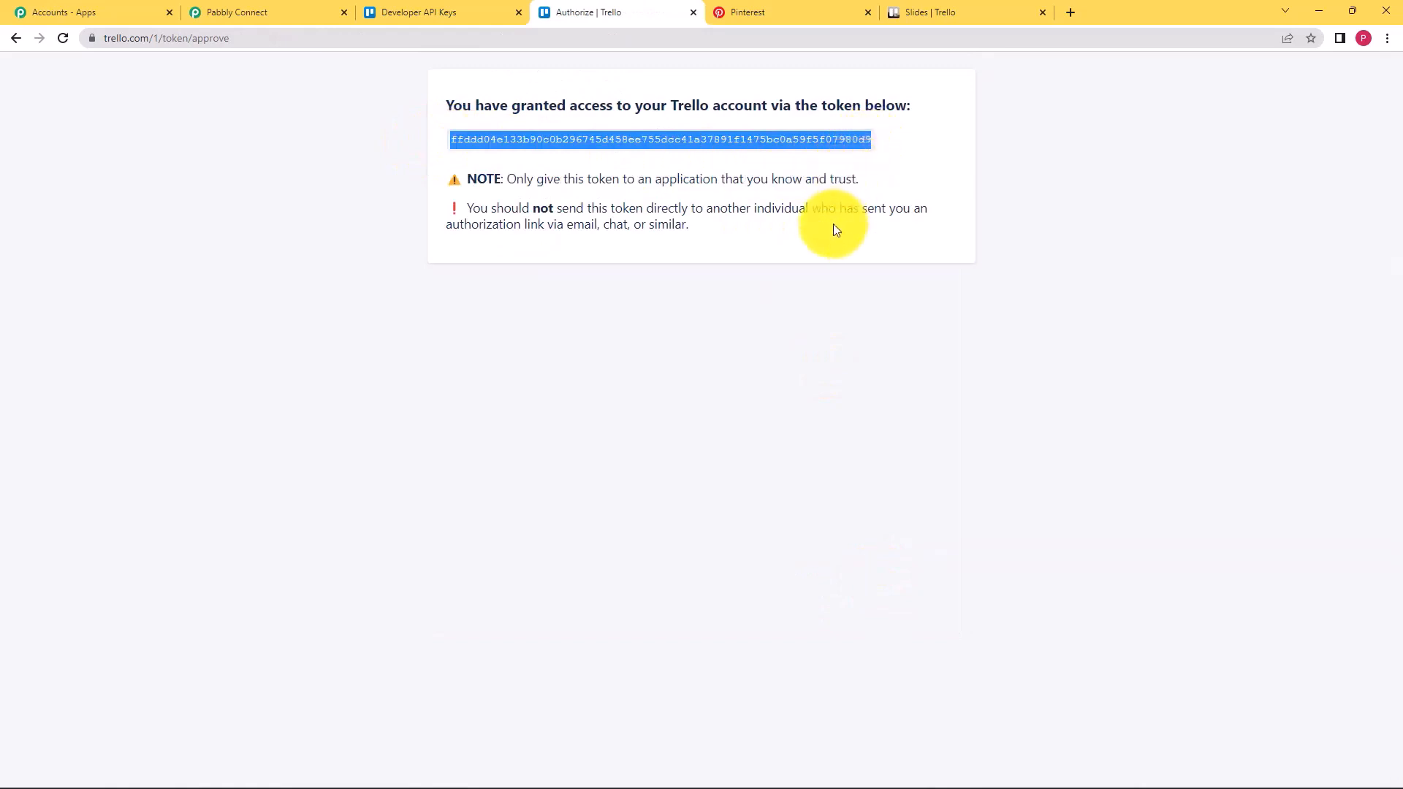
left_click(292, 13)
Step: Paste the generated token into the Token field and save the Trello connection
left_click(717, 554)
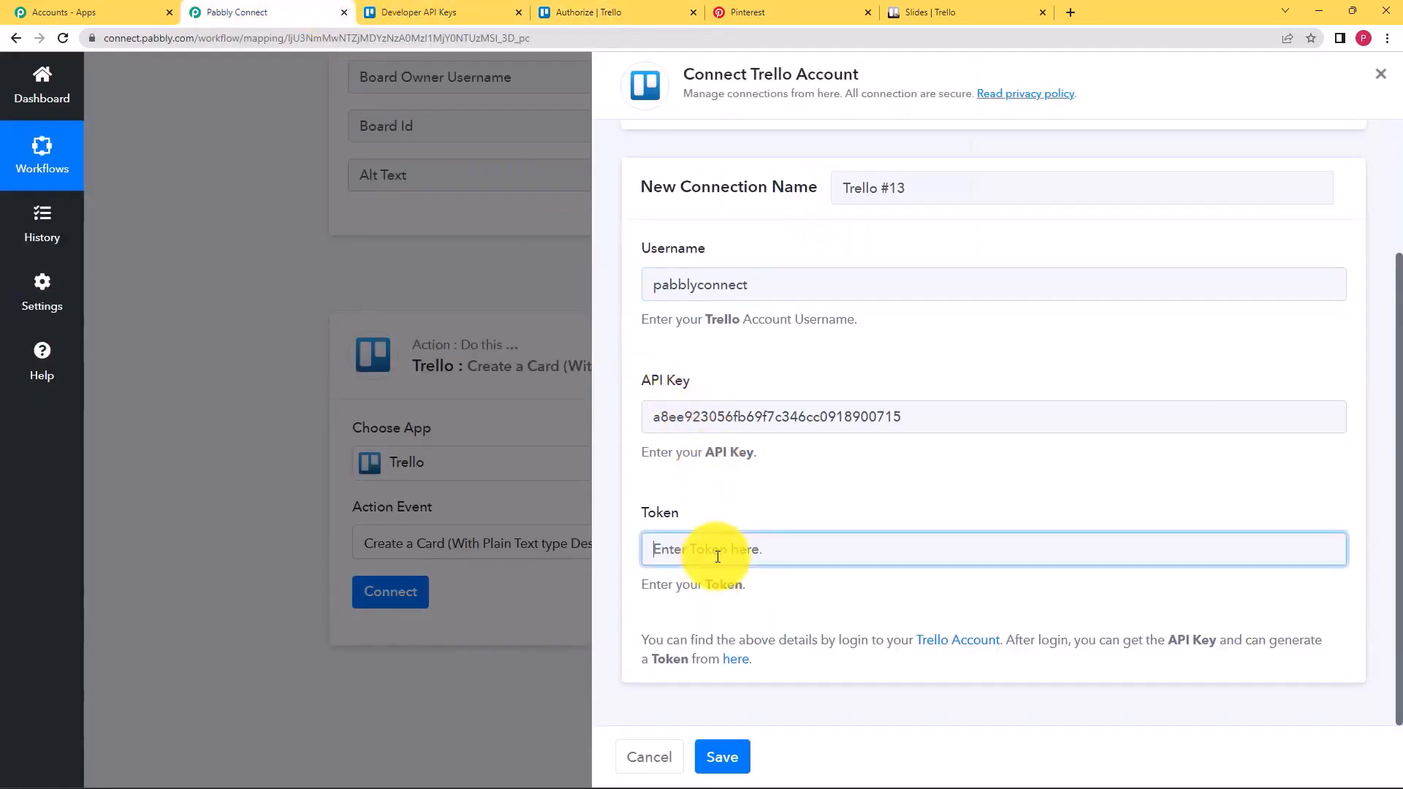
key("ctrl+v")
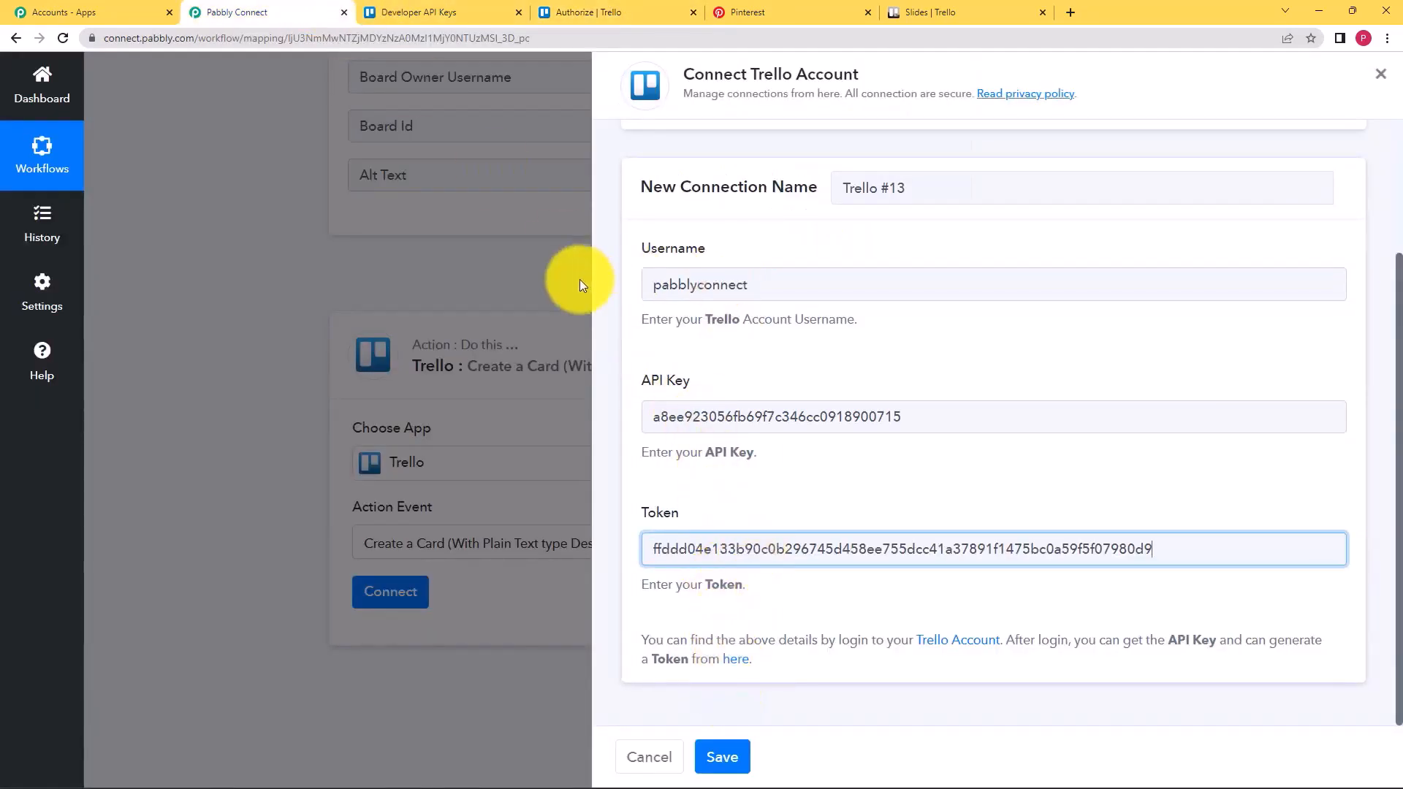
left_click(723, 751)
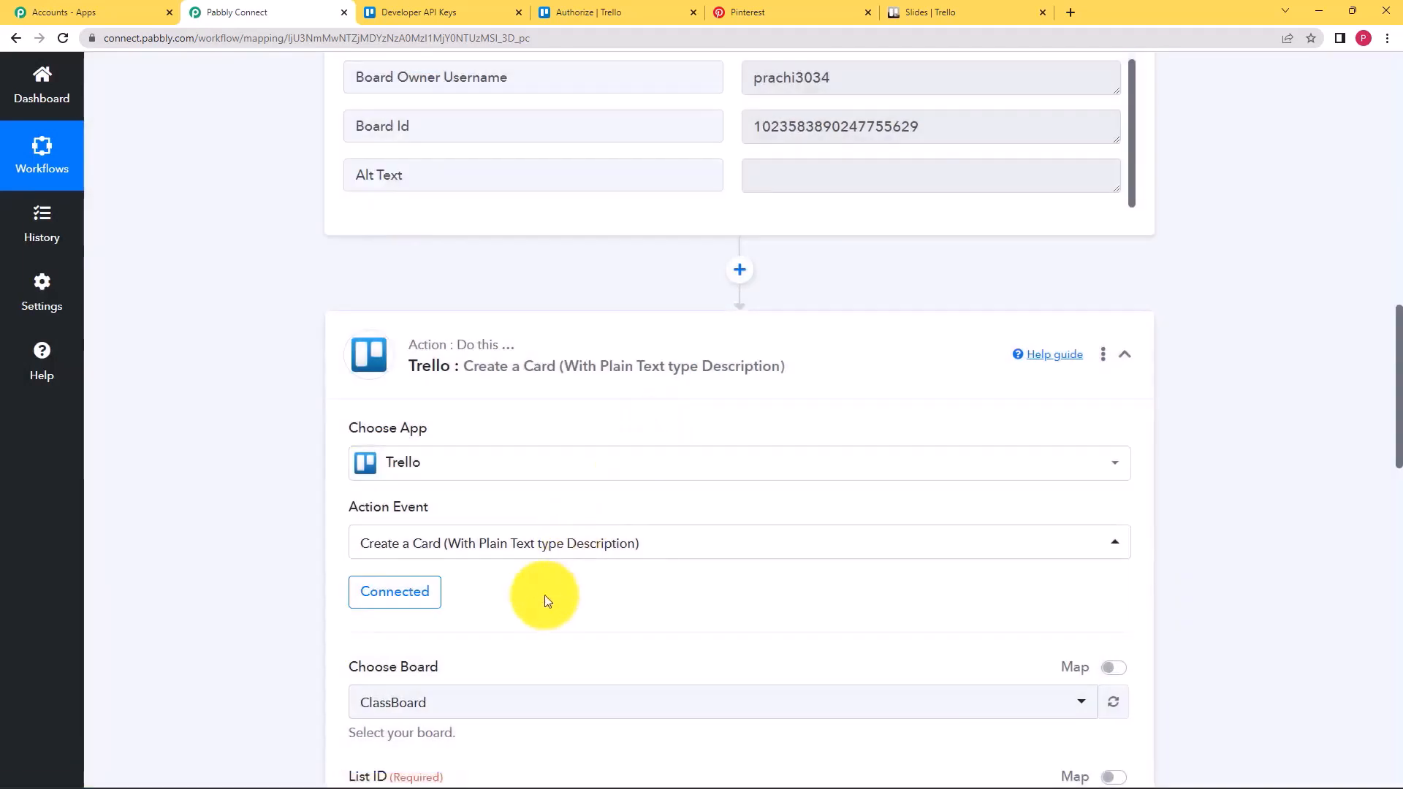
scroll(282, 594, "down", 3)
scroll(308, 300, "down", 1)
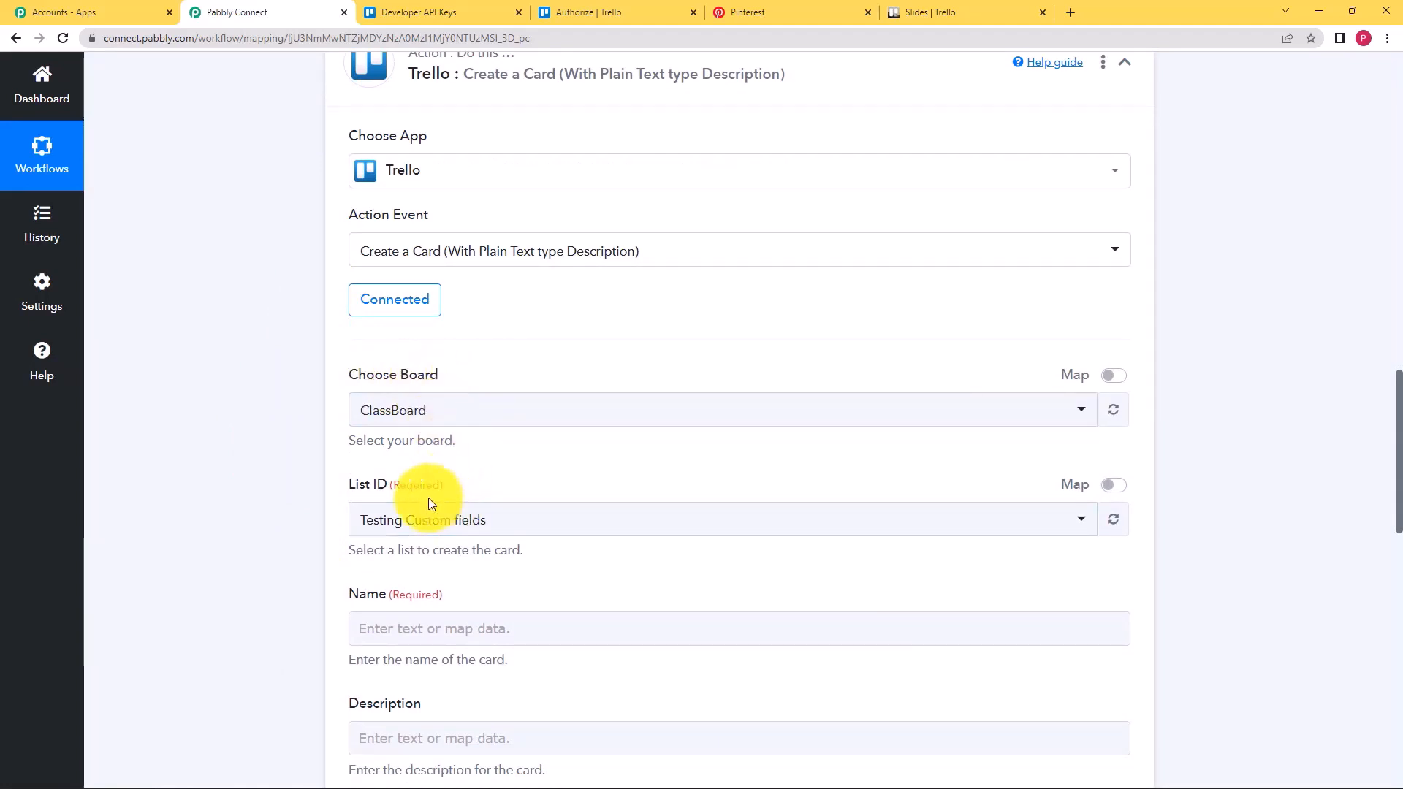
Step: Set the Trello action's board to Slides, checking the board in Trello first
left_click(944, 9)
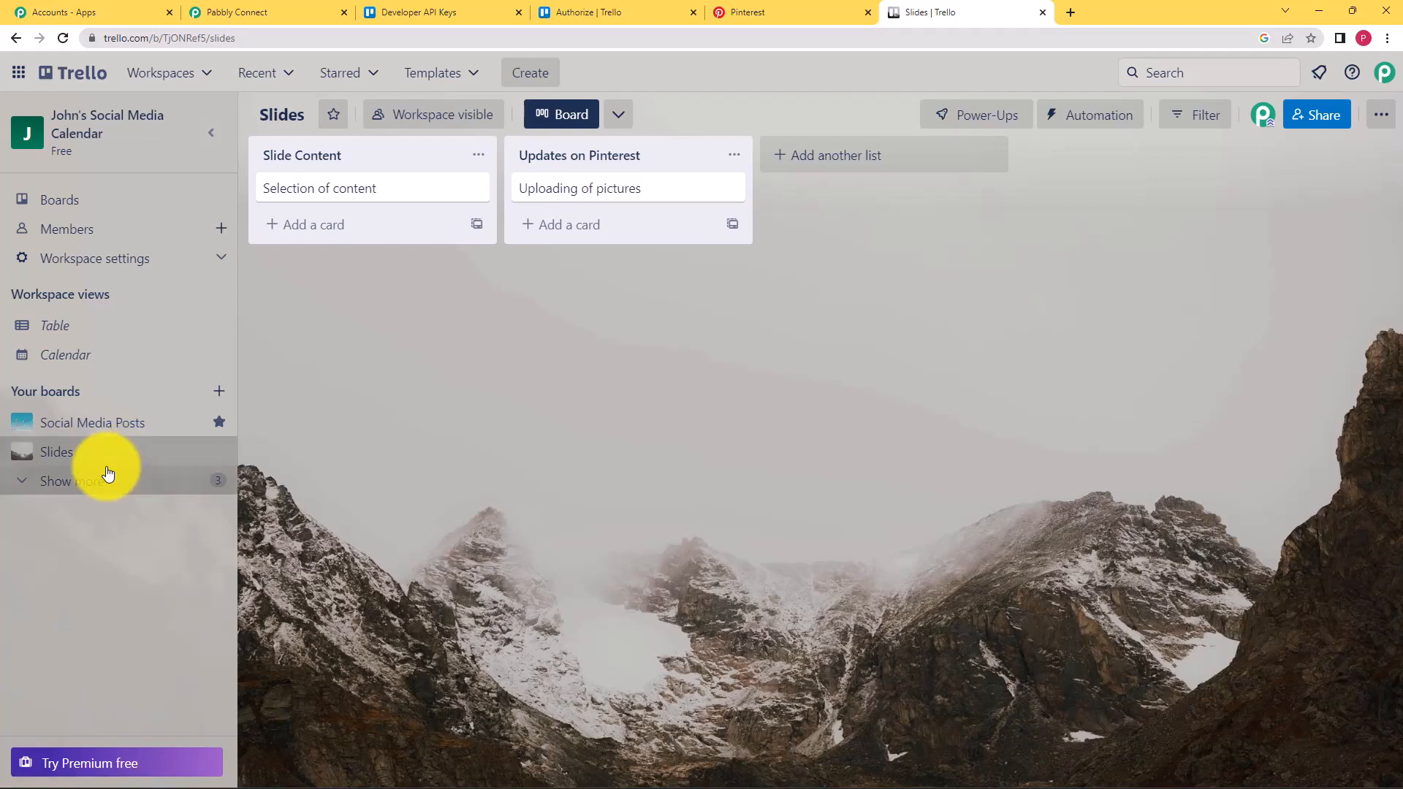
left_click(288, 11)
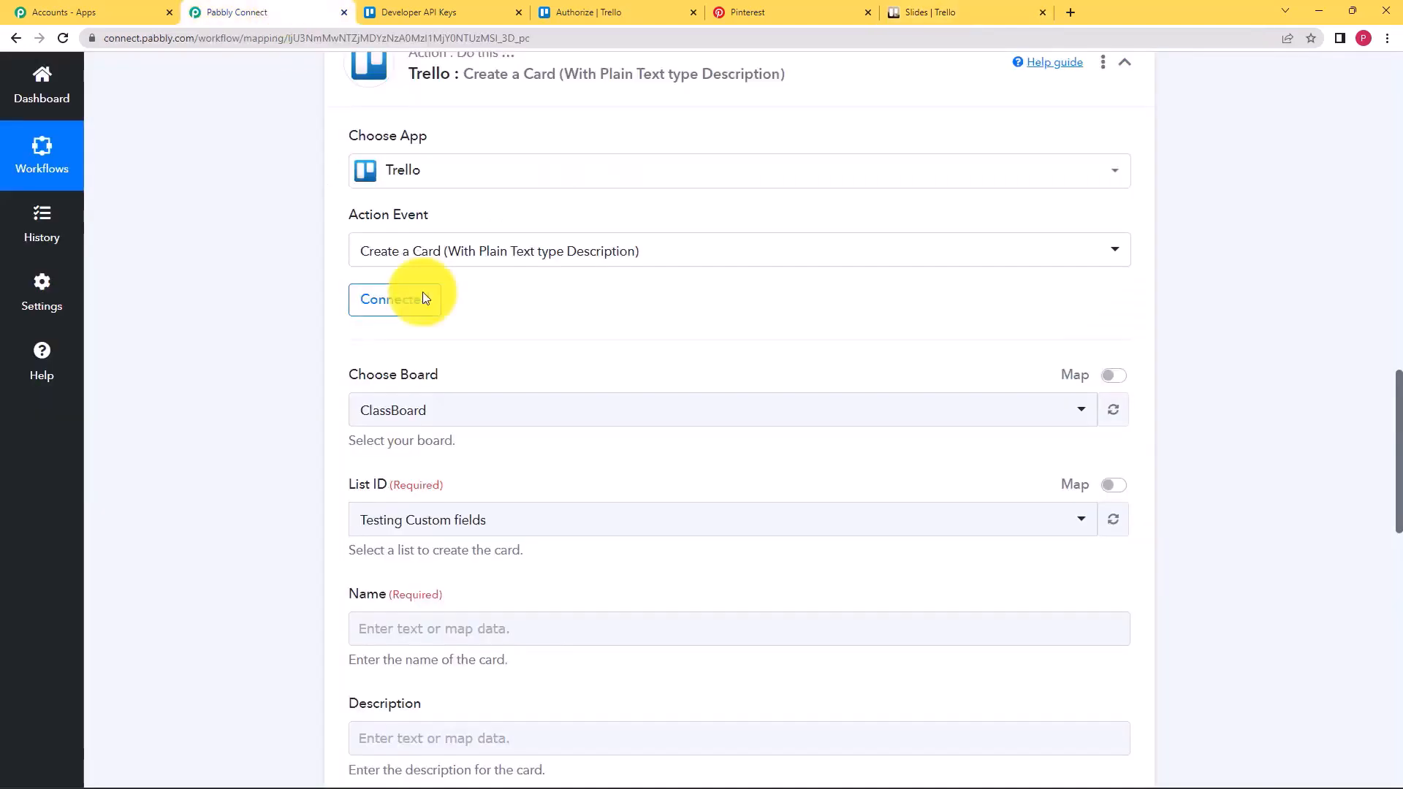
left_click(375, 415)
left_click(471, 408)
left_click(950, 11)
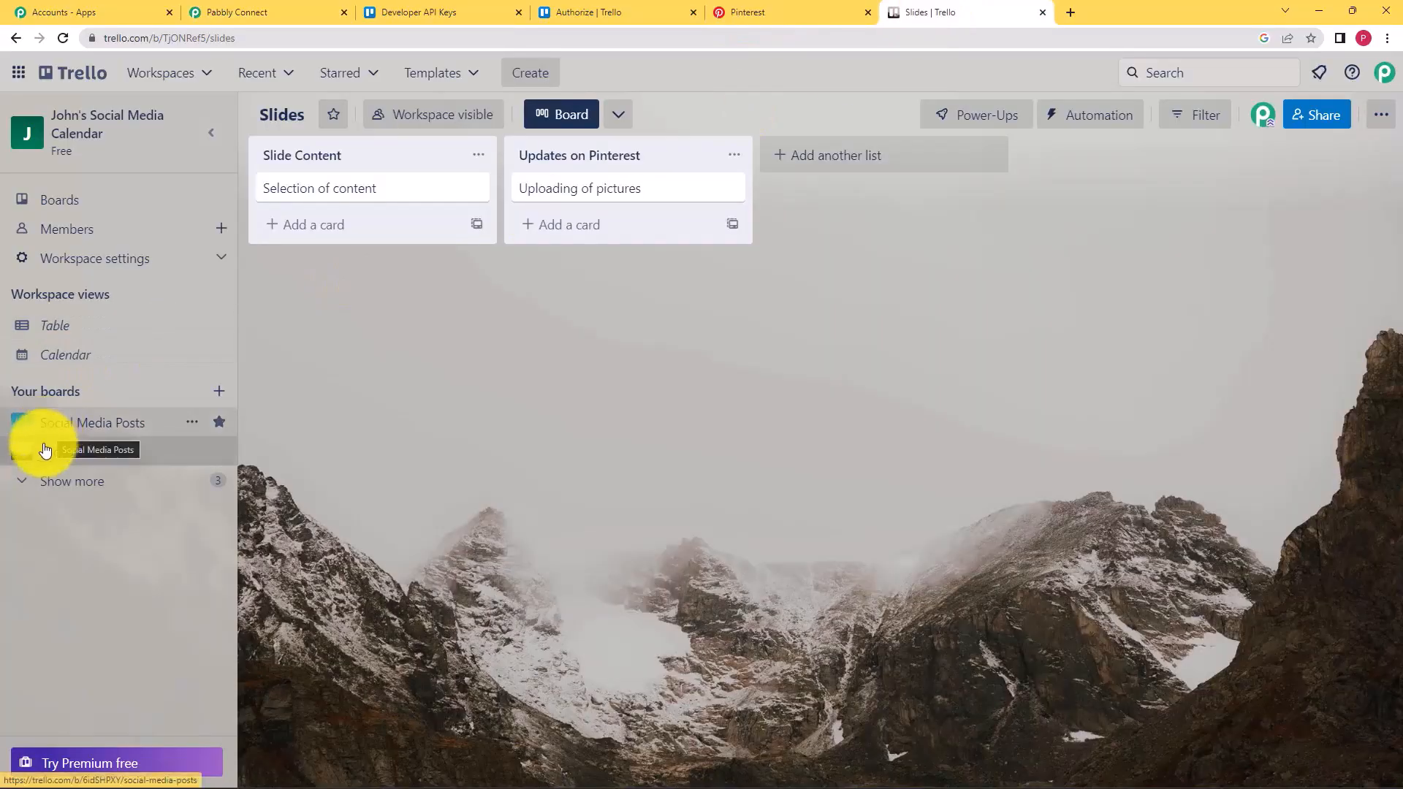
left_click(289, 12)
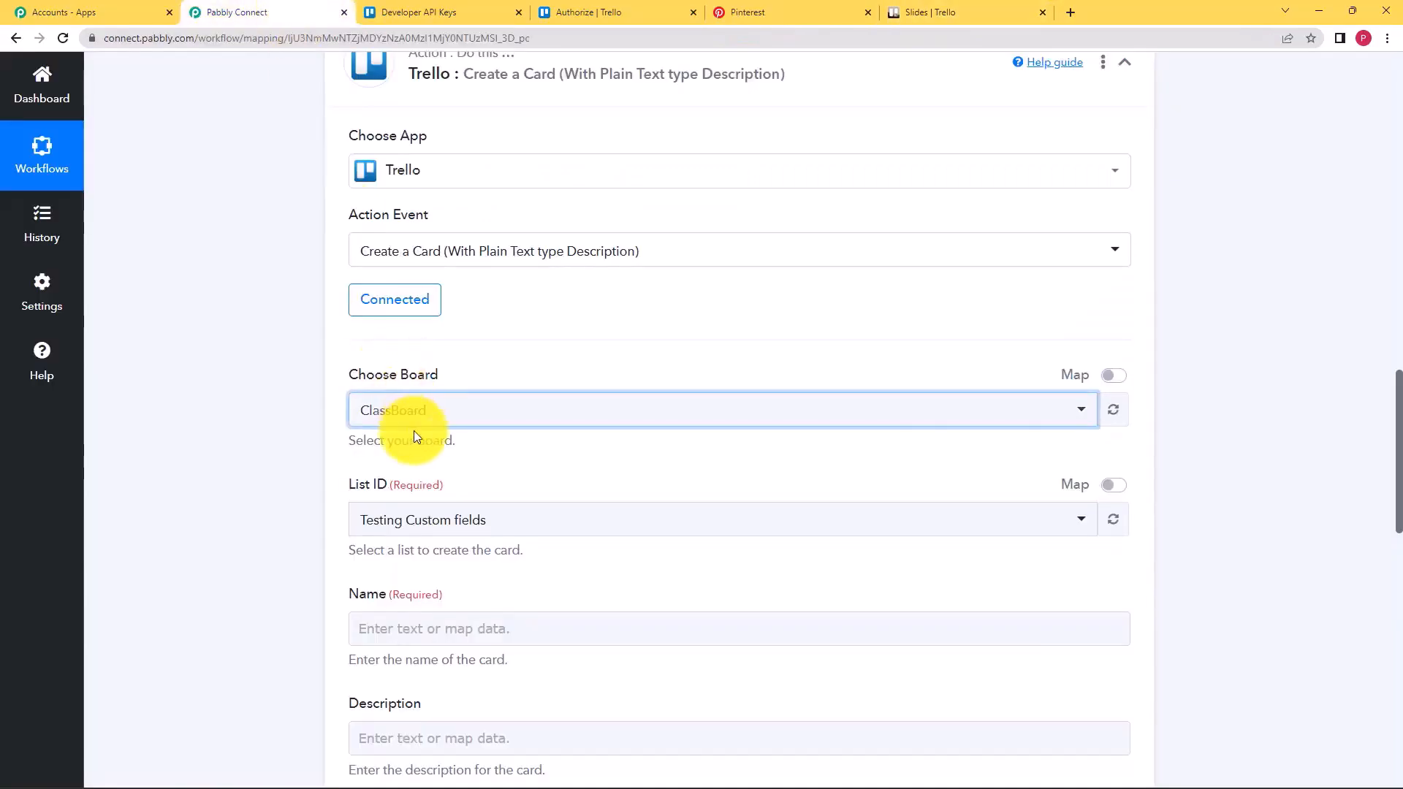
left_click(419, 415)
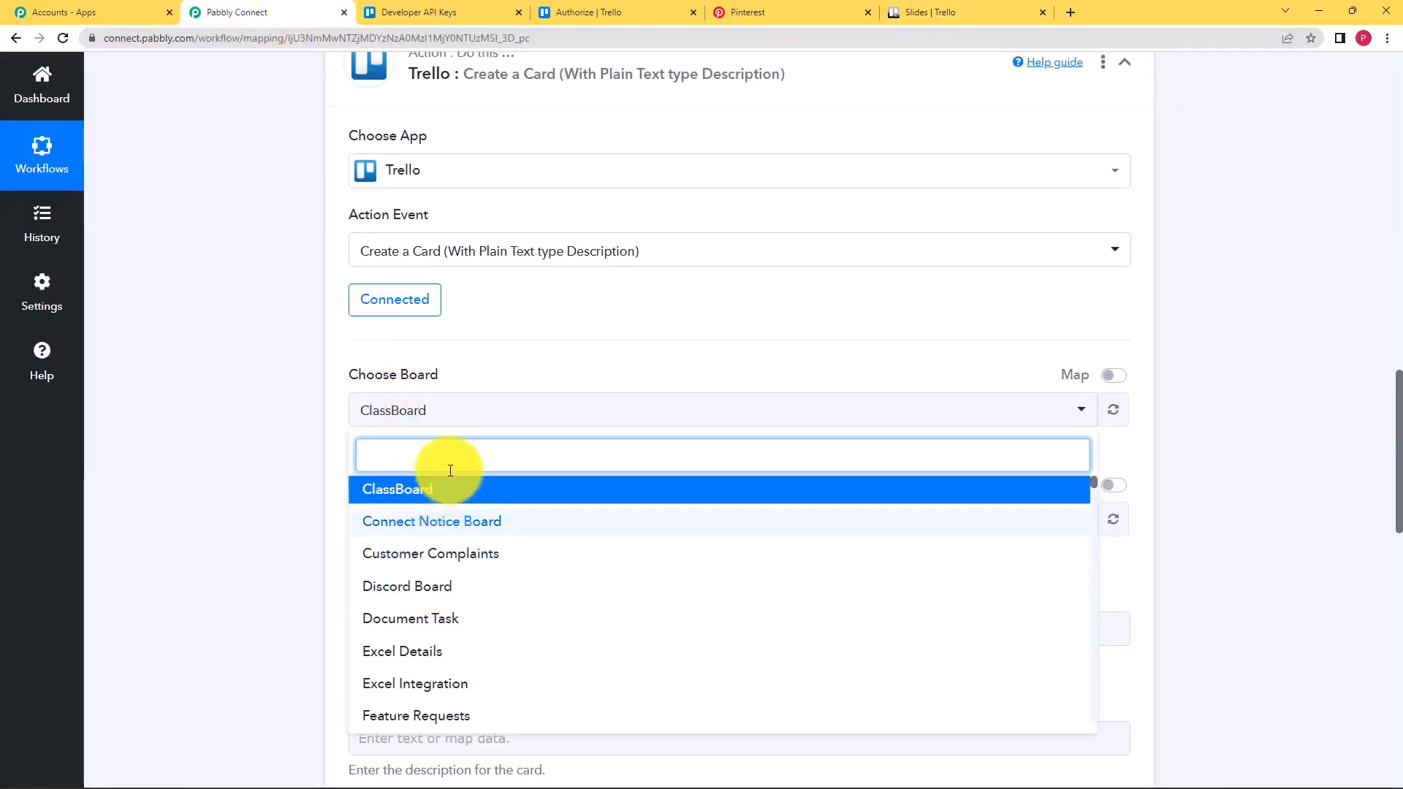
type("slide")
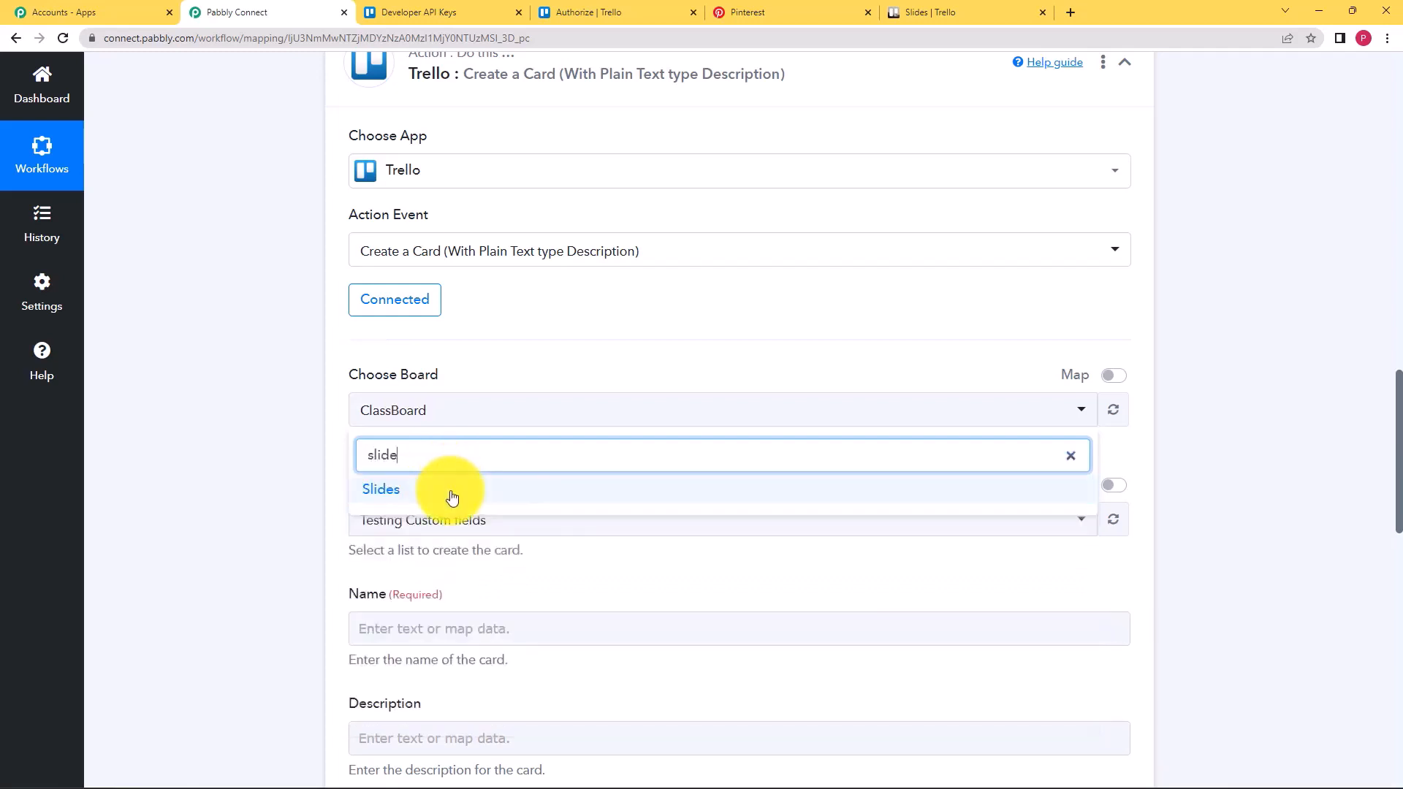
left_click(448, 491)
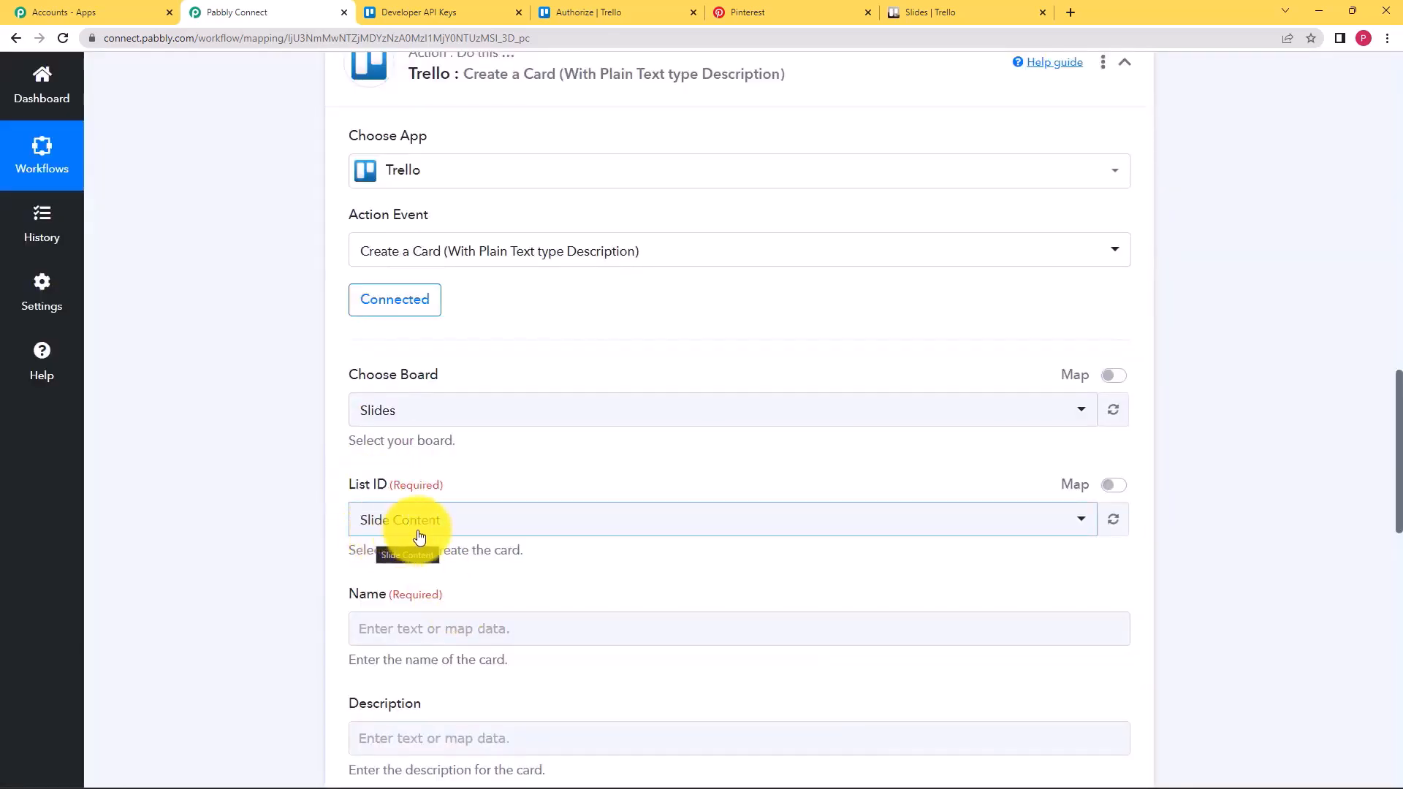
Step: Choose 'Updates on Pinterest' as the list for new cards
left_click(938, 10)
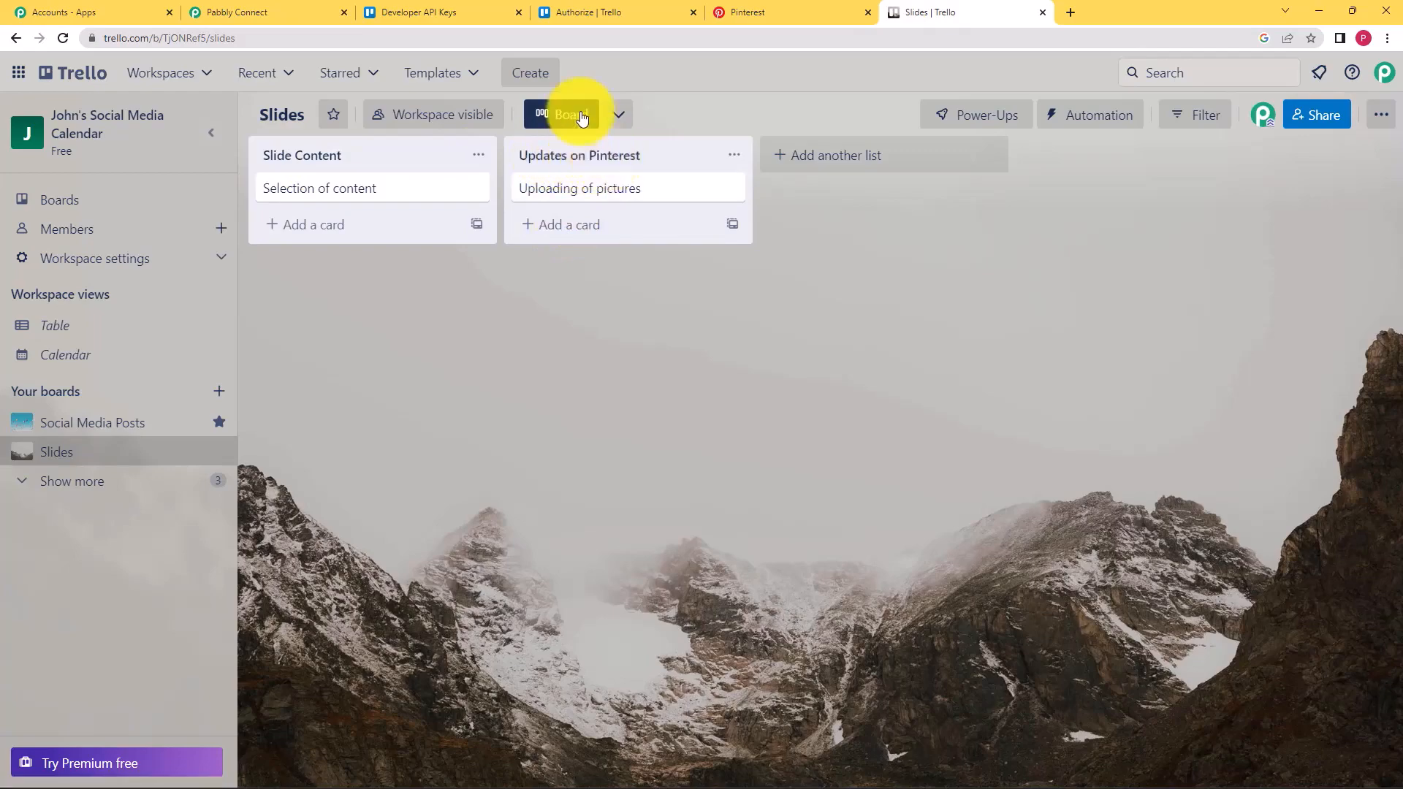
left_click(282, 9)
left_click(426, 527)
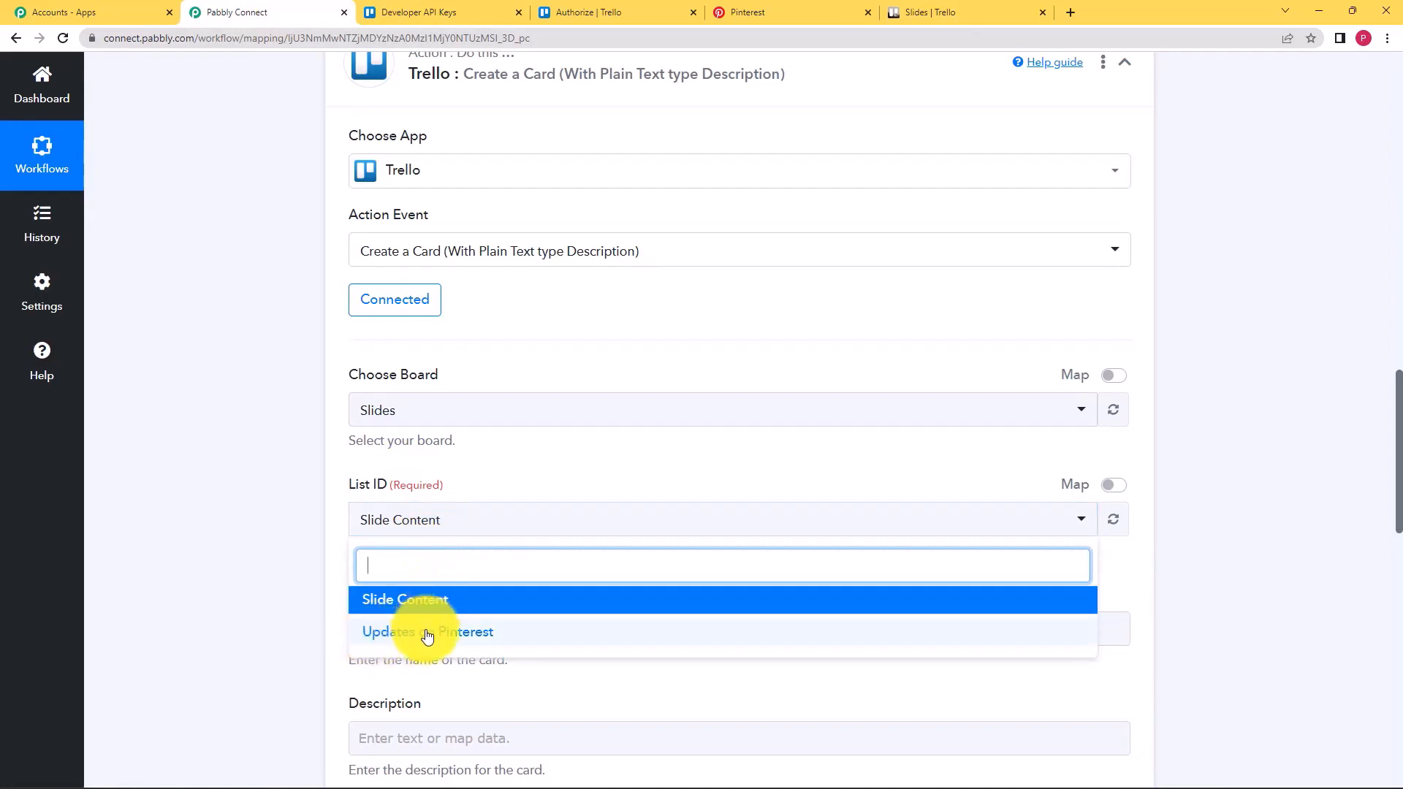
left_click(398, 640)
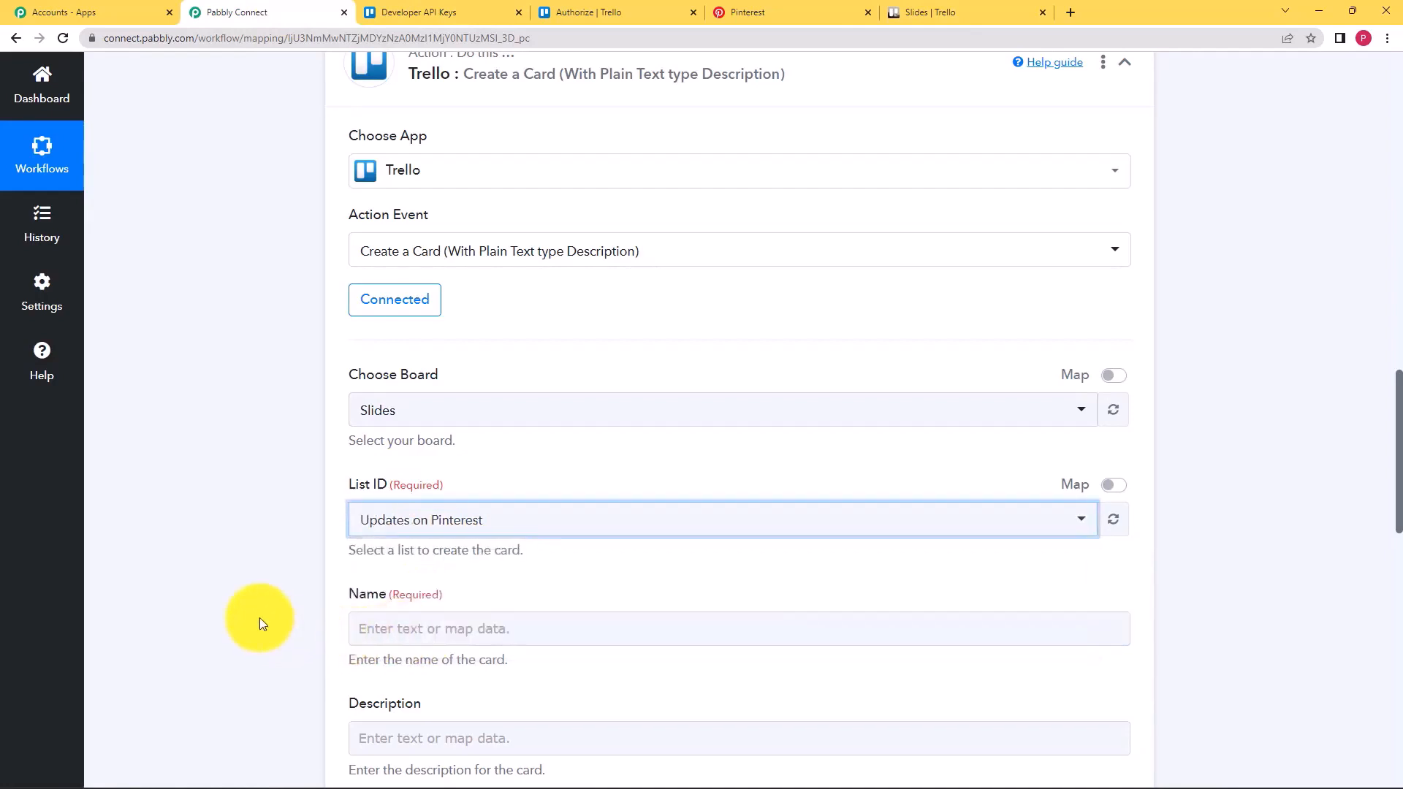
scroll(257, 613, "down", 4)
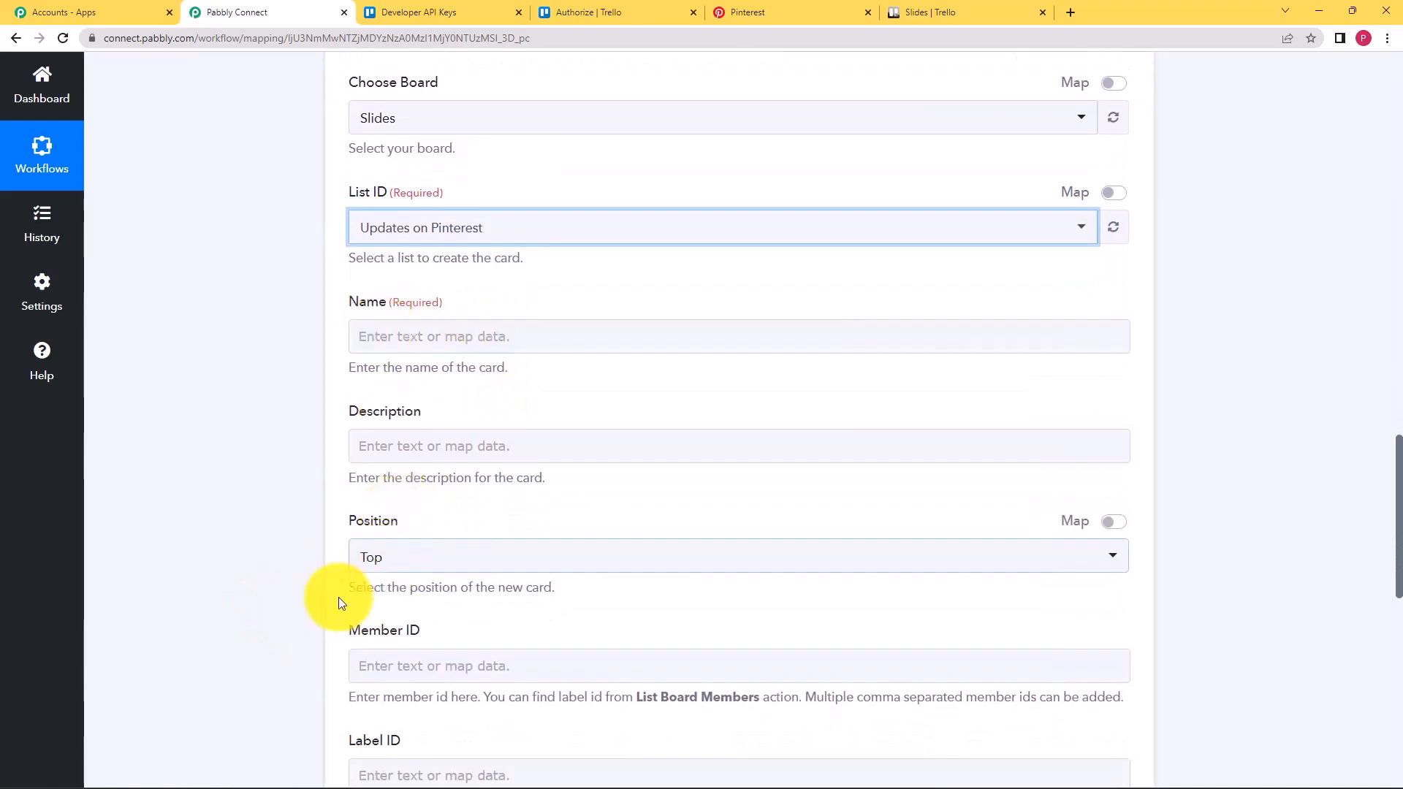
Step: Collapse the Trello create-card action step and scroll back to the workflow's top
scroll(336, 600, "down", 3)
scroll(333, 602, "down", 3)
scroll(313, 480, "up", 3)
scroll(313, 480, "up", 4)
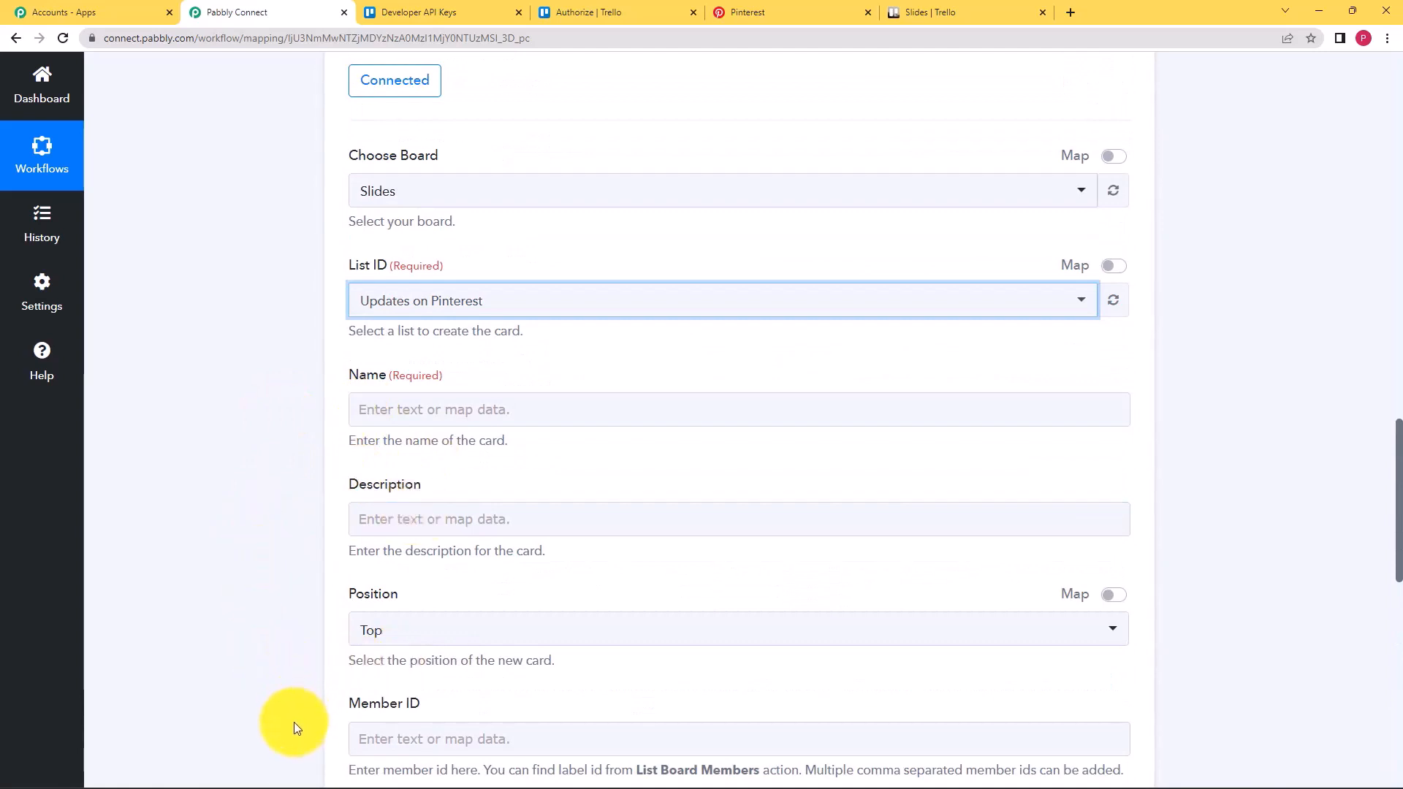
scroll(280, 655, "up", 2)
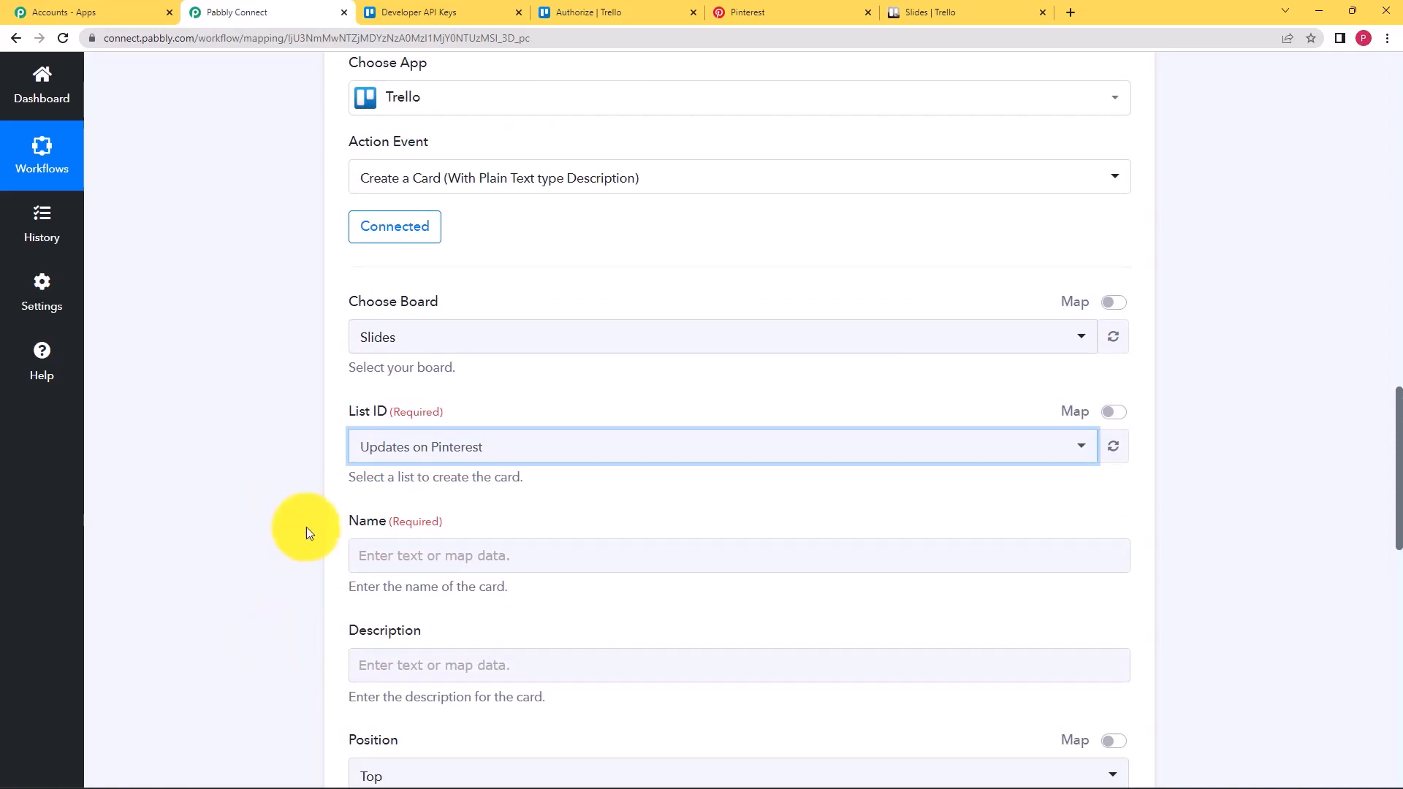
scroll(289, 472, "up", 7)
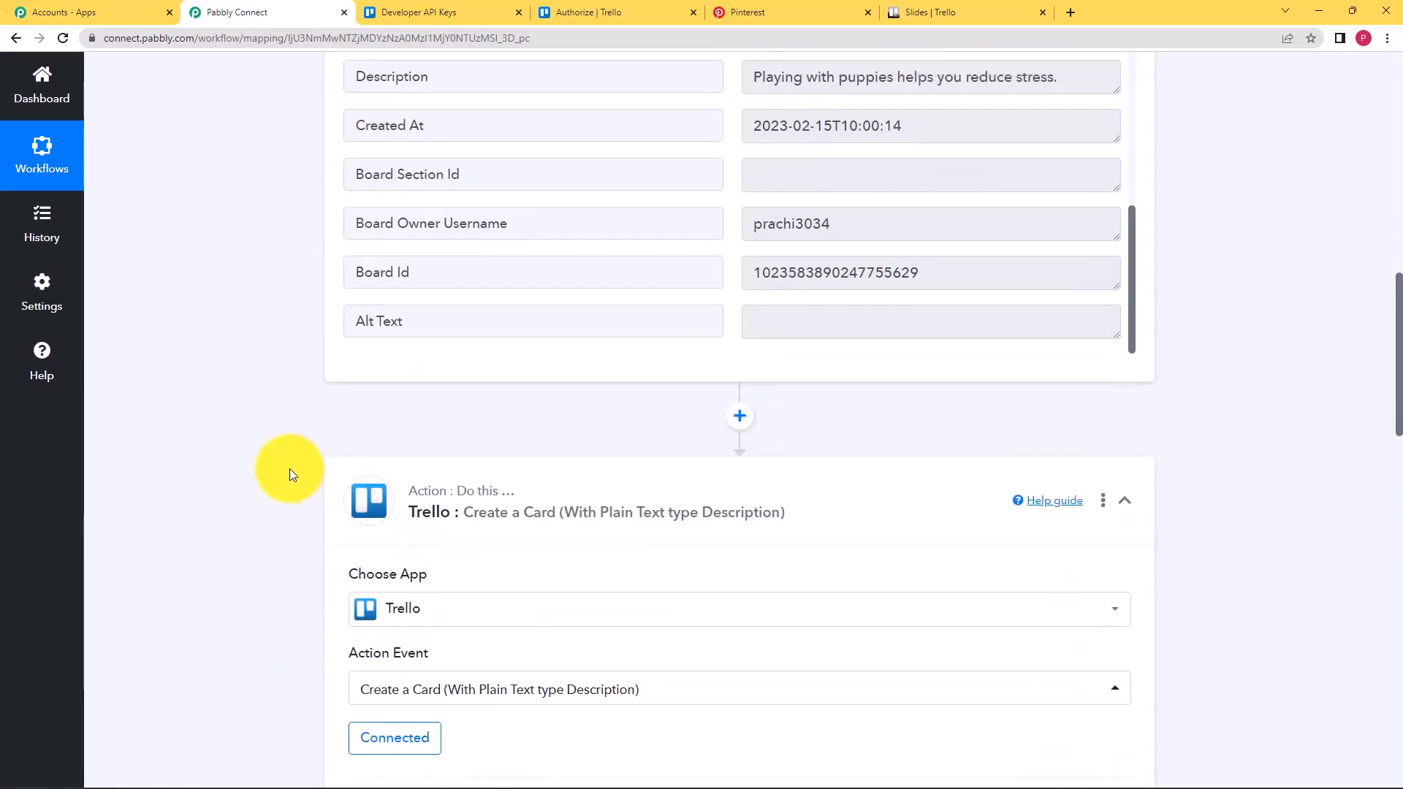
scroll(289, 468, "up", 5)
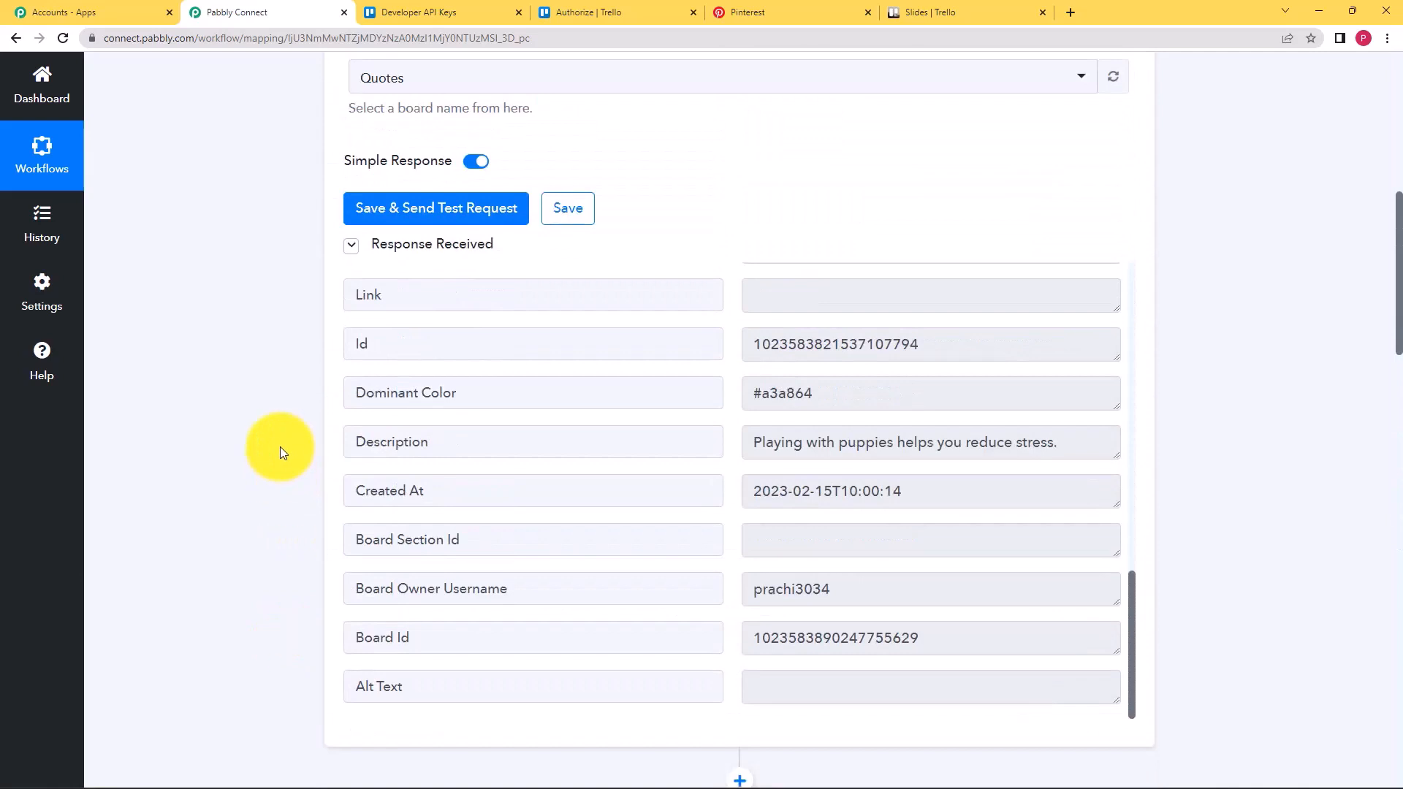
scroll(280, 452, "down", 1)
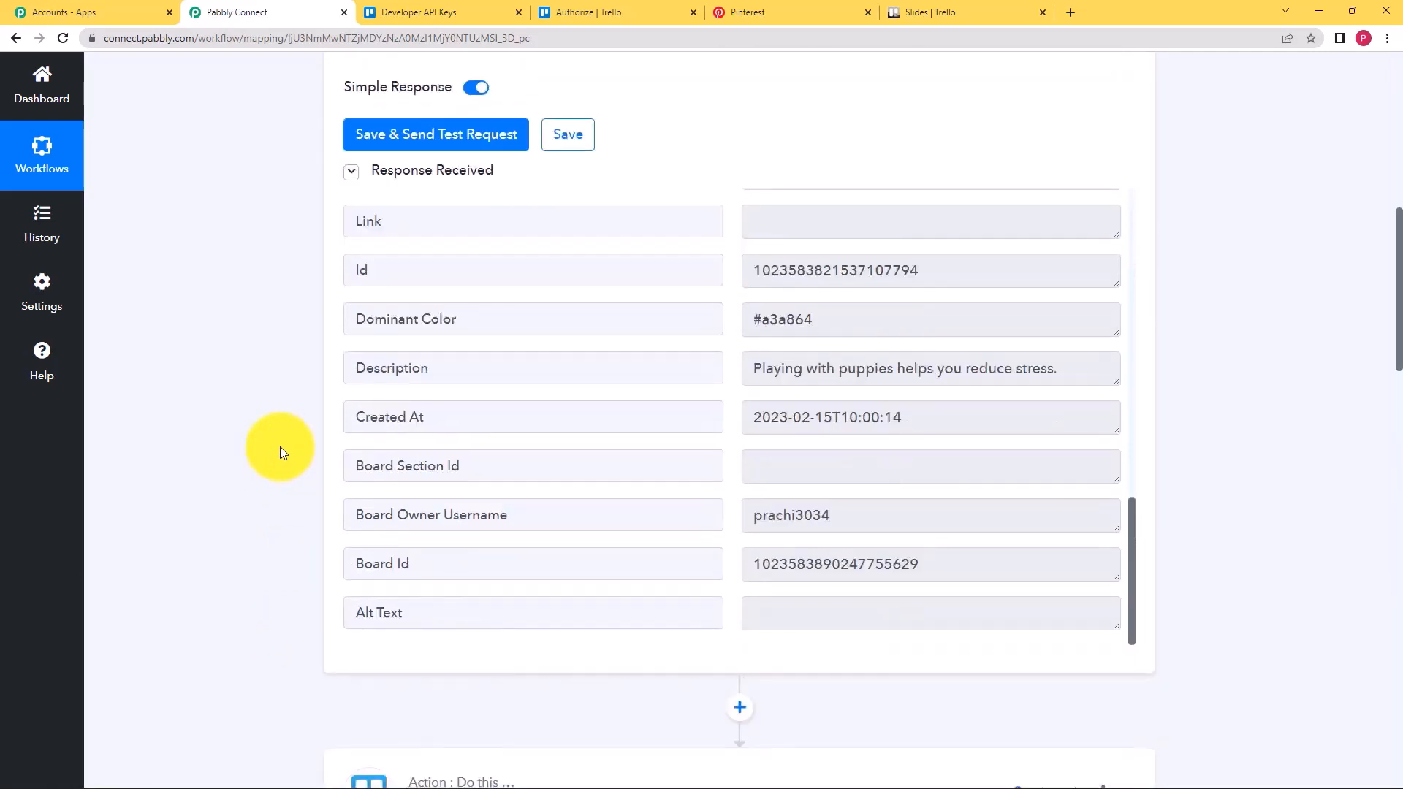
scroll(279, 446, "down", 6)
scroll(279, 445, "down", 1)
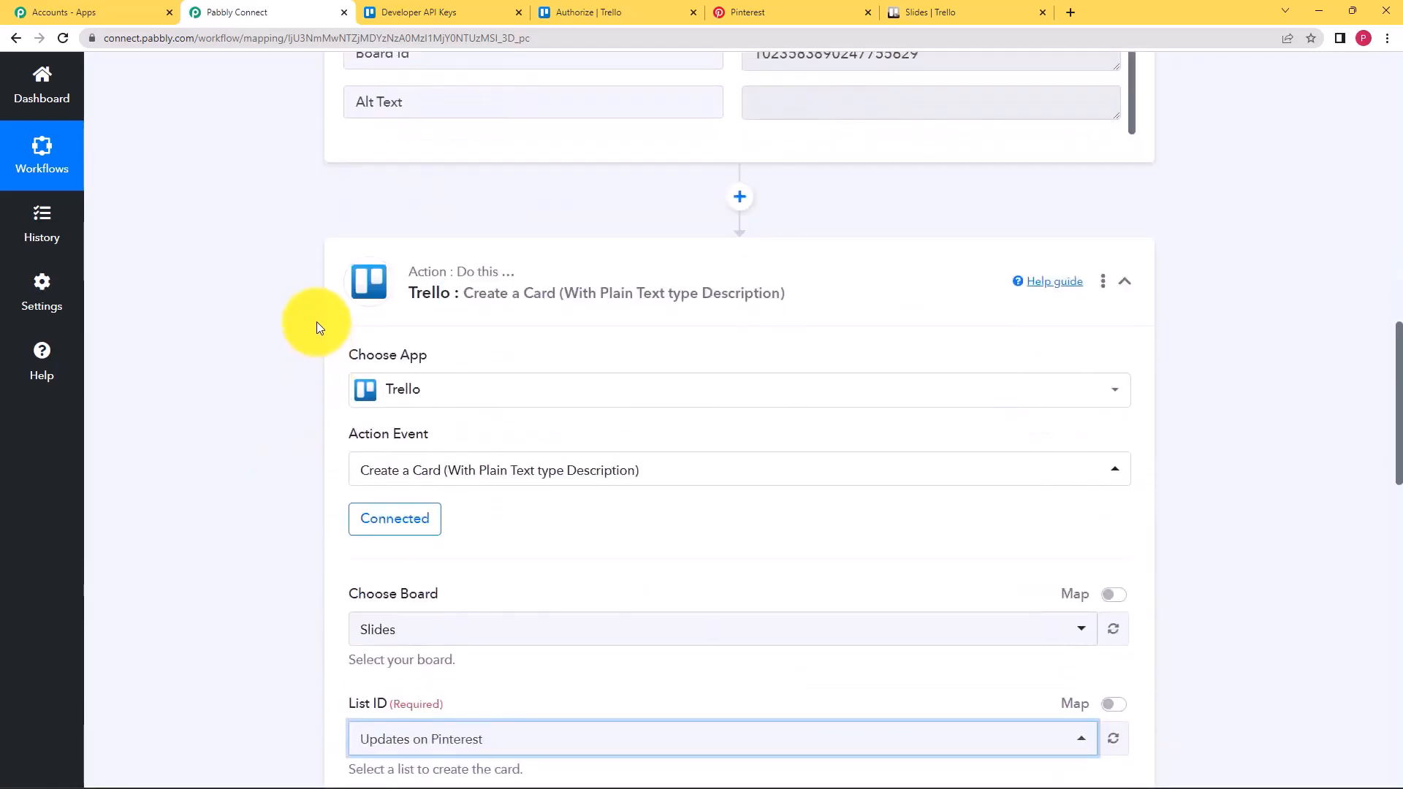
left_click(422, 252)
scroll(421, 245, "up", 15)
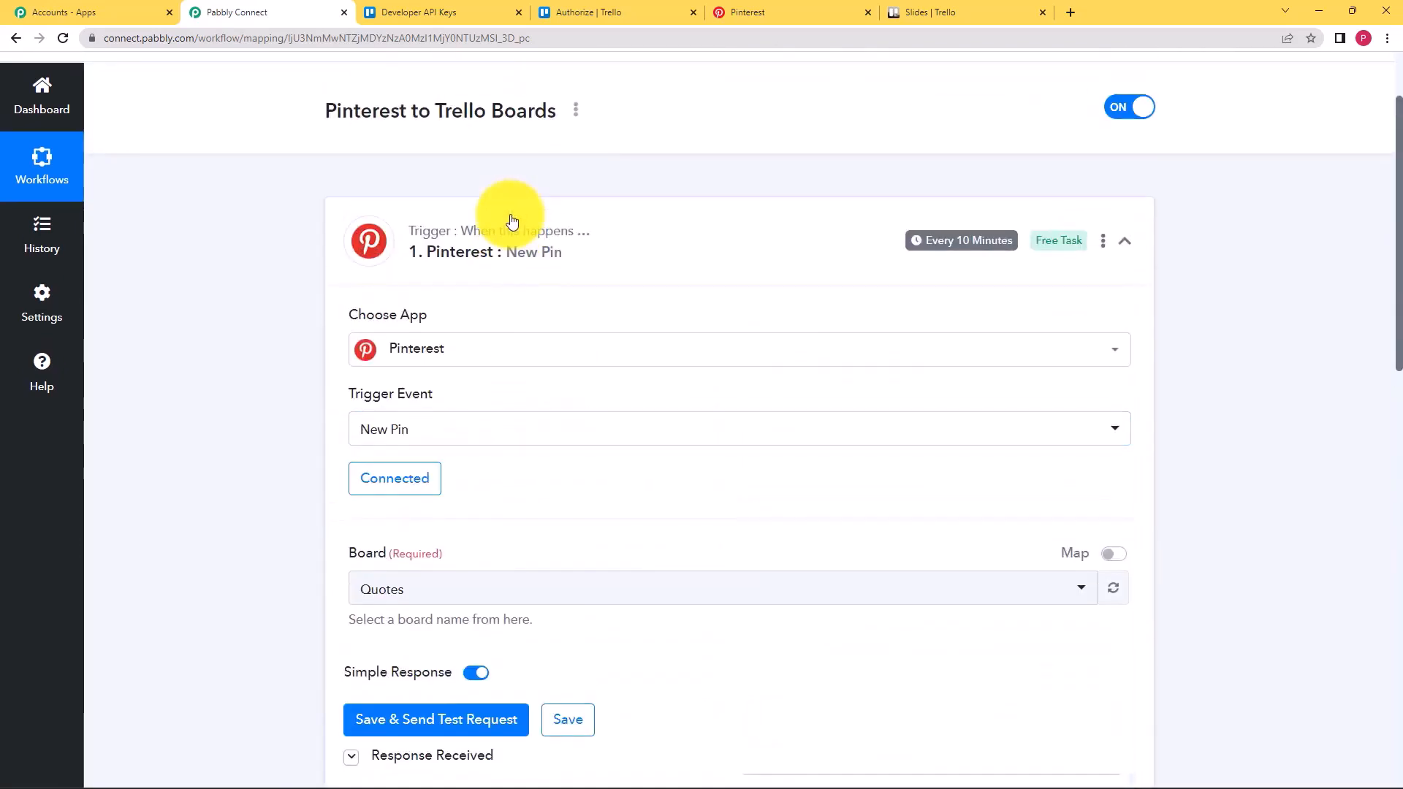
Step: Re-expand the Pinterest trigger to review its Description, reopen the Trello action, then view the Cute Puppies pin
left_click(512, 221)
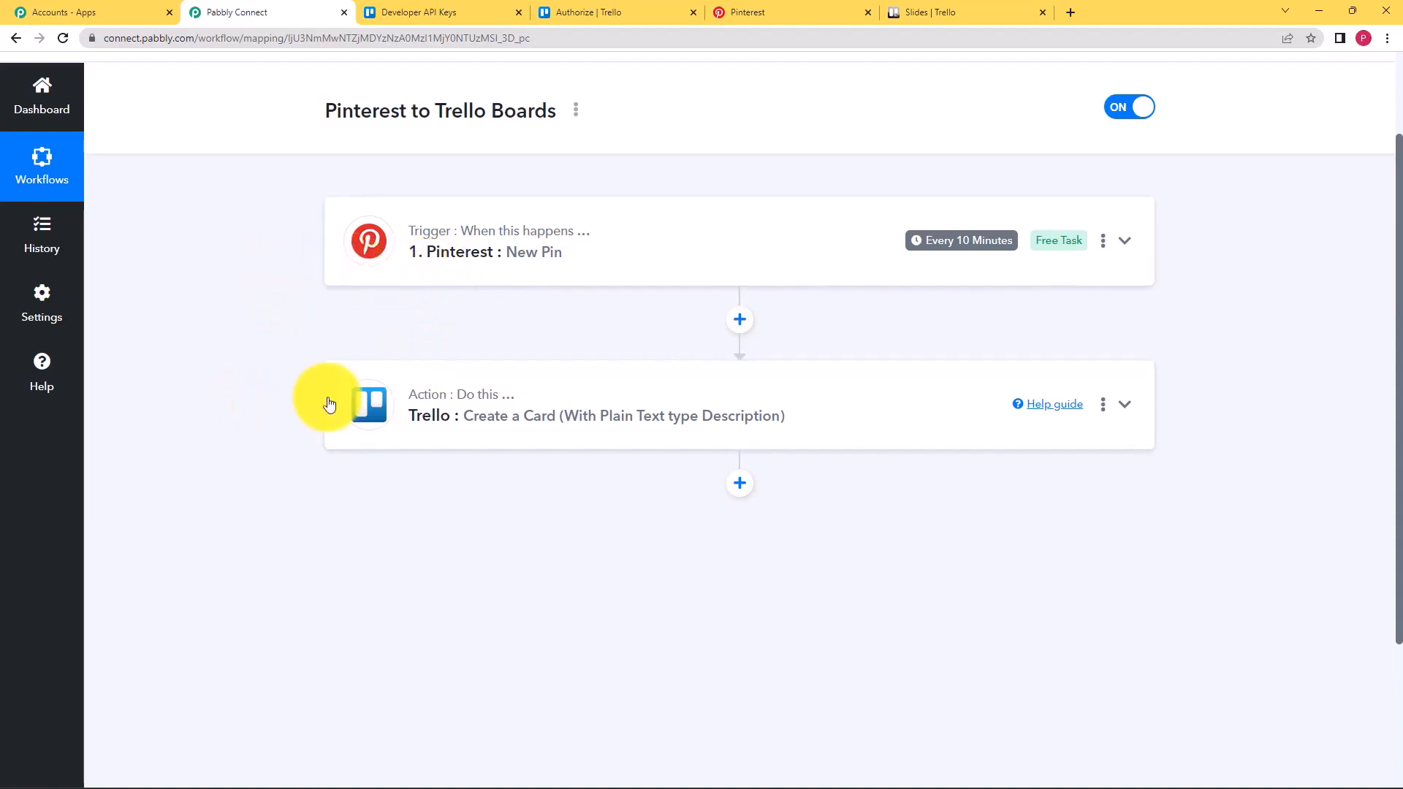
left_click(447, 275)
scroll(217, 410, "down", 10)
scroll(790, 158, "up", 1)
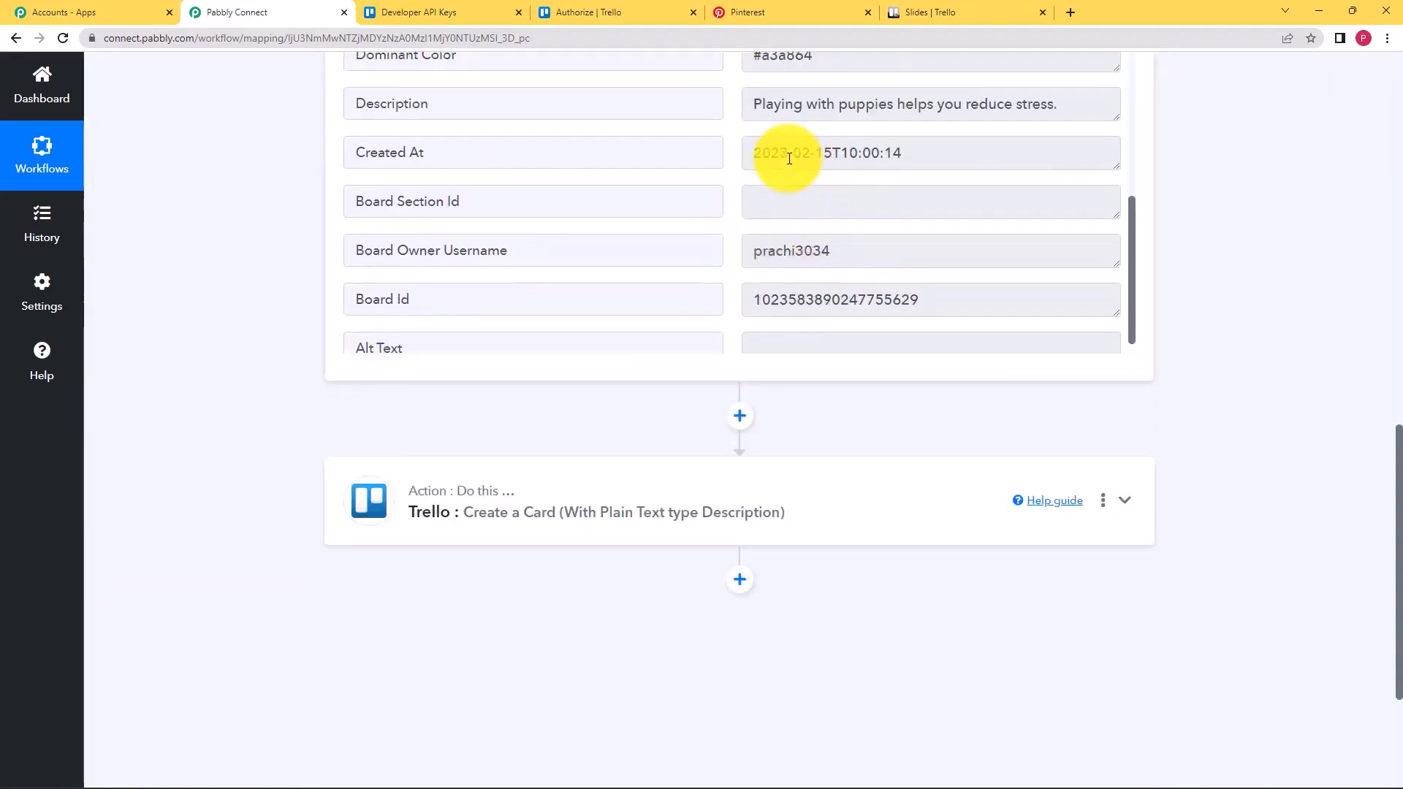
scroll(789, 158, "up", 3)
left_click_drag(756, 296, 1063, 296)
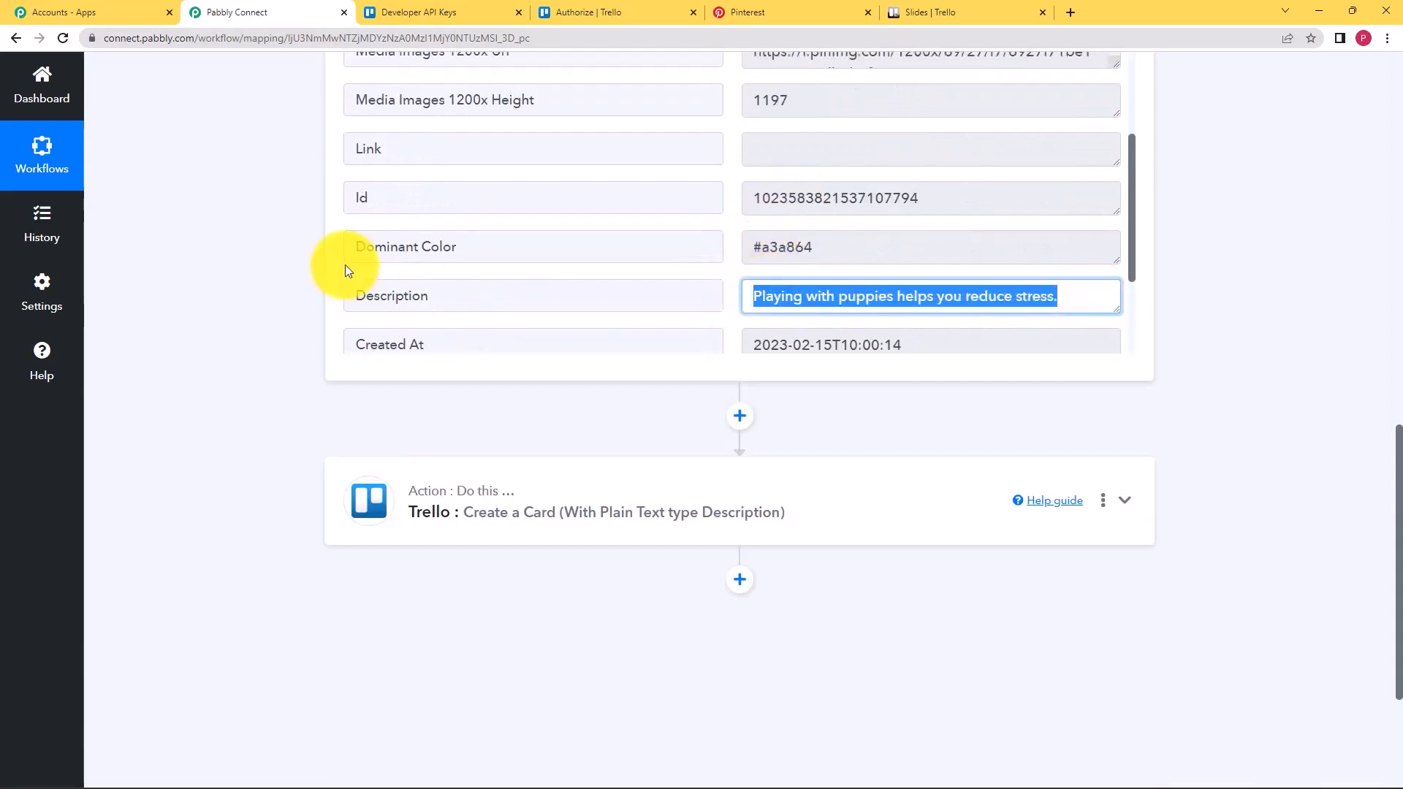
left_click(401, 473)
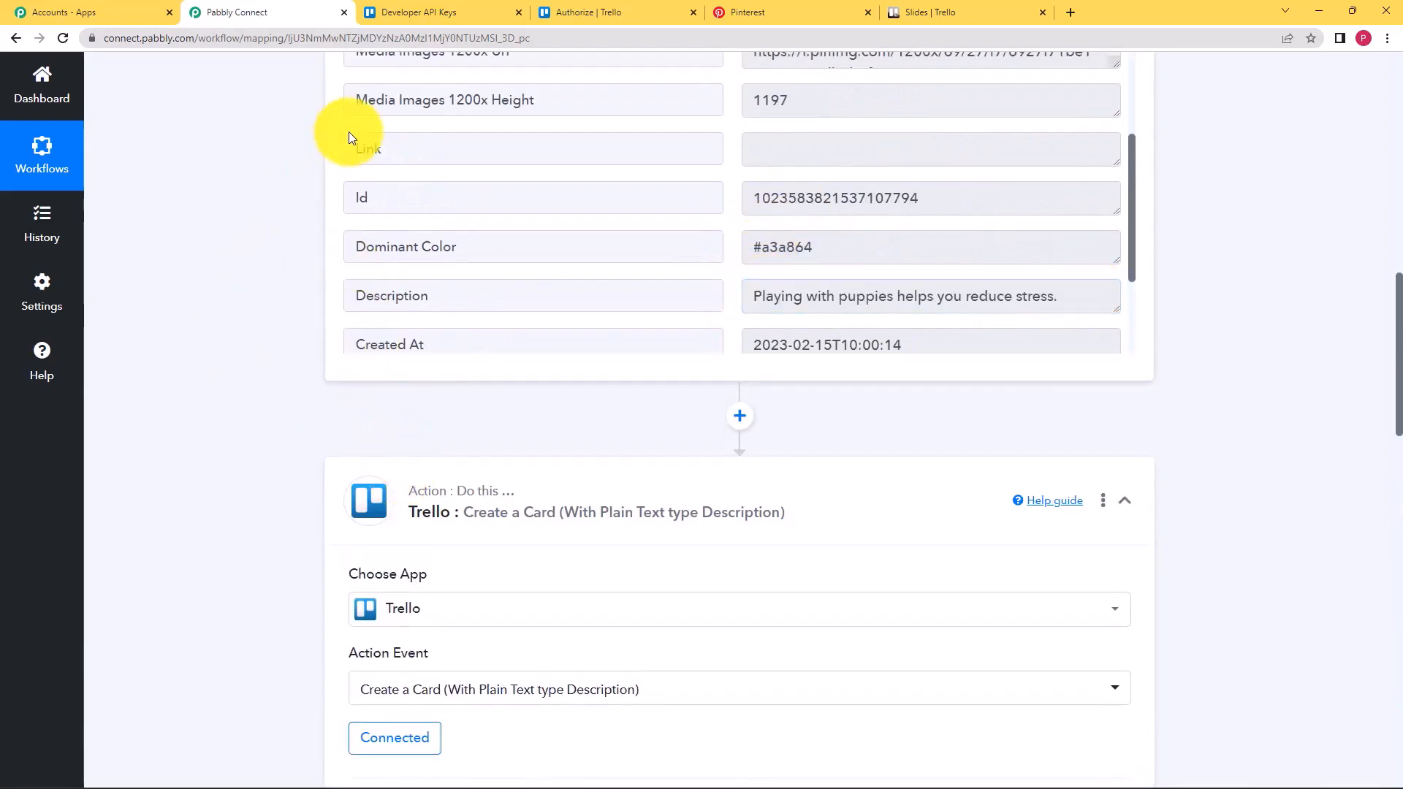
left_click(745, 13)
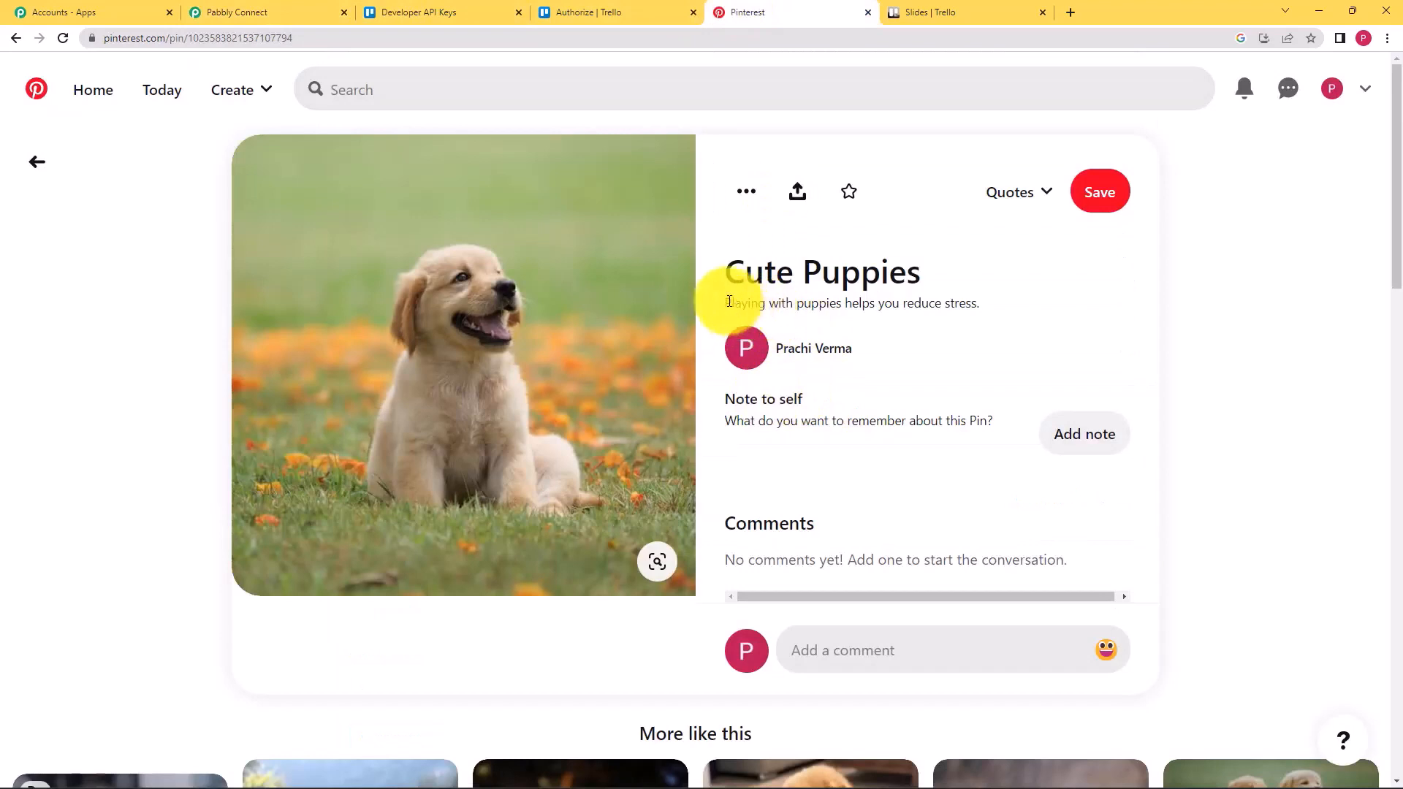
Step: Compare the Cute Puppies pin description, inspect the 'Uploading of pictures' Trello card, then return to Pabbly
left_click_drag(725, 306, 960, 317)
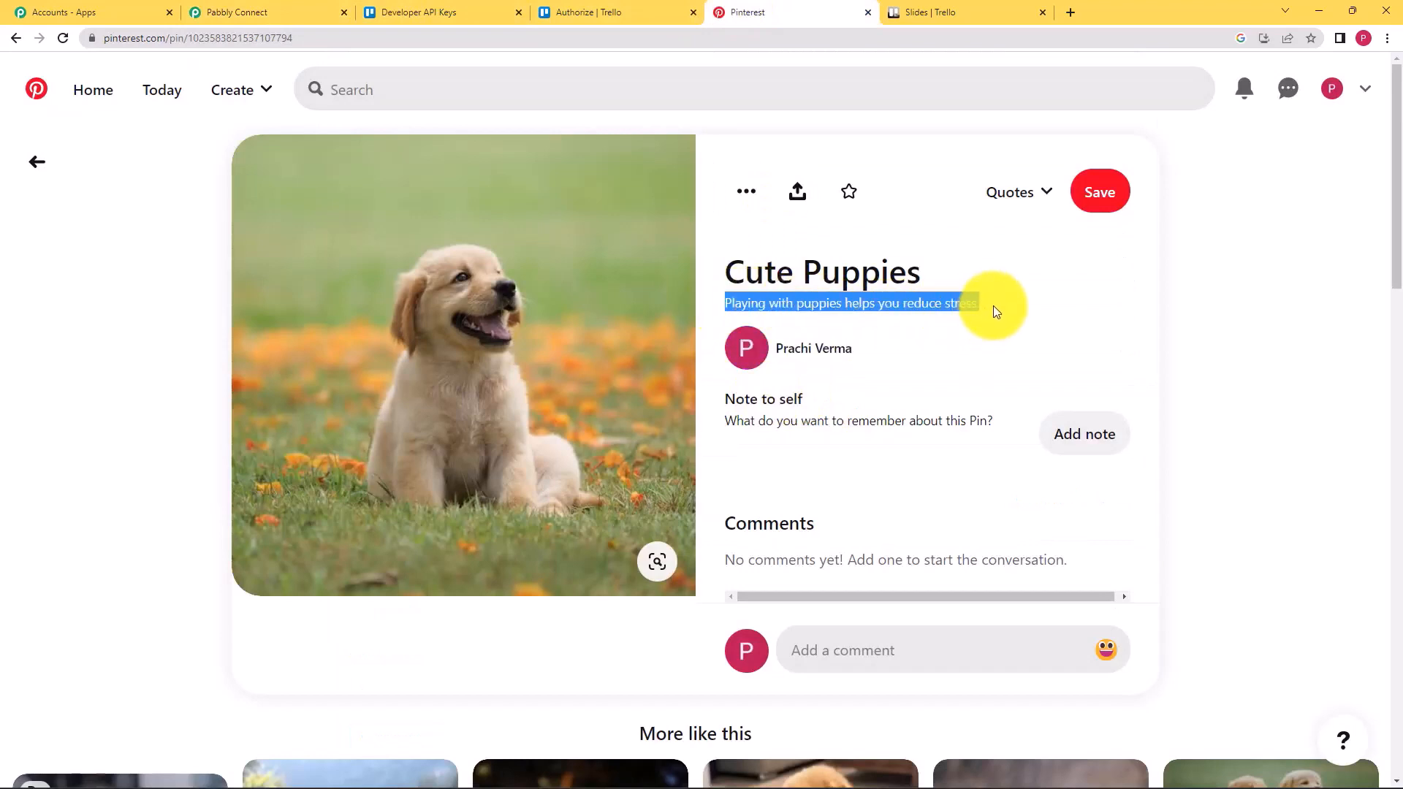
left_click(942, 306)
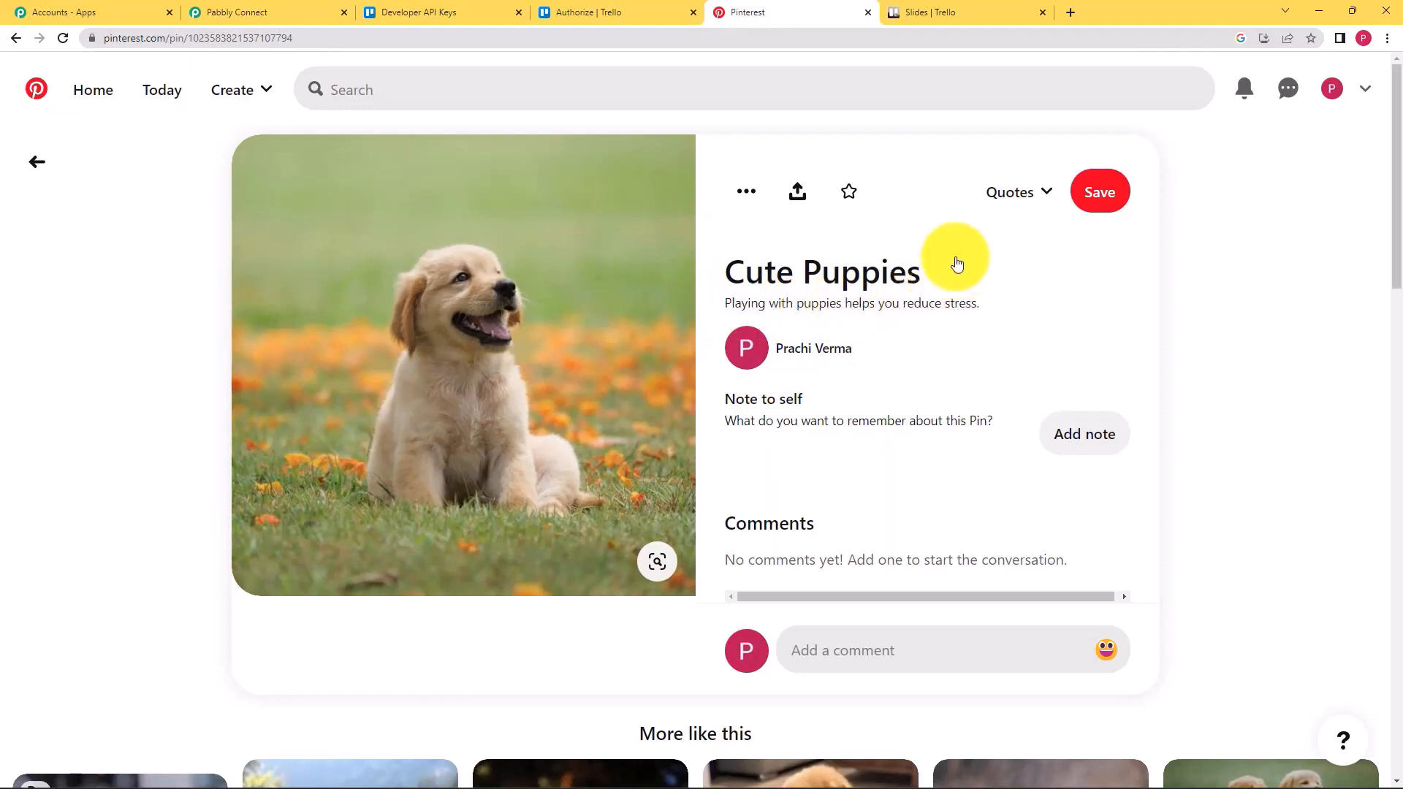
left_click(949, 14)
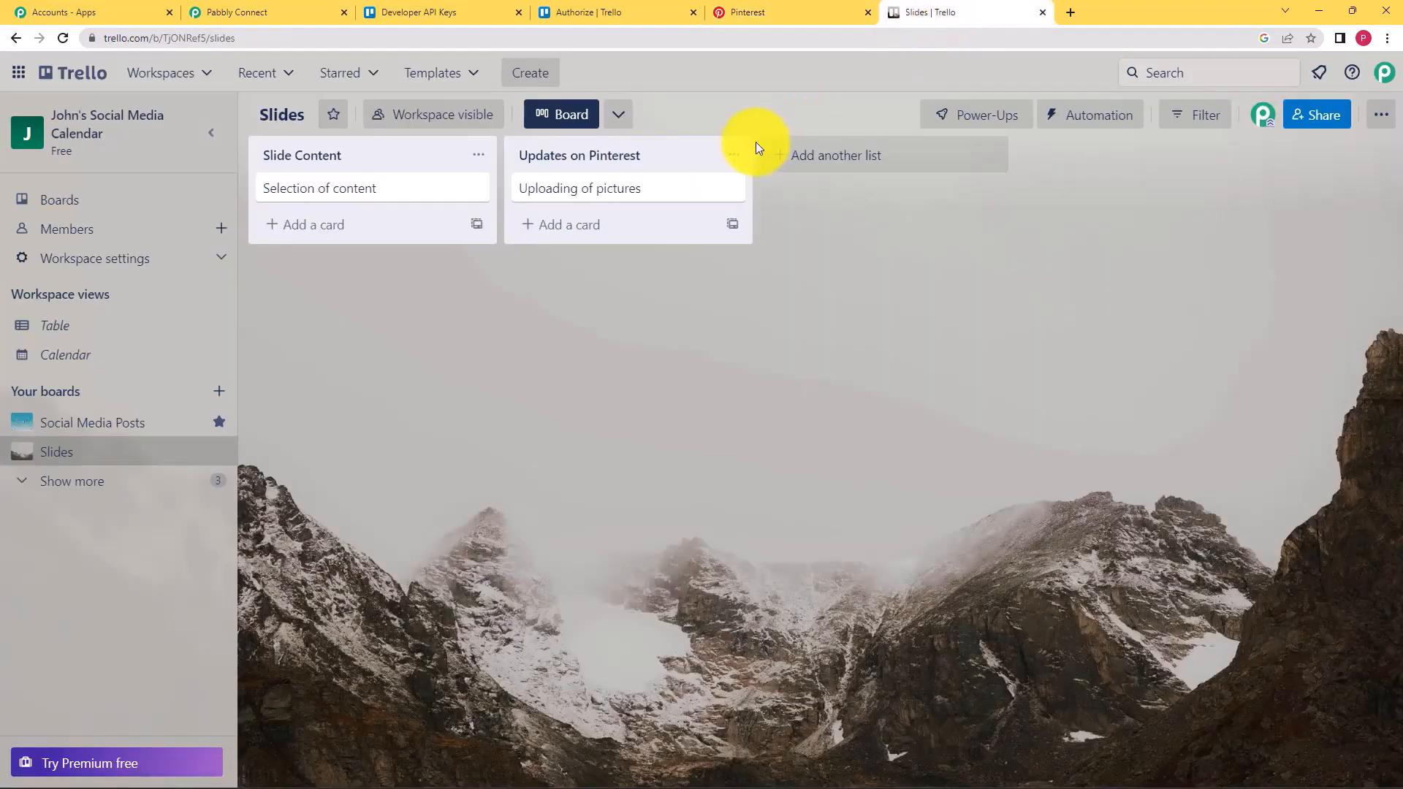
left_click(677, 188)
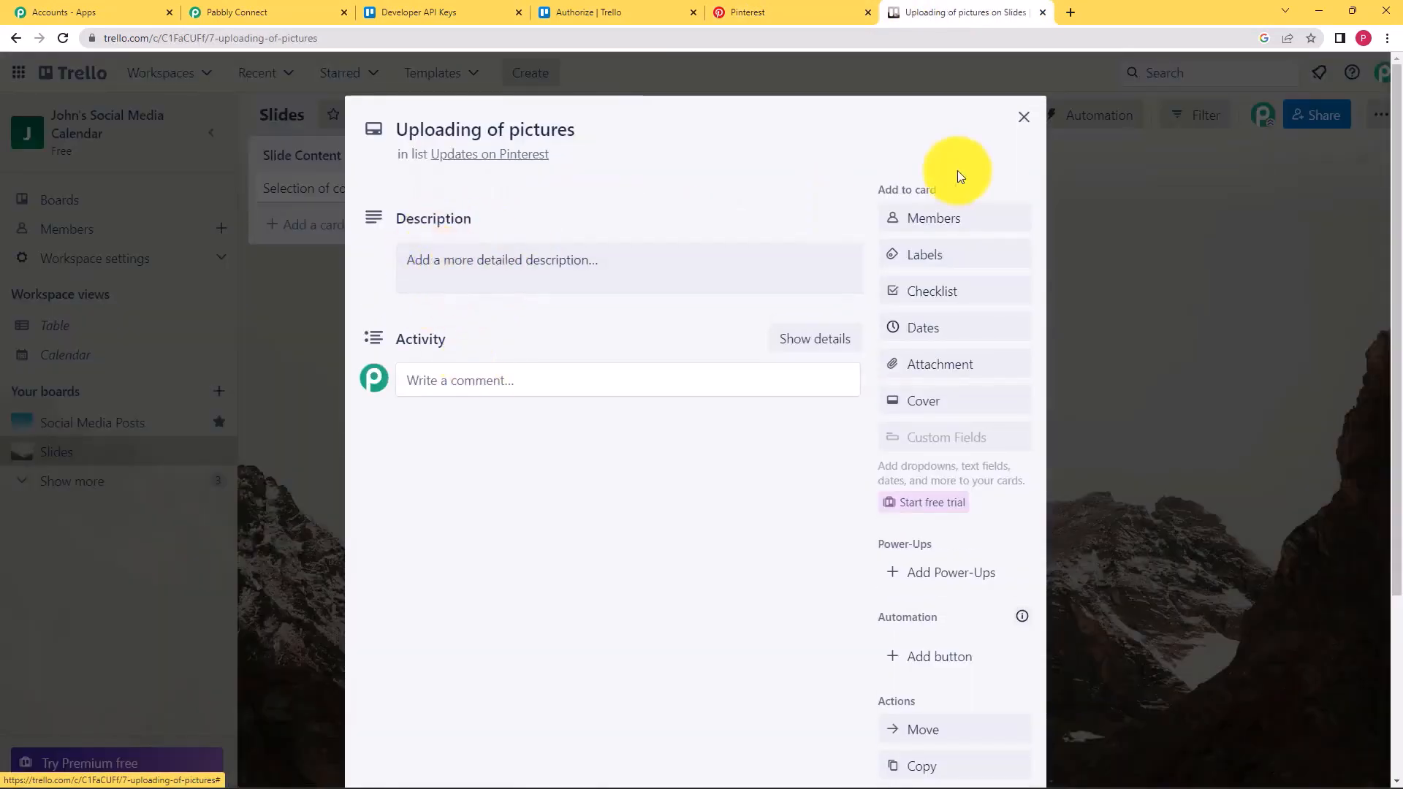
left_click(1024, 119)
left_click(287, 7)
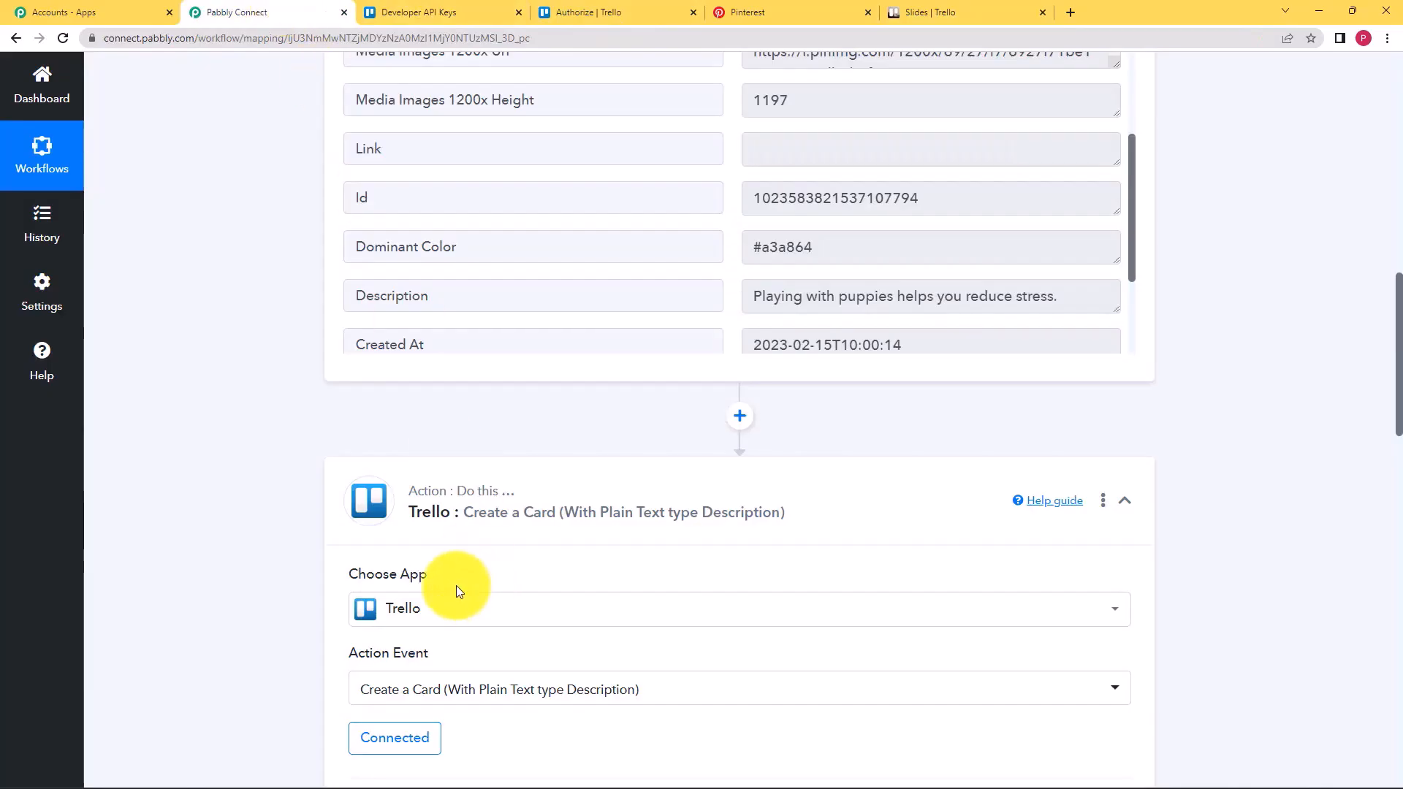
scroll(249, 581, "down", 6)
Step: Map the New Pin trigger's Title ('Cute Puppies') into the Trello card Name
scroll(249, 582, "down", 3)
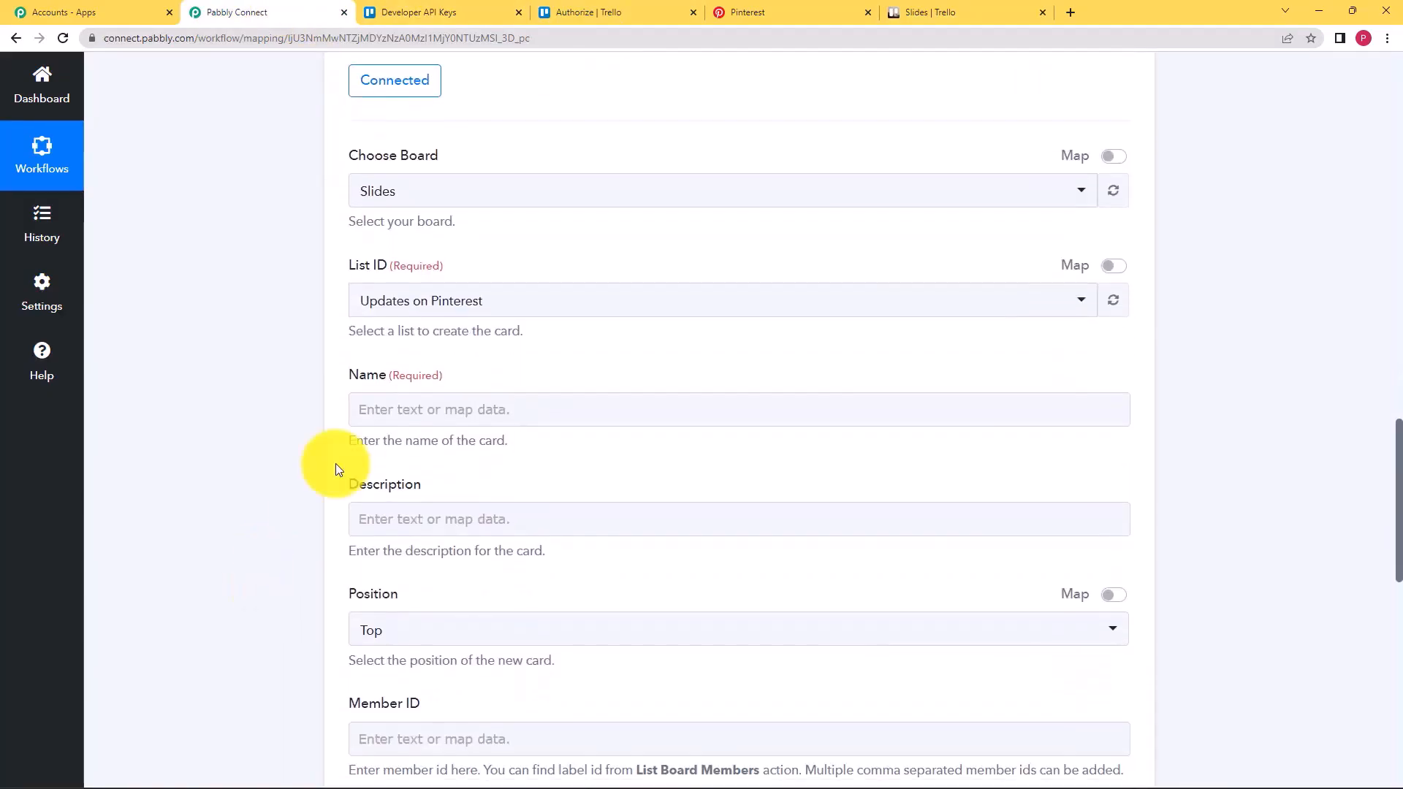
left_click(363, 406)
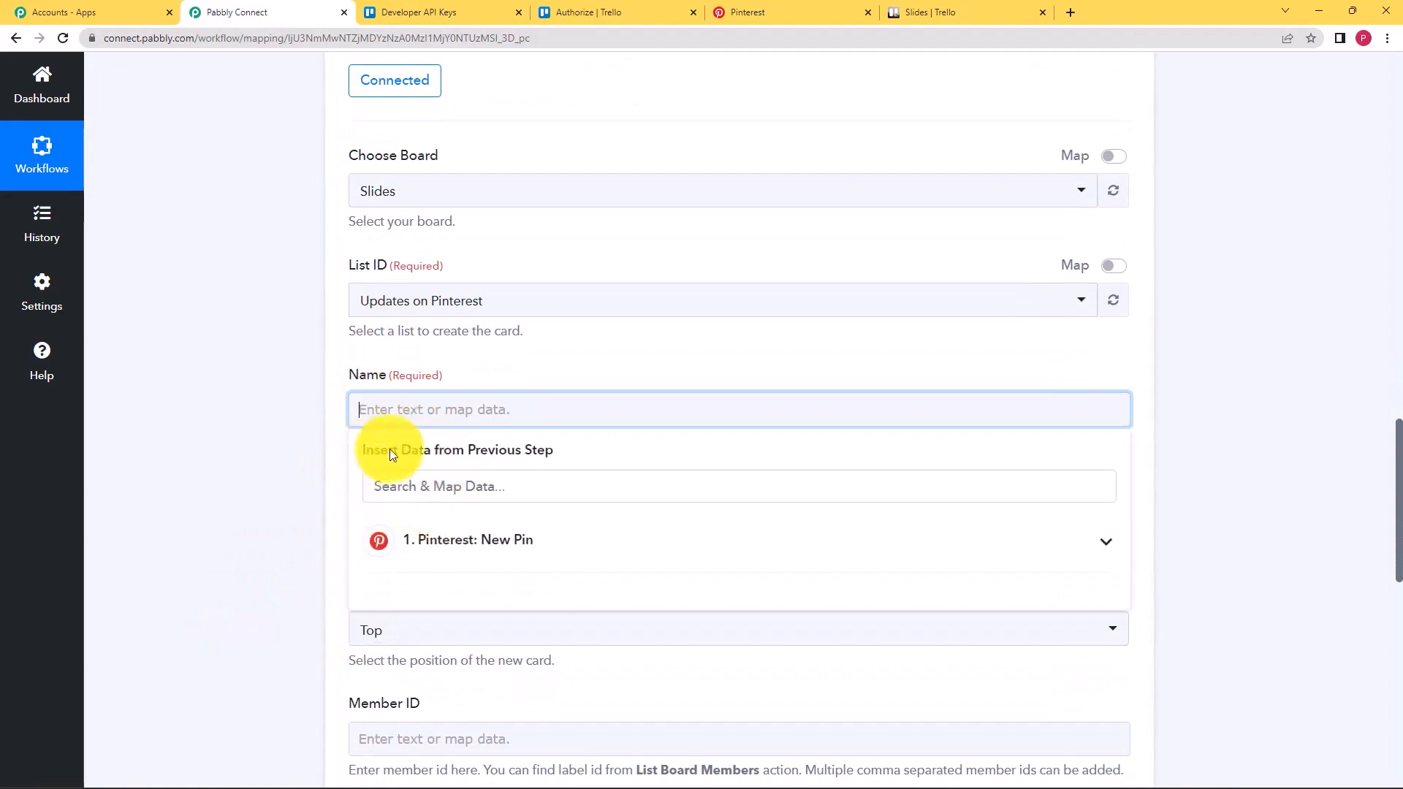
scroll(257, 460, "up", 12)
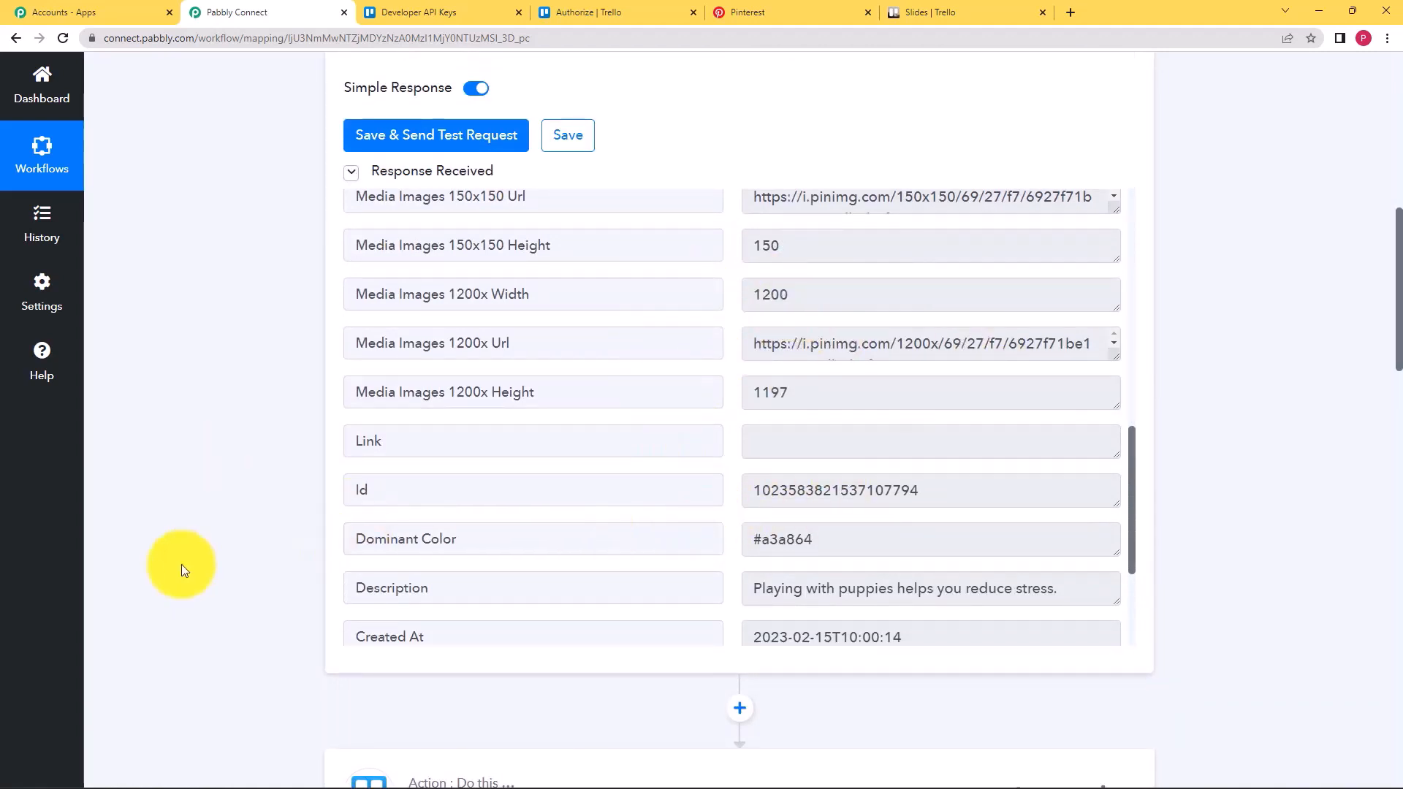
scroll(177, 578, "down", 10)
scroll(423, 592, "down", 3)
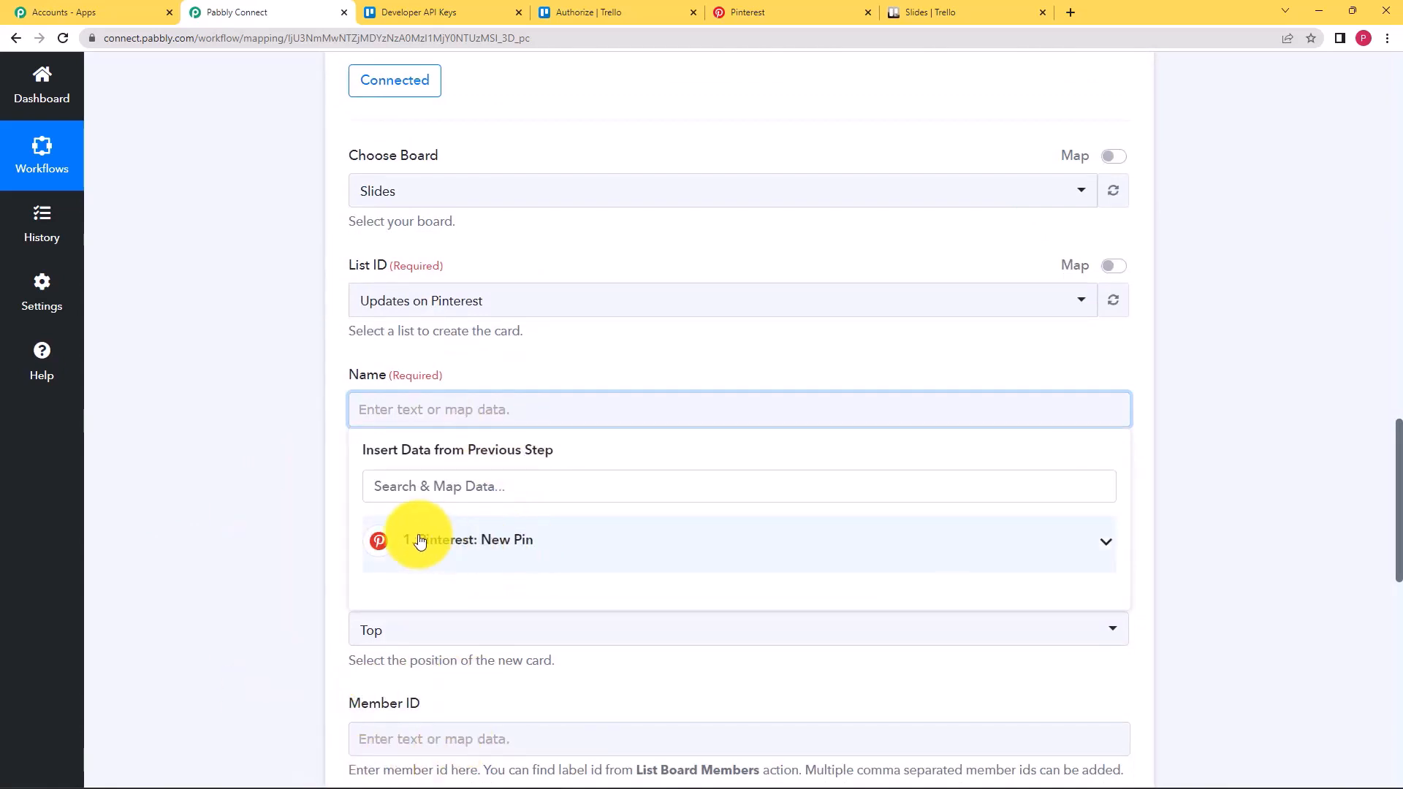
scroll(255, 563, "down", 2)
left_click(446, 413)
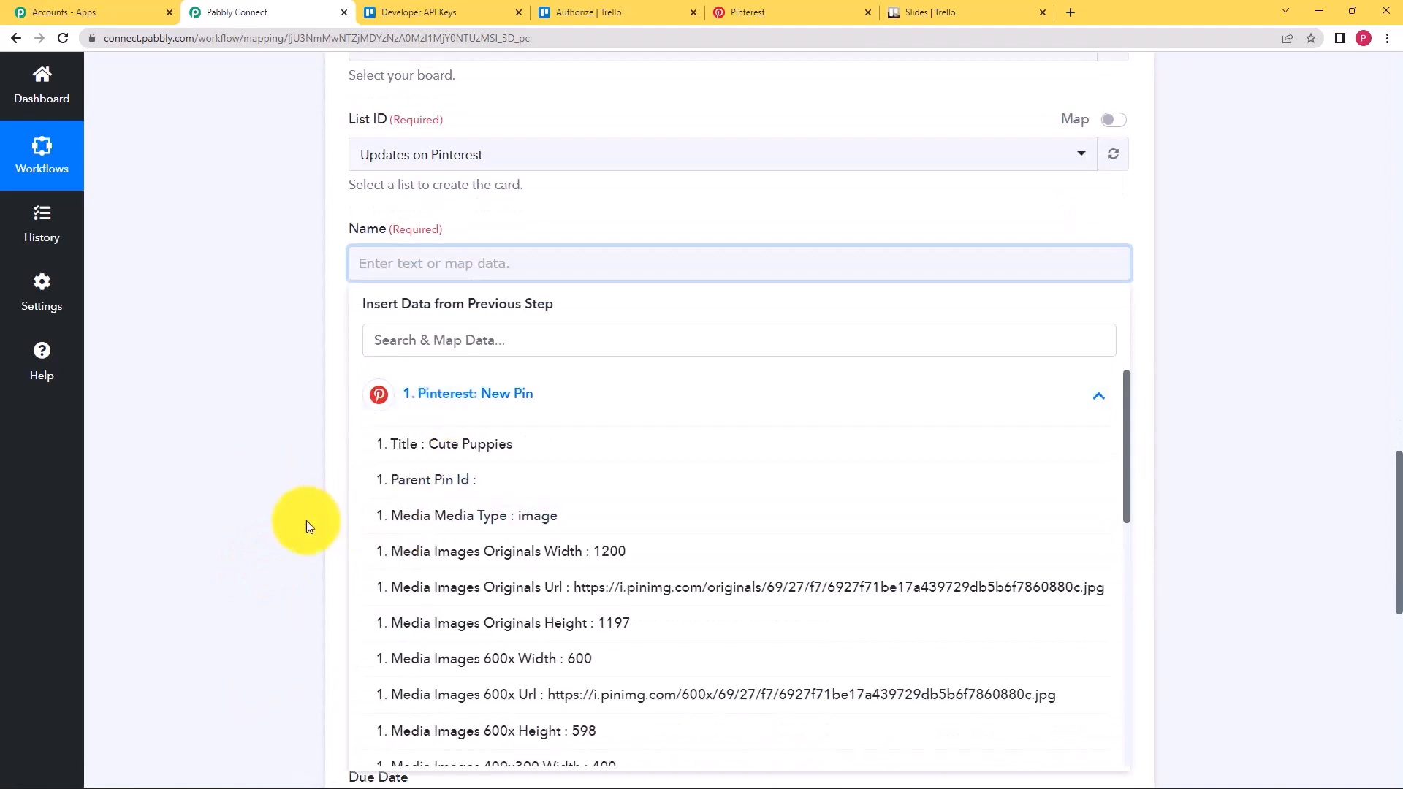
scroll(667, 426, "down", 3)
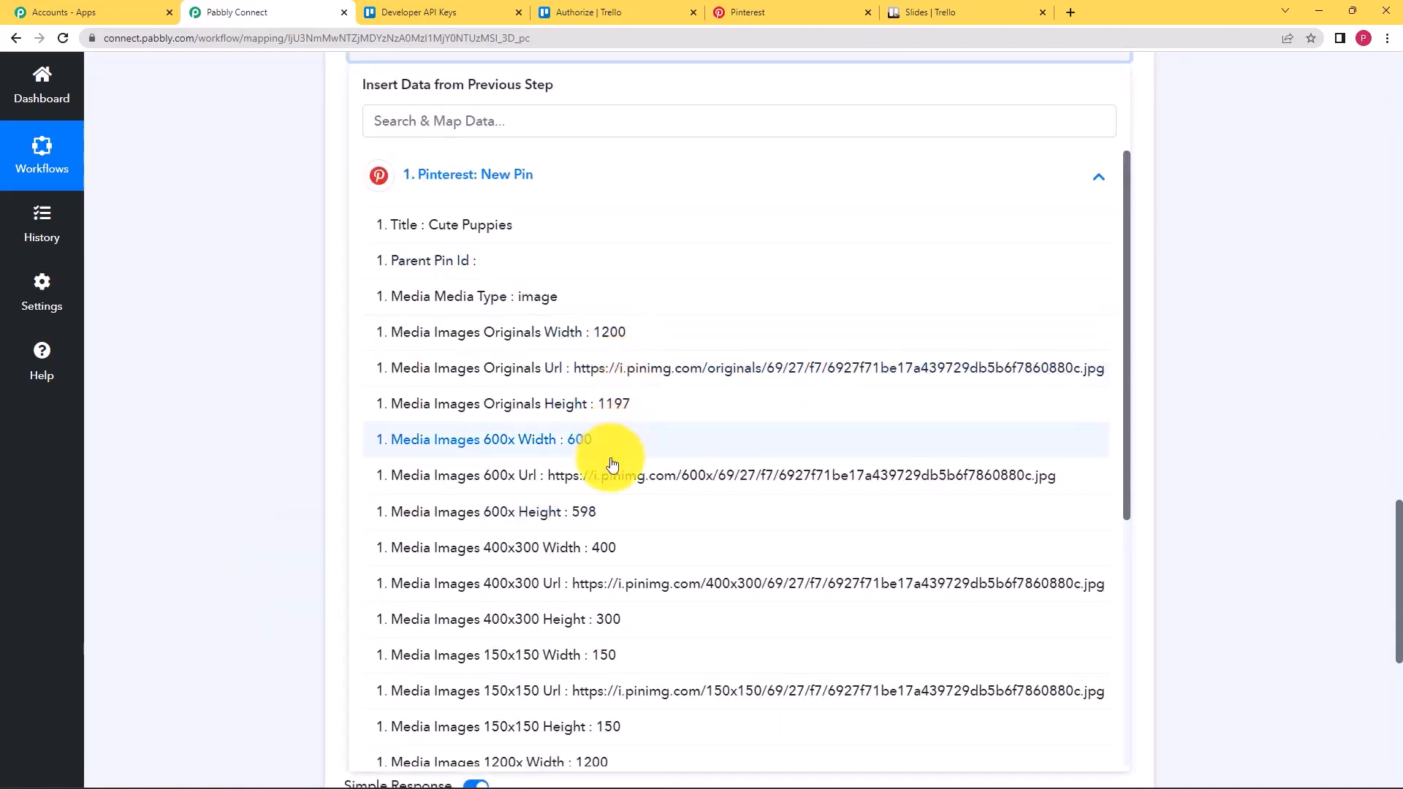
left_click(437, 223)
scroll(215, 319, "up", 4)
Step: Map the pin's '1. Description' into the Trello card's Description field
left_click(296, 424)
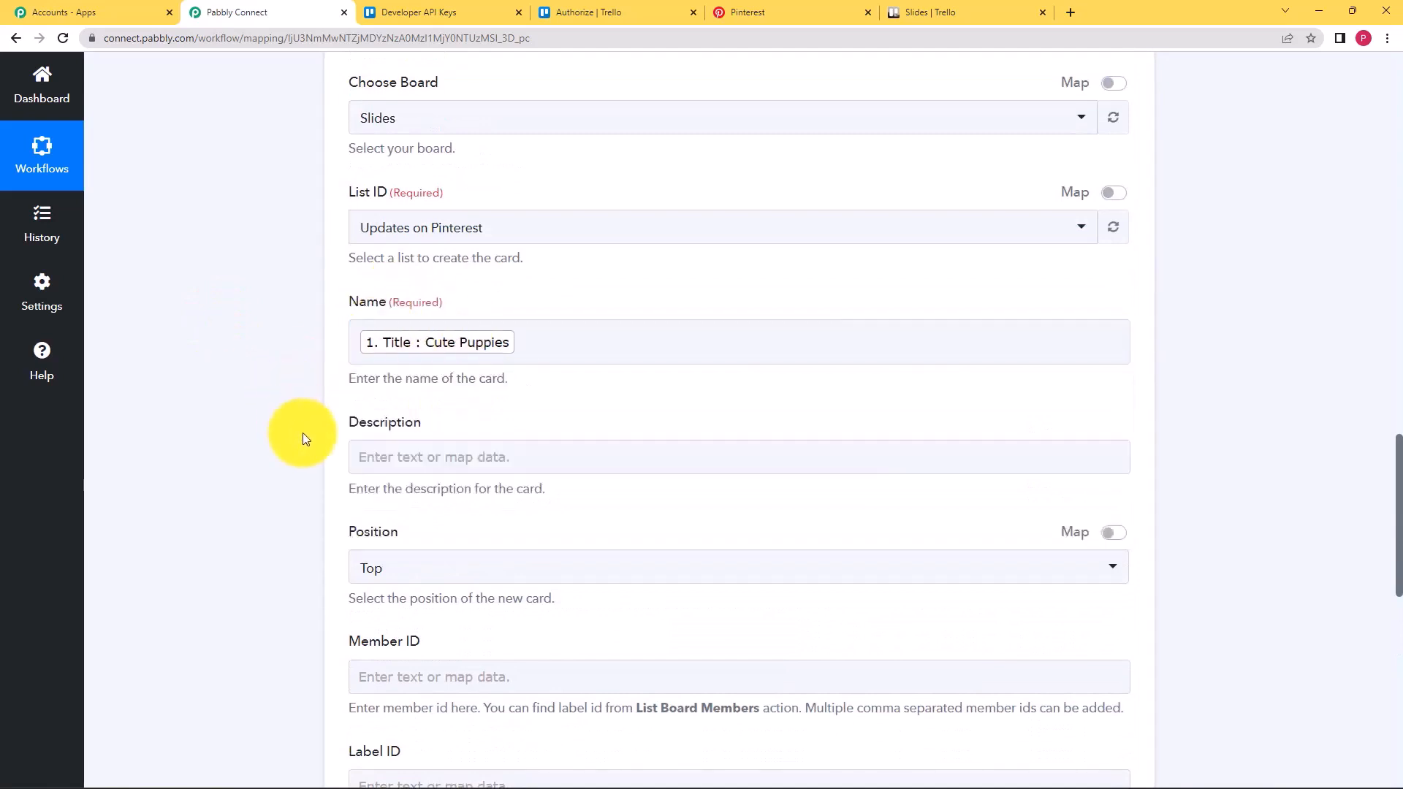
left_click(385, 449)
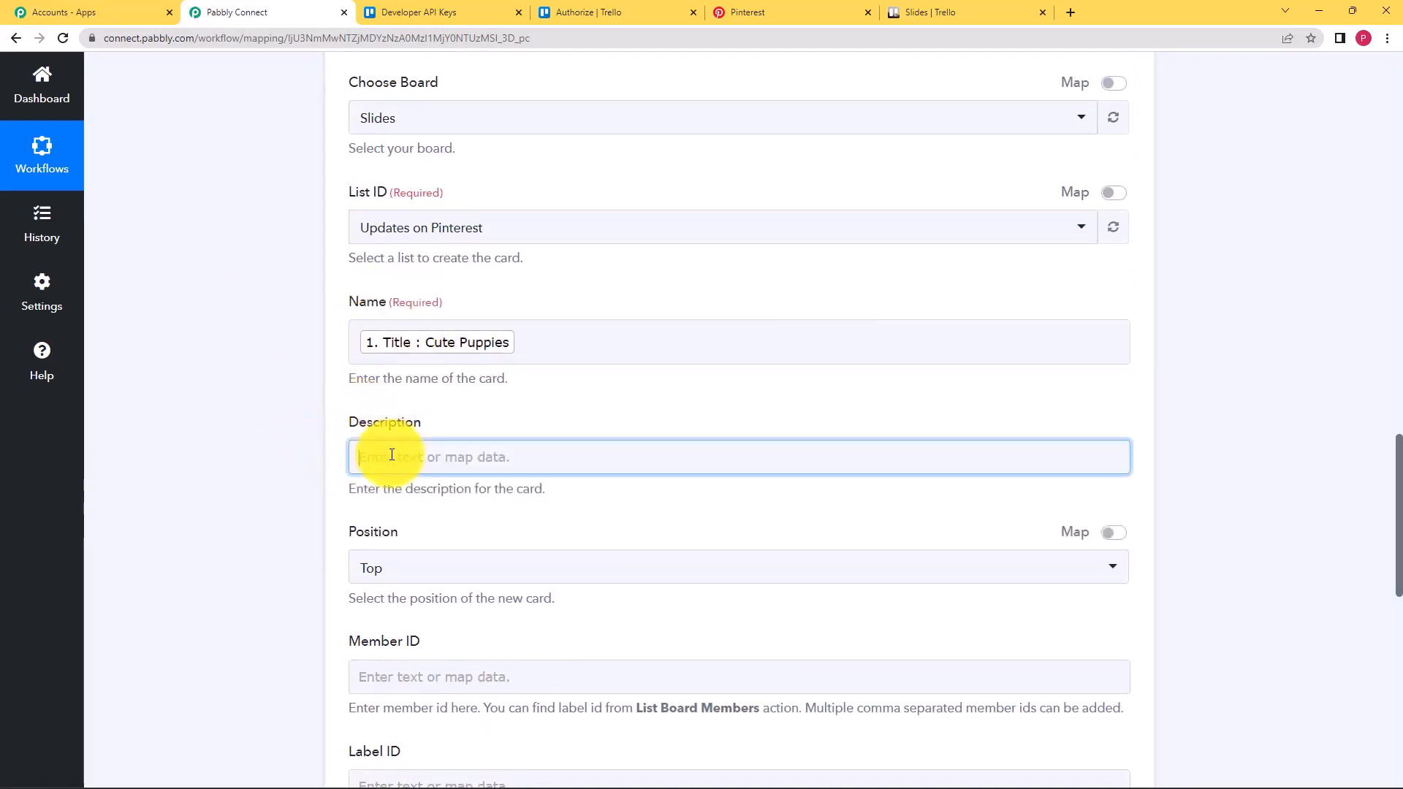
left_click(416, 583)
scroll(264, 587, "down", 4)
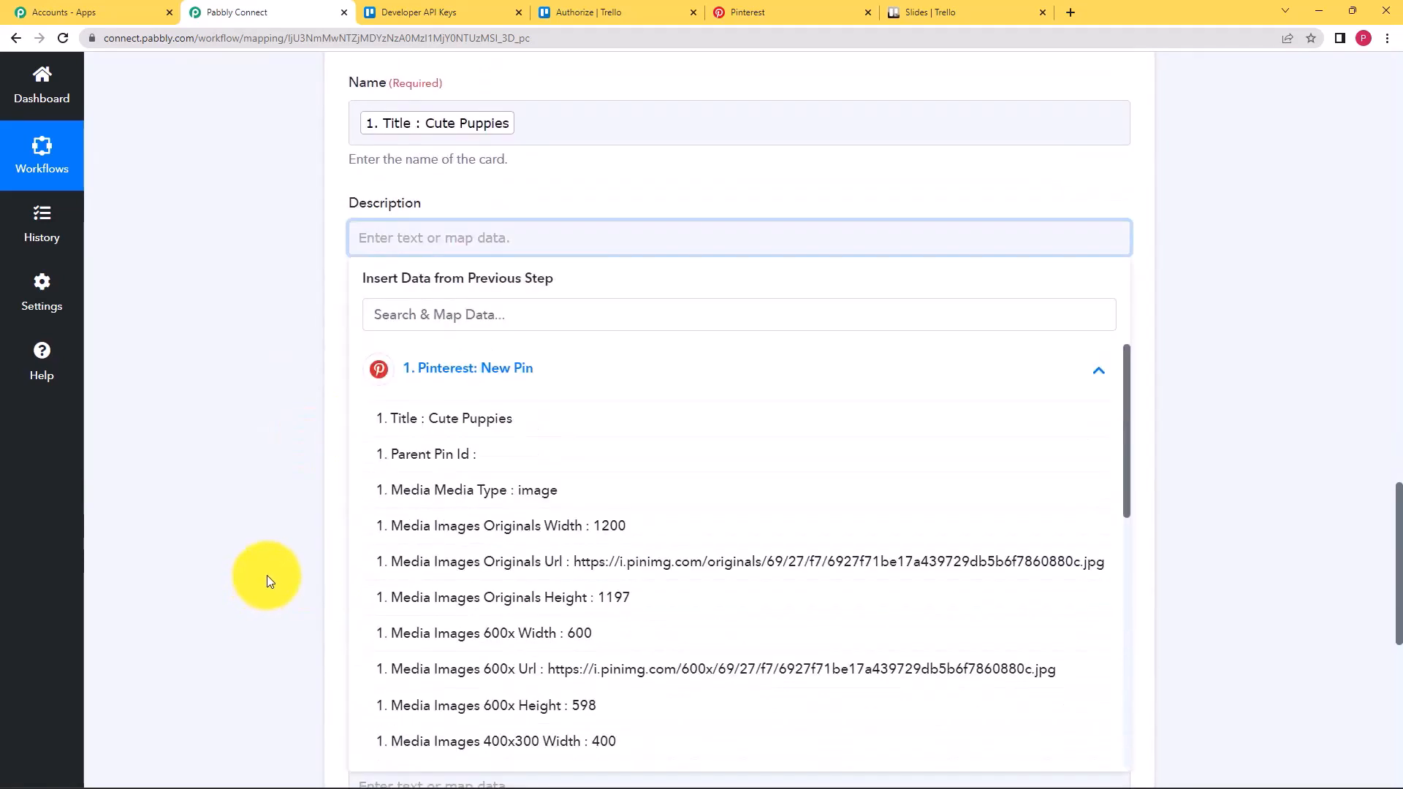
scroll(501, 516, "down", 5)
scroll(520, 490, "down", 2)
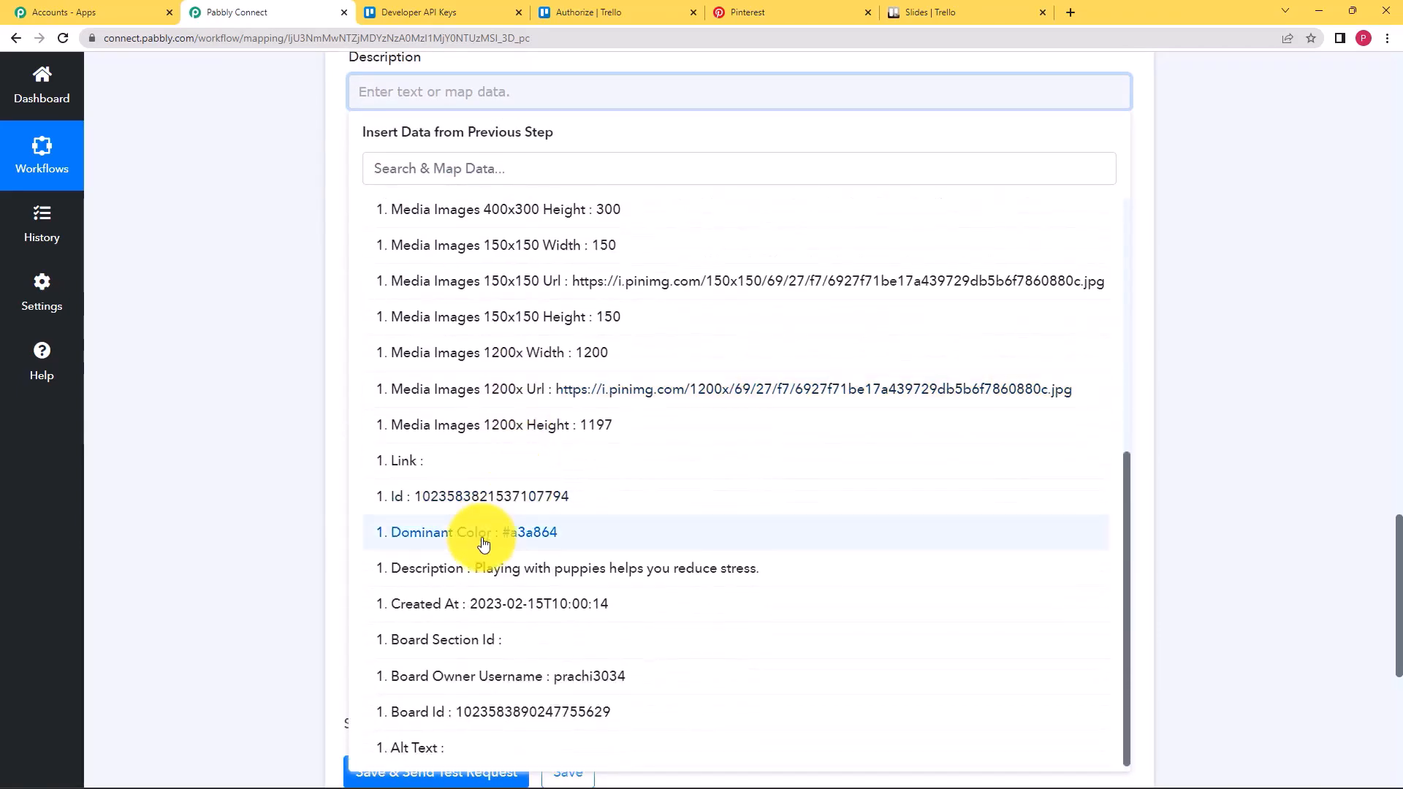
left_click(482, 582)
left_click(266, 521)
scroll(419, 434, "up", 4)
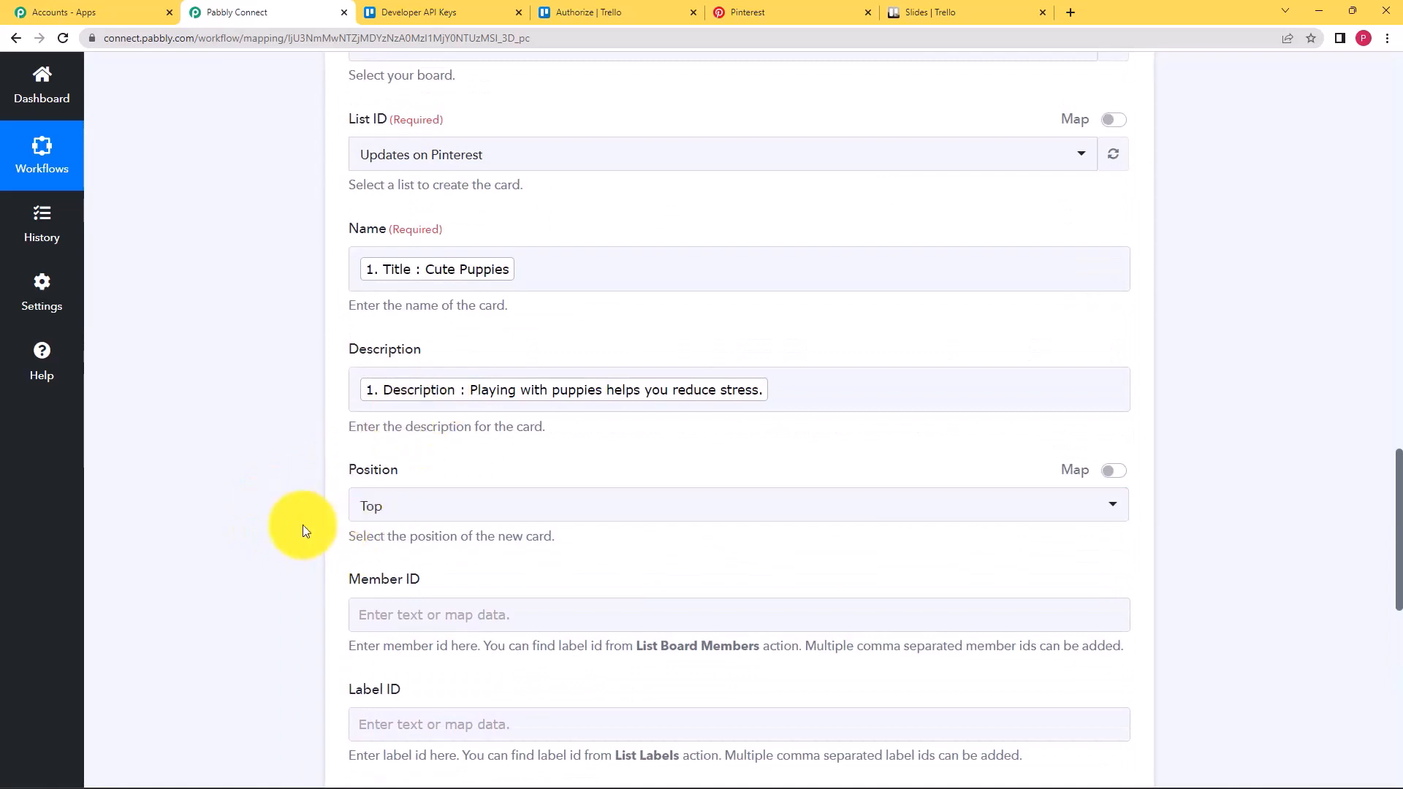
scroll(304, 526, "down", 2)
Step: Set the card Position to Bottom, checking the Updates on Pinterest list in Trello
left_click(438, 358)
left_click(399, 473)
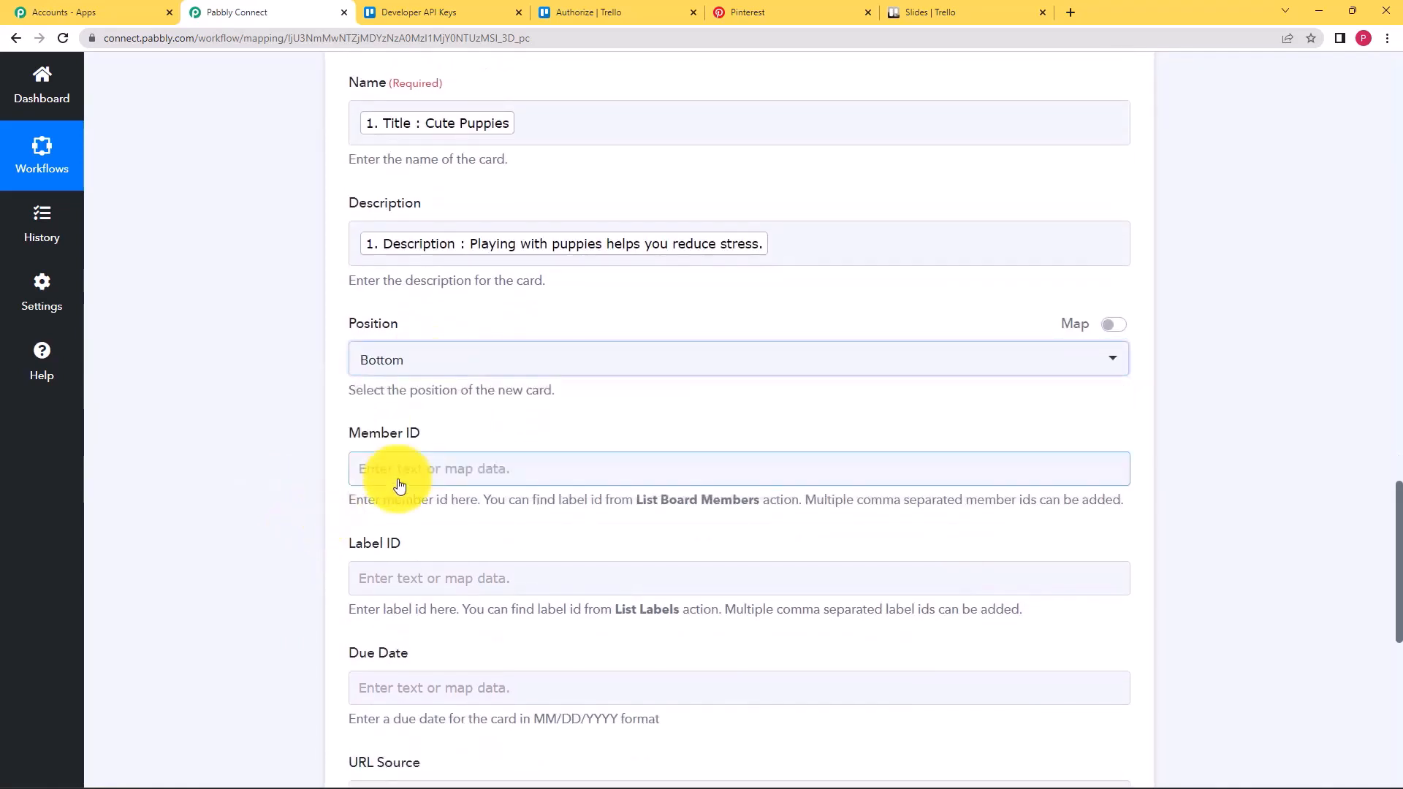
left_click(949, 12)
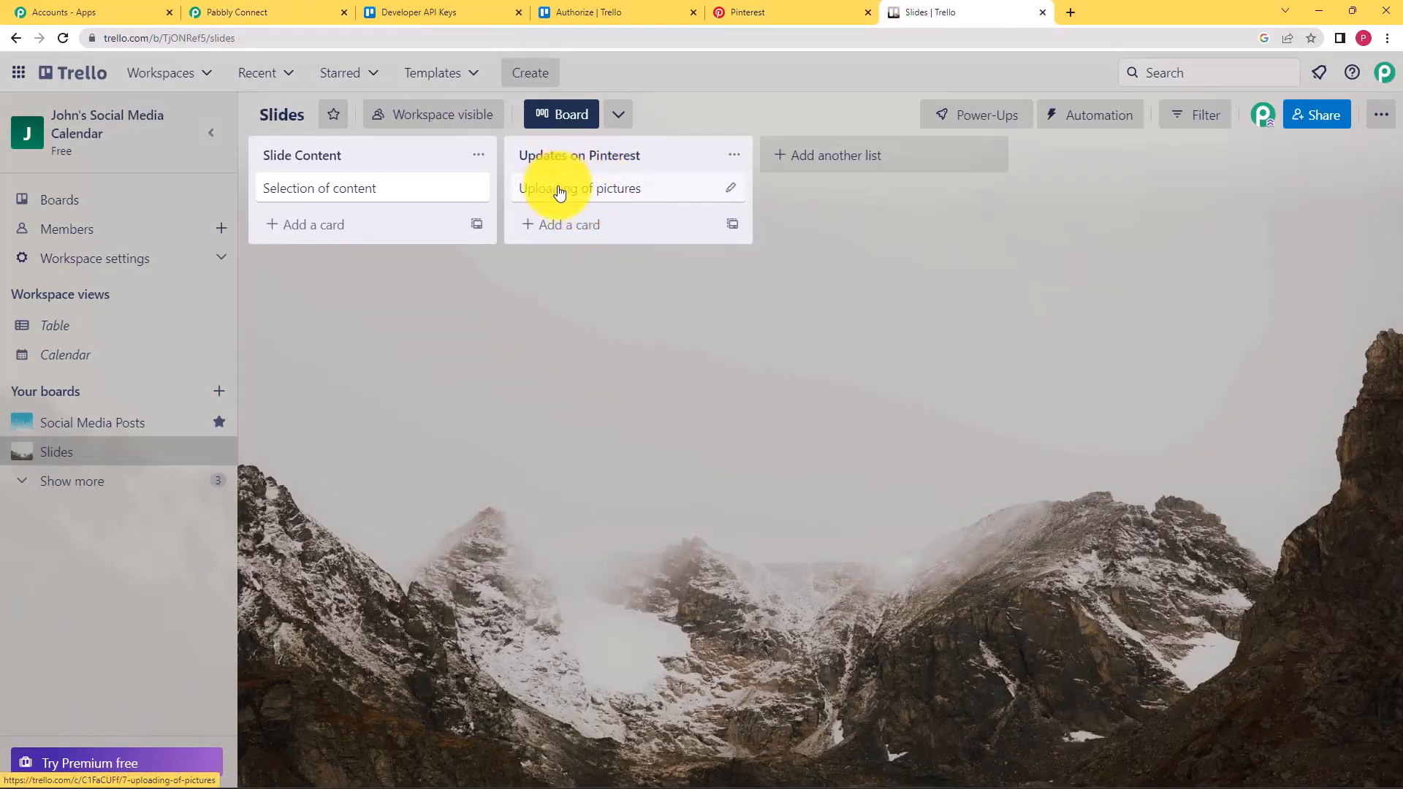
left_click(249, 12)
left_click(930, 9)
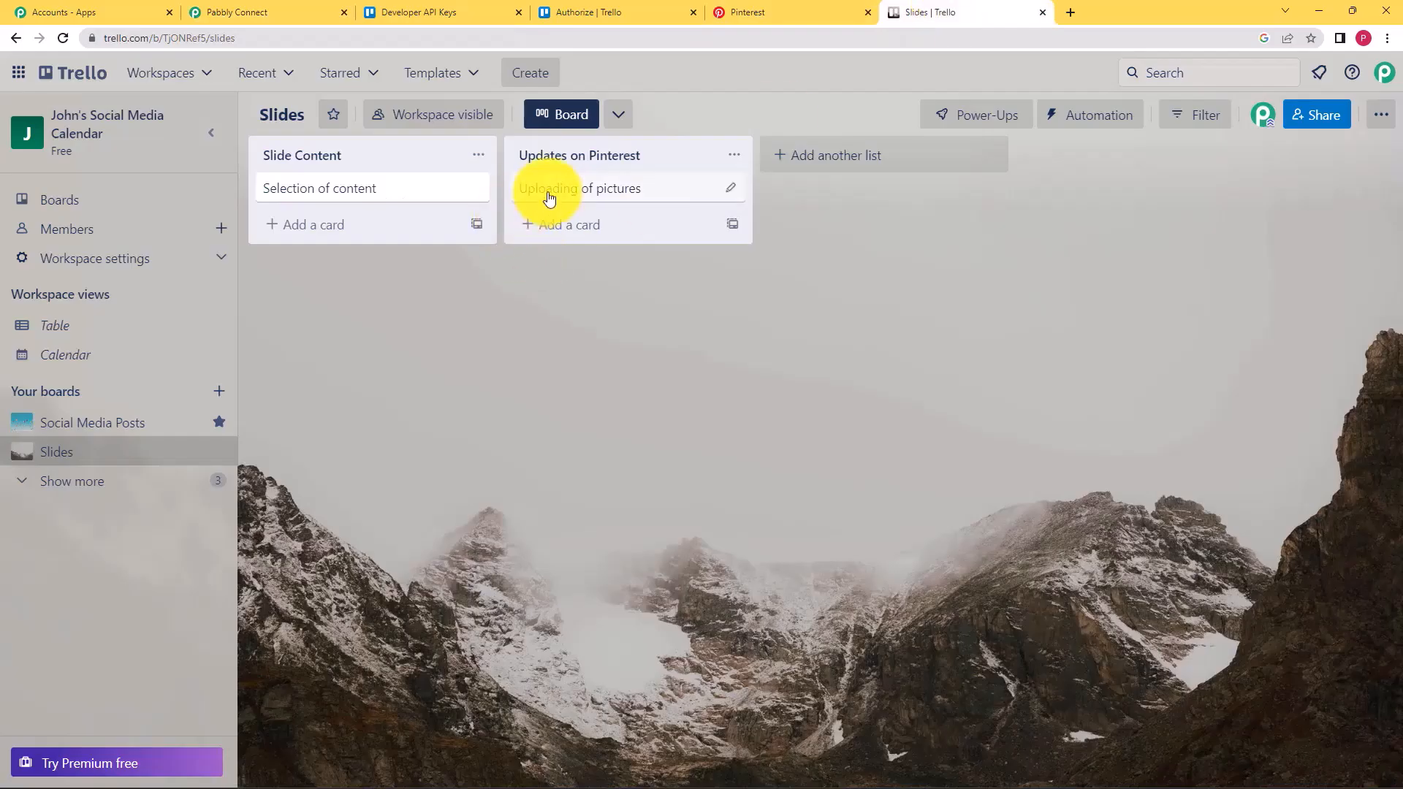
left_click(274, 10)
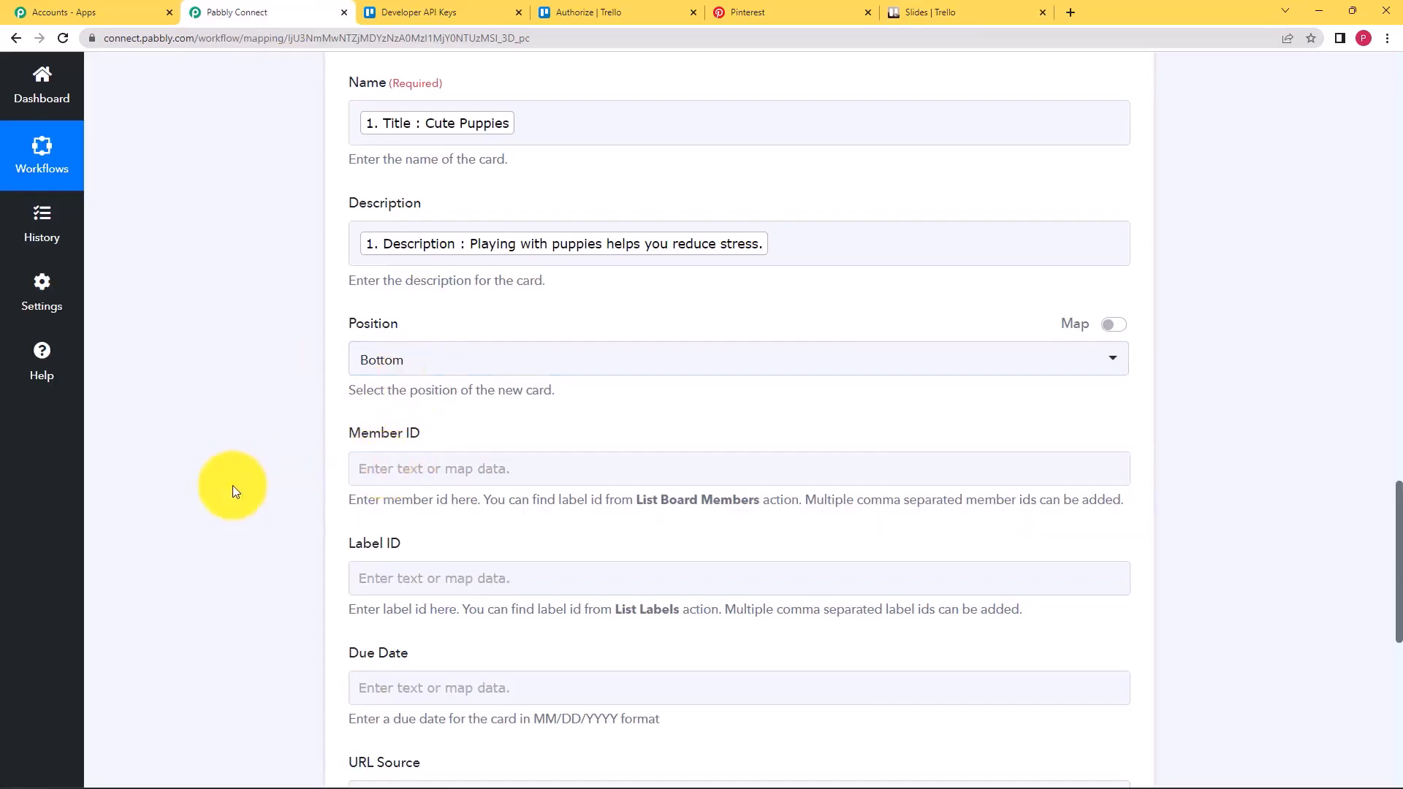
Step: Review the optional Due Date and URL Source fields against the Cute Puppies pin
scroll(232, 487, "down", 4)
left_click(368, 393)
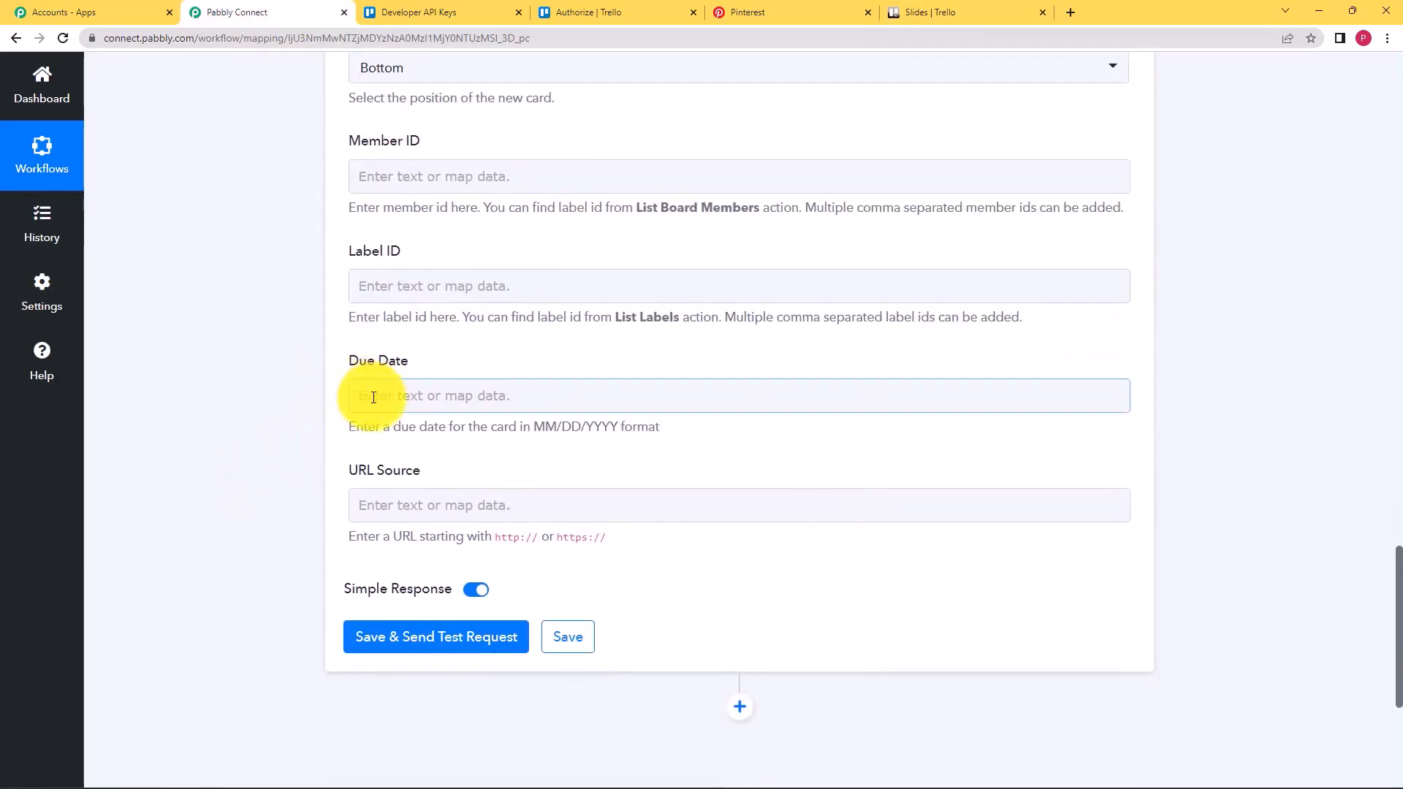
left_click(747, 12)
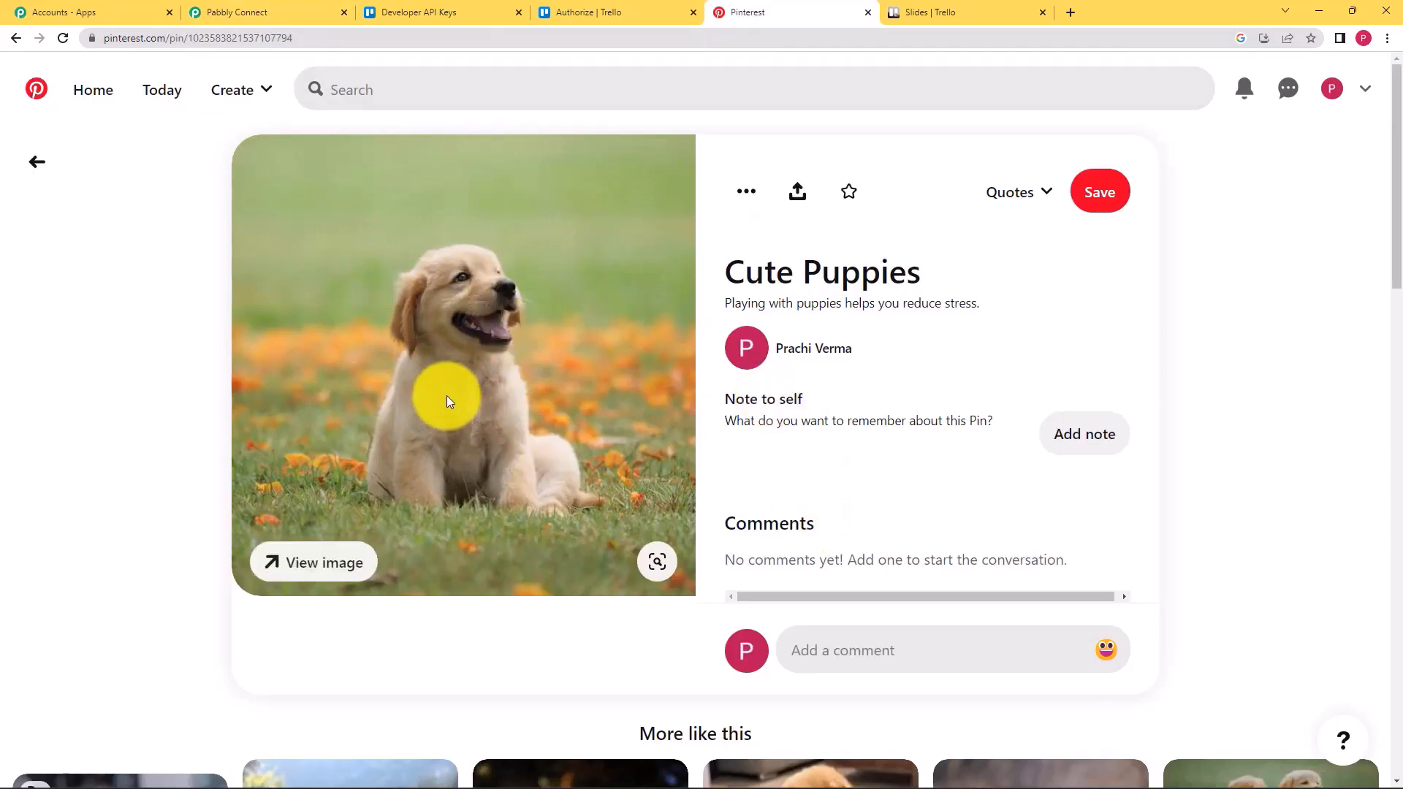
left_click(245, 11)
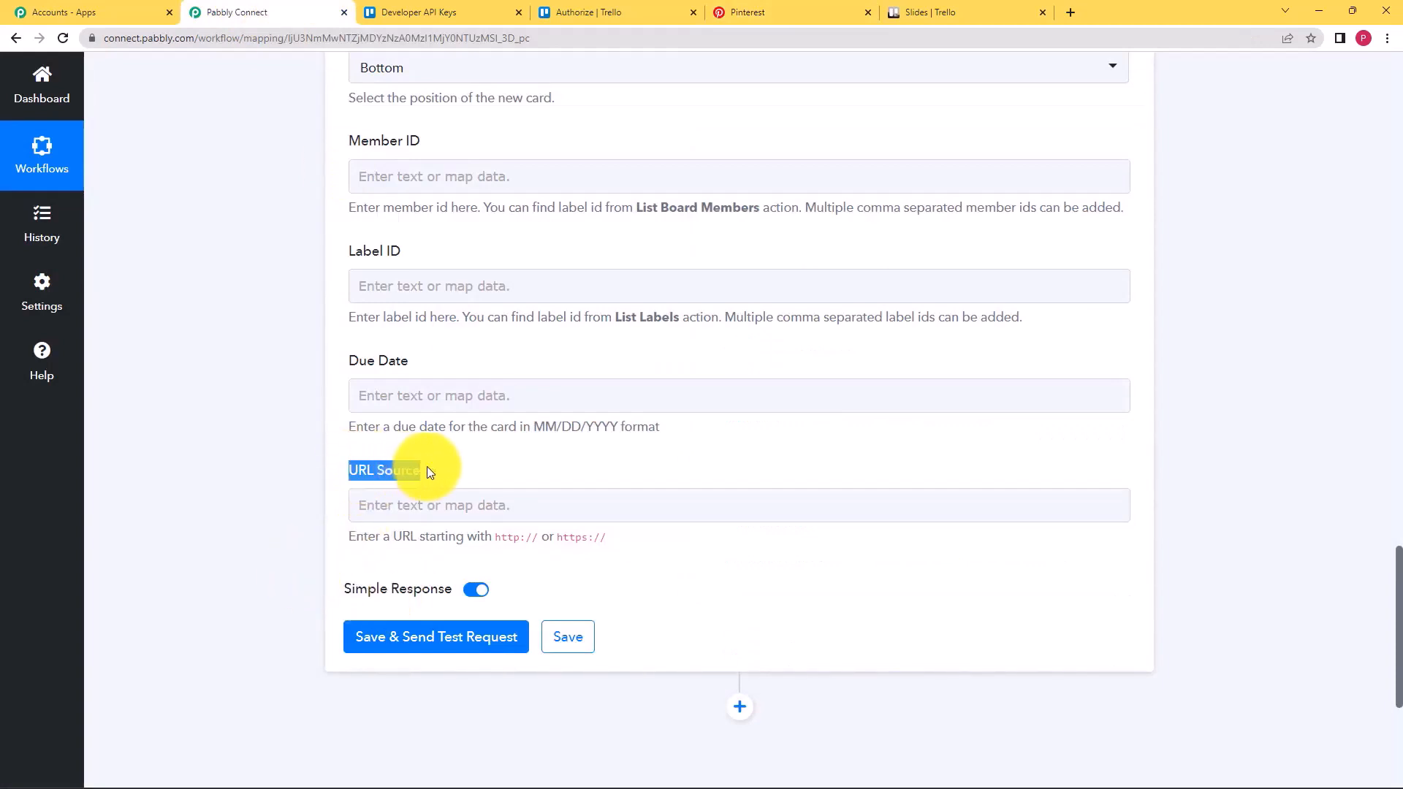
left_click(445, 492)
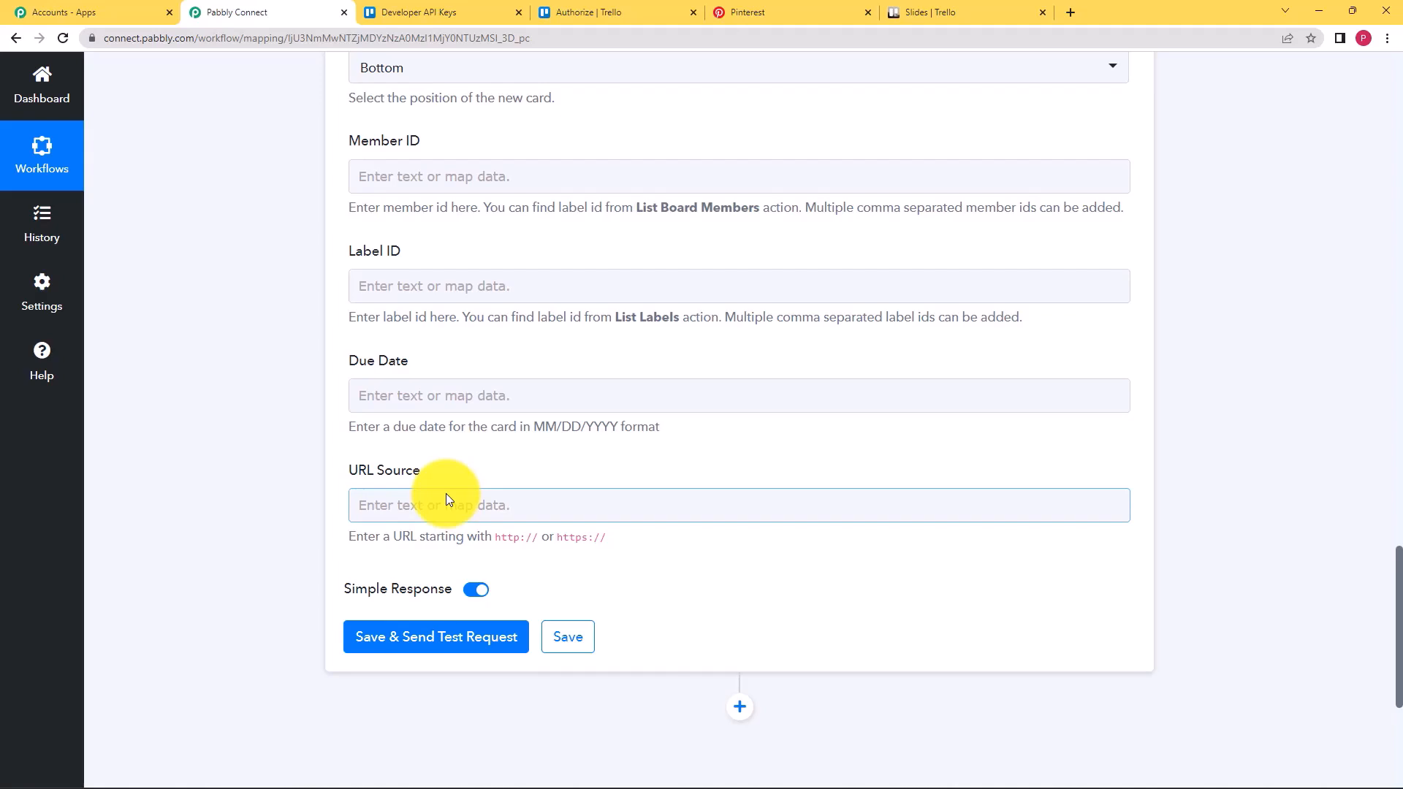
left_click(962, 16)
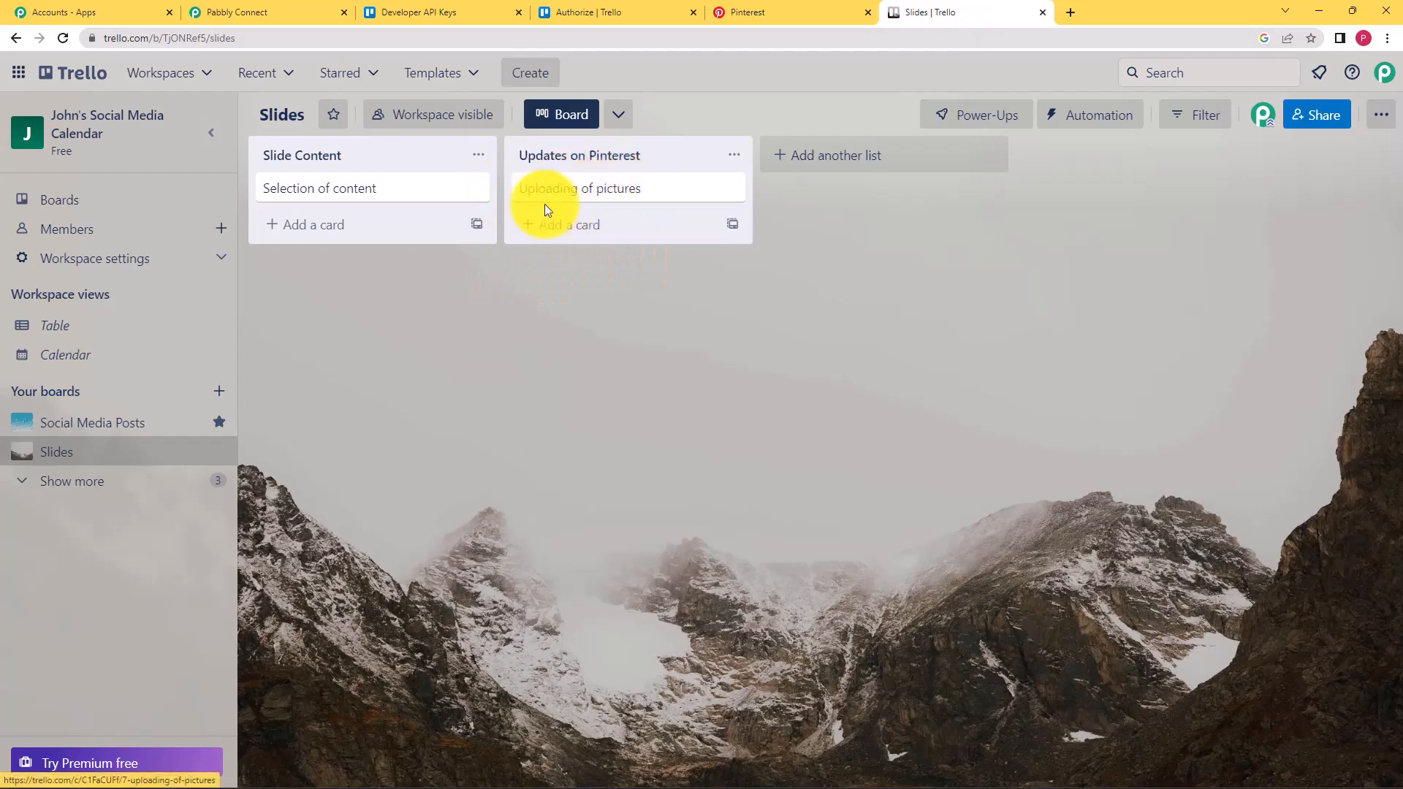
Step: Open the 'Uploading of pictures' card to confirm it has no description, then return to Pabbly
left_click(575, 196)
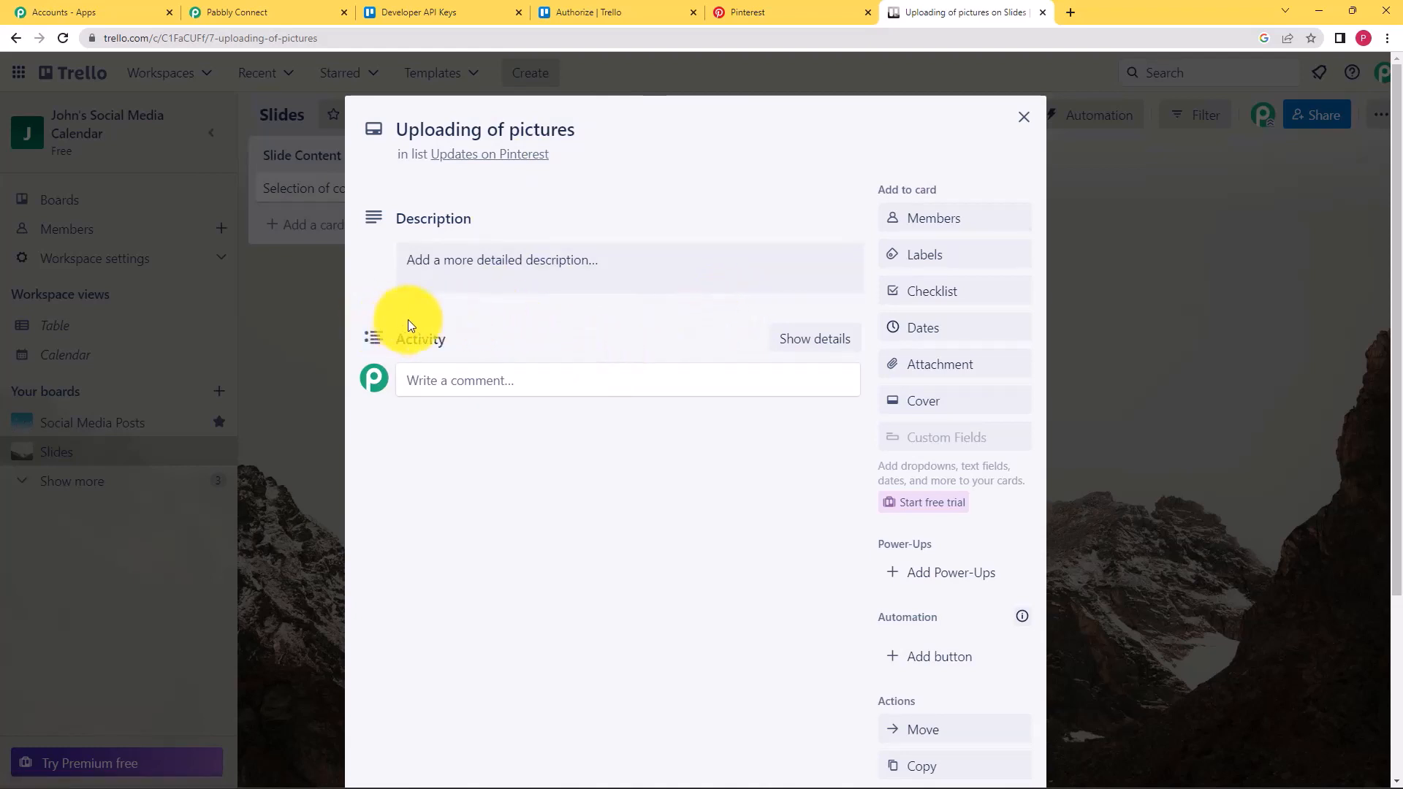
left_click(1025, 117)
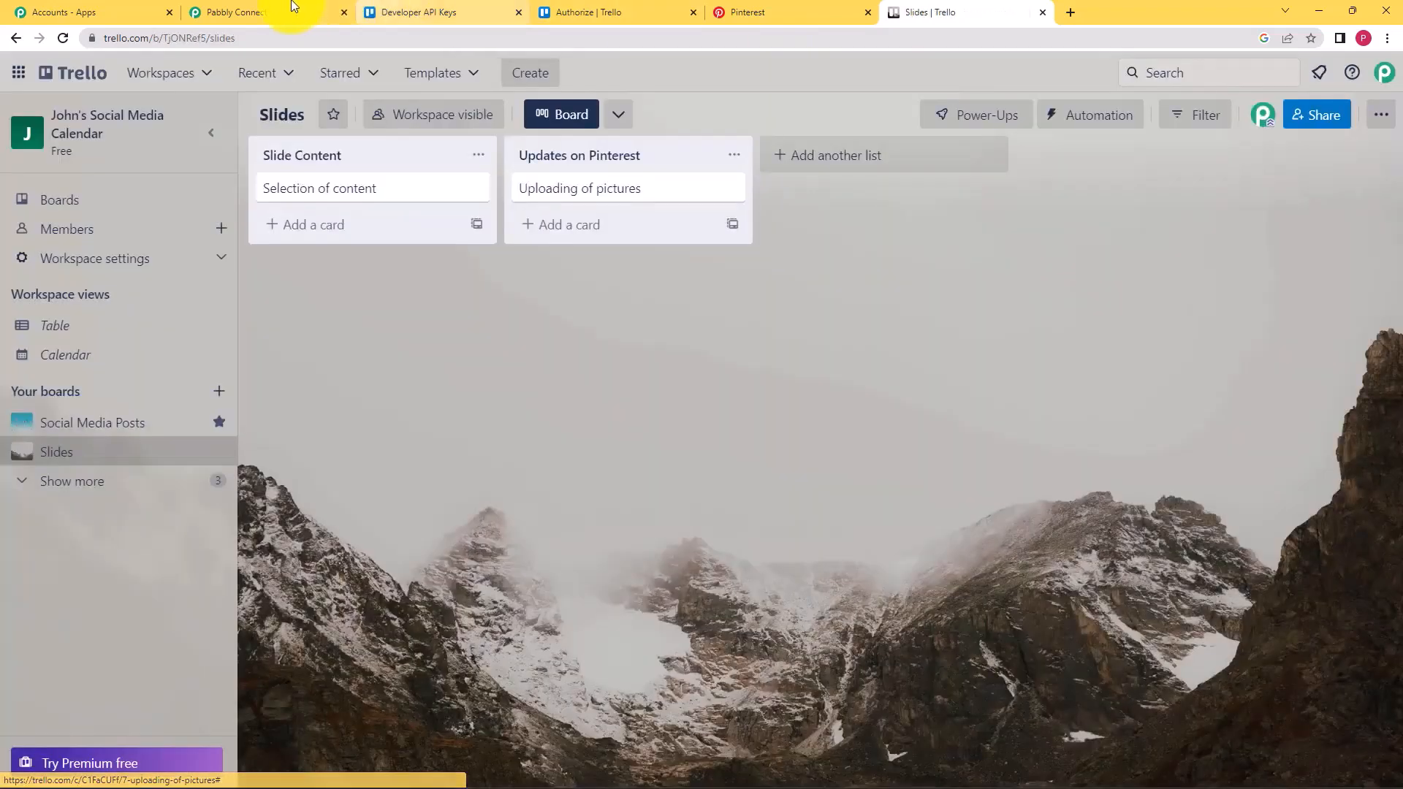
left_click(293, 8)
Step: Map the Pinterest New Pin's Media Images Originals Url into the card's URL Source
left_click(462, 504)
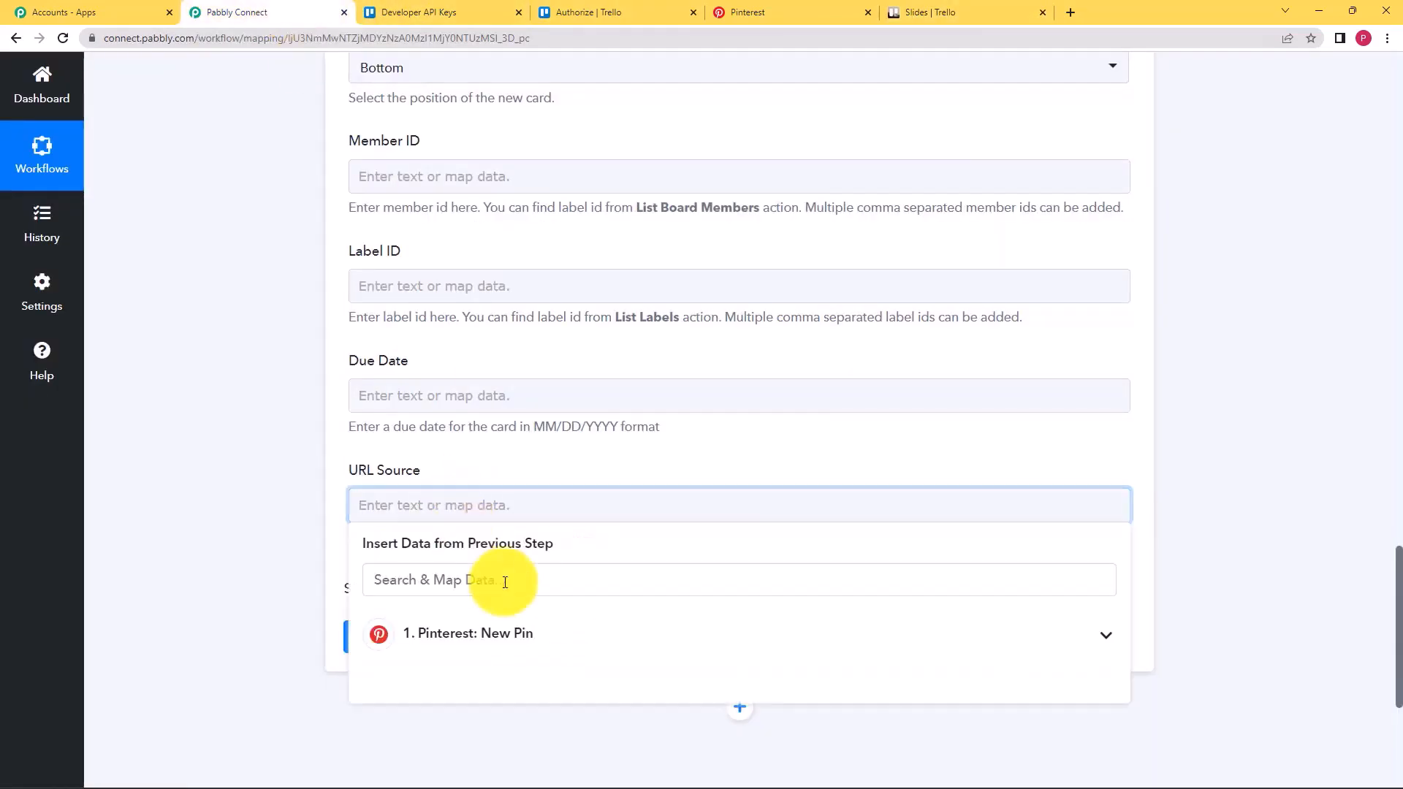
left_click(428, 643)
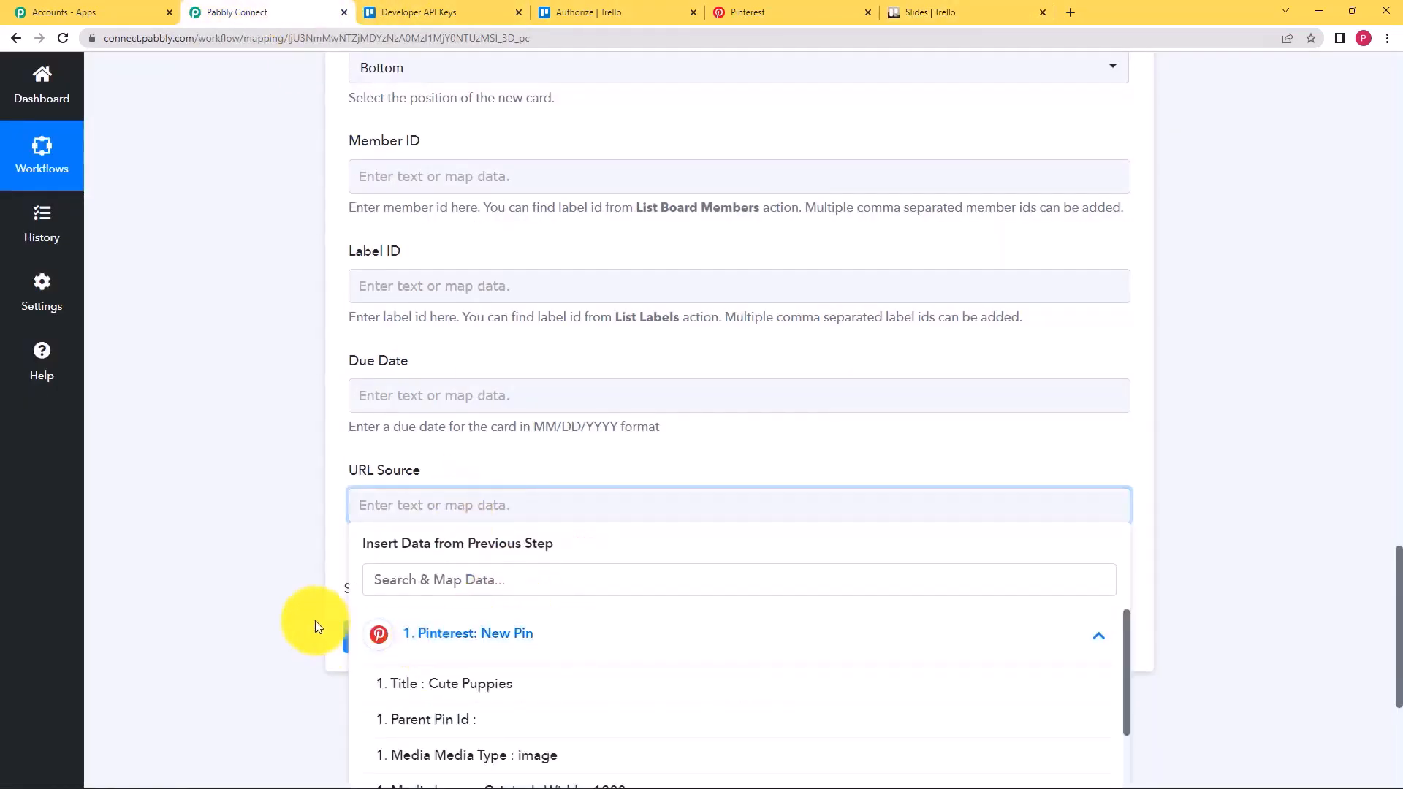
scroll(313, 622, "down", 4)
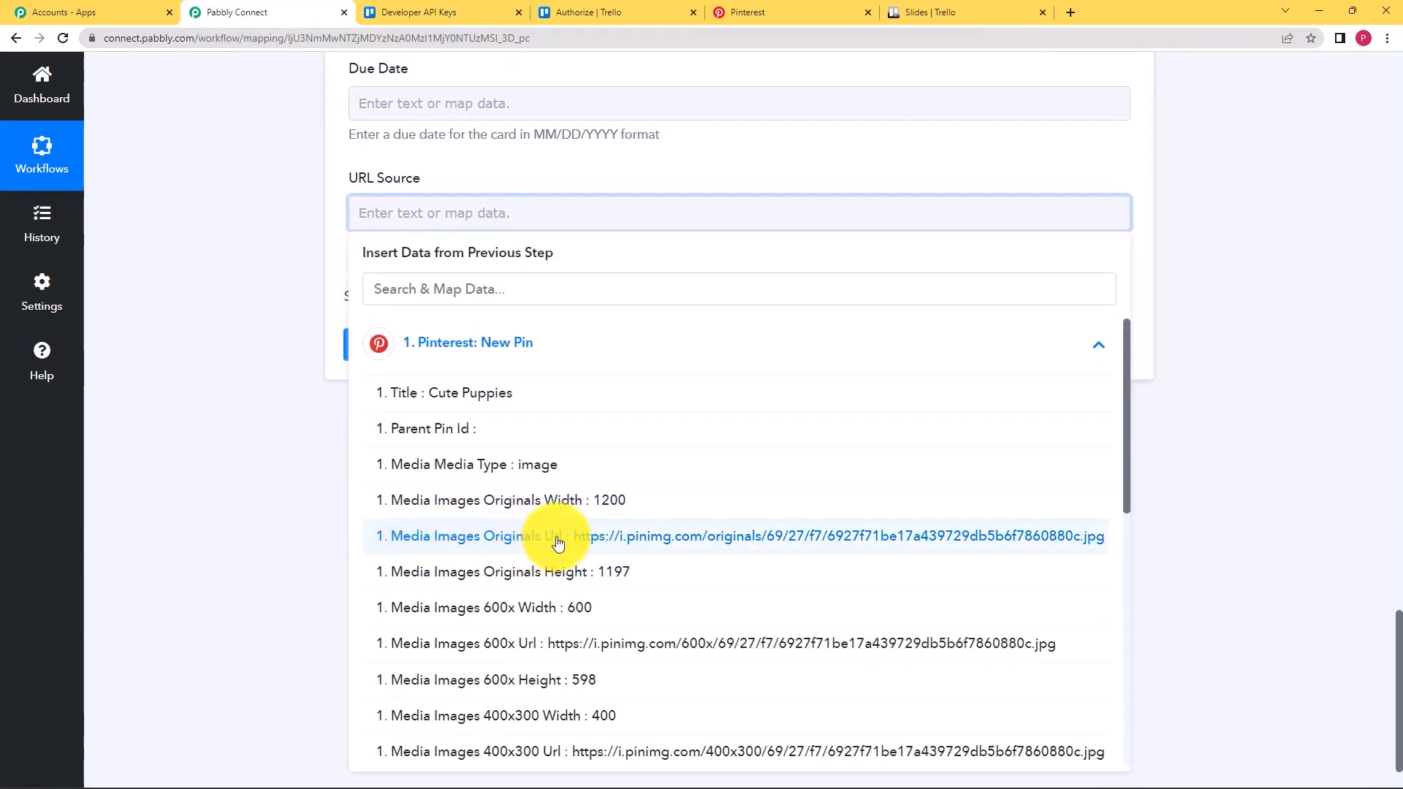
left_click(712, 541)
Step: Check the original image URL against the trigger response, then save and send a test request
scroll(307, 316, "up", 15)
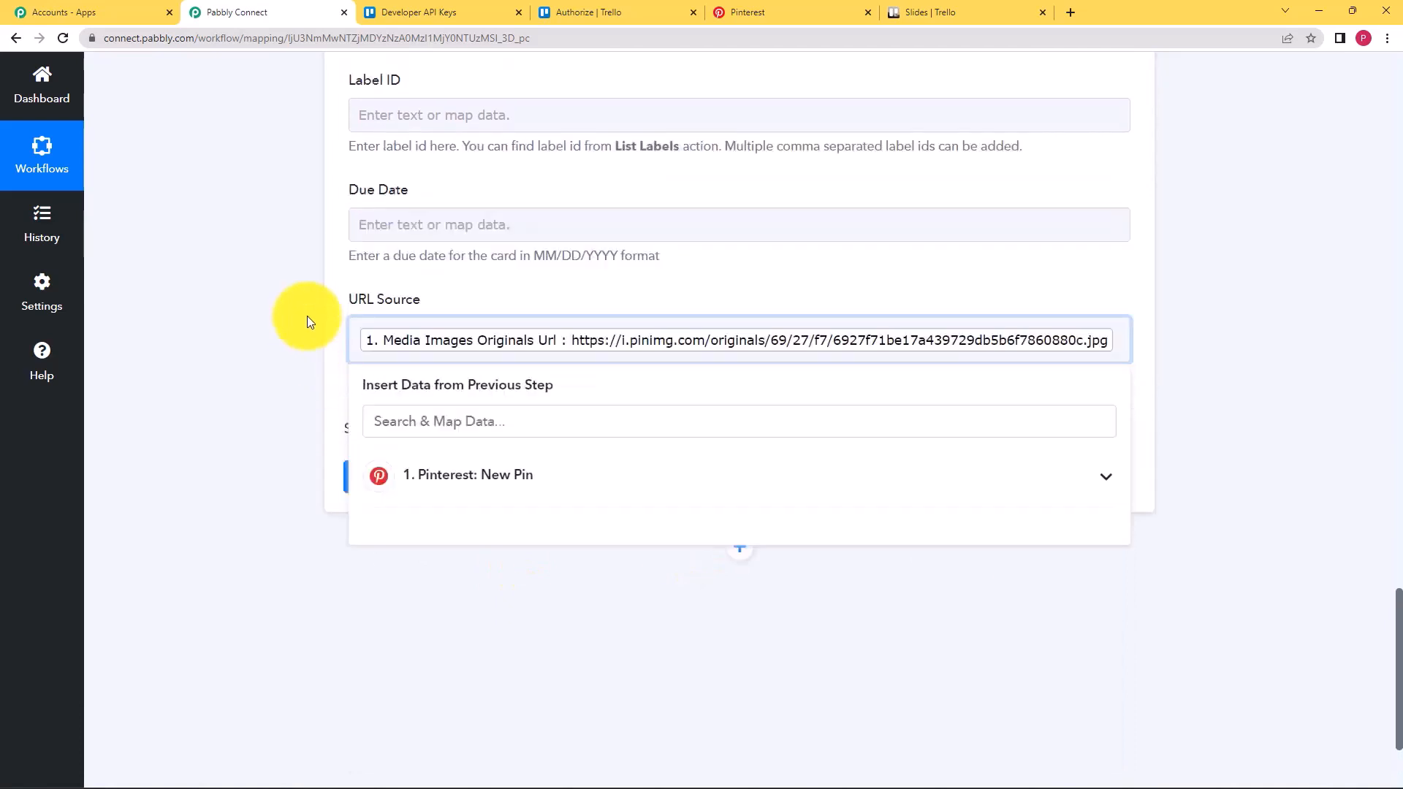
scroll(307, 315, "up", 10)
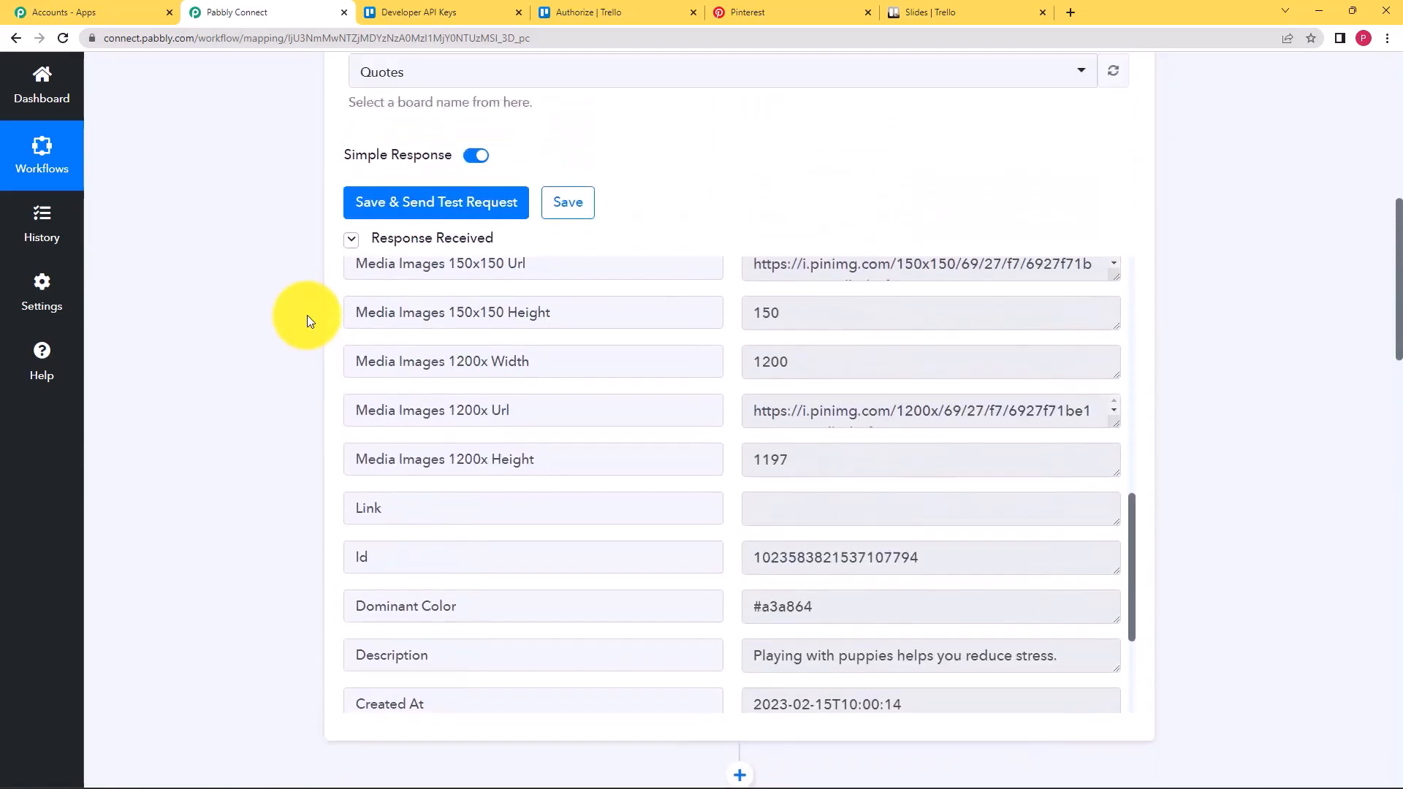
scroll(774, 458, "up", 3)
scroll(775, 458, "up", 5)
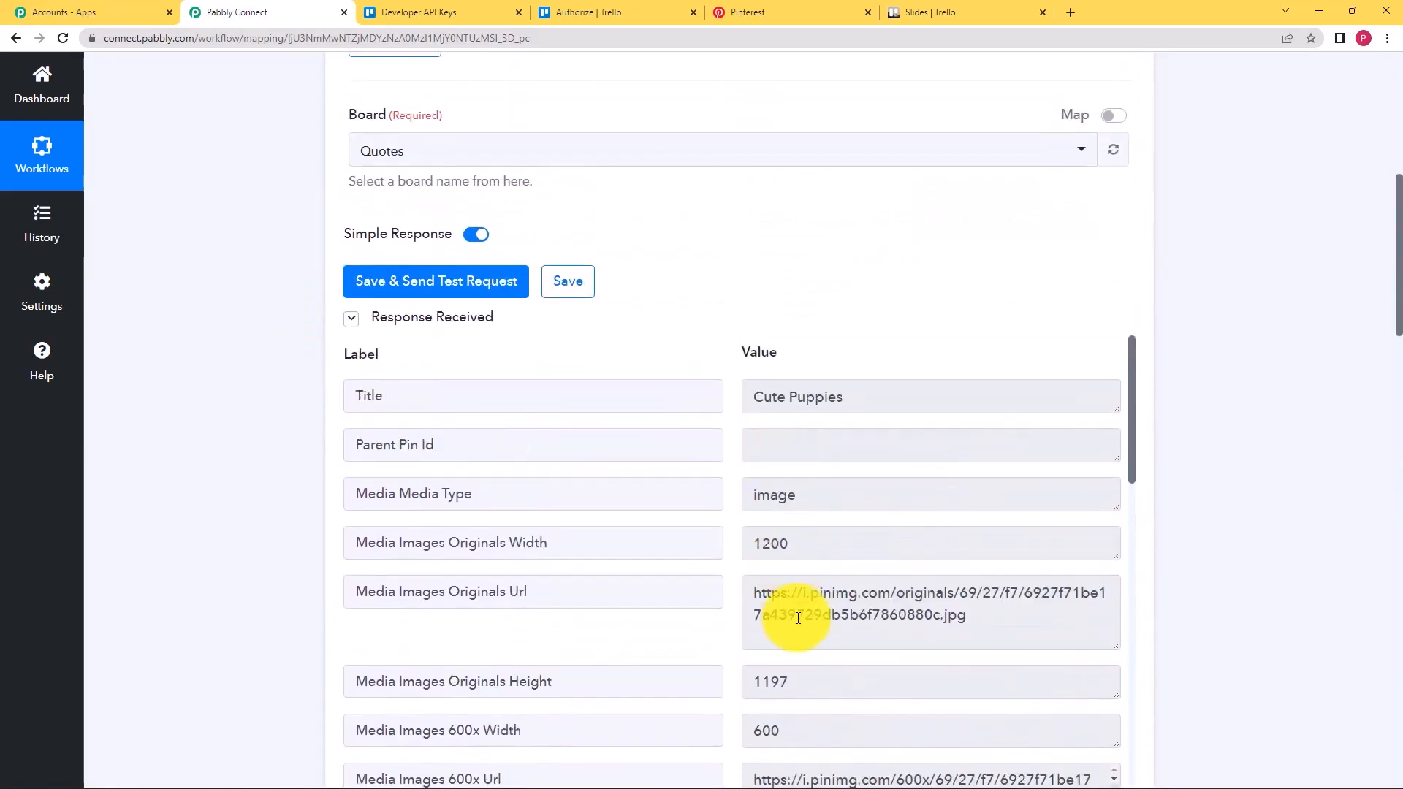
left_click_drag(753, 591, 1018, 617)
left_click(914, 639)
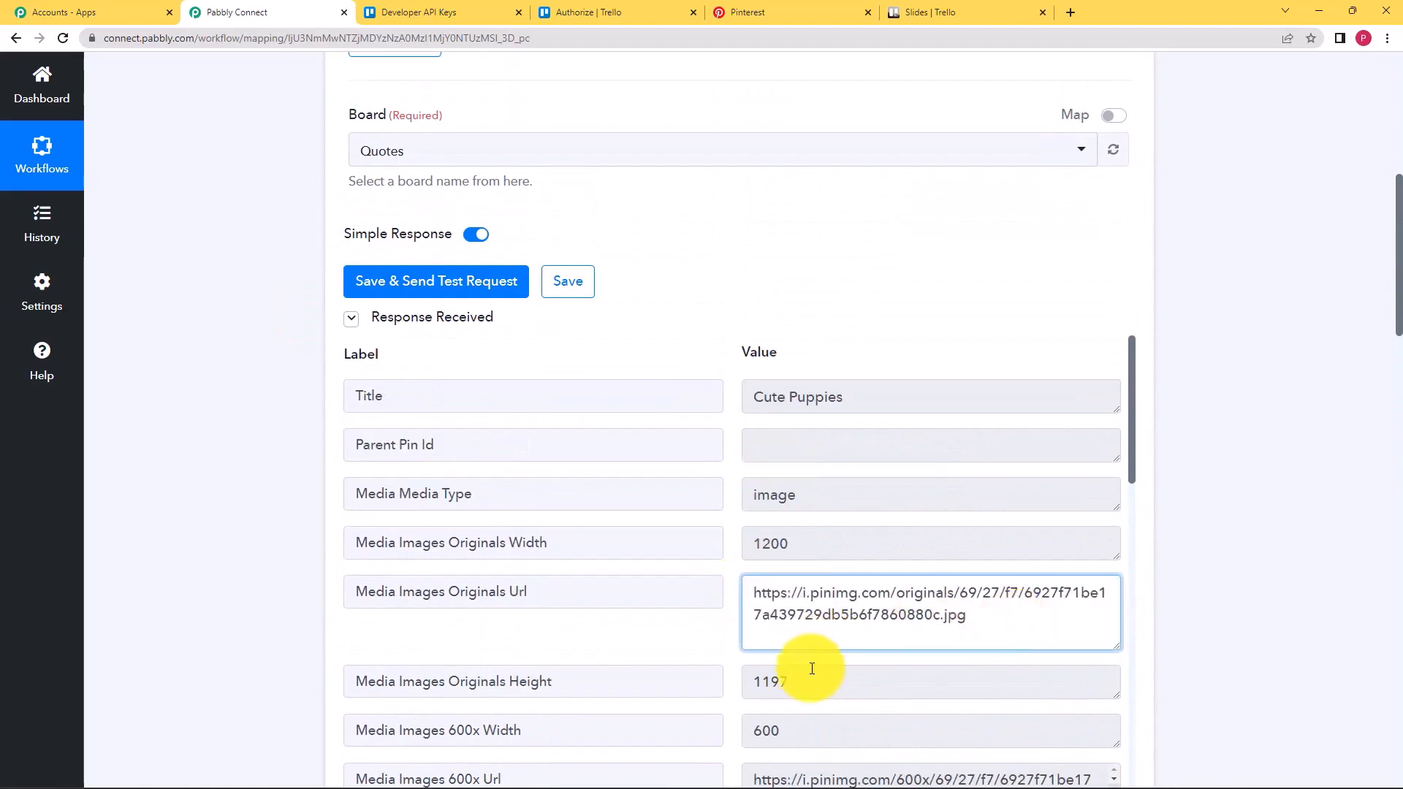
scroll(287, 517, "down", 4)
scroll(293, 508, "down", 20)
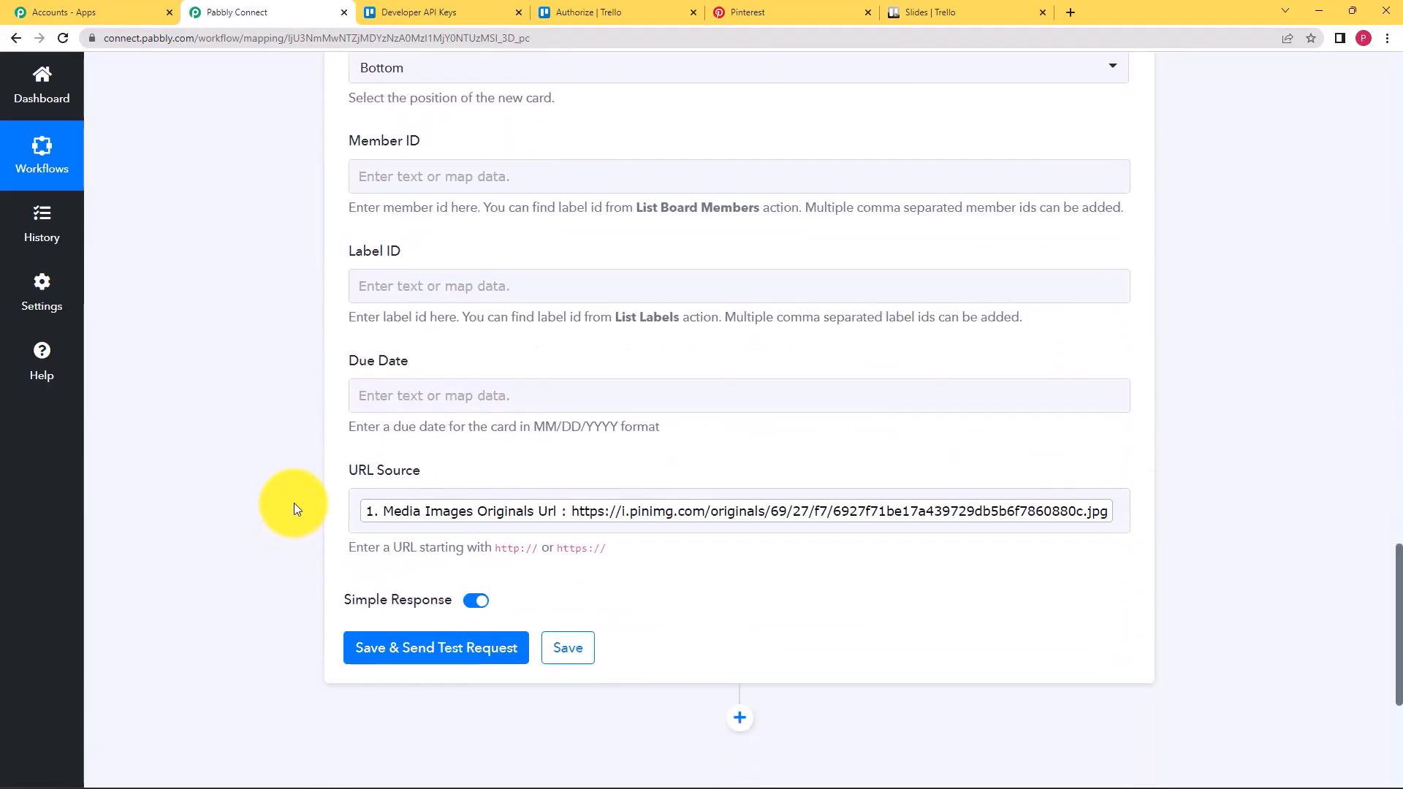
left_click(449, 442)
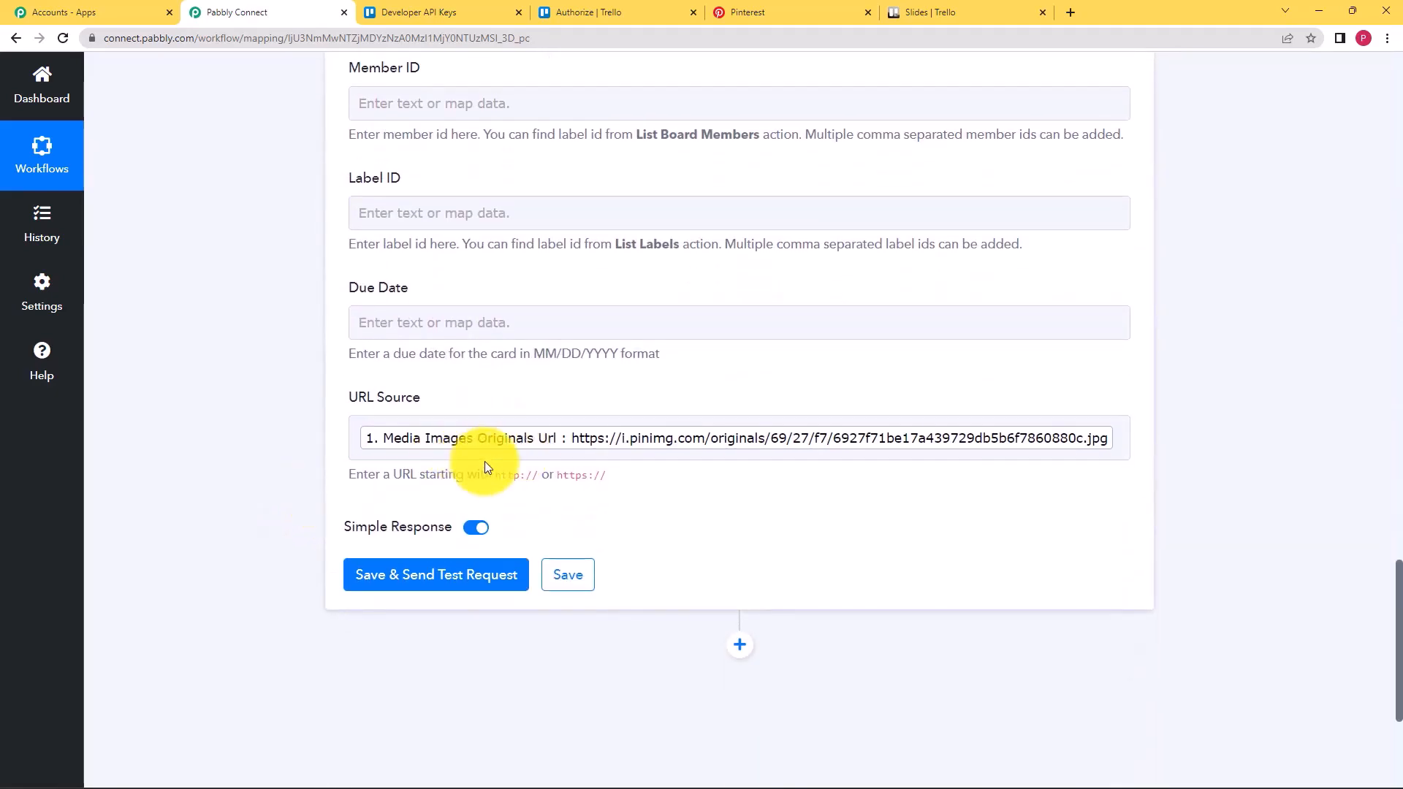
left_click(446, 584)
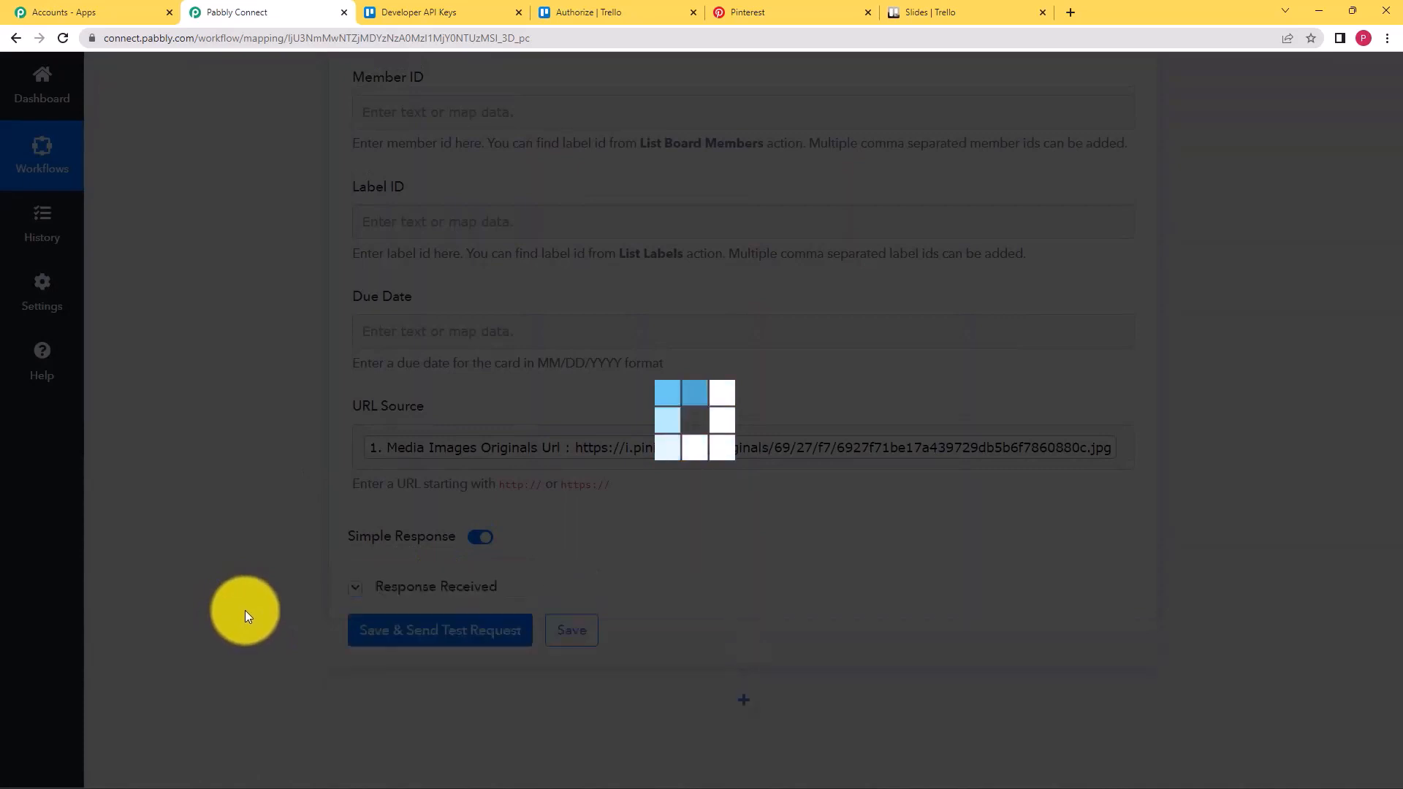
Step: Review the Trello test response showing the new 'Cute Puppies' card with its cover image
scroll(265, 599, "down", 5)
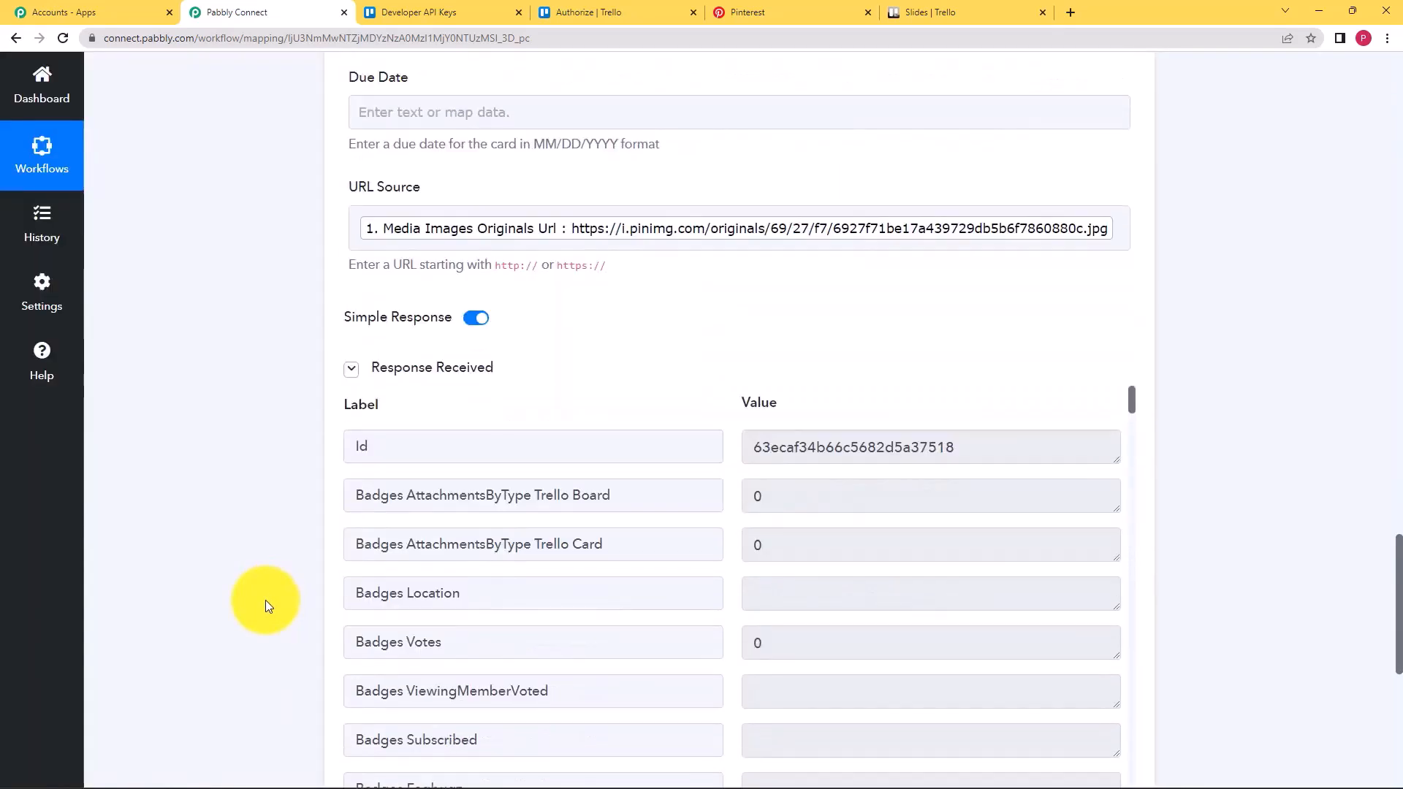
scroll(706, 437, "down", 2)
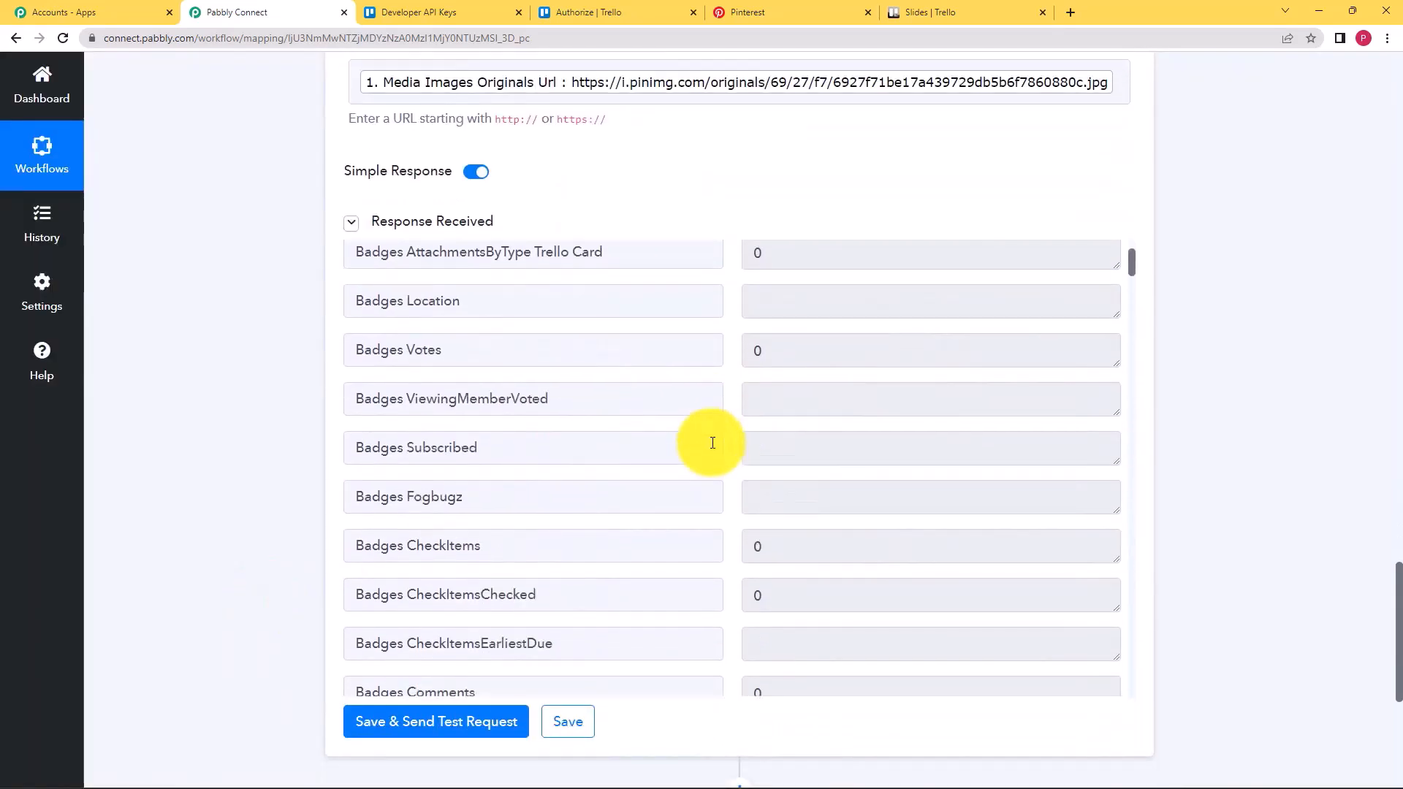
scroll(713, 442, "down", 8)
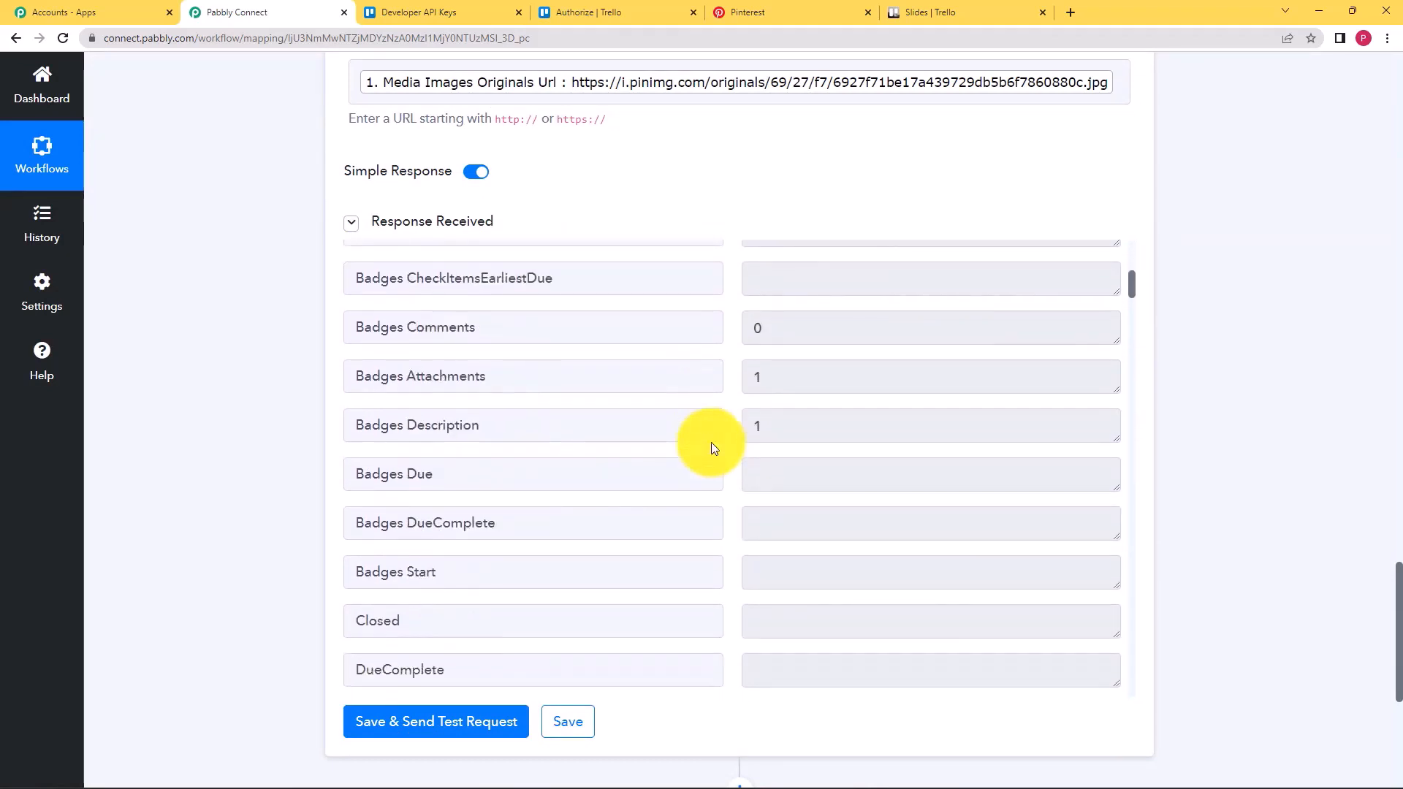
scroll(714, 446, "down", 5)
scroll(712, 443, "up", 3)
scroll(712, 443, "down", 6)
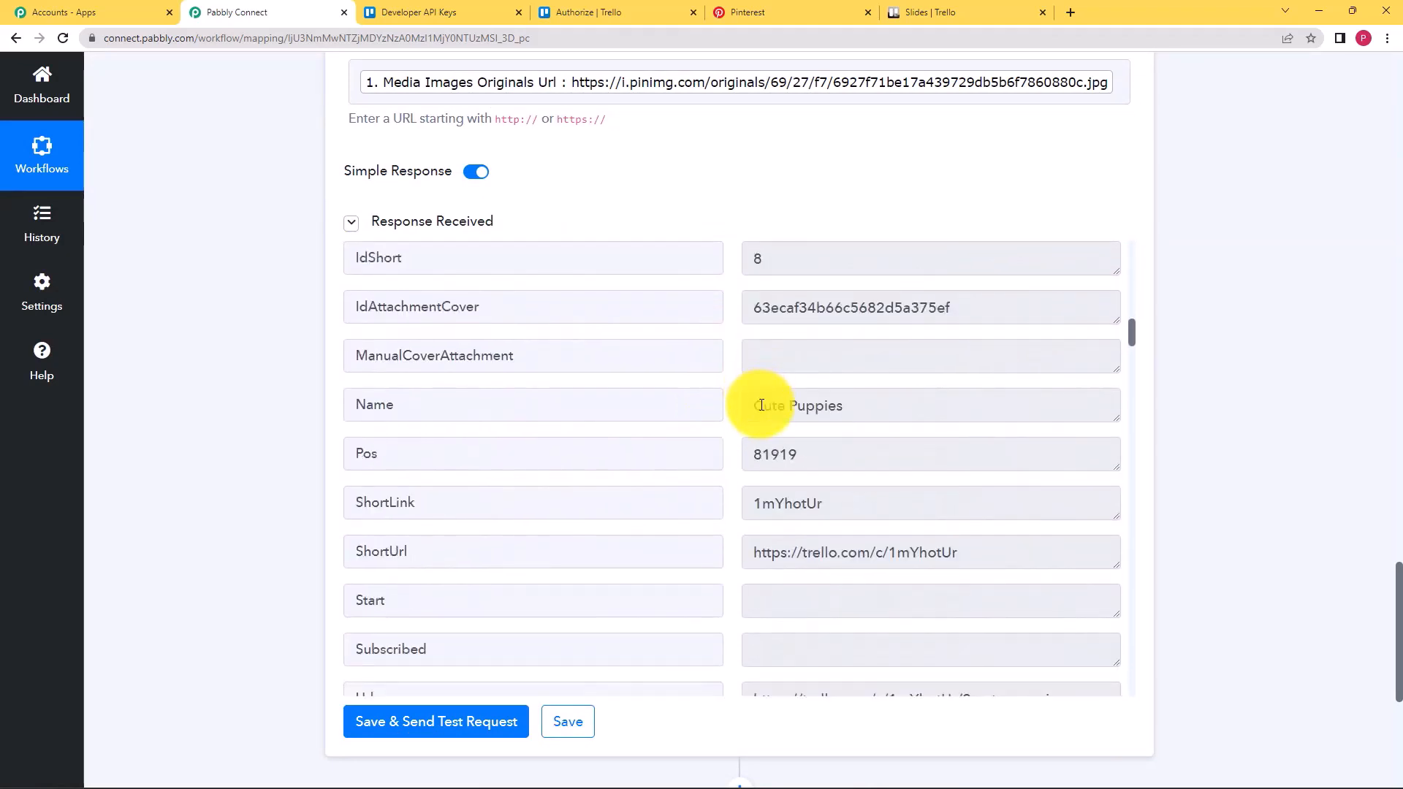
left_click_drag(760, 405, 858, 394)
scroll(862, 428, "up", 5)
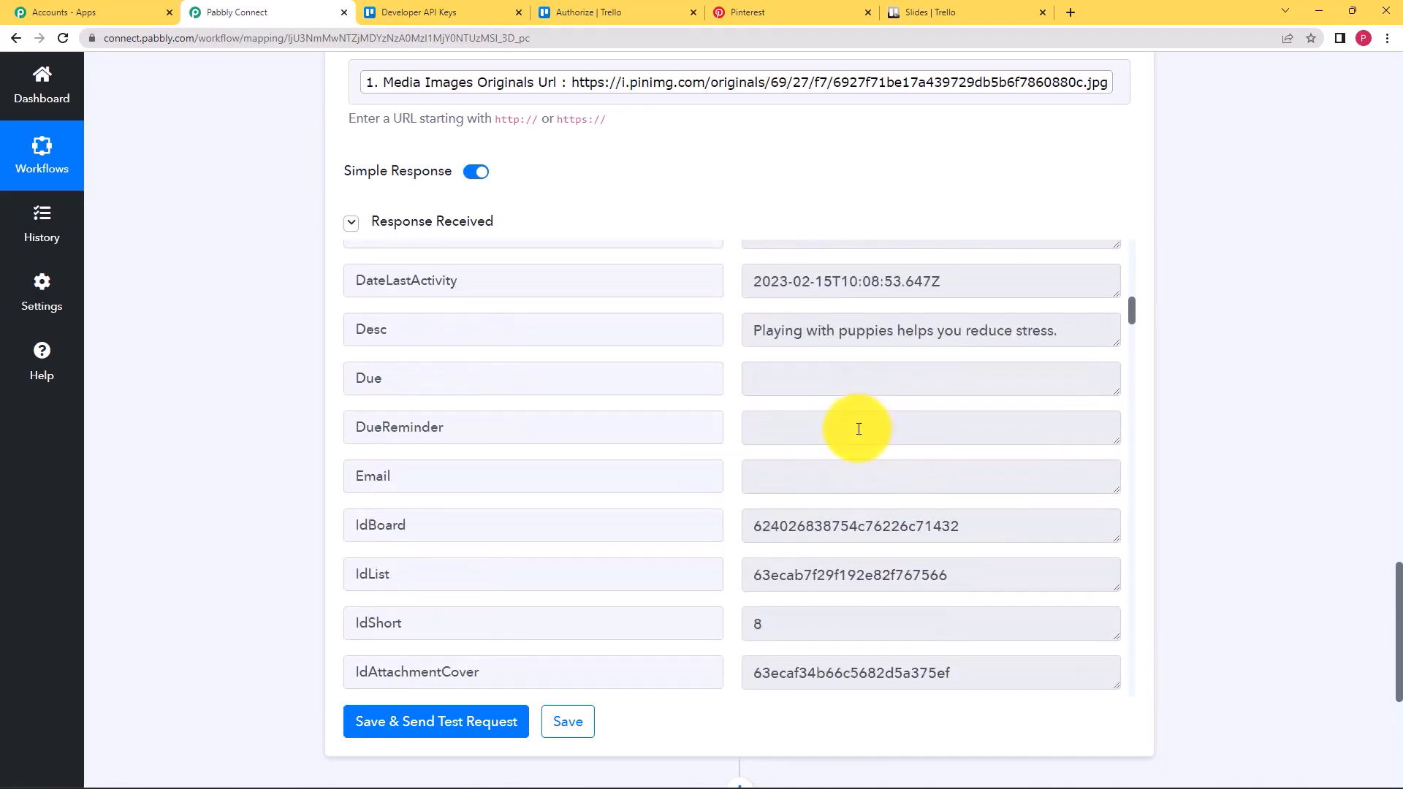
left_click_drag(752, 332, 1129, 343)
left_click_drag(1023, 282, 749, 282)
Step: Save the Trello Create a Card step with its configured card fields
scroll(754, 505, "down", 3)
scroll(757, 537, "down", 20)
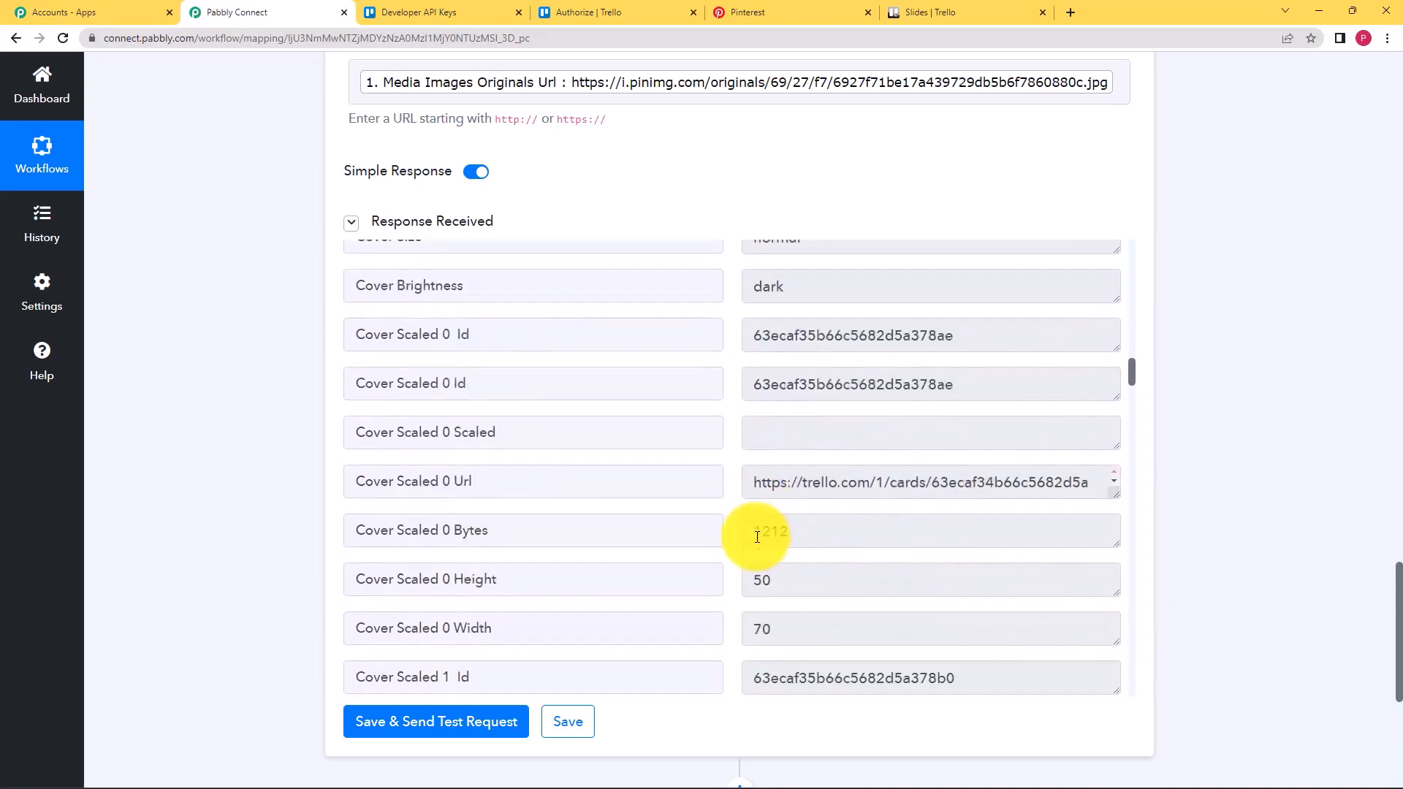
scroll(757, 537, "down", 15)
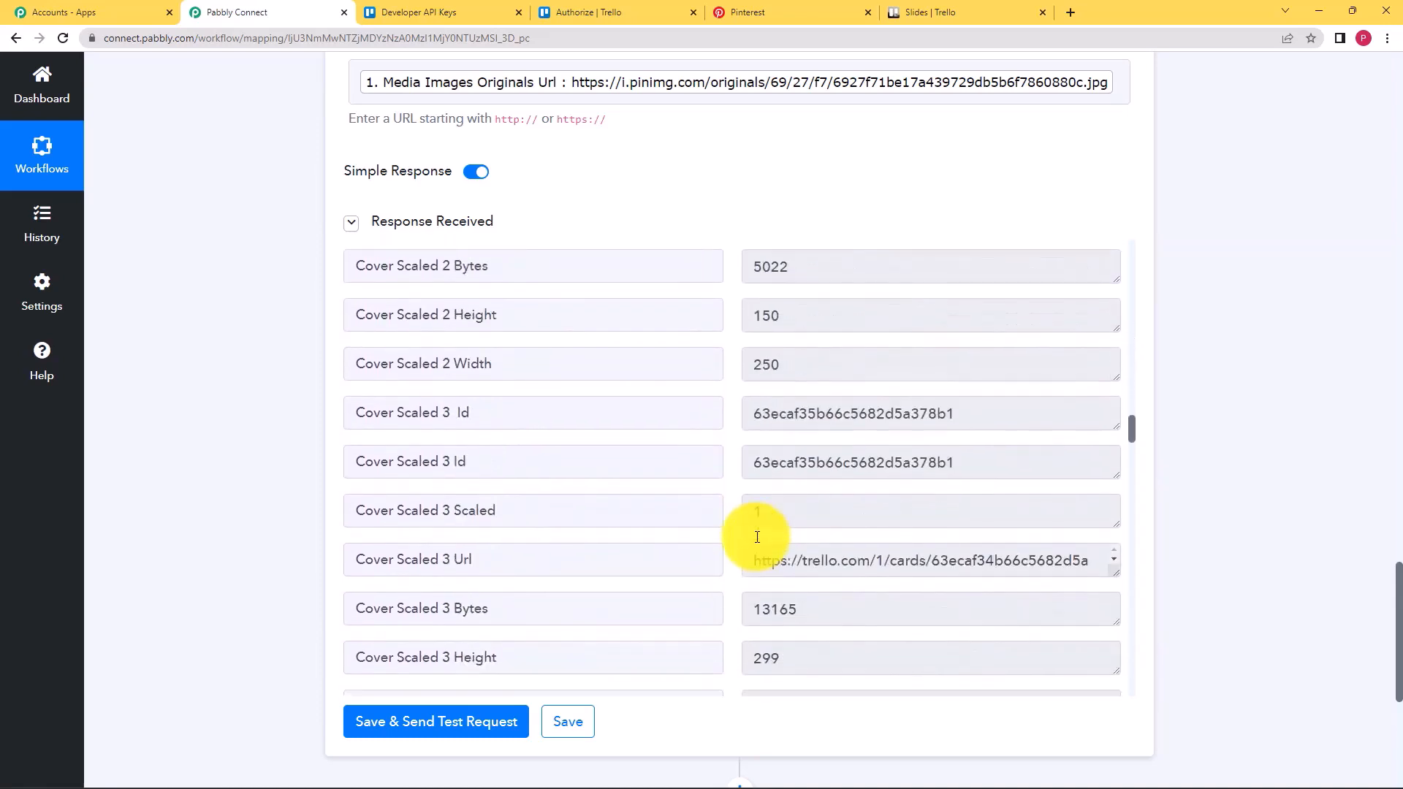
scroll(757, 537, "down", 2)
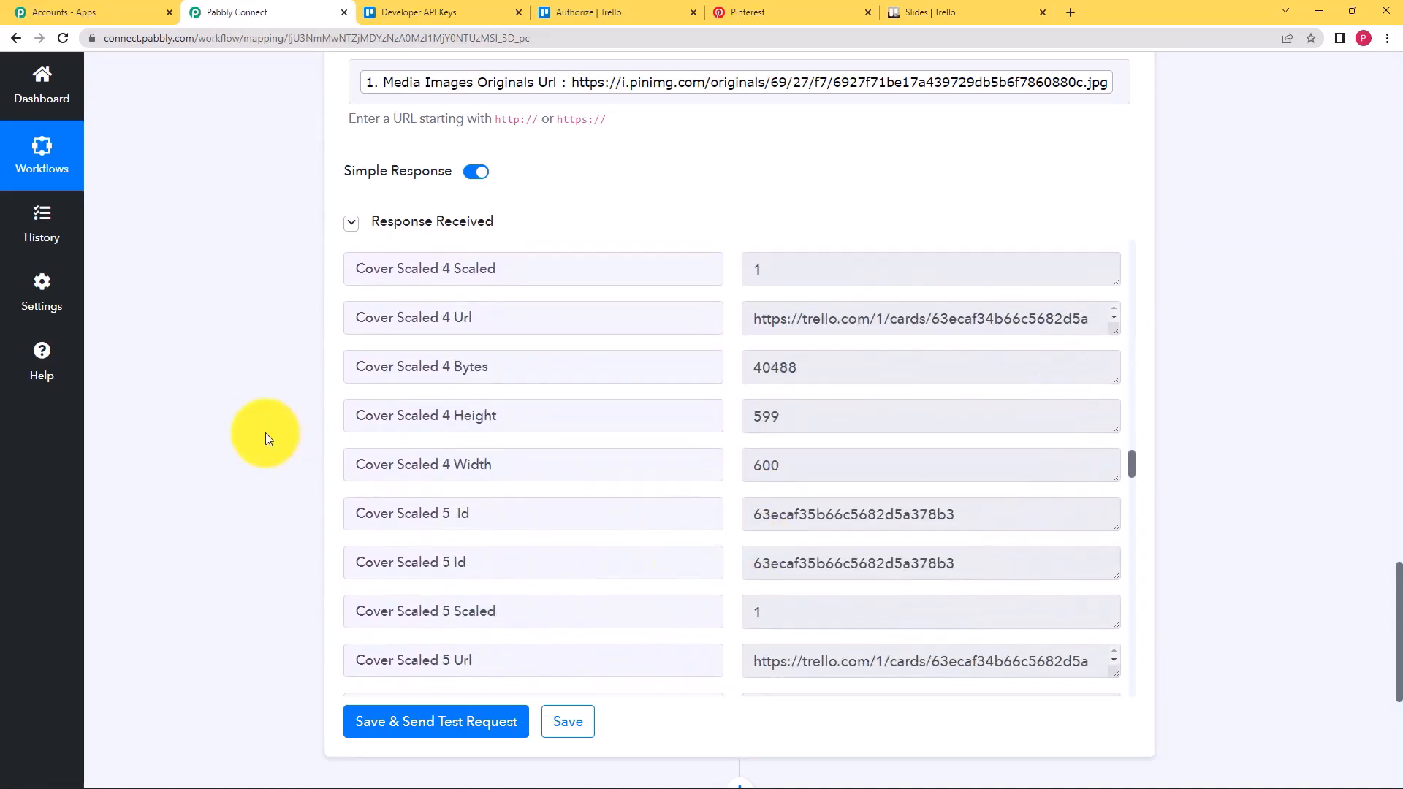
scroll(265, 432, "down", 5)
left_click(568, 357)
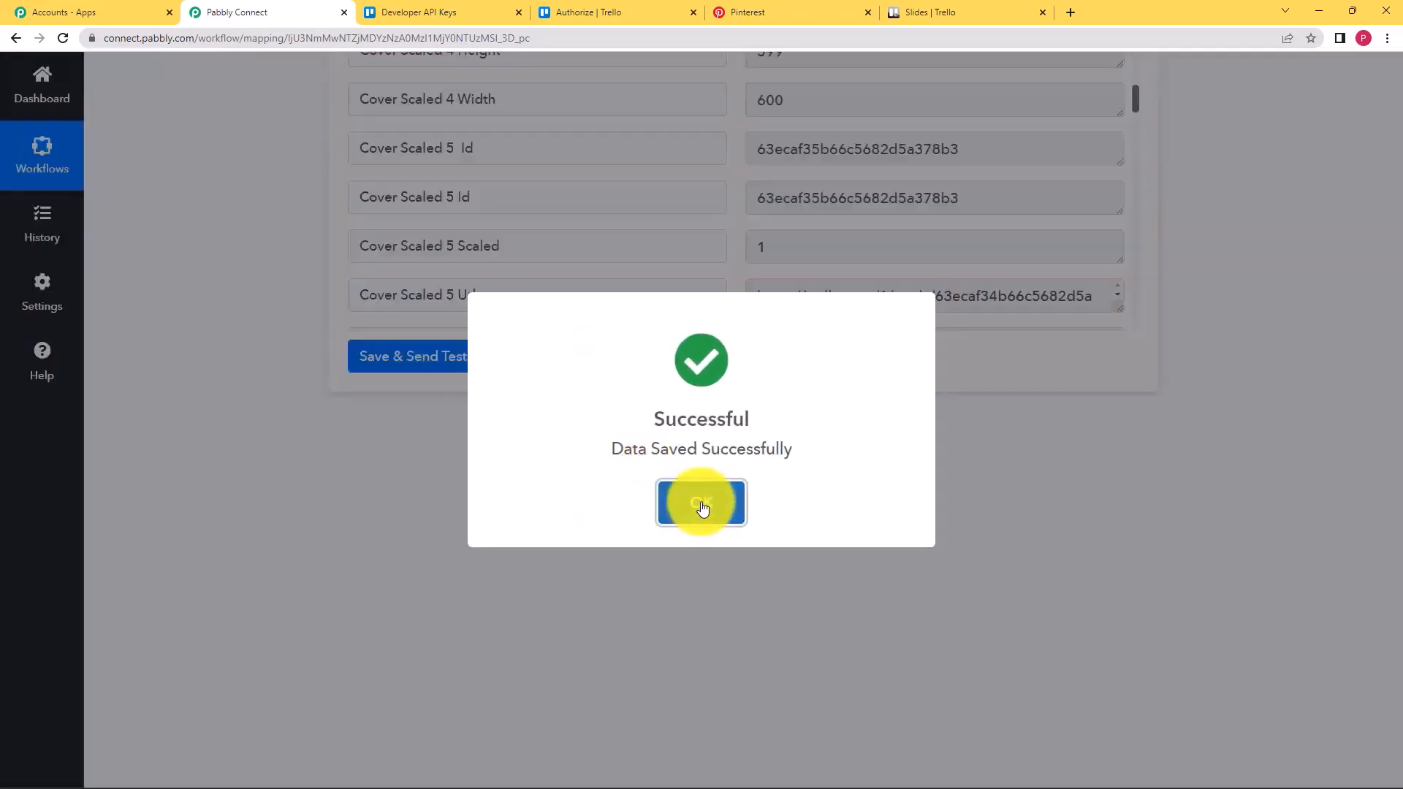
left_click(700, 503)
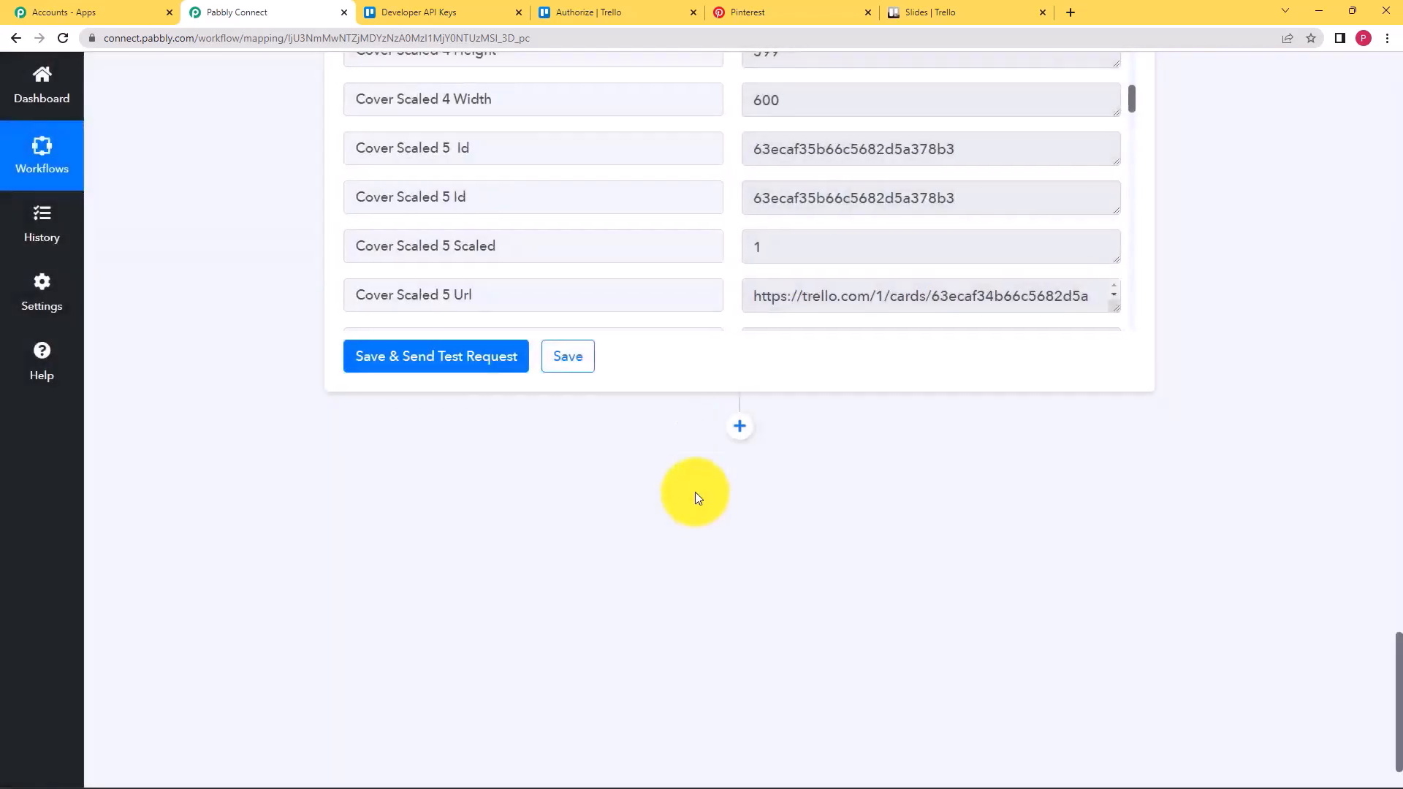
left_click(1005, 9)
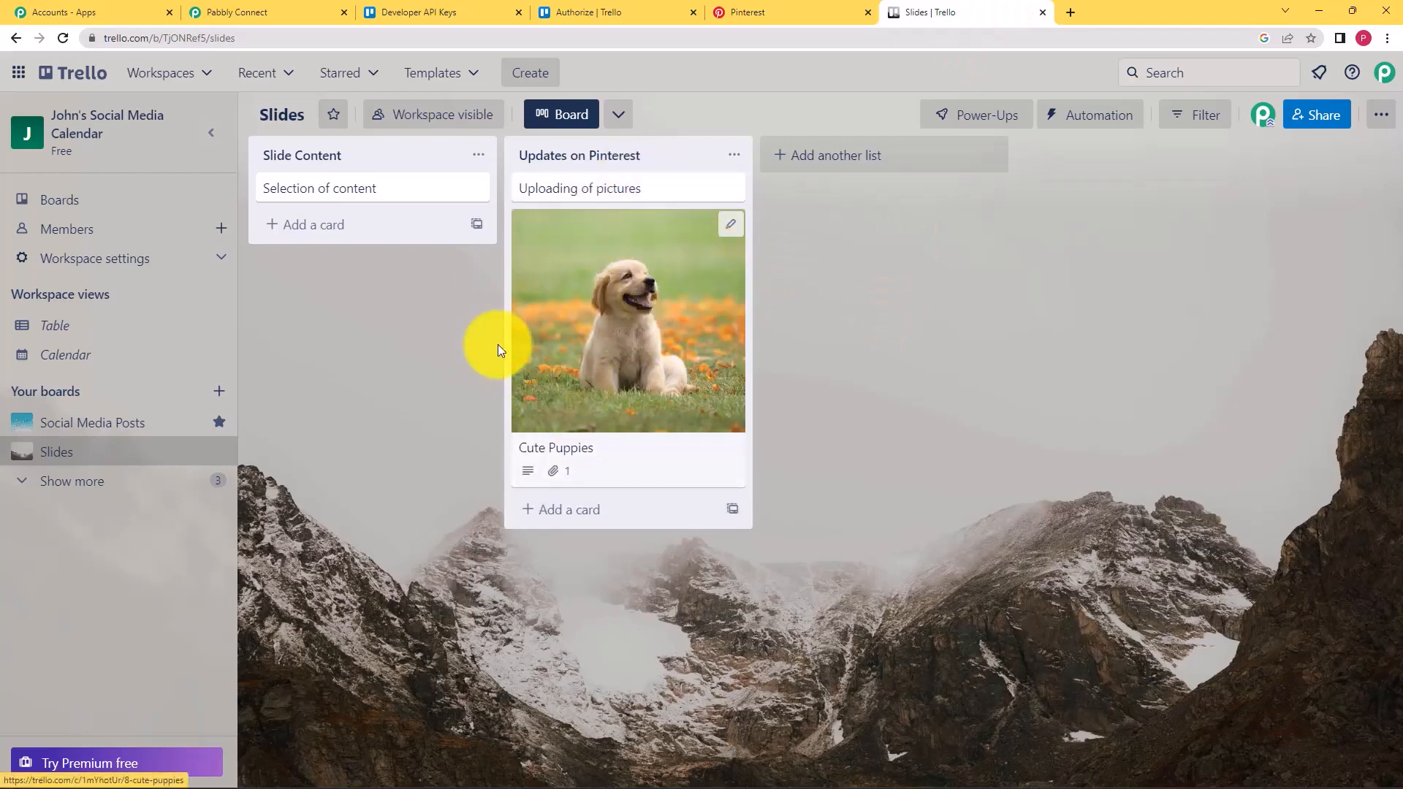
left_click(583, 459)
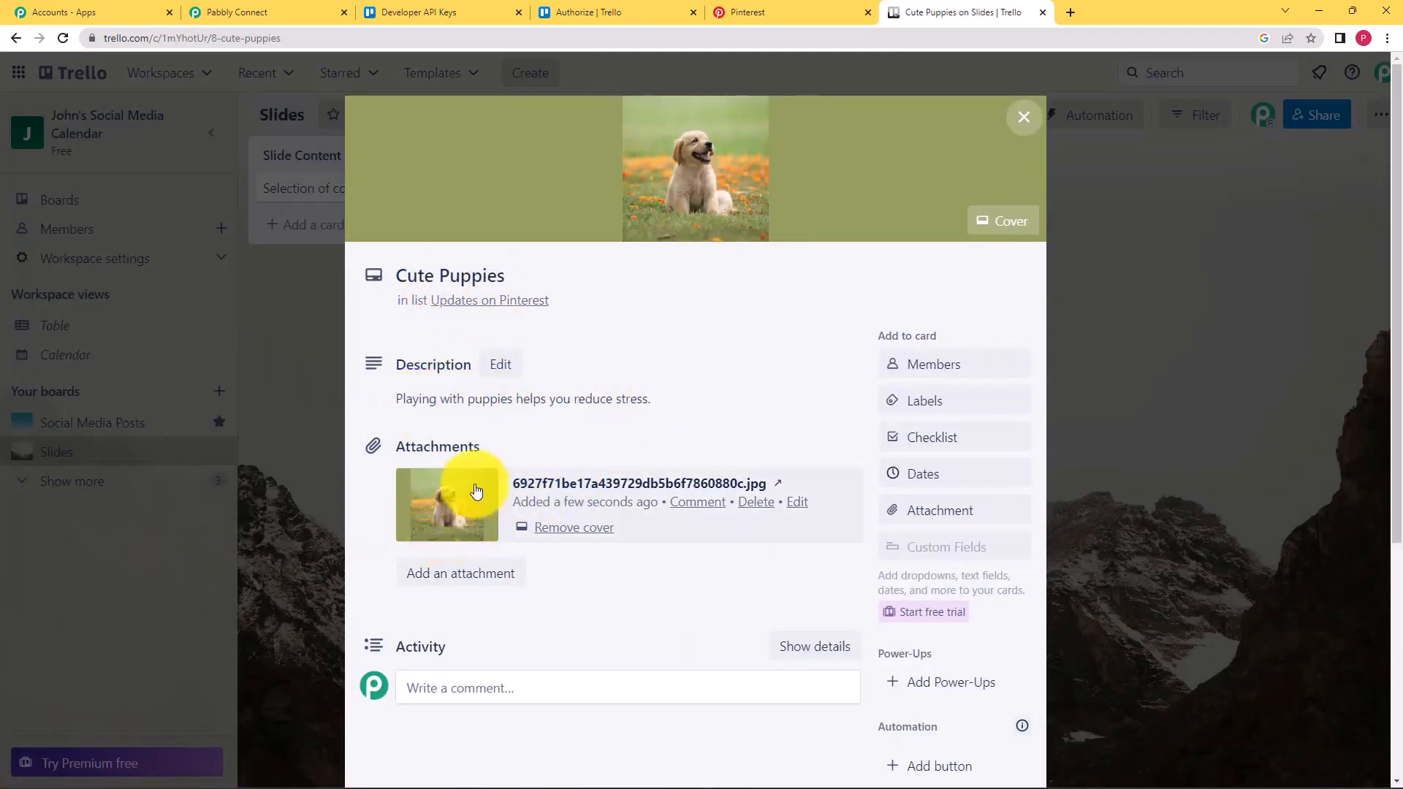
left_click(1023, 119)
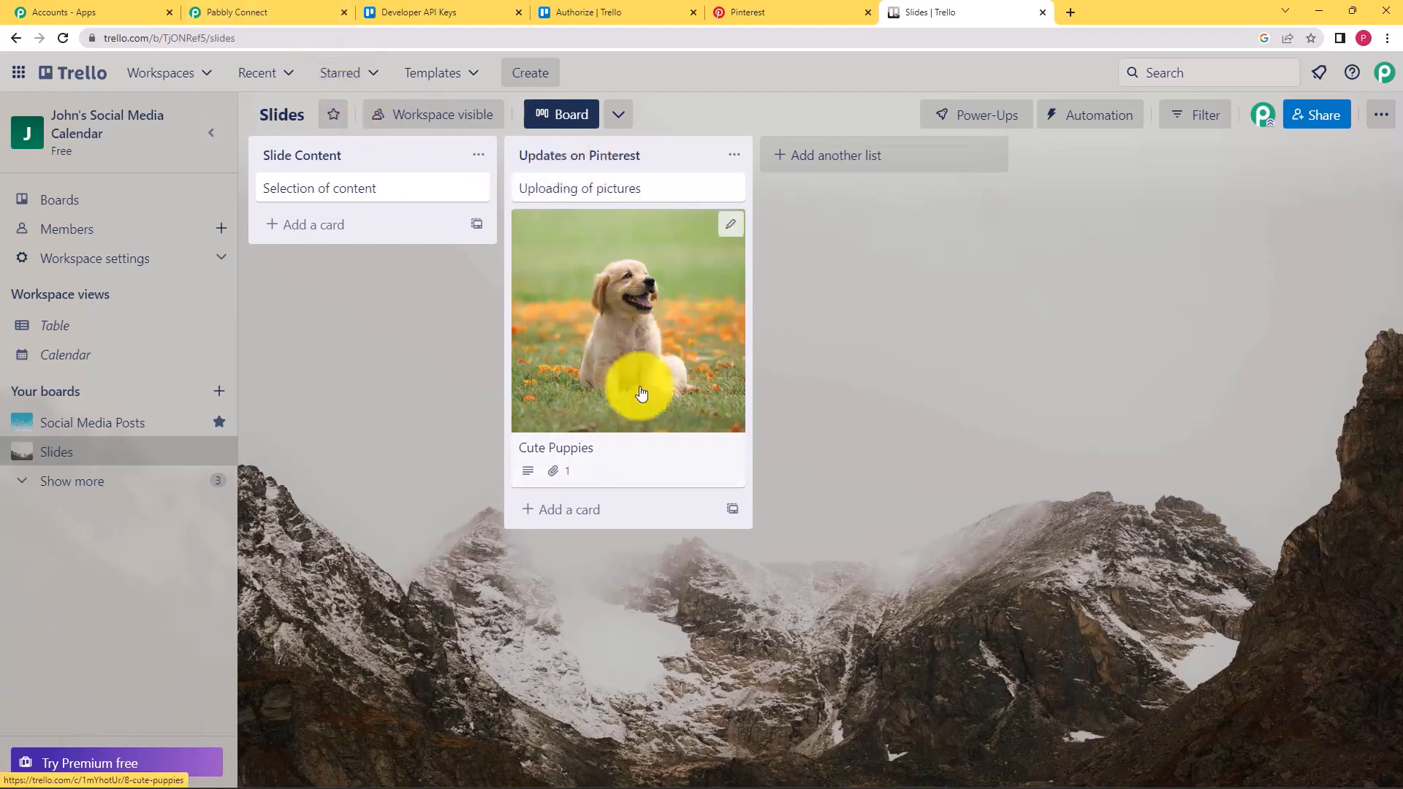
left_click(278, 12)
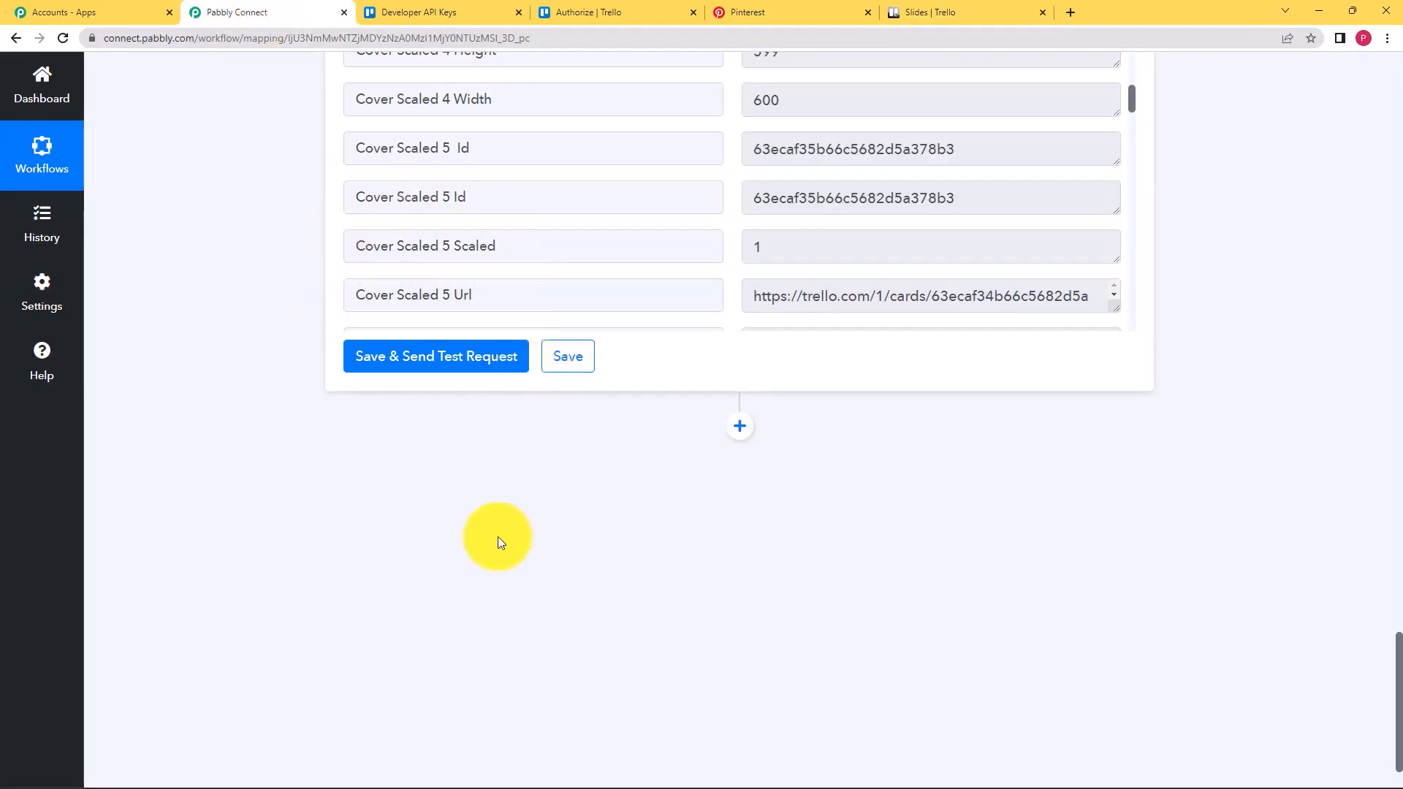
scroll(532, 480, "up", 20)
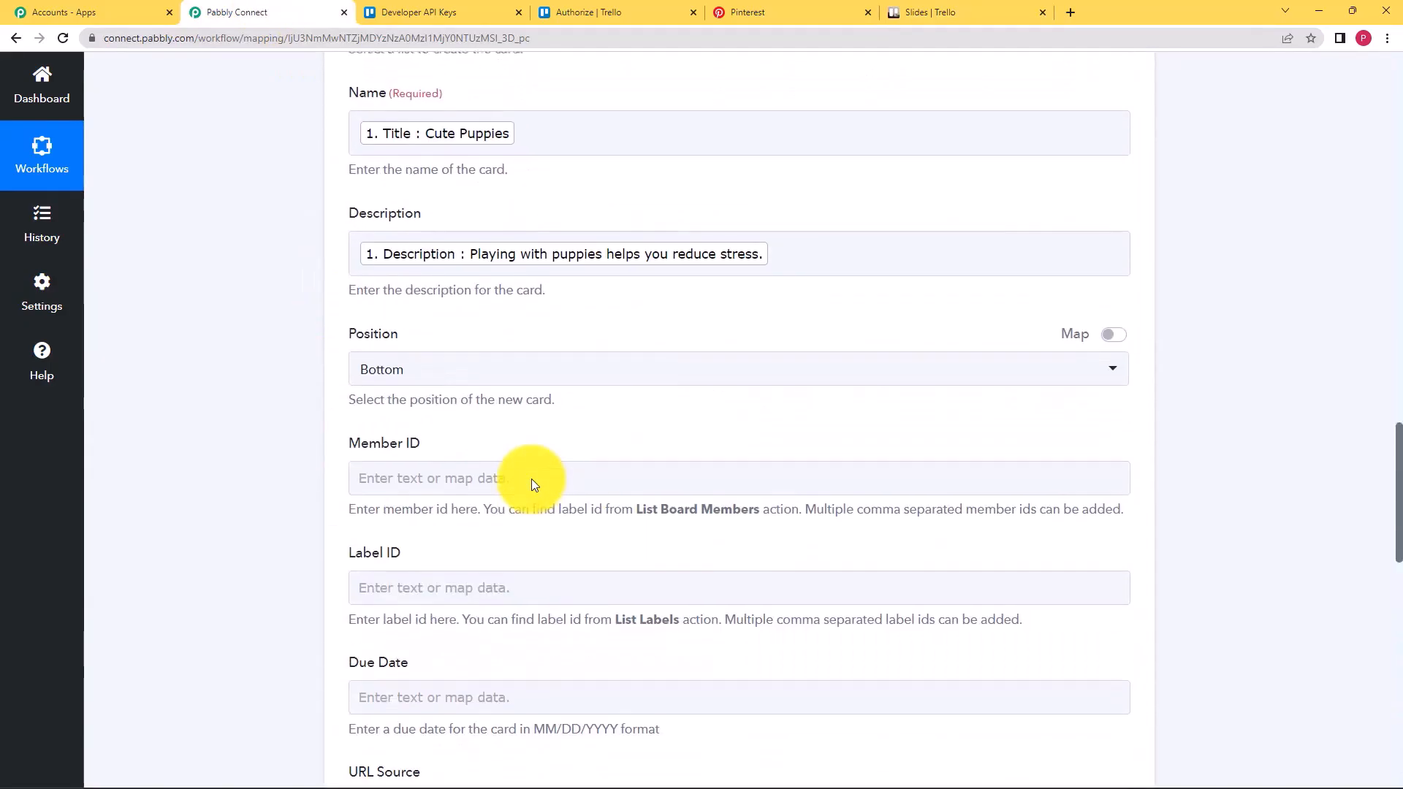
scroll(532, 479, "up", 10)
scroll(532, 479, "up", 10)
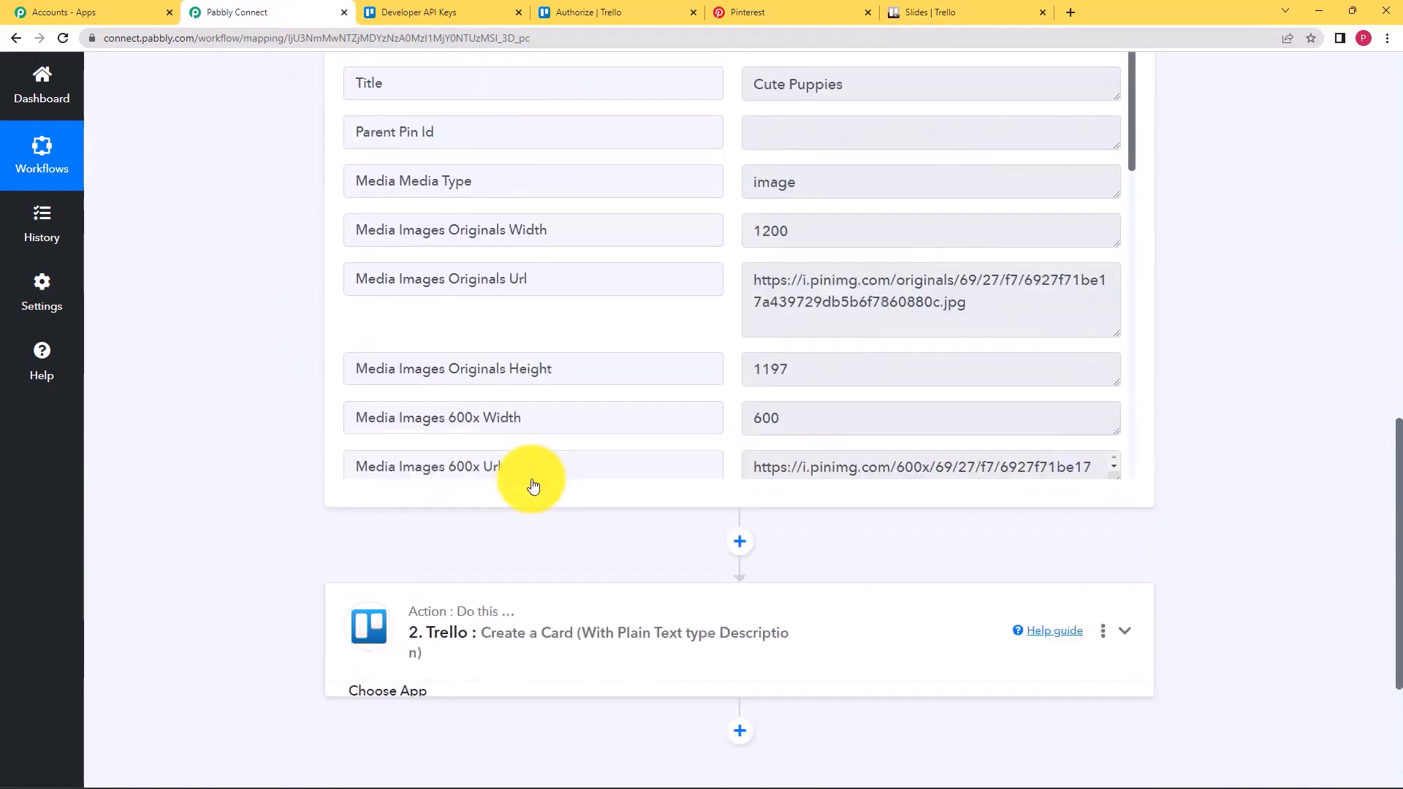
scroll(532, 479, "up", 5)
left_click(616, 370)
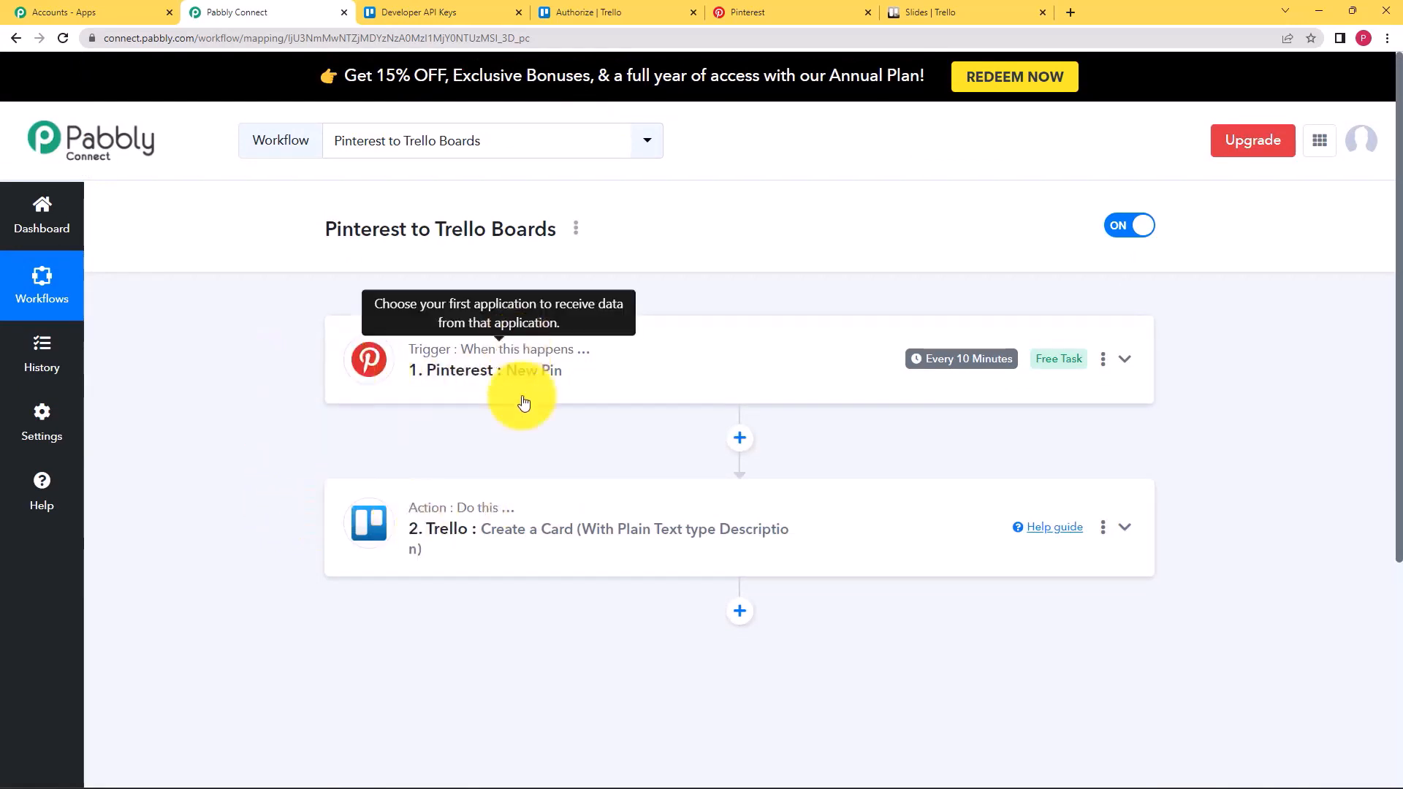
left_click(490, 397)
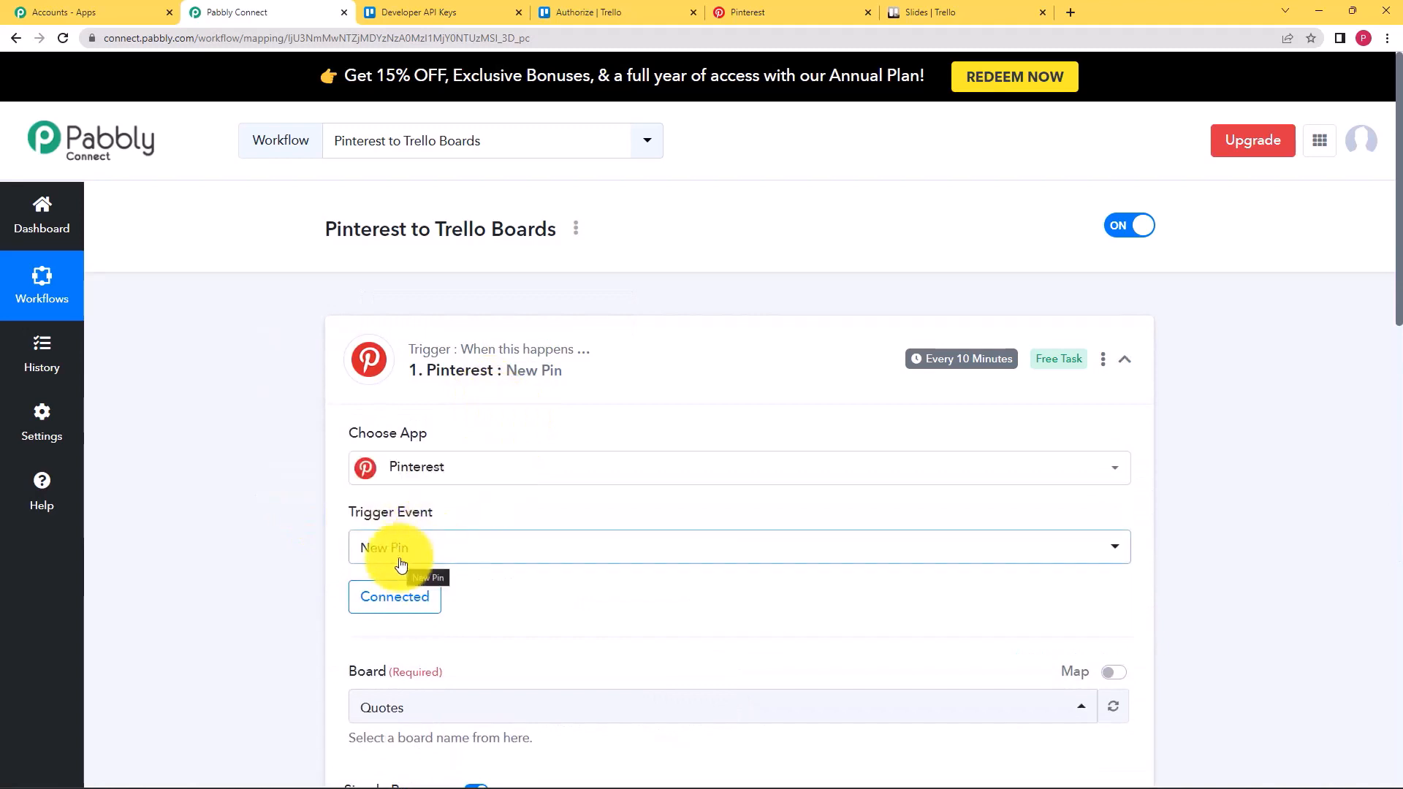
scroll(250, 621, "down", 3)
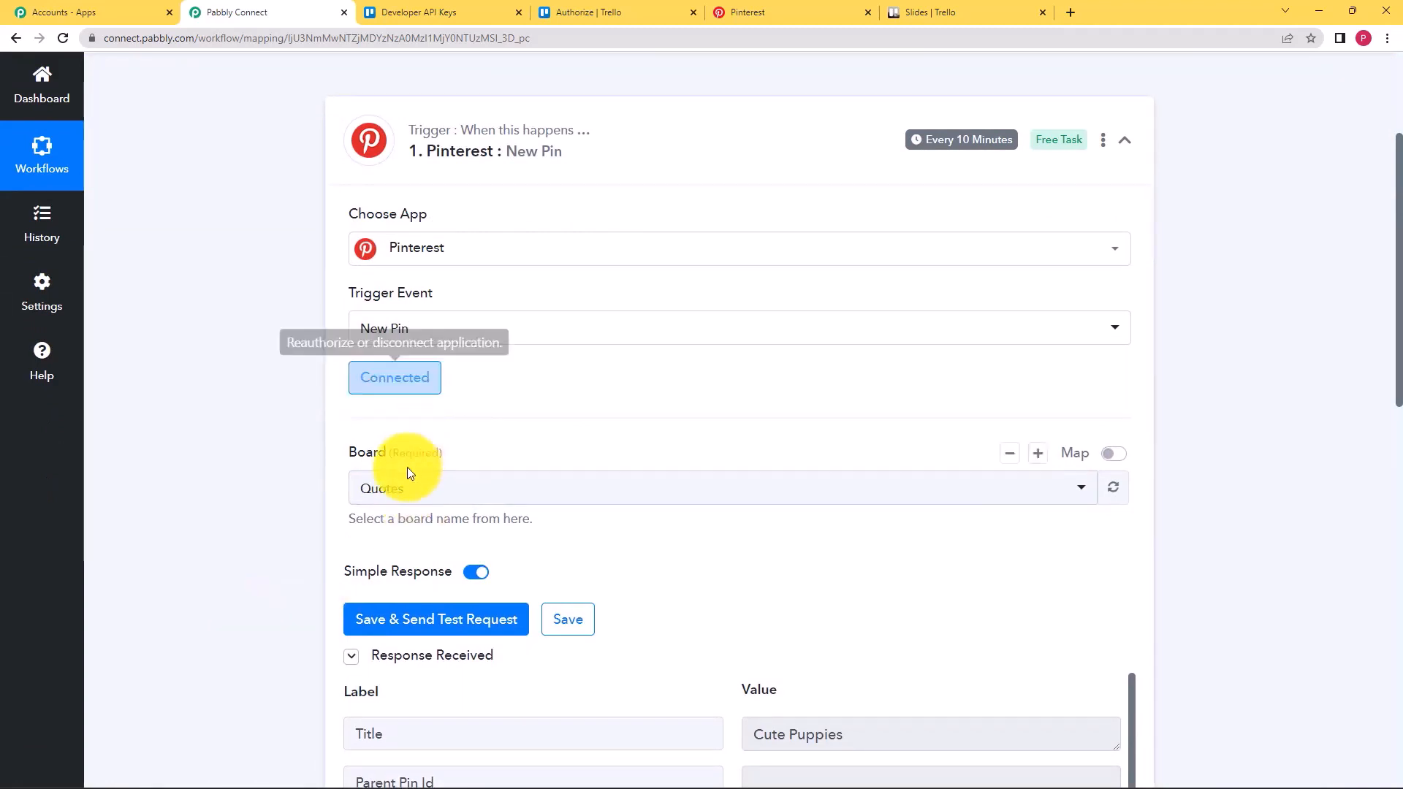
scroll(283, 543, "down", 2)
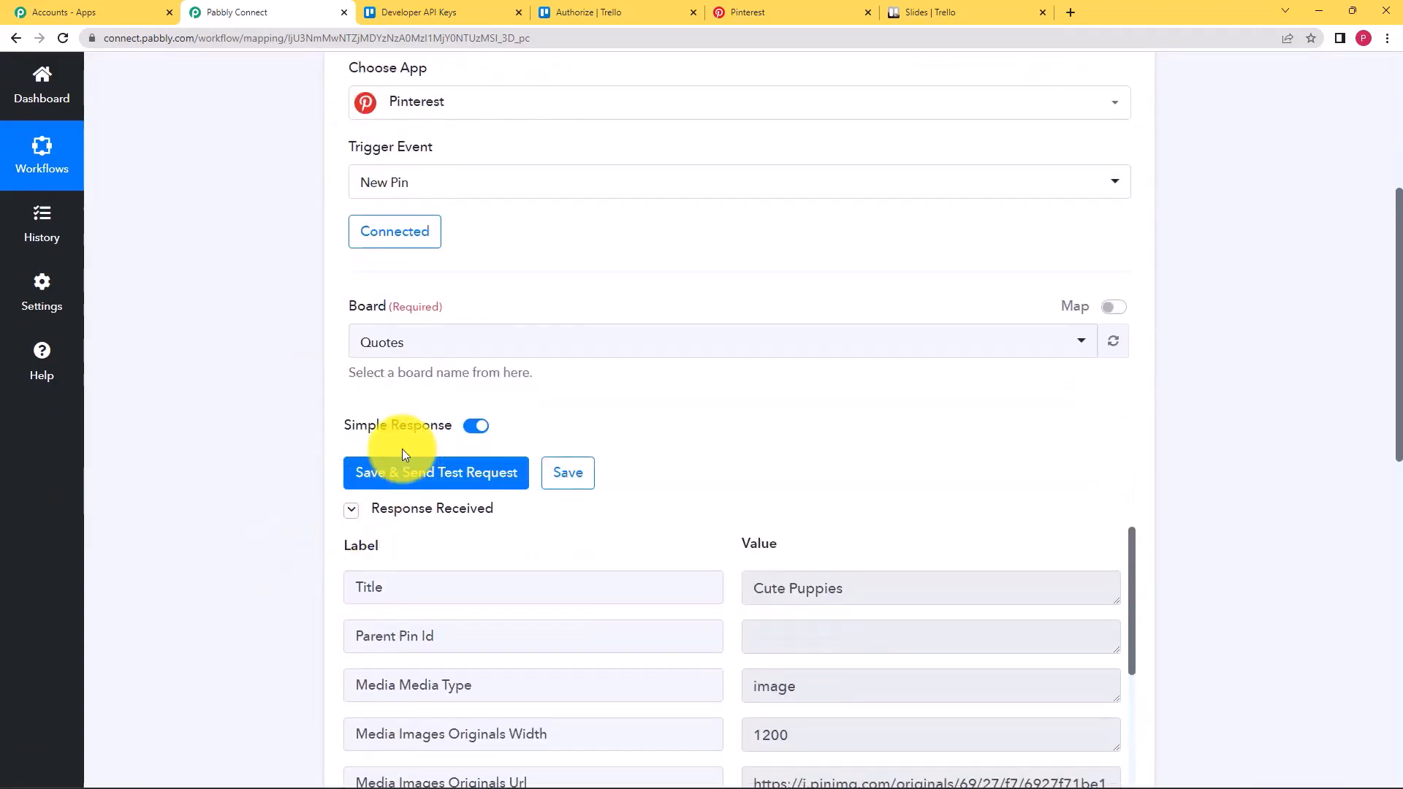
left_click(753, 12)
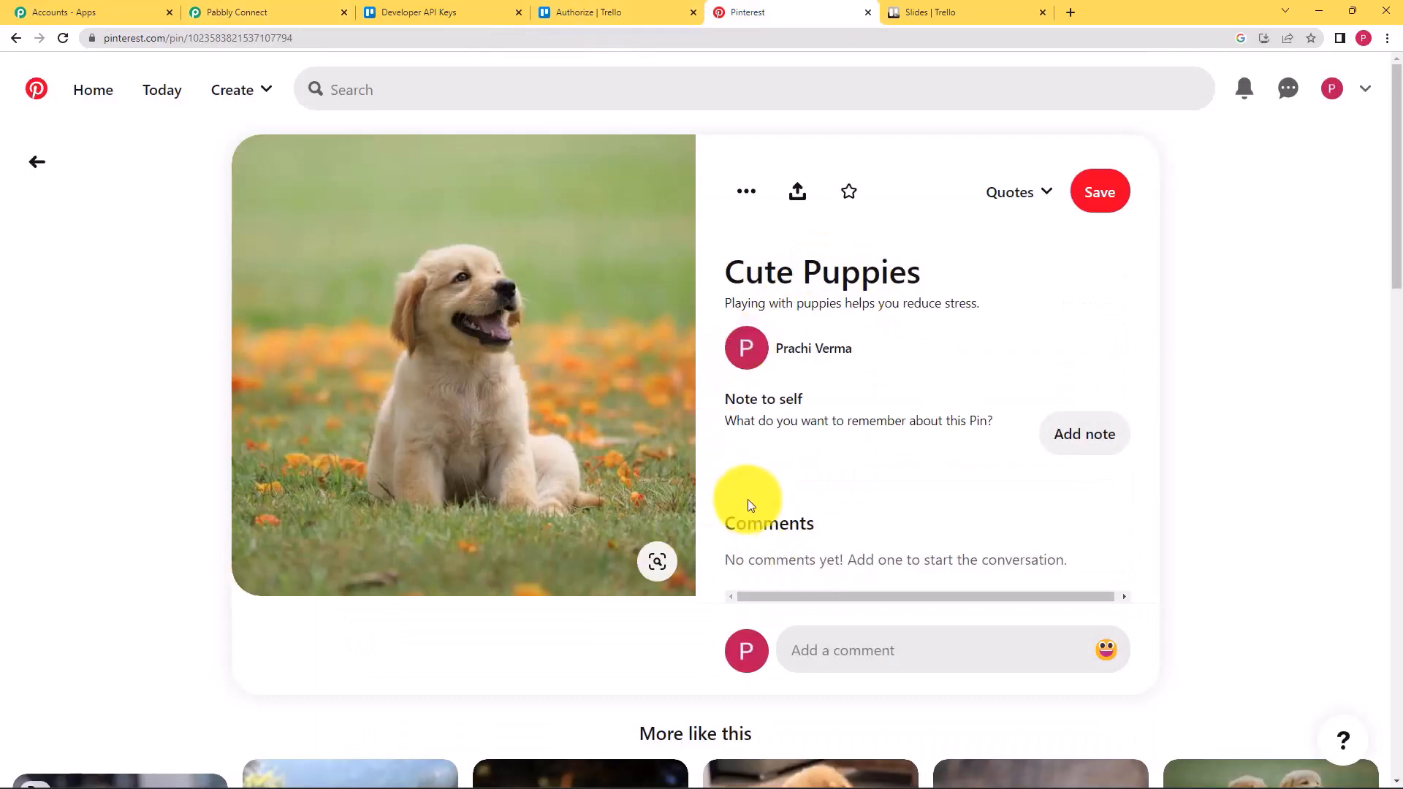
left_click(256, 8)
scroll(402, 460, "down", 2)
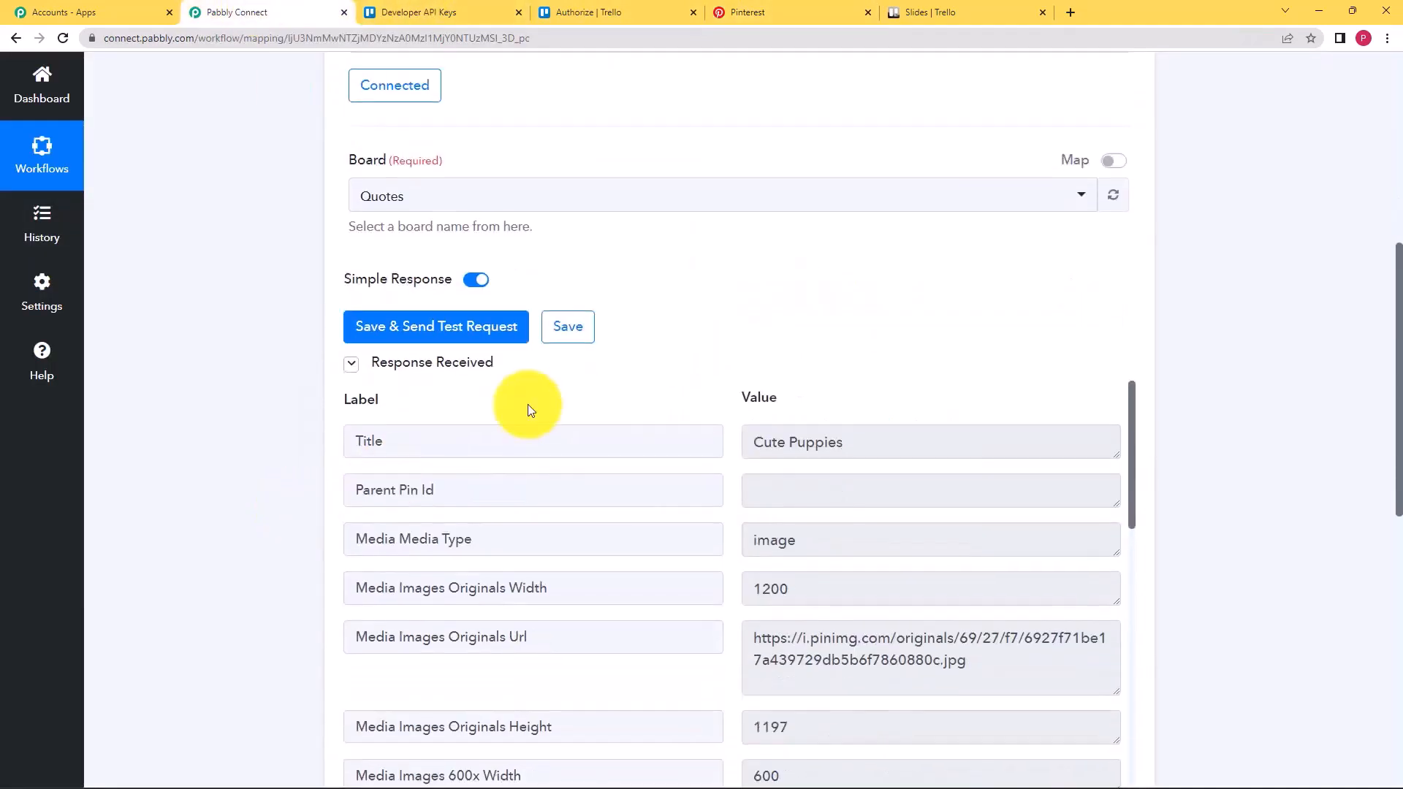
scroll(267, 453, "down", 6)
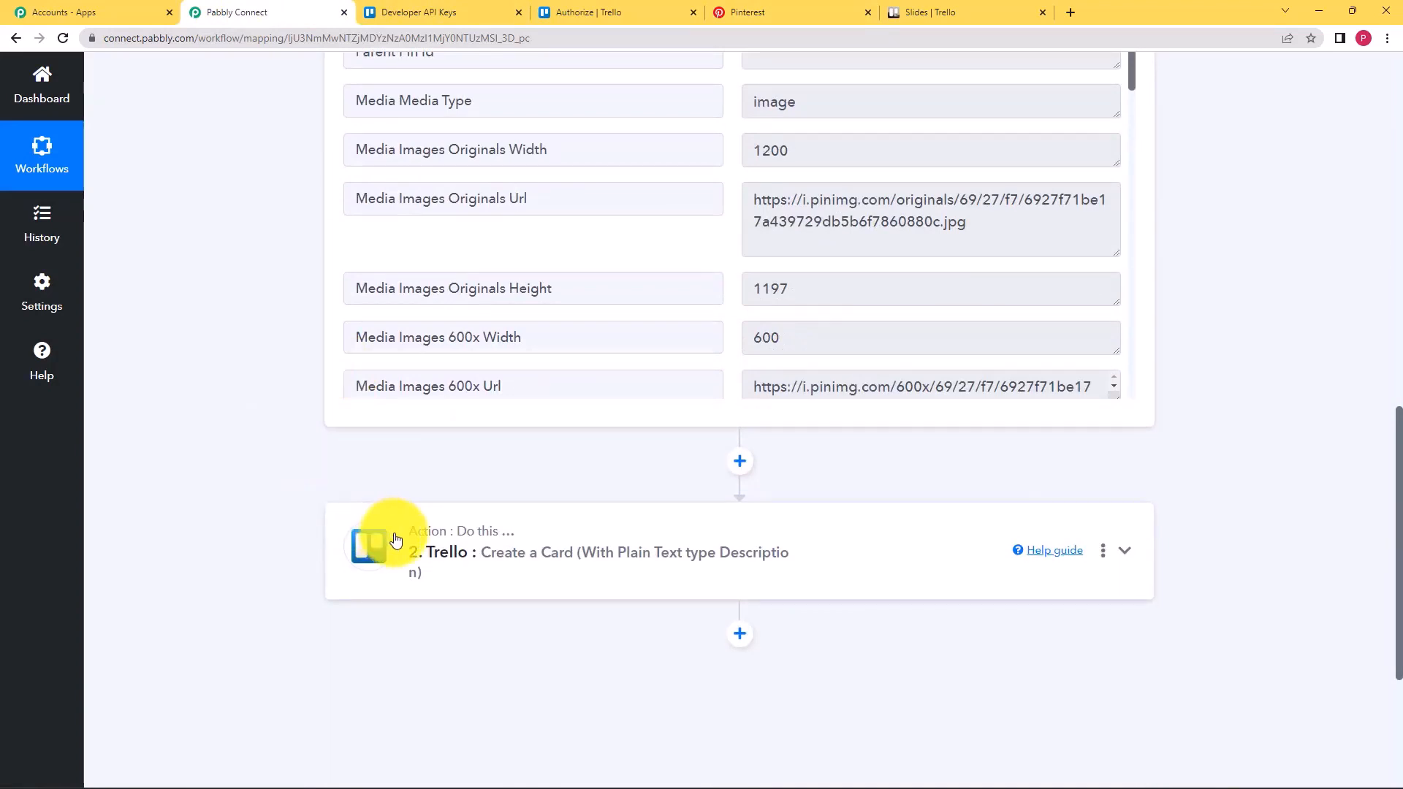
left_click(395, 540)
scroll(274, 605, "down", 3)
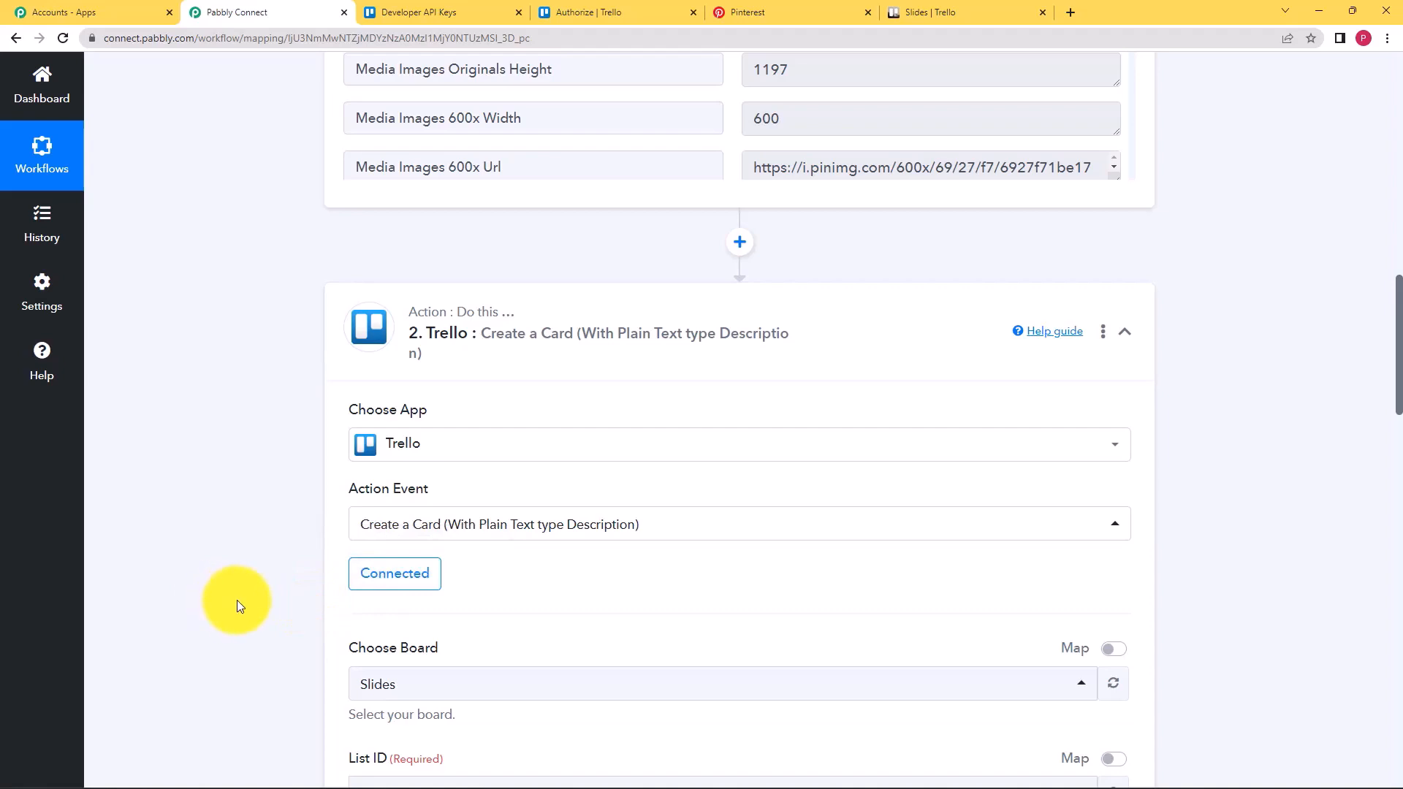
left_click(900, 11)
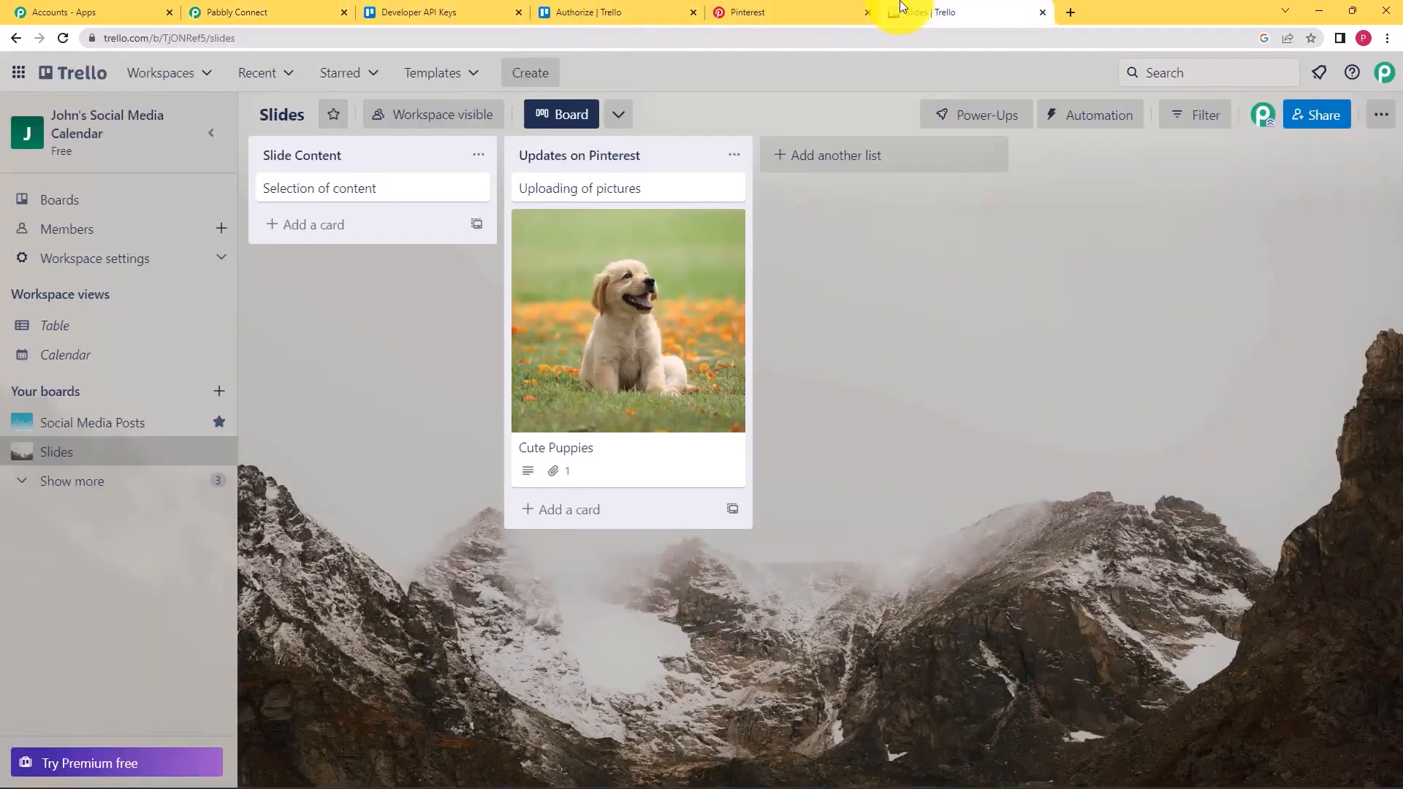
left_click(284, 10)
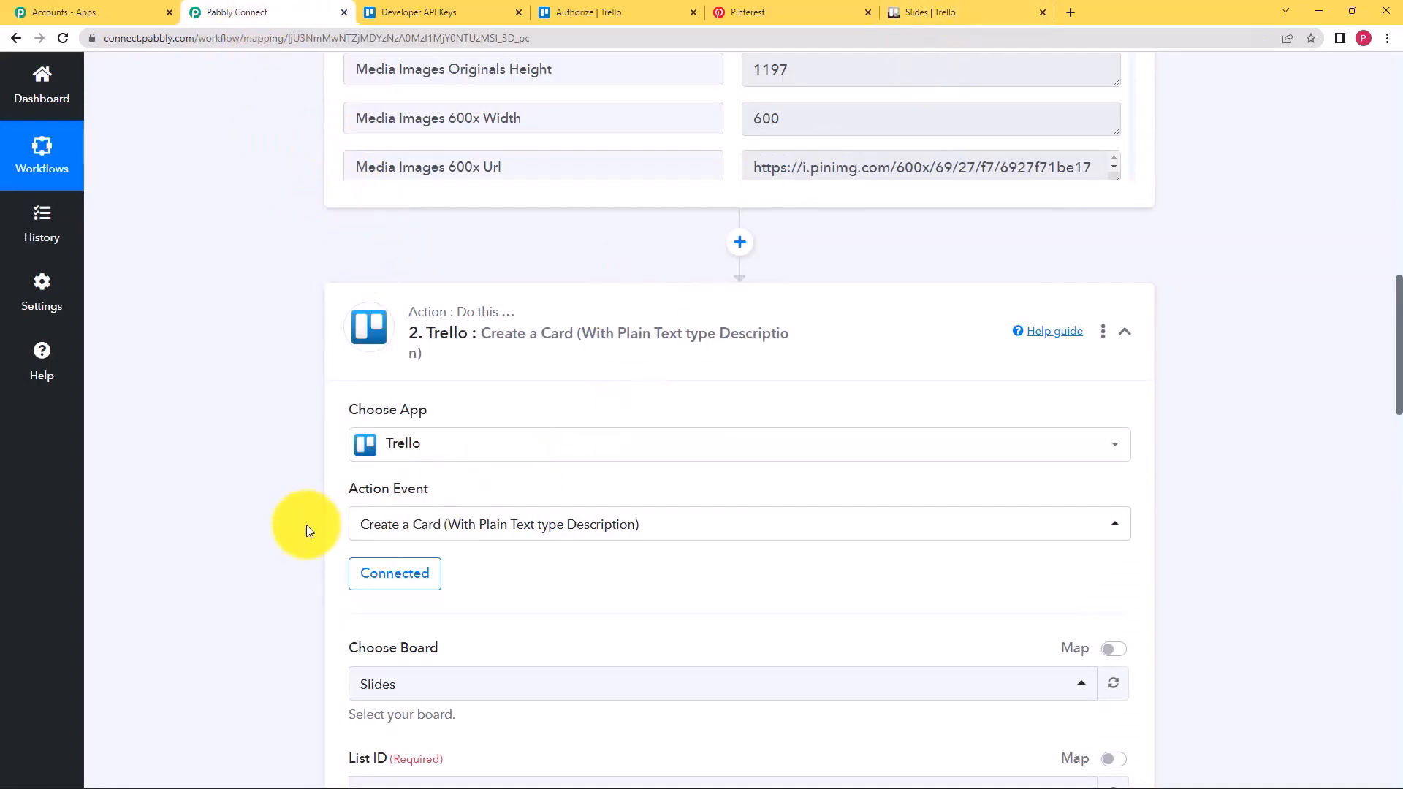
scroll(306, 524, "down", 3)
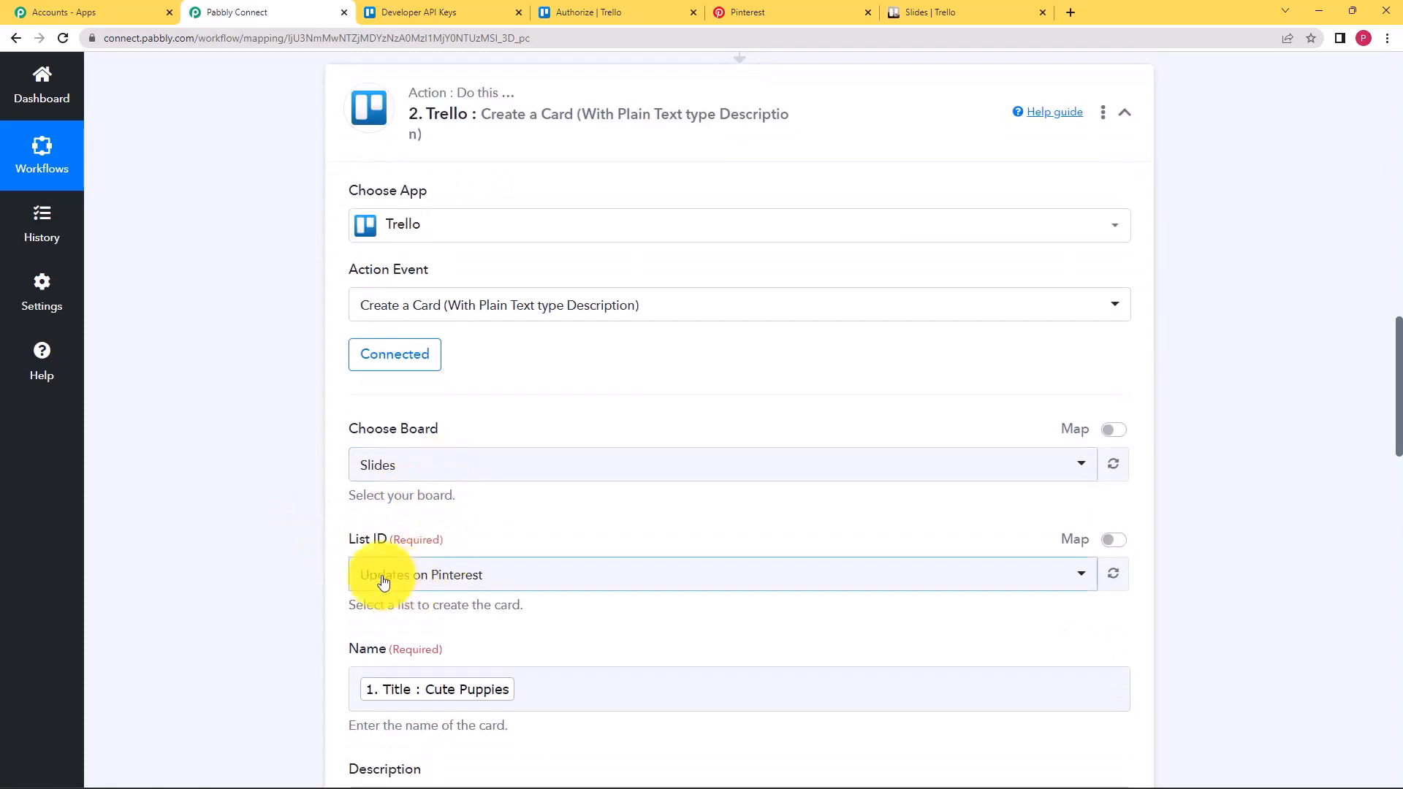
scroll(292, 582, "down", 1)
scroll(287, 581, "down", 3)
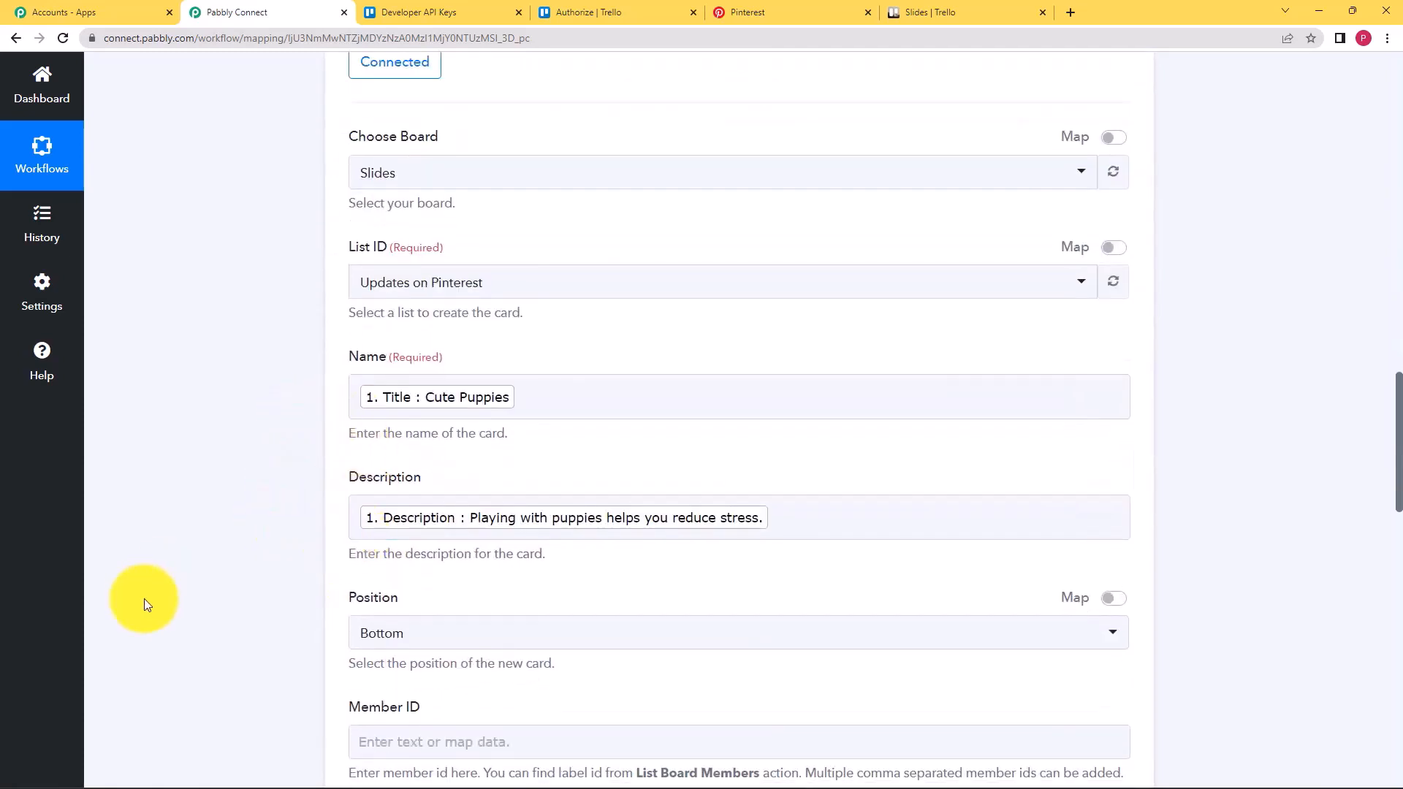
scroll(284, 662, "down", 9)
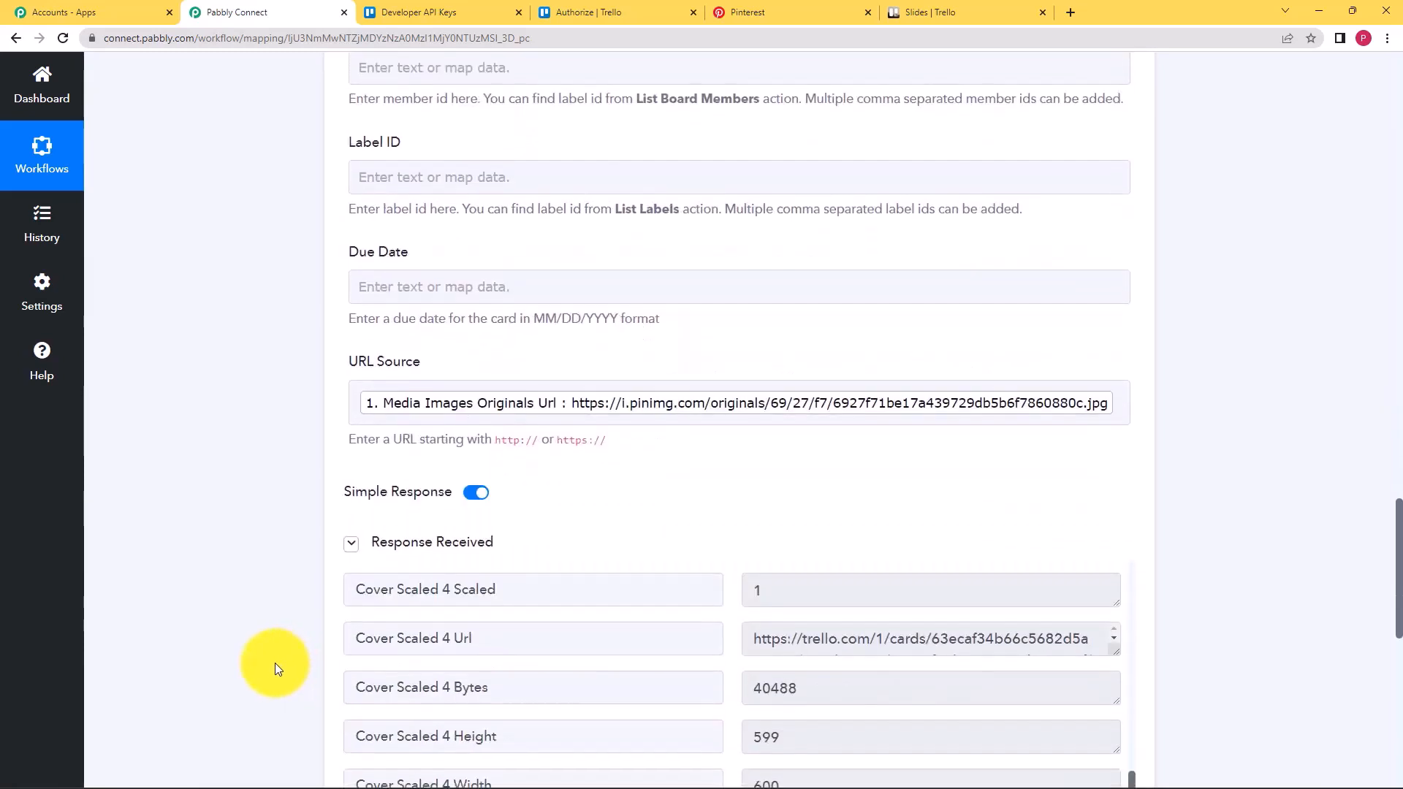
scroll(275, 669, "down", 2)
scroll(249, 564, "down", 4)
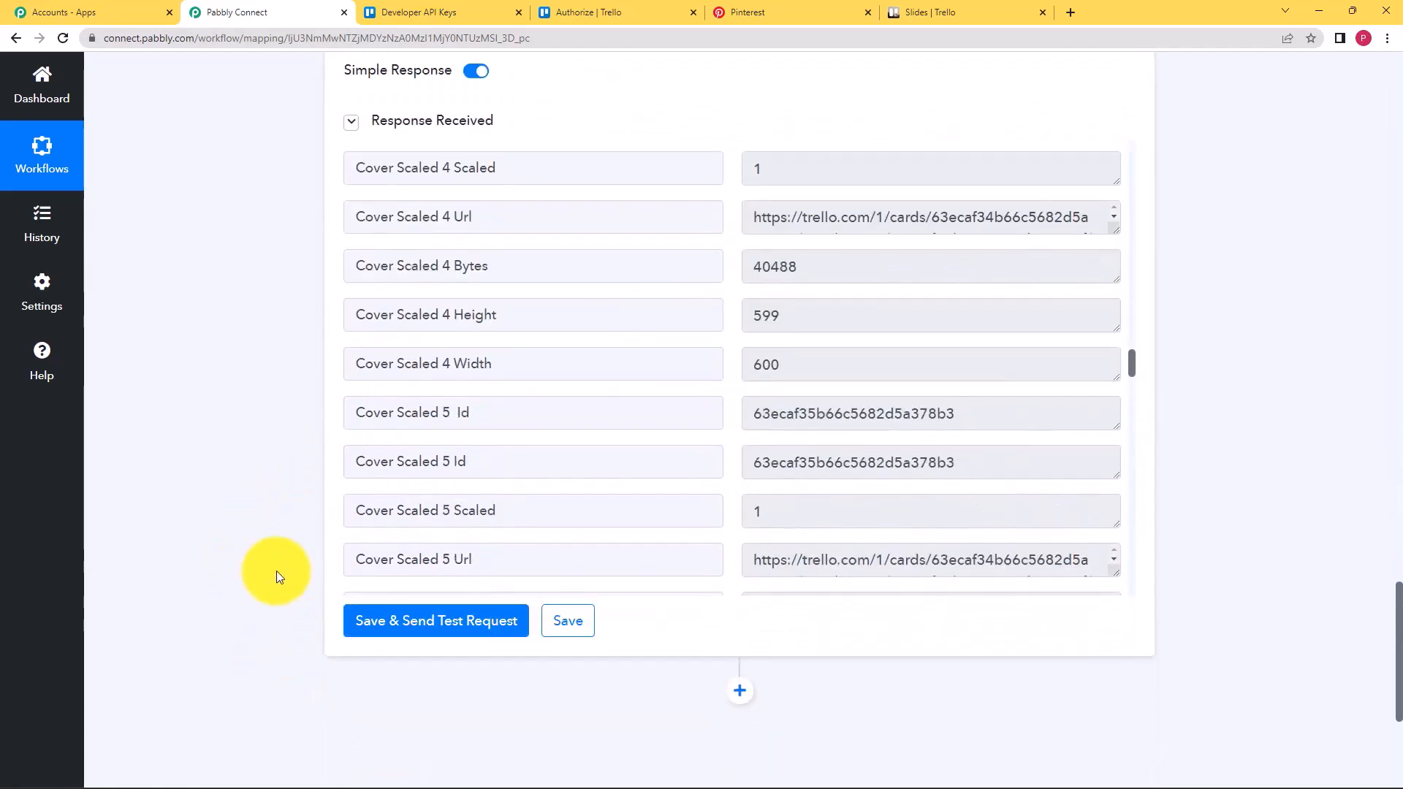
scroll(291, 613, "up", 4)
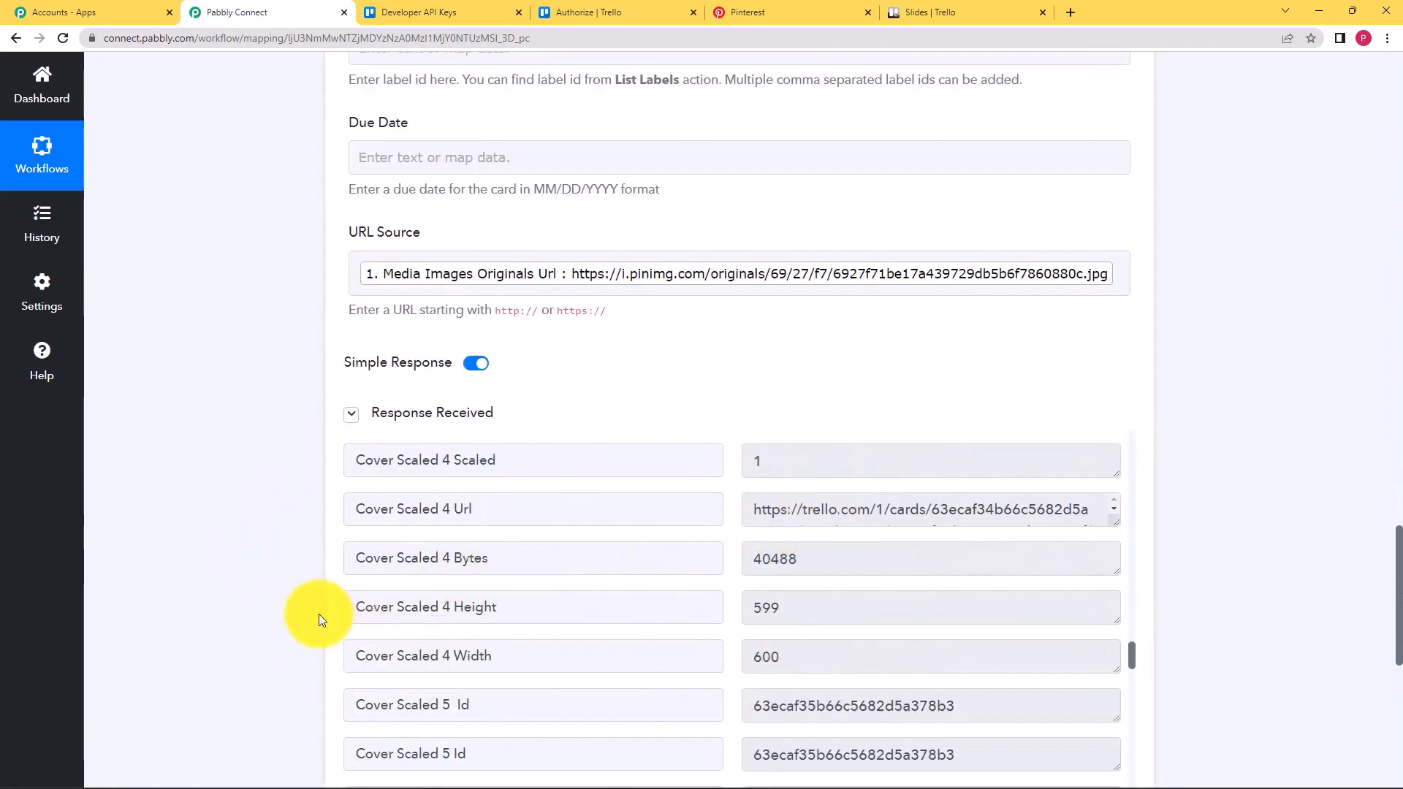
scroll(317, 620, "down", 2)
scroll(388, 638, "down", 3)
scroll(409, 614, "down", 3)
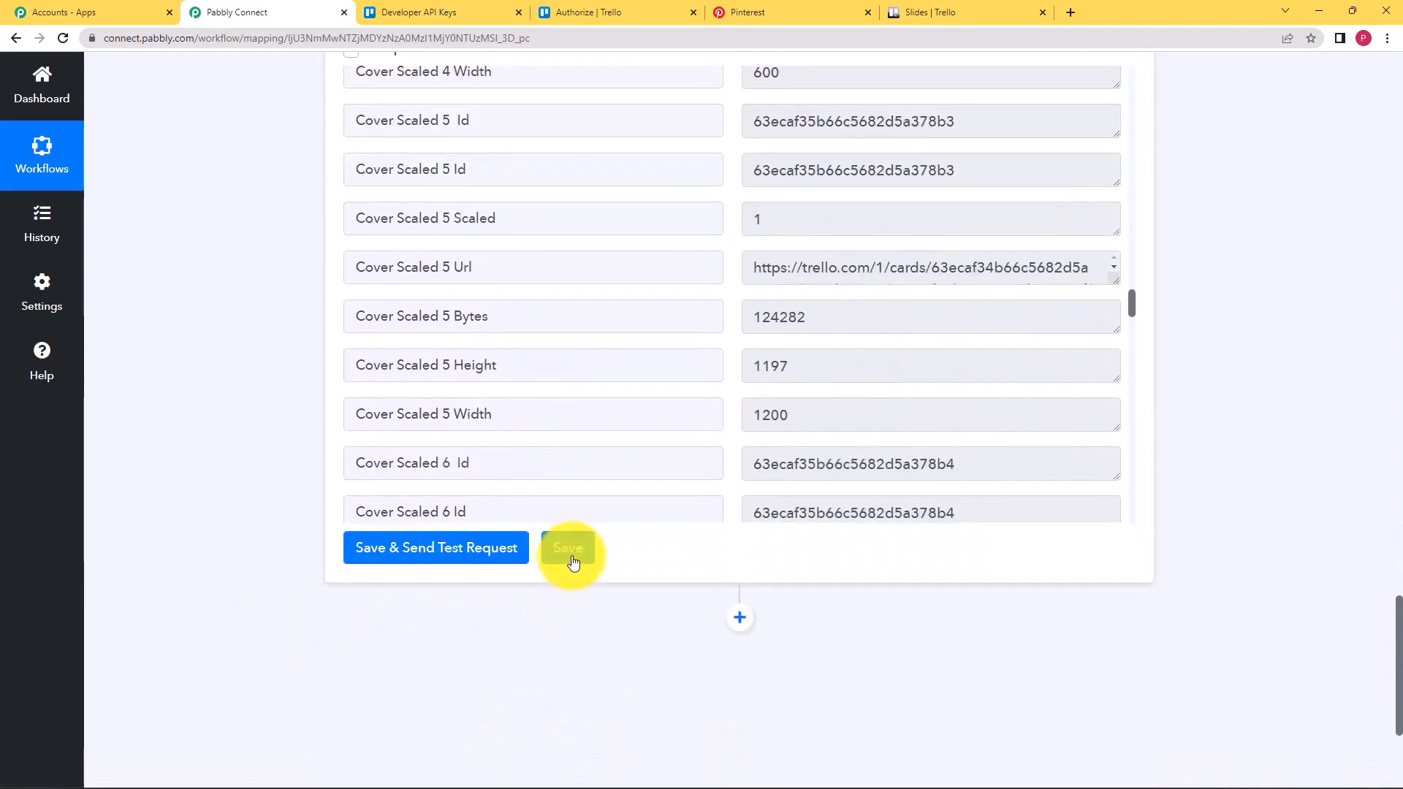
left_click(931, 12)
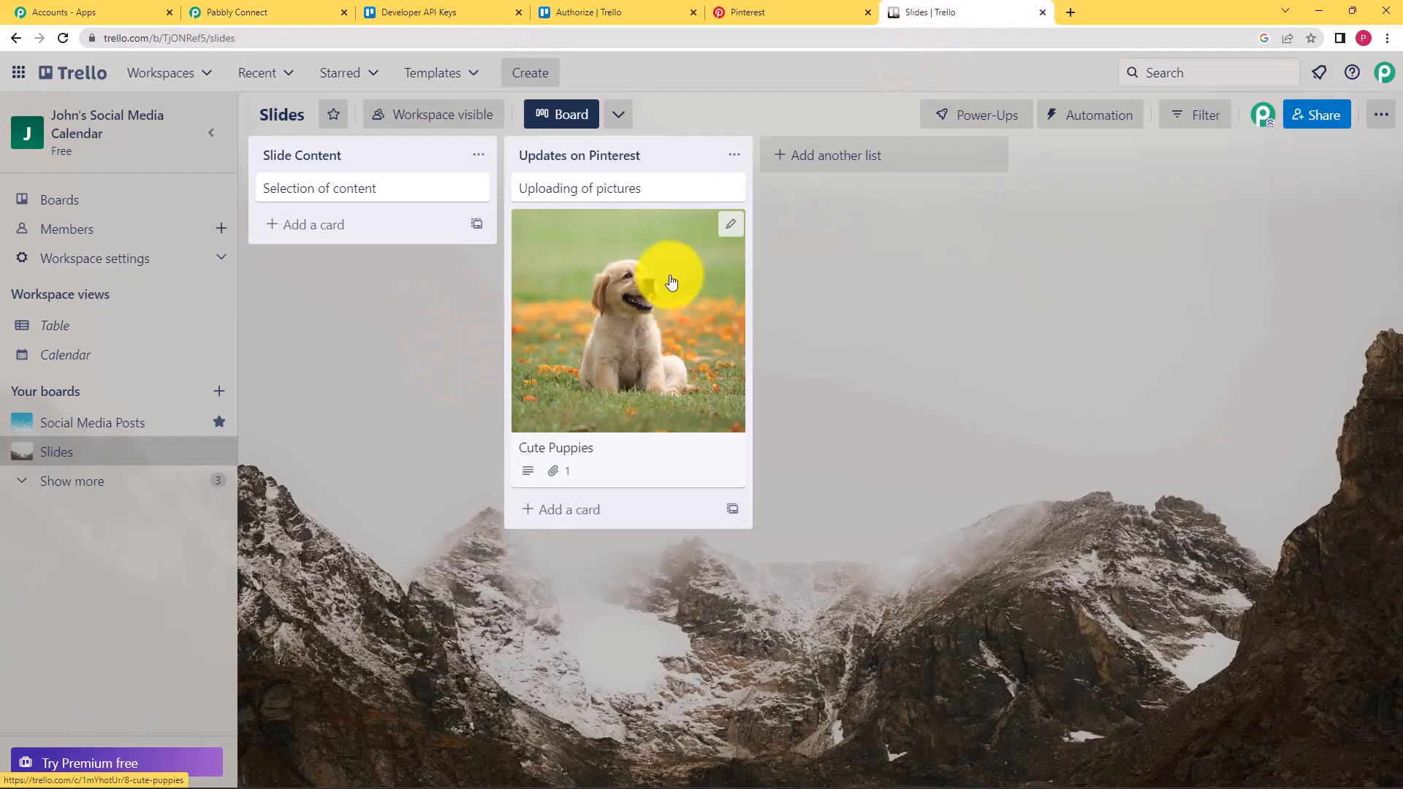
left_click(301, 23)
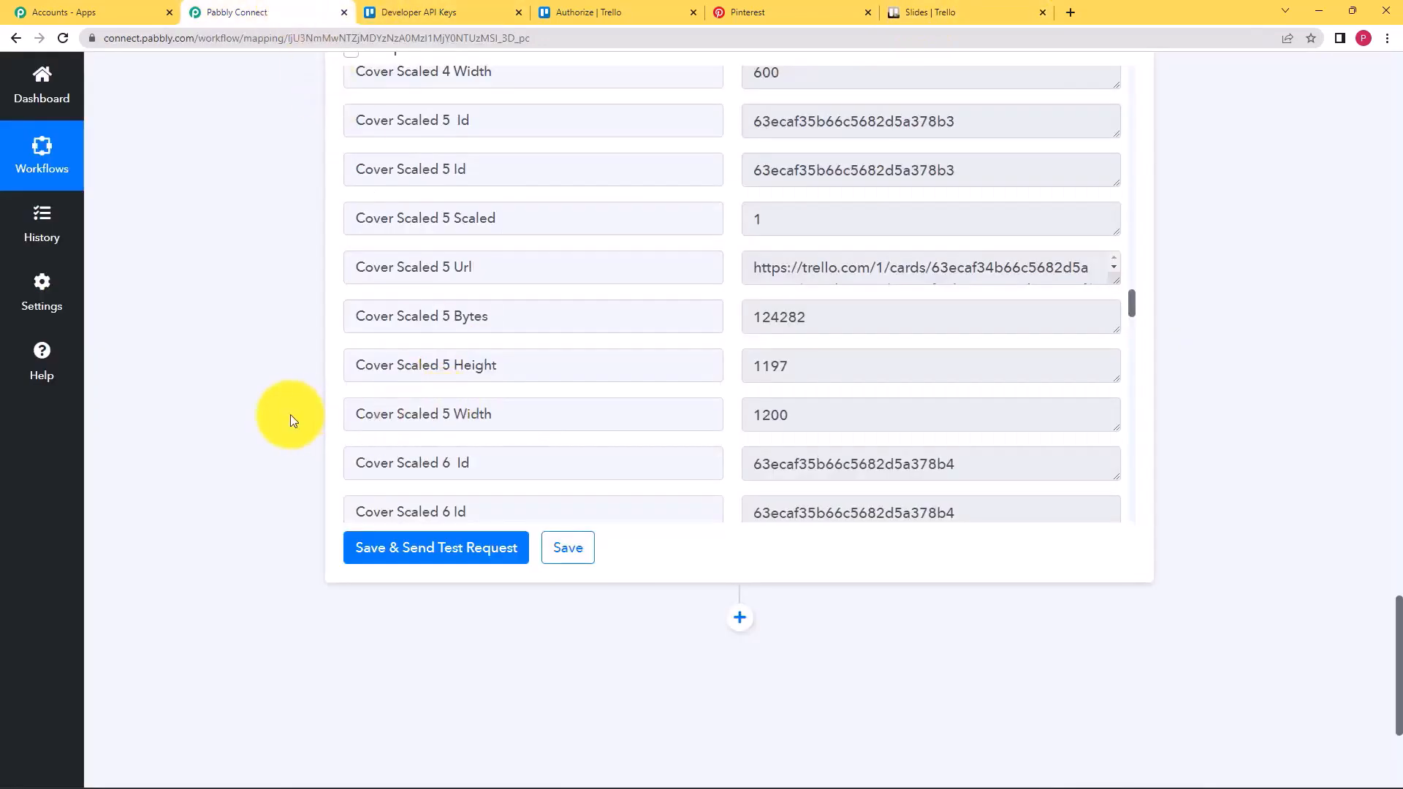
scroll(290, 415, "up", 4)
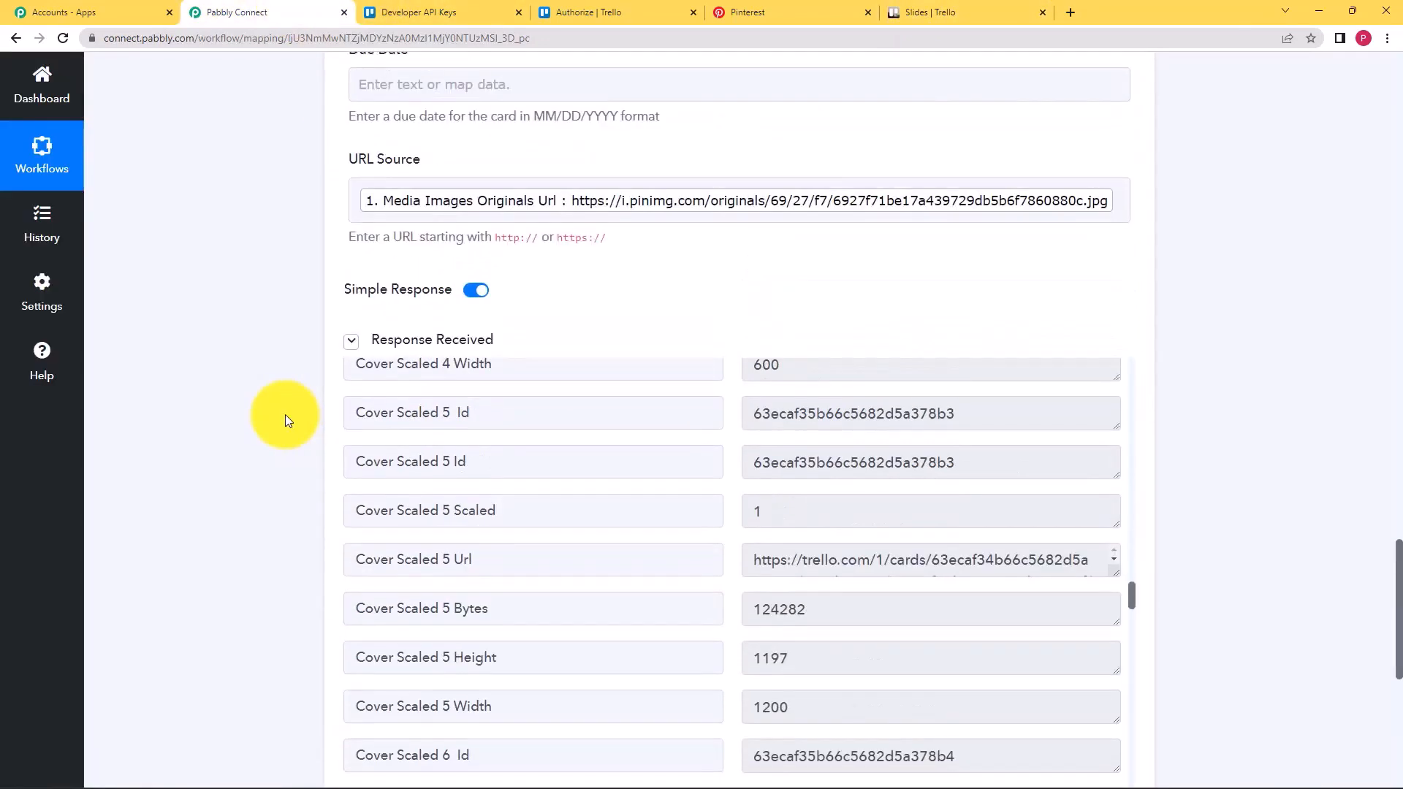
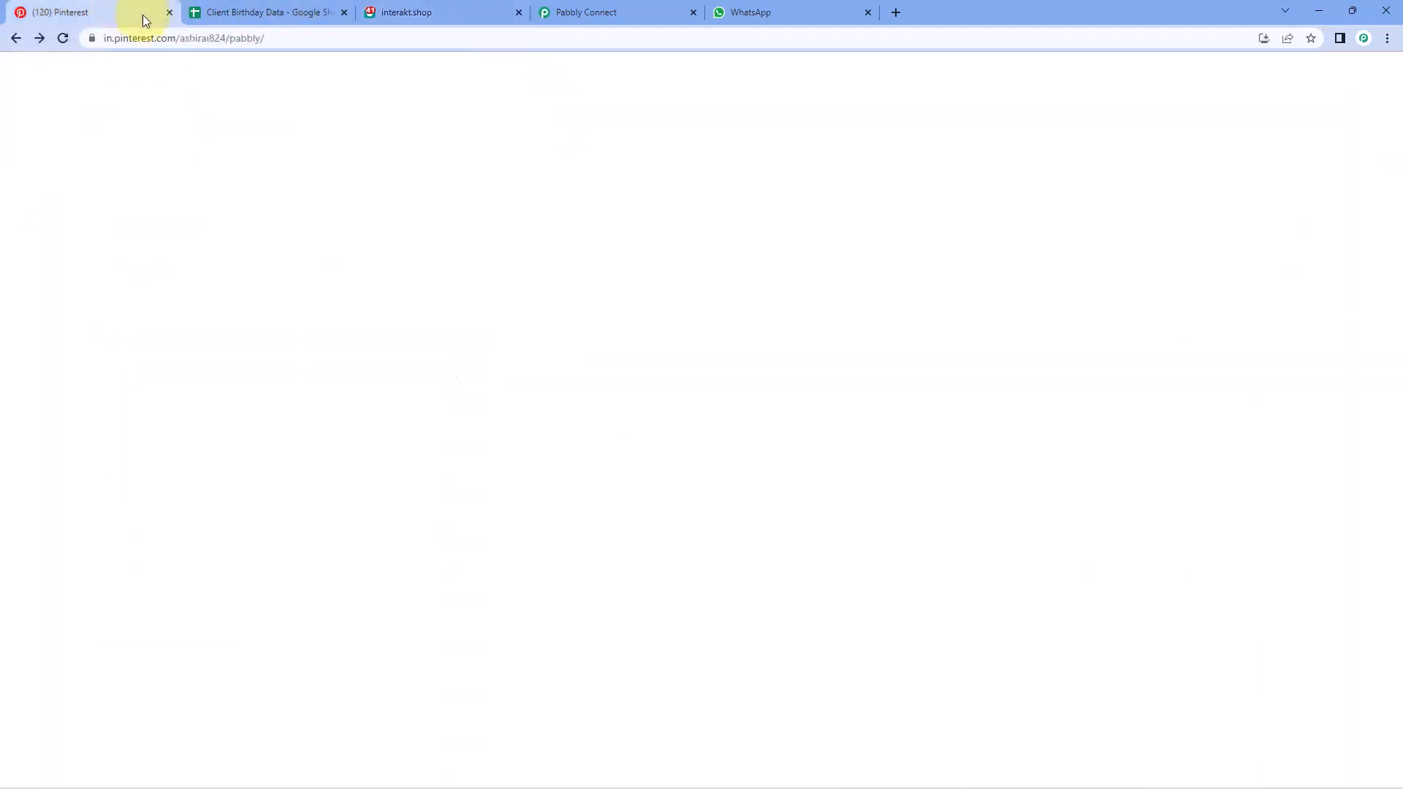
Step: Glance over the Client Birthday Data sheet and Interakt templates, then go back to the Pabbly dashboard
left_click(323, 7)
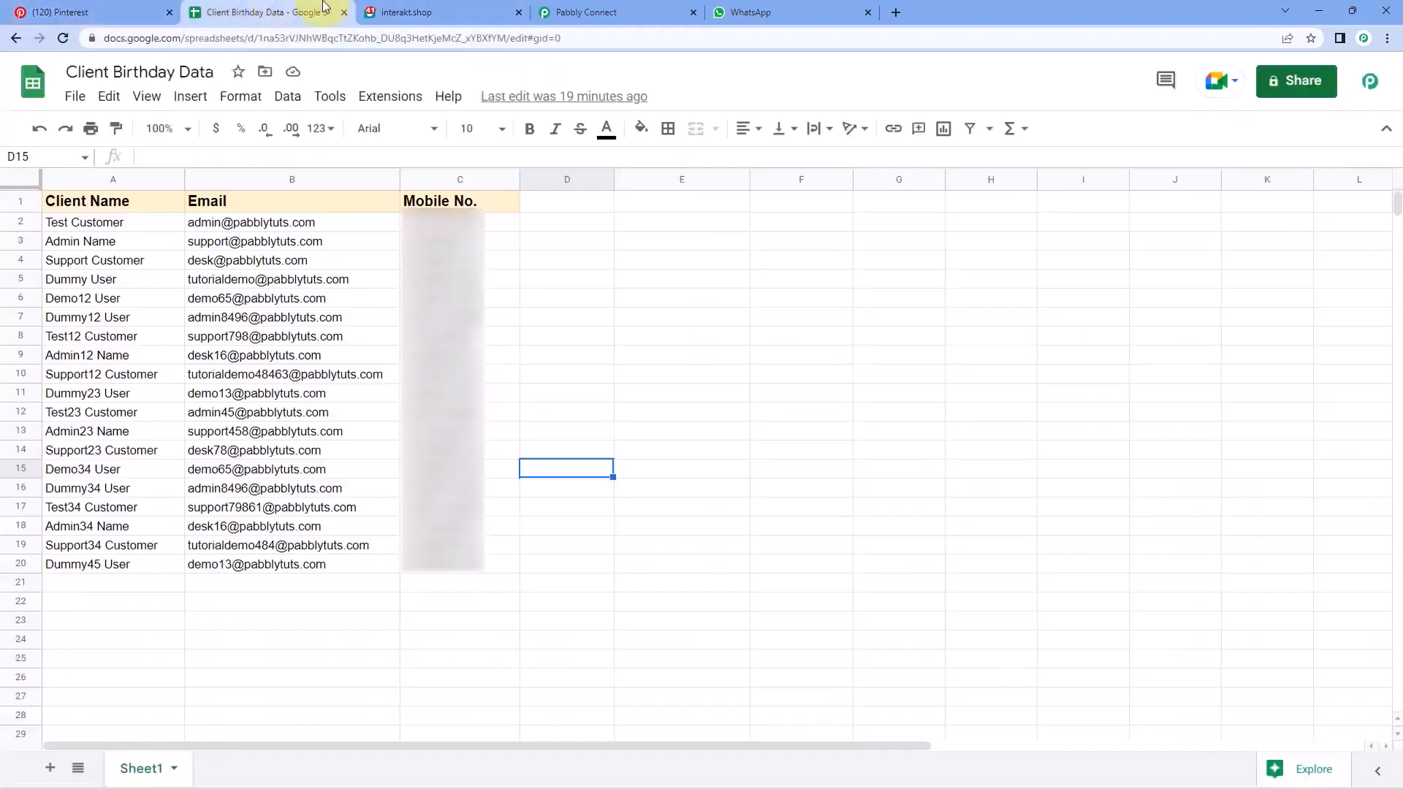
left_click(471, 11)
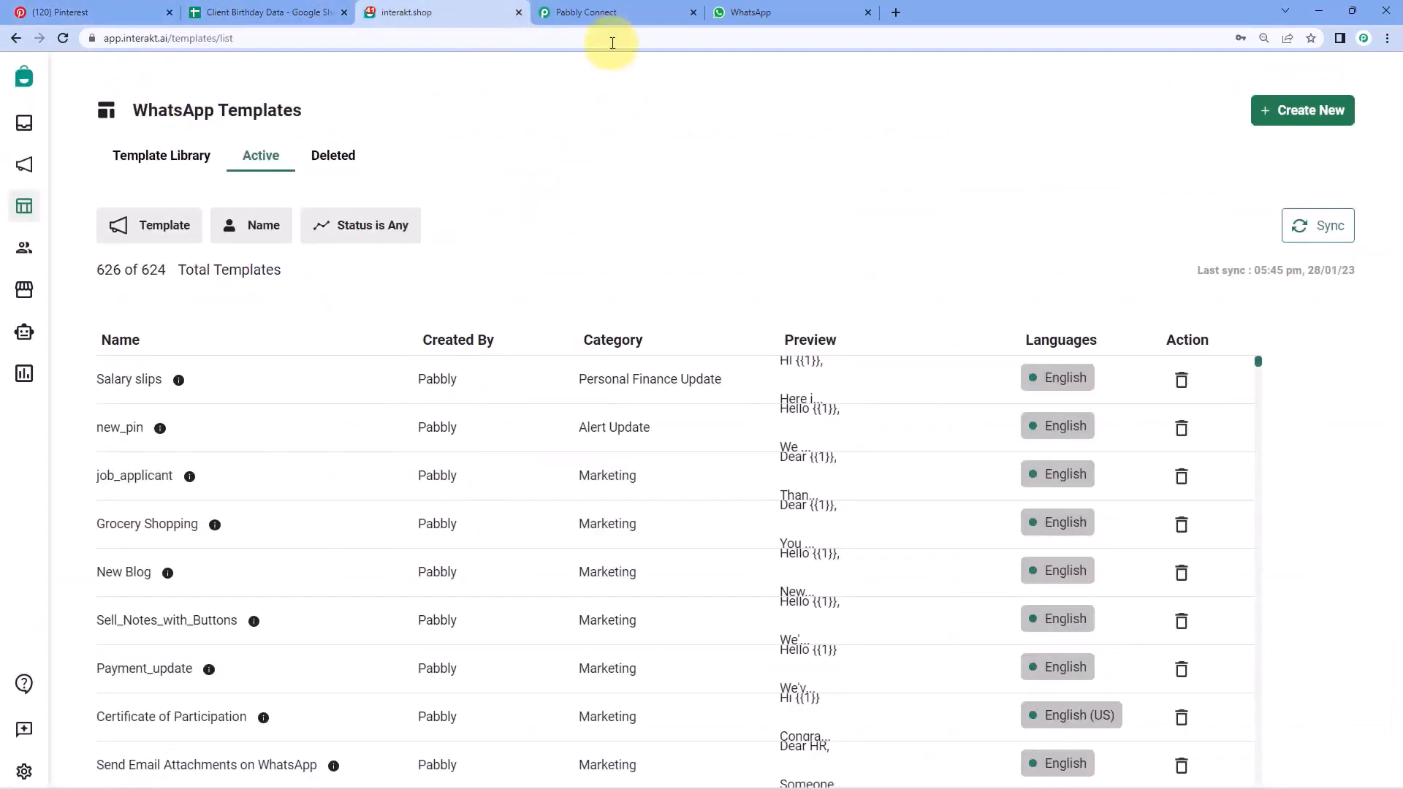
left_click(628, 16)
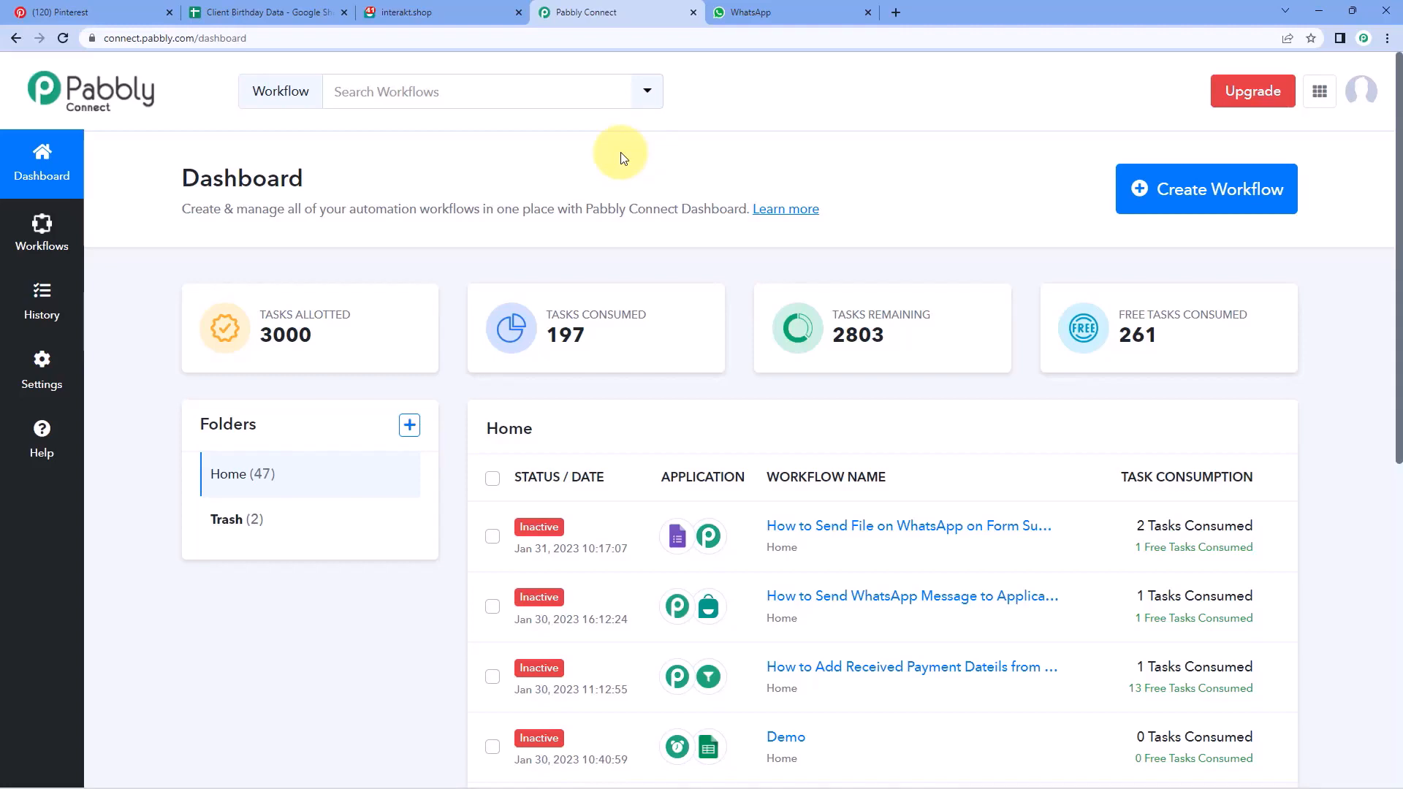
Step: Create a workflow named 'Pinterest to Google Sheets to Interakt' and expand its trigger step
left_click(1200, 193)
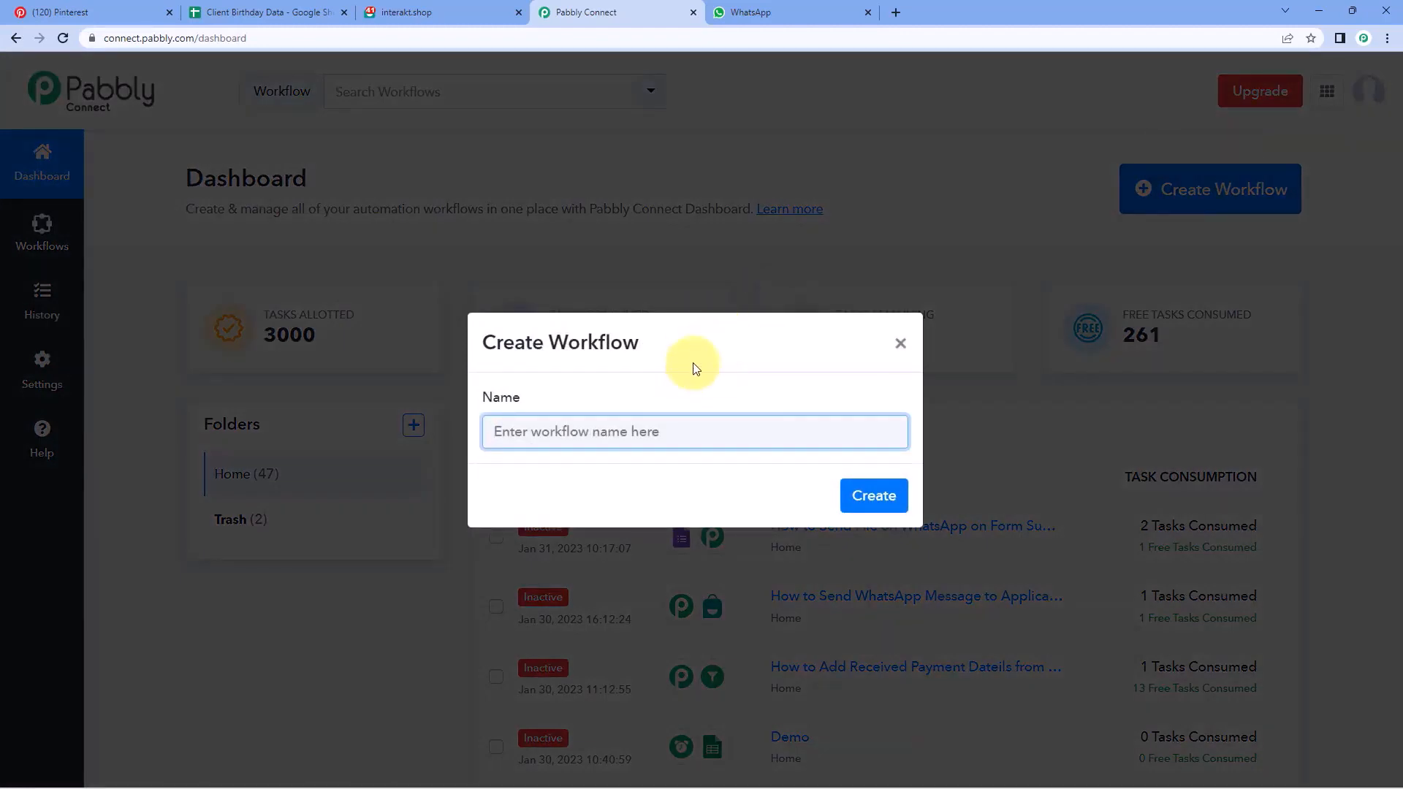
type("Pinterest to Google S")
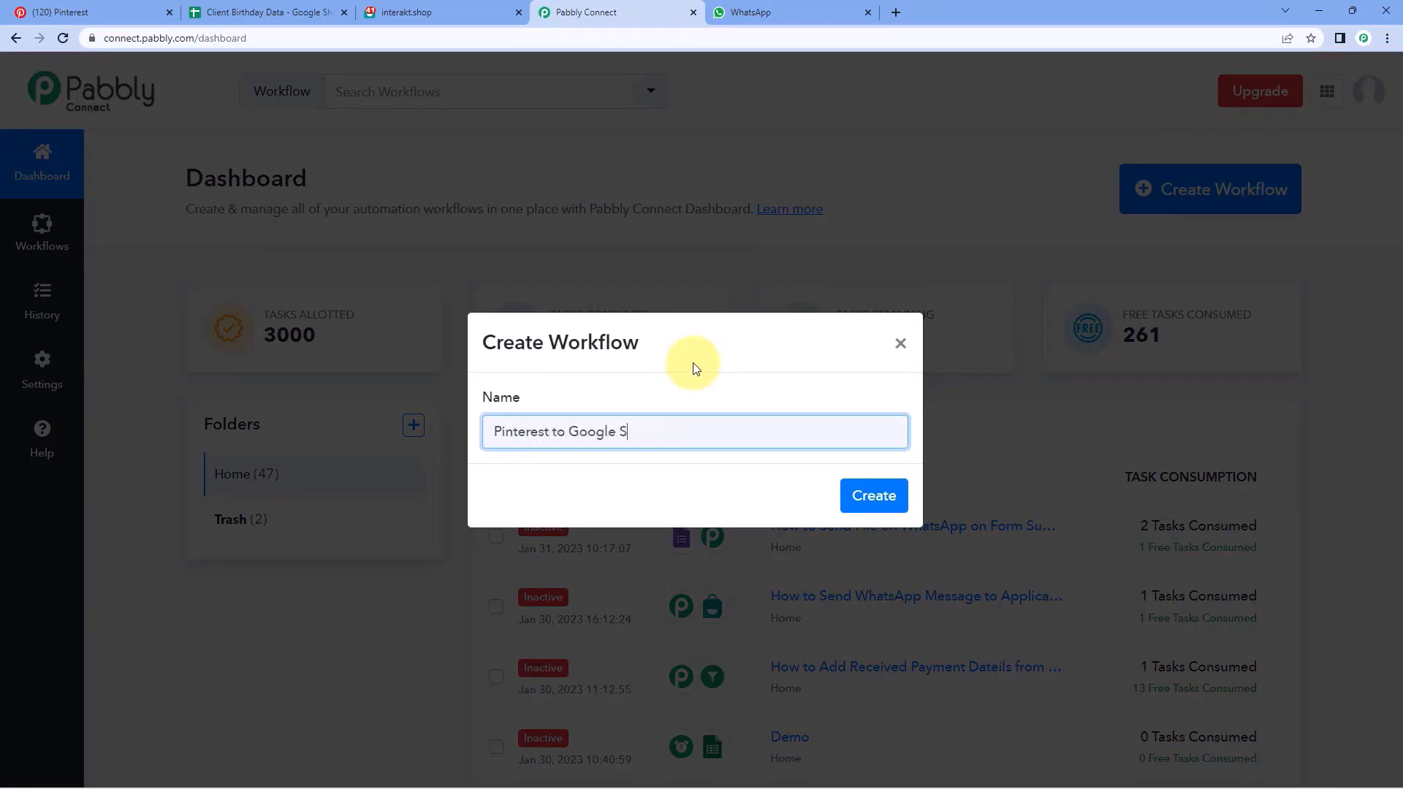
type("heets to Interakt")
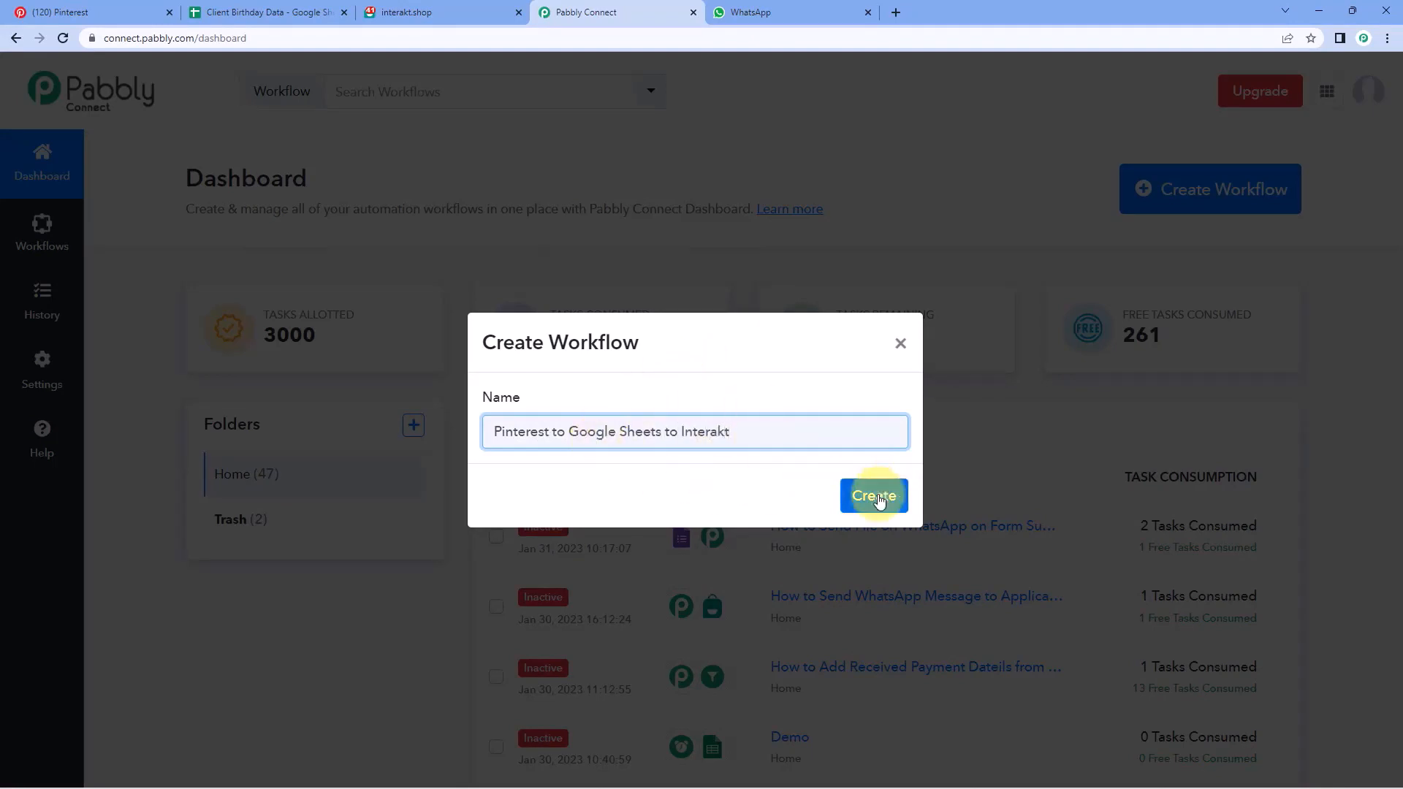
left_click(876, 497)
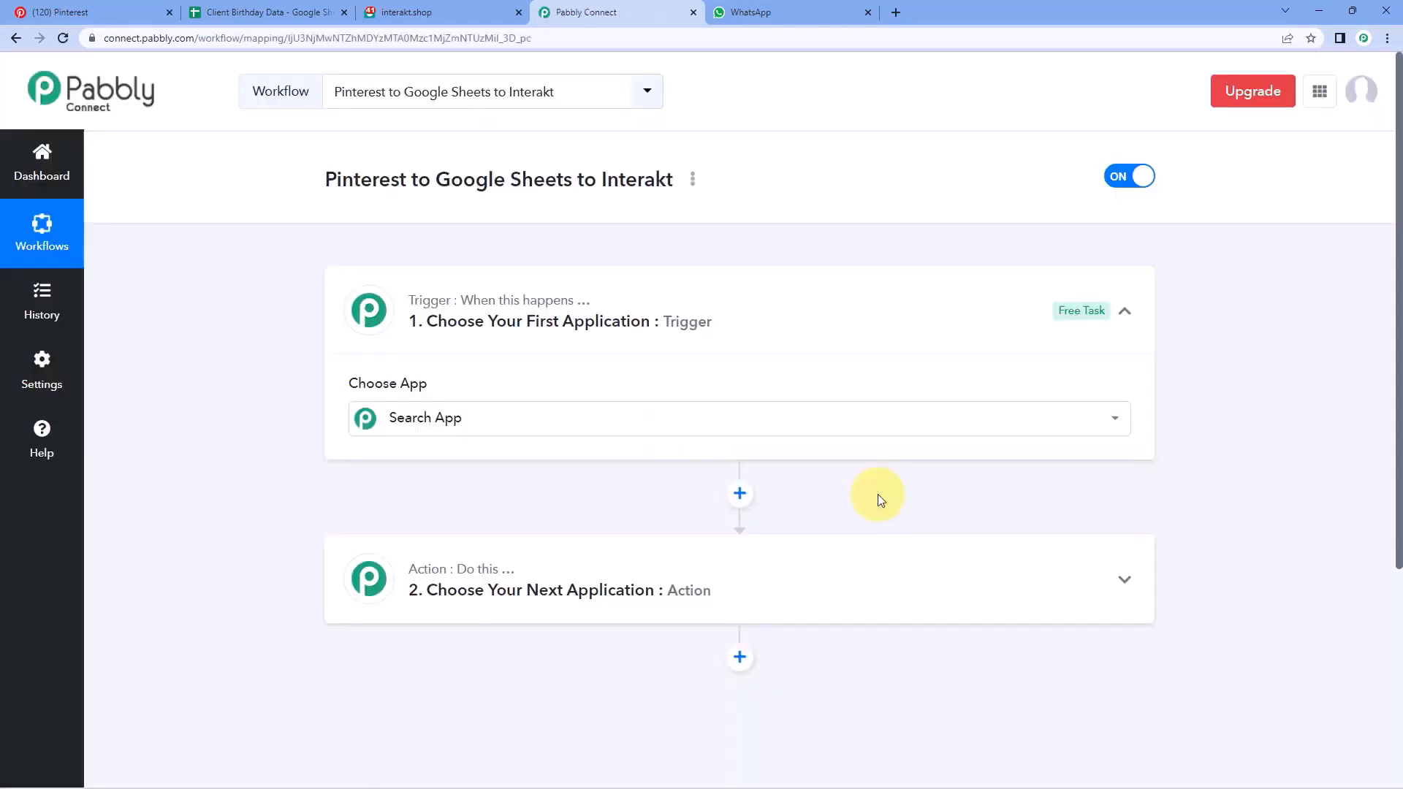
left_click(908, 428)
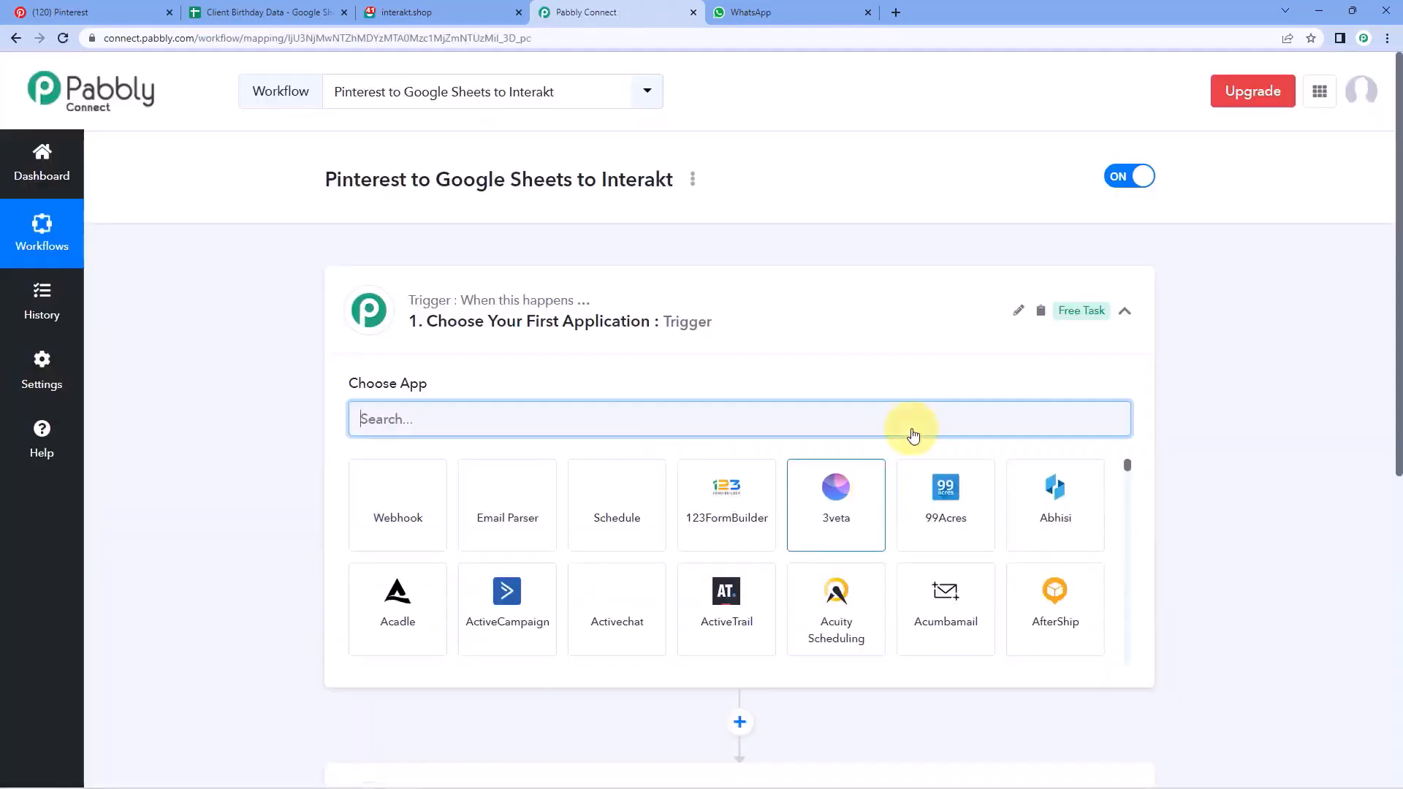
left_click(752, 301)
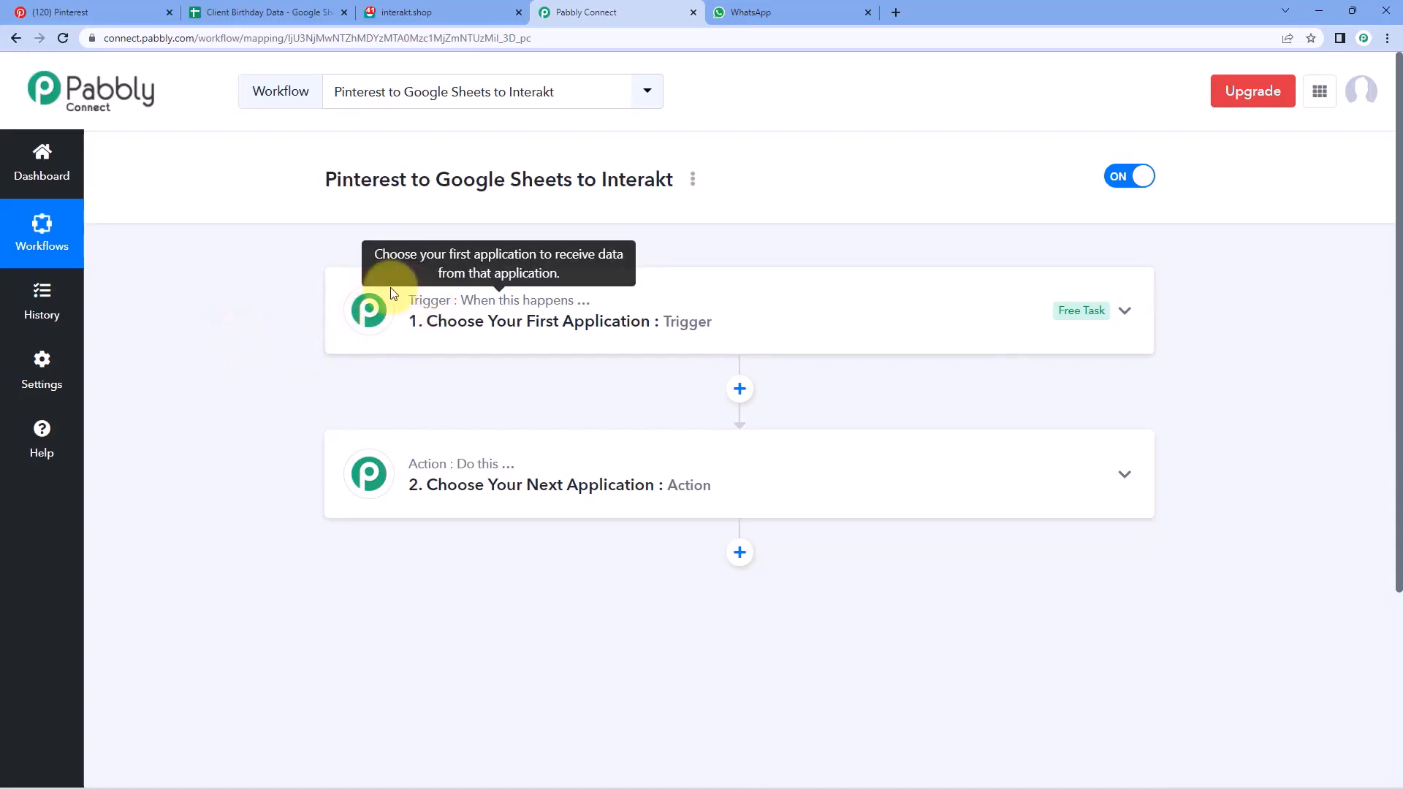
mouse_move(413, 473)
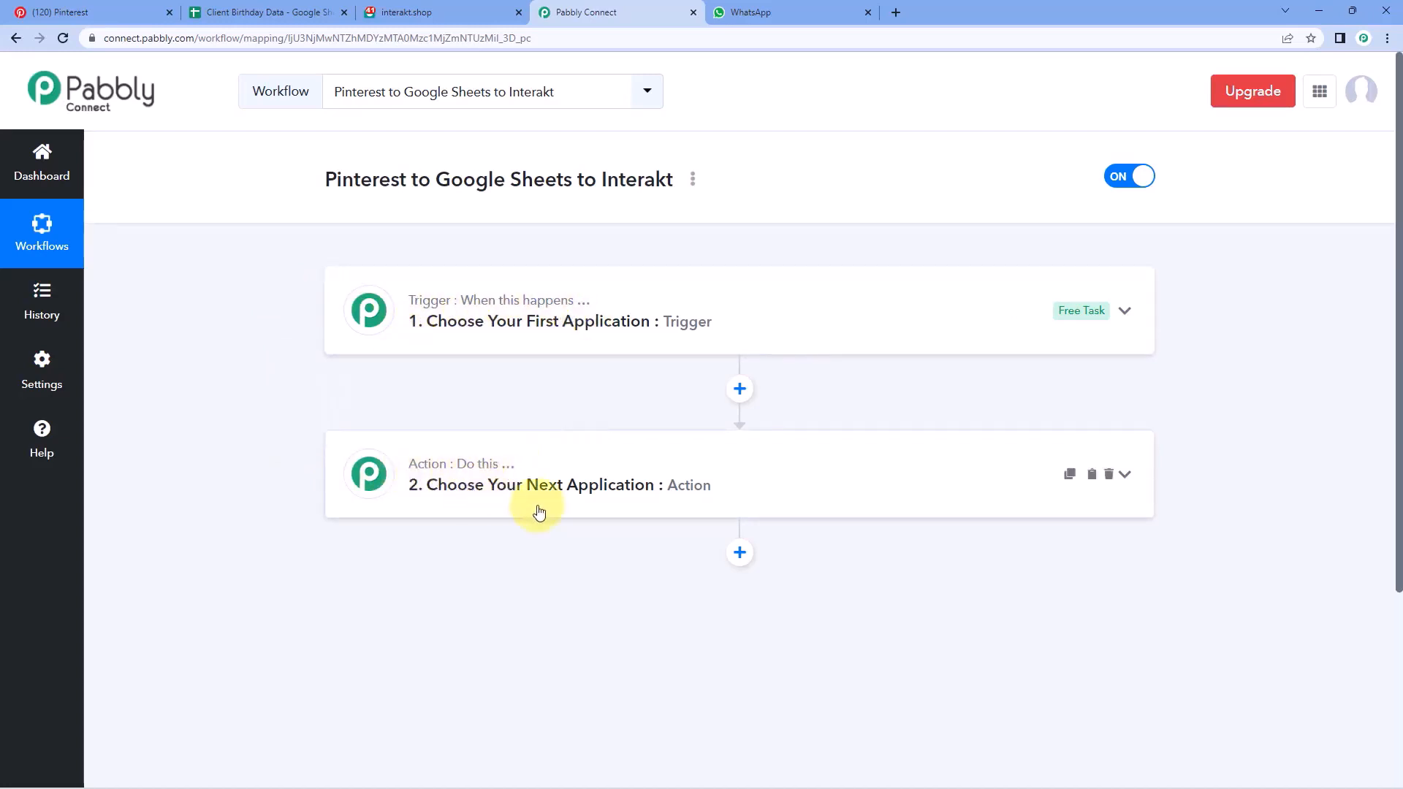
left_click(589, 323)
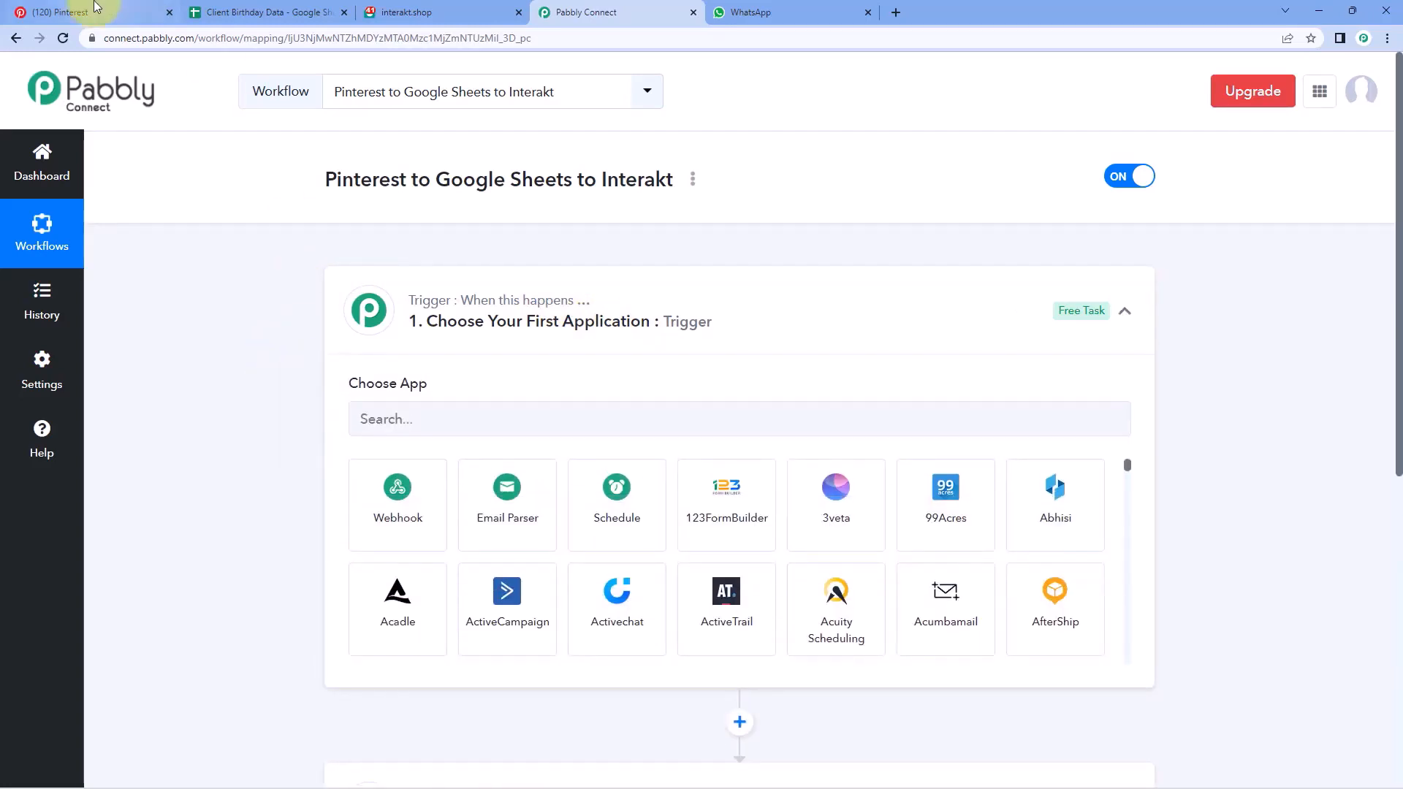
left_click(55, 12)
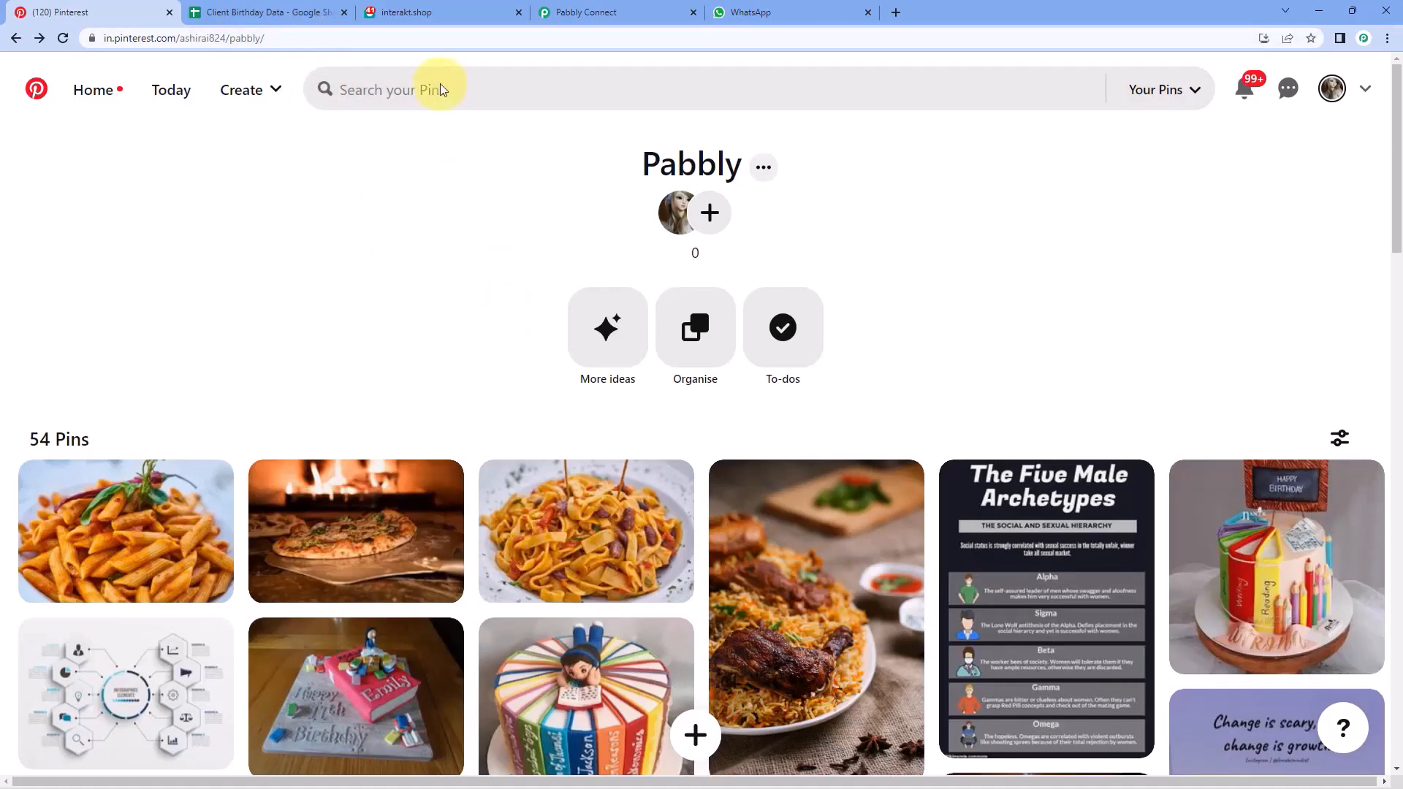
left_click(285, 12)
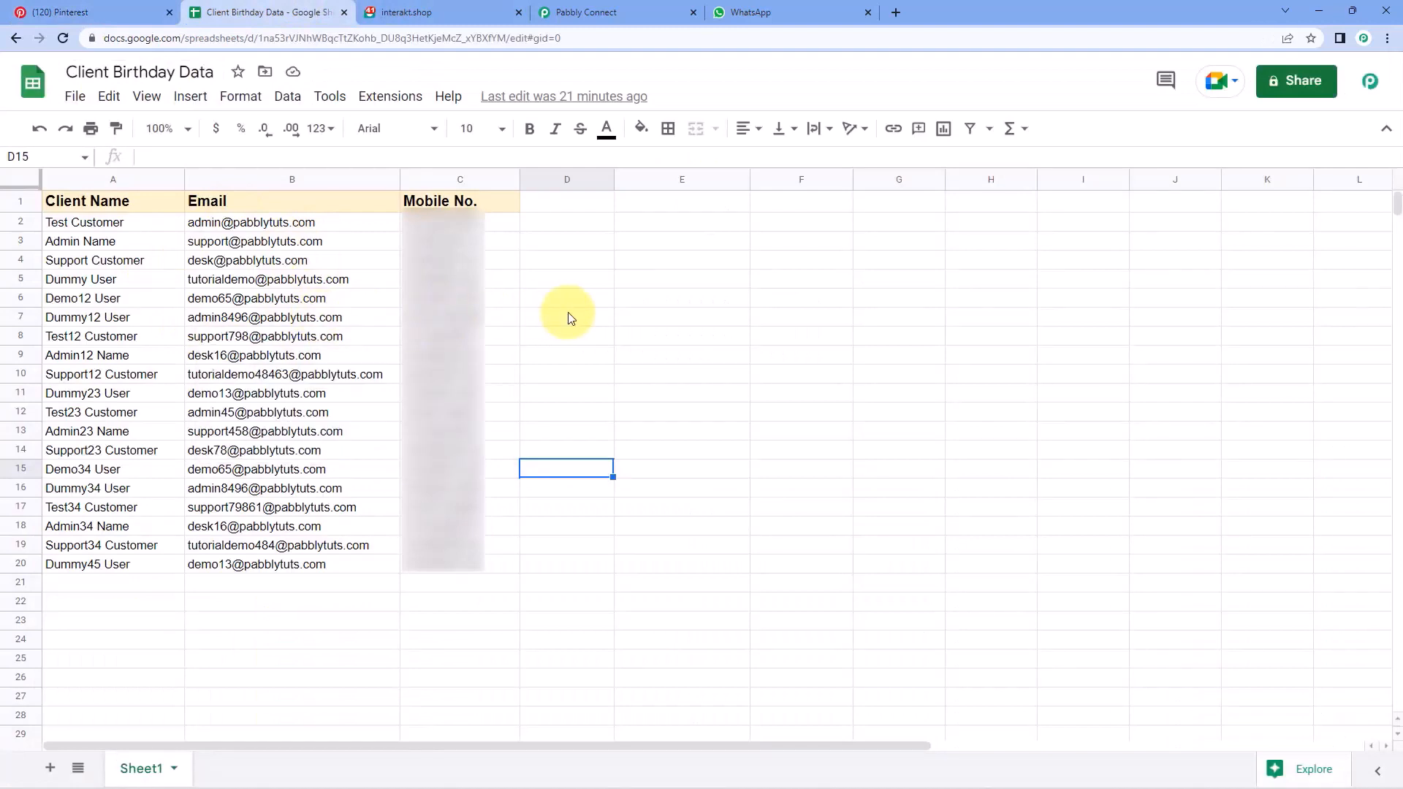
left_click(422, 11)
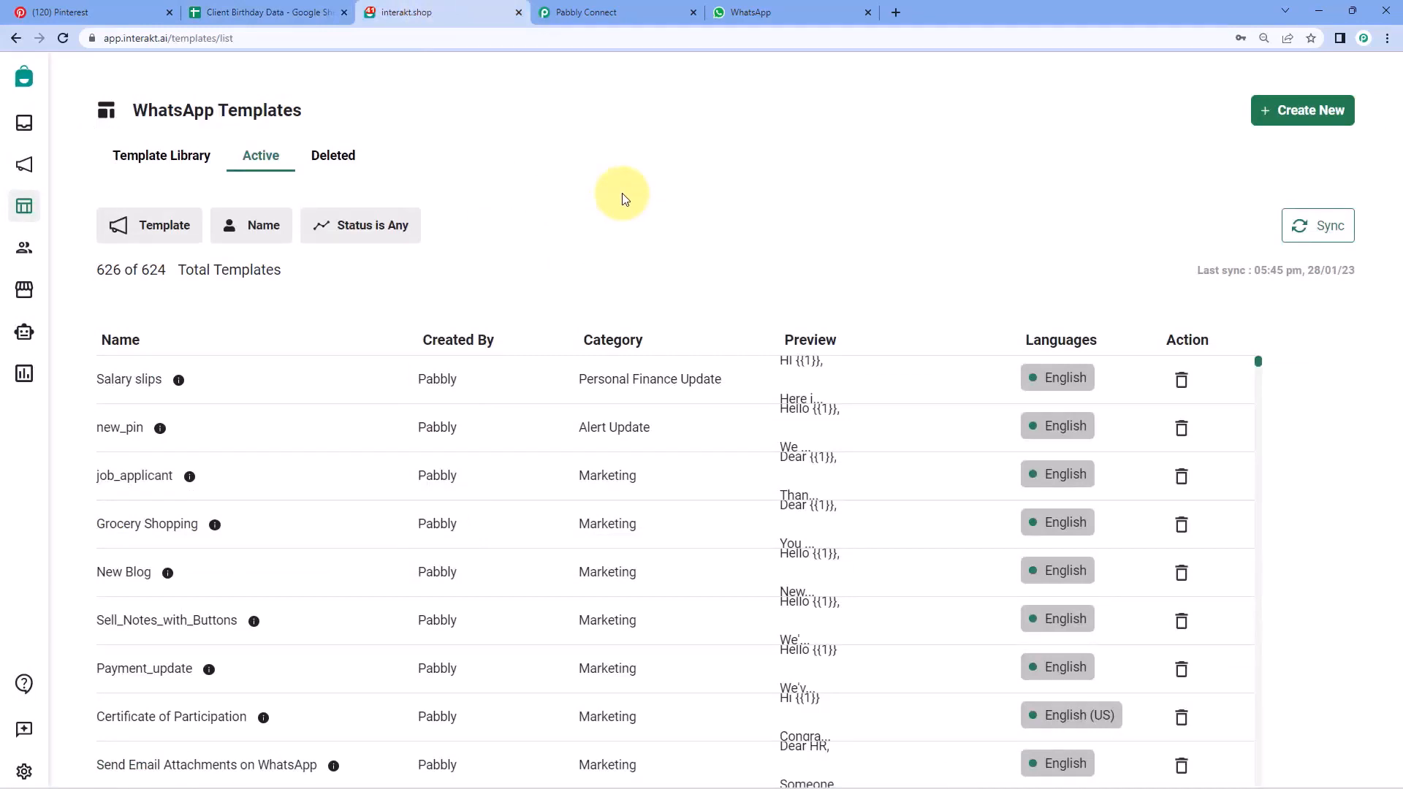
left_click(633, 7)
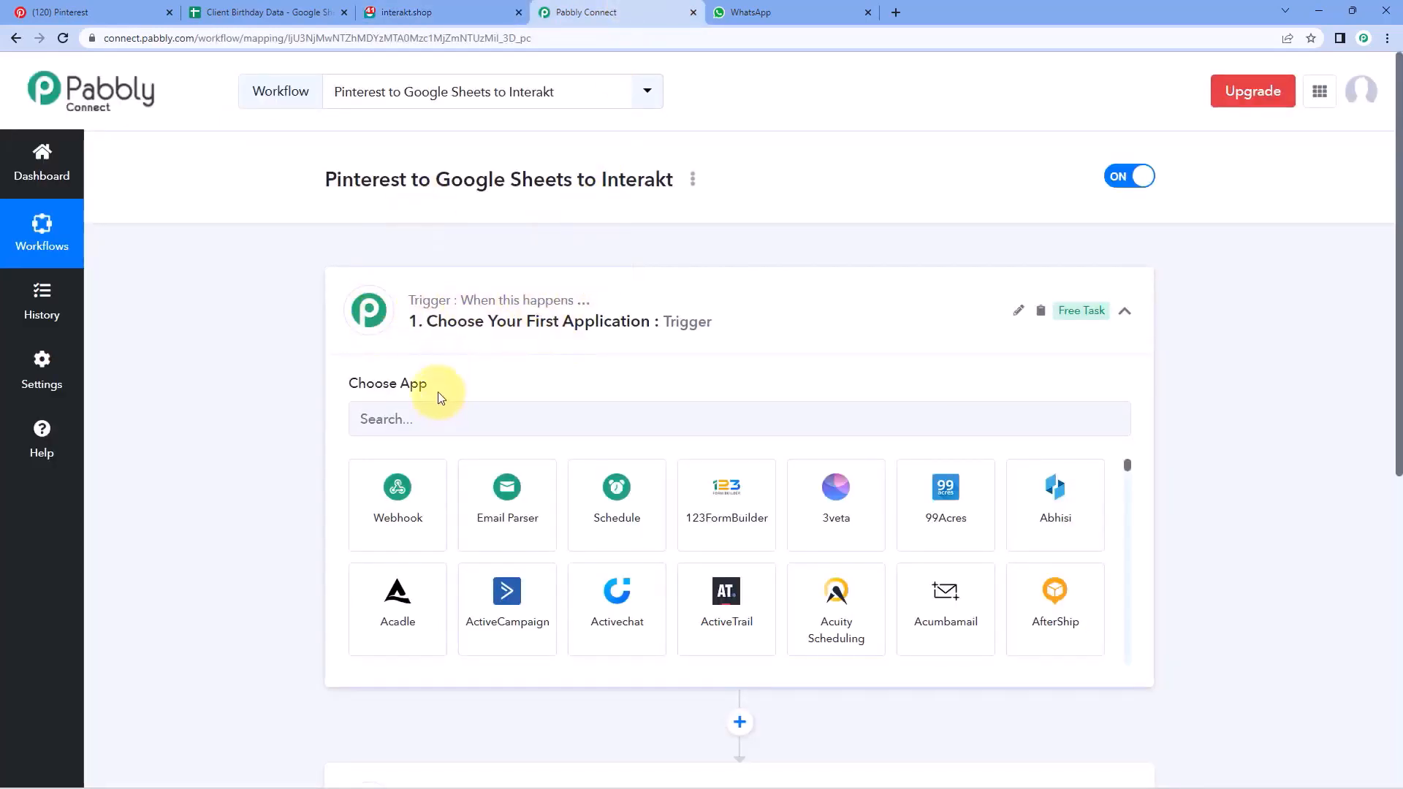
left_click(406, 419)
Step: Pick Pinterest as the workflow's trigger app
type("Pinte")
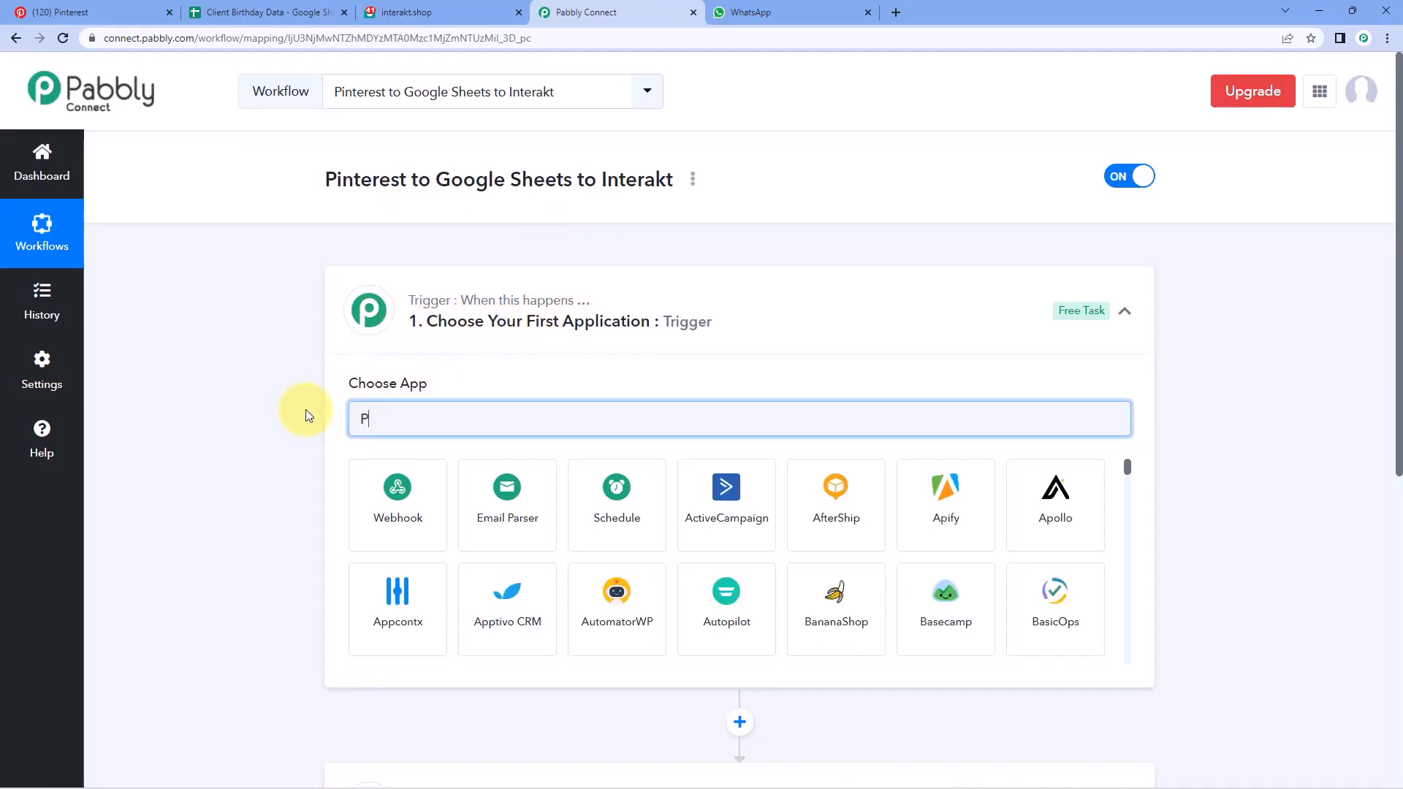
type("r")
left_click(384, 491)
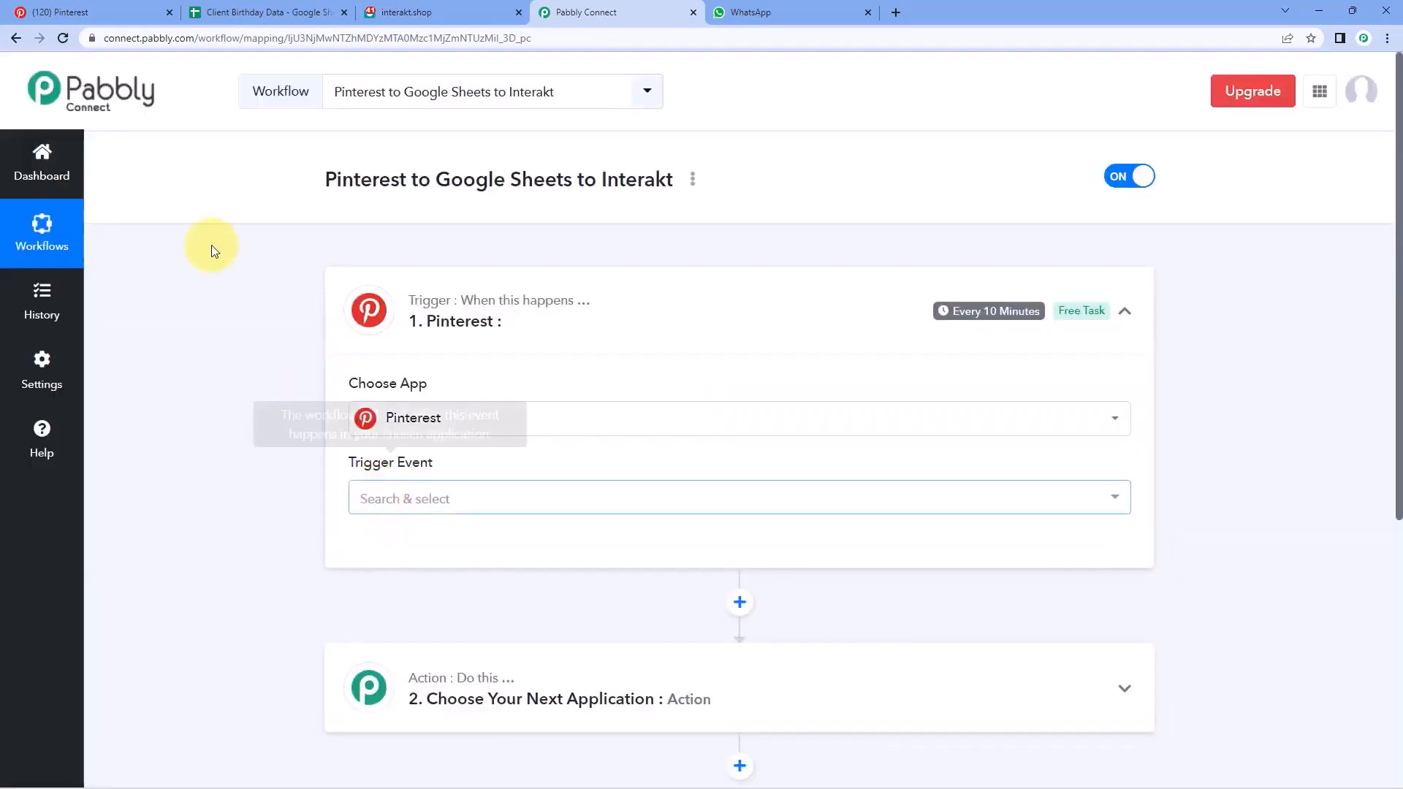
left_click(142, 16)
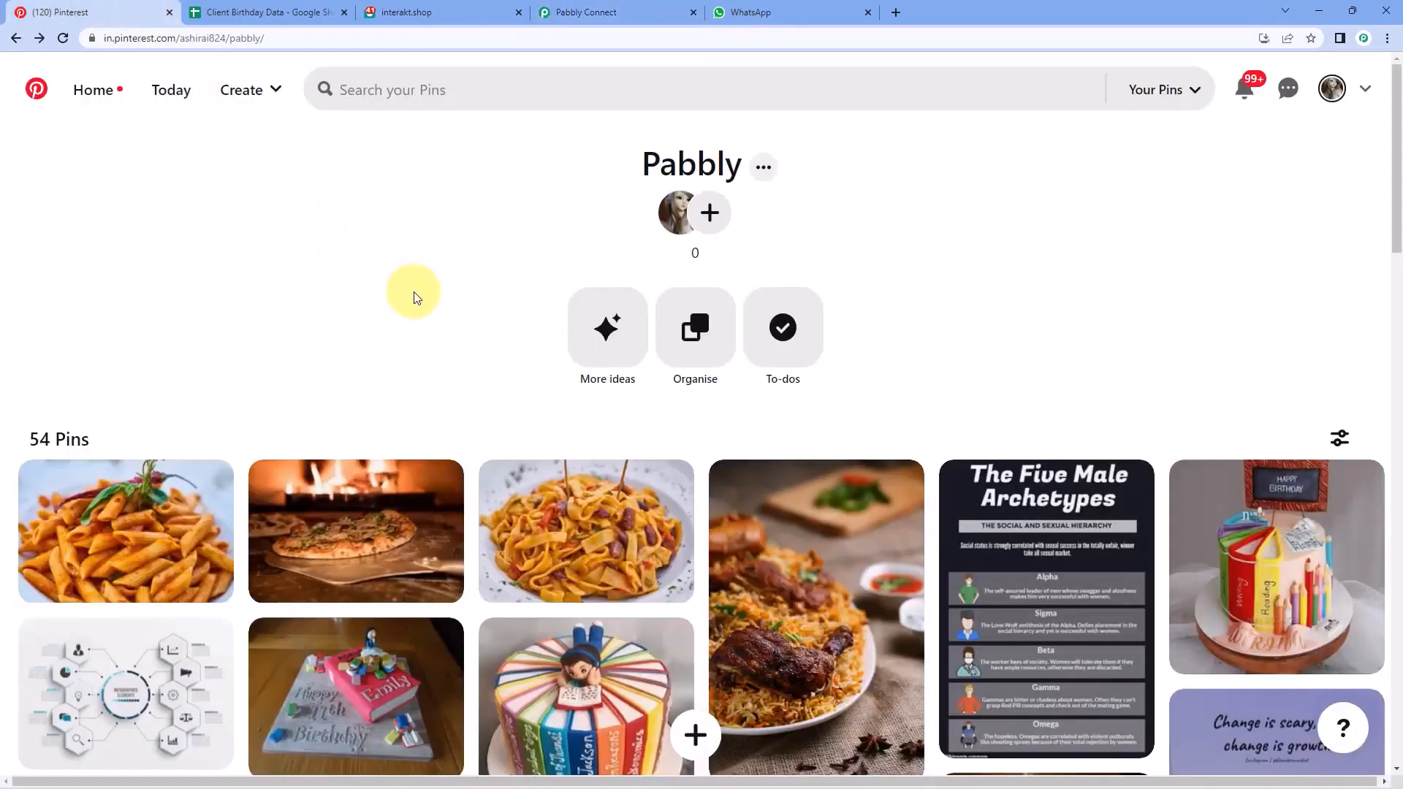
left_click(577, 12)
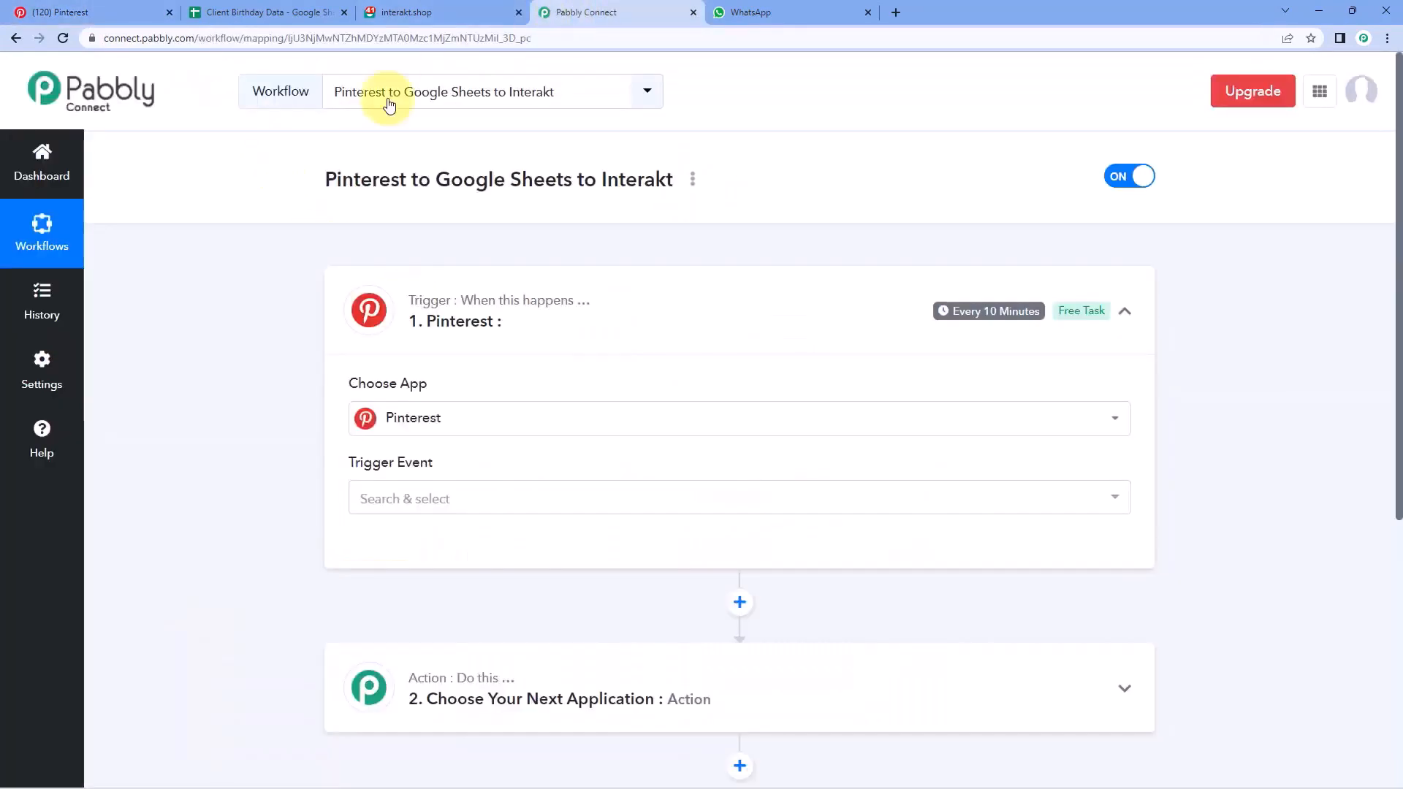
Step: Set the trigger event to New Pin and start adding a new Pinterest connection
scroll(366, 292, "down", 1)
scroll(450, 281, "down", 1)
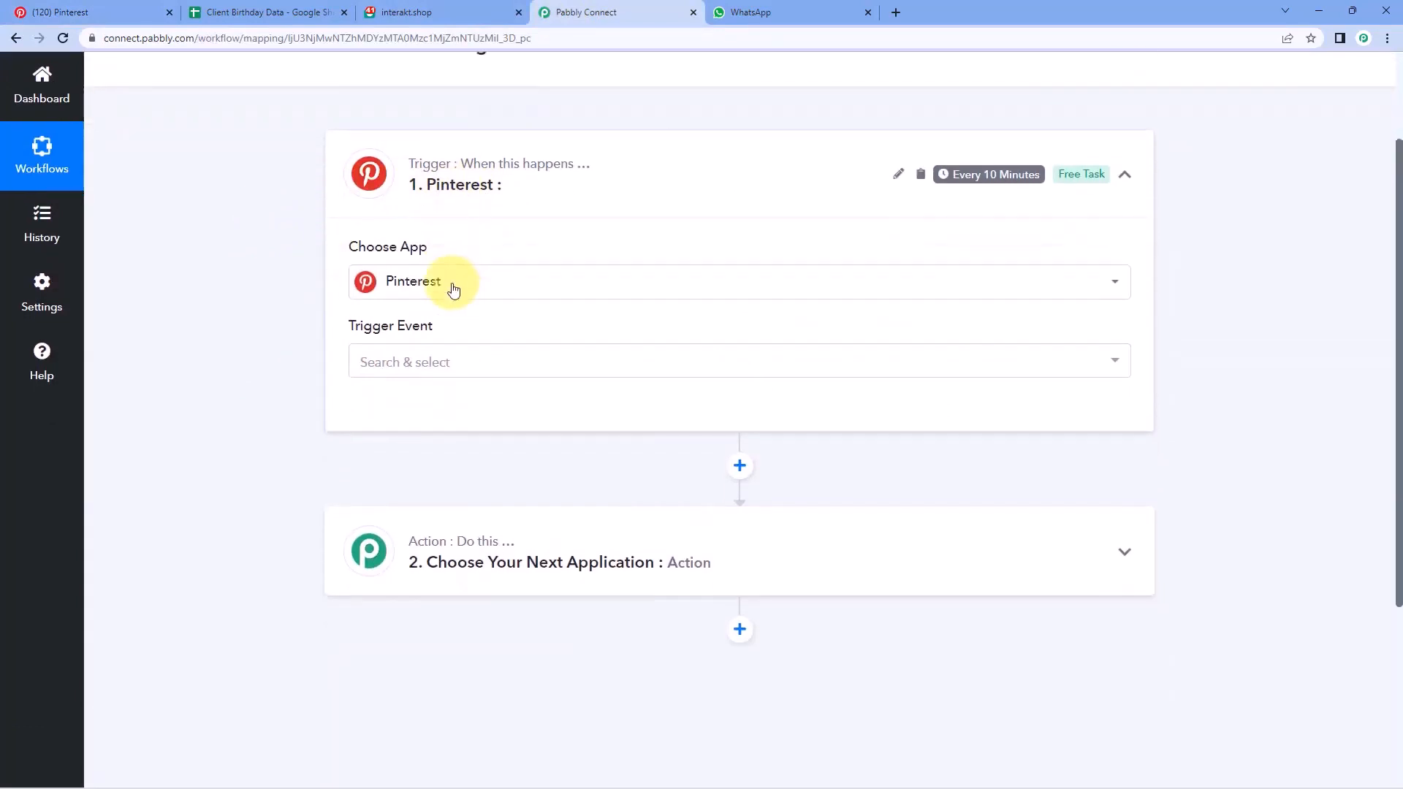
left_click(475, 353)
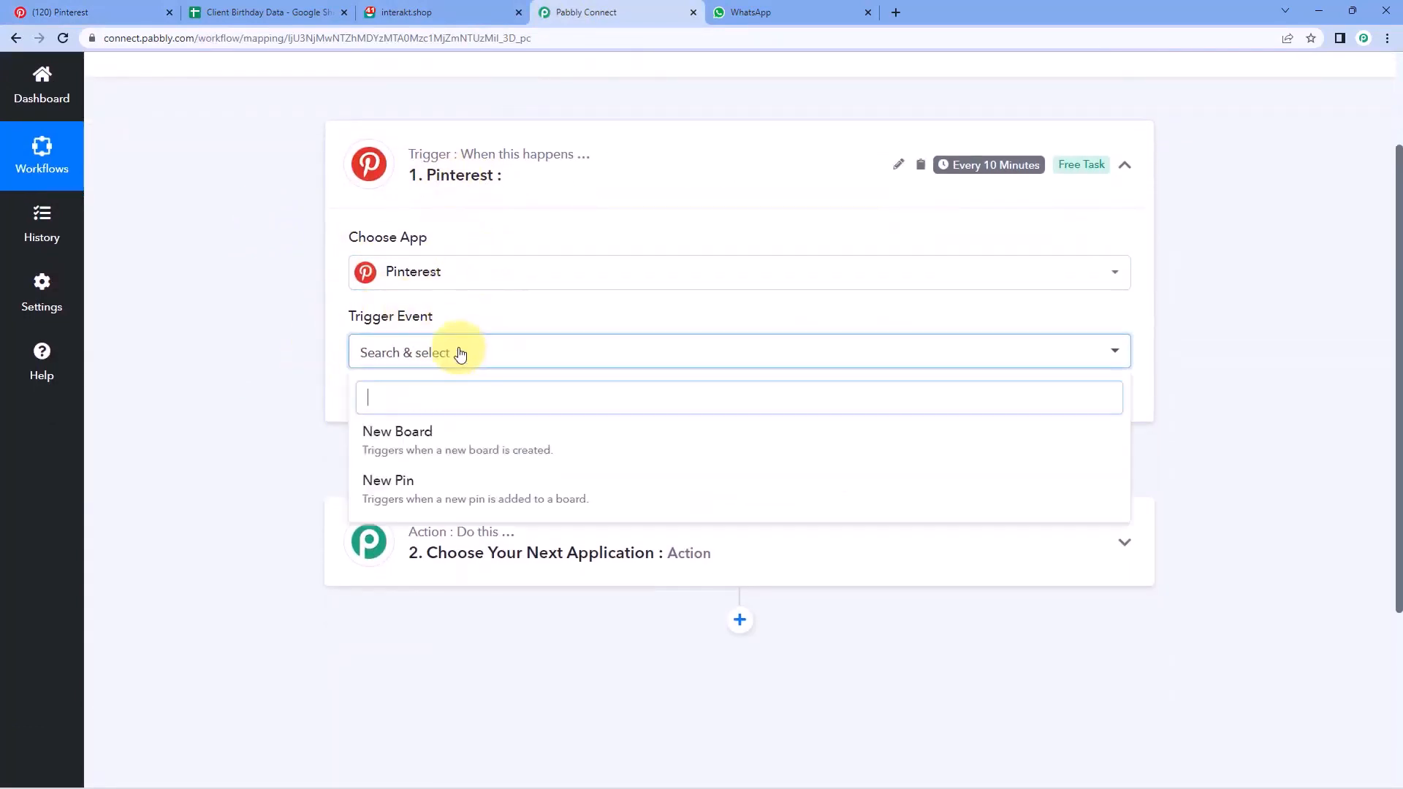
left_click(463, 482)
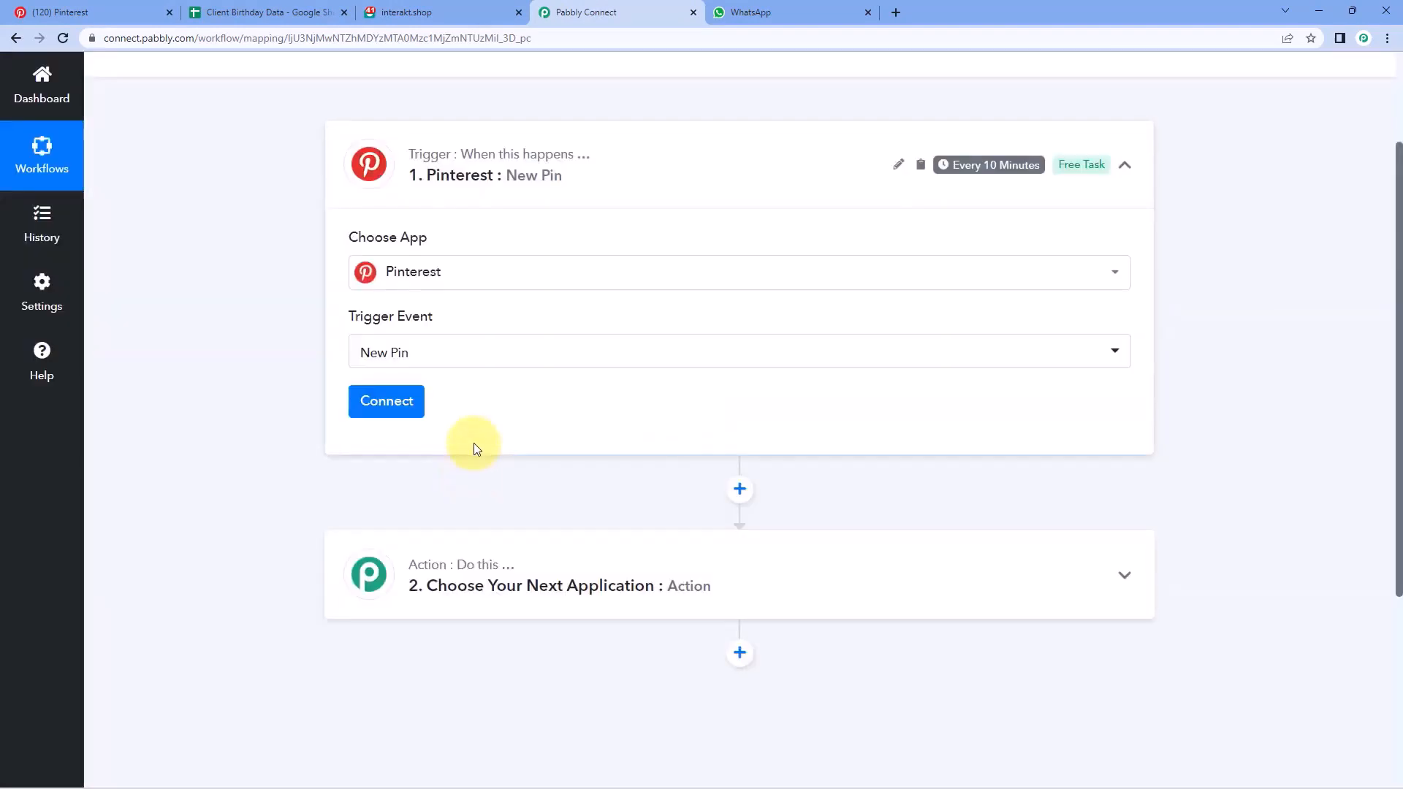
left_click(394, 405)
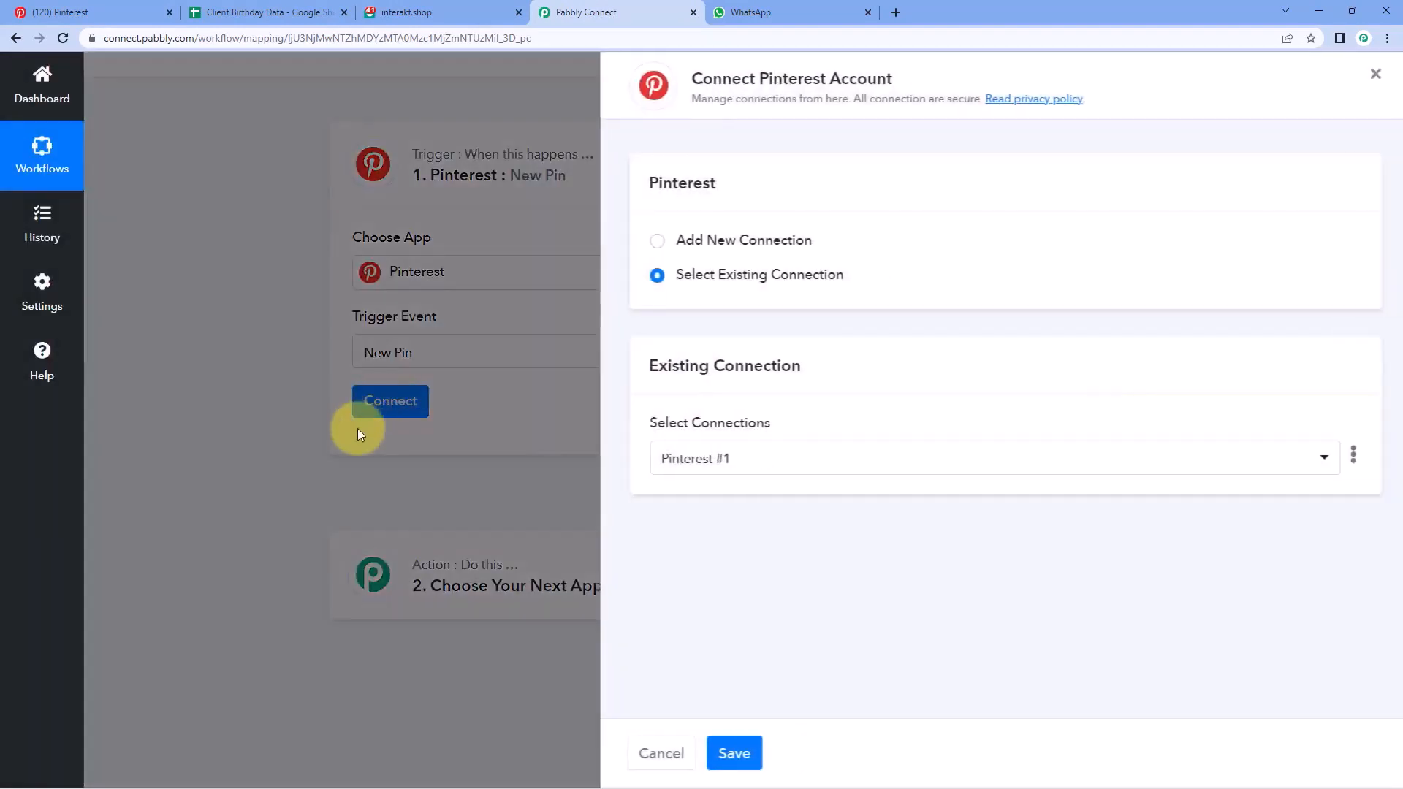
left_click(644, 240)
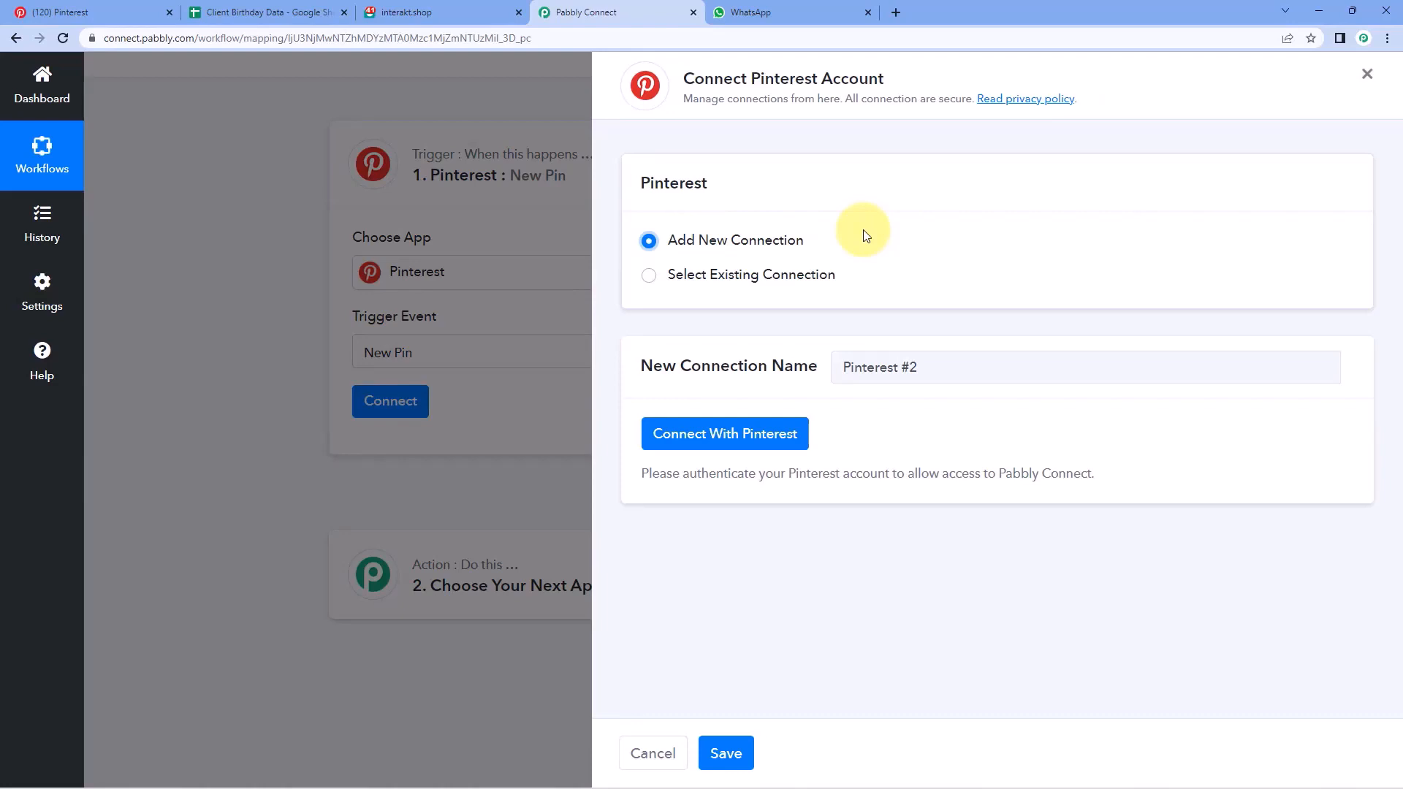
Step: Grant Pabbly Connect access to the Pinterest account through the authorization popup
left_click(741, 437)
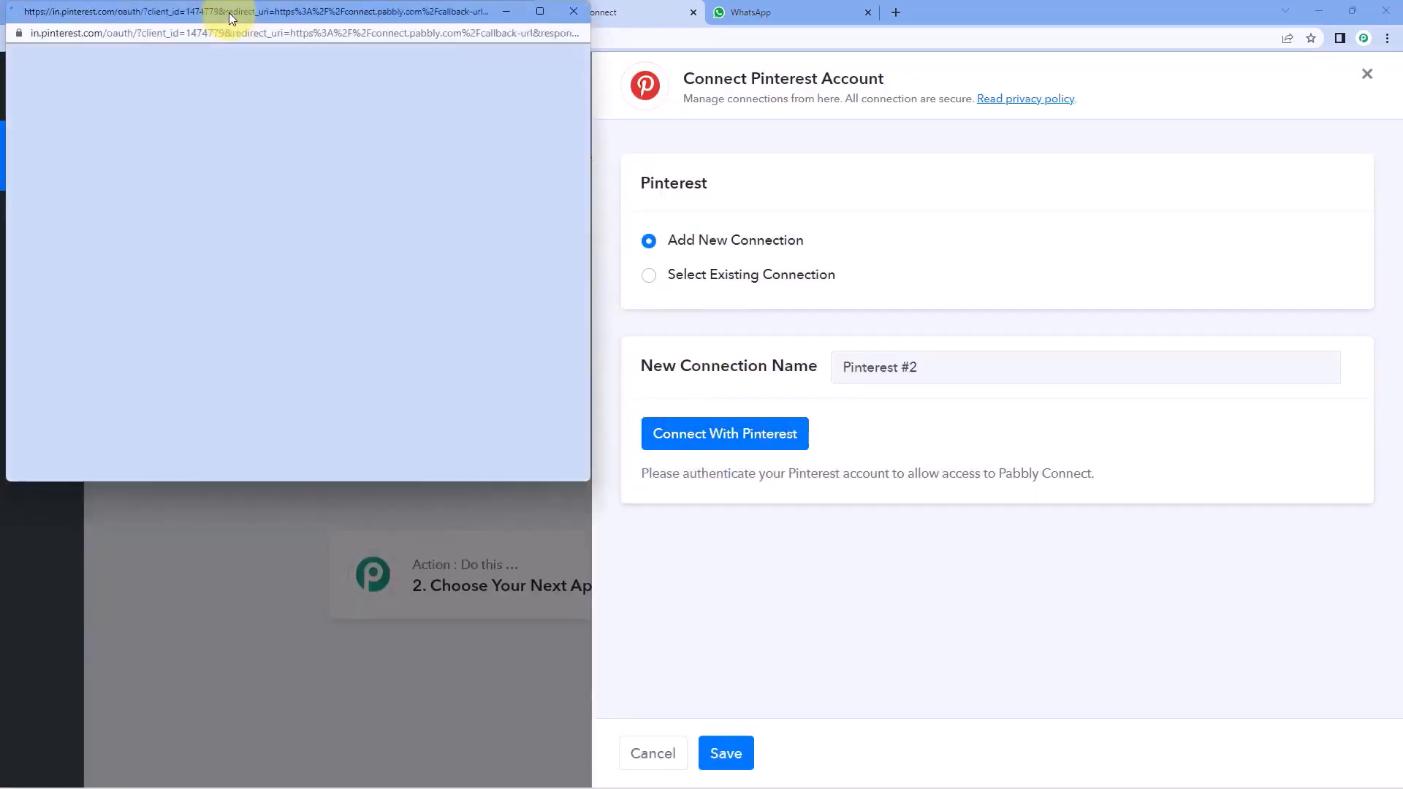
left_click_drag(230, 11, 221, 59)
left_click(111, 25)
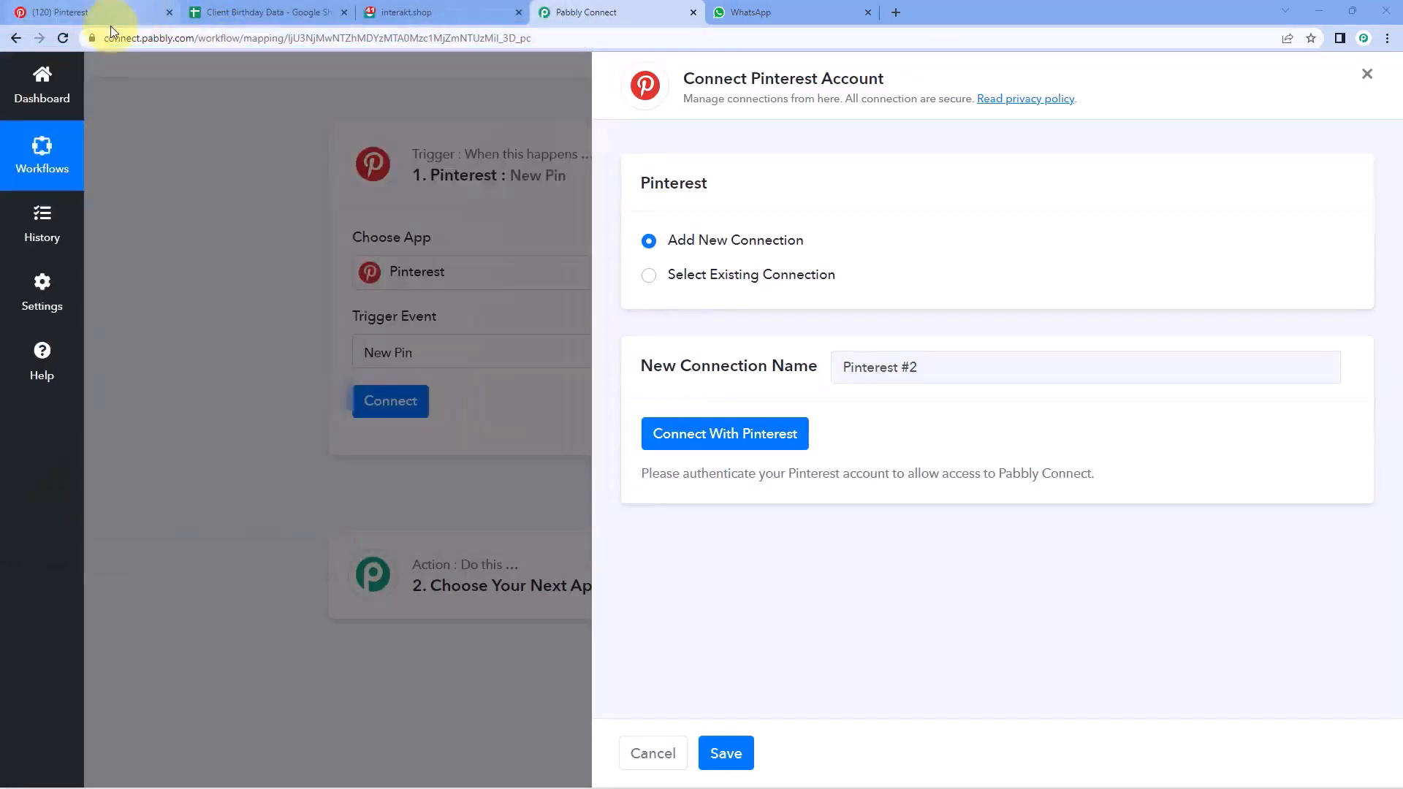
left_click(111, 15)
left_click(643, 12)
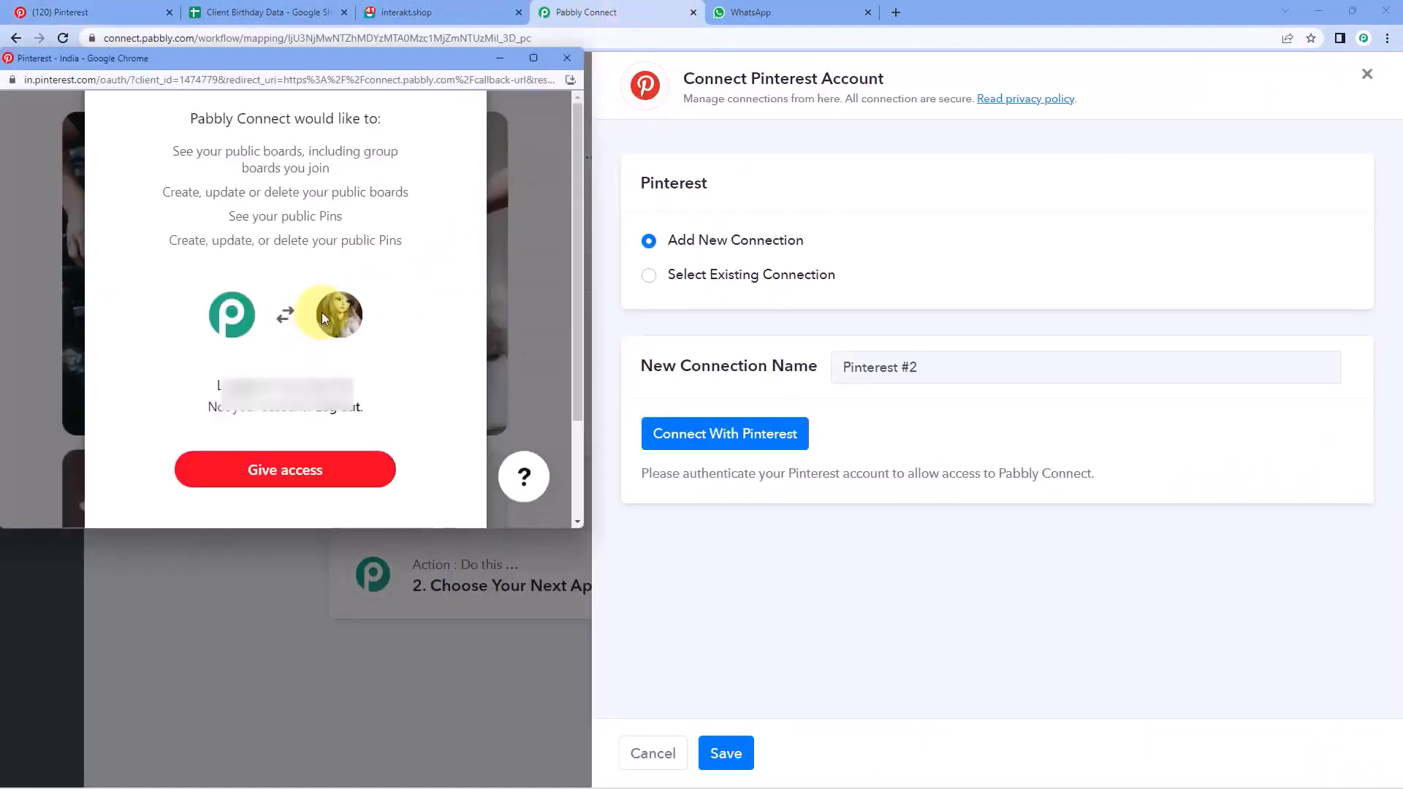
scroll(420, 332, "down", 2)
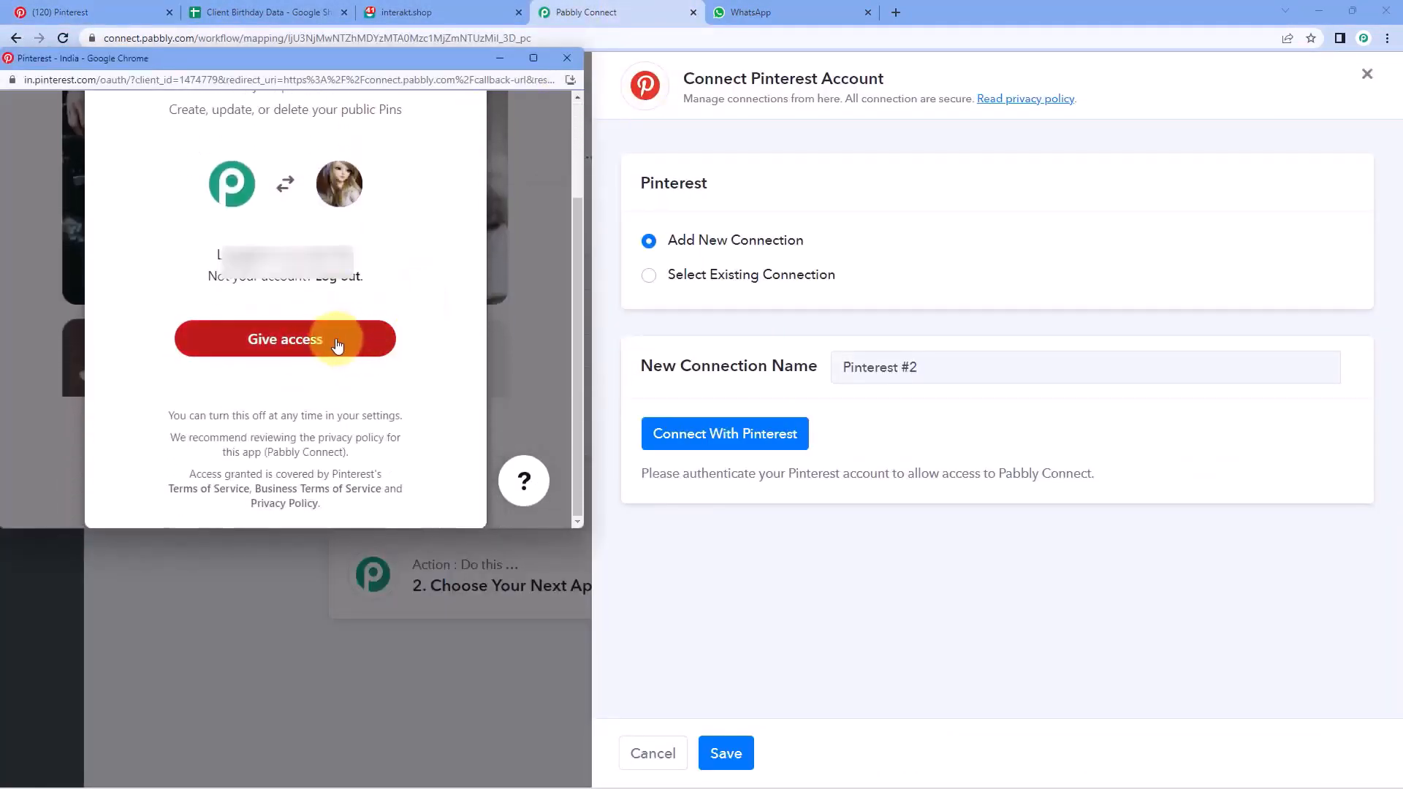
left_click(337, 343)
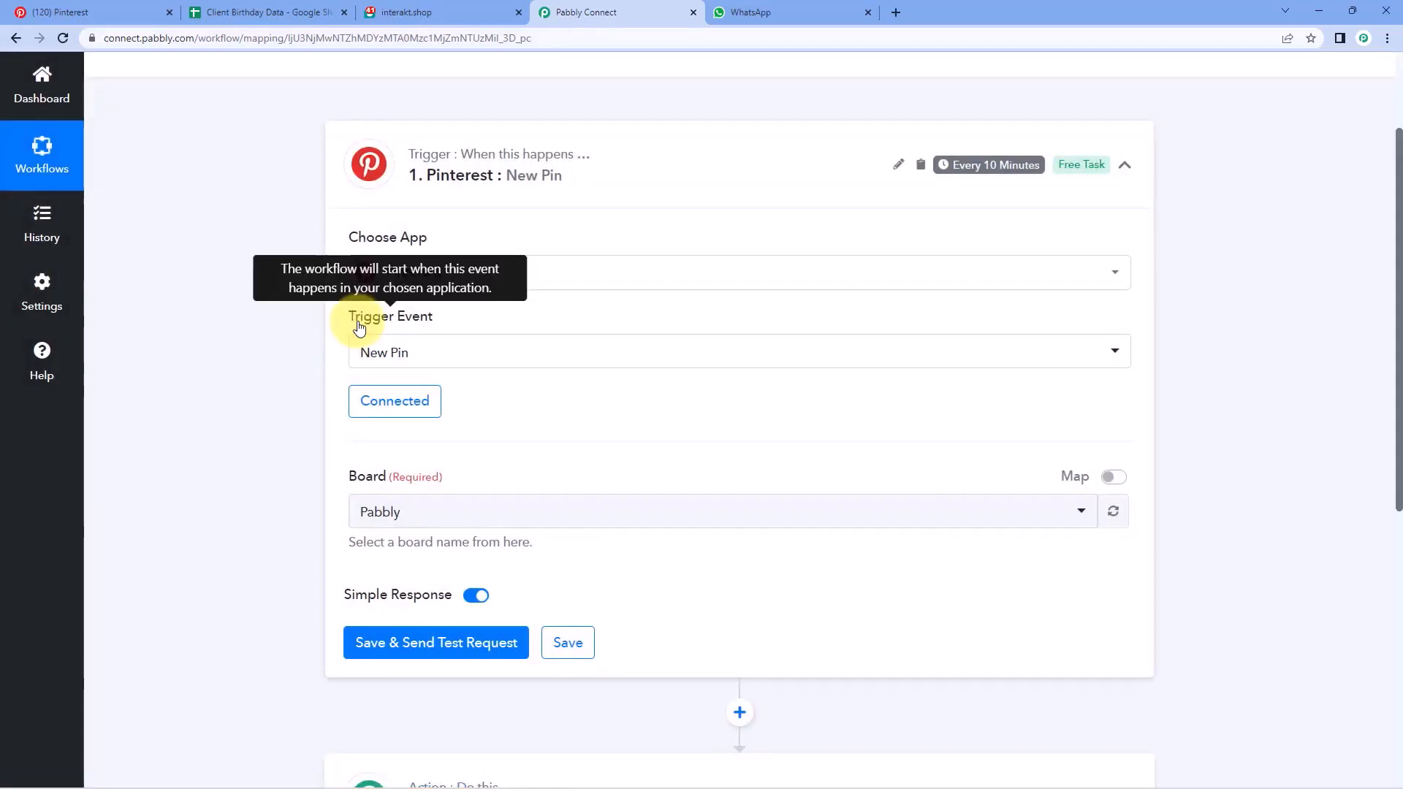
Step: Set the Pinterest trigger's Board to Pabbly, then bring the Pinterest tab forward
scroll(332, 381, "down", 2)
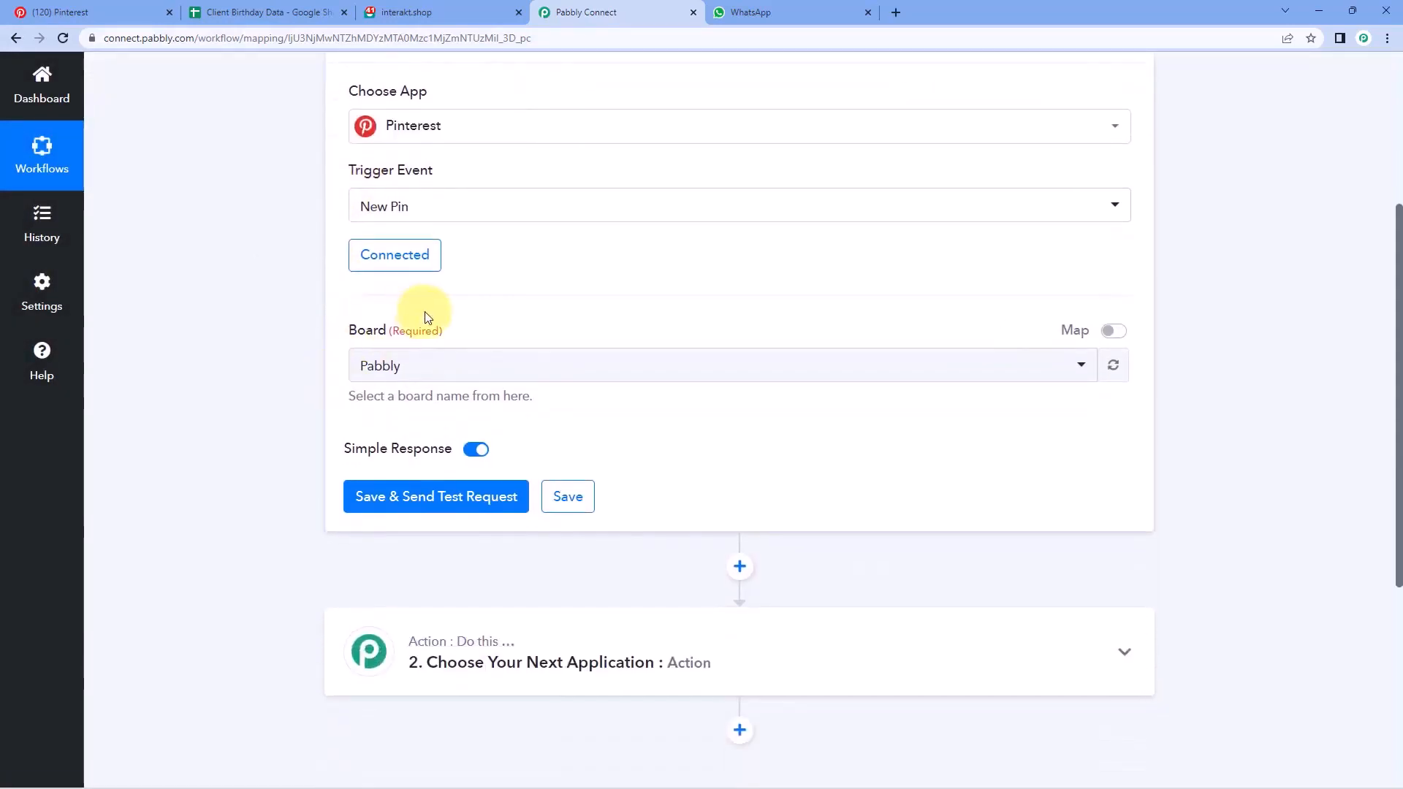
left_click(664, 375)
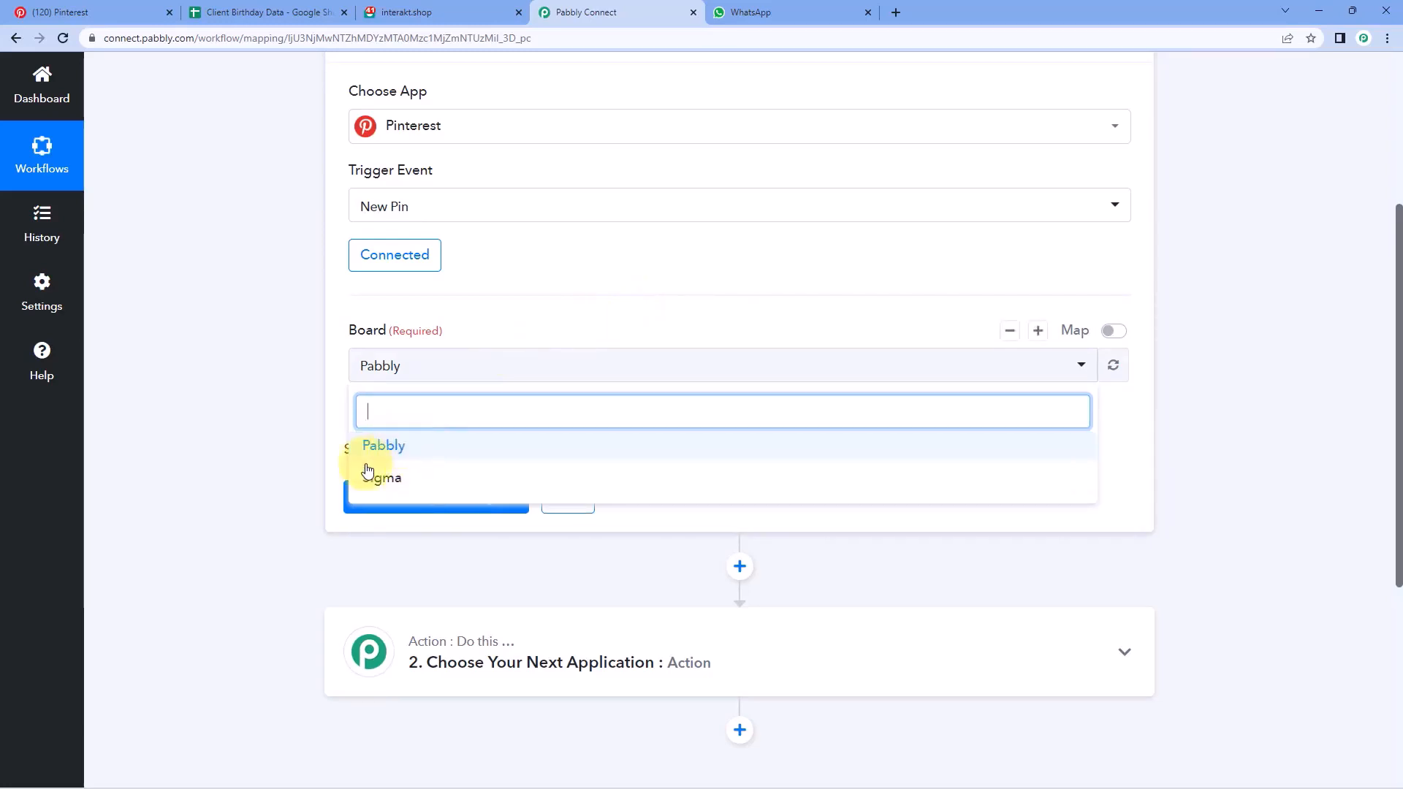
left_click(396, 448)
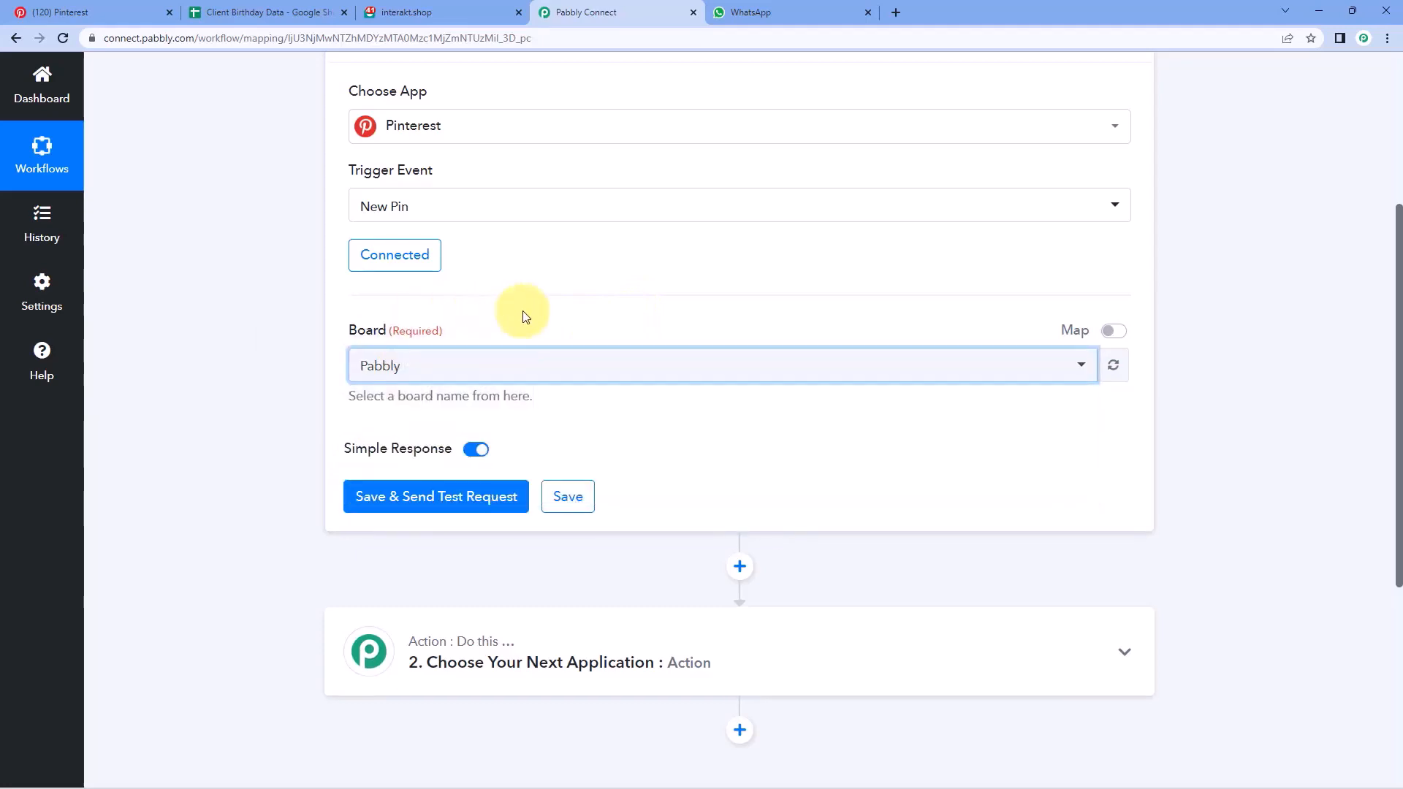
scroll(539, 329, "up", 1)
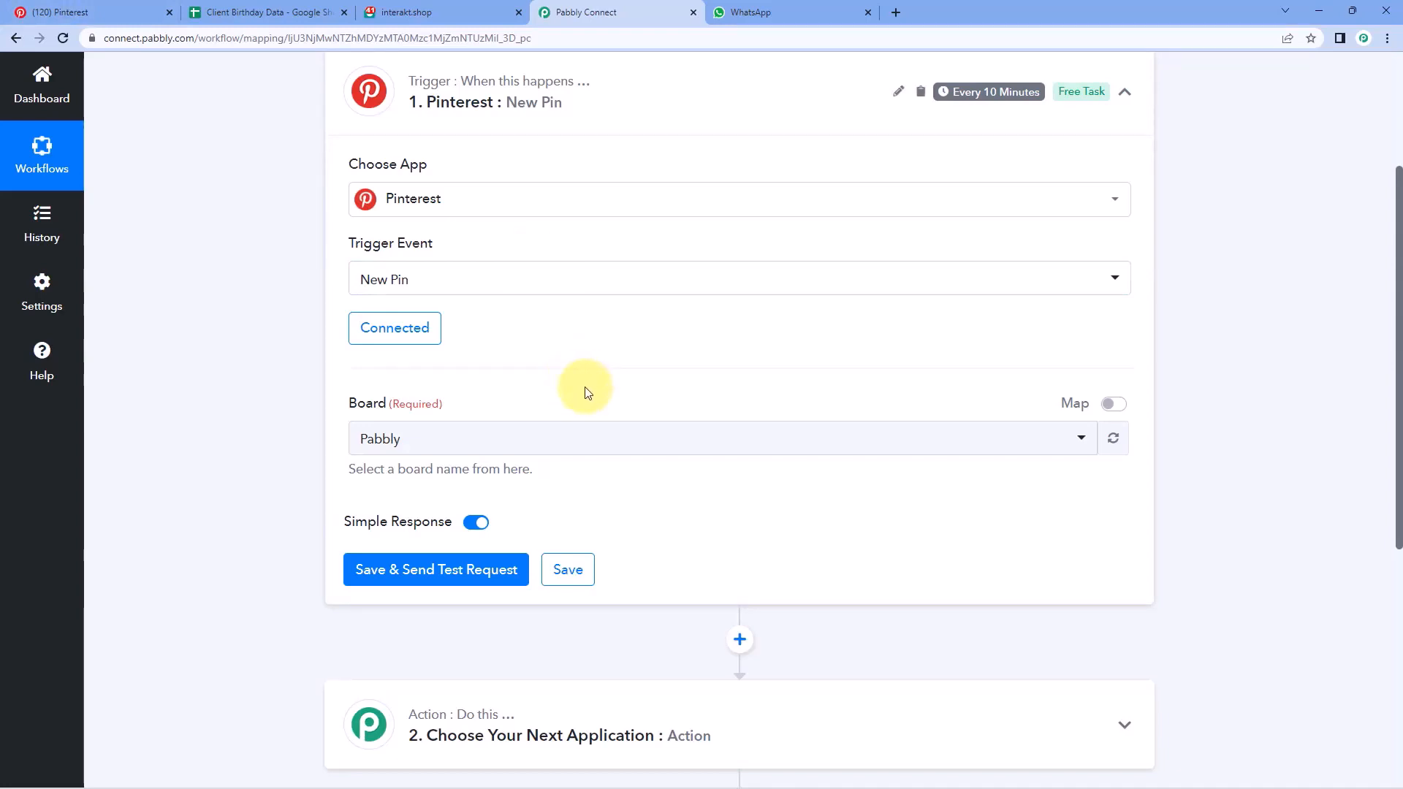
scroll(409, 351, "down", 2)
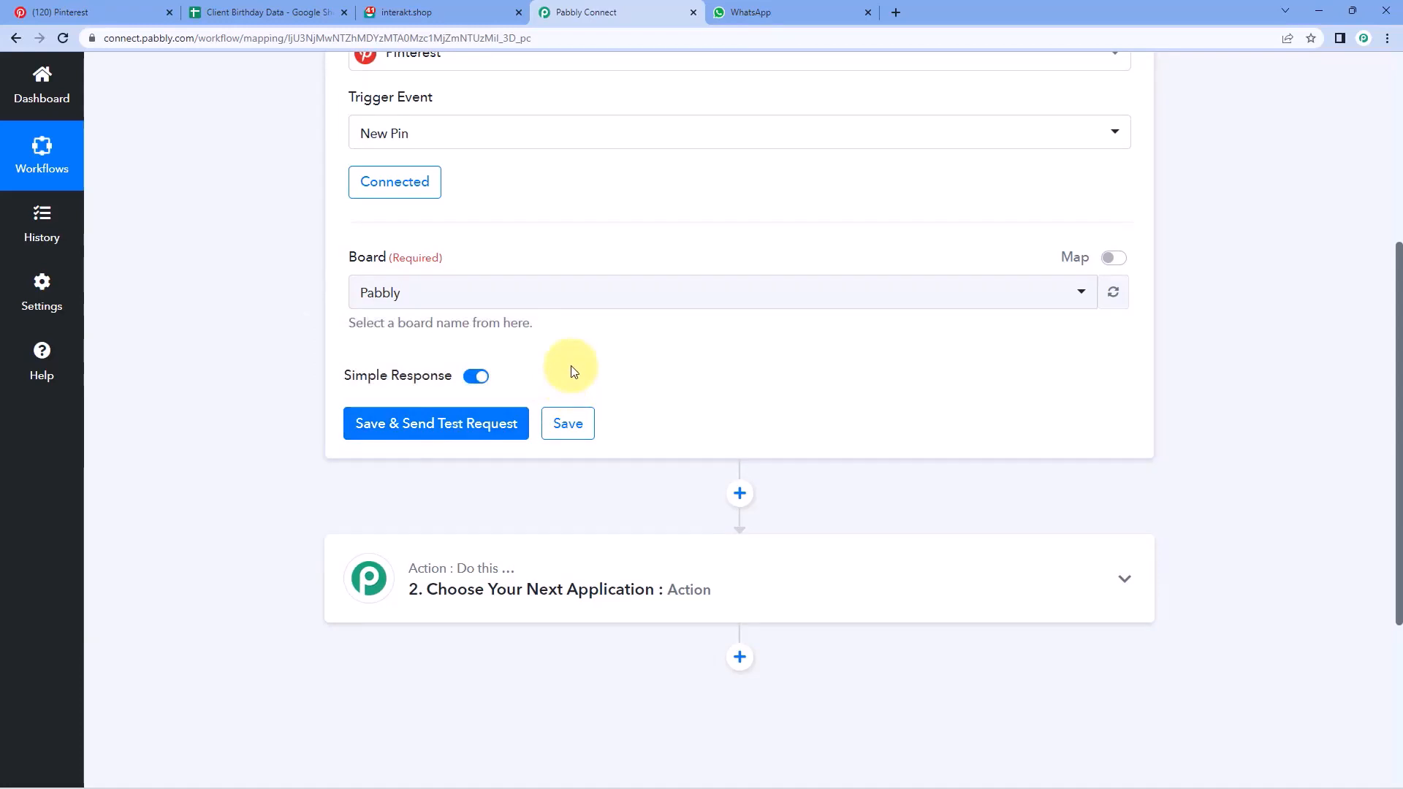
left_click(131, 13)
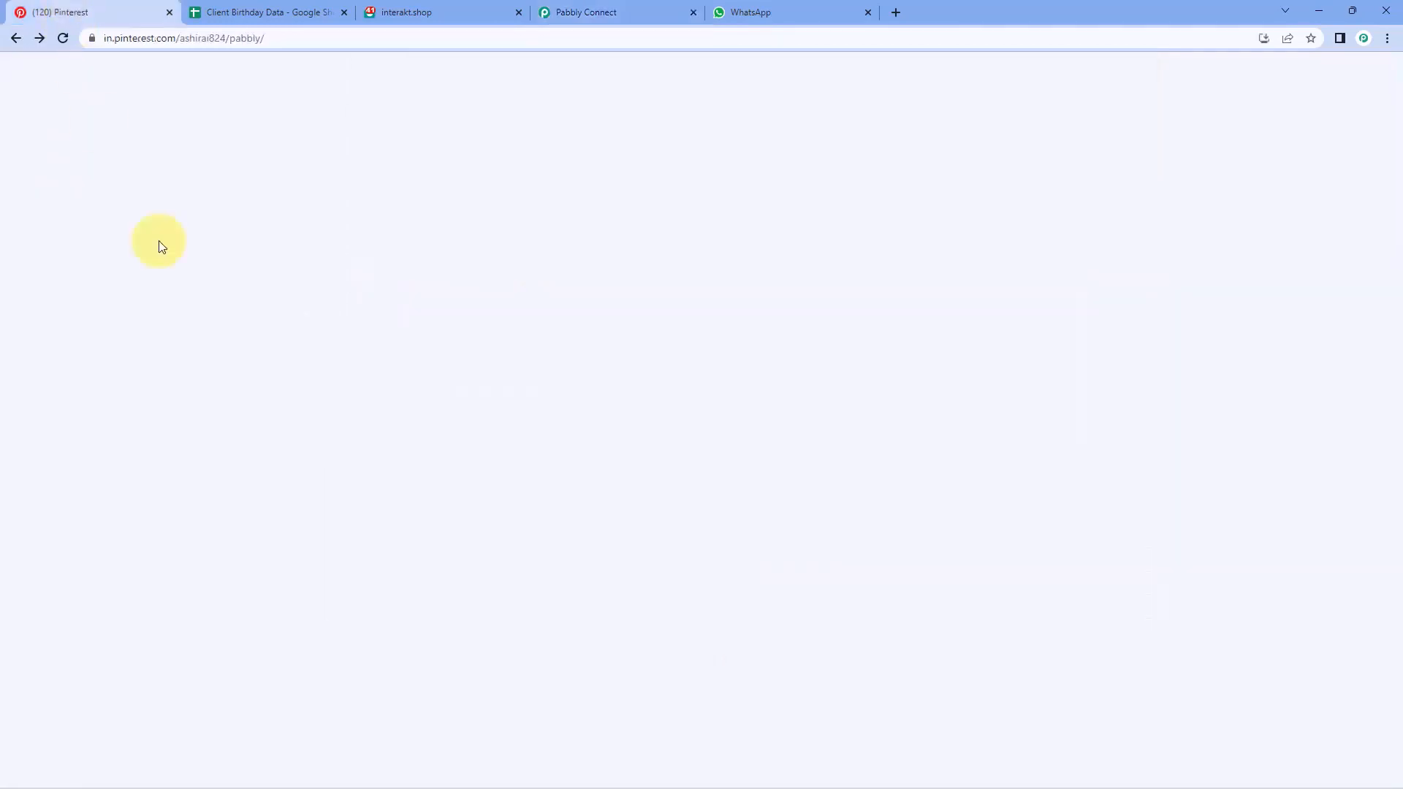
Step: Start a new pin on the Pabbly board and upload the Pinterest Post image
left_click(574, 13)
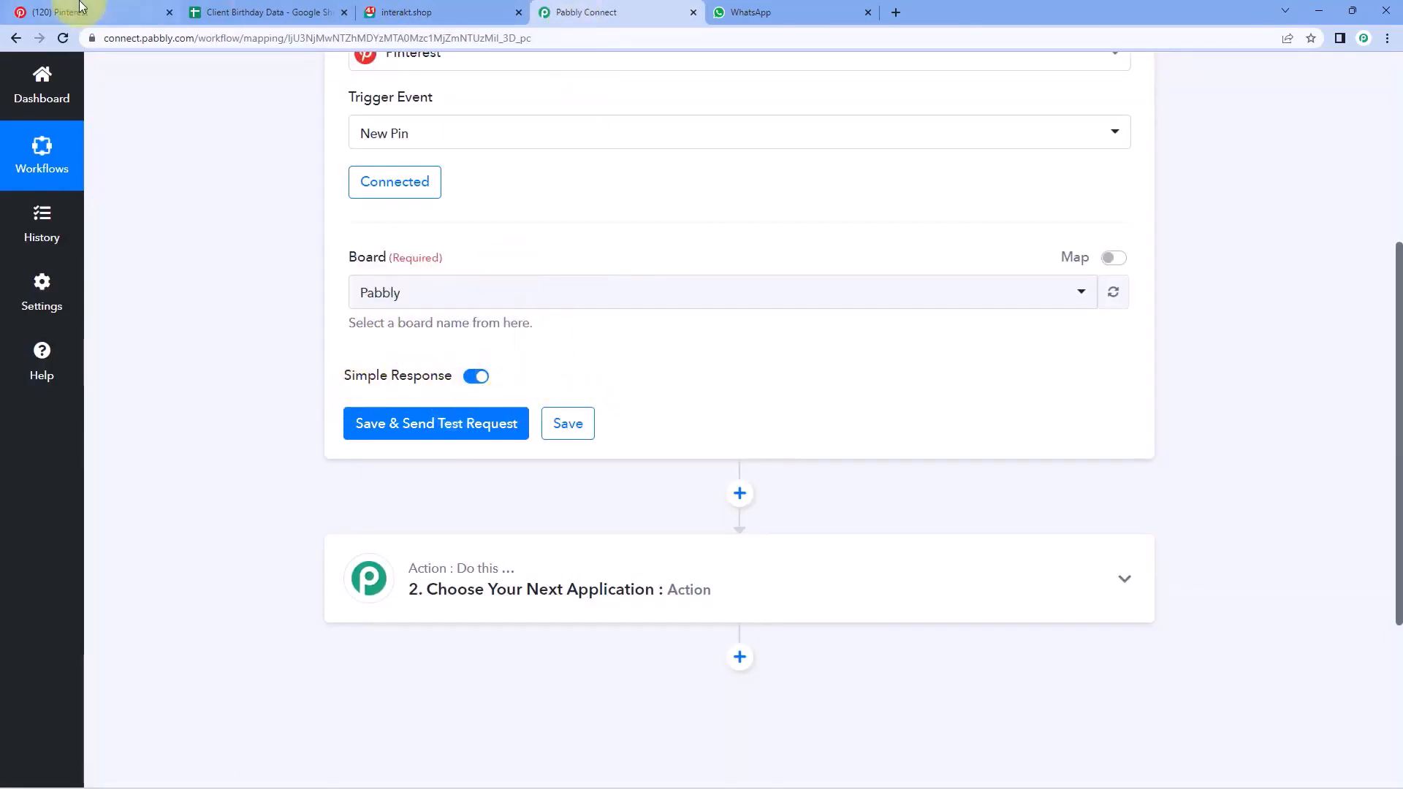
left_click(51, 10)
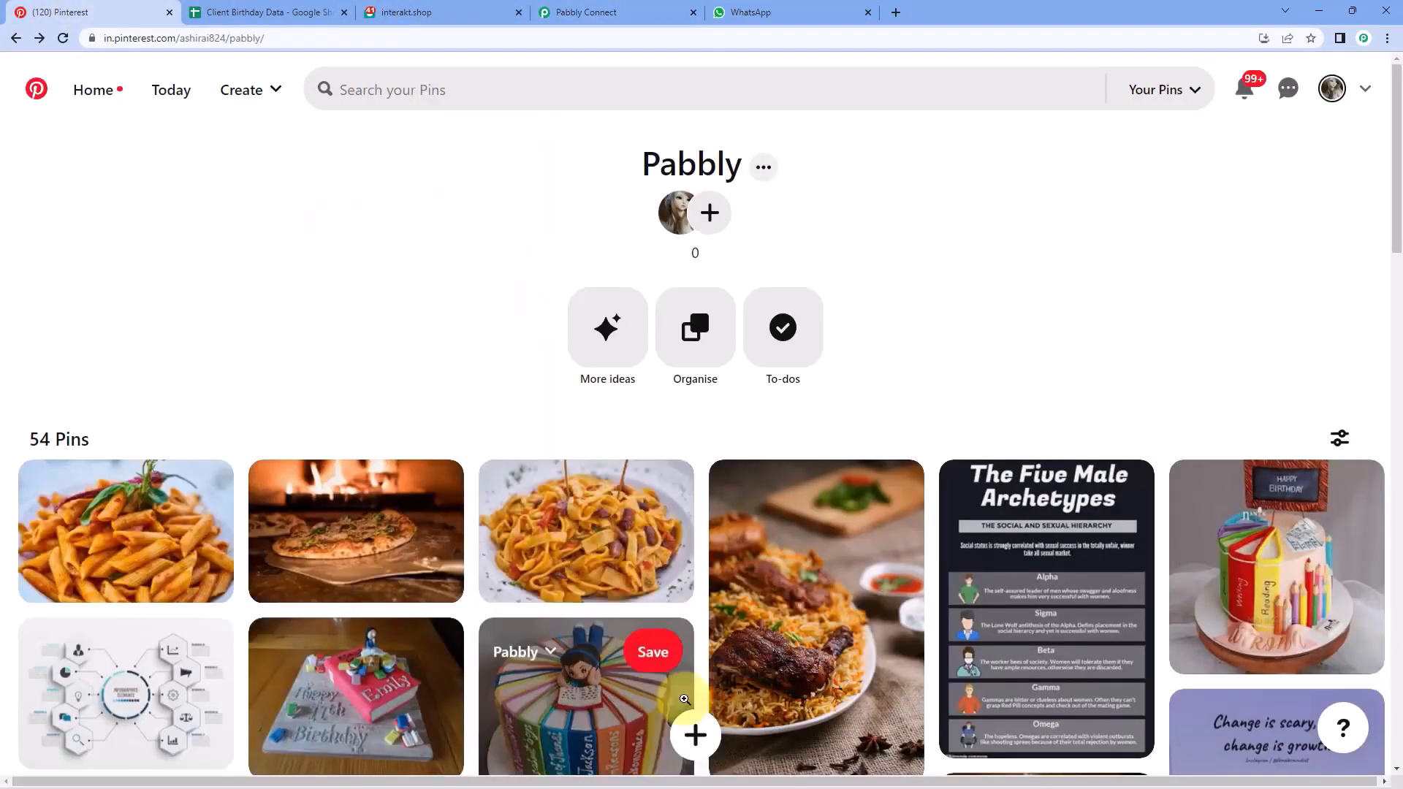
left_click(695, 734)
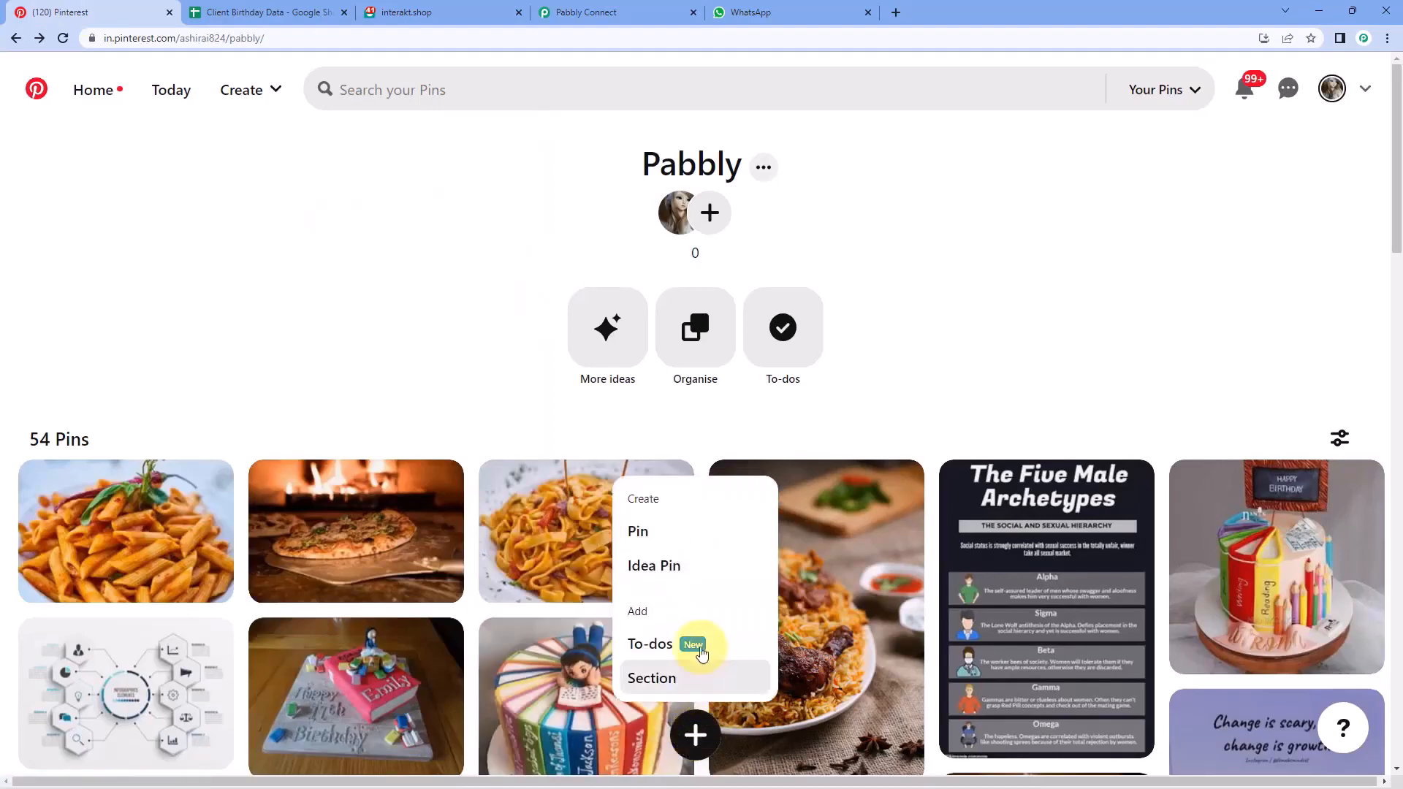
left_click(676, 534)
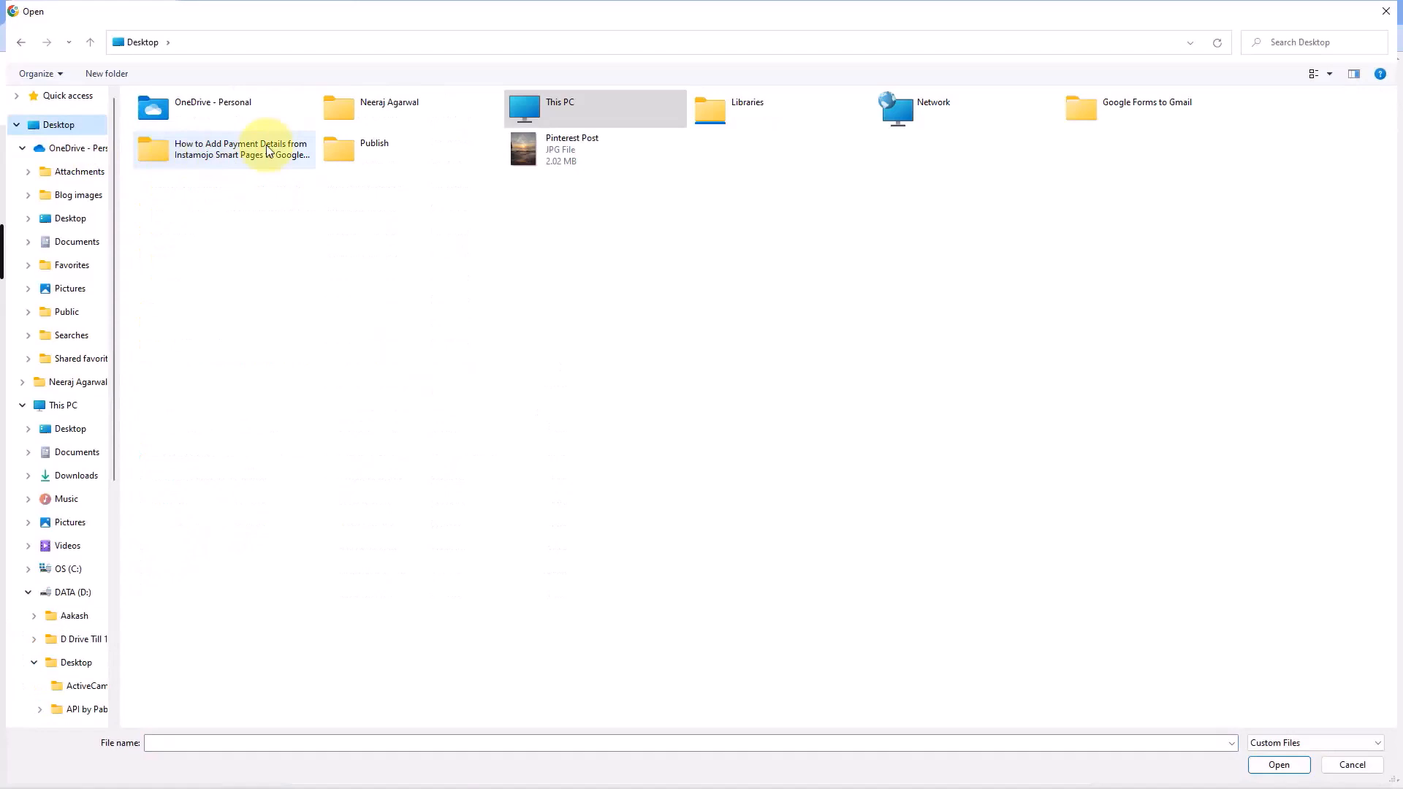
left_click(519, 142)
left_click(1277, 764)
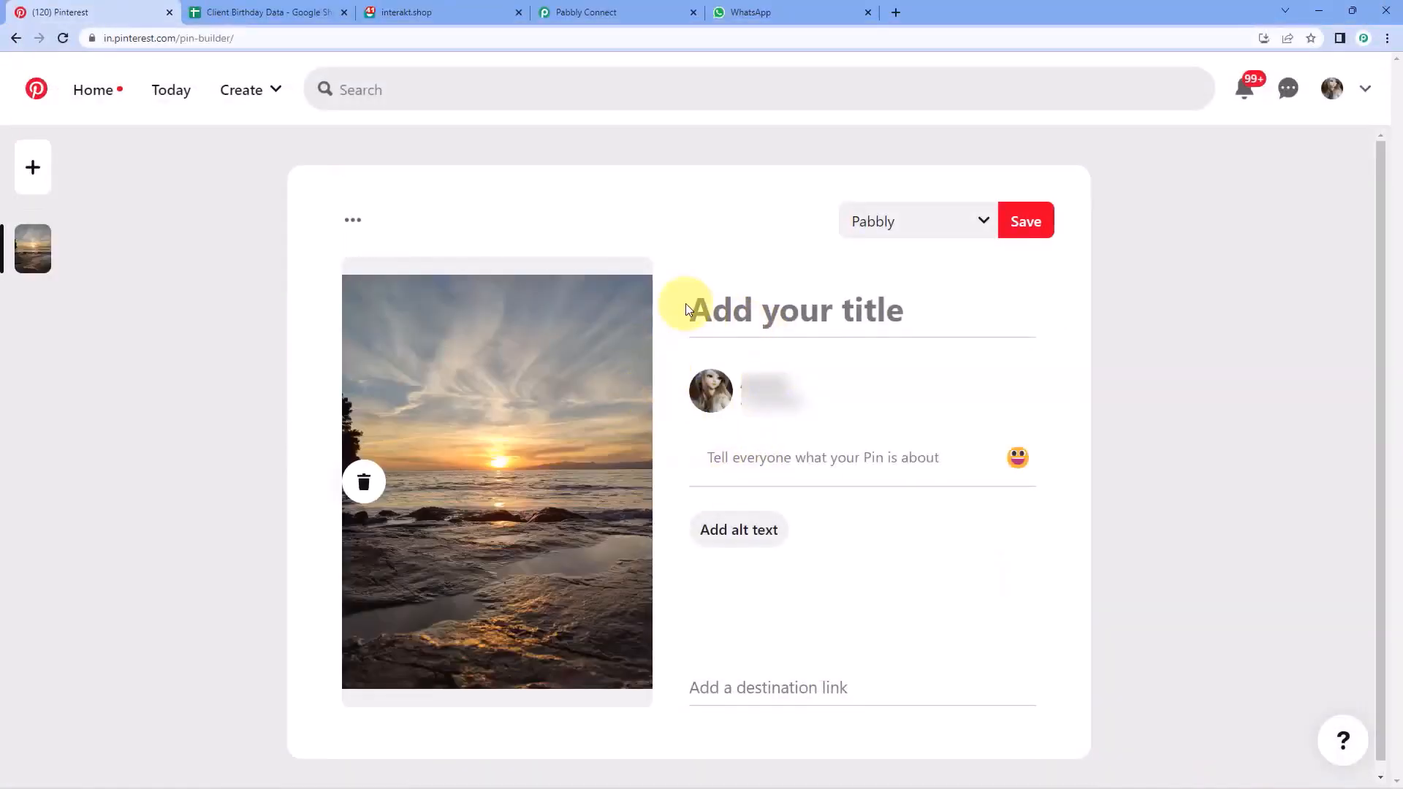
Step: Title the pin 'Sunset view at a beach' and add a short description
left_click(753, 314)
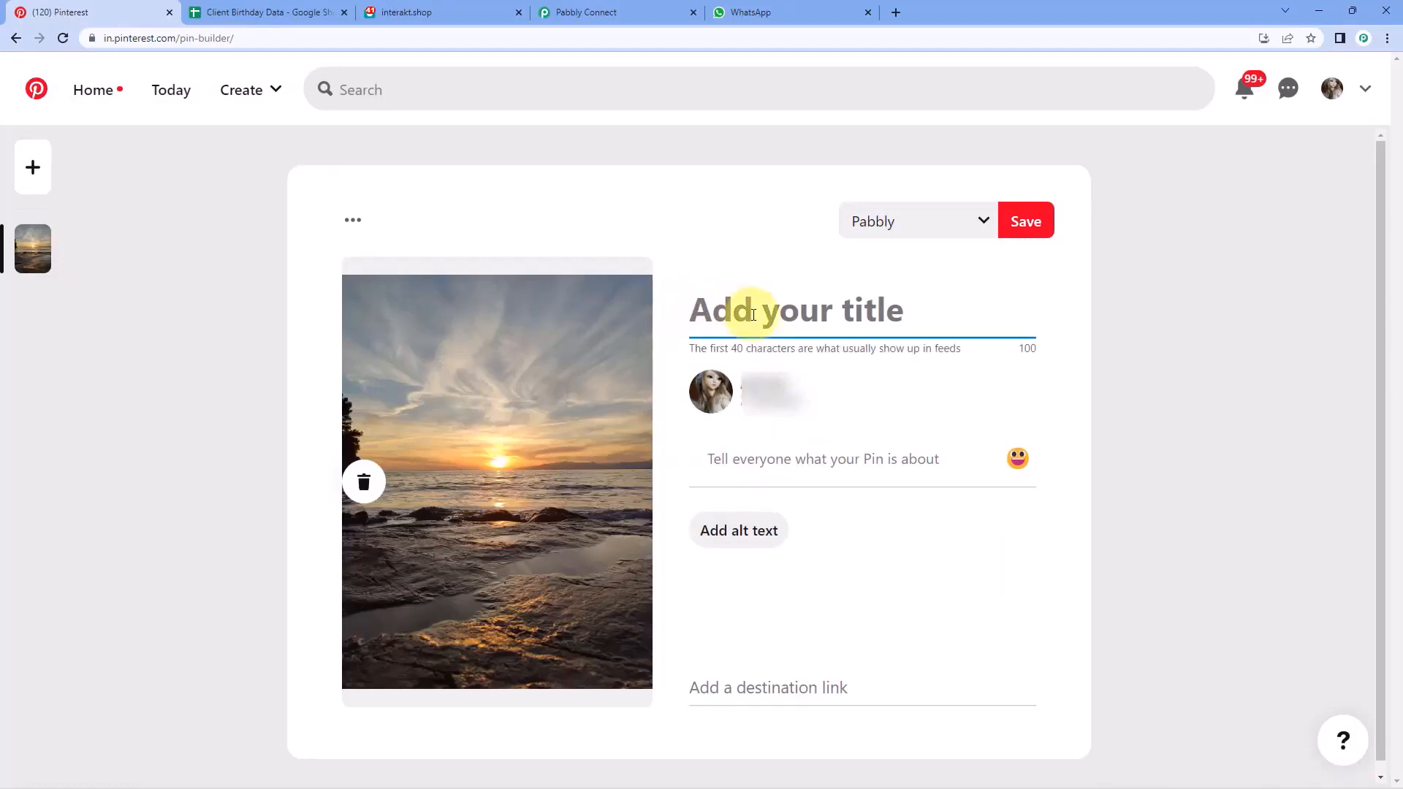
type("S")
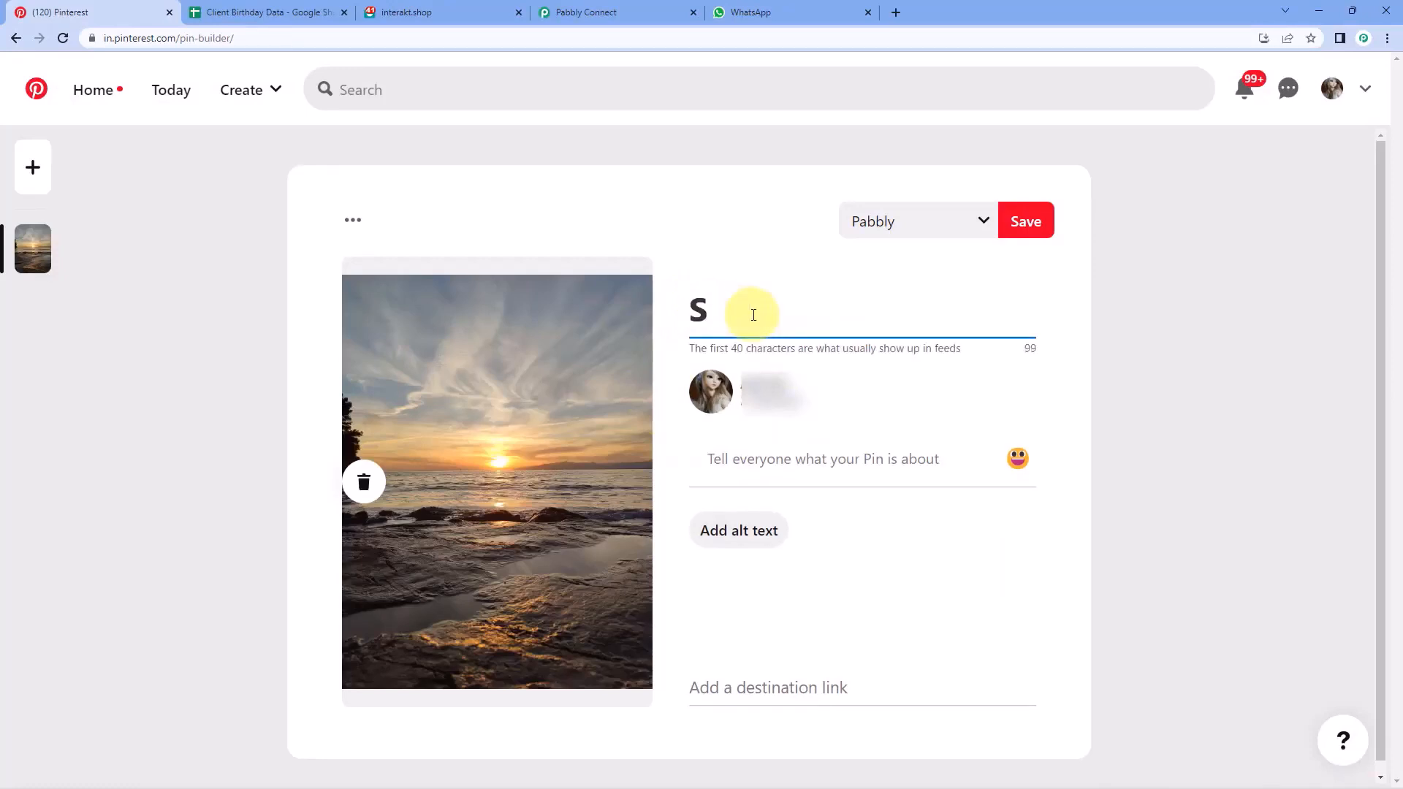
type("enset view at a b")
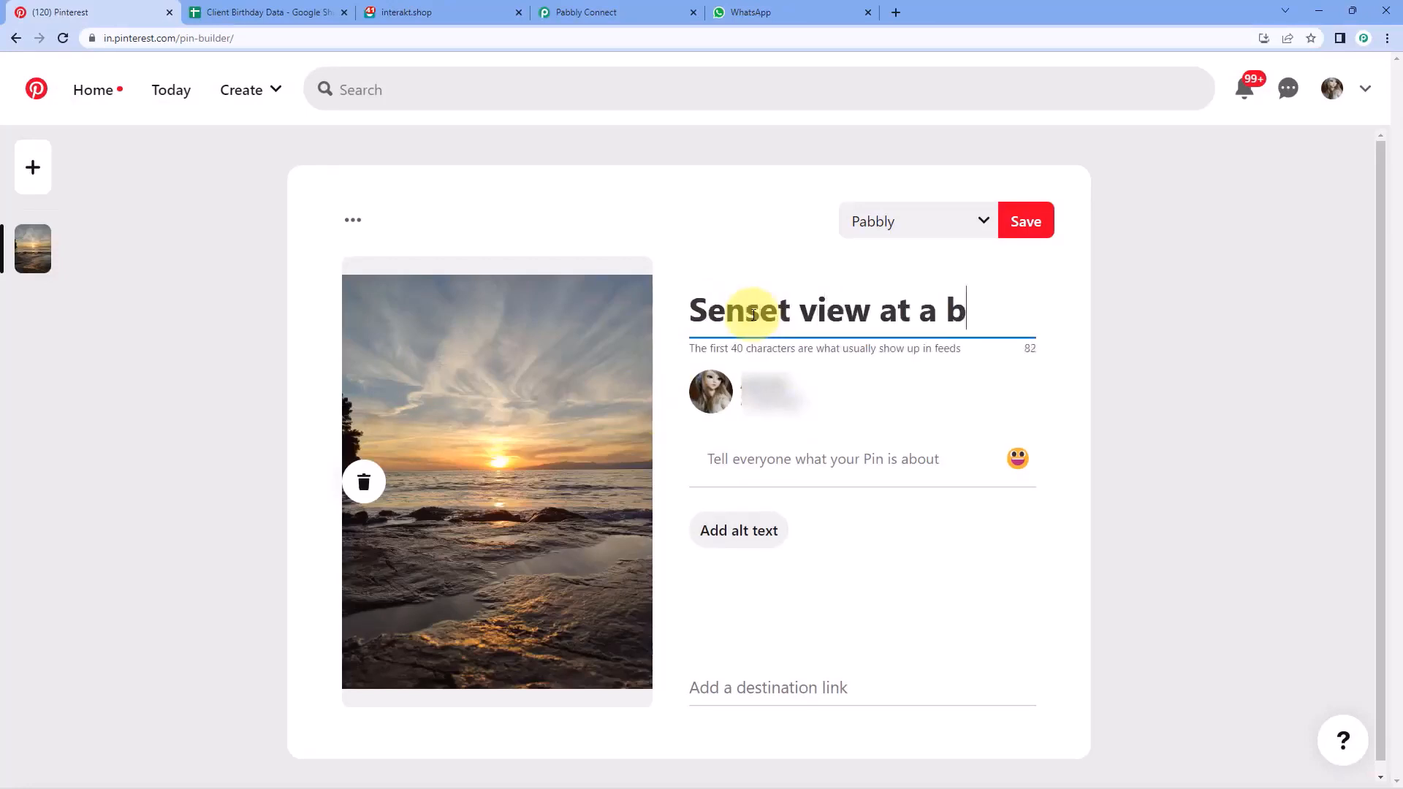
type("each")
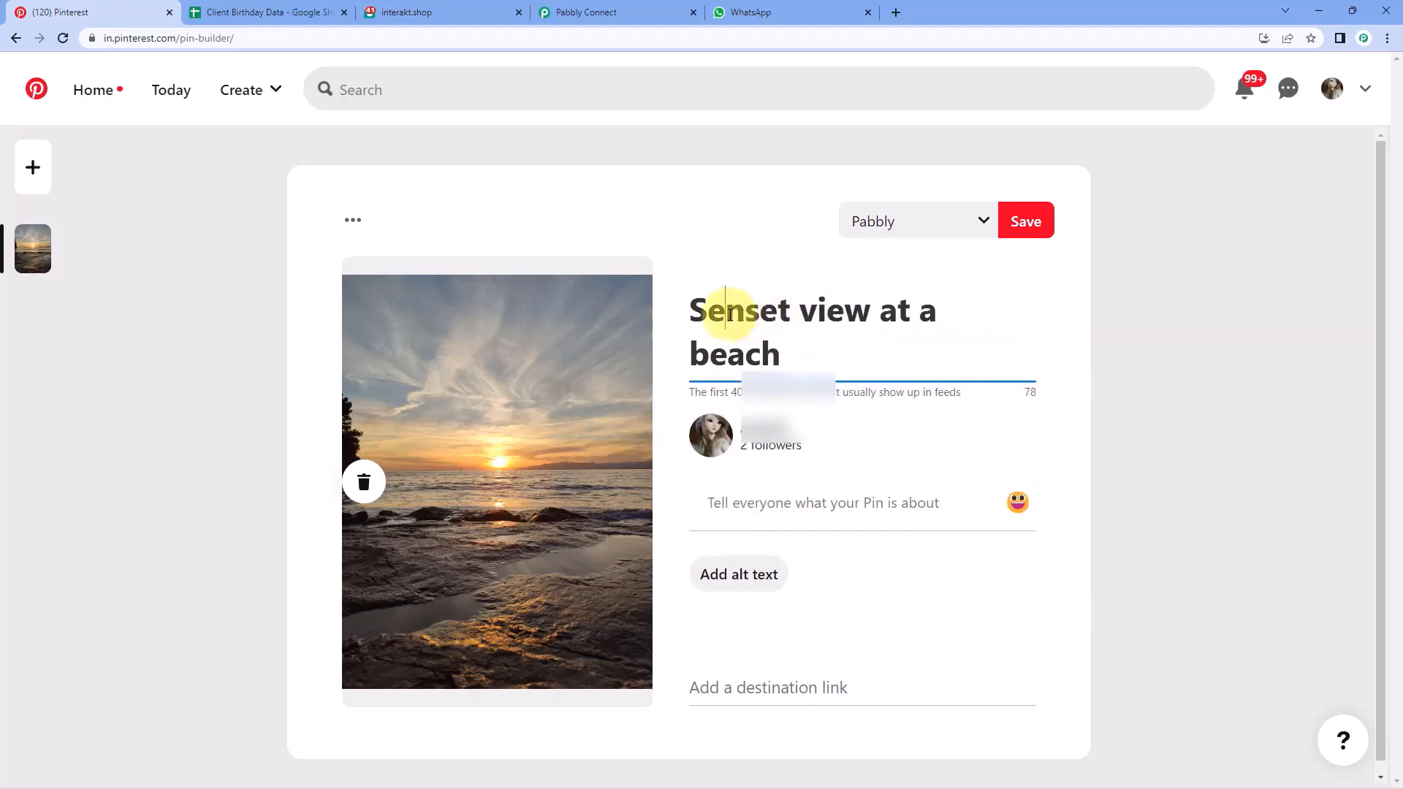
key("BackSpace")
type("u")
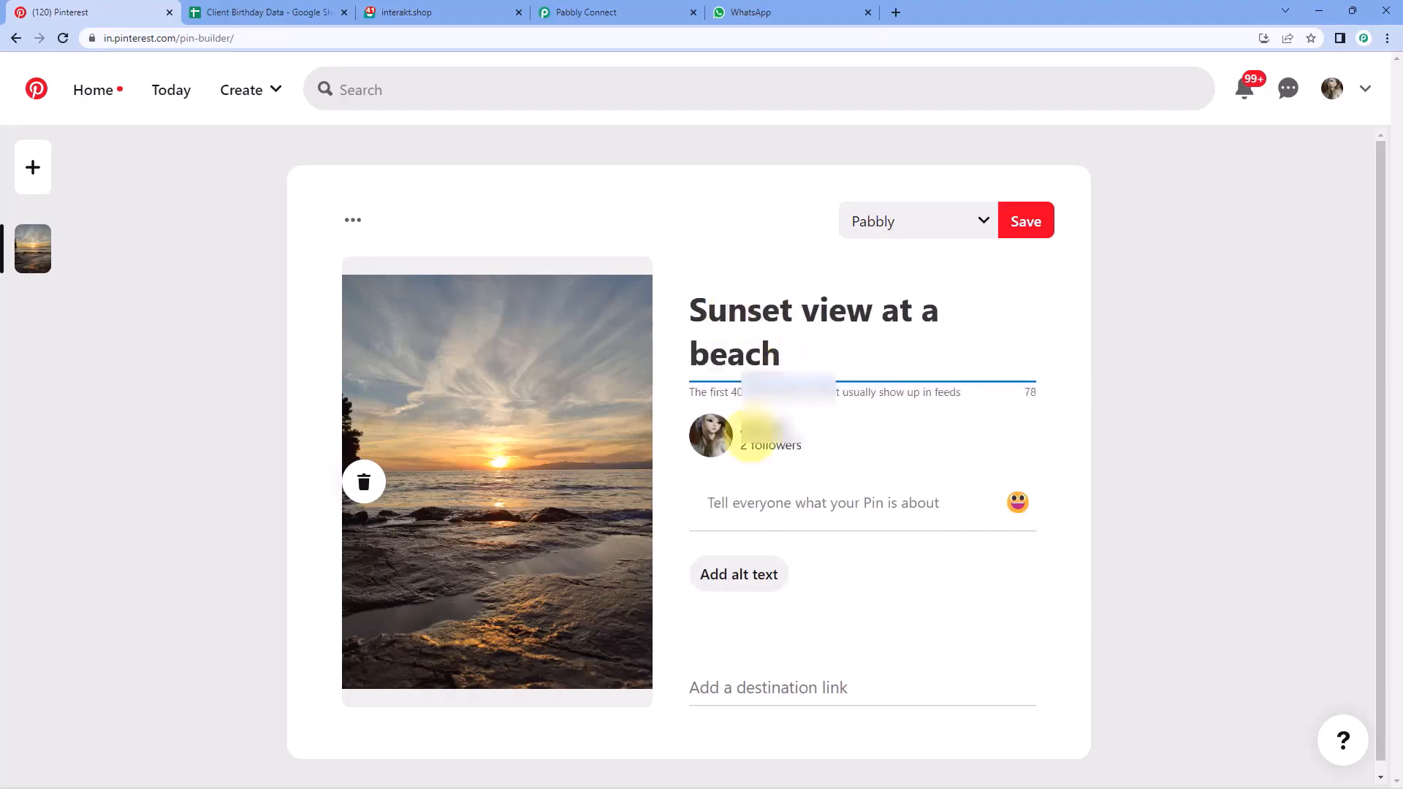
left_click(776, 502)
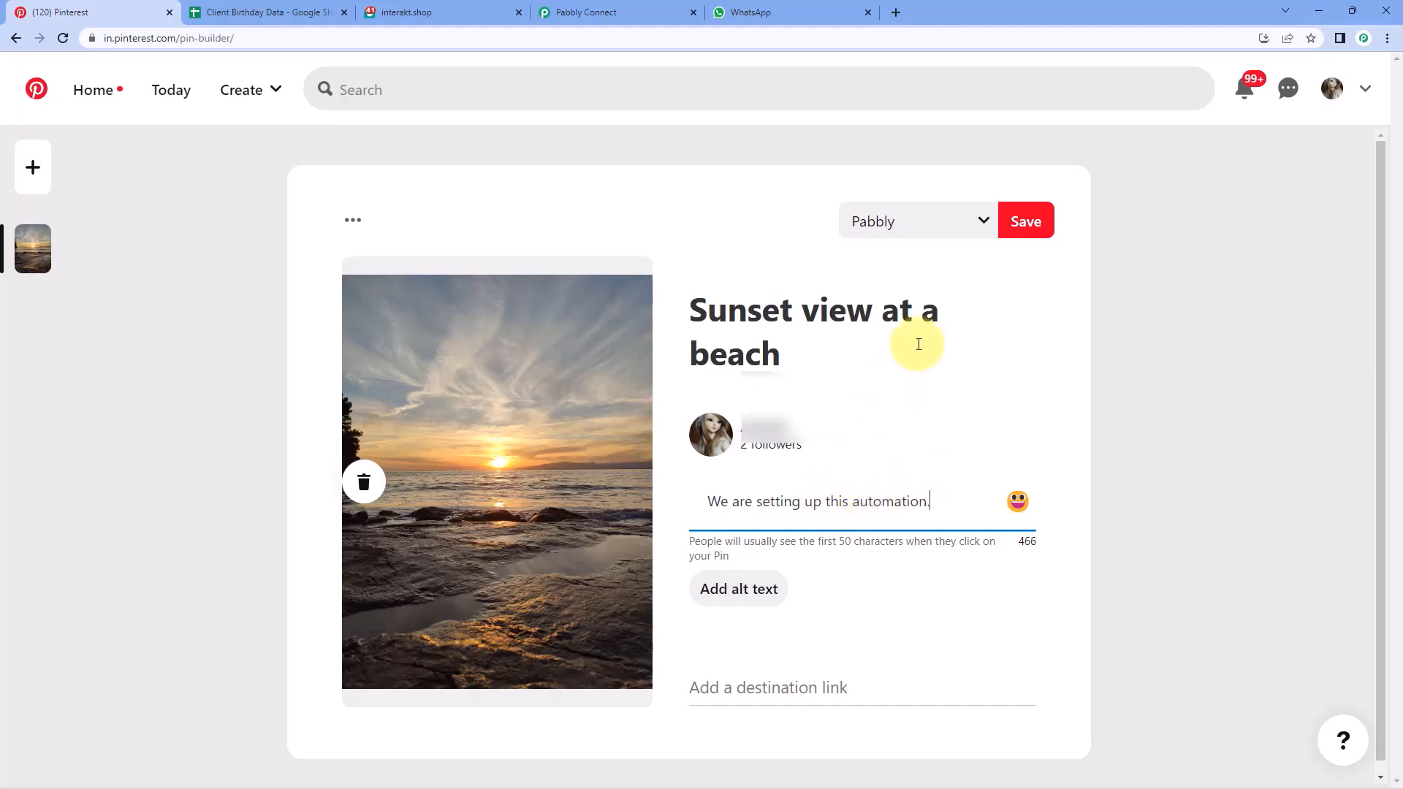
Step: Keep Pabbly as the pin's board and publish the pin
left_click(930, 225)
left_click(888, 369)
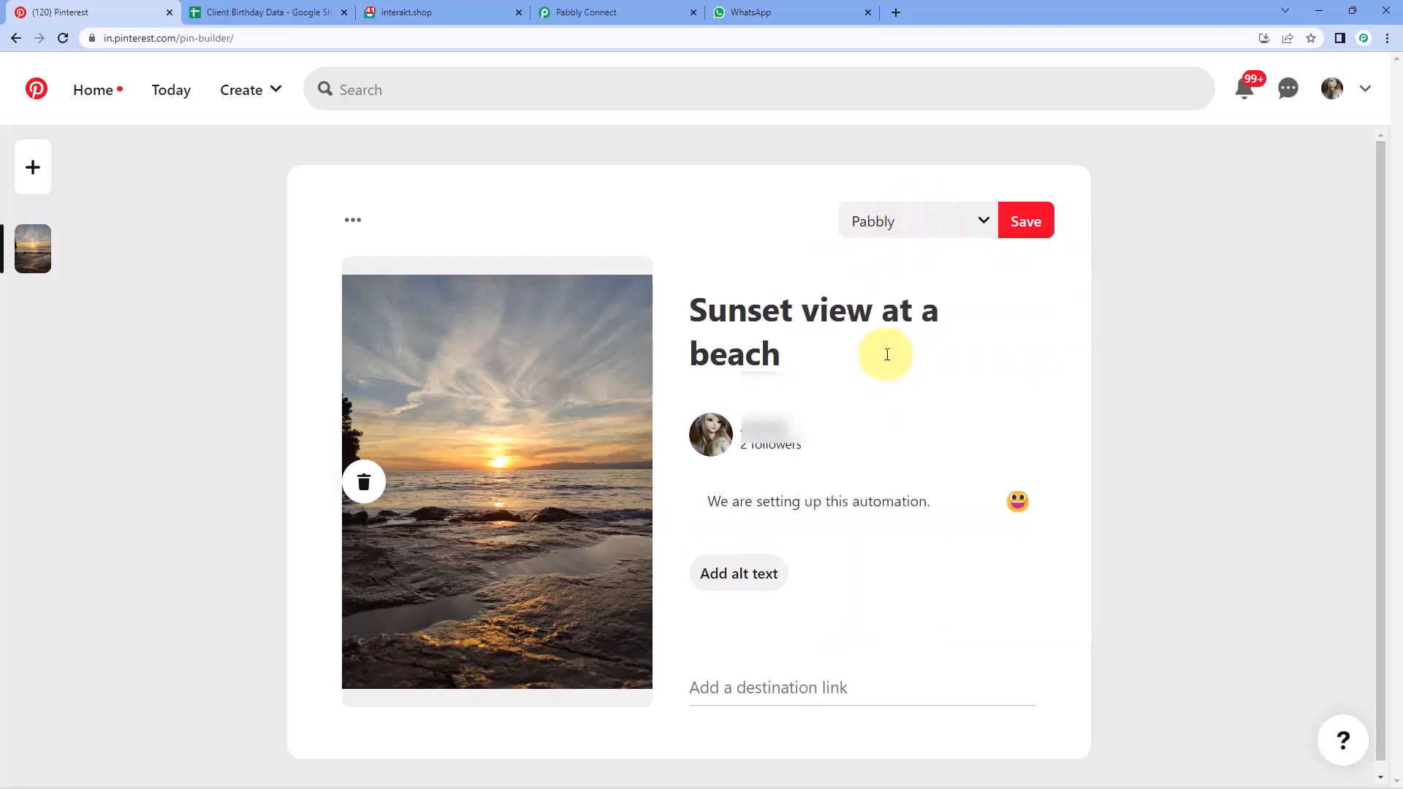
left_click(629, 12)
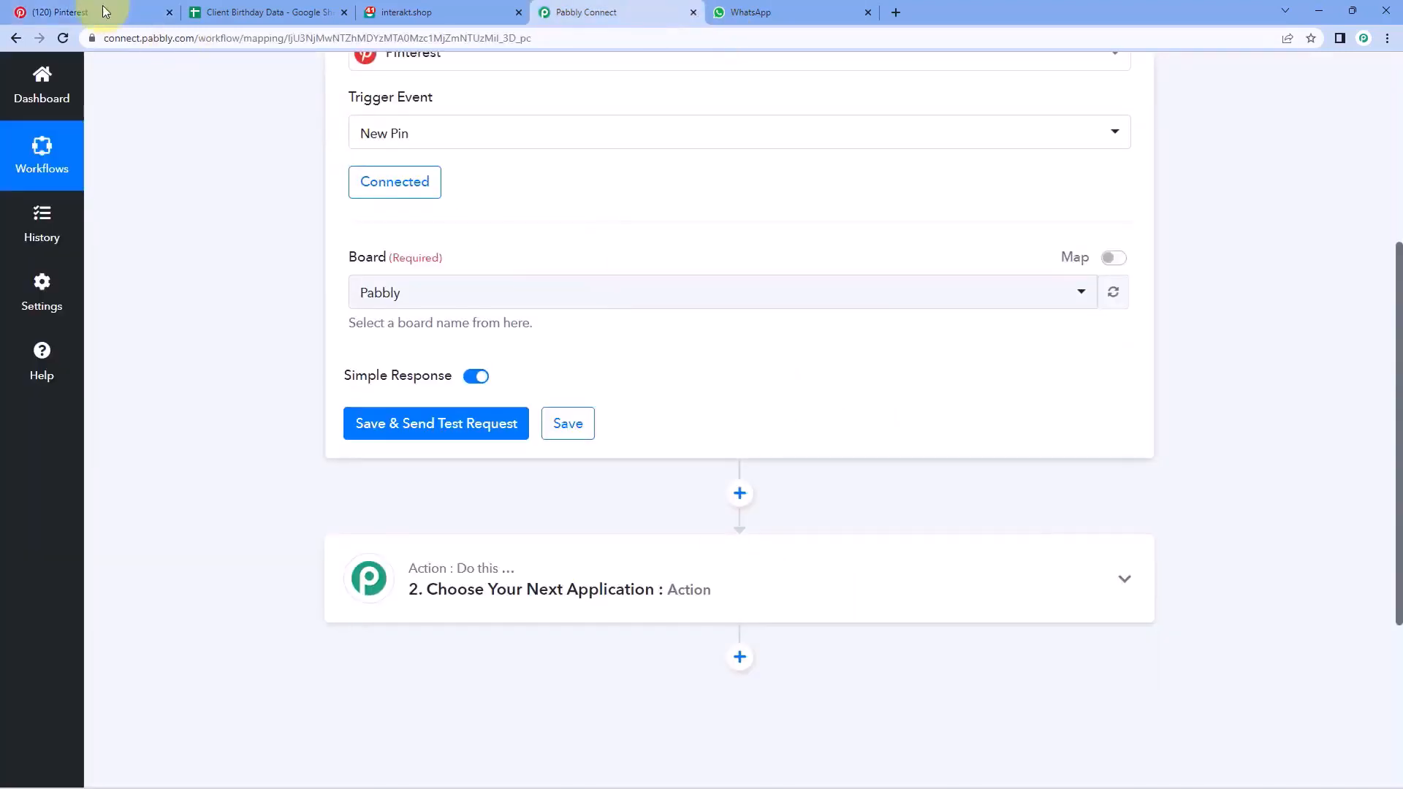
left_click(56, 12)
left_click(1027, 222)
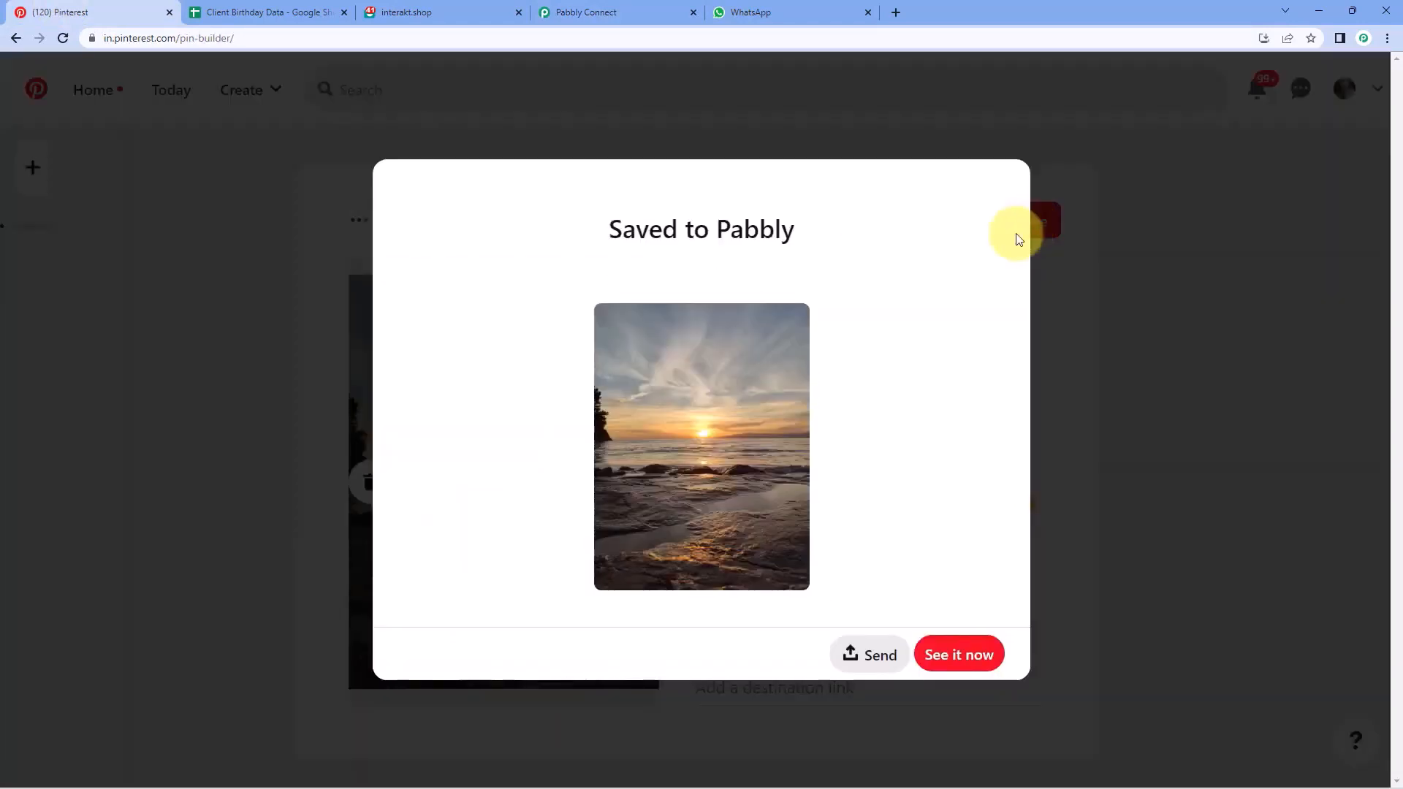
left_click(1088, 400)
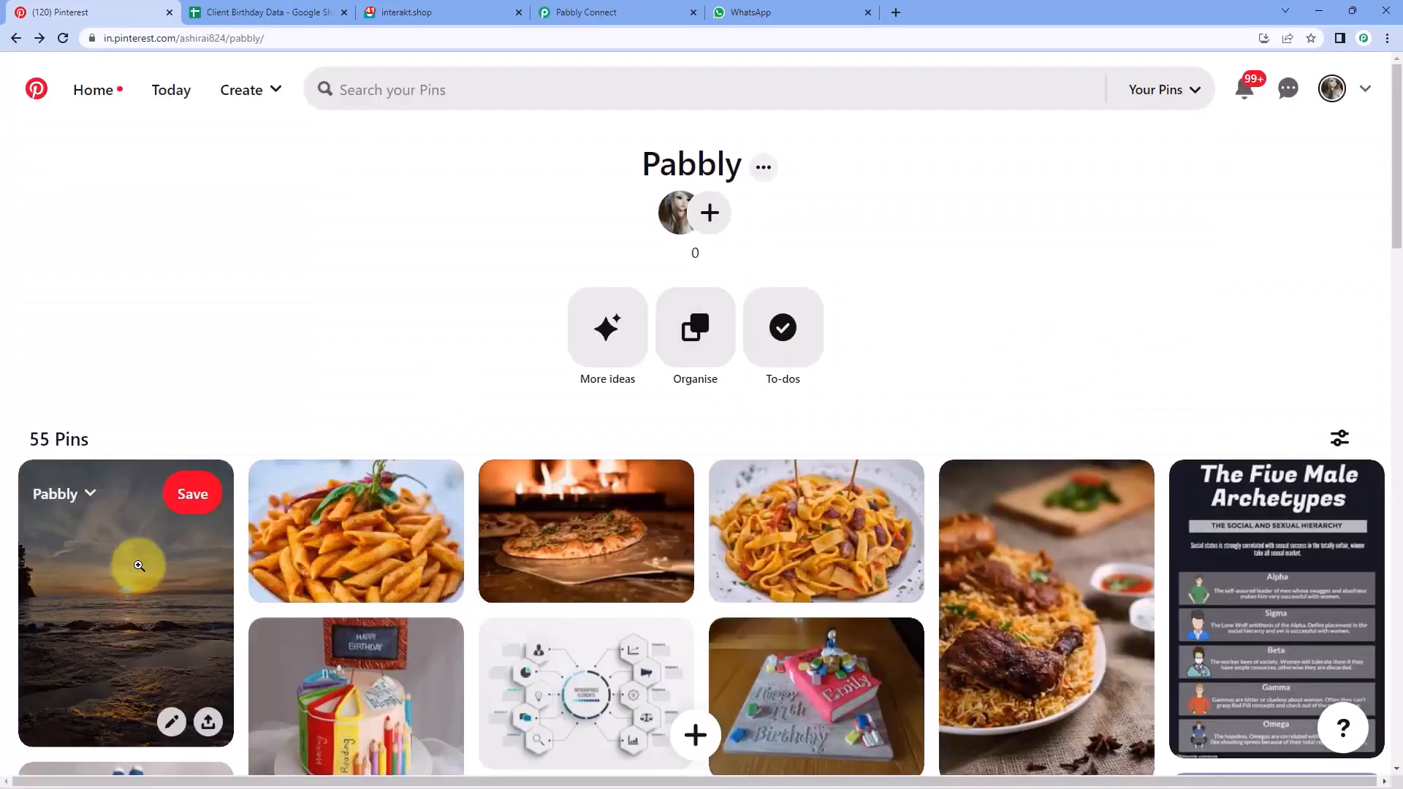
Step: Save and send a test request for the Pinterest New Pin trigger
left_click(627, 9)
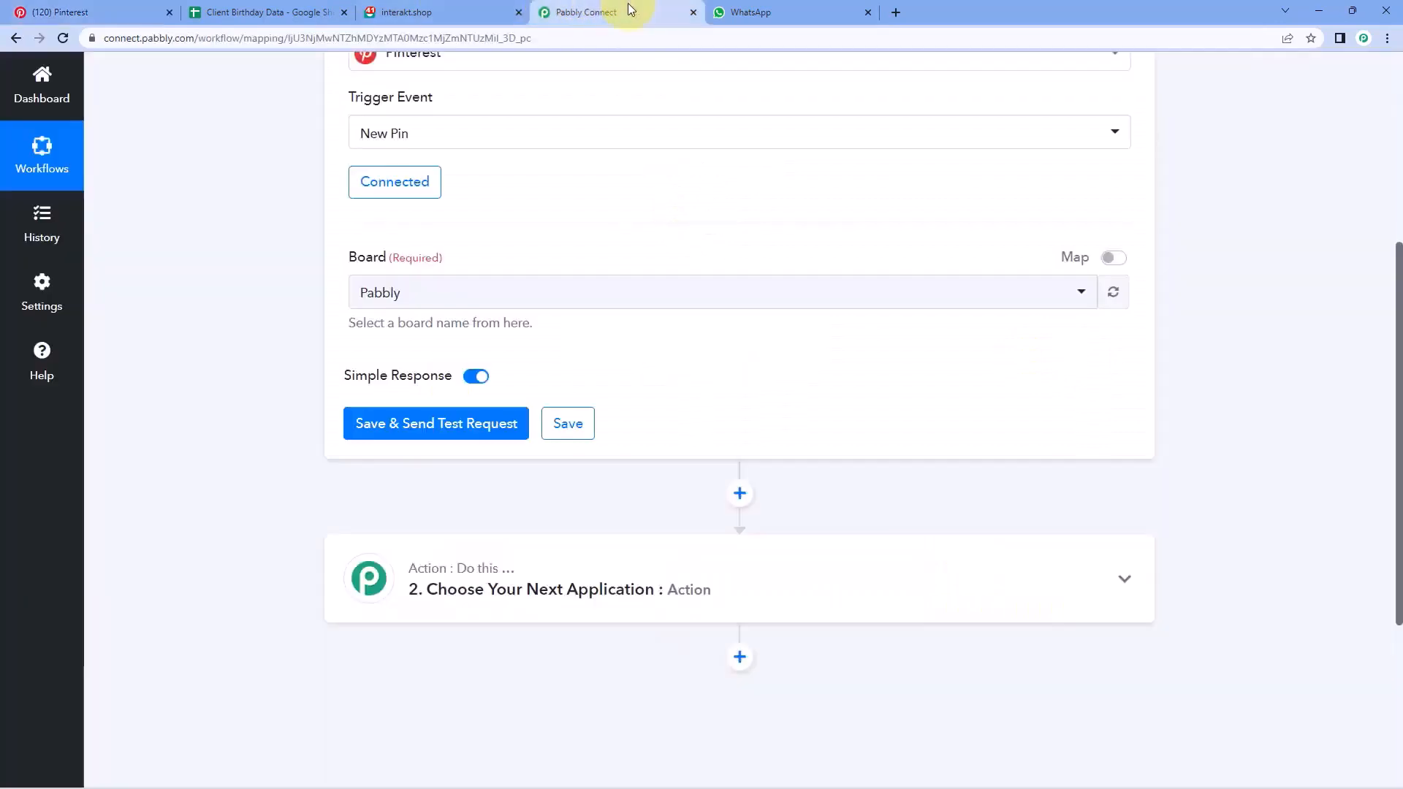
left_click(452, 423)
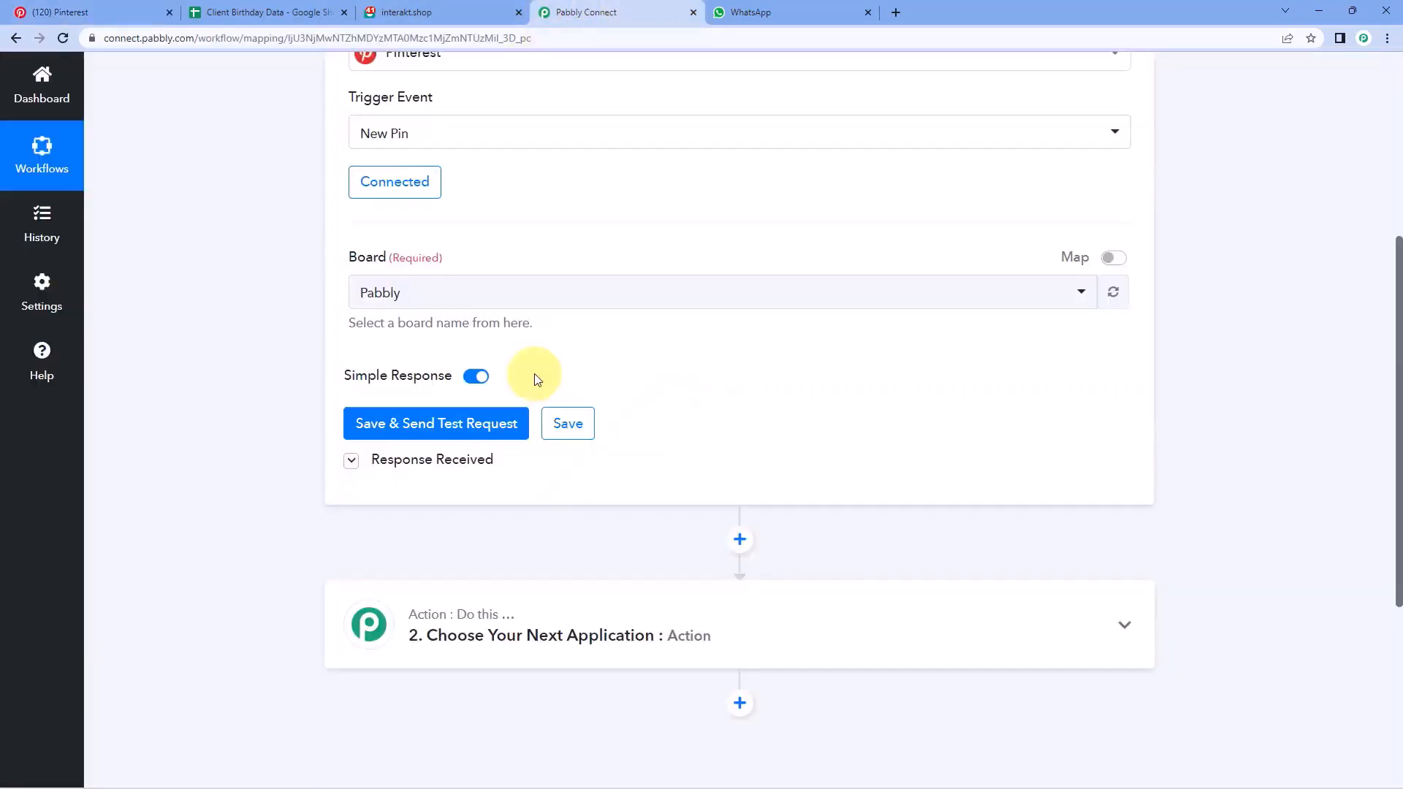
scroll(672, 370, "down", 3)
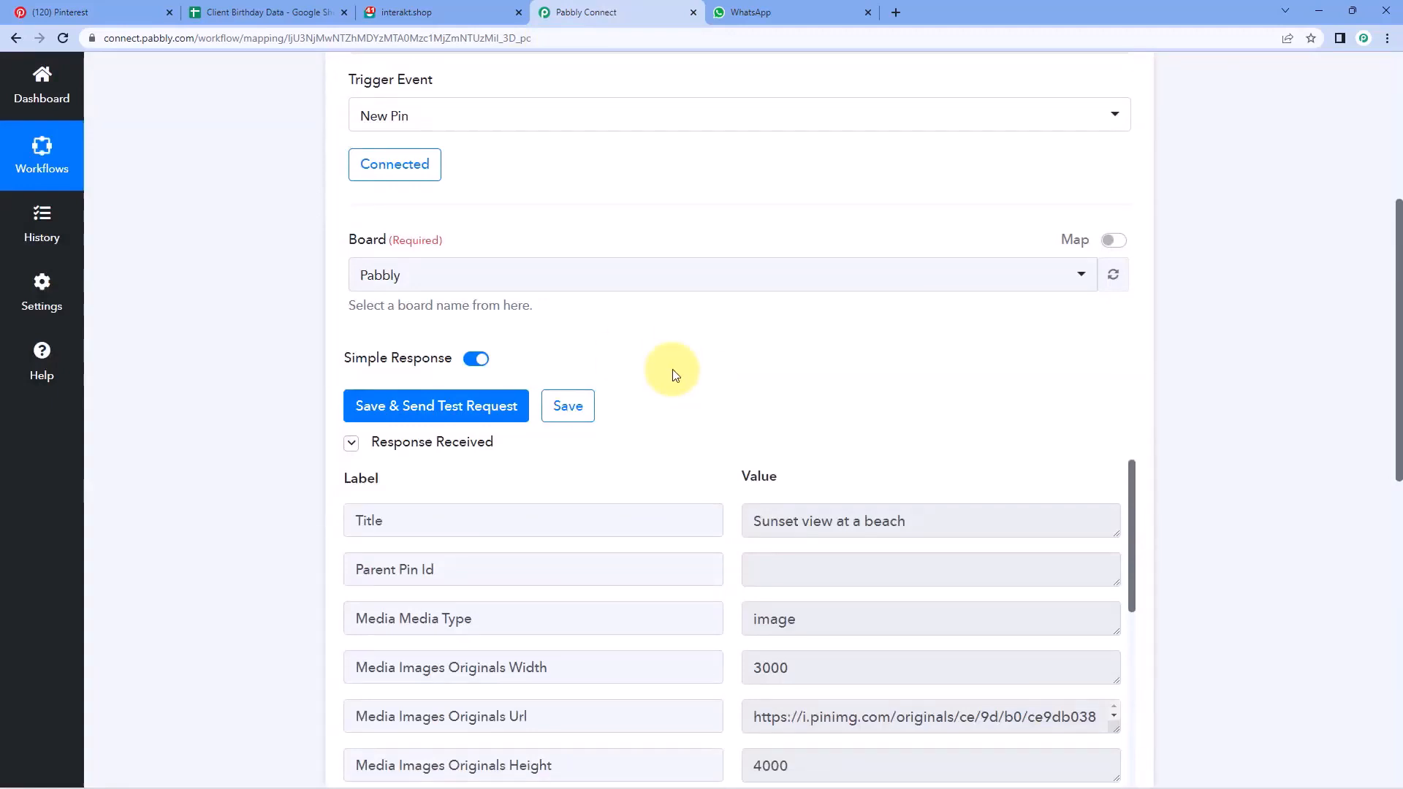
scroll(672, 370, "down", 1)
scroll(694, 307, "up", 1)
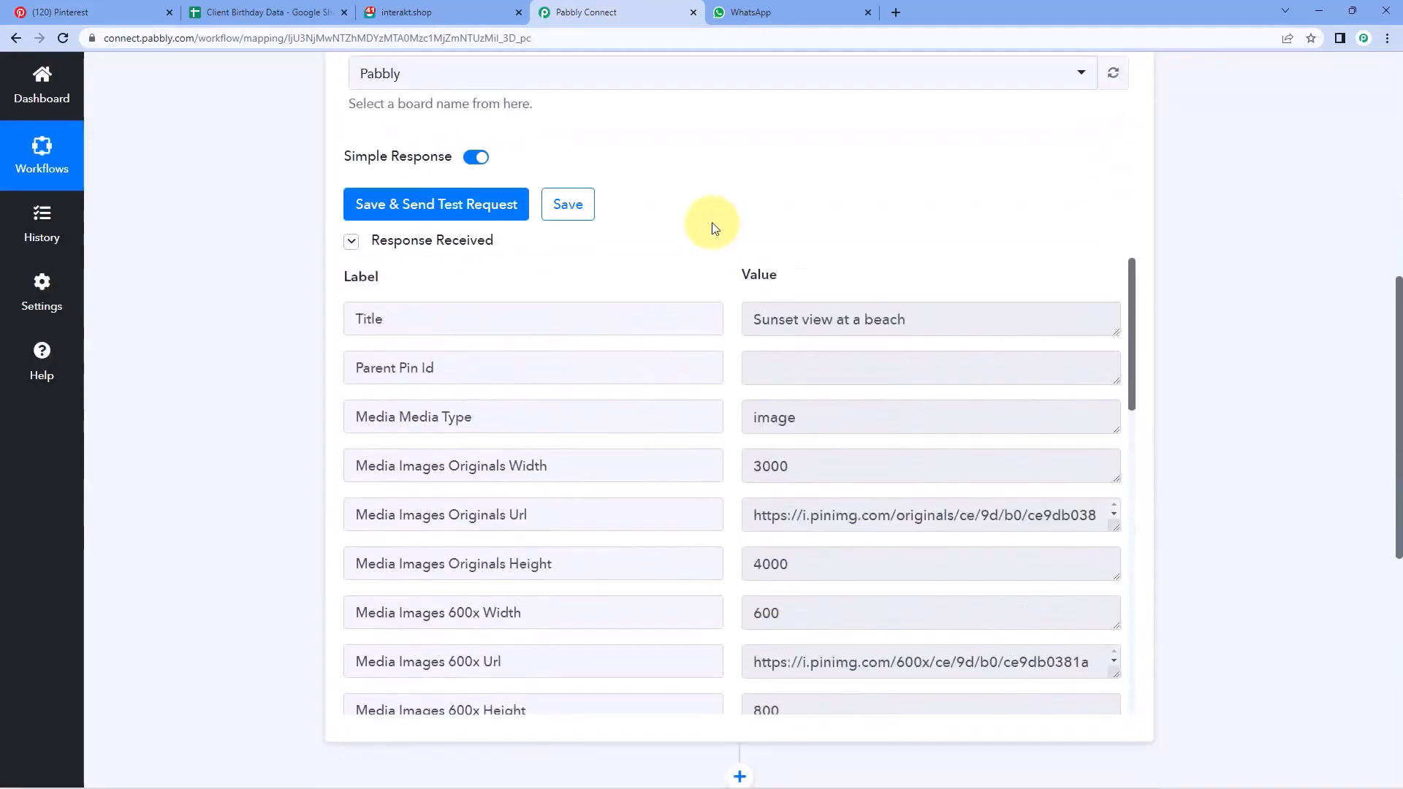
scroll(712, 223, "down", 1)
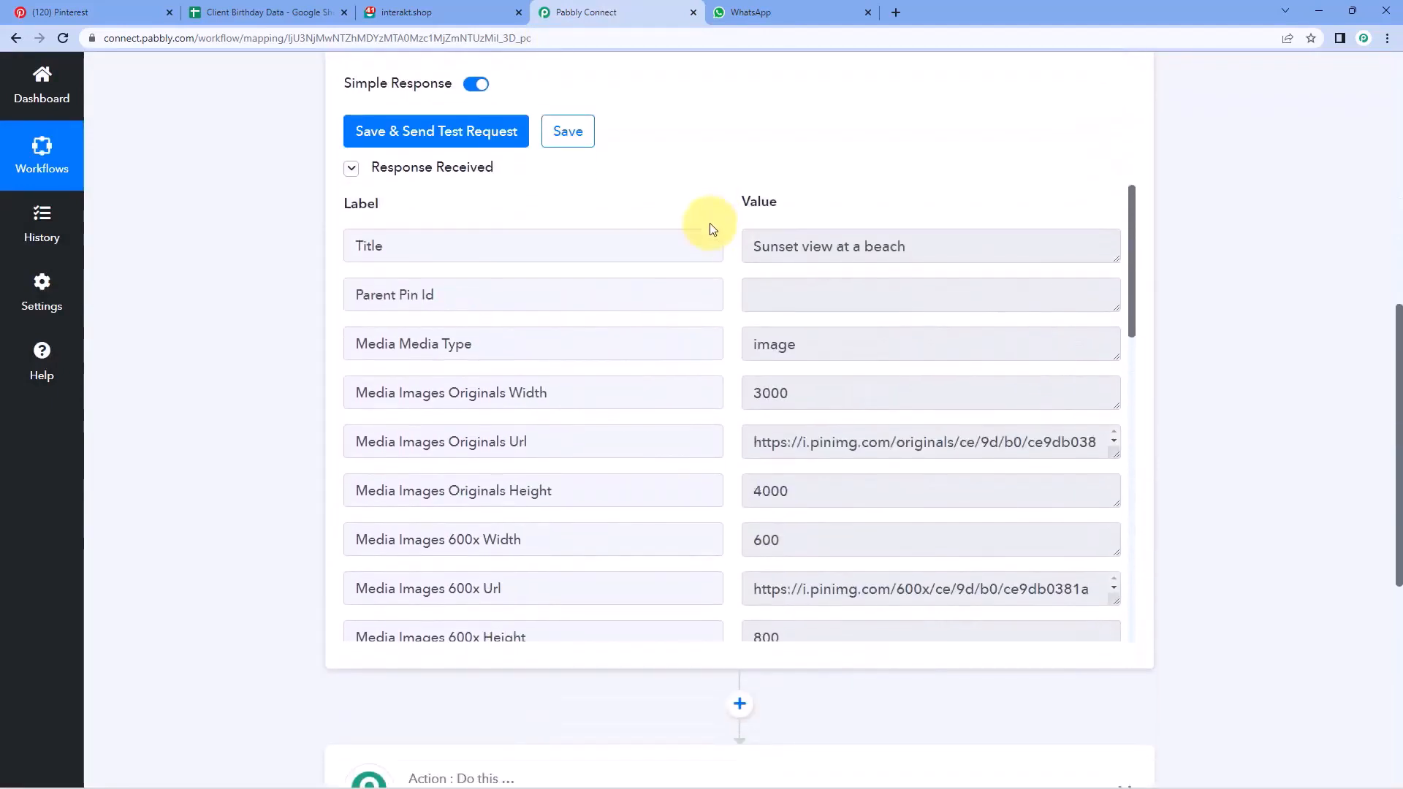
Step: Check the response's 'Sunset view at a beach' title and original image URL against the board
left_click(69, 13)
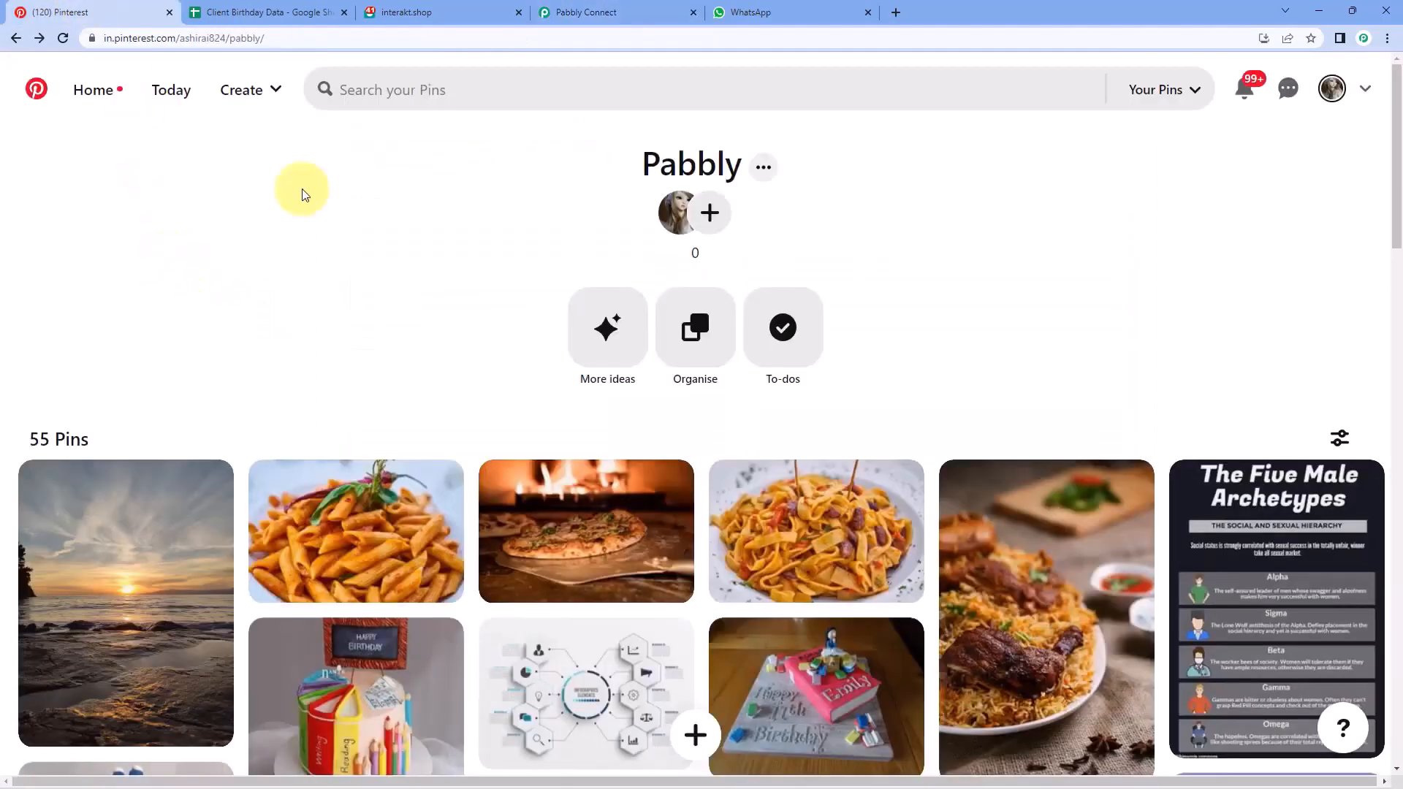
left_click(621, 12)
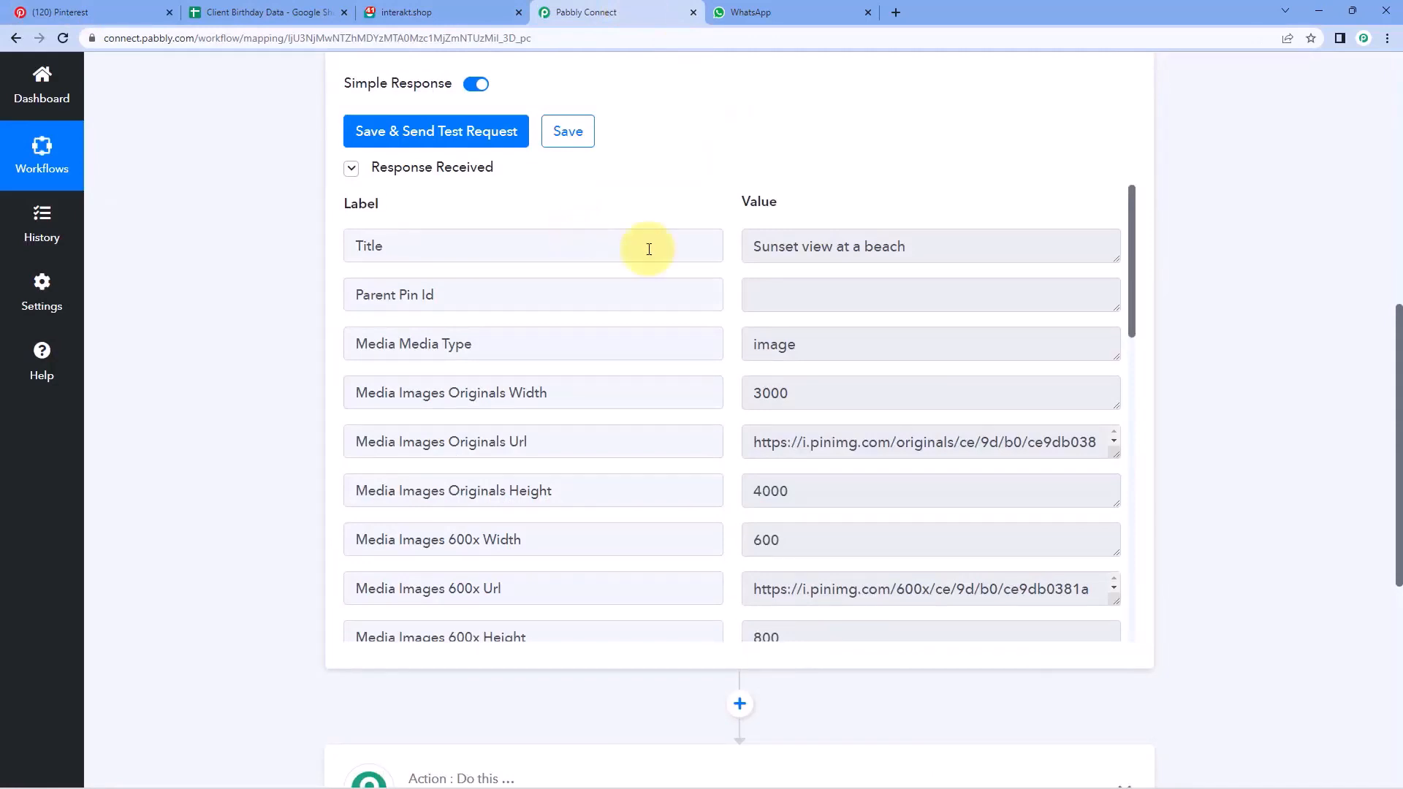
left_click_drag(987, 242, 728, 265)
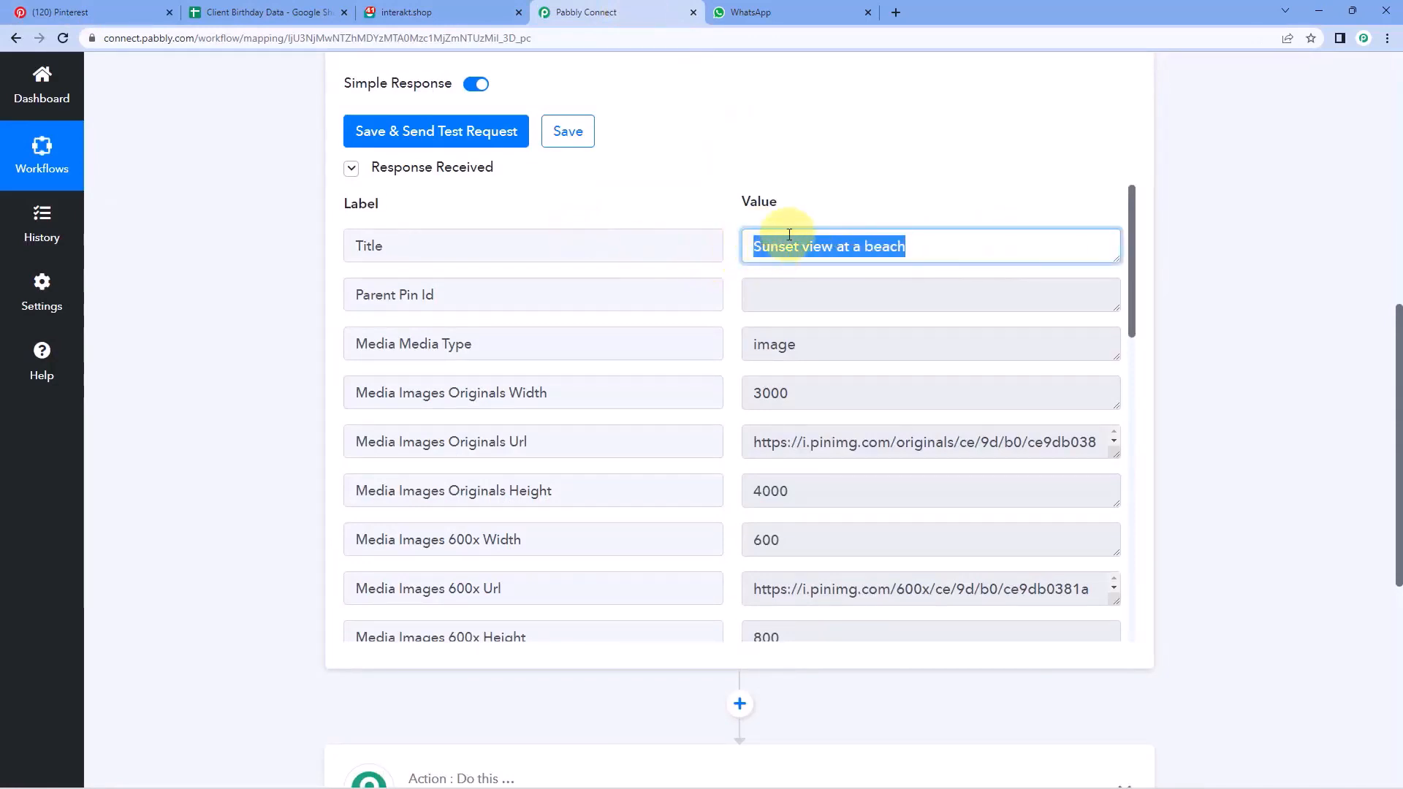
left_click(845, 197)
scroll(717, 286, "down", 1)
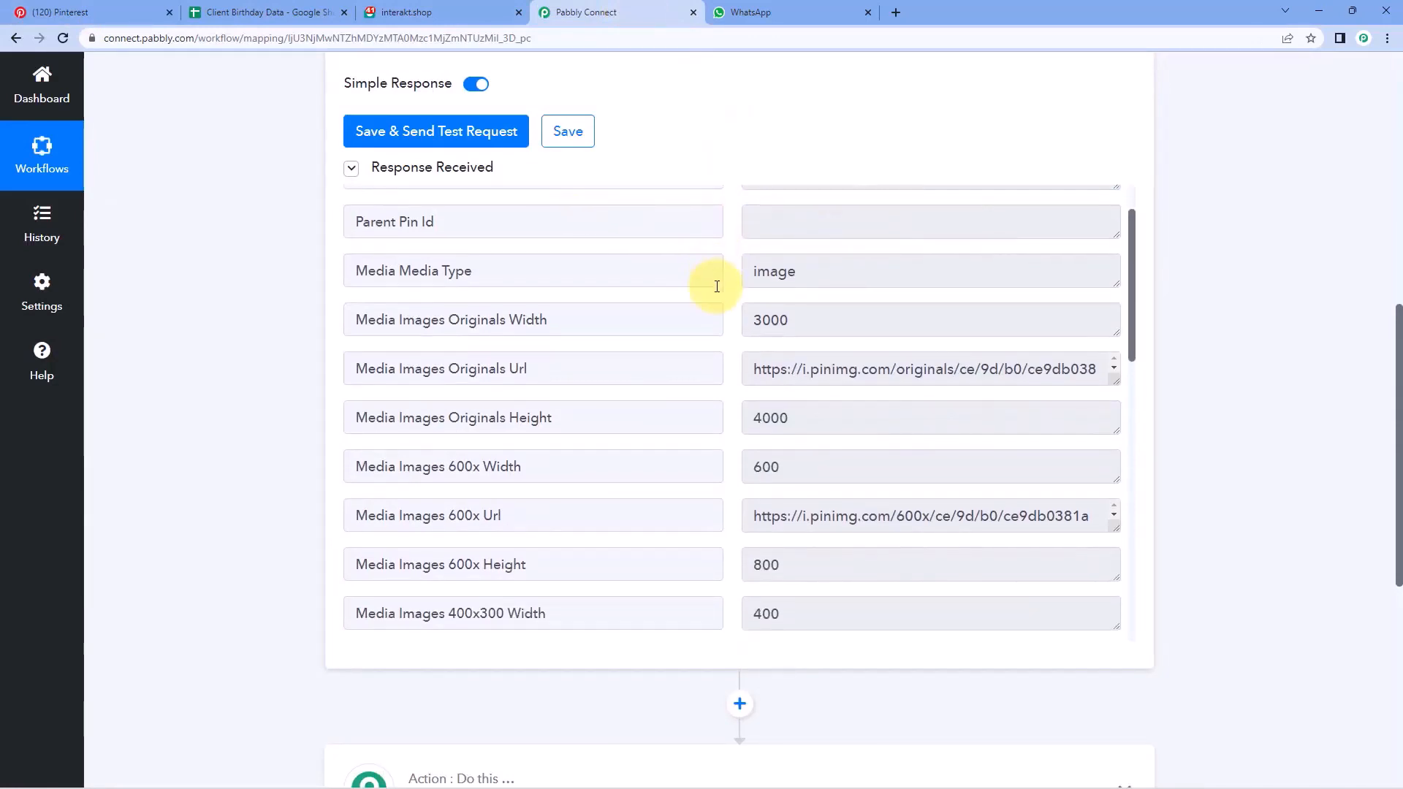
scroll(717, 286, "down", 3)
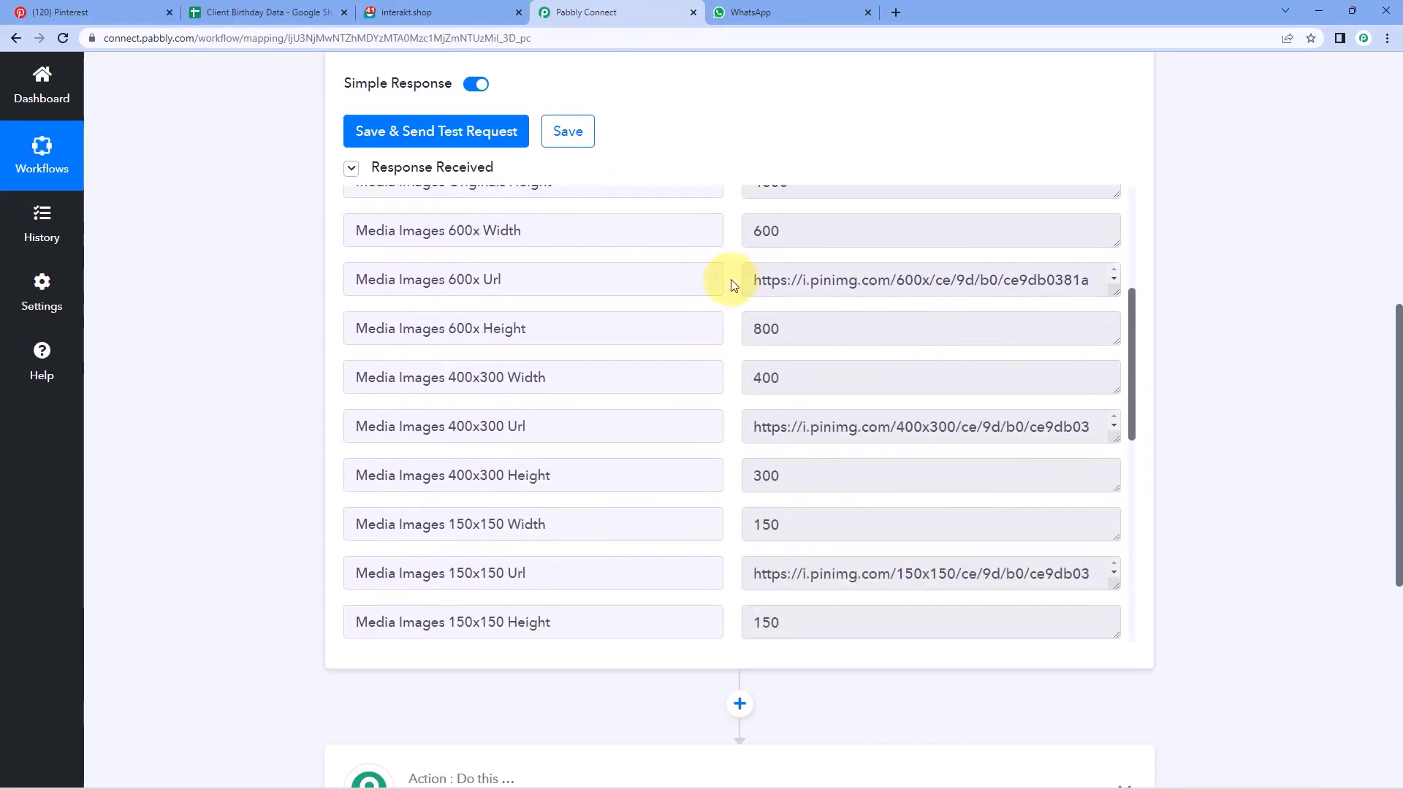
scroll(734, 284, "down", 2)
scroll(734, 284, "up", 5)
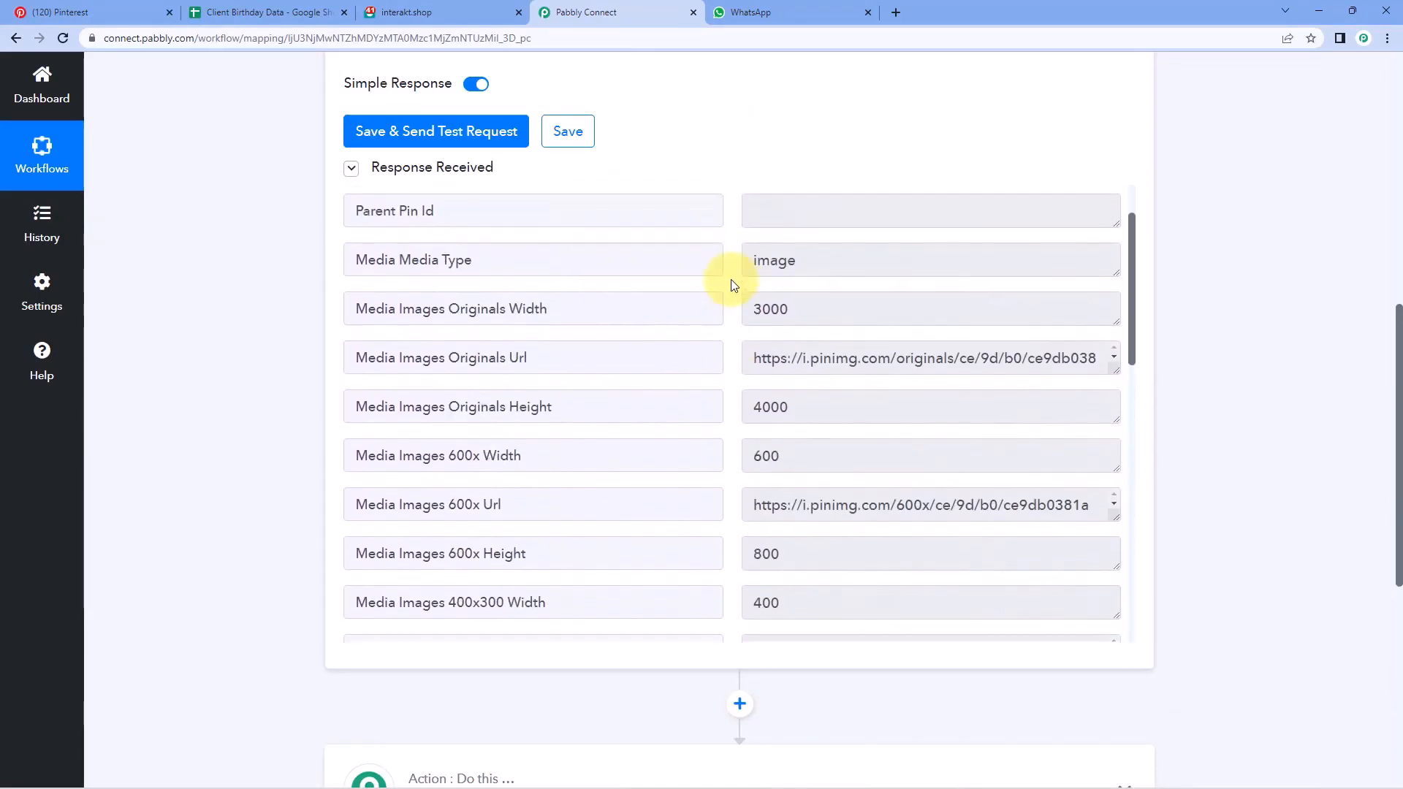
left_click_drag(754, 370, 1031, 396)
right_click(896, 357)
left_click(924, 369)
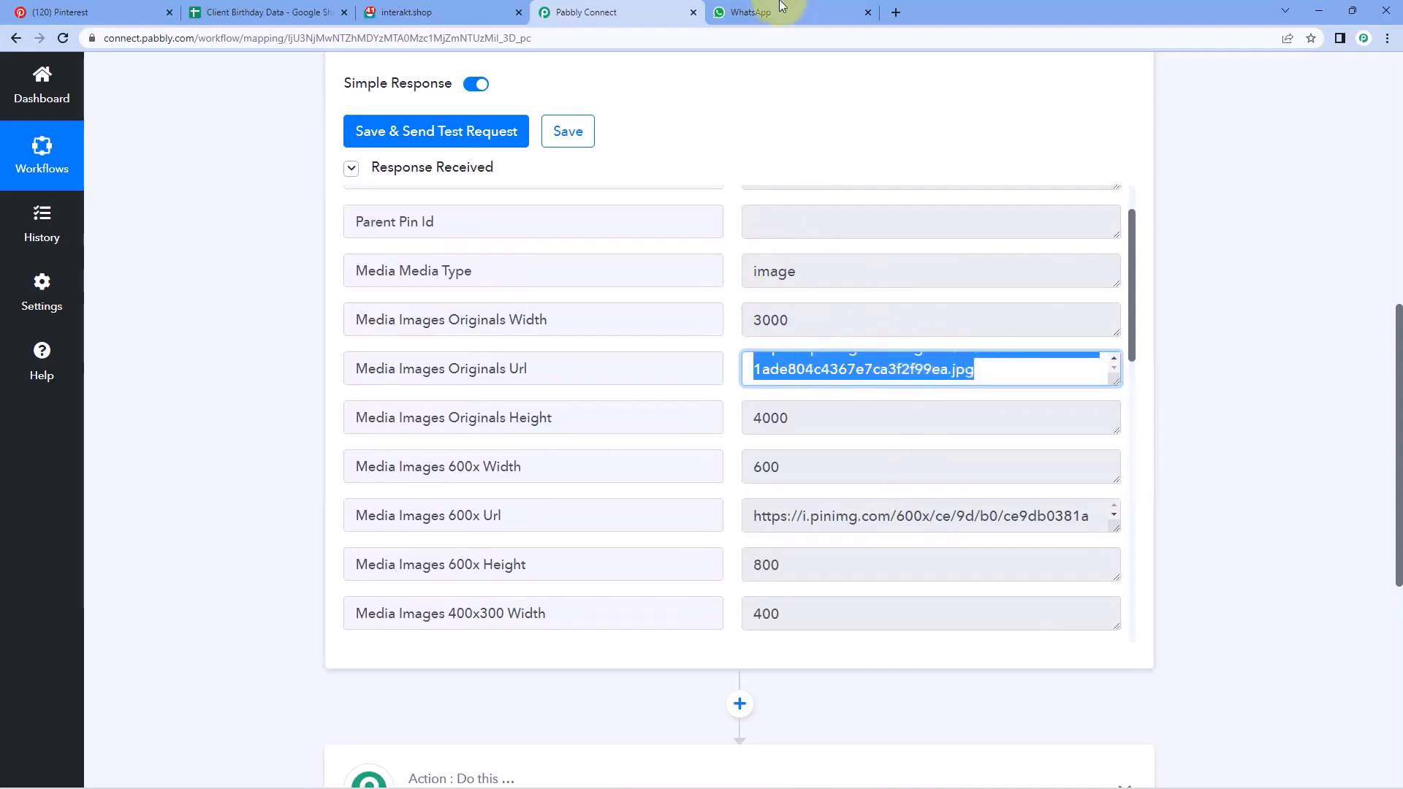
left_click(897, 12)
key("ctrl+v")
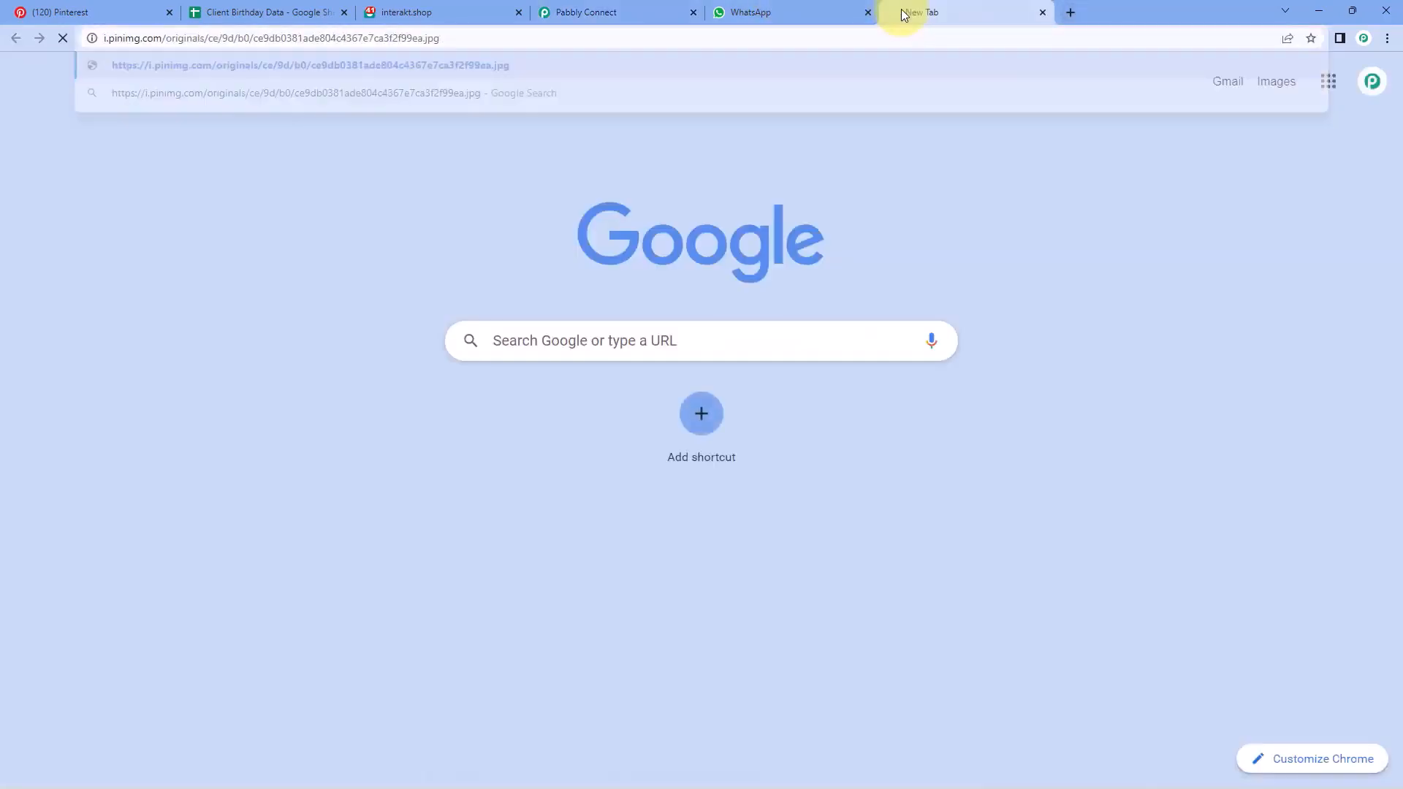
key("Return")
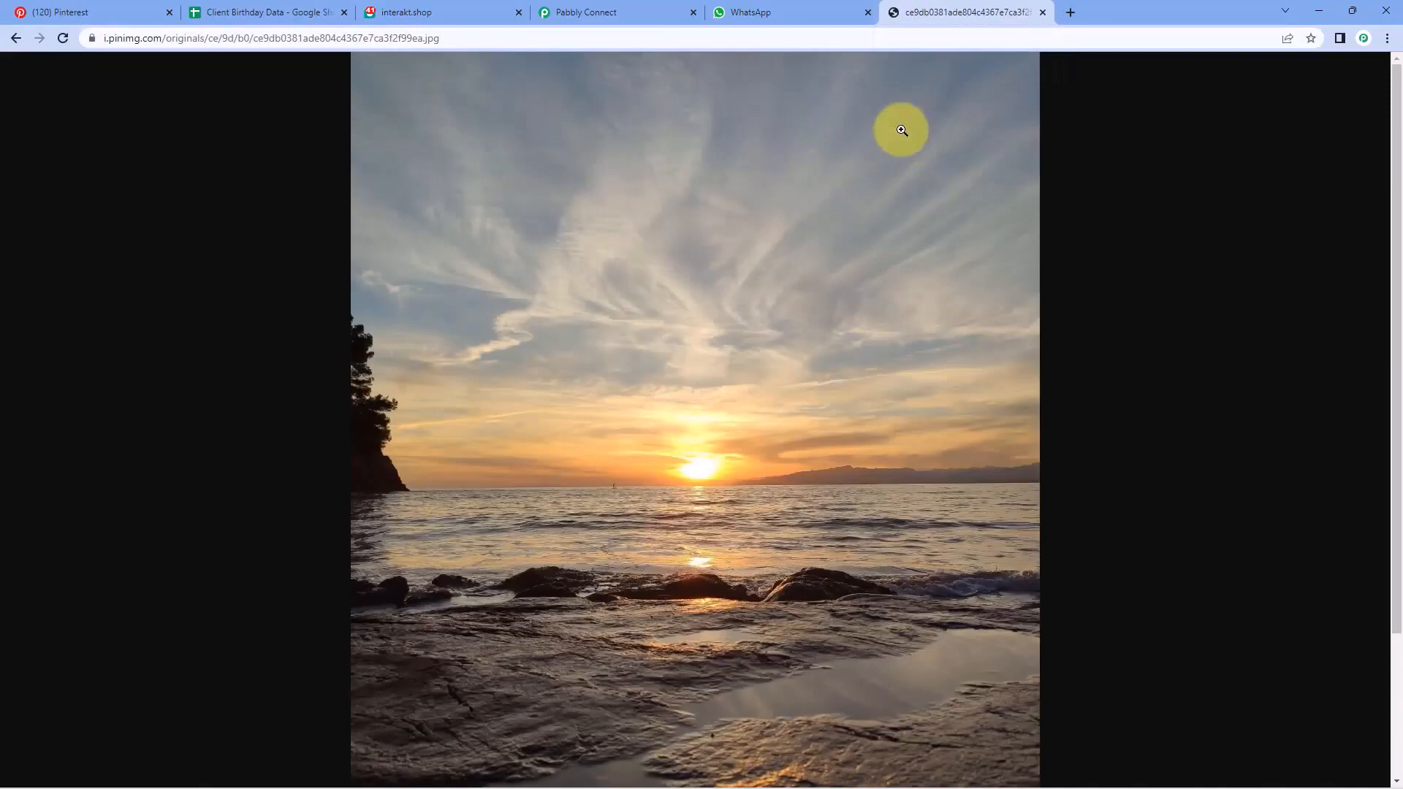
left_click(1043, 13)
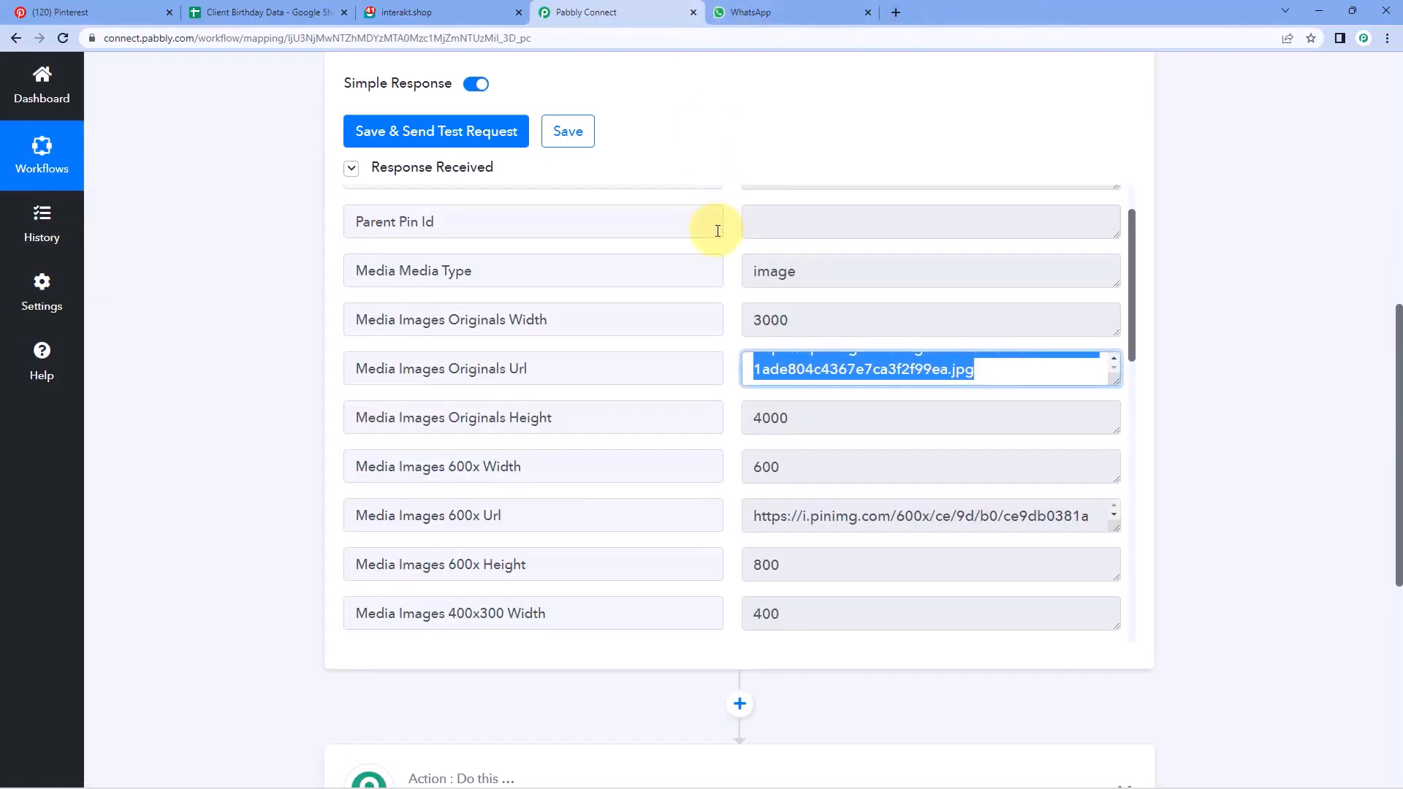
scroll(726, 282, "down", 3)
scroll(727, 311, "down", 5)
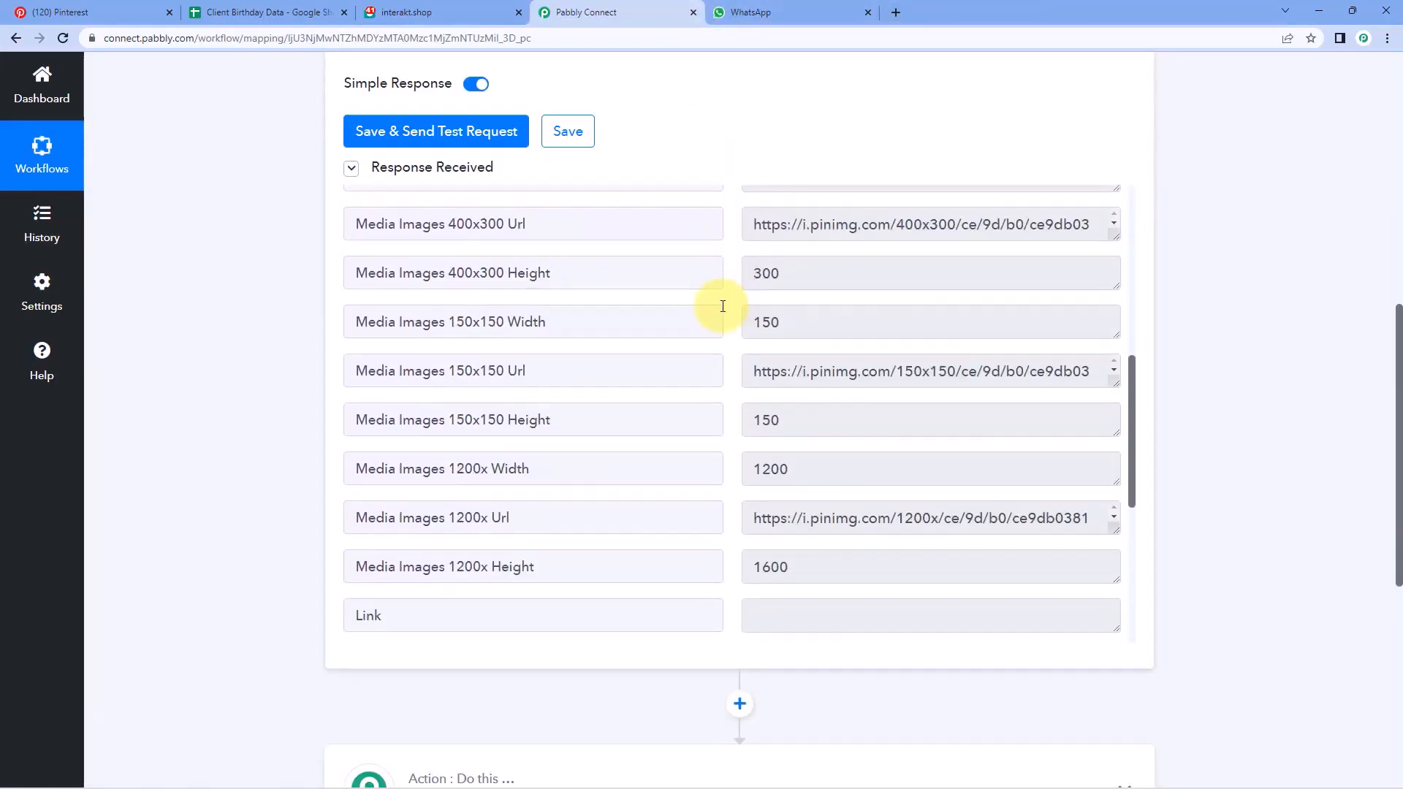
scroll(719, 309, "down", 5)
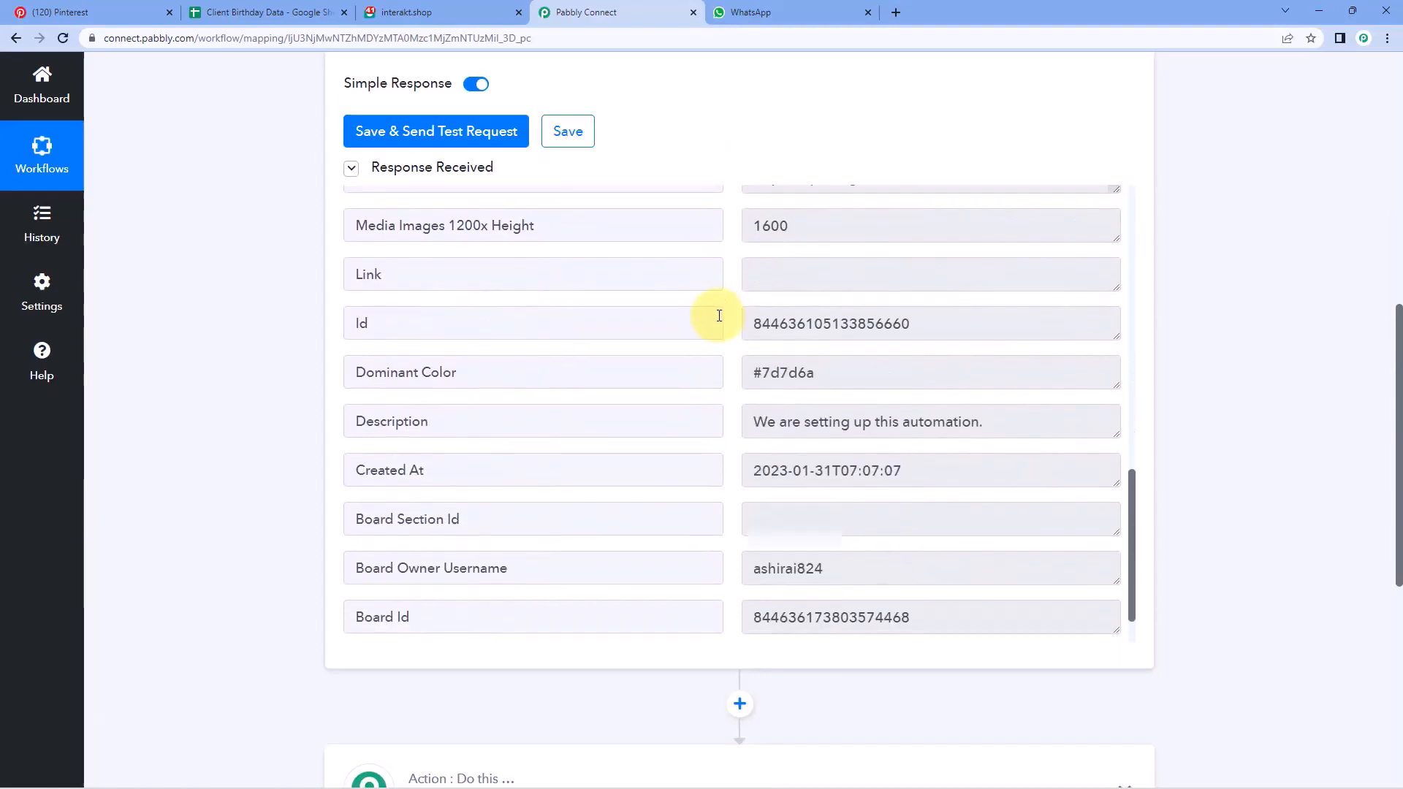
left_click(973, 395)
left_click_drag(973, 394, 752, 395)
scroll(927, 410, "down", 1)
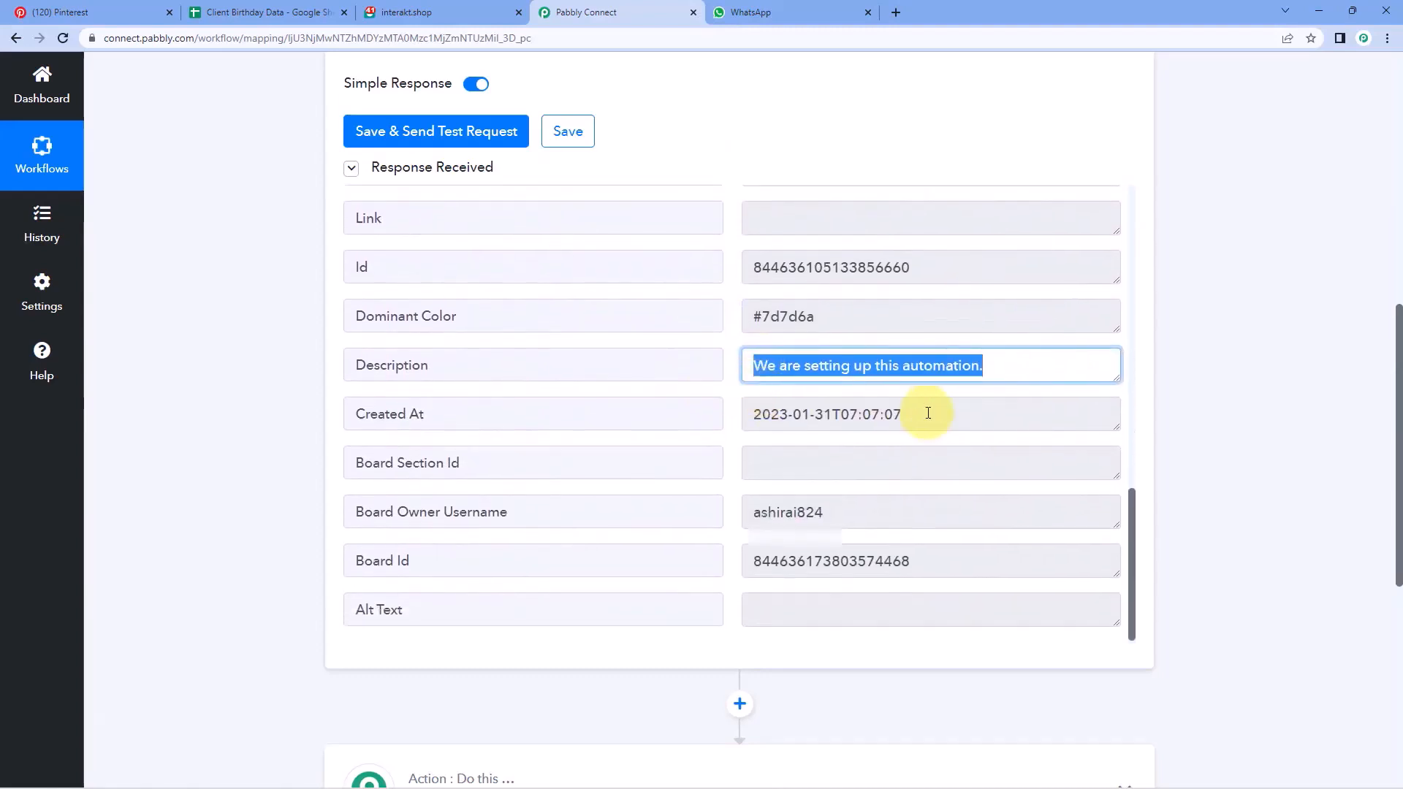
left_click_drag(926, 409, 731, 411)
left_click(729, 411)
scroll(728, 409, "down", 1)
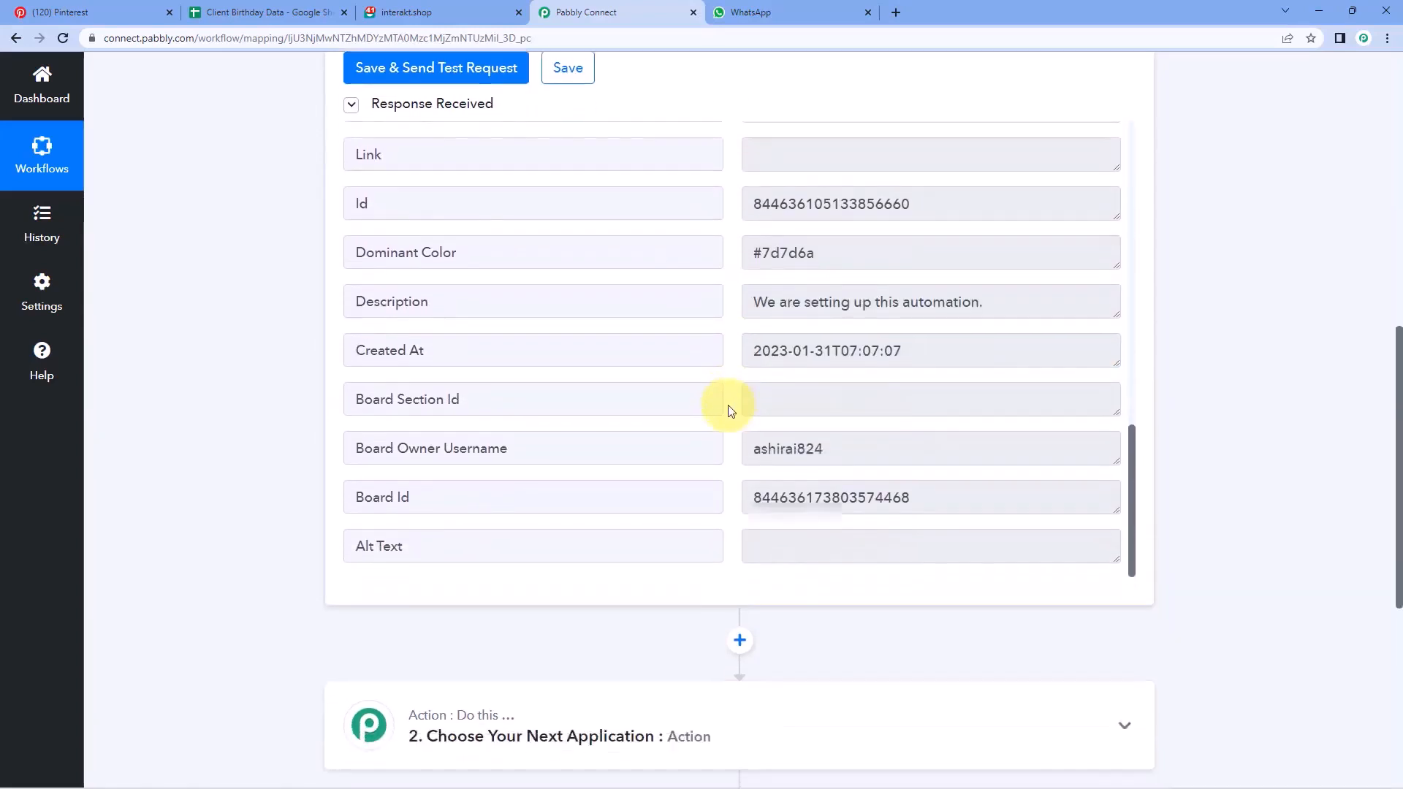
scroll(728, 410, "up", 3)
scroll(729, 409, "up", 10)
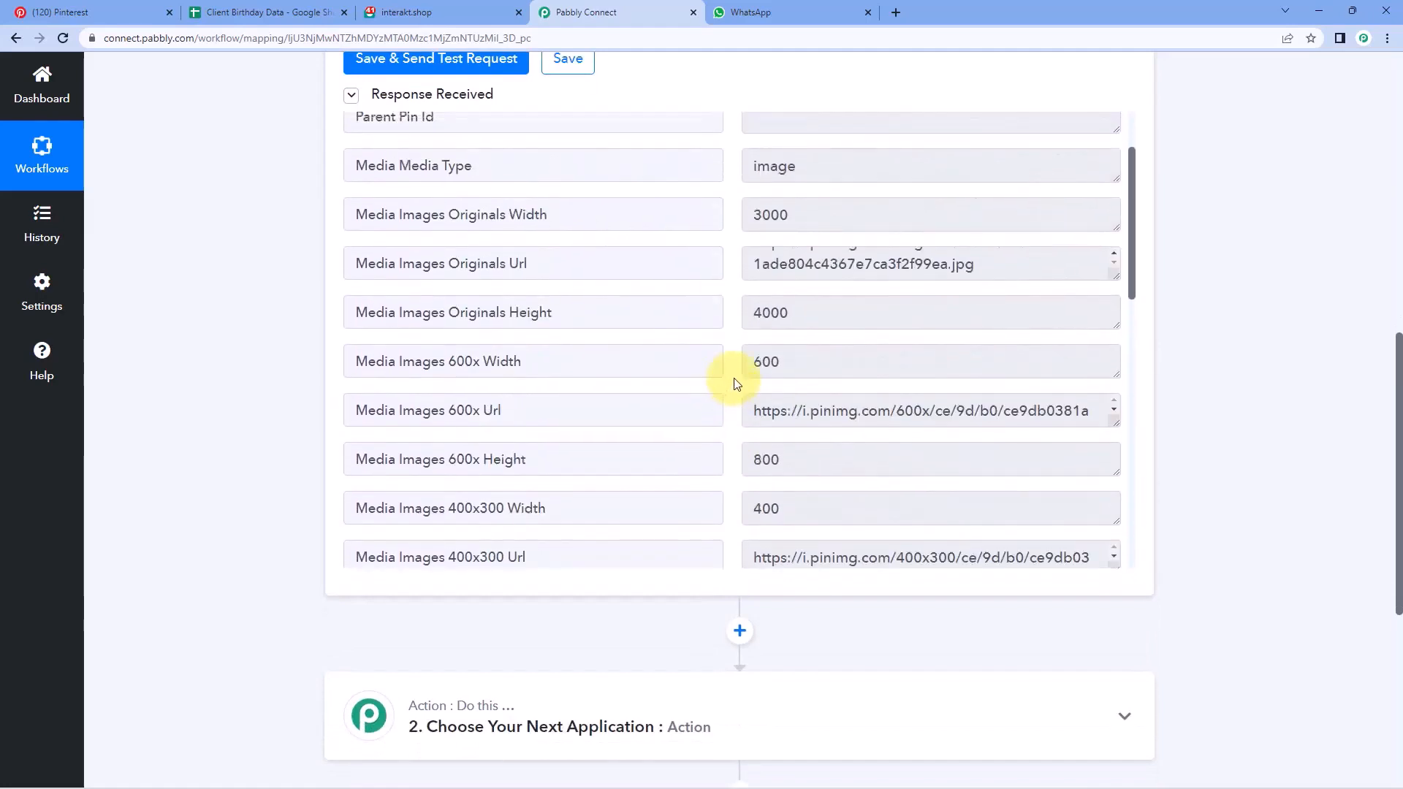
scroll(734, 371, "up", 4)
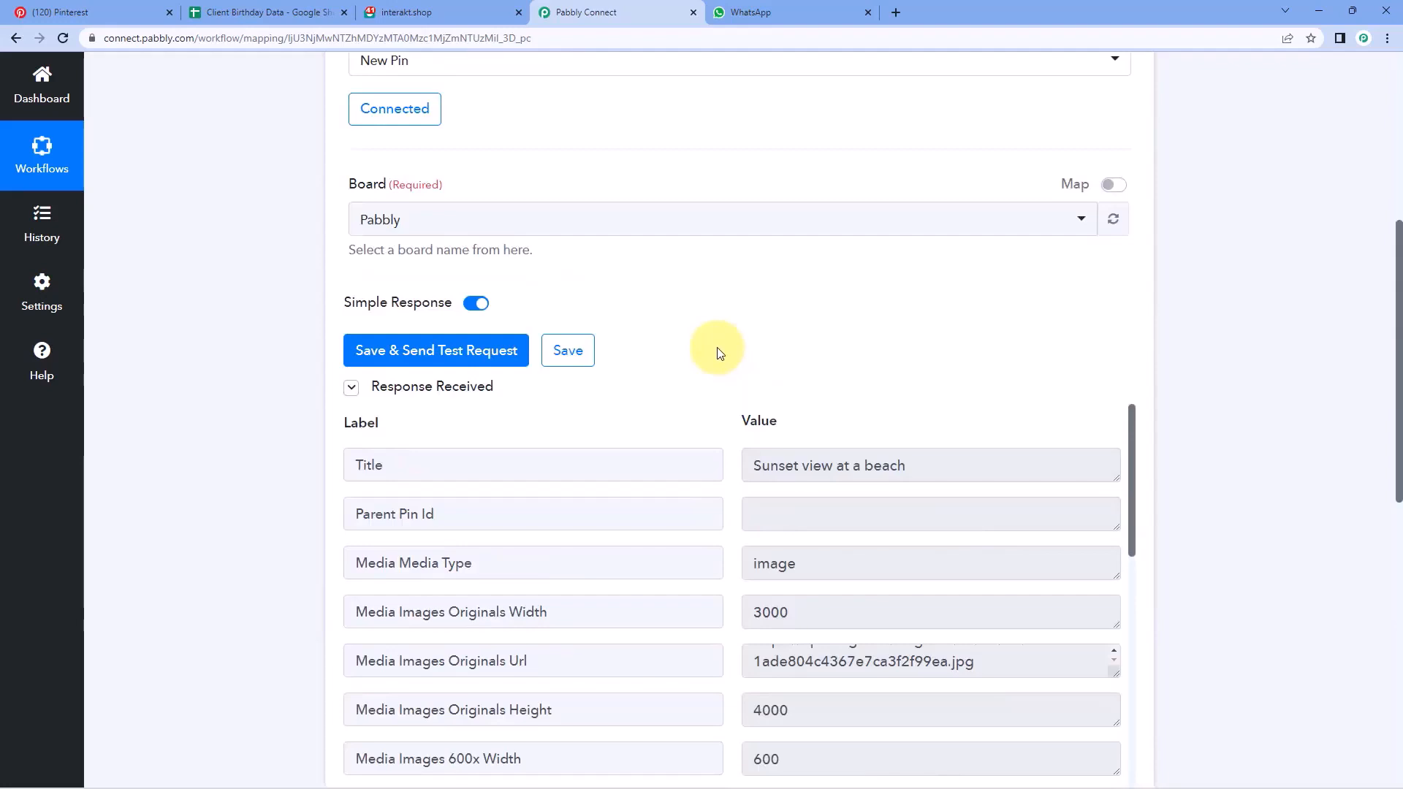
scroll(717, 353, "up", 4)
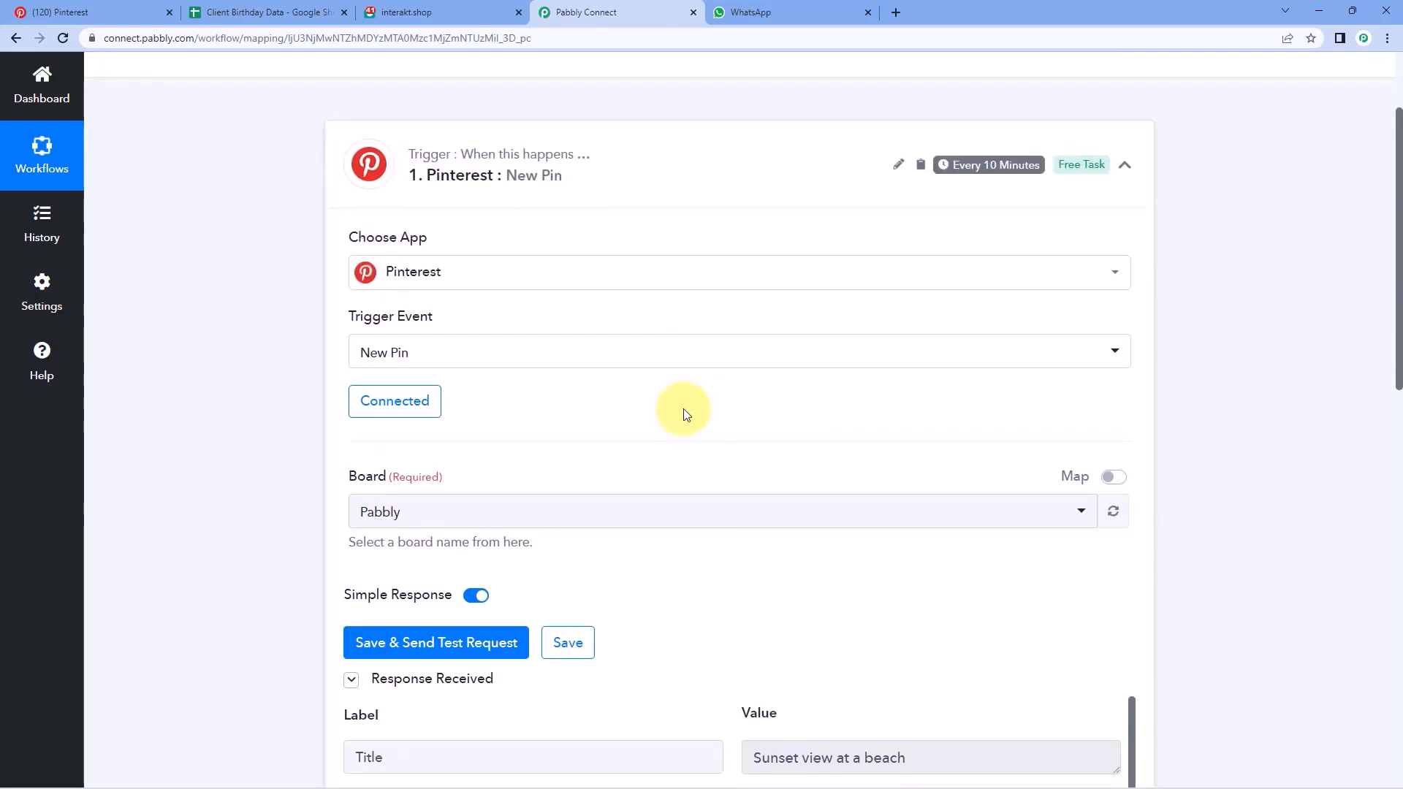
scroll(683, 415, "down", 7)
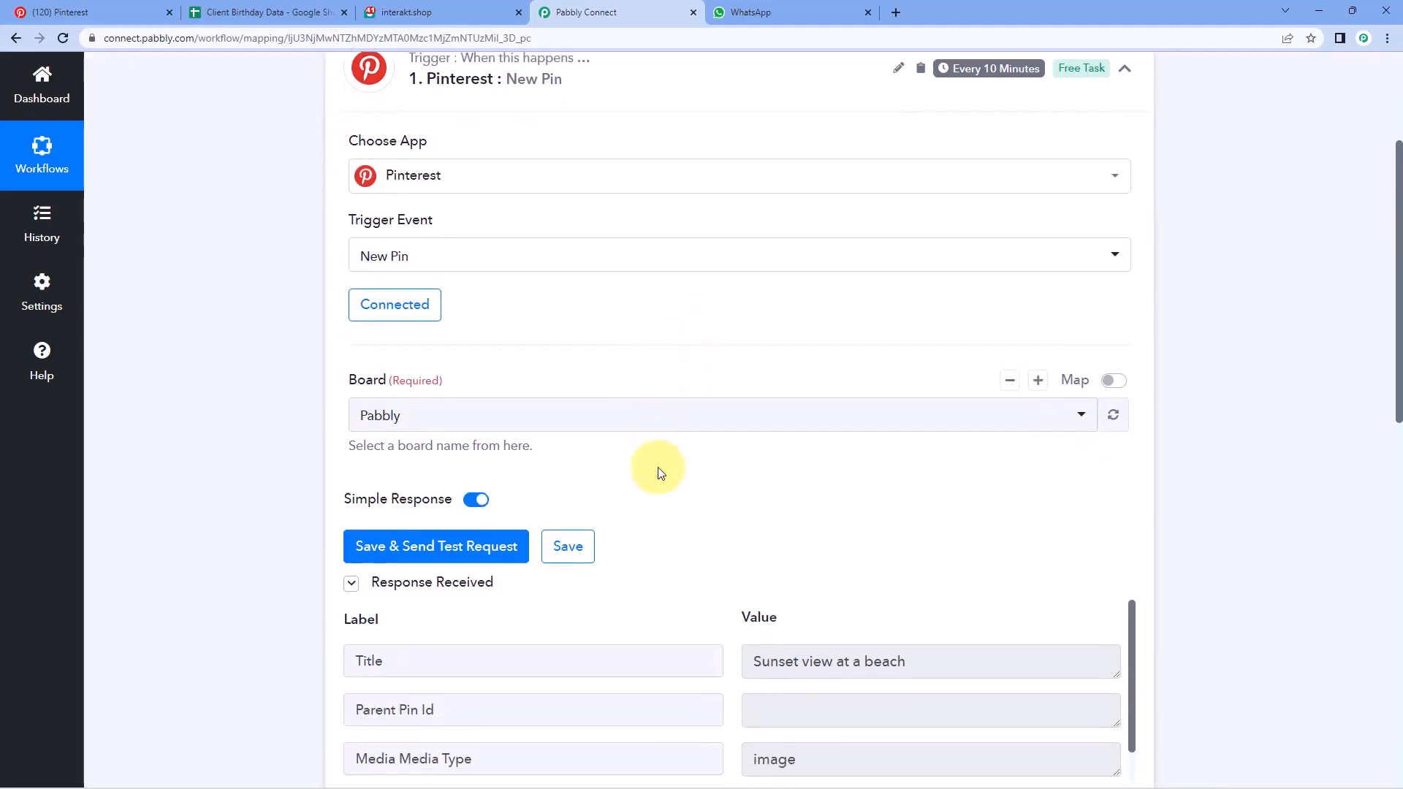
scroll(721, 402, "down", 2)
scroll(308, 441, "down", 5)
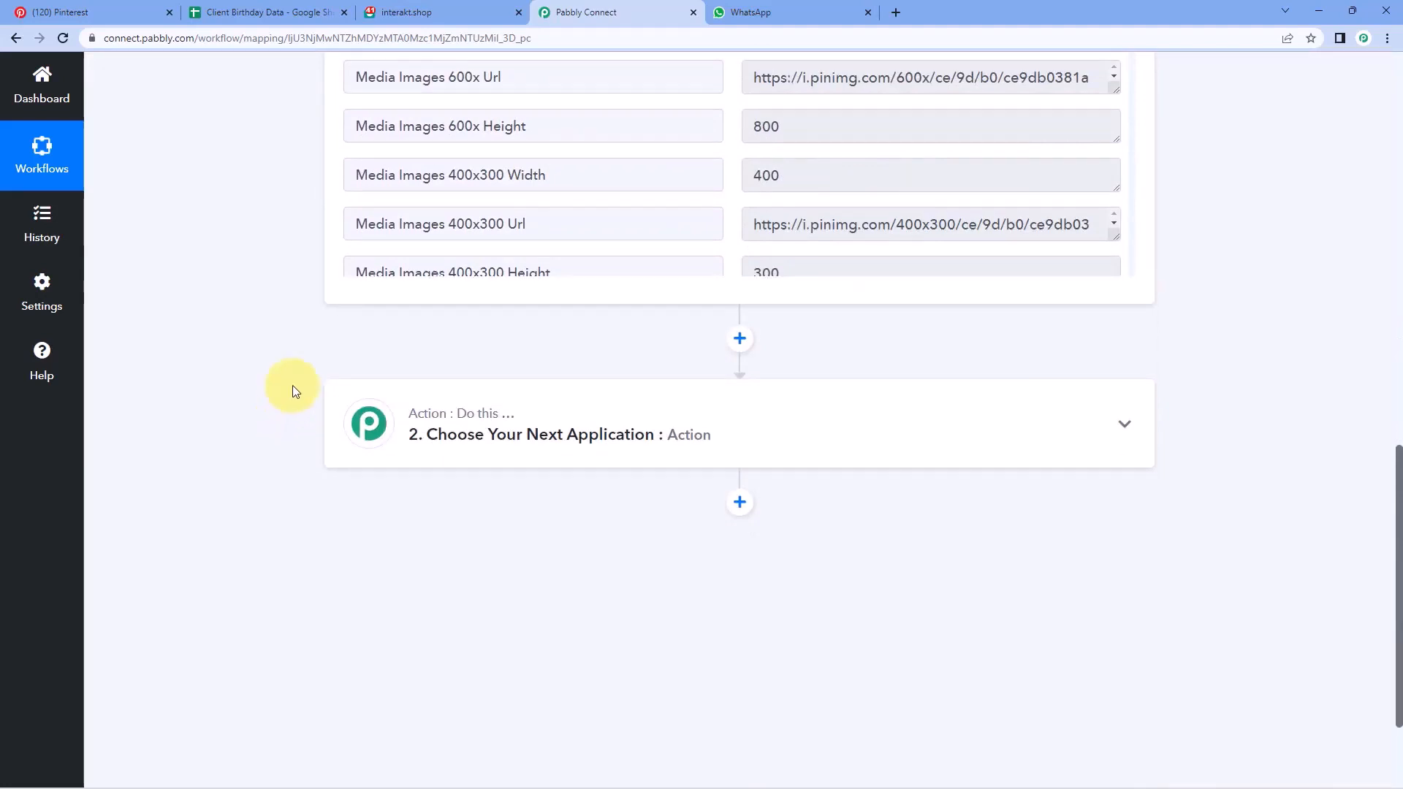
Step: Choose Google Sheets as the app for the next action step
left_click(304, 13)
left_click(603, 9)
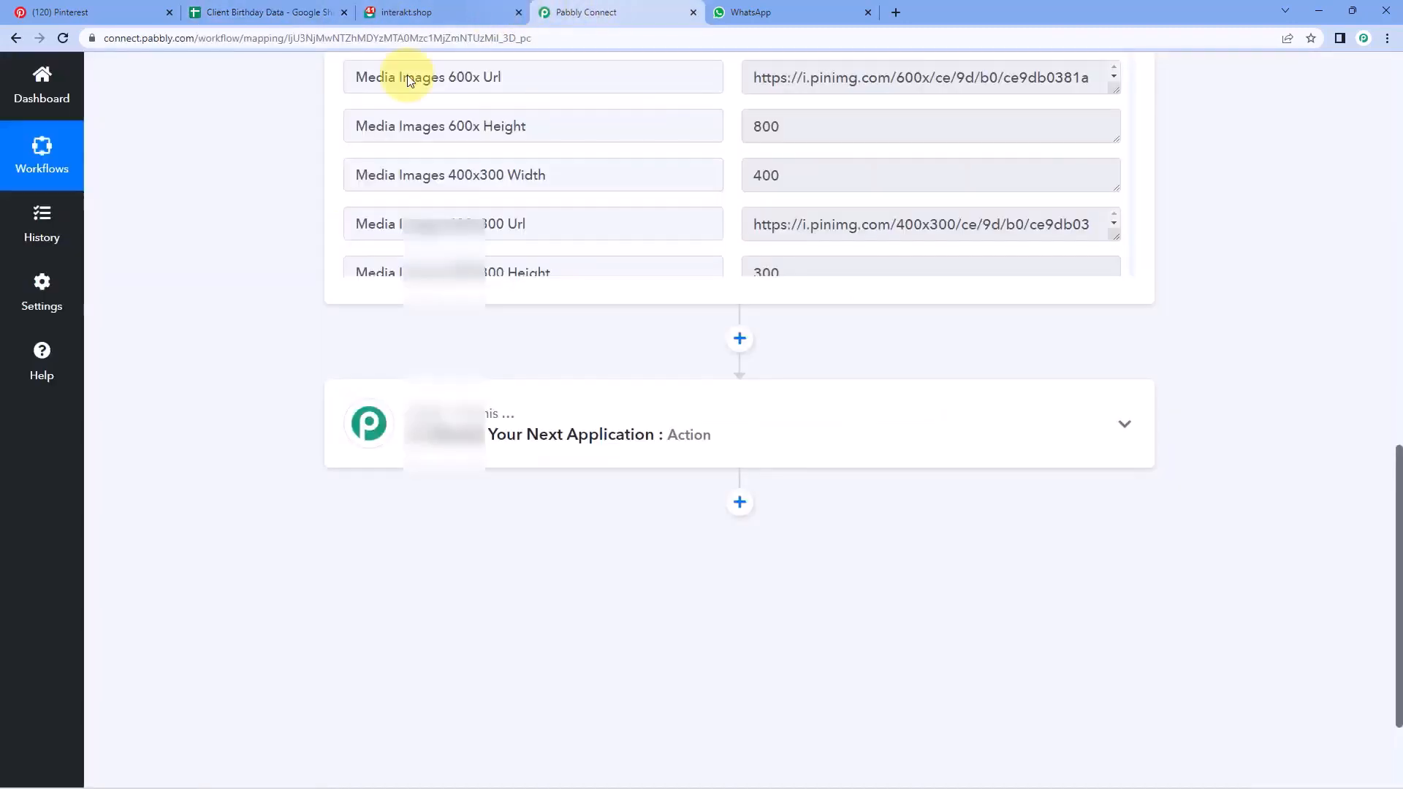
scroll(320, 231, "down", 2)
left_click(612, 265)
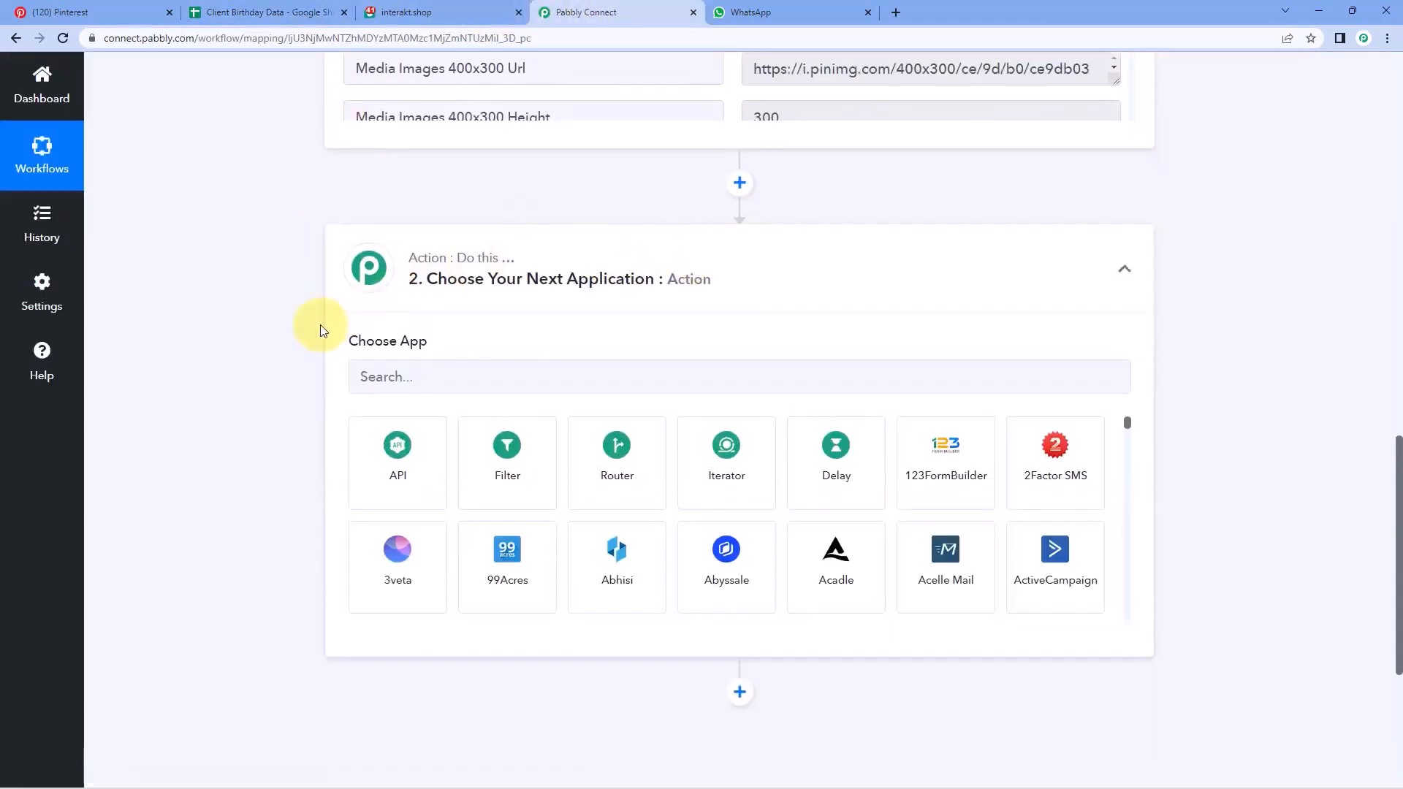
left_click(414, 374)
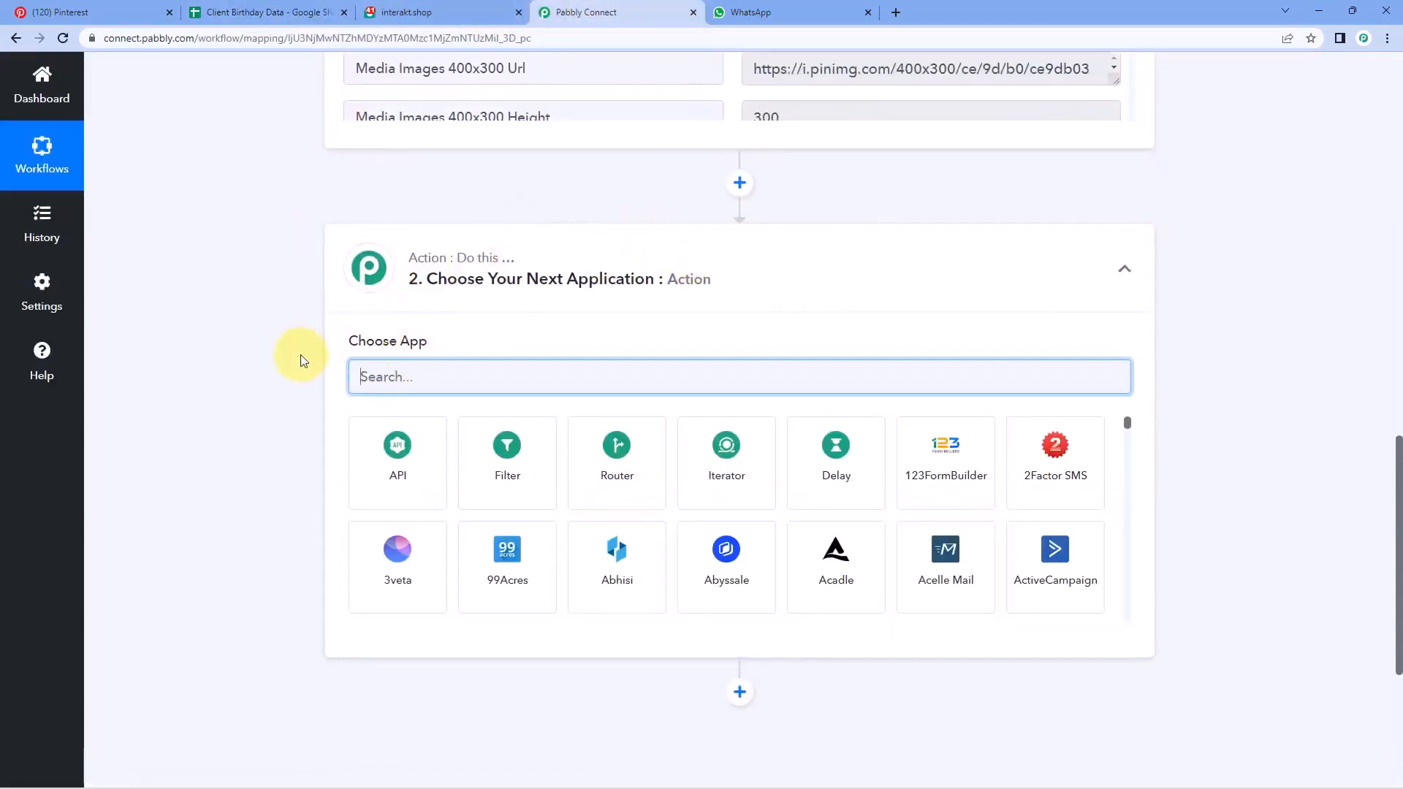
type("Google Sheets")
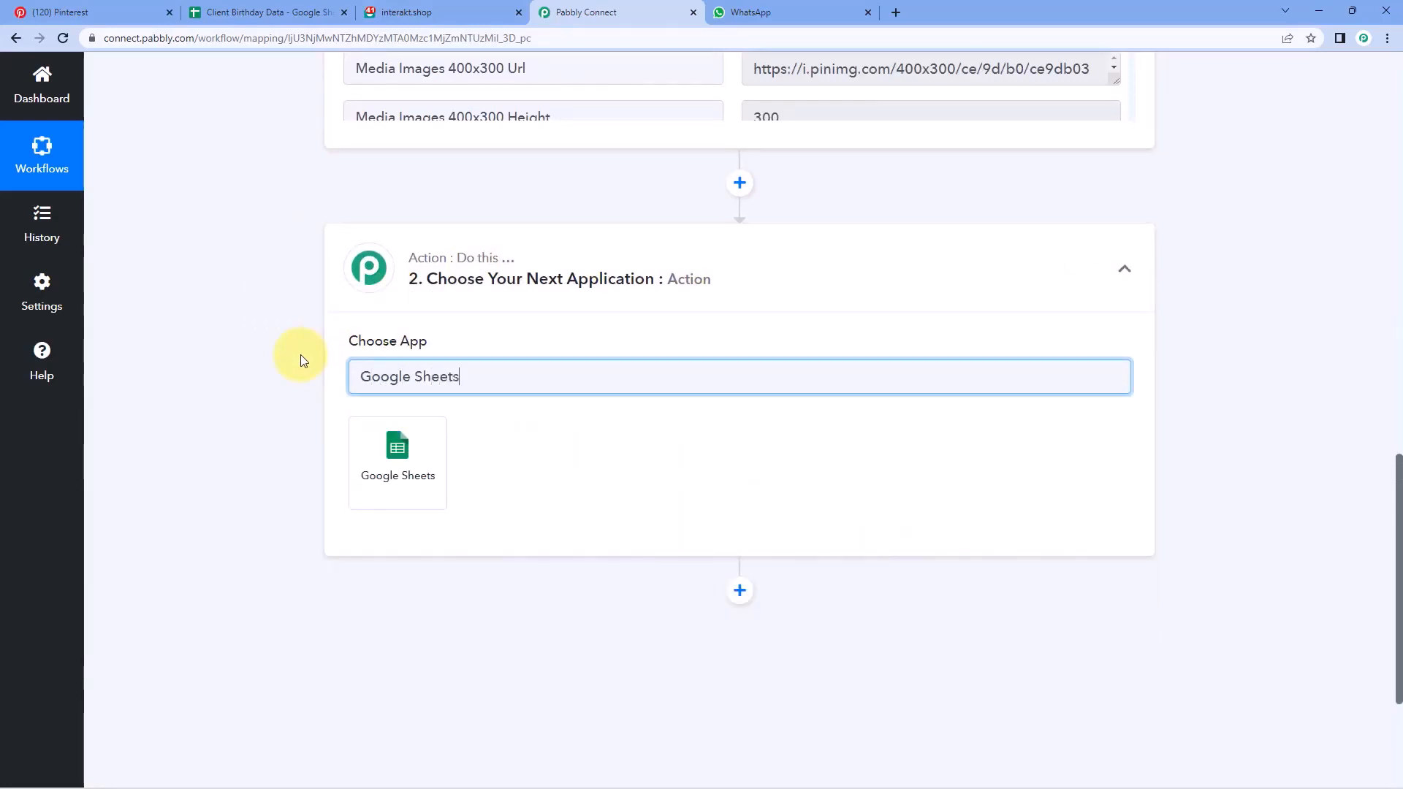
left_click(385, 449)
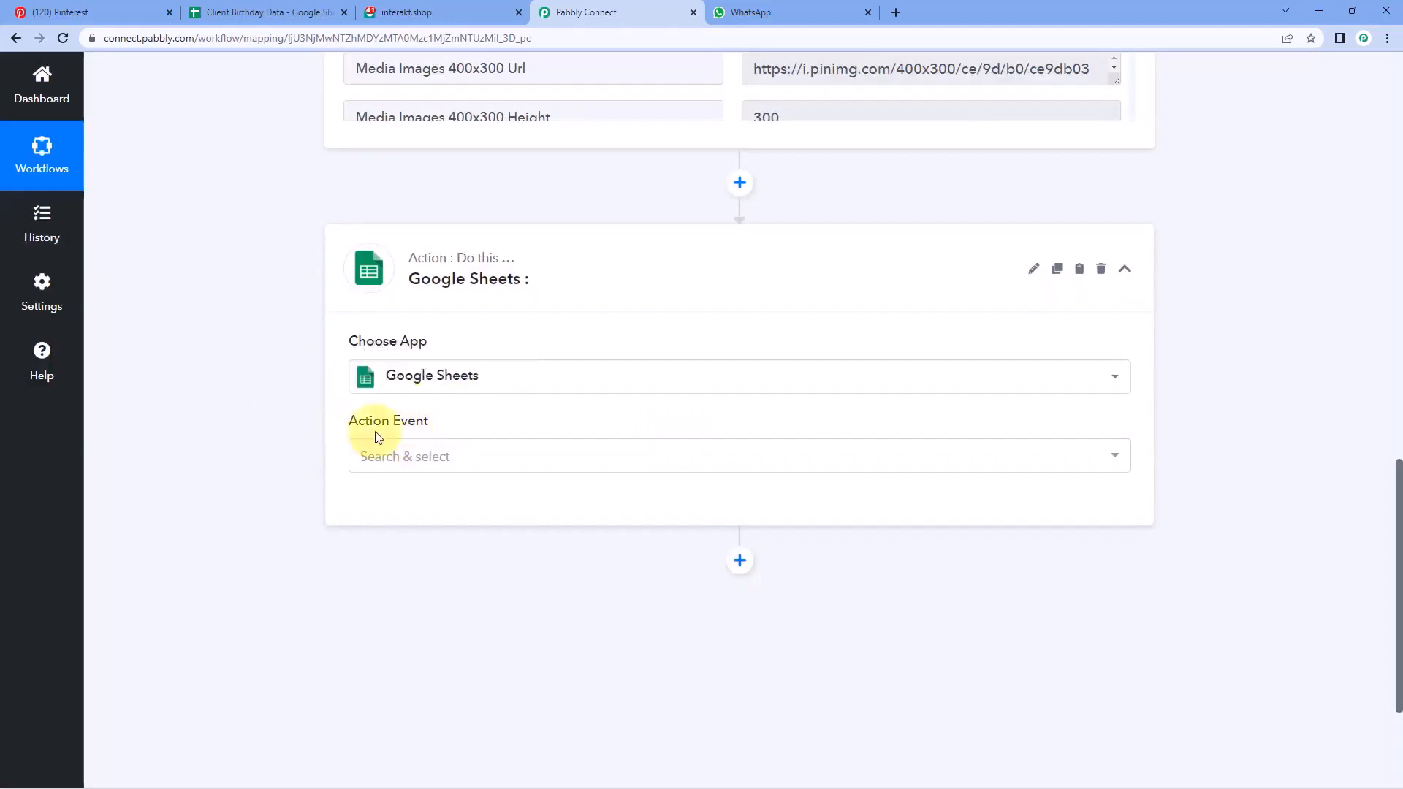
Step: Set the action event to Get Row(s) and start connecting a Google Sheets account
left_click(464, 457)
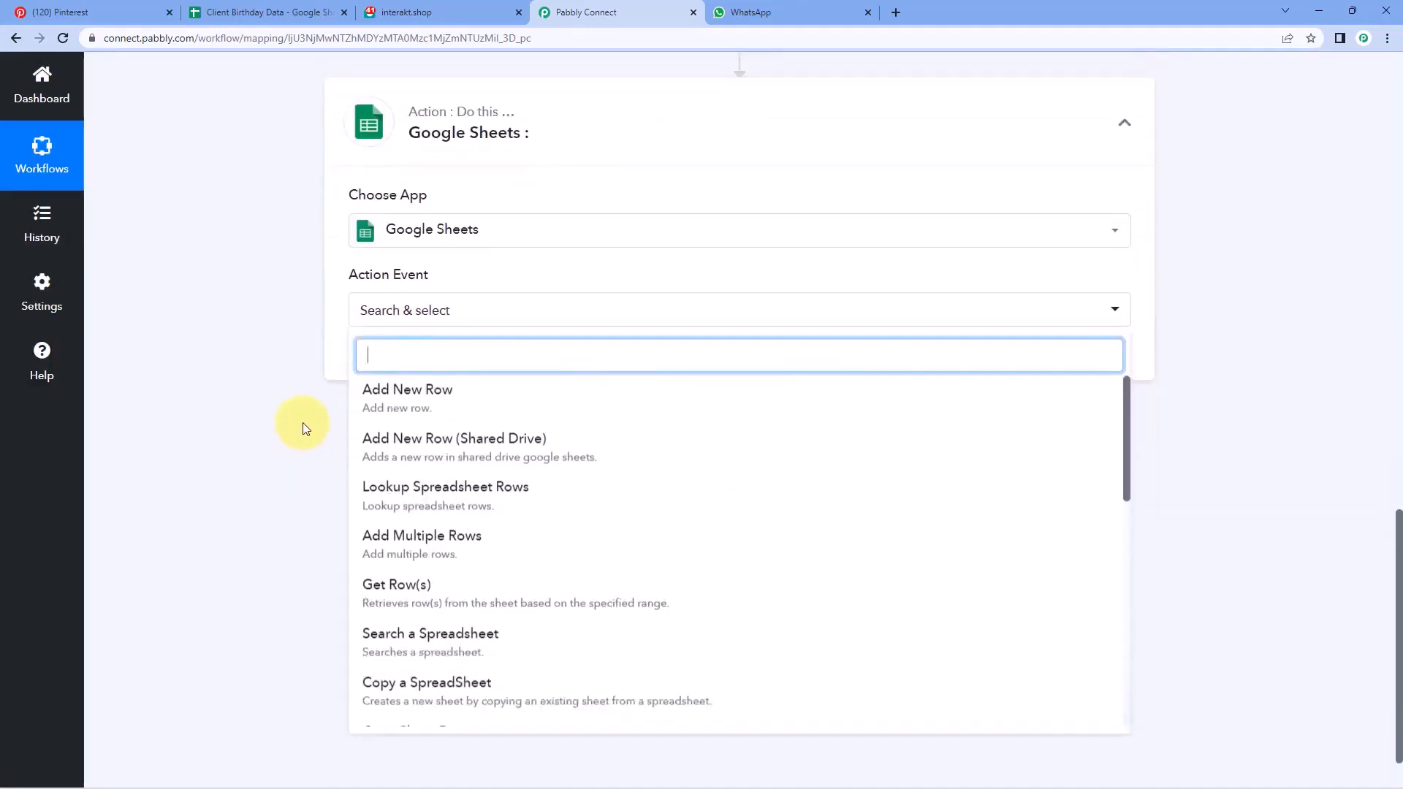
scroll(303, 429, "down", 1)
left_click(459, 523)
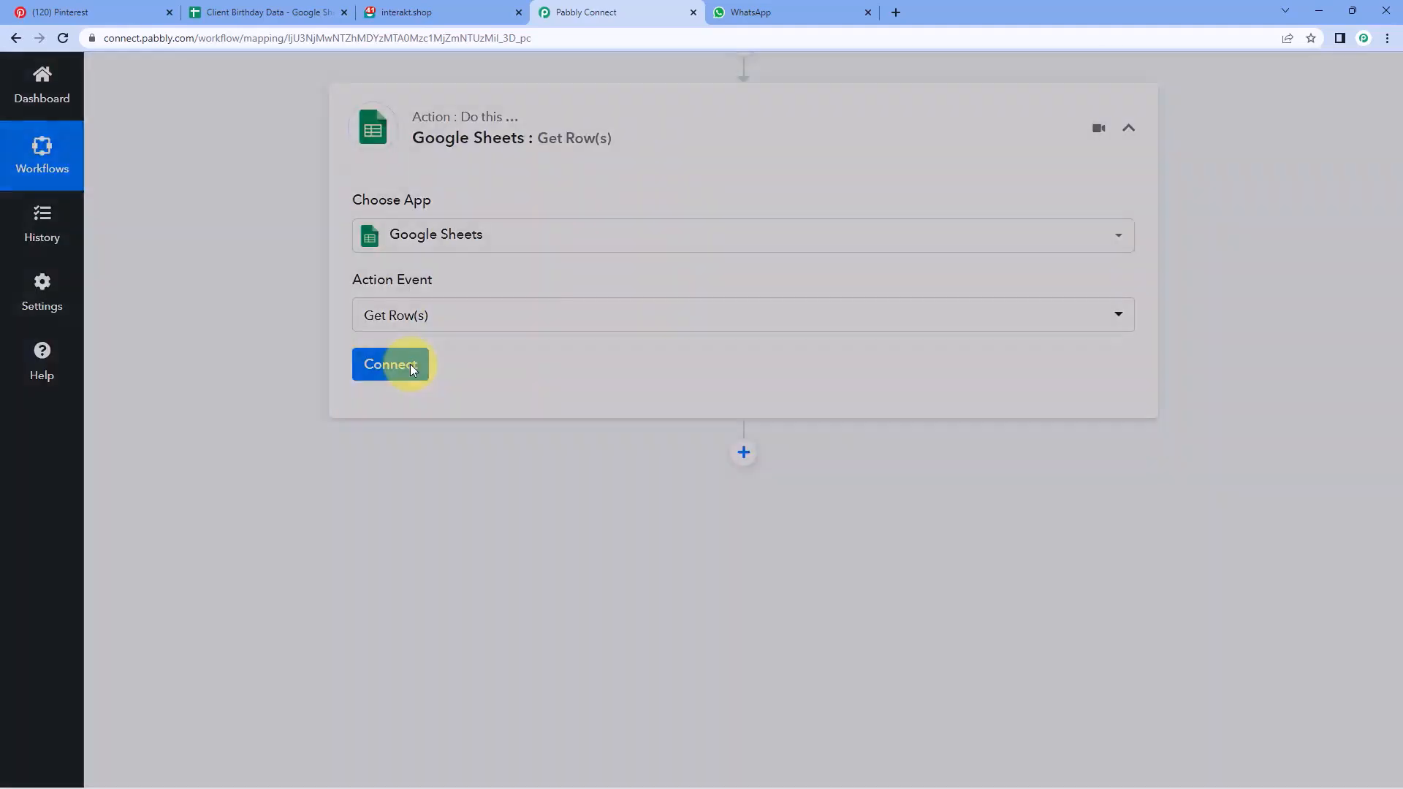
left_click(410, 366)
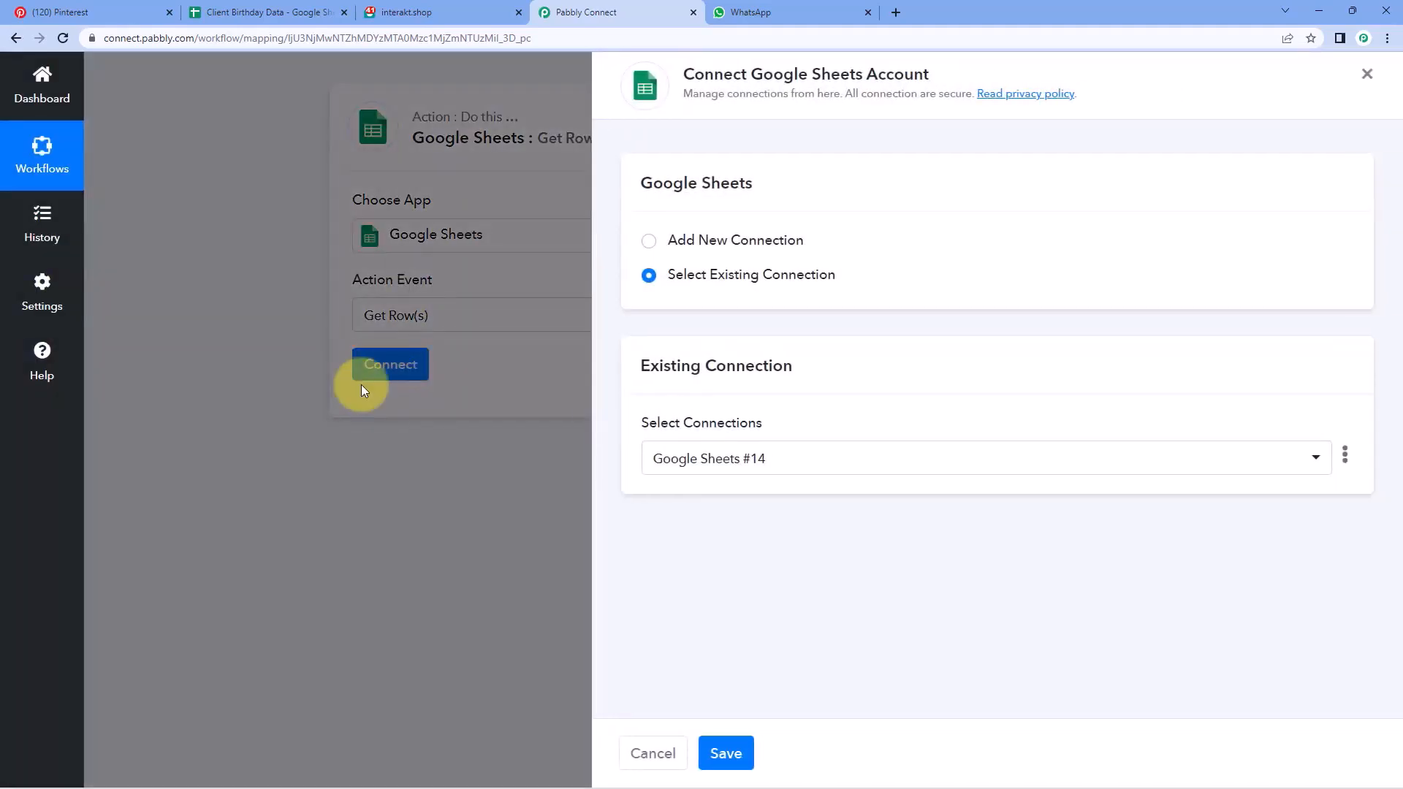
Step: Add a new Google Sheets connection by signing in and granting Pabbly Sheets access
left_click(650, 243)
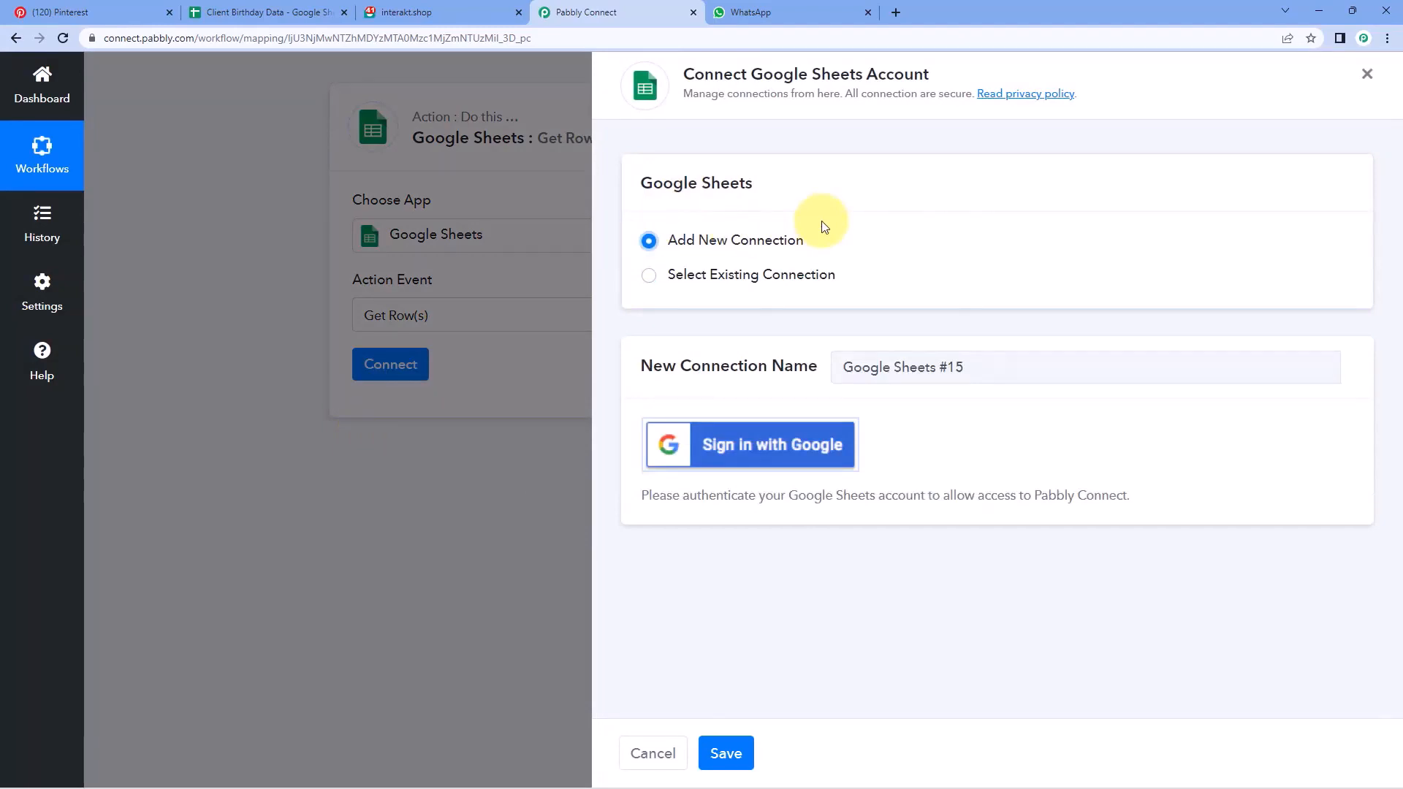
left_click(755, 459)
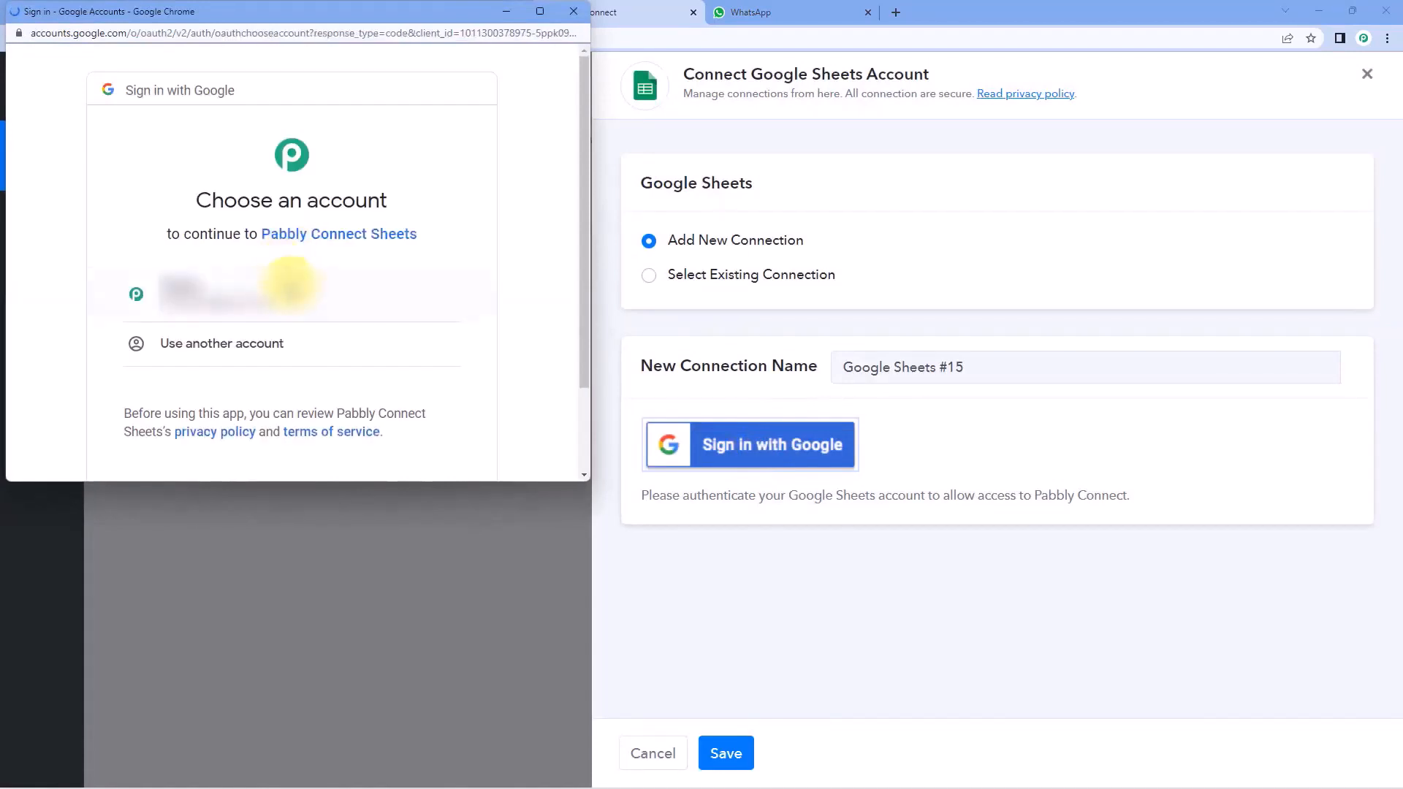
left_click(290, 285)
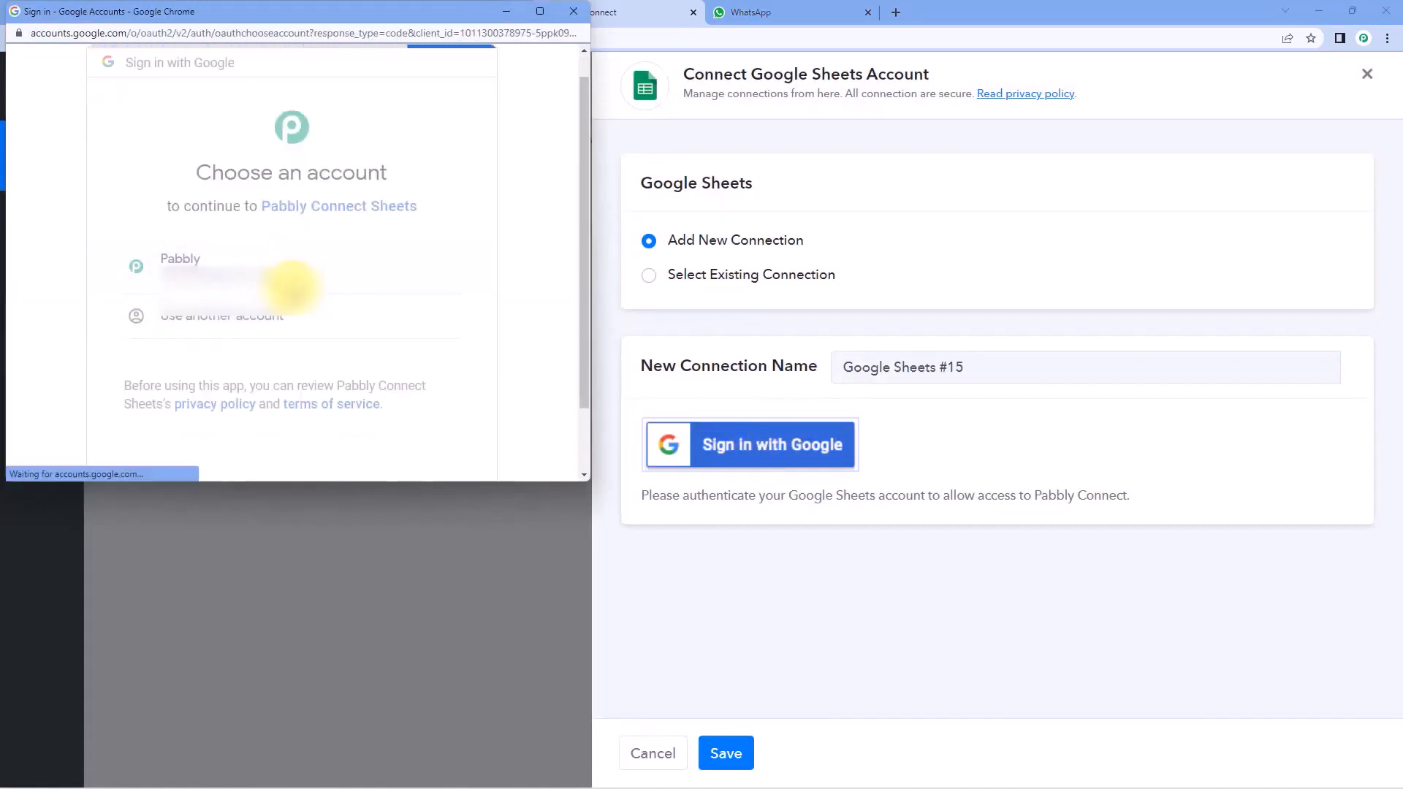
scroll(336, 344, "down", 4)
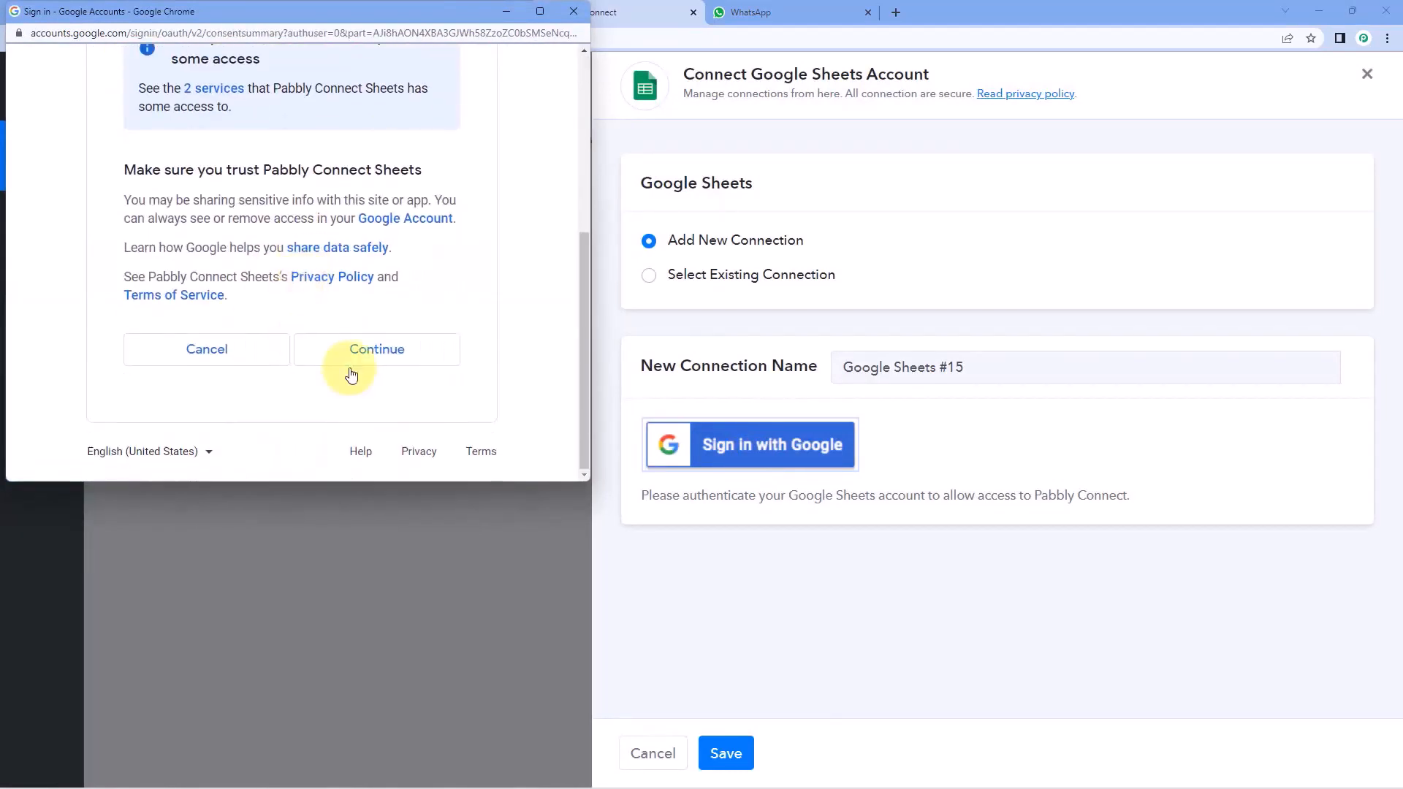
left_click(437, 356)
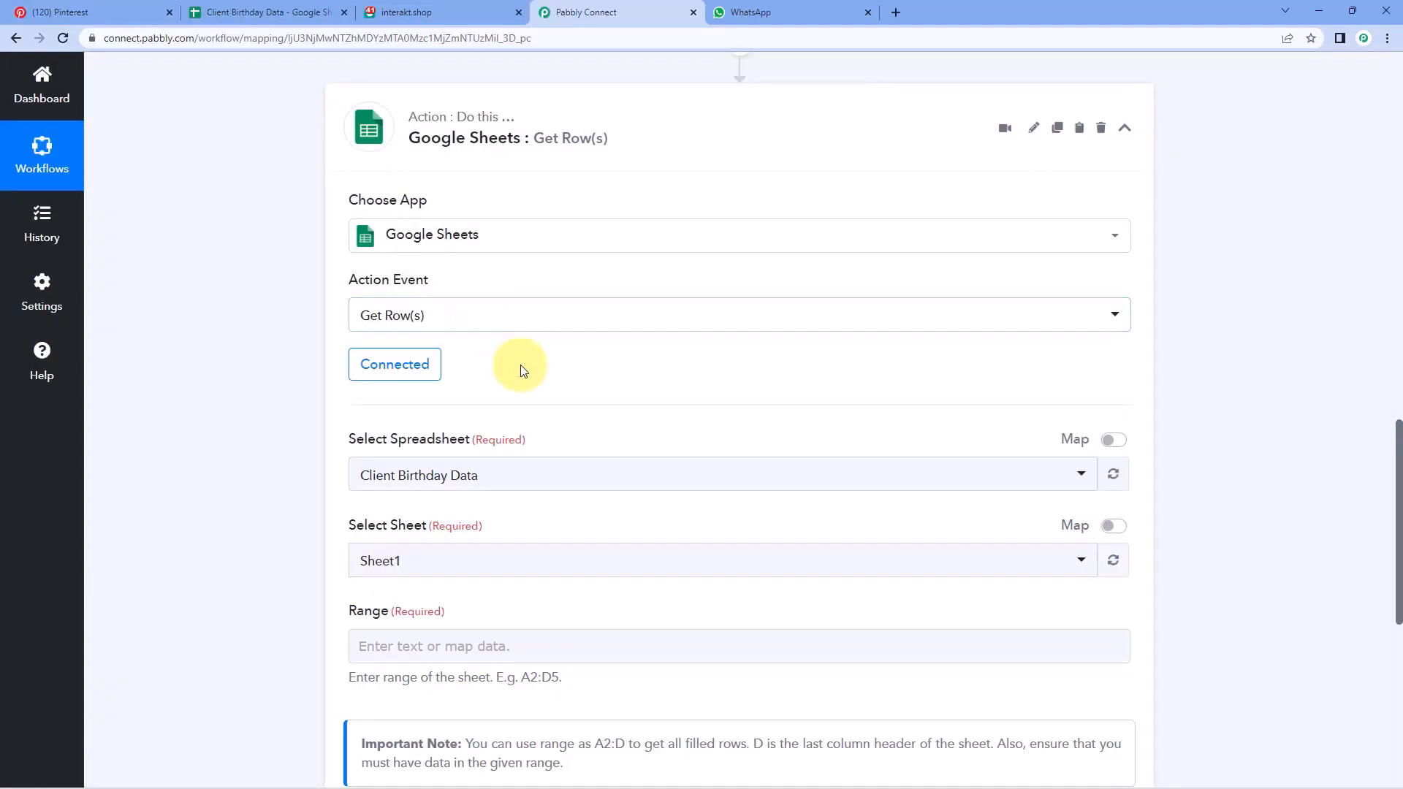
Step: Open the Select Spreadsheet dropdown and browse for the Client Birthday Data spreadsheet
scroll(524, 371, "down", 2)
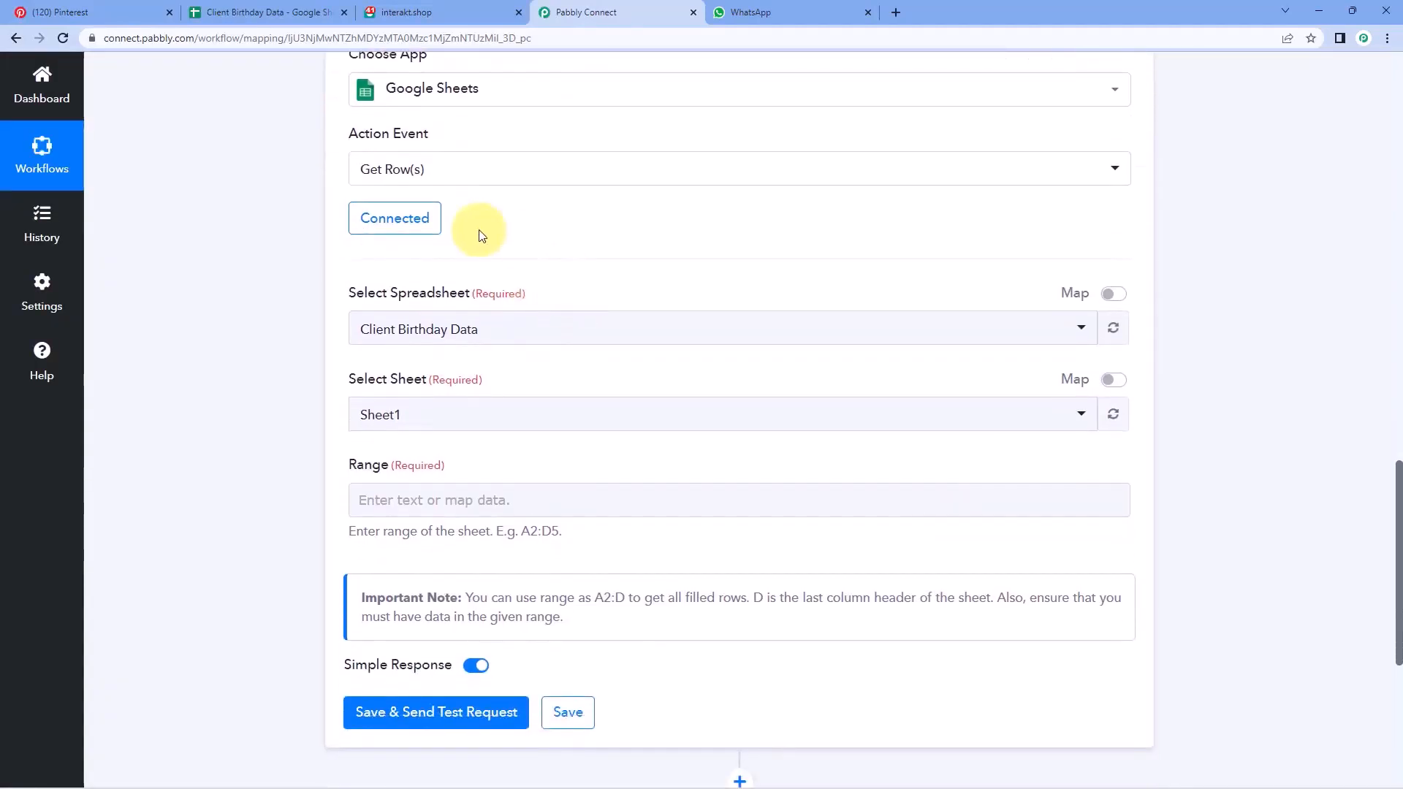
scroll(526, 263, "down", 1)
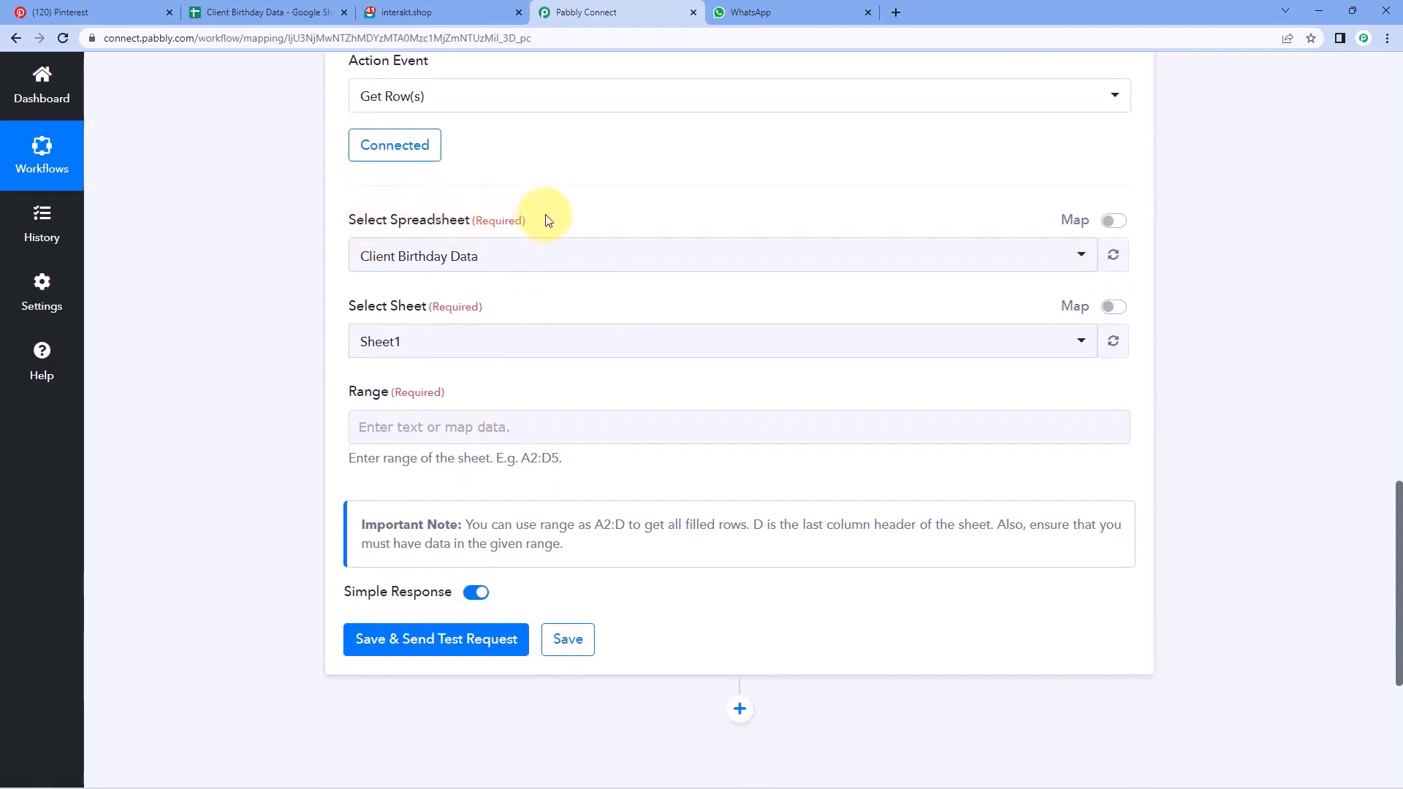
left_click(596, 255)
scroll(548, 376, "down", 3)
scroll(557, 382, "down", 3)
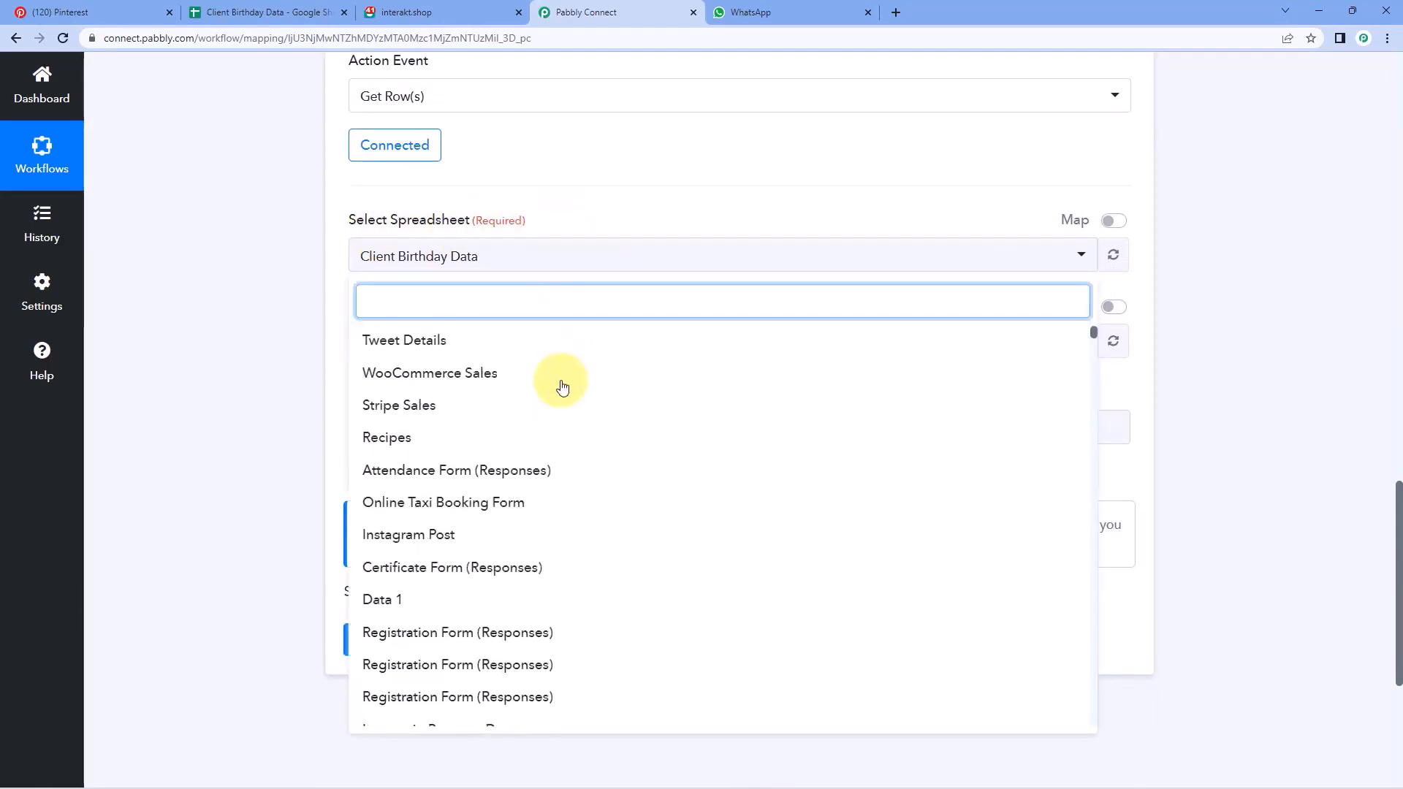
scroll(566, 398, "down", 4)
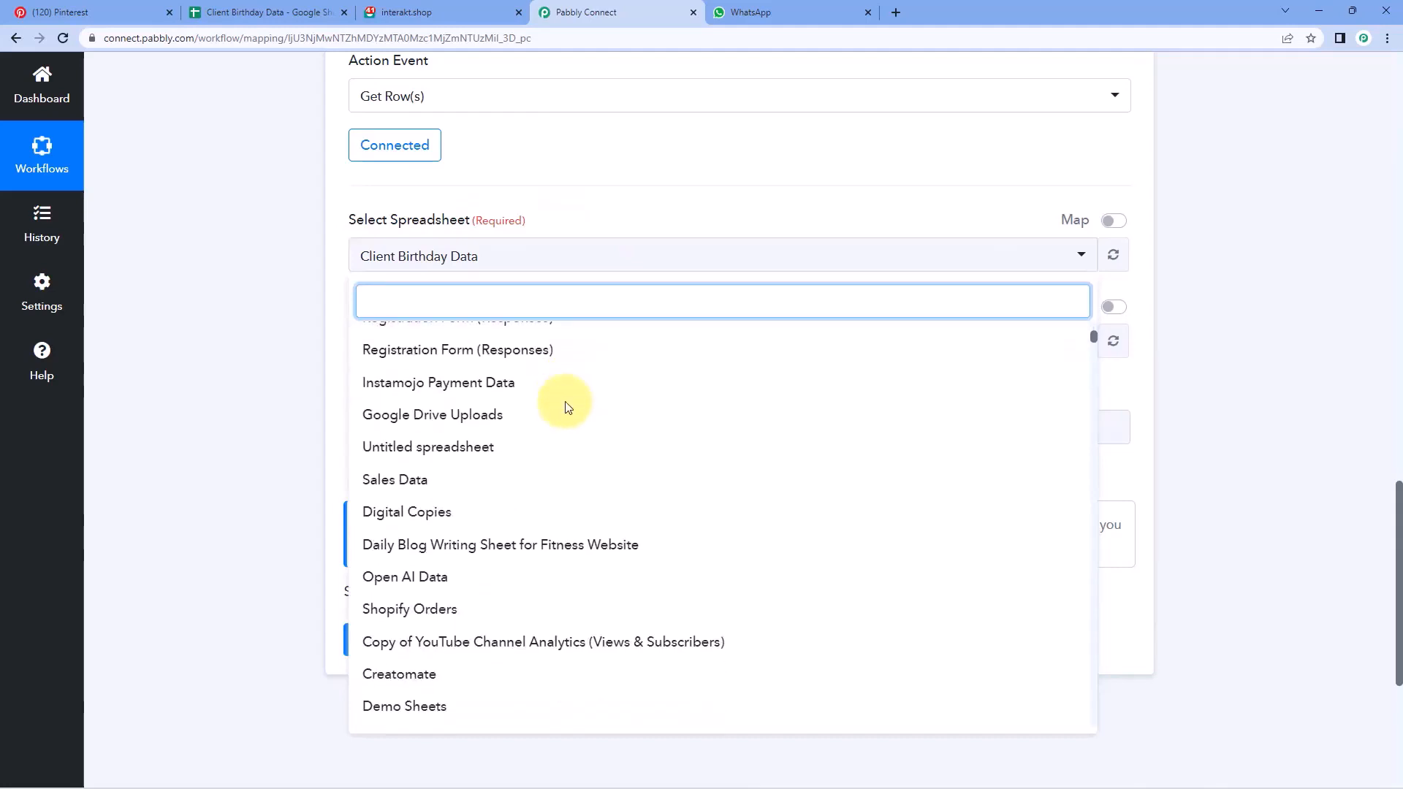
scroll(567, 405, "down", 2)
scroll(568, 408, "up", 12)
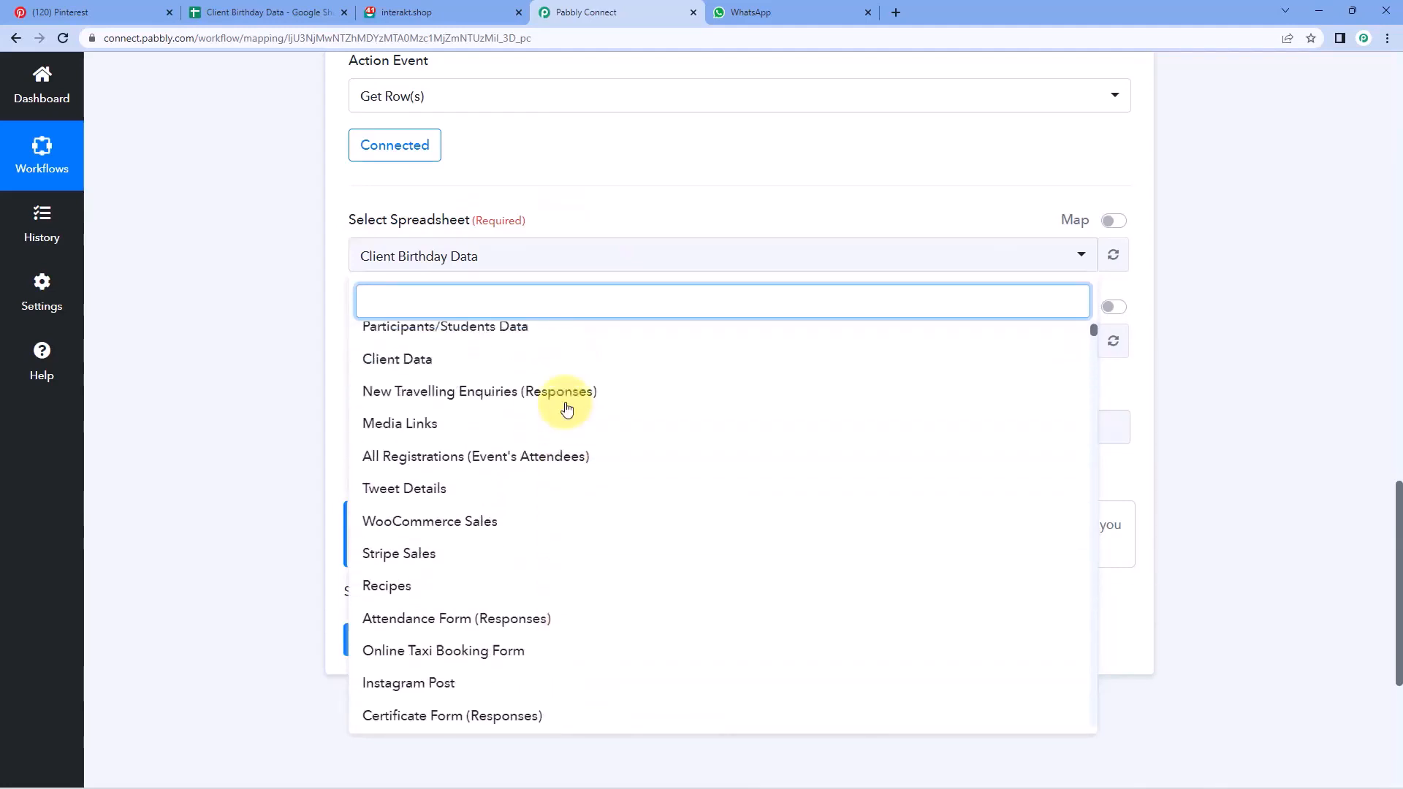
Step: Rename the spreadsheet to 'Client Data' by removing 'Birthday' from its title
left_click(296, 14)
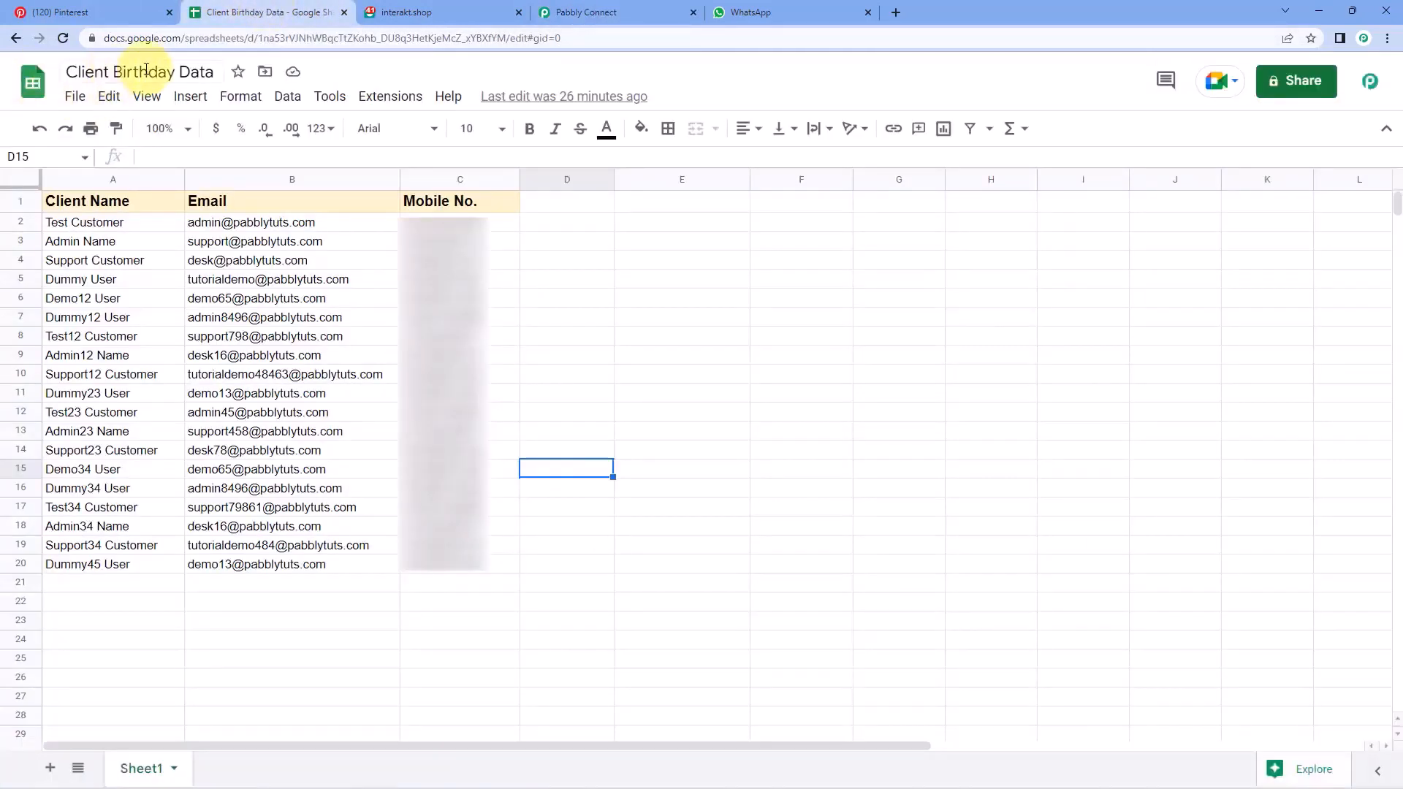
key("BackSpace")
key("Return")
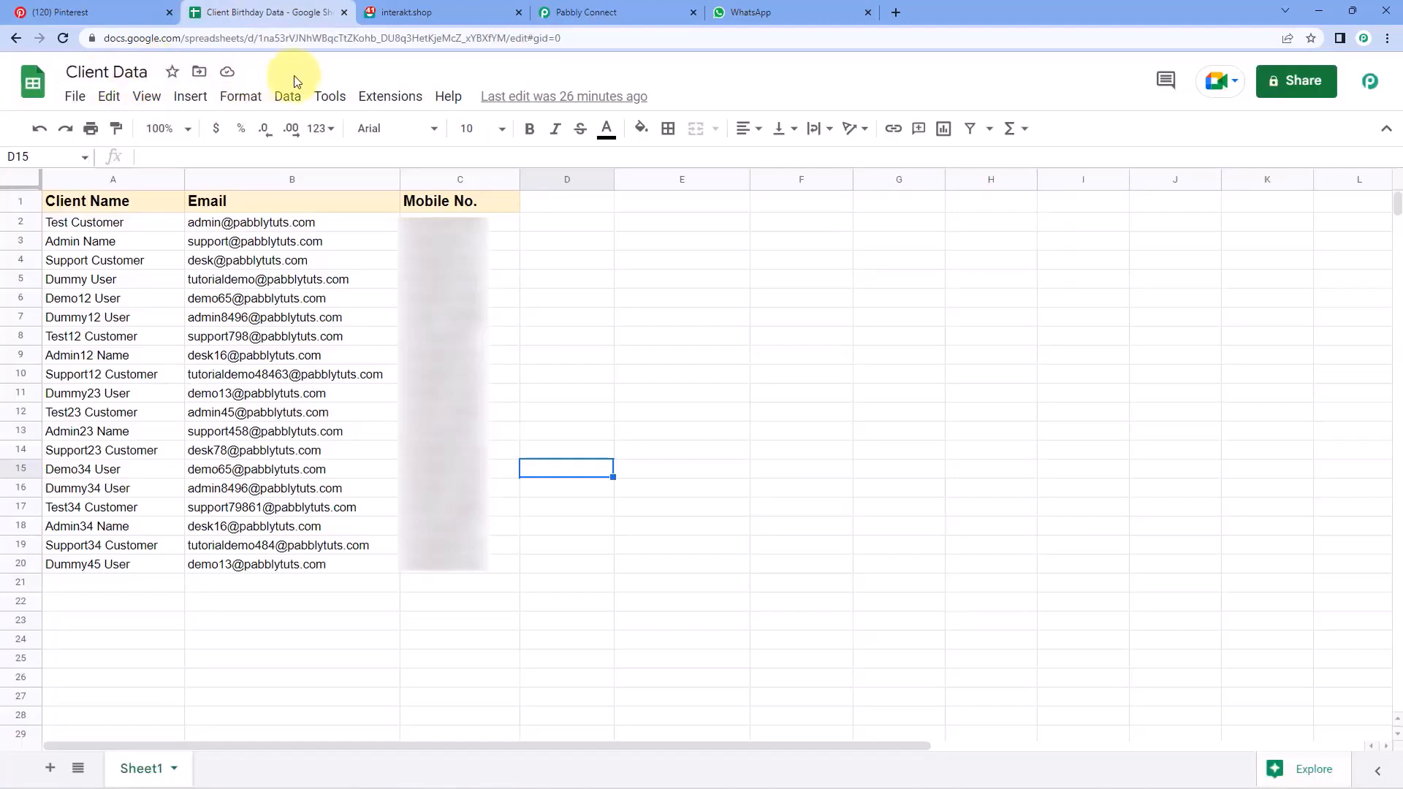
Step: Refresh the Get Row(s) spreadsheet list and select Client Data
left_click(584, 13)
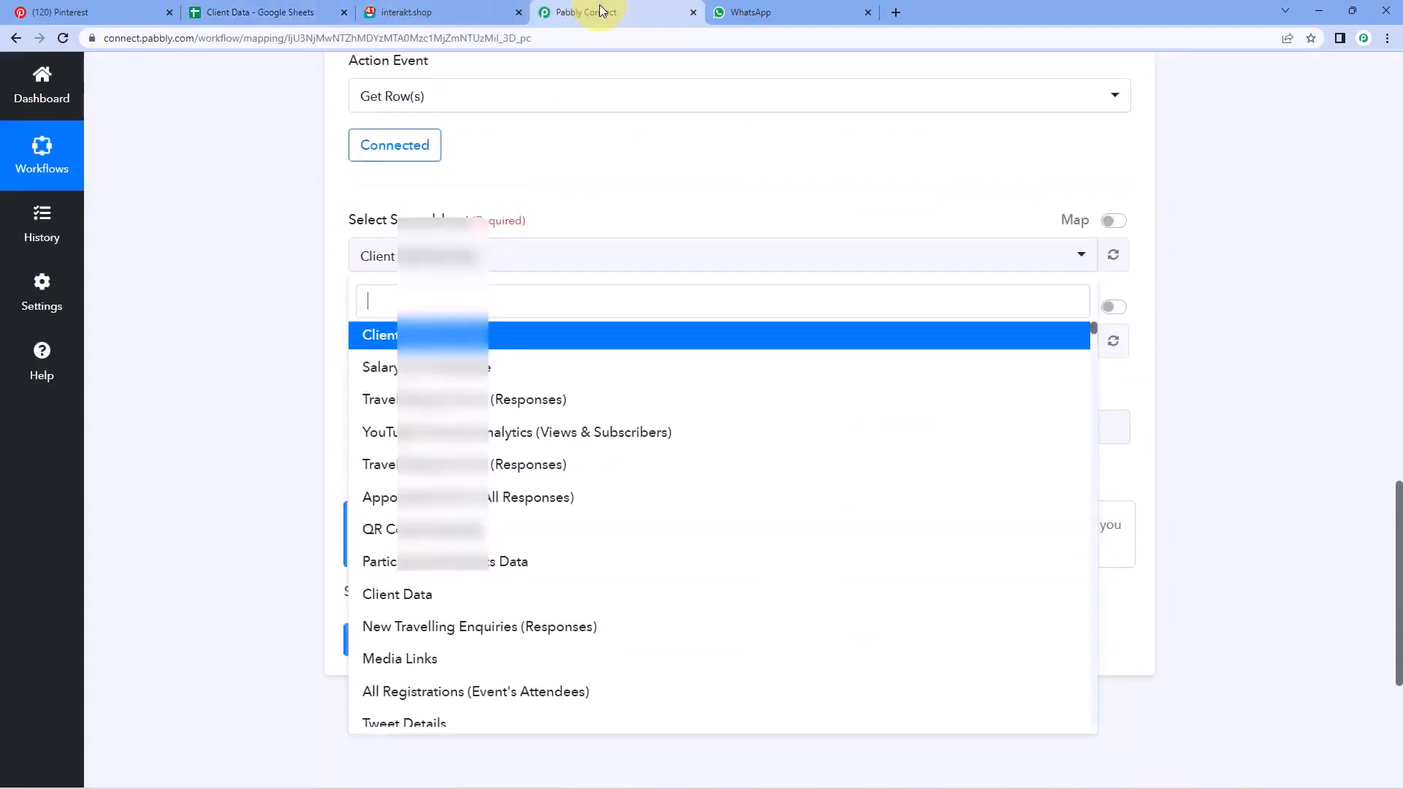
left_click(1126, 260)
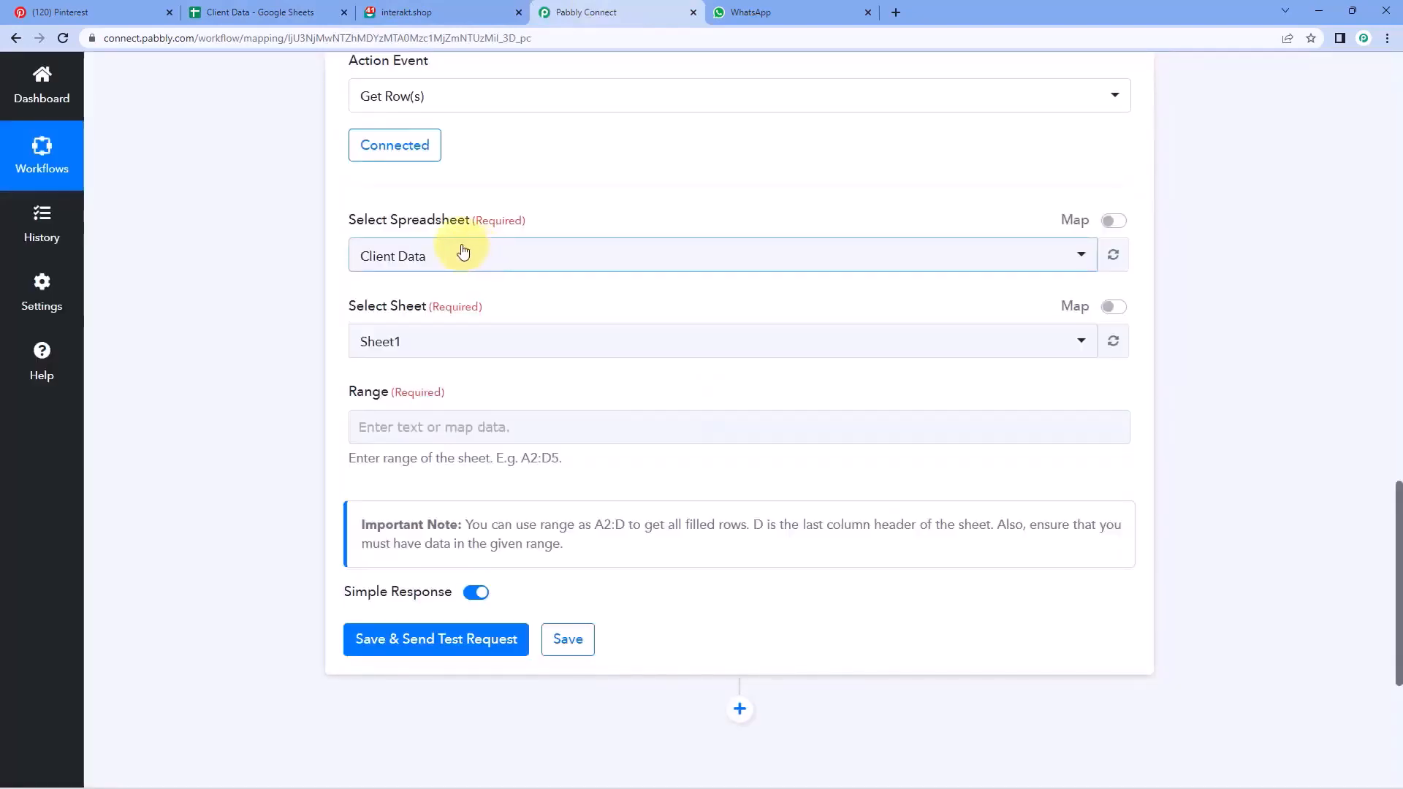
left_click(463, 252)
left_click(277, 13)
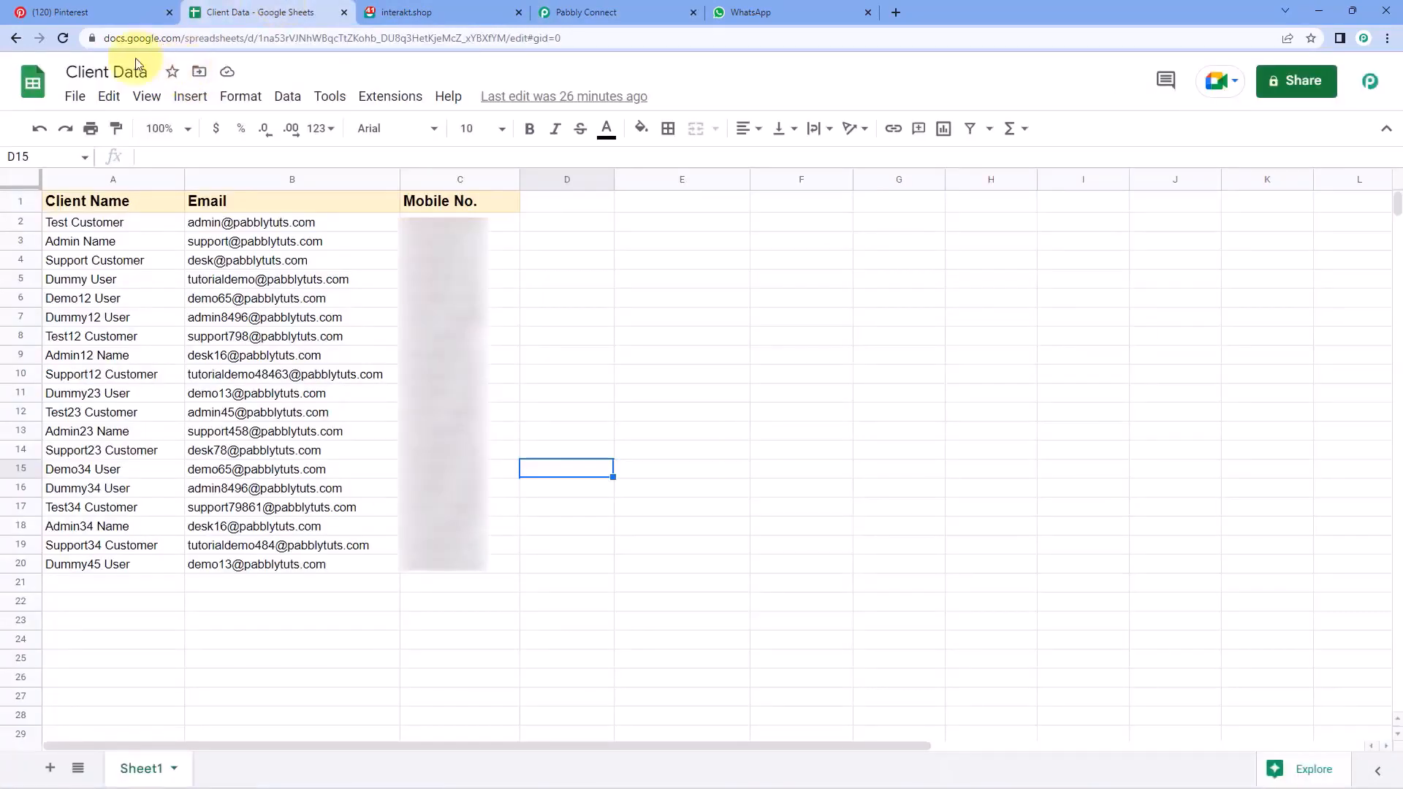
left_click(648, 12)
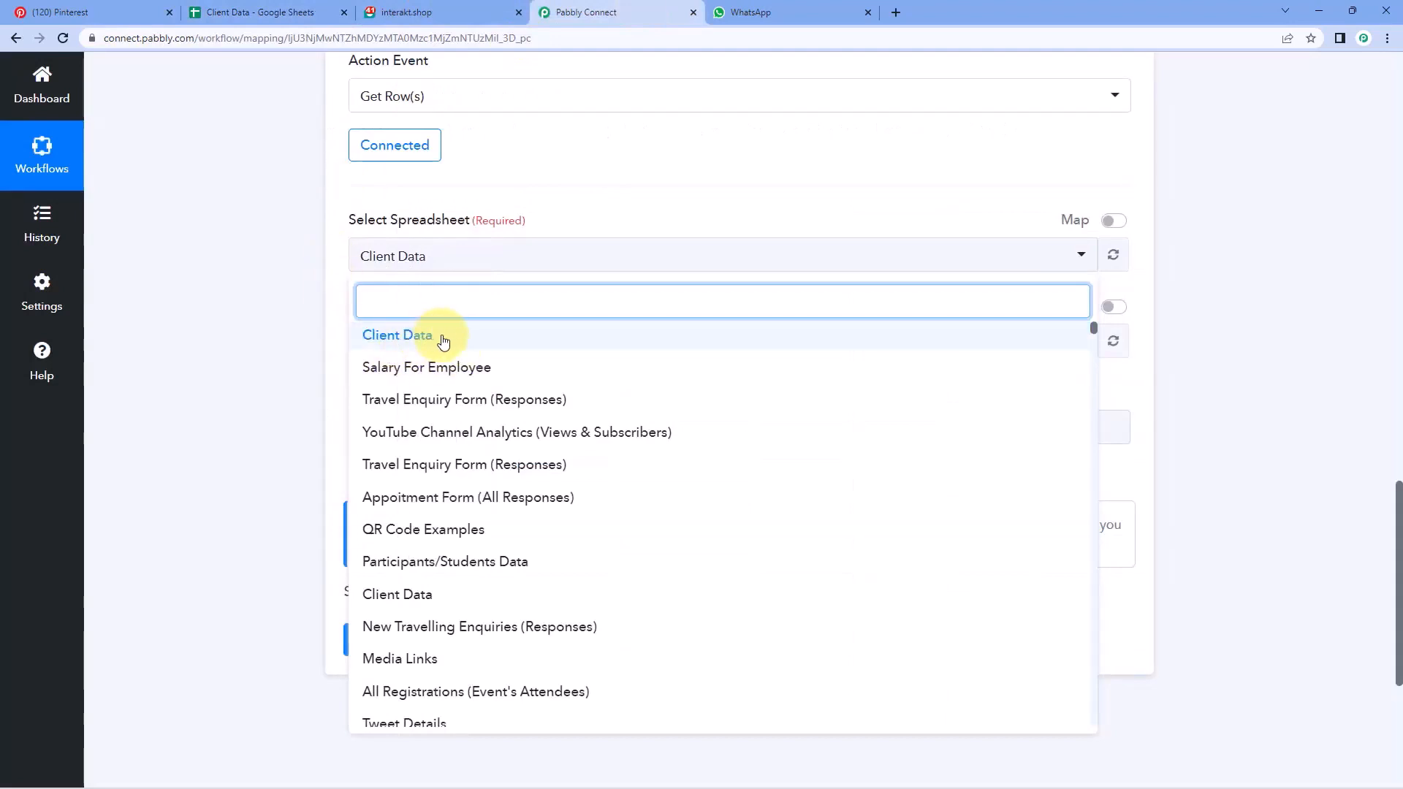
left_click(273, 12)
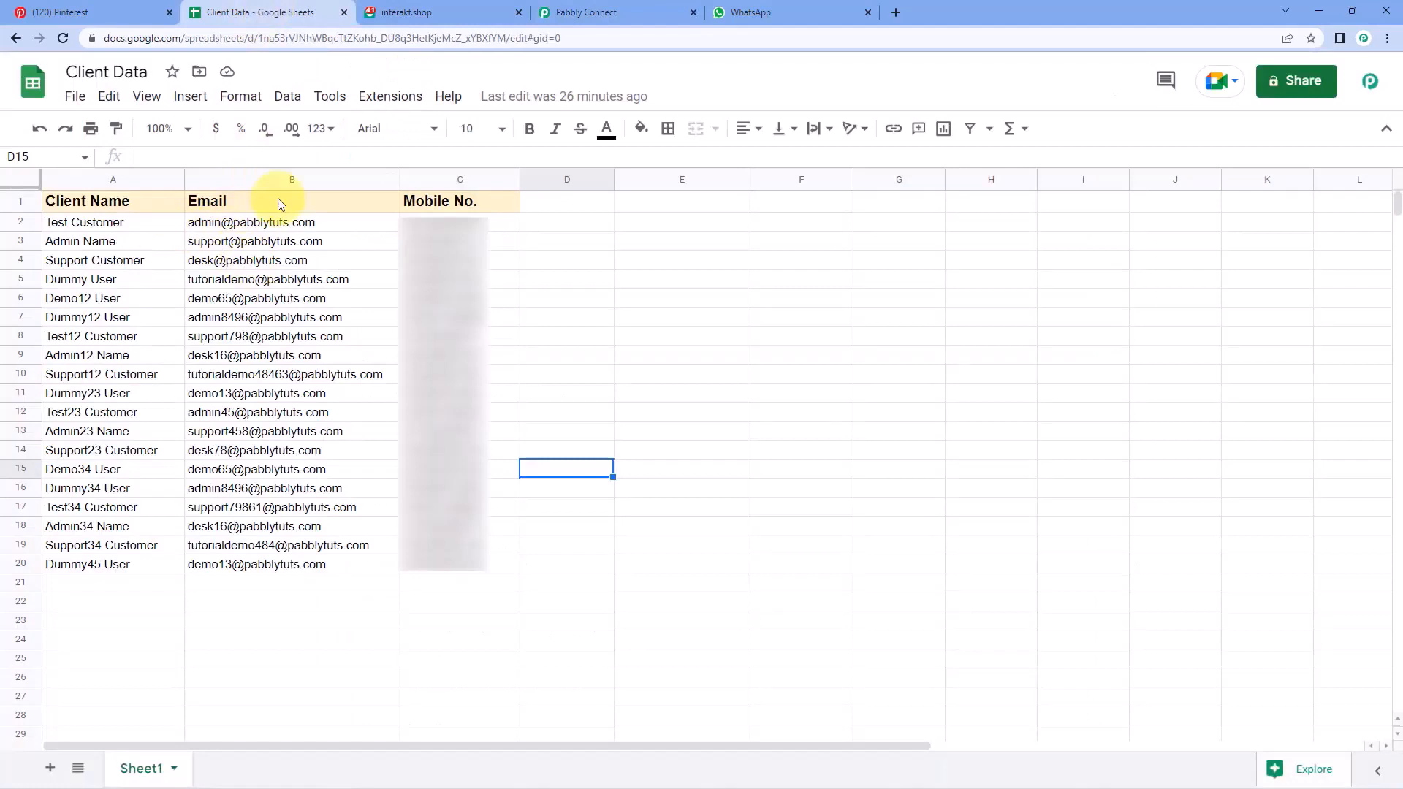
left_click(594, 11)
left_click(409, 340)
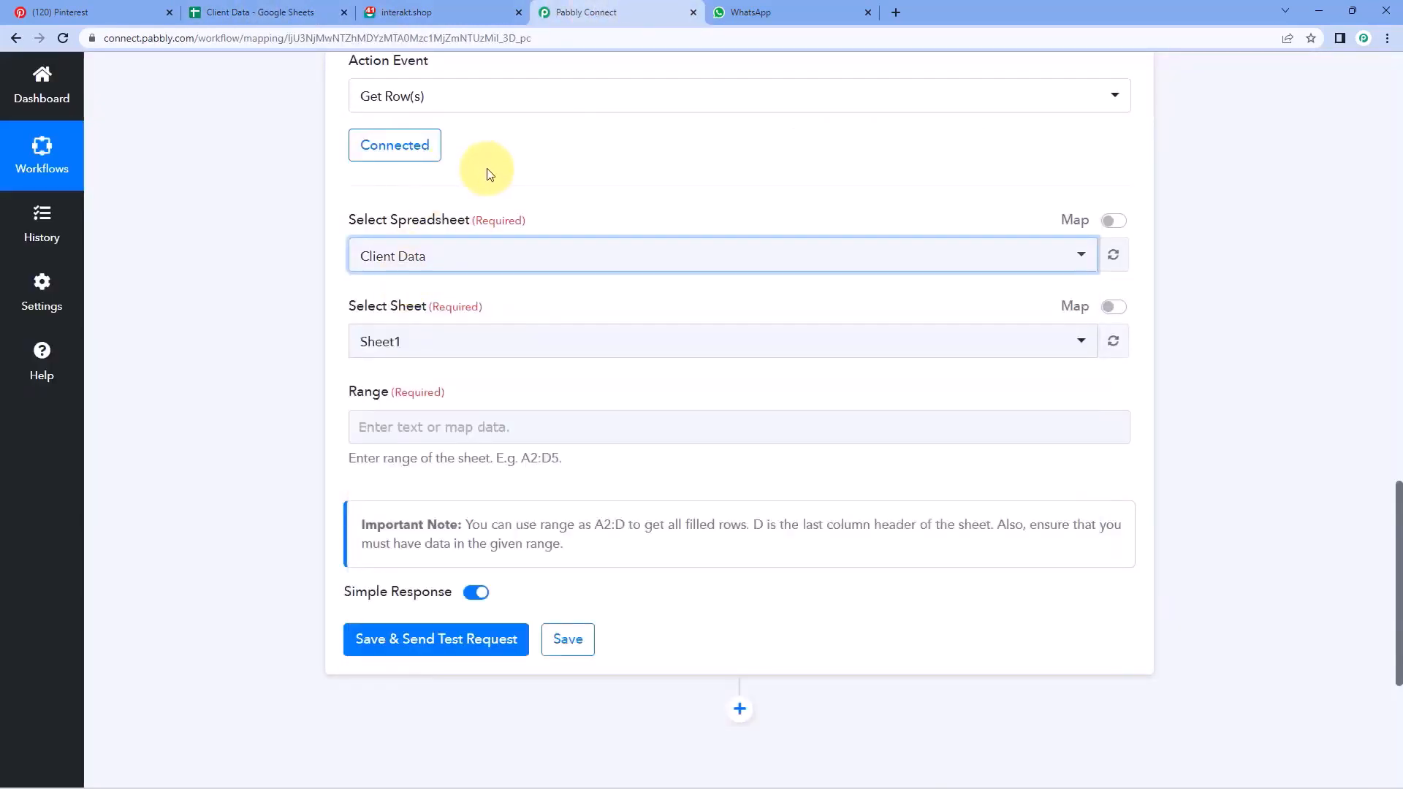
Step: Set the Get Row(s) sheet to Sheet1
scroll(487, 168, "down", 1)
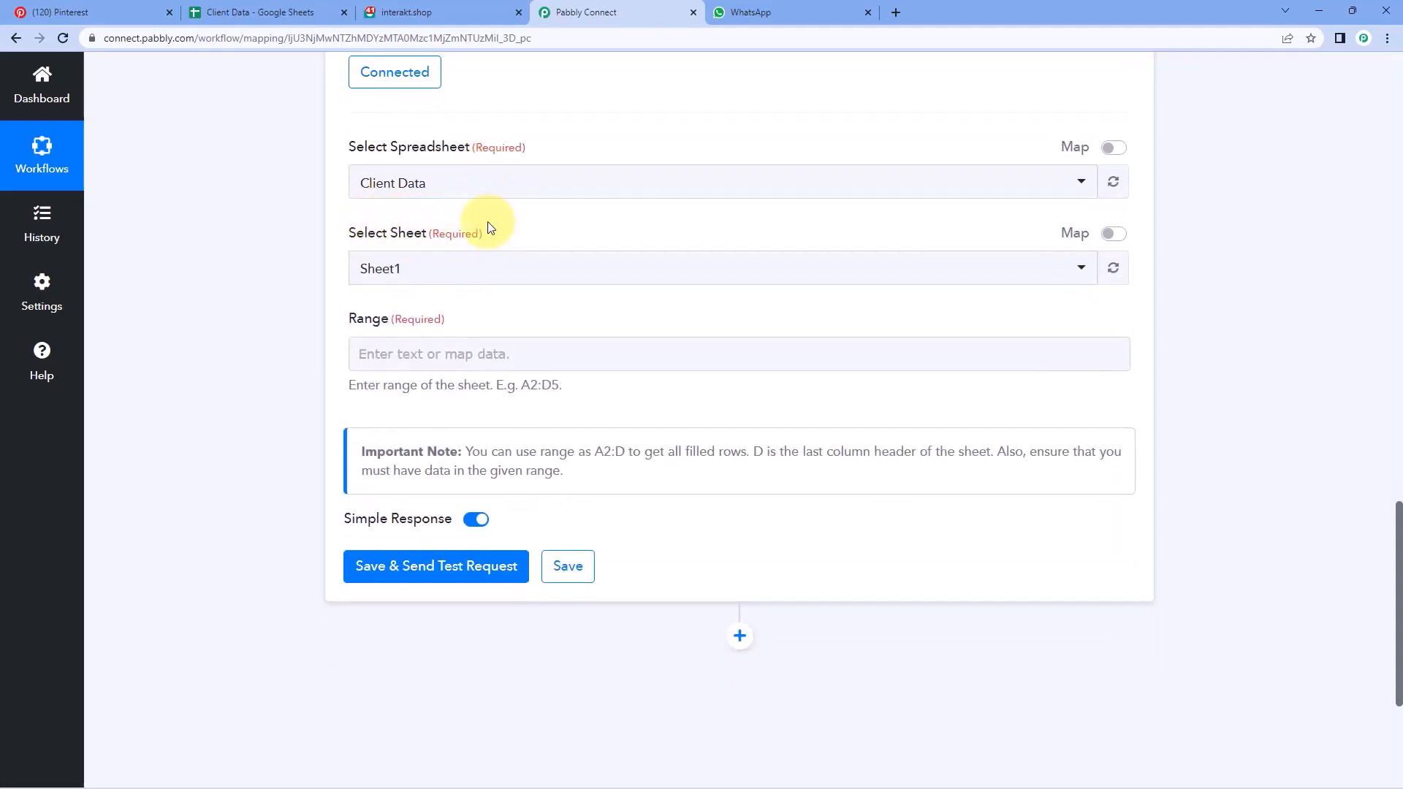
left_click(267, 12)
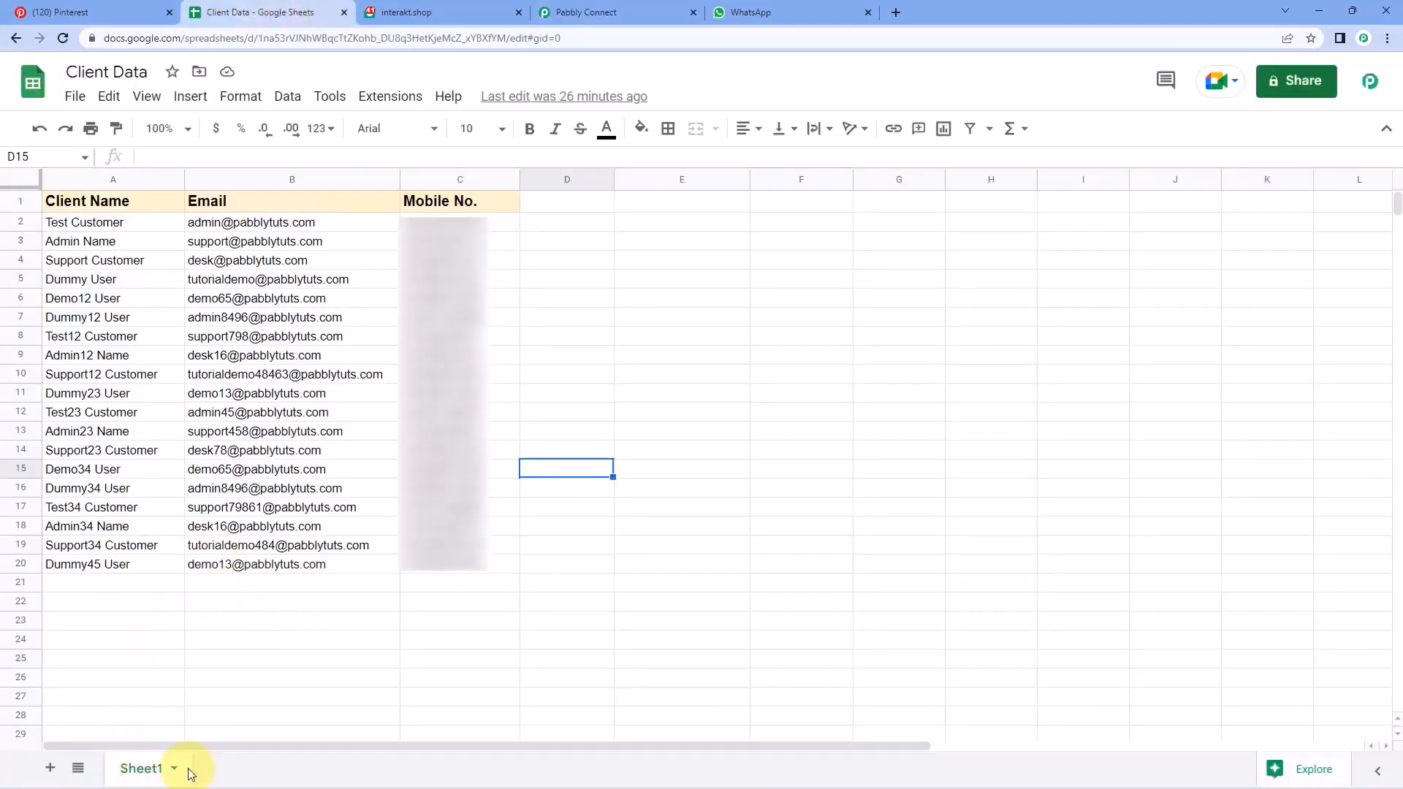
left_click(585, 13)
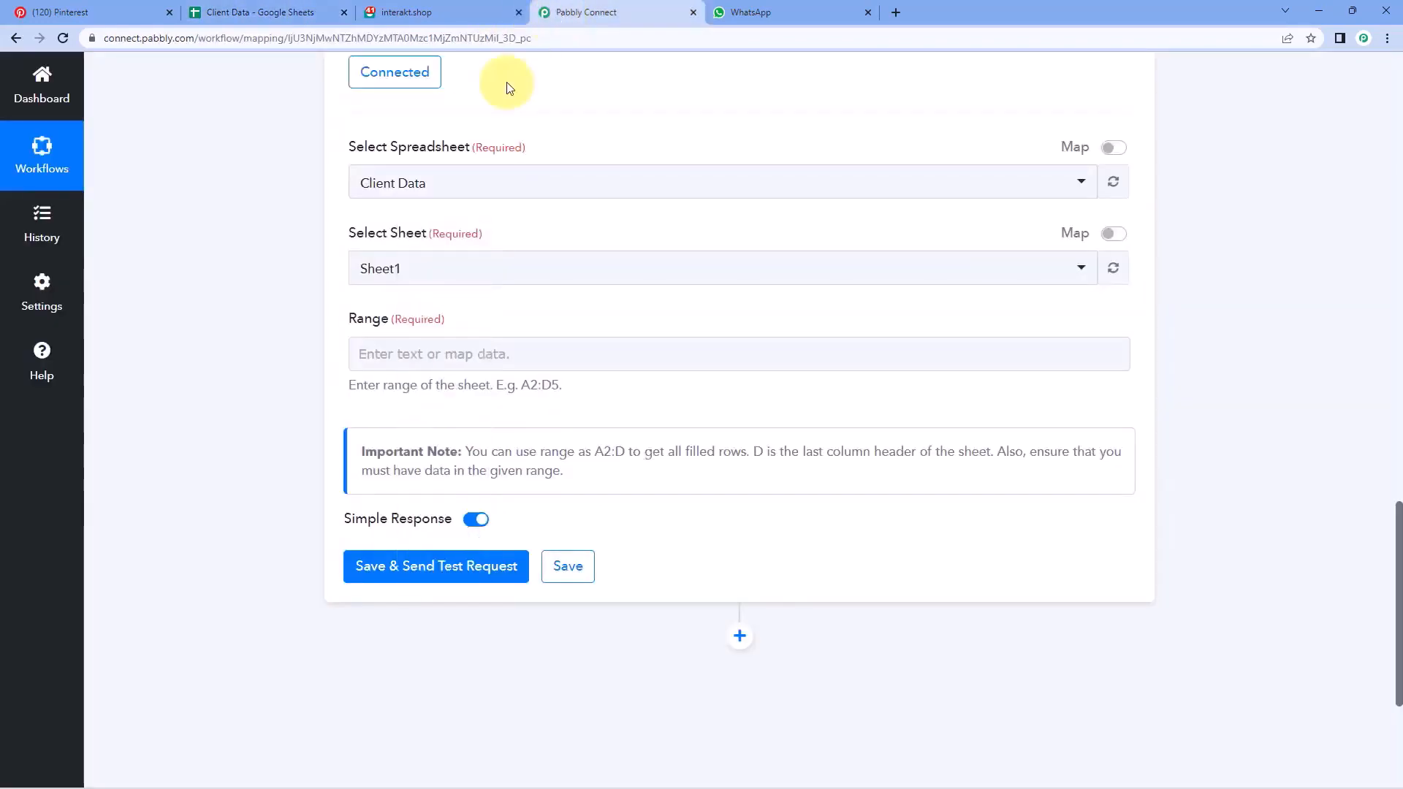
left_click(450, 271)
left_click(419, 344)
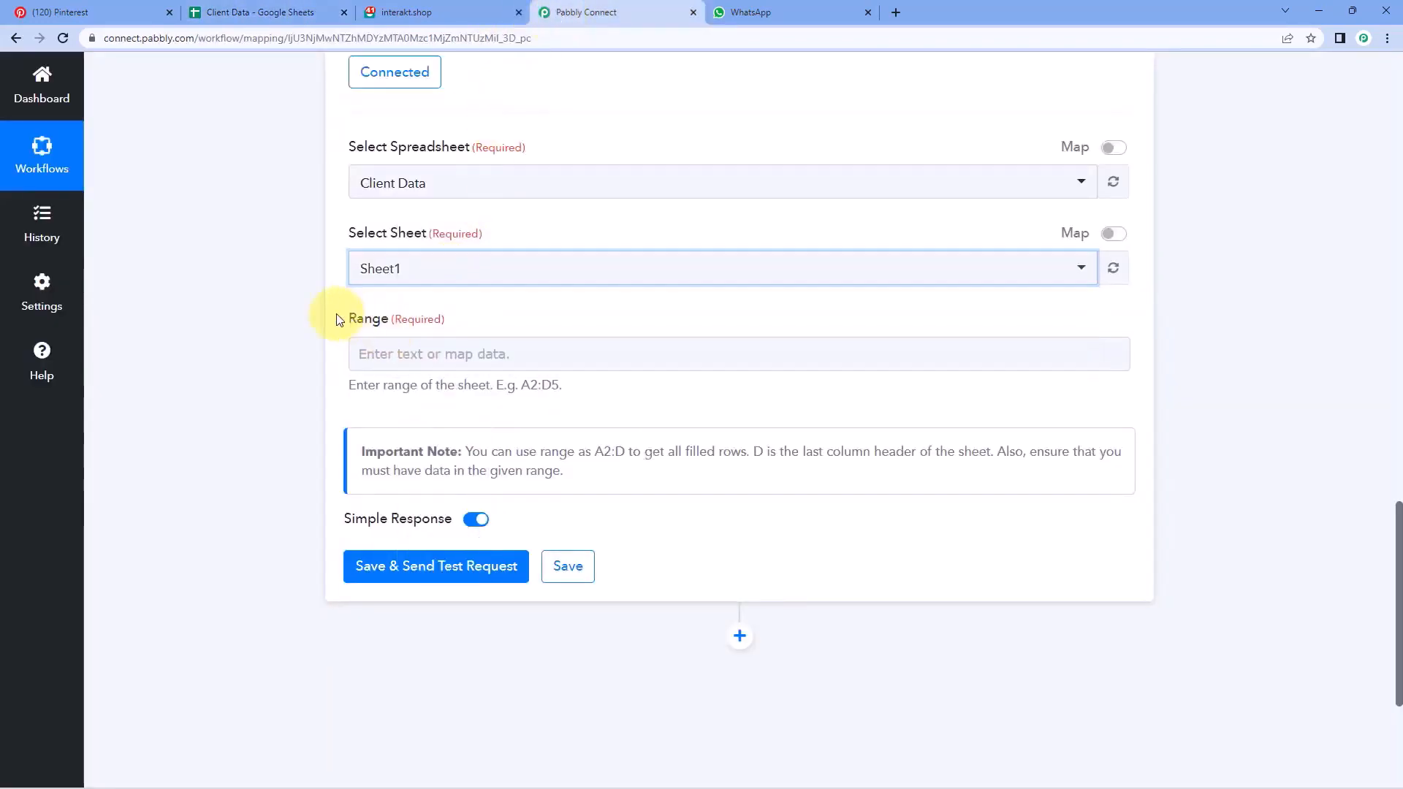
Step: Select the client data A2:C20 in Client Data and copy that address from the Name box
scroll(336, 319, "down", 1)
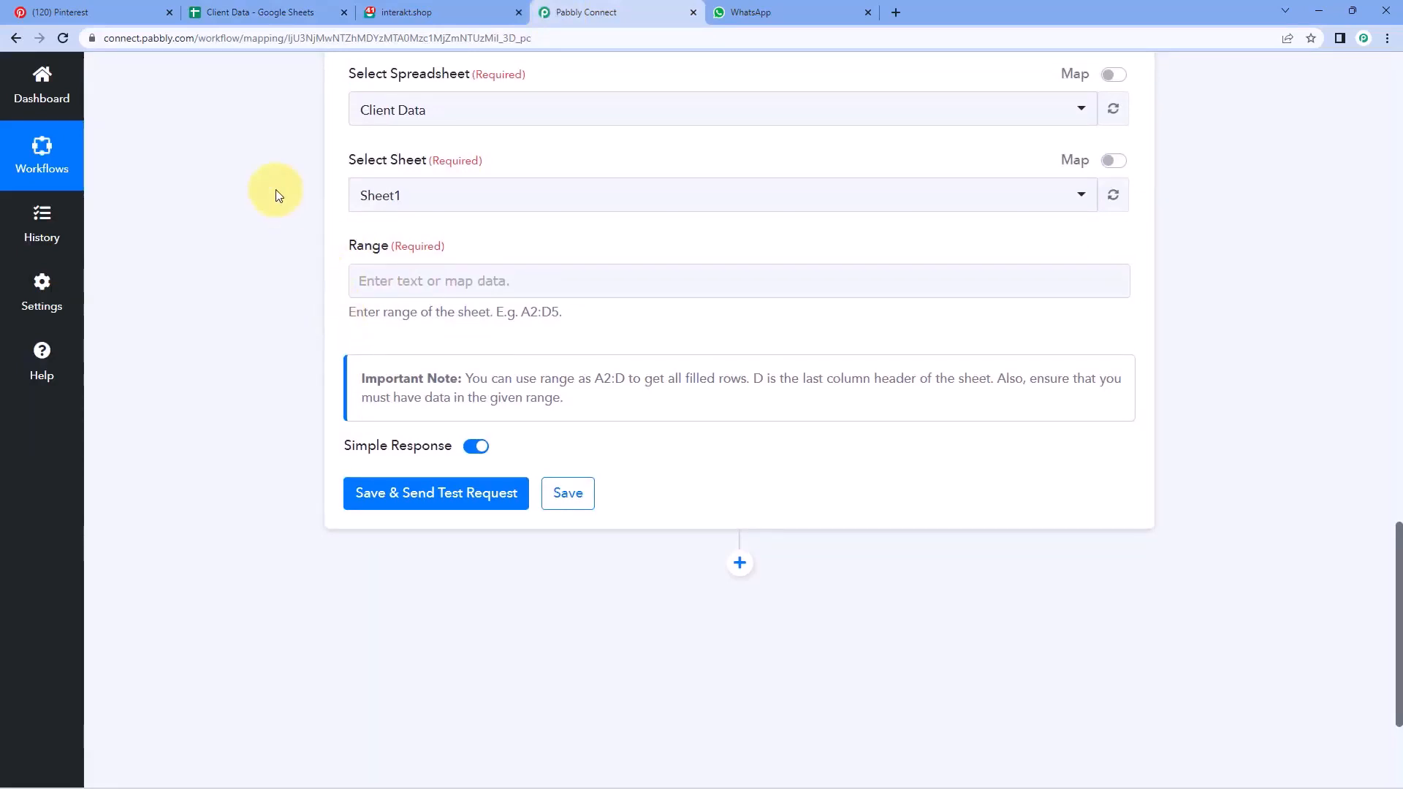
left_click(259, 15)
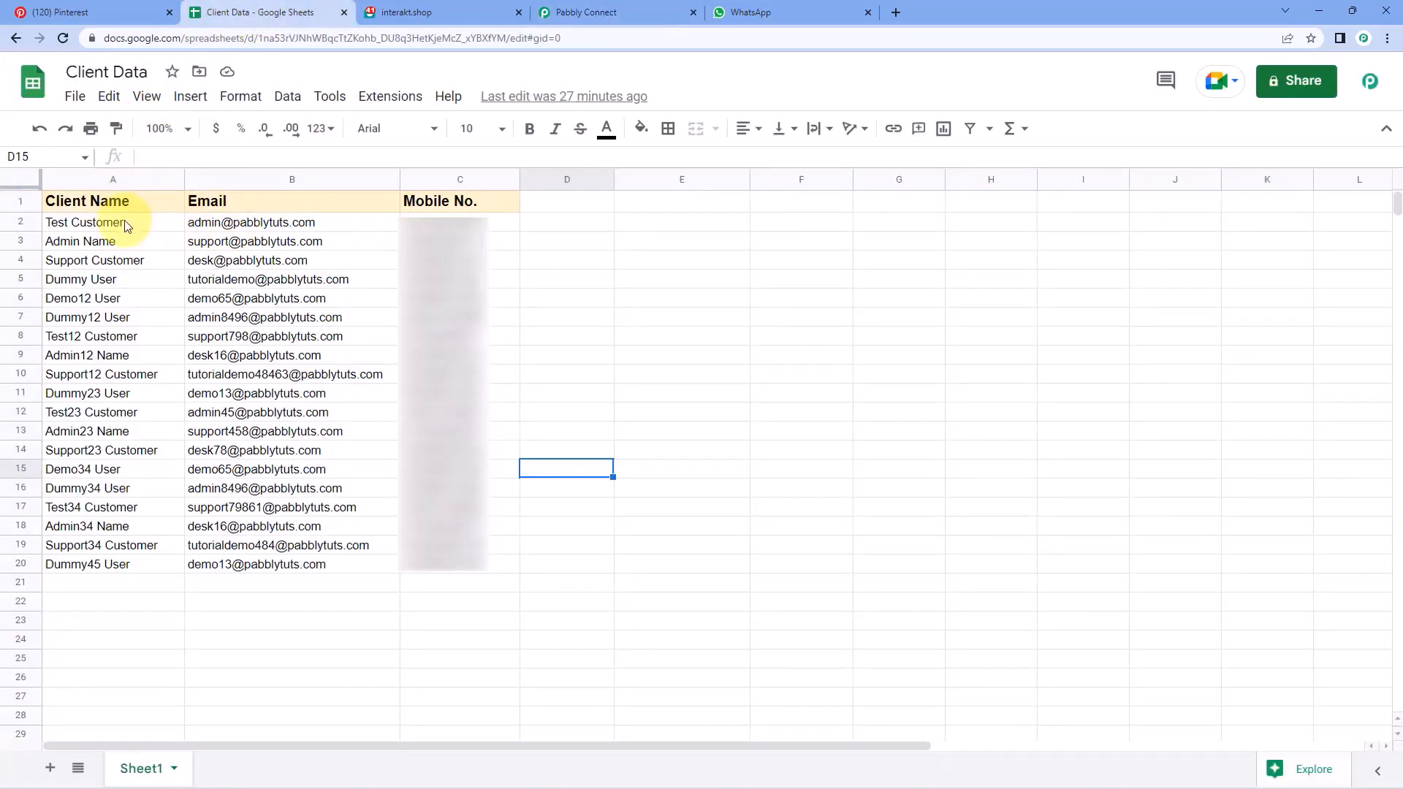
left_click(55, 224)
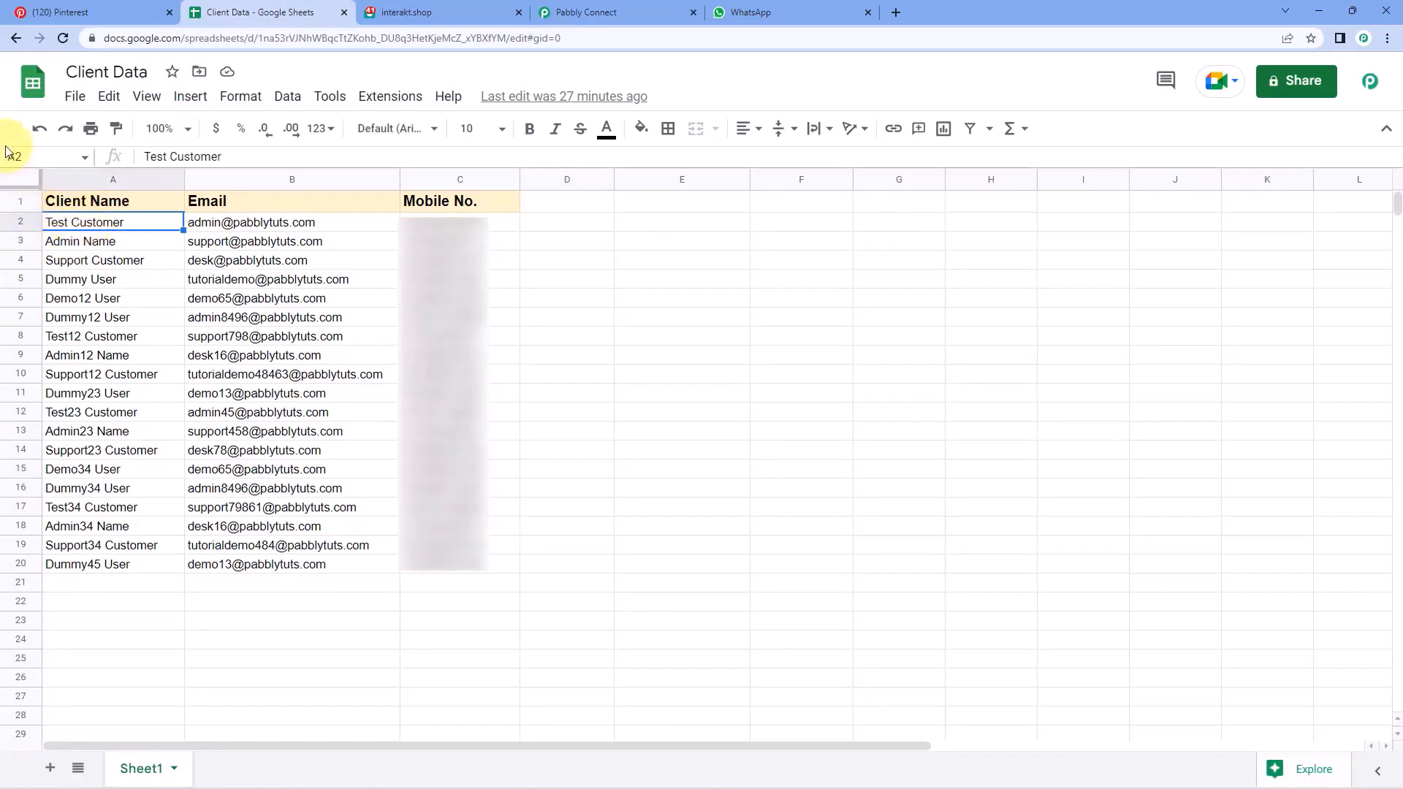
left_click_drag(126, 232, 482, 572)
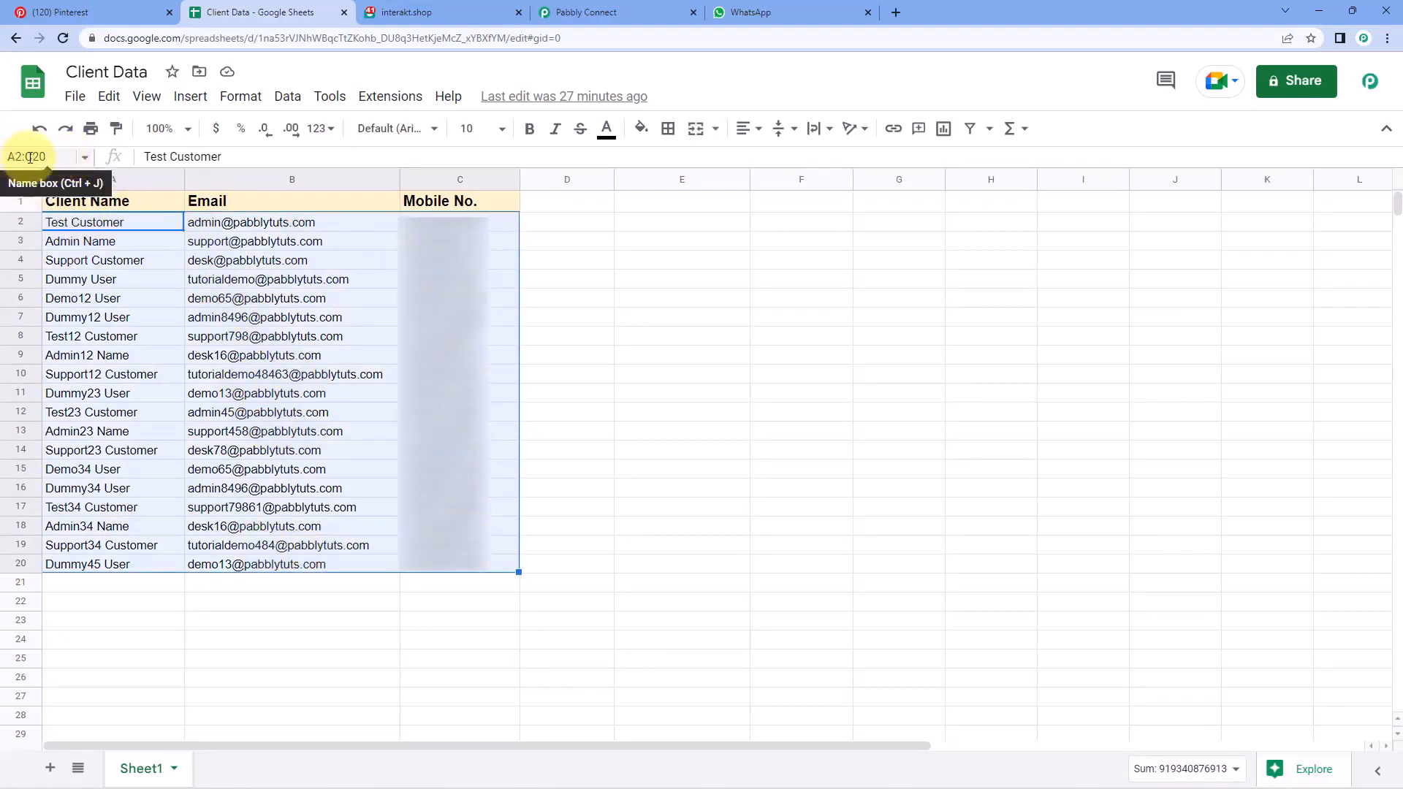
left_click(52, 156)
left_click_drag(52, 156, 7, 156)
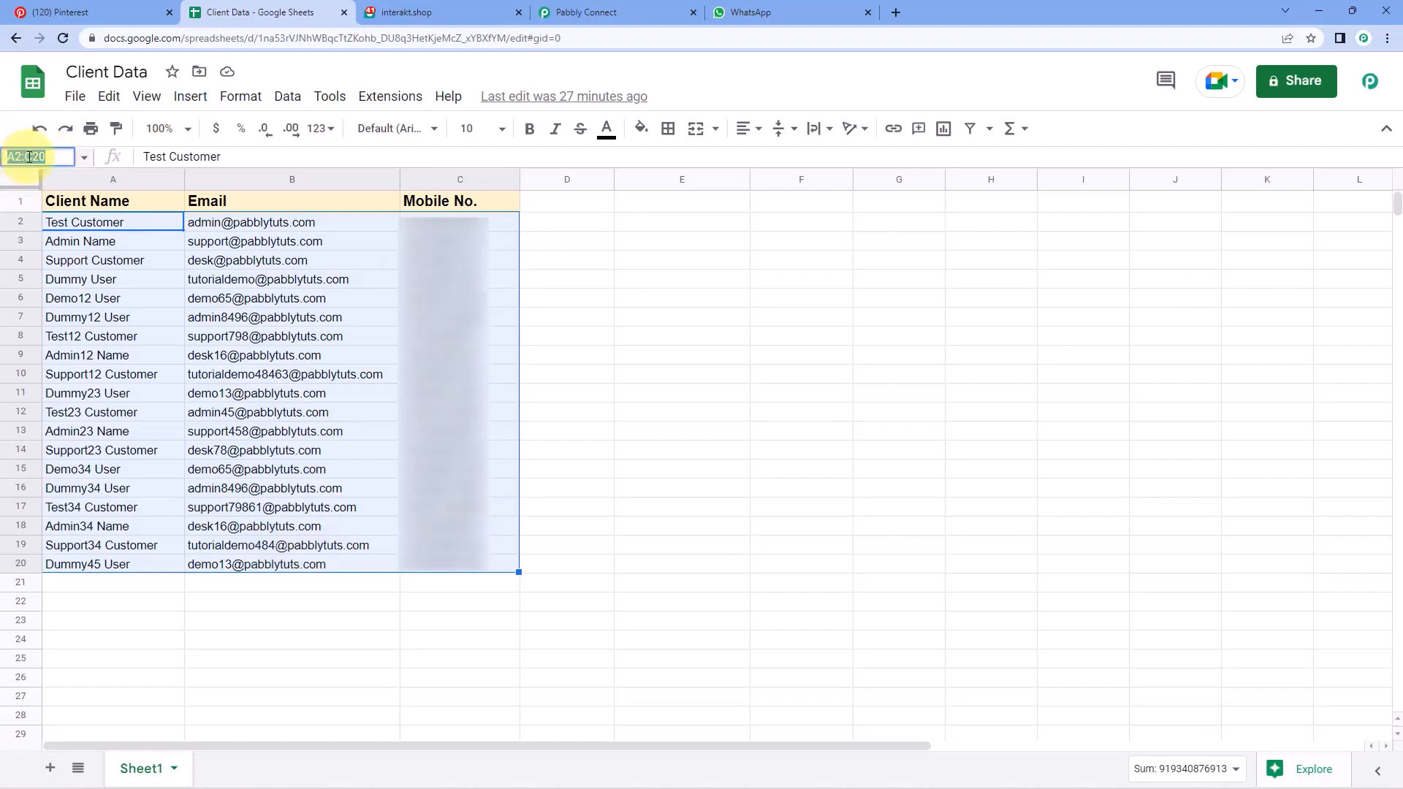
right_click(28, 157)
left_click(57, 207)
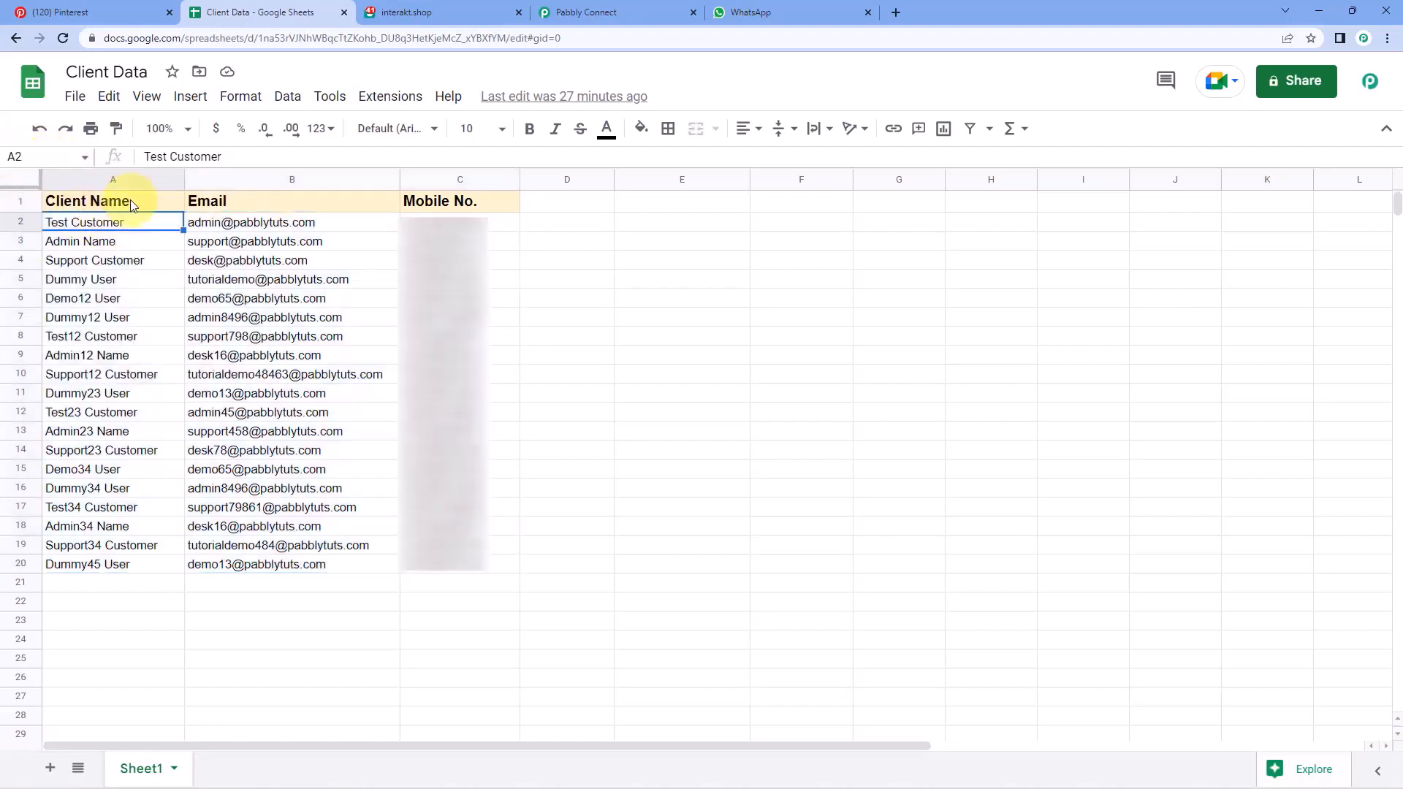
left_click(580, 13)
left_click(434, 281)
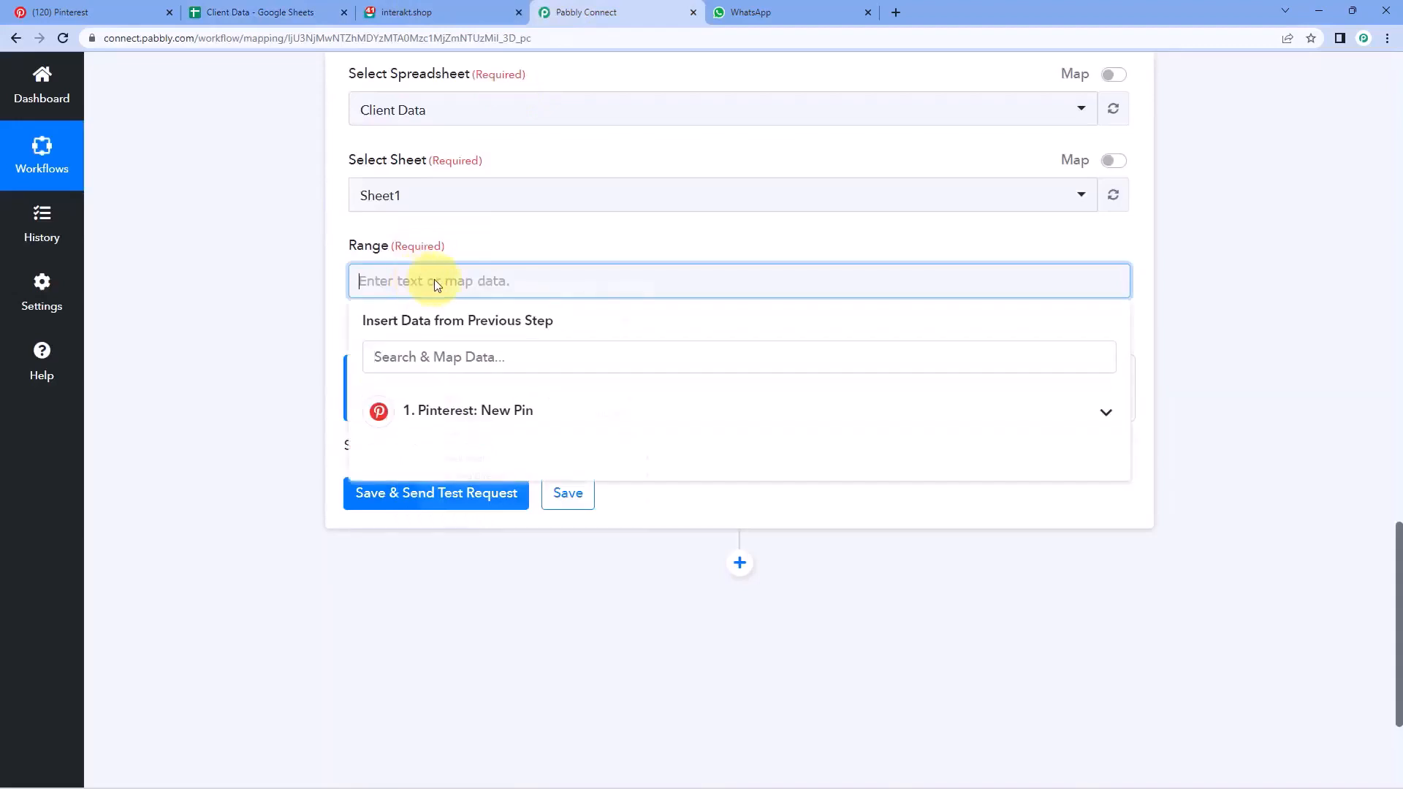
Step: Paste A2:C20 into the Get Row(s) Range, then trim it to A2:C so all filled rows are read
right_click(434, 281)
left_click(454, 398)
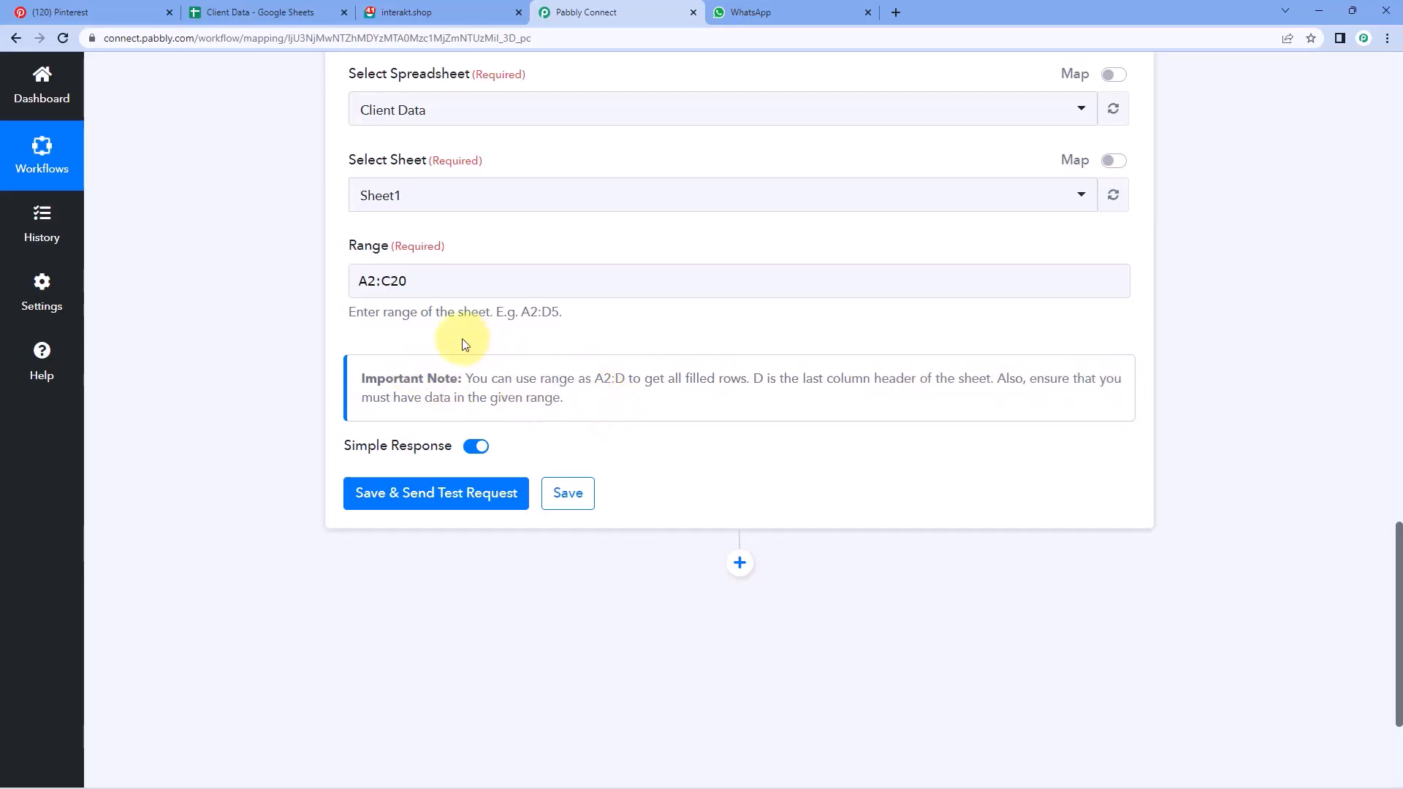
left_click(234, 12)
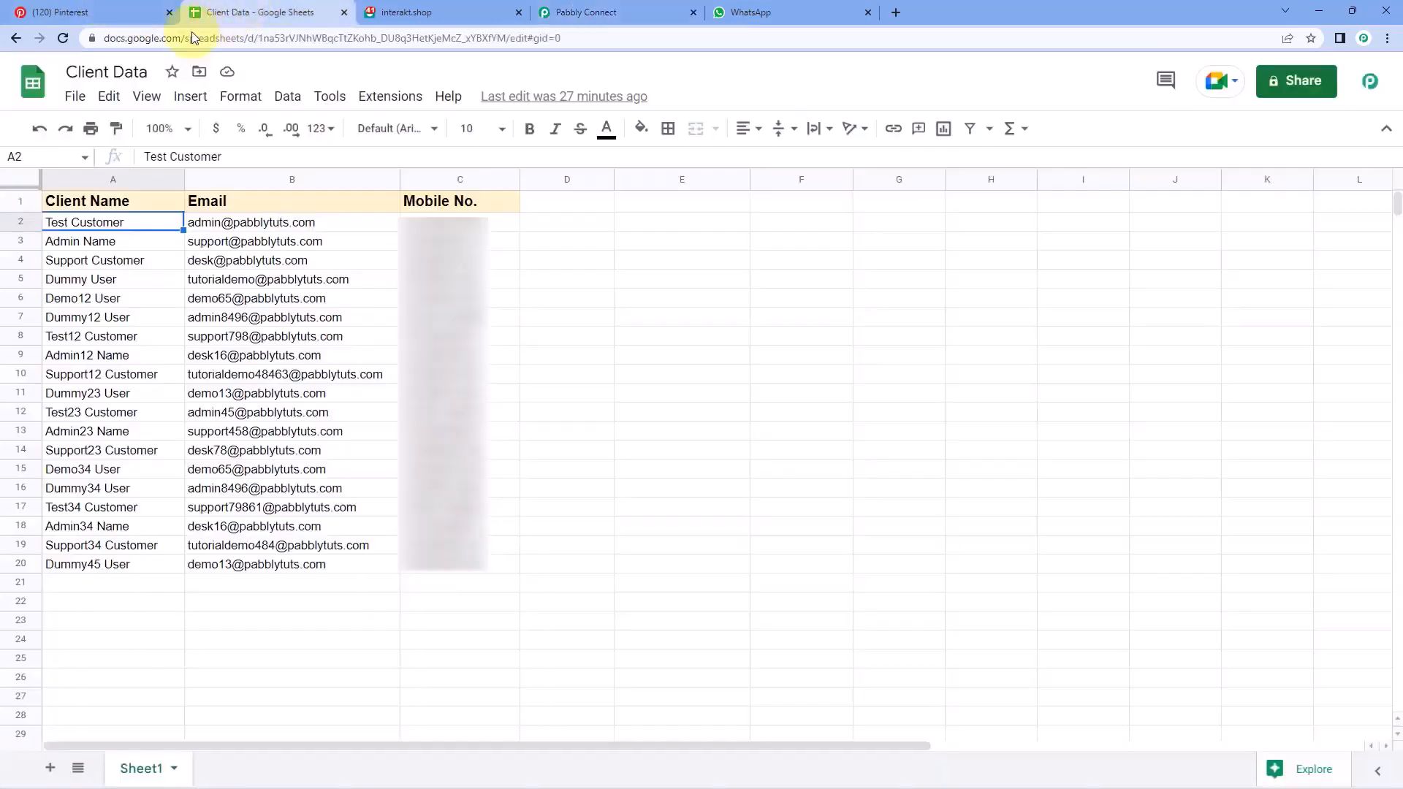
left_click_drag(88, 223, 448, 569)
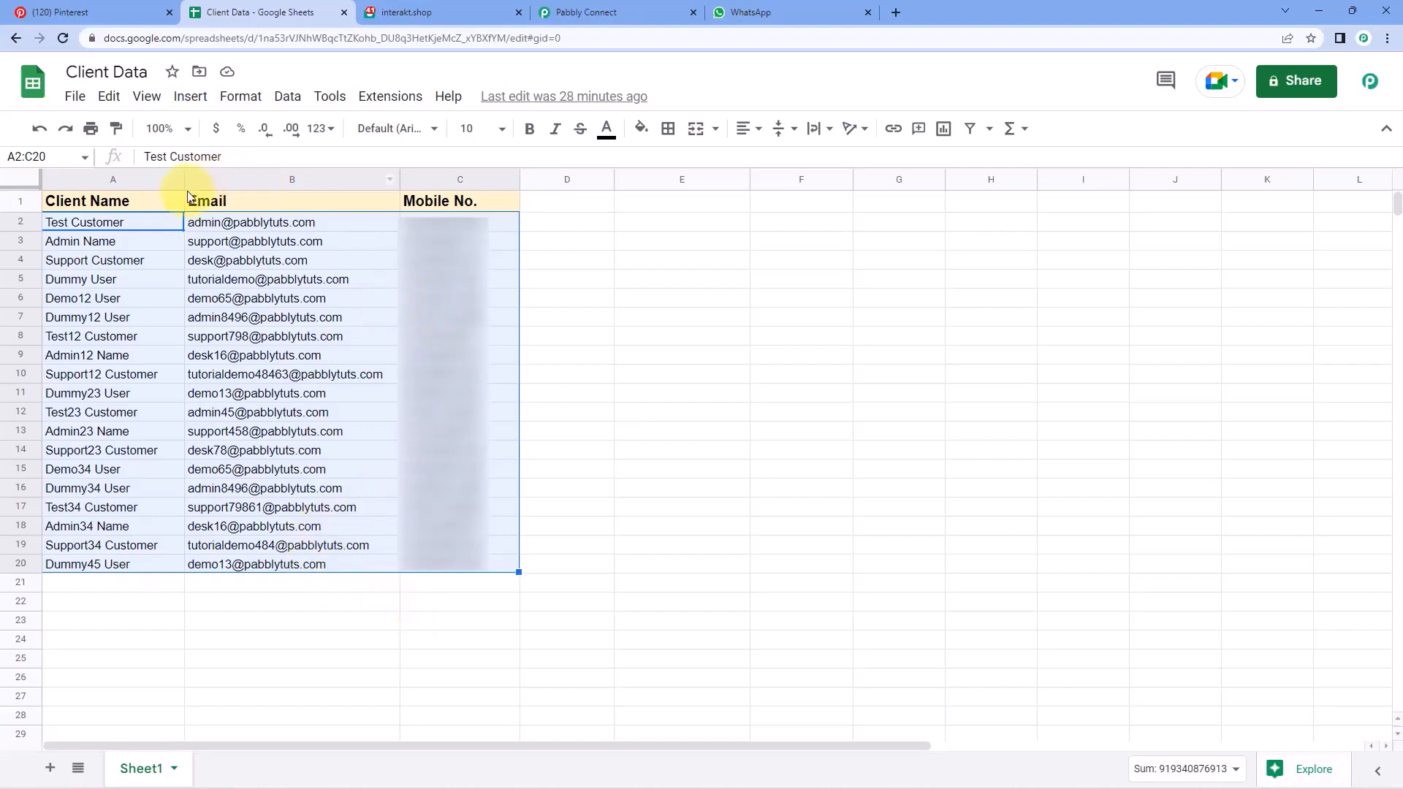
left_click(588, 13)
left_click(404, 282)
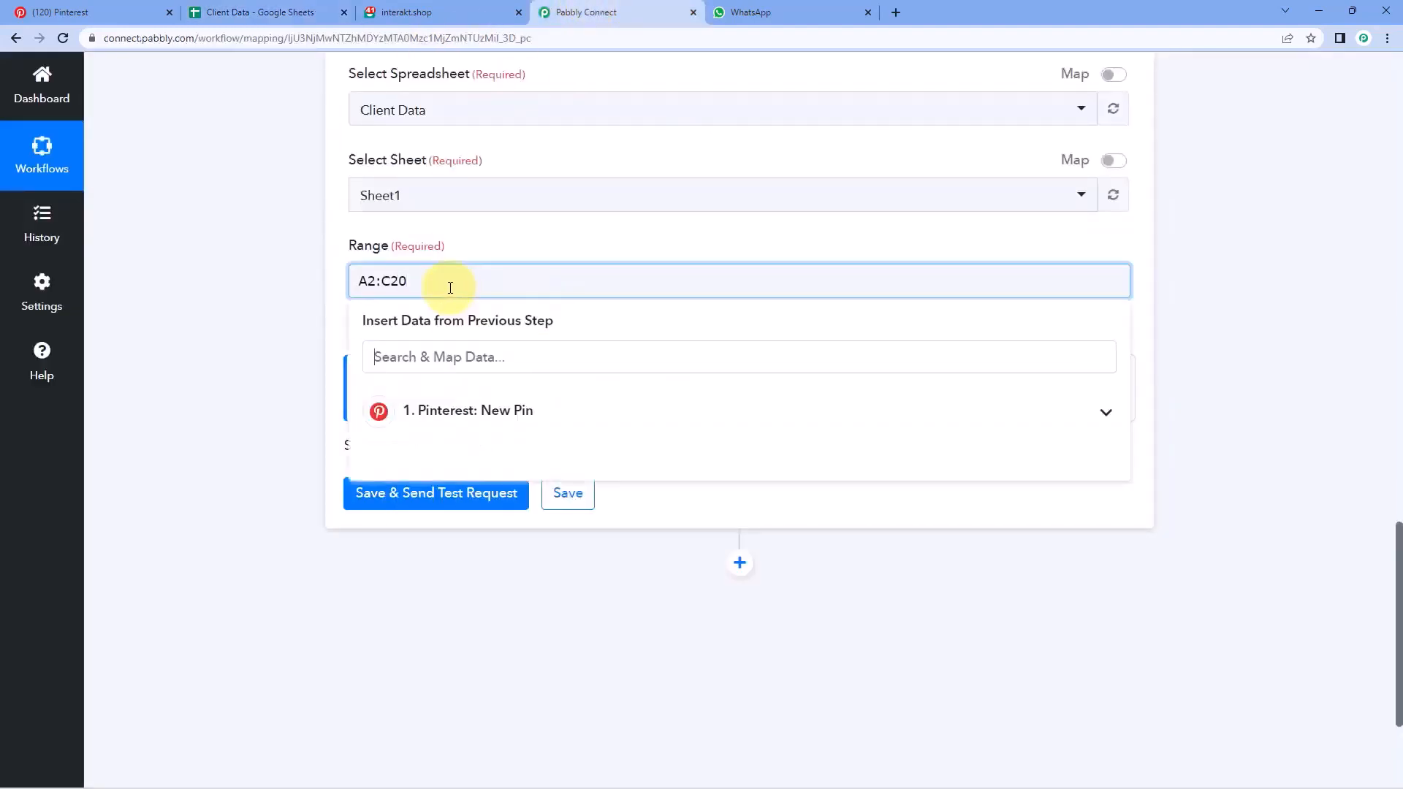
left_click(475, 244)
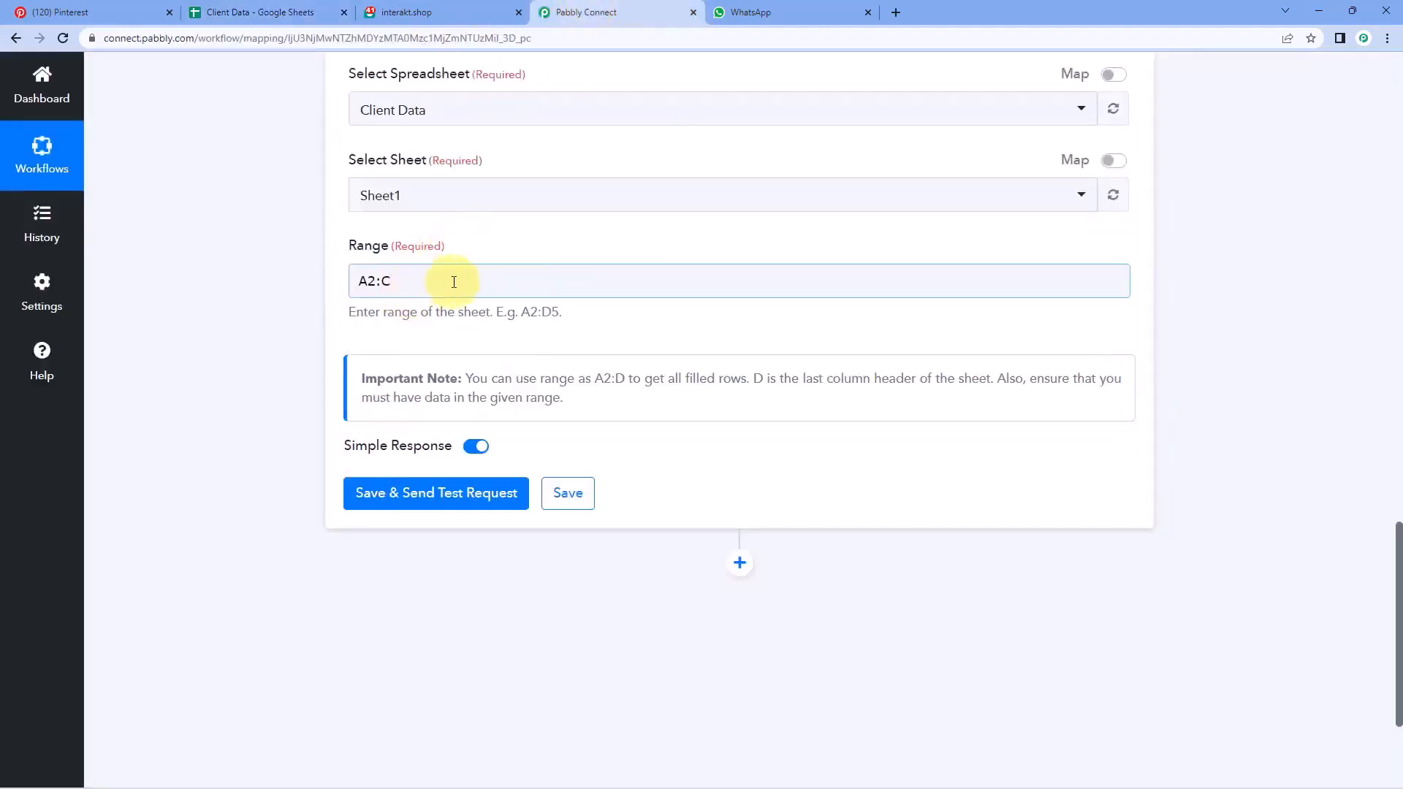
left_click(262, 12)
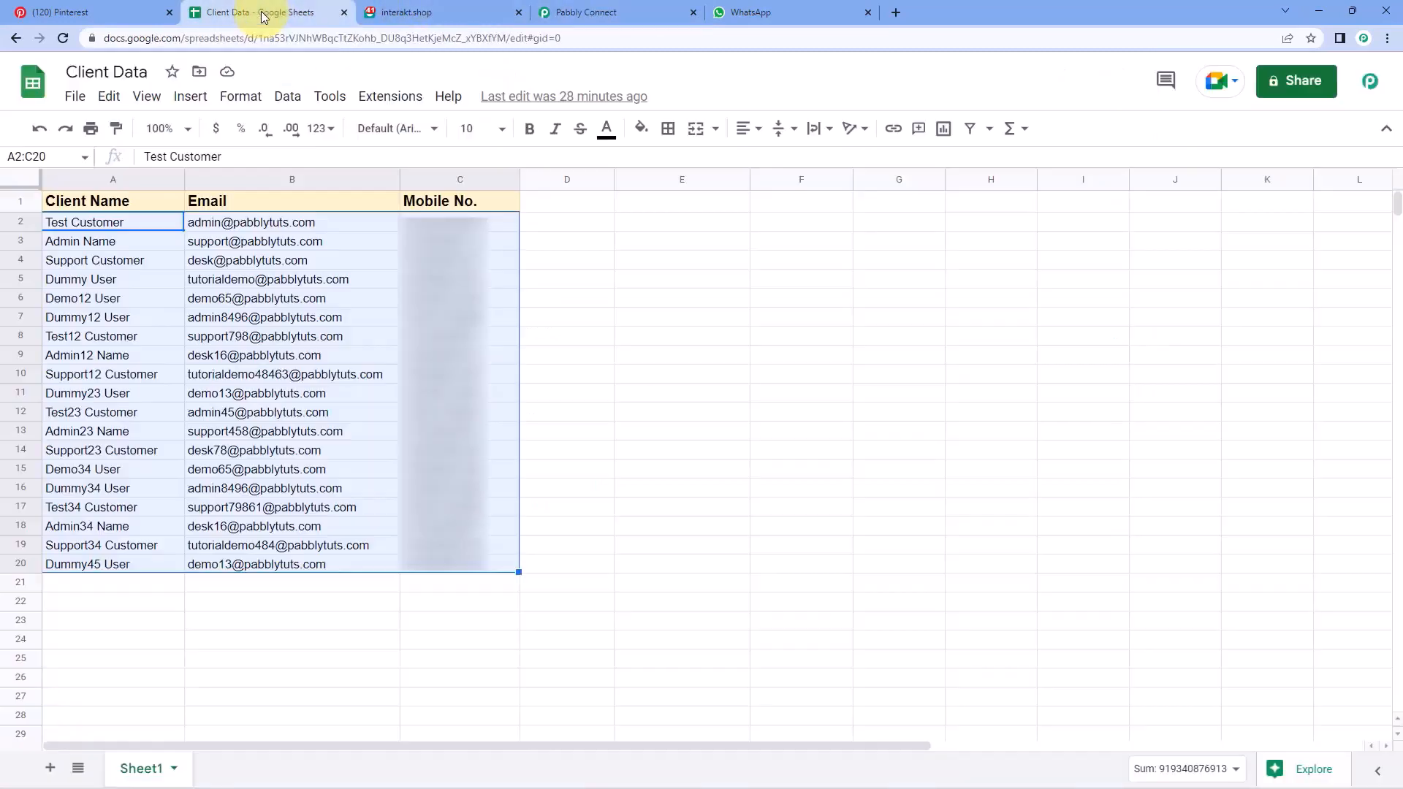
left_click(109, 222)
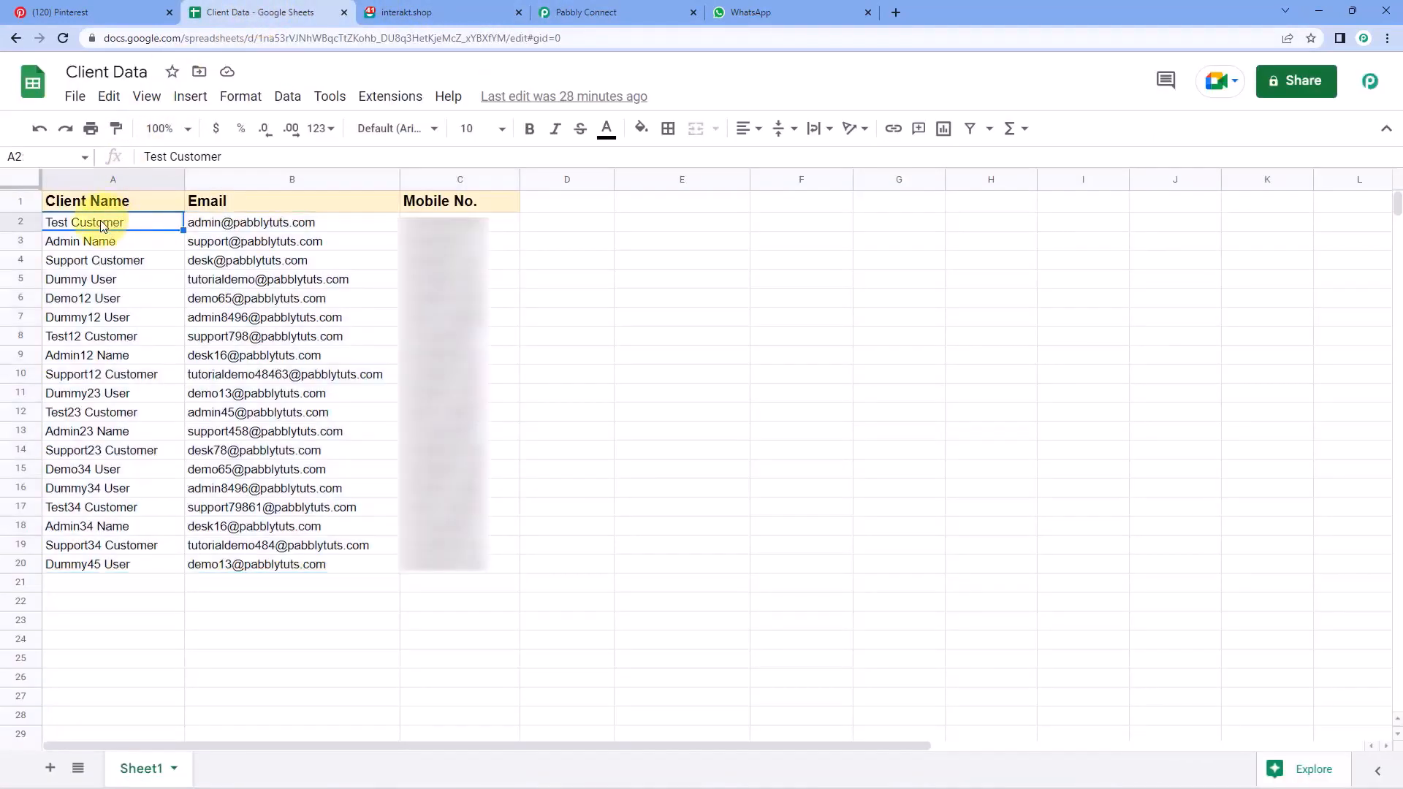
left_click_drag(108, 222, 458, 275)
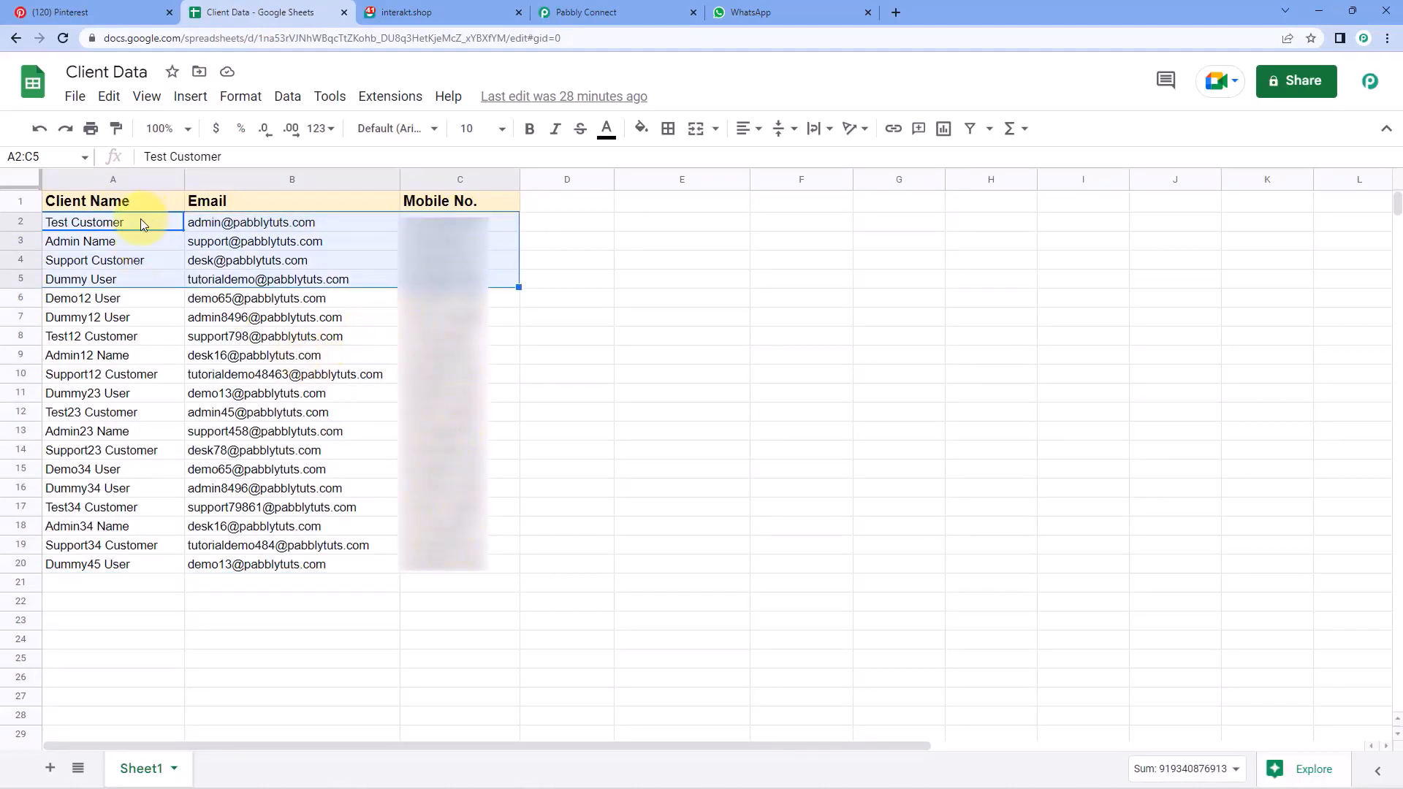
left_click_drag(141, 219, 494, 564)
left_click(613, 8)
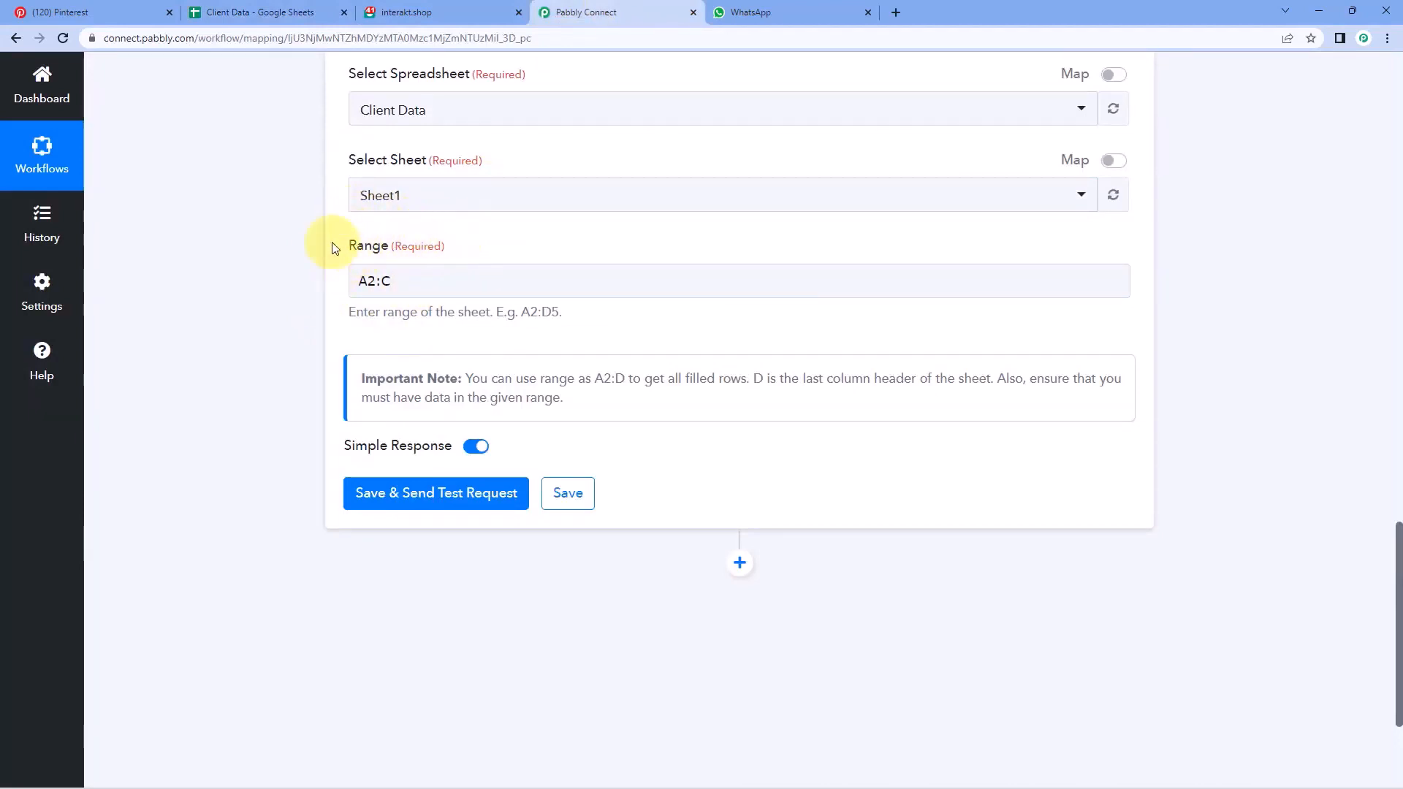
Step: Turn off simple response, save and test Get Row(s), and enlarge the Response Result box
left_click(482, 449)
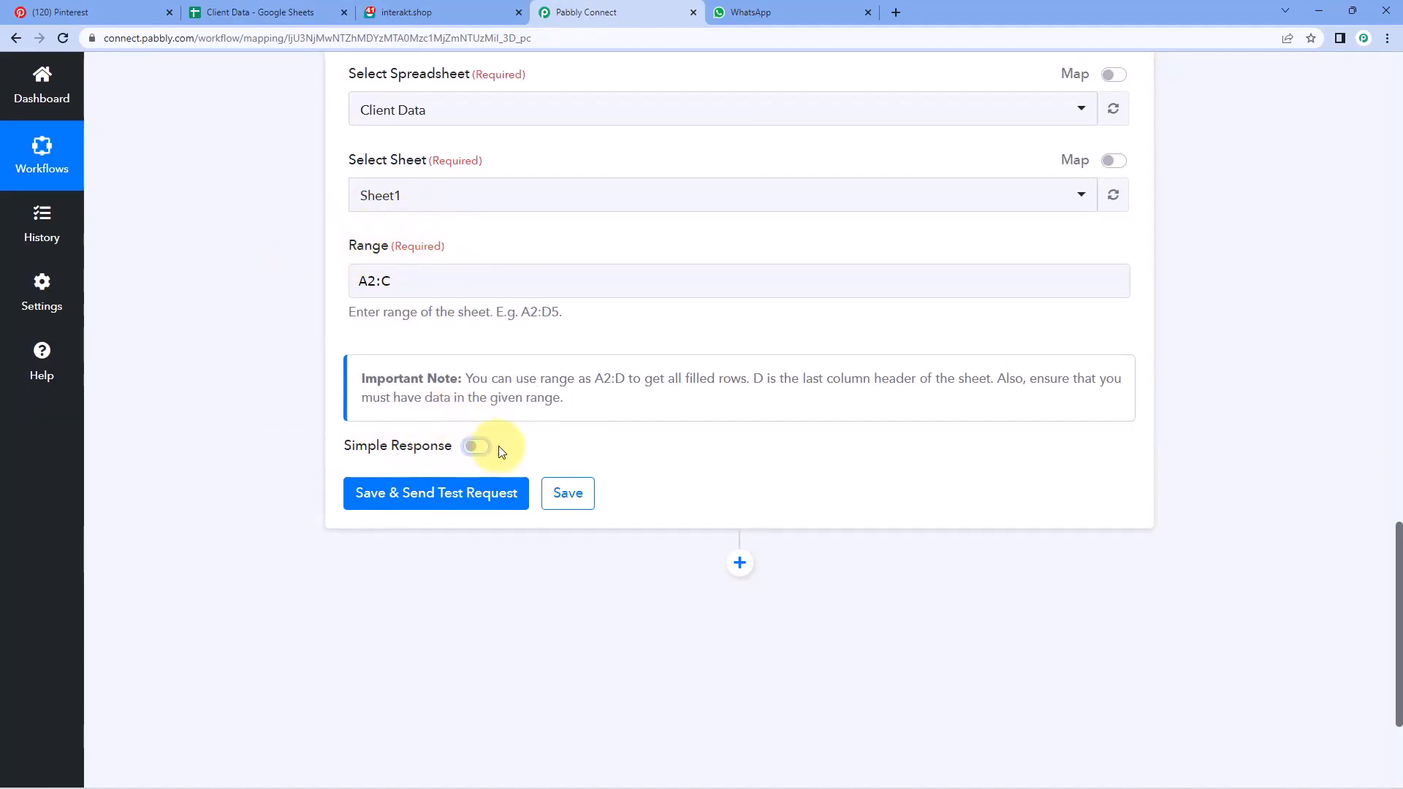
left_click(440, 494)
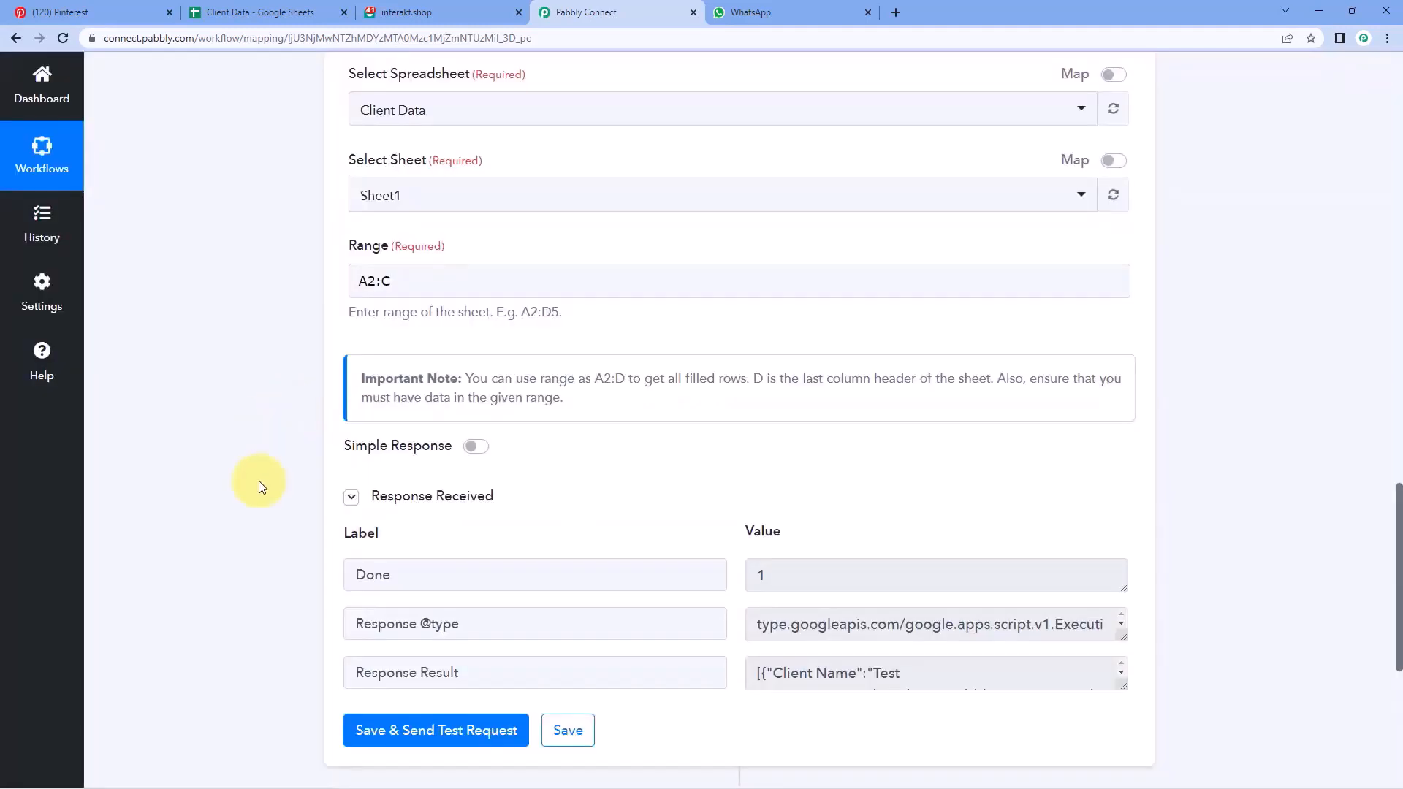
scroll(599, 465, "down", 4)
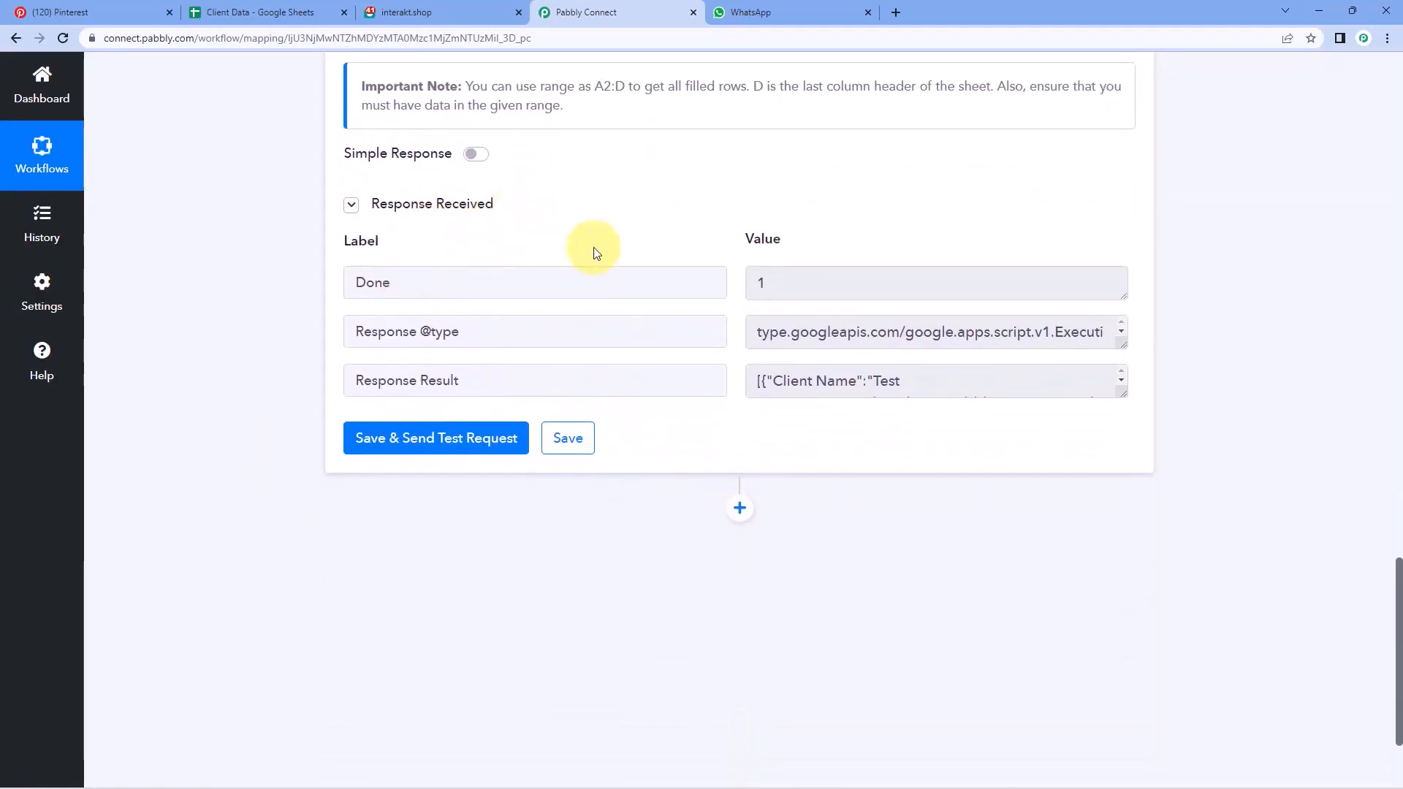
left_click_drag(488, 383, 352, 382)
left_click(503, 378)
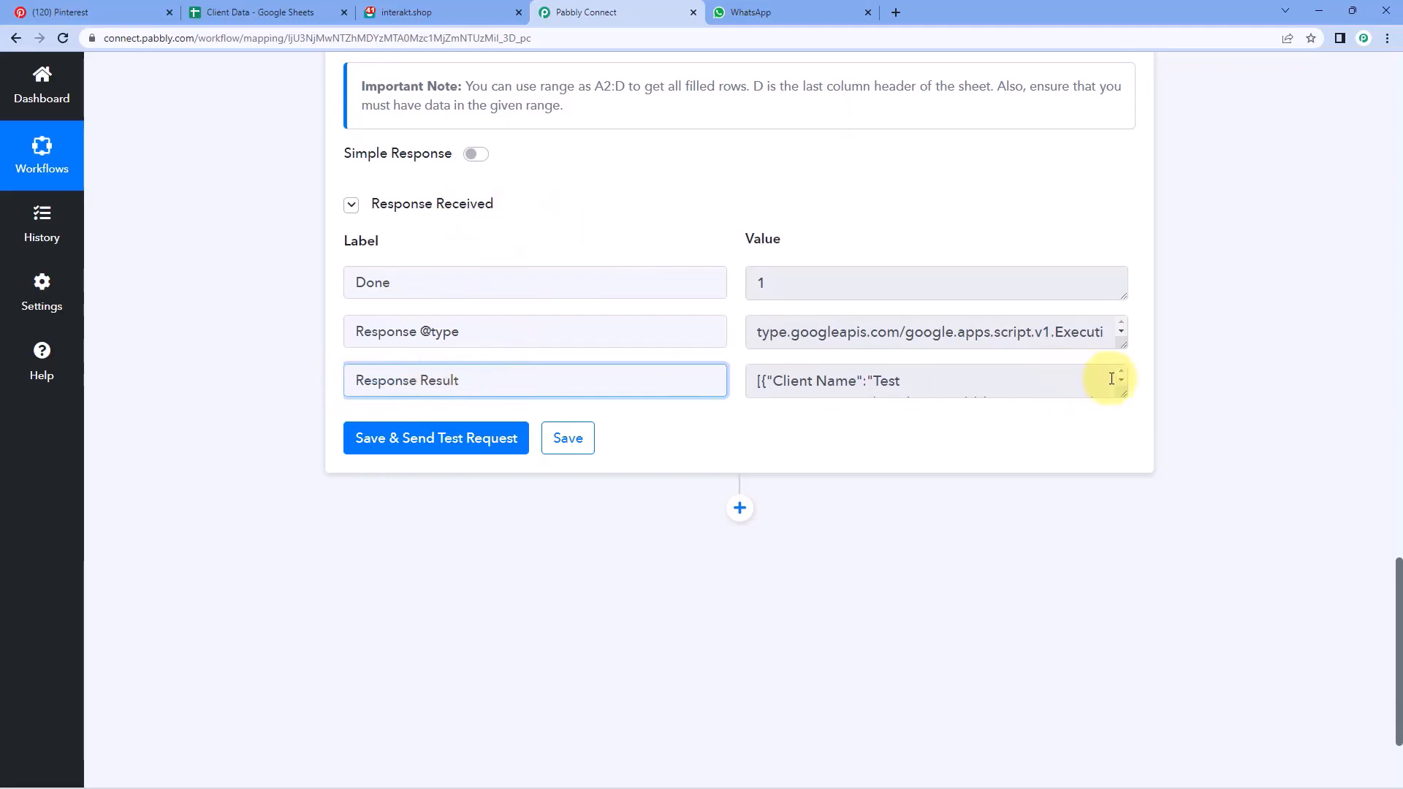
left_click_drag(1124, 394, 1147, 733)
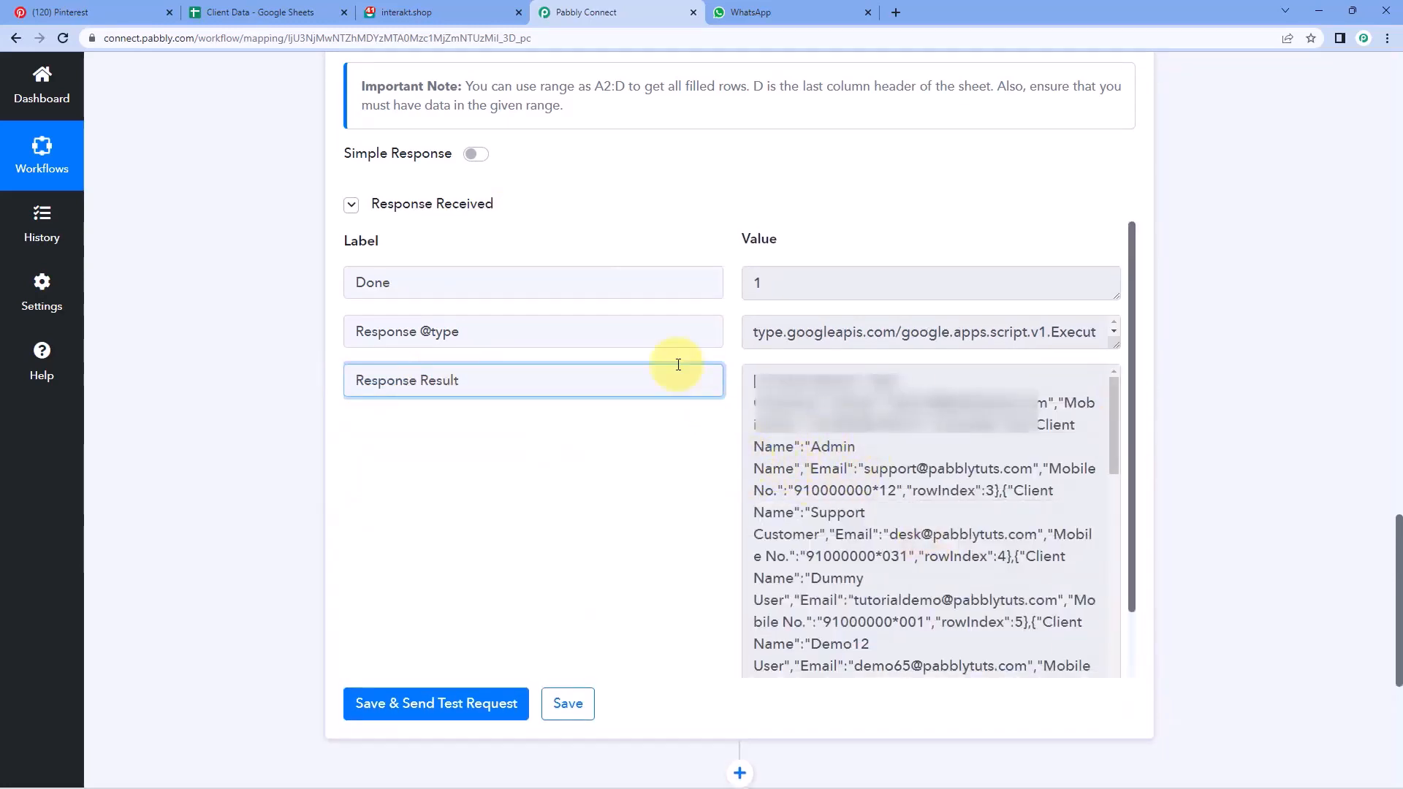
left_click(254, 15)
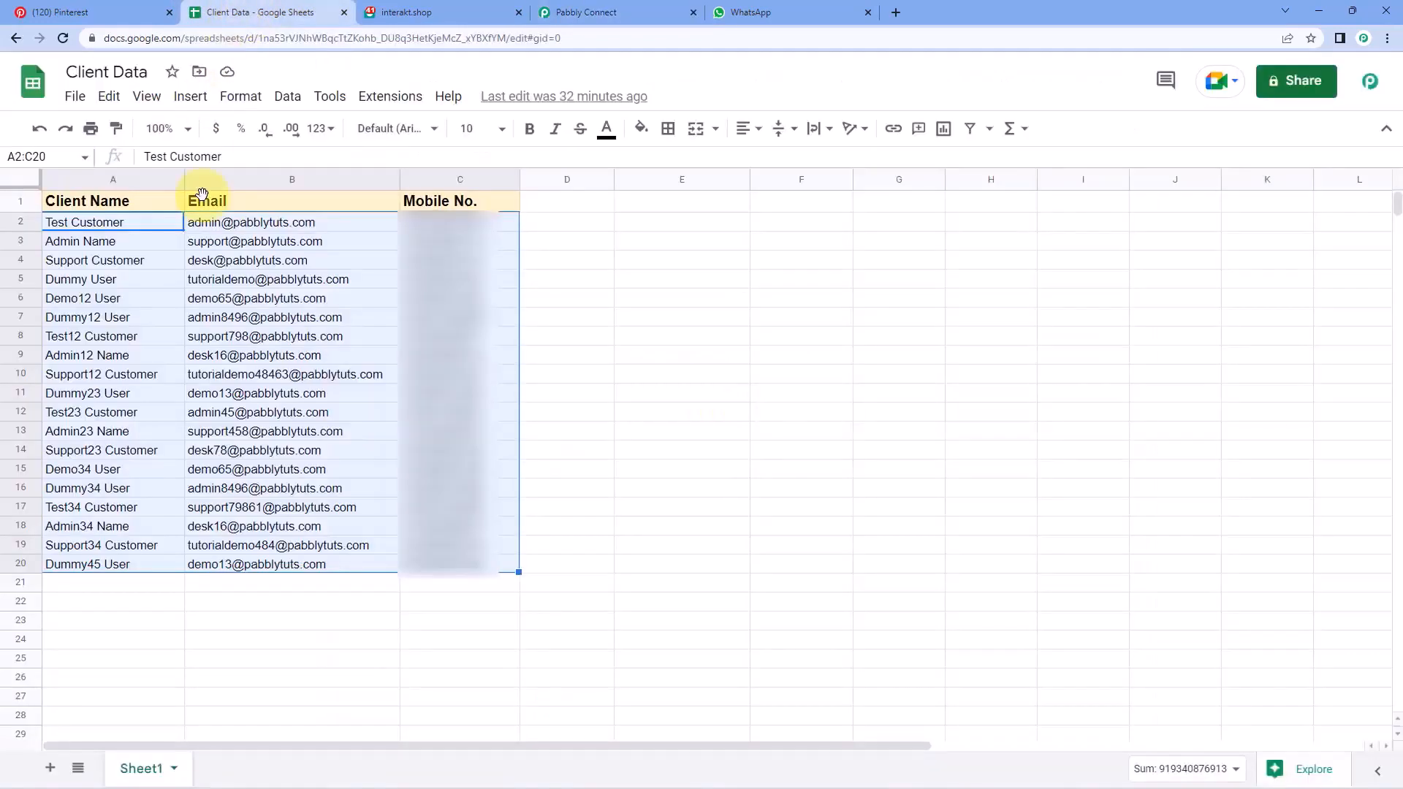
Step: Scroll through the Response Result JSON and highlight the first client entry
left_click(628, 11)
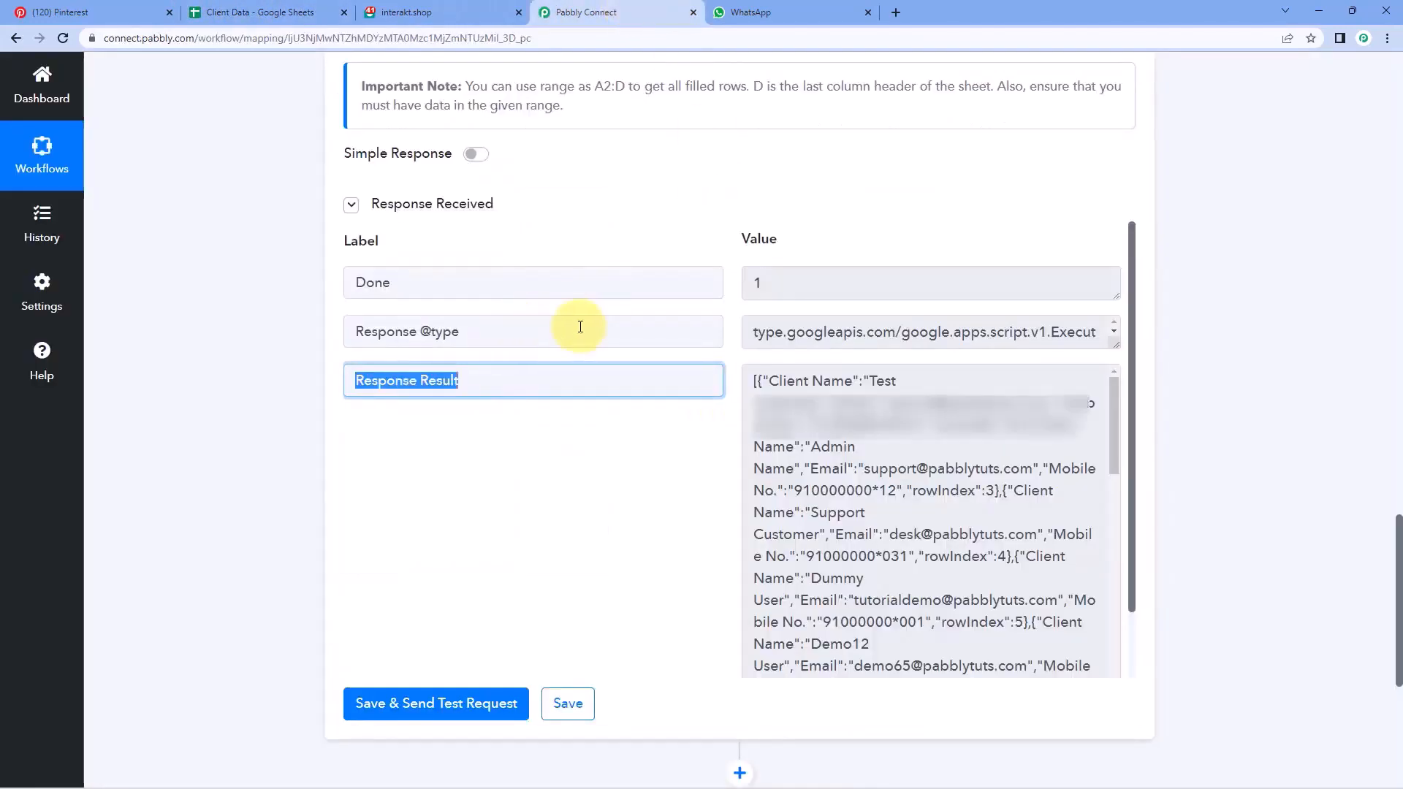
left_click(645, 443)
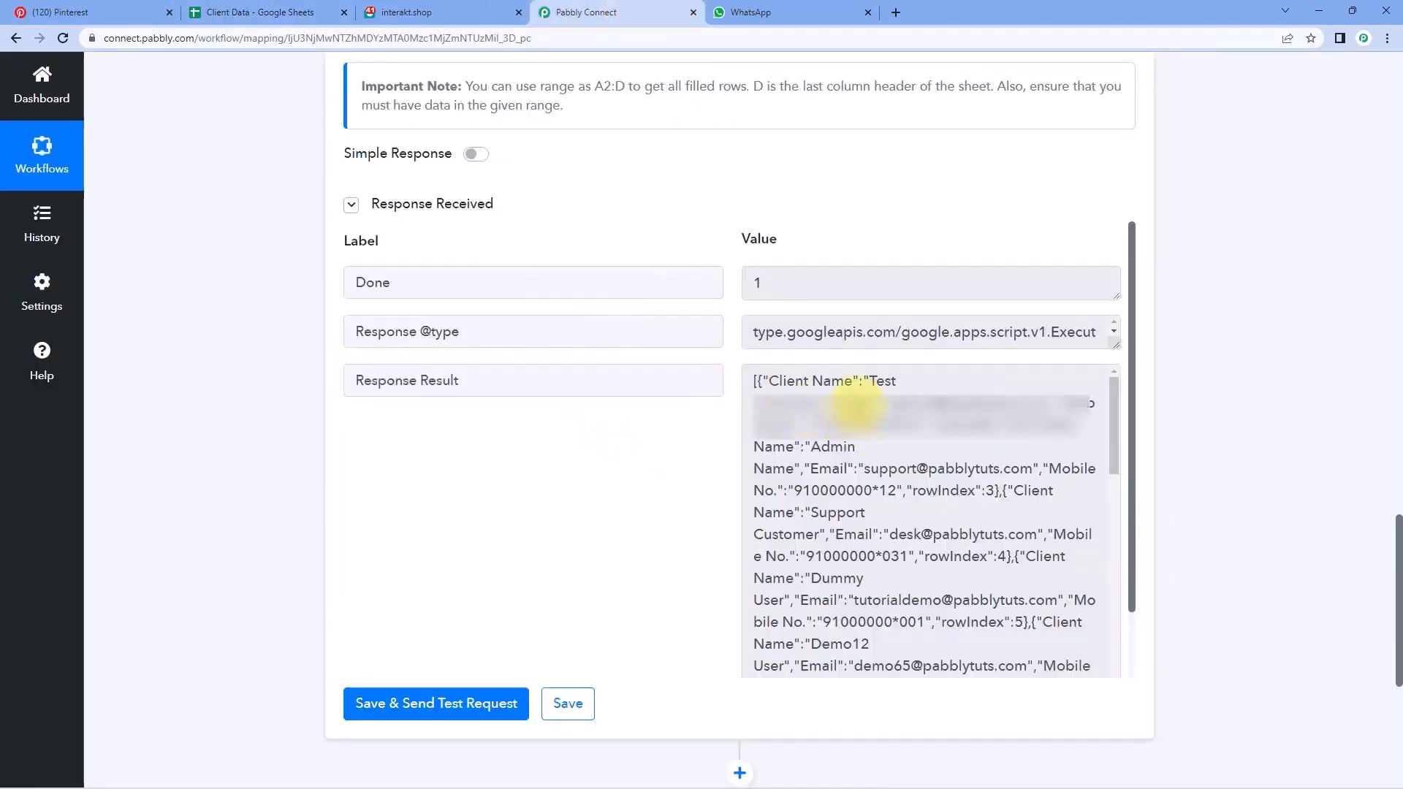
scroll(893, 419, "down", 10)
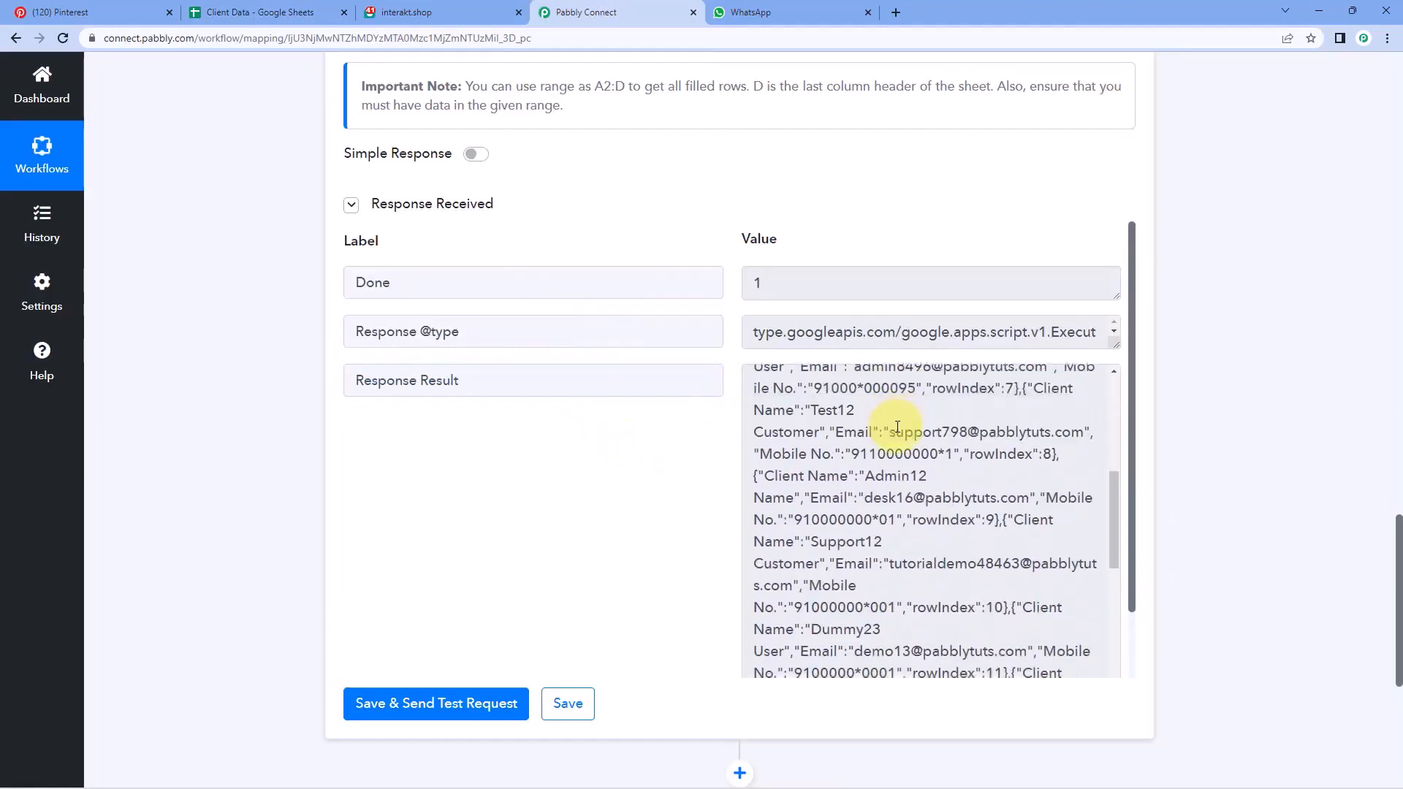
scroll(899, 430, "down", 2)
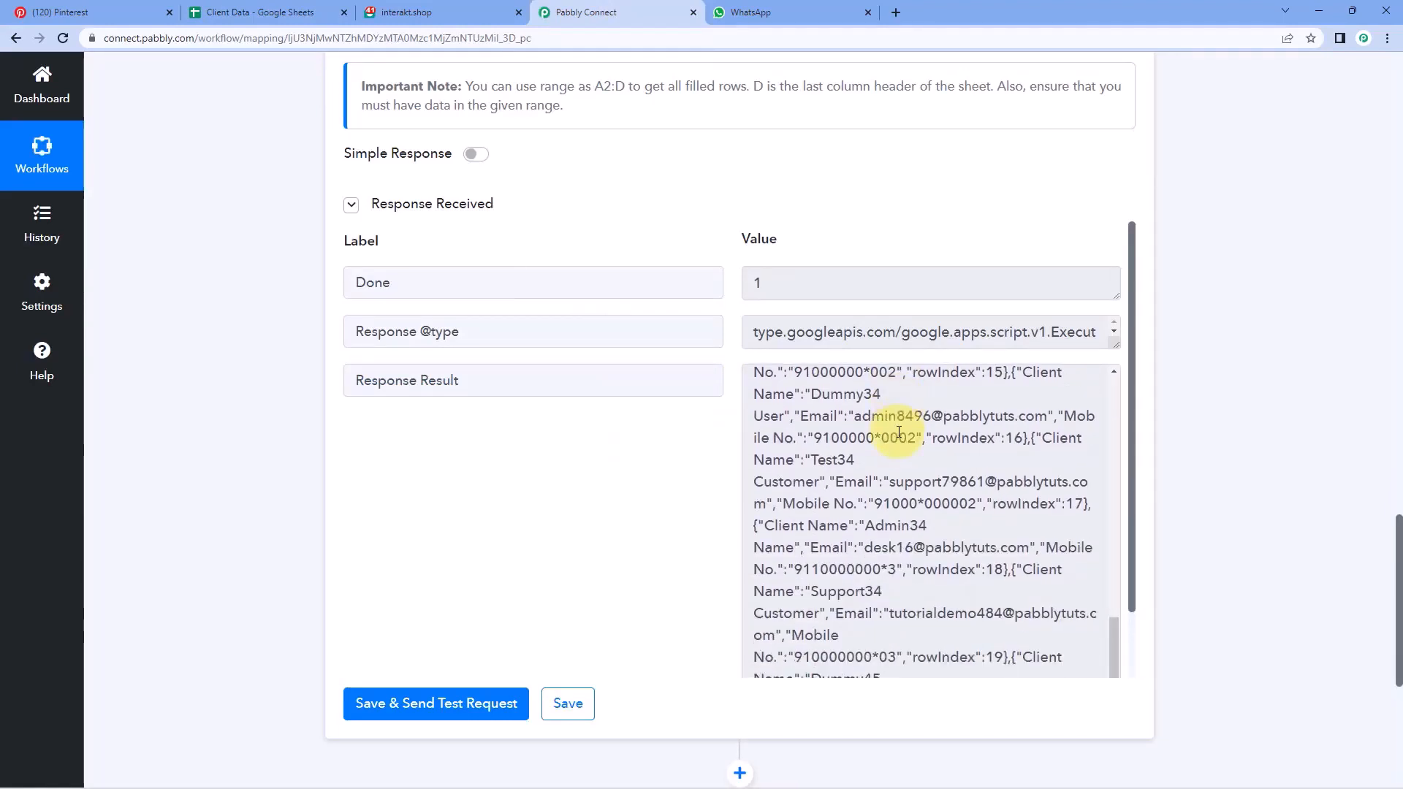
scroll(899, 431, "down", 2)
scroll(899, 442, "up", 15)
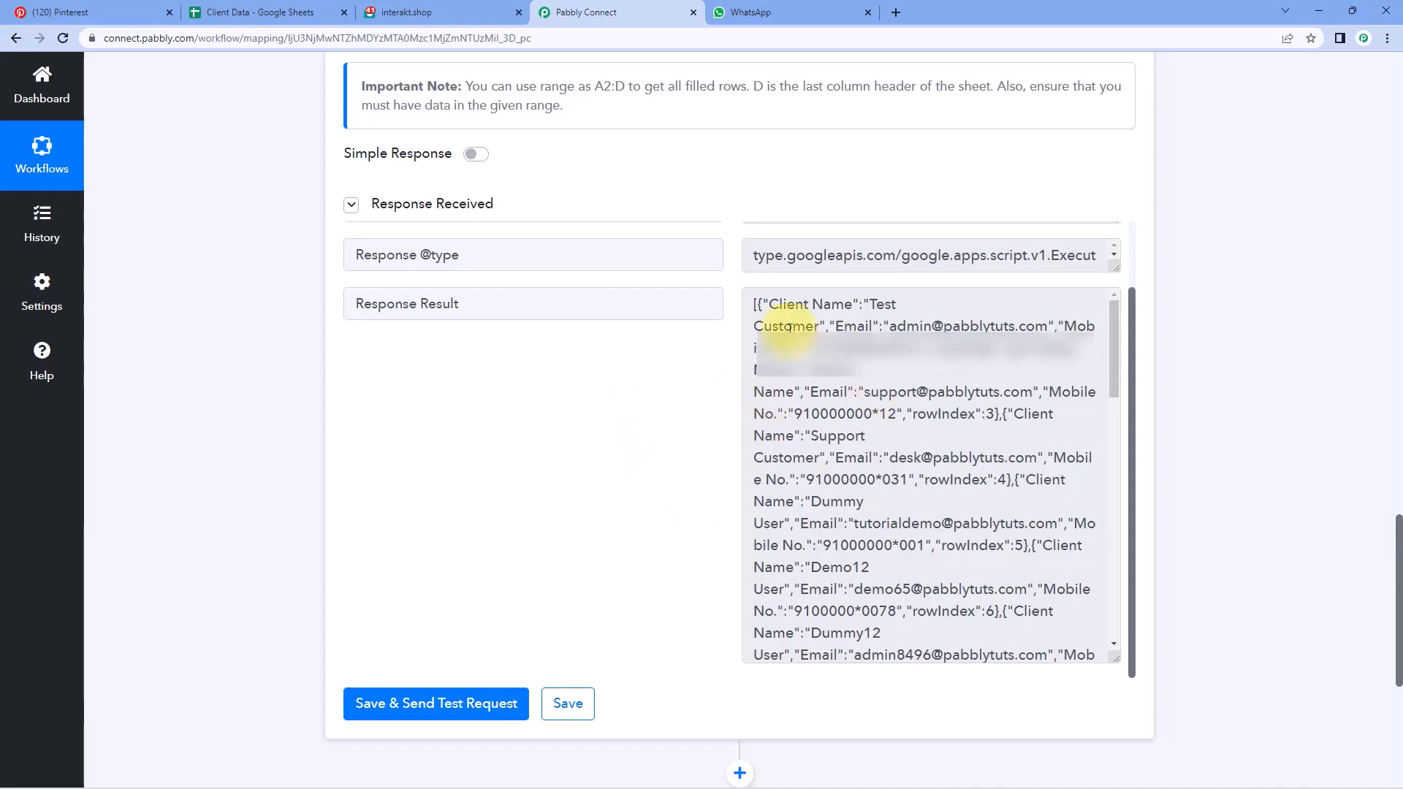
left_click_drag(746, 308, 798, 352)
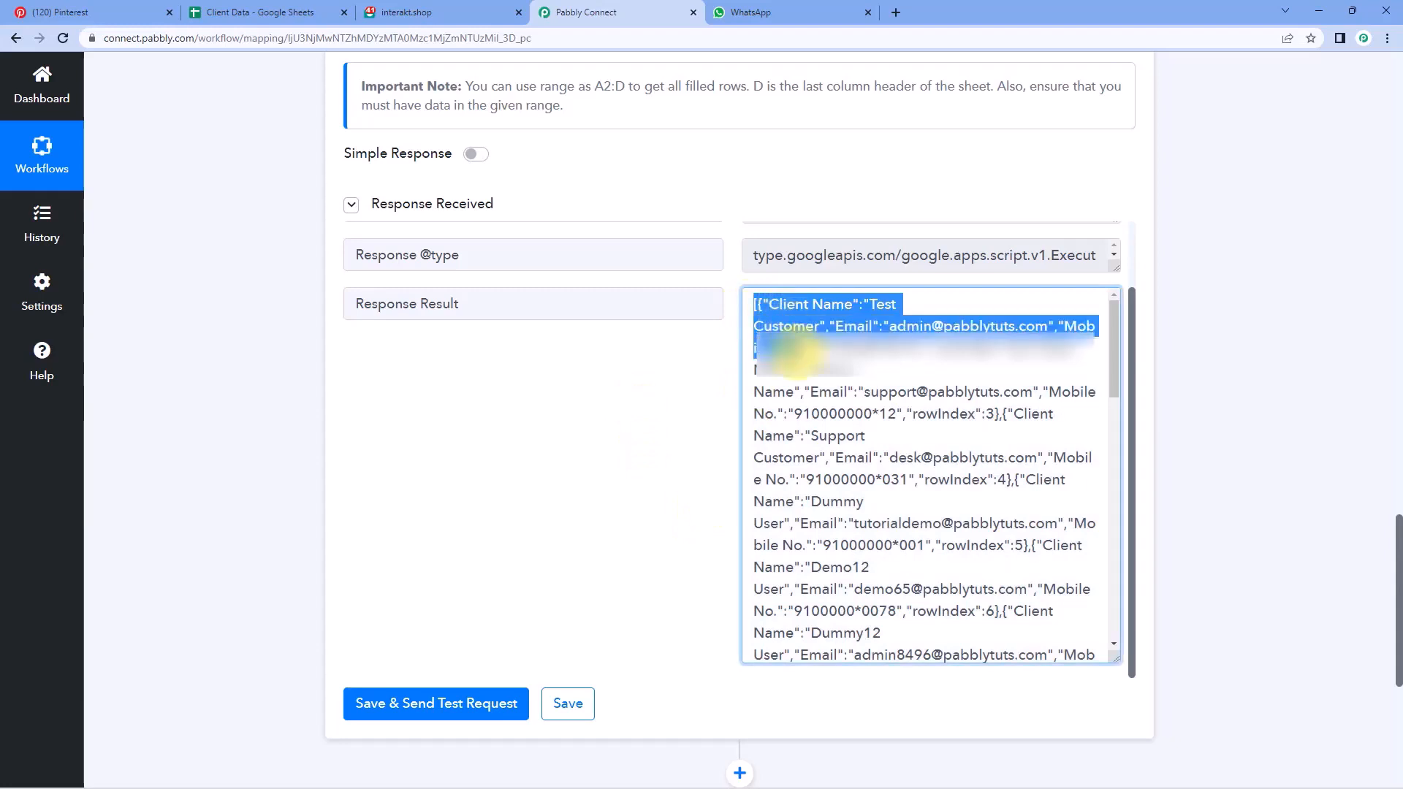
left_click(877, 369)
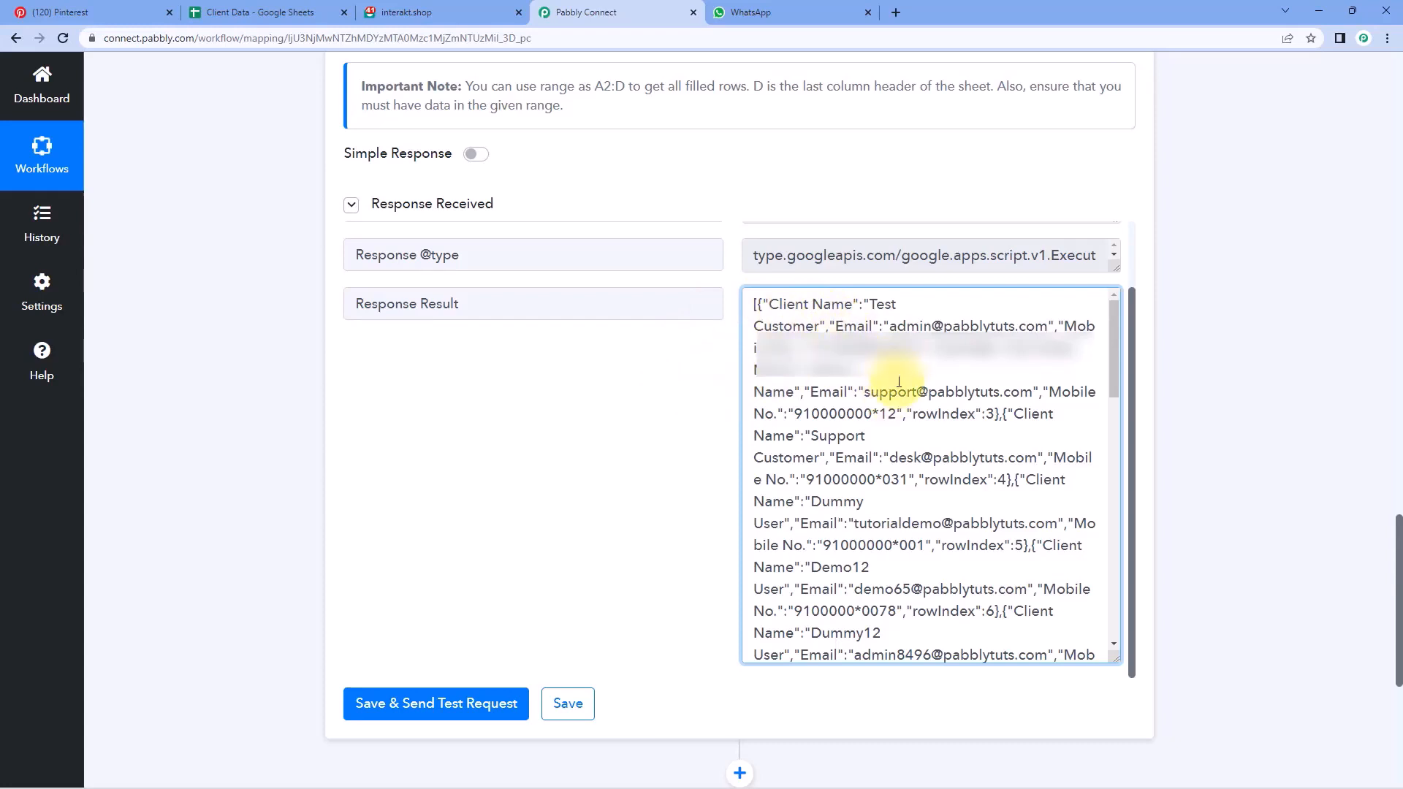
Step: Select the Test Customer, Admin Name, Support Customer and Dummy User rows to compare with the JSON
left_click(297, 9)
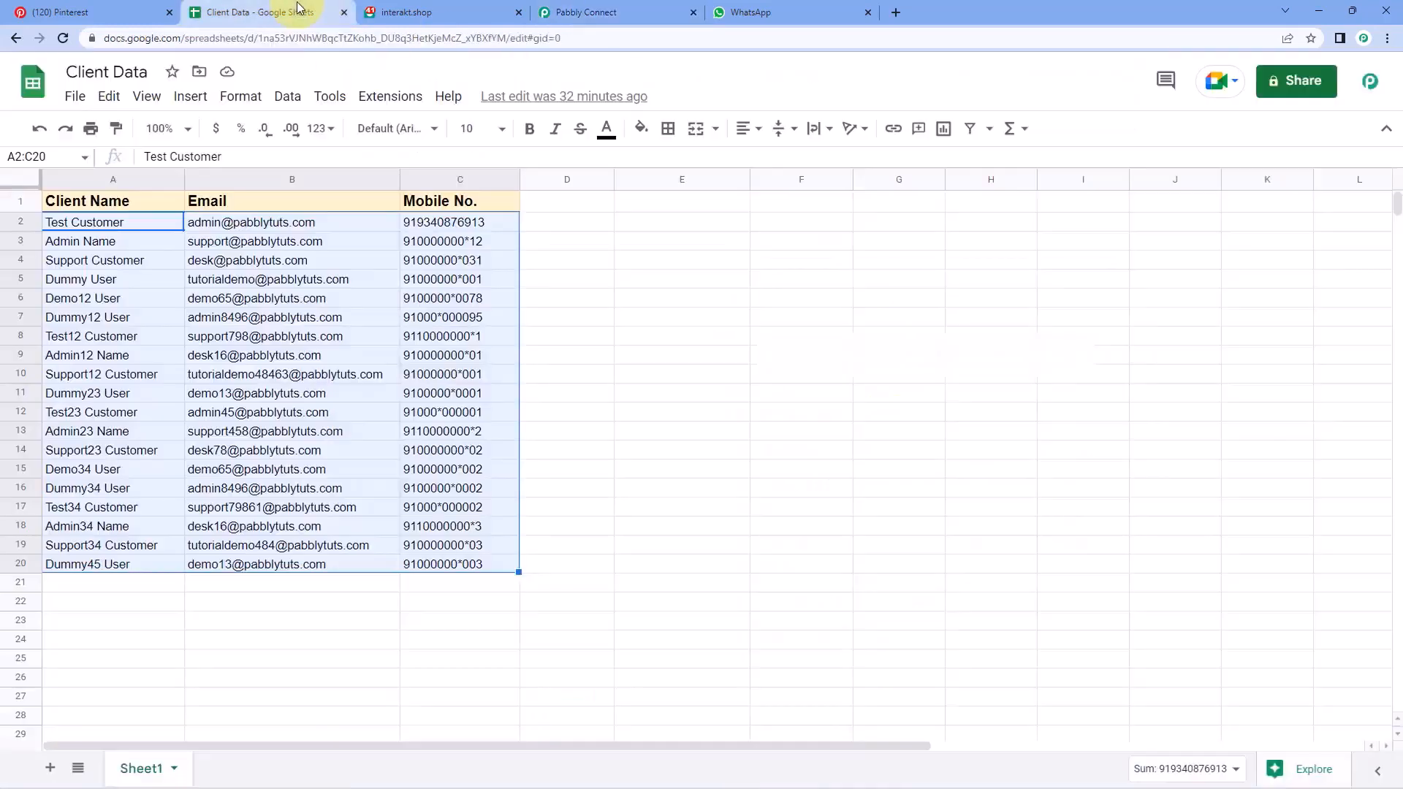
left_click(113, 223)
key("shift+Right")
key("shift+Right")
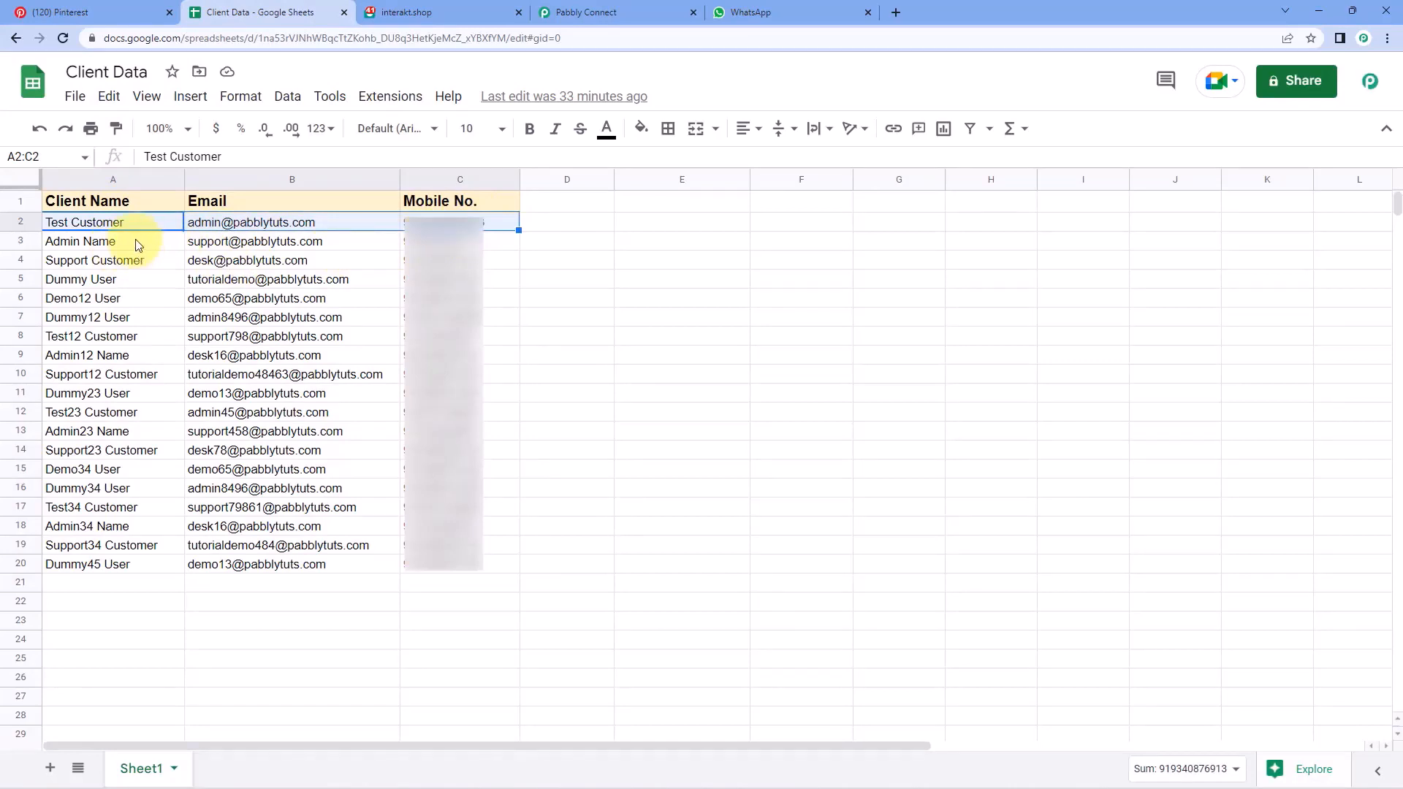
left_click_drag(139, 245, 432, 242)
left_click_drag(125, 263, 407, 266)
left_click_drag(125, 278, 407, 282)
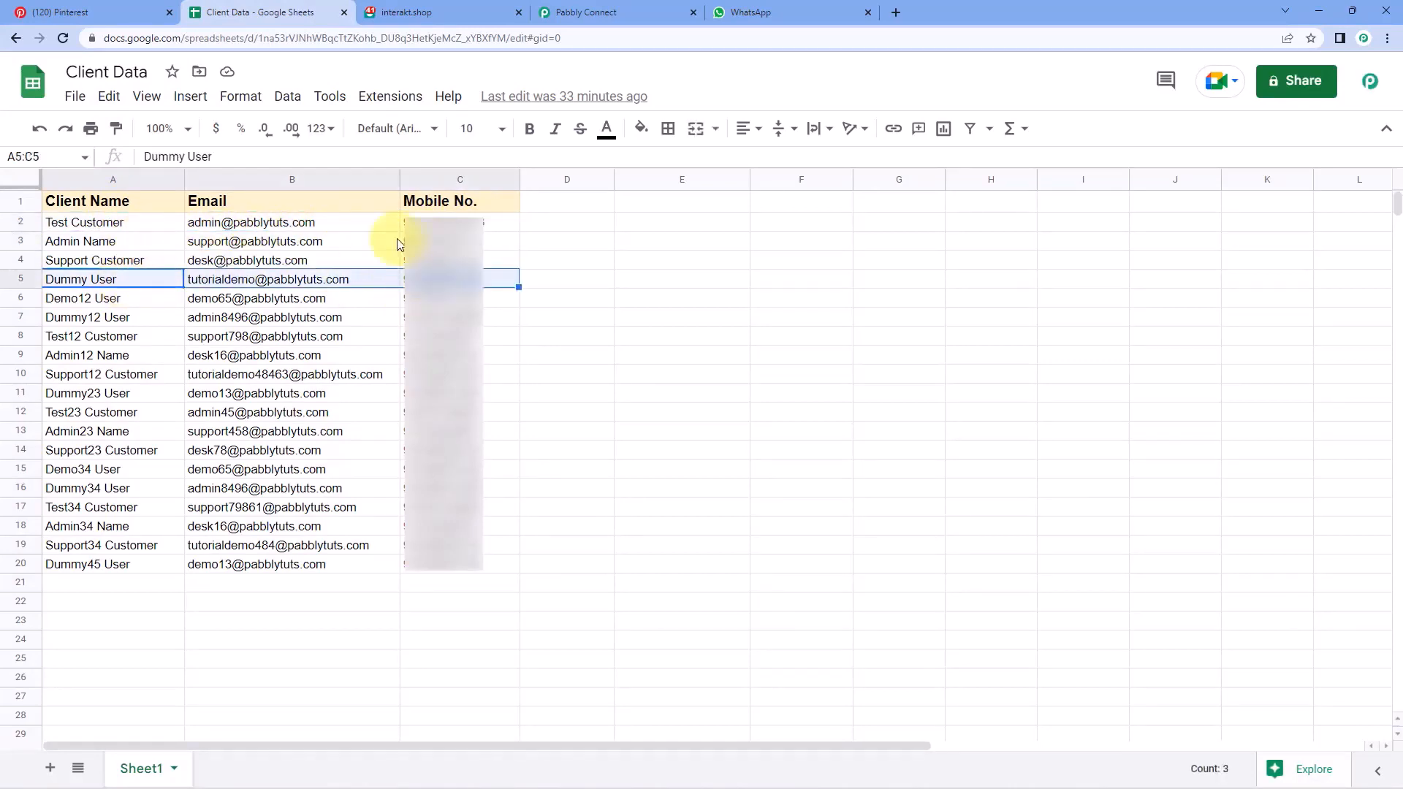
left_click(620, 6)
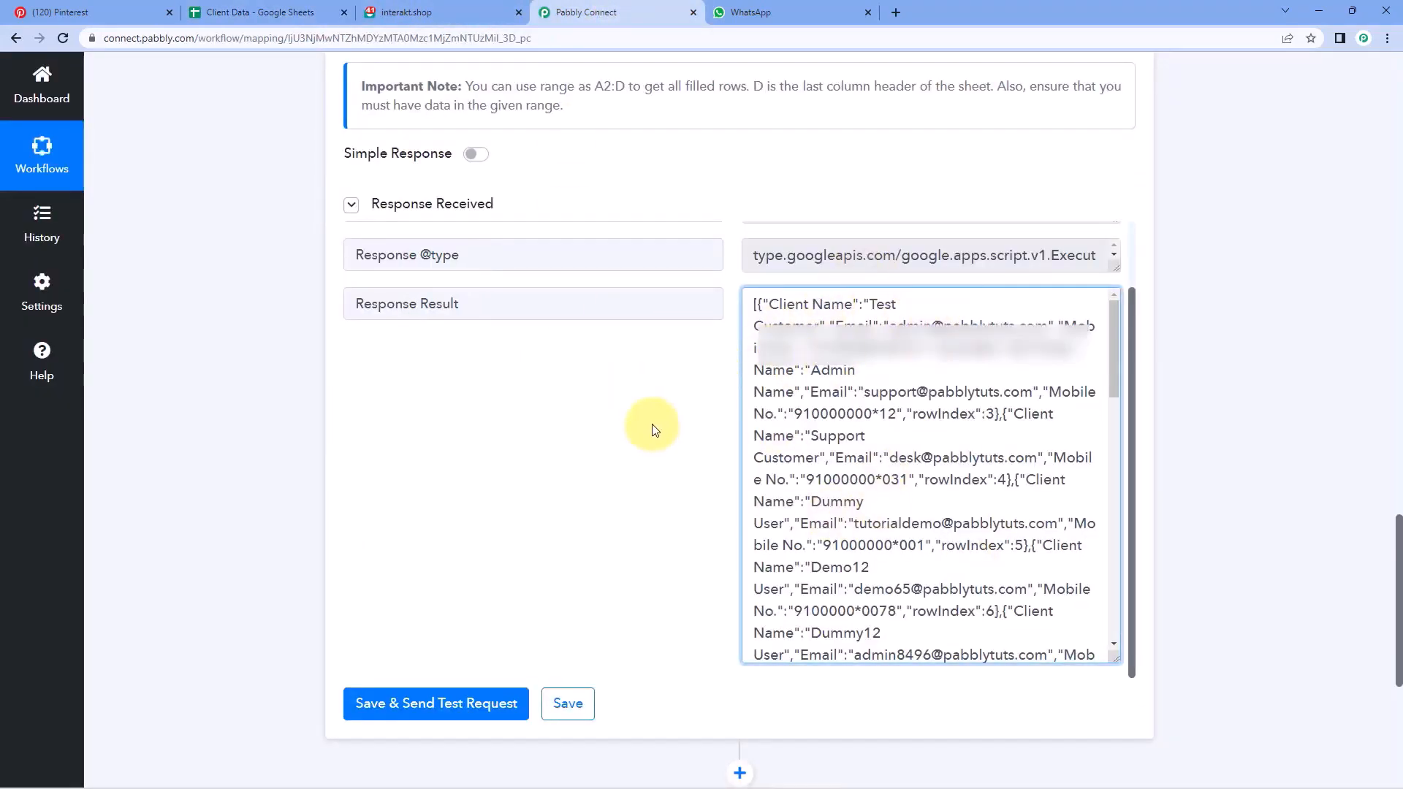
Step: Add an Iterator step over '2. Response Result []' and run its test
scroll(652, 429, "down", 5)
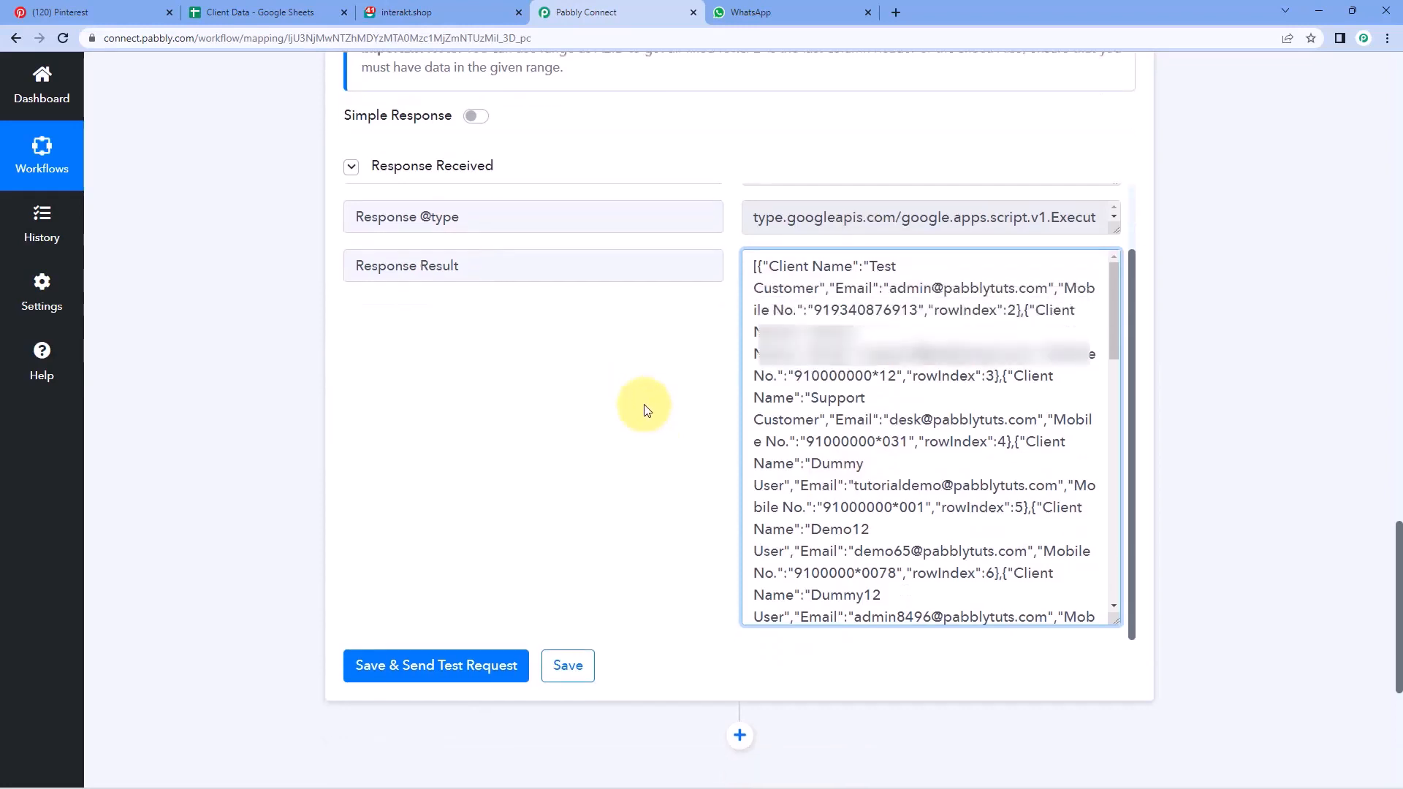
left_click(739, 347)
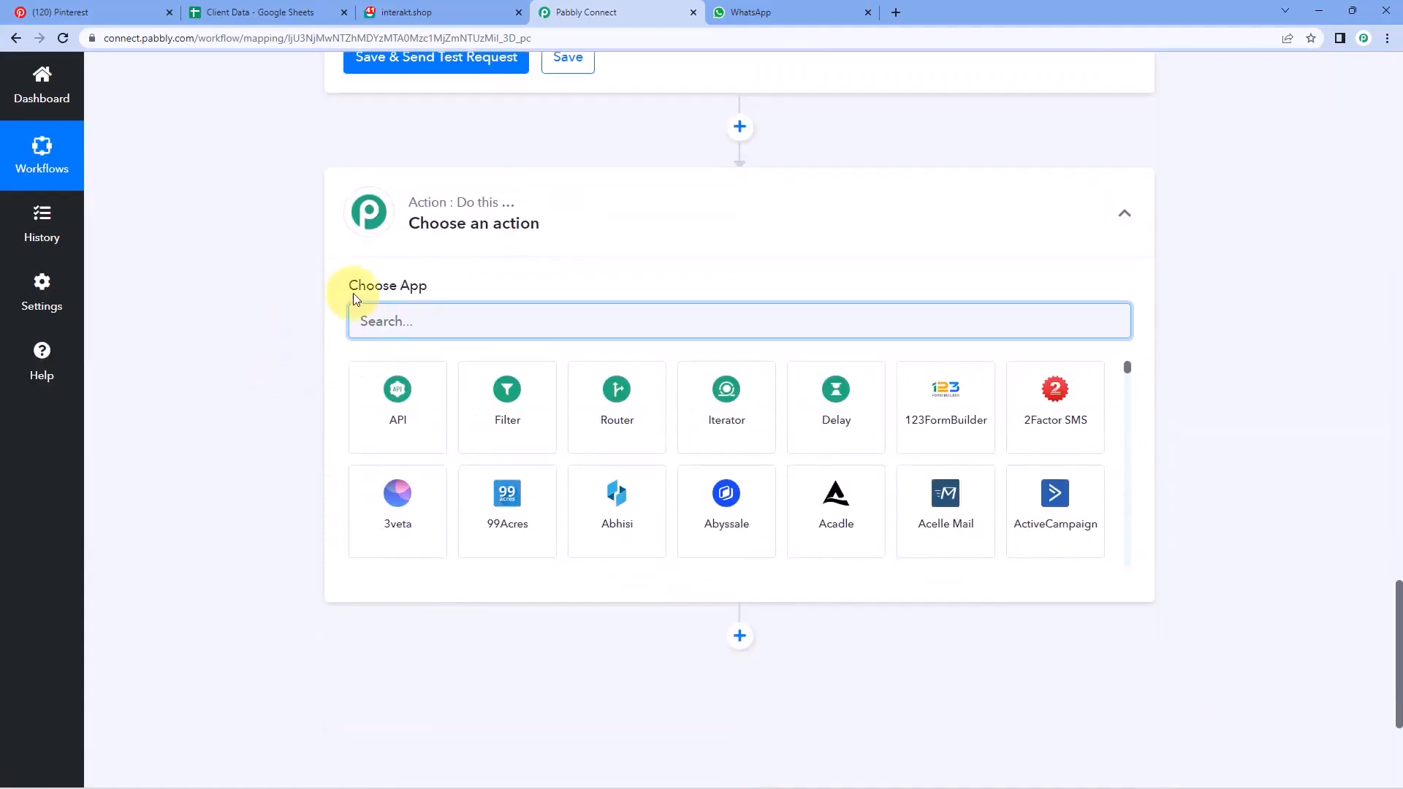
left_click(742, 423)
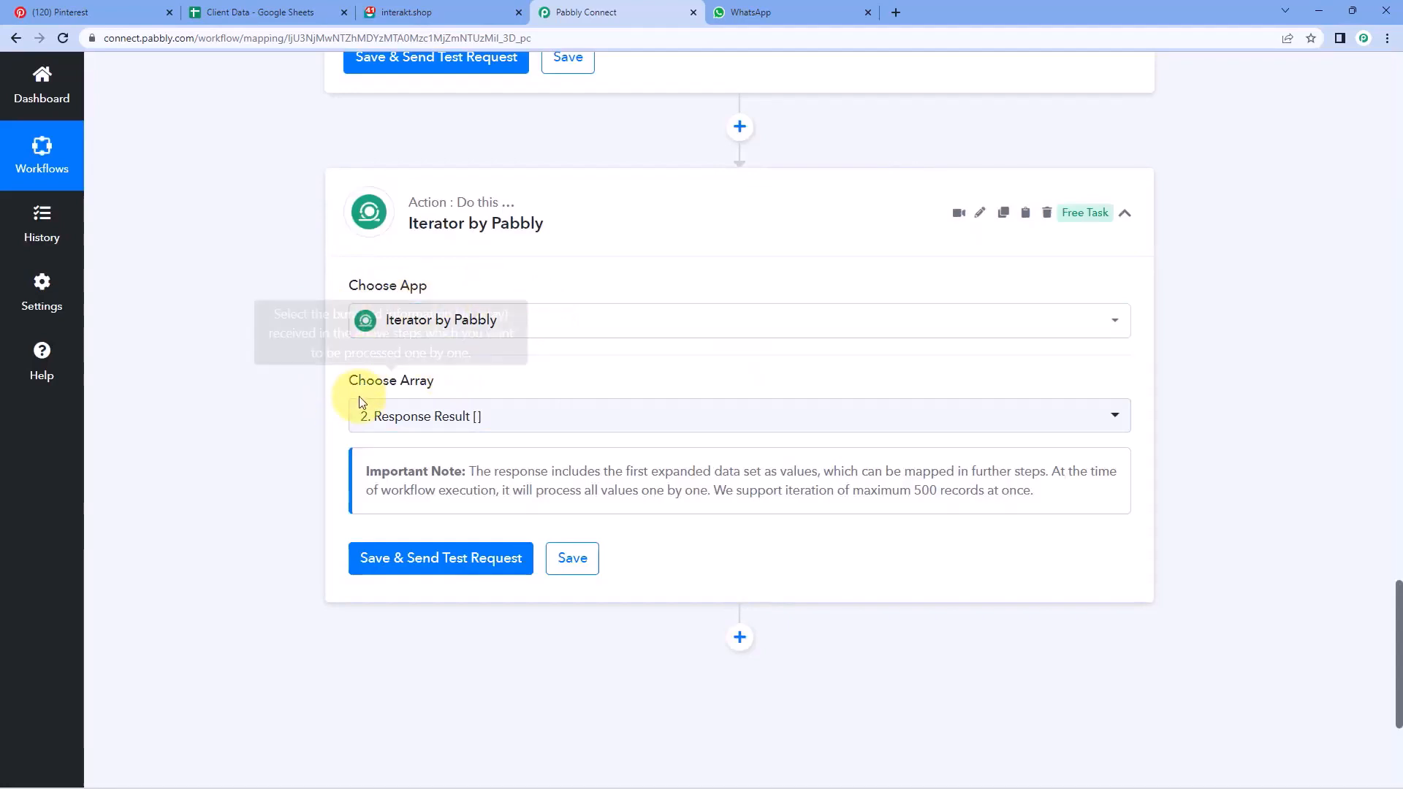
left_click(511, 416)
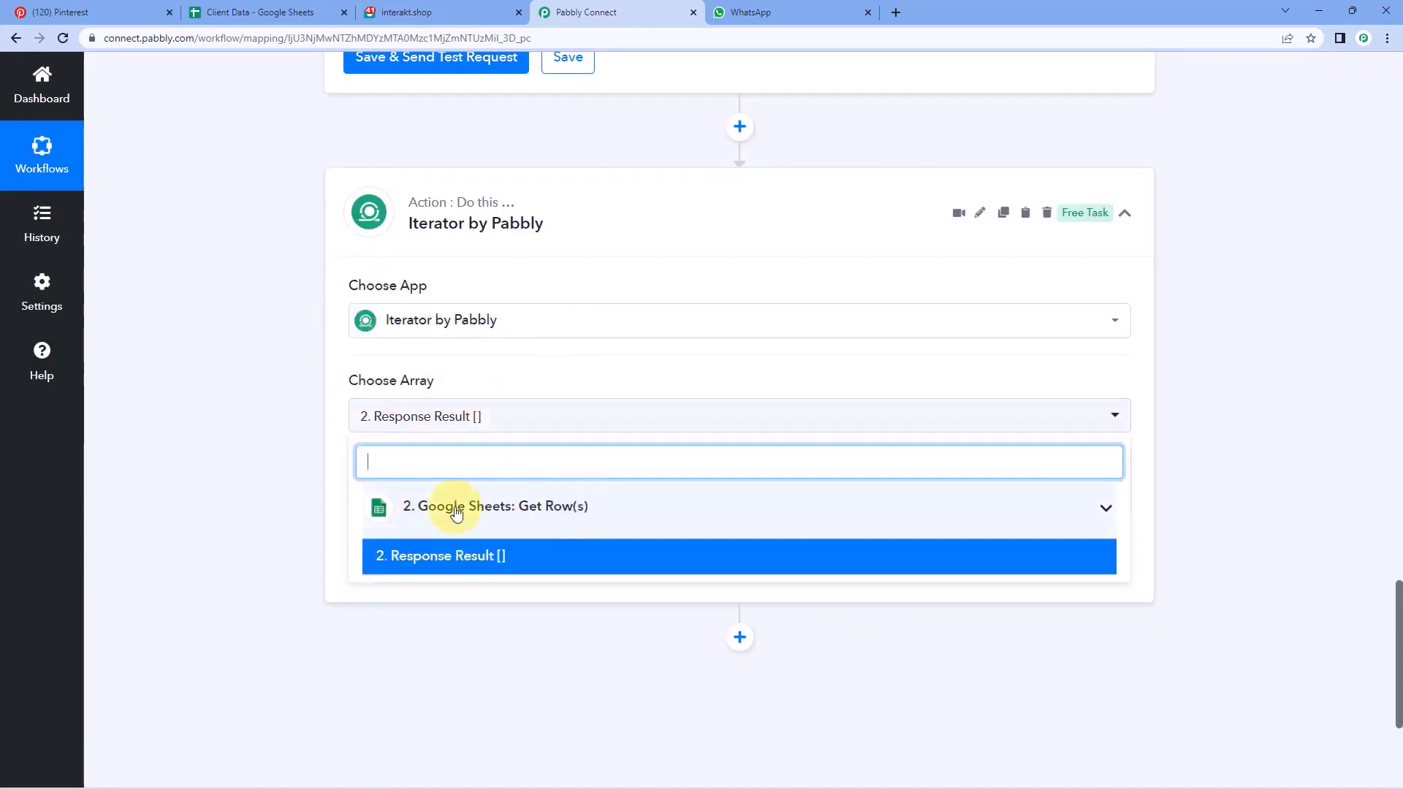
left_click(448, 561)
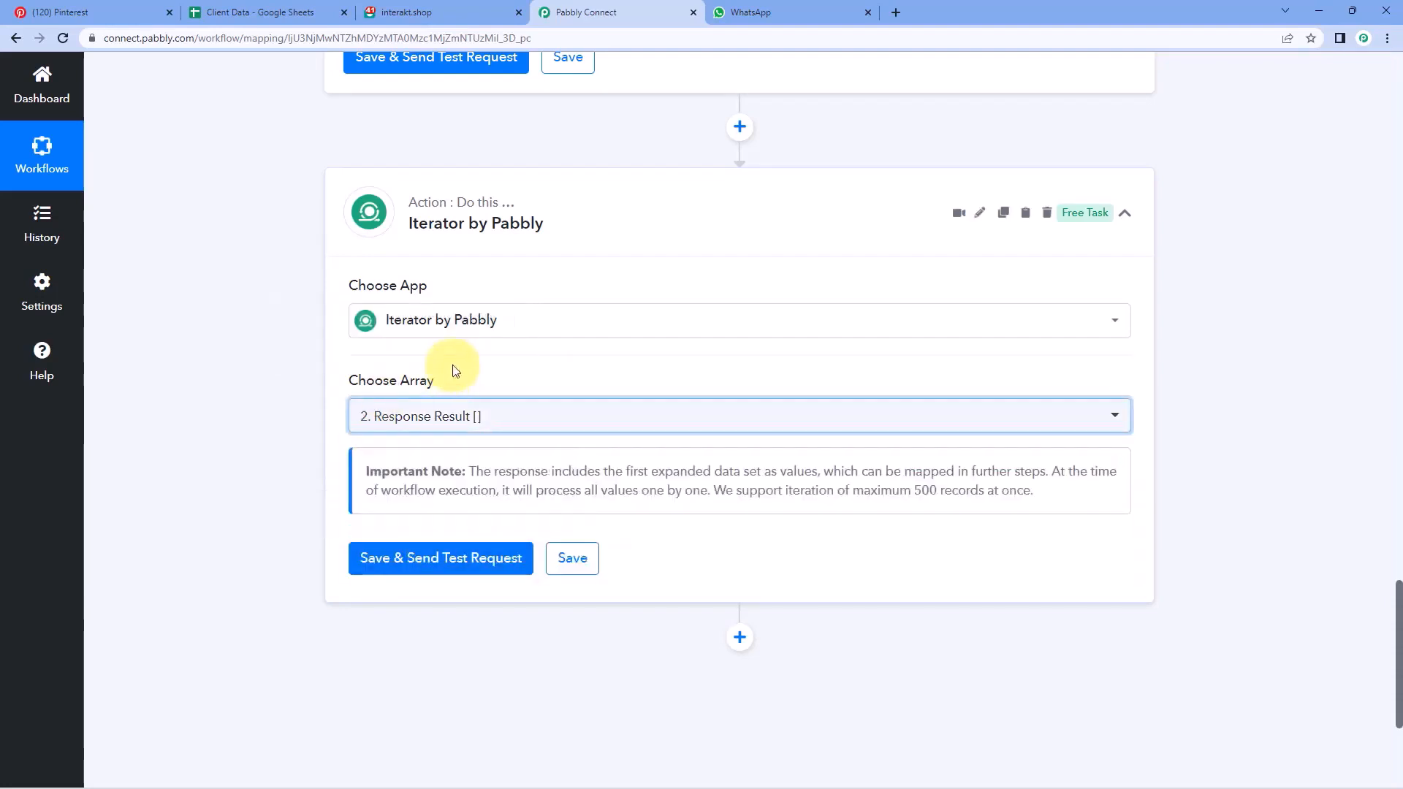
left_click(461, 558)
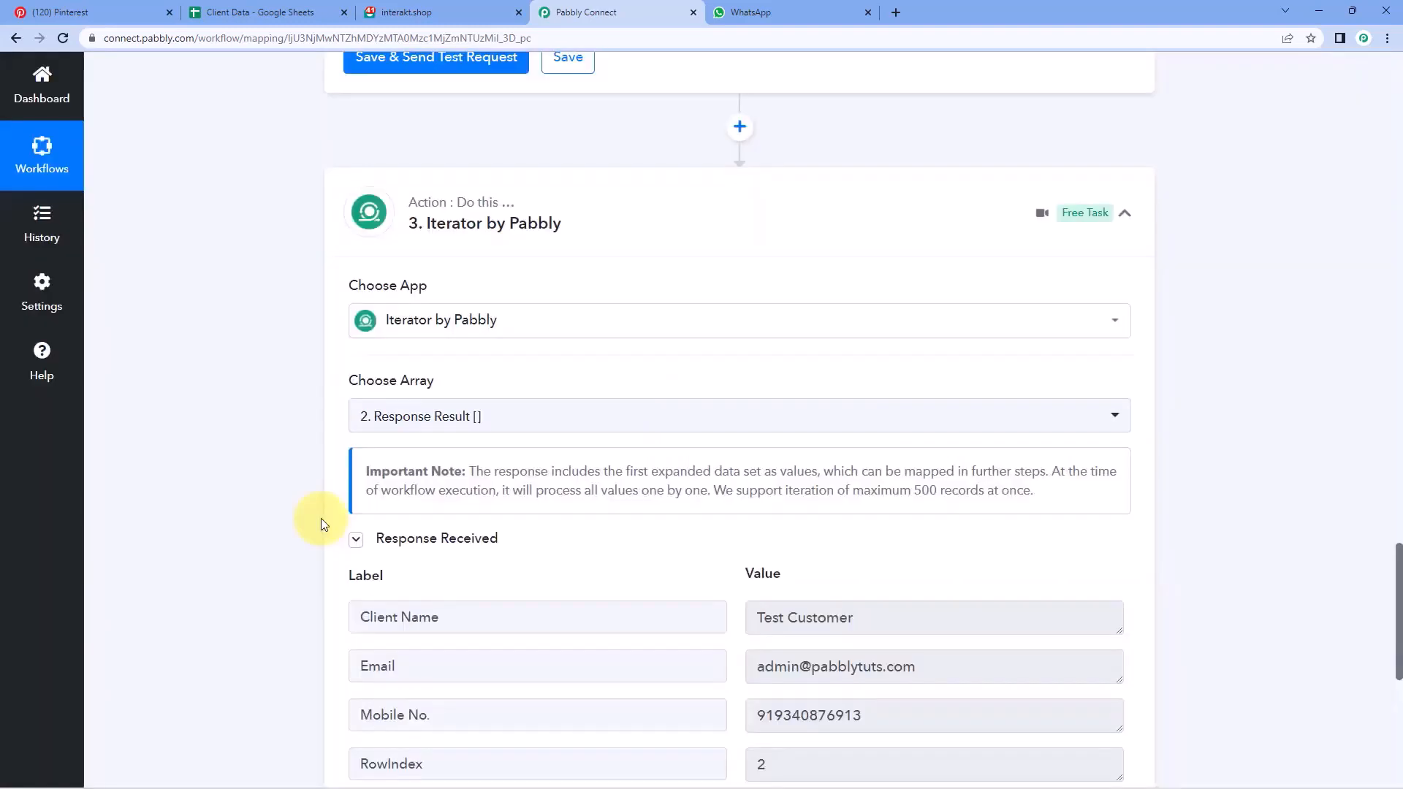
scroll(316, 521, "down", 2)
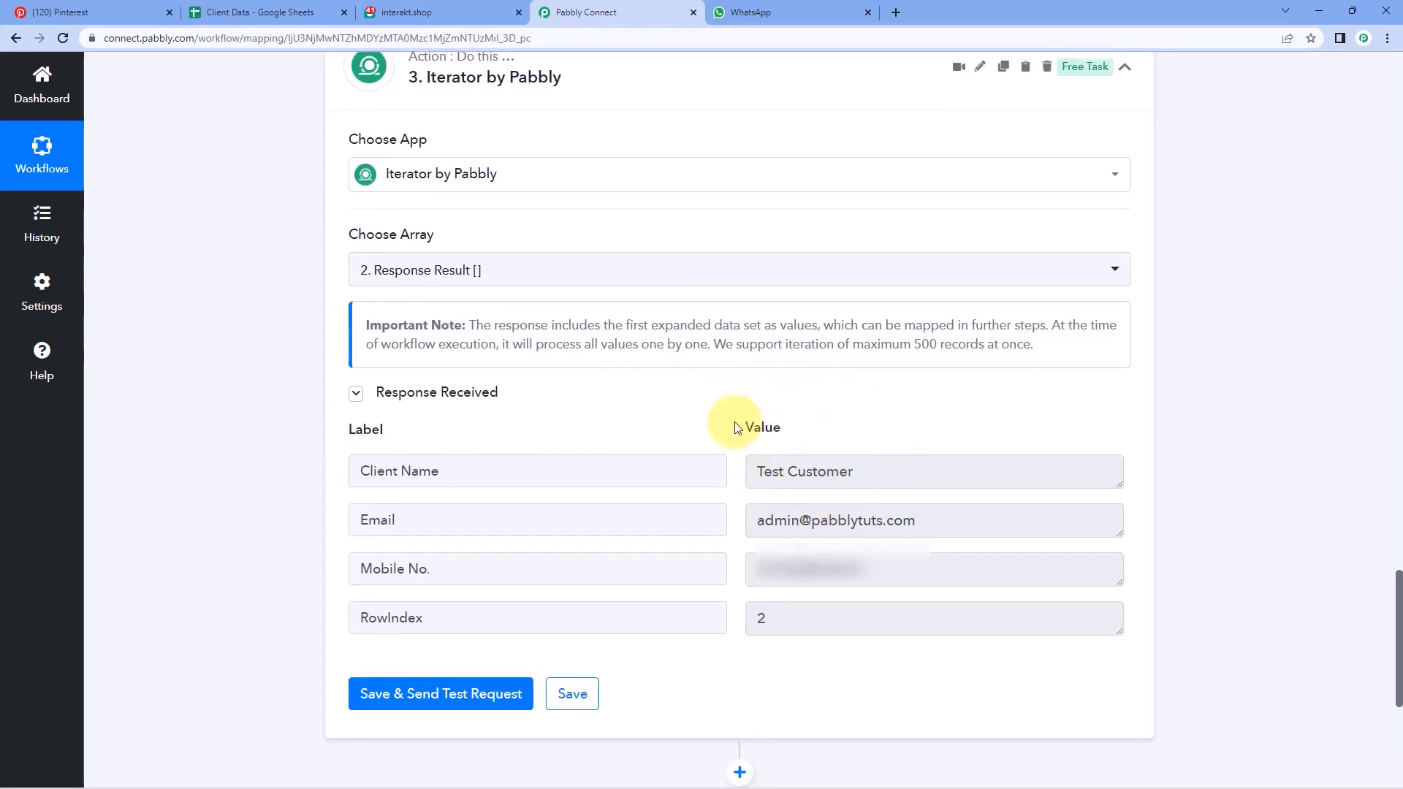
left_click(274, 6)
Step: Compare Test Customer's name, email and mobile in A2, B2 and C2 with the Iterator output
left_click_drag(102, 221, 208, 223)
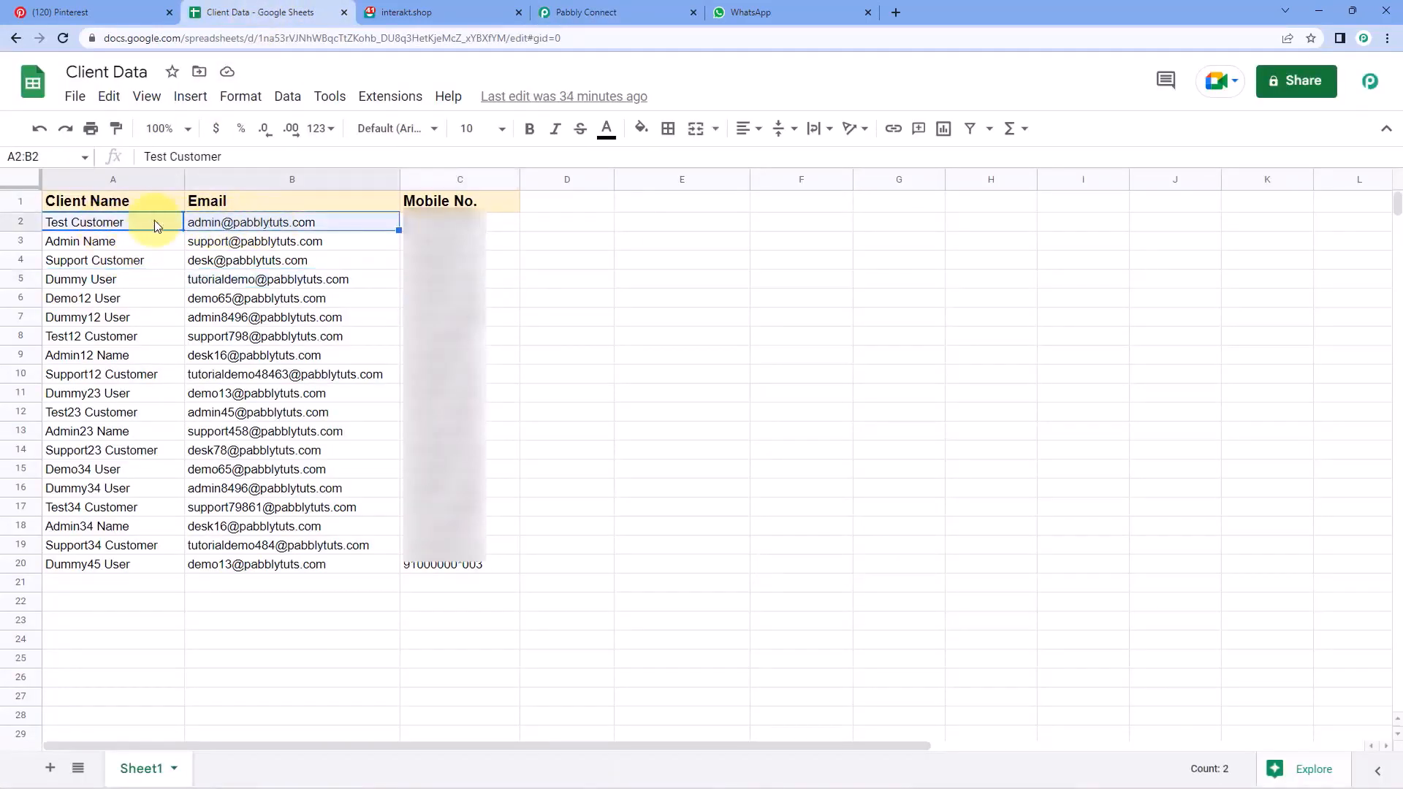
left_click(106, 224)
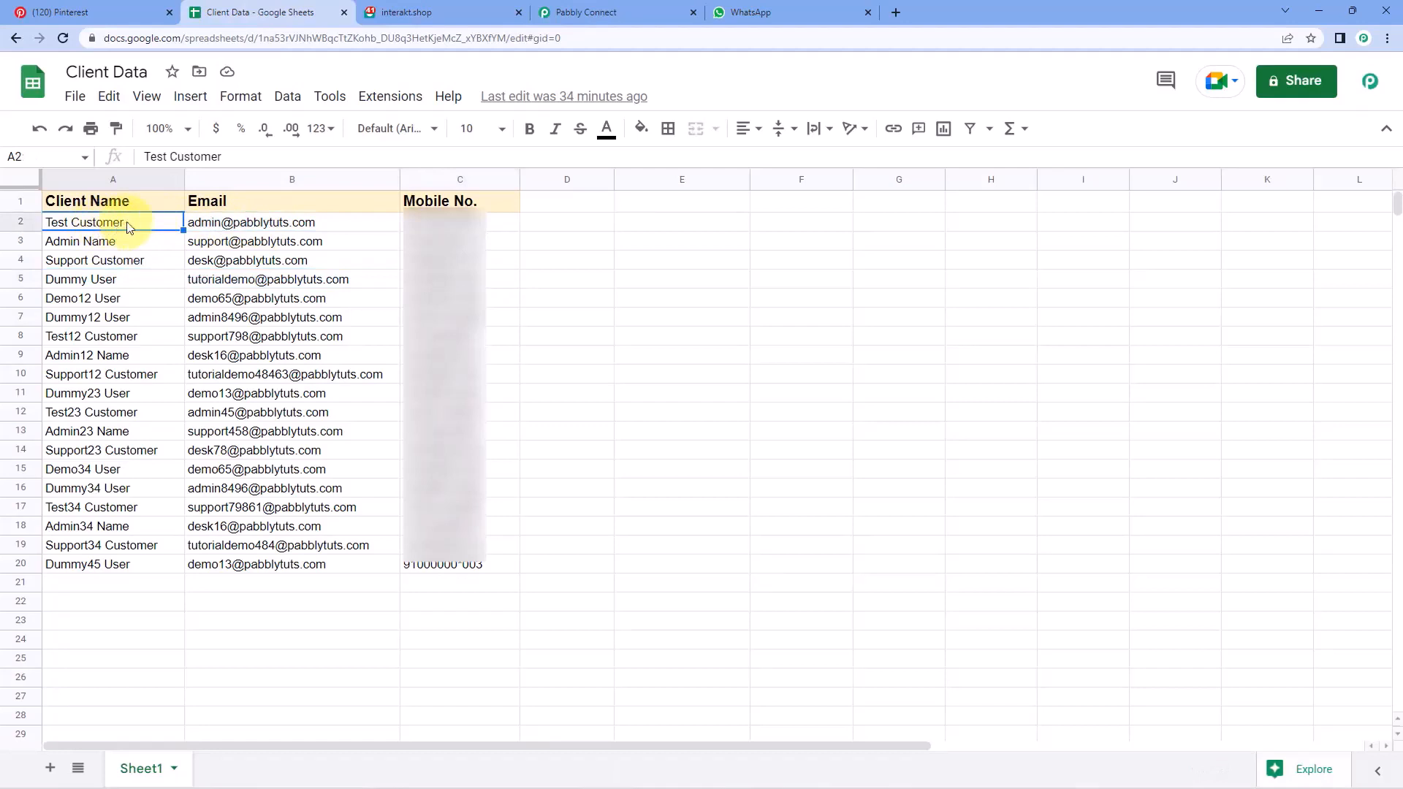
left_click(249, 223)
left_click(439, 222)
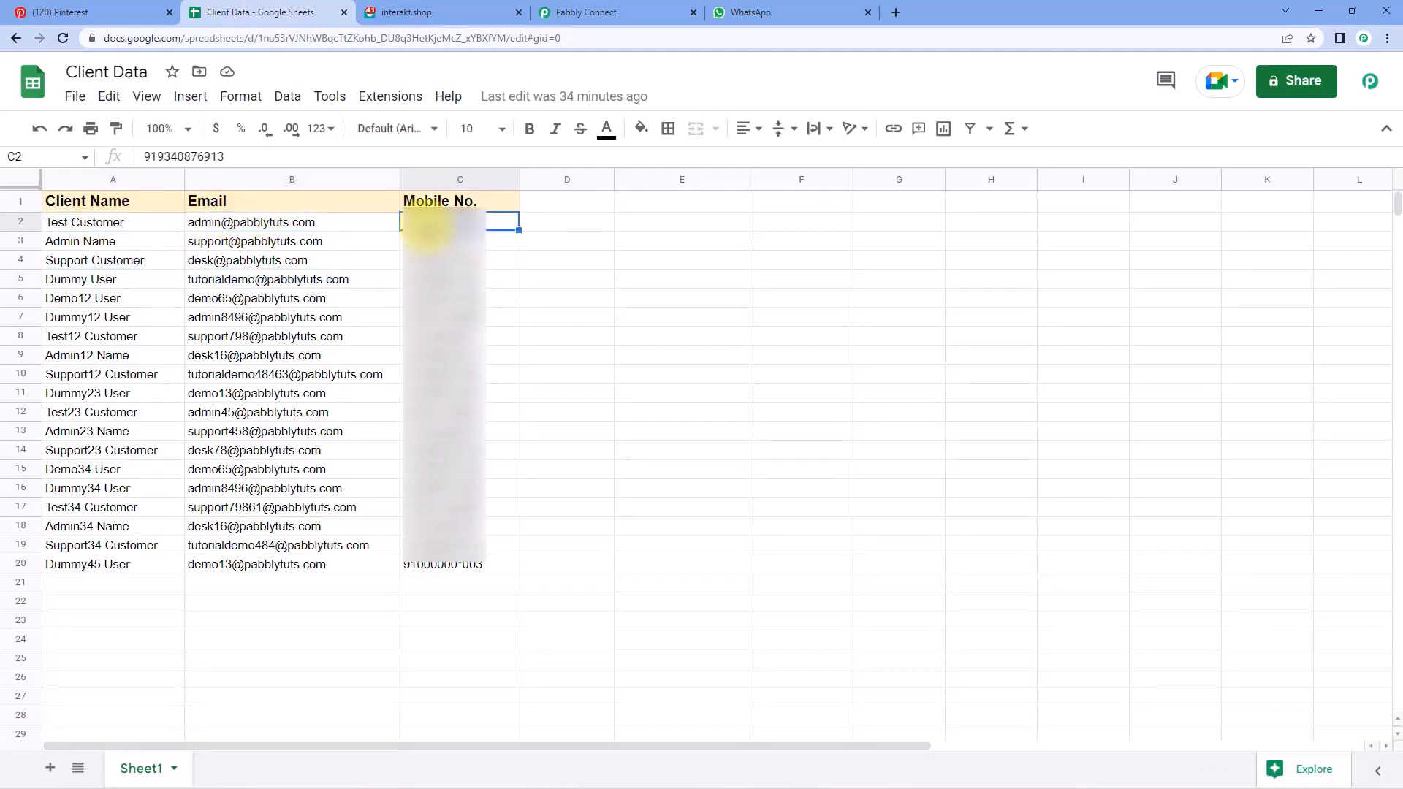
left_click(600, 16)
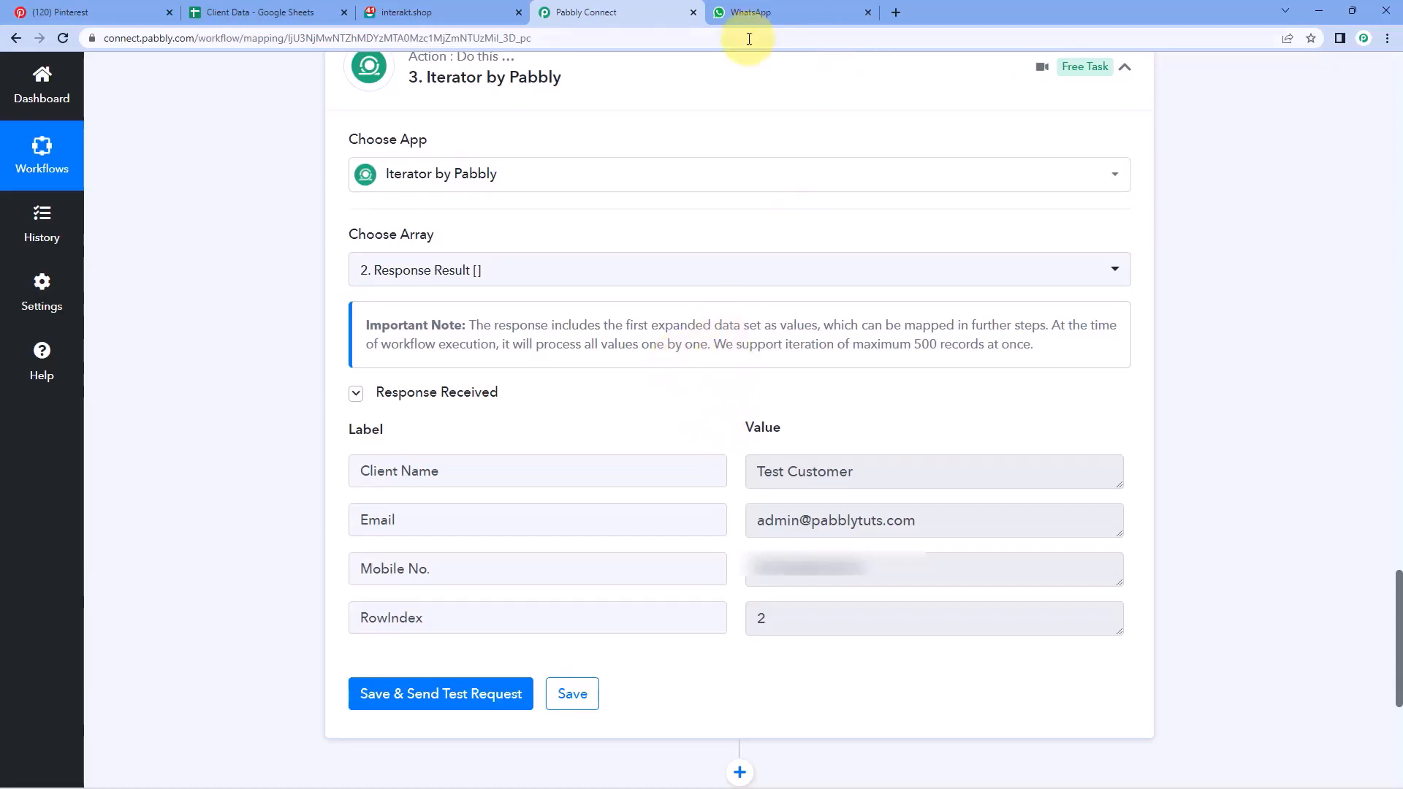
Step: Collapse the Iterator and Google Sheets steps to tidy the workflow
left_click(743, 97)
scroll(1242, 366, "up", 12)
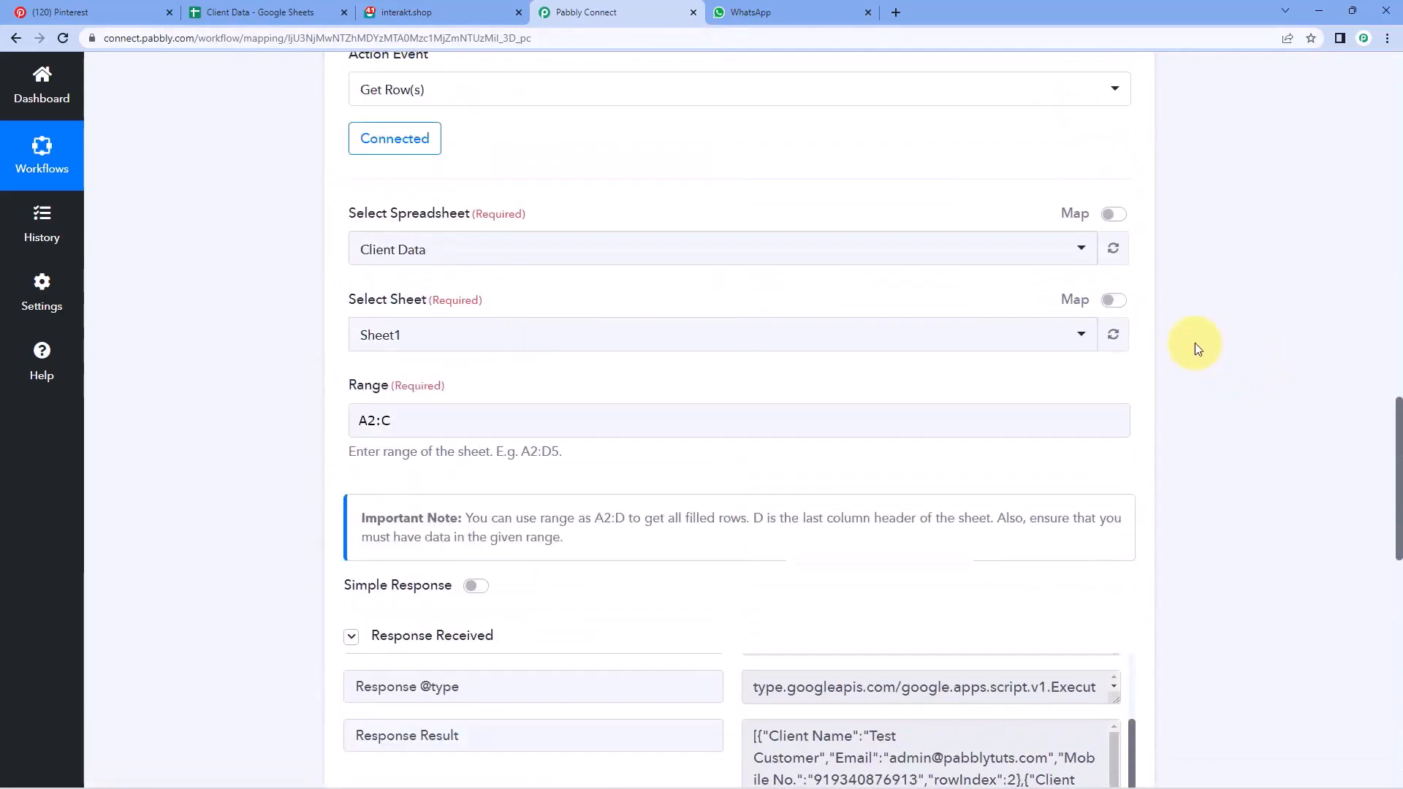
scroll(1194, 344, "up", 6)
left_click(748, 338)
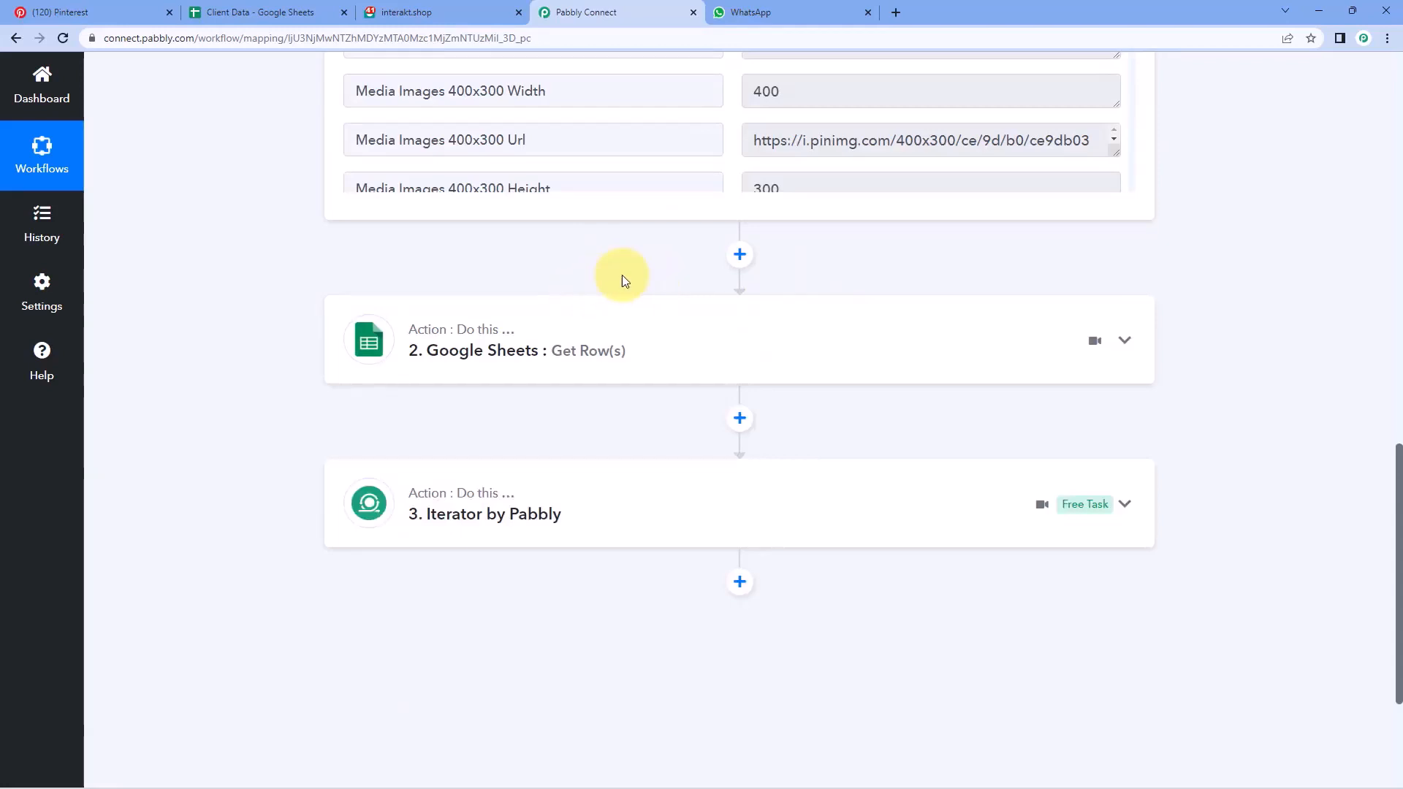
scroll(629, 279, "down", 1)
scroll(636, 319, "down", 1)
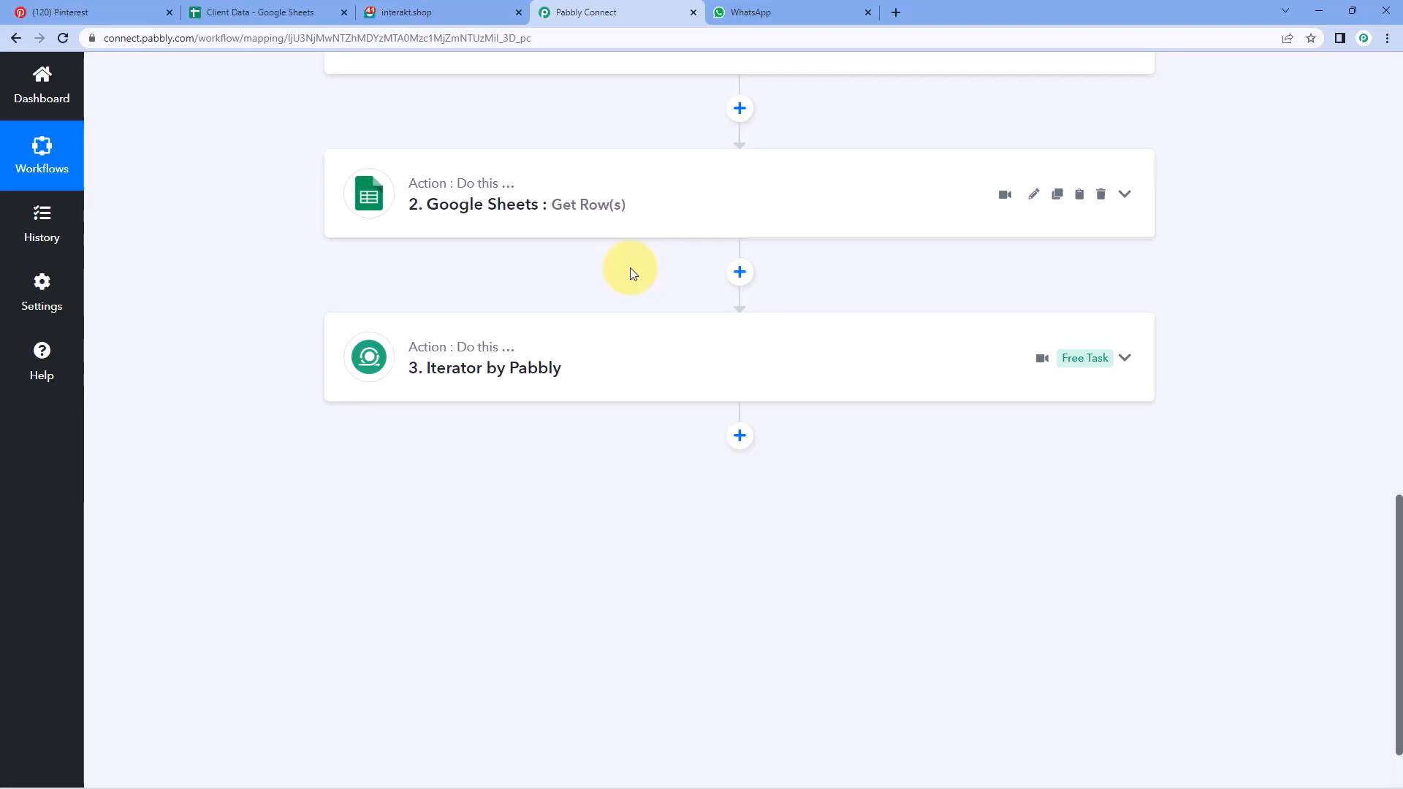
scroll(629, 270, "down", 1)
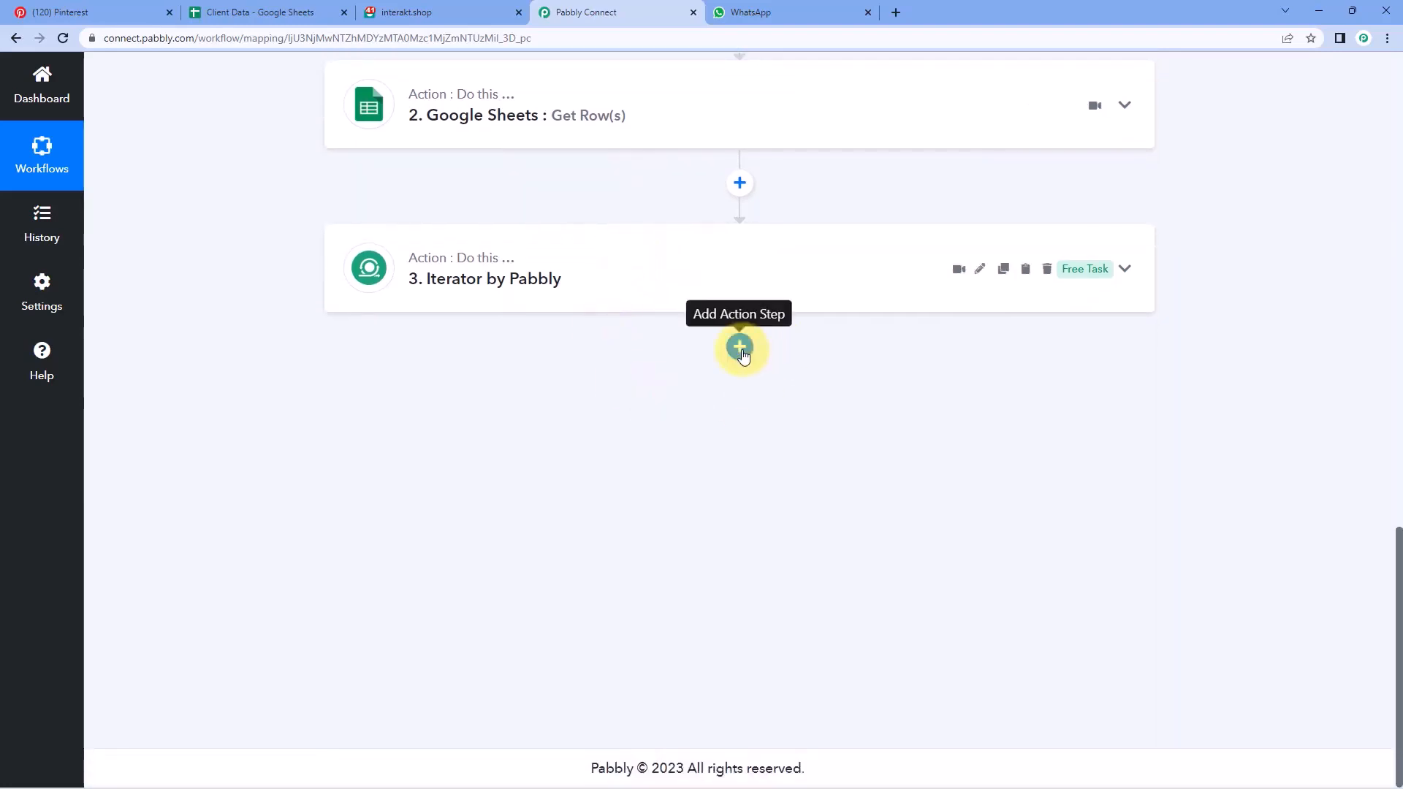
Step: Add an Interakt action step with the Send WhatsApp Template Message event and begin connecting the account
left_click(740, 350)
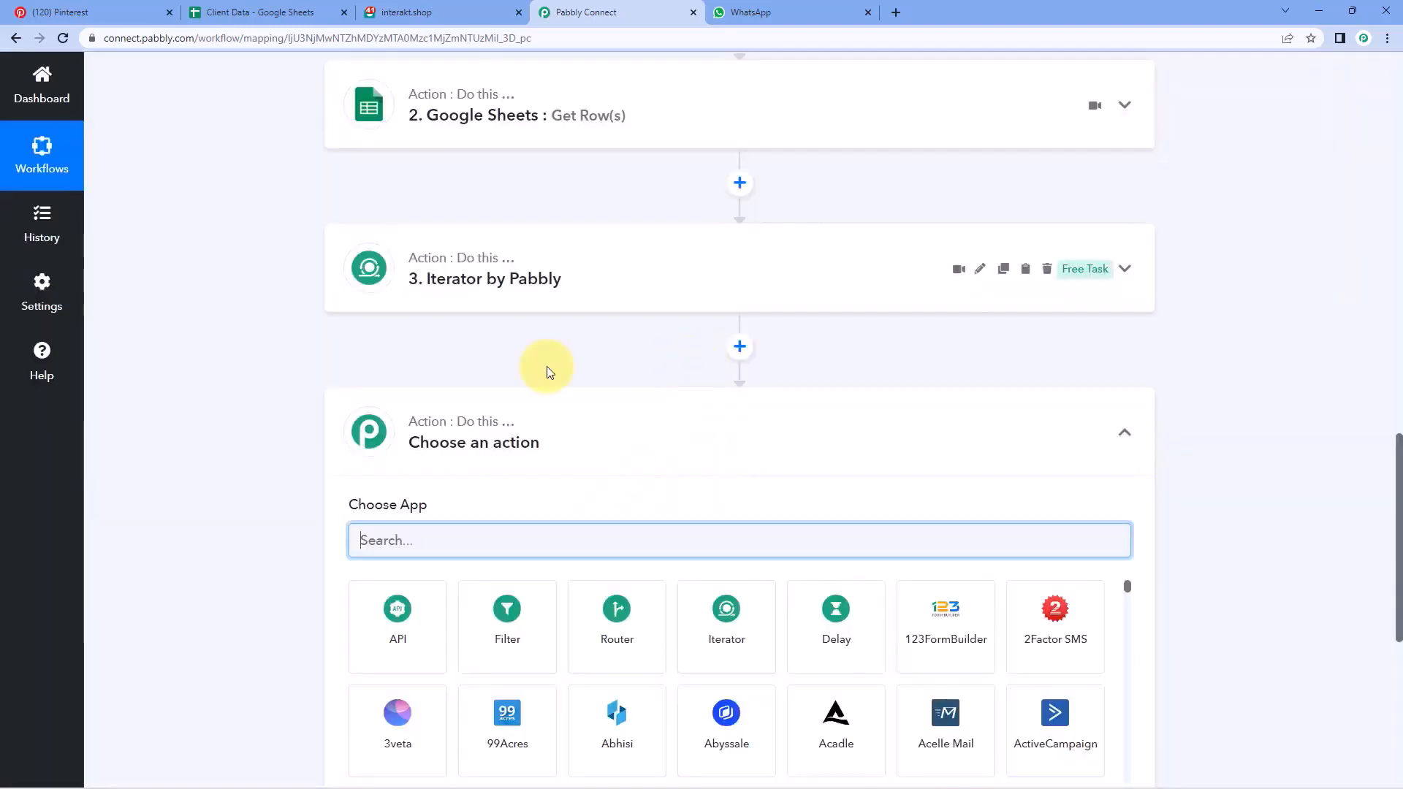
scroll(292, 458, "down", 3)
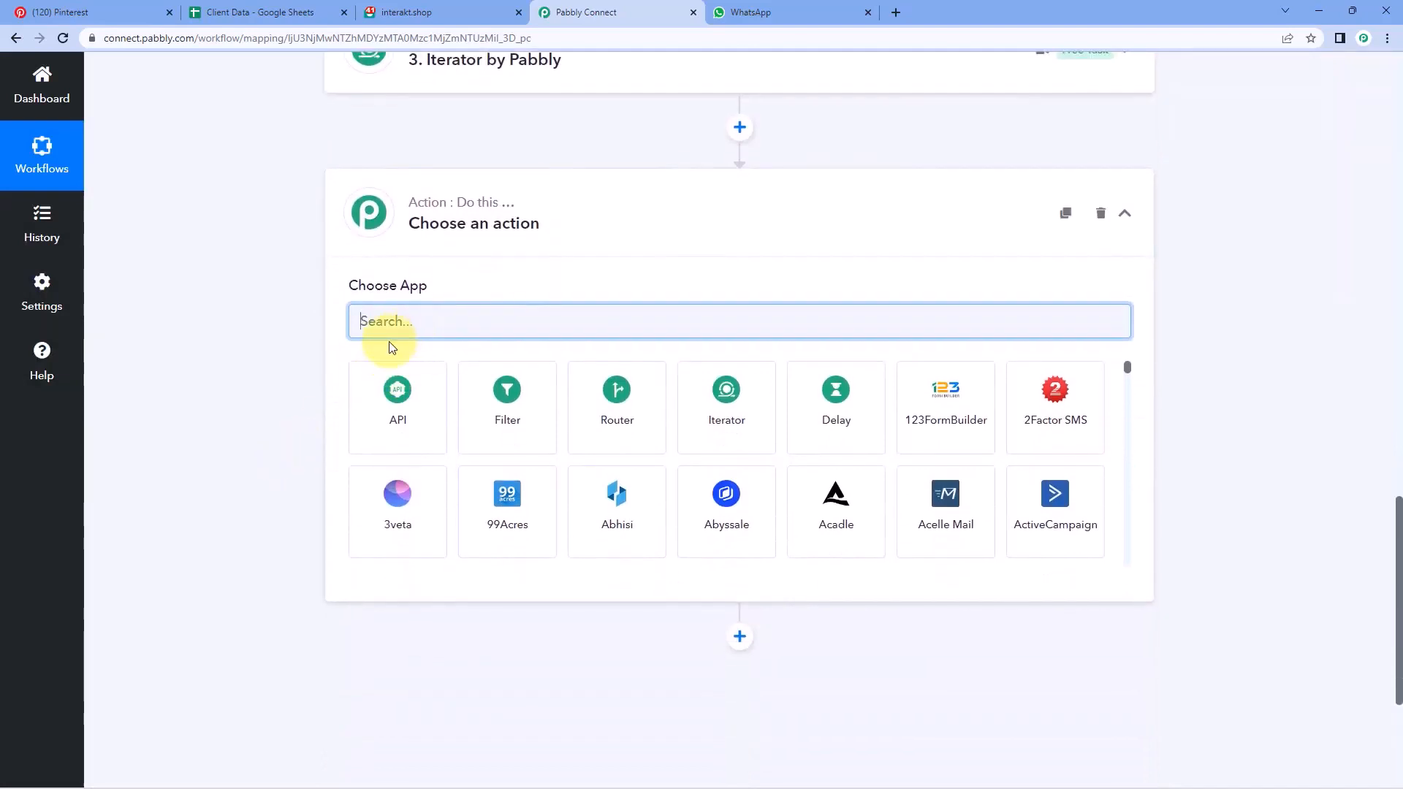
type("Interakt")
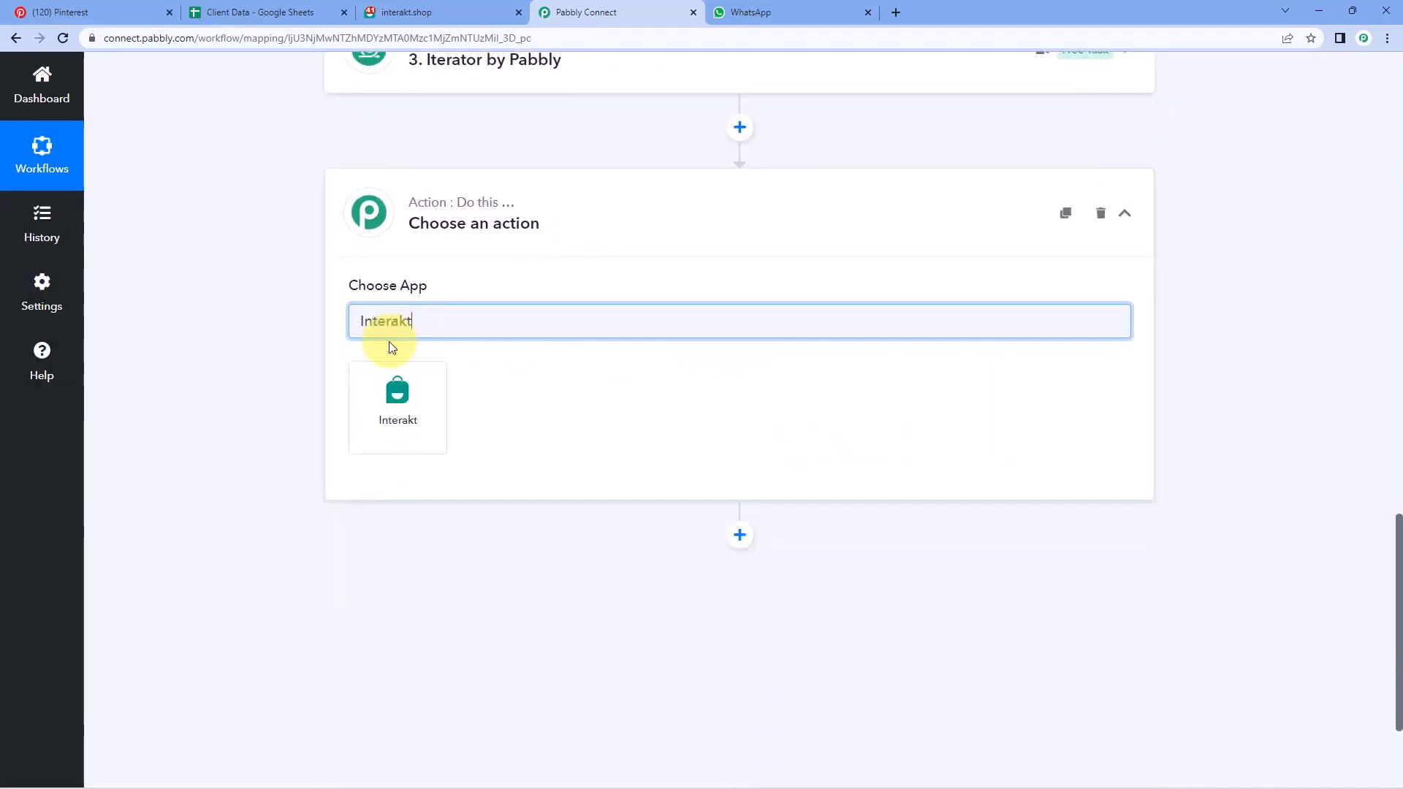
left_click(414, 396)
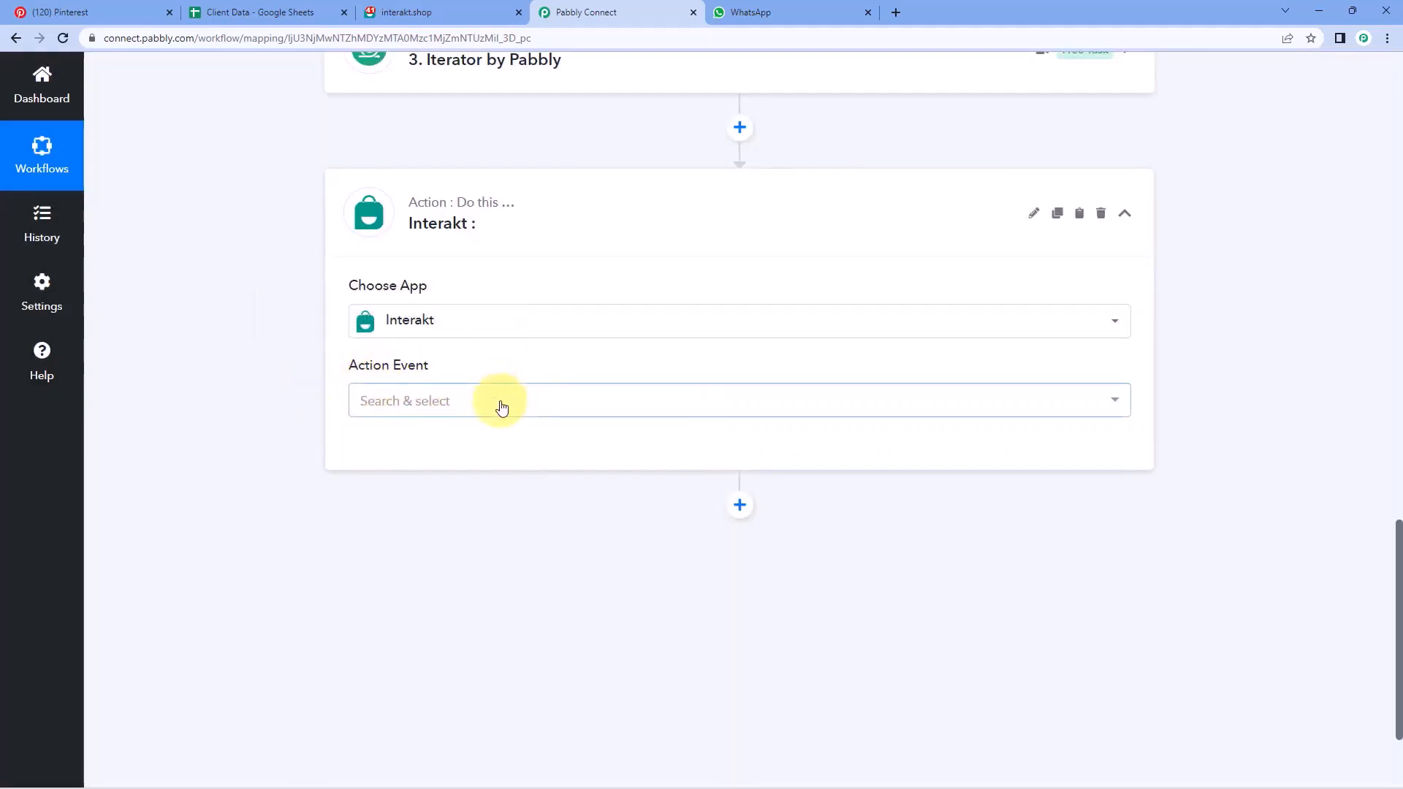
left_click(501, 407)
scroll(308, 418, "down", 1)
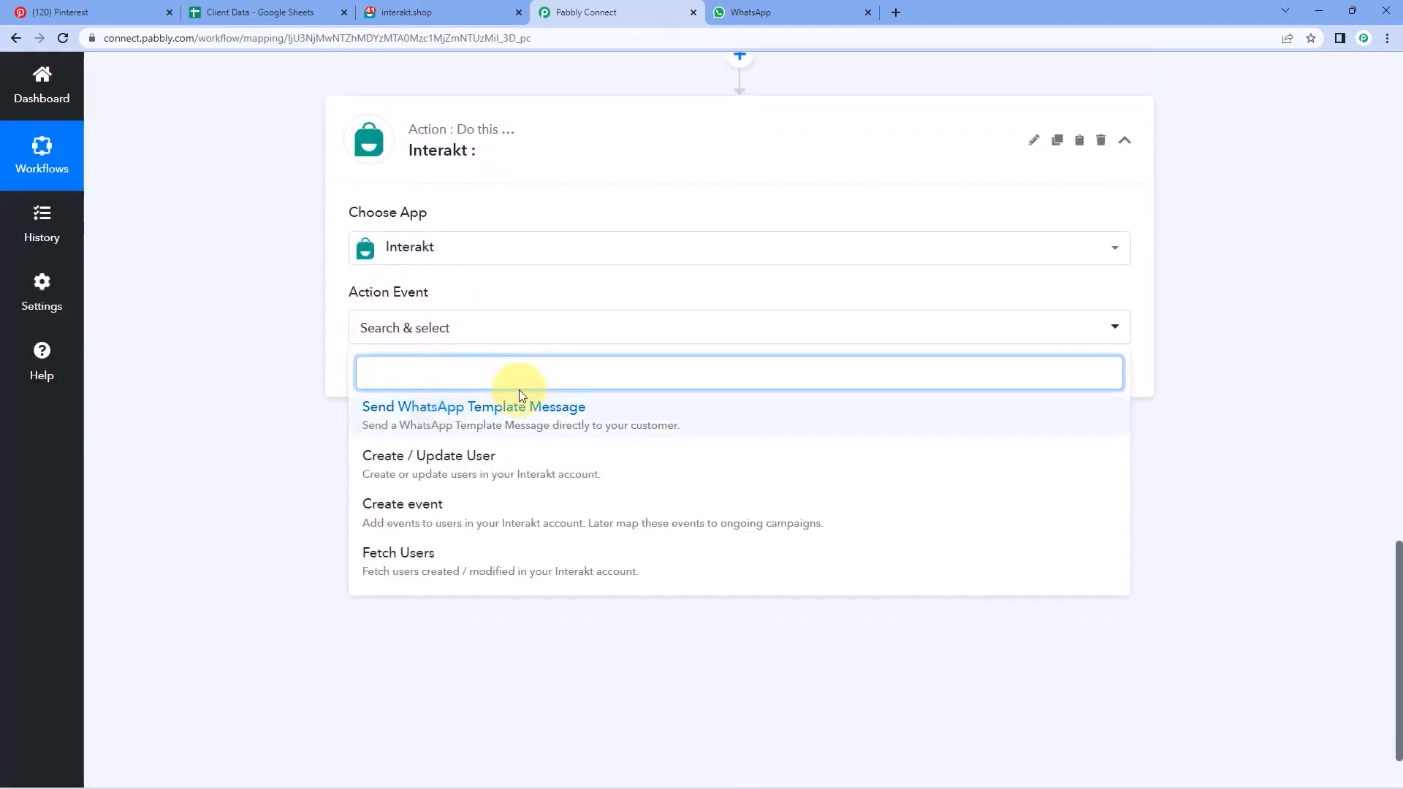
left_click(620, 410)
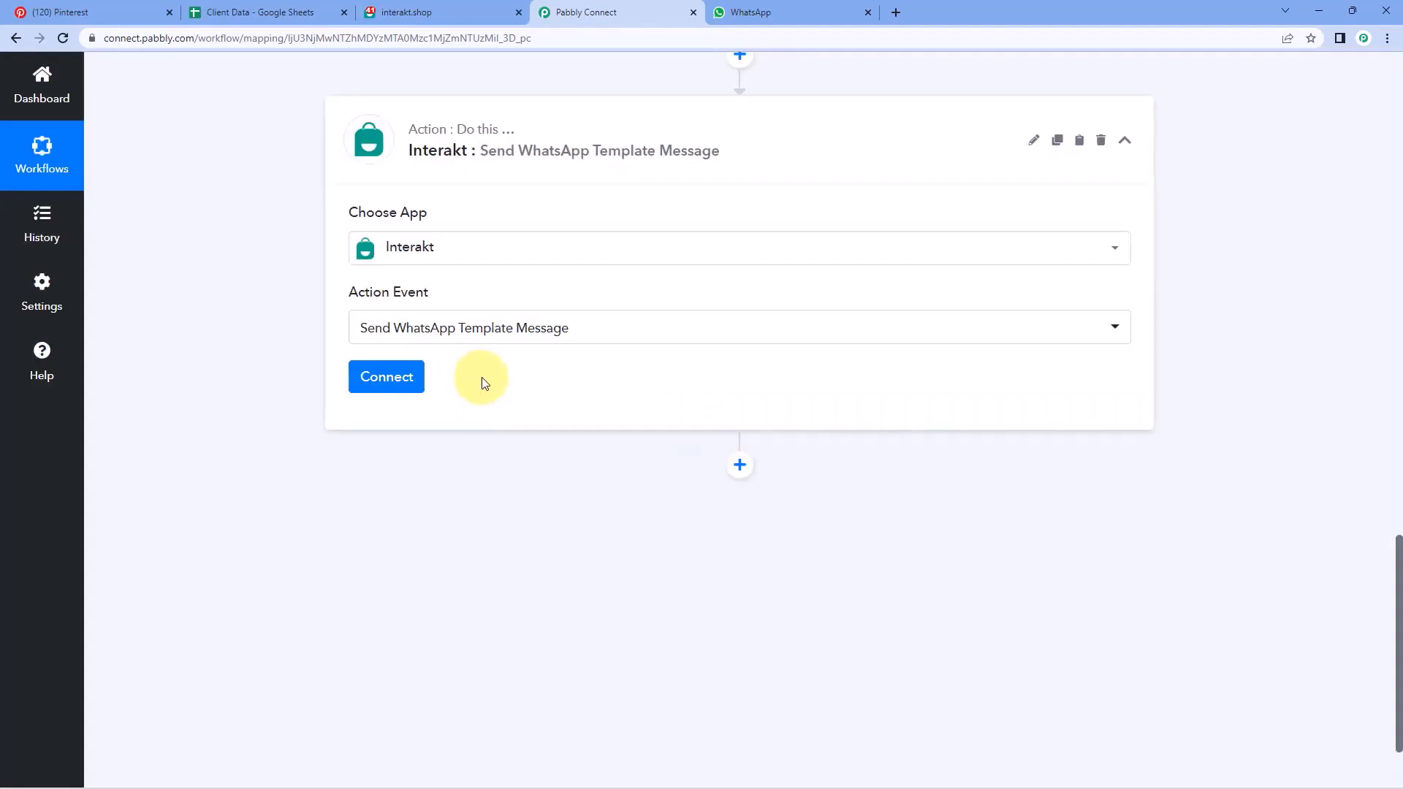
left_click(395, 376)
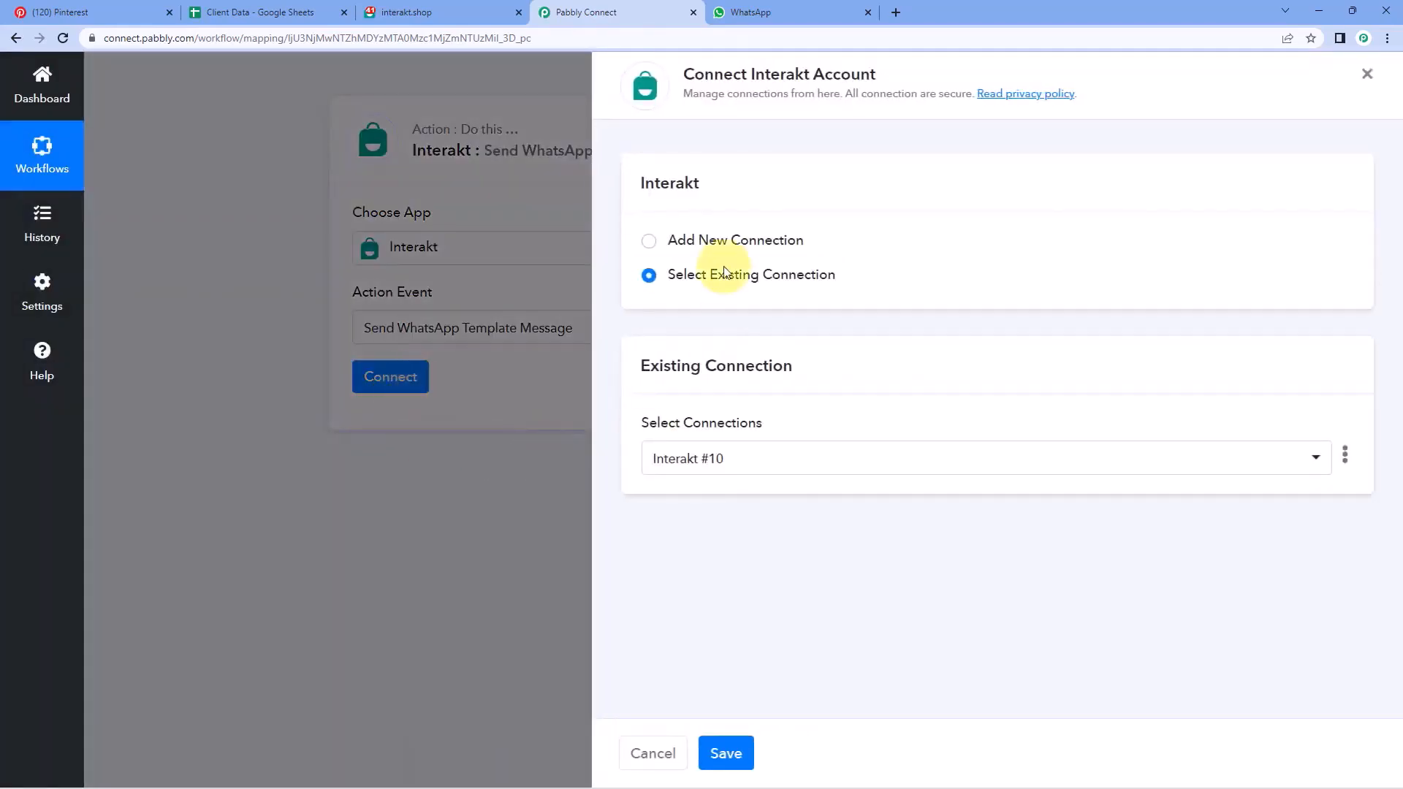
Step: Choose Add New Connection for Interakt, then go to the Interakt dashboard
left_click(654, 243)
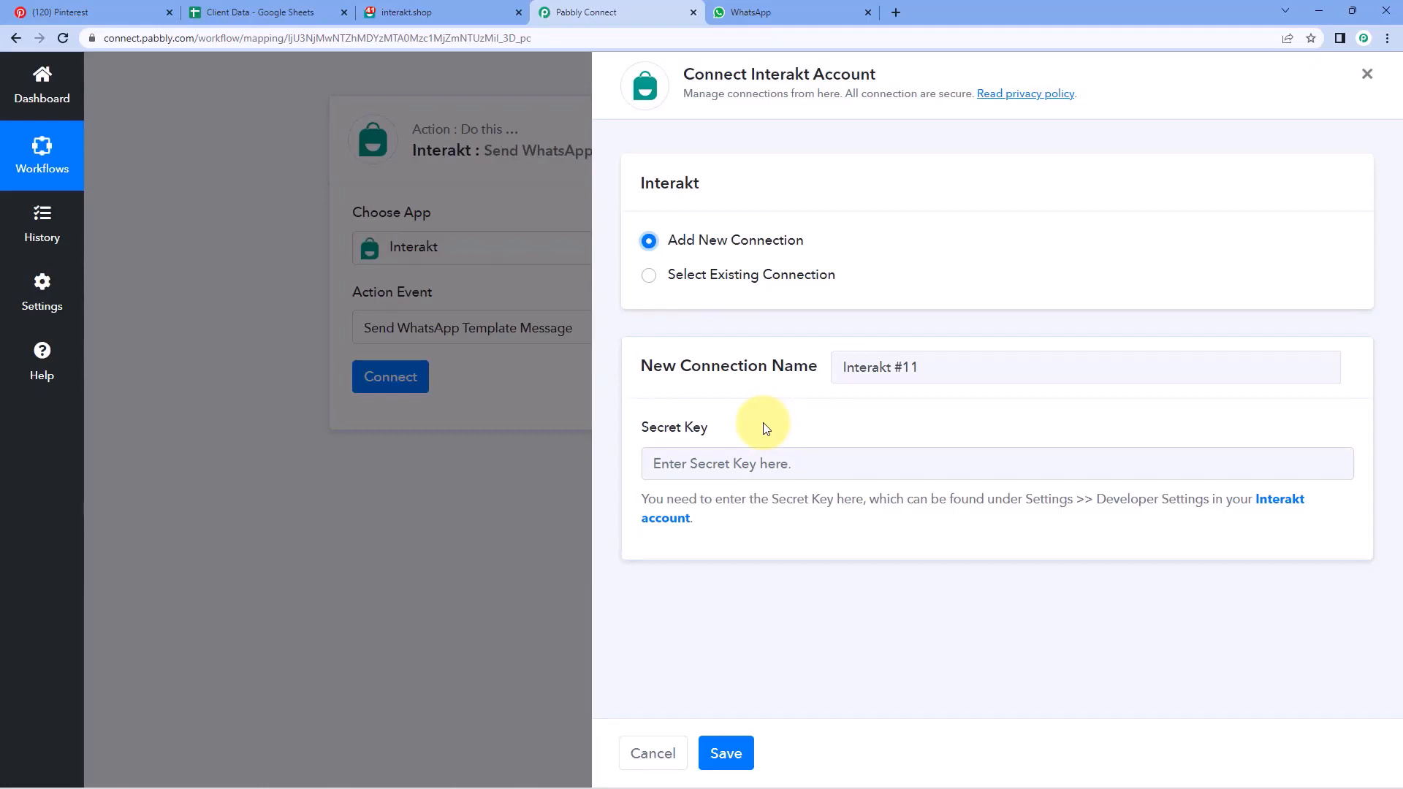
left_click(475, 11)
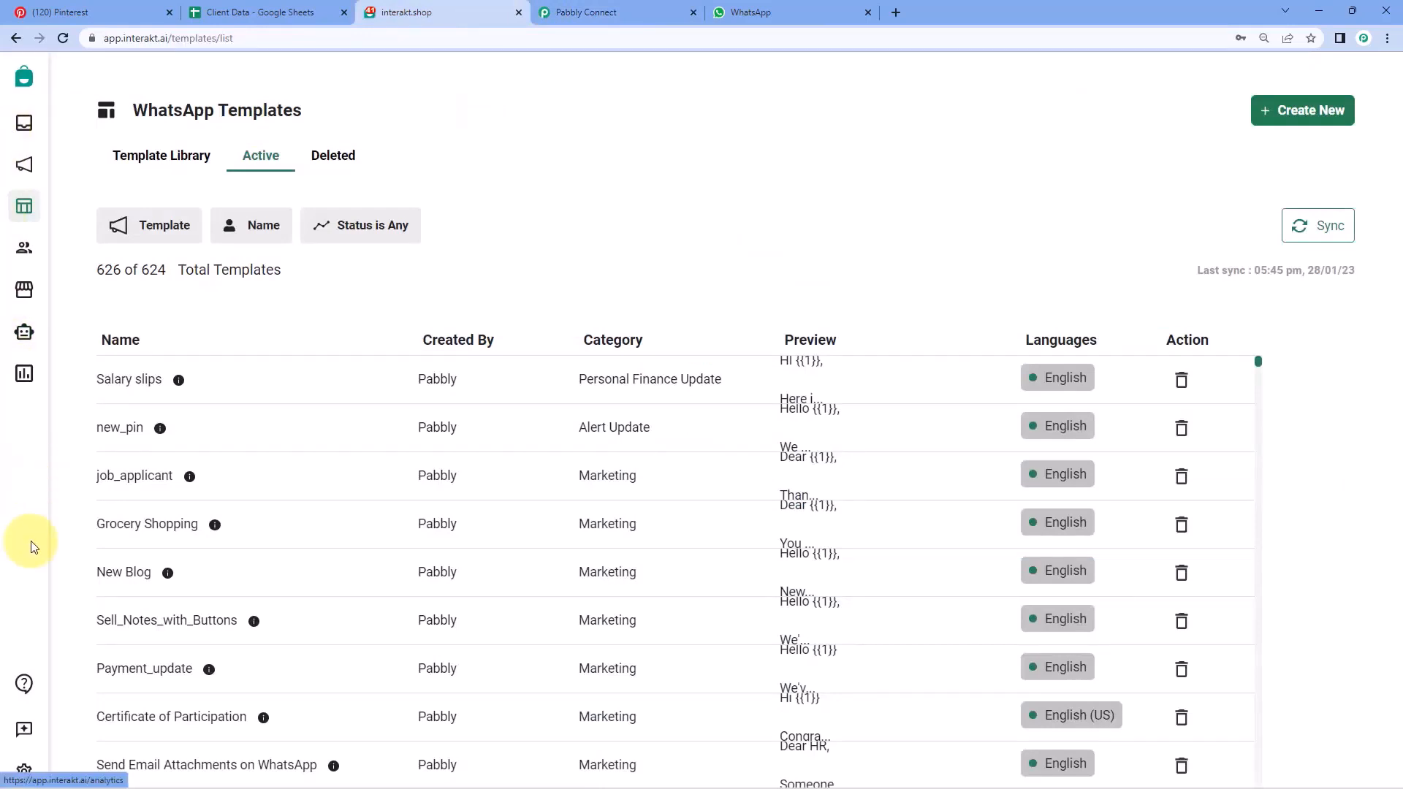
Step: Copy the Secret Key from Interakt's Developer Setting page and return to Pabbly Connect
left_click(24, 771)
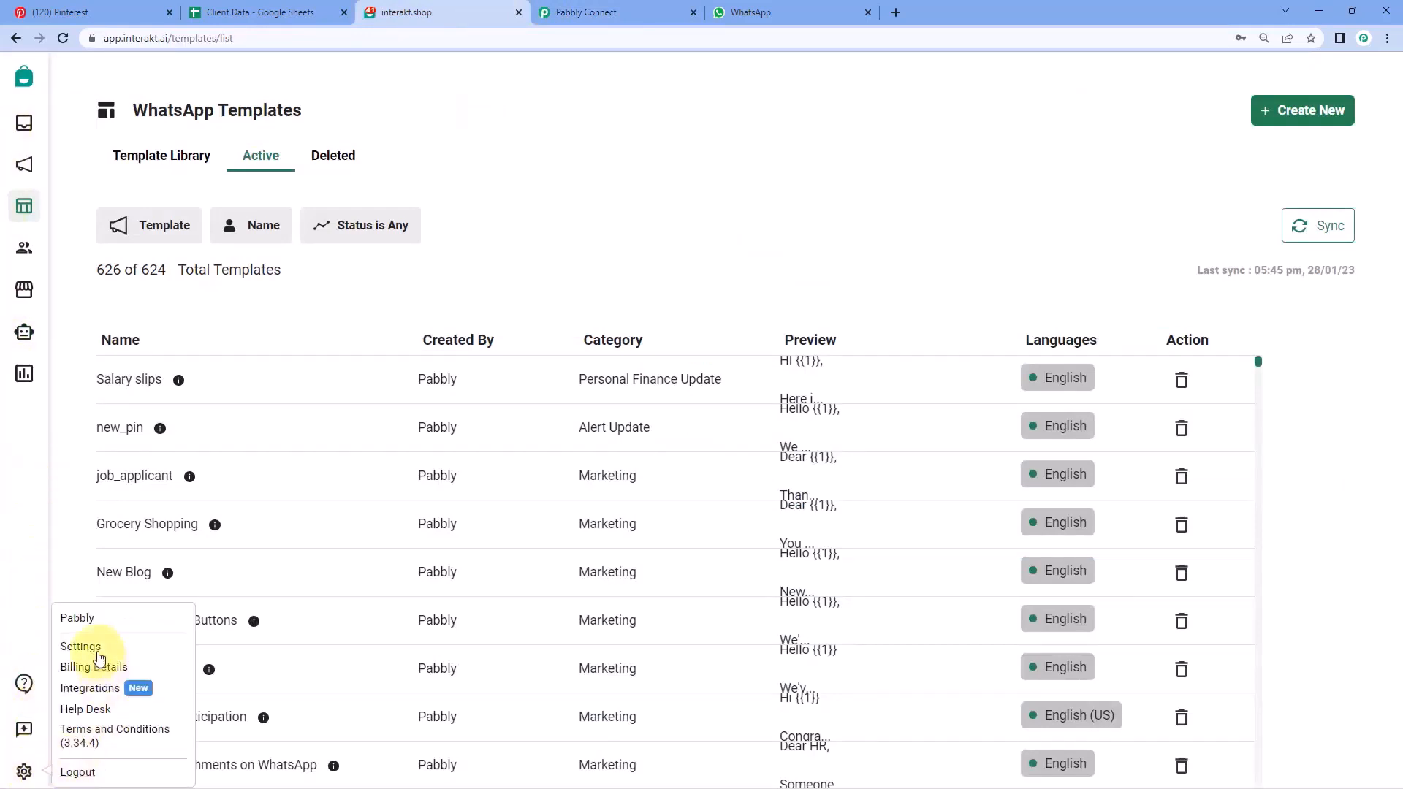
left_click(82, 646)
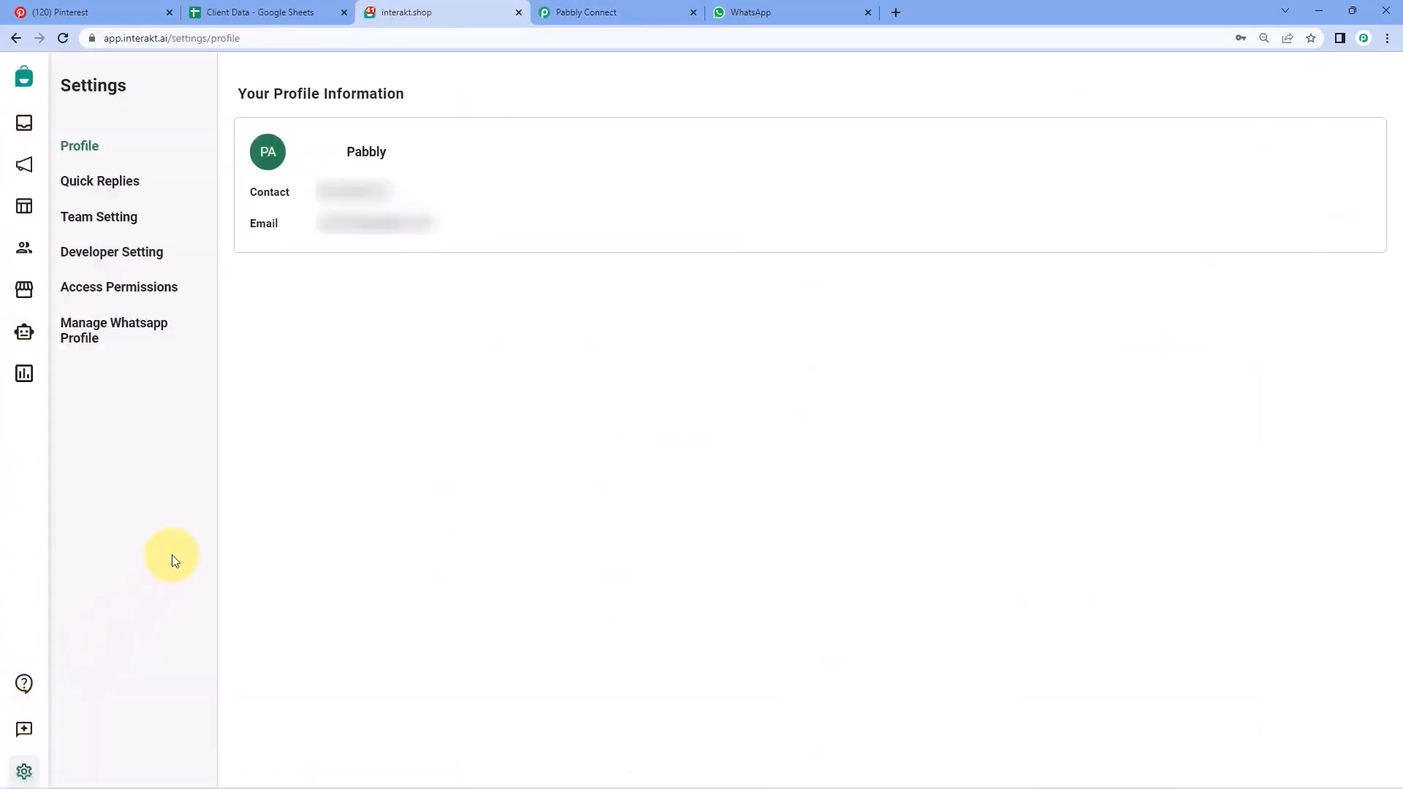
left_click(115, 257)
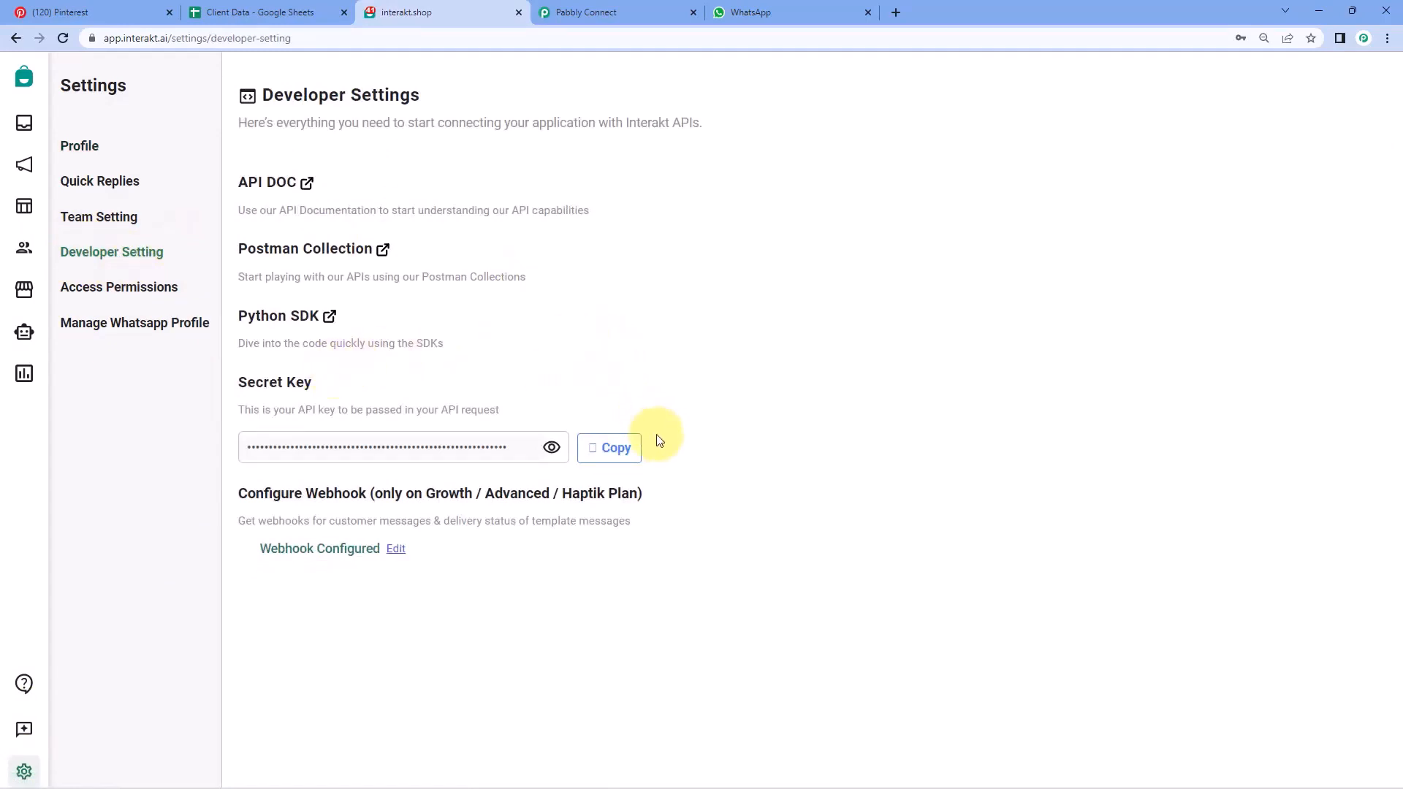
left_click(622, 448)
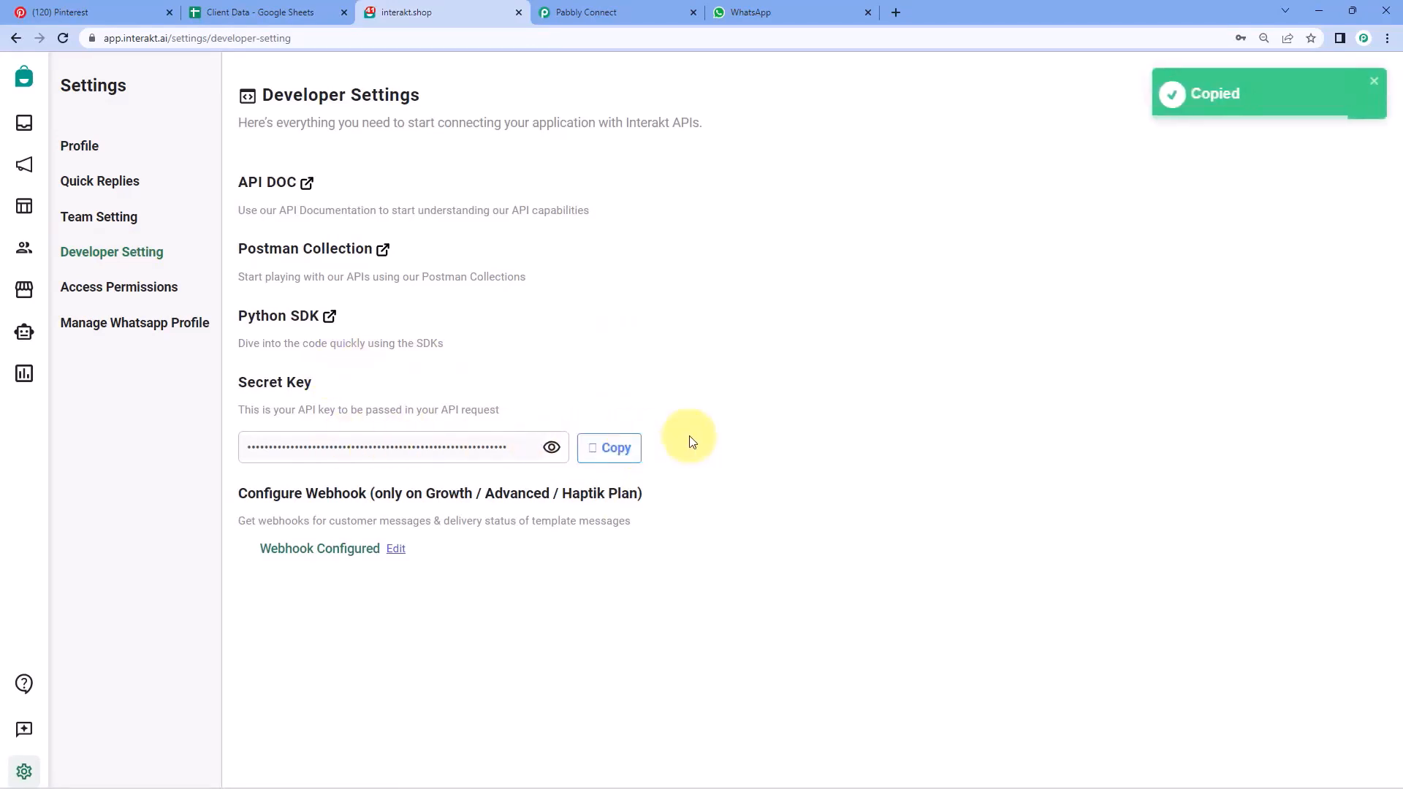
left_click(611, 12)
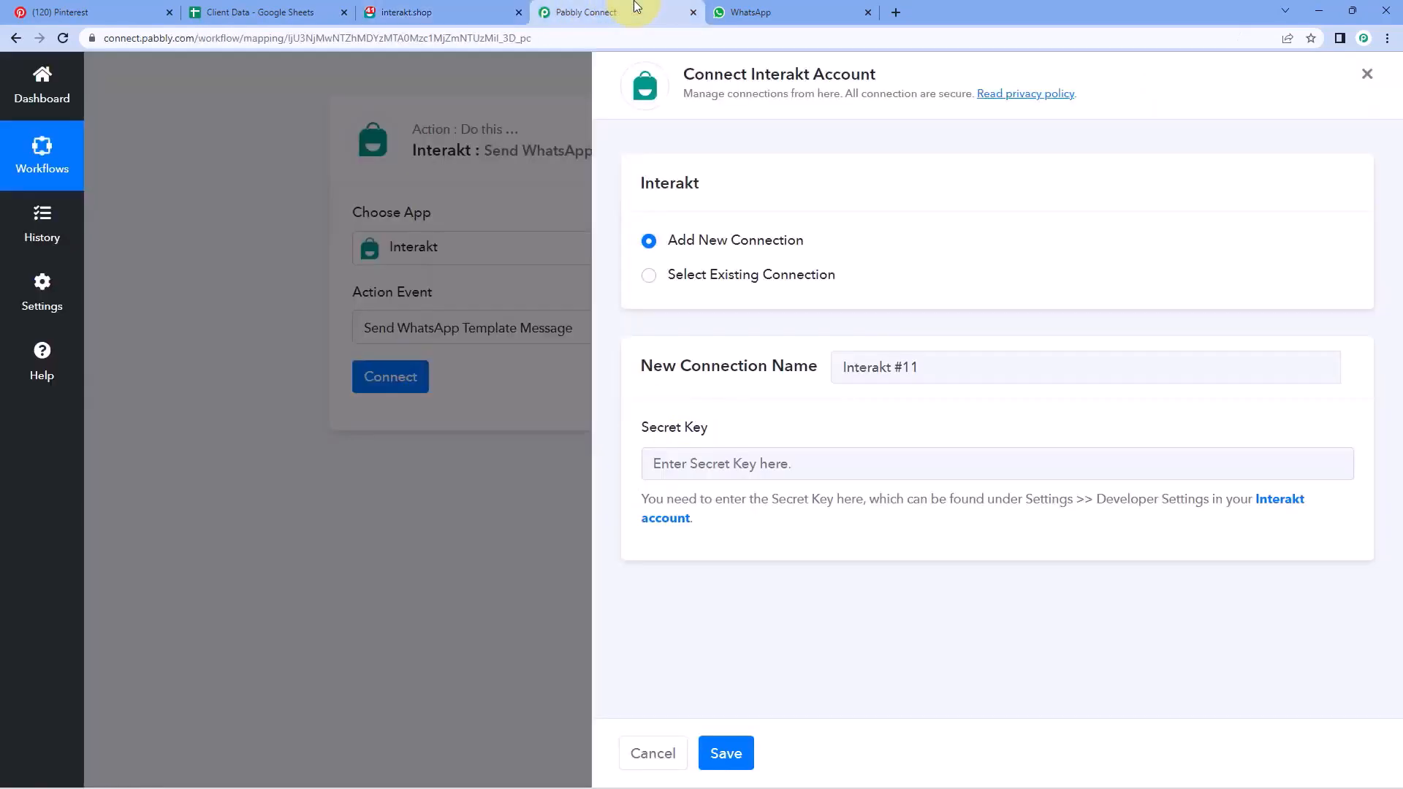
Step: Paste the copied secret key into the new Interakt connection and save it
right_click(707, 459)
left_click(755, 558)
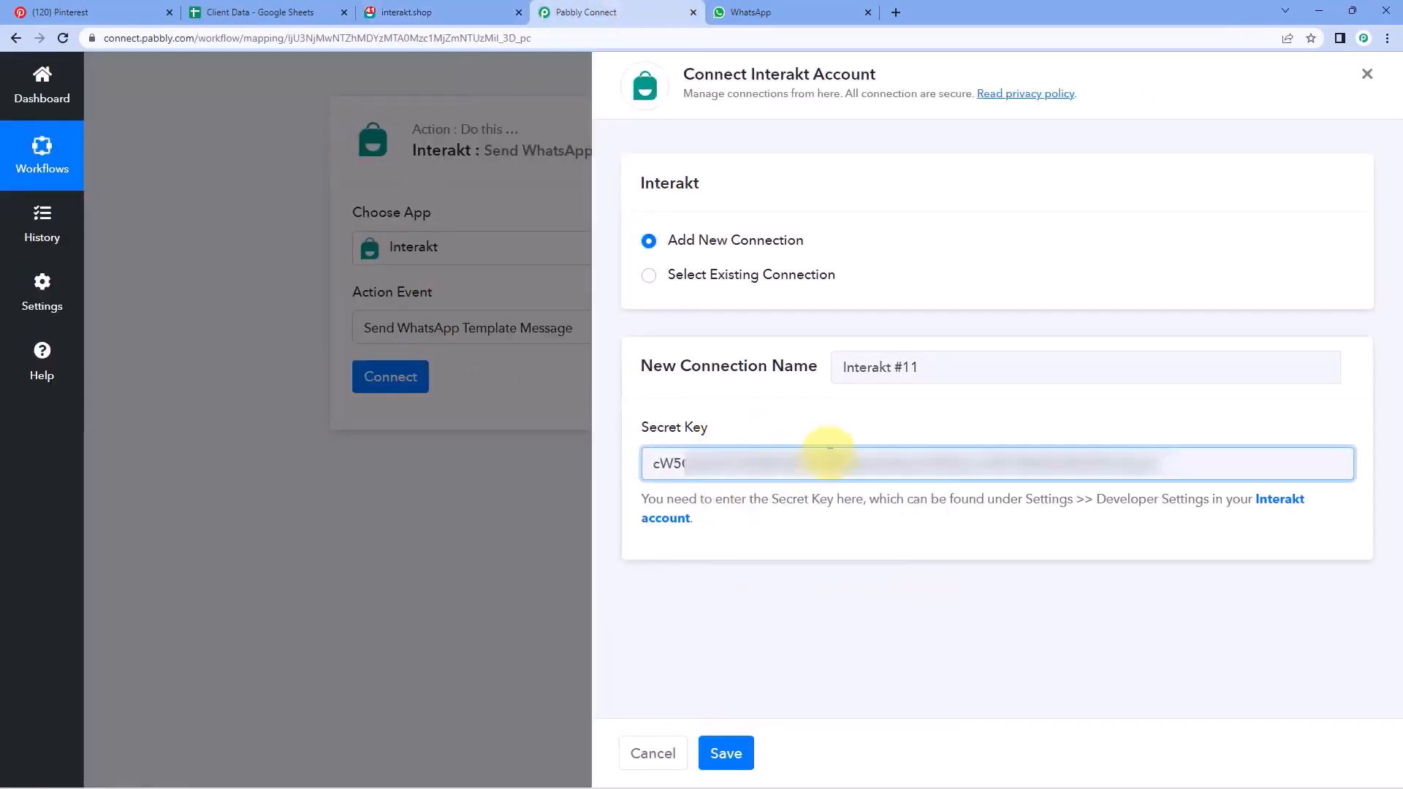
left_click(739, 753)
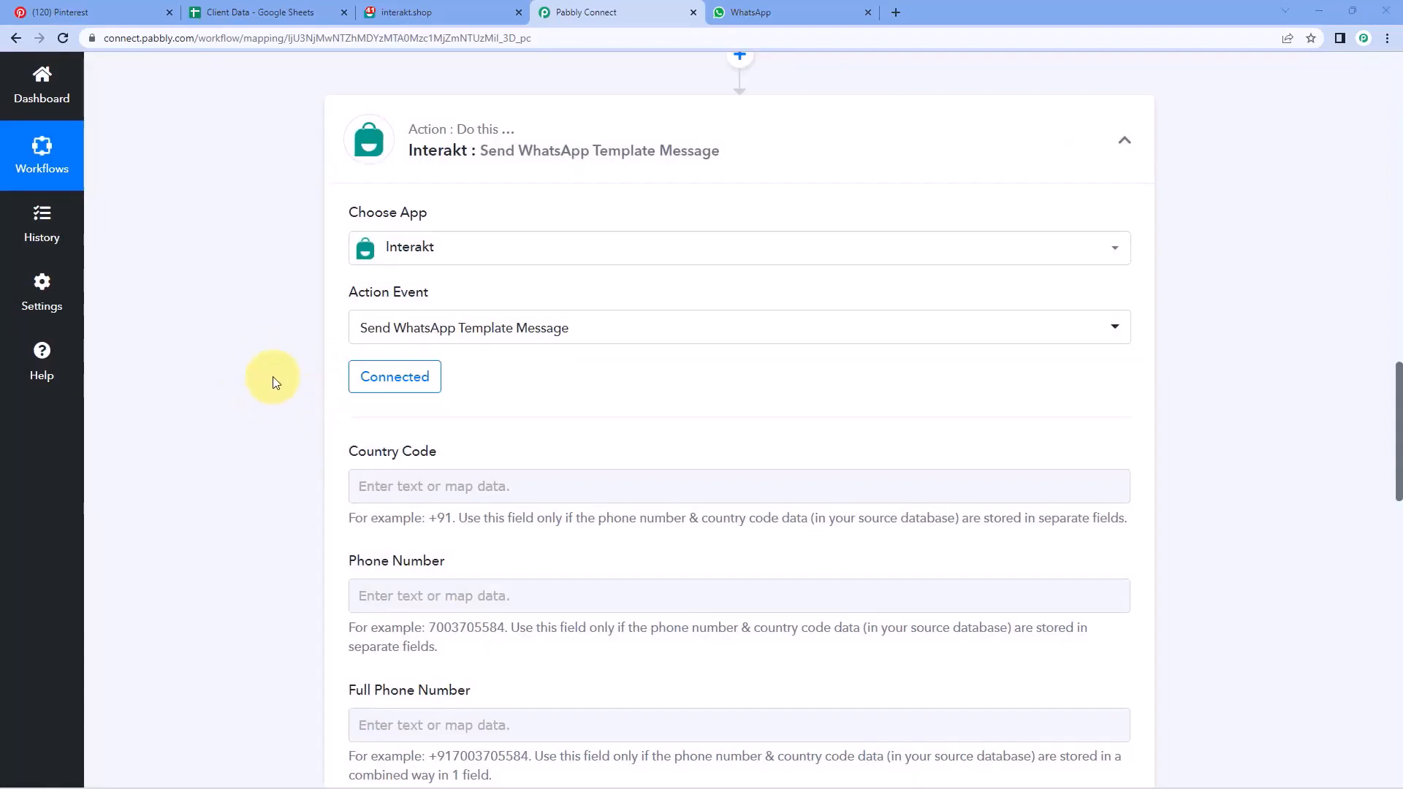
Step: Review the revealed Country Code, Phone Number, Full Phone Number, Template Code Name and Language Code fields
scroll(285, 384, "down", 2)
scroll(291, 388, "down", 1)
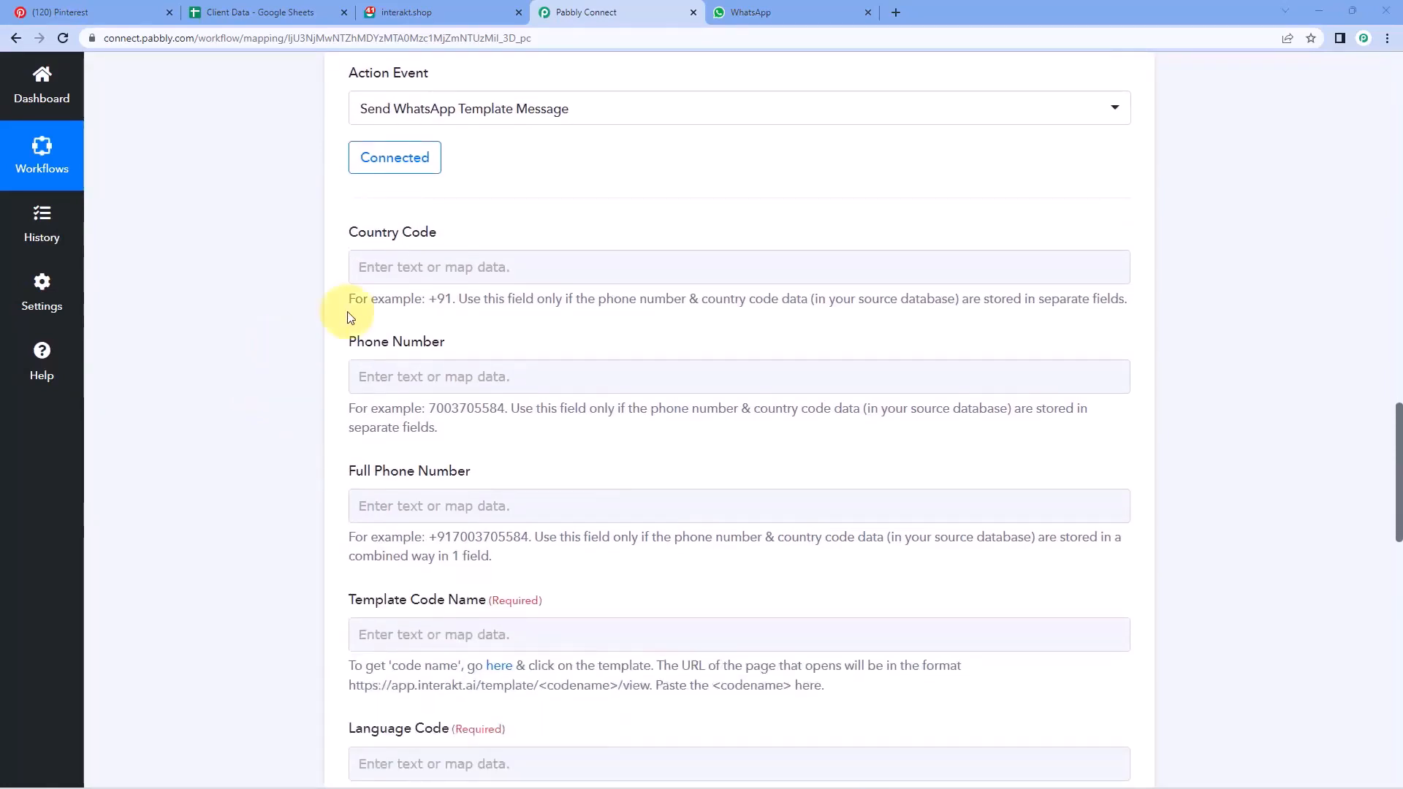
left_click(446, 255)
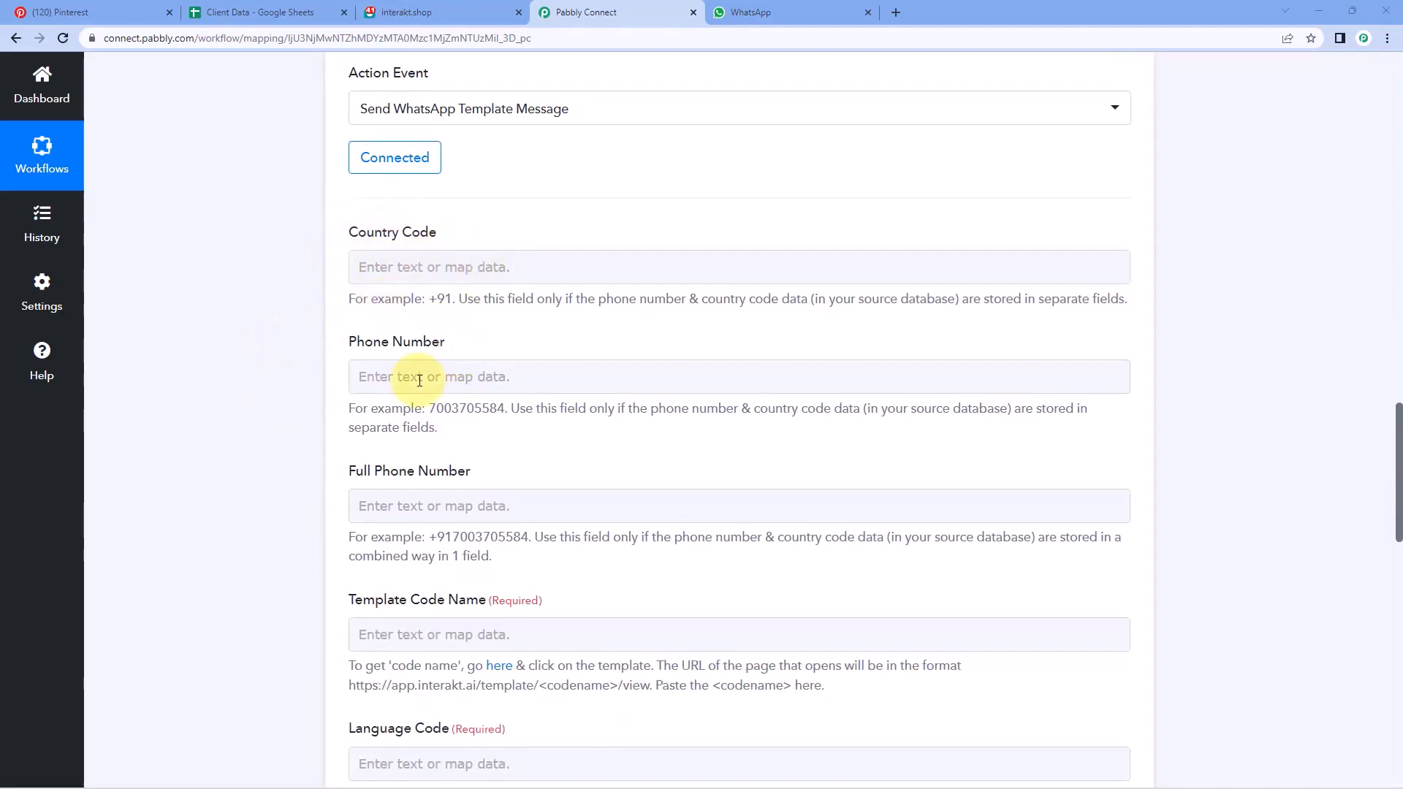
scroll(510, 447, "down", 1)
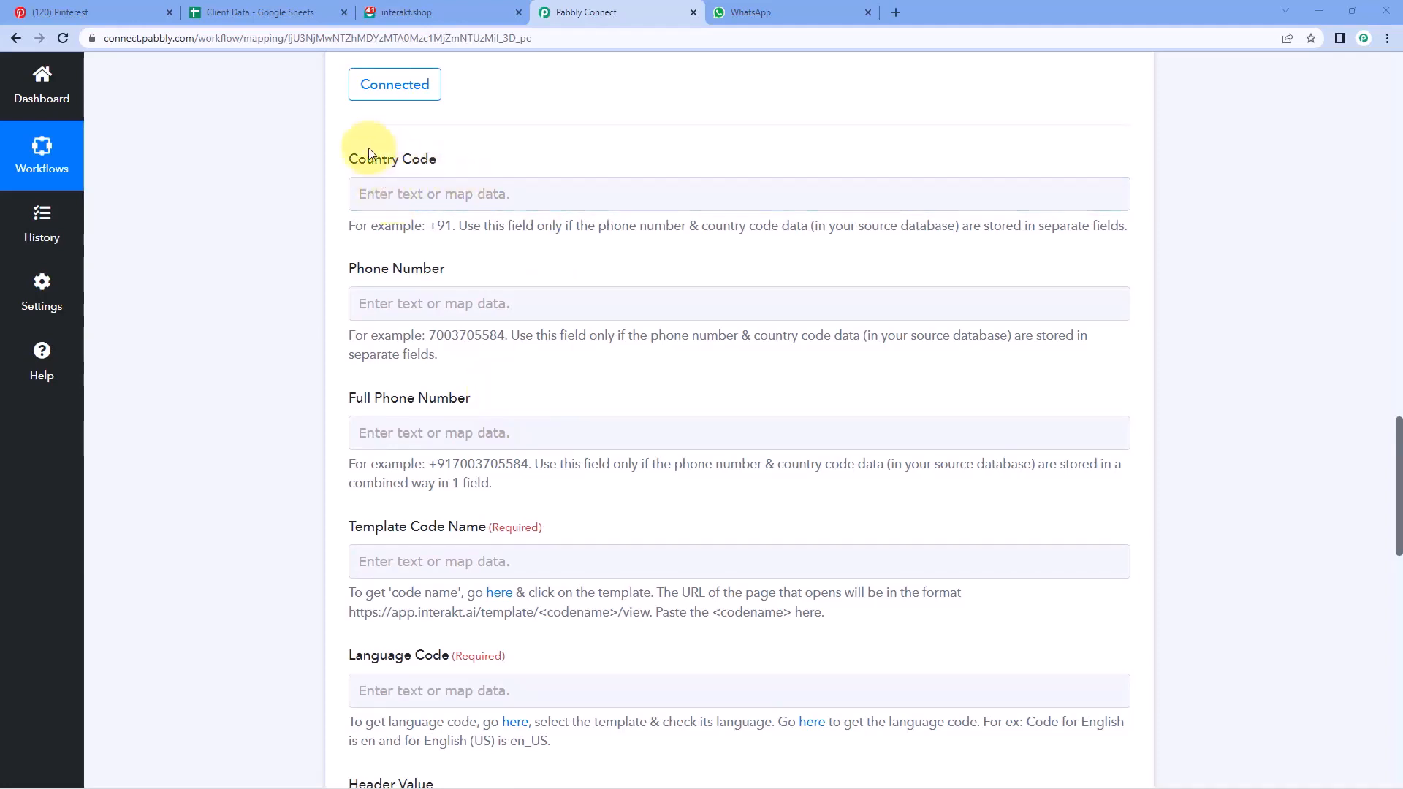
left_click(381, 192)
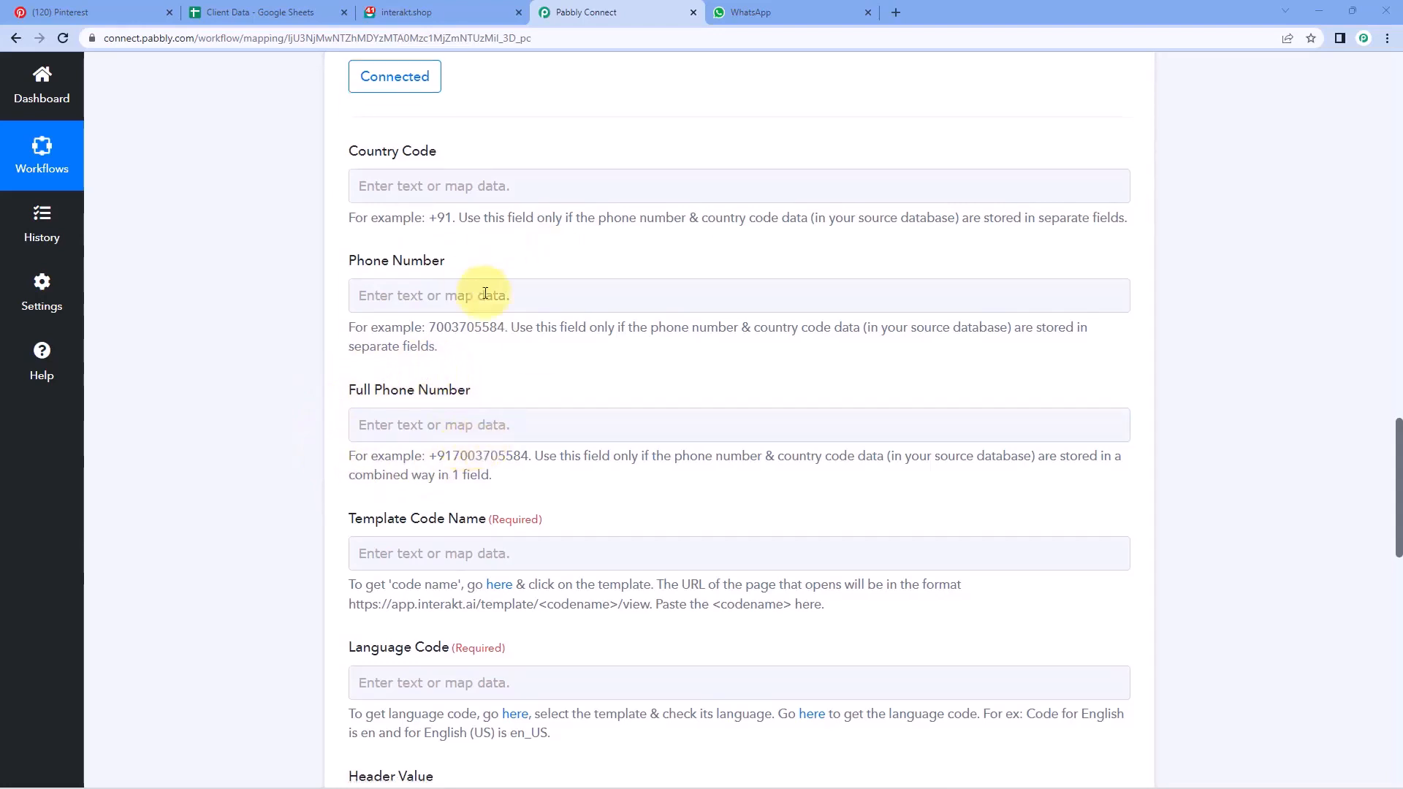
scroll(710, 271, "up", 7)
scroll(715, 286, "up", 3)
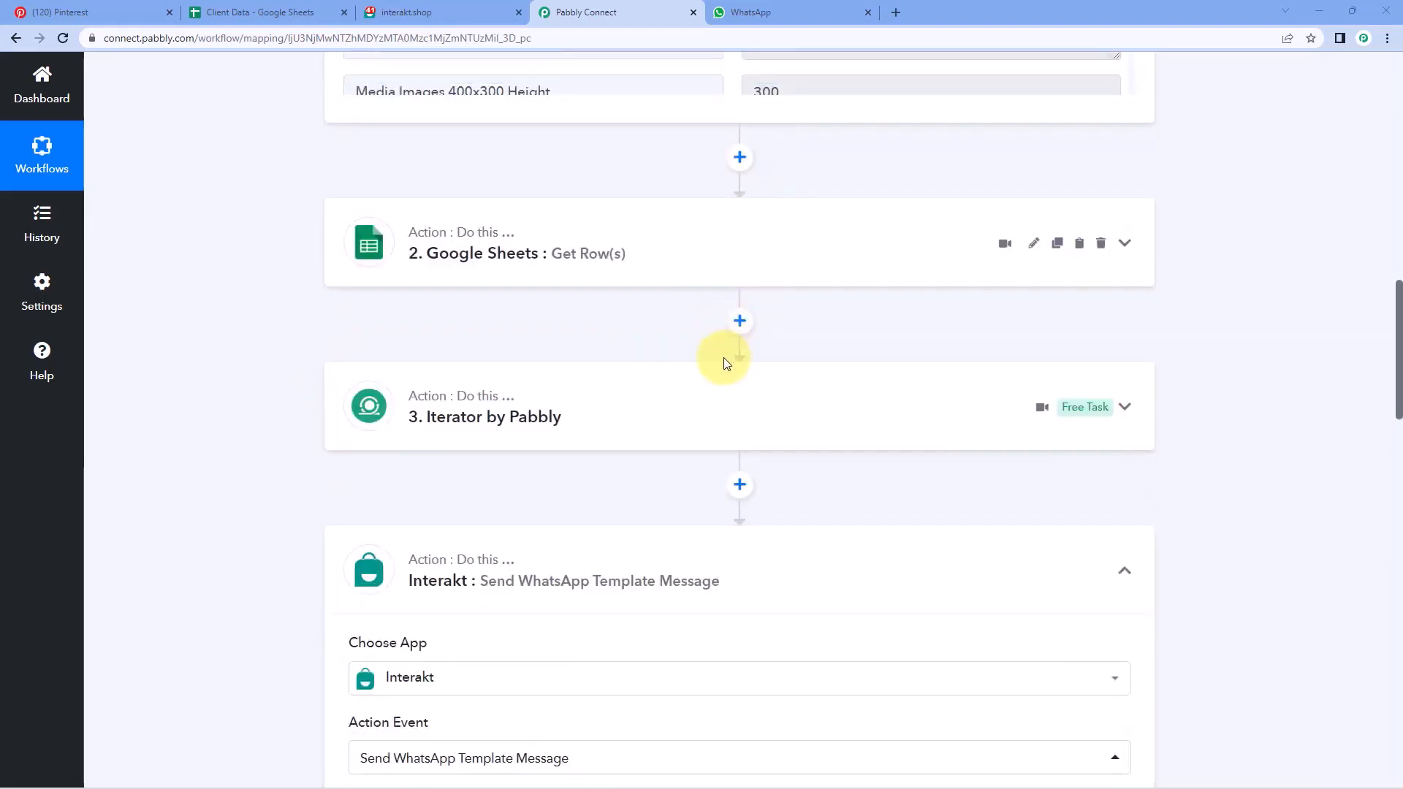
Step: Expand the Iterator by Pabbly step and inspect its Mobile No. value
left_click(641, 399)
scroll(219, 402, "down", 5)
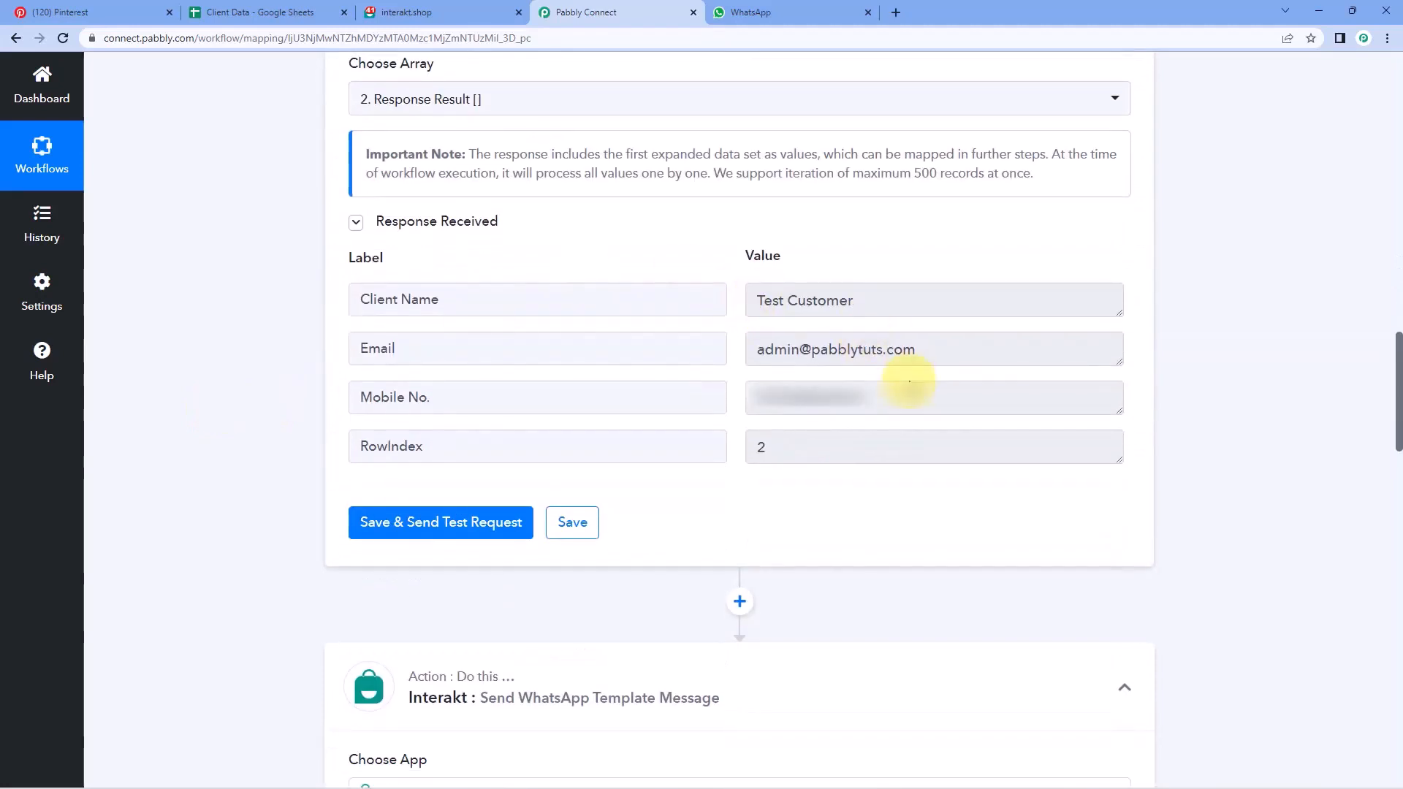
left_click_drag(877, 395, 705, 398)
left_click(730, 376)
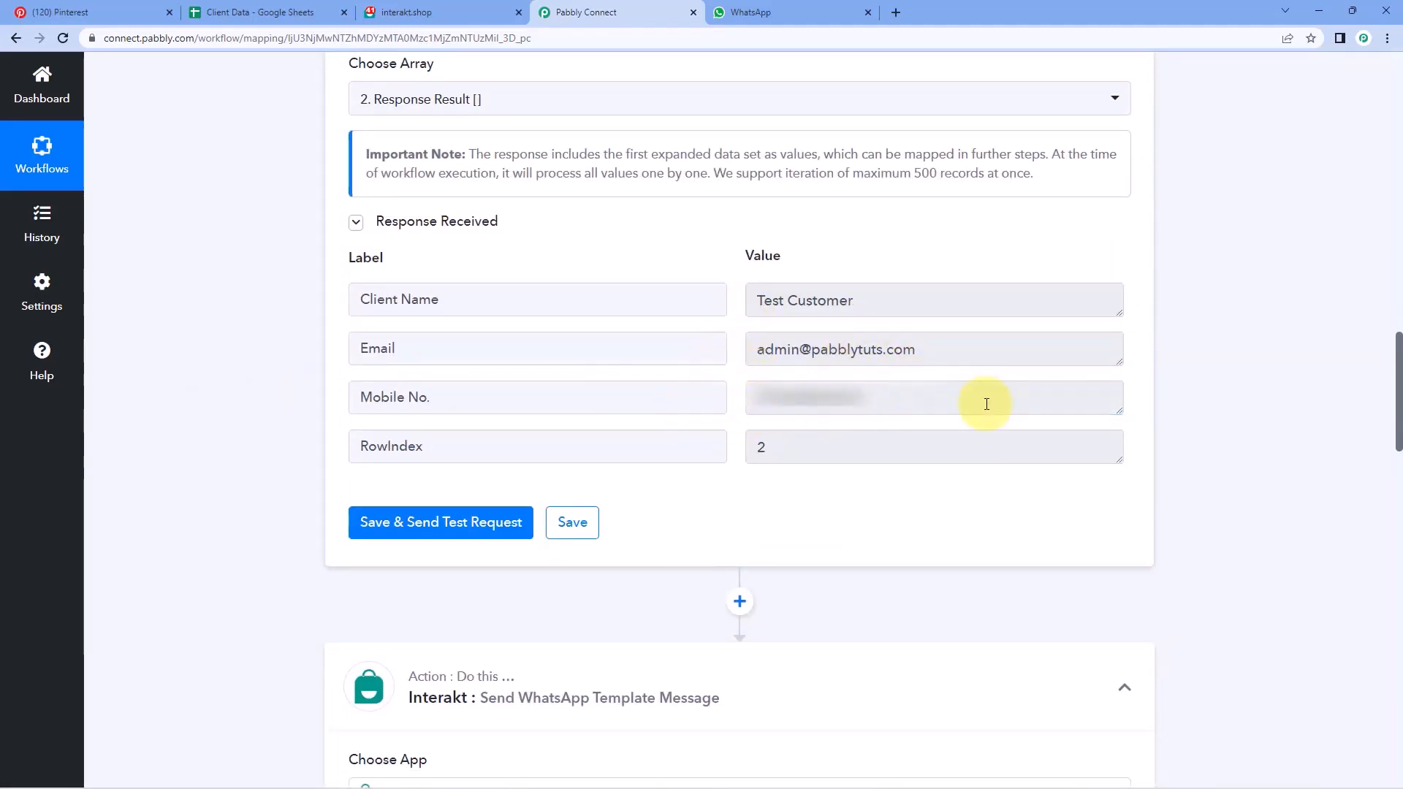
left_click_drag(980, 401, 685, 401)
left_click(316, 409)
Step: Bring up the earlier-step data list for the Full Phone Number field
scroll(314, 405, "down", 10)
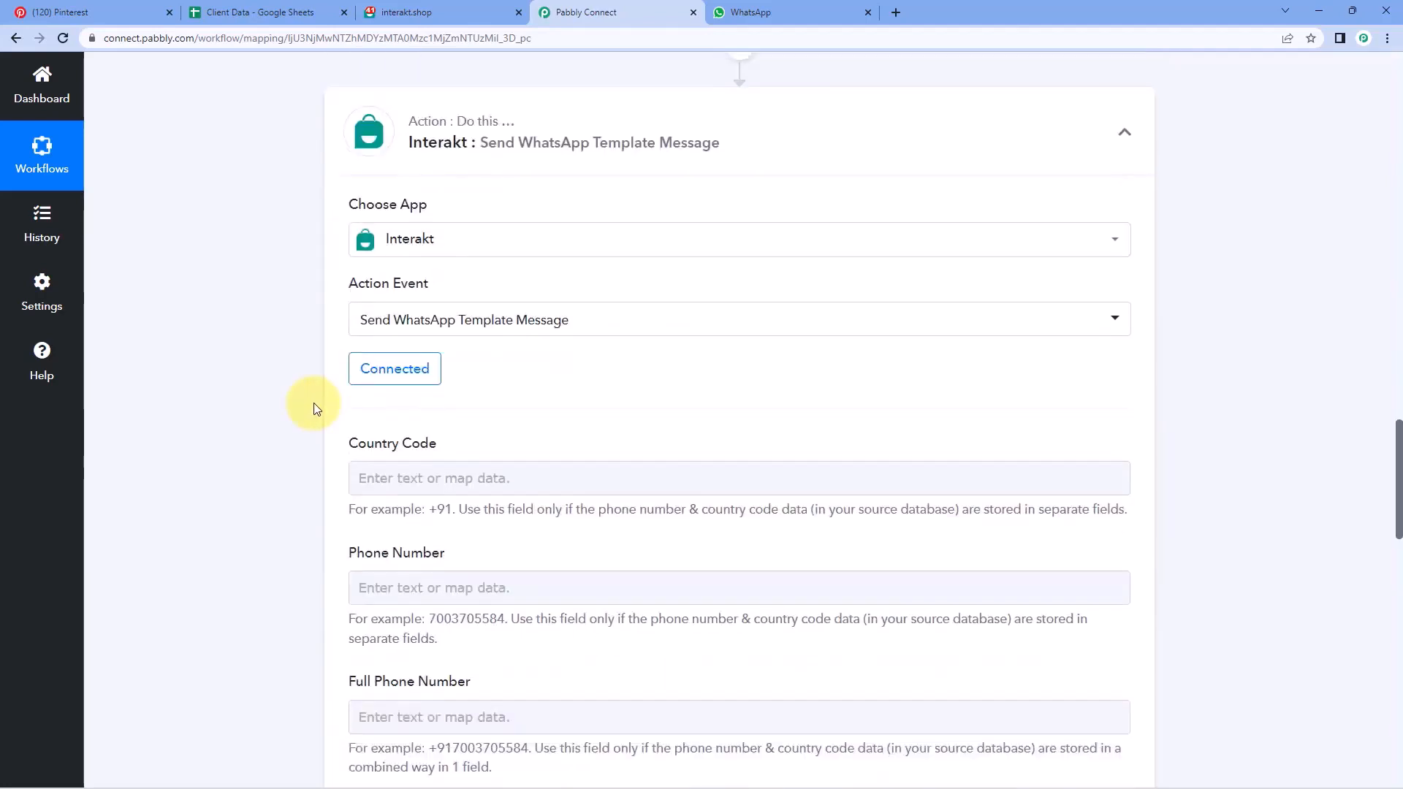
left_click(473, 397)
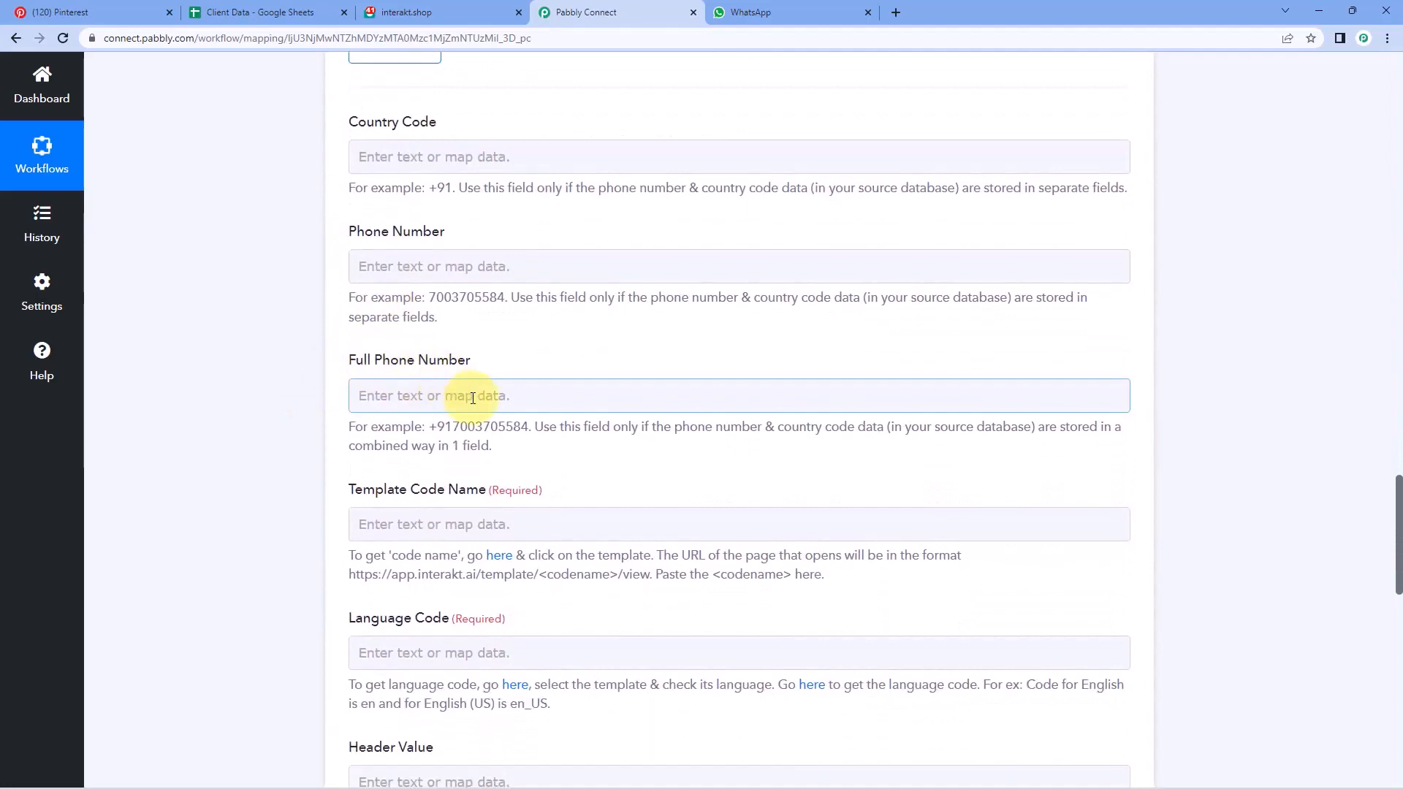
scroll(304, 316, "down", 1)
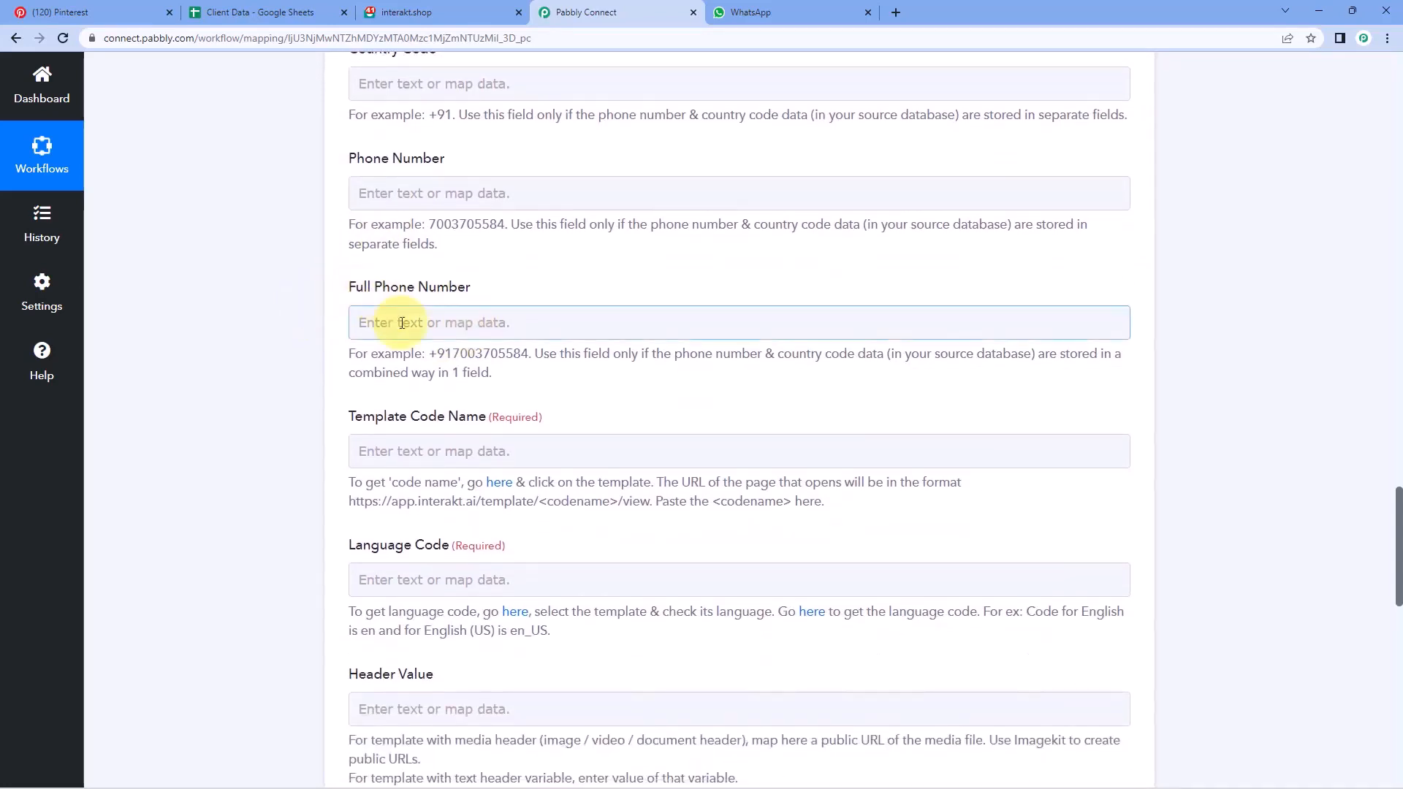
left_click(402, 322)
scroll(291, 317, "down", 3)
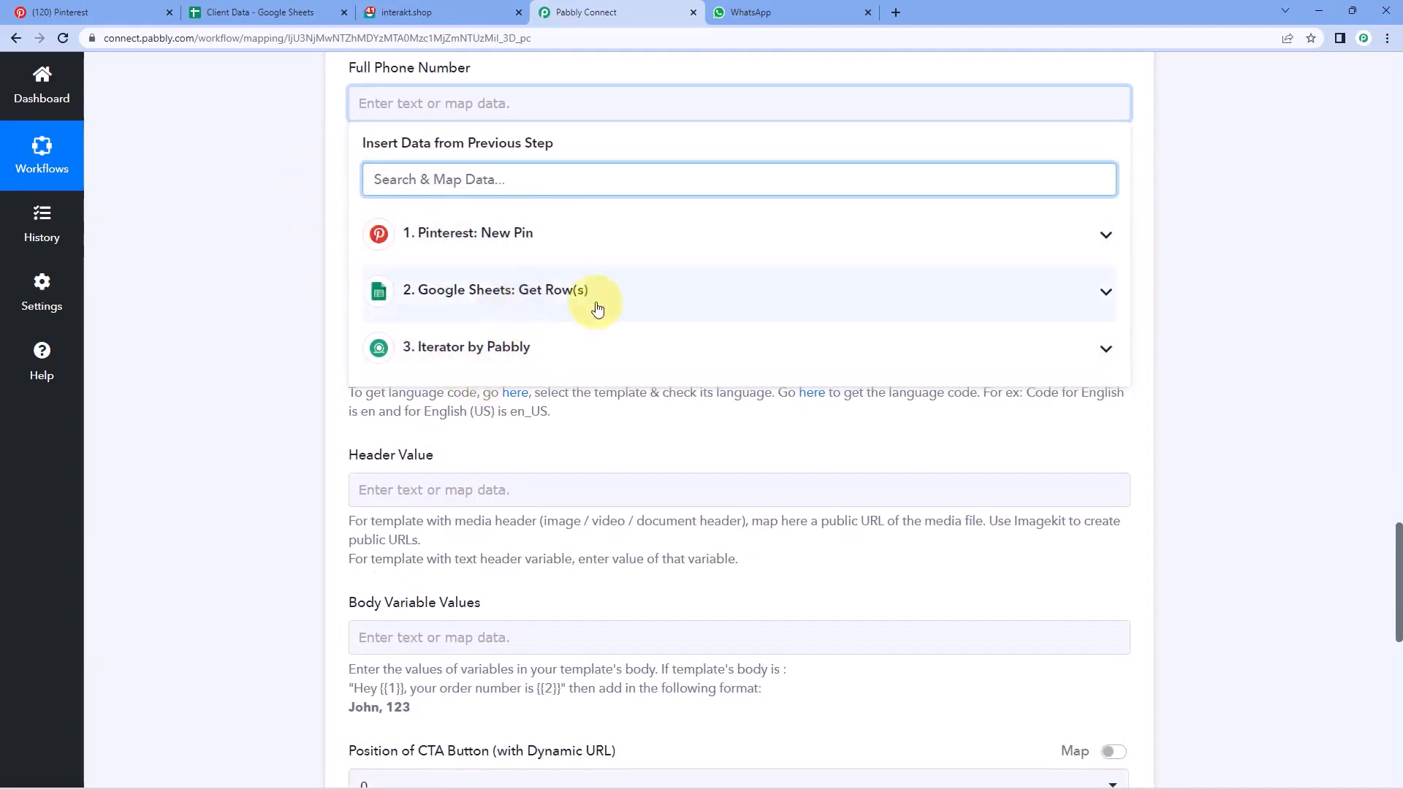
Step: Map the Iterator's Mobile No. into Full Phone Number, prefixed with a + sign
left_click(573, 355)
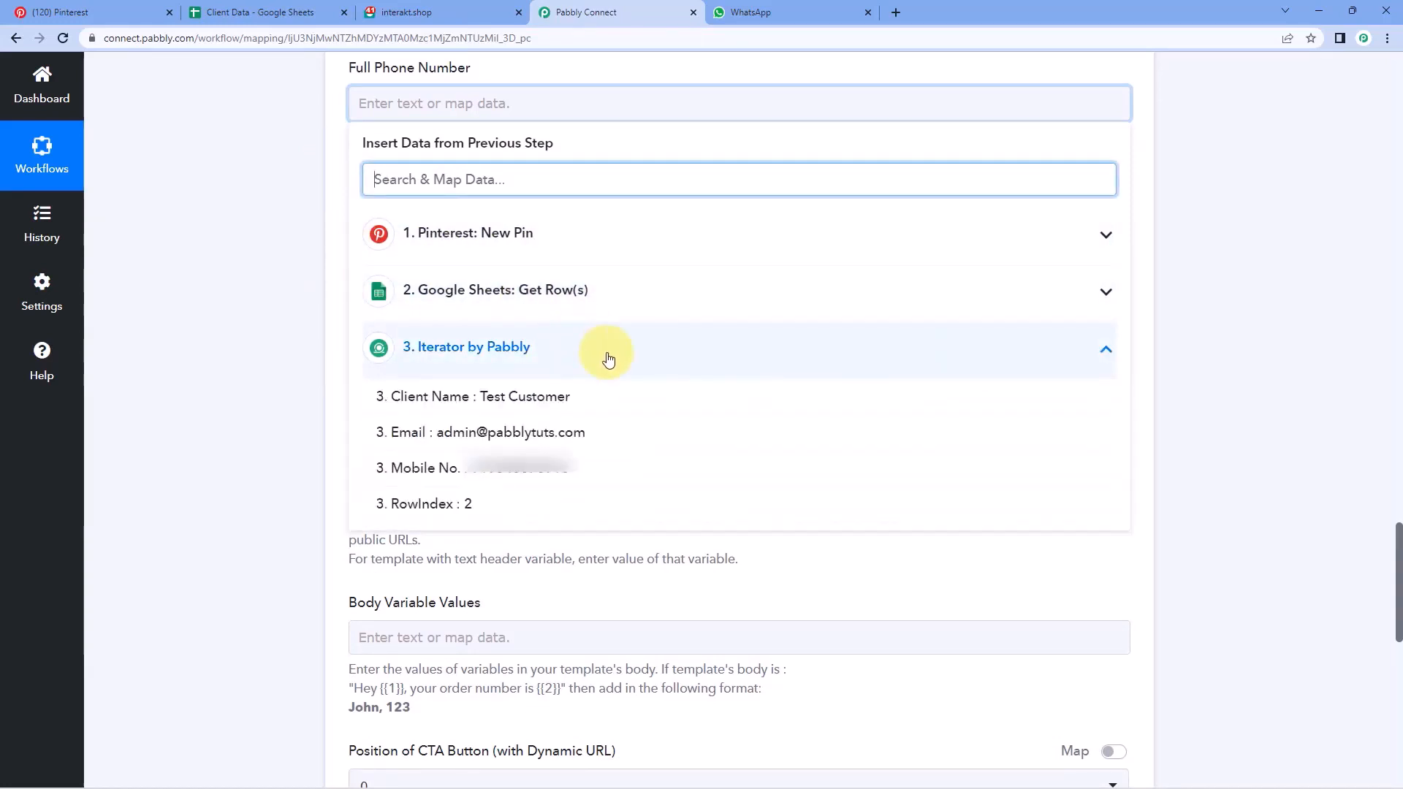
left_click(437, 472)
left_click(276, 347)
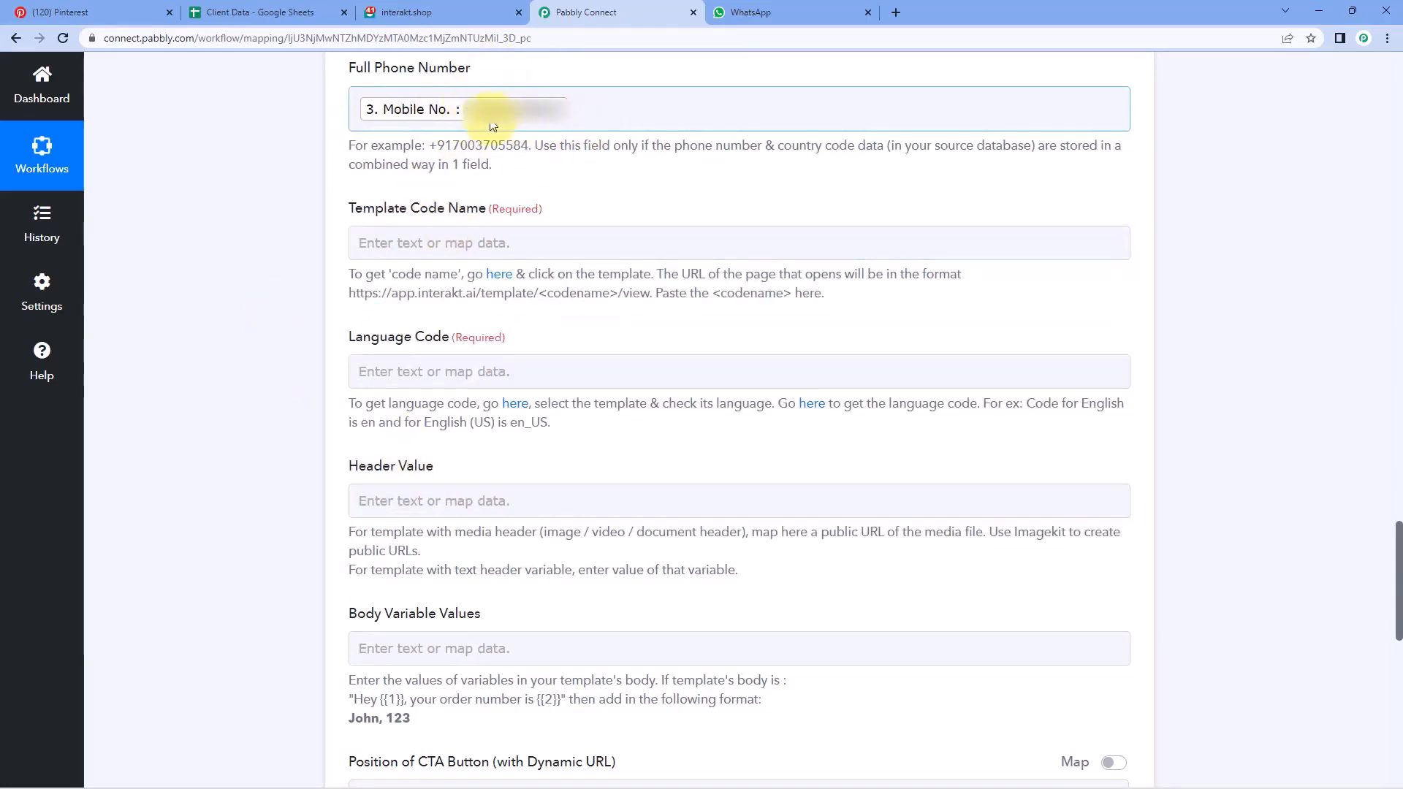
left_click(360, 114)
type("+")
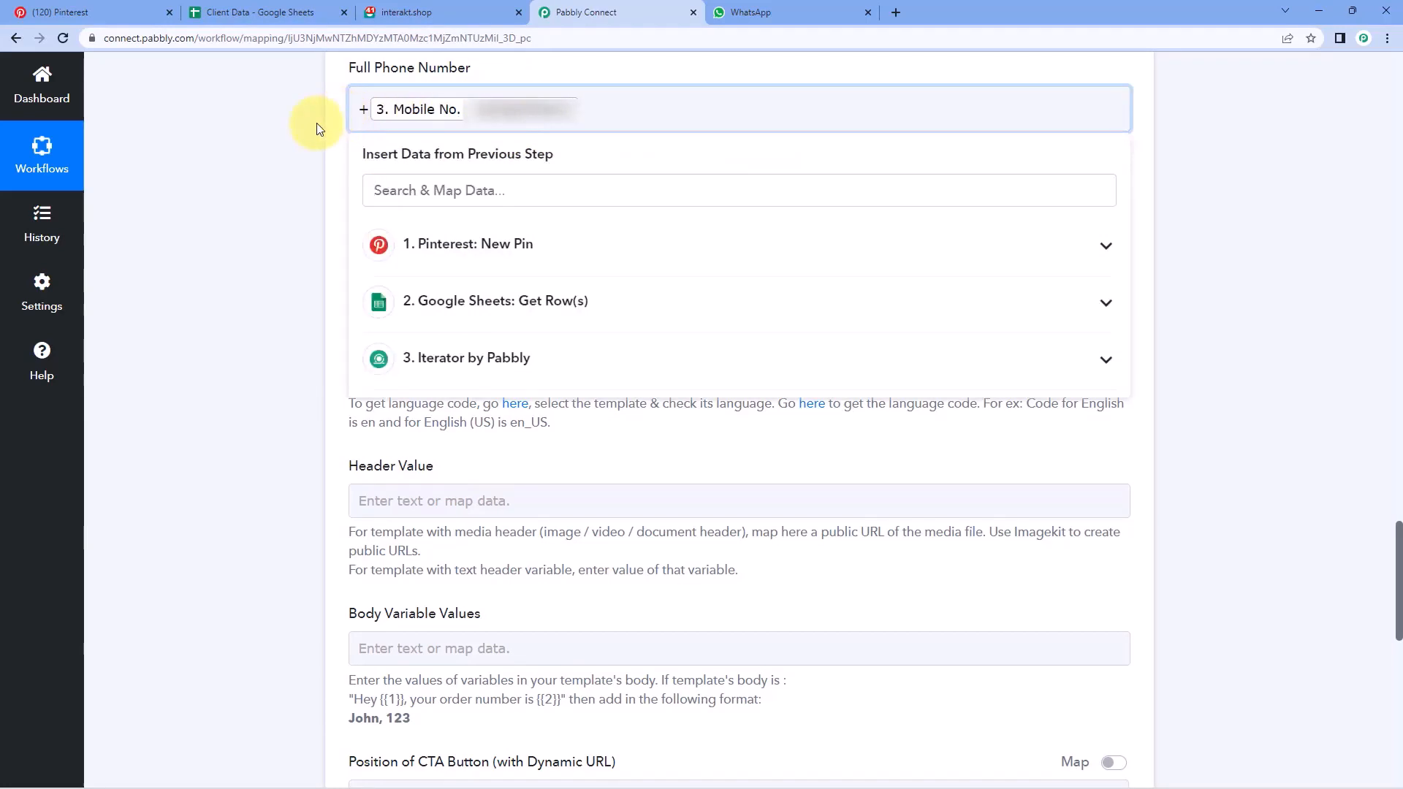
left_click(317, 124)
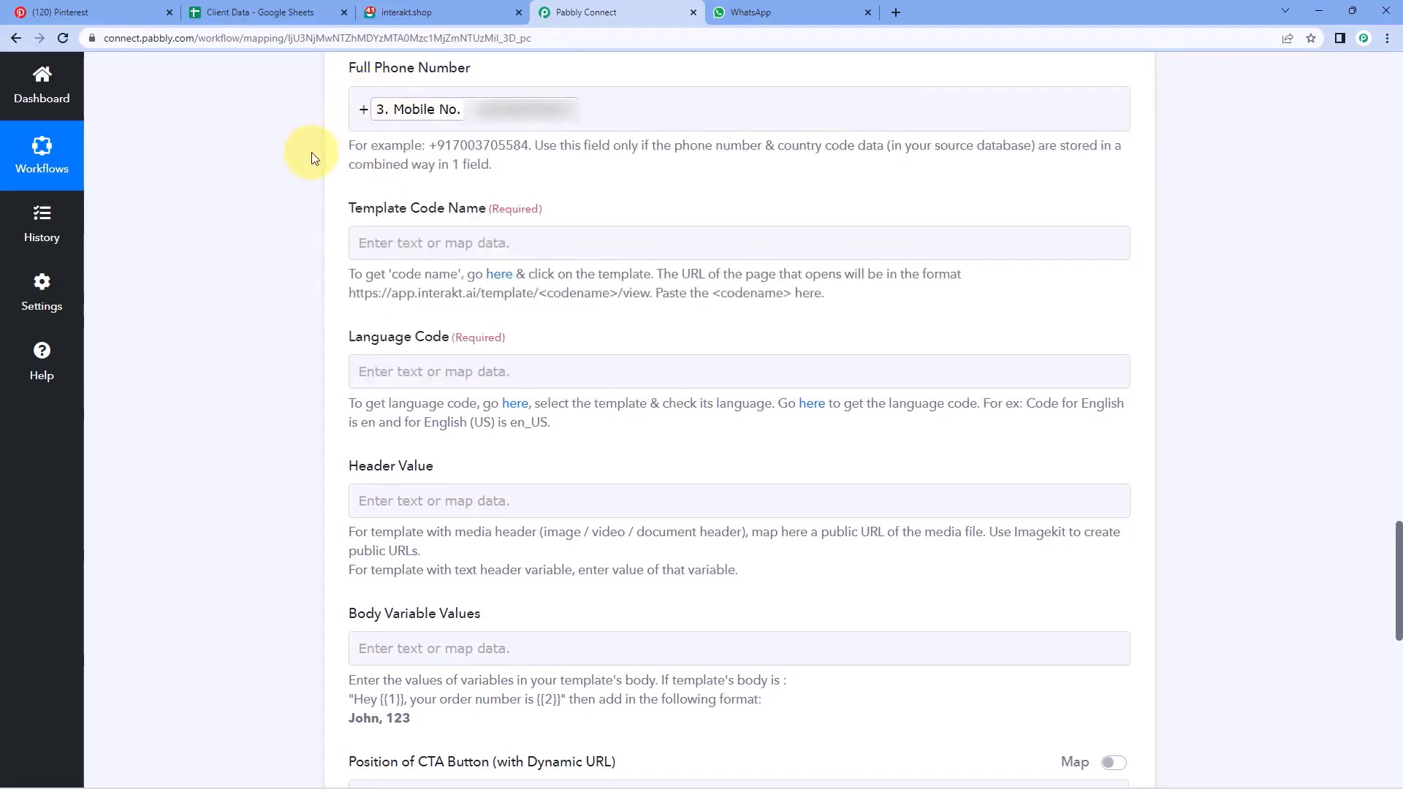
scroll(311, 154, "down", 1)
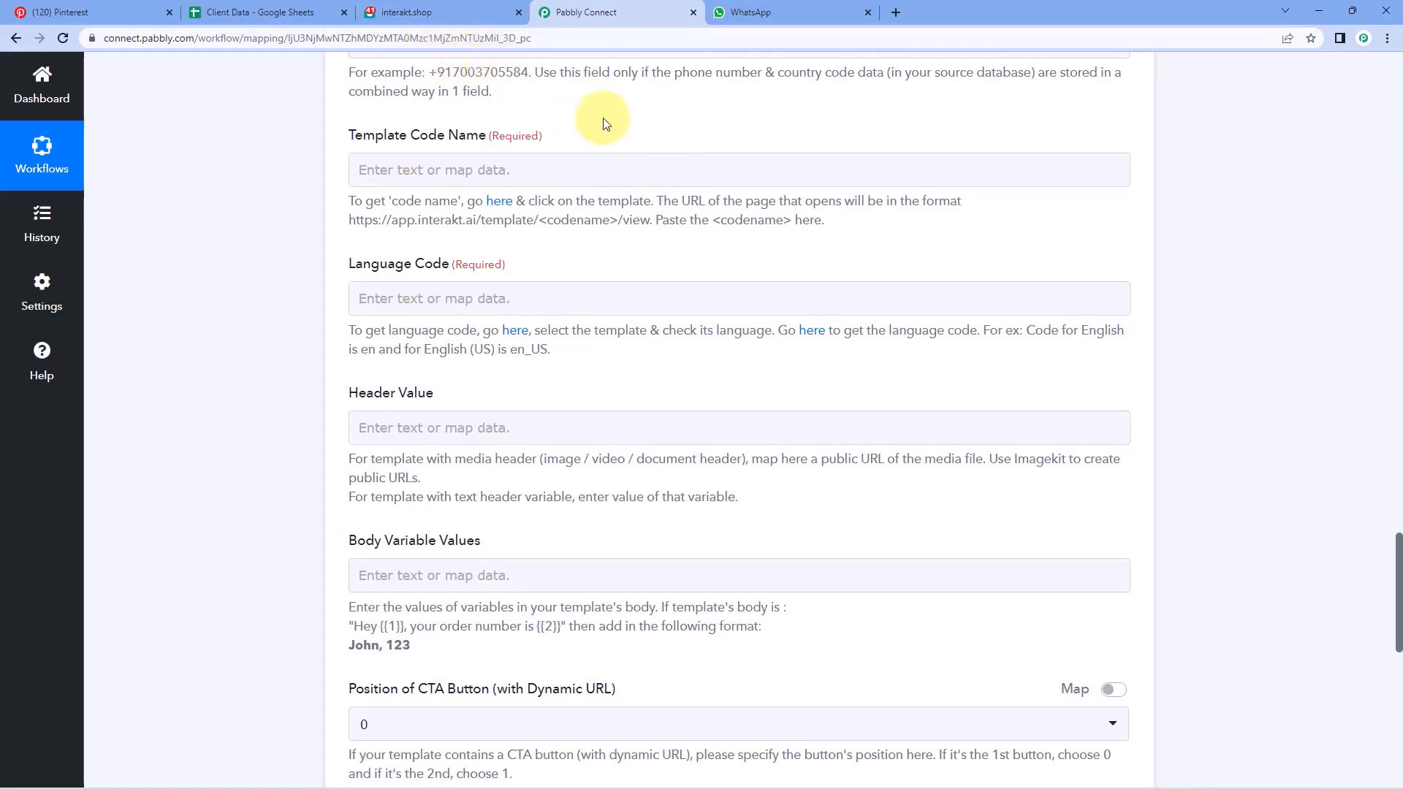
Step: Open the new_pin WhatsApp template in Interakt and copy 'new_pin' from its web address
left_click(458, 15)
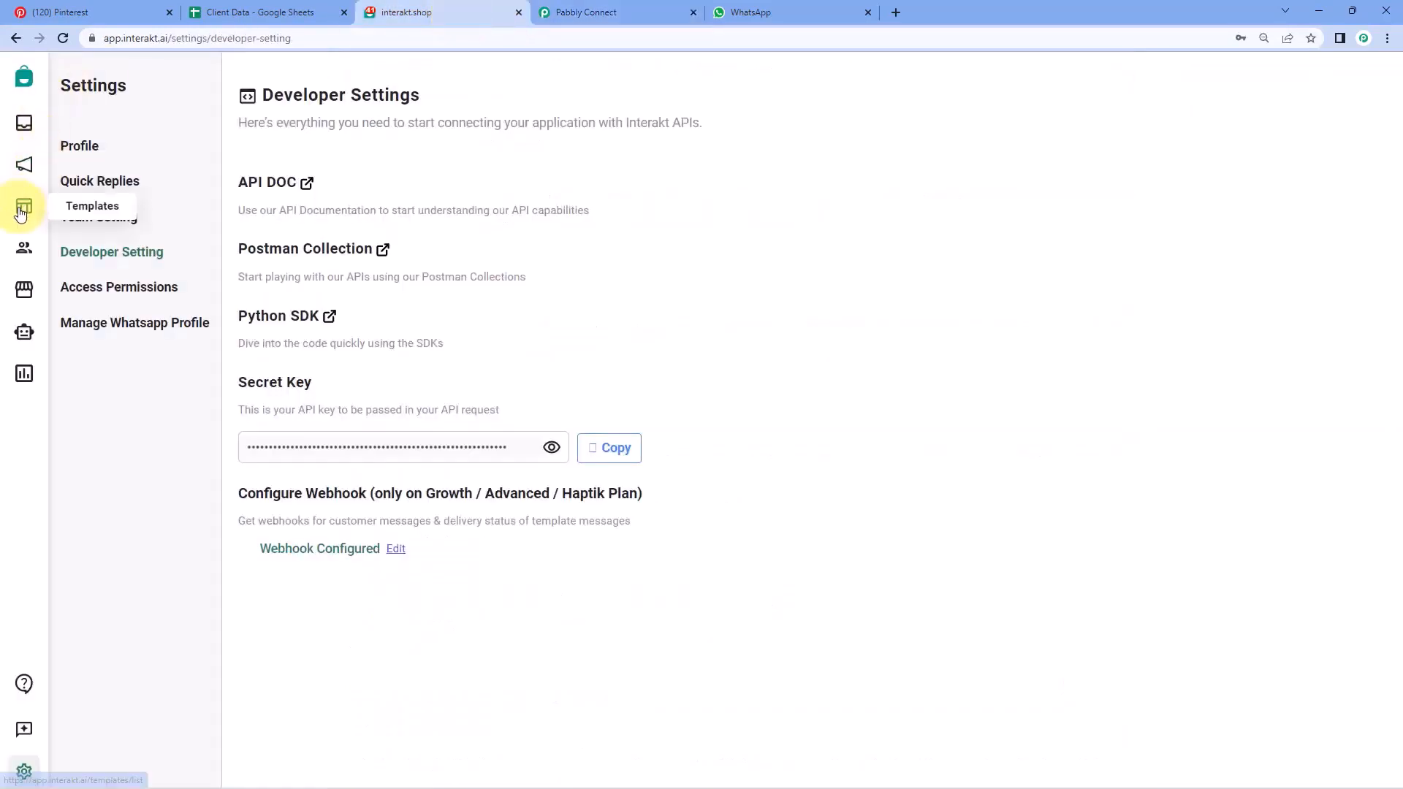
left_click(22, 206)
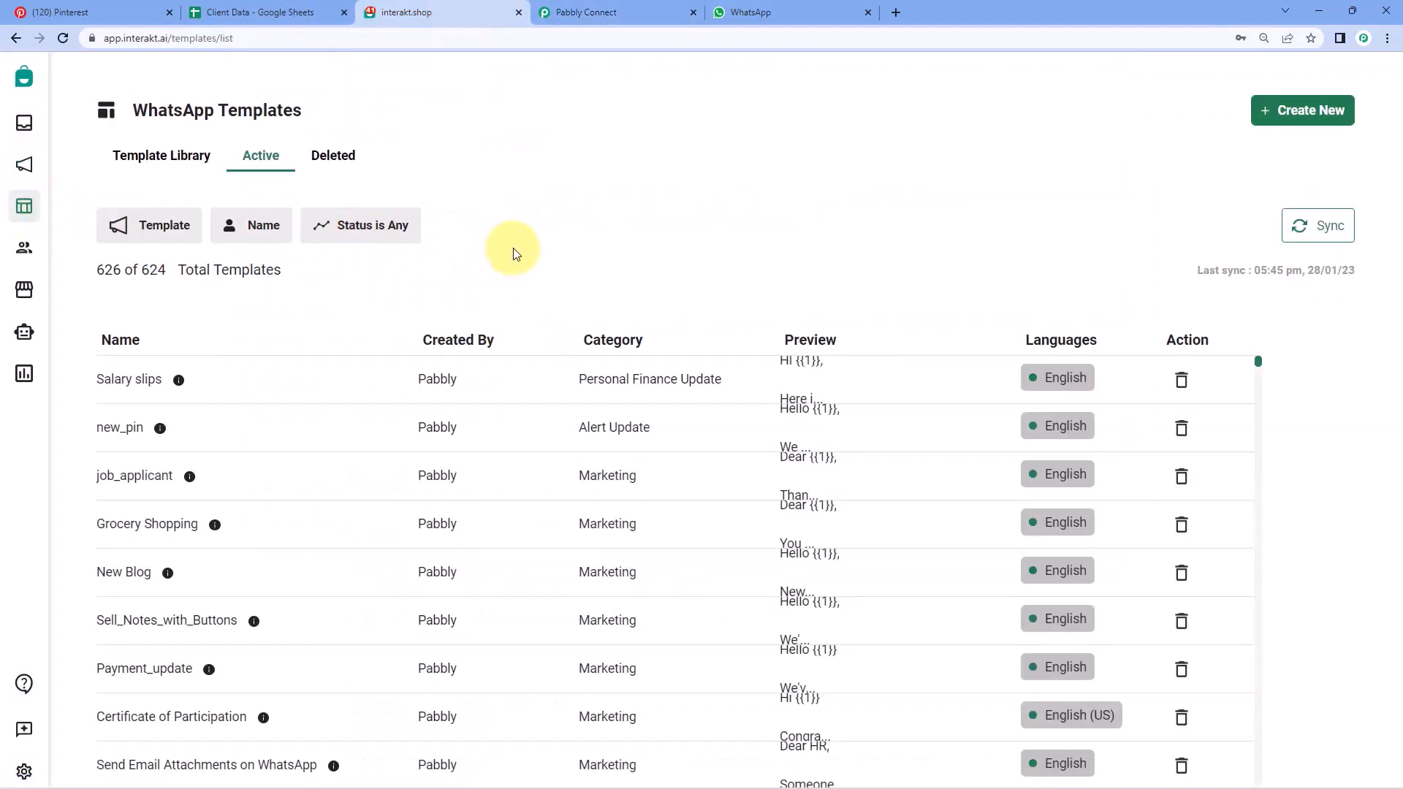
scroll(513, 254, "down", 1)
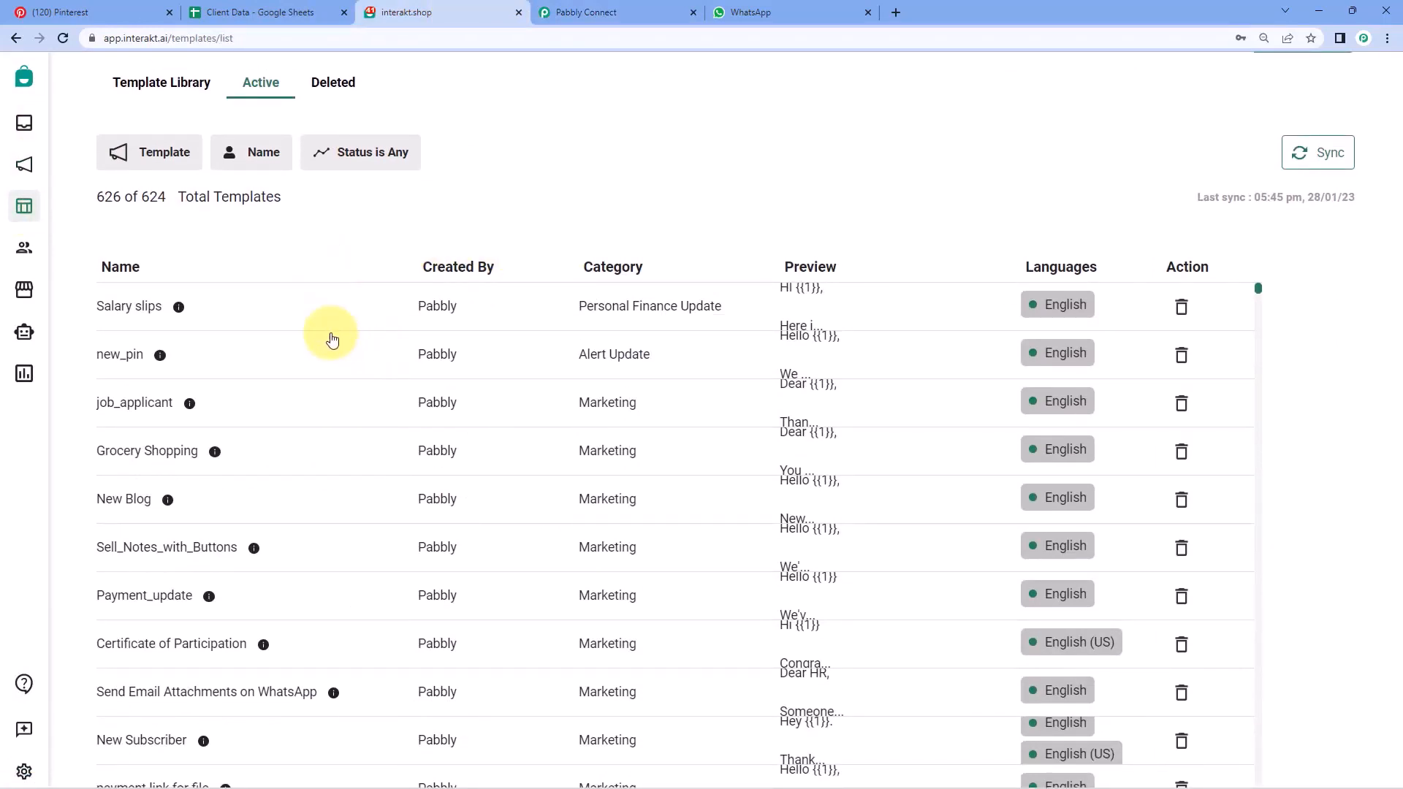
left_click(207, 354)
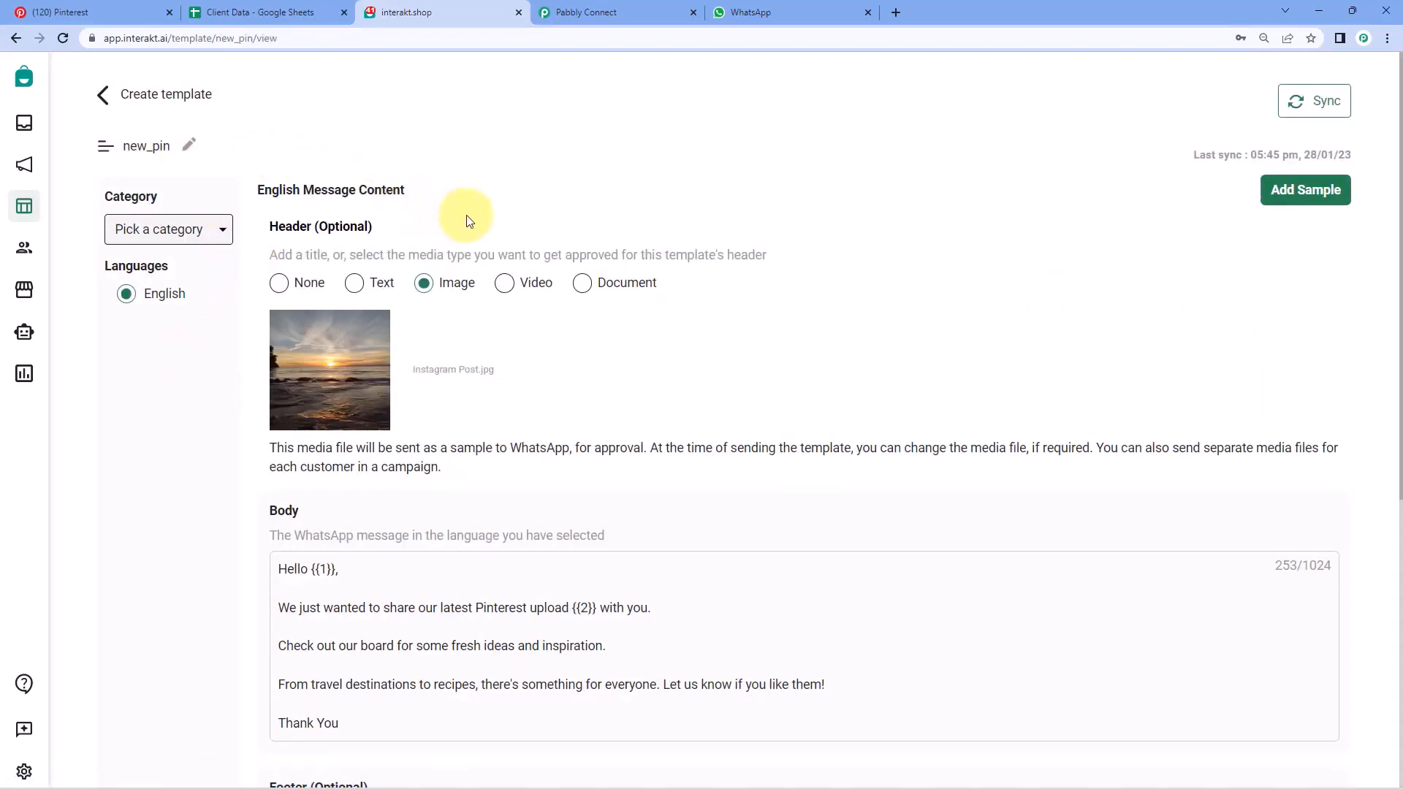
double_click(227, 37)
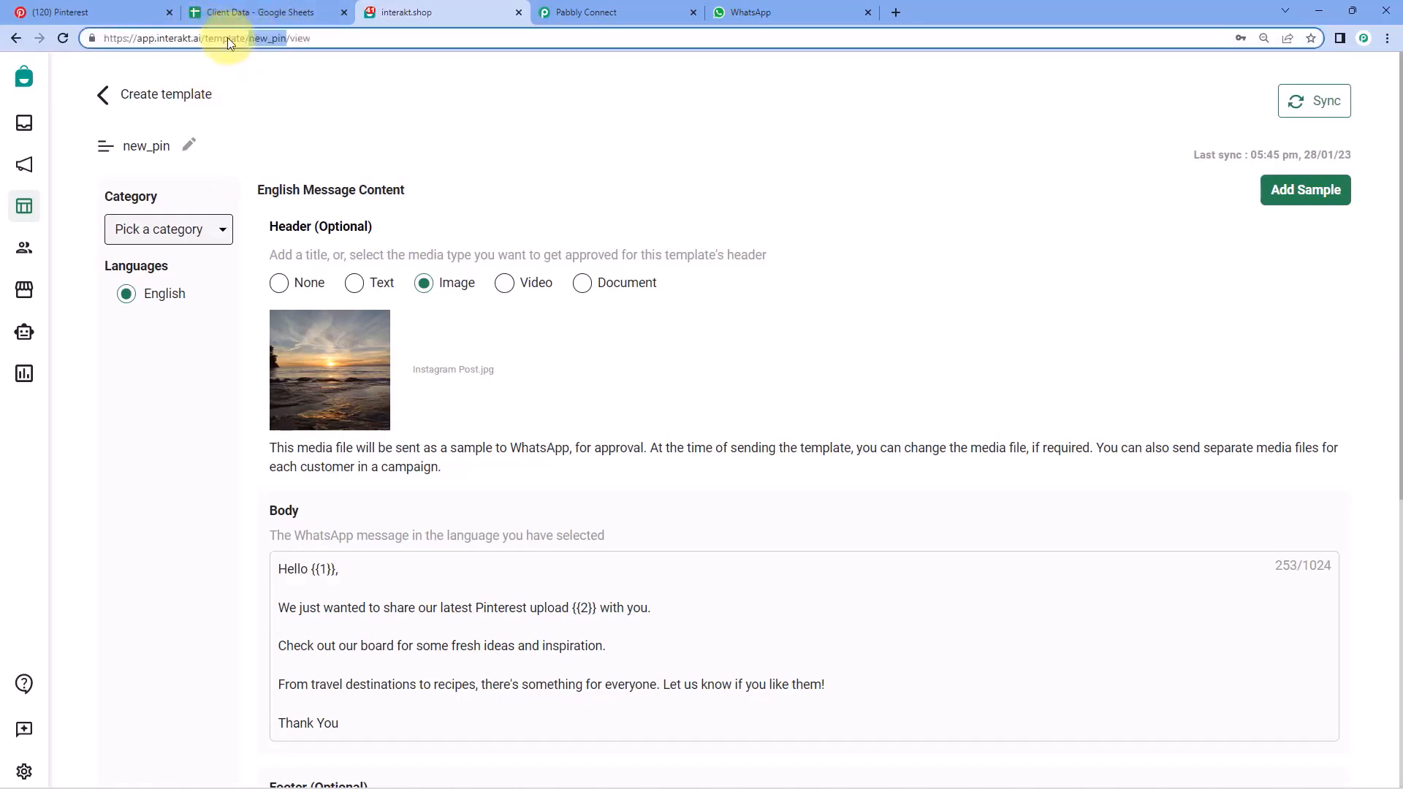
right_click(268, 38)
left_click(314, 140)
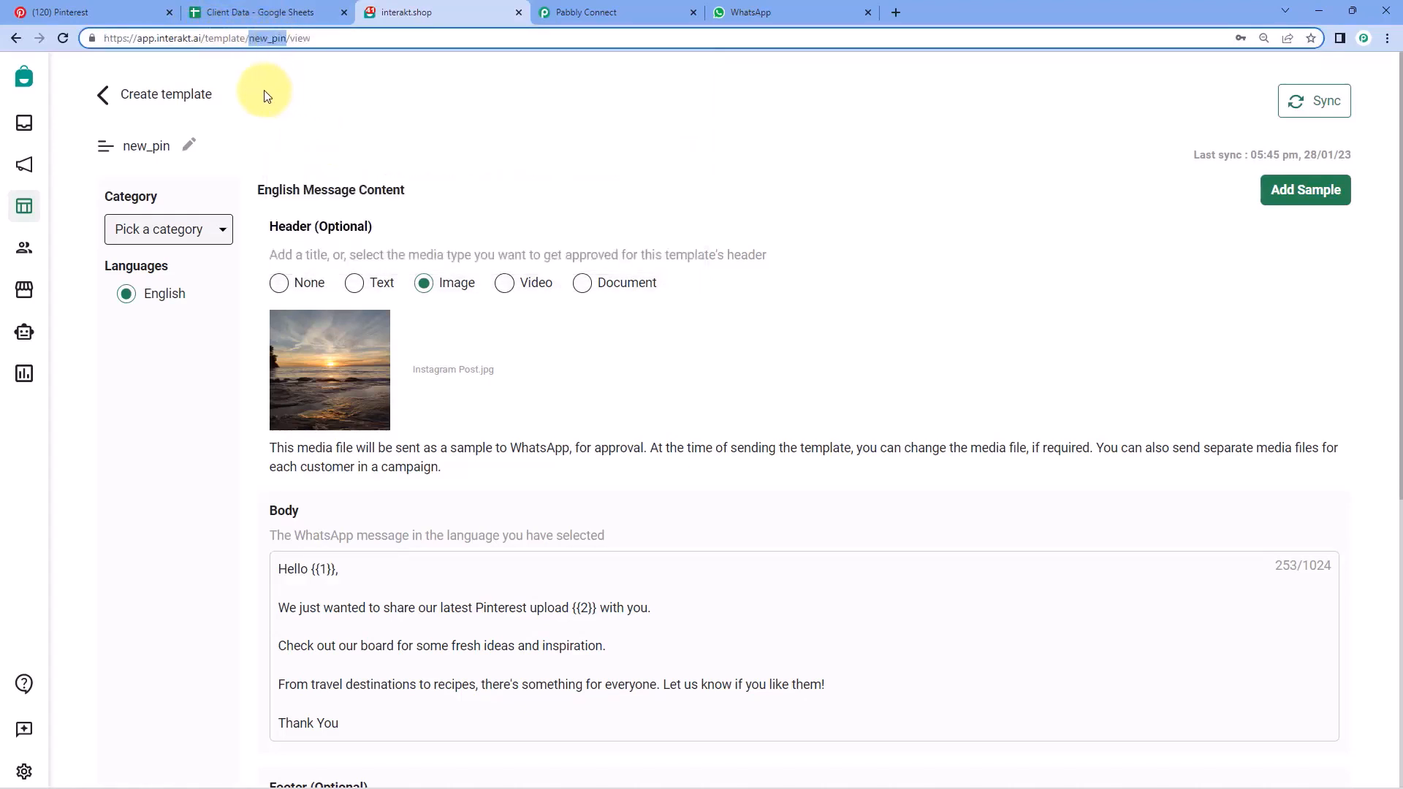
left_click(592, 12)
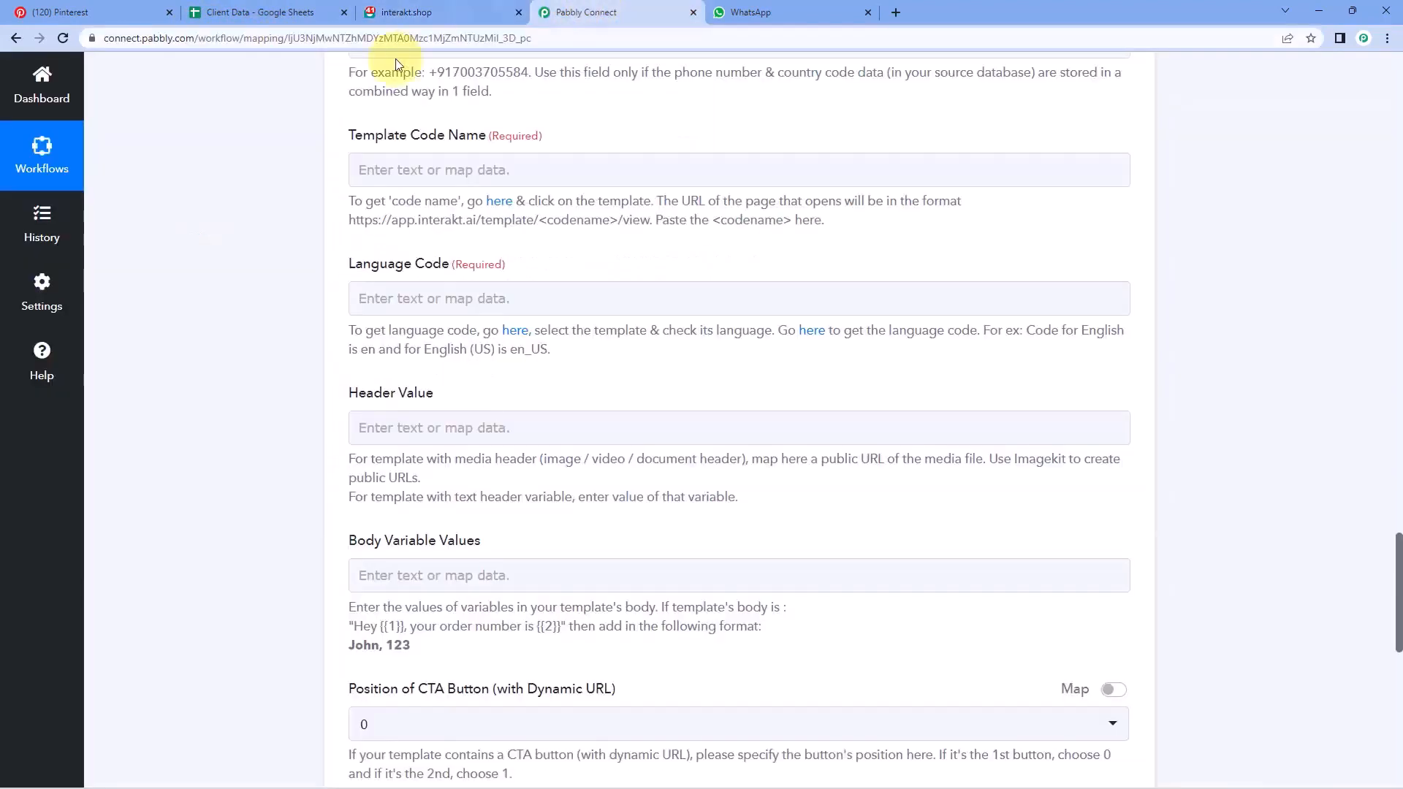
Step: Paste new_pin into the Interakt step's Template Code Name field
left_click(408, 160)
right_click(406, 170)
left_click(453, 281)
left_click(324, 193)
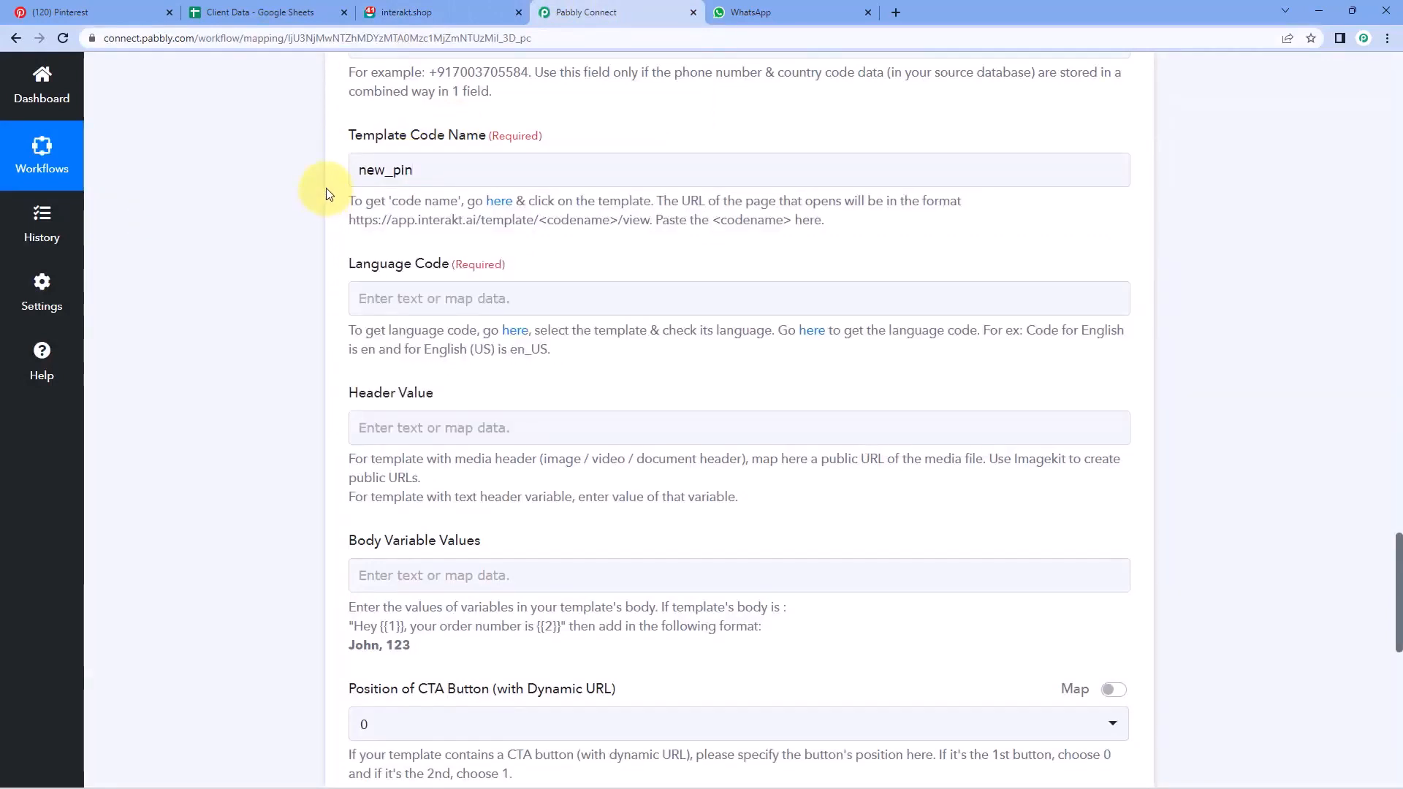
scroll(326, 193, "down", 2)
Step: Enter en as the Language Code, matching the template's English language in Interakt
left_click(480, 150)
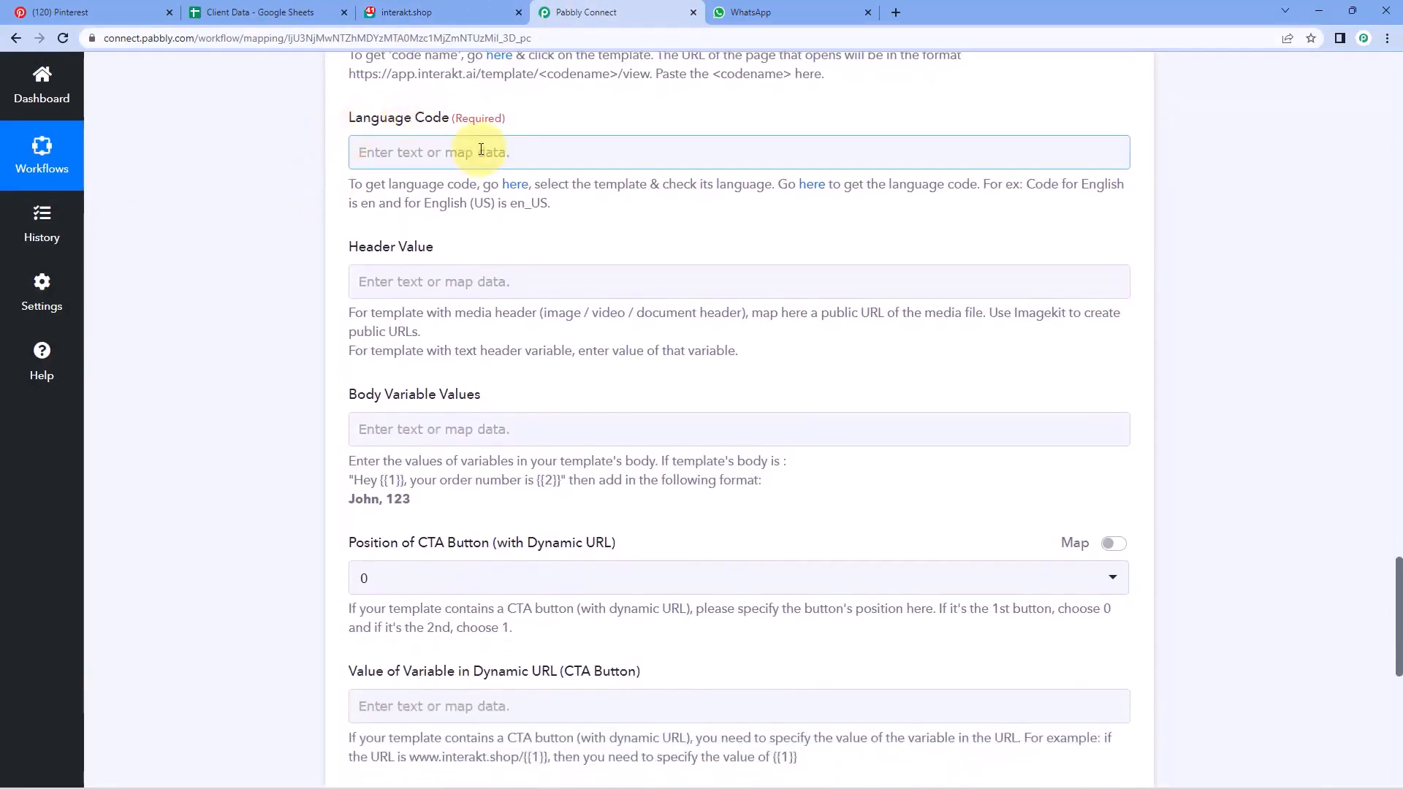
left_click(456, 4)
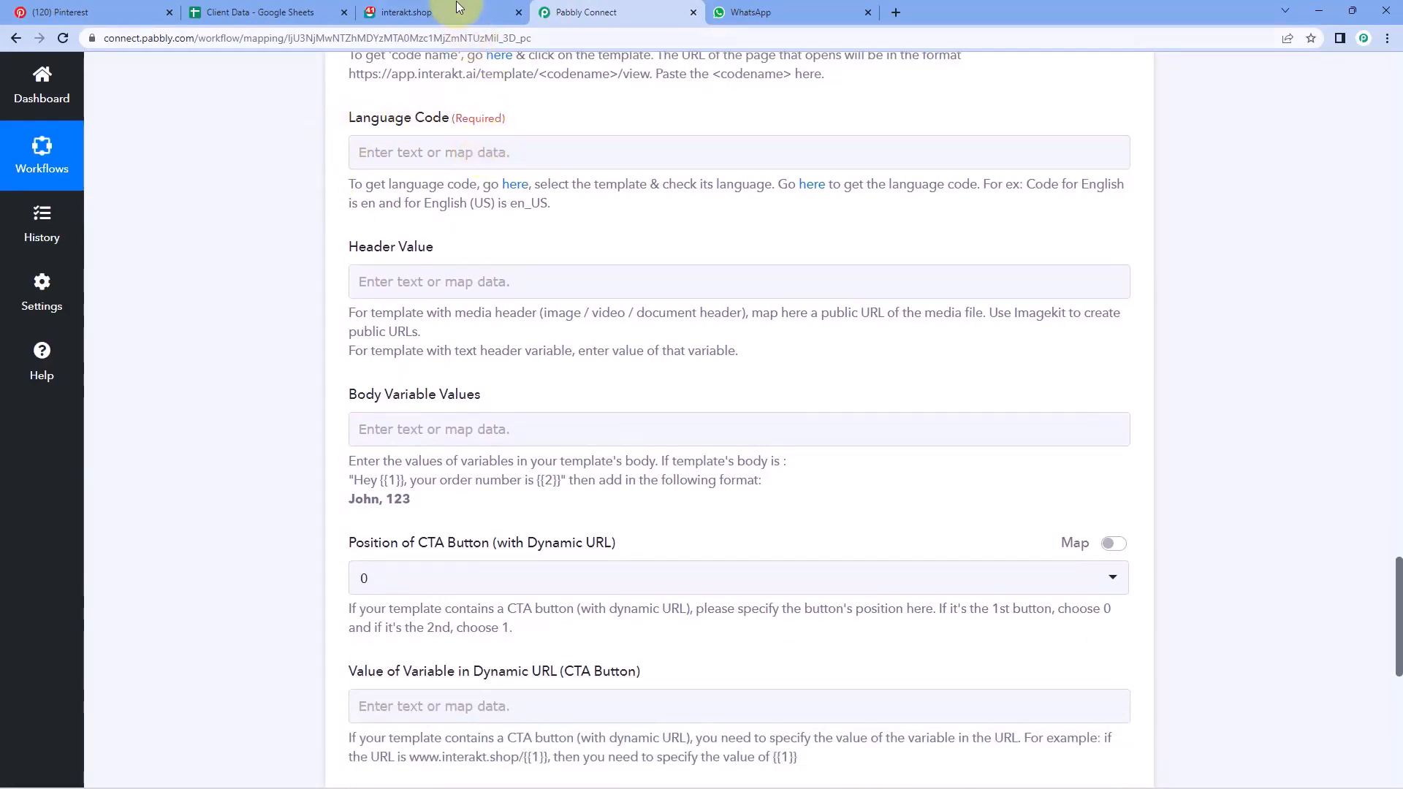
left_click(445, 9)
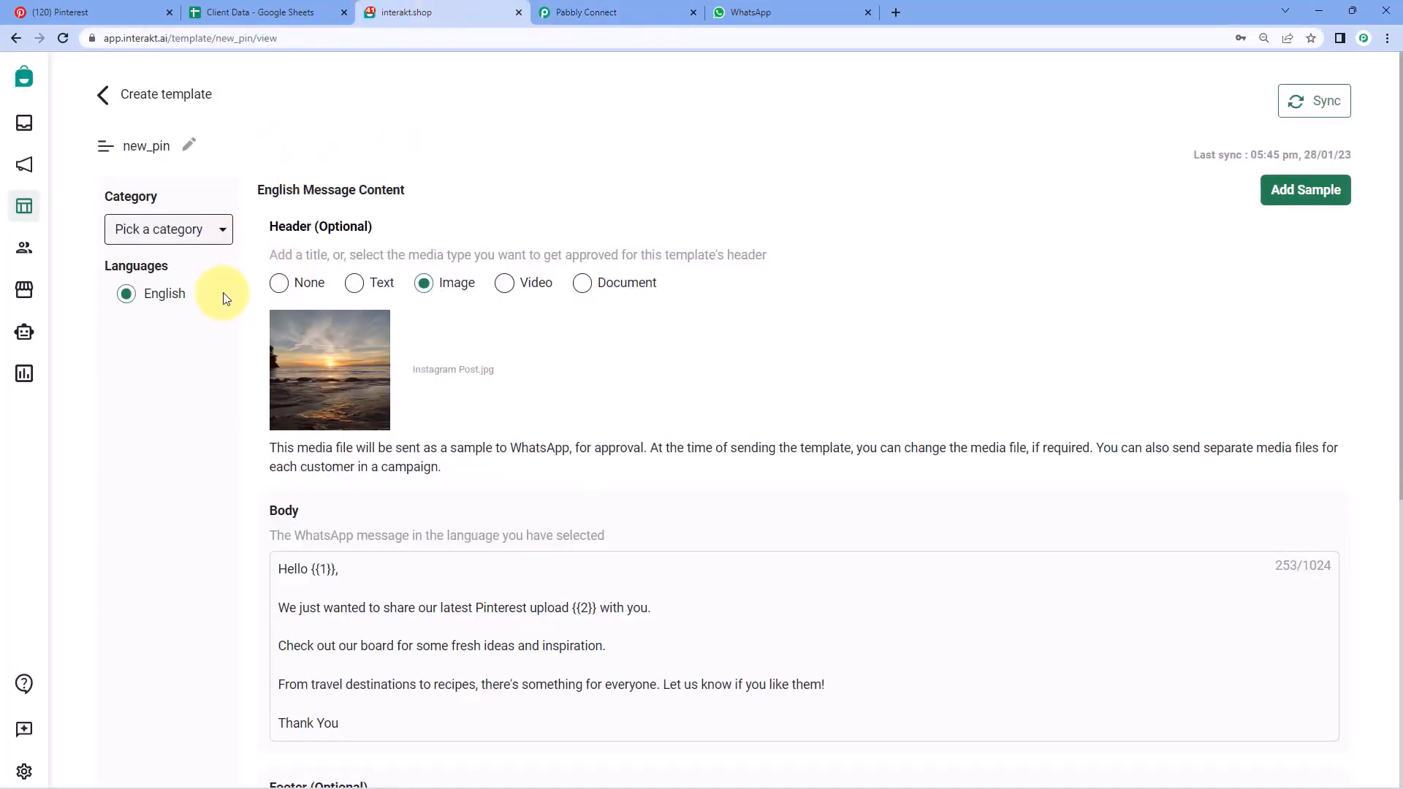
left_click(541, 9)
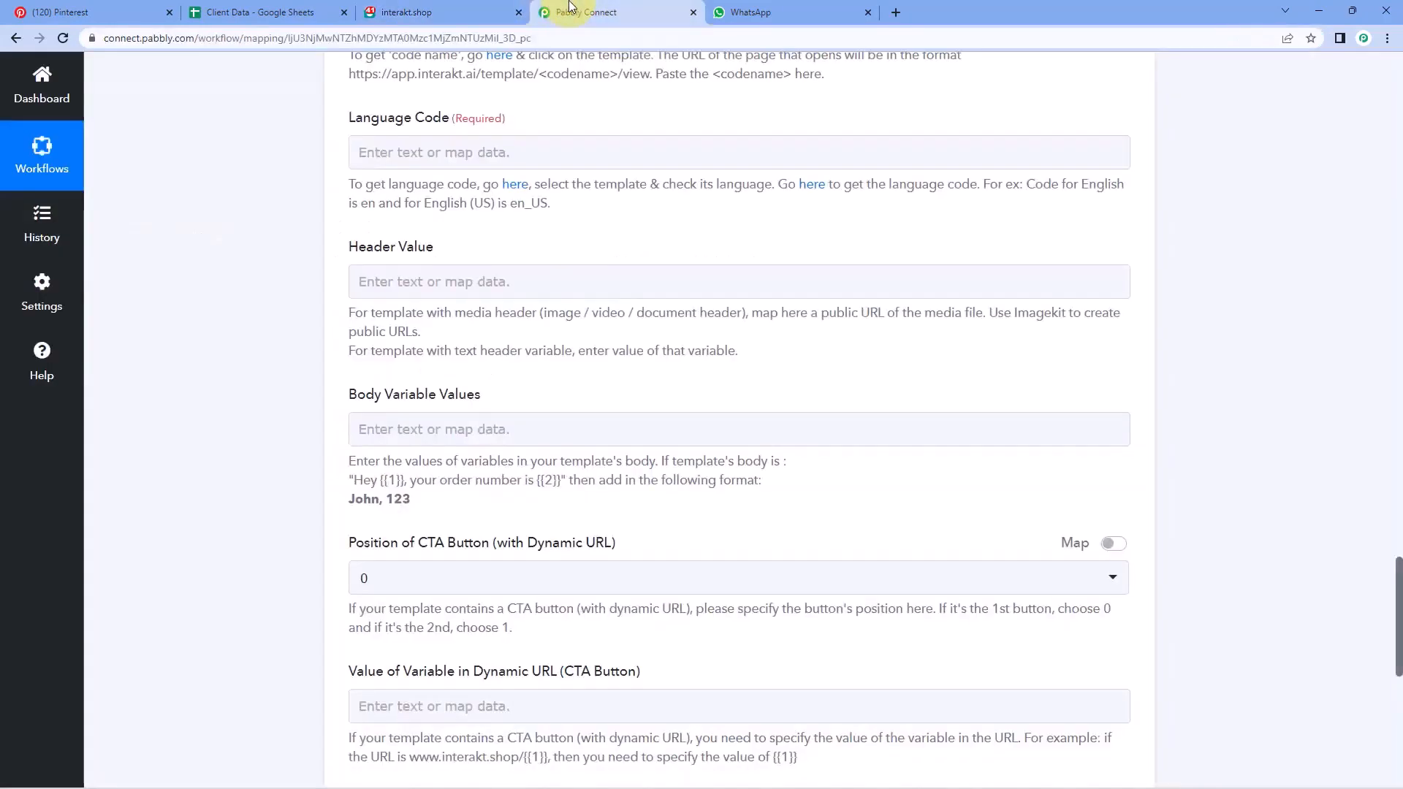
left_click(439, 149)
type("en")
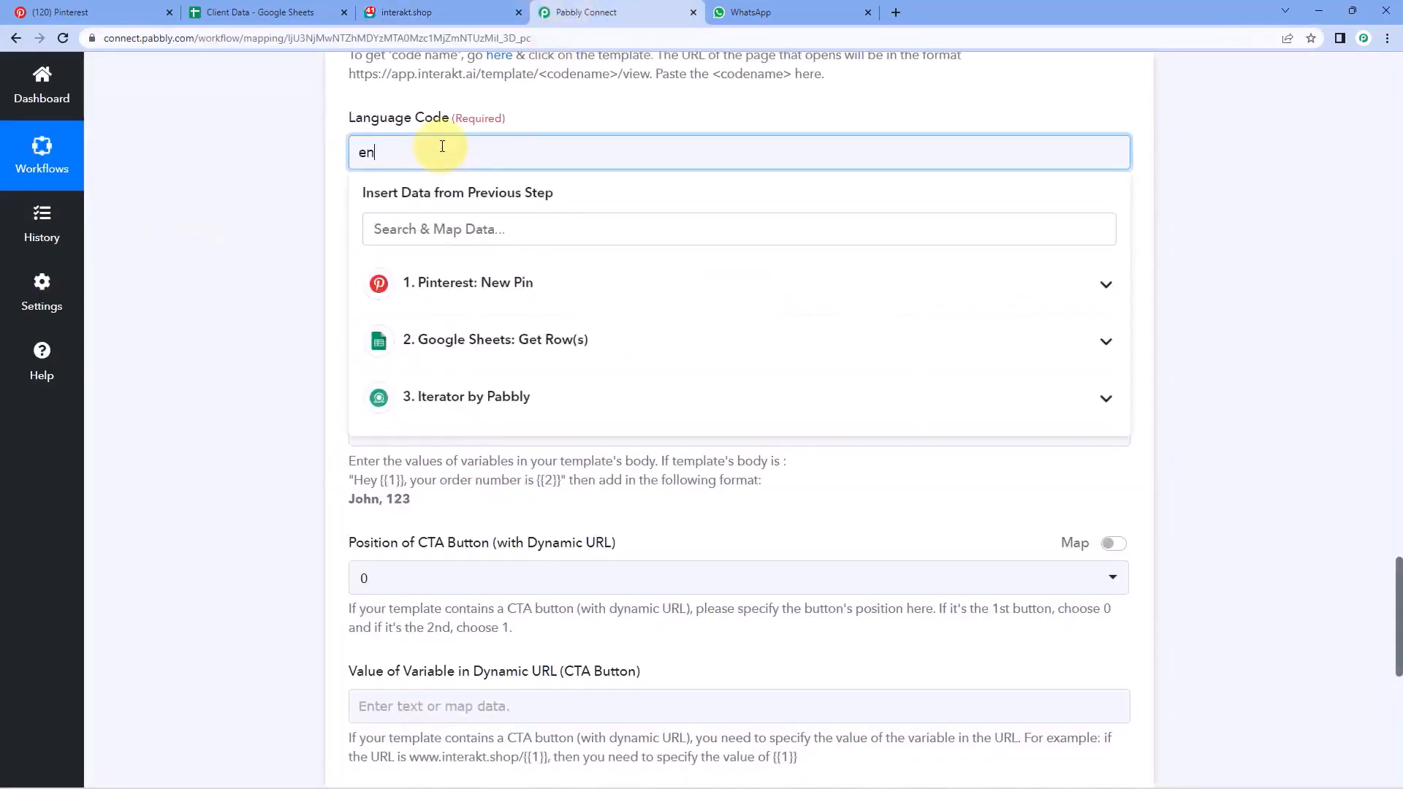
left_click(477, 108)
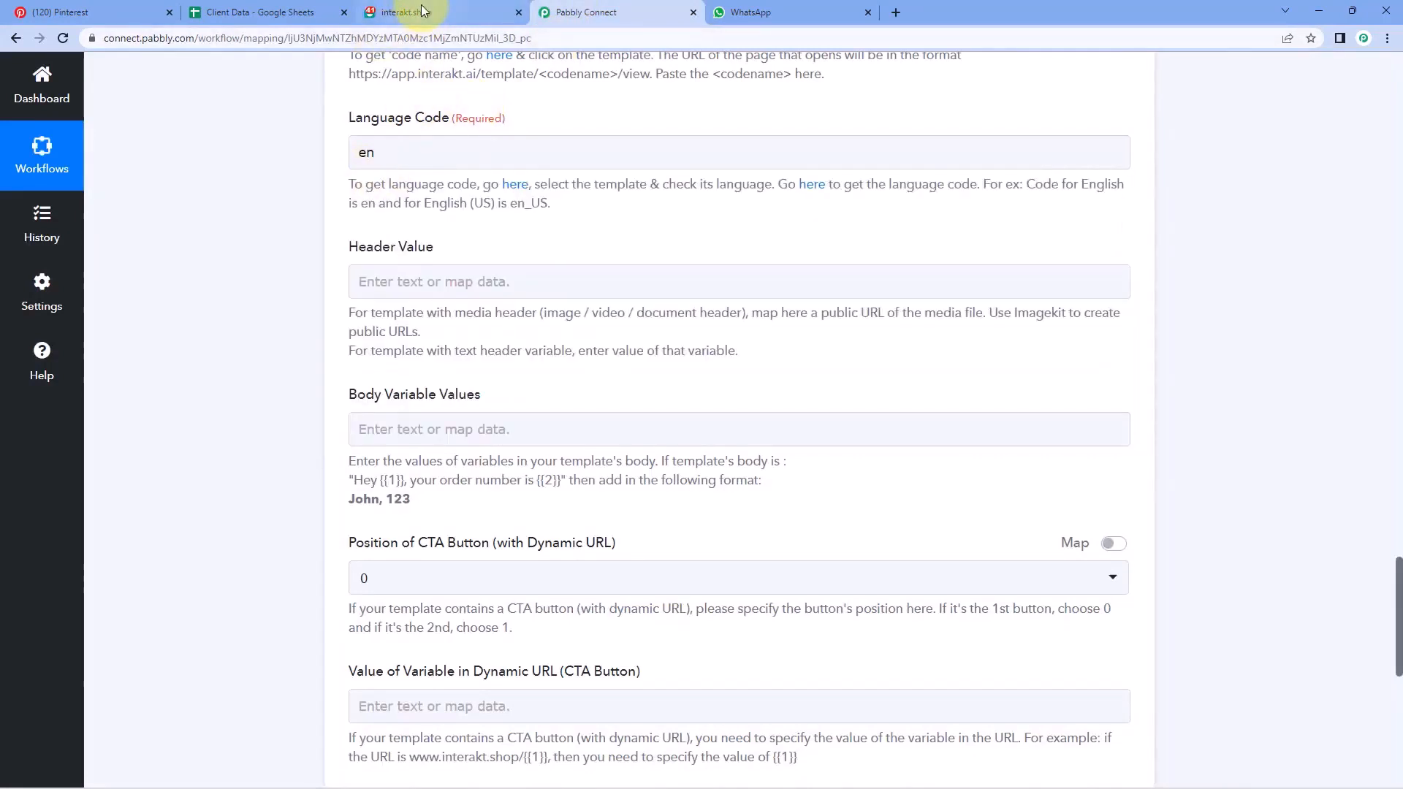
left_click(423, 10)
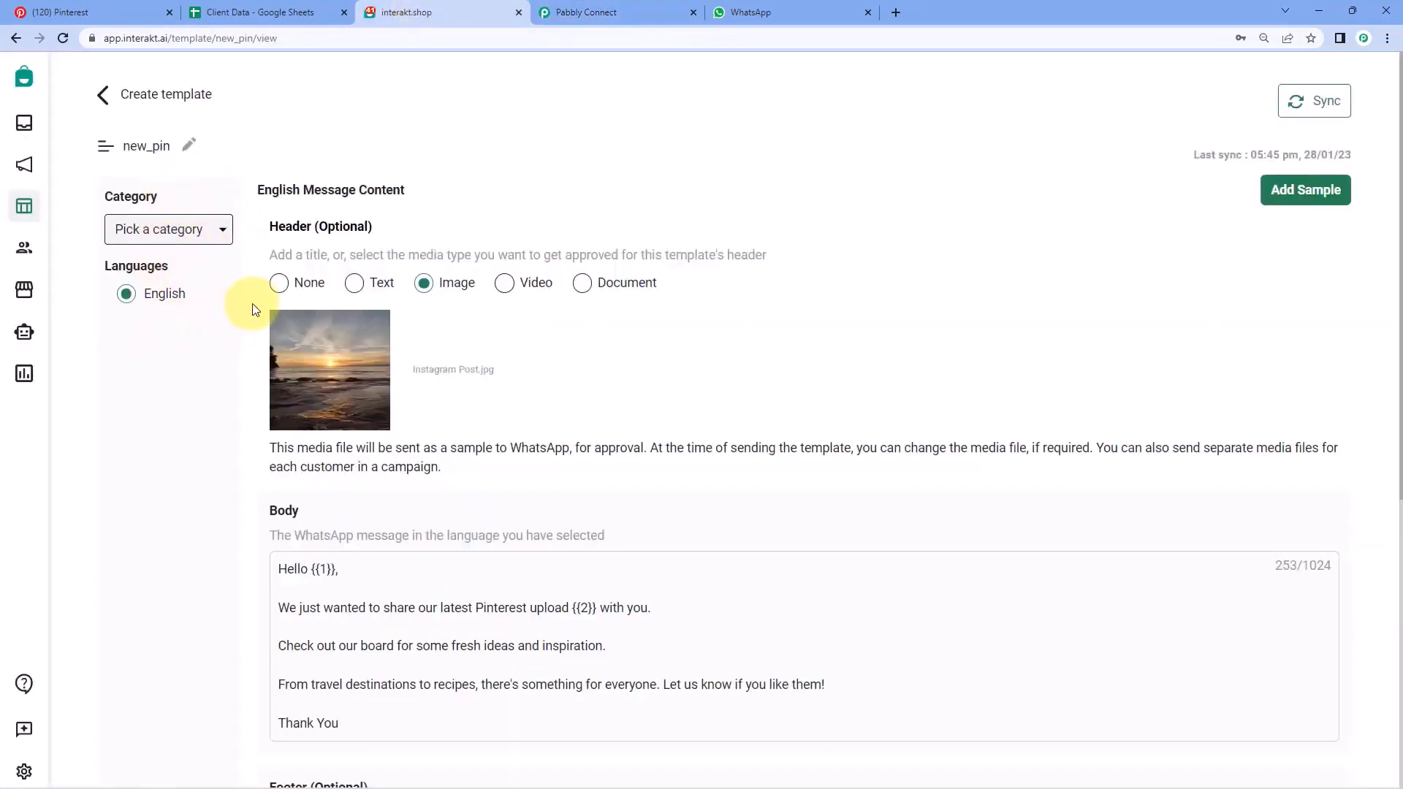
left_click(573, 13)
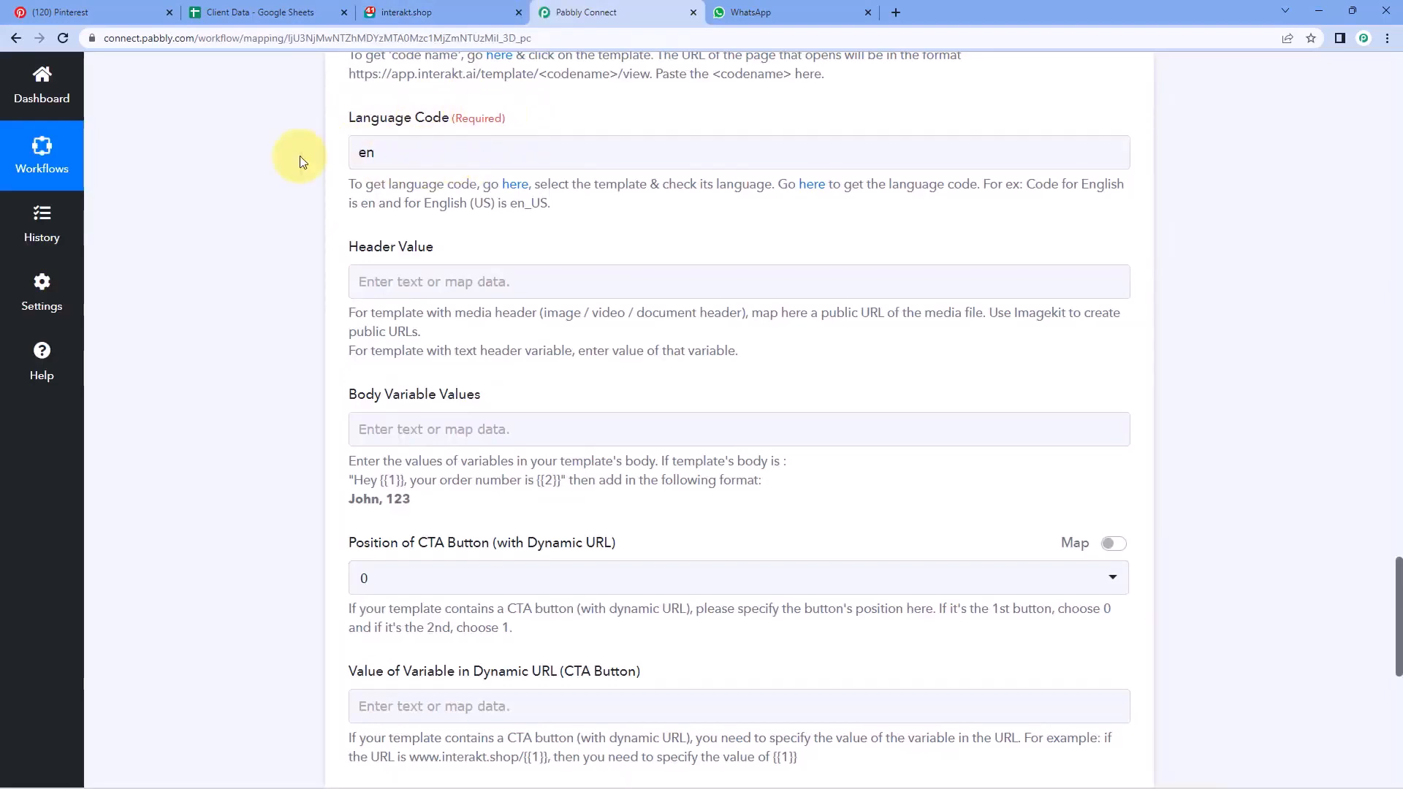
scroll(300, 155, "down", 2)
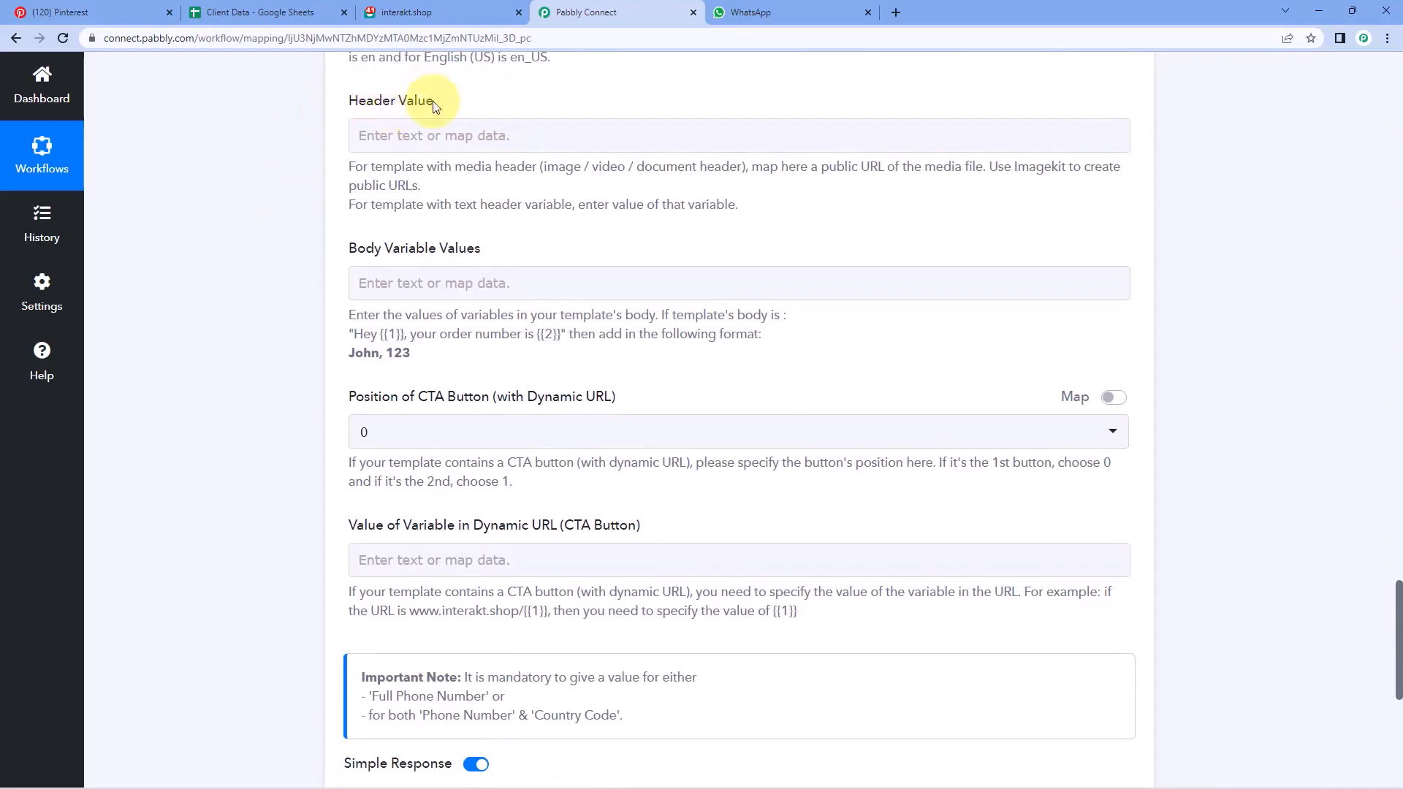
Step: Compare the new_pin template's image header with the pin on the Pinterest board
left_click(436, 10)
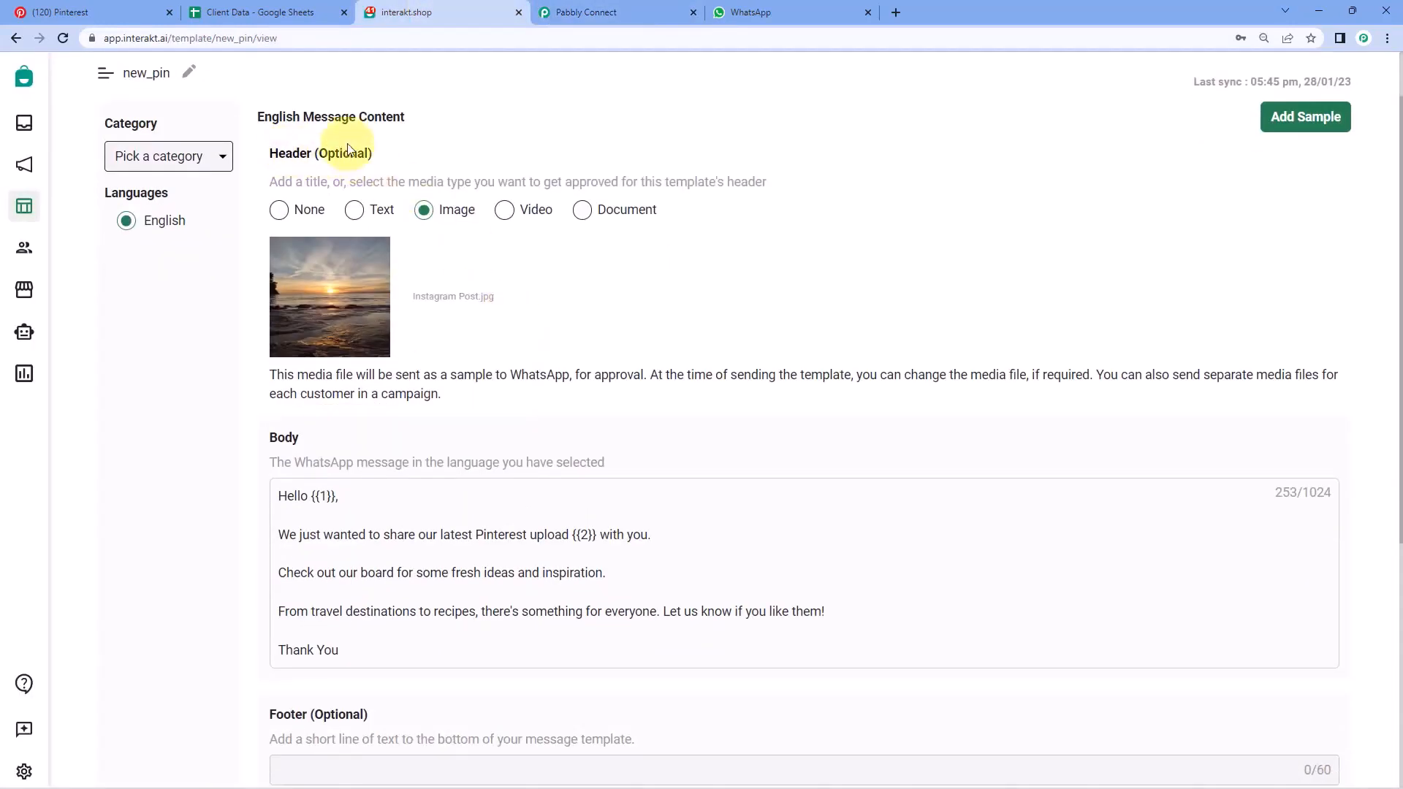
double_click(476, 212)
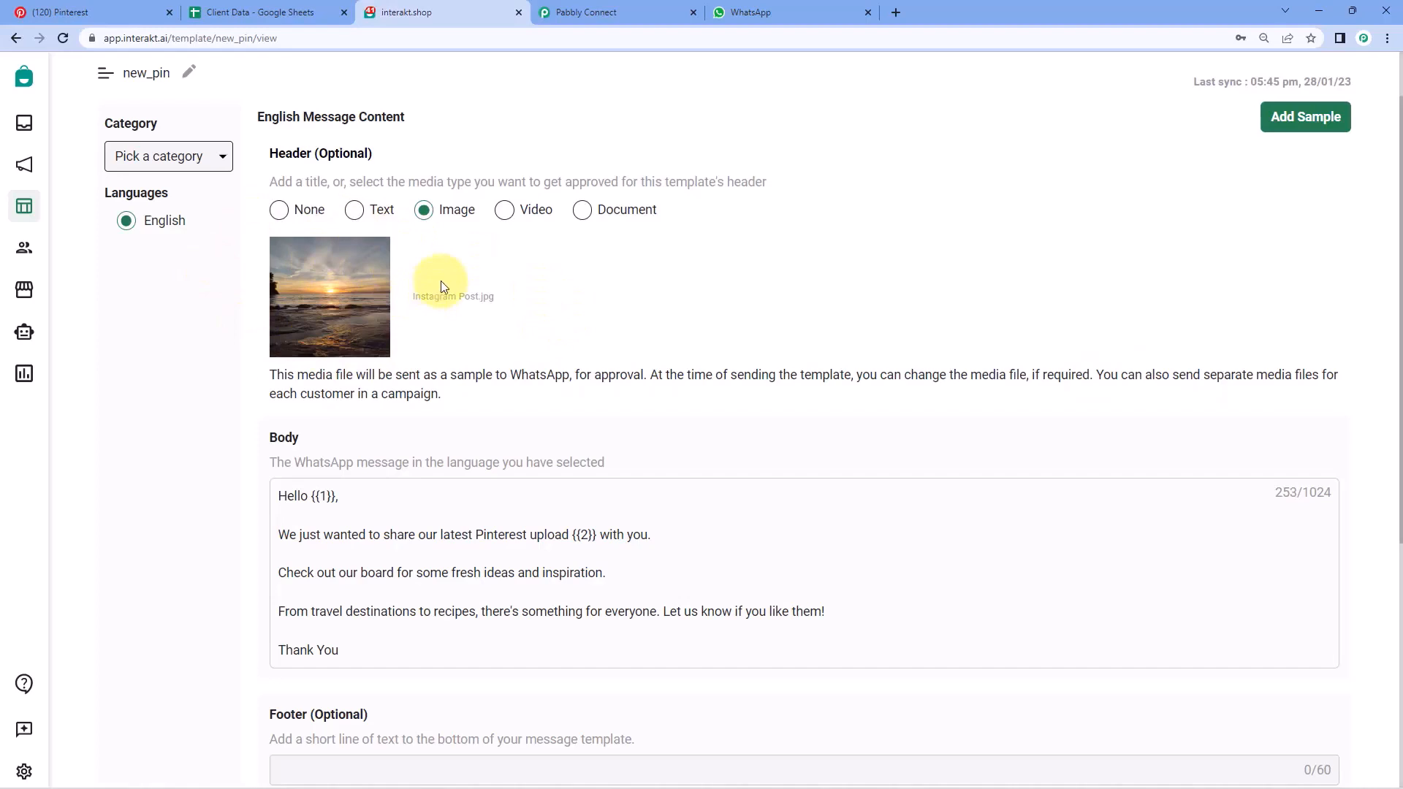
left_click(625, 12)
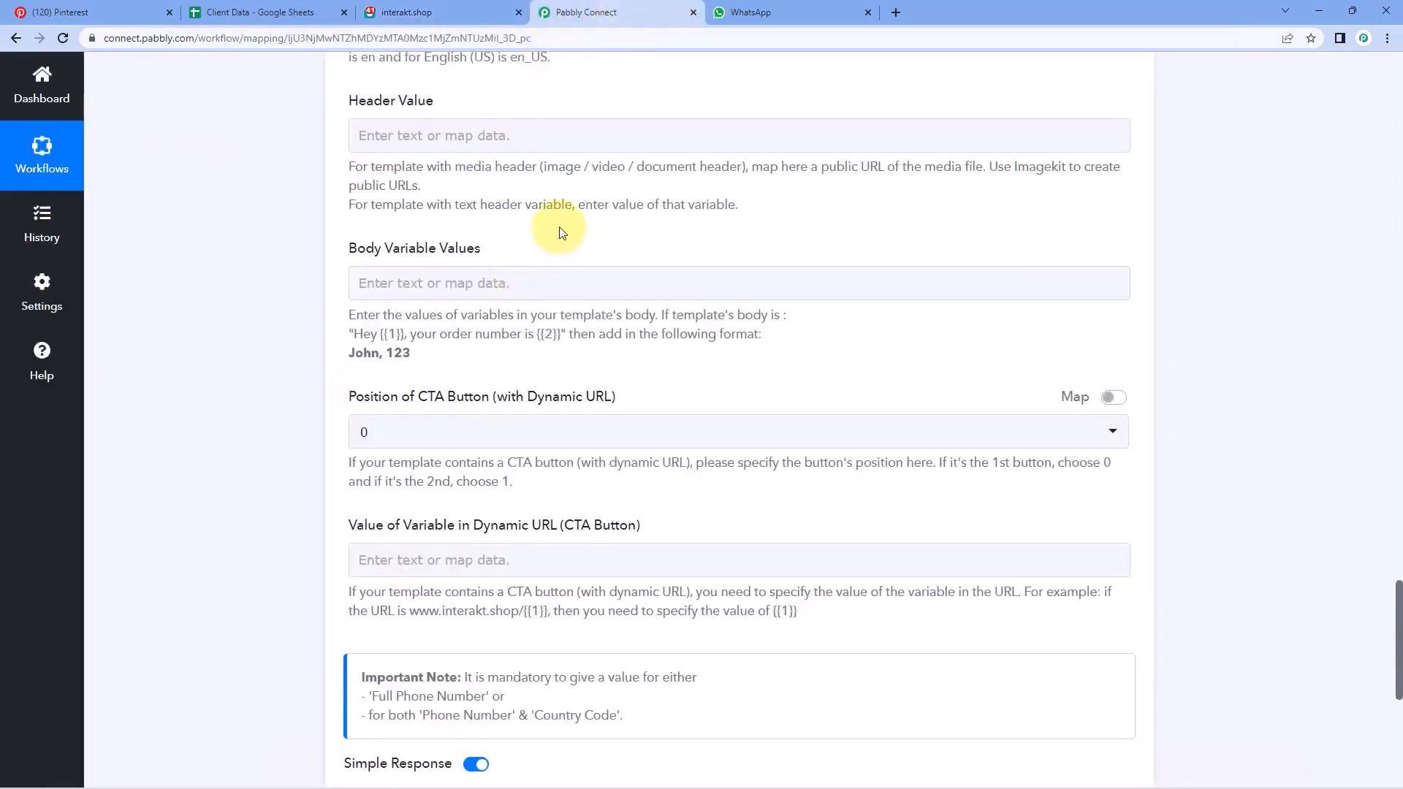
left_click(95, 12)
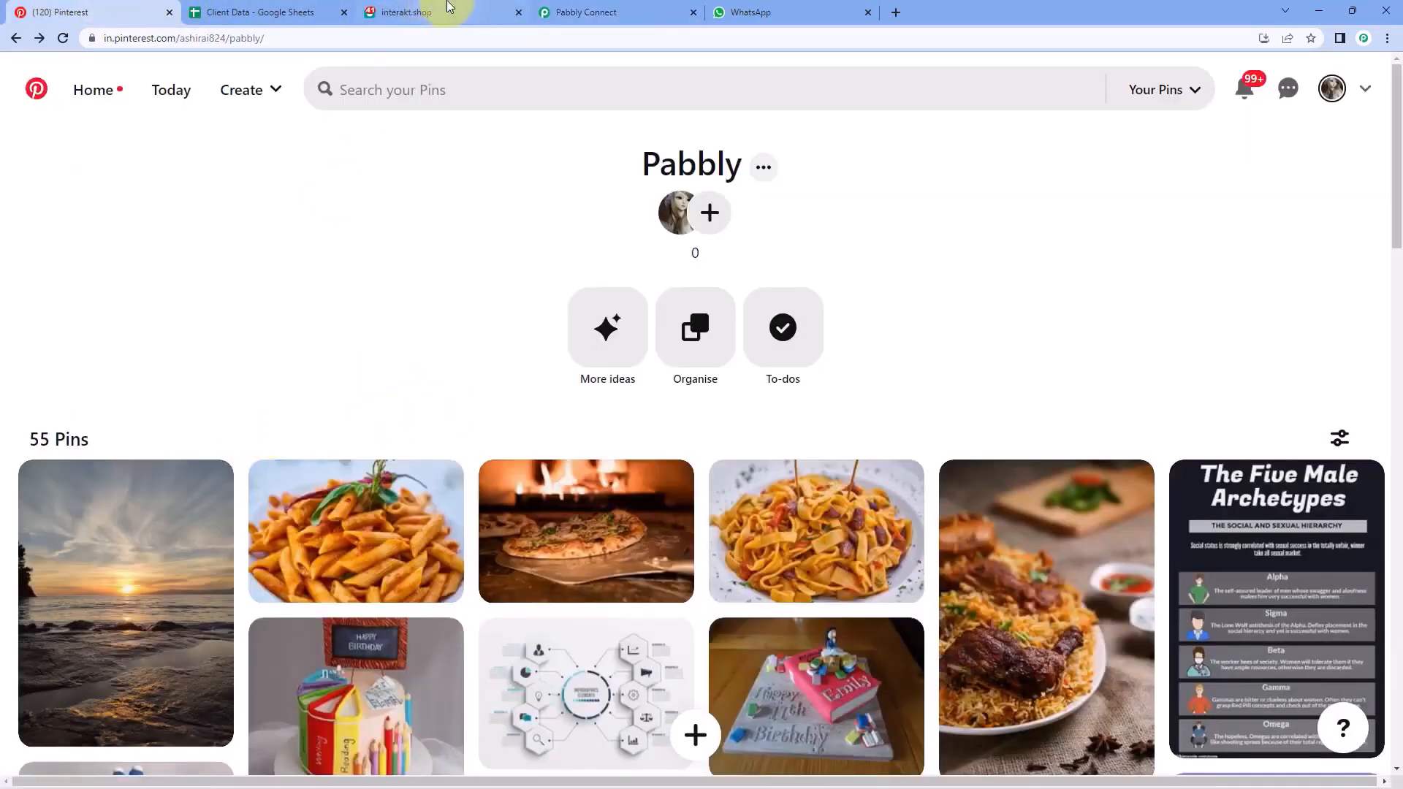
left_click(579, 7)
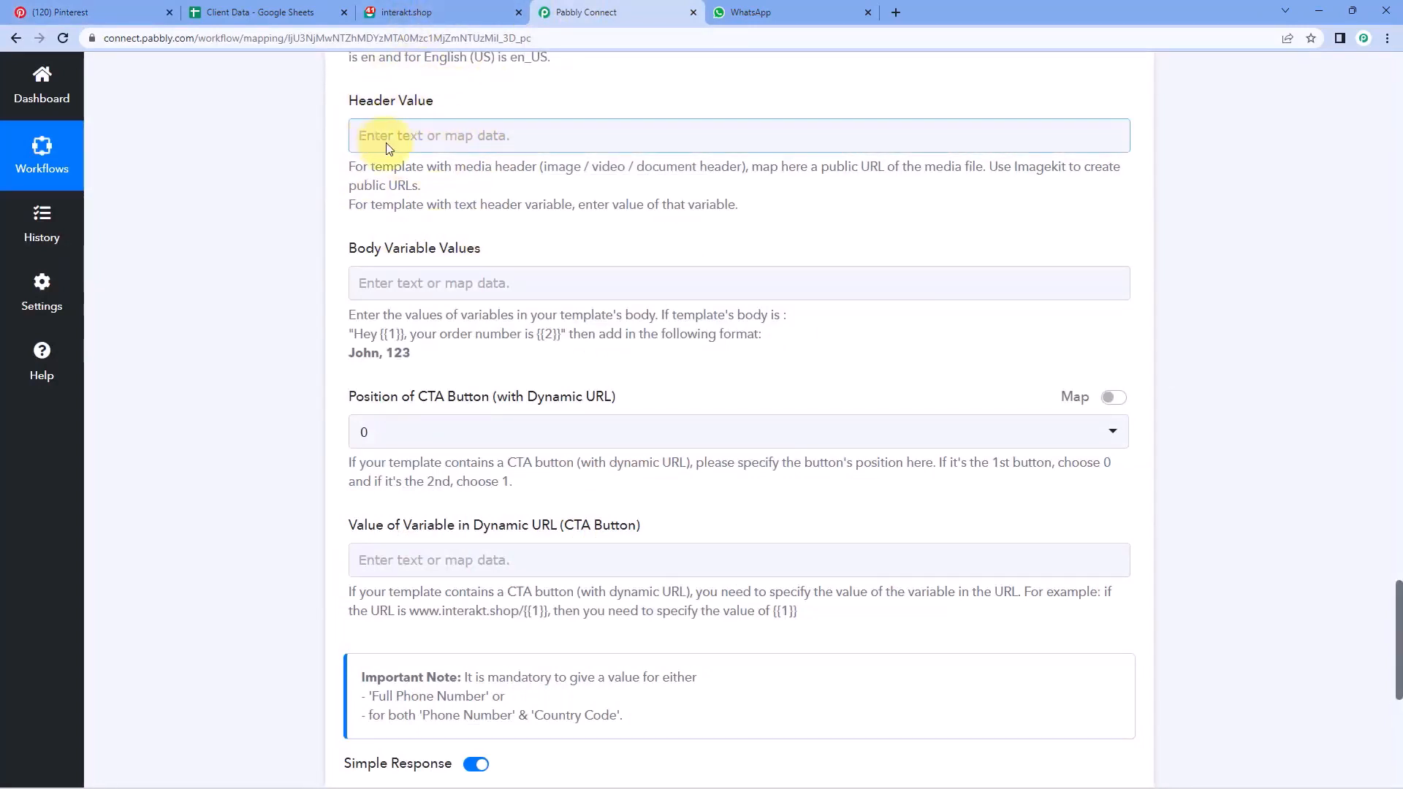
left_click(406, 13)
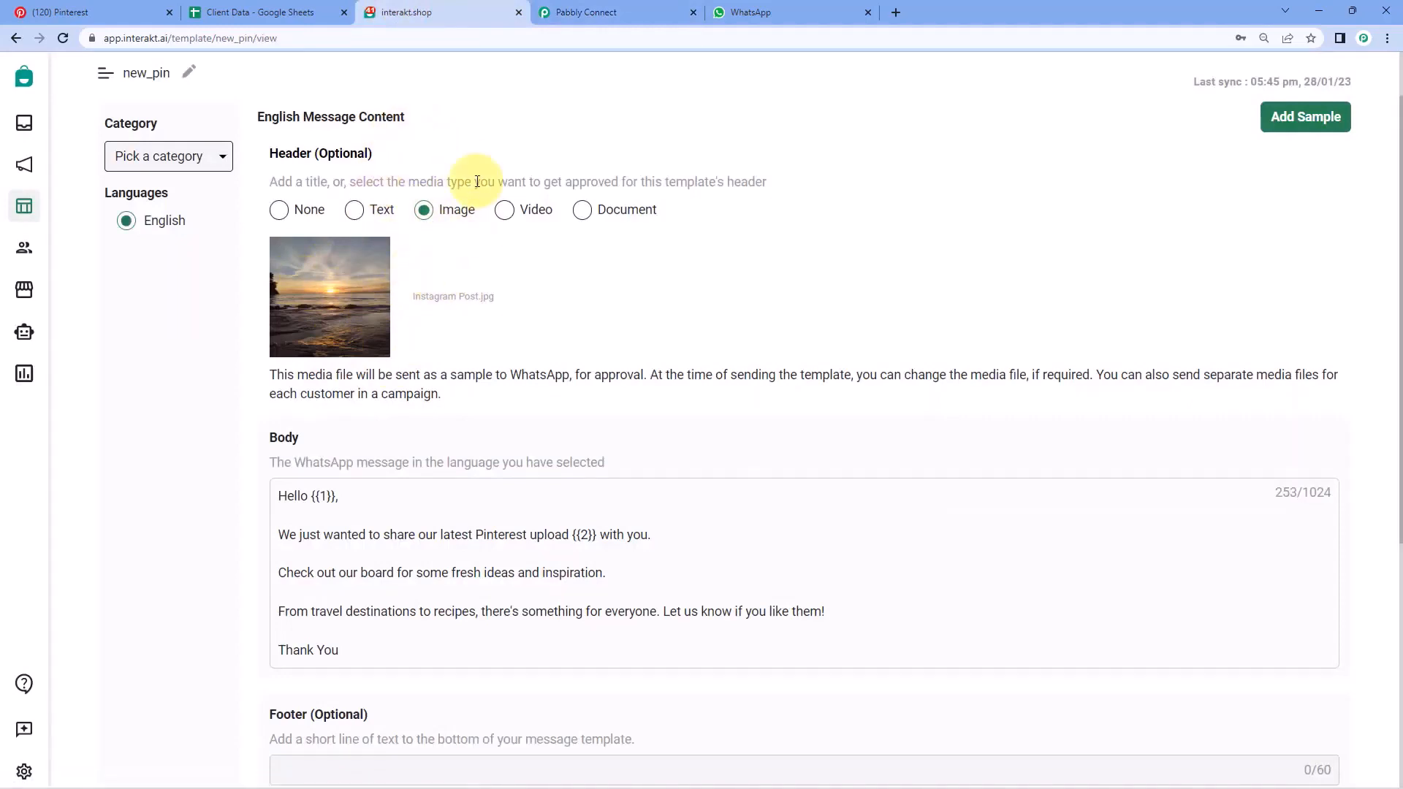
left_click(581, 12)
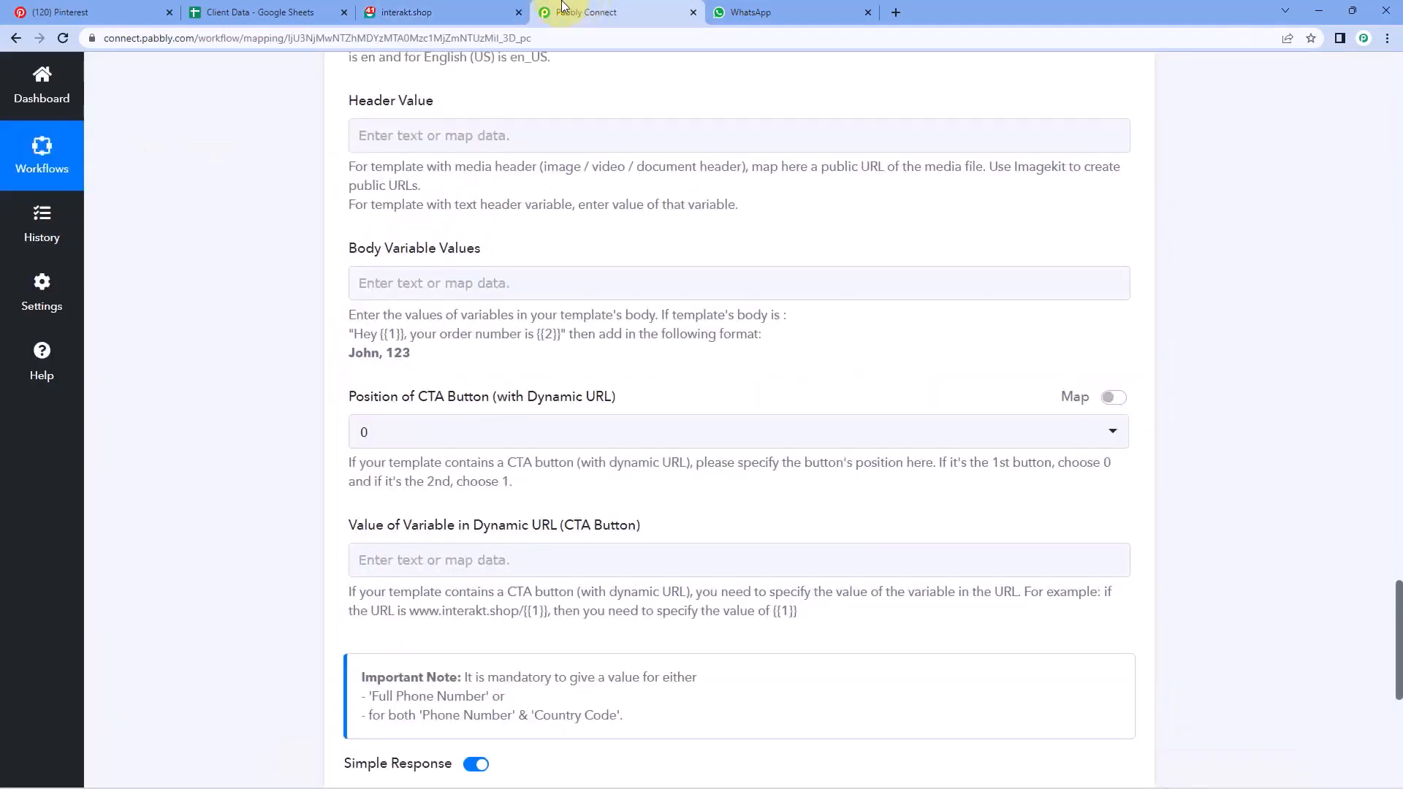
Step: Map the Pinterest pin's Media Images Originals Url into Header Value
left_click(407, 135)
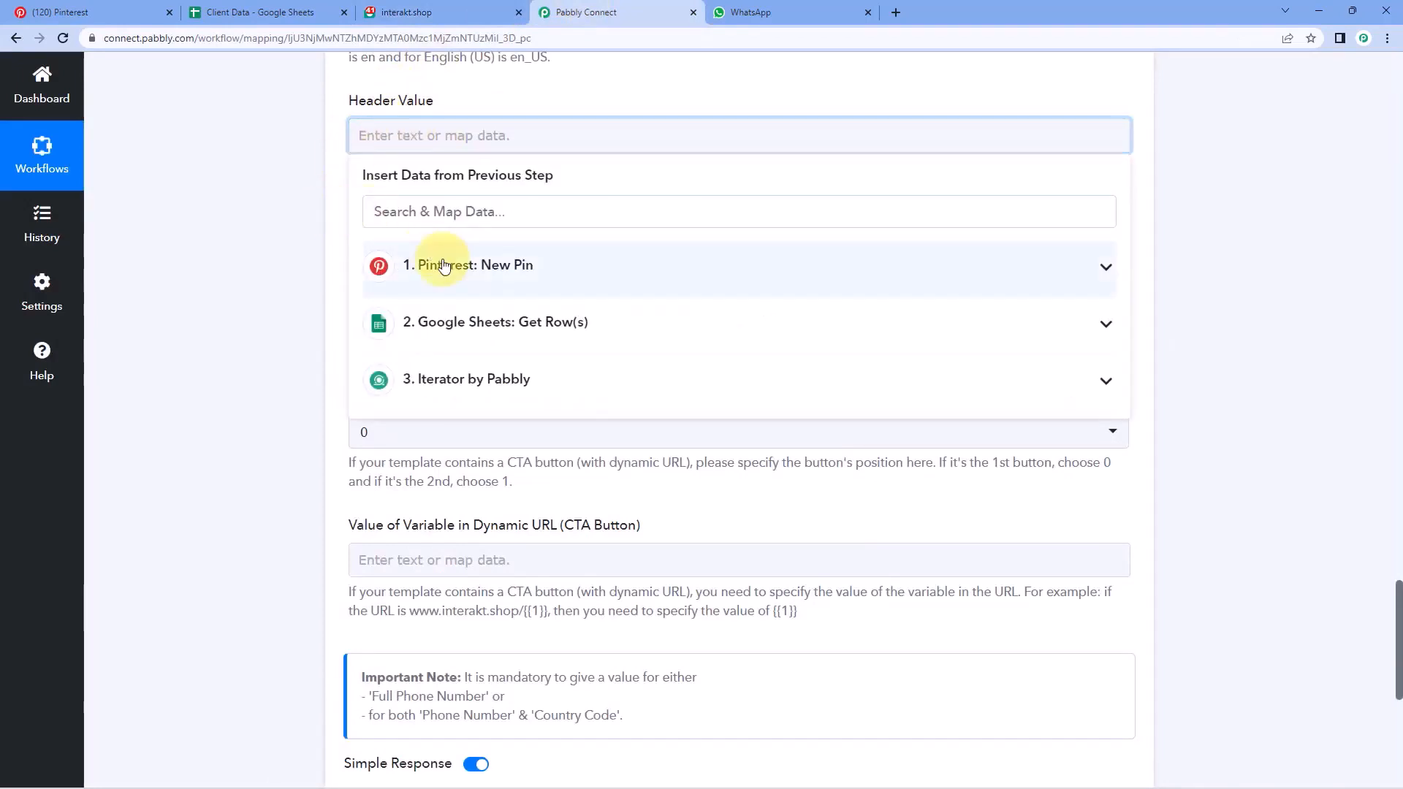
left_click(449, 288)
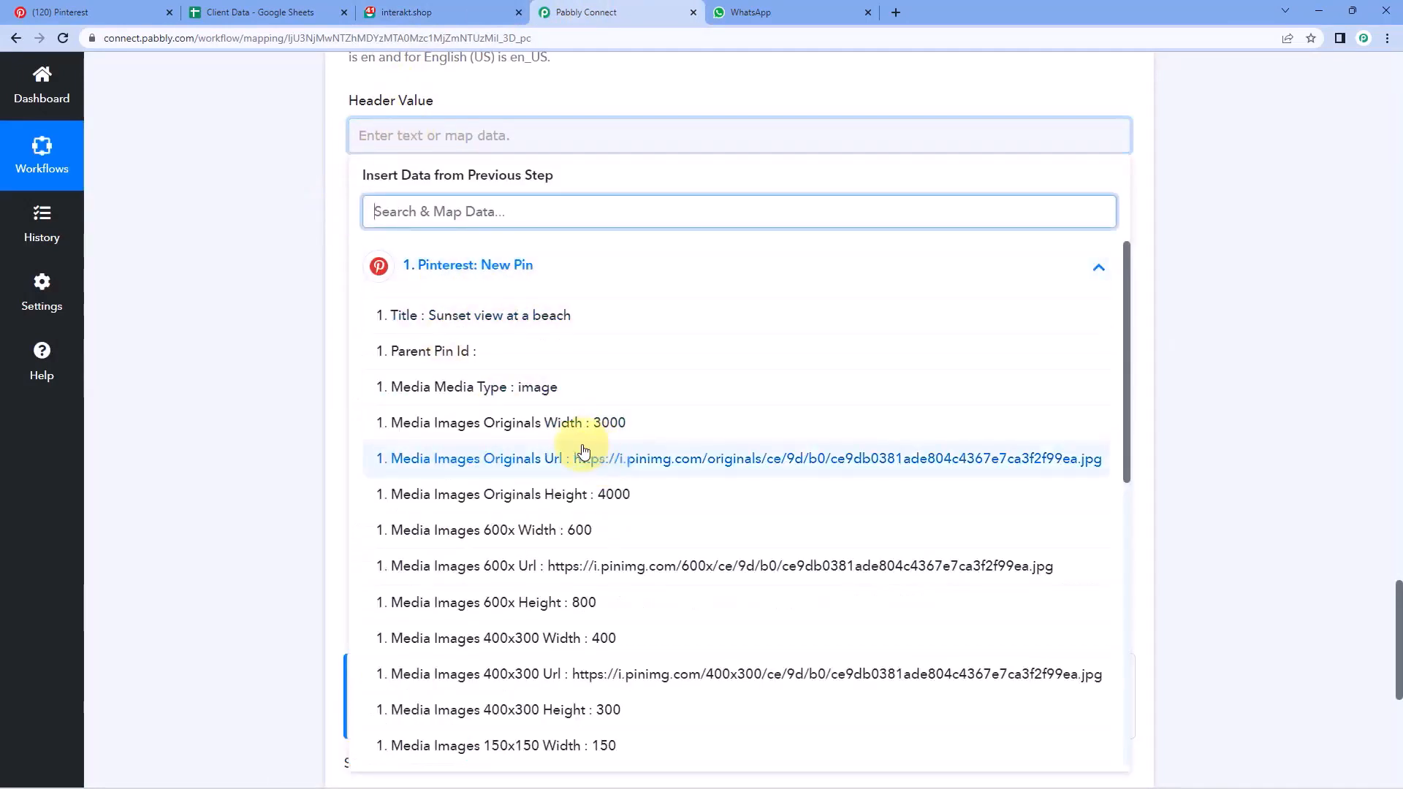
left_click(542, 461)
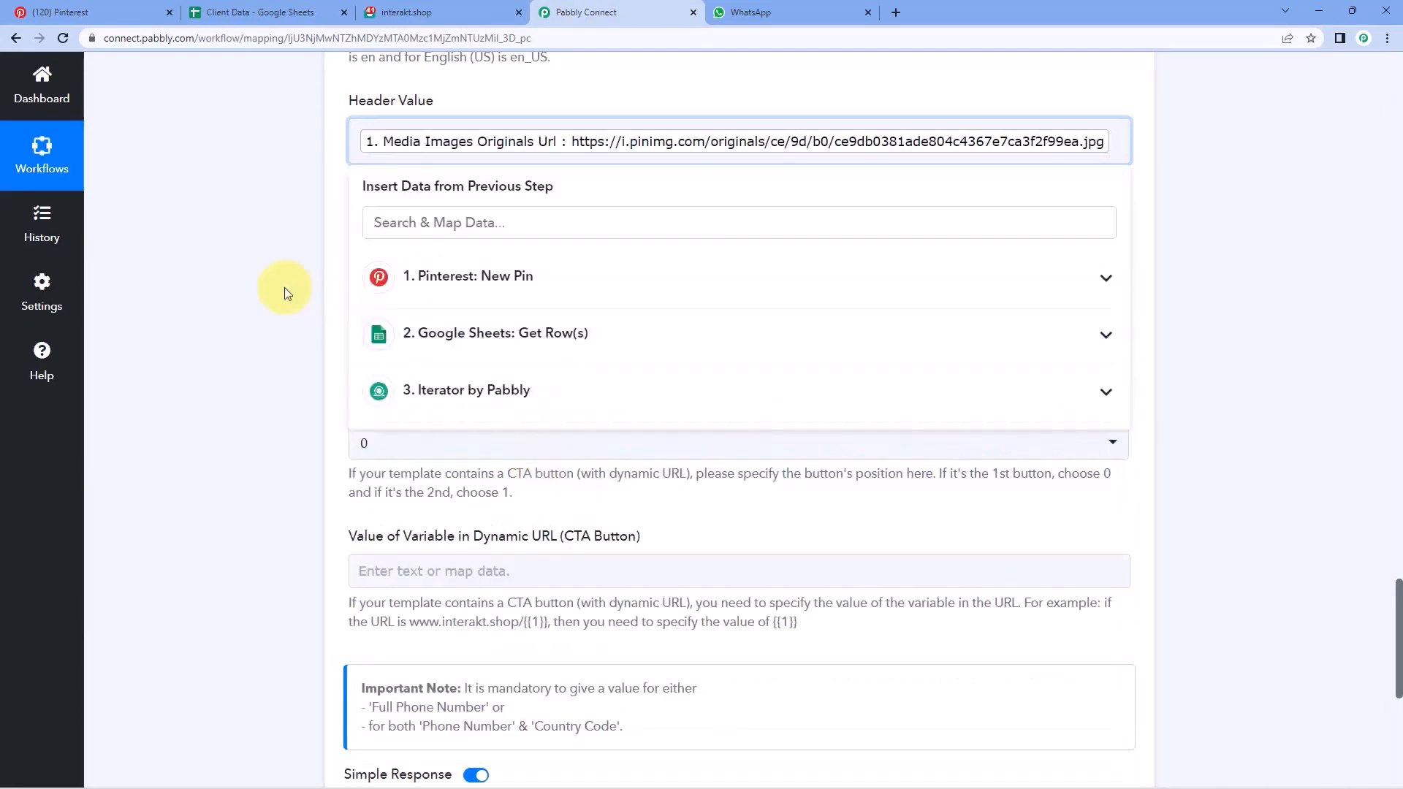
left_click(284, 287)
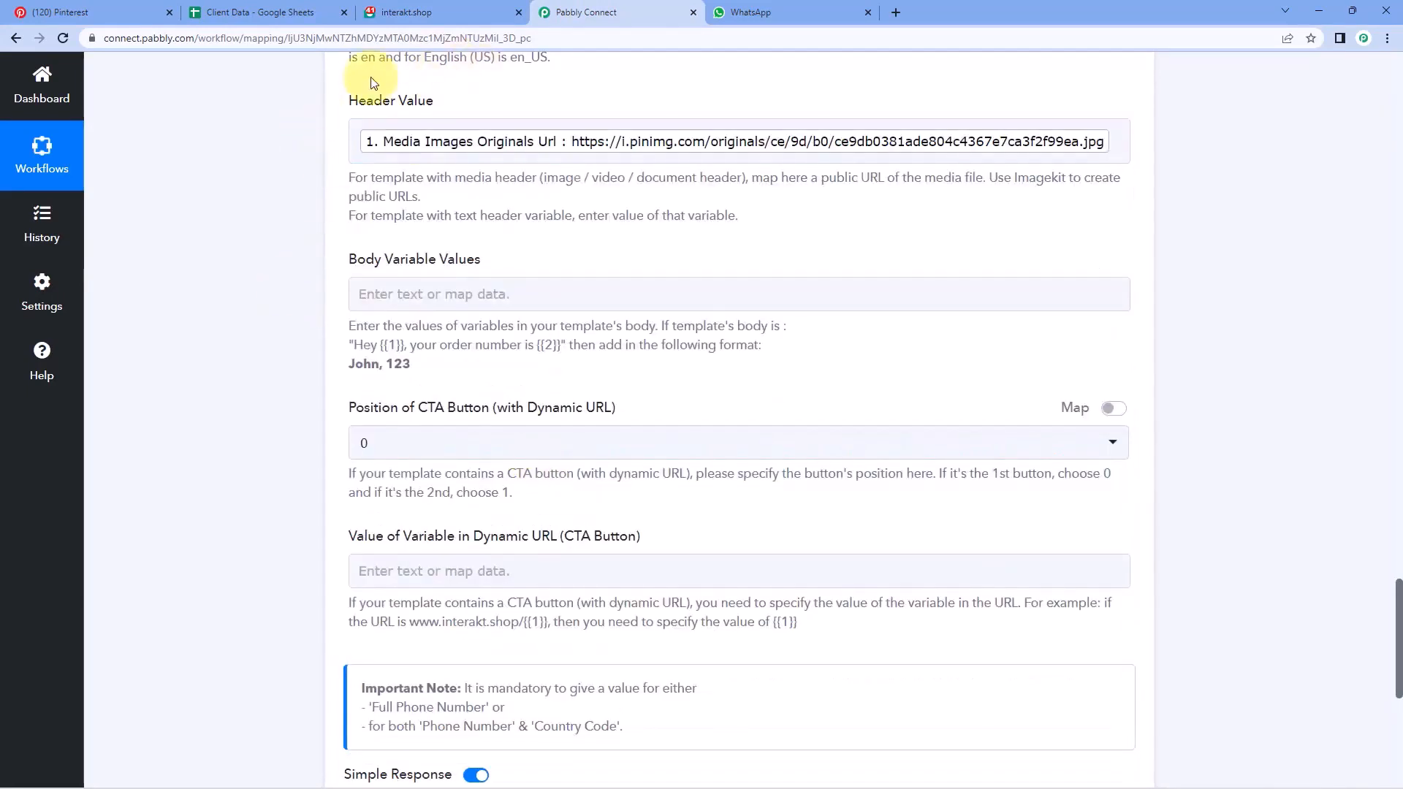
Step: Recheck the Pinterest board and the new_pin template body's variables
left_click(94, 13)
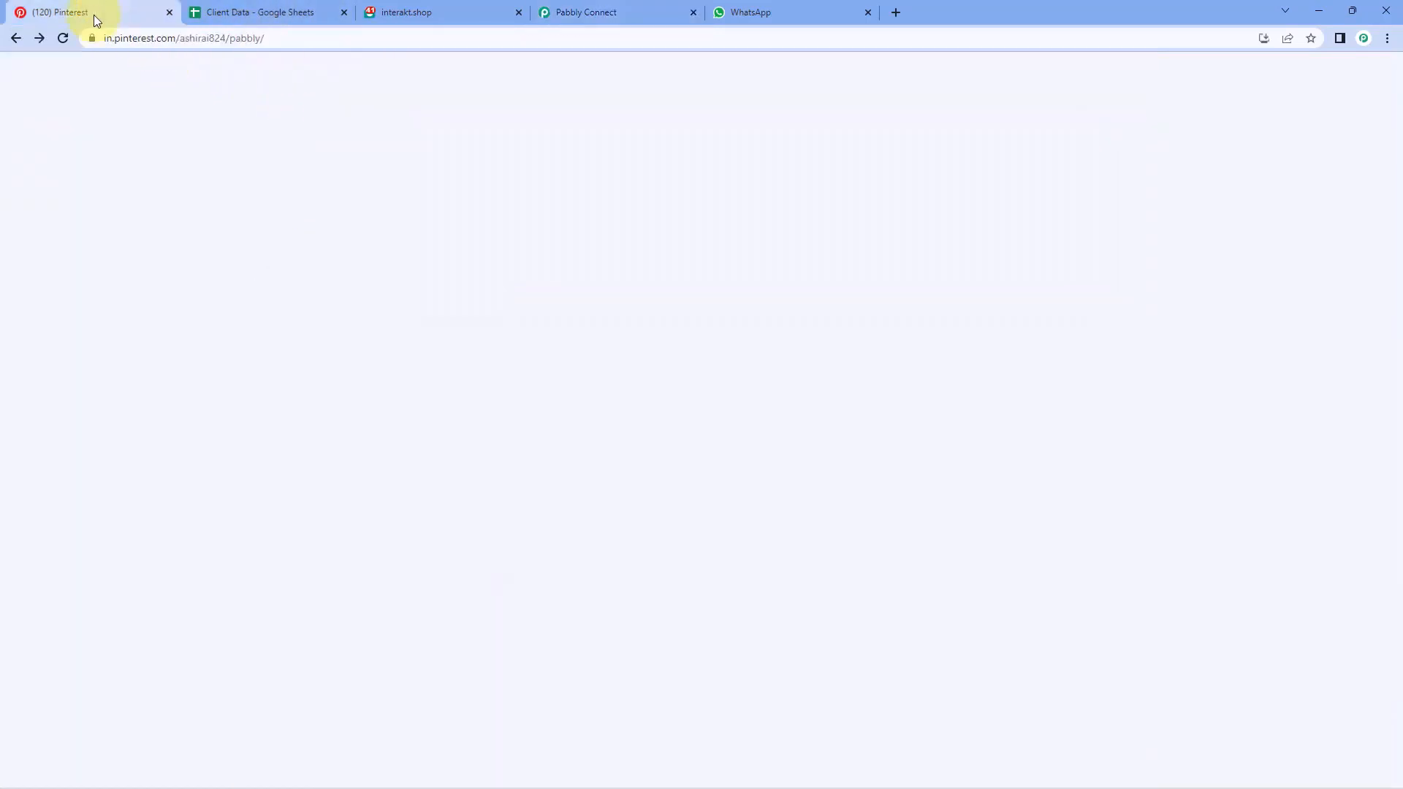
left_click(471, 8)
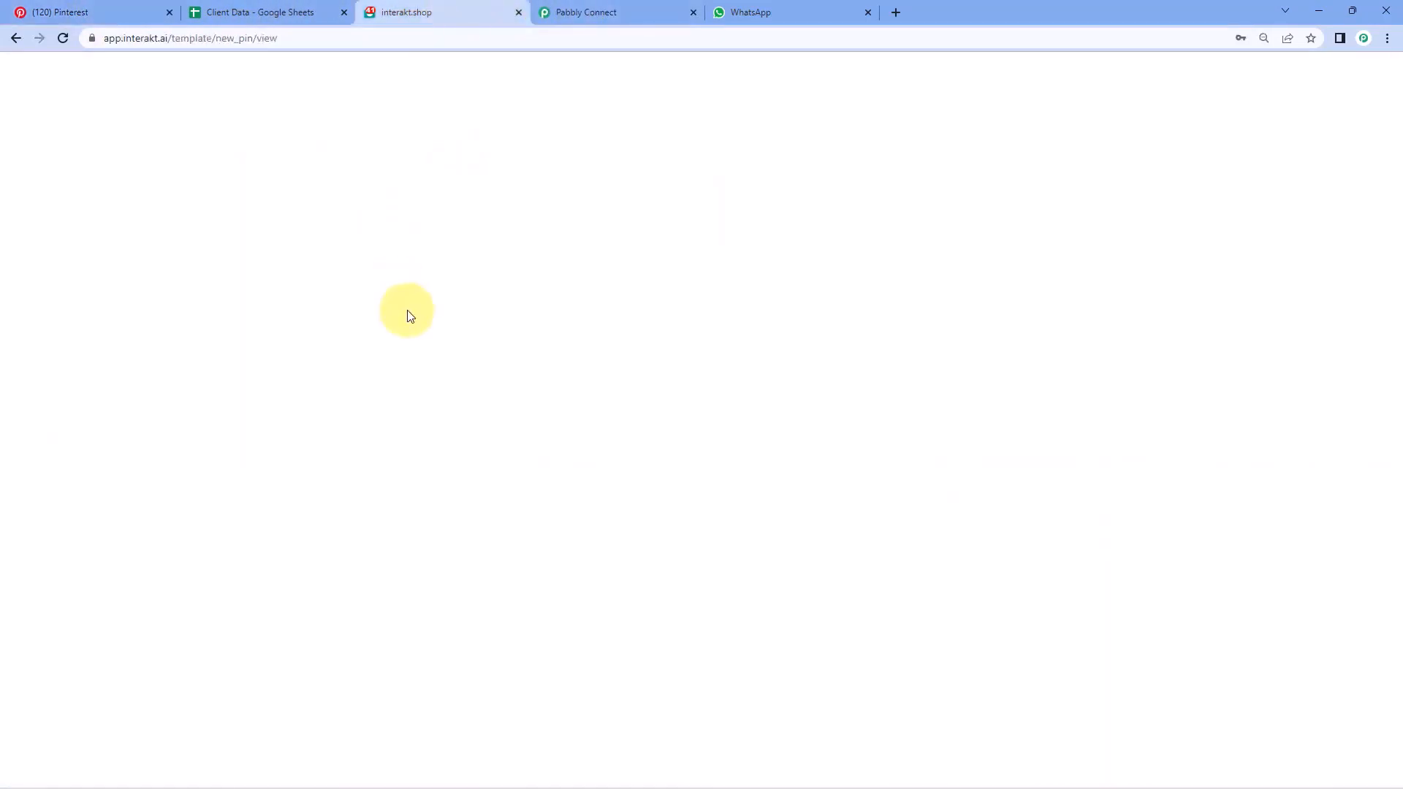
scroll(536, 314, "down", 1)
left_click(583, 8)
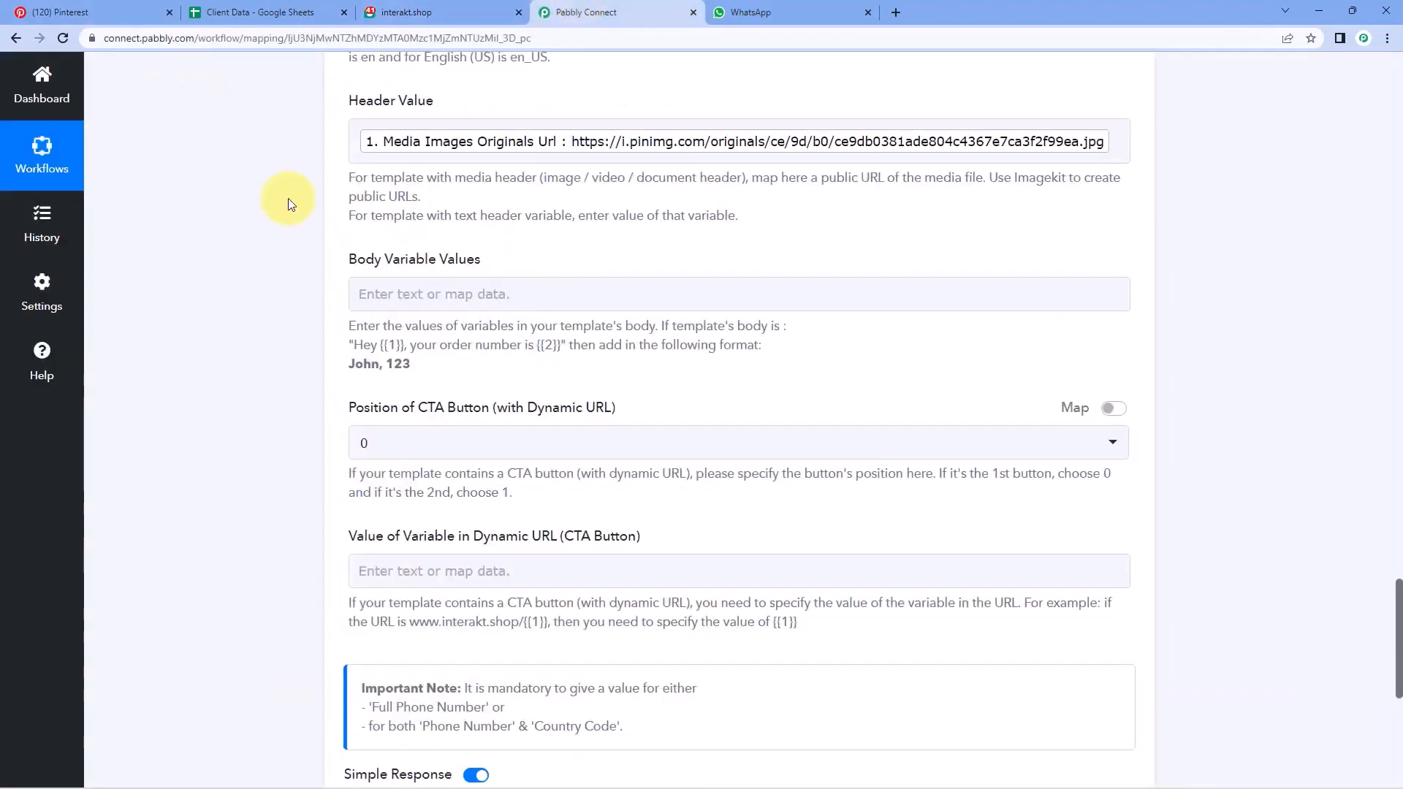
scroll(313, 163, "down", 1)
scroll(366, 98, "up", 1)
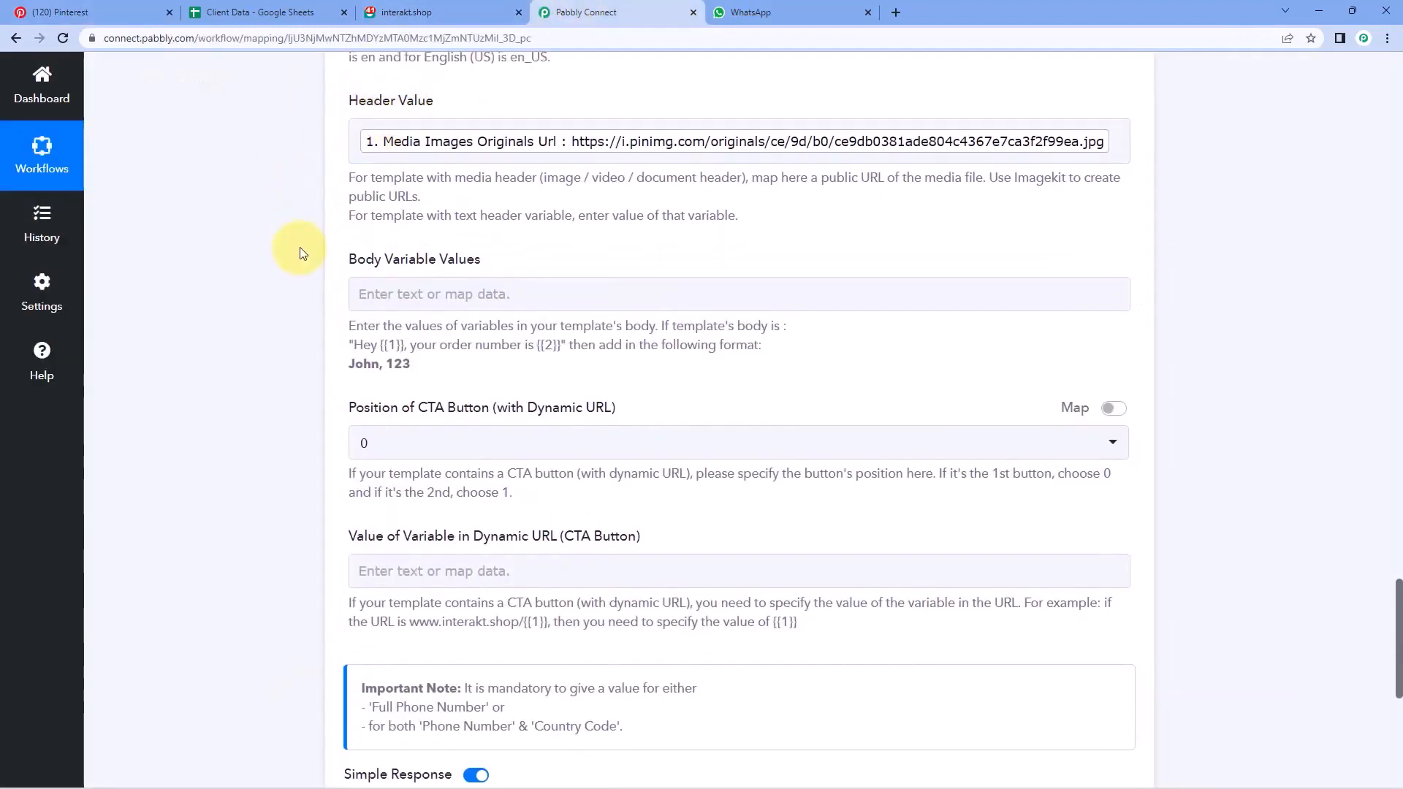
scroll(304, 228, "down", 1)
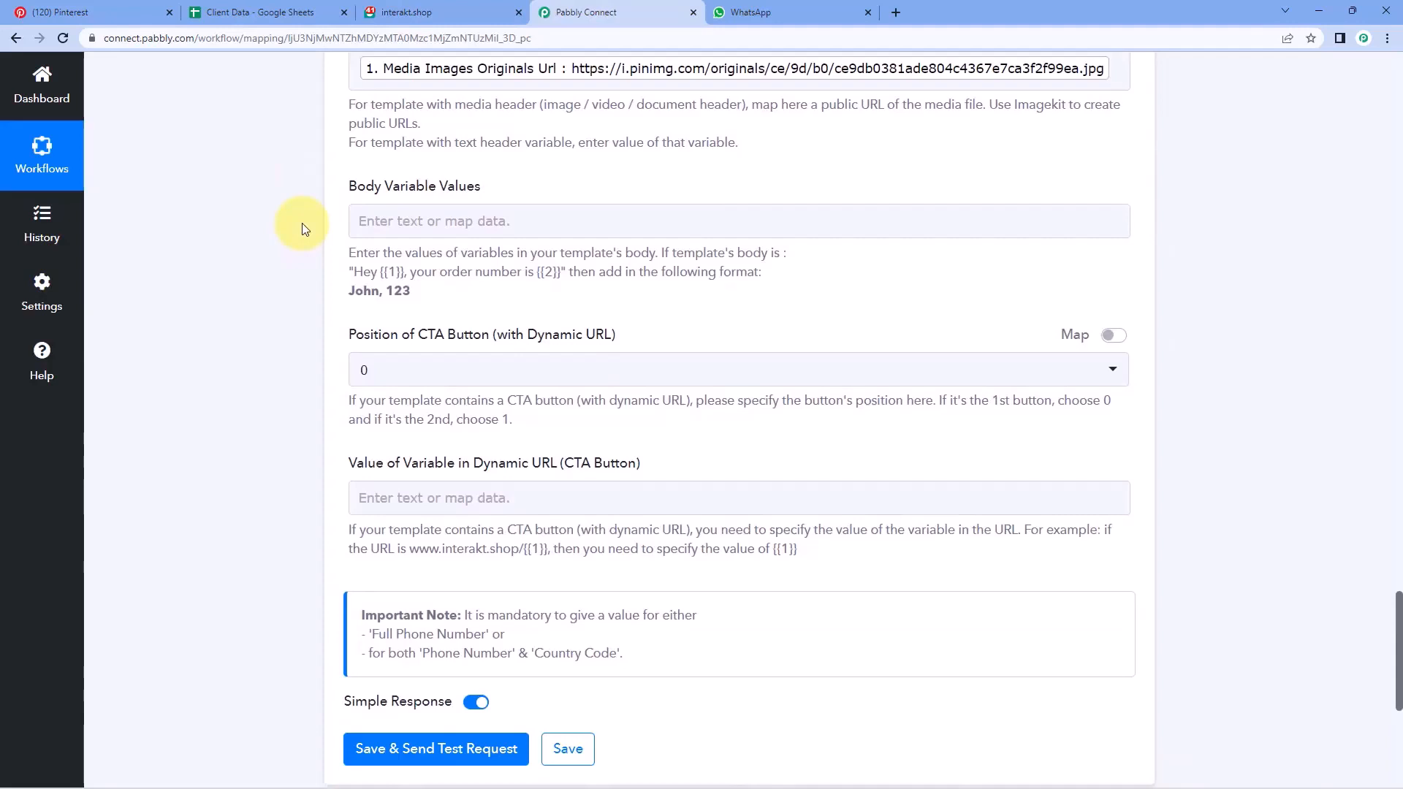
left_click(393, 14)
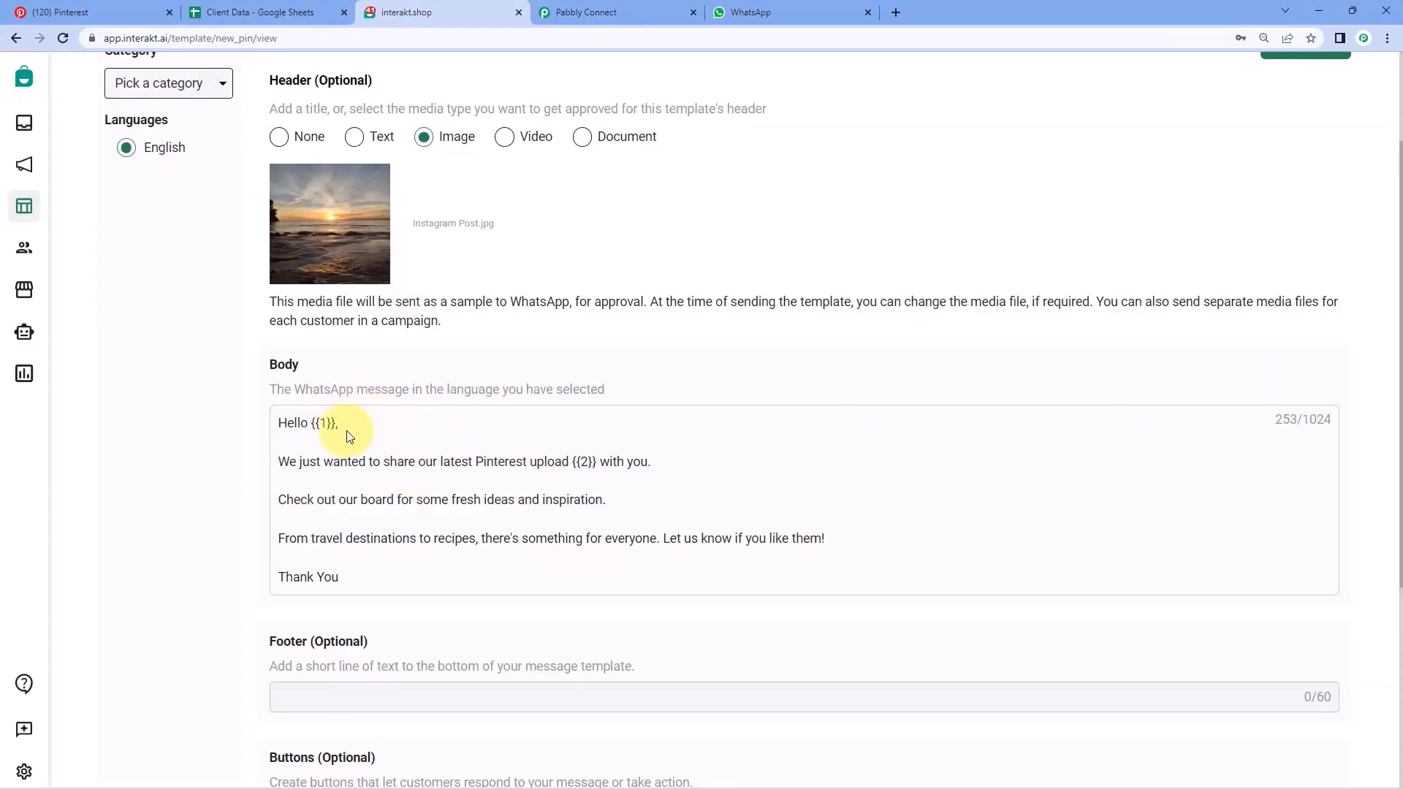
Step: Note the template body's {{1}} and {{2}} placeholders before returning to Body Variable Values
double_click(324, 424)
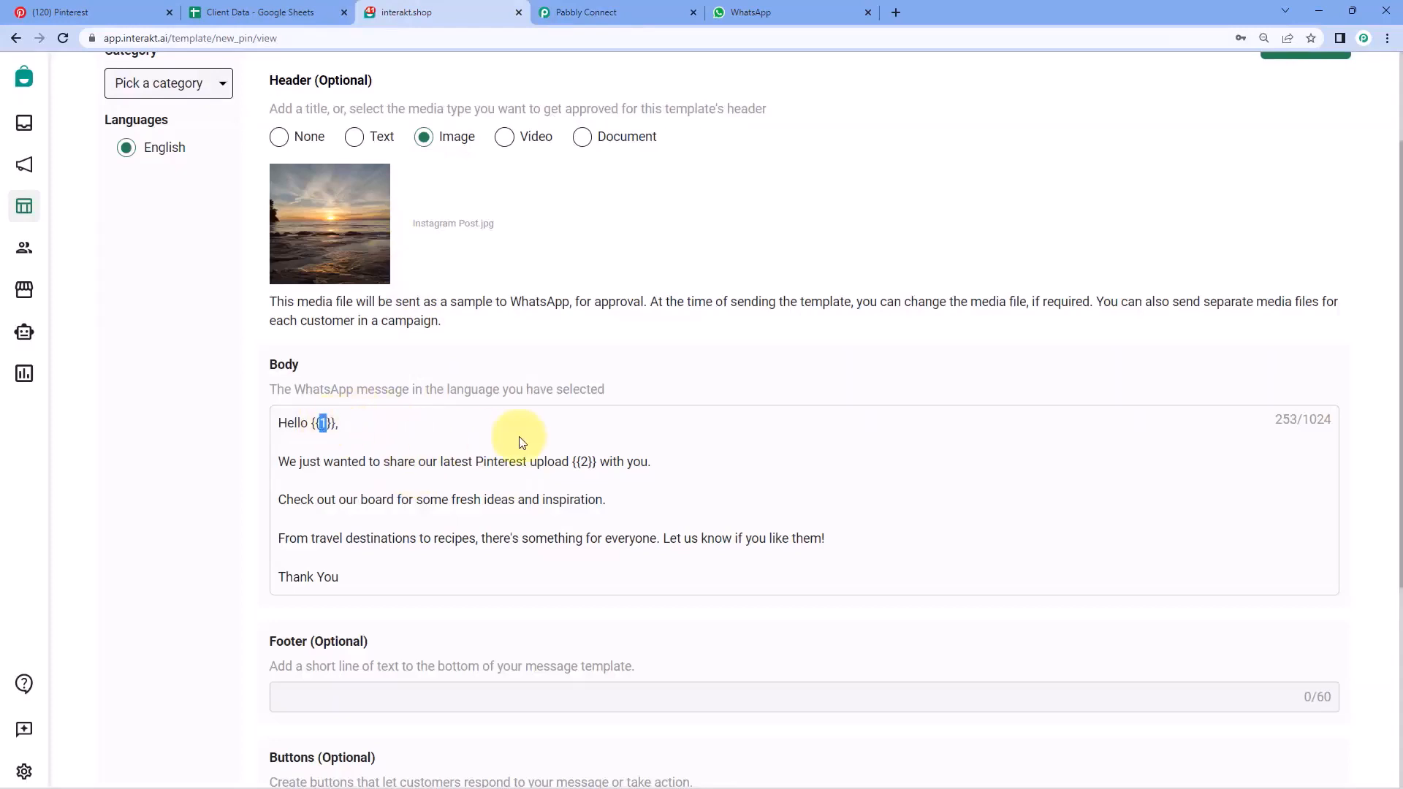
double_click(585, 463)
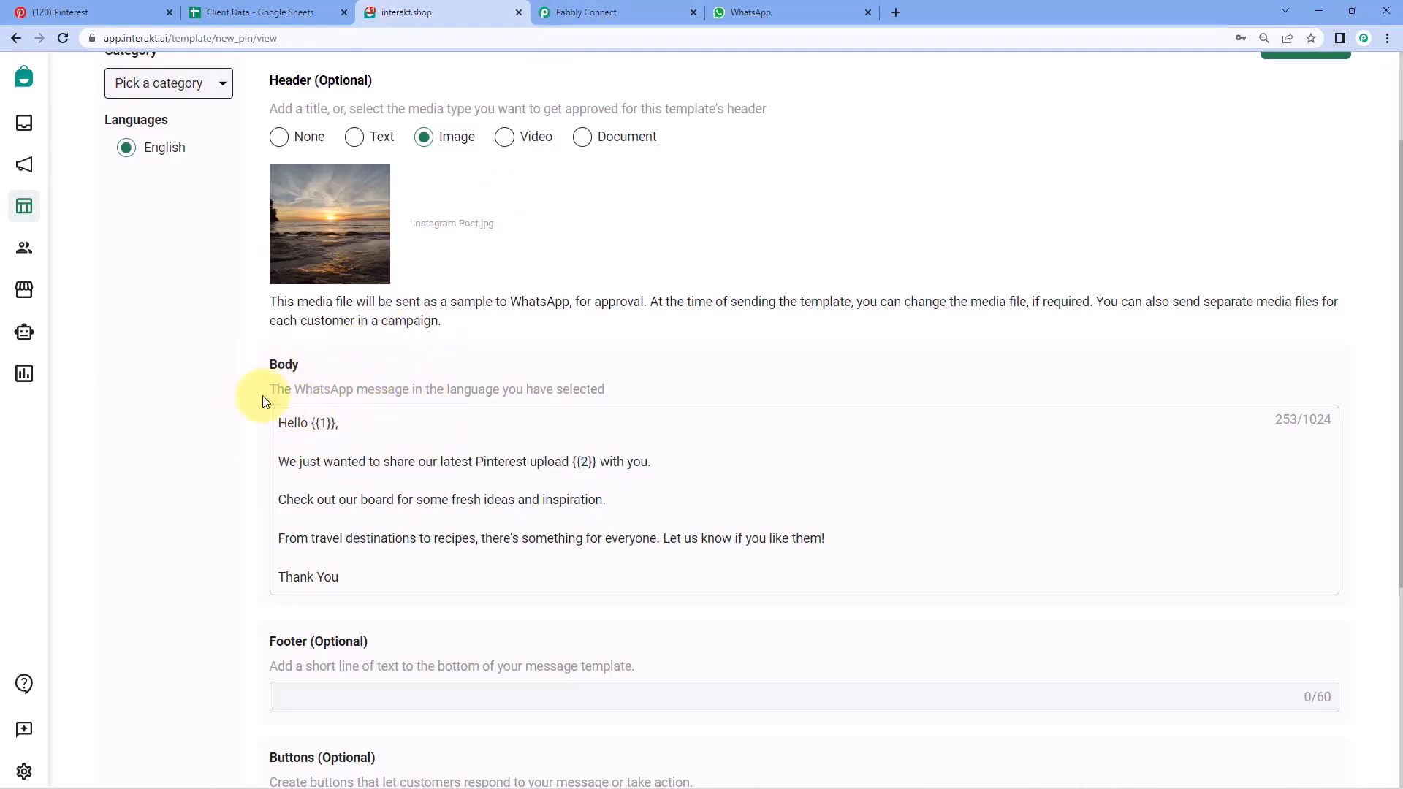
left_click(620, 9)
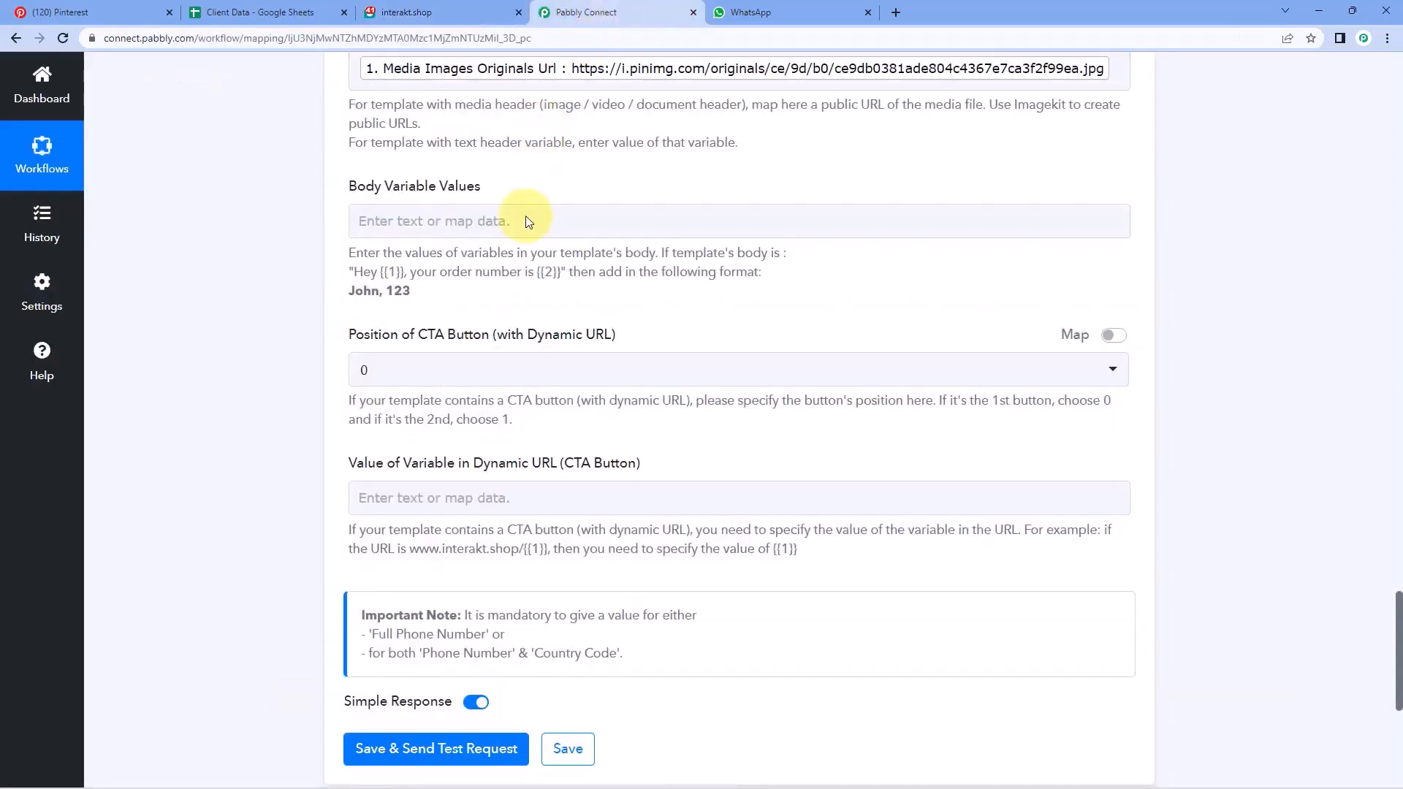
Step: Inspect the Iterator's Test Customer client name value against the template body
left_click(447, 225)
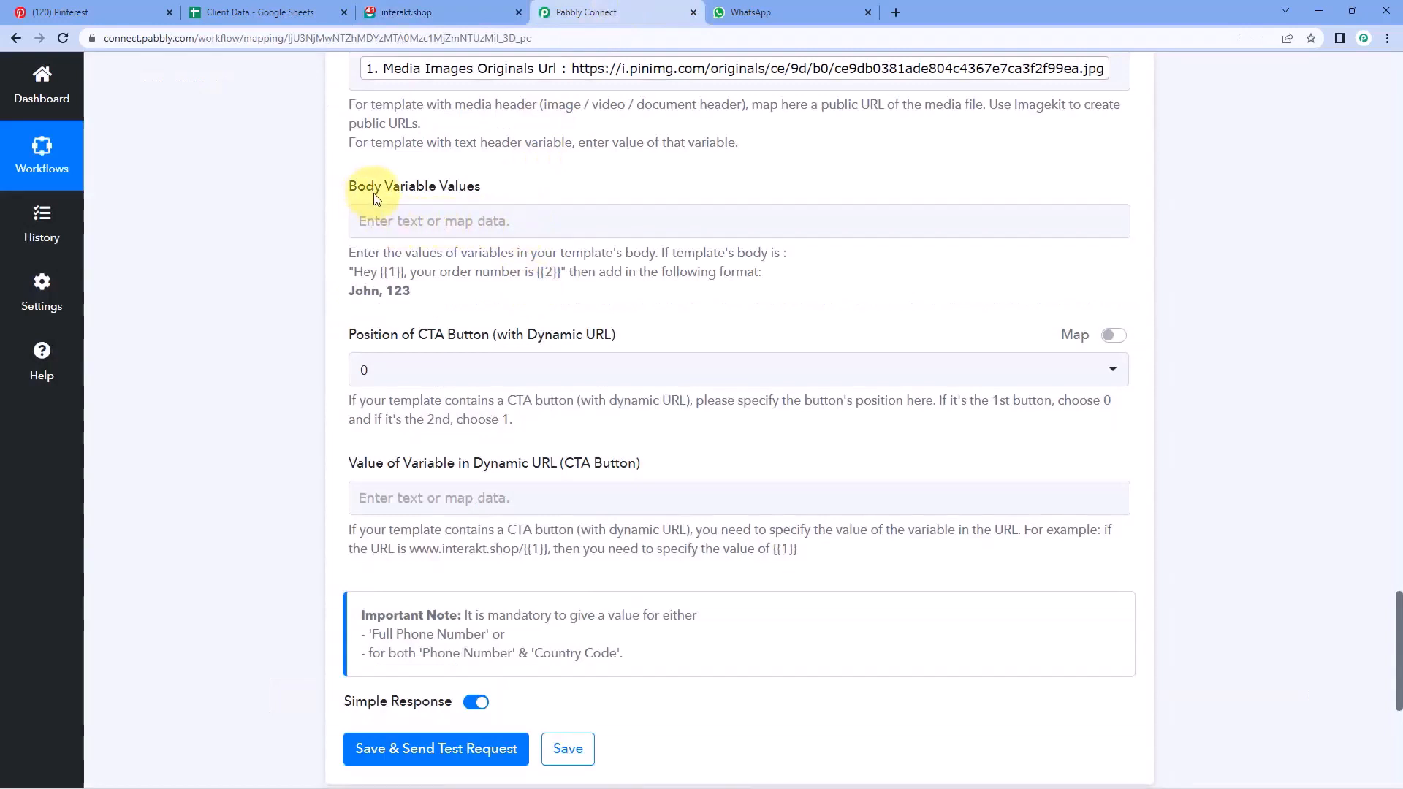
left_click(460, 12)
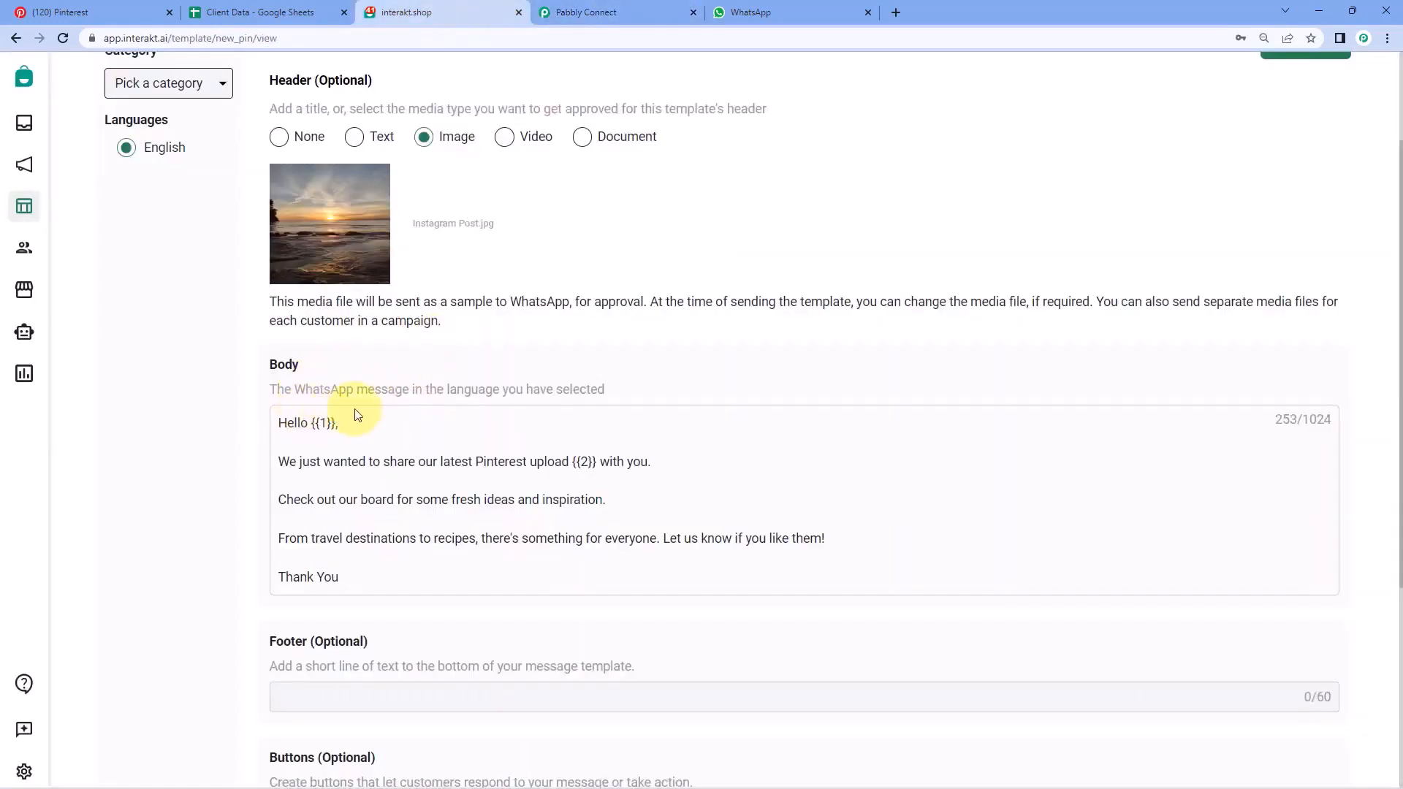
left_click(544, 9)
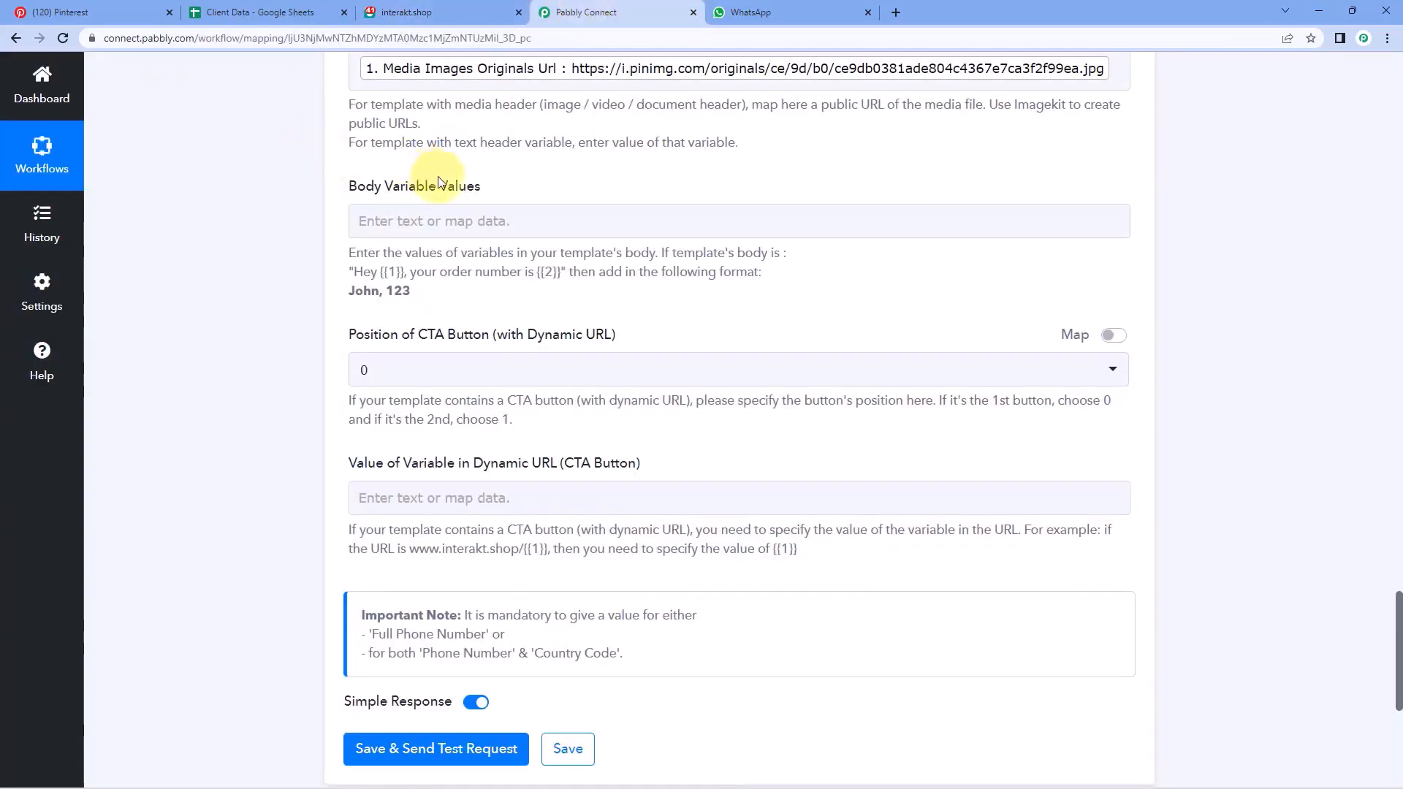
scroll(658, 248, "up", 10)
scroll(707, 287, "up", 13)
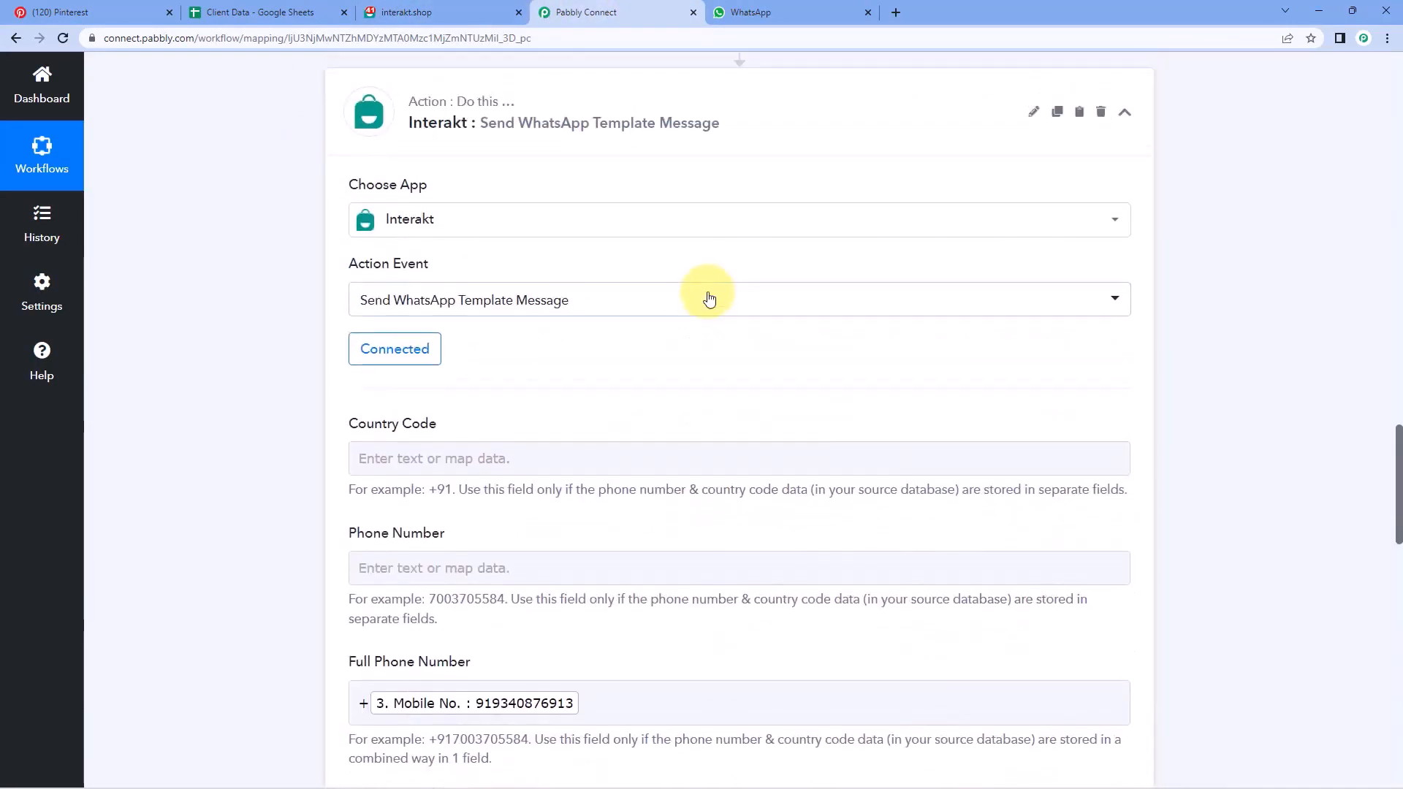
left_click_drag(861, 298, 680, 313)
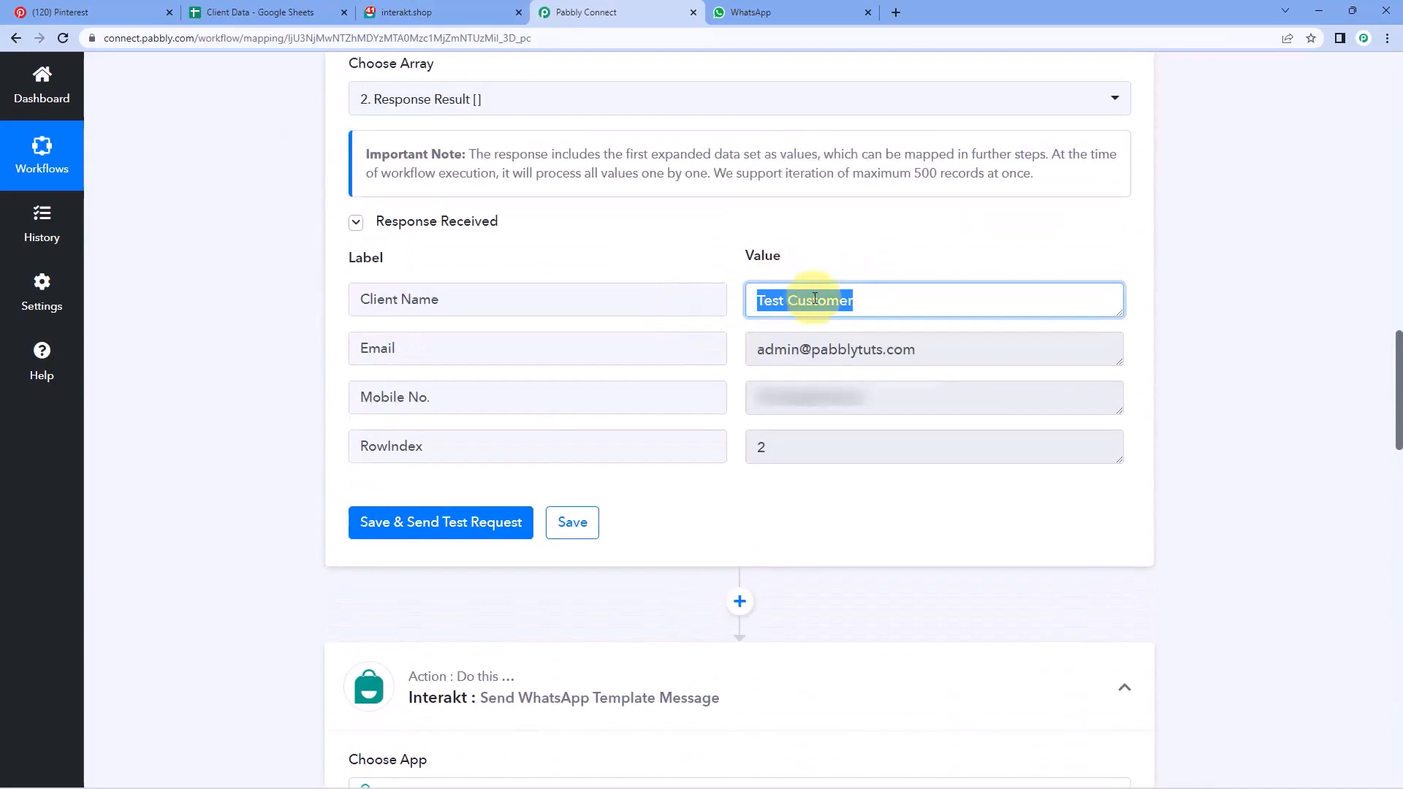
left_click(864, 300)
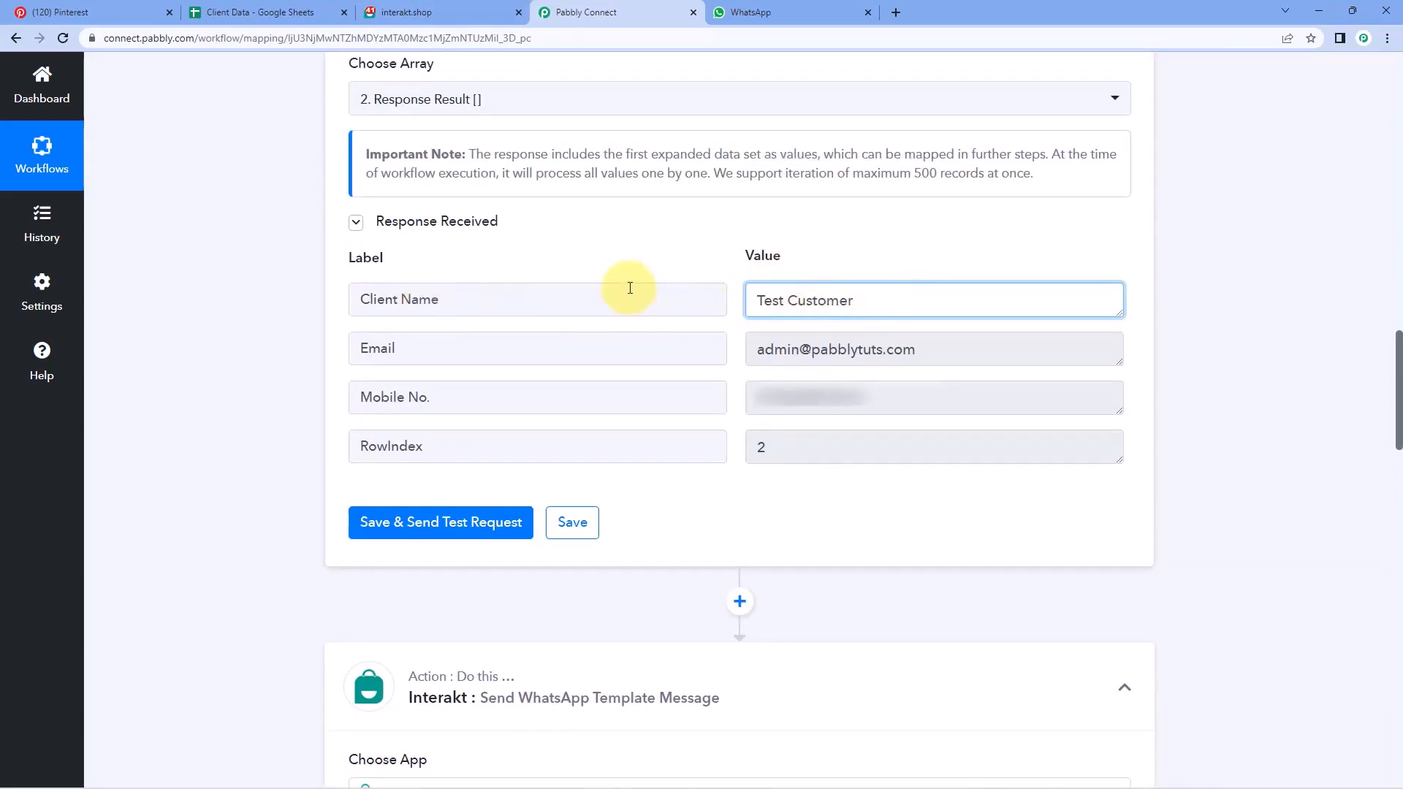
left_click_drag(837, 299, 684, 318)
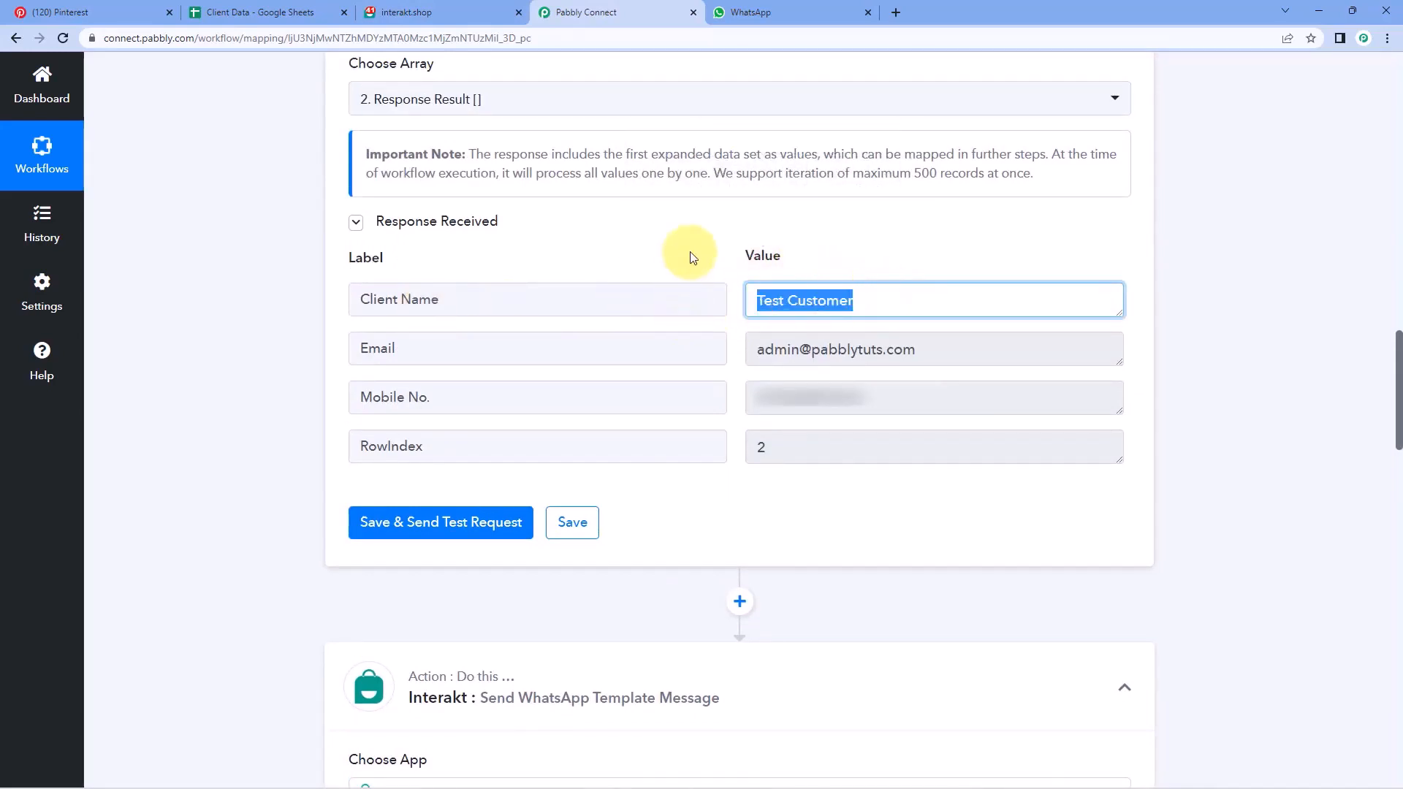
left_click(687, 257)
scroll(292, 322, "down", 13)
scroll(287, 342, "down", 8)
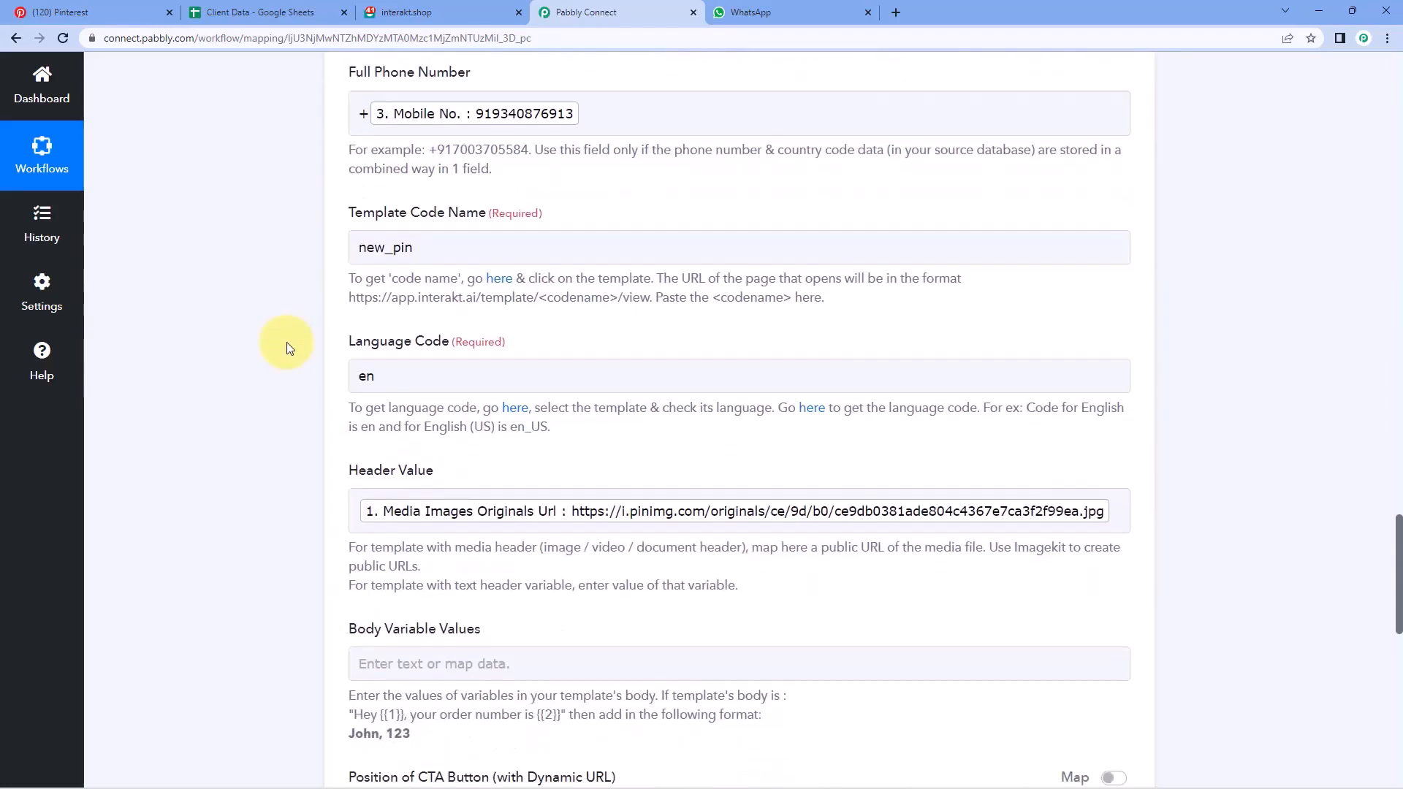
scroll(286, 342, "down", 2)
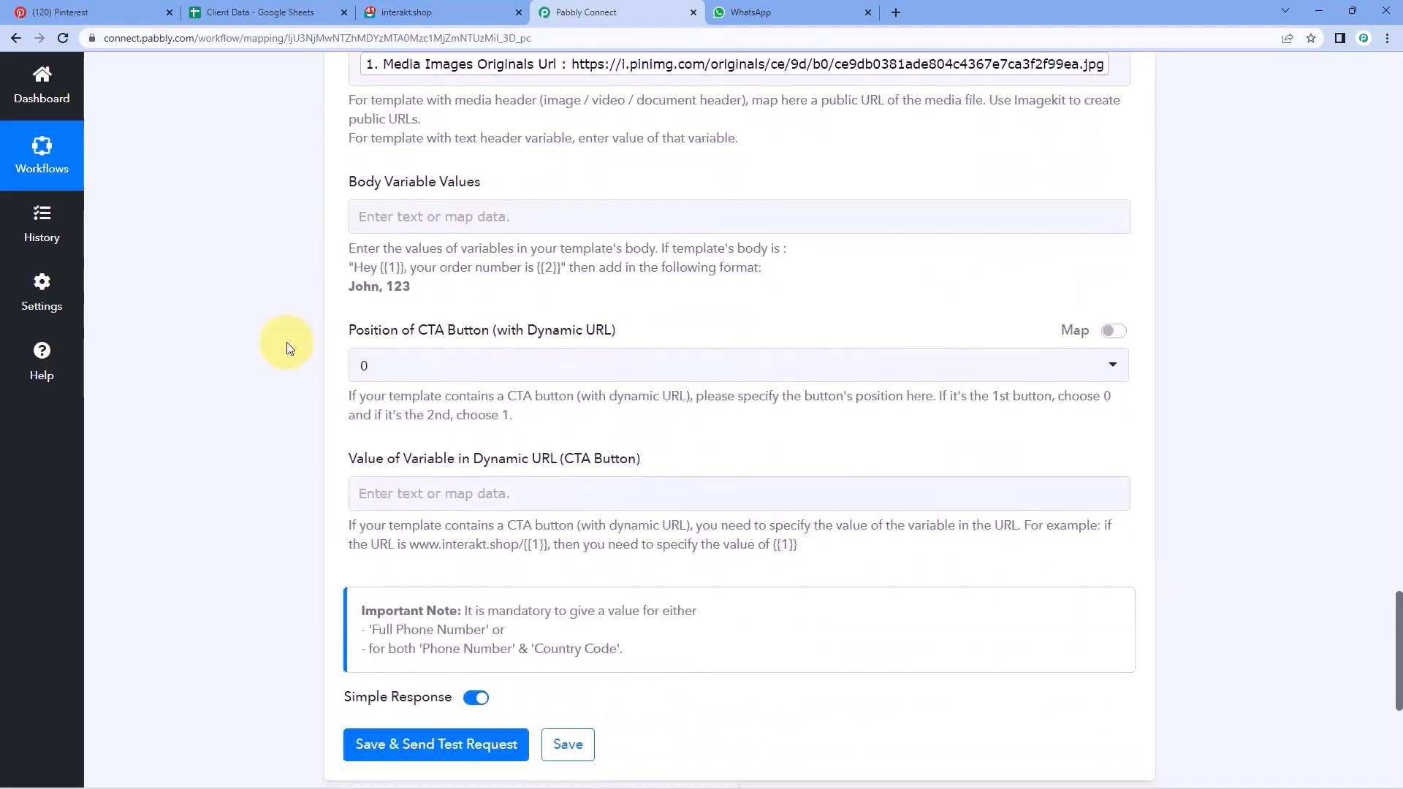
Step: Map the Iterator's Client Name as the first Body Variable Value
left_click(387, 146)
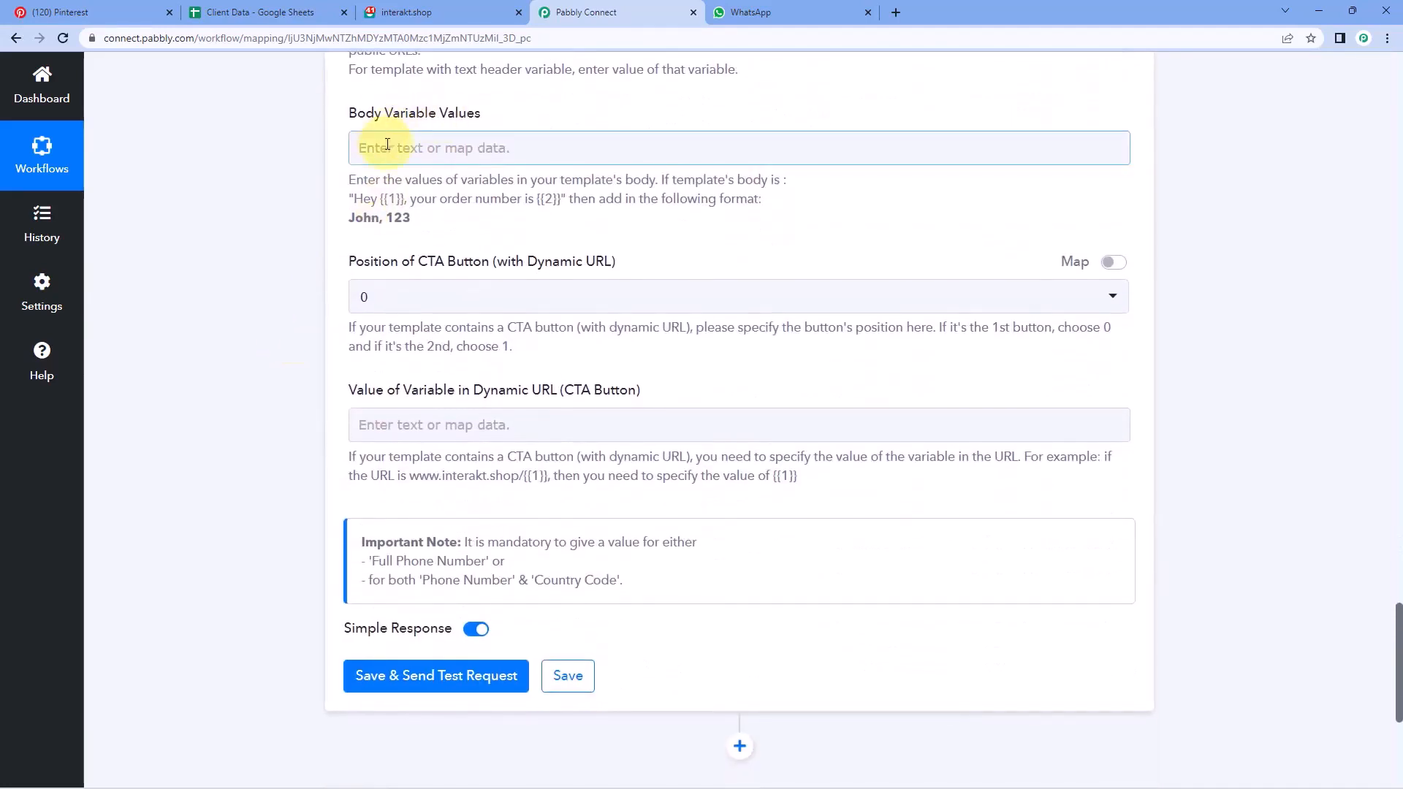
left_click(387, 145)
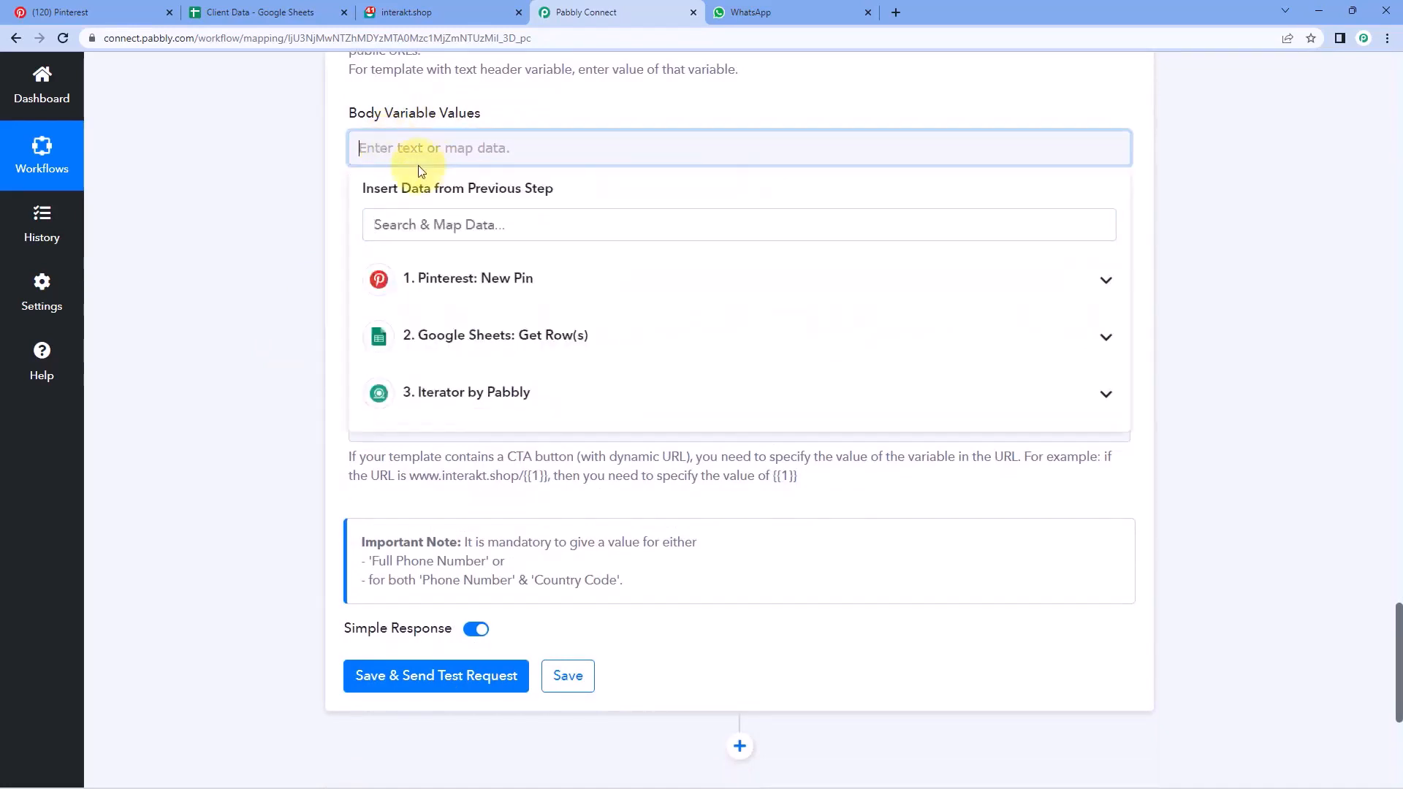
left_click(542, 396)
left_click(416, 441)
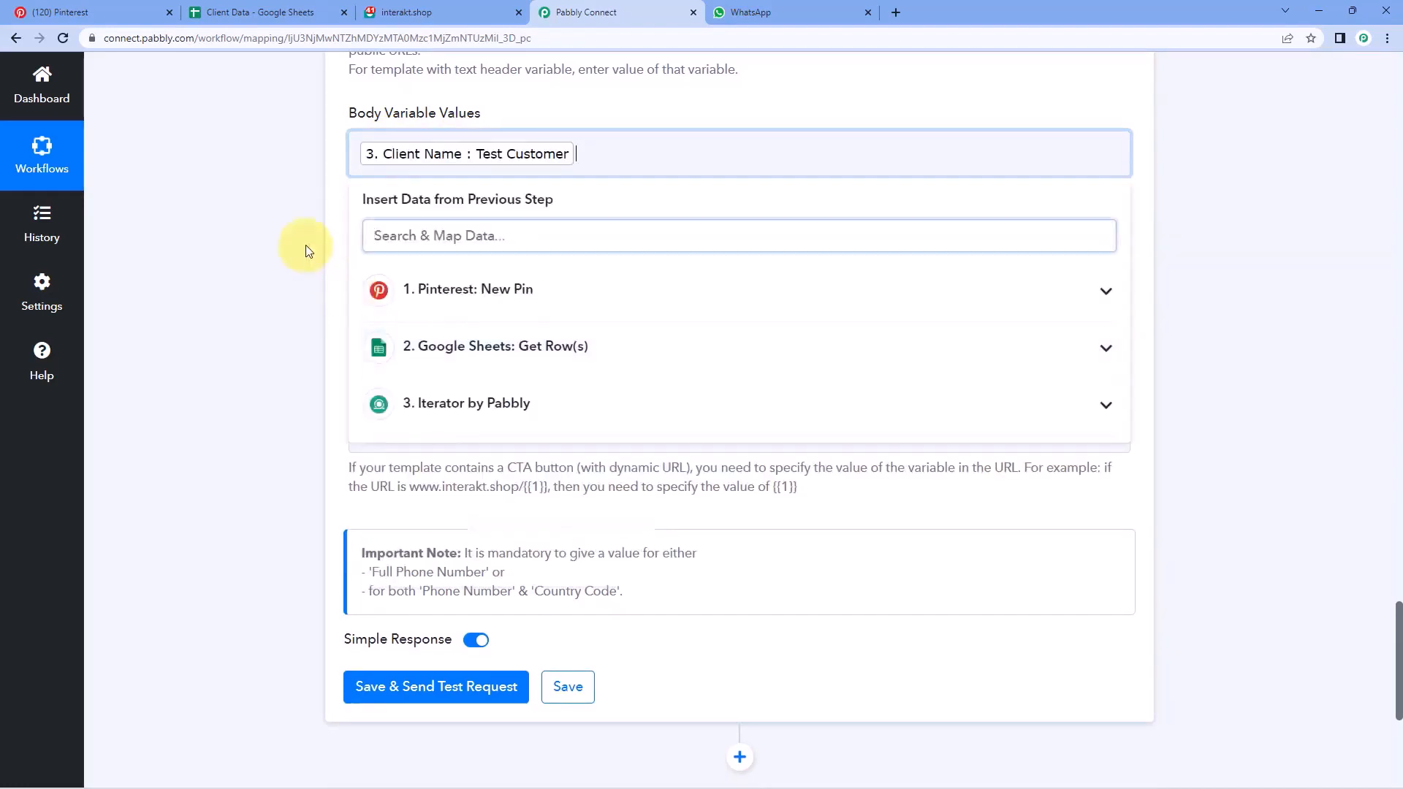
left_click(305, 251)
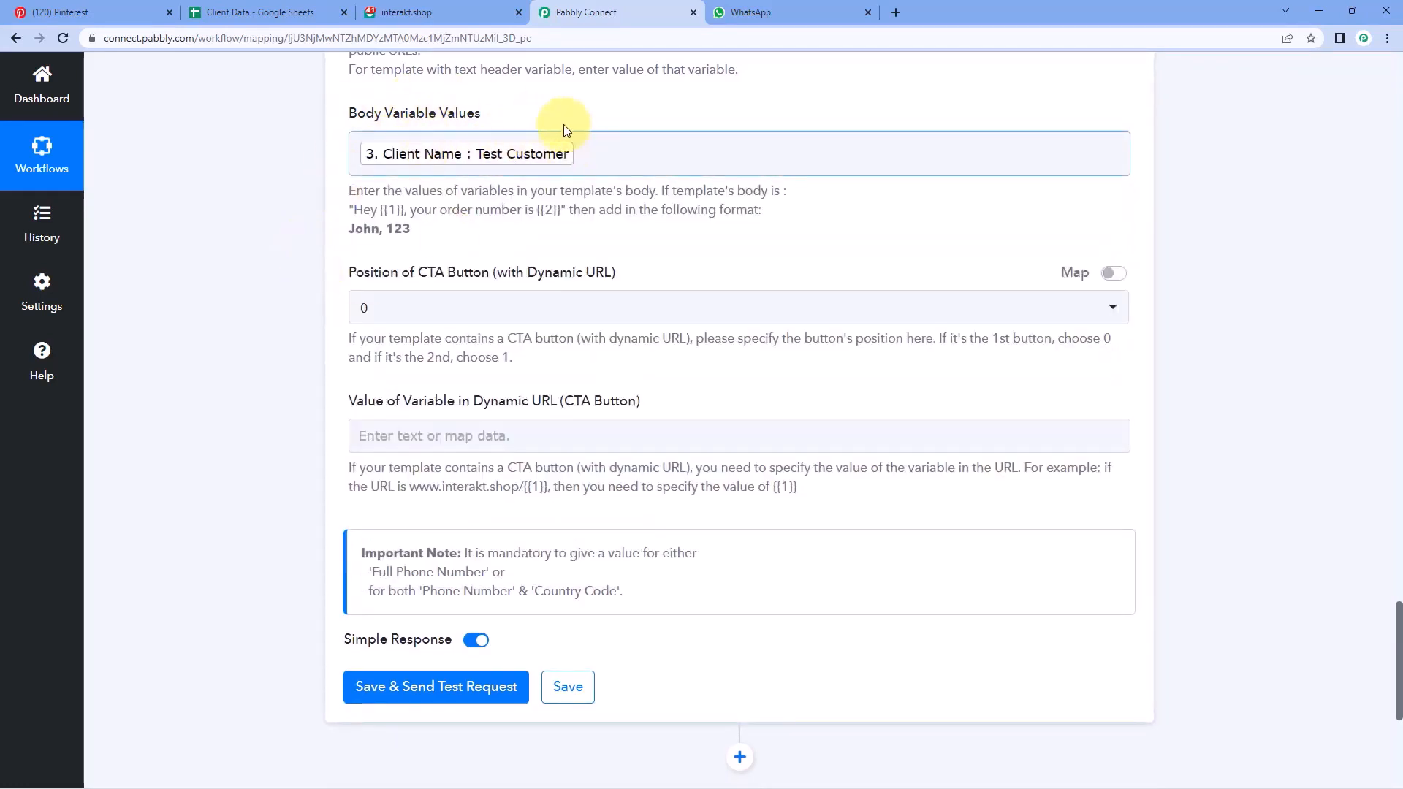
left_click(408, 13)
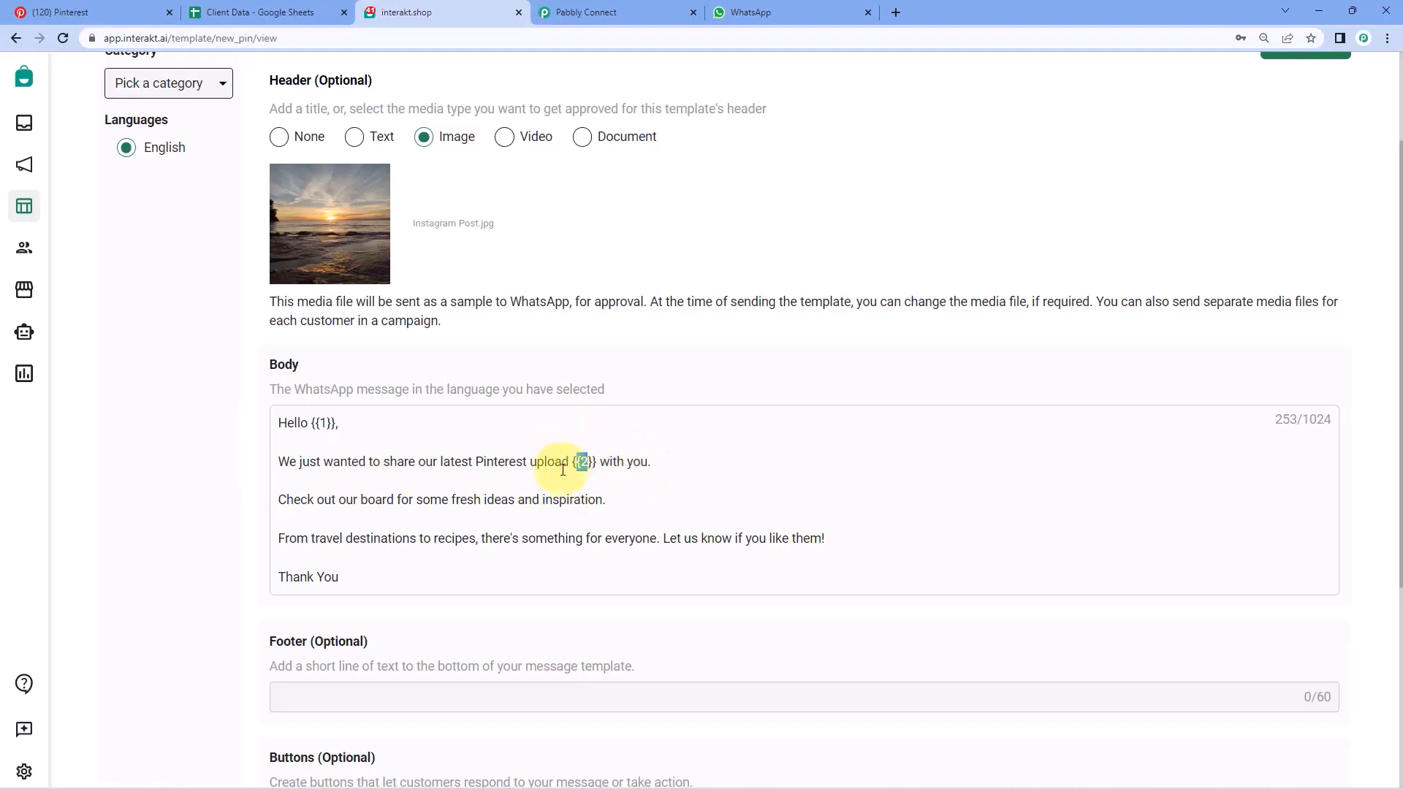
left_click(633, 4)
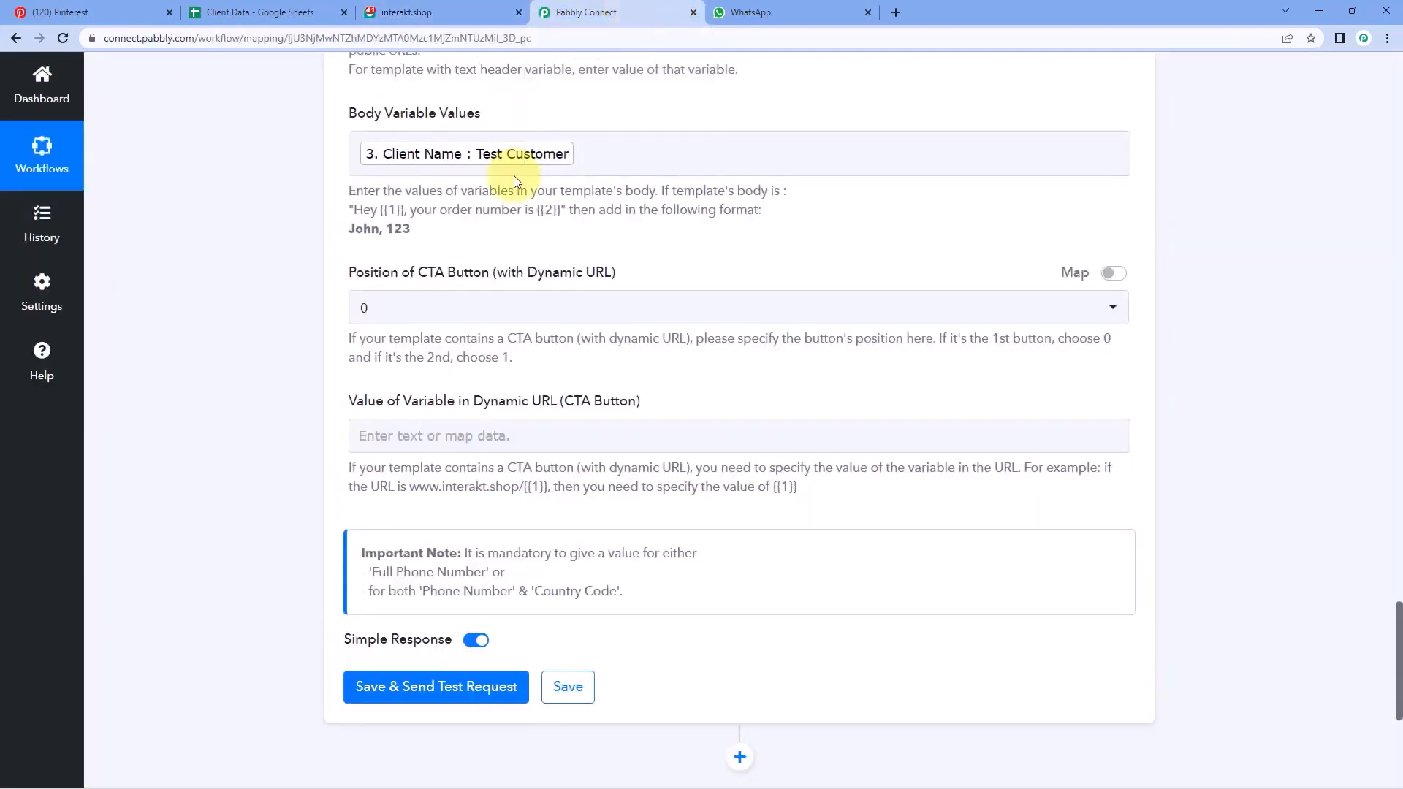
Step: Add a comma and map the Pinterest pin's Title as the second value
left_click(601, 153)
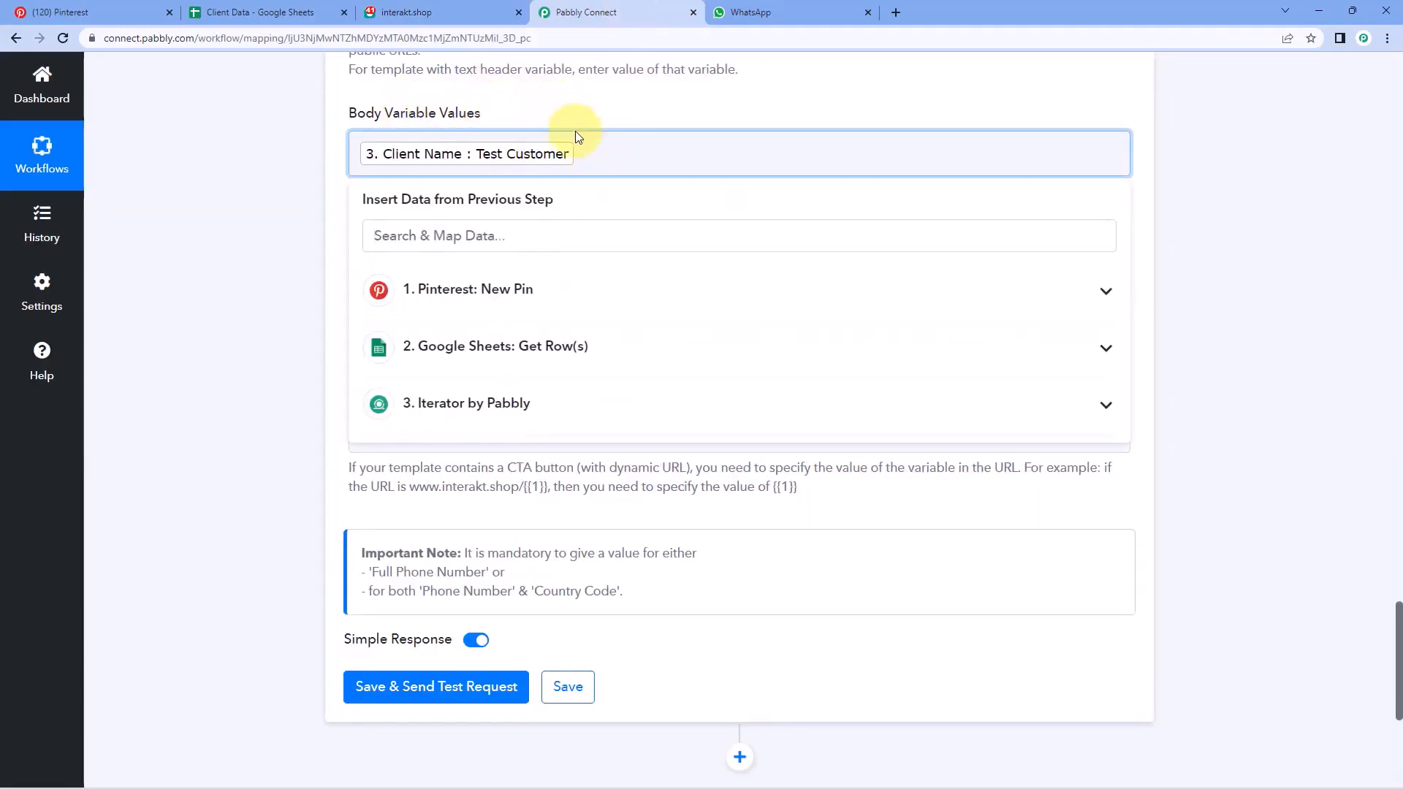
type(",")
left_click(589, 291)
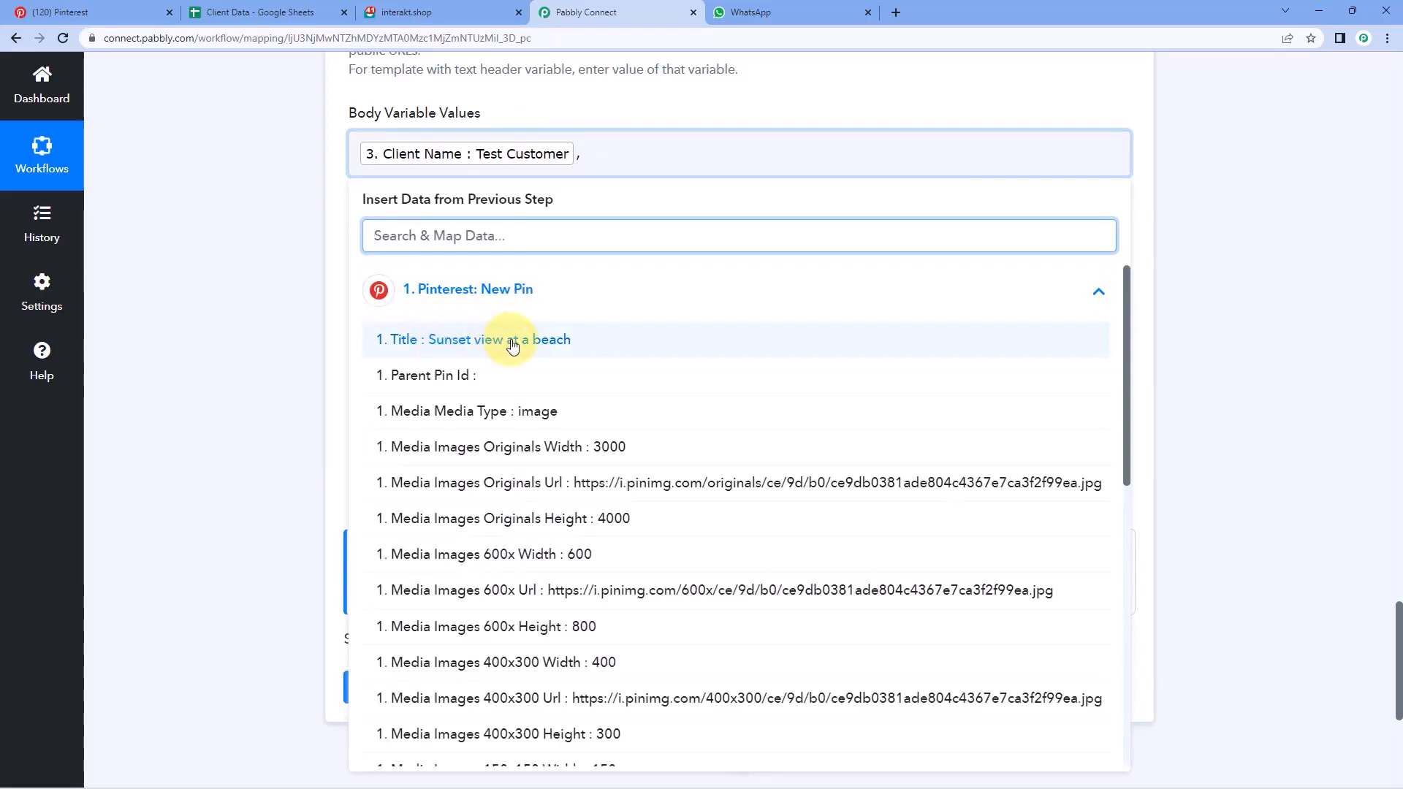
left_click(512, 346)
left_click(299, 286)
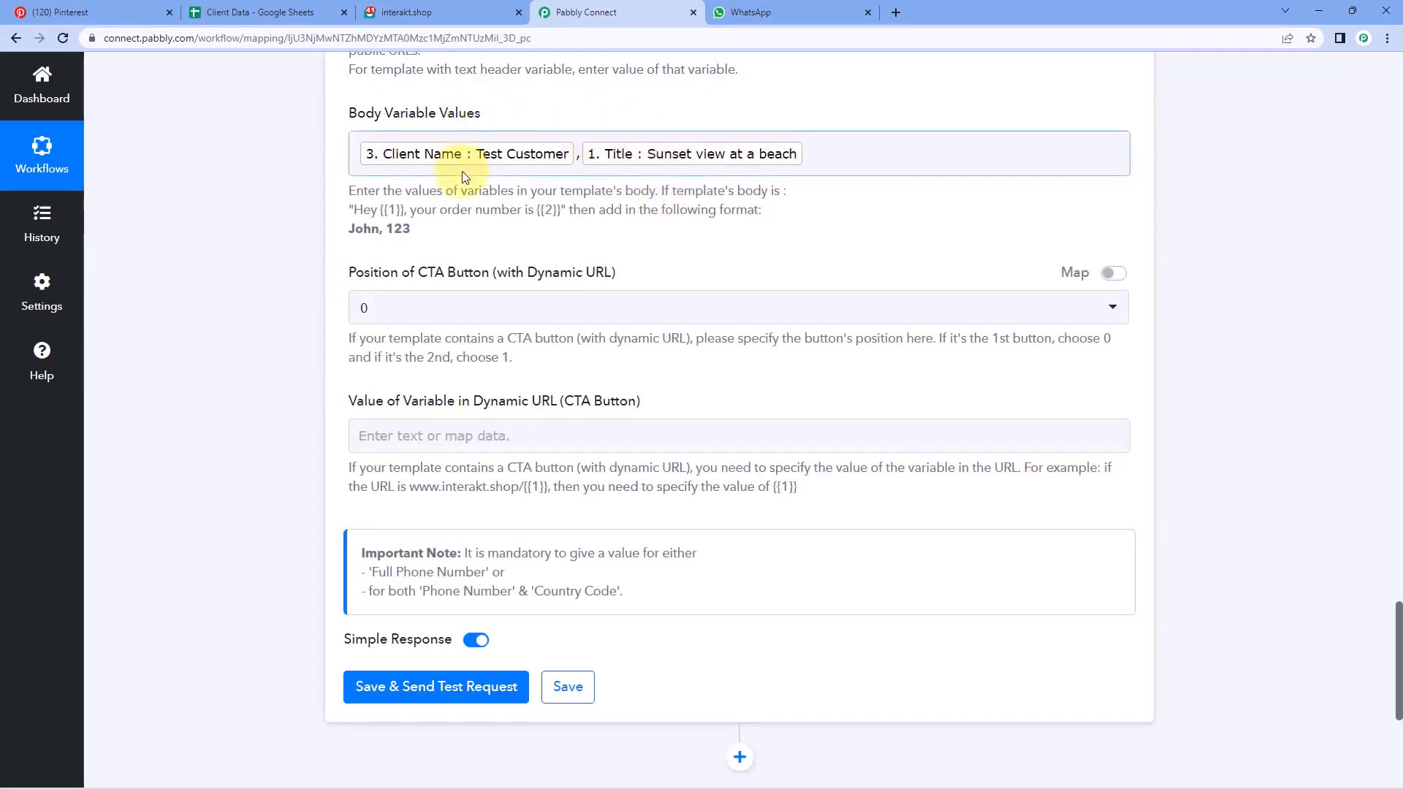
left_click(402, 12)
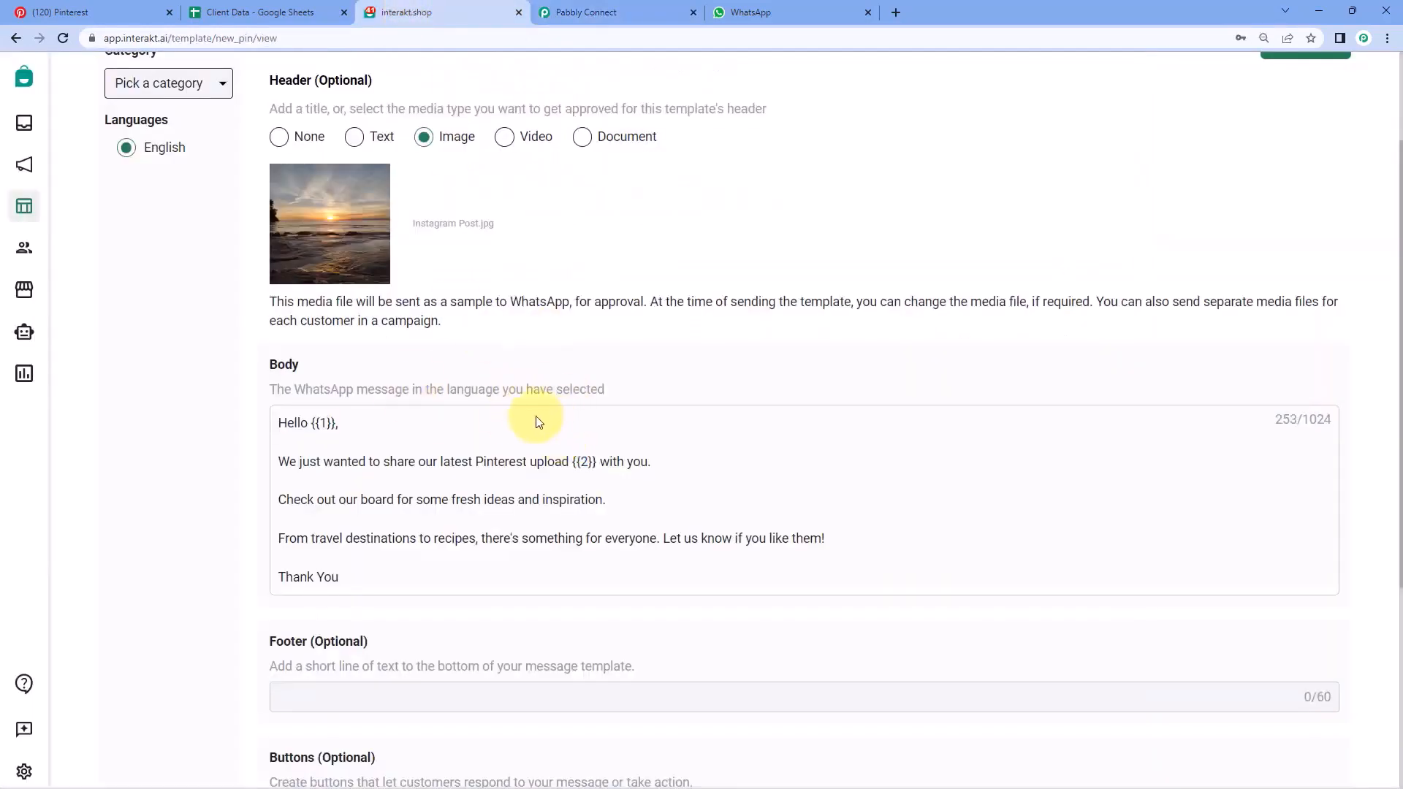
Step: Check the Interakt template's header and Website URL button against the workflow form
left_click(608, 4)
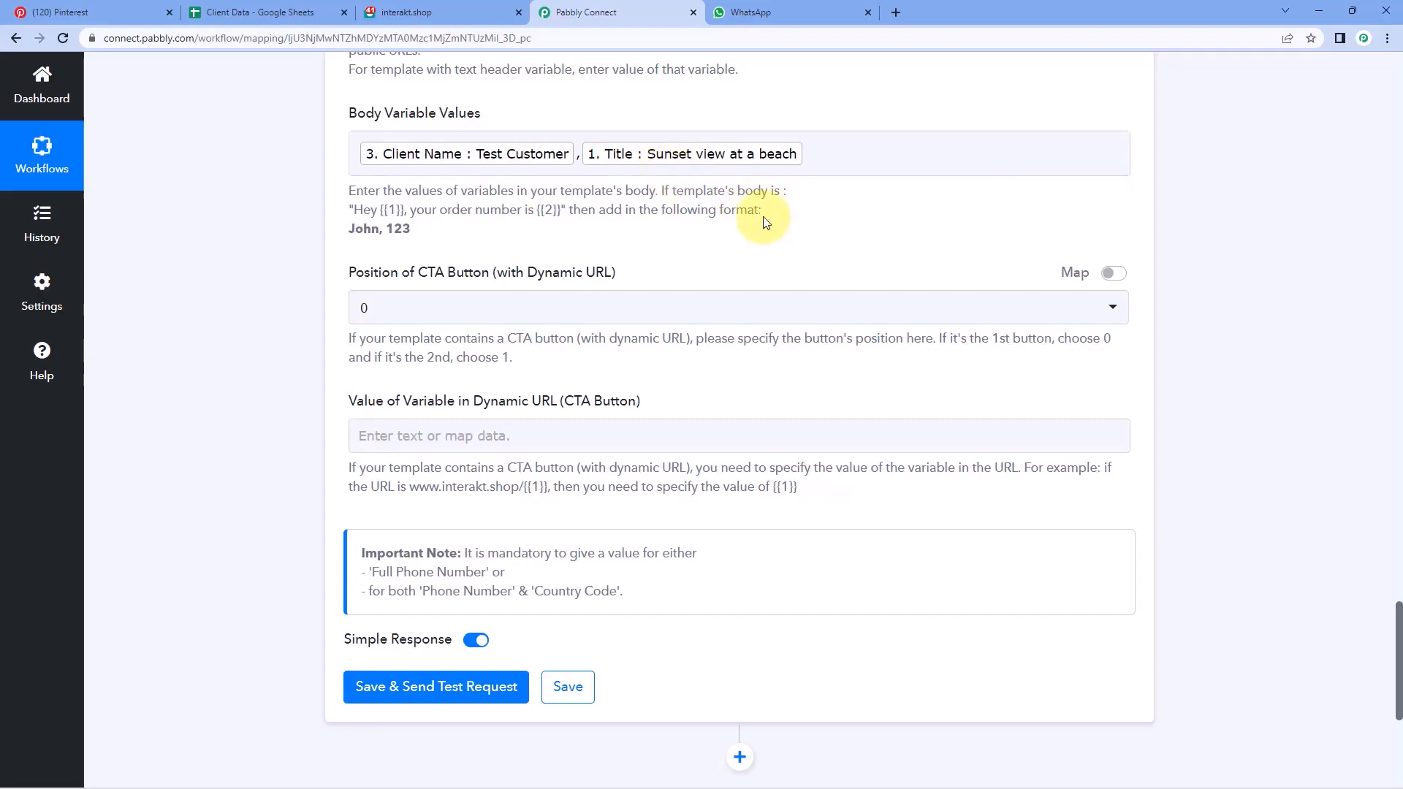
scroll(763, 219, "down", 1)
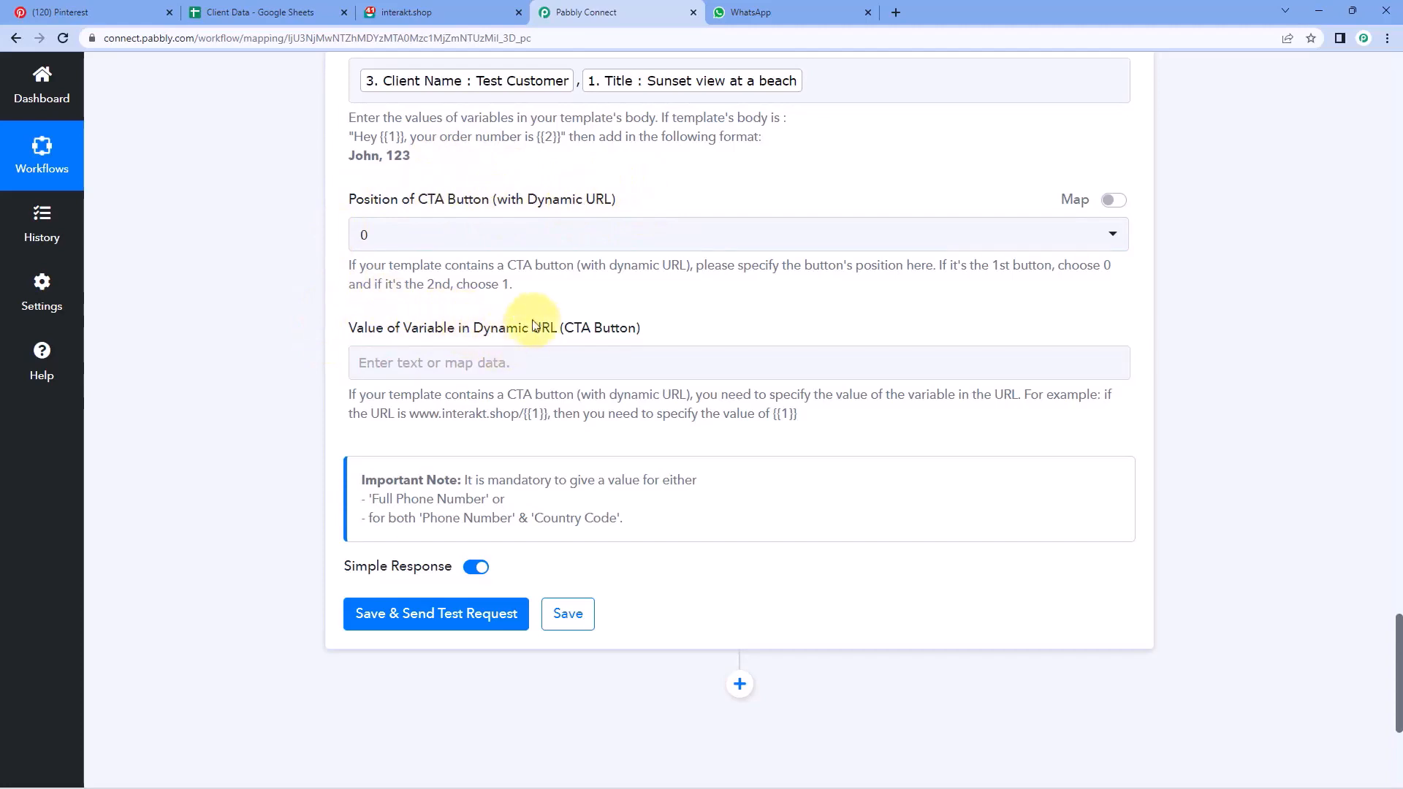
left_click(380, 14)
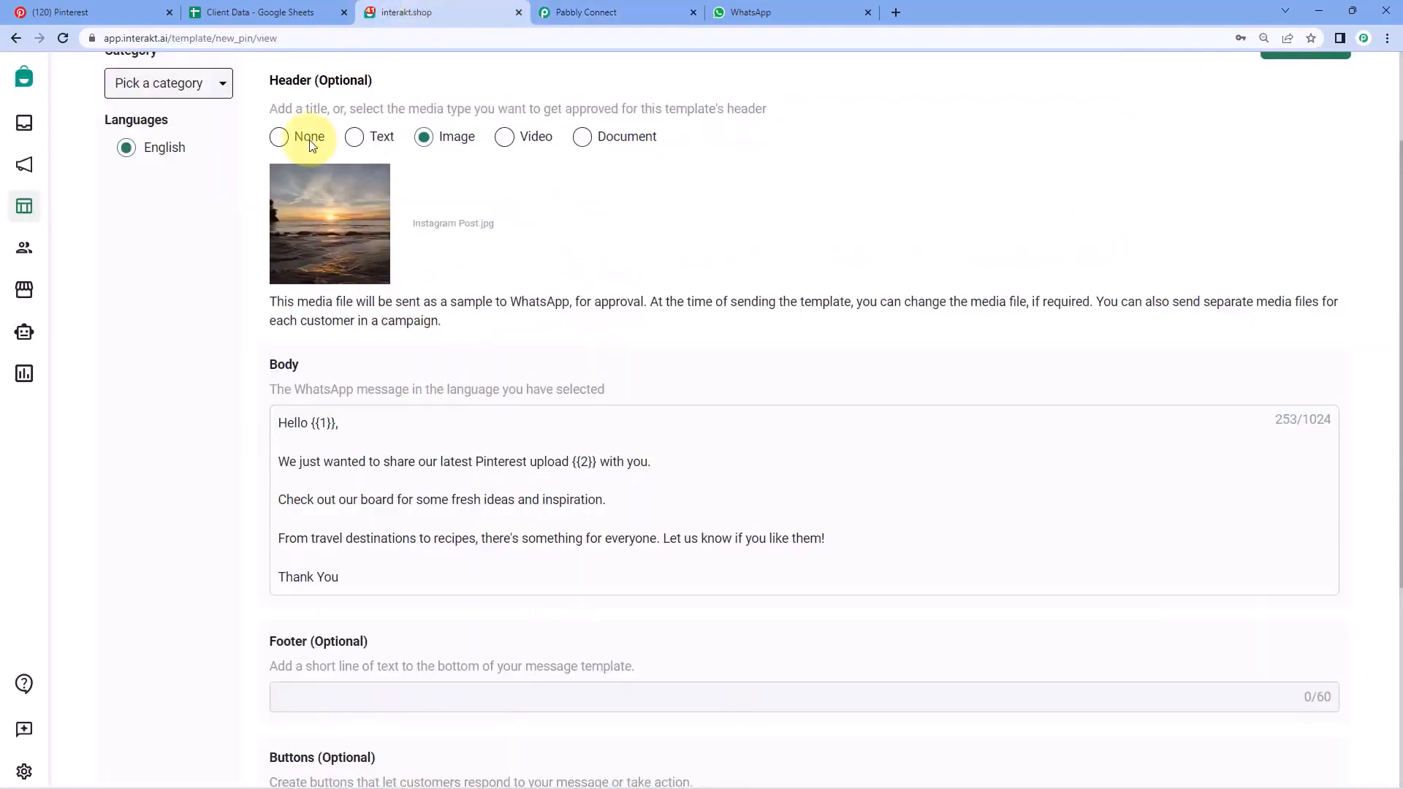
scroll(526, 235, "down", 5)
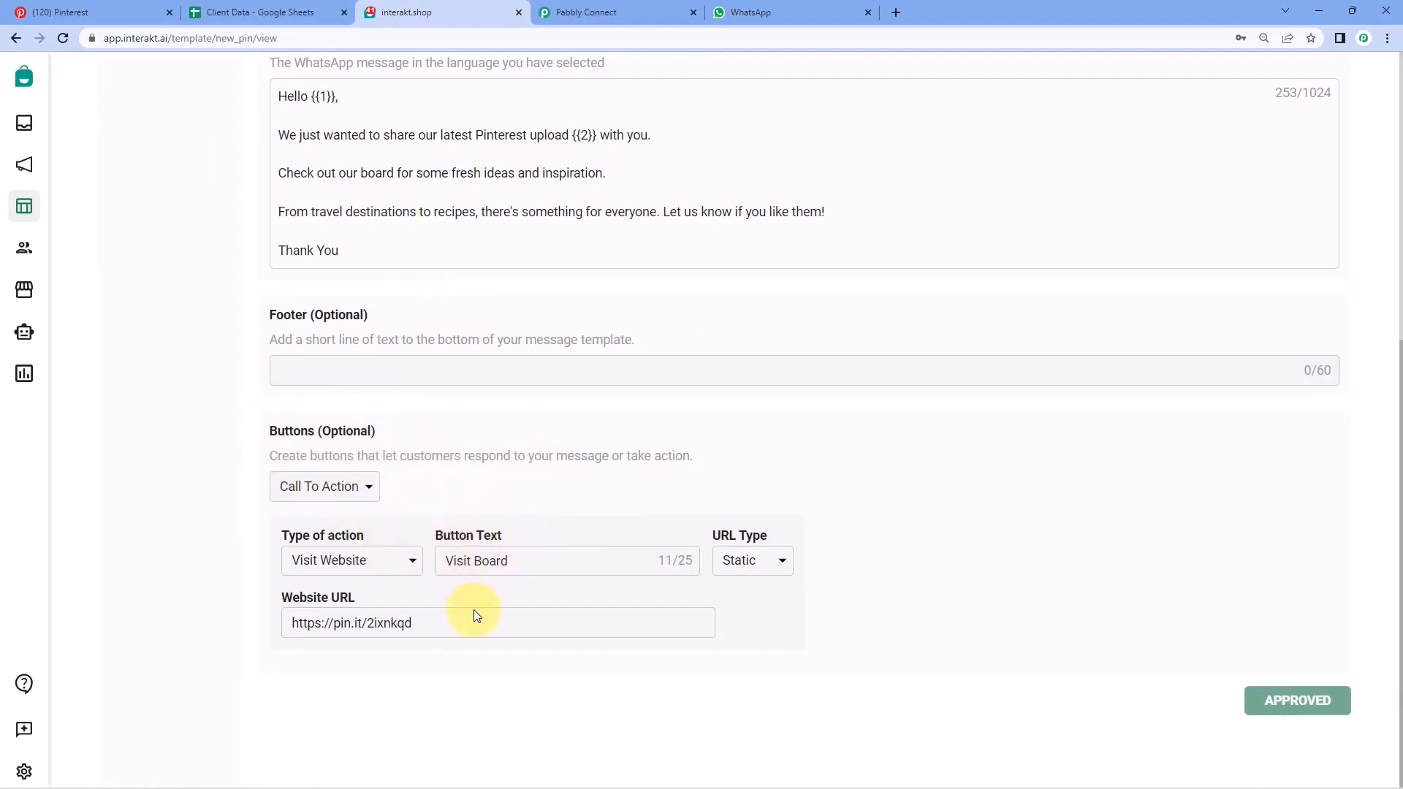
left_click_drag(420, 626, 257, 629)
left_click(381, 594)
left_click(629, 9)
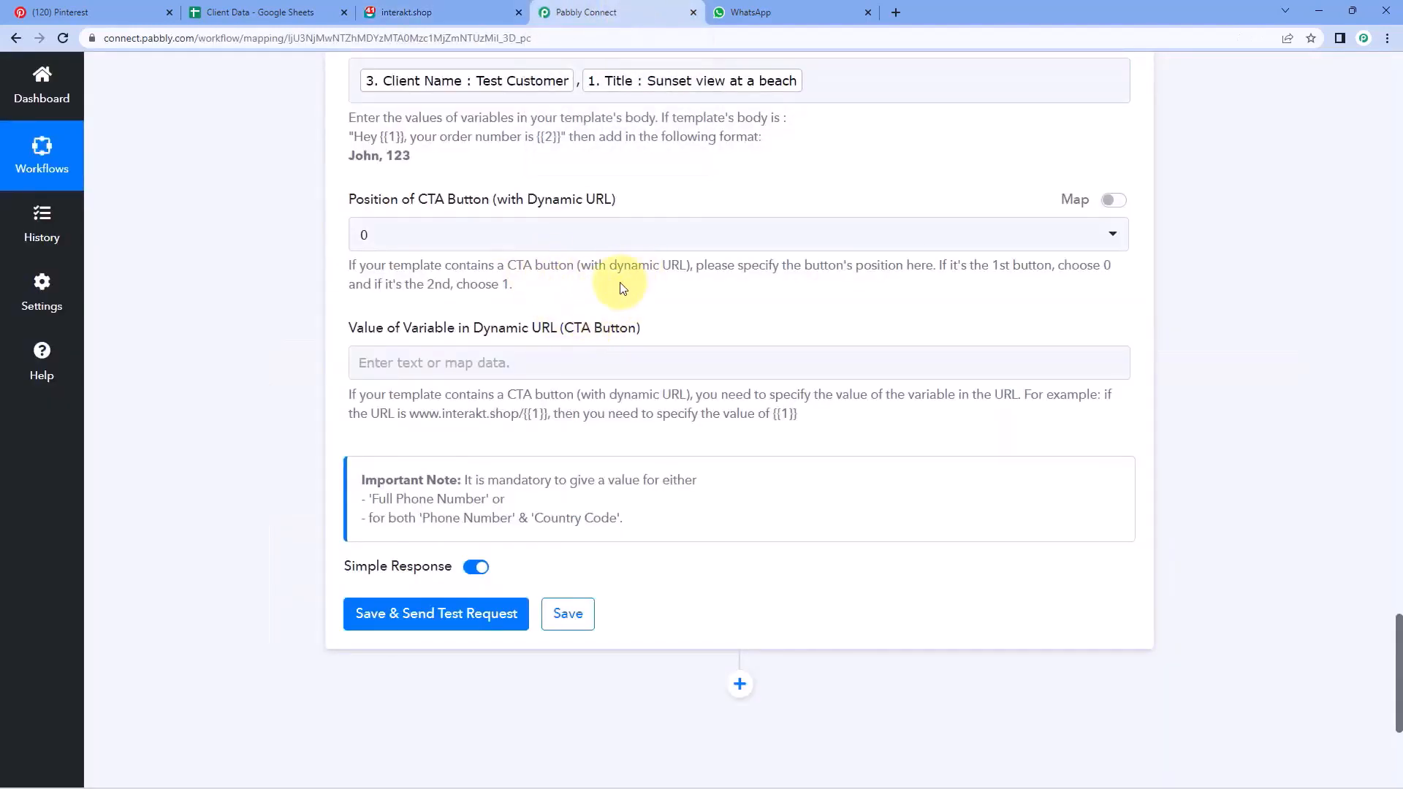
left_click(453, 13)
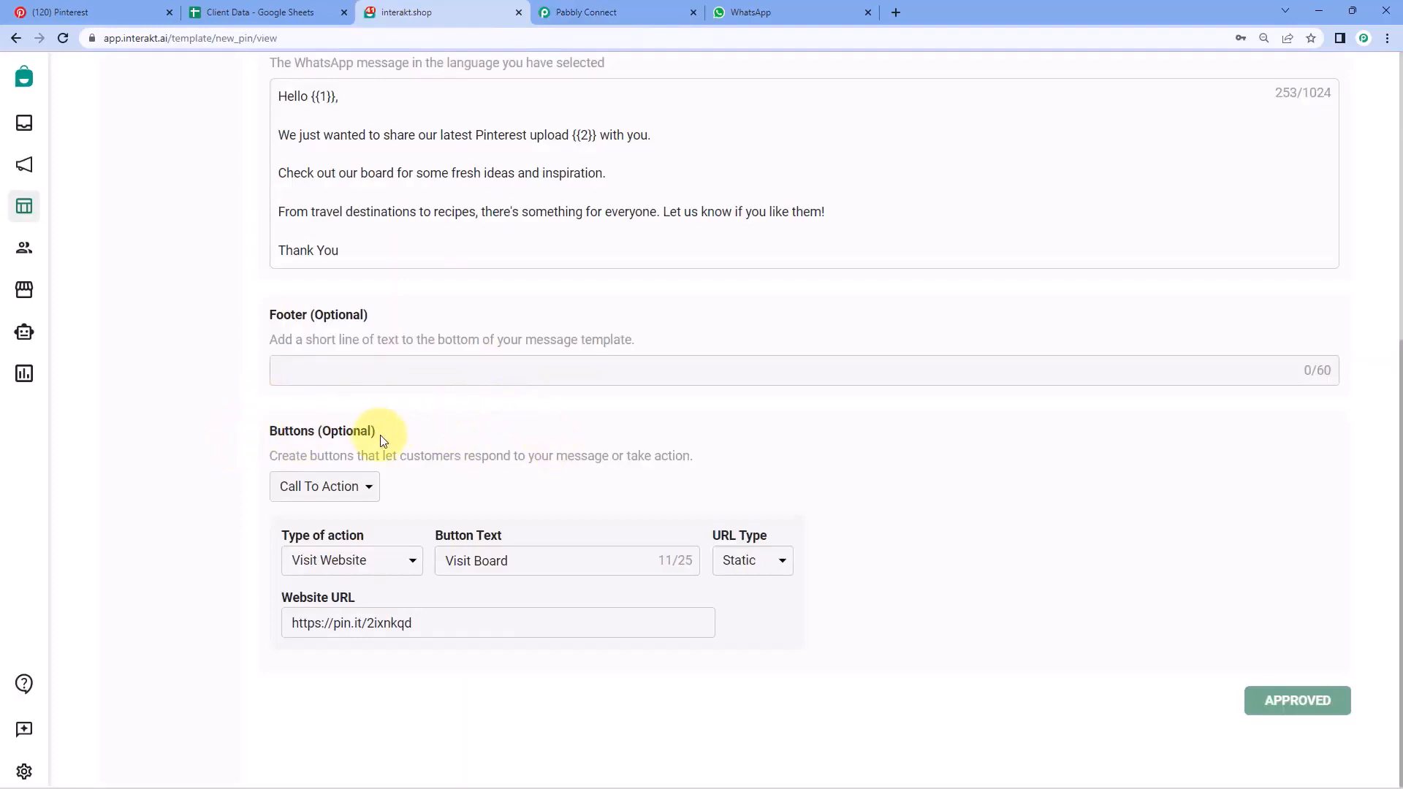
left_click(606, 12)
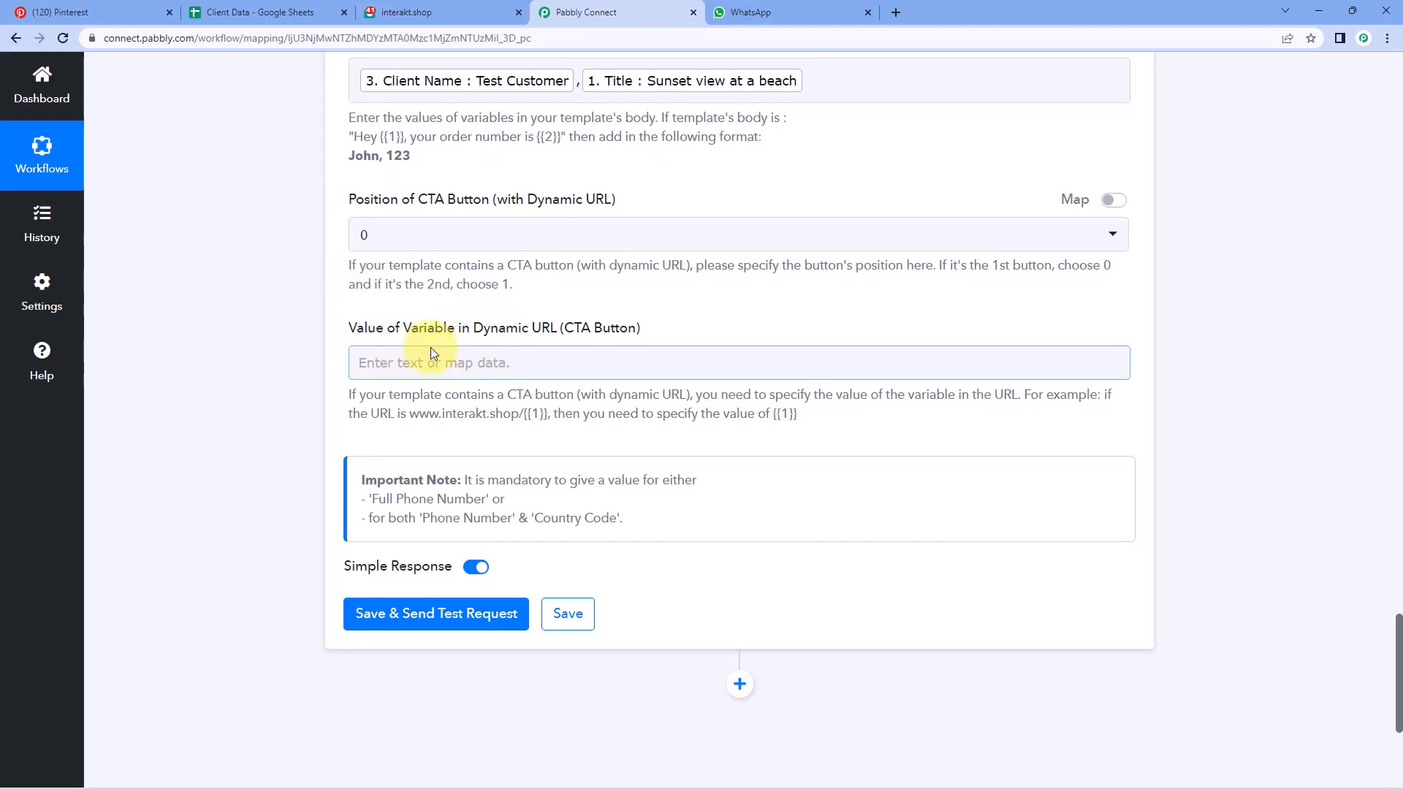
left_click(406, 12)
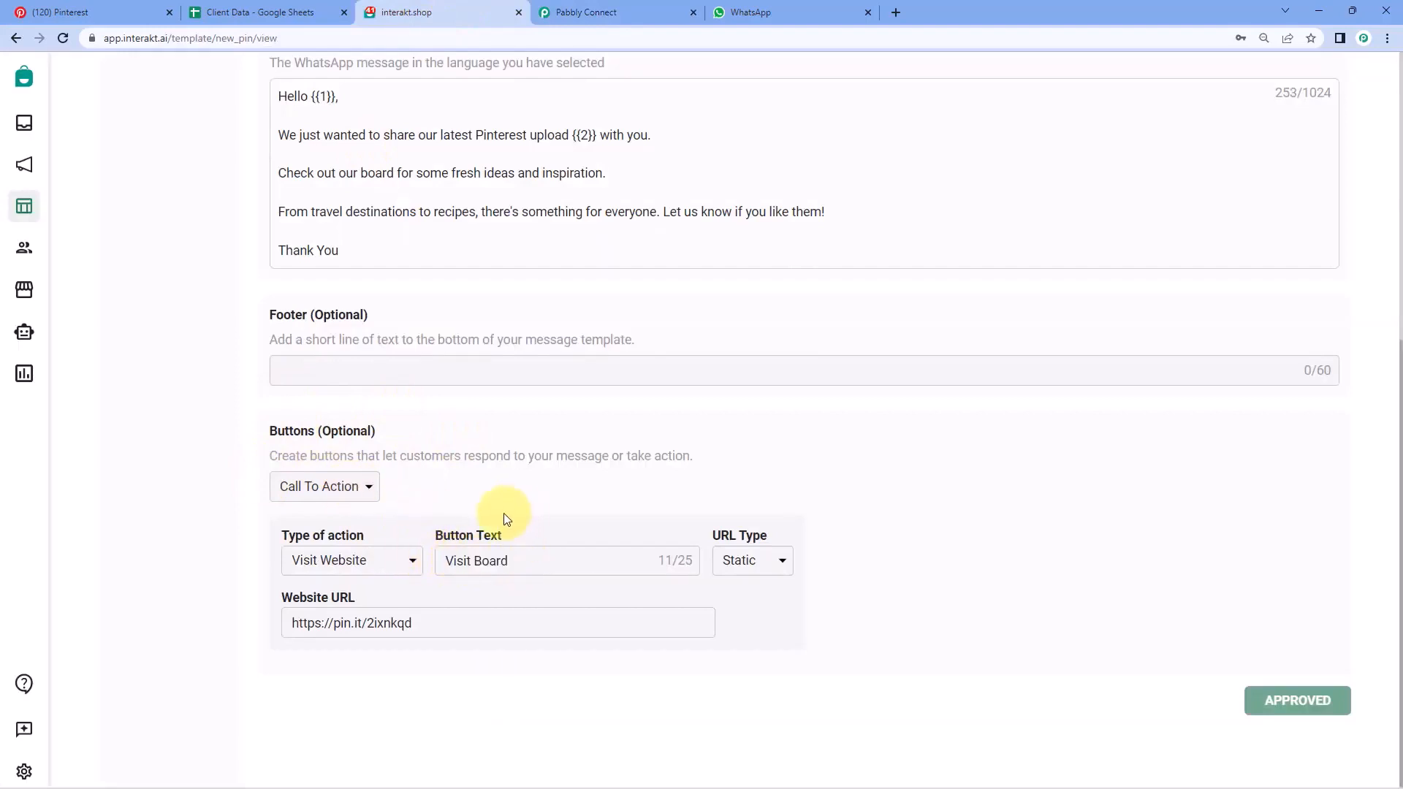
left_click_drag(442, 626, 313, 626)
left_click(465, 499)
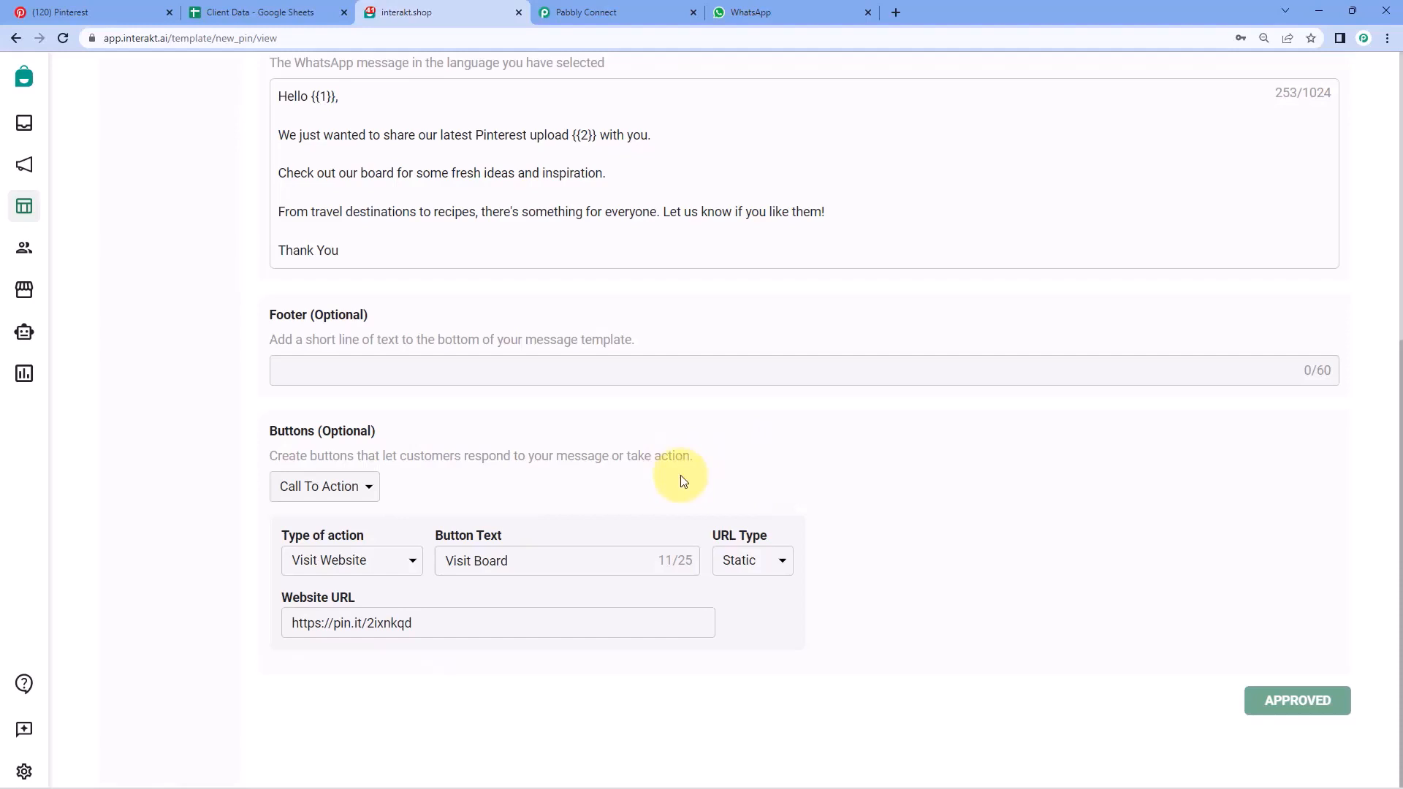
scroll(665, 387, "up", 1)
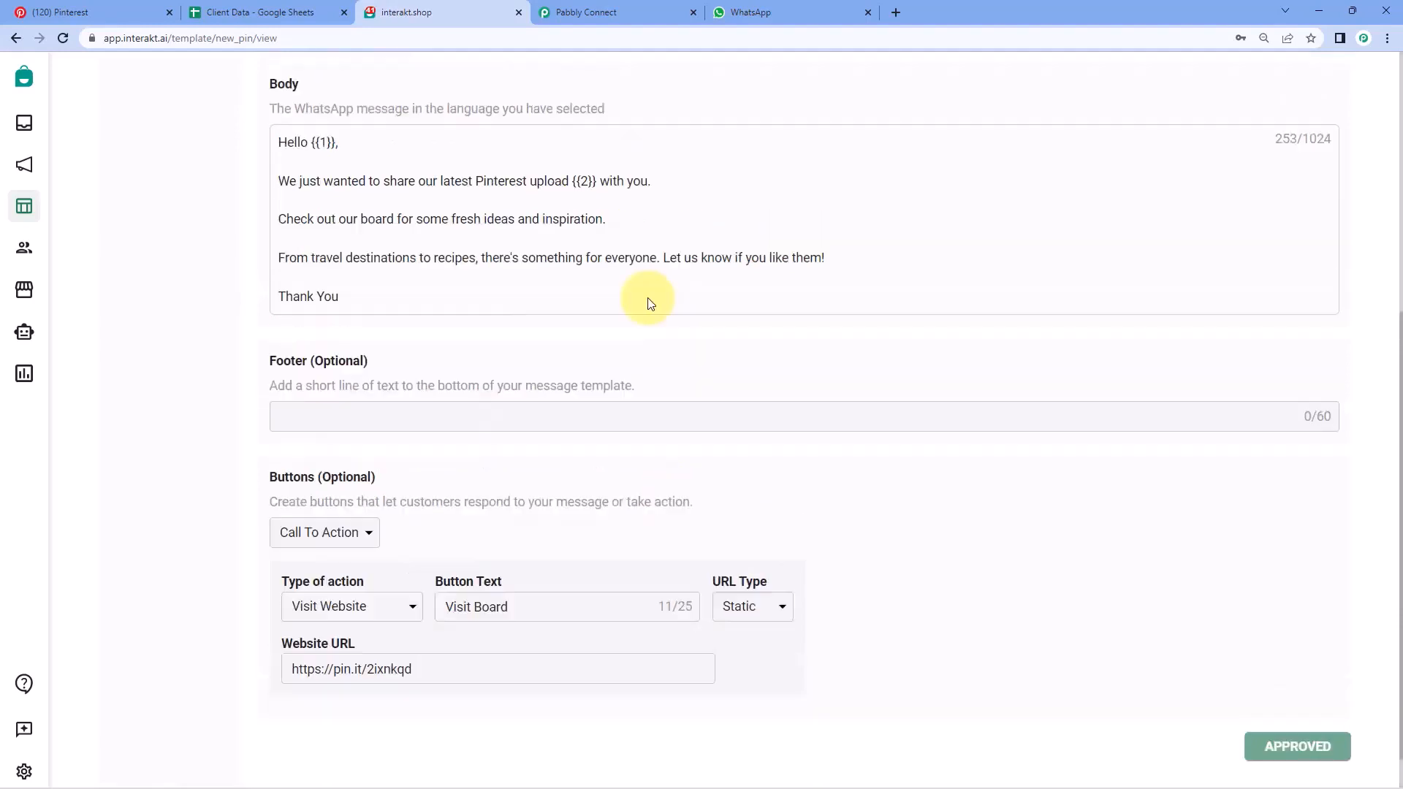
left_click(611, 11)
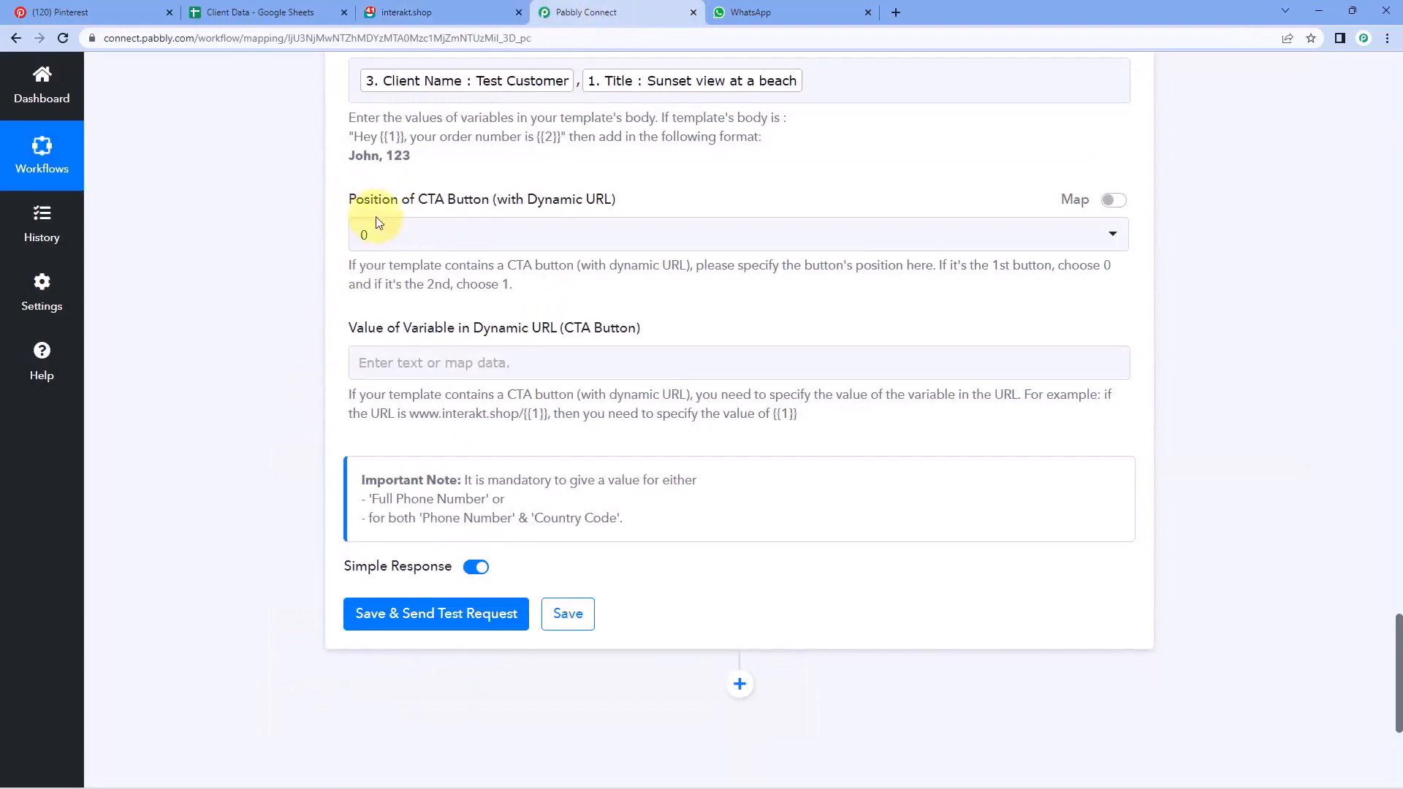
scroll(319, 331, "down", 3)
Step: Send the Interakt step's test request and compare the new_pin response with the template
left_click(434, 381)
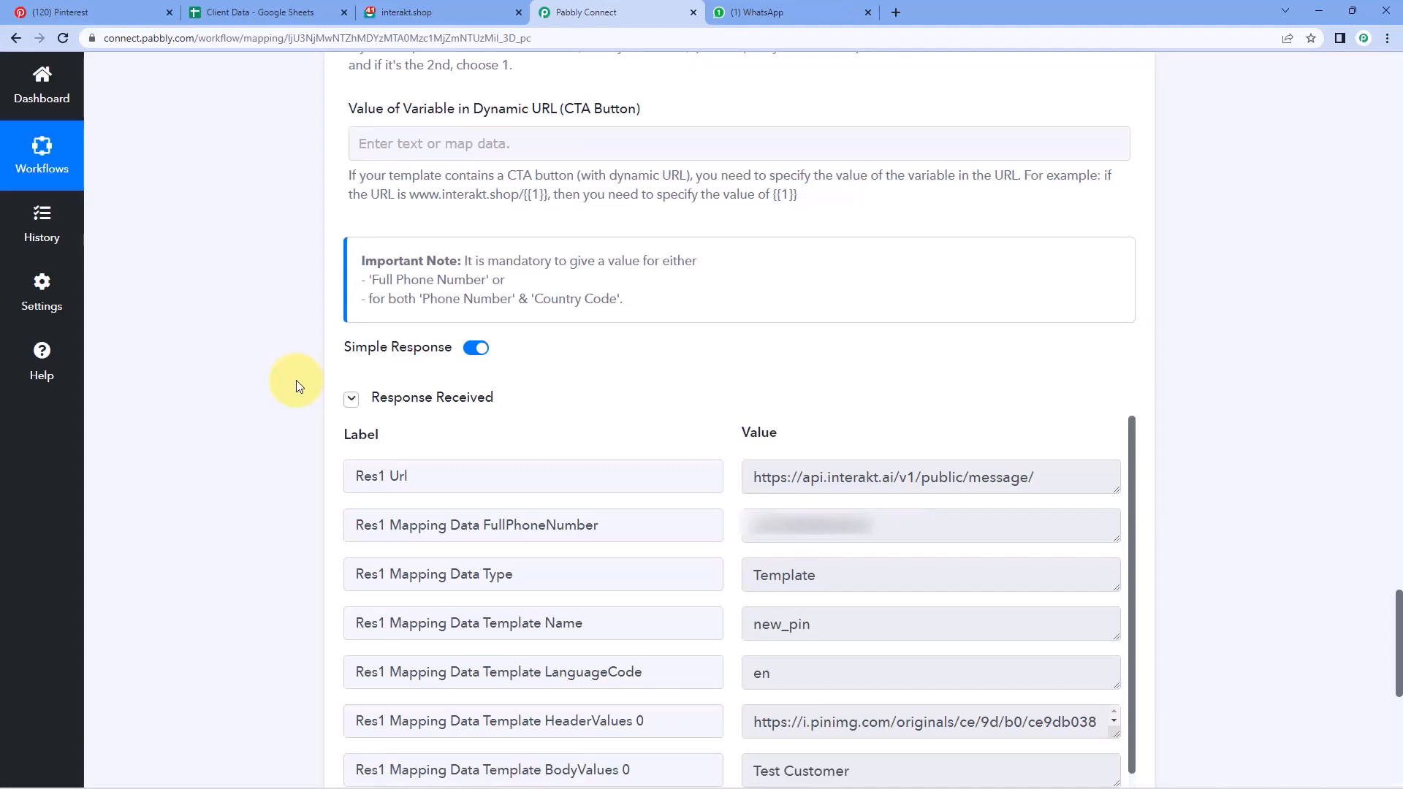
left_click(413, 3)
scroll(407, 319, "up", 2)
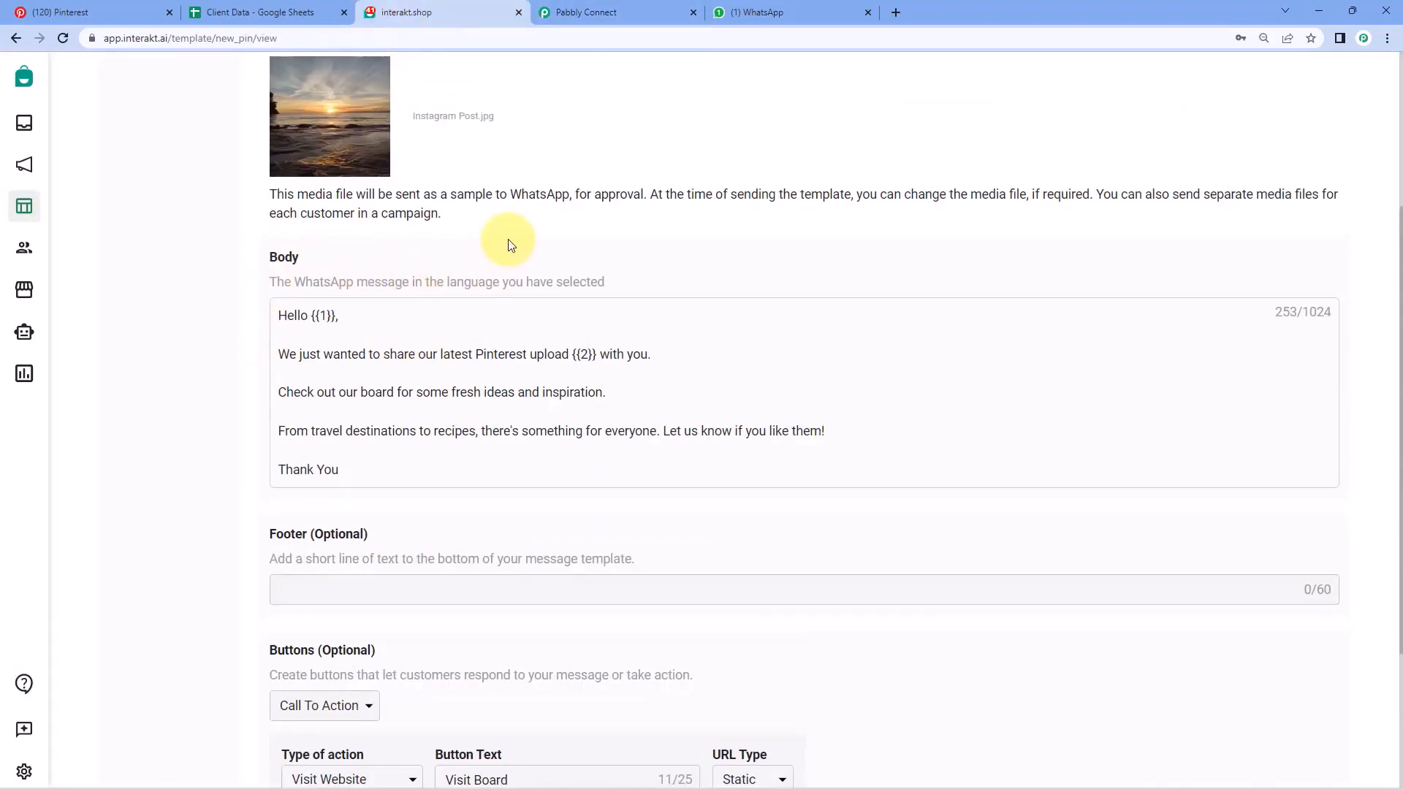
left_click(584, 12)
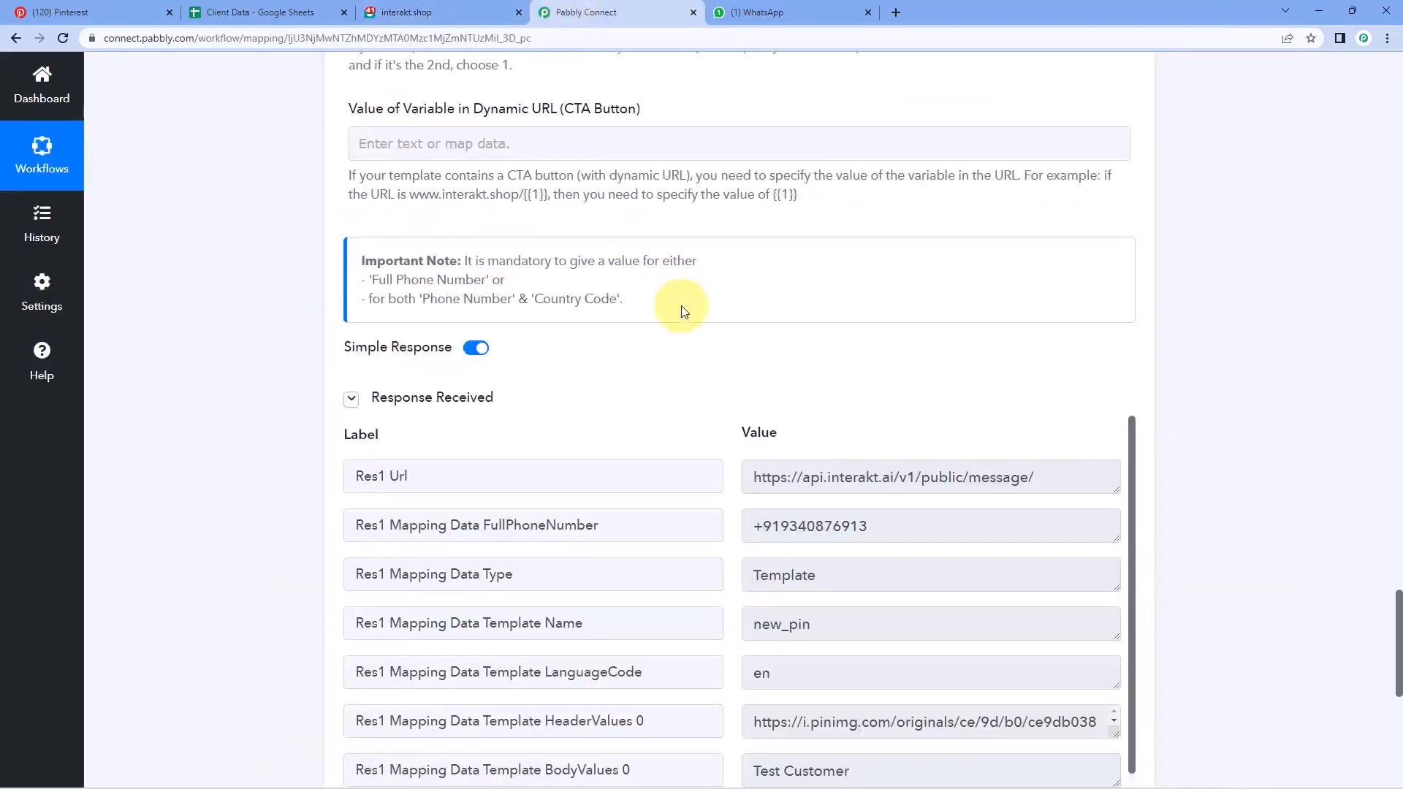
scroll(714, 432, "up", 15)
scroll(734, 442, "up", 13)
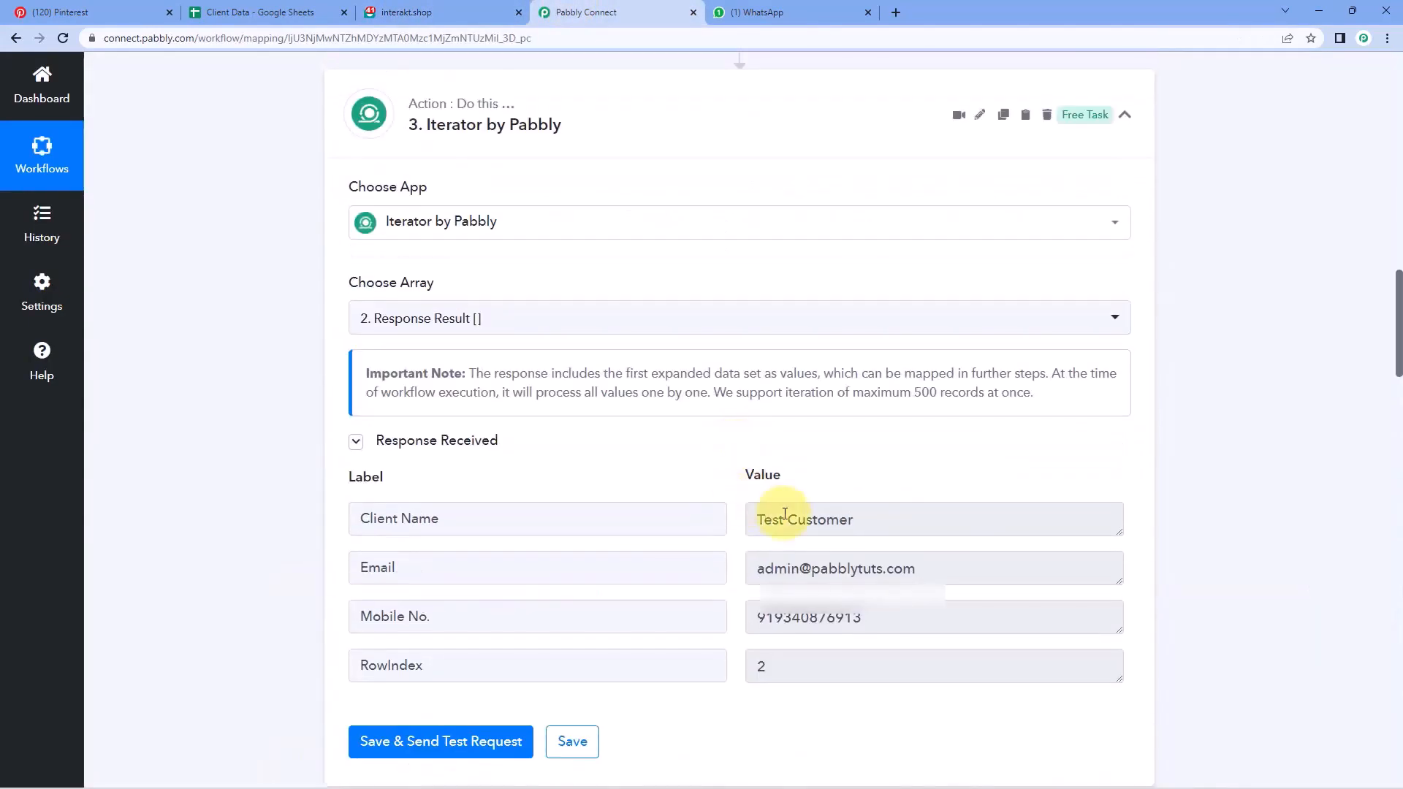
scroll(705, 445, "down", 1)
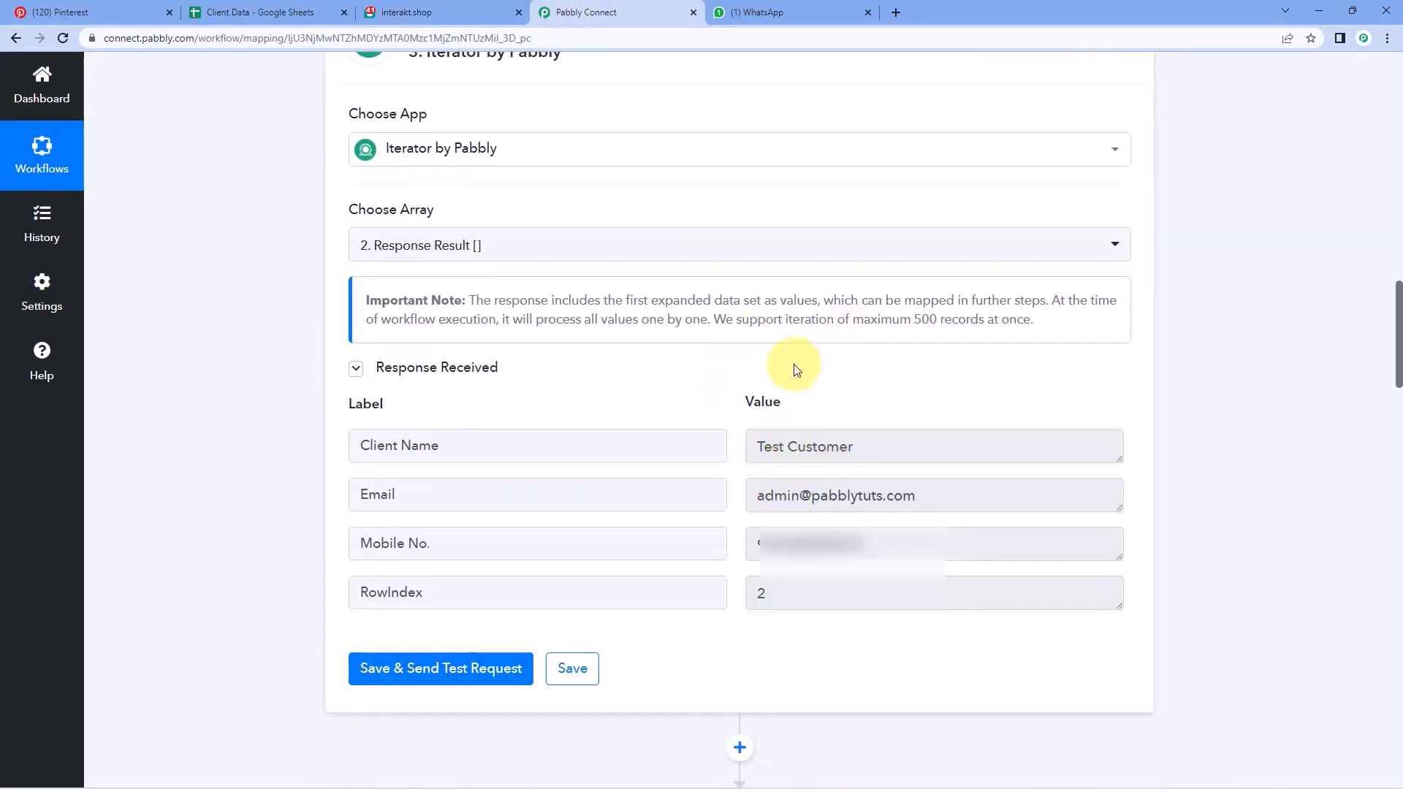
Step: Open the Interakt chat in WhatsApp Web and view the delivered sunset photo full size
left_click(822, 10)
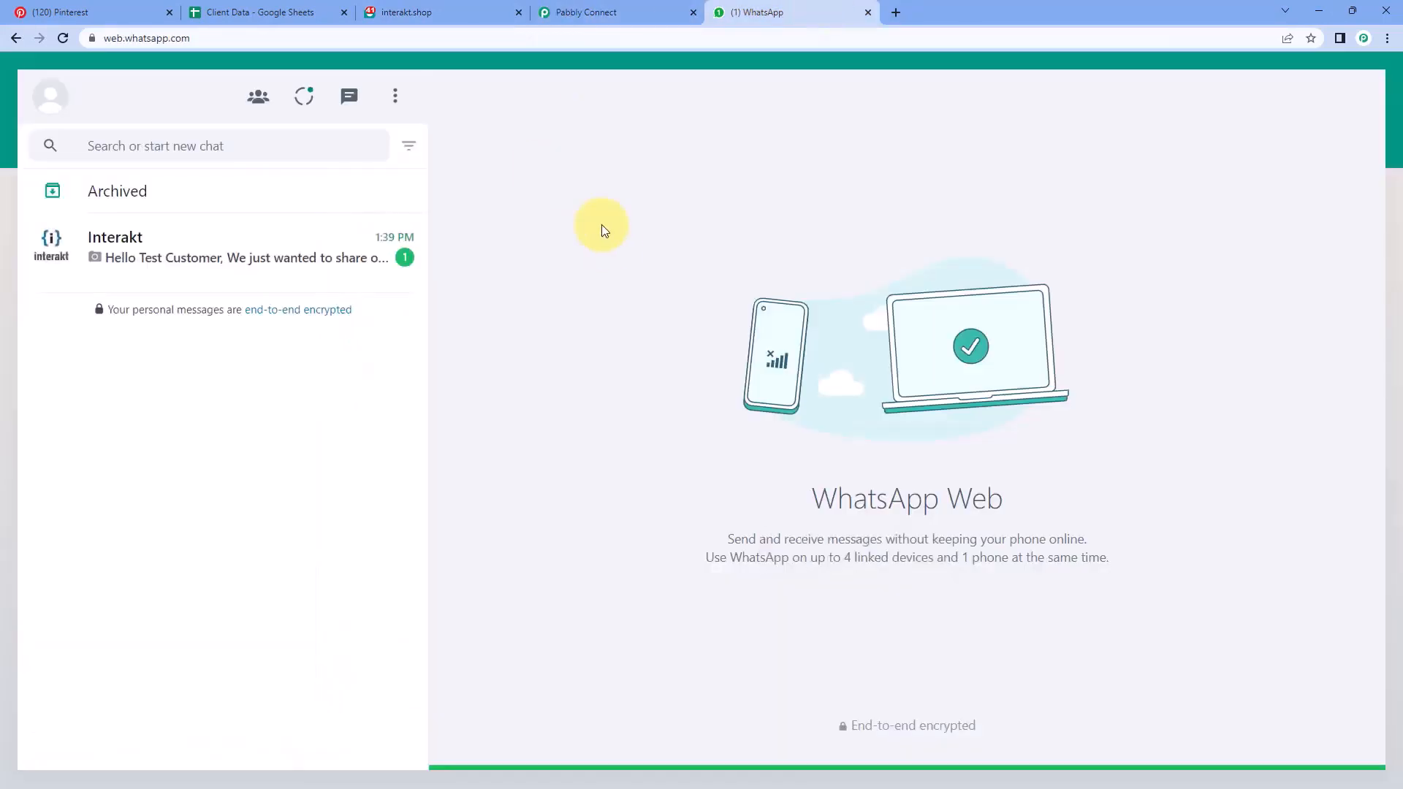
left_click(228, 250)
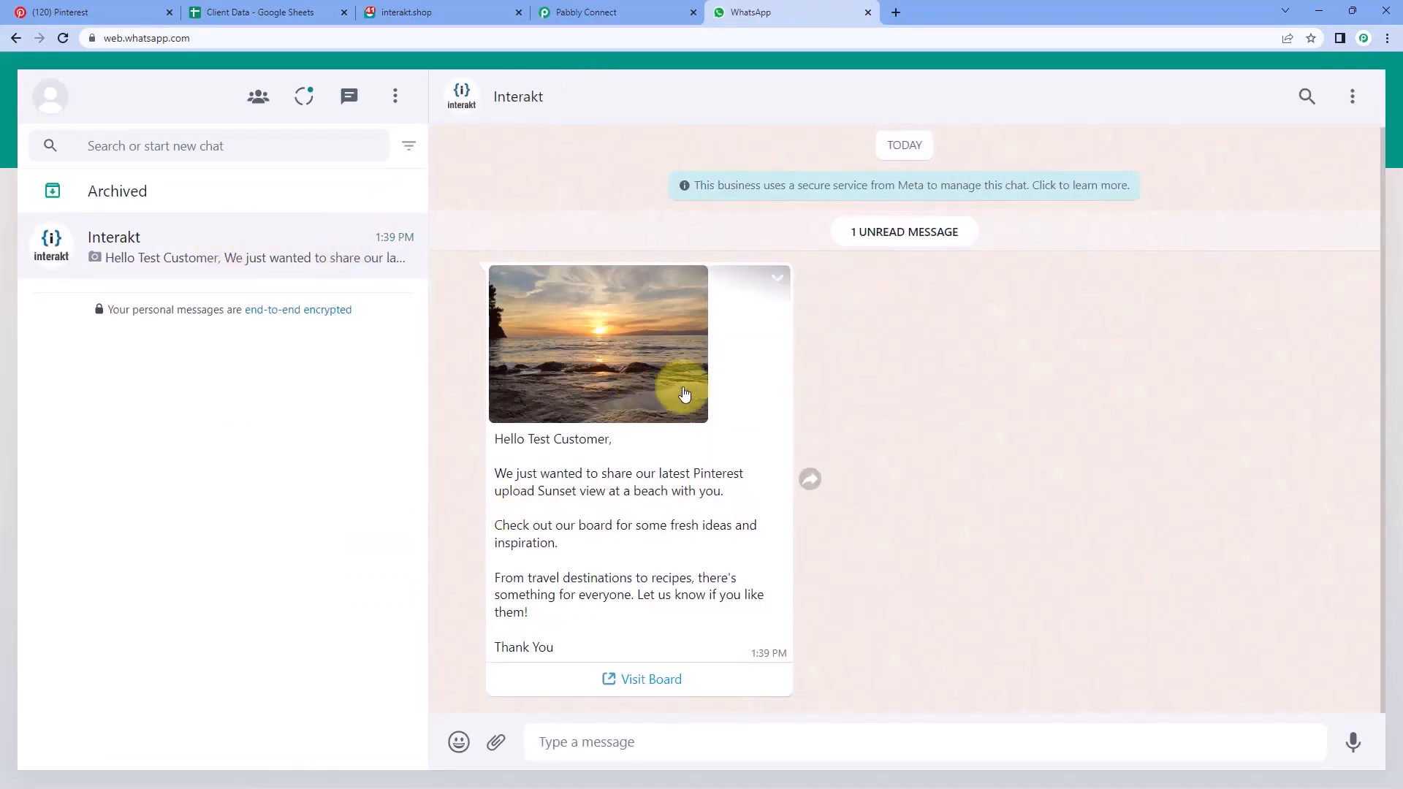
left_click(614, 342)
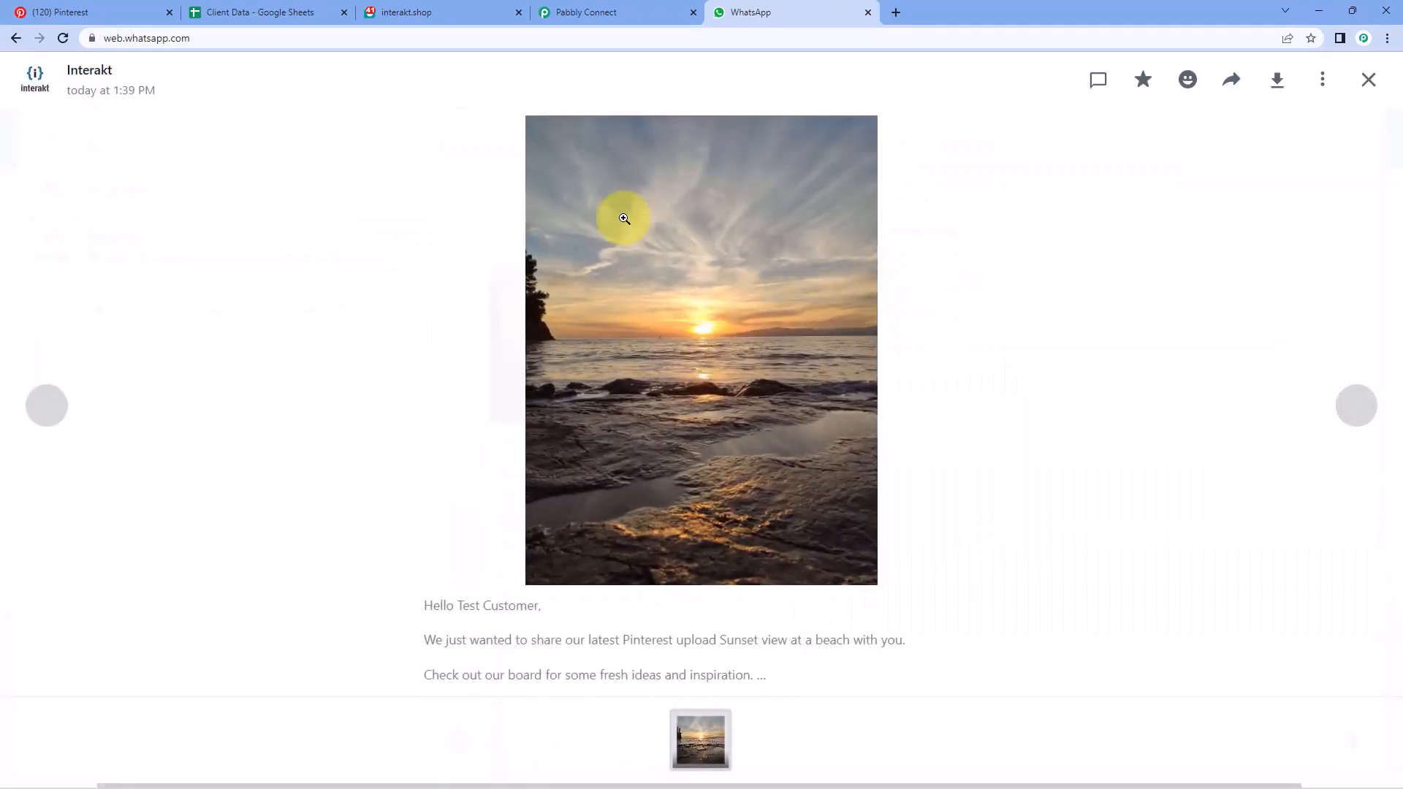
left_click(1378, 89)
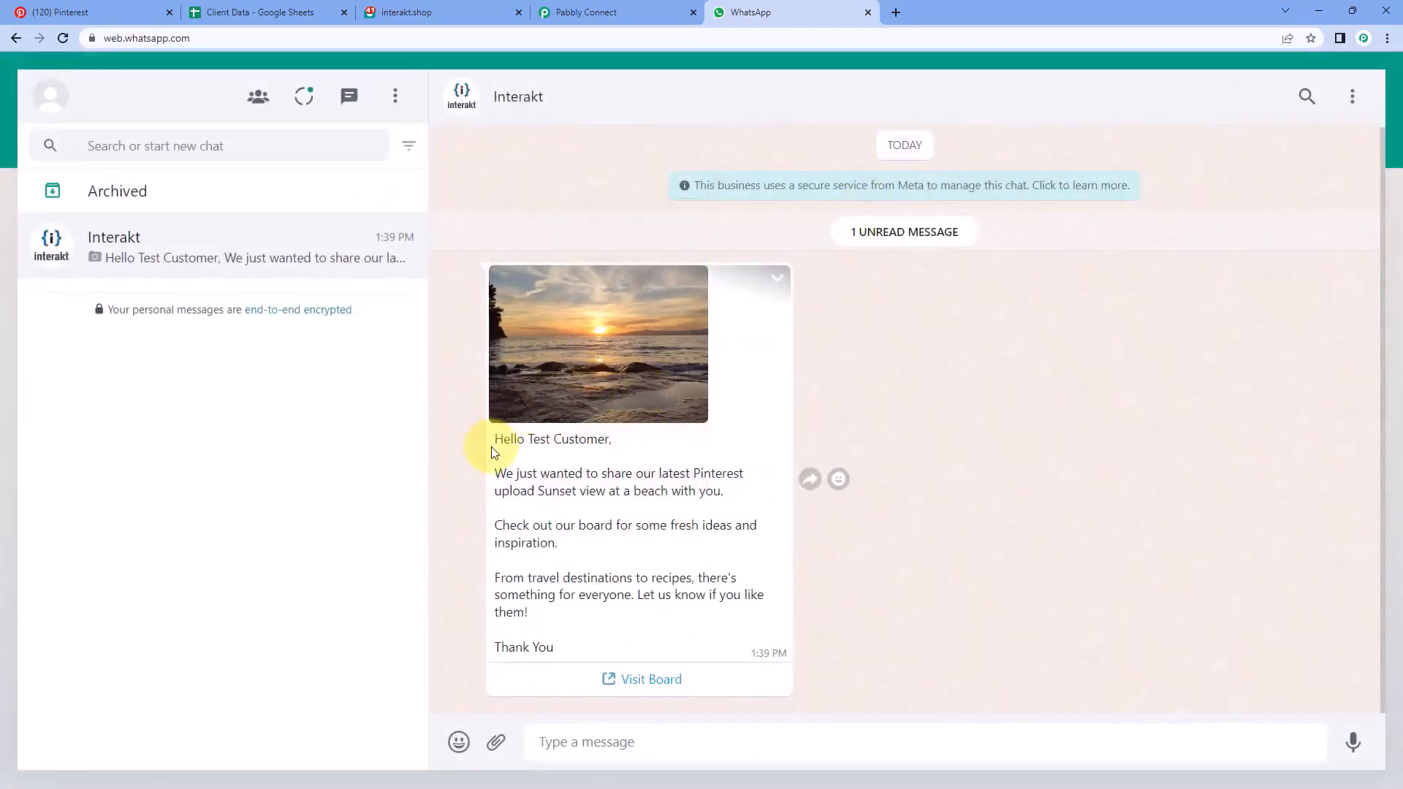
Step: Compare the message's client name and pin title 'Sunset view at a beach' with the Client Data sheet and Pinterest pin
left_click(256, 10)
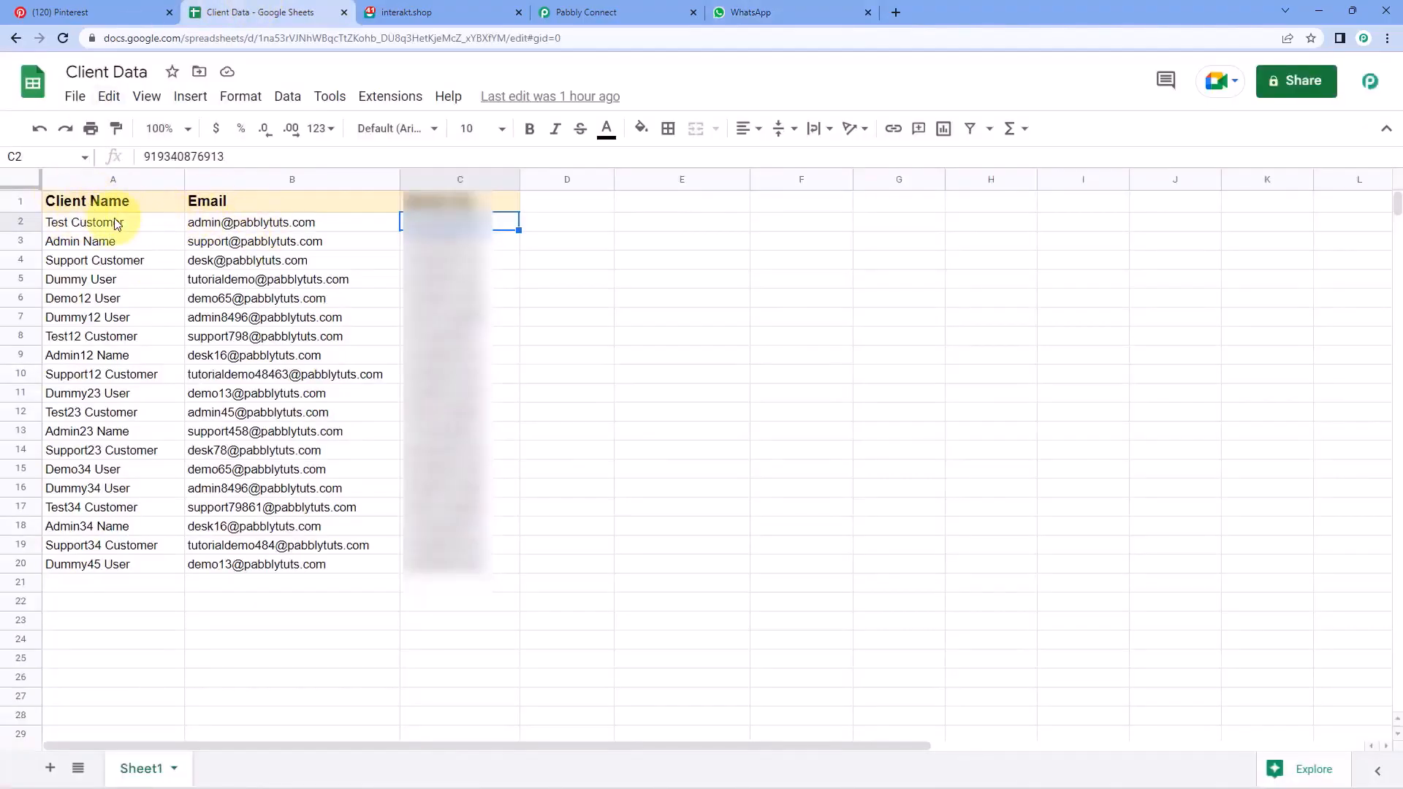
left_click(751, 10)
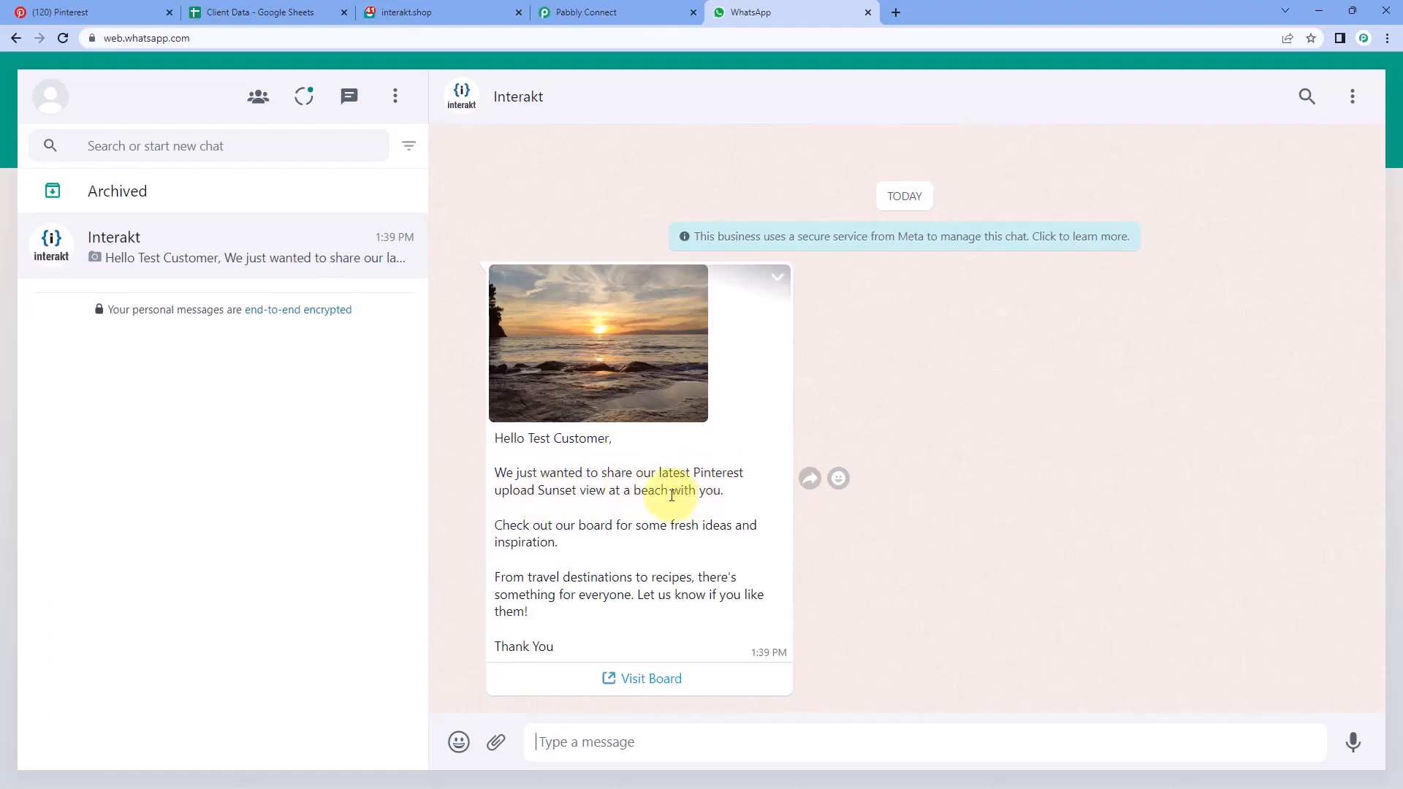
left_click_drag(671, 491, 539, 490)
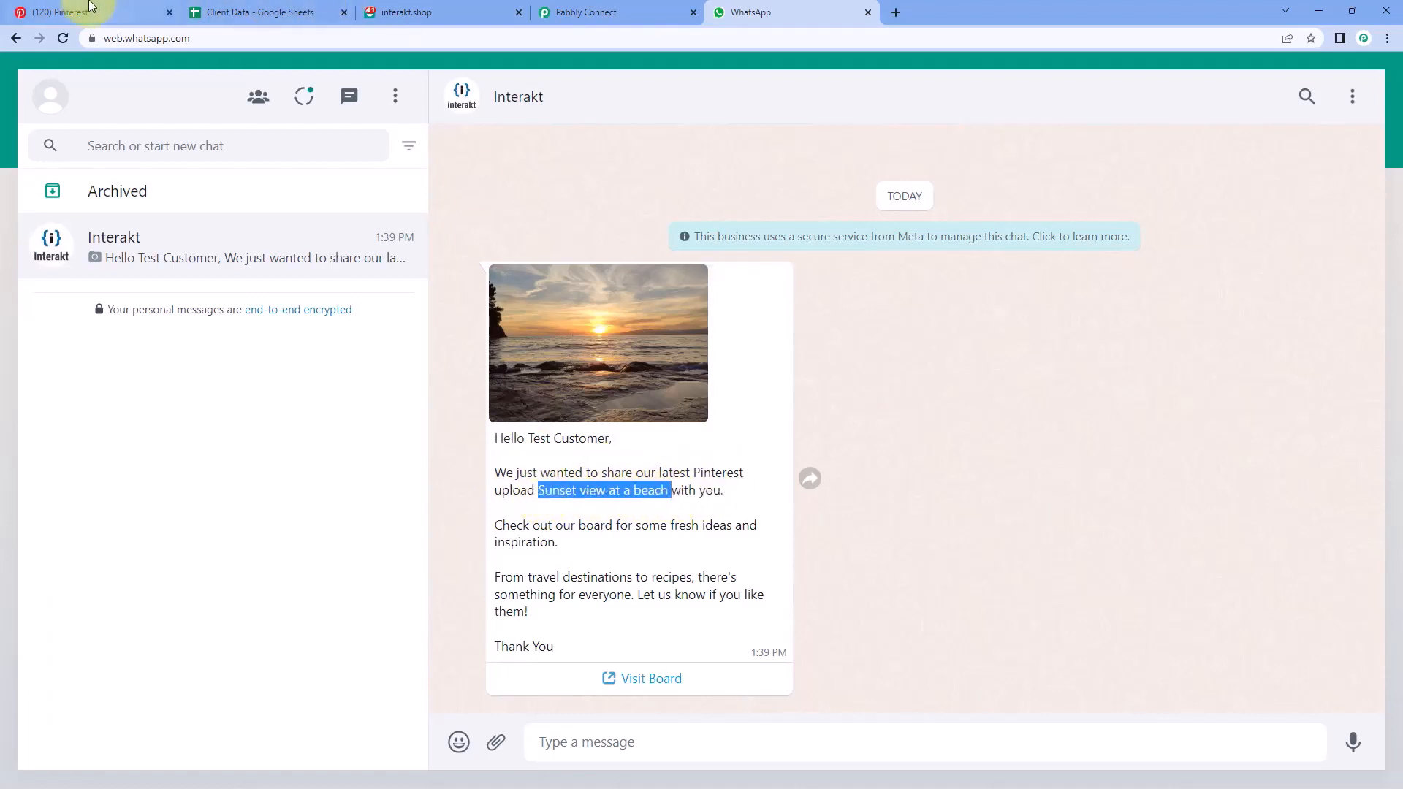
left_click(58, 11)
left_click(212, 549)
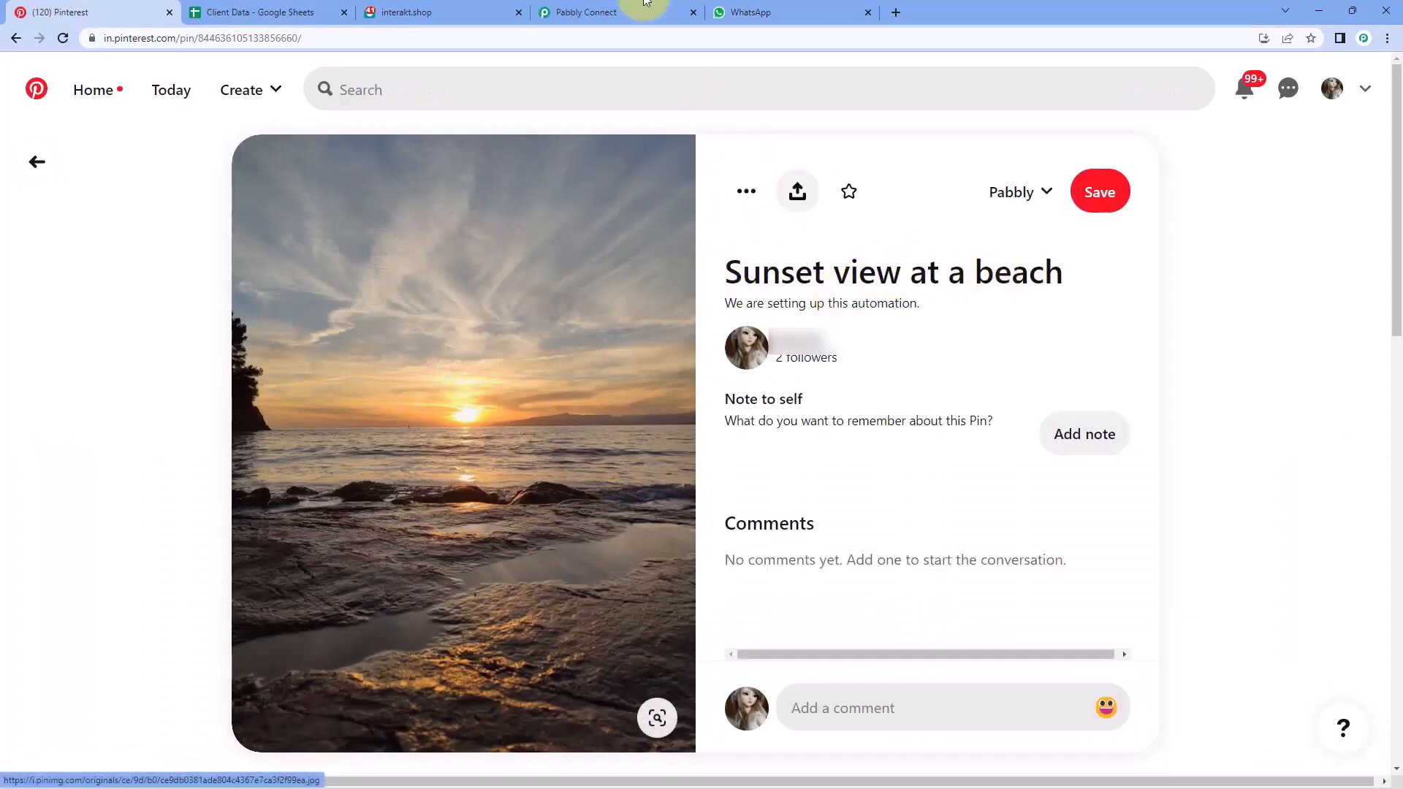
left_click(719, 13)
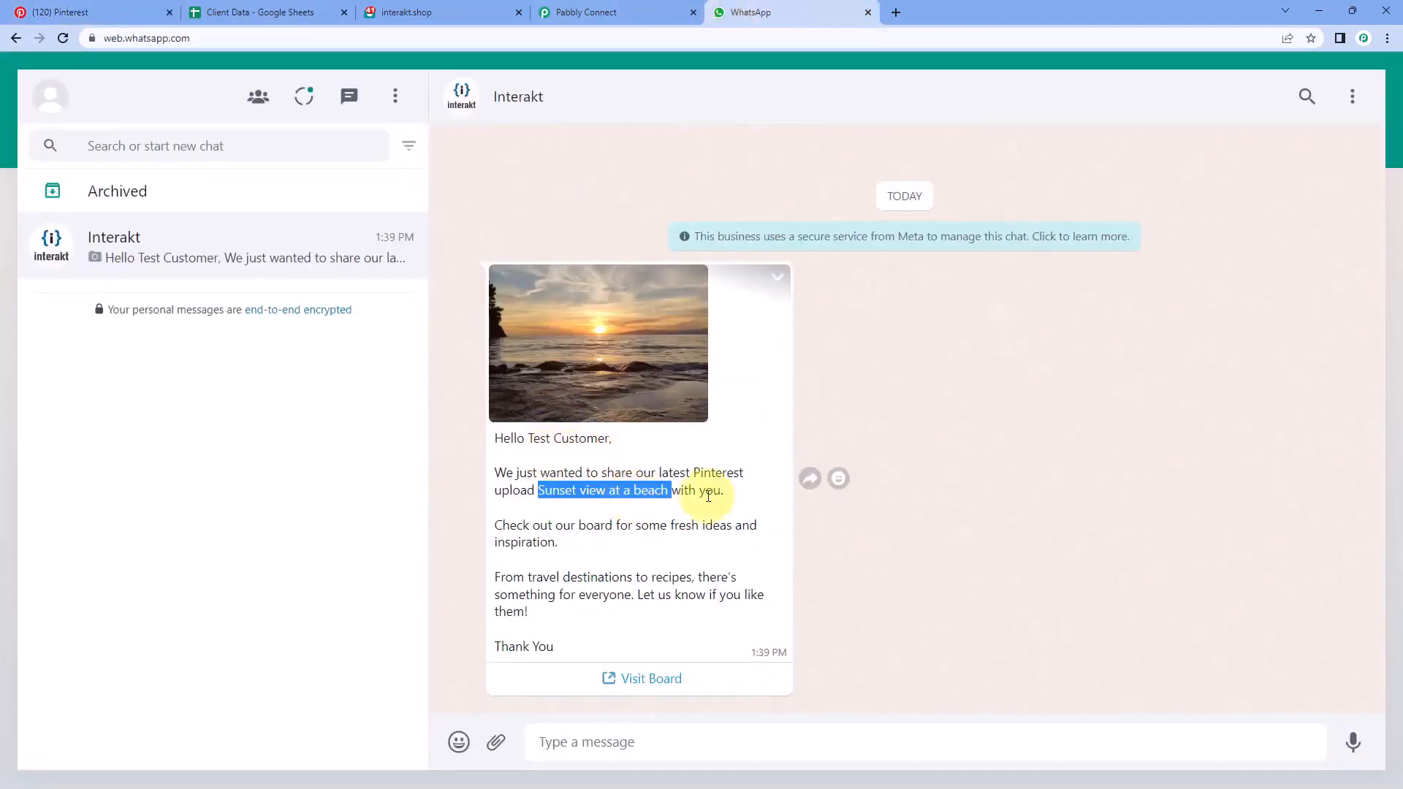
left_click(714, 494)
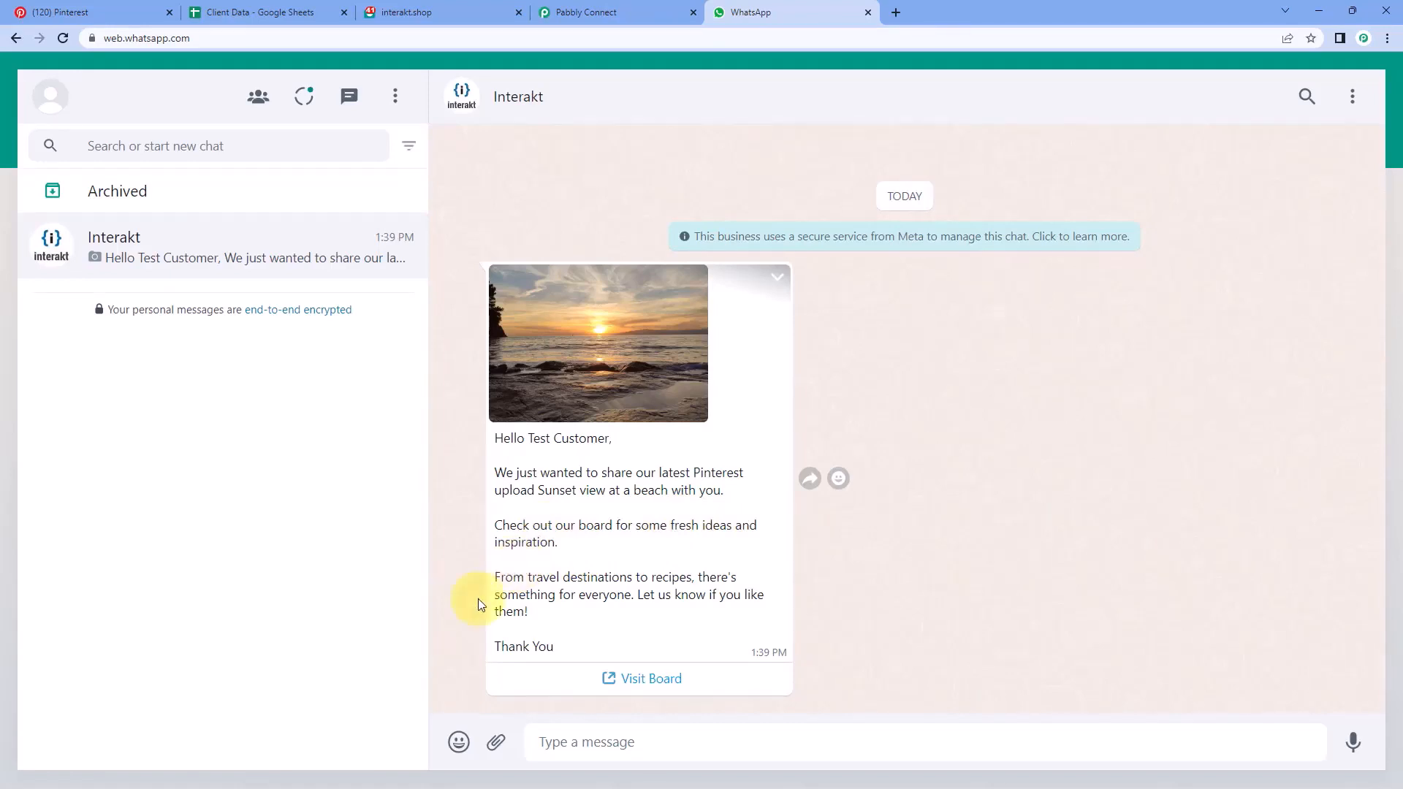
Step: Check the template's board link in Interakt, then follow the message's link to the Pabbly Pinterest board
left_click(450, 15)
scroll(379, 532, "down", 2)
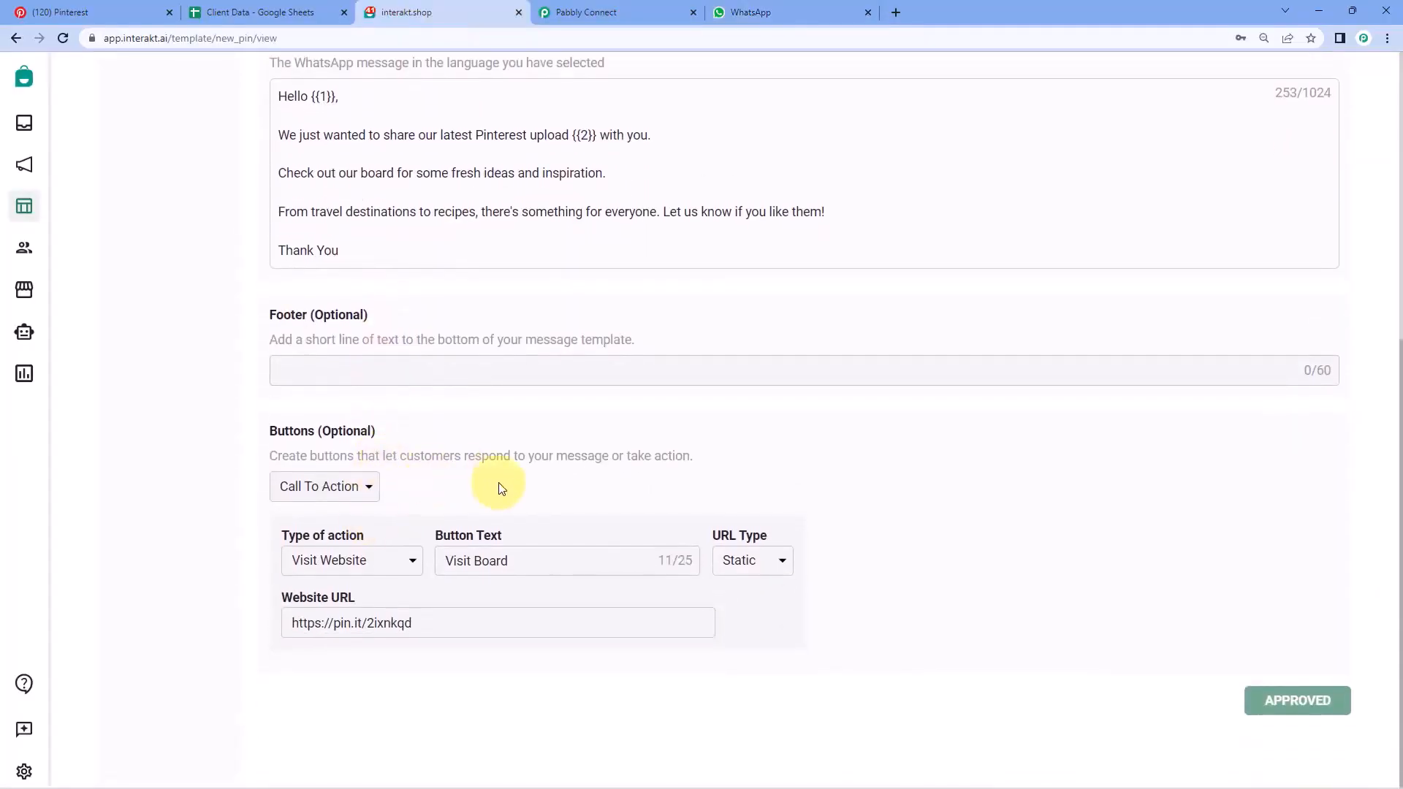
left_click(760, 13)
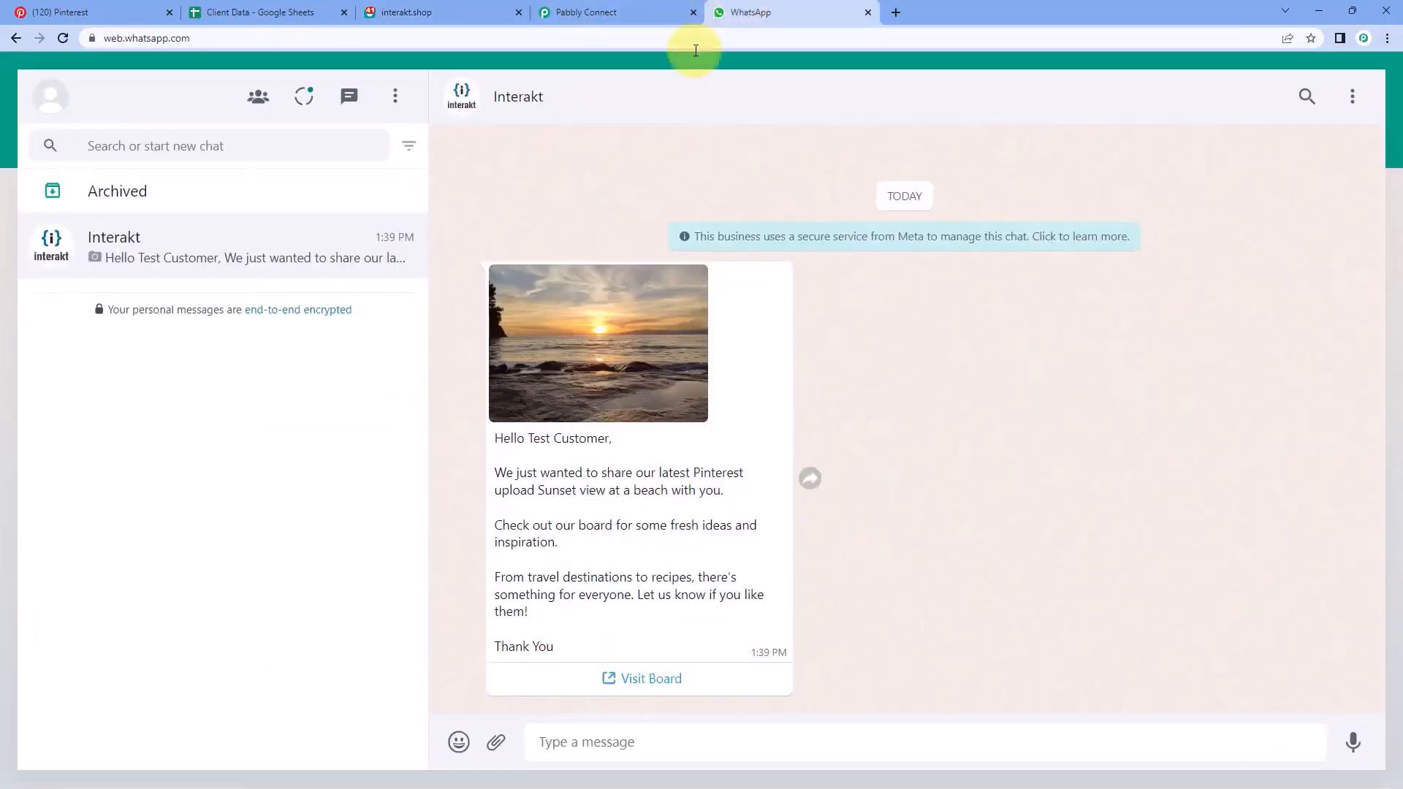
left_click(629, 679)
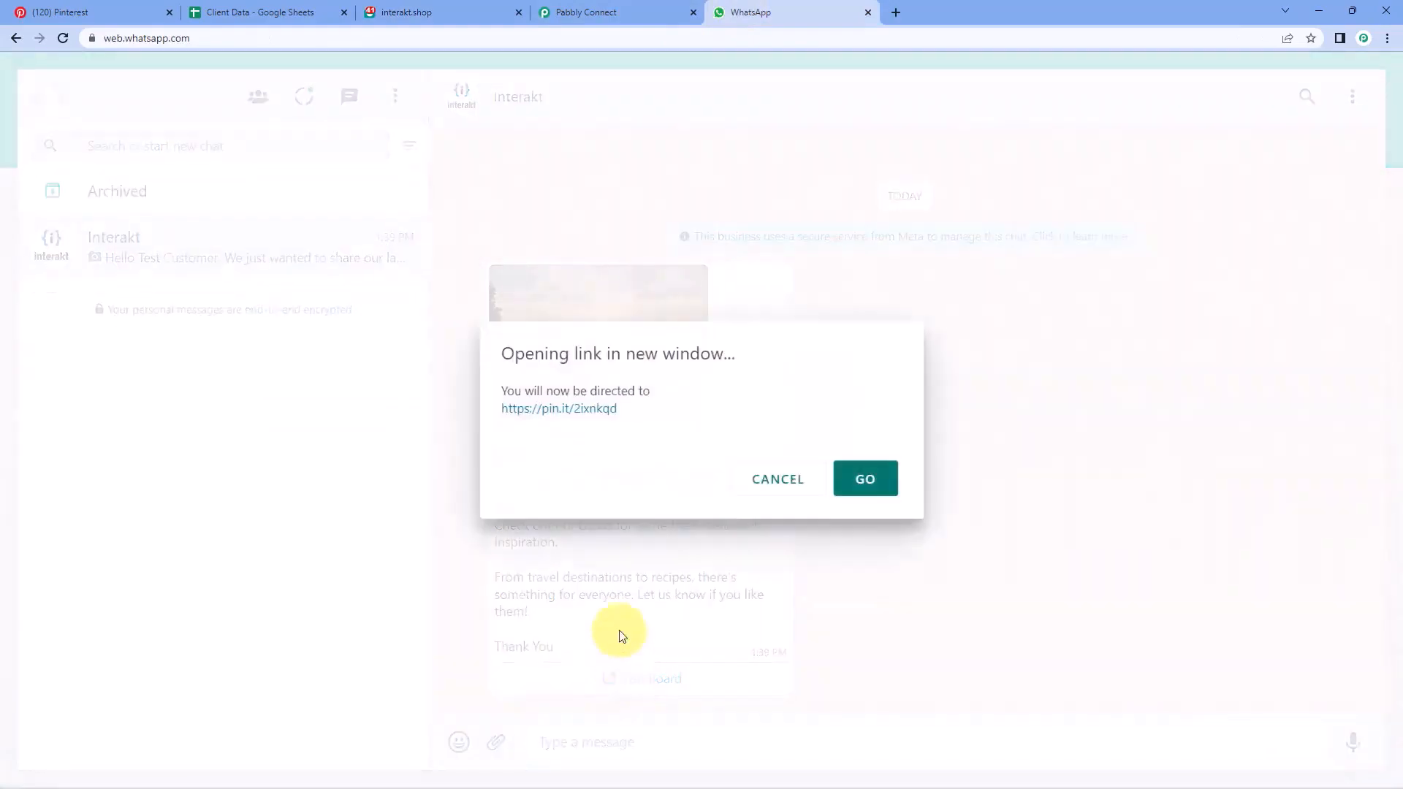
left_click(851, 471)
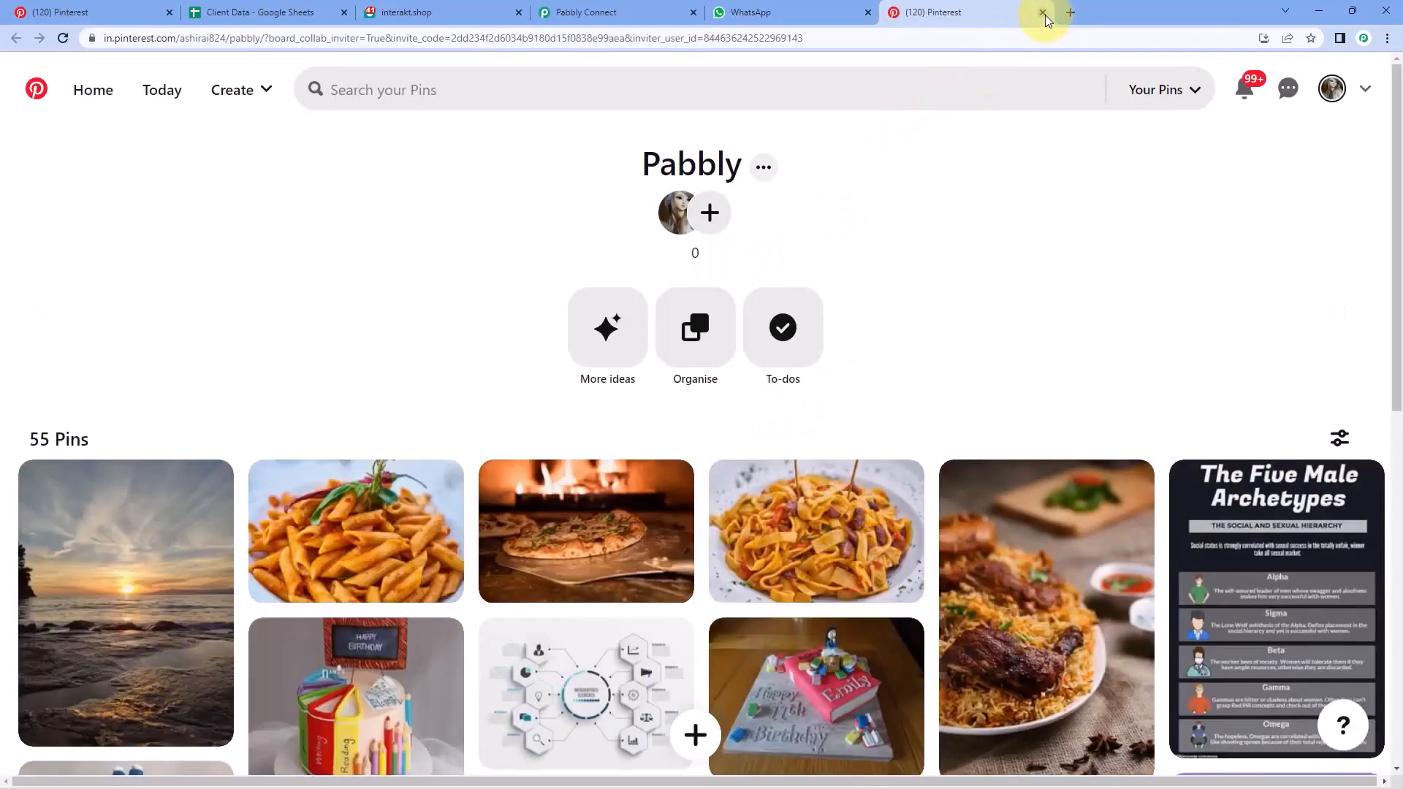
left_click(1042, 13)
Step: Back in Pabbly Connect, collapse the Pinterest New Pin trigger and Interakt step cards and scroll to the top
left_click(643, 11)
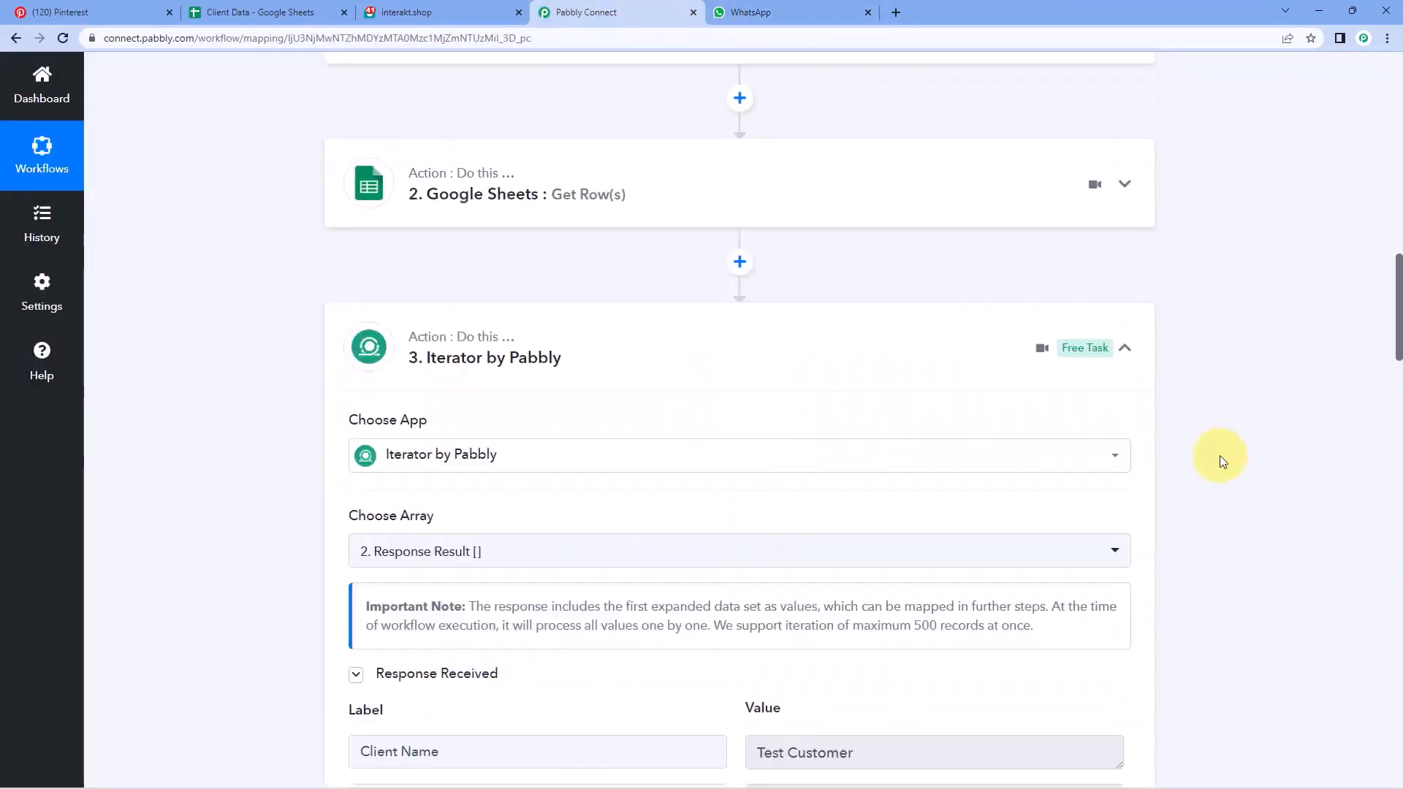
scroll(1218, 461, "up", 15)
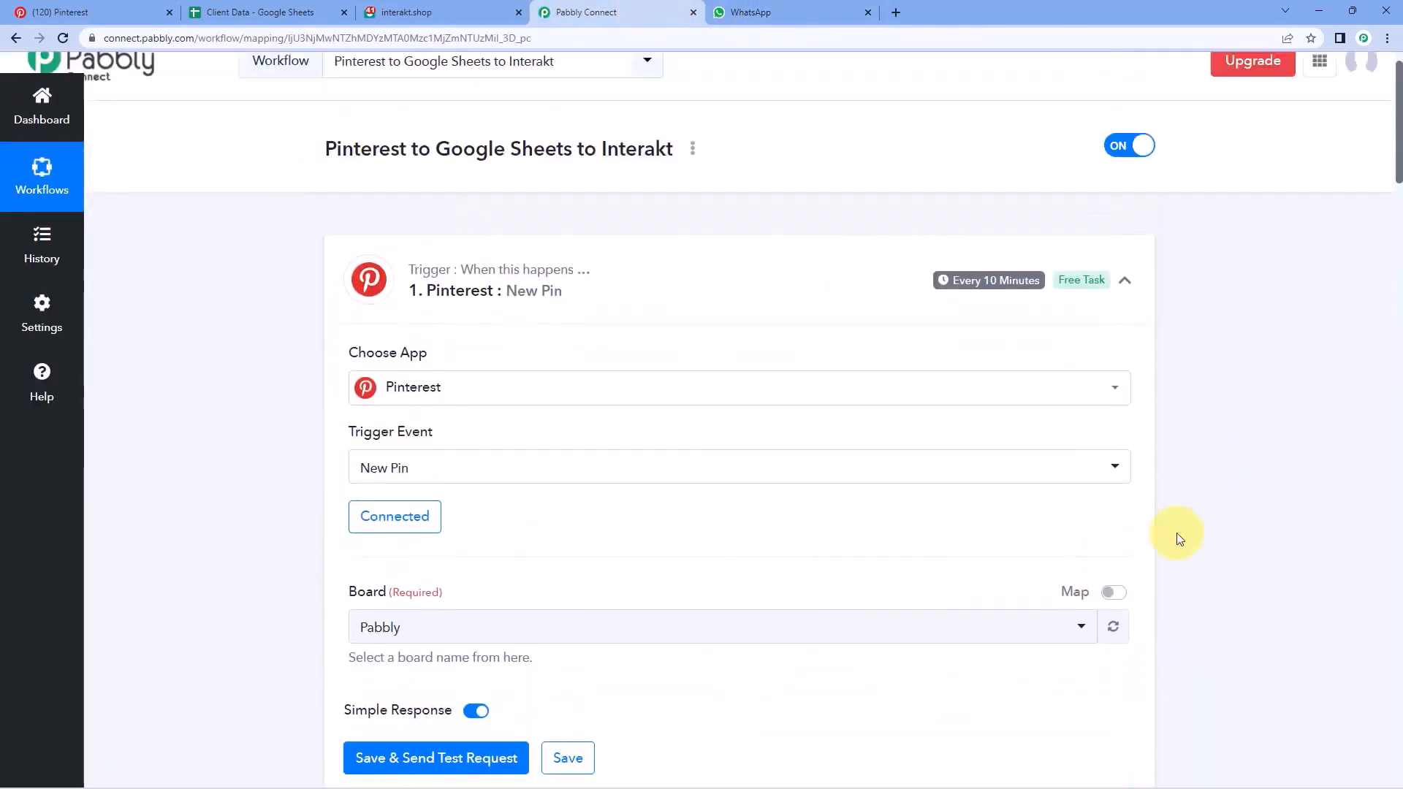
left_click(1125, 311)
scroll(243, 351, "down", 2)
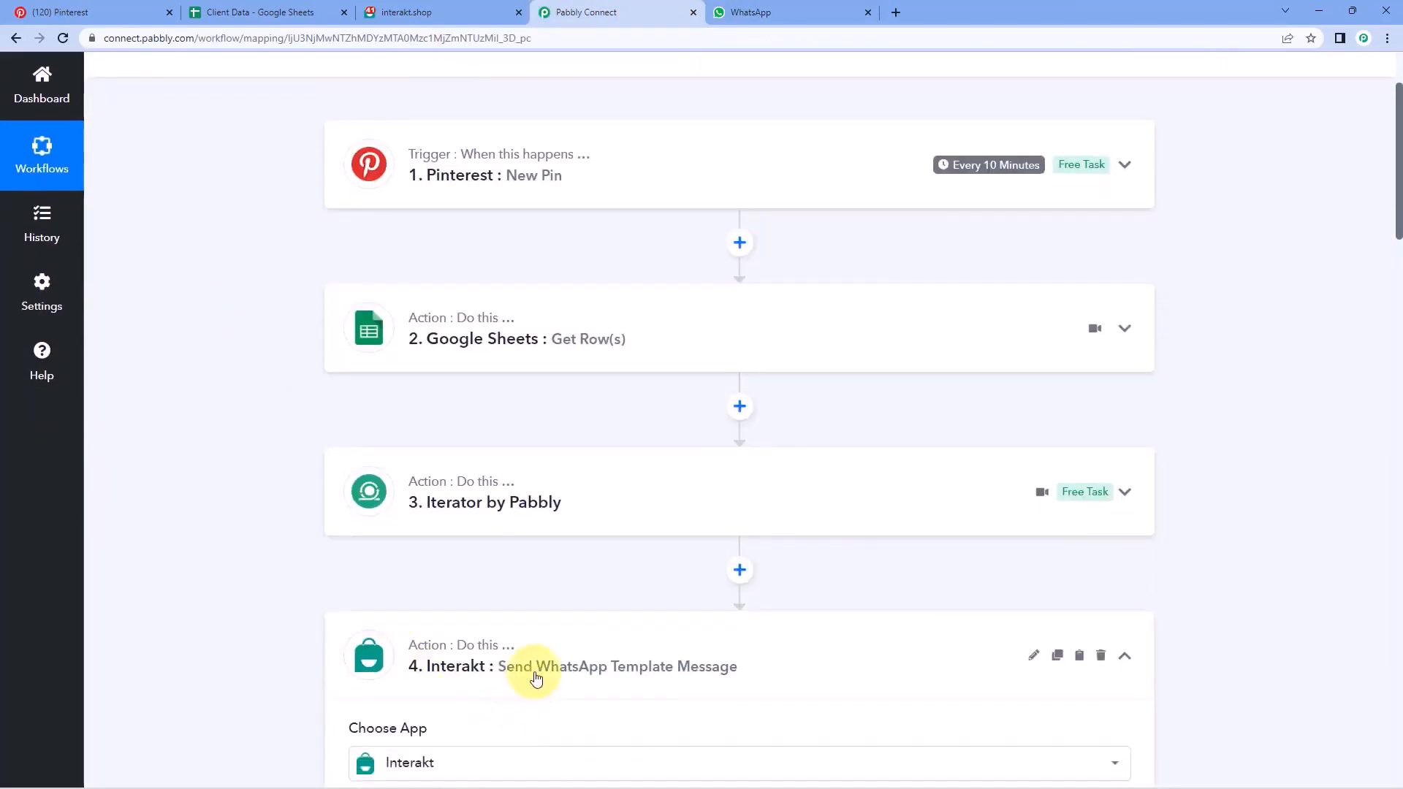
left_click(535, 678)
scroll(260, 387, "up", 1)
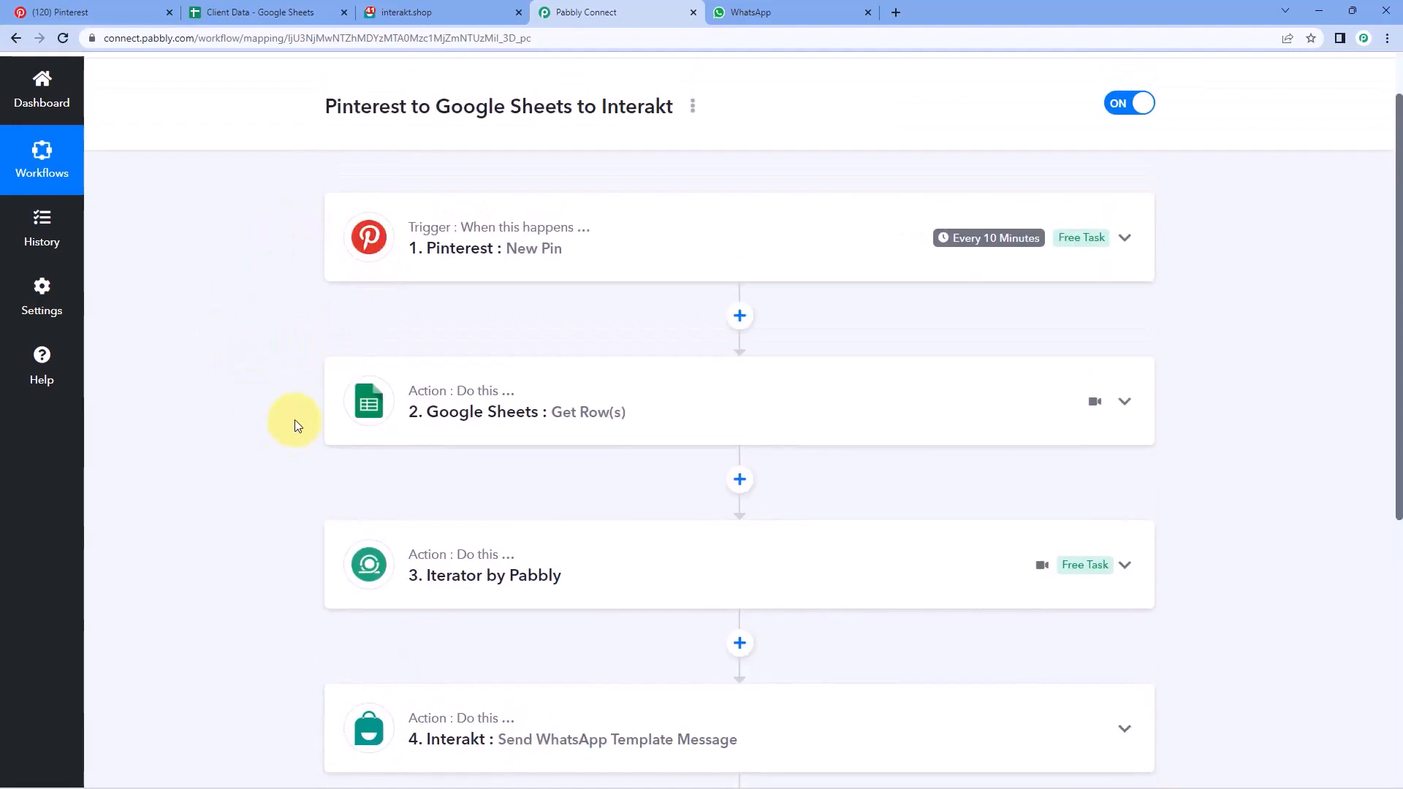
scroll(296, 424, "down", 2)
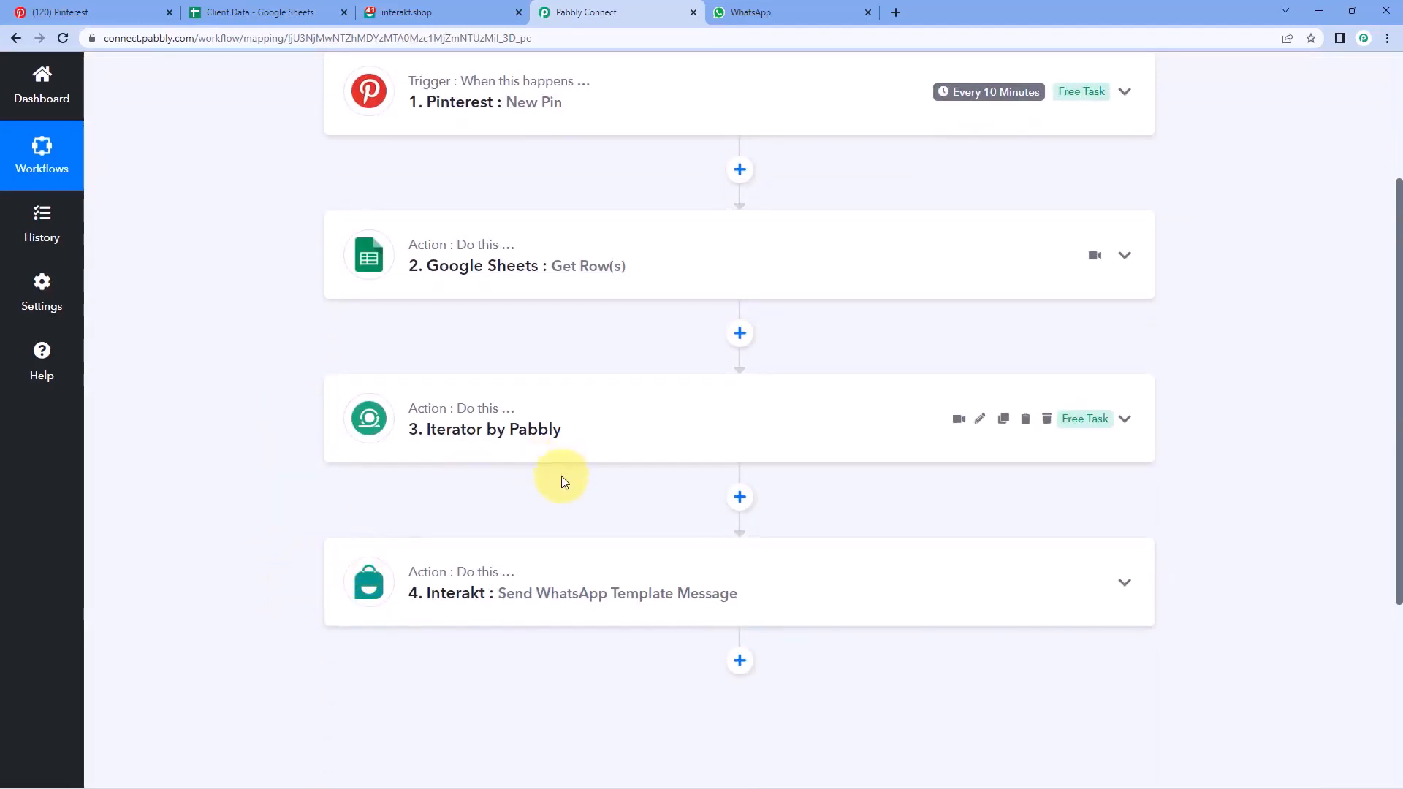
scroll(848, 347, "up", 2)
scroll(848, 348, "up", 1)
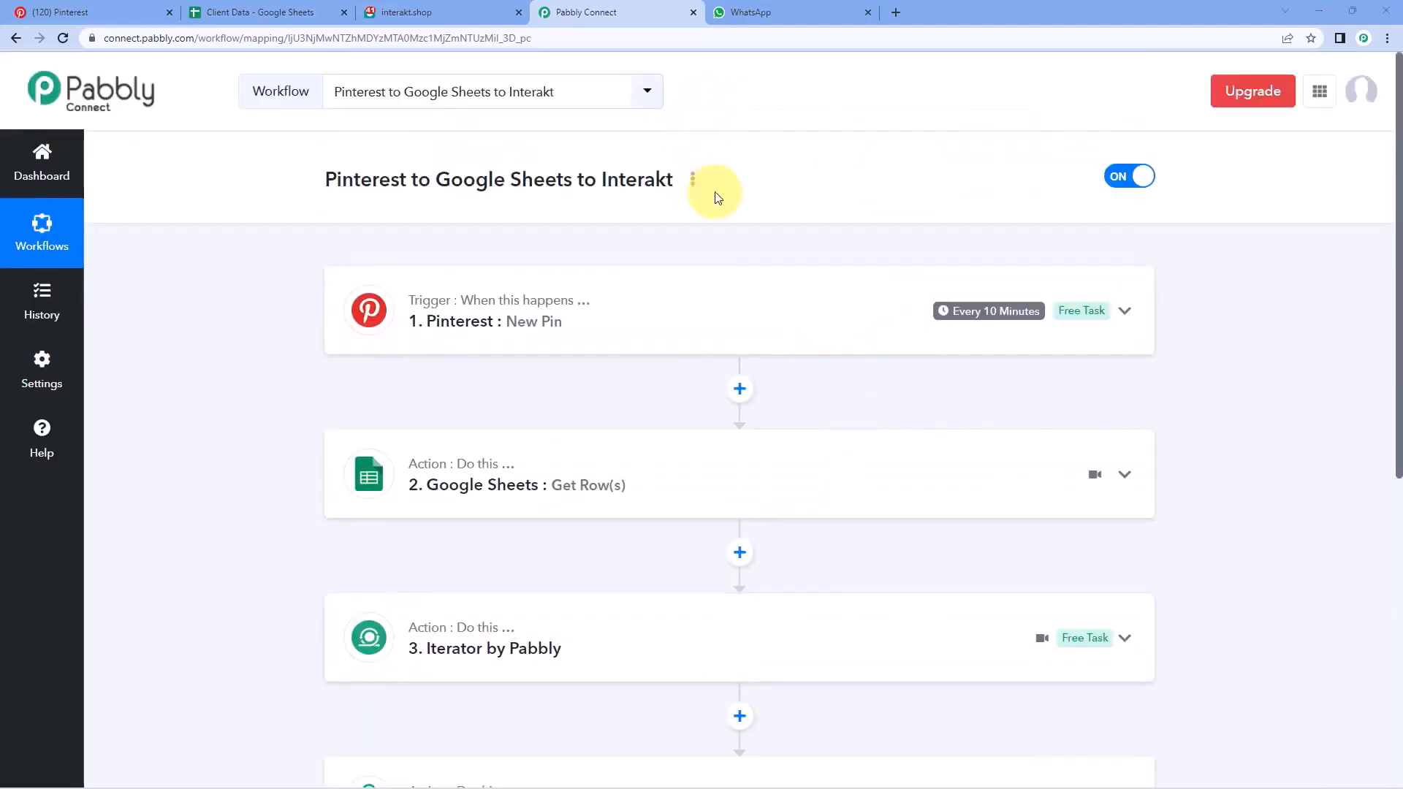
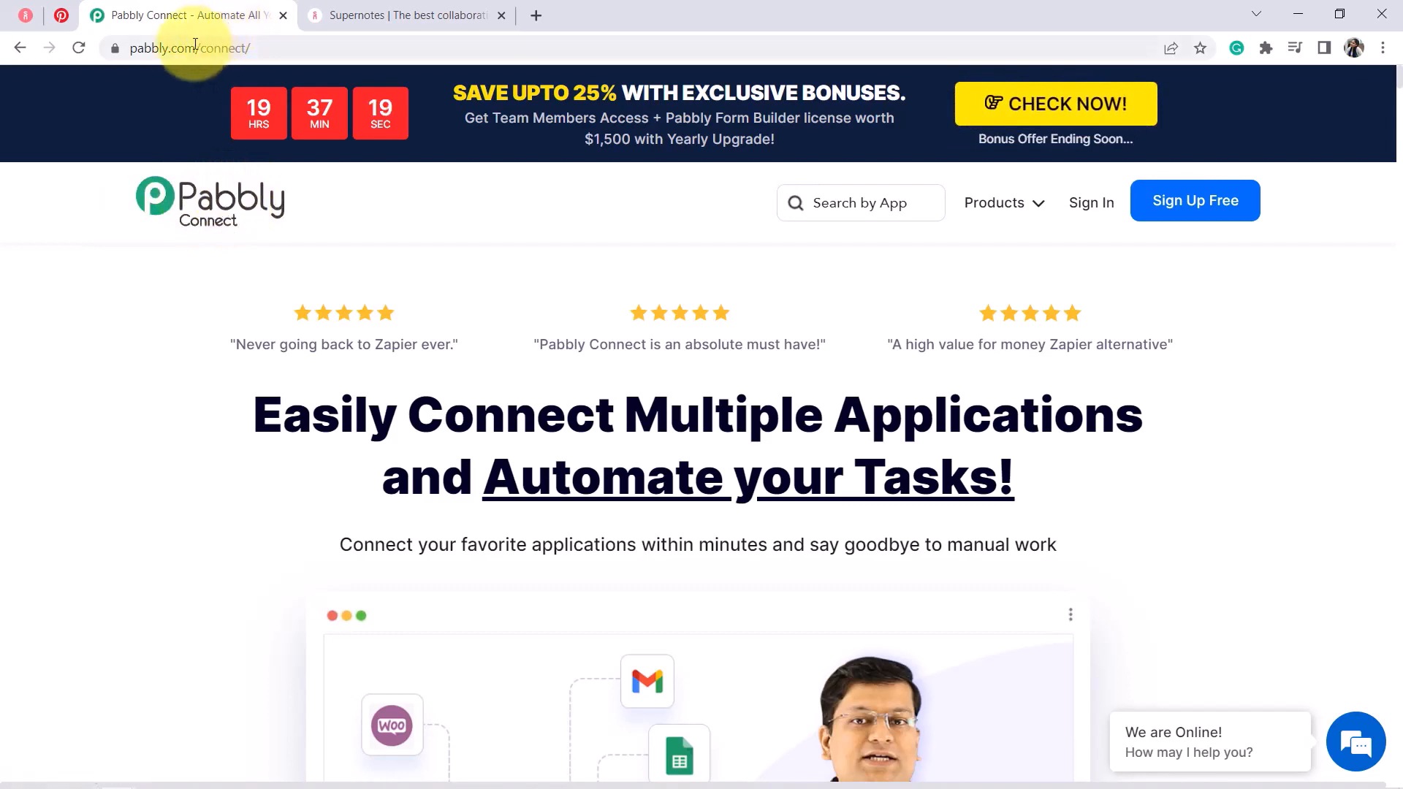
Step: Sign in to the Pabbly account and open Pabbly Connect from the account's apps
left_click_drag(184, 48, 303, 47)
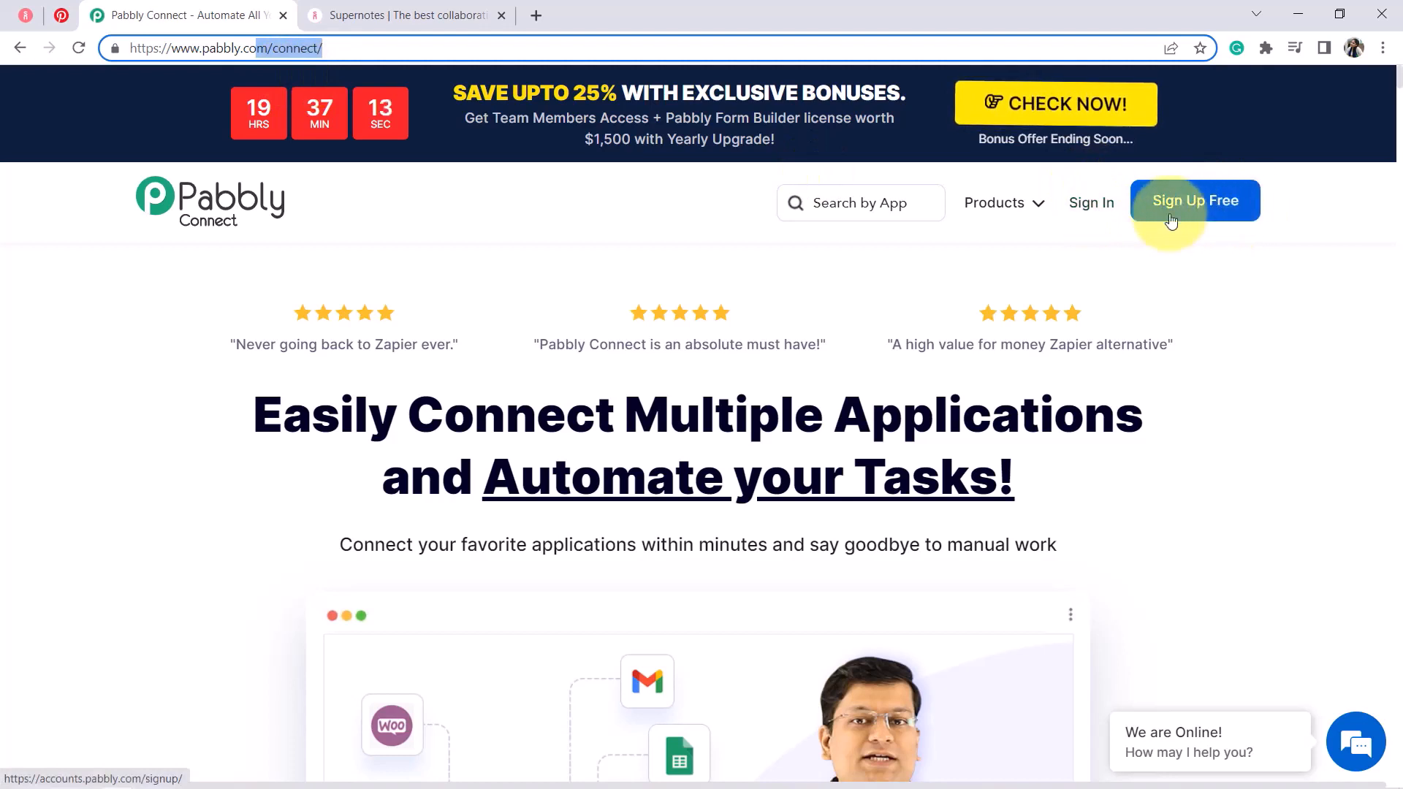
left_click(1089, 212)
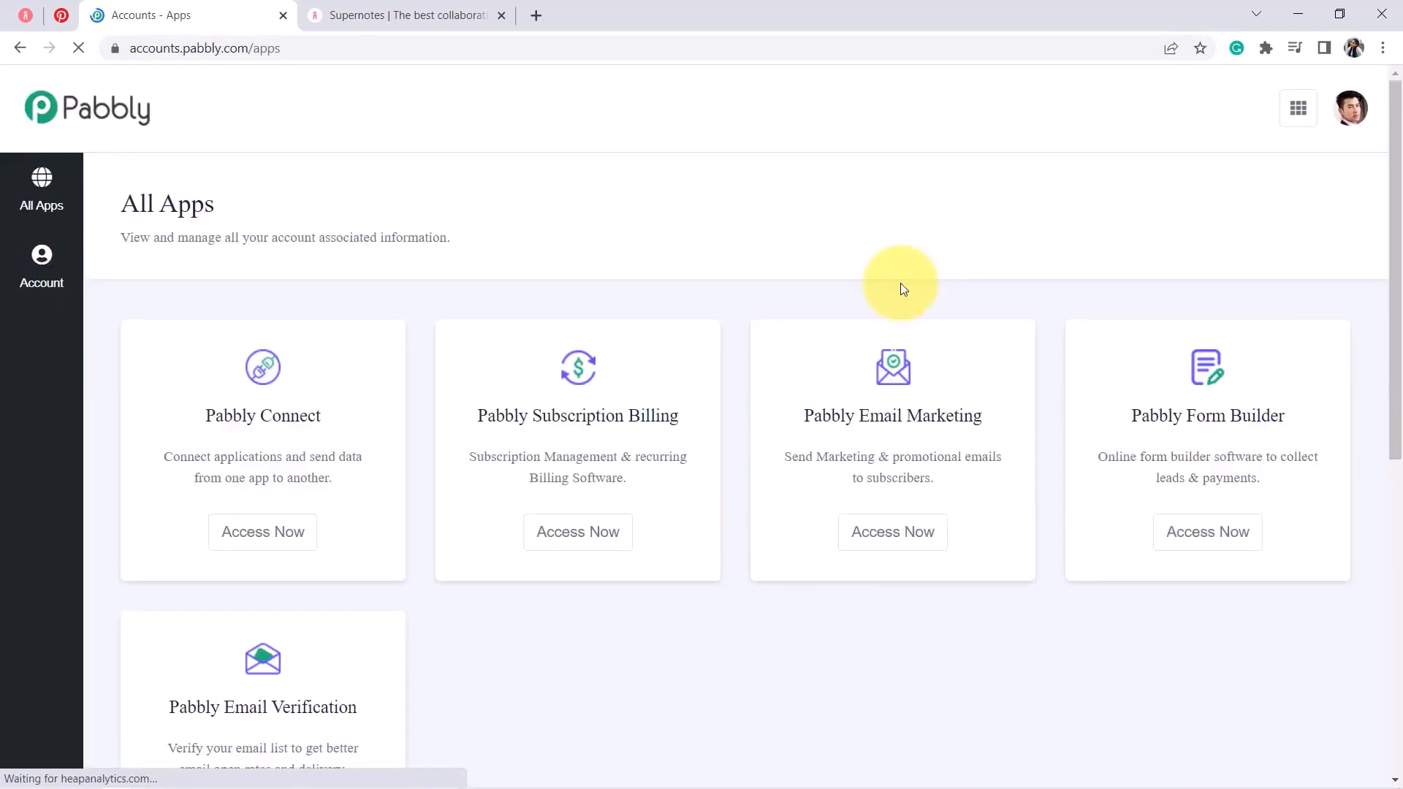
left_click(302, 537)
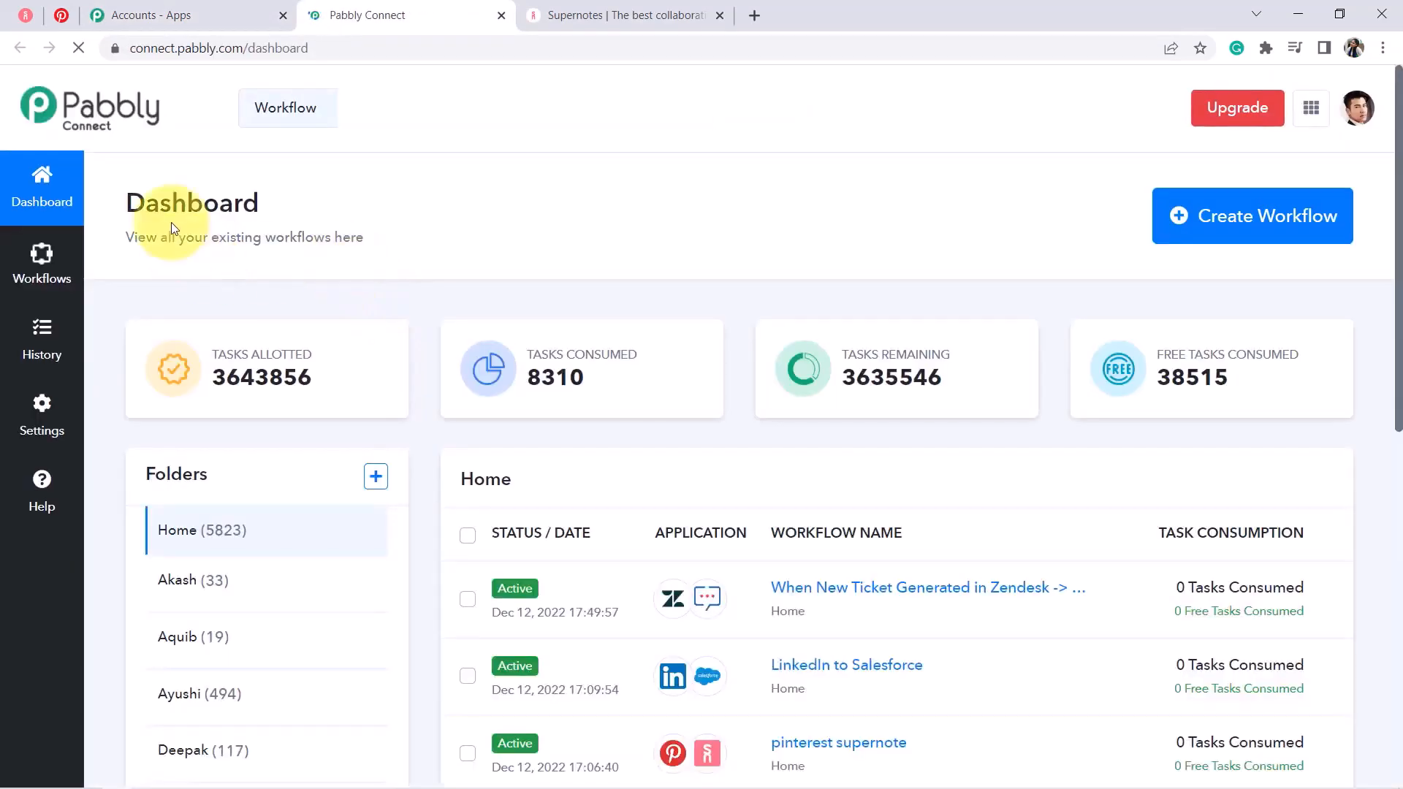
left_click_drag(171, 222, 463, 188)
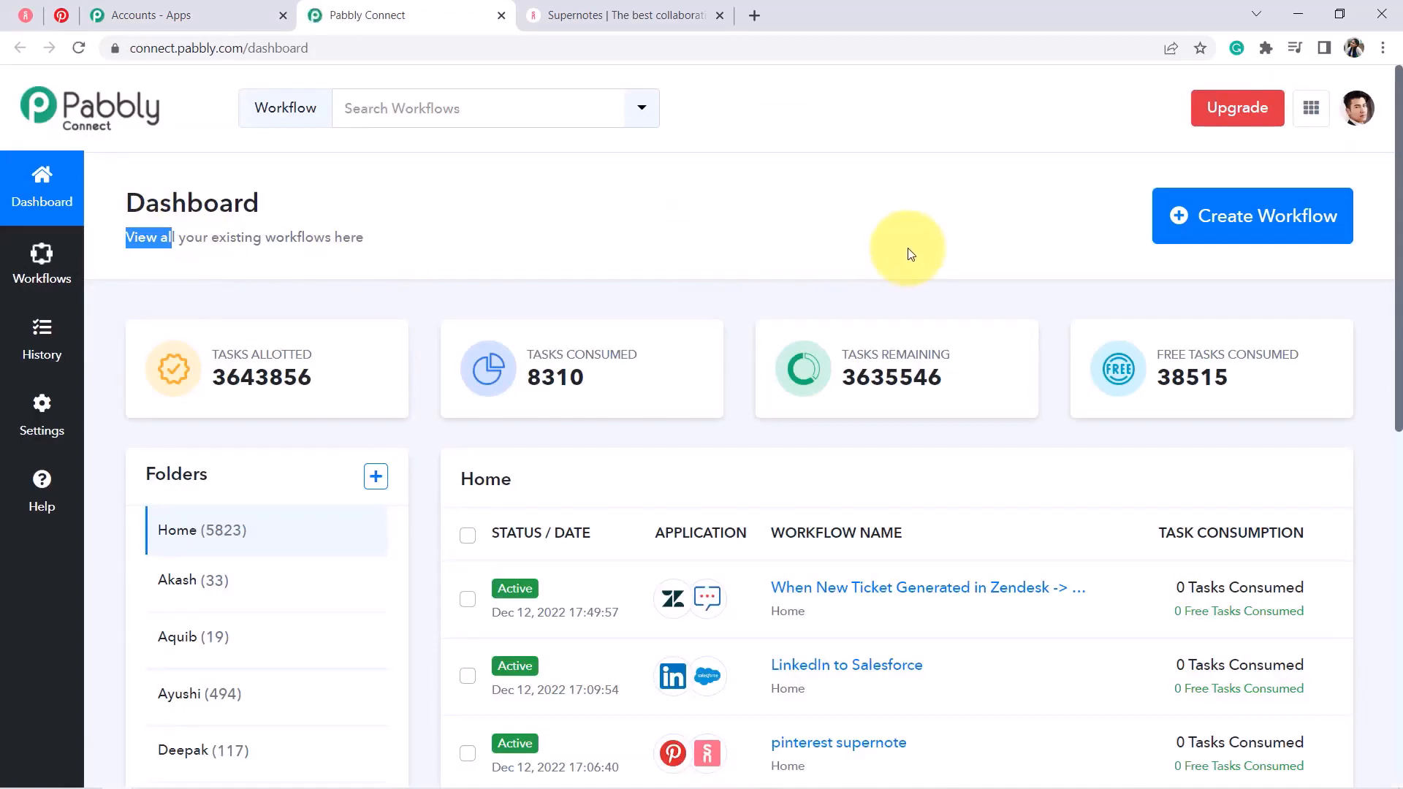
Step: Create a workflow named 'When Pin is Created in Pinterest -> Auto Create Note in SuperNote App'
left_click(1342, 223)
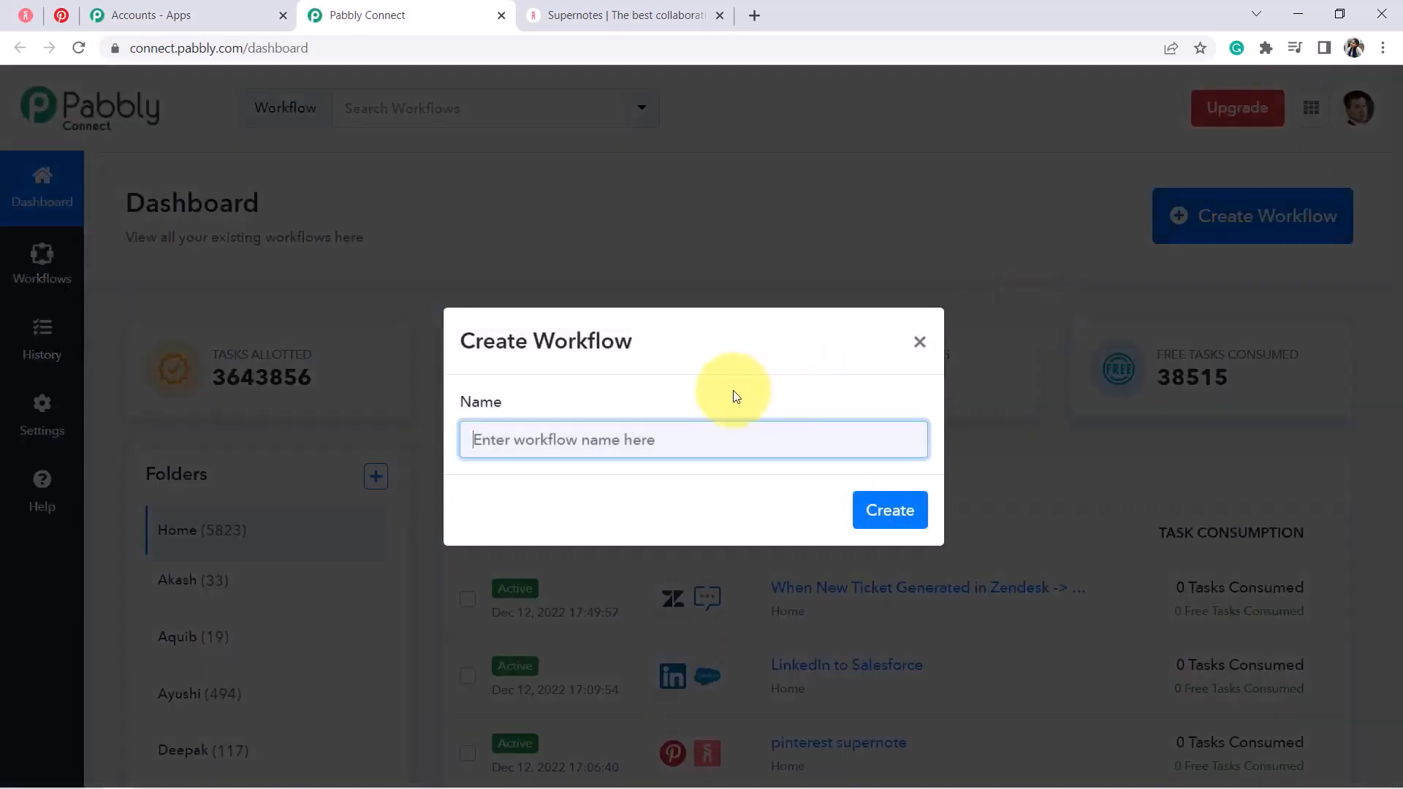
left_click_drag(486, 351, 628, 344)
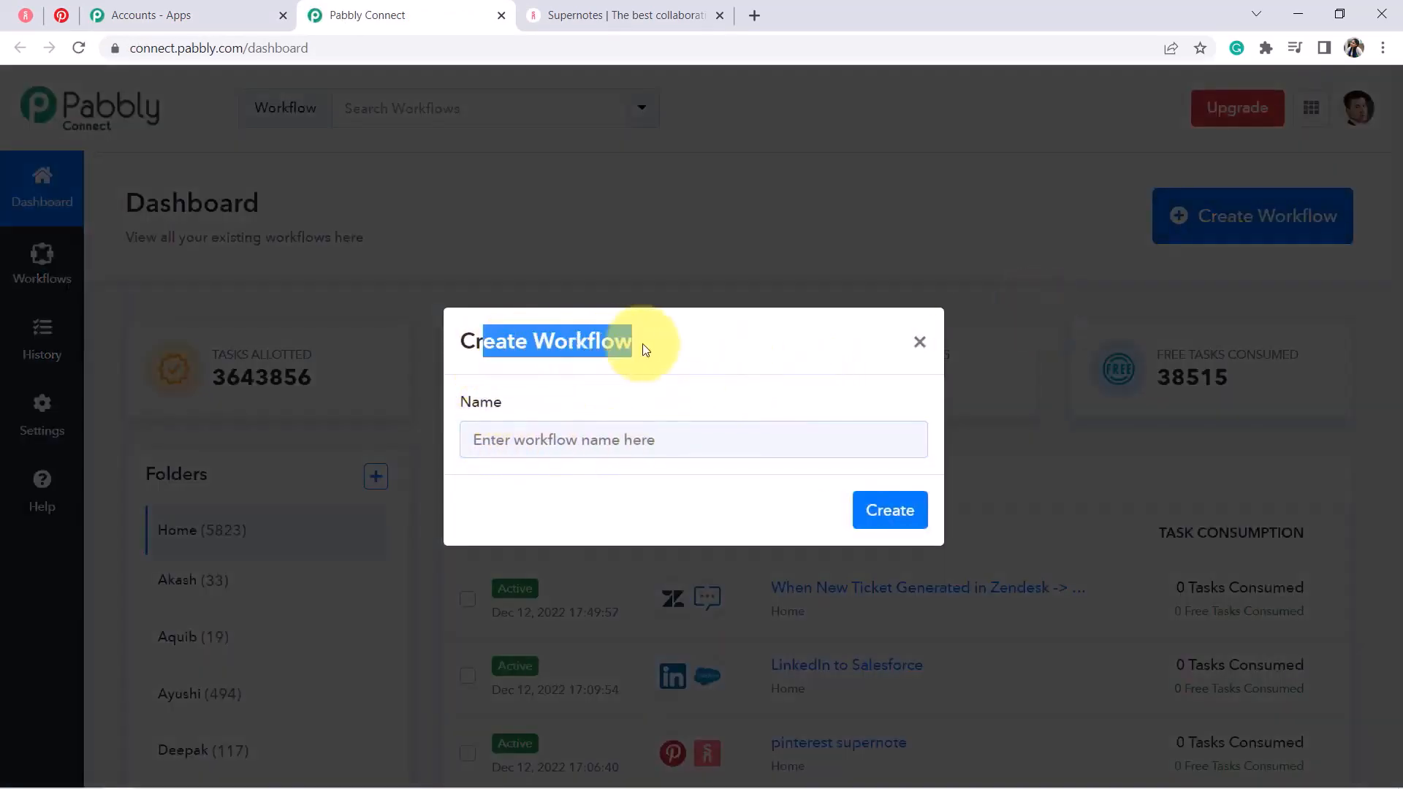
left_click(571, 440)
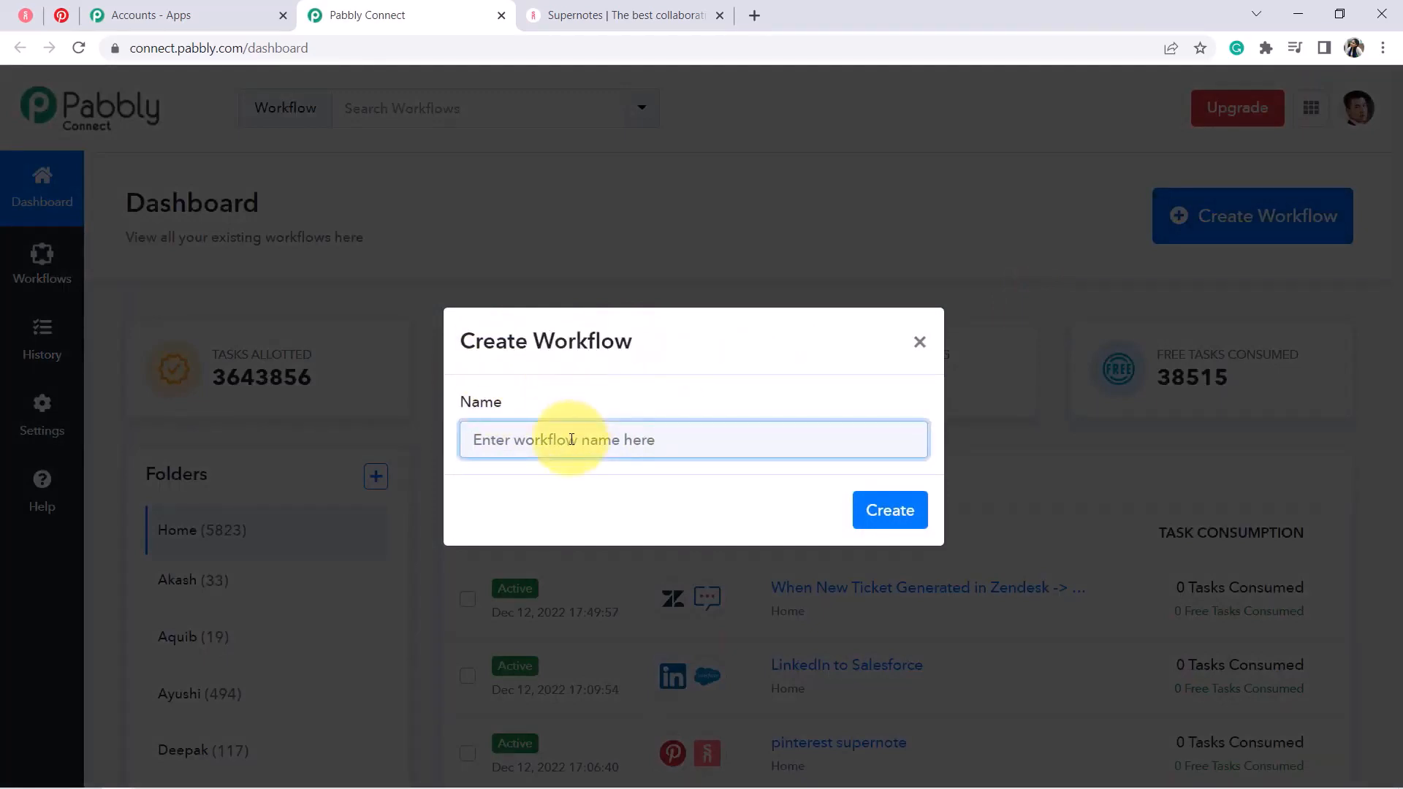
type("When Pin is Created in Pinterest -> Auto Create Note in SuperNote App")
left_click_drag(572, 440, 475, 457)
left_click(592, 437)
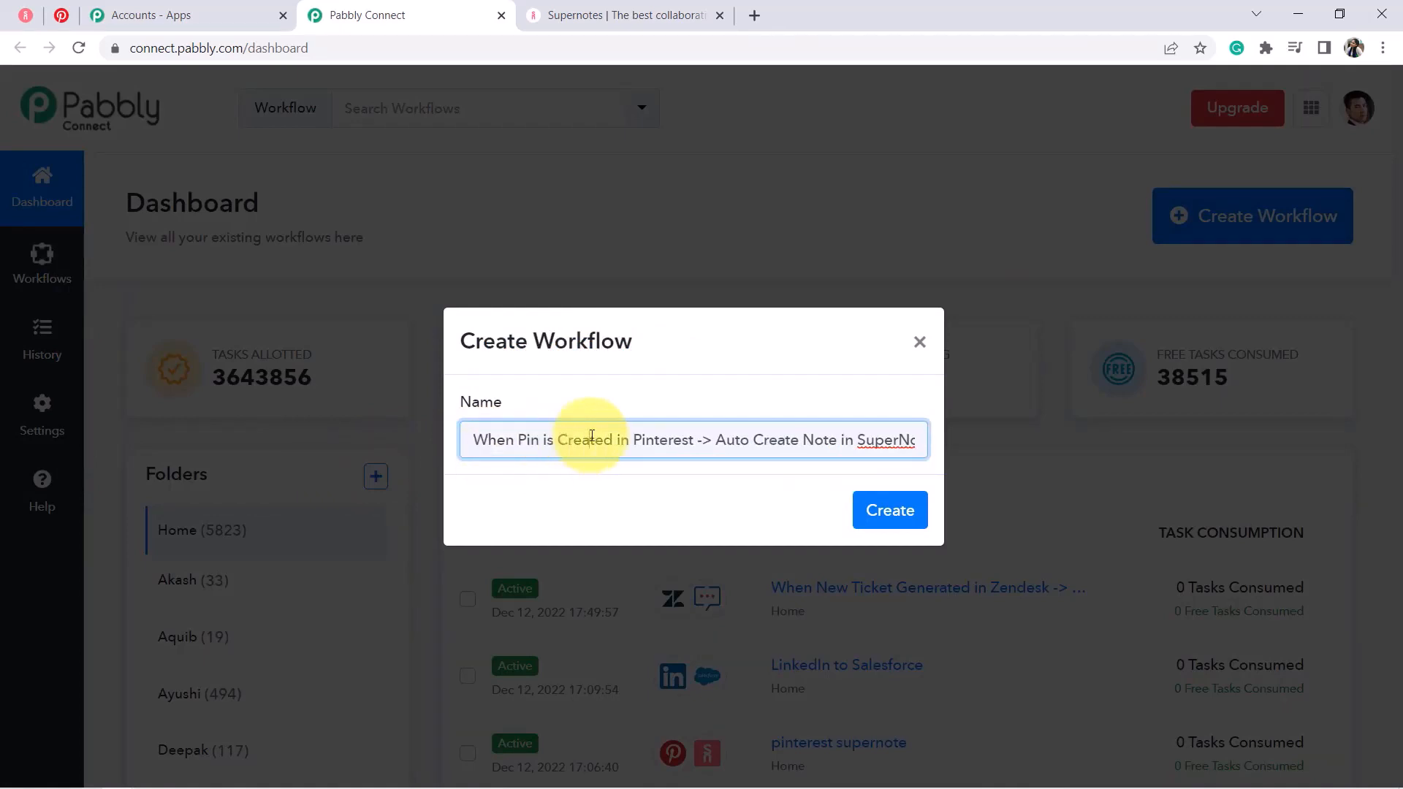
left_click_drag(708, 445, 877, 441)
left_click(865, 442)
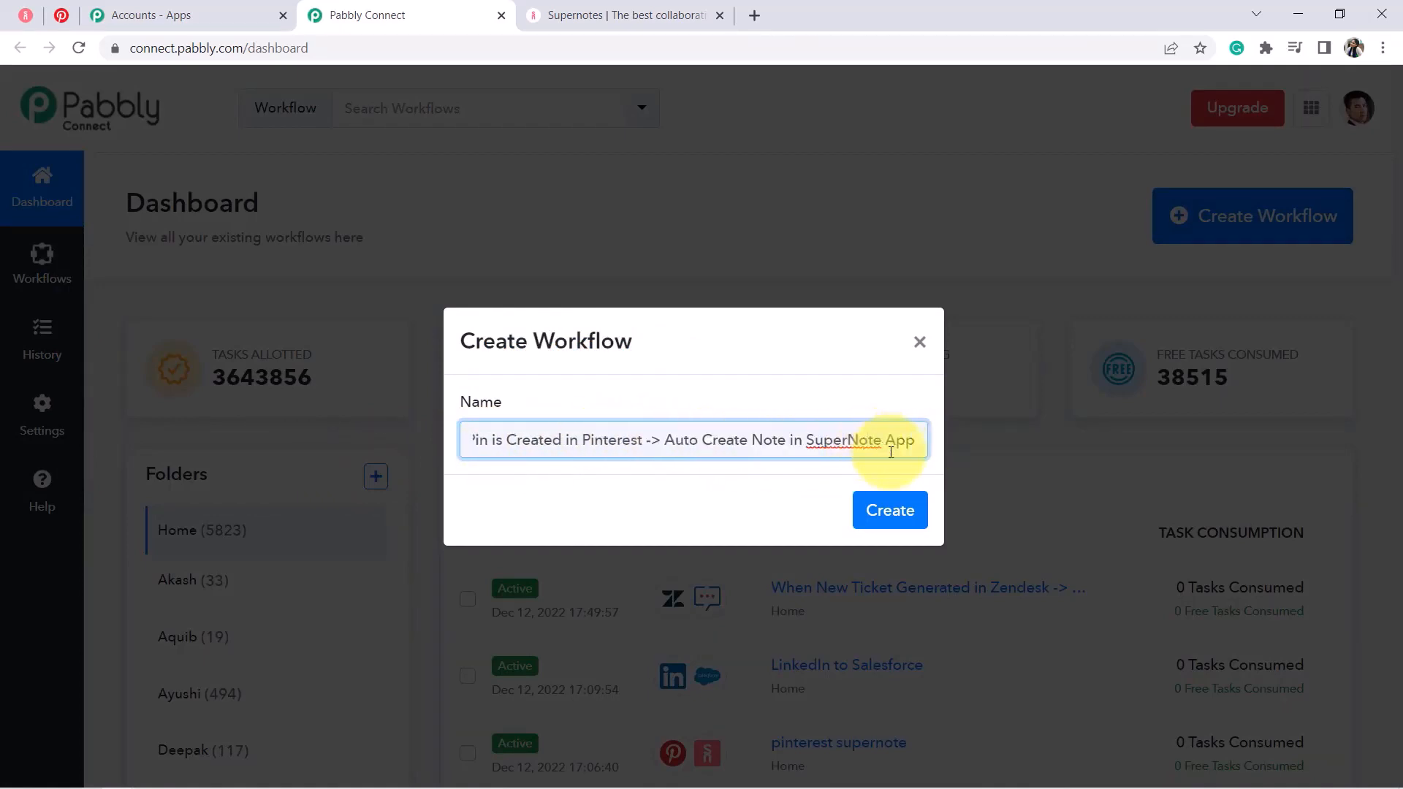
left_click(908, 518)
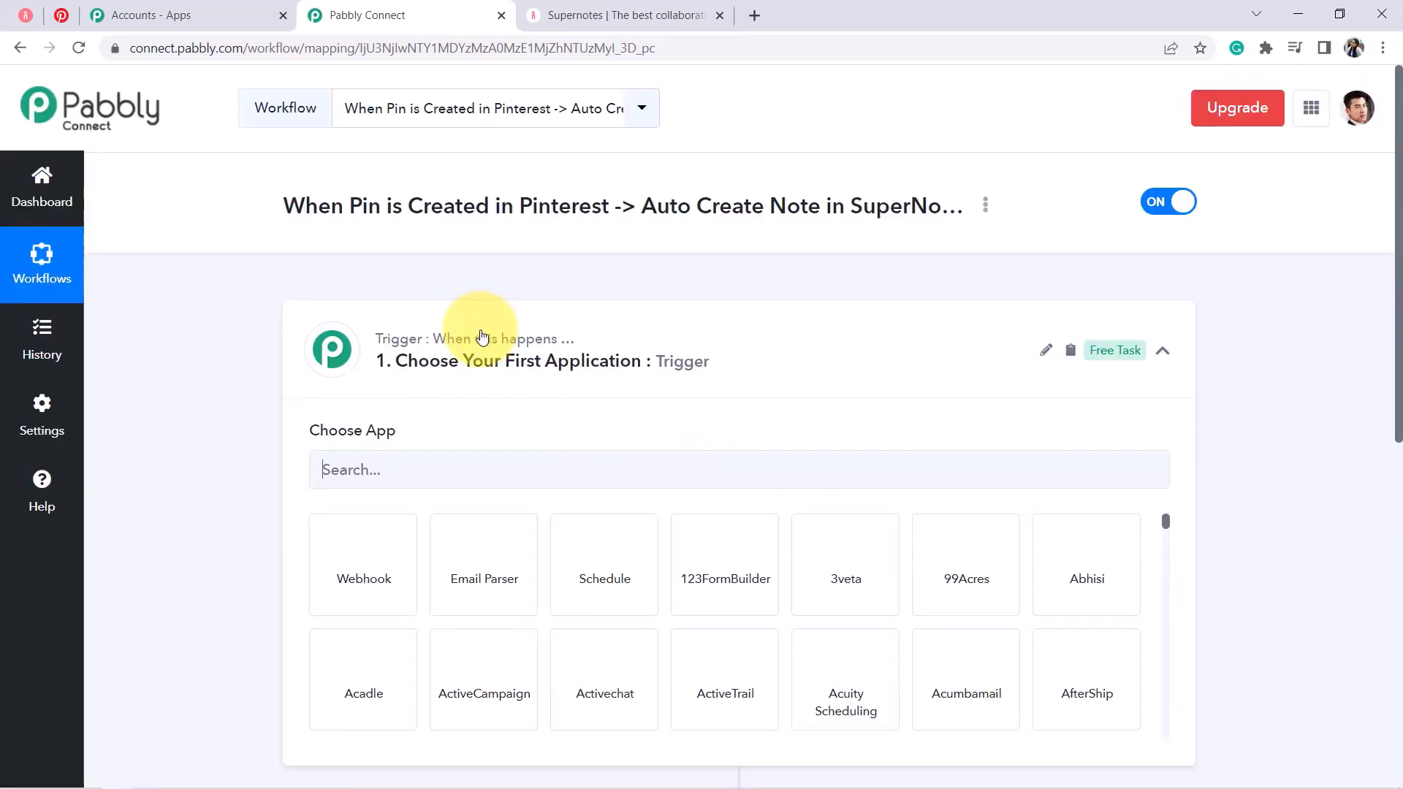
Step: Search for 'pinte' and choose Pinterest as the trigger app
left_click(544, 362)
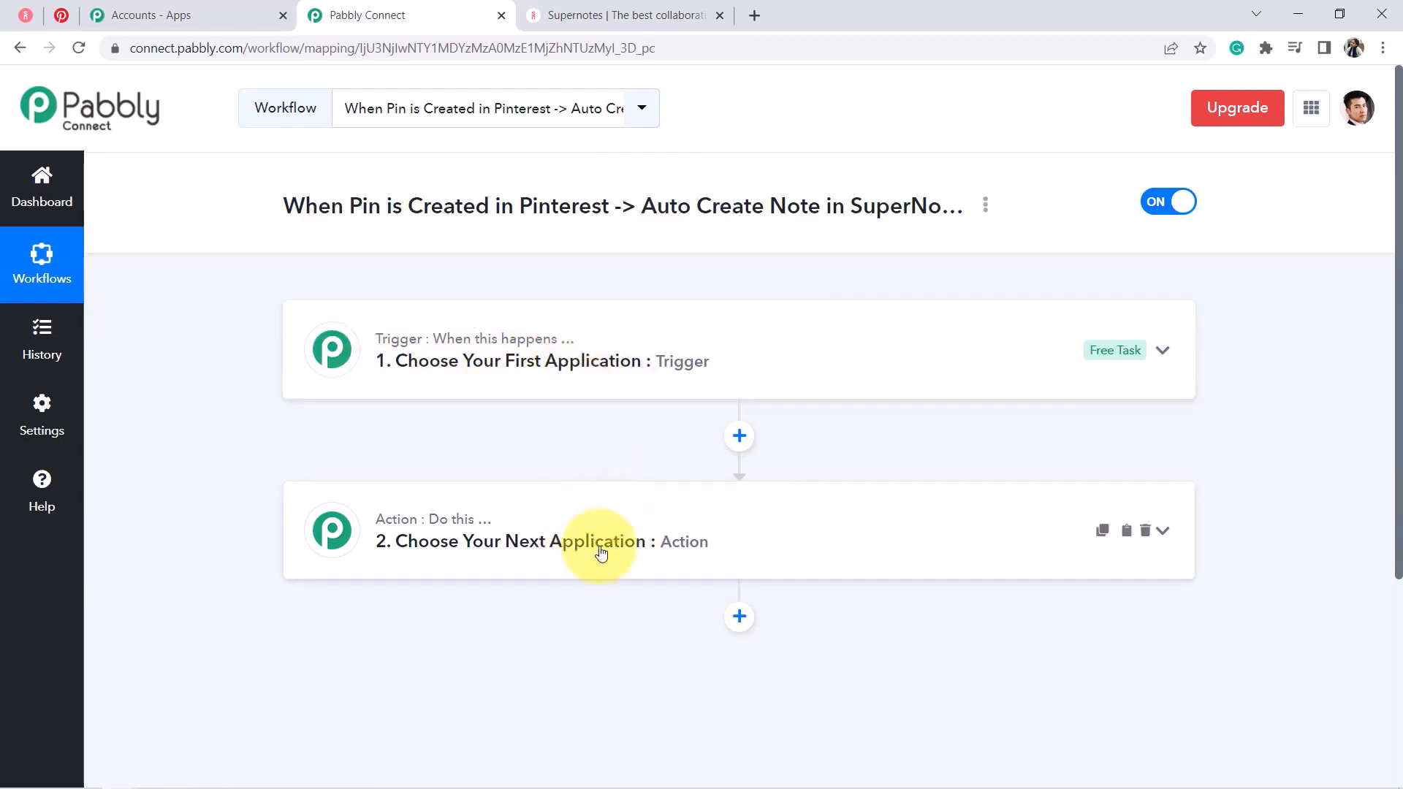
left_click(577, 376)
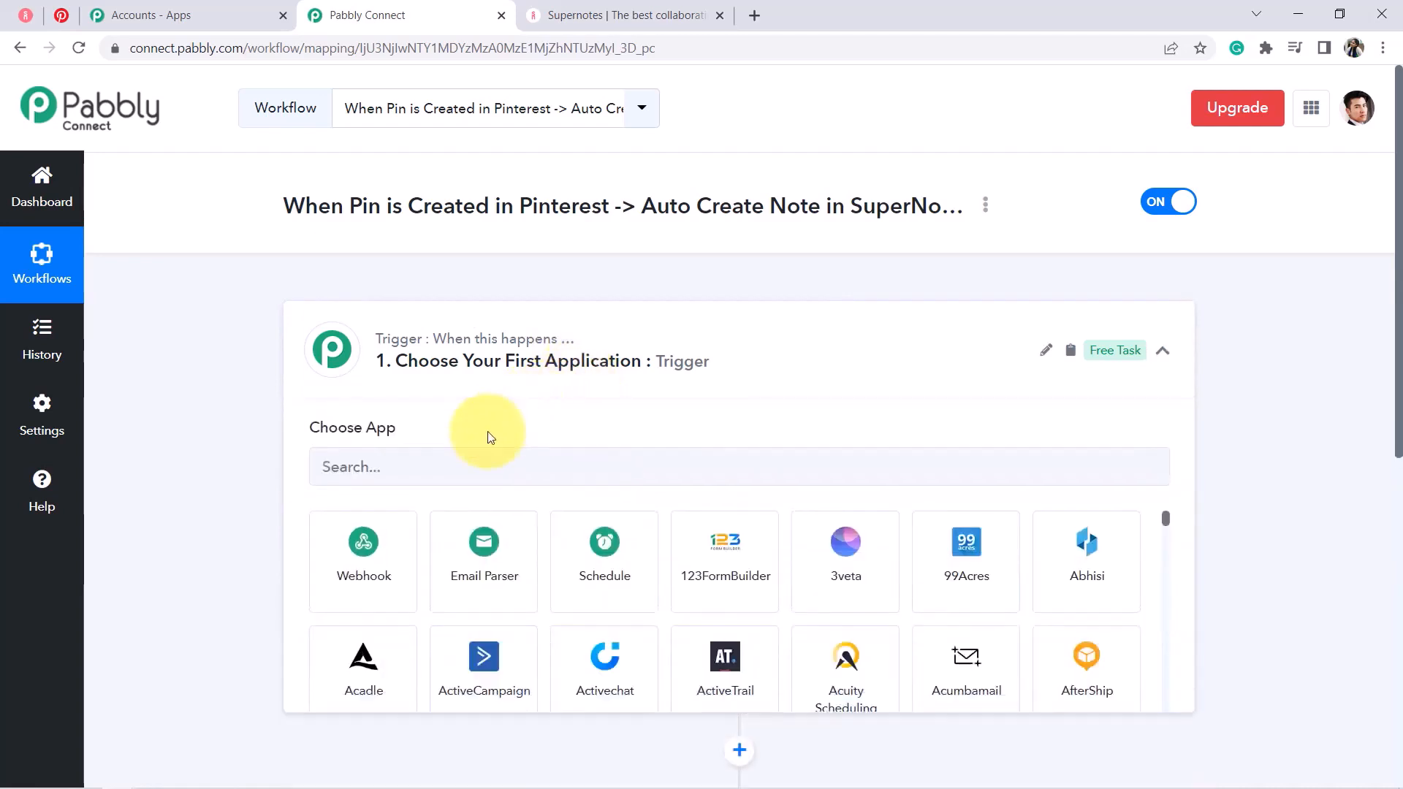
left_click(429, 469)
type("pinter")
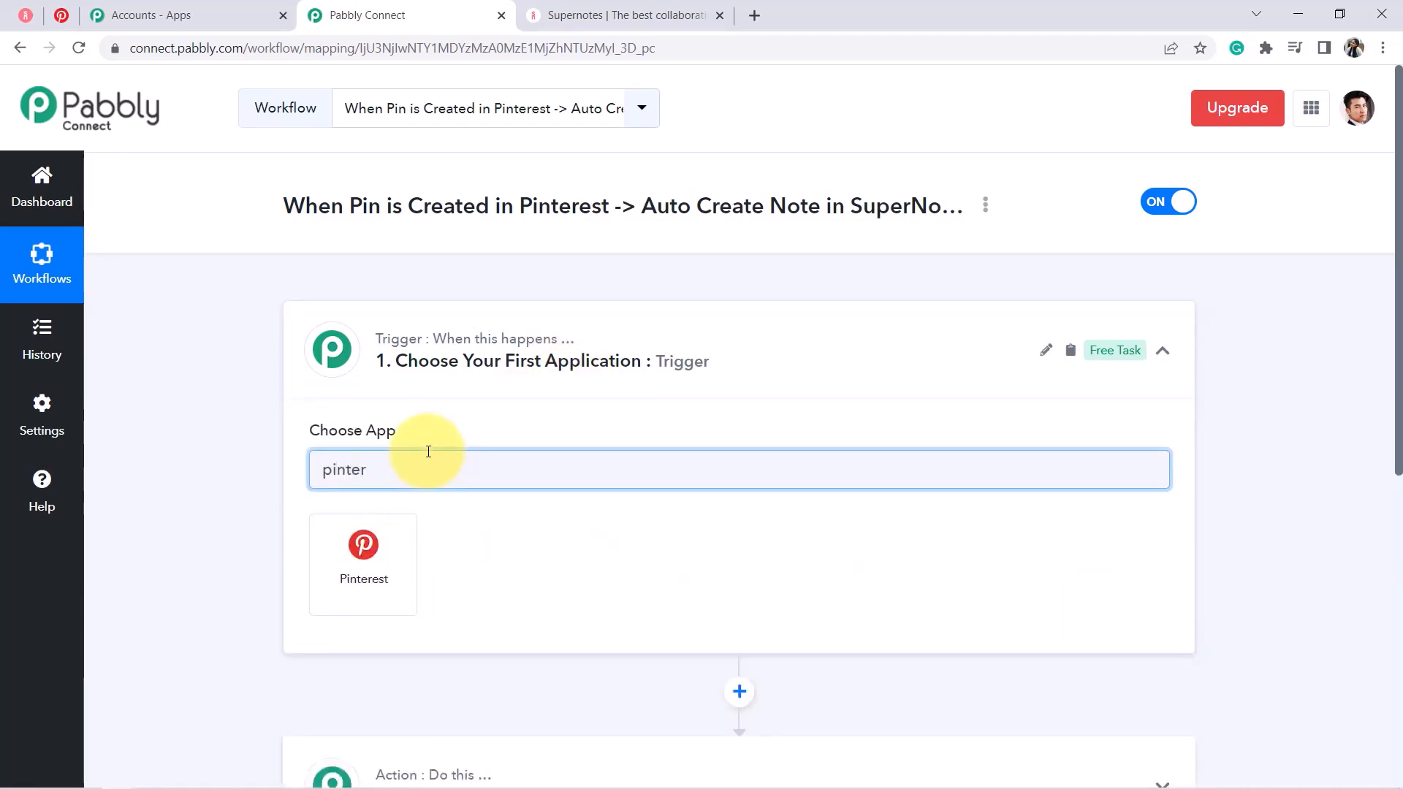
left_click(373, 562)
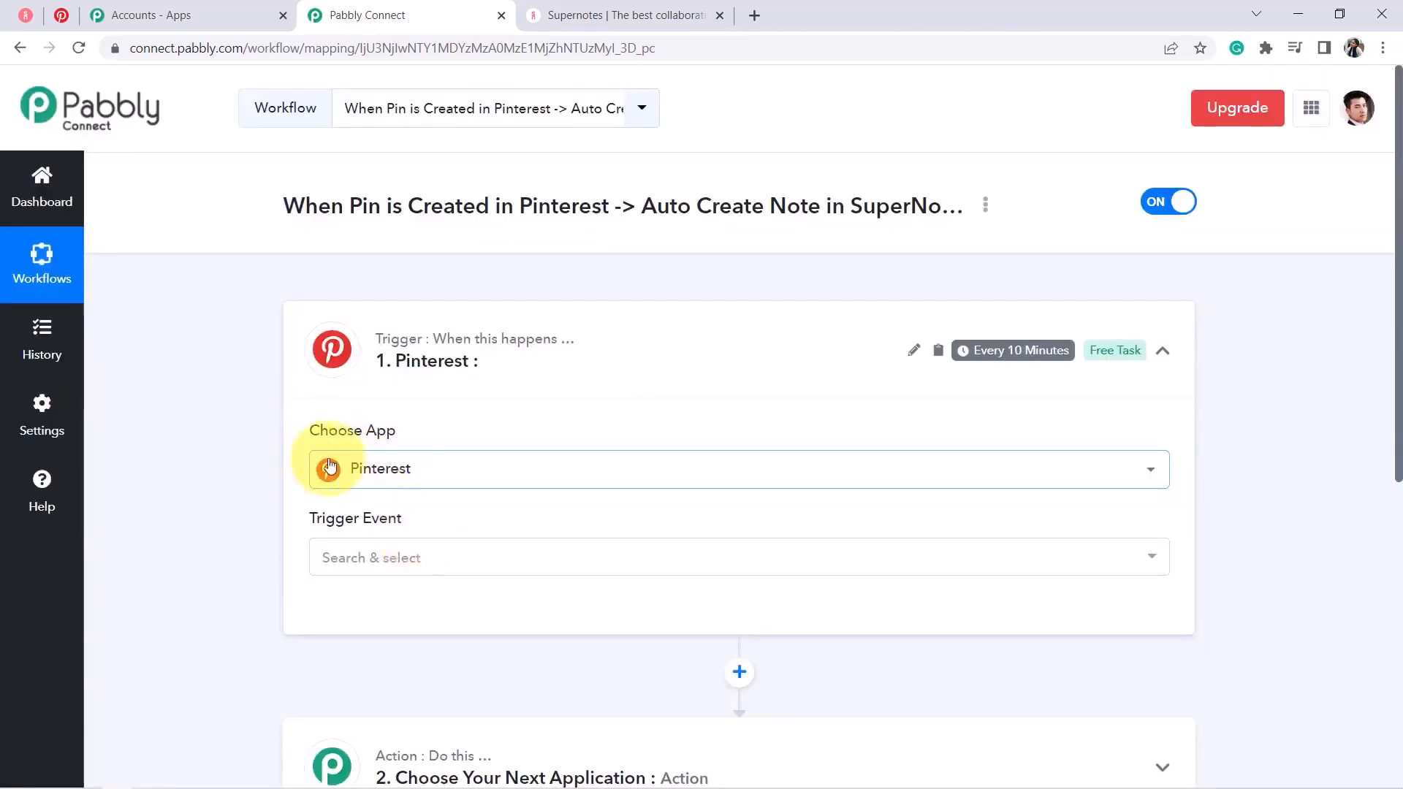
Step: Pick New Pin as the trigger event and start connecting a Pinterest account
left_click(361, 559)
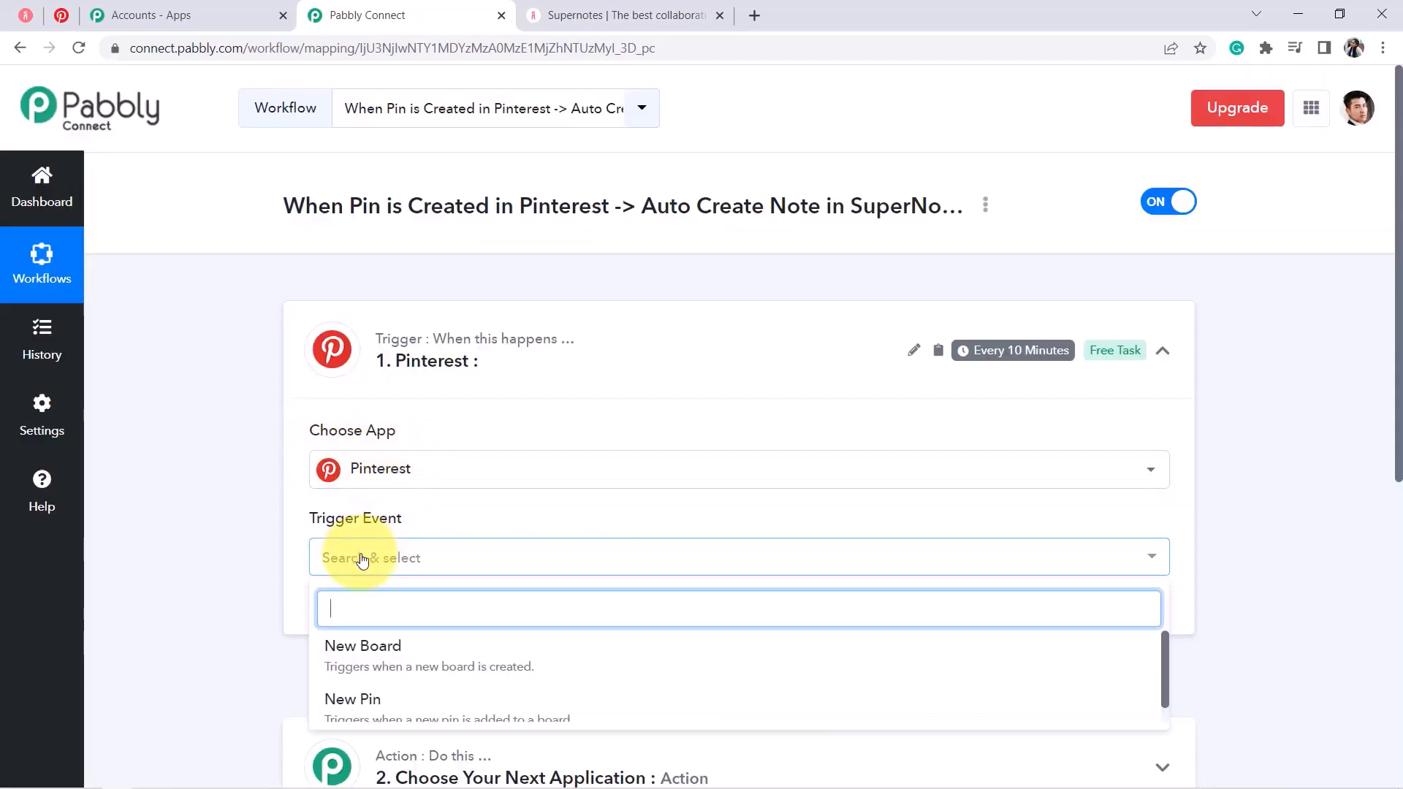
left_click(352, 702)
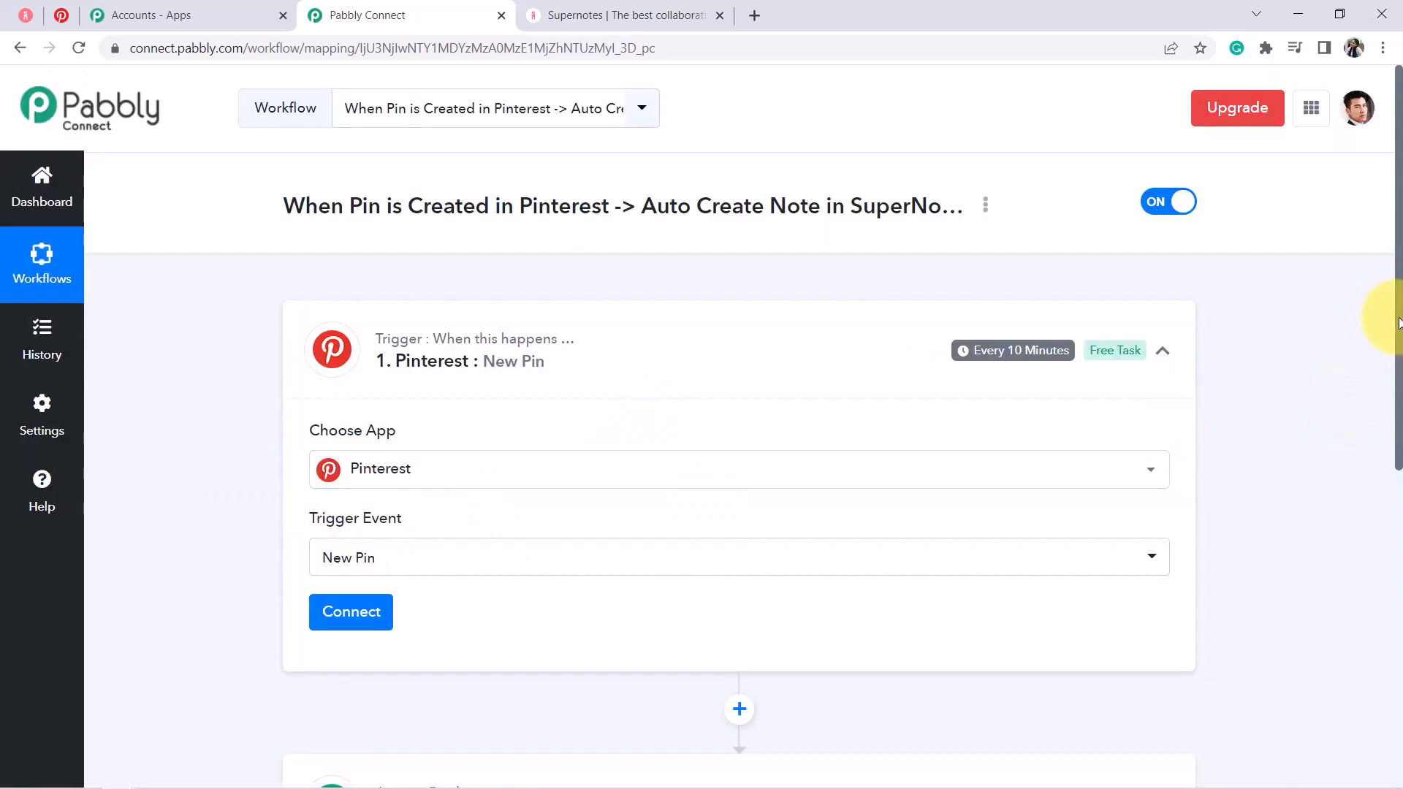
left_click_drag(1399, 323, 1377, 409)
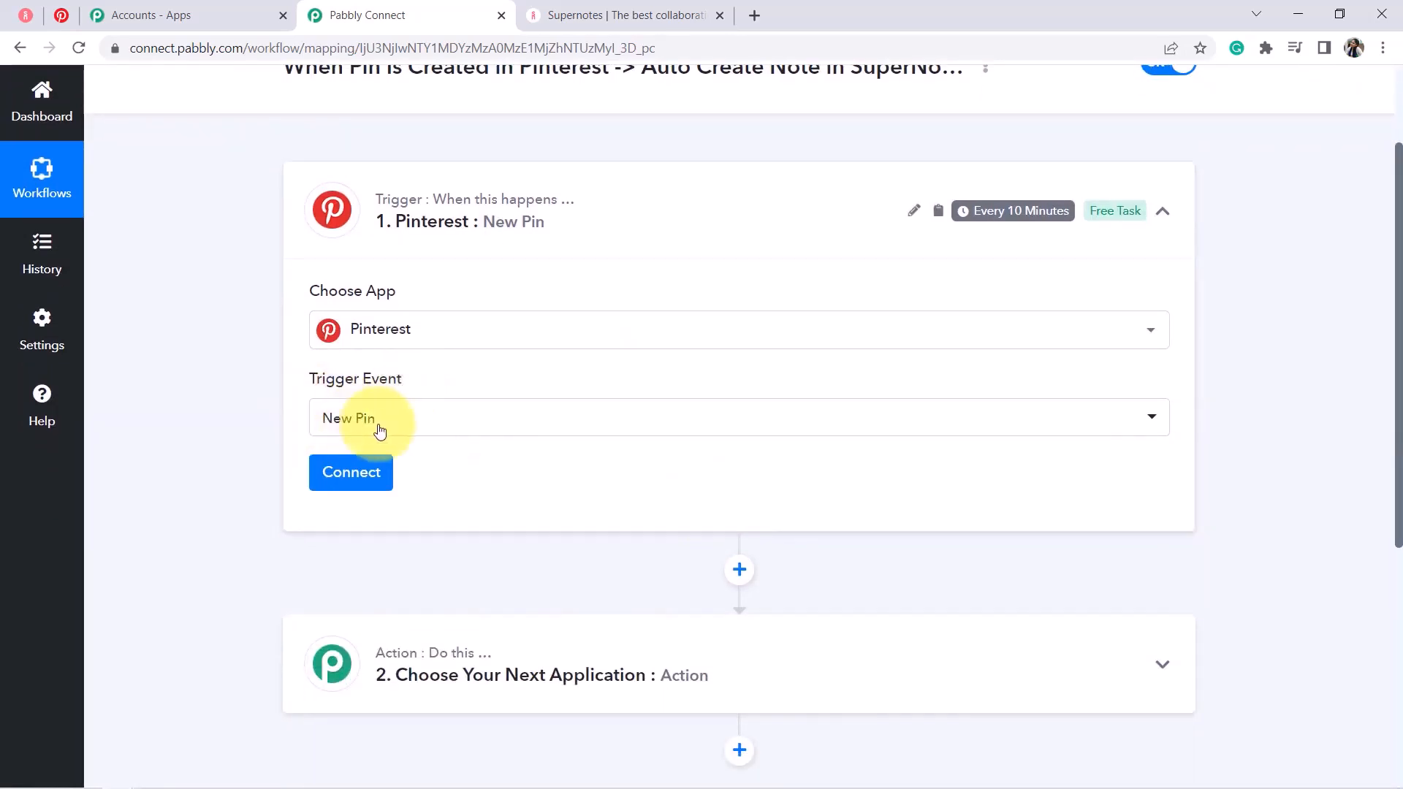
left_click(352, 472)
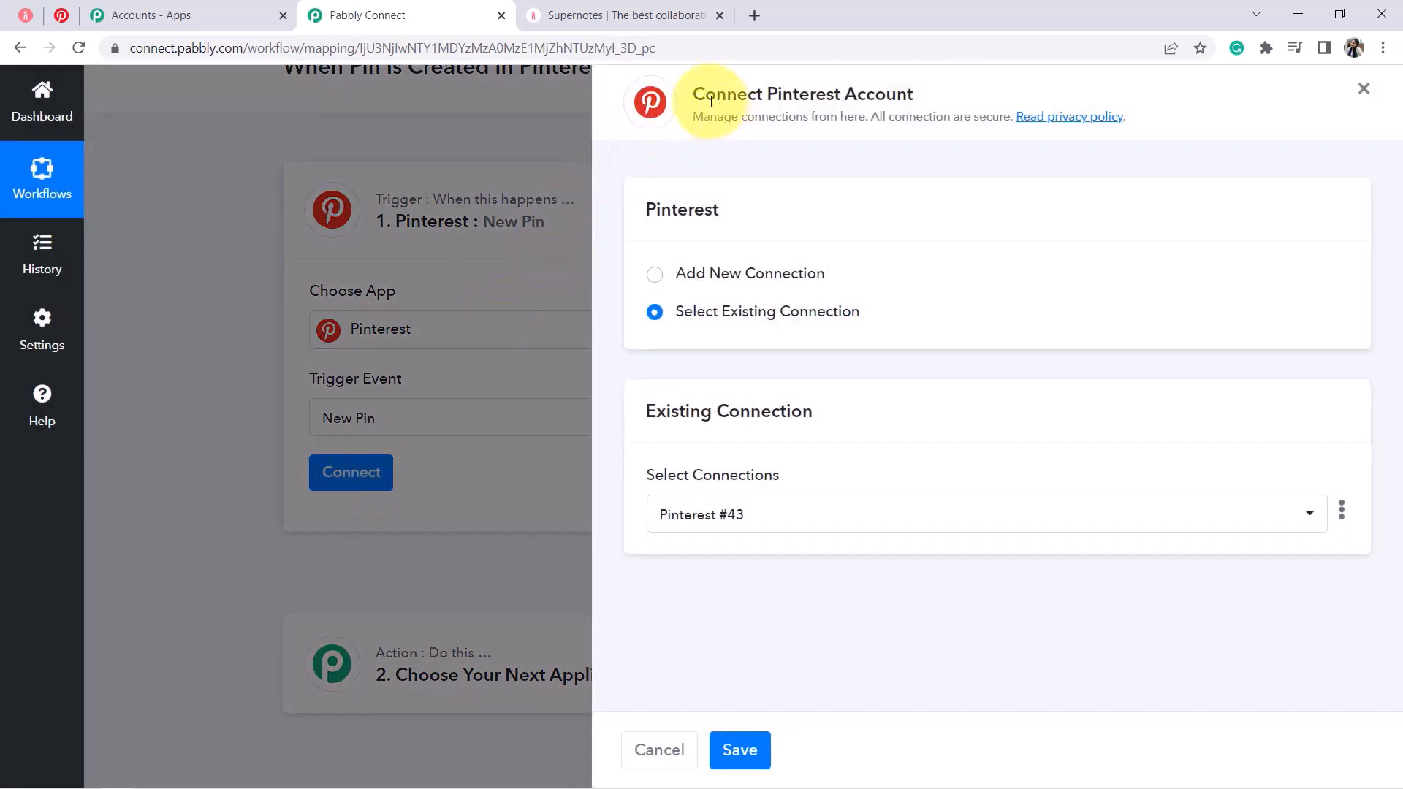
Step: Add a new Pinterest connection and grant Pabbly Connect access in the Pinterest popup
left_click_drag(711, 101, 914, 95)
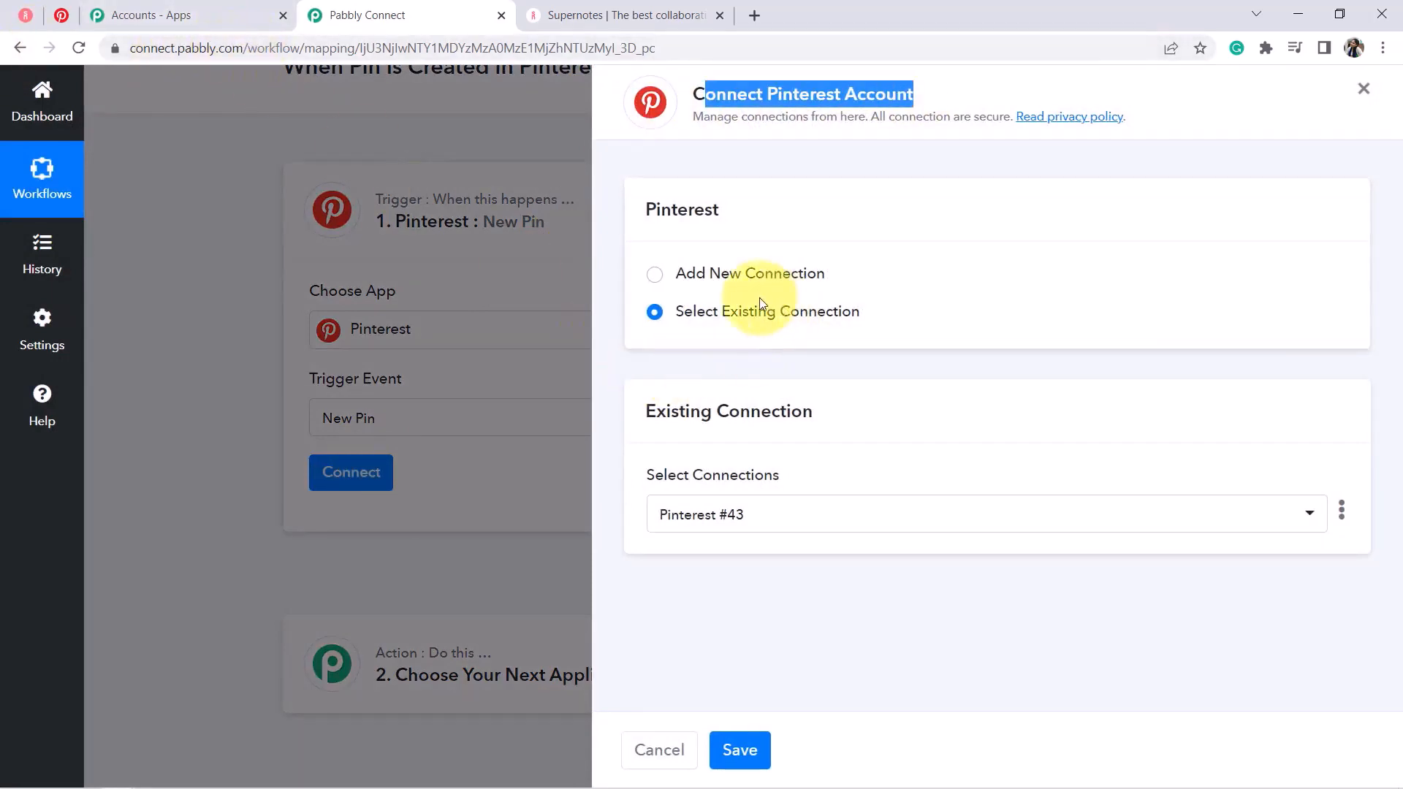
left_click(732, 278)
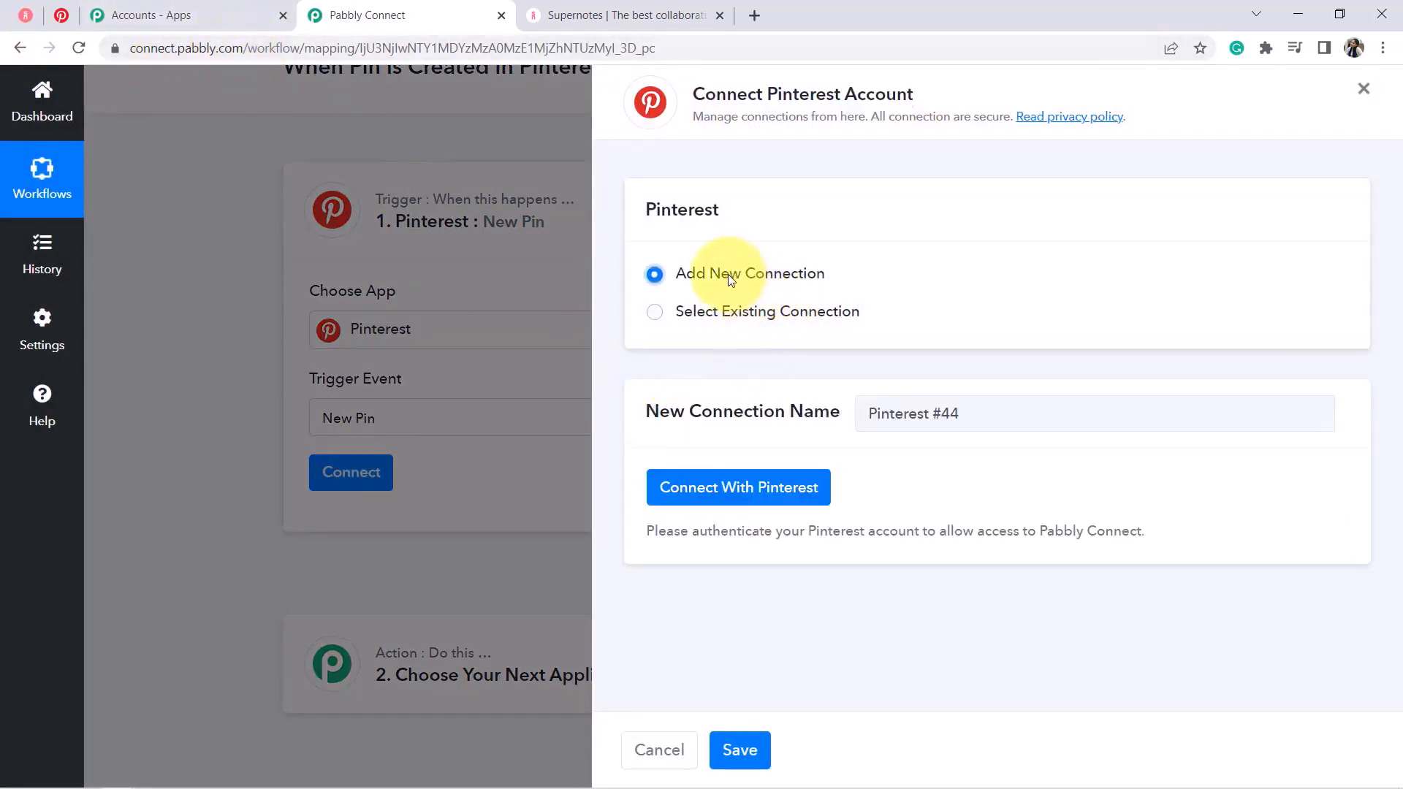
left_click(704, 497)
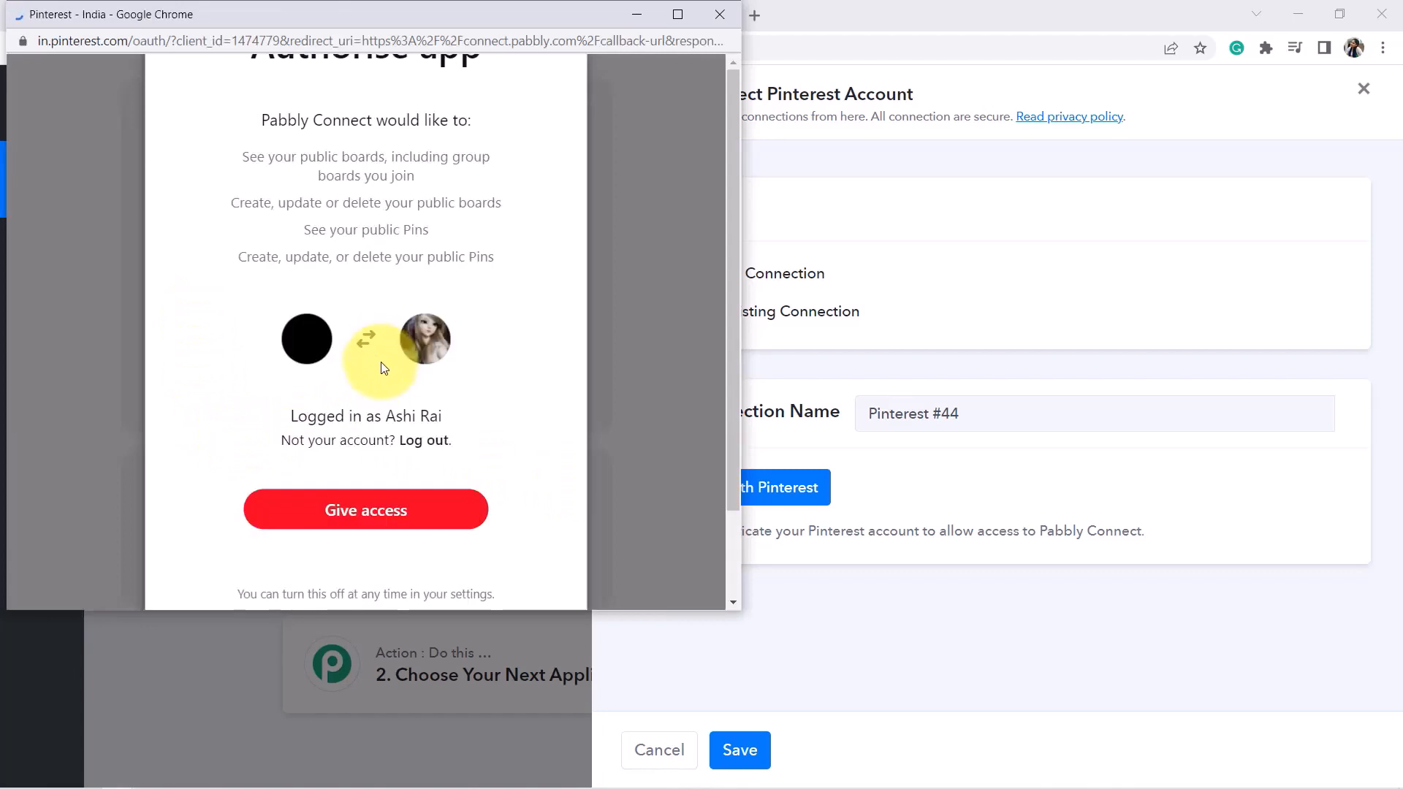
left_click(334, 516)
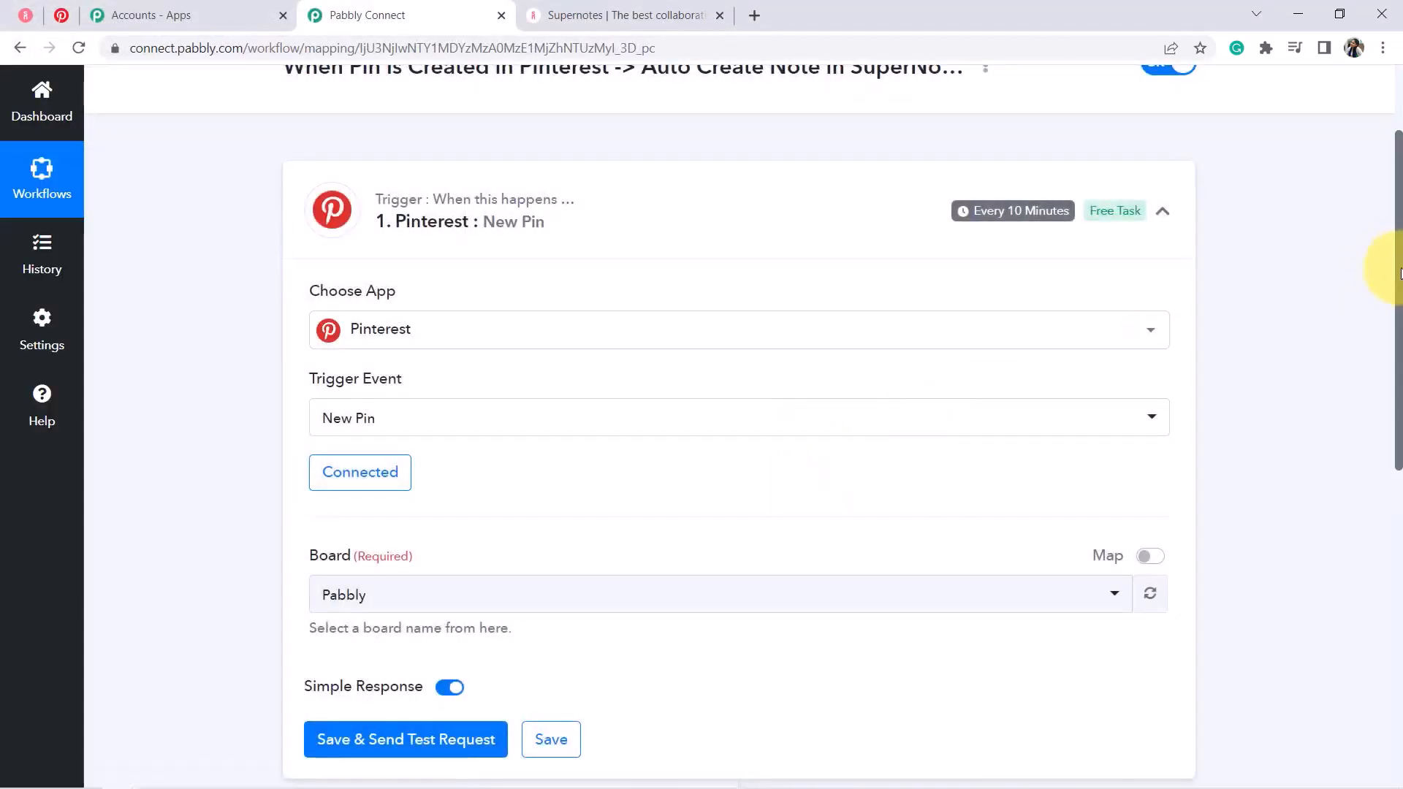
Step: Check the boards on the Pinterest profile, then choose Sigma as the trigger's board
left_click_drag(1399, 272, 1396, 369)
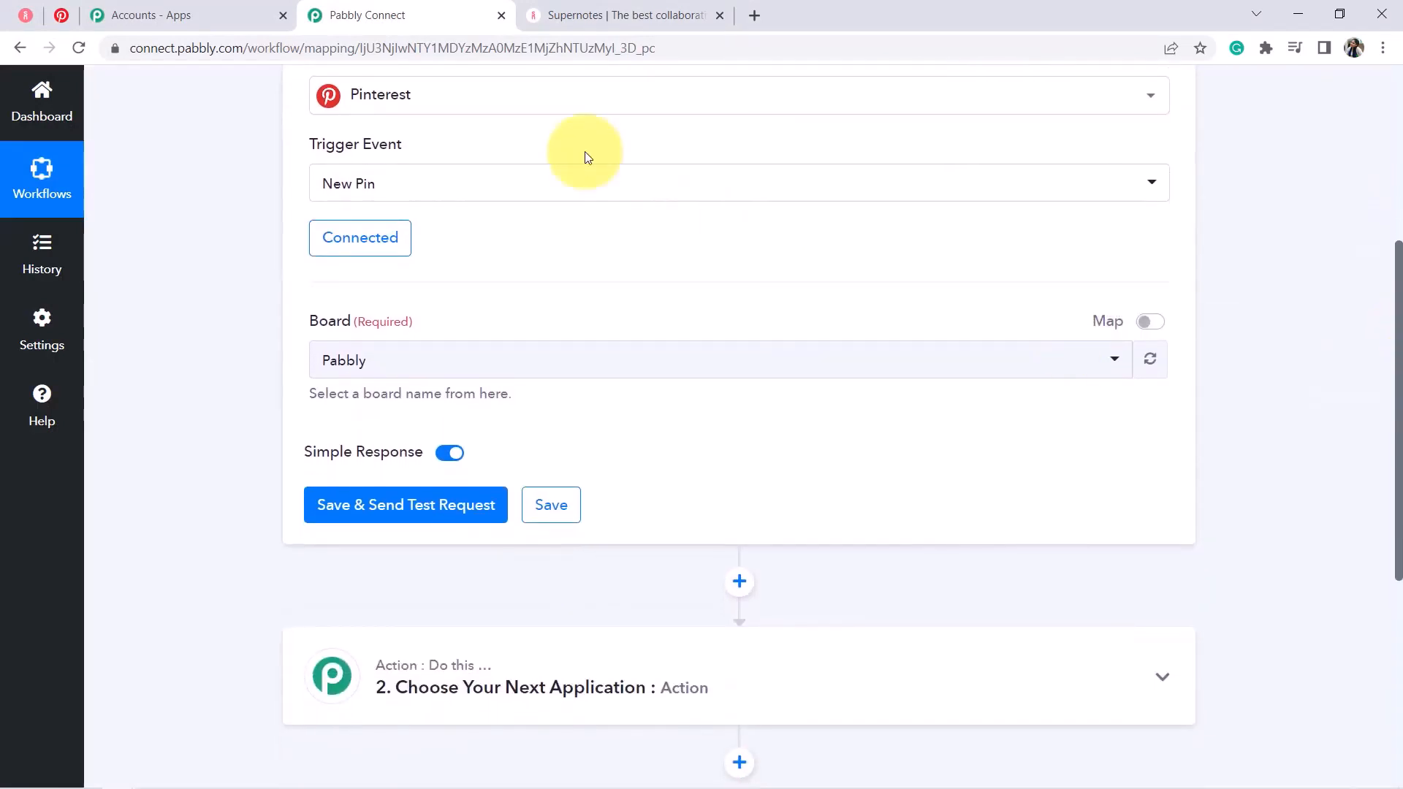
left_click(344, 368)
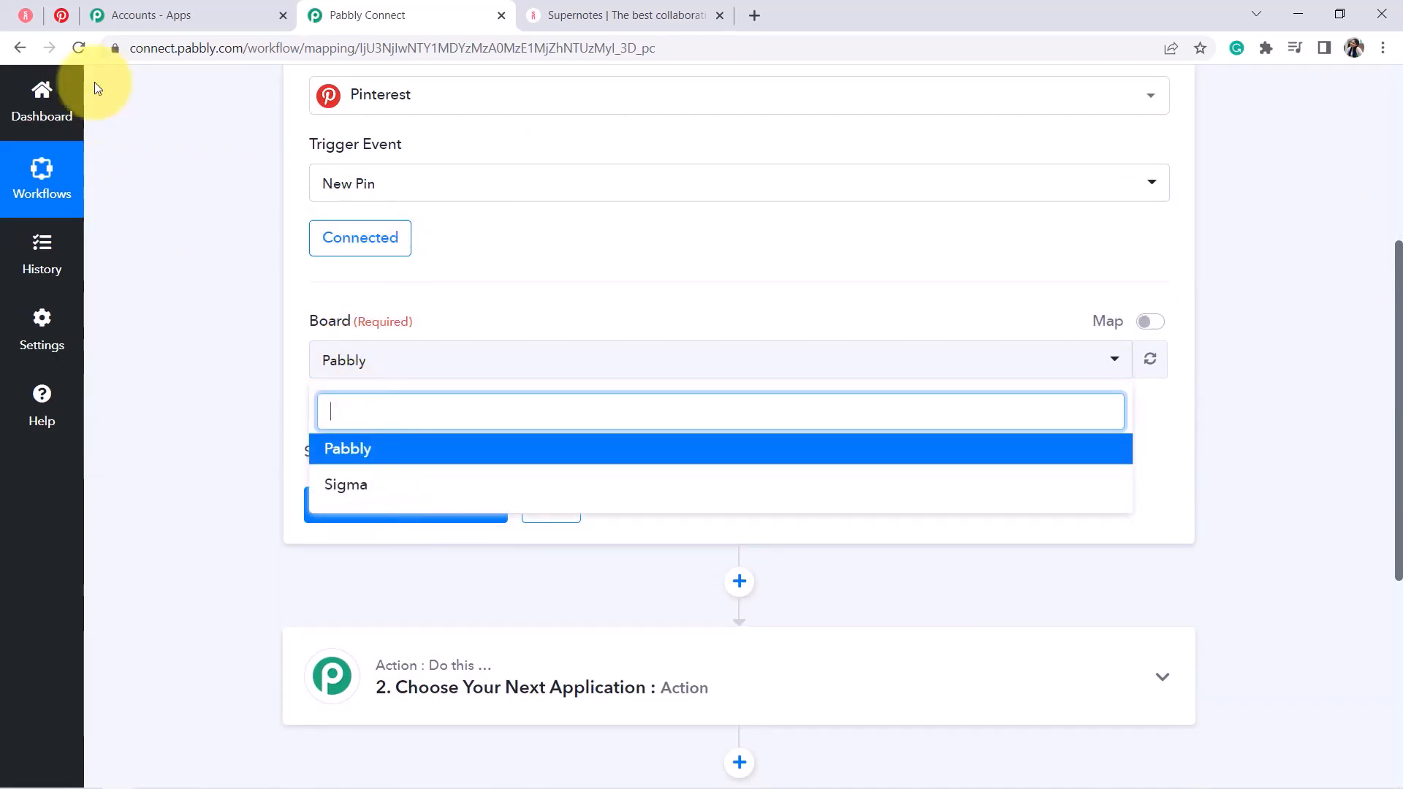
left_click(63, 27)
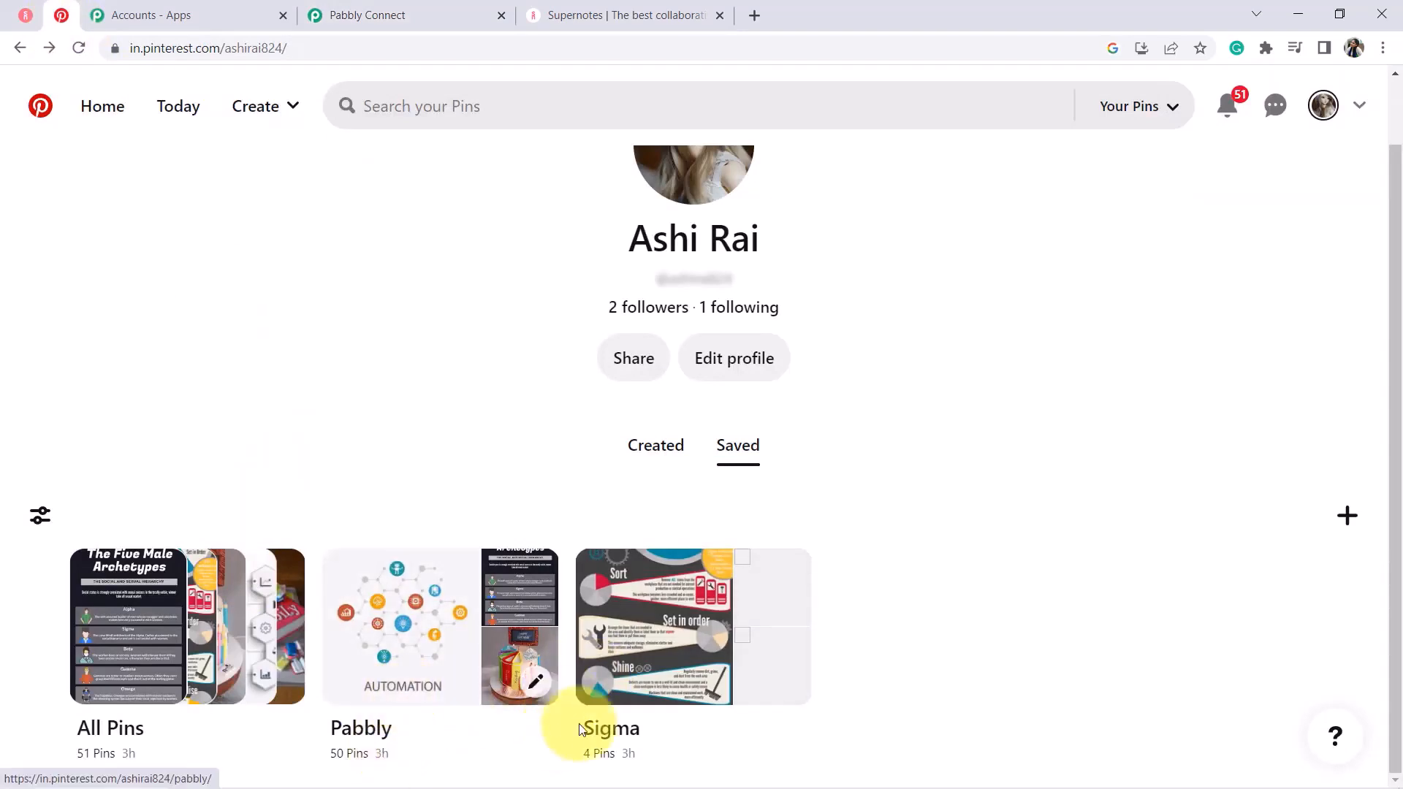
left_click(366, 15)
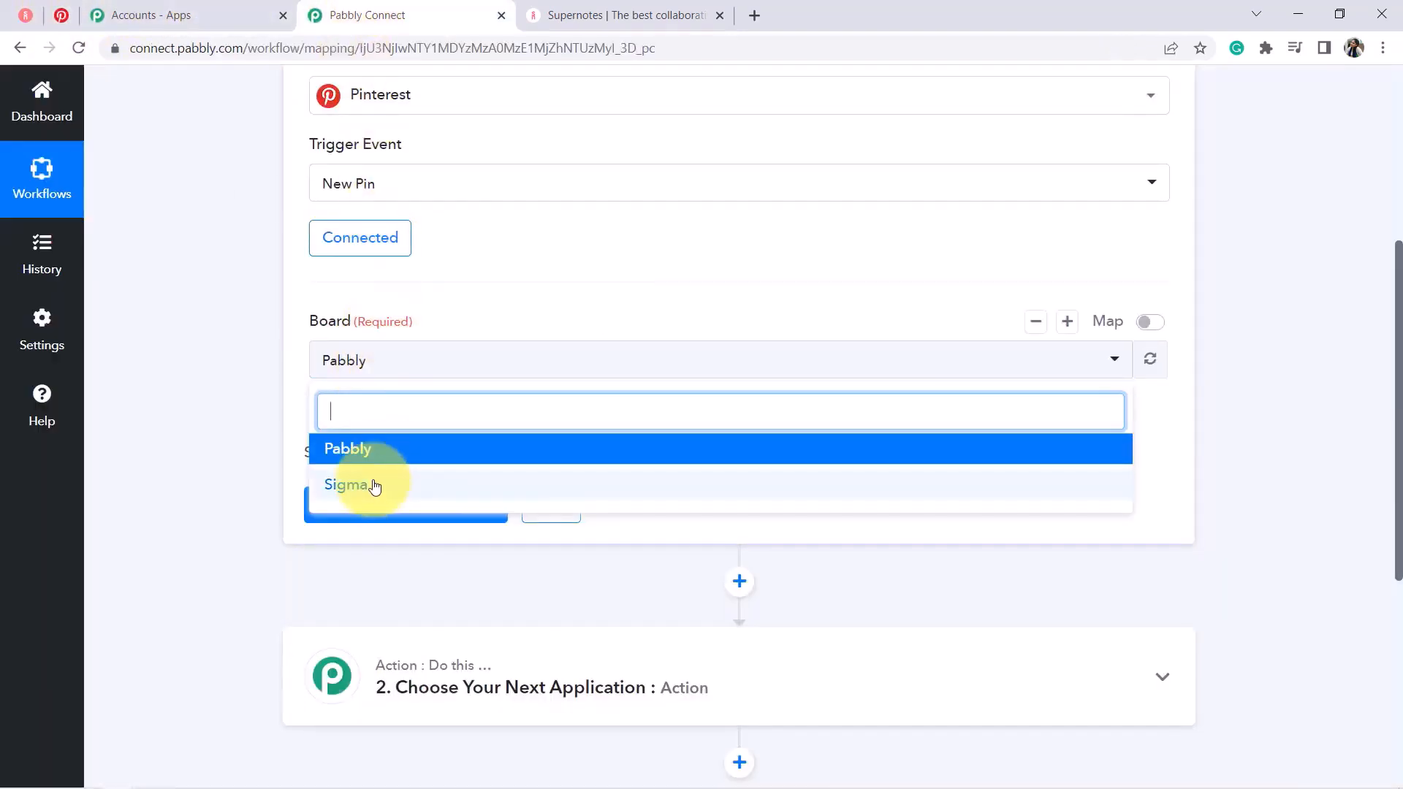
left_click(236, 491)
left_click(354, 363)
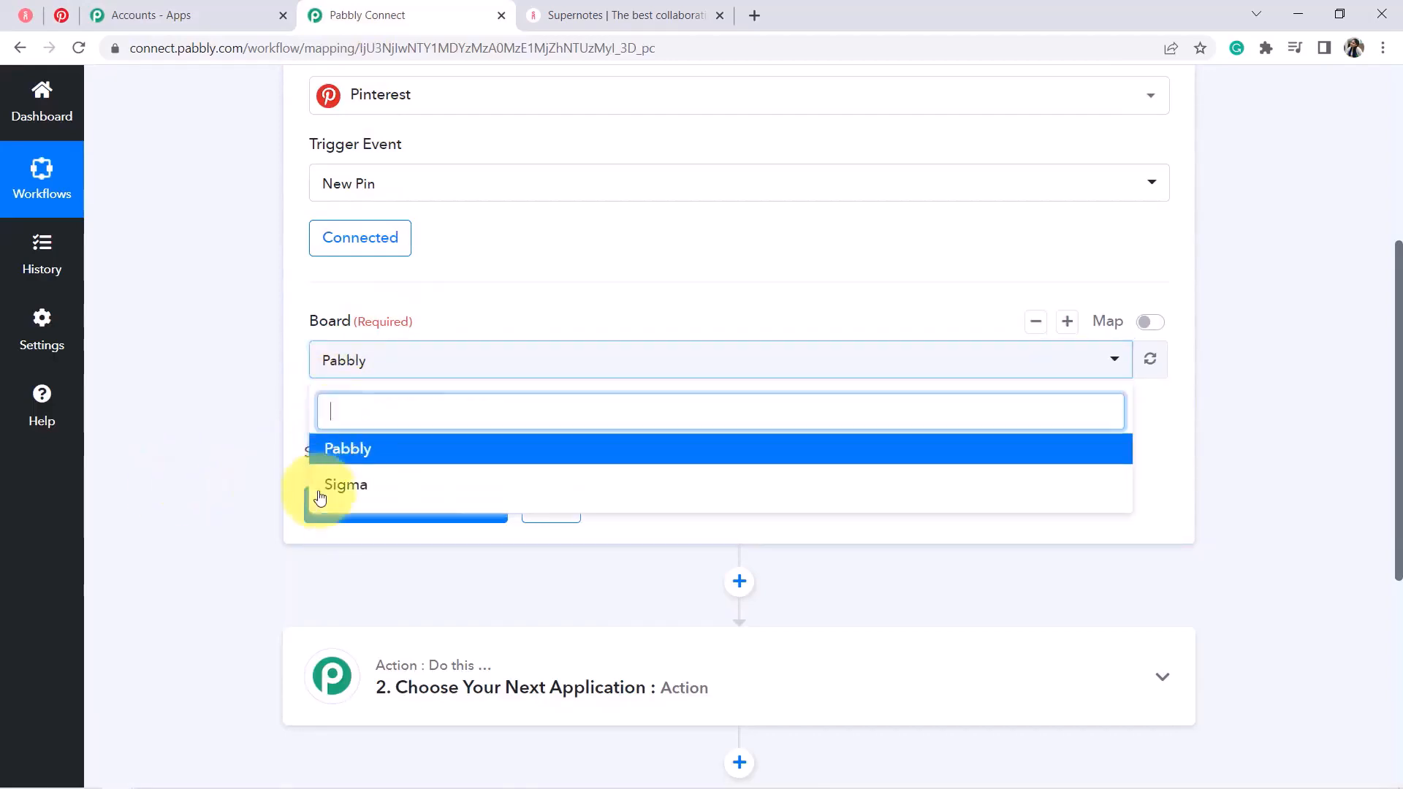
left_click(338, 487)
Step: Save the Sigma board trigger and send a test request for the latest pin's details
left_click(398, 420)
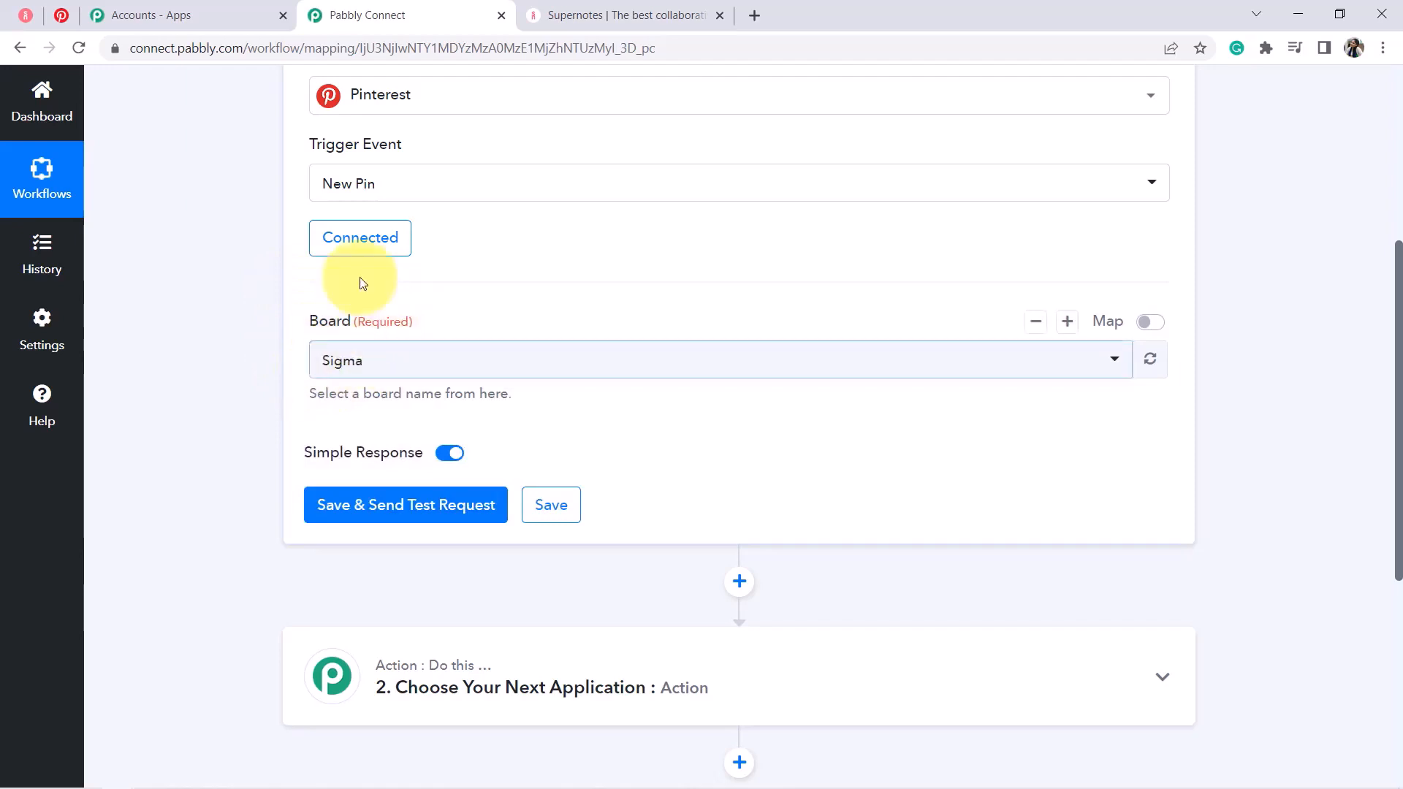
left_click(369, 352)
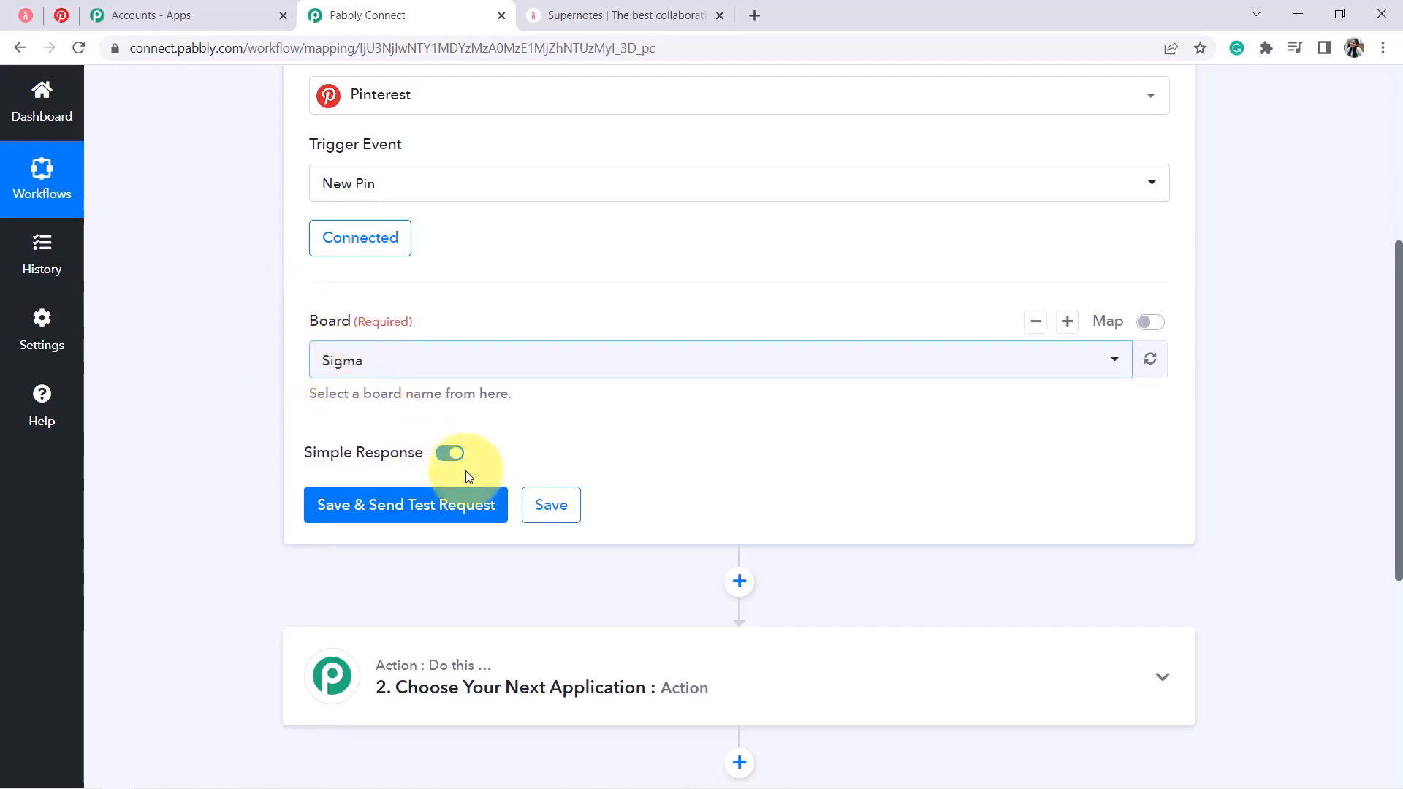
left_click(553, 491)
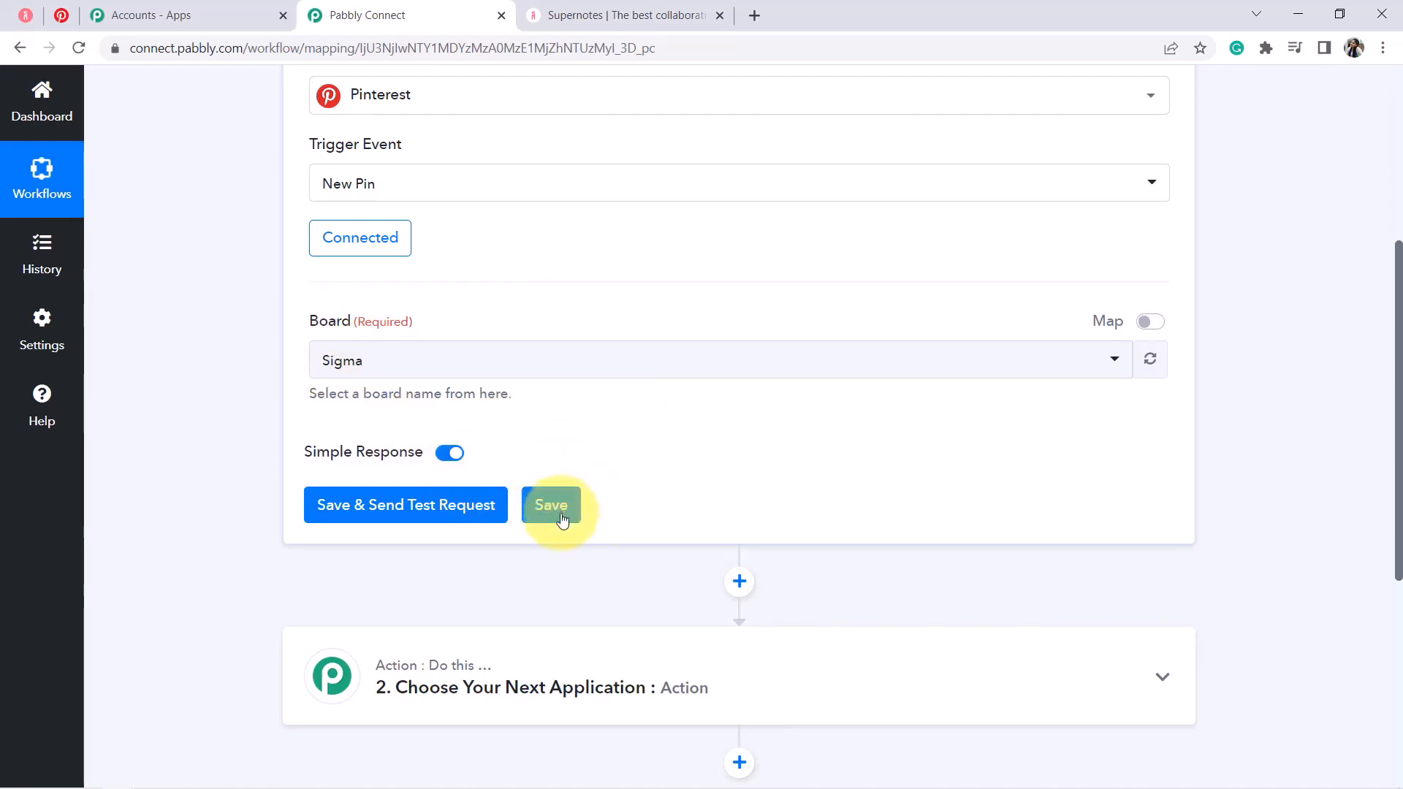
left_click(380, 516)
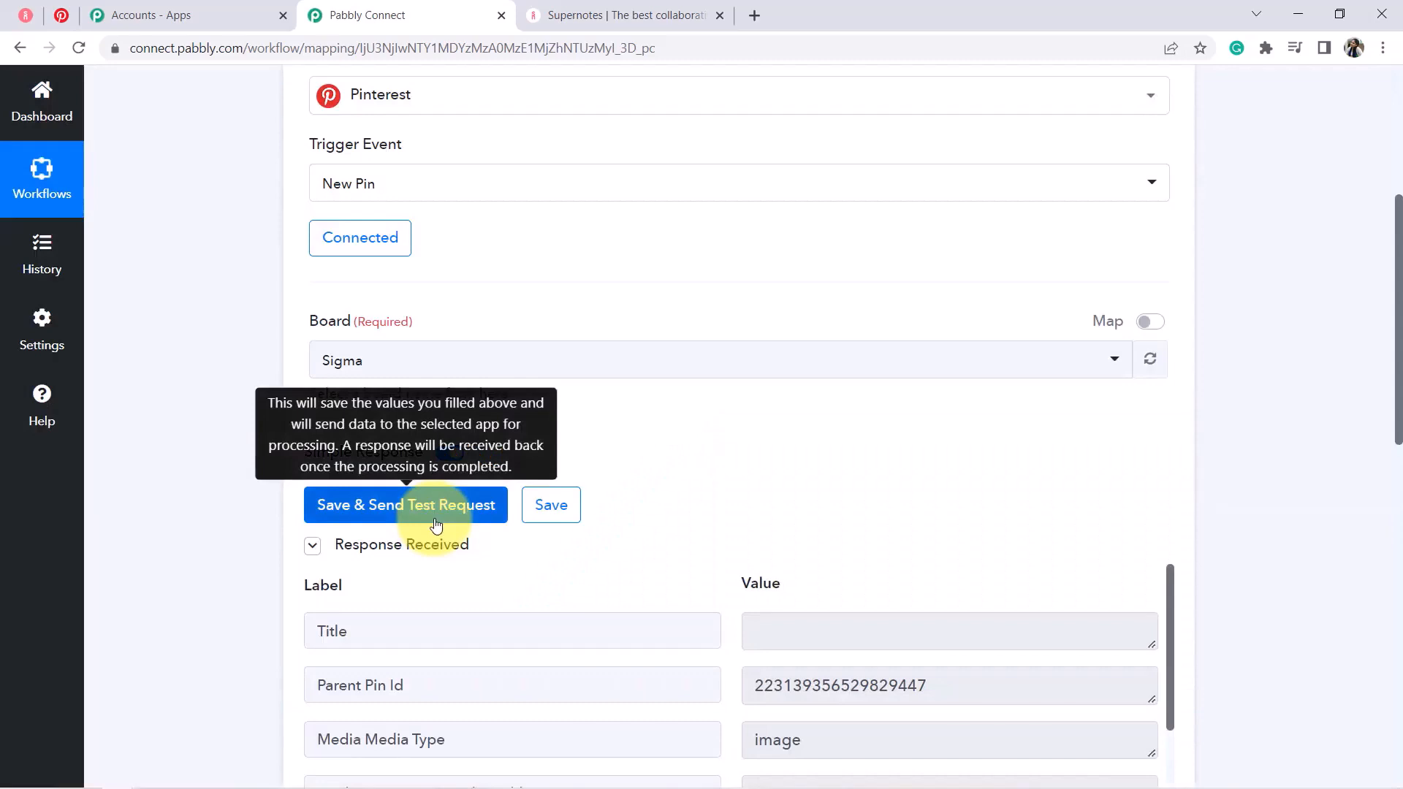
Step: Open the response's Media Images Originals Url in a new tab to view the living room photo
left_click(61, 15)
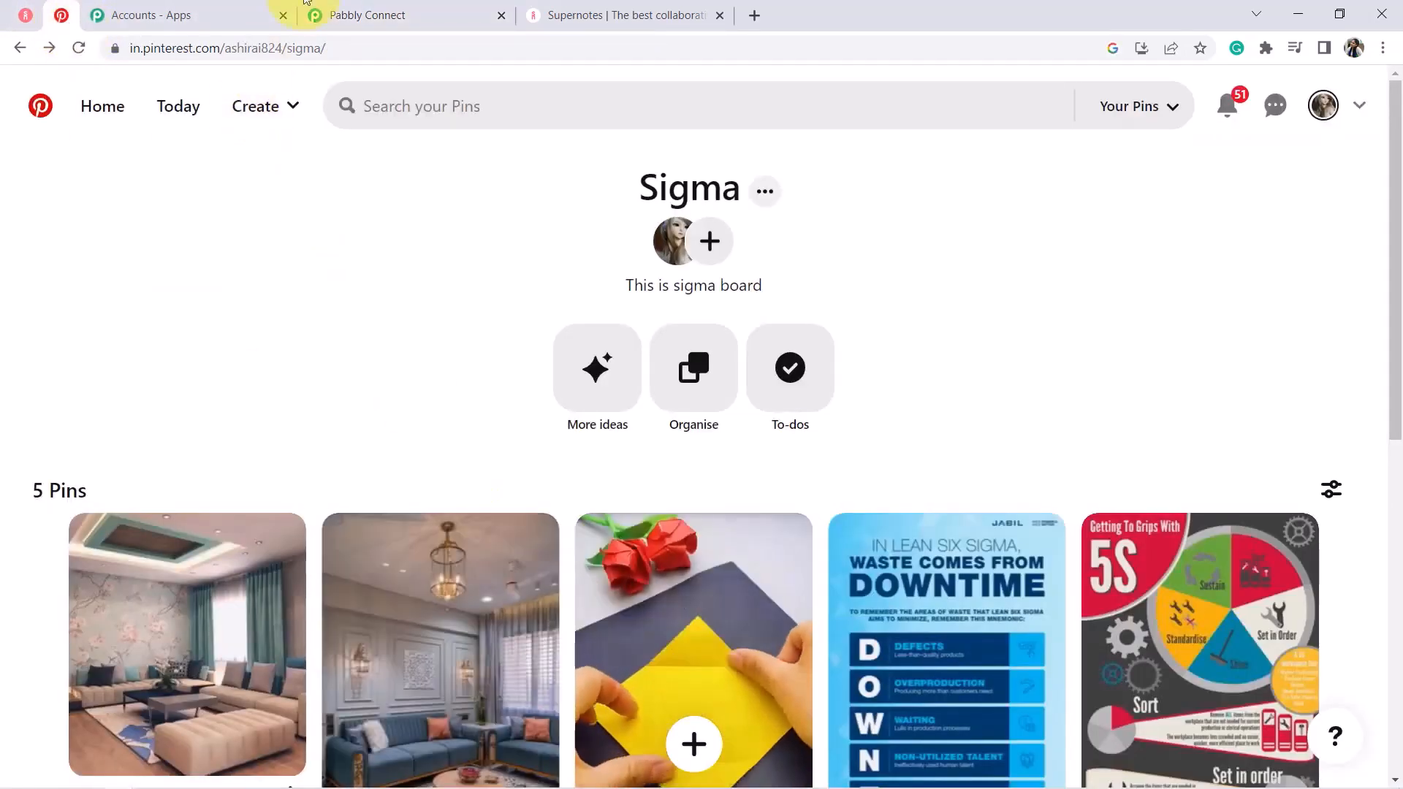
left_click(393, 10)
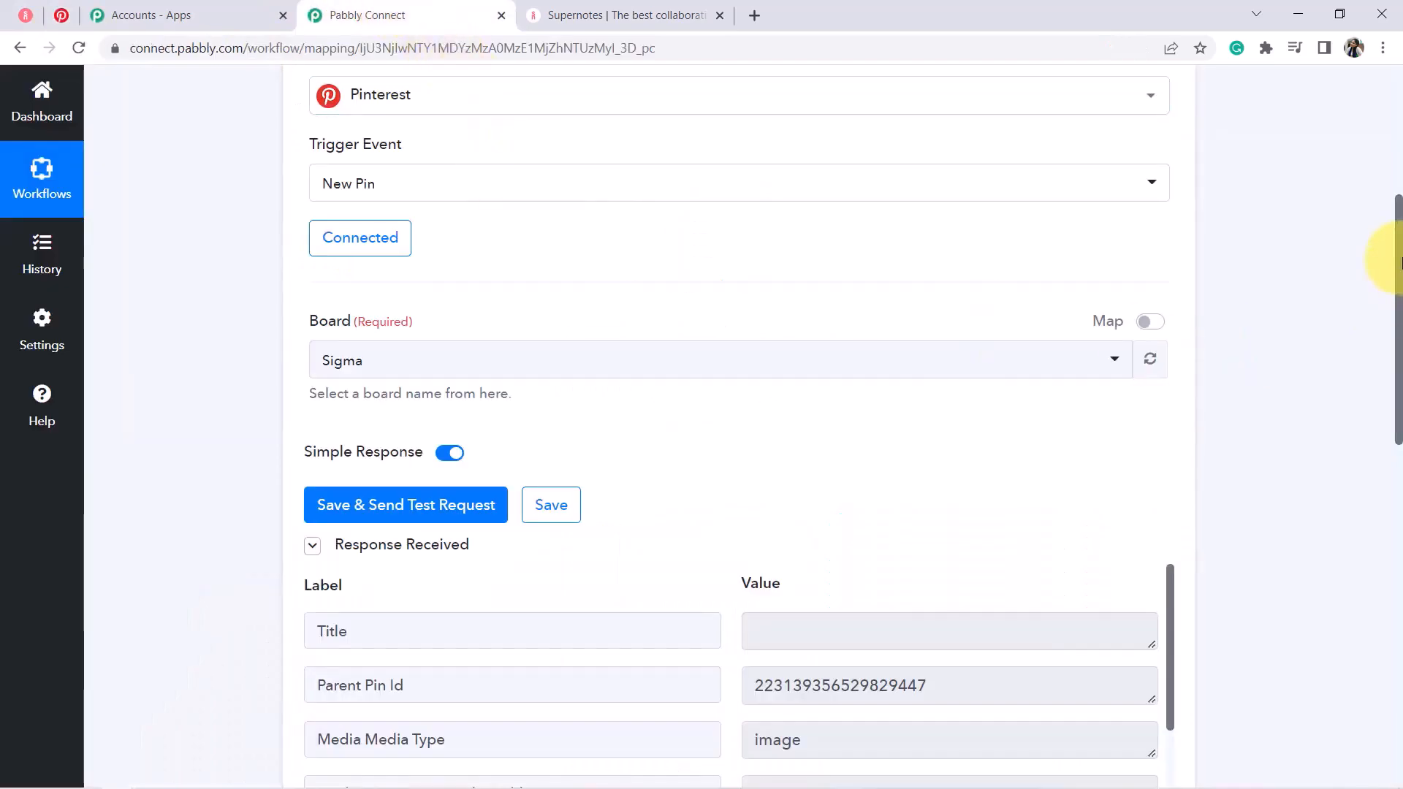
left_click_drag(1397, 256, 1399, 355)
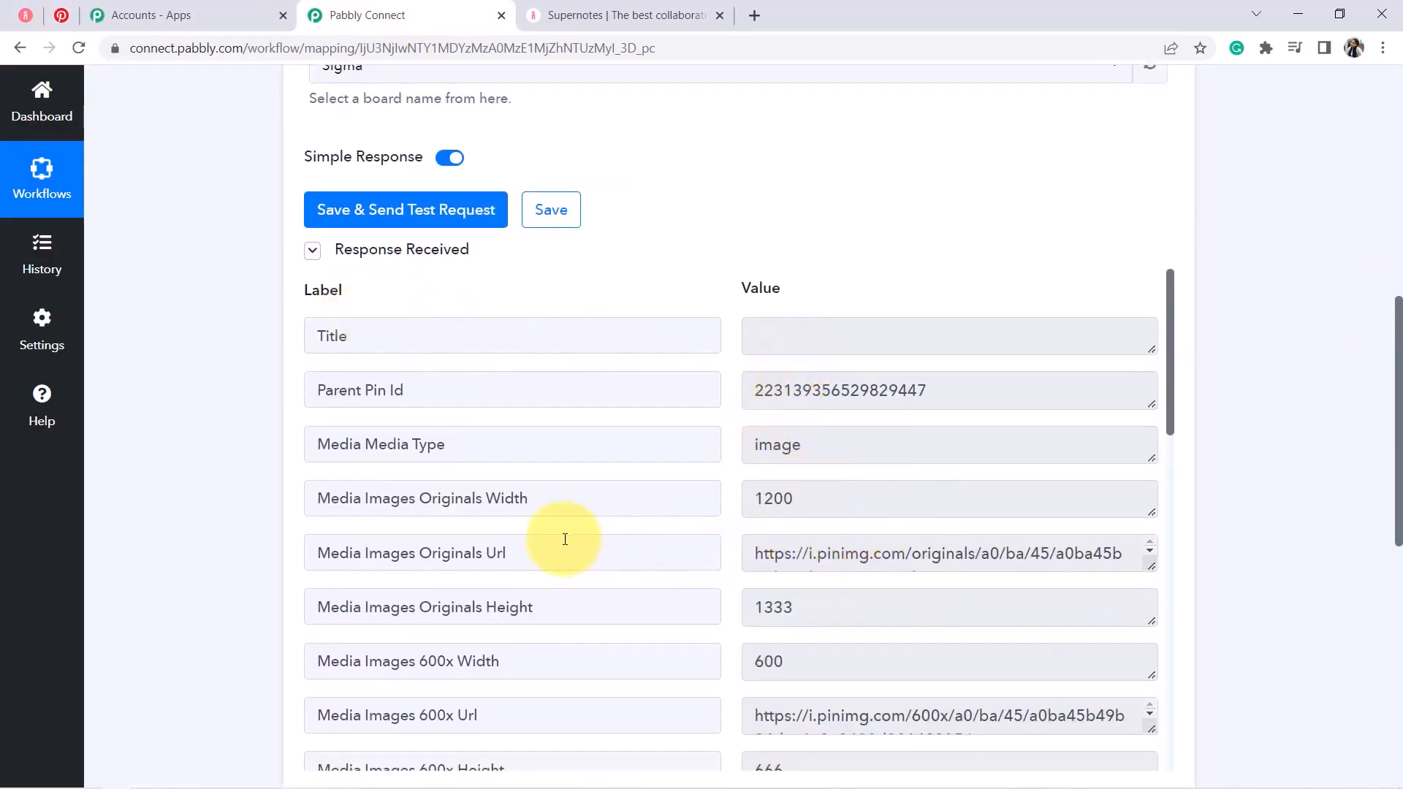
left_click_drag(564, 539, 405, 556)
left_click(870, 562)
key("ctrl+a")
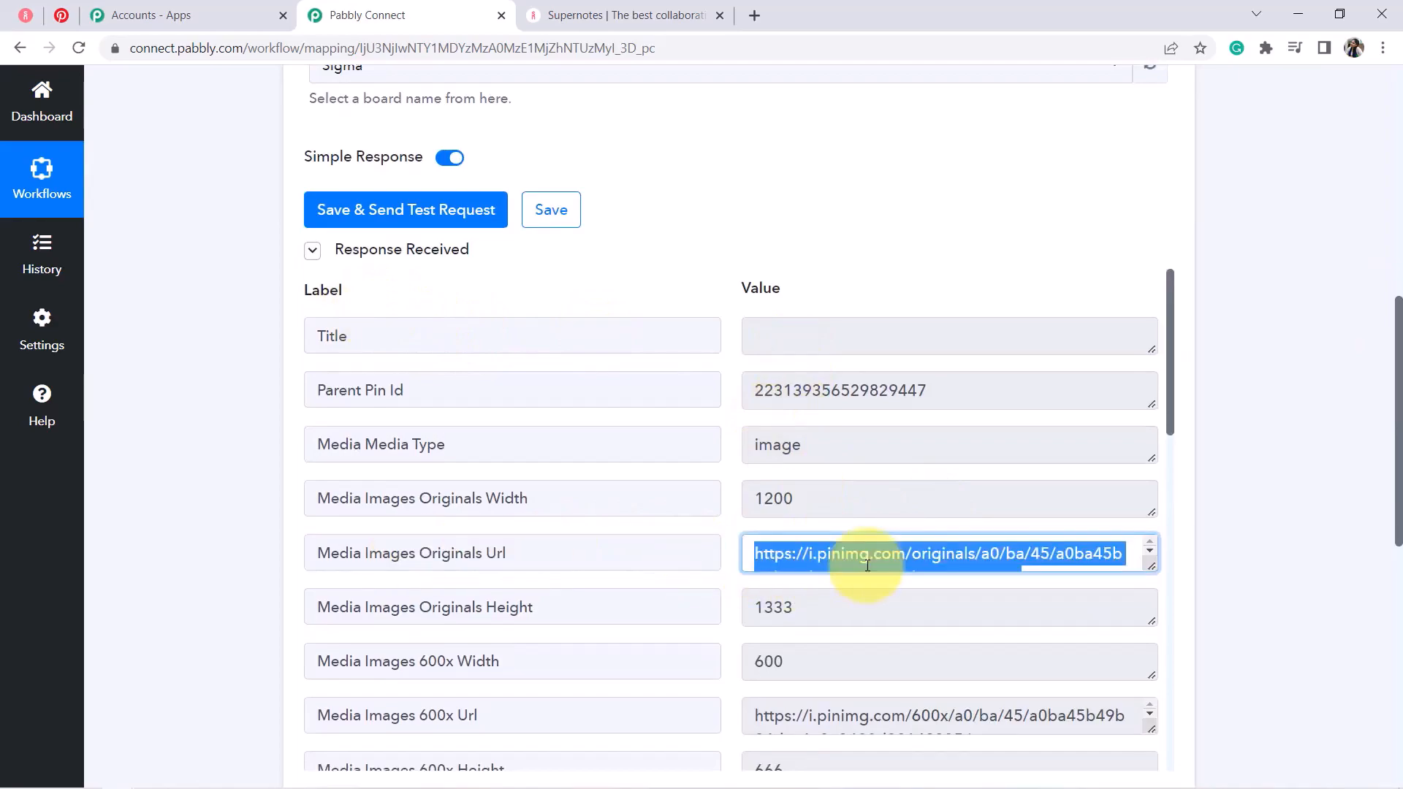
key("ctrl+c")
key("ctrl+t")
key("ctrl+v")
key("Return")
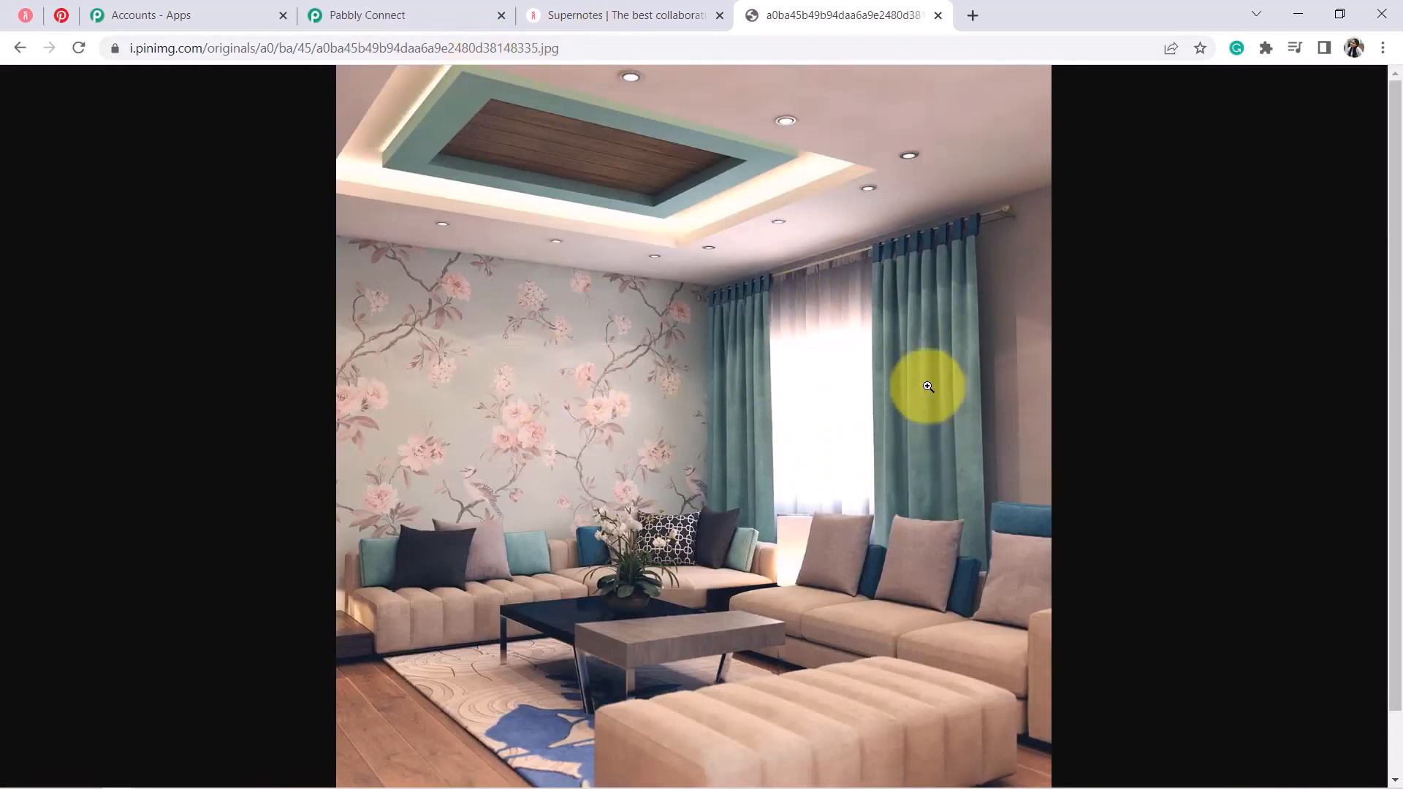
Step: Compare the image with the newest pin on the Pinterest Sigma board, then return to the workflow
left_click(61, 8)
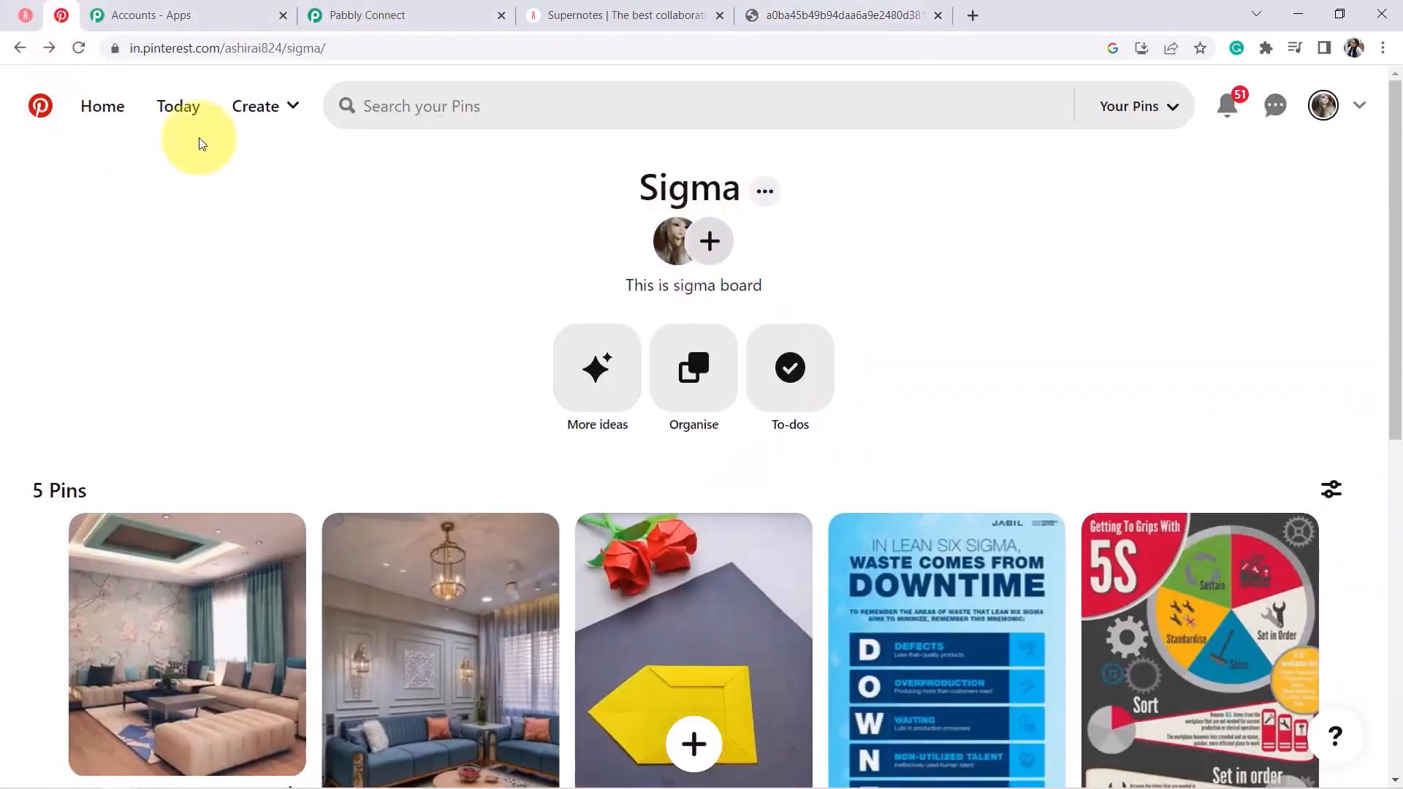
left_click(20, 48)
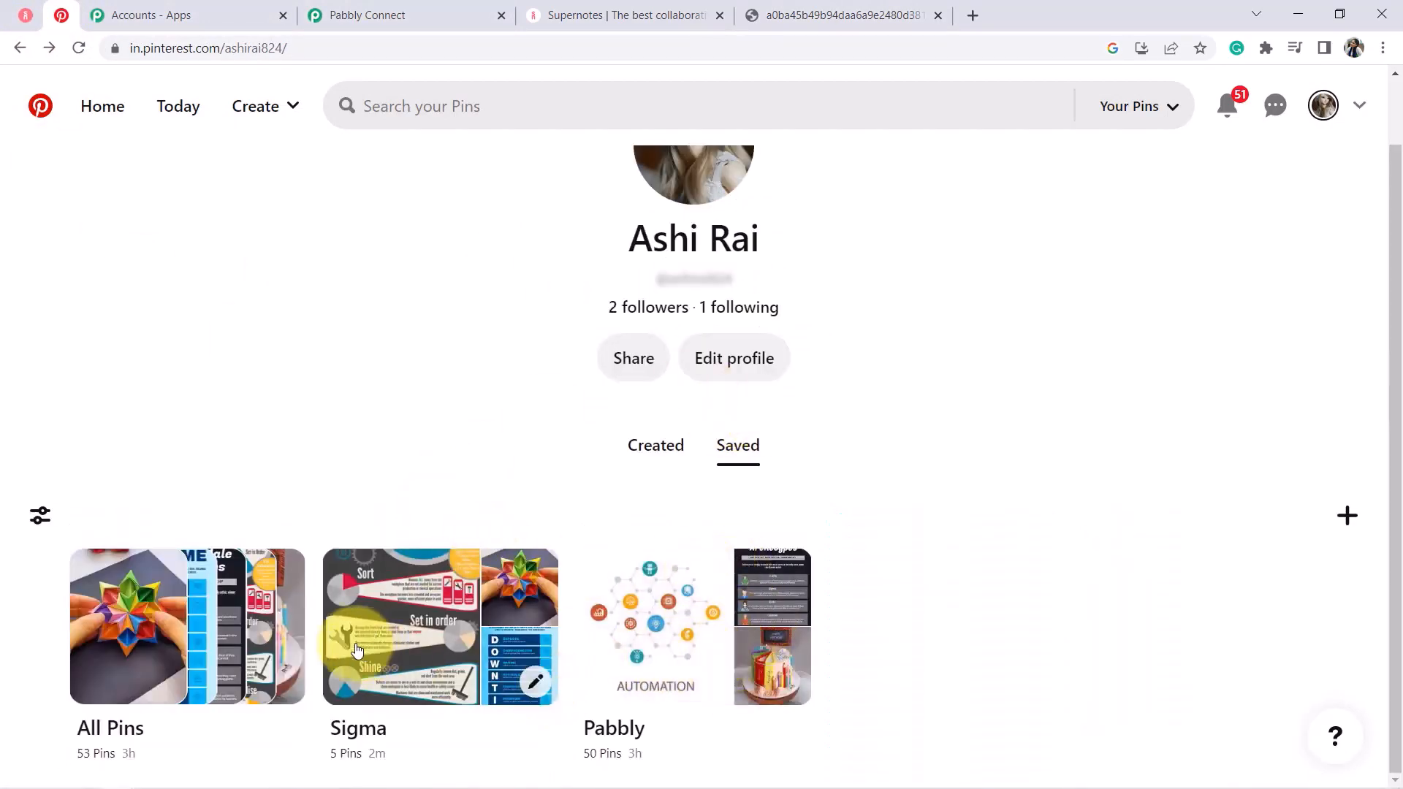
left_click(380, 643)
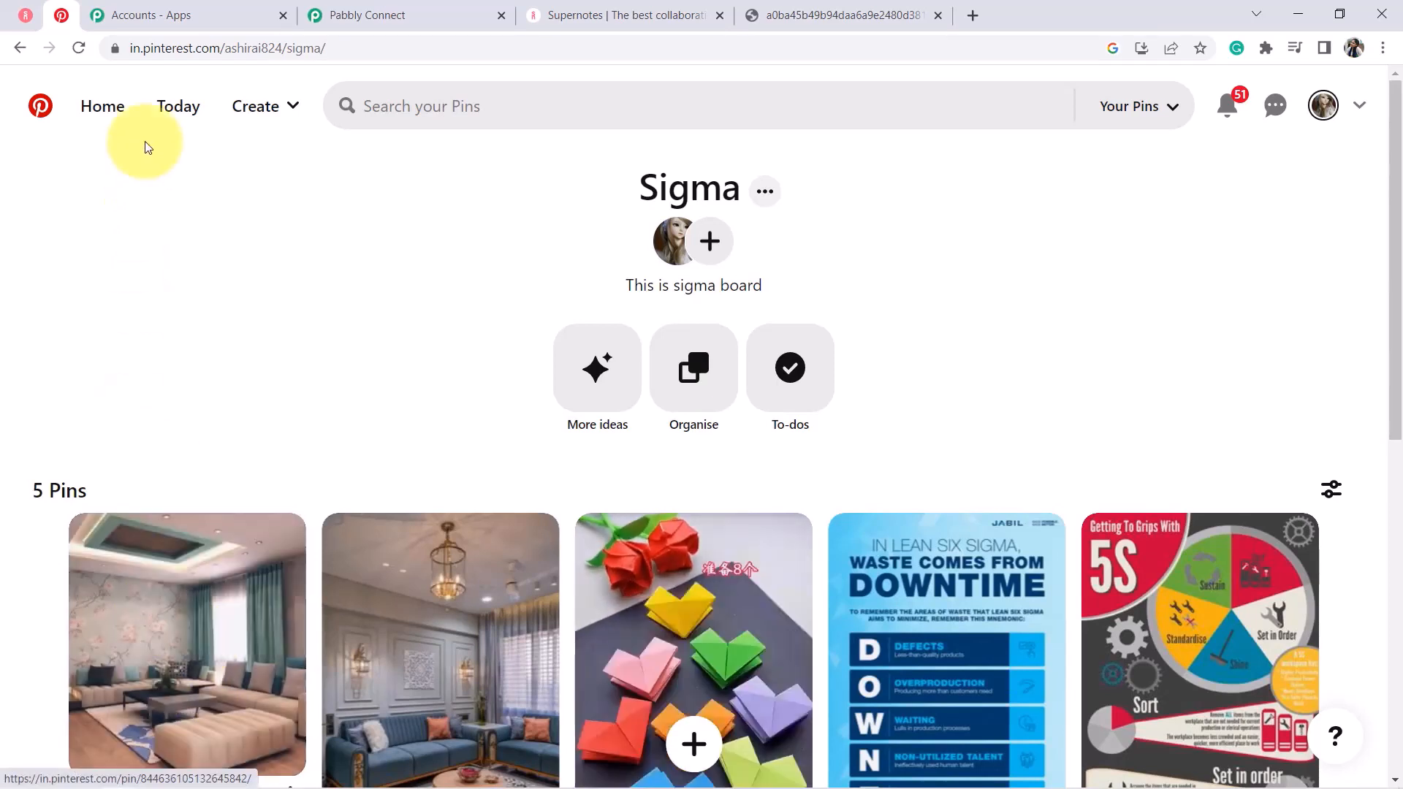
left_click(362, 15)
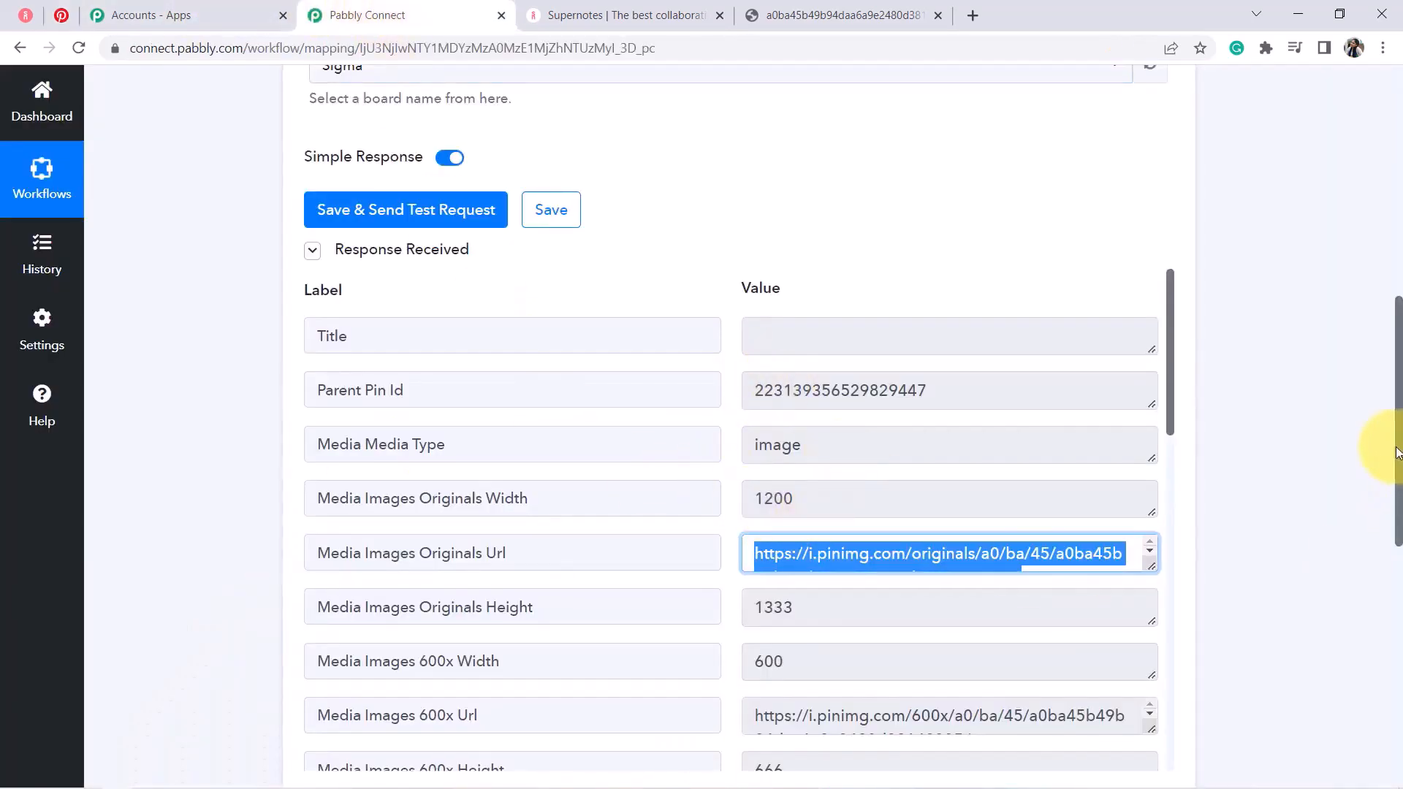
left_click_drag(1397, 461, 1400, 544)
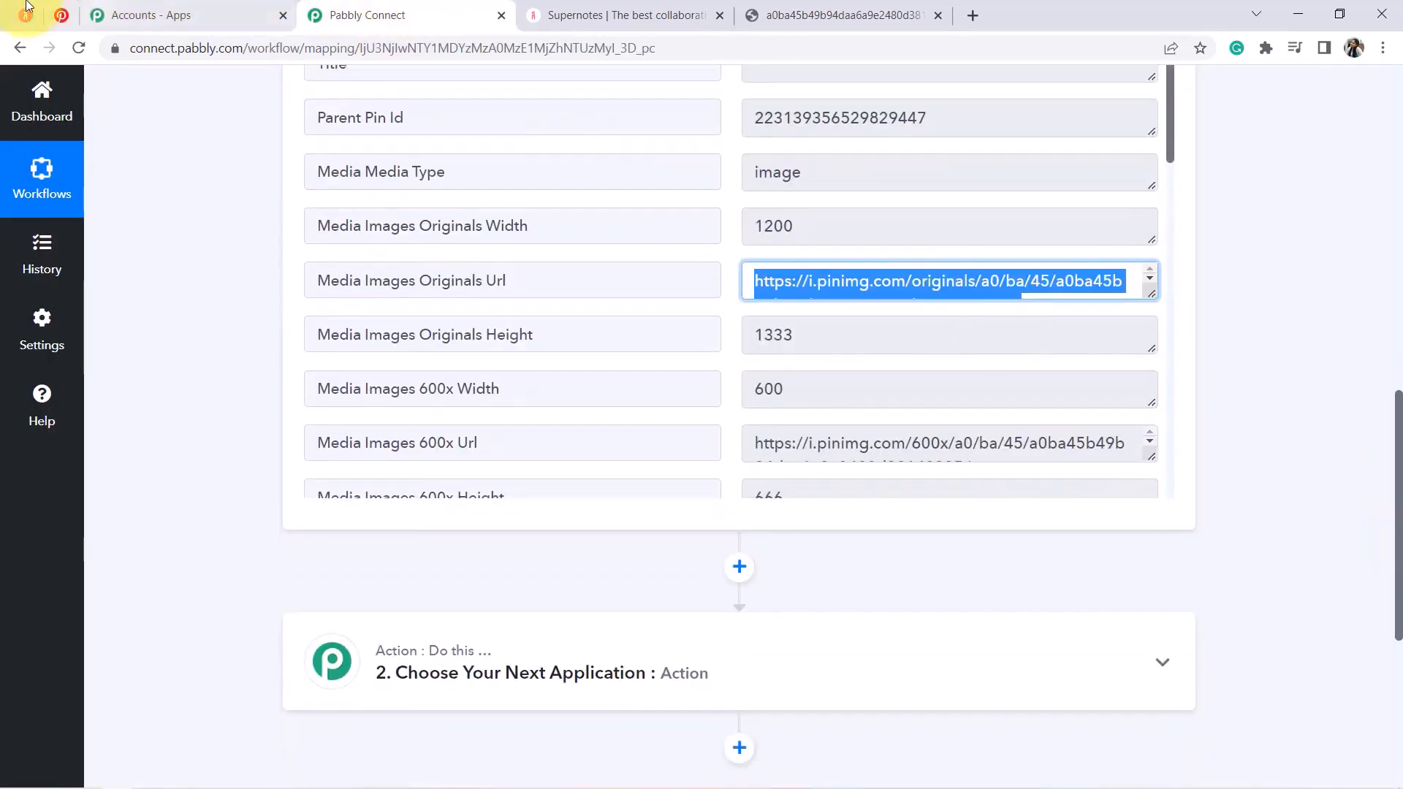
Step: Start a new pin on the Sigma board titled 'Unique Design of the kitchen for the latest Arera Colony Project'
left_click(62, 15)
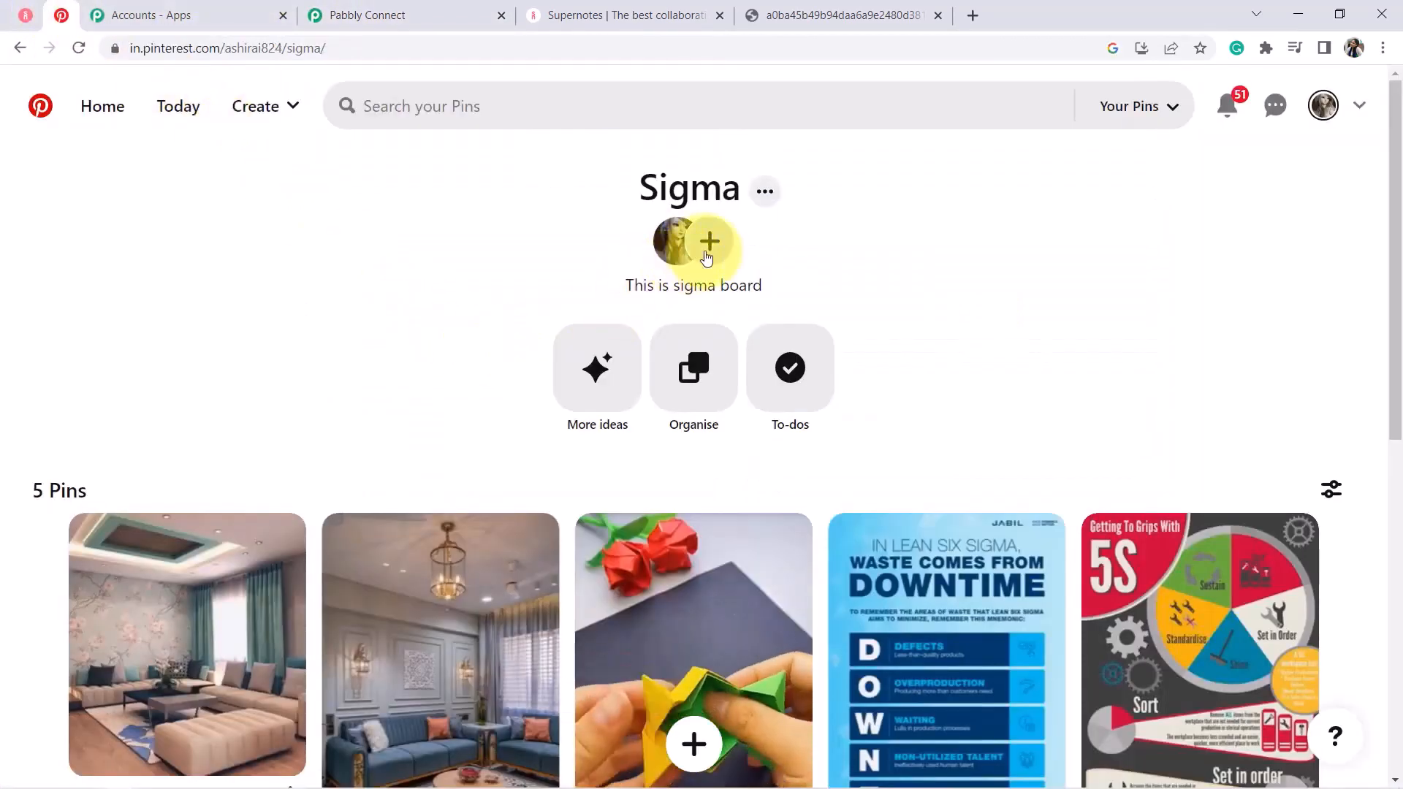
left_click(708, 243)
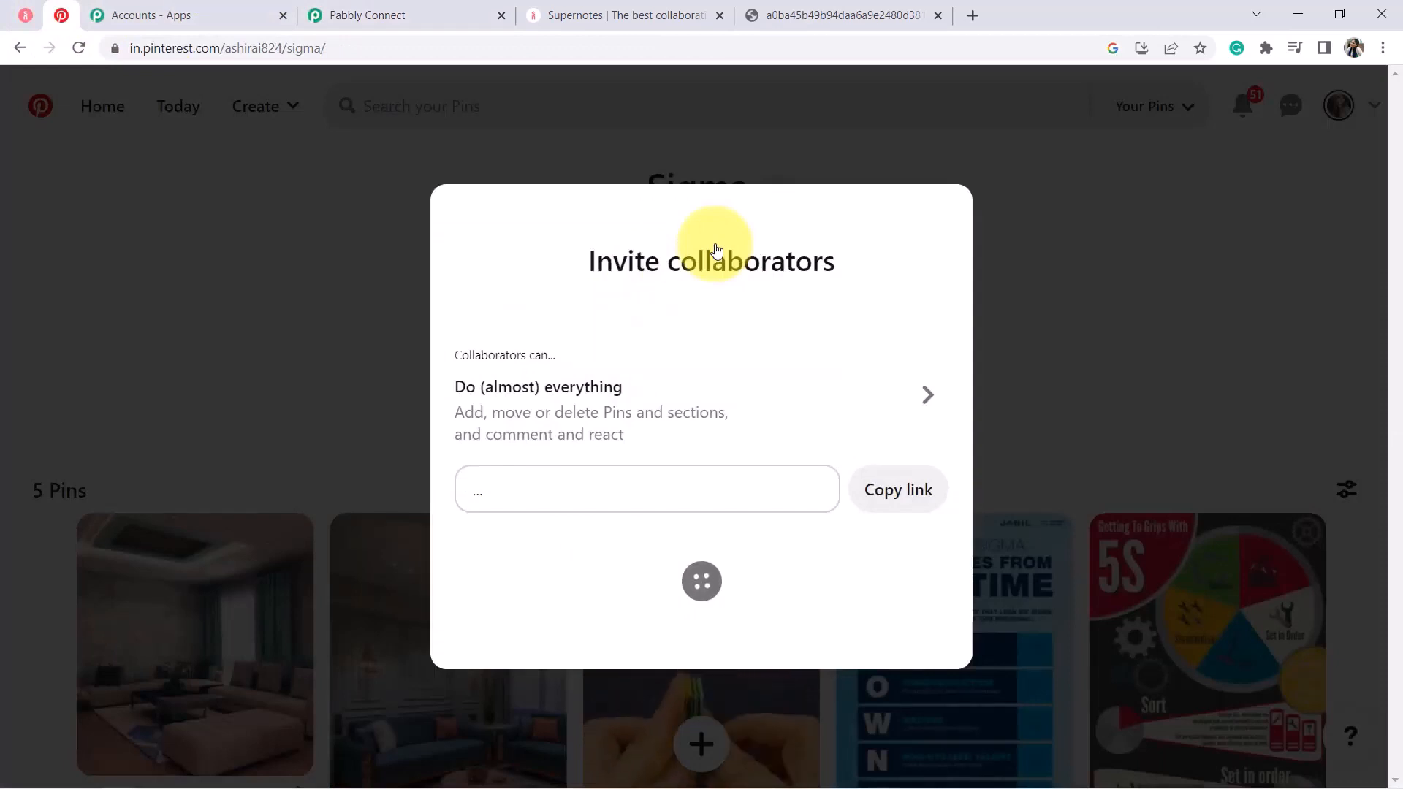
left_click(1066, 336)
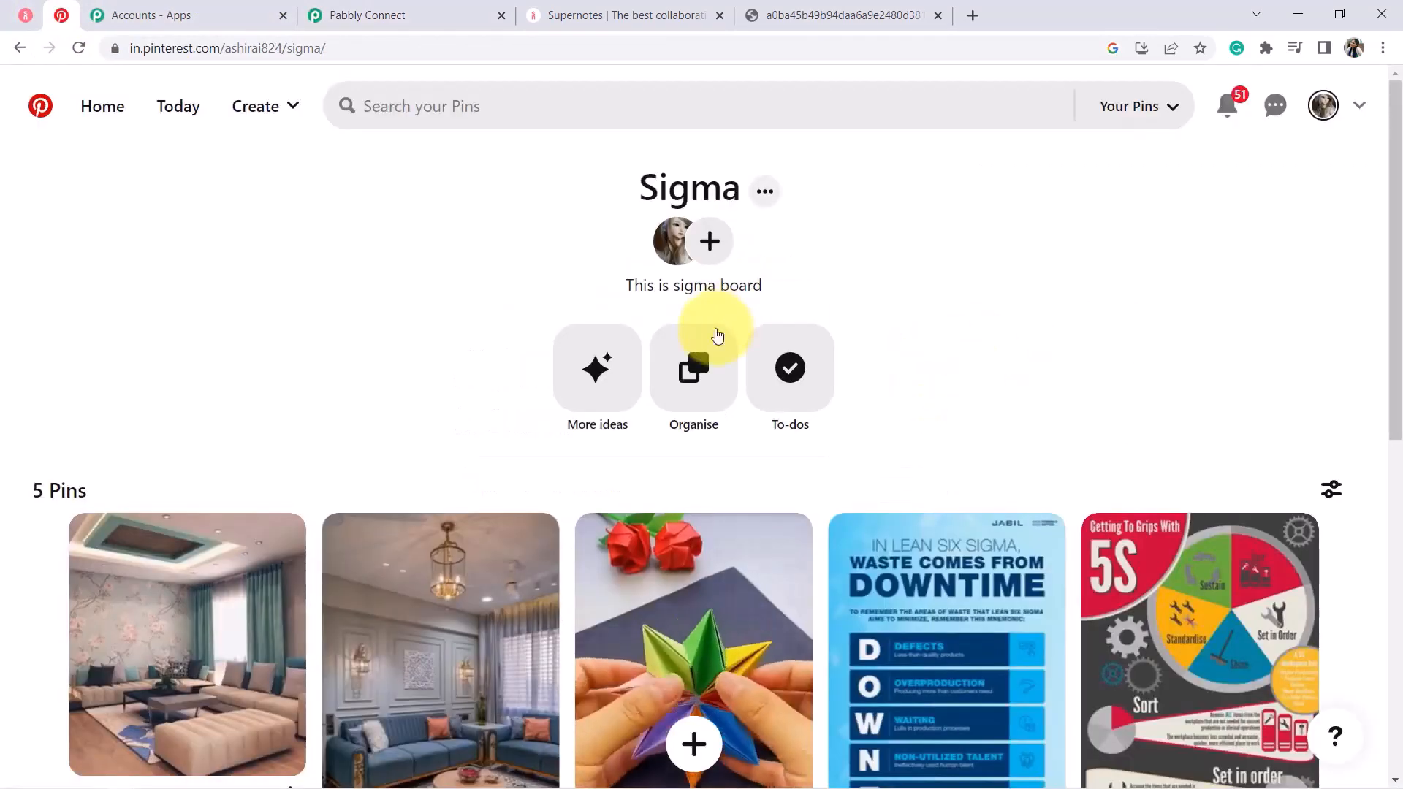
scroll(721, 353, "down", 2)
left_click(692, 744)
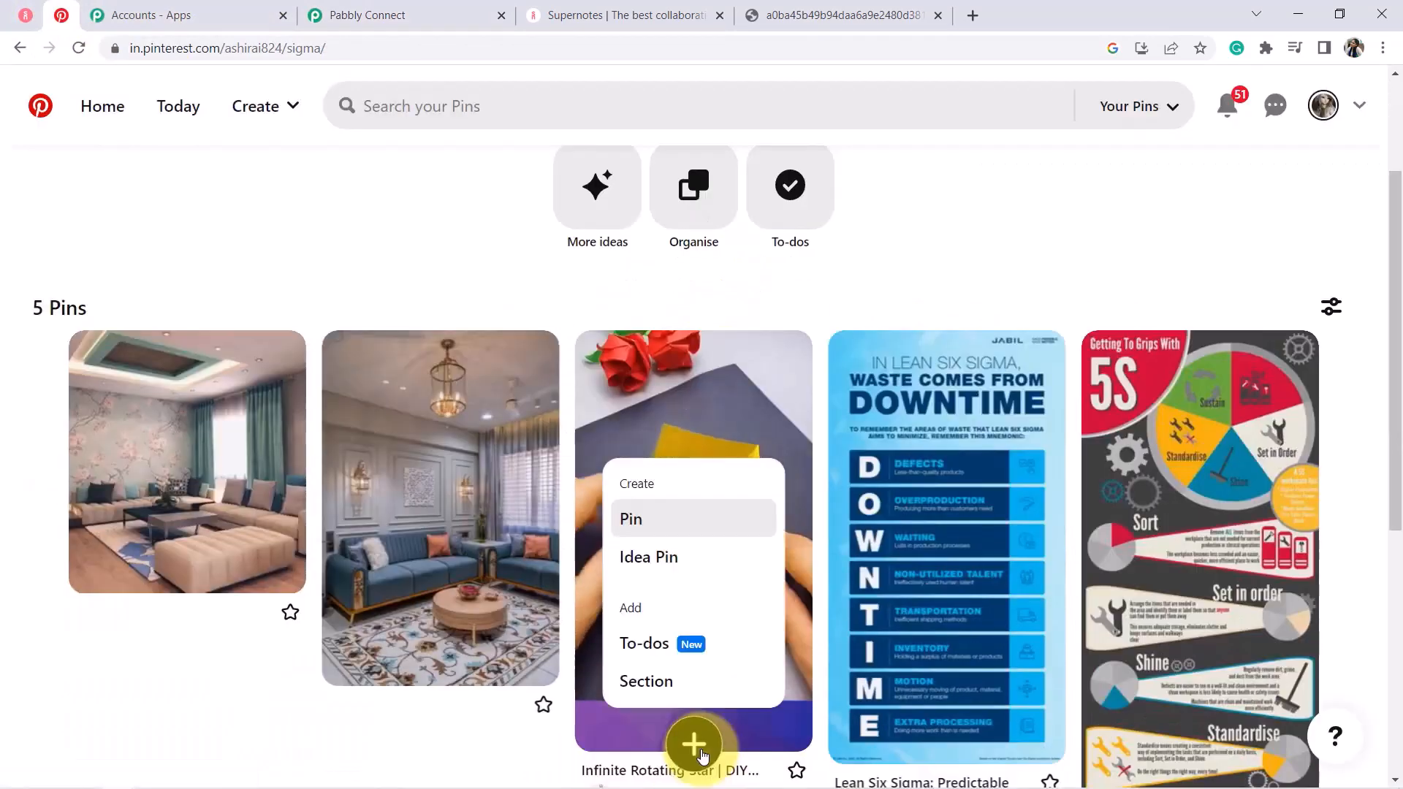
left_click(628, 518)
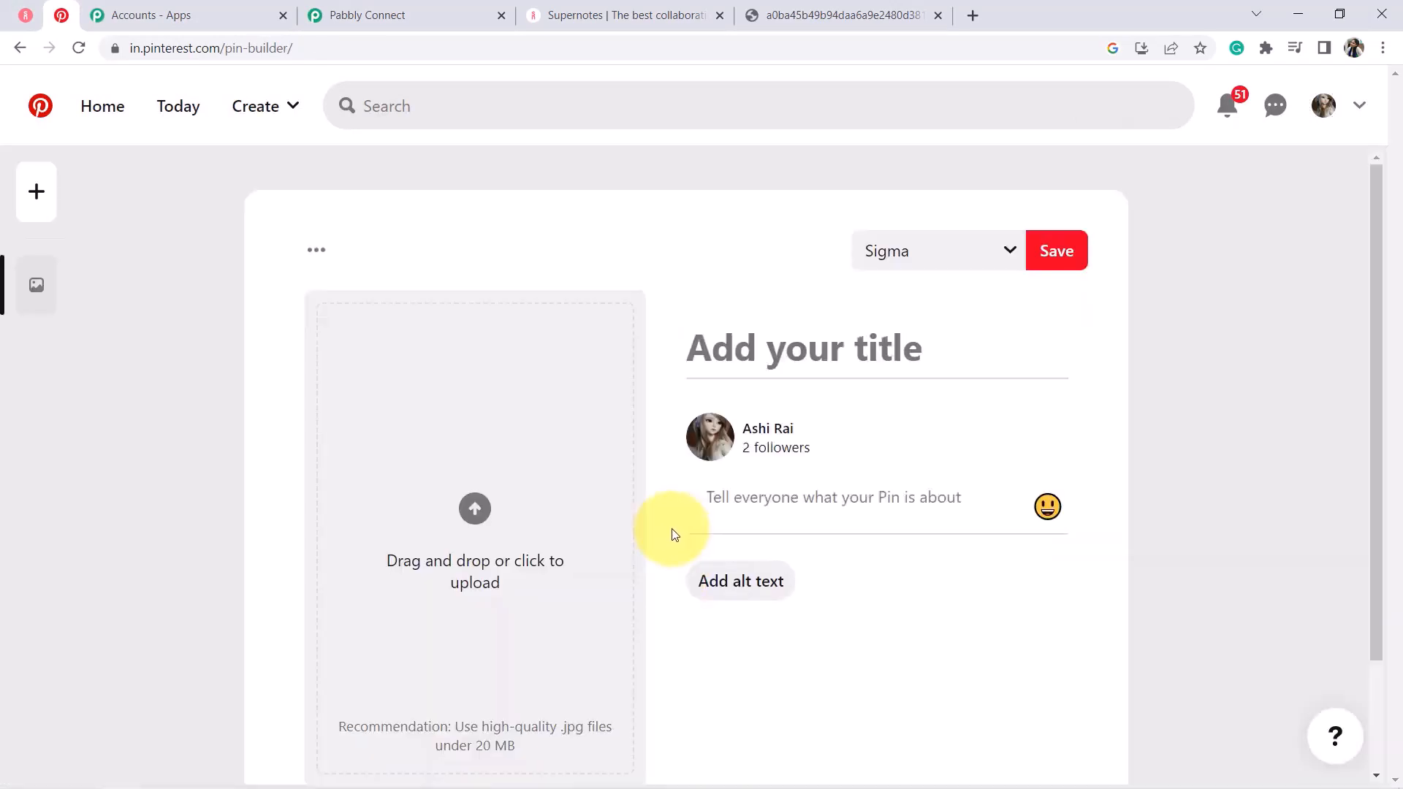
left_click(735, 358)
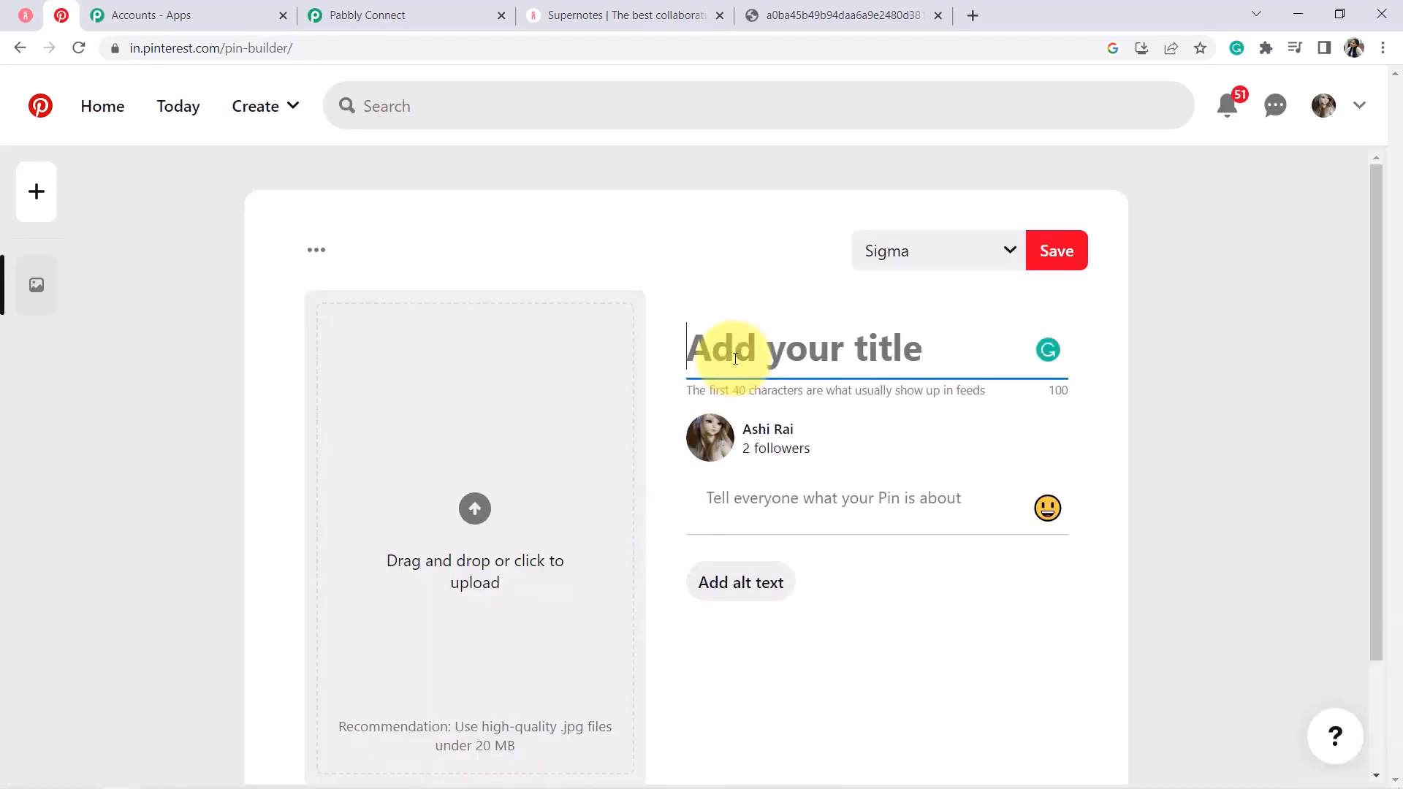
type("Un")
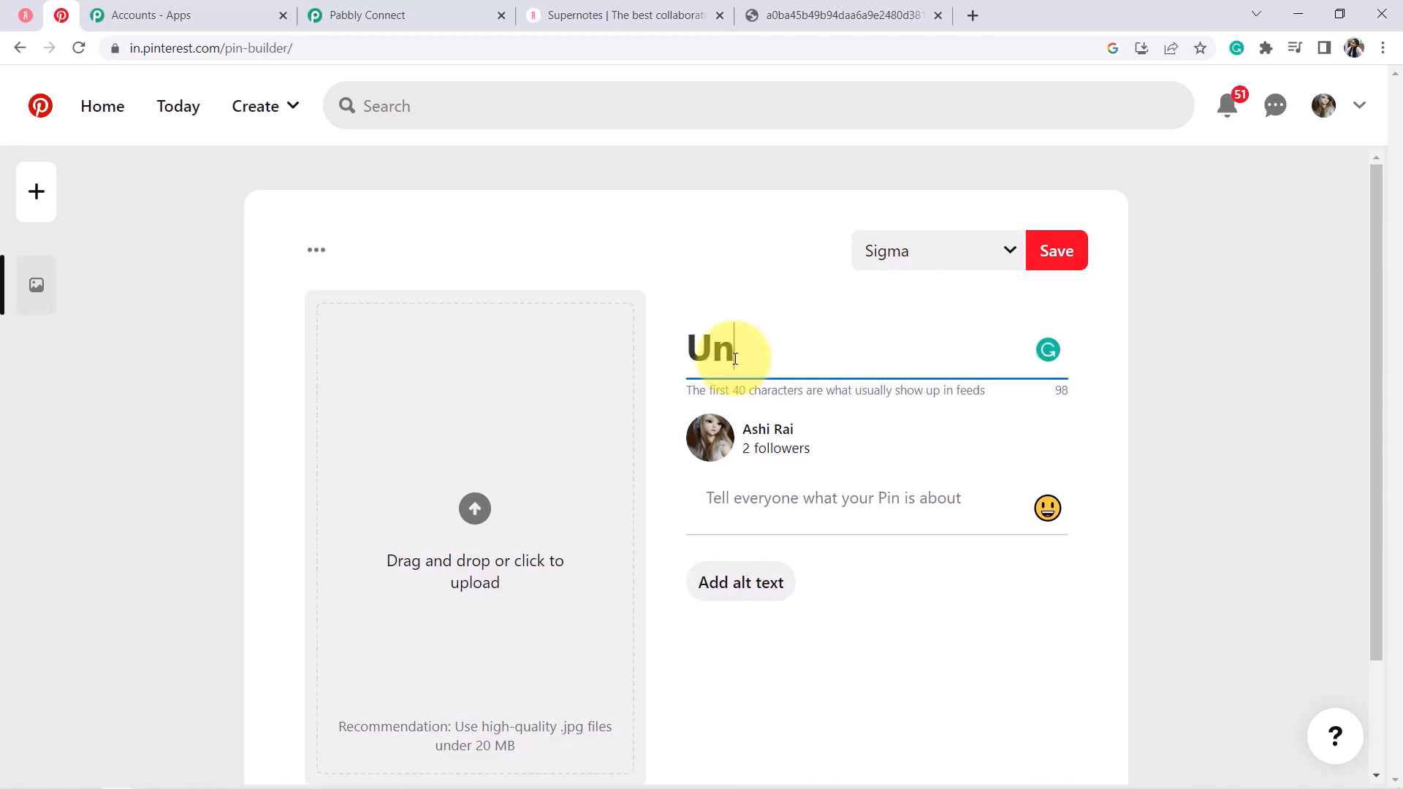
type("ique Desi")
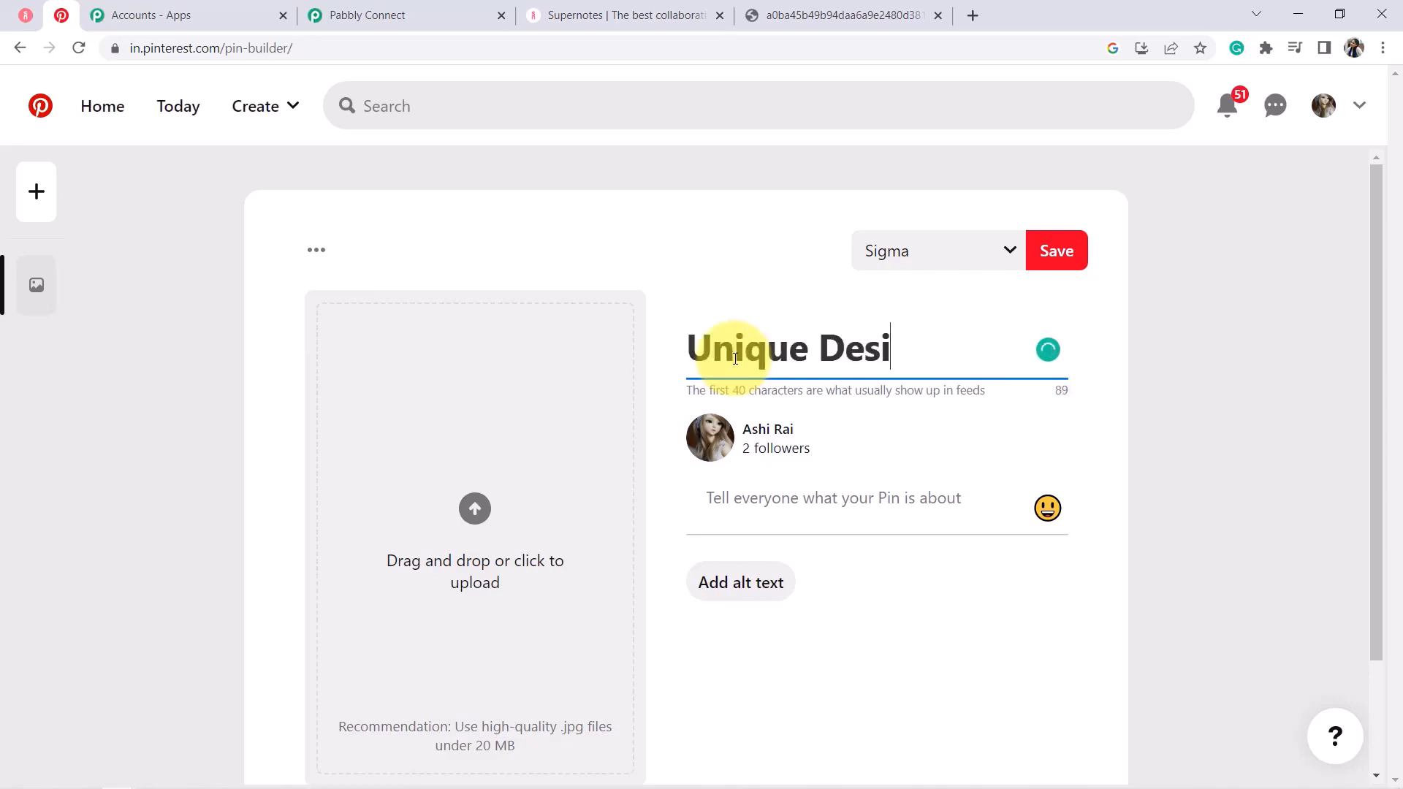
type("gn ")
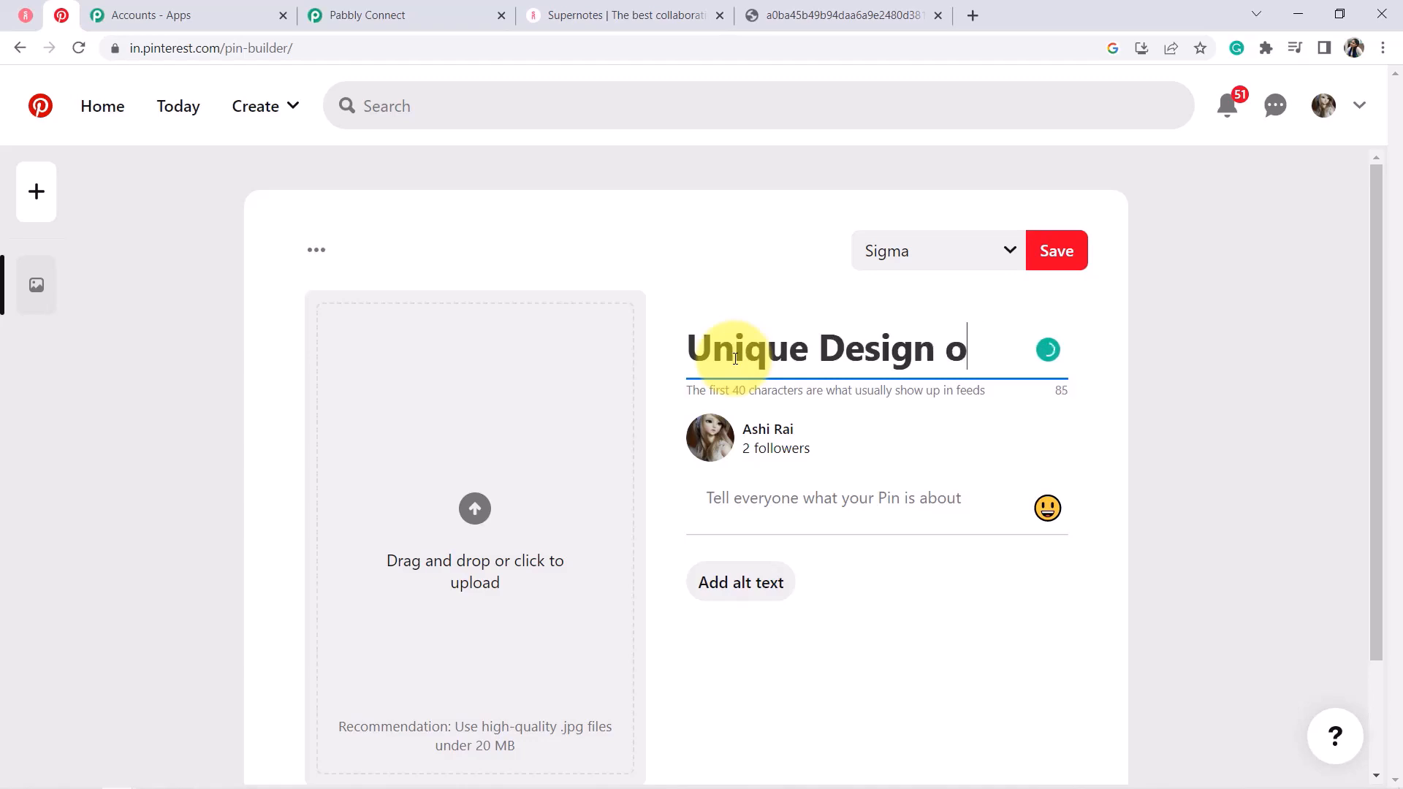
type("of the kitchen for the laste")
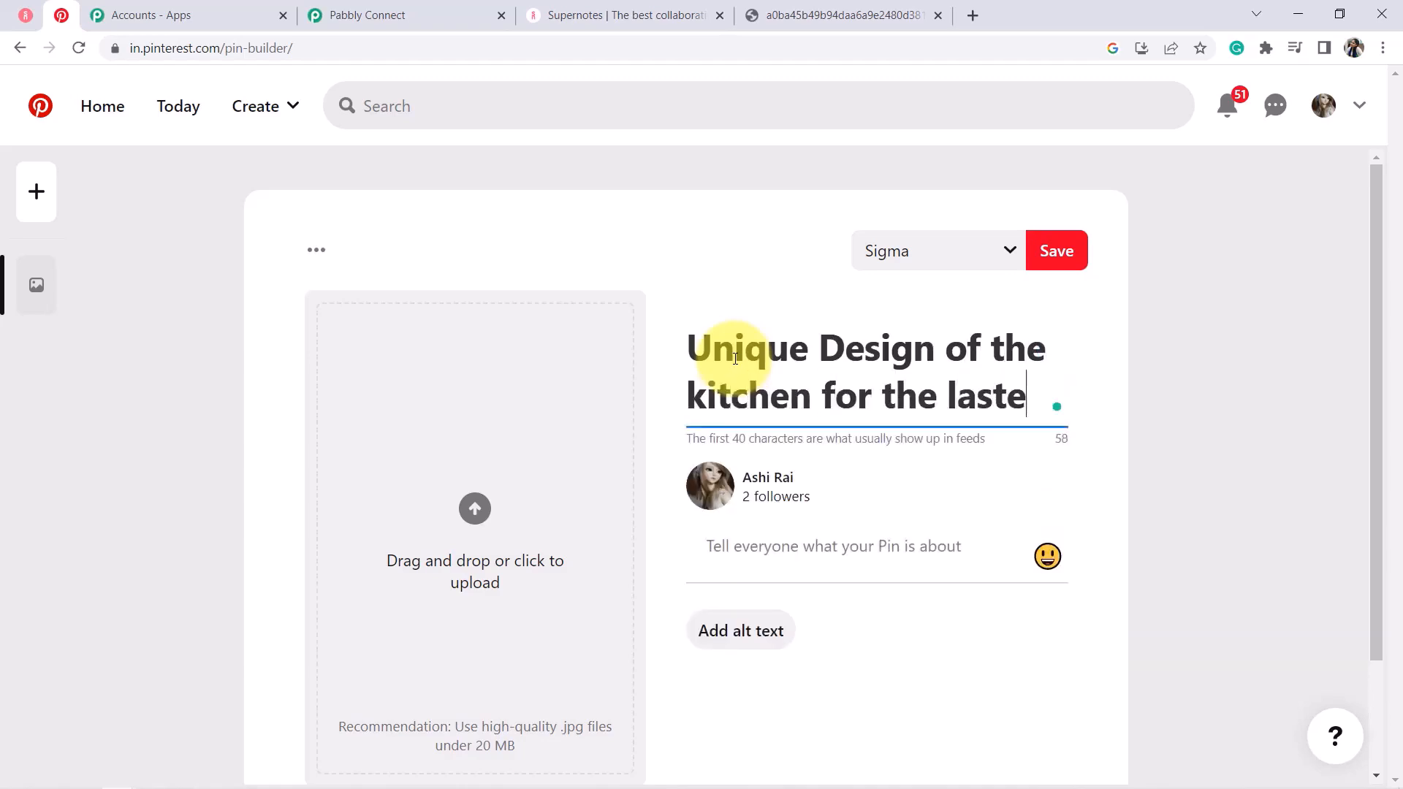
type("st Are")
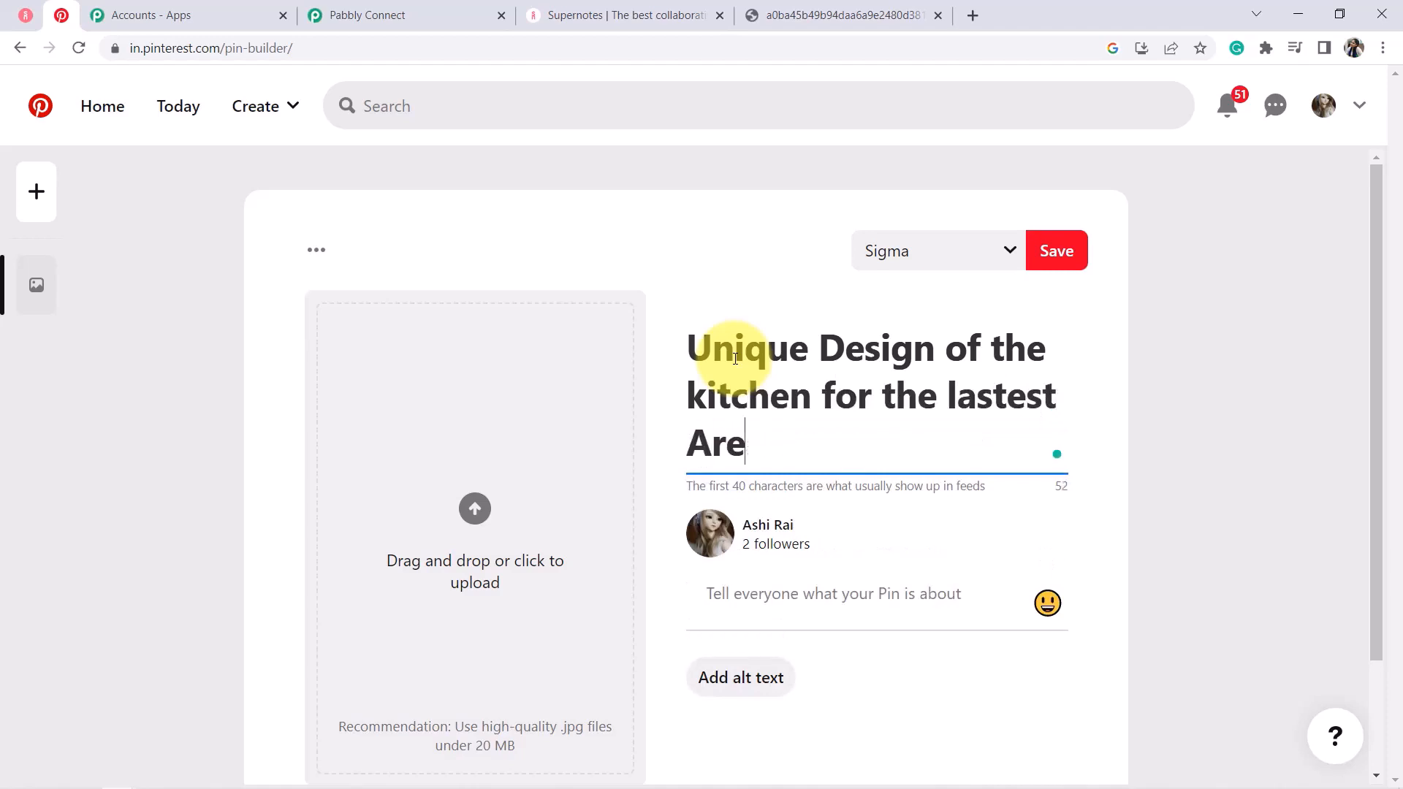
type("ra Colony Project")
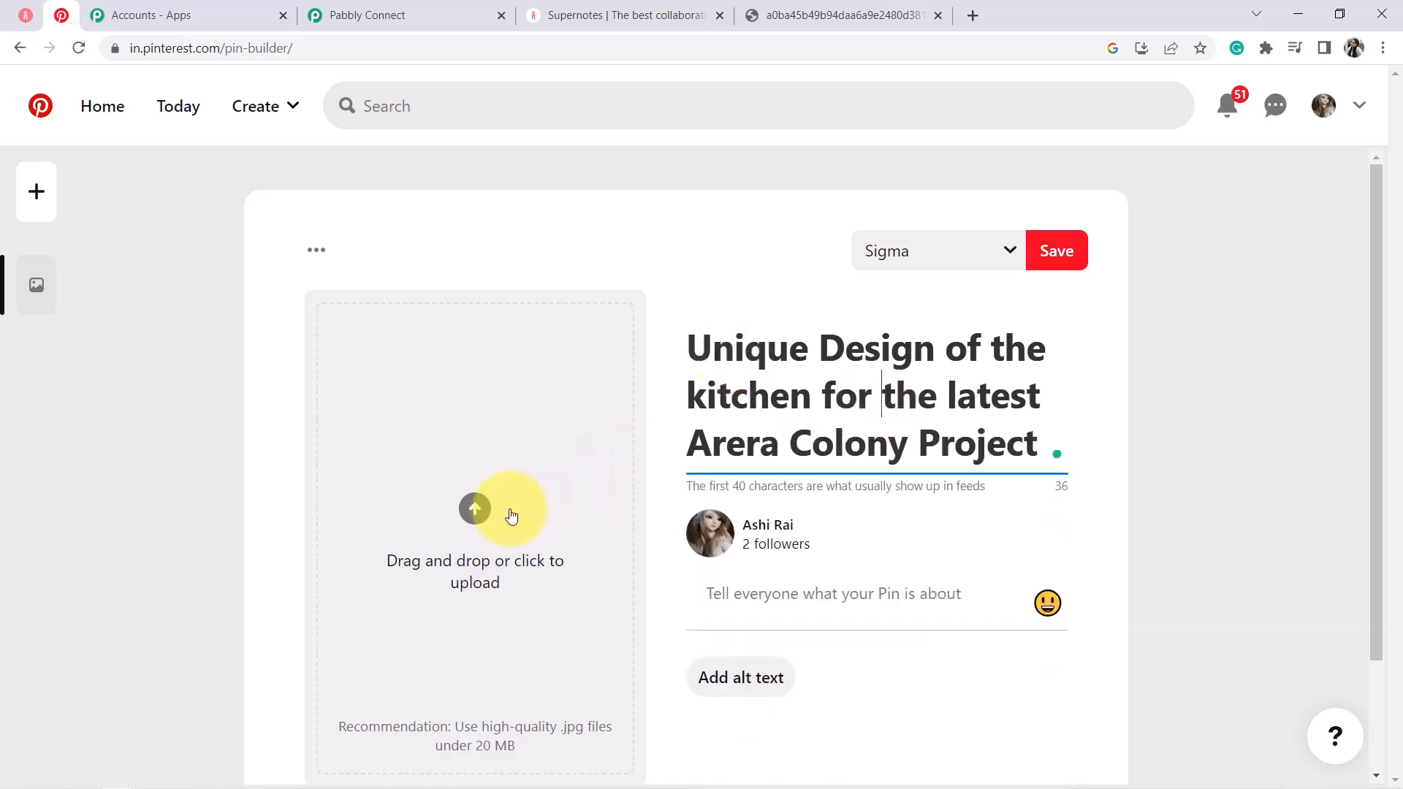
Step: Upload the kitchen photo from the Desktop's Extra Images folder as the pin image
left_click(473, 520)
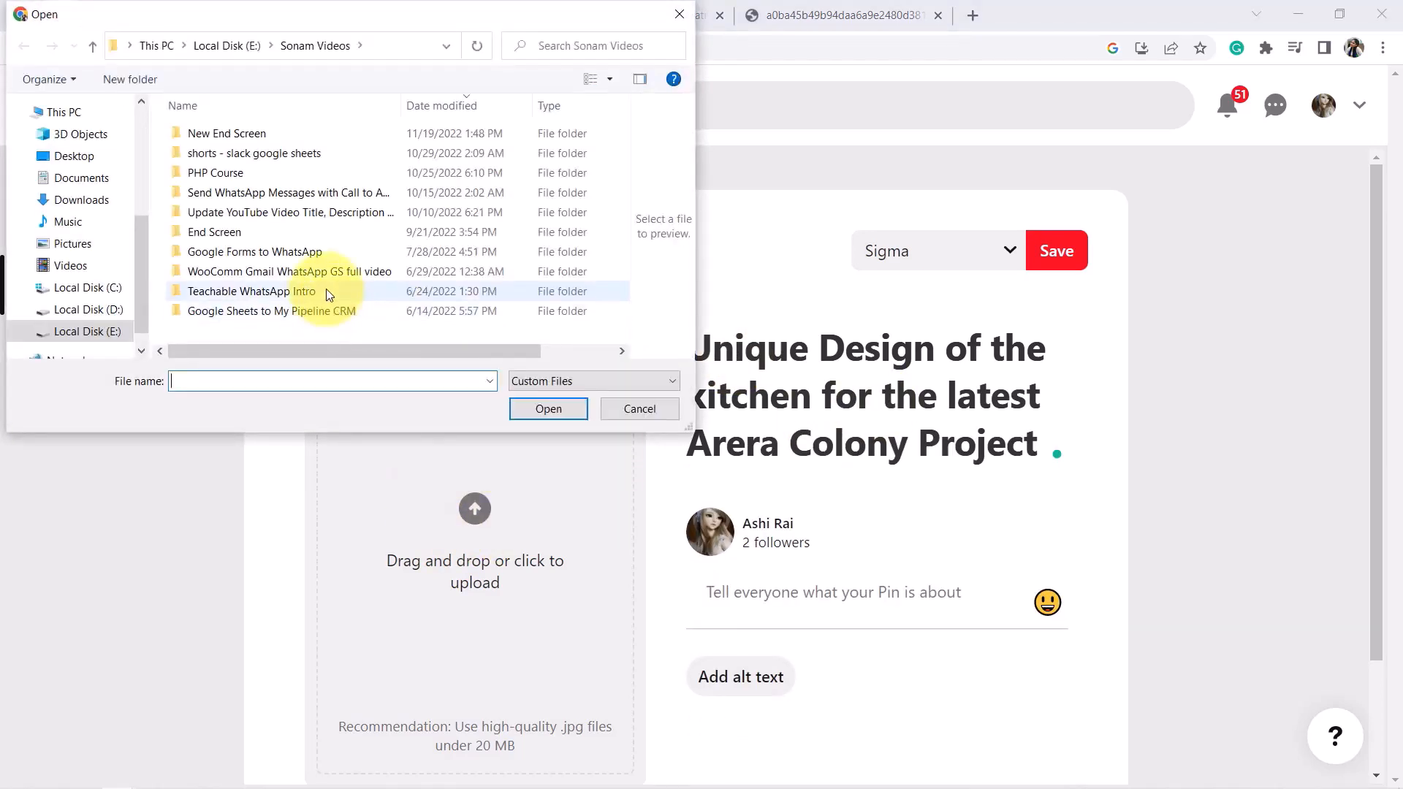
left_click(86, 156)
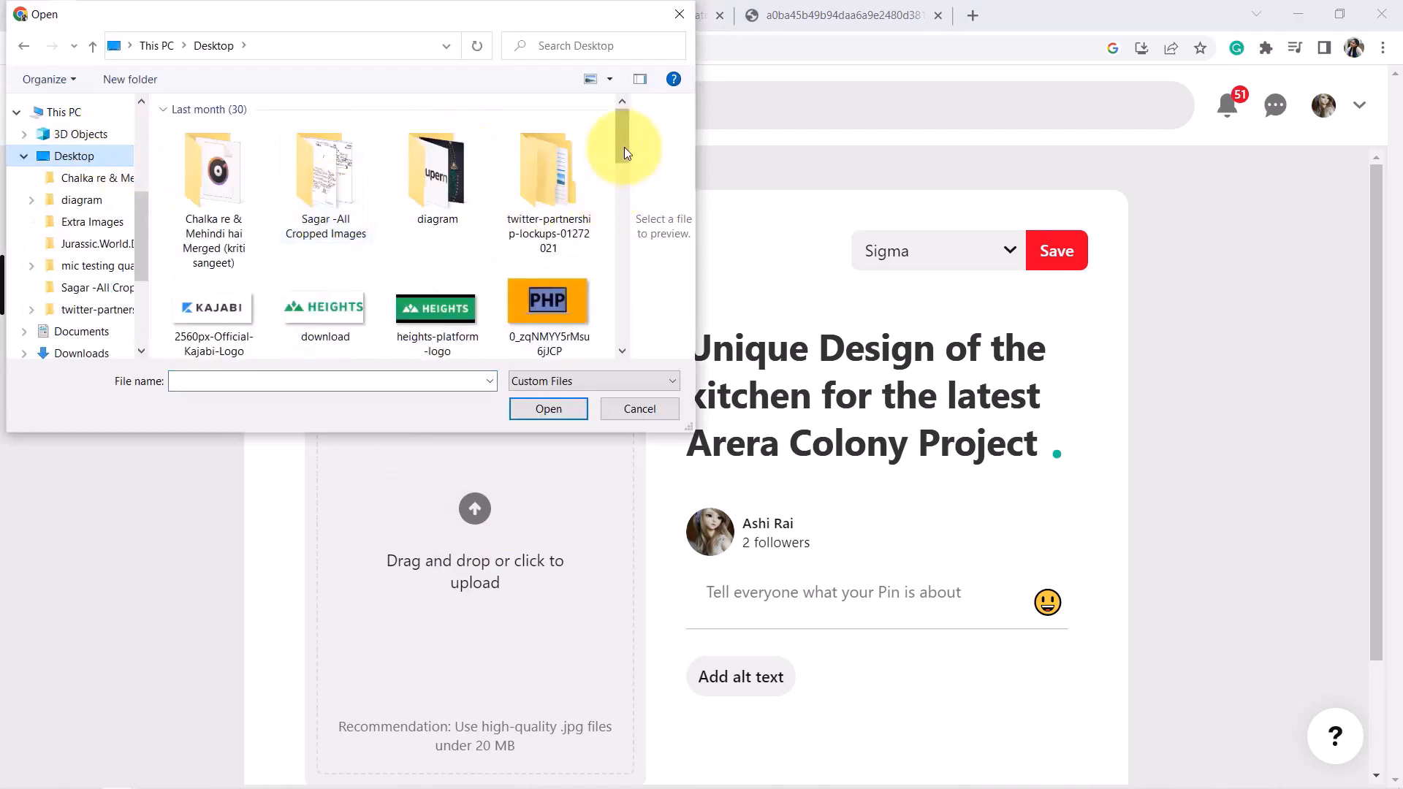
left_click_drag(624, 147, 629, 331)
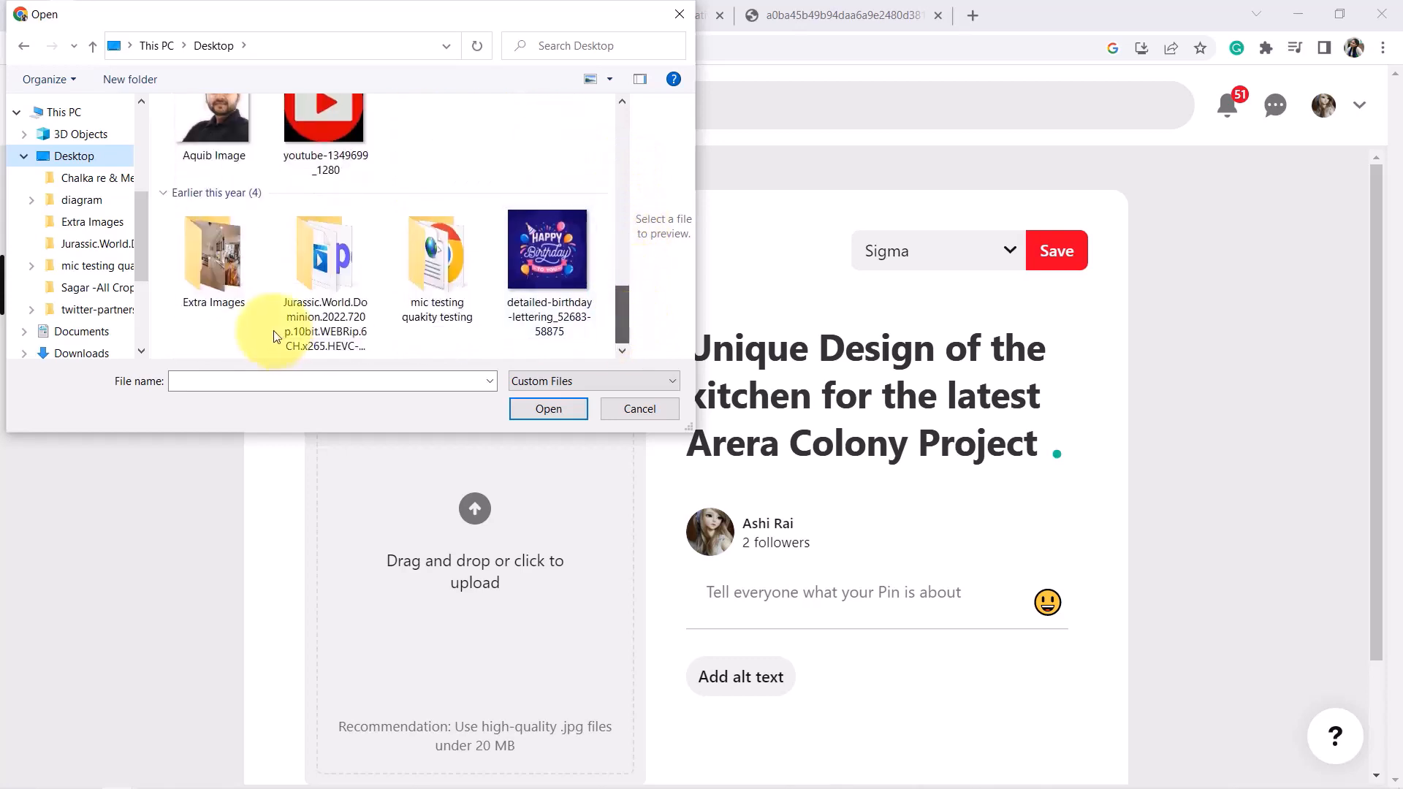
double_click(237, 256)
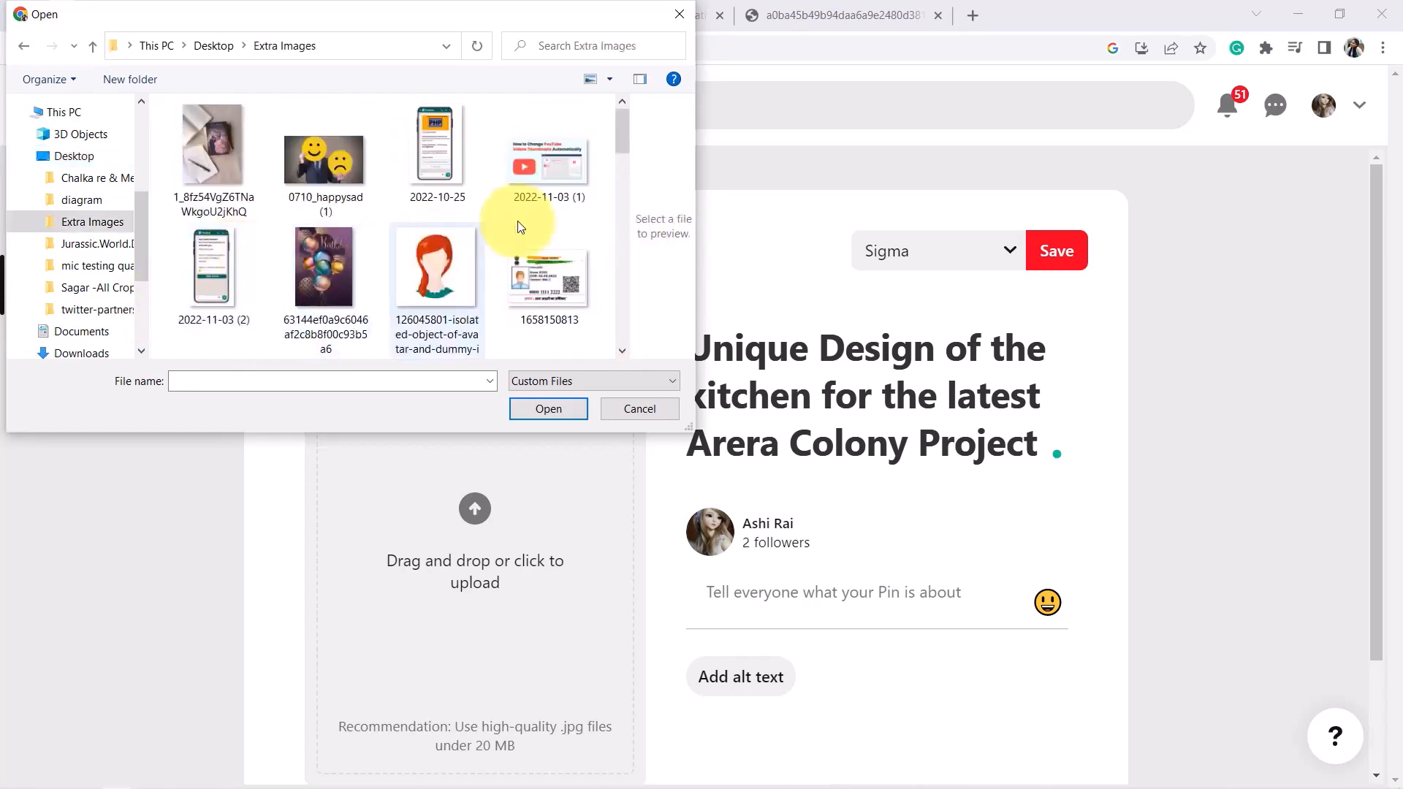
left_click_drag(623, 151, 621, 197)
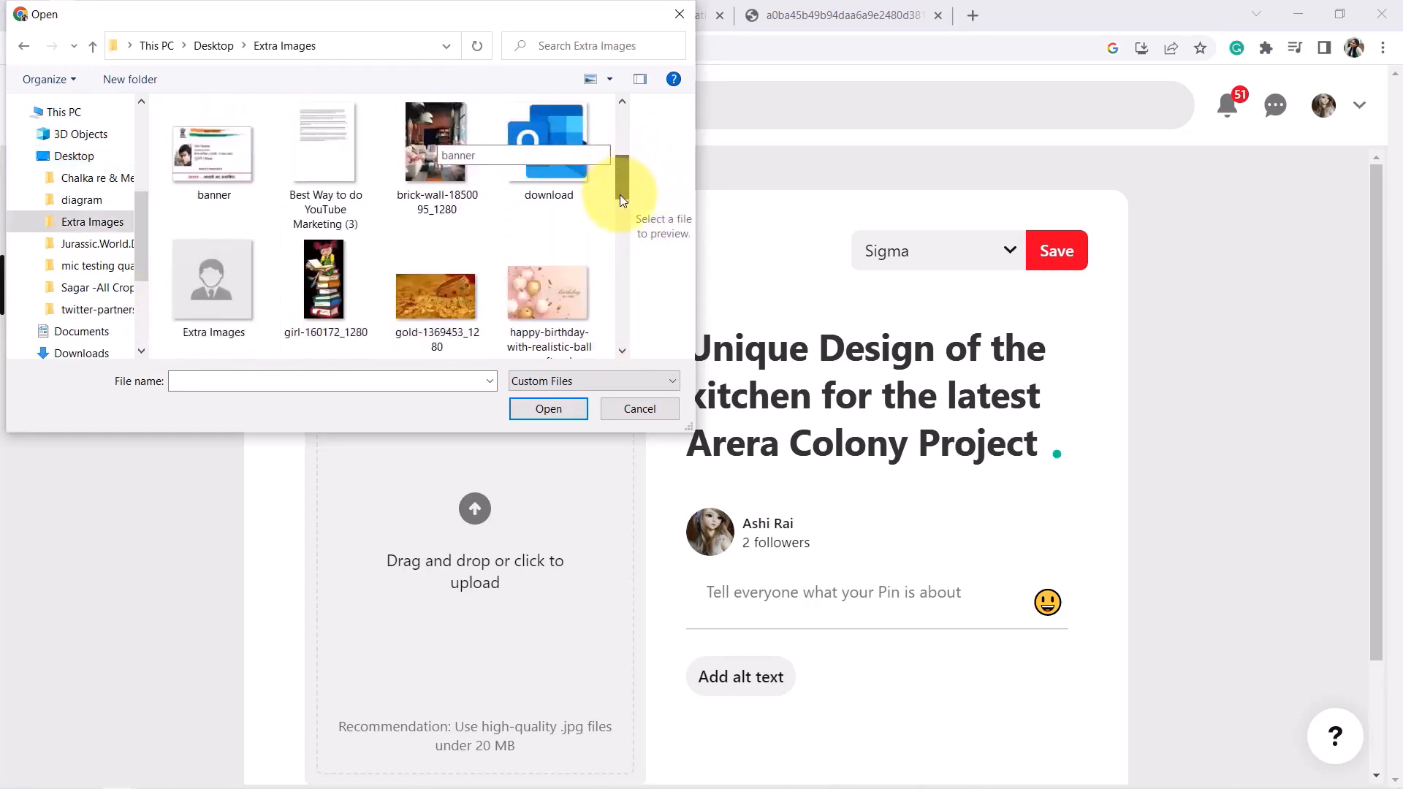
left_click(532, 415)
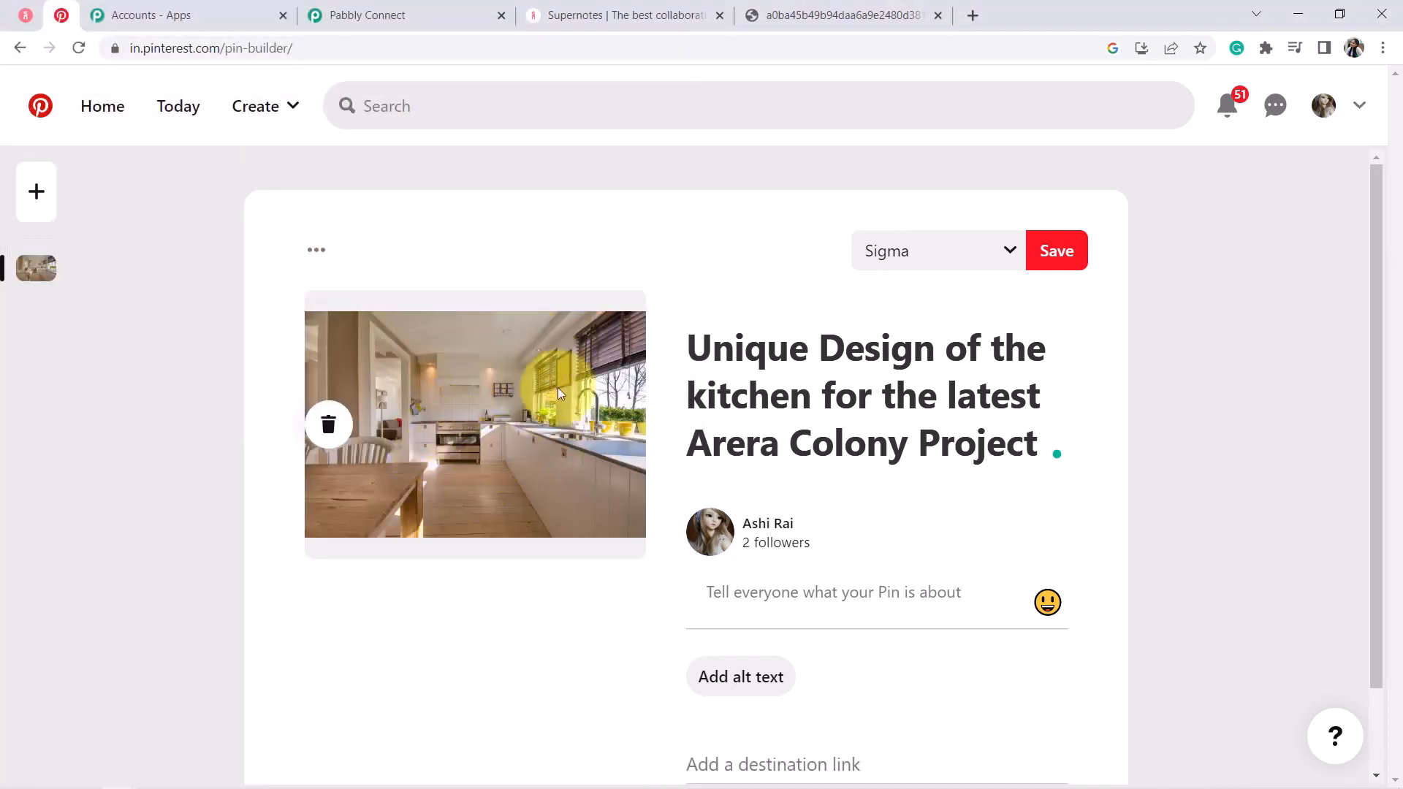
Step: Write the description 'Verticle Kitchen Idea along ith the marbel slab and dining area…' and save the pin to Sigma
left_click(728, 589)
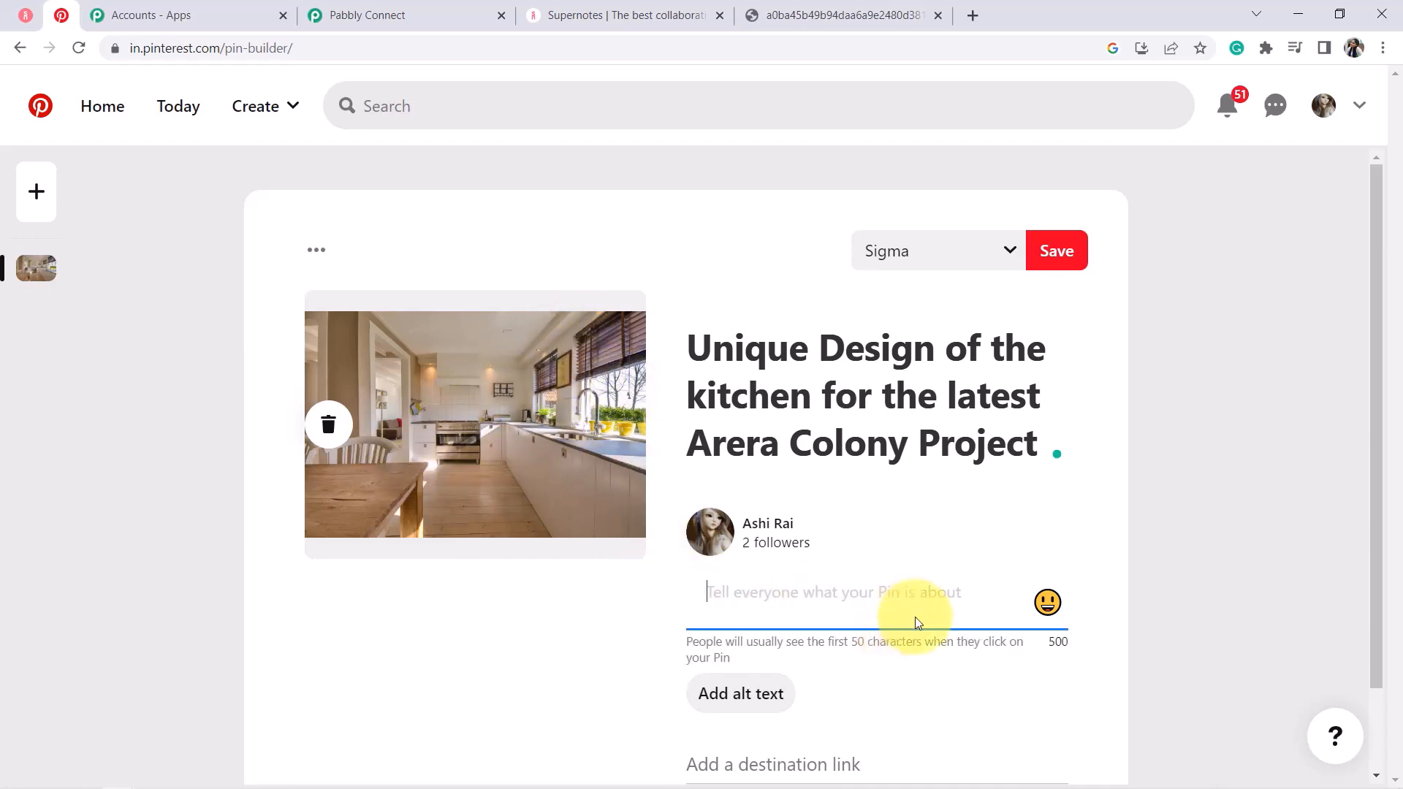
type("Verticle Kitchen Ide")
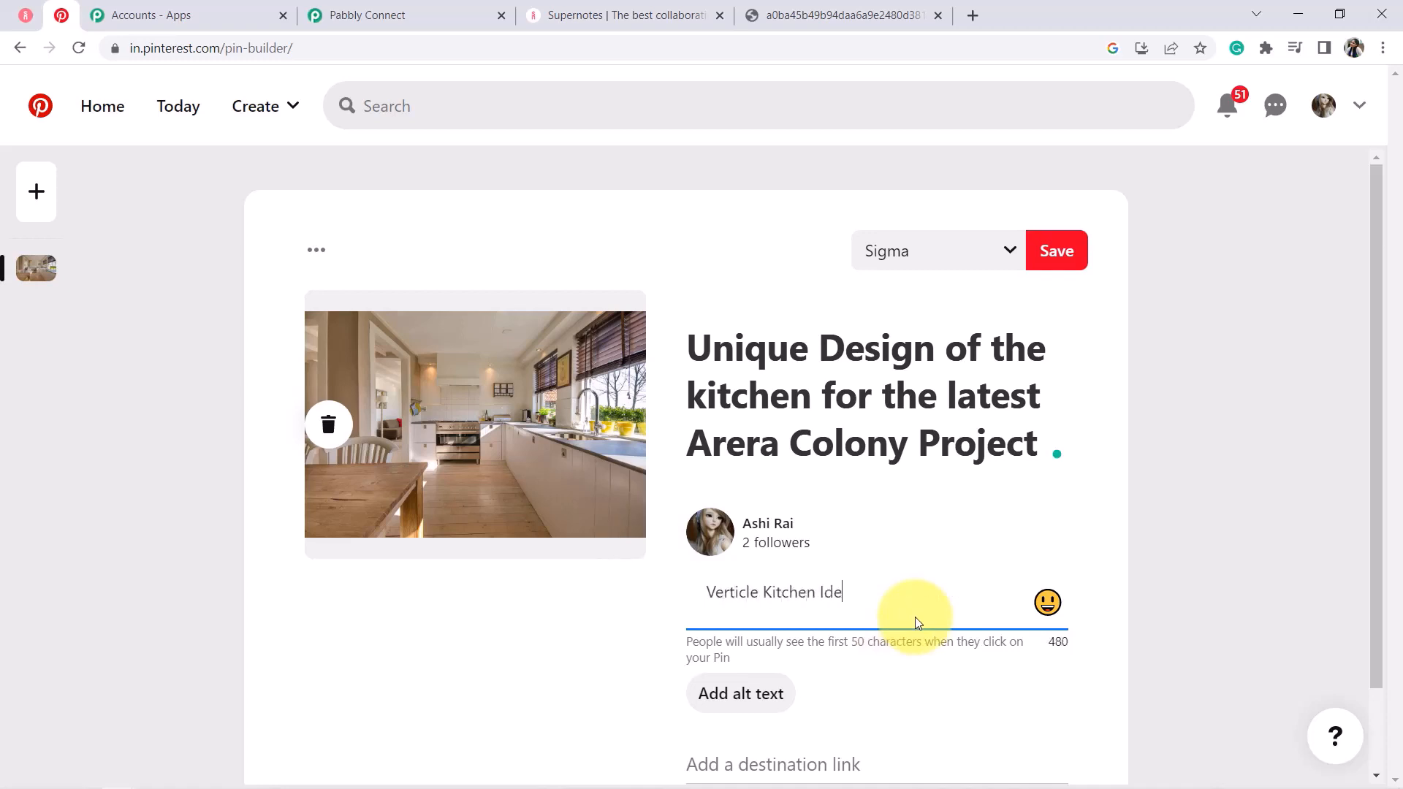
type("a along ith the marbel ")
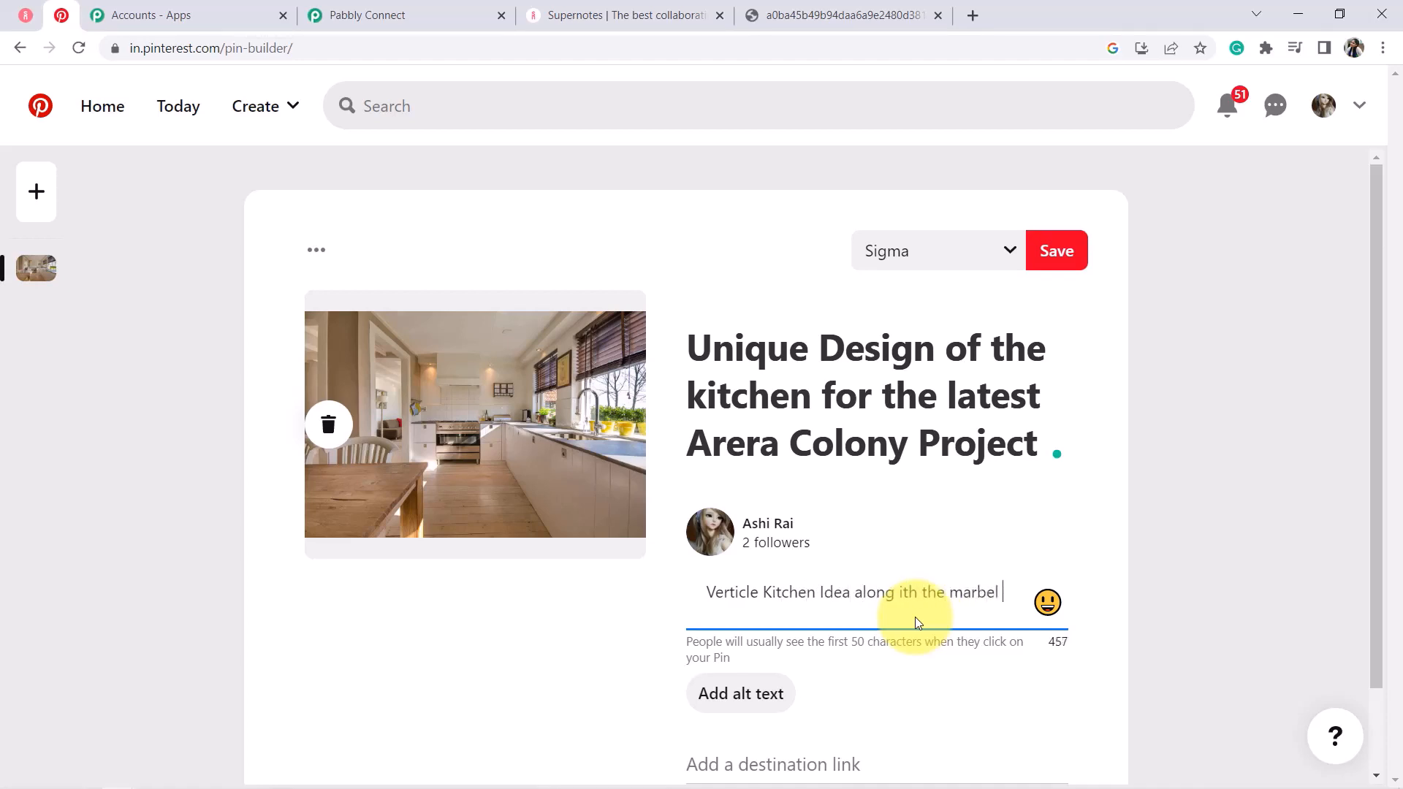
type("slab anf")
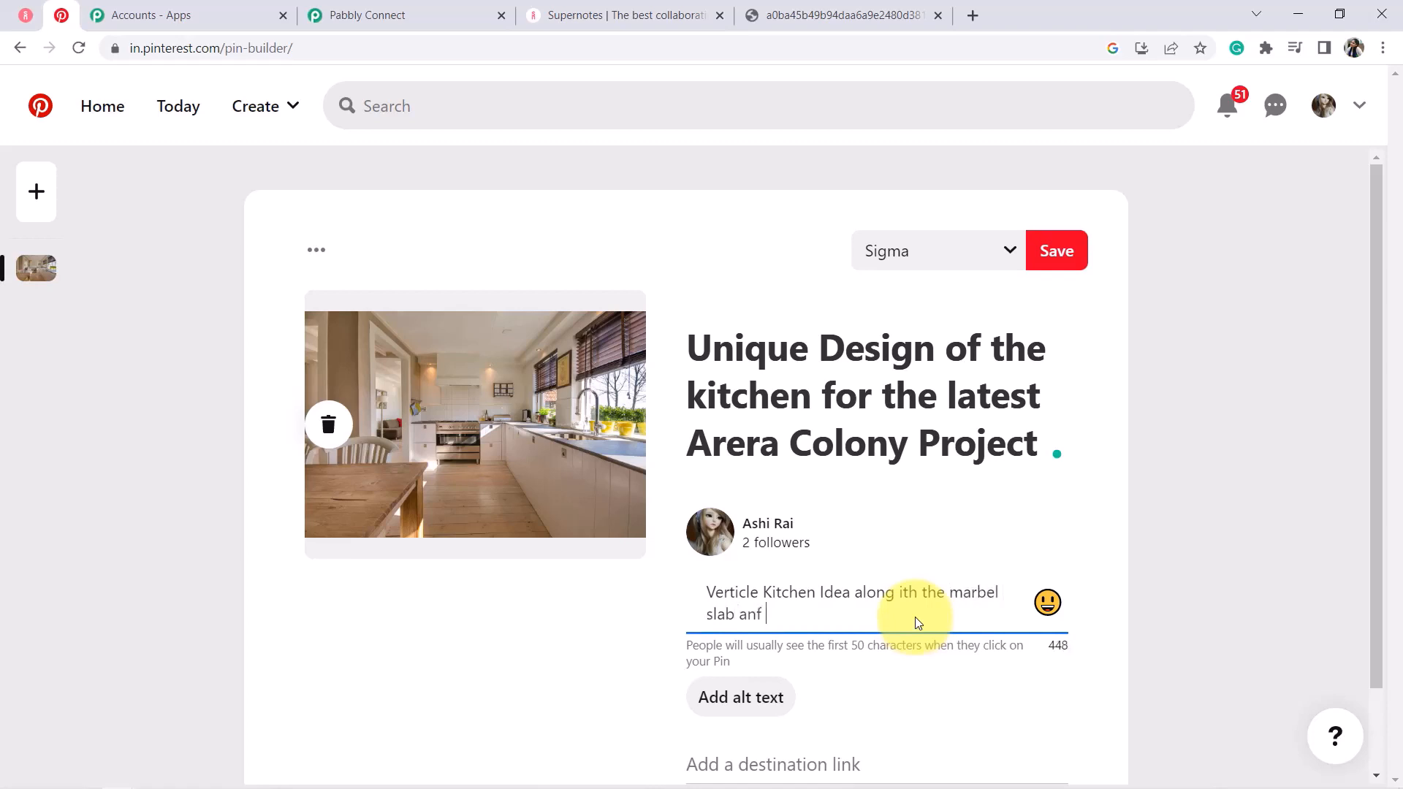
key("BackSpace")
type("d dining area in the kitchen")
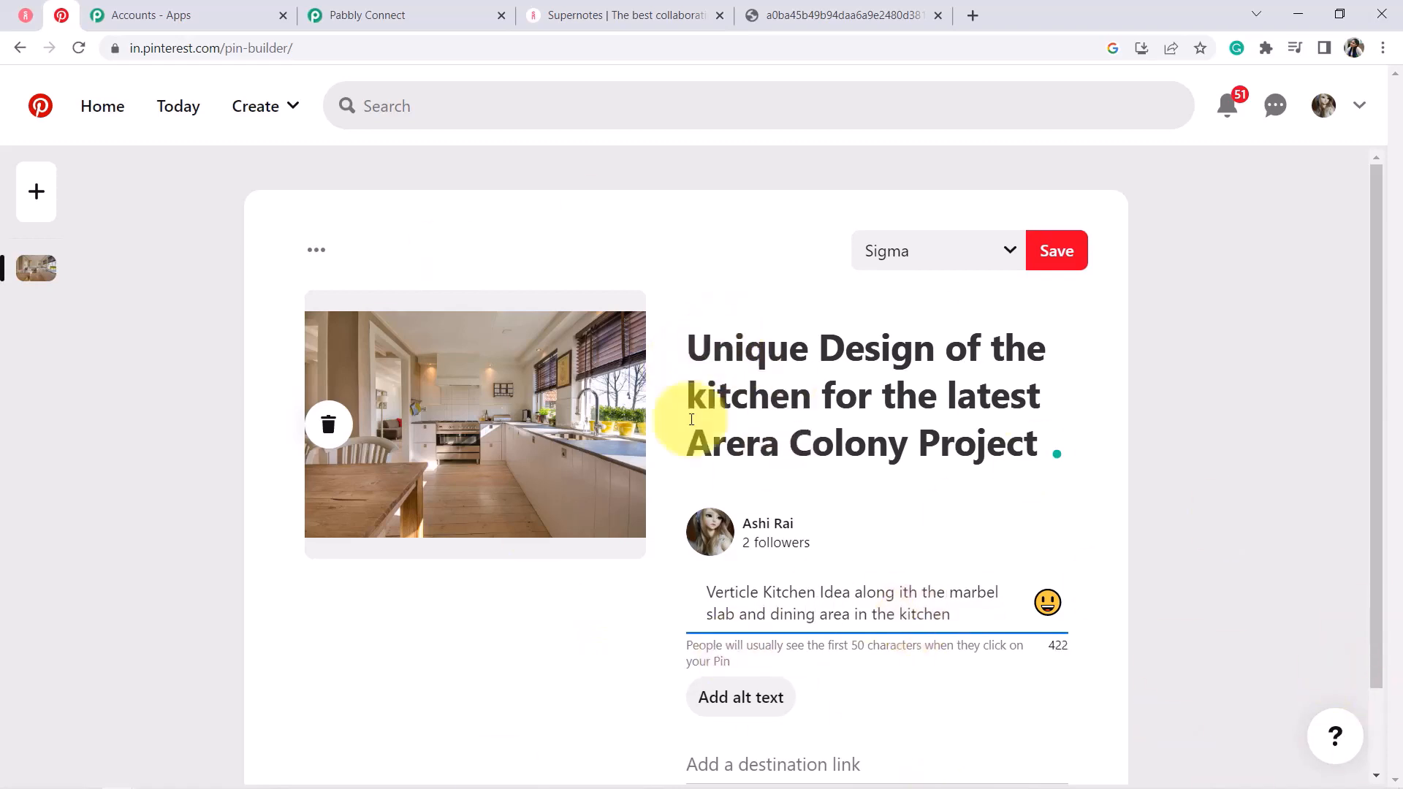
left_click_drag(789, 347, 876, 360)
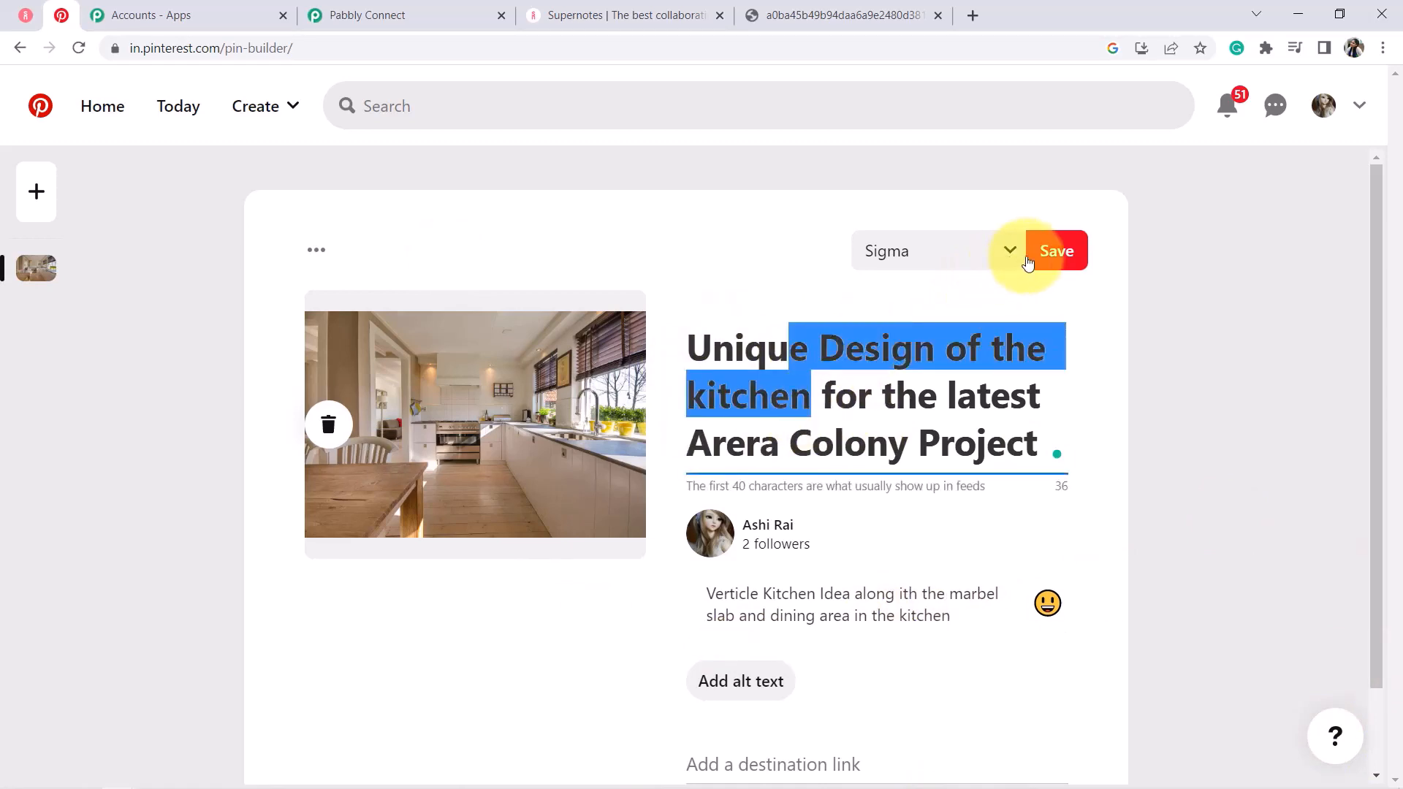
left_click(1057, 259)
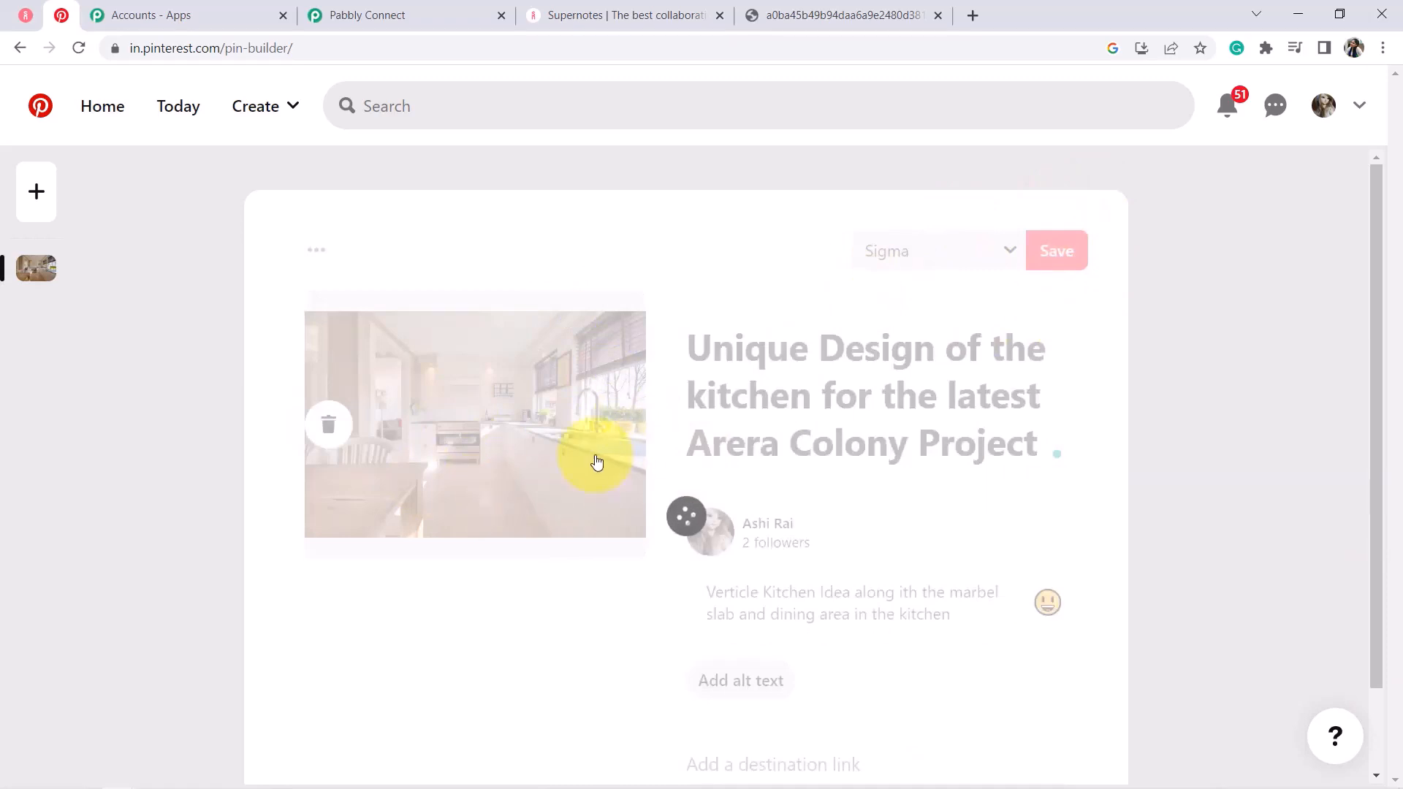
Step: Fetch fresh New Pin test data and check the received kitchen pin title
left_click(395, 11)
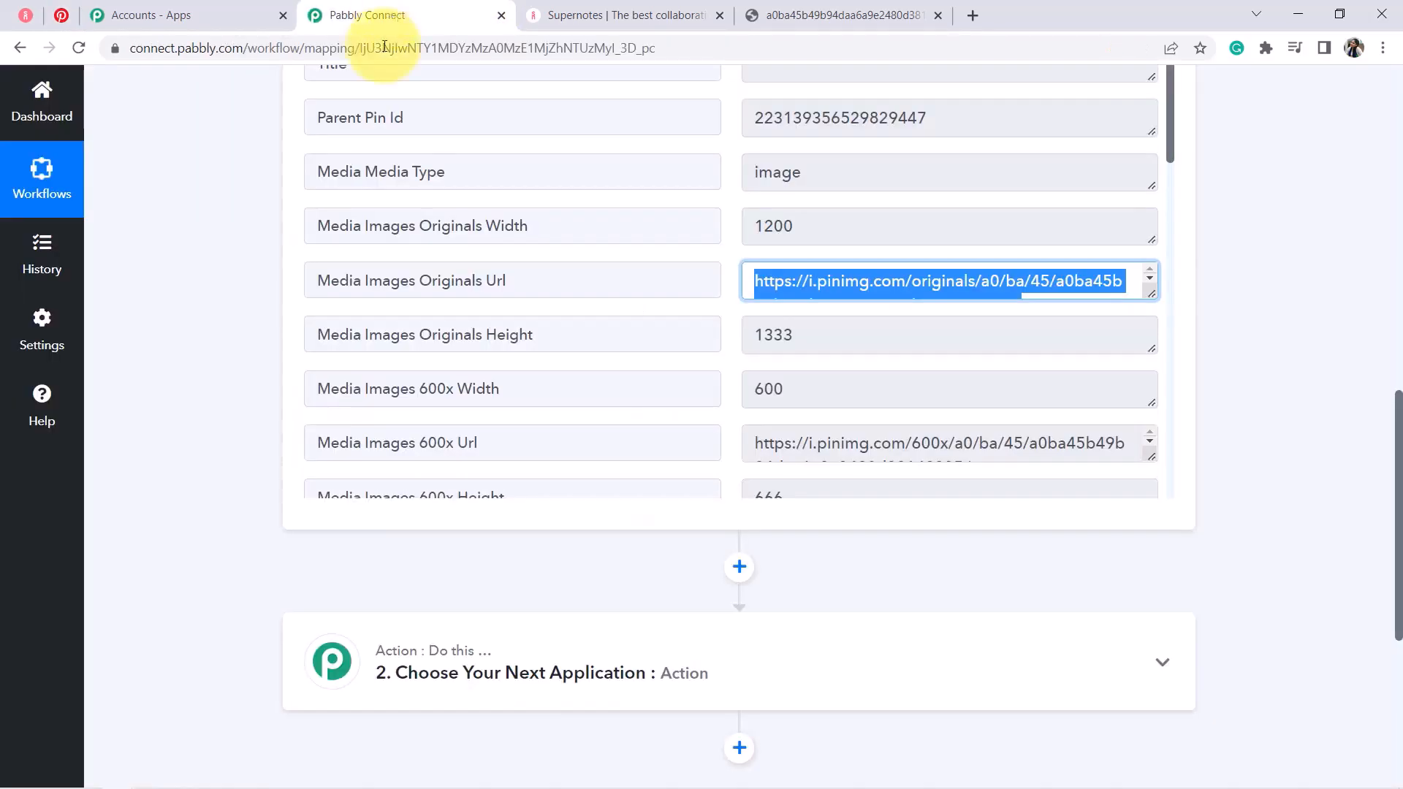
left_click_drag(1394, 448, 1393, 344)
left_click(363, 265)
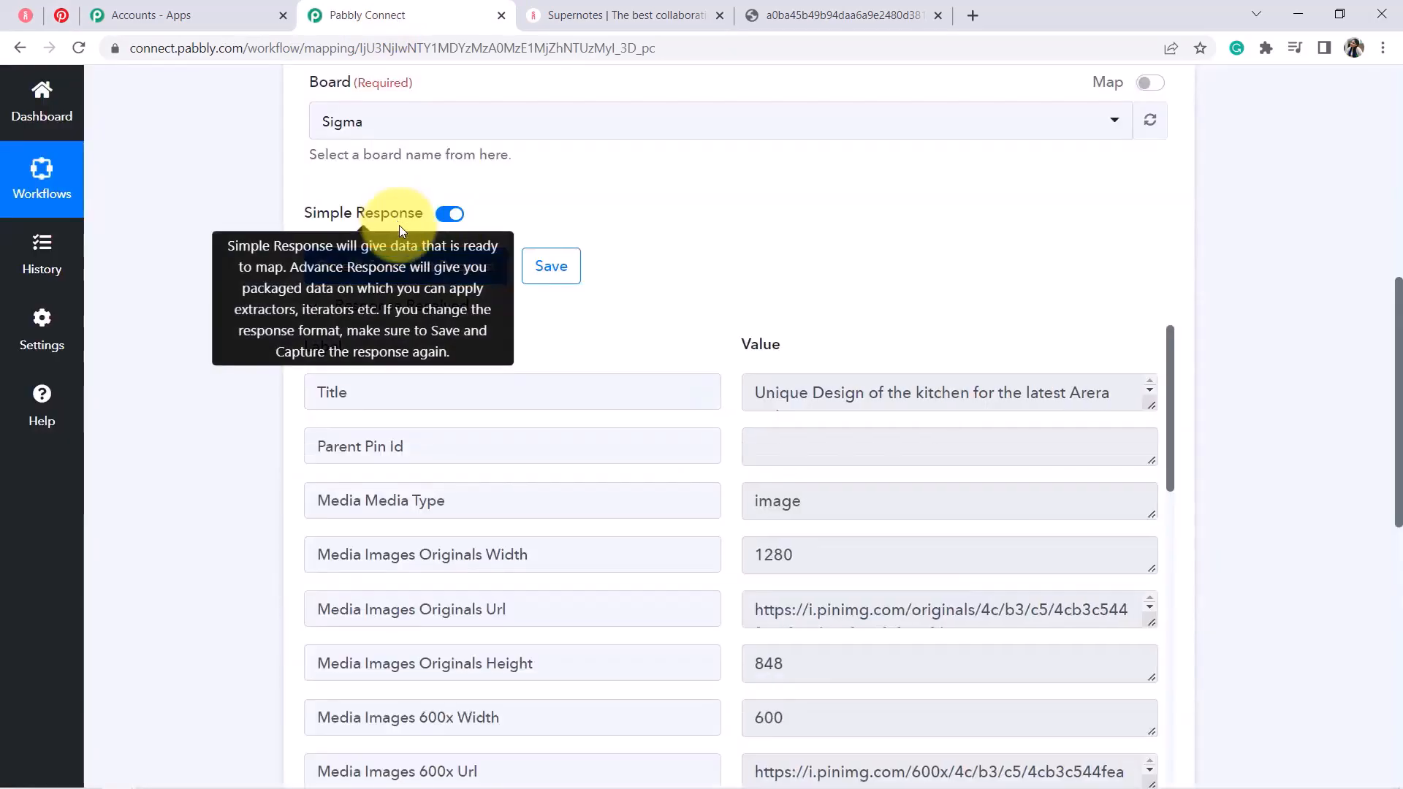
left_click_drag(755, 393, 1157, 486)
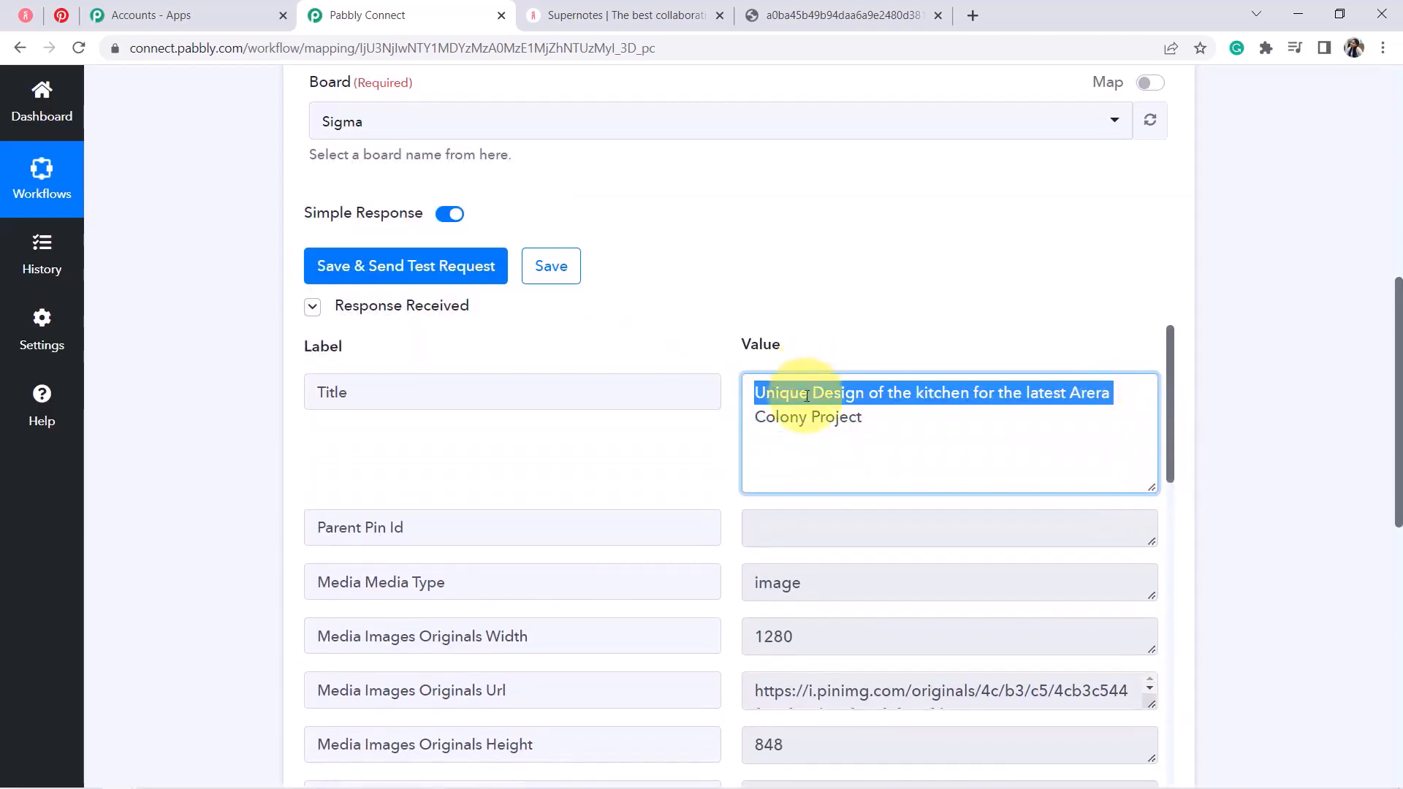
key("ctrl+a")
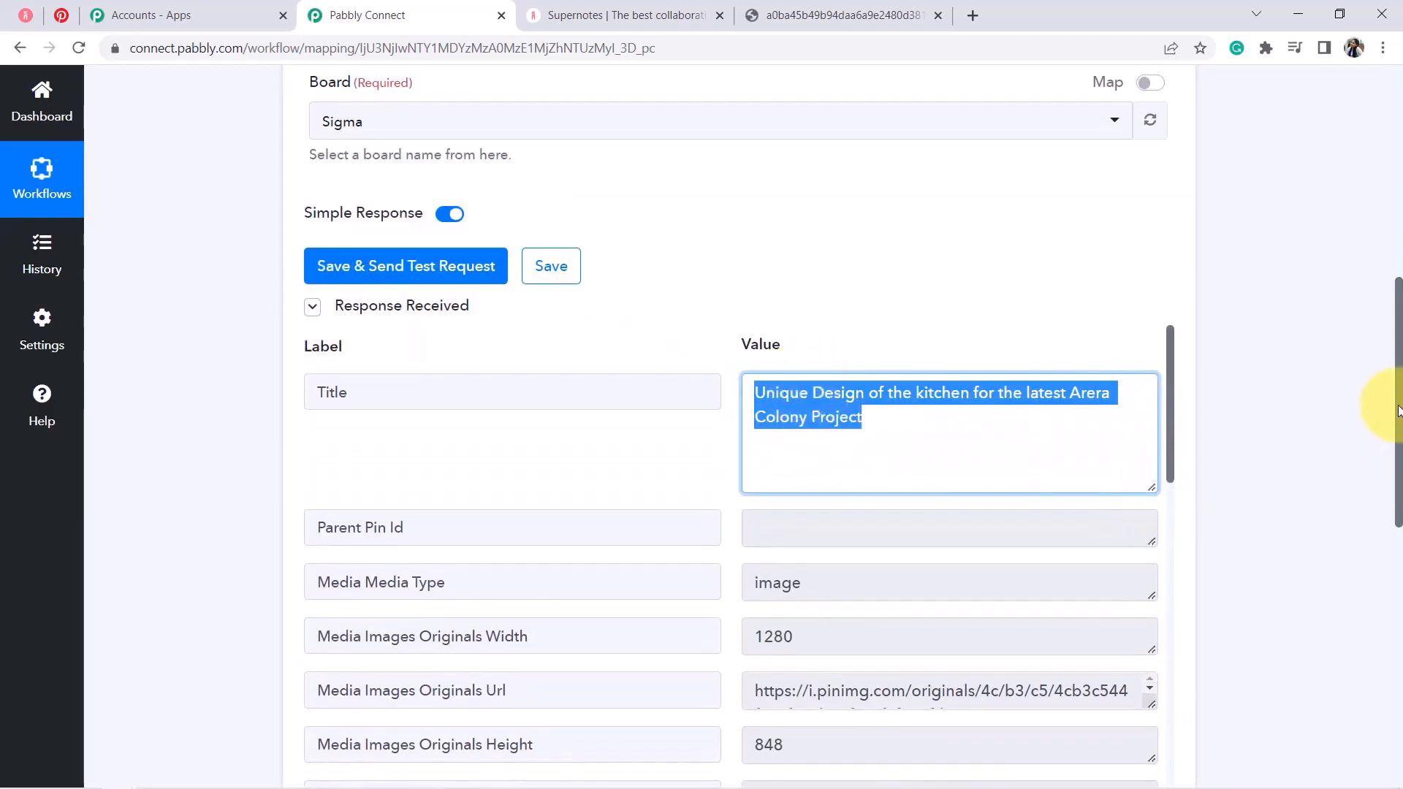
Step: Open the received Media Images Originals Url in a new tab to confirm the kitchen photo
left_click_drag(1398, 409, 1387, 470)
left_click(908, 468)
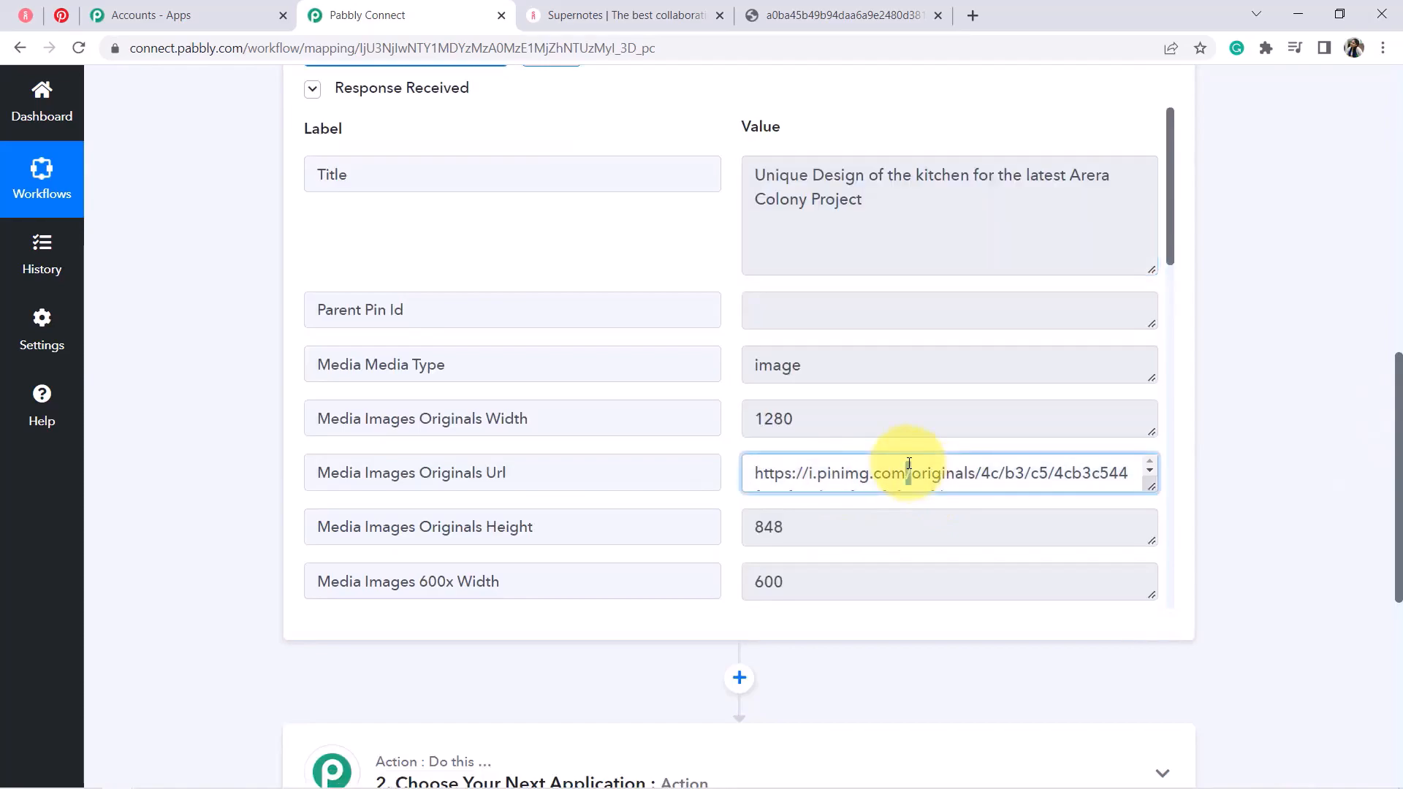
key("ctrl+a")
key("ctrl+c")
key("ctrl+t")
key("ctrl+v")
key("Return")
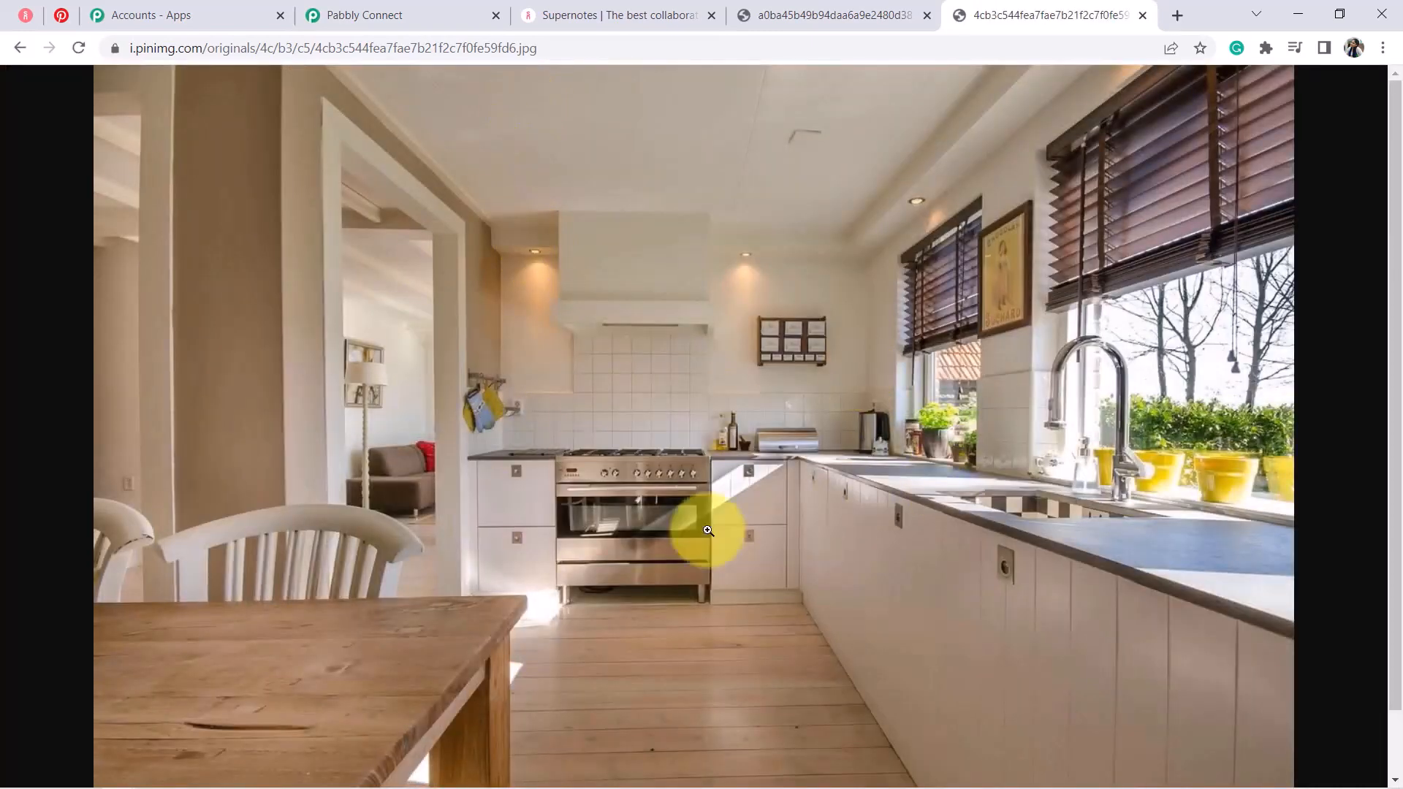
left_click(344, 14)
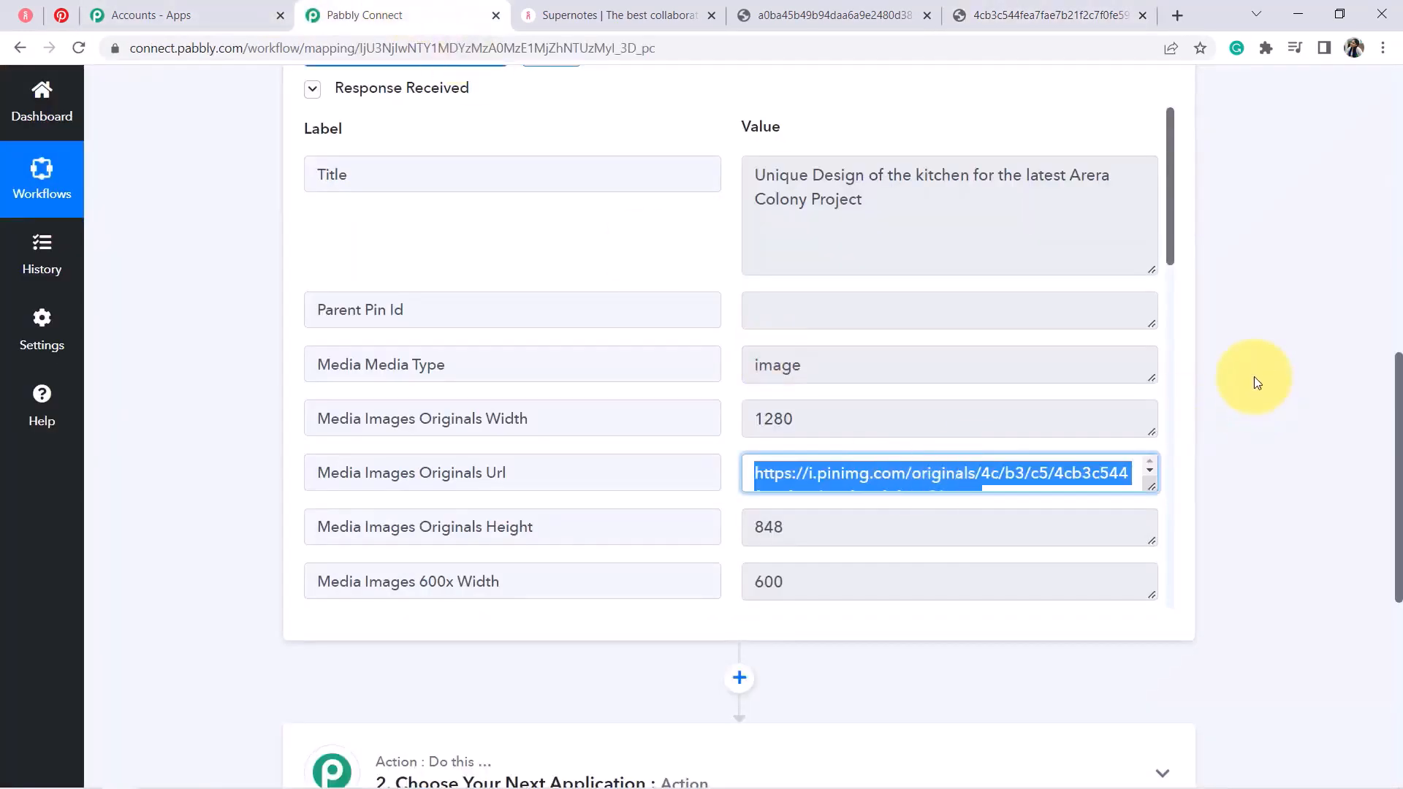
Step: Expand and review the received description, then confirm the pin shows 'Saved to Sigma' on Pinterest
left_click_drag(1169, 221, 1060, 557)
left_click_drag(431, 311, 322, 313)
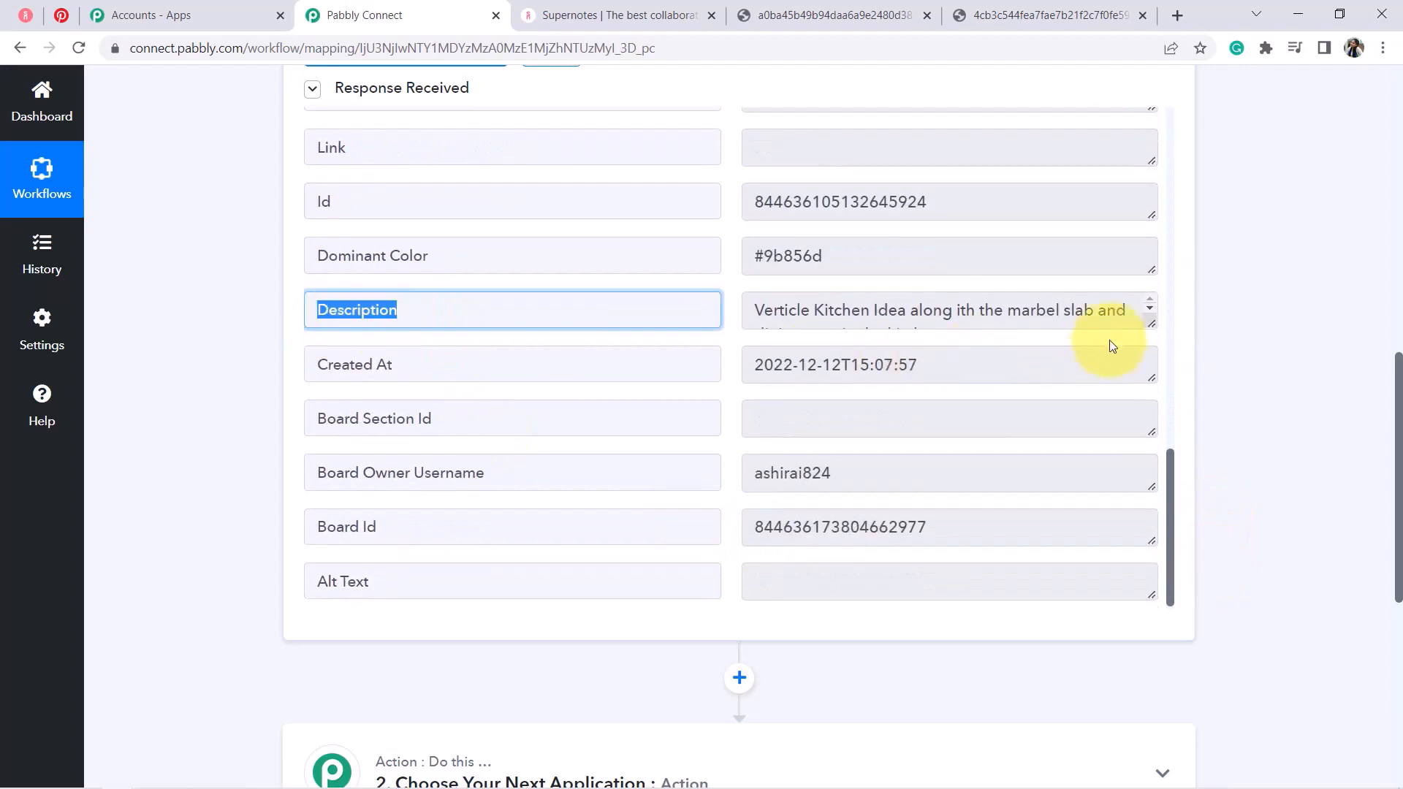
left_click(1150, 326)
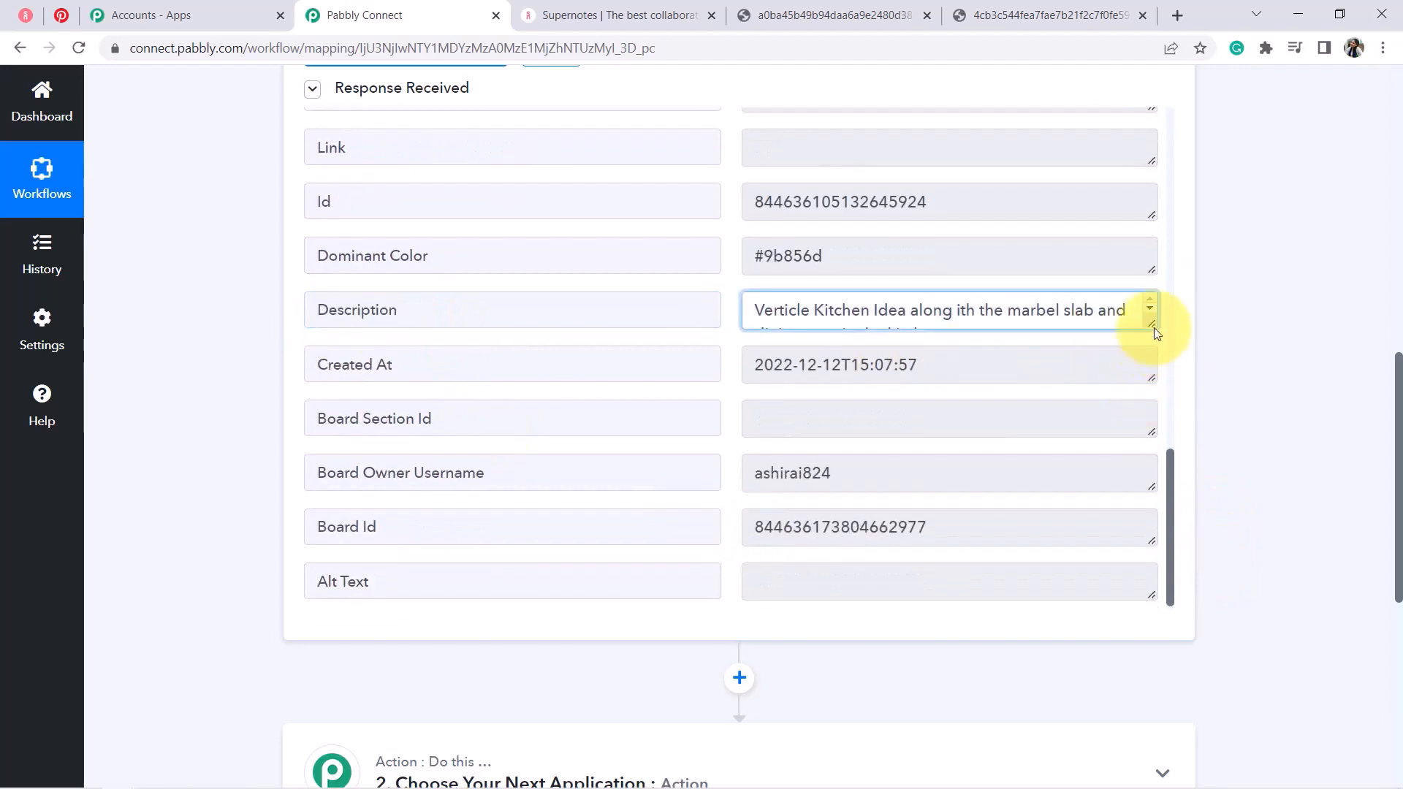
left_click_drag(1151, 324, 1154, 392)
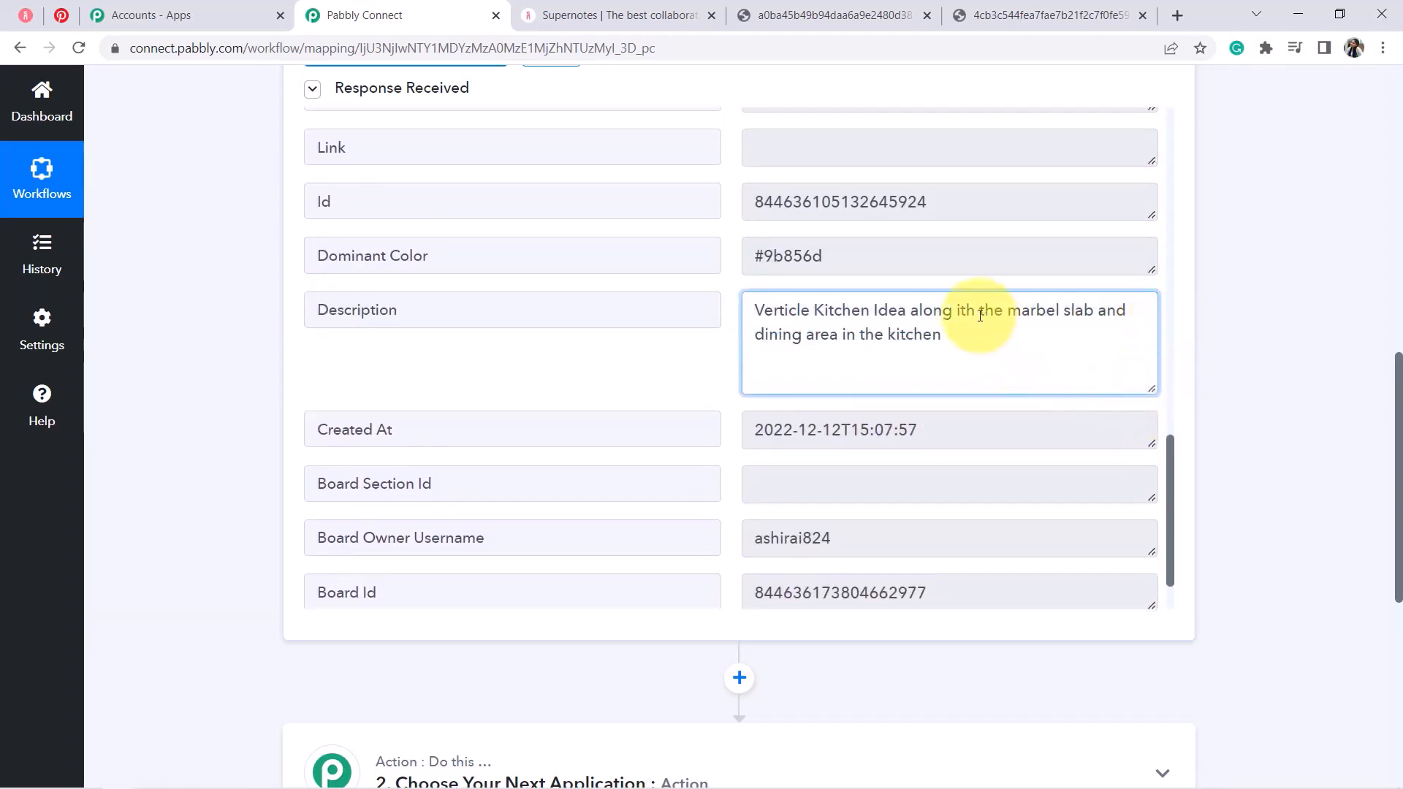
left_click_drag(955, 312, 985, 313)
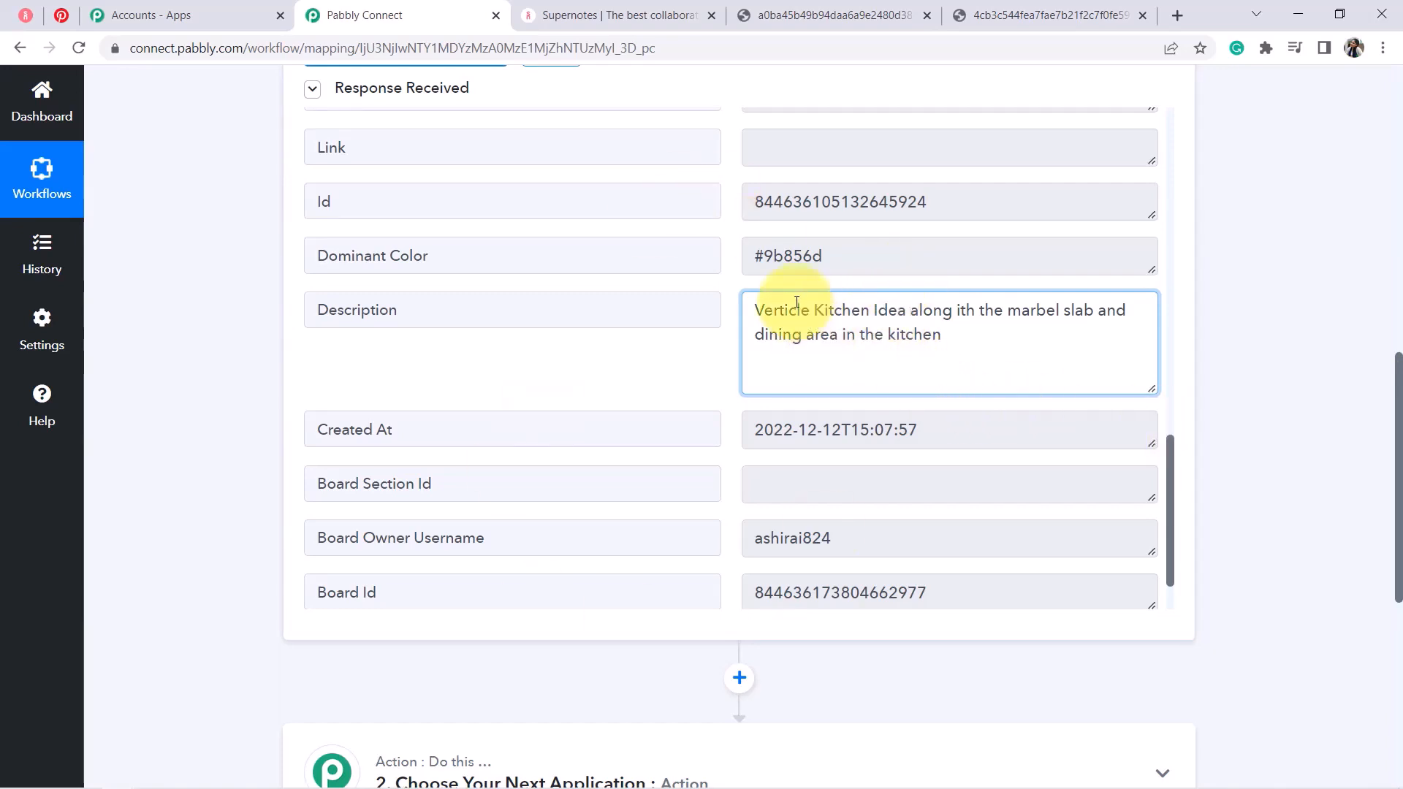
left_click_drag(1397, 396, 1391, 103)
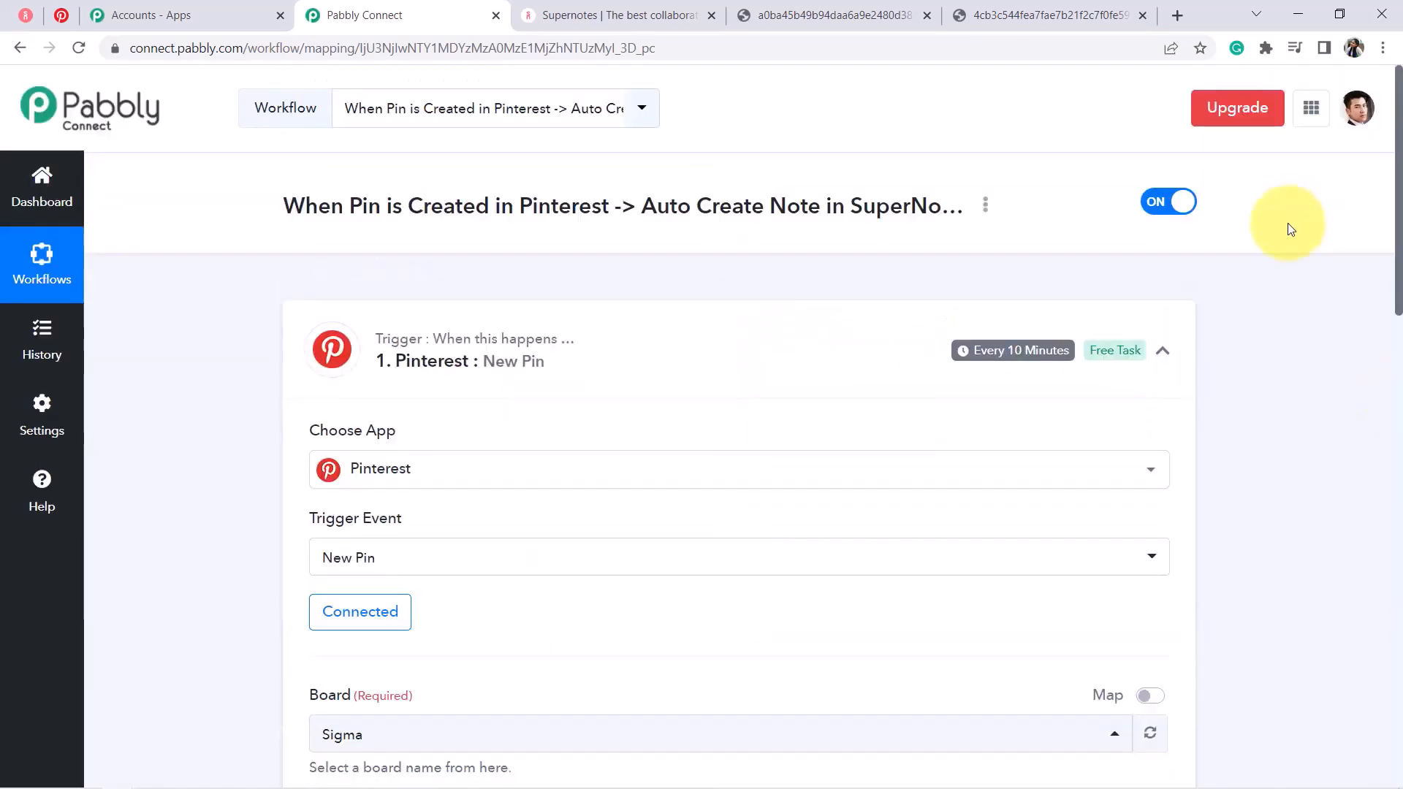
left_click(61, 15)
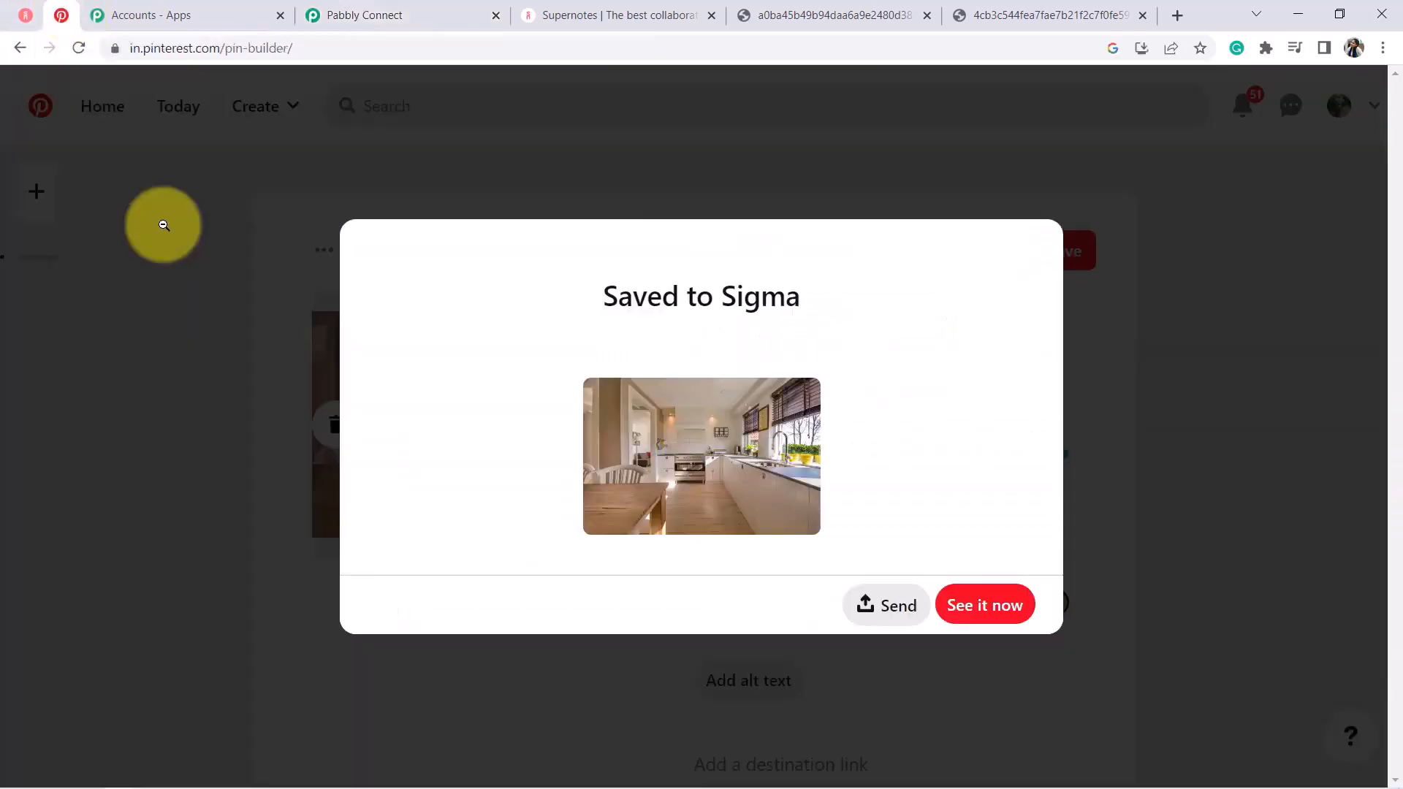
left_click(336, 14)
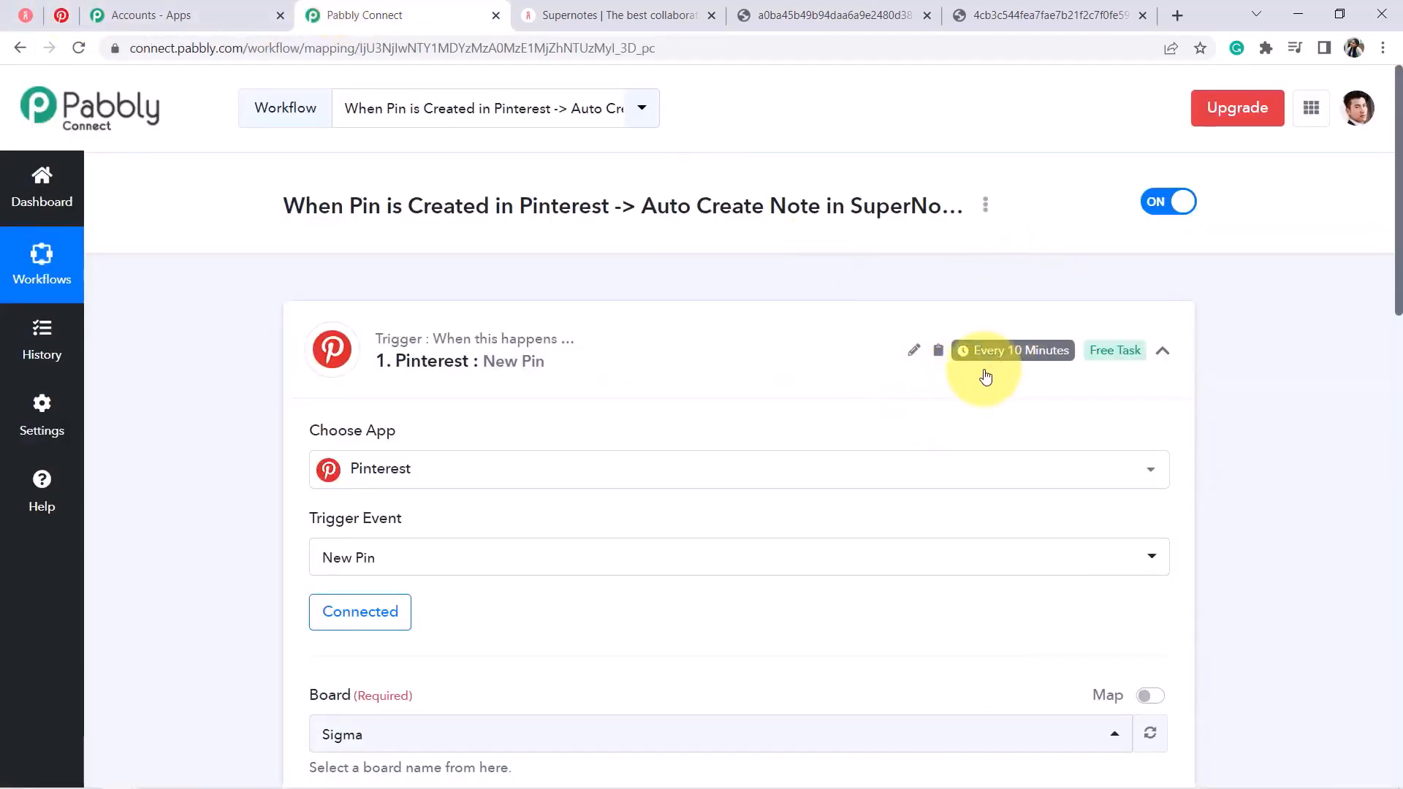
mouse_move(1008, 340)
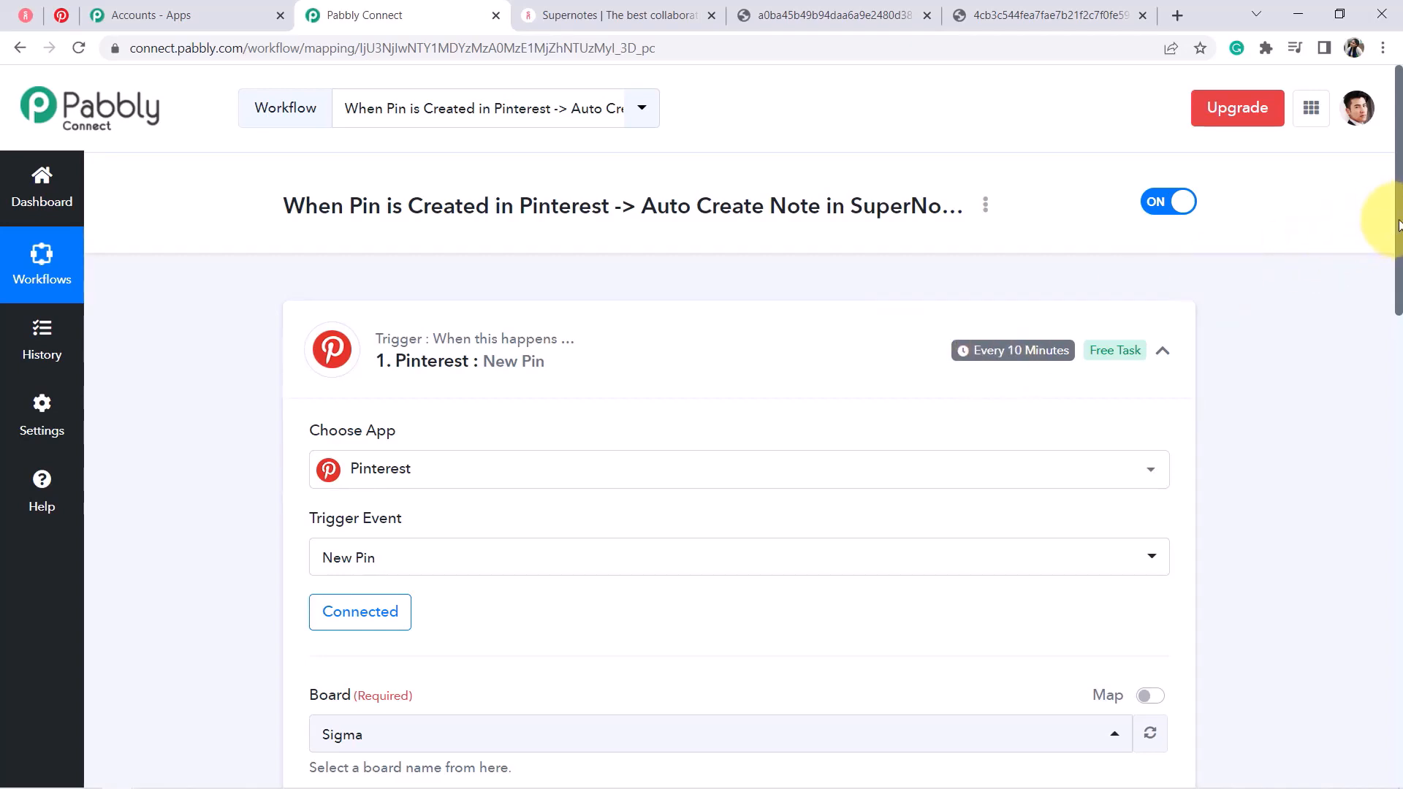
left_click_drag(1399, 225, 1396, 660)
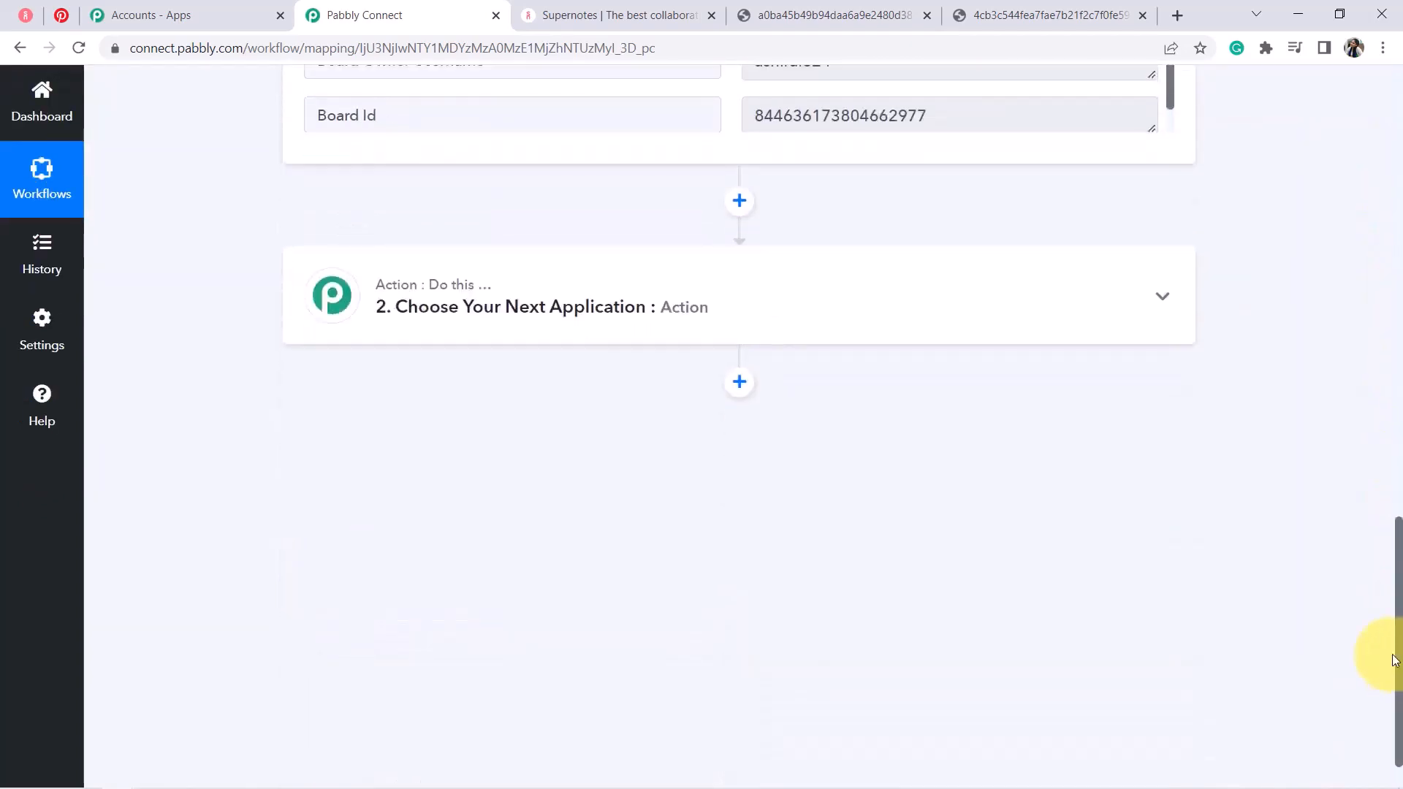
Step: Set the action step to Supernotes with the Create Card event
left_click(682, 321)
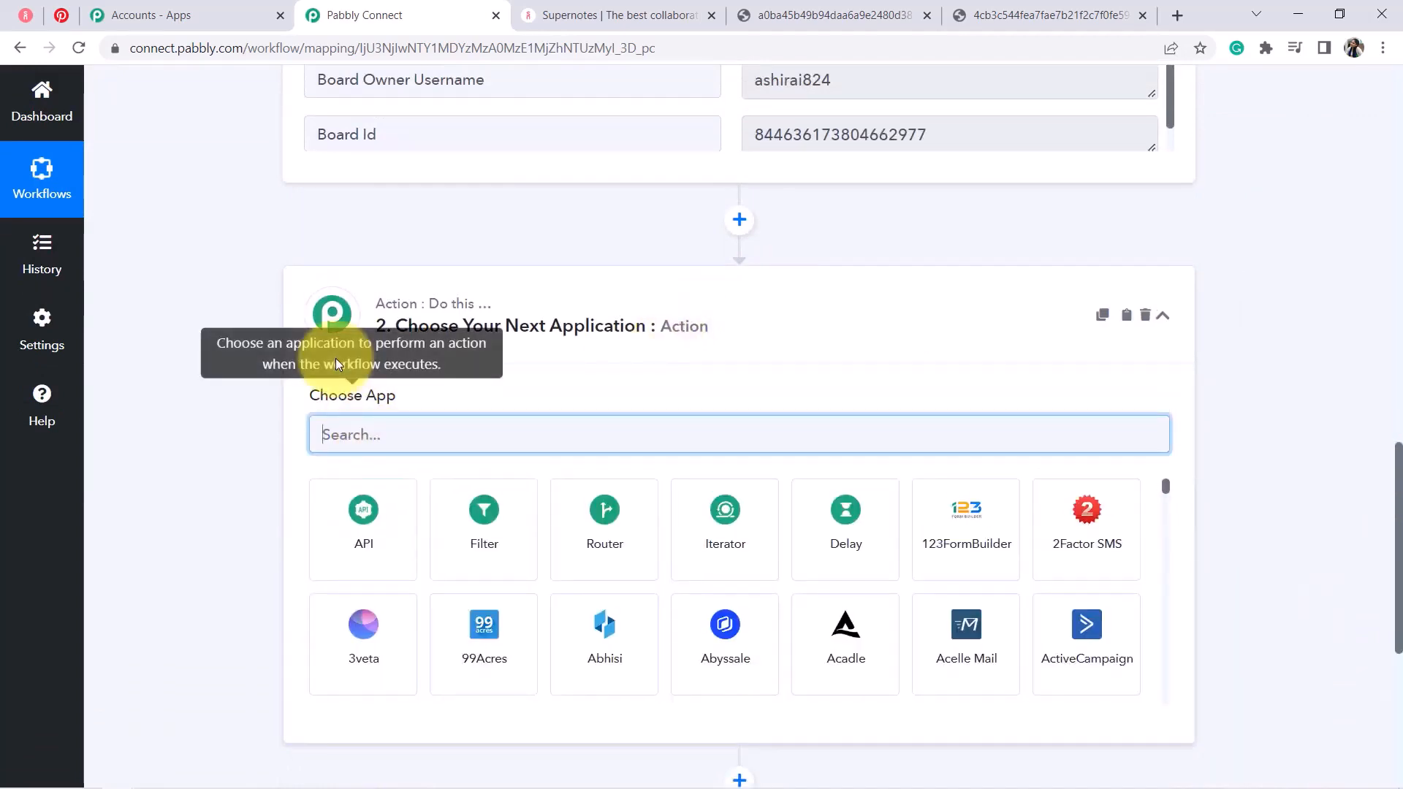
type("super")
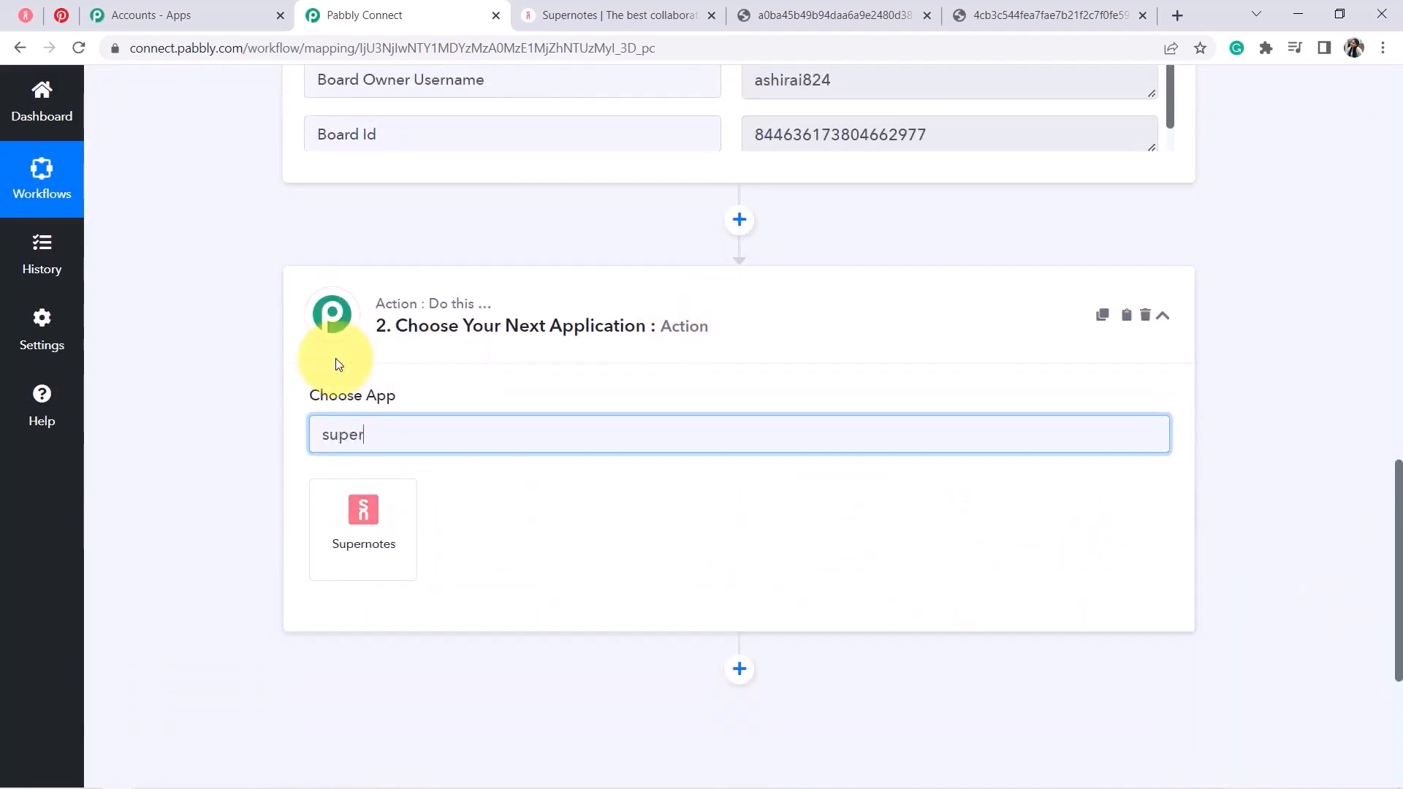
left_click(365, 518)
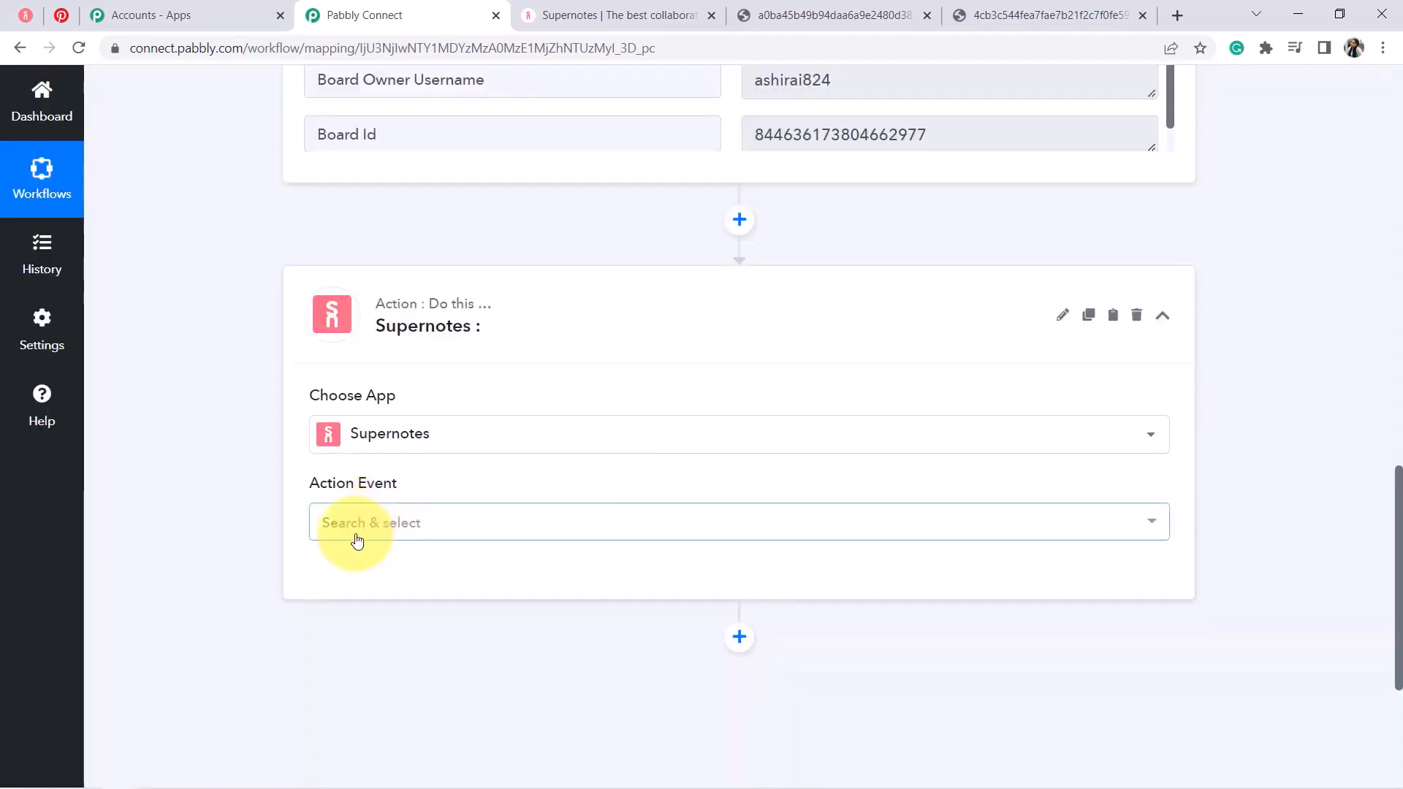
left_click(357, 541)
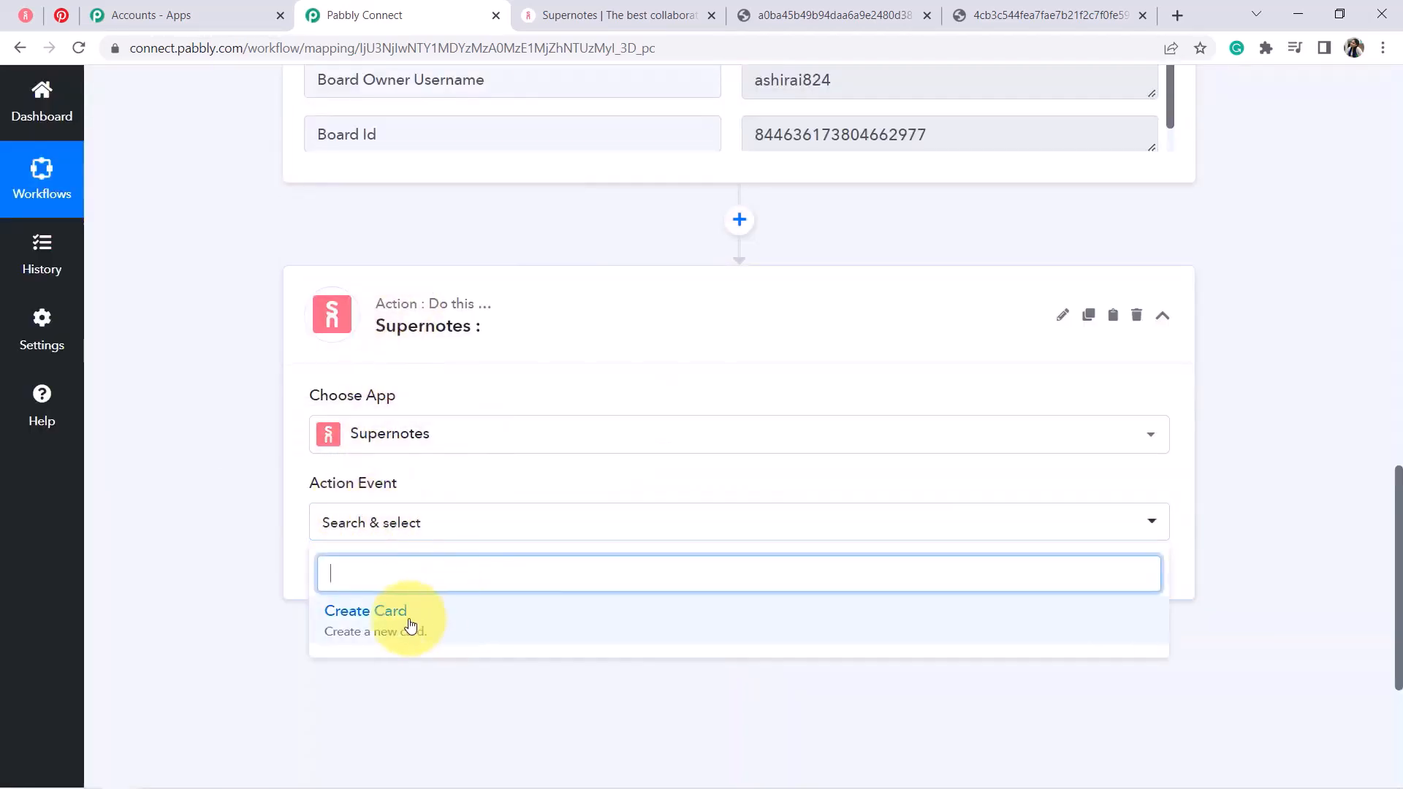
left_click(355, 622)
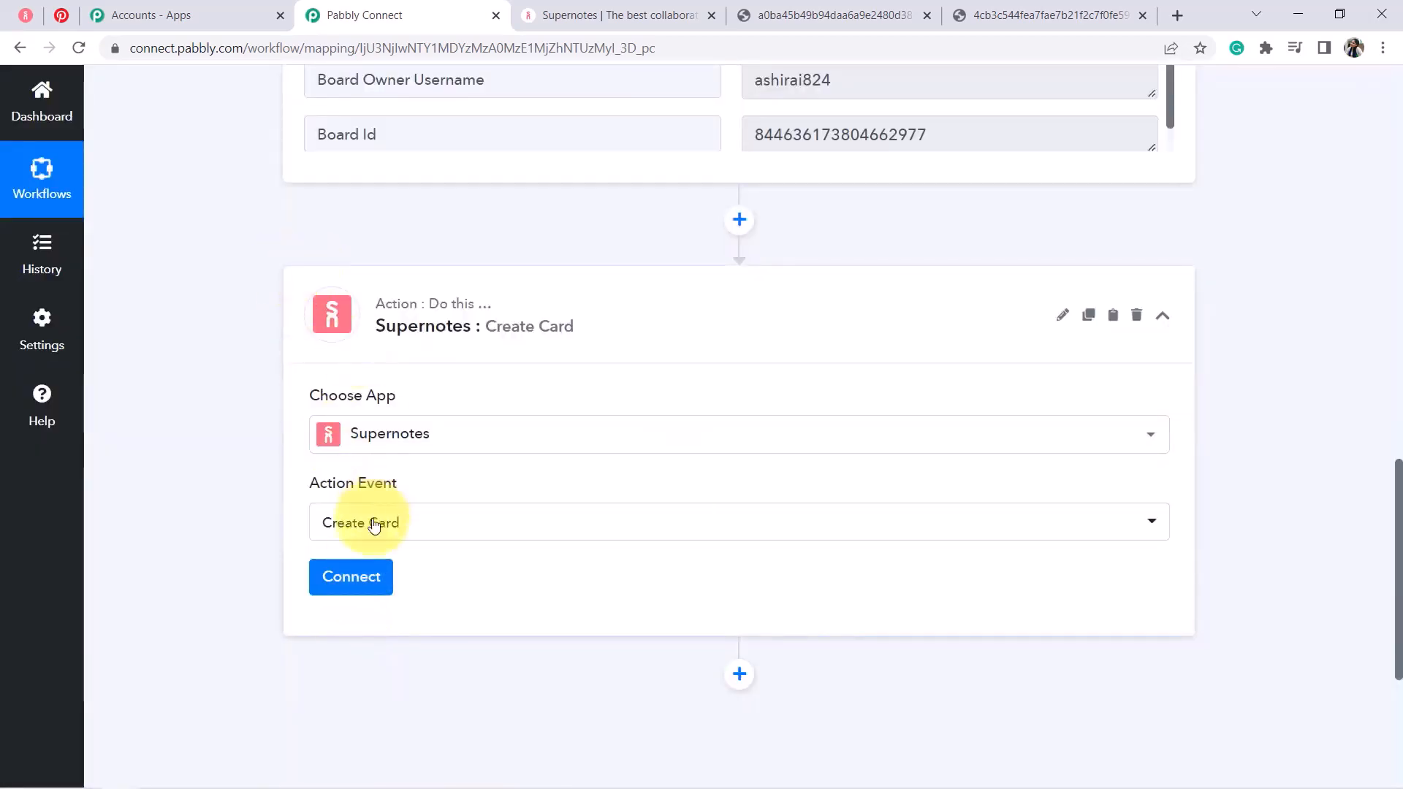
Step: Start a new Supernotes connection, noting the required API Key, then switch over to Supernotes
left_click(352, 576)
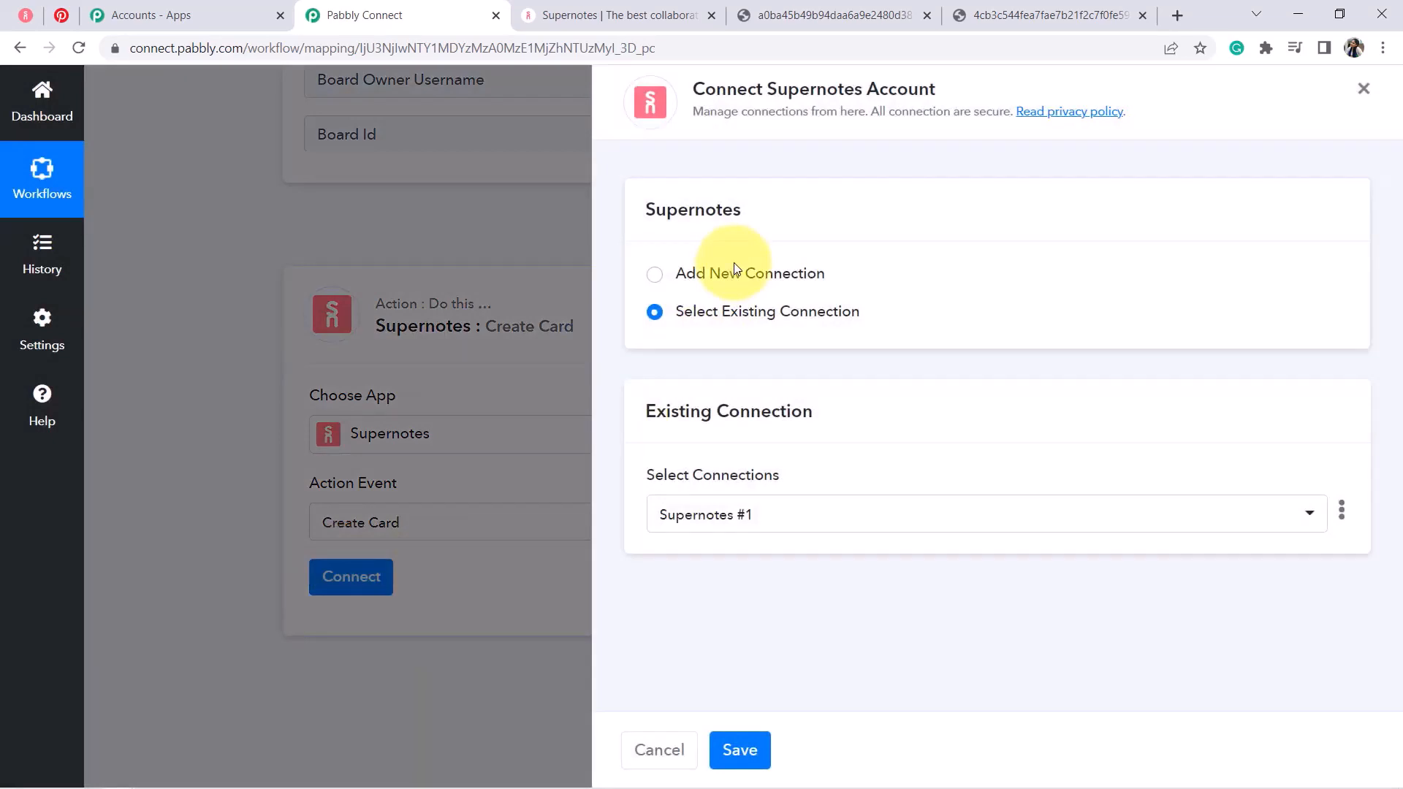
left_click(723, 273)
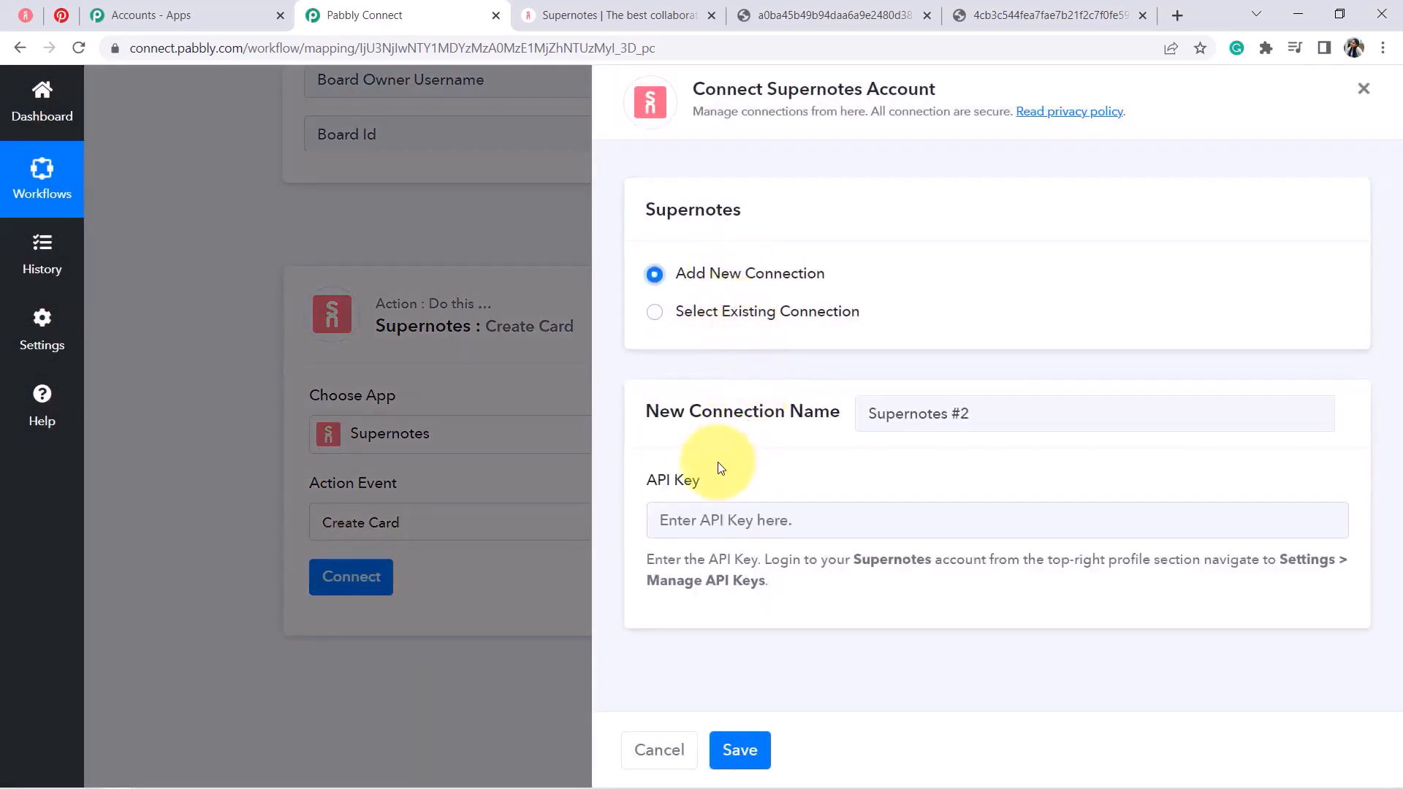
left_click_drag(659, 479, 726, 478)
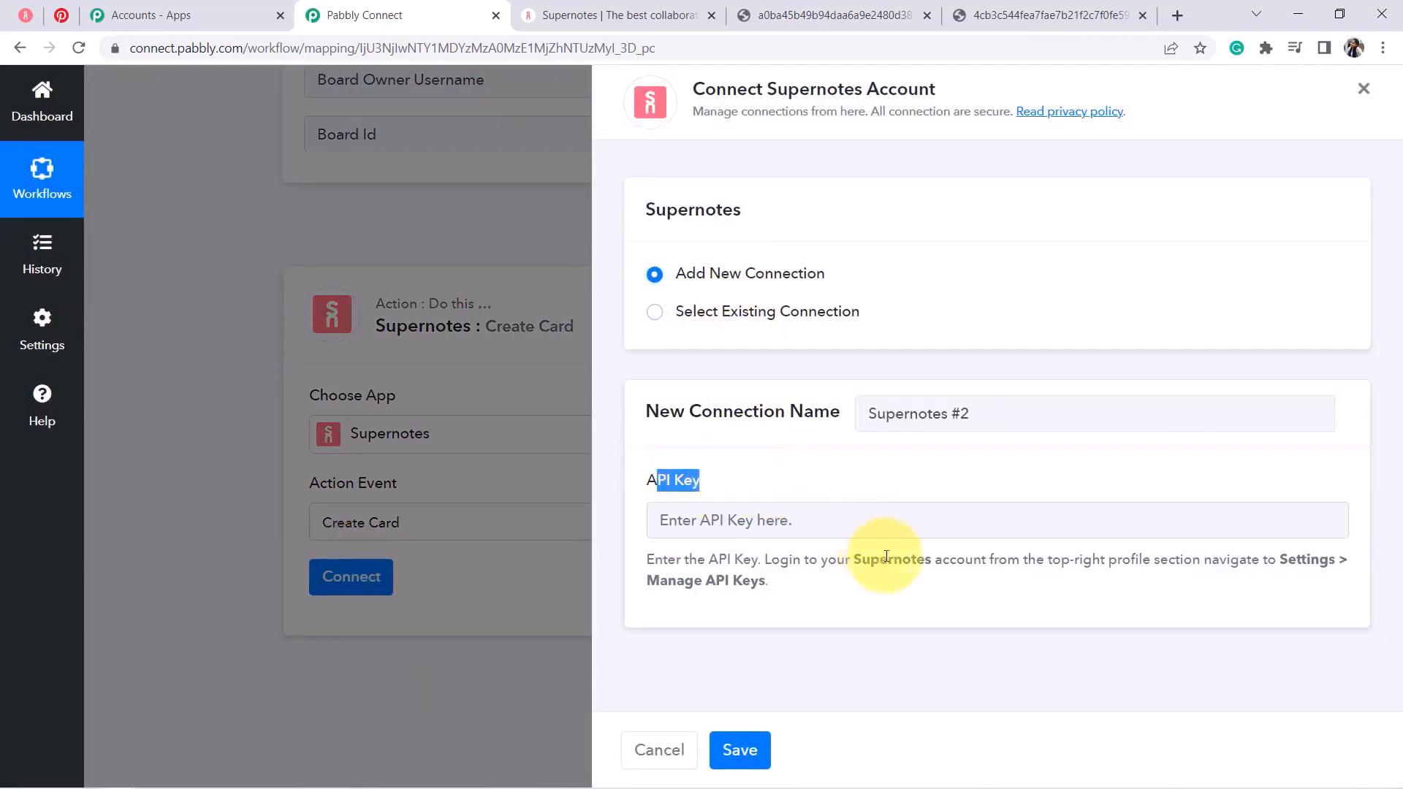
left_click_drag(1263, 560, 716, 599)
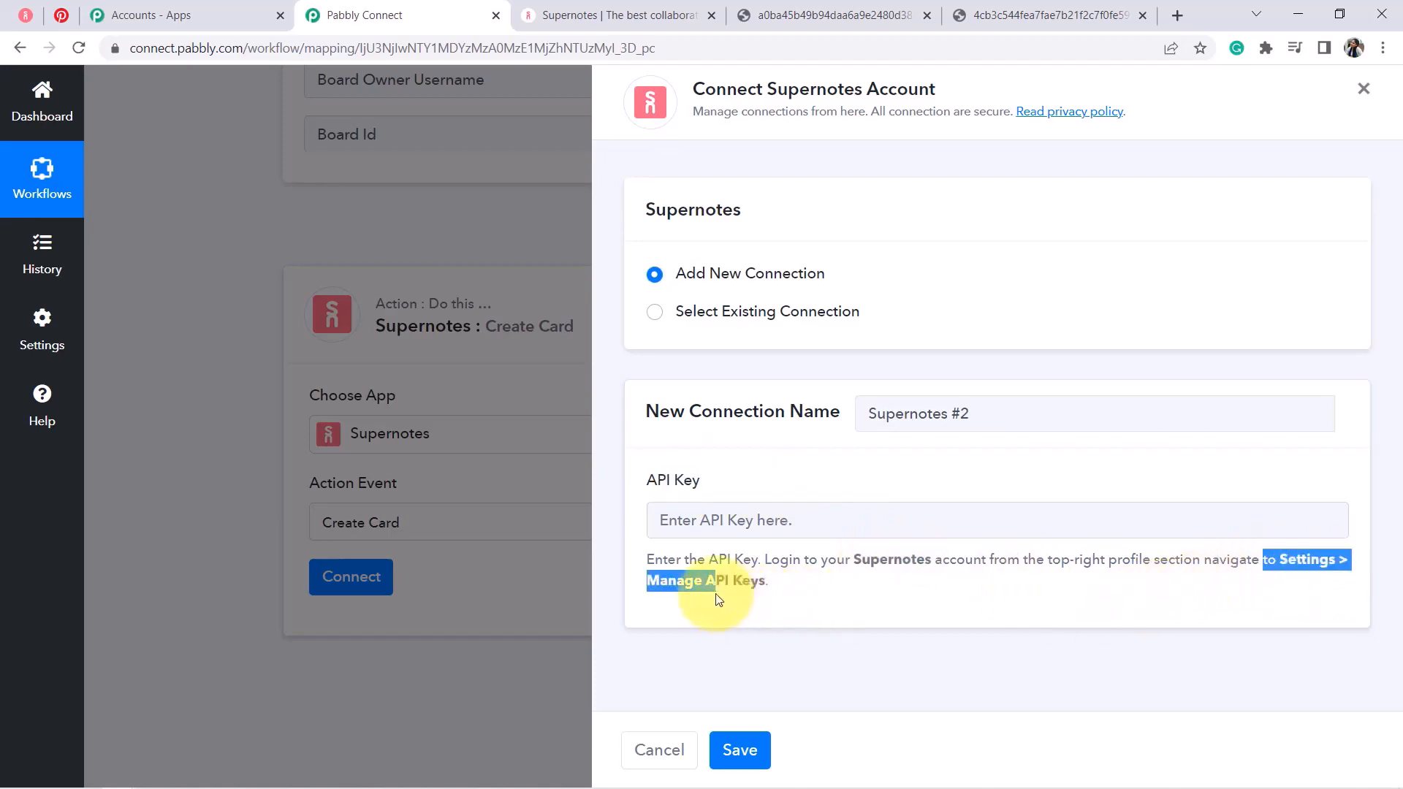
left_click(26, 14)
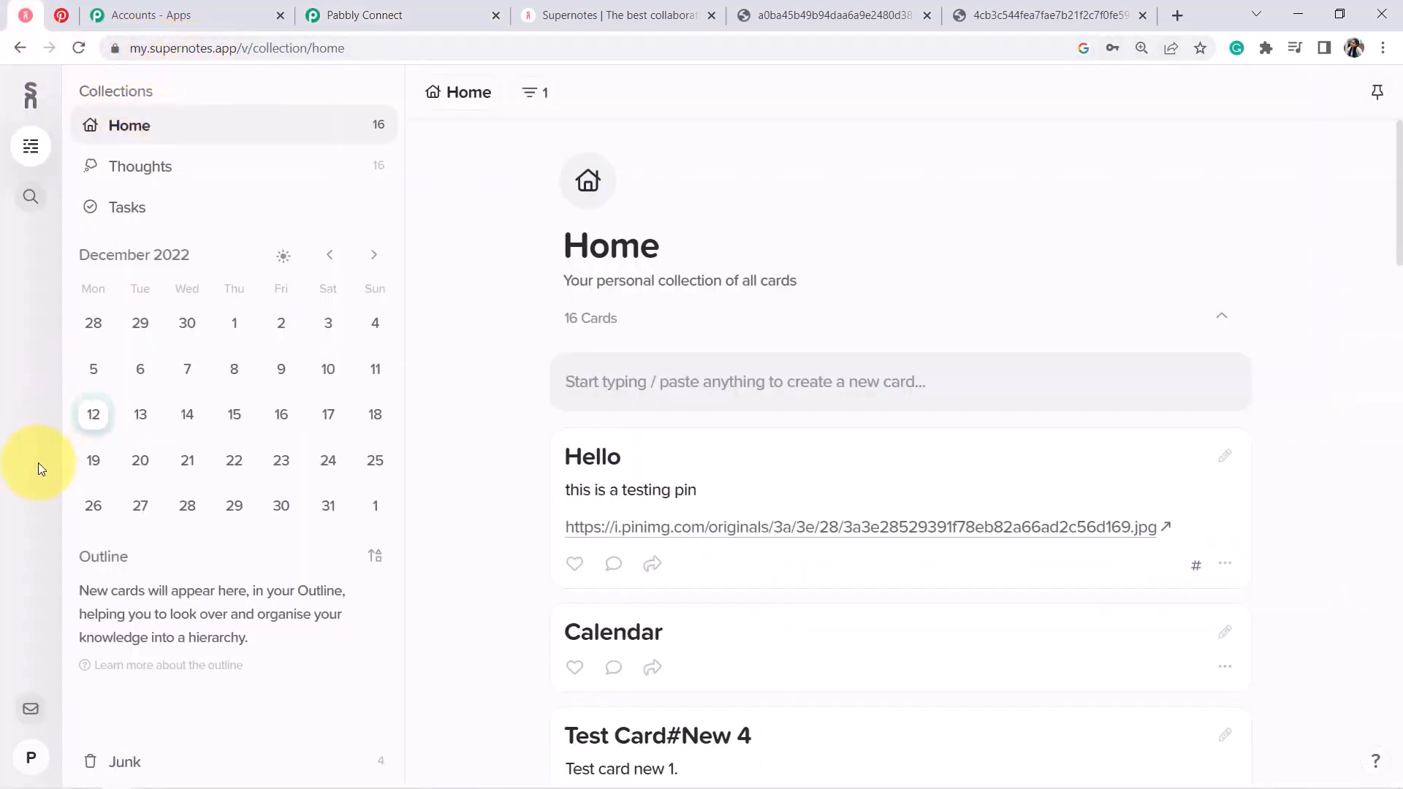
Step: Copy the API key from Supernotes Settings > Manage API Keys and go back to Pabbly Connect
left_click(22, 757)
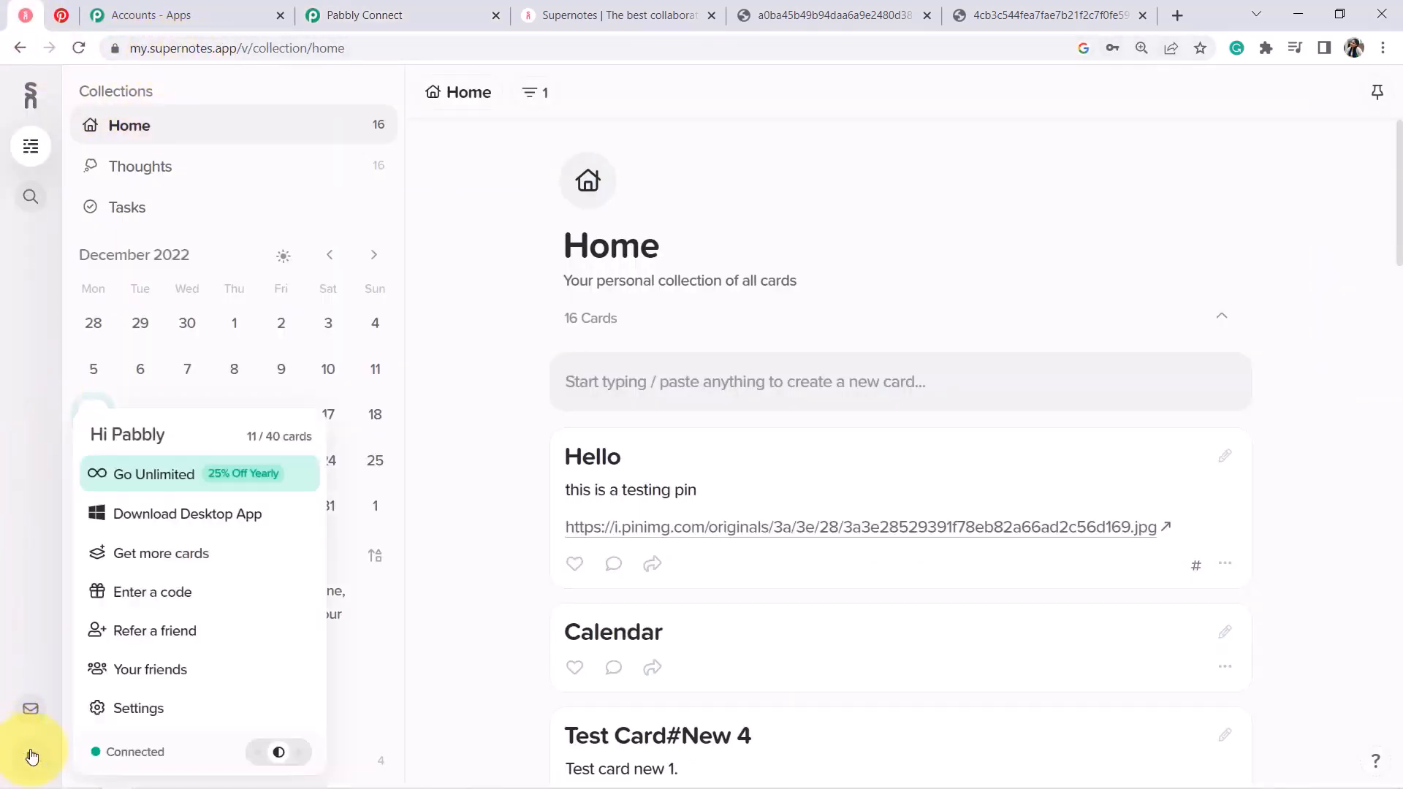
left_click(141, 712)
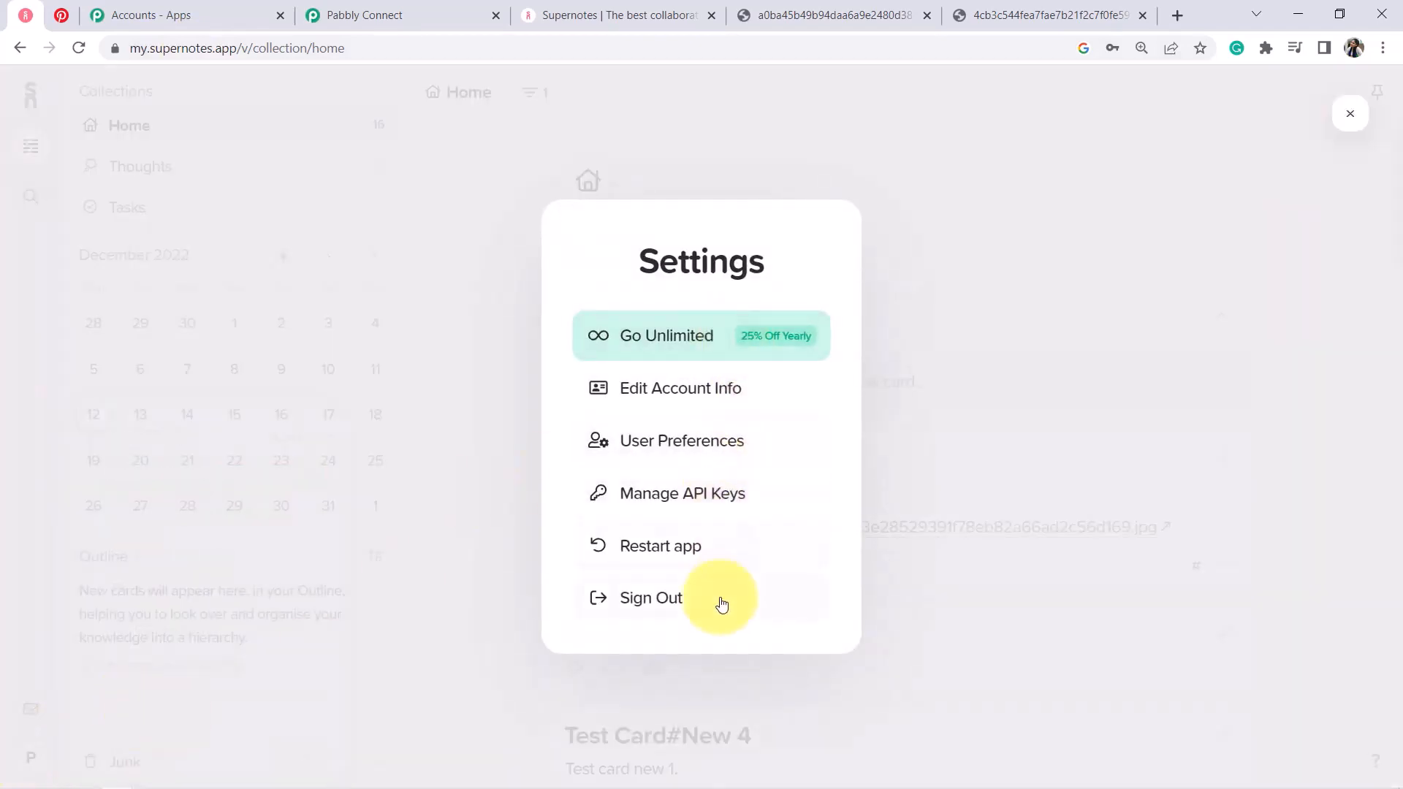
left_click(714, 493)
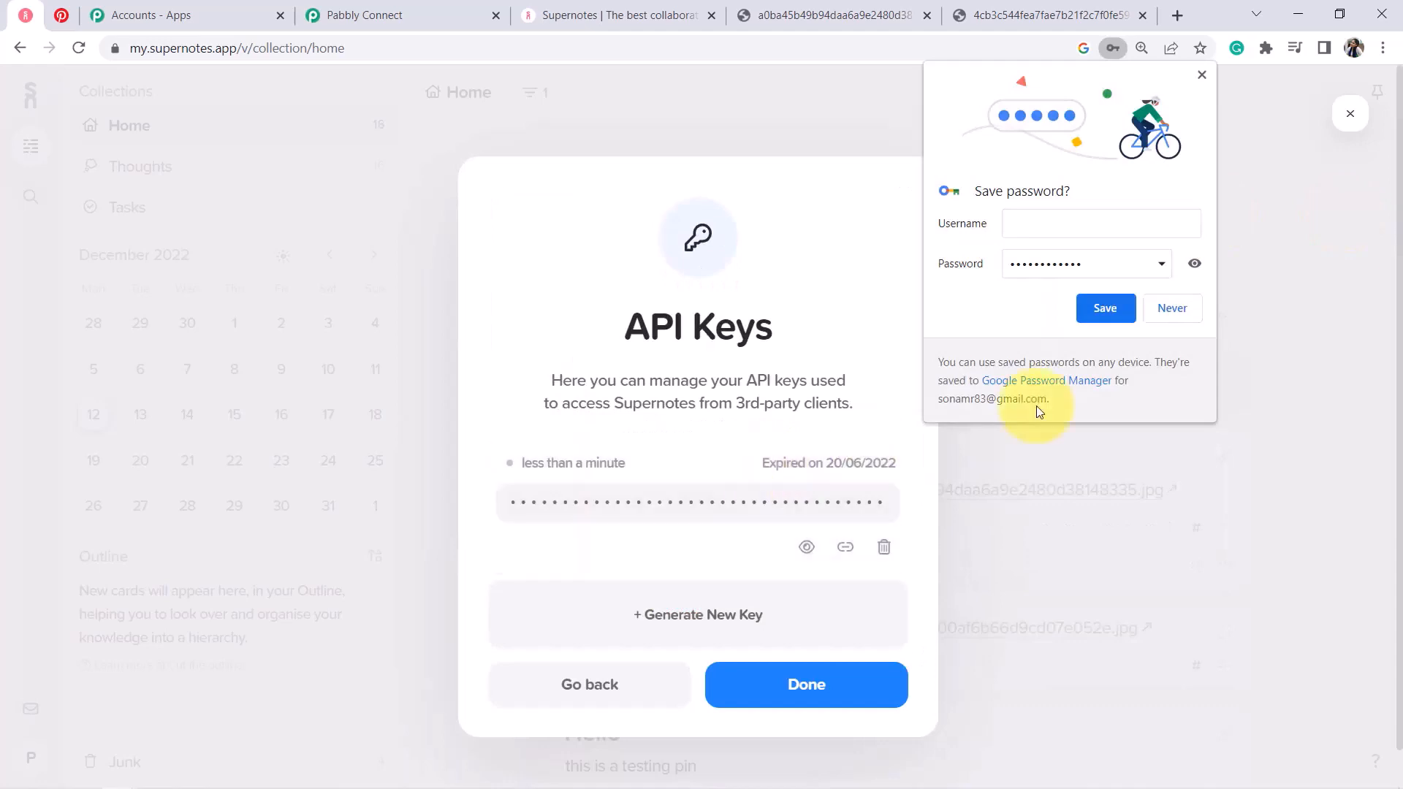
left_click(1158, 302)
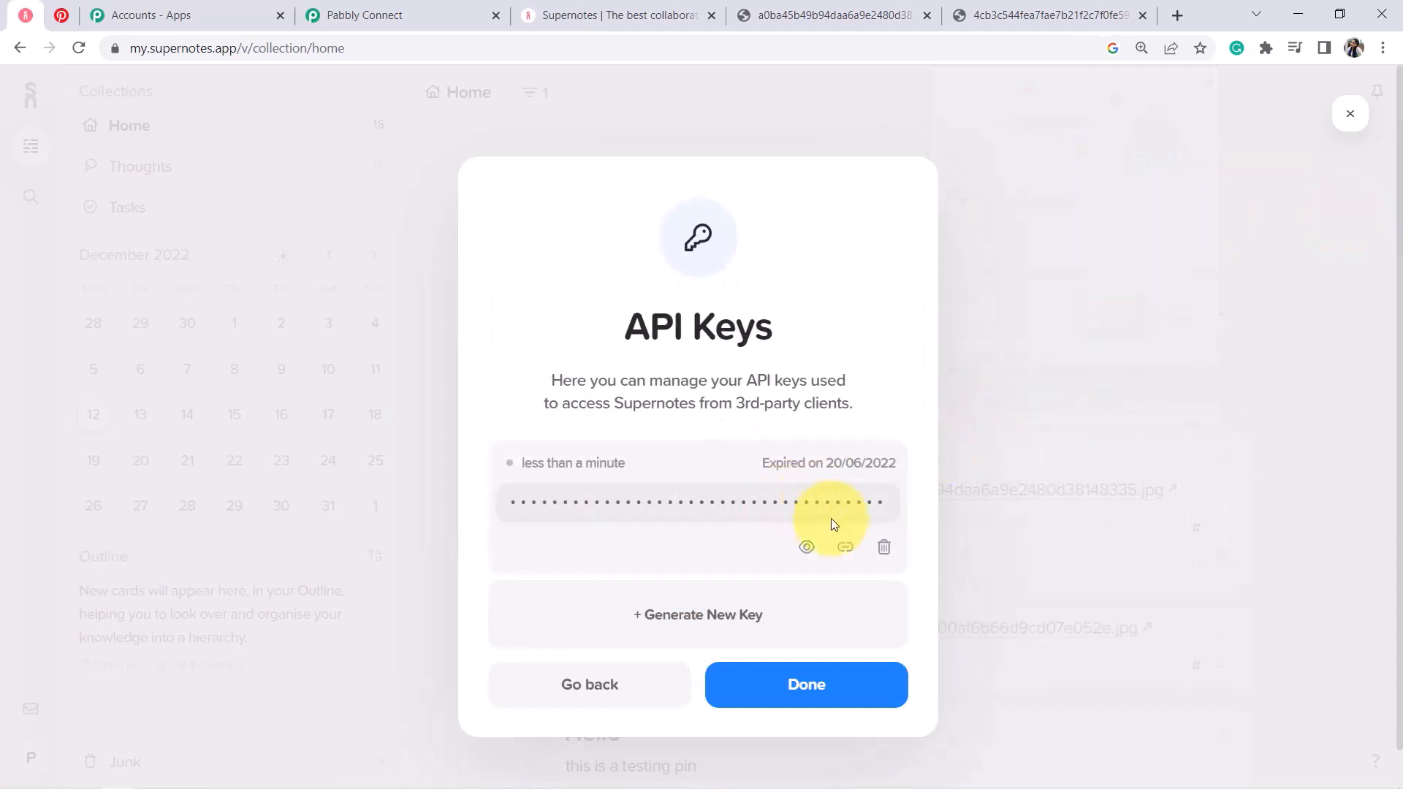
left_click(841, 551)
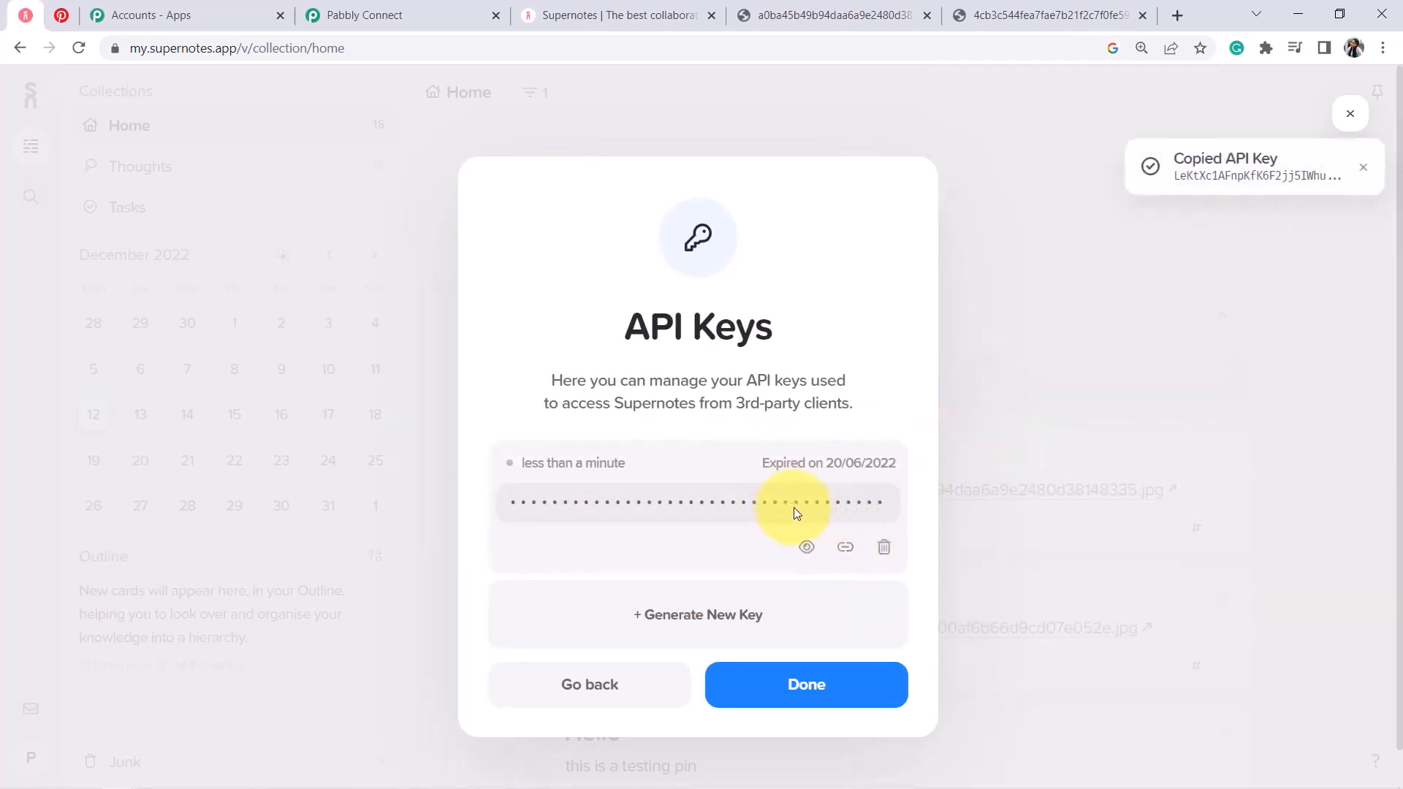
left_click(812, 681)
left_click(364, 16)
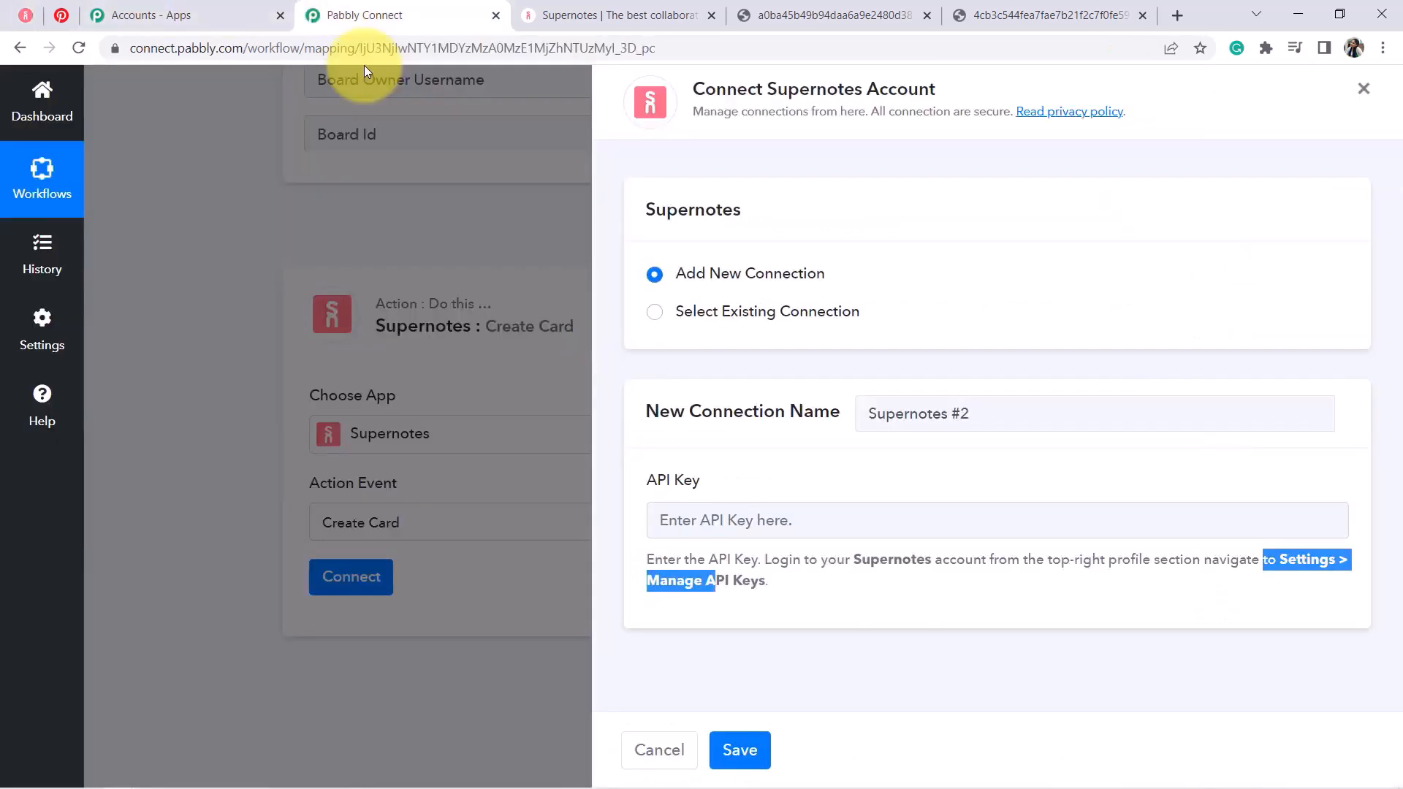
Step: Paste the copied API key into the Supernotes connection's API Key field and save it
left_click(667, 530)
key("ctrl+v")
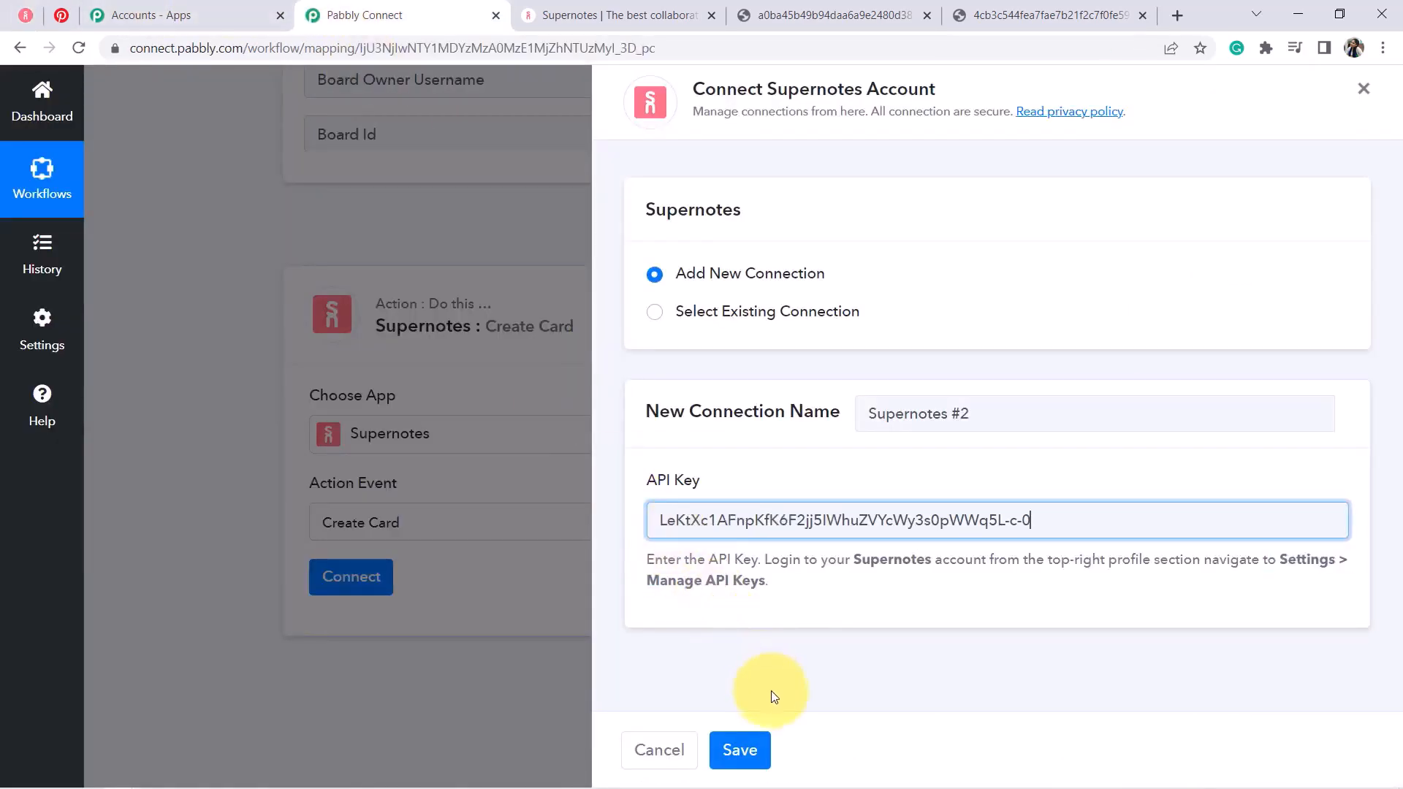
left_click(740, 750)
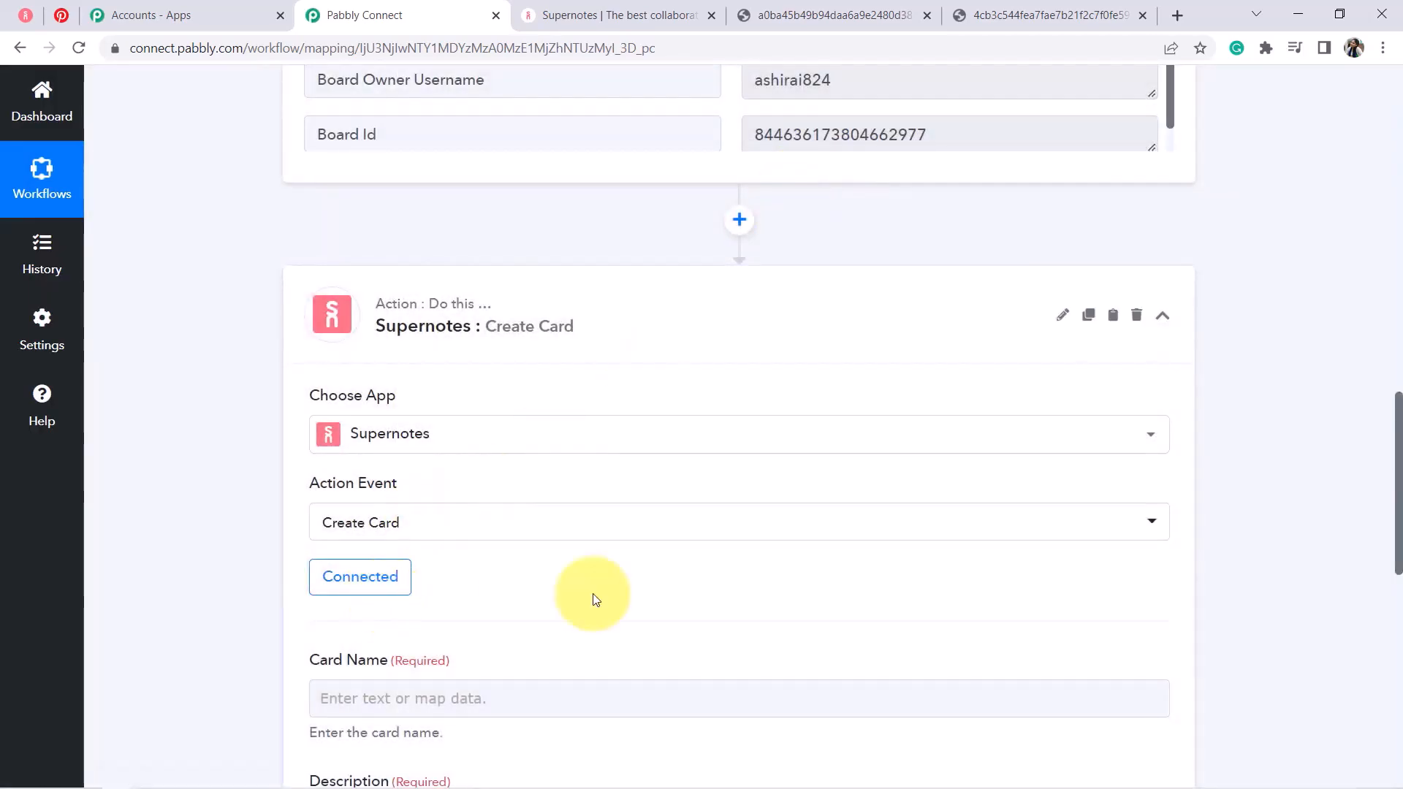
Step: Scroll down to the Card Name, Description and Tag fields of the Create Card action
left_click_drag(1399, 429, 1399, 504)
left_click_drag(1399, 515, 1400, 548)
left_click(626, 490)
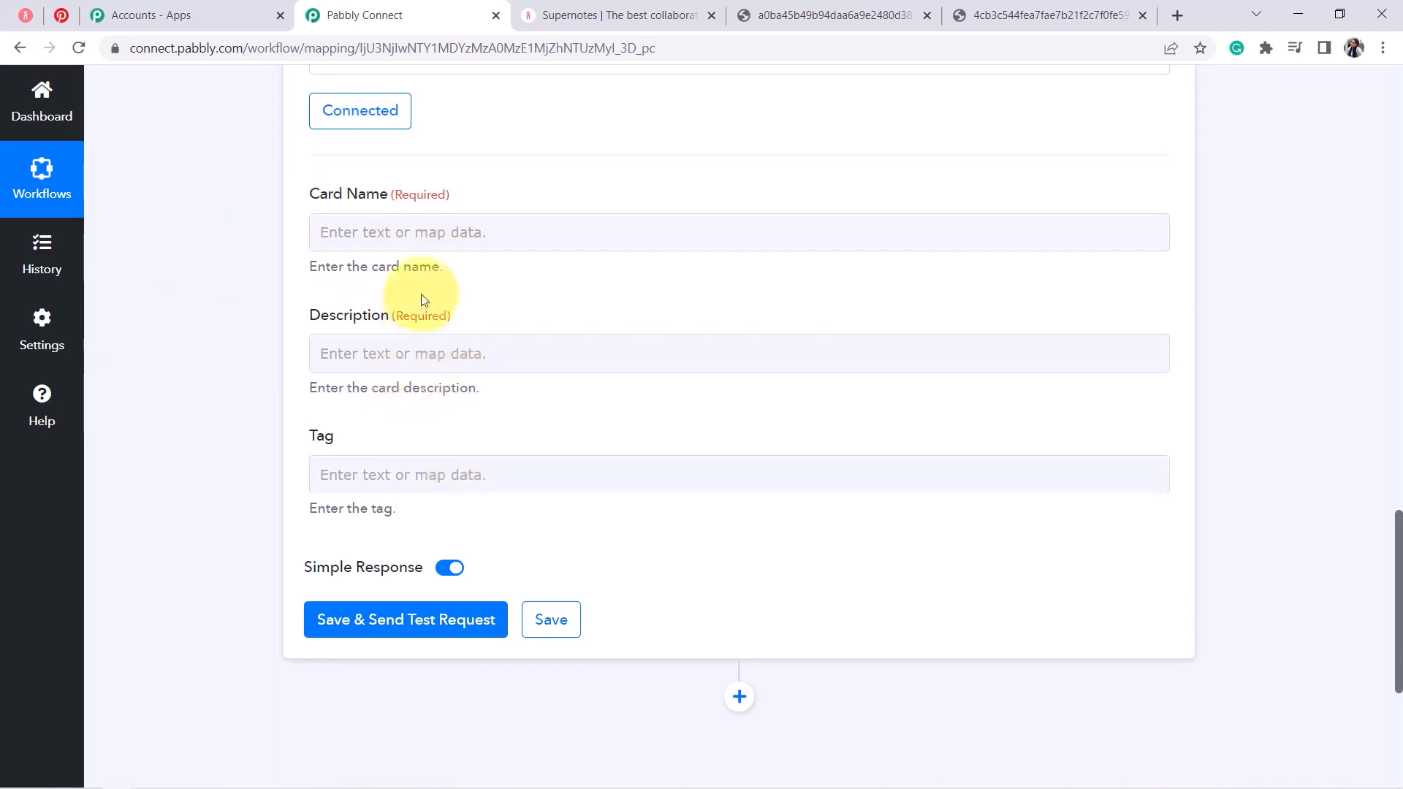
left_click(404, 226)
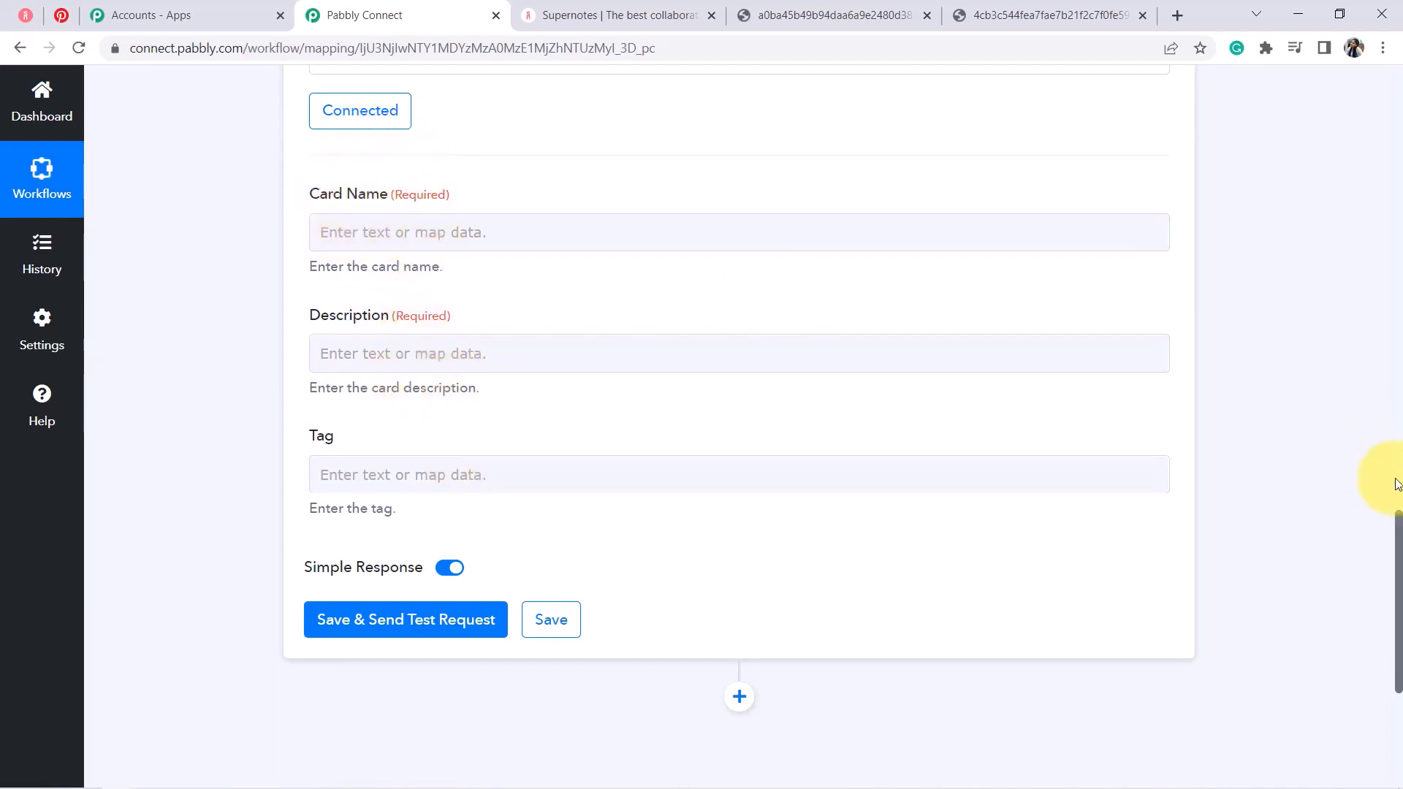
left_click_drag(1399, 526, 1391, 291)
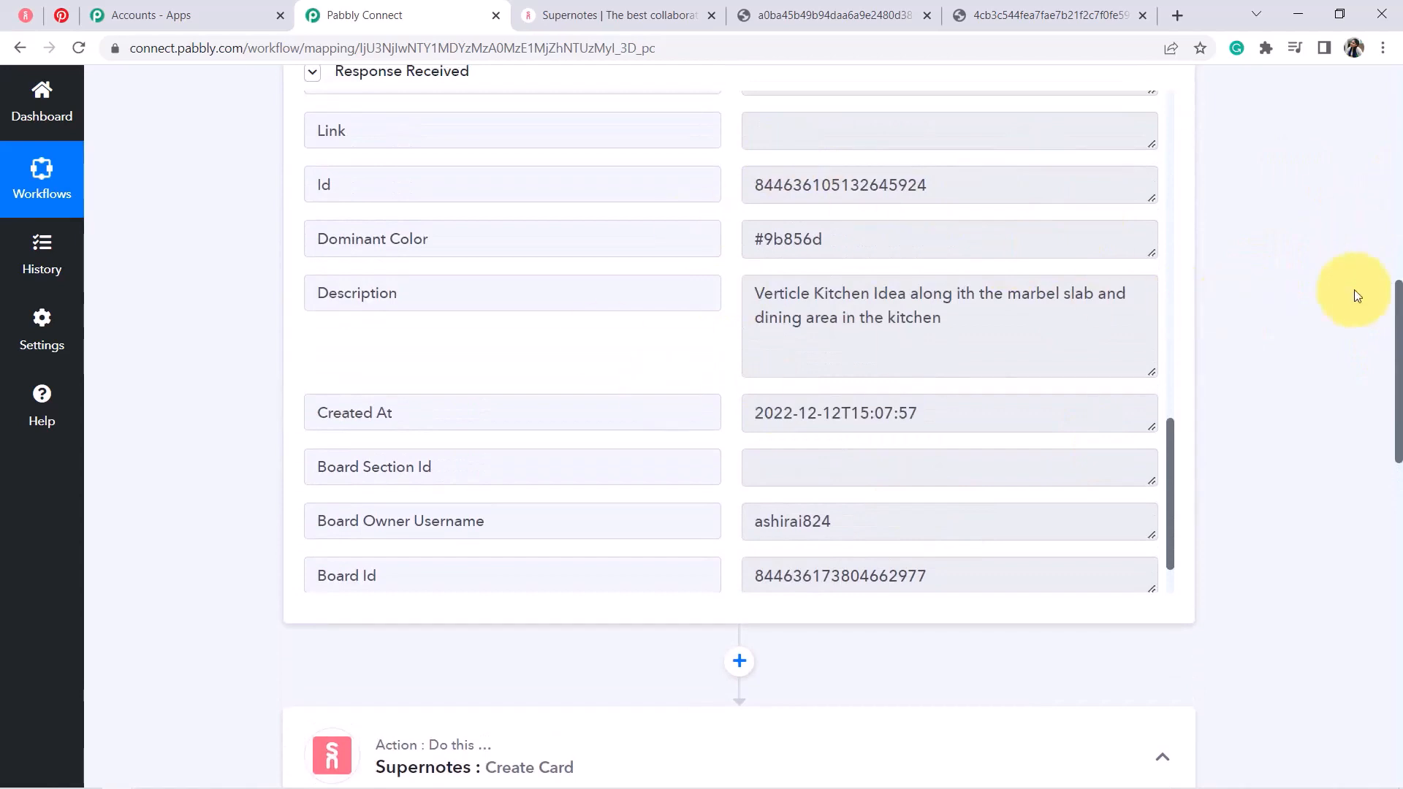
left_click_drag(1397, 309, 1389, 545)
Step: Map the Pinterest New Pin's Title into the Card Name field
left_click(424, 271)
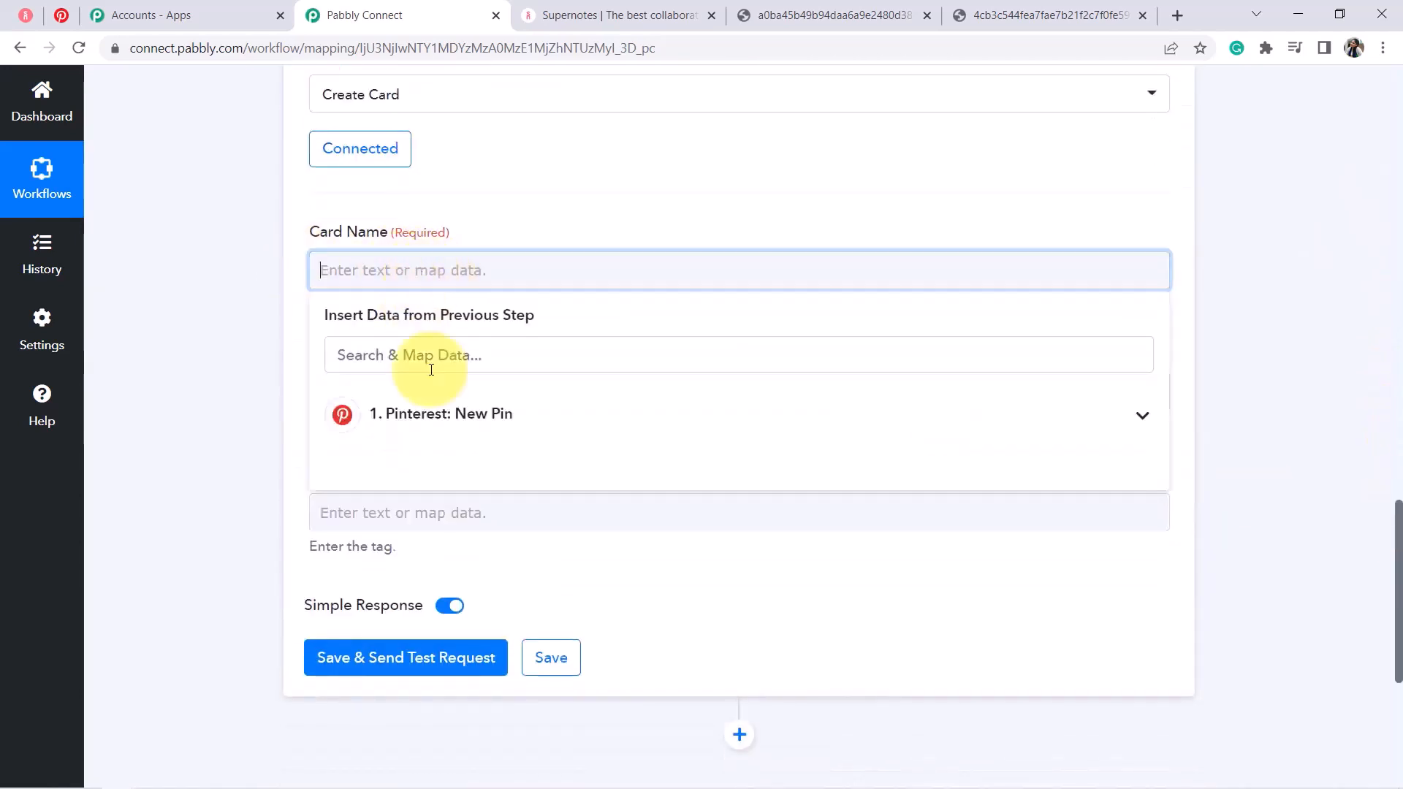
left_click(440, 417)
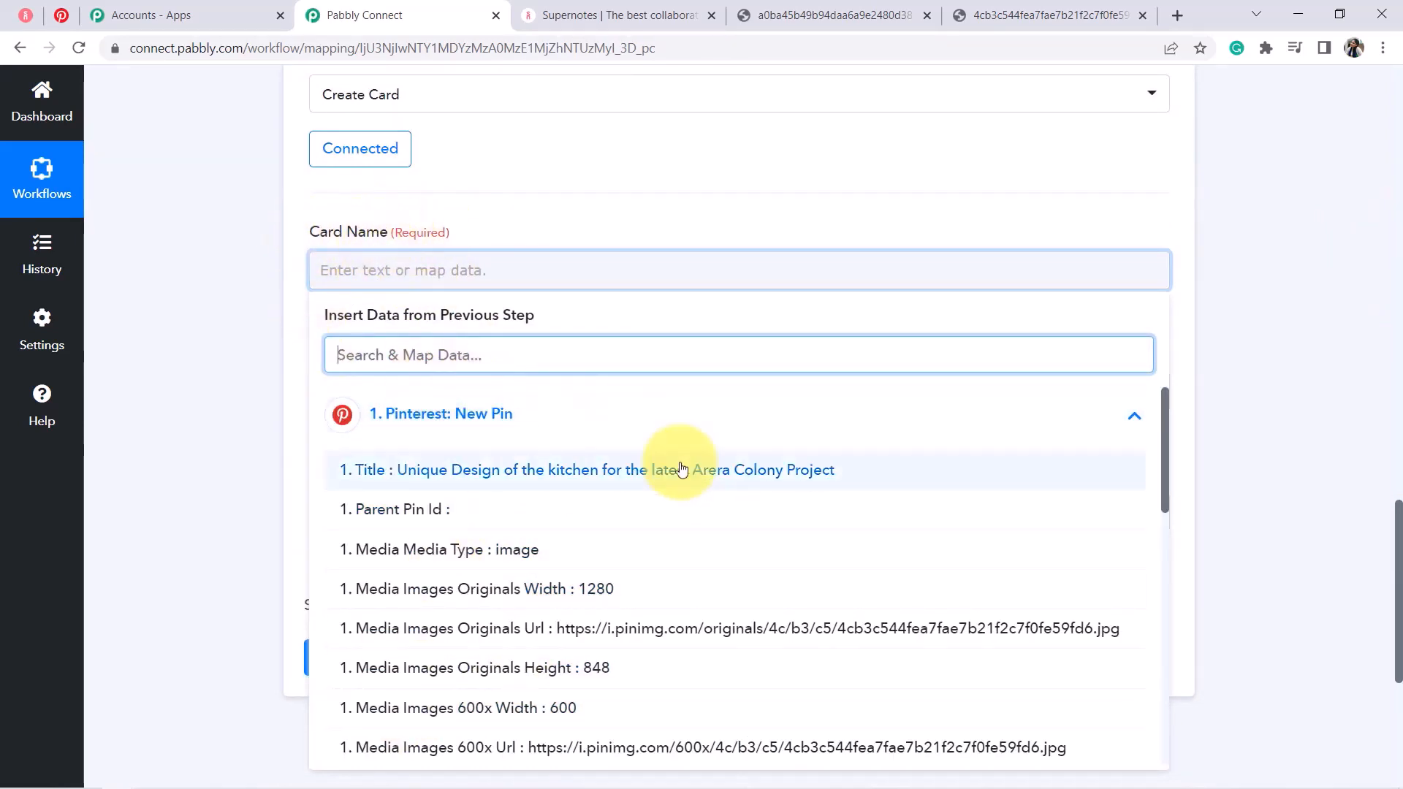
left_click(613, 470)
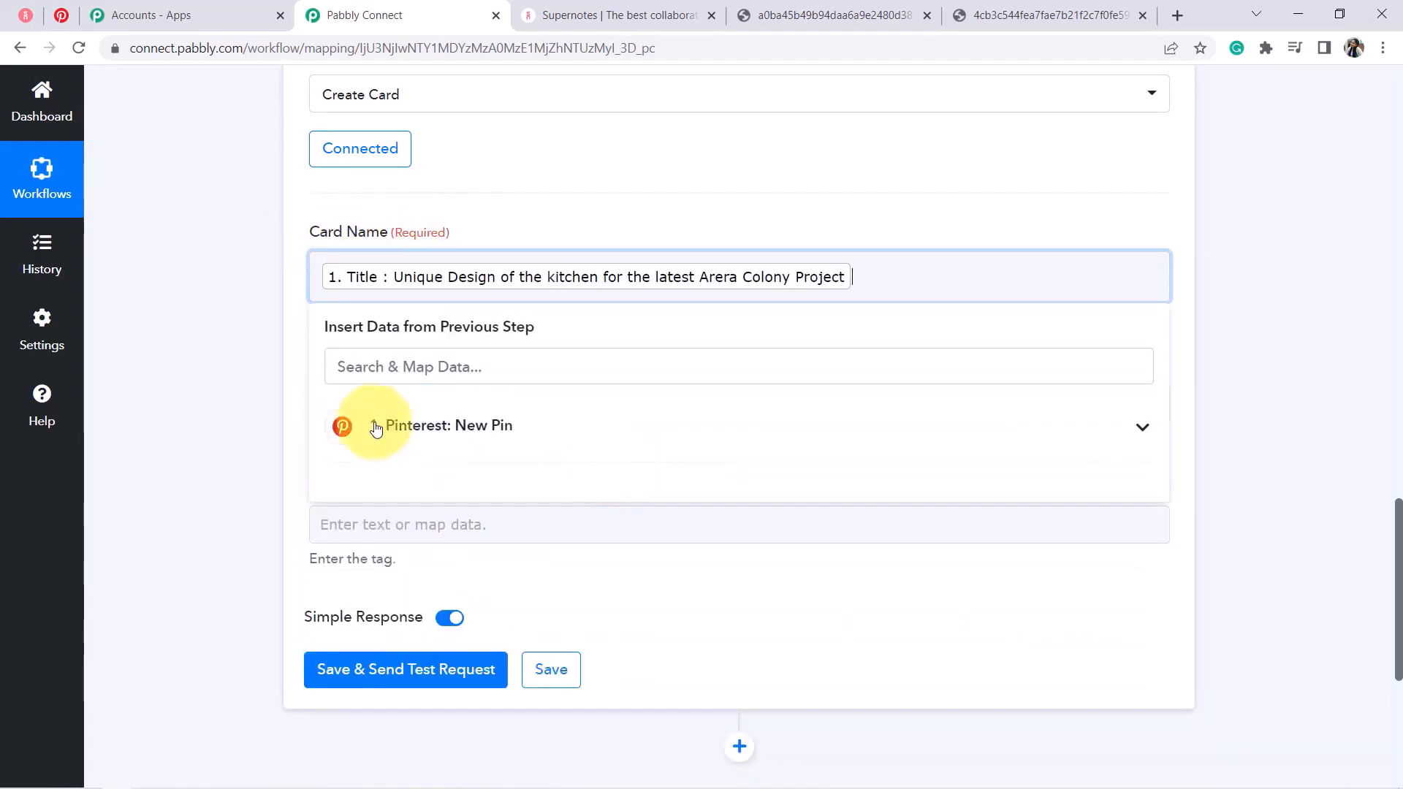
left_click(249, 436)
Step: Map the Pinterest New Pin's '1. Description' into the card's Description field
left_click(379, 415)
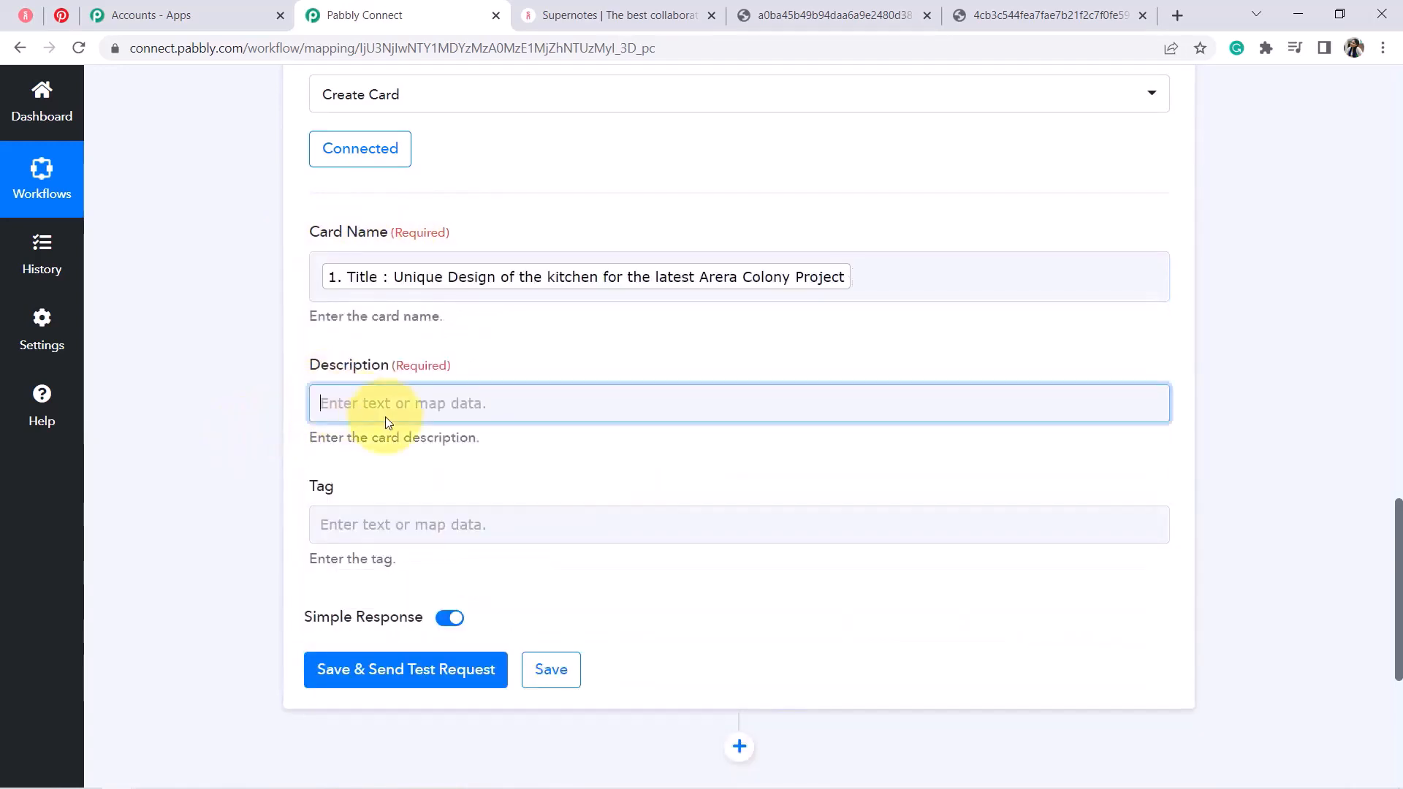
left_click(524, 555)
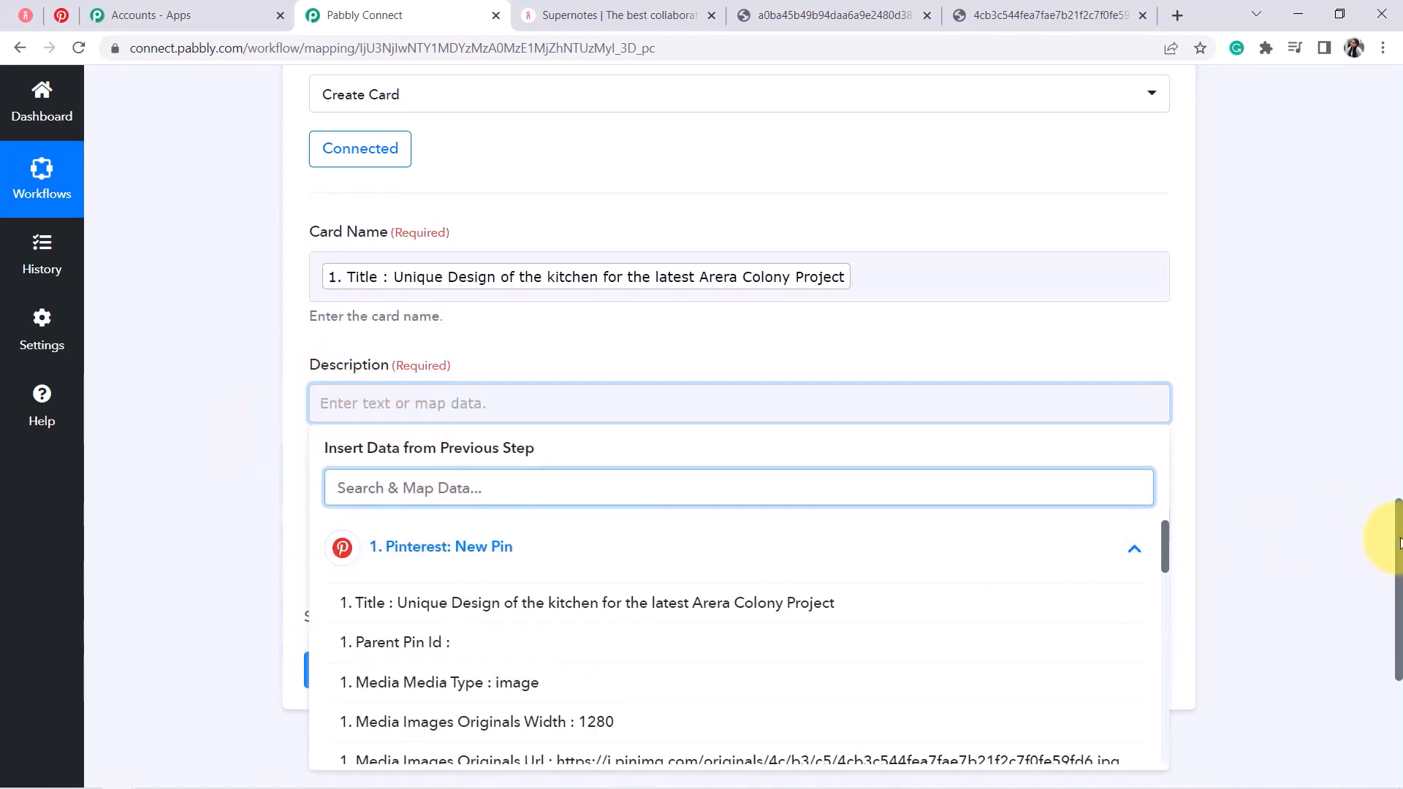
left_click_drag(1400, 542, 1395, 572)
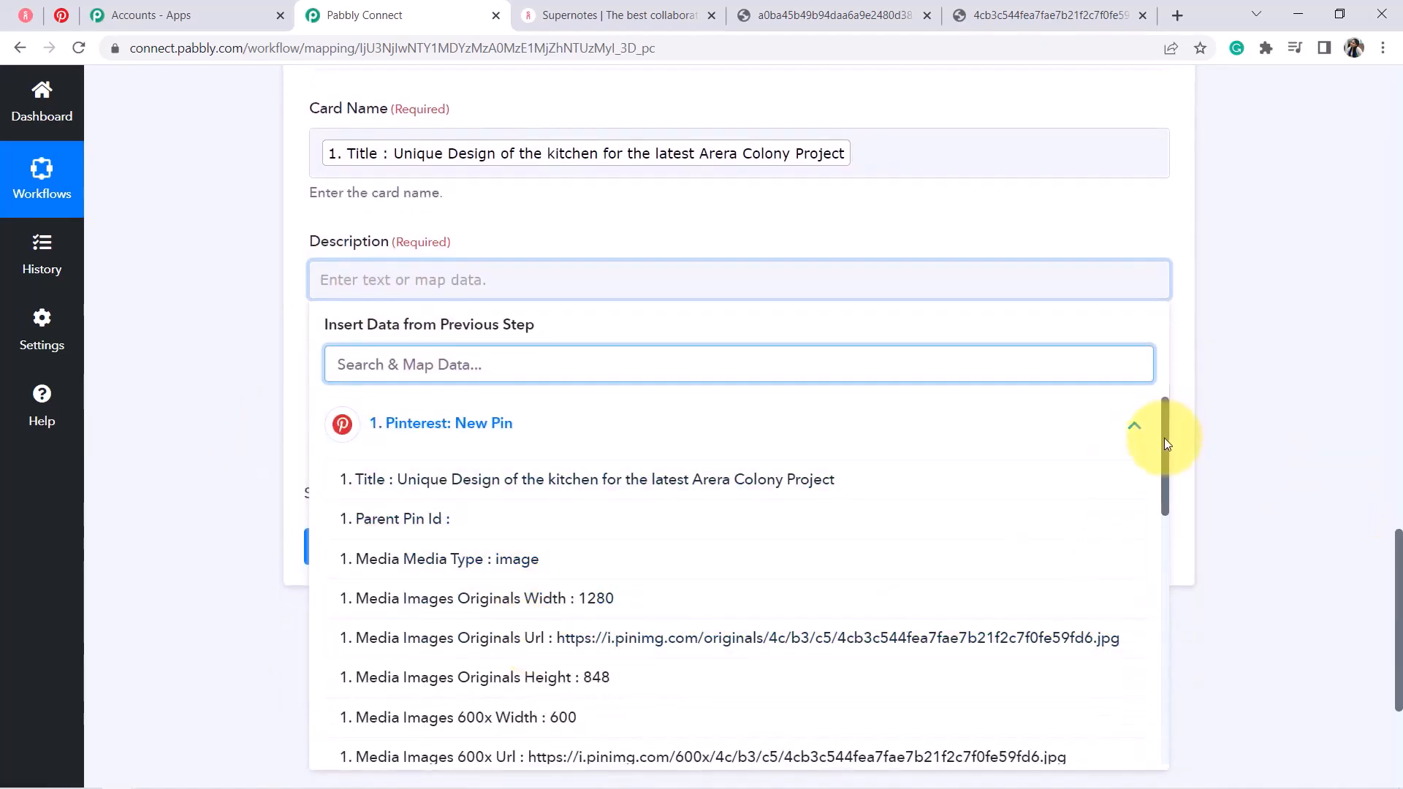
scroll(1166, 453, "down", 3)
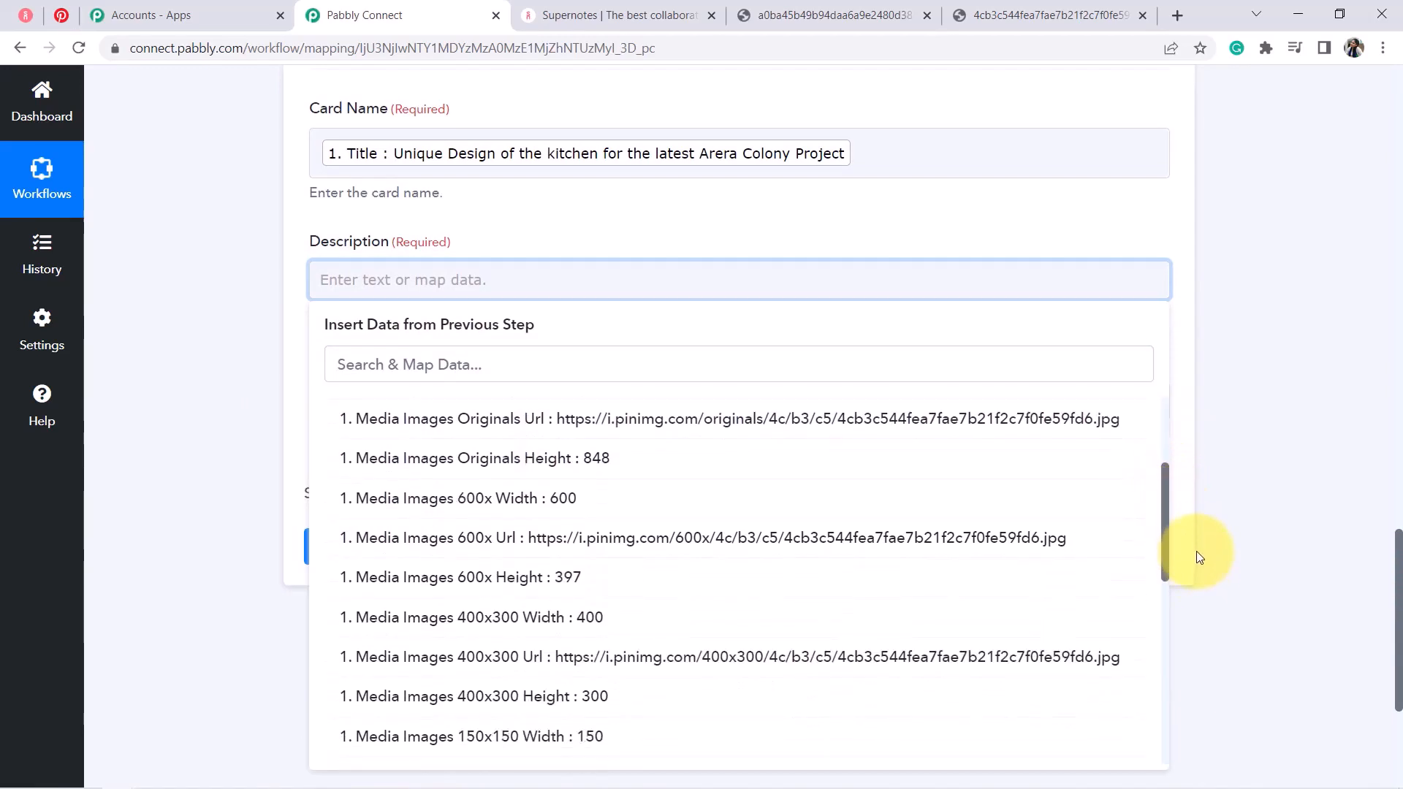
scroll(1159, 469, "up", 3)
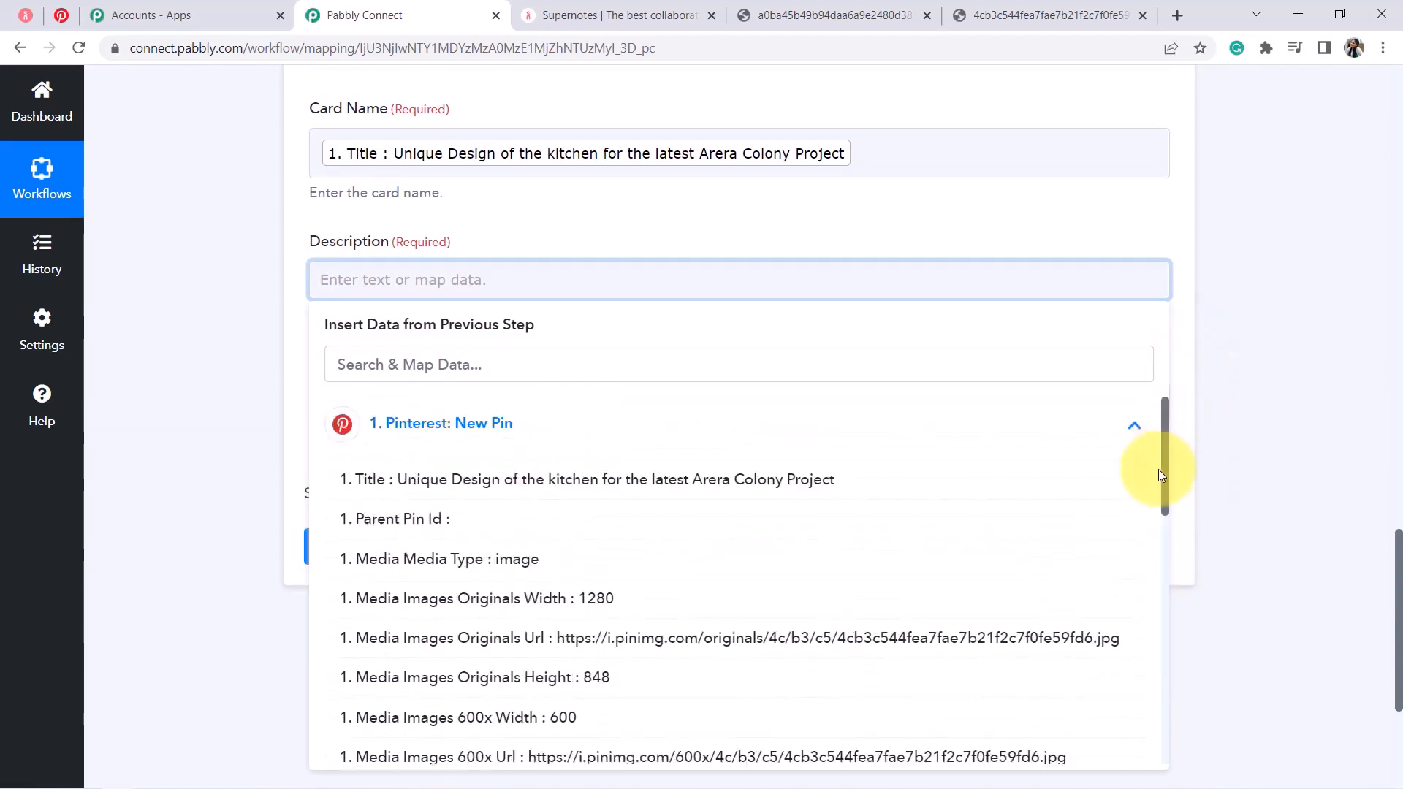
left_click_drag(1168, 444, 1165, 683)
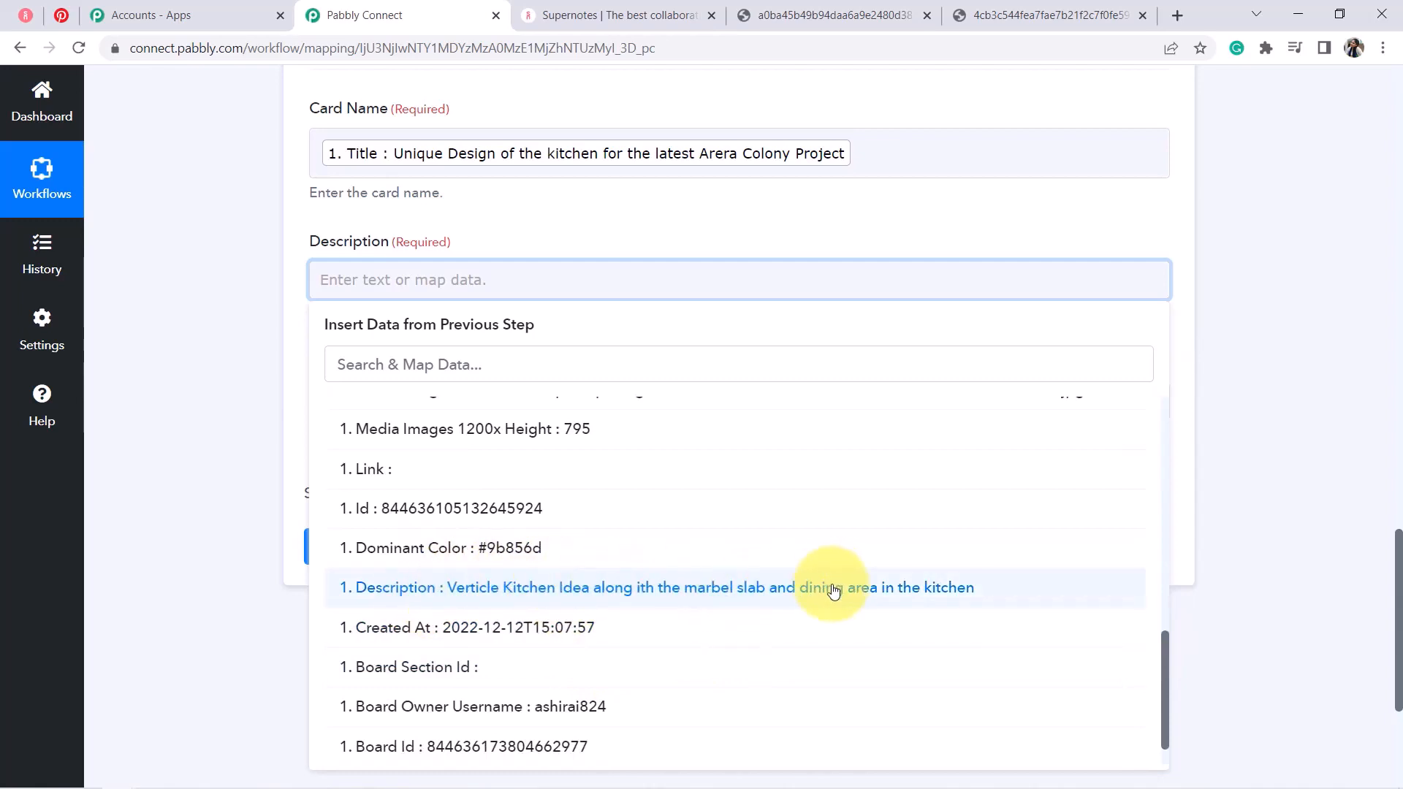
left_click(910, 598)
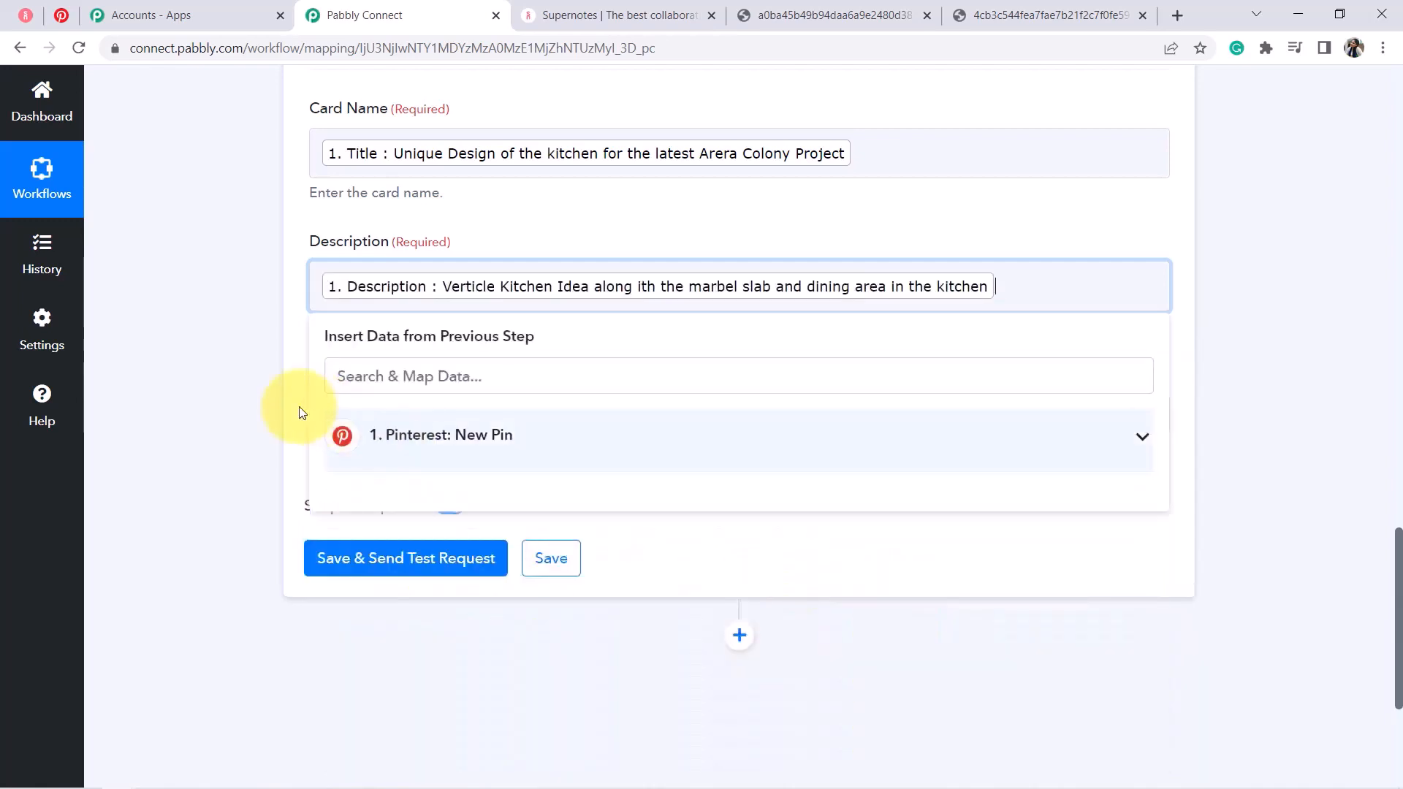
left_click(249, 428)
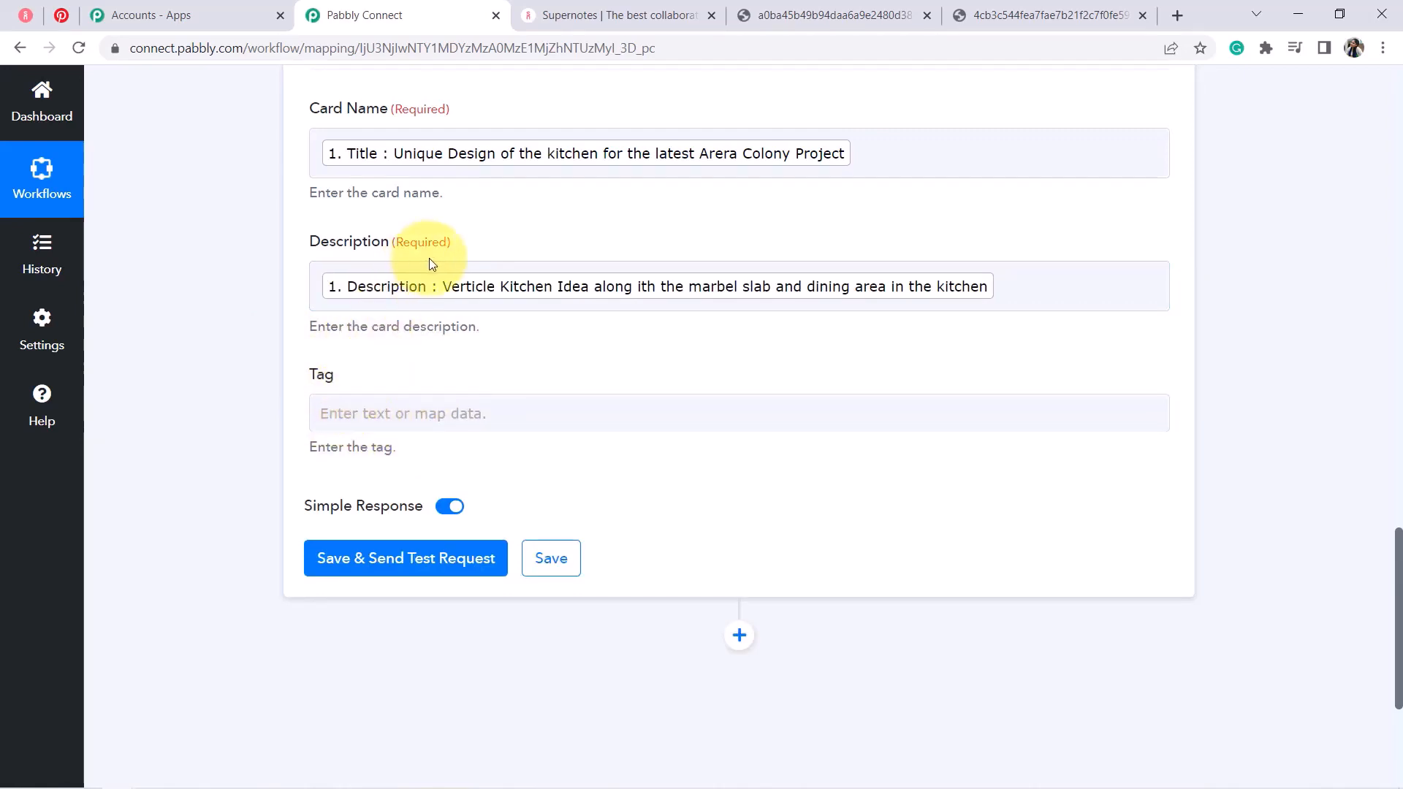
Step: Note the required fields, glance at Supernotes for new cards, and return to the mapping form
left_click_drag(447, 252, 417, 250)
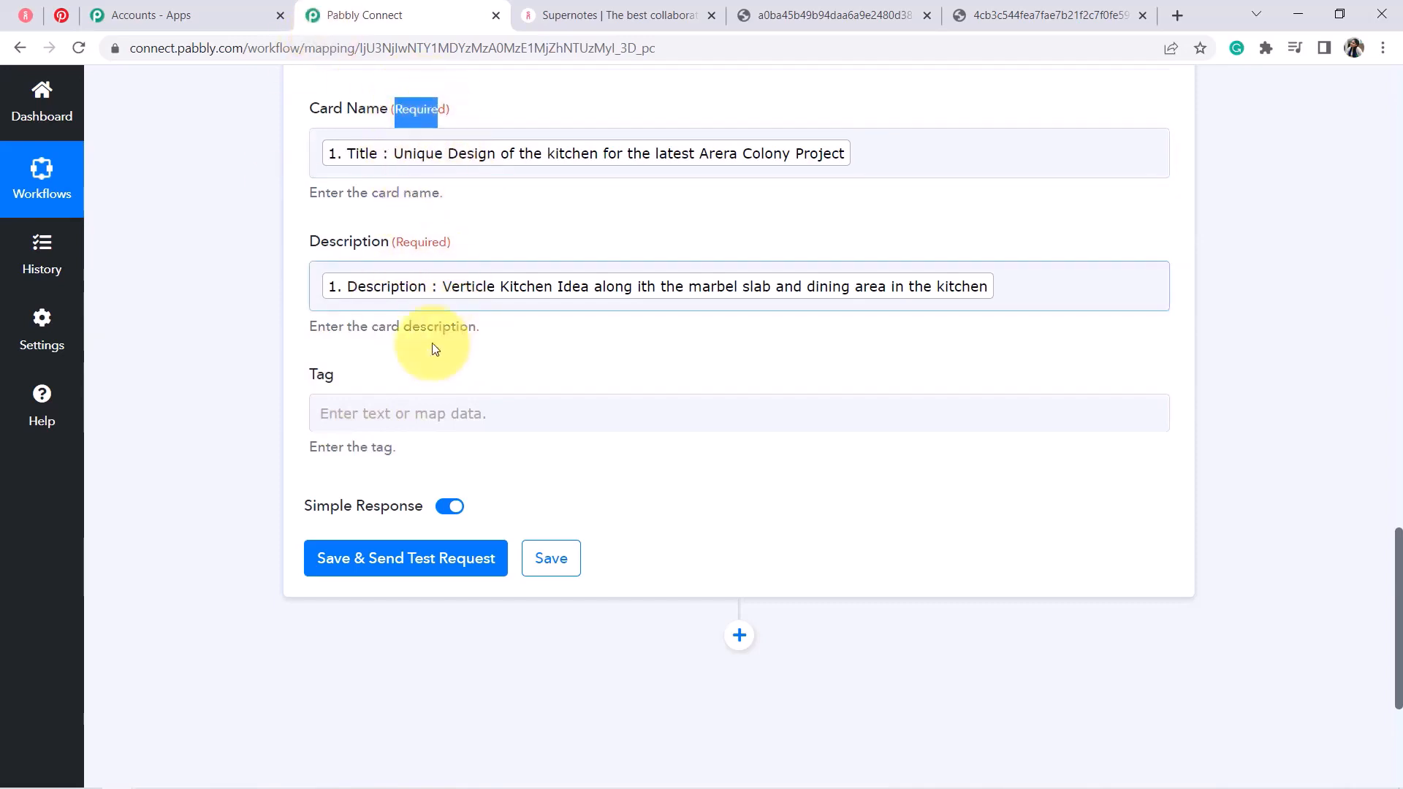
left_click(387, 556)
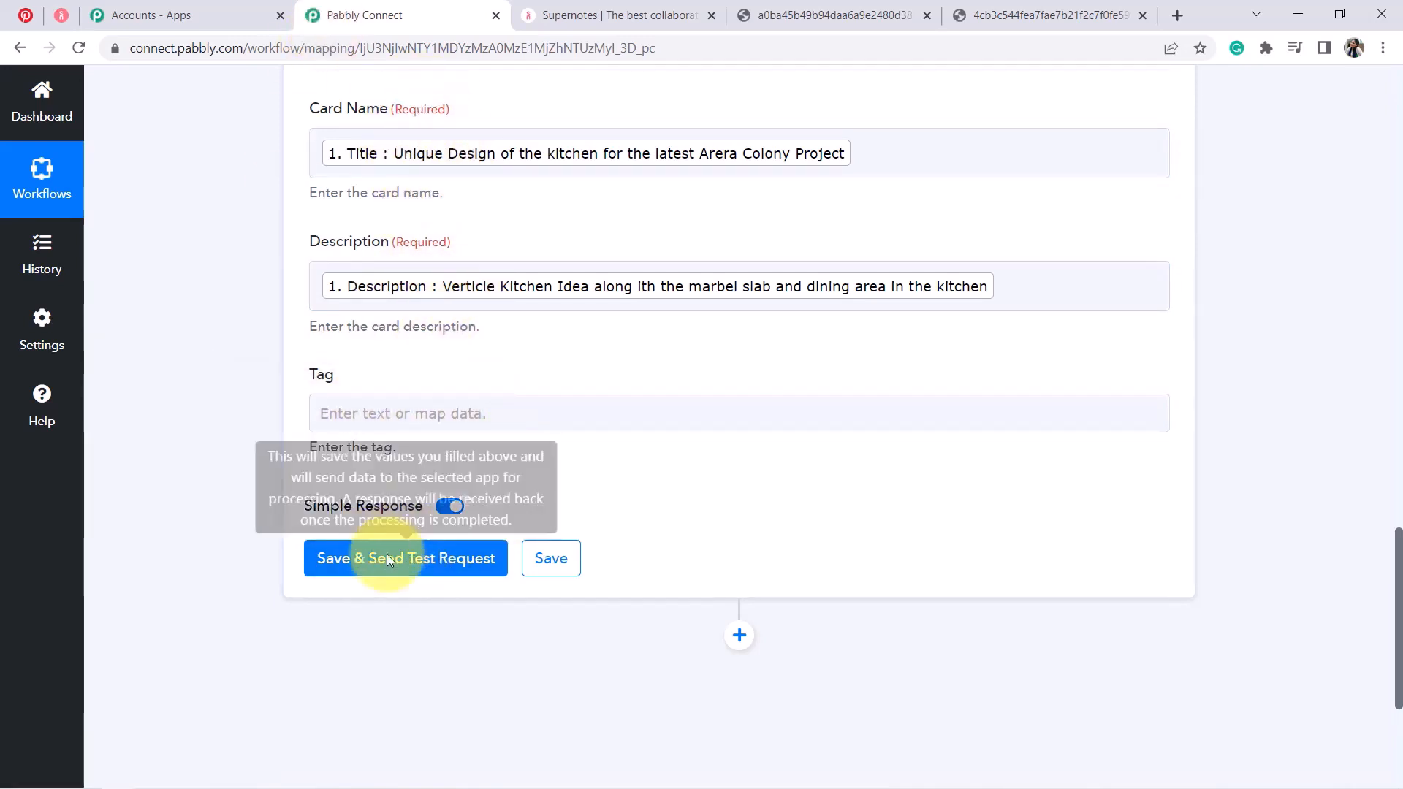
left_click(59, 19)
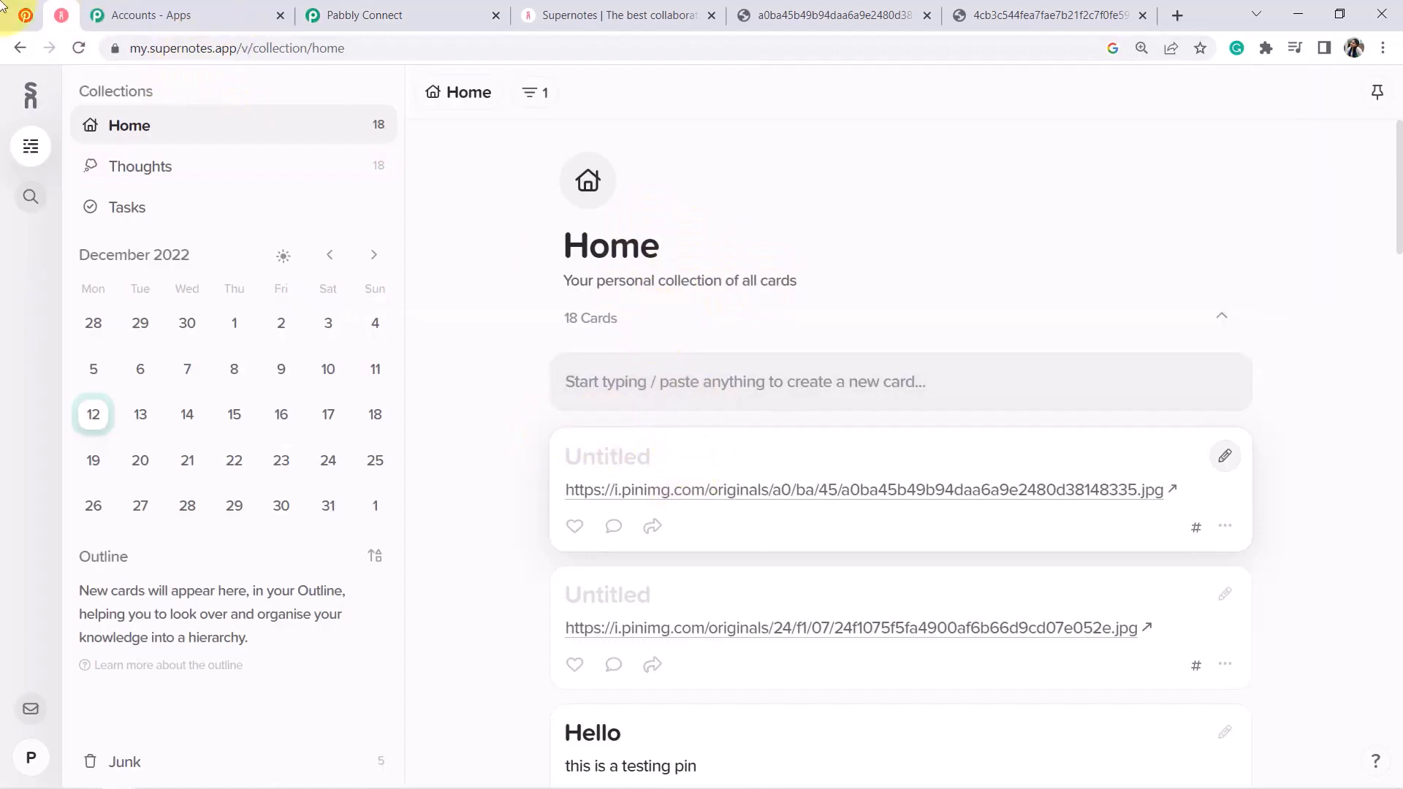
left_click(345, 14)
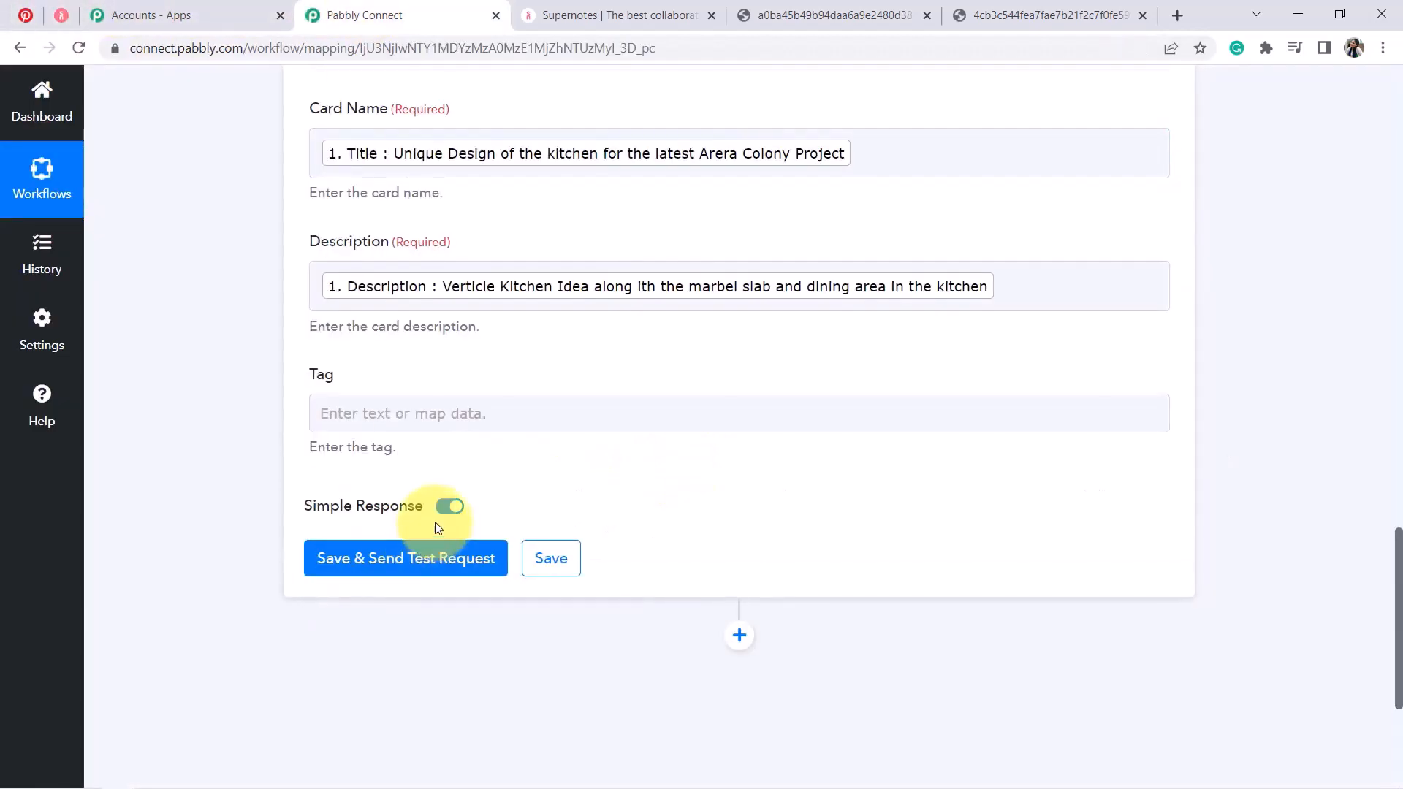
Step: Add the pin's Media Images Originals Url on a new Description line and send a test card
left_click(1009, 284)
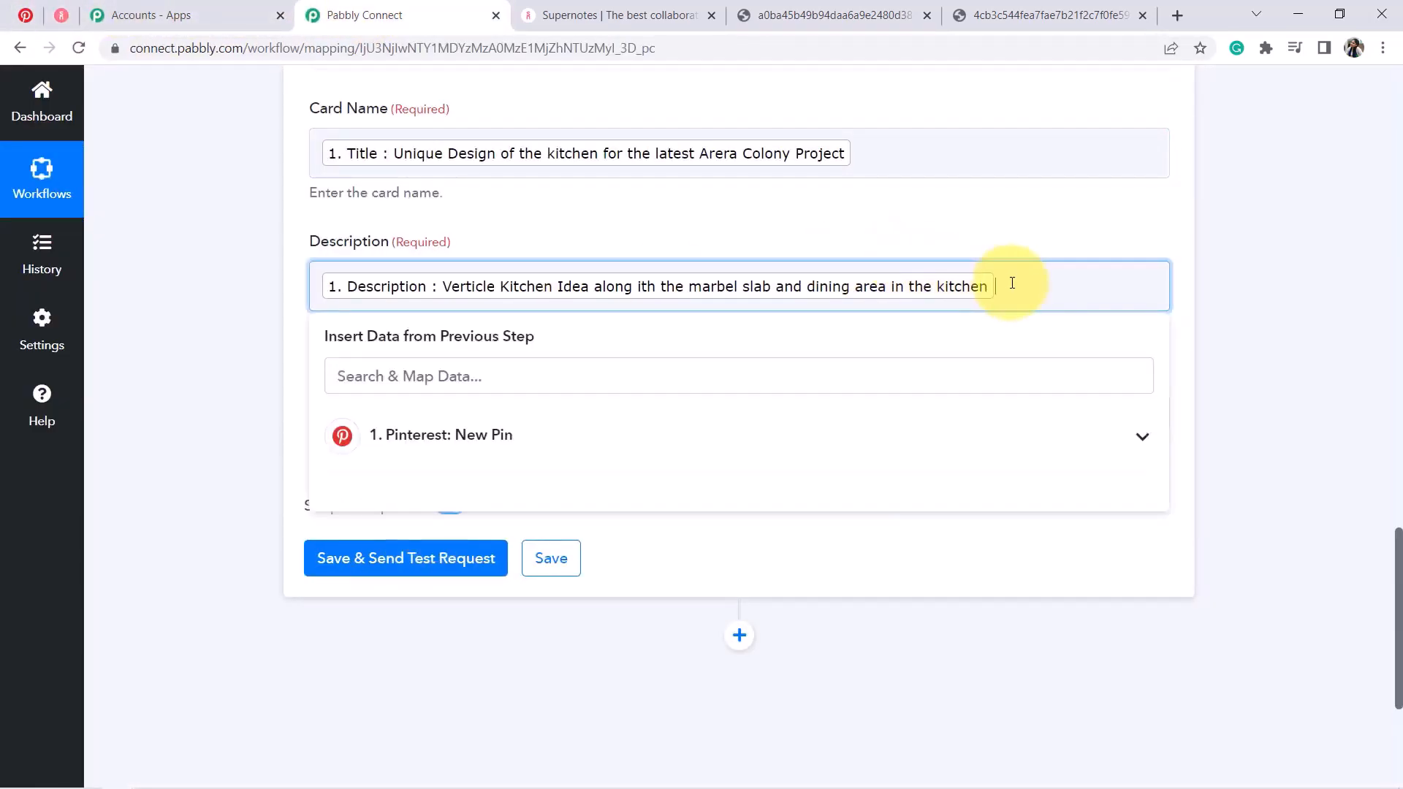
key("Return")
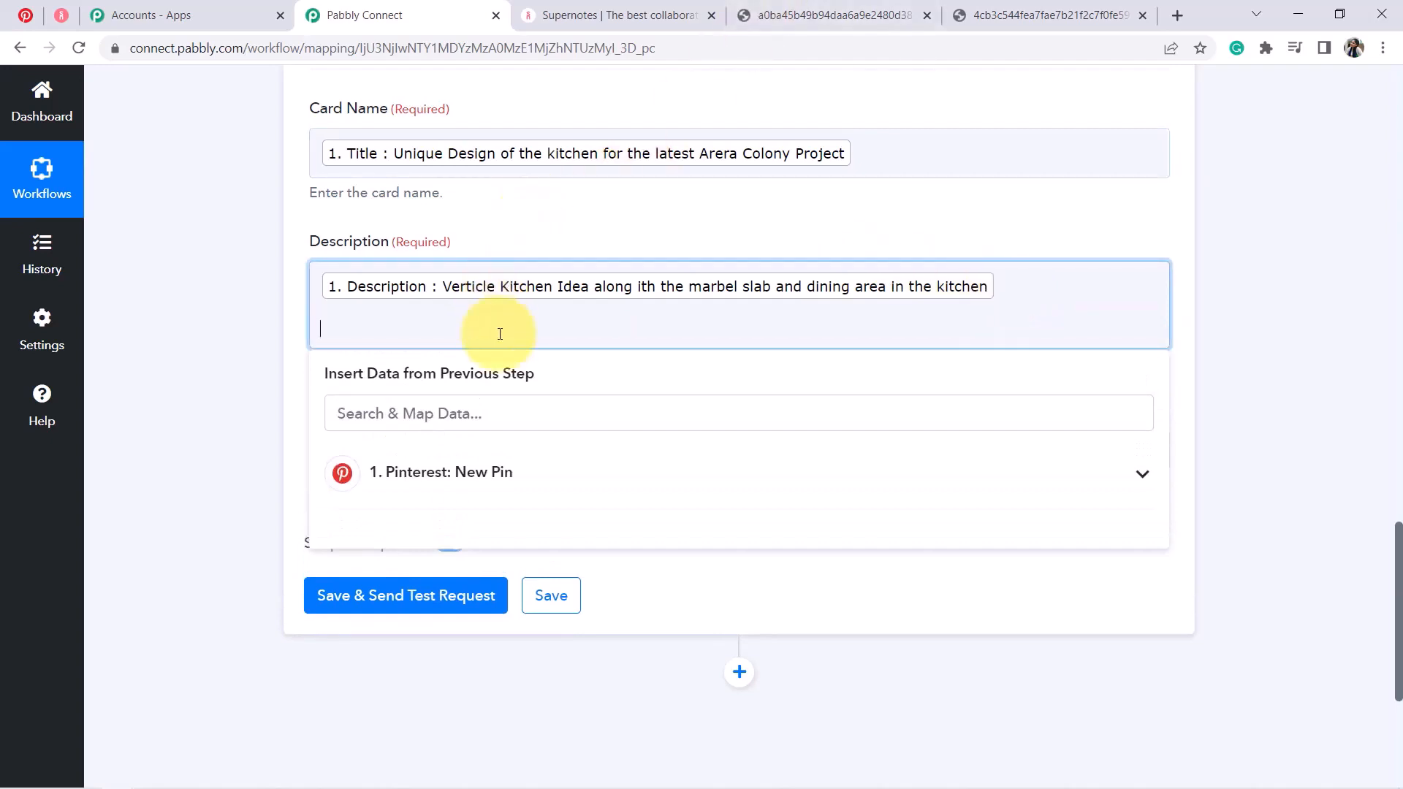
left_click(450, 489)
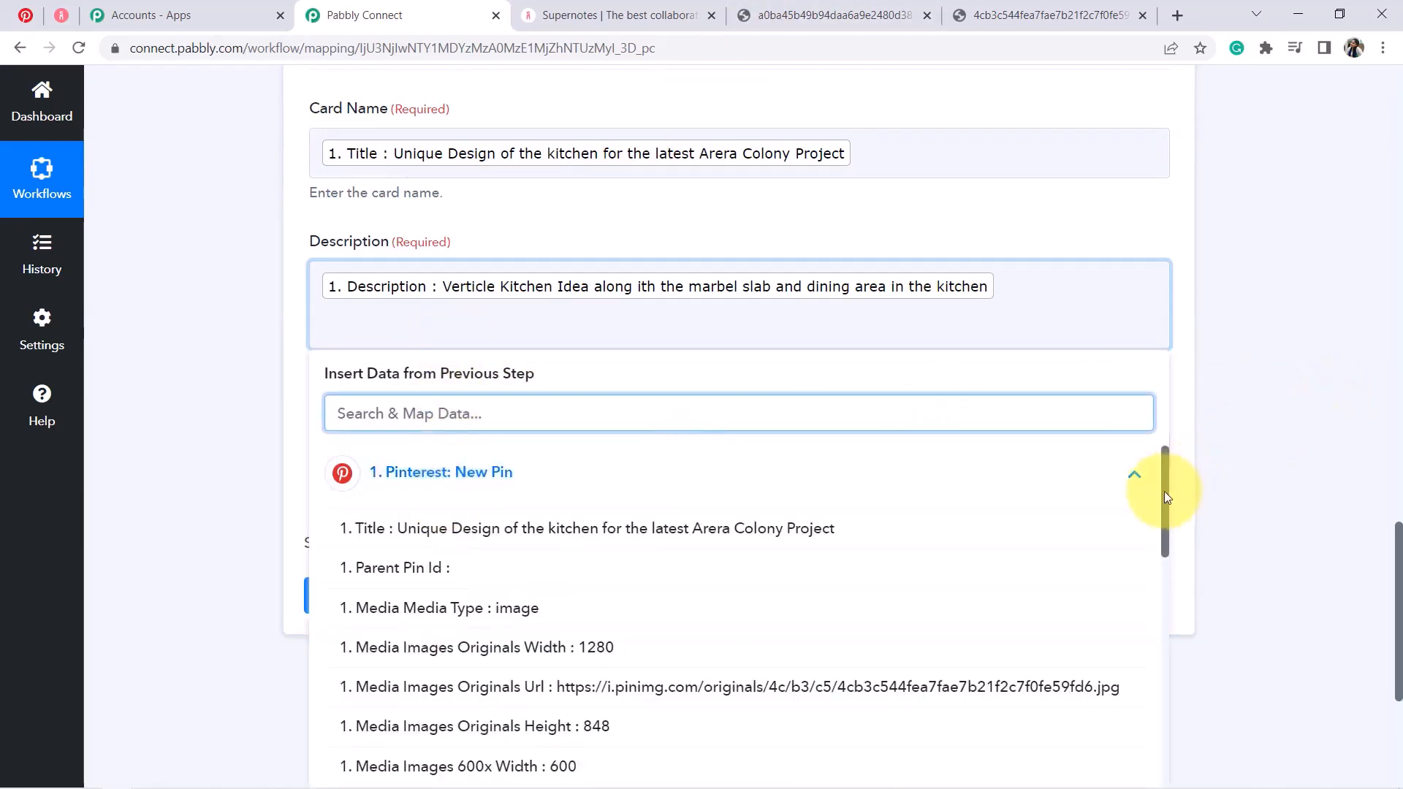
left_click_drag(1164, 491, 1171, 543)
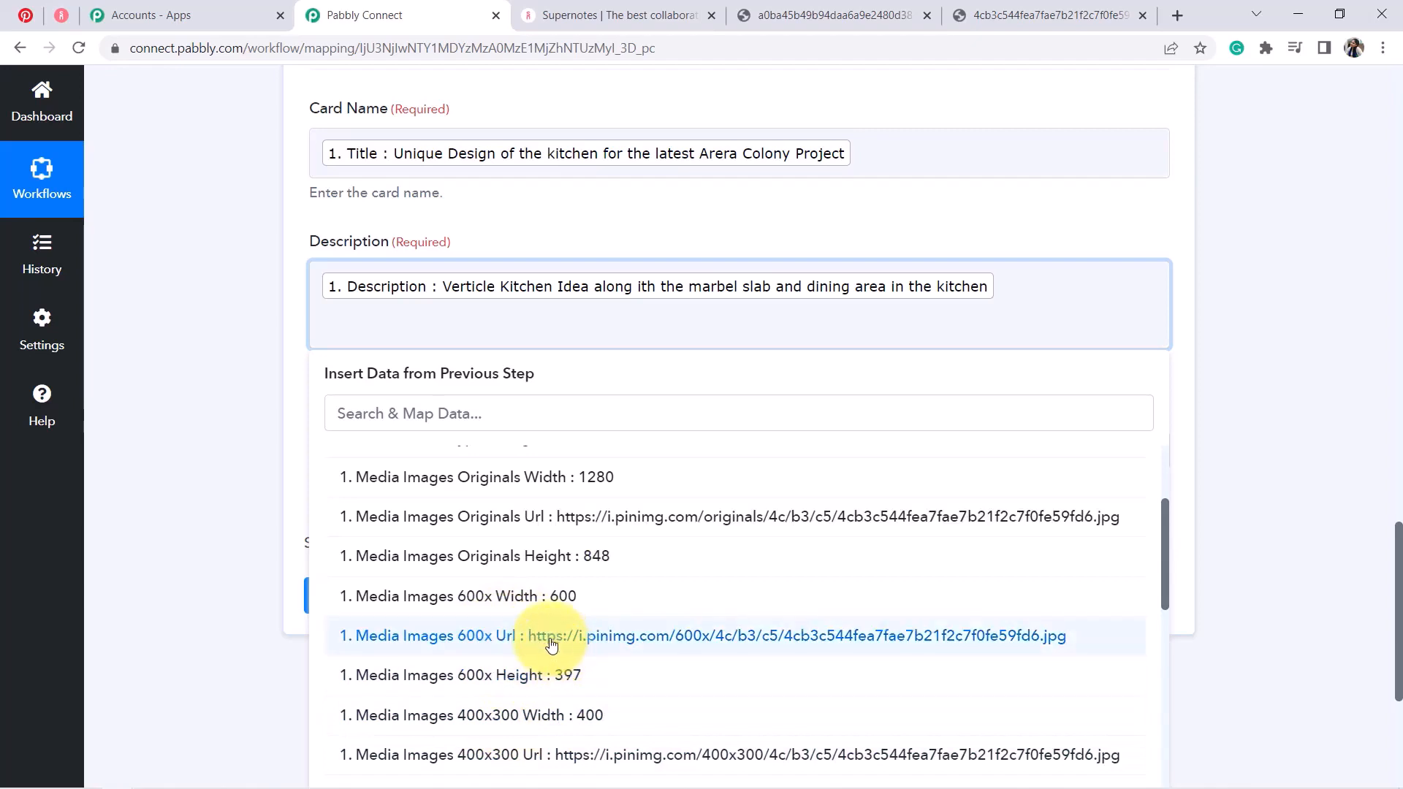
left_click(479, 524)
left_click(298, 517)
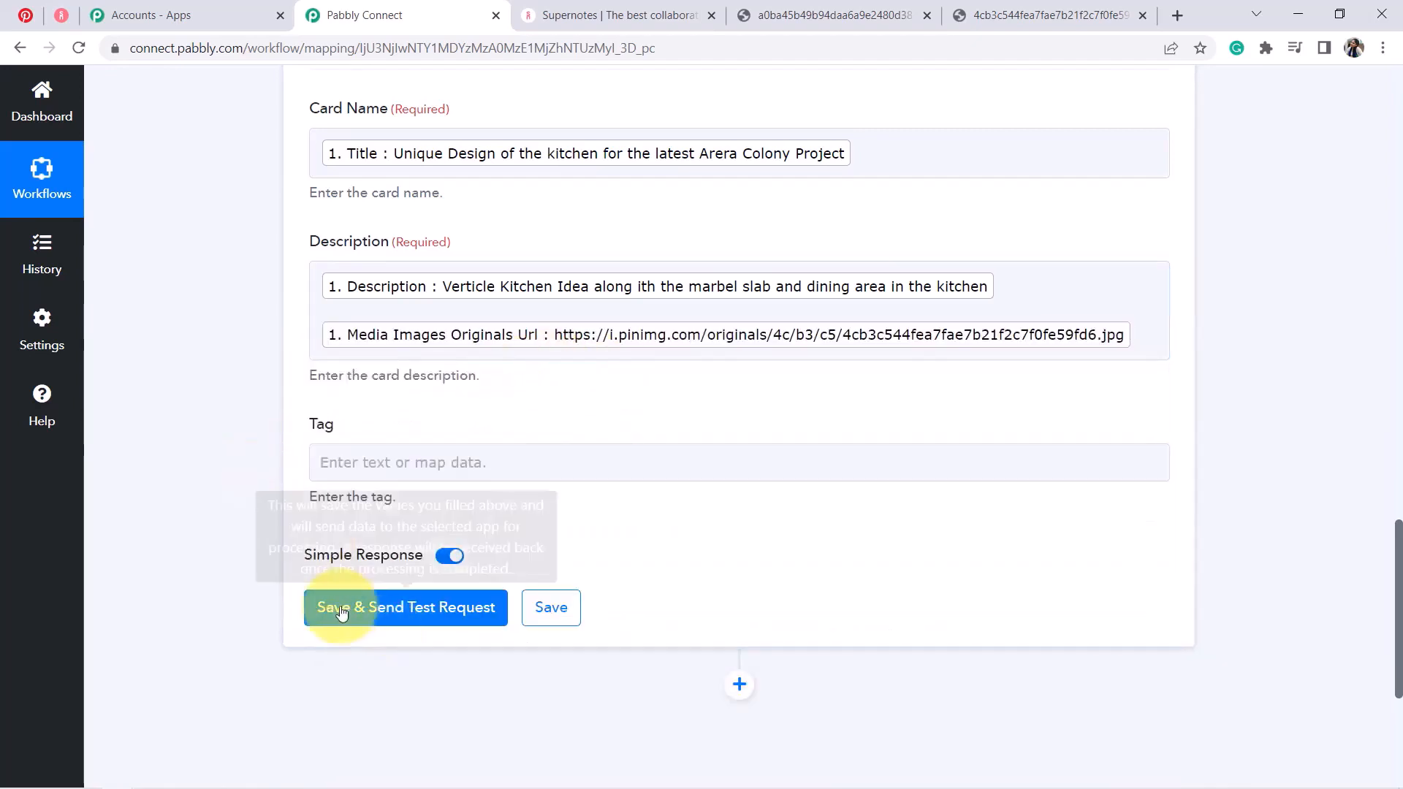
left_click(341, 611)
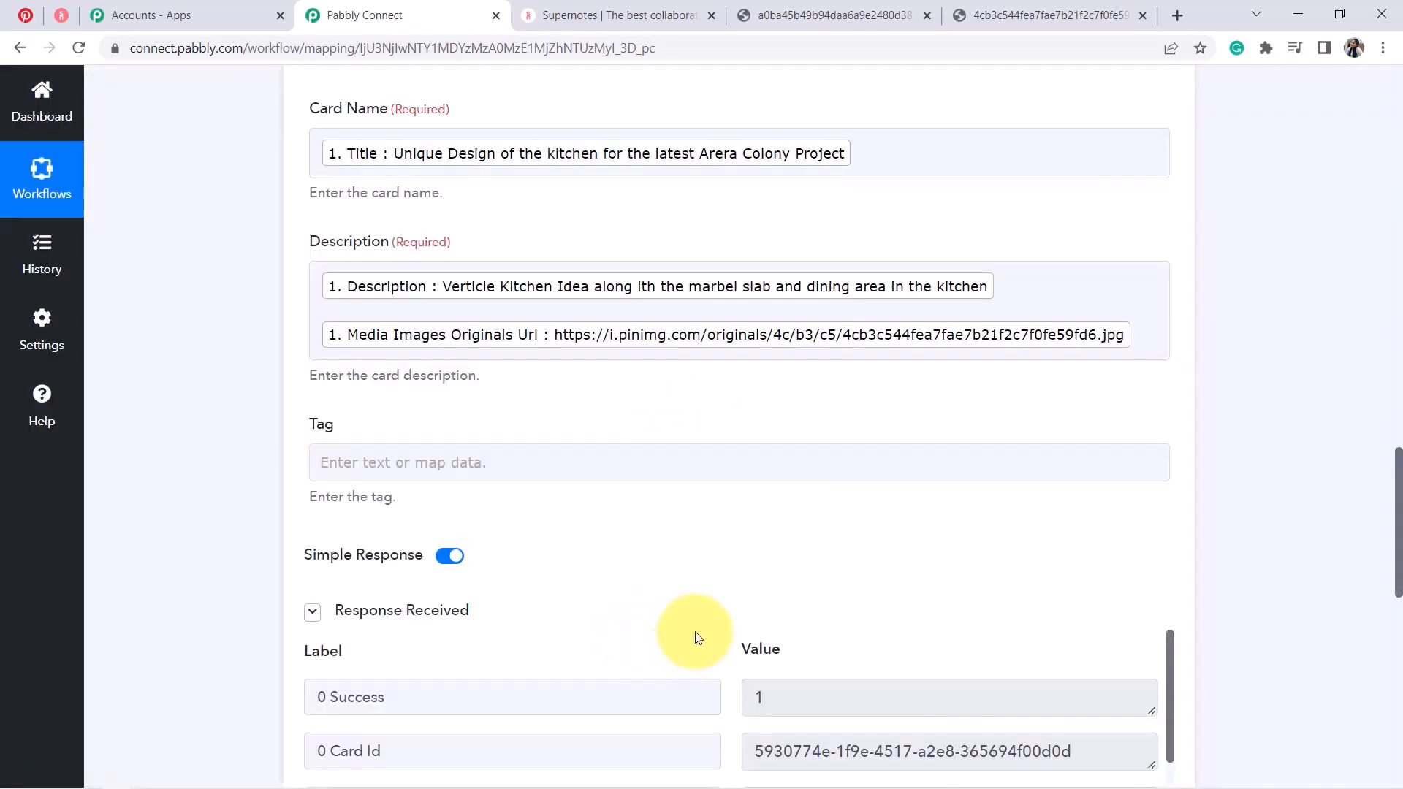
Step: Scroll the Success 1 test response, then view the new kitchen card in Supernotes Home
left_click_drag(1399, 483, 1399, 524)
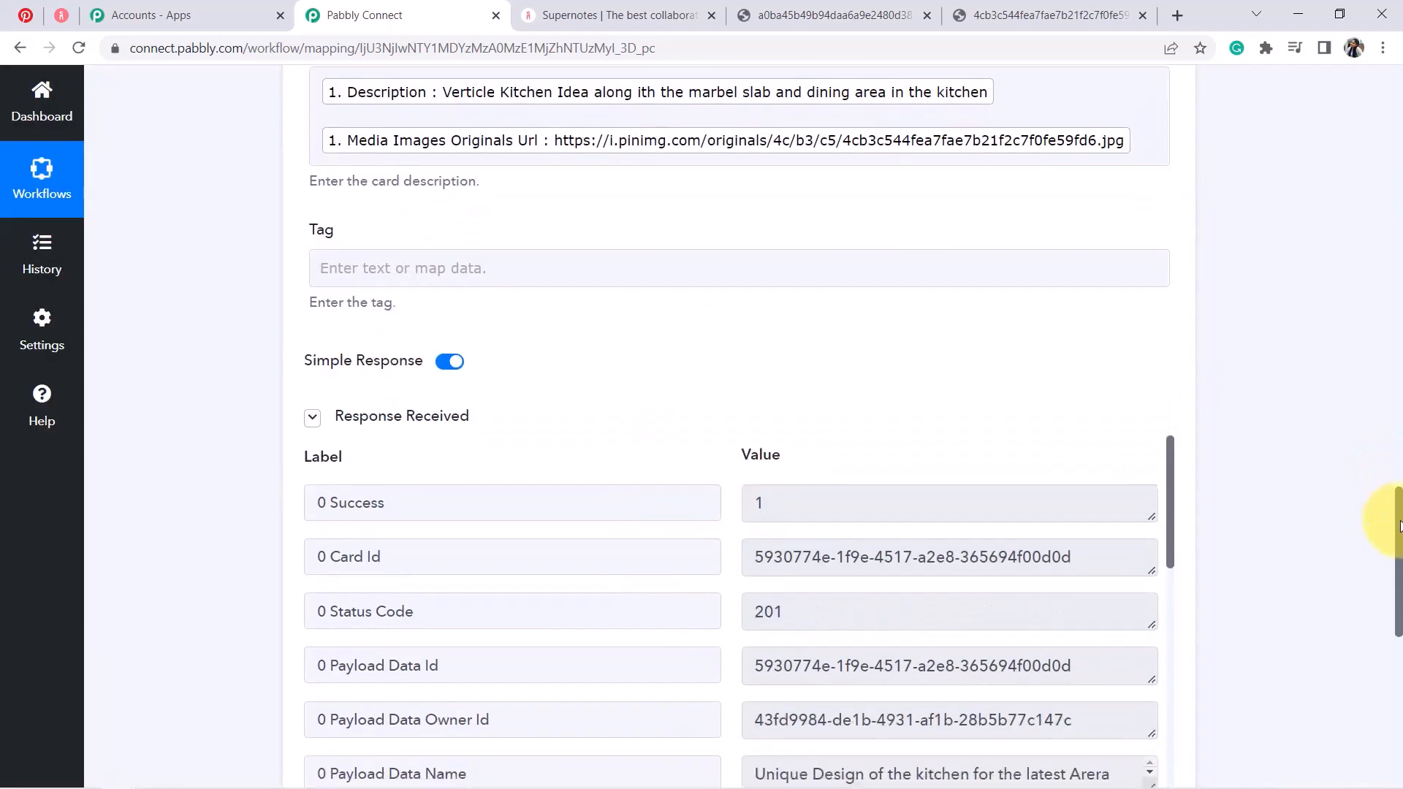
left_click(61, 14)
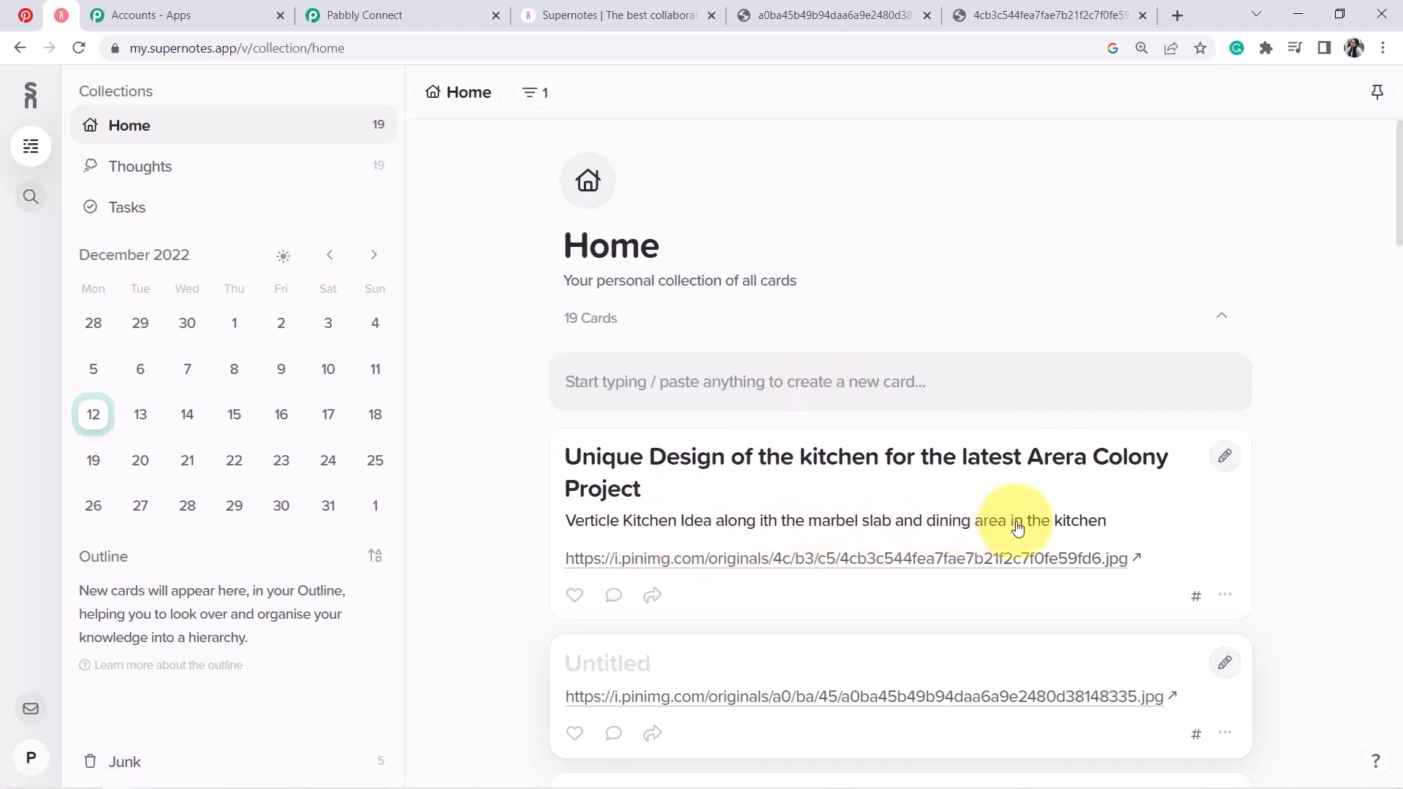
Step: Open the card's i.pinimg.com image link, compare it with the pin saved to Sigma, and return to Pabbly Connect
left_click(661, 563)
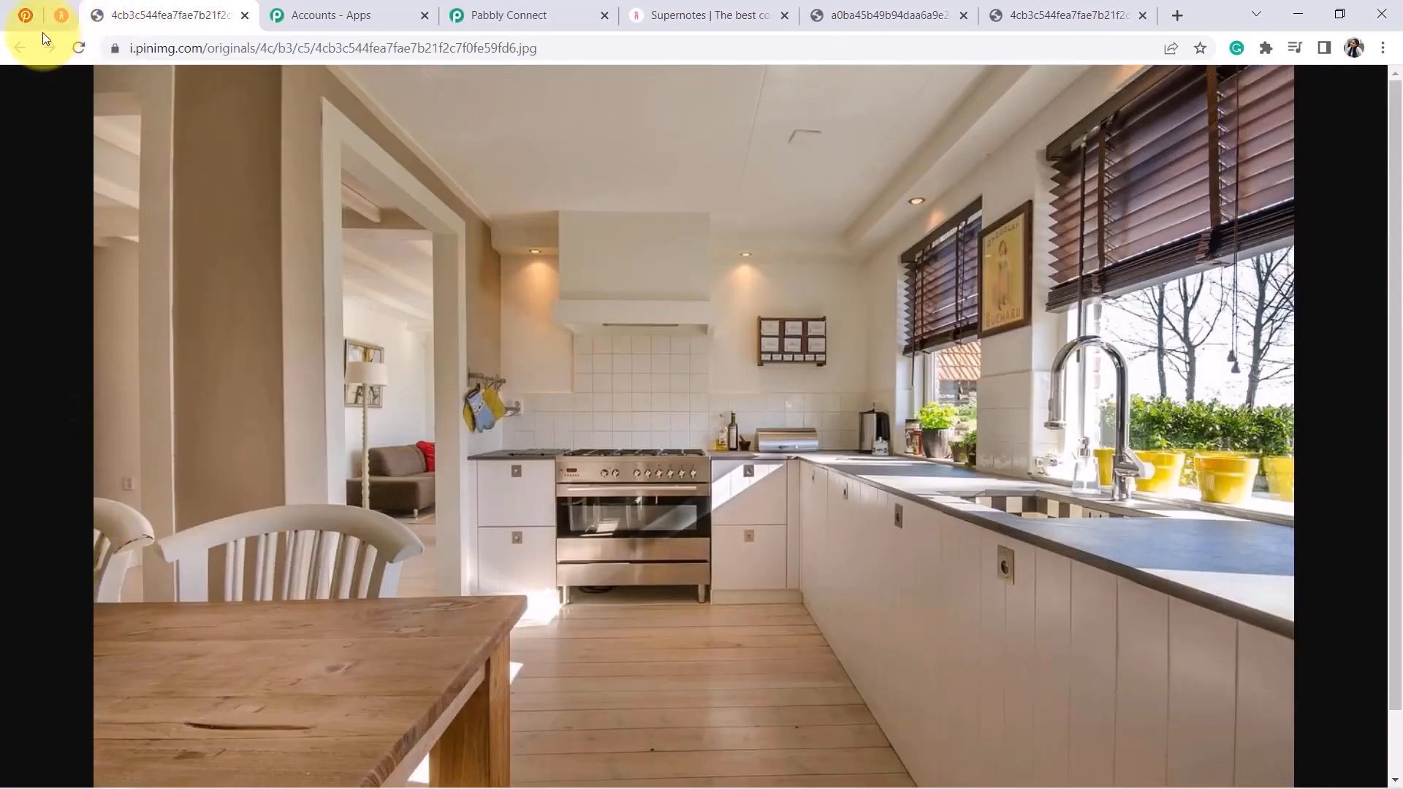
left_click(16, 21)
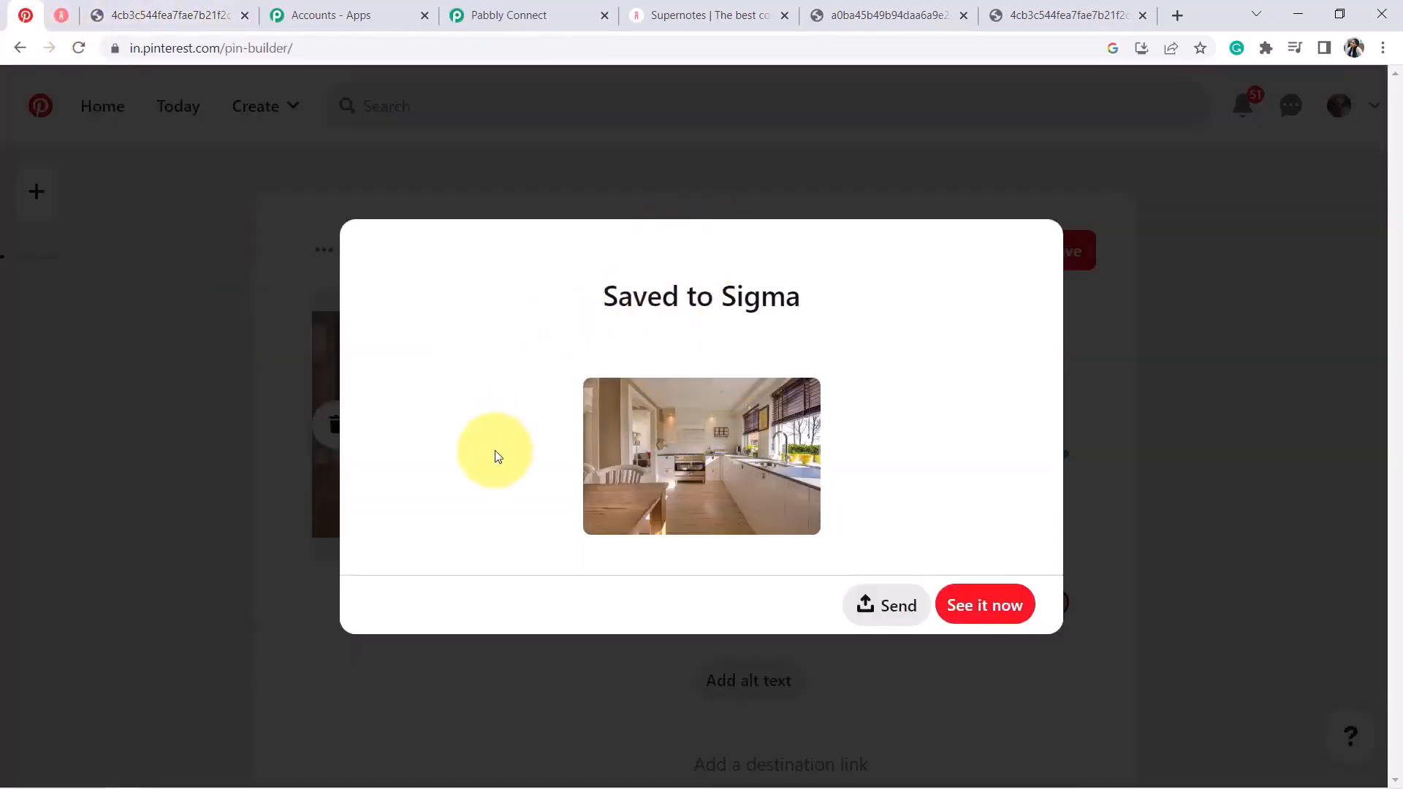
left_click_drag(634, 294, 821, 316)
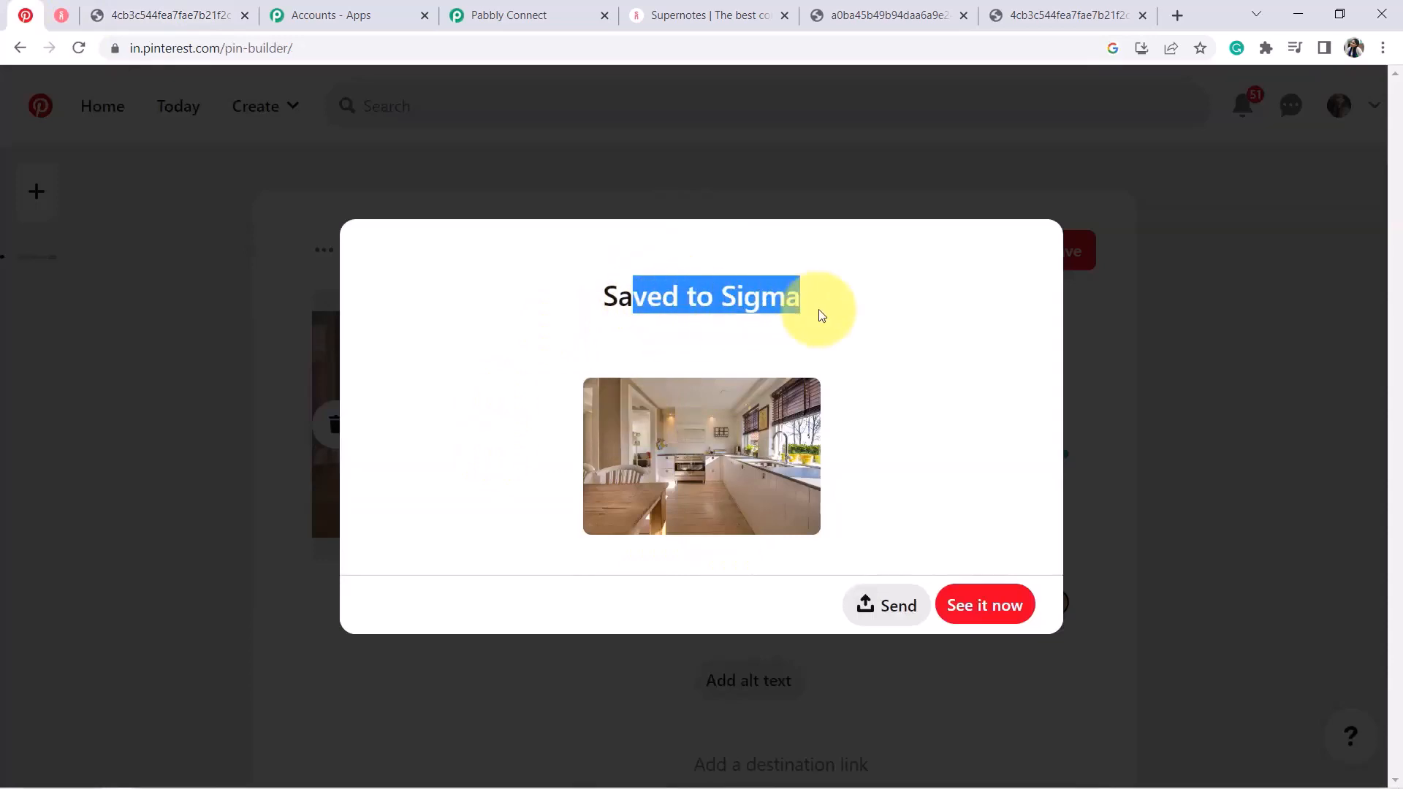
left_click(74, 17)
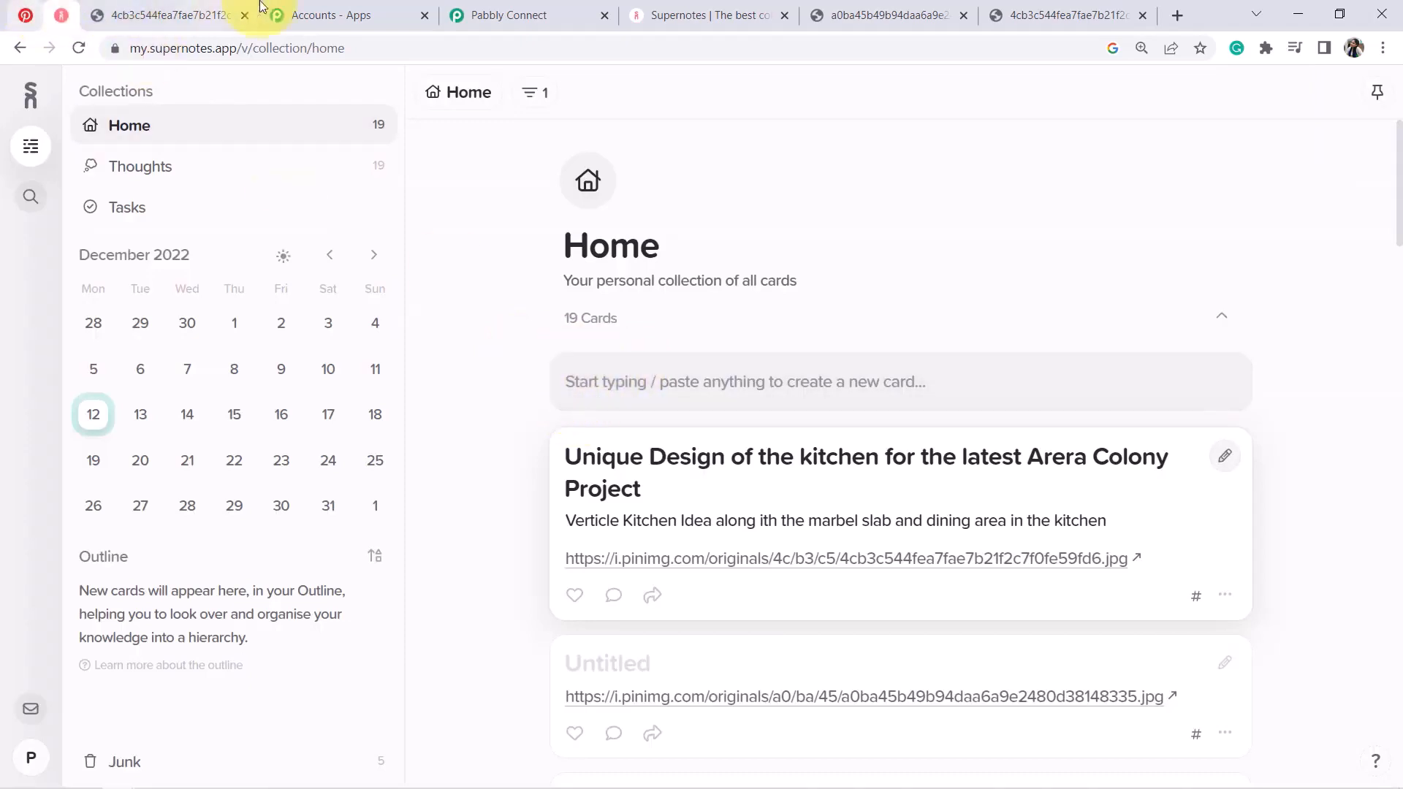
left_click(482, 14)
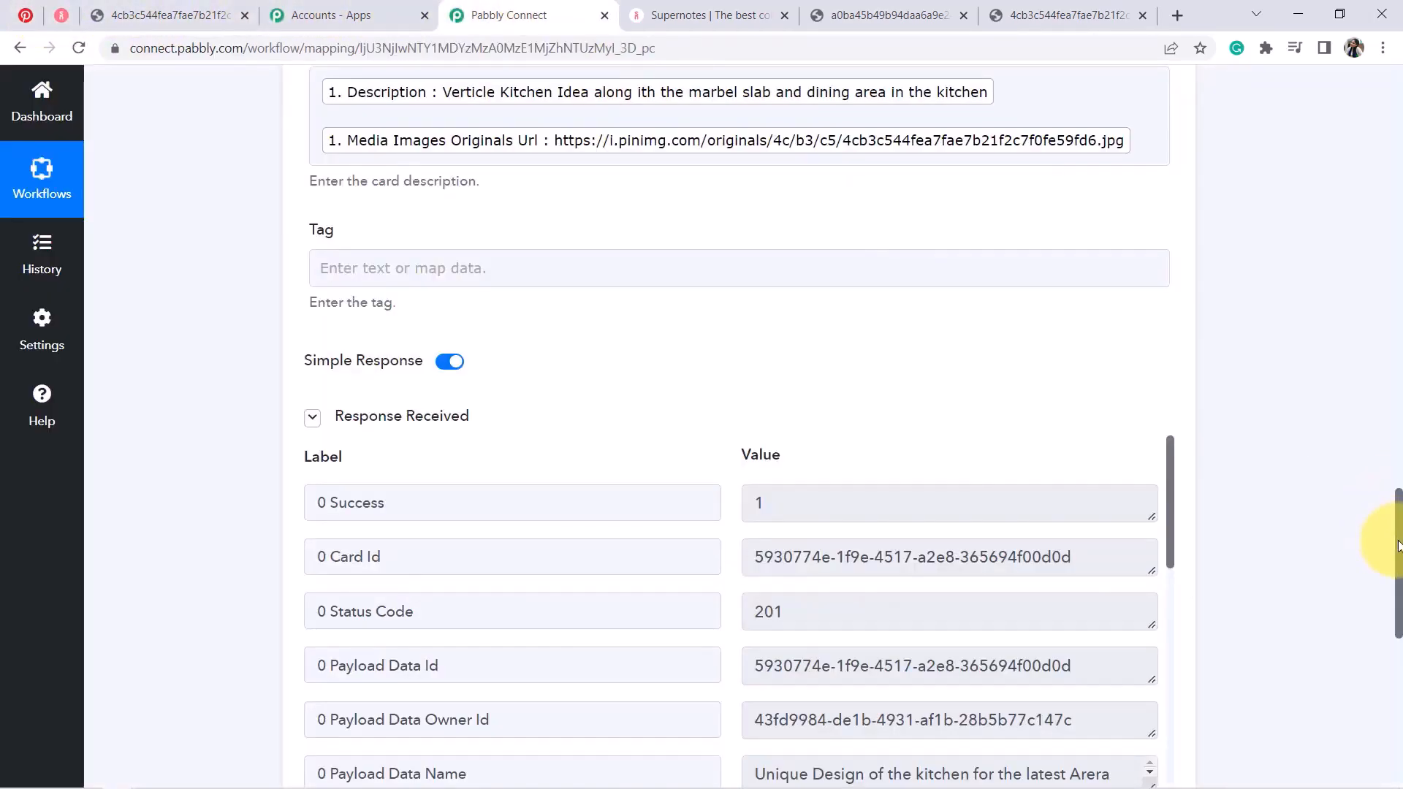
Step: Collapse the Pinterest trigger and Supernotes action steps
left_click_drag(1398, 546, 1381, 37)
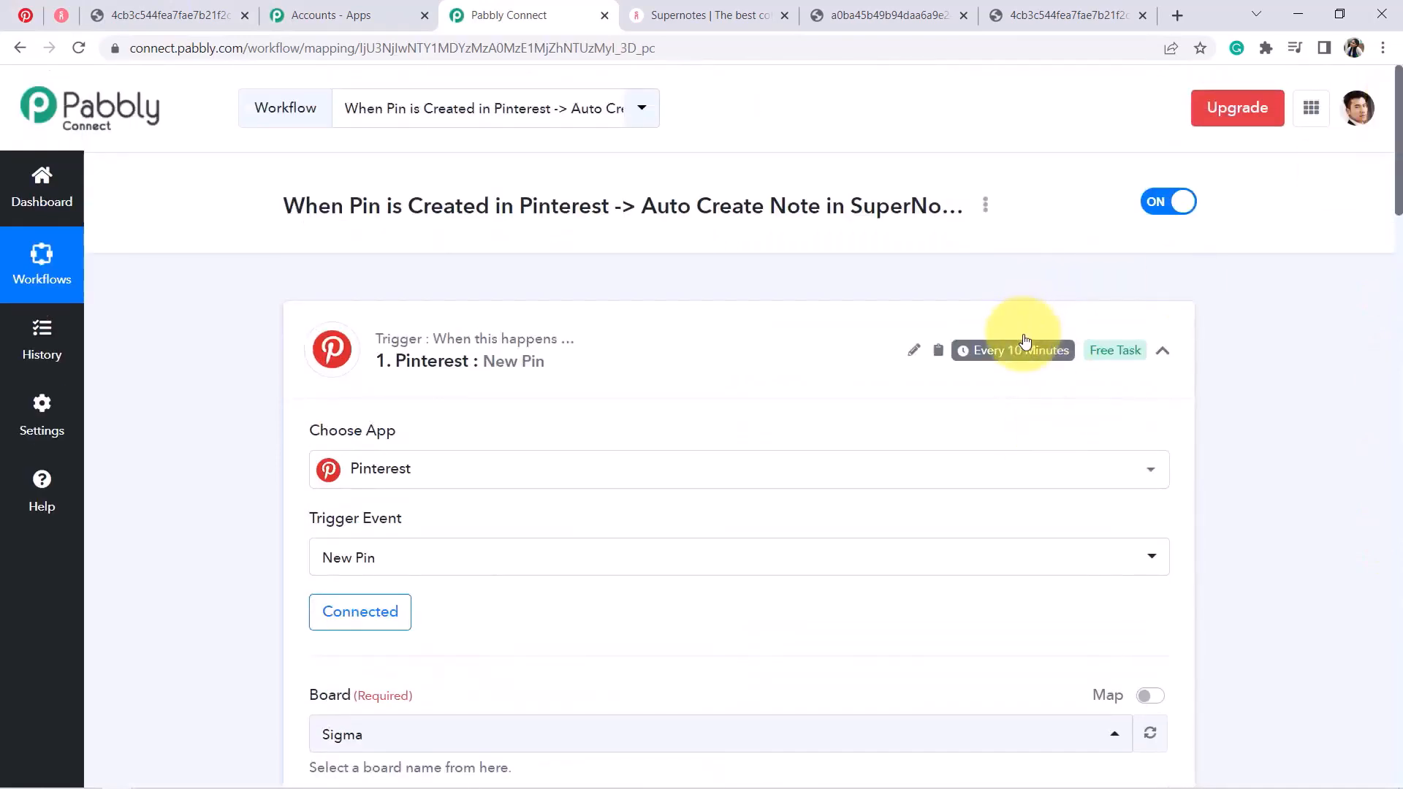
mouse_move(995, 354)
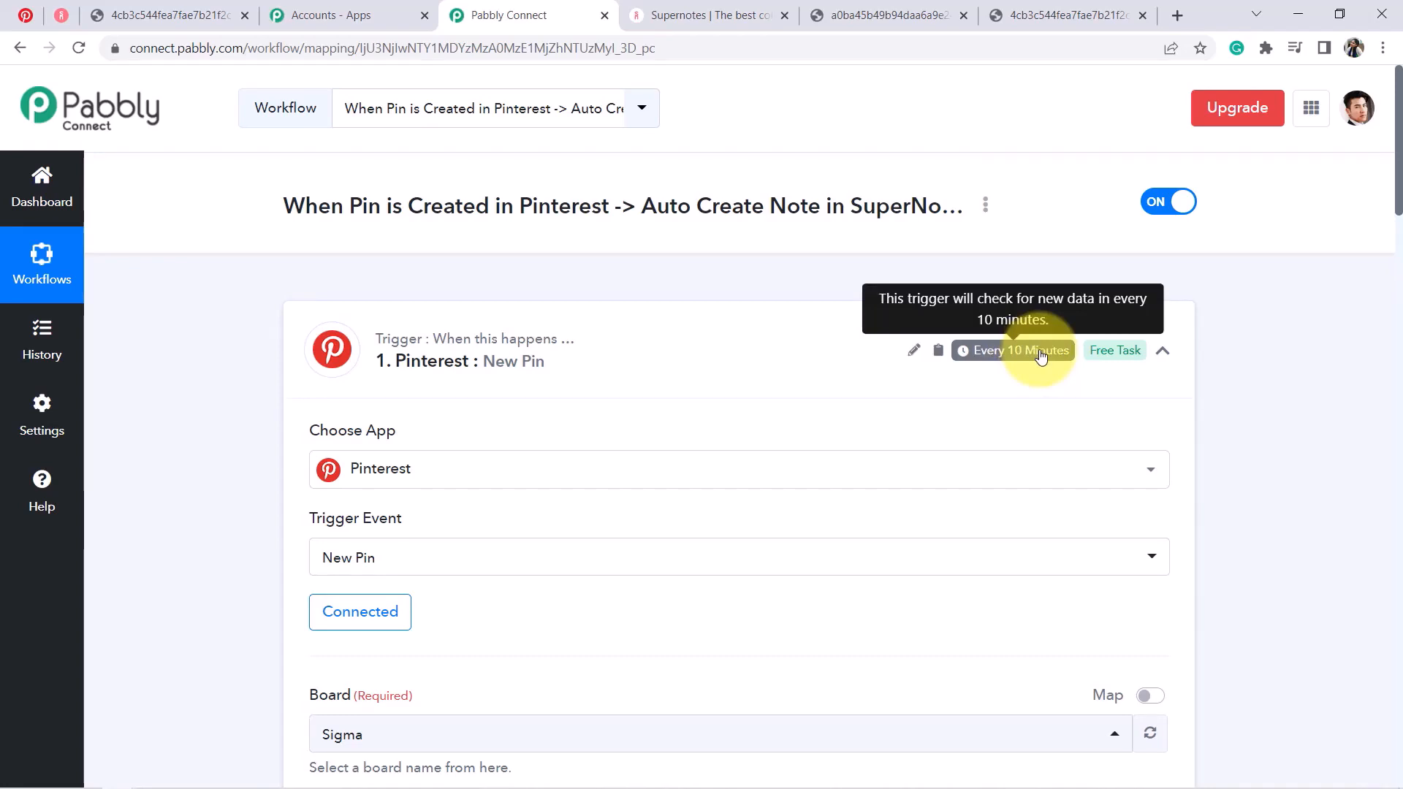
left_click(503, 377)
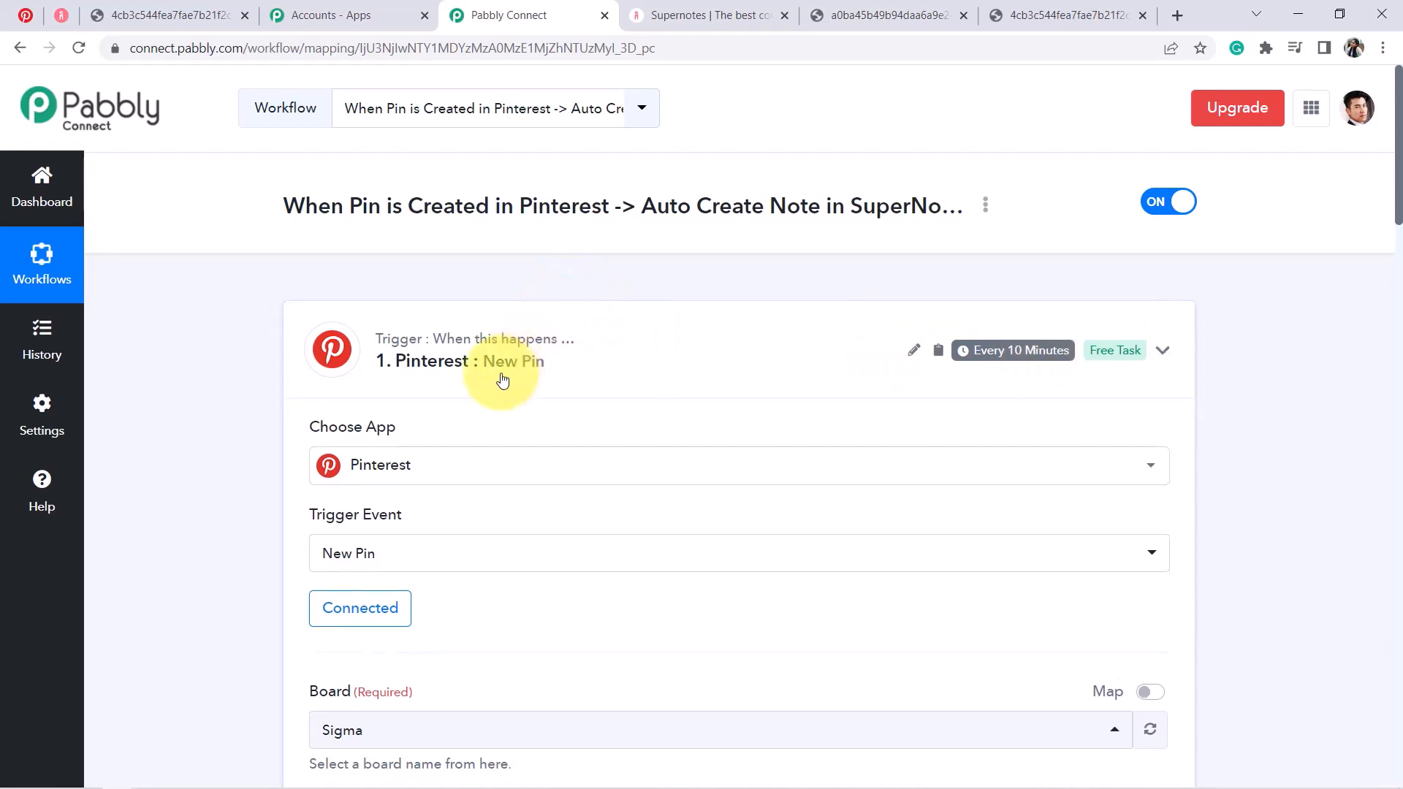
left_click(452, 537)
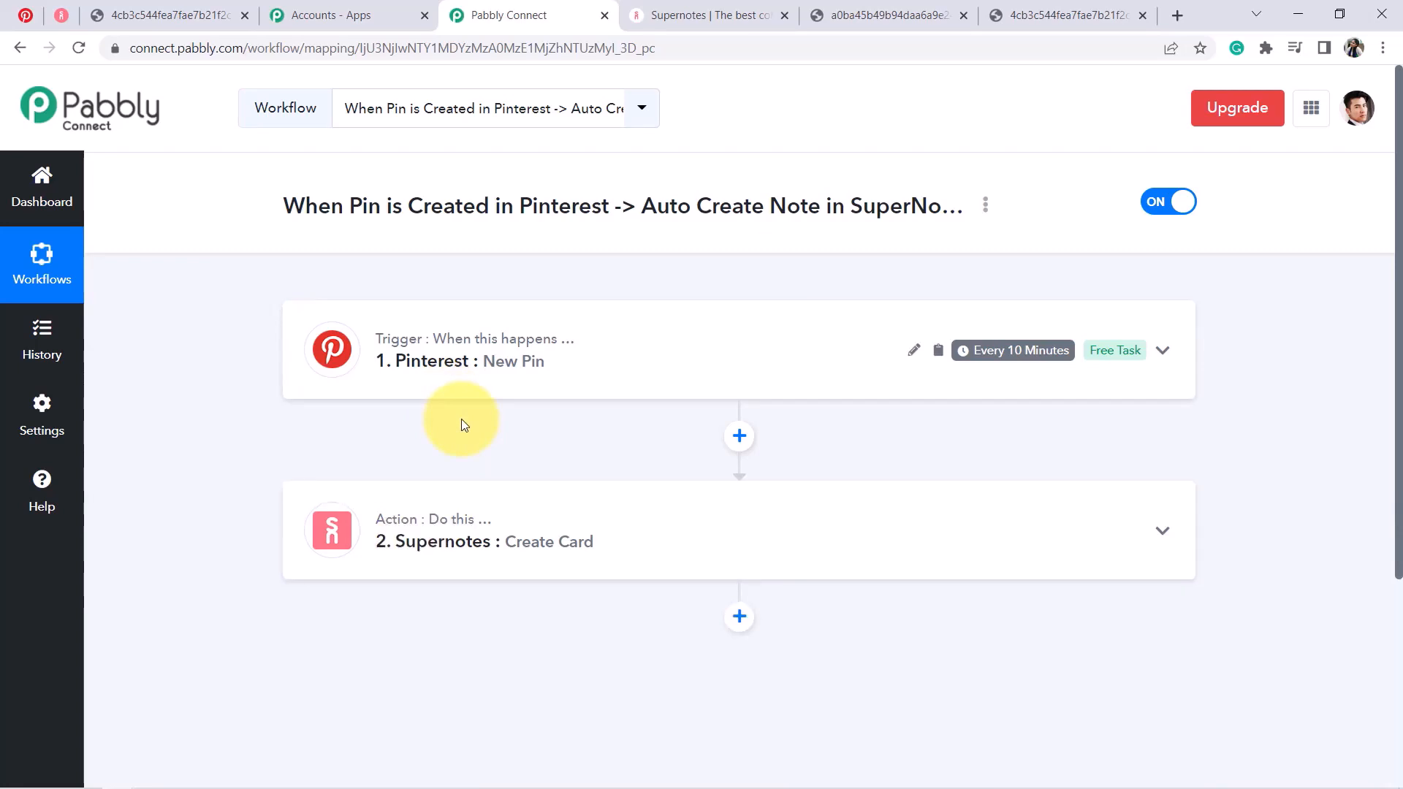
Step: Open the workflow's Share option and select the generated share link
left_click(985, 206)
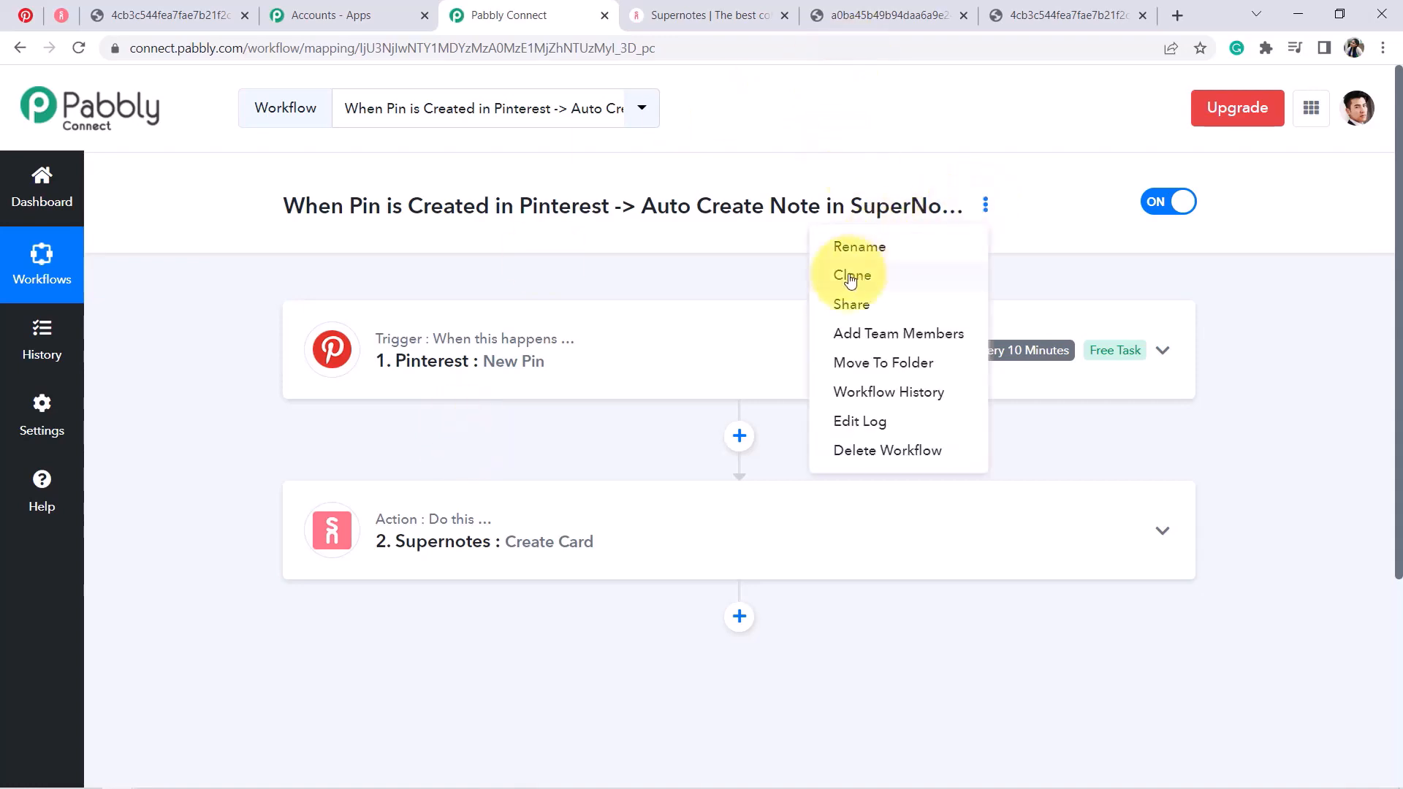
left_click(841, 305)
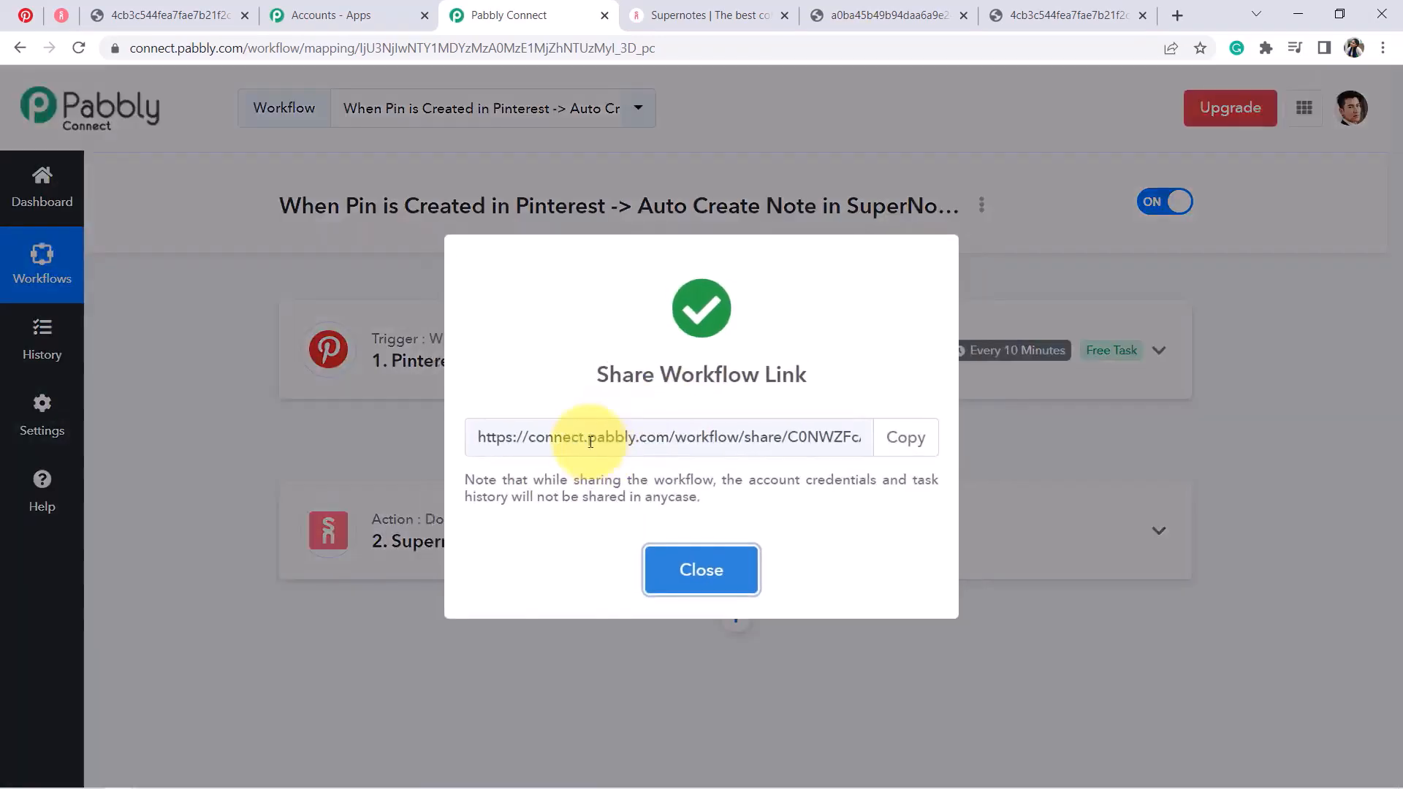
left_click(586, 436)
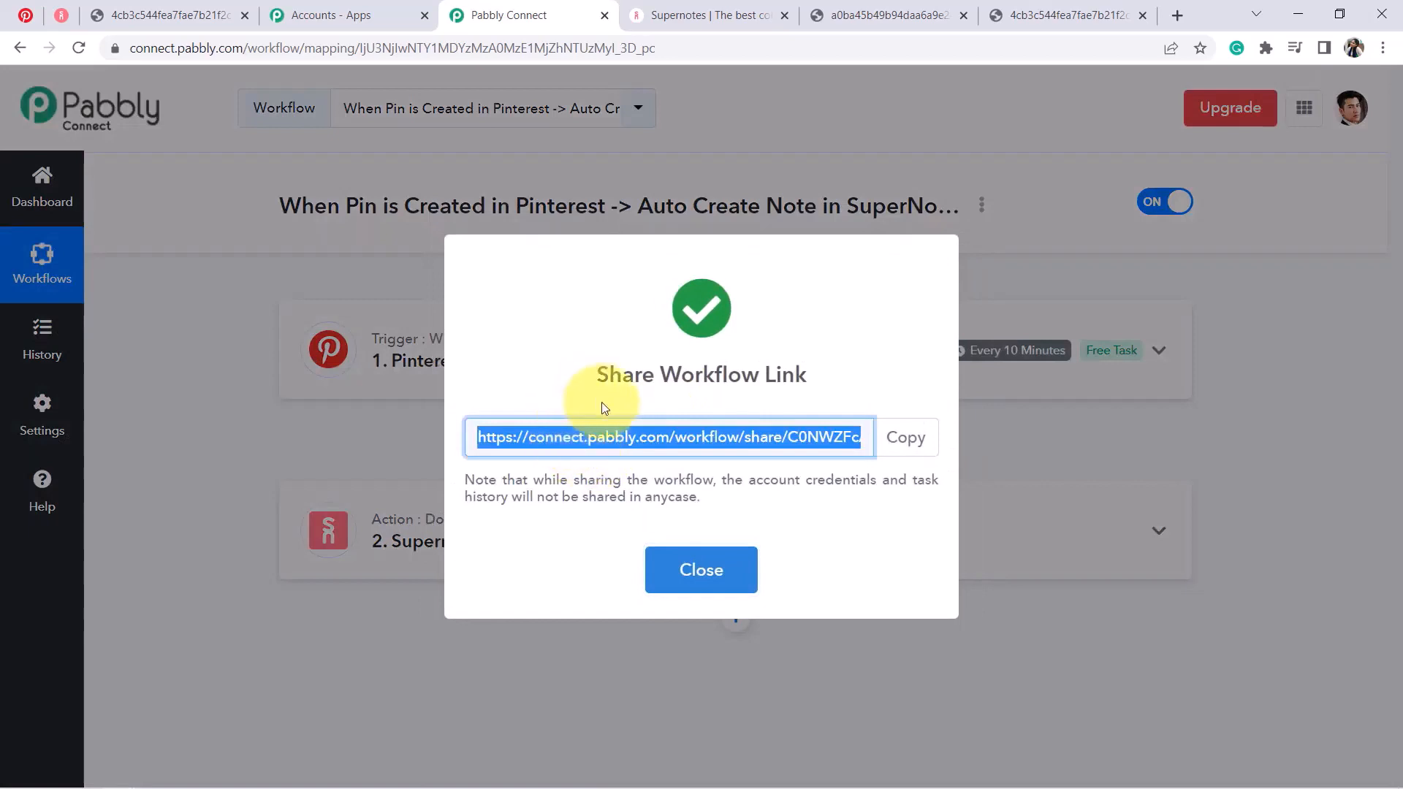
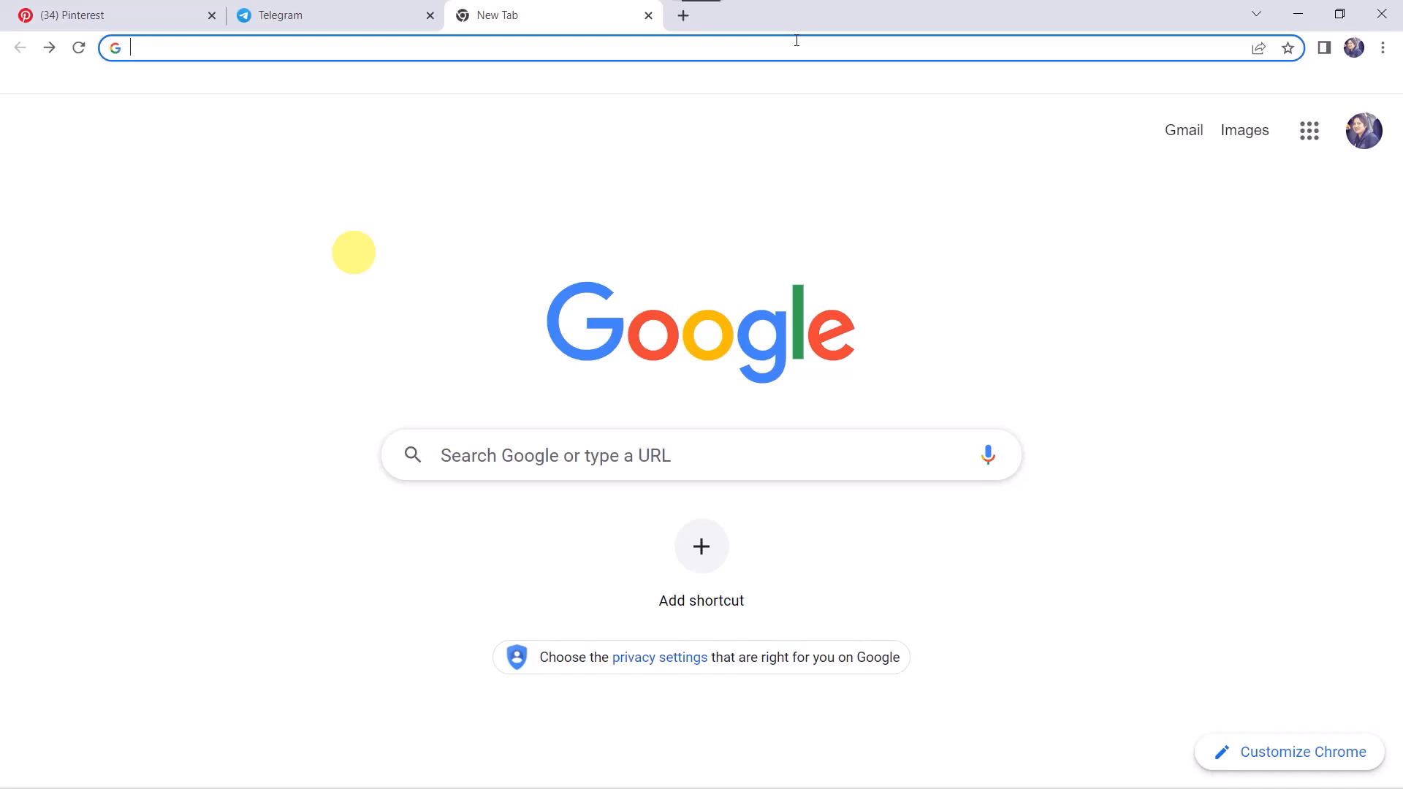
Step: Load the pabbly.com website and go to the Pabbly Connect product page
type("pabbly.com")
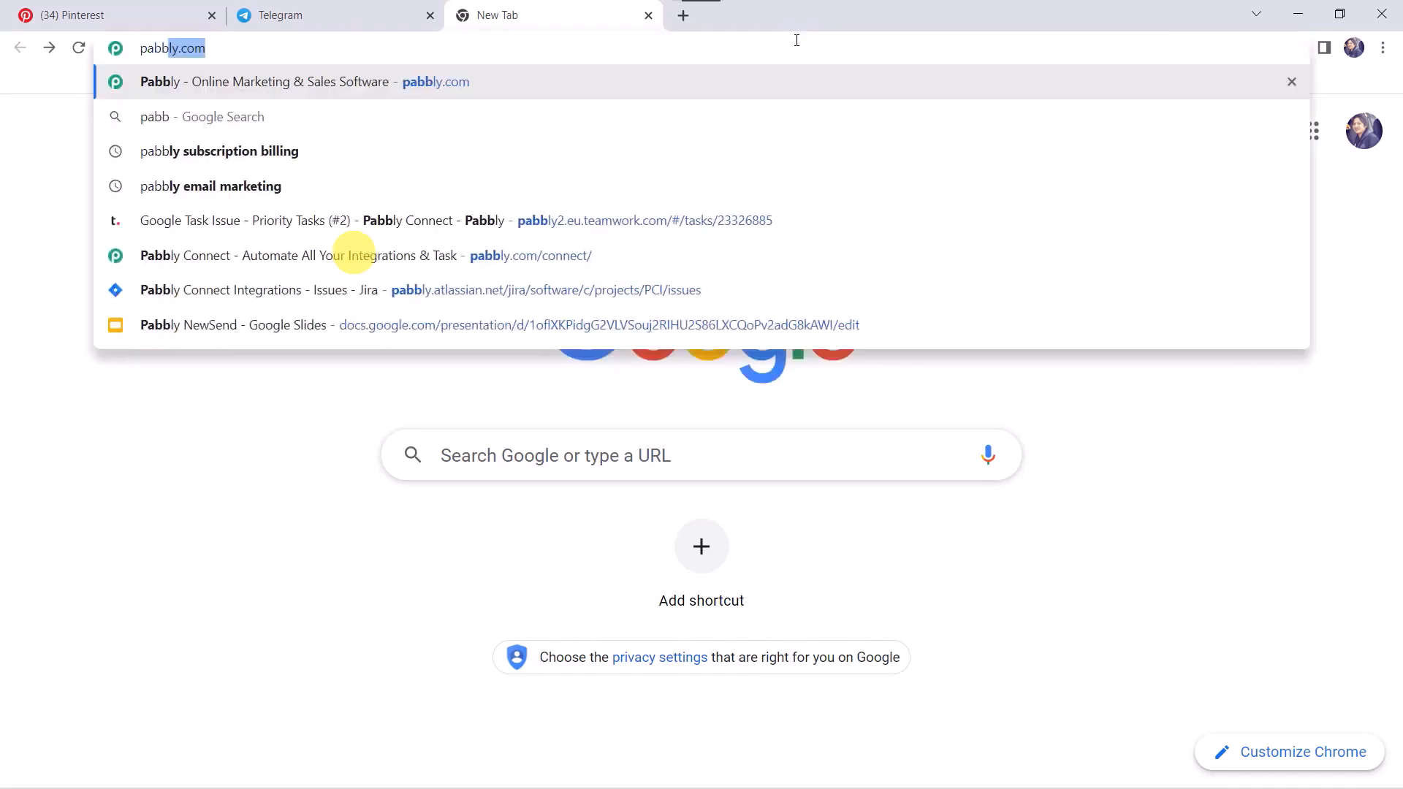
key("Return")
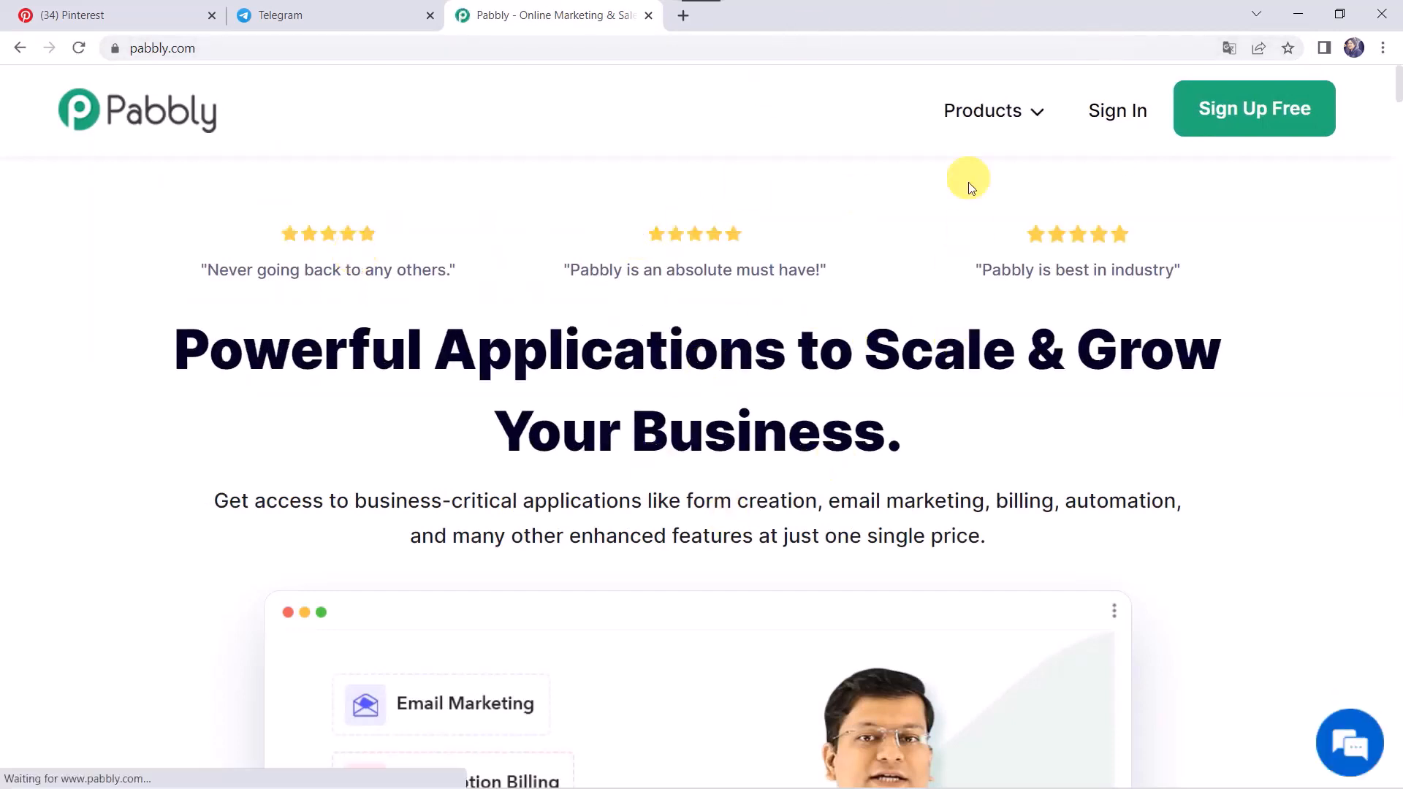
mouse_move(989, 107)
left_click(451, 429)
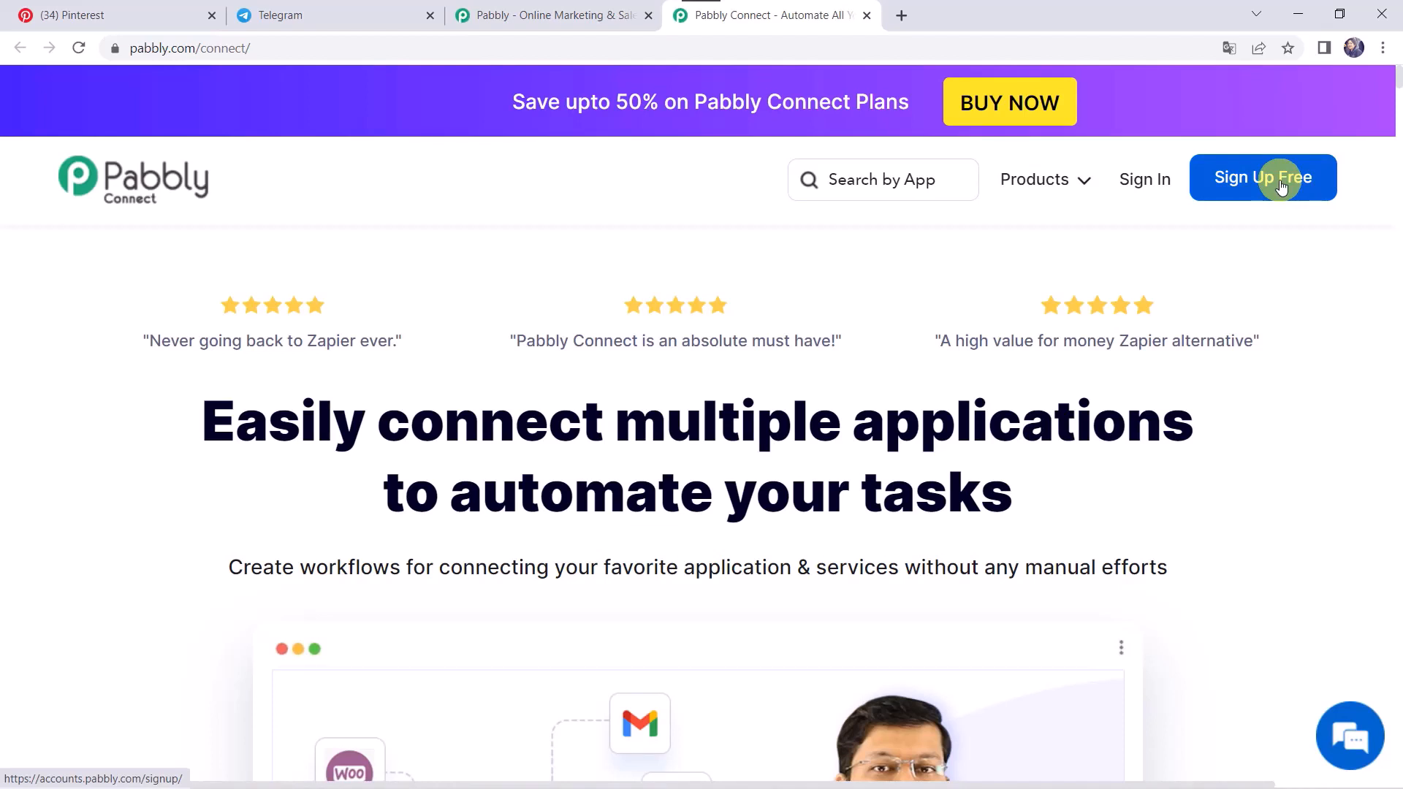
Step: Sign in and open Pabbly Connect from the apps list to reach its dashboard
left_click(1144, 187)
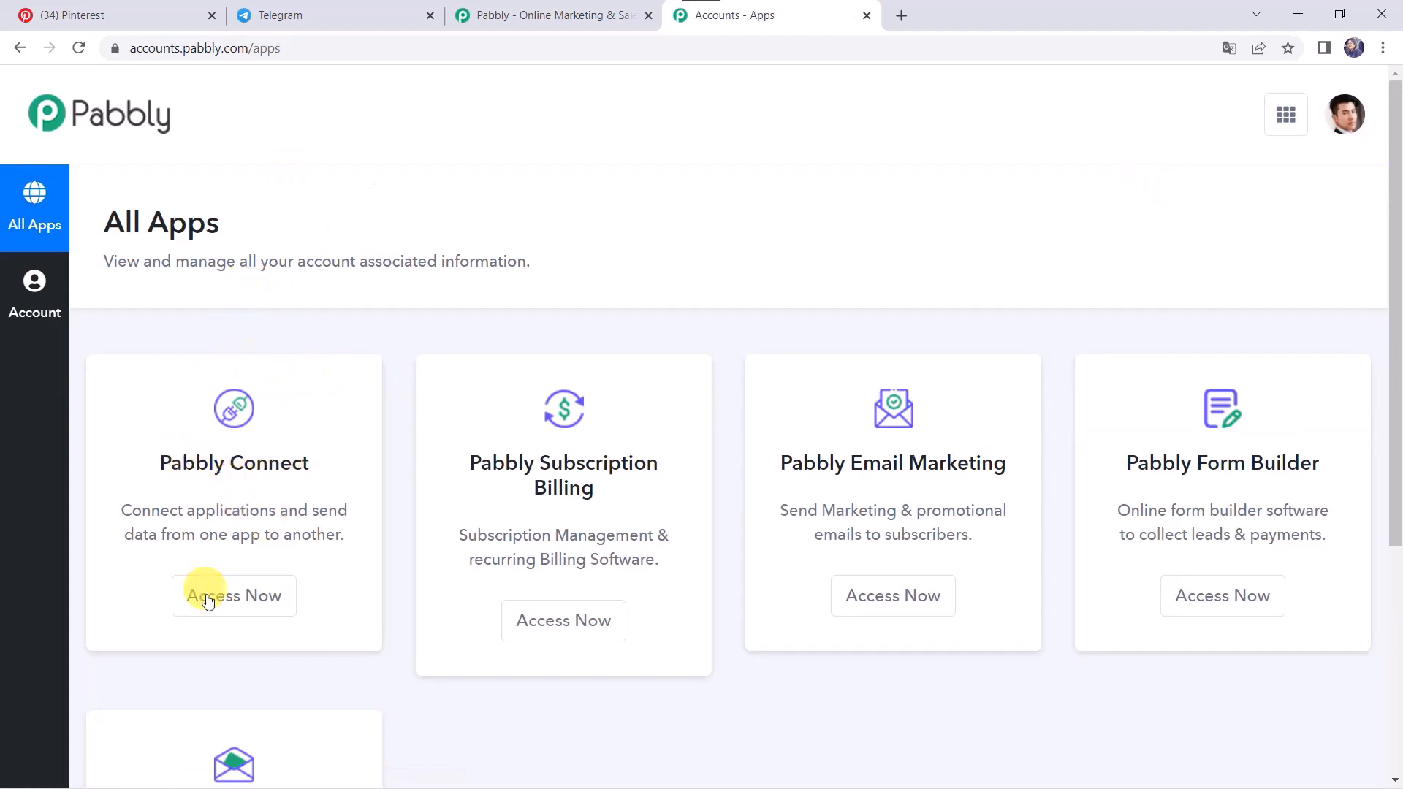
left_click(255, 597)
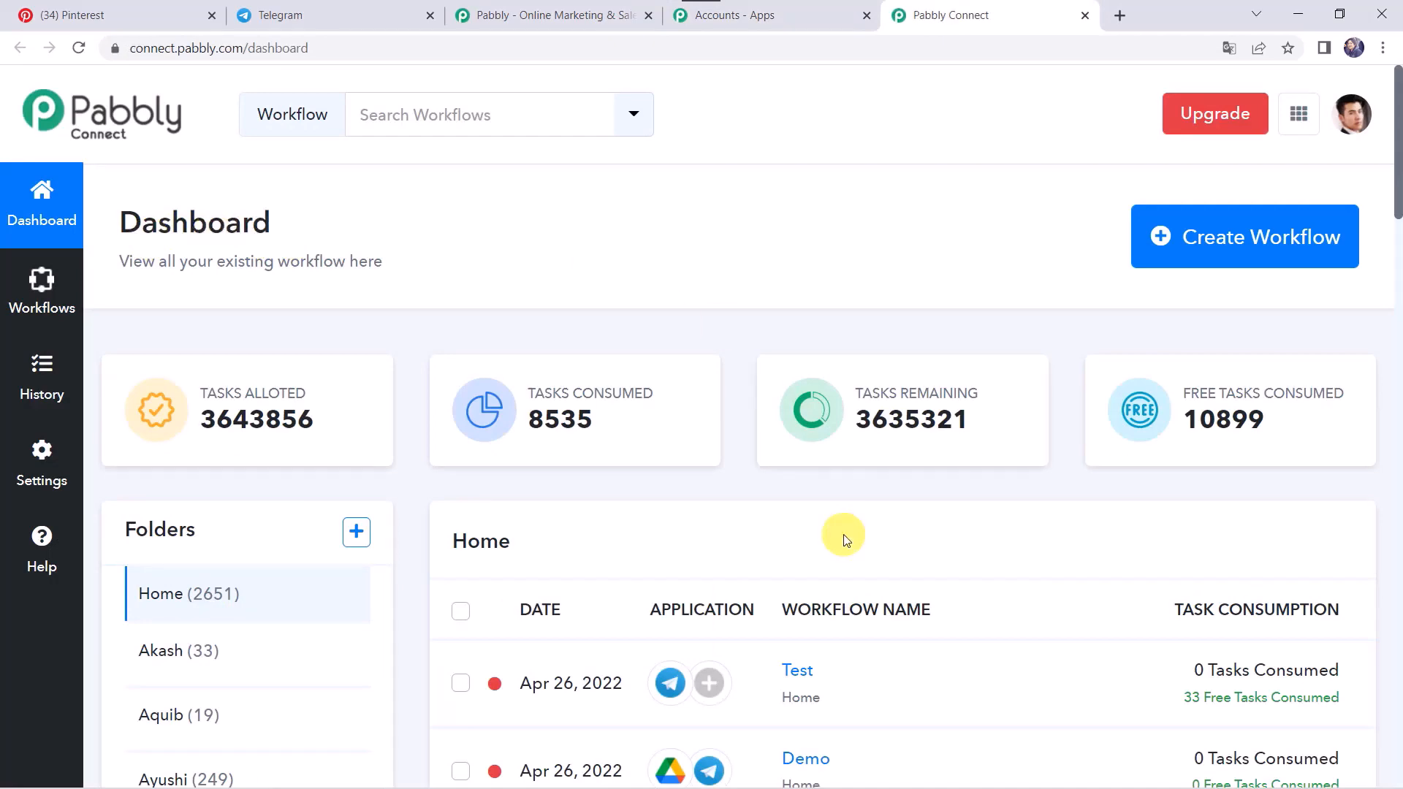
scroll(840, 536, "down", 5)
scroll(841, 540, "up", 5)
Step: Create a workflow named 'Pinterest to Telegram Integration' and expand its trigger step
left_click(1211, 245)
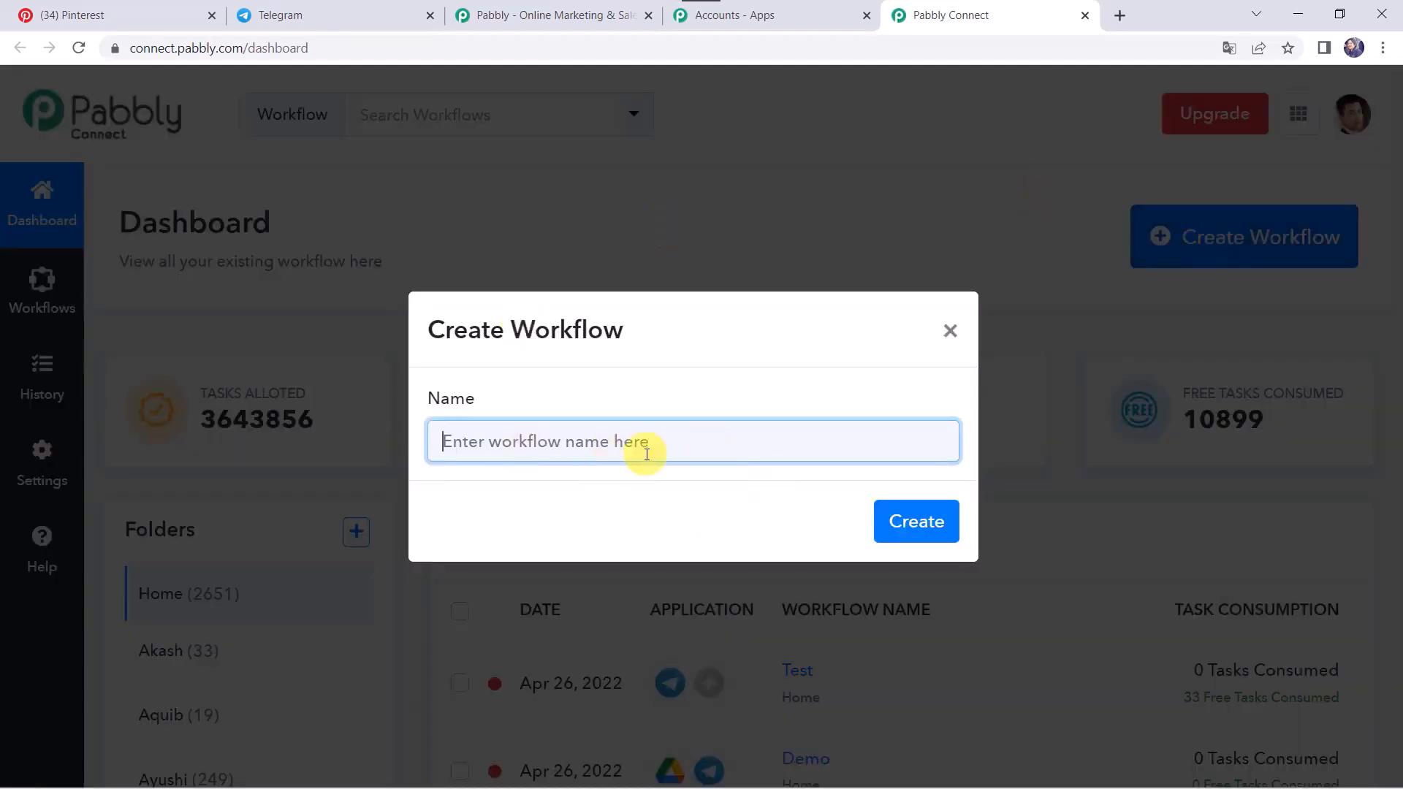
left_click(645, 439)
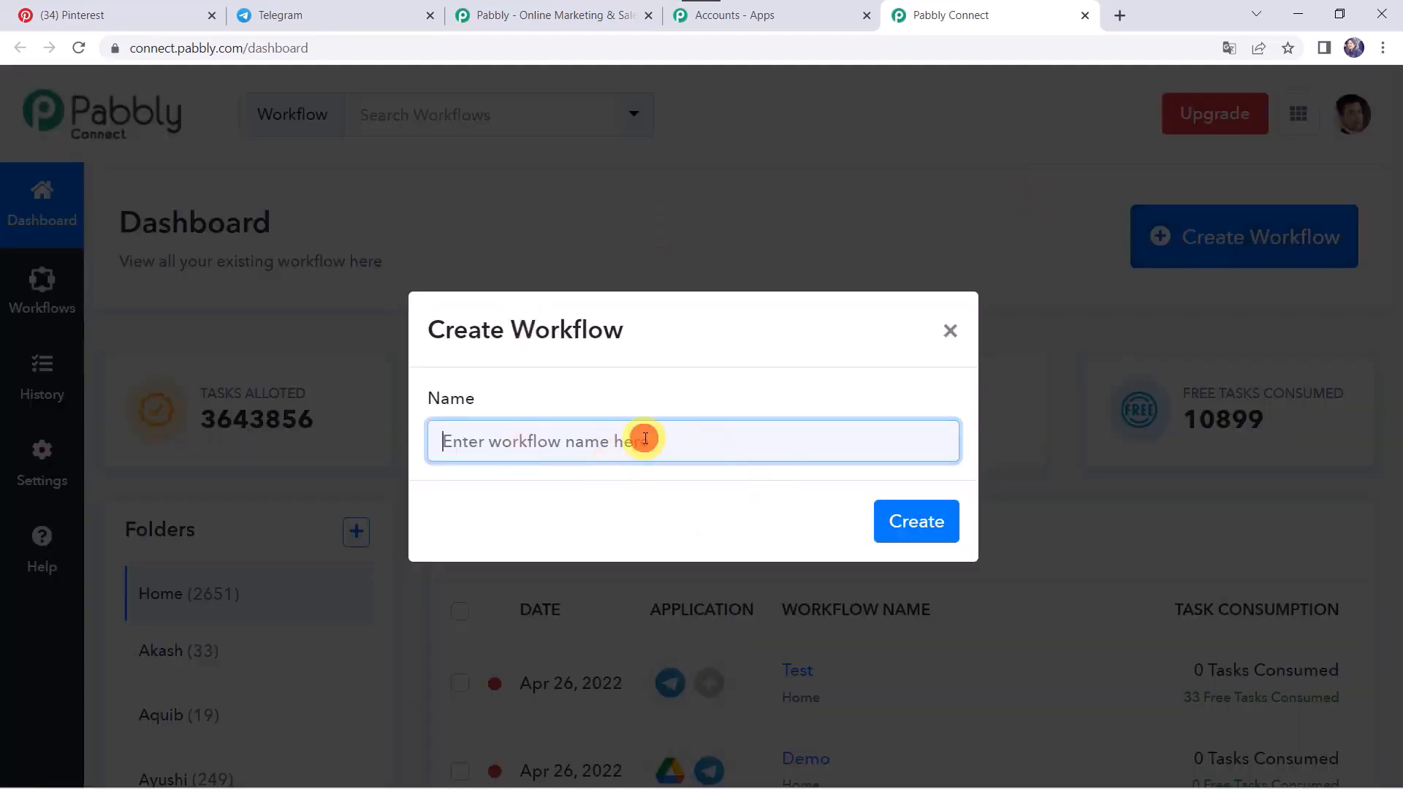
type("Pi")
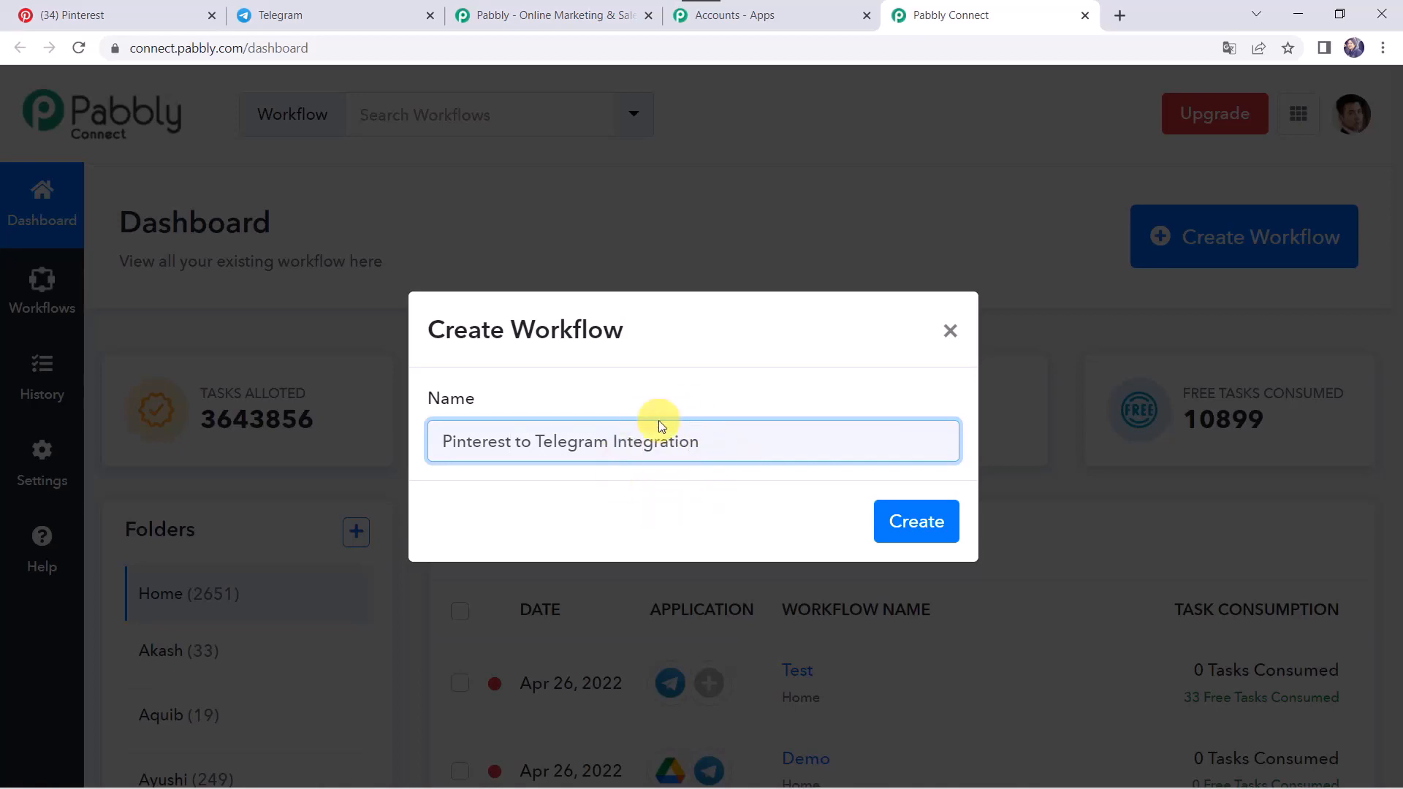
left_click(918, 528)
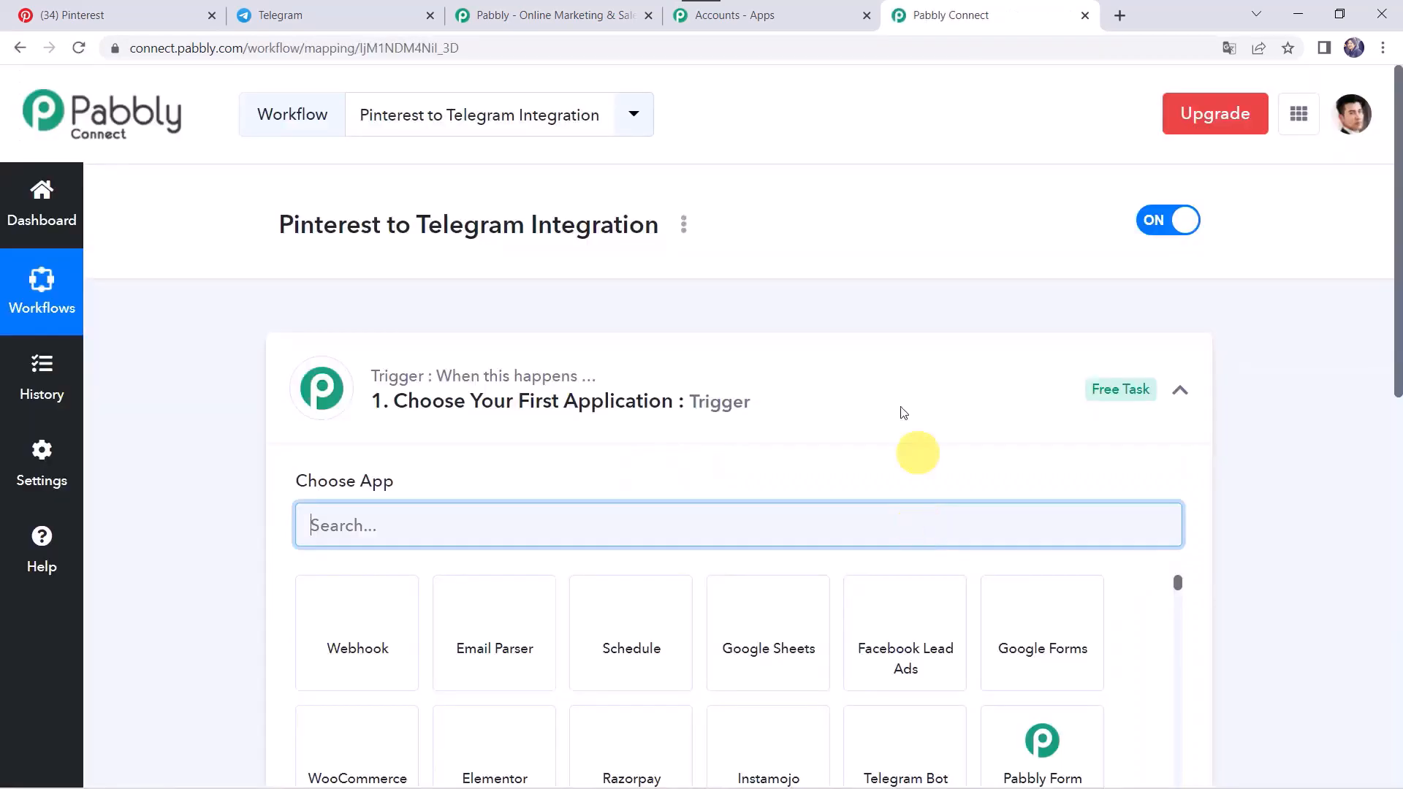
left_click(773, 404)
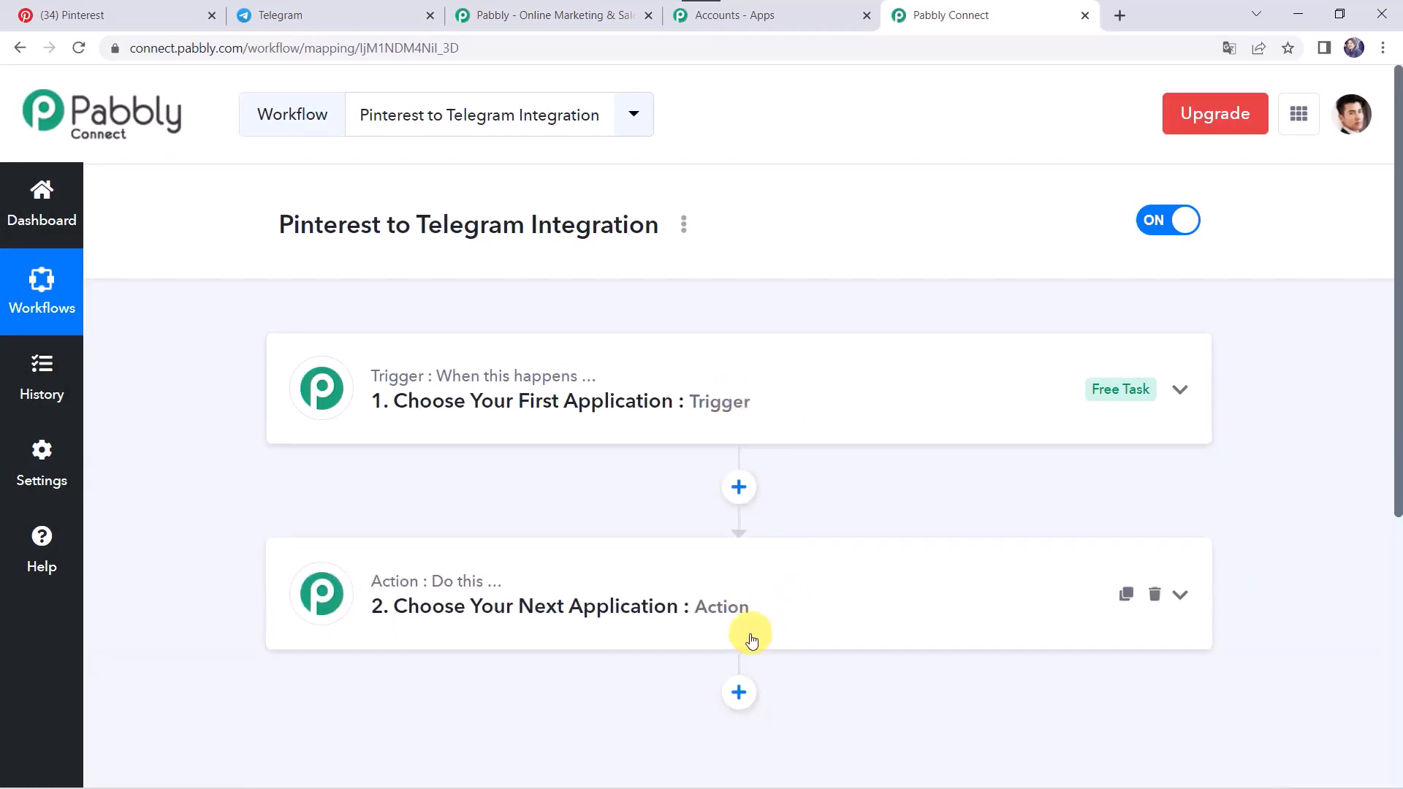
mouse_move(577, 385)
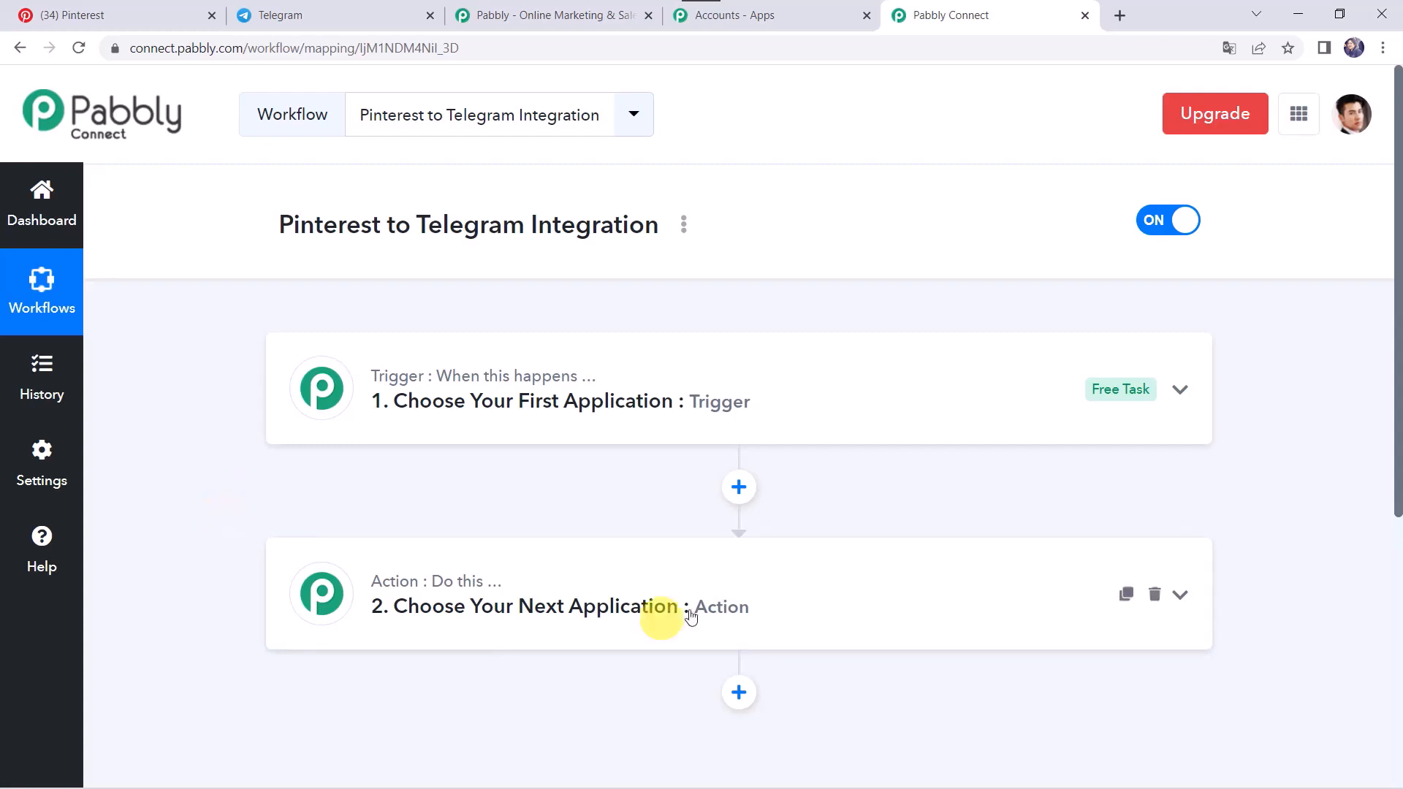
left_click(731, 386)
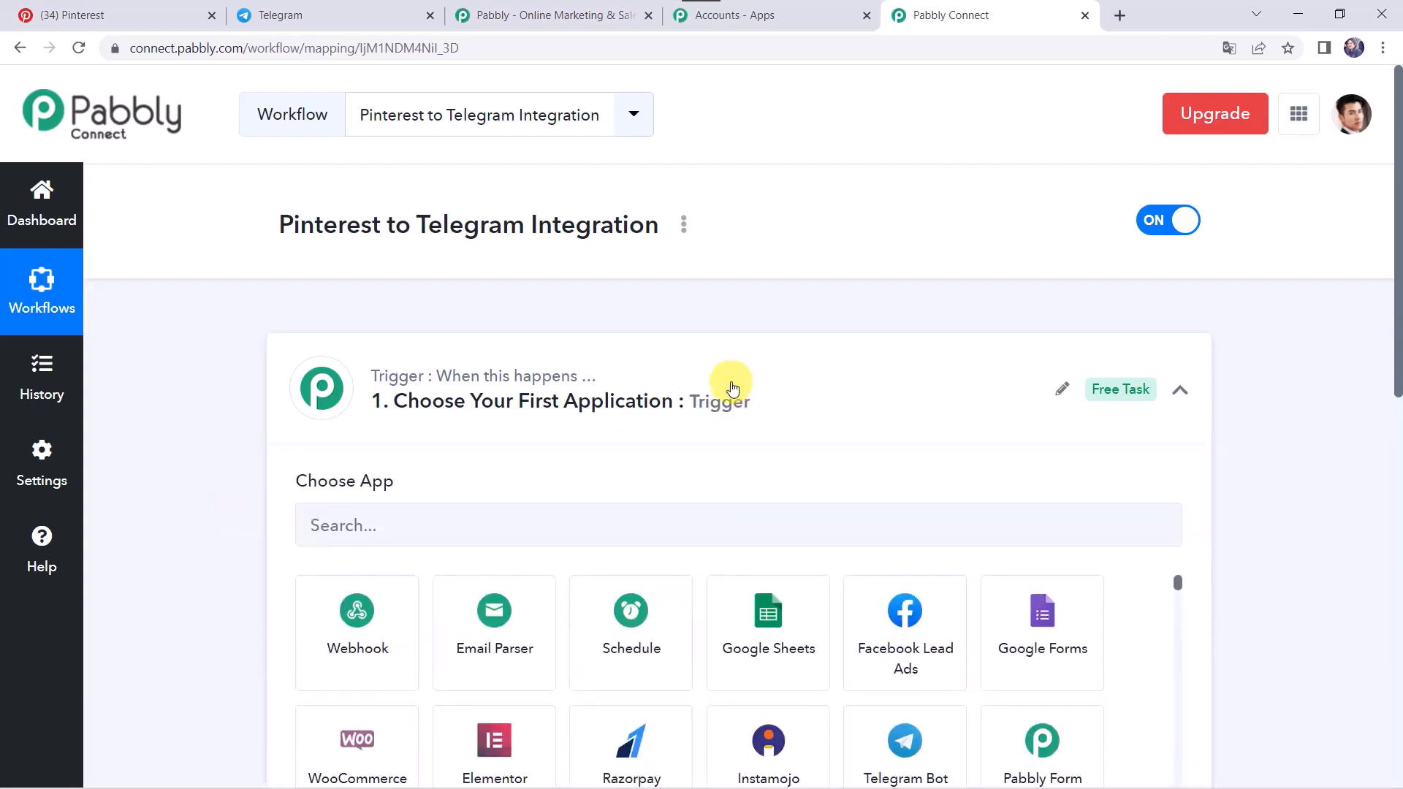
Step: Make Pinterest the trigger app with the New Pin trigger event
left_click(353, 526)
type("Pint")
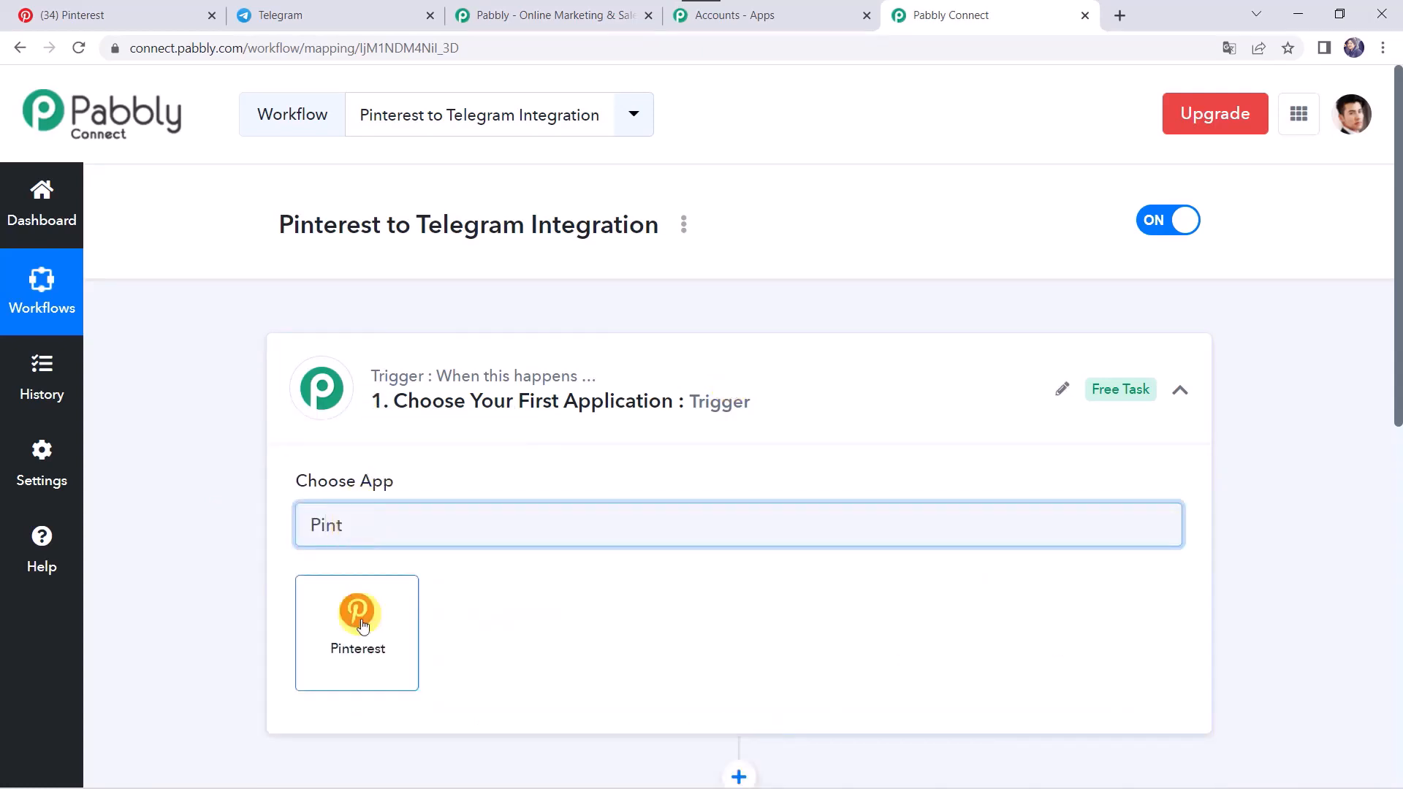
left_click(364, 674)
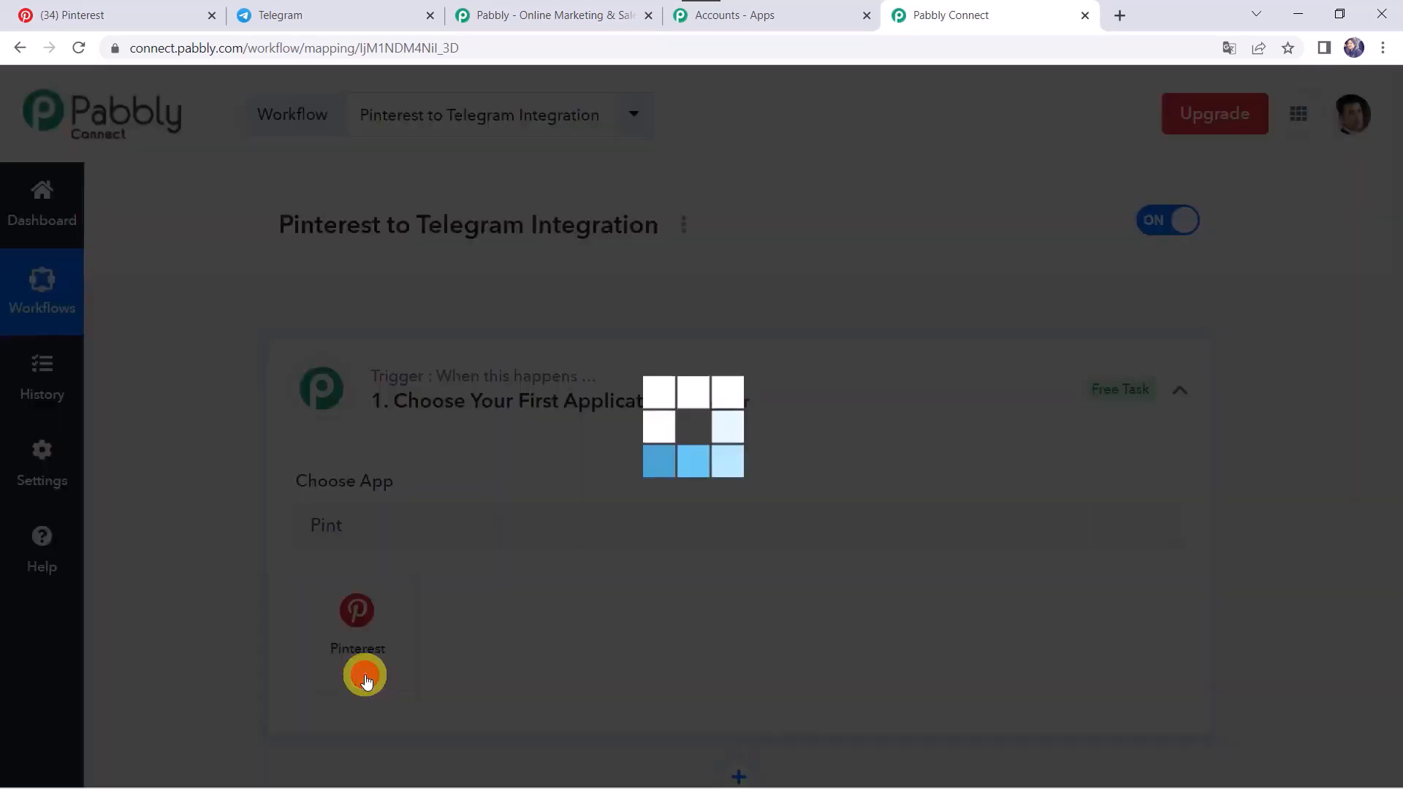
scroll(366, 676, "down", 2)
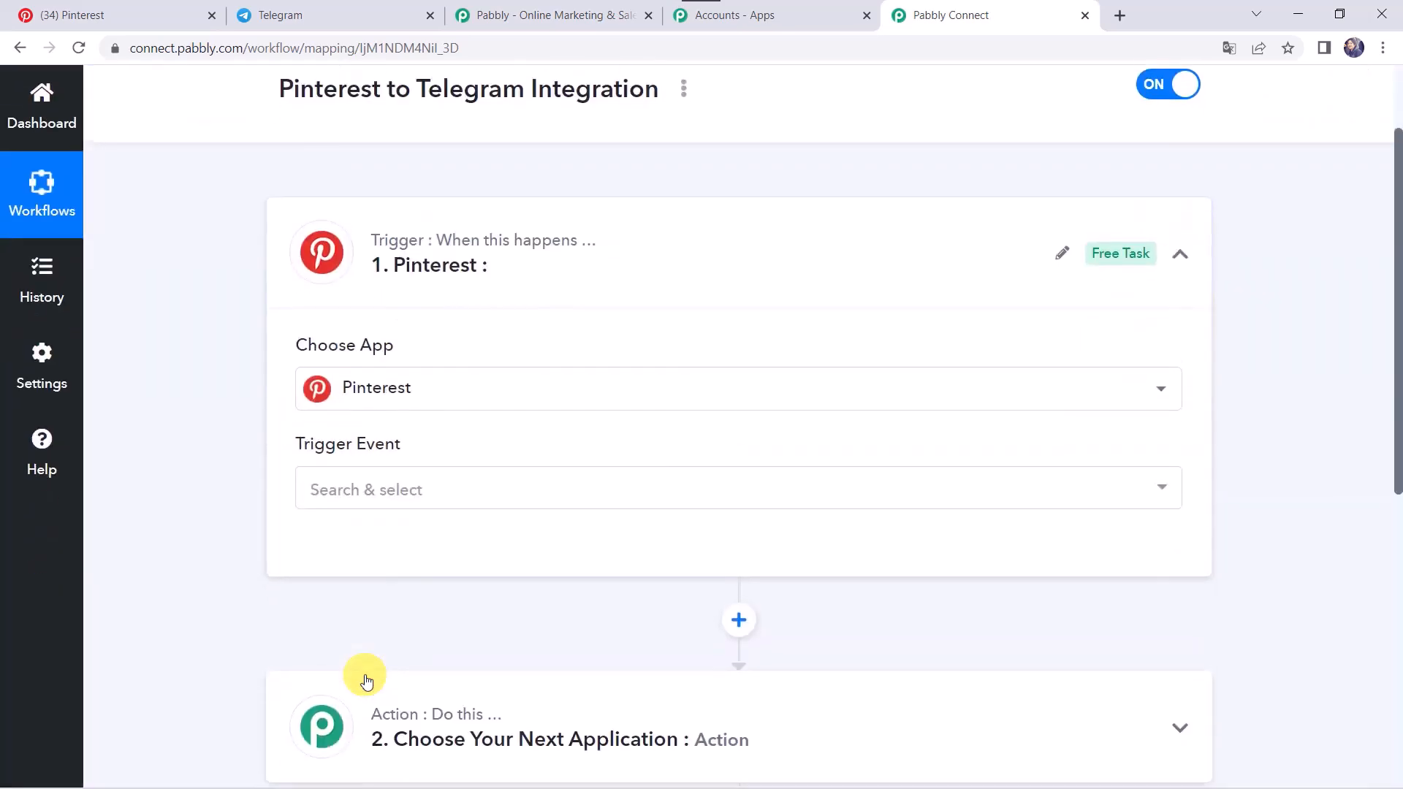
left_click(370, 487)
left_click(360, 654)
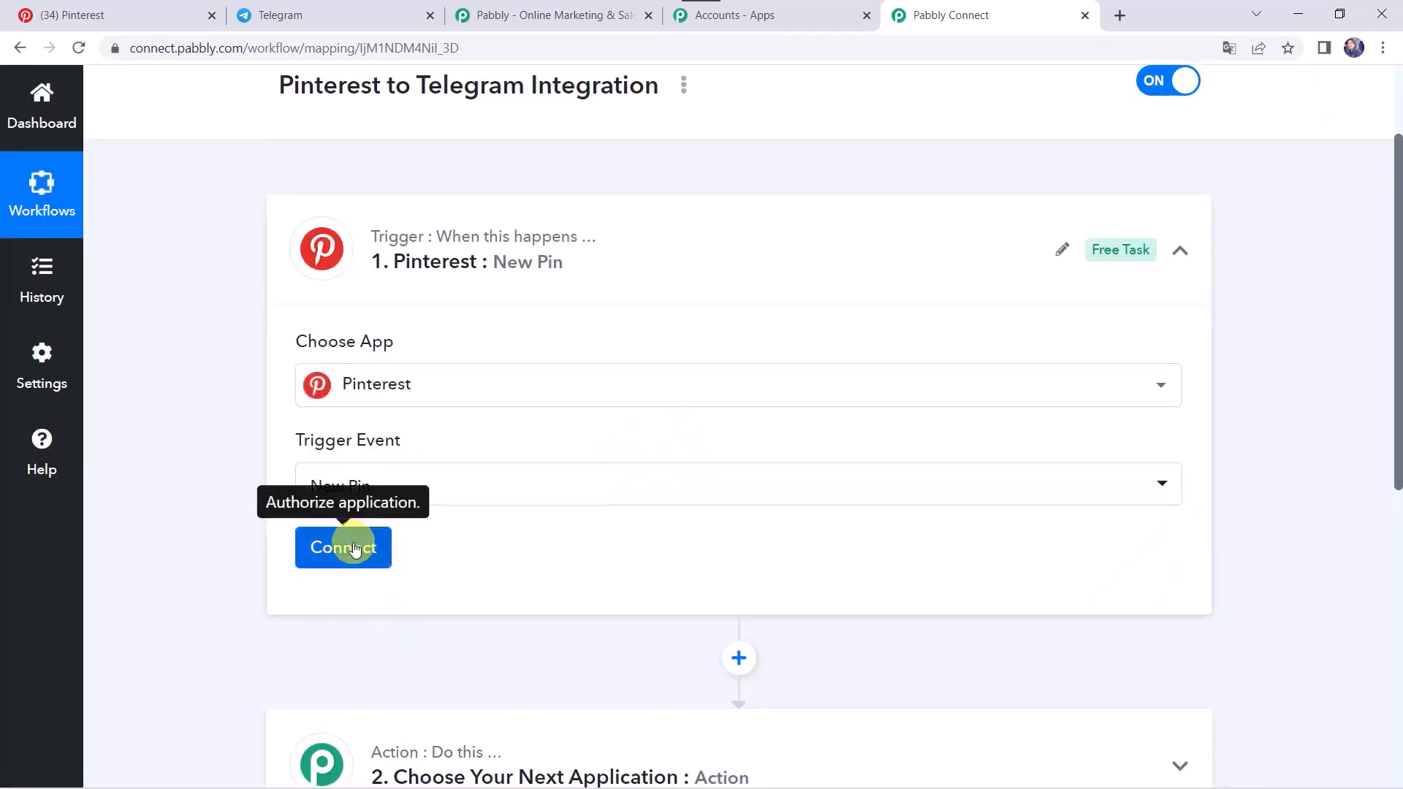
Step: Add a new Pinterest connection and grant Pabbly Connect access to the account
left_click(353, 548)
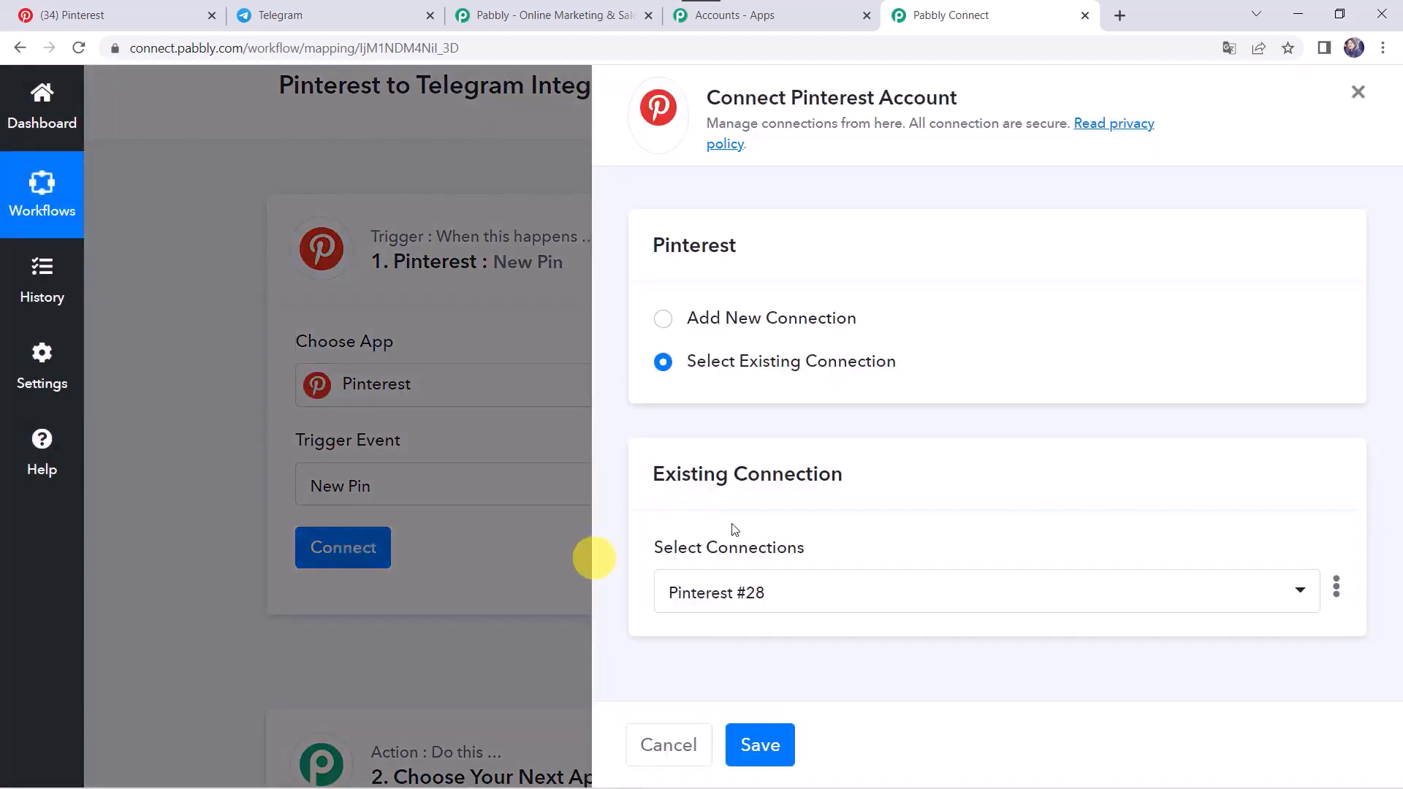
left_click(801, 321)
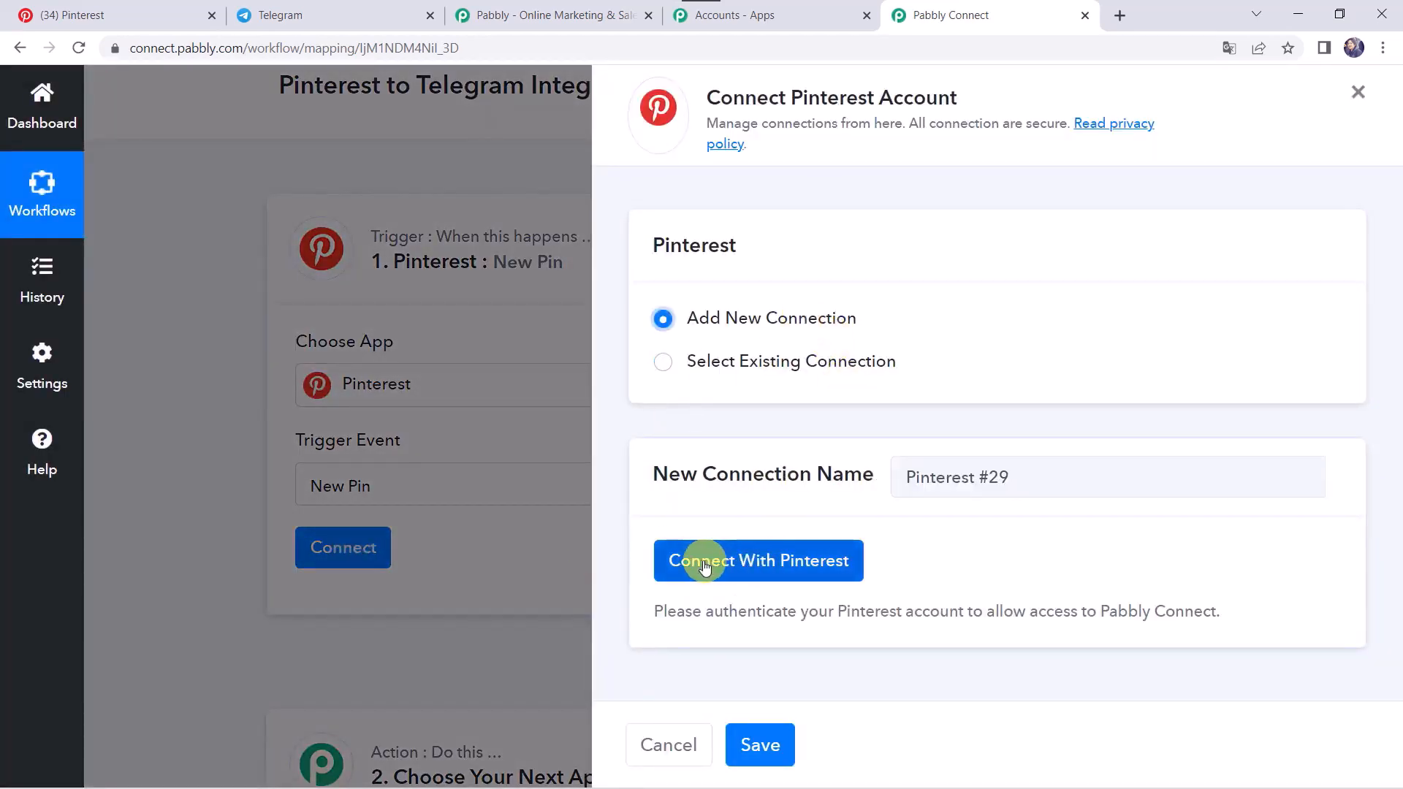
left_click(817, 557)
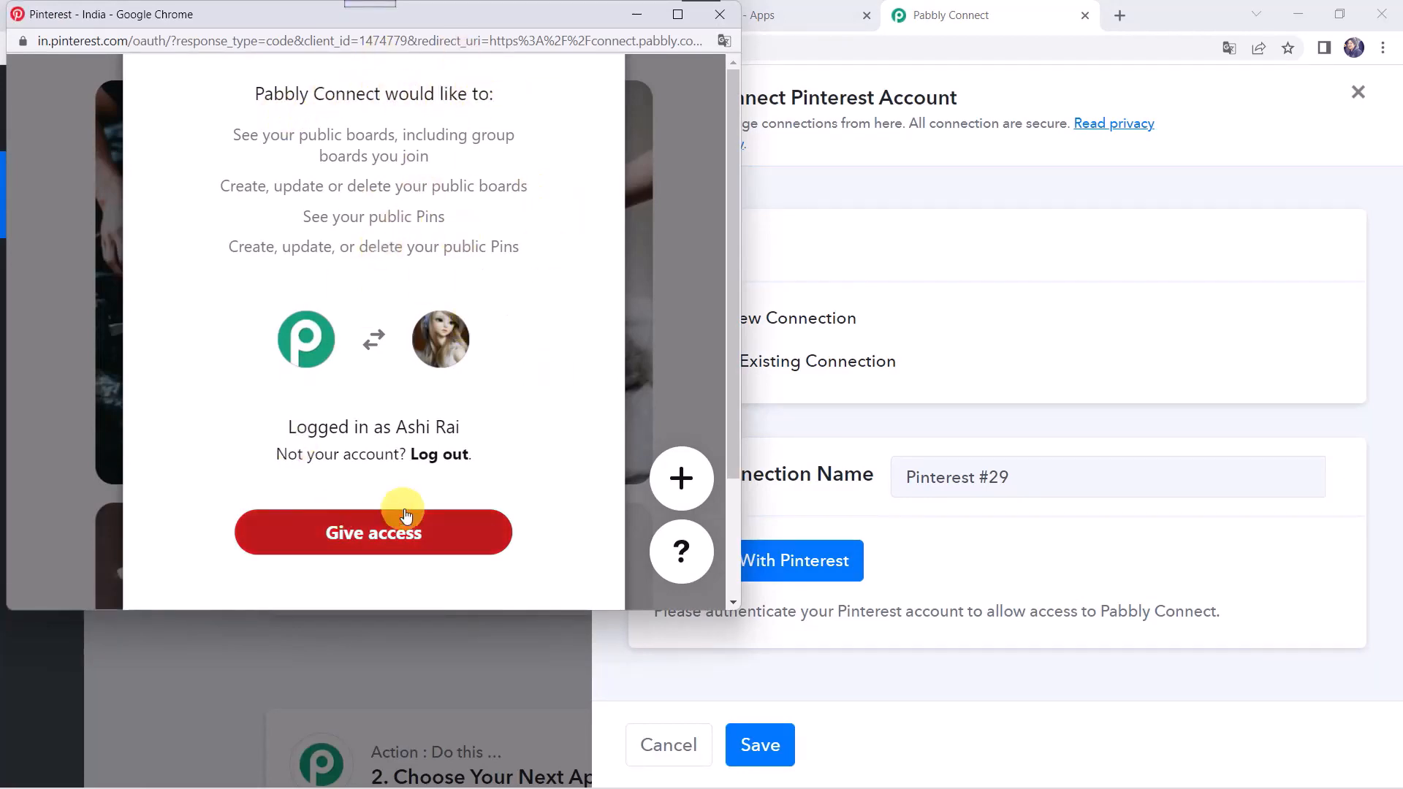
left_click(352, 534)
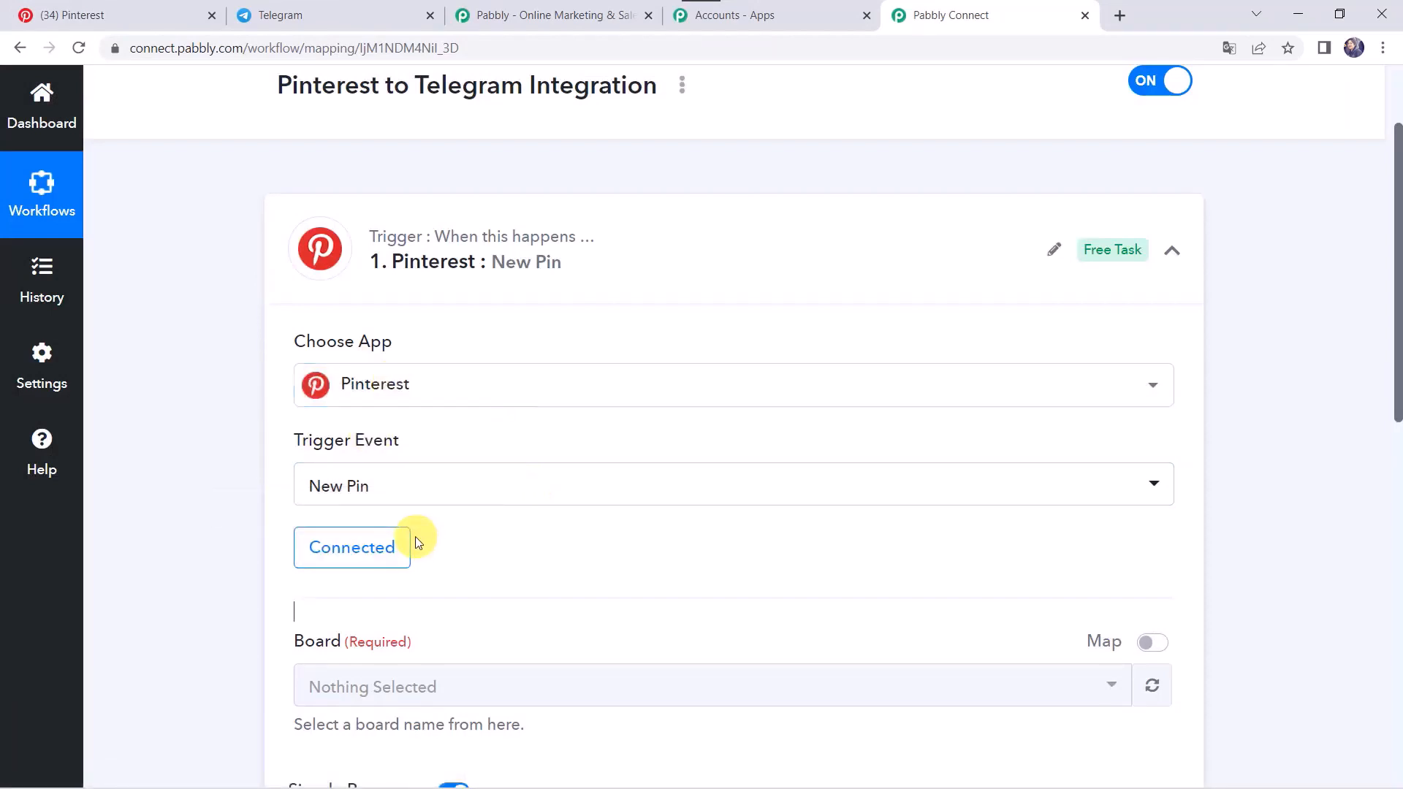
scroll(558, 495, "down", 3)
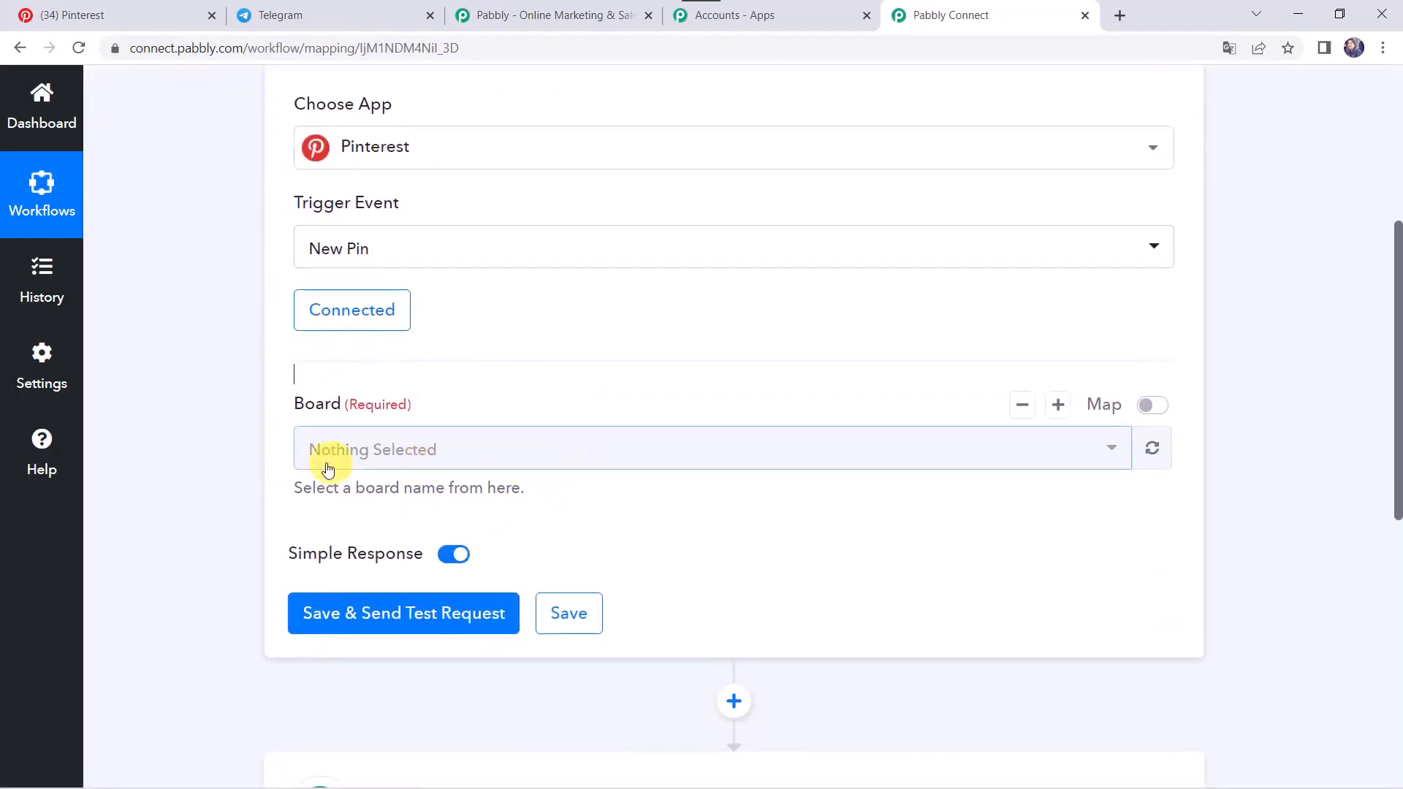
left_click(132, 7)
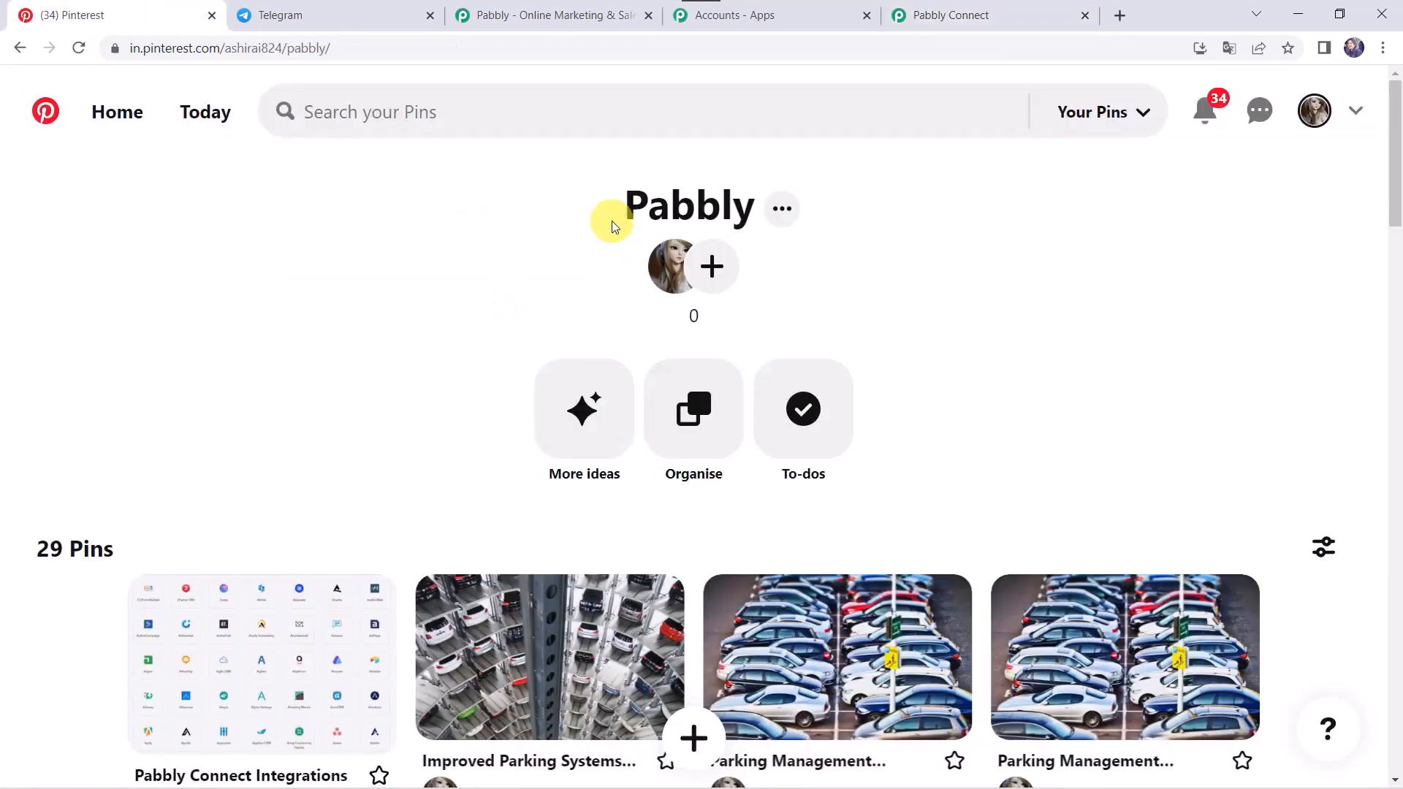
left_click(1314, 123)
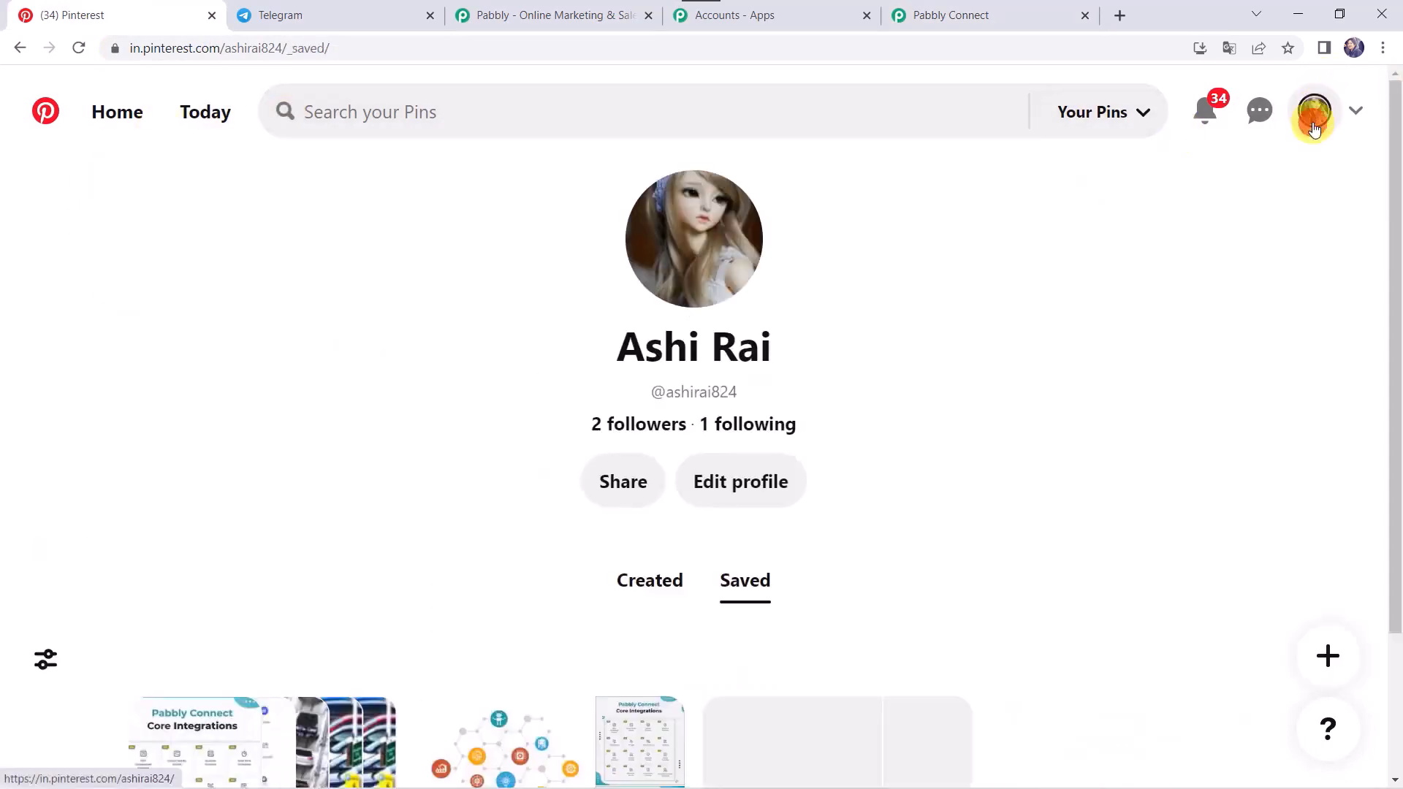
scroll(423, 532, "down", 2)
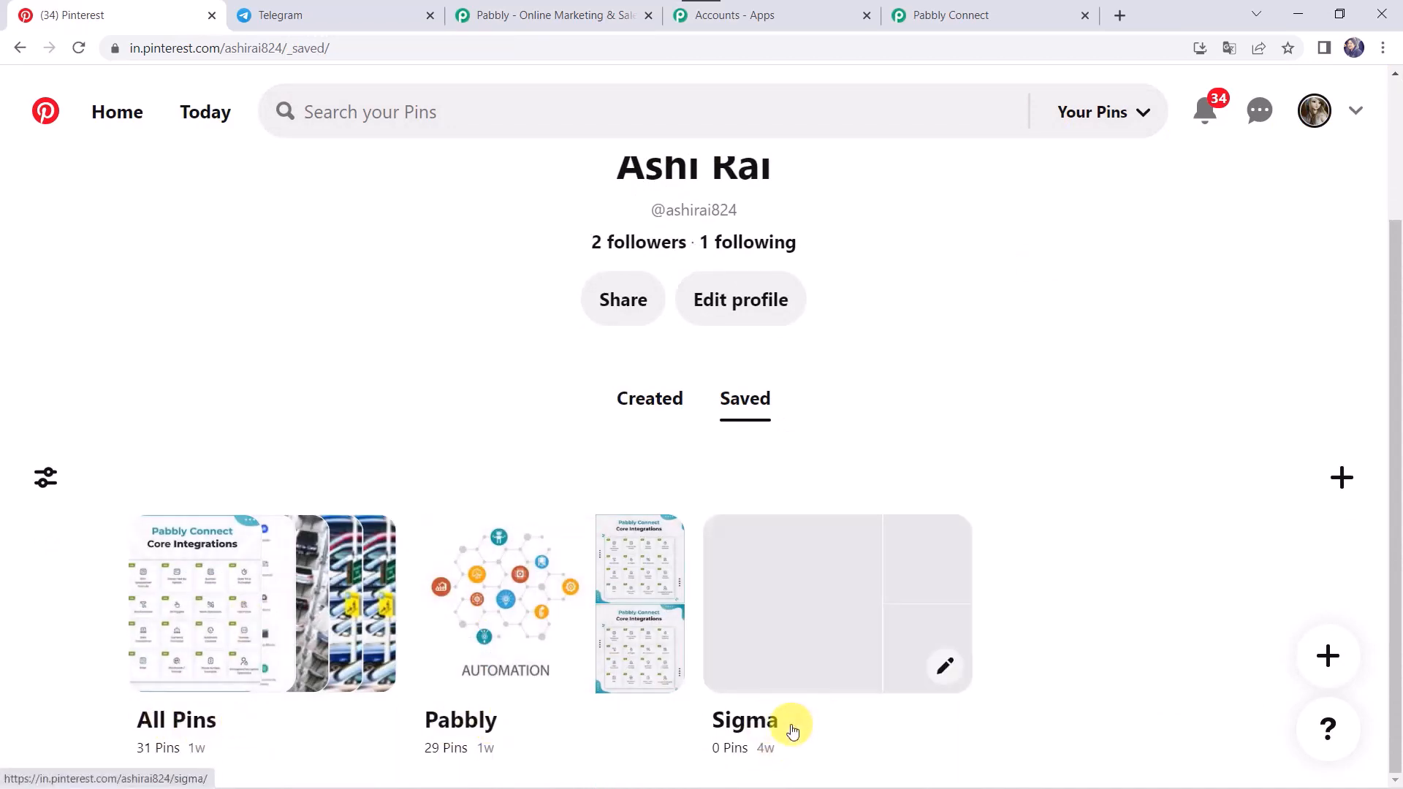
left_click(503, 614)
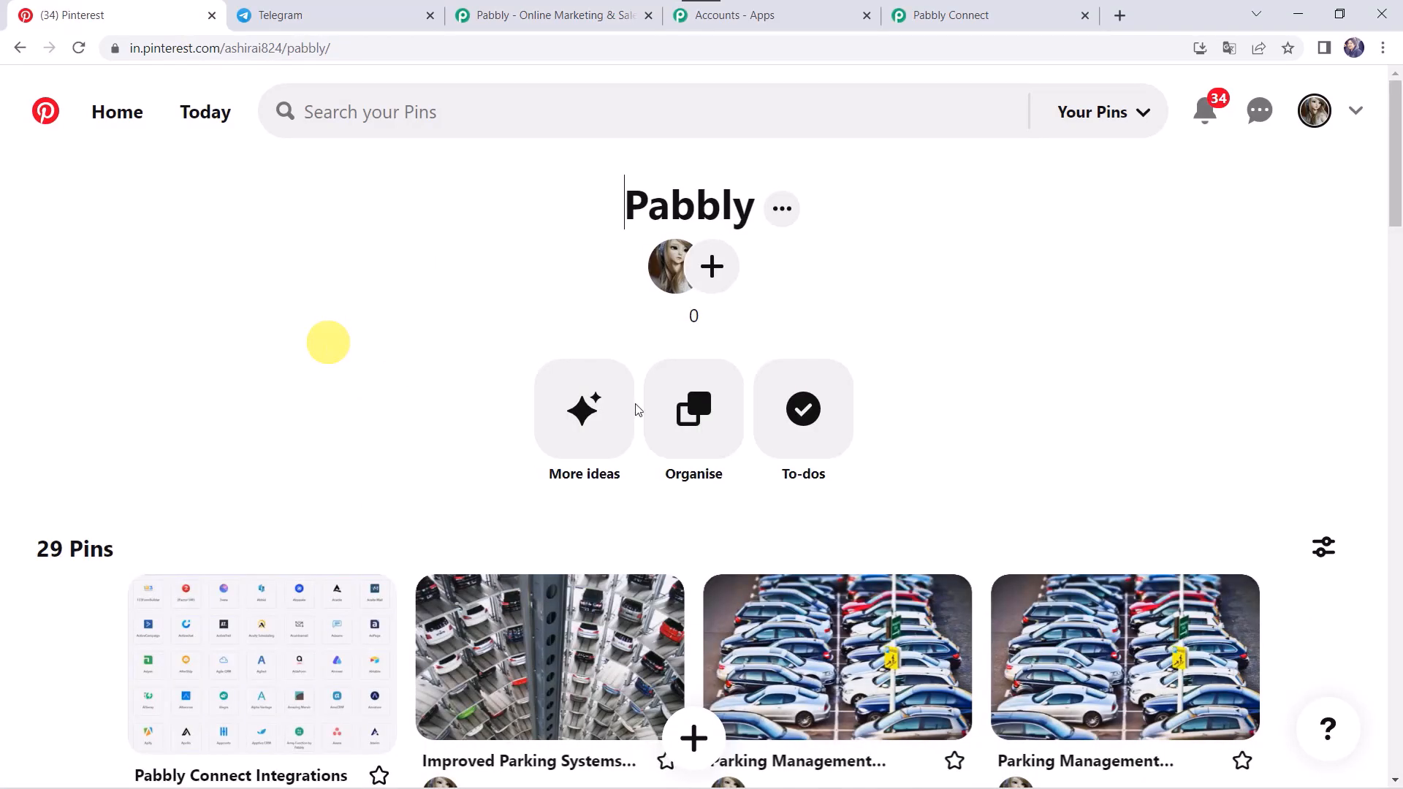
left_click(1025, 13)
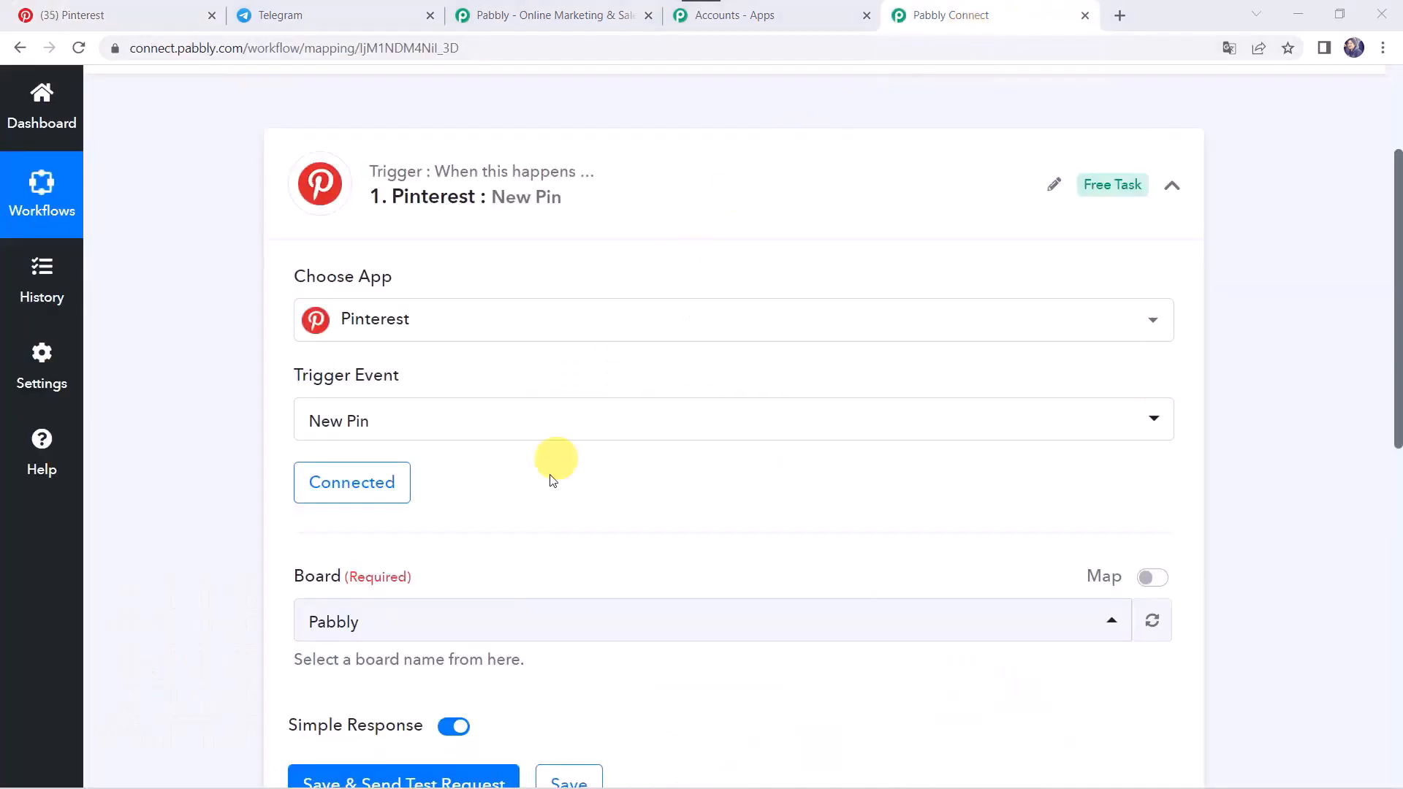
Step: Choose Pabbly as the board the New Pin trigger watches, then go to the Pinterest tab
left_click(531, 622)
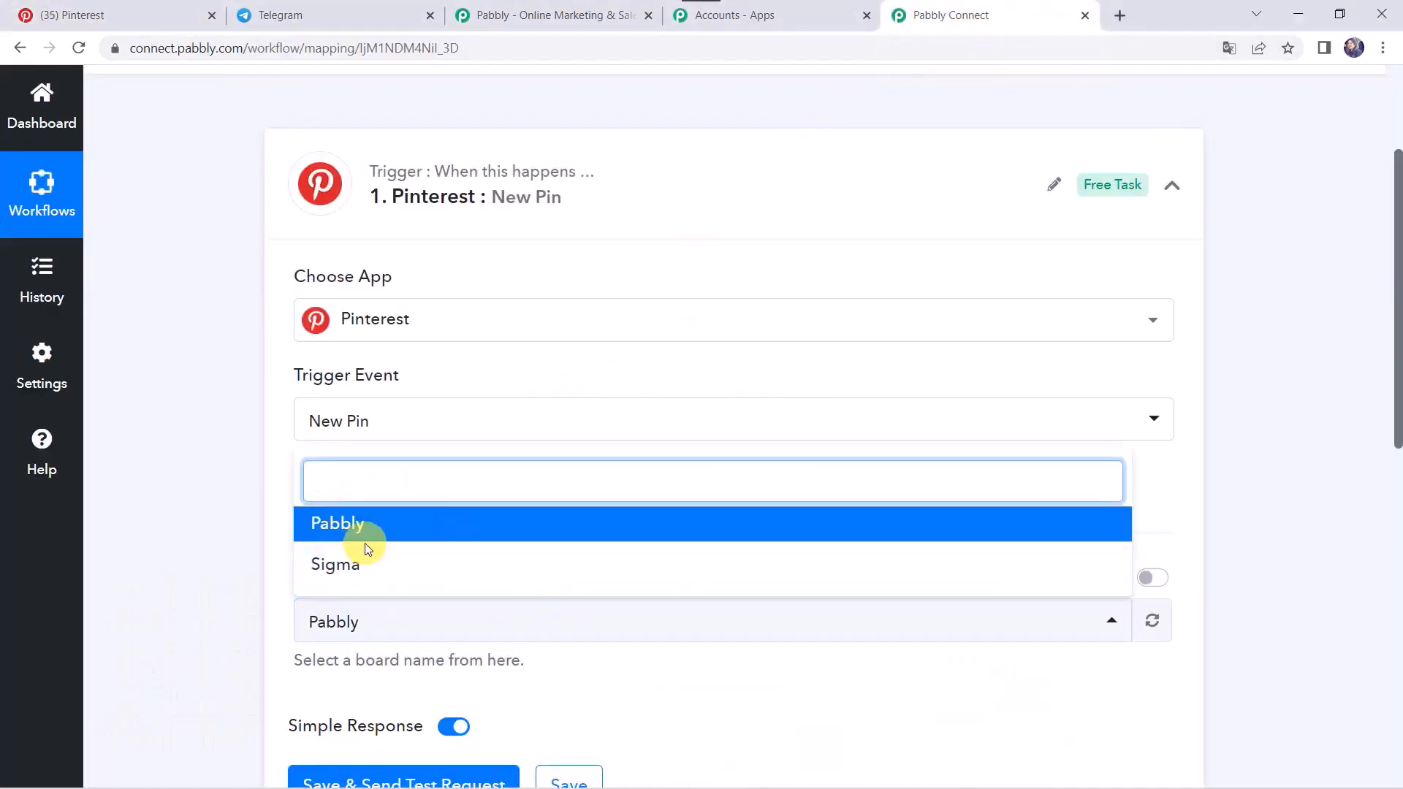
left_click(369, 537)
scroll(213, 636, "down", 4)
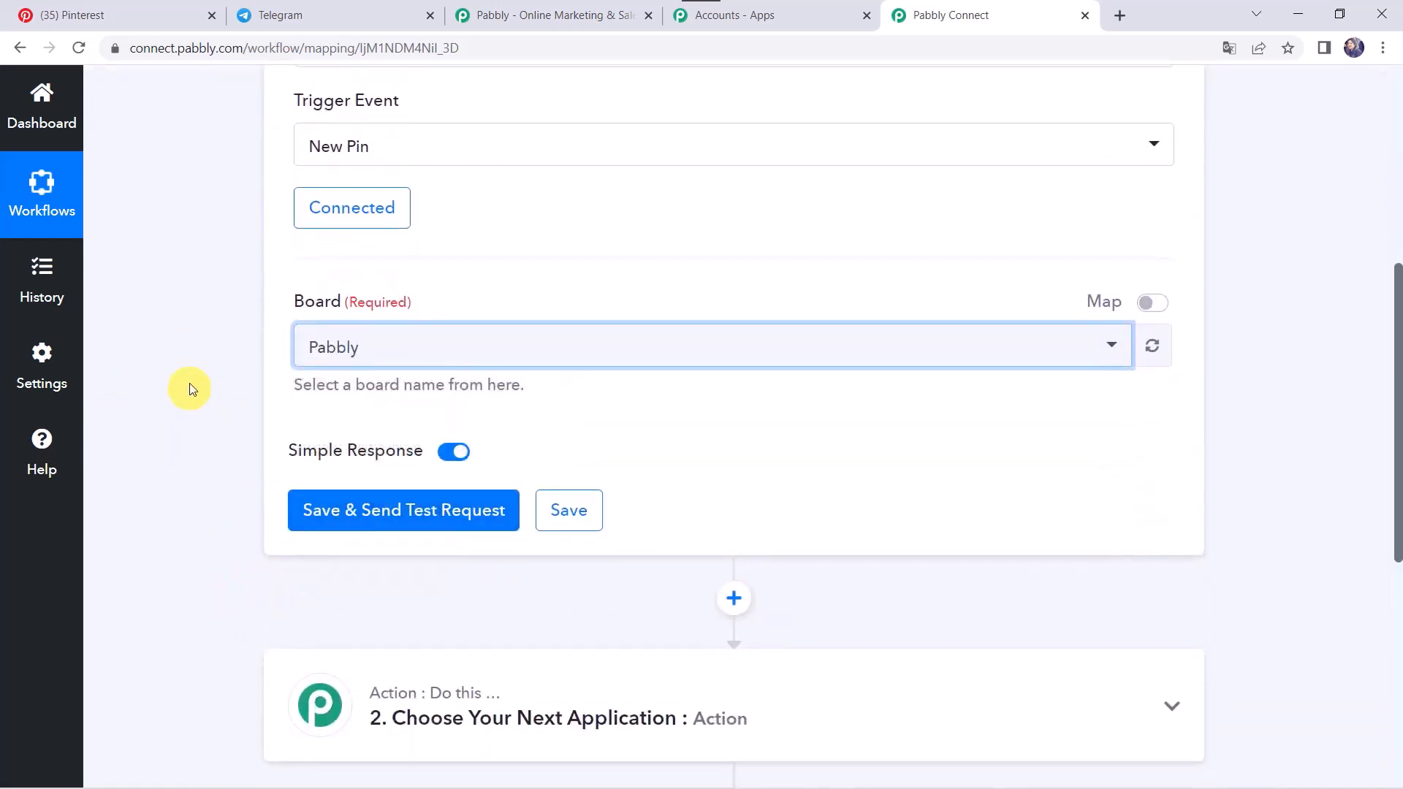
left_click(126, 14)
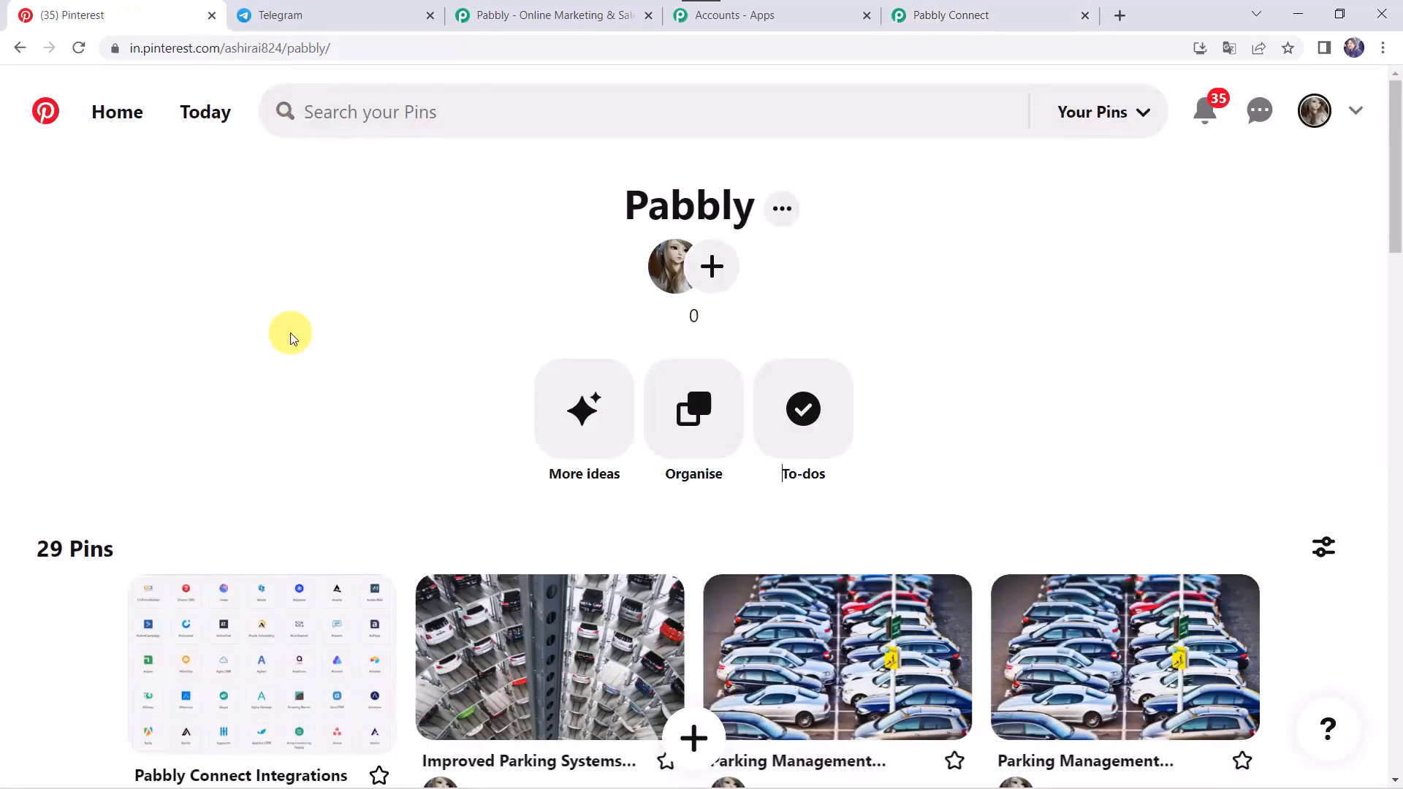
Step: Start a new Pin and upload Pictures/Uploads/Core Integrations.png as its image
left_click(695, 739)
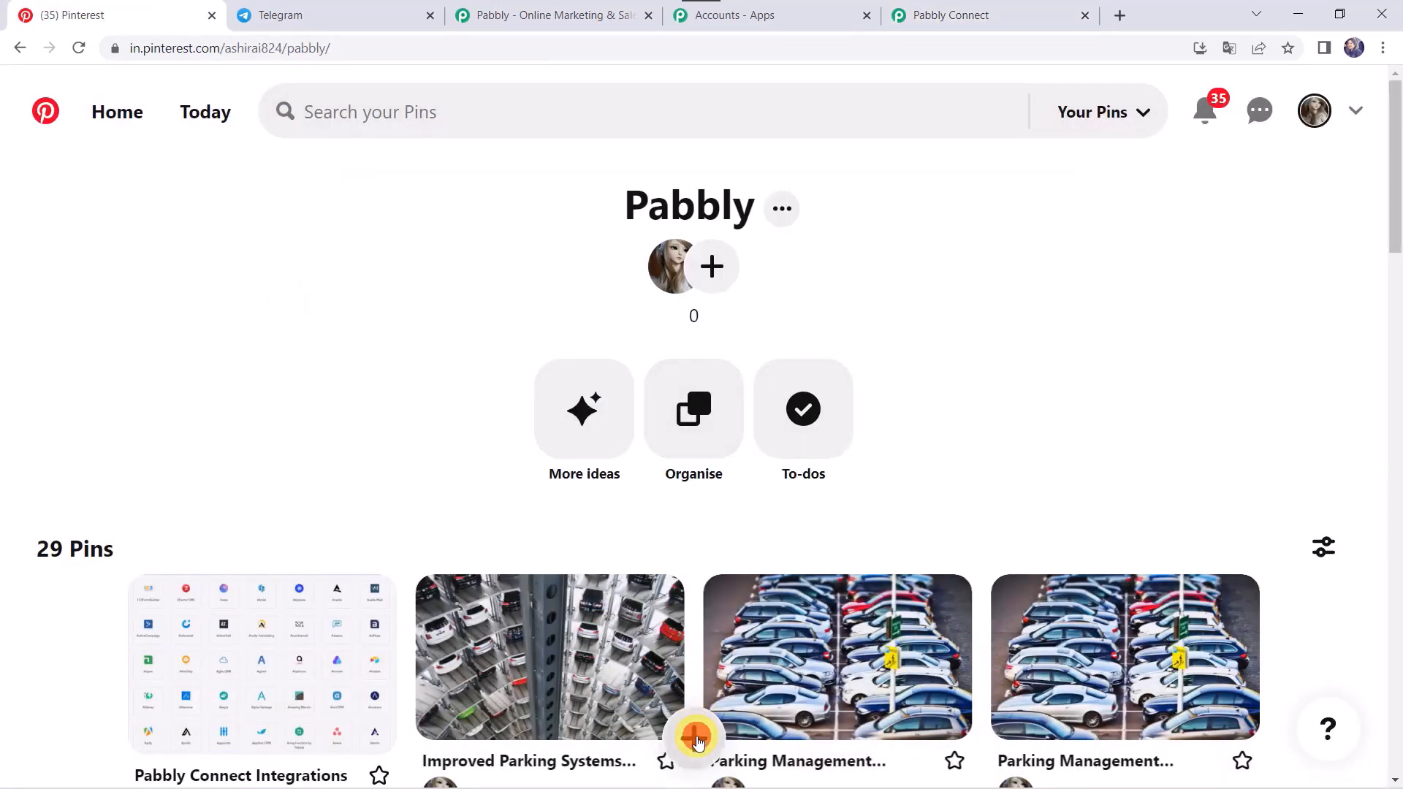
left_click(667, 487)
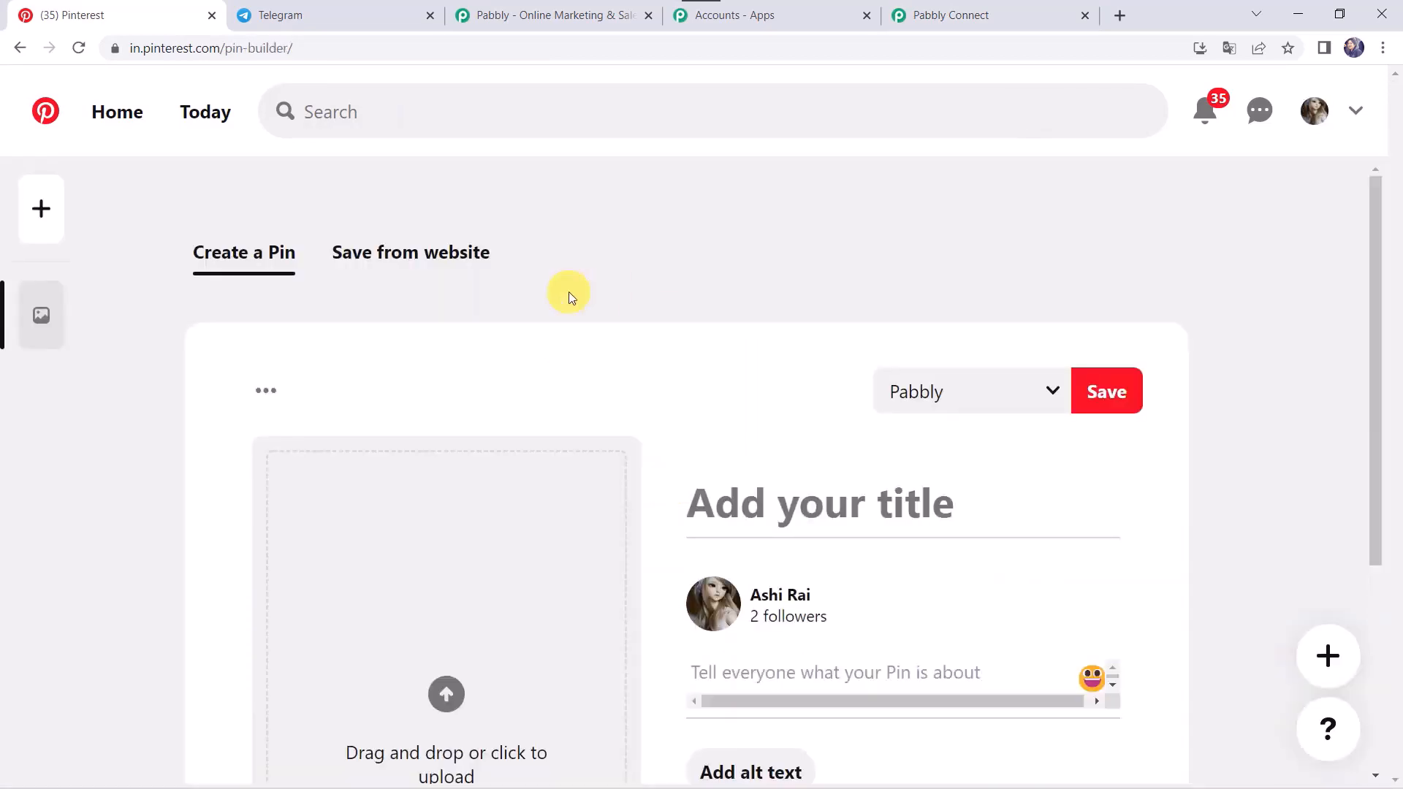
scroll(567, 291, "down", 3)
left_click(453, 526)
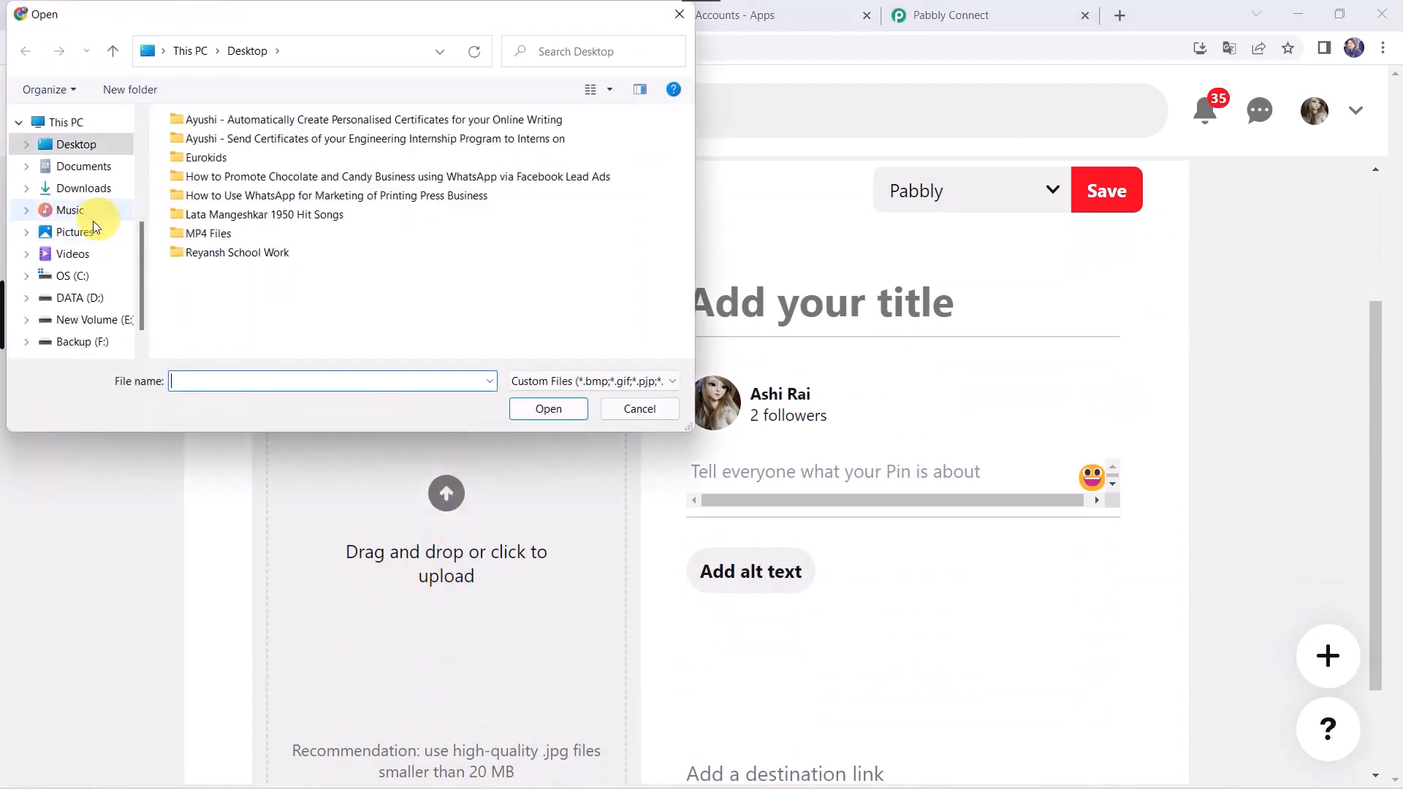
left_click(76, 232)
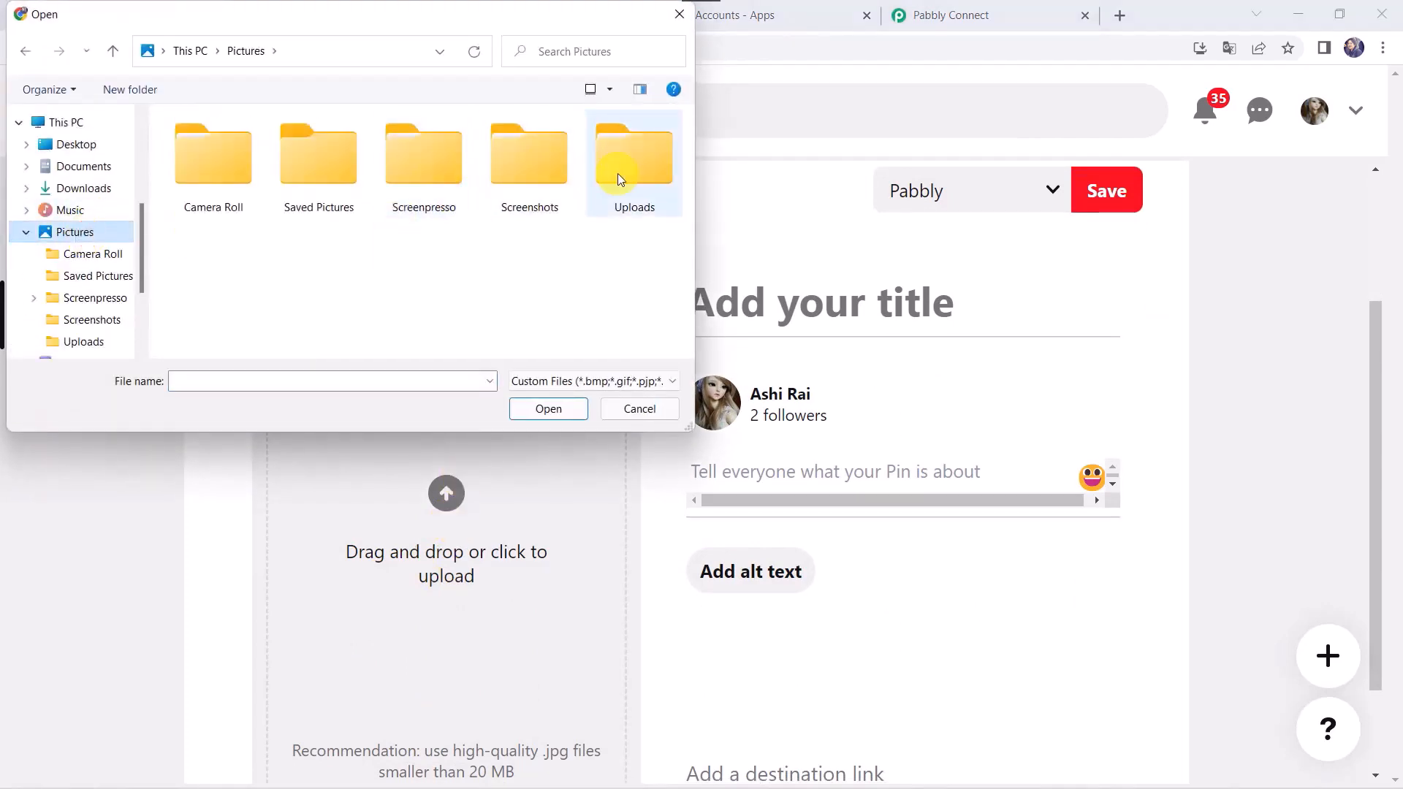
double_click(617, 173)
left_click(290, 189)
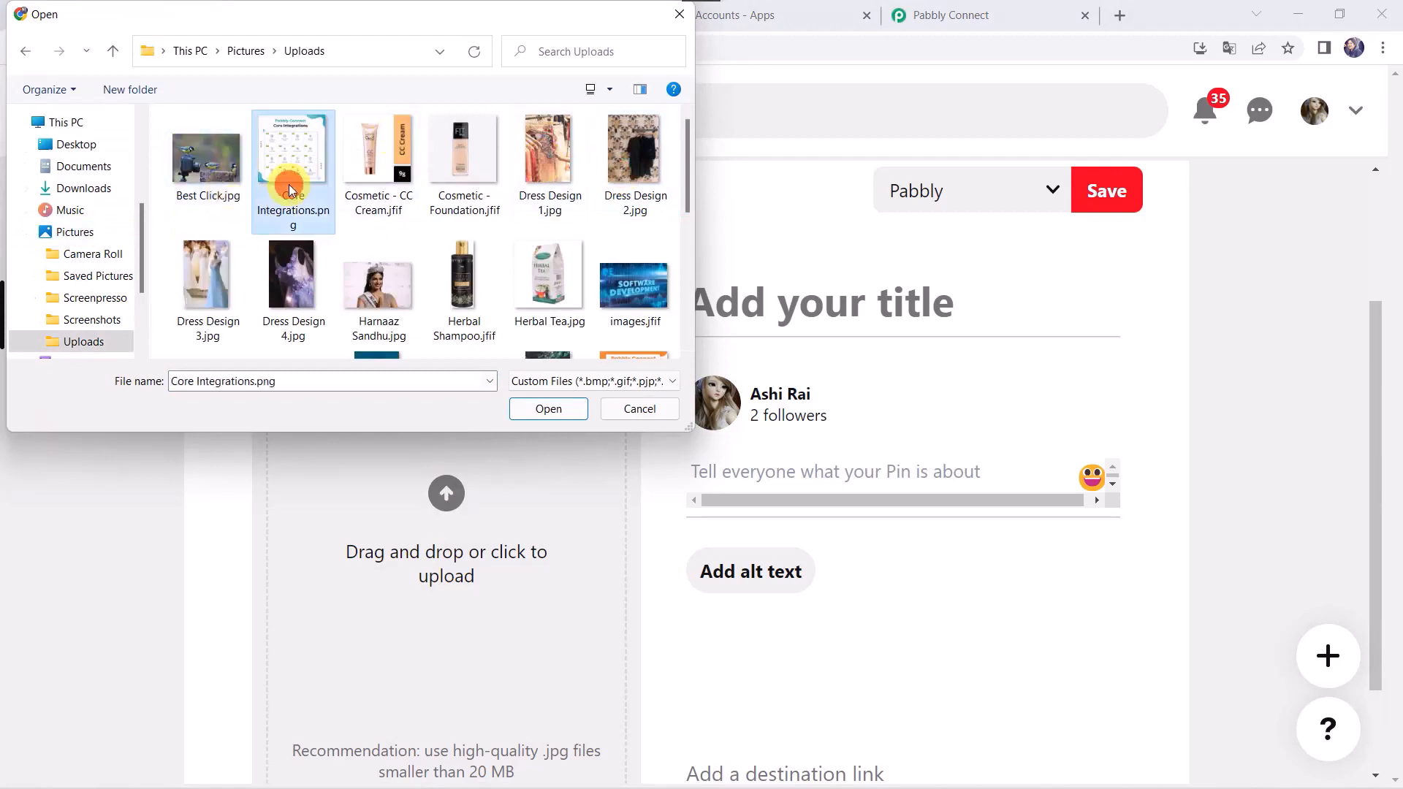
double_click(290, 189)
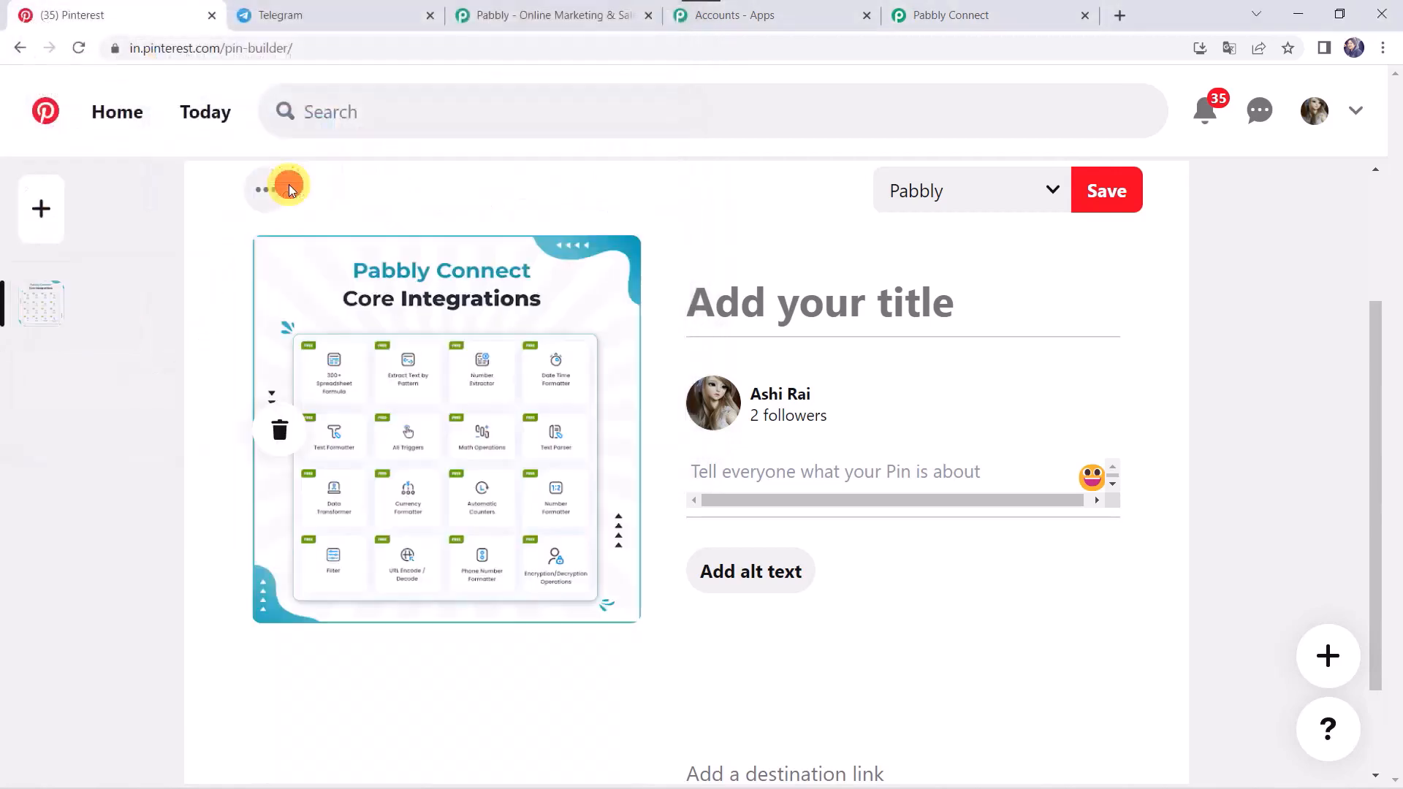
Step: Title the Pin 'Core Integrations', publish it to the Pabbly board, and return to Pabbly Connect
left_click(772, 295)
type("Core")
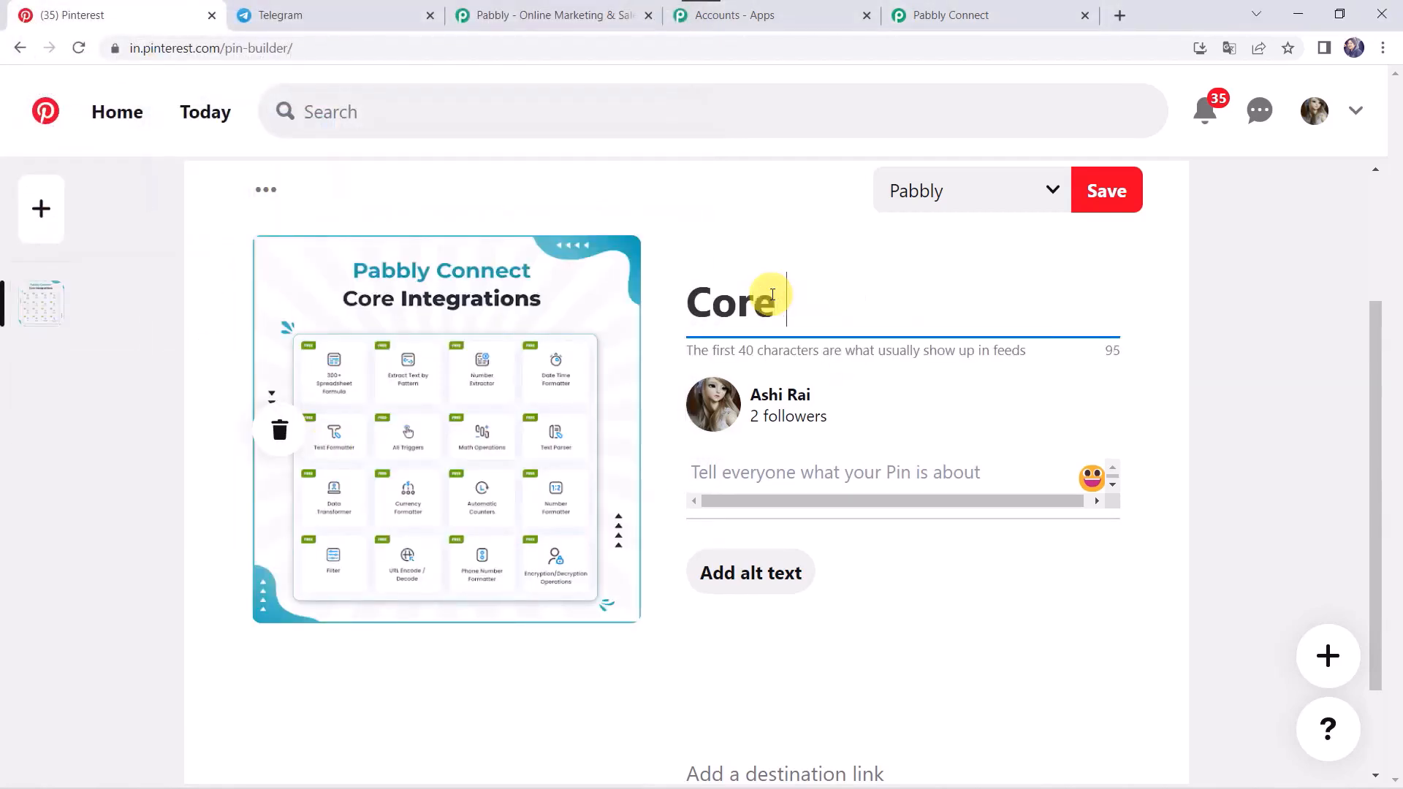
type(" Integrations")
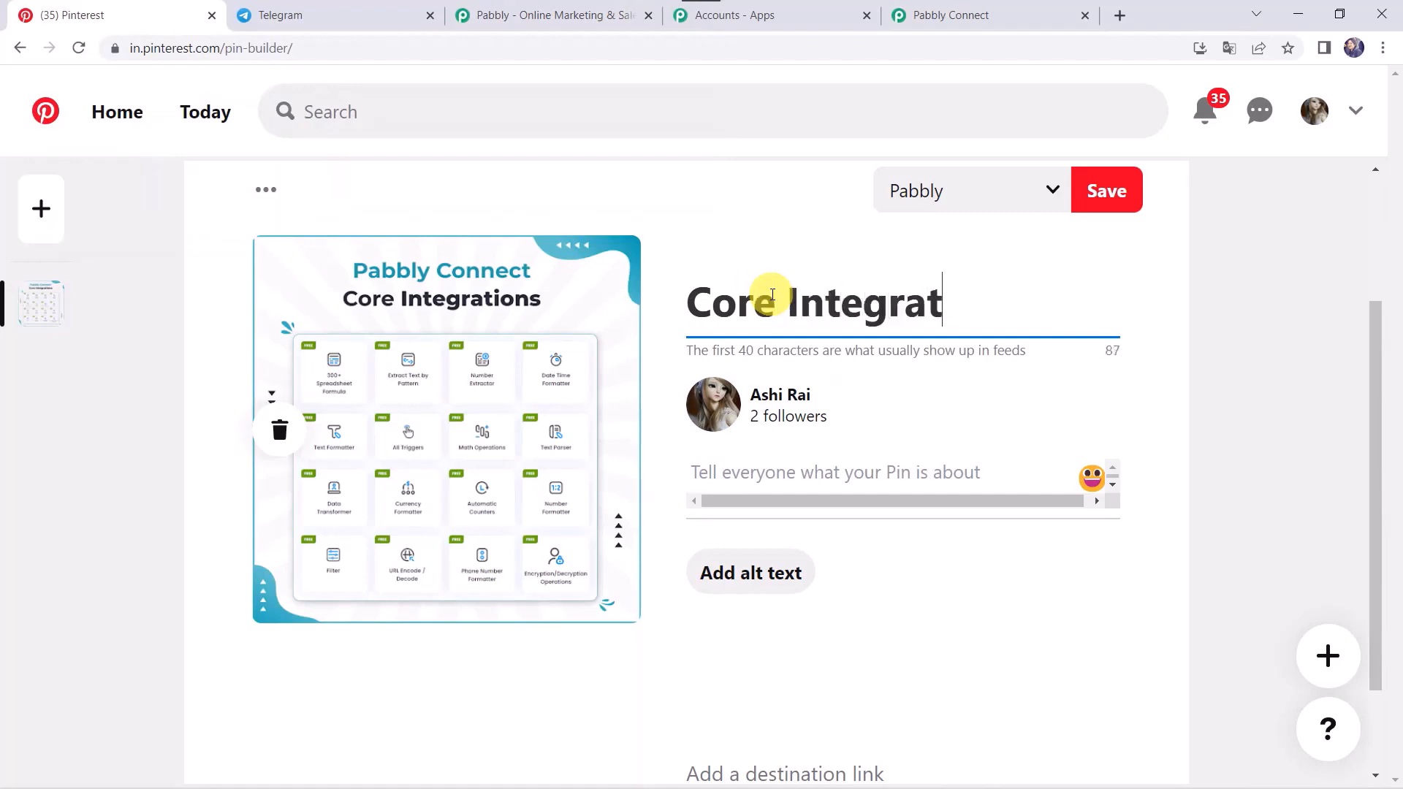
left_click(1090, 199)
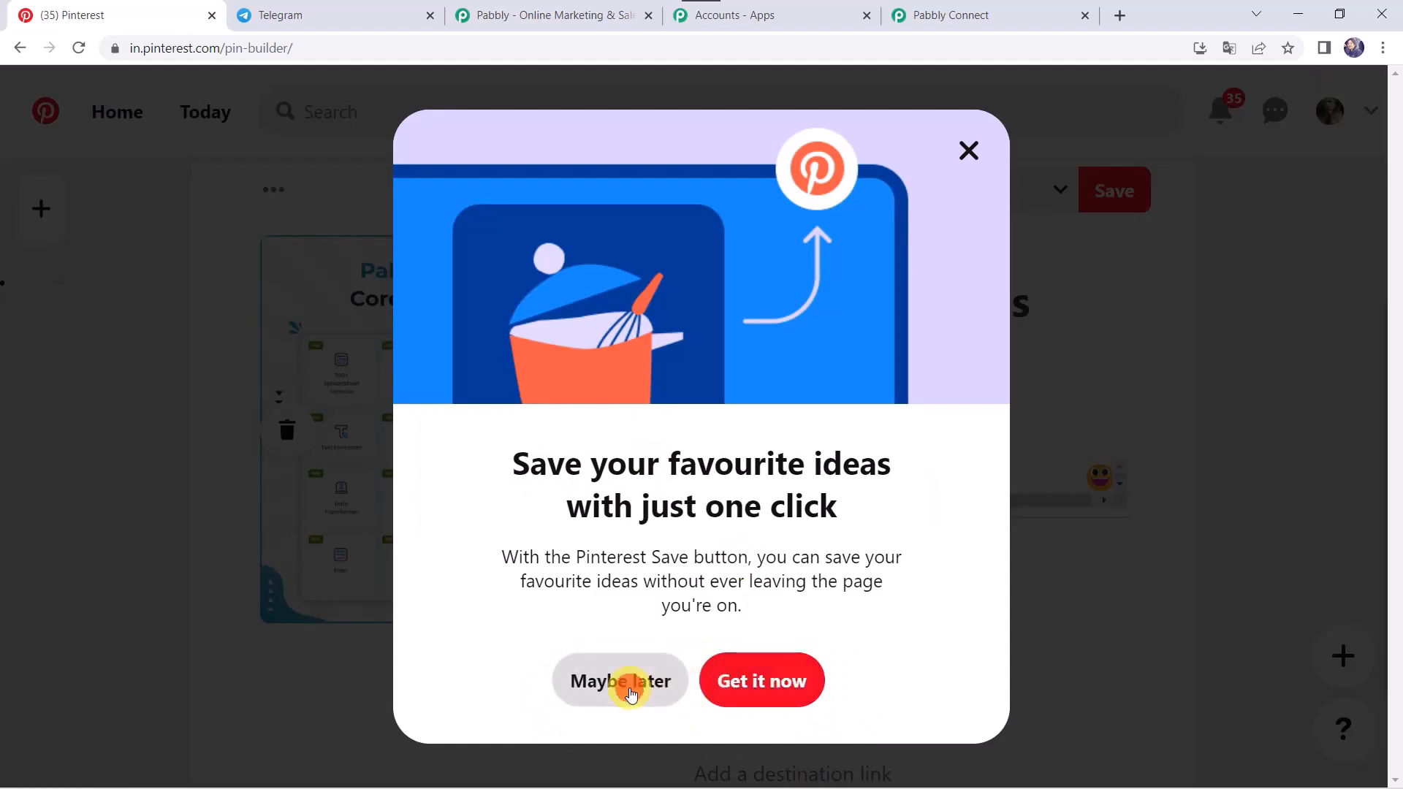
left_click(631, 691)
scroll(432, 458, "down", 4)
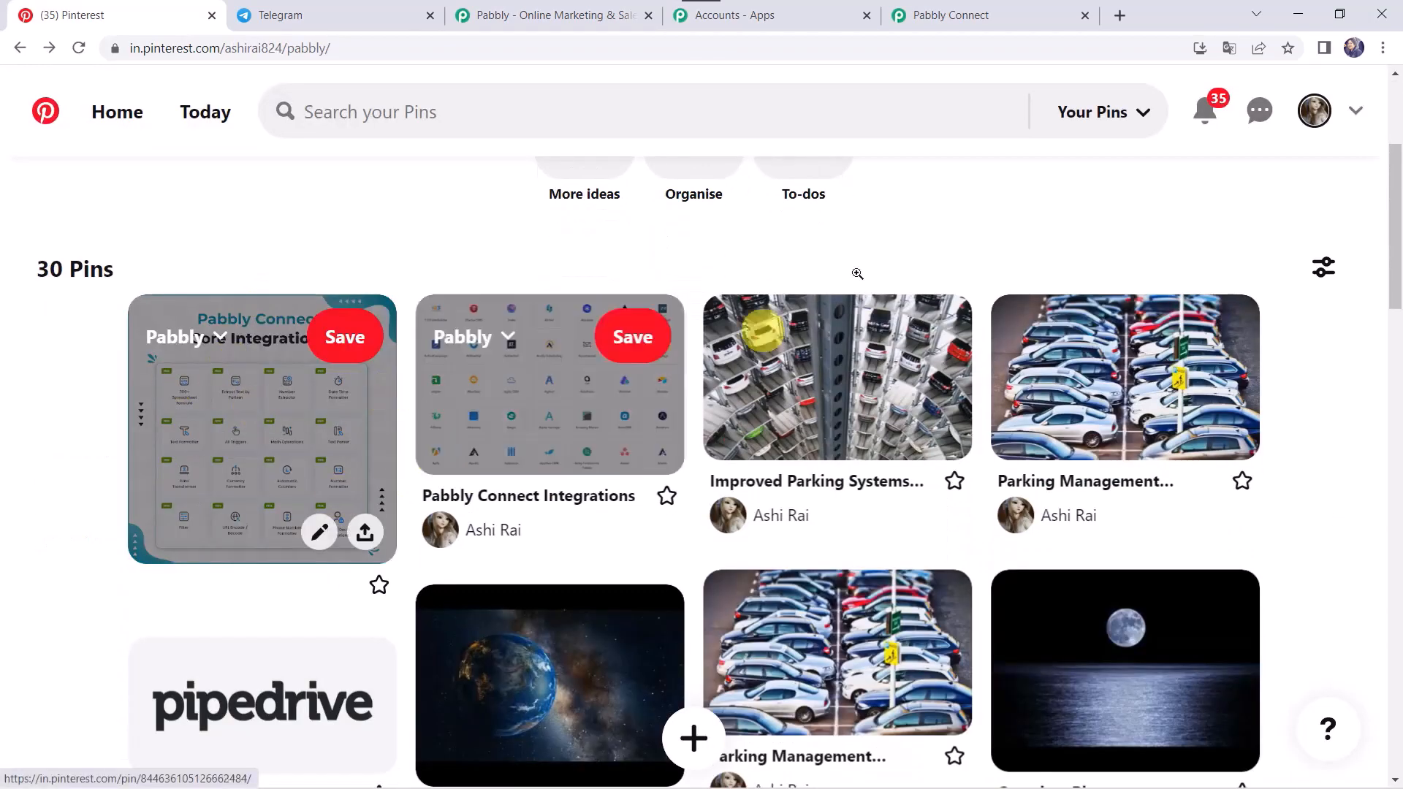
left_click(976, 13)
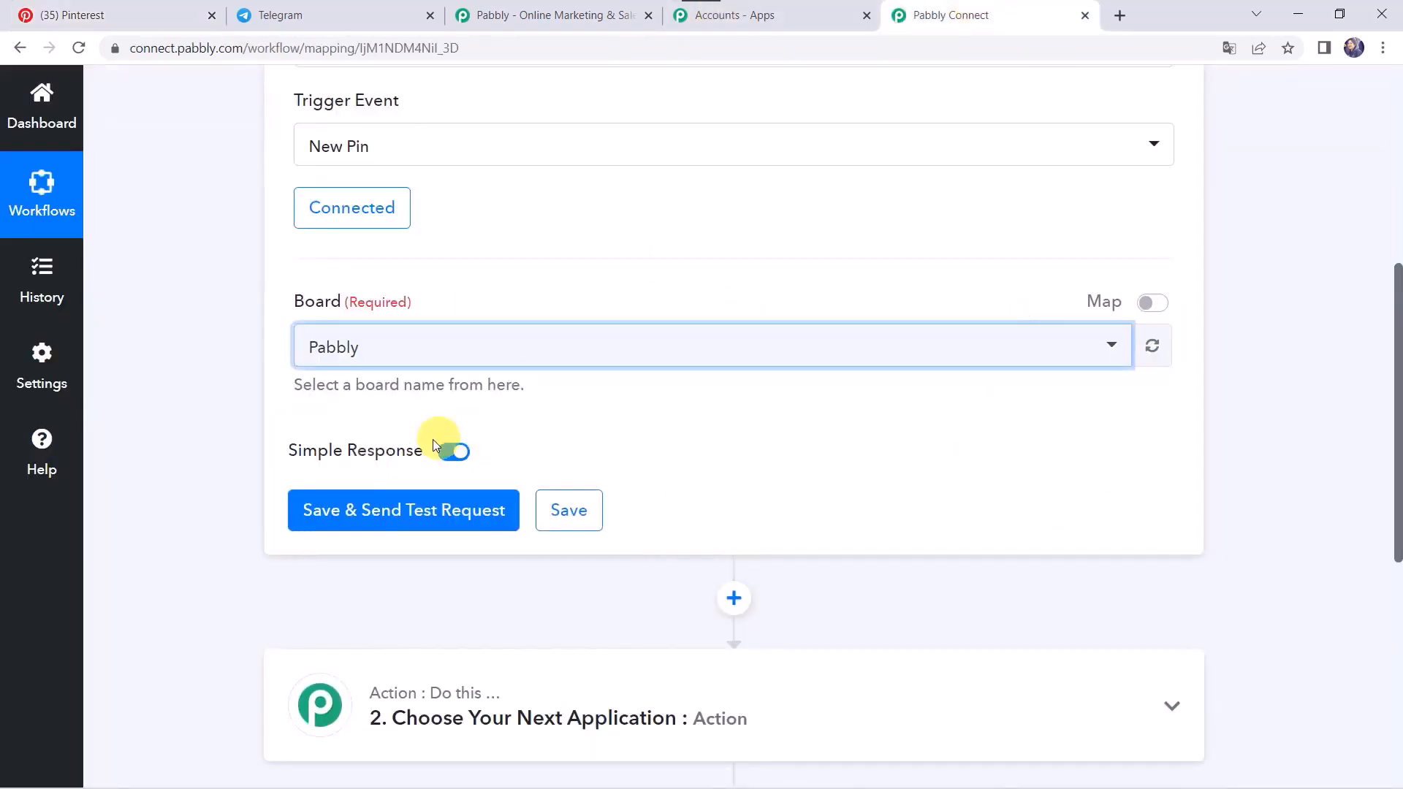
Step: Send a test request and review the returned pin data: title Core Integrations, Board Id, media URLs
left_click(372, 512)
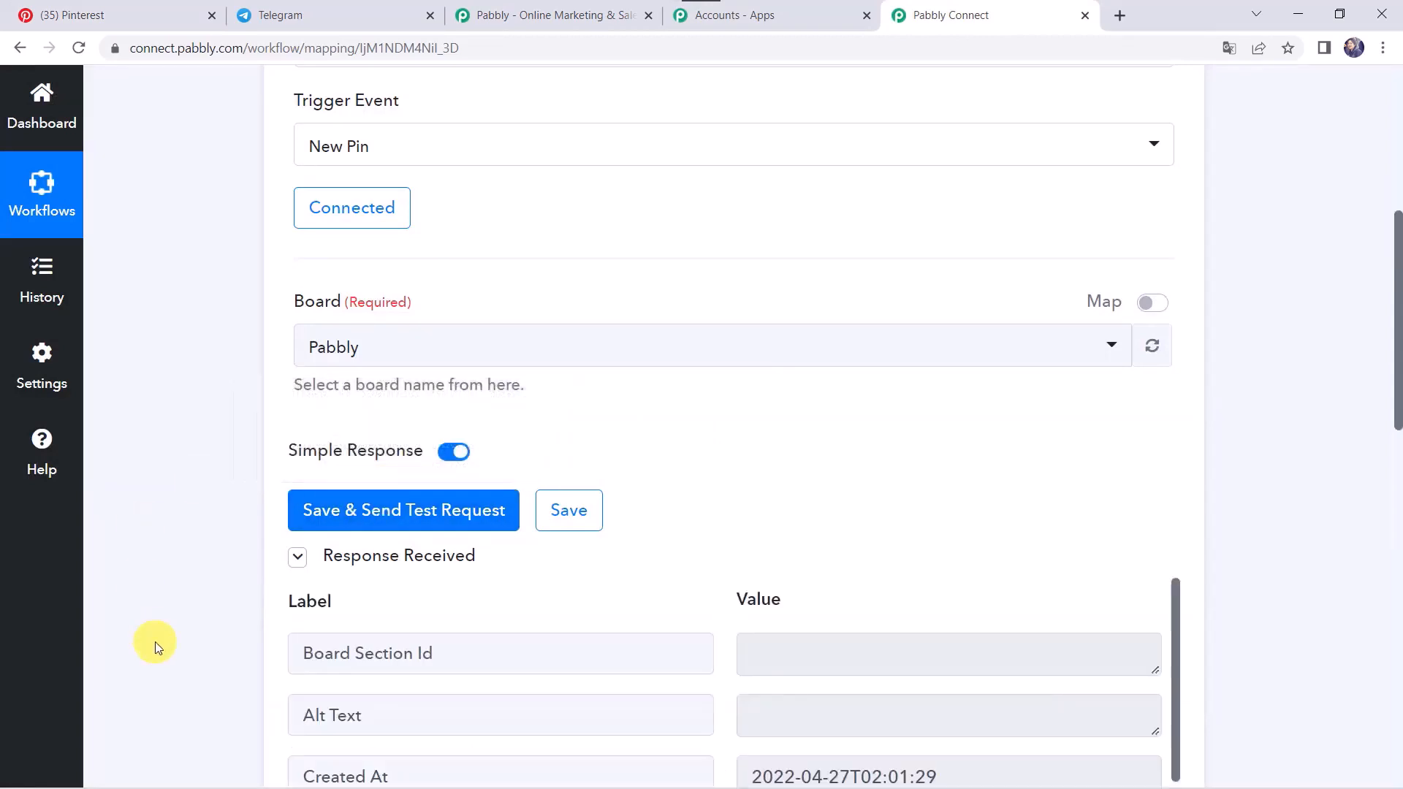
scroll(154, 641, "down", 1)
scroll(155, 641, "down", 1)
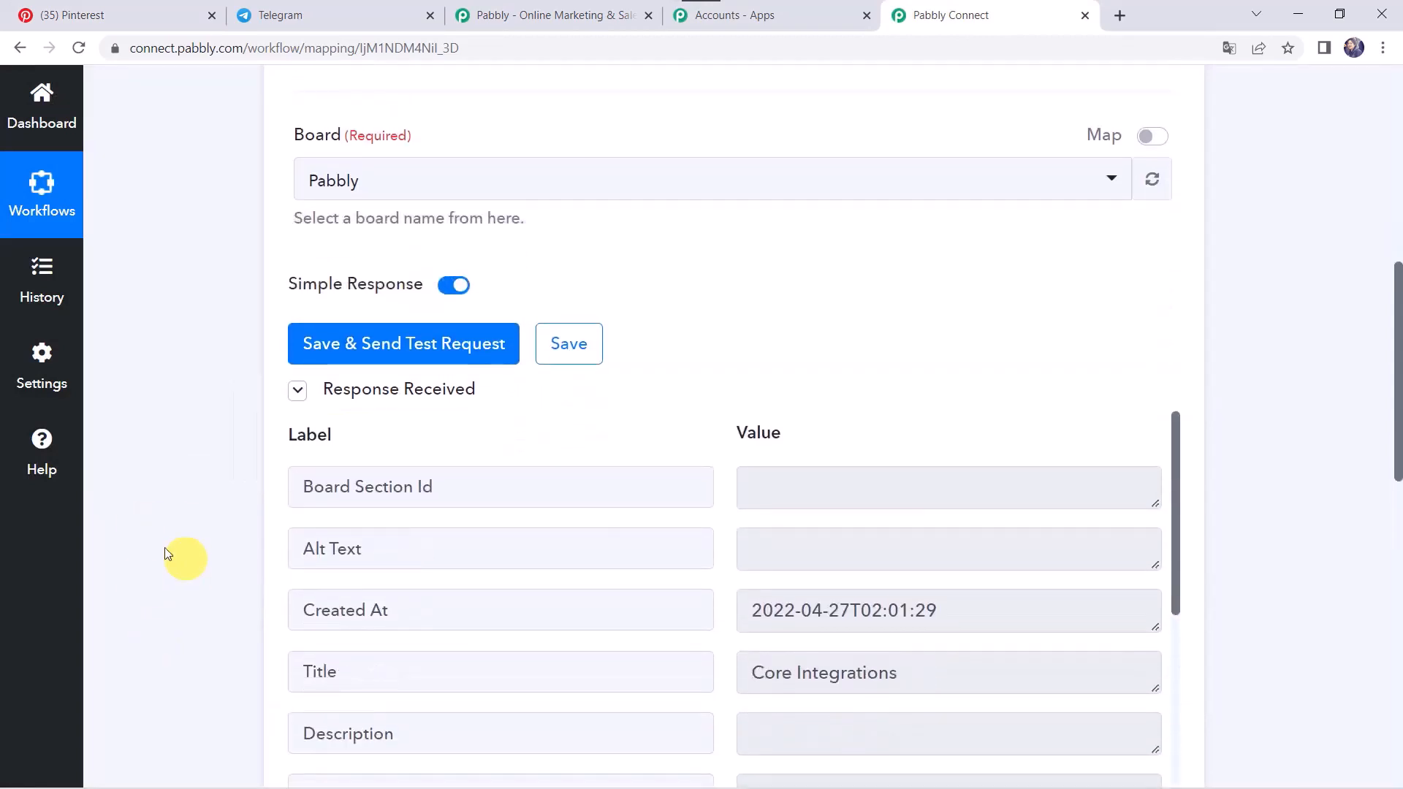
scroll(179, 573, "down", 3)
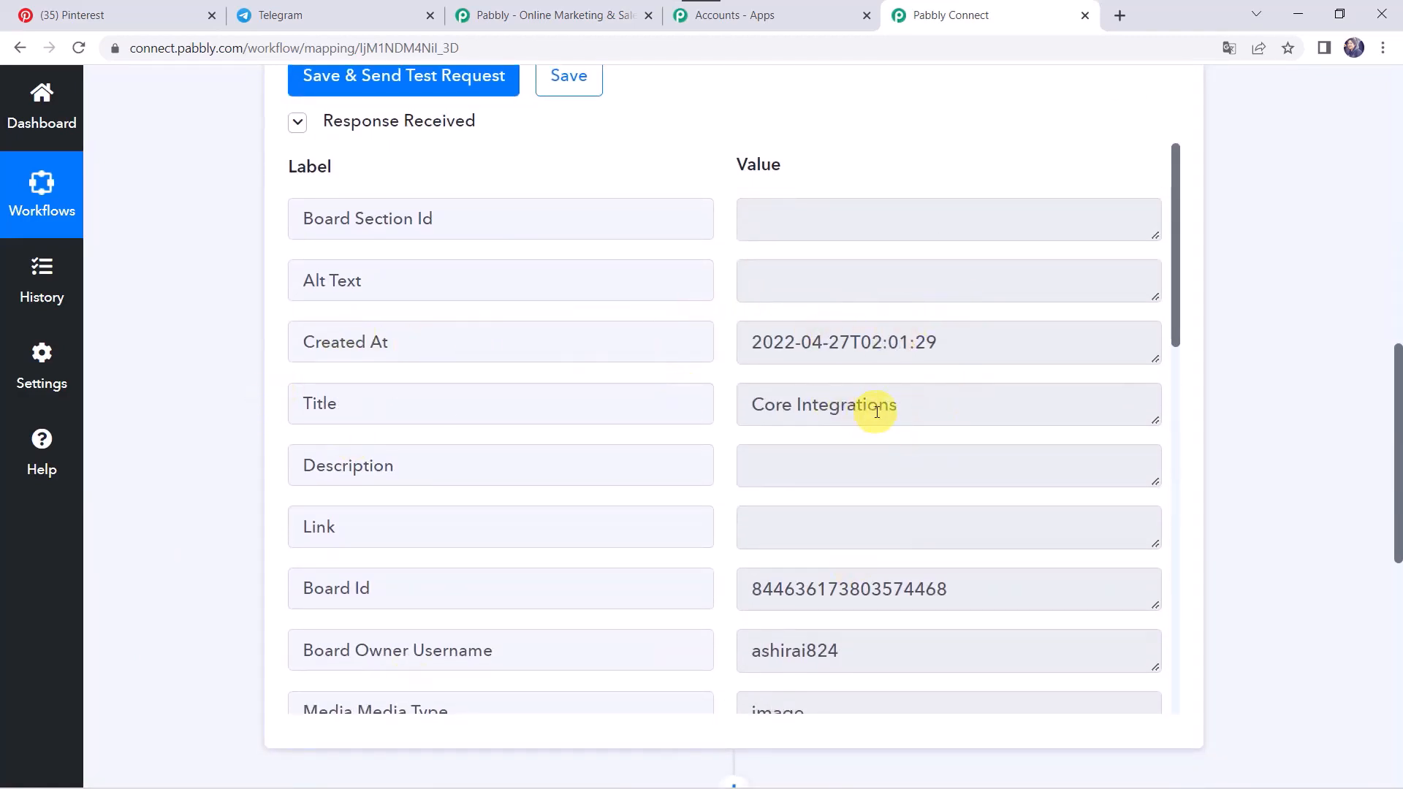
scroll(134, 477, "down", 2)
scroll(134, 476, "up", 1)
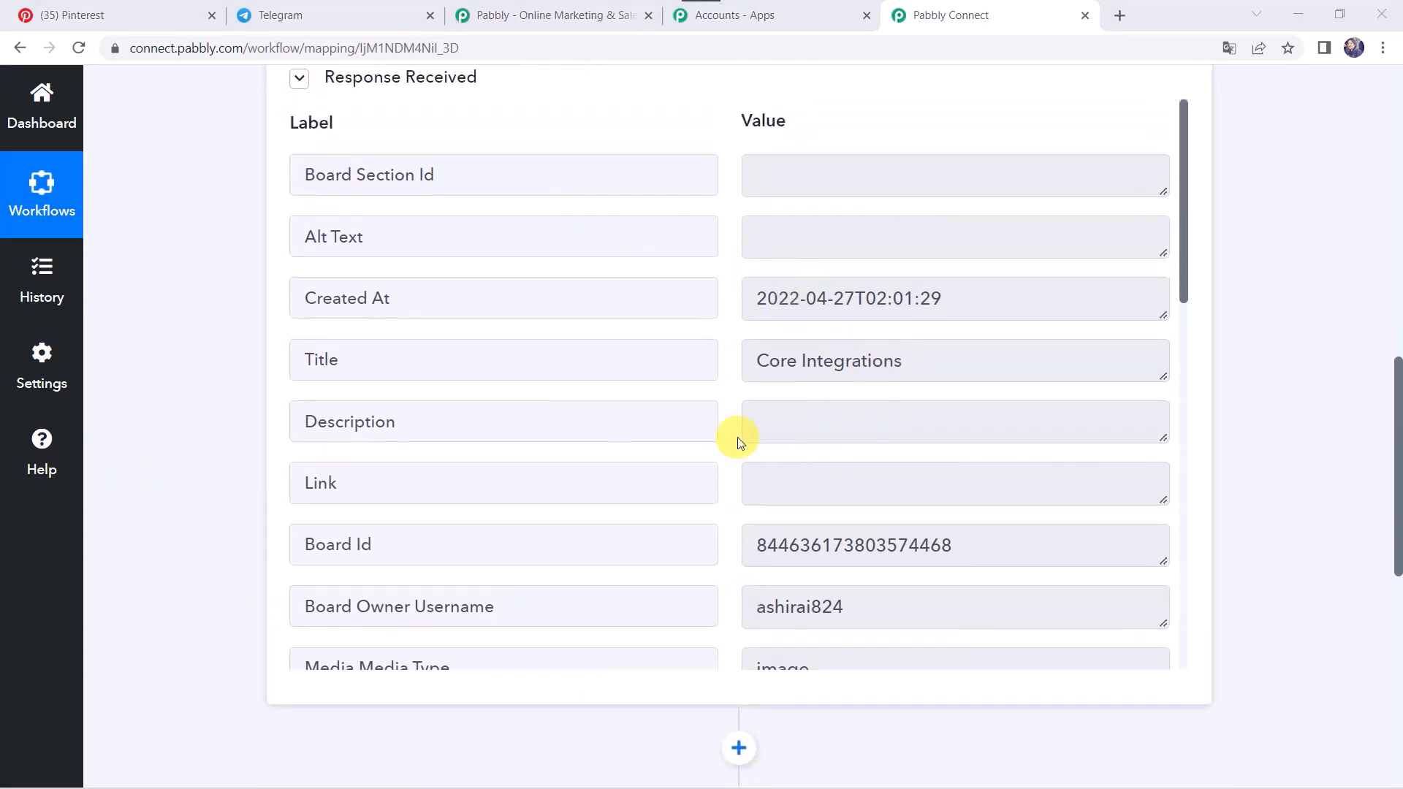
scroll(740, 442, "up", 1)
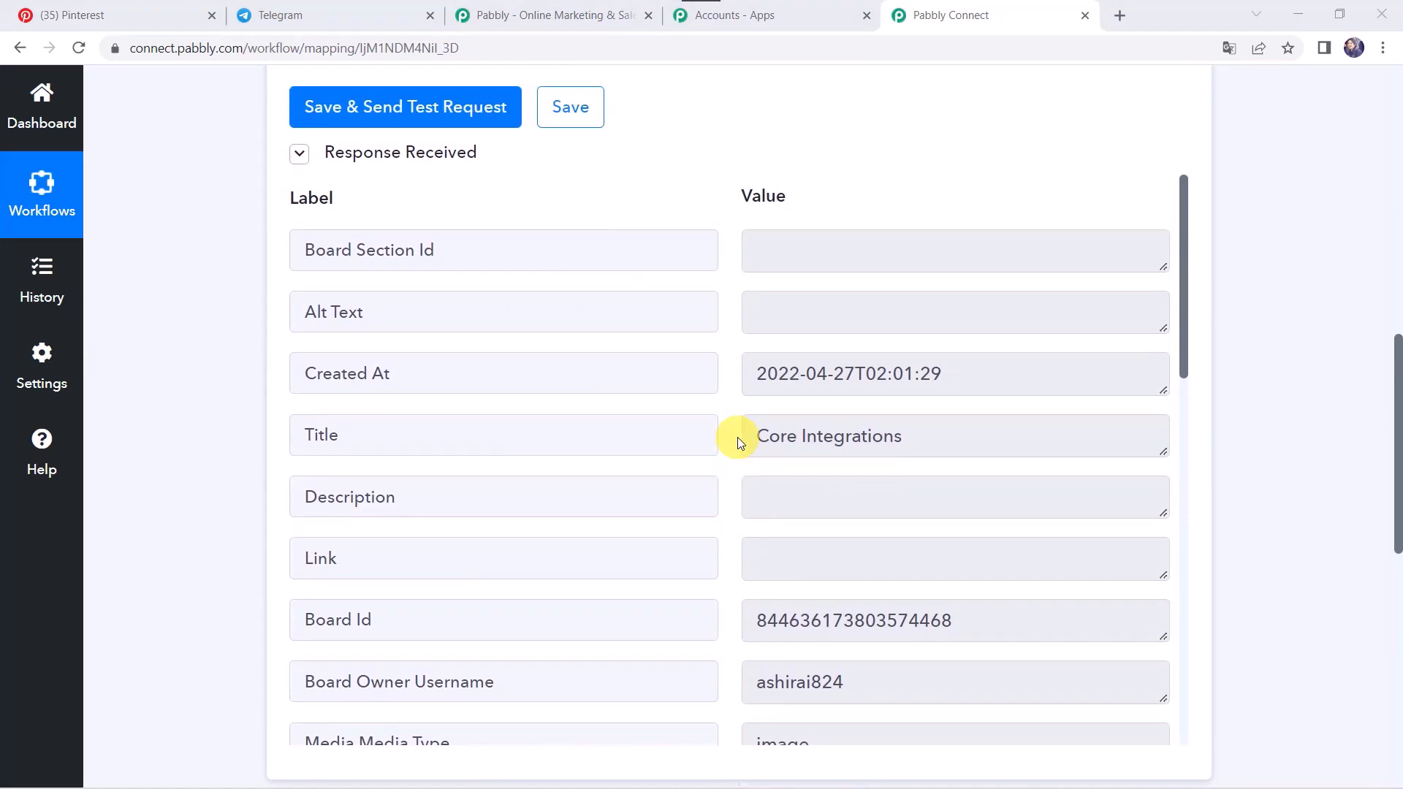
scroll(738, 442, "down", 1)
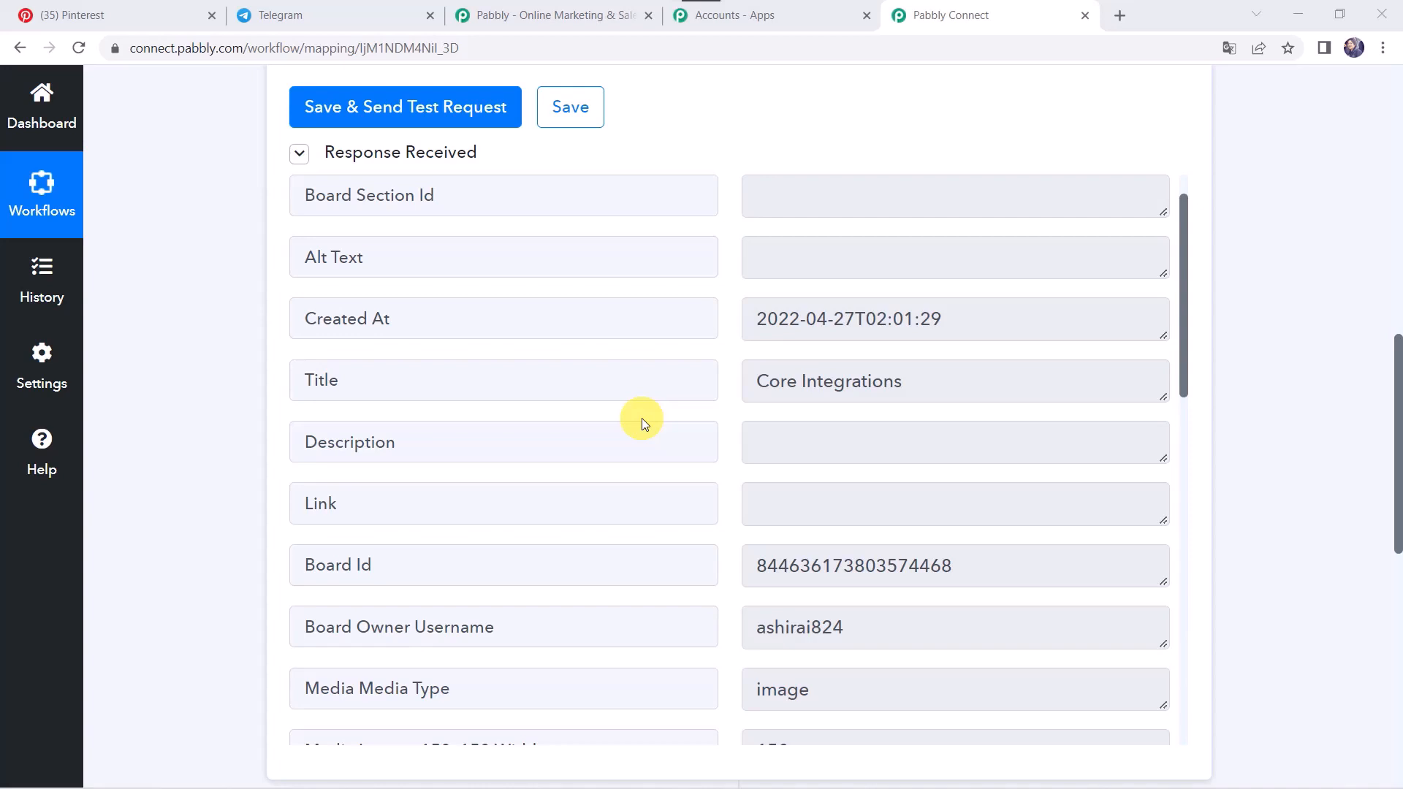
scroll(641, 418, "down", 2)
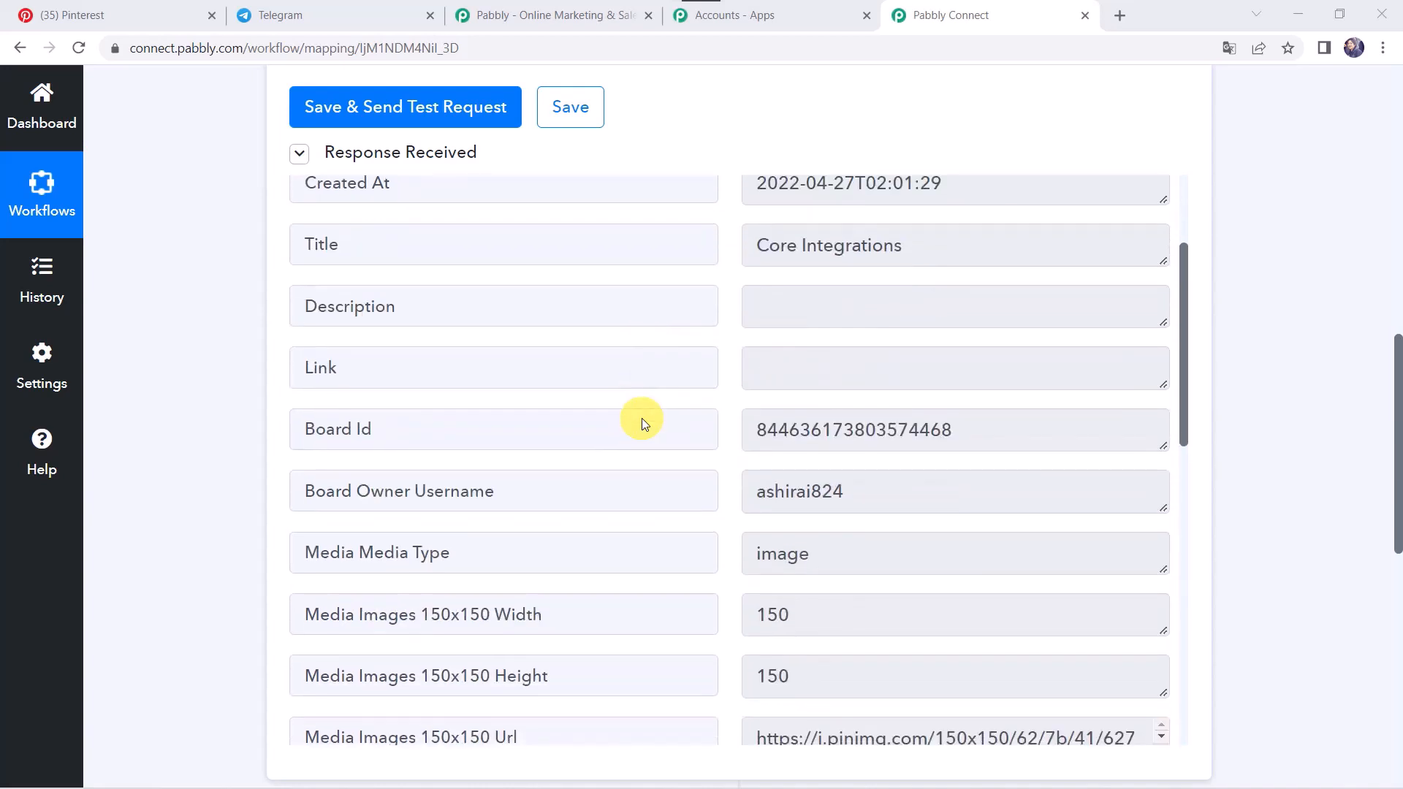
scroll(641, 418, "up", 3)
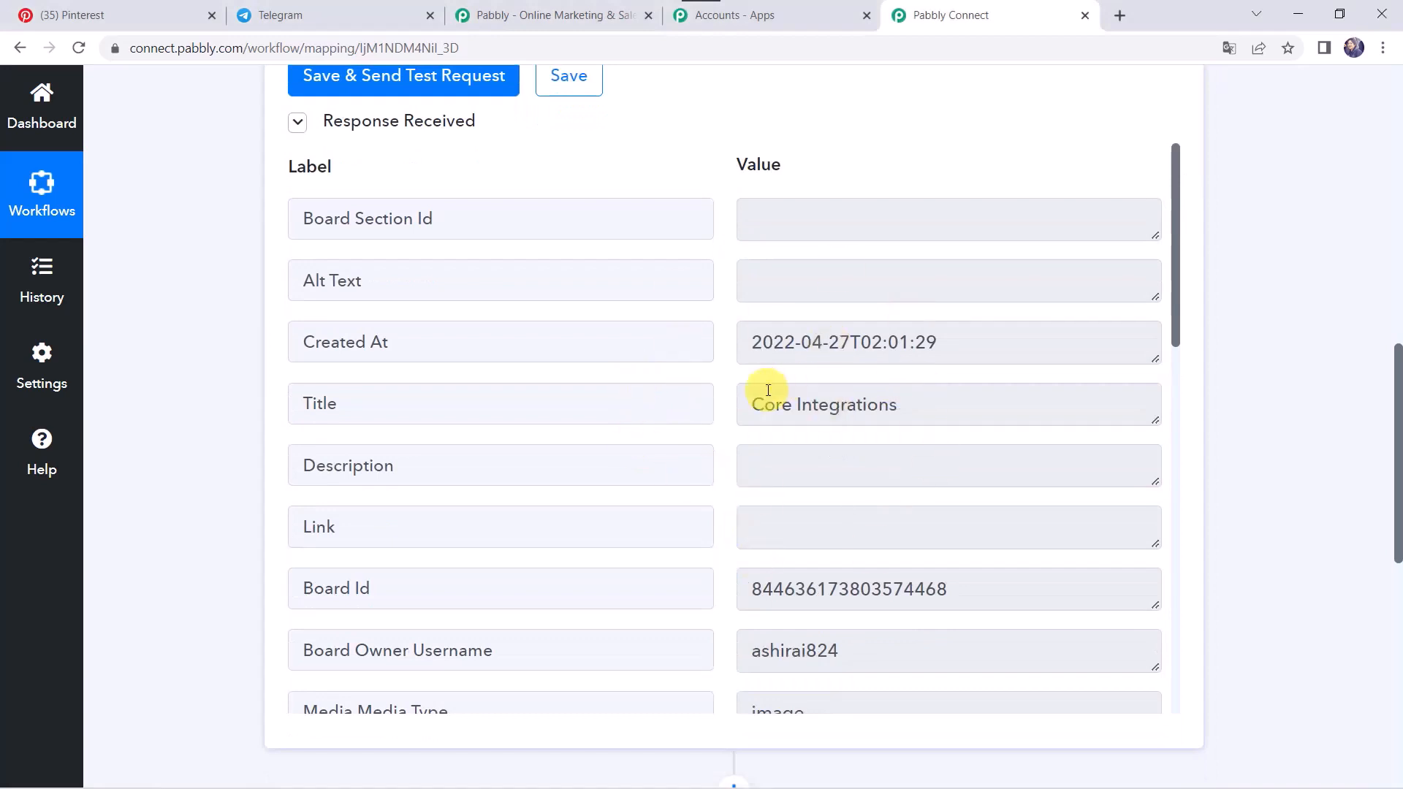
scroll(182, 665, "down", 6)
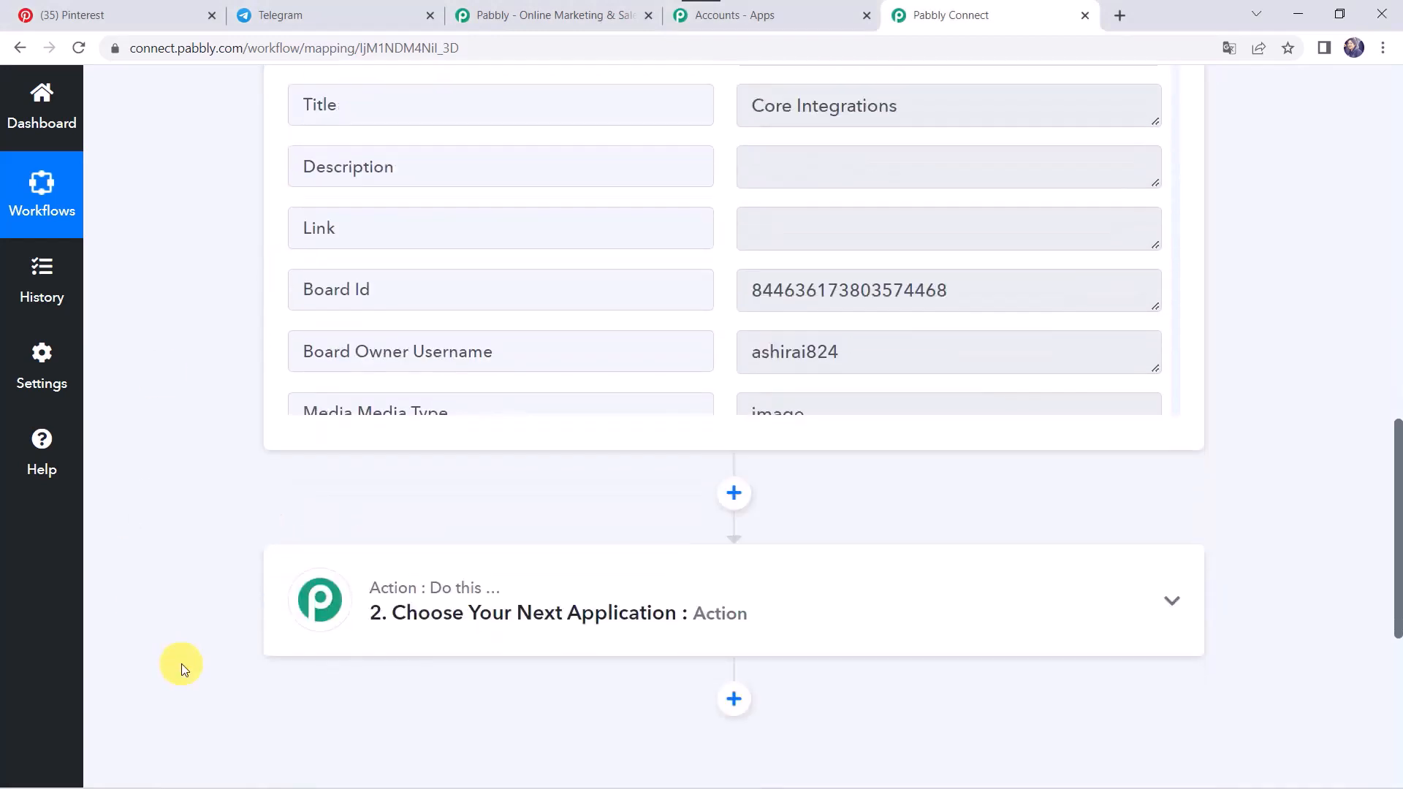
Step: Set the action step to Telegram Bot with the Send a Photo action
left_click(698, 432)
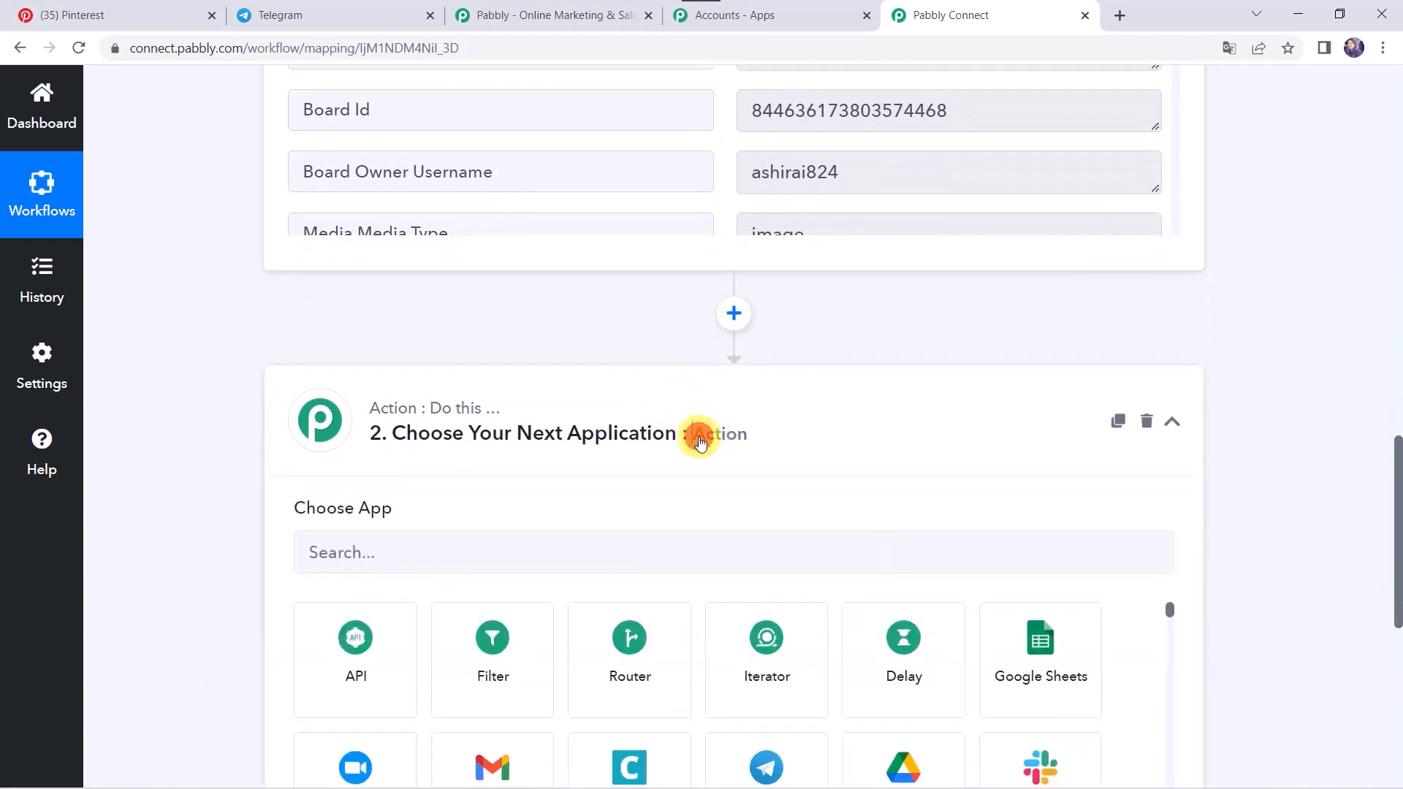
left_click(524, 298)
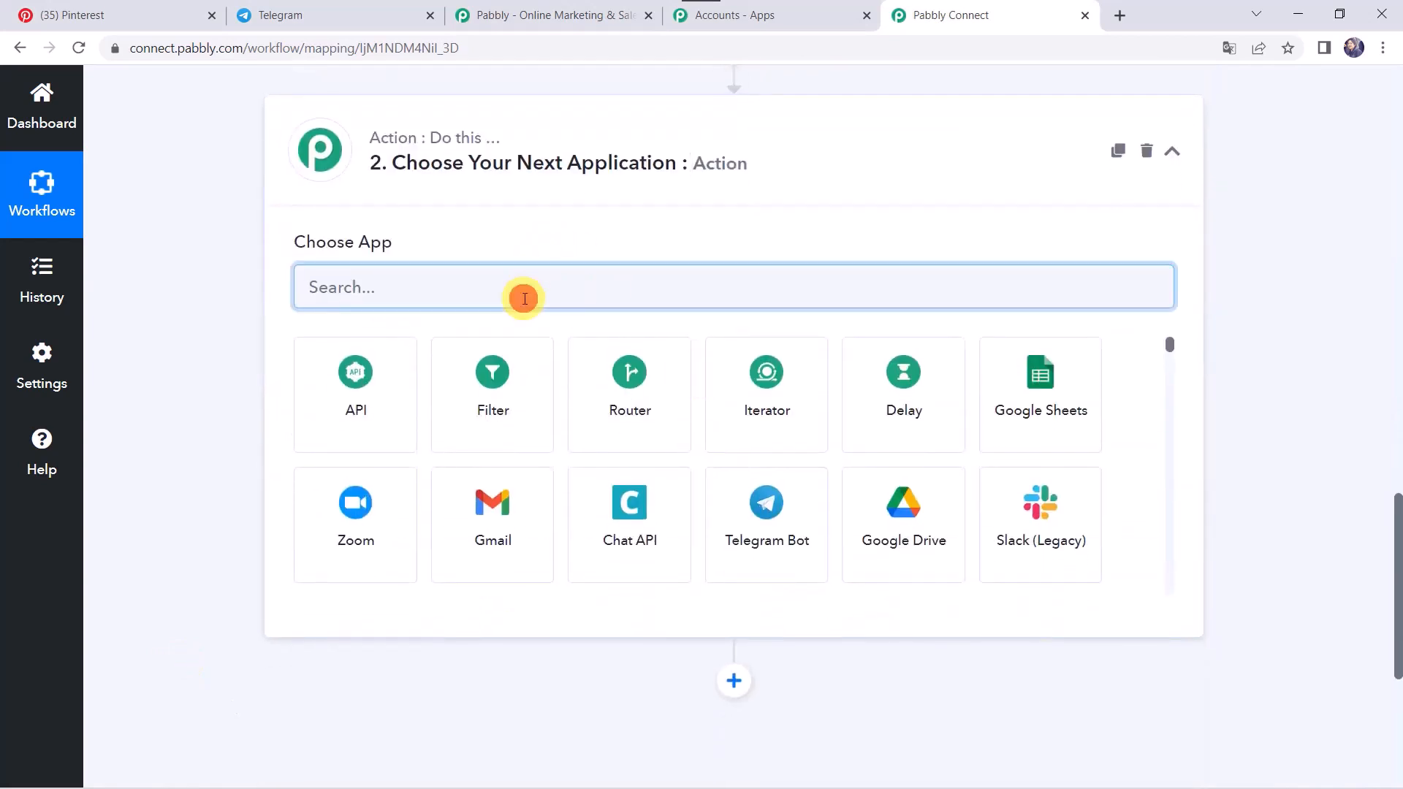
type("Tele")
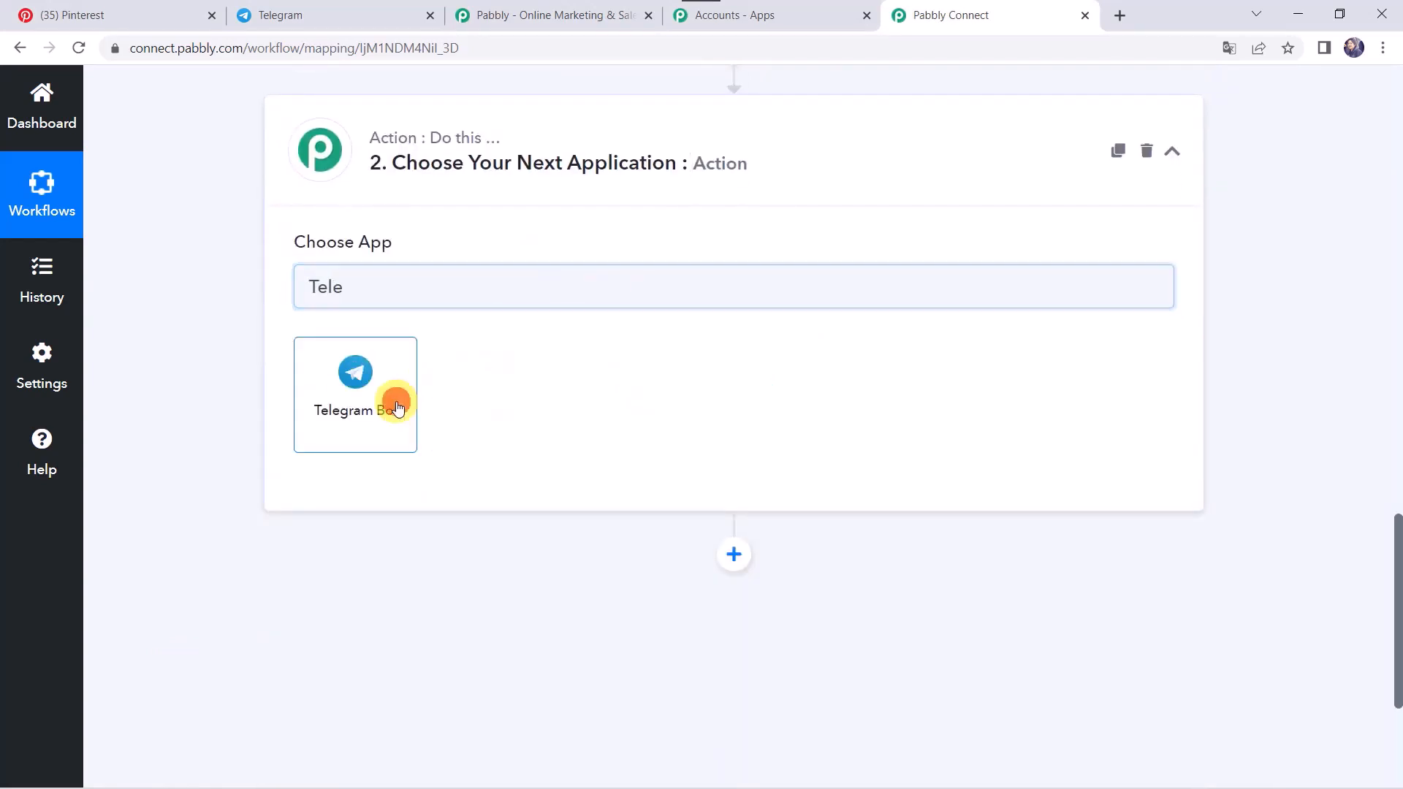
left_click(396, 407)
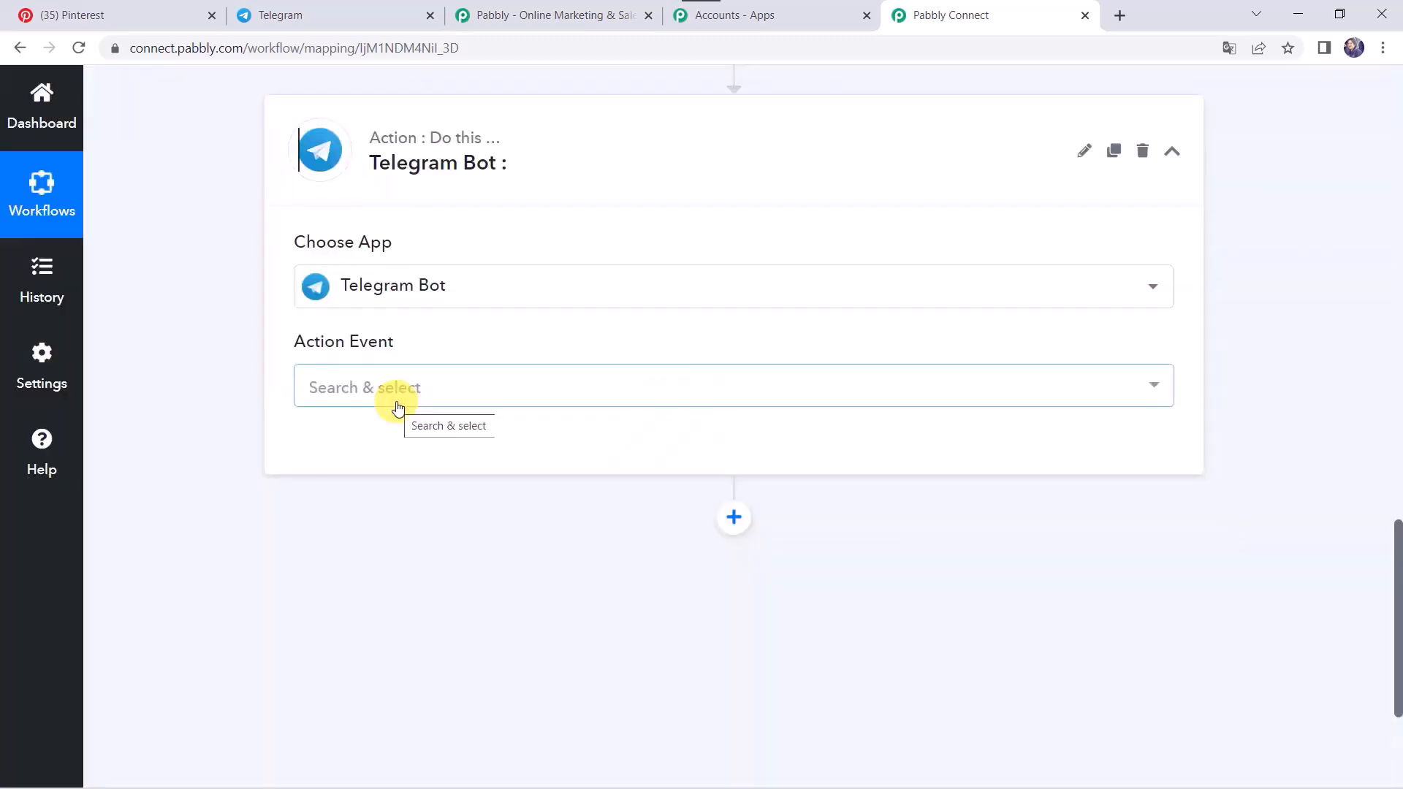
left_click(373, 391)
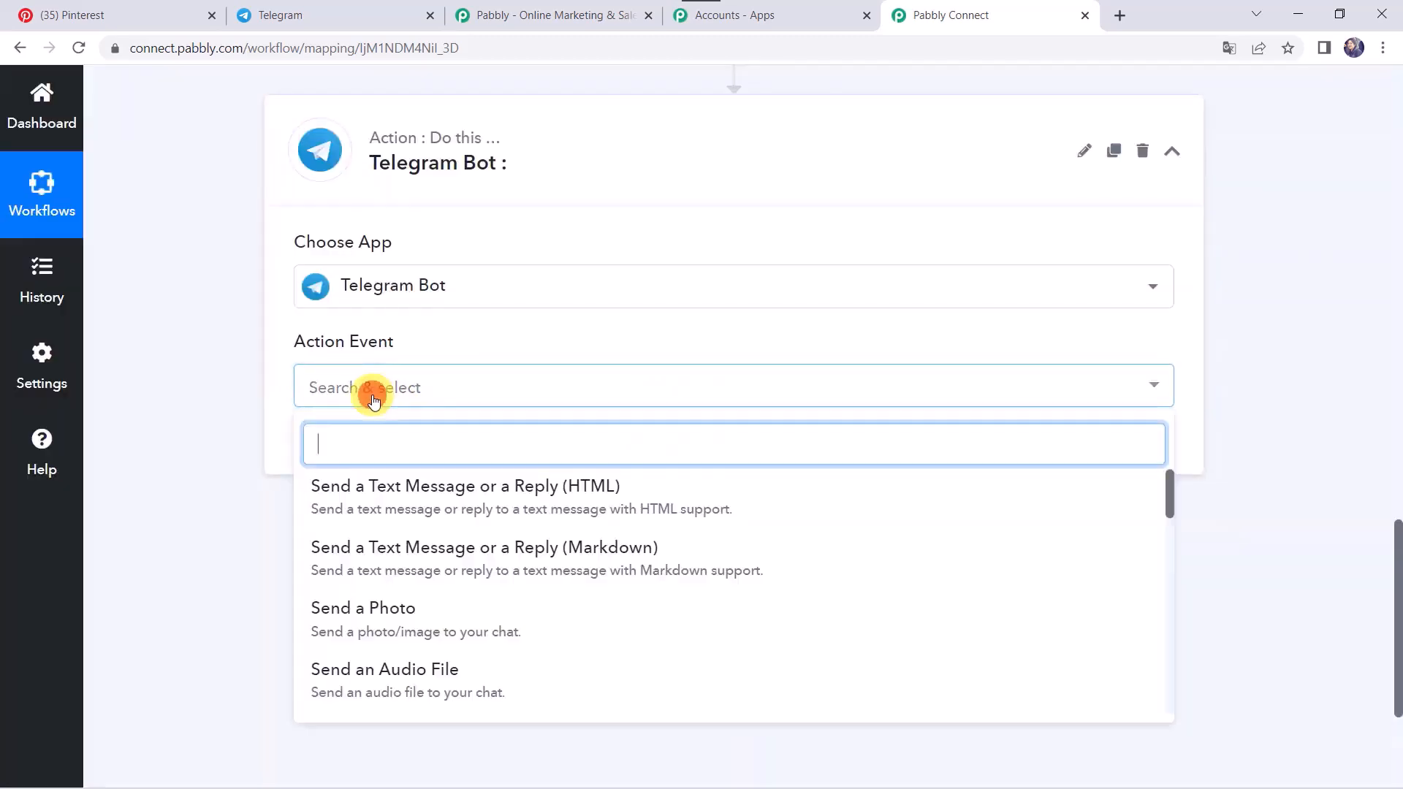
left_click(386, 635)
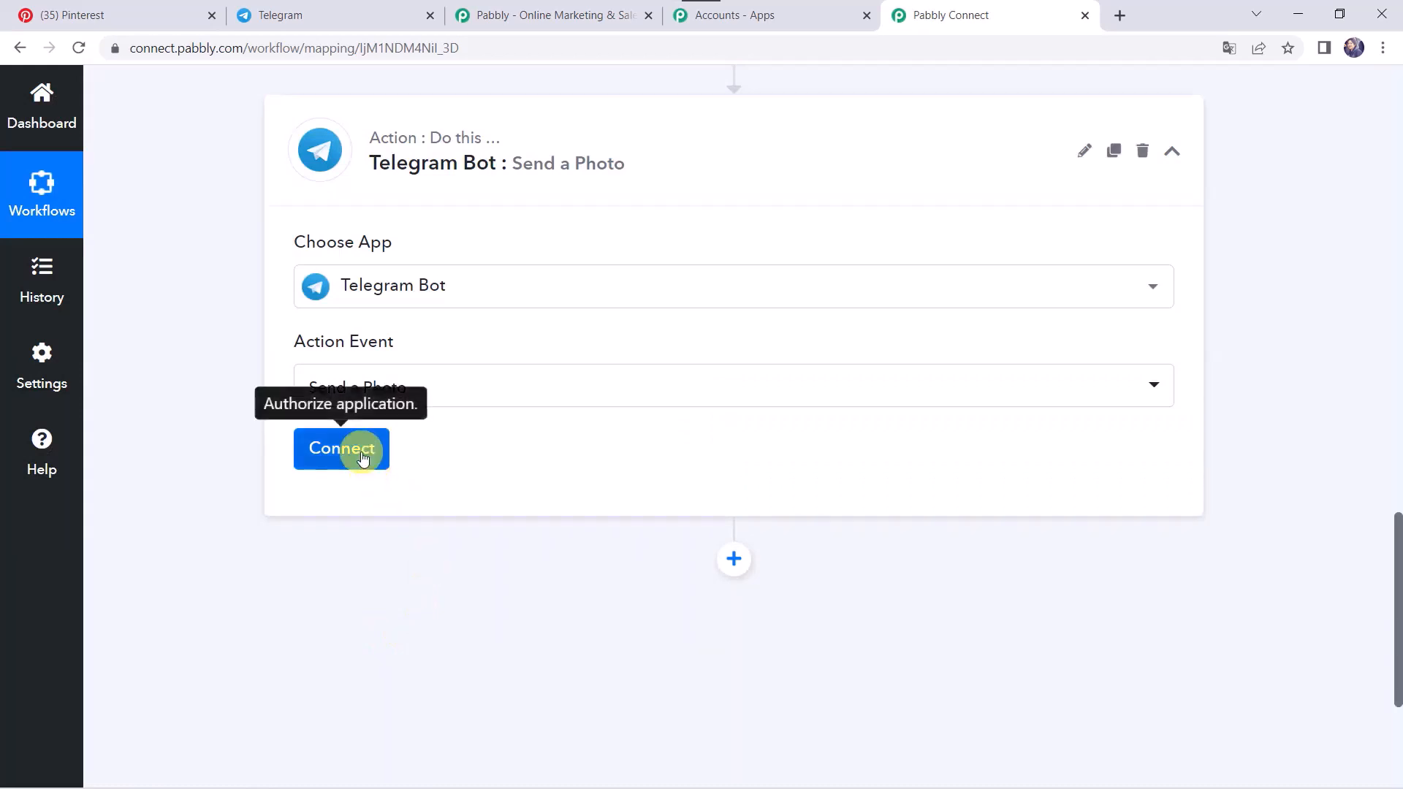
Step: Add a new Telegram Bot connection and go to Telegram to get a token
left_click(363, 457)
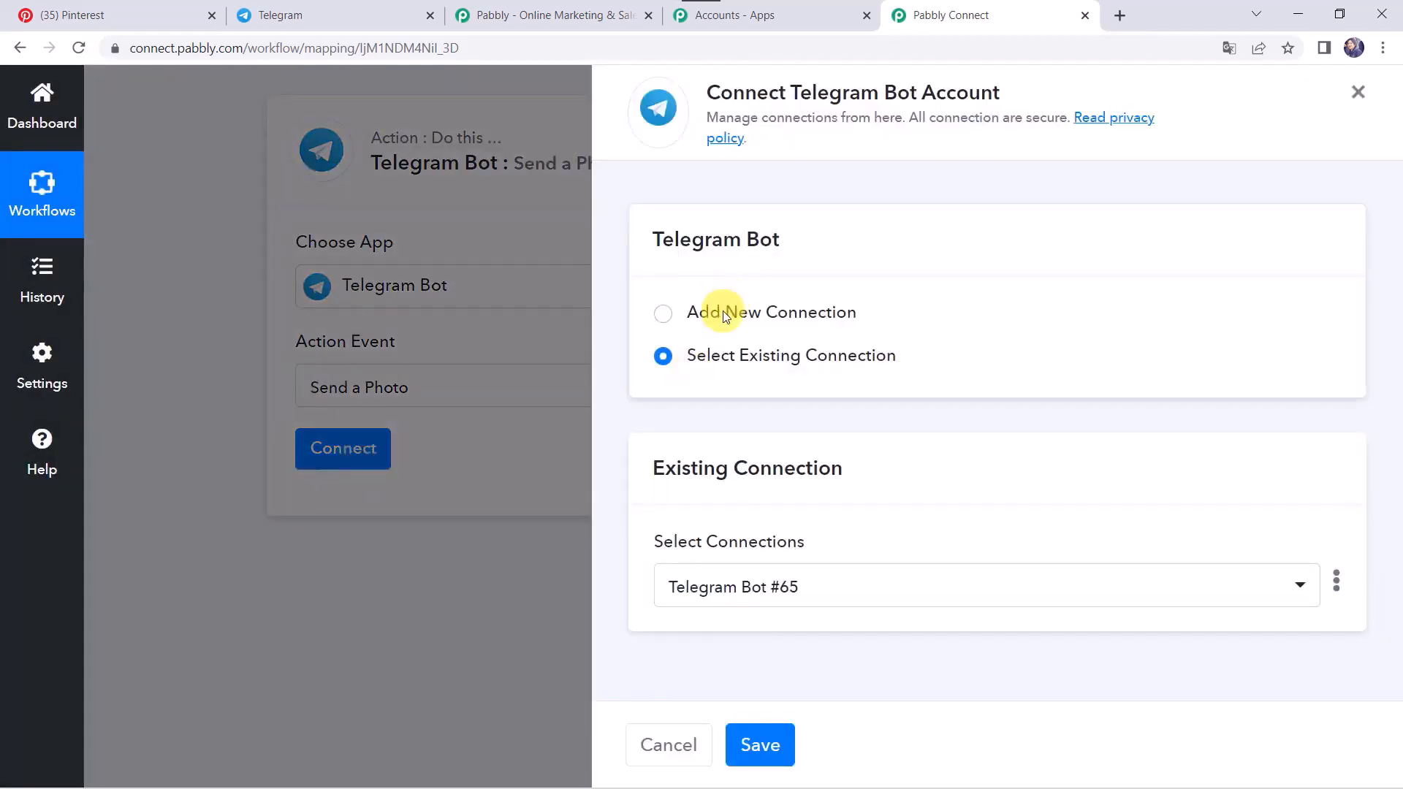
left_click(721, 311)
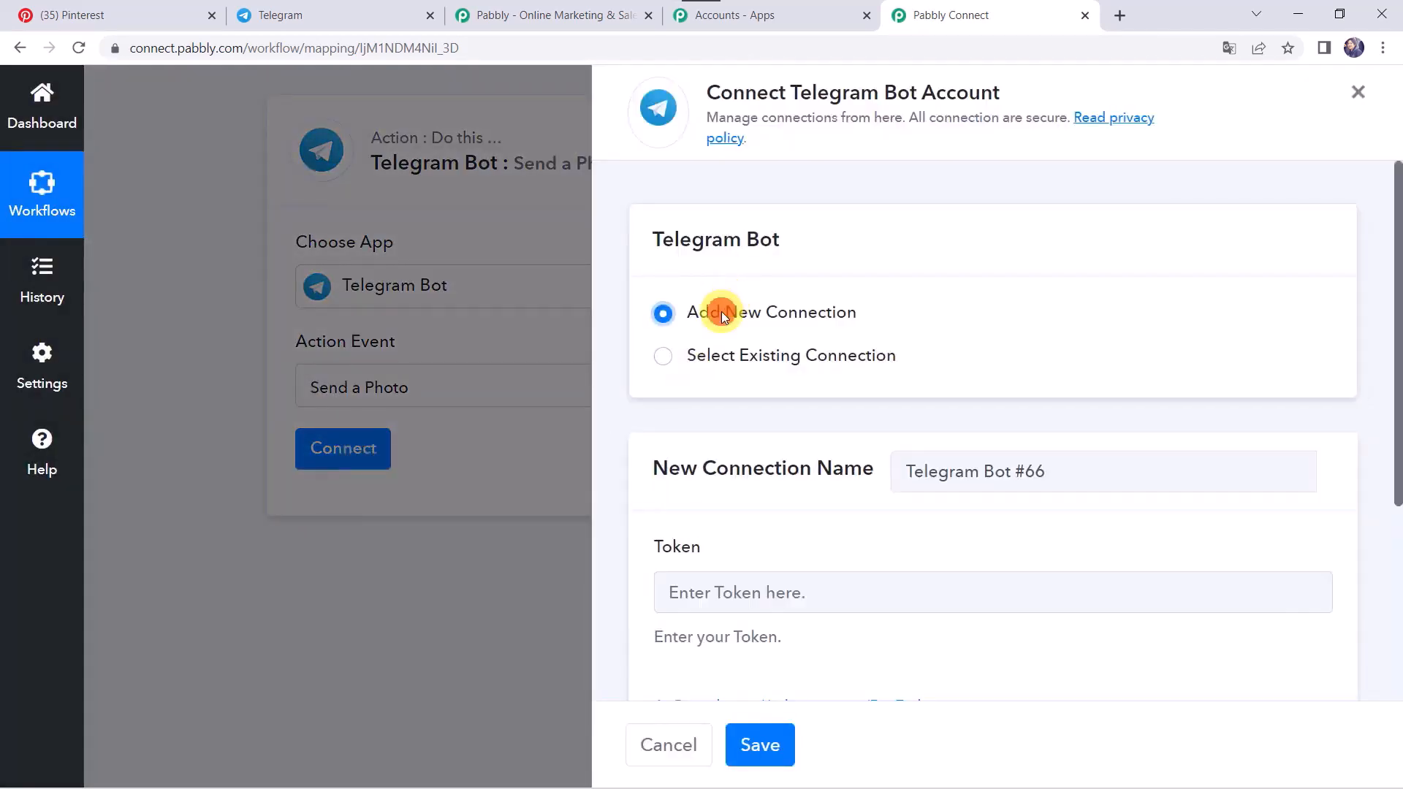
scroll(724, 336, "down", 3)
scroll(731, 381, "down", 1)
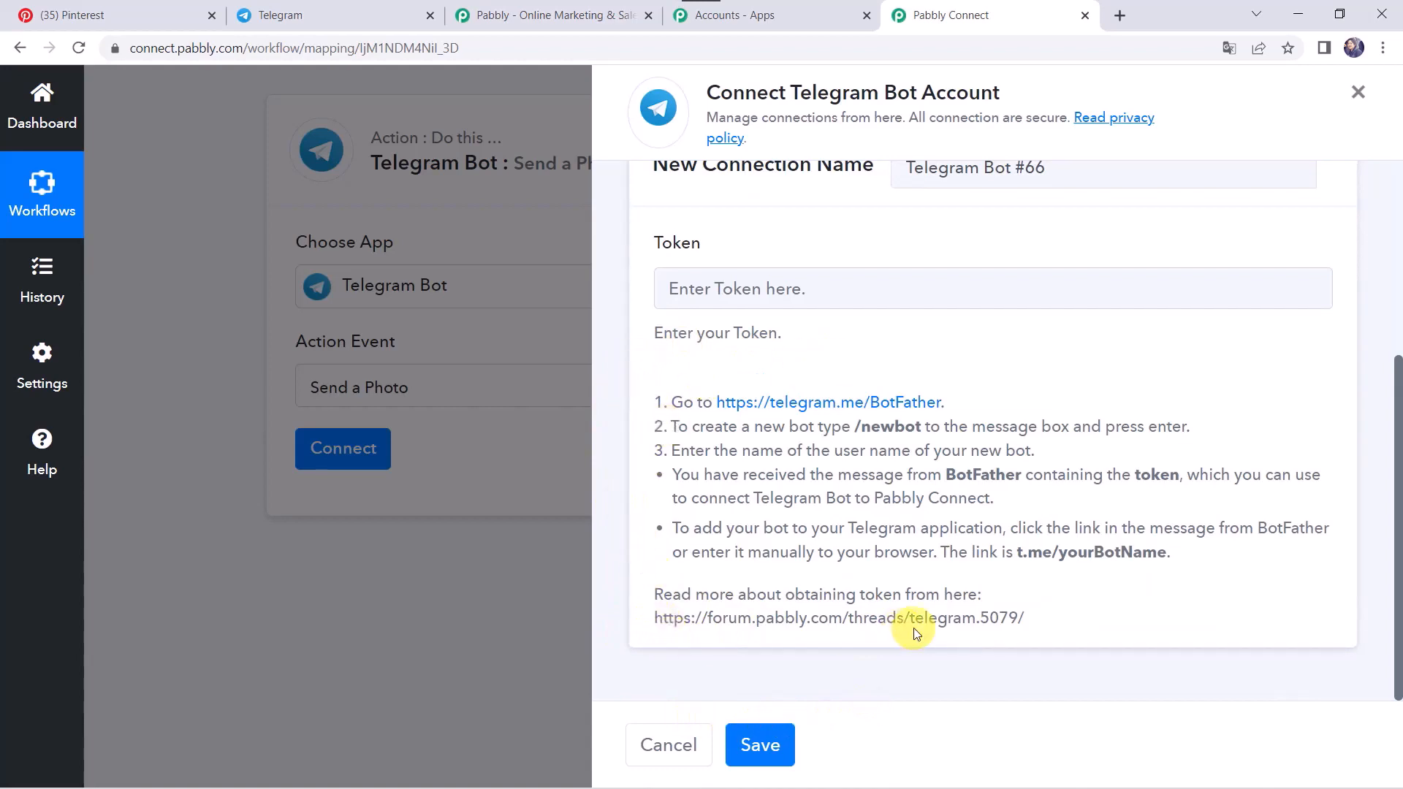
left_click(315, 12)
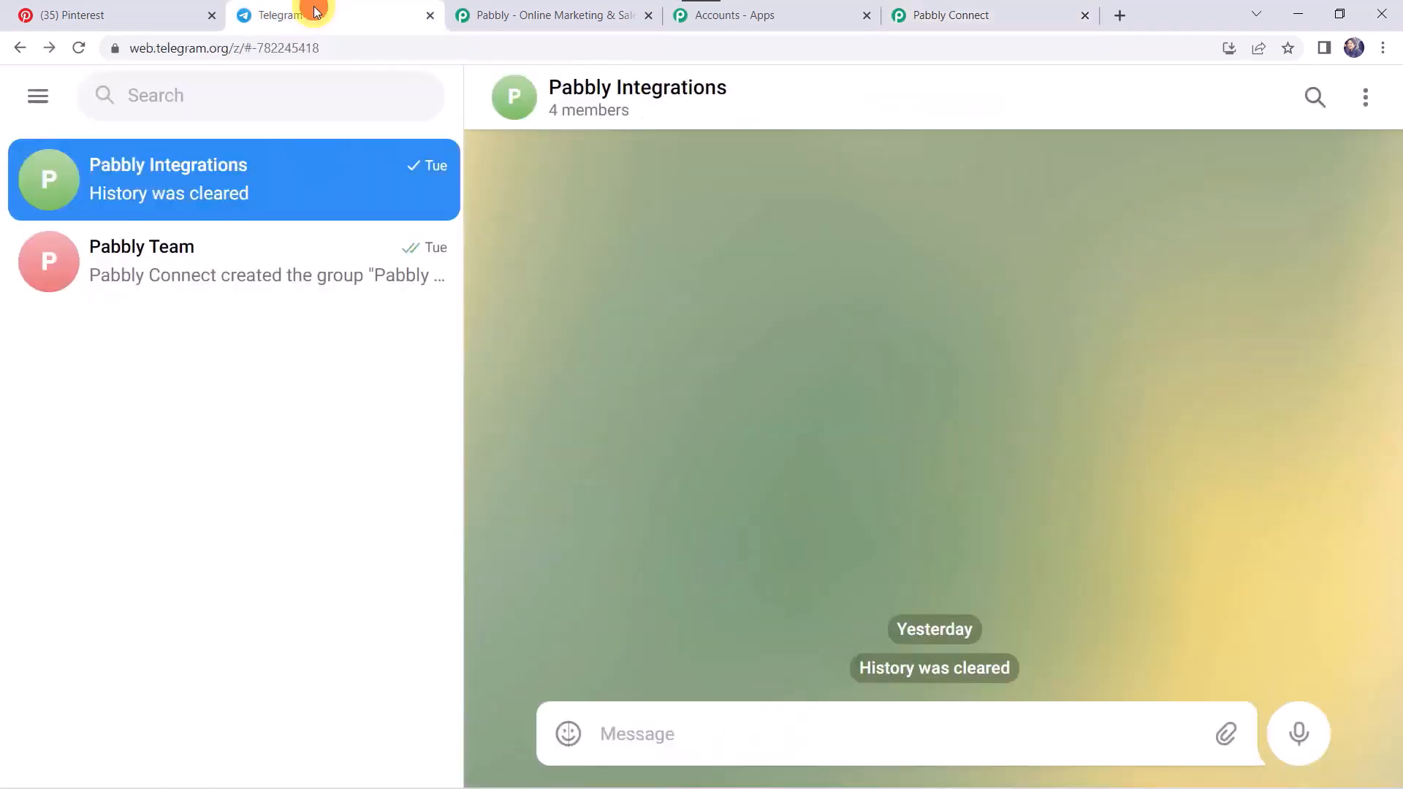
Step: Open the BotFather chat in Telegram and send the /newbot command
left_click(187, 96)
type("Bot")
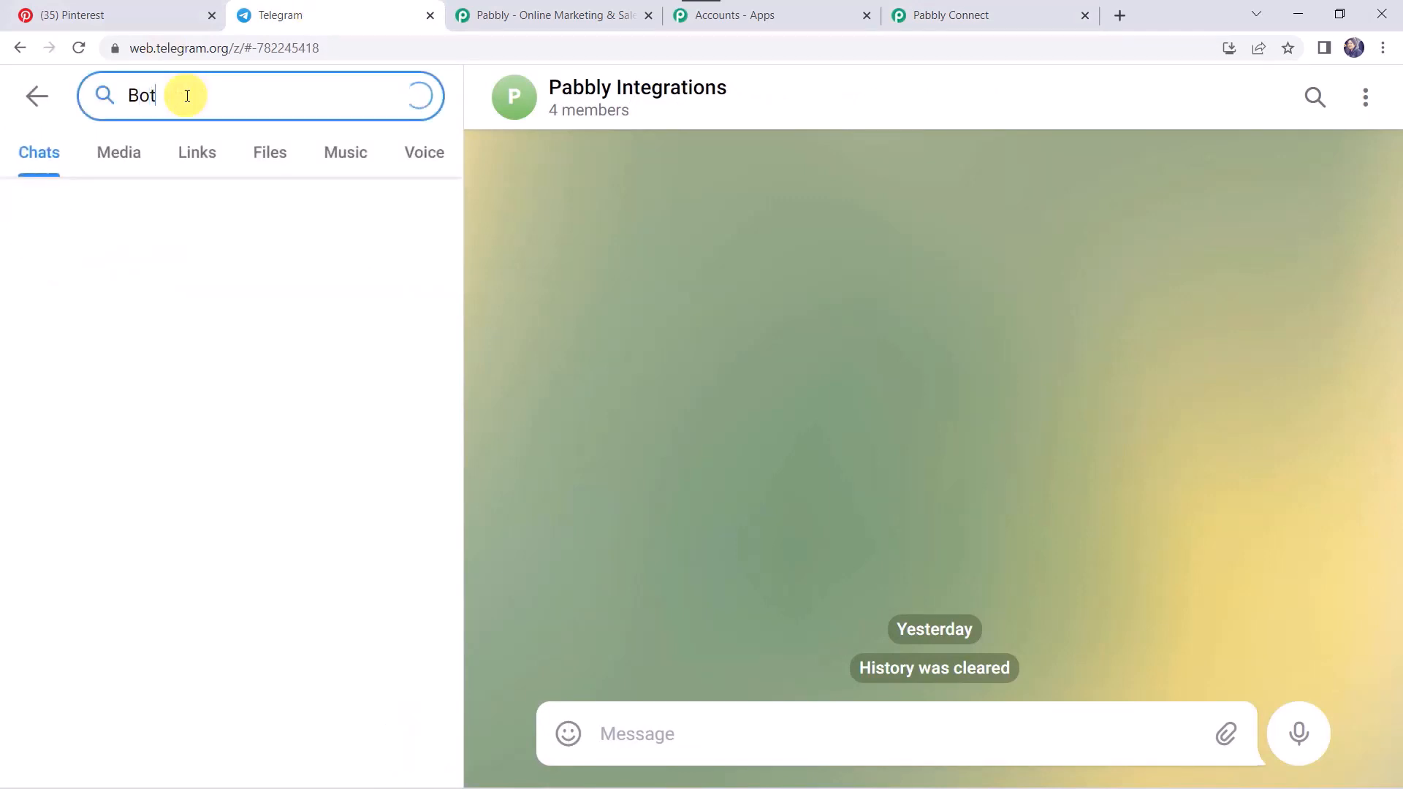
type("fat")
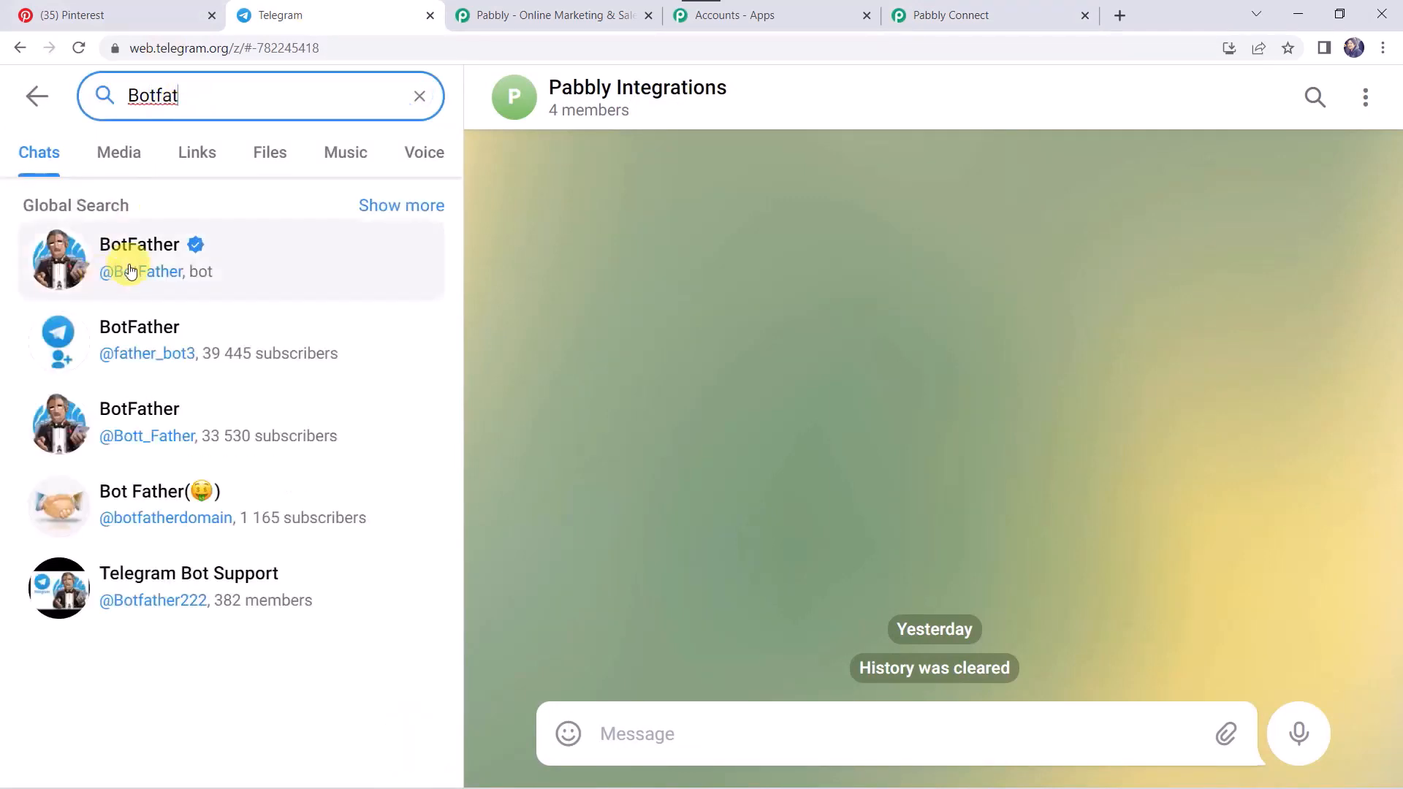
left_click(132, 263)
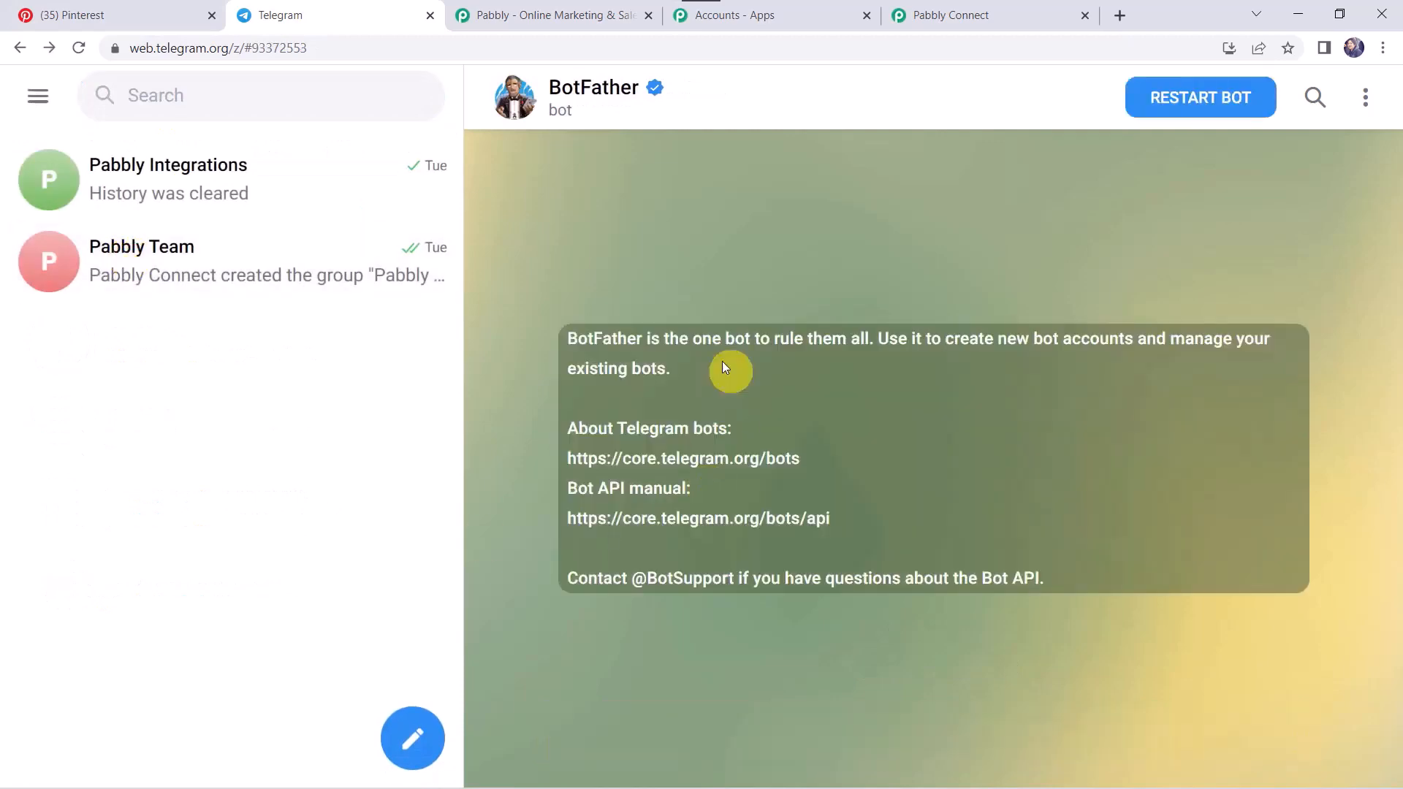
left_click(1206, 102)
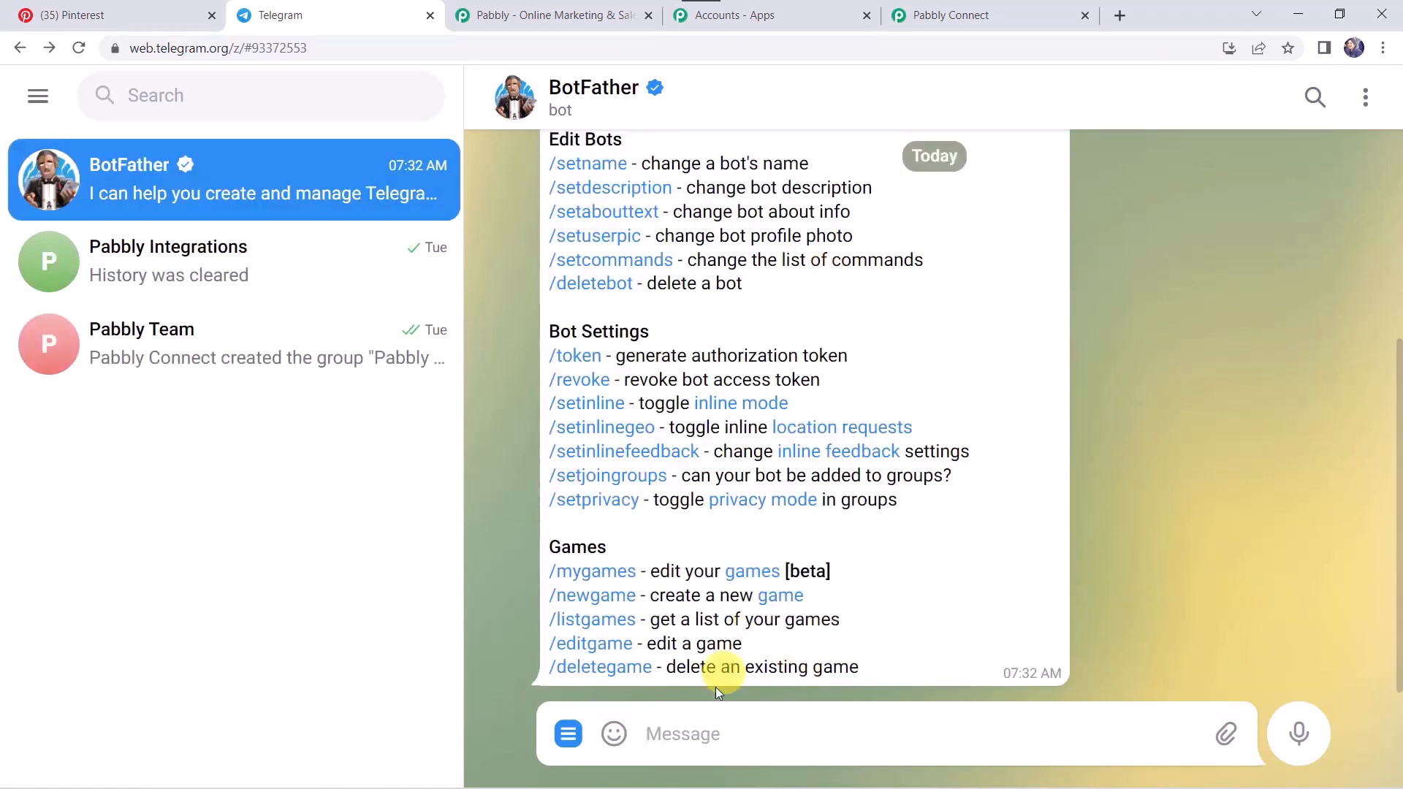
left_click(684, 751)
type("/n")
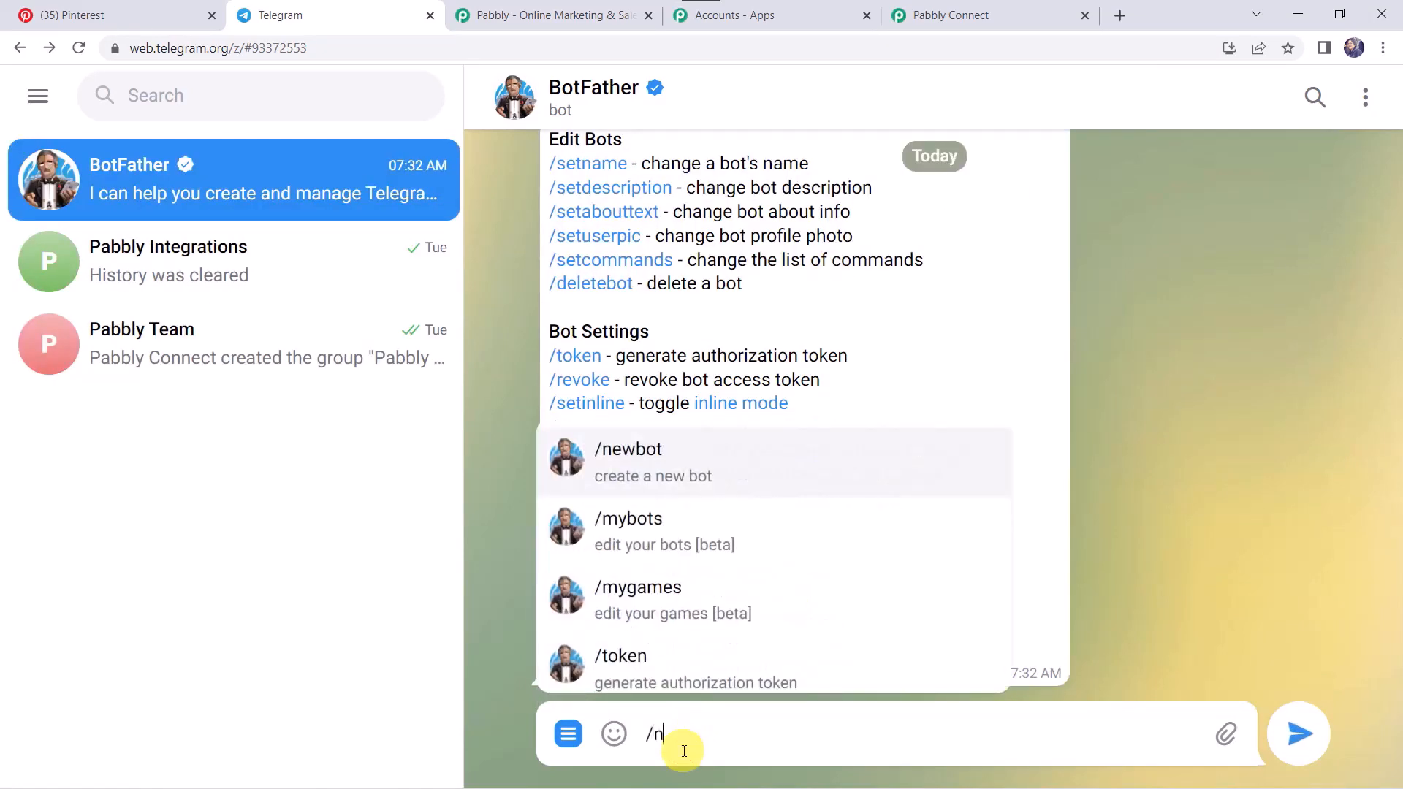
type("ewbo")
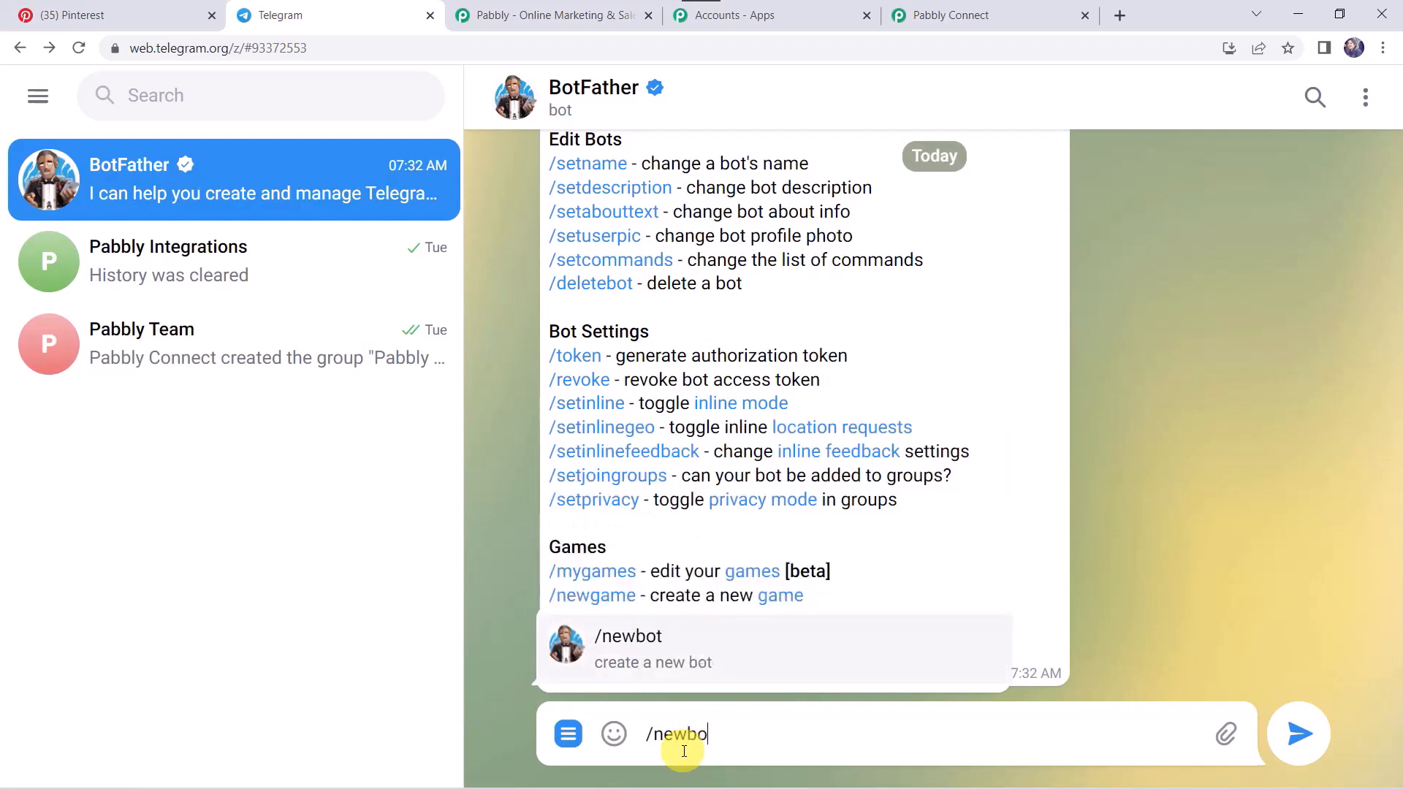
type("t")
key("Return")
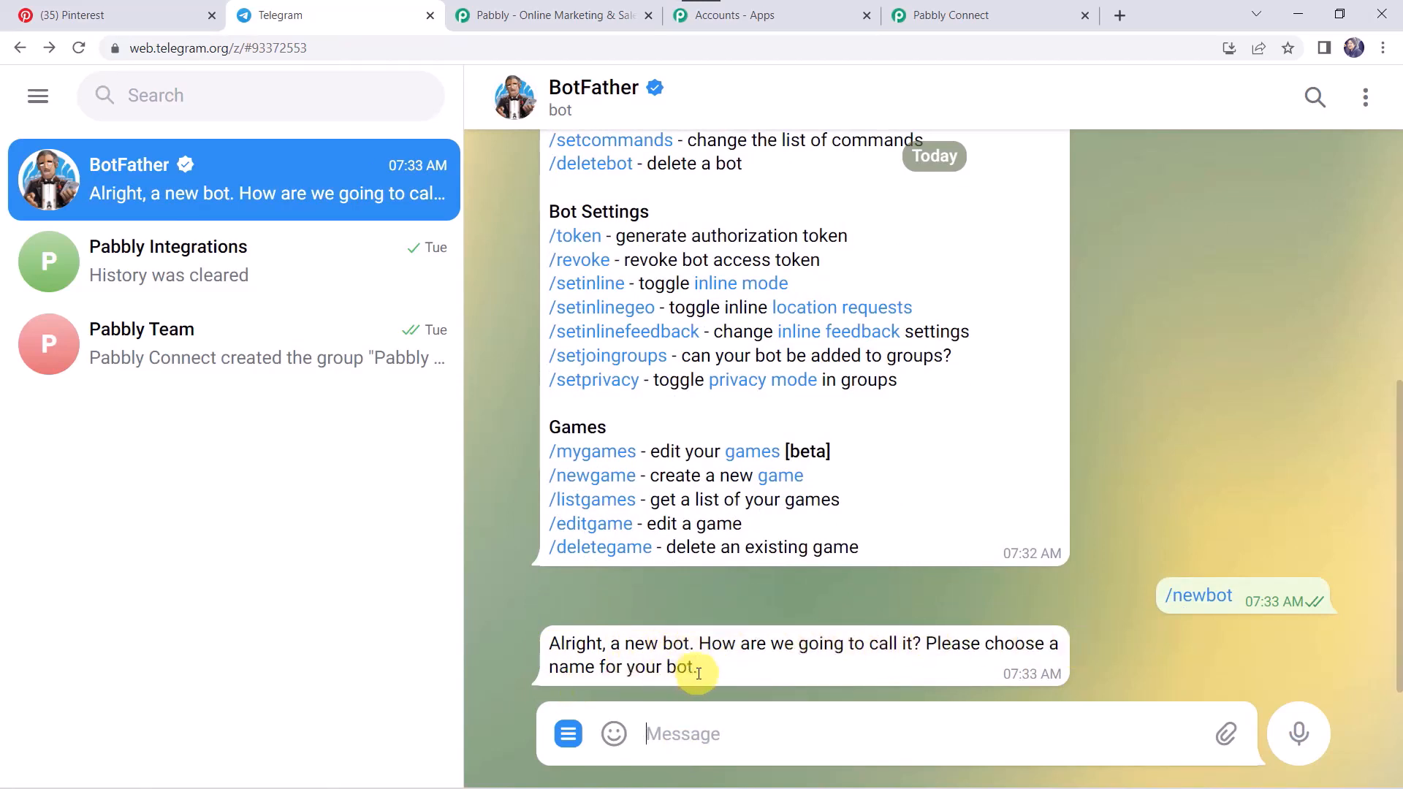
Step: Name the bot PinterestIntegration with username PinterestIntegration_bot, copy its token, and return to Pabbly
left_click(769, 749)
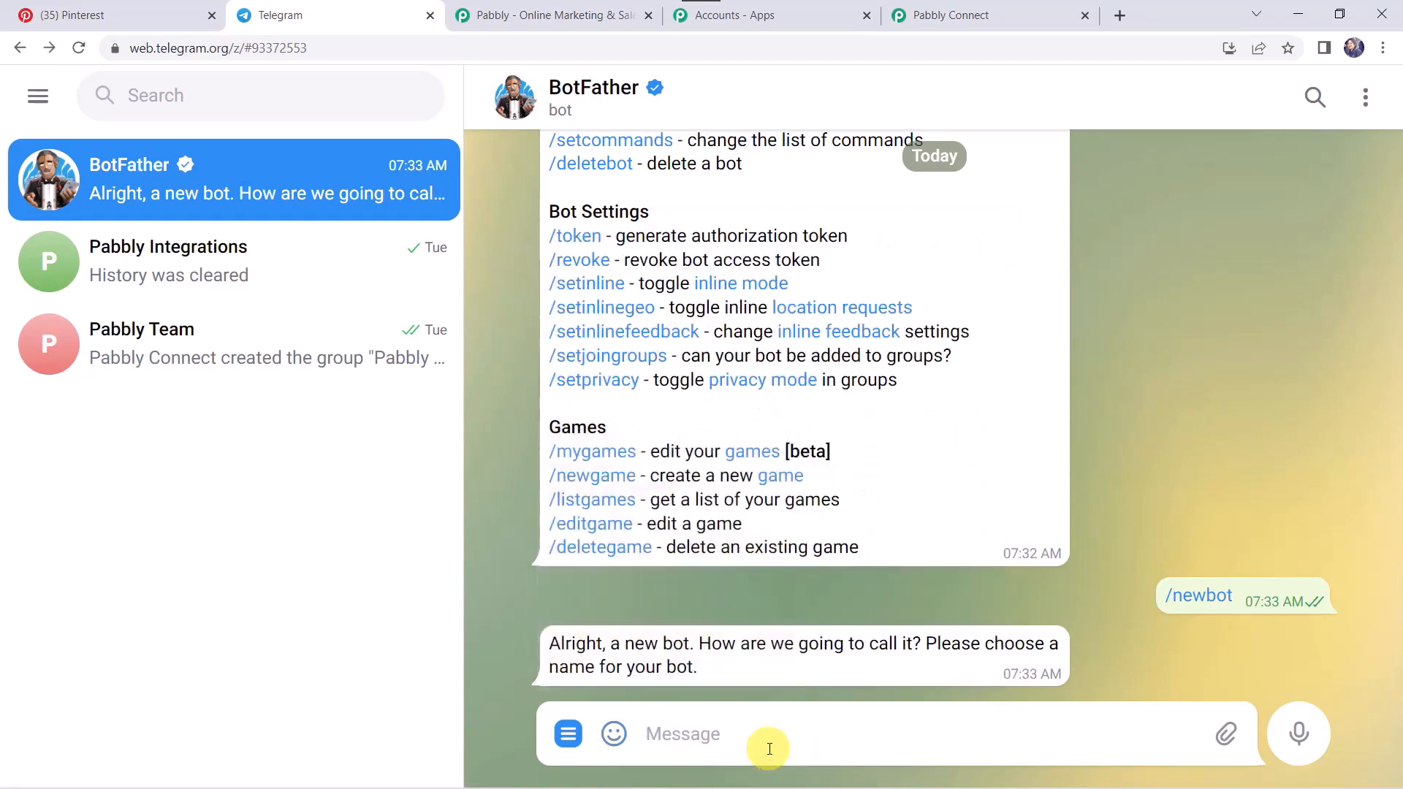
type("PinterestIntegration")
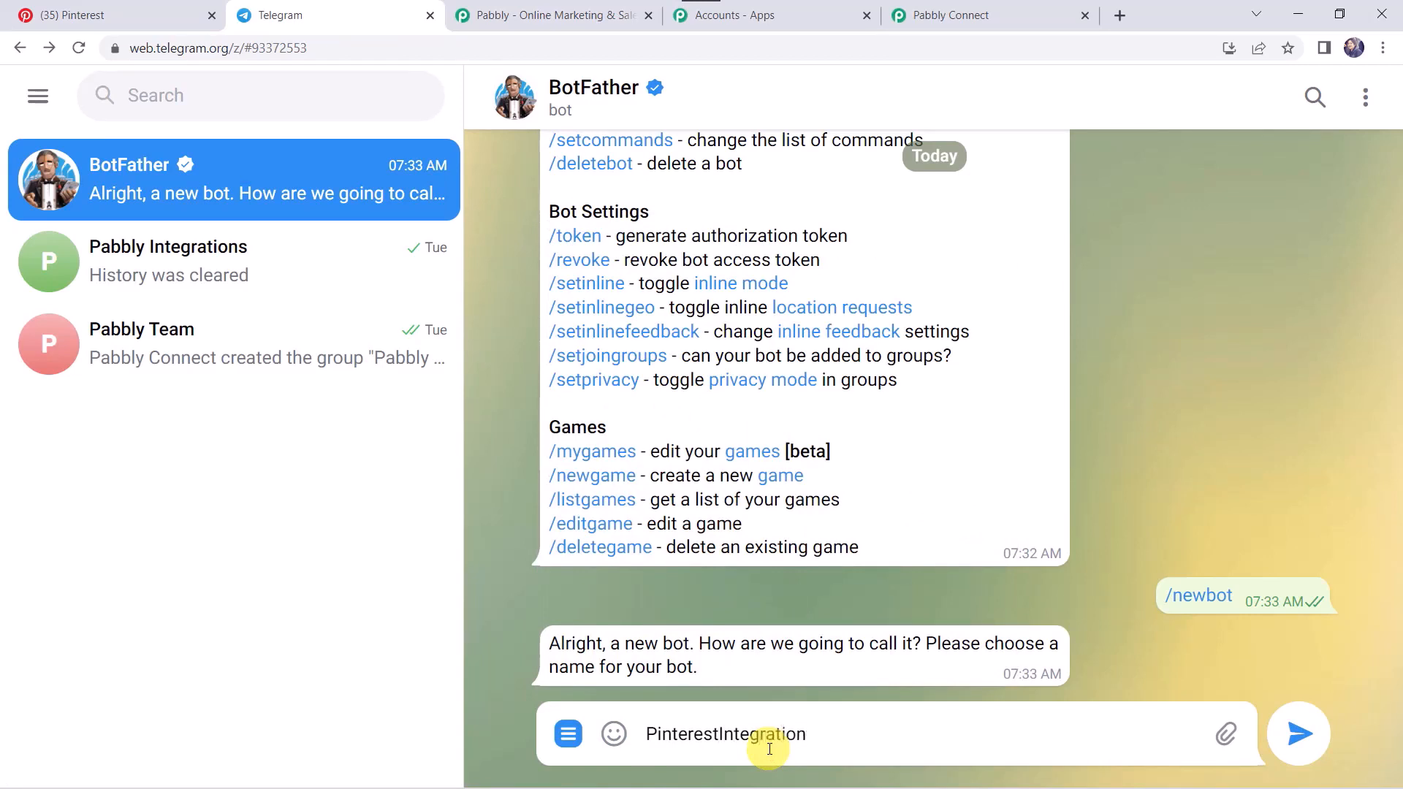
key("Return")
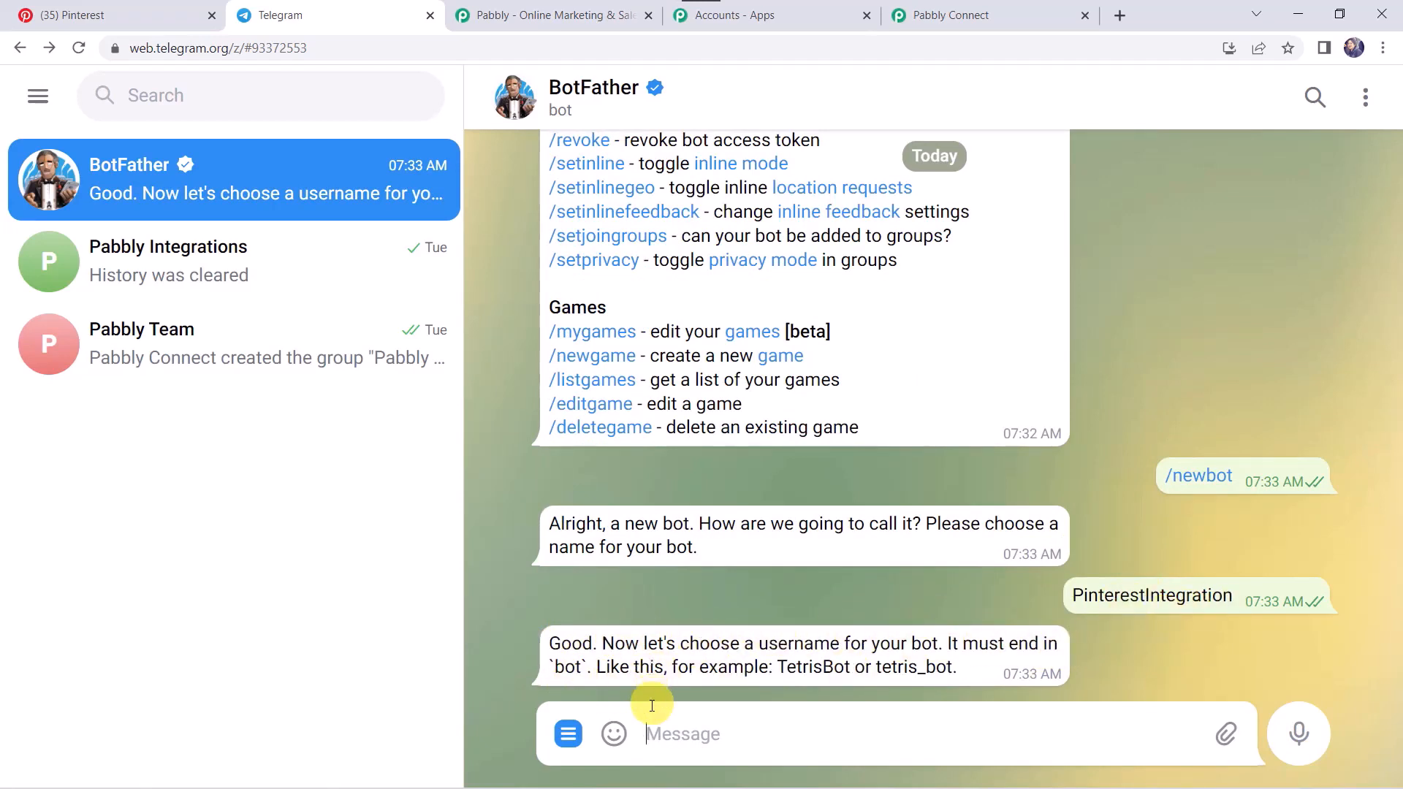
left_click(669, 737)
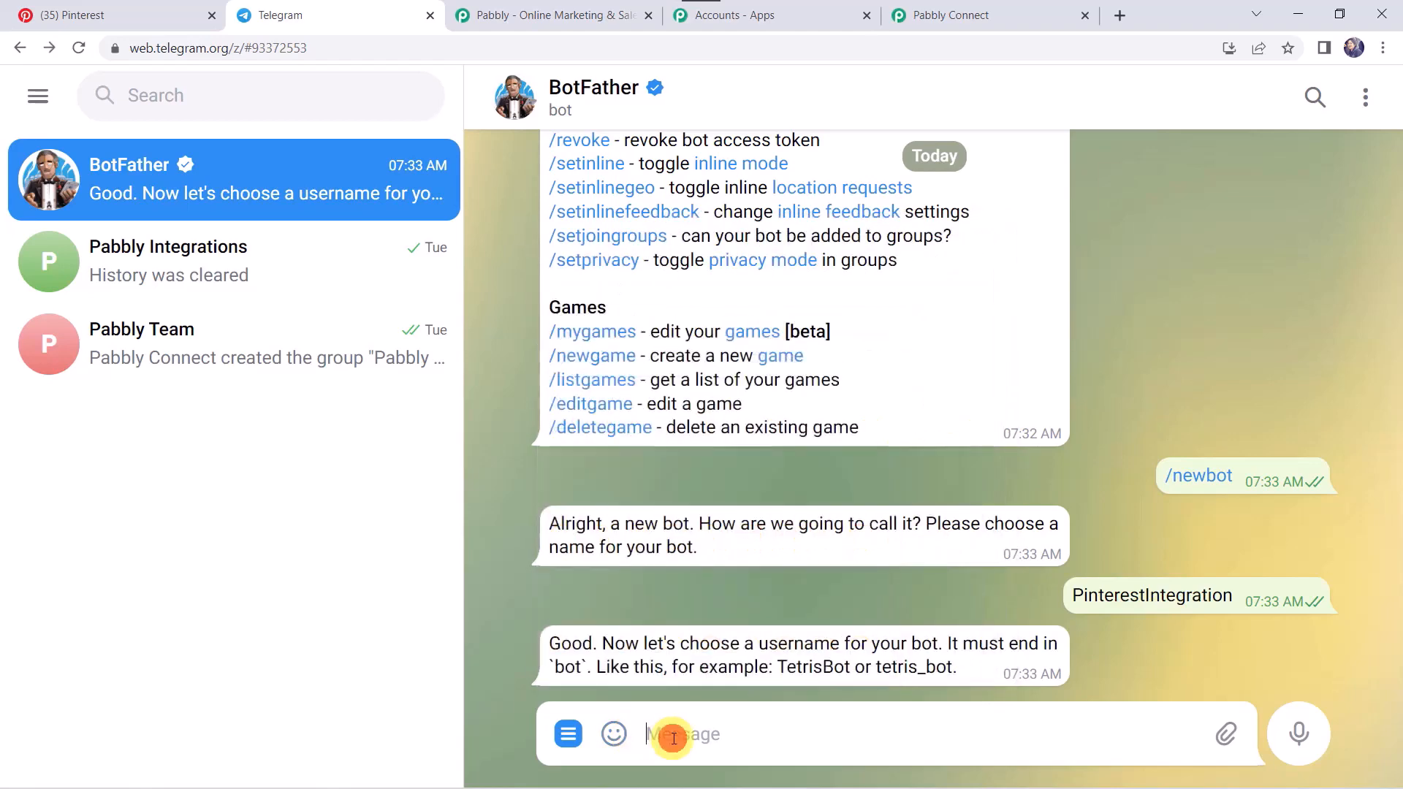
type("Pinterest_")
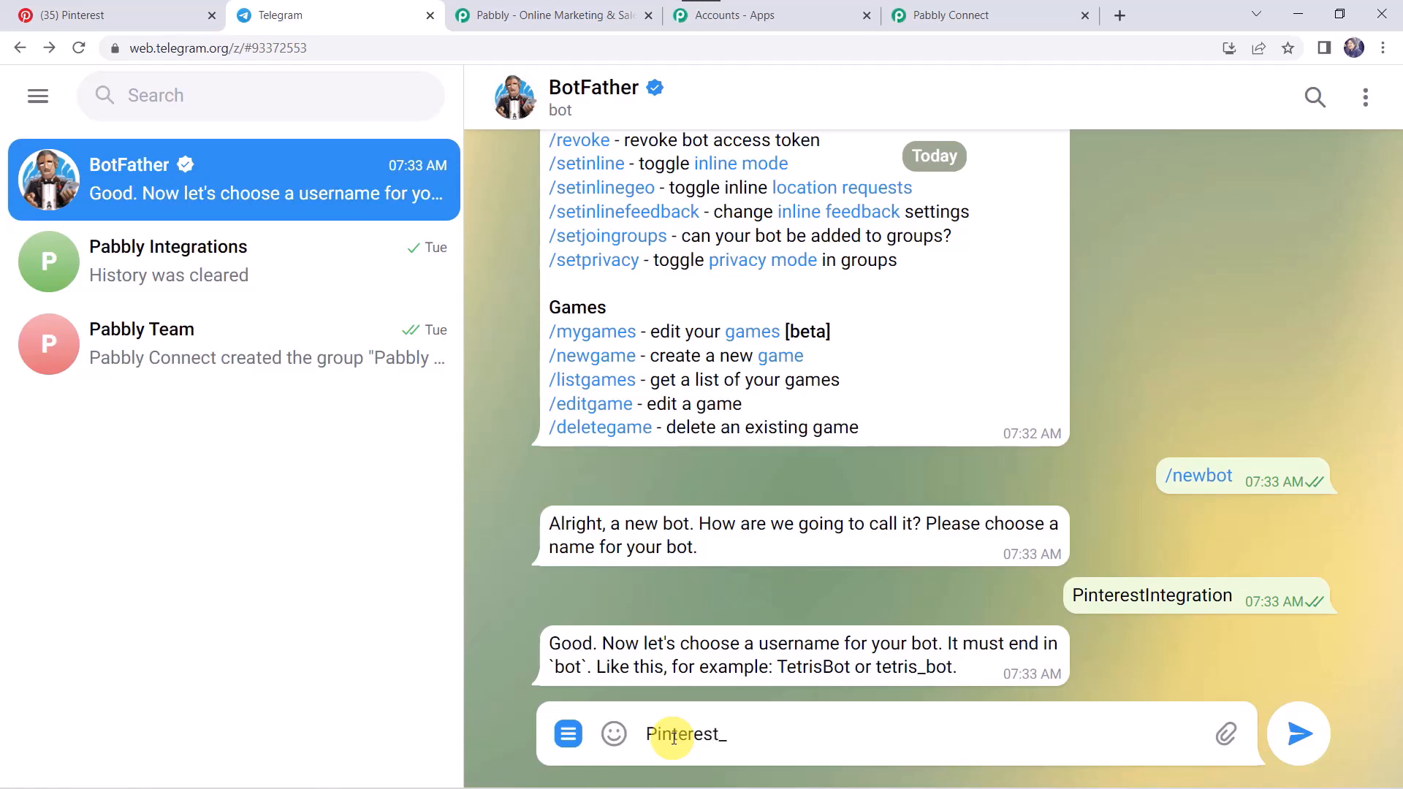
type("bot")
key("Return")
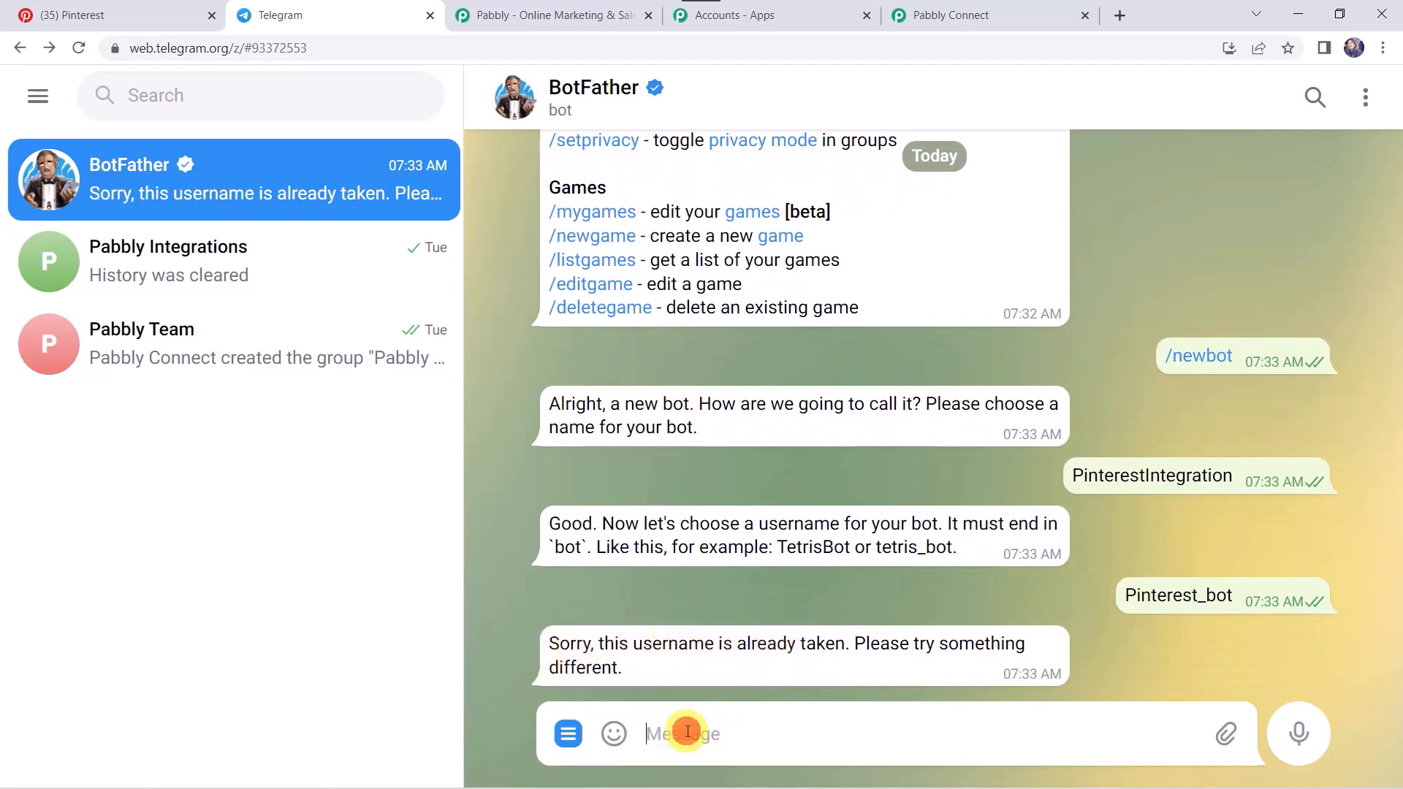
type("PinterestIntegr")
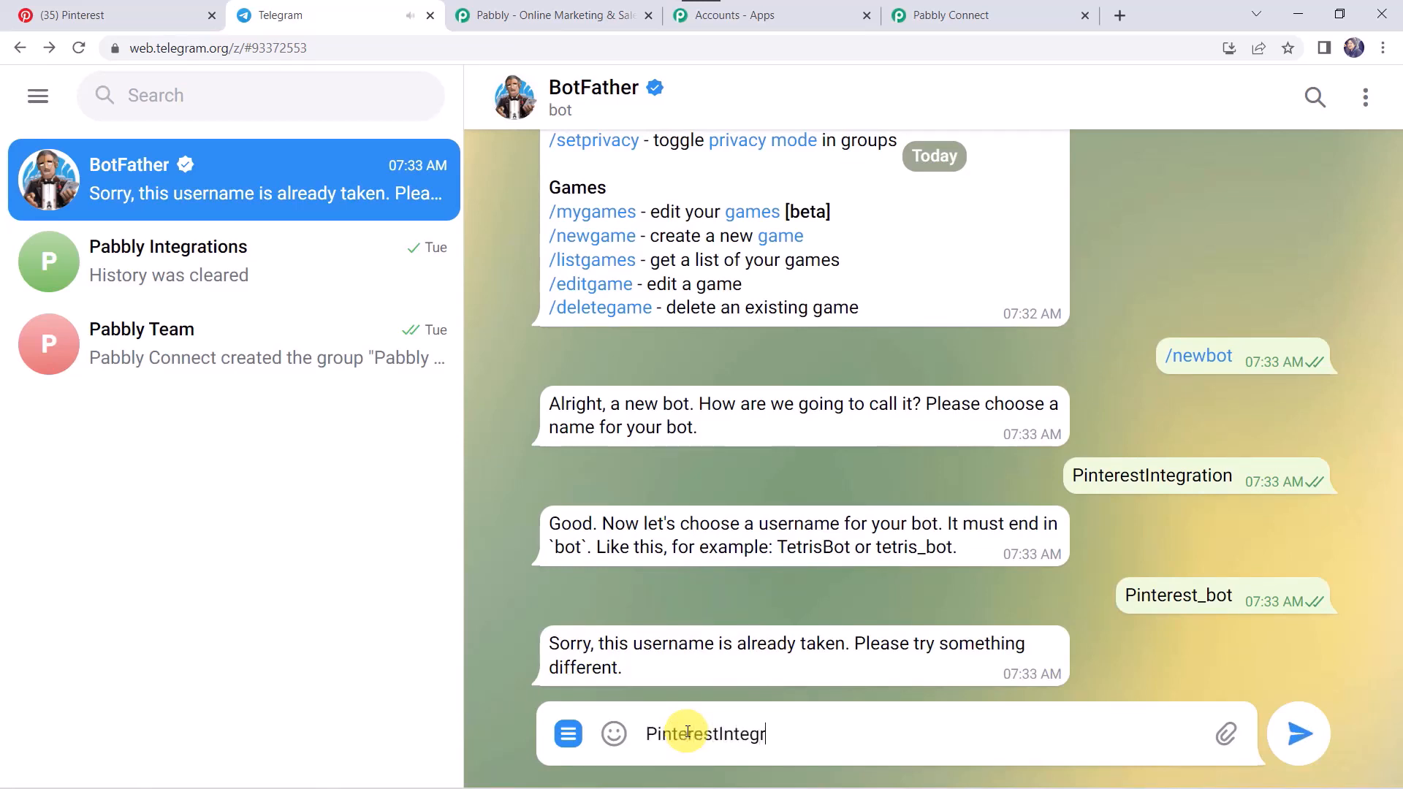
type("ation")
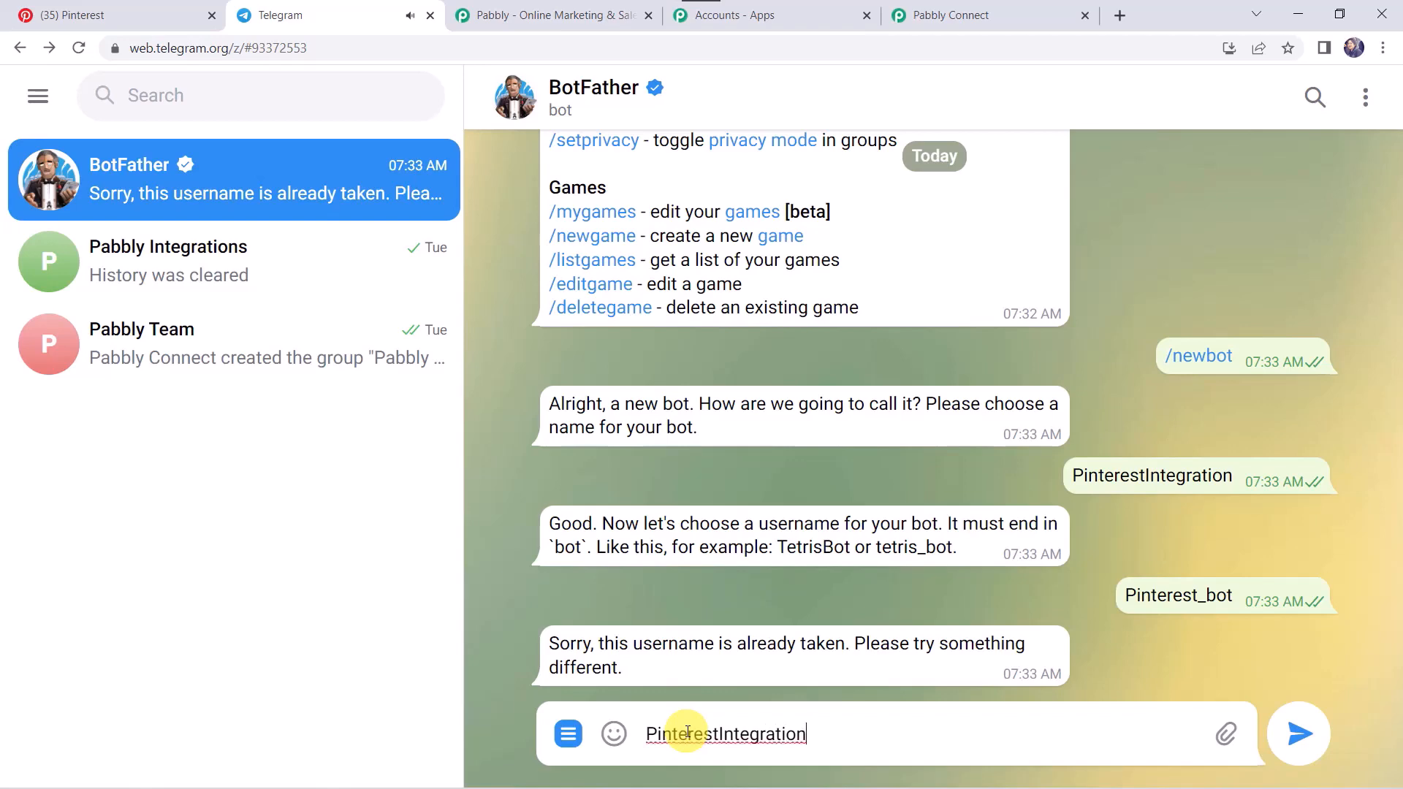
type("_bot")
key("Return")
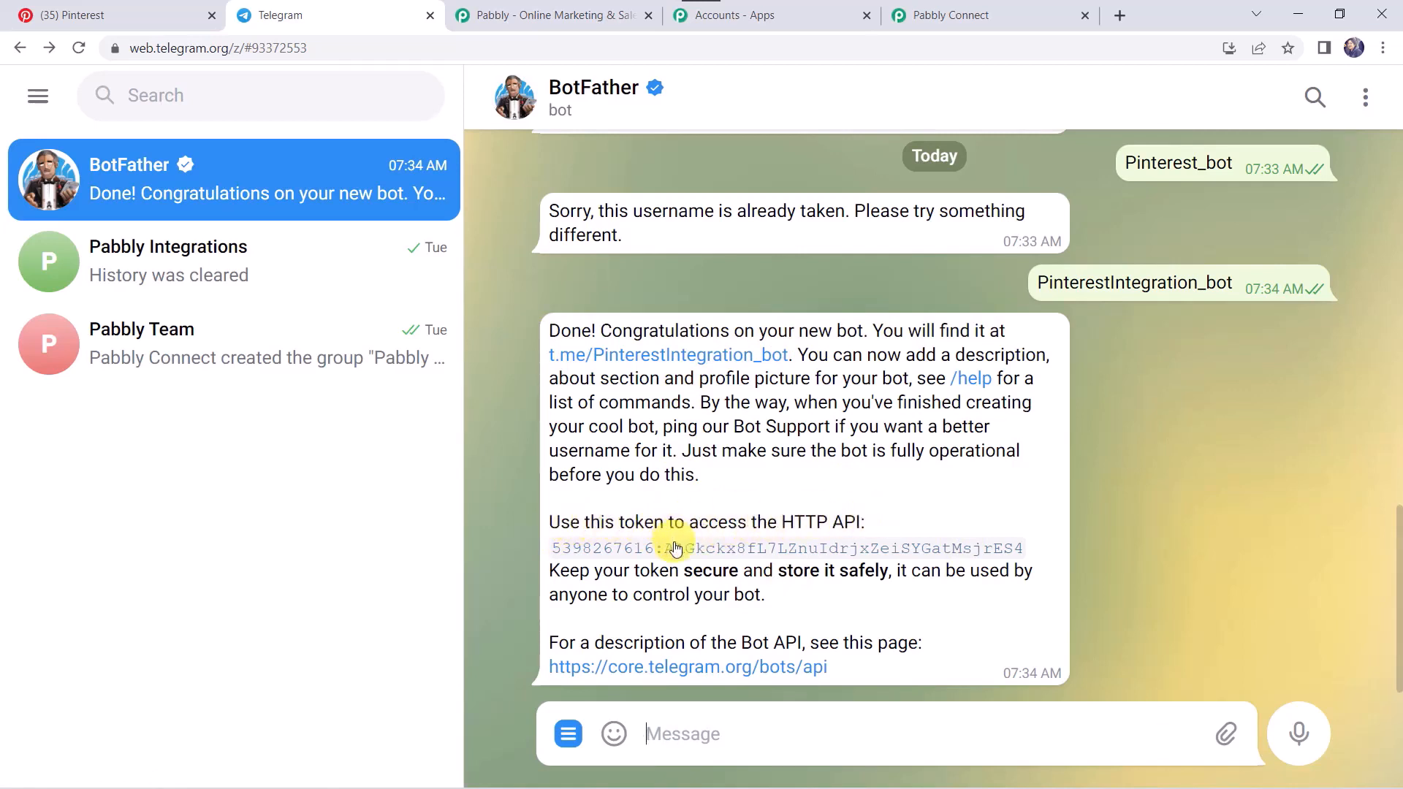
left_click(676, 555)
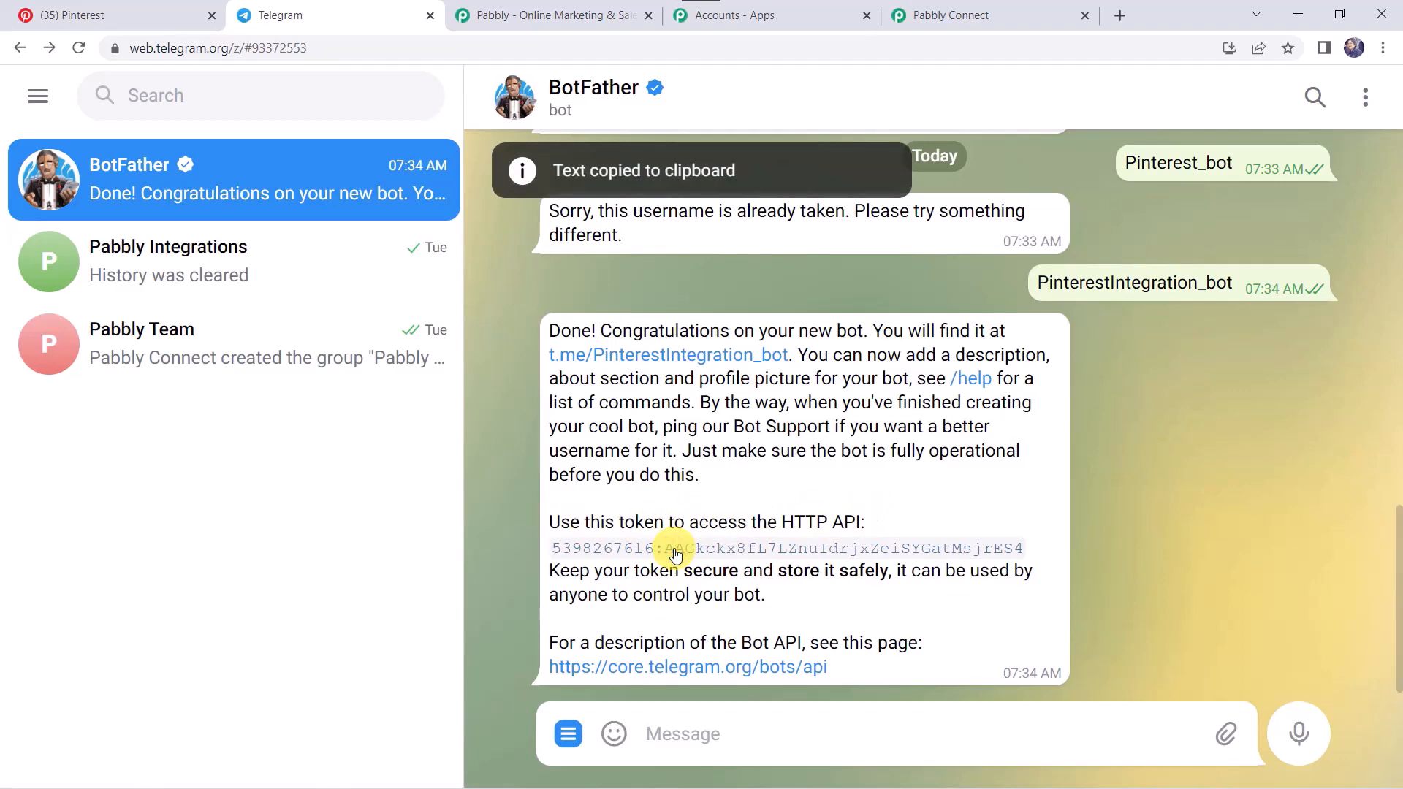
left_click(983, 15)
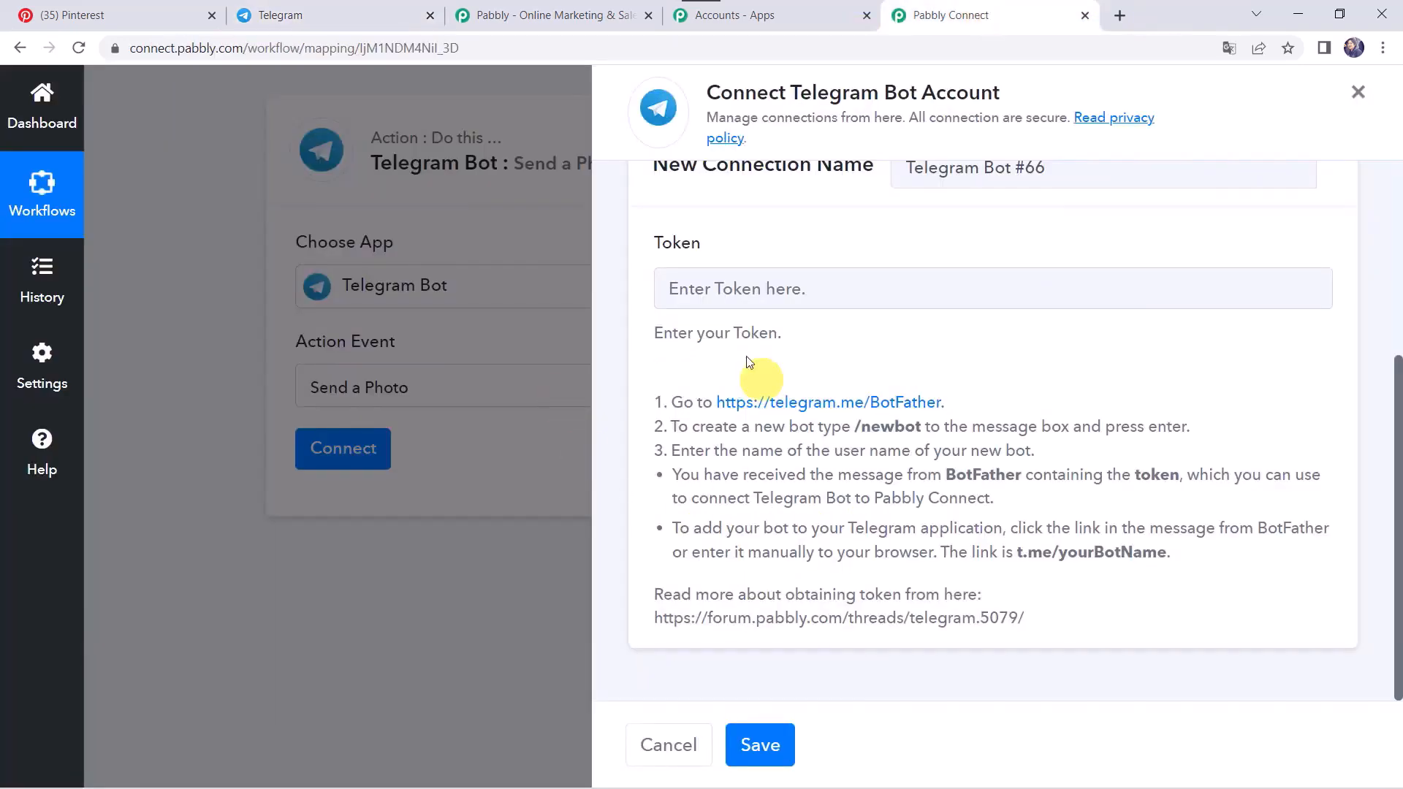
Step: Paste the bot token, save the Telegram Bot connection, then go back to Telegram
left_click(714, 284)
key("ctrl+v")
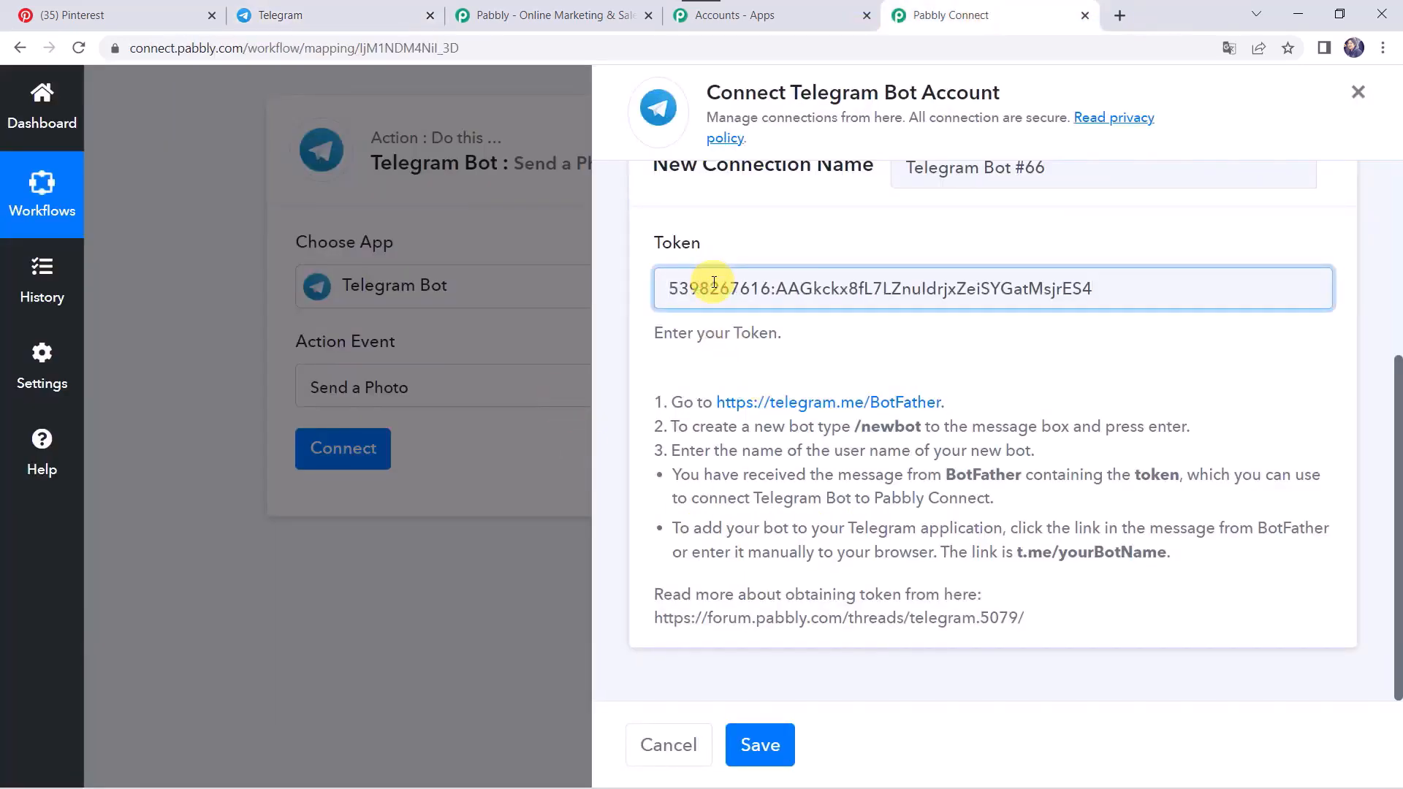
left_click(758, 747)
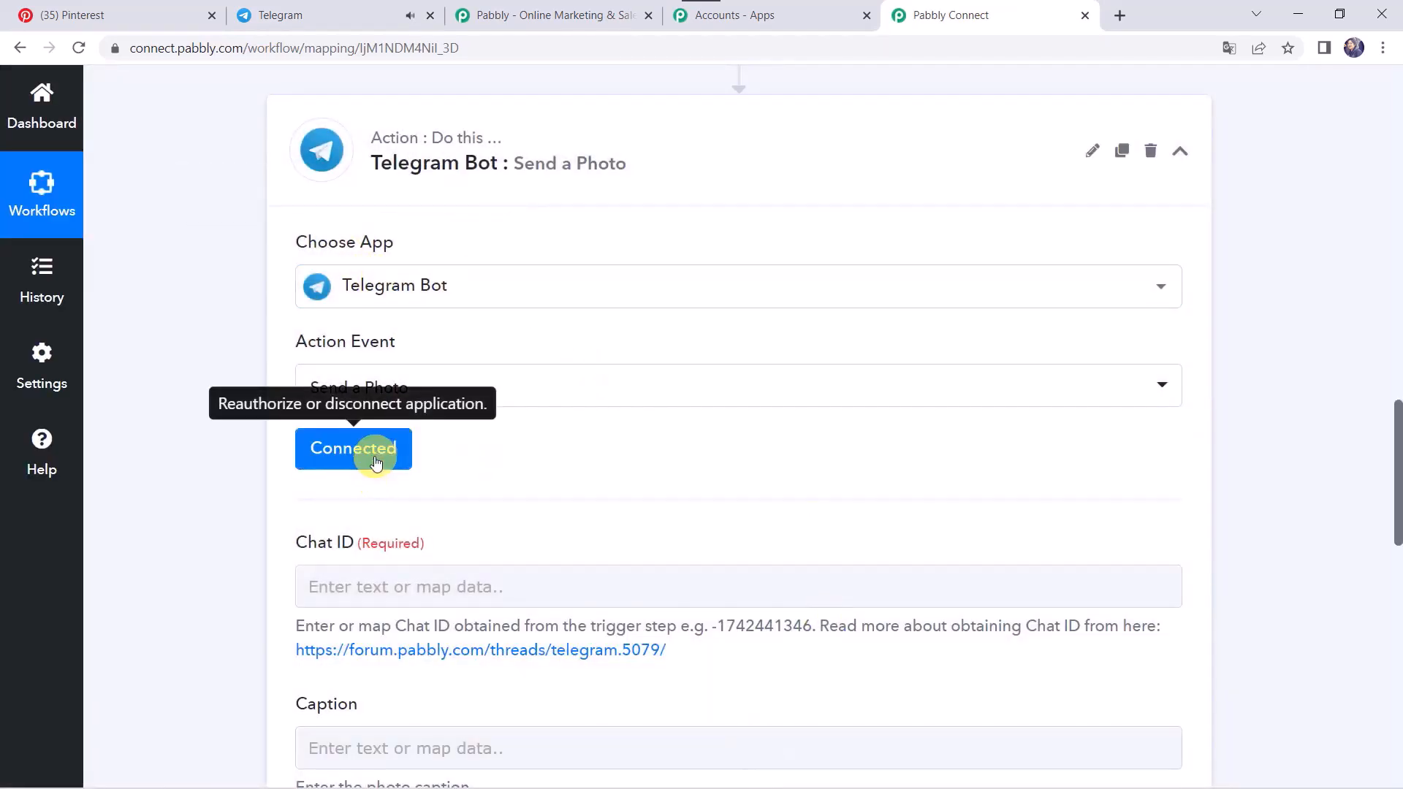
scroll(438, 424, "down", 2)
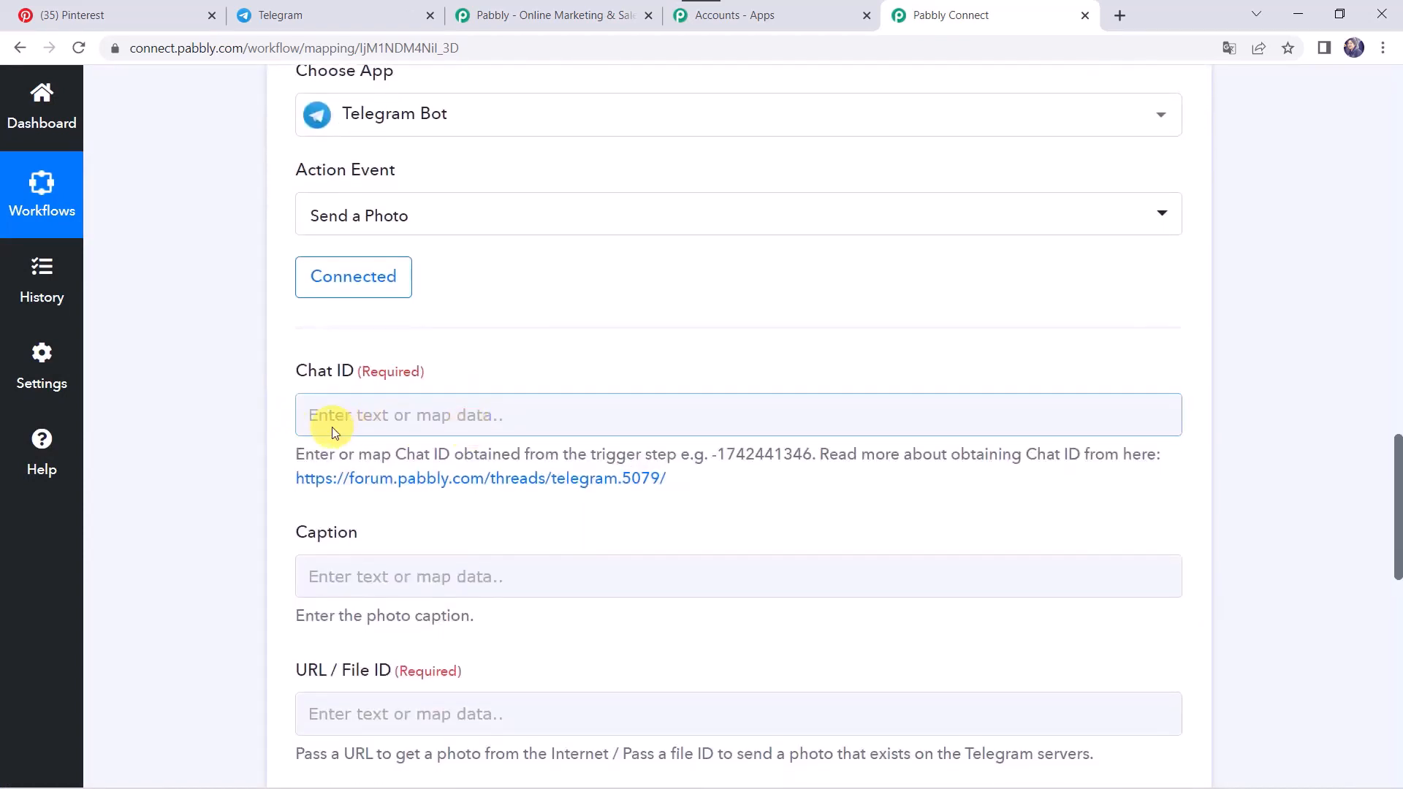
left_click(314, 20)
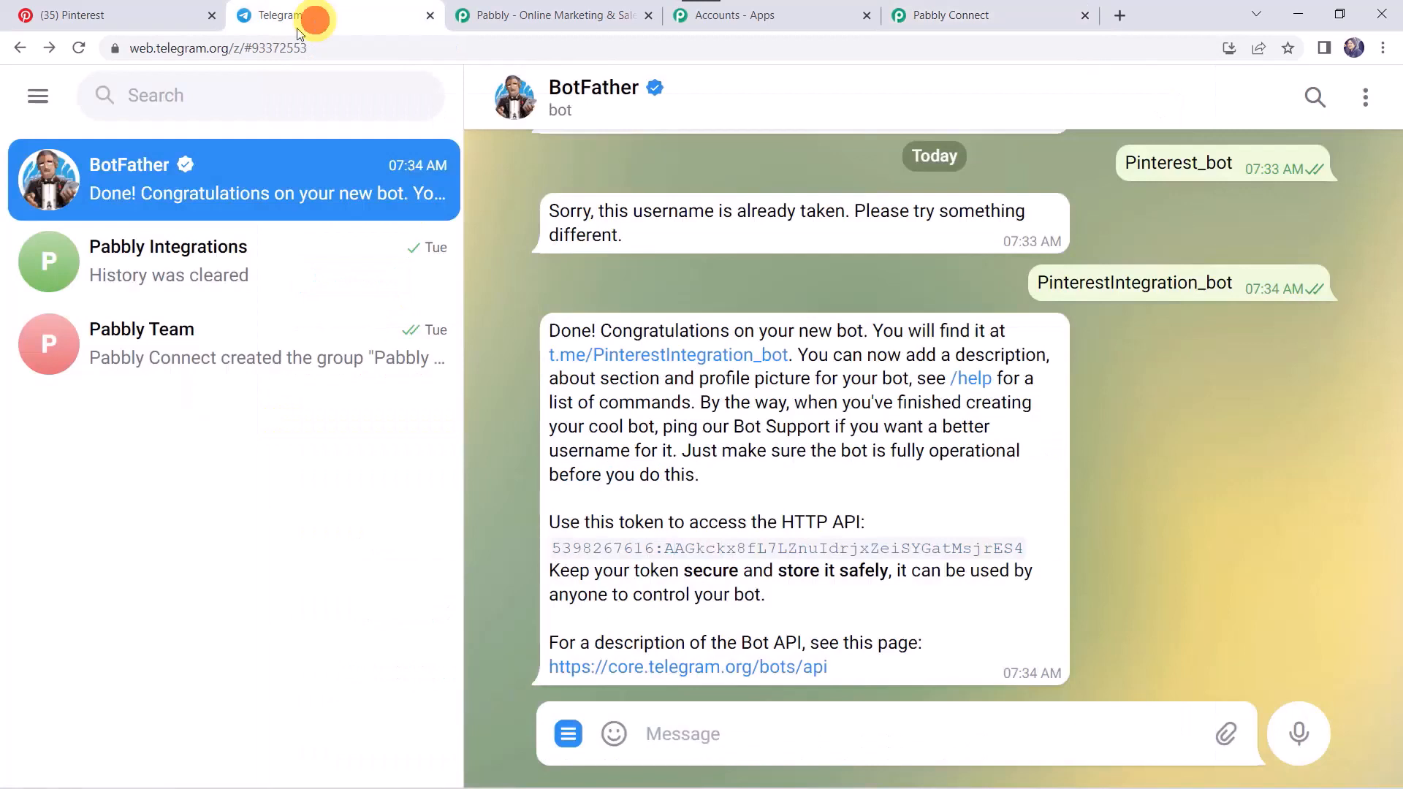
Step: Start the new PinterestIntegration bot, then open the Pabbly Integrations group chat
left_click(633, 357)
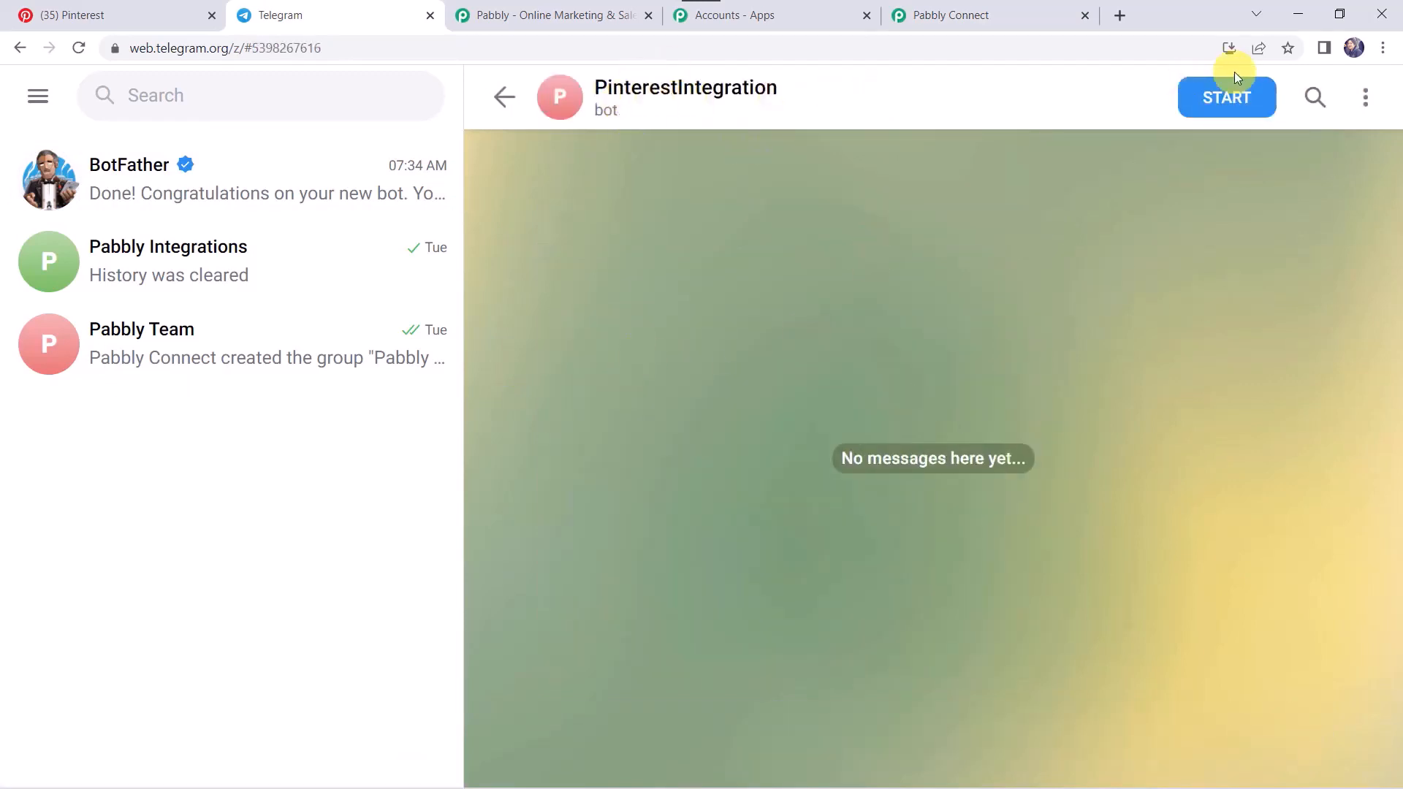
left_click(1225, 99)
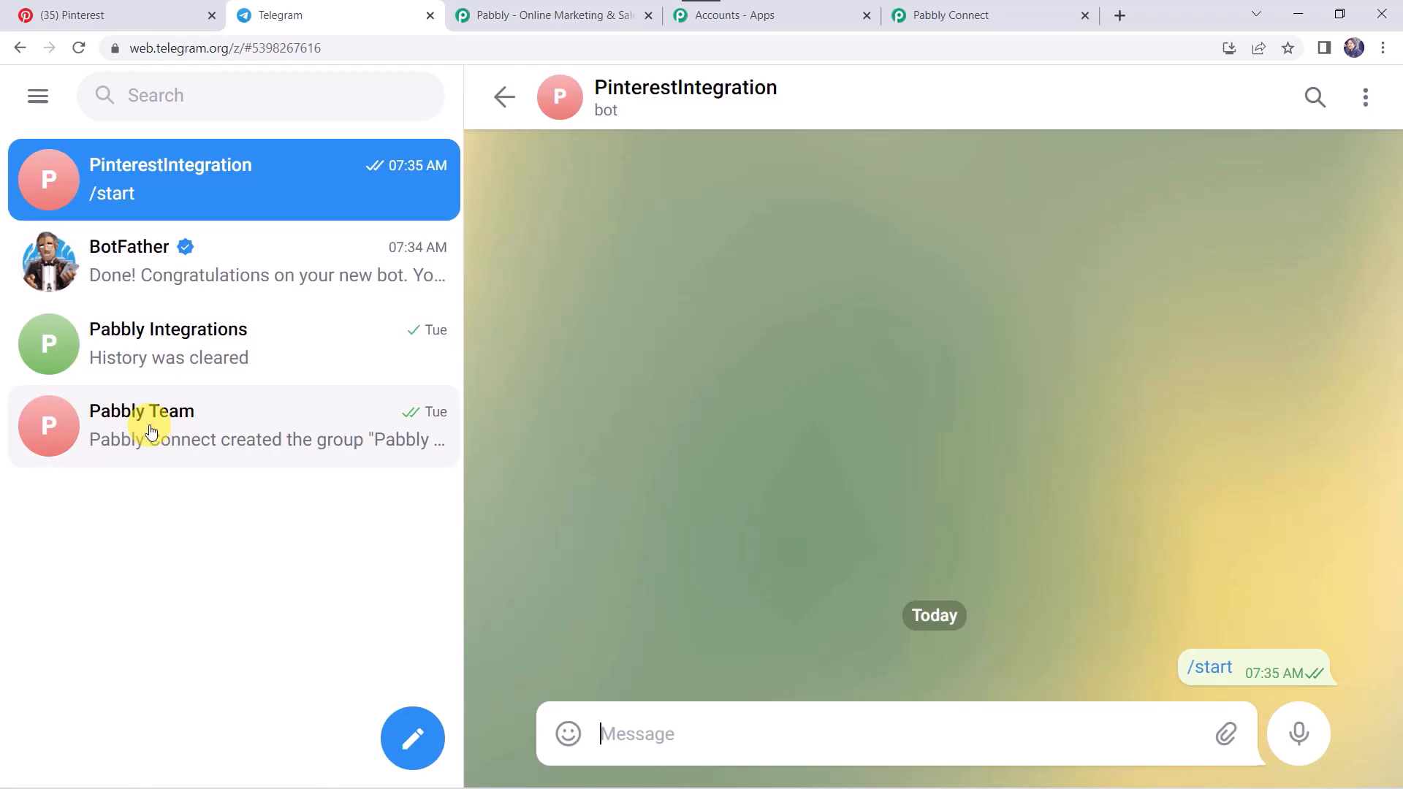
left_click(187, 356)
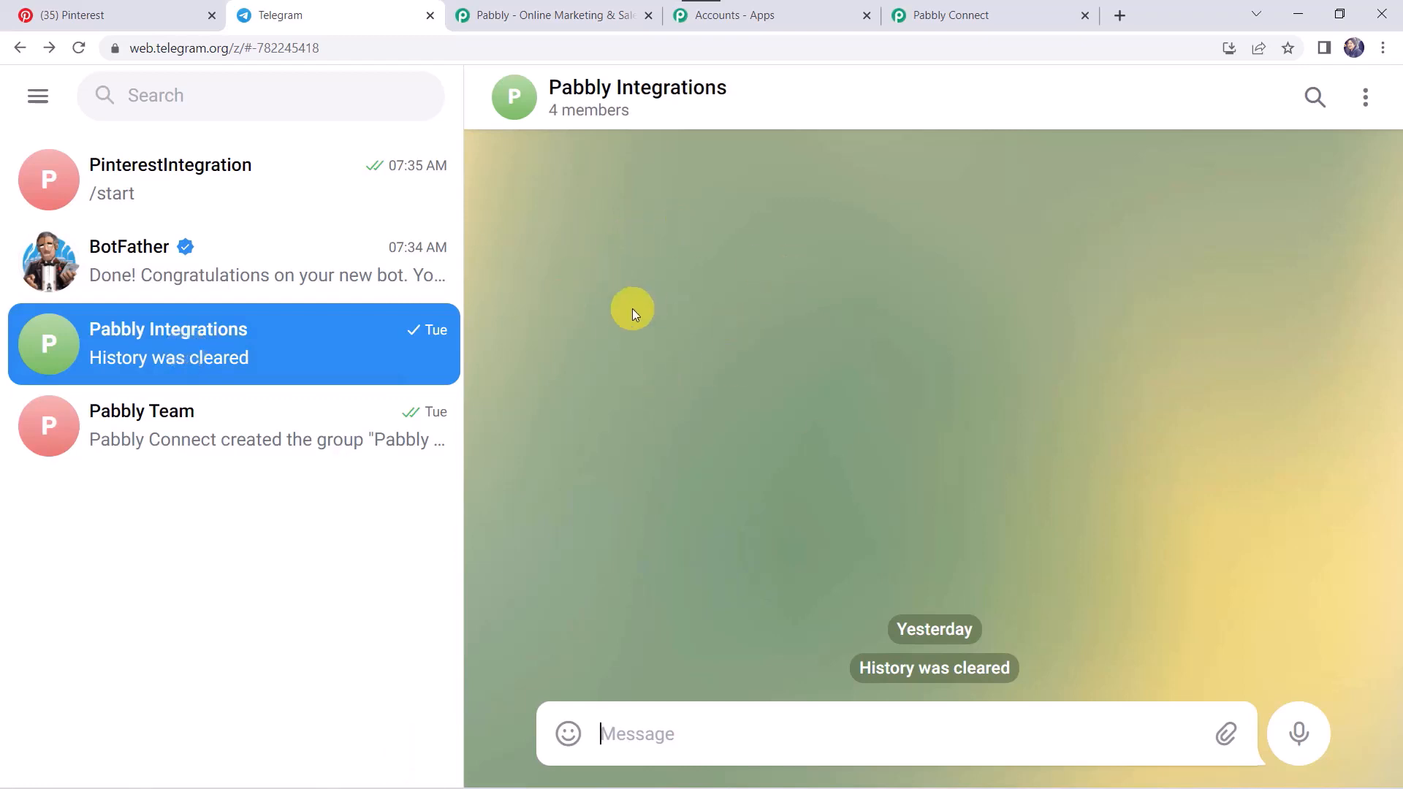
Step: Search 'Pi' among users and add the PinterestIntegration bot to the group, bringing it to 5 members
left_click(606, 95)
scroll(1093, 357, "down", 5)
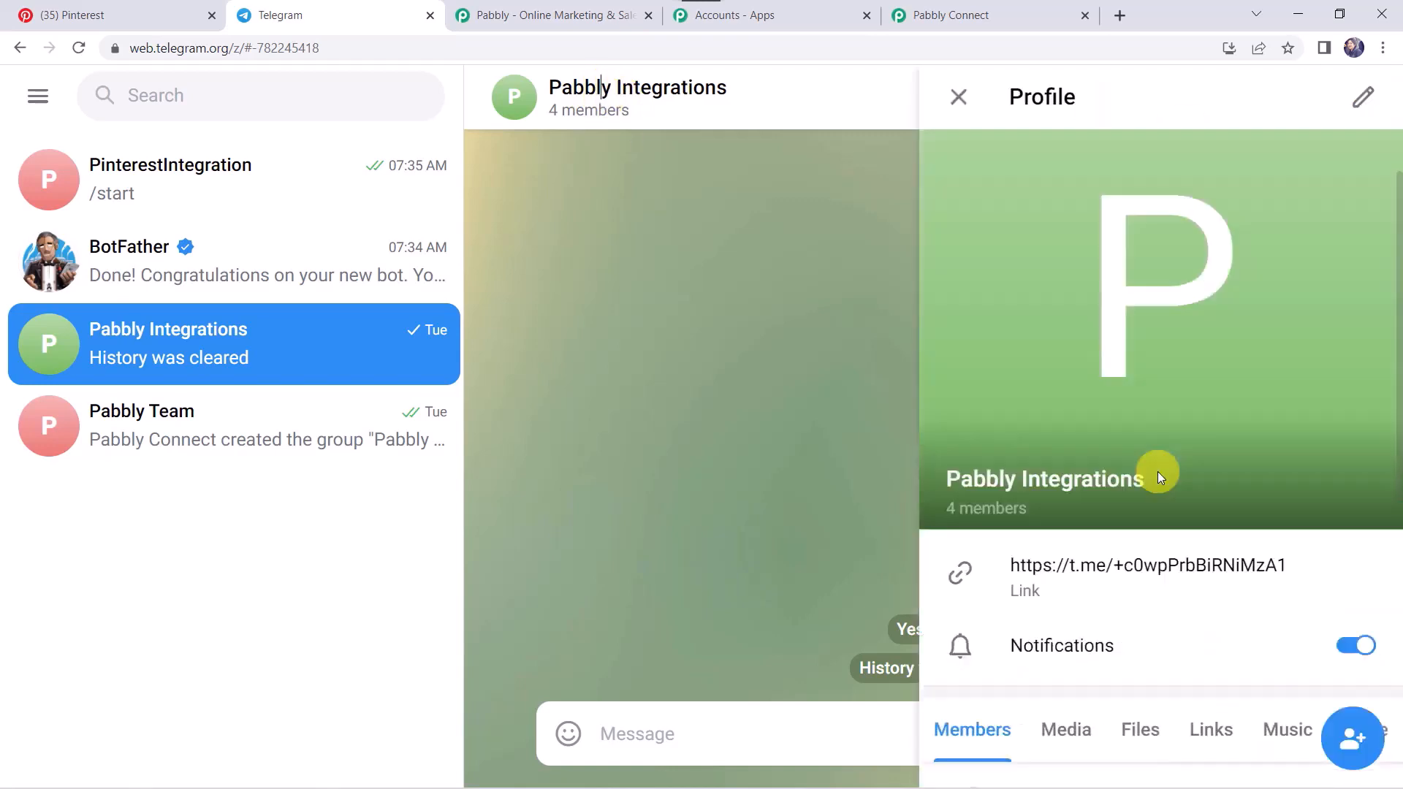
left_click(1355, 735)
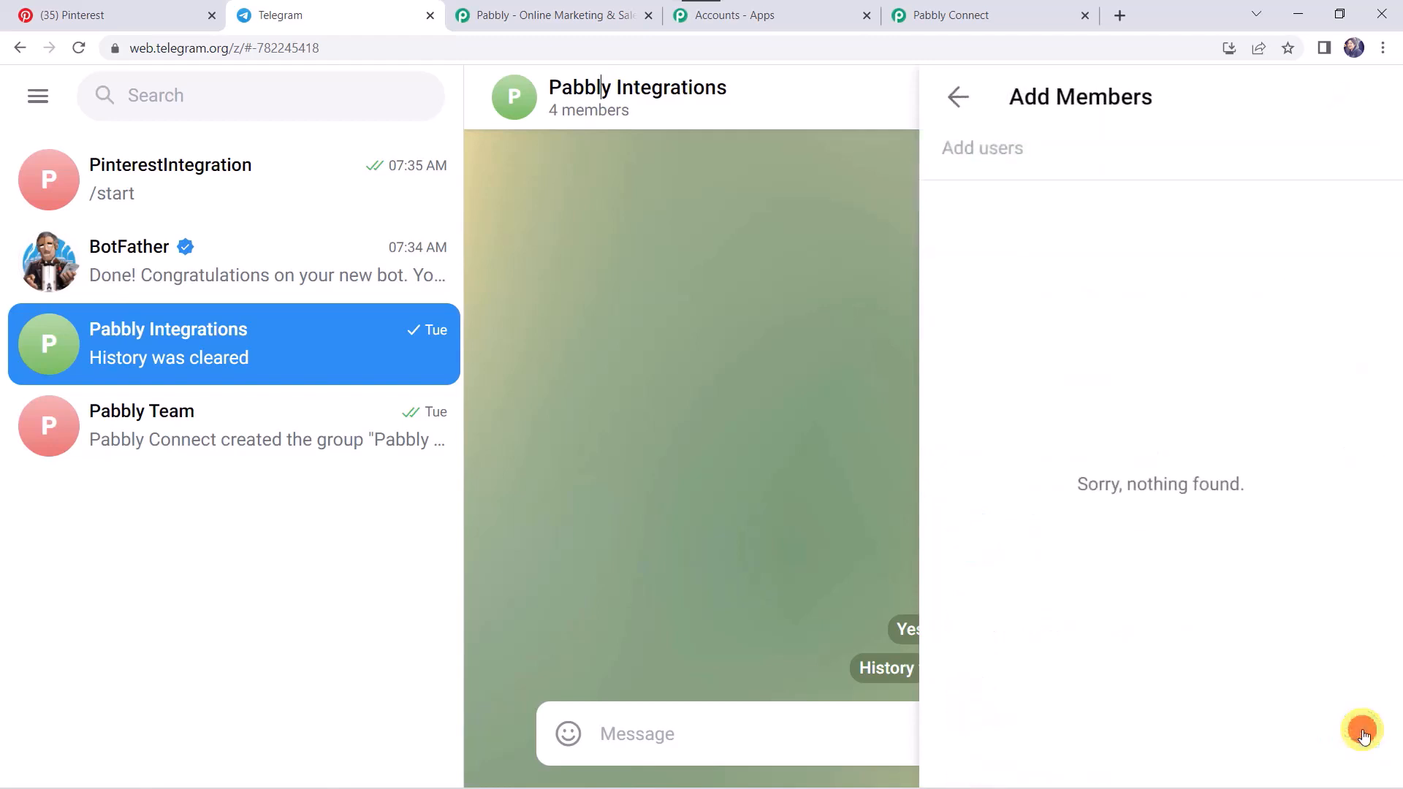
left_click(984, 153)
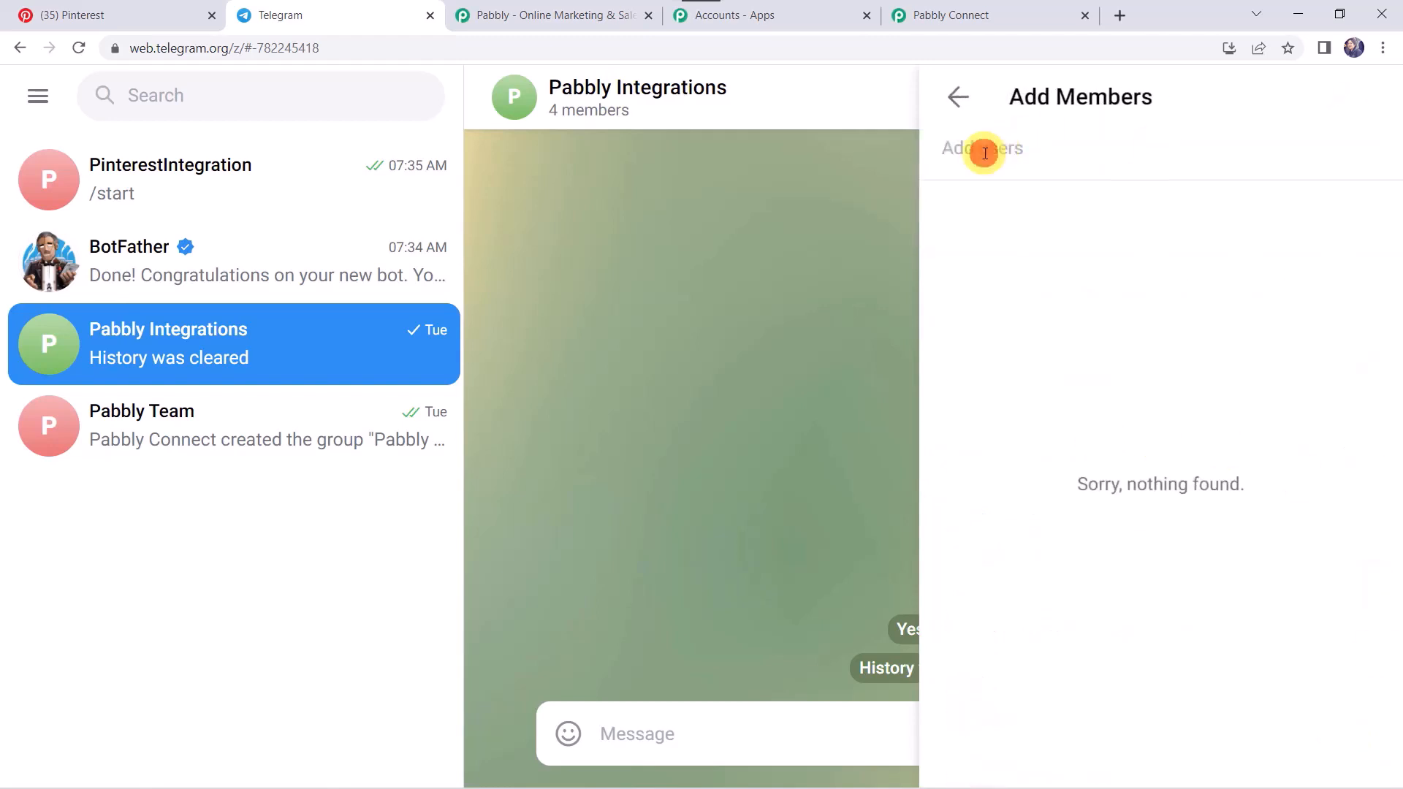
type("P")
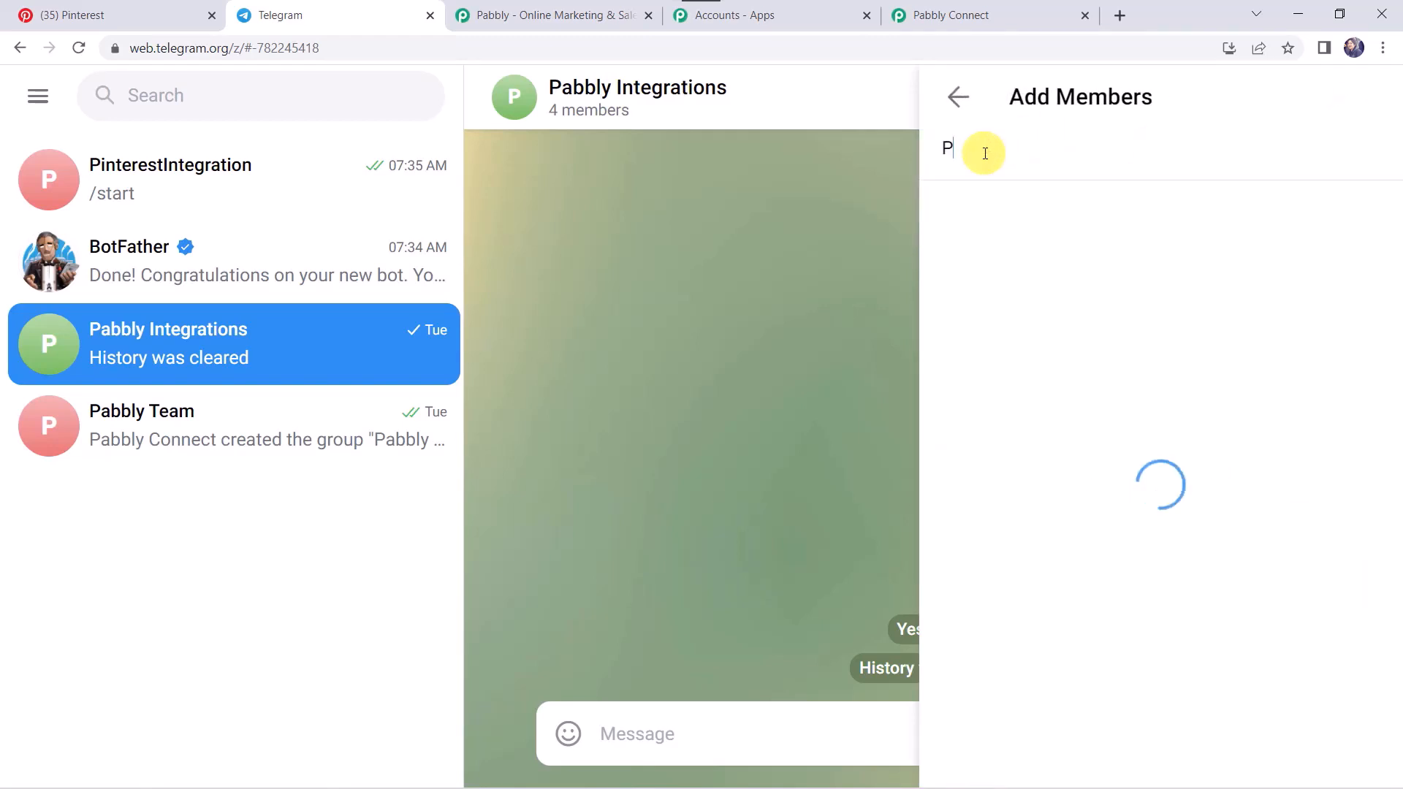
type("inte")
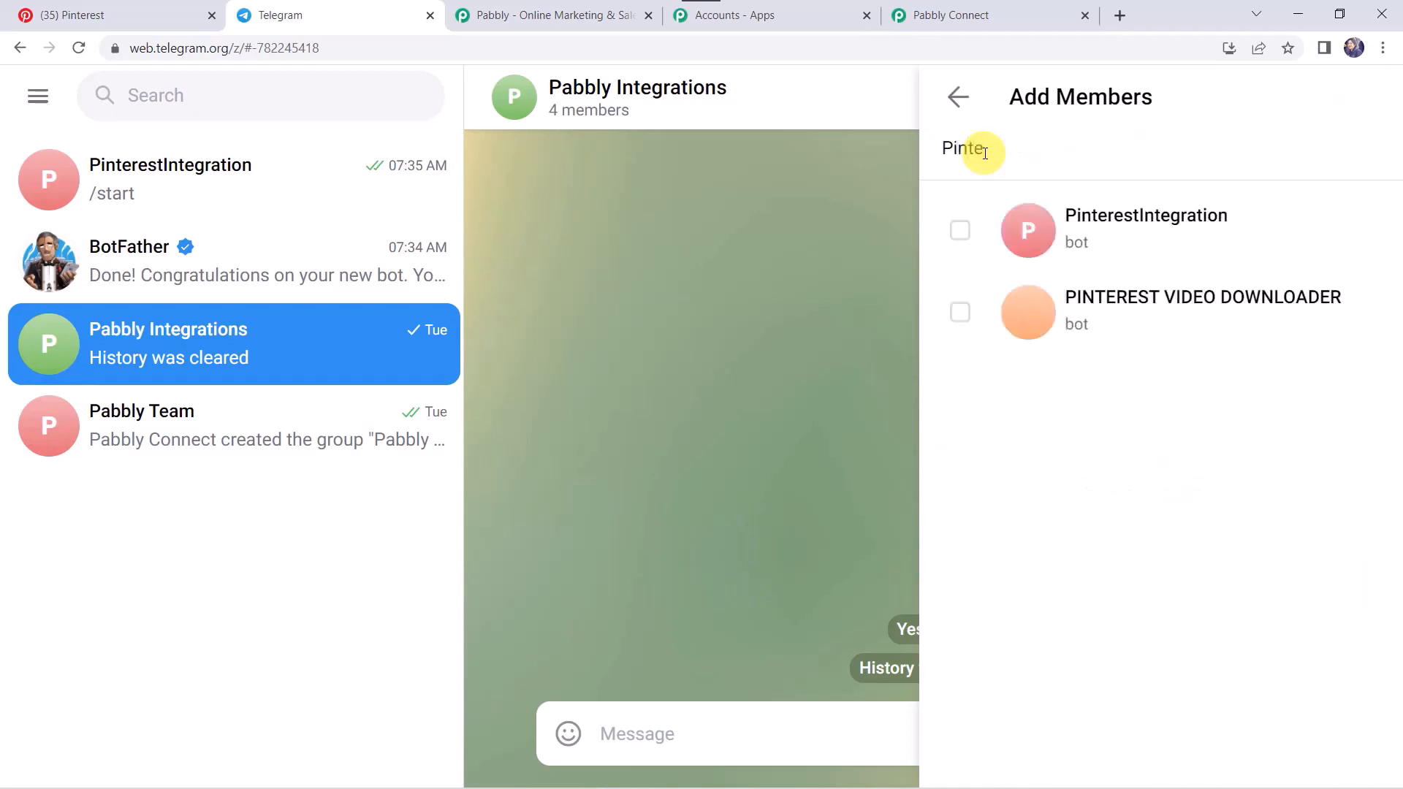
left_click(956, 234)
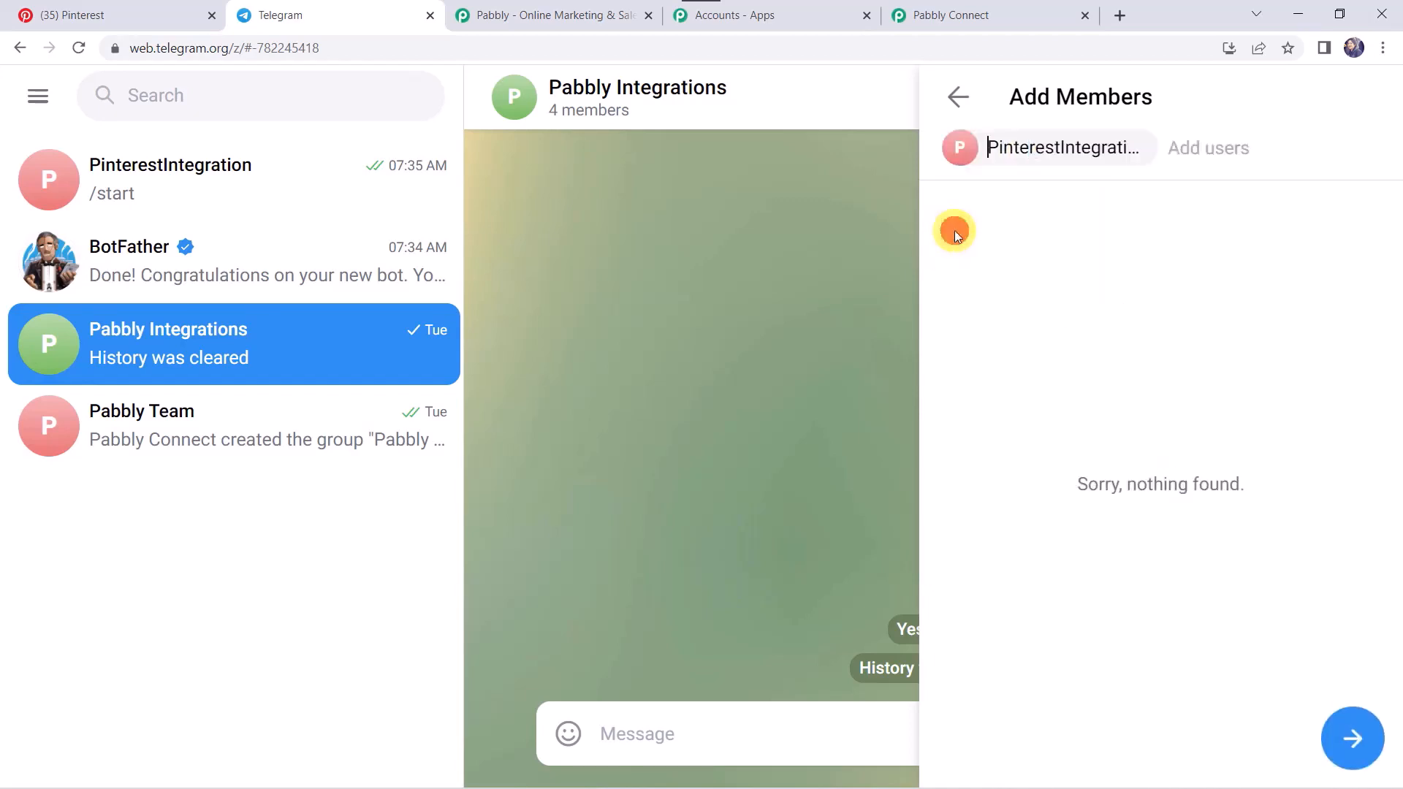
left_click(1357, 746)
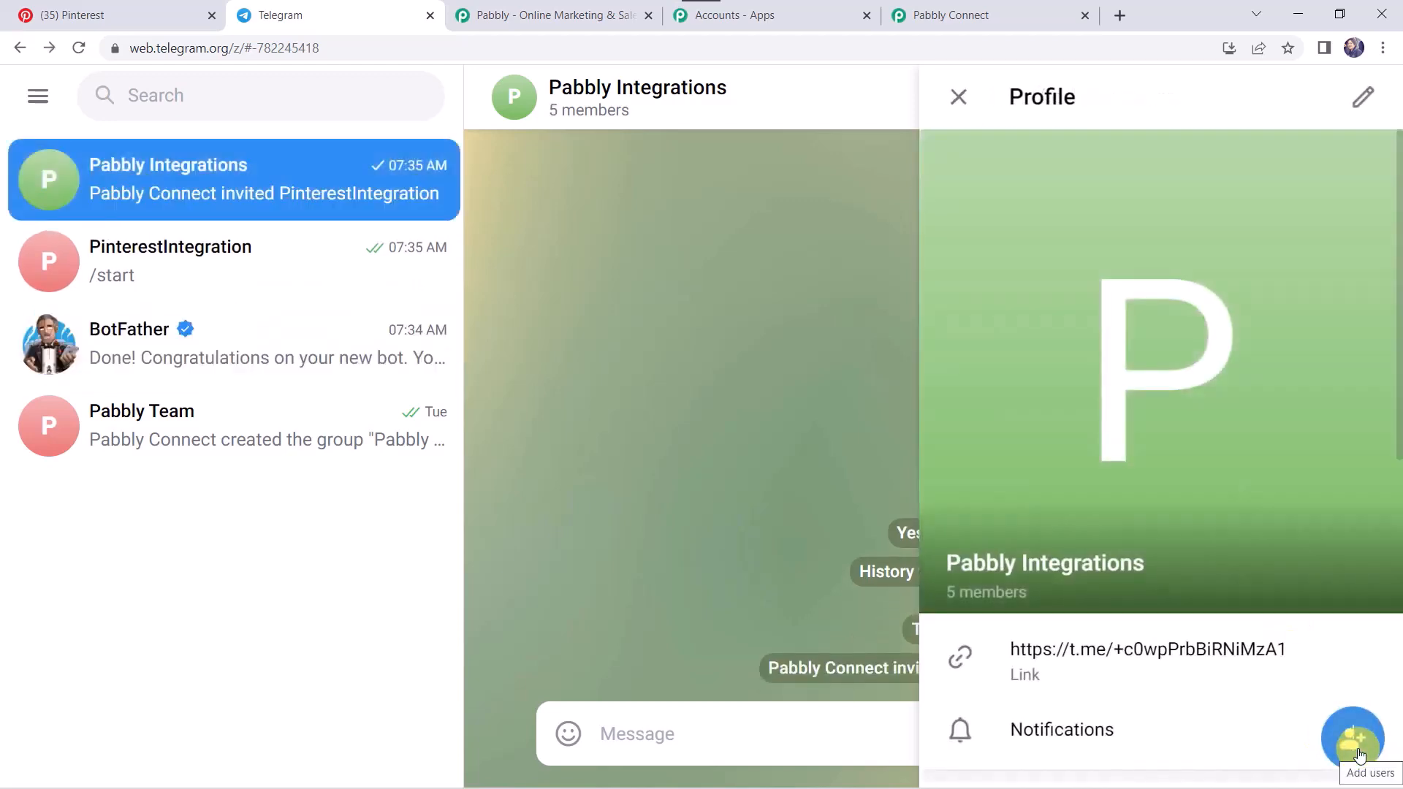
scroll(1033, 512, "down", 5)
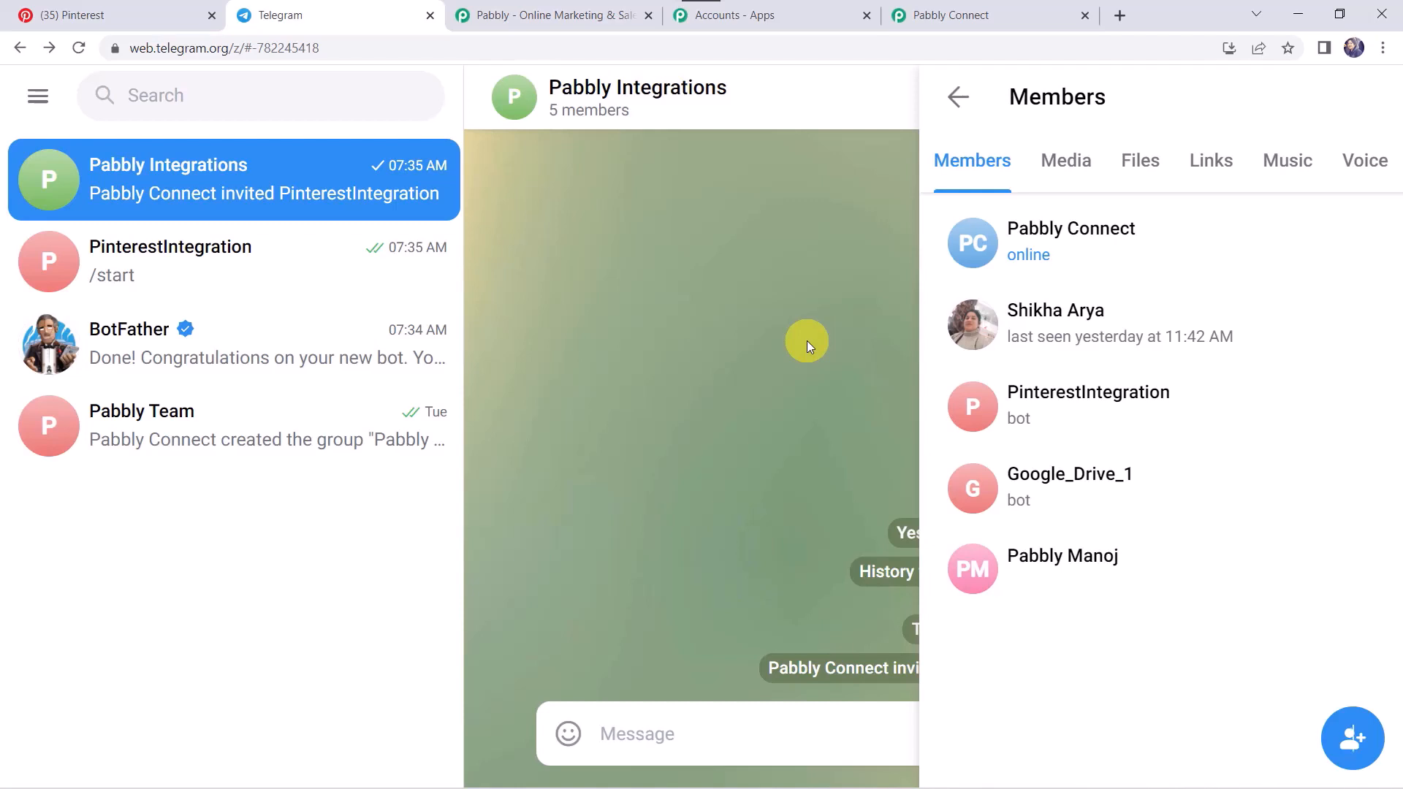
Step: Copy the group's negative chat ID from the Telegram Web address into Pabbly's Chat ID field
left_click(717, 359)
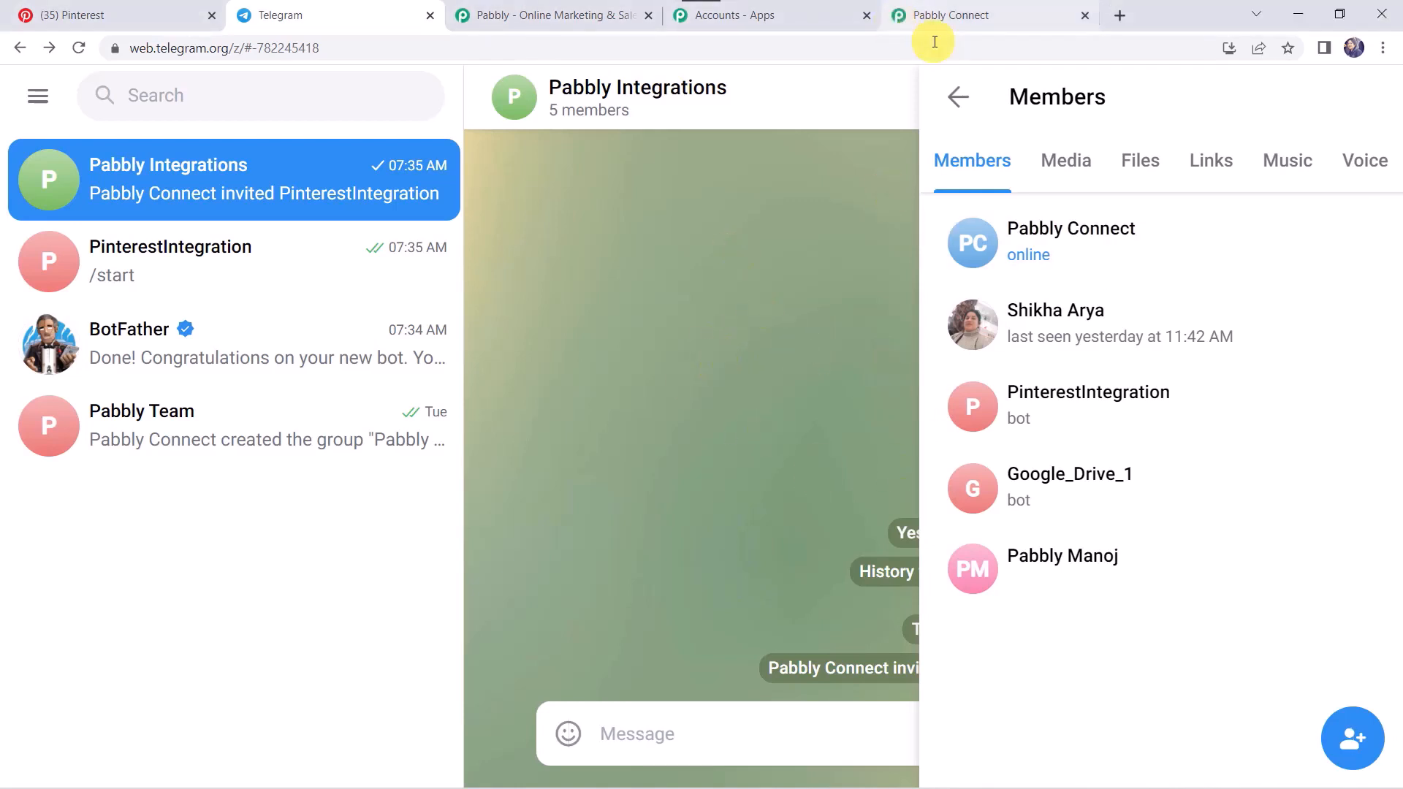
left_click(951, 108)
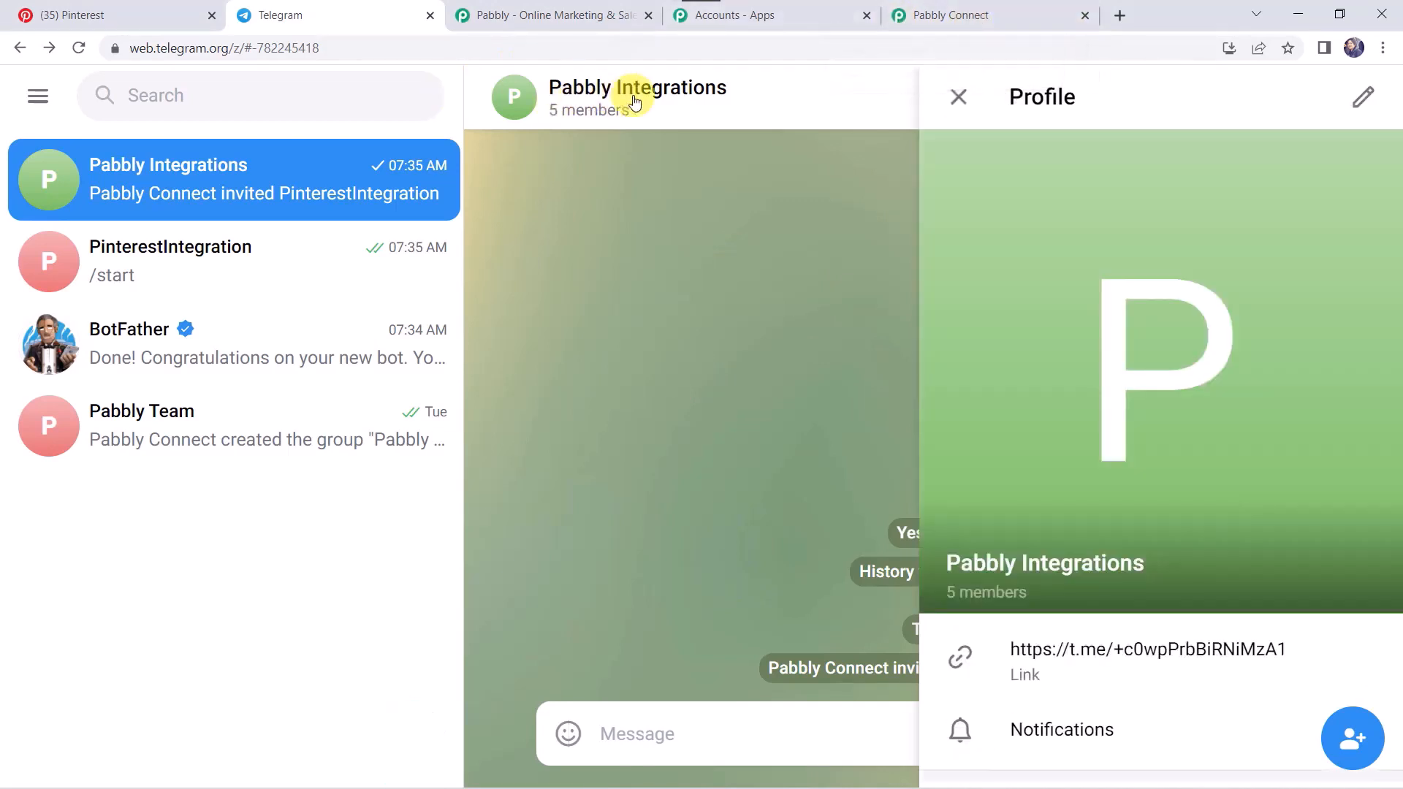
left_click(981, 12)
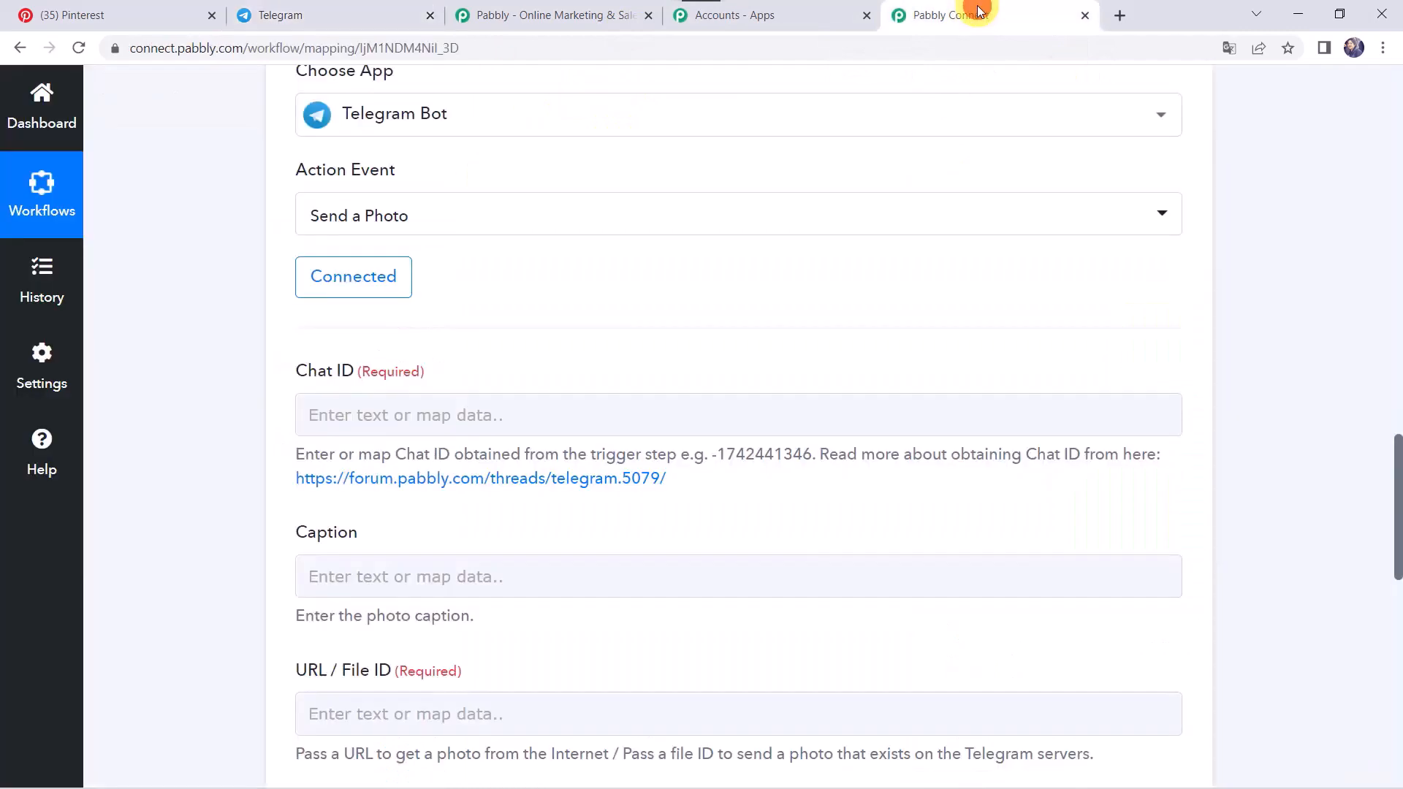
left_click(329, 12)
left_click(325, 47)
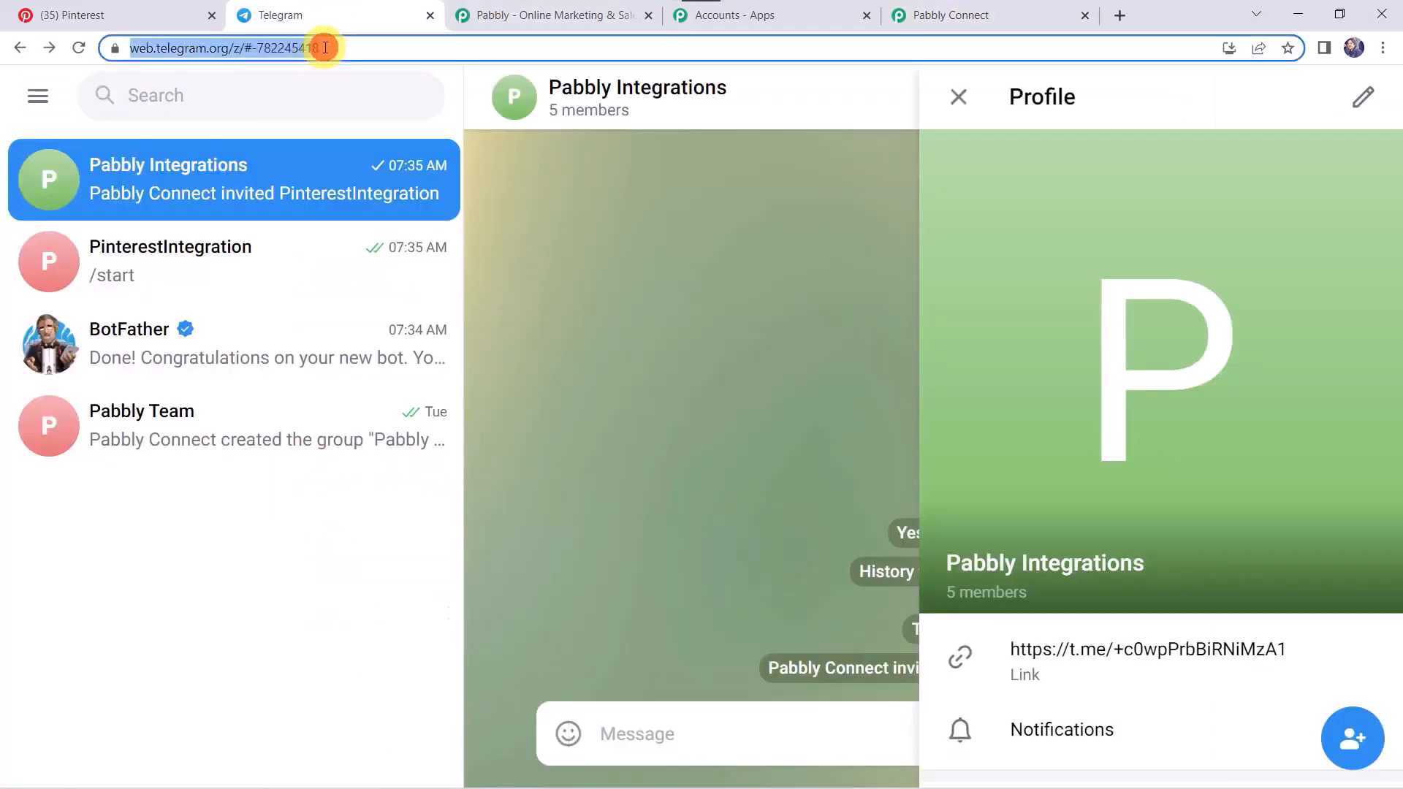
left_click(254, 49)
left_click_drag(296, 50, 401, 49)
key("ctrl+c")
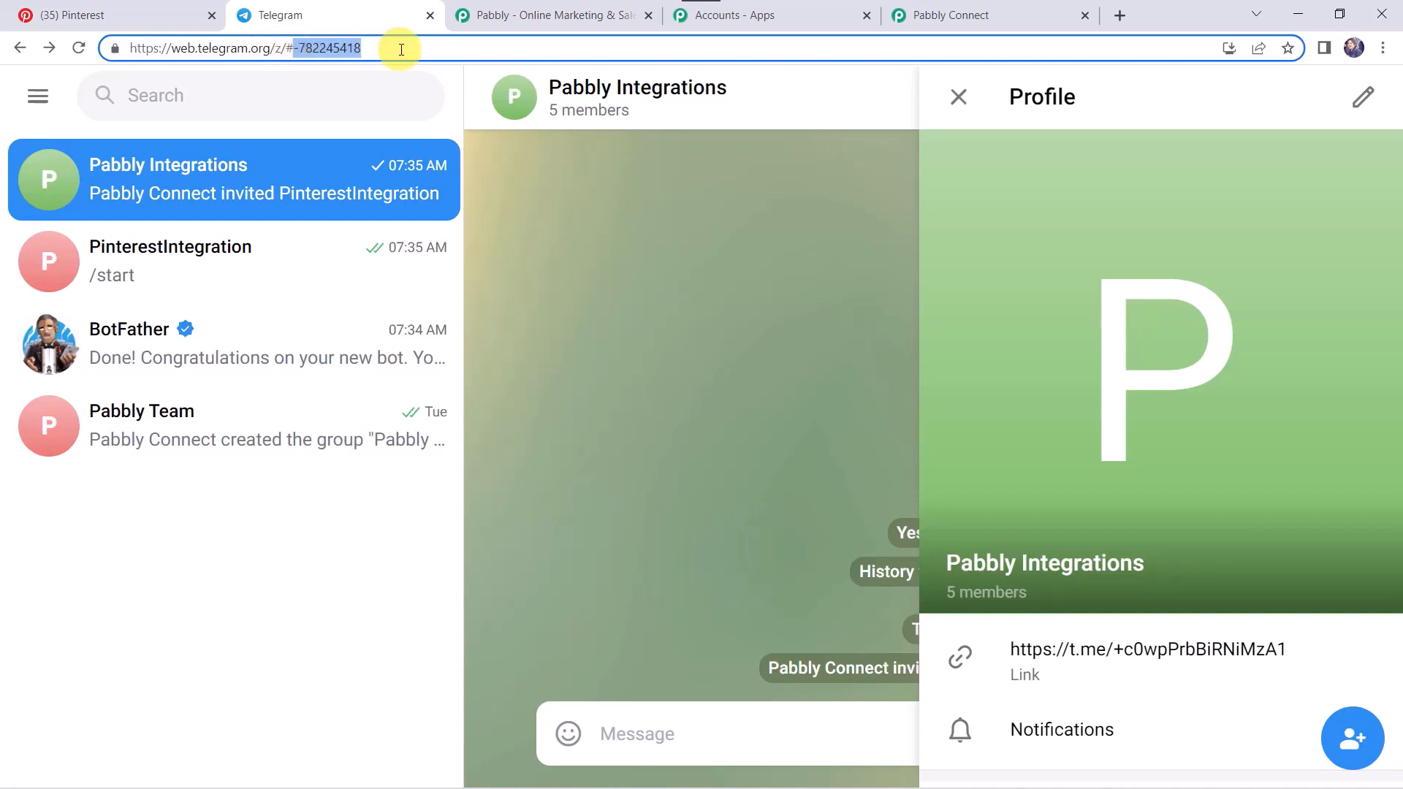
left_click(997, 10)
left_click(558, 414)
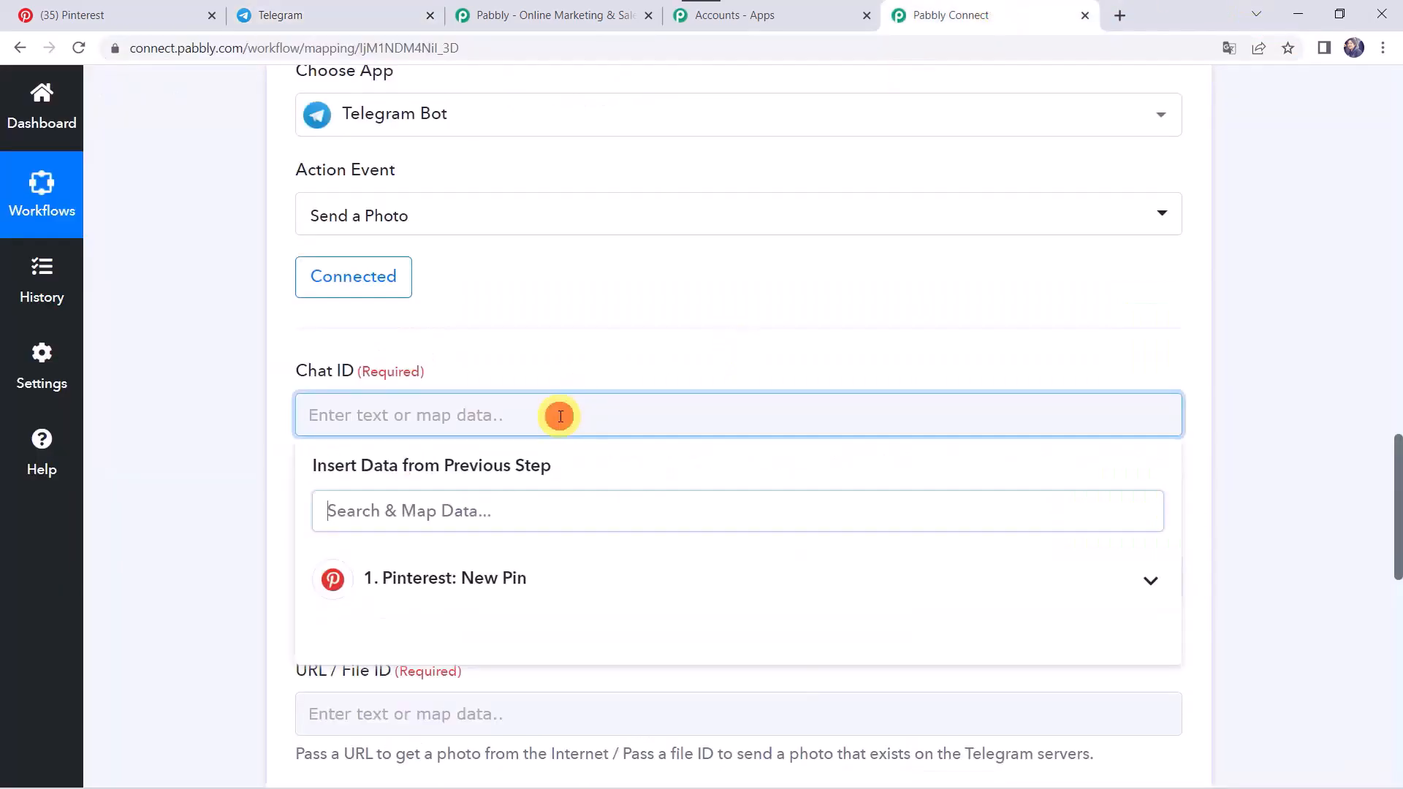
Step: Paste the group's chat ID into Chat ID and map the Pin's Title into Caption
key("ctrl+v")
left_click(169, 470)
scroll(169, 470, "down", 4)
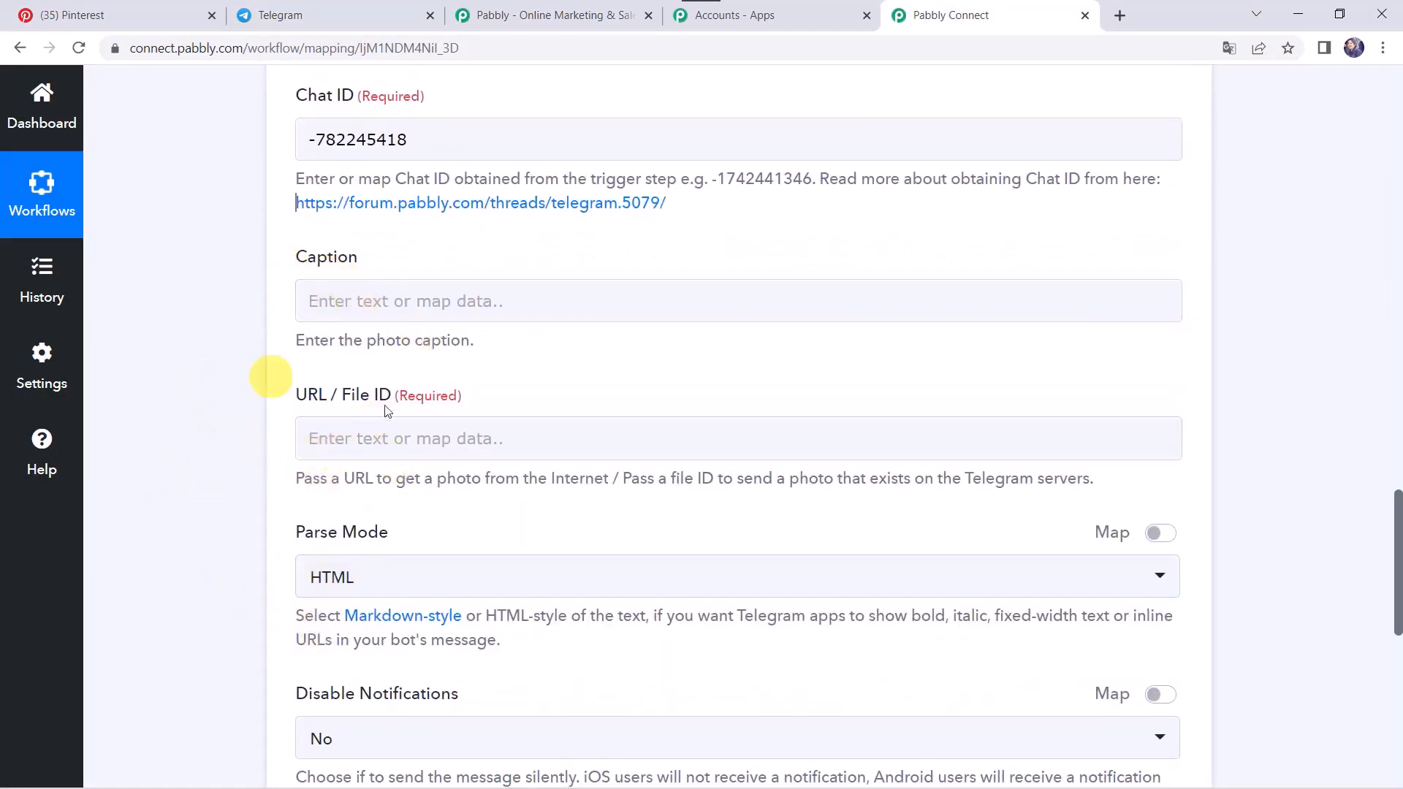
scroll(251, 297, "up", 17)
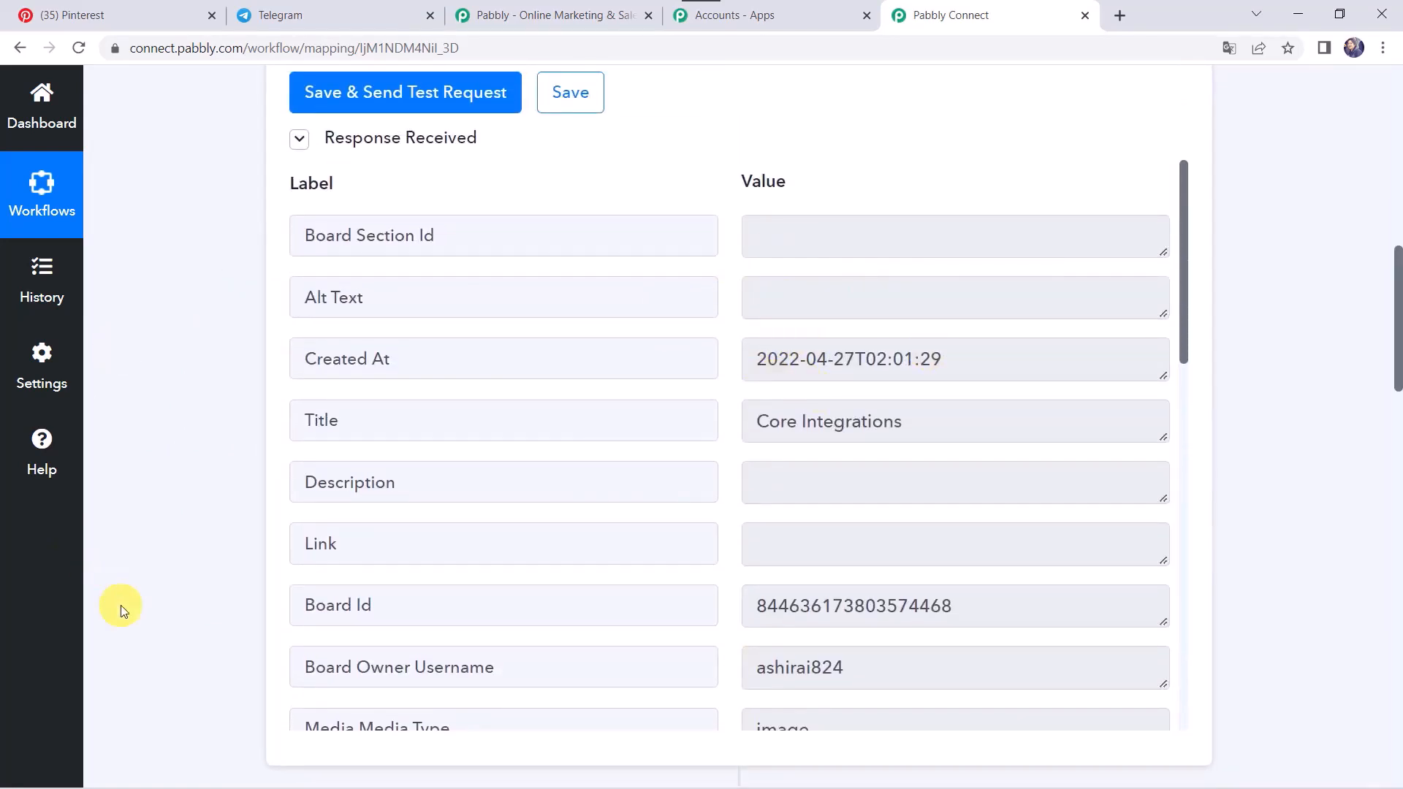
scroll(117, 606, "down", 15)
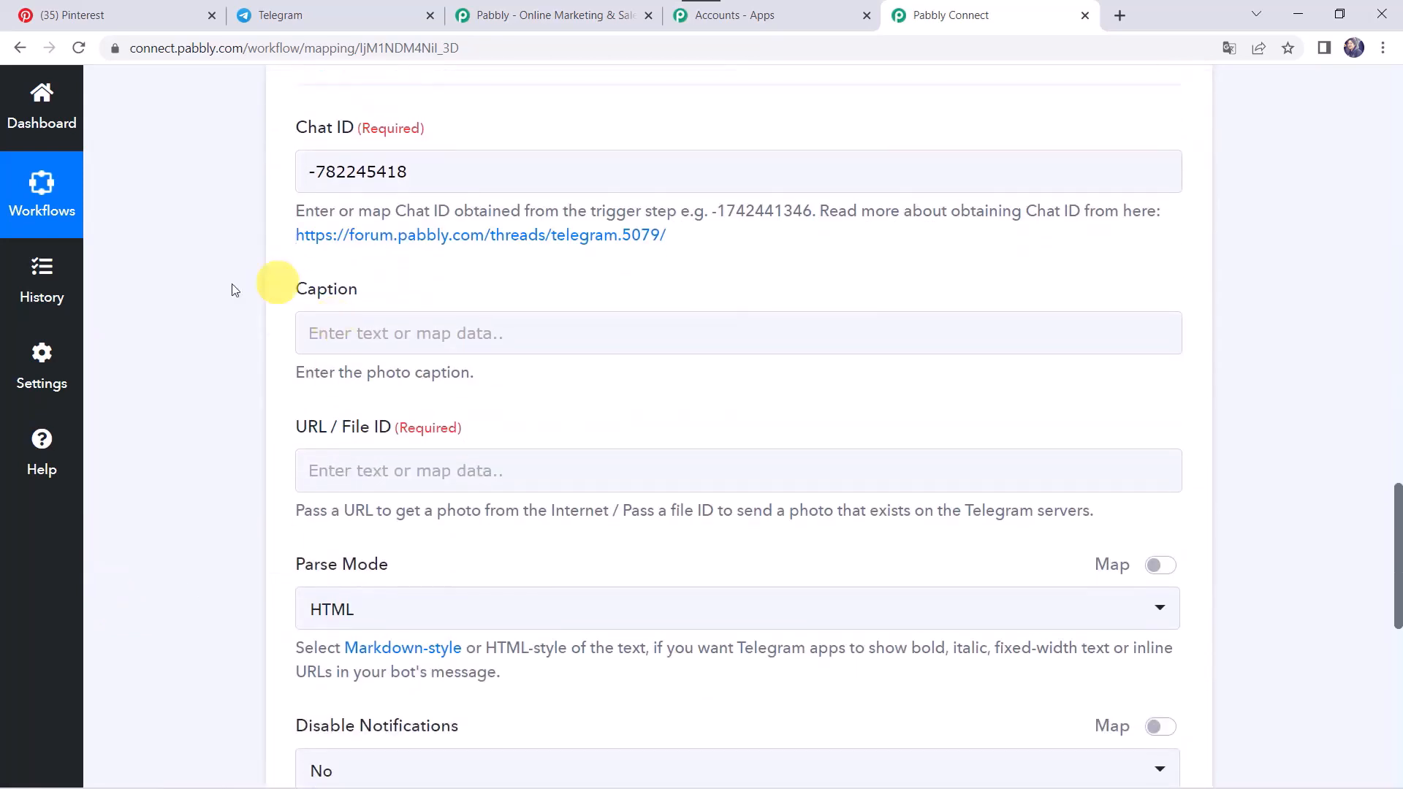
left_click(321, 332)
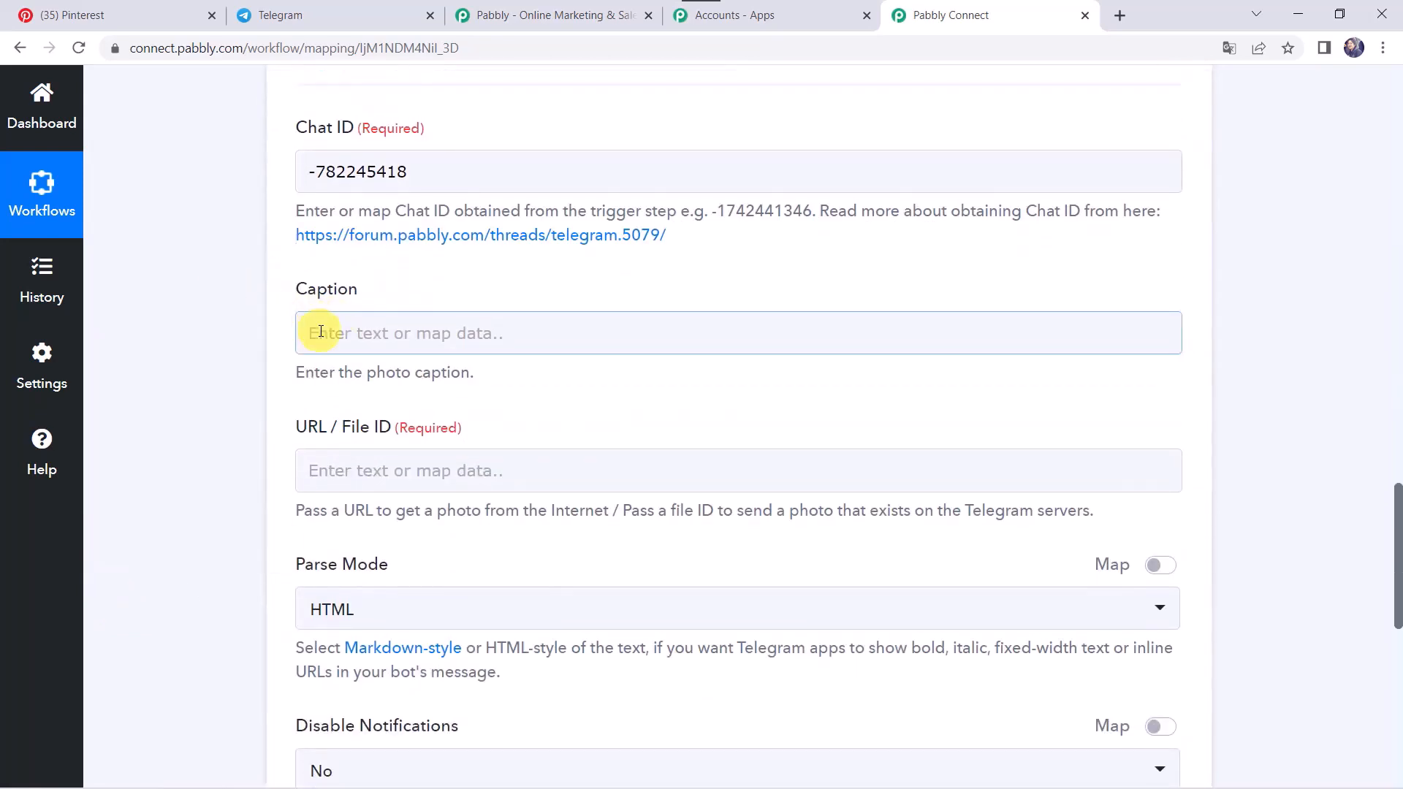
left_click(437, 501)
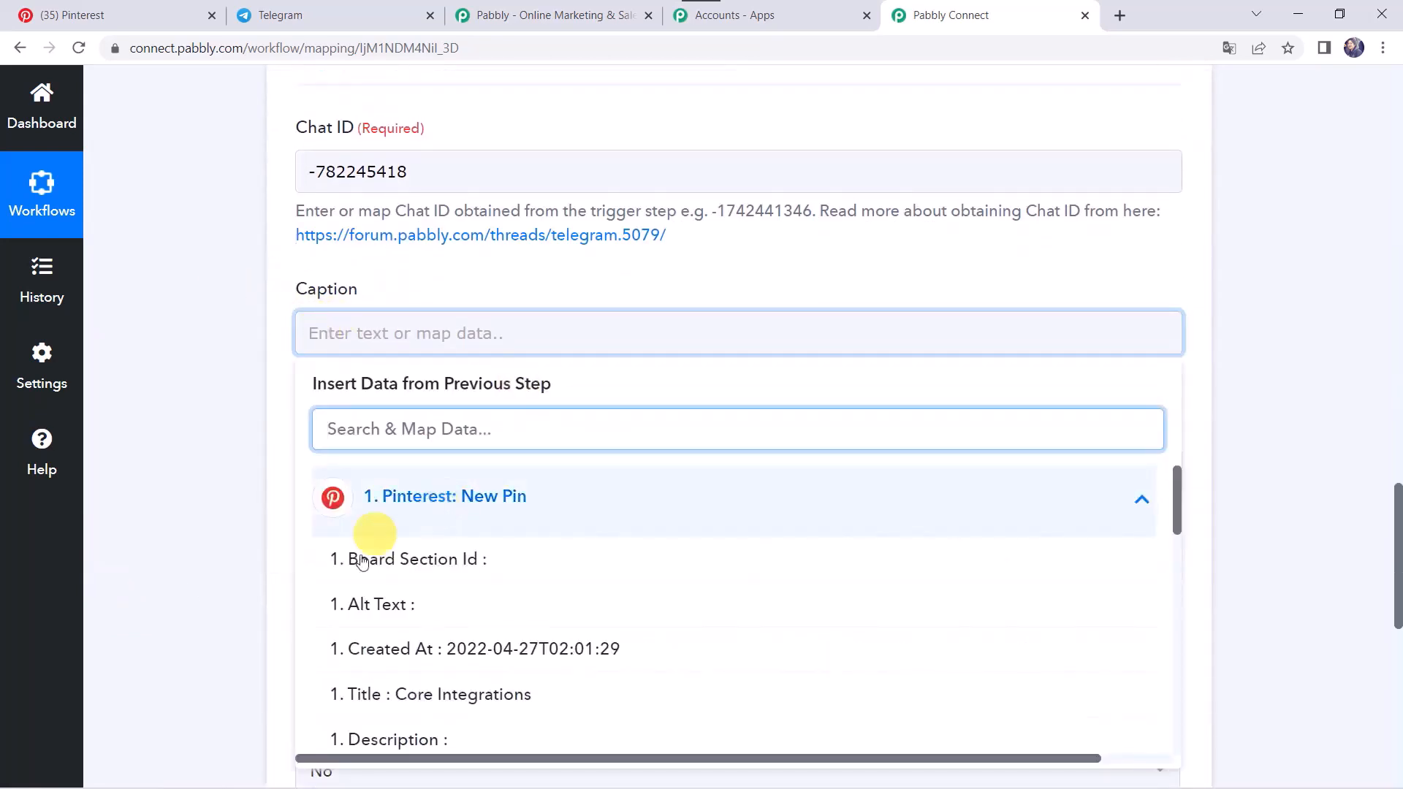
left_click(490, 695)
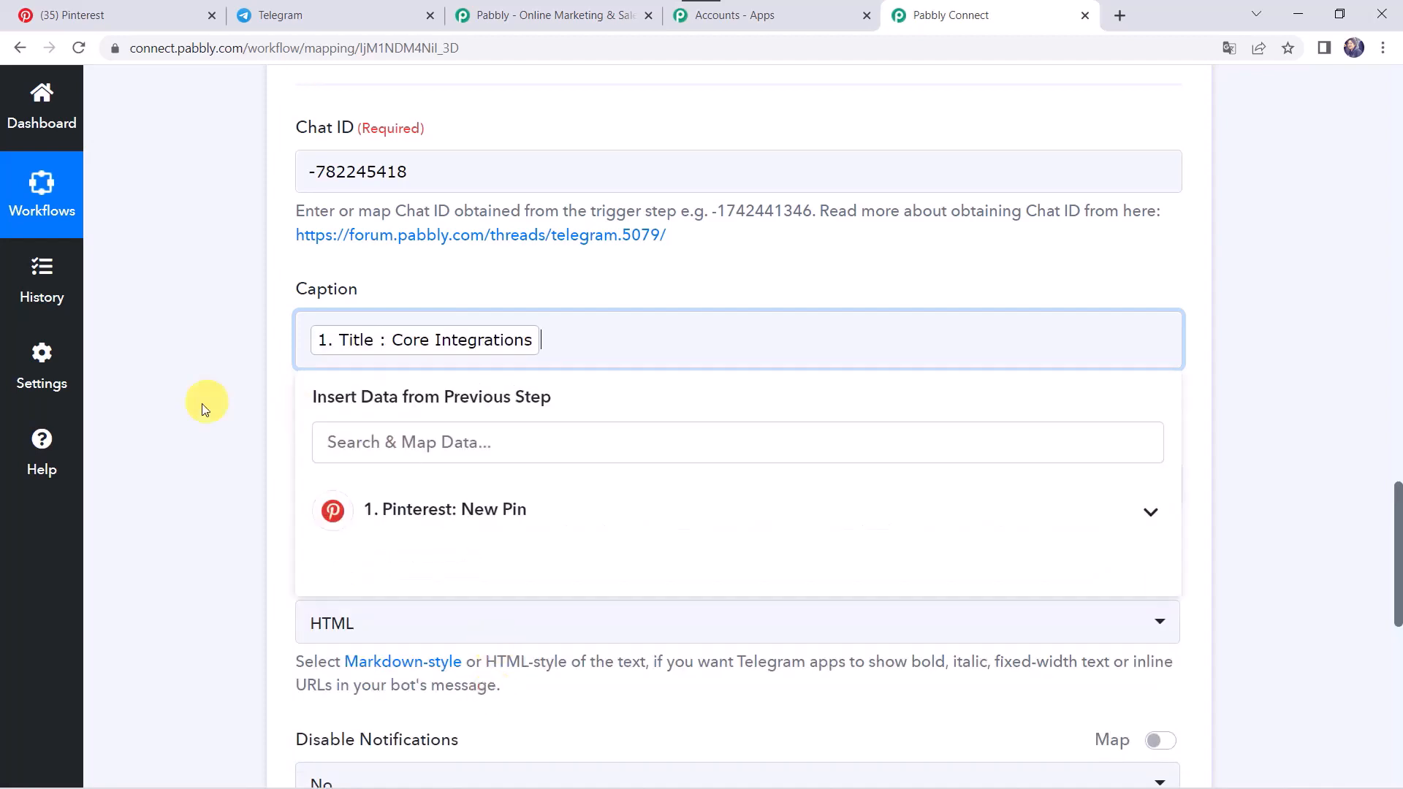
left_click(205, 408)
Step: Map the Pin's Media Images Originals Url into the URL / File ID field
scroll(199, 408, "down", 3)
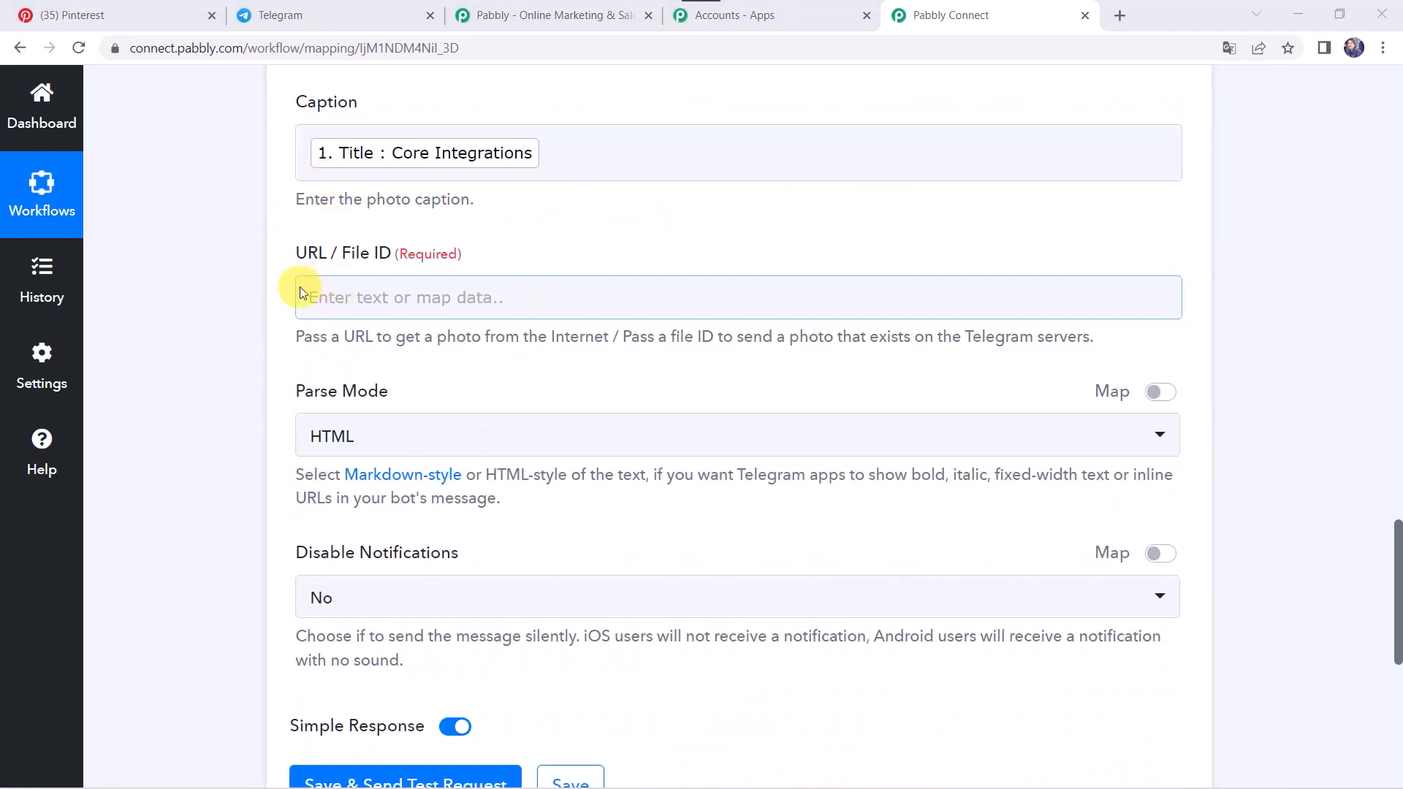
left_click(361, 297)
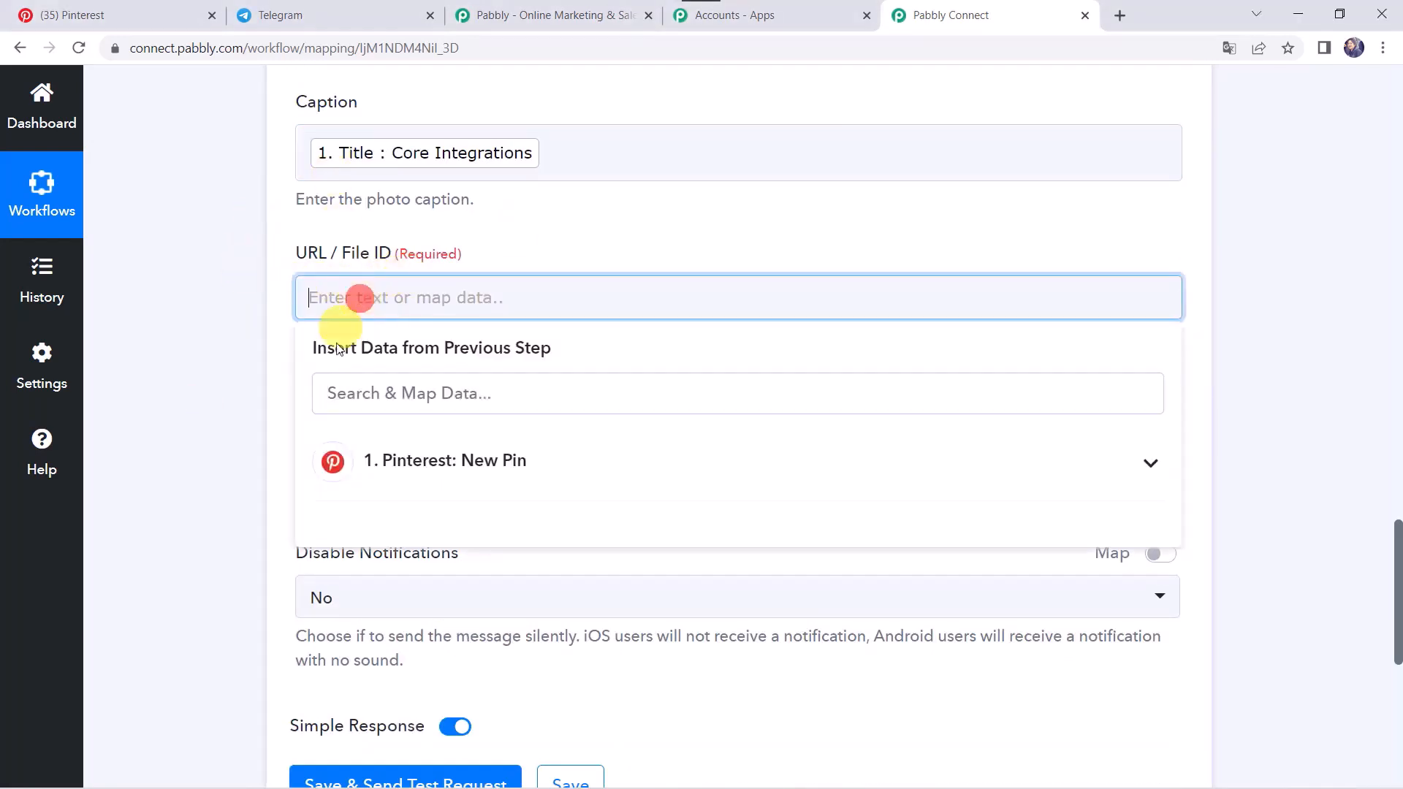
left_click(422, 469)
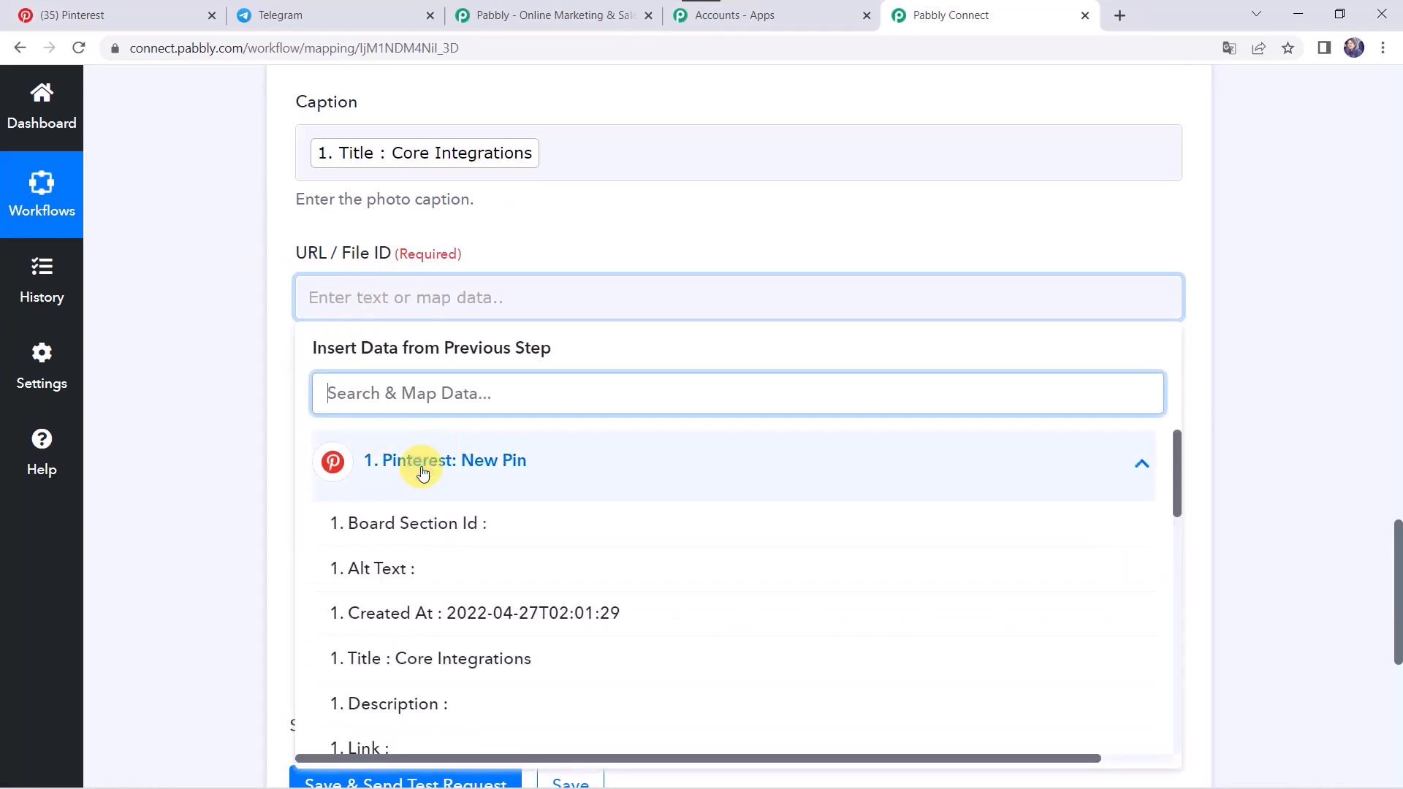
type("URL")
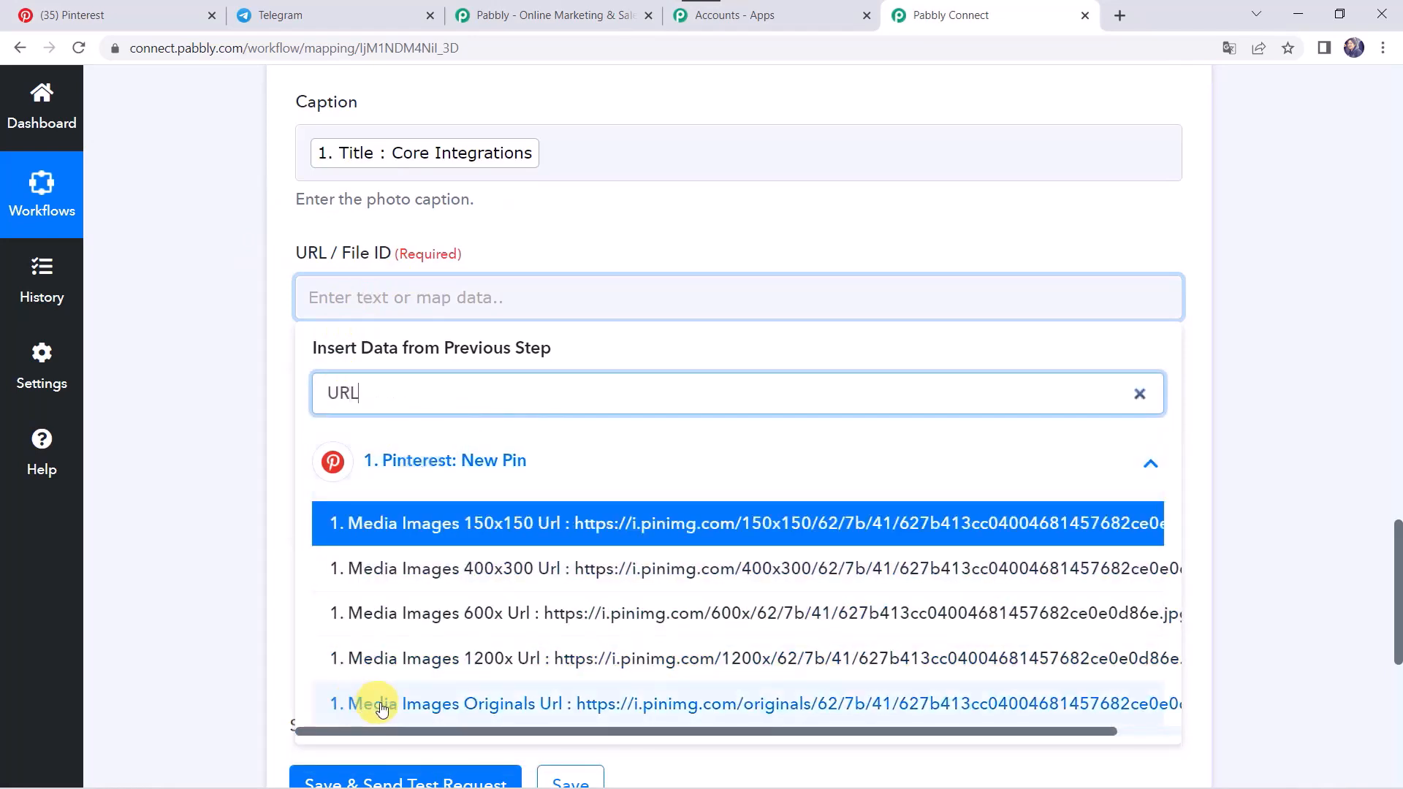
left_click(543, 709)
left_click(165, 388)
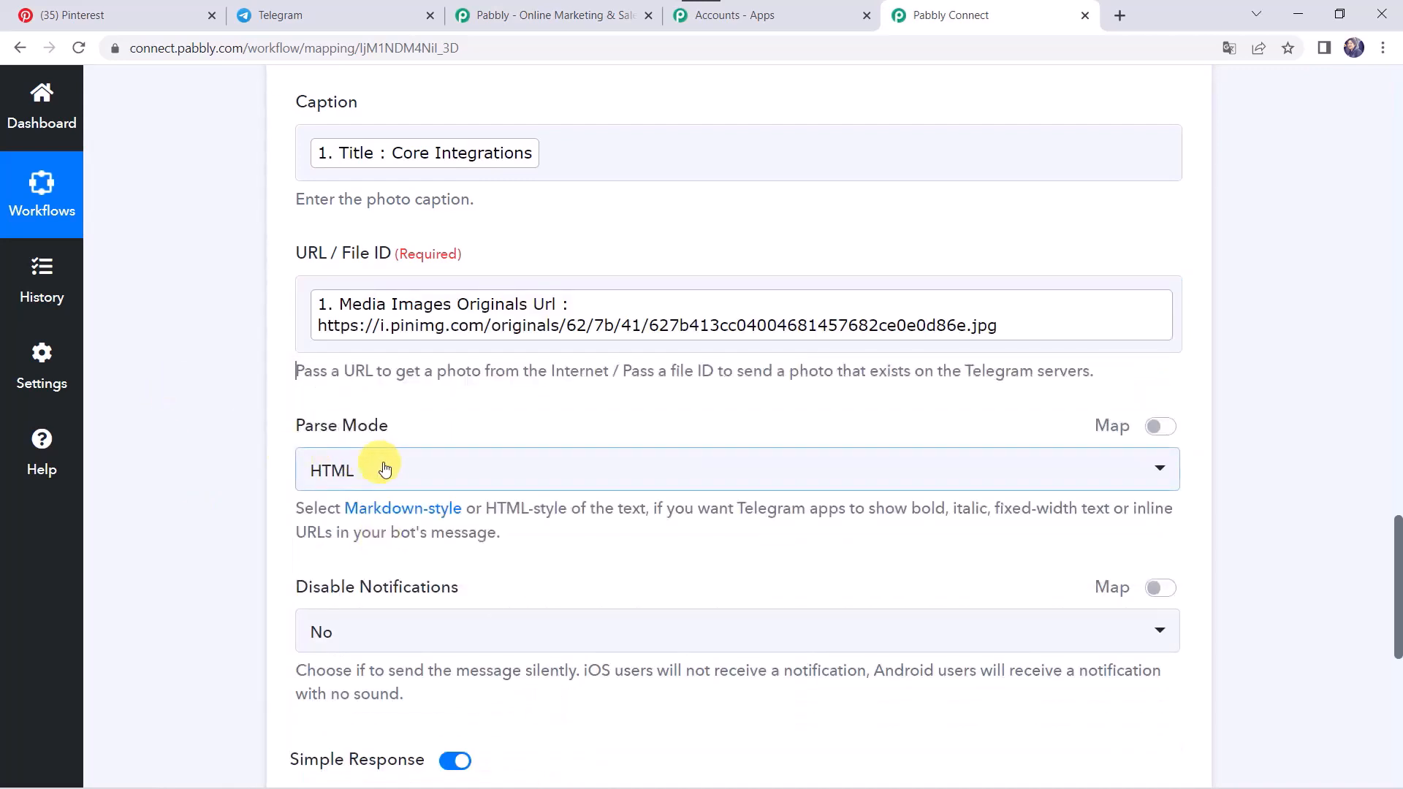
Step: Keep Parse Mode HTML and notifications enabled, then save and send a test photo
left_click(383, 470)
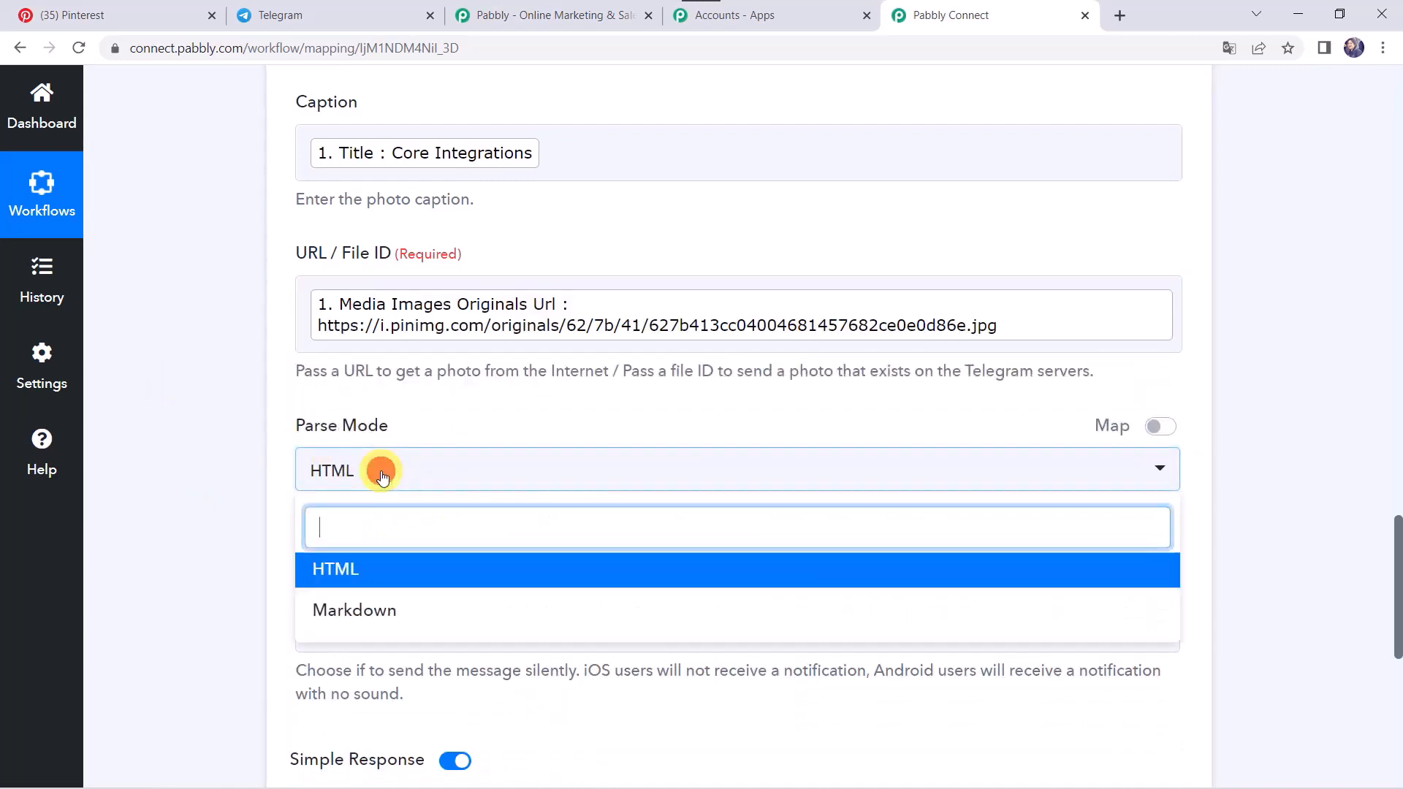
left_click(367, 573)
scroll(260, 551, "down", 3)
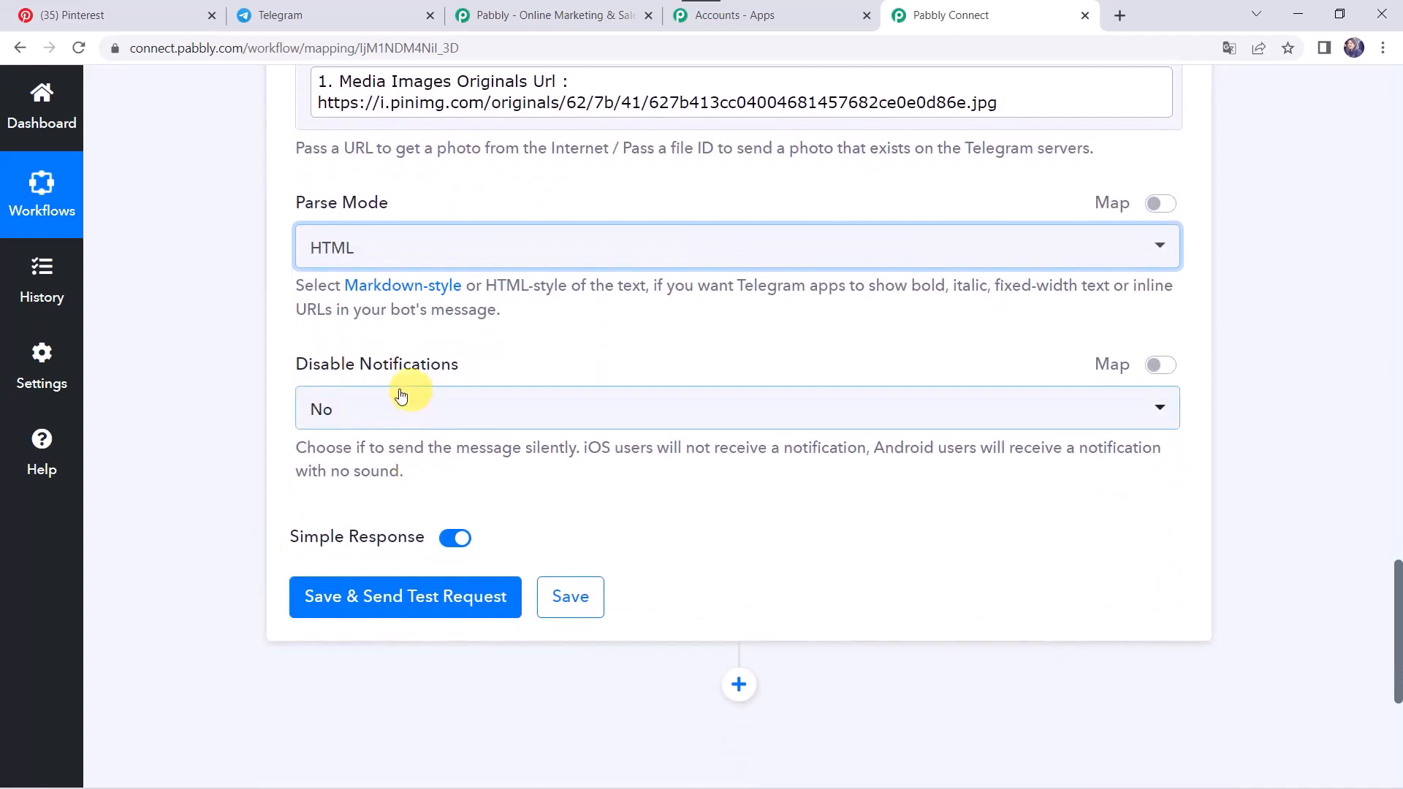
left_click(395, 424)
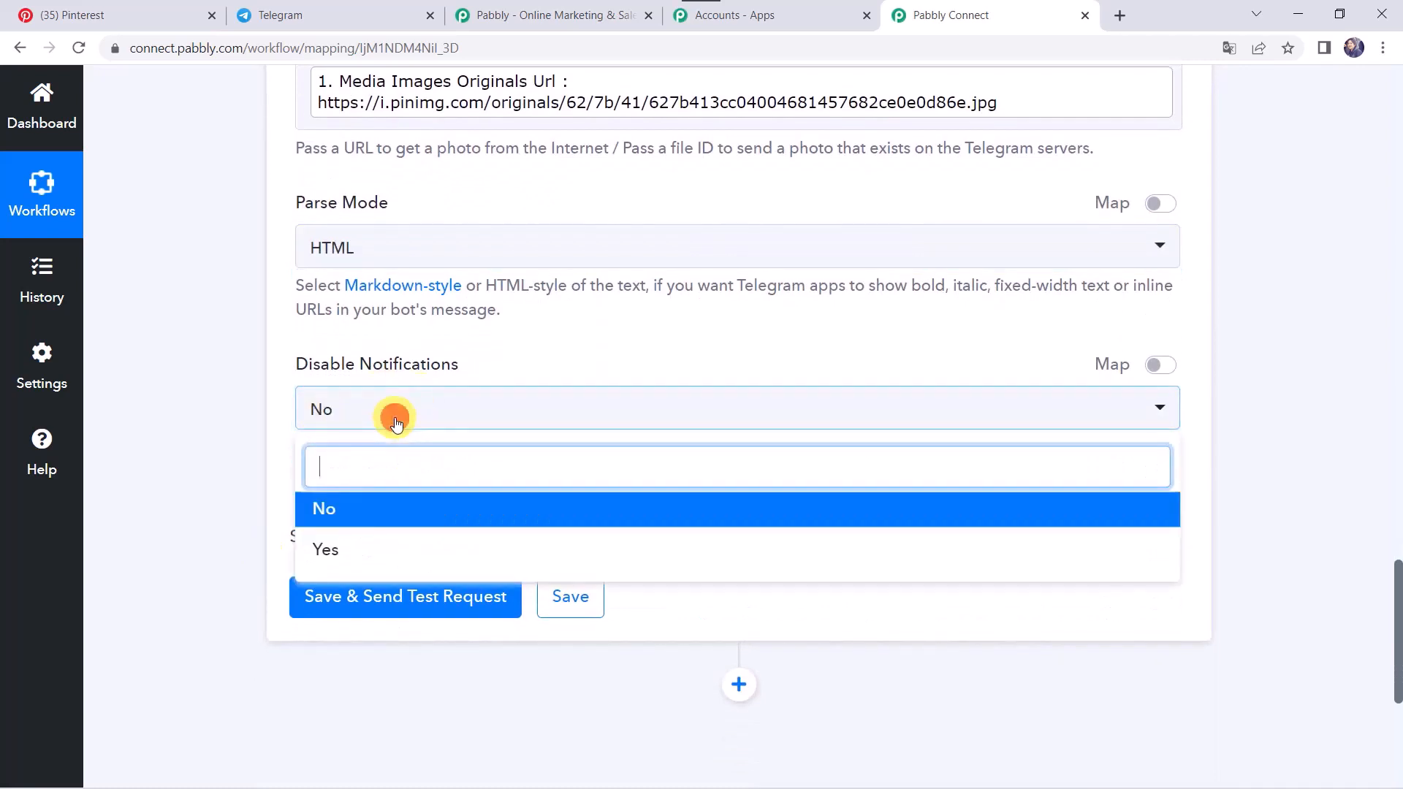
left_click(336, 514)
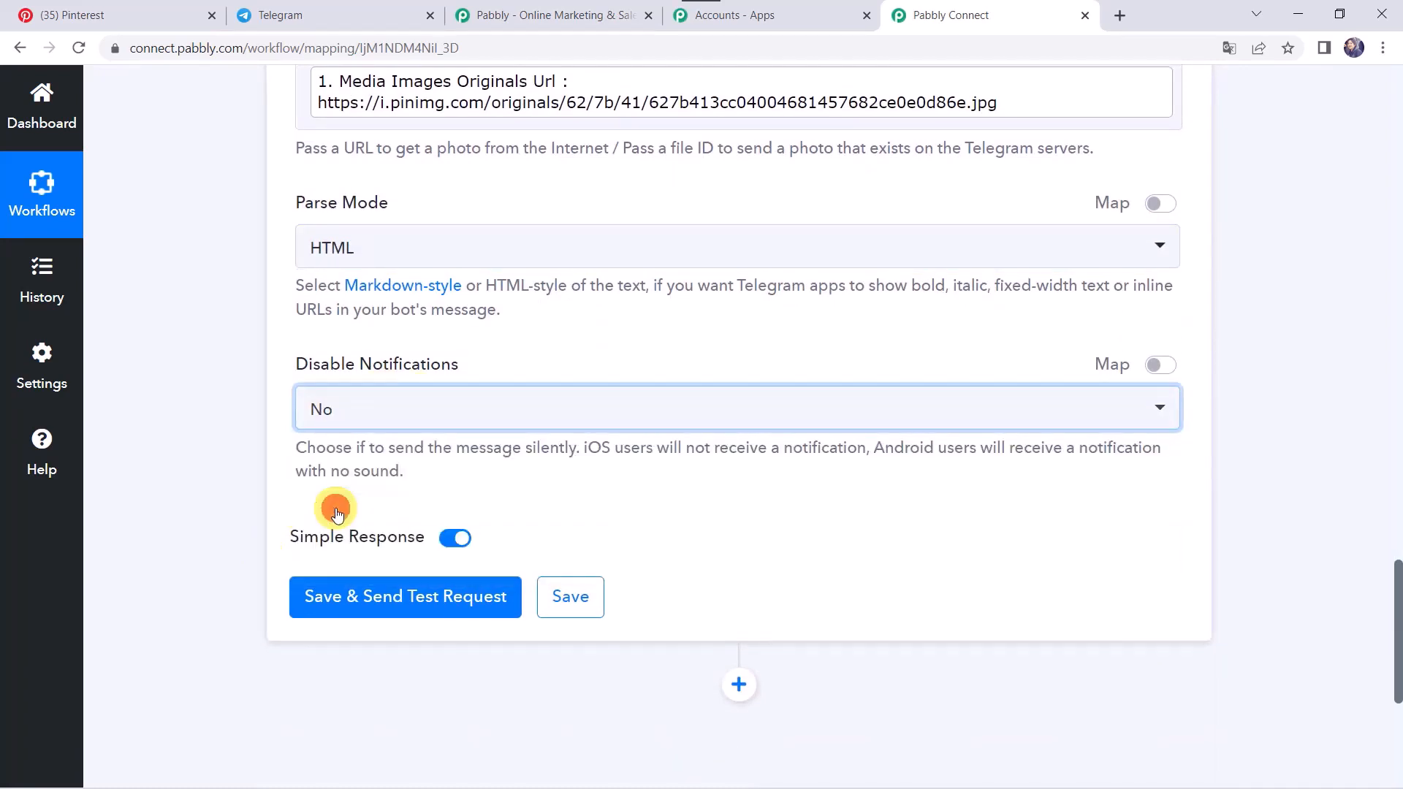
left_click(349, 602)
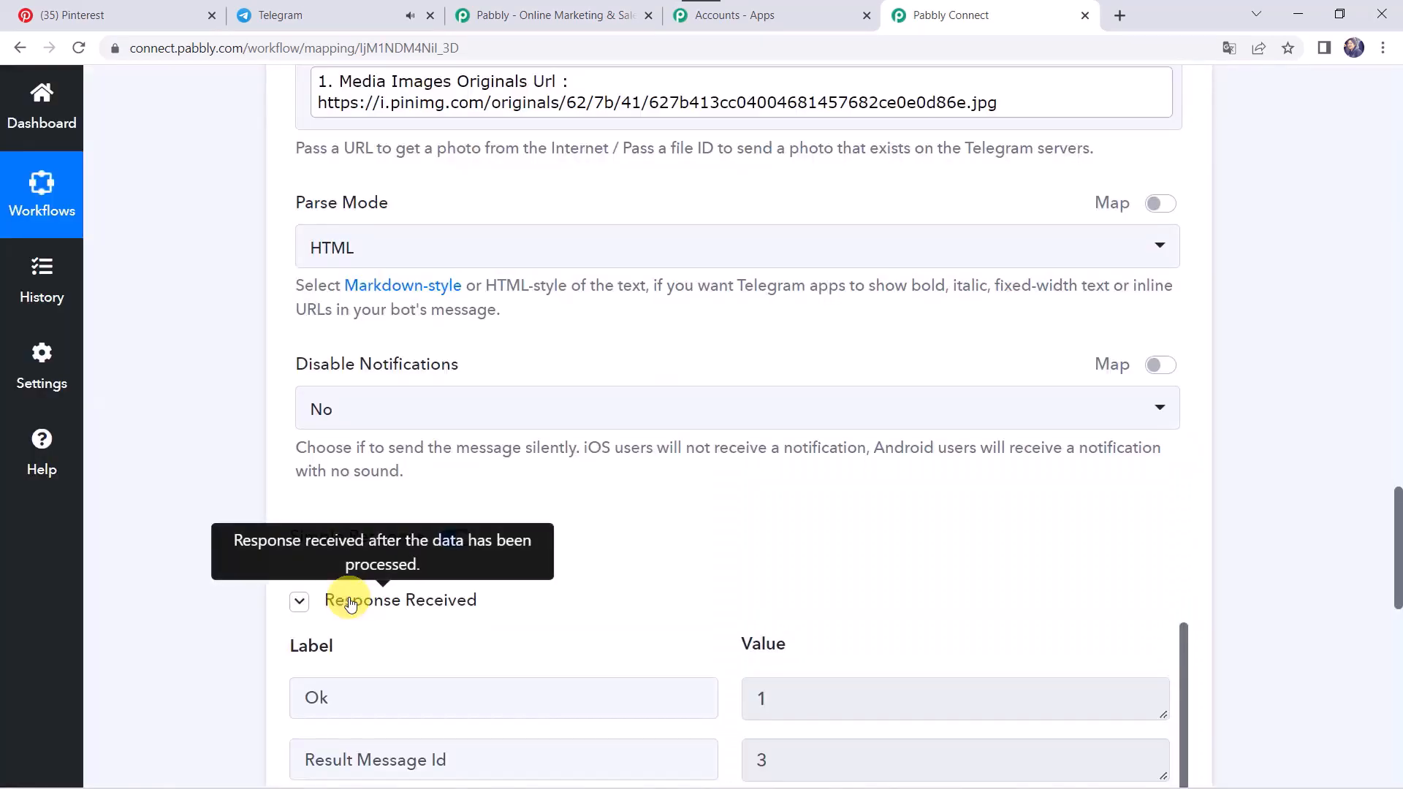
scroll(157, 558, "down", 3)
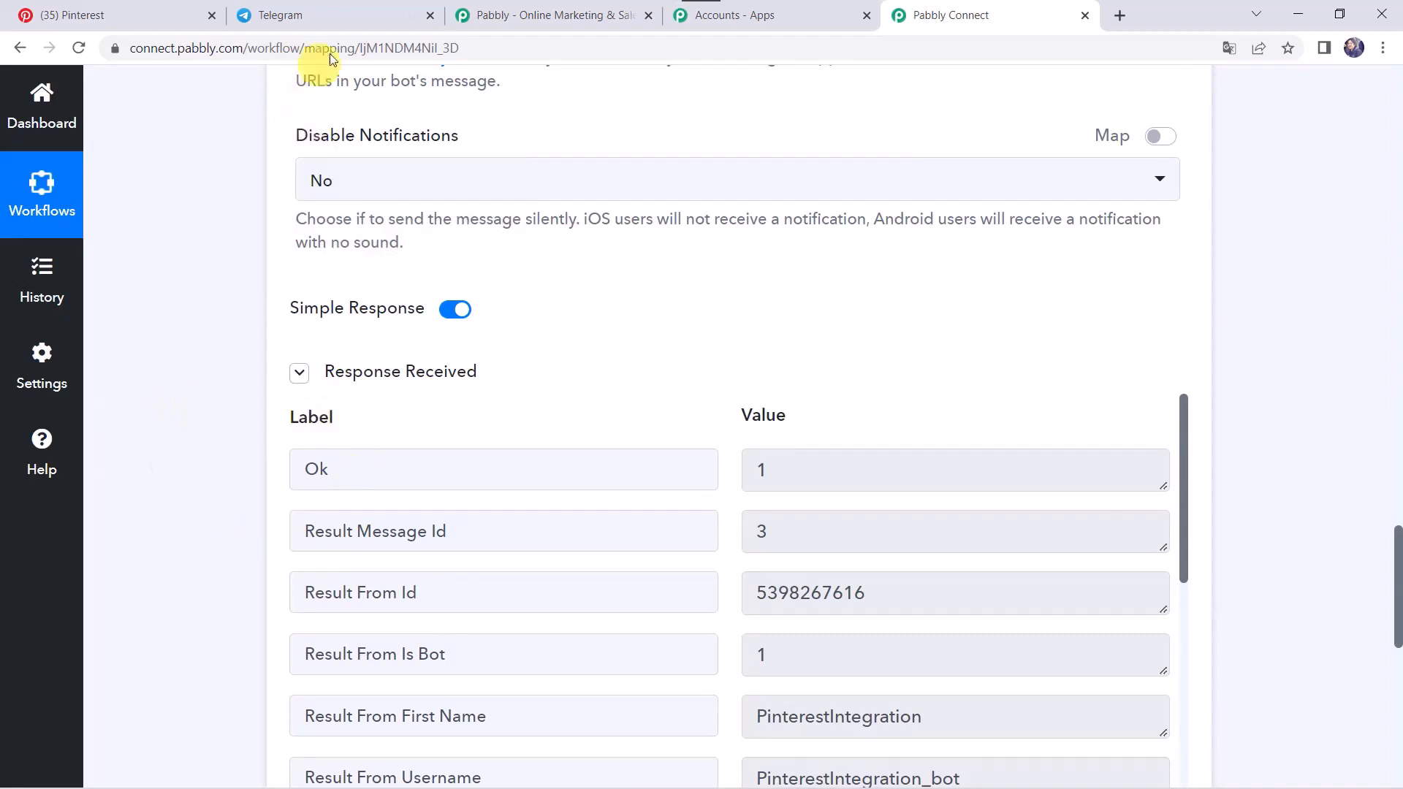
left_click(355, 9)
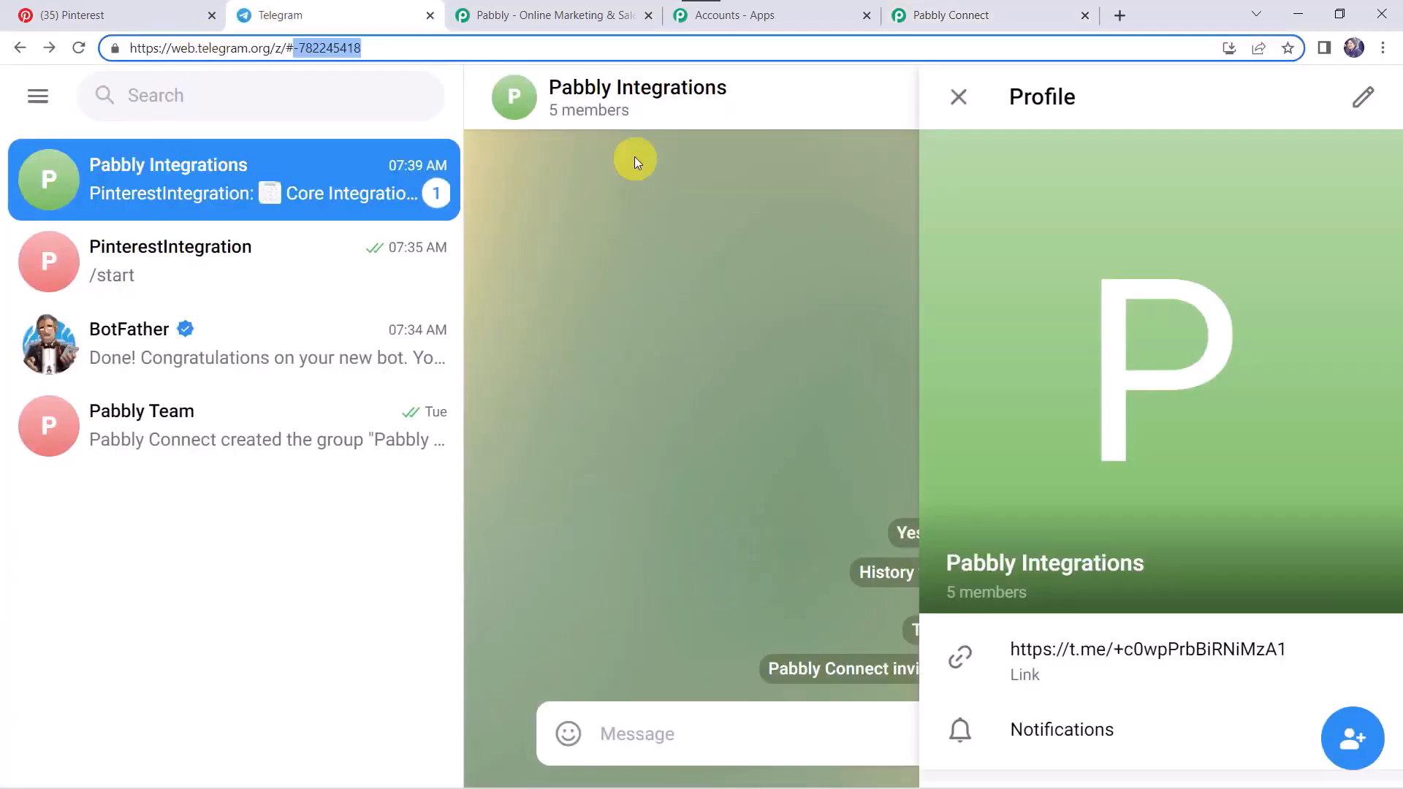
Step: Close the group profile and check the bot's Core Integrations photo posted in the chat
left_click(961, 97)
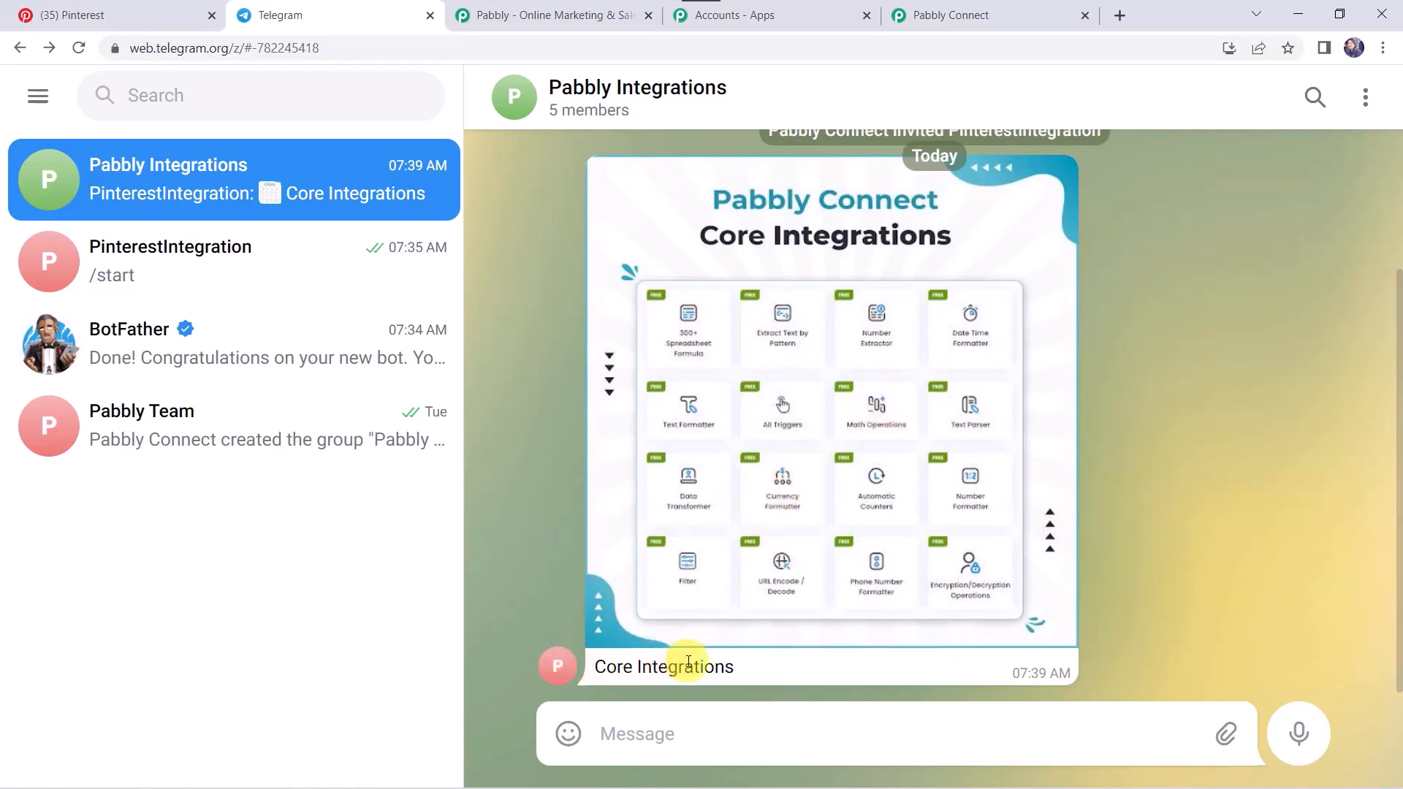
scroll(762, 467, "up", 1)
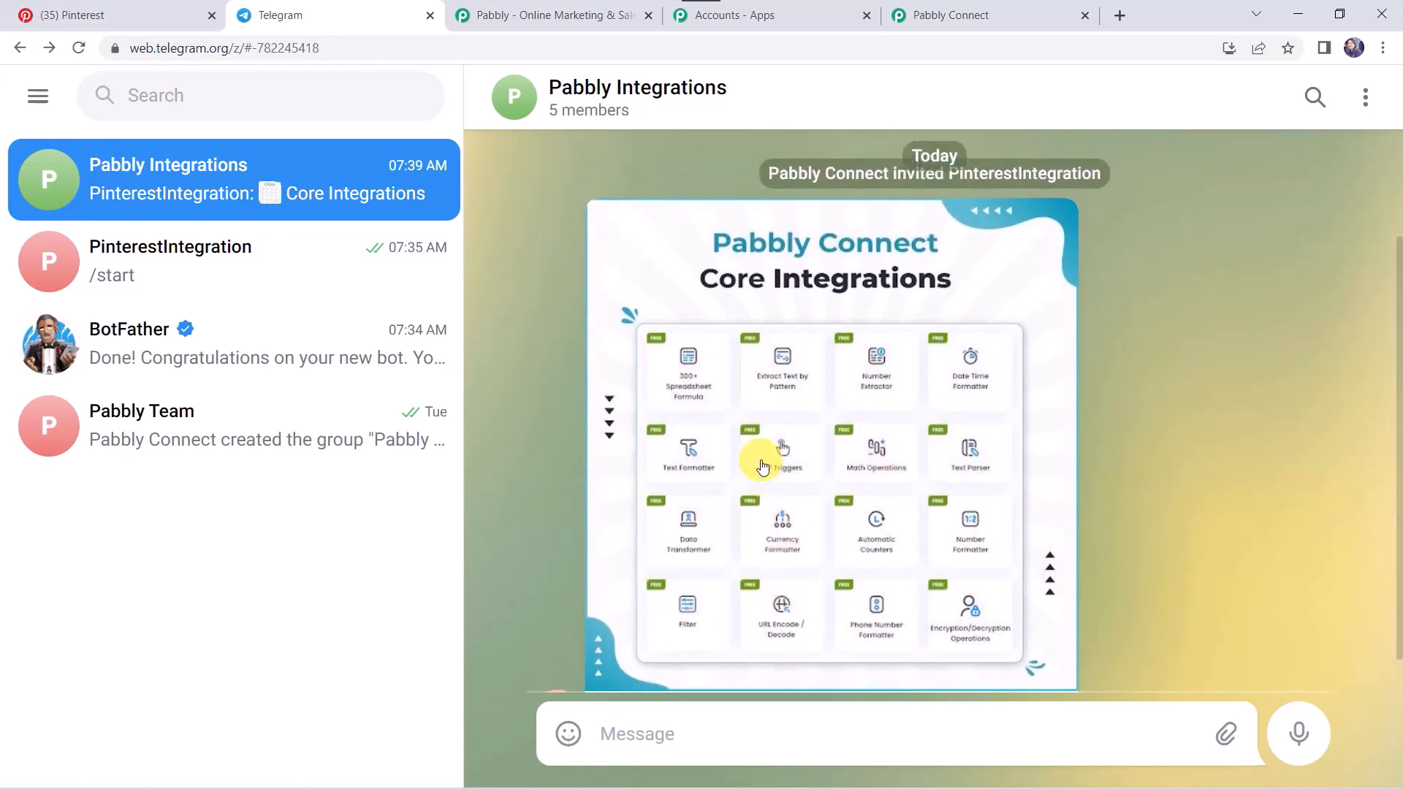
scroll(763, 468, "down", 1)
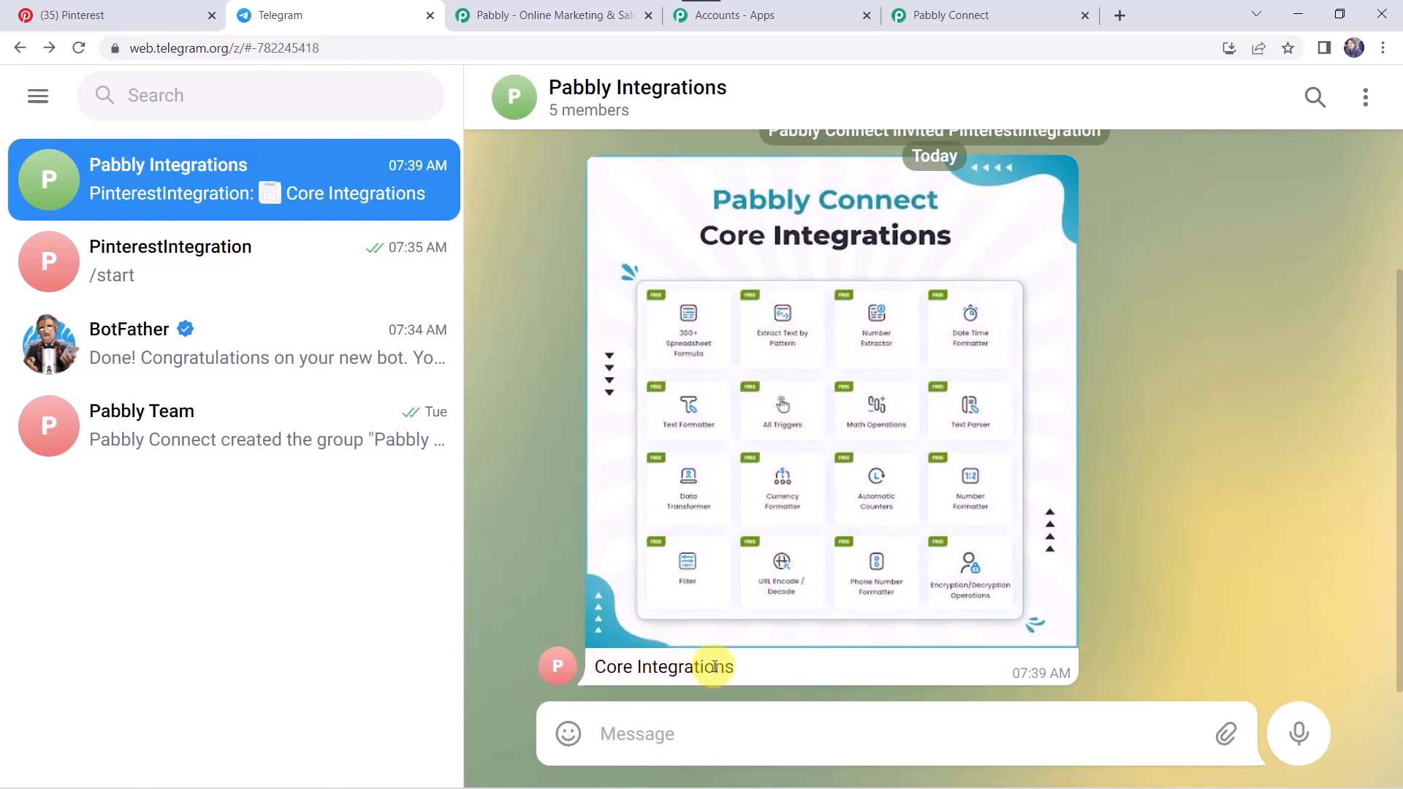
left_click(1036, 20)
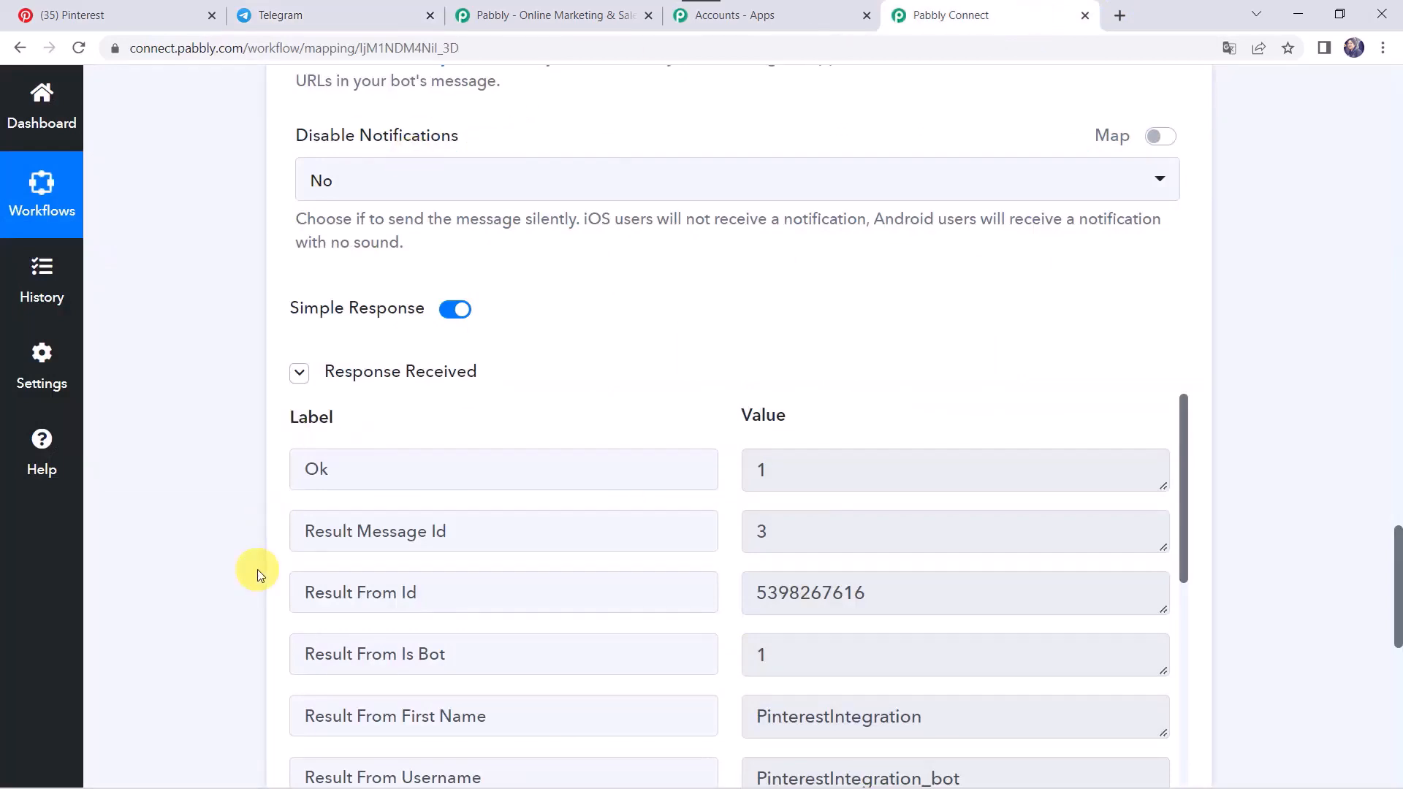
Step: Save the tested Telegram Bot Send a Photo step
scroll(257, 569, "down", 5)
left_click(570, 612)
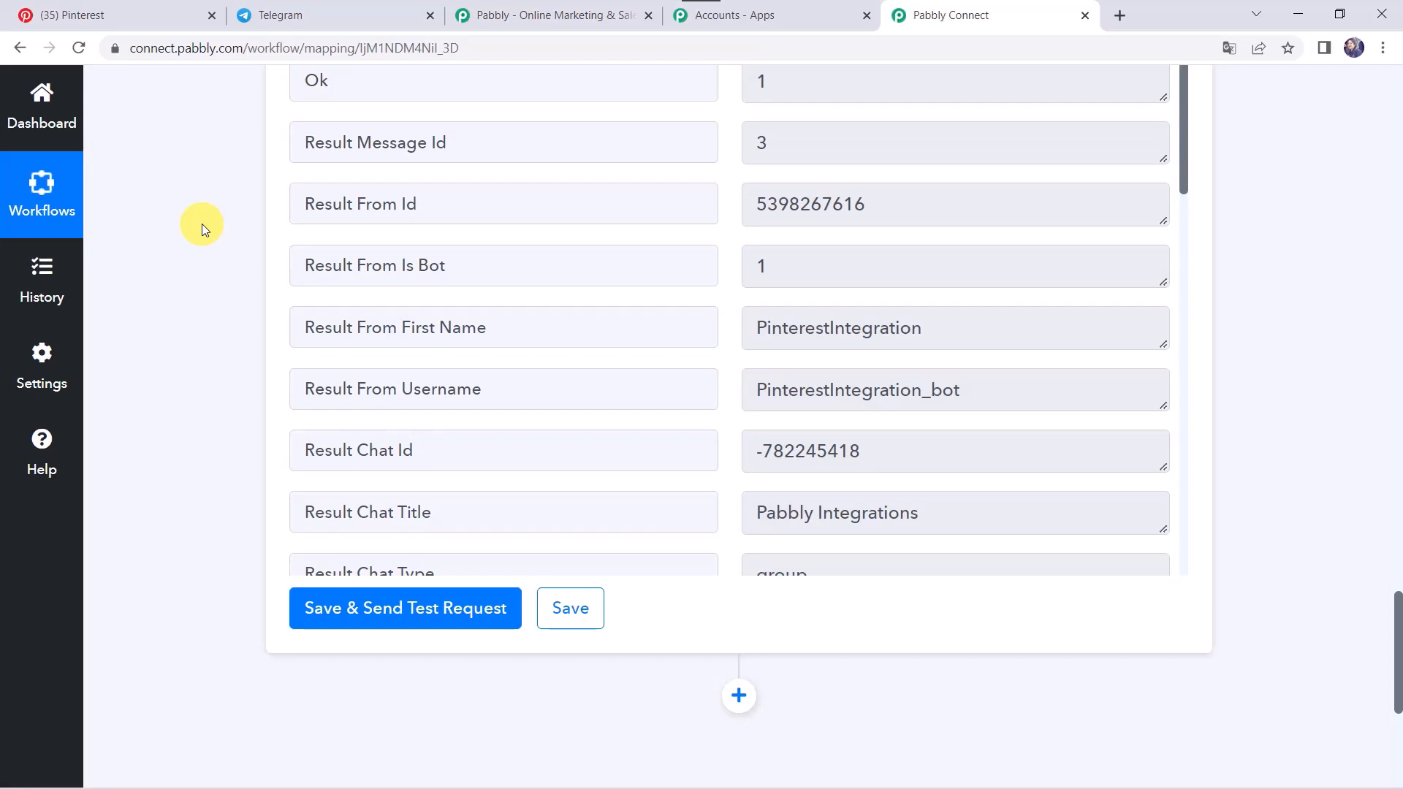
left_click(114, 15)
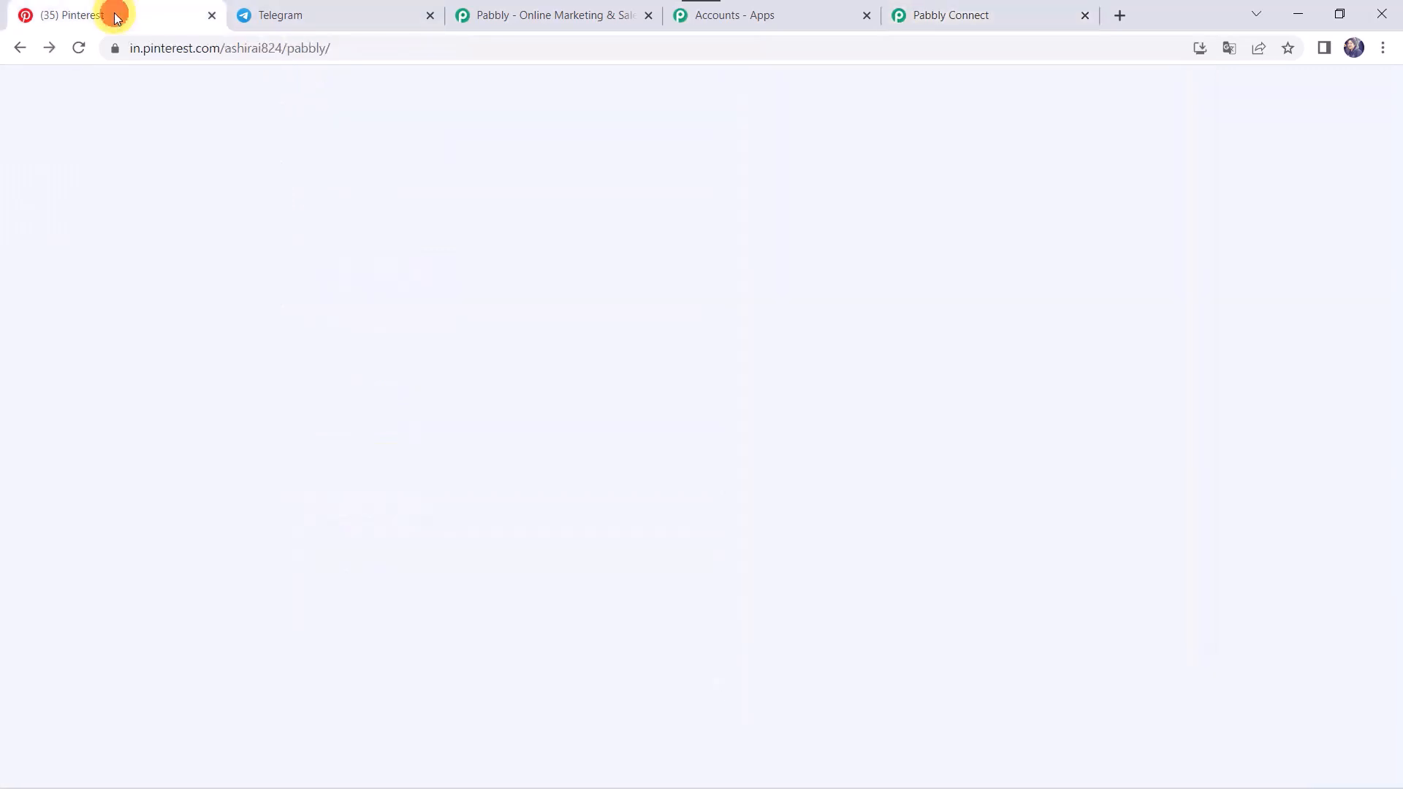
Step: Start a new Pin and upload the New Use Cases for Pabbly Connect image
scroll(463, 363, "up", 3)
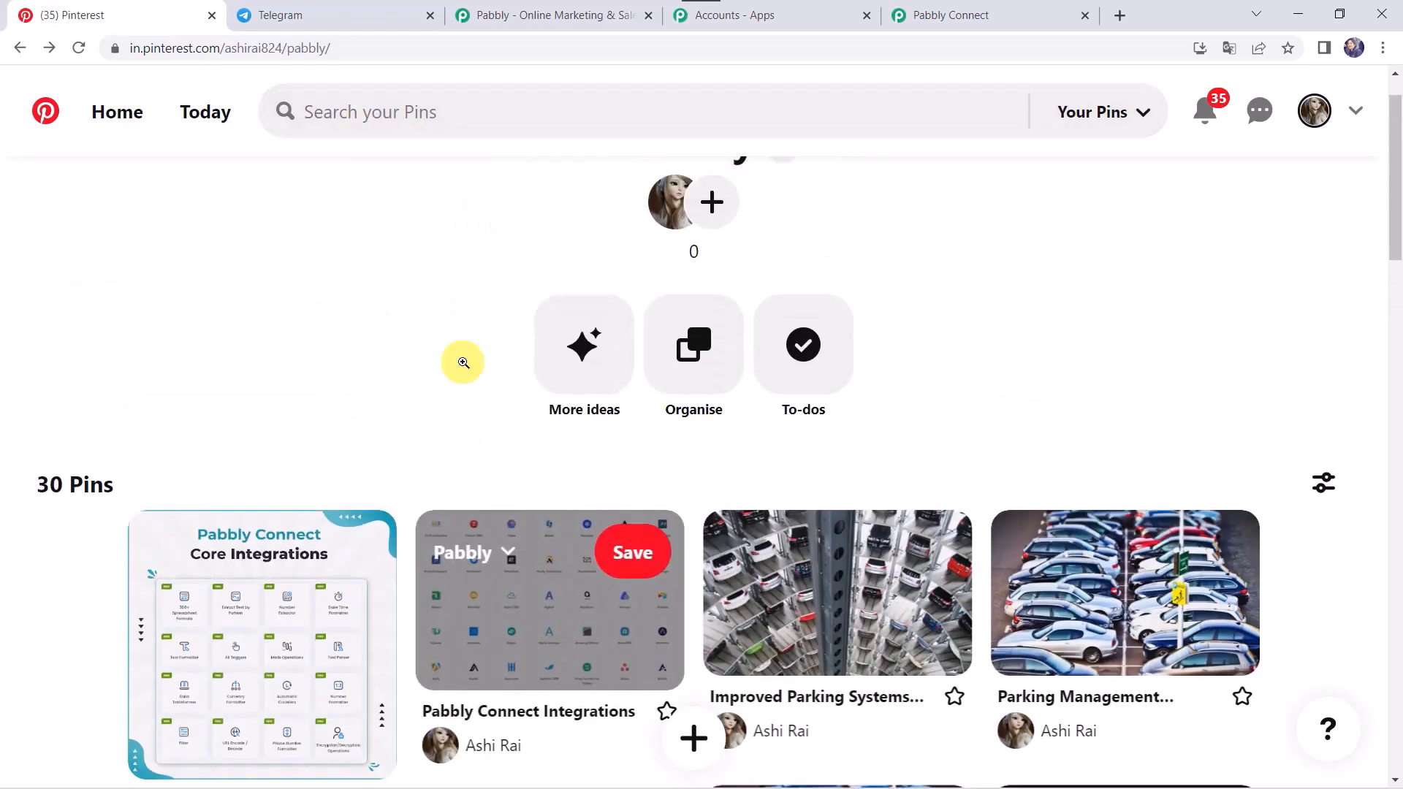
left_click(695, 741)
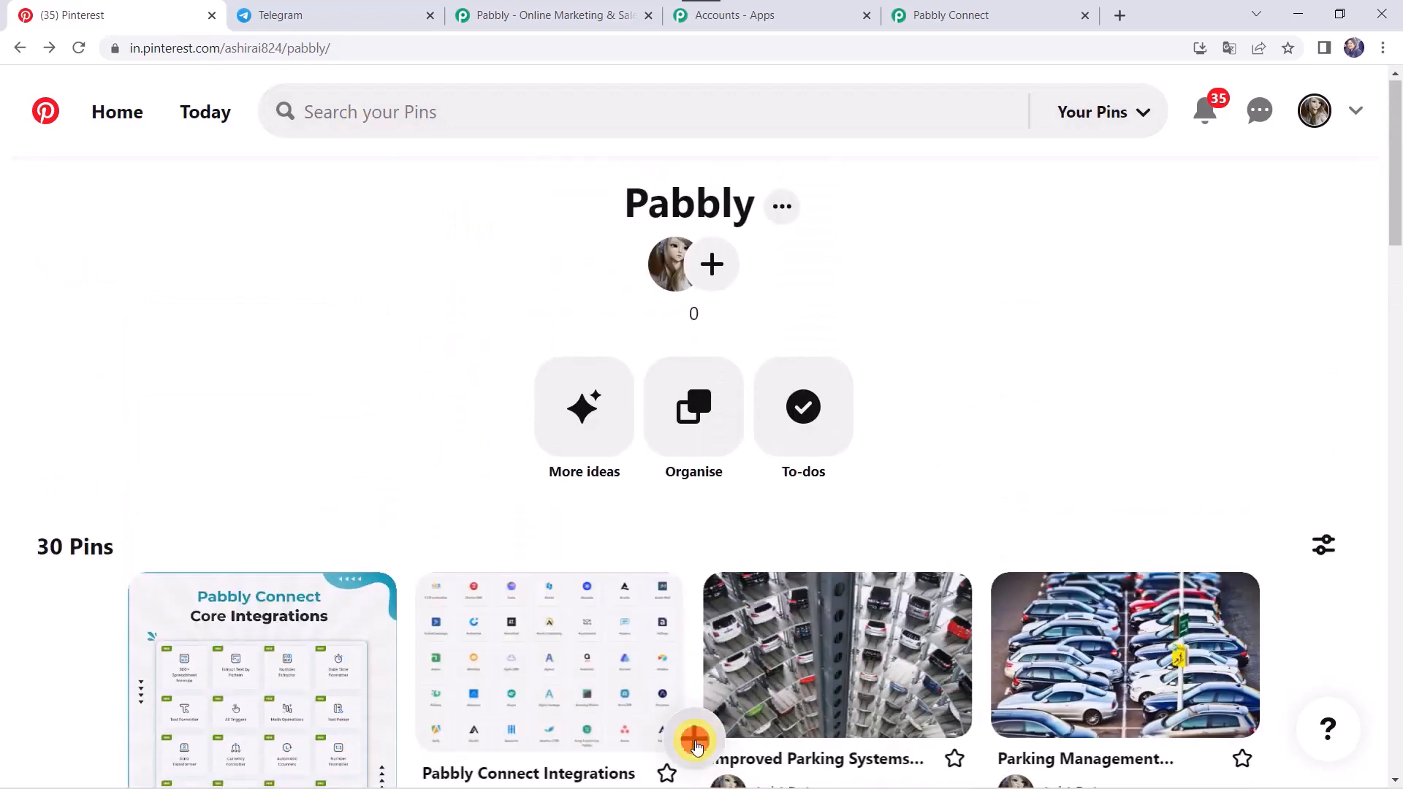
left_click(631, 495)
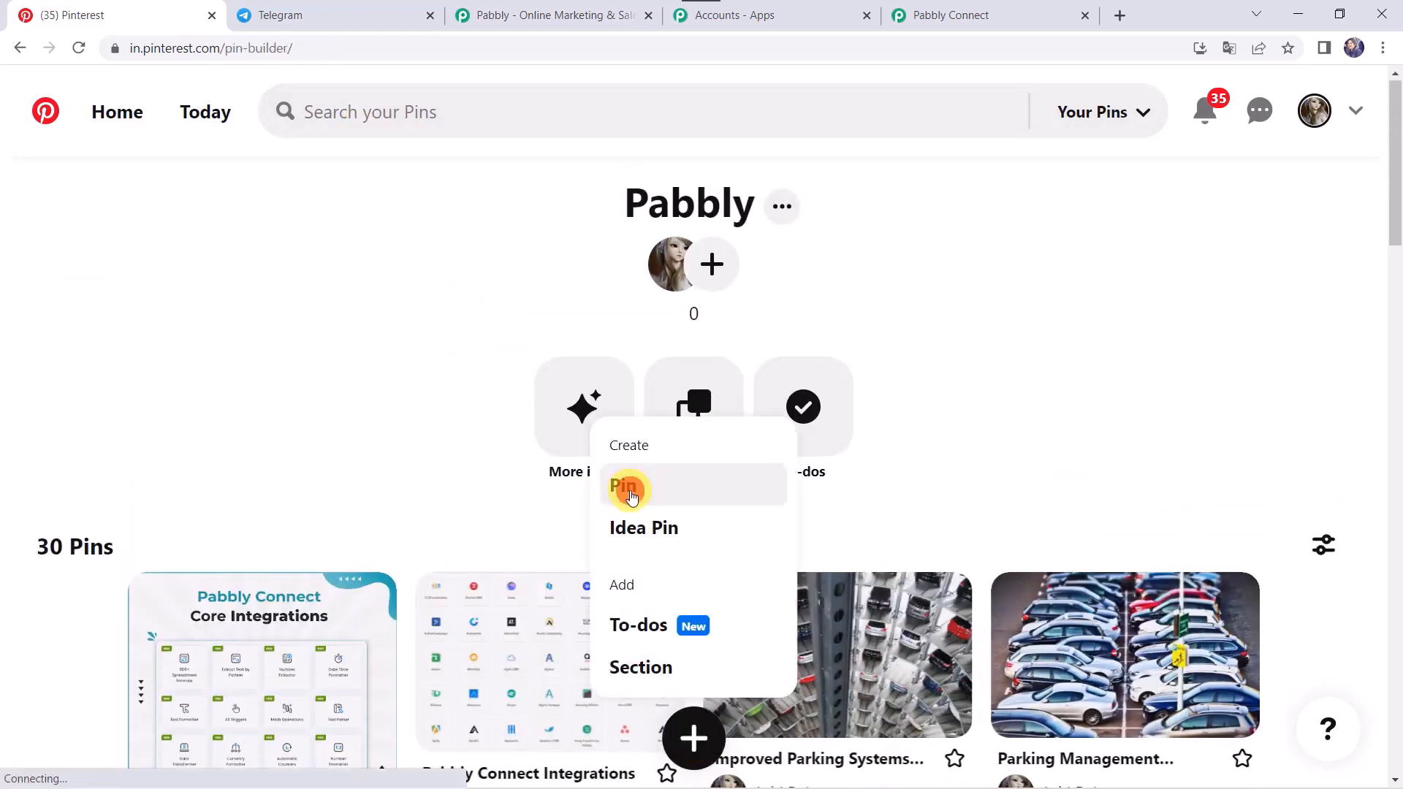
scroll(404, 410, "down", 3)
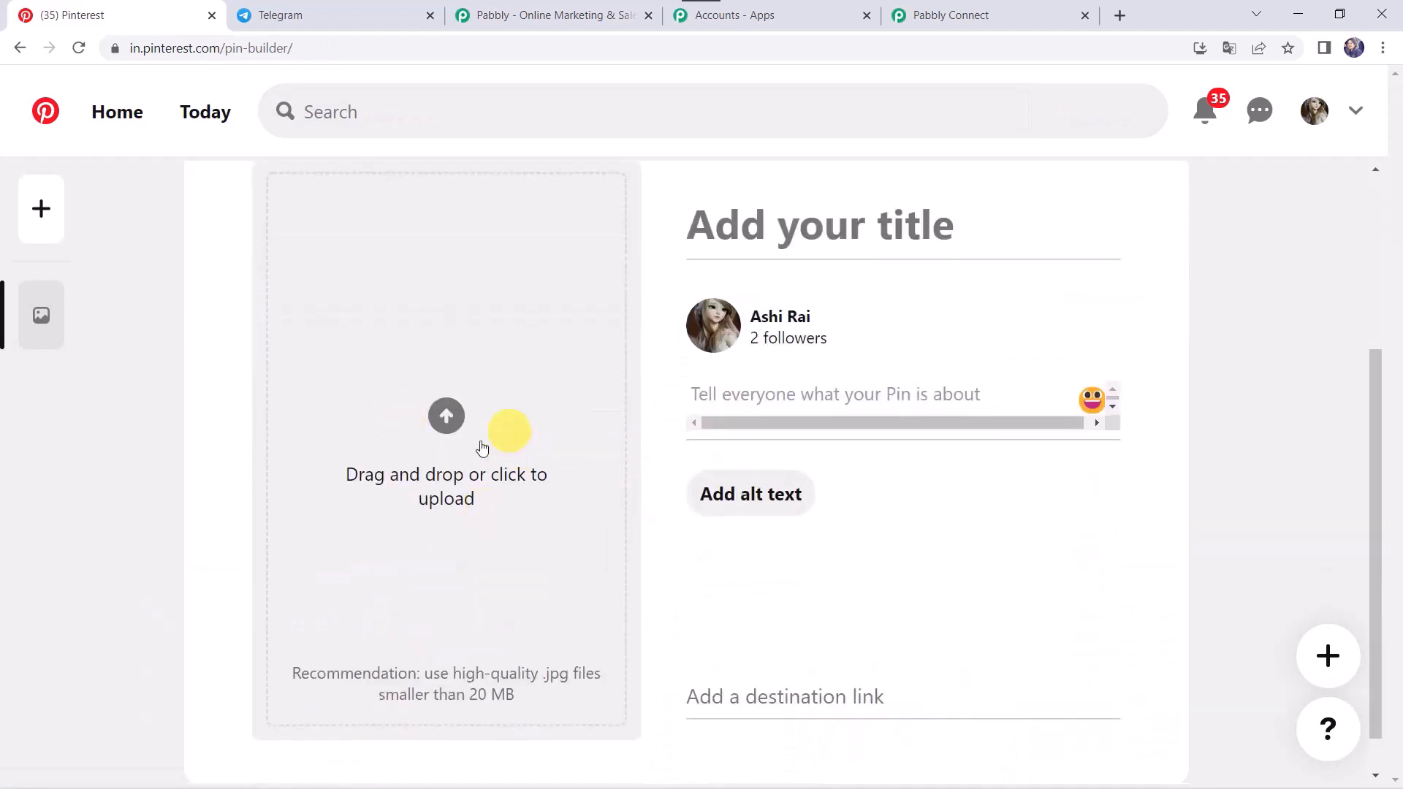
left_click(468, 467)
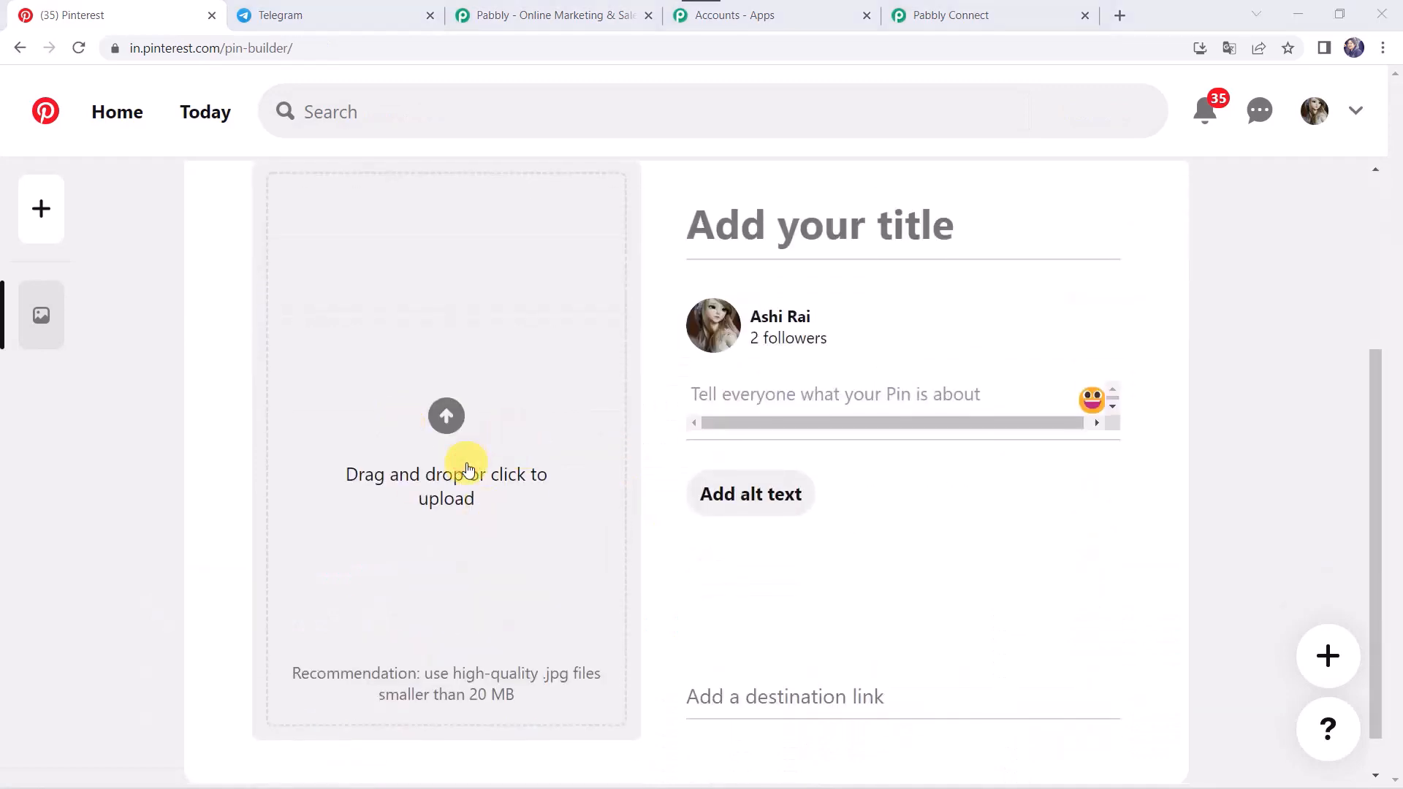
scroll(505, 274, "down", 2)
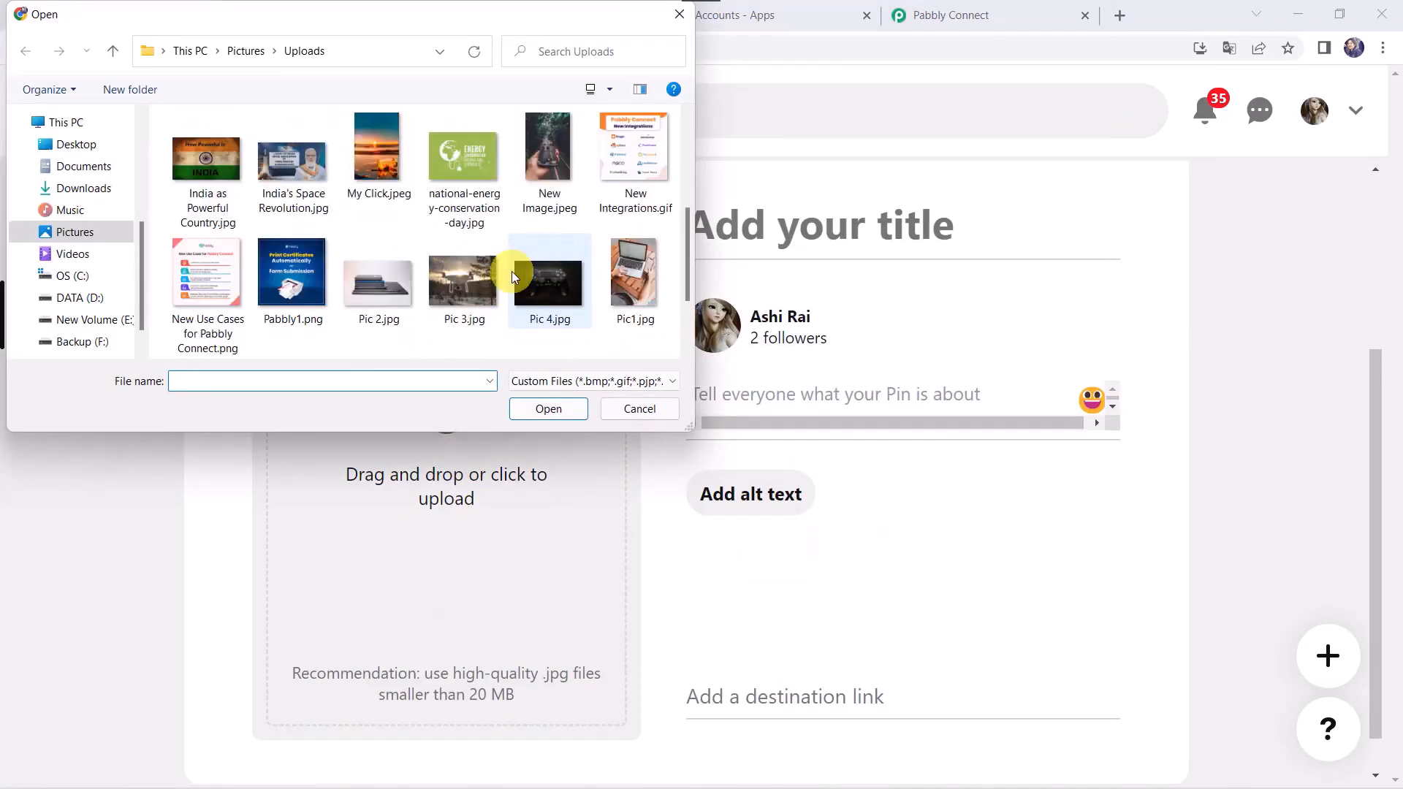
double_click(213, 288)
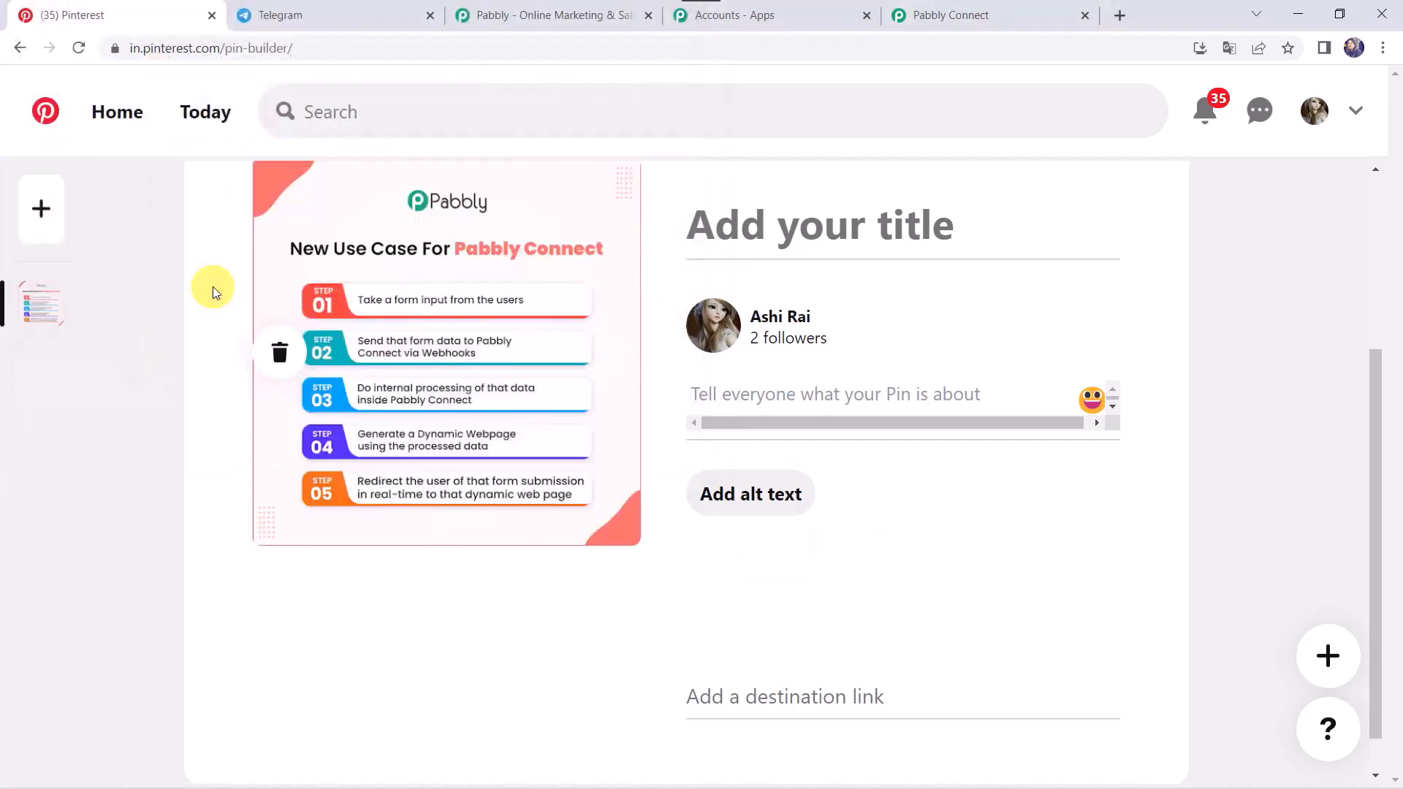
Step: Title the Pin 'New Use Case' and save it to the Pabbly board
left_click(739, 223)
type("New ")
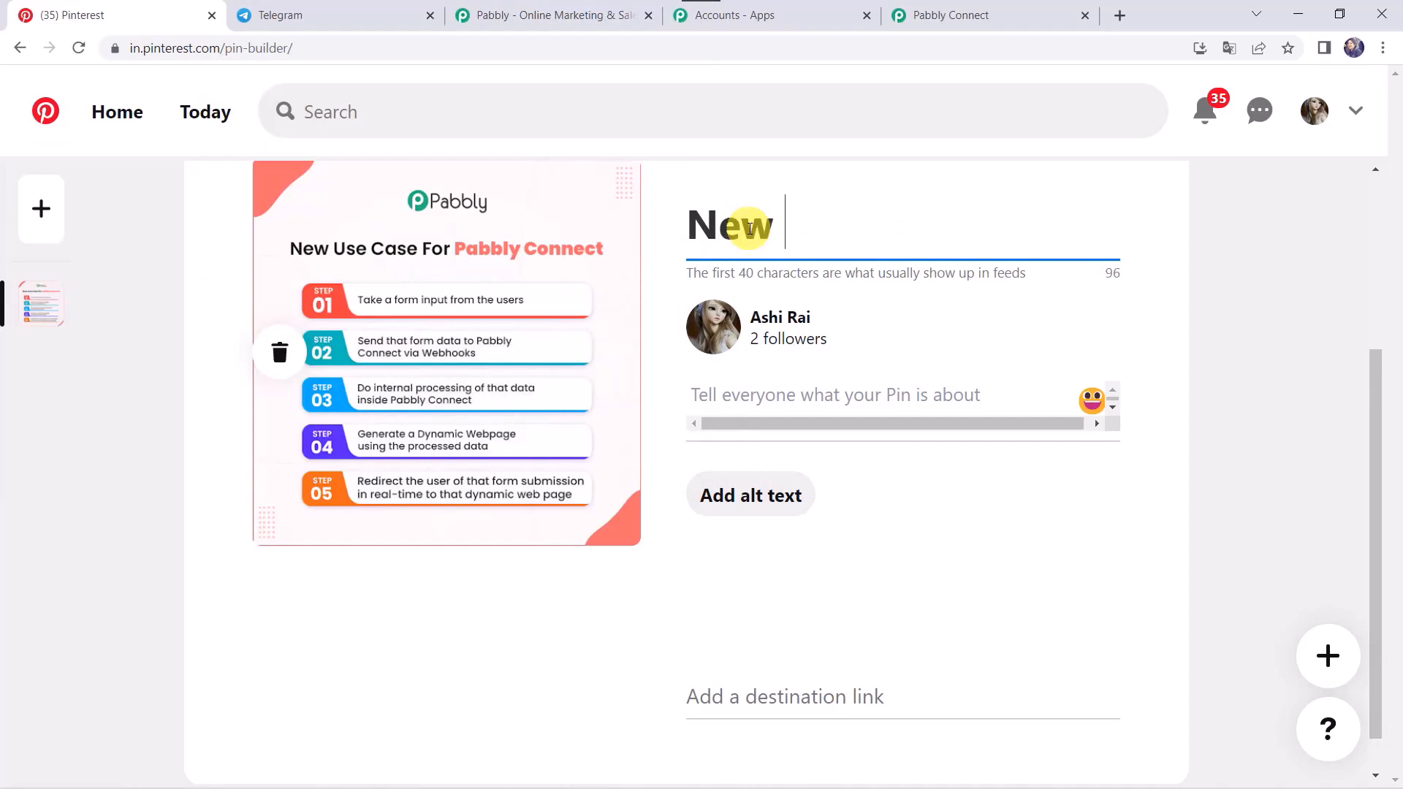
type("Use Cases")
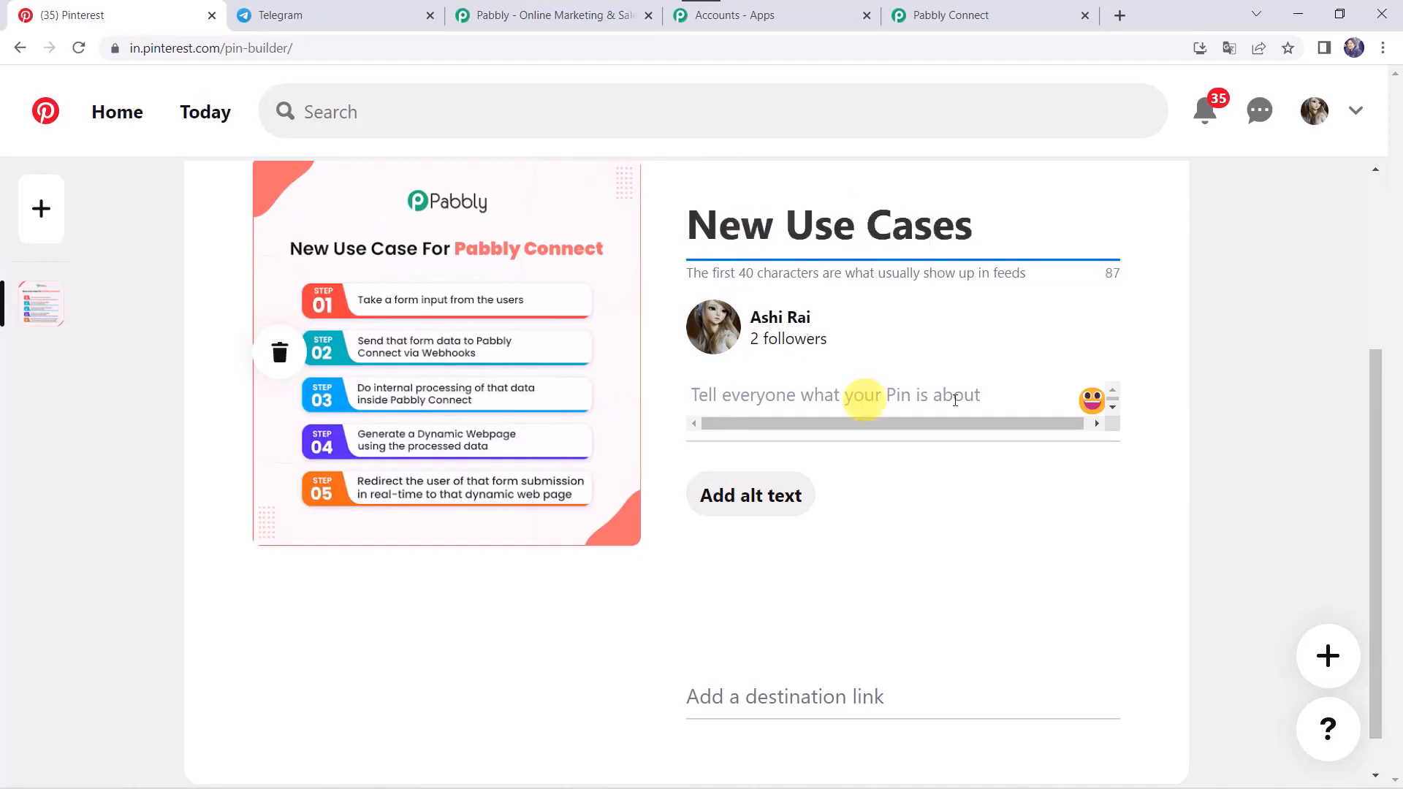
scroll(930, 354, "up", 3)
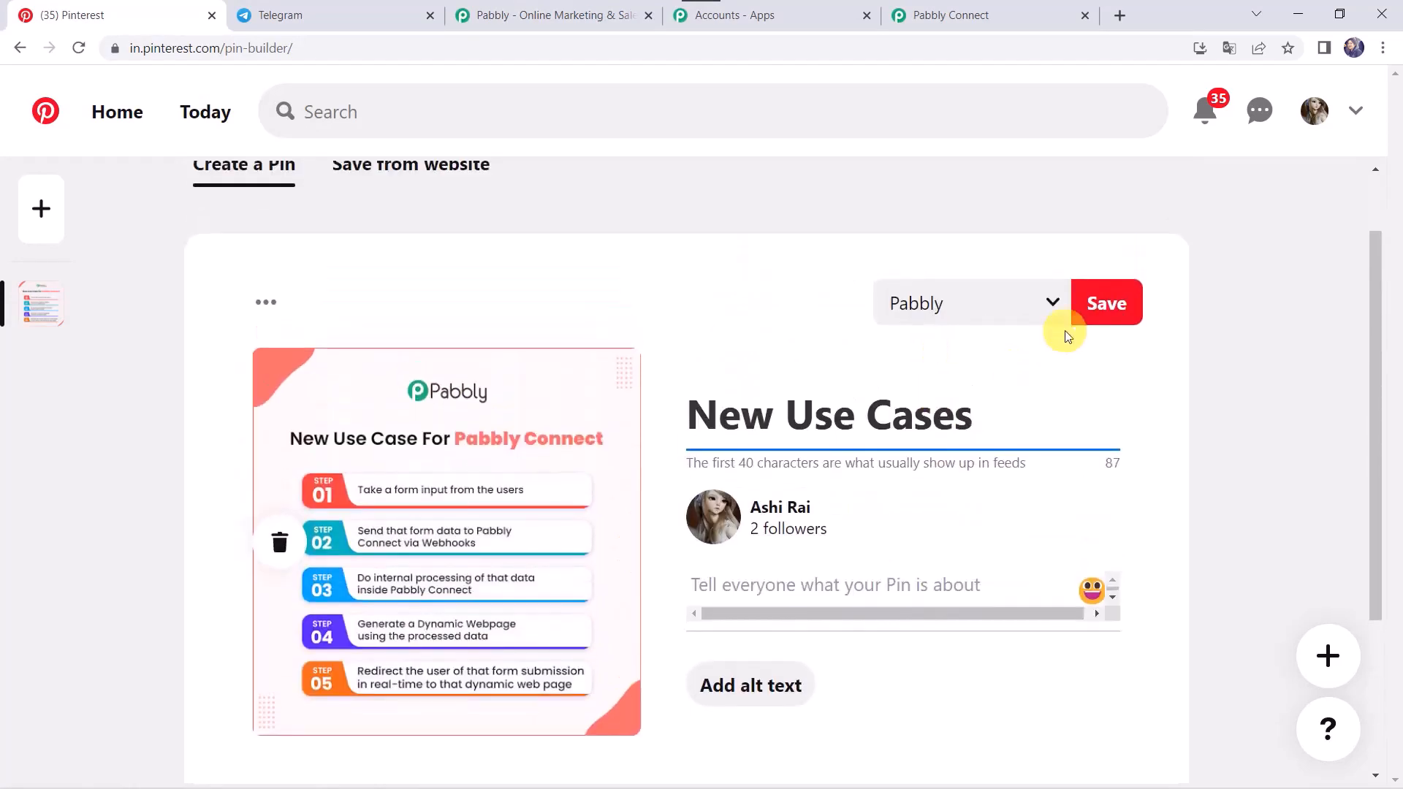
left_click(1099, 301)
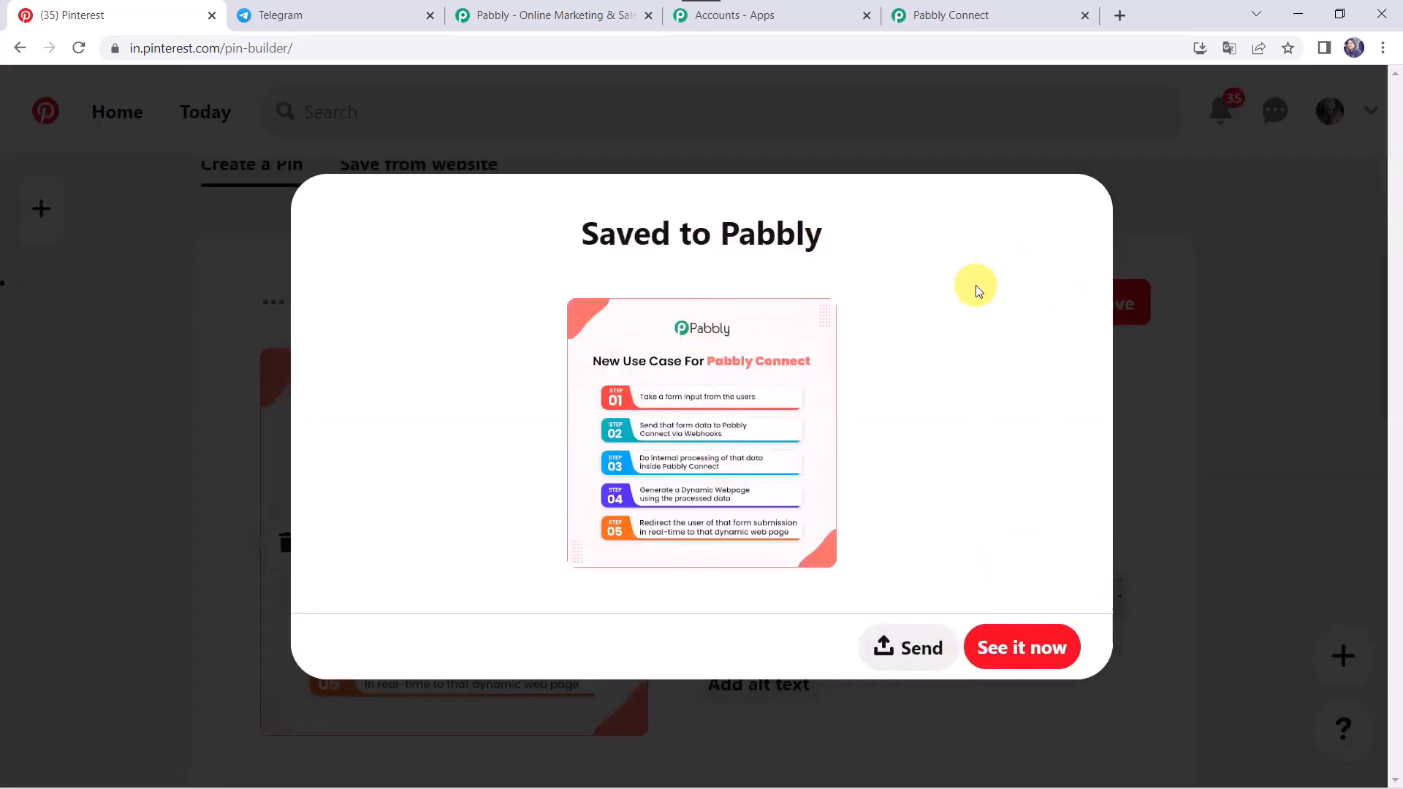
left_click(331, 13)
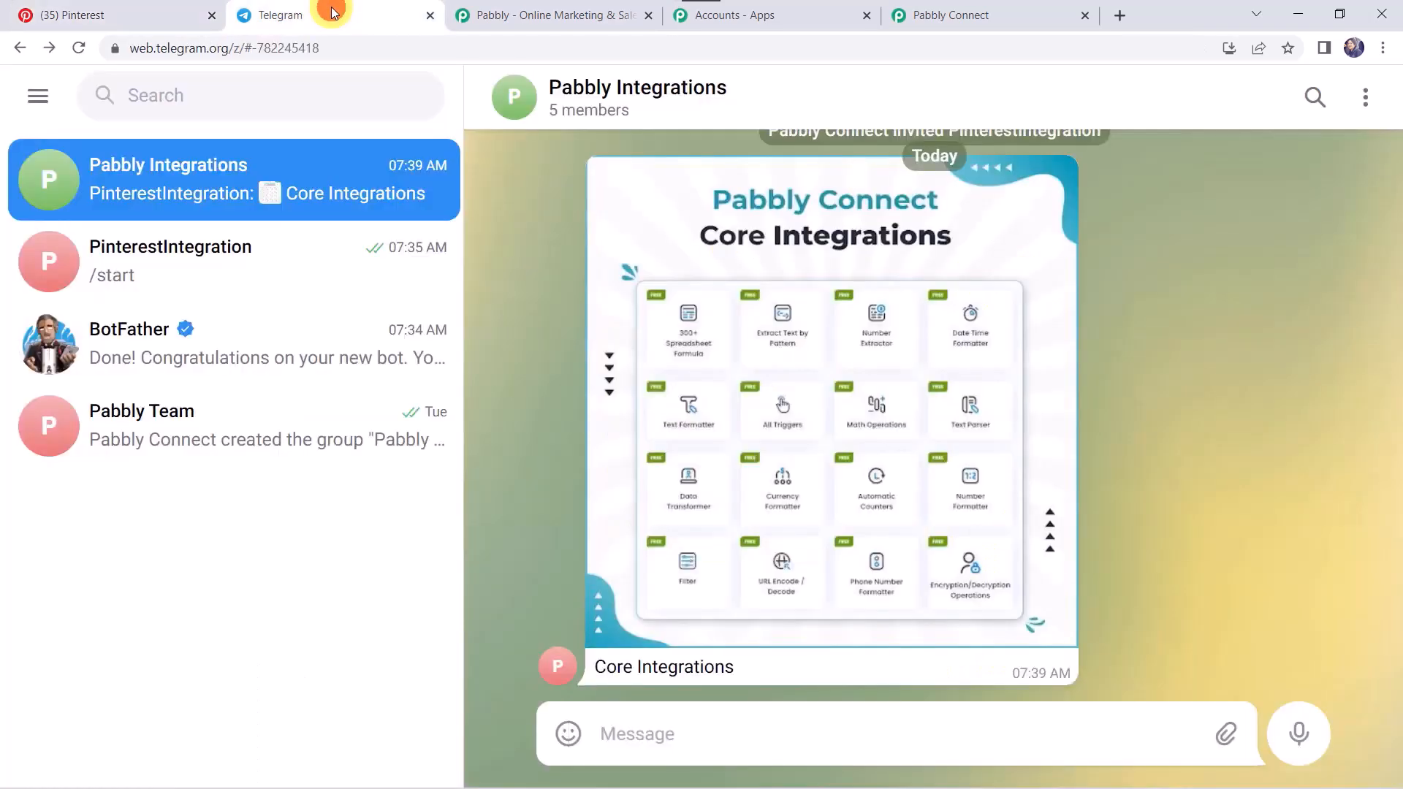
Step: Reload the Telegram chat to confirm the bot posted the New Use Cases photo
left_click(80, 49)
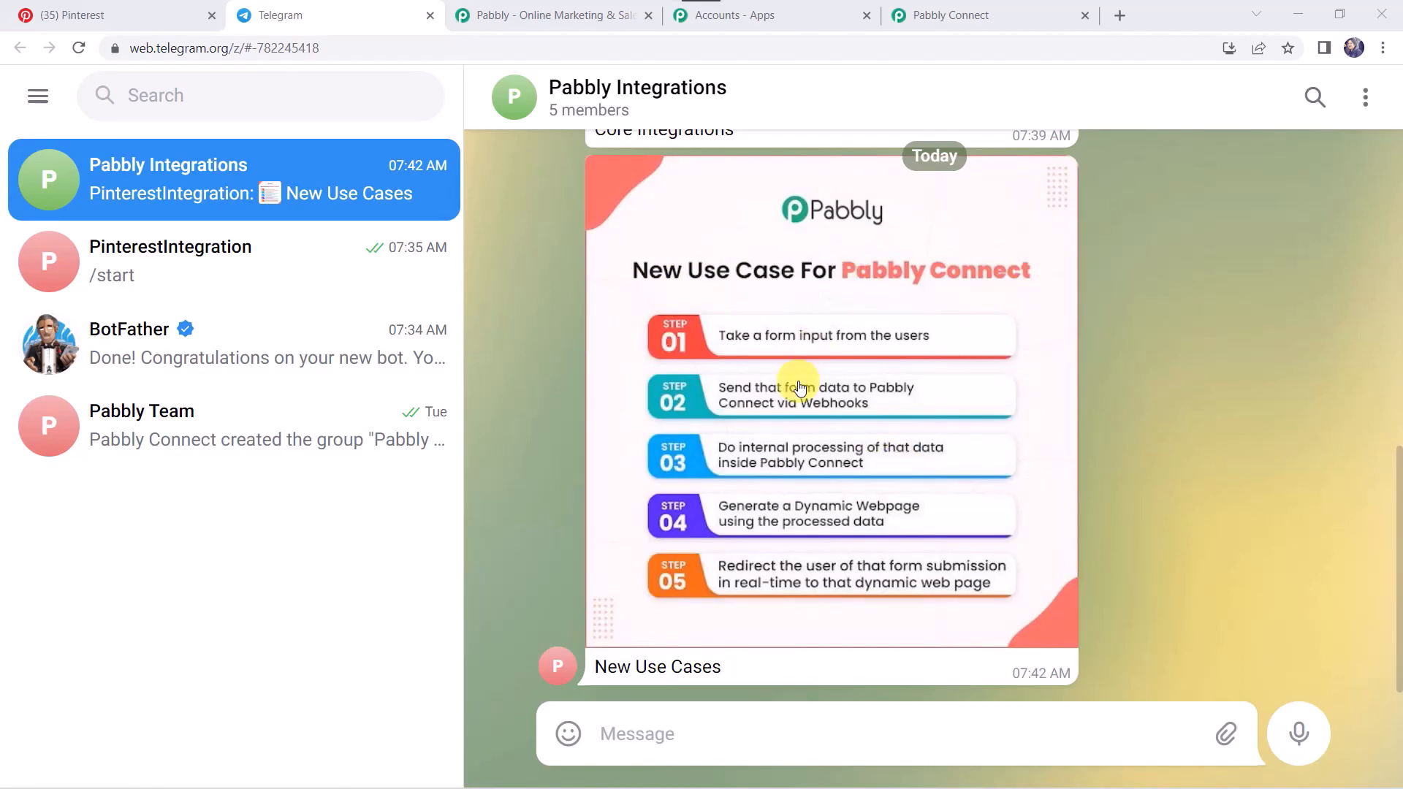
left_click(1001, 16)
scroll(673, 197, "up", 15)
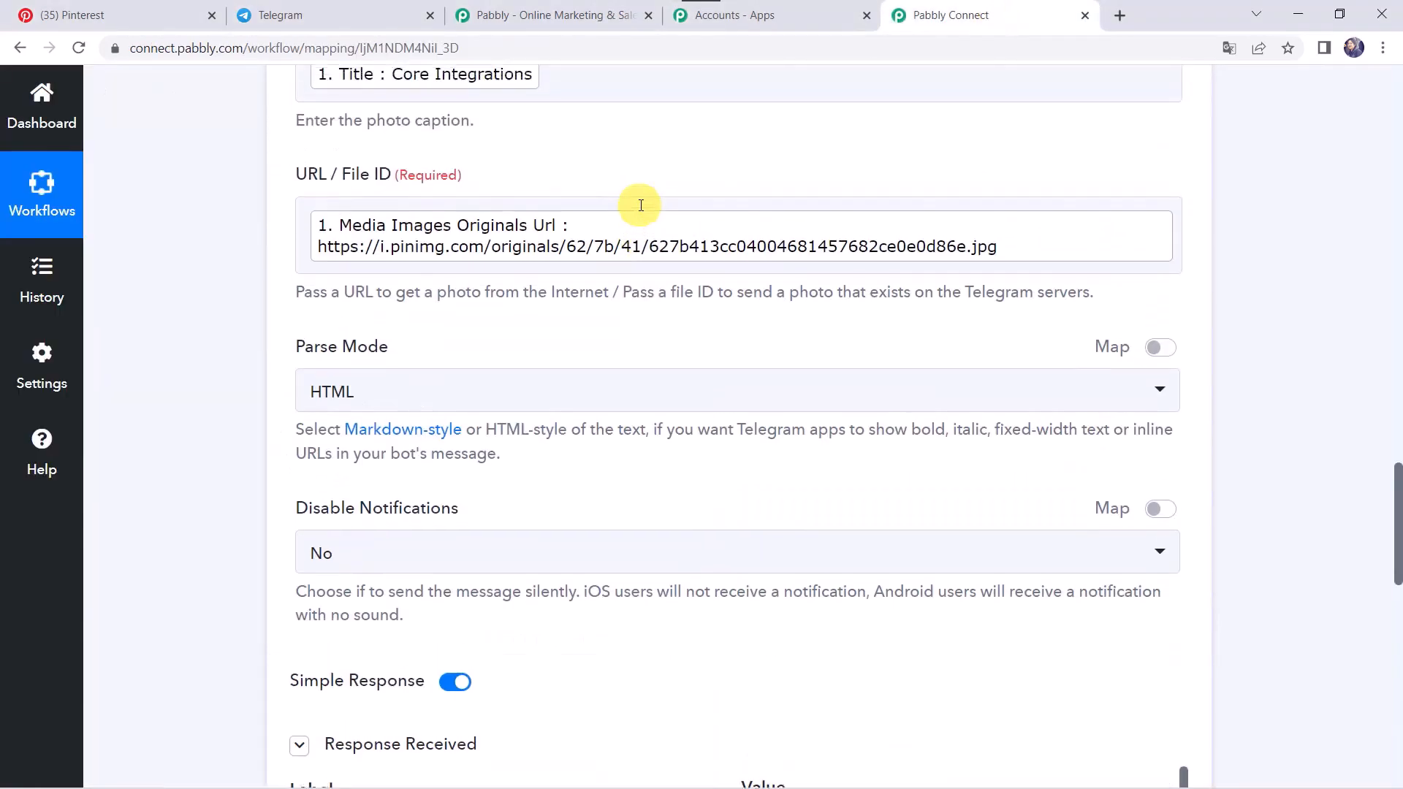
Step: Collapse the Telegram Bot Send a Photo step and the Pinterest New Pin trigger
scroll(640, 234, "up", 4)
left_click(693, 333)
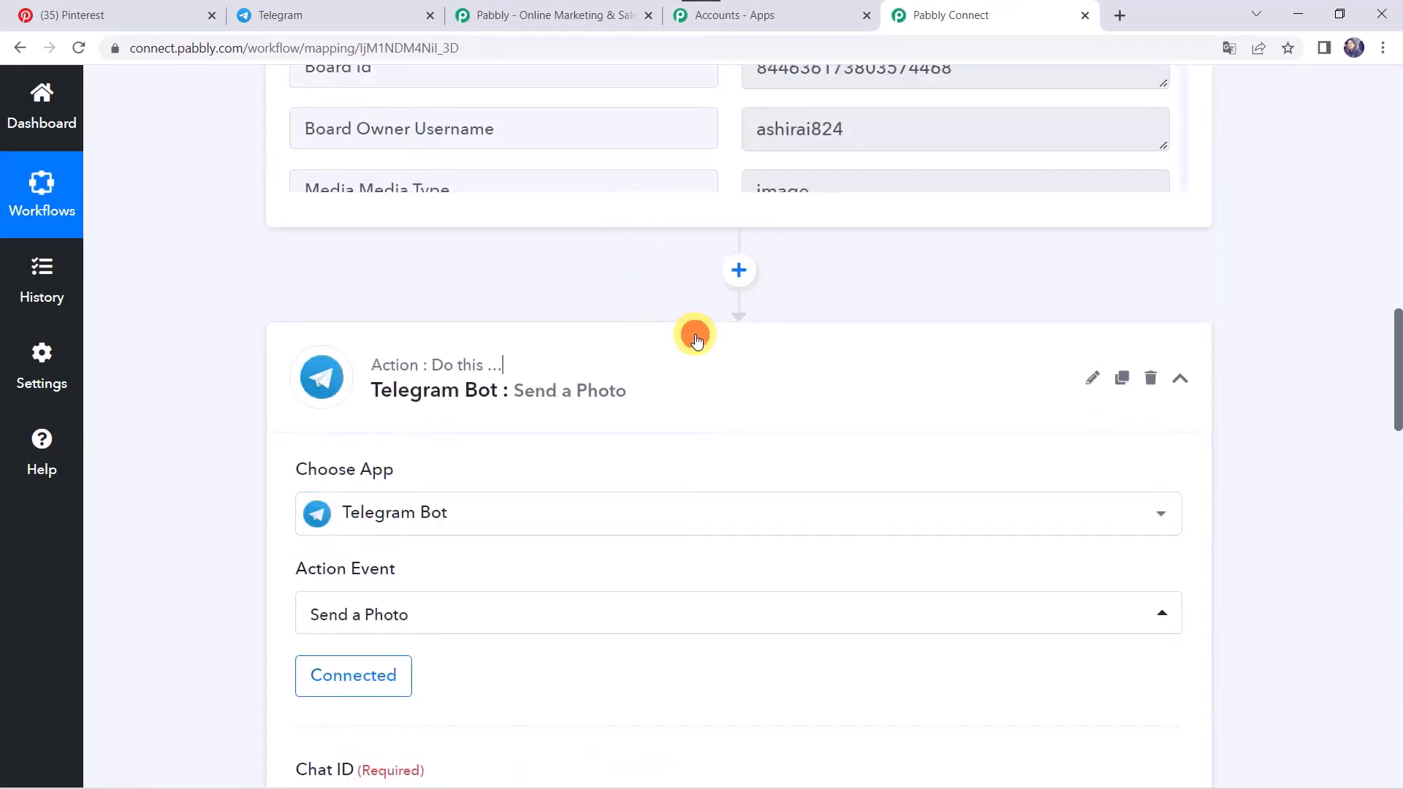
scroll(694, 336, "up", 8)
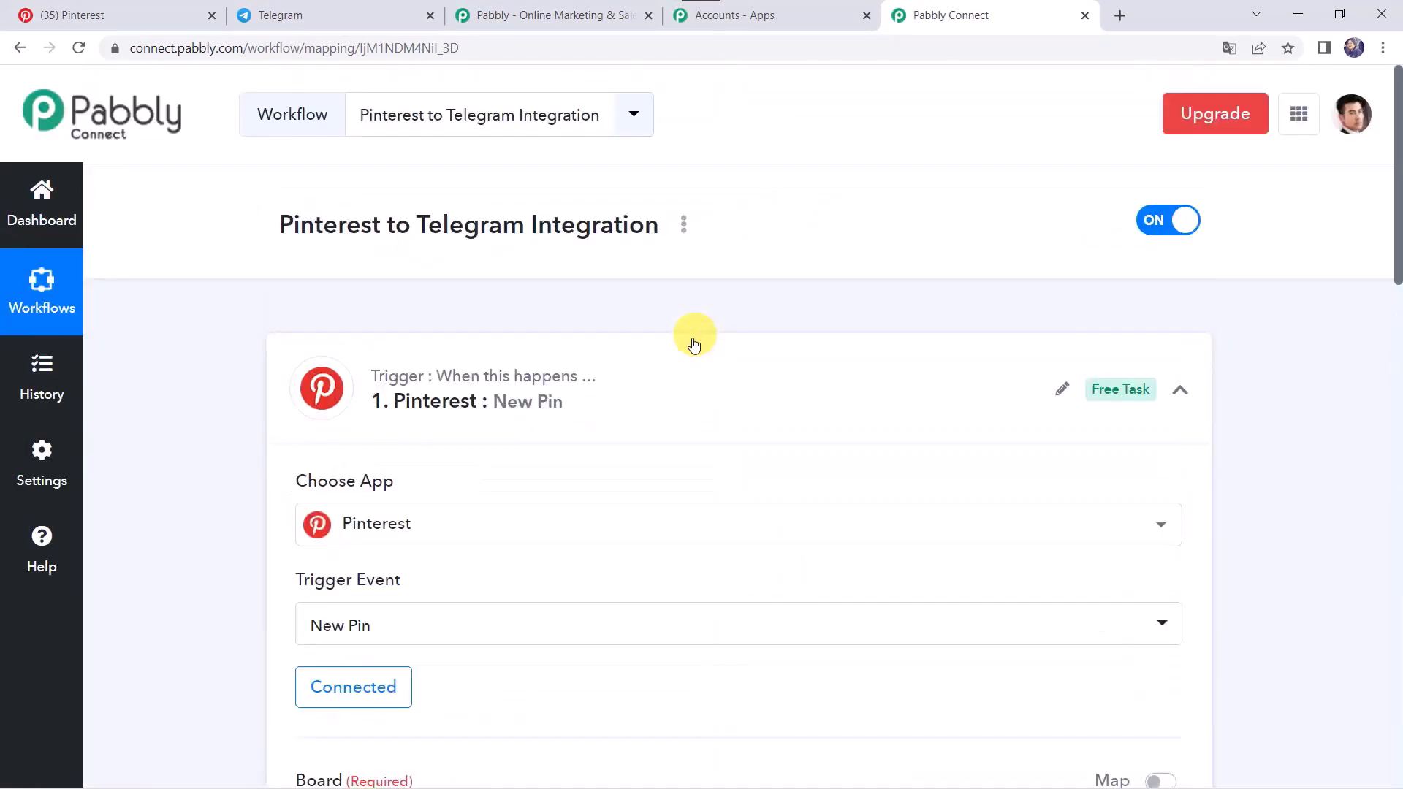
left_click(743, 404)
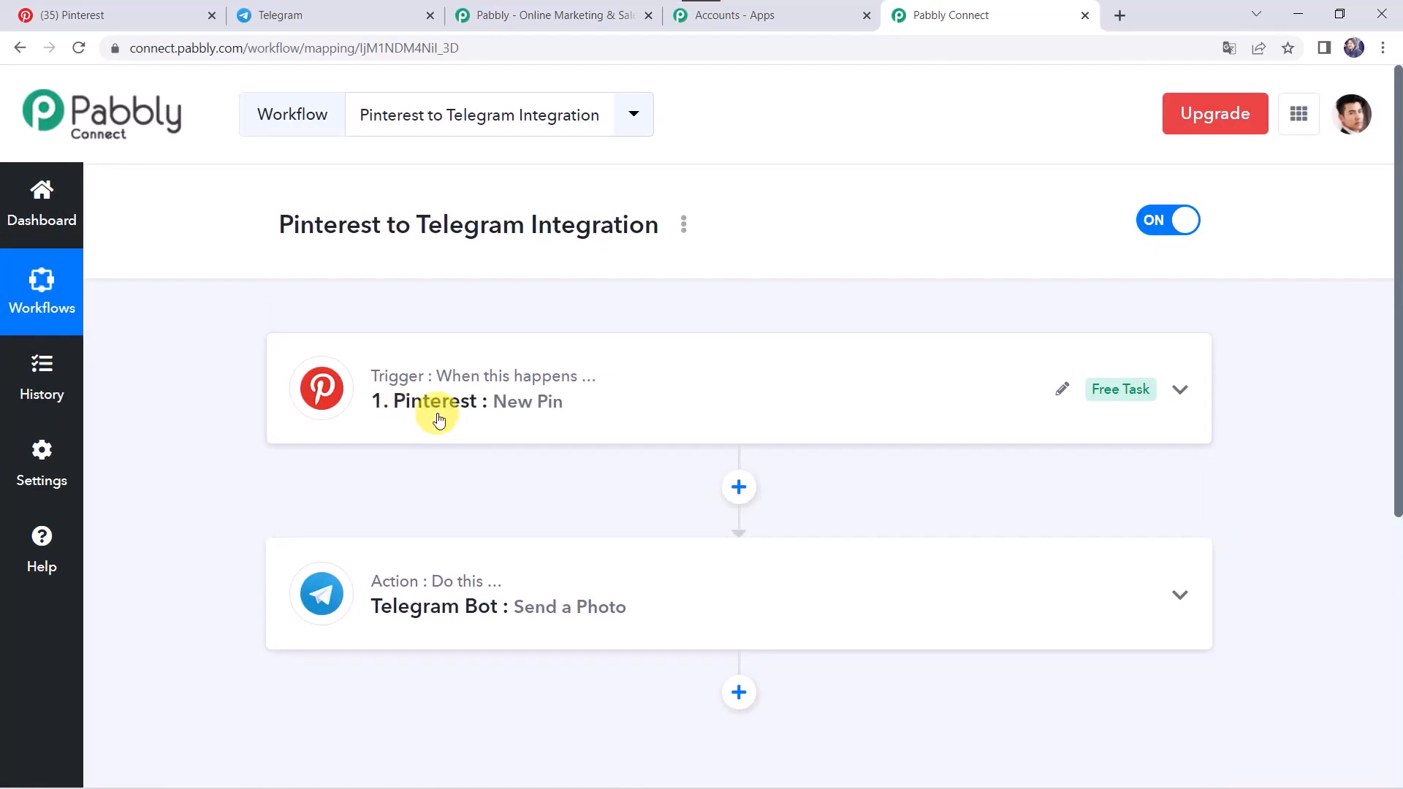
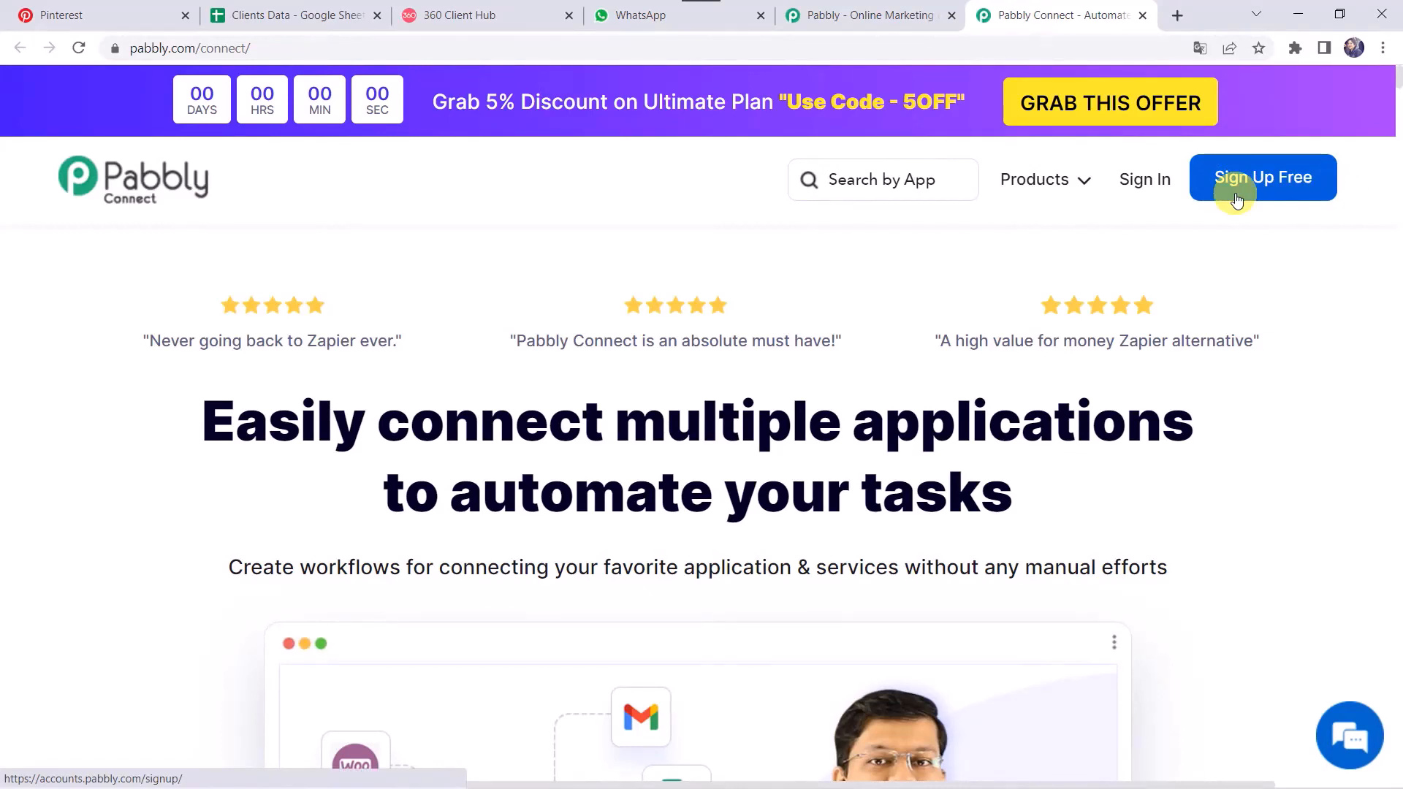
Step: Sign in to the Pabbly account and open the Pabbly Connect dashboard
left_click(1148, 184)
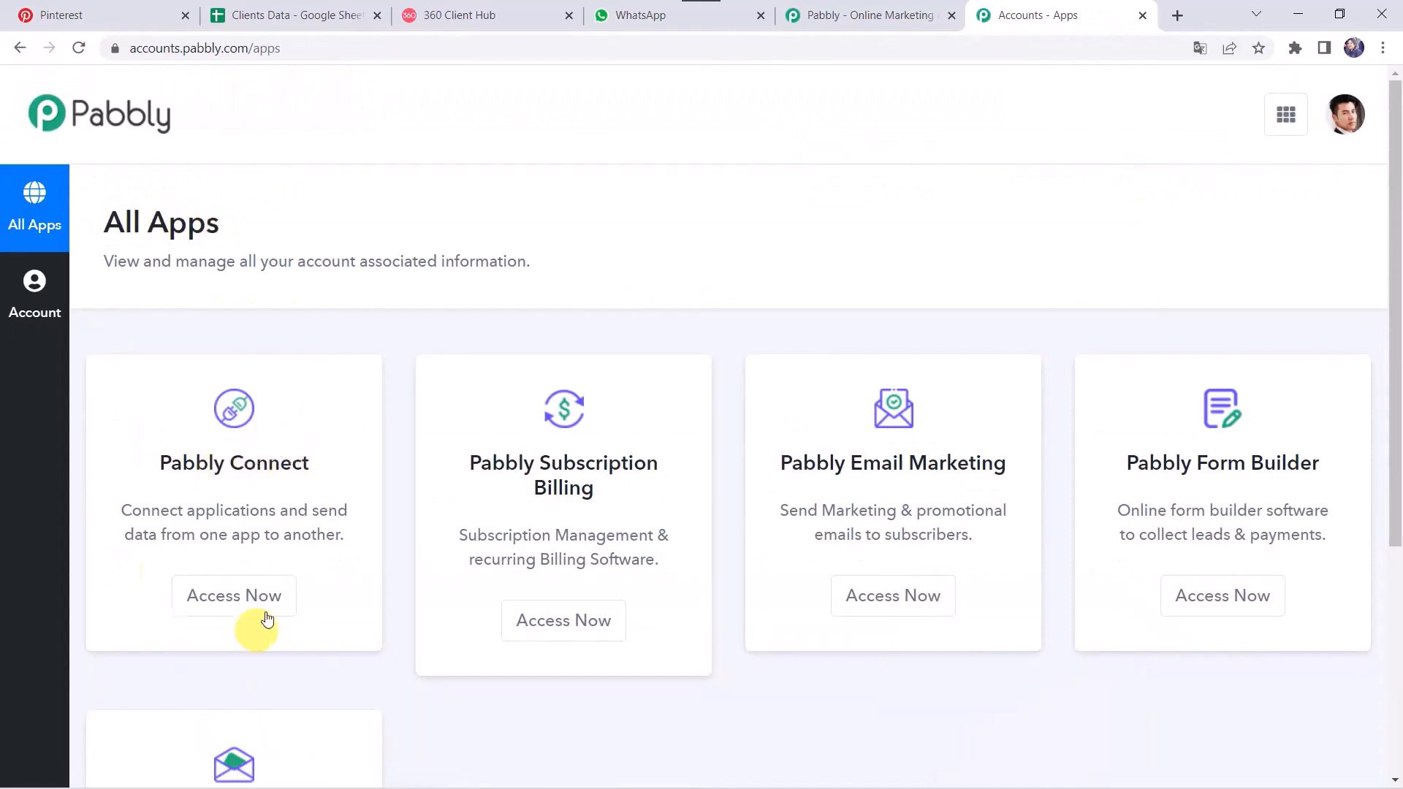
left_click(242, 596)
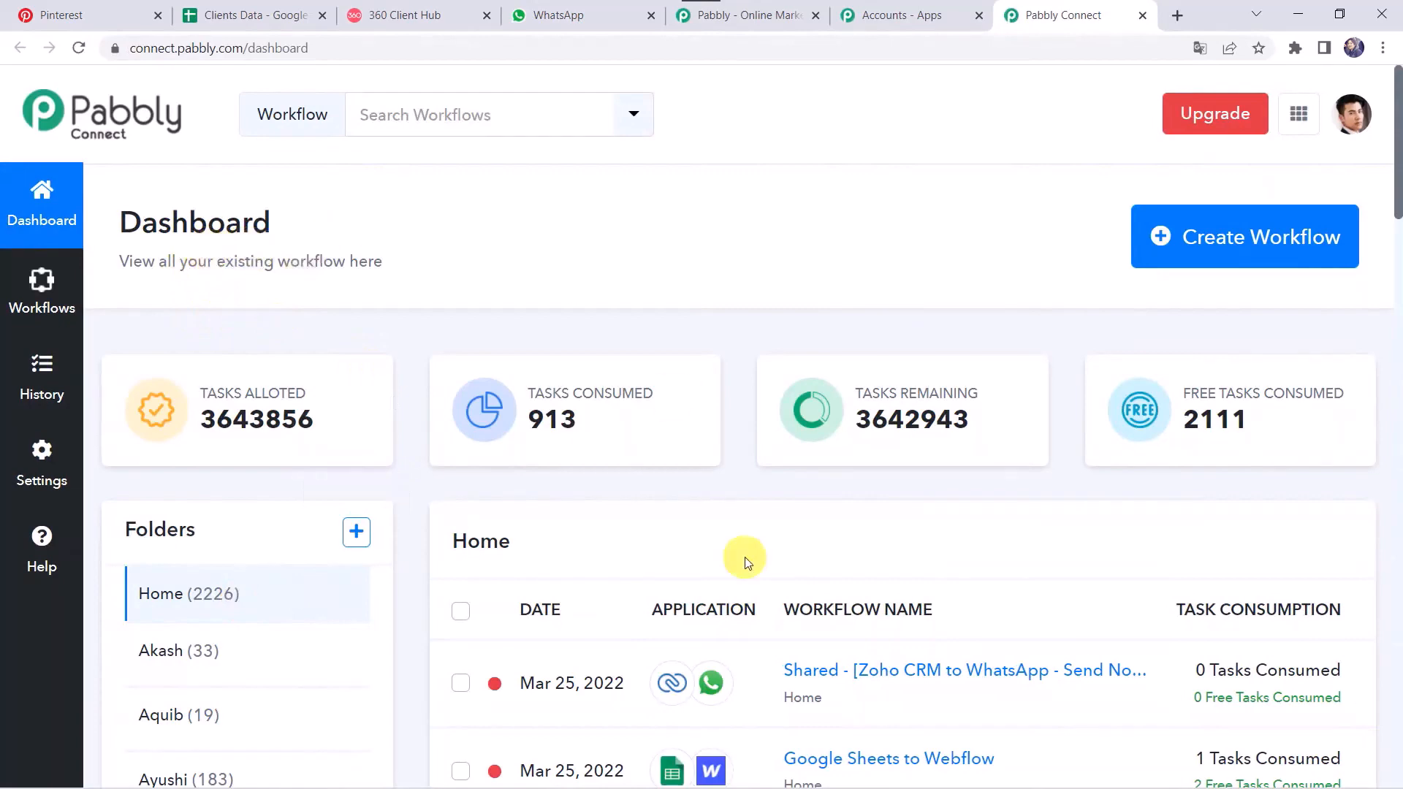
scroll(741, 559, "down", 6)
scroll(743, 559, "up", 6)
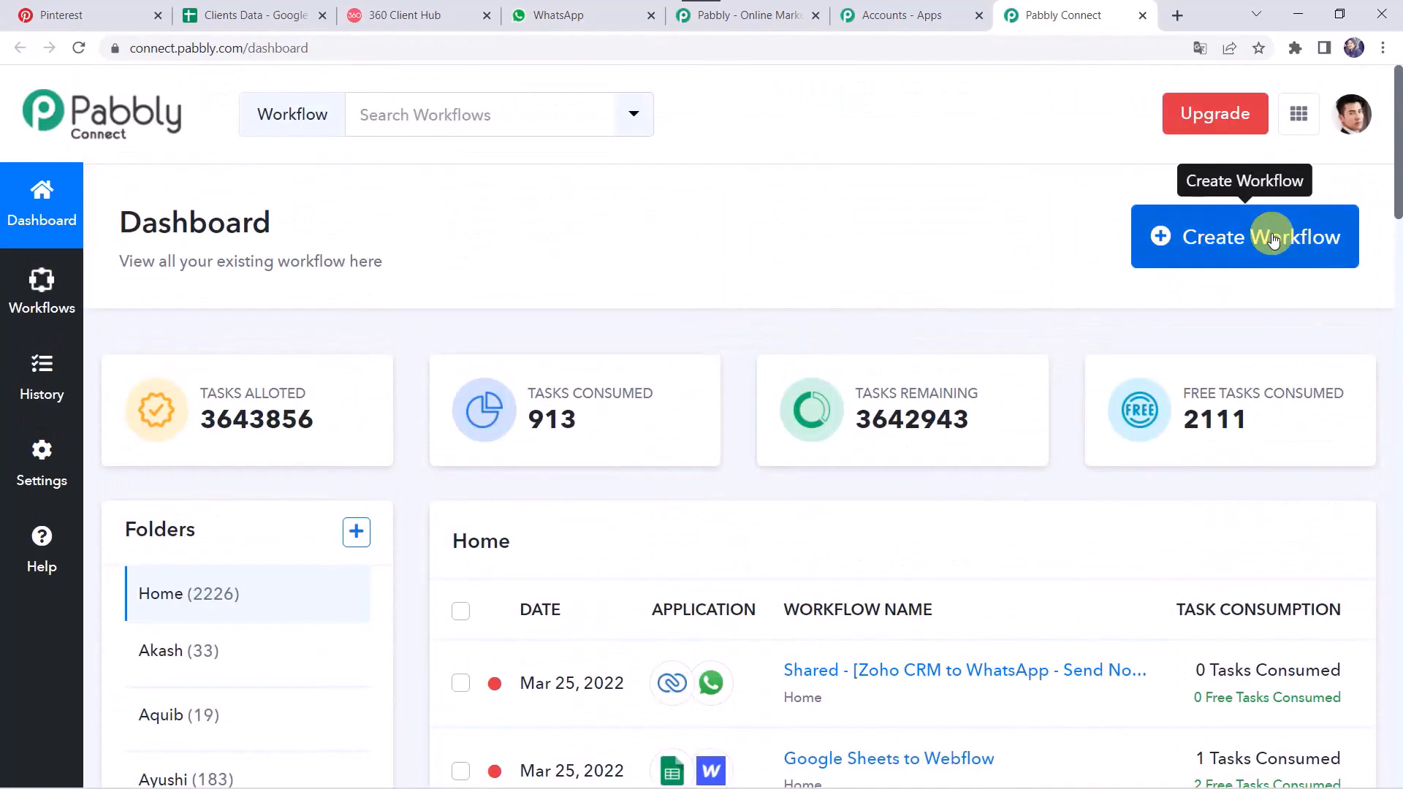
Step: Create a new workflow named 'Pinterest to WhatsApp Integration'
left_click(1272, 238)
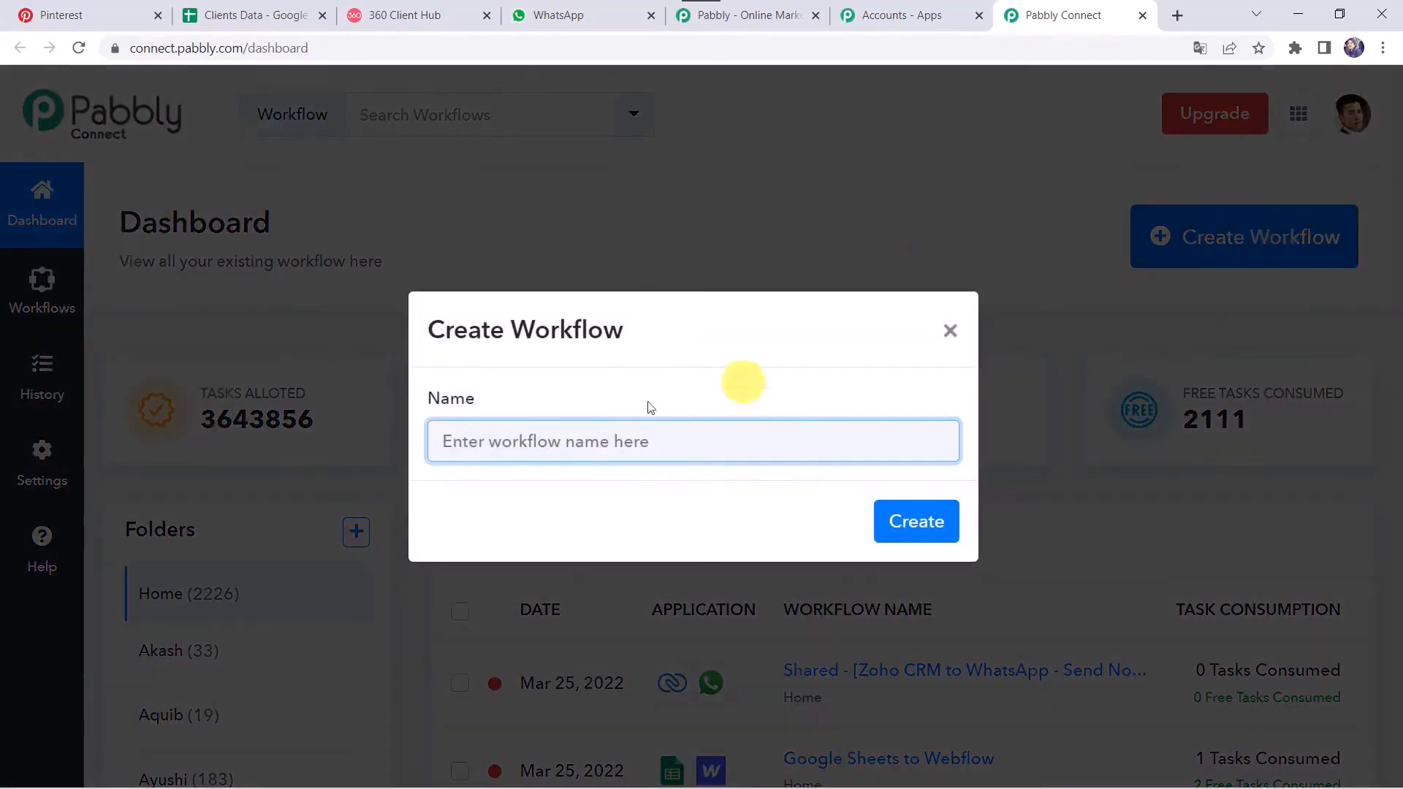
type("Pinterest to WhatsApp Integration")
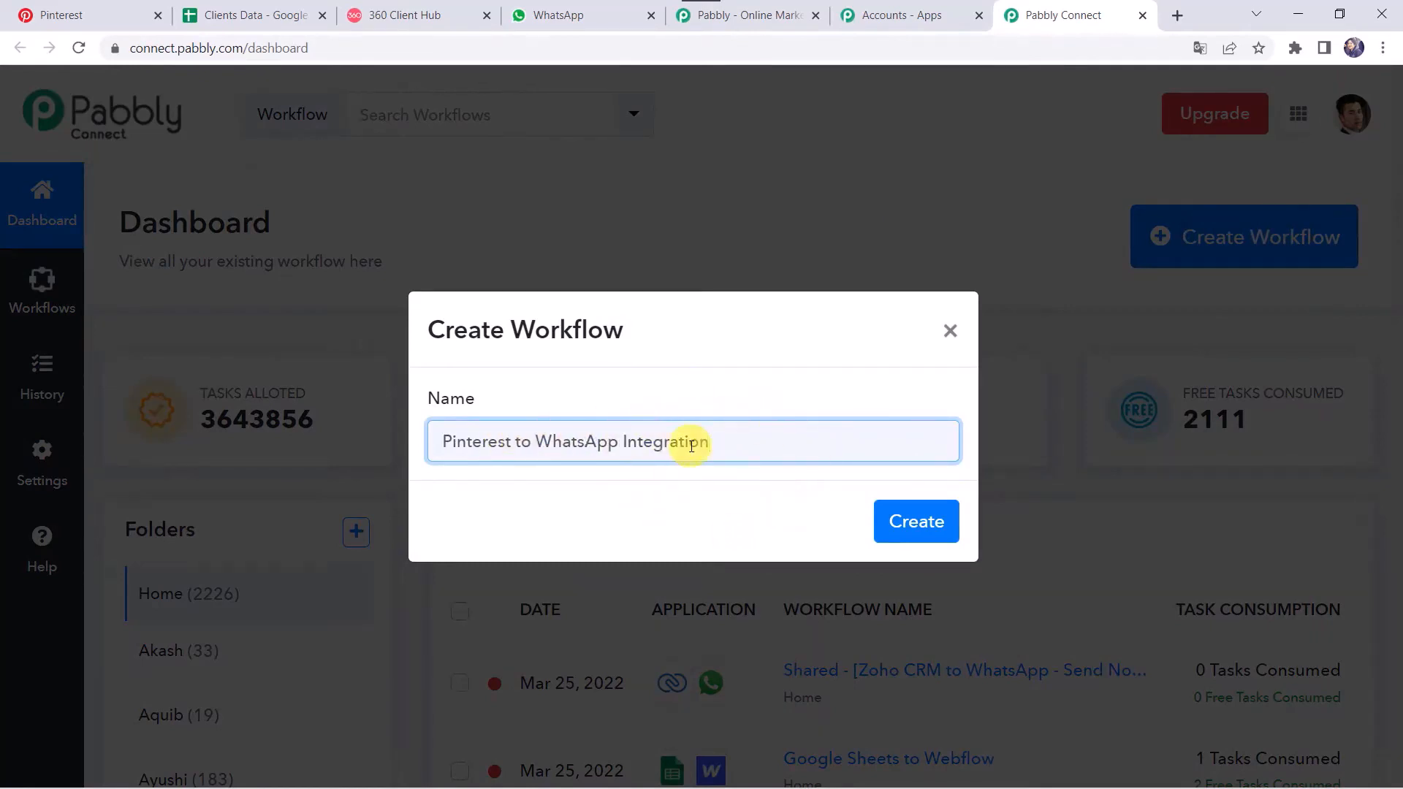
left_click(919, 526)
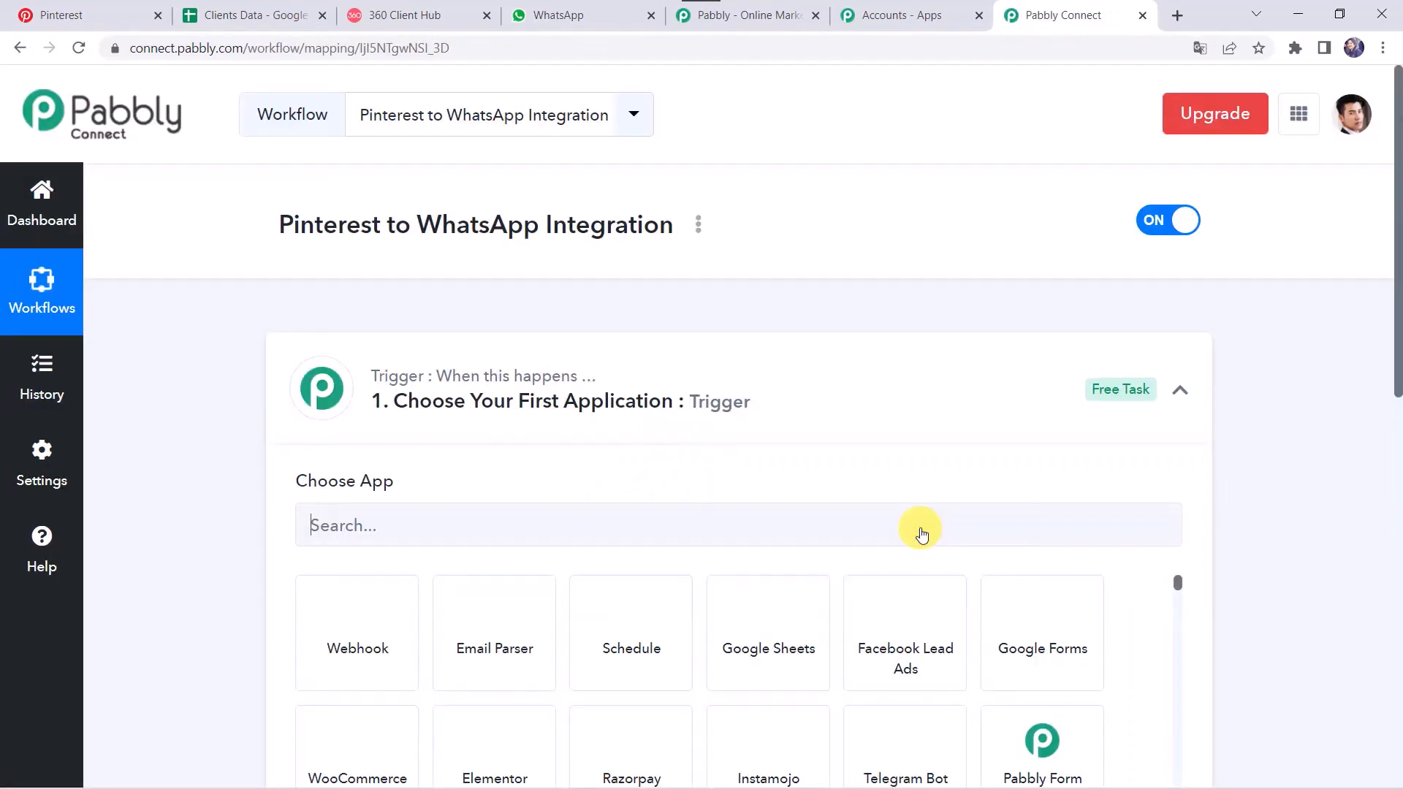
Step: Set the trigger app to Pinterest with the New Pin event and start connecting the account
left_click(762, 394)
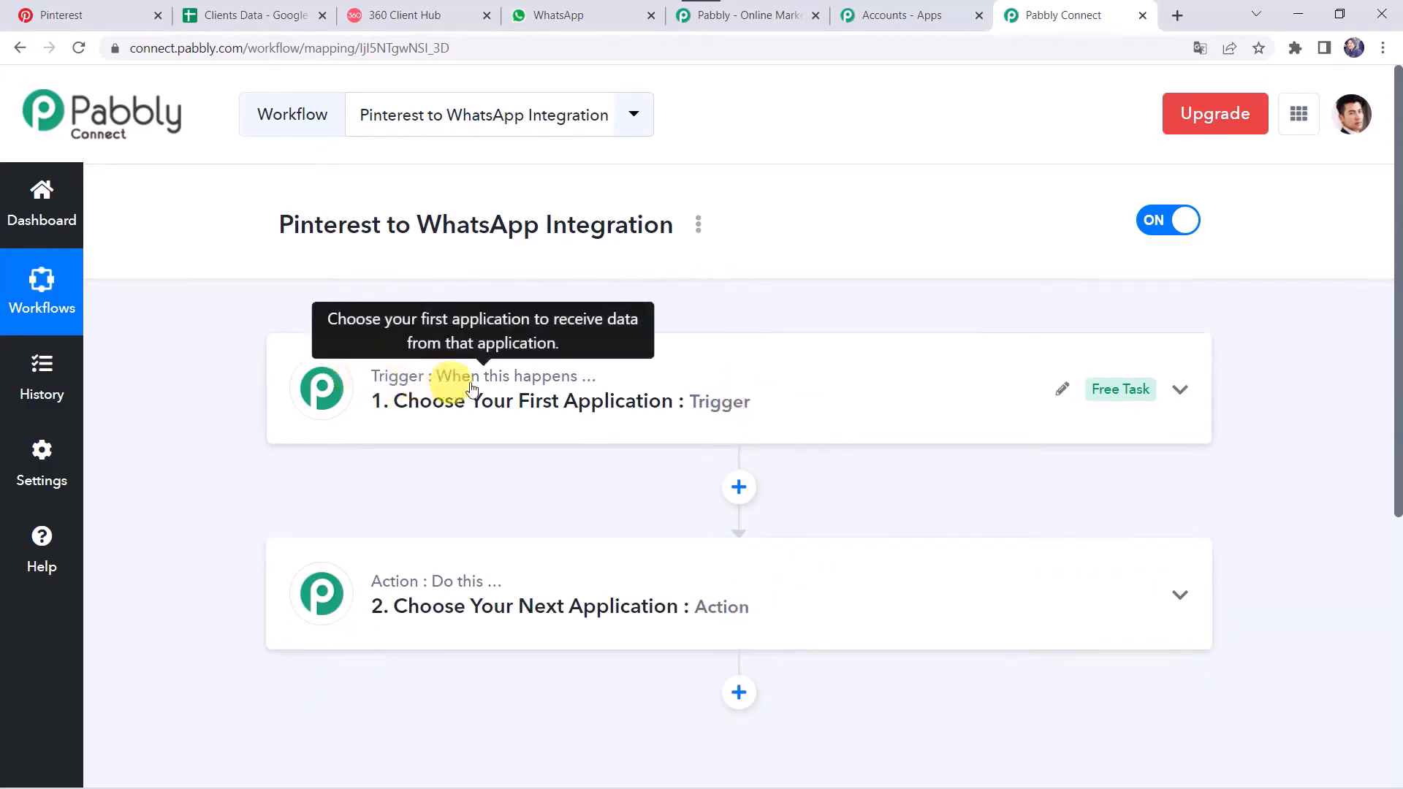
mouse_move(471, 595)
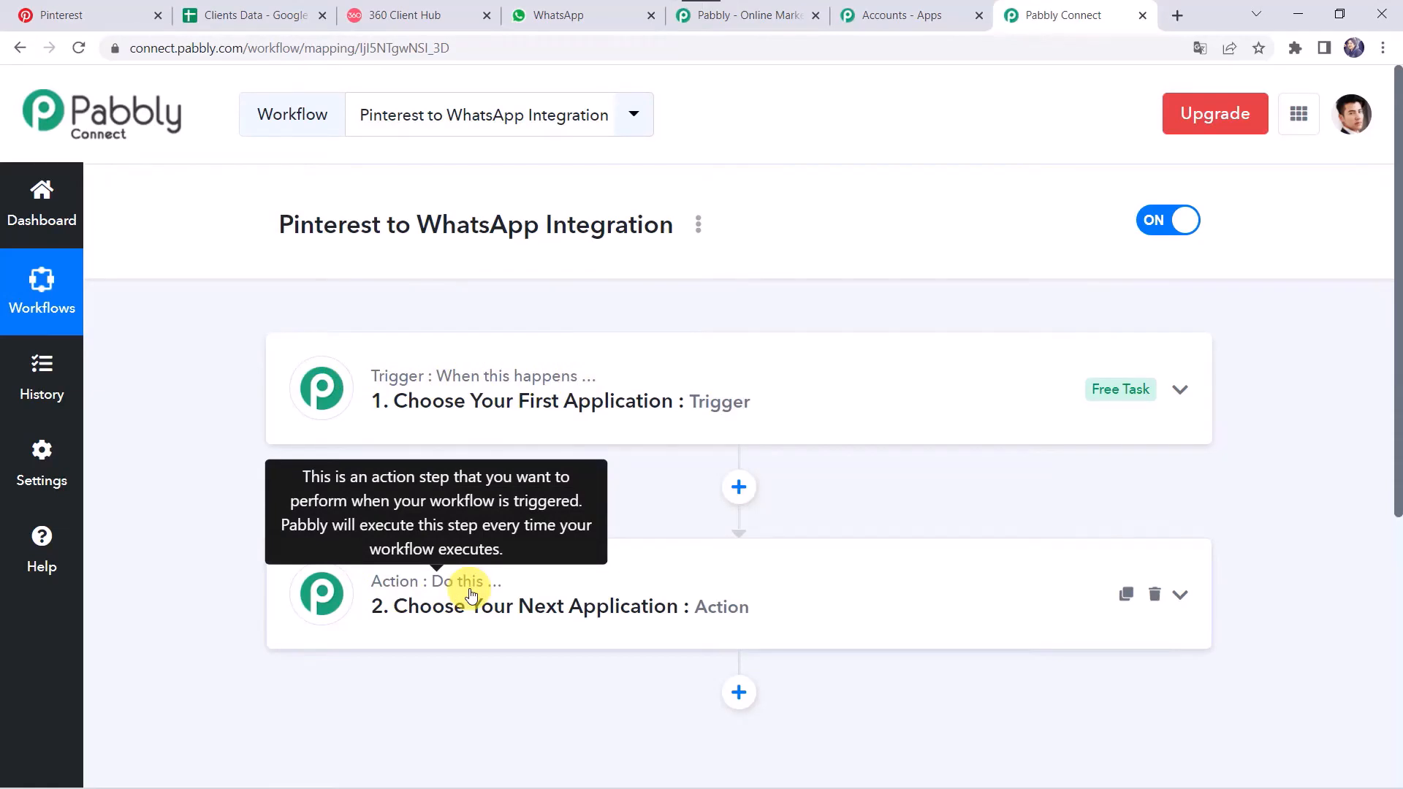
left_click(781, 414)
left_click(417, 512)
type("Pint")
left_click(356, 625)
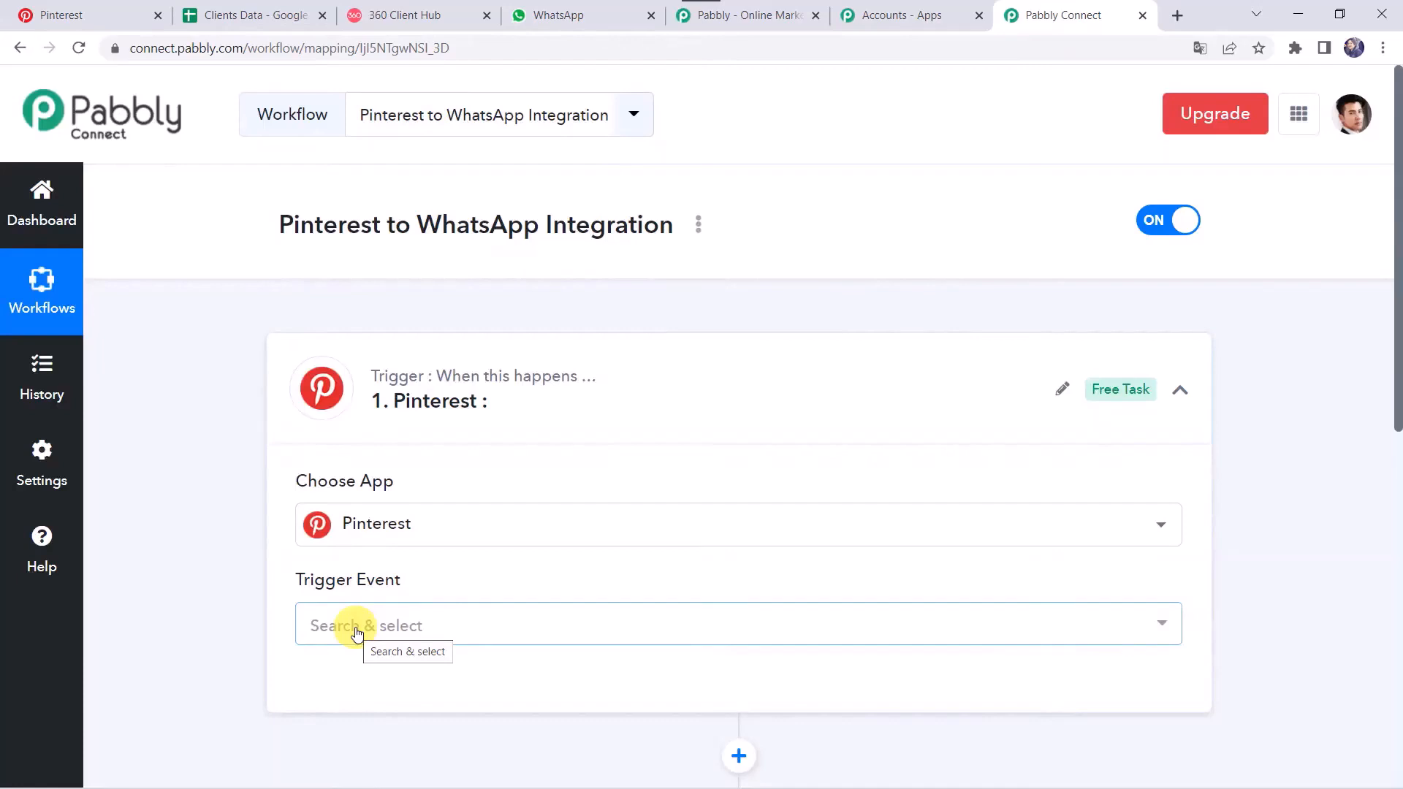
left_click(356, 628)
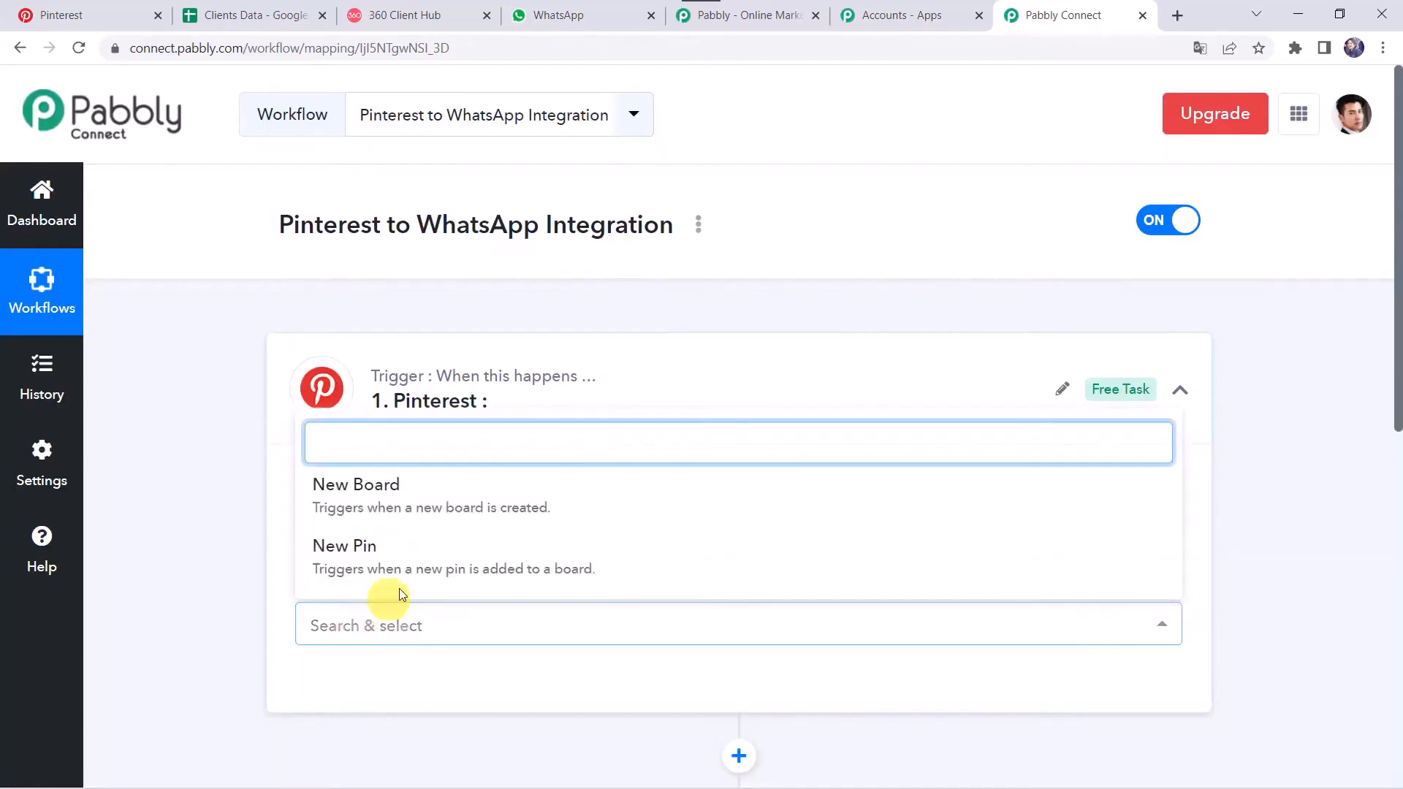
left_click(344, 549)
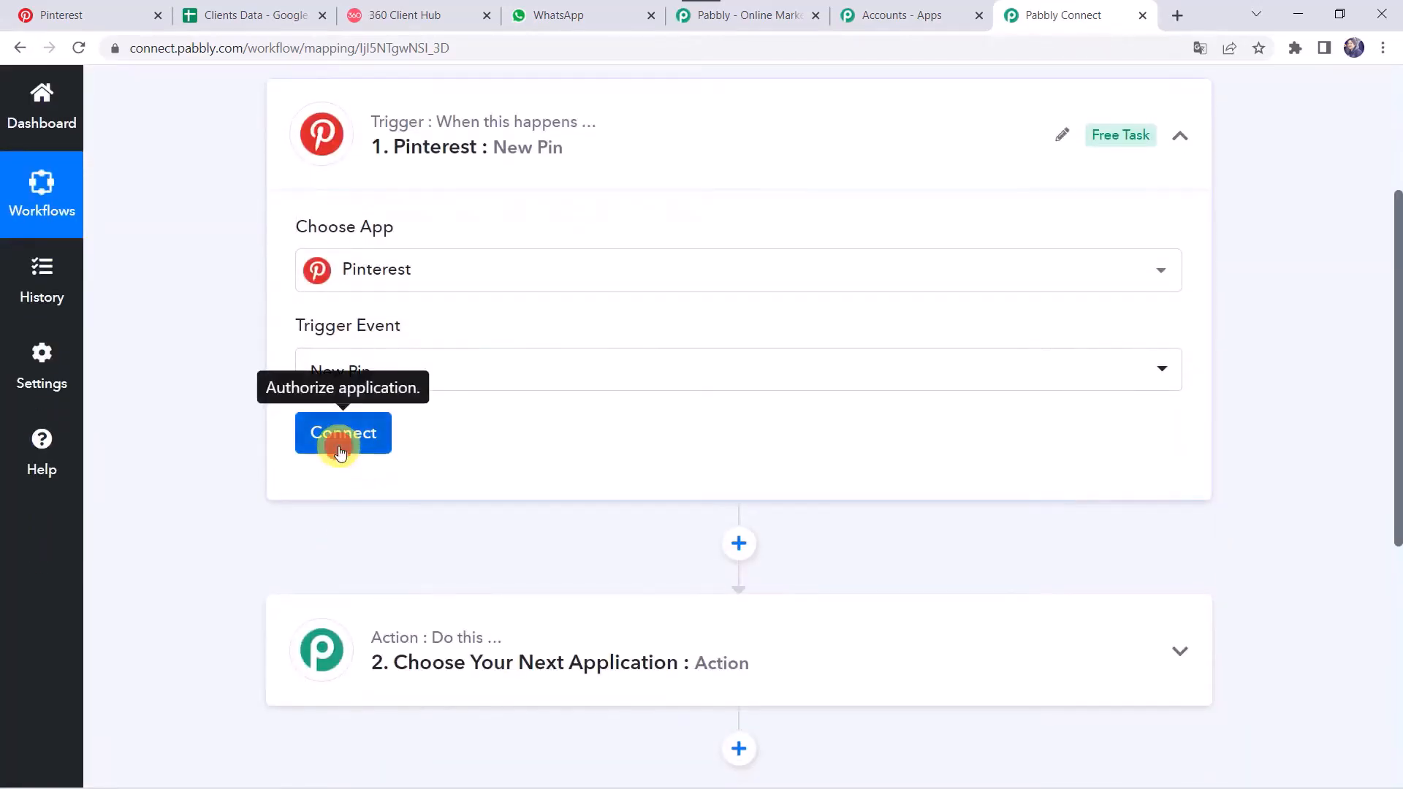
left_click(340, 446)
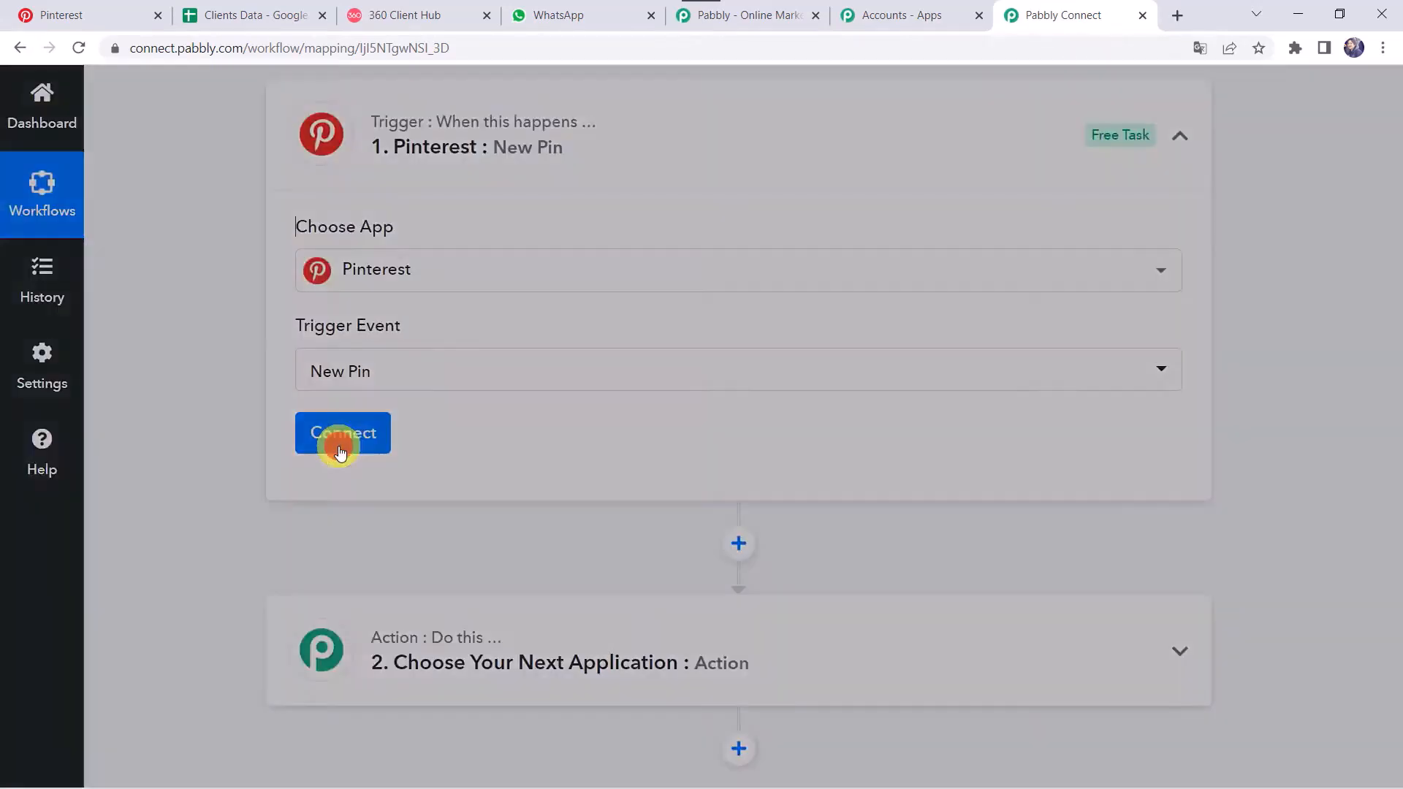
Step: Add a new Pinterest connection and grant Pabbly Connect access to the account
left_click(723, 317)
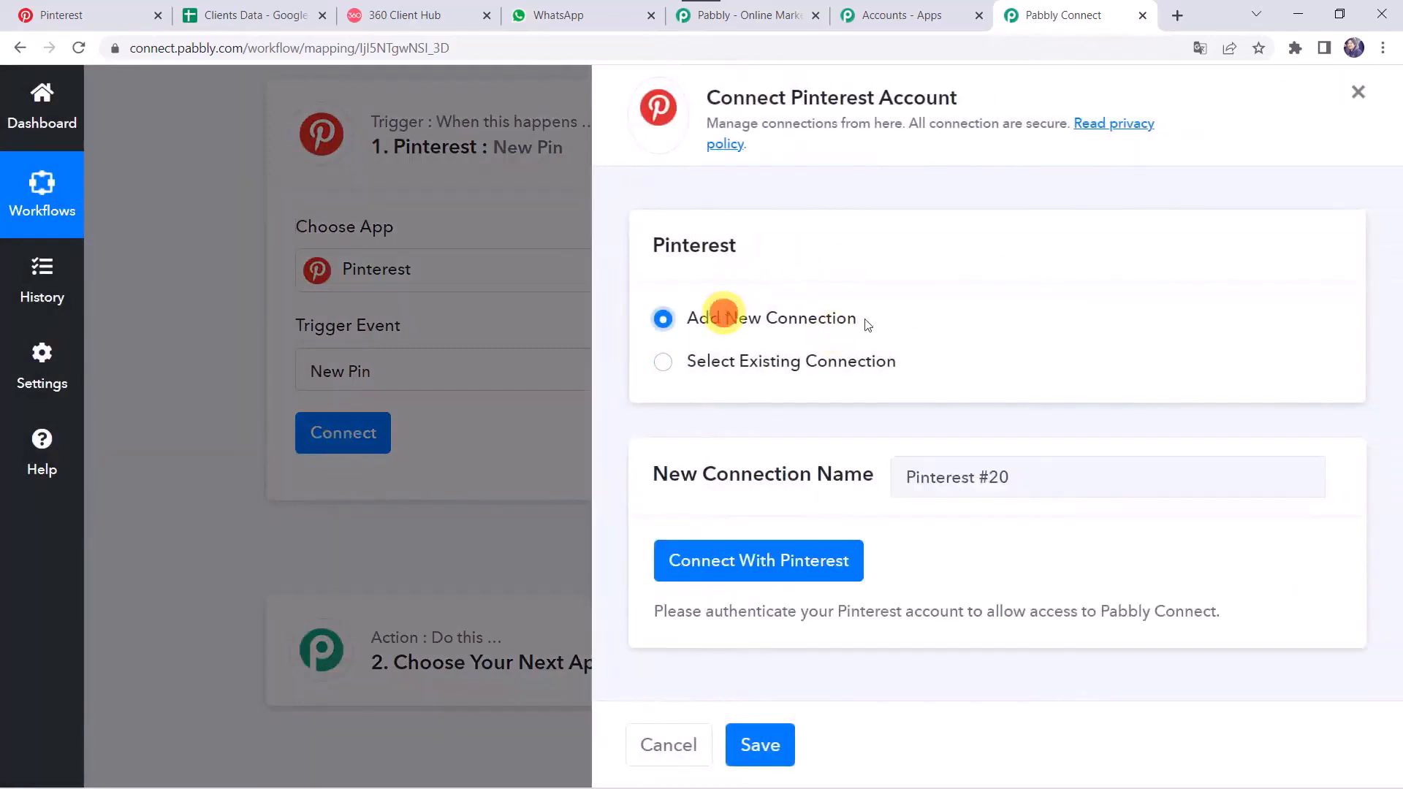
left_click(793, 561)
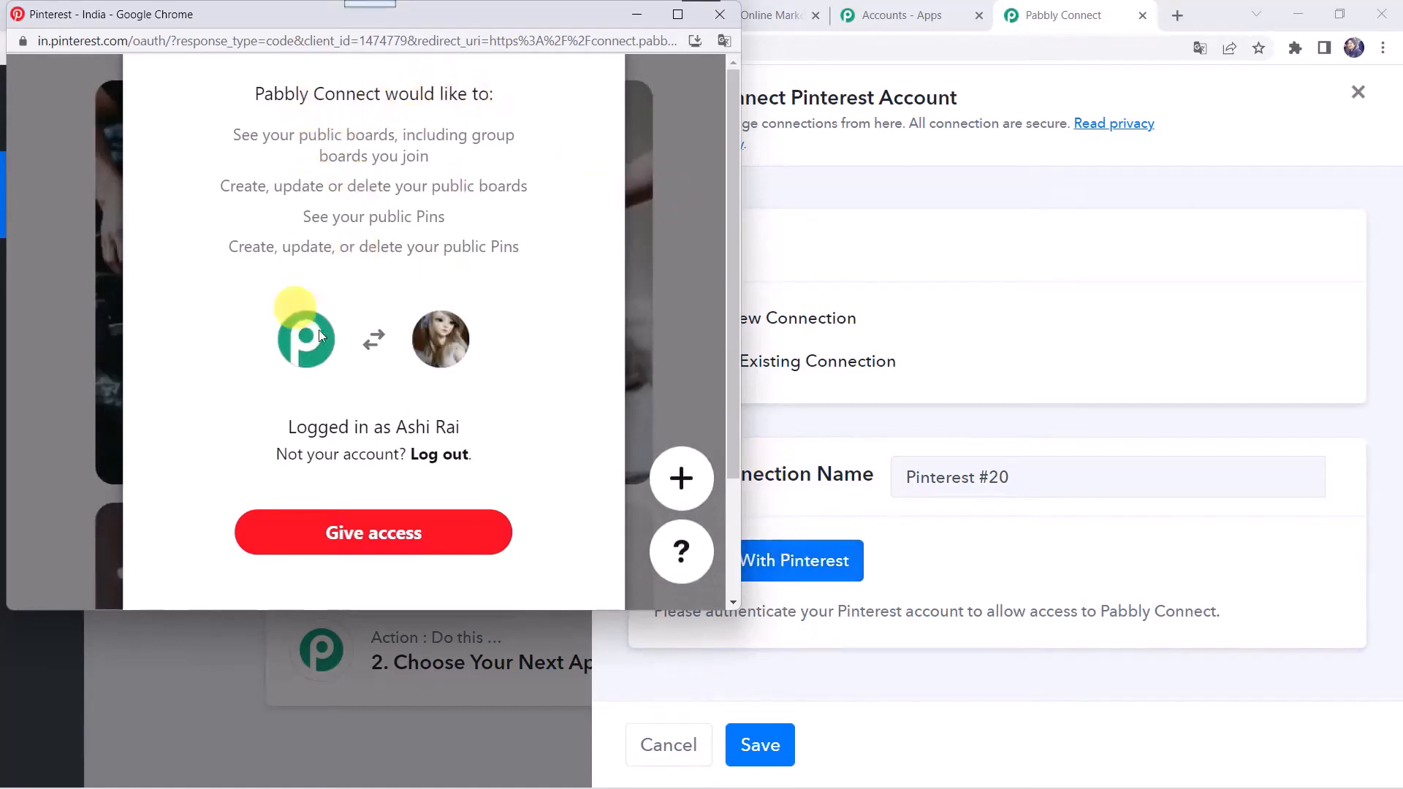
left_click(372, 544)
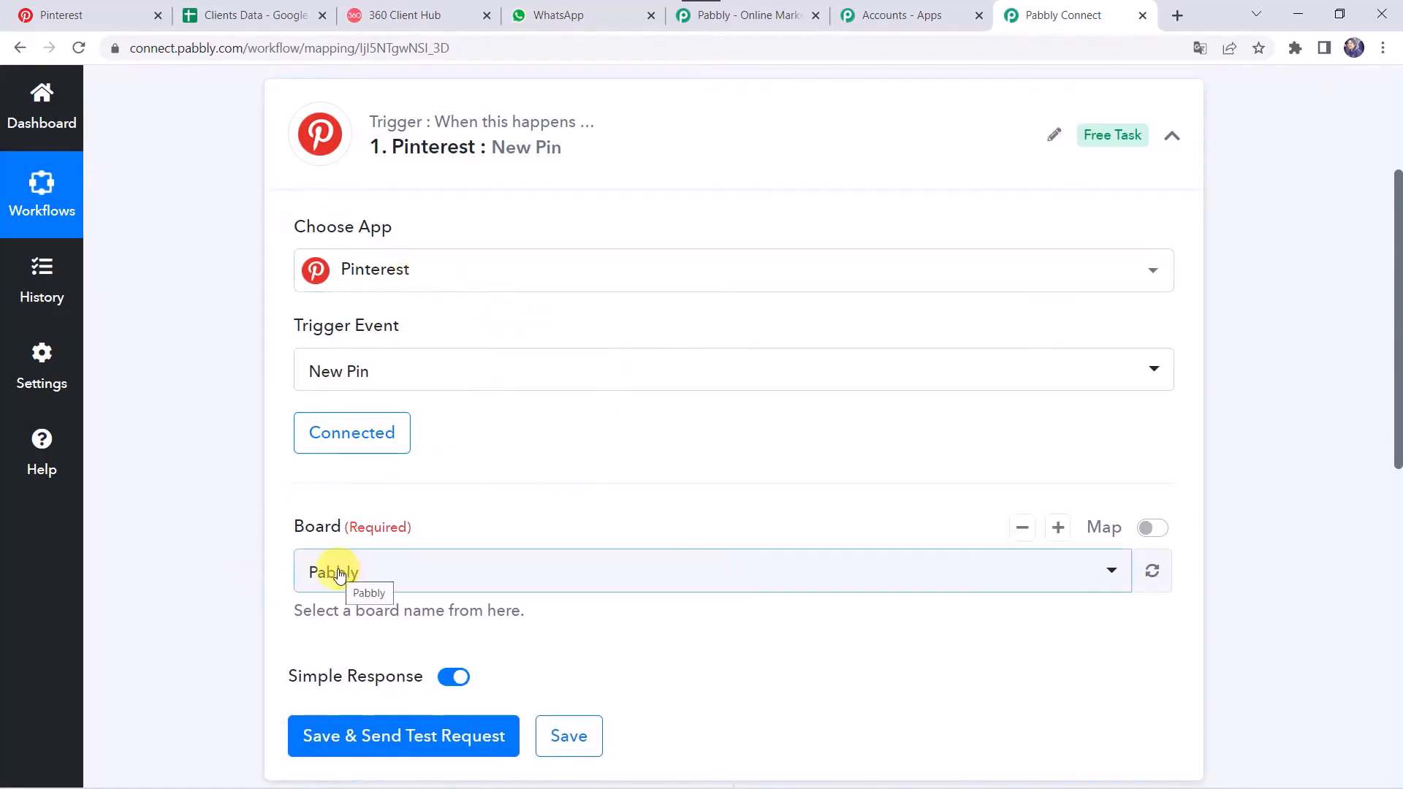
Step: Check the Pinterest boards and keep Pabbly selected as the trigger's board
left_click(65, 14)
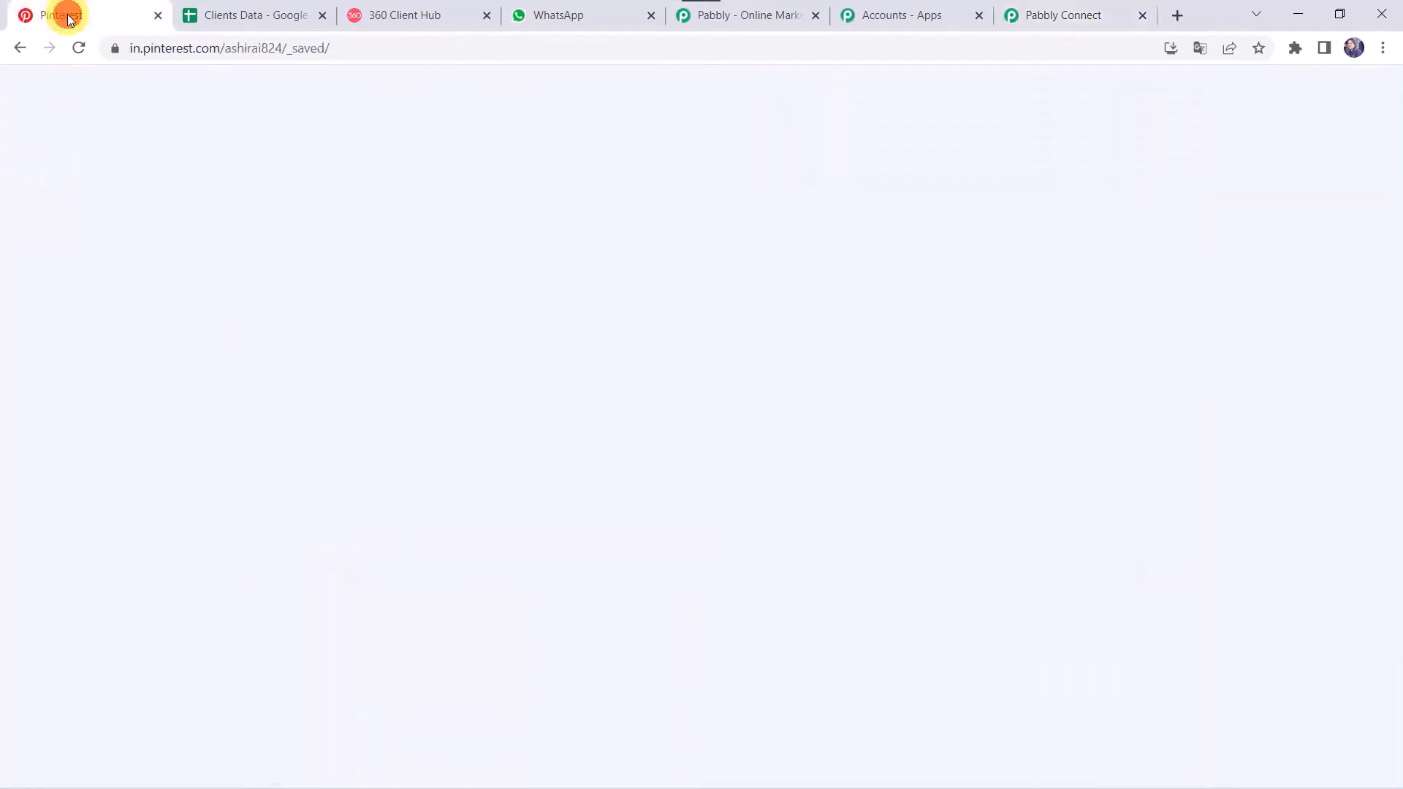
scroll(339, 533, "down", 2)
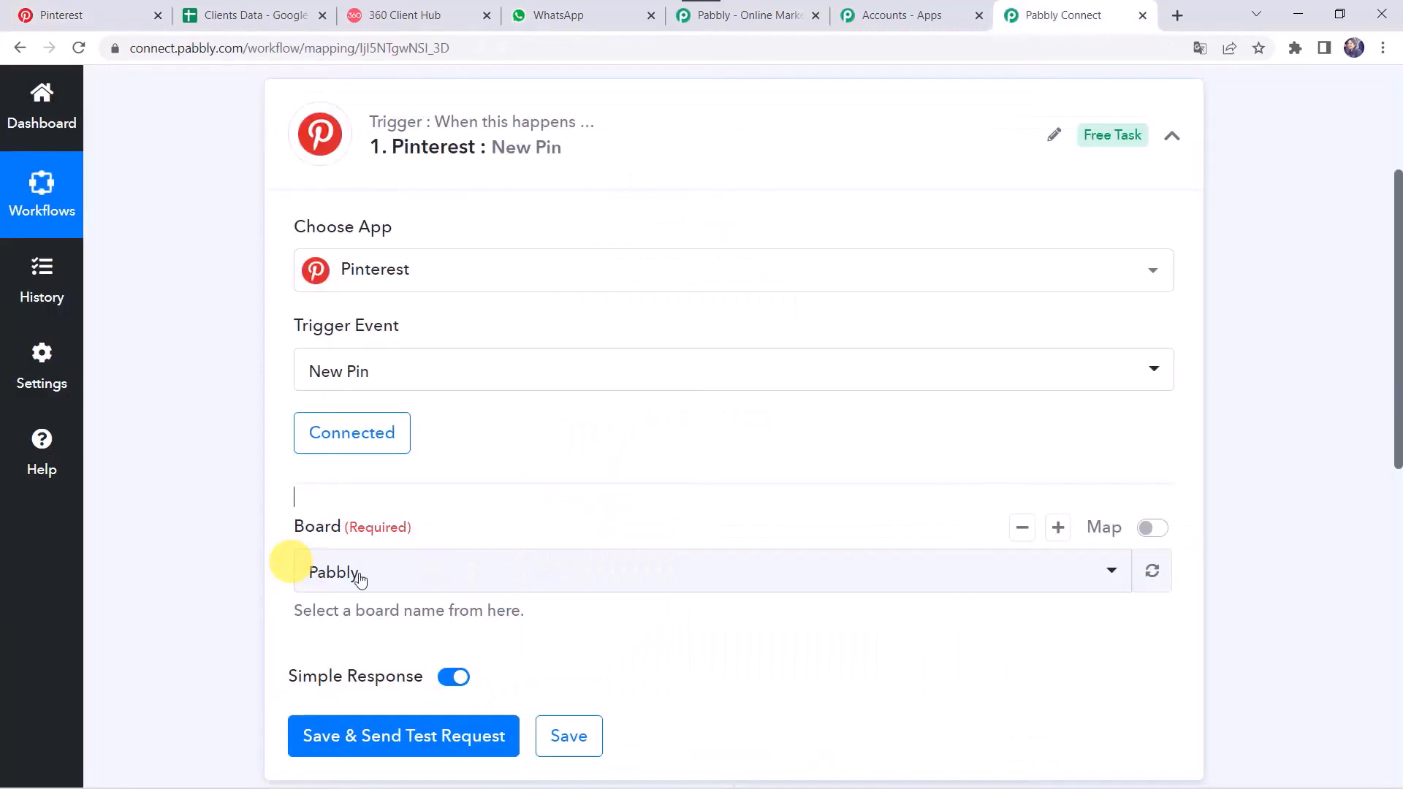
left_click(347, 578)
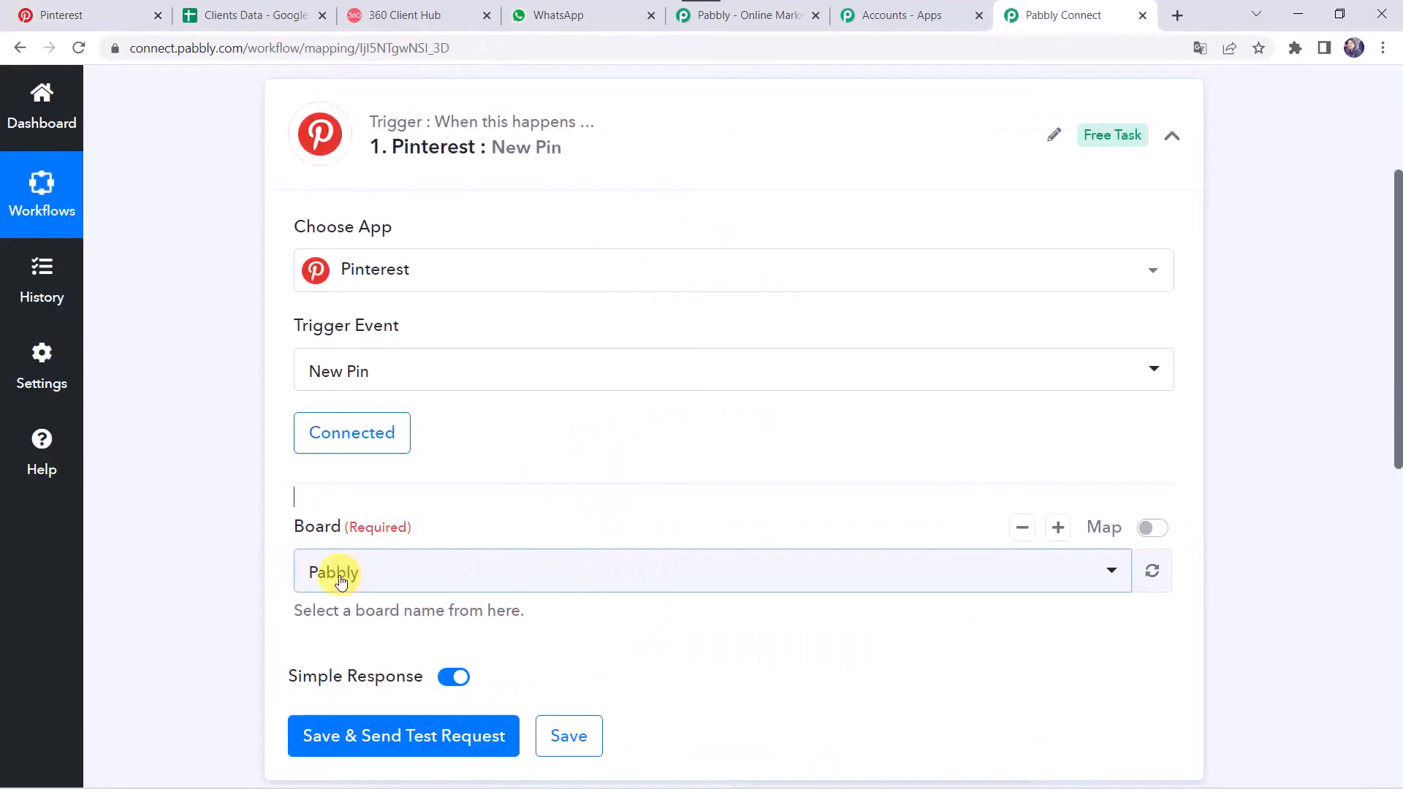
left_click(340, 579)
left_click(345, 441)
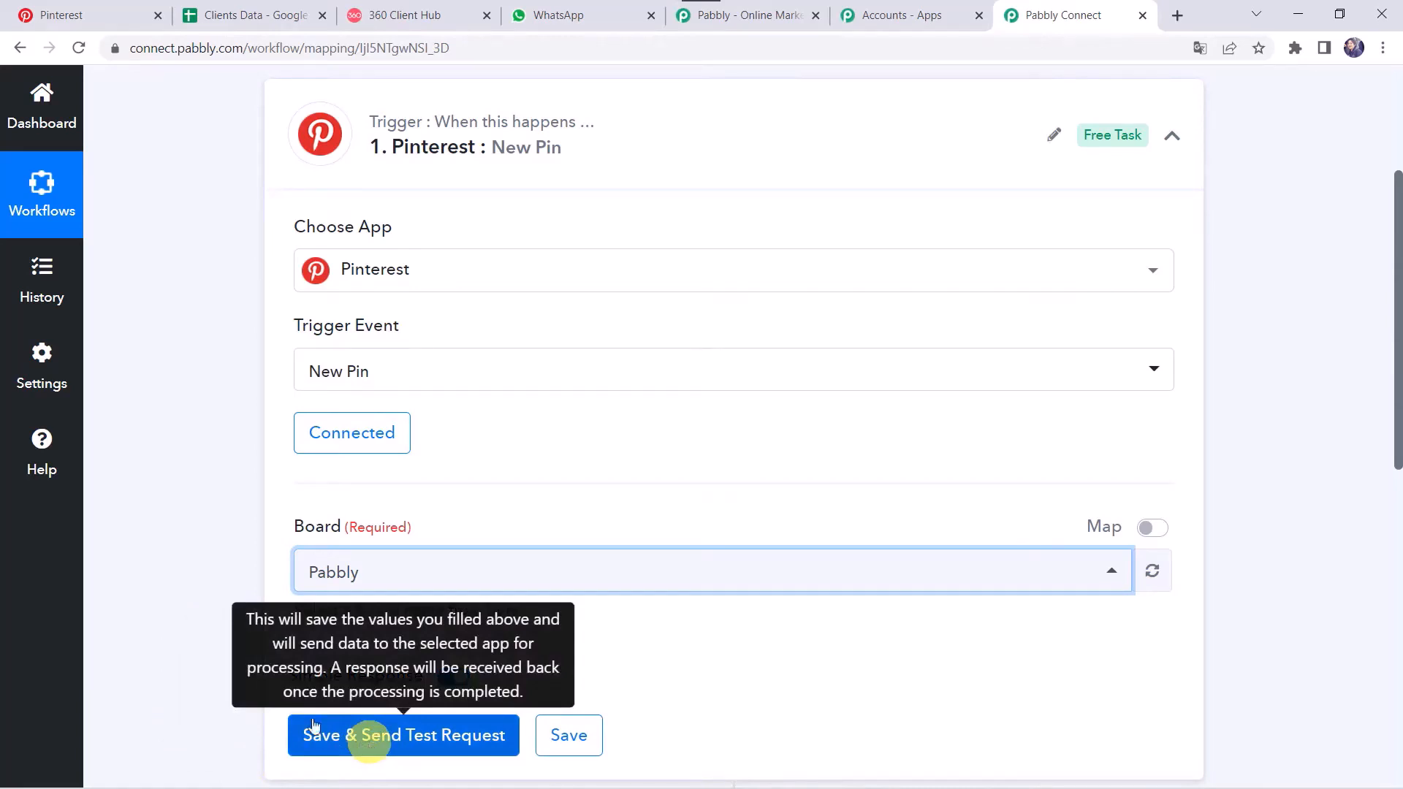
left_click(69, 14)
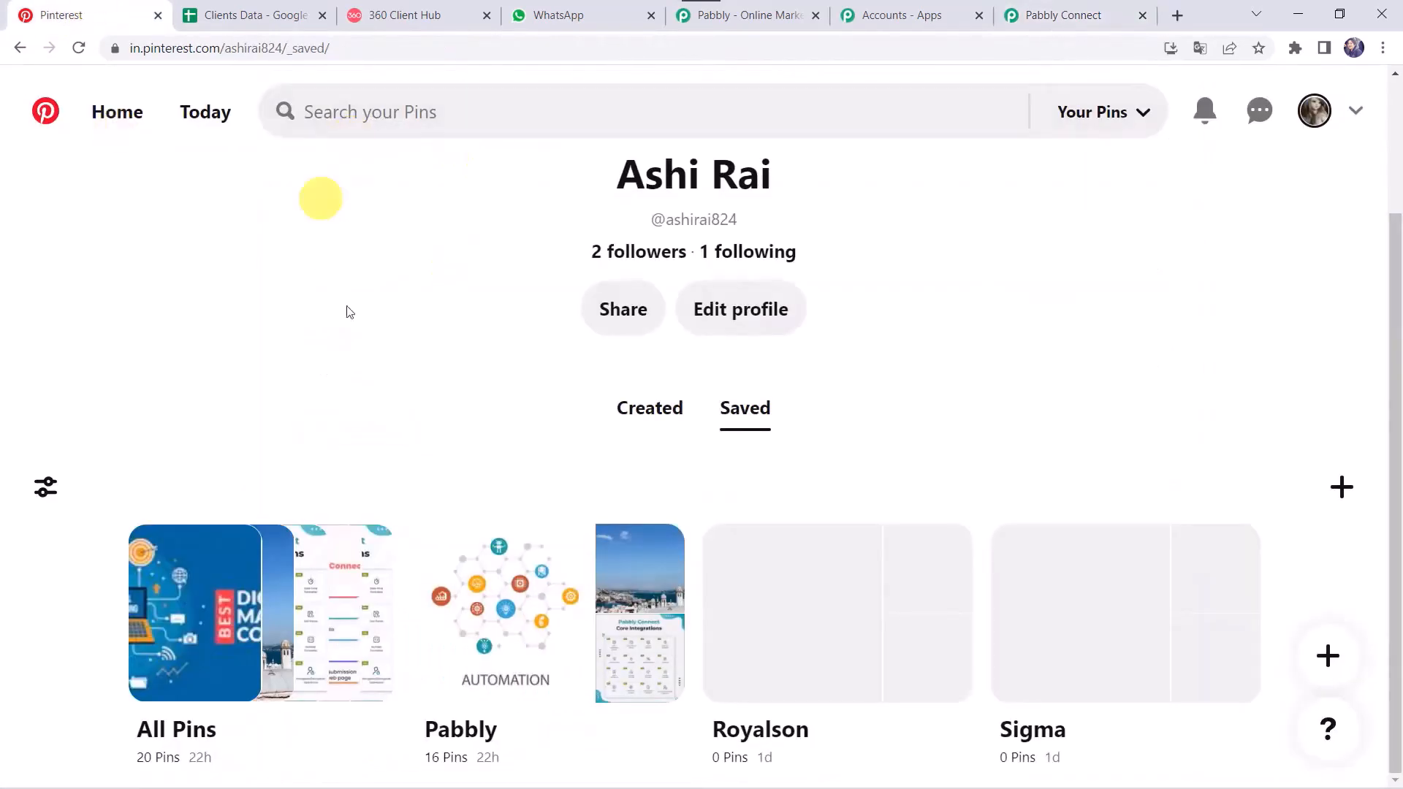
Step: Start a new Pinterest pin with the Core Integrations image from Pictures > Uploads
left_click(1339, 490)
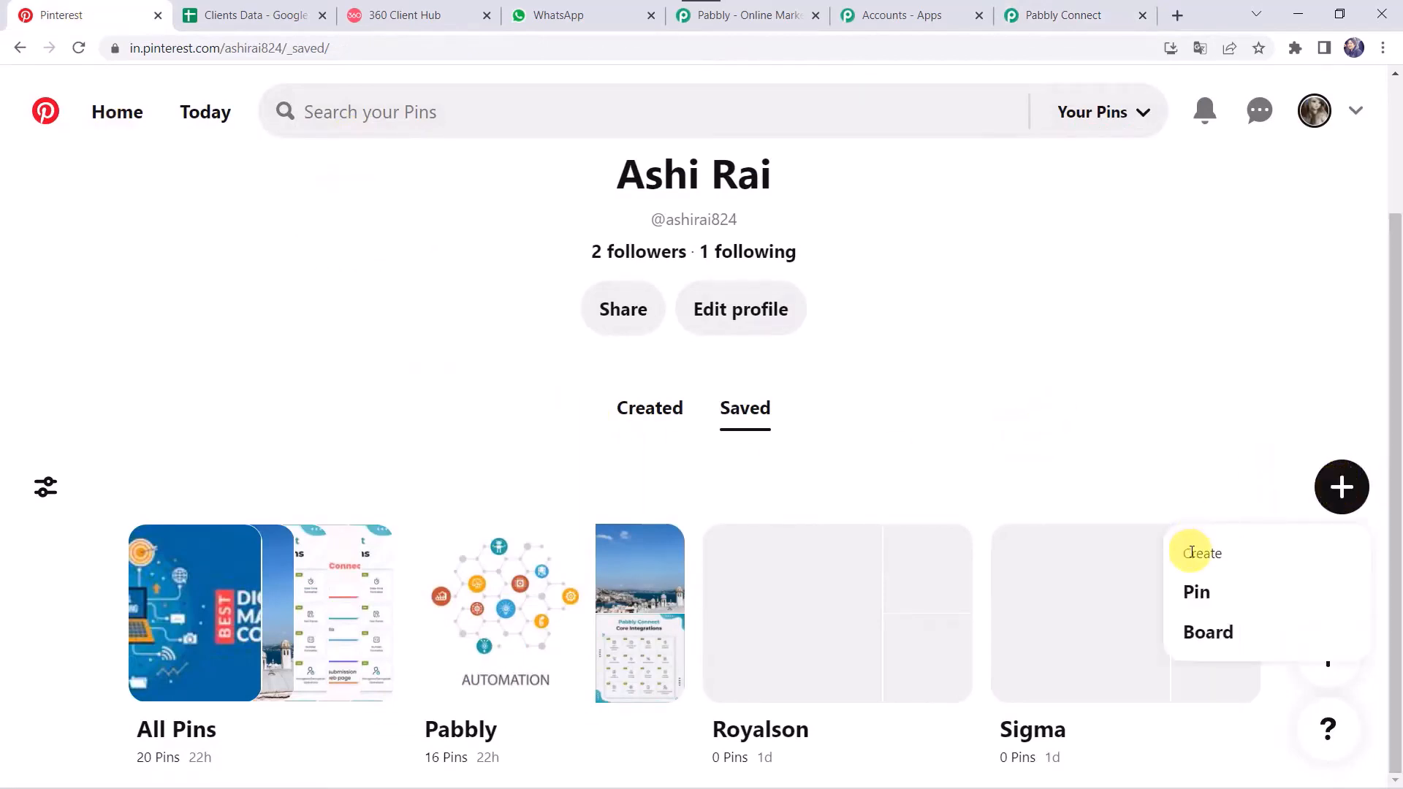
left_click(1185, 592)
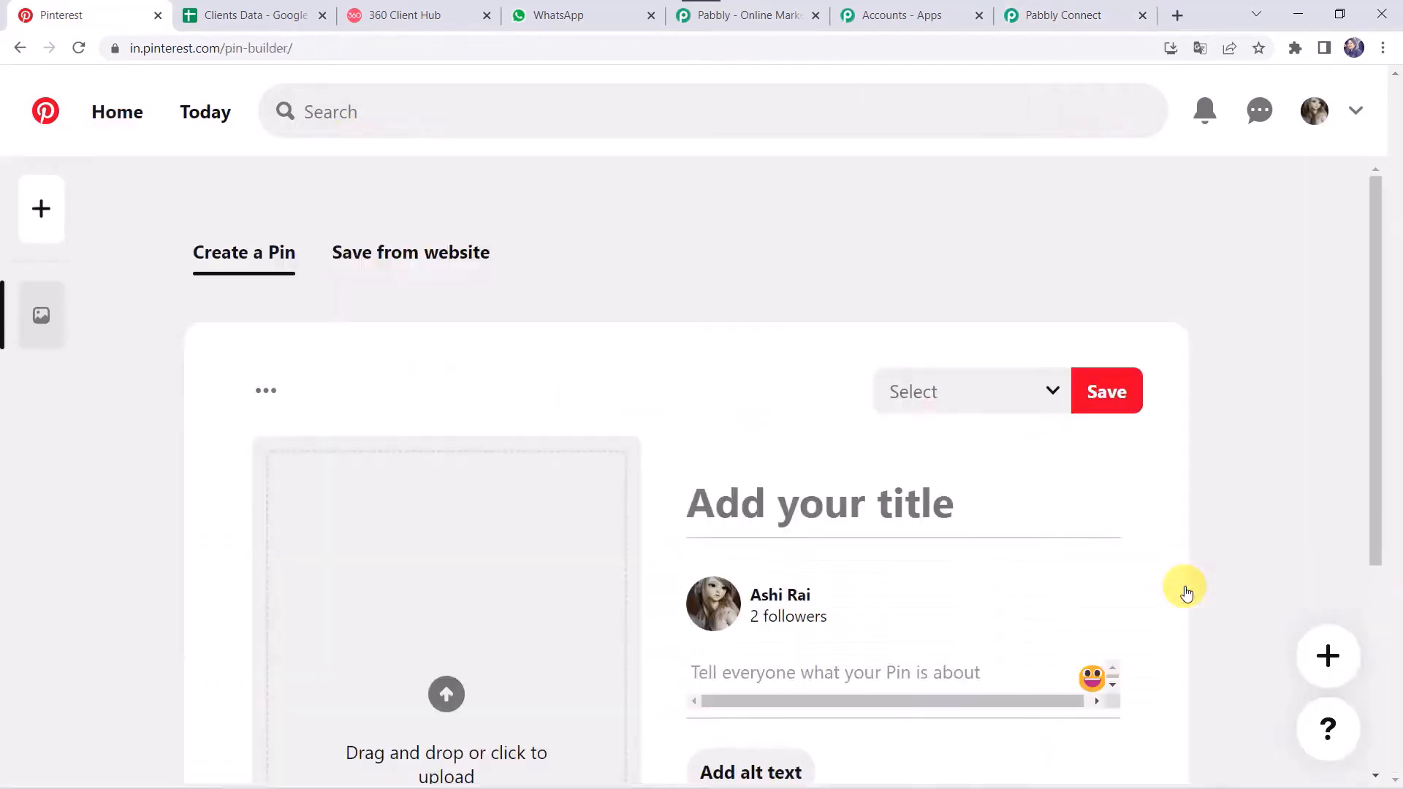
scroll(617, 395, "down", 3)
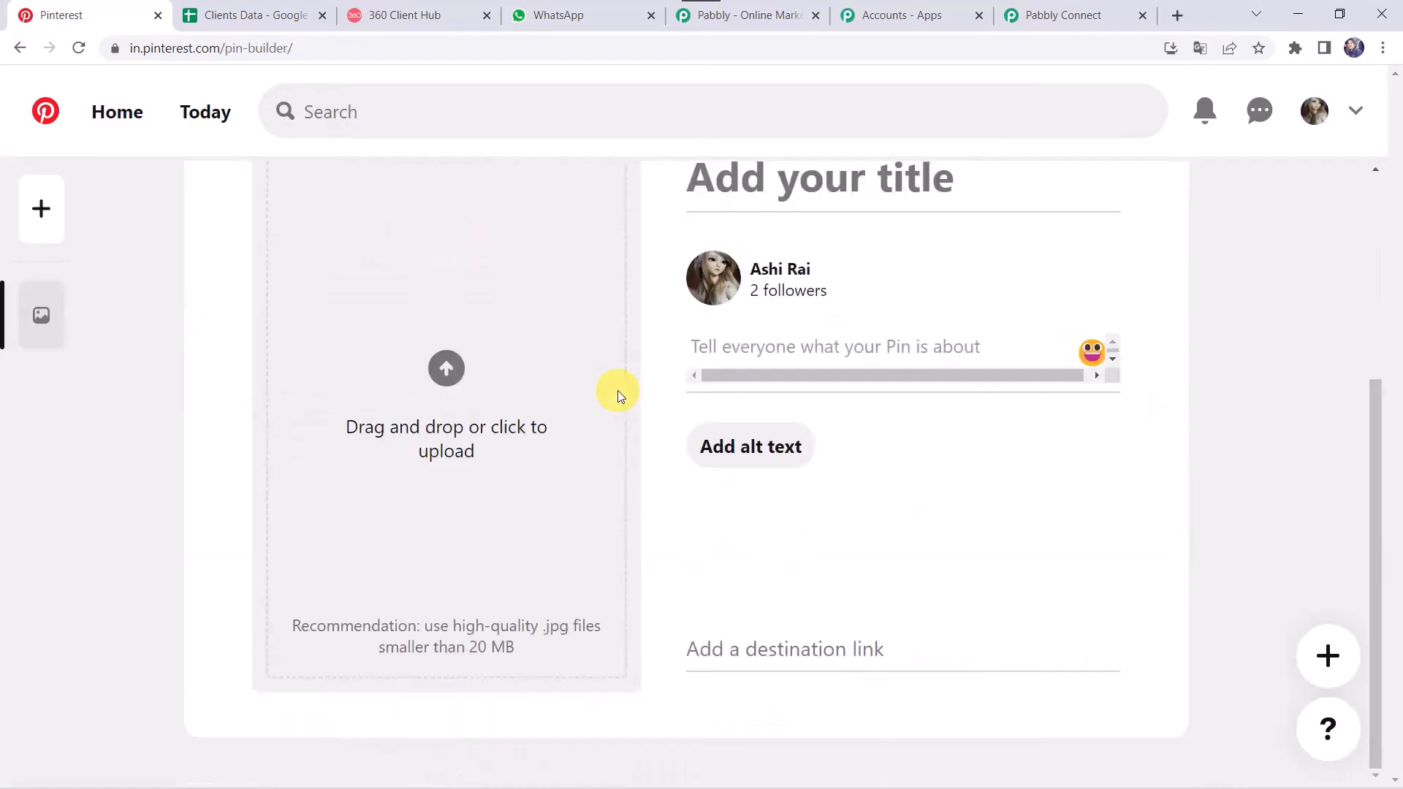
left_click(453, 363)
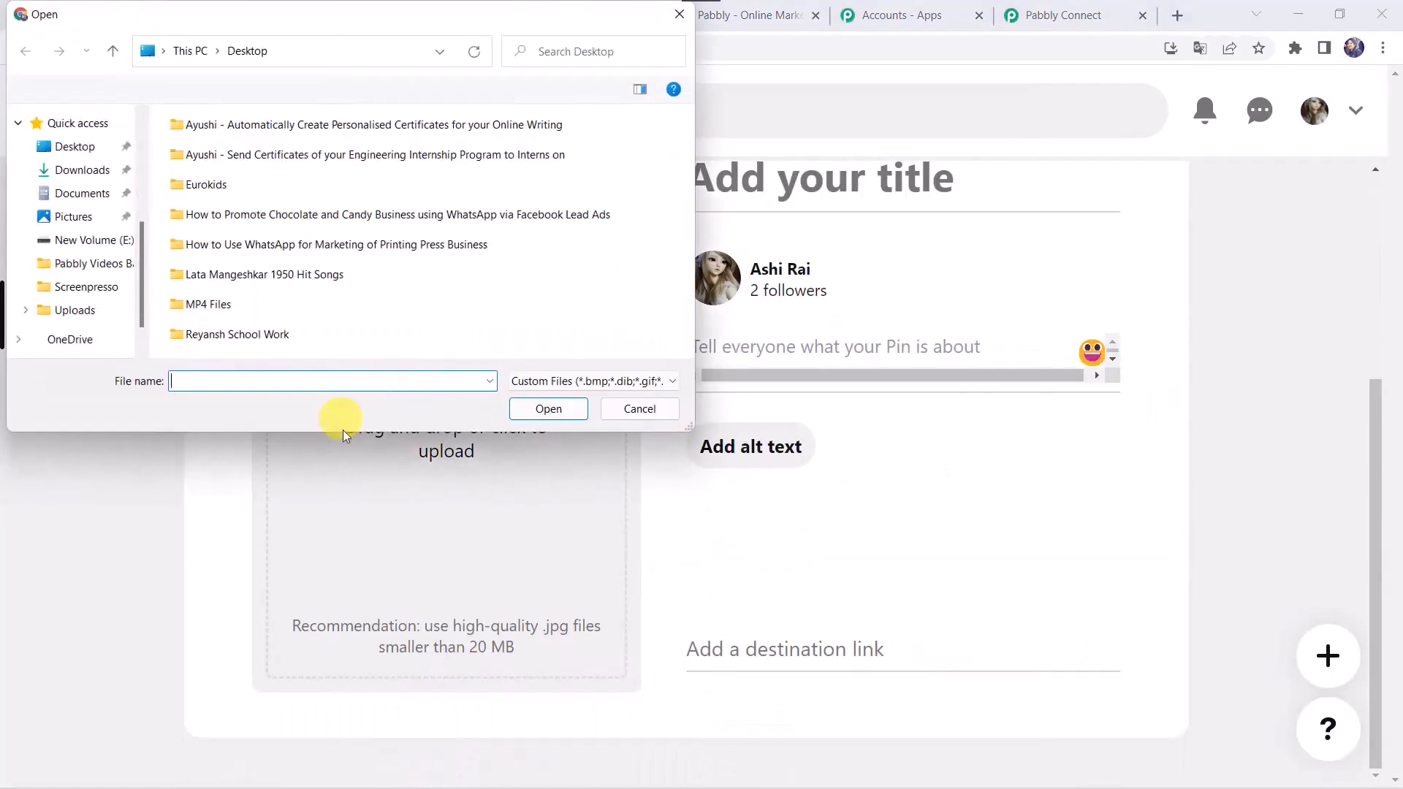
left_click(70, 244)
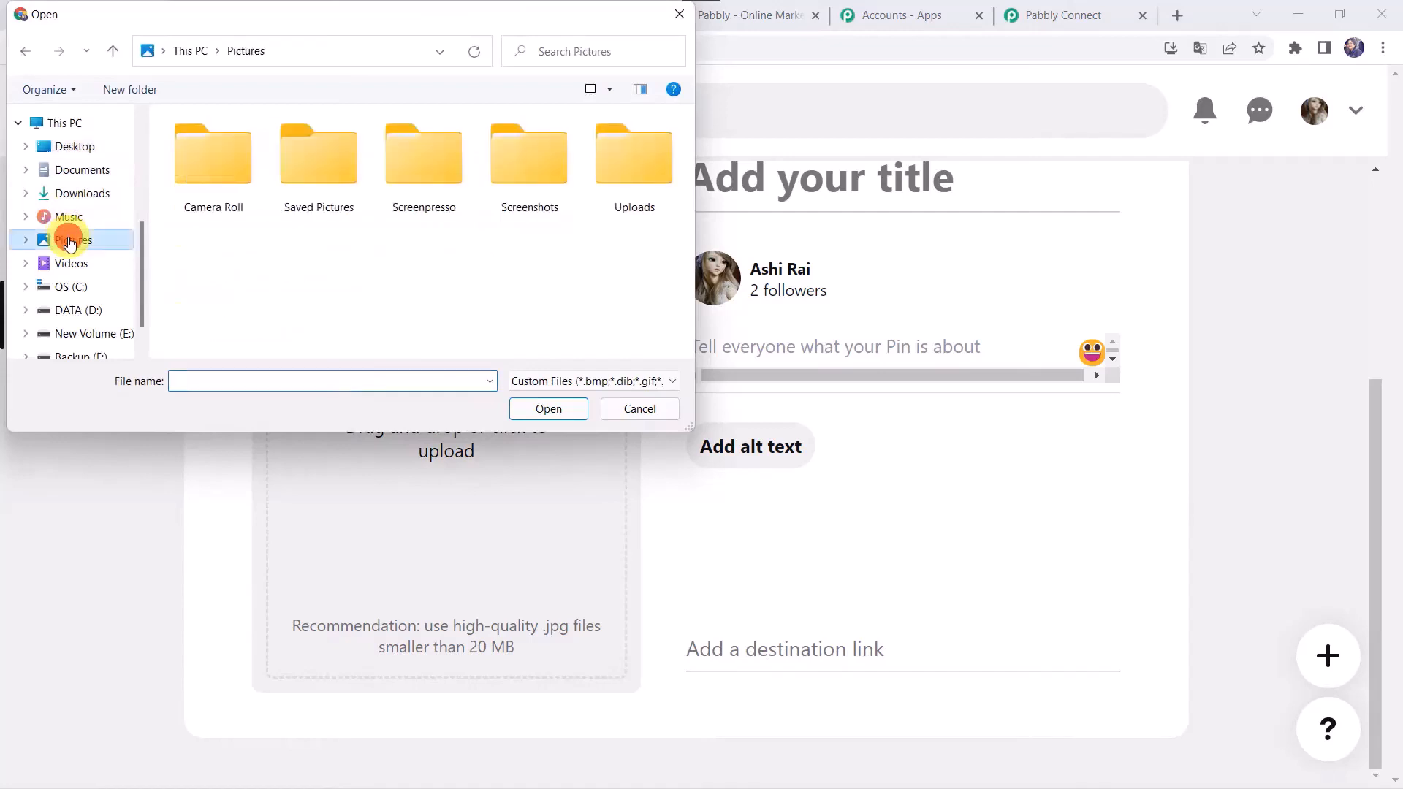
double_click(638, 182)
double_click(319, 185)
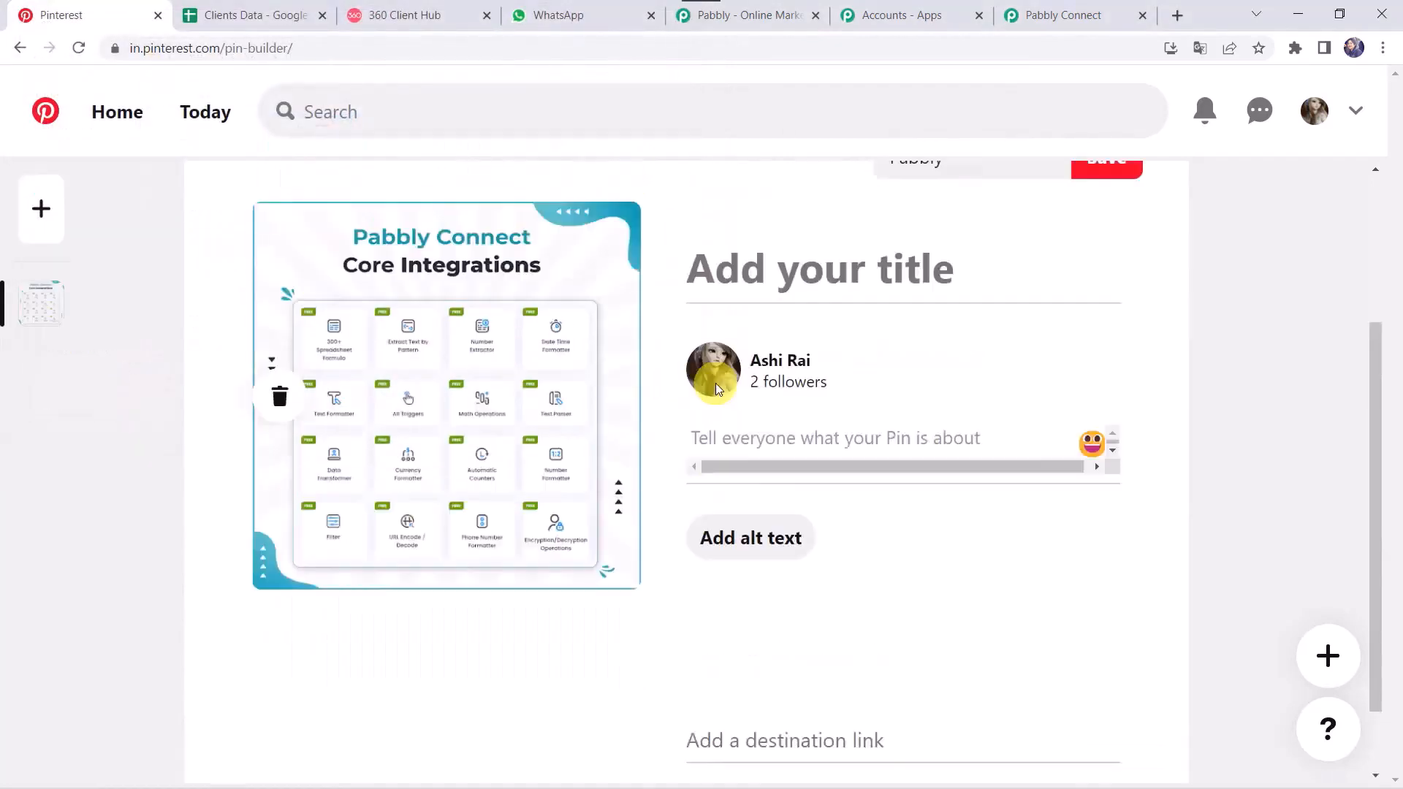
scroll(717, 388, "up", 4)
Step: Title the pin 'Core Integrations', describe it 'Pabbly Connect - Core Integrations', and save to Pabbly
left_click(780, 442)
type("Ci")
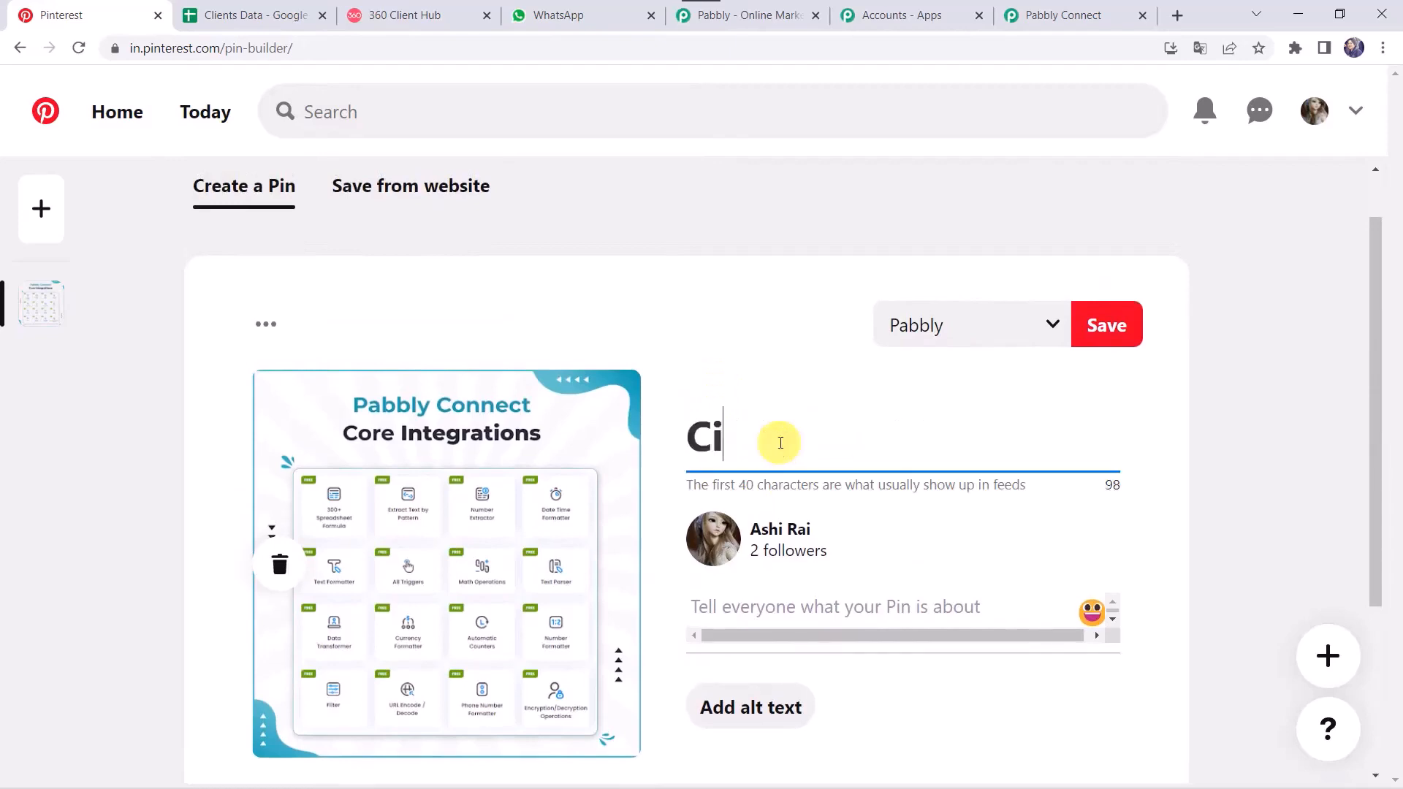
type("re Integ")
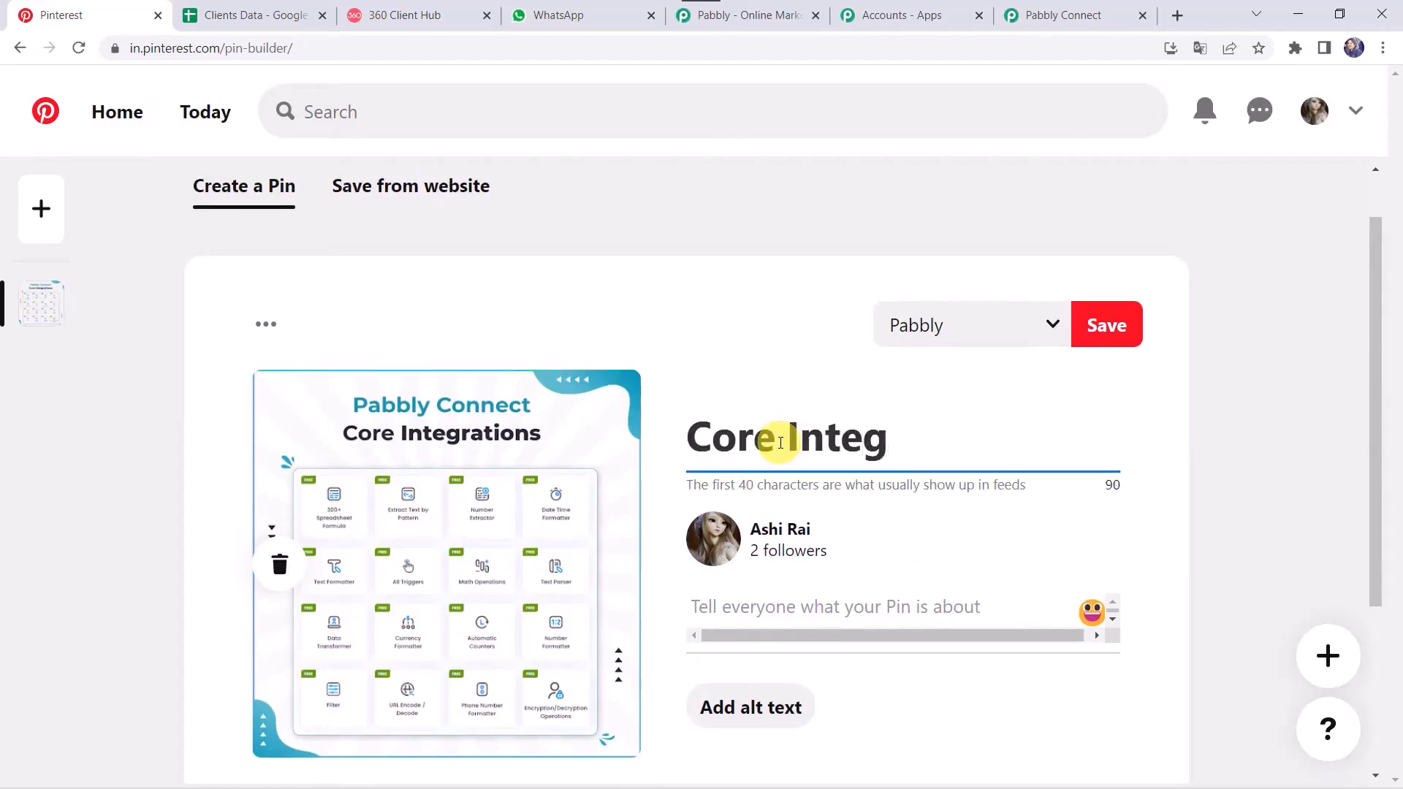
type("arations")
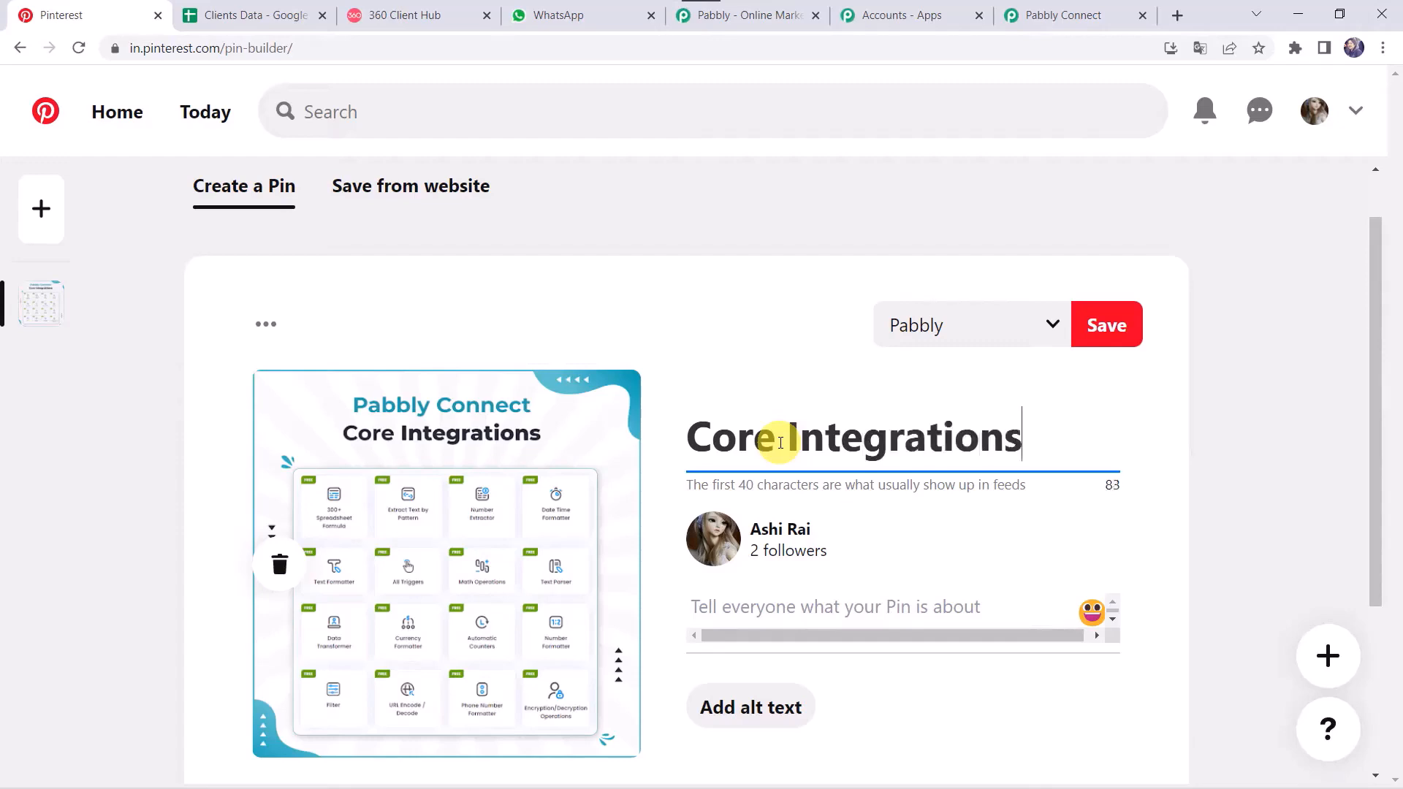
left_click(751, 614)
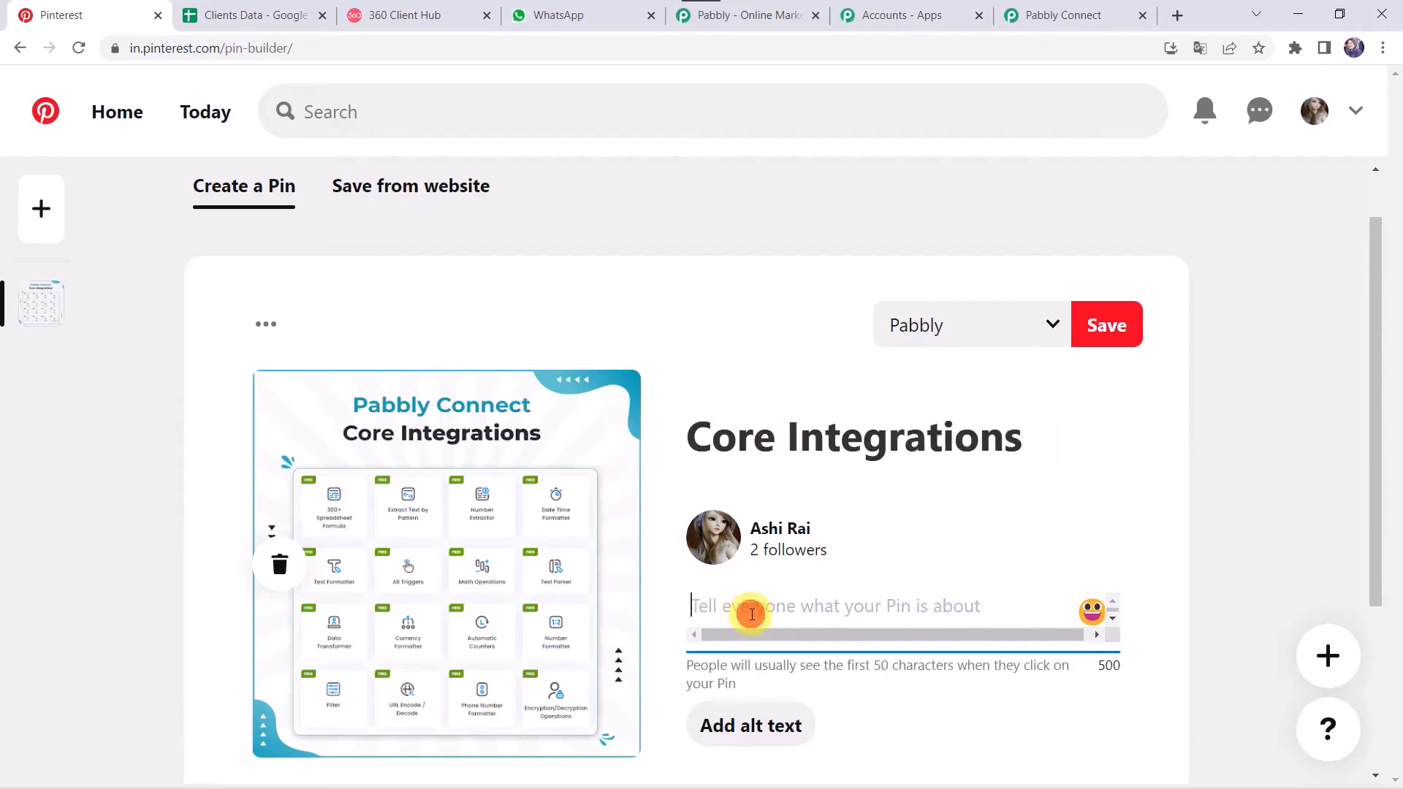
type("Pabbly Connect")
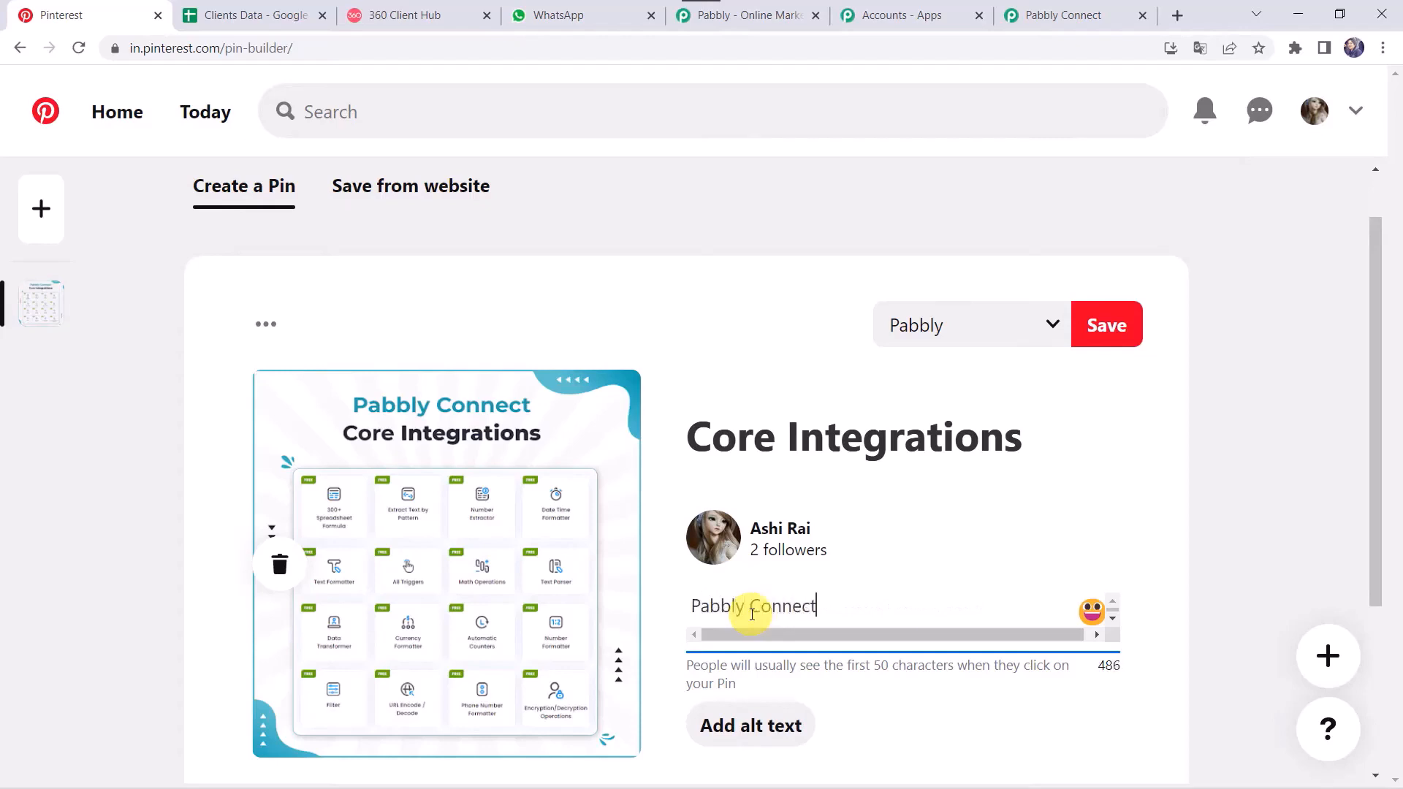
type(" -")
type("Core Integrations")
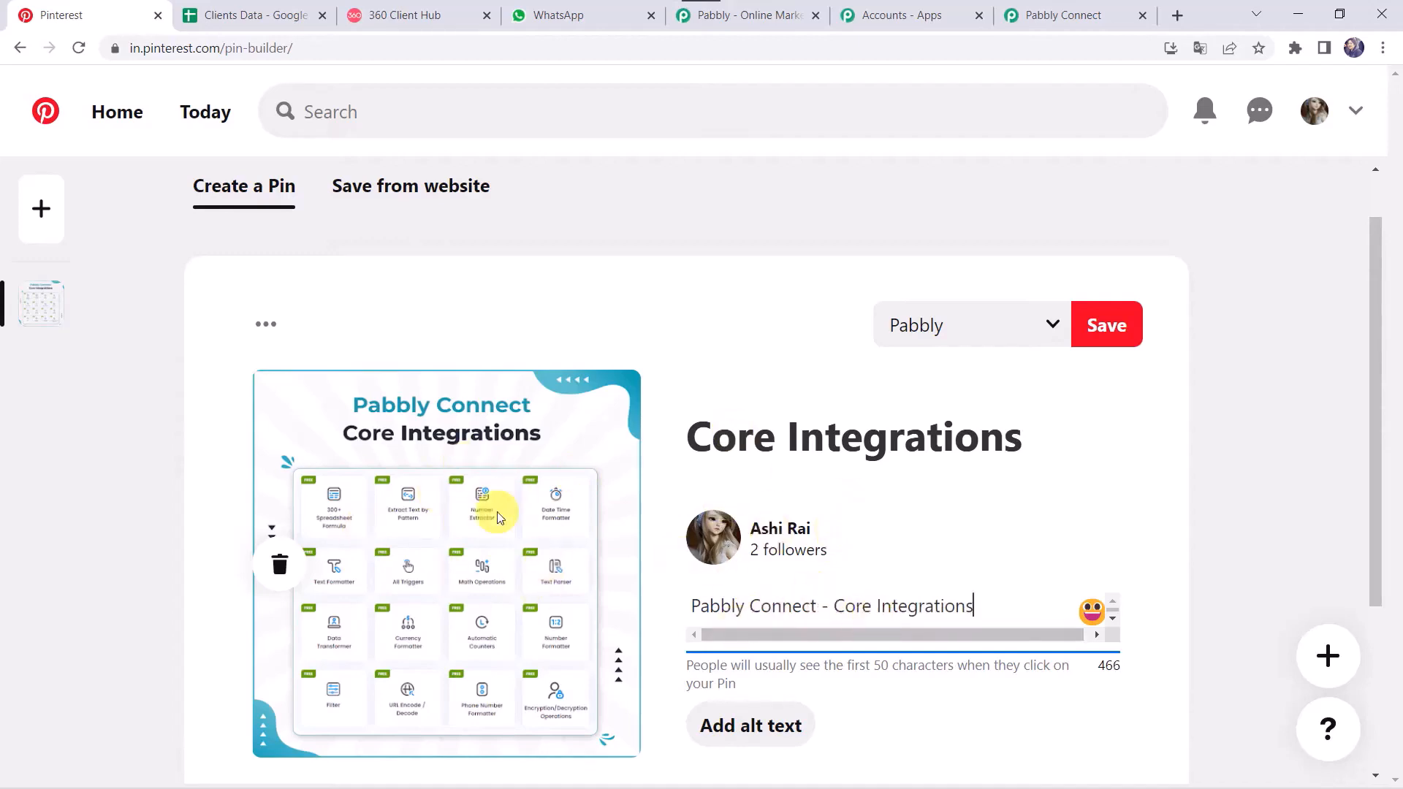
left_click(1104, 323)
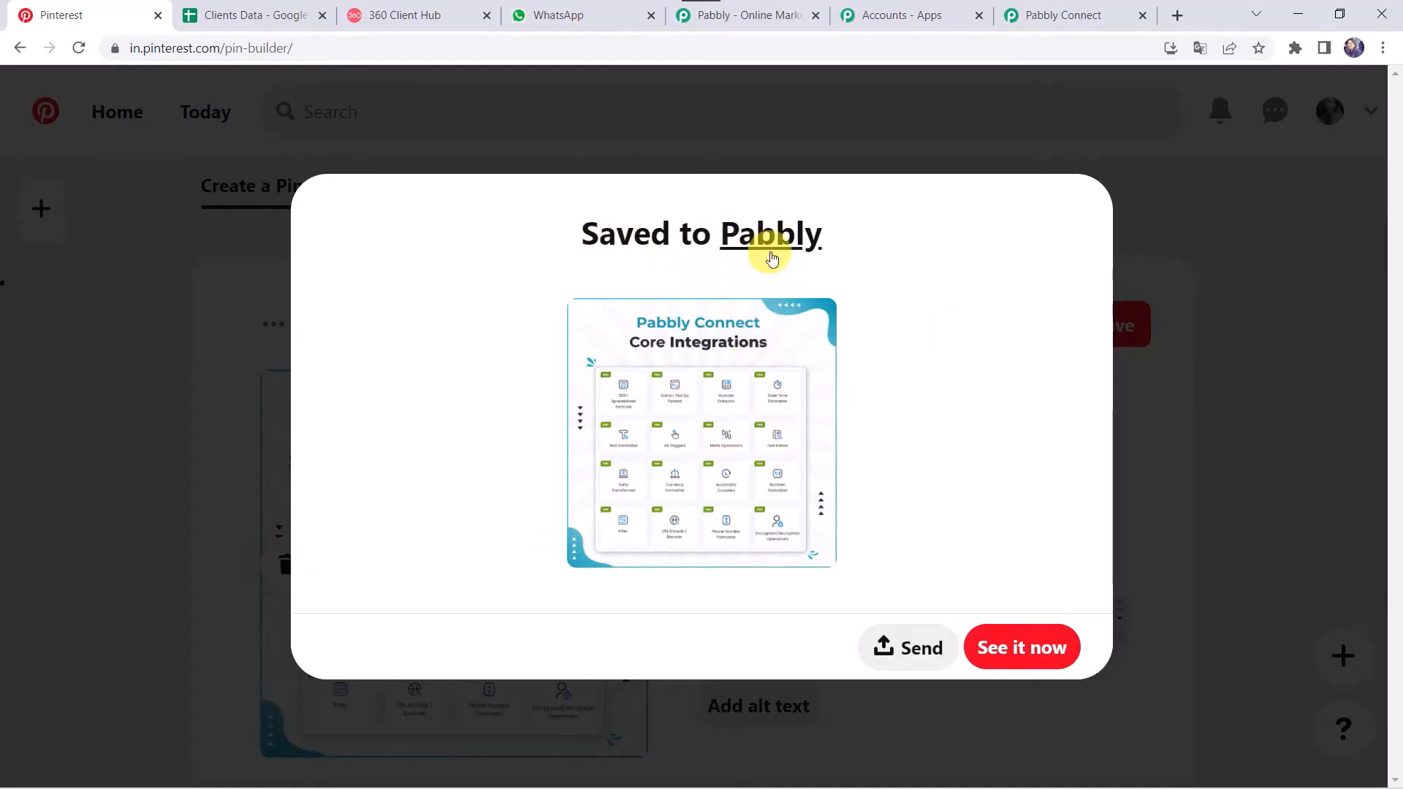
left_click(1088, 15)
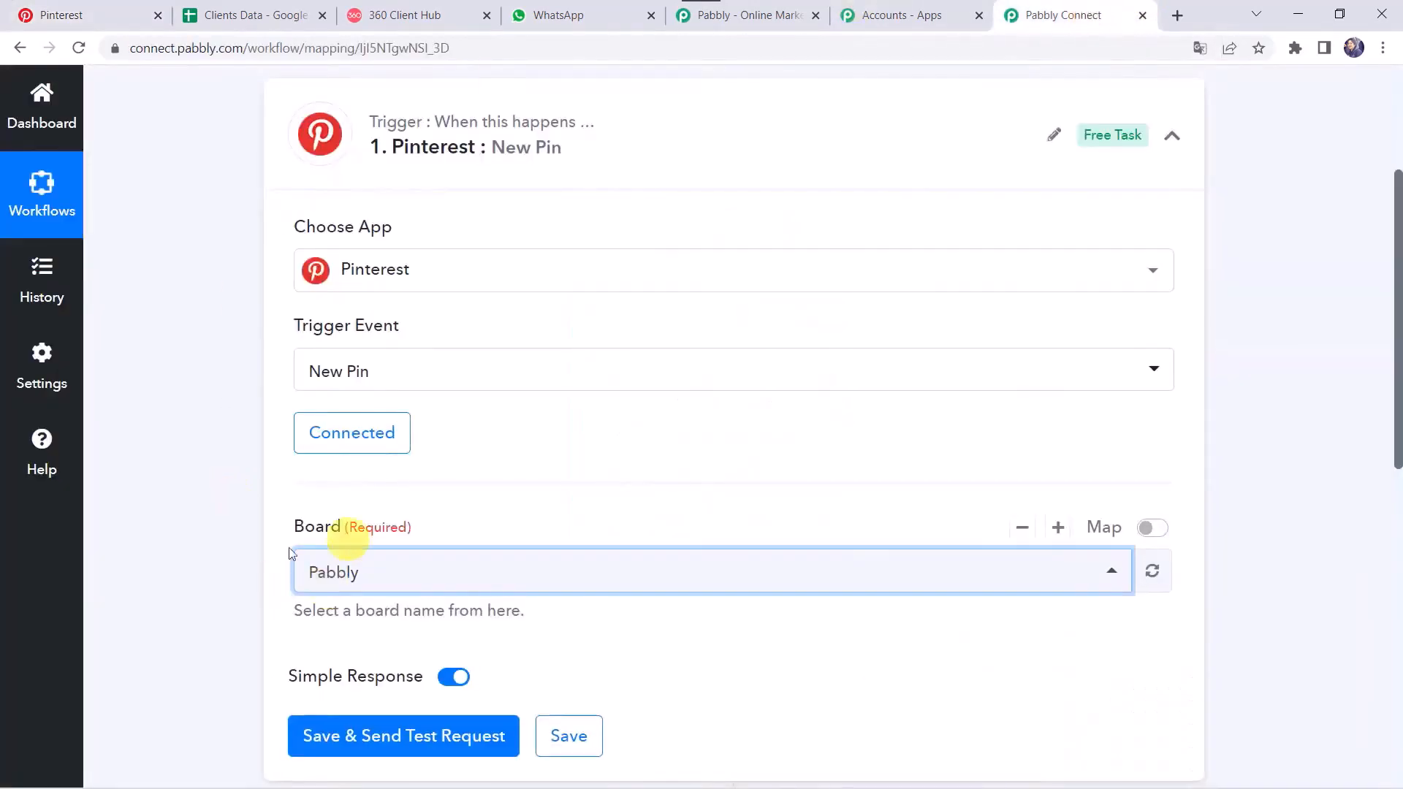
Step: Send a test request for the New Pin trigger and review the pin's details and image URLs
left_click(368, 738)
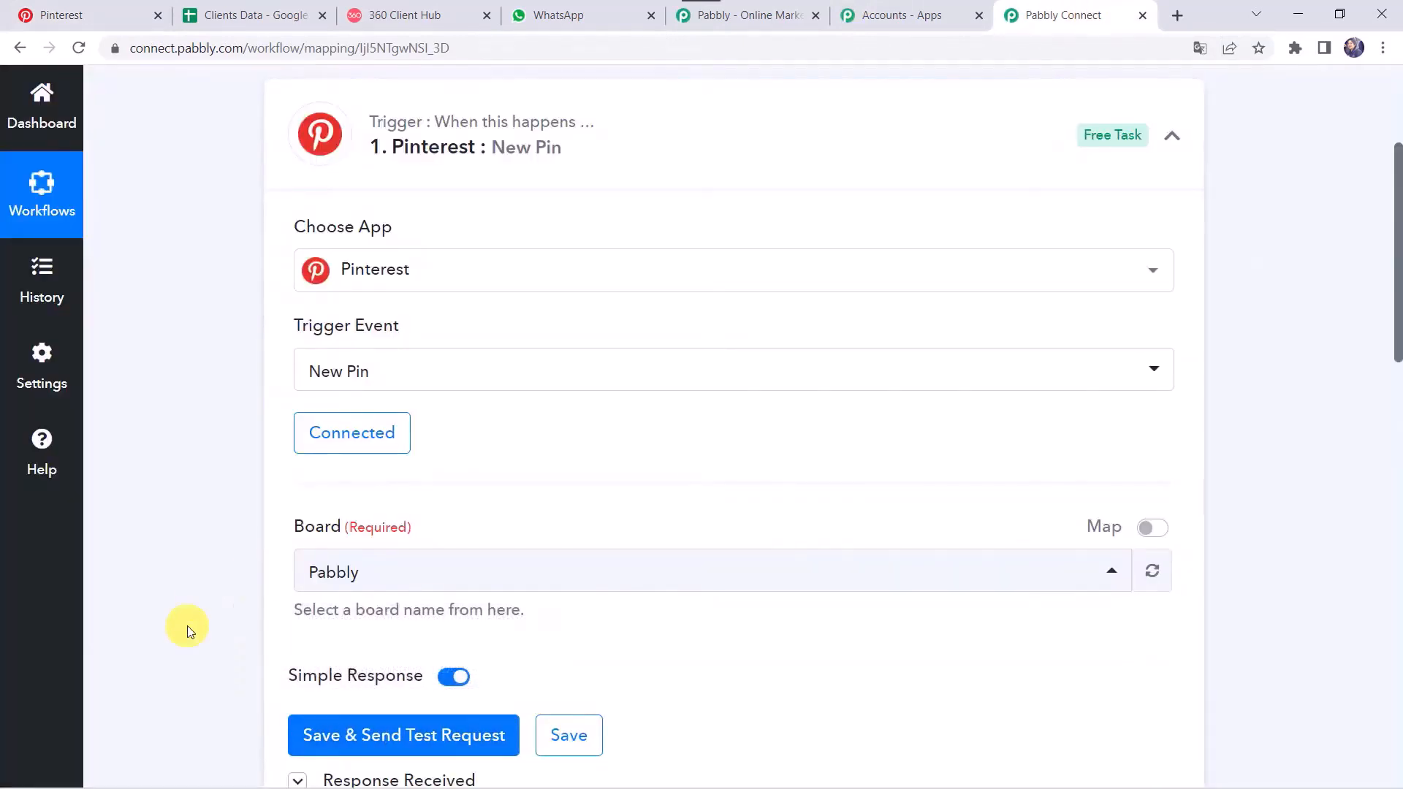
scroll(187, 626, "down", 8)
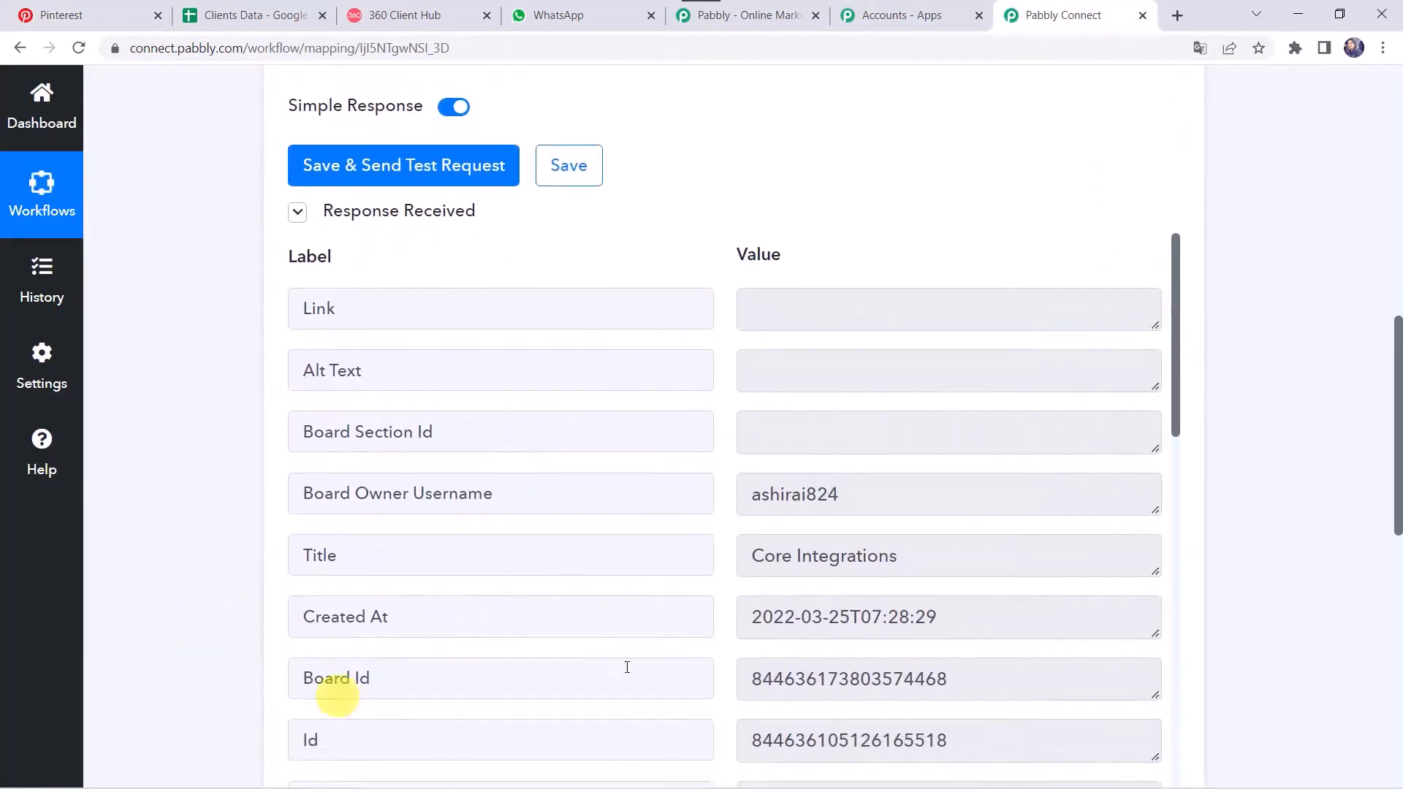
scroll(664, 492, "down", 2)
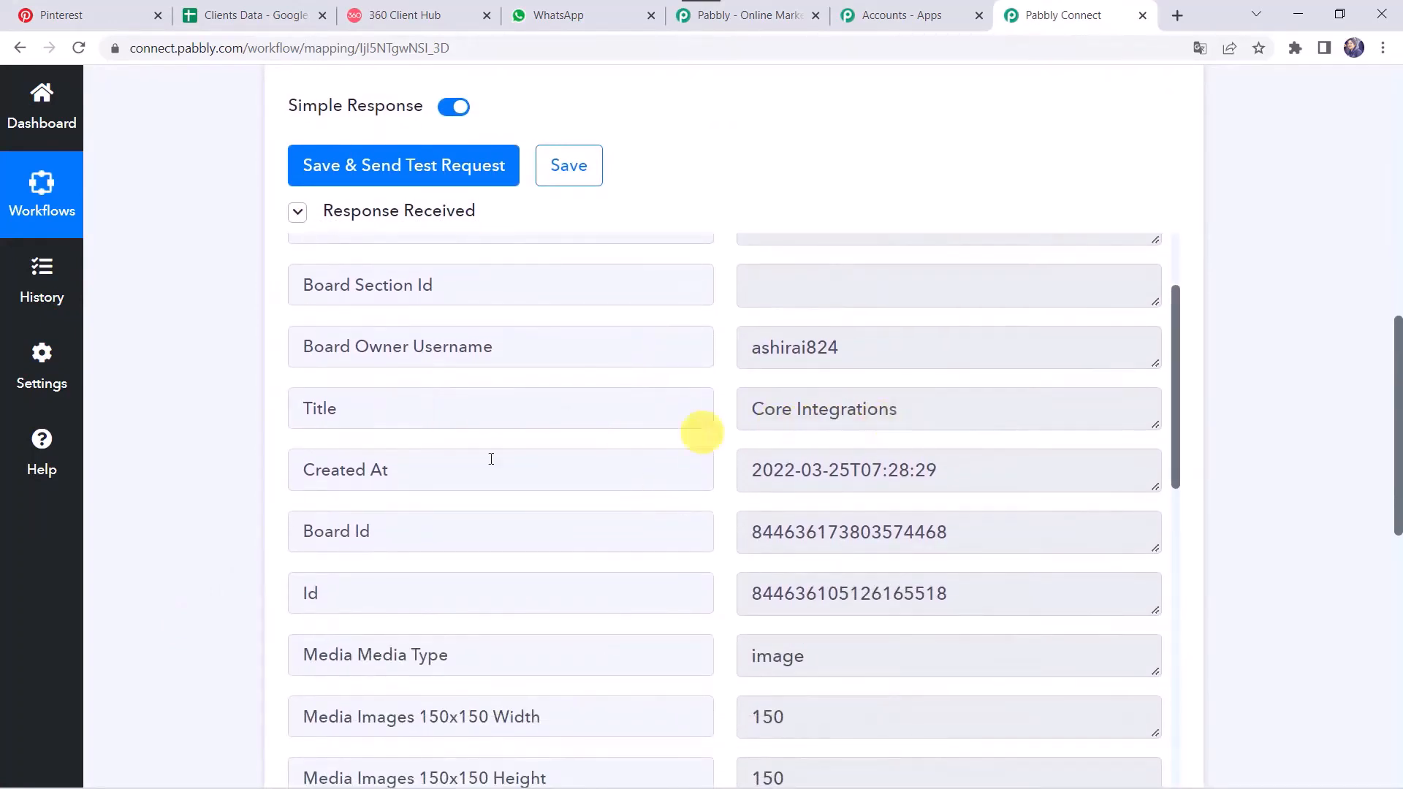
scroll(903, 500, "down", 2)
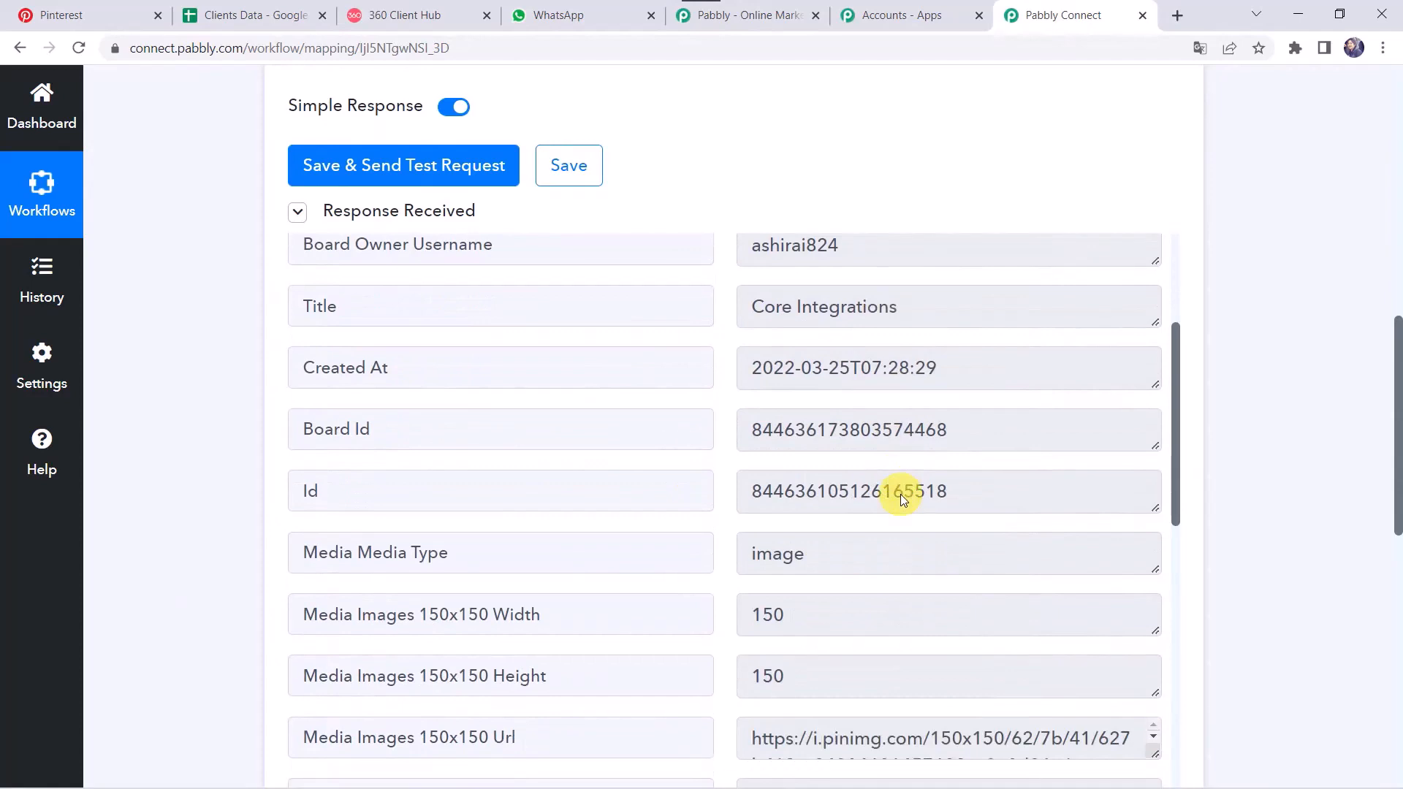
scroll(903, 500, "down", 5)
scroll(901, 494, "down", 4)
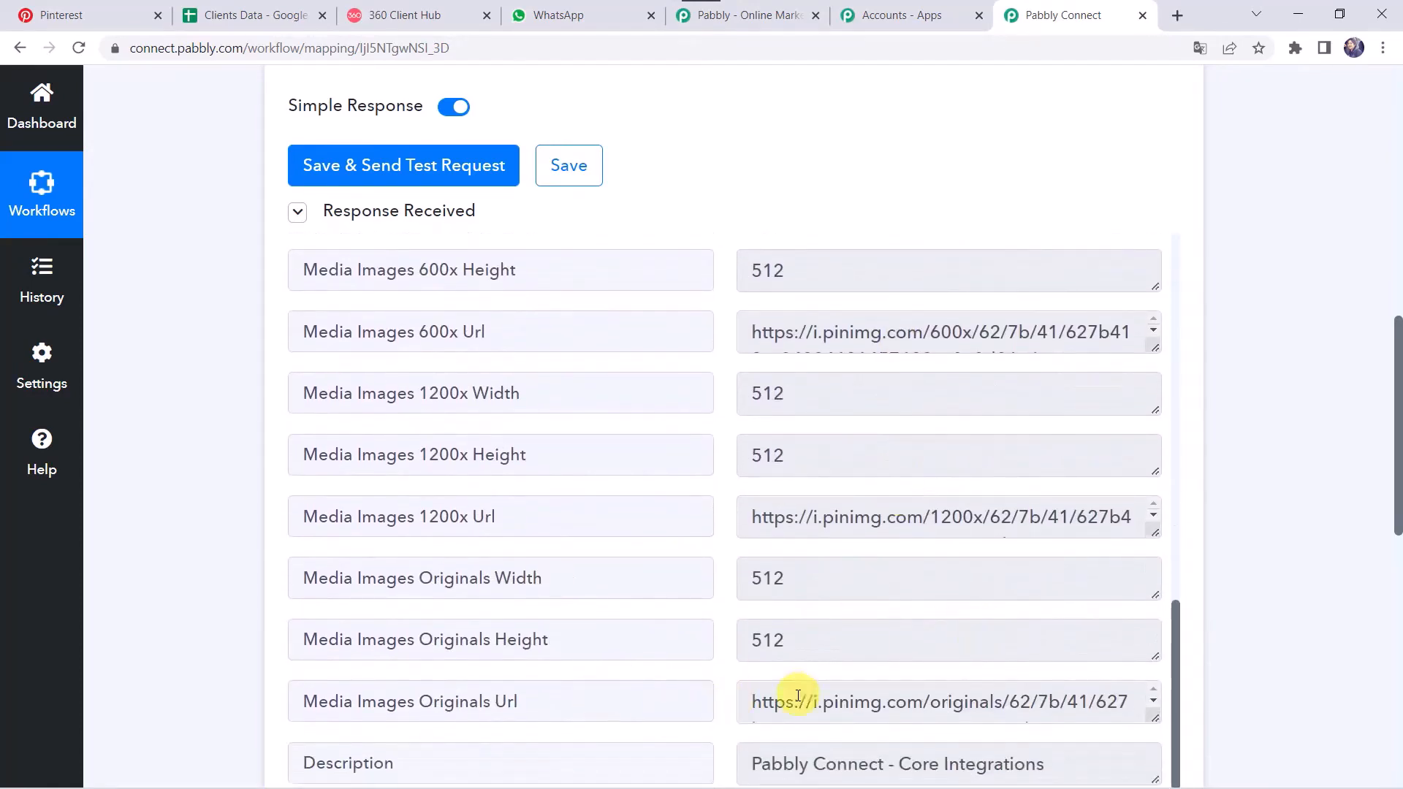
scroll(797, 698, "down", 1)
scroll(584, 512, "down", 4)
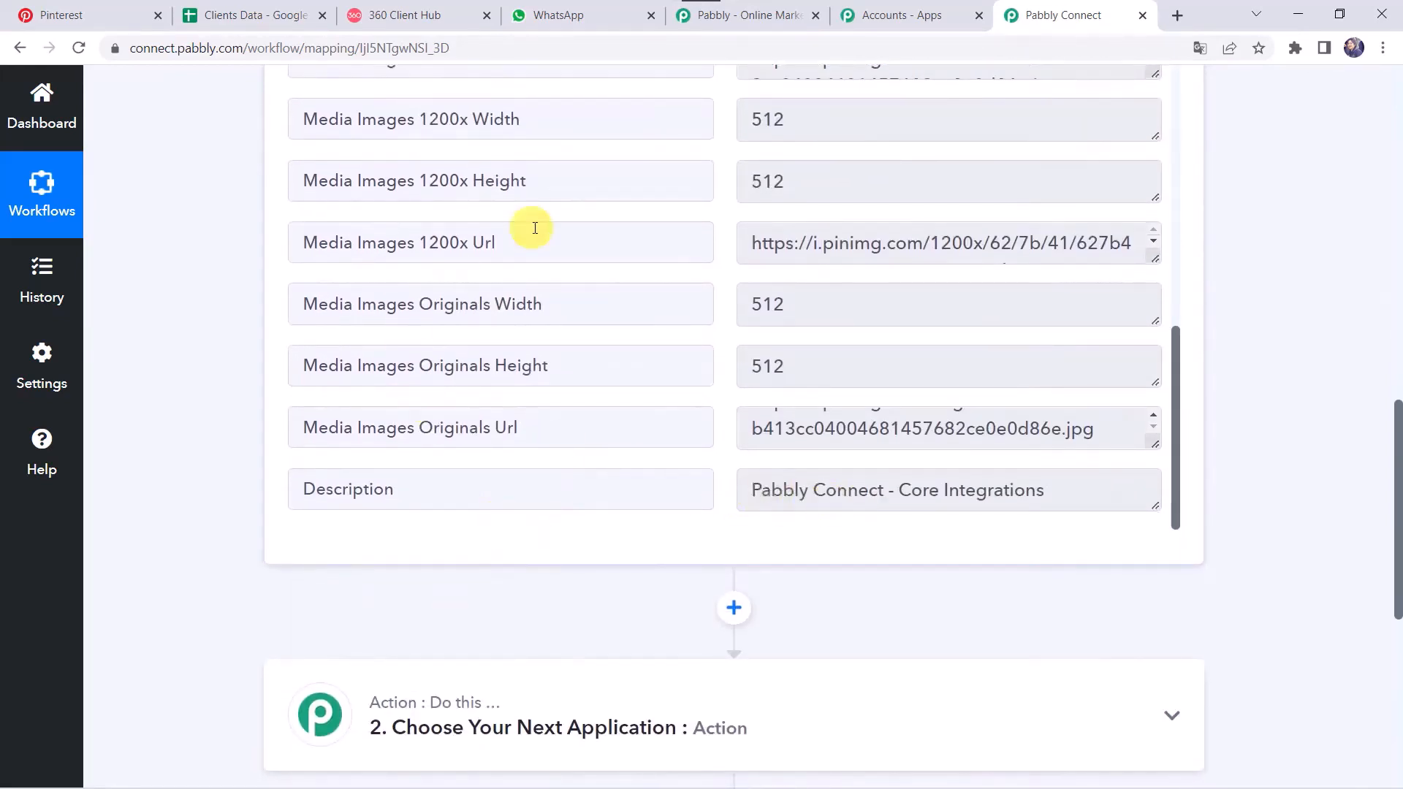
scroll(526, 266, "up", 2)
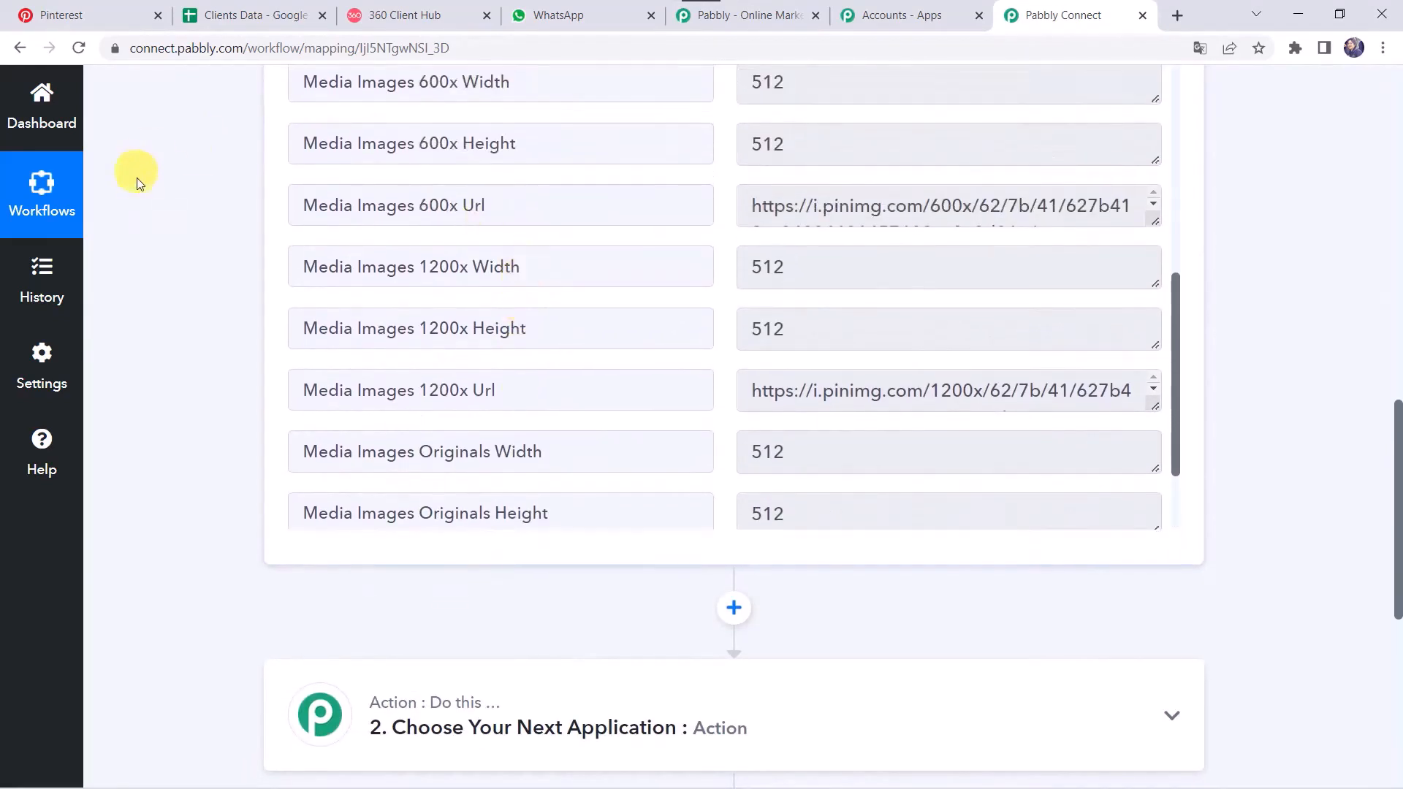
scroll(137, 178, "up", 3)
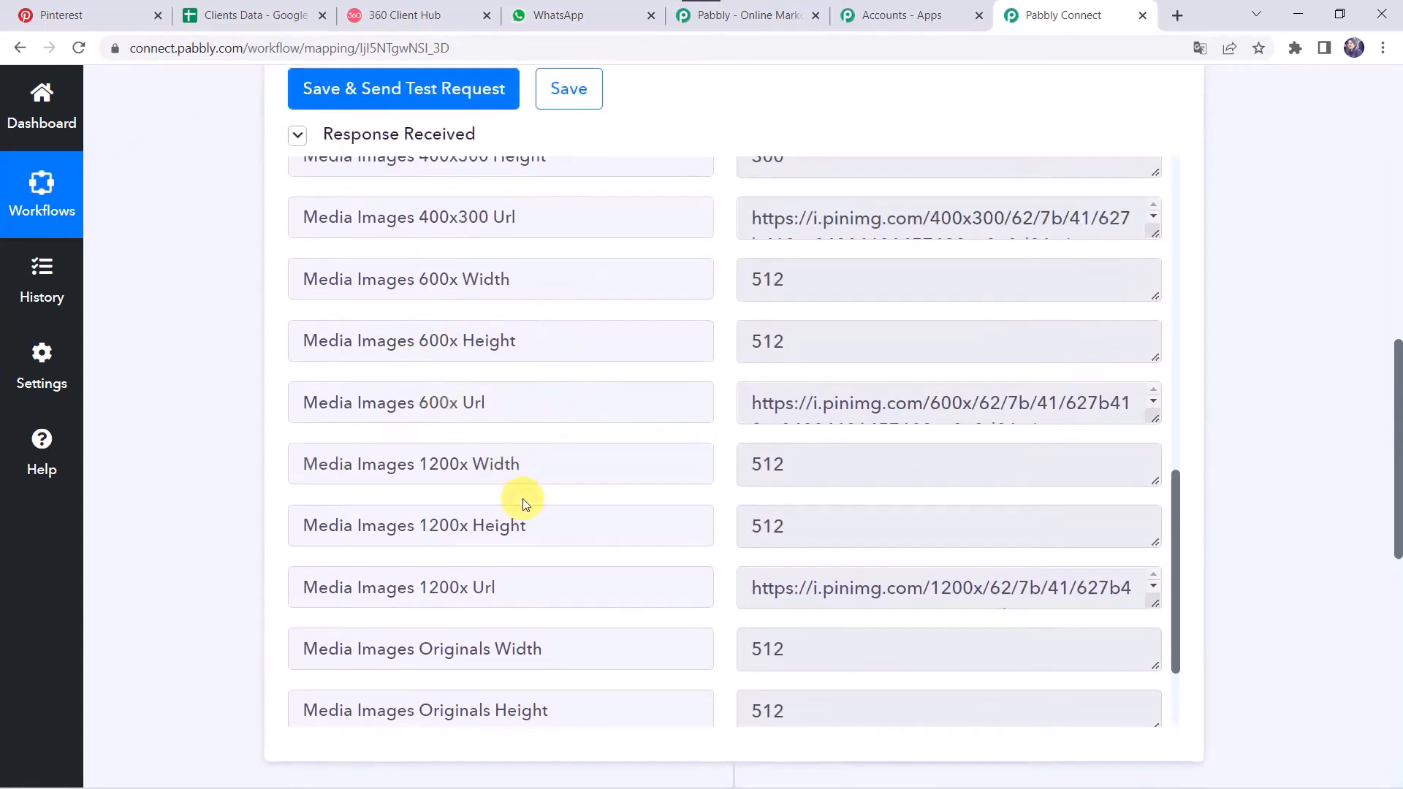
scroll(523, 504, "down", 2)
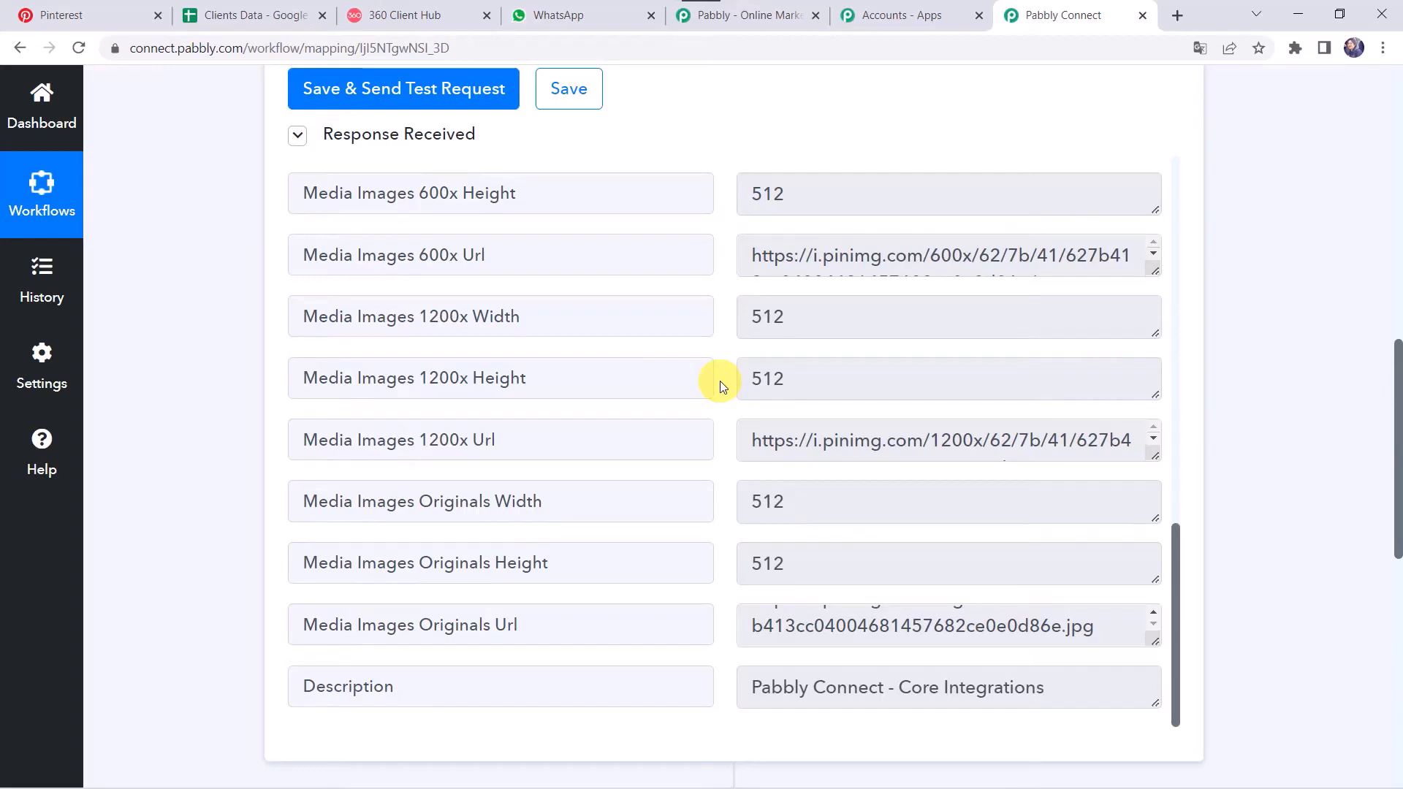
Step: Look over the Clients Data contact sheet, then return to the workflow's second step
left_click(223, 10)
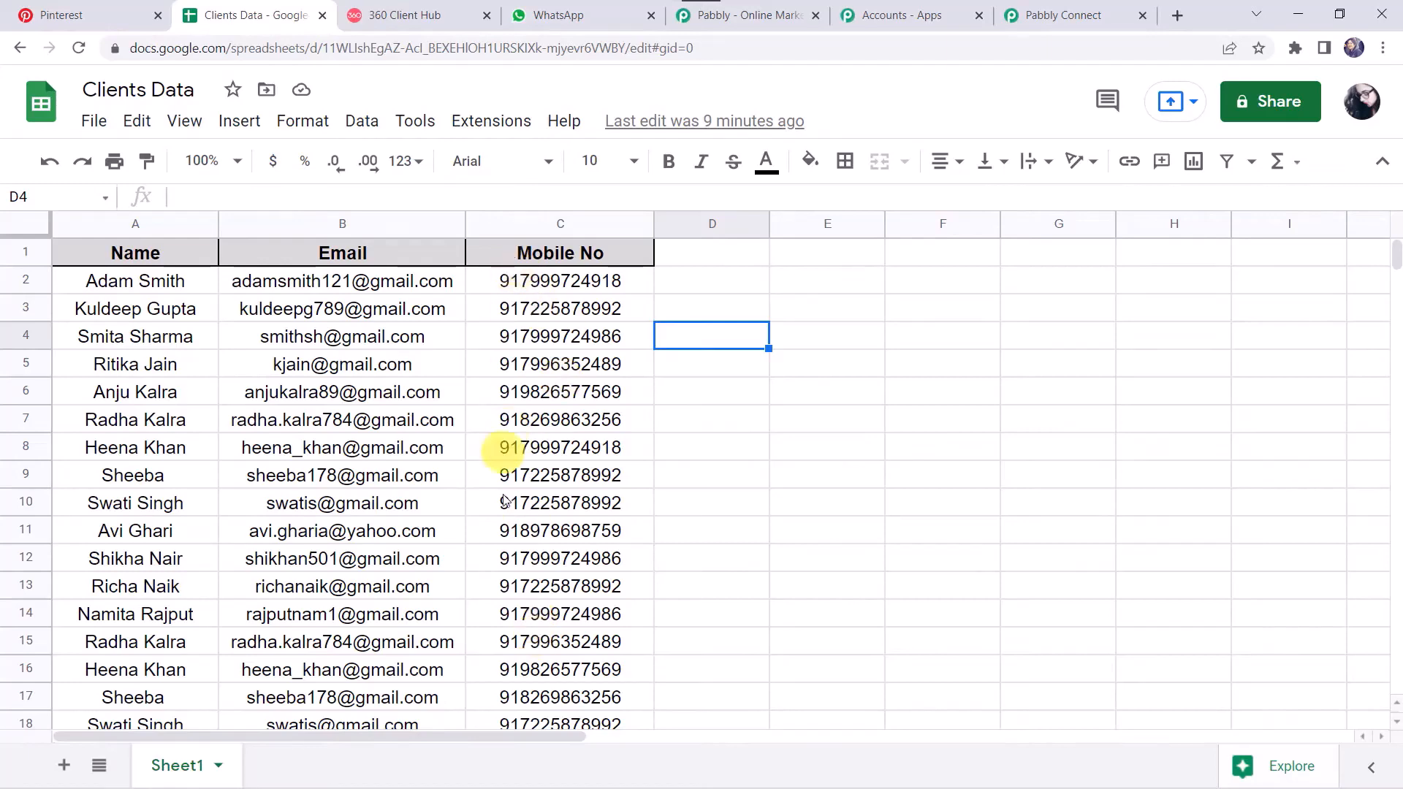
left_click(1050, 6)
scroll(240, 400, "down", 7)
left_click(622, 408)
Step: Make the action step Google Sheets with the Get Row(s) event
scroll(605, 420, "down", 3)
left_click(447, 330)
type("Goo")
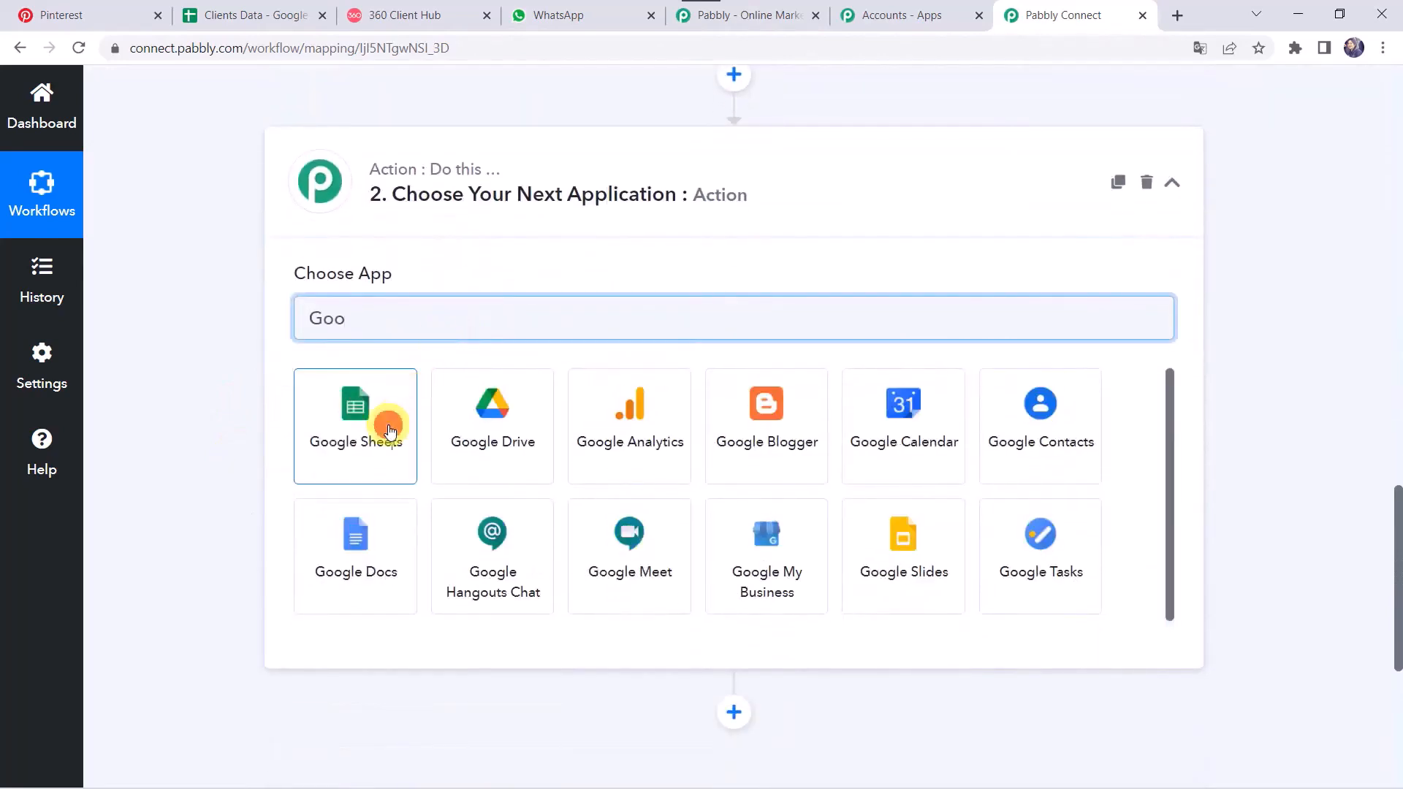
left_click(390, 431)
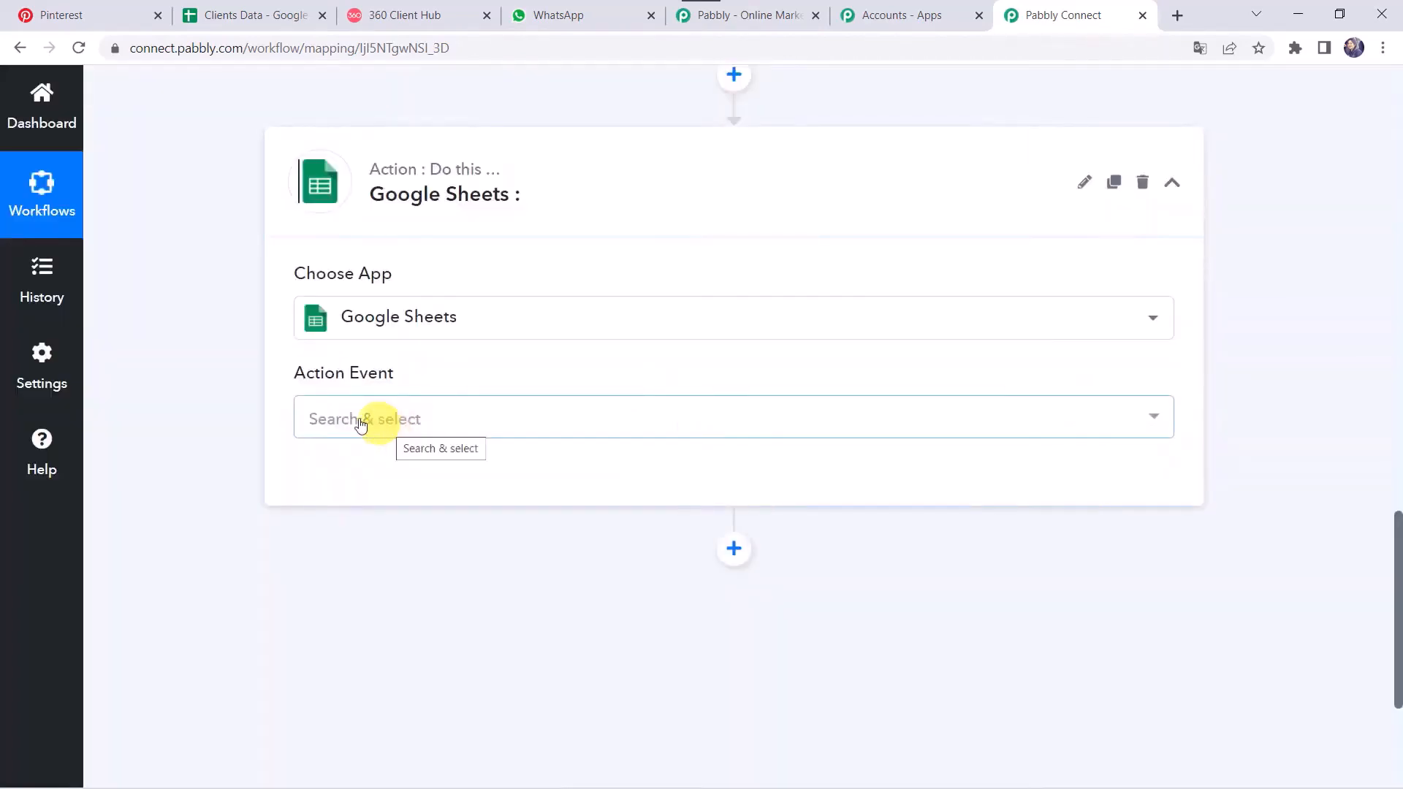
left_click(366, 418)
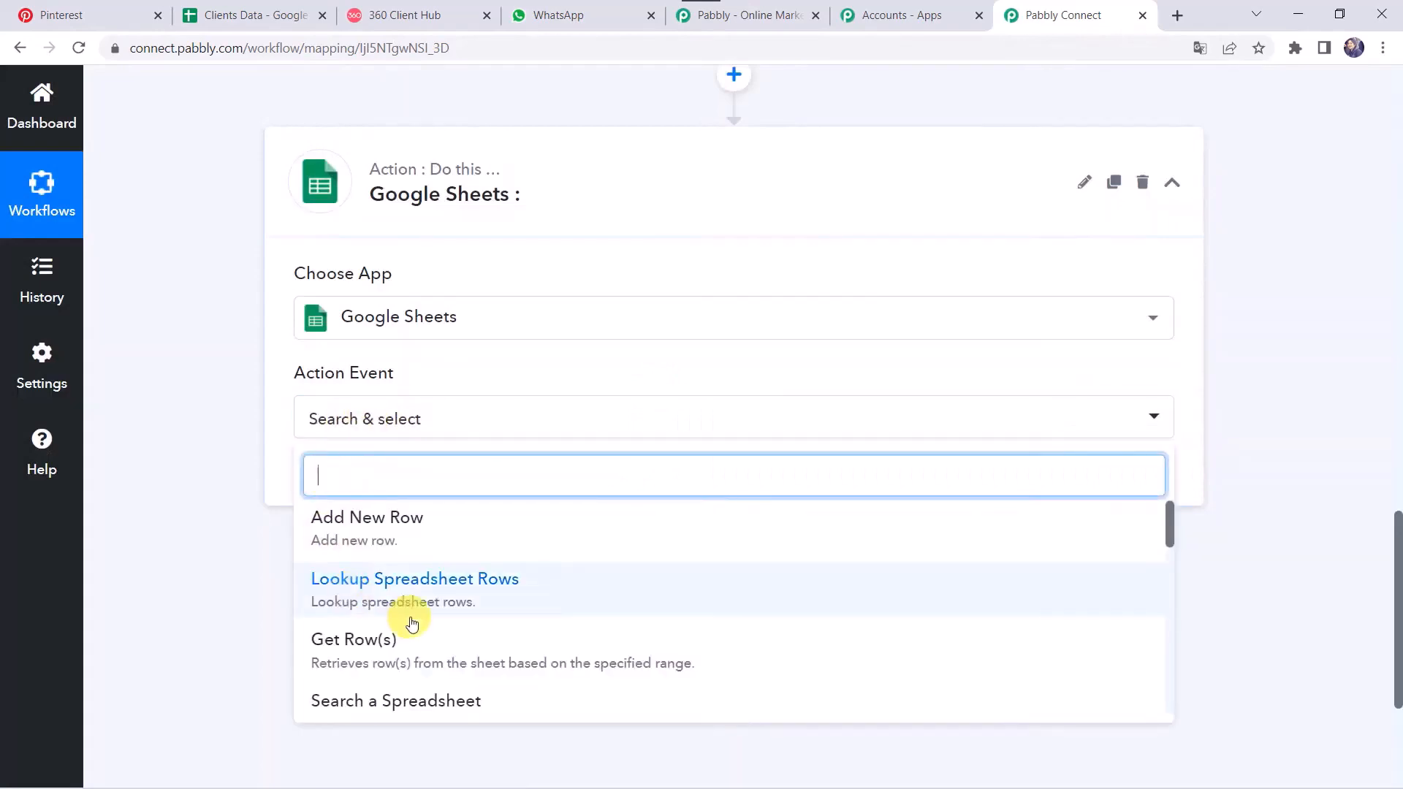
left_click(361, 657)
Step: Add a new Google Sheets connection and authorize Sheets access for the chosen Google account
left_click(350, 503)
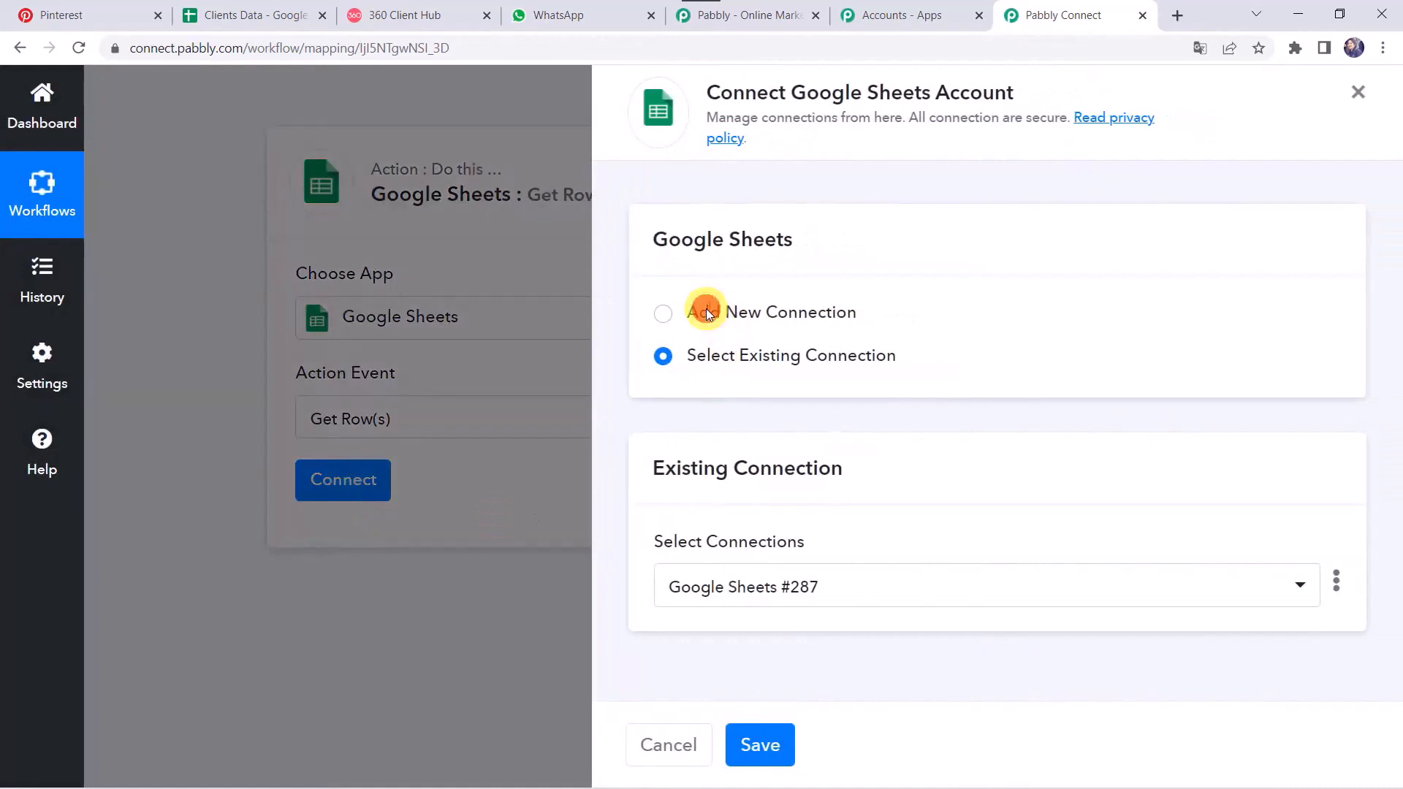
left_click(707, 314)
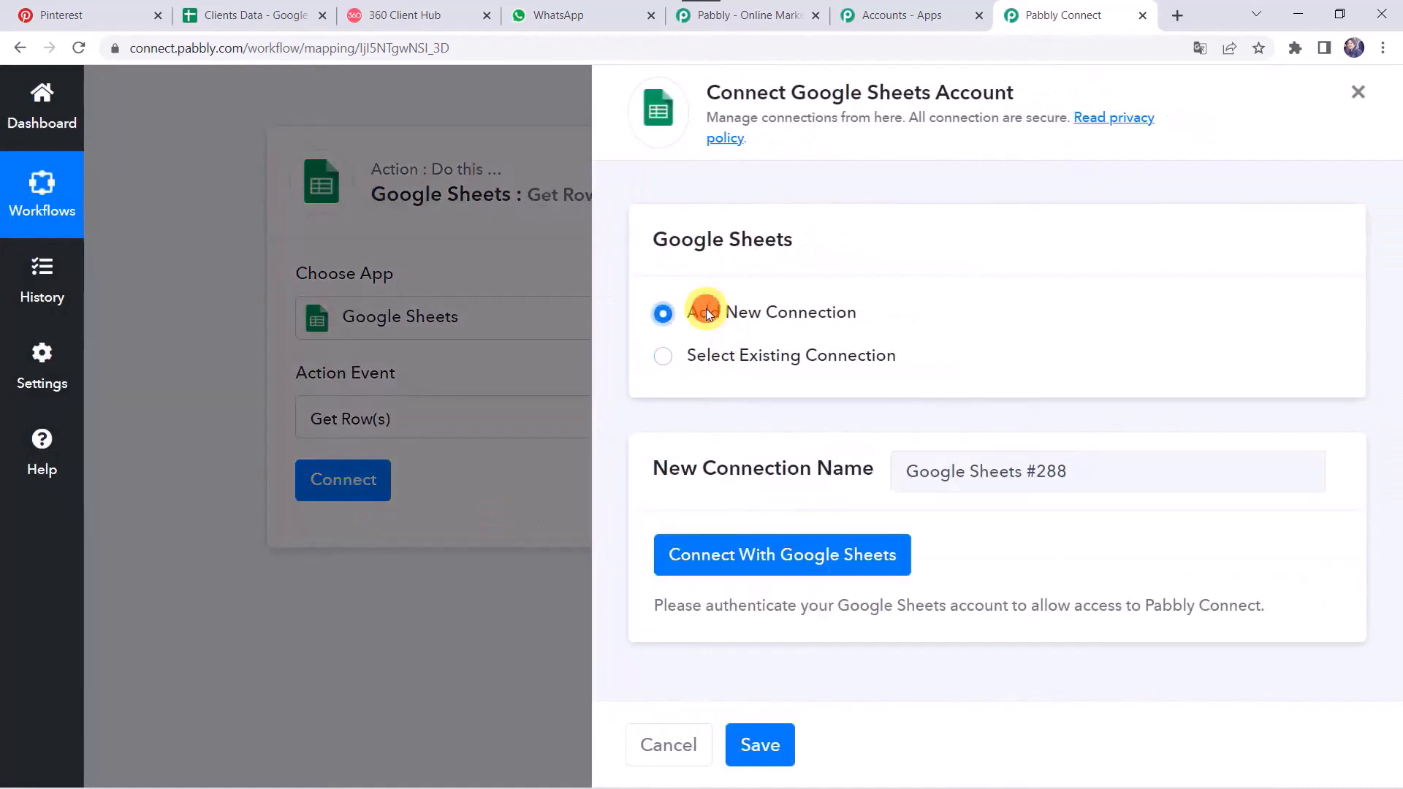
left_click(830, 557)
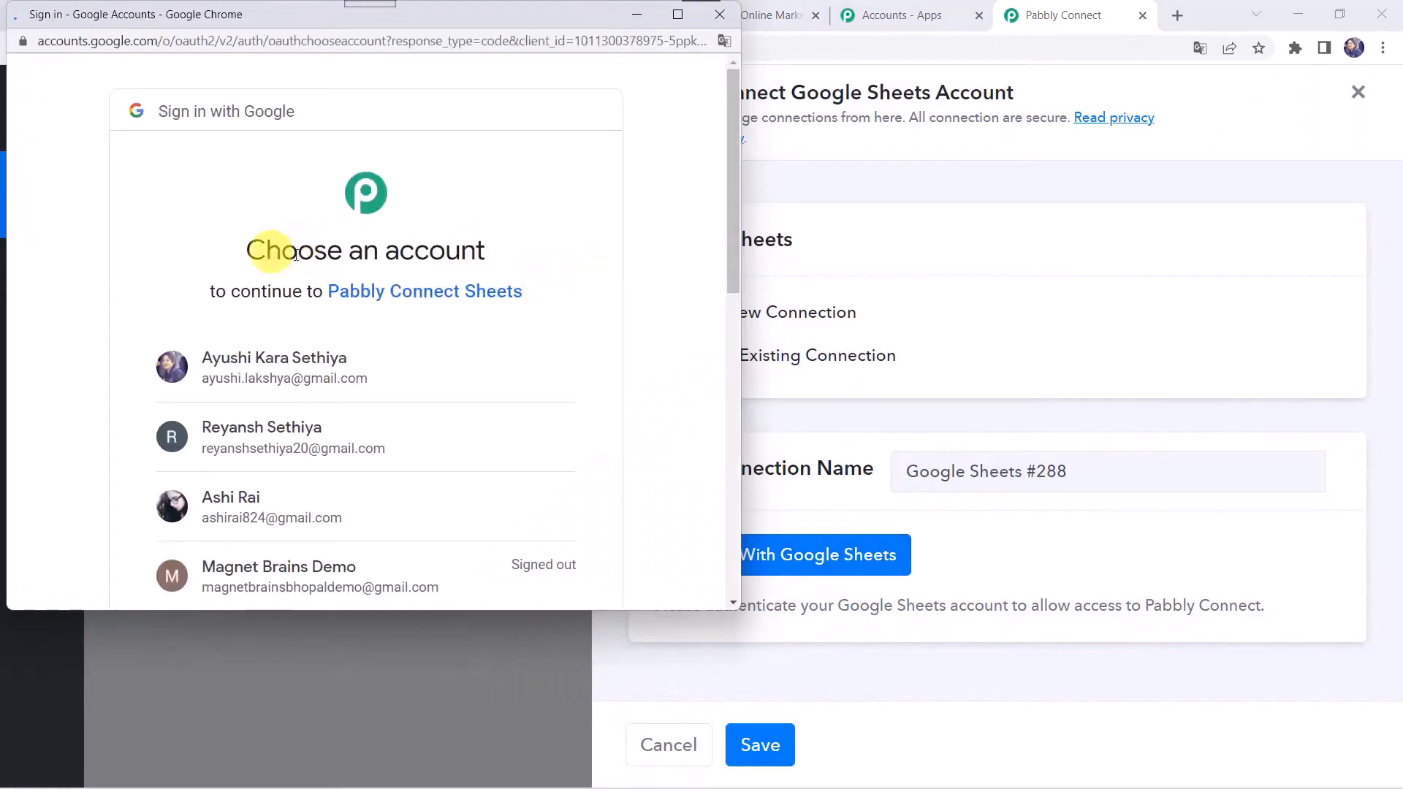
left_click(261, 497)
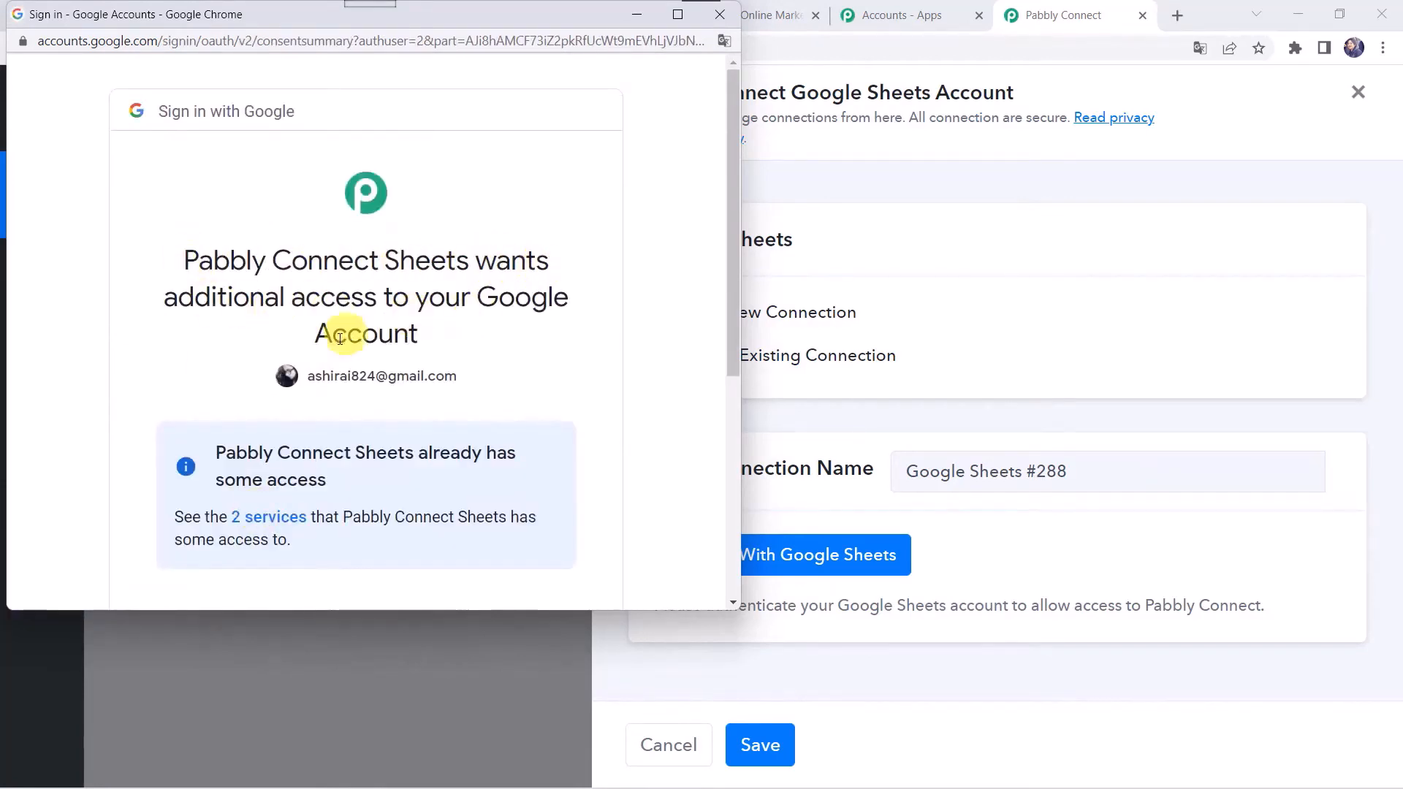
scroll(354, 350, "down", 5)
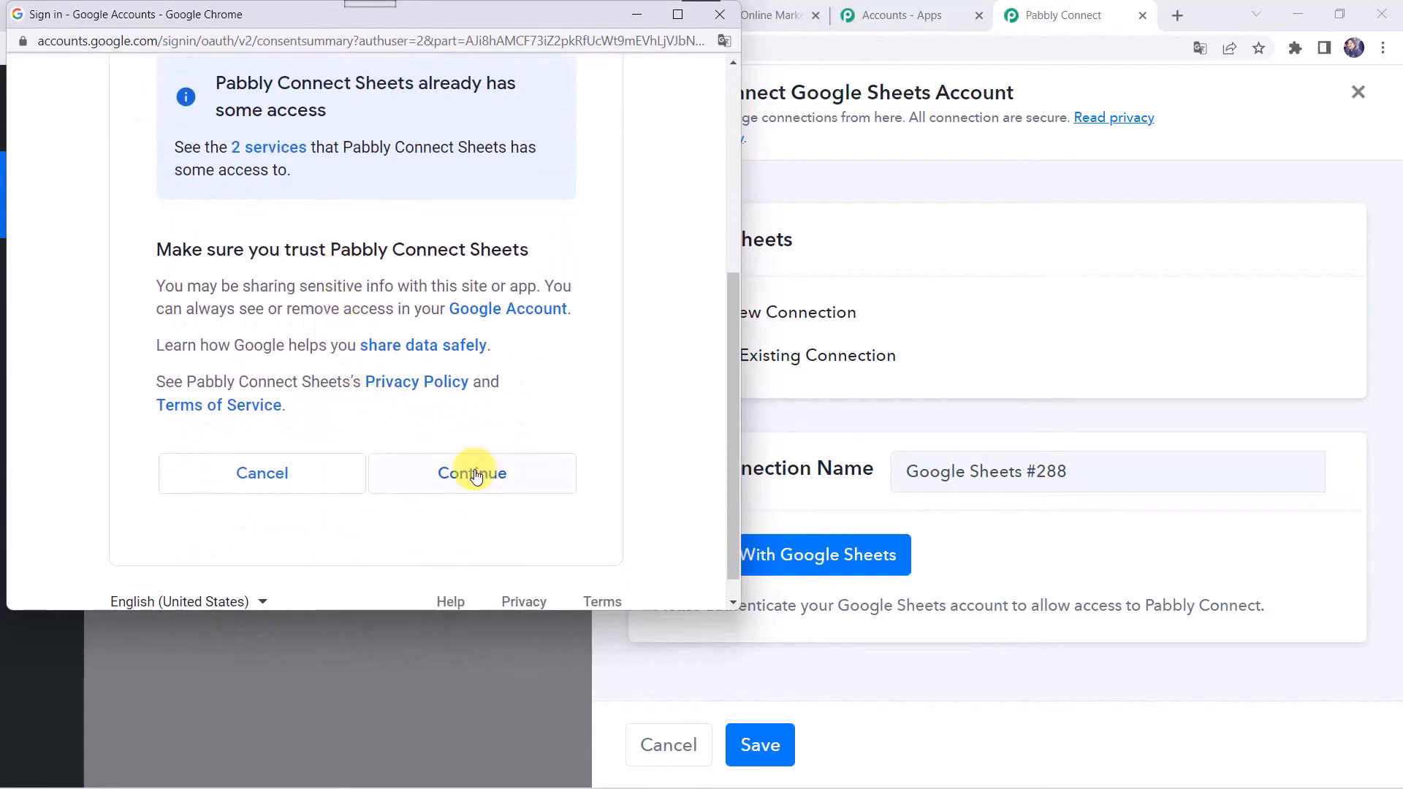
left_click(475, 475)
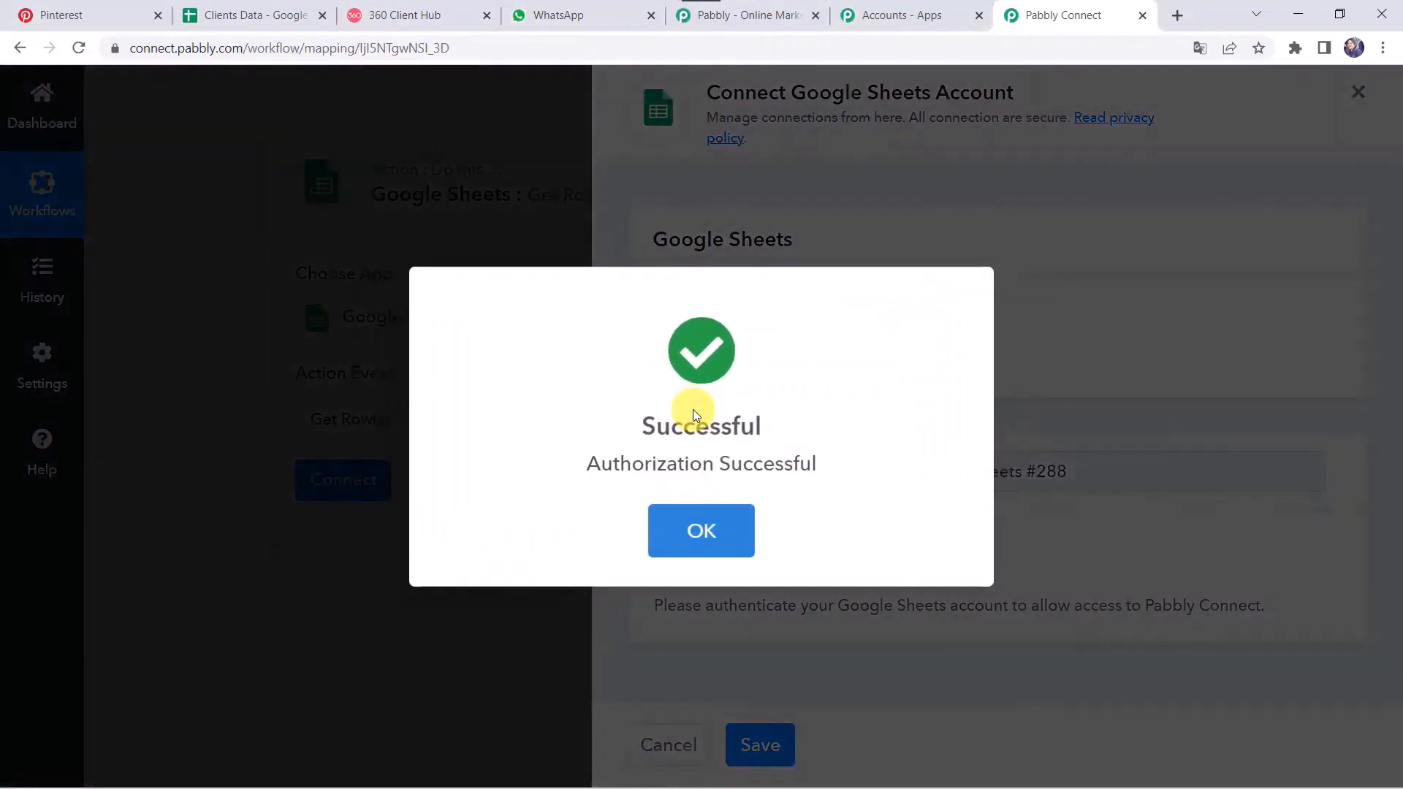
left_click(716, 515)
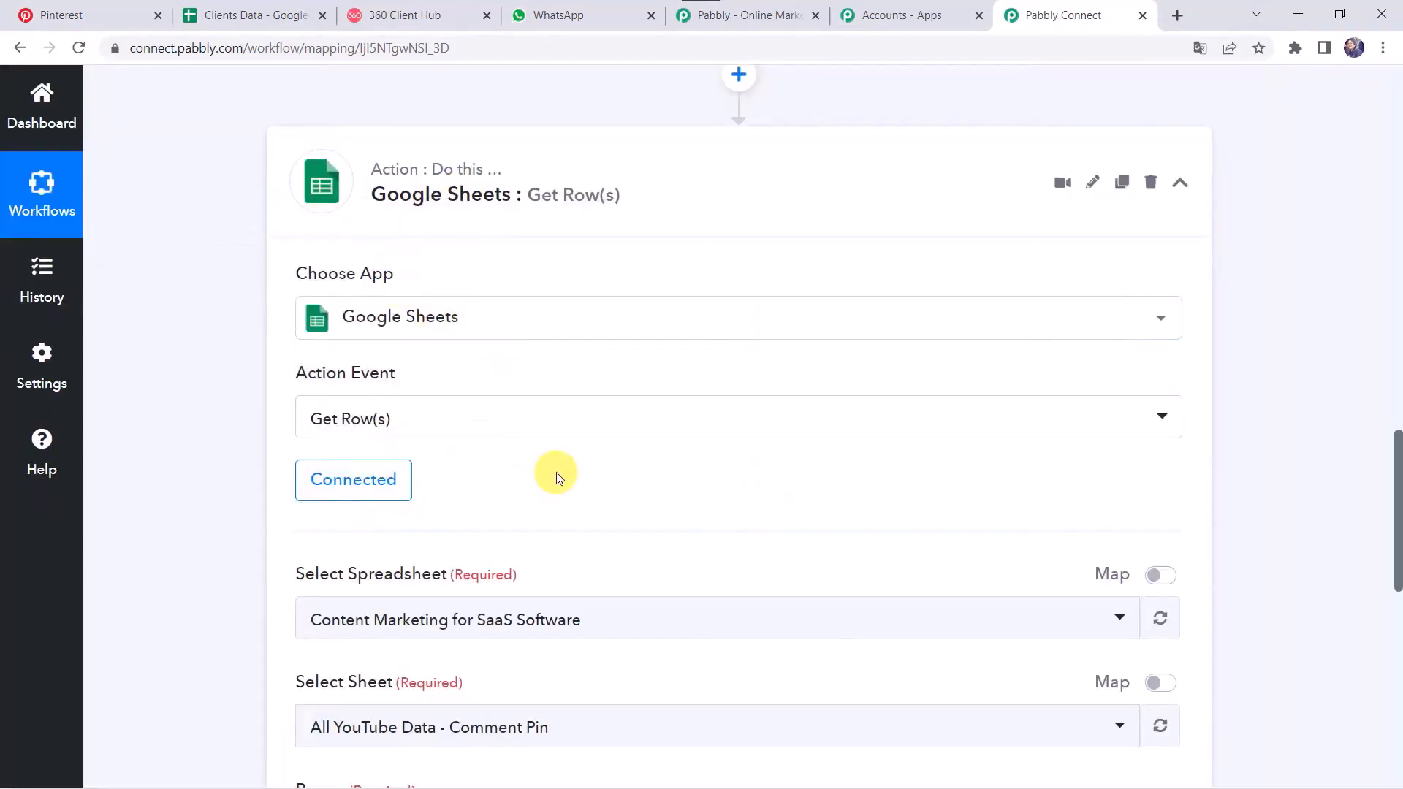
Step: Choose the Clients Data spreadsheet and Sheet1 as the Get Row(s) source
scroll(555, 473, "down", 4)
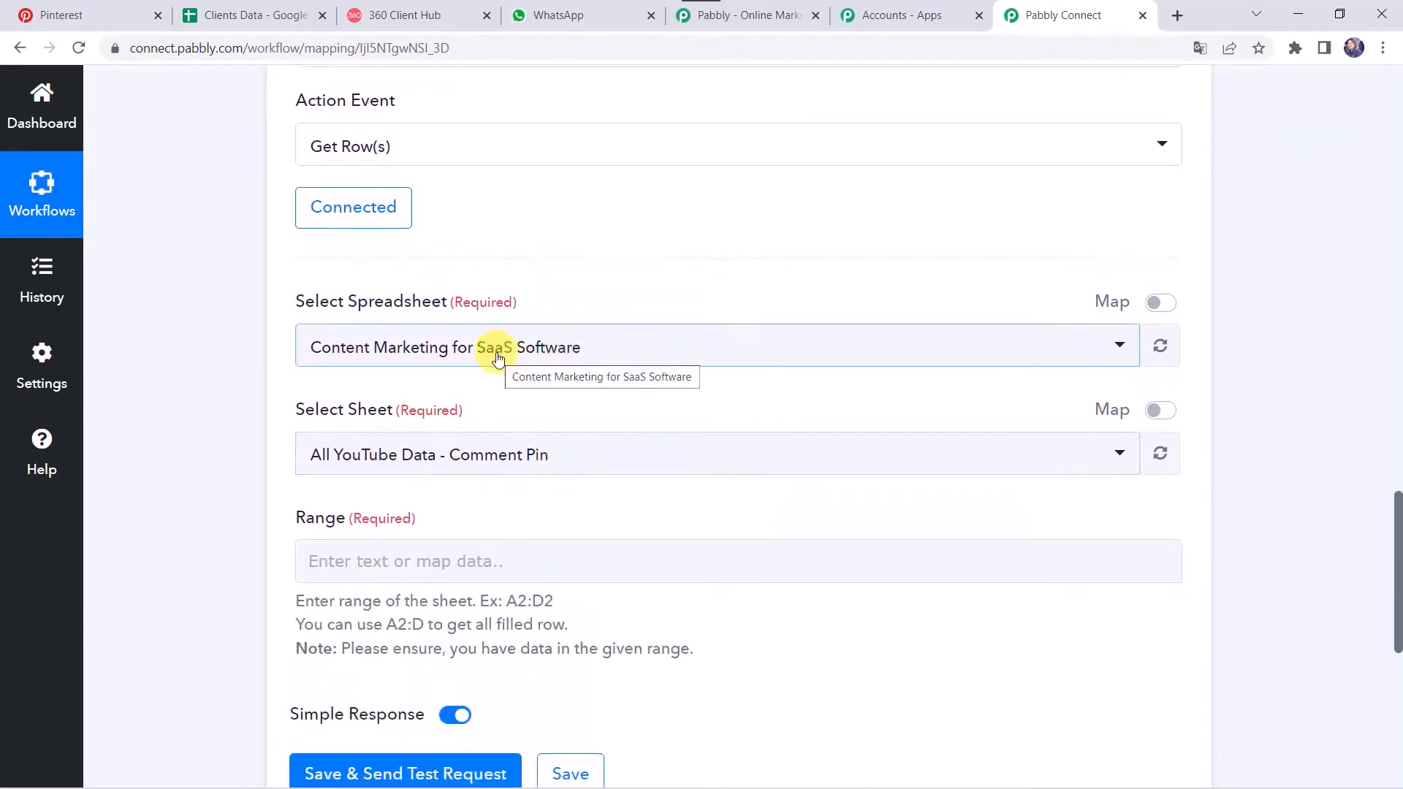
left_click(498, 357)
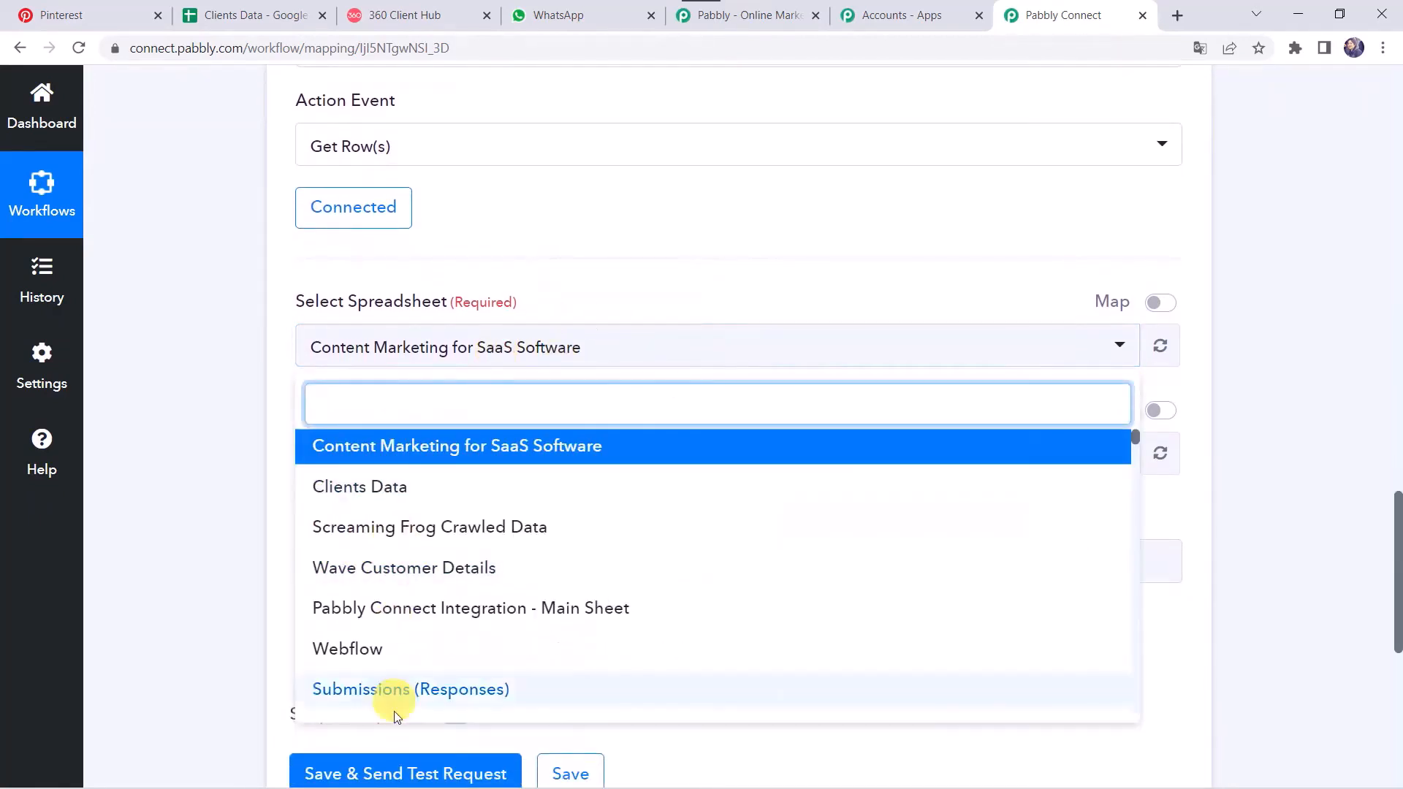
left_click(288, 15)
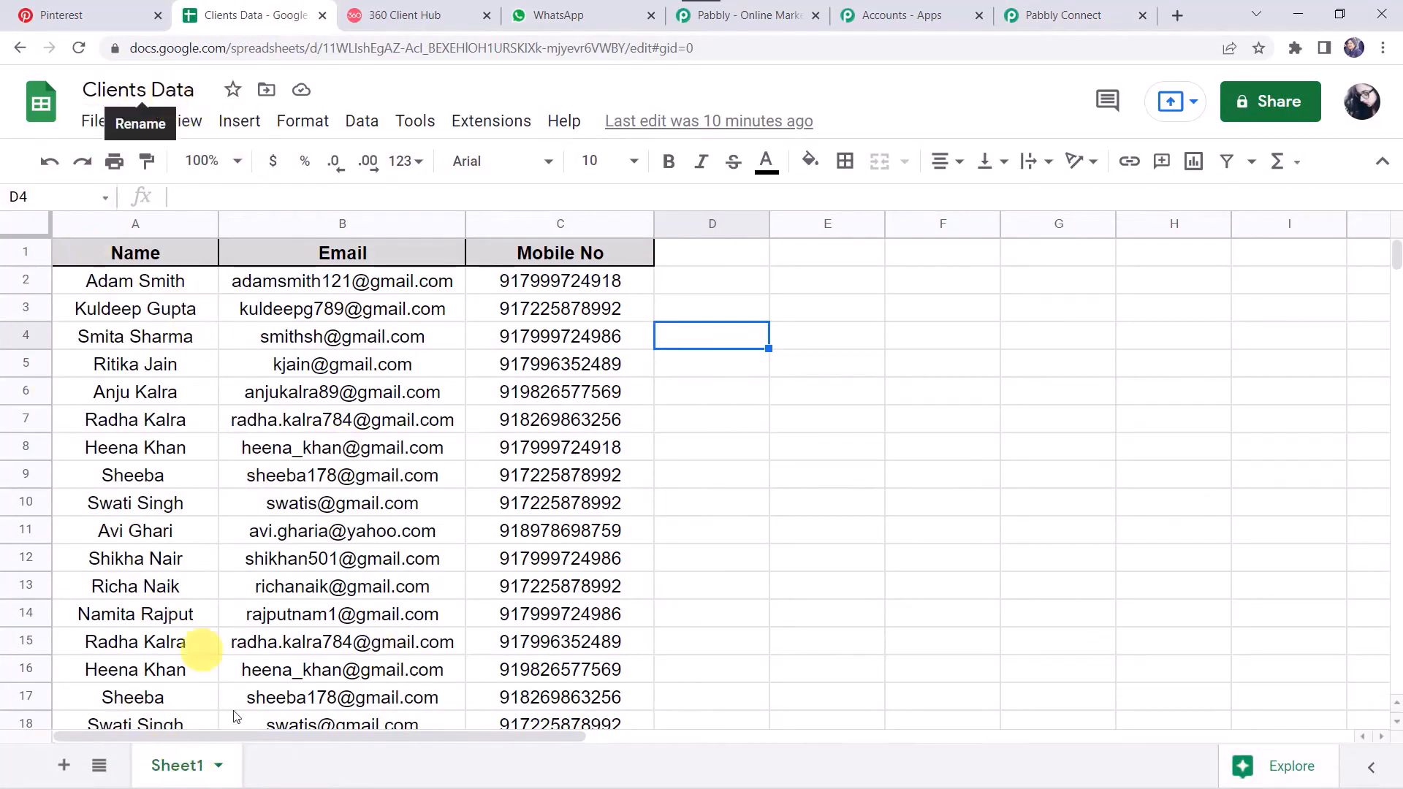
left_click(1088, 8)
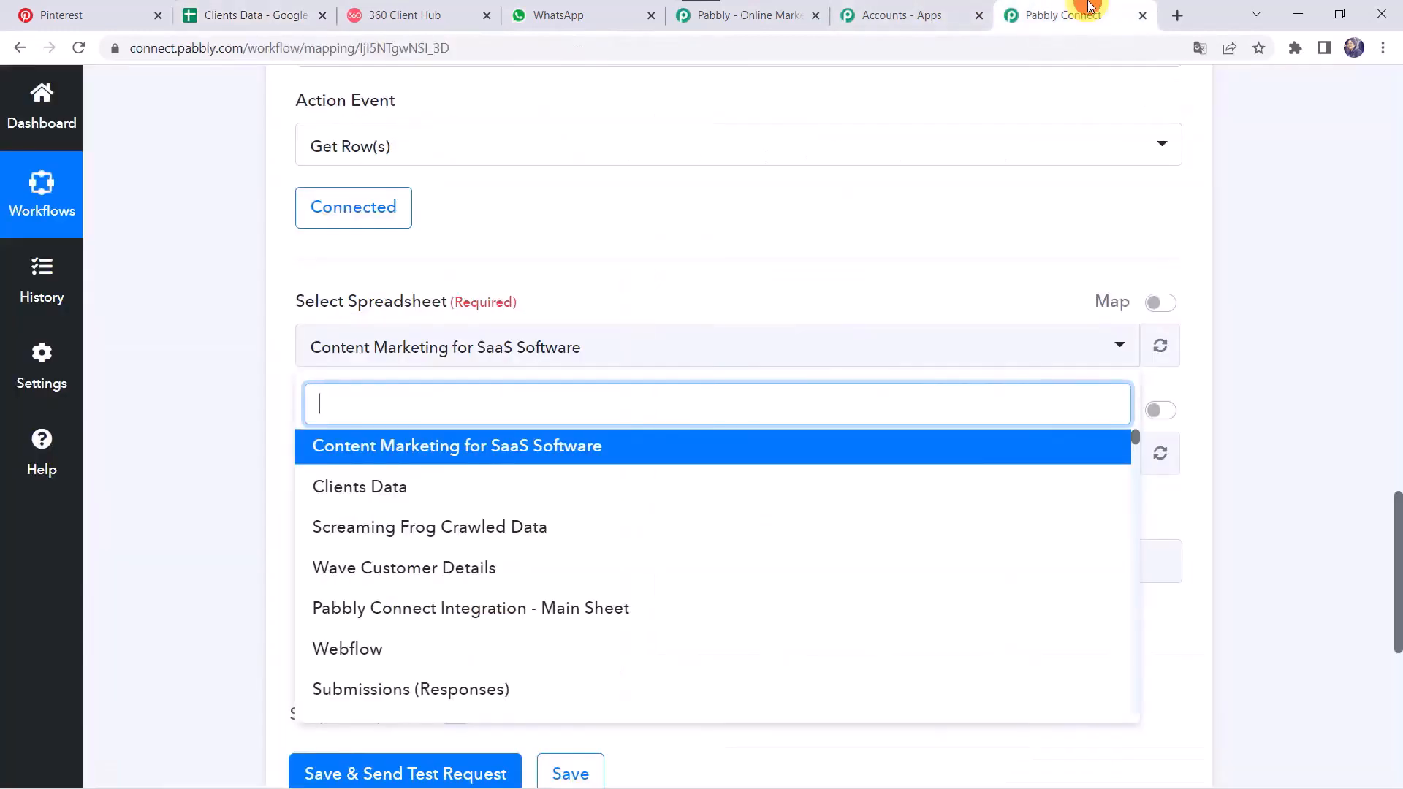
left_click(379, 489)
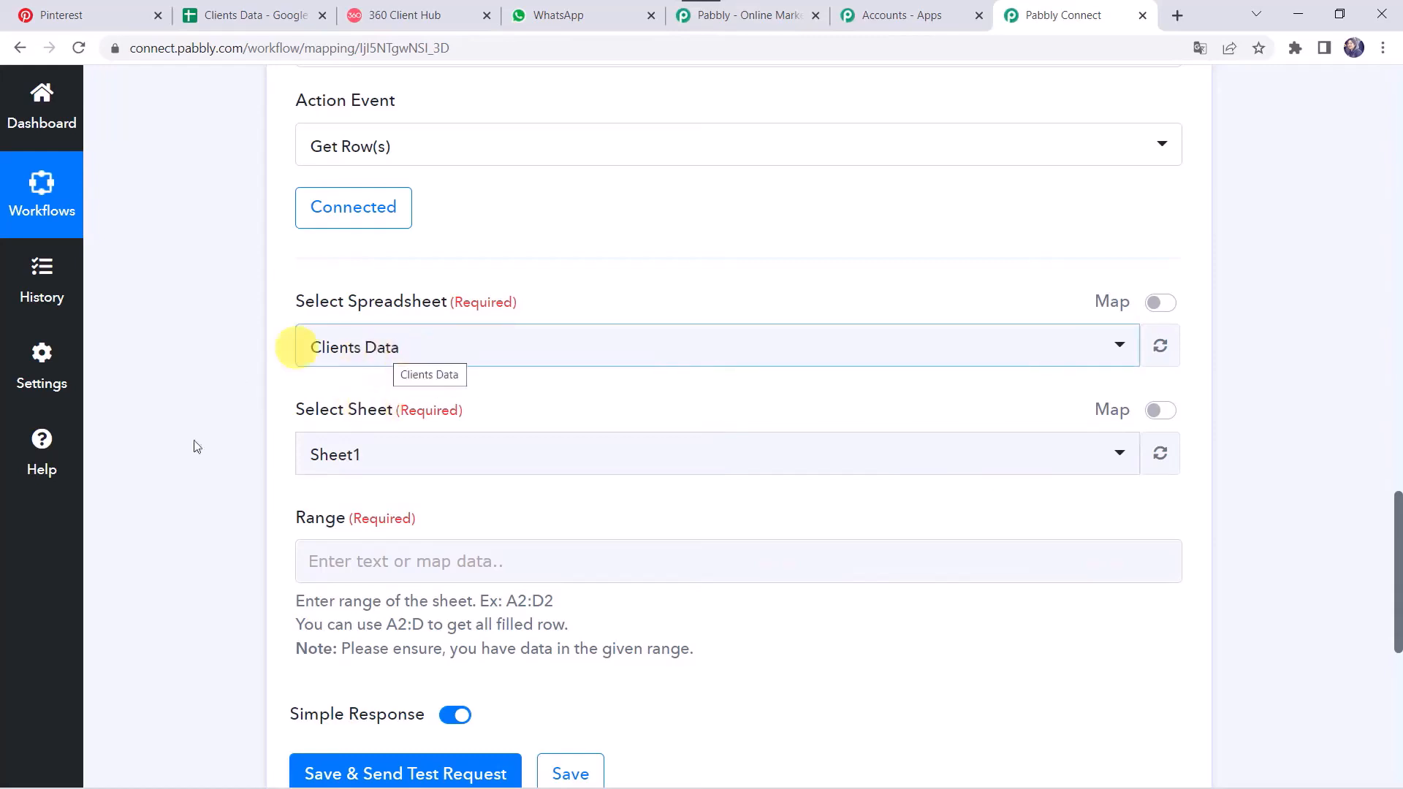
scroll(250, 517, "down", 2)
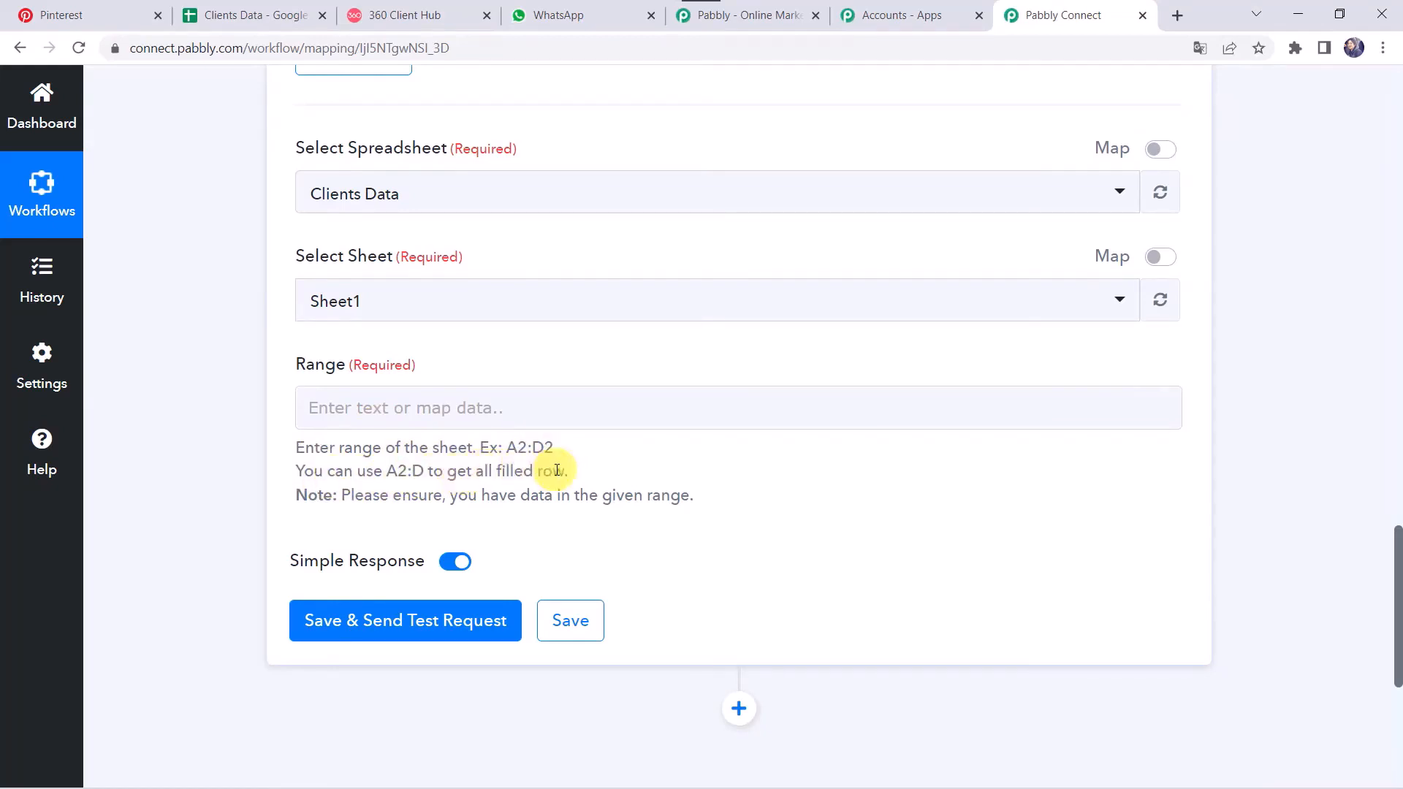
Step: Enter the row range A2:C after checking the sheet's contact columns, and turn off Simple Response
left_click(255, 16)
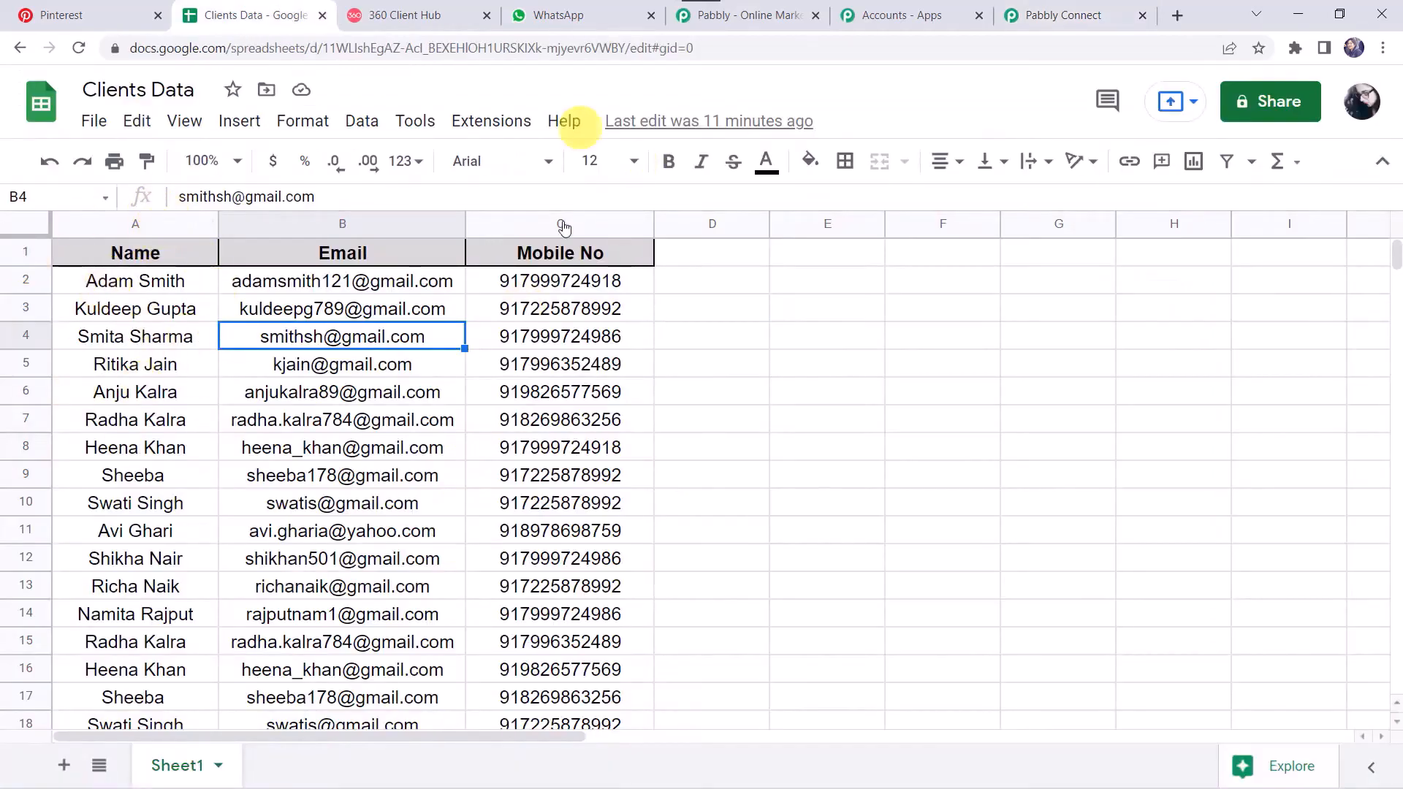
left_click(1080, 17)
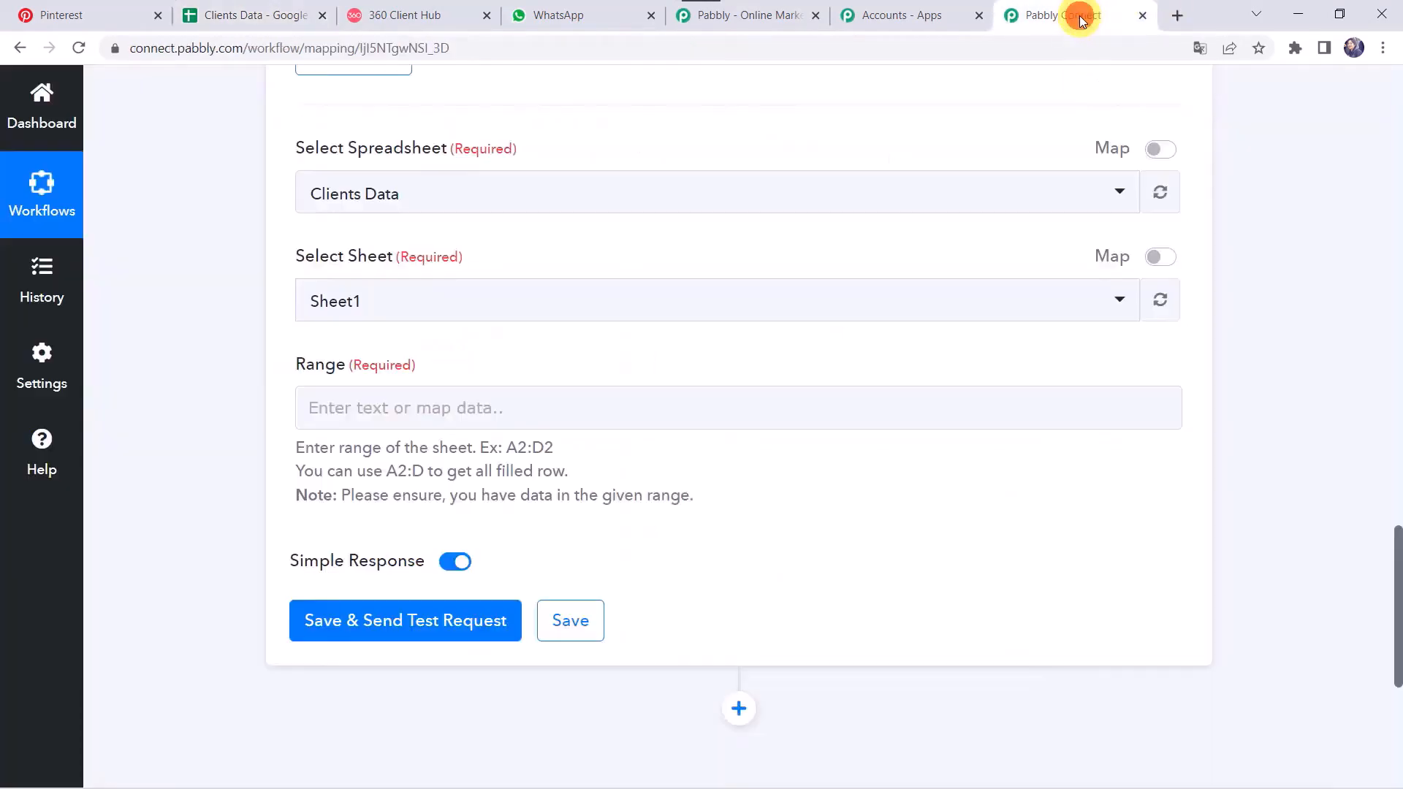
left_click(393, 413)
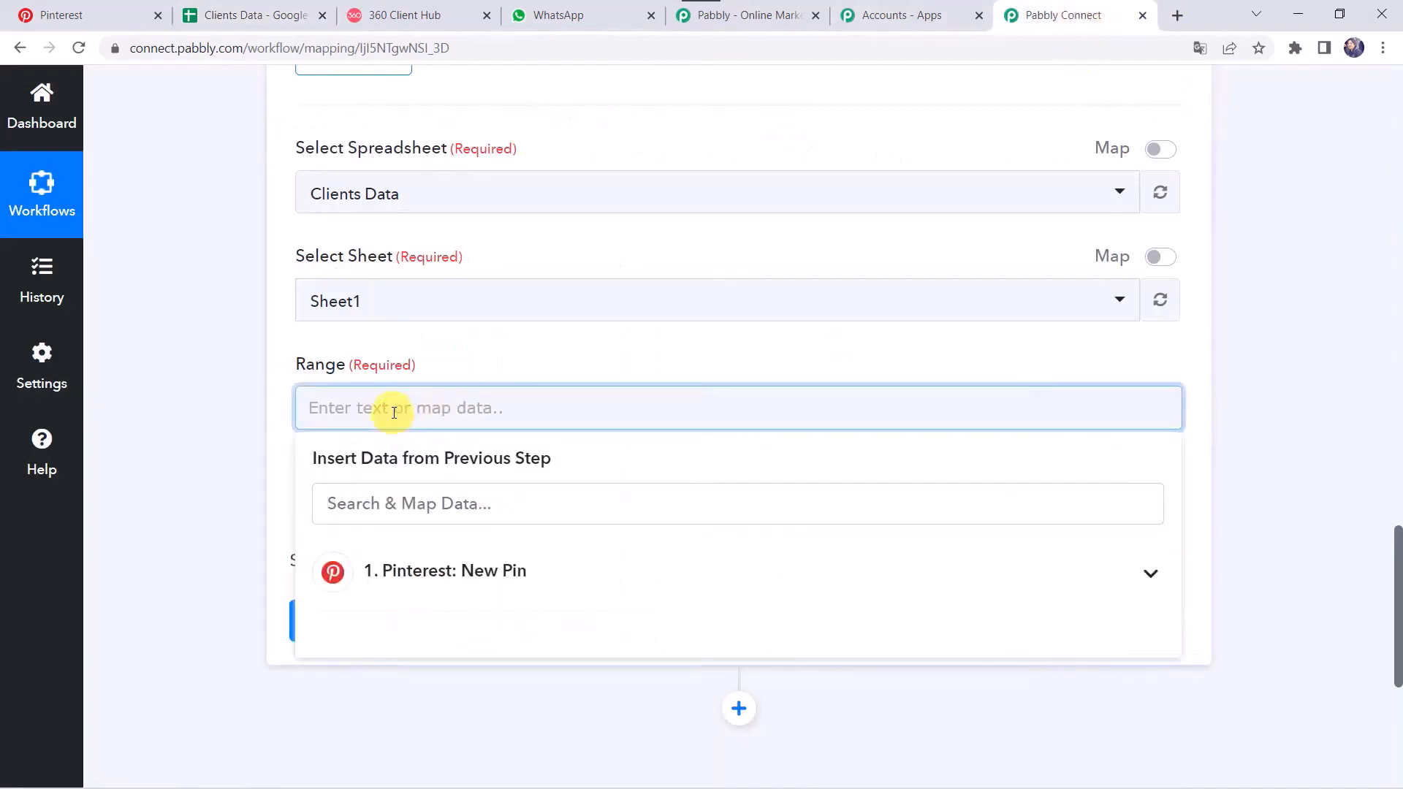
type("A2:C")
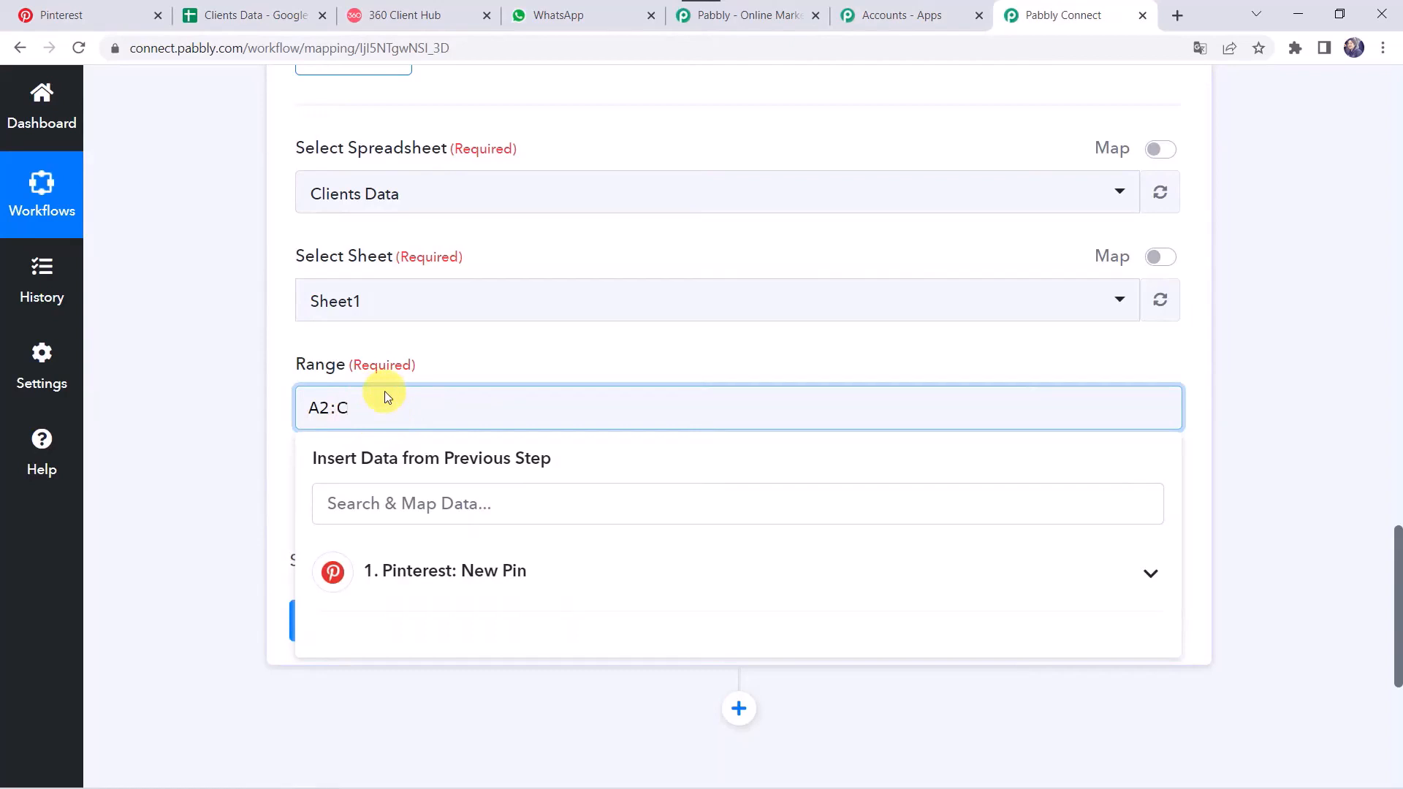
left_click(274, 16)
scroll(235, 454, "down", 5)
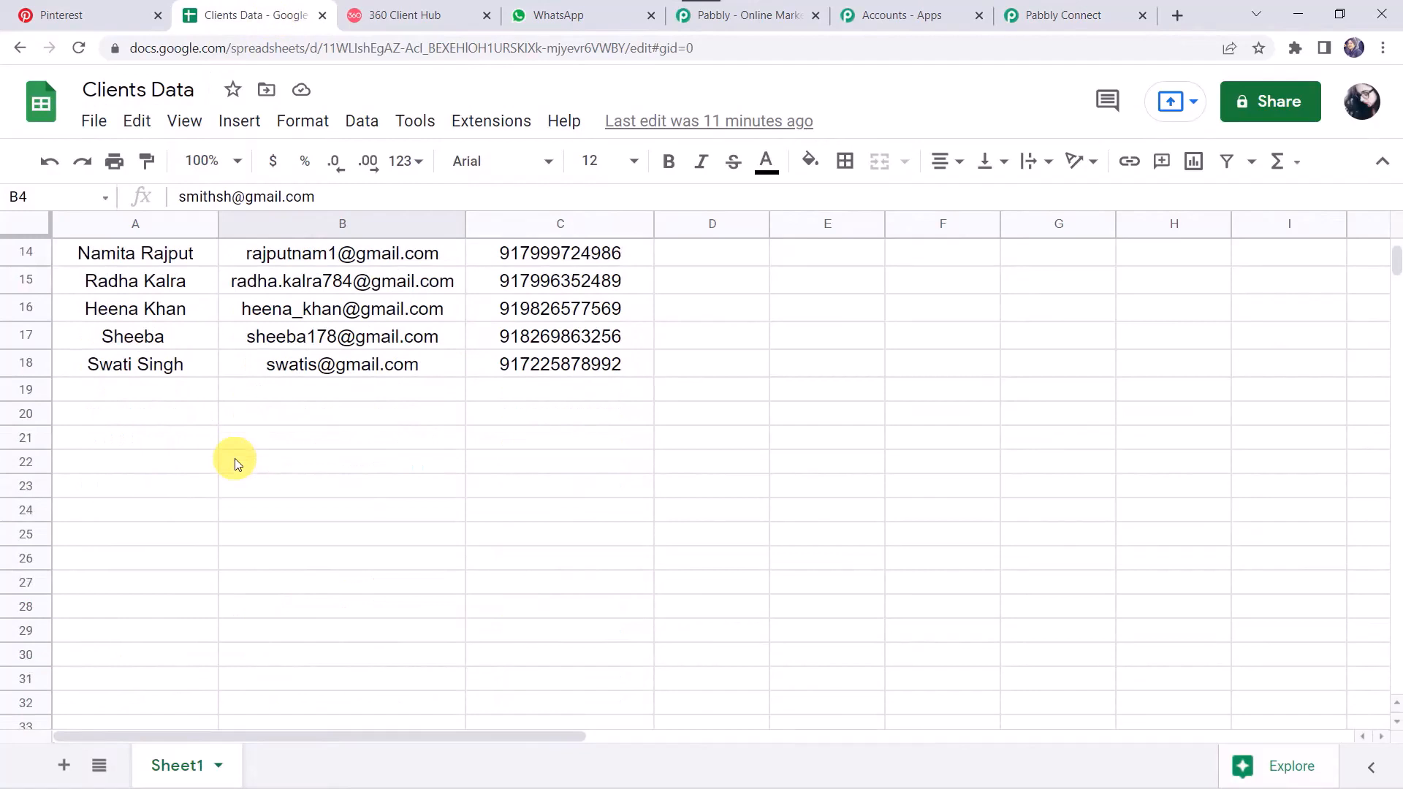
left_click(1058, 15)
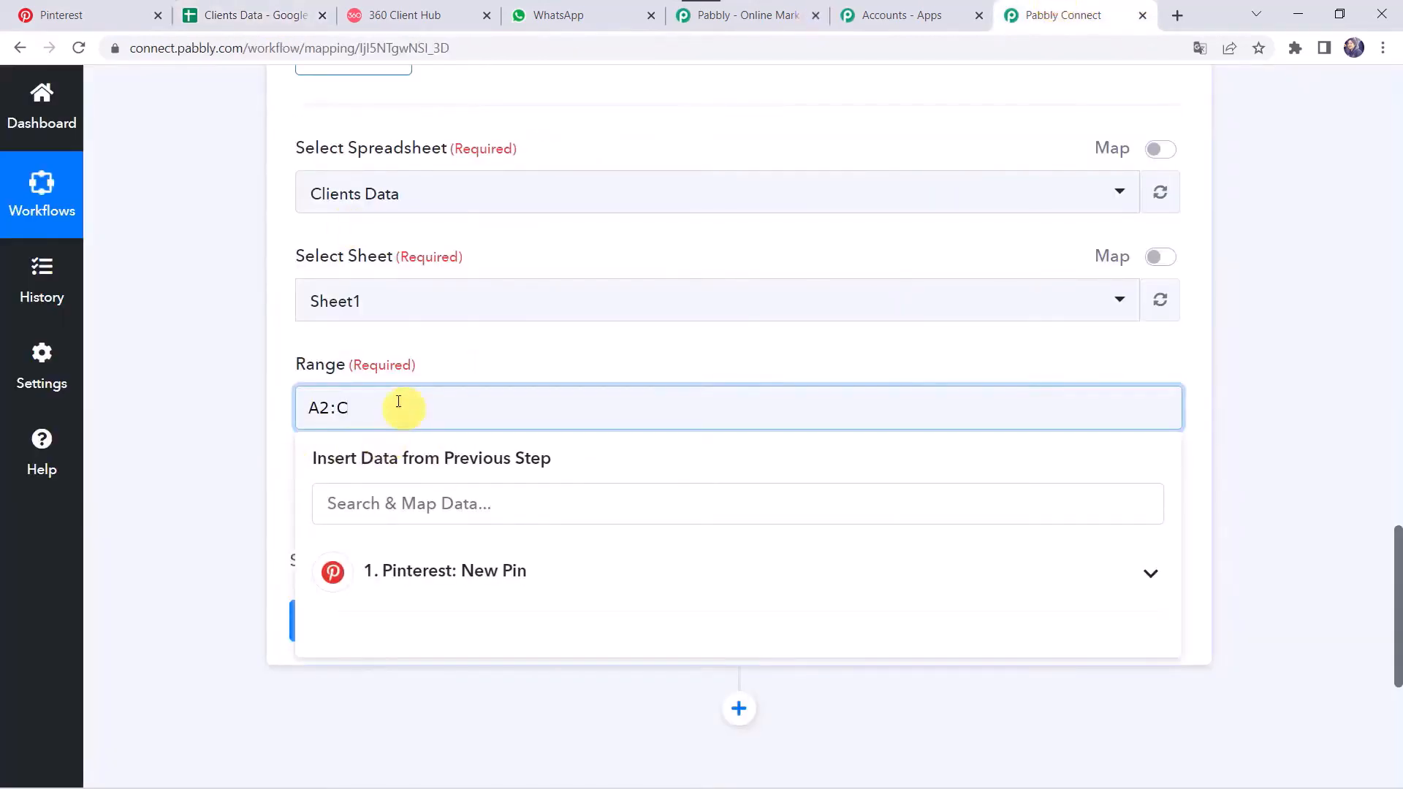
left_click(199, 406)
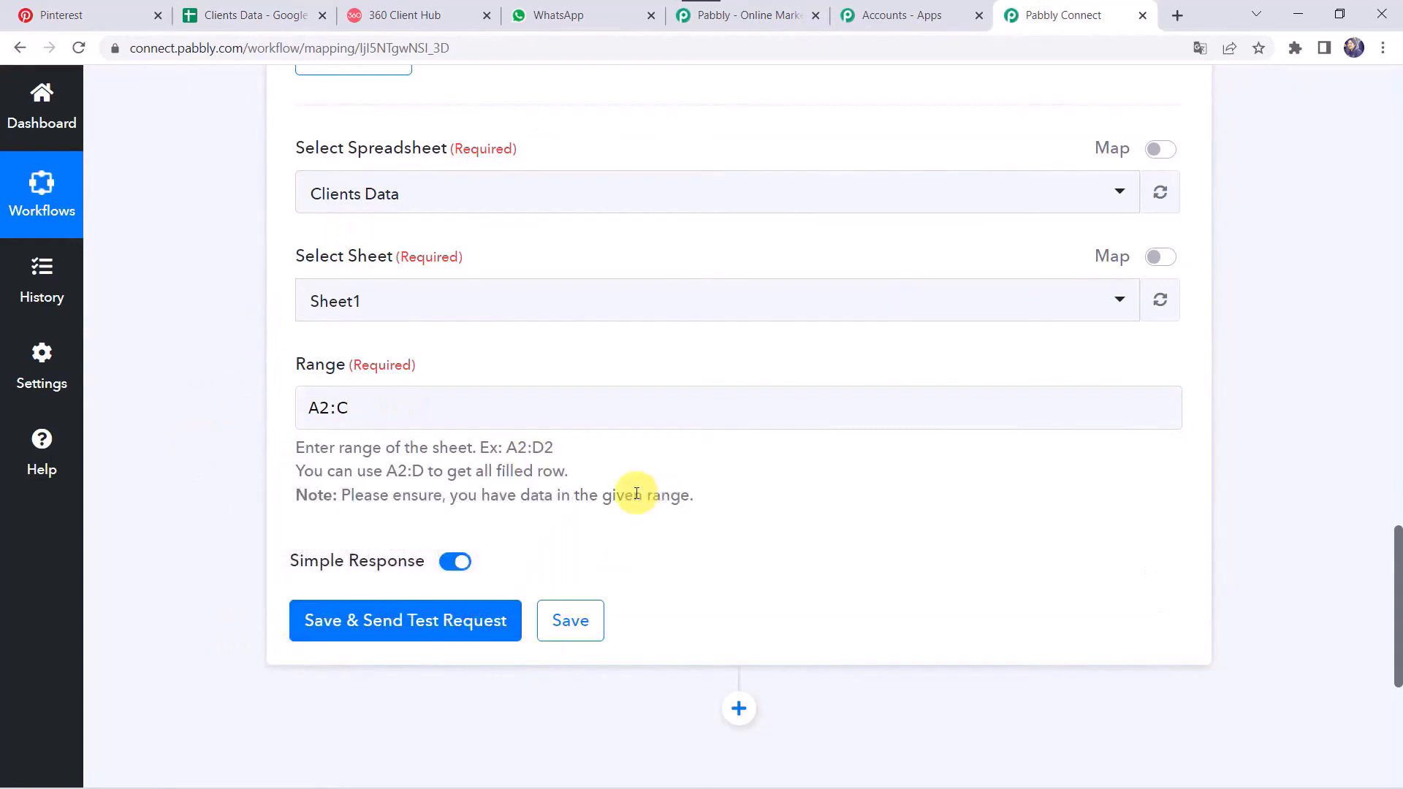
mouse_move(415, 559)
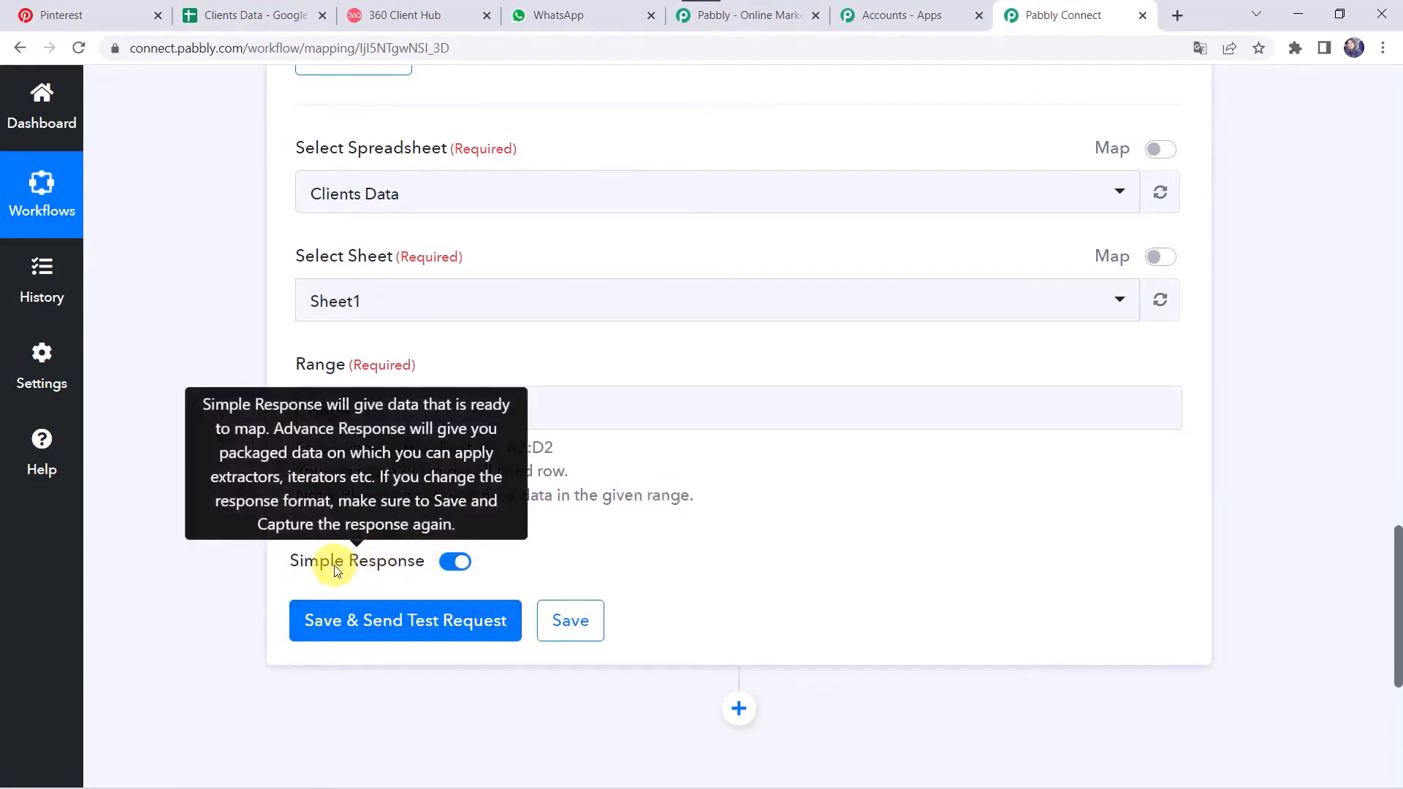
left_click(447, 562)
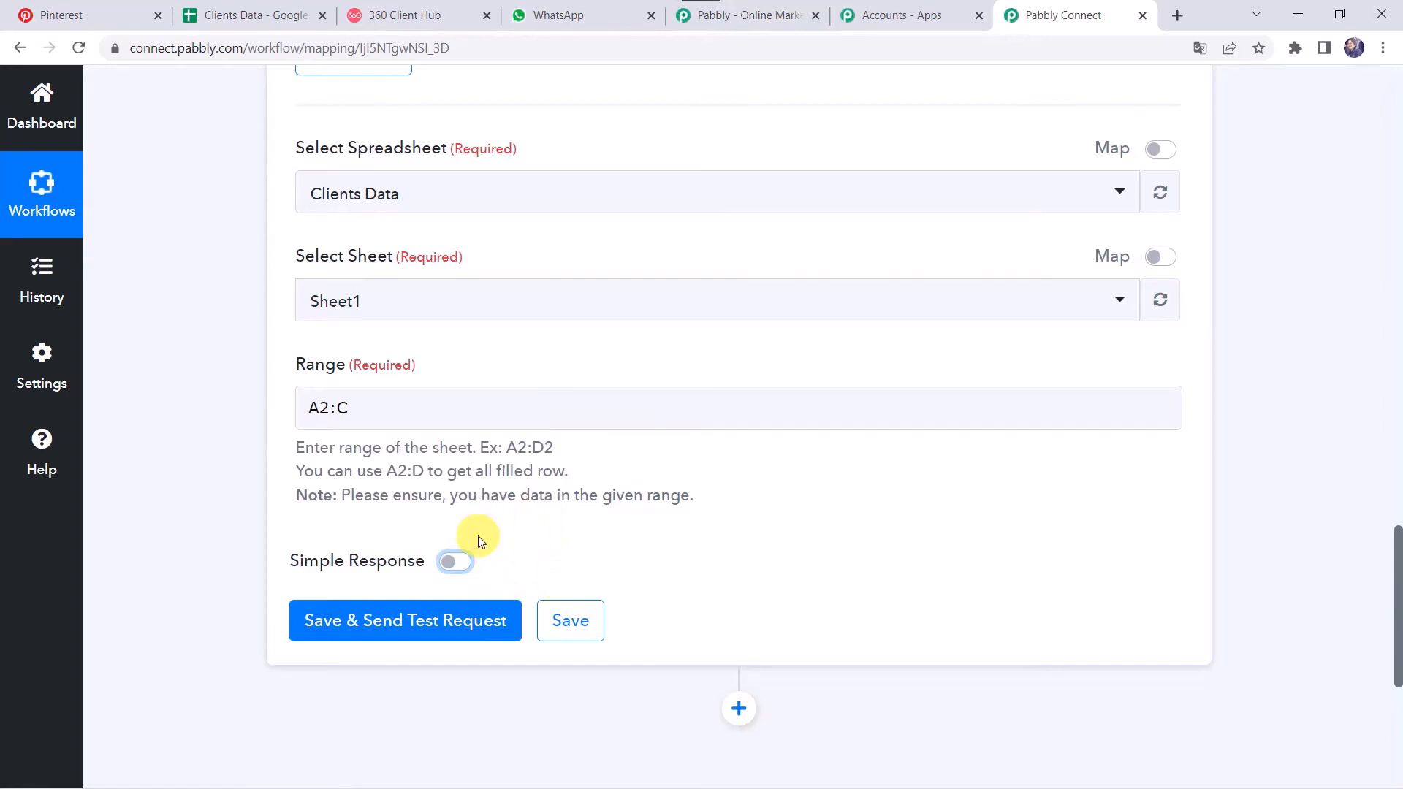
Step: Send a test request and enlarge the Response Result to read the names, emails and mobiles
left_click(252, 12)
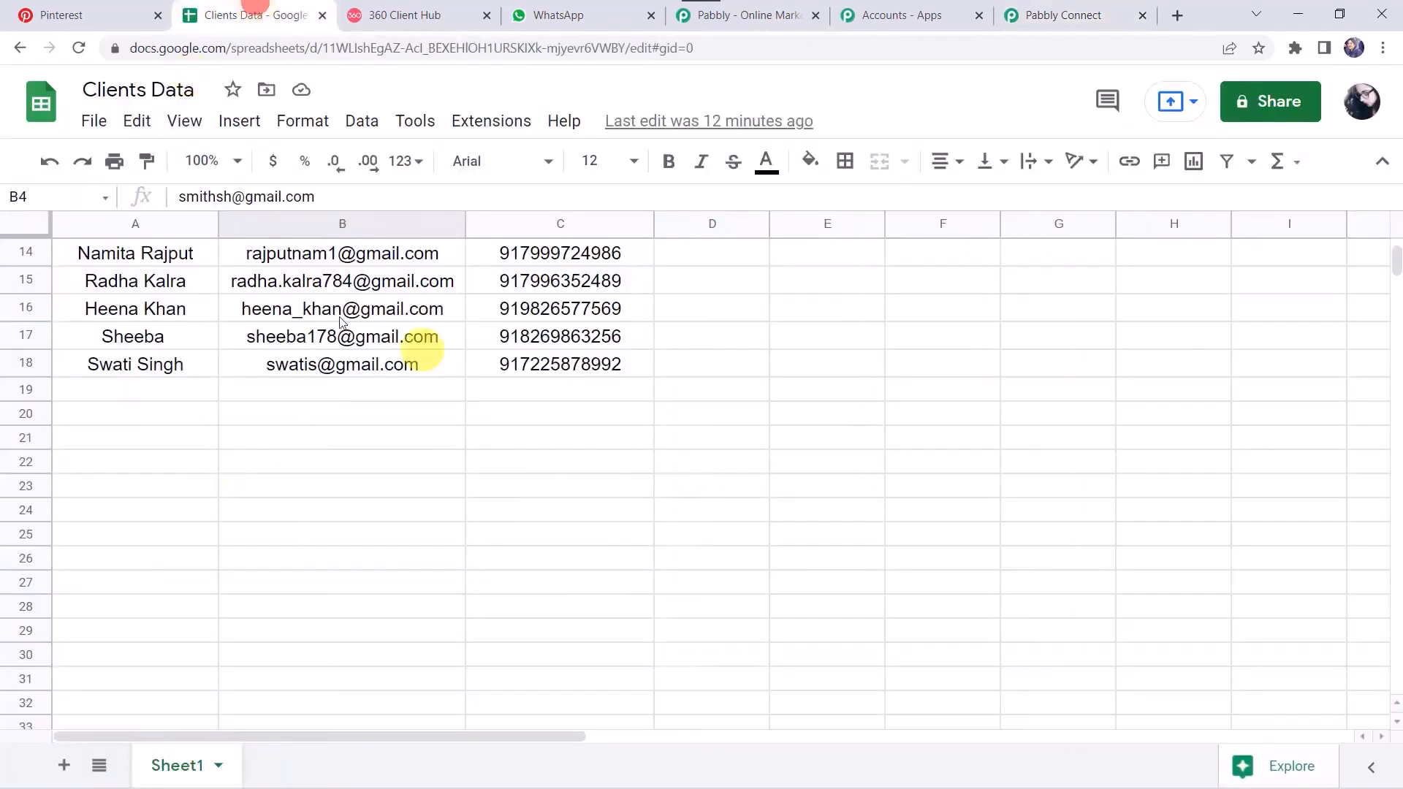
scroll(269, 479, "up", 5)
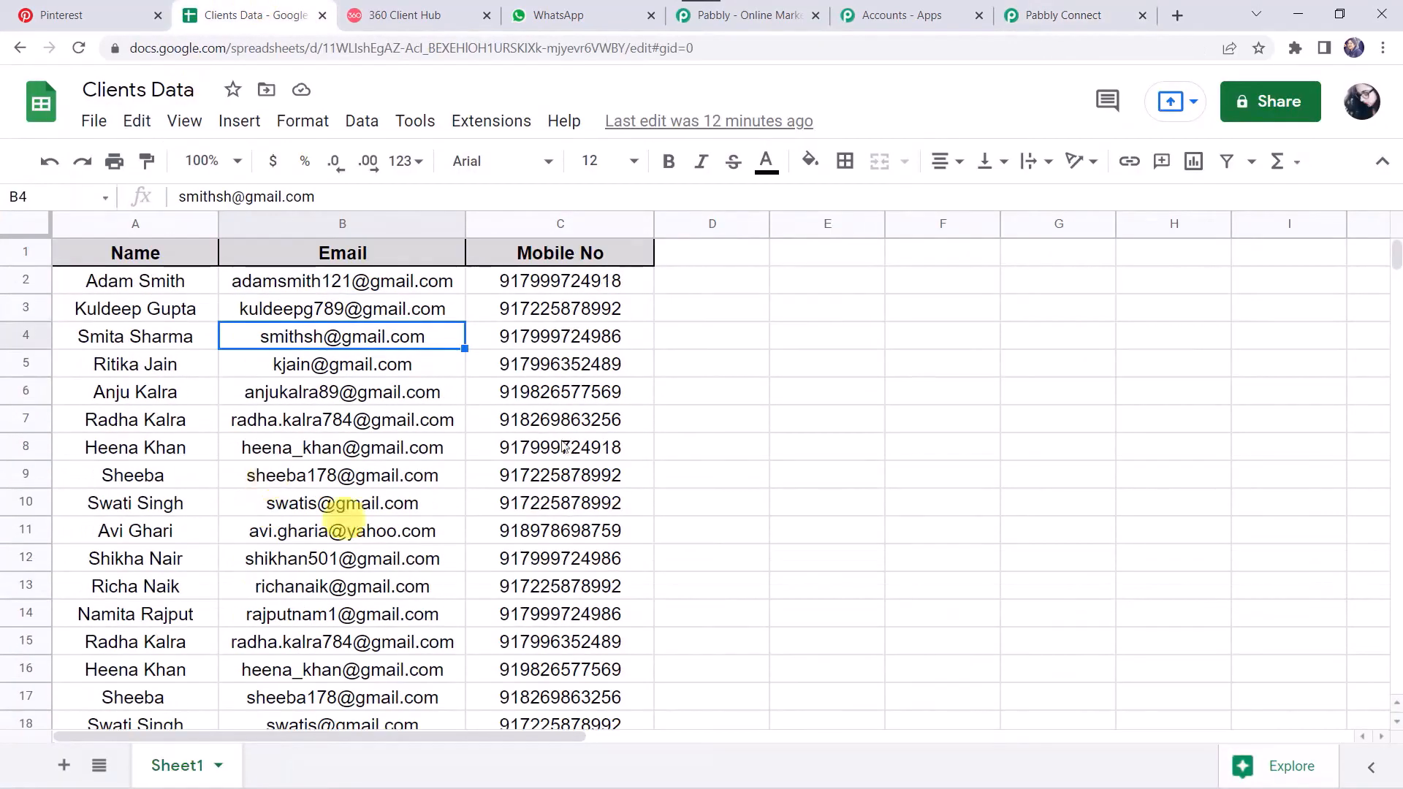
left_click(1022, 16)
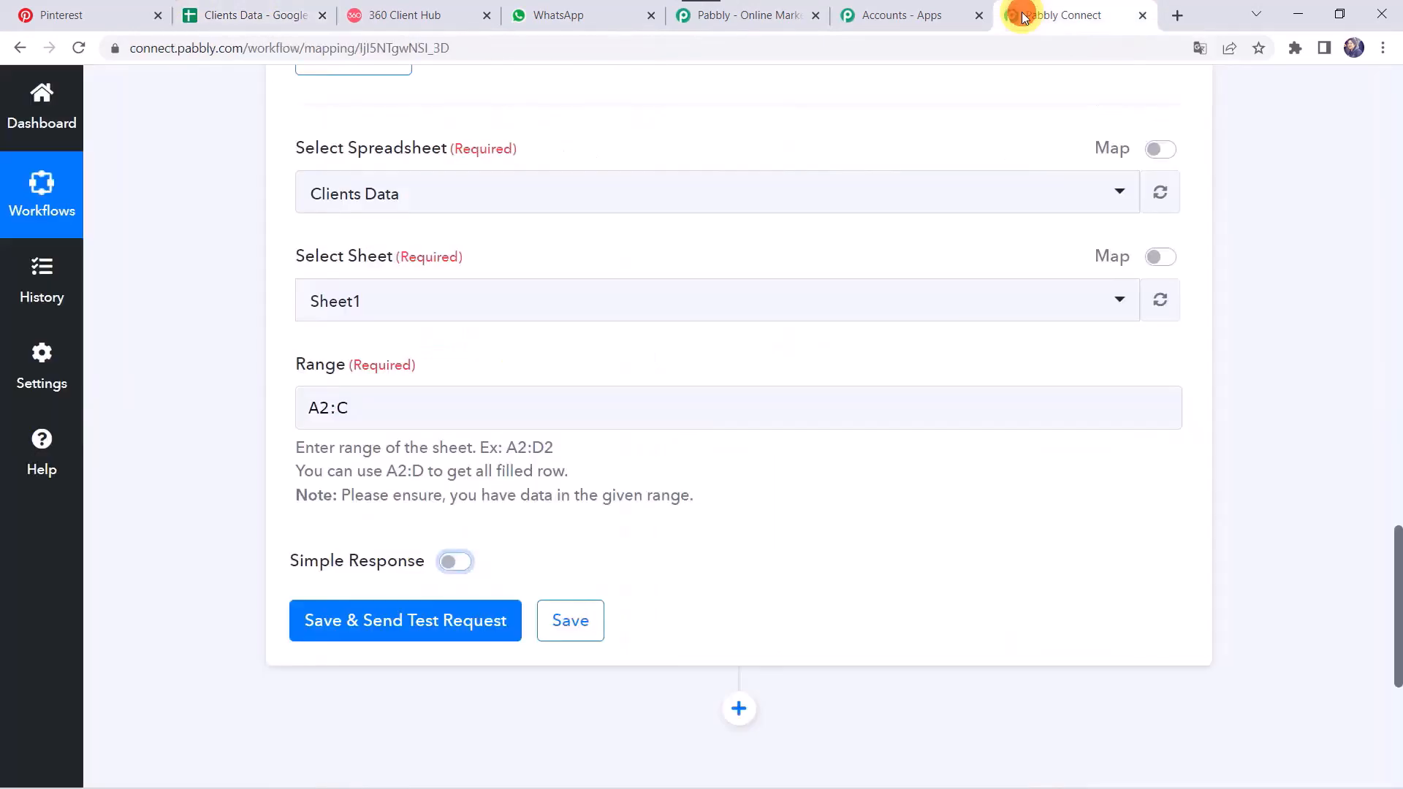
left_click(385, 629)
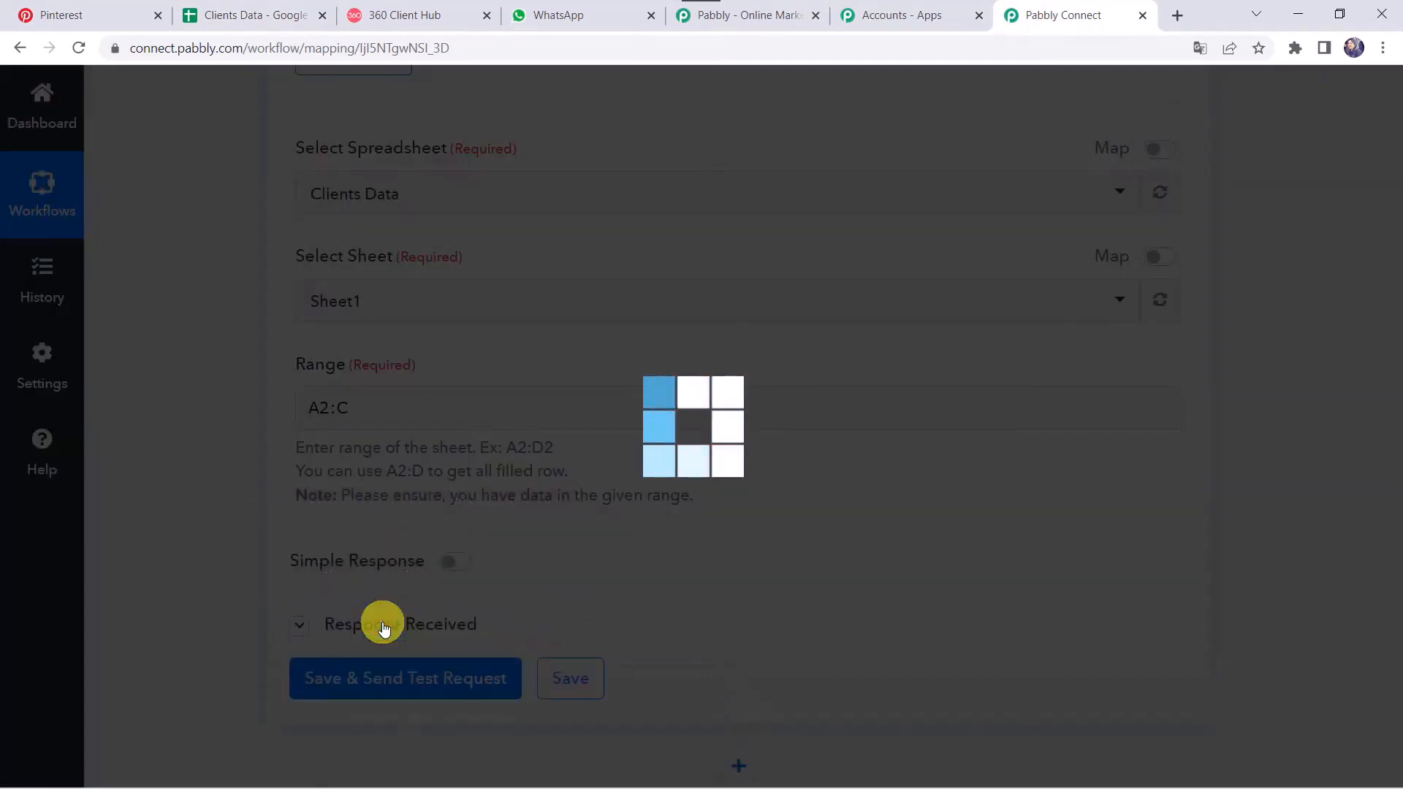
scroll(210, 634, "down", 5)
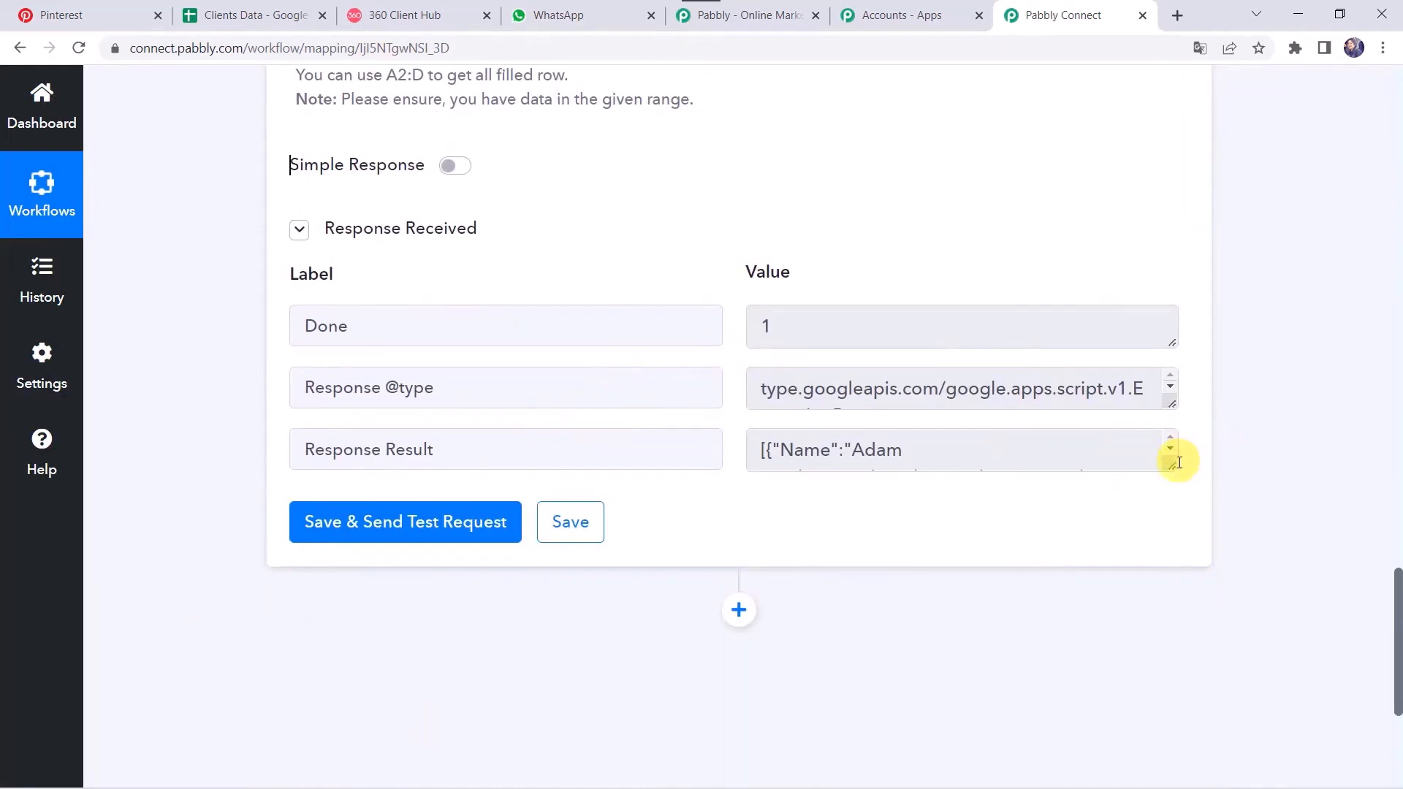
left_click_drag(1176, 465, 1172, 628)
scroll(893, 537, "down", 5)
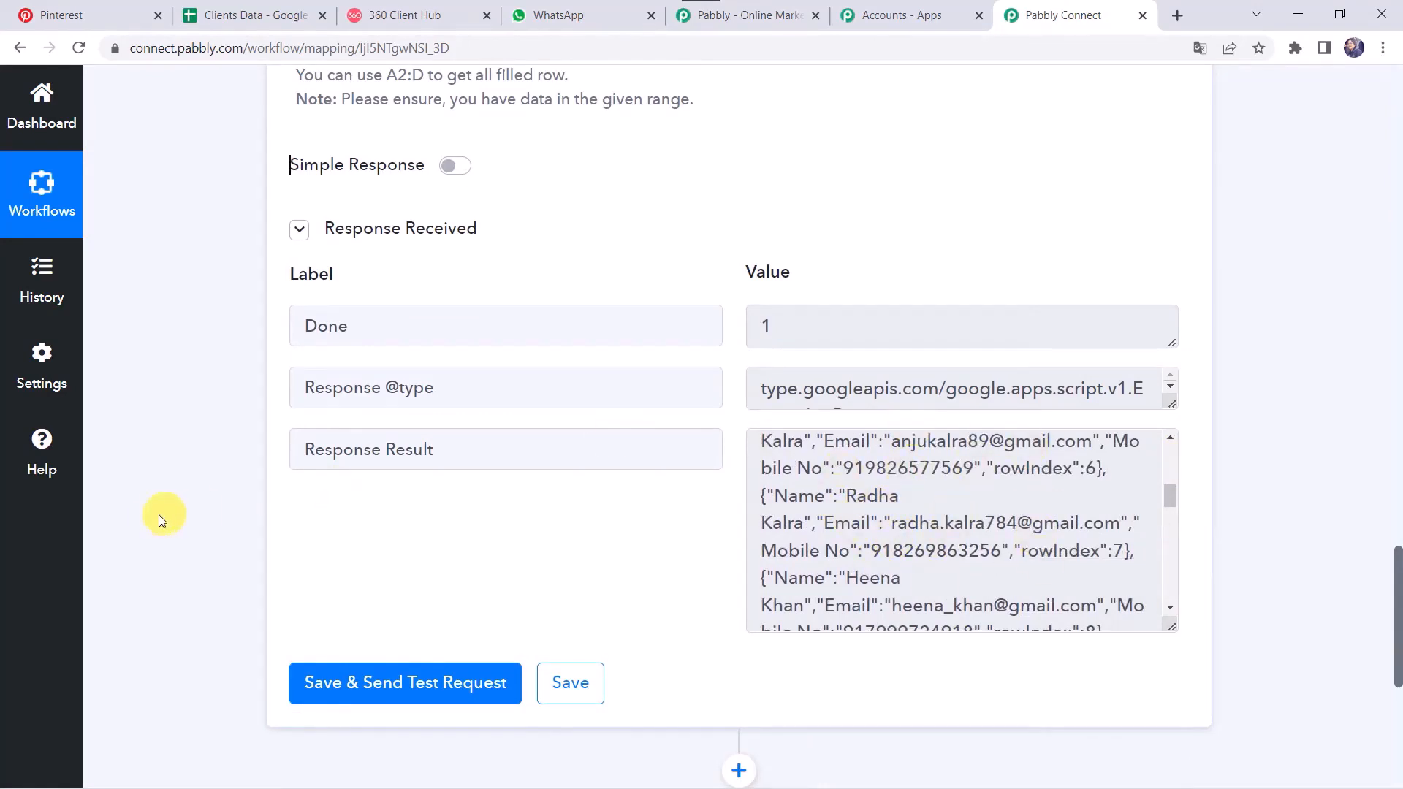
scroll(157, 514, "down", 5)
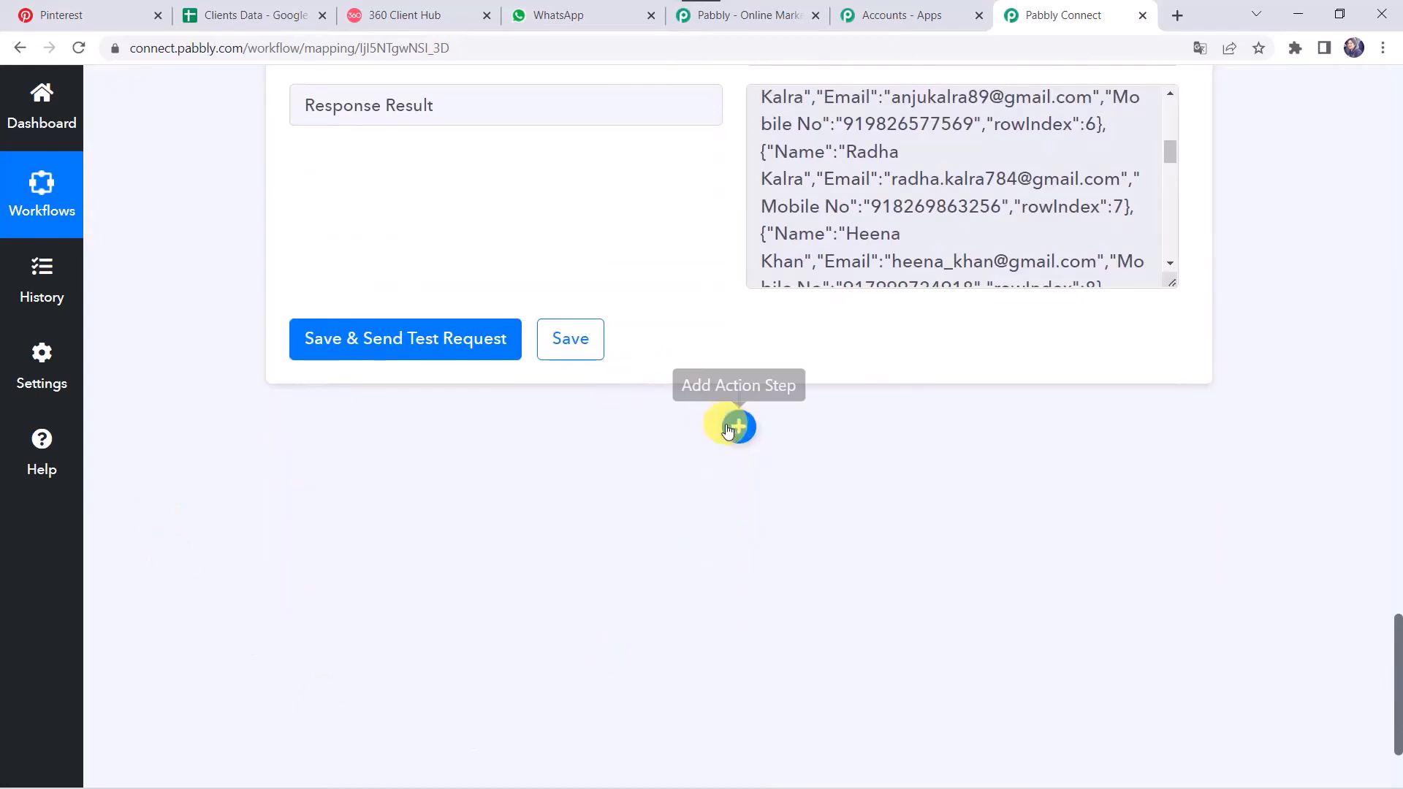
Step: Add an Iterator by Pabbly step over 2. Response Result and test it, returning RowIndex 2
left_click(737, 428)
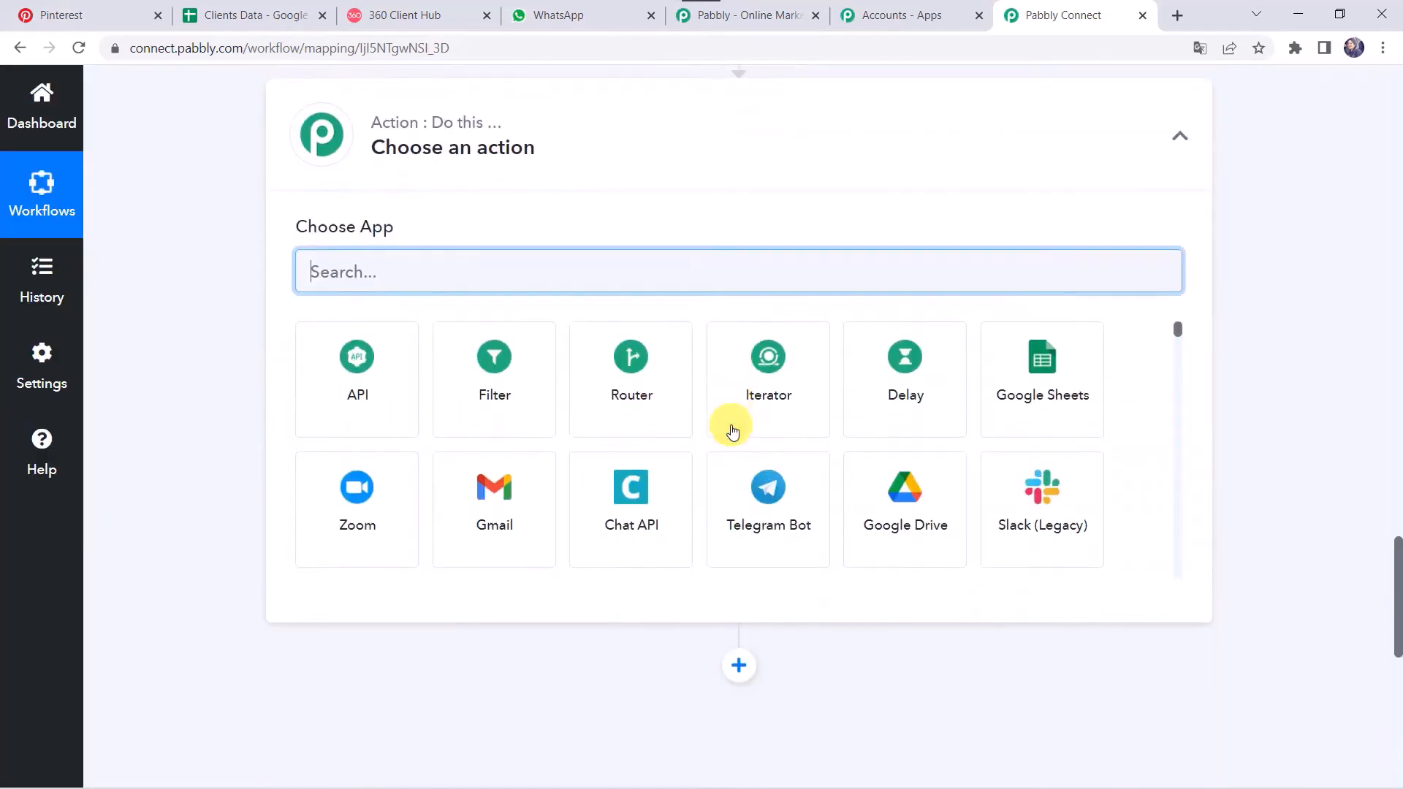
type("Iter")
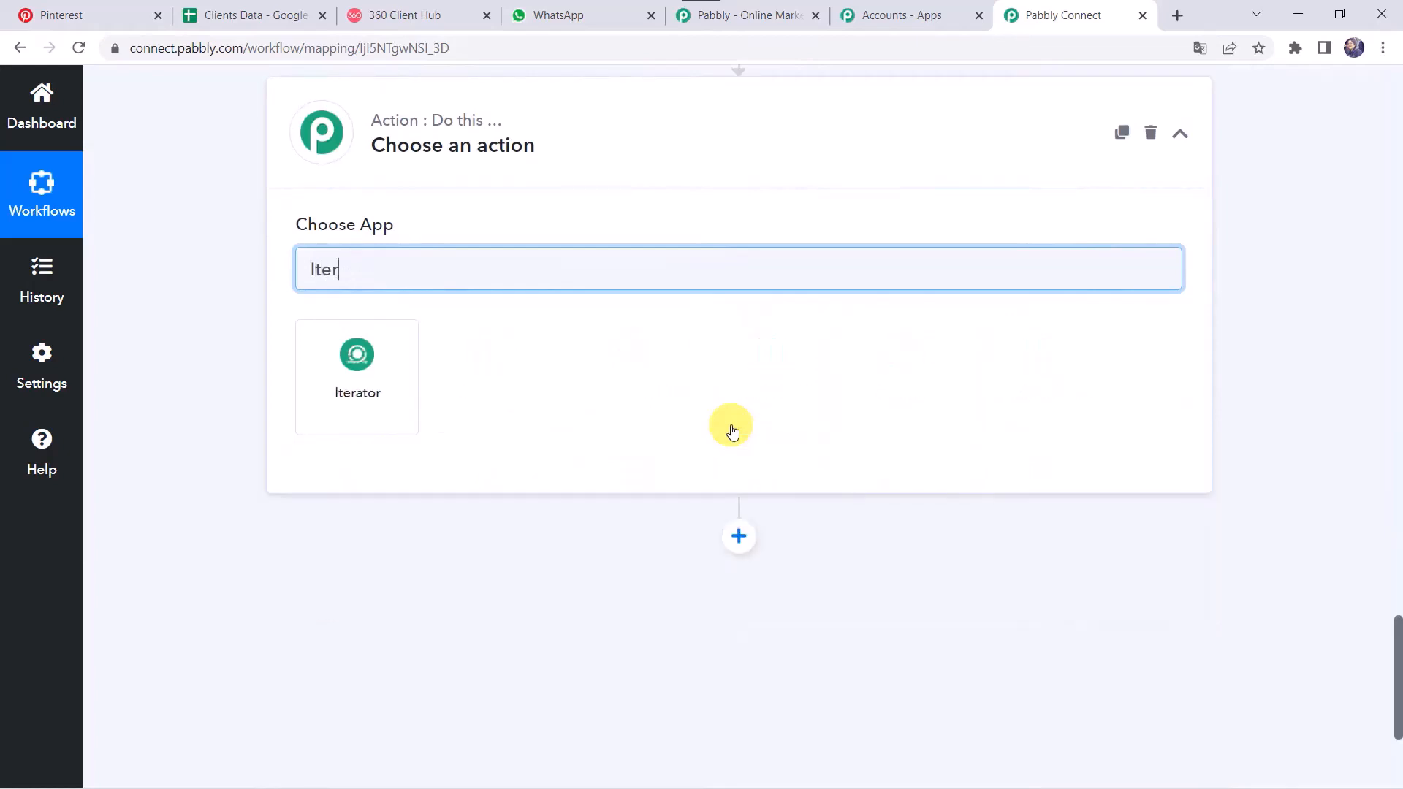
left_click(341, 381)
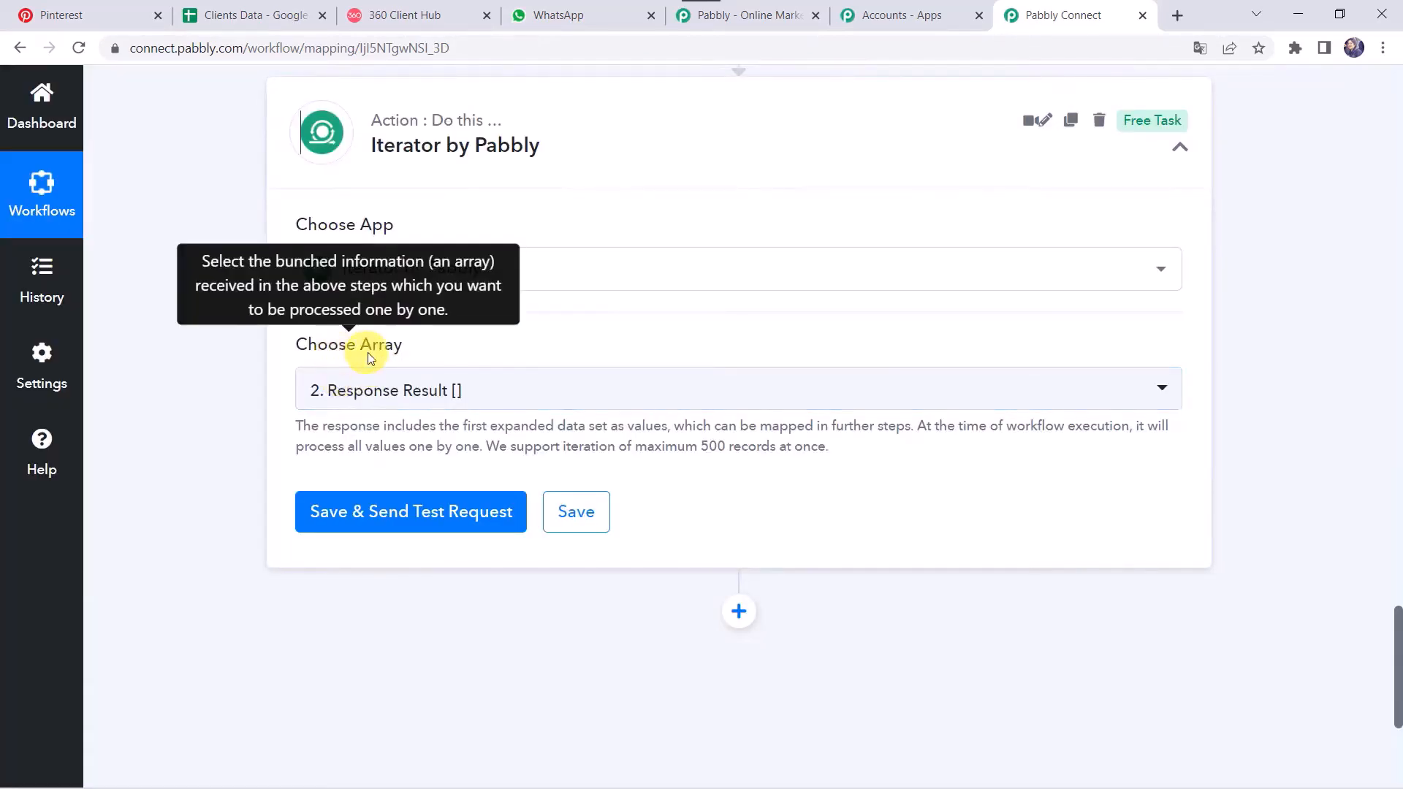
scroll(185, 342, "up", 8)
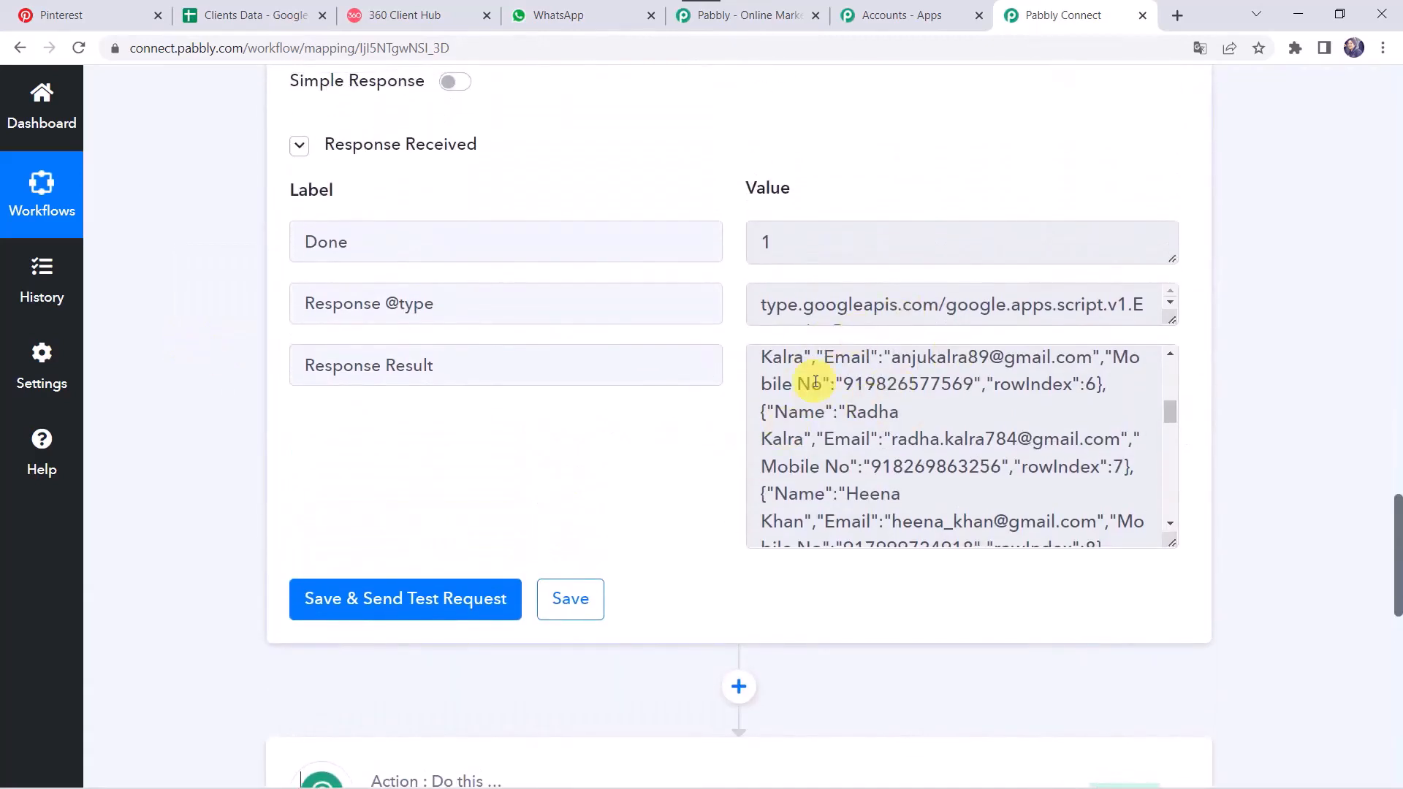
scroll(225, 557, "down", 2)
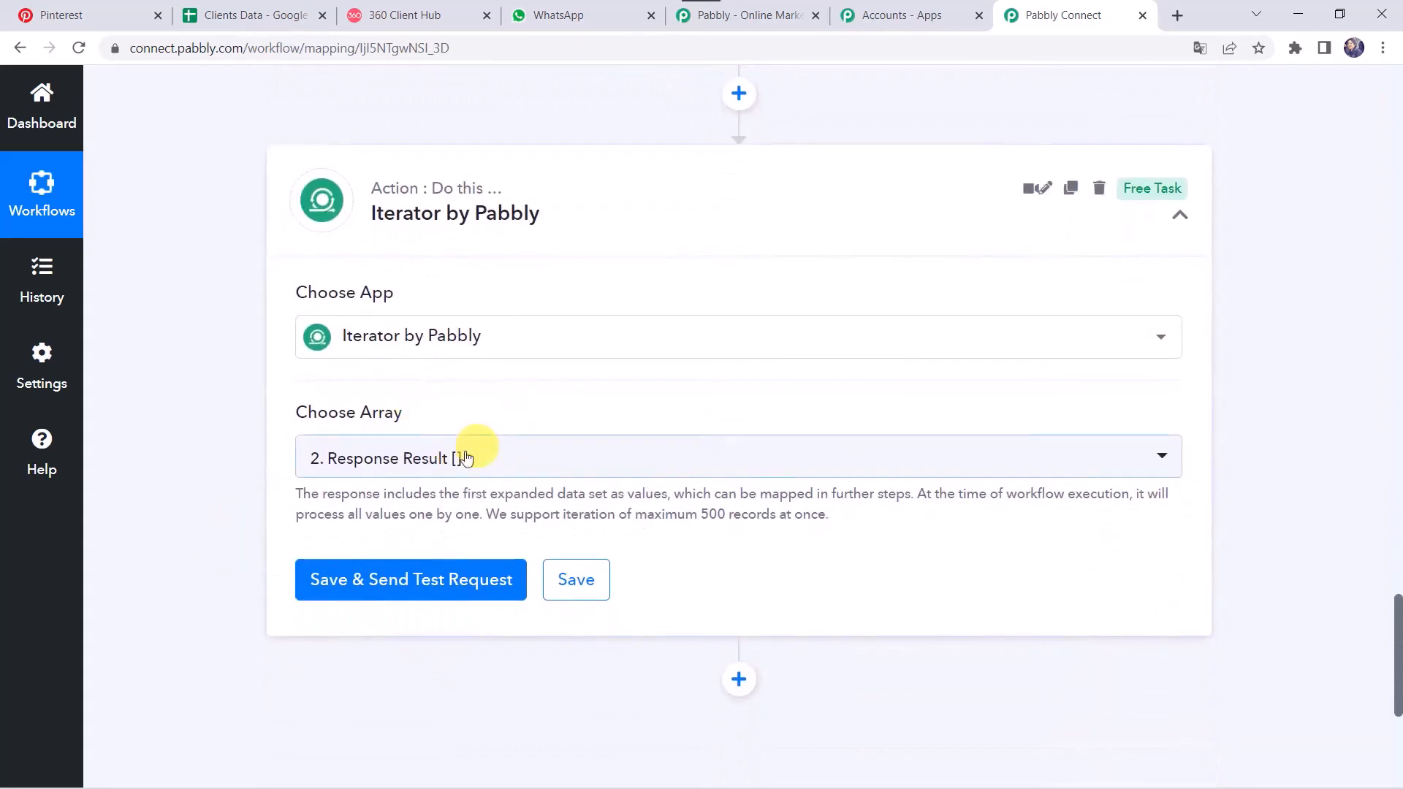
left_click(407, 579)
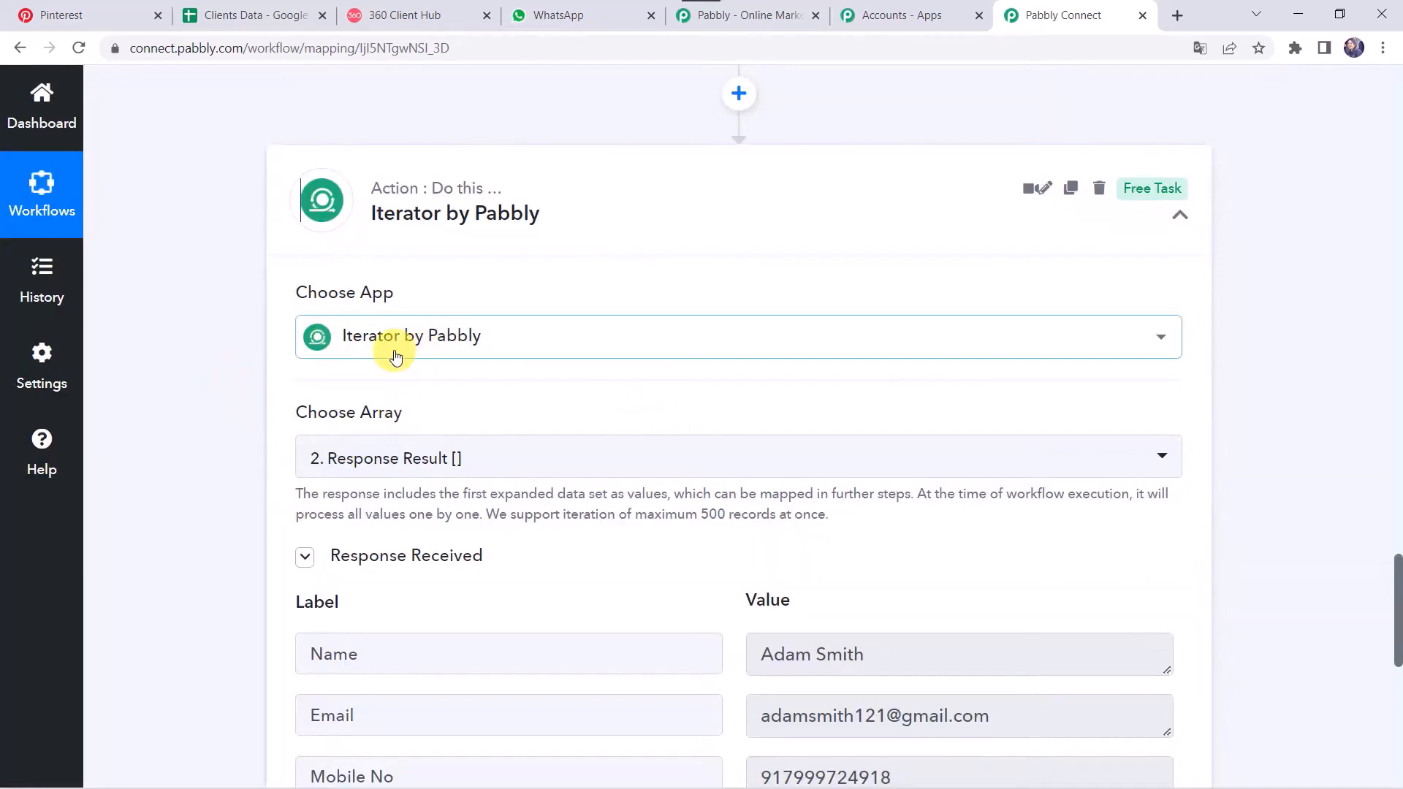
scroll(244, 415, "down", 4)
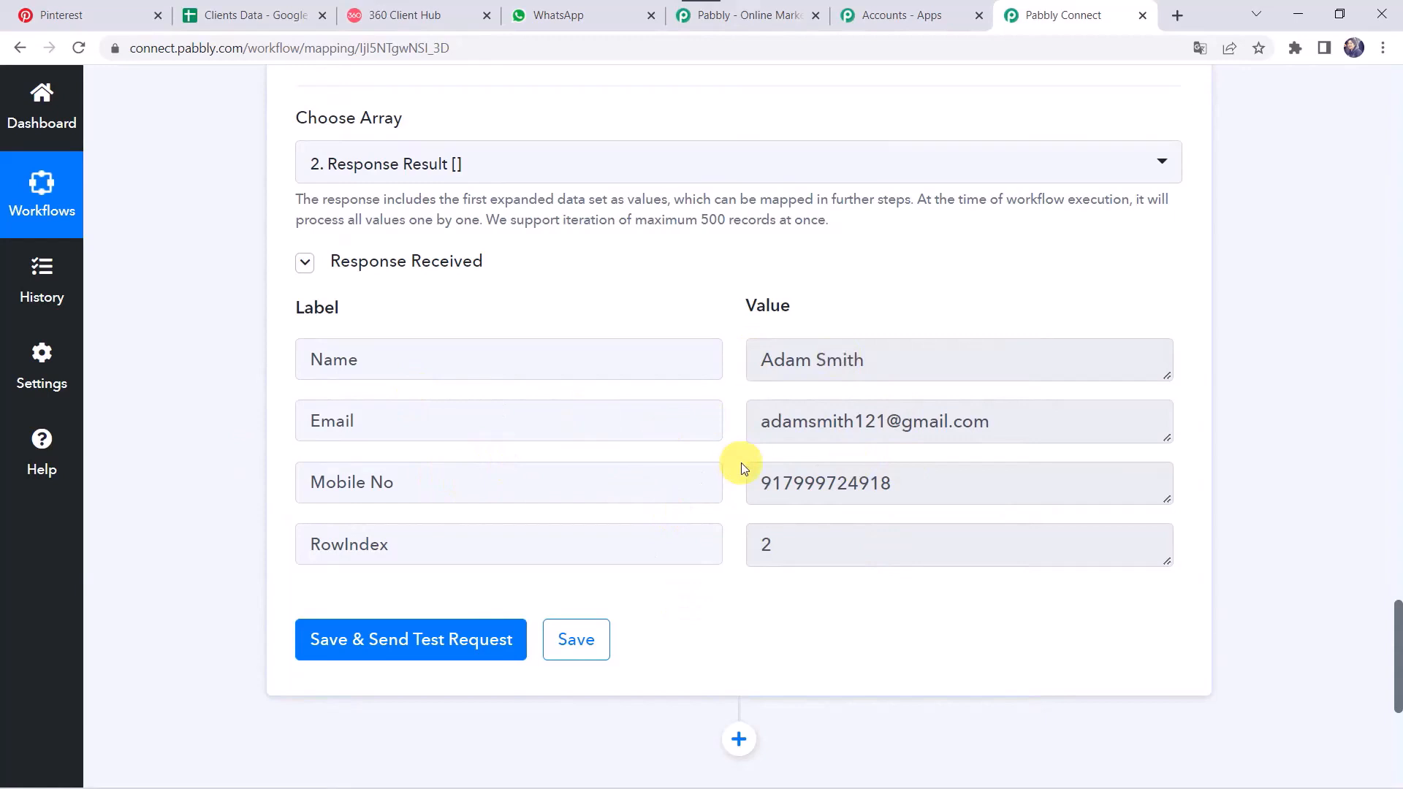
left_click(265, 15)
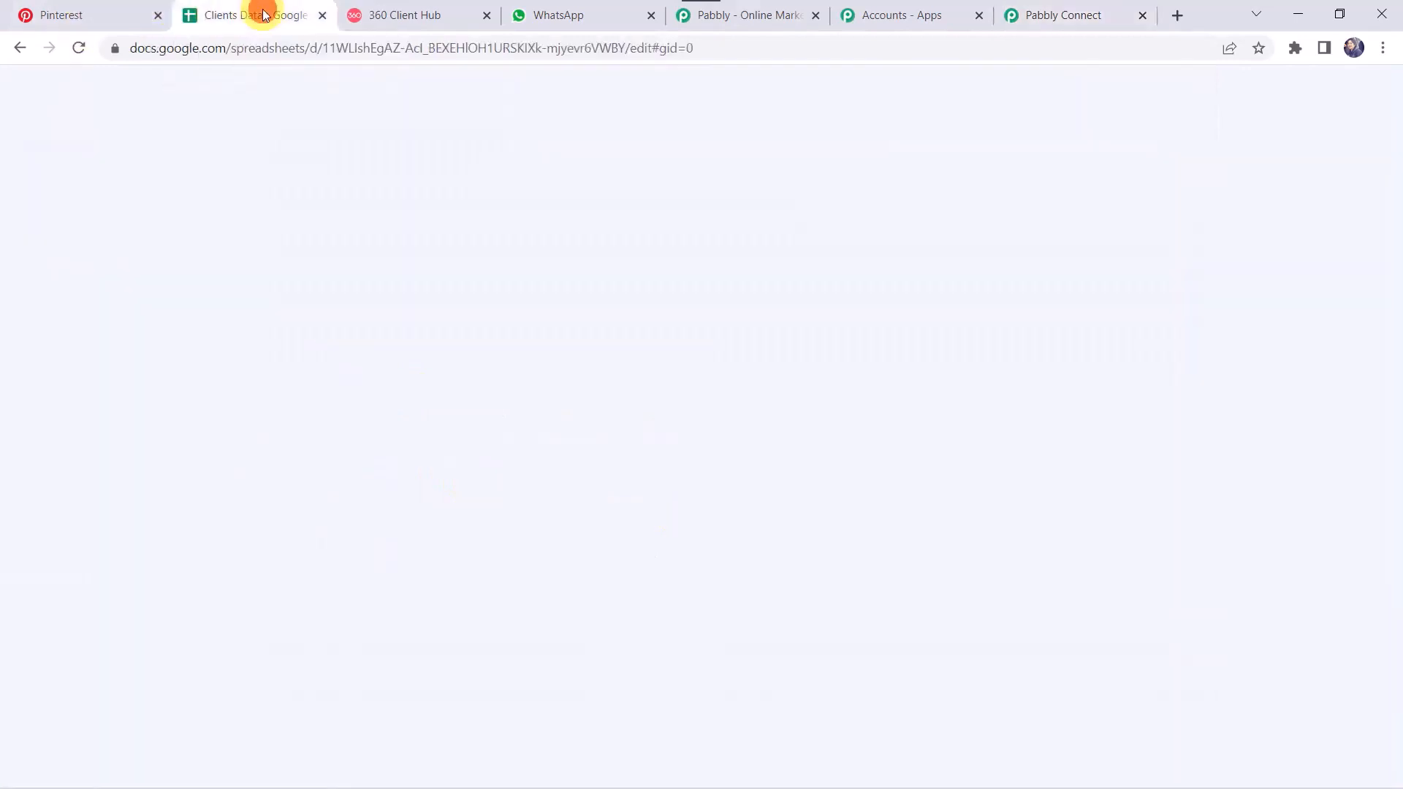
left_click(28, 279)
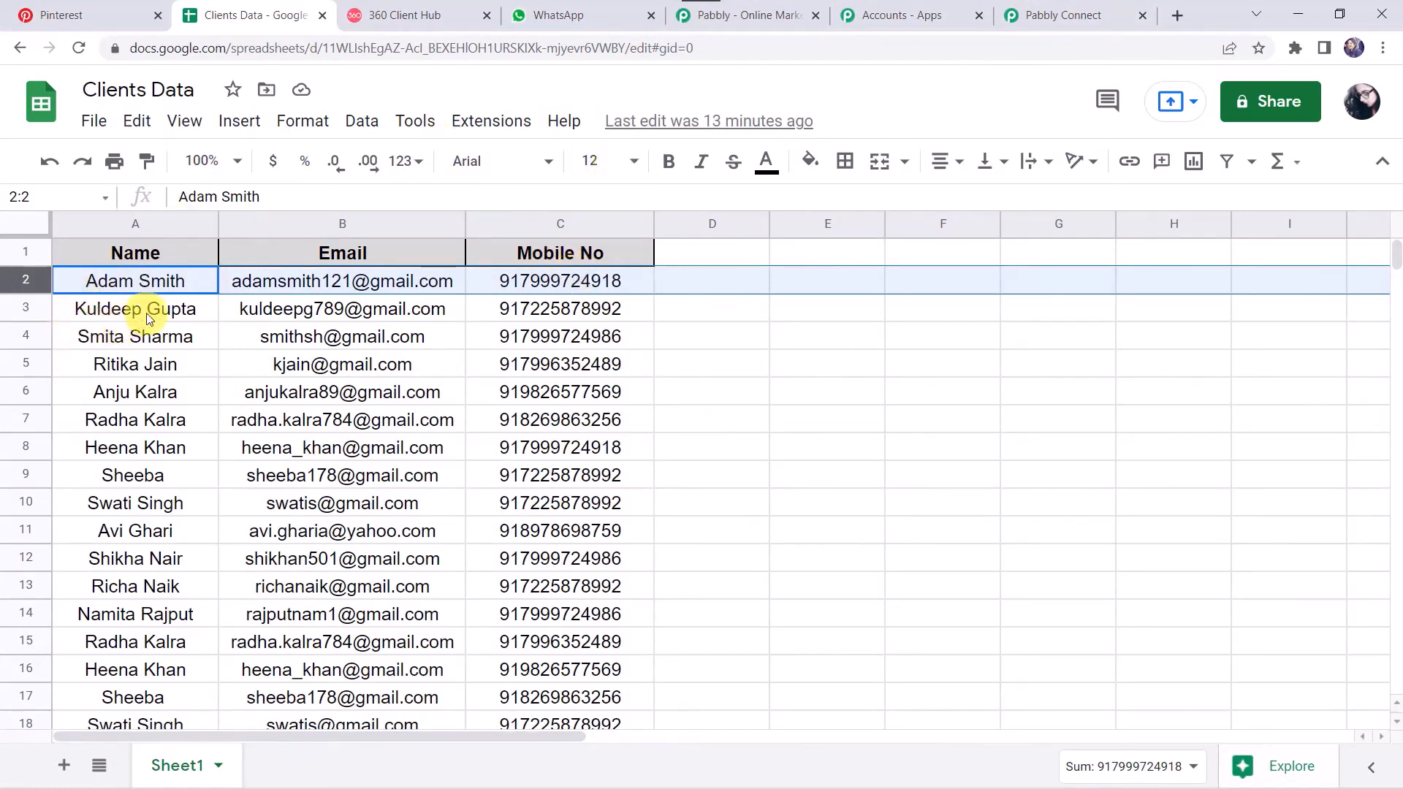
left_click(539, 313)
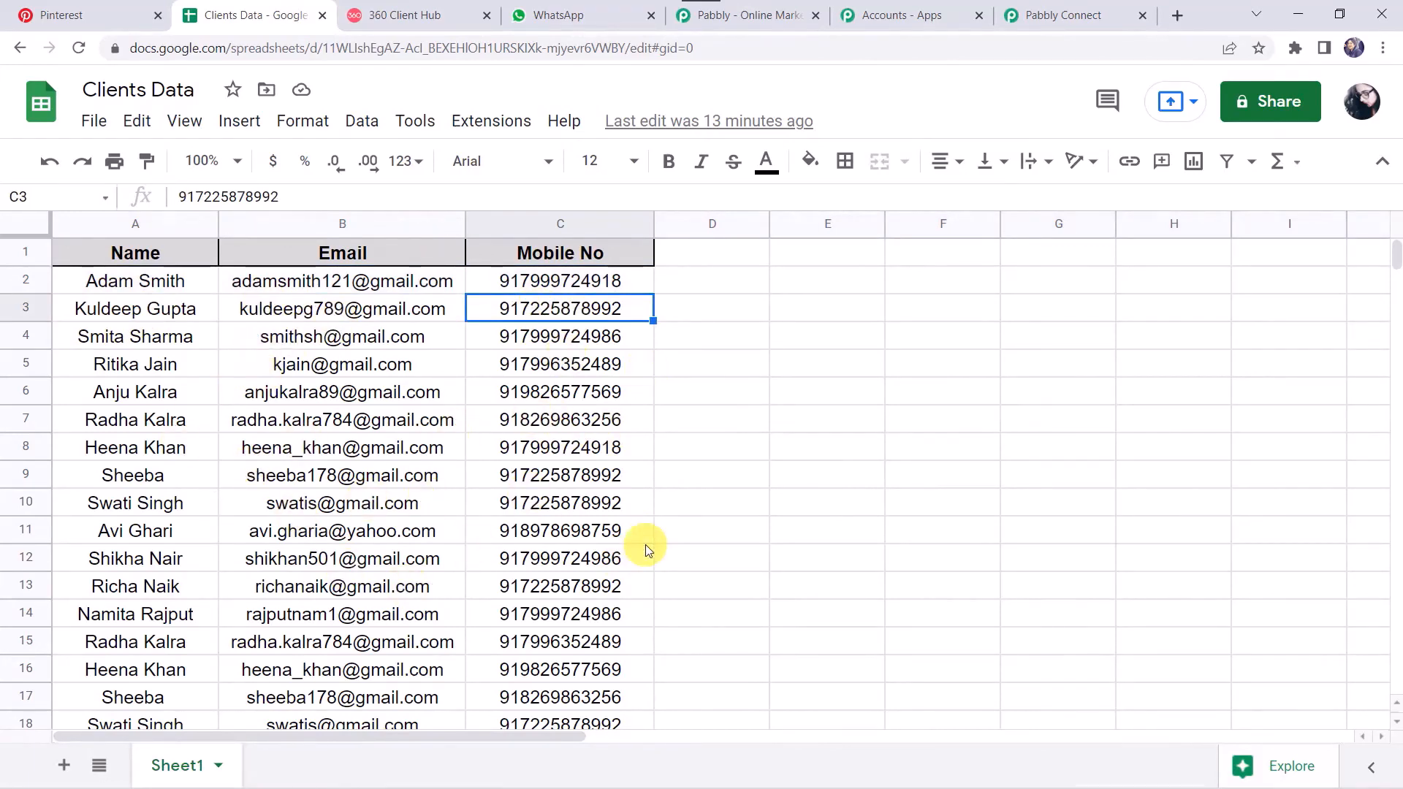
left_click(1037, 12)
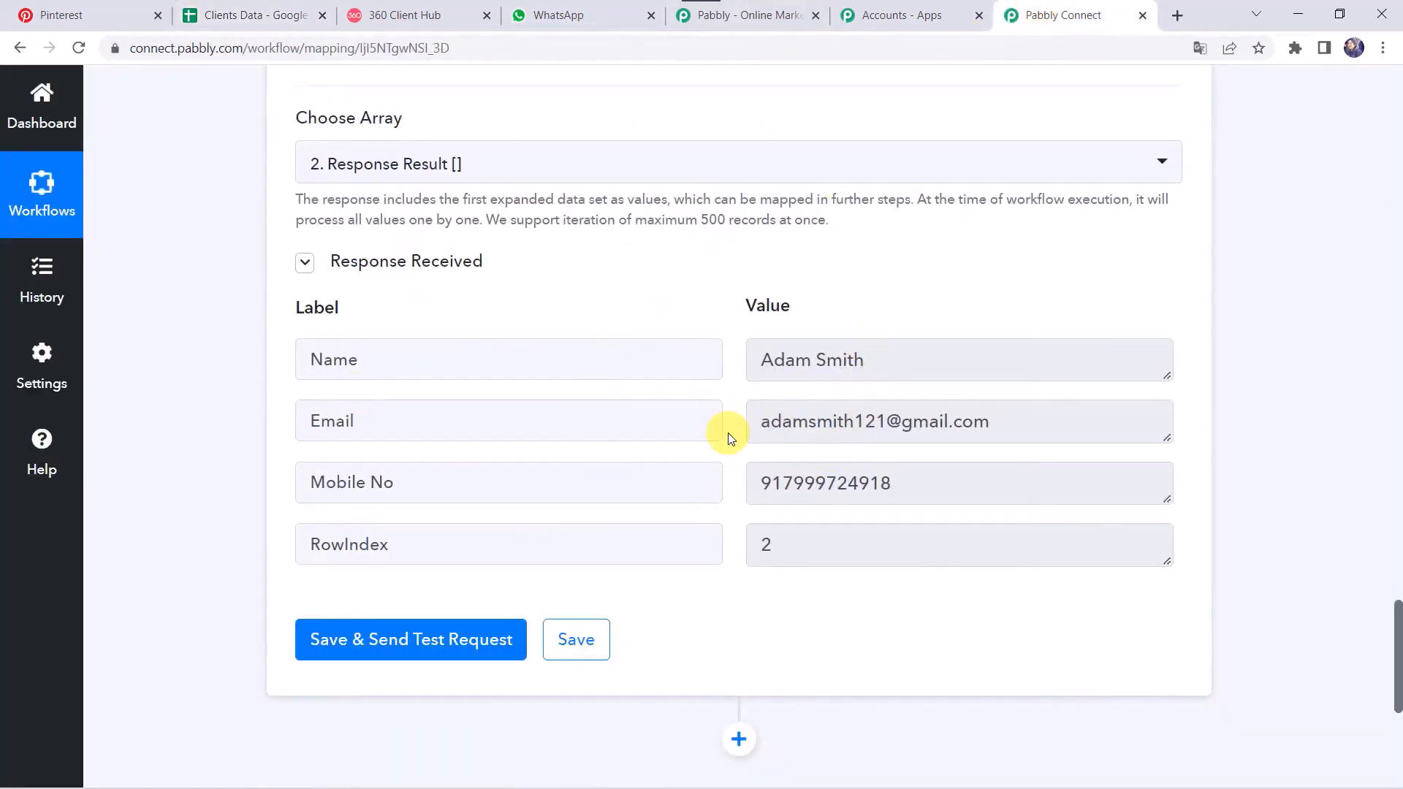
Step: Add a new action step after the Iterator using the WhatsApp by 360Dialog app
scroll(728, 437, "down", 1)
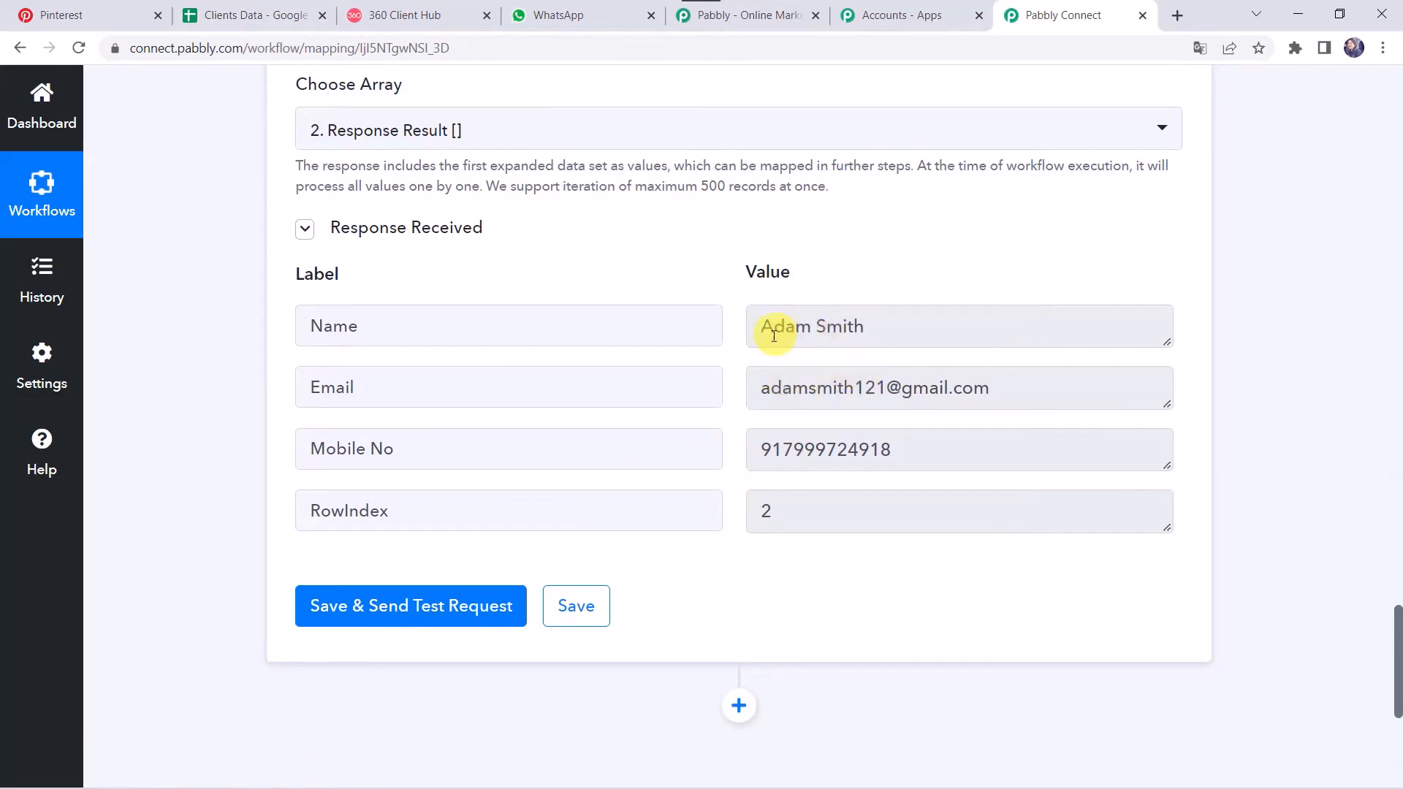
scroll(830, 334, "down", 5)
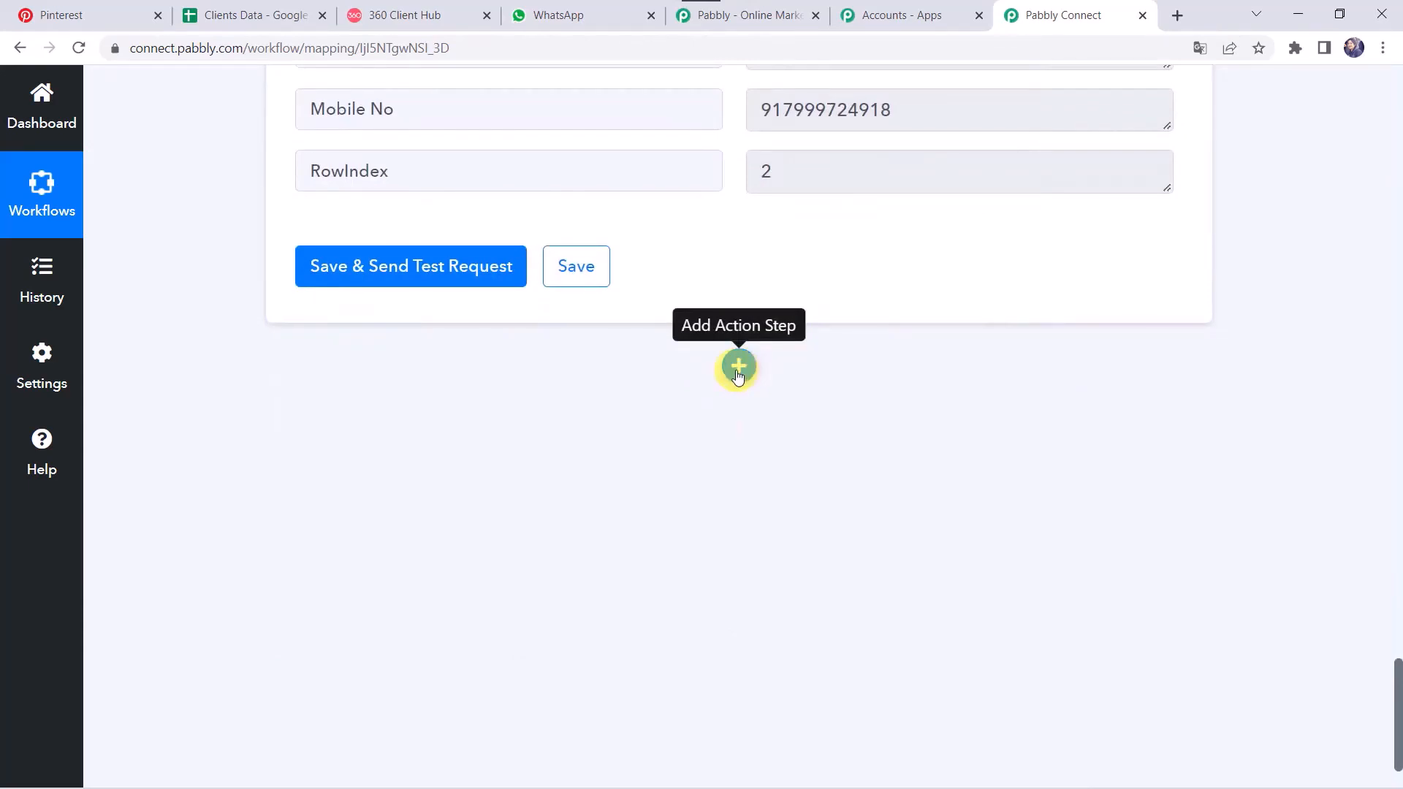
left_click(738, 367)
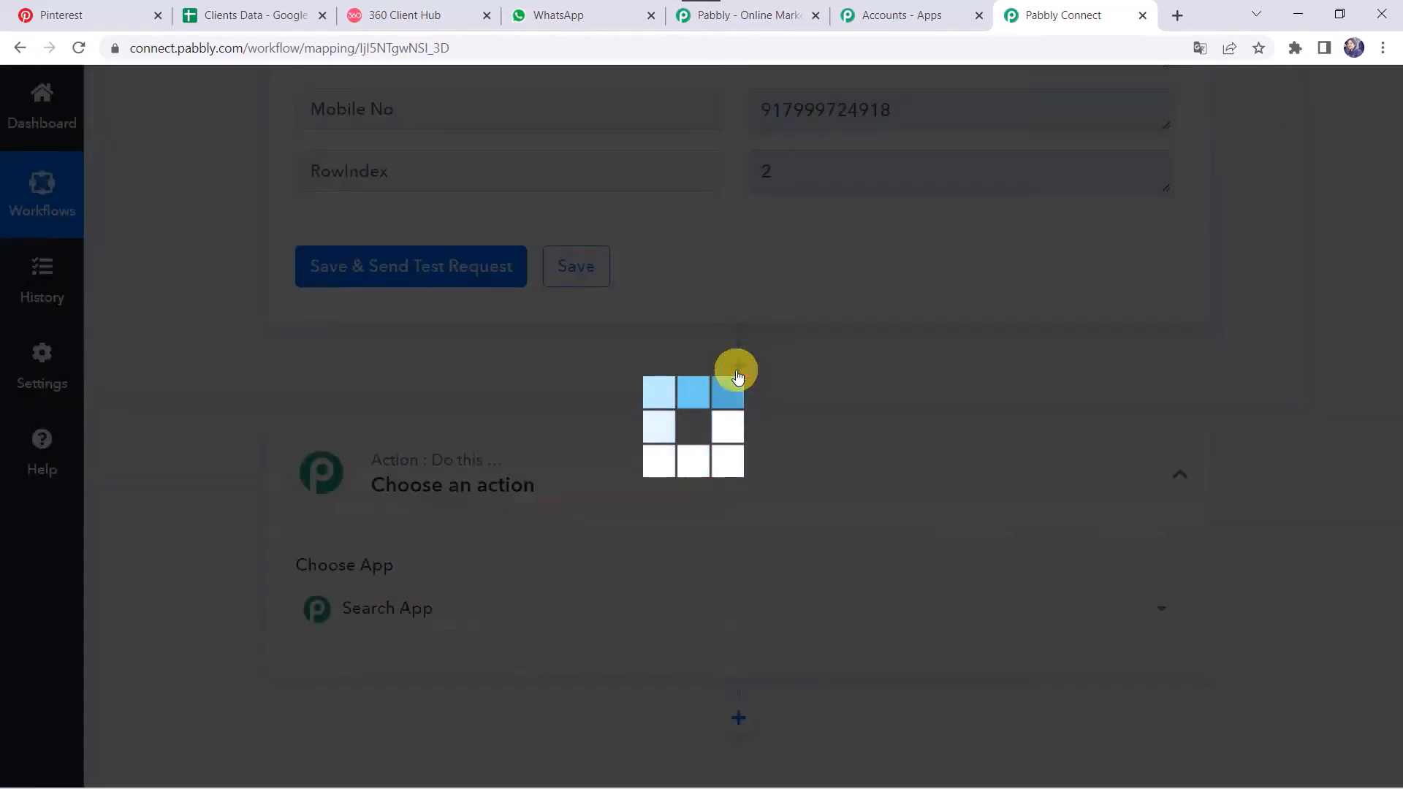
type("3")
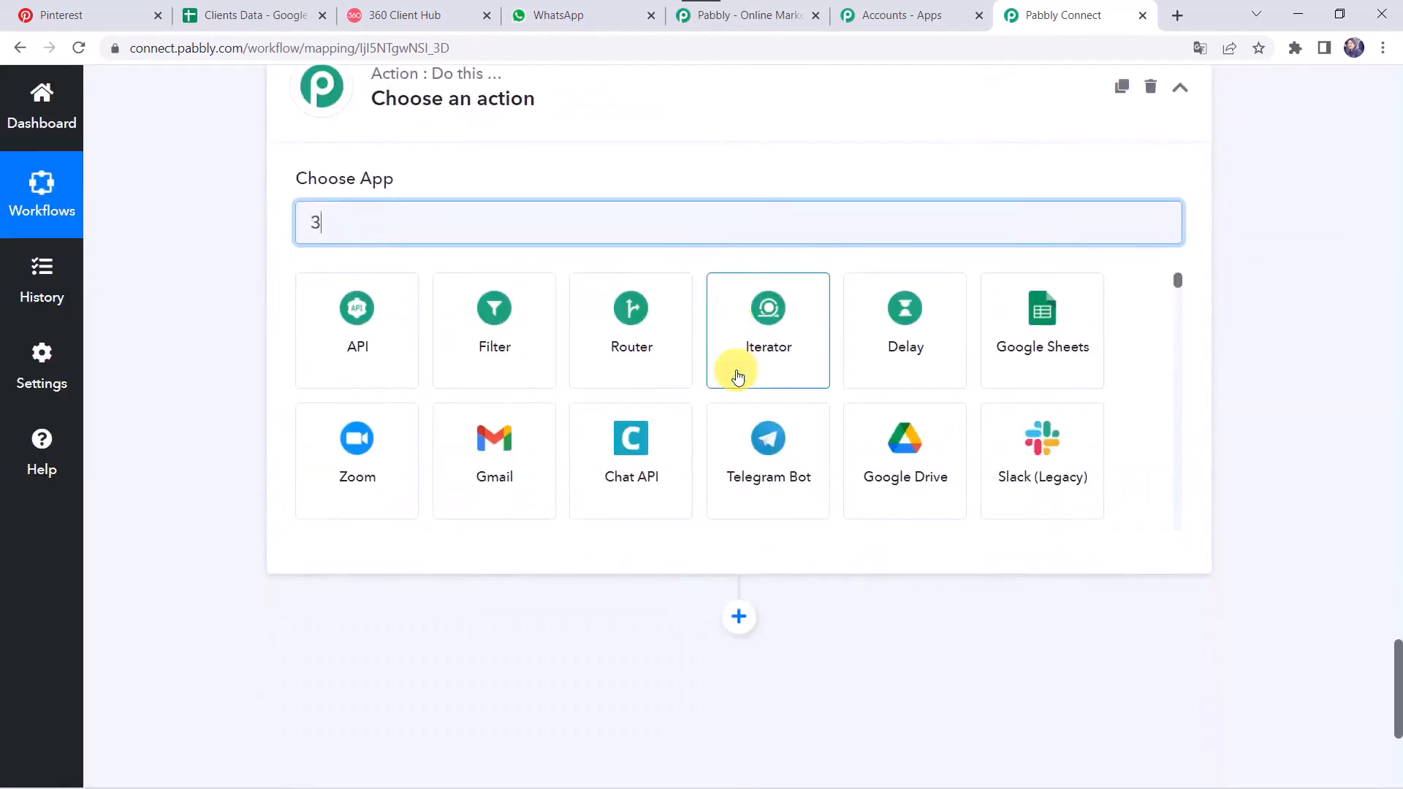
type("60")
left_click(390, 354)
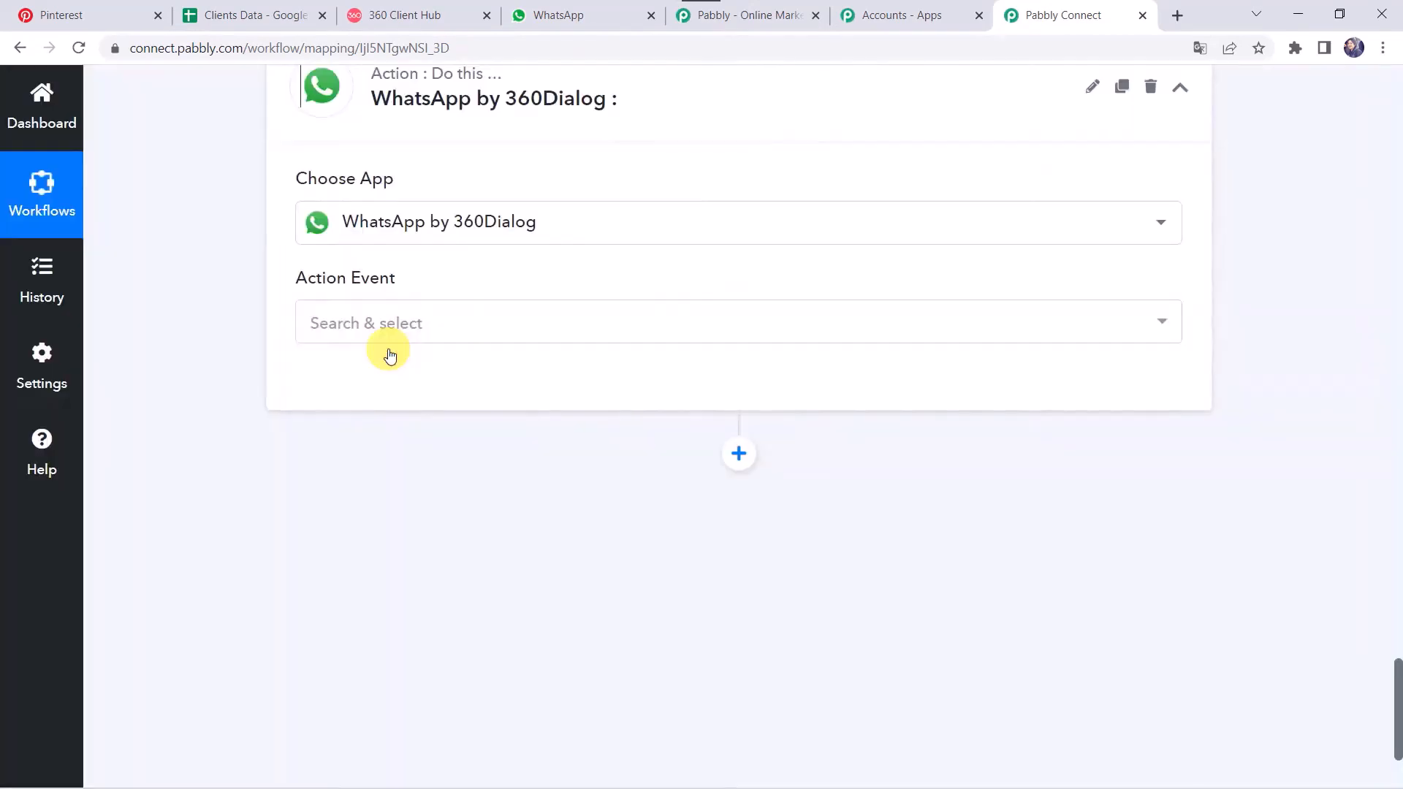
Step: Set the action event to Send Template Message and bring up its account connection
left_click(360, 327)
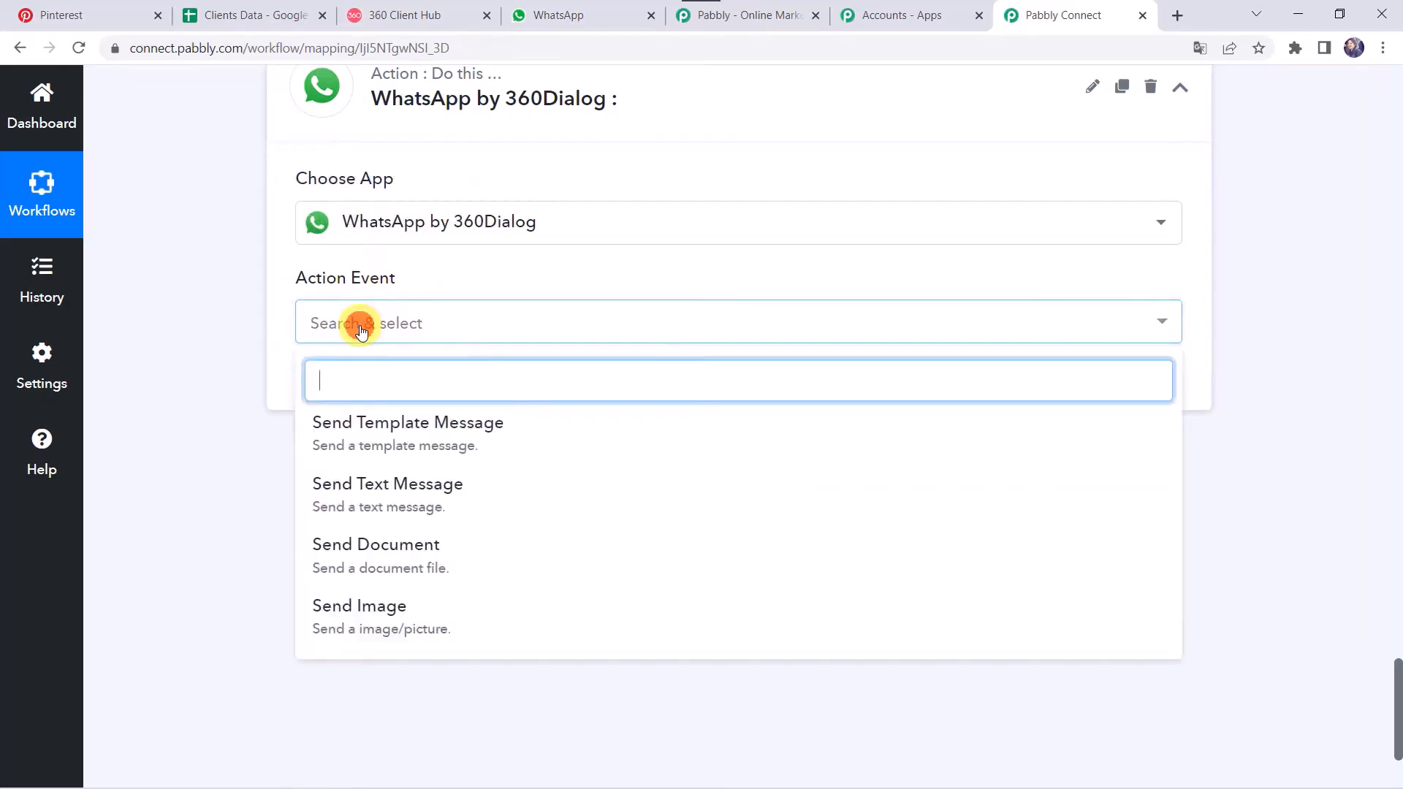
left_click(445, 422)
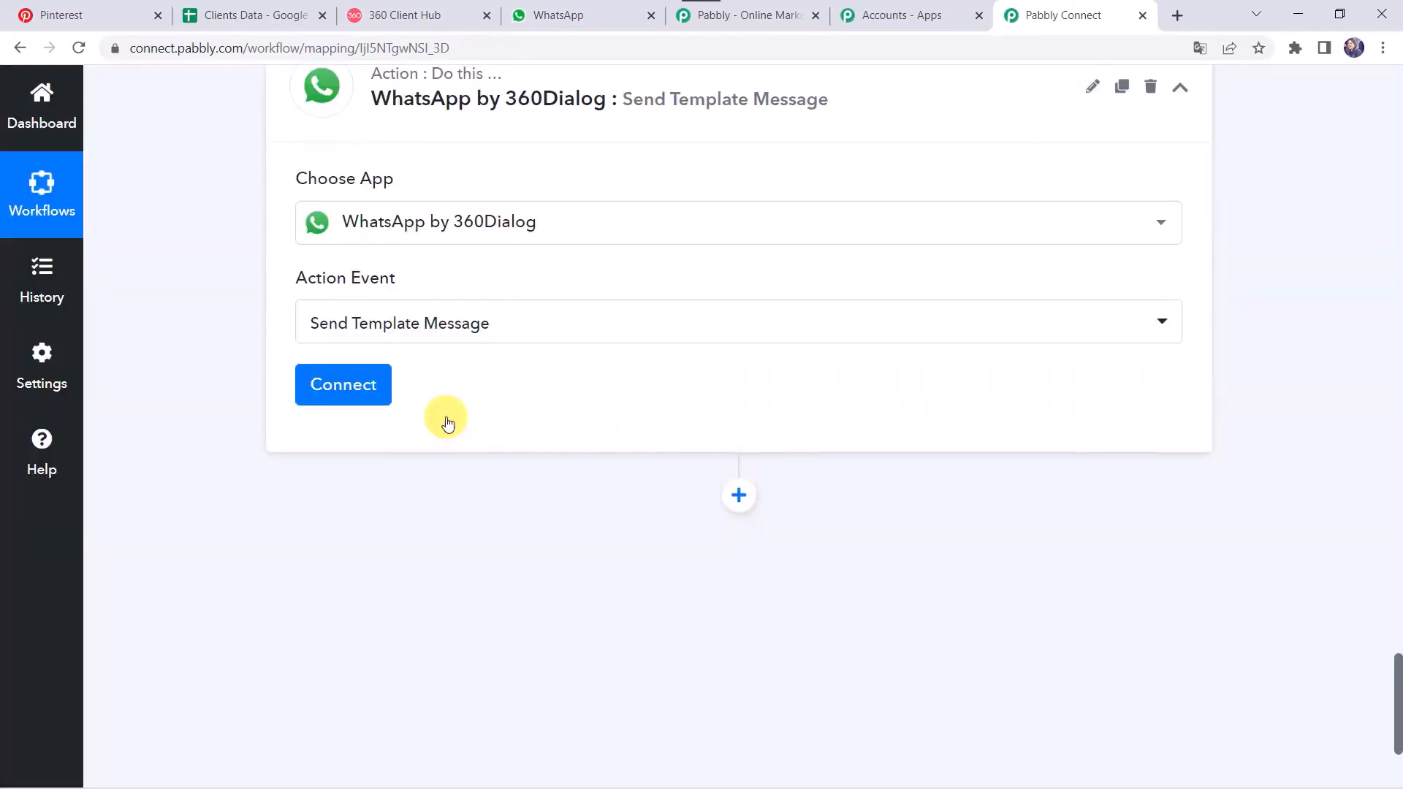
left_click(372, 387)
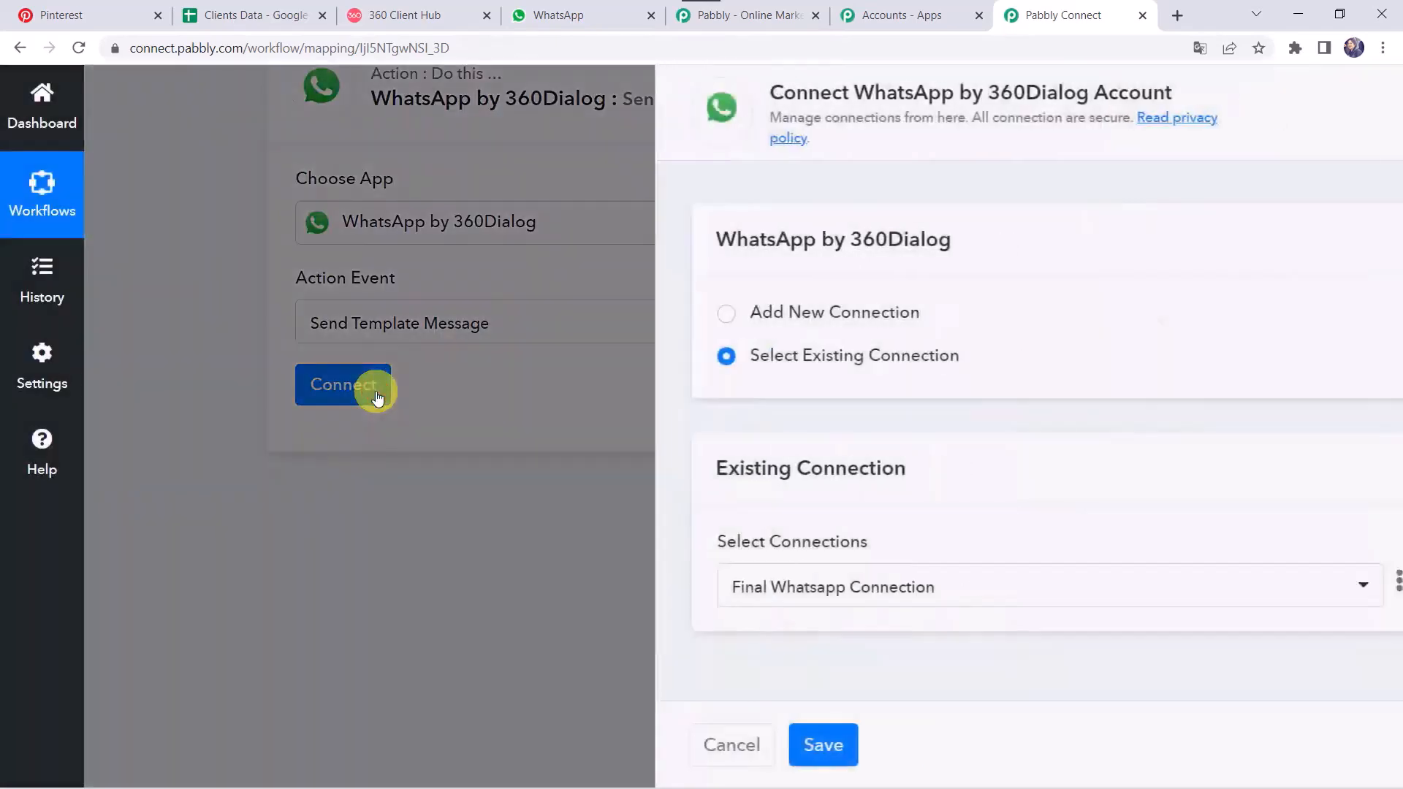
Step: Choose Add New Connection to reveal the API Key and Domain fields, then go to 360 Client Hub
left_click(691, 304)
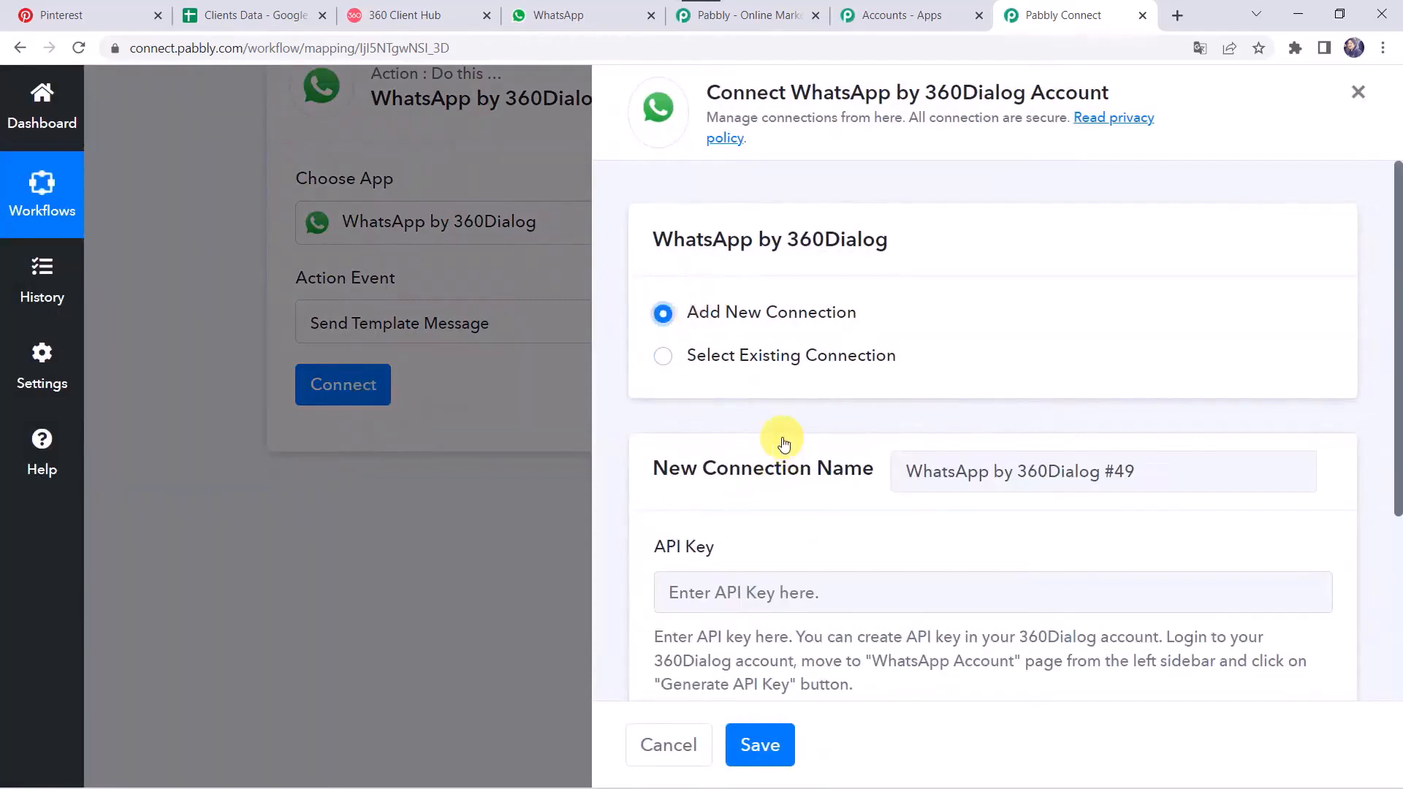
scroll(782, 440, "down", 3)
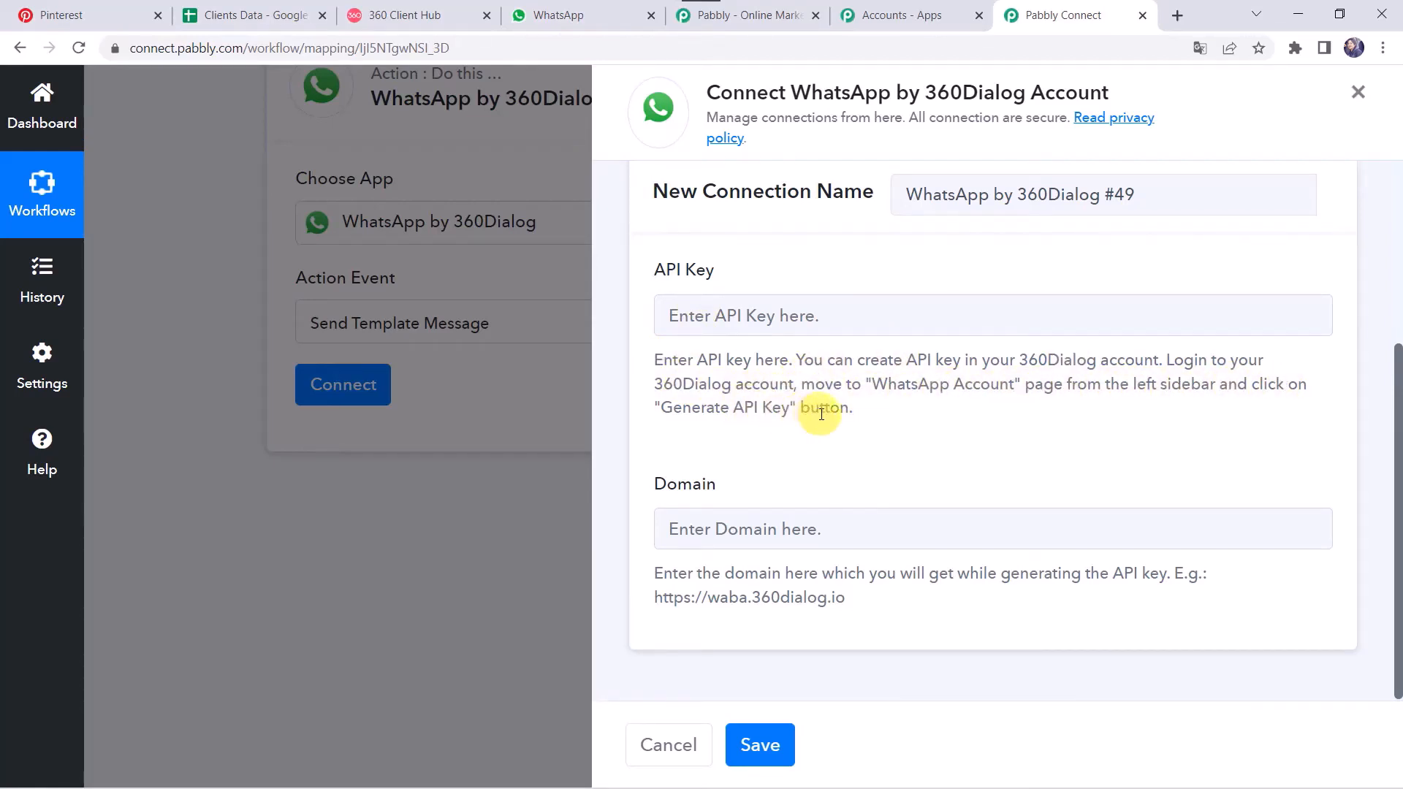
left_click(452, 23)
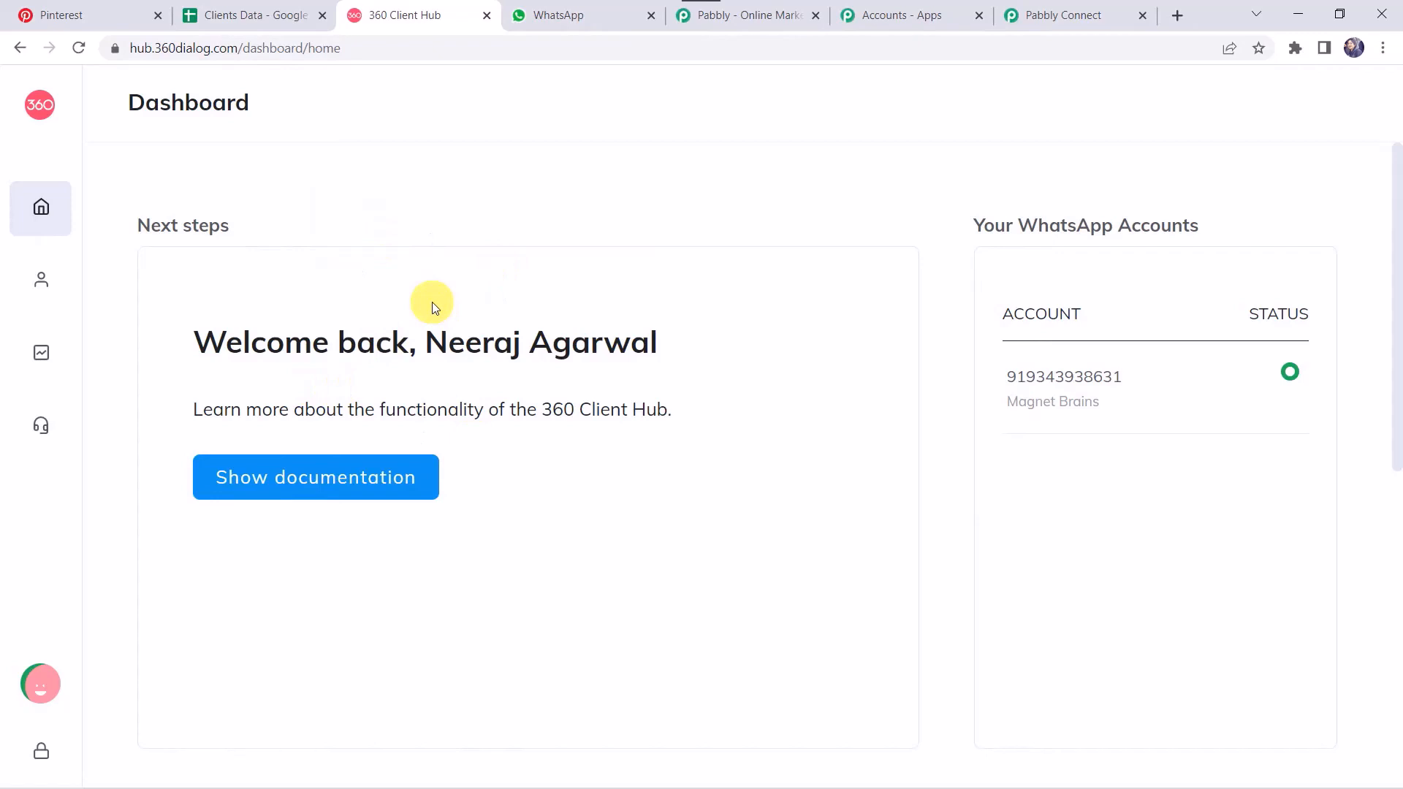
Step: Review the active account on the Client Hub's WhatsApp Accounts page, then return to Pabbly Connect
left_click(178, 284)
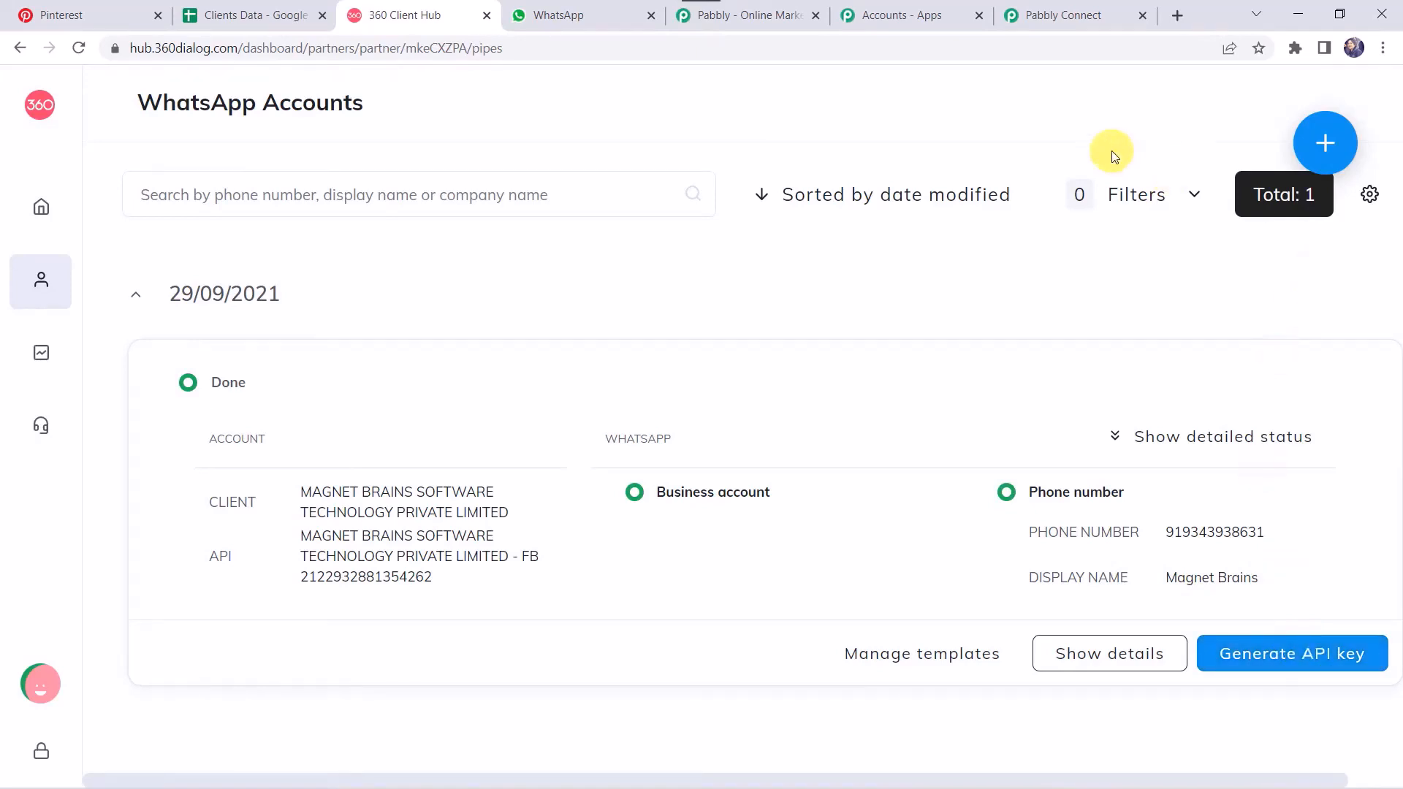
left_click(1094, 13)
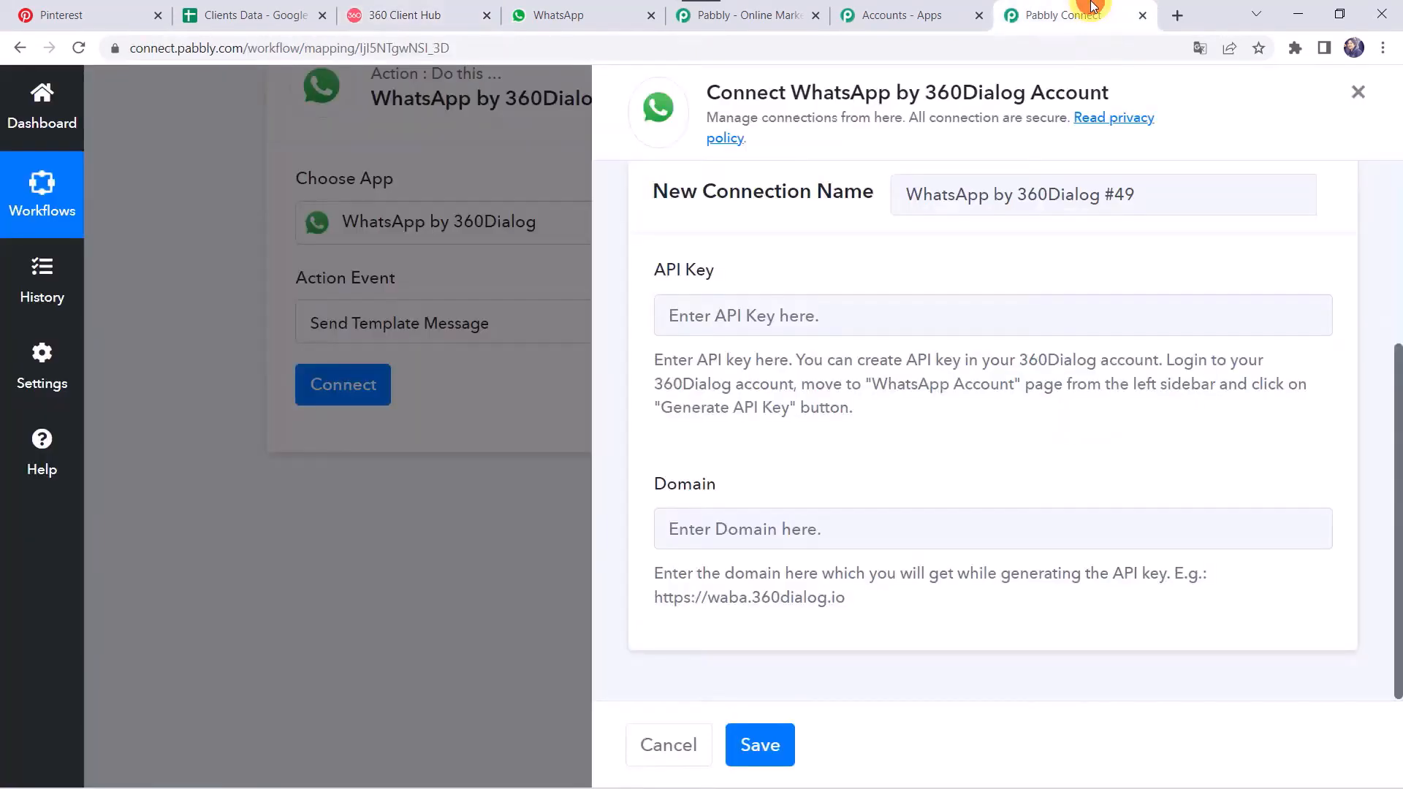
left_click(726, 317)
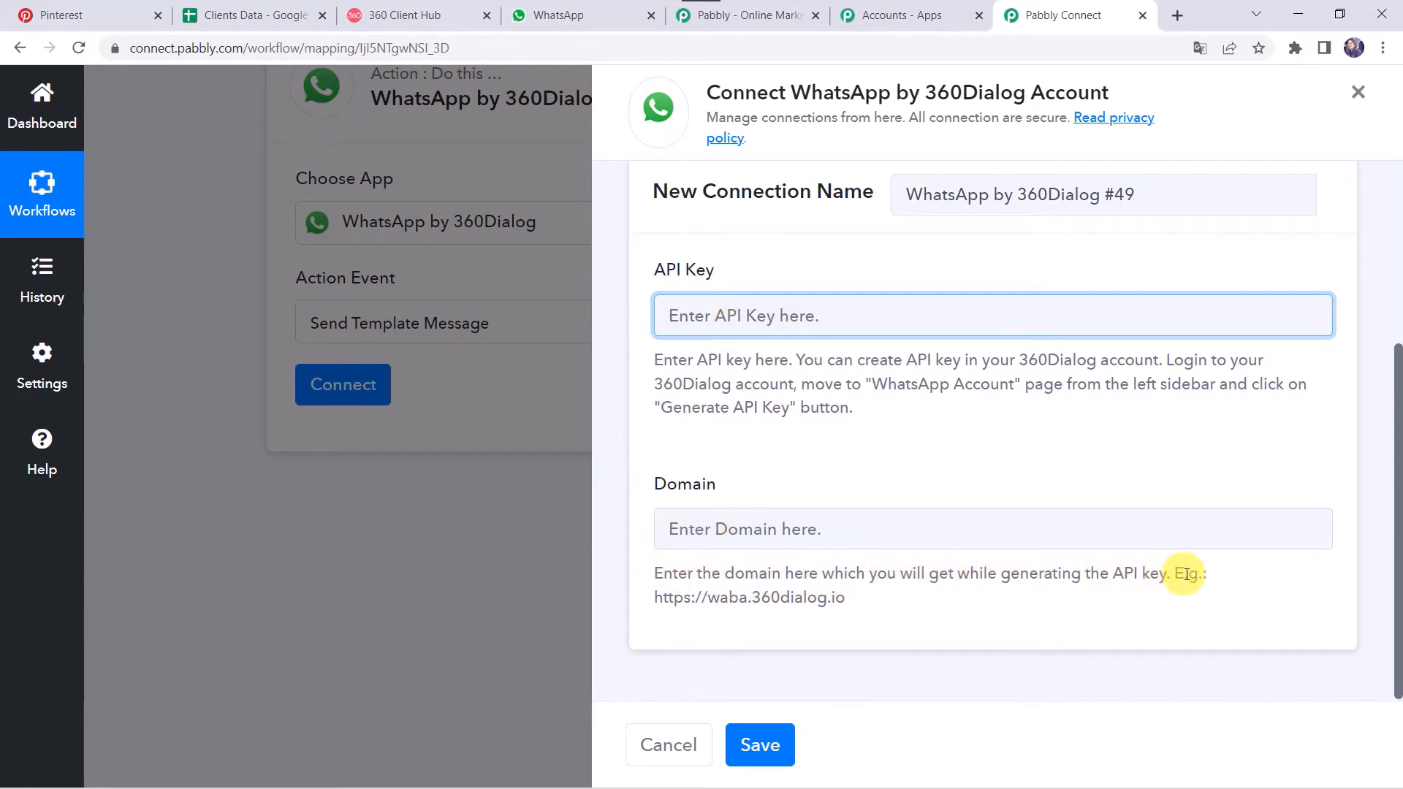
left_click_drag(651, 599, 867, 616)
key("ctrl+c")
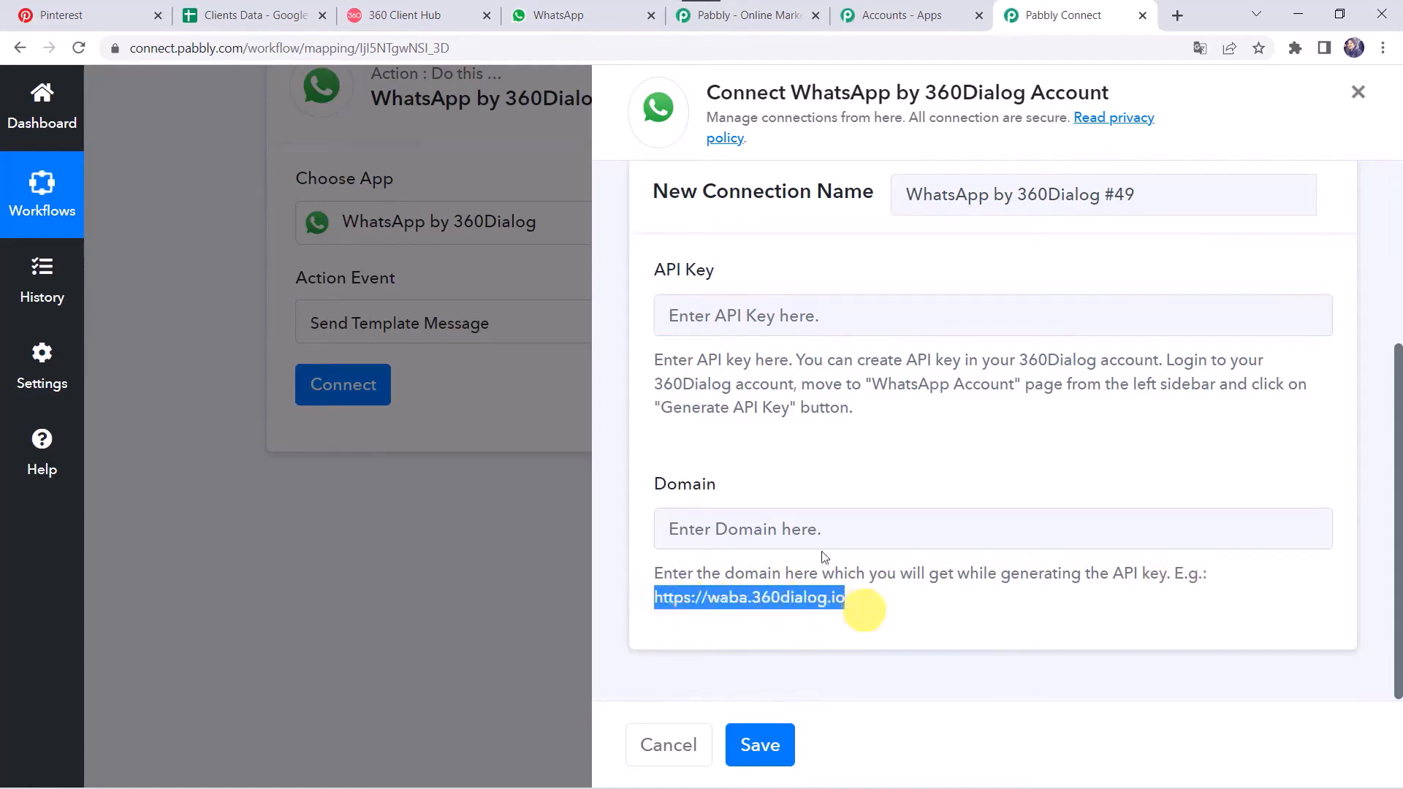
left_click(801, 520)
right_click(803, 521)
left_click(859, 375)
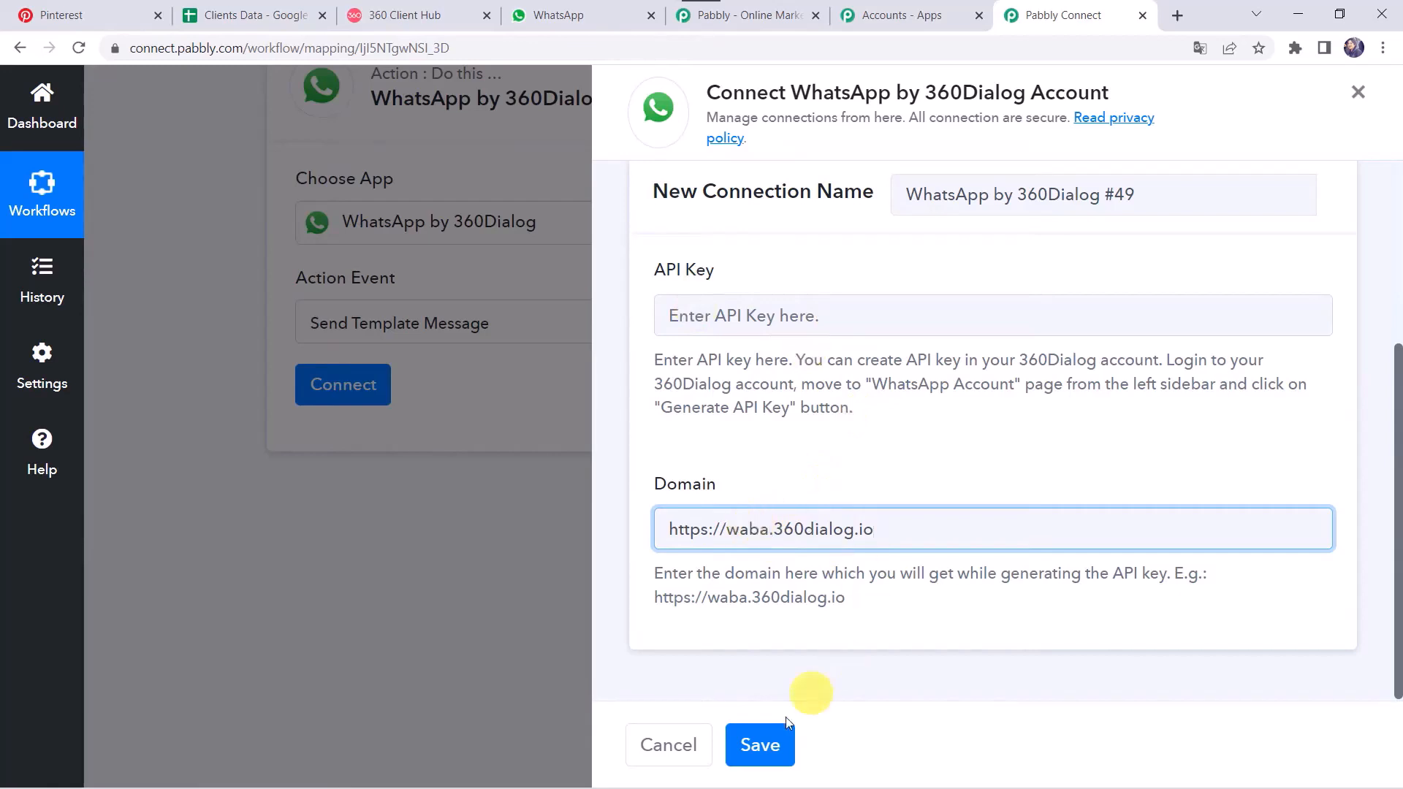
scroll(762, 482, "up", 4)
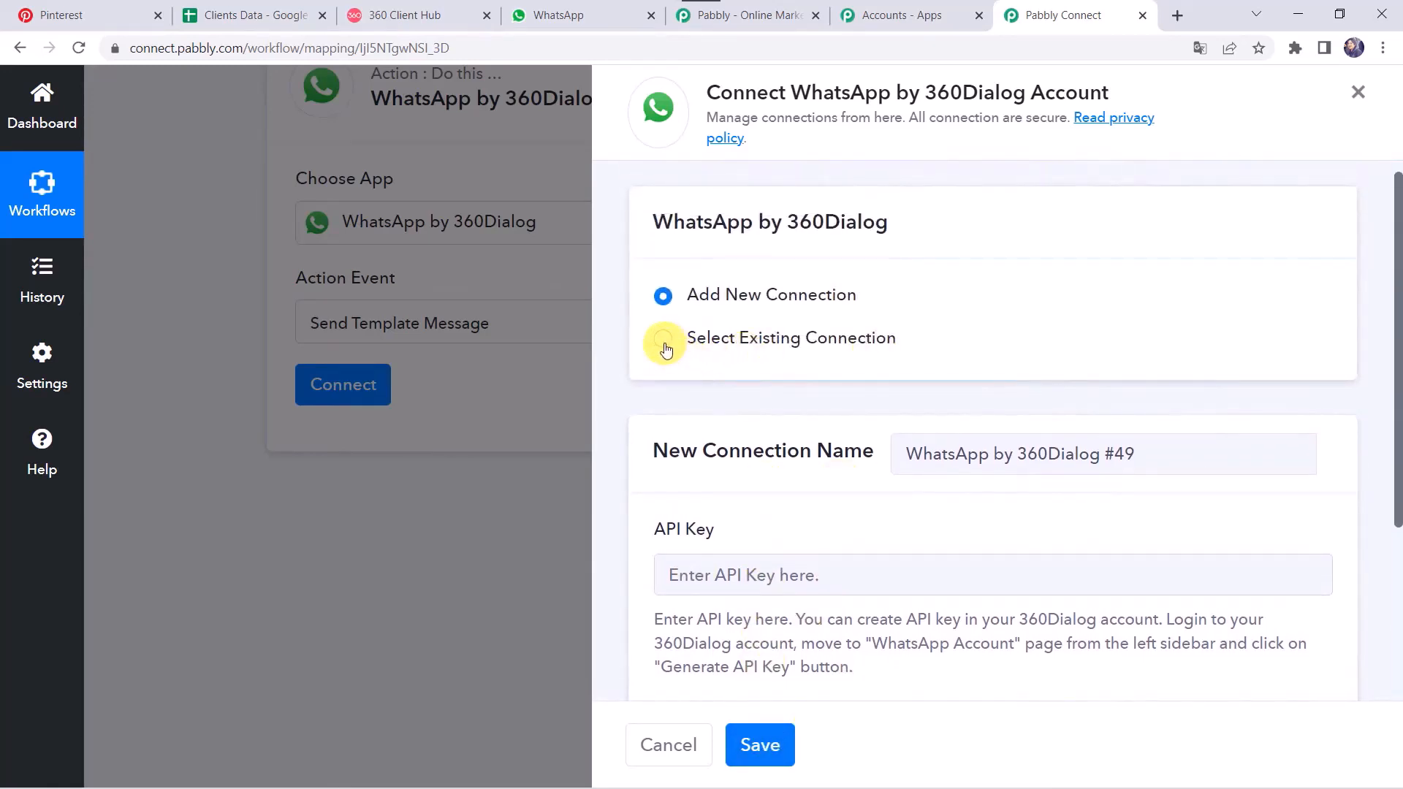
Step: Save the step with Final Whatsapp Connection, revealing template zoom_meeting_reminder_button (en) and language code en
left_click(751, 340)
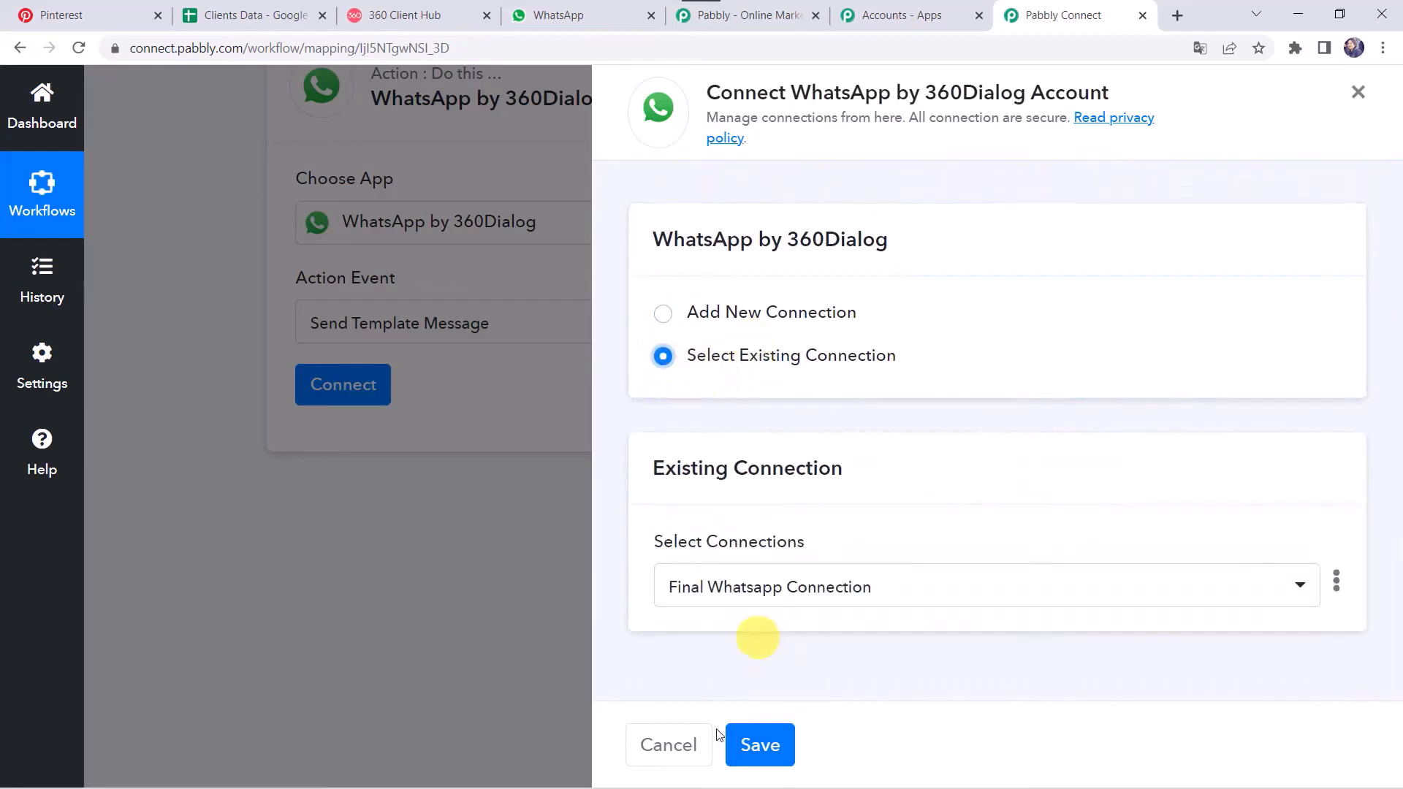
left_click(763, 748)
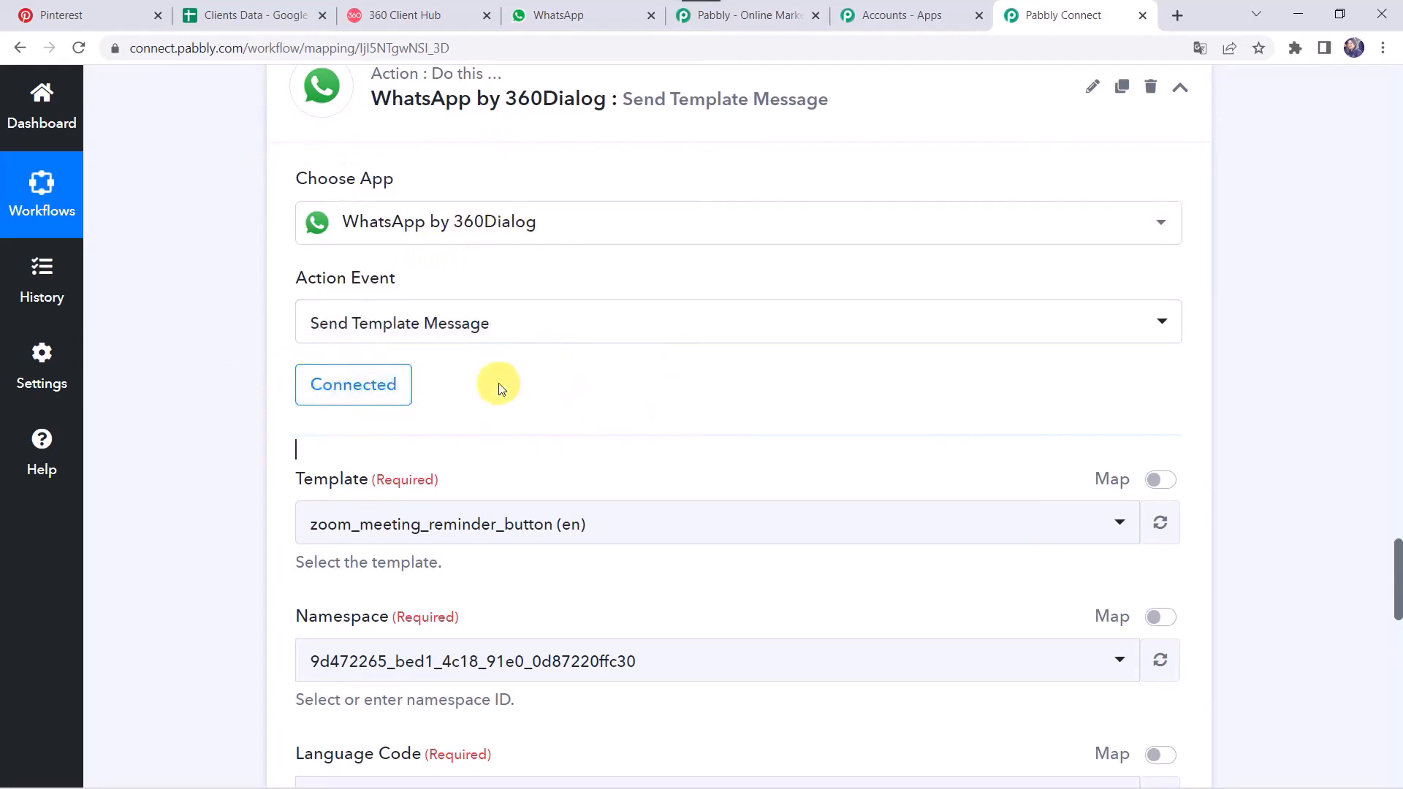
scroll(499, 388, "down", 2)
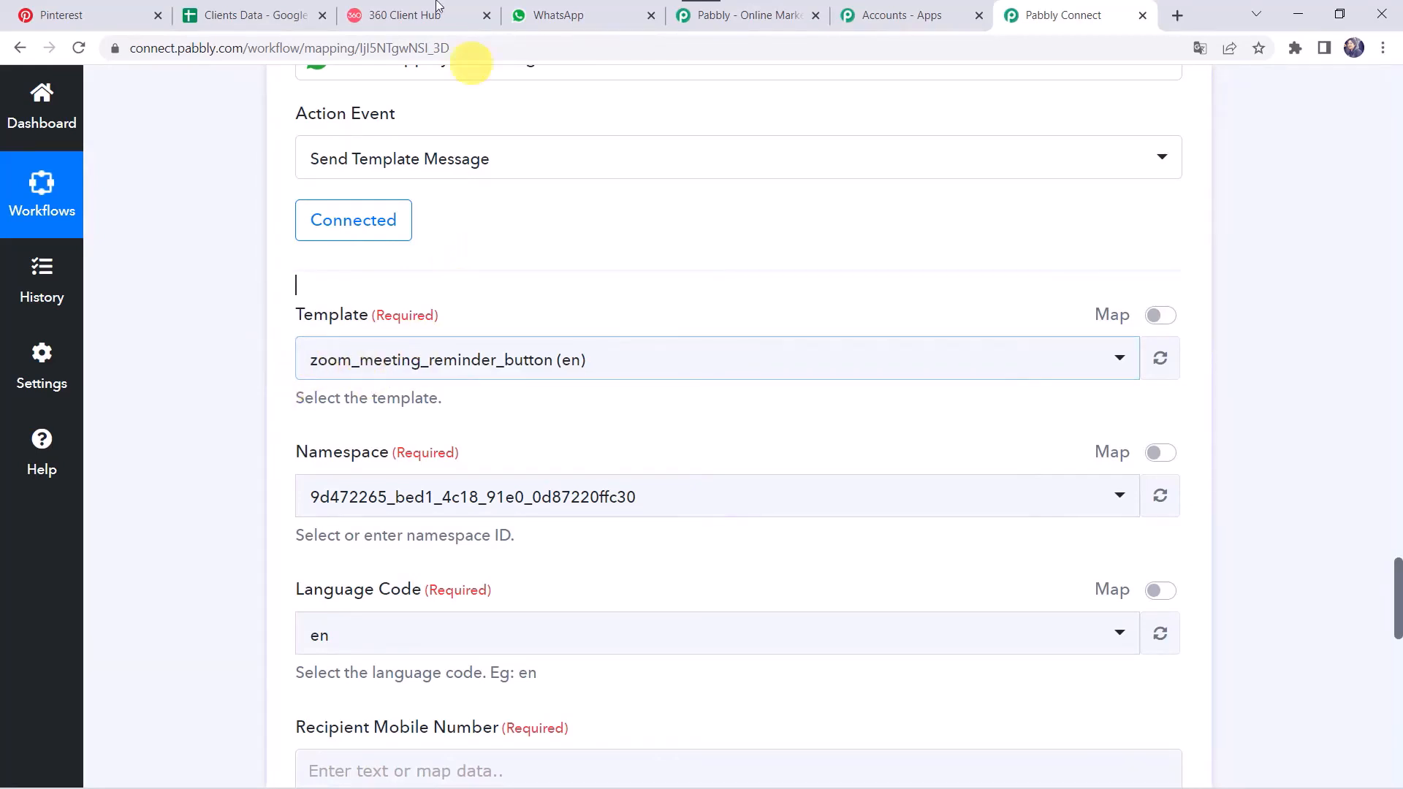
Step: Open the WhatsApp account's Templates list in 360 Client Hub and begin adding a template
left_click(396, 16)
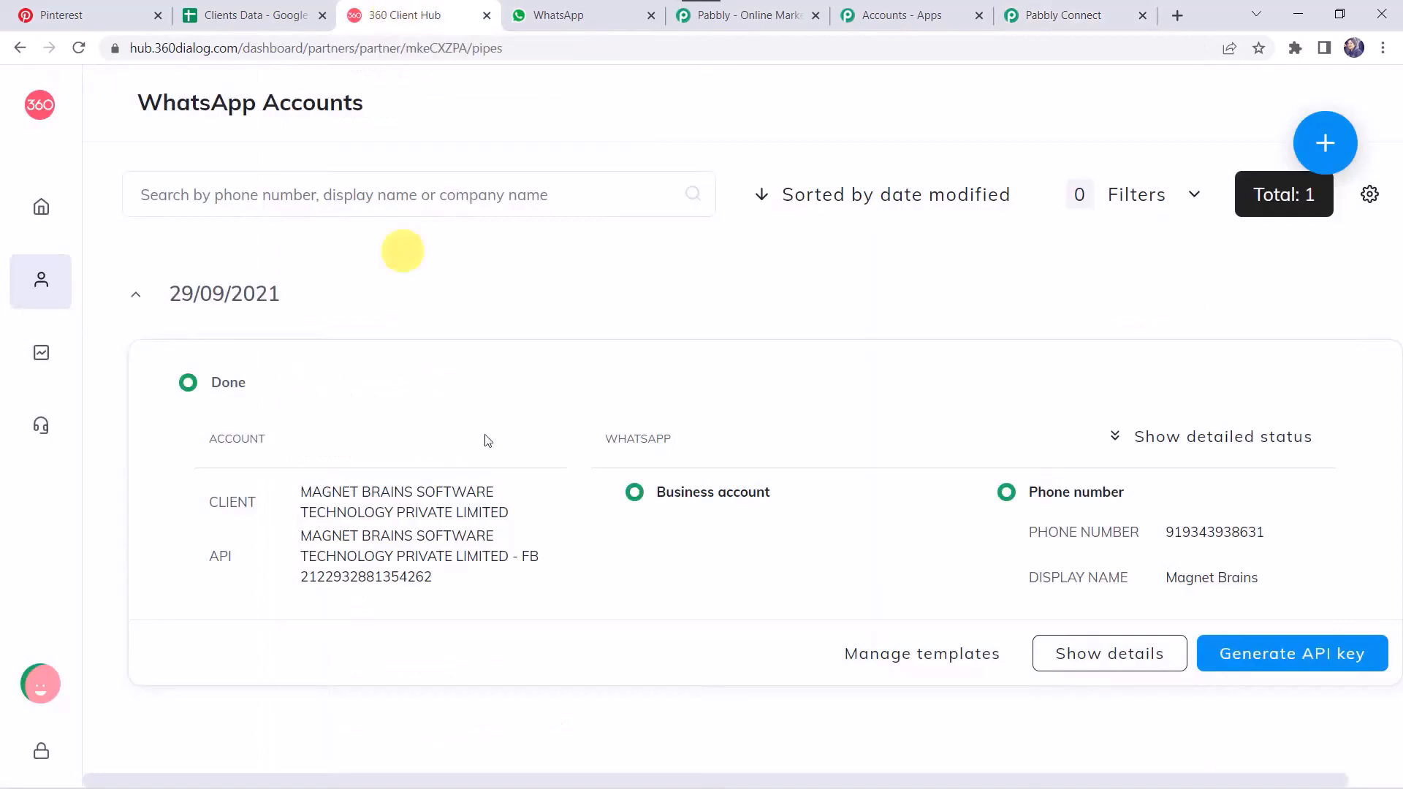
left_click(929, 651)
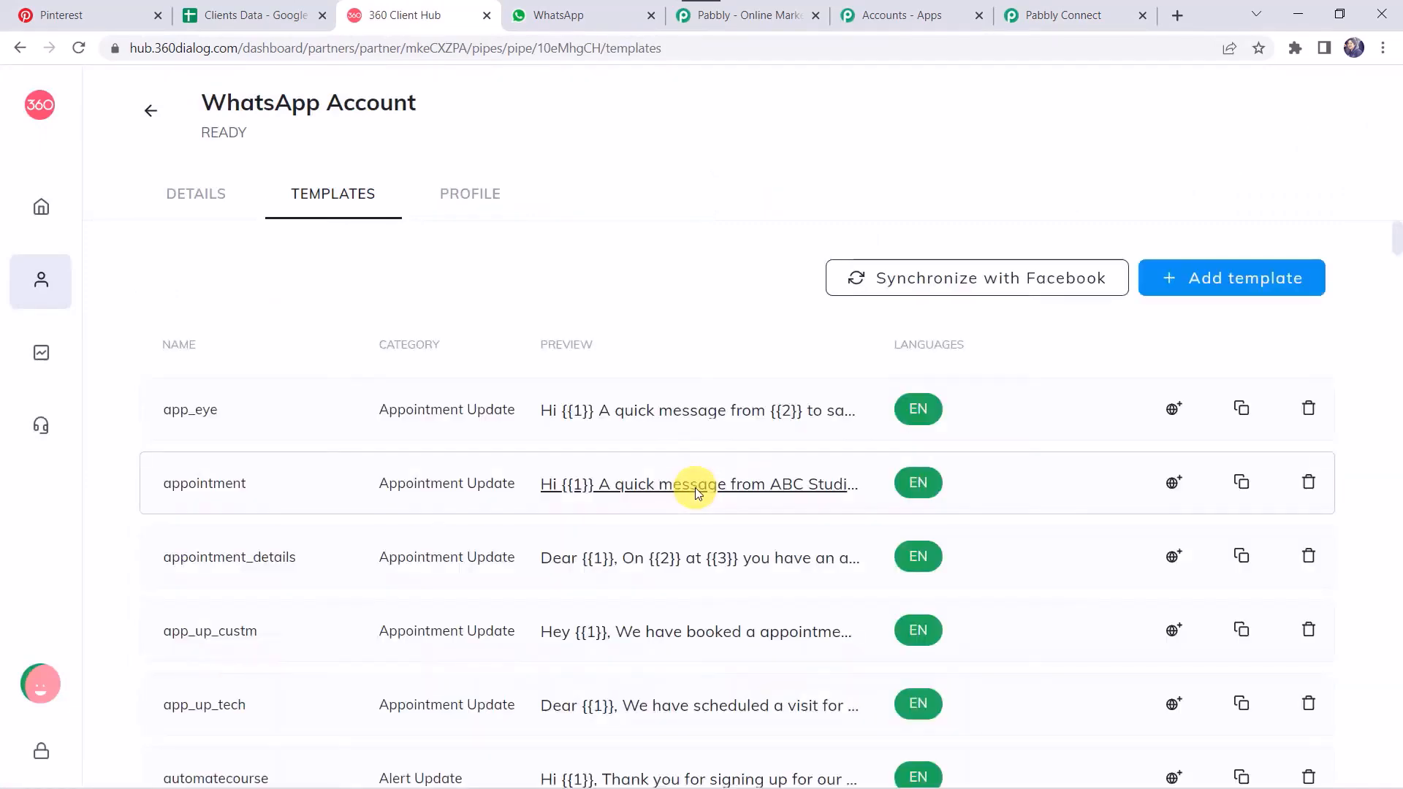
scroll(695, 488, "down", 20)
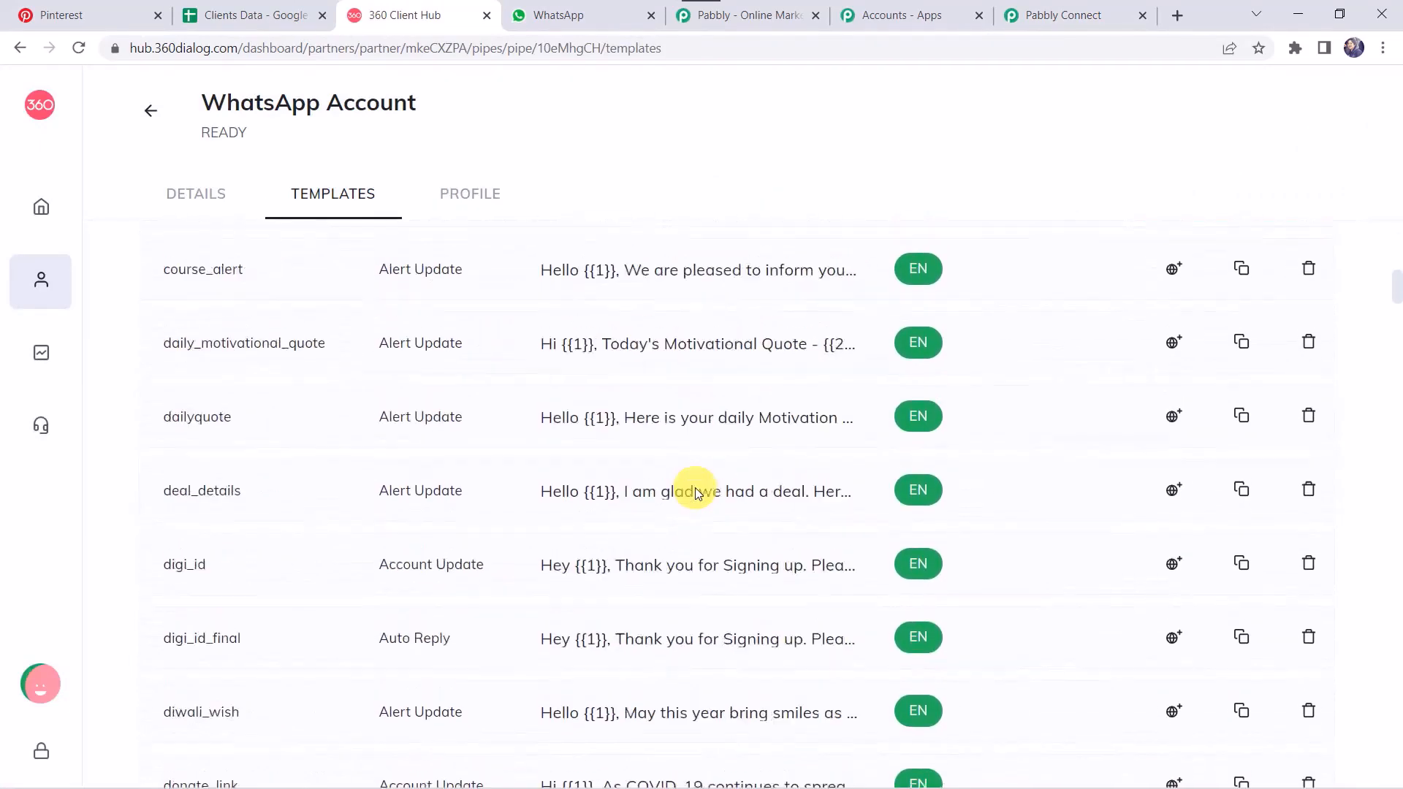
scroll(695, 488, "down", 10)
scroll(695, 488, "up", 20)
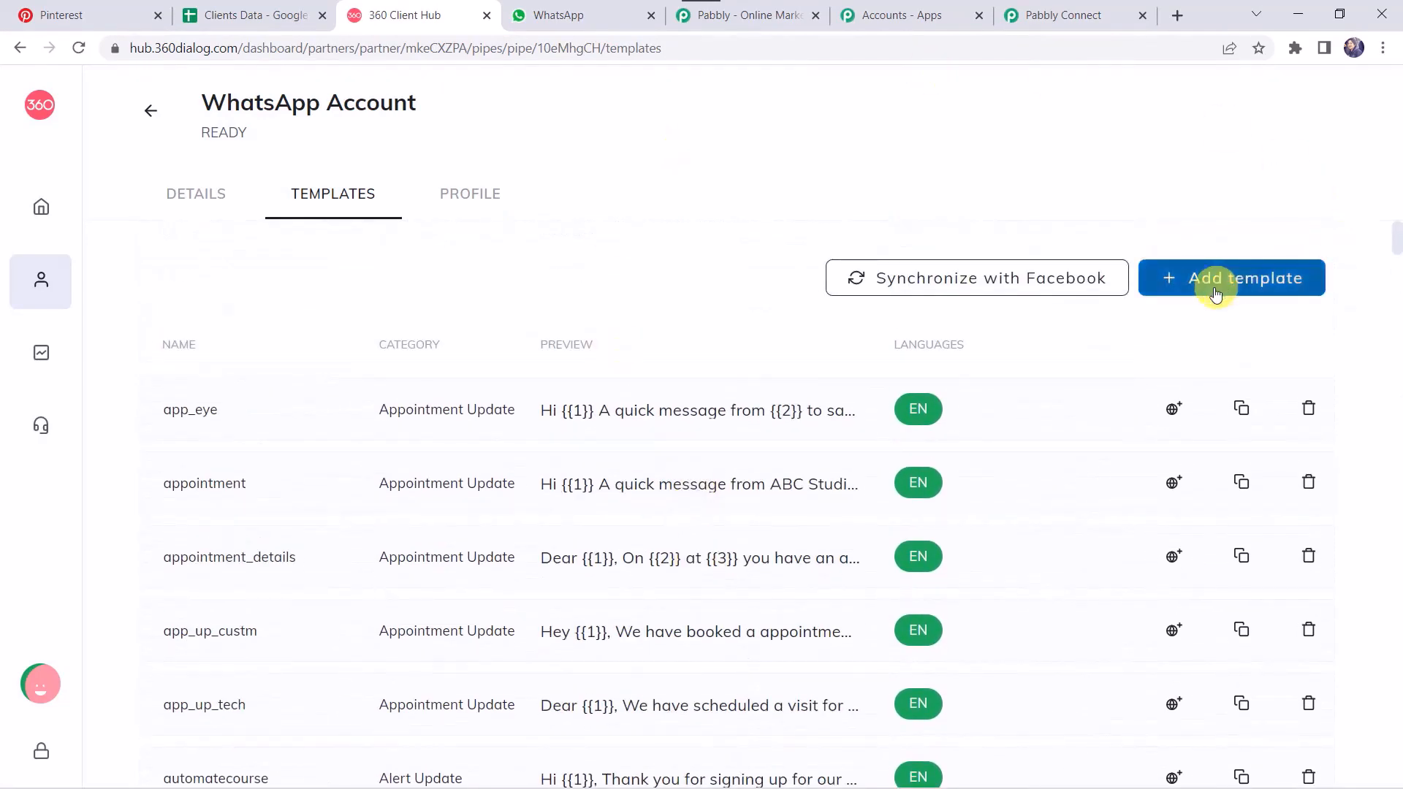
left_click(1247, 285)
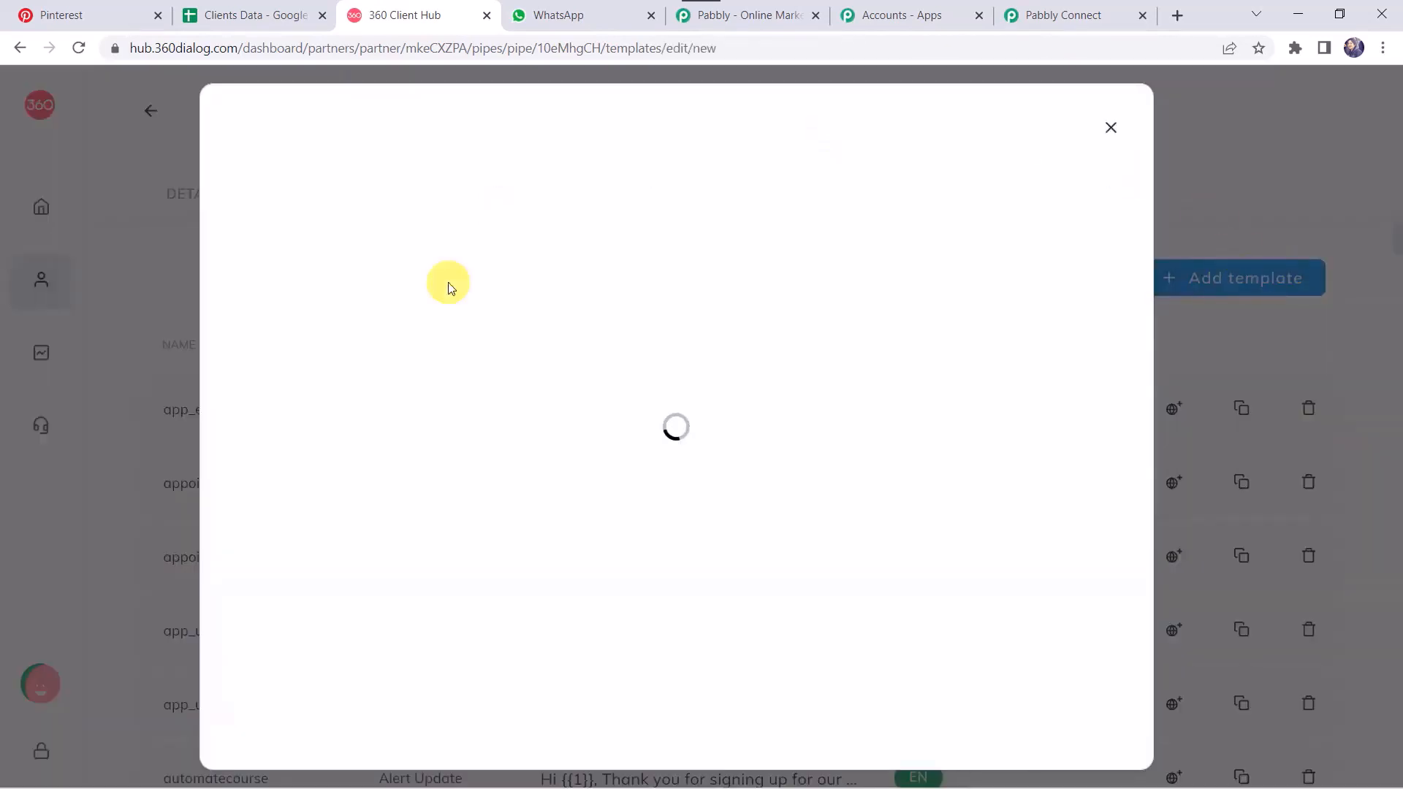
left_click(381, 245)
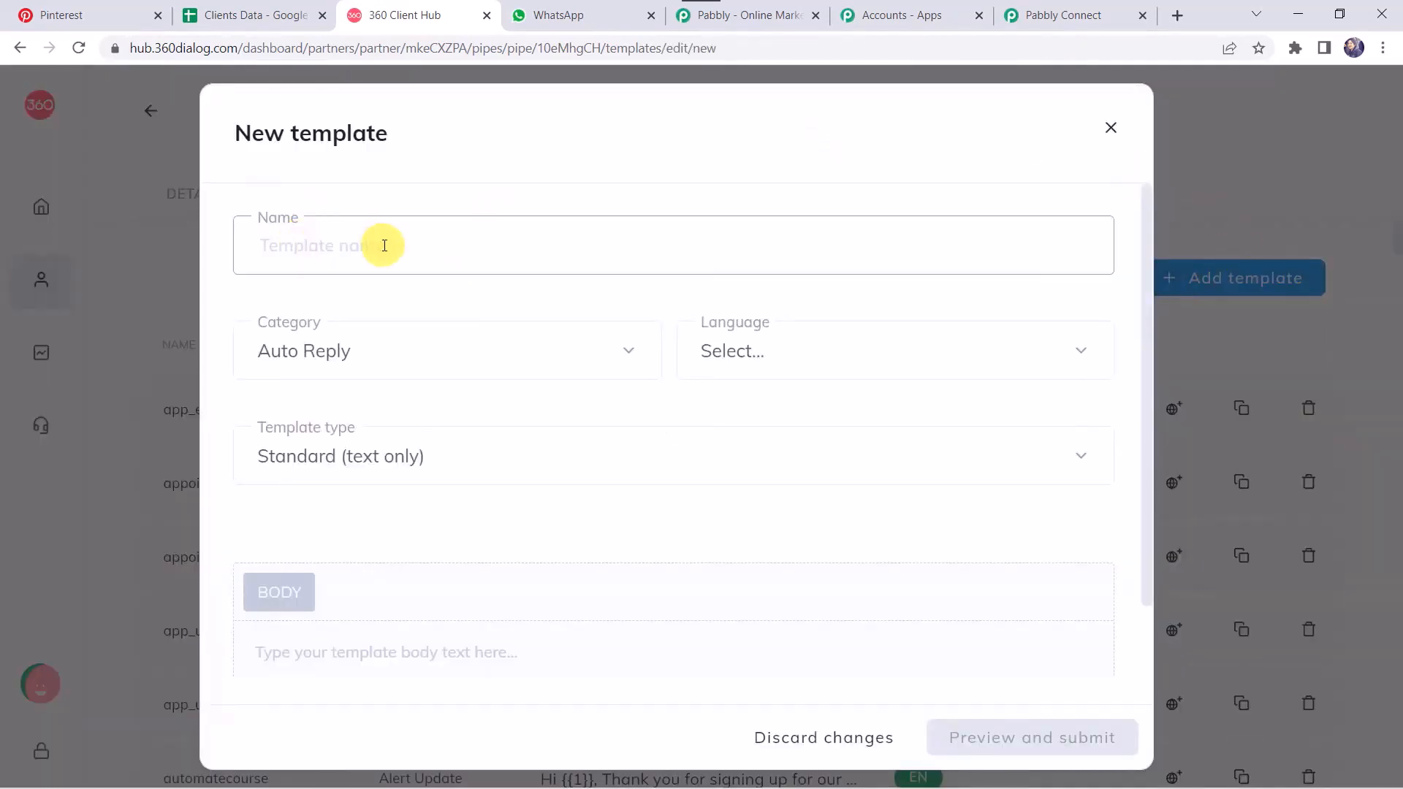
left_click(327, 351)
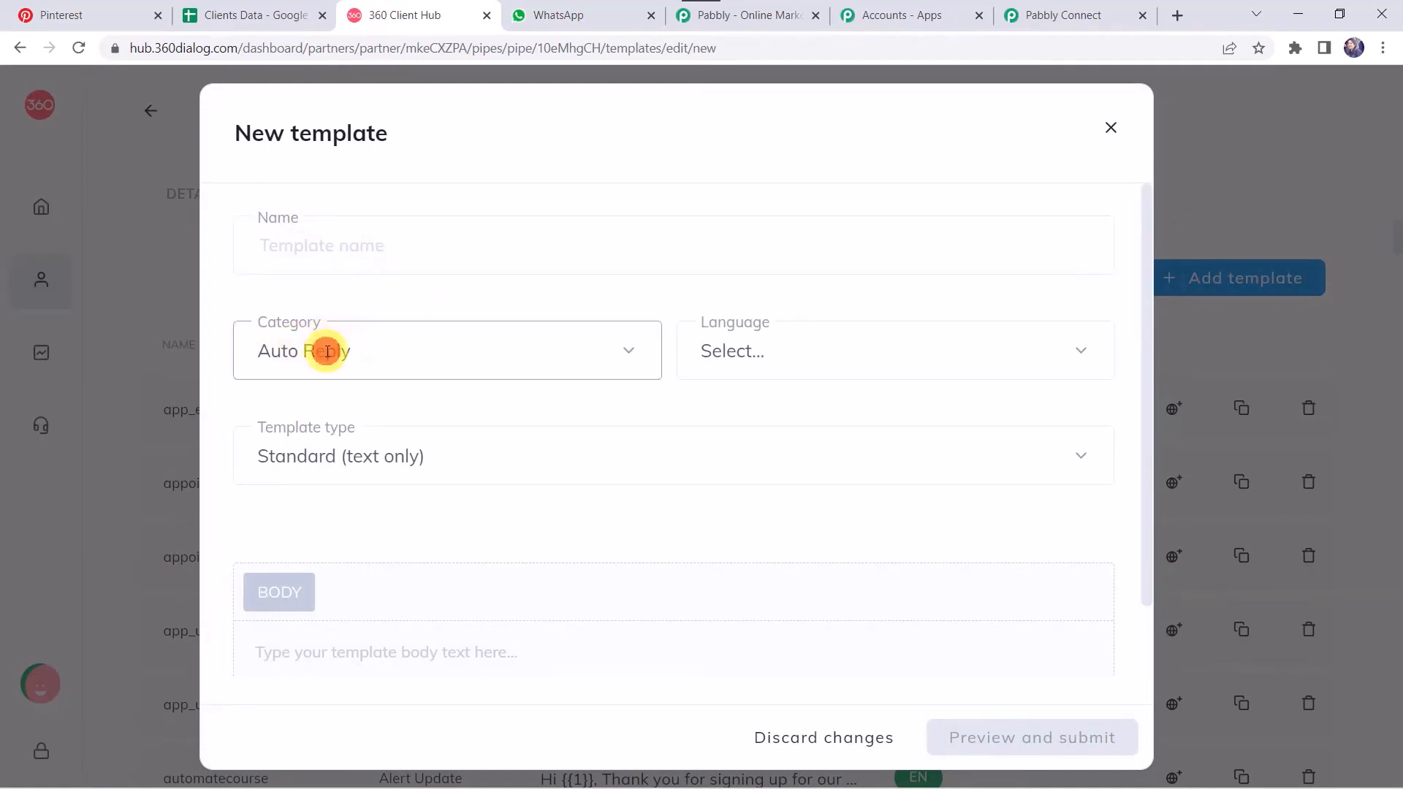
scroll(315, 527, "down", 4)
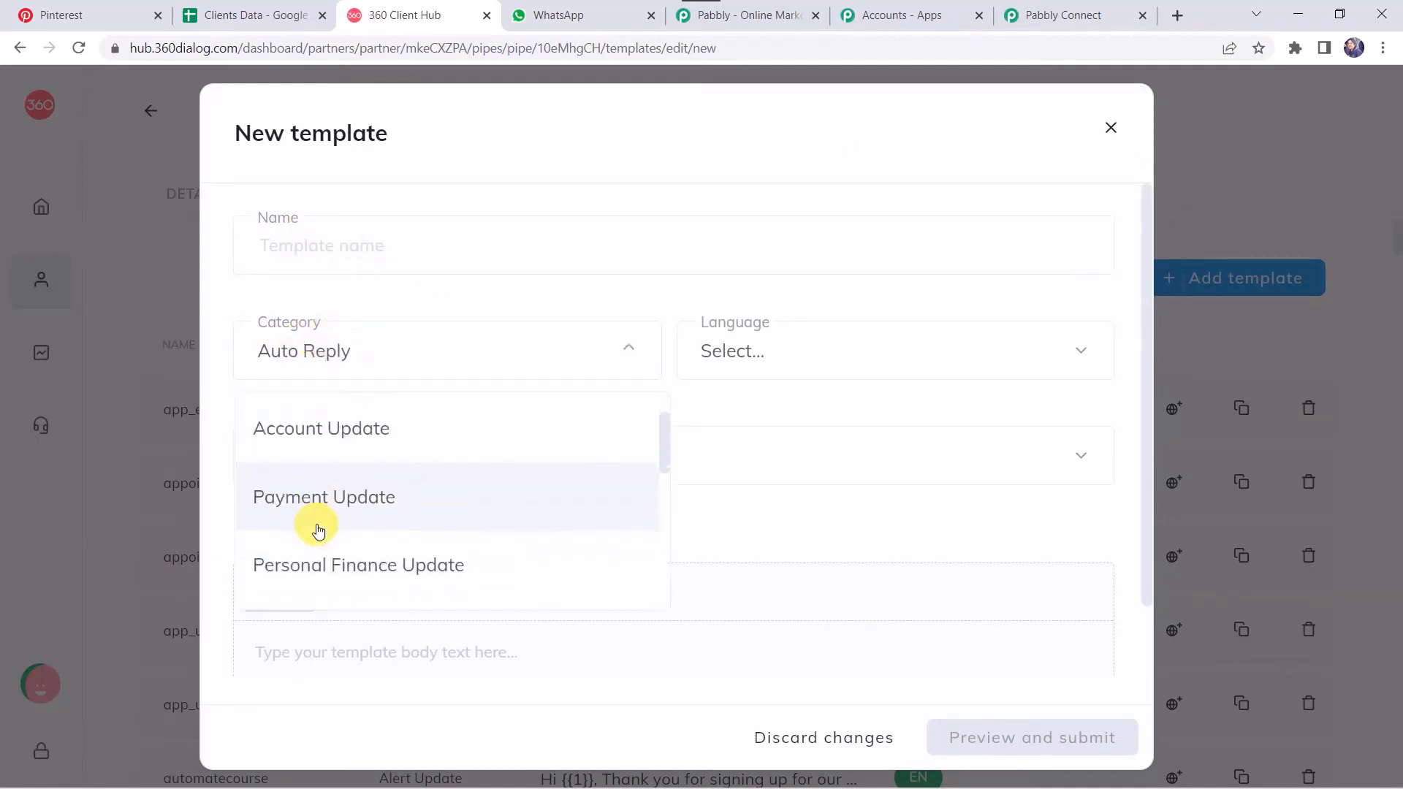
scroll(314, 533, "up", 4)
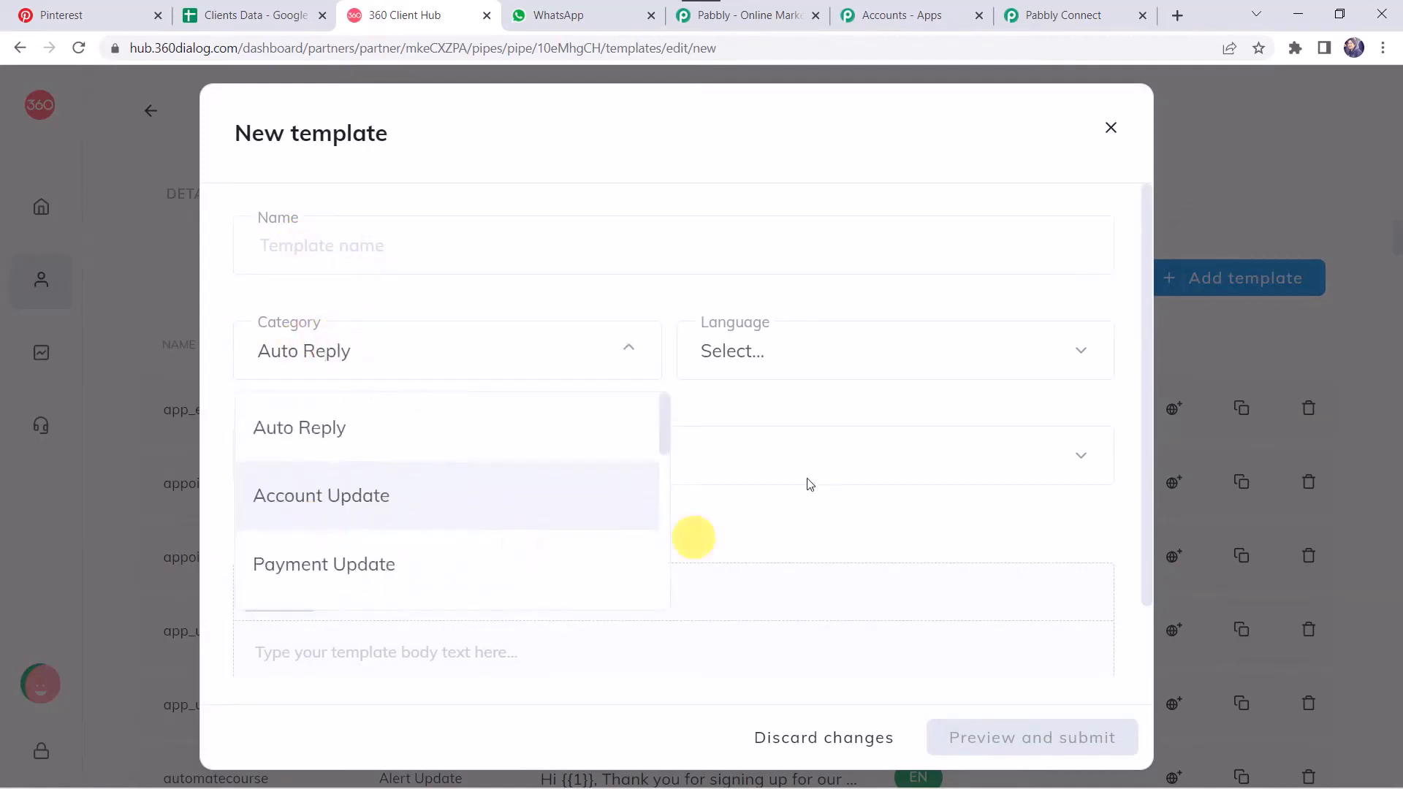
left_click(754, 356)
left_click(754, 355)
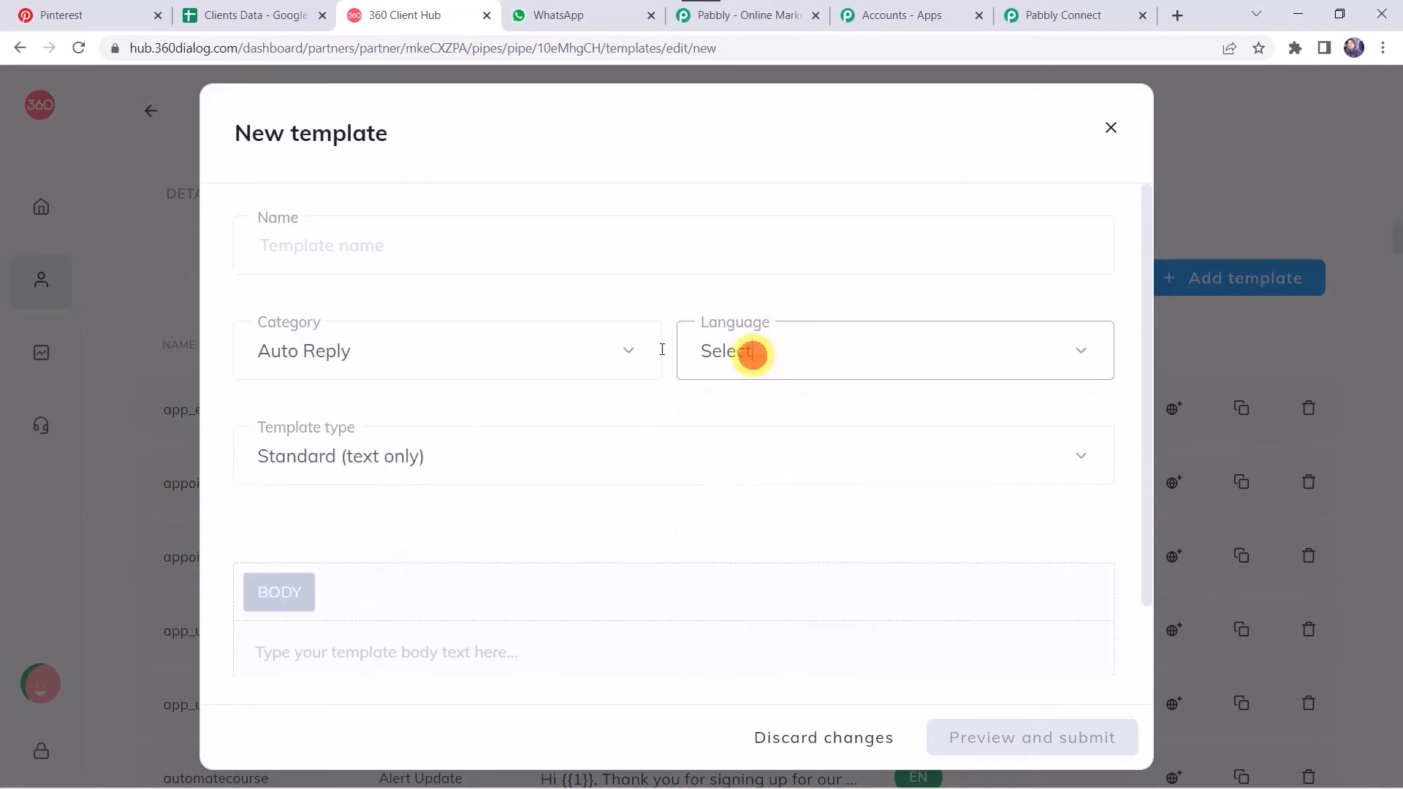
left_click(455, 458)
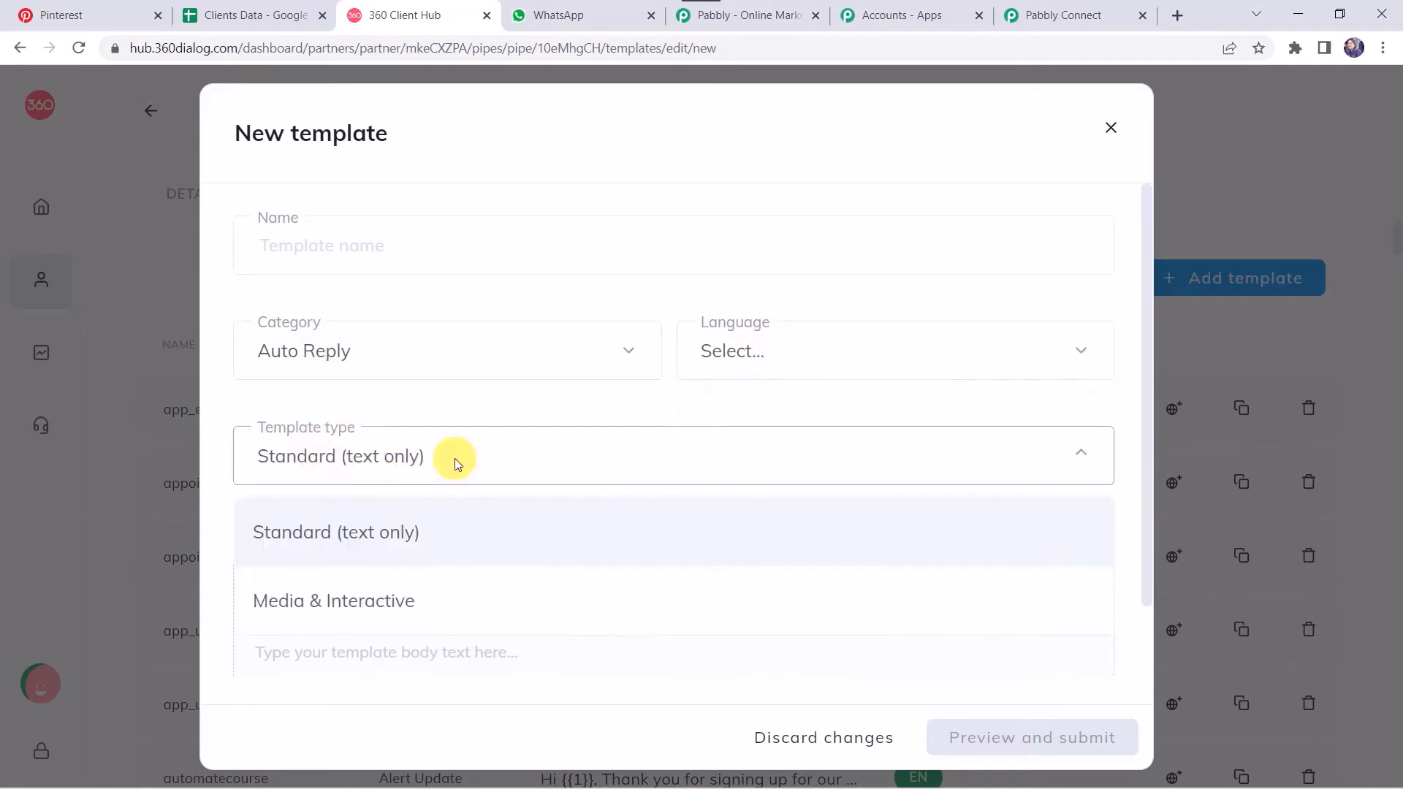
left_click(455, 458)
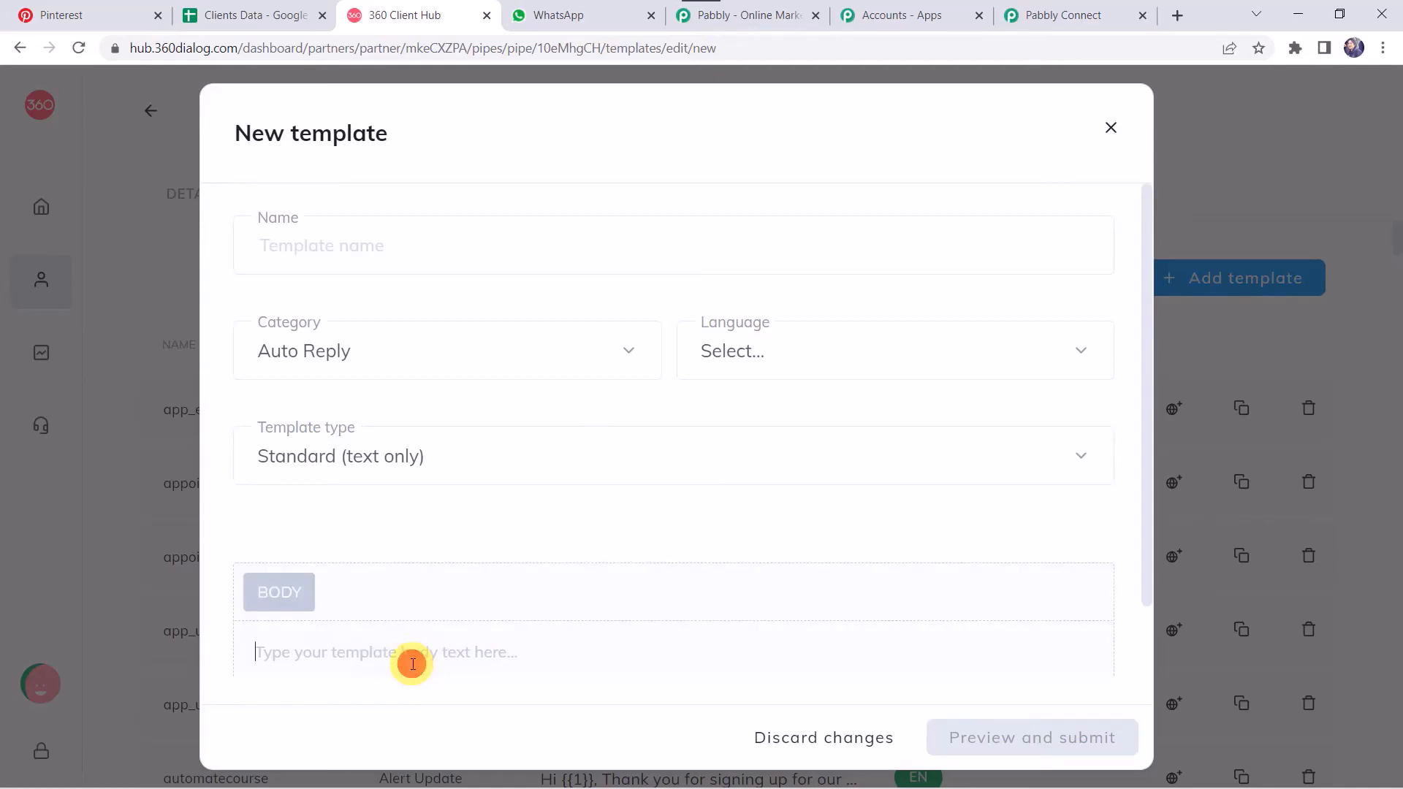
scroll(410, 662, "down", 1)
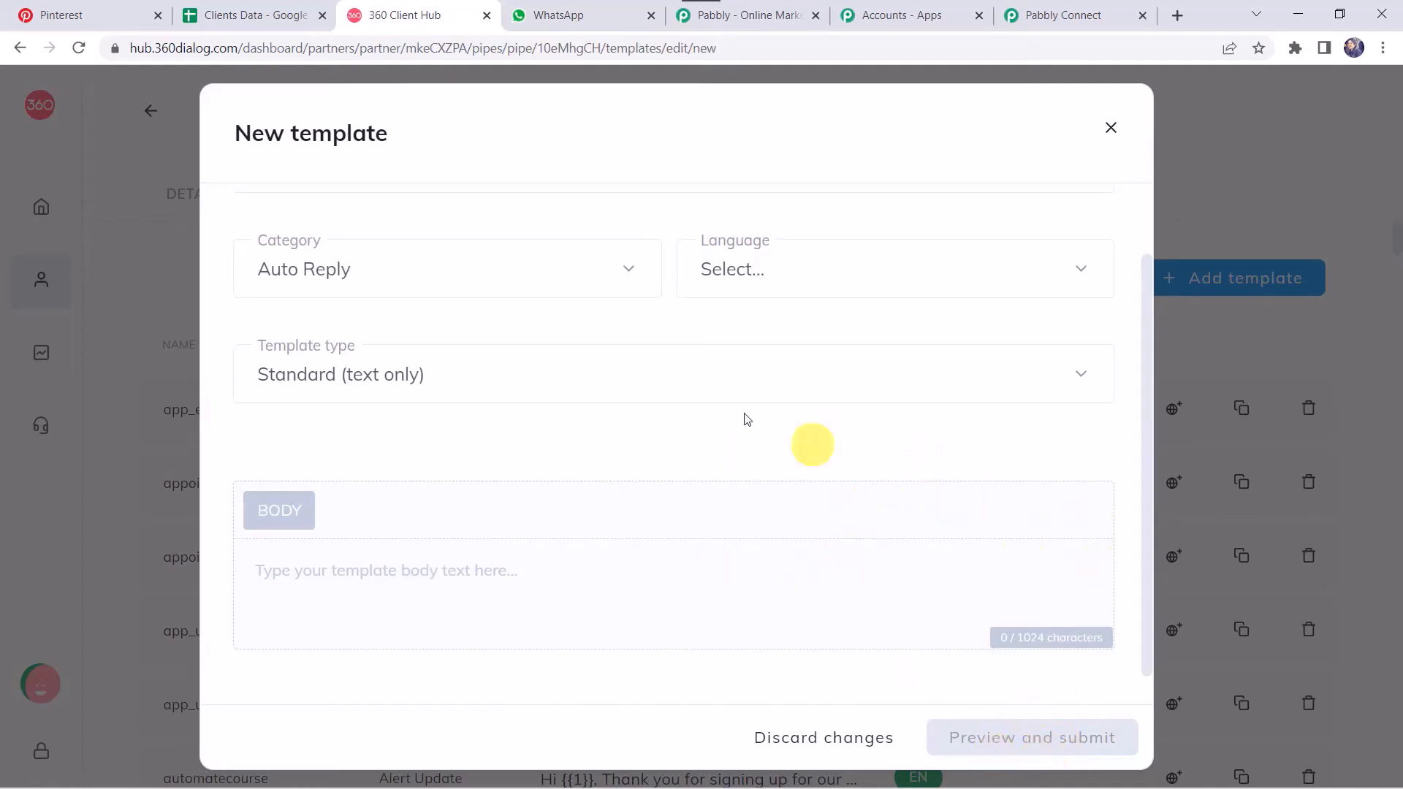
left_click(637, 577)
Step: Discard the unfinished new template and scroll through the templates list
left_click(762, 738)
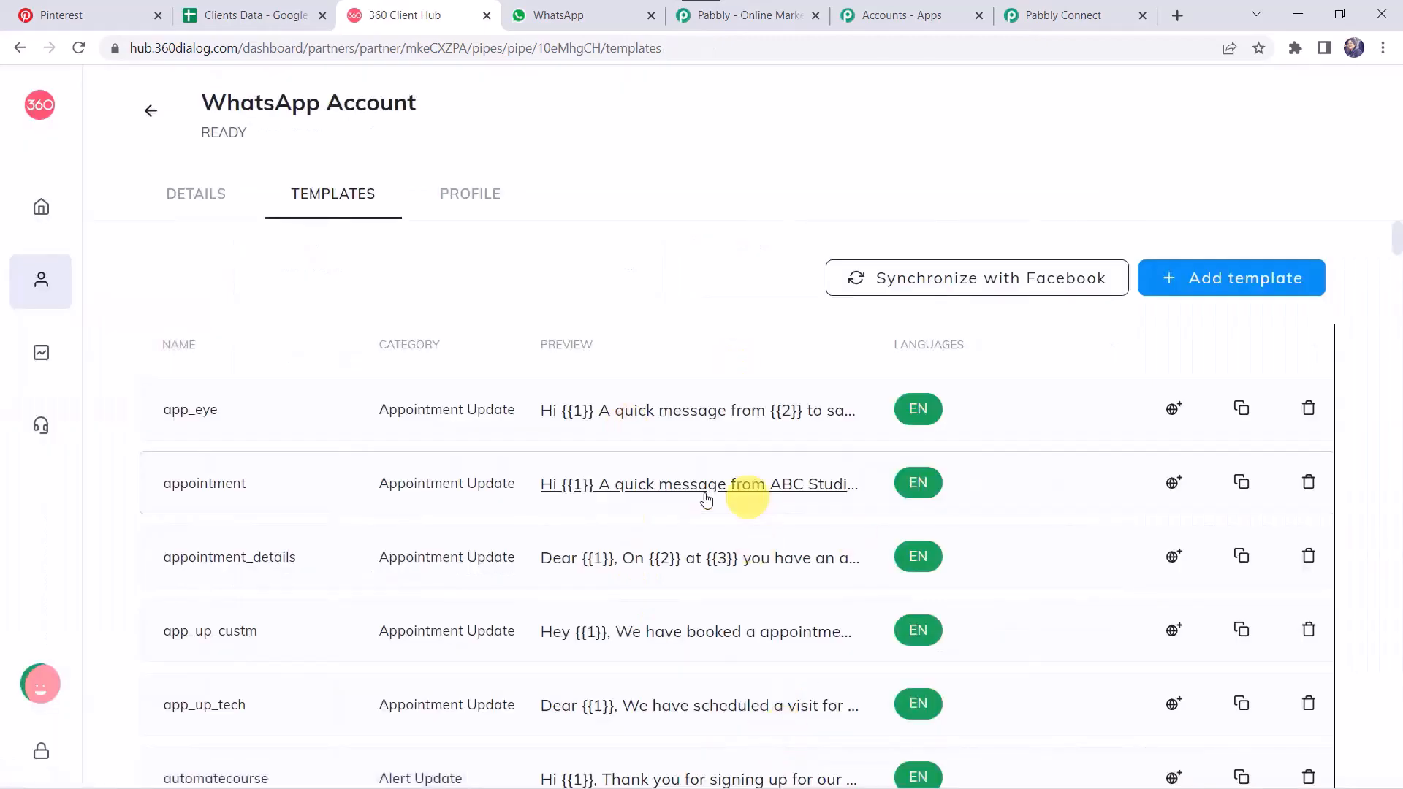
scroll(633, 561, "down", 20)
scroll(633, 561, "down", 20)
scroll(633, 561, "down", 20)
scroll(633, 561, "down", 9)
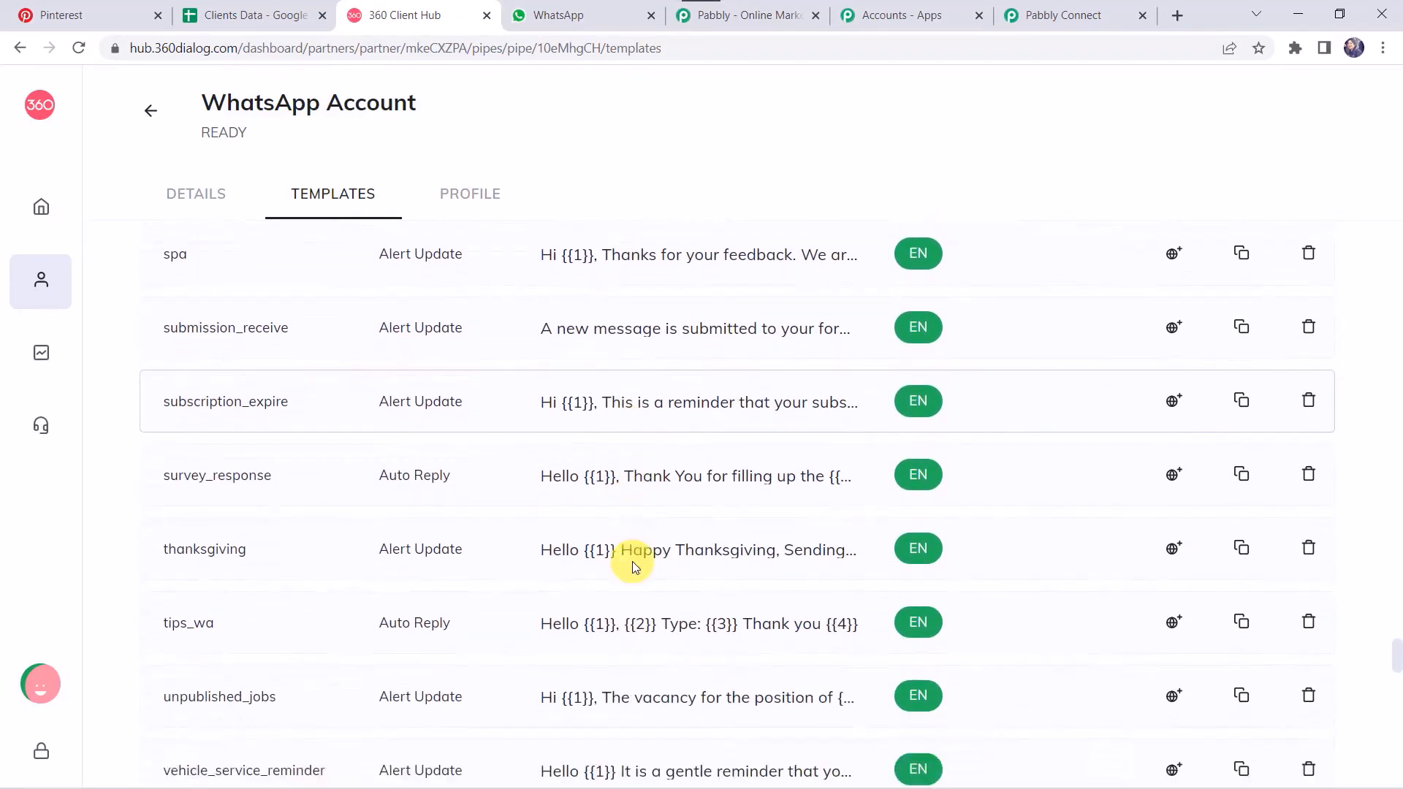
scroll(633, 561, "up", 14)
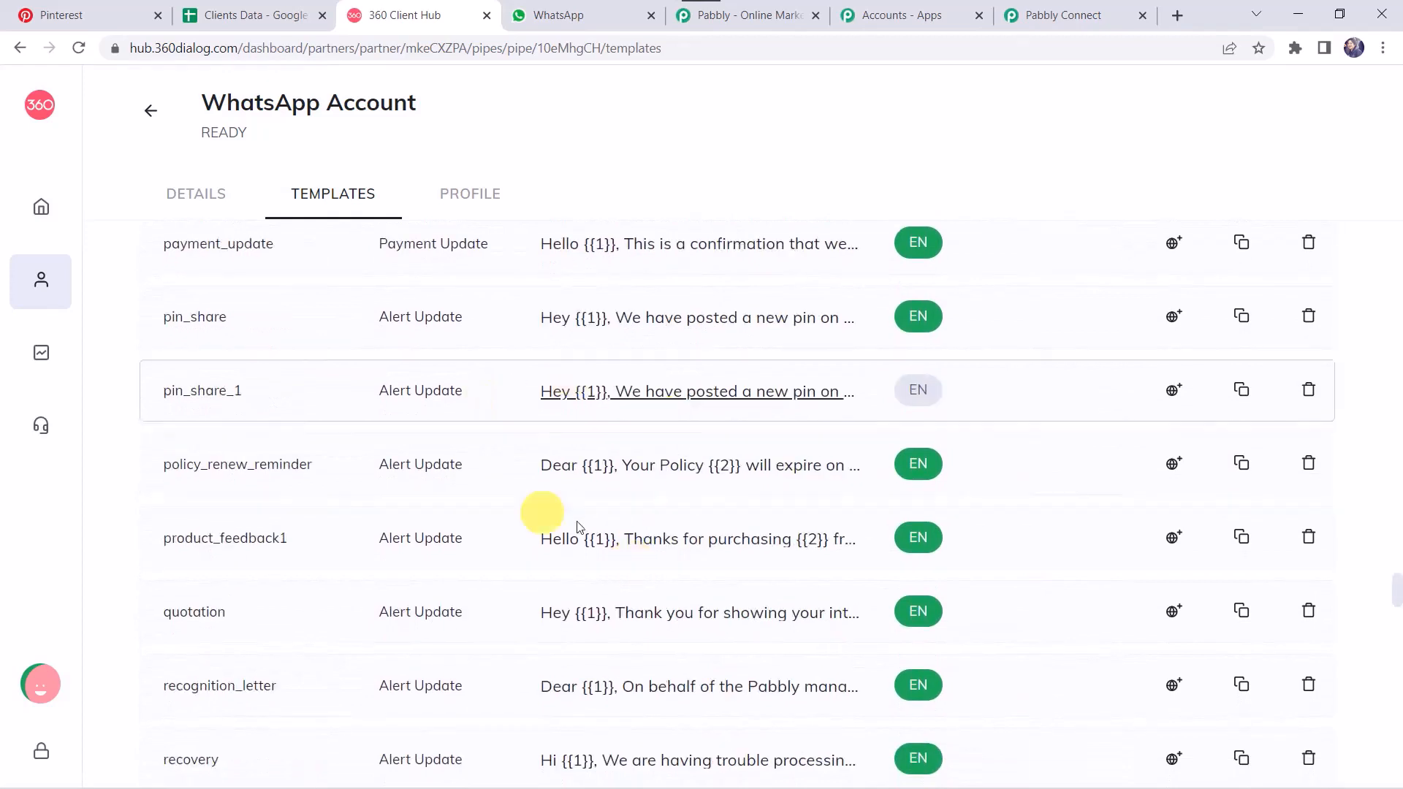
Step: Preview the pin_share_1 template with a sample name entered for its Body {{1}} variable
left_click(656, 400)
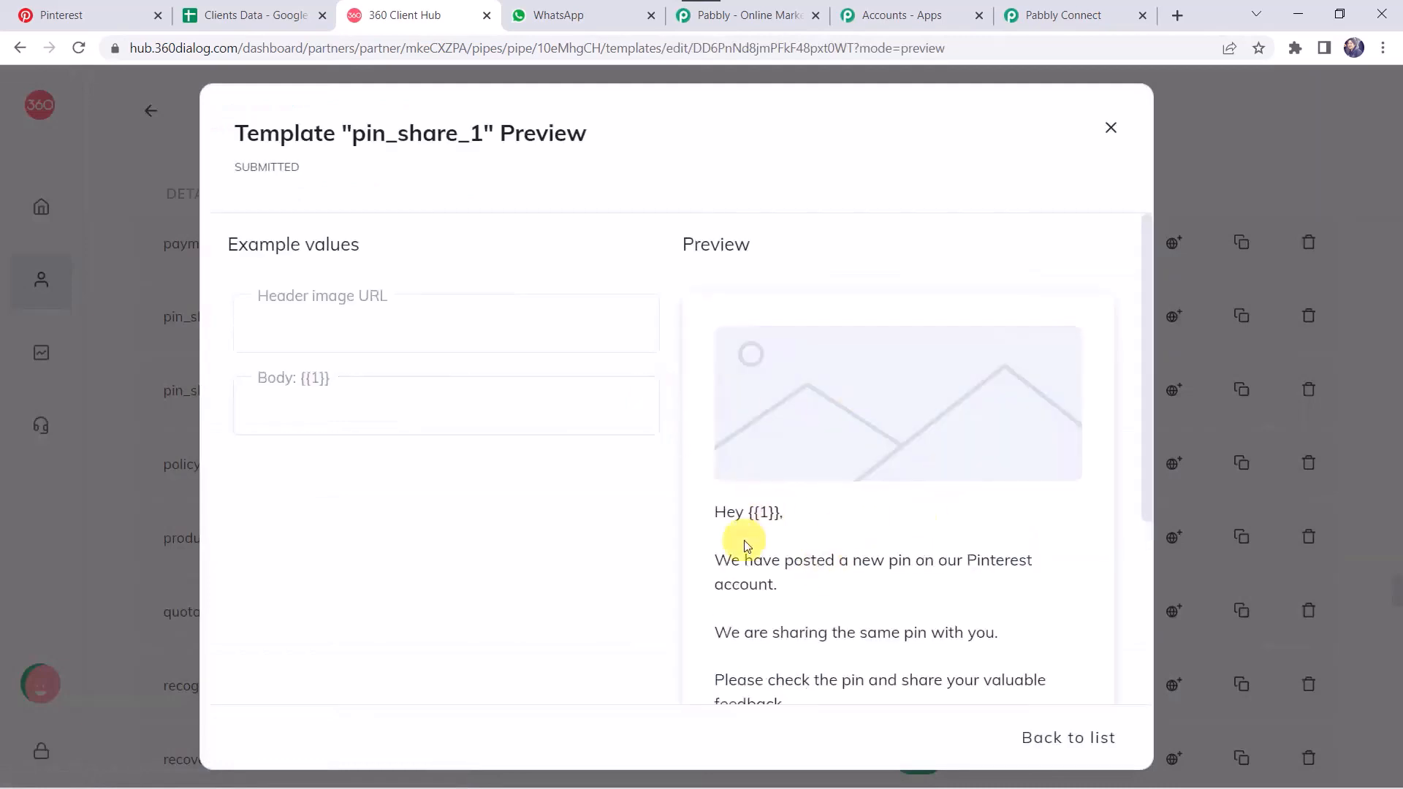
scroll(745, 544, "down", 2)
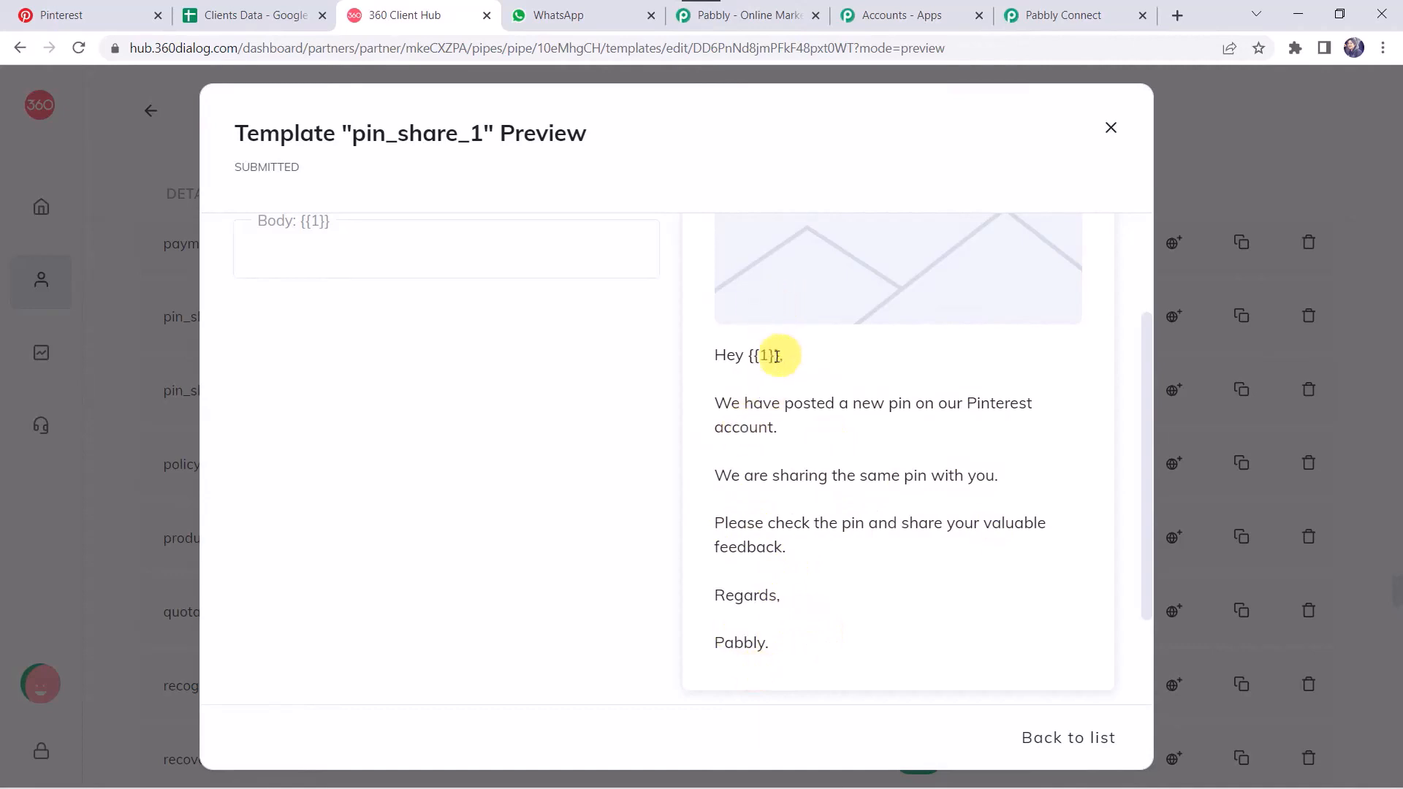
scroll(771, 356, "up", 2)
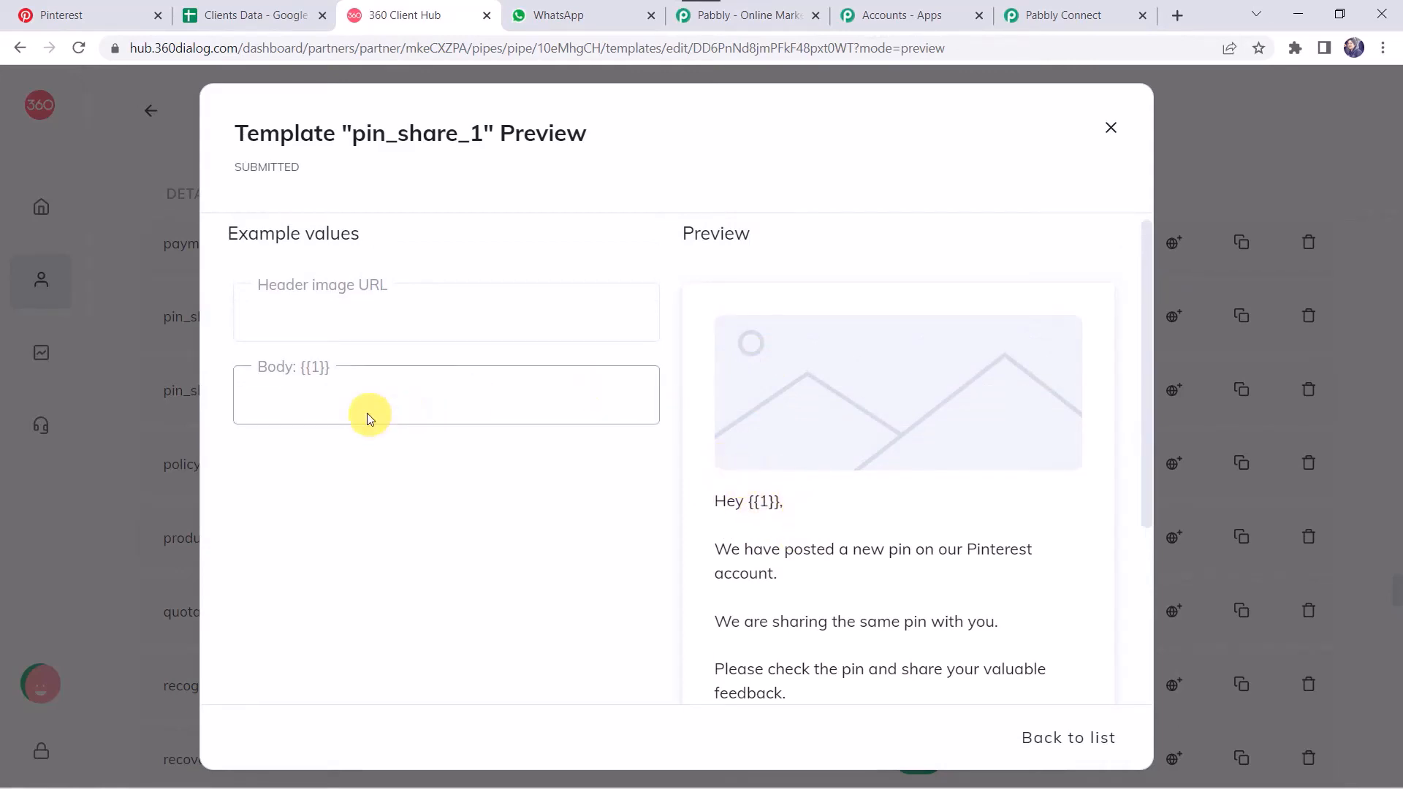
left_click(351, 396)
type("Adam")
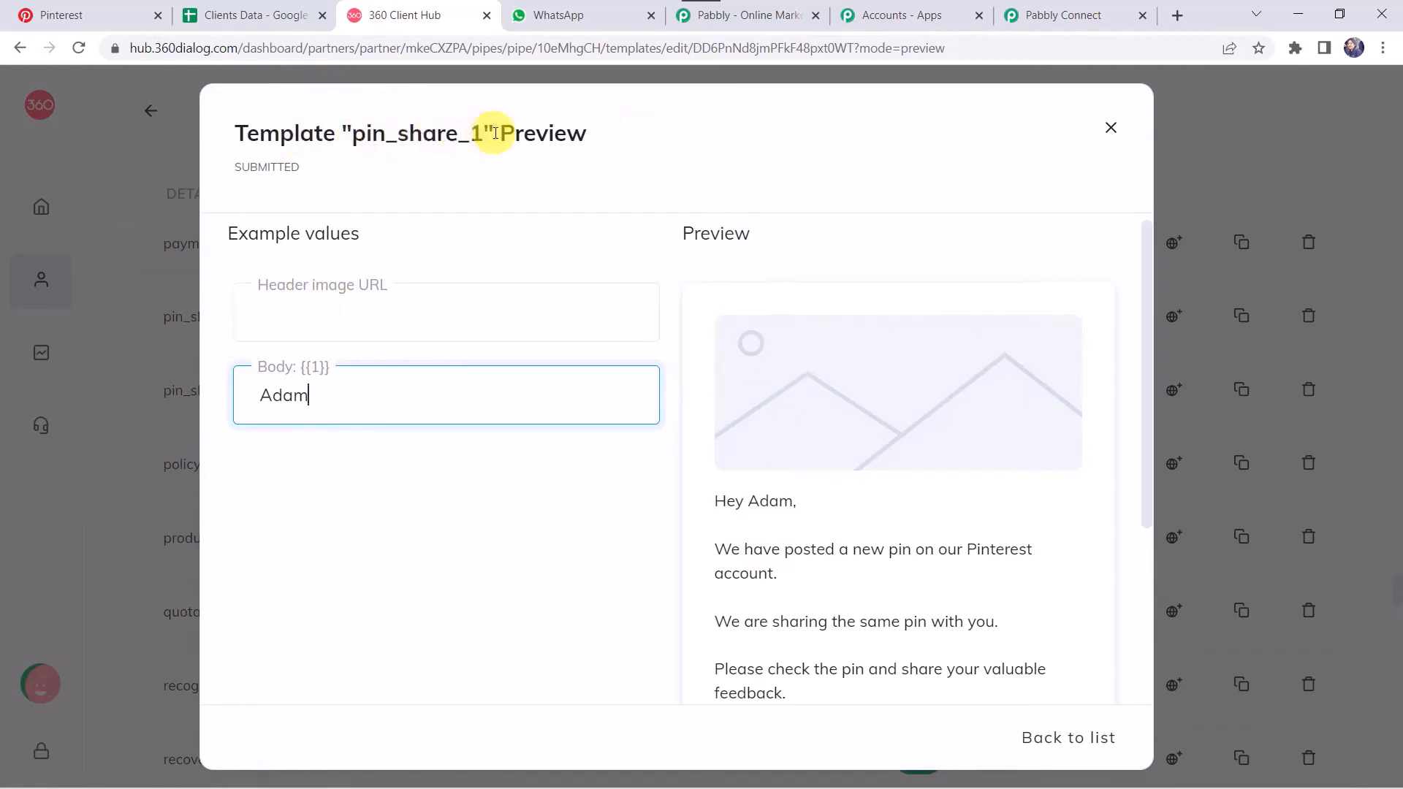
Step: Search 'Pin' in the WhatsApp step's Template list and select pin_share_1 (en)
left_click(1062, 20)
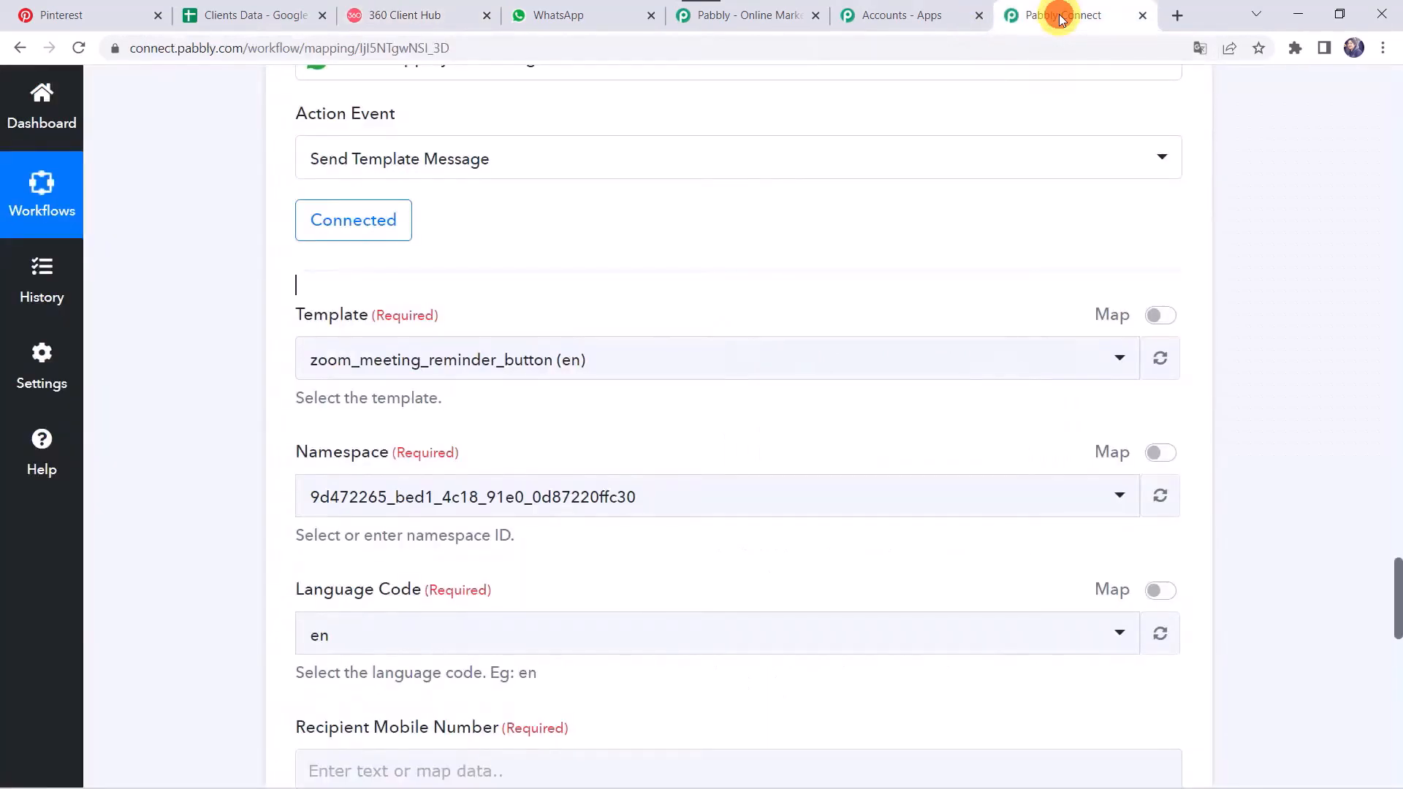
left_click(373, 359)
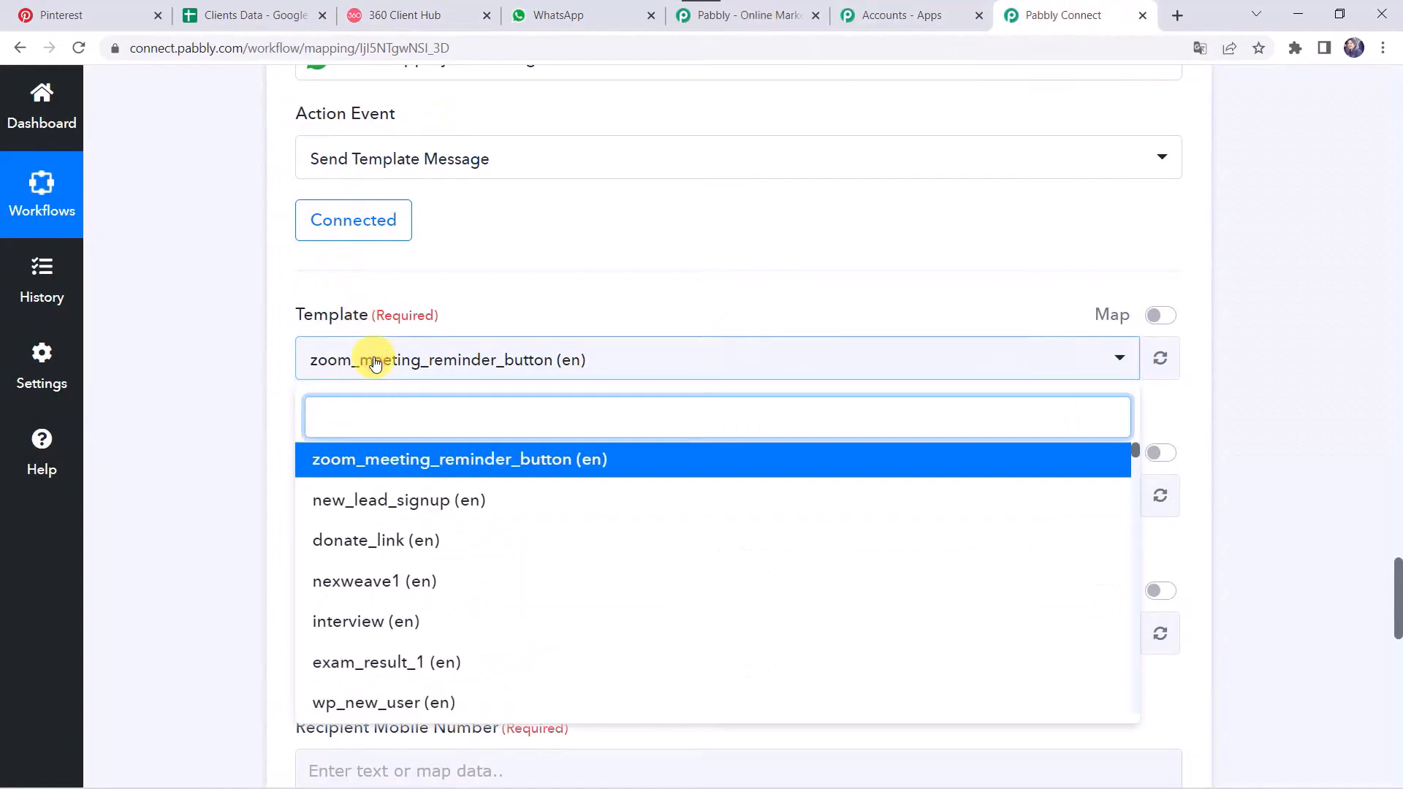
type("Pin")
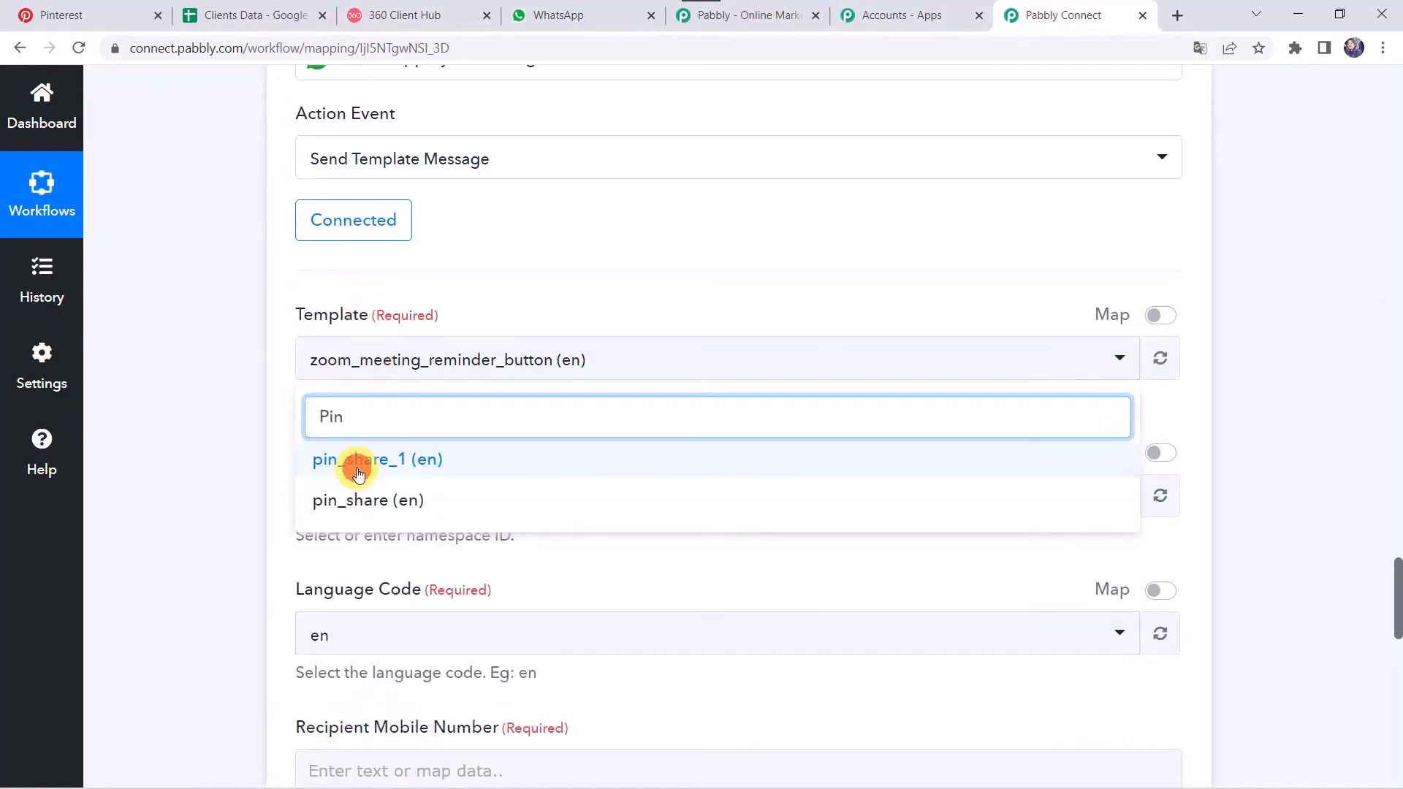
left_click(358, 460)
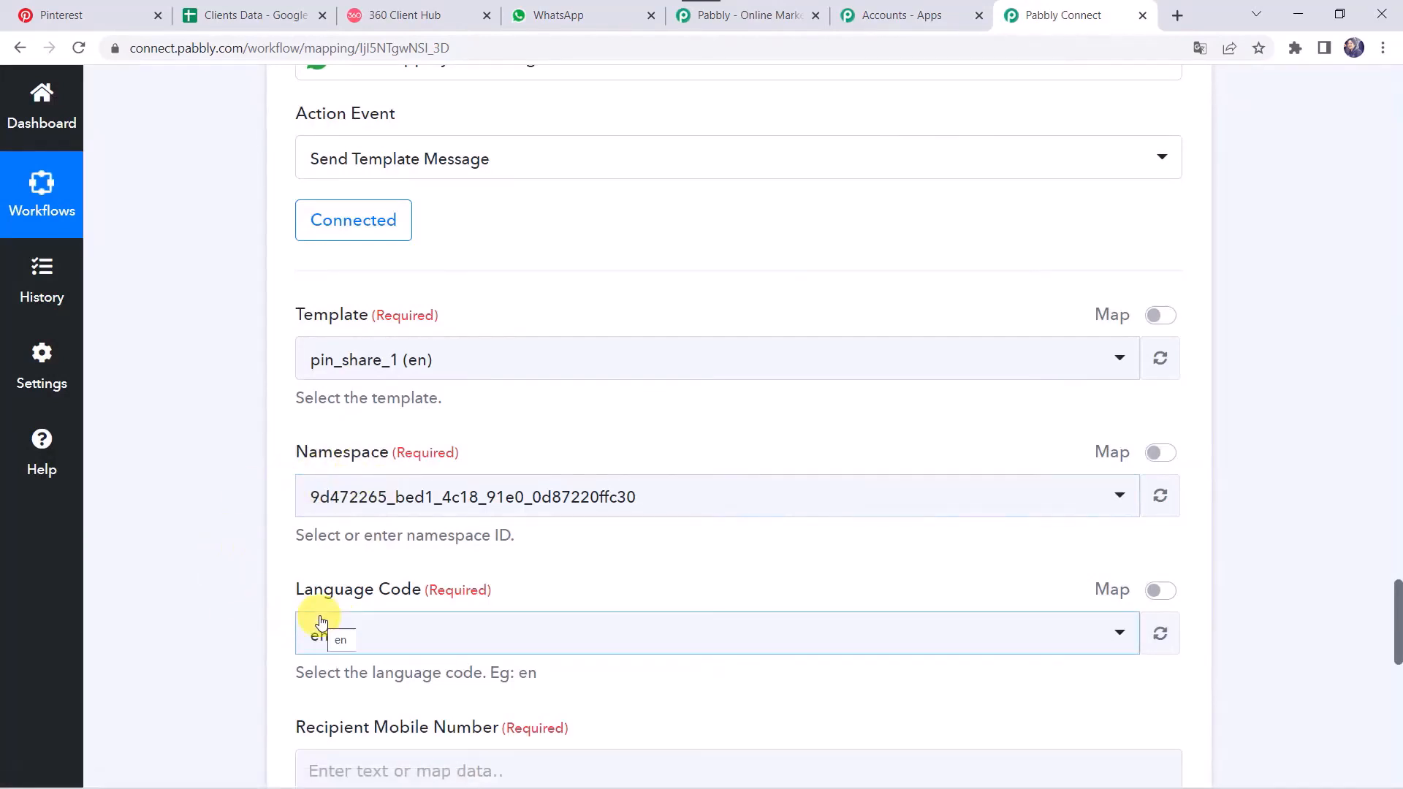
scroll(321, 622, "down", 5)
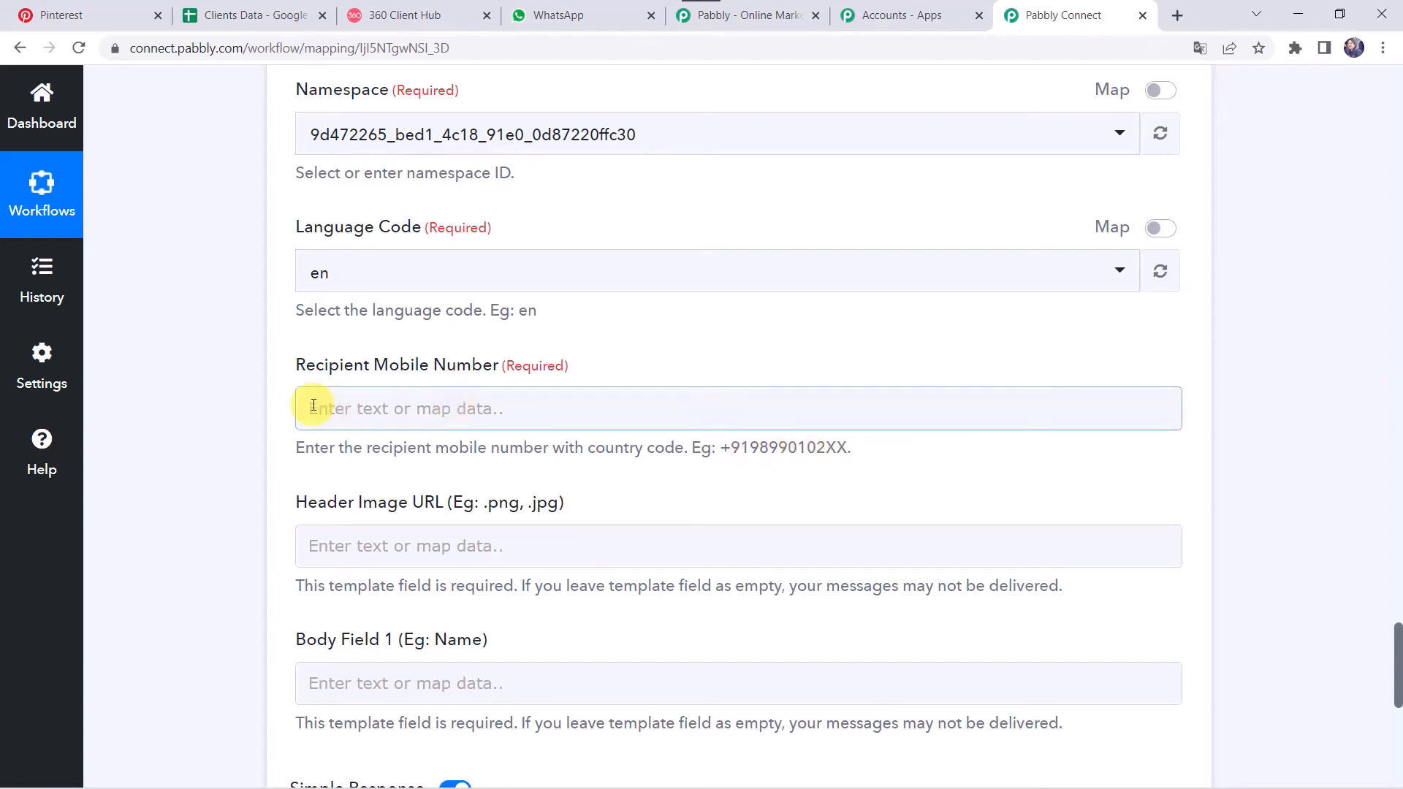
Step: Map the Iterator's 3. Mobile No into the Recipient Mobile Number field
left_click(427, 398)
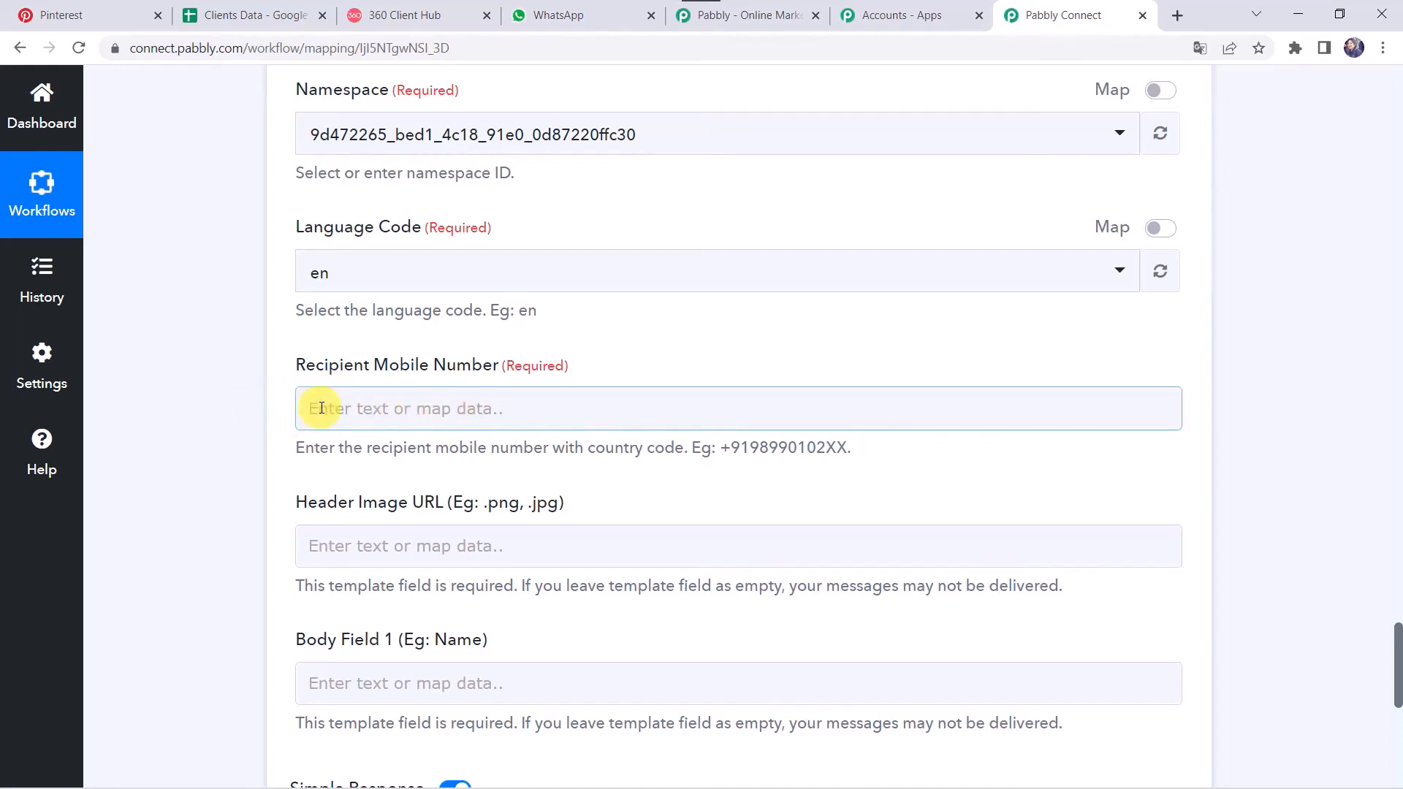
left_click(200, 291)
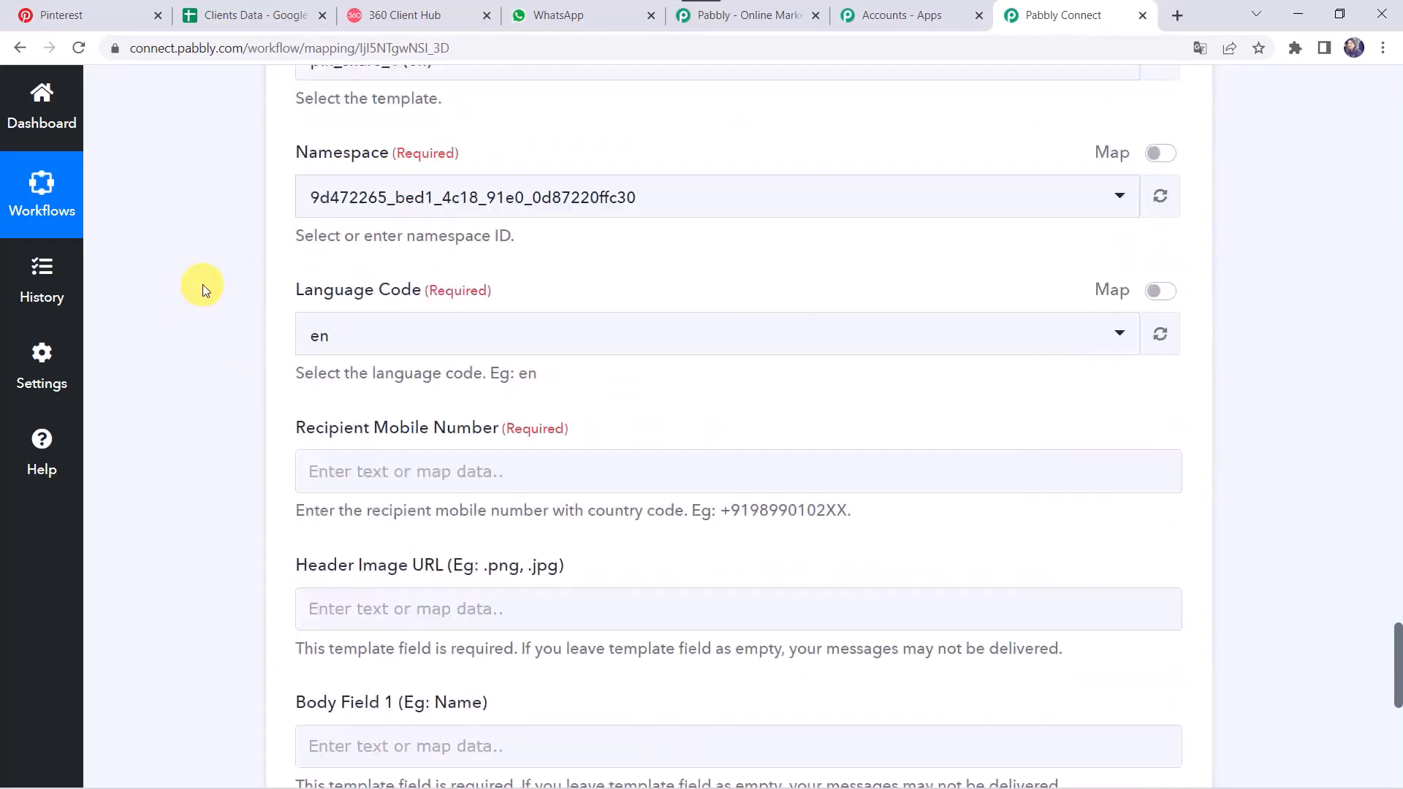
scroll(203, 283, "up", 10)
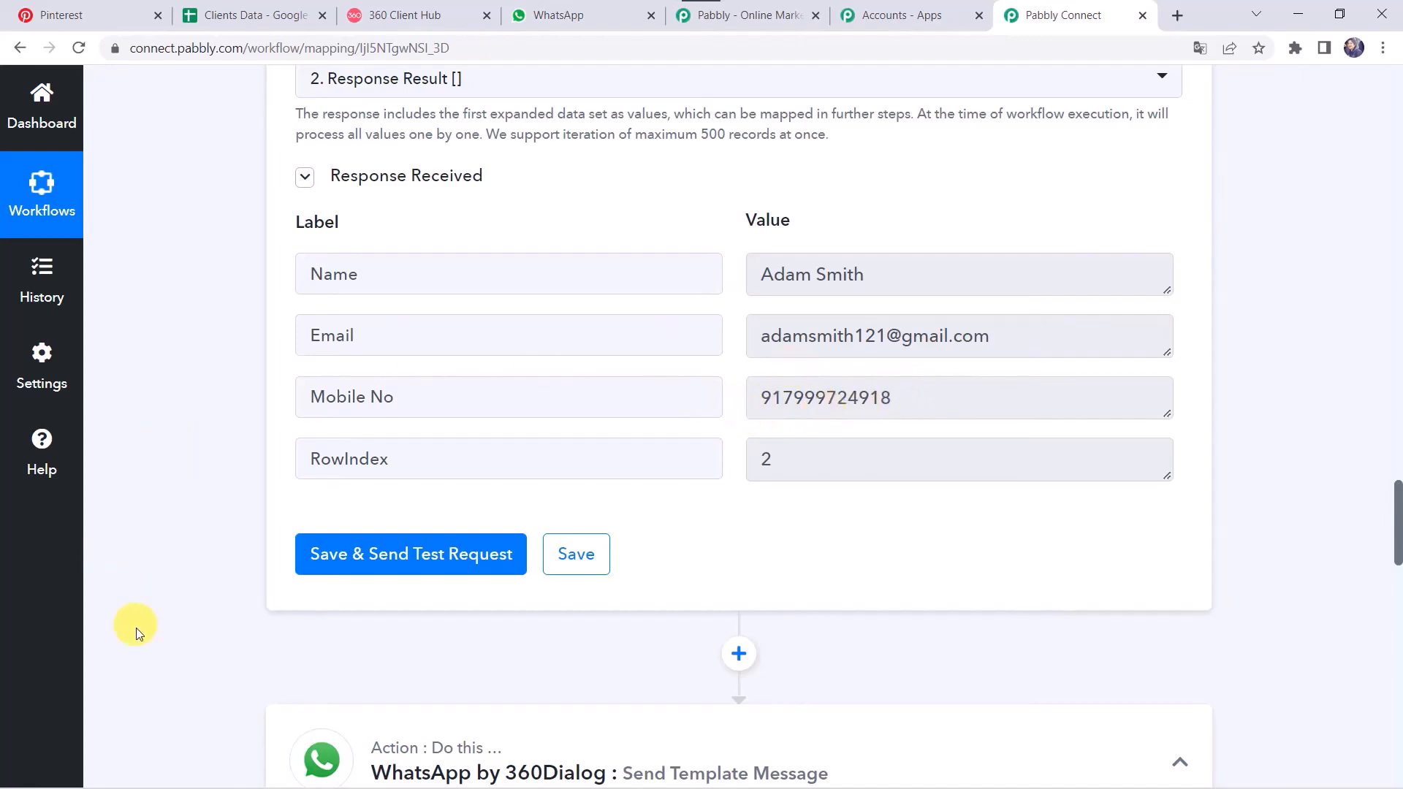
scroll(139, 633, "down", 15)
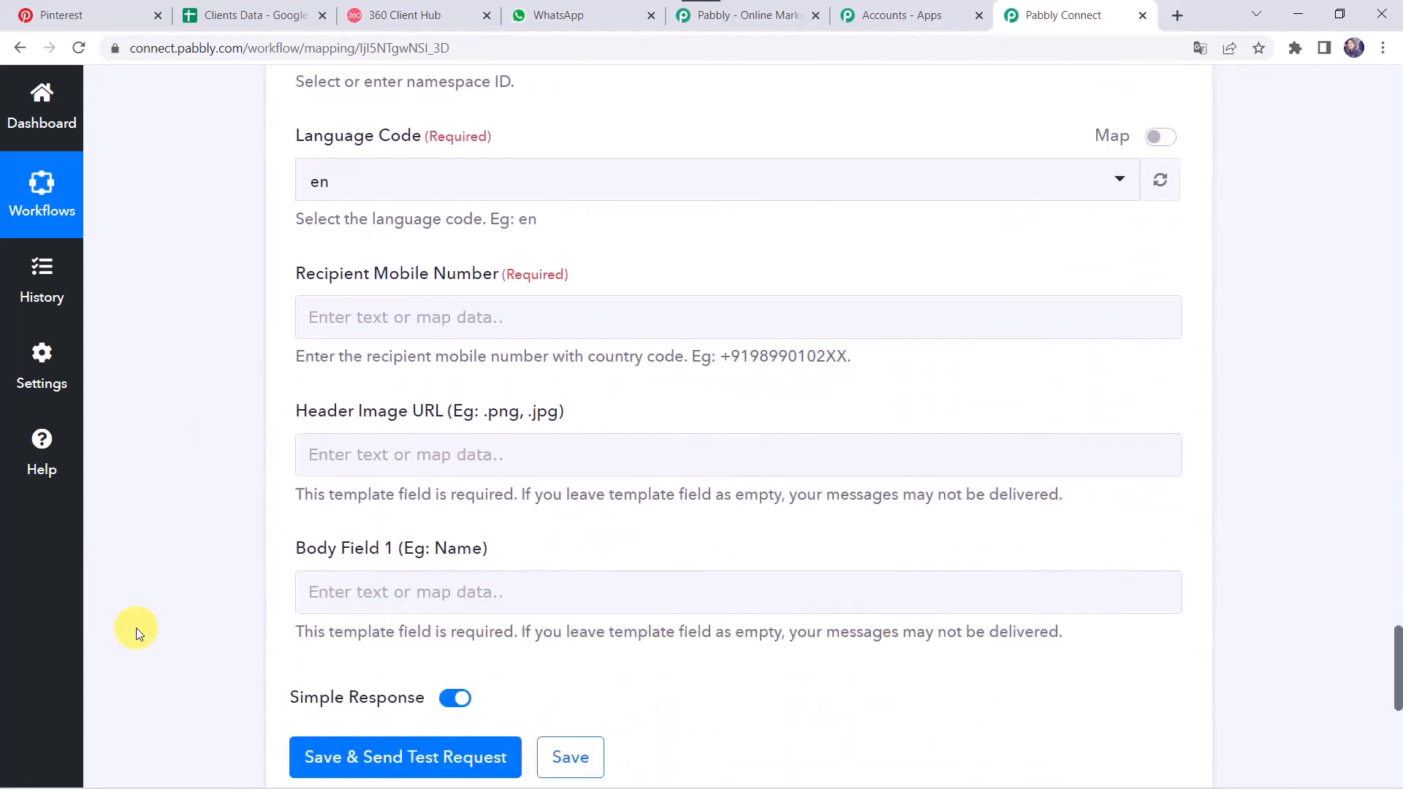
left_click(364, 319)
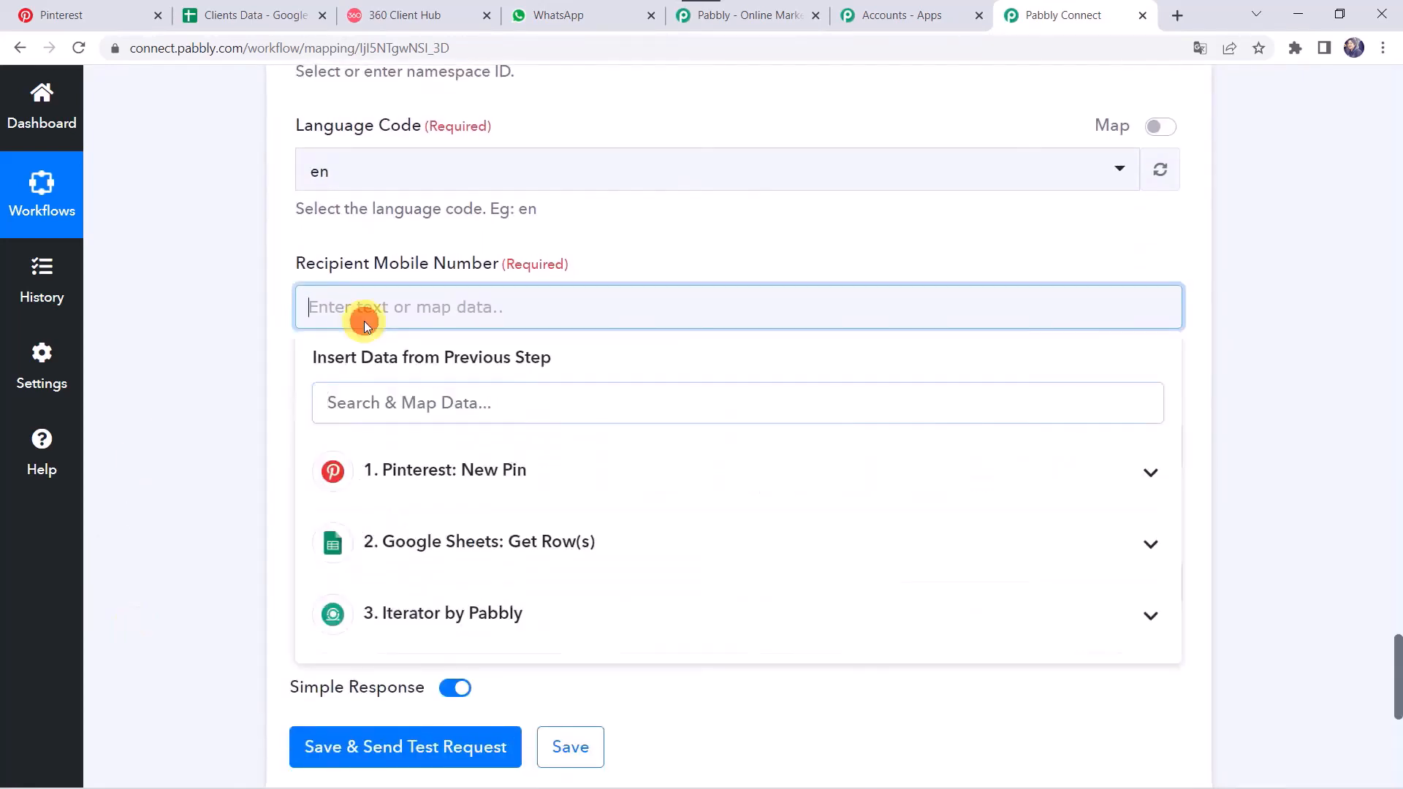
left_click(428, 620)
scroll(424, 617, "down", 1)
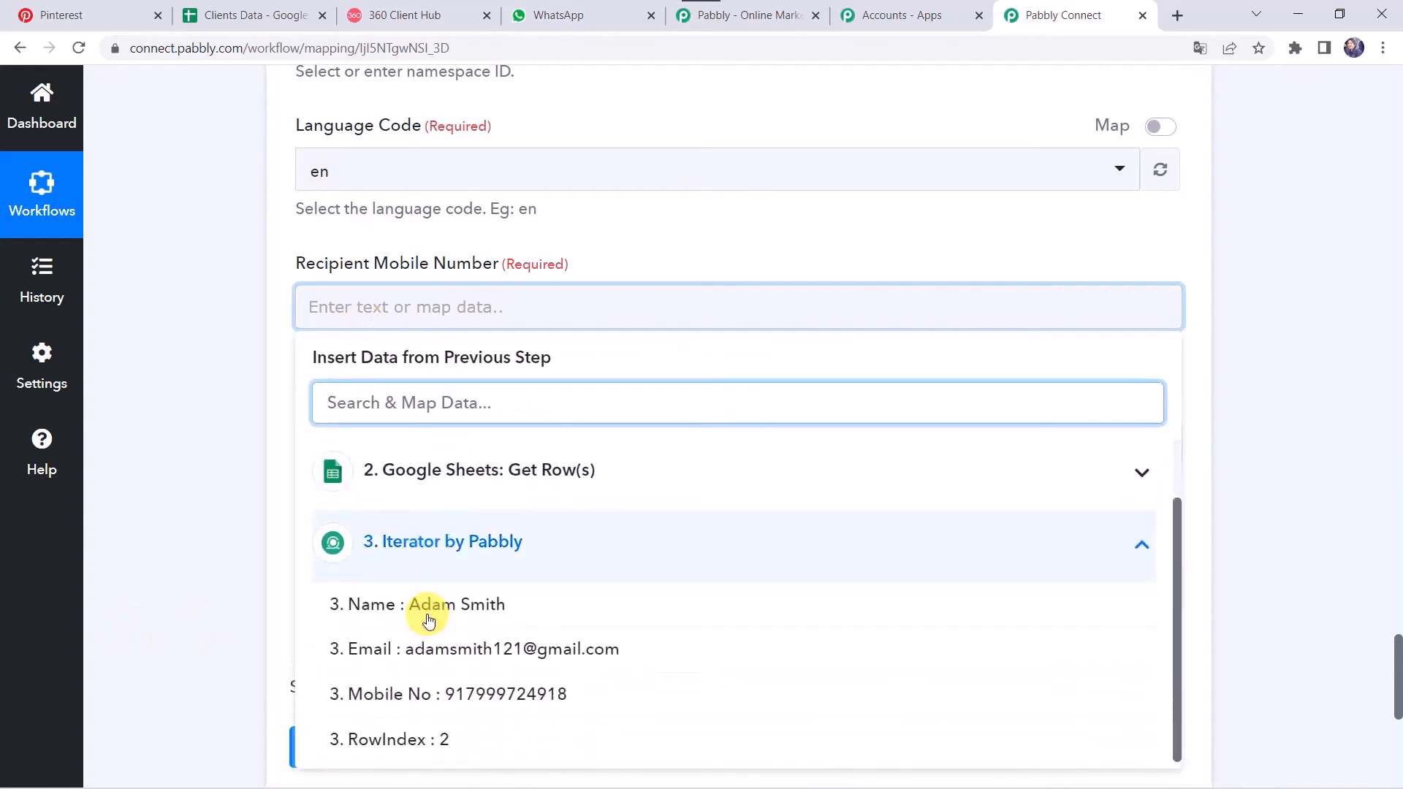
left_click(481, 701)
left_click(203, 392)
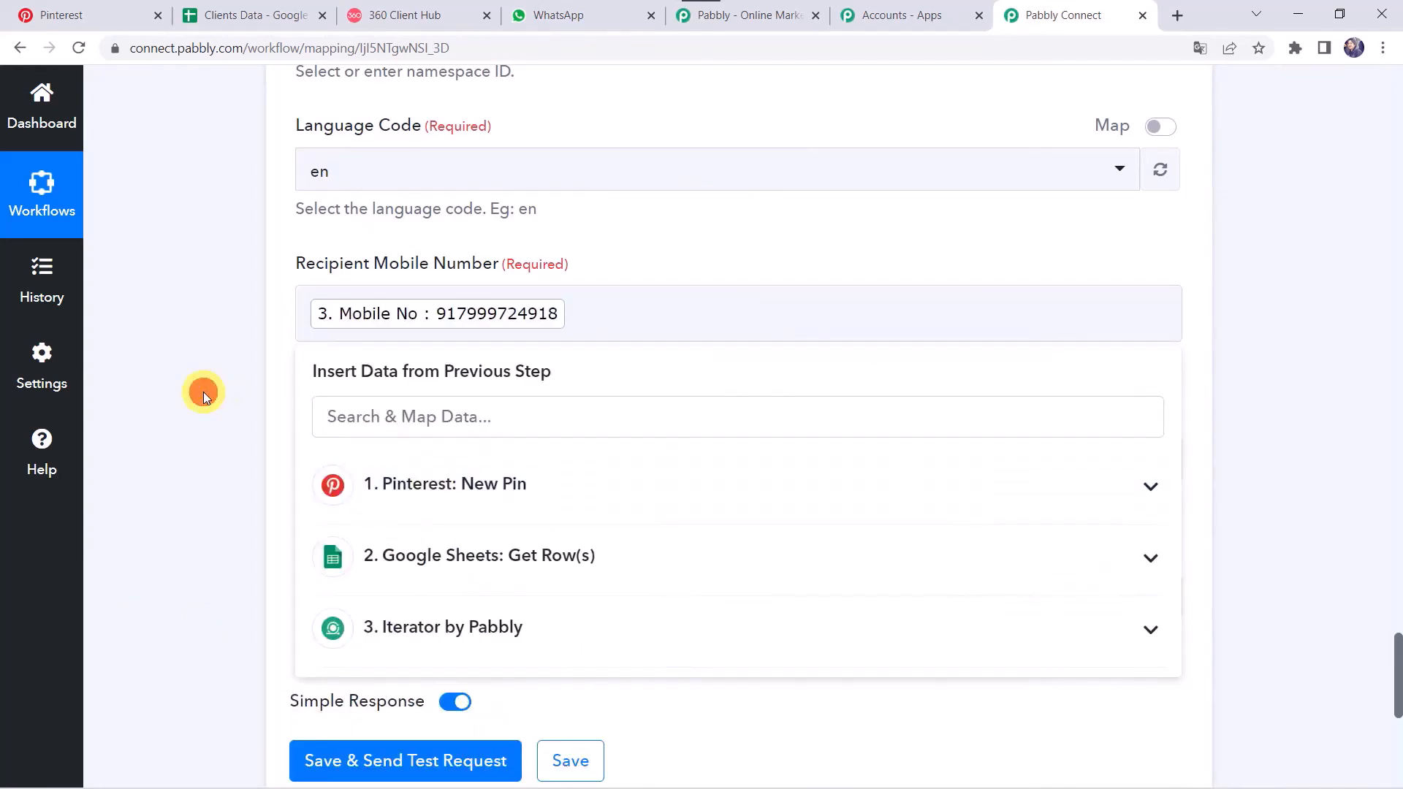
Step: Add a '+' prefix before the mapped mobile number
left_click(436, 320)
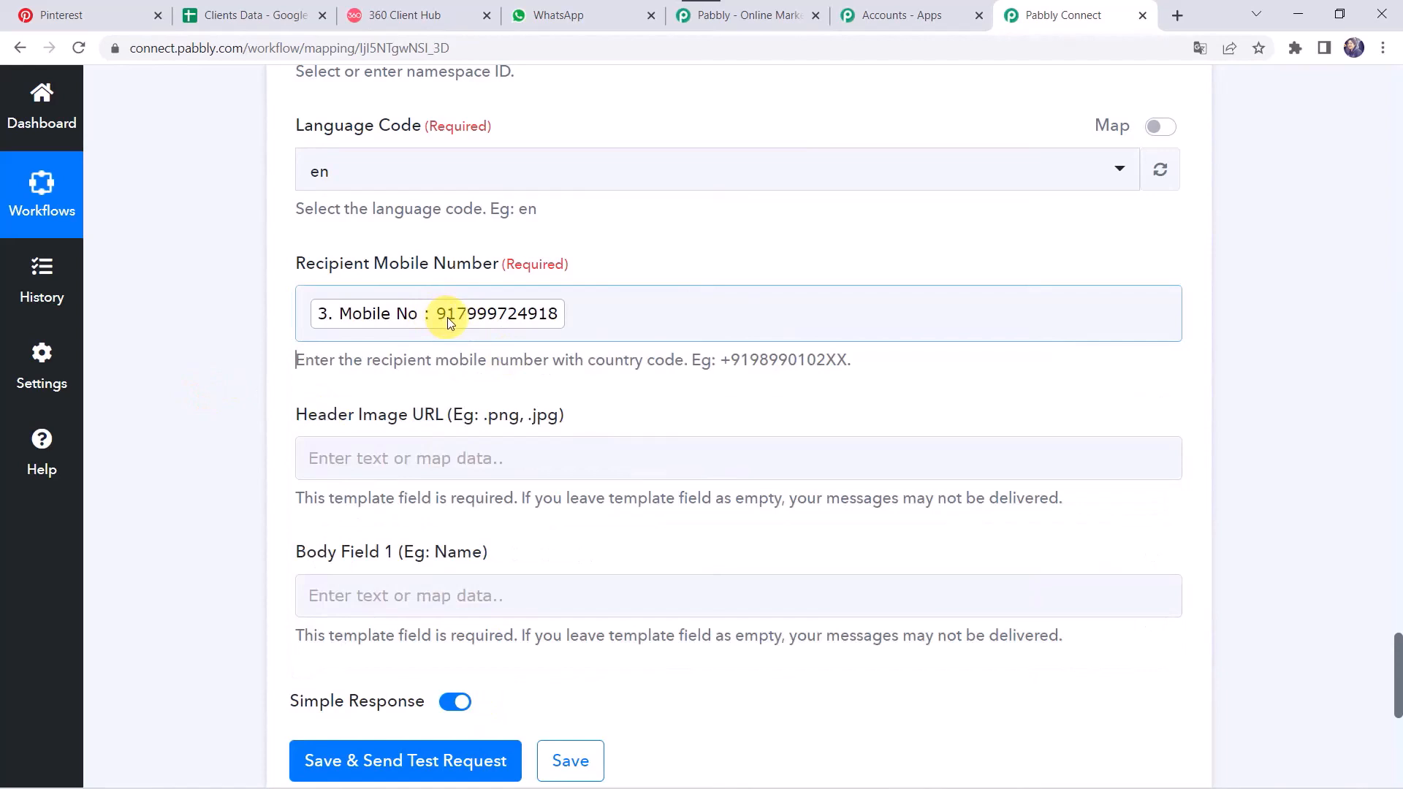
left_click(301, 320)
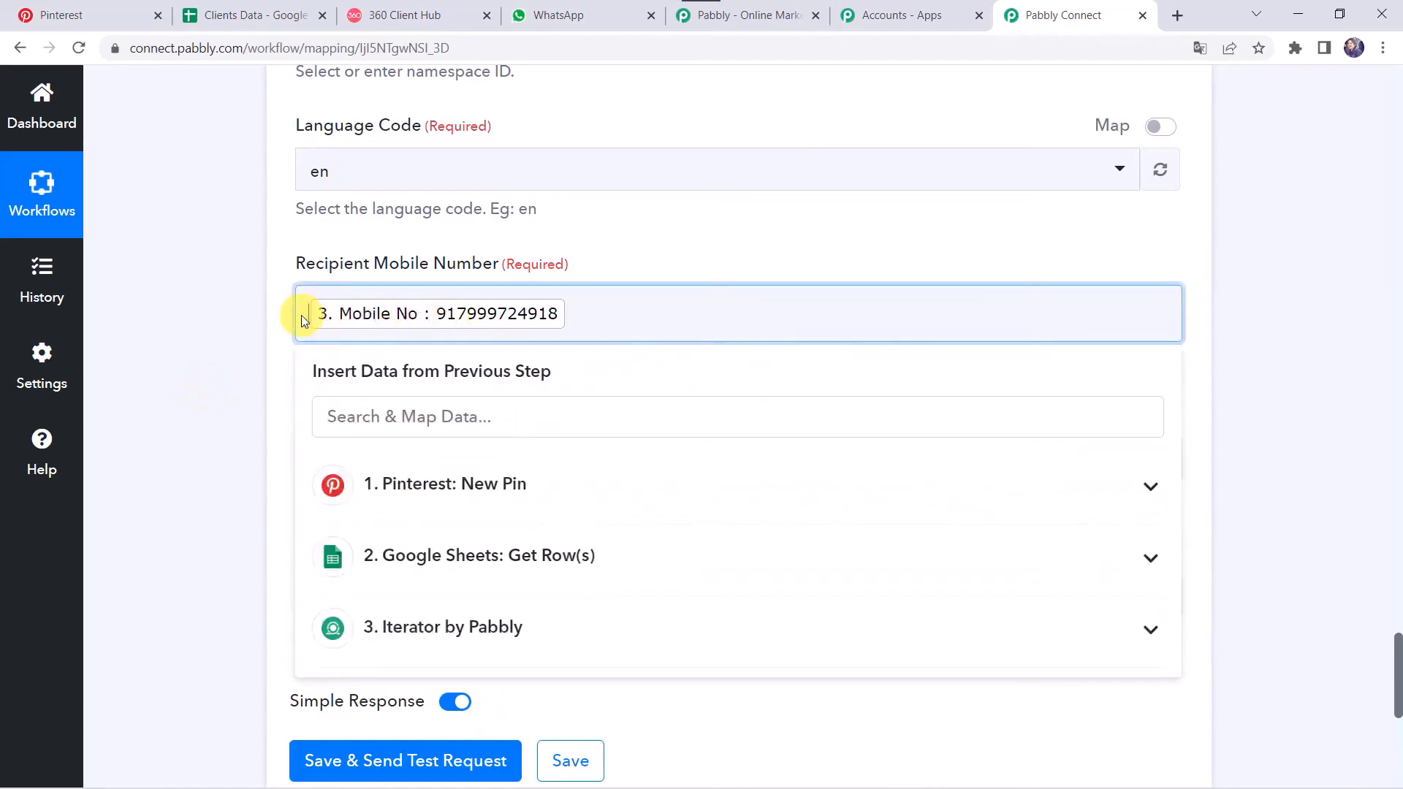
type("+")
left_click(229, 316)
Step: Scroll to the template fields and view the pin's full original image URL
scroll(229, 316, "down", 2)
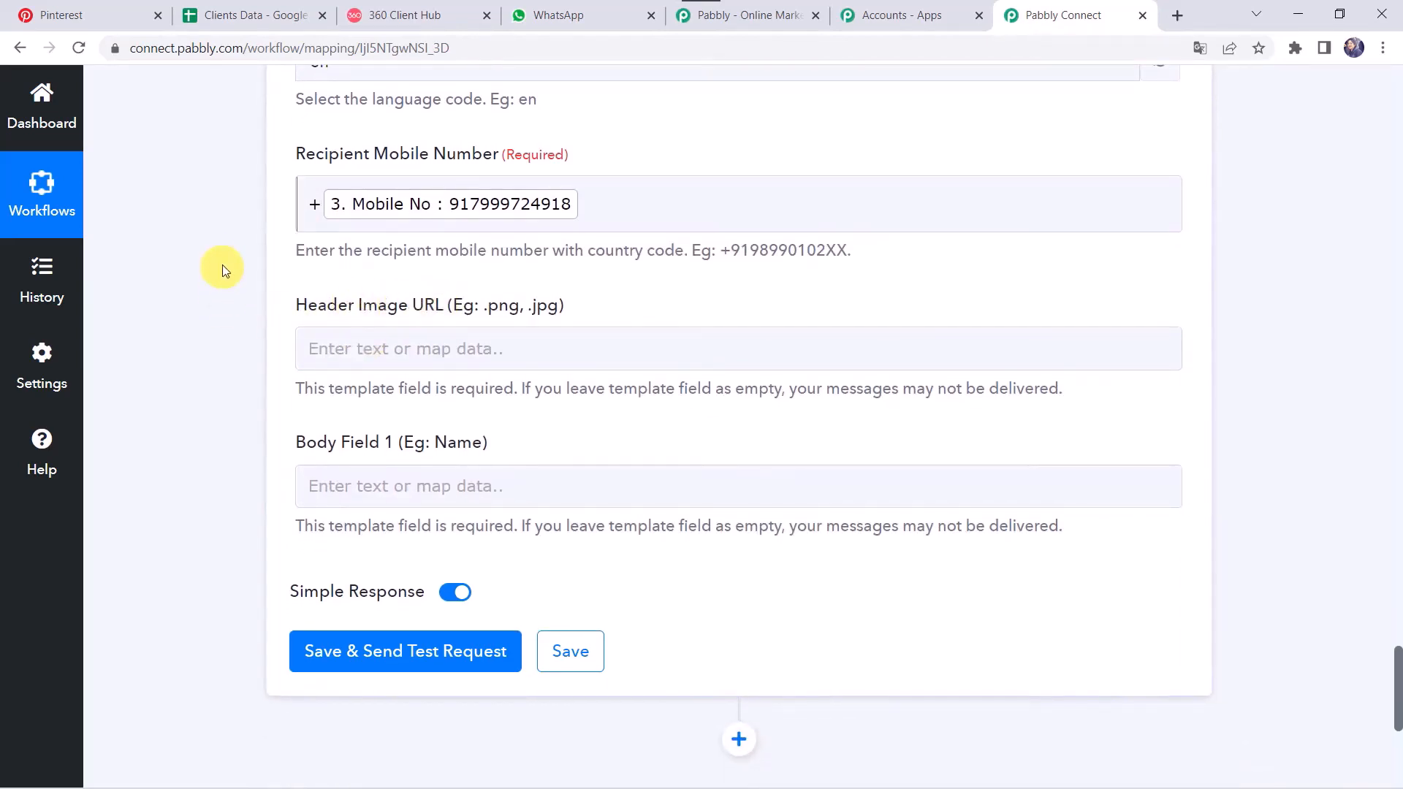
scroll(222, 265, "up", 1)
scroll(222, 264, "down", 7)
scroll(222, 265, "up", 15)
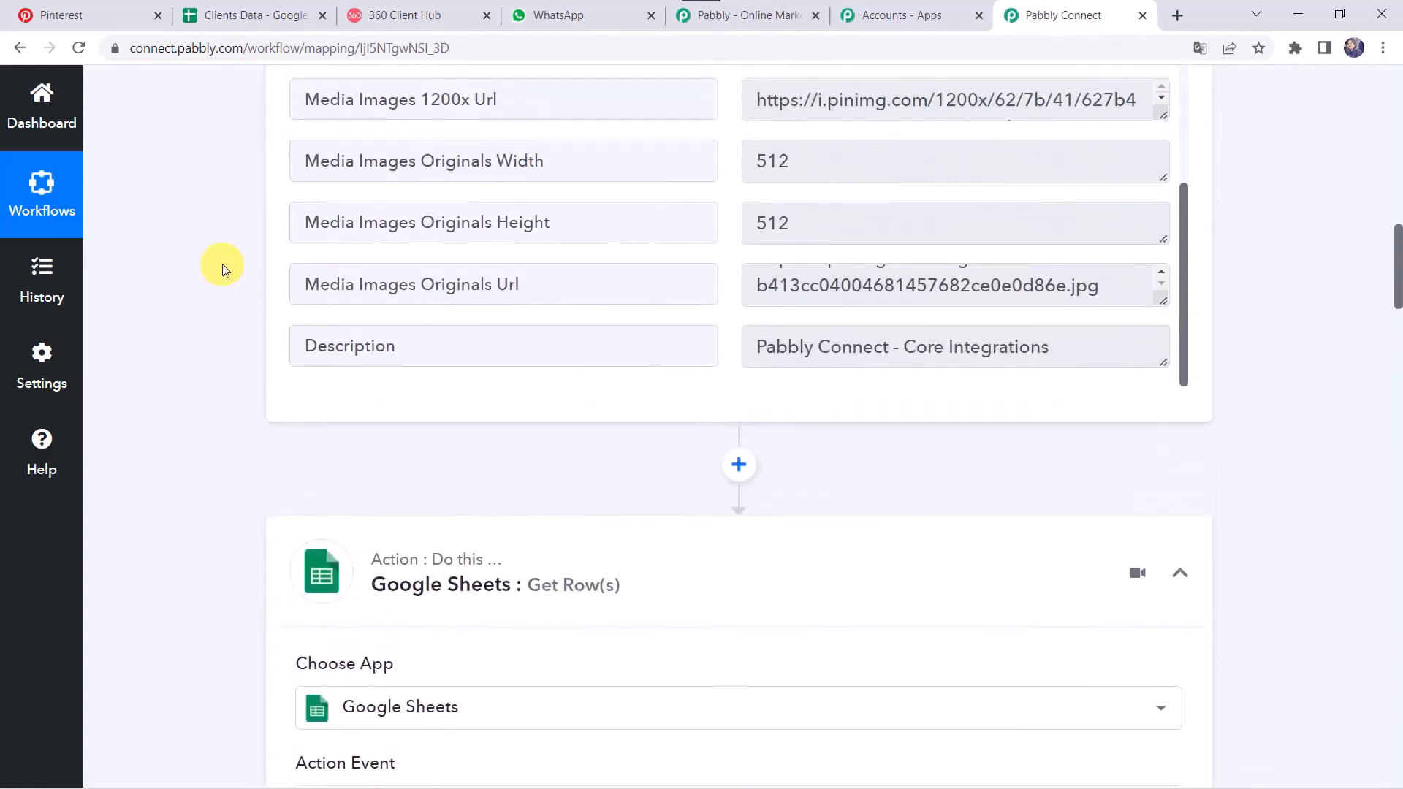
scroll(222, 265, "down", 7)
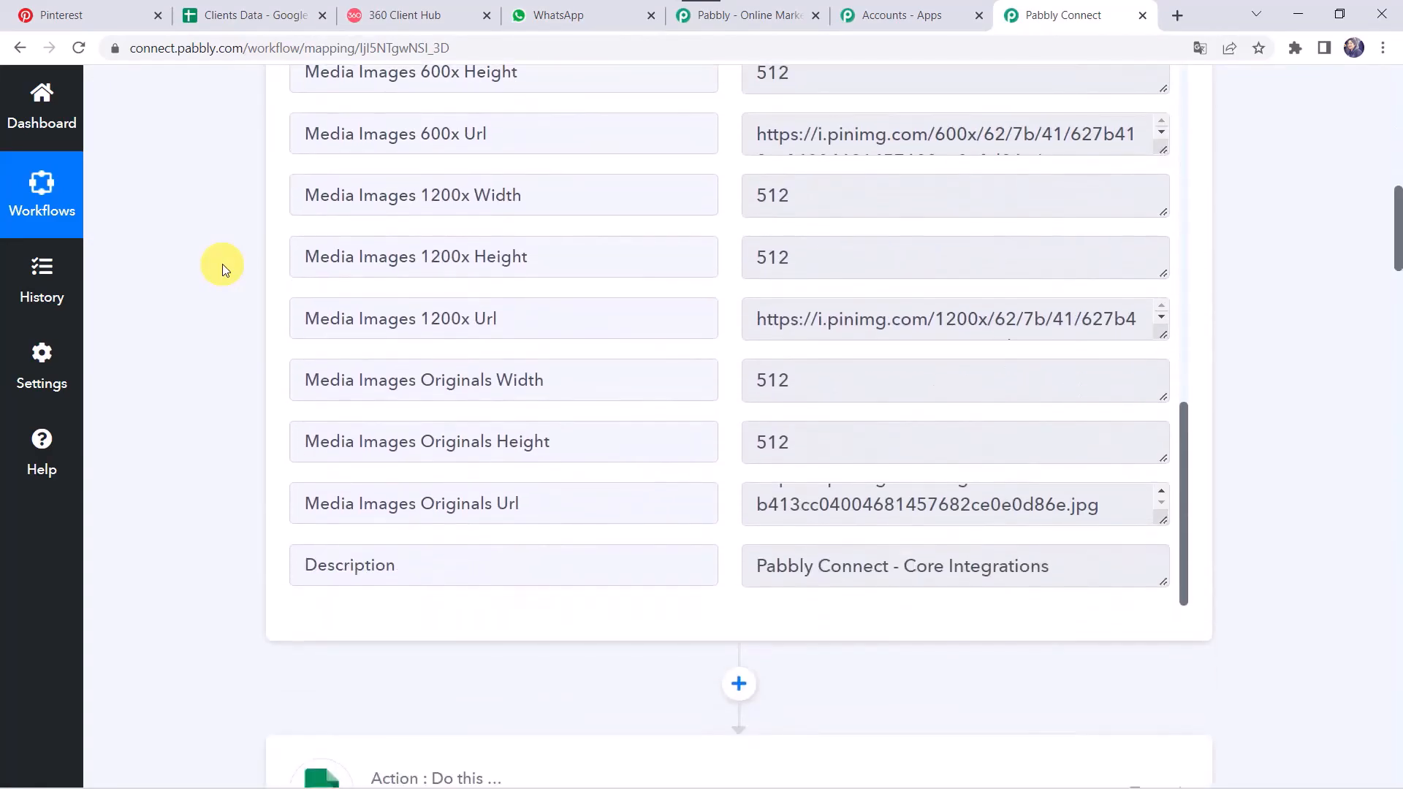
left_click(802, 500)
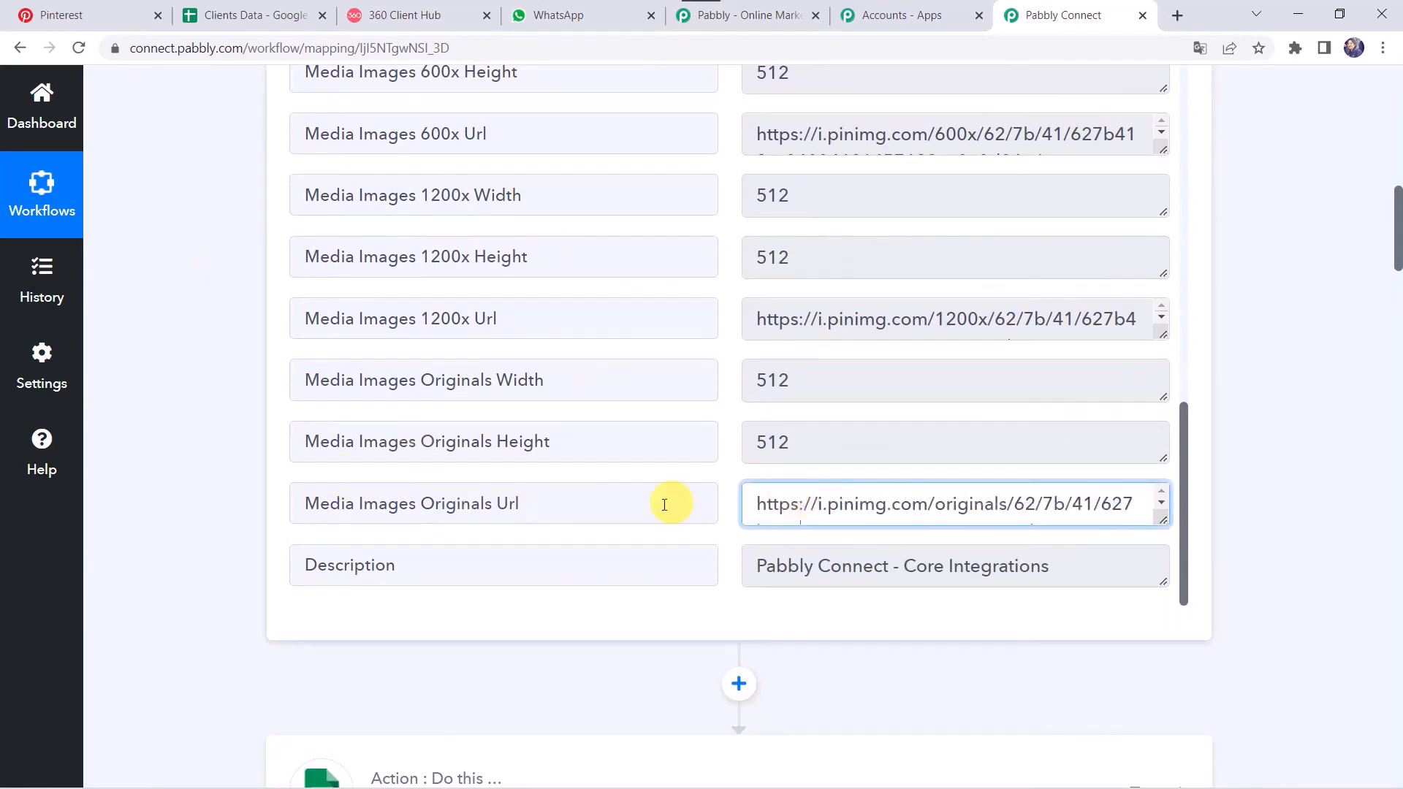
scroll(216, 558, "down", 20)
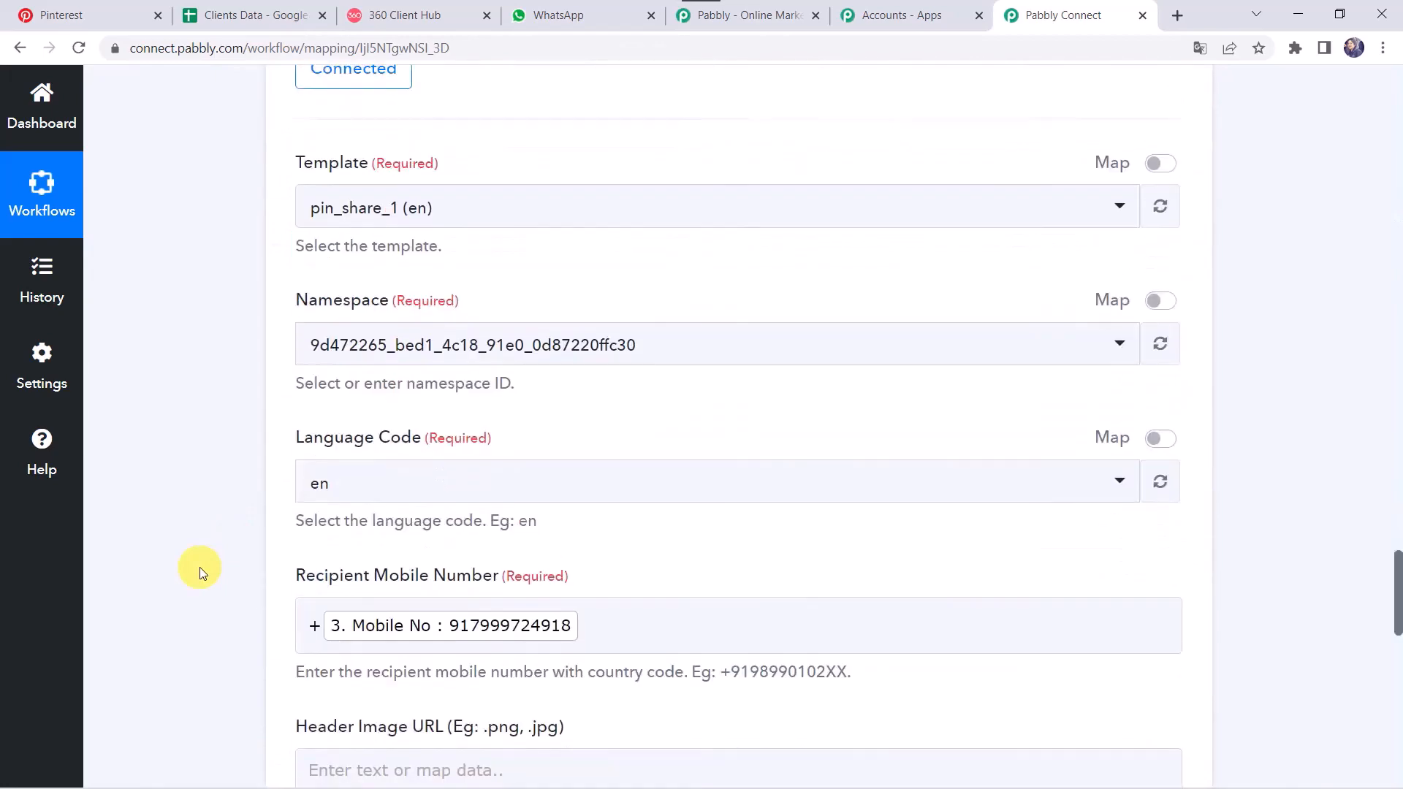
scroll(201, 570, "down", 7)
scroll(197, 567, "up", 4)
Step: Map the Pinterest New Pin's Media Images Originals Url into Header Image URL
left_click(382, 517)
left_click(382, 517)
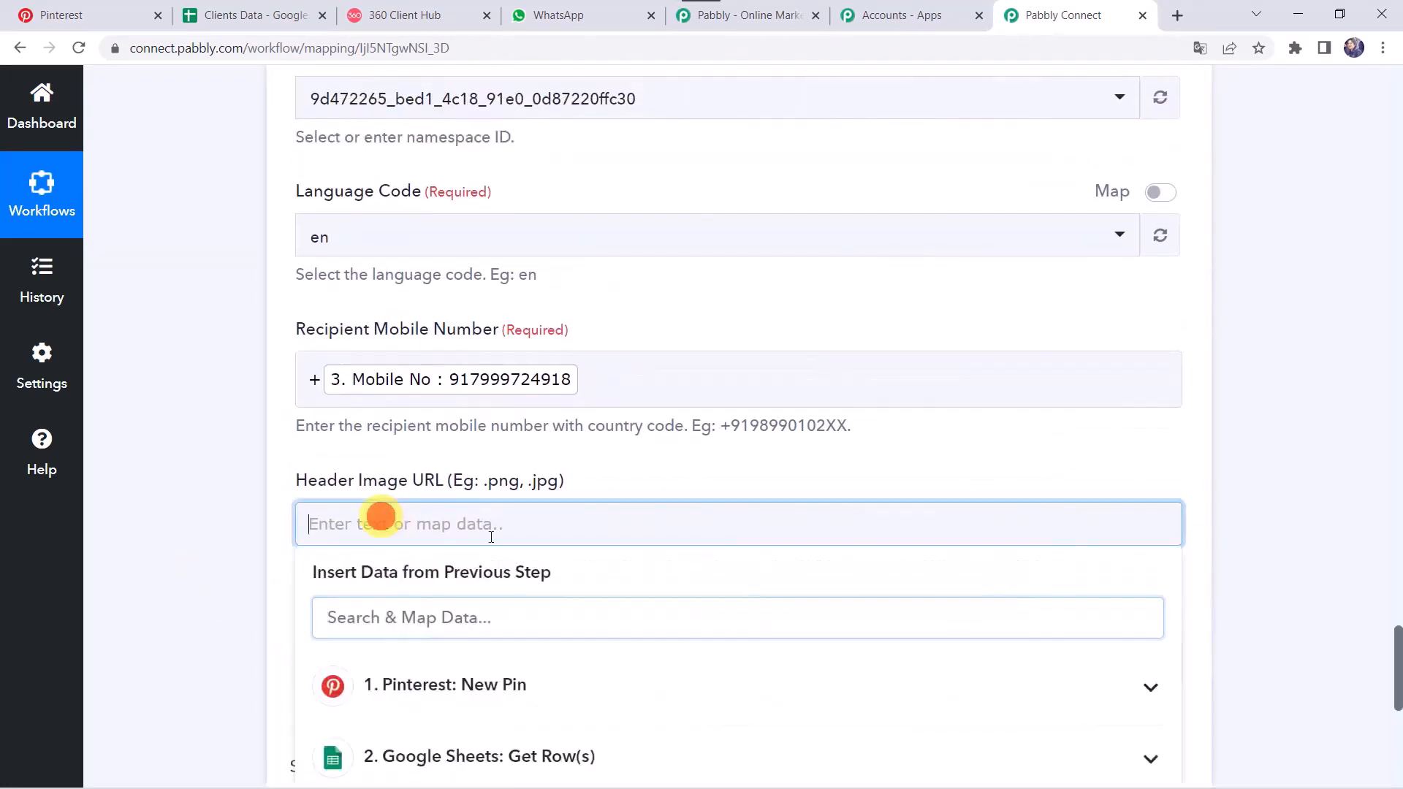
left_click(488, 689)
scroll(488, 689, "down", 3)
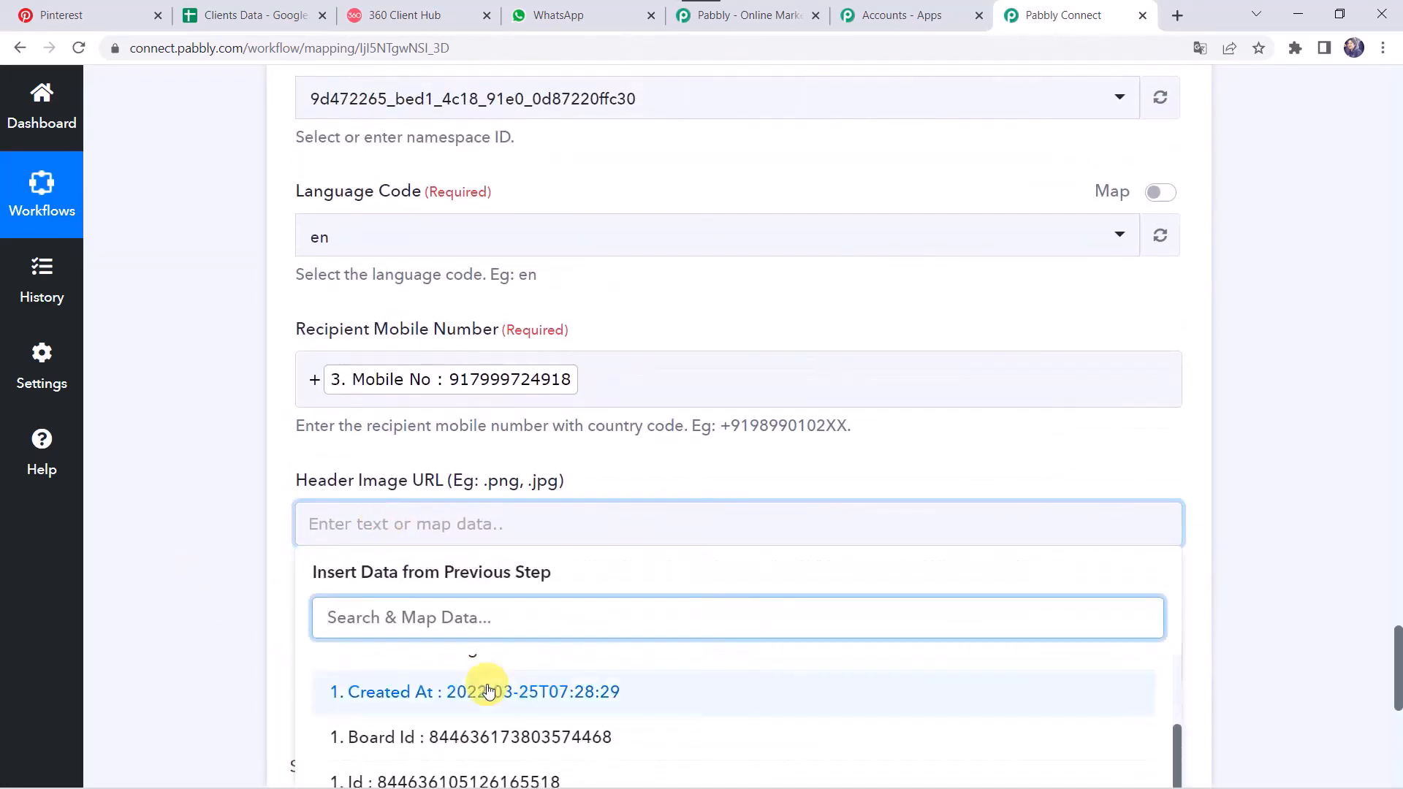
type("URL")
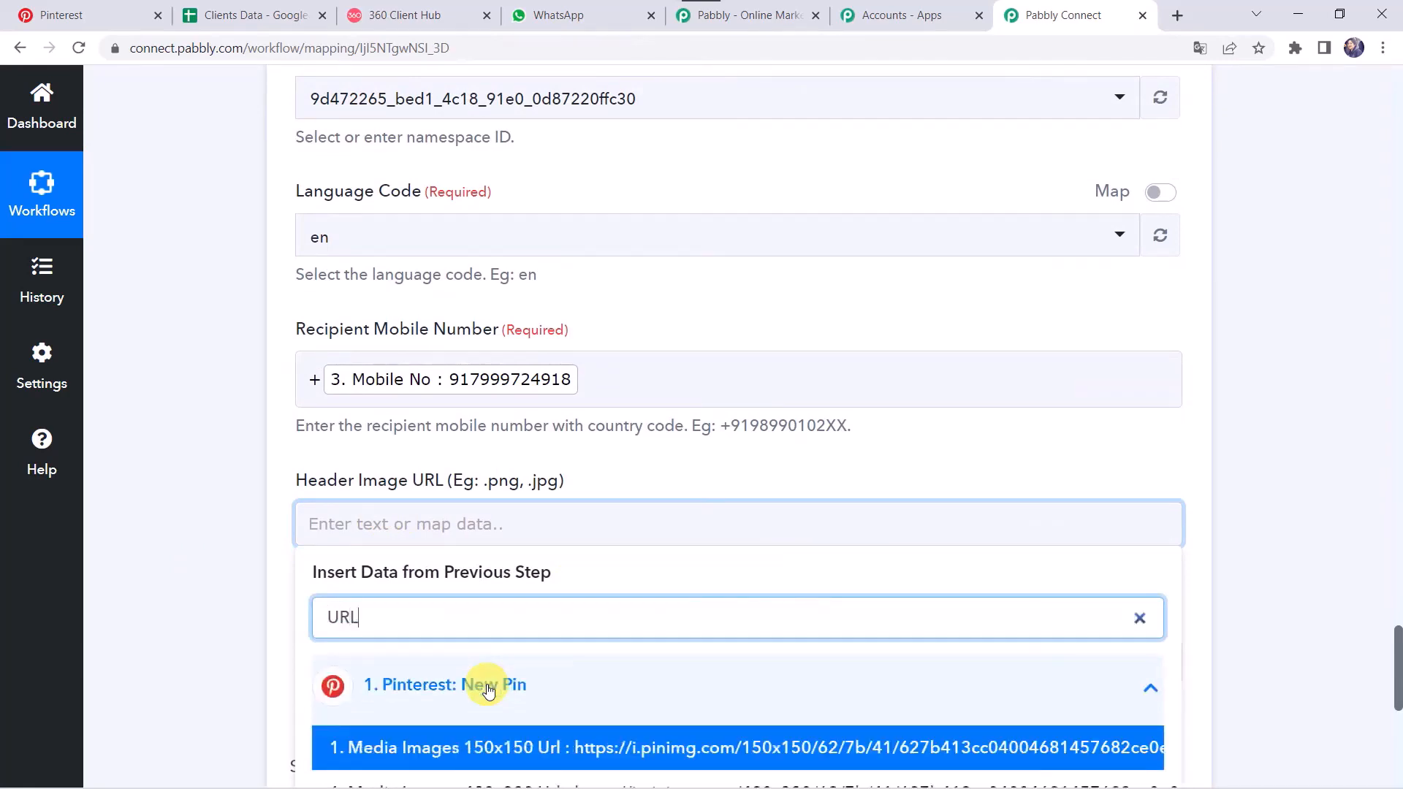
scroll(173, 617, "down", 5)
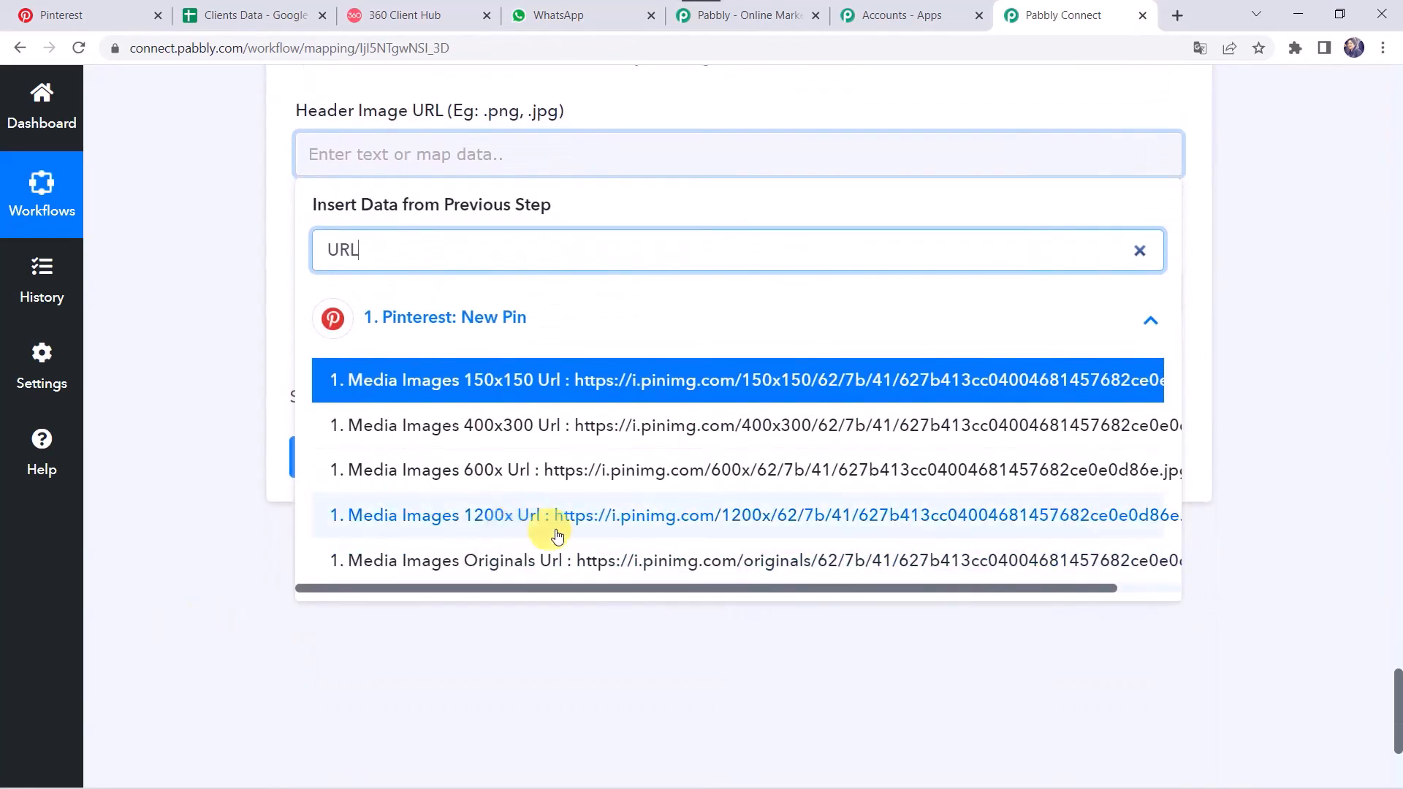
left_click(495, 562)
left_click(170, 282)
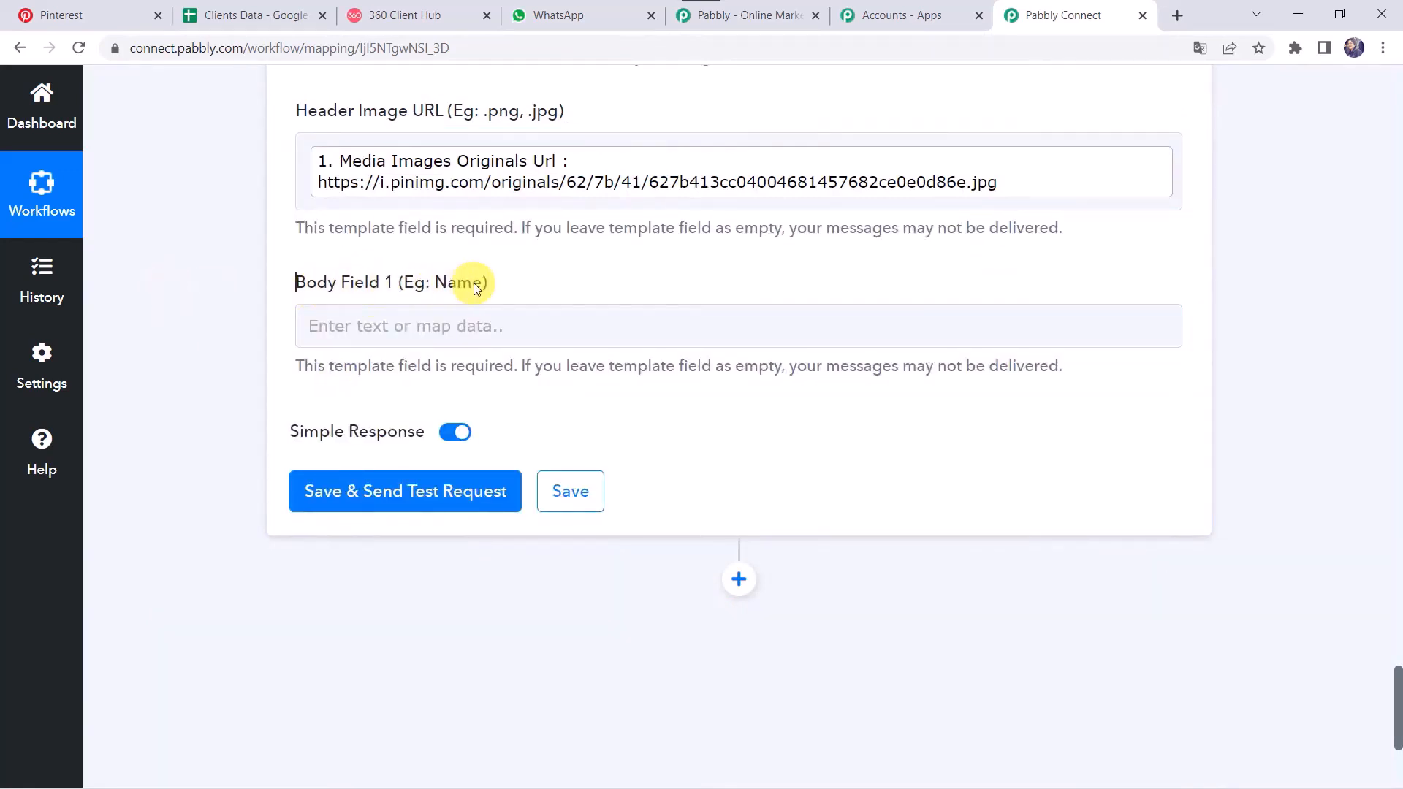
scroll(195, 304, "up", 15)
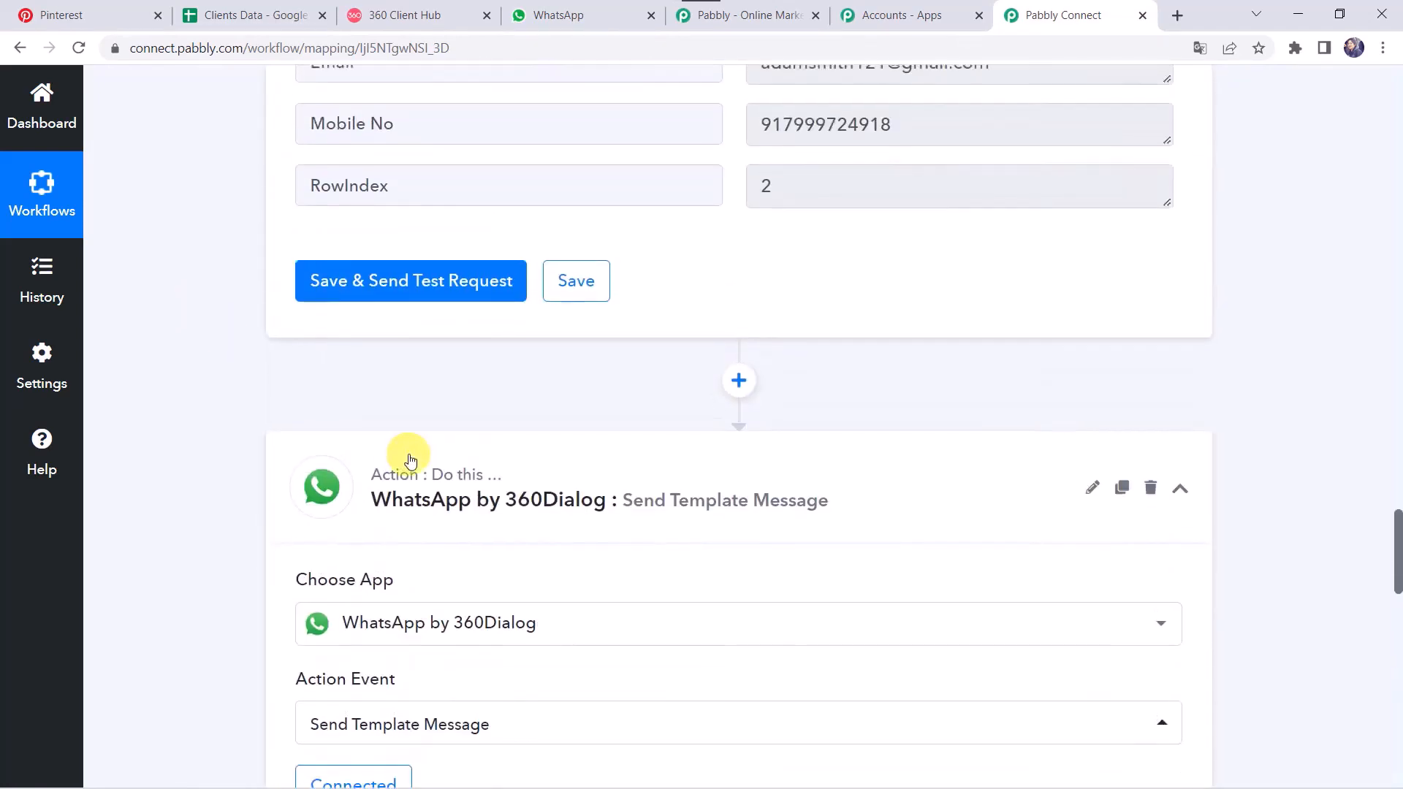
scroll(409, 460, "up", 4)
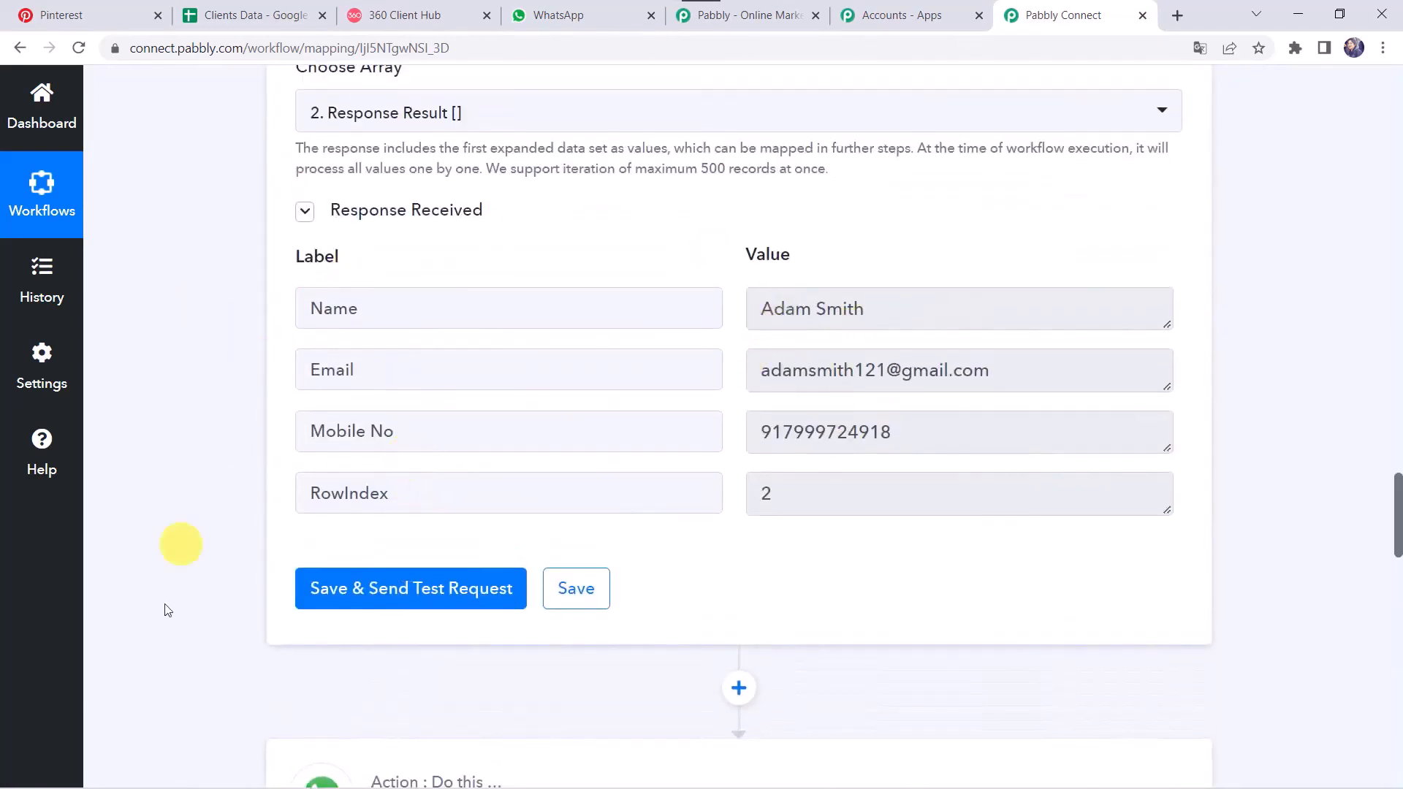
scroll(165, 608, "down", 18)
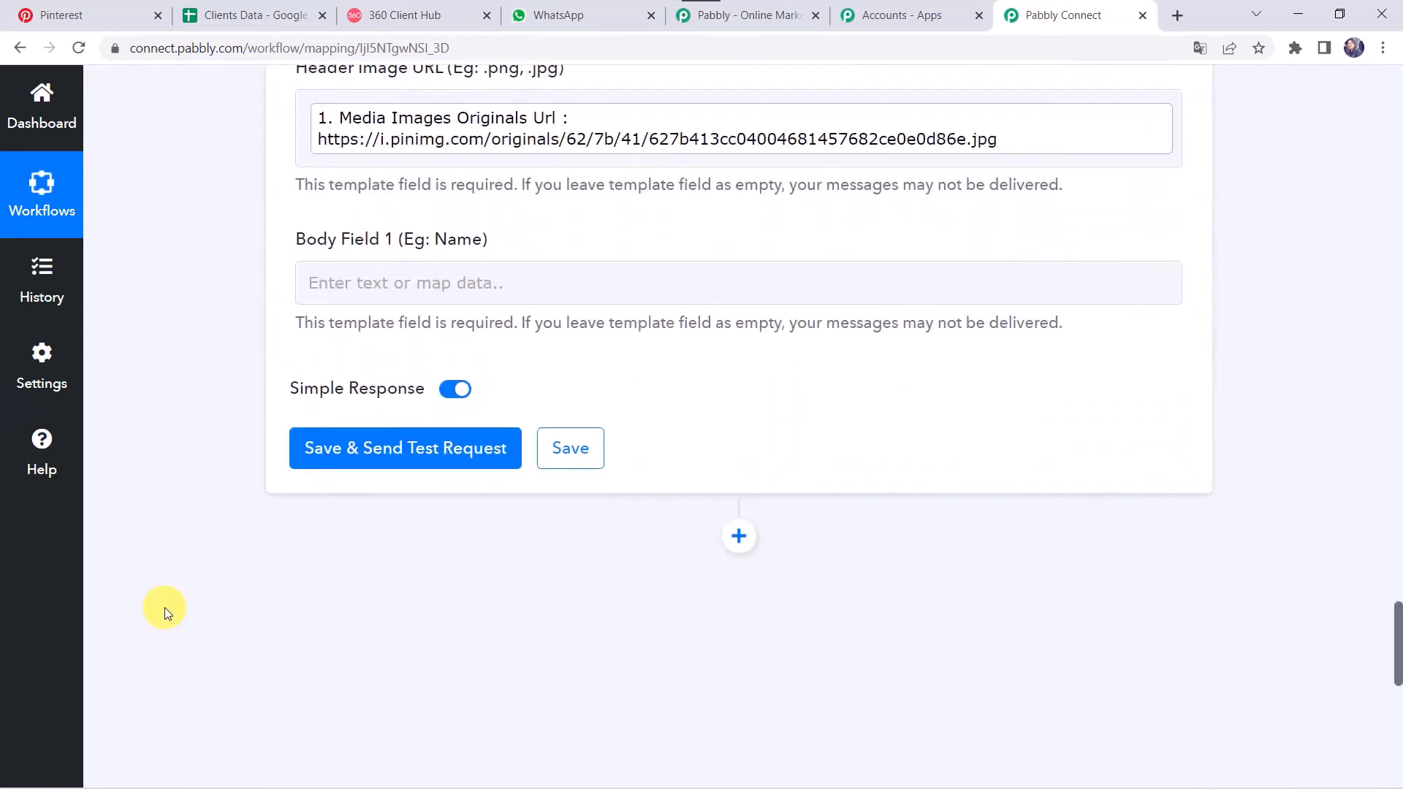
Step: Map the Iterator's Name into Body Field 1, then save and send a test request
left_click(397, 268)
left_click(444, 578)
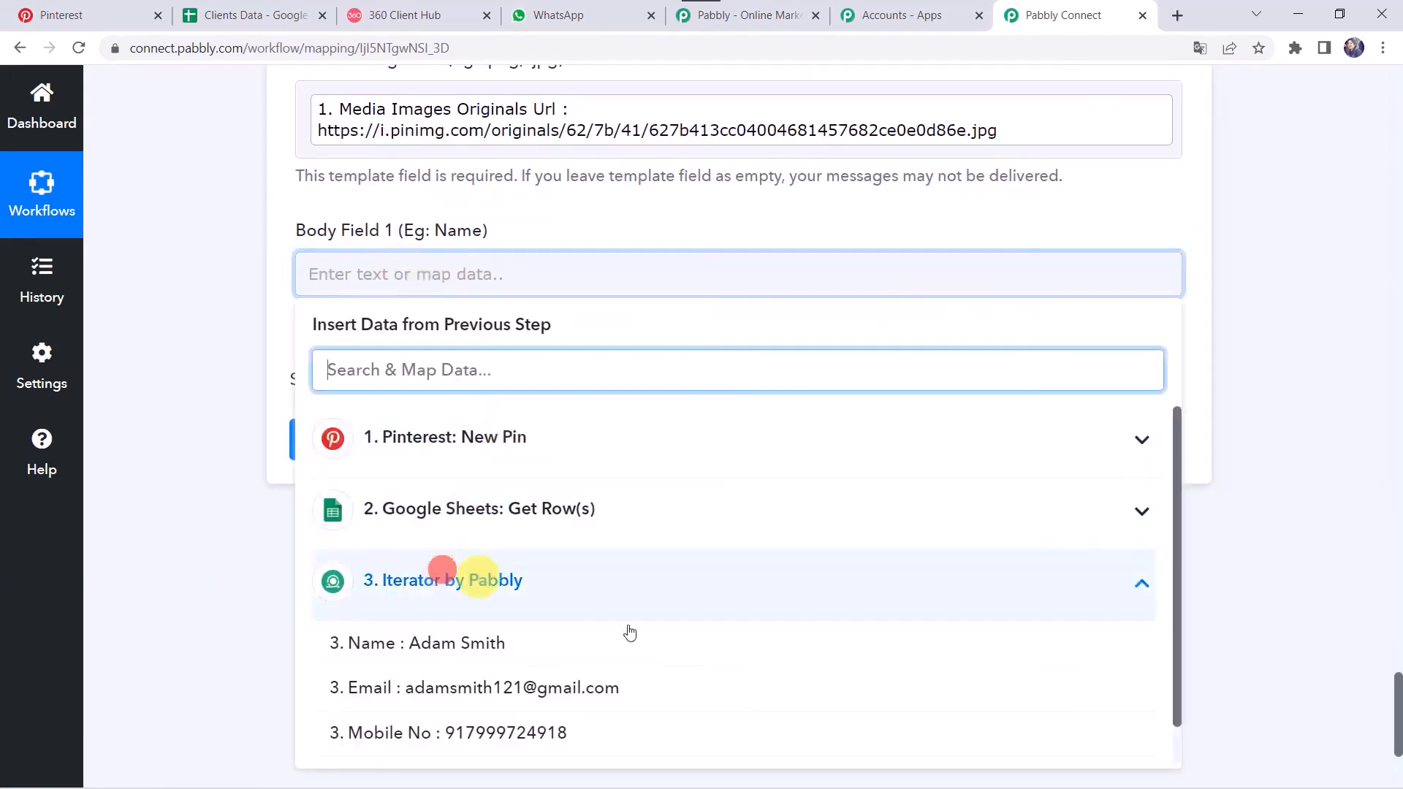
left_click(473, 662)
left_click(163, 285)
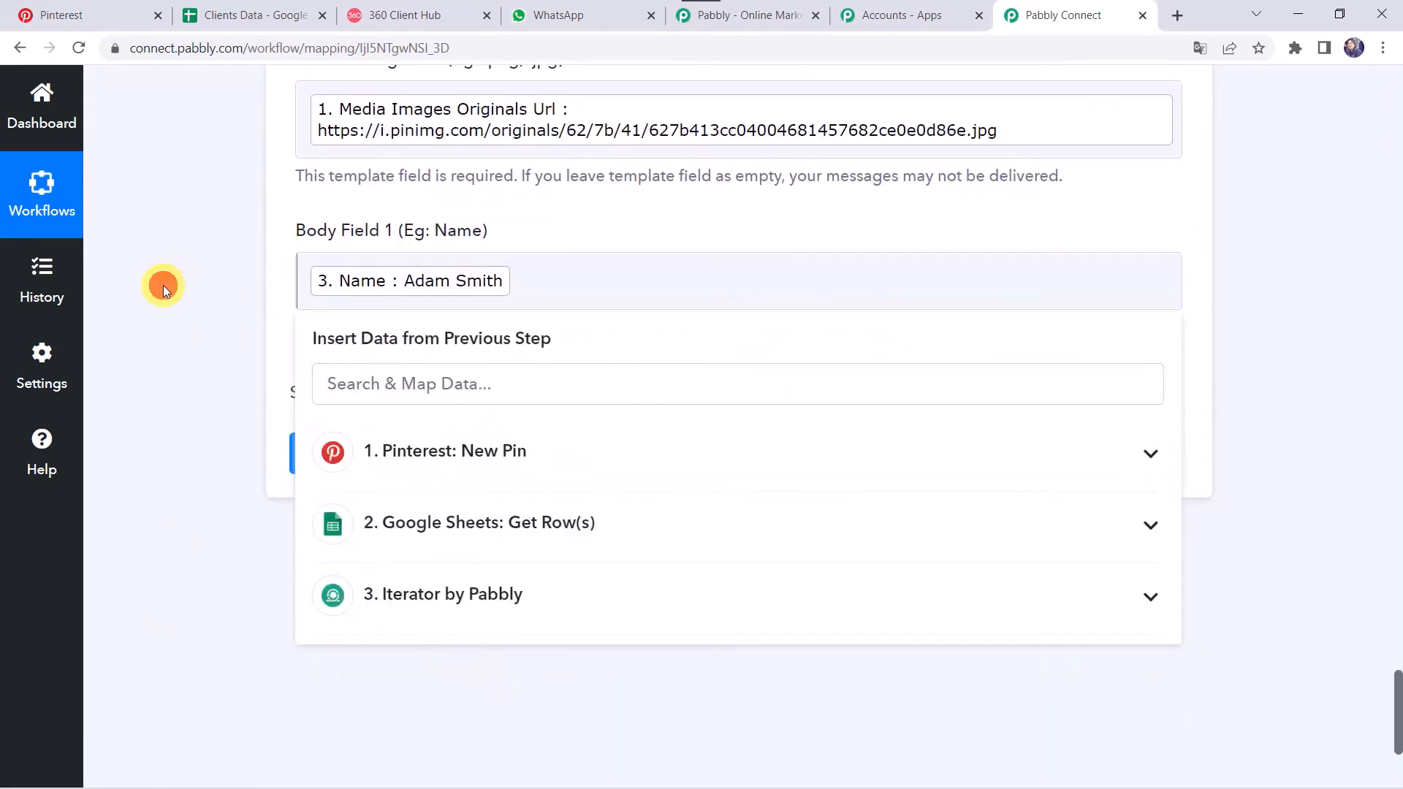
scroll(164, 285, "up", 6)
scroll(164, 285, "down", 7)
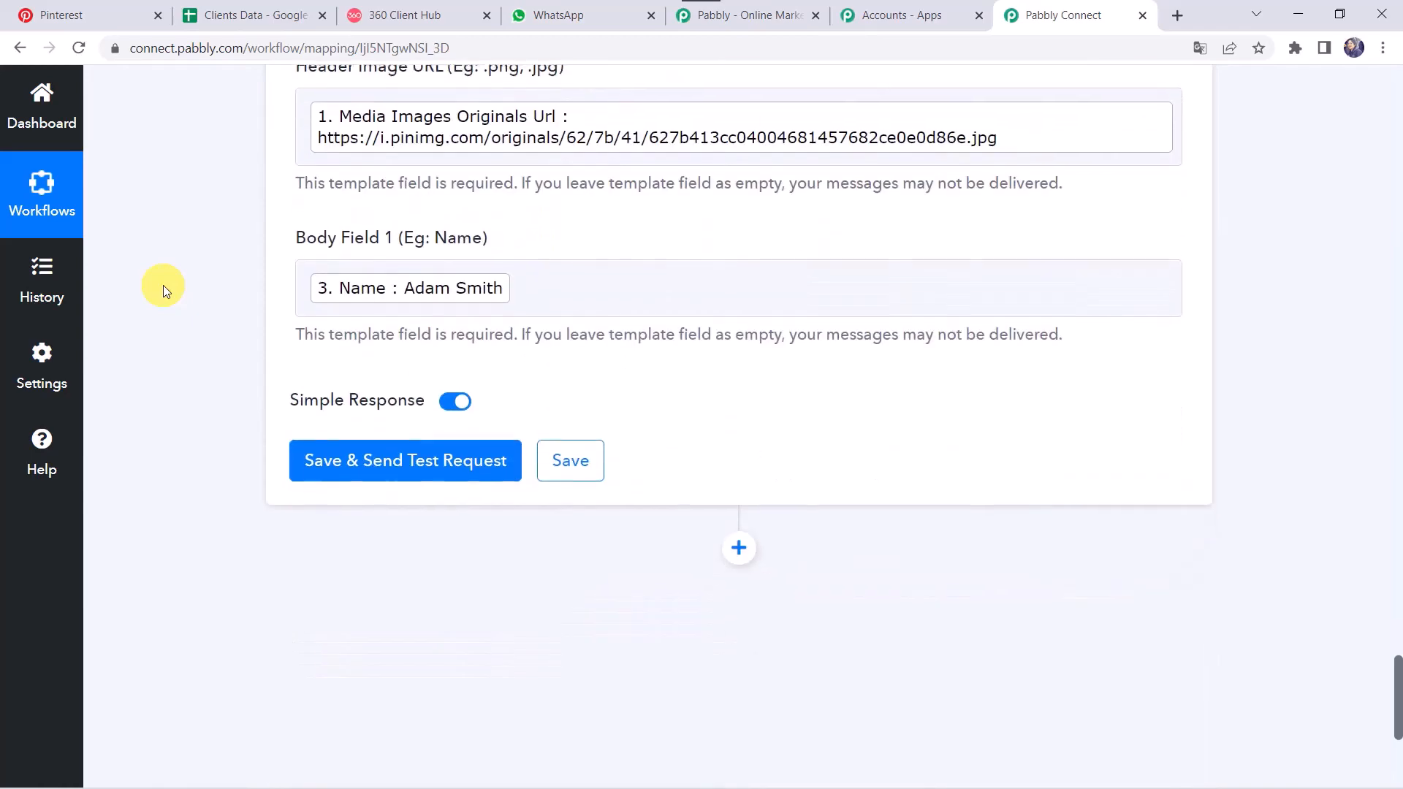
left_click(390, 465)
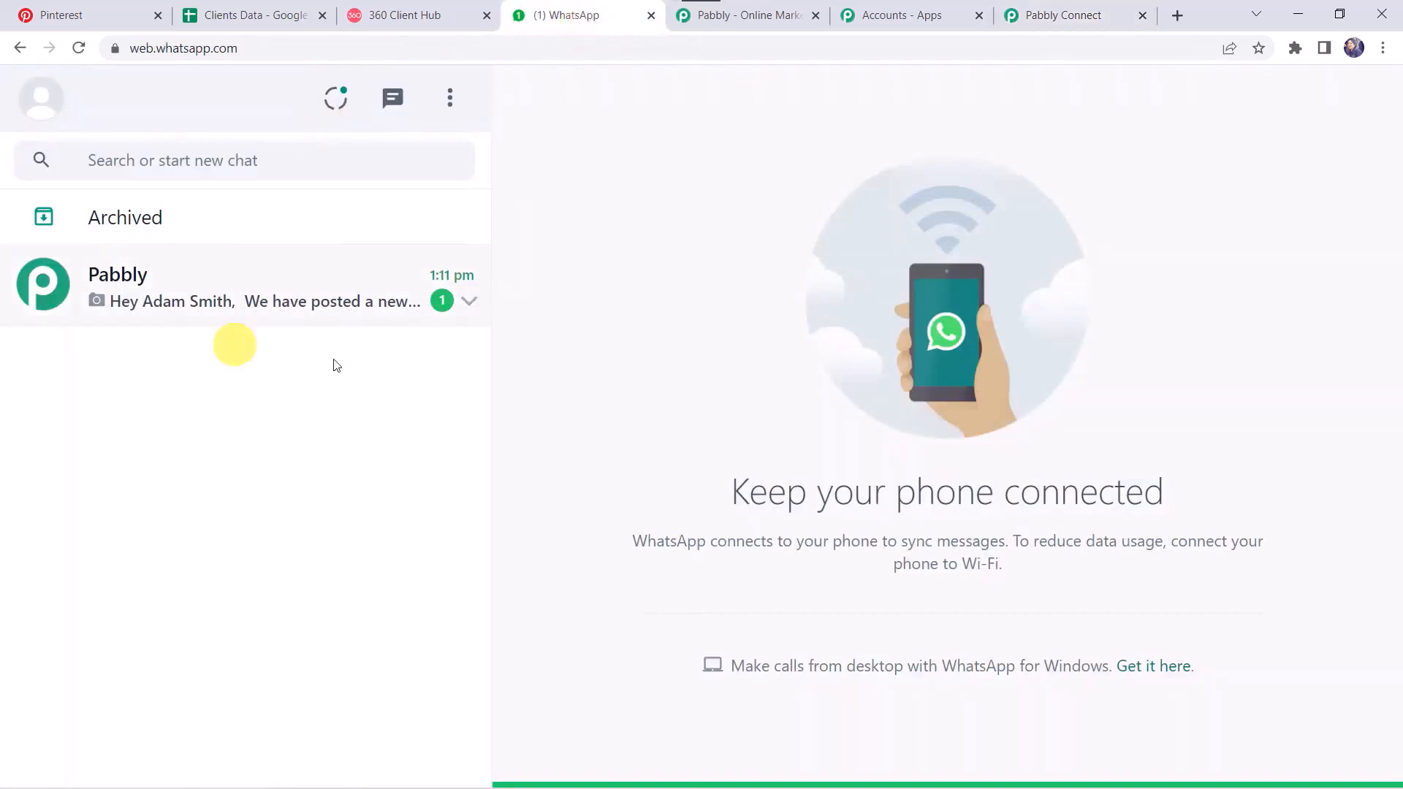
Step: Open the Pabbly chat and view the received template message's pin image full size
left_click(190, 302)
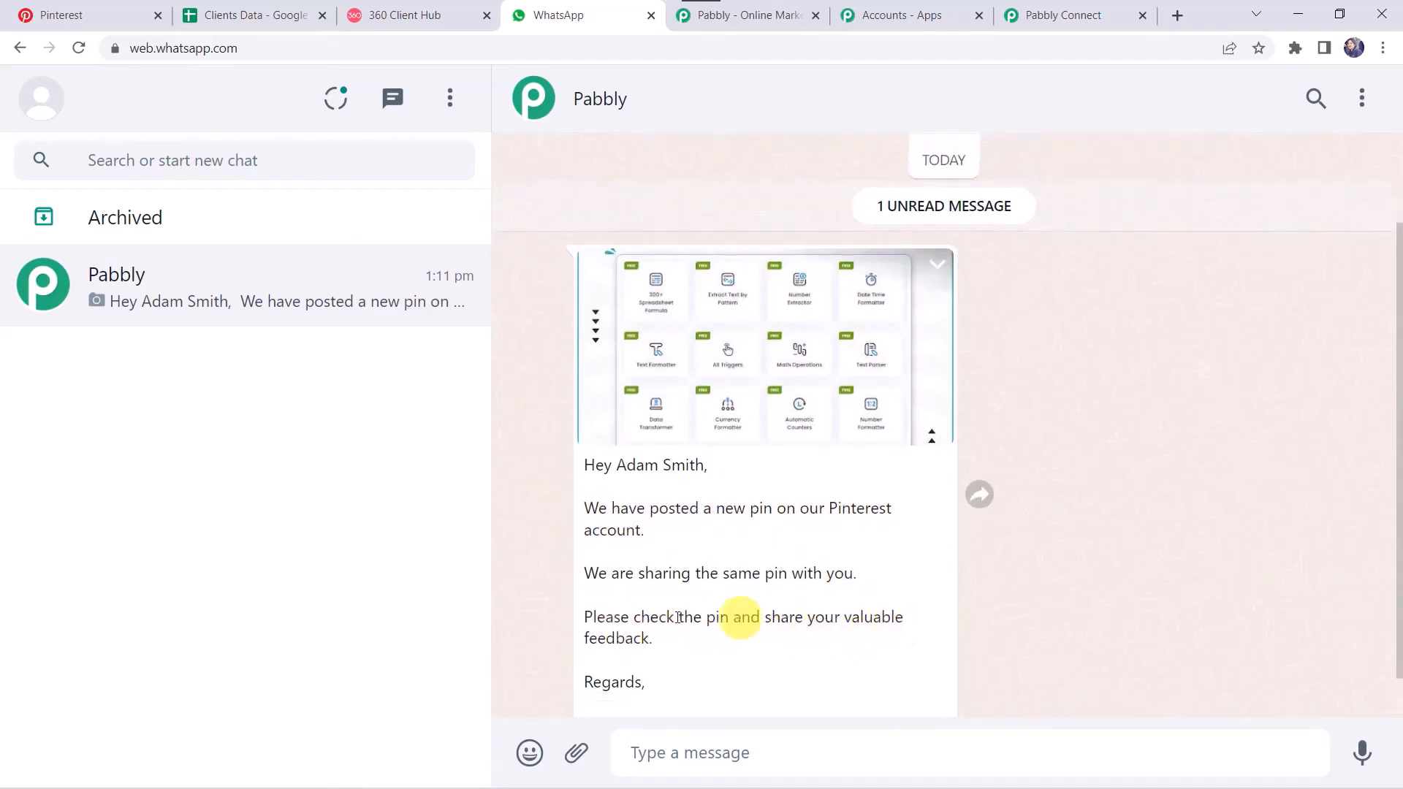
scroll(633, 643, "down", 1)
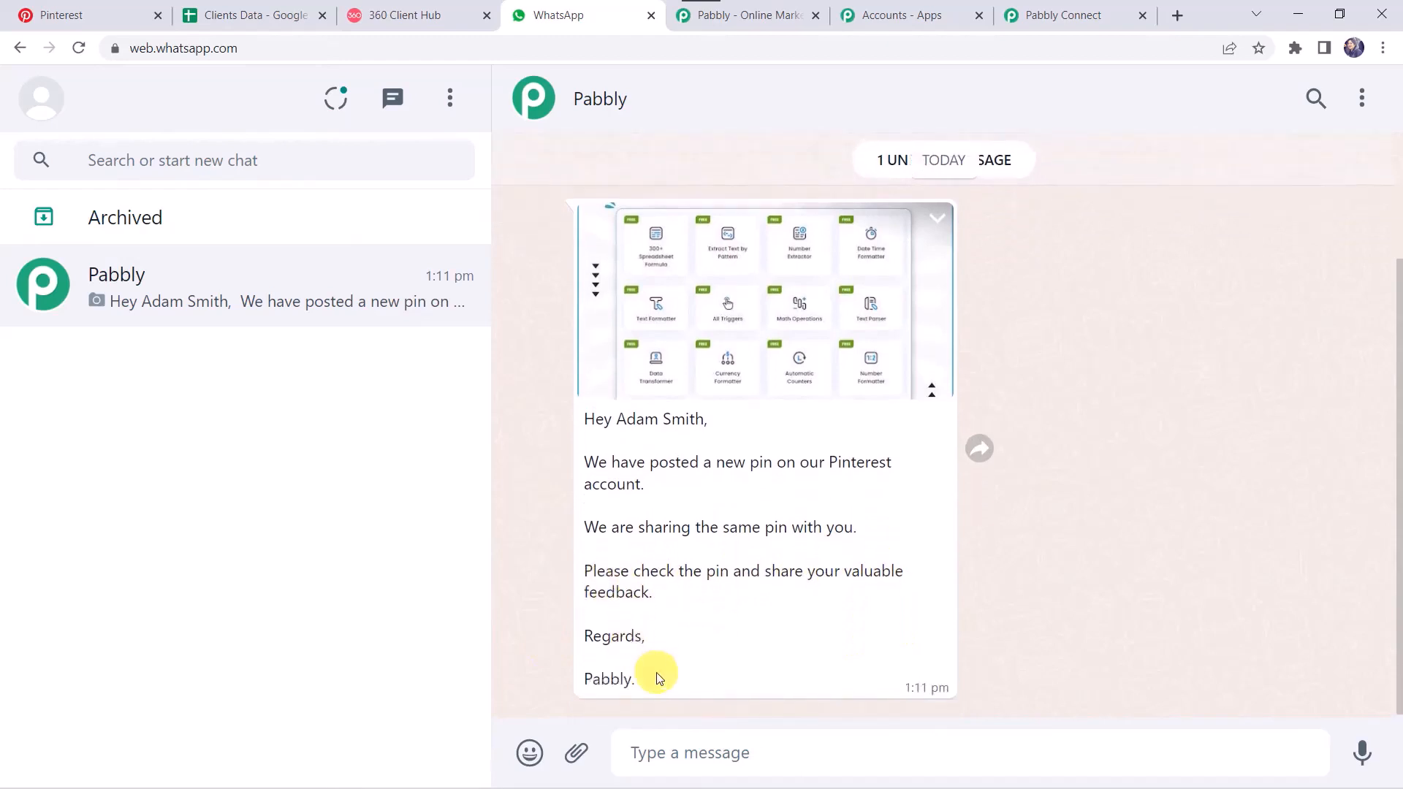
left_click(784, 282)
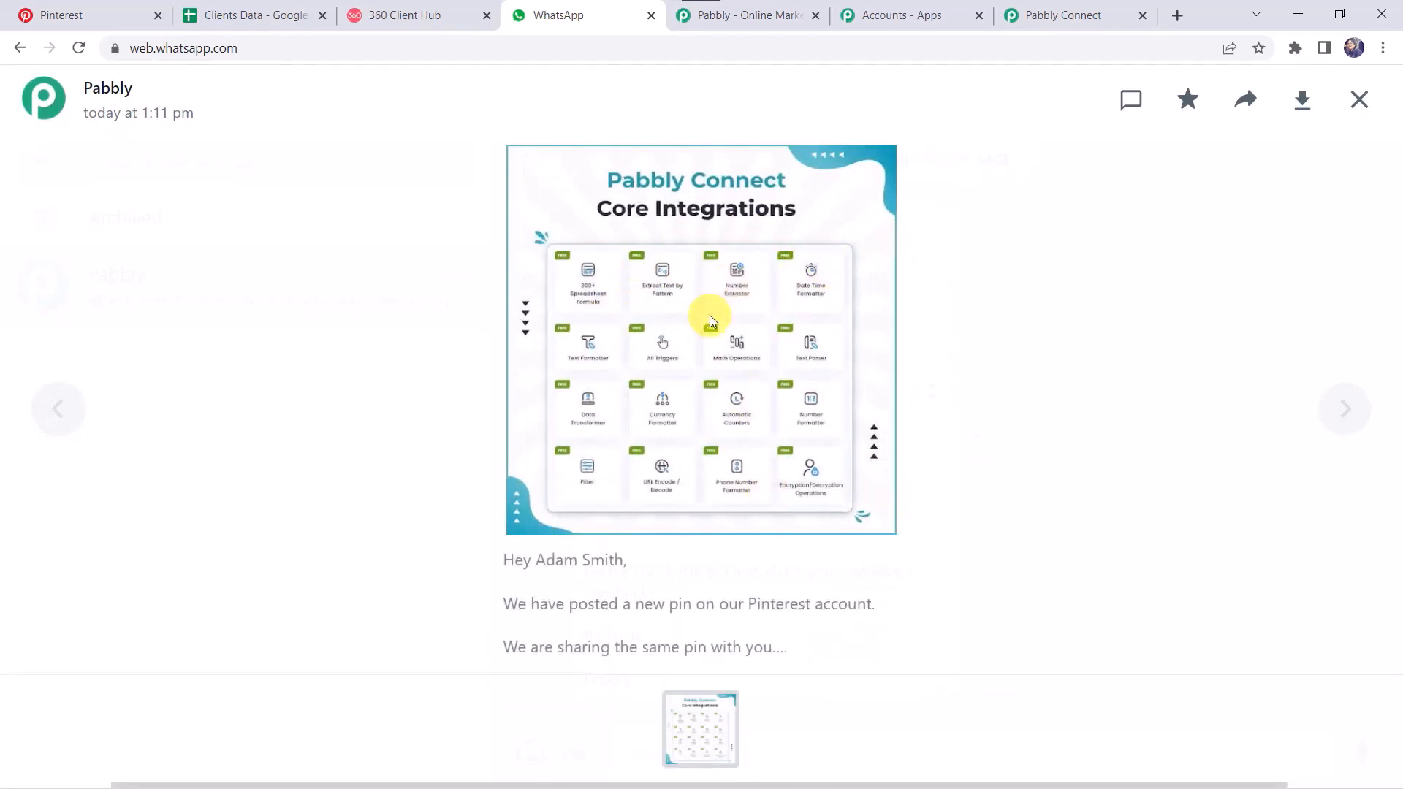
left_click(1071, 15)
Step: Save the WhatsApp template step and review its successful Response Received
scroll(220, 658, "down", 5)
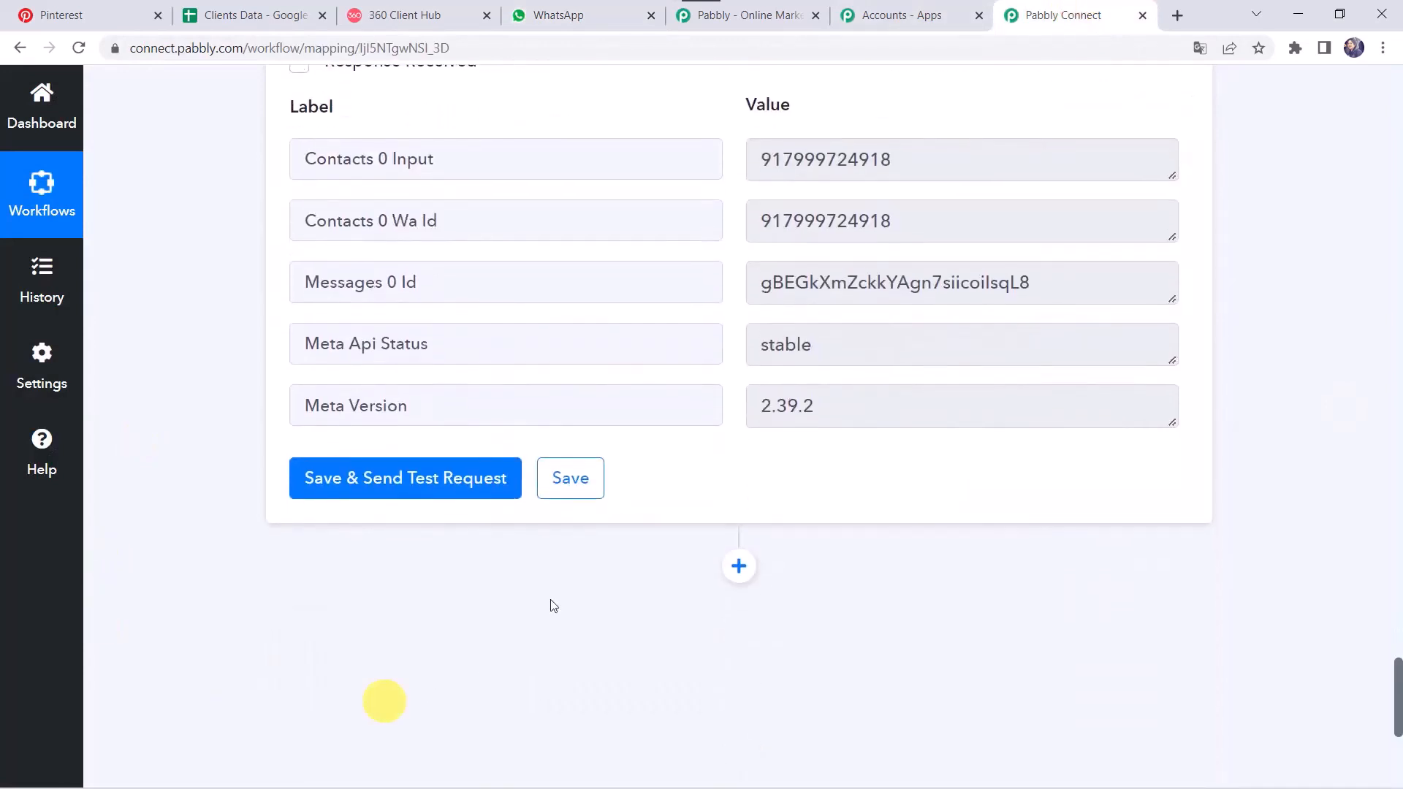
left_click(584, 488)
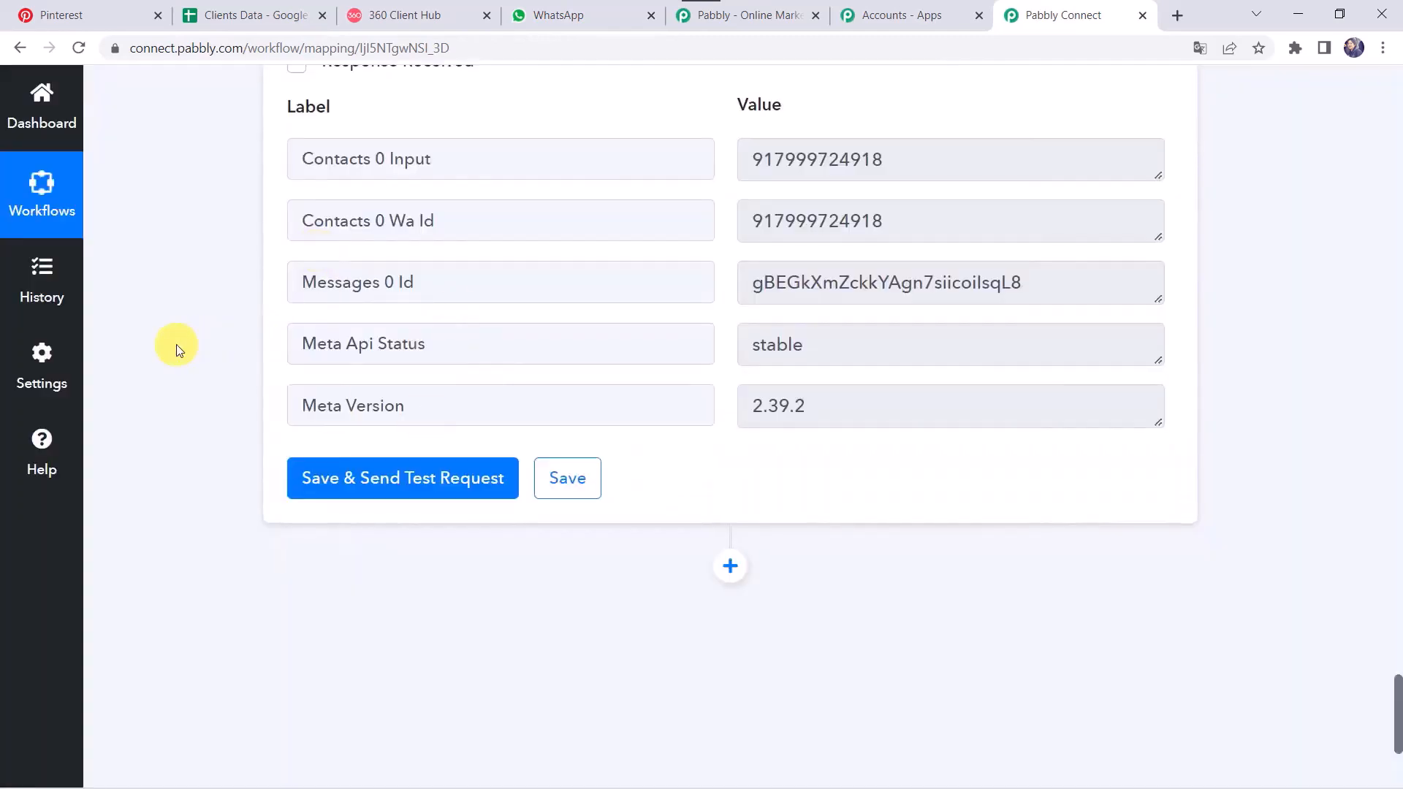
scroll(177, 344, "up", 2)
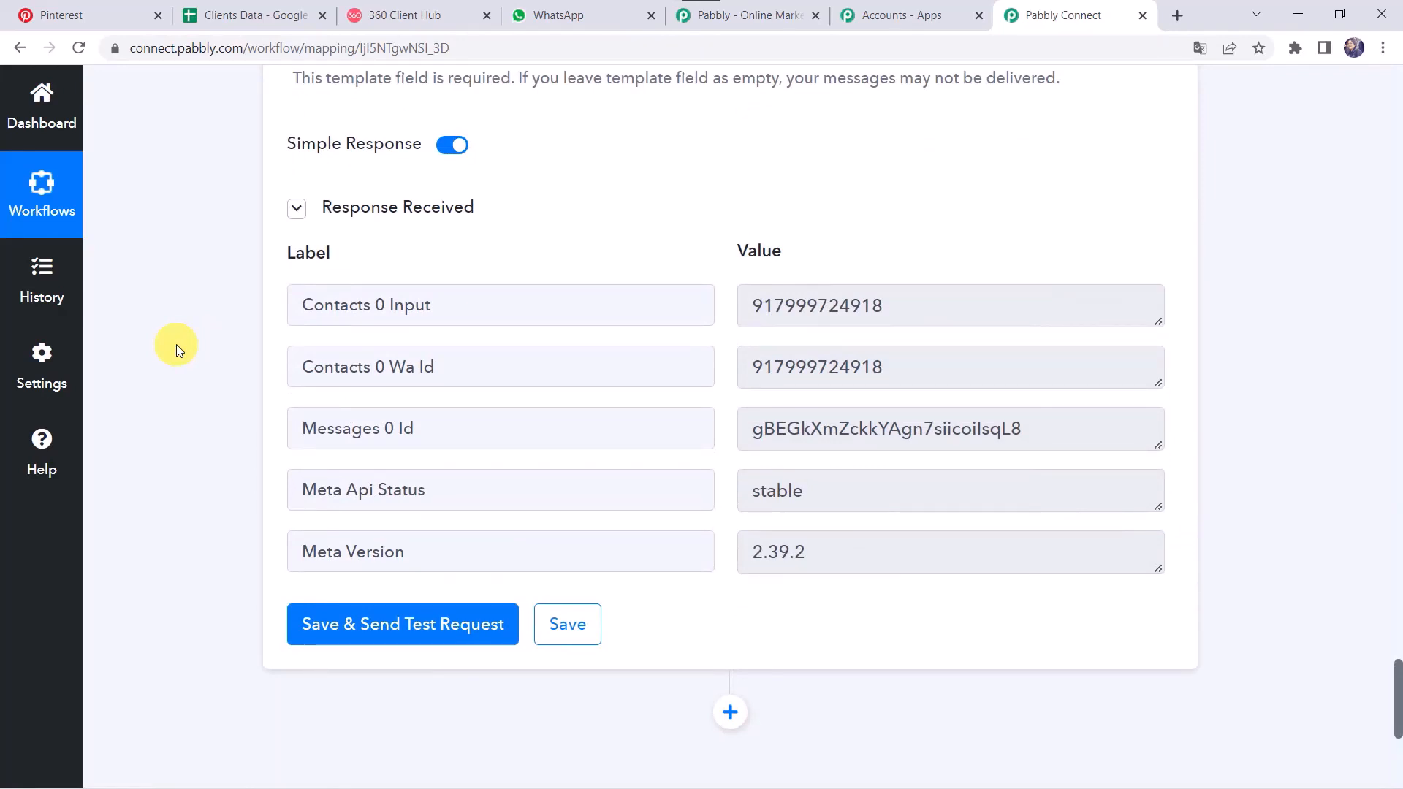
left_click(92, 10)
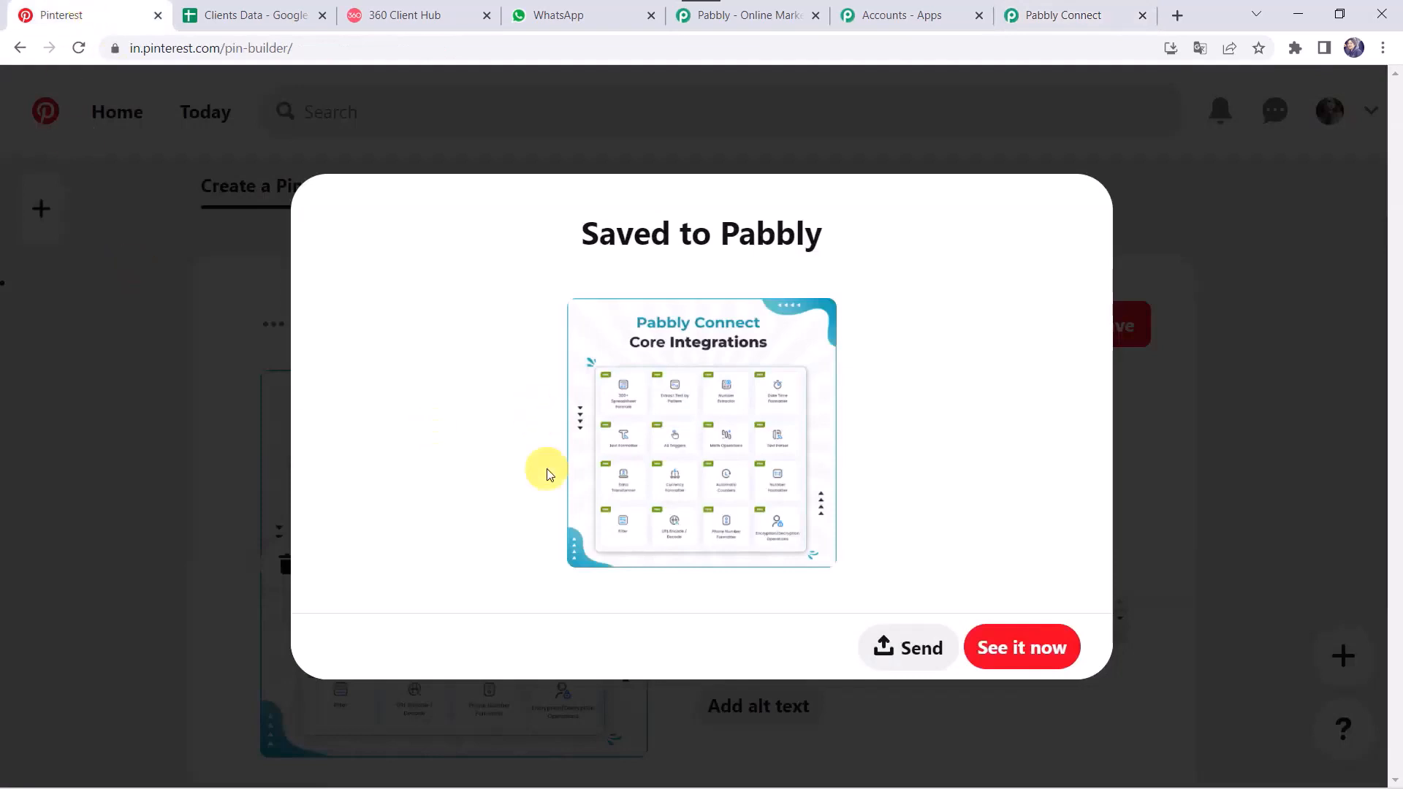
Step: Start a new Pinterest pin using the New Use Cases for Pabbly Connect image
key("alt+Left")
left_click(1342, 488)
left_click(1235, 598)
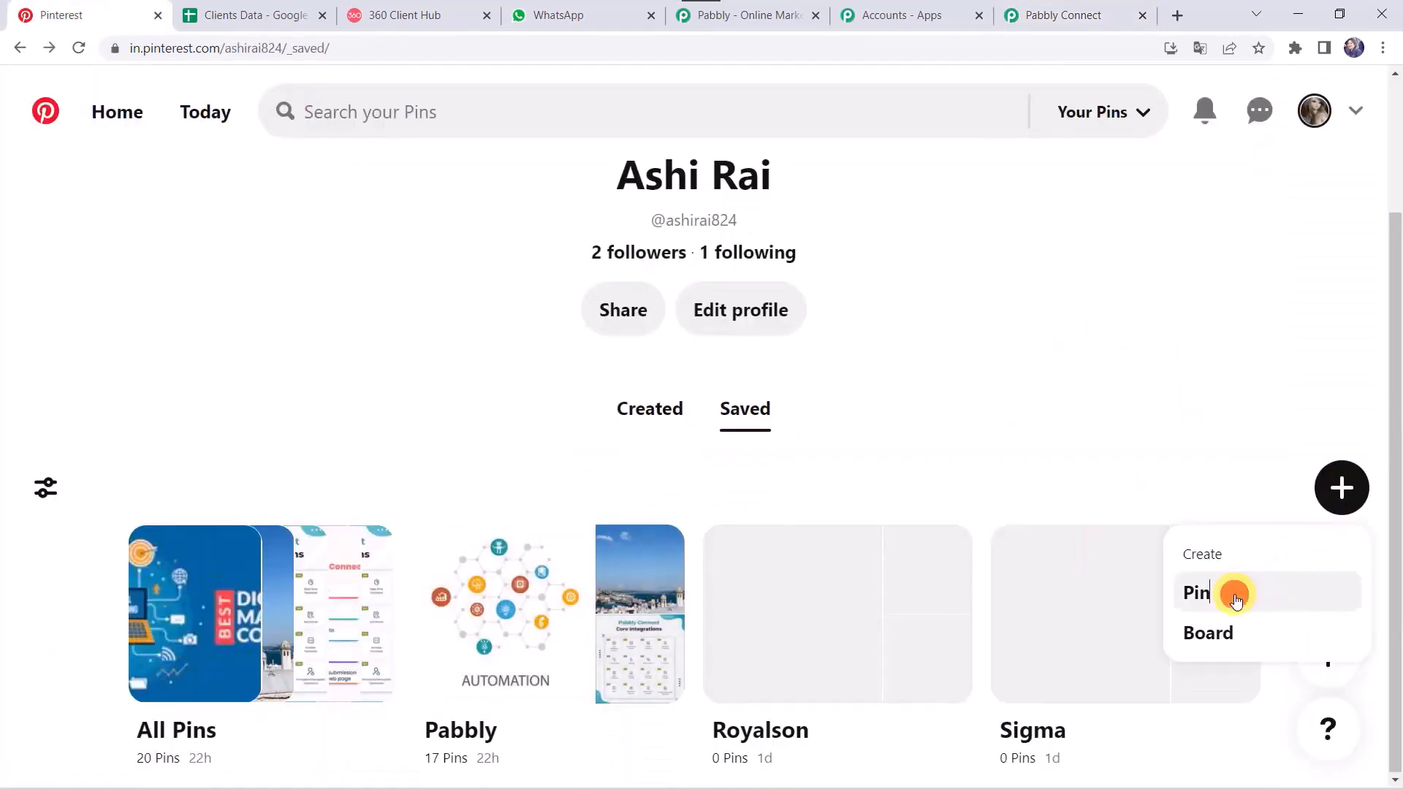
scroll(627, 495, "down", 3)
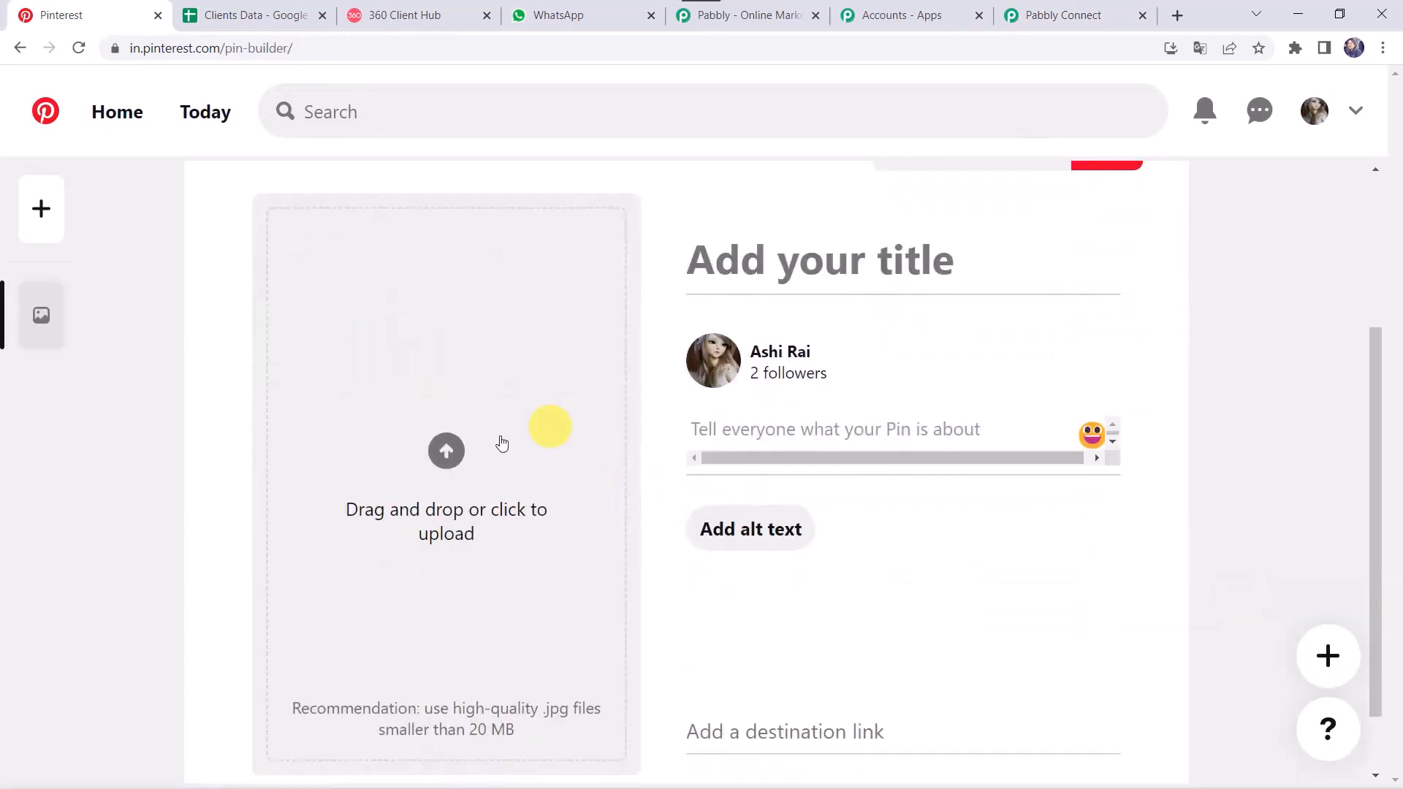
left_click(453, 484)
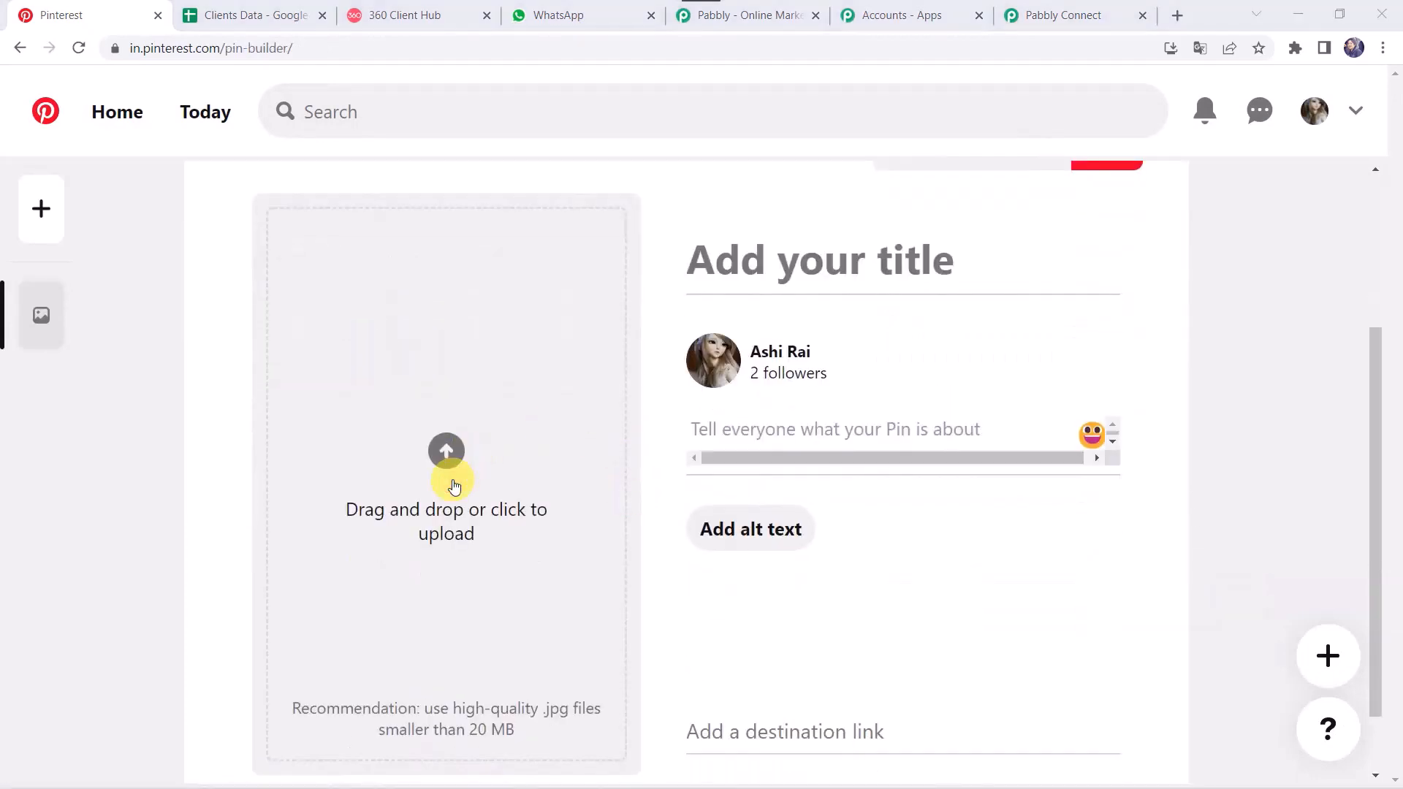
scroll(406, 216, "down", 5)
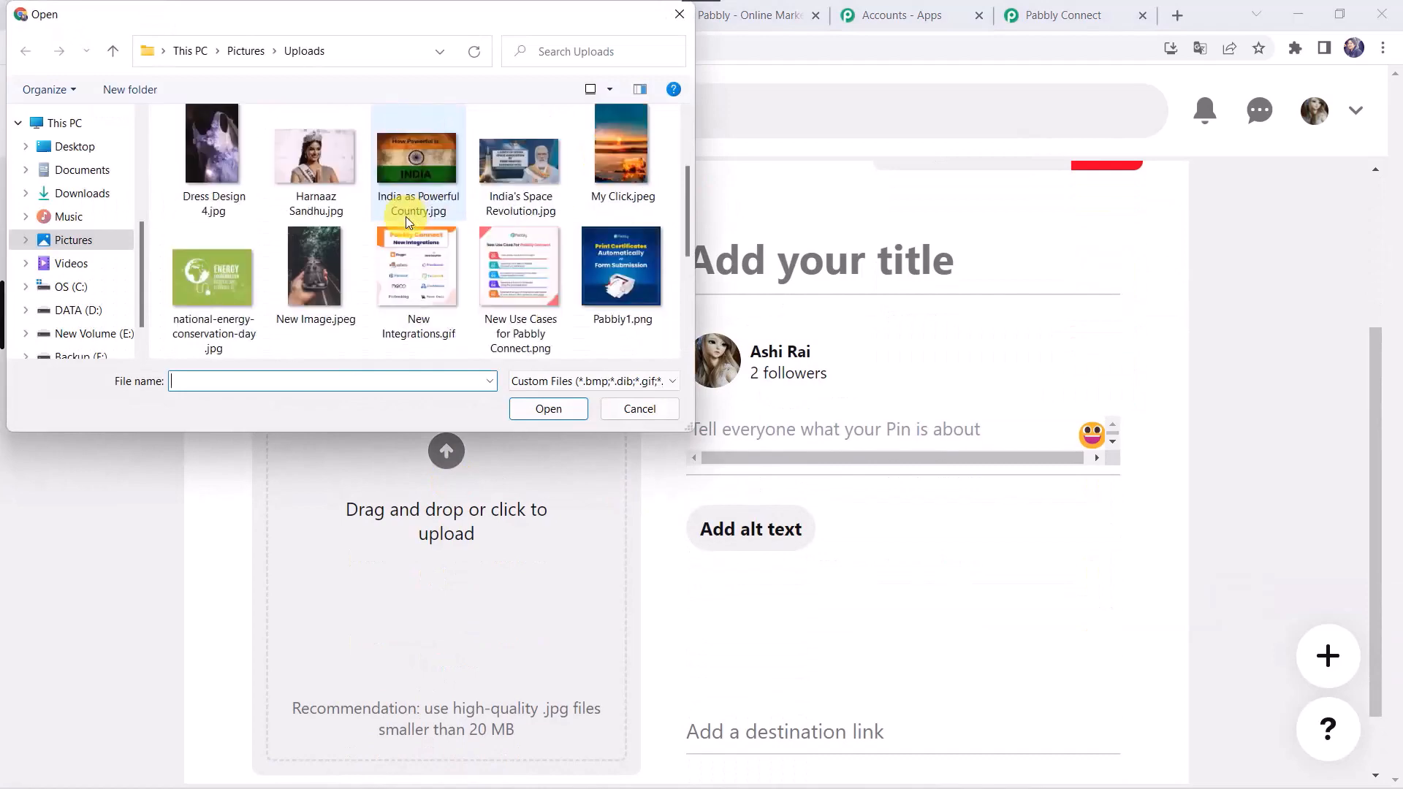
scroll(405, 217, "up", 3)
double_click(502, 287)
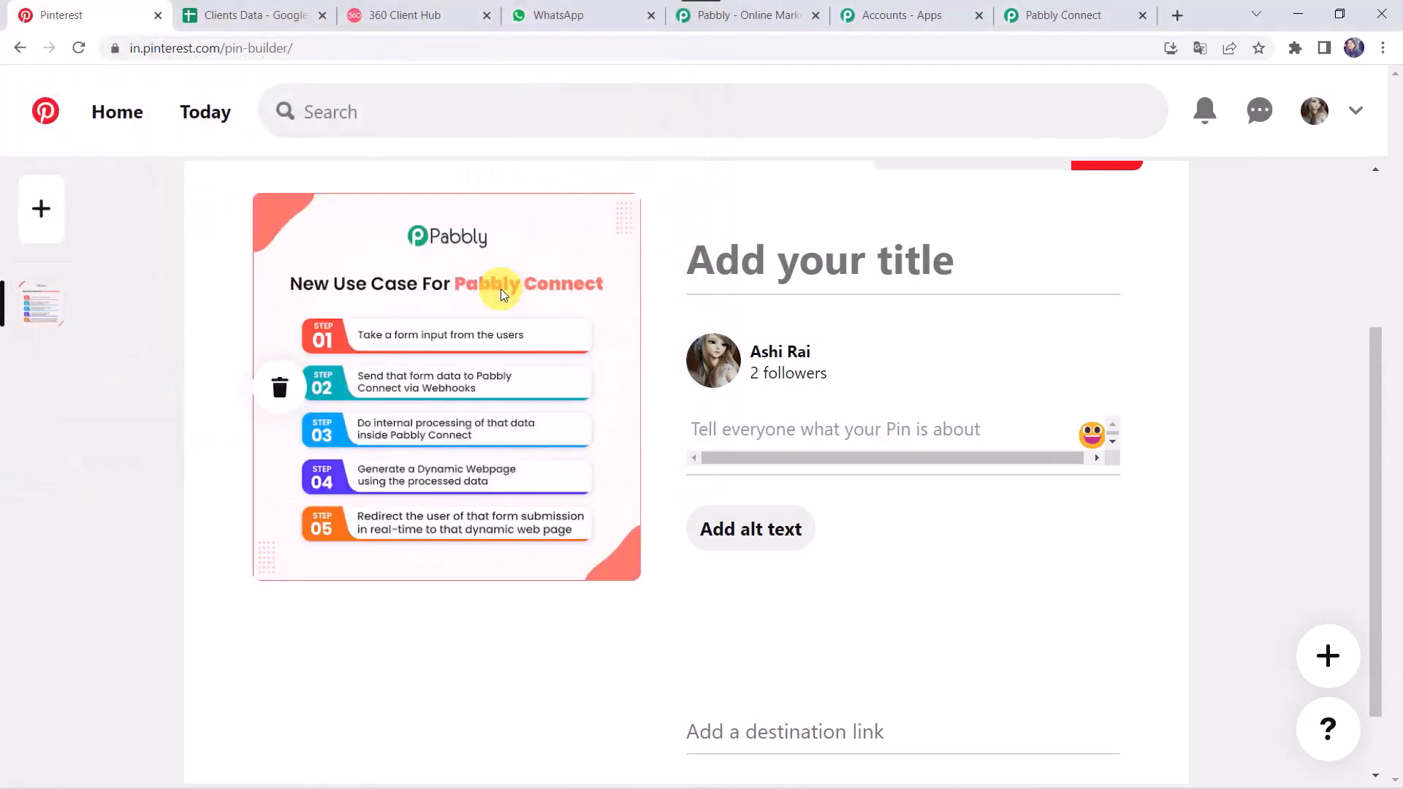
Step: Title the pin 'New Use Cases', reuse the title as its description, and publish to the Pabbly board
left_click(734, 268)
type("New ")
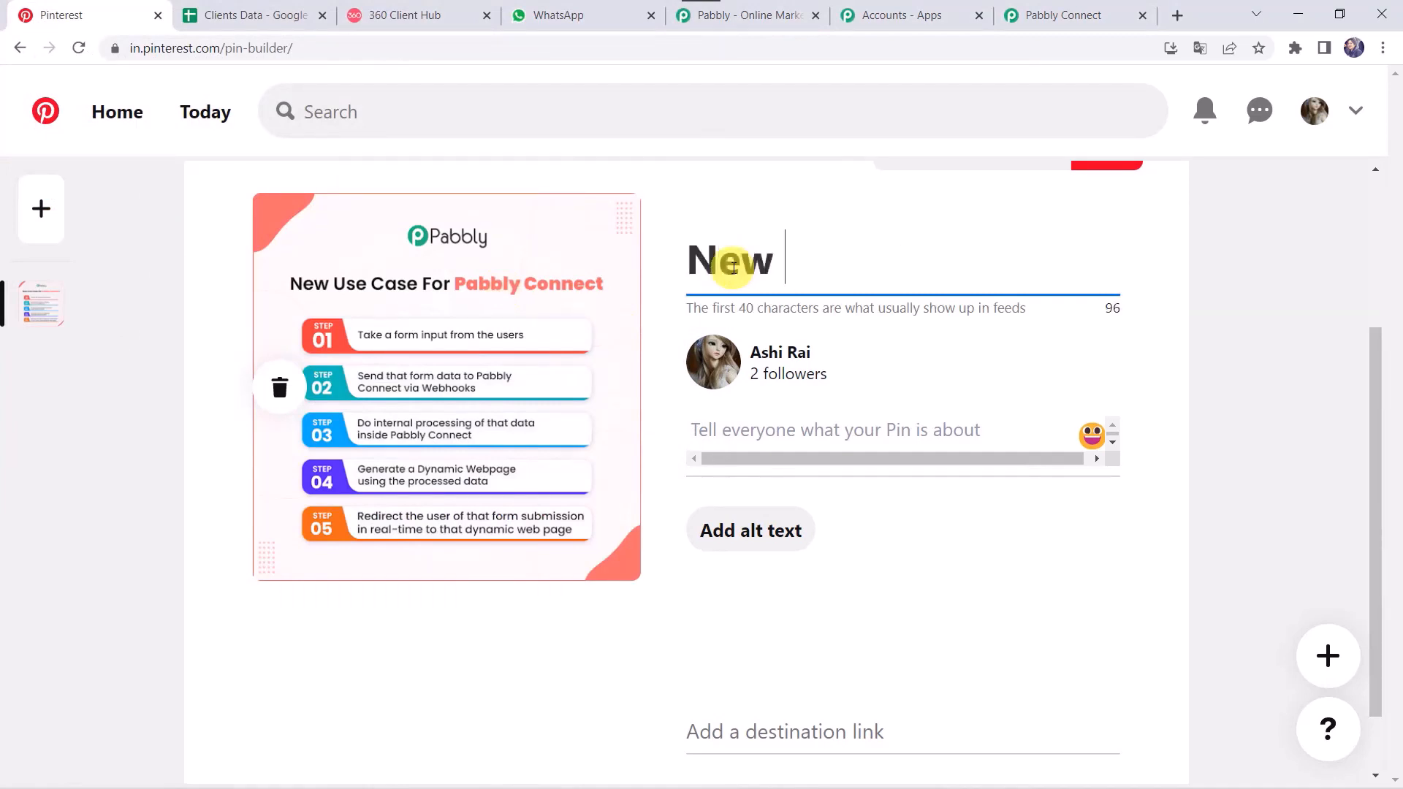
type("Use Cases")
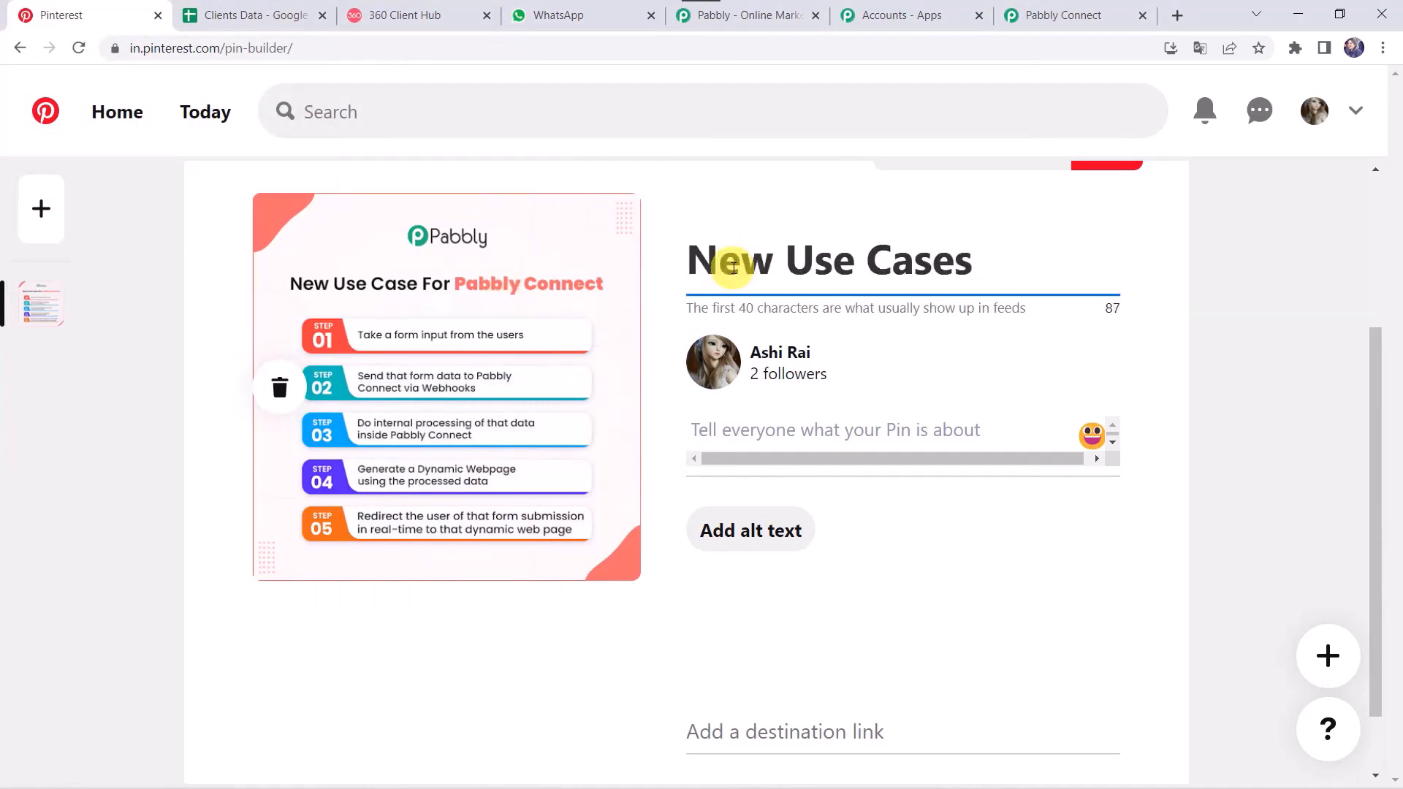
key("ctrl+a")
key("ctrl+c")
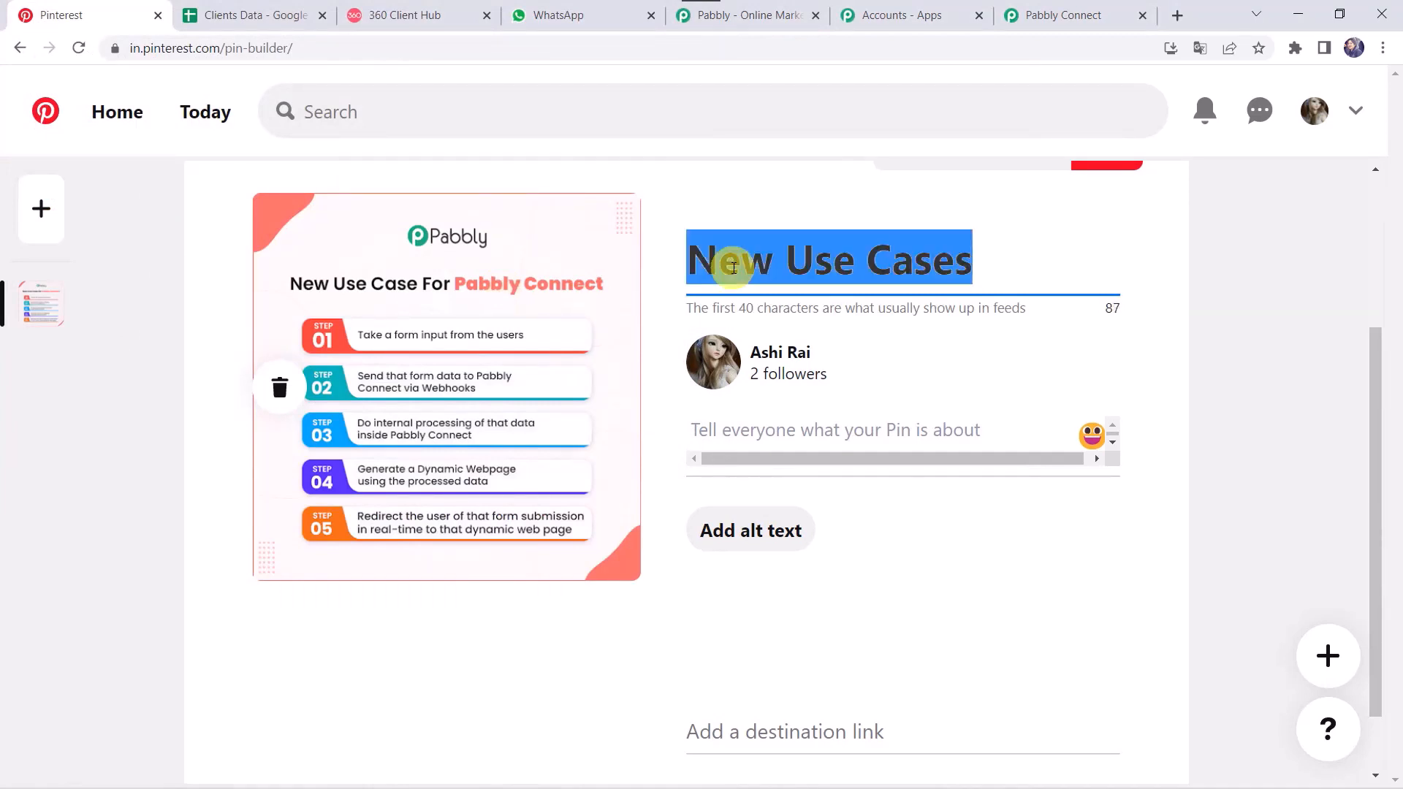
left_click(753, 433)
key("ctrl+v")
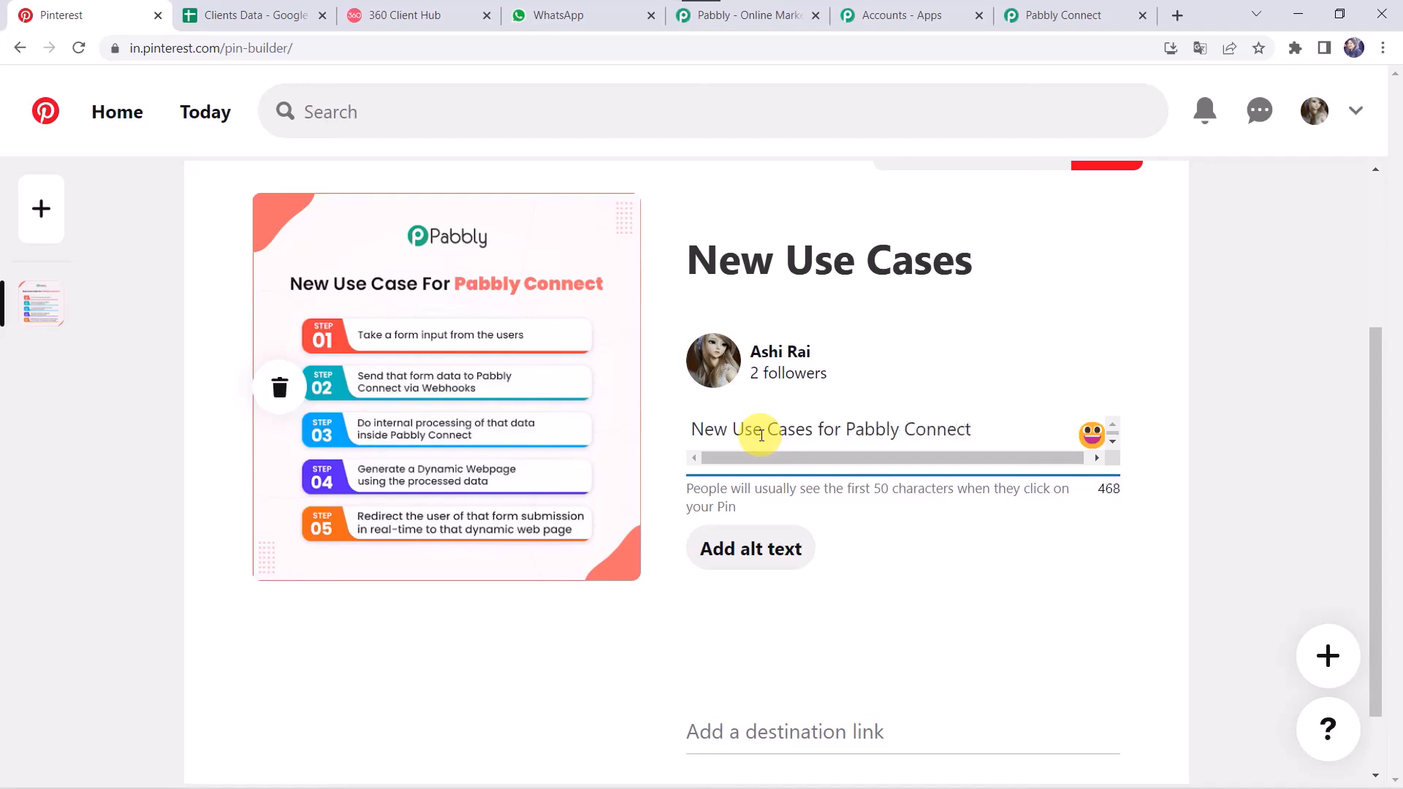
scroll(760, 435, "up", 2)
left_click(1111, 313)
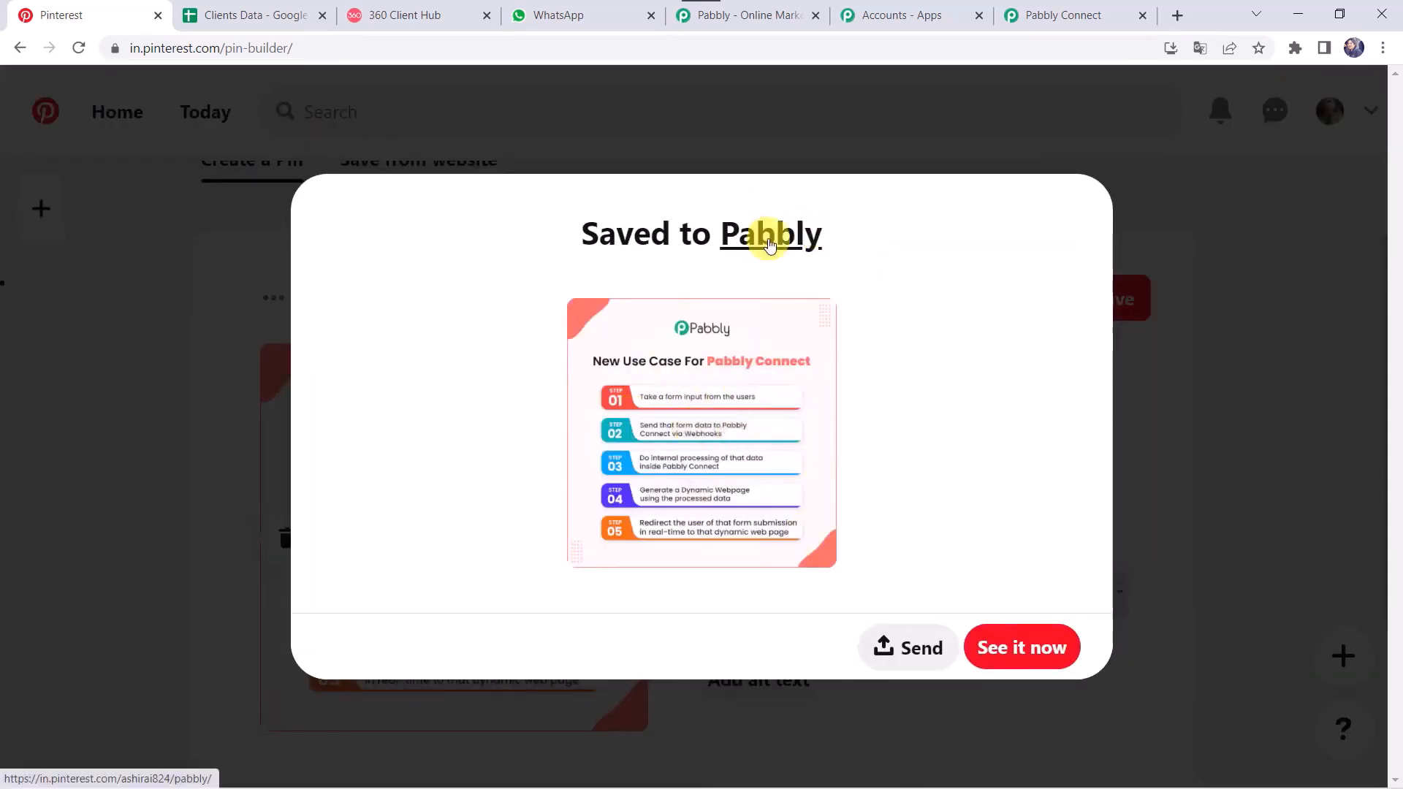
left_click(824, 391)
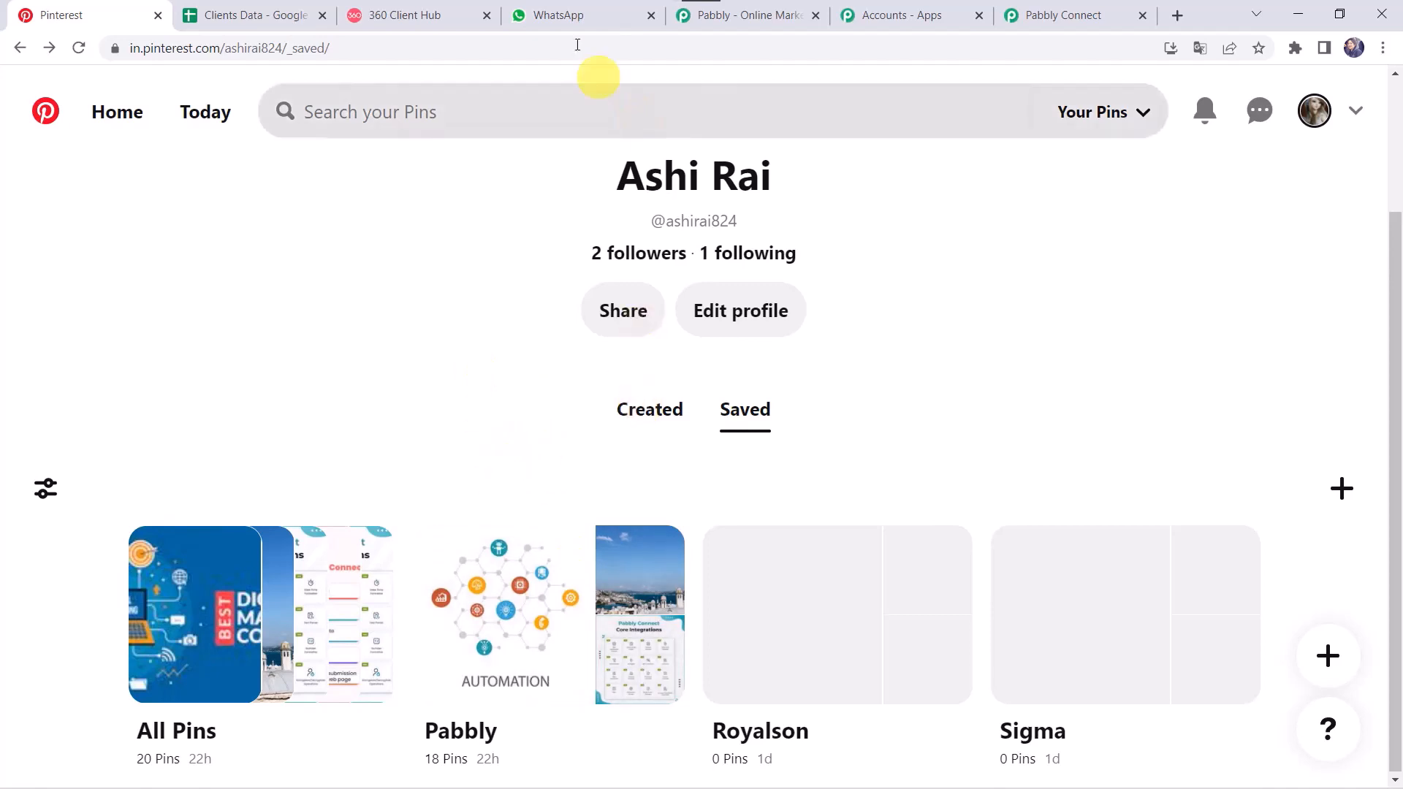
Step: Reload WhatsApp Web and inspect the New Use Case pin messages and image in the Pabbly chat
left_click(572, 21)
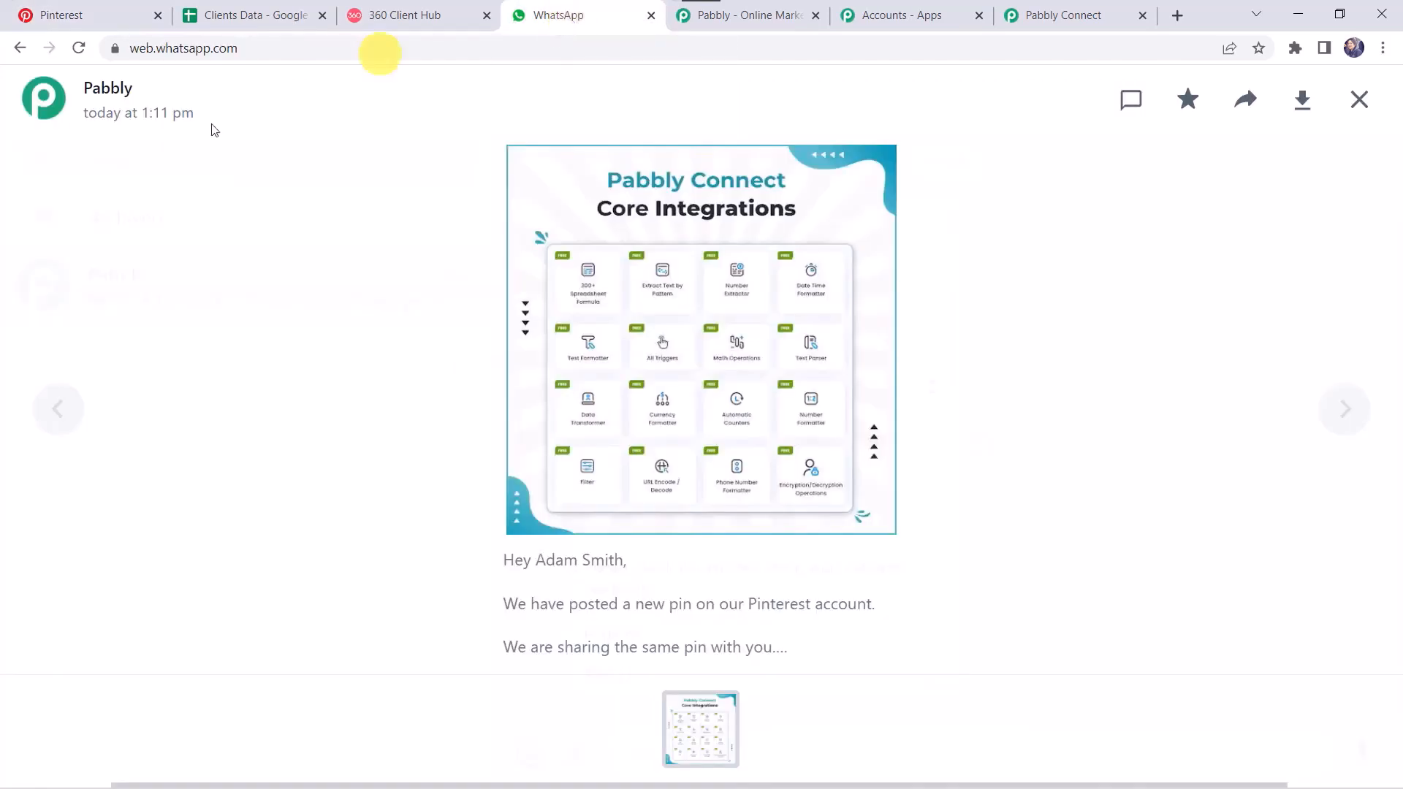
left_click(155, 169)
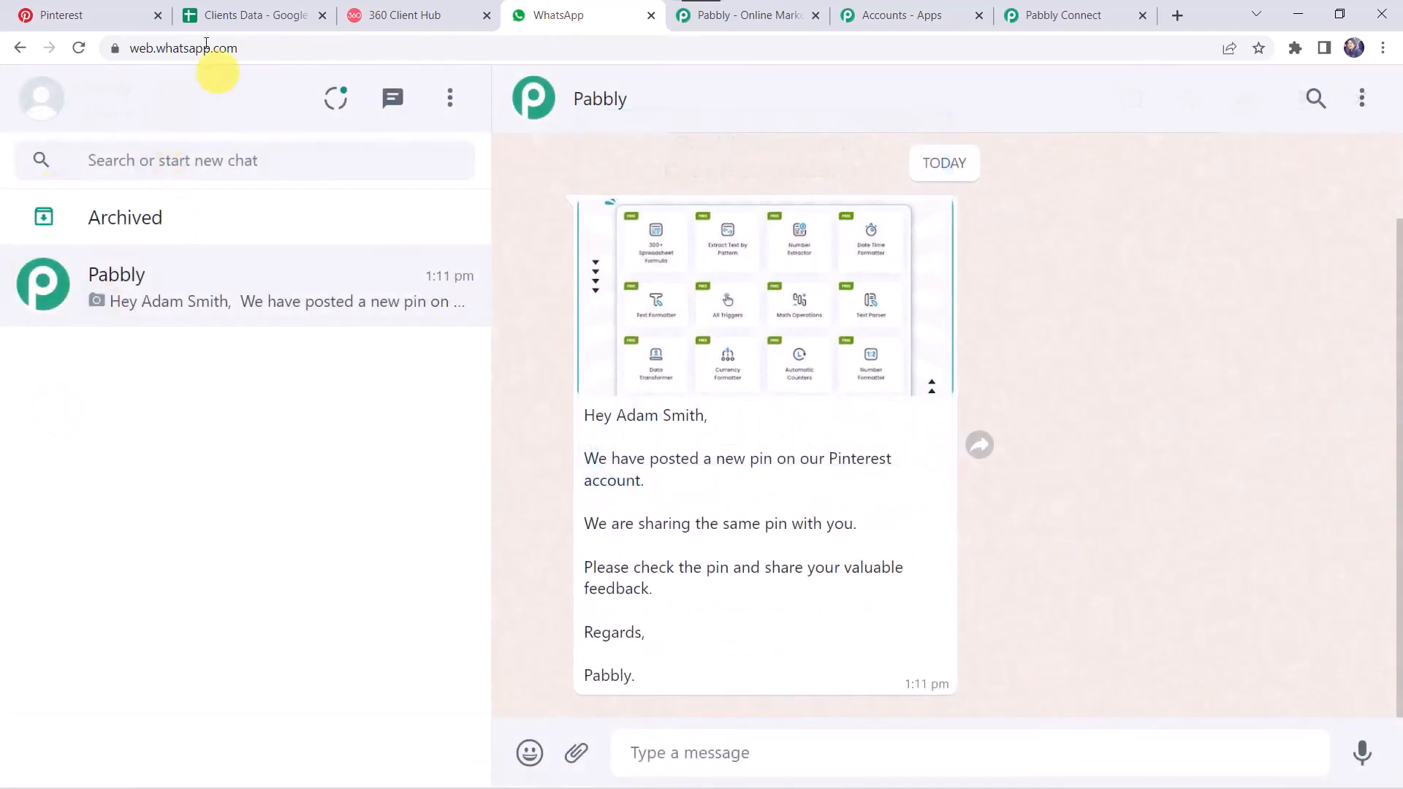
left_click(79, 47)
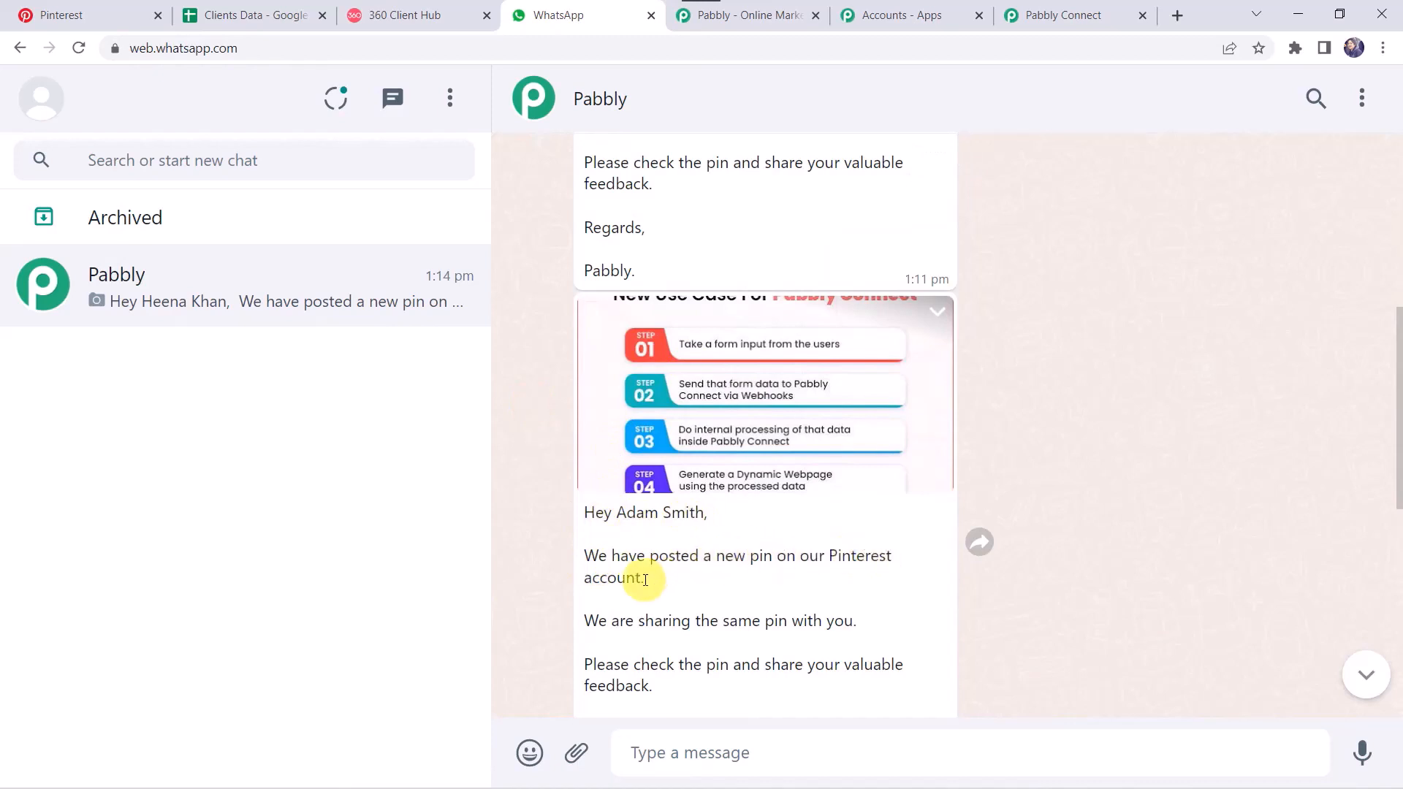
scroll(773, 619, "down", 3)
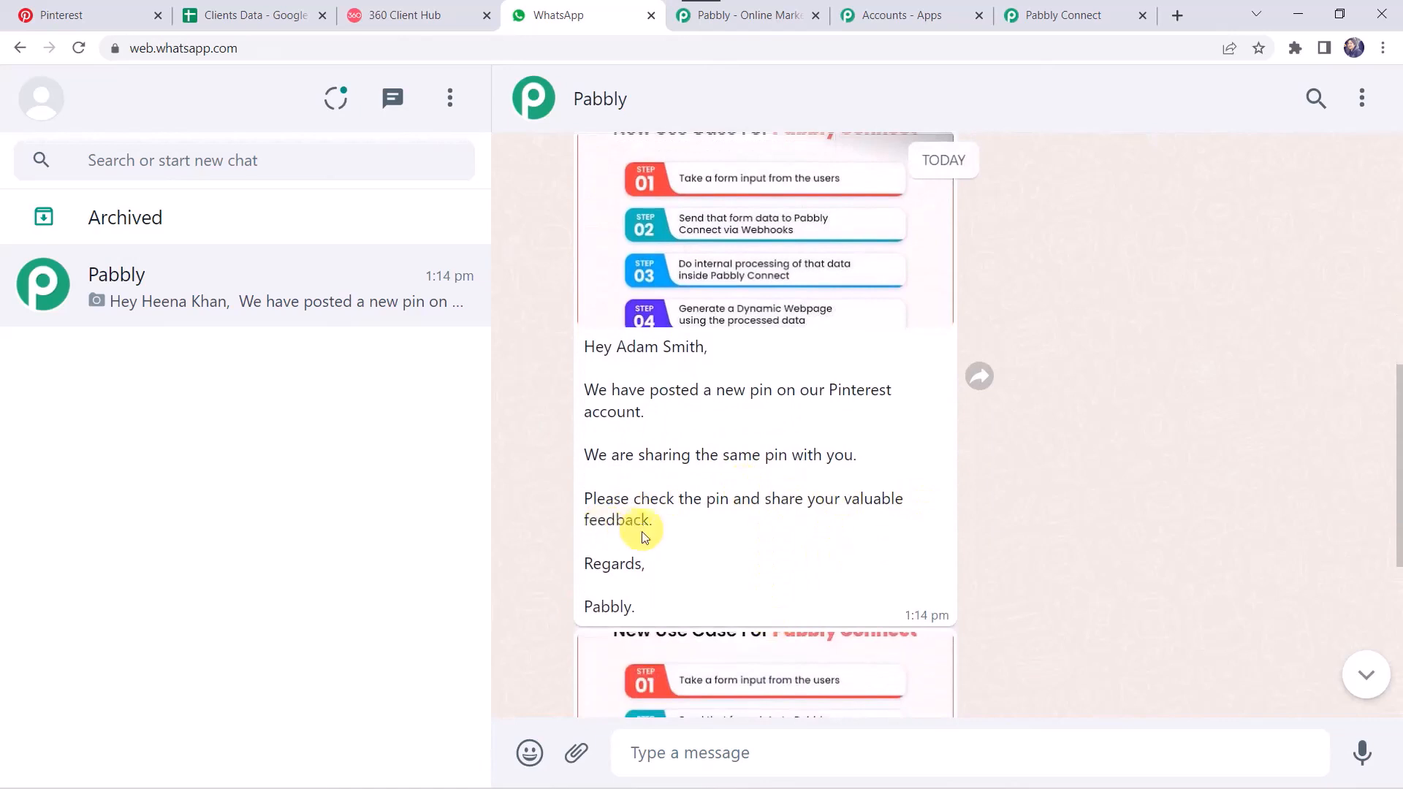
scroll(598, 609, "down", 5)
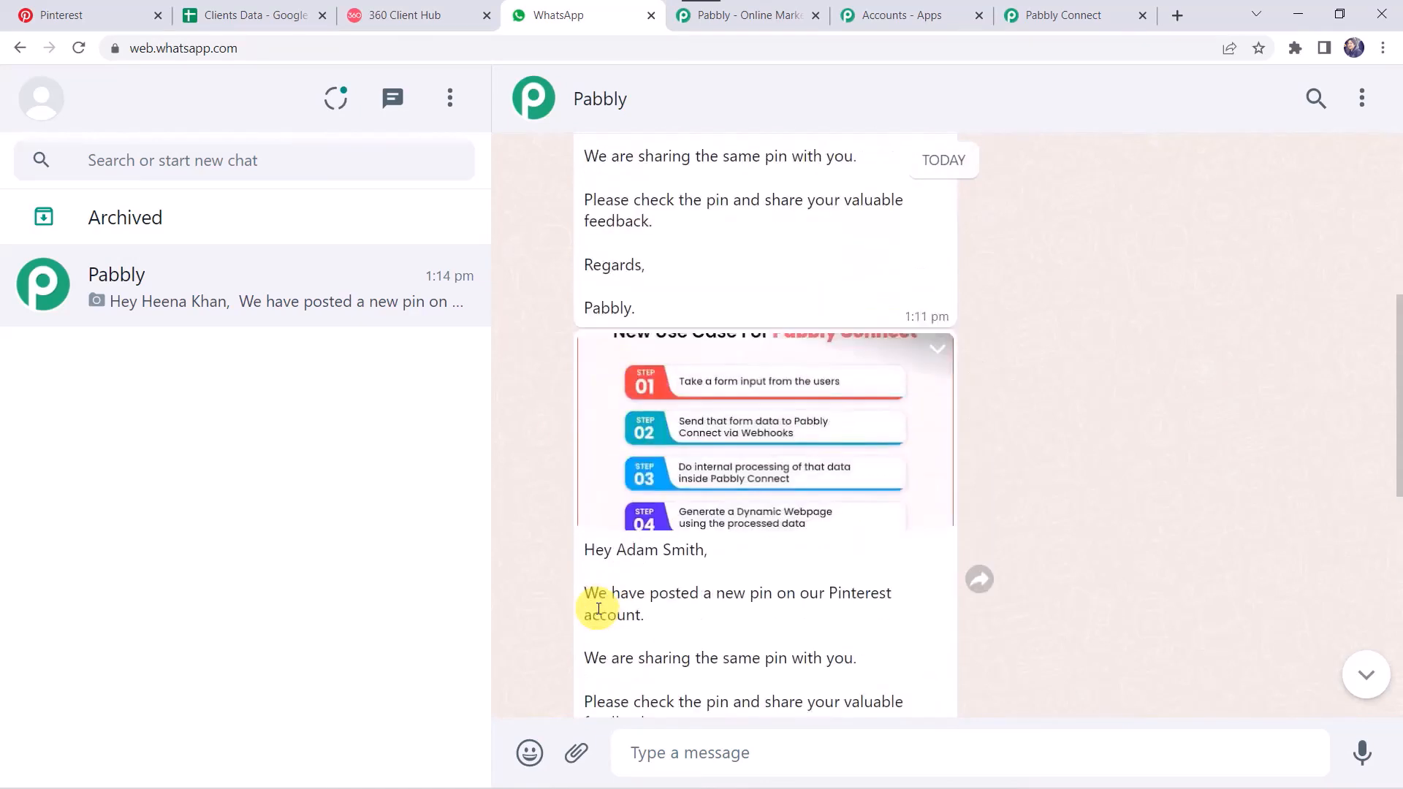
left_click(714, 461)
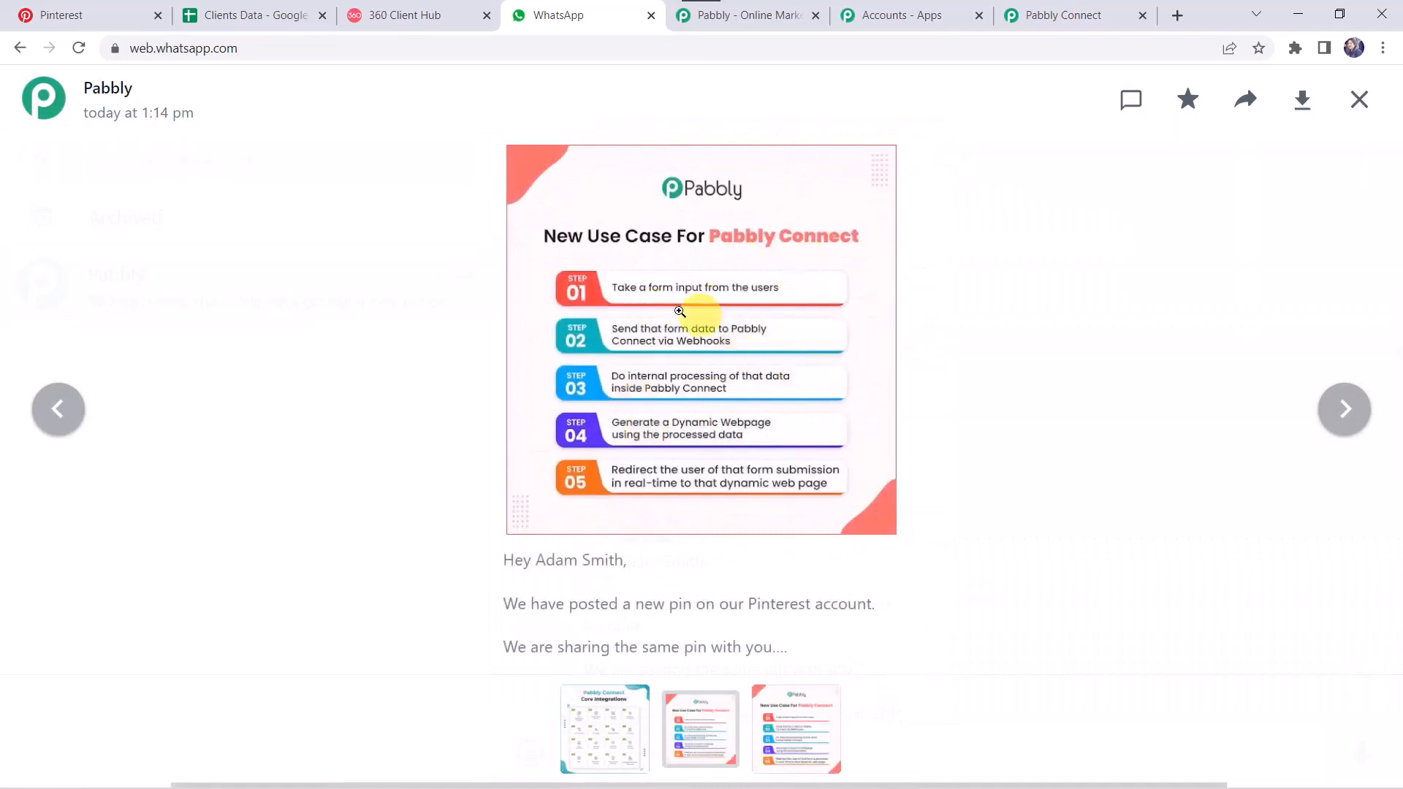
left_click(1359, 100)
scroll(695, 468, "down", 3)
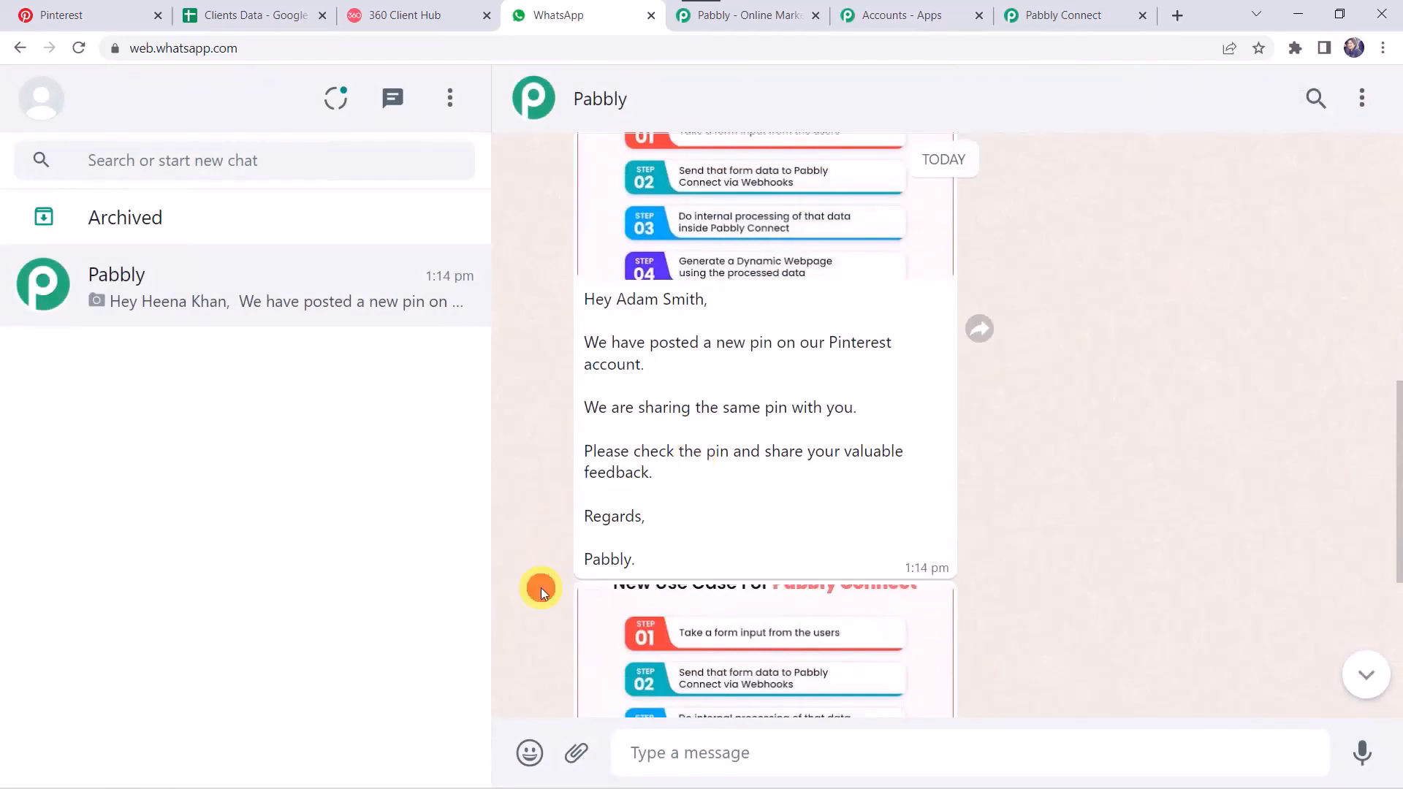
scroll(541, 588, "down", 4)
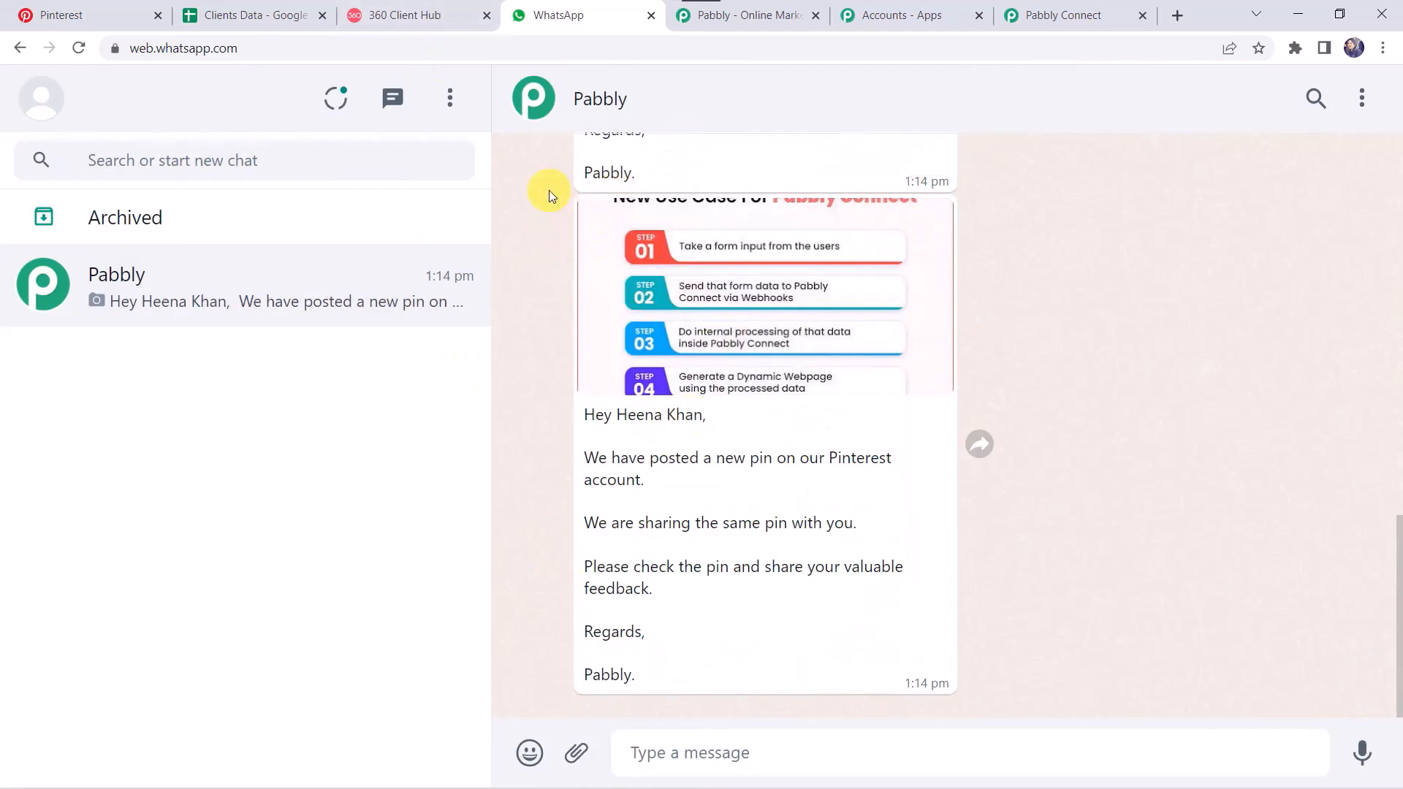
left_click(271, 17)
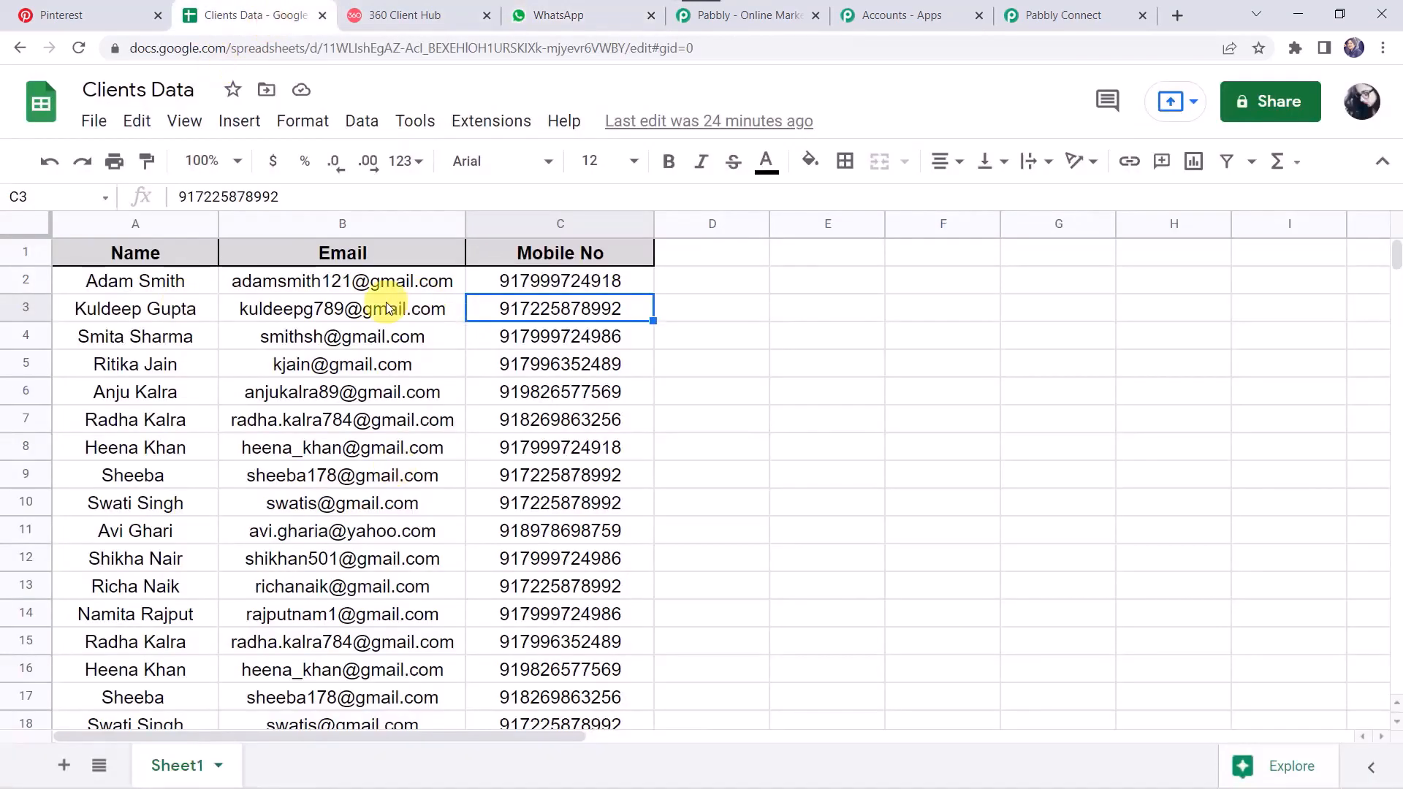
Step: Select sheet rows 2 and 8, which share one mobile number, and compare with the Pabbly chat
left_click(539, 282)
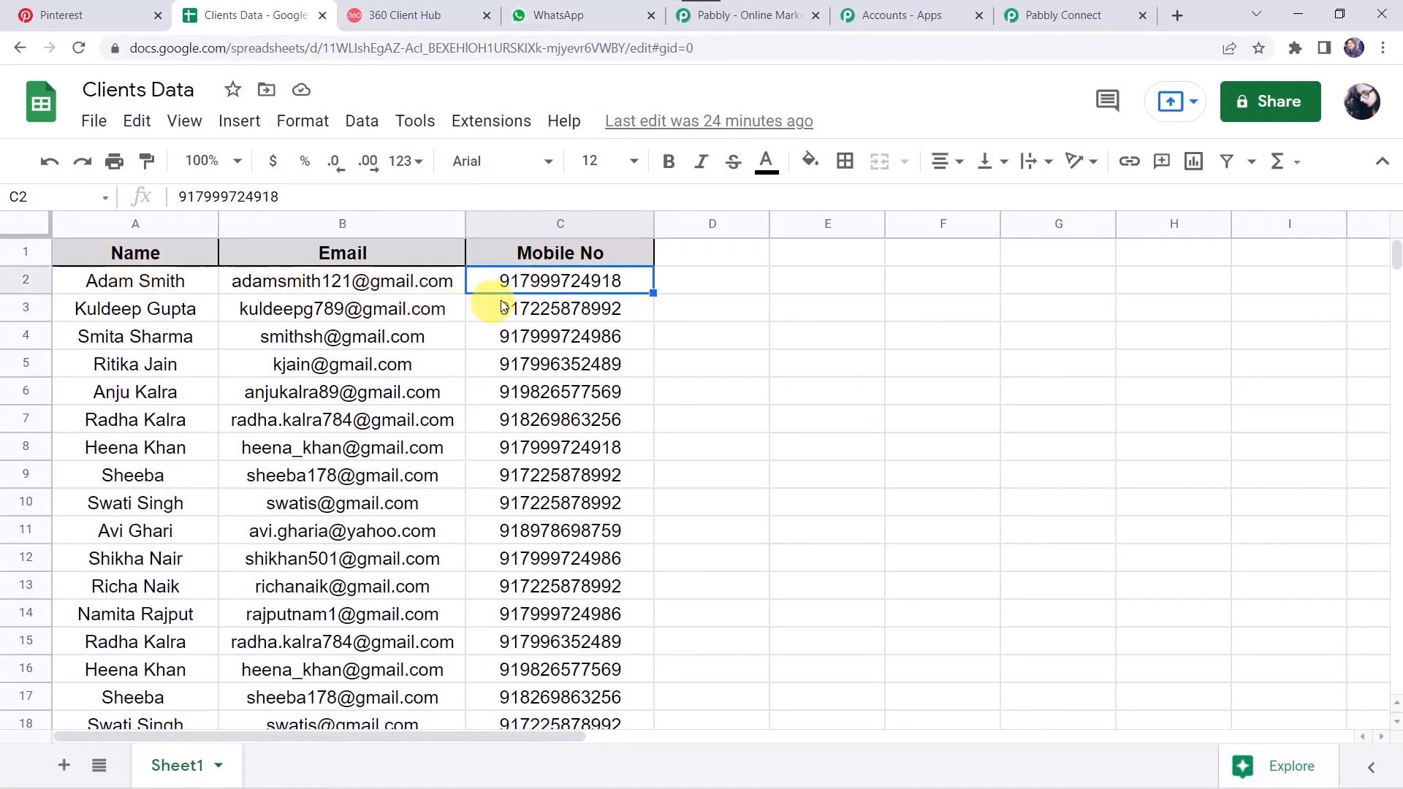
left_click(38, 292)
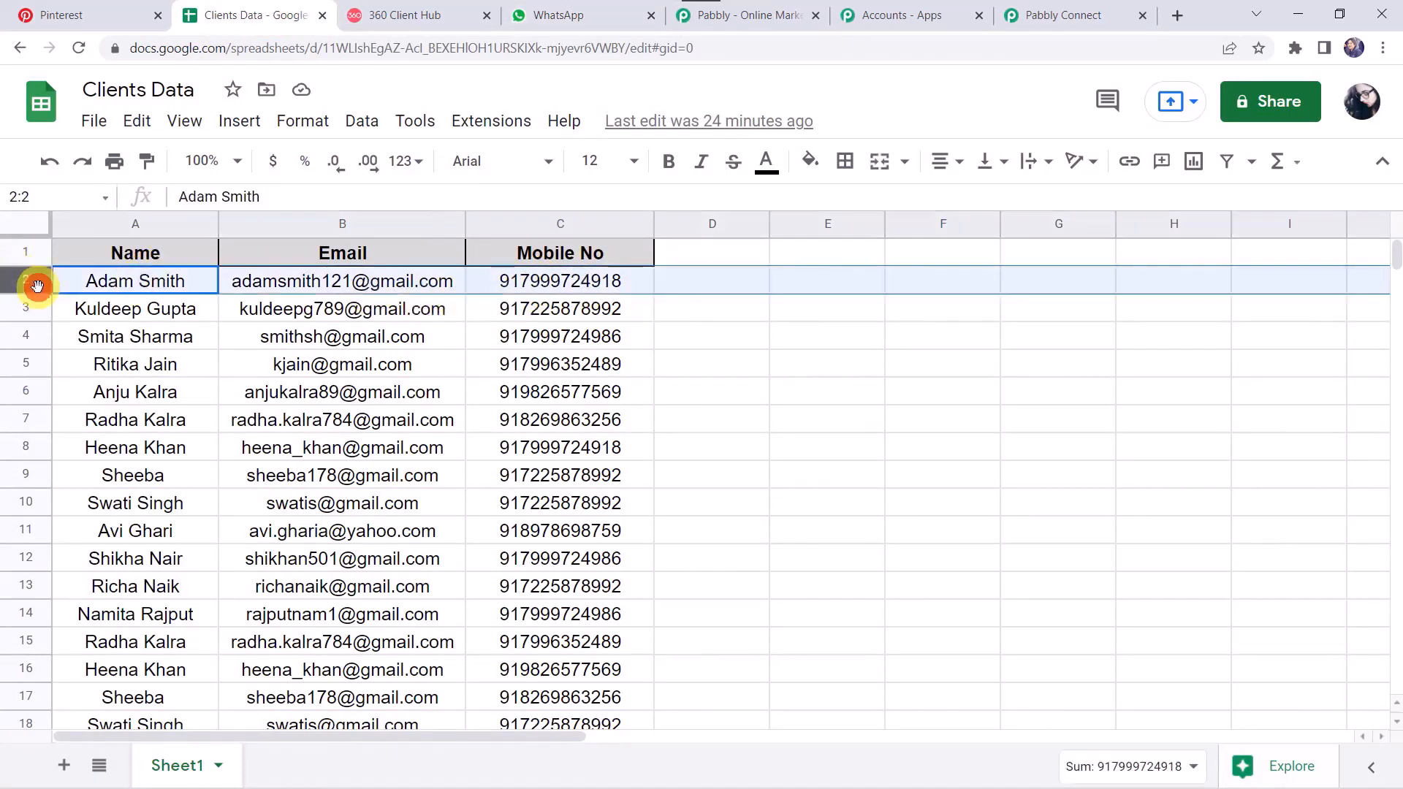
left_click(35, 452, "ctrl")
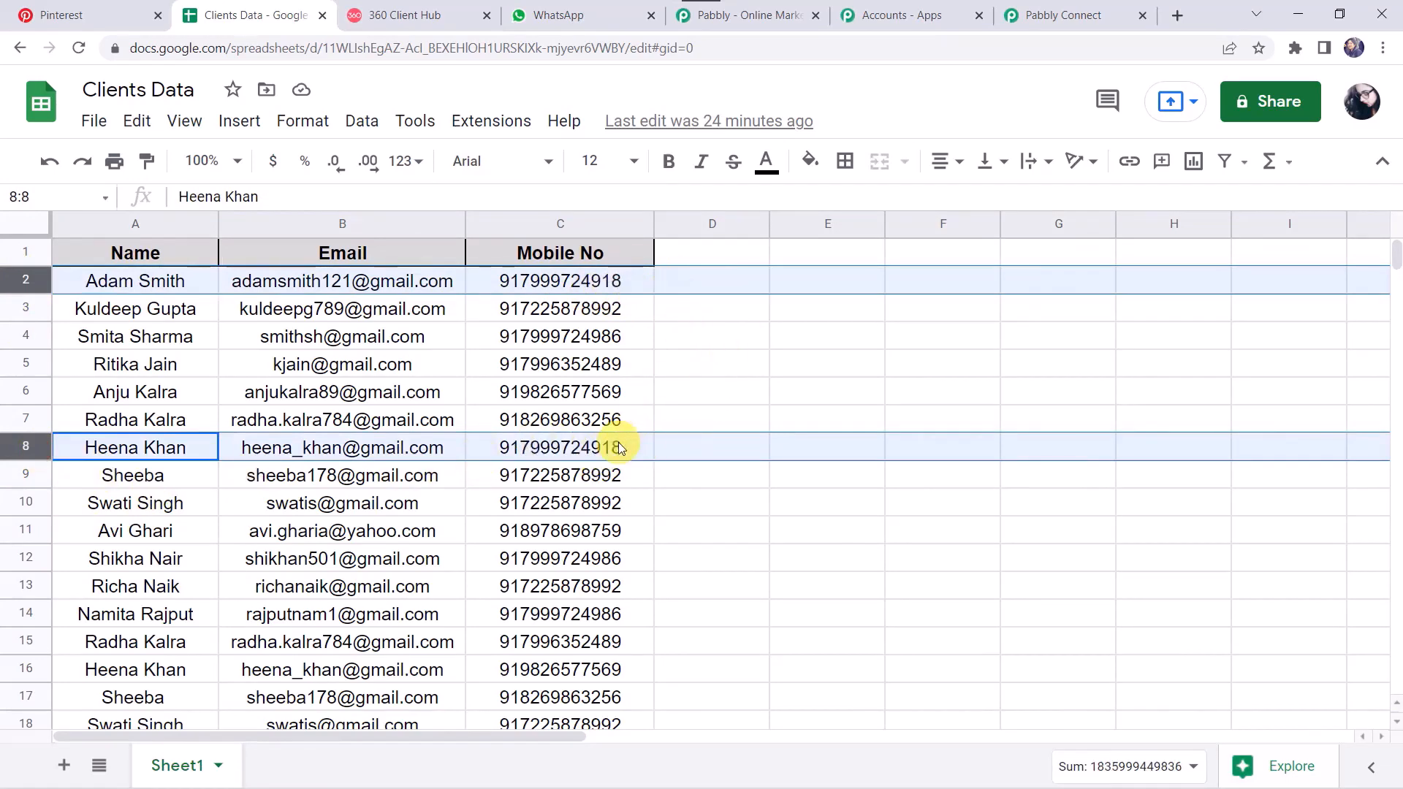
left_click(577, 11)
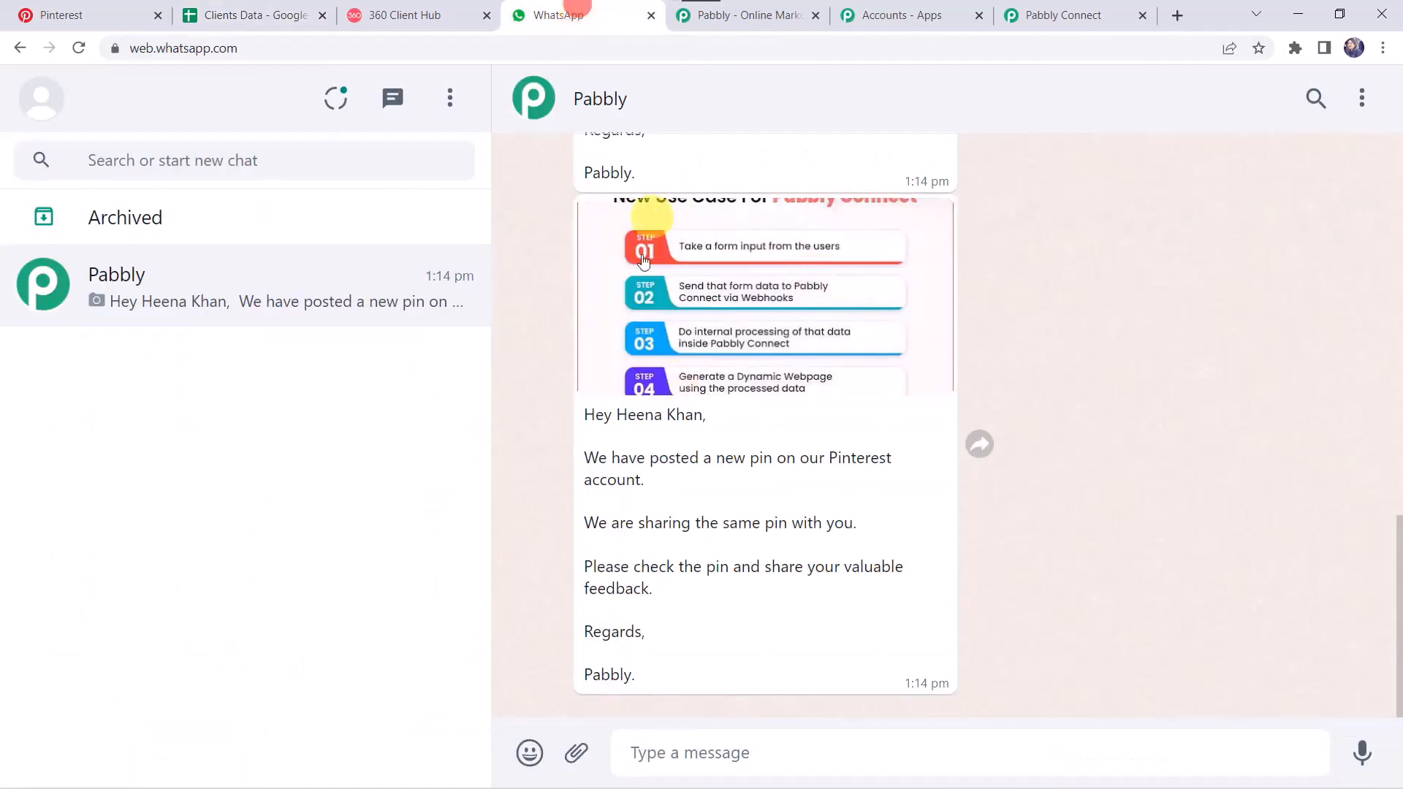
scroll(642, 266, "up", 7)
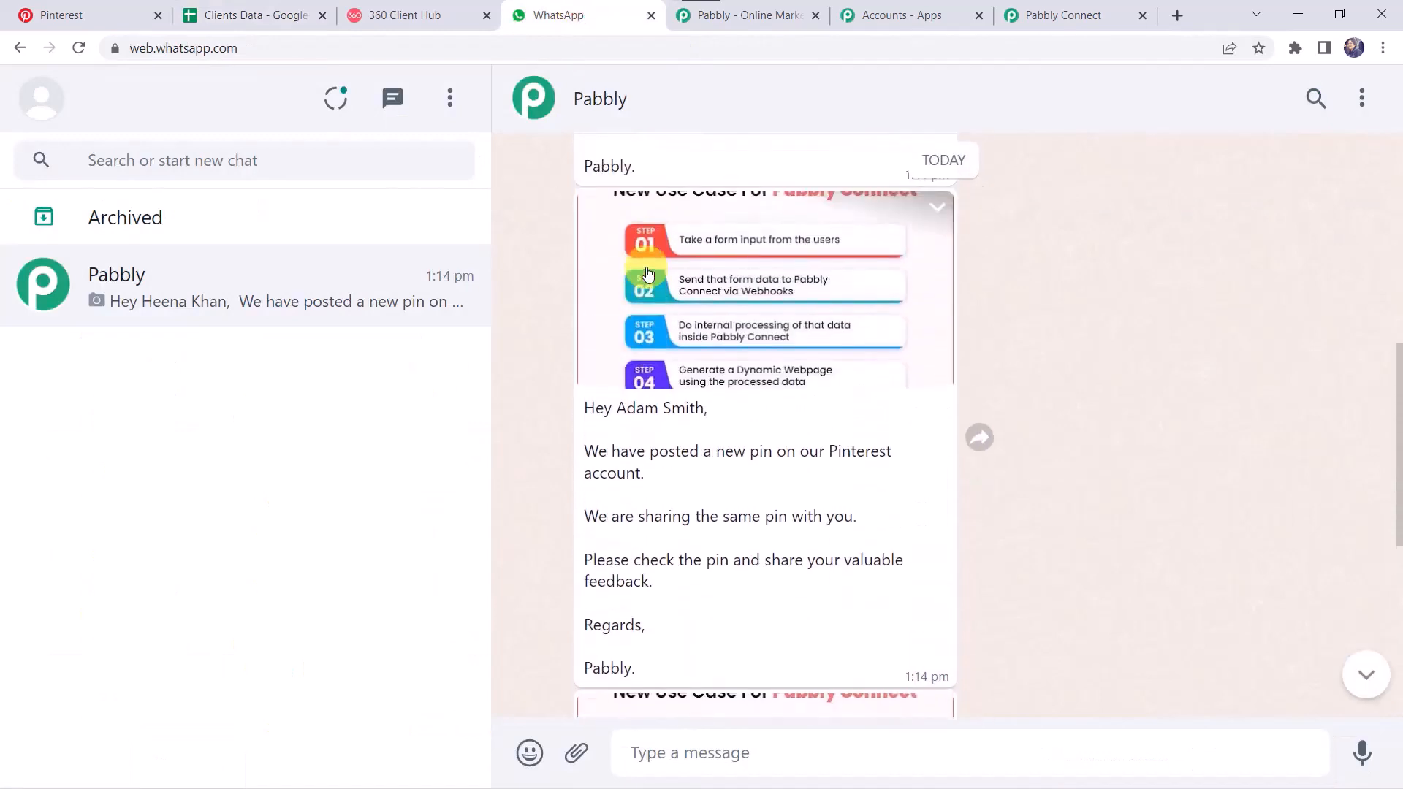
scroll(647, 273, "down", 5)
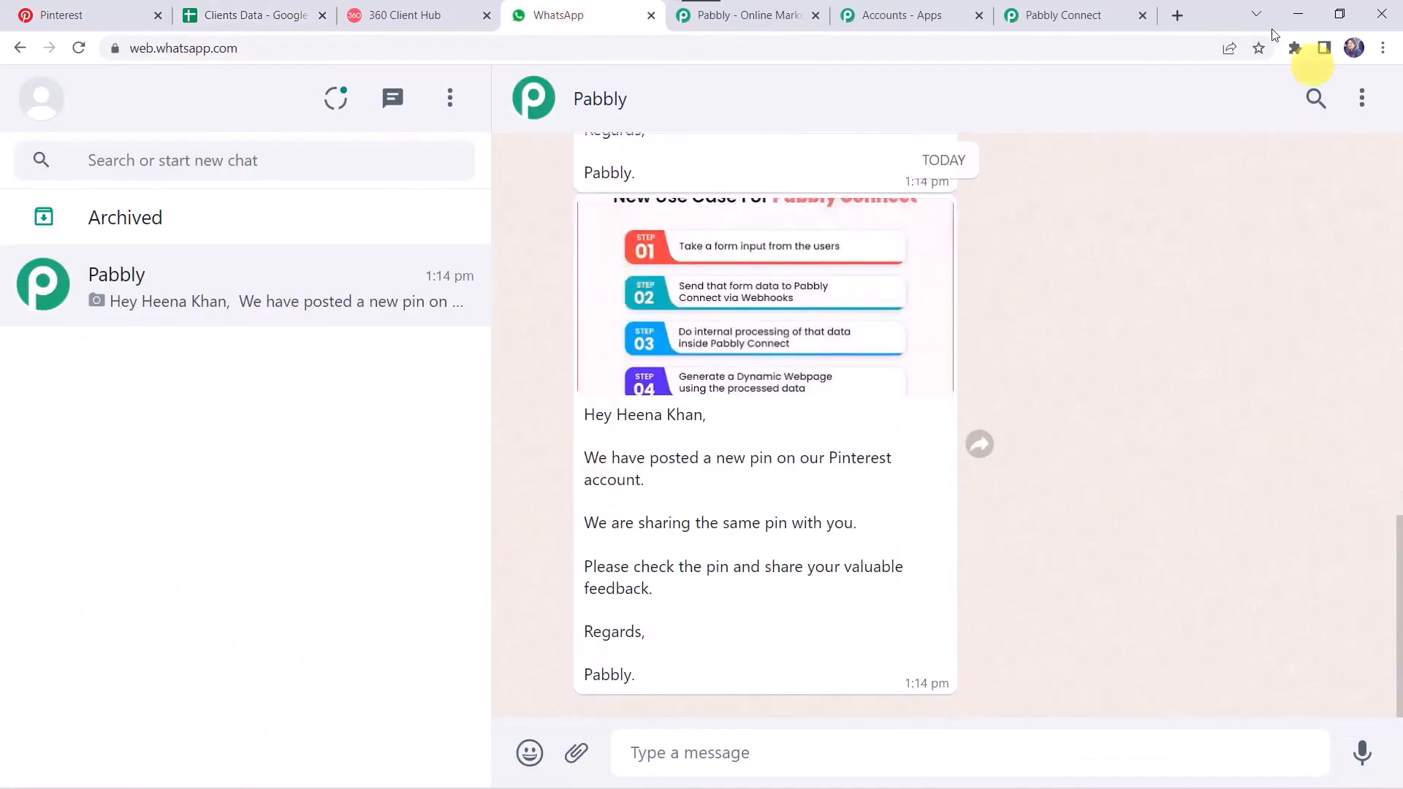
Step: Collapse the WhatsApp, Iterator, Google Sheets Get Row(s) and Pinterest New Pin steps
left_click(1088, 15)
scroll(953, 106, "up", 1)
scroll(953, 105, "up", 20)
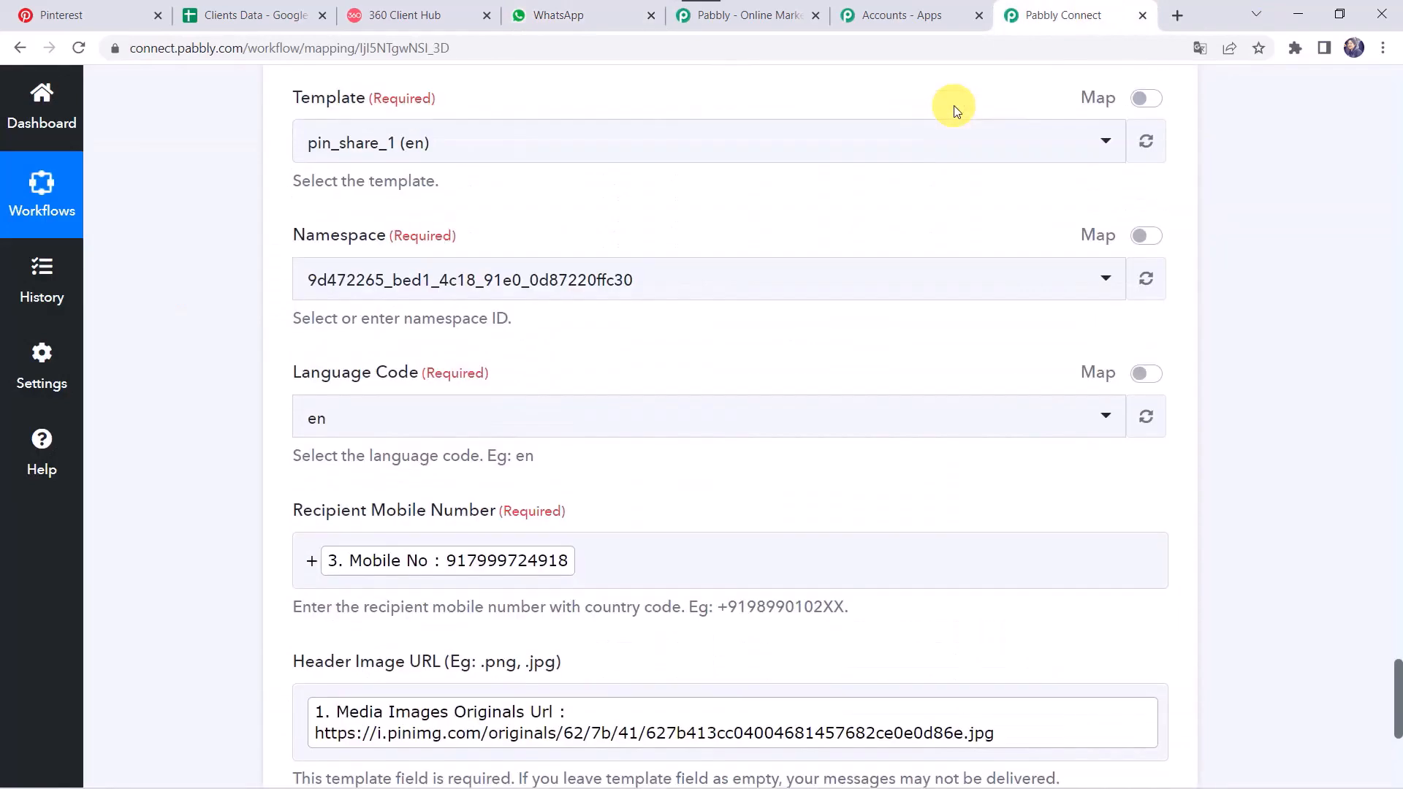
left_click(633, 607)
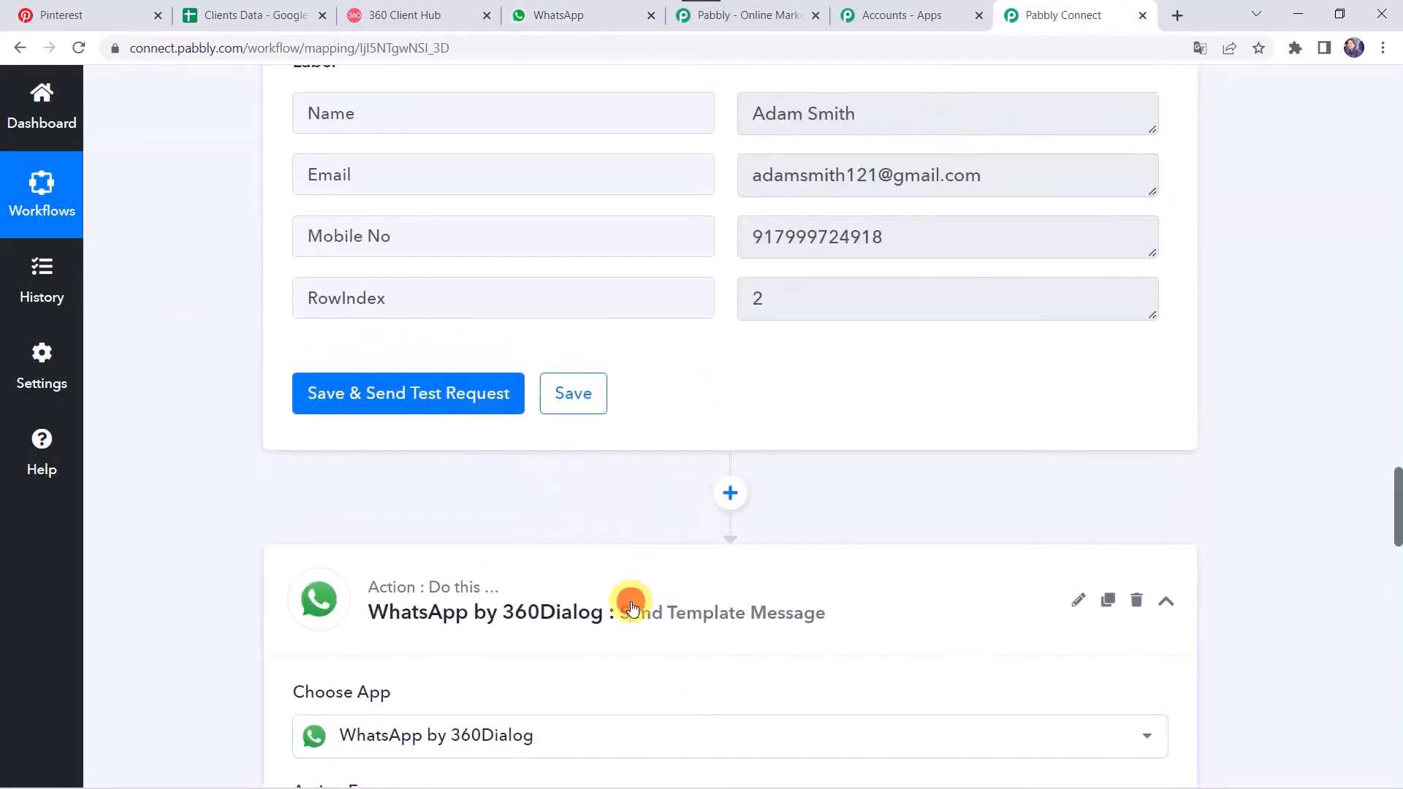
scroll(633, 607, "up", 12)
left_click(648, 509)
scroll(650, 516, "up", 5)
scroll(650, 516, "up", 2)
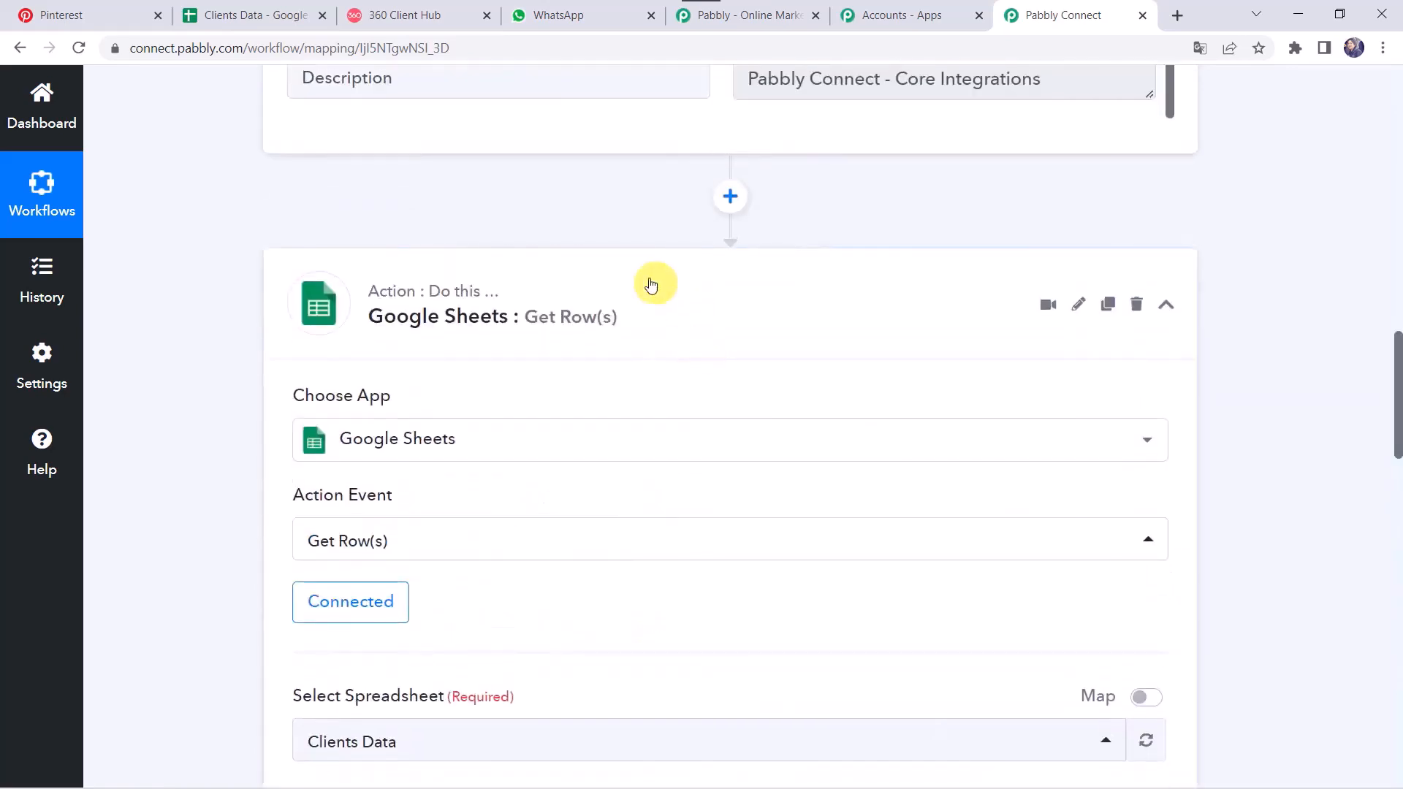
left_click(642, 275)
scroll(641, 281, "up", 10)
scroll(641, 280, "up", 10)
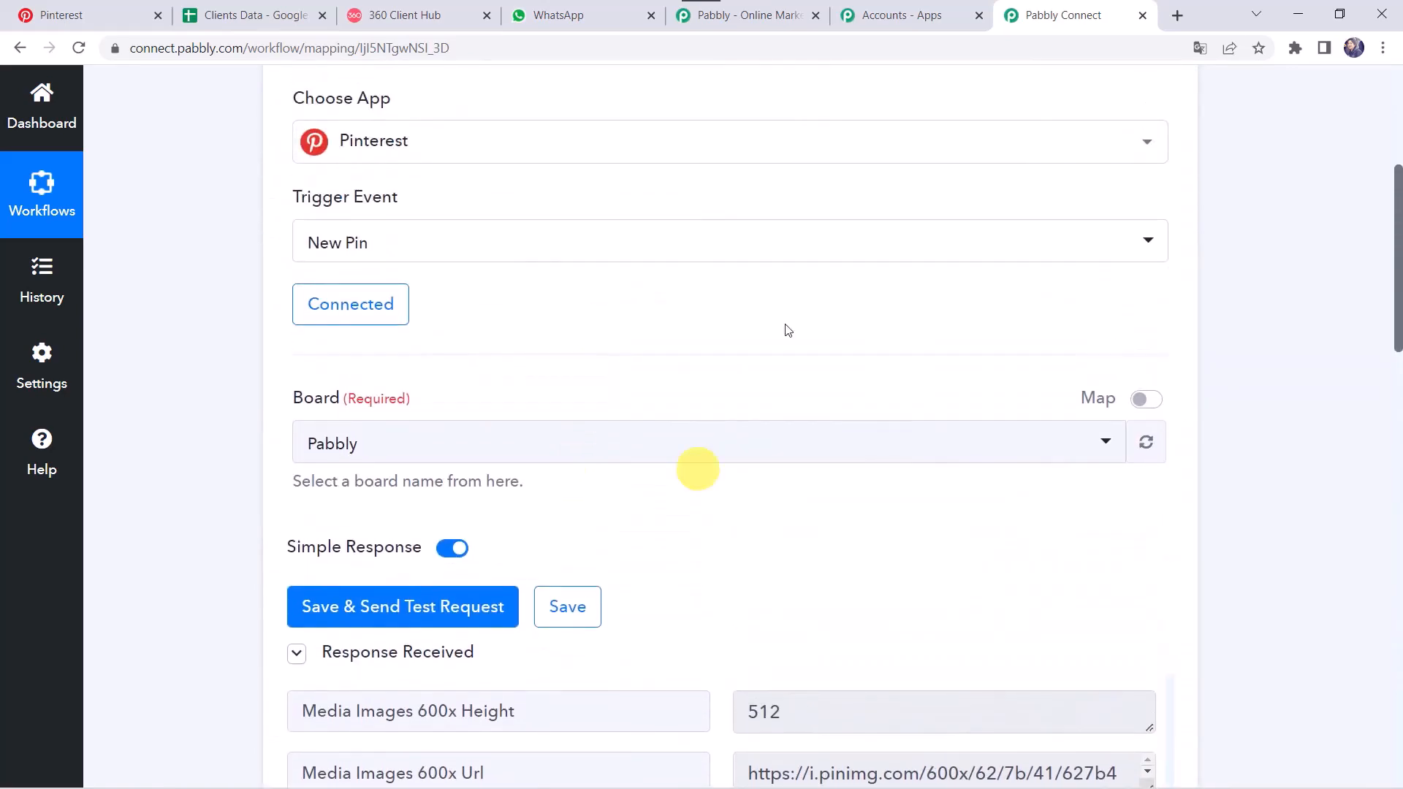
left_click(622, 351)
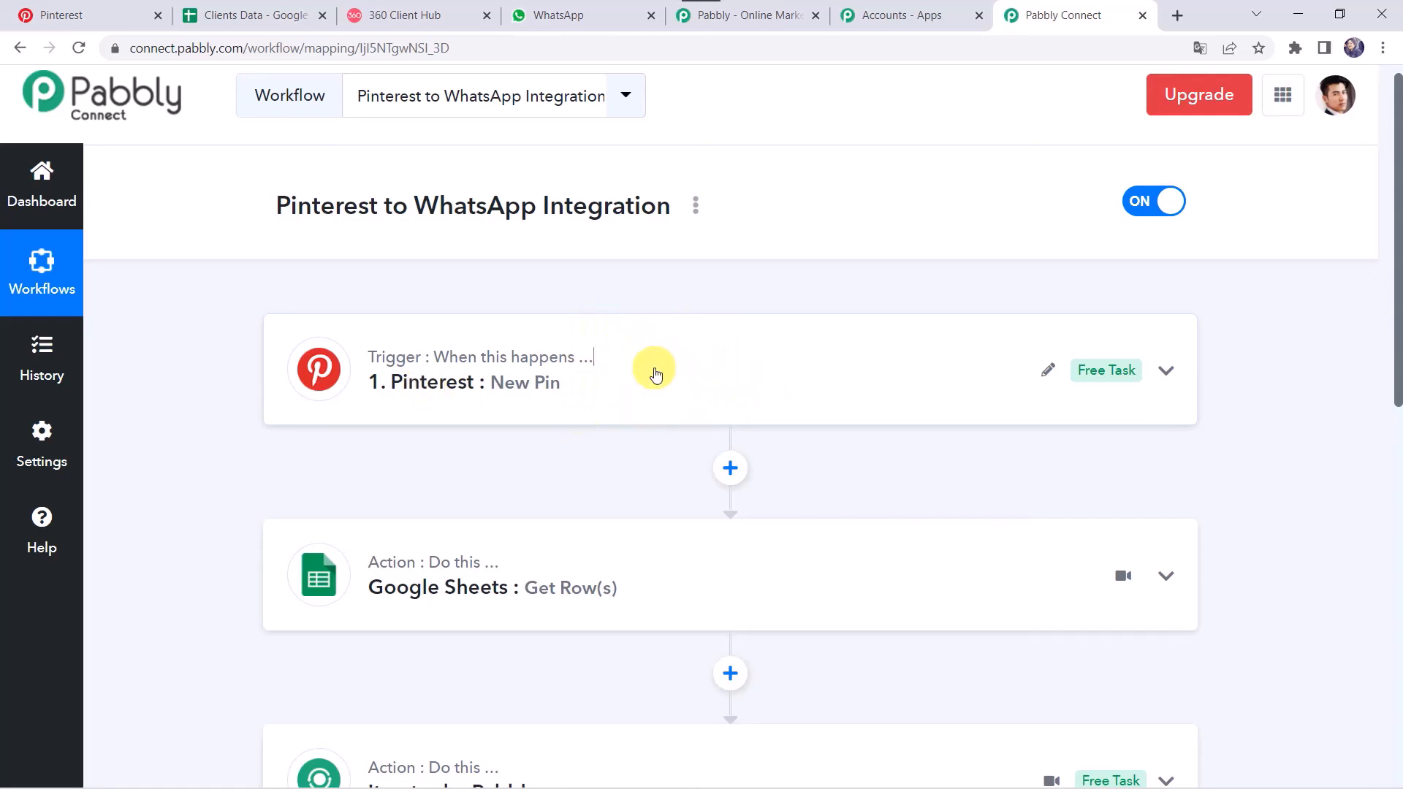
Step: Scroll through the collapsed four-step Pinterest to WhatsApp Integration workflow to review it
scroll(655, 374, "down", 2)
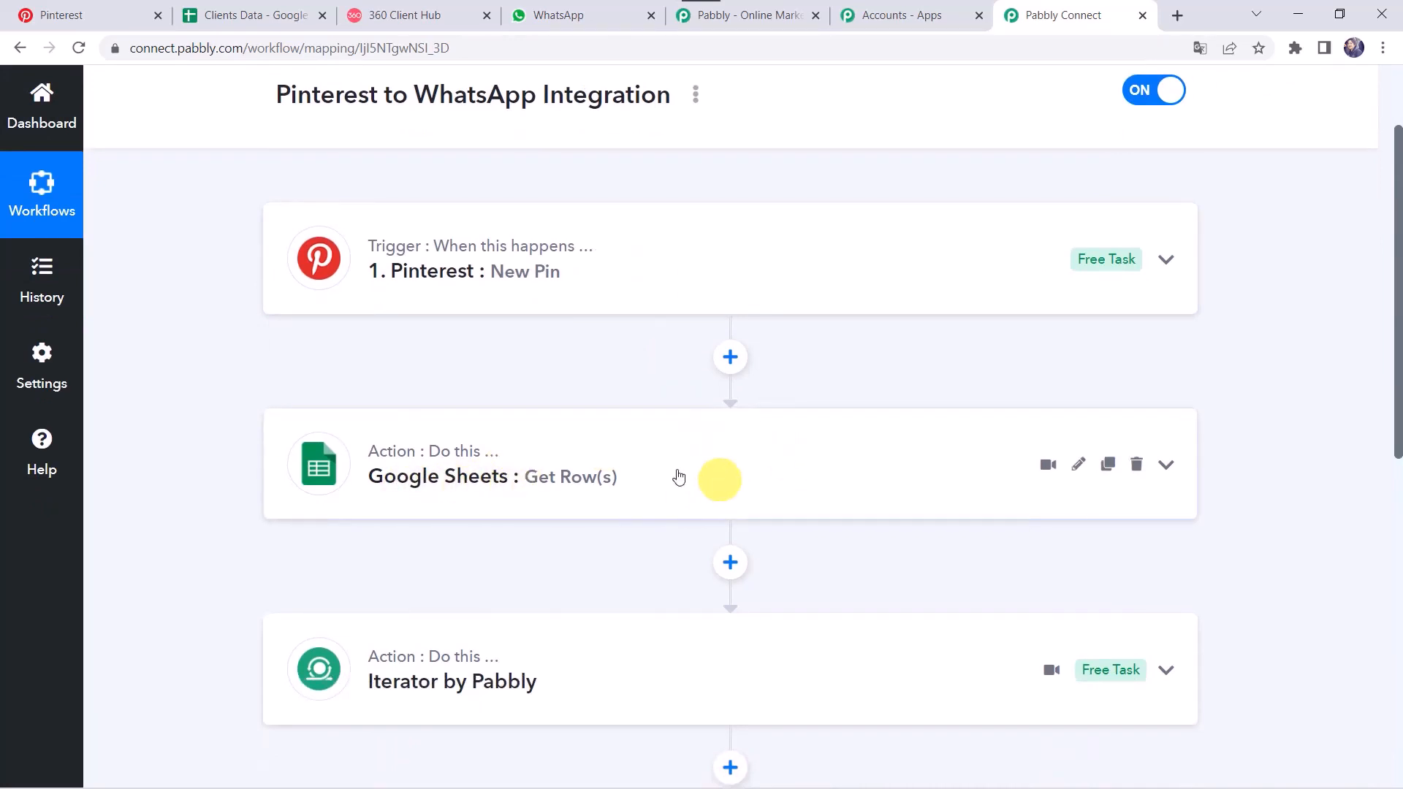
scroll(663, 481, "down", 2)
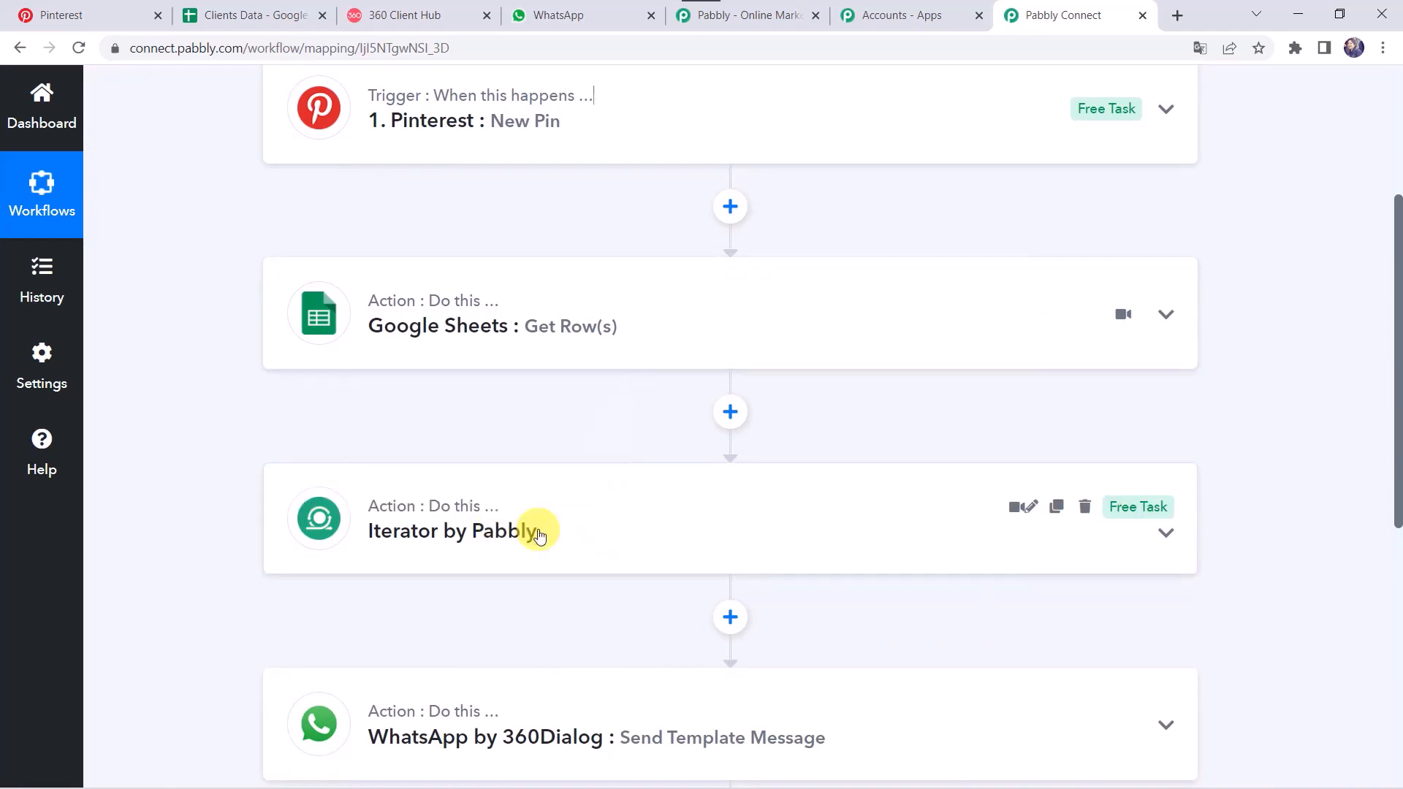
scroll(647, 535, "down", 1)
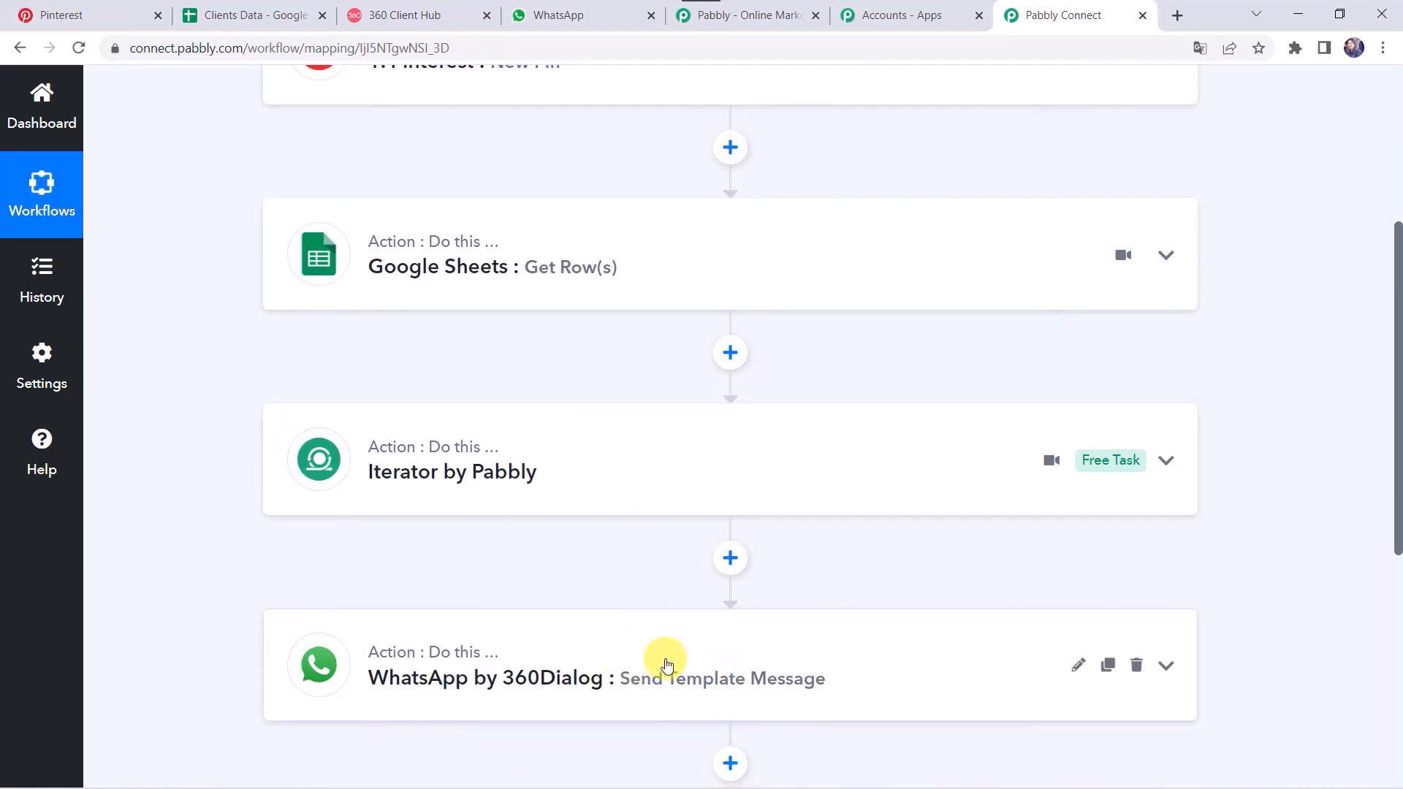
scroll(665, 658, "up", 2)
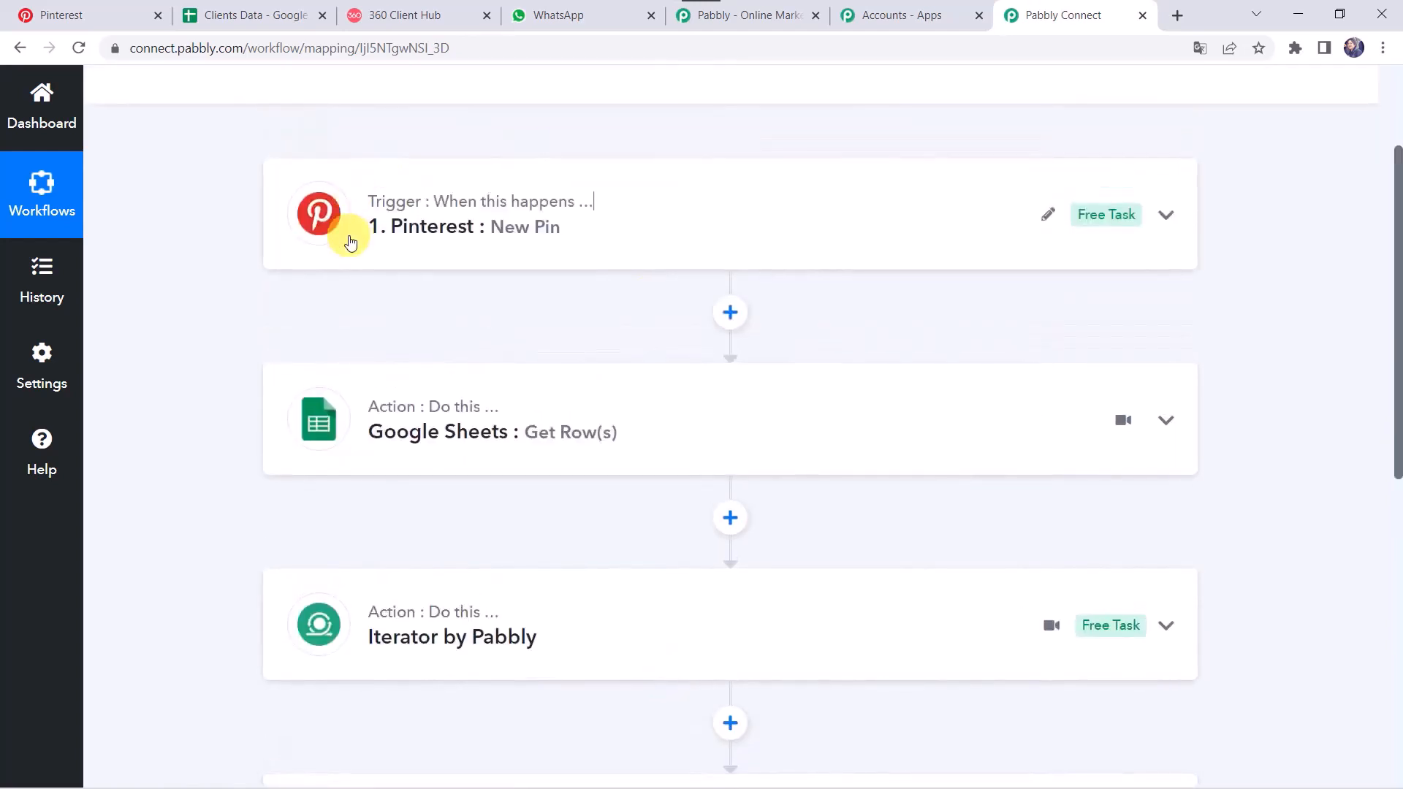
scroll(351, 238, "down", 4)
scroll(404, 549, "up", 6)
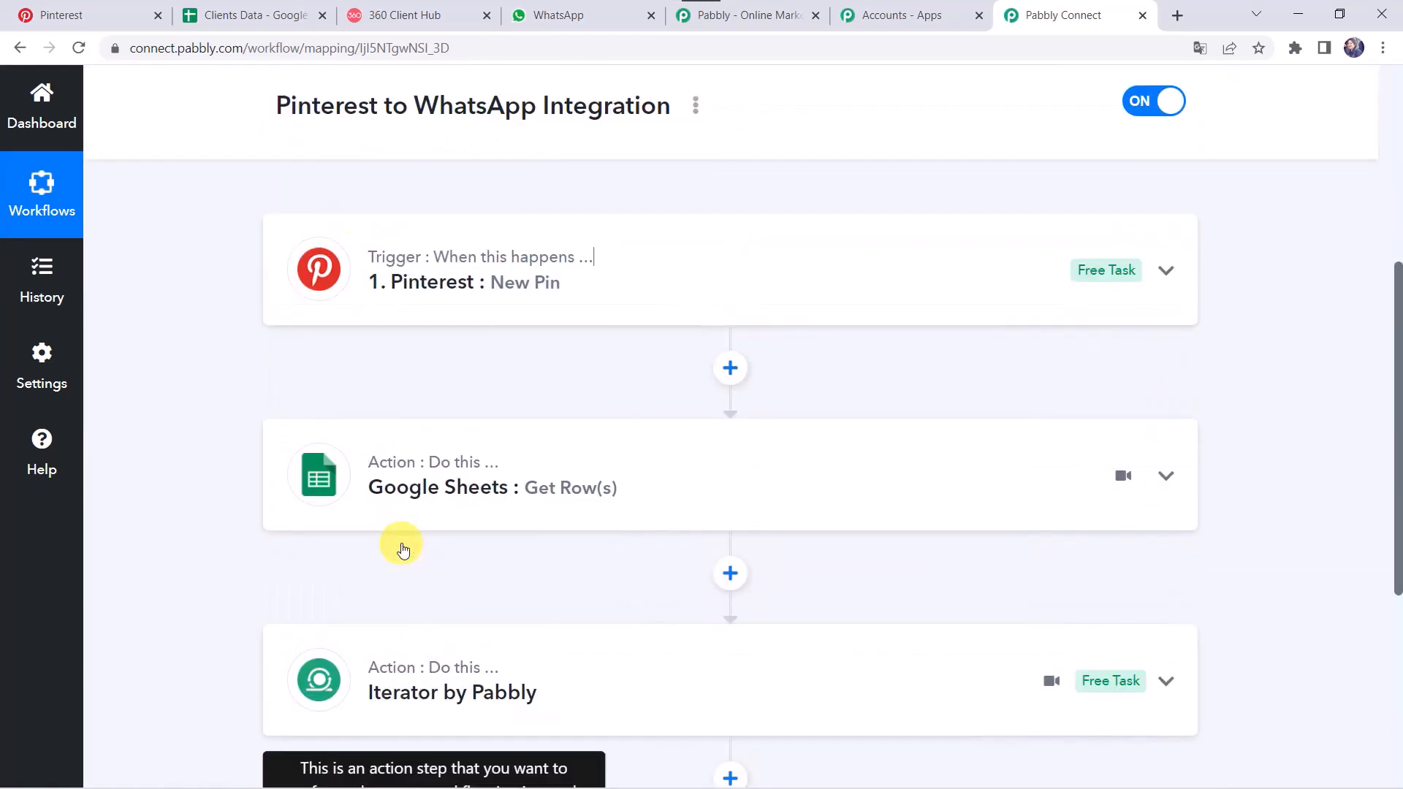
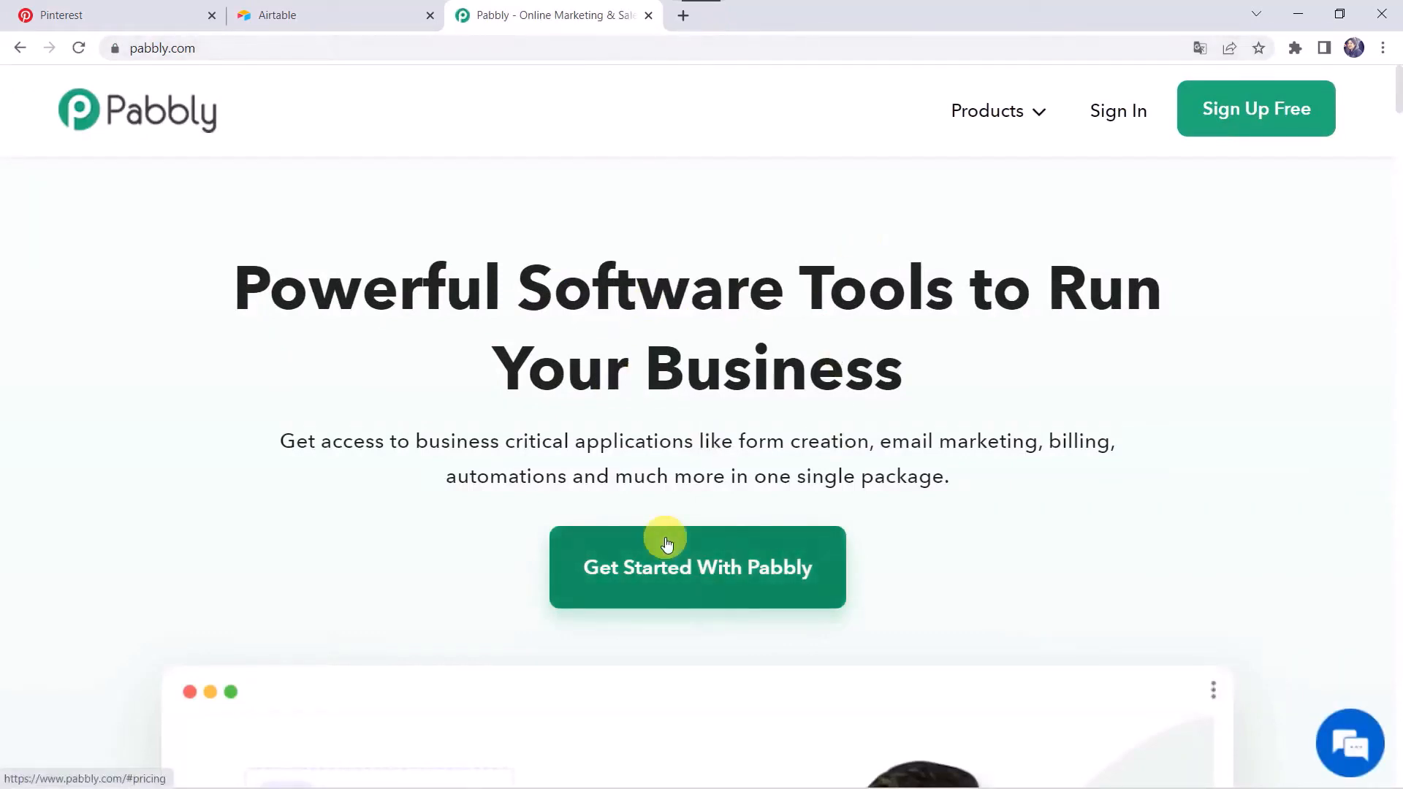
Step: Reach the Pabbly Connect dashboard from the Pabbly home page via Products, sign-in and All Apps
mouse_move(1039, 94)
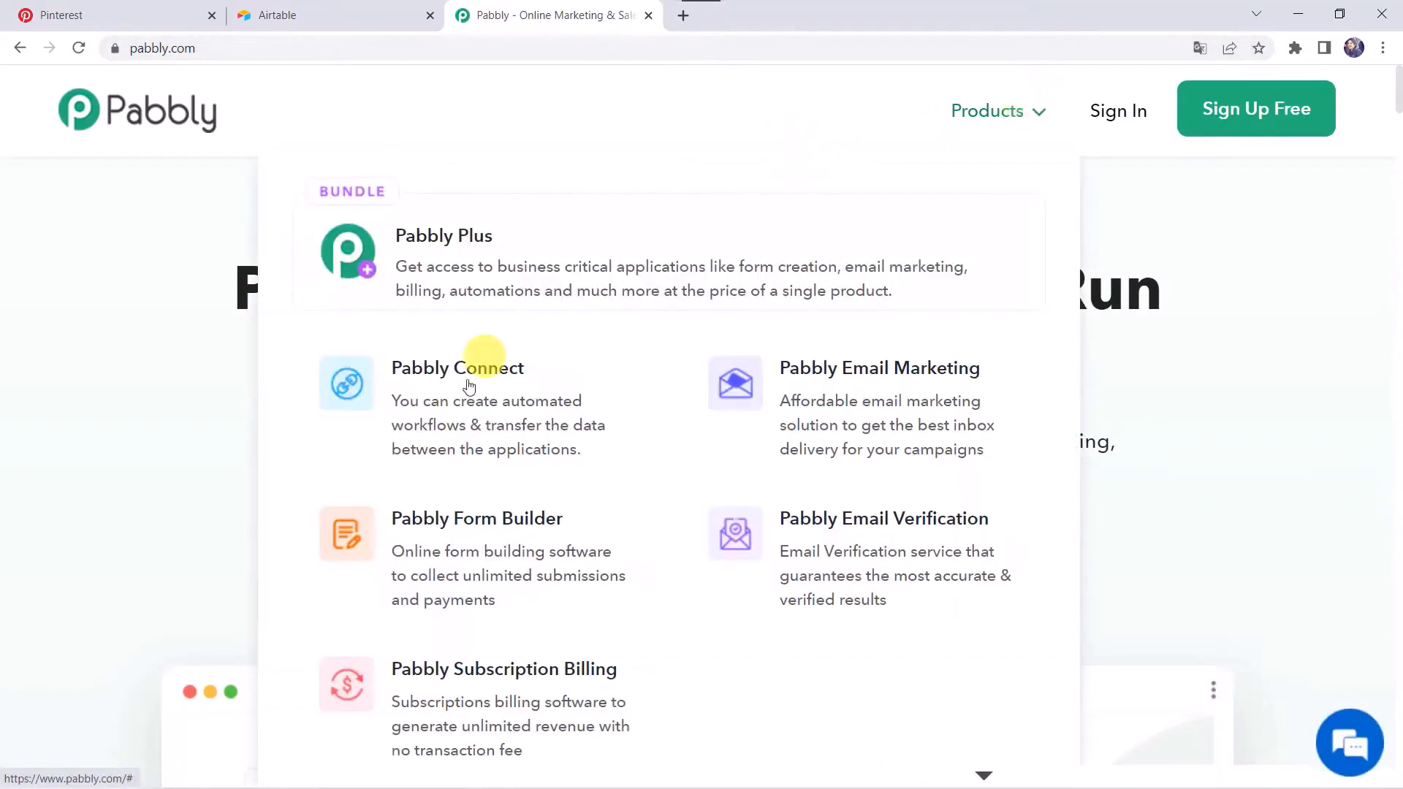
left_click(457, 418)
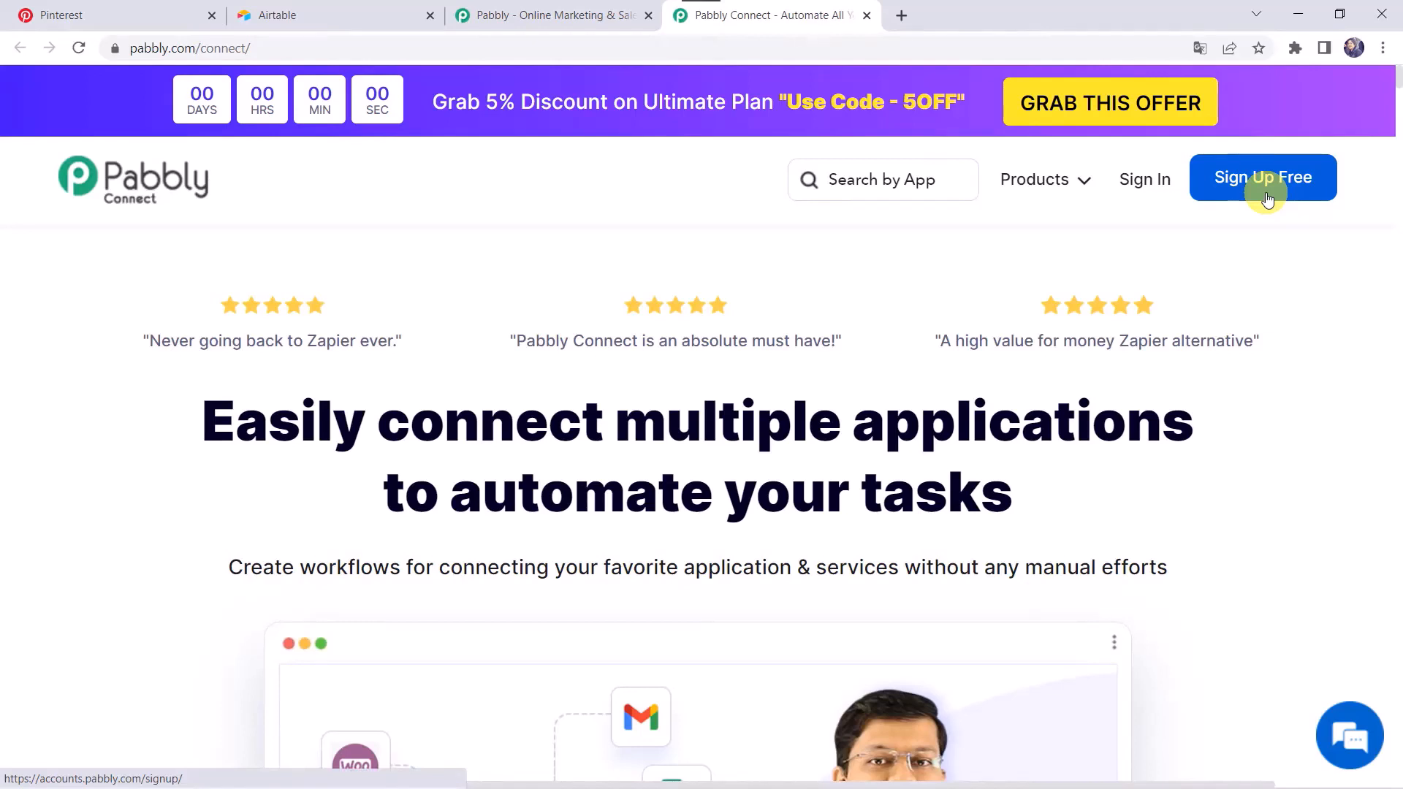
left_click(1142, 184)
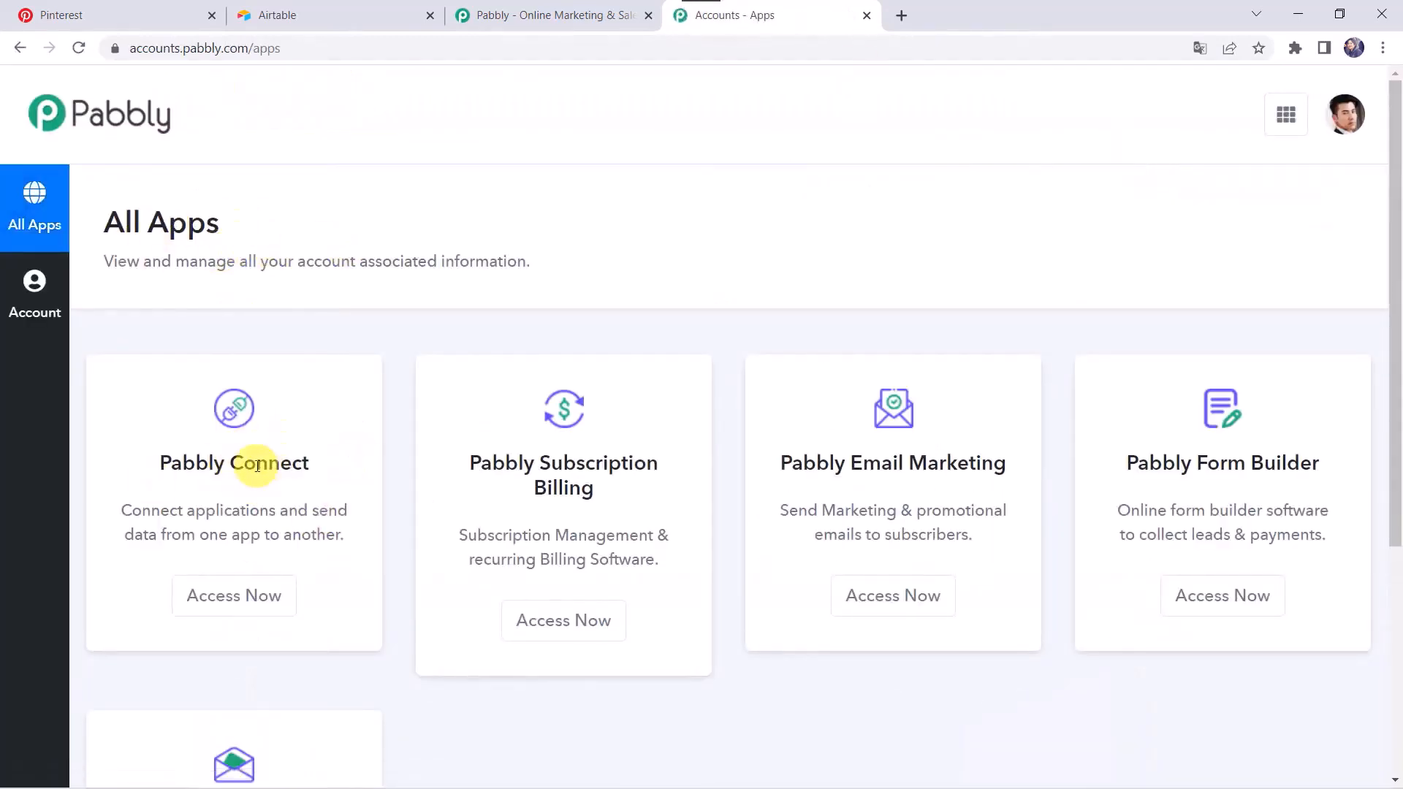
left_click(248, 608)
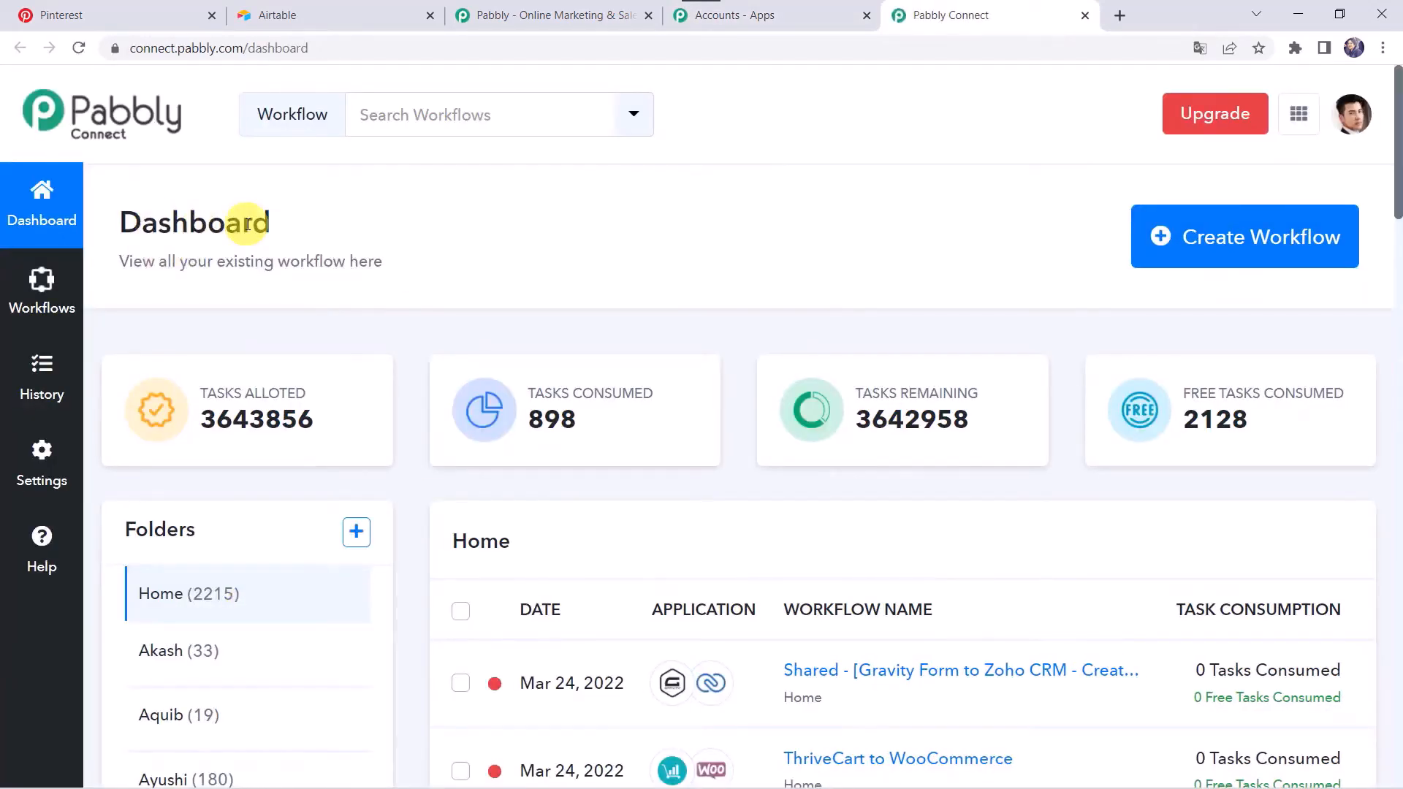
Step: Create a workflow named 'Pinterest to Airtable Integration' and collapse its trigger app chooser
scroll(714, 607, "down", 6)
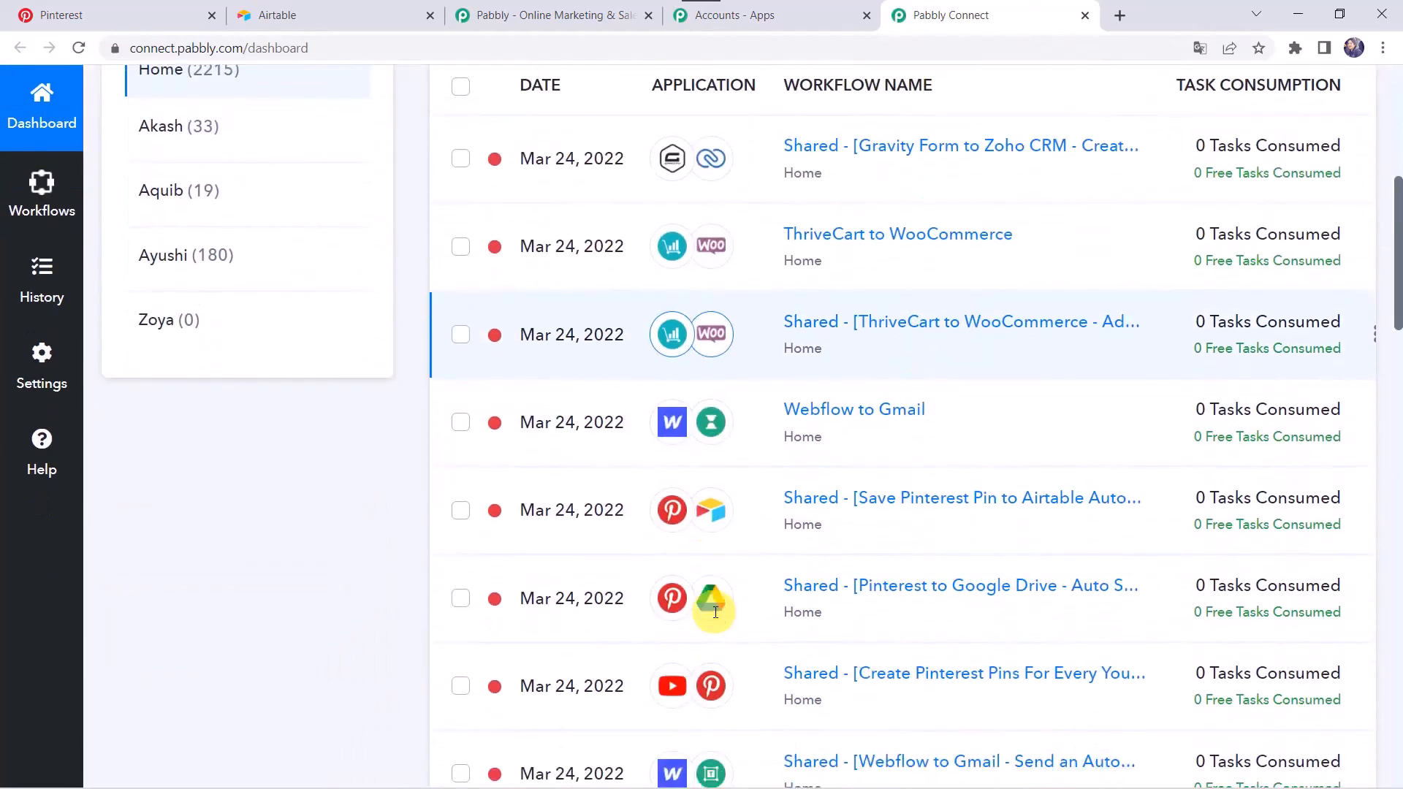
scroll(716, 612, "up", 6)
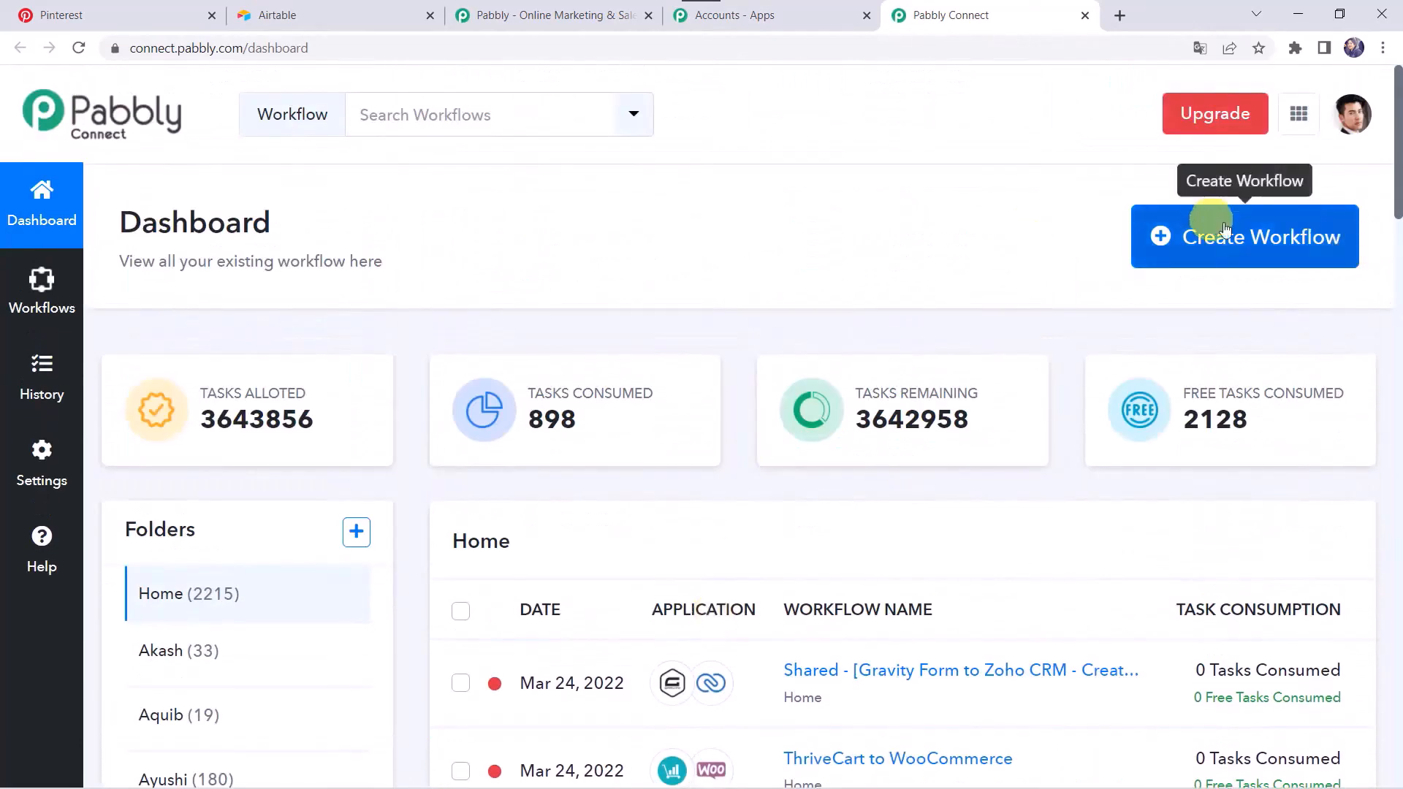
left_click(1244, 243)
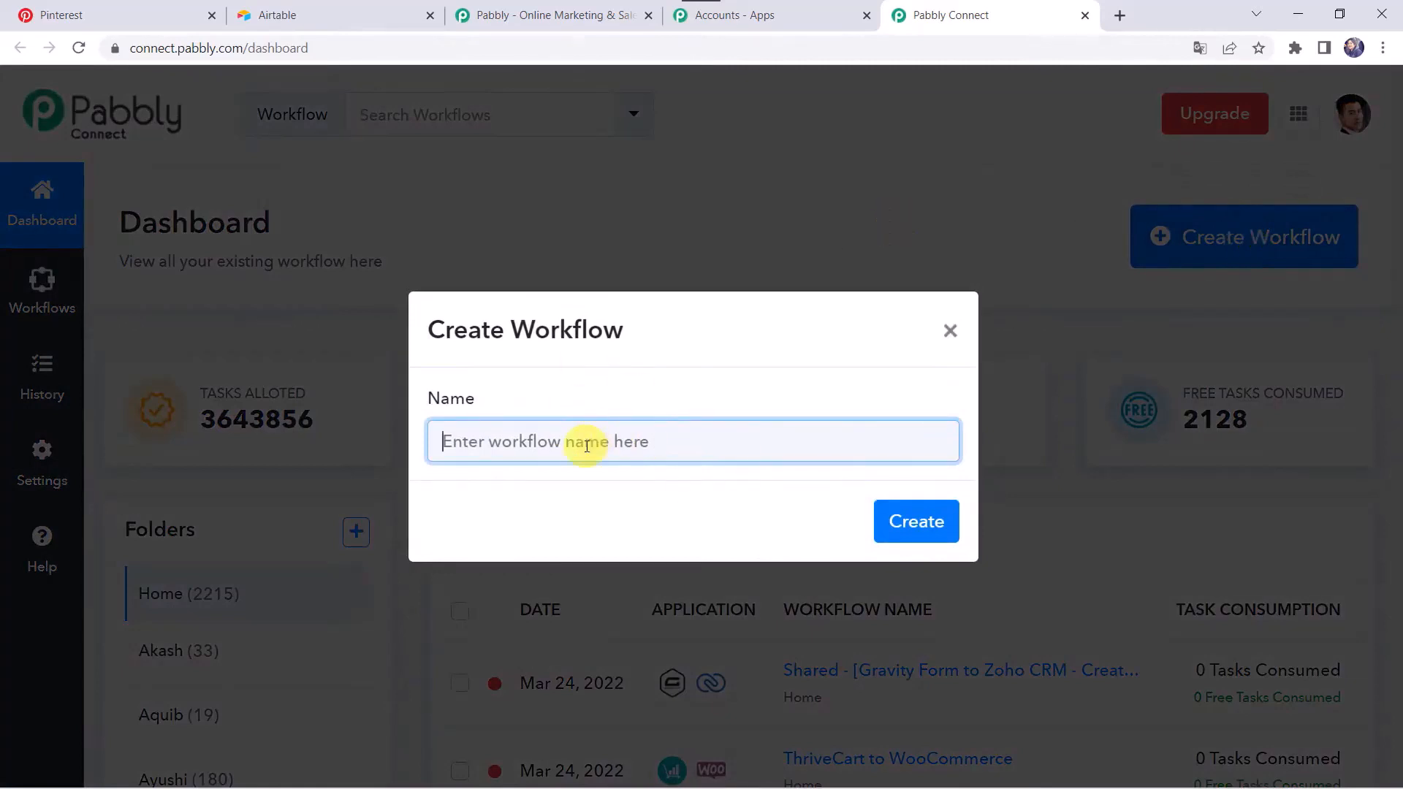
type("Pinterest to Airtable Integration")
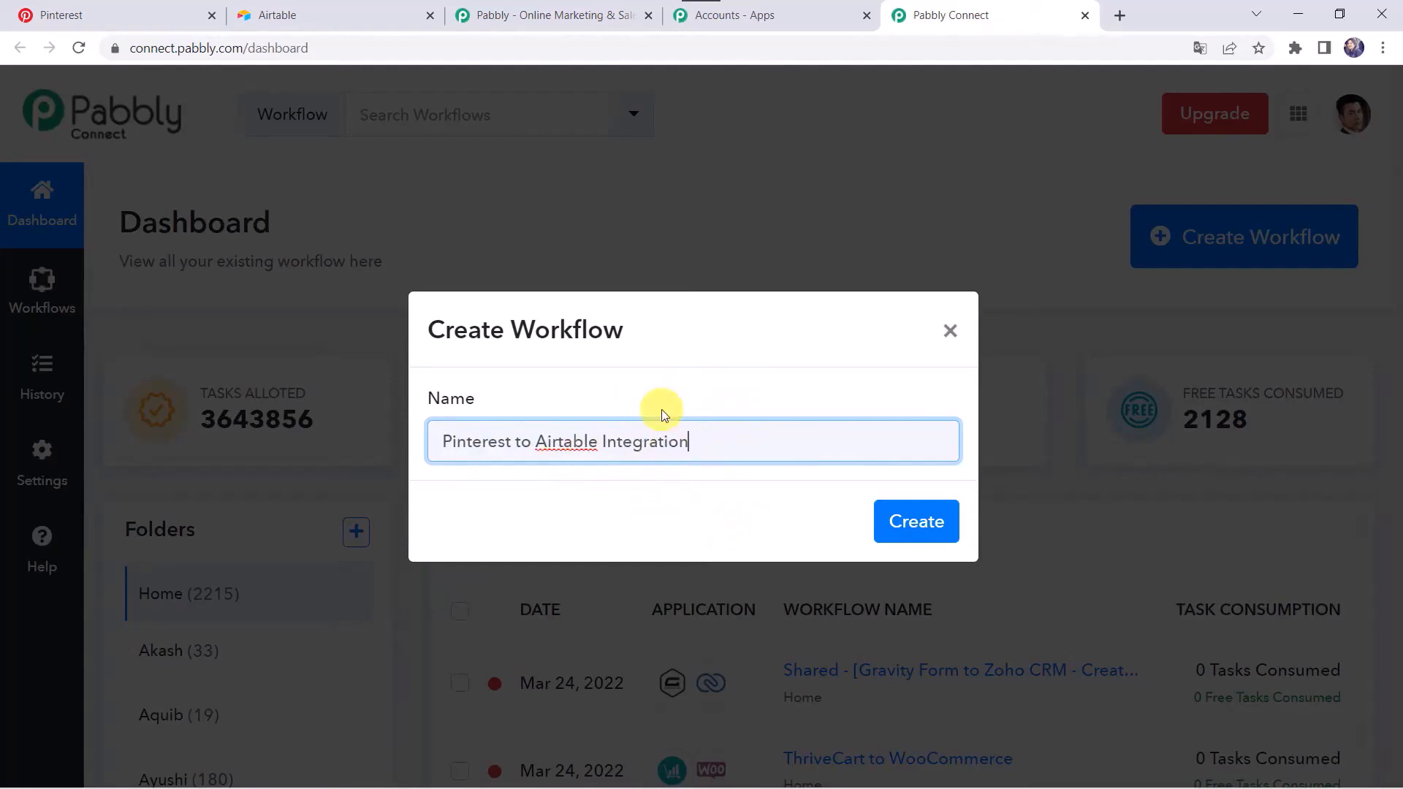
left_click(905, 524)
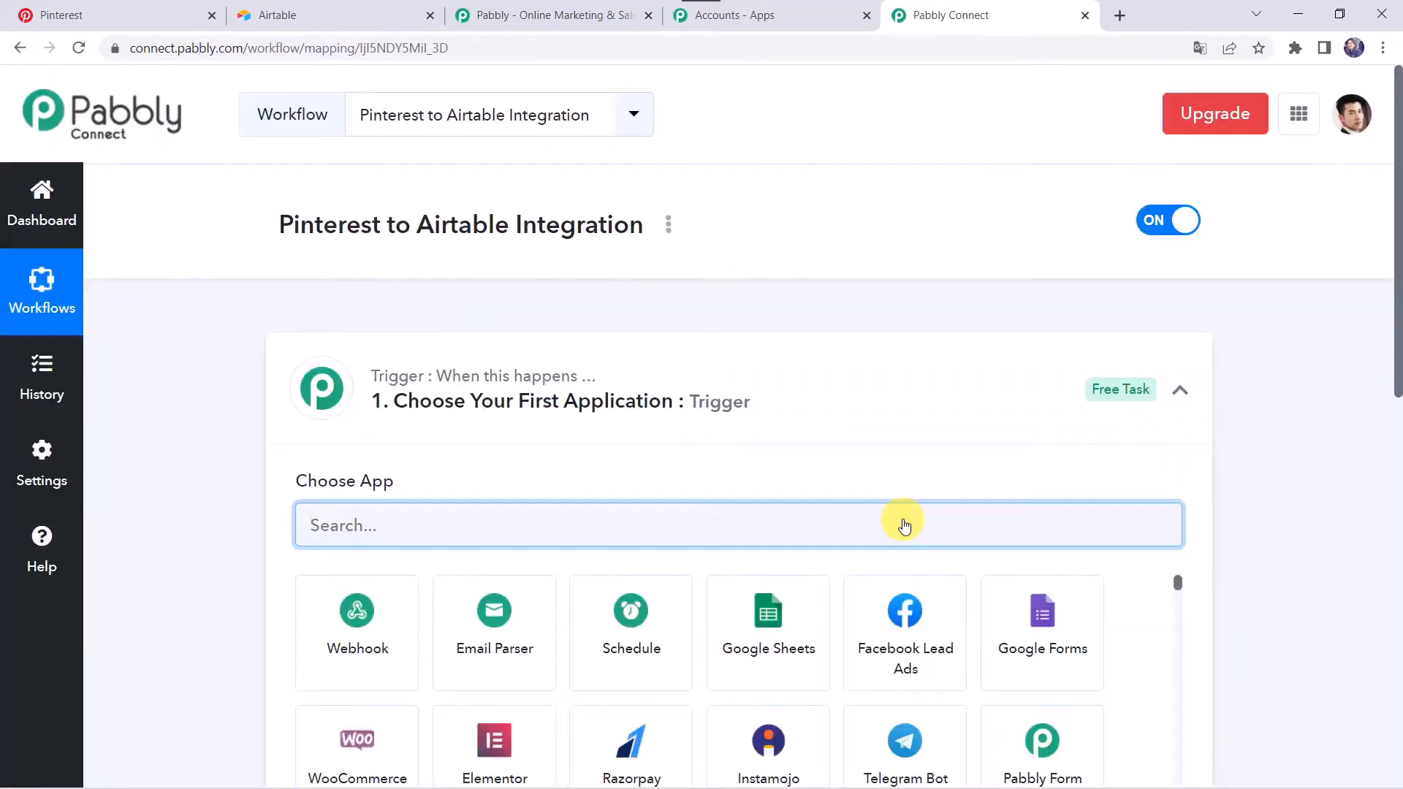
left_click(772, 398)
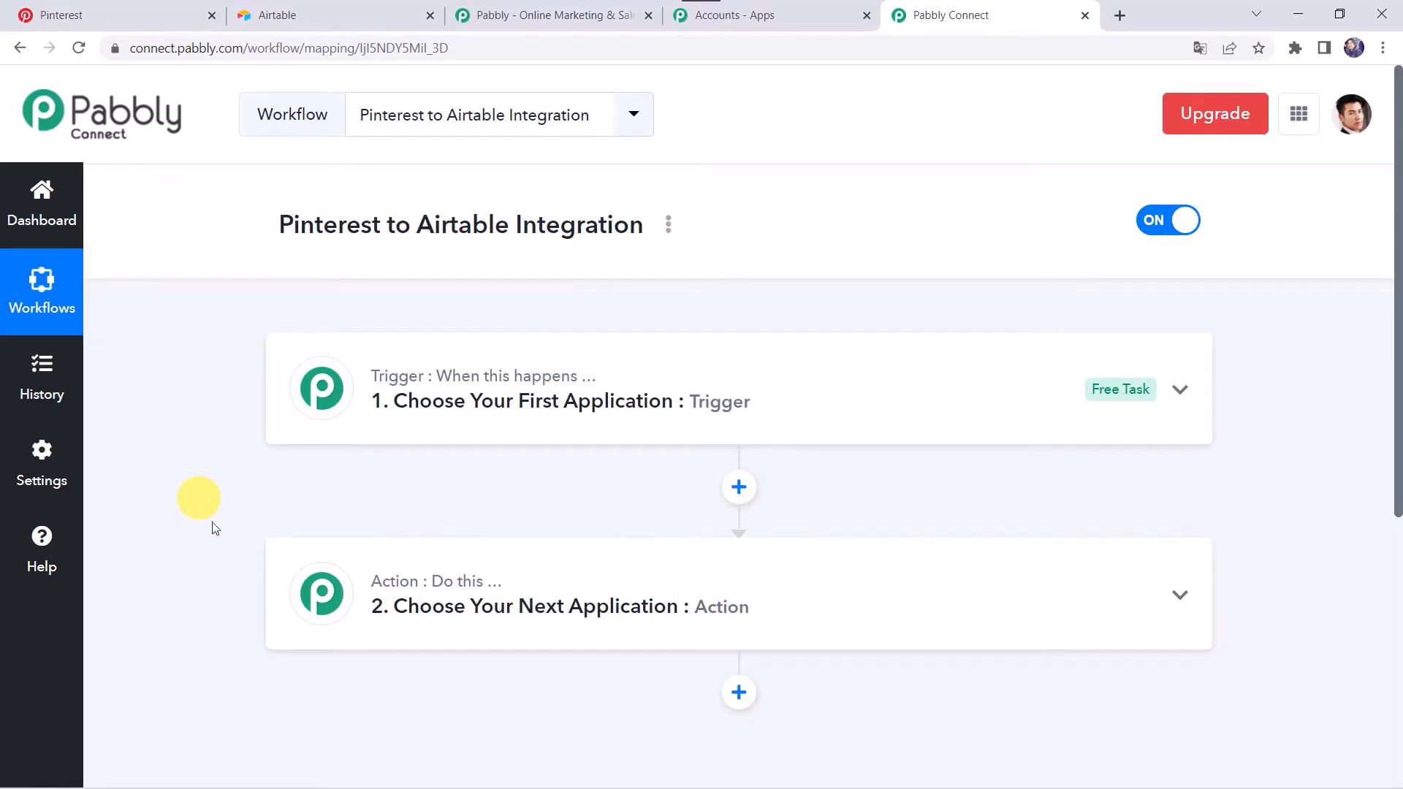
Step: Set the trigger app to Pinterest with New Pin as the trigger event
left_click(760, 392)
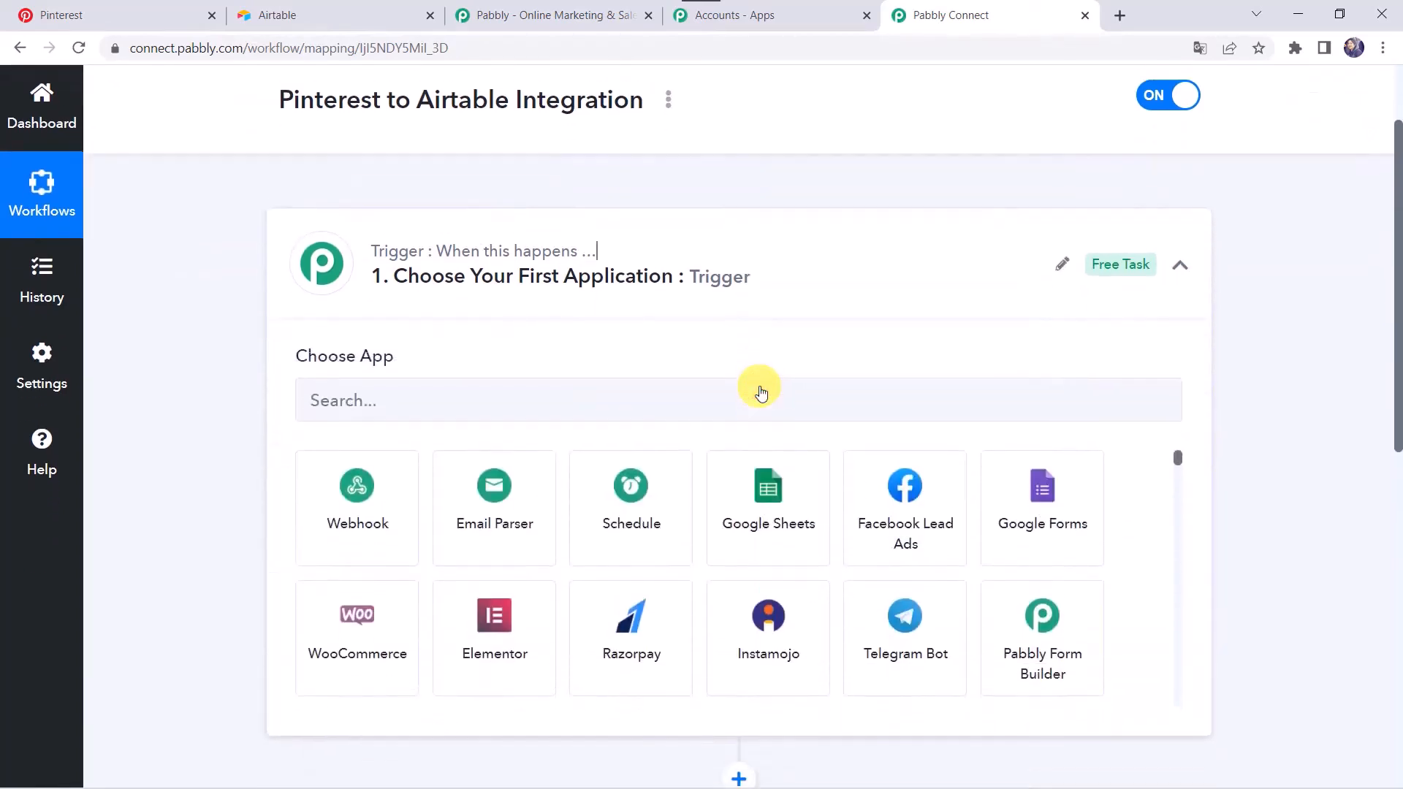
left_click(580, 374)
type("Pinte")
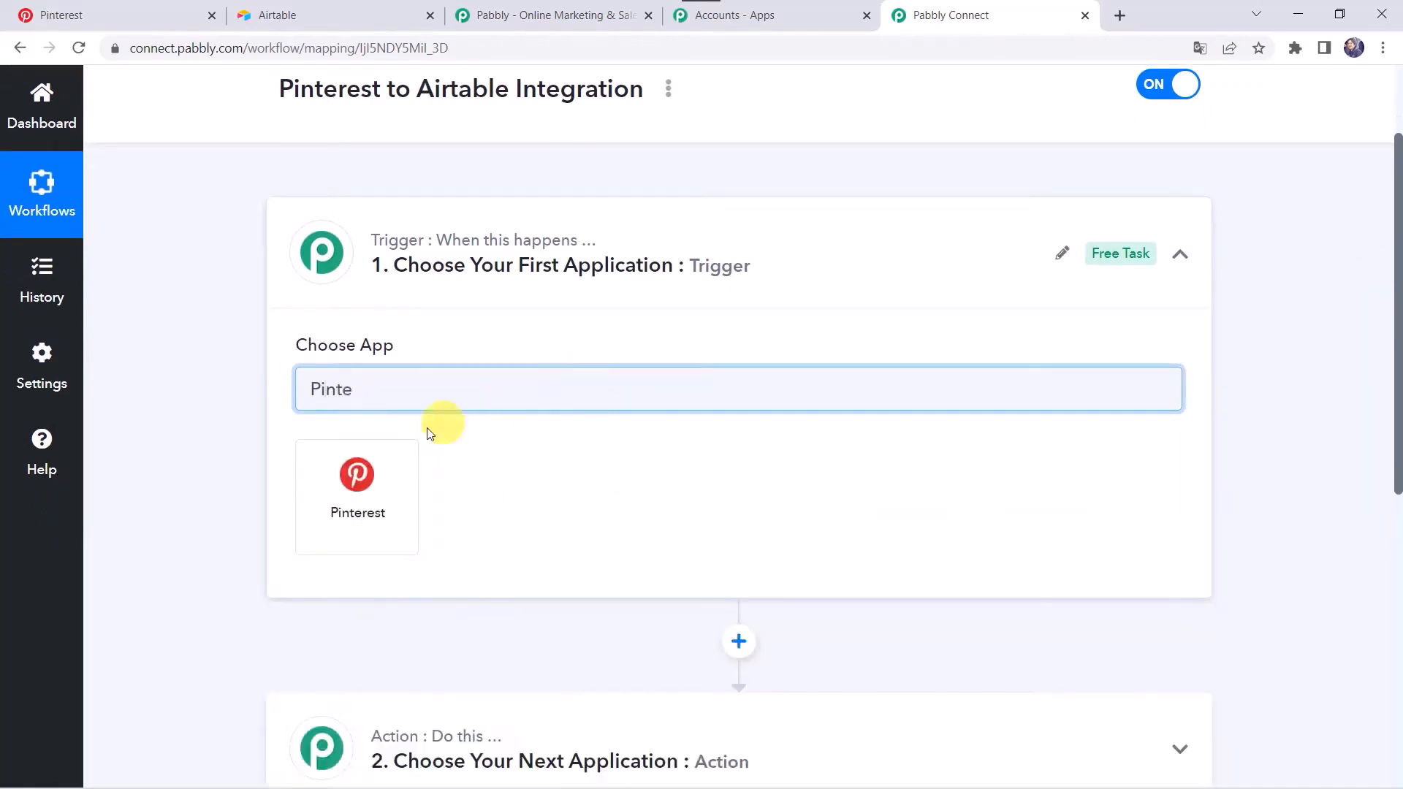
left_click(371, 504)
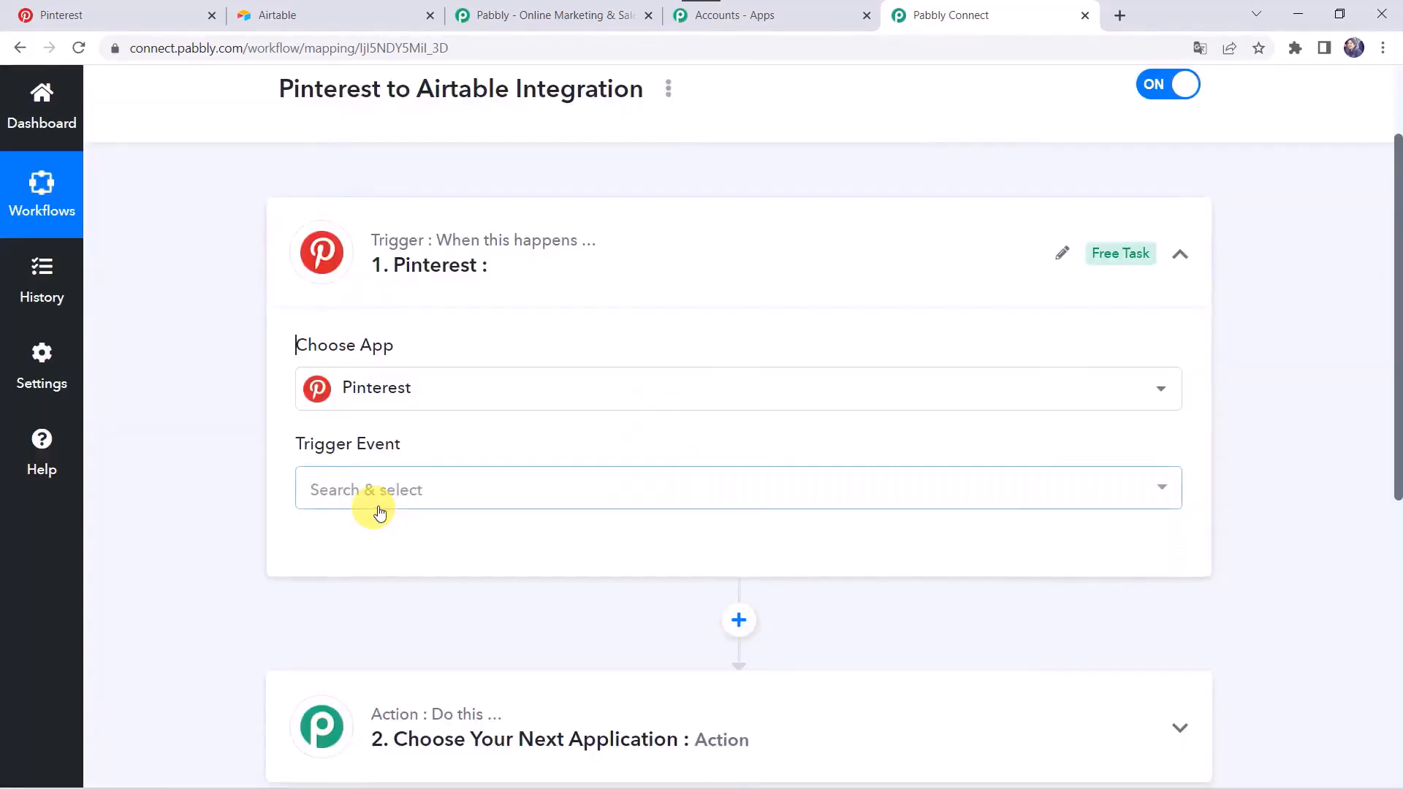
left_click(342, 490)
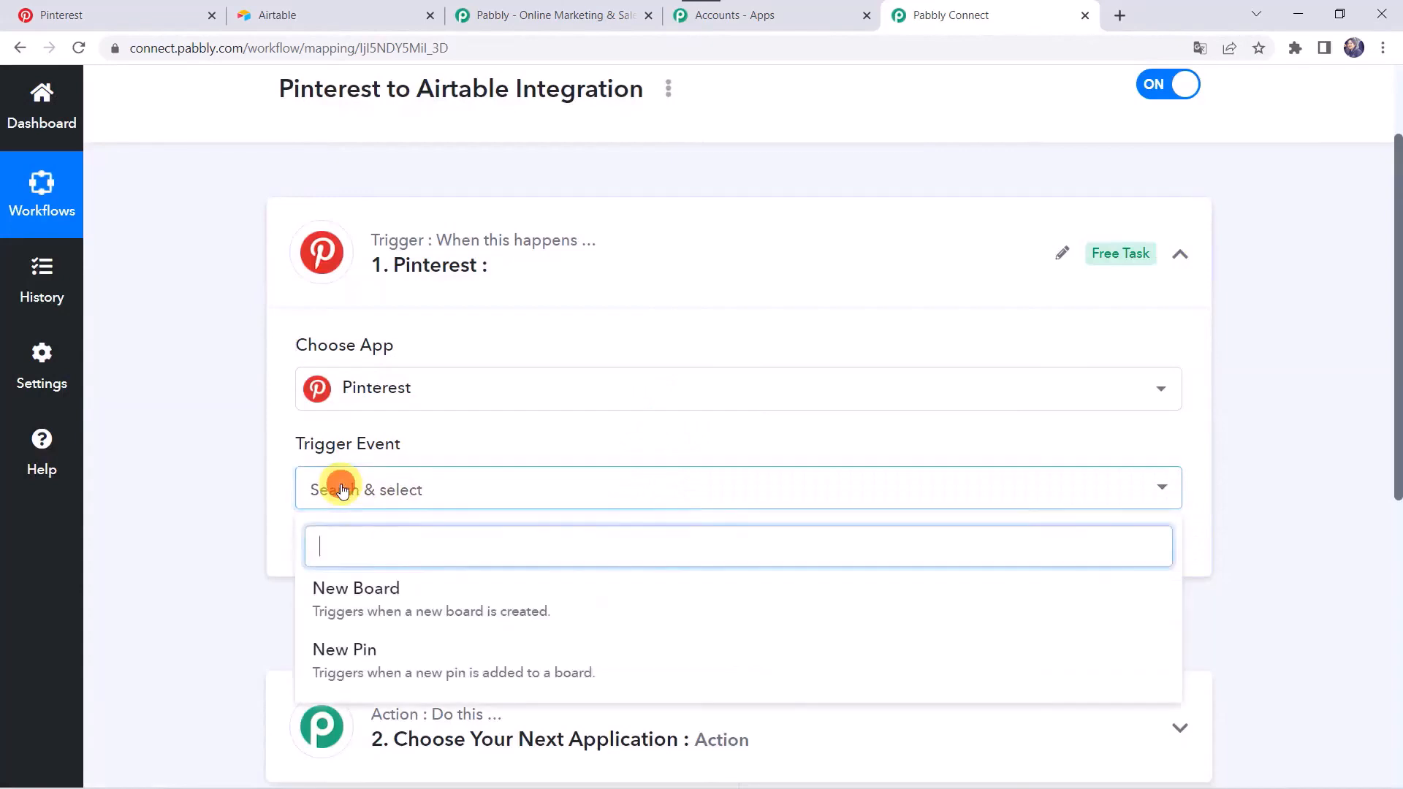
left_click(344, 650)
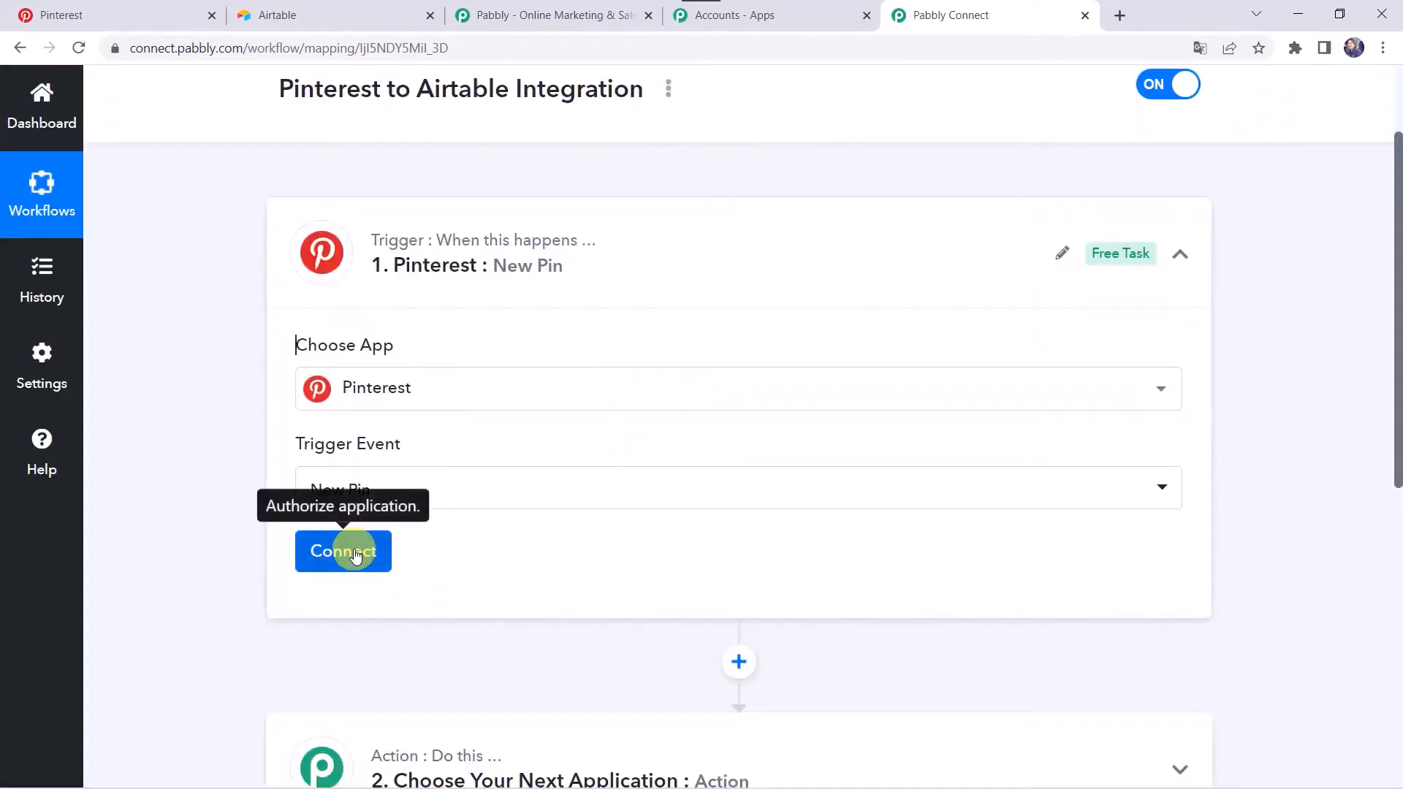
Step: Add a new Pinterest connection and grant Pabbly Connect access to the account
left_click(345, 551)
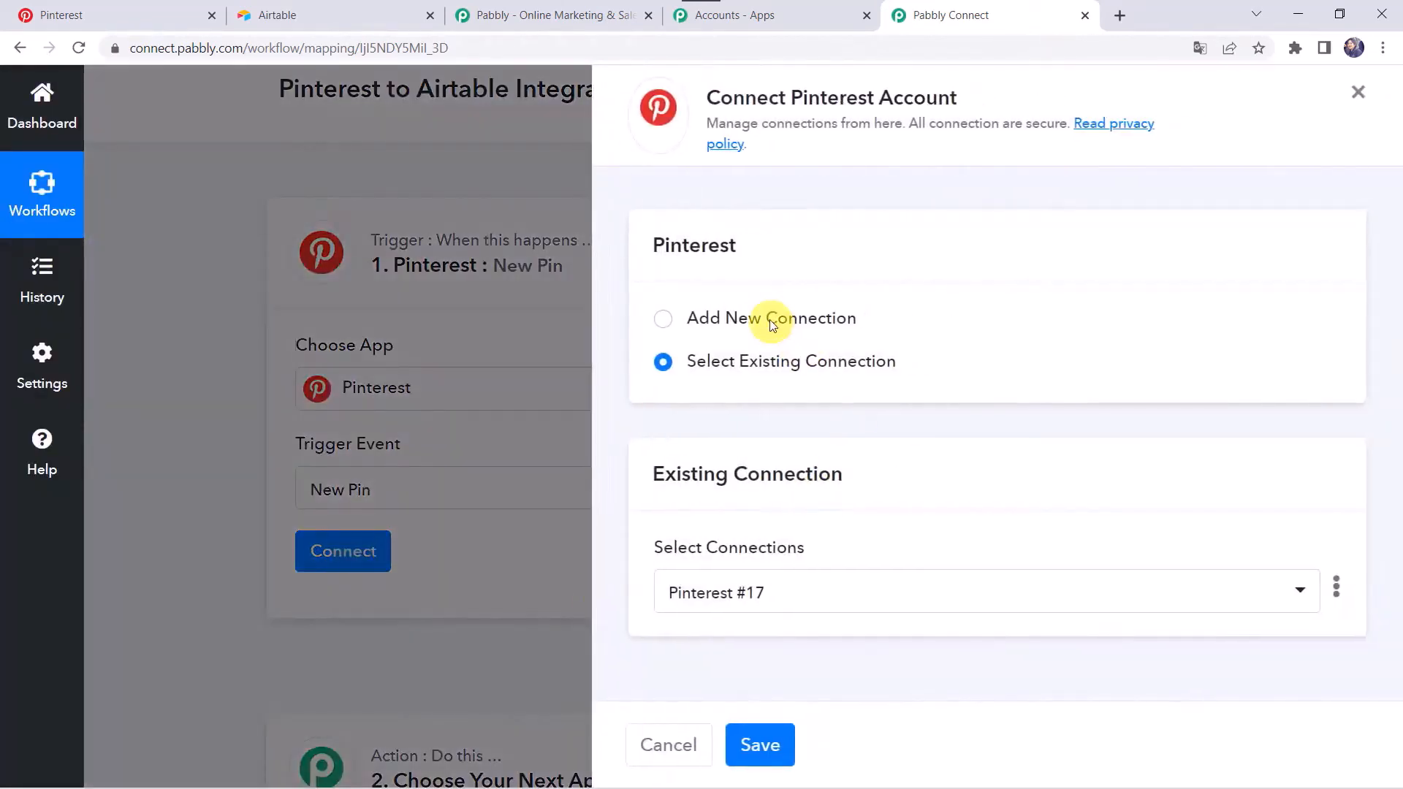
left_click(768, 317)
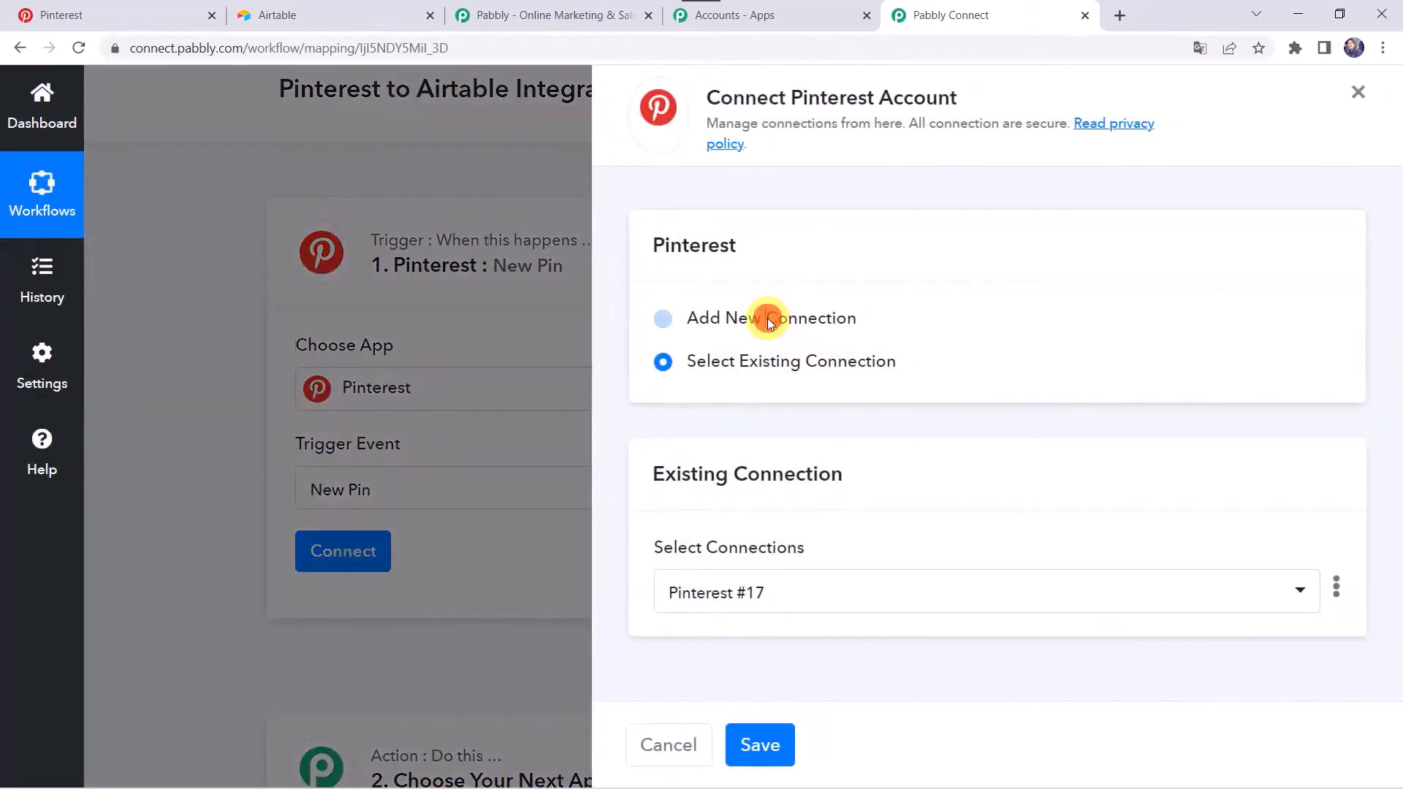
left_click(789, 562)
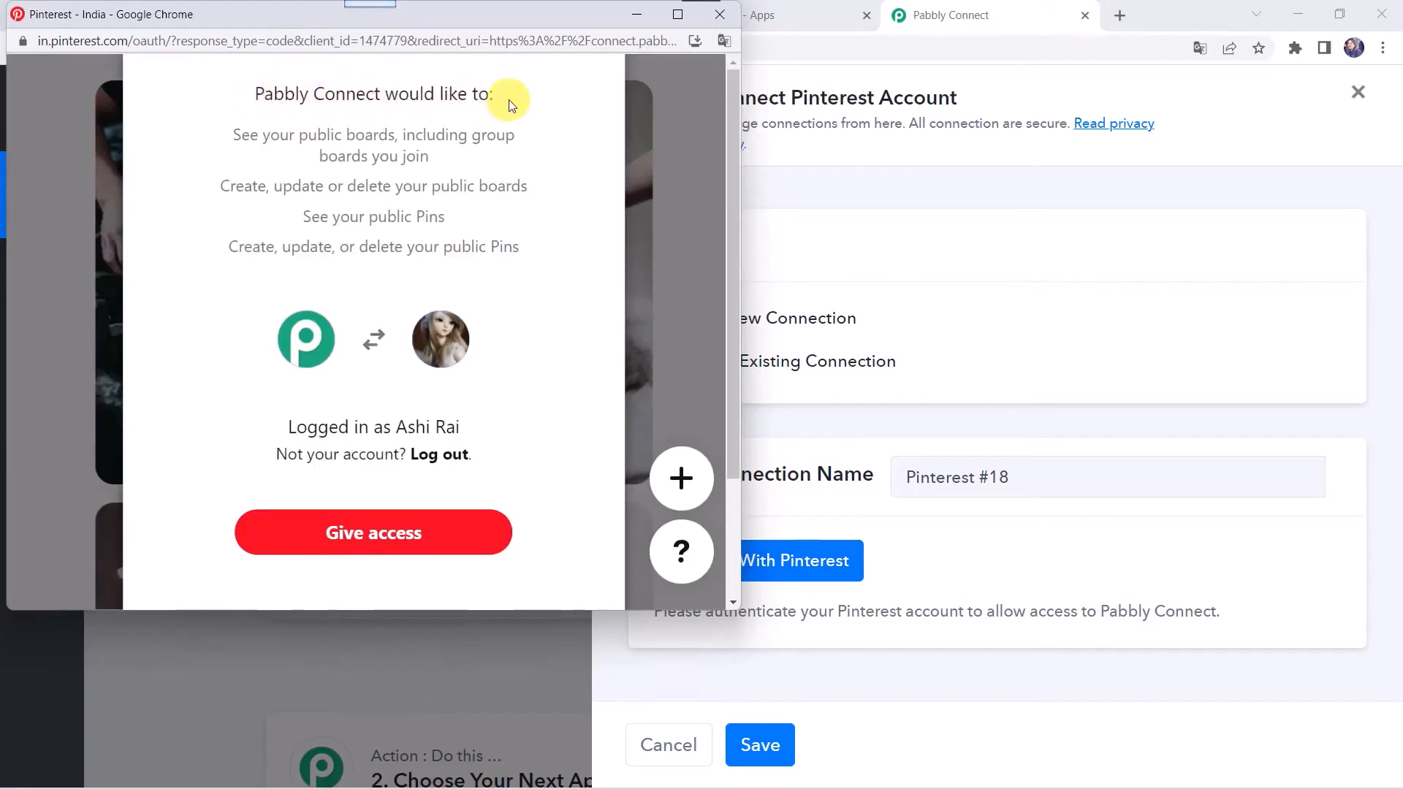
left_click(372, 532)
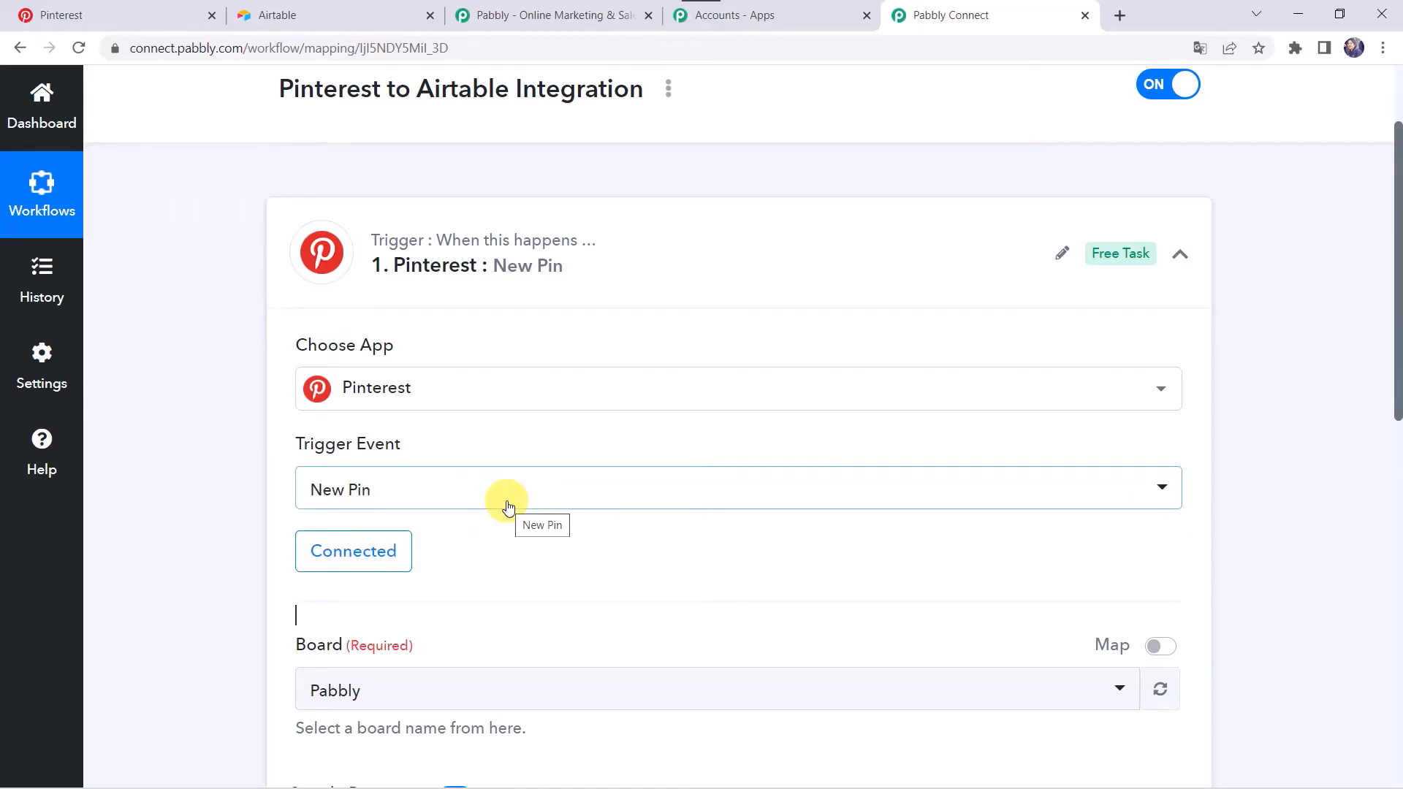
Step: Check the boards on the Pinterest profile, then set the trigger's Board to Pabbly
scroll(509, 507, "down", 4)
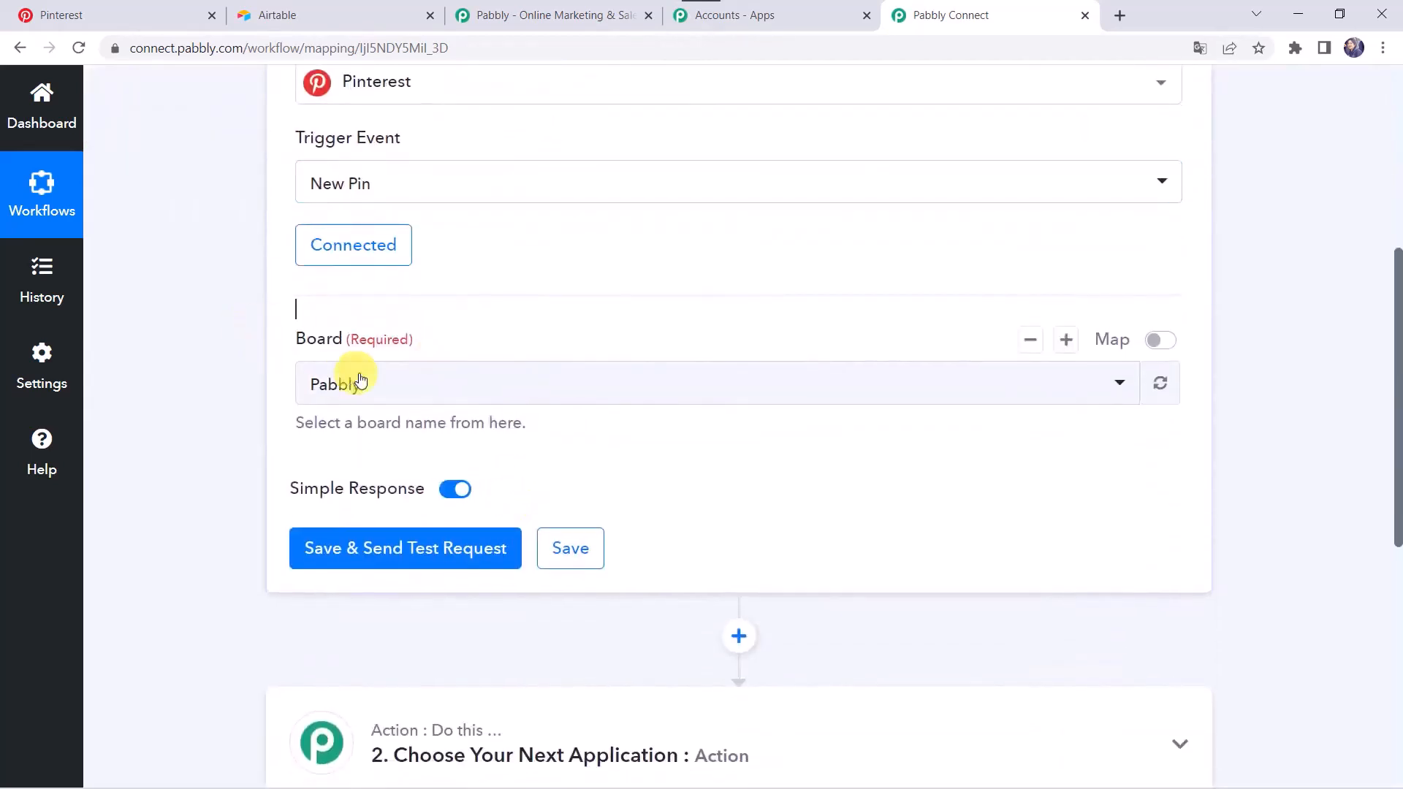
left_click(181, 16)
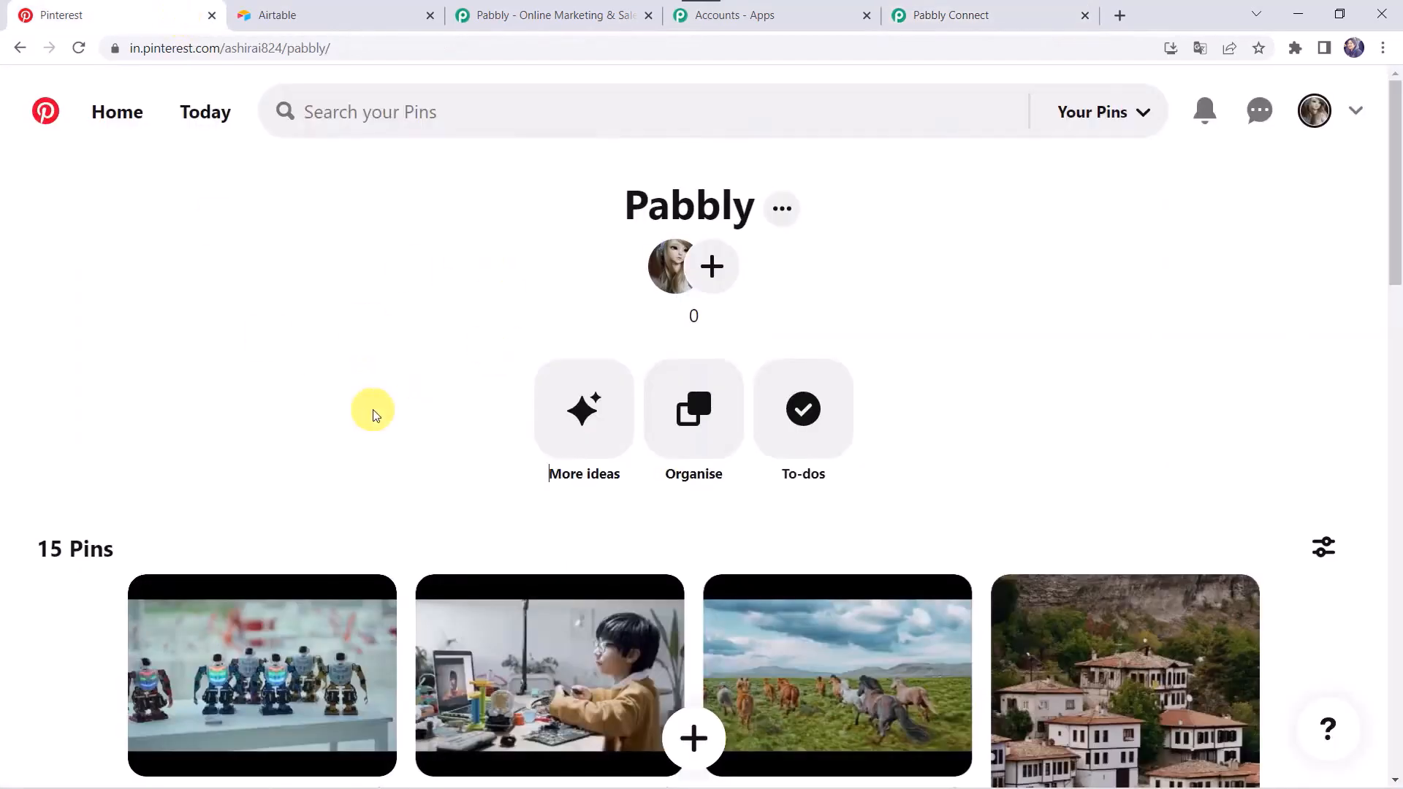
left_click(1320, 124)
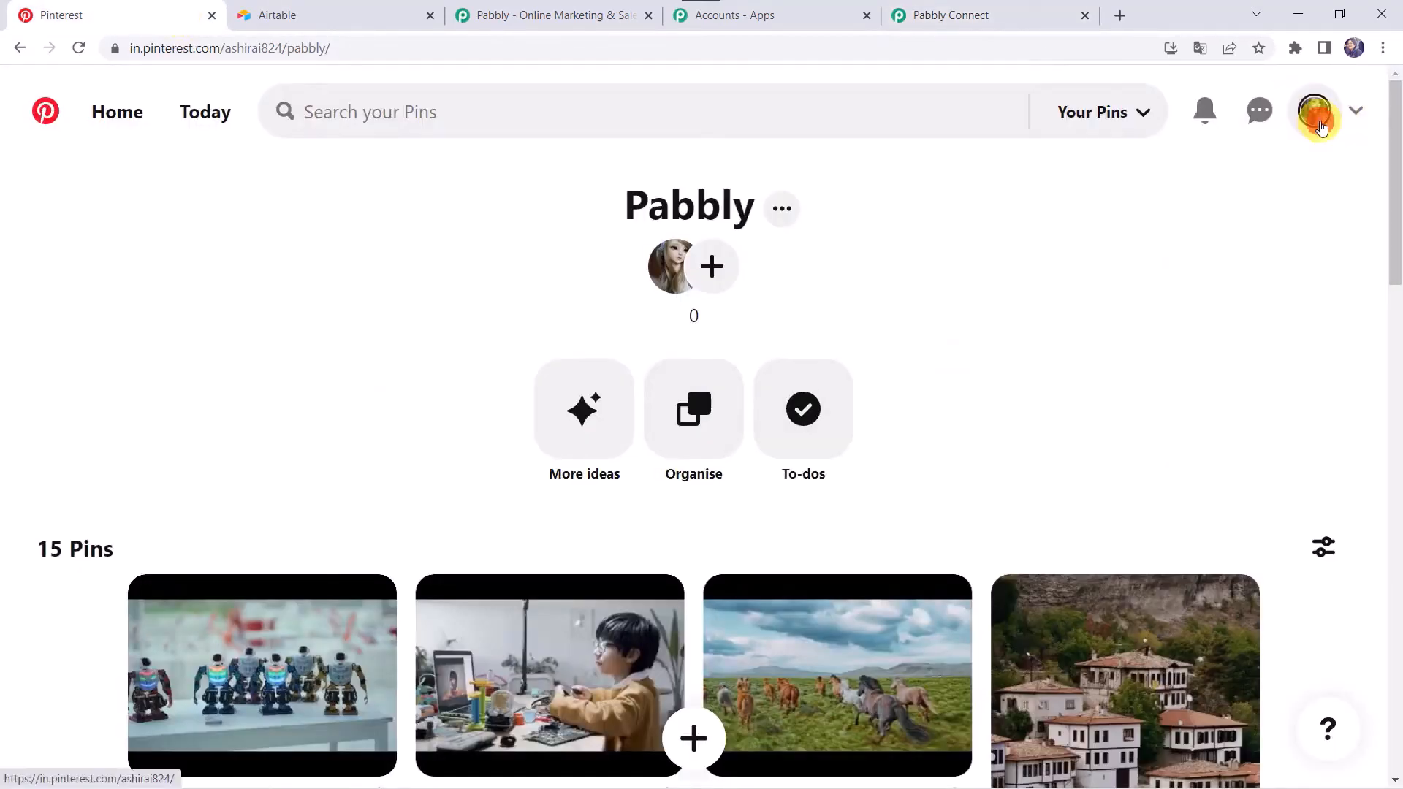
scroll(429, 392, "down", 2)
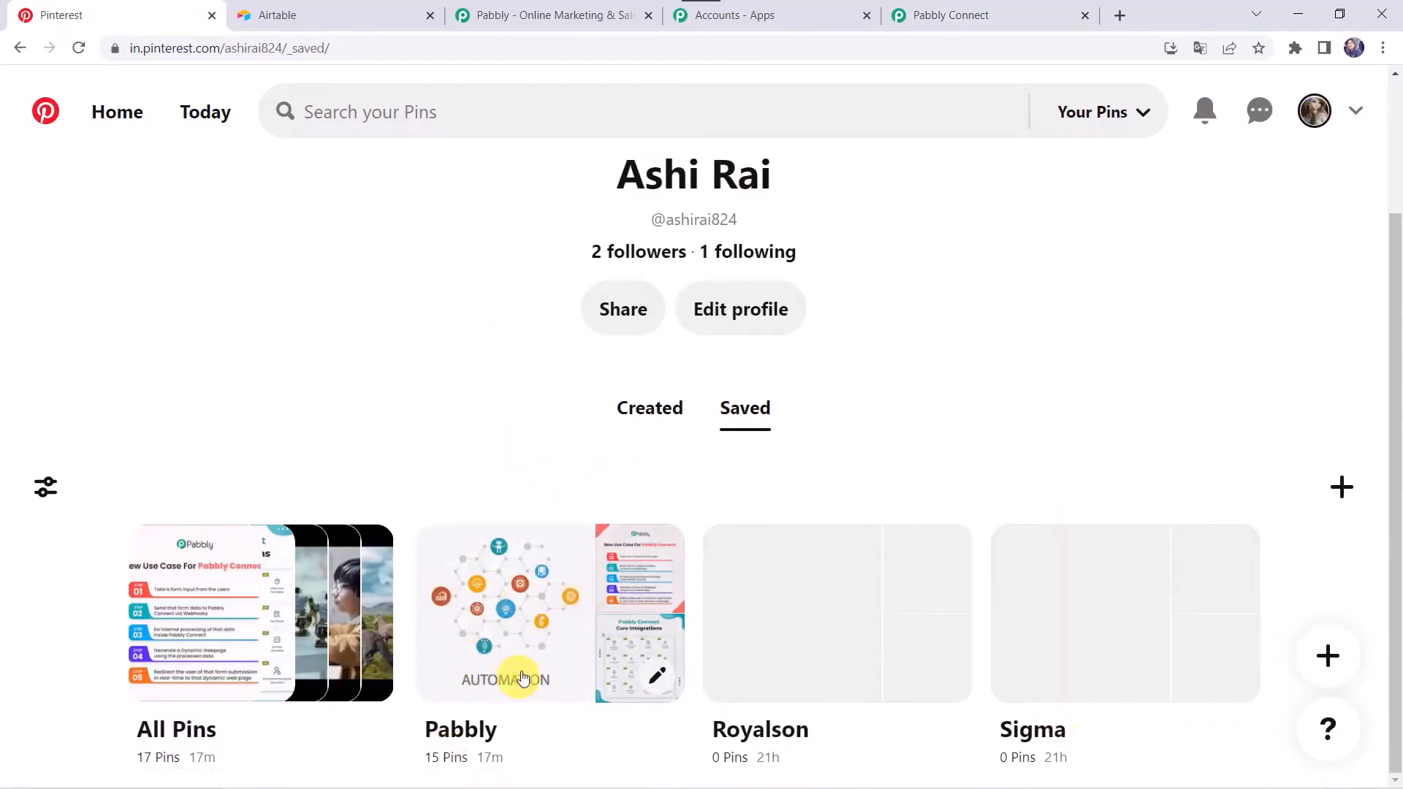
left_click(965, 15)
left_click(378, 377)
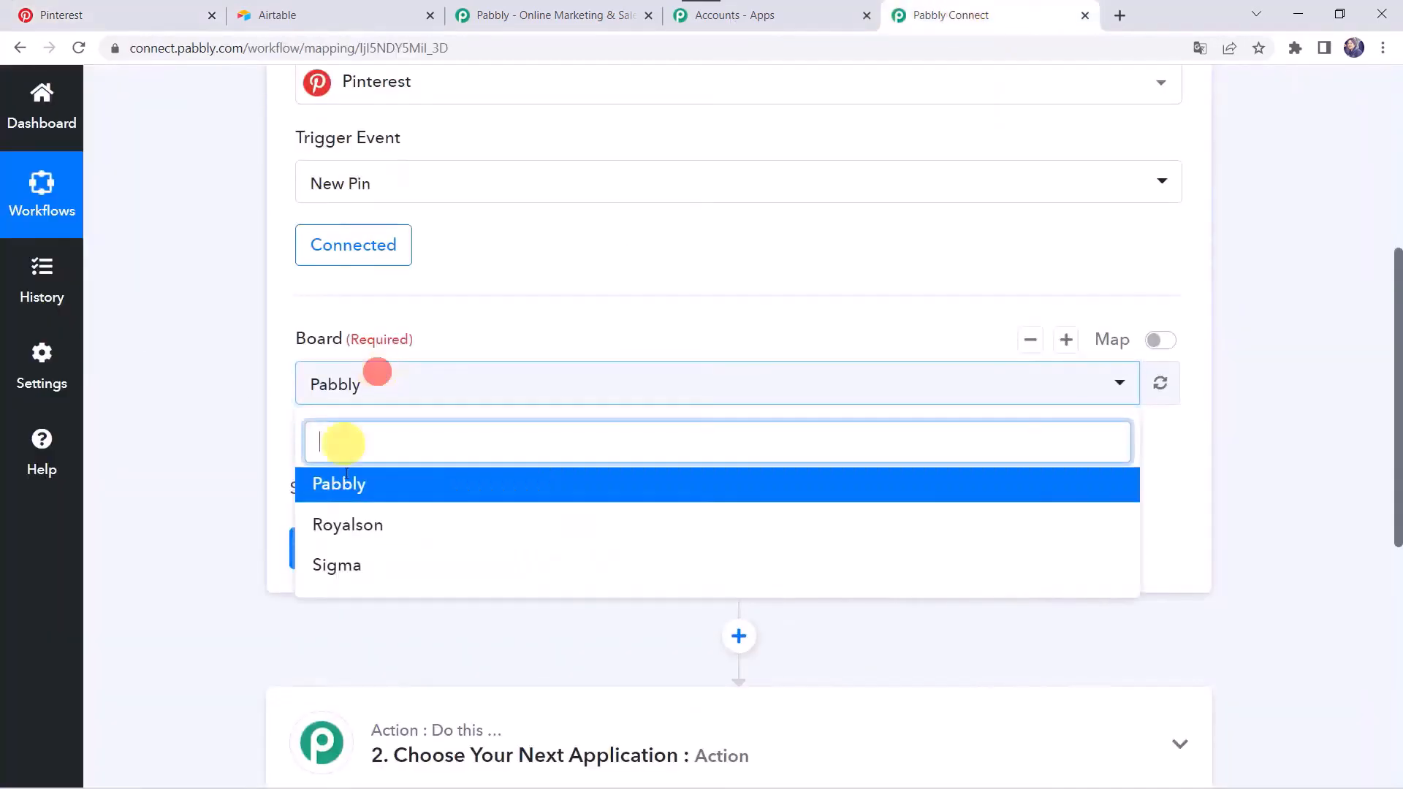
left_click(376, 487)
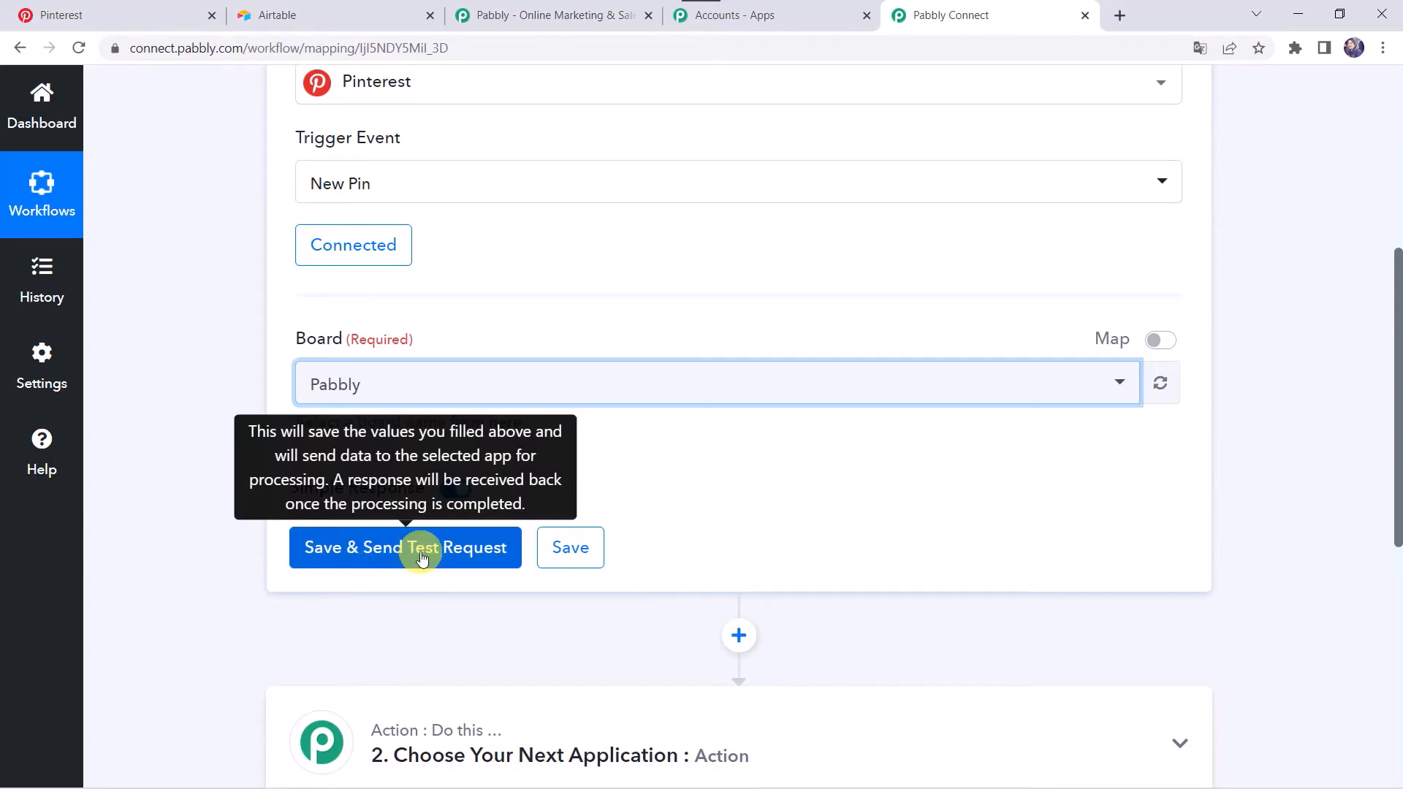
Step: Start a new Pinterest pin and upload Core Integrations.png from Pictures > Uploads
left_click(129, 16)
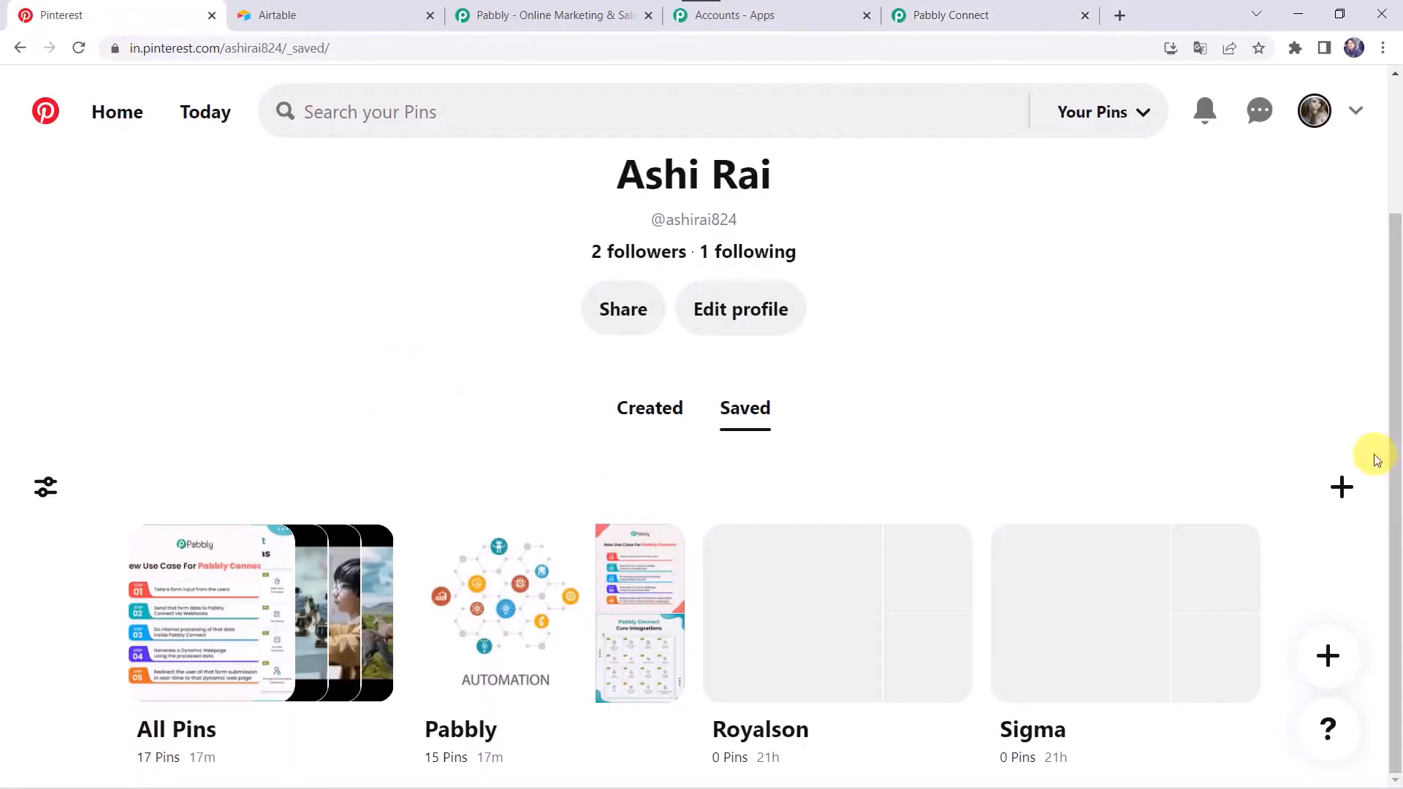
left_click(1344, 488)
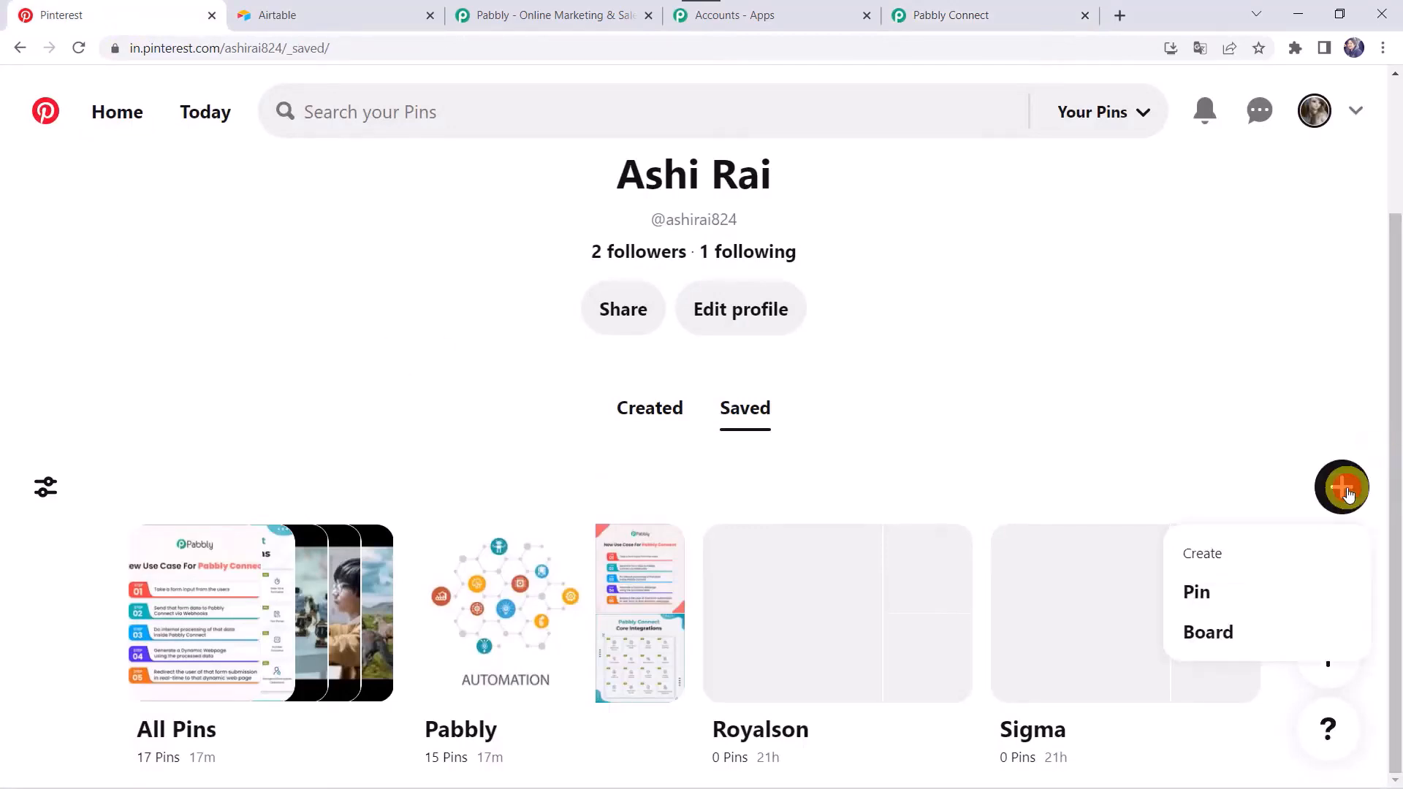
left_click(1217, 596)
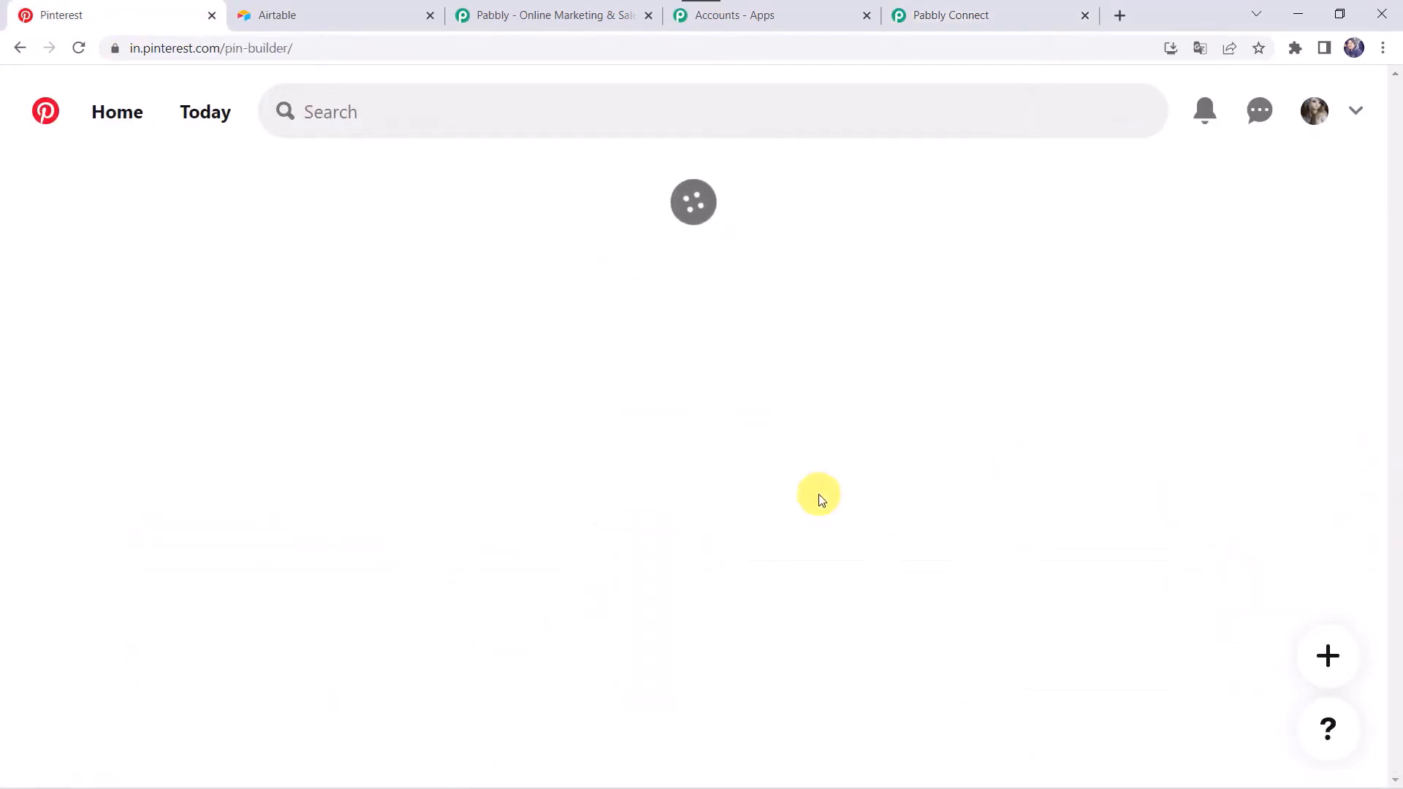
scroll(538, 417, "down", 3)
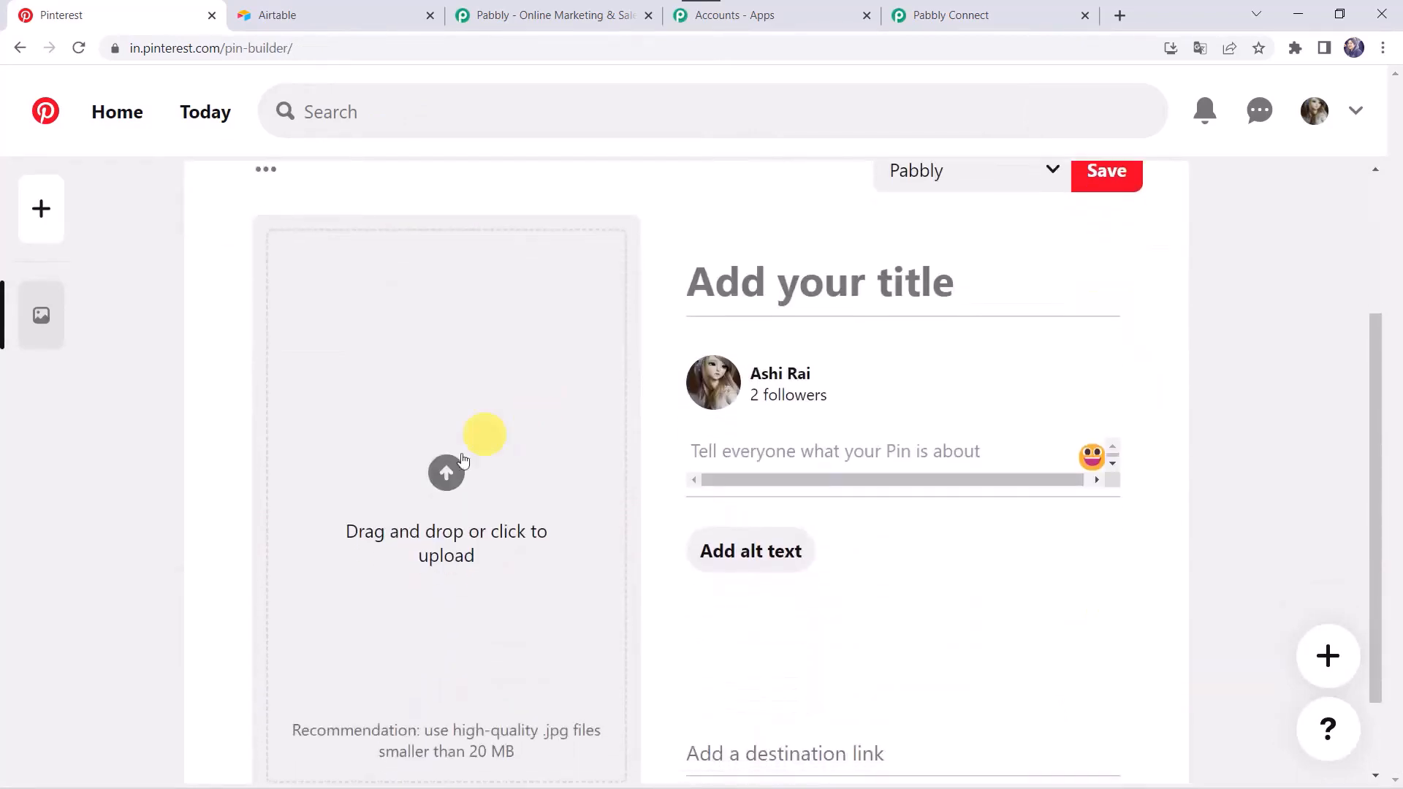
left_click(447, 482)
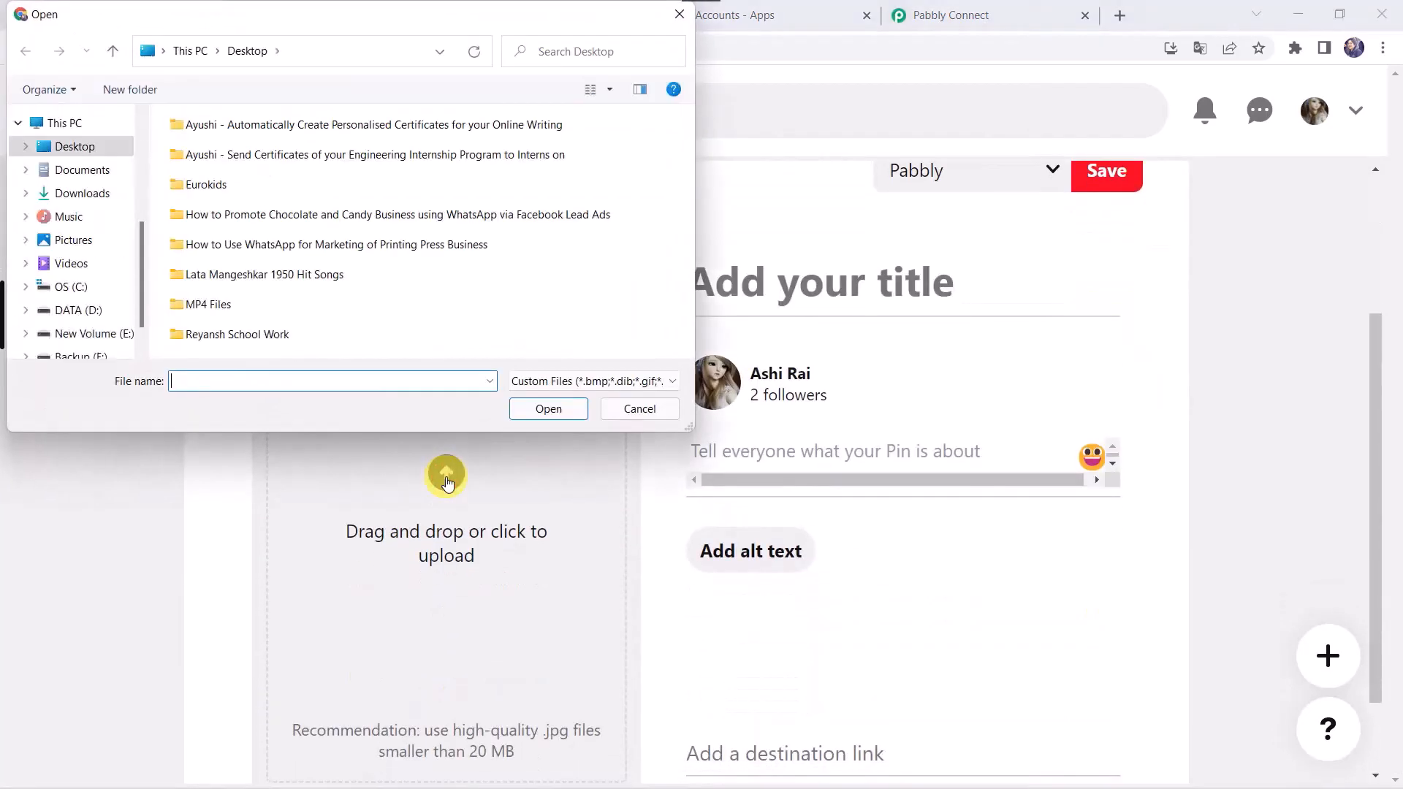
left_click(67, 239)
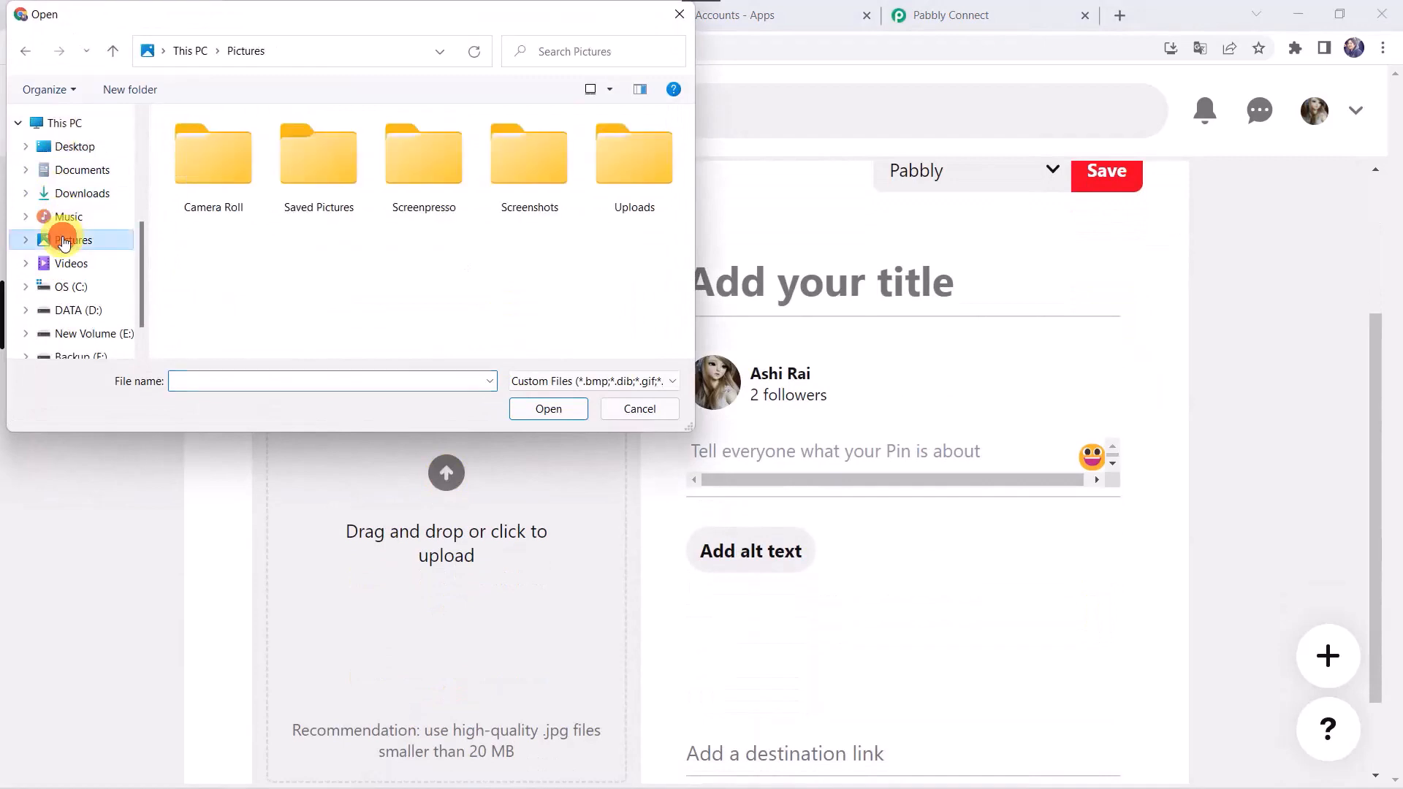
left_click(608, 180)
double_click(608, 180)
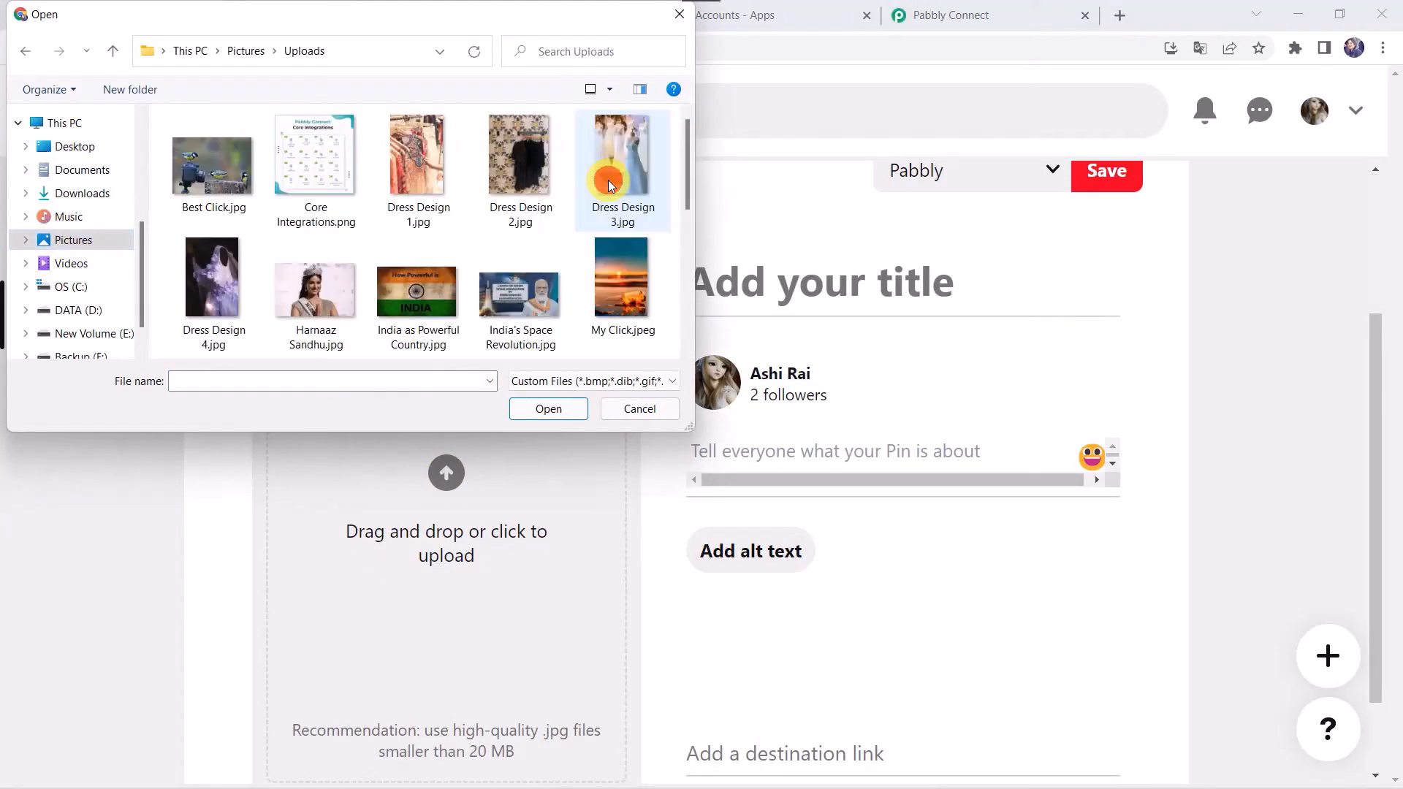
double_click(323, 195)
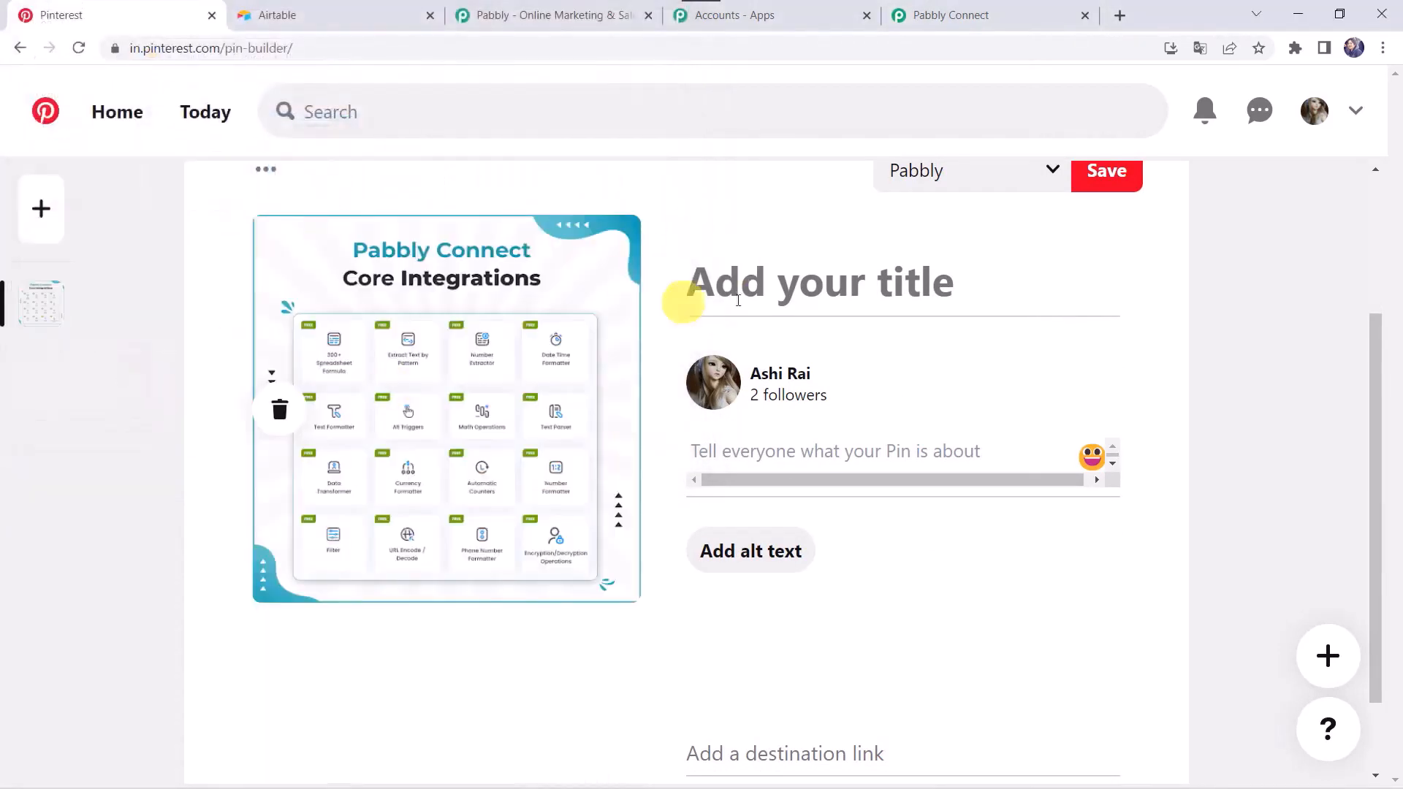
Step: Title the pin 'Core Integrations', describe it 'Pabbly Connect - Core Integrations', and save to Pabbly board
left_click(787, 285)
type("Co")
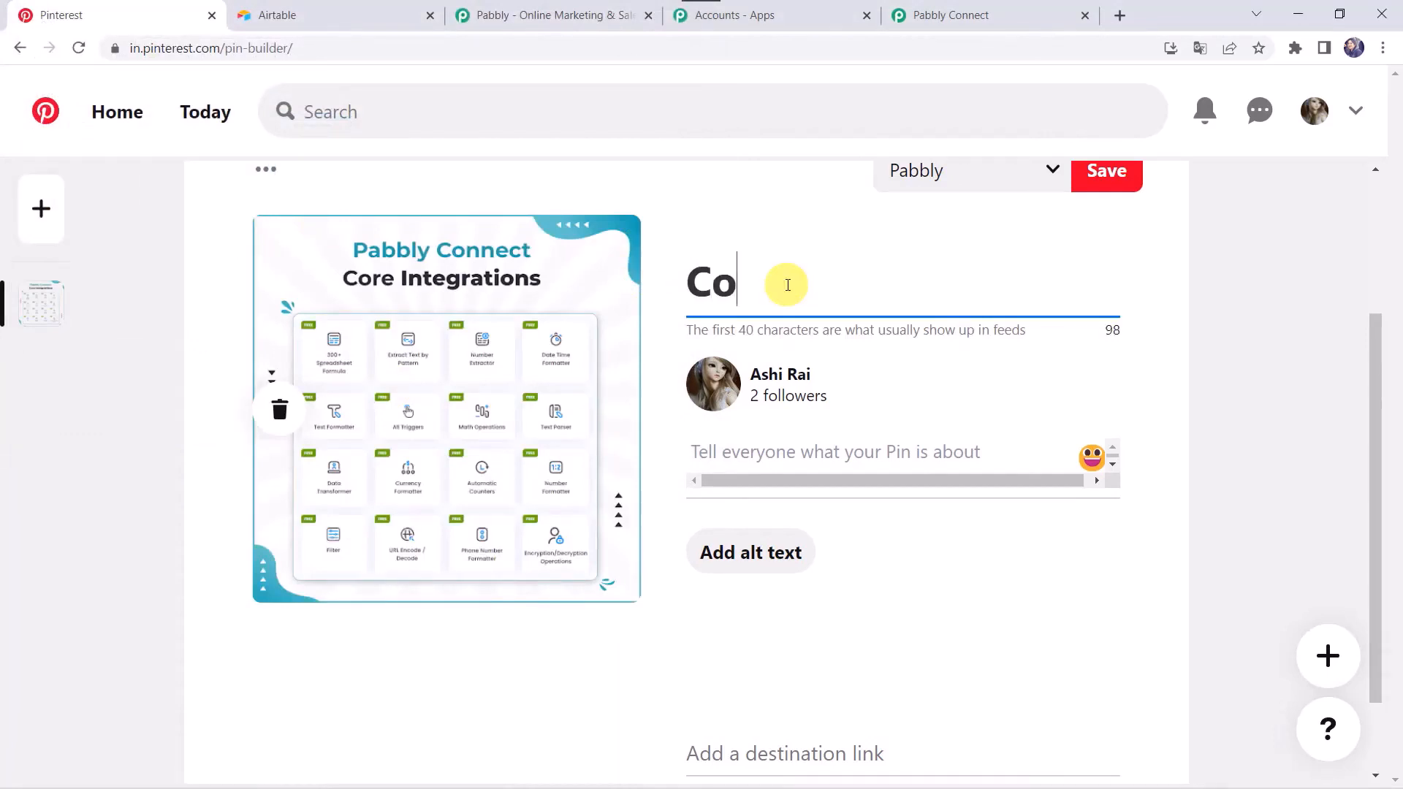
type("re Integra")
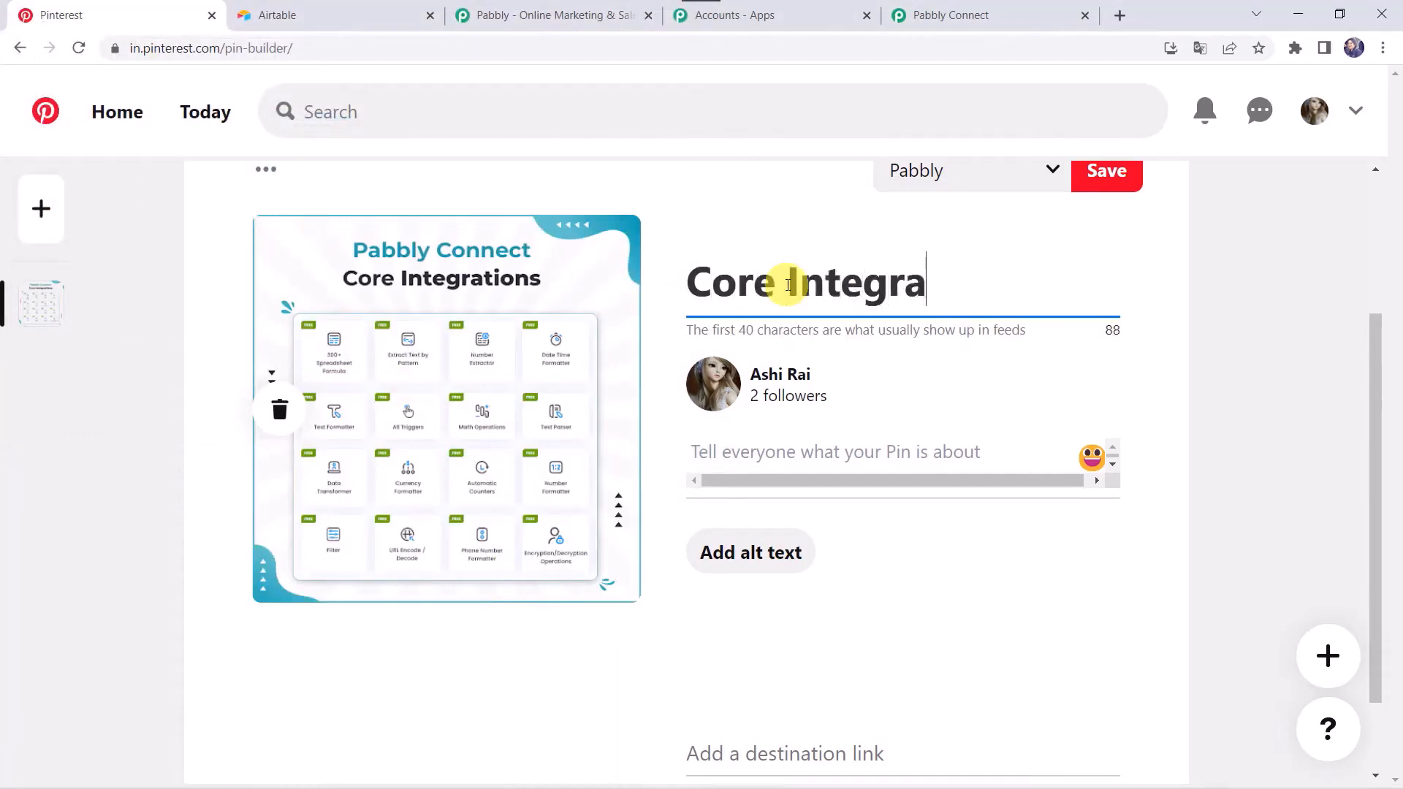
type("tions")
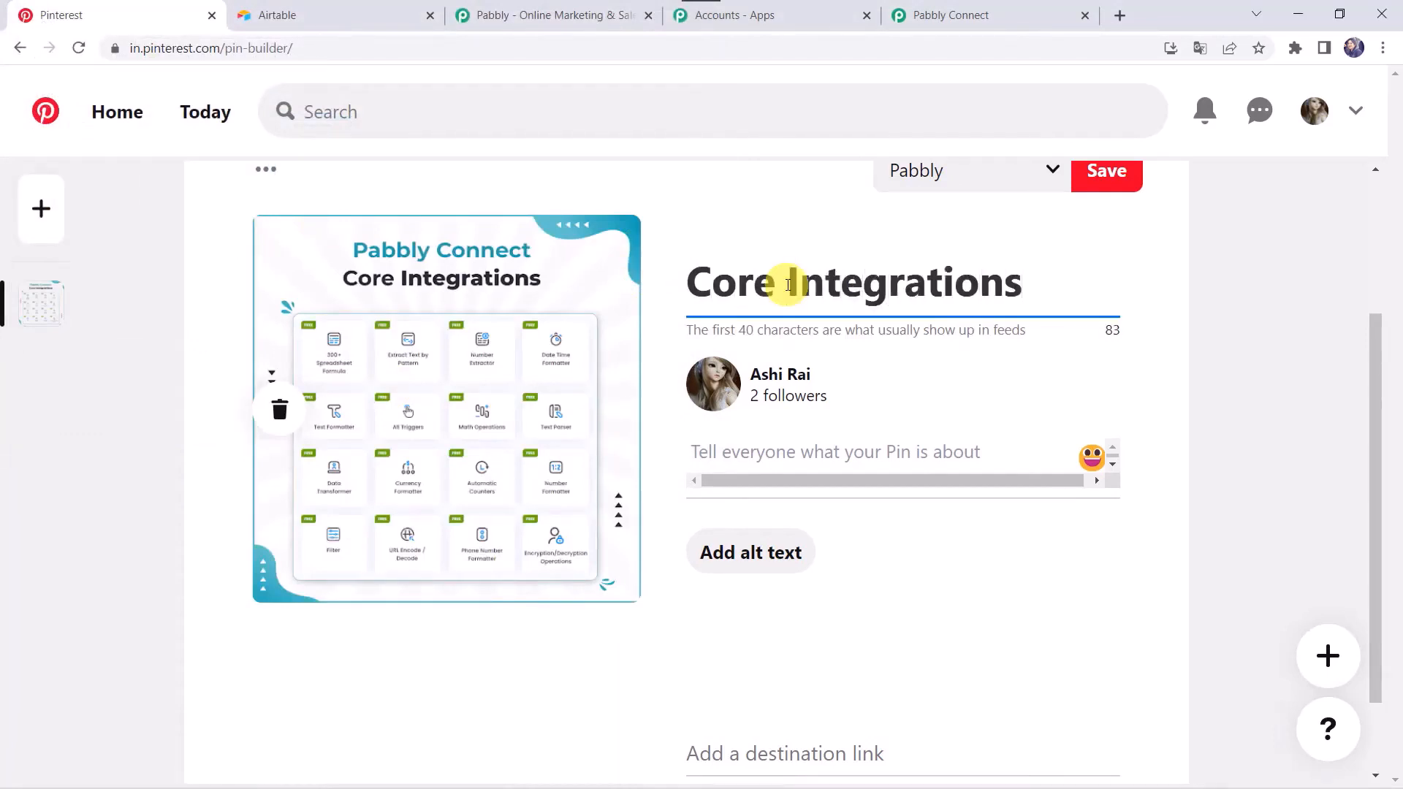
key("ctrl+a")
key("ctrl+c")
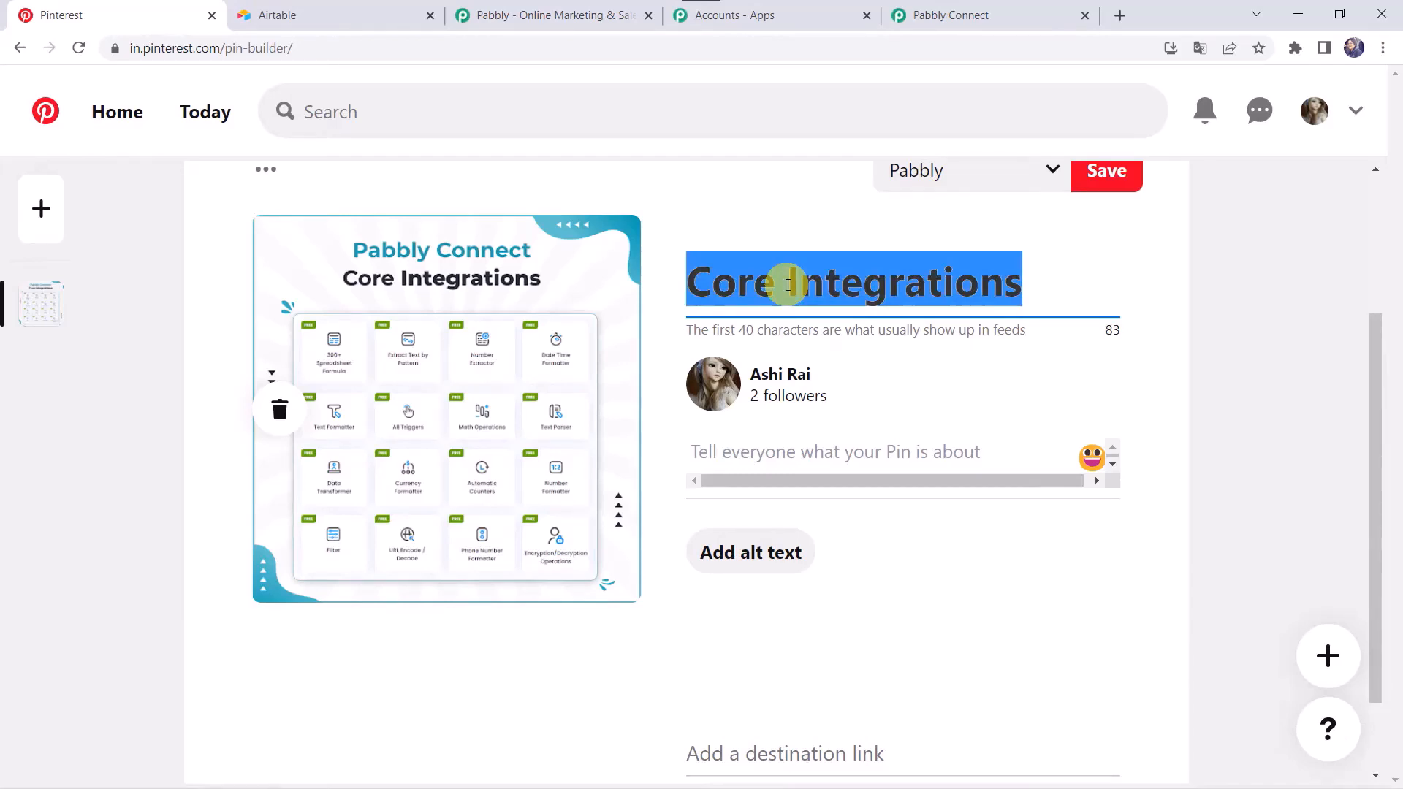
left_click(741, 438)
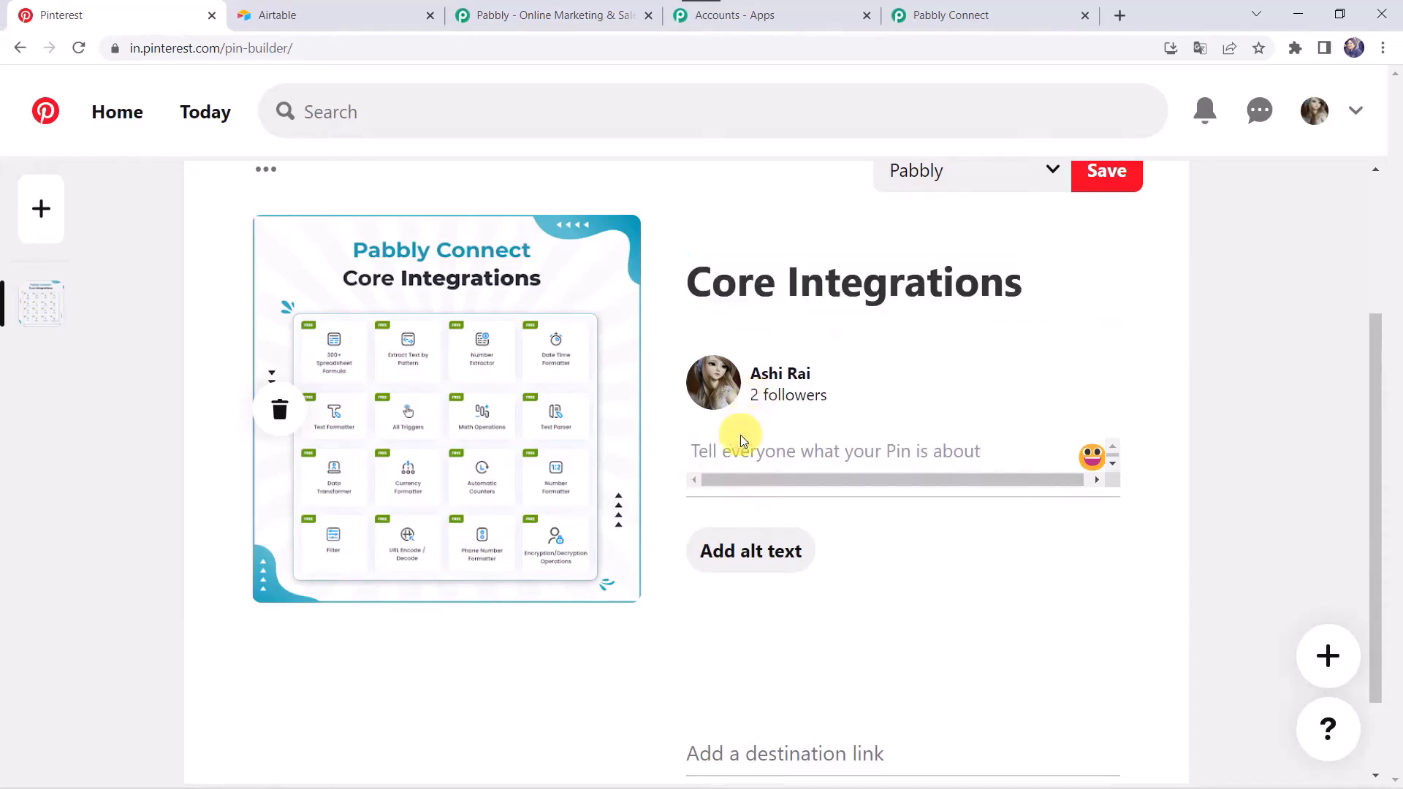
scroll(739, 435, "down", 1)
type("Pabbly Connect -")
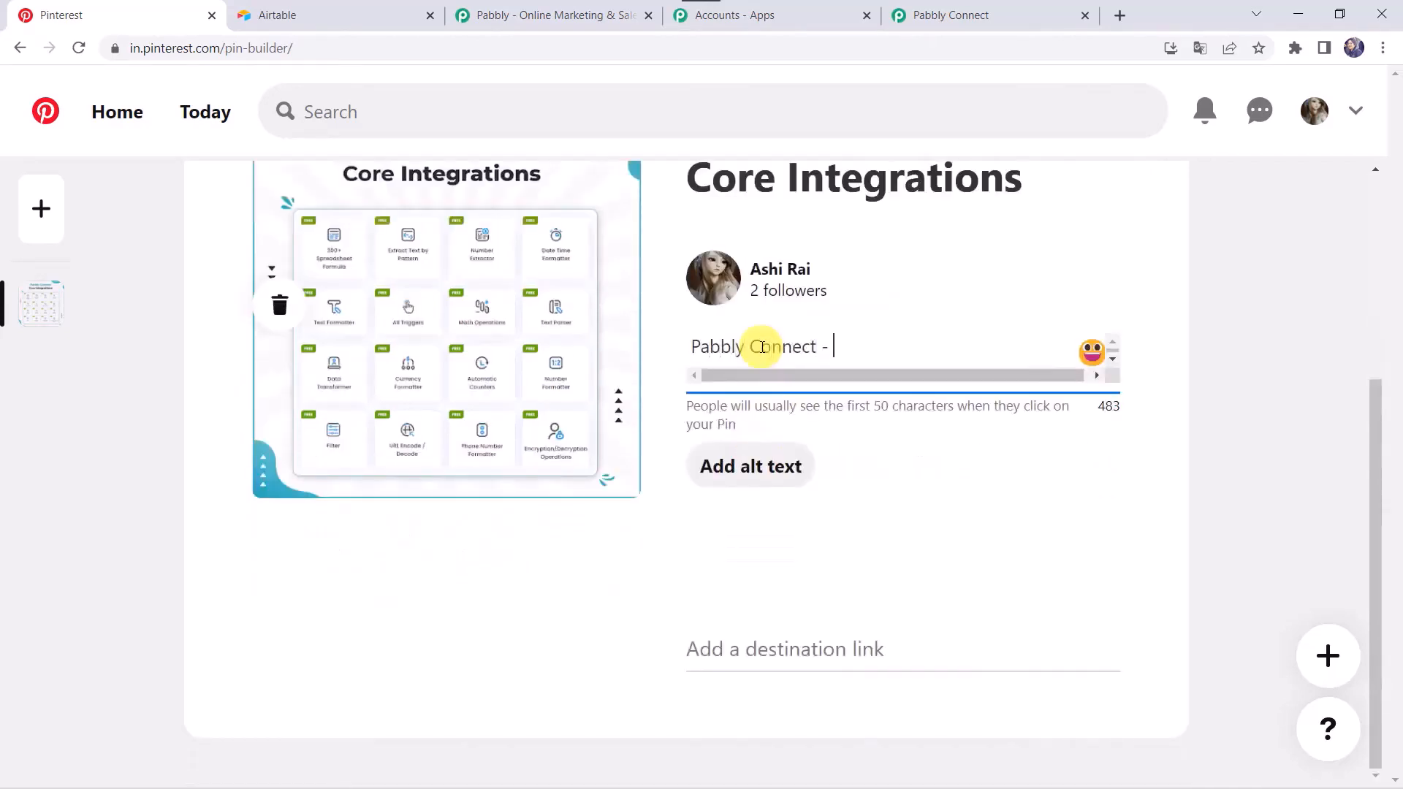
key("ctrl+v")
scroll(760, 348, "up", 2)
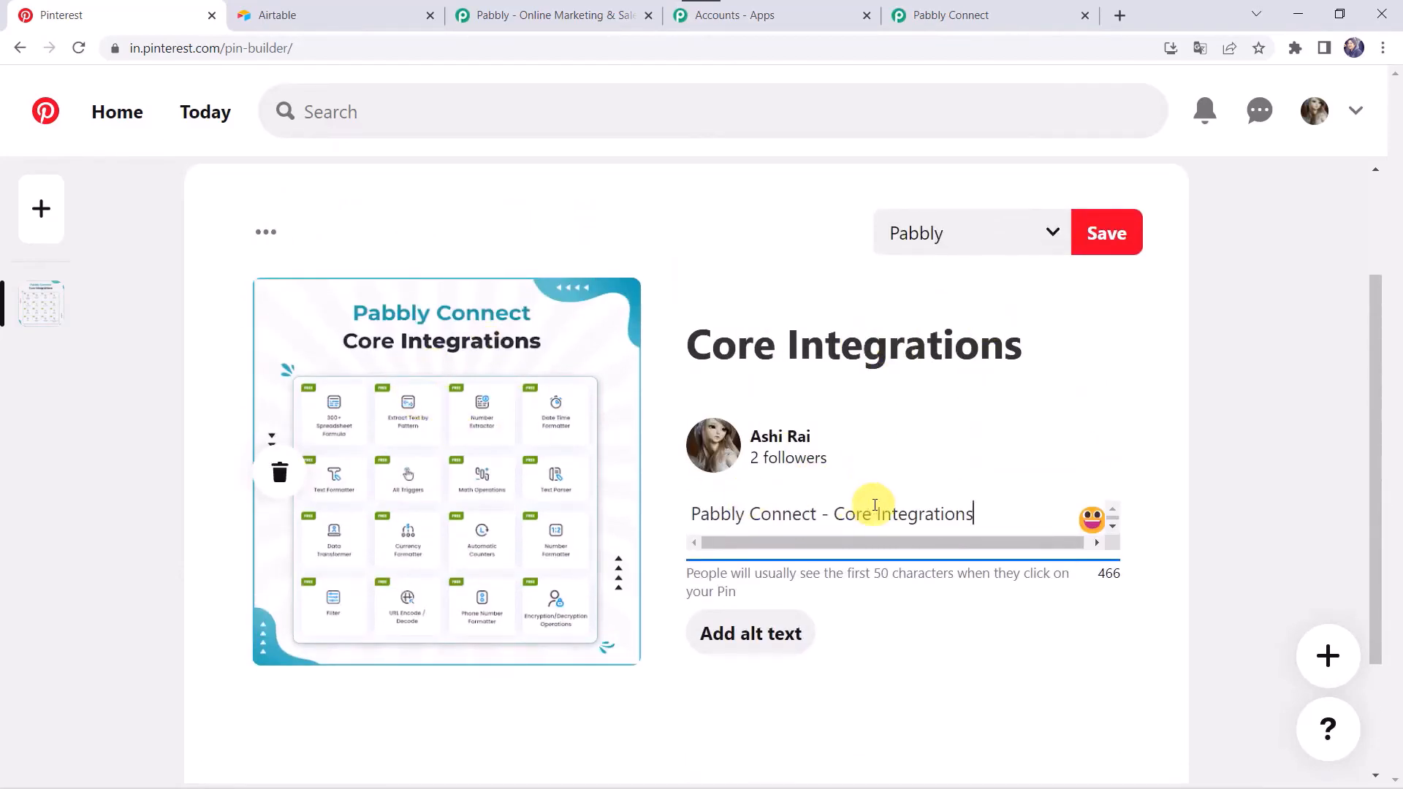
left_click(1124, 235)
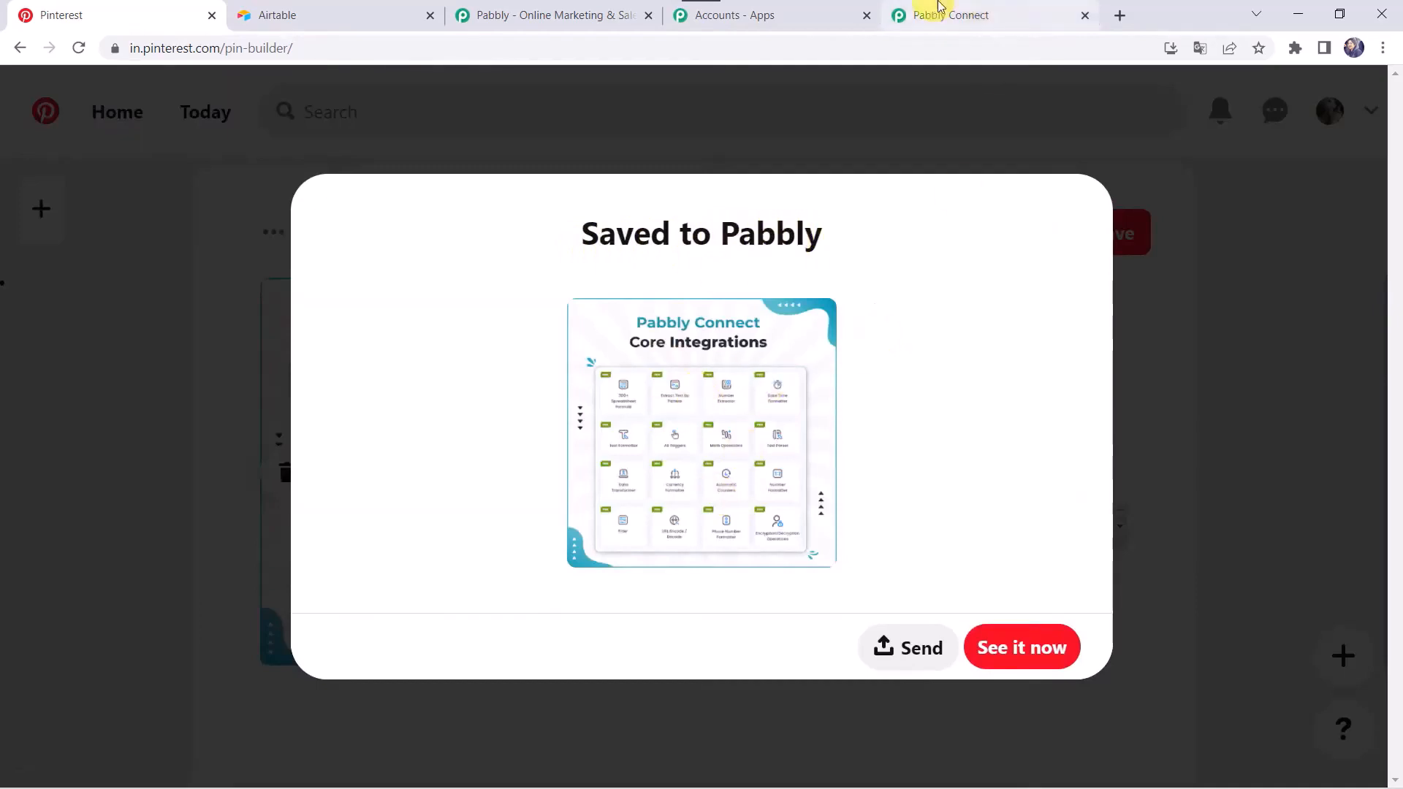
left_click(953, 16)
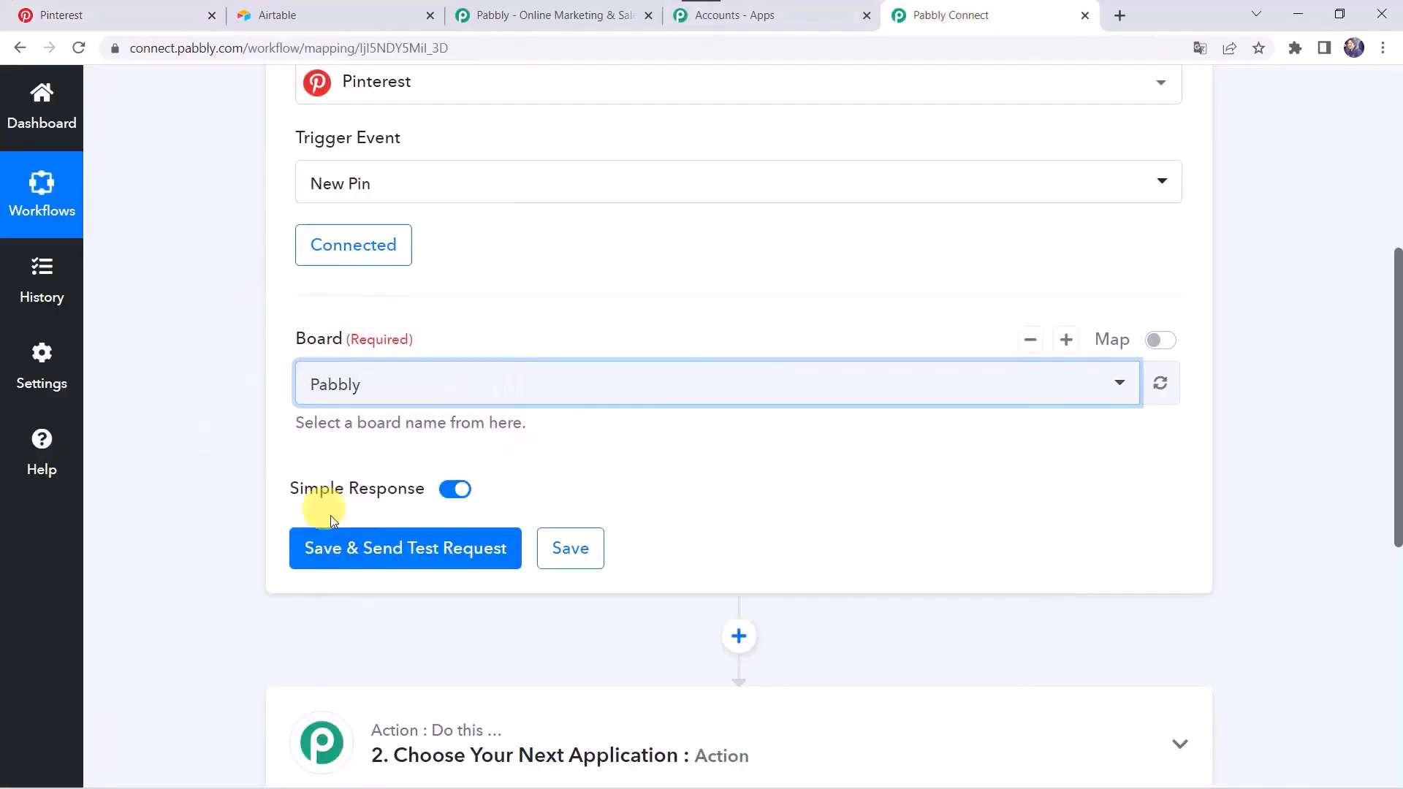
Step: Save the trigger and review the fetched Core Integrations pin's title, description and creation time
left_click(388, 564)
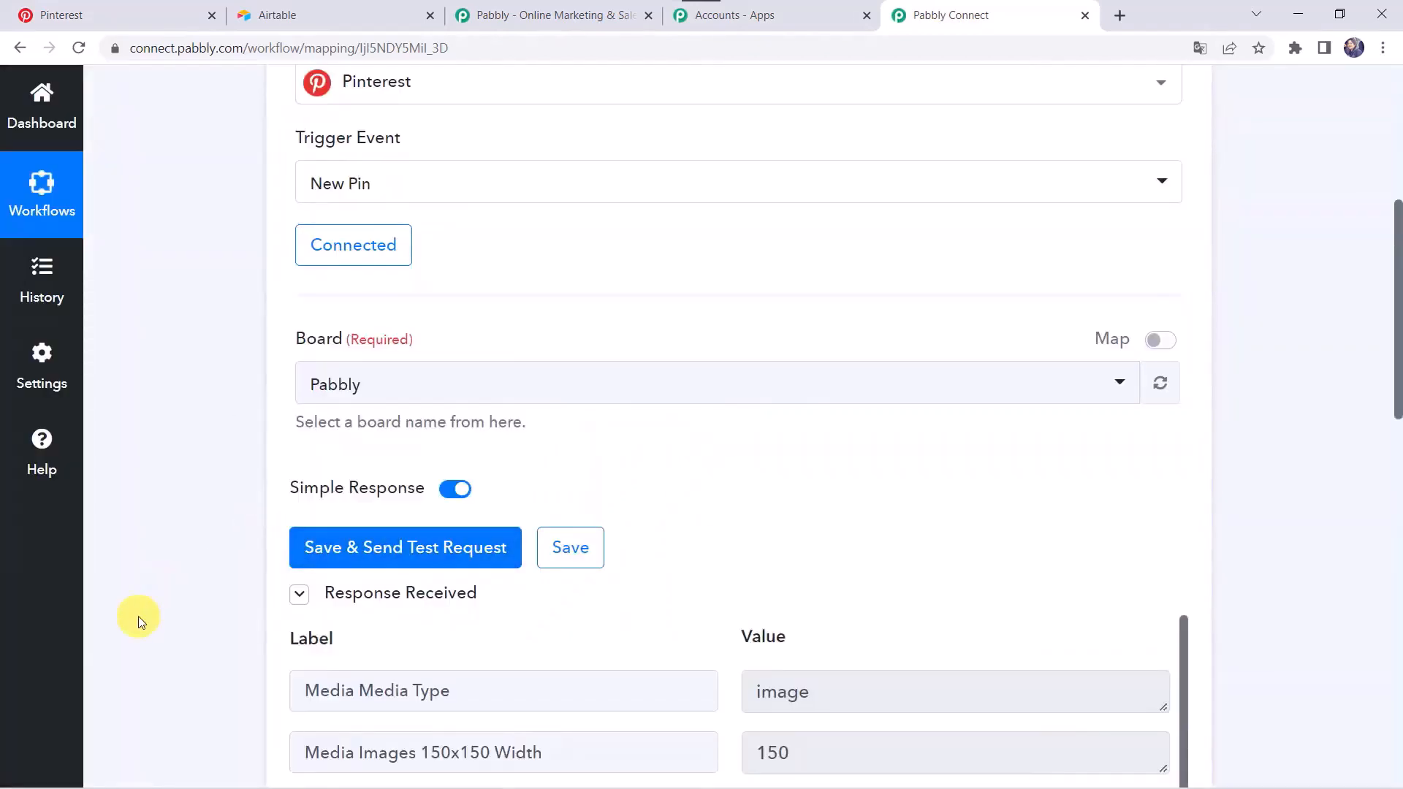
scroll(139, 618, "down", 7)
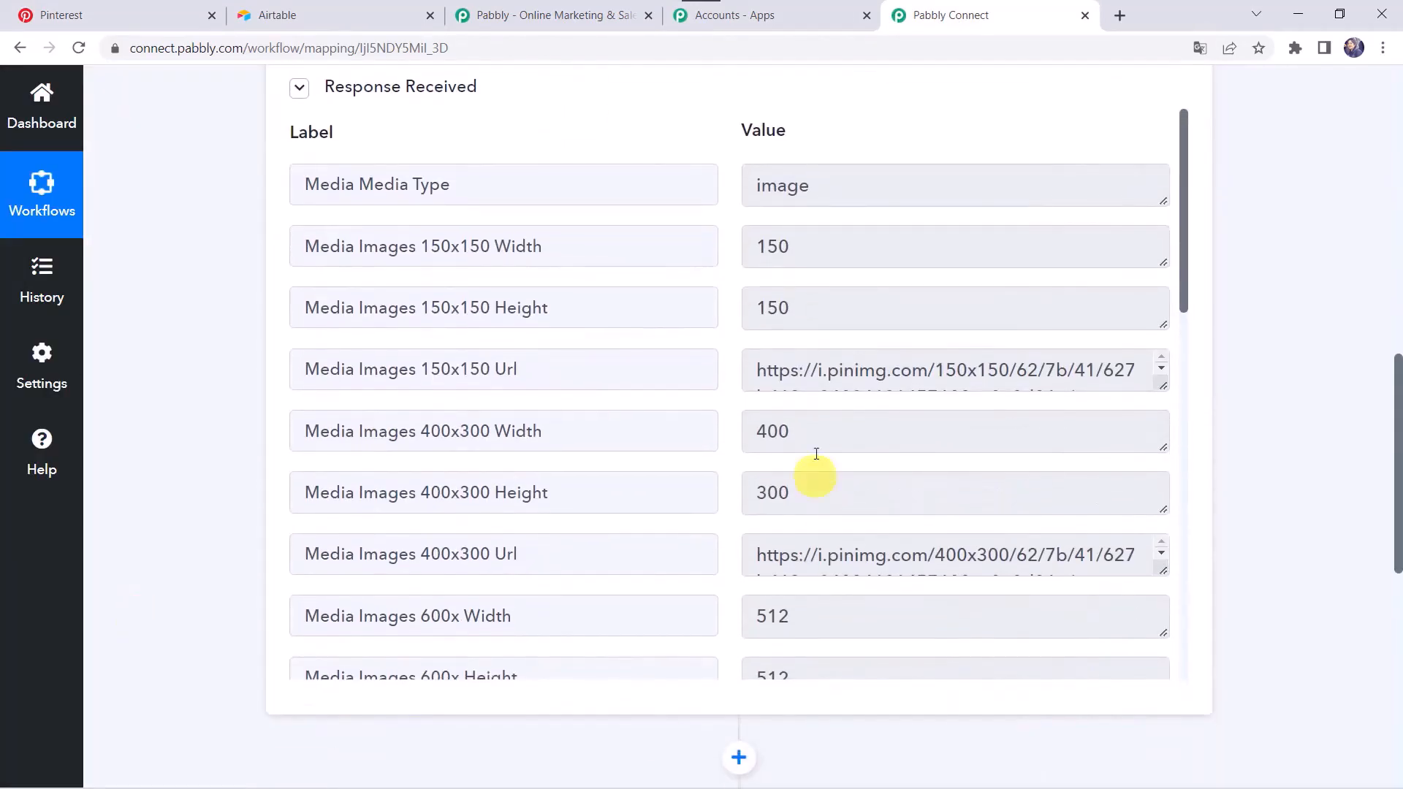
scroll(650, 371, "down", 11)
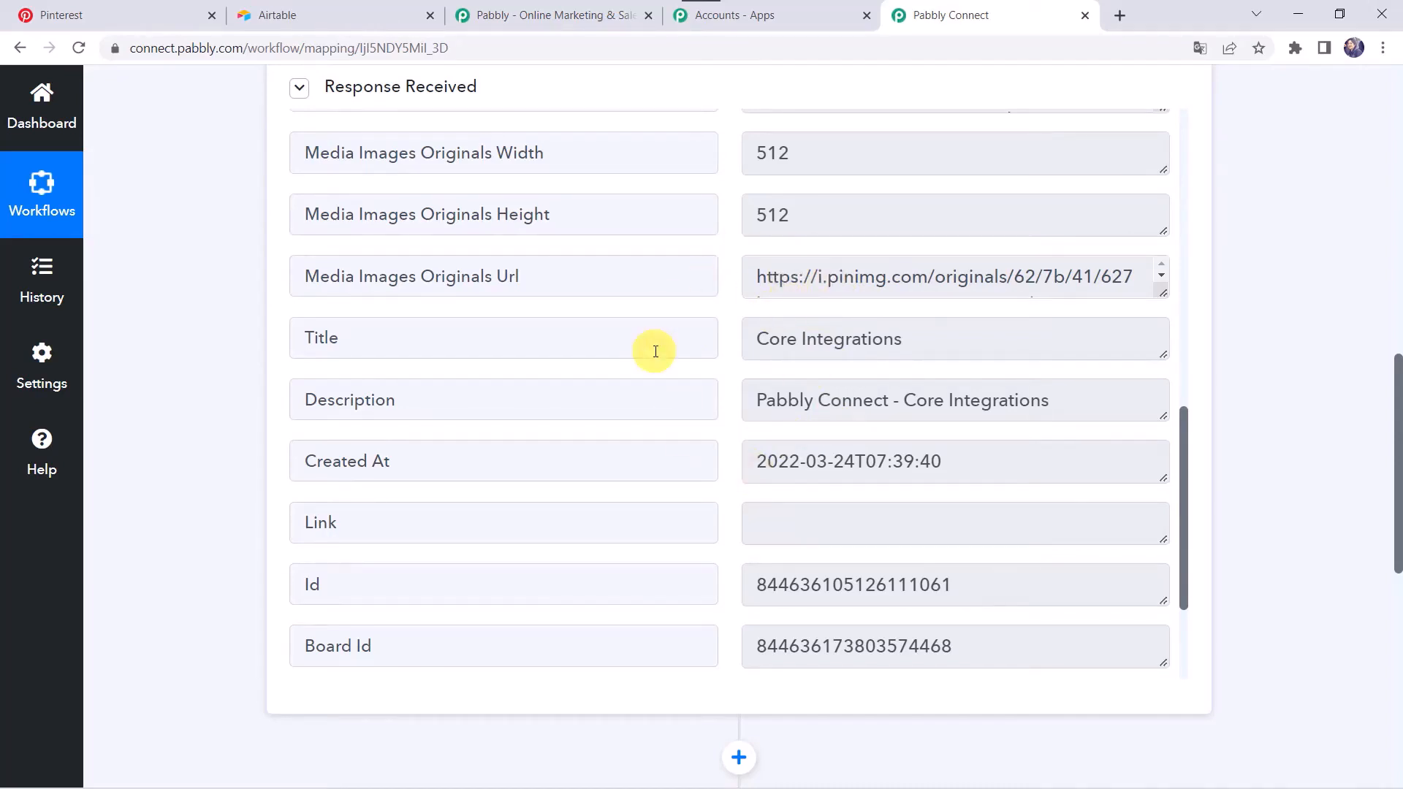
scroll(169, 583, "down", 8)
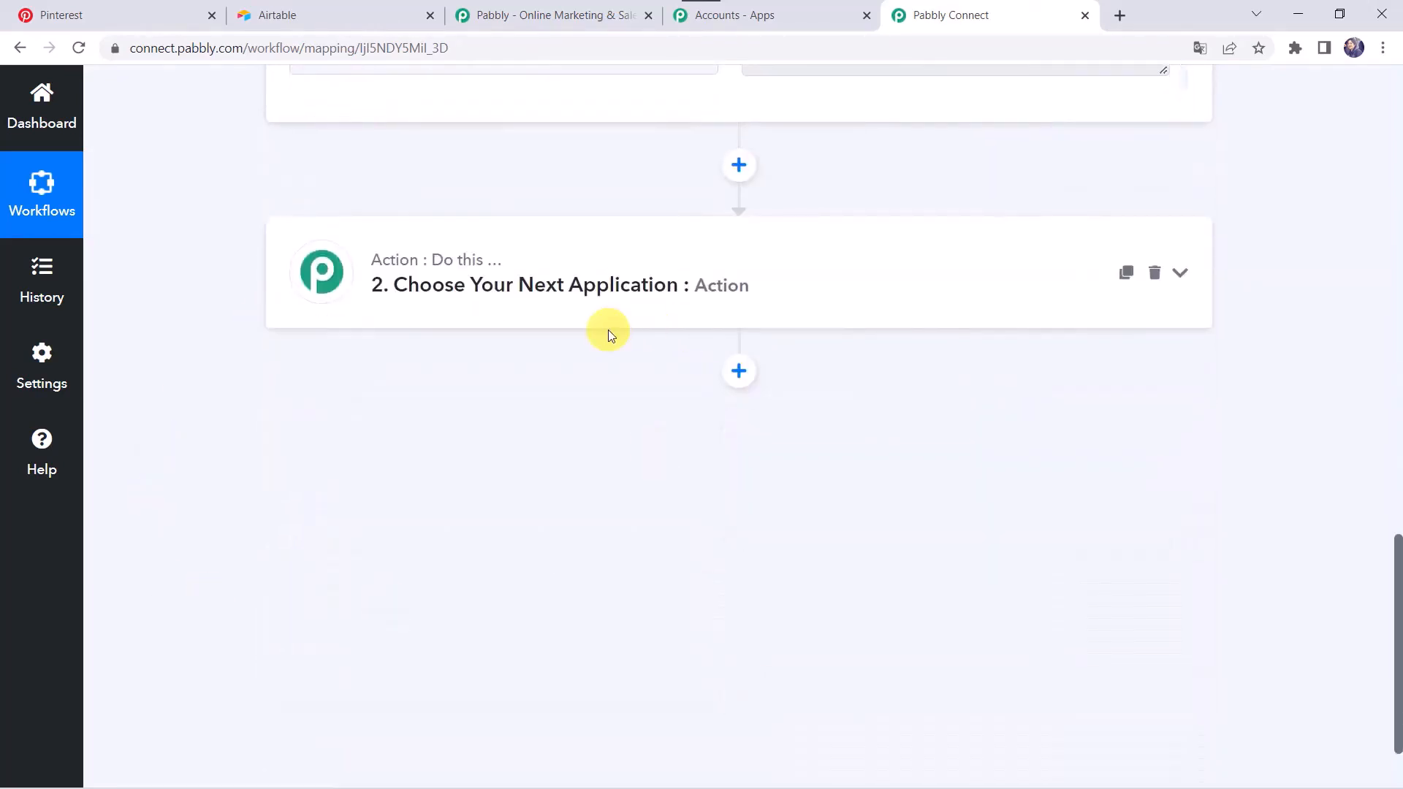
Step: Set the action step to Airtable with the Create Record event
left_click(697, 293)
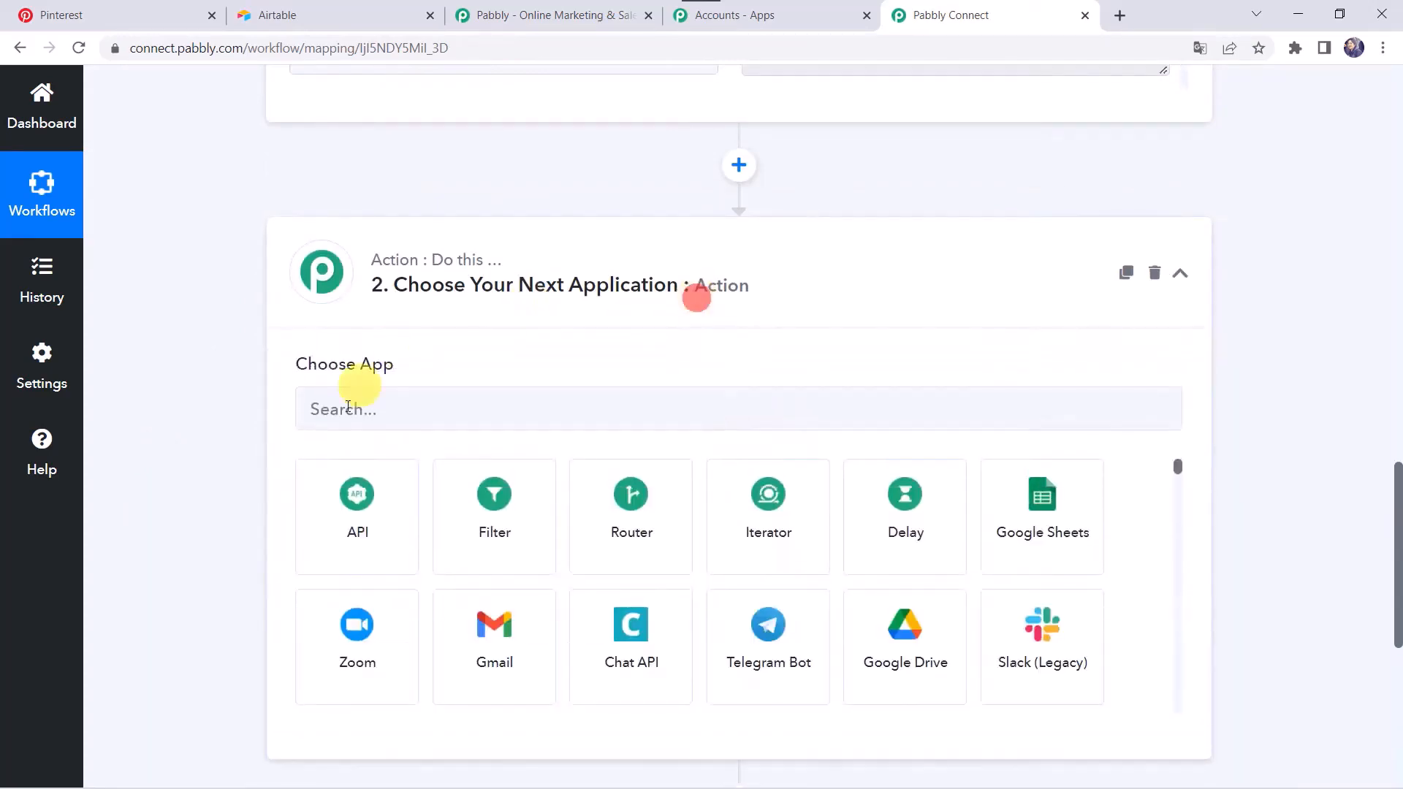
left_click(344, 410)
type("Airt")
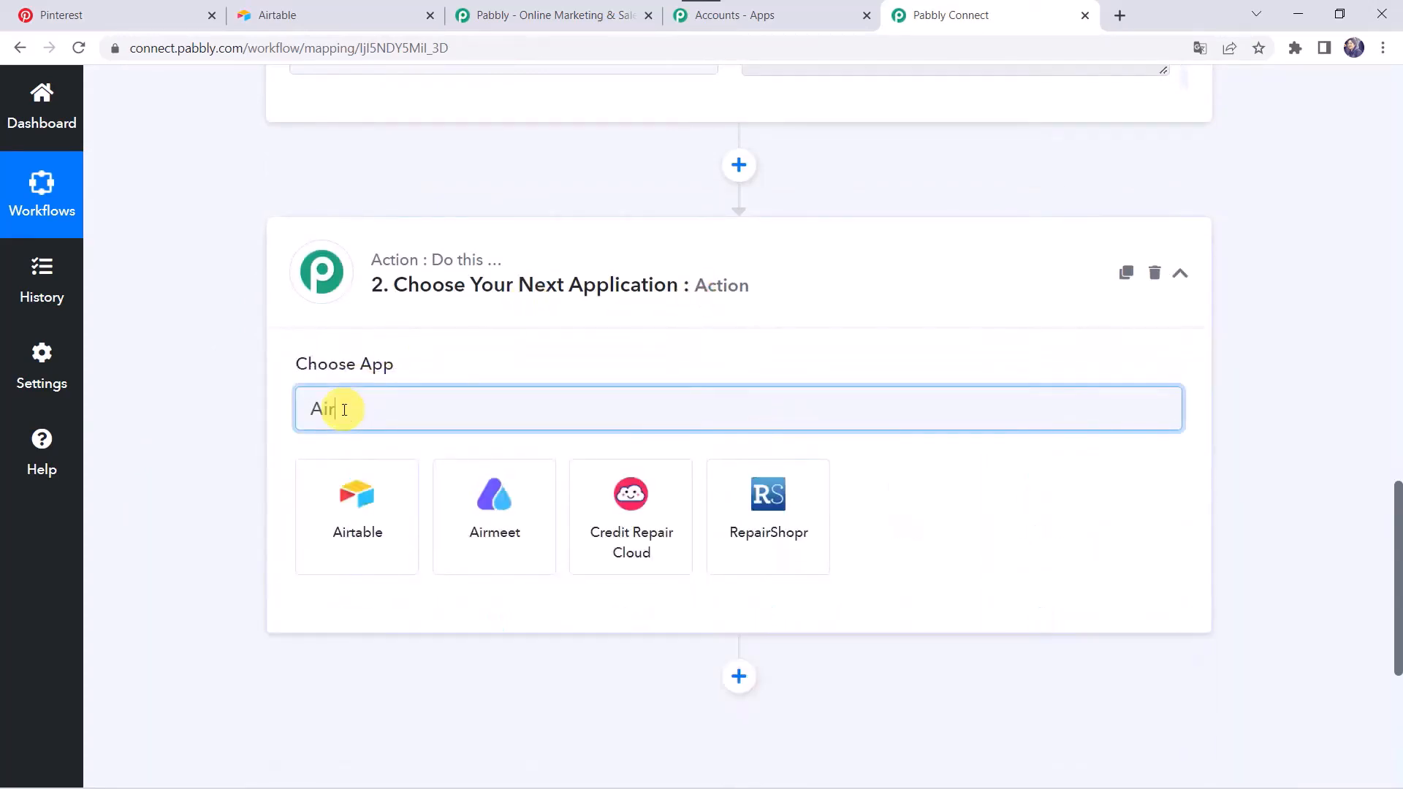
type("a")
left_click(355, 533)
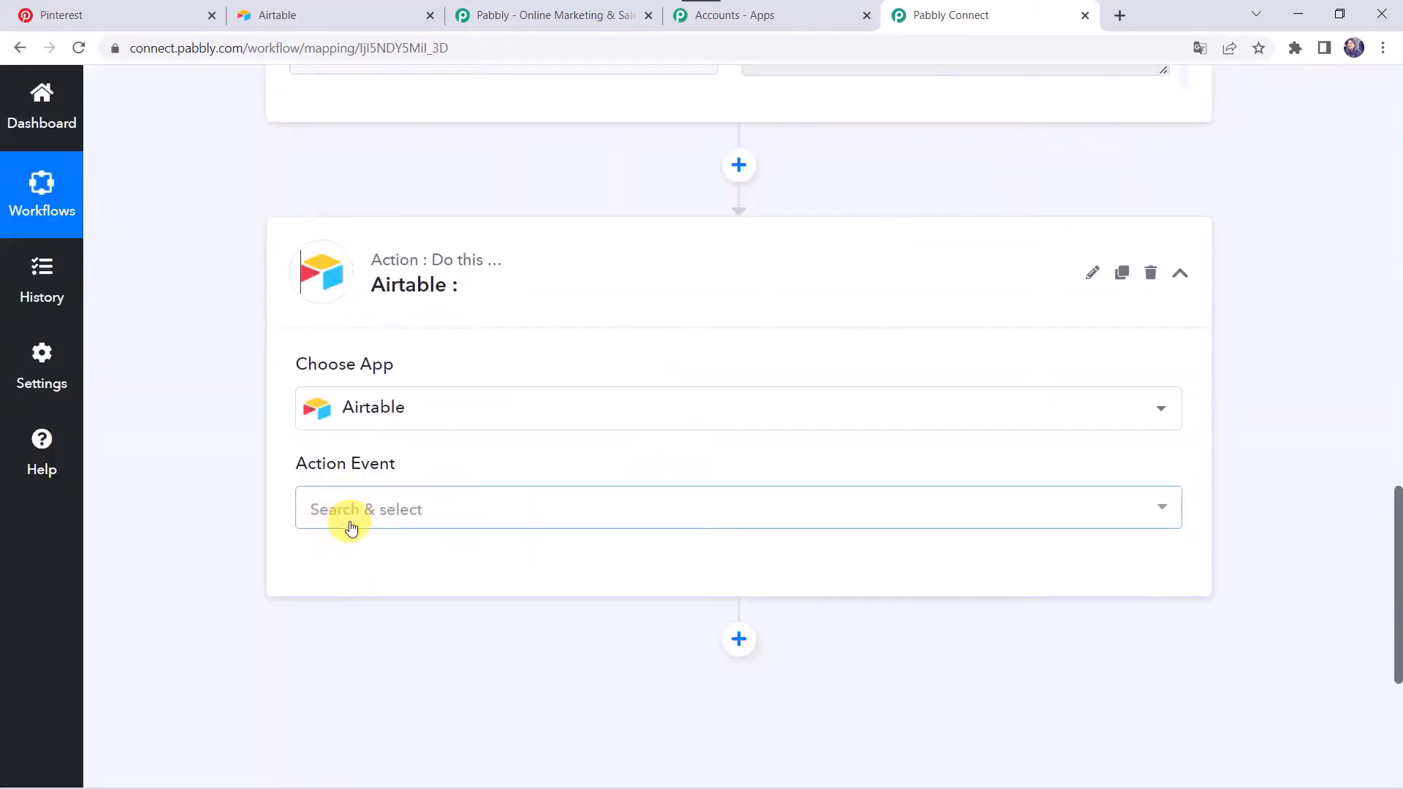
left_click(351, 526)
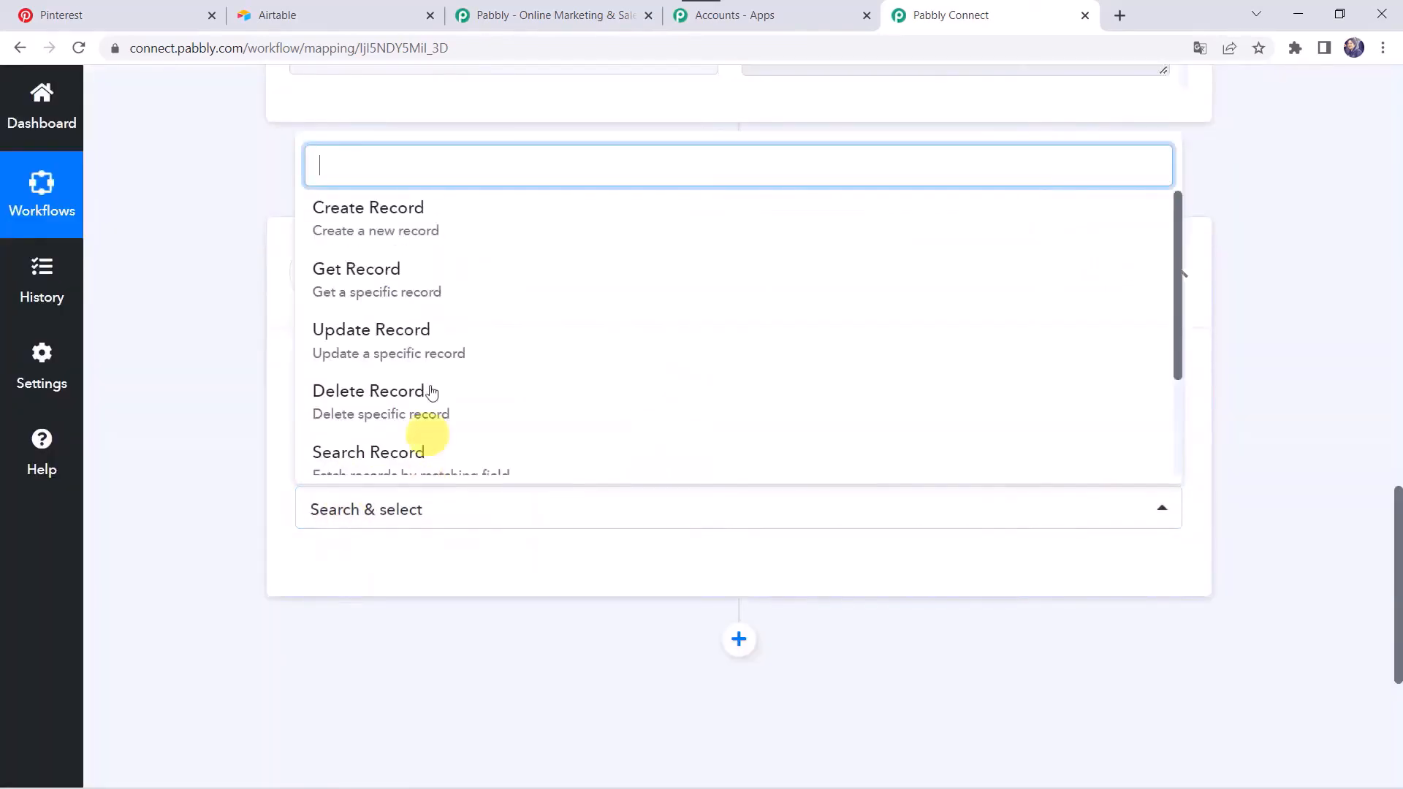
left_click(383, 242)
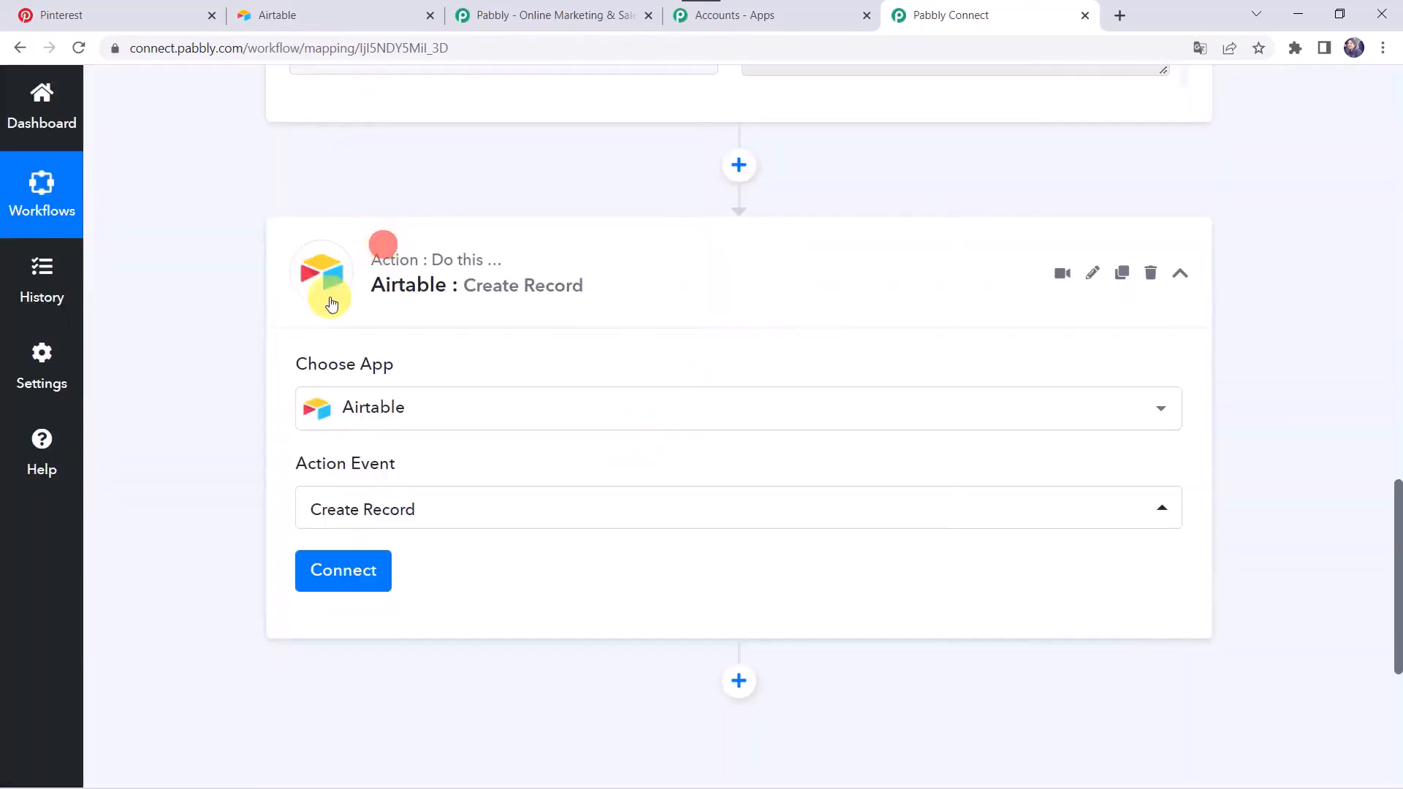
Step: Start a new Airtable connection and switch to the Airtable bases page
left_click(353, 573)
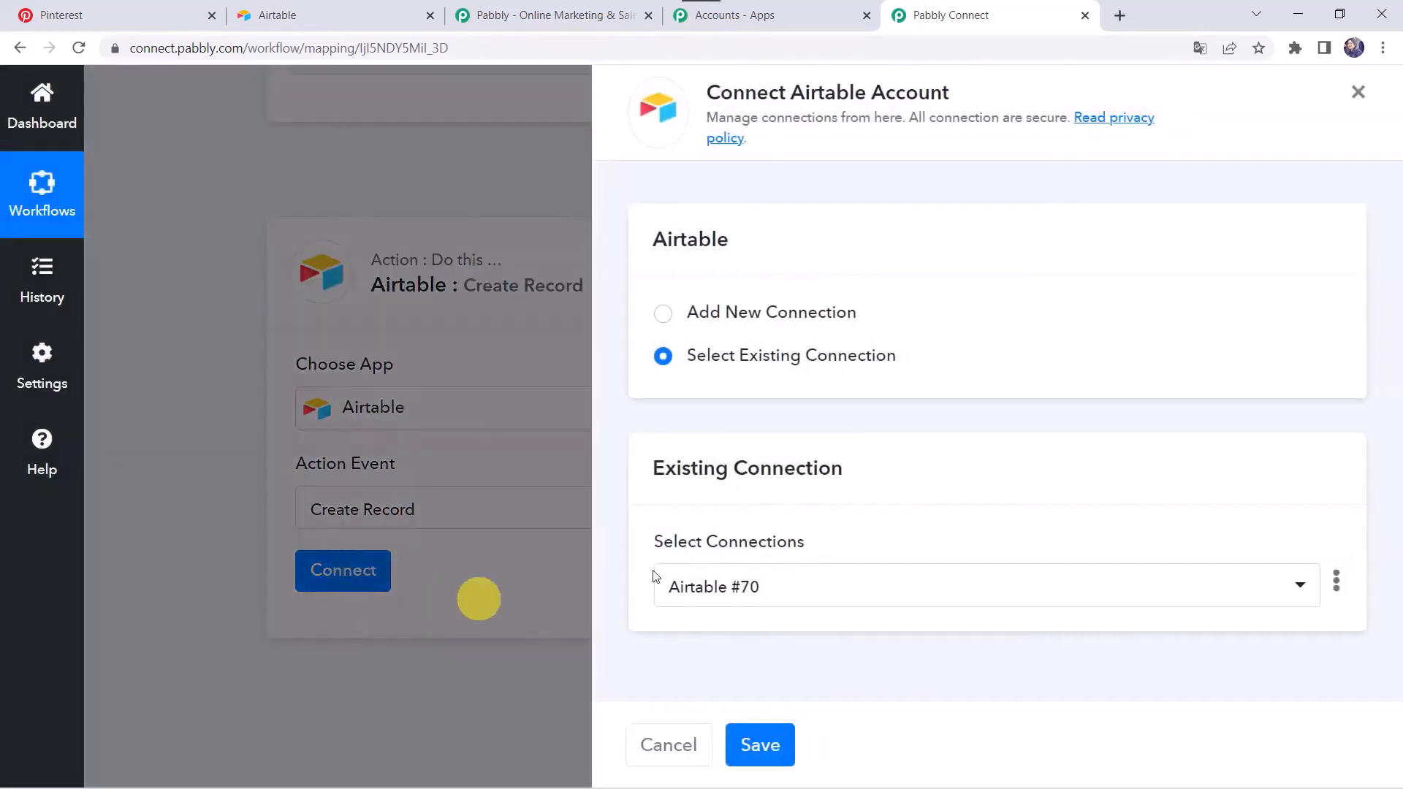
left_click(764, 318)
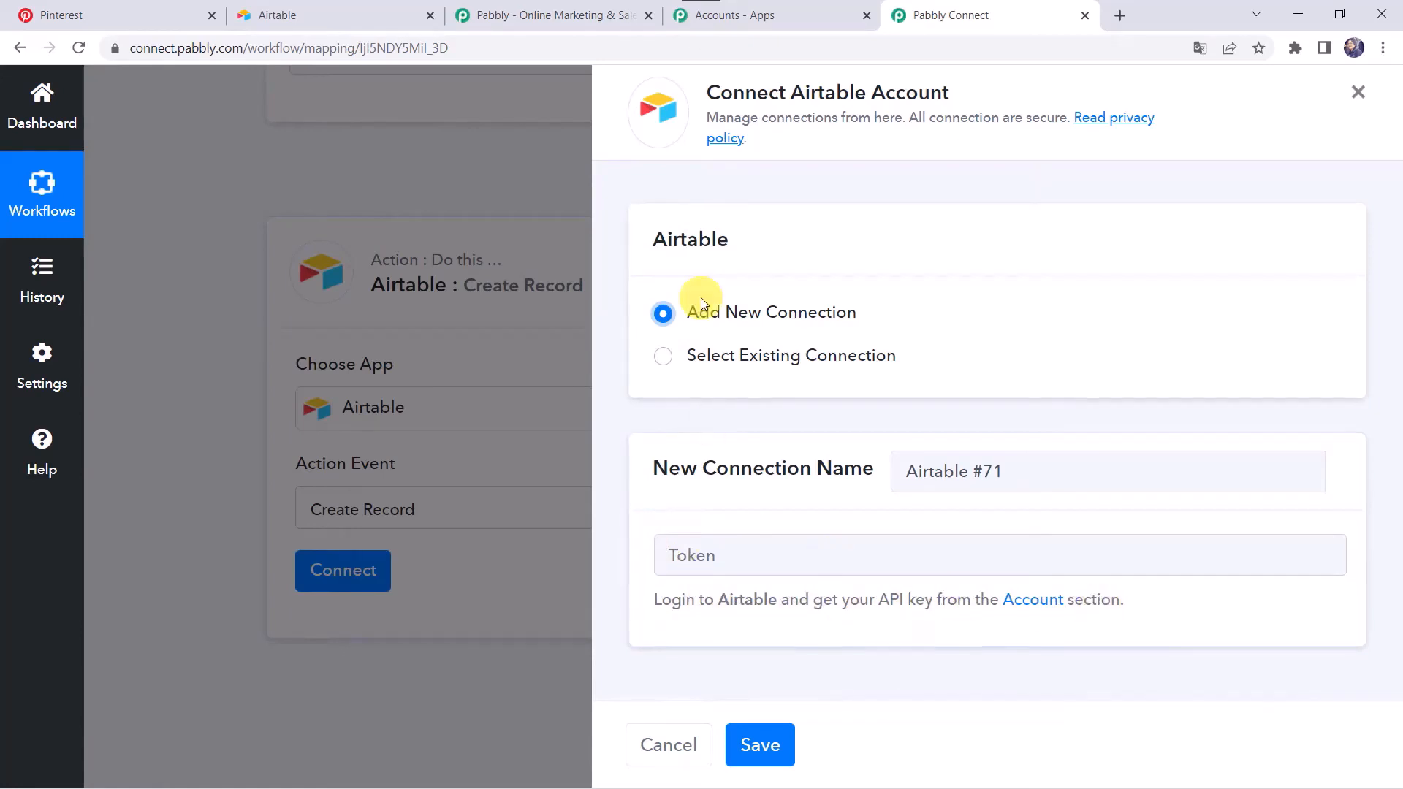
left_click(373, 10)
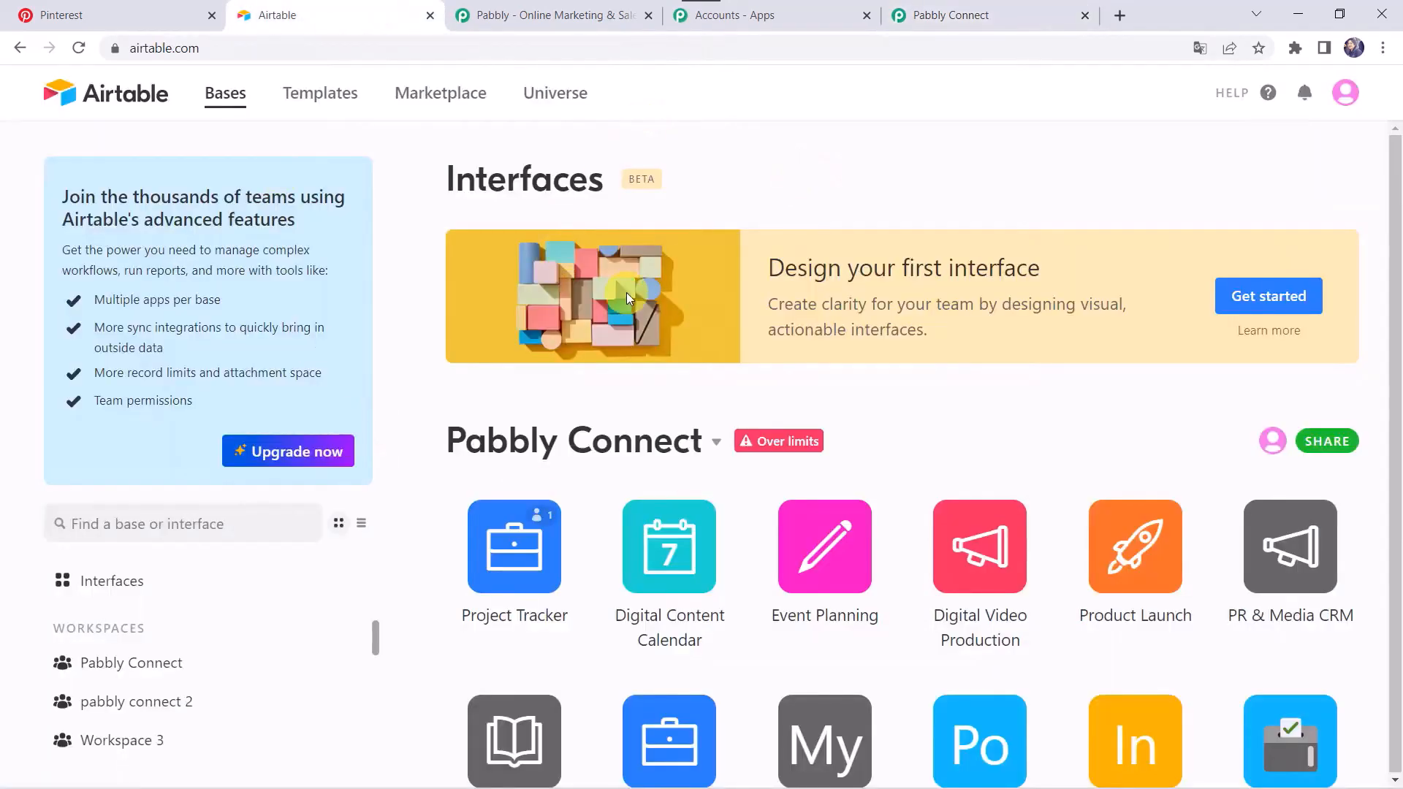
Step: Open the Airtable account page and copy the personal API key for the connection form
left_click(1348, 108)
left_click(1167, 189)
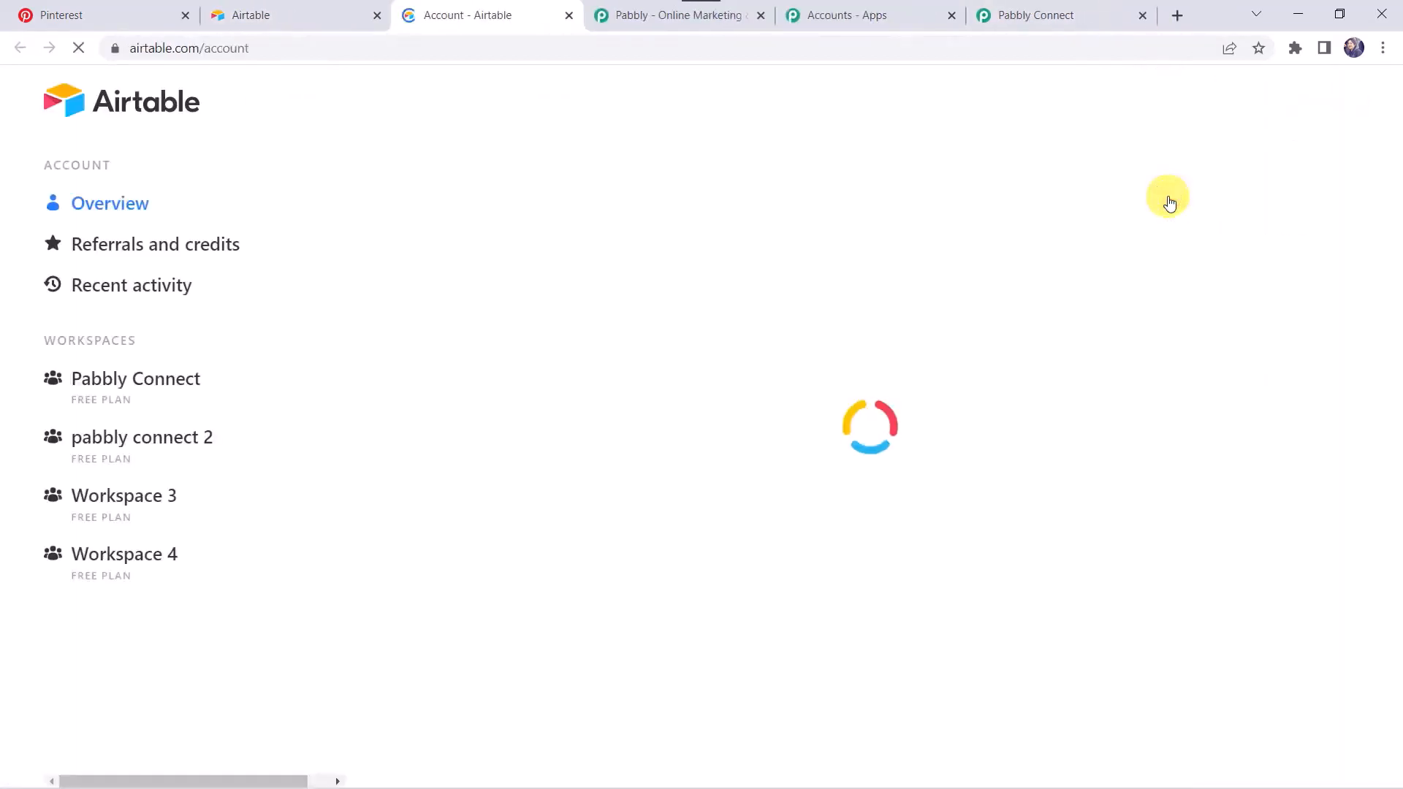
scroll(610, 541, "down", 6)
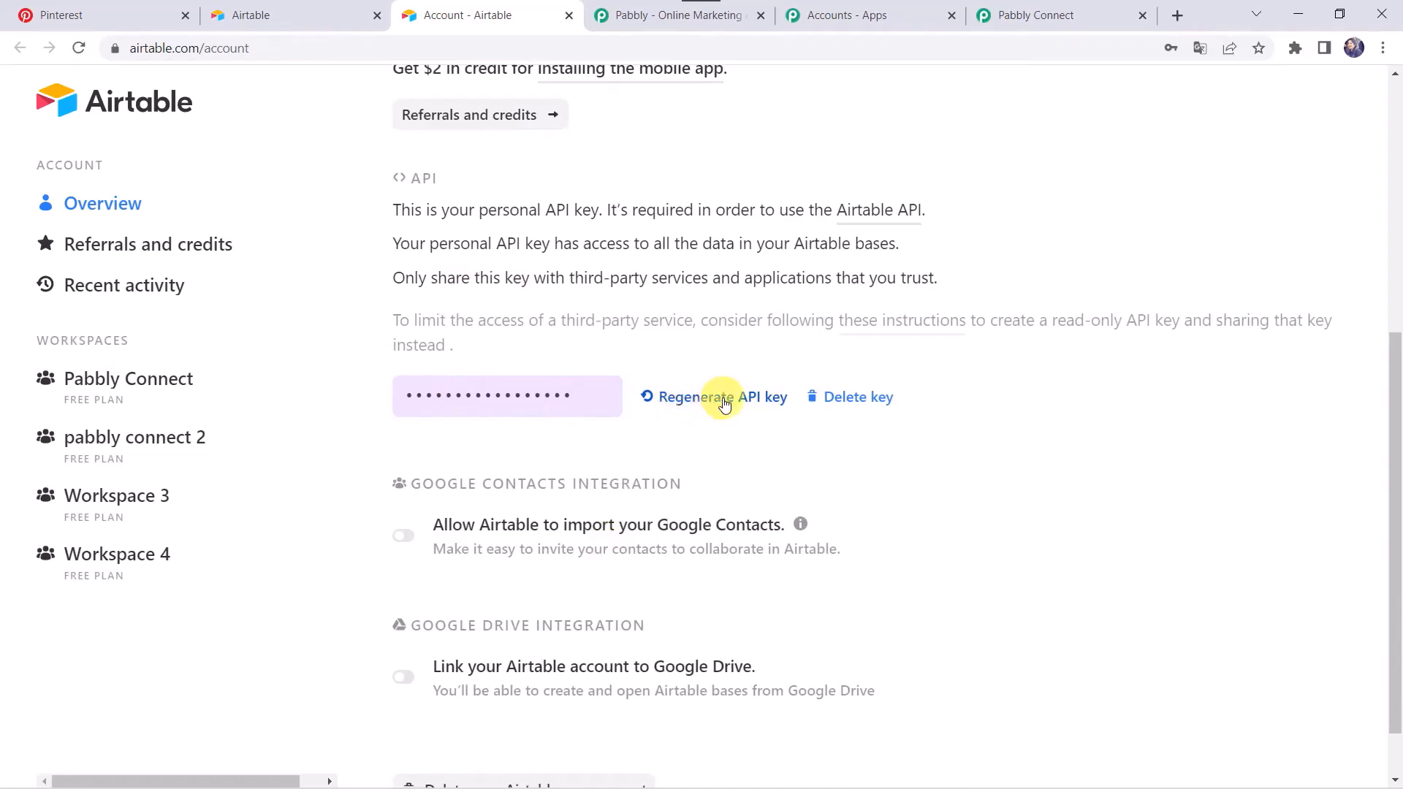
left_click(563, 396)
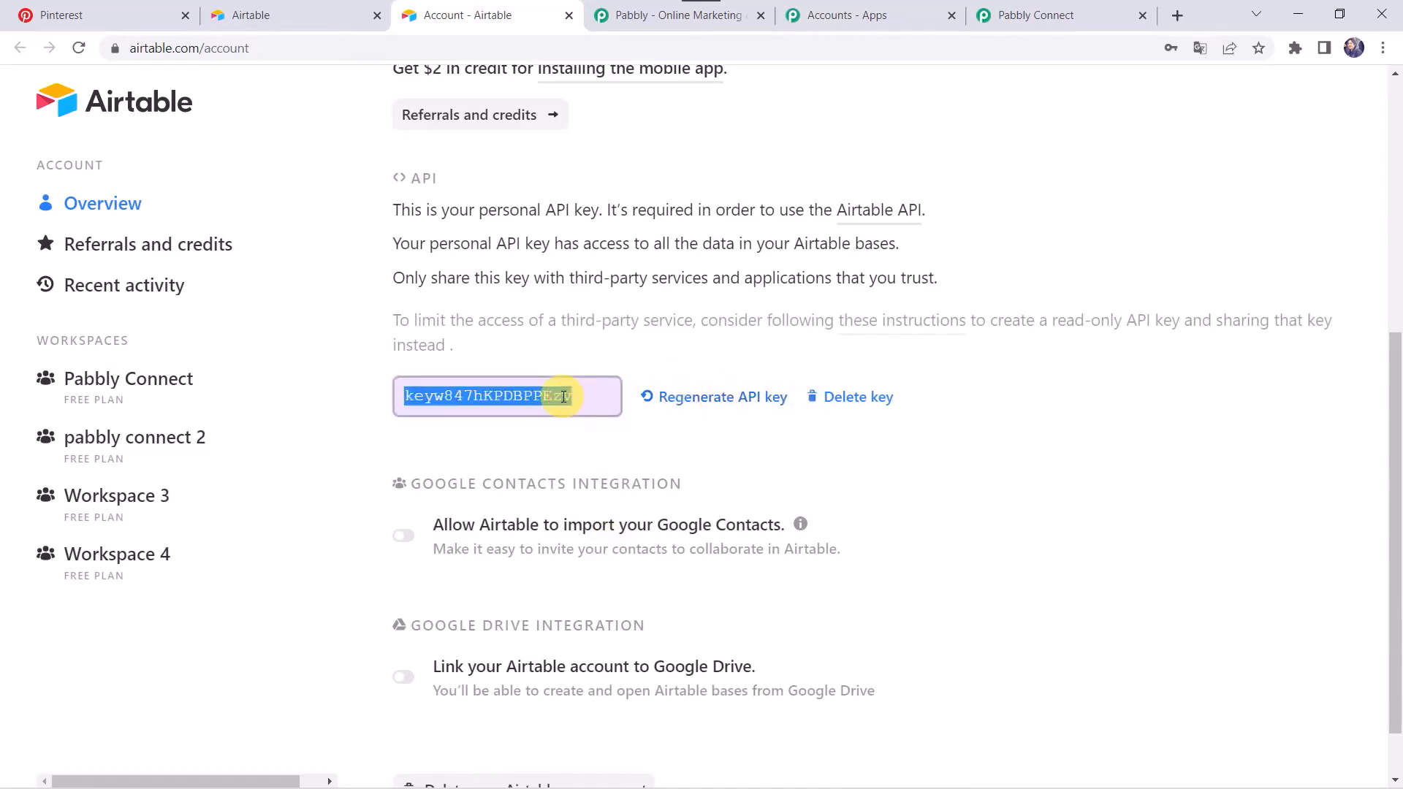
left_click(1052, 16)
Step: Paste the copied API key into the Token field and save the Airtable #71 connection
left_click(708, 564)
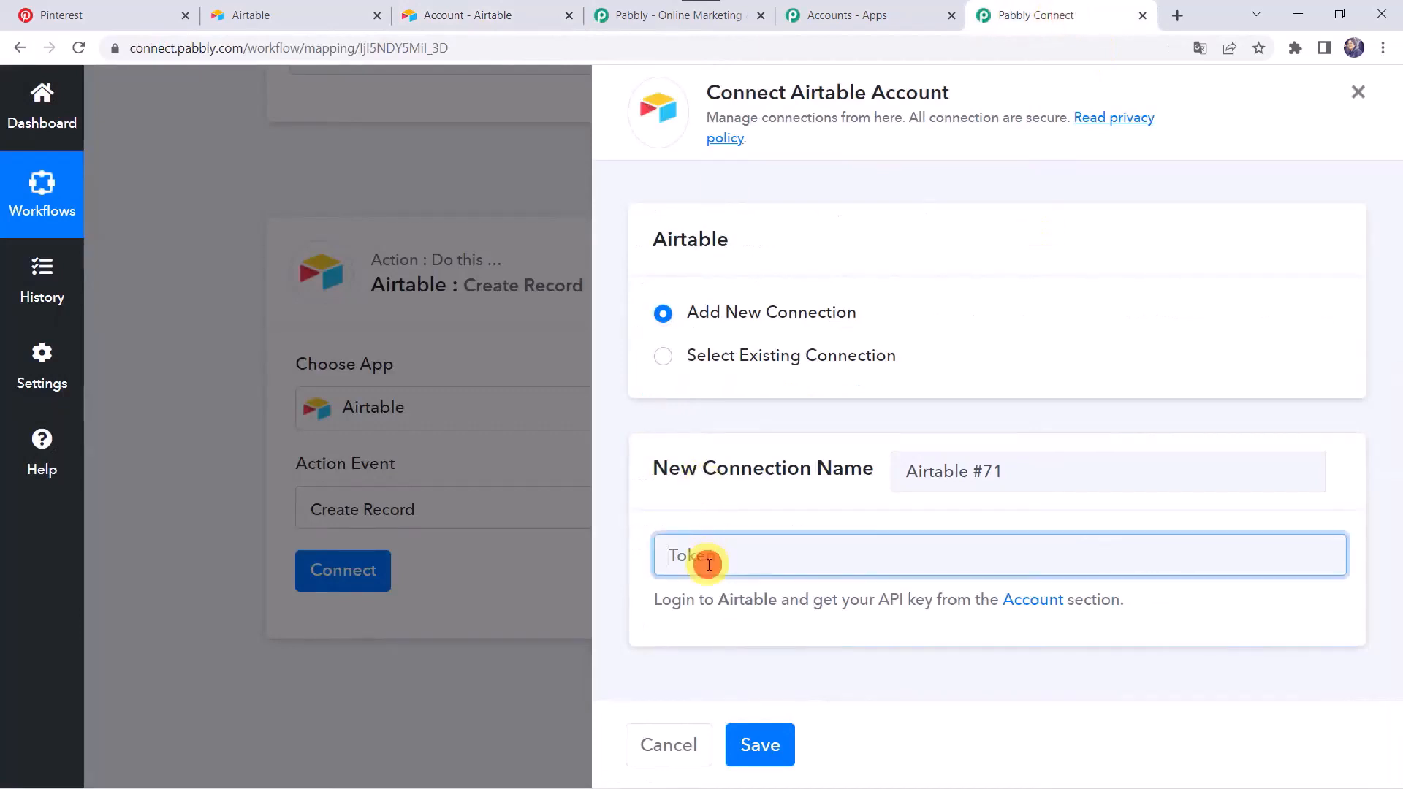
right_click(708, 564)
left_click(773, 413)
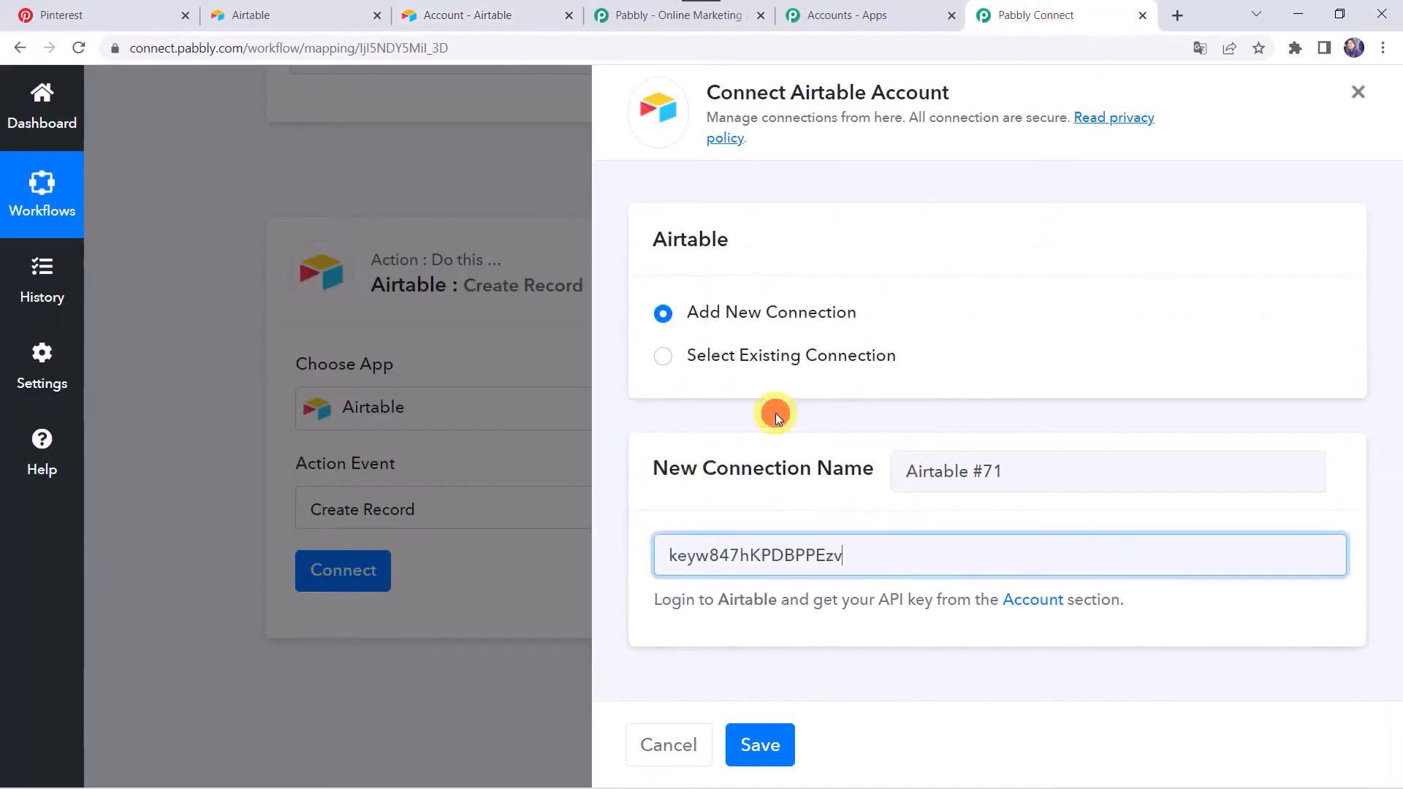
left_click(755, 738)
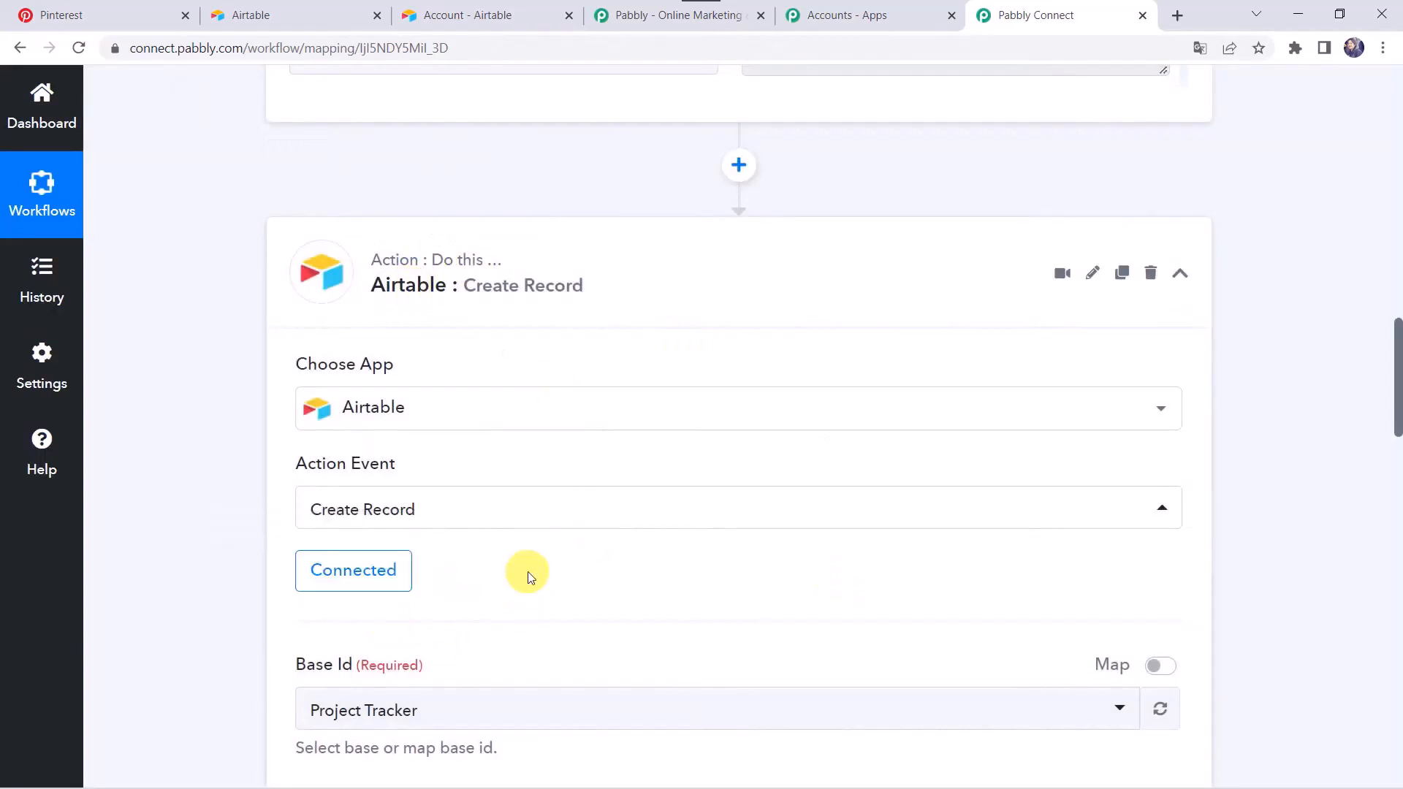
scroll(527, 571, "down", 2)
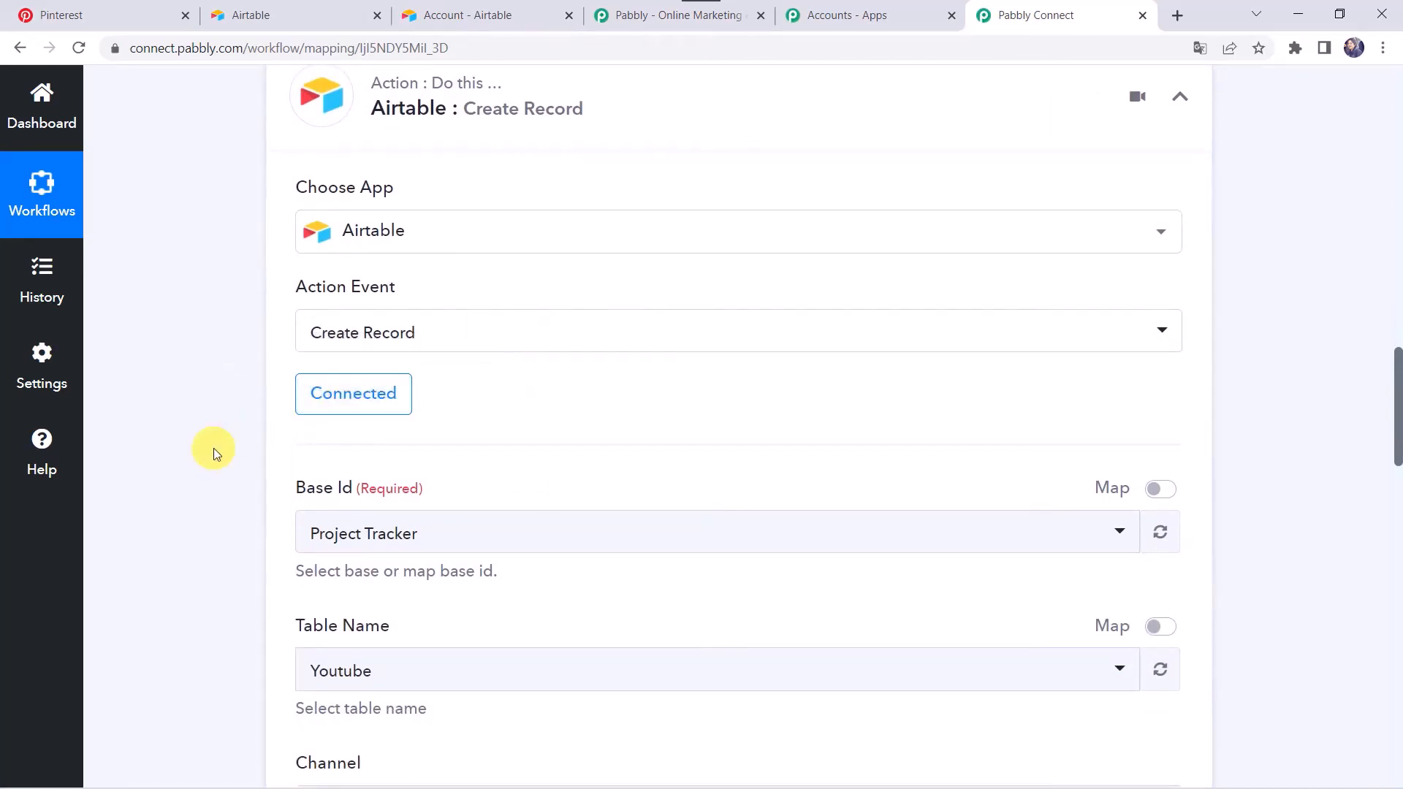
scroll(214, 448, "down", 1)
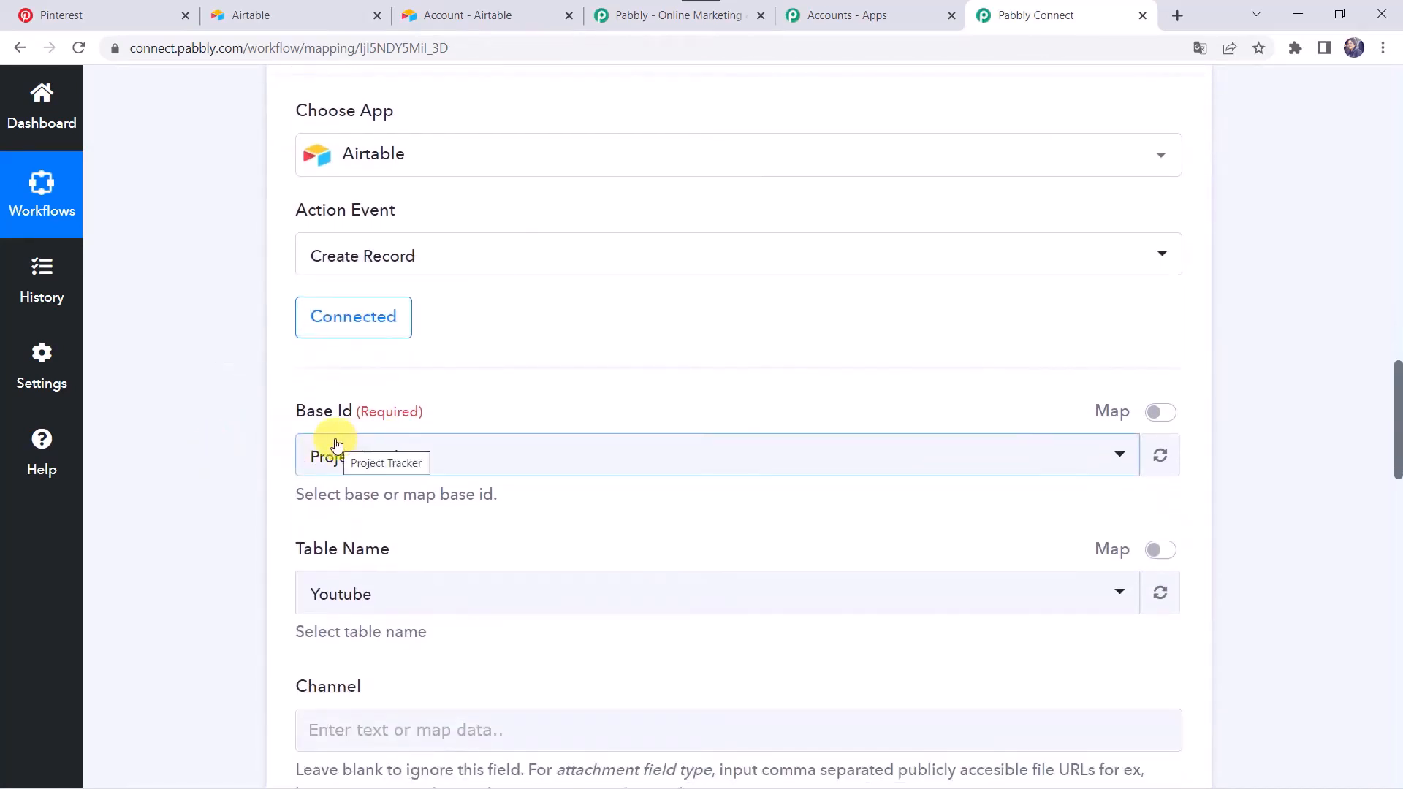
Step: Open the Pinterest Pin Details base in the Pabbly Connect workspace to view its empty Pins table
left_click(285, 16)
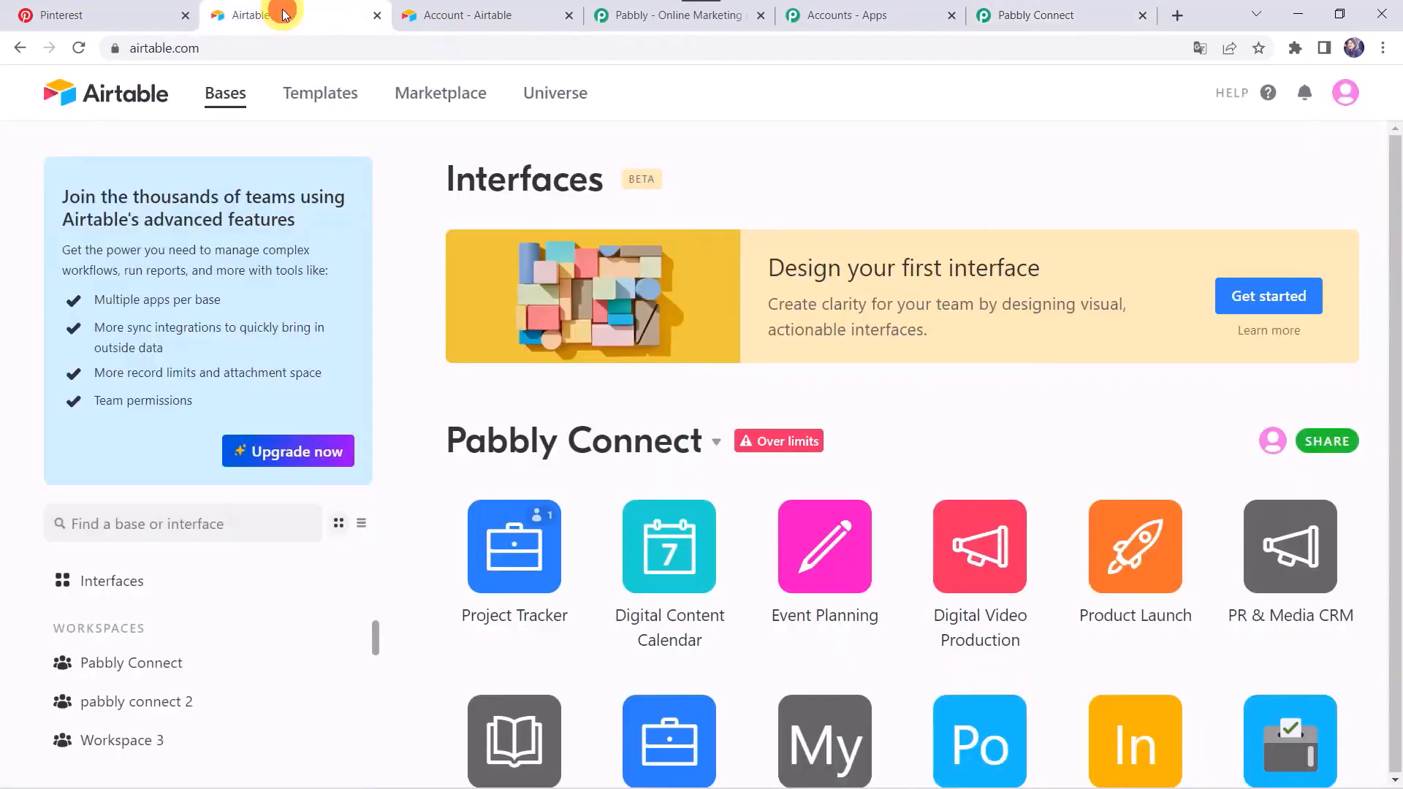
scroll(436, 493, "down", 10)
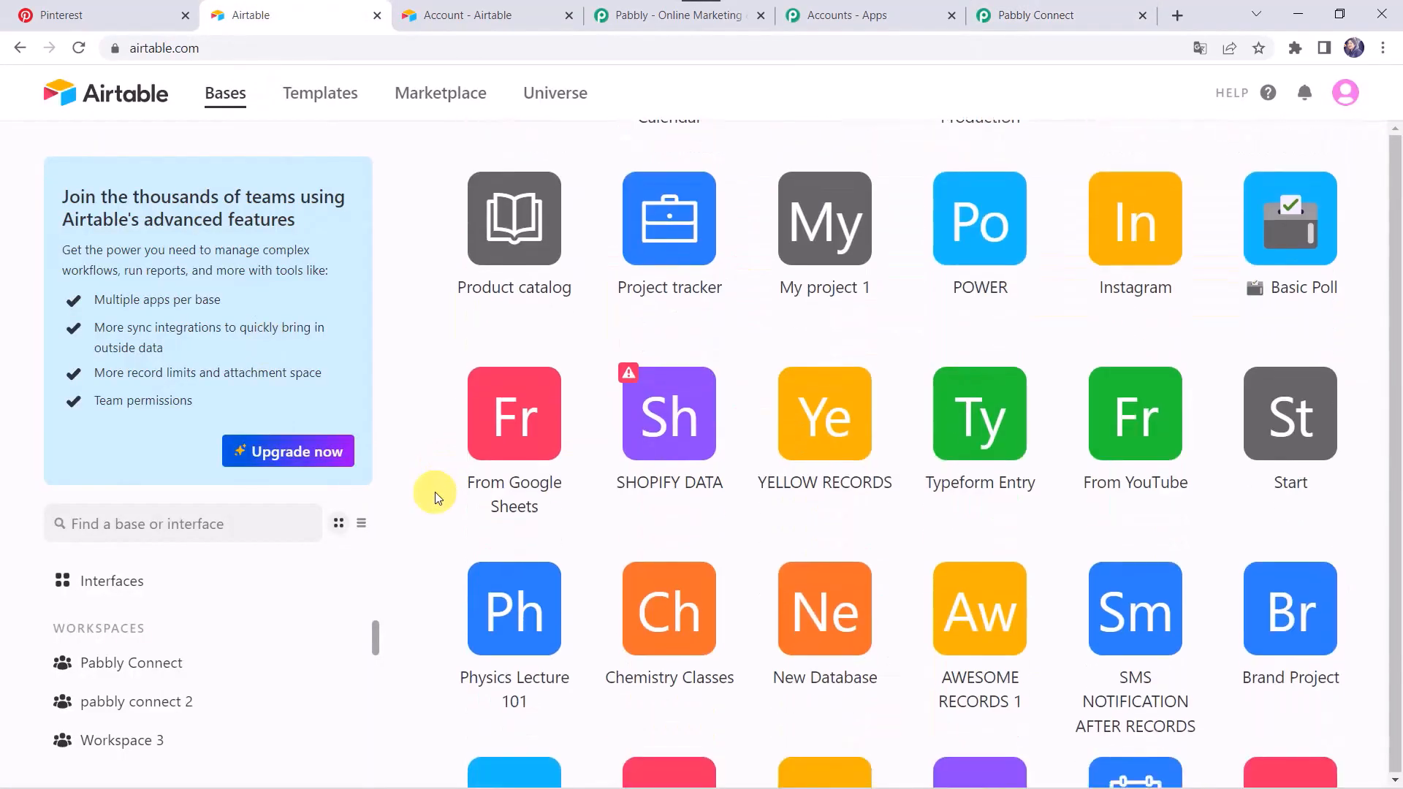
scroll(436, 493, "down", 15)
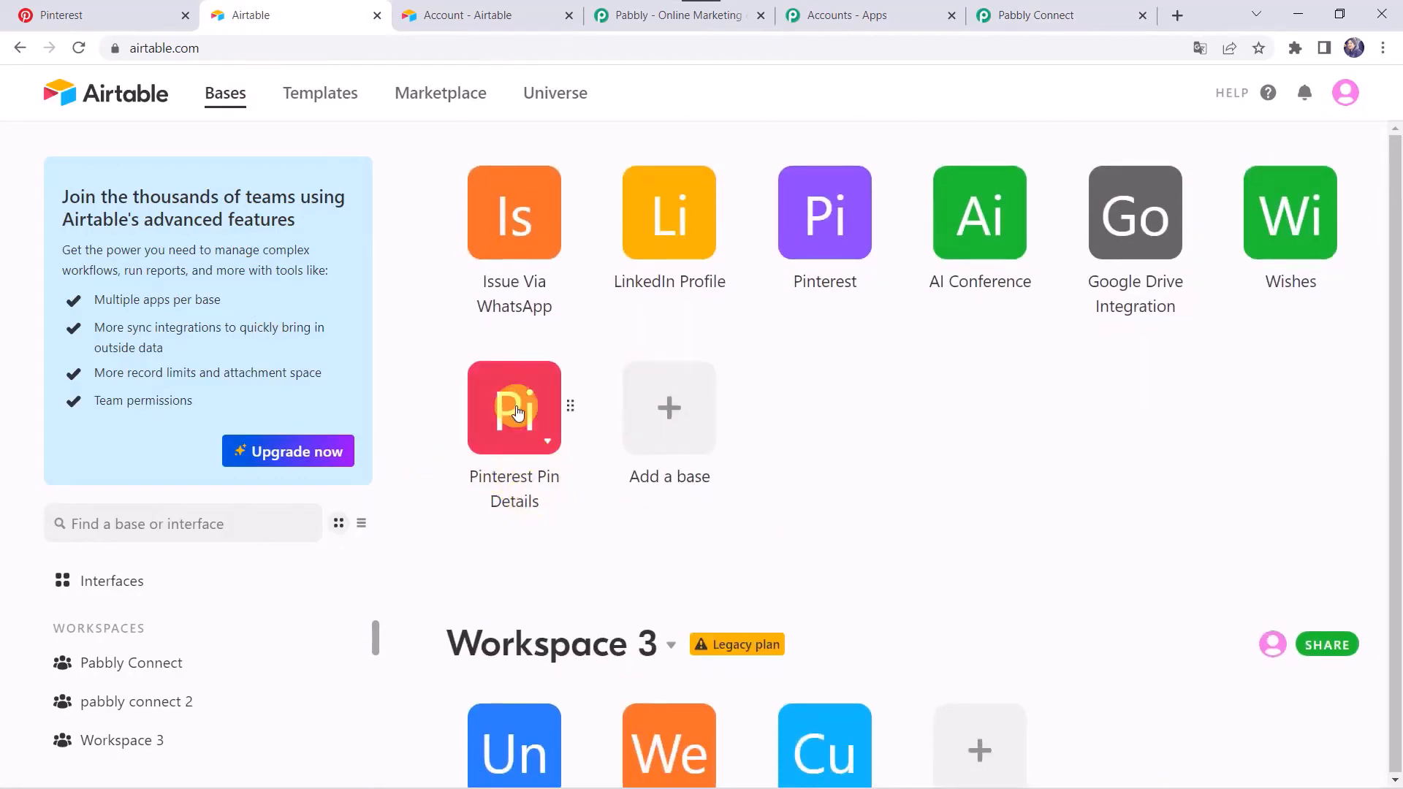
left_click(518, 411)
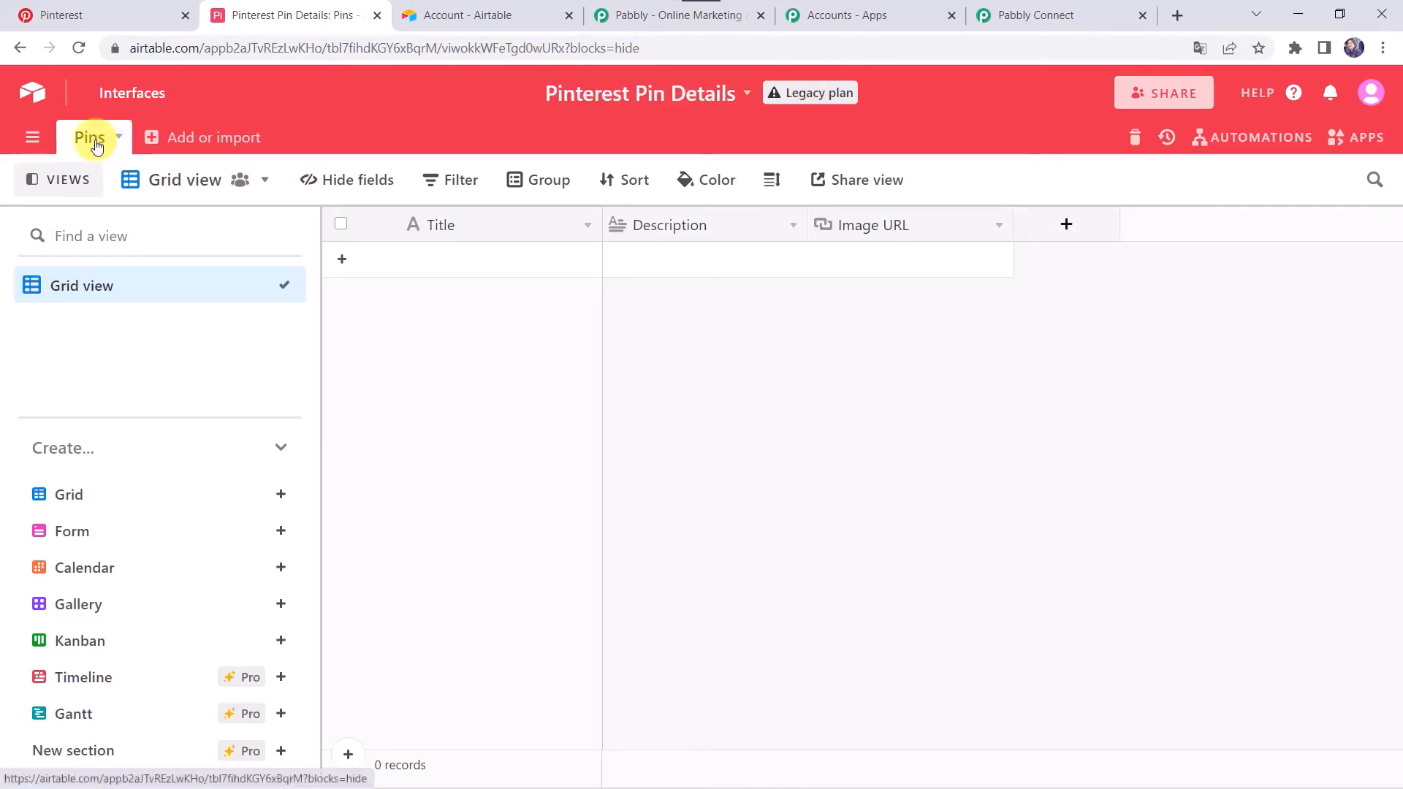
Step: Select the Pinterest Pin Details base and its Pins table for the Airtable record
left_click(1000, 10)
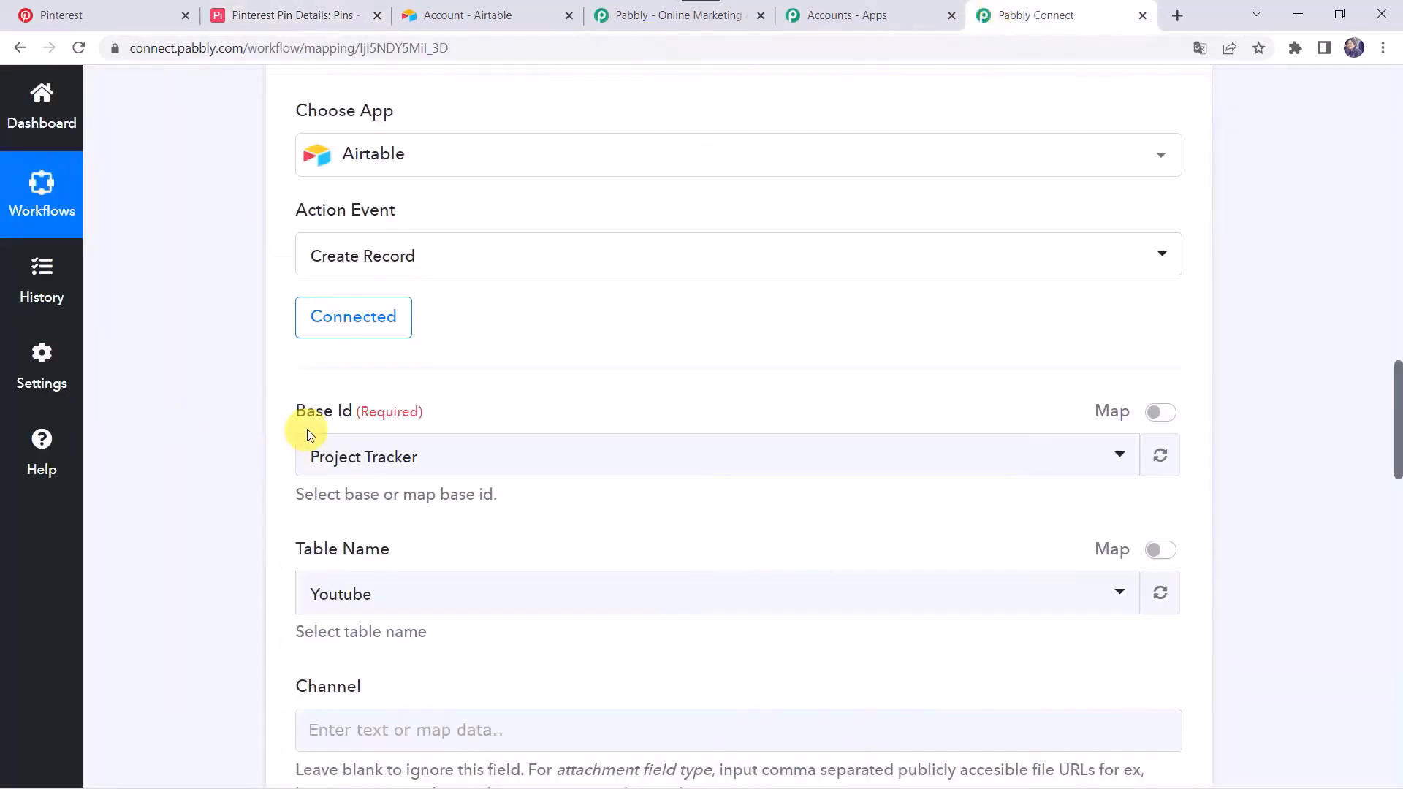
left_click(321, 471)
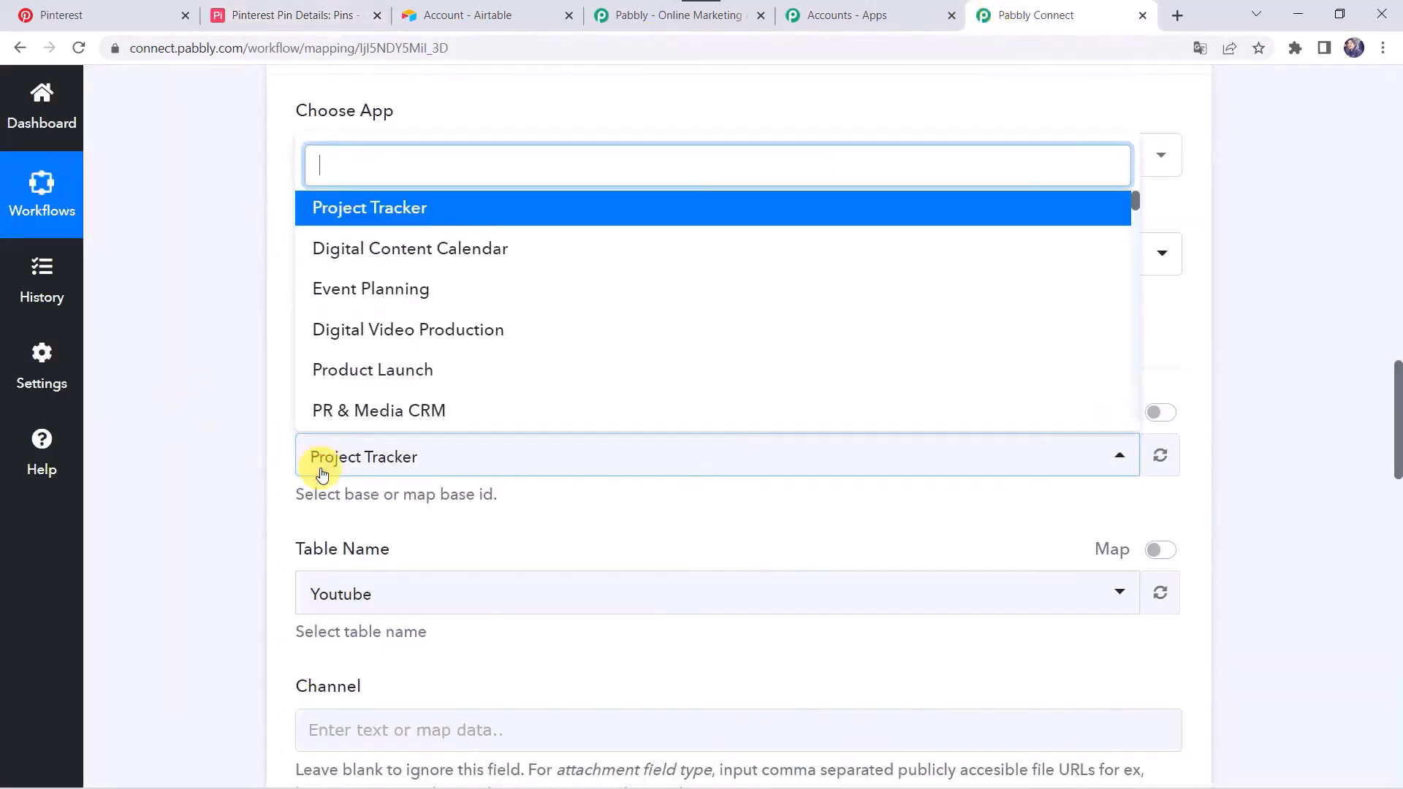
type("Pin")
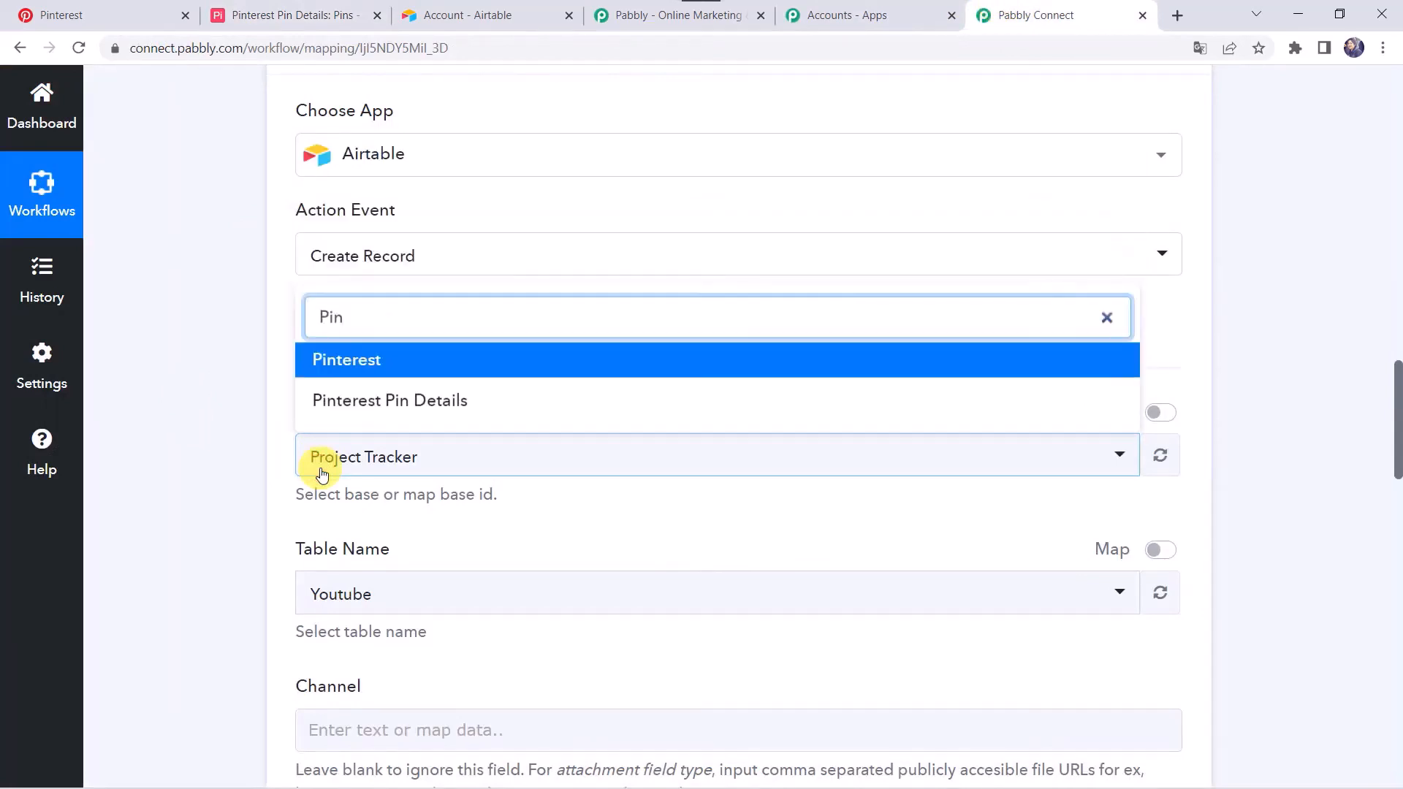
left_click(432, 400)
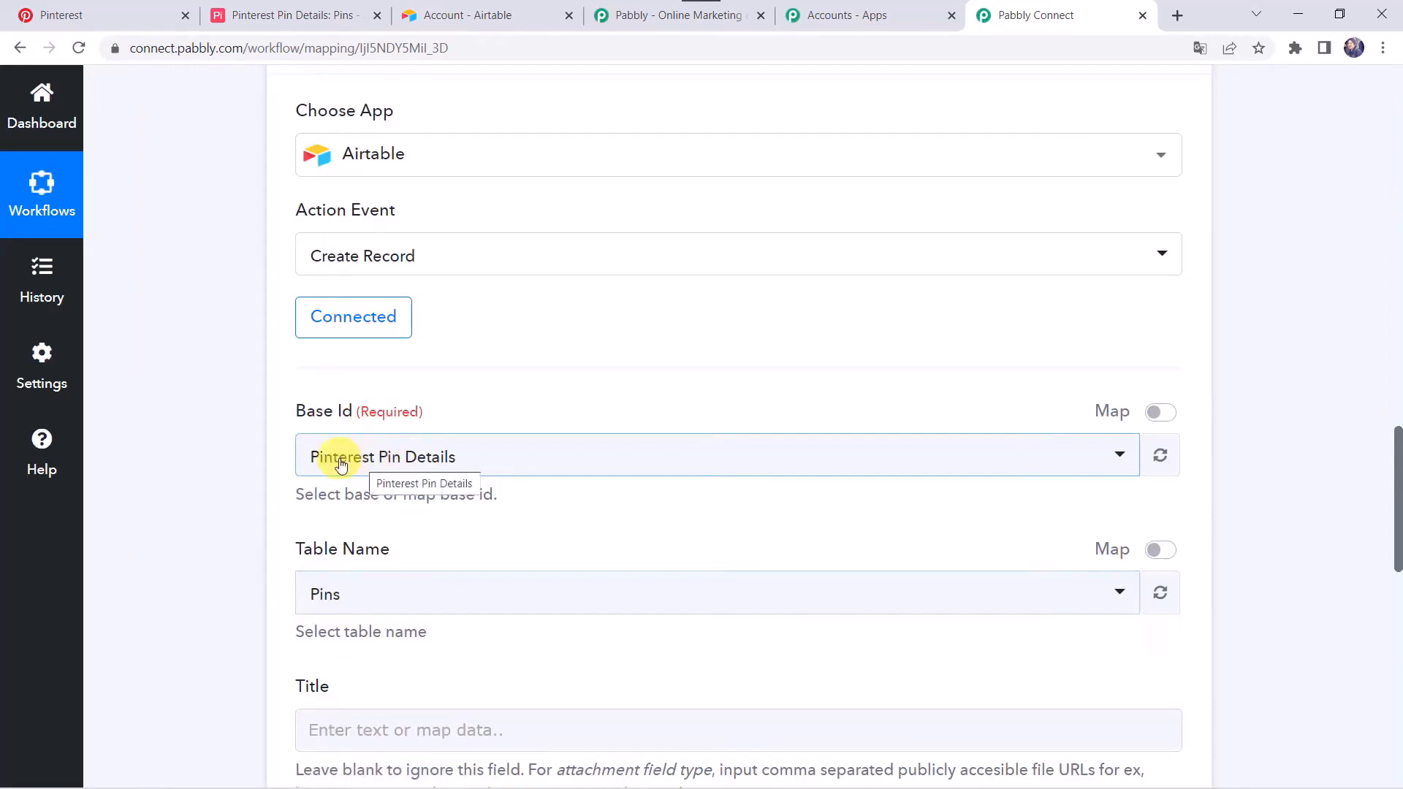
left_click(338, 593)
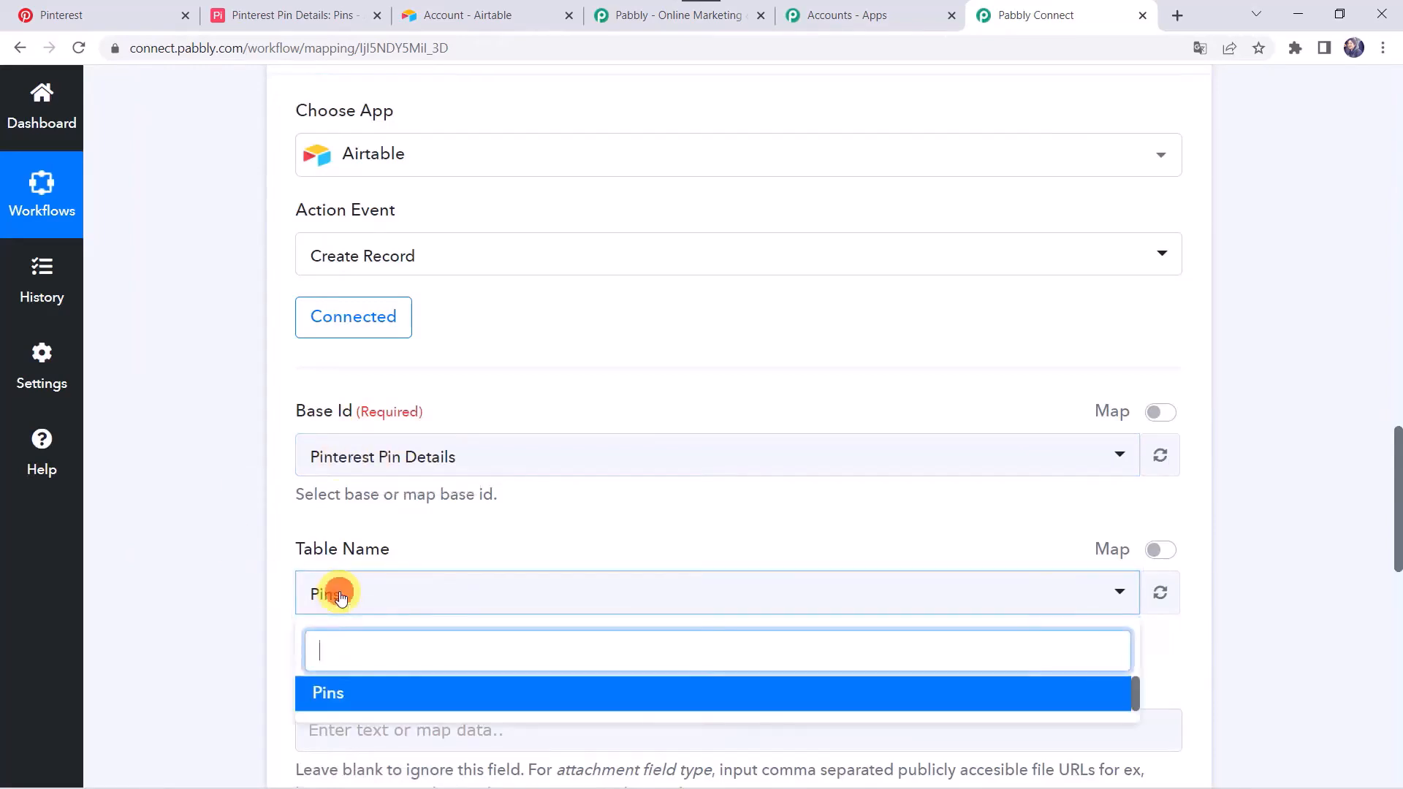
left_click(369, 706)
scroll(296, 661, "down", 5)
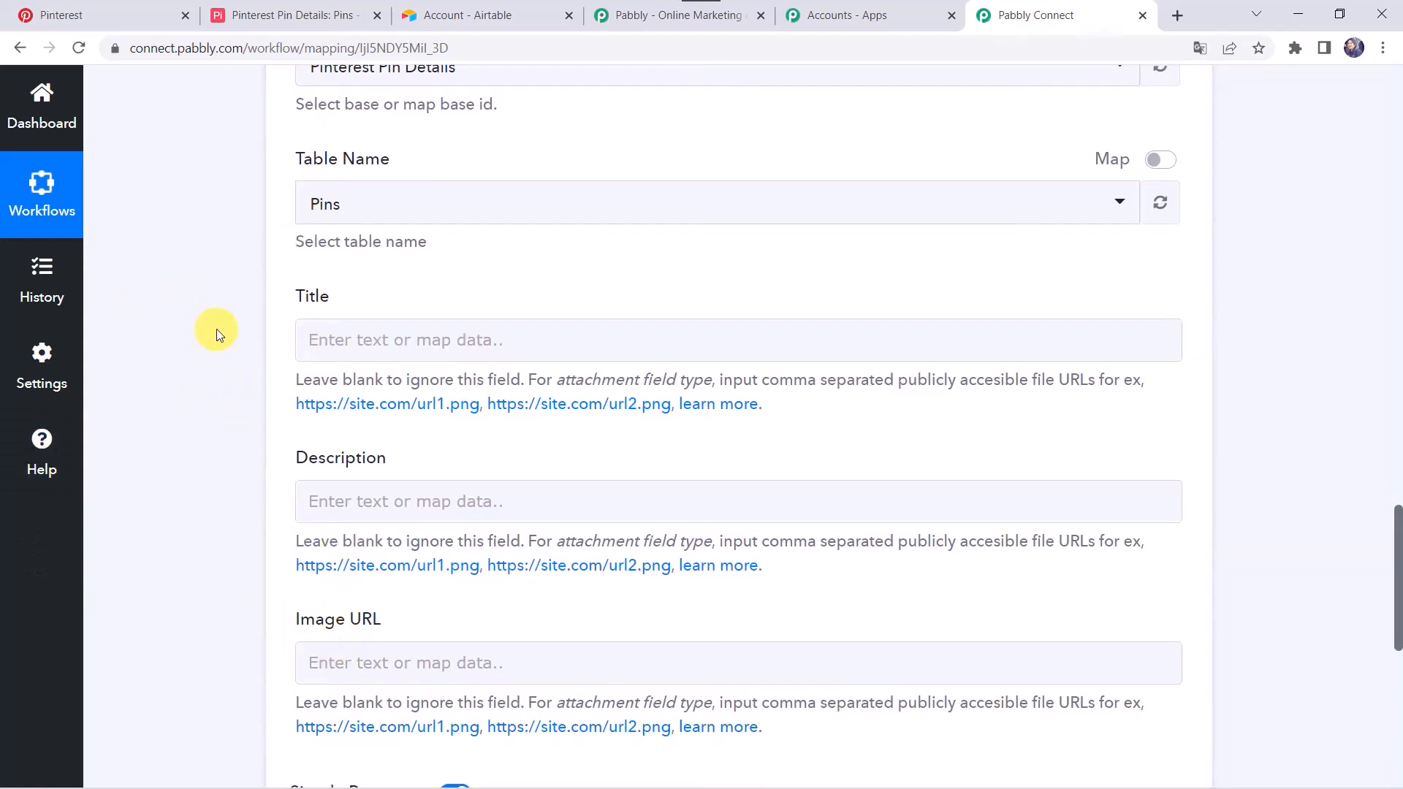
scroll(219, 334, "up", 15)
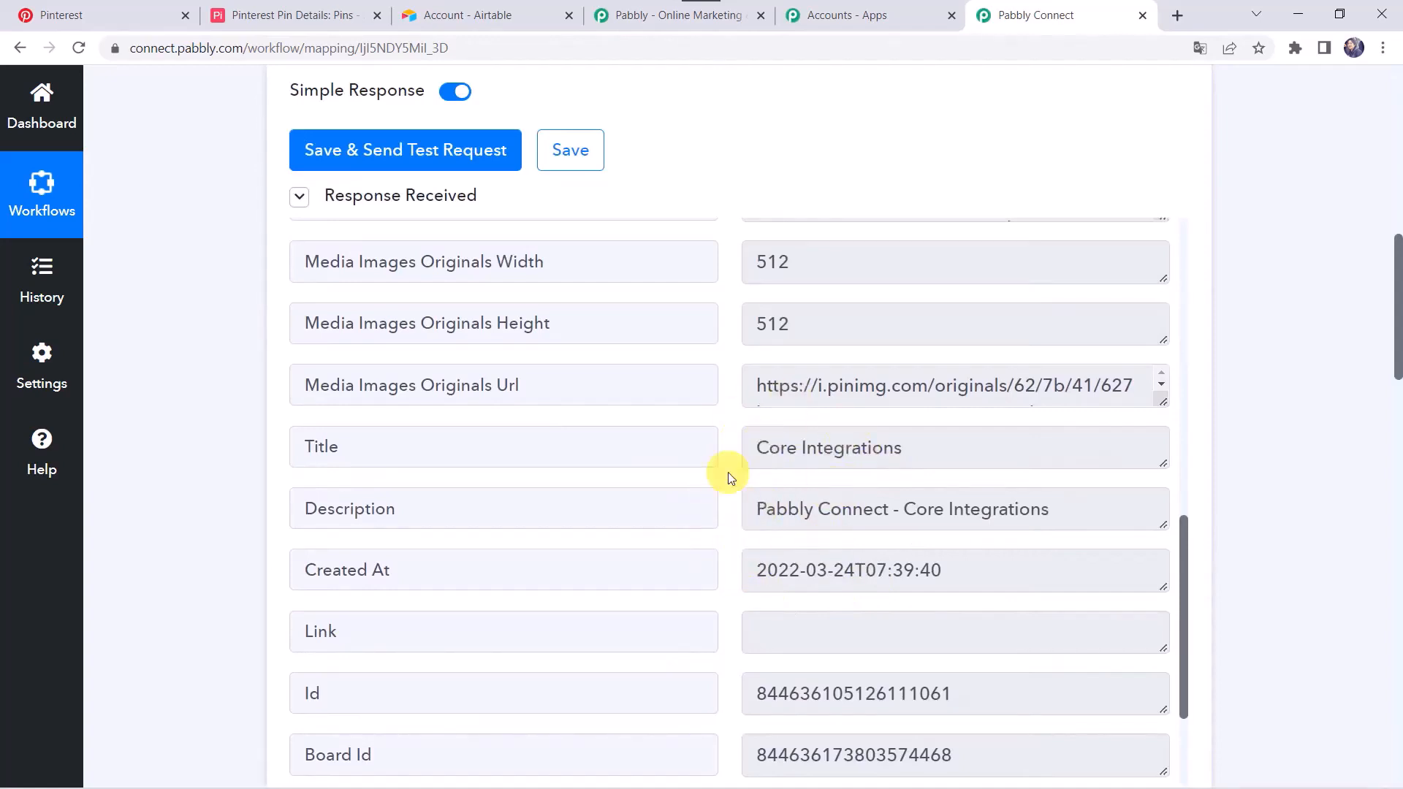
scroll(226, 593, "down", 15)
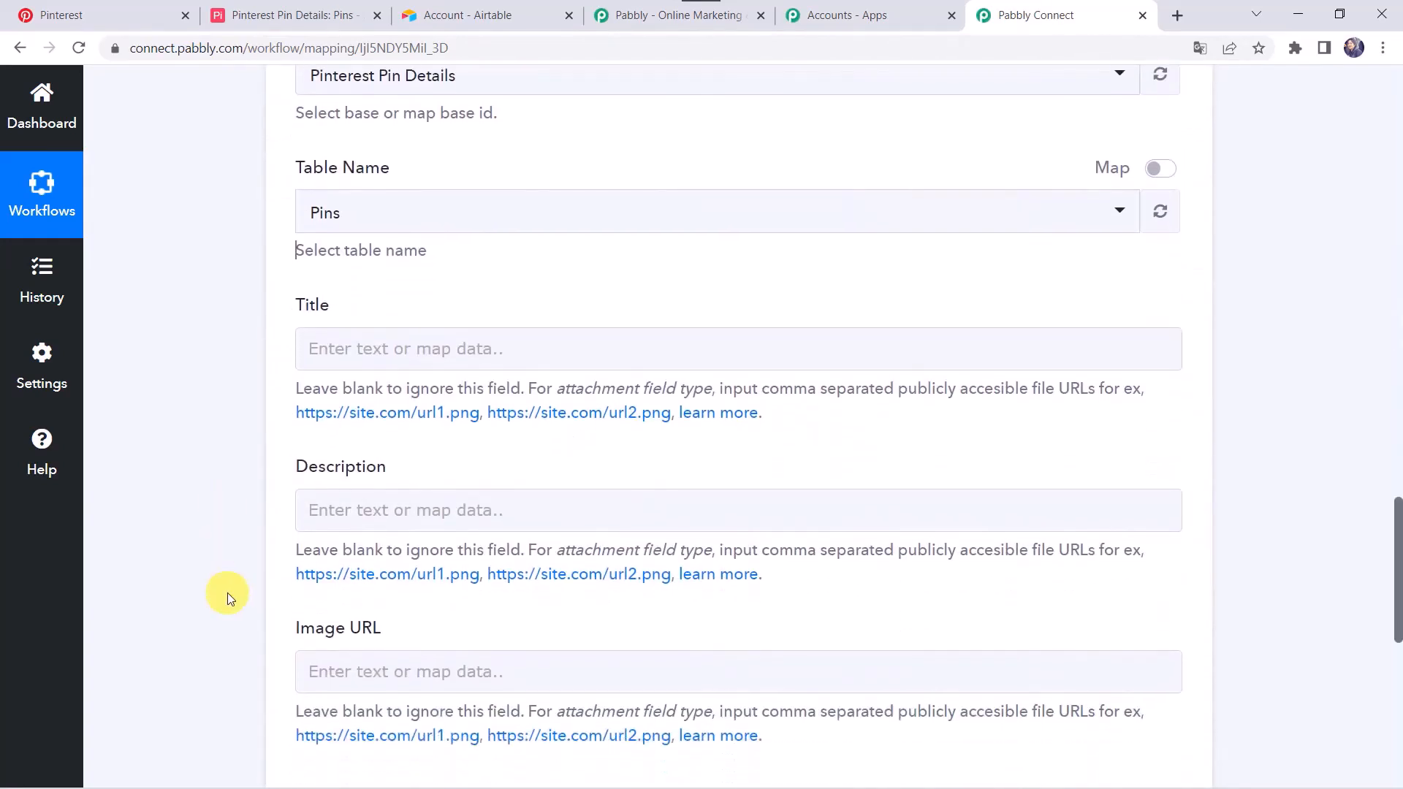
Step: Map the pin's Title and Description into the Title and Description fields
left_click(317, 347)
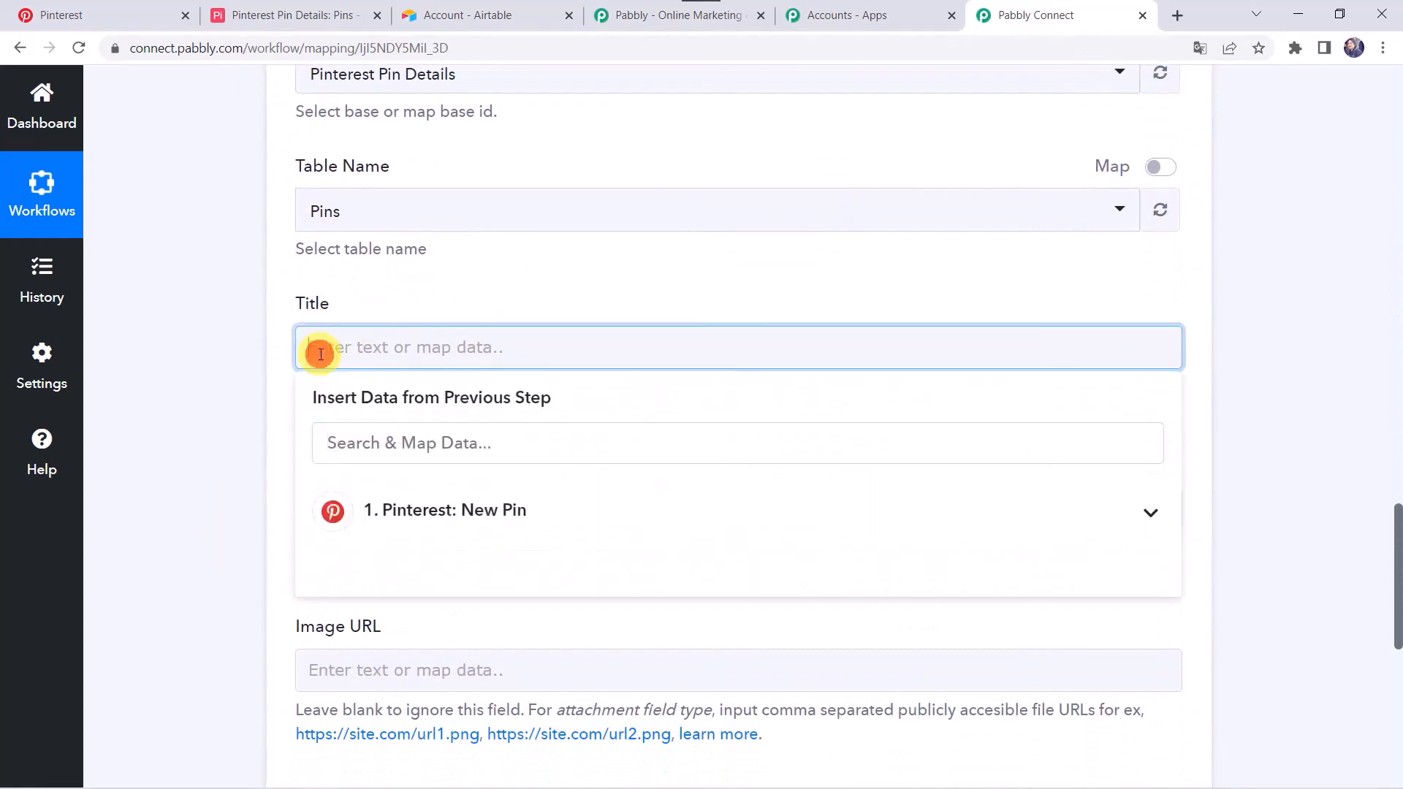
left_click(441, 515)
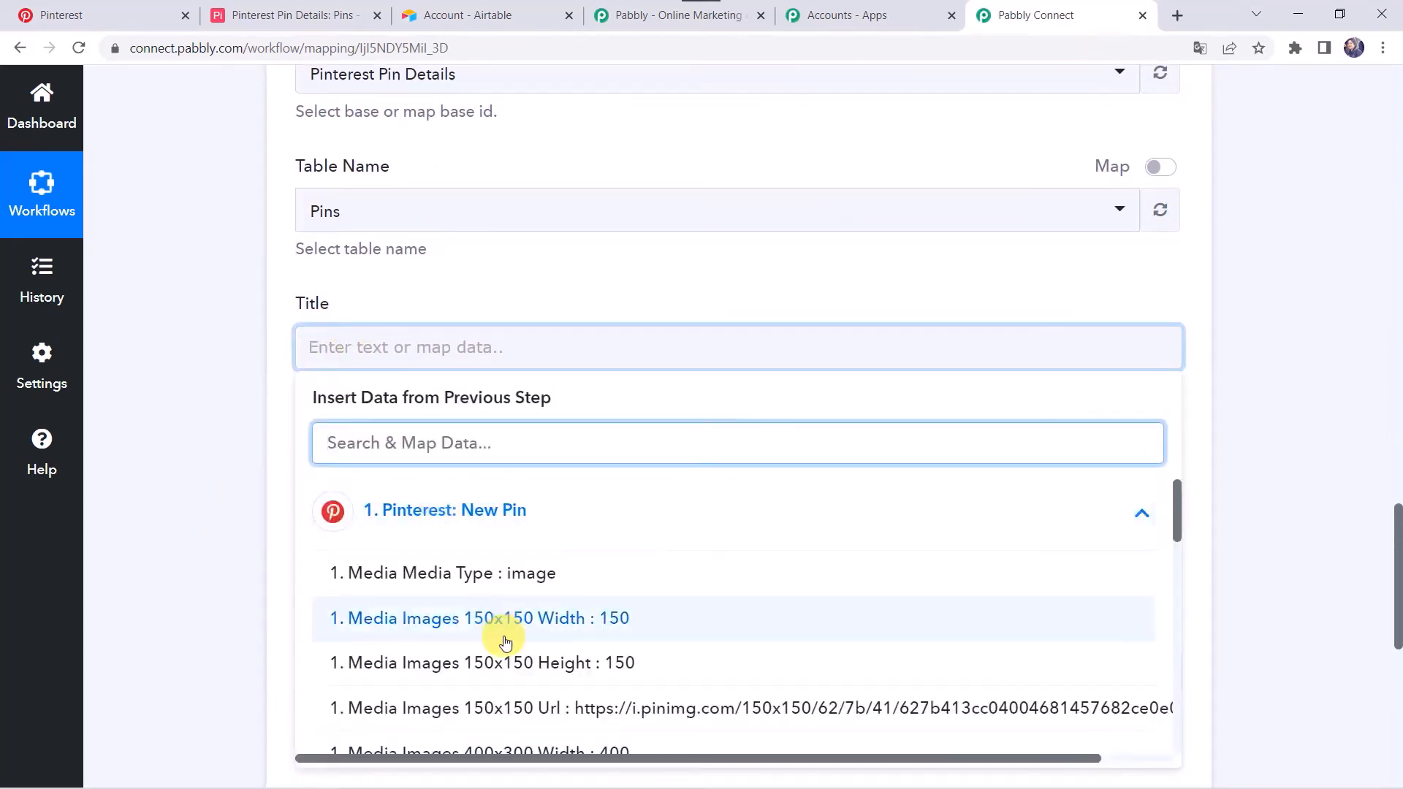
scroll(504, 641, "down", 4)
scroll(505, 642, "down", 5)
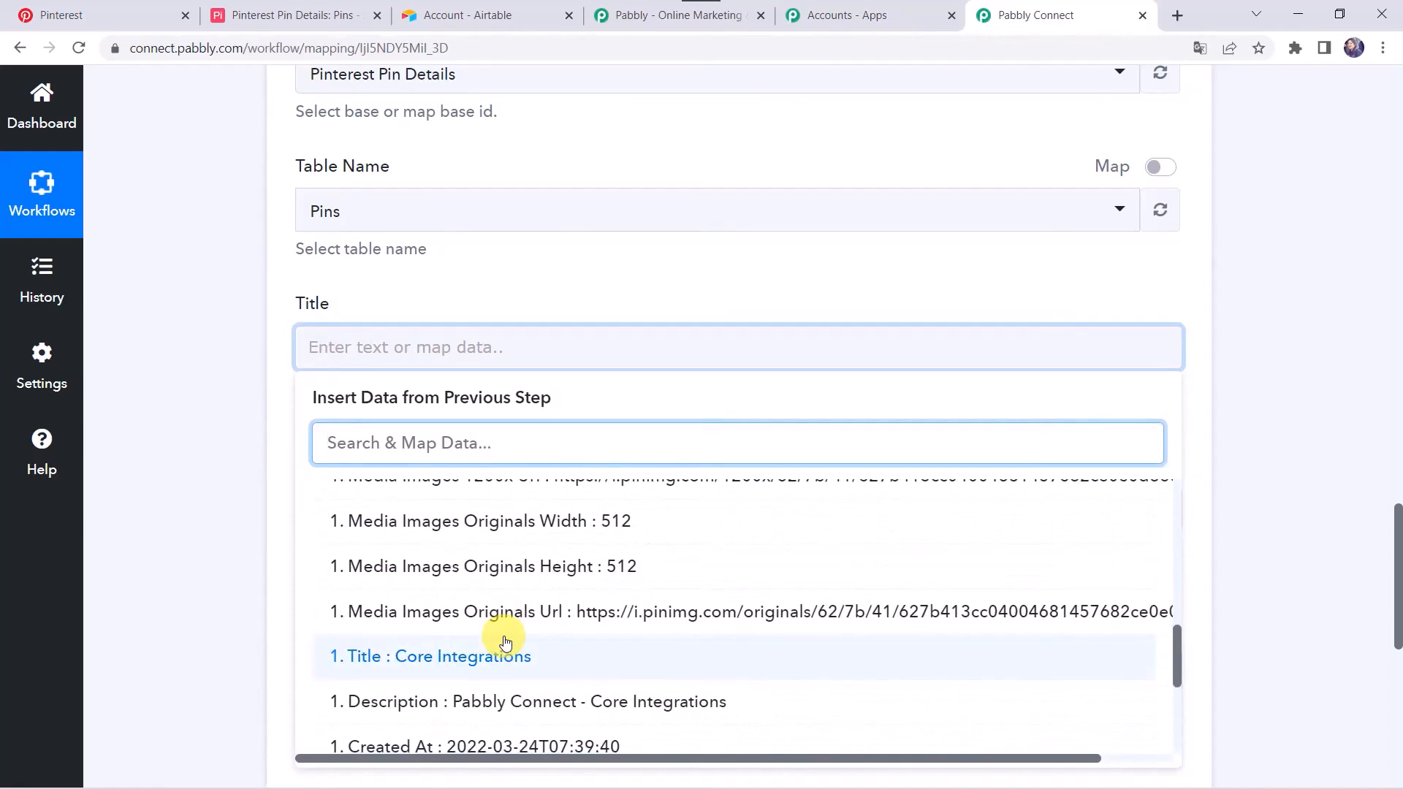
left_click(505, 642)
left_click(228, 520)
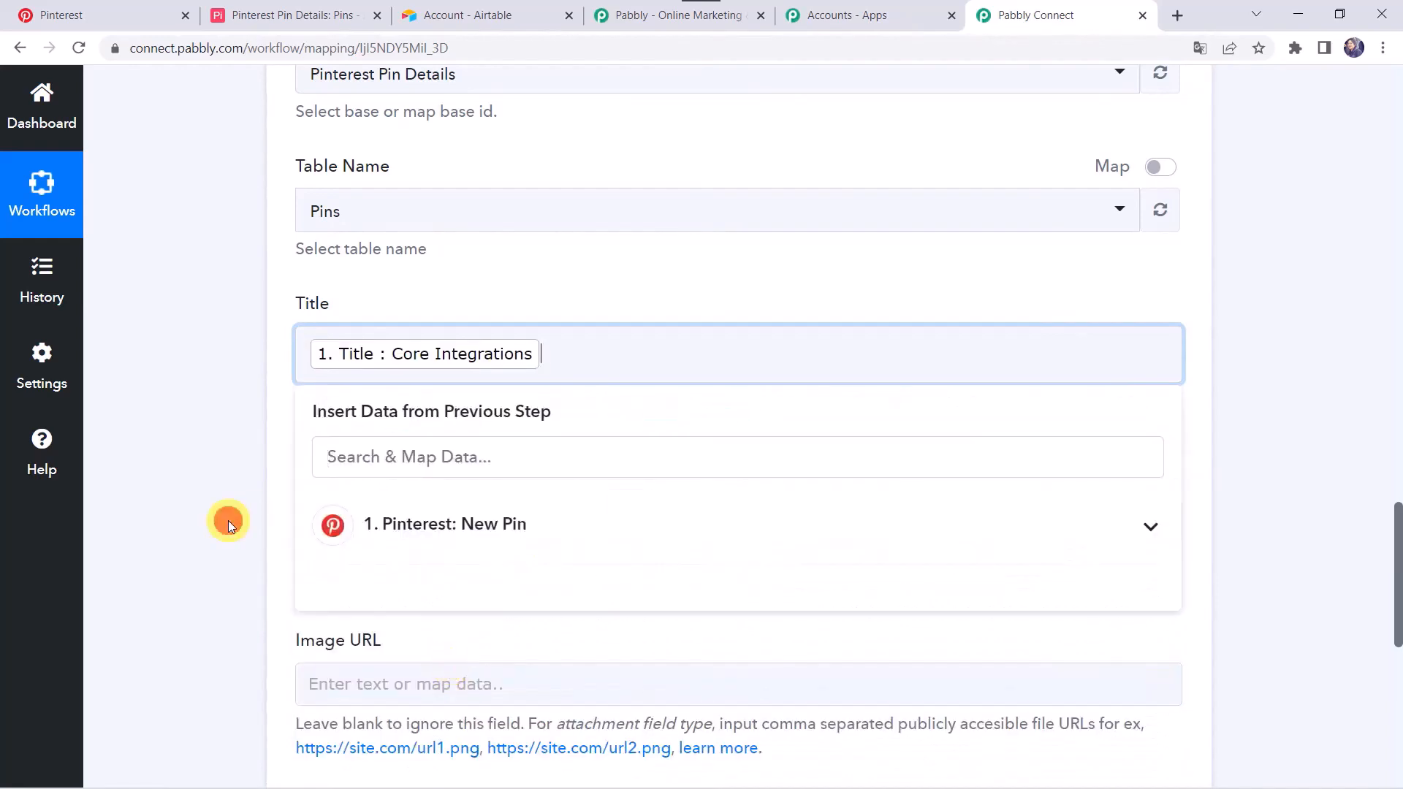
scroll(228, 520, "down", 4)
left_click(347, 220)
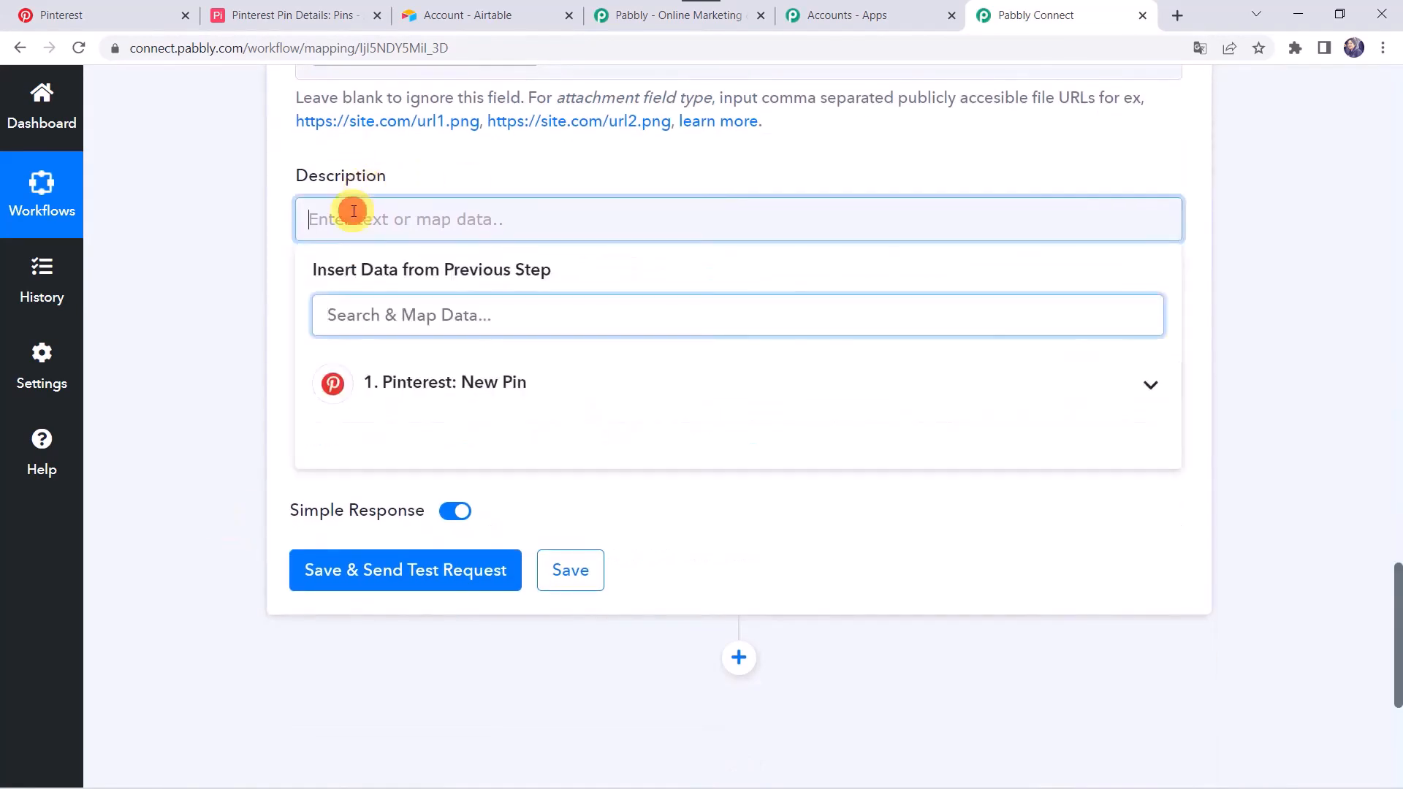
left_click(459, 367)
type("de")
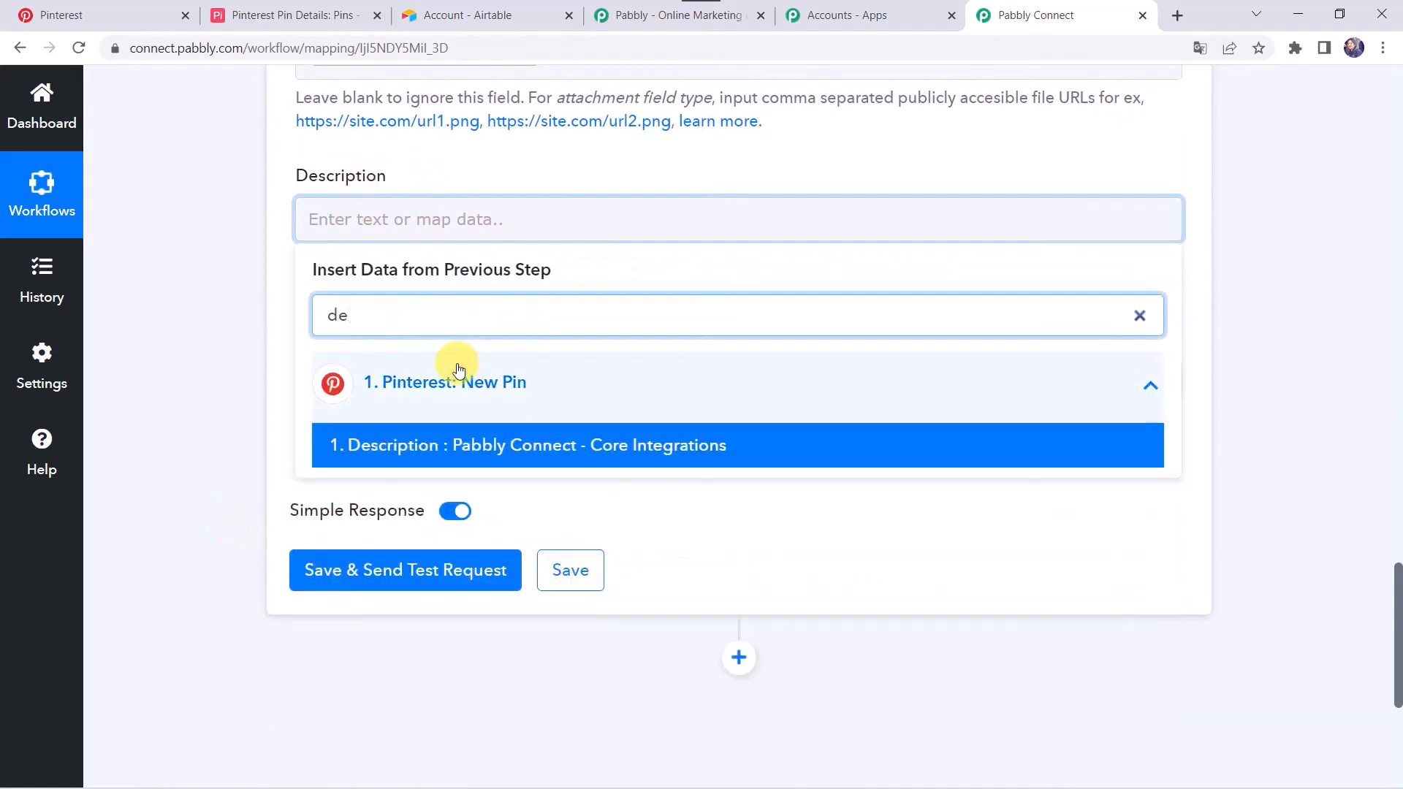
left_click(438, 446)
left_click(199, 378)
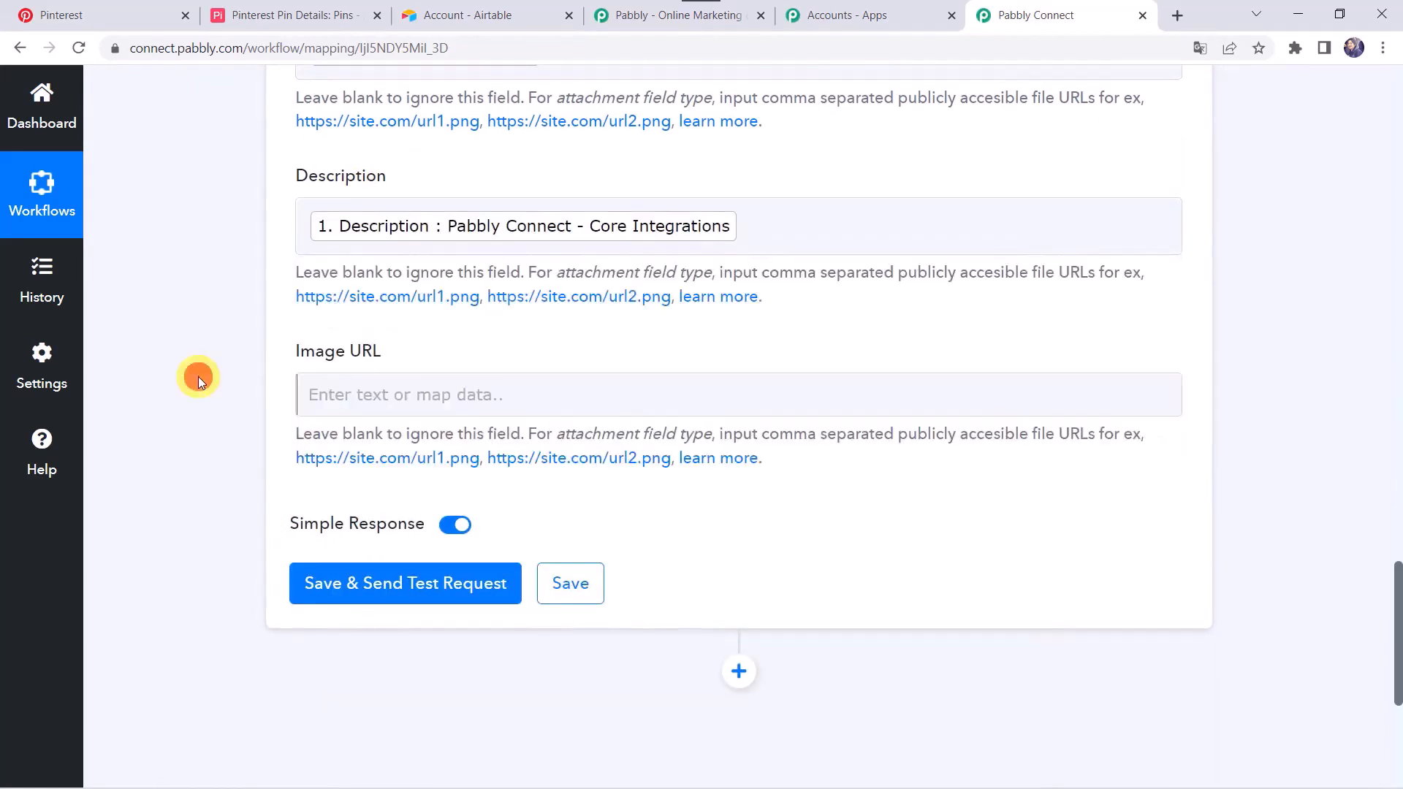
Step: Map Media Images Originals Url to Image URL and send a test request
left_click(331, 398)
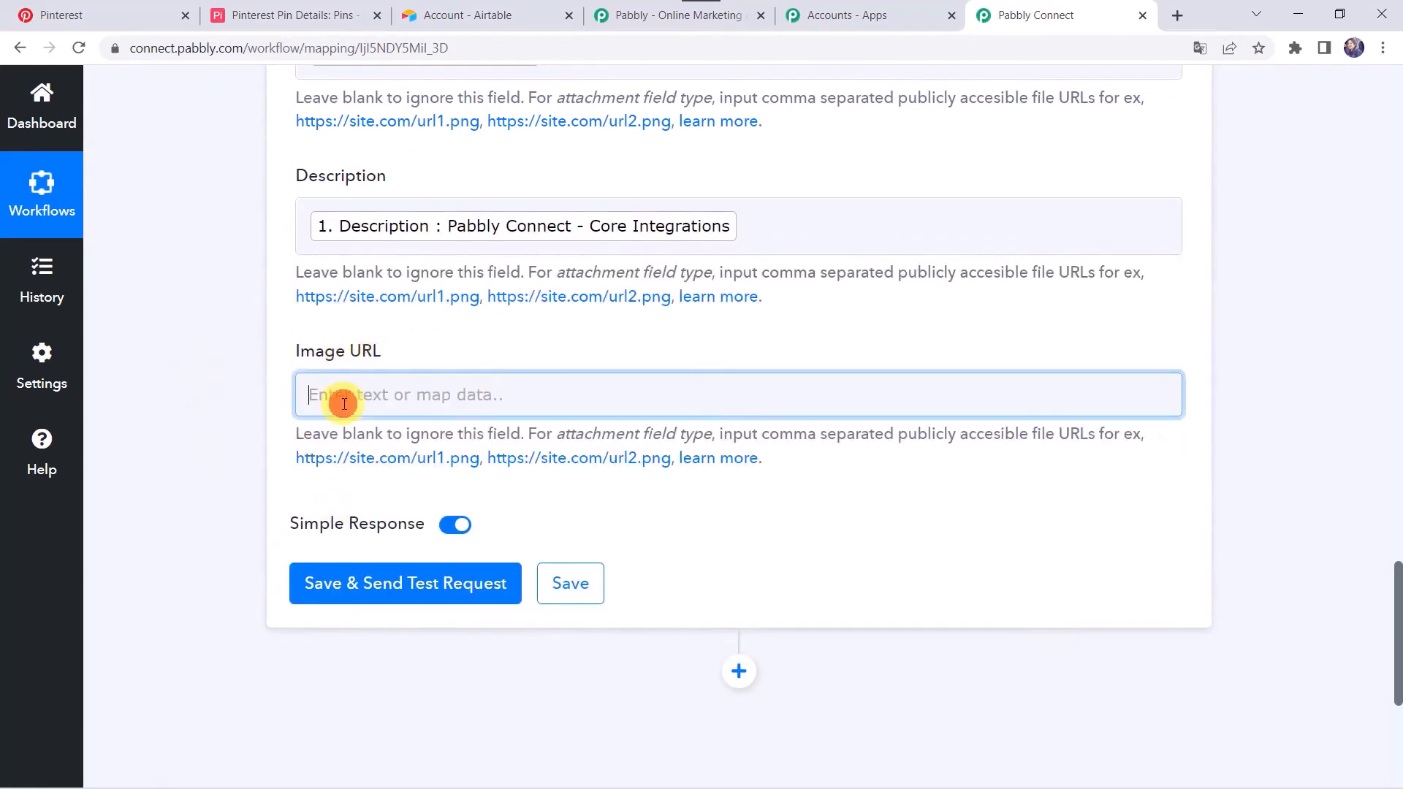
left_click(429, 563)
type("U")
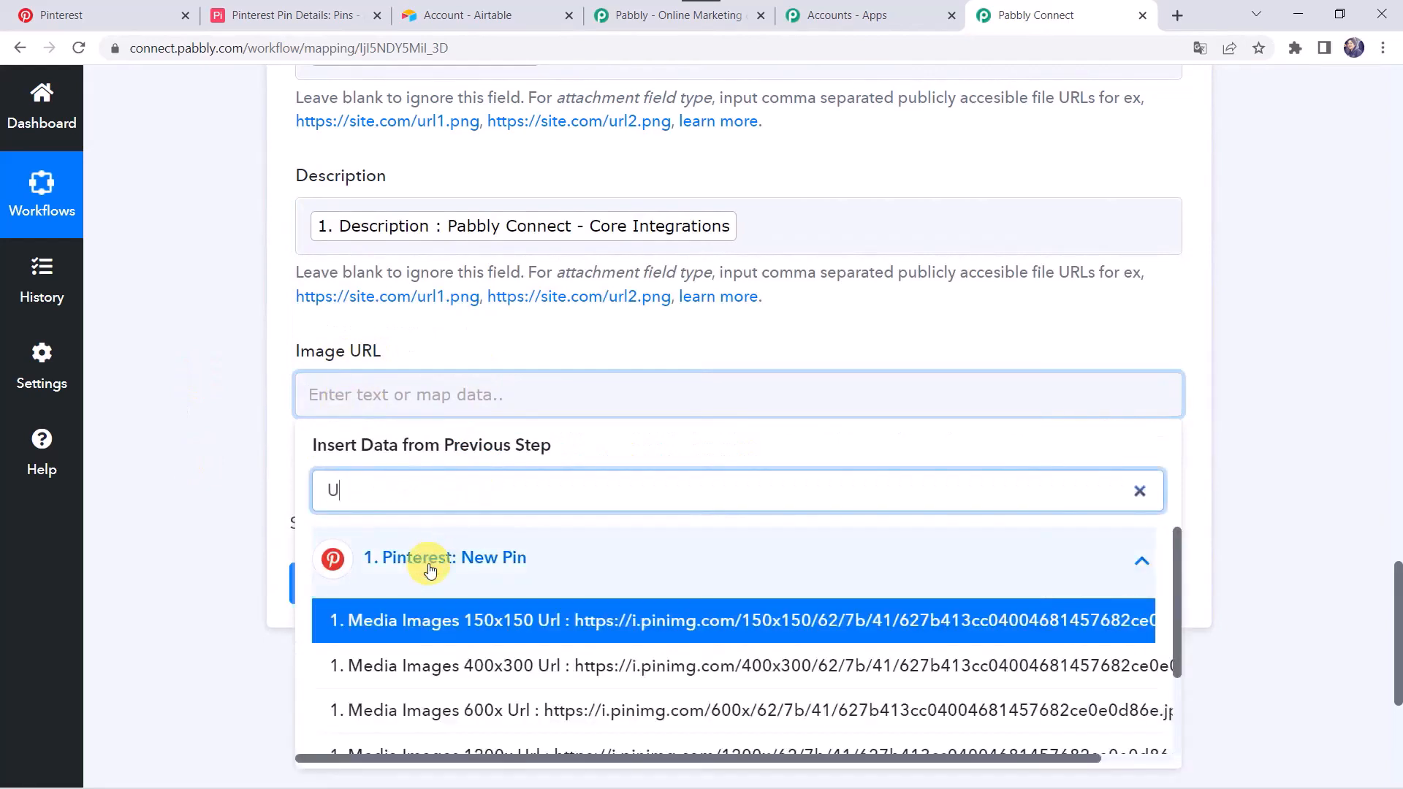
type("RL")
scroll(425, 666, "down", 1)
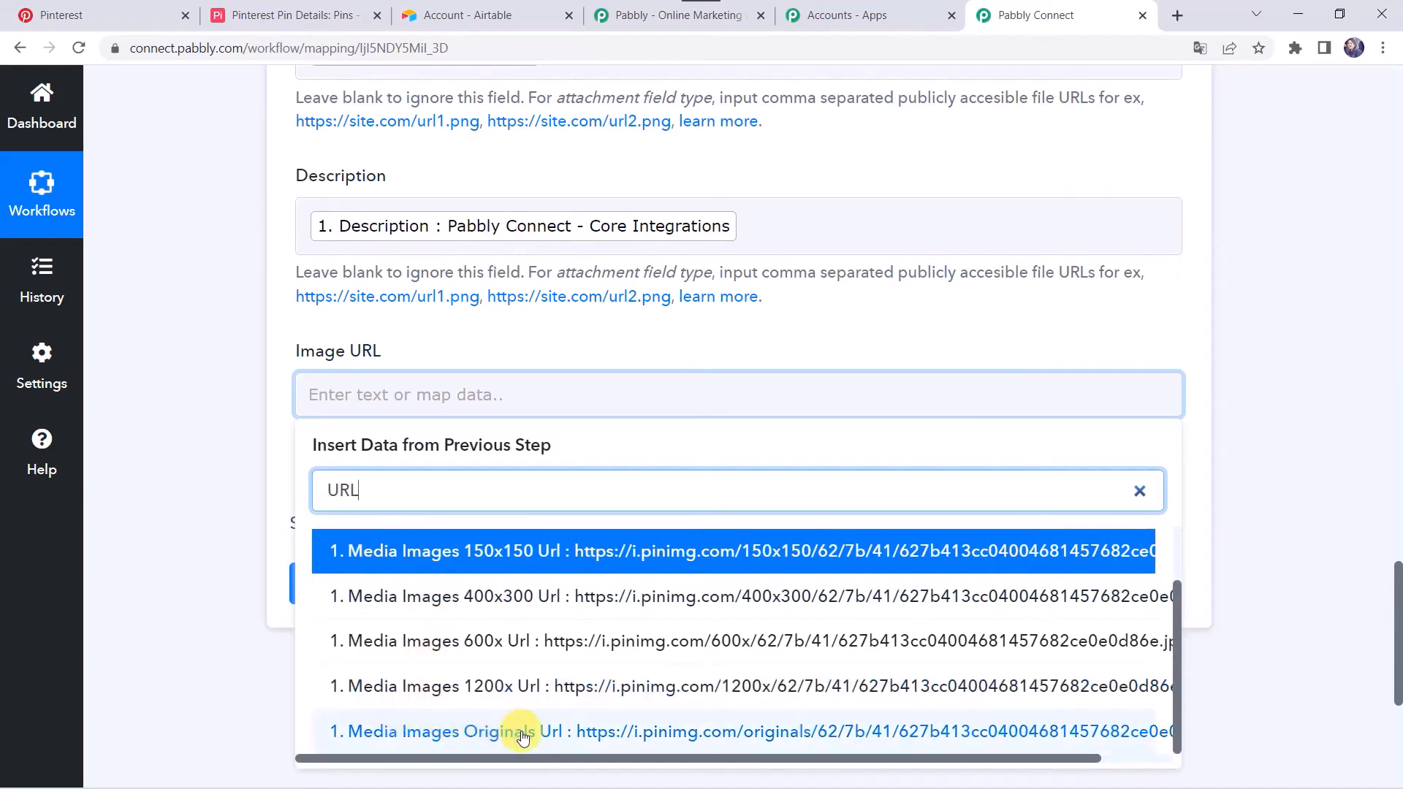
left_click(554, 731)
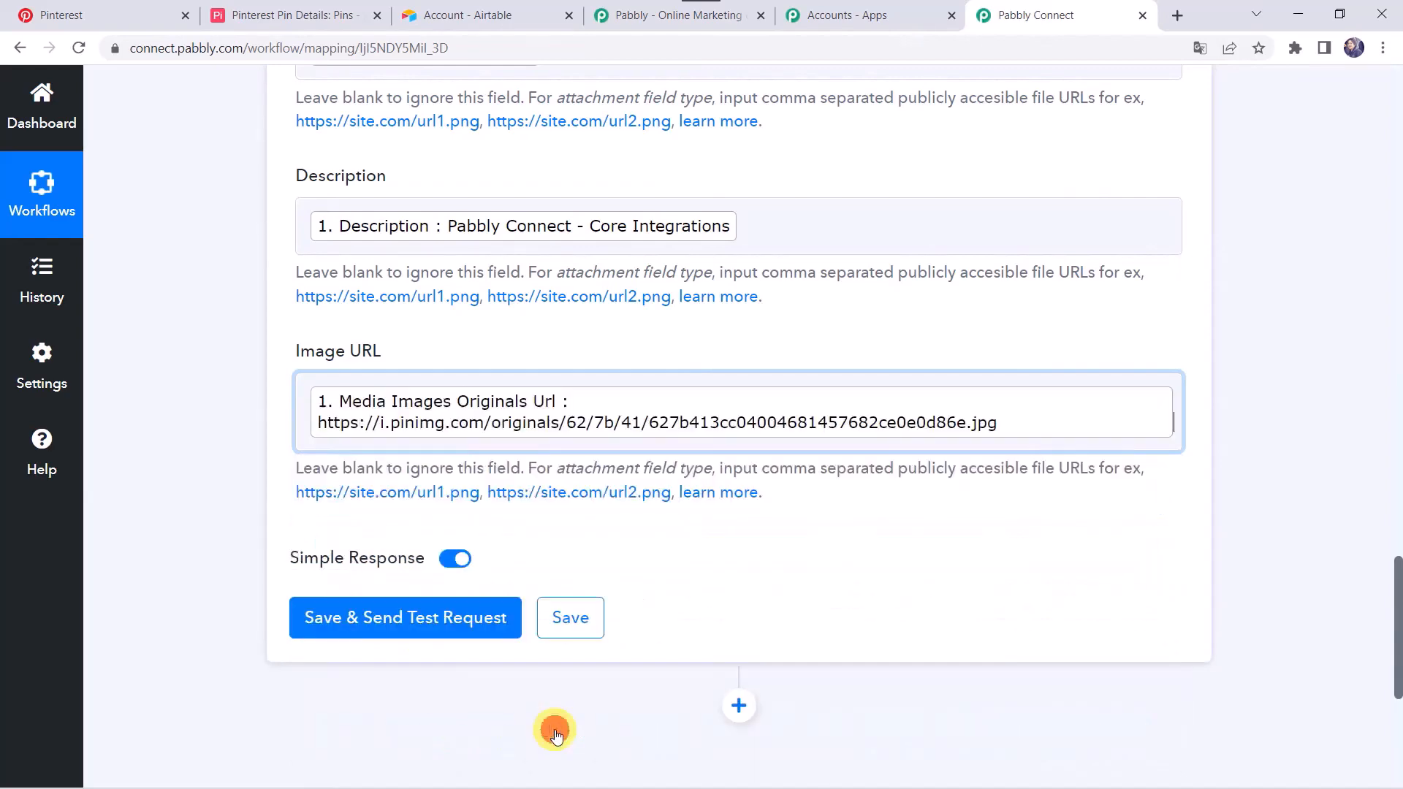
left_click(119, 374)
scroll(120, 374, "up", 5)
scroll(120, 374, "down", 5)
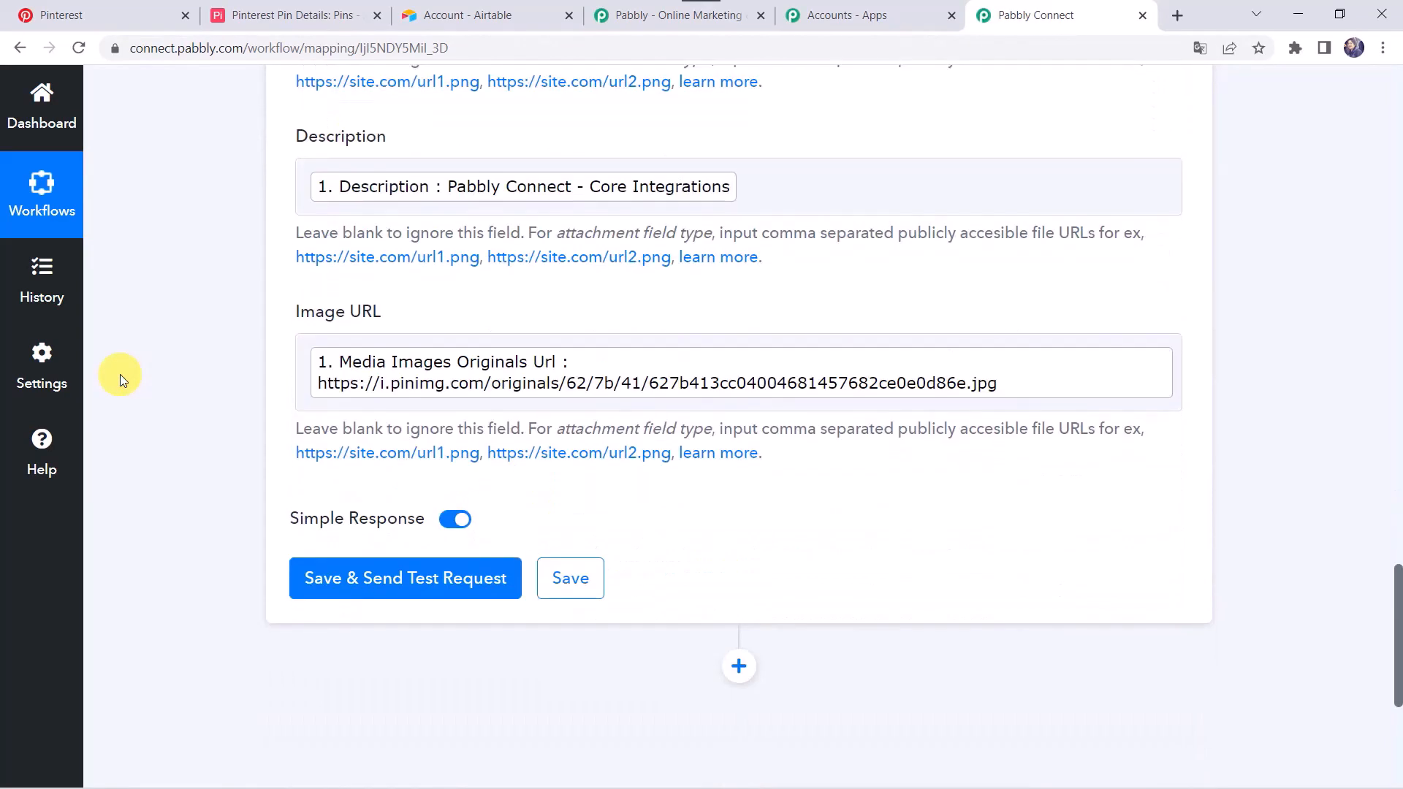
left_click(371, 581)
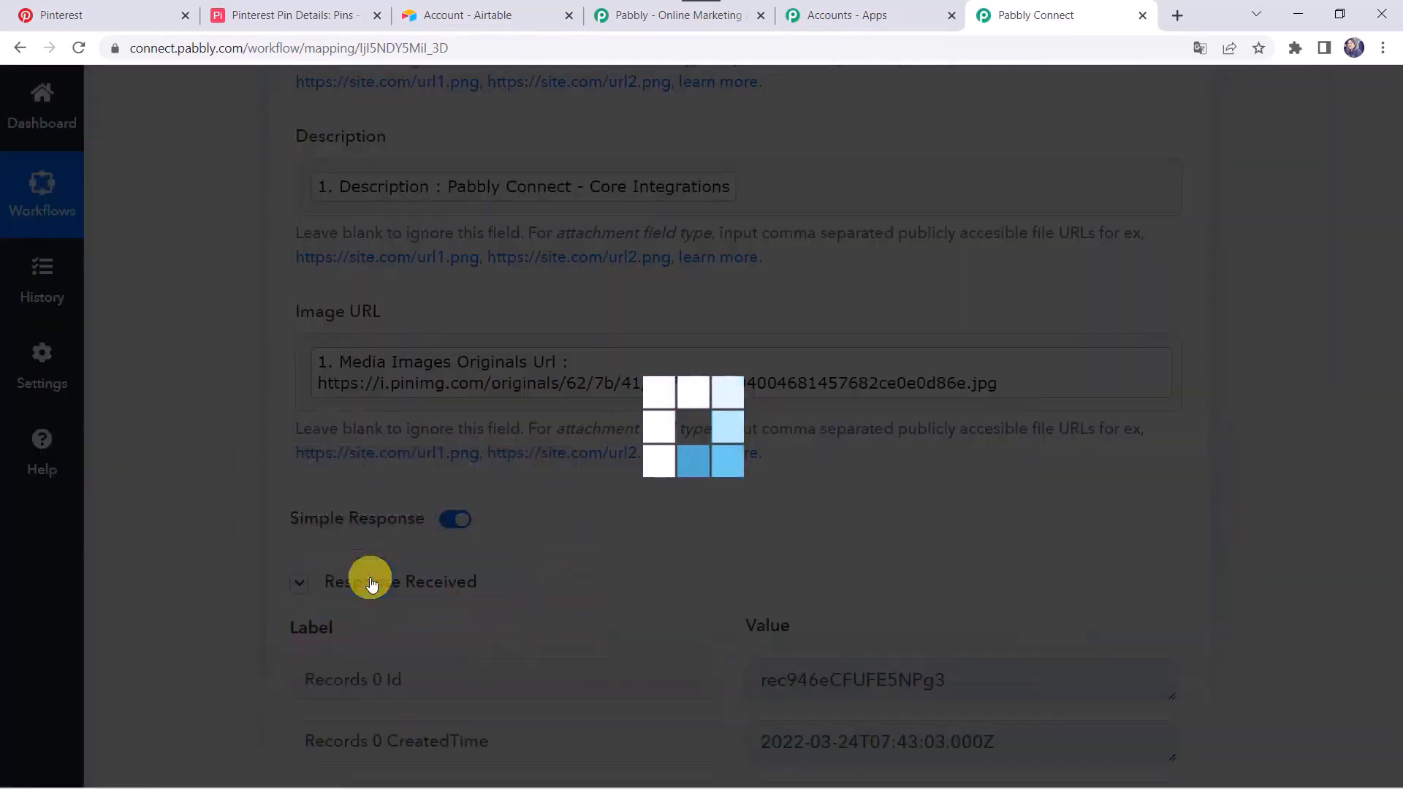
scroll(532, 399, "down", 3)
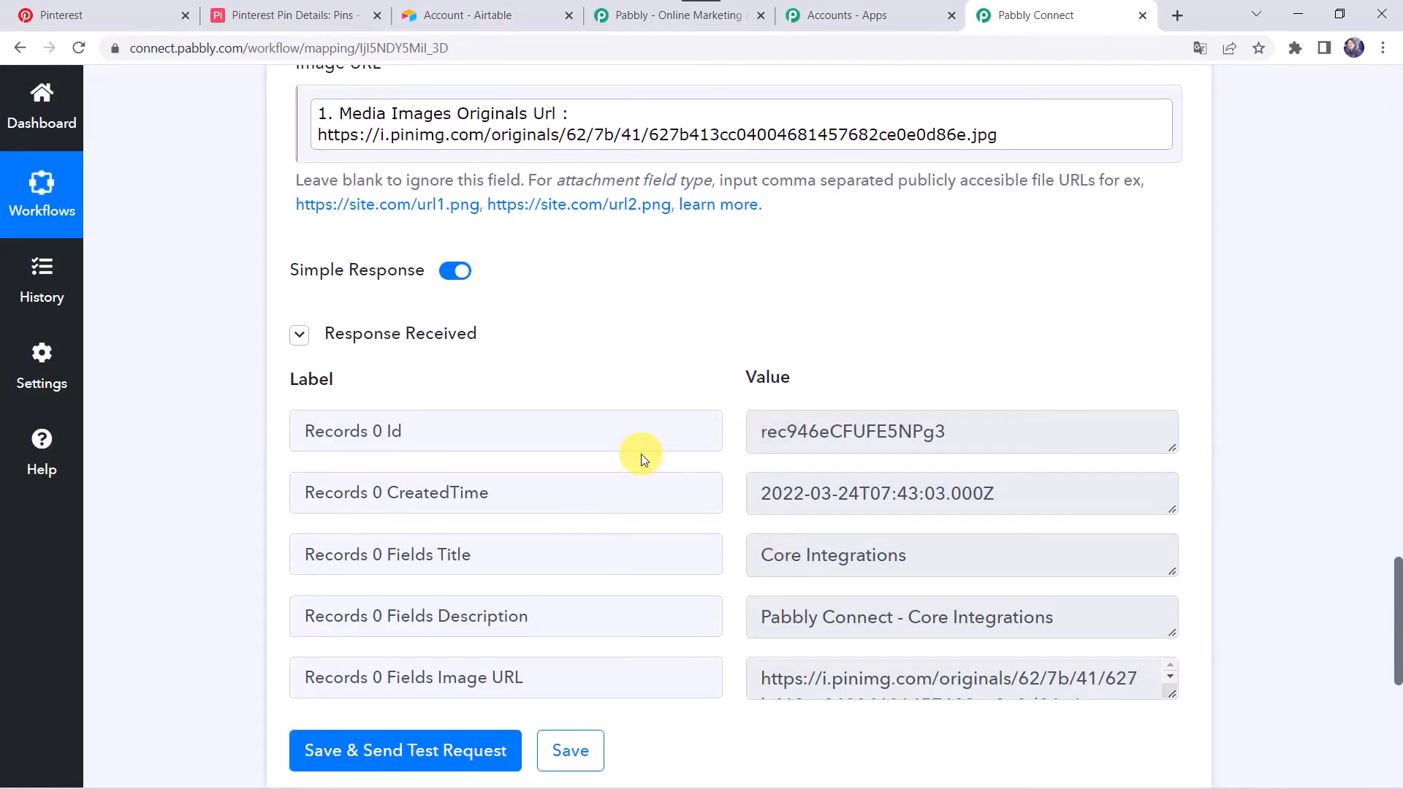
Step: Widen Airtable's Description and Image URL columns and open the Core Integrations image link
left_click(318, 7)
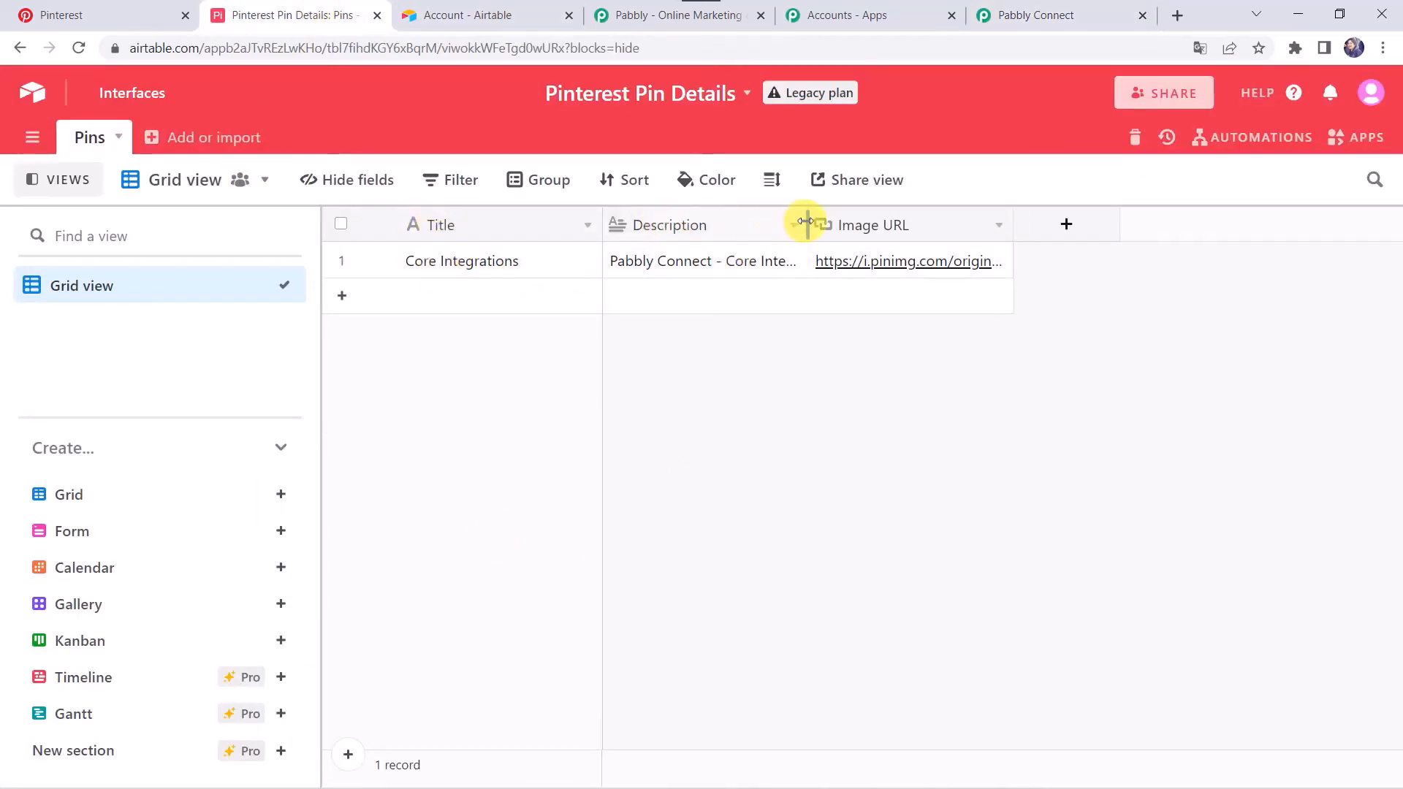
left_click_drag(807, 223, 892, 234)
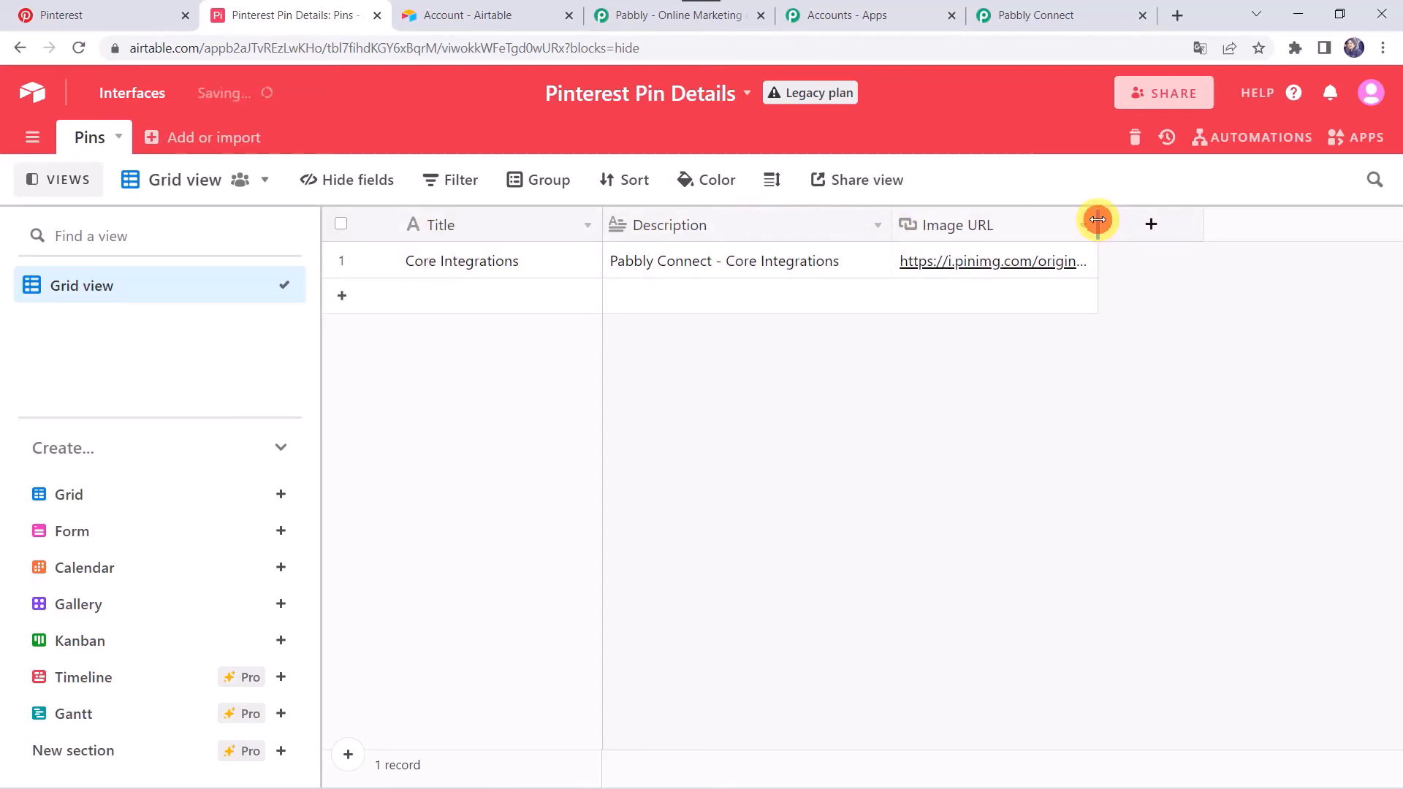
left_click_drag(1097, 220, 1374, 249)
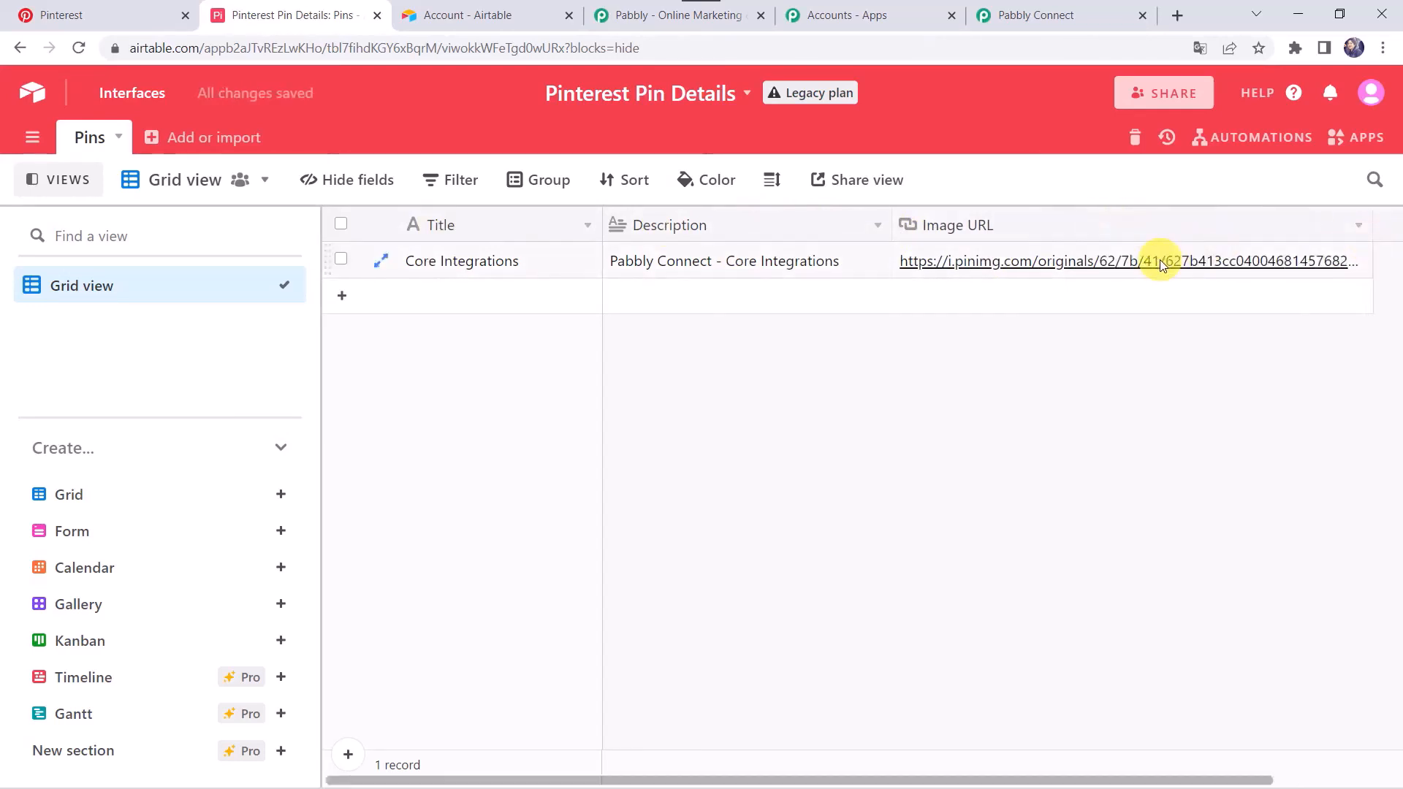
left_click(1137, 268)
left_click(1138, 263)
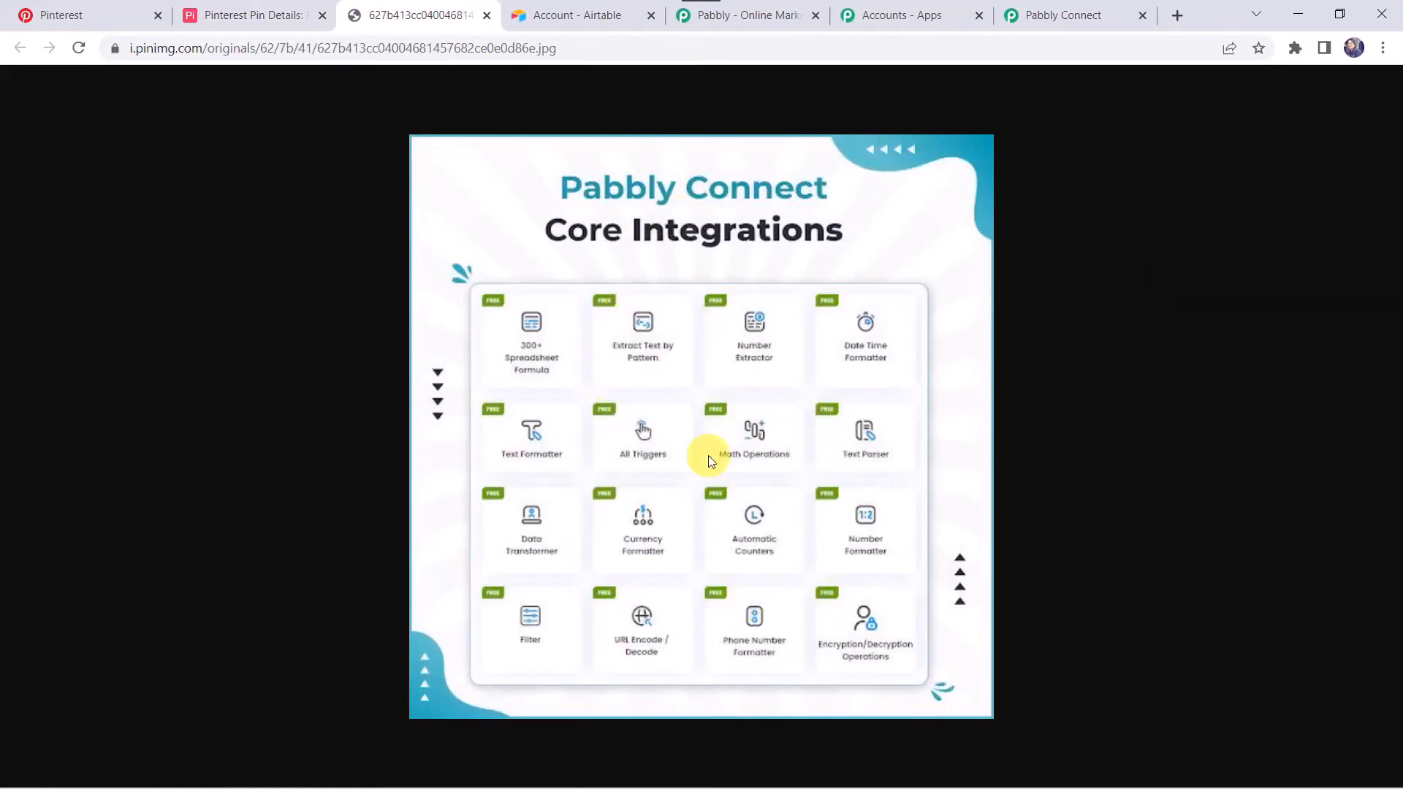
left_click(488, 16)
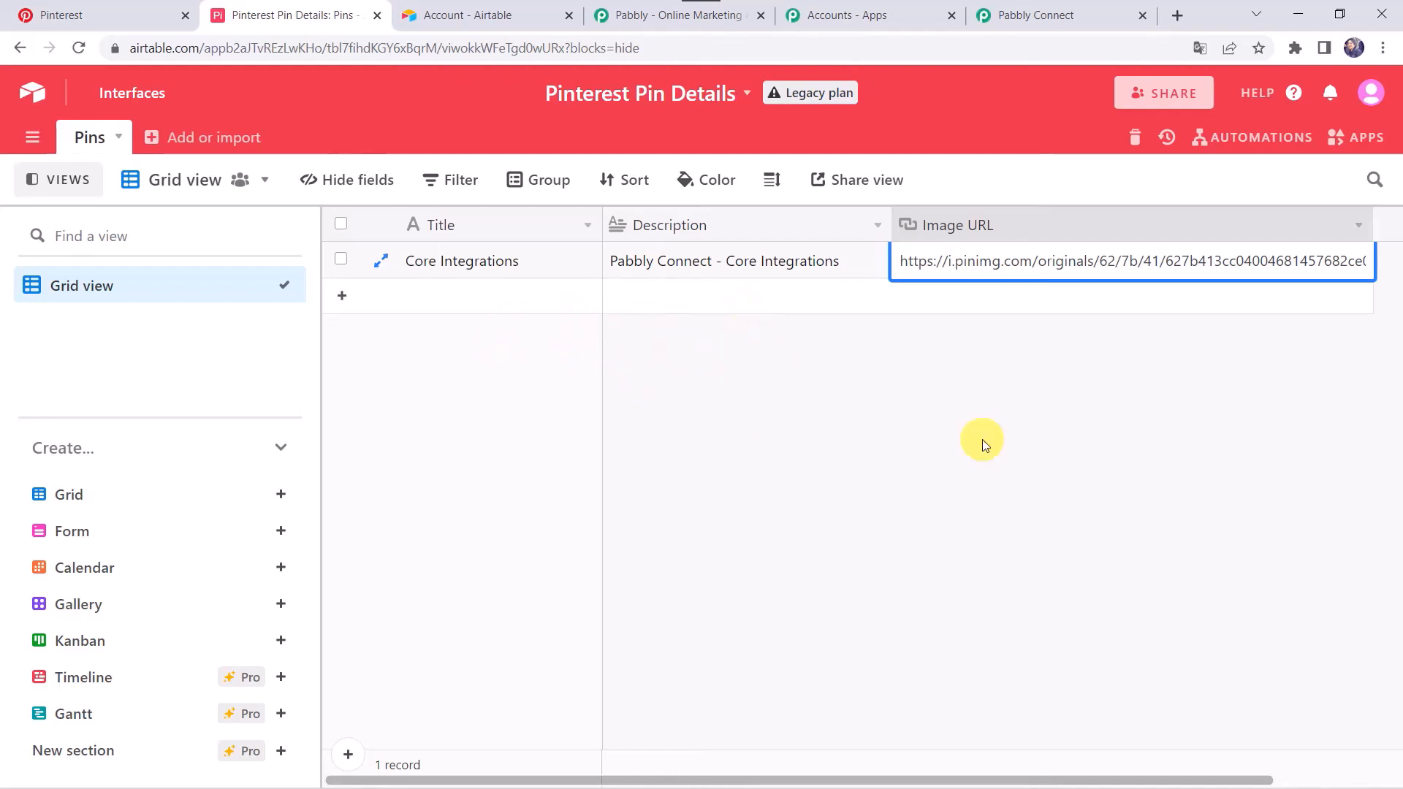
Step: Save the Airtable Create Record action settings in Pabbly Connect
left_click(1049, 8)
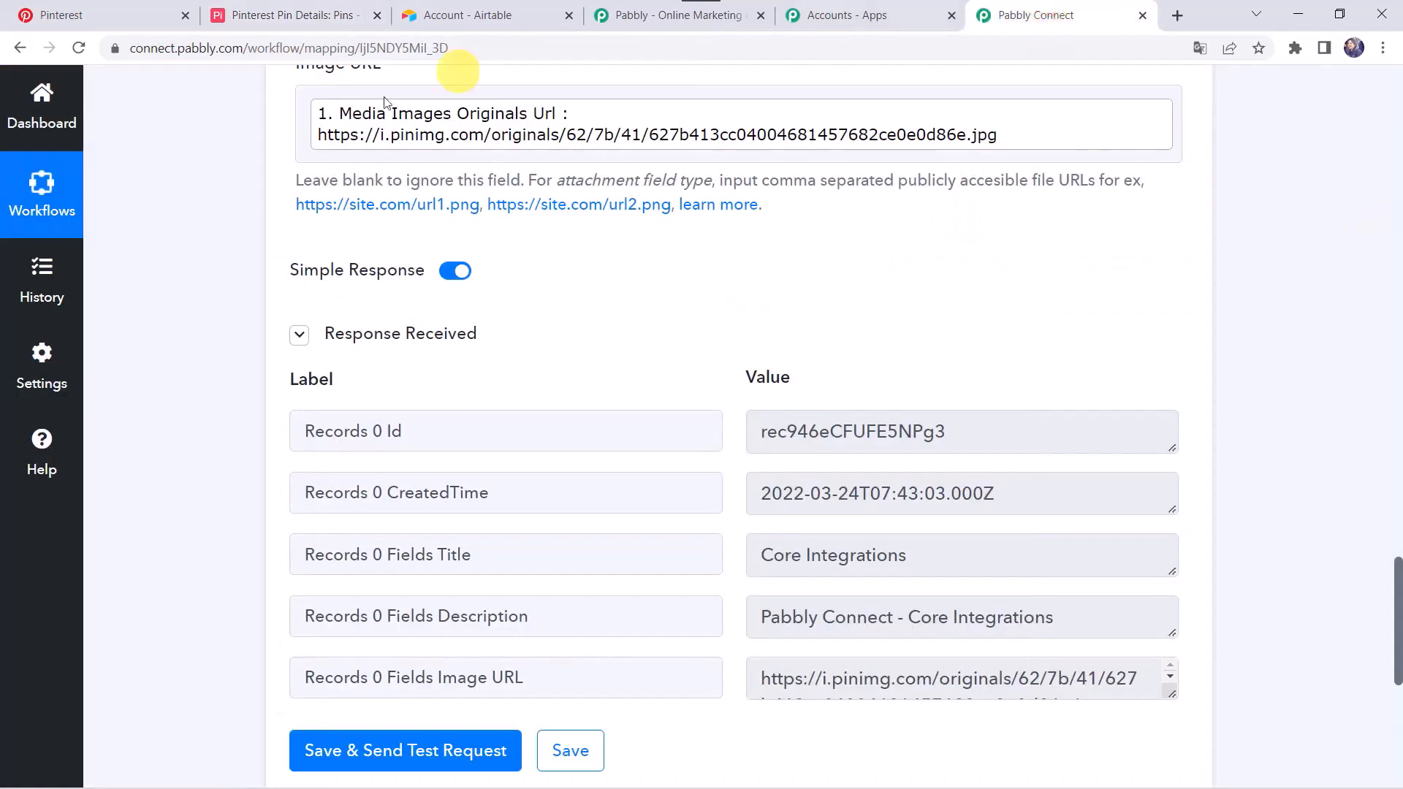
left_click(588, 762)
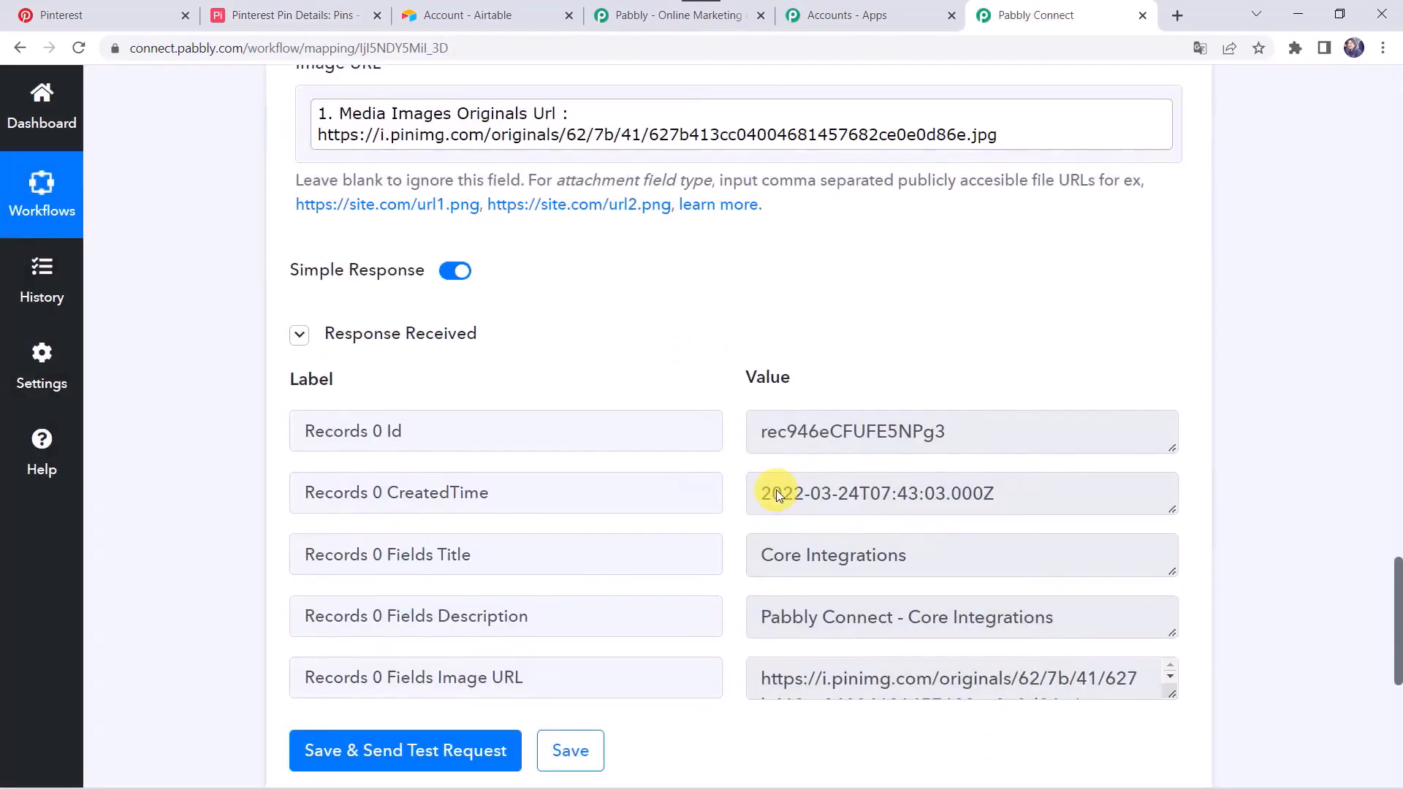
left_click(231, 523)
Step: Create a 'New Use Cases' pin from the New Use Cases for Pabbly Connect image on the Pabbly board
left_click(120, 16)
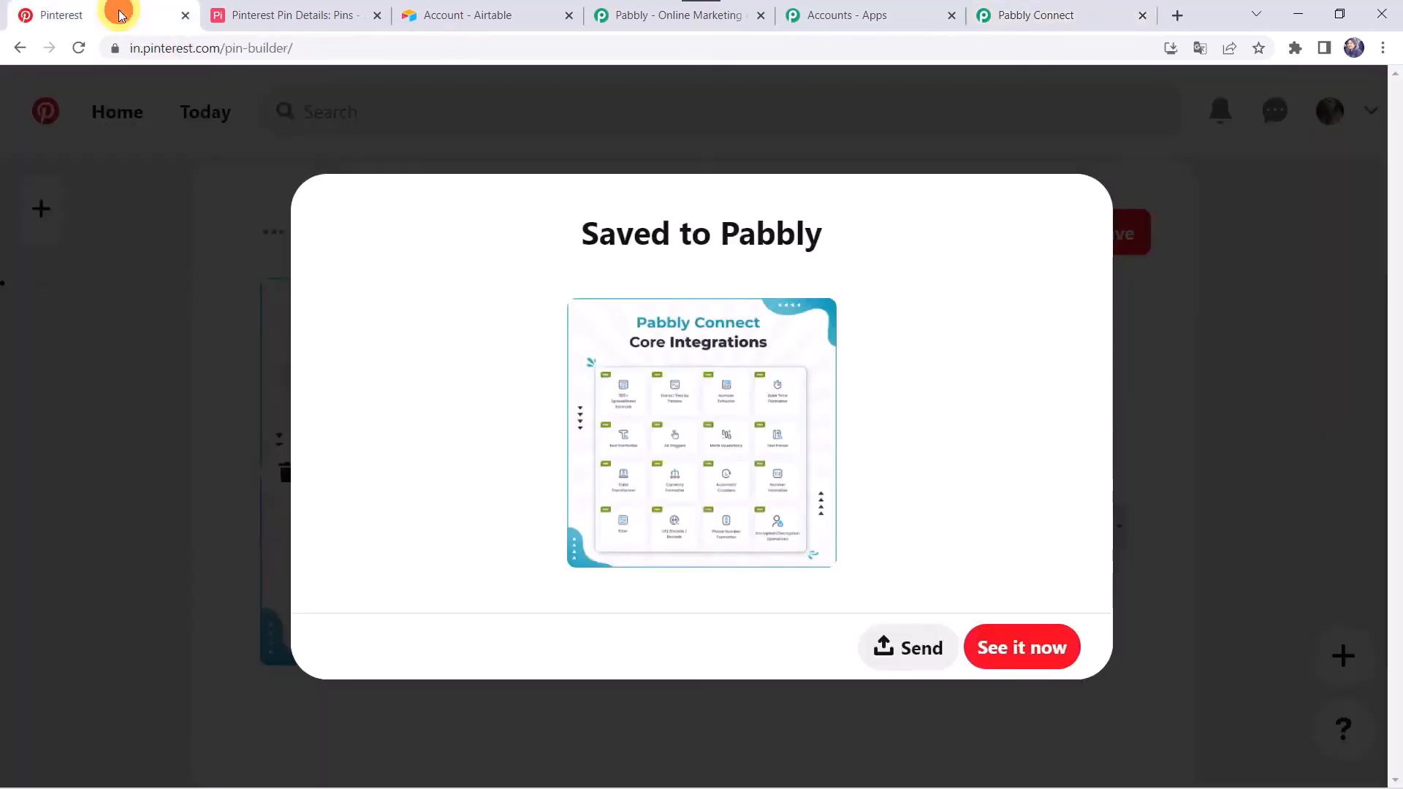
left_click(611, 512)
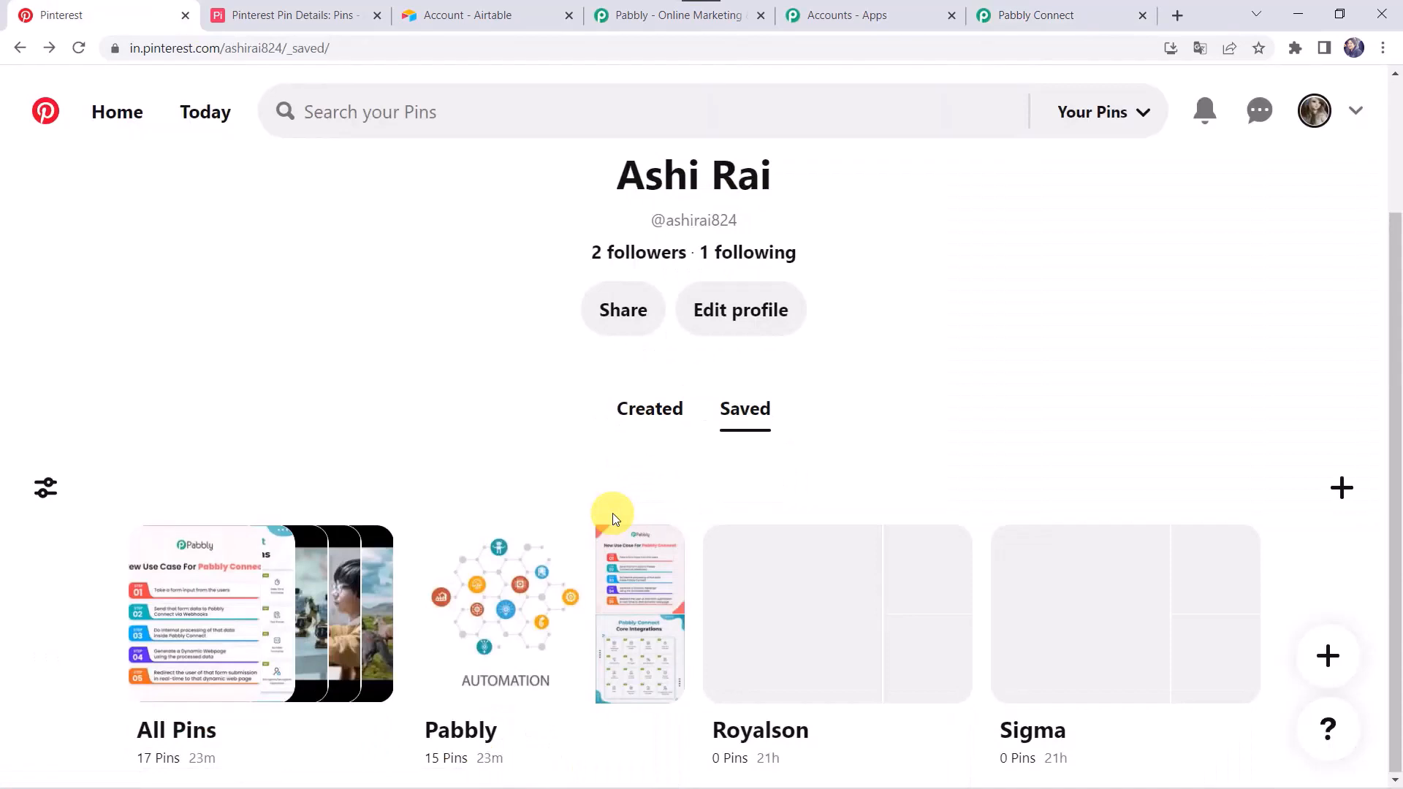
left_click(1332, 499)
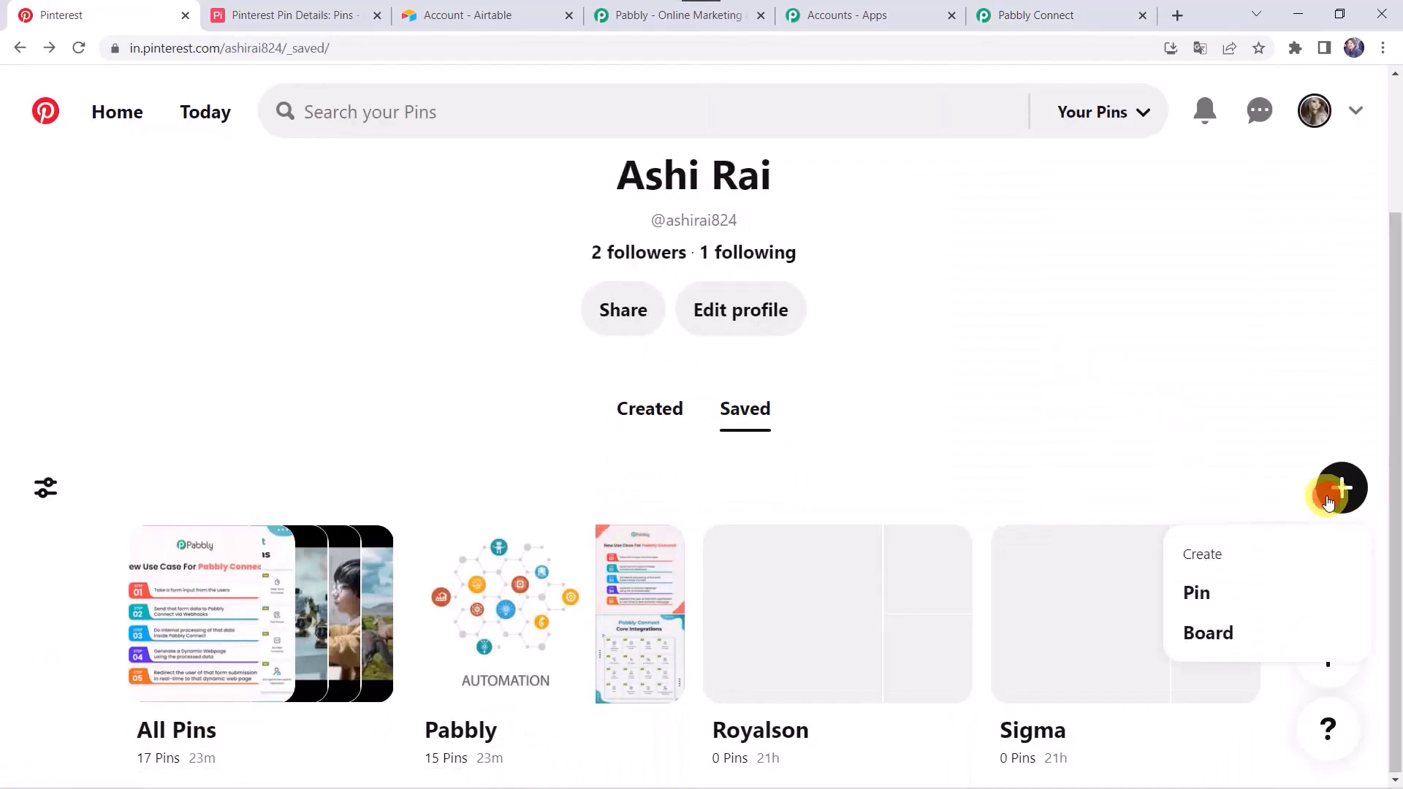
left_click(1197, 593)
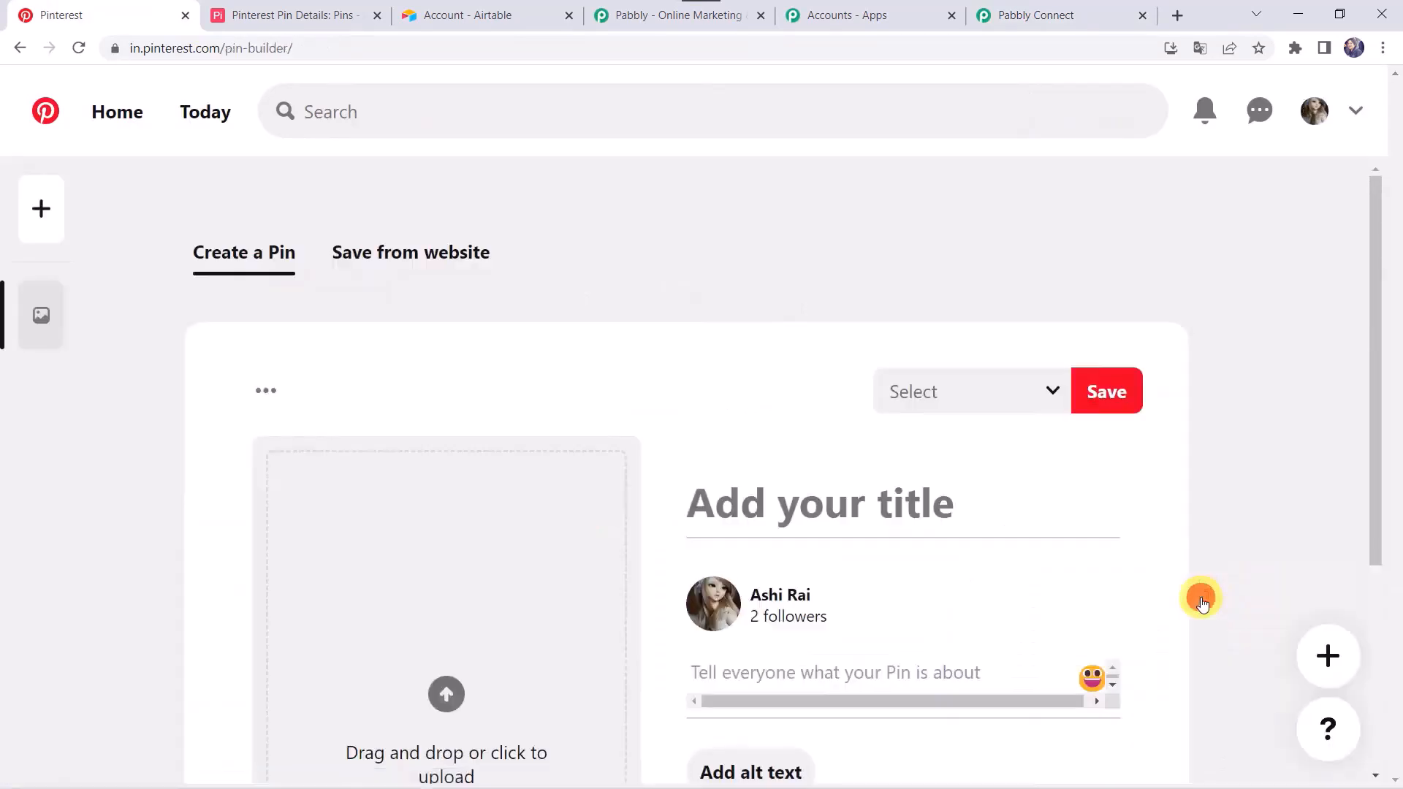
scroll(609, 285, "down", 3)
left_click(442, 475)
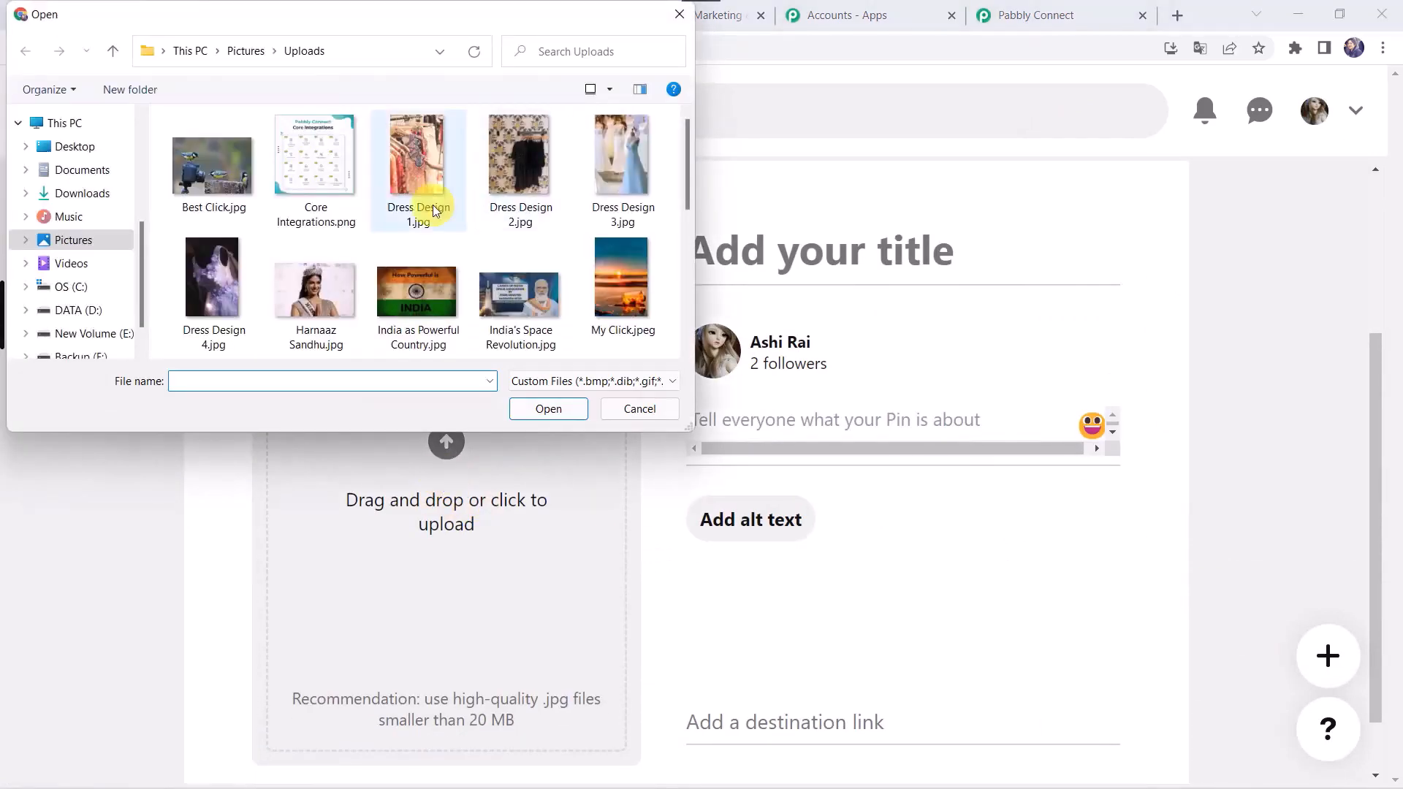
scroll(432, 213, "down", 3)
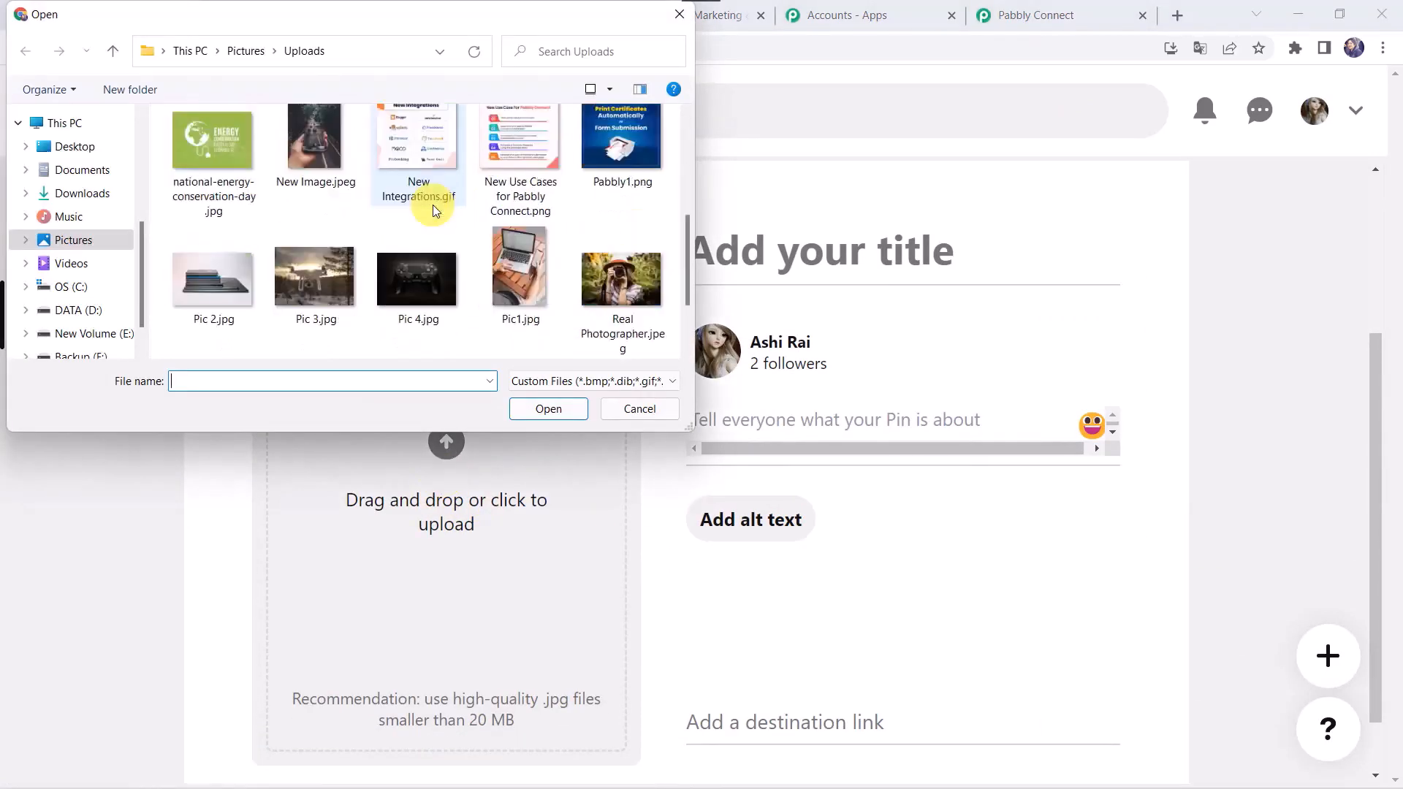
double_click(492, 171)
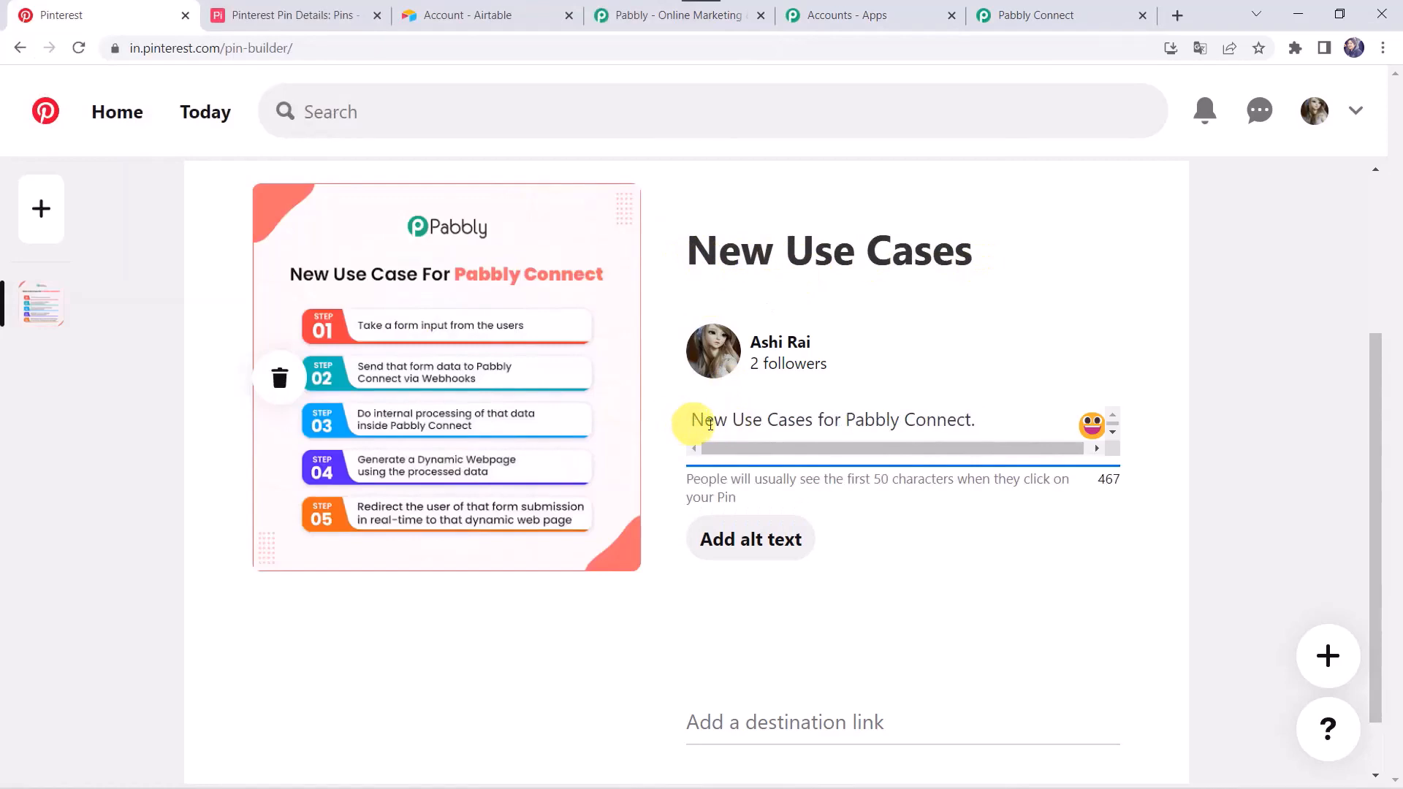
scroll(968, 441, "up", 3)
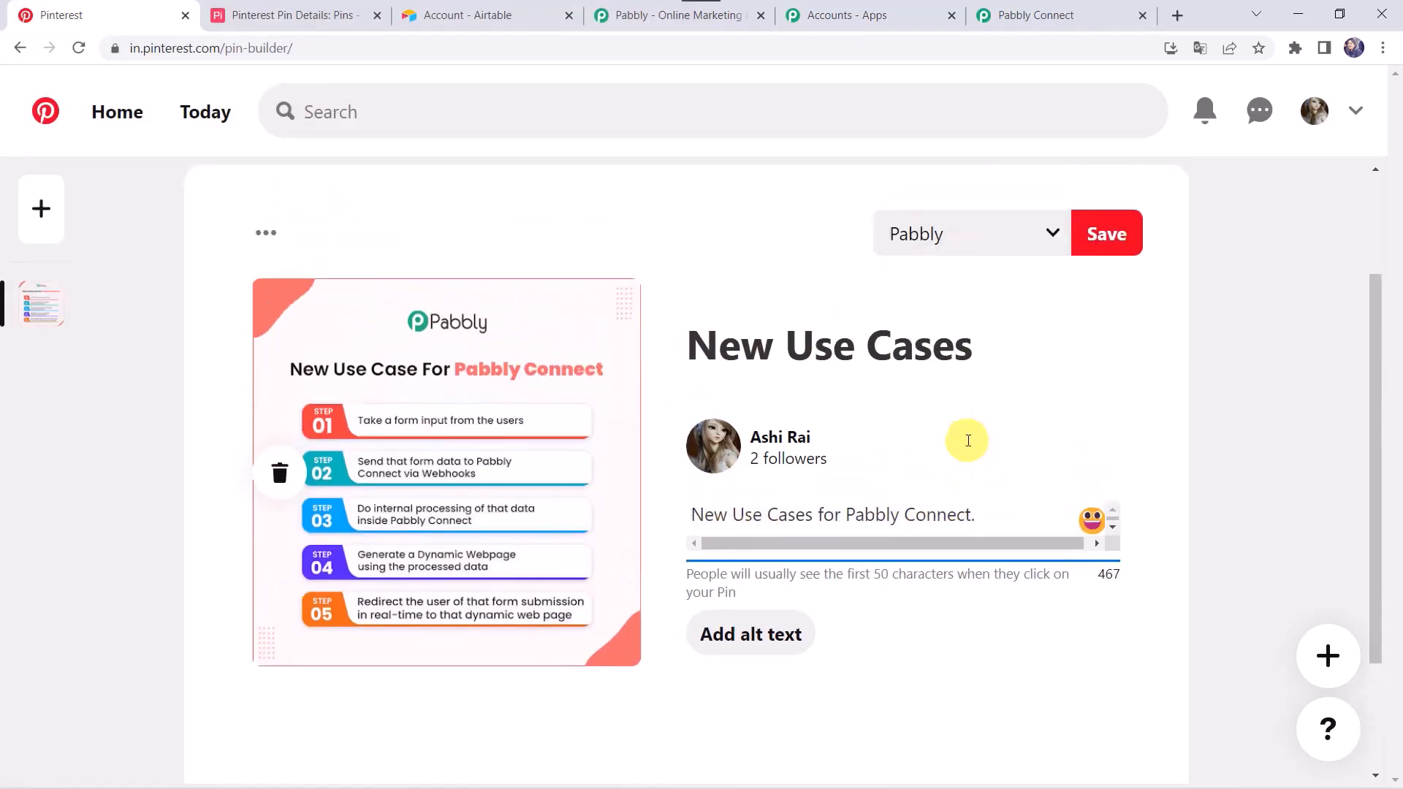
left_click(1105, 305)
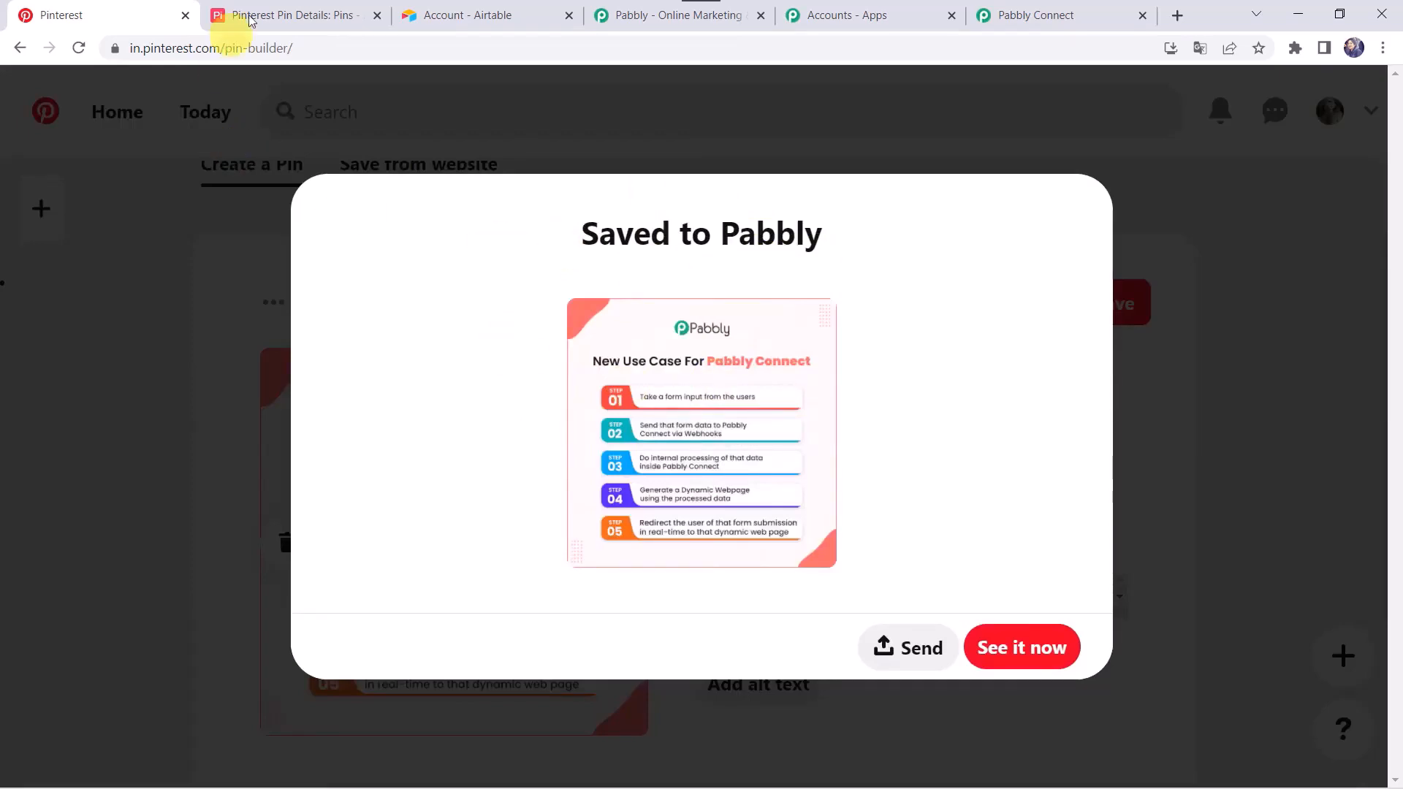
Step: Reload the Airtable Pins table and check the New Use Cases record's image link opens
left_click(305, 16)
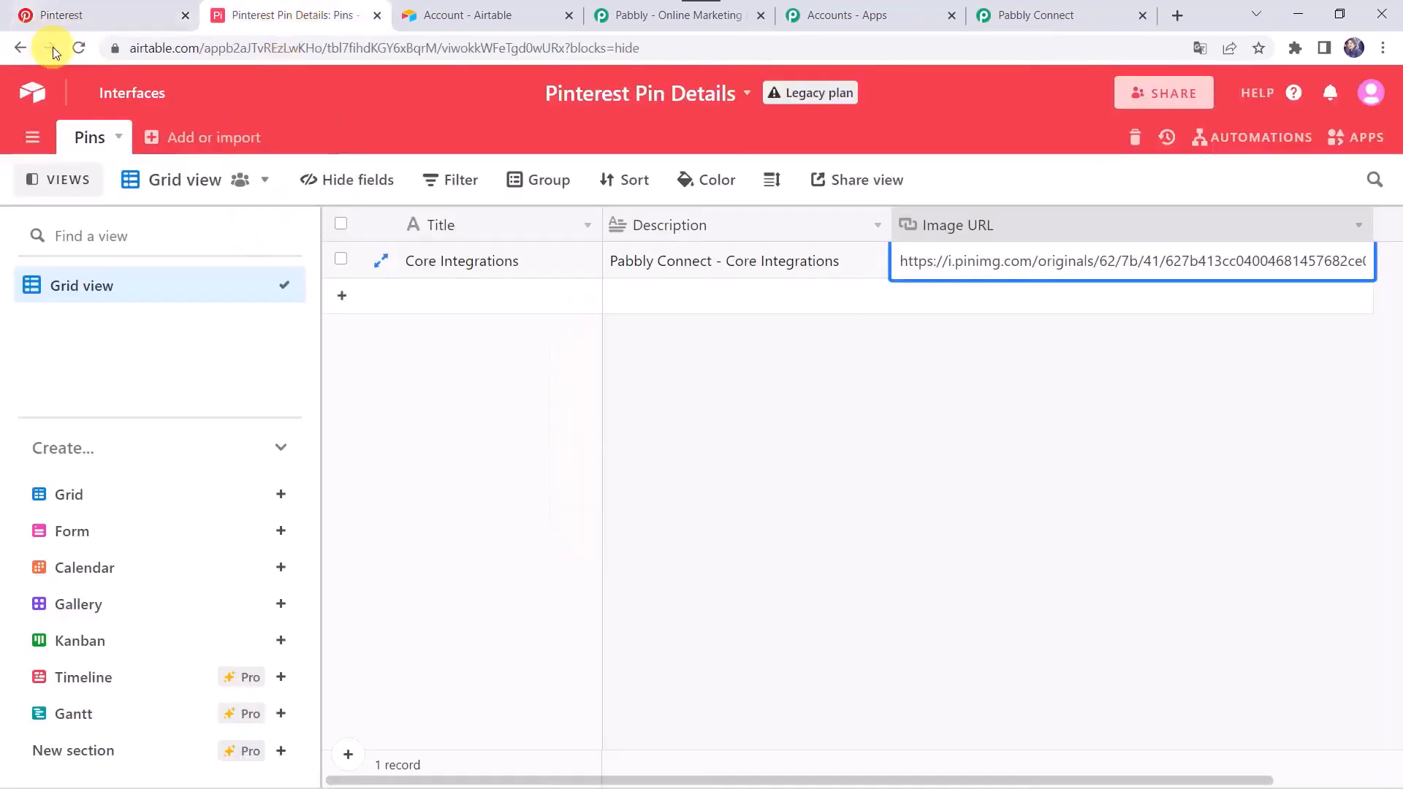
left_click(78, 48)
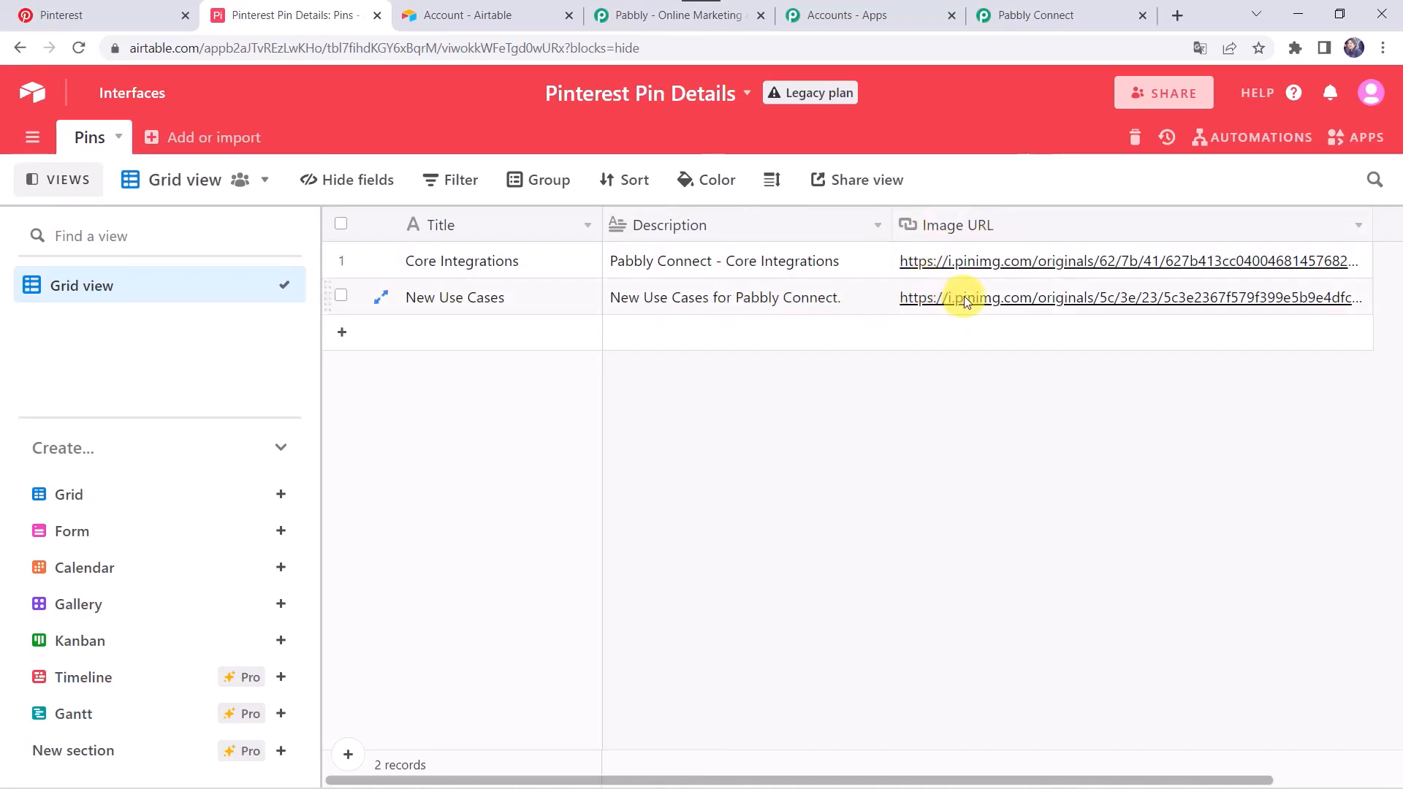
left_click(996, 300)
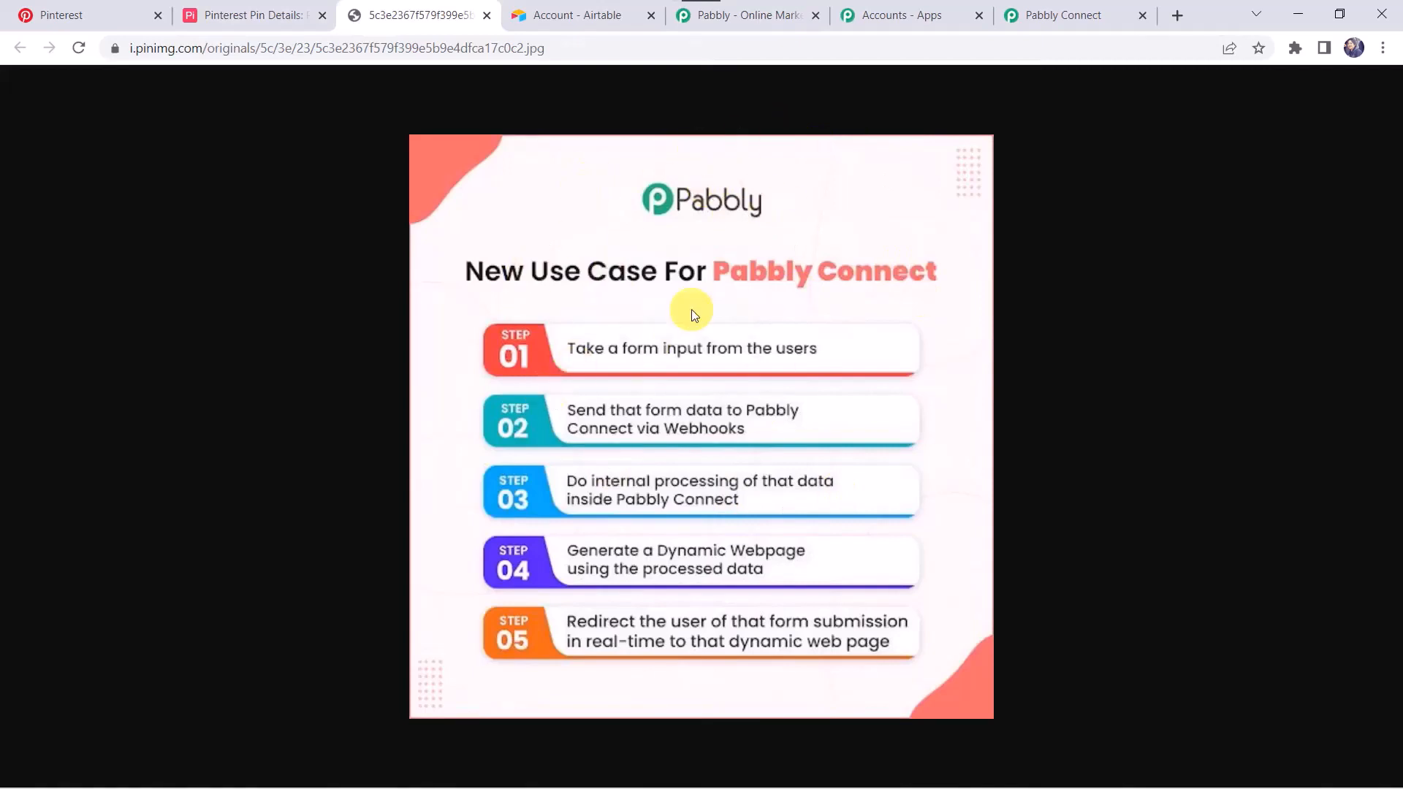
left_click(488, 18)
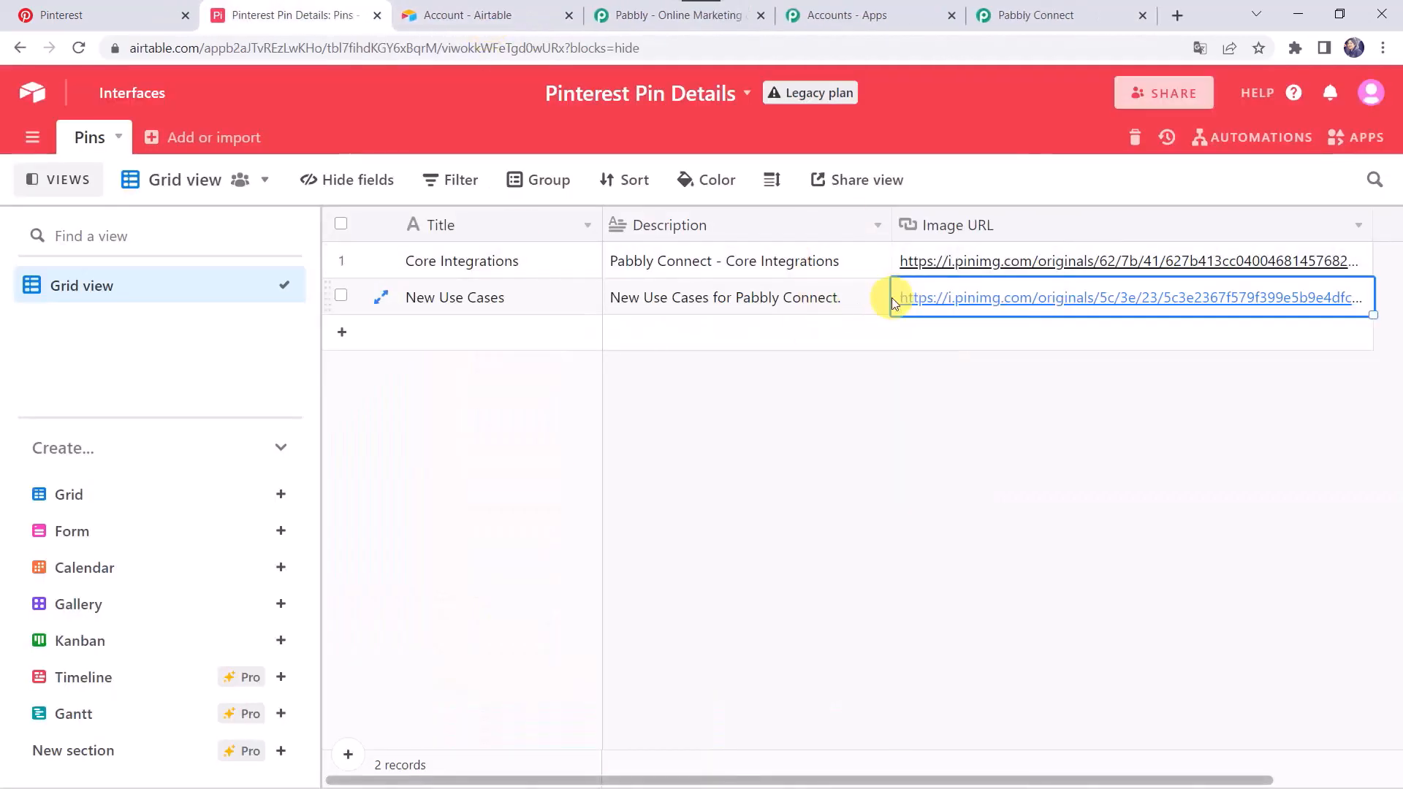
left_click(1055, 15)
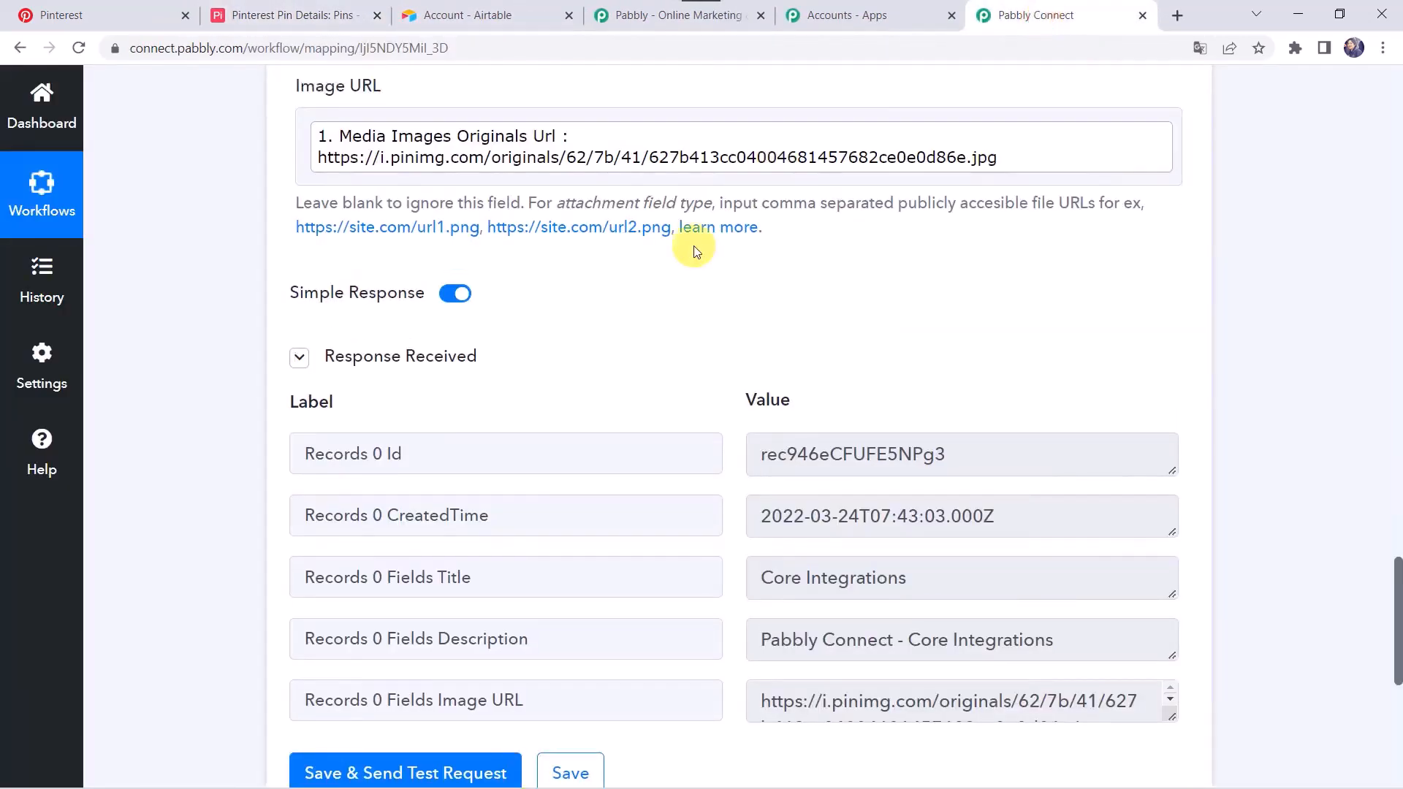
Step: Collapse the Airtable Create Record and Pinterest New Pin cards to show the workflow overview
scroll(694, 251, "up", 15)
left_click(673, 220)
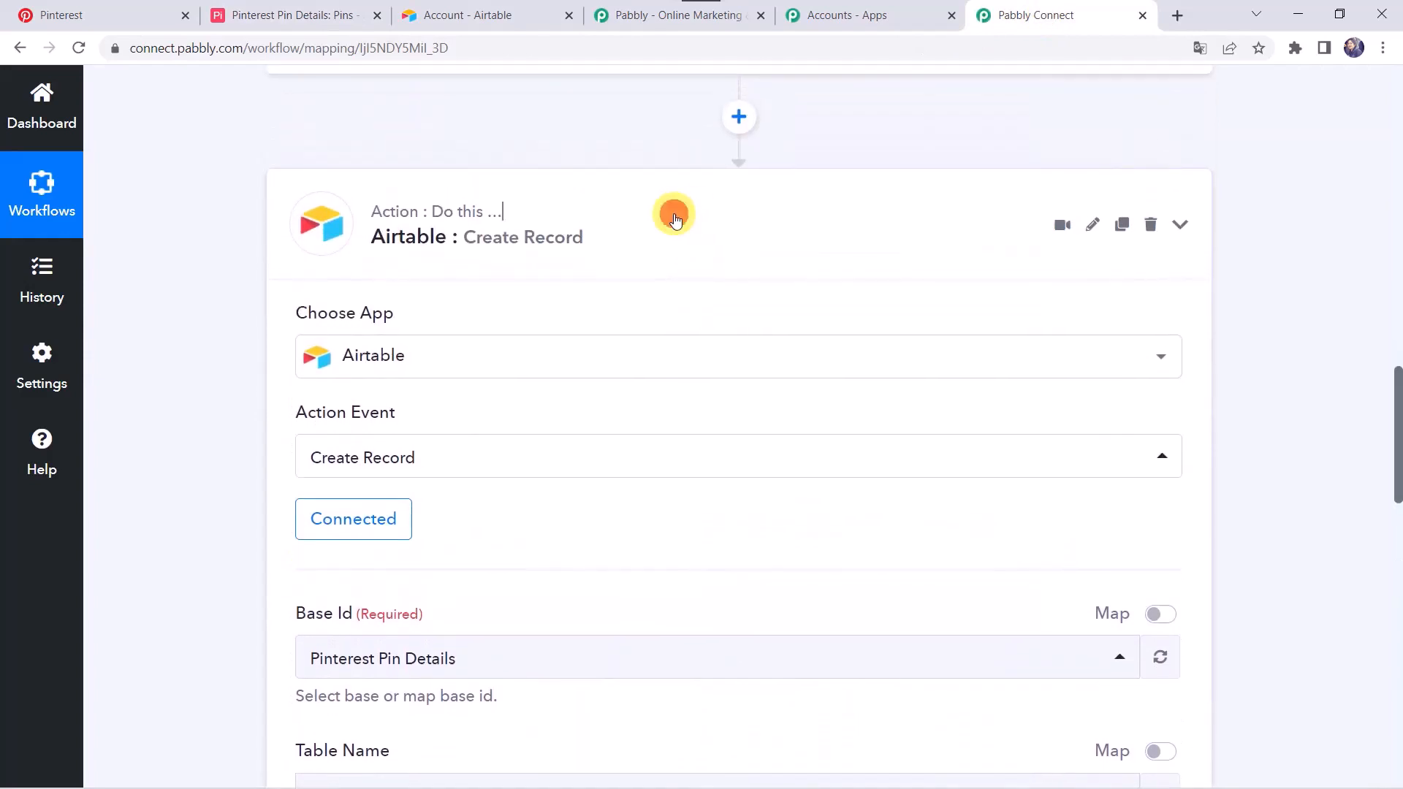
scroll(673, 216, "up", 6)
left_click(573, 383)
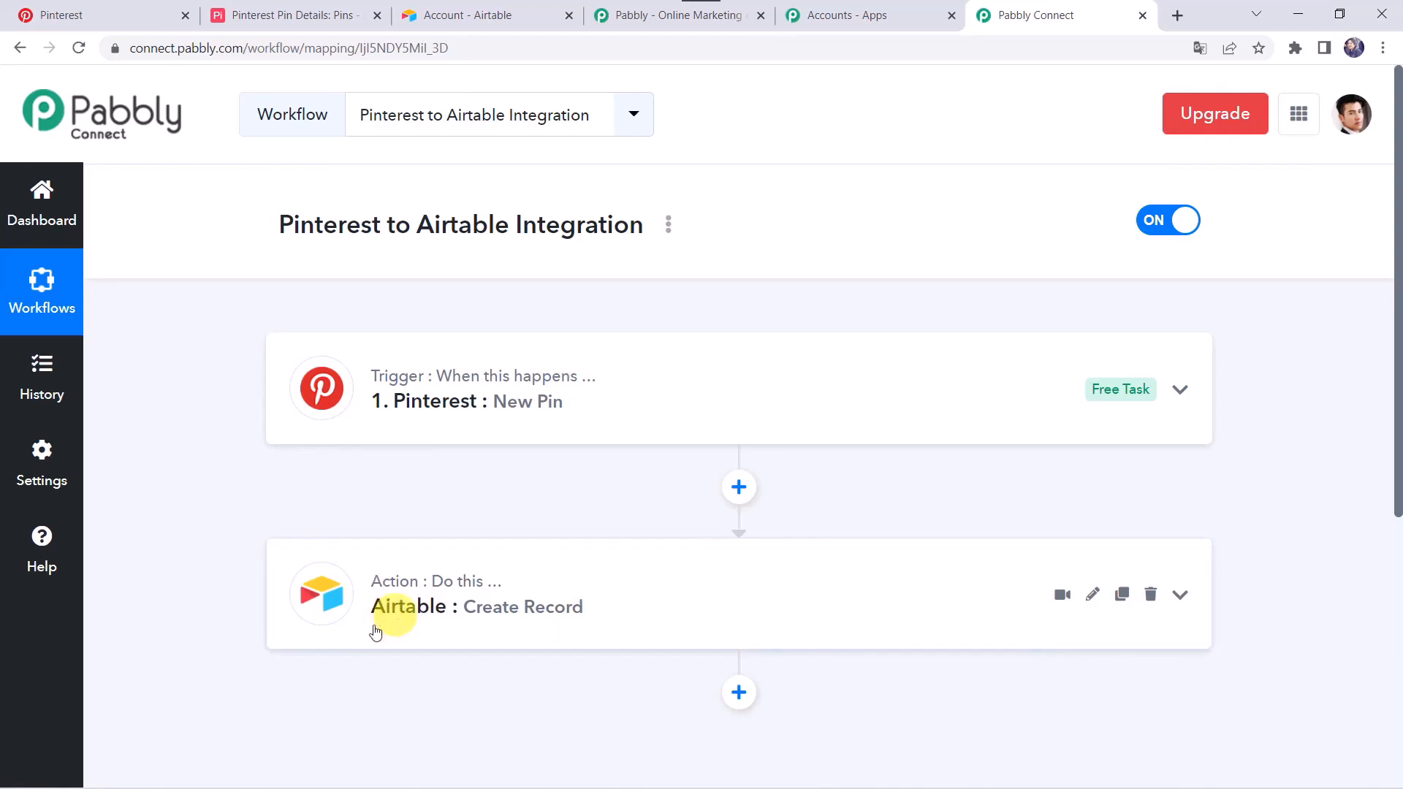
mouse_move(401, 584)
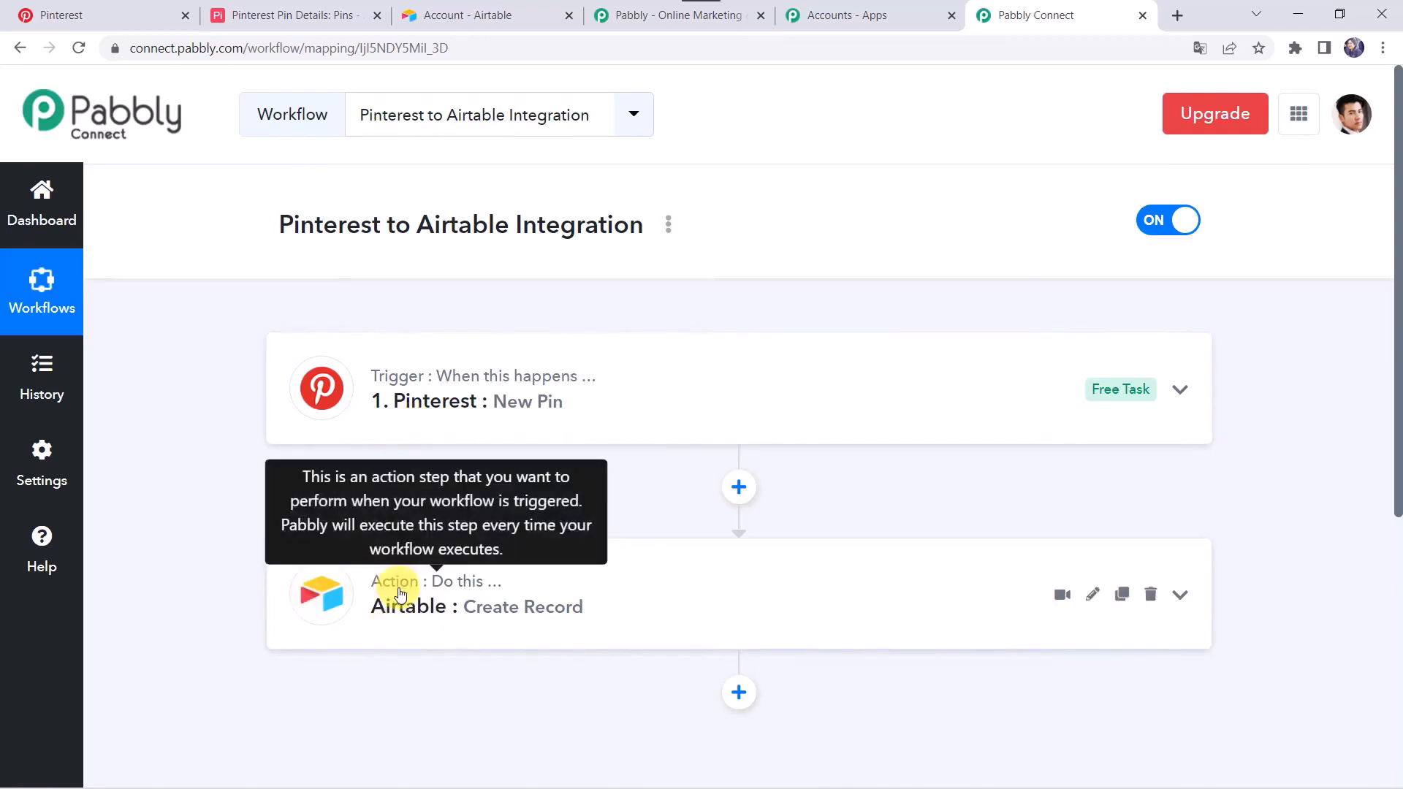
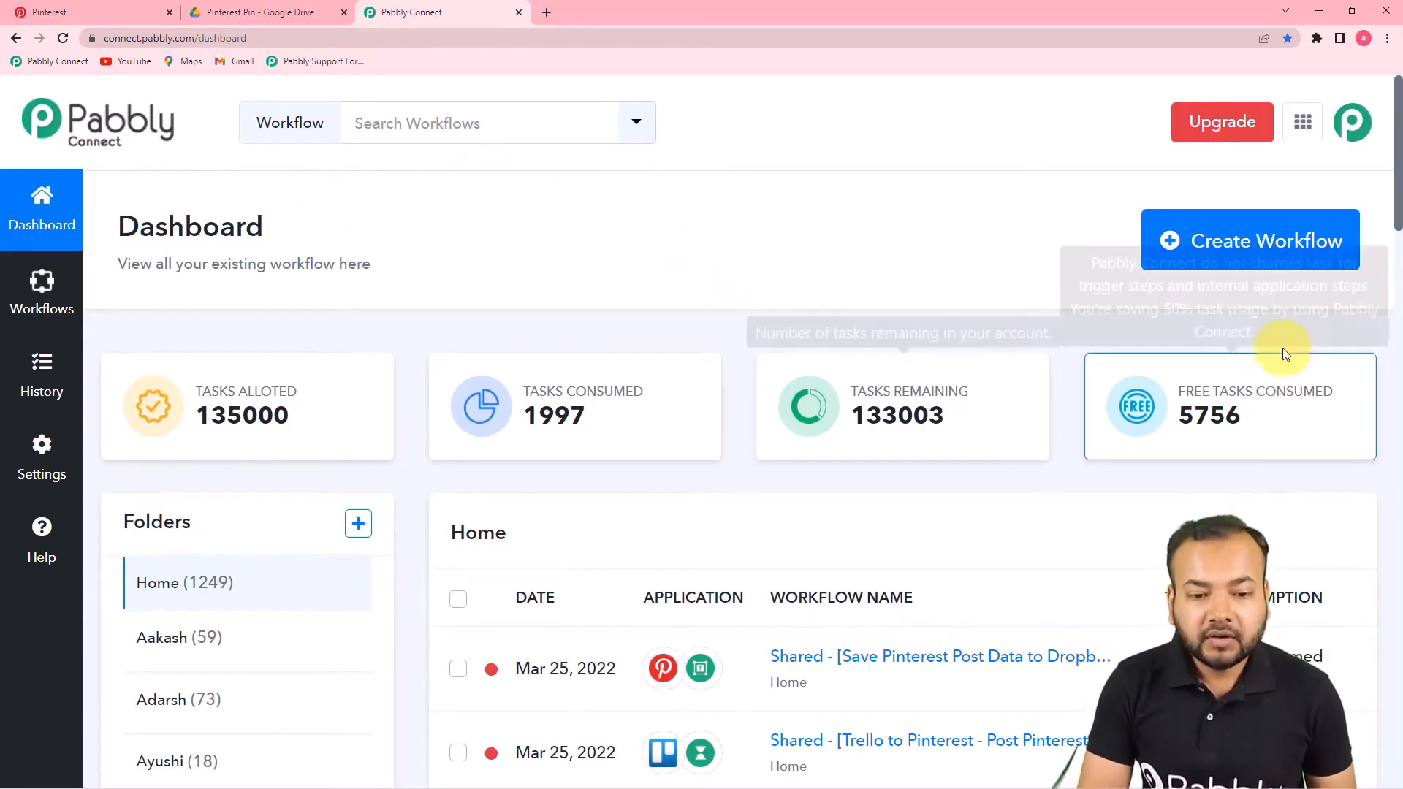
Step: Create the workflow 'Save Pinterest Pins in Dropbox Automatically' and expand its trigger step's app list
left_click(1266, 254)
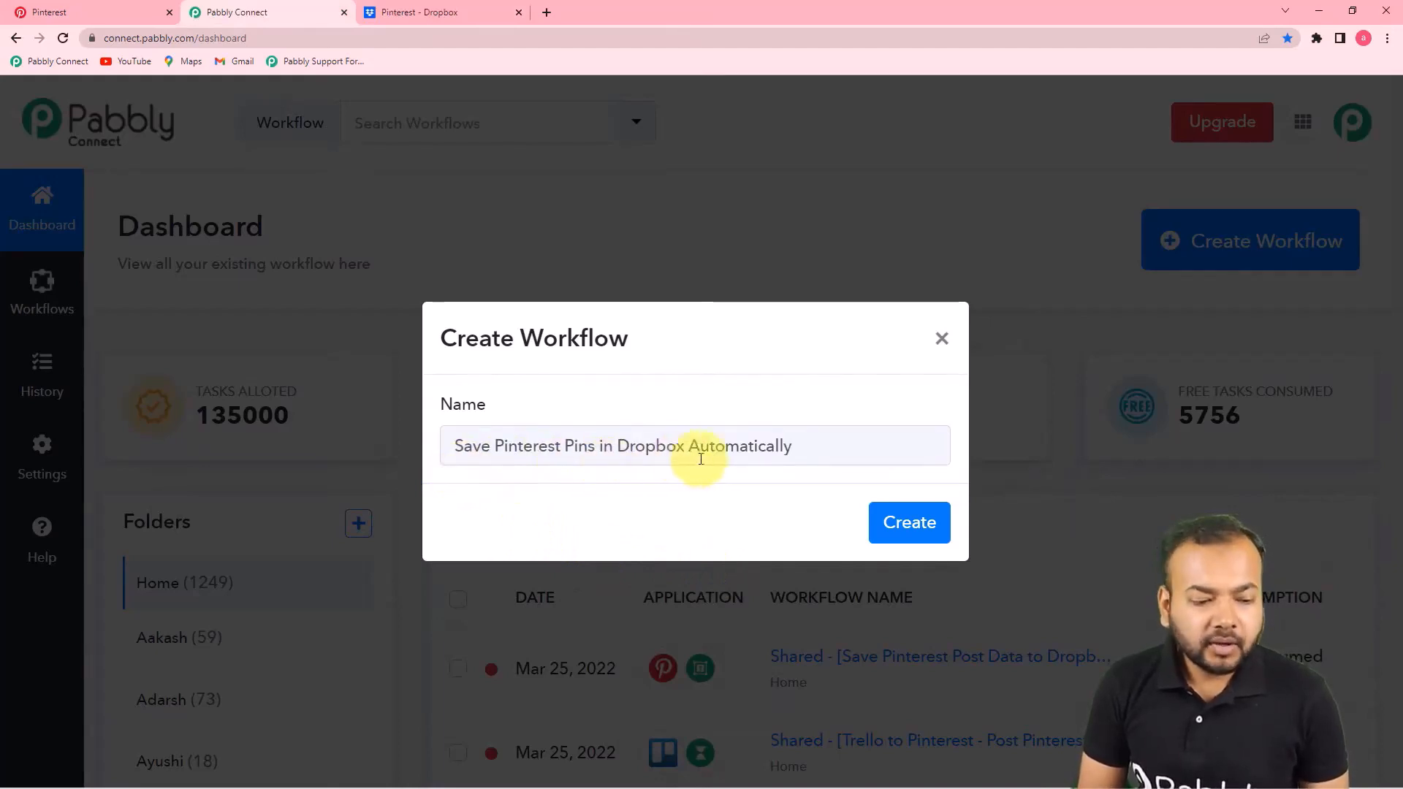
left_click(912, 523)
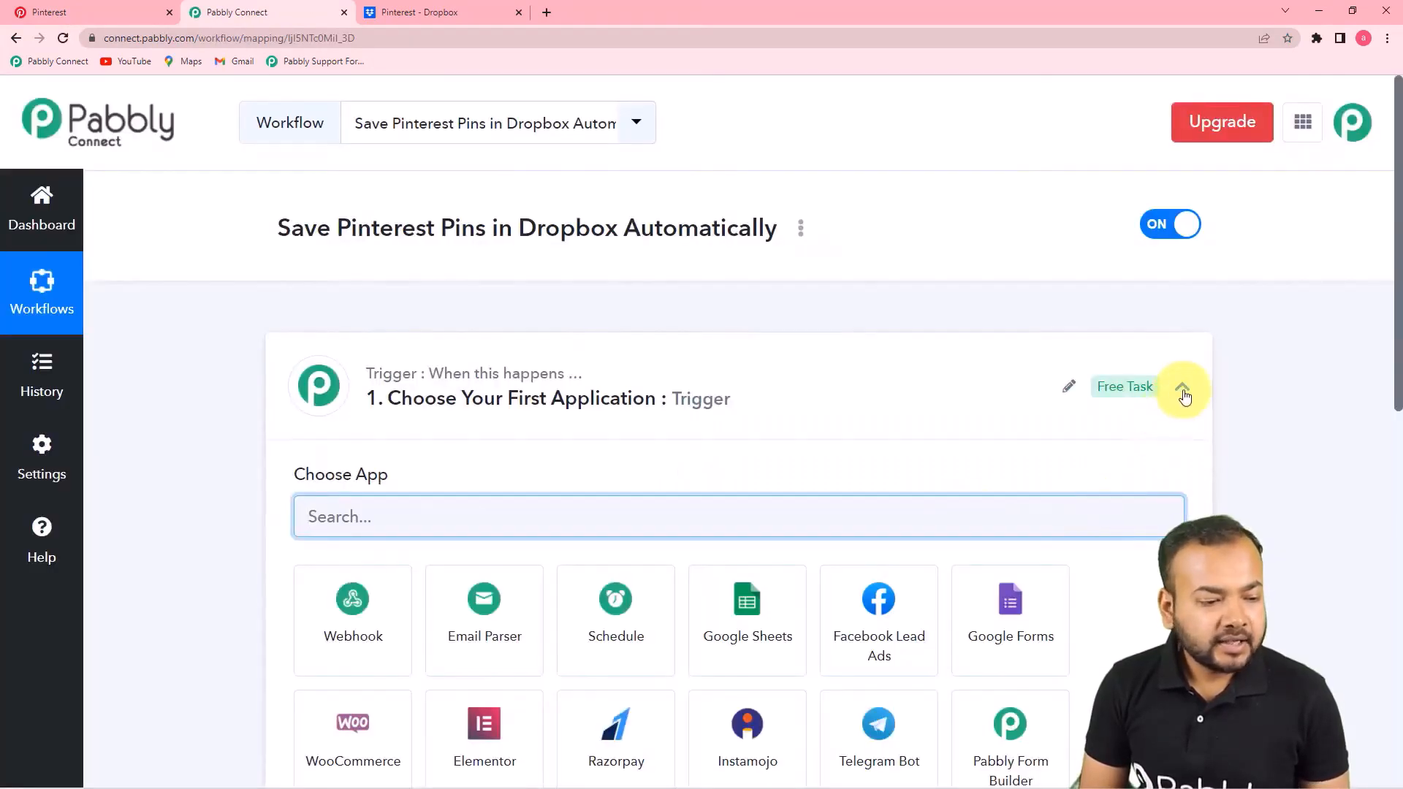
left_click(1182, 387)
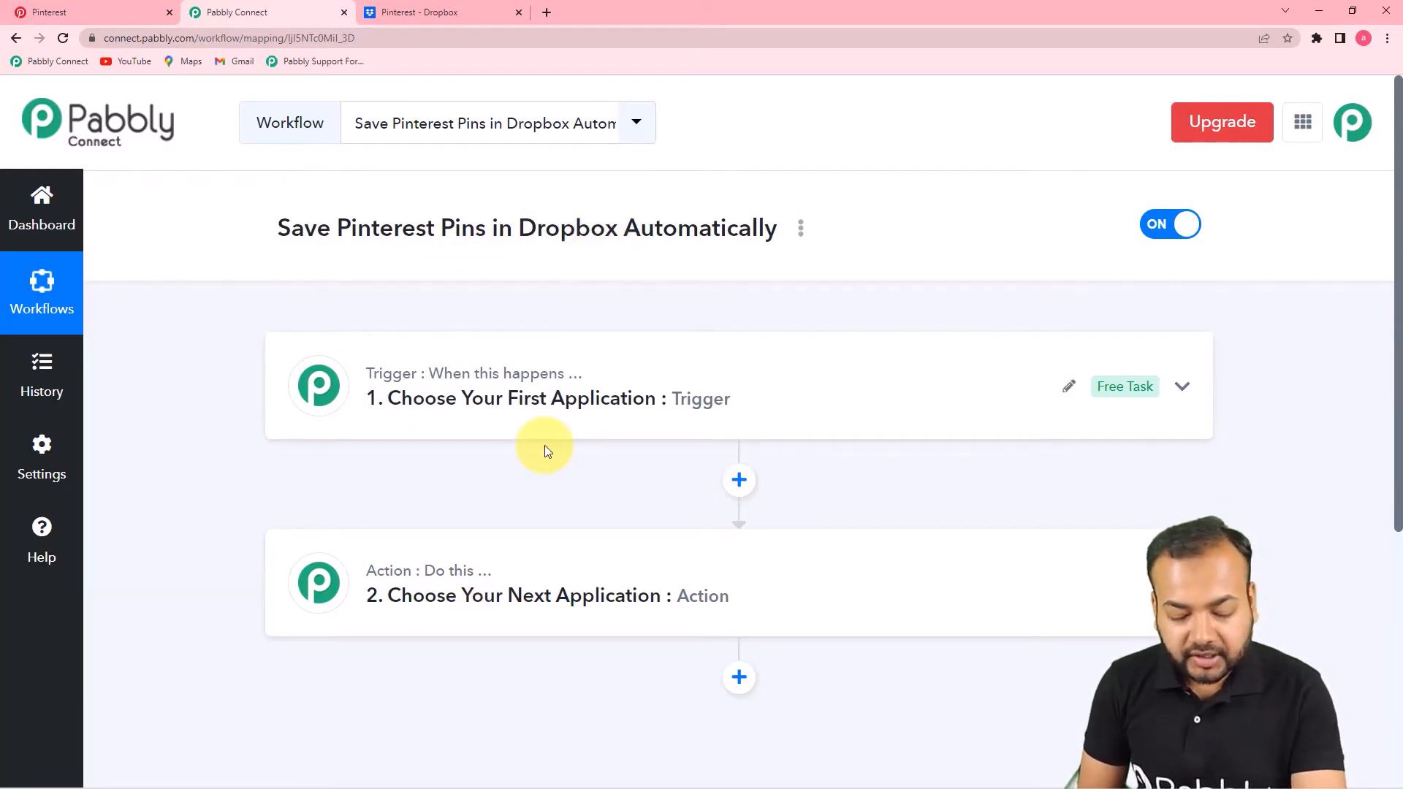
left_click(476, 415)
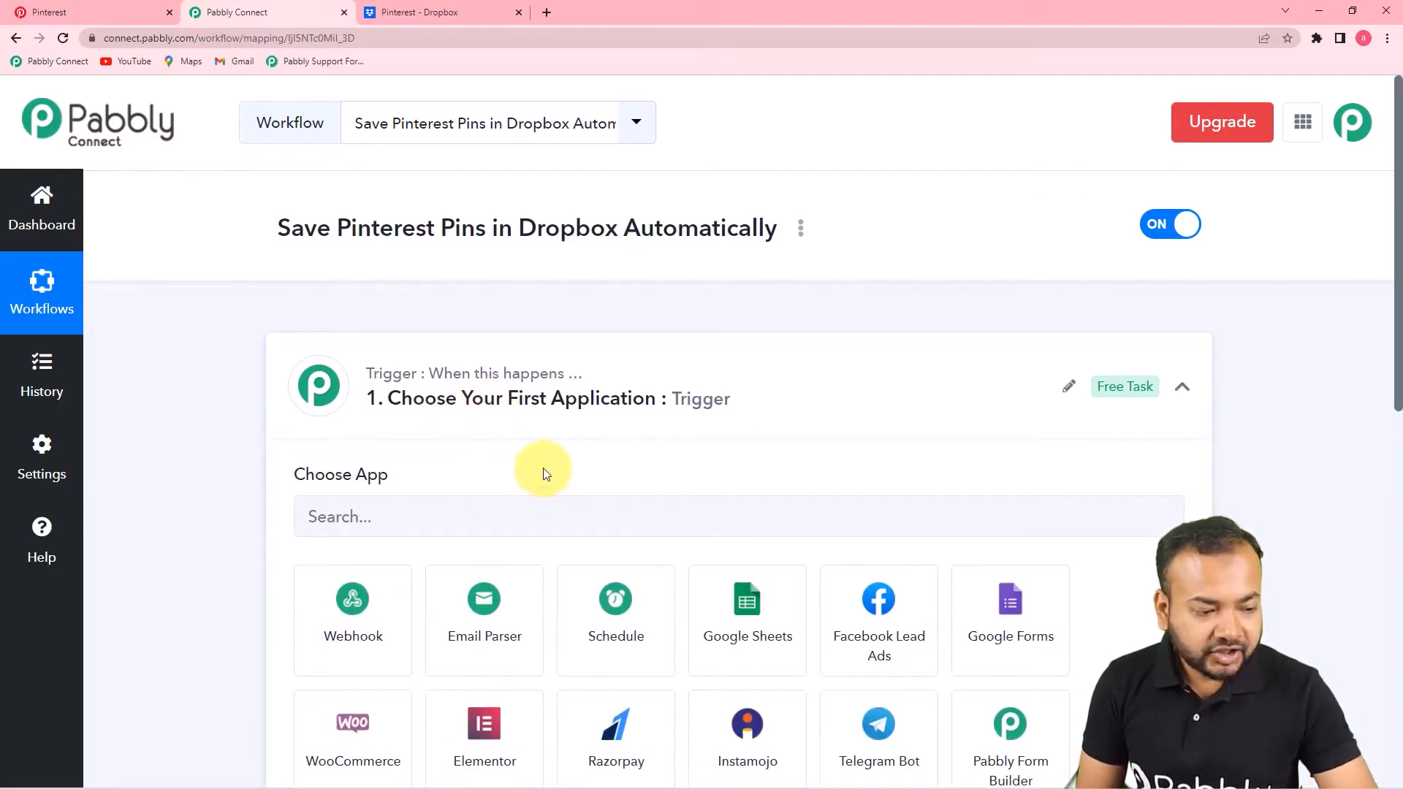
scroll(423, 381, "down", 2)
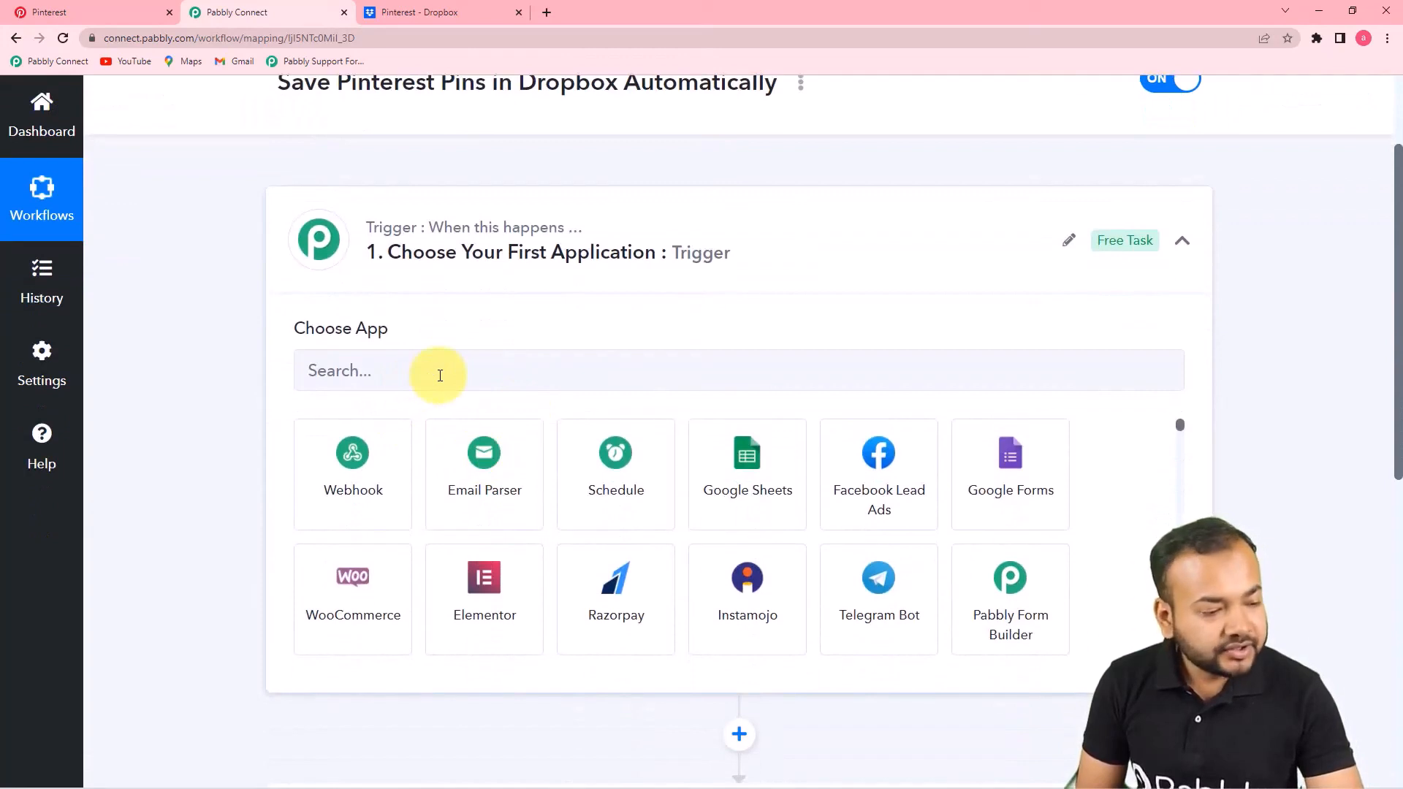
Step: Set the trigger to Pinterest with the New Pin event
left_click(459, 383)
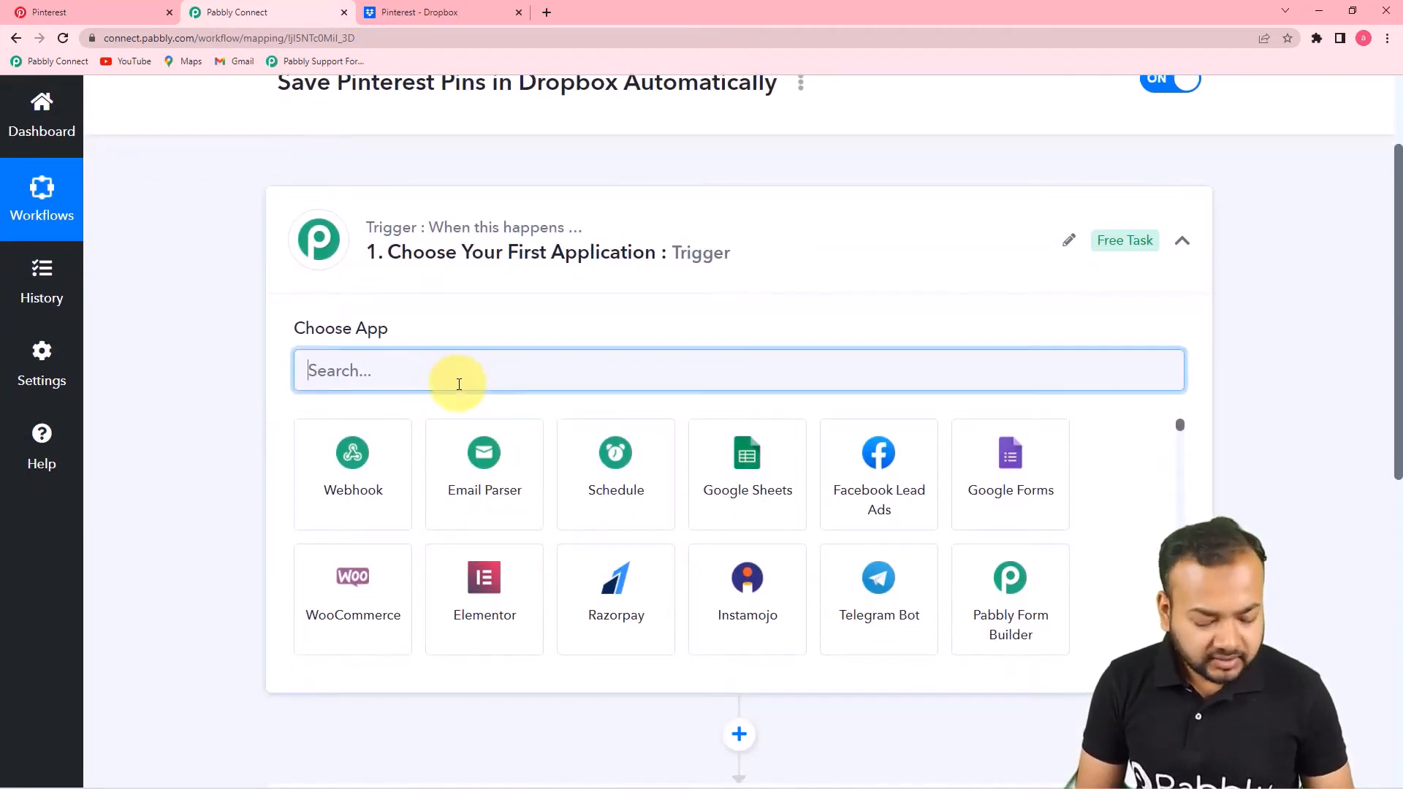
type("pint")
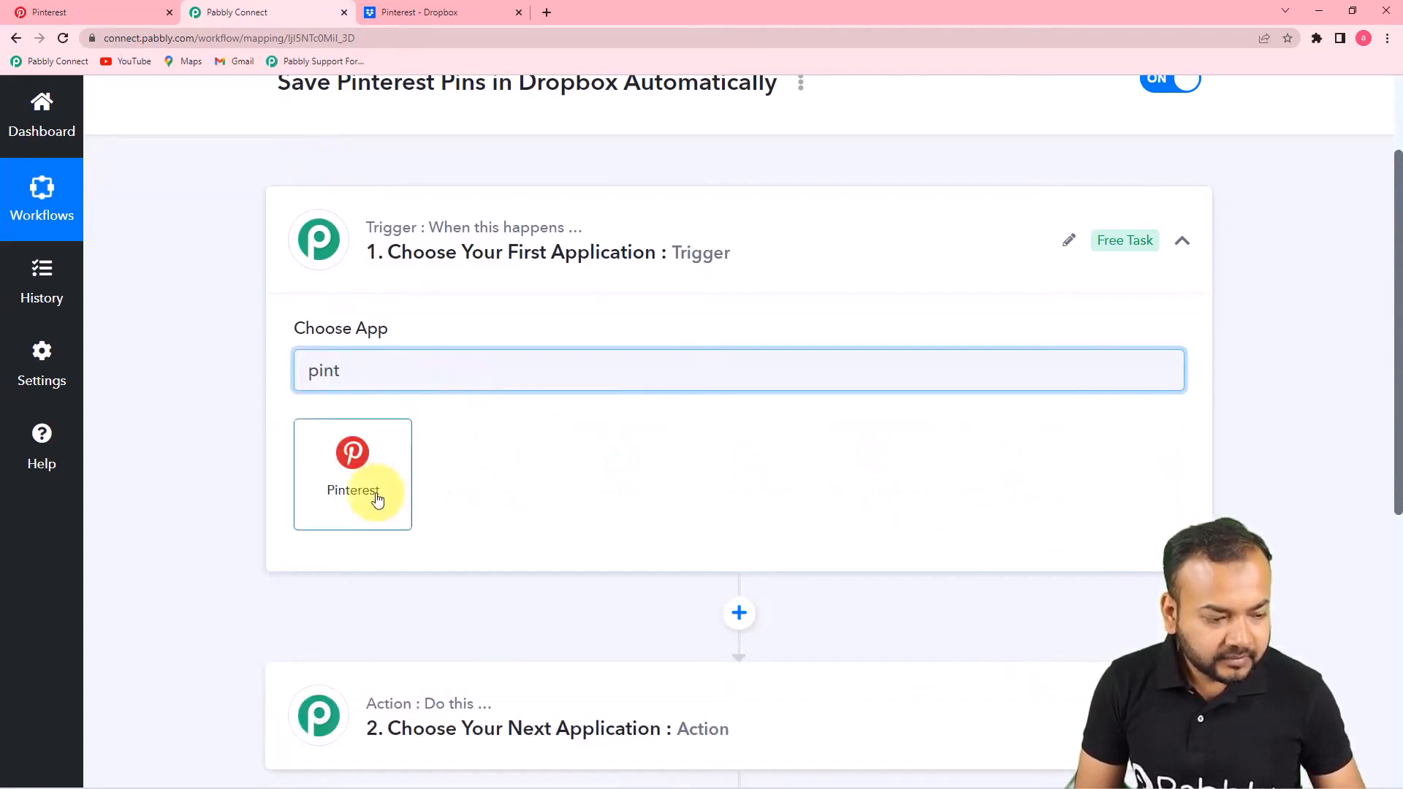
left_click(377, 500)
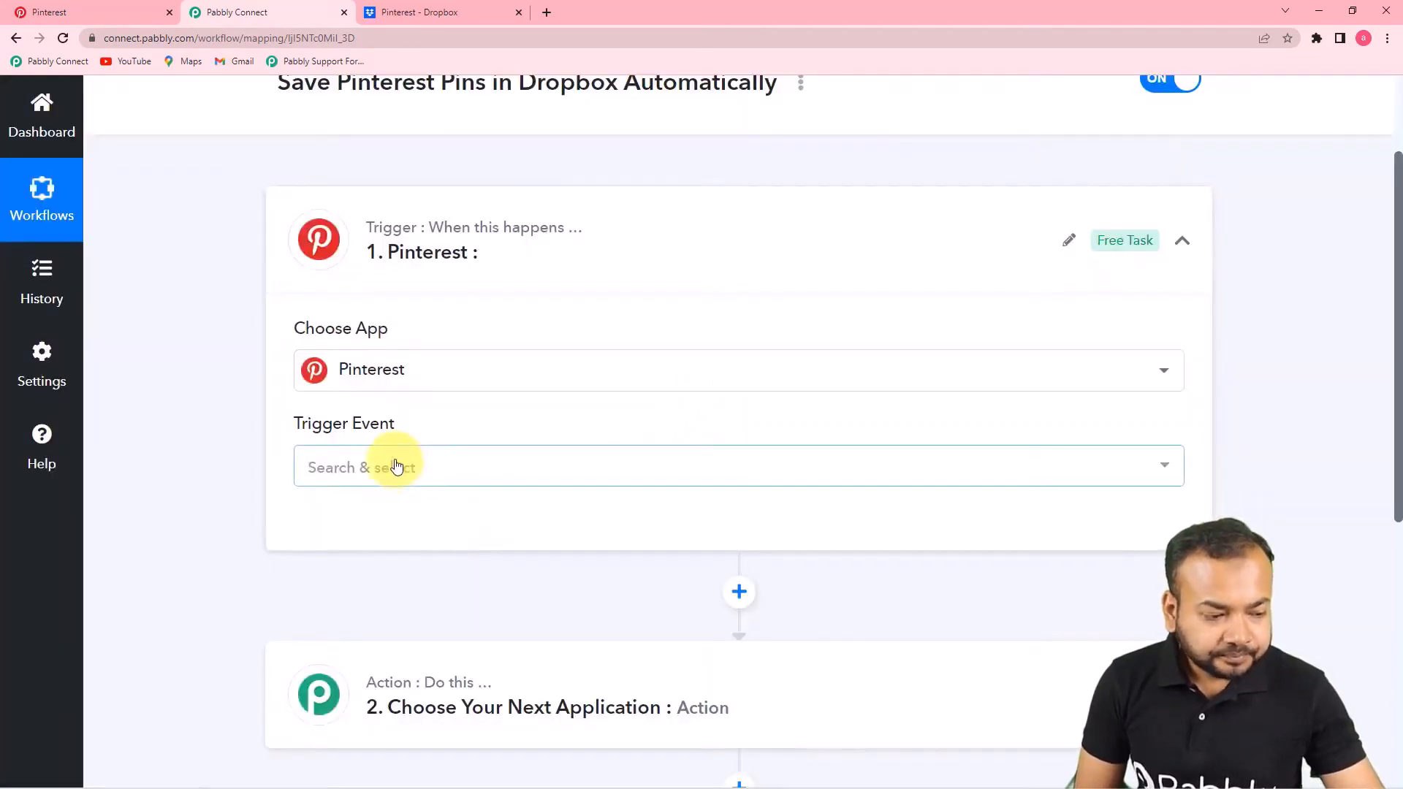
left_click(396, 467)
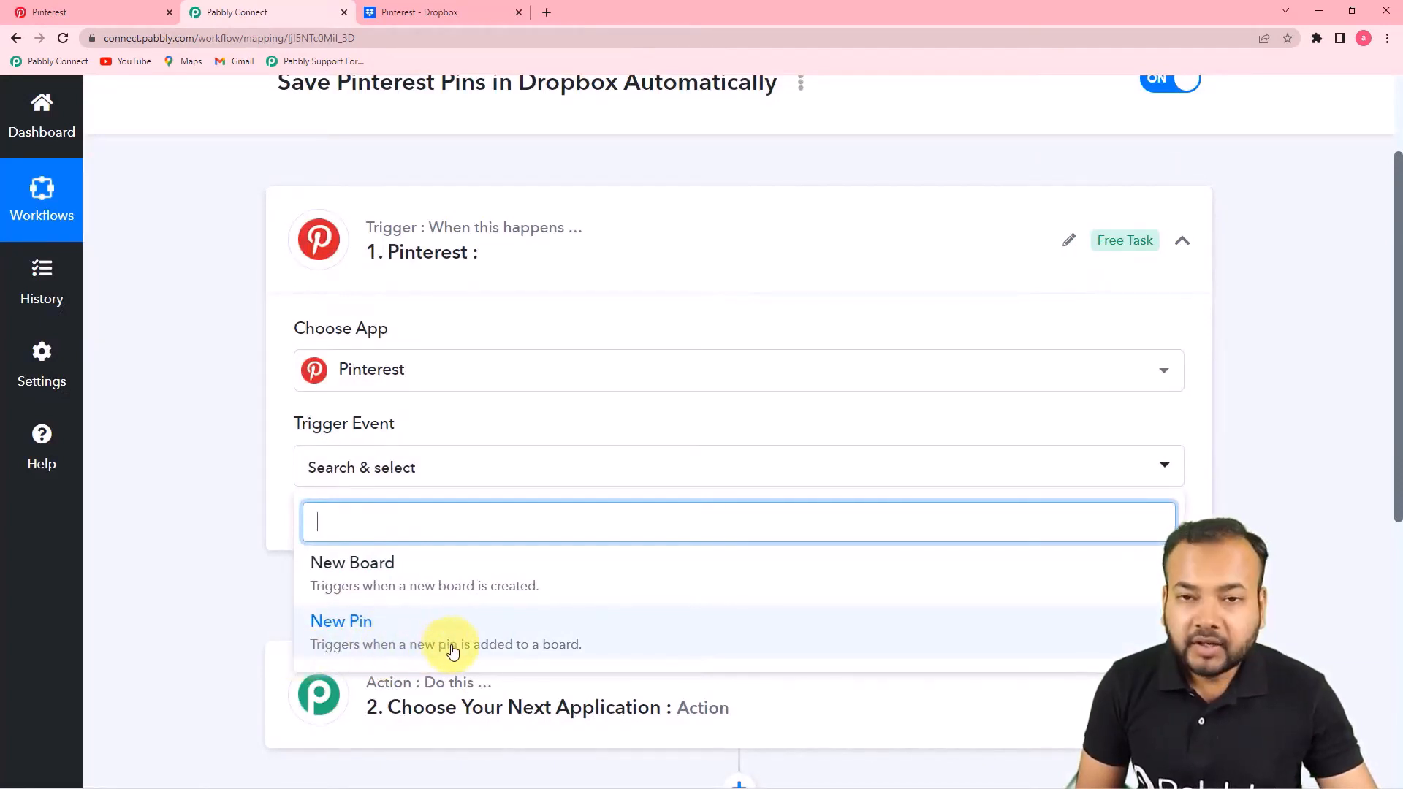
left_click(488, 639)
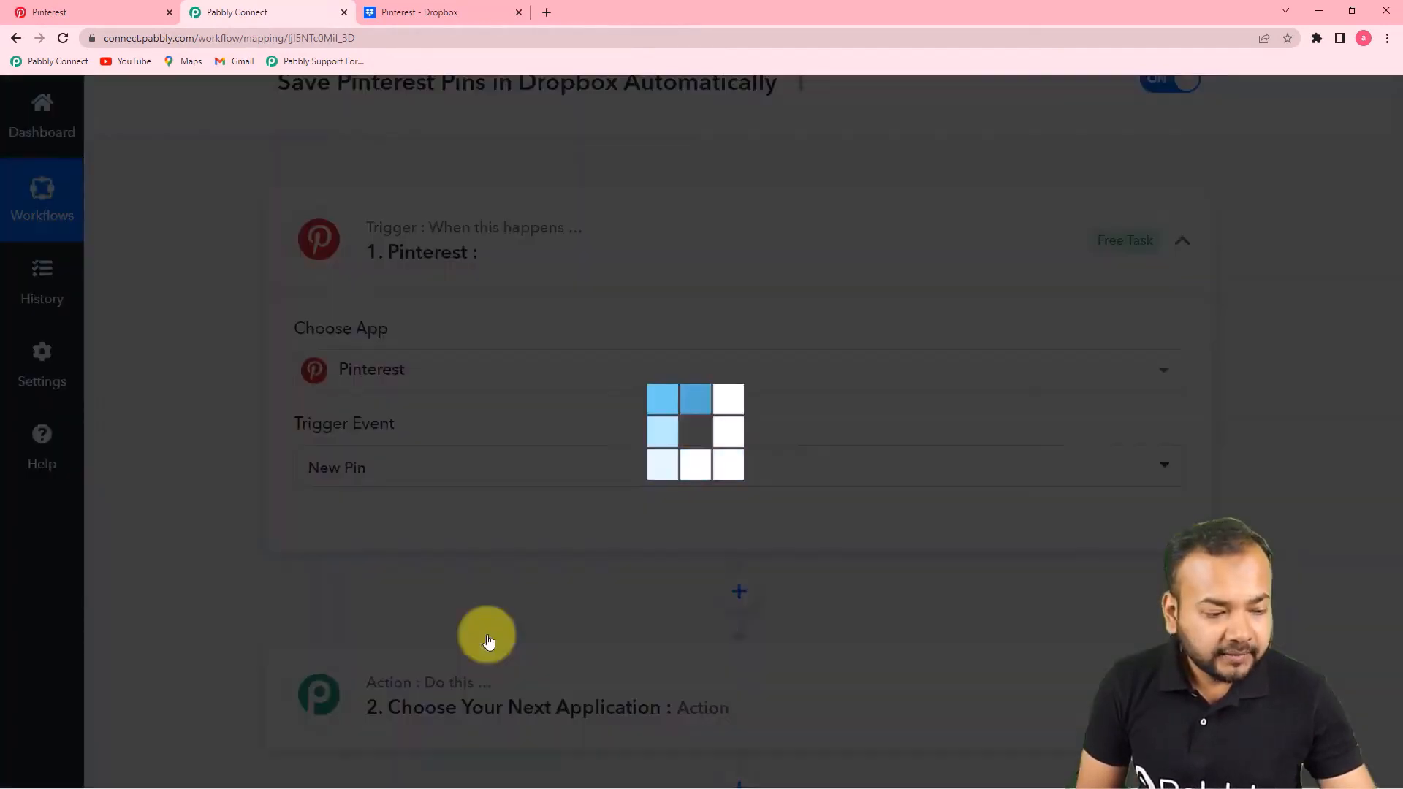
Step: Add a new Pinterest connection and grant it access to the account
left_click(365, 545)
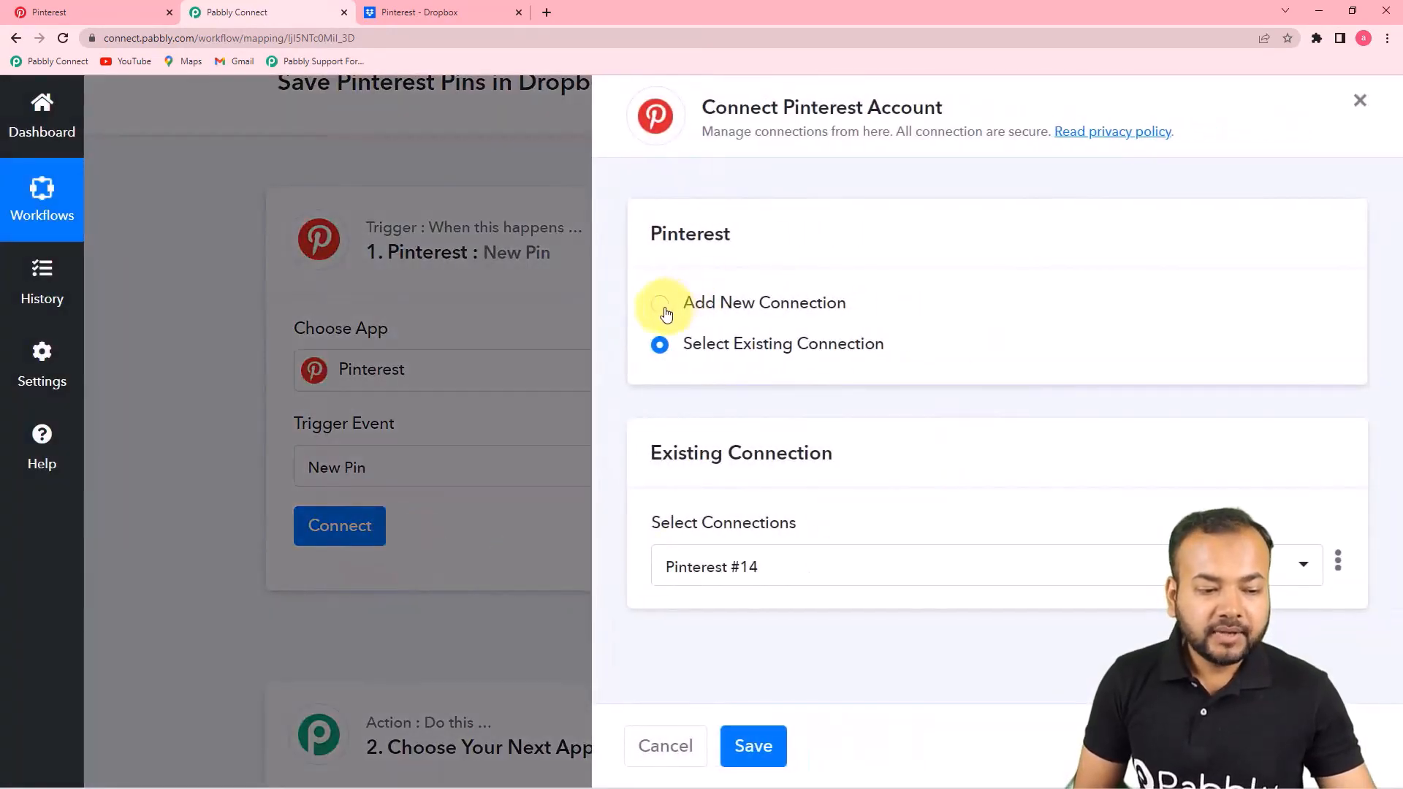
left_click(661, 305)
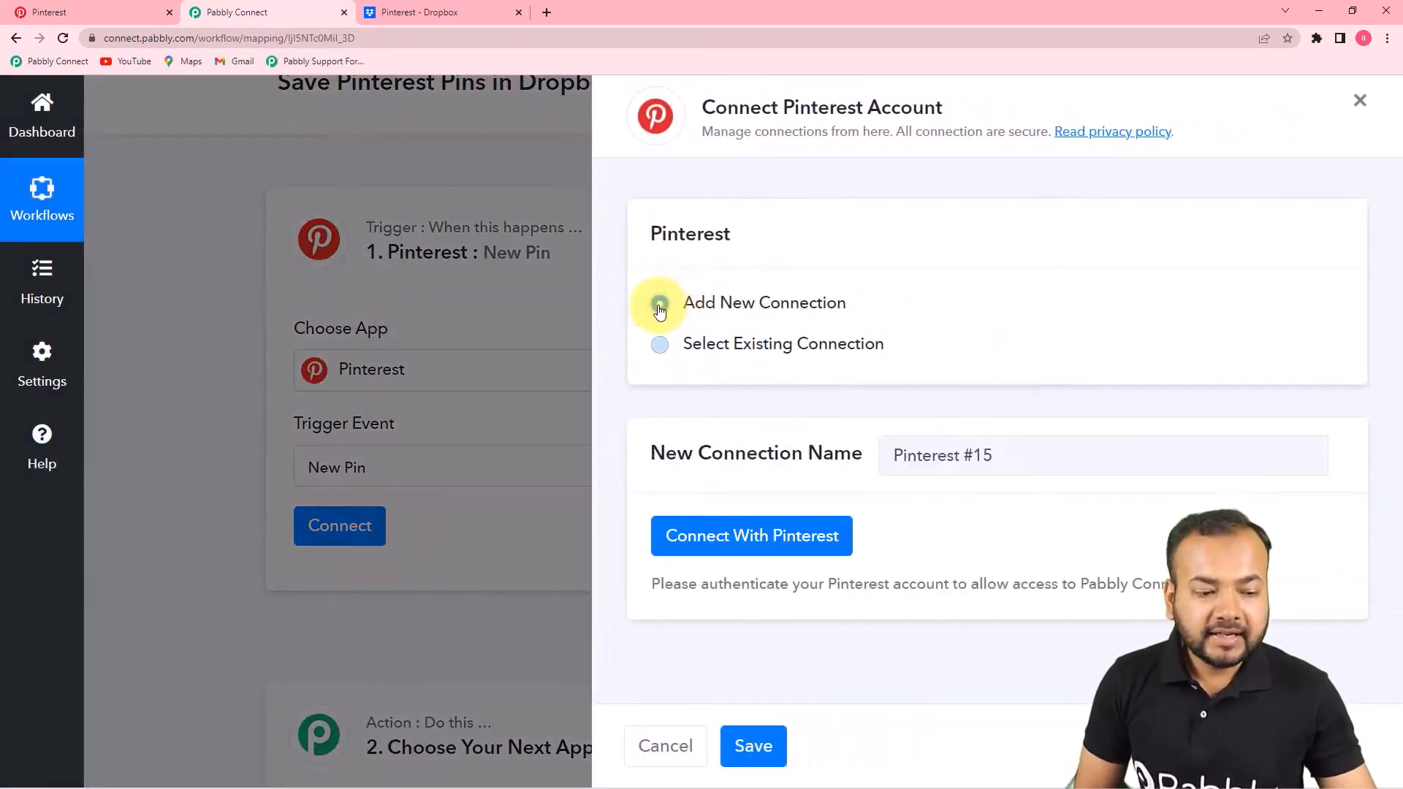
left_click(718, 548)
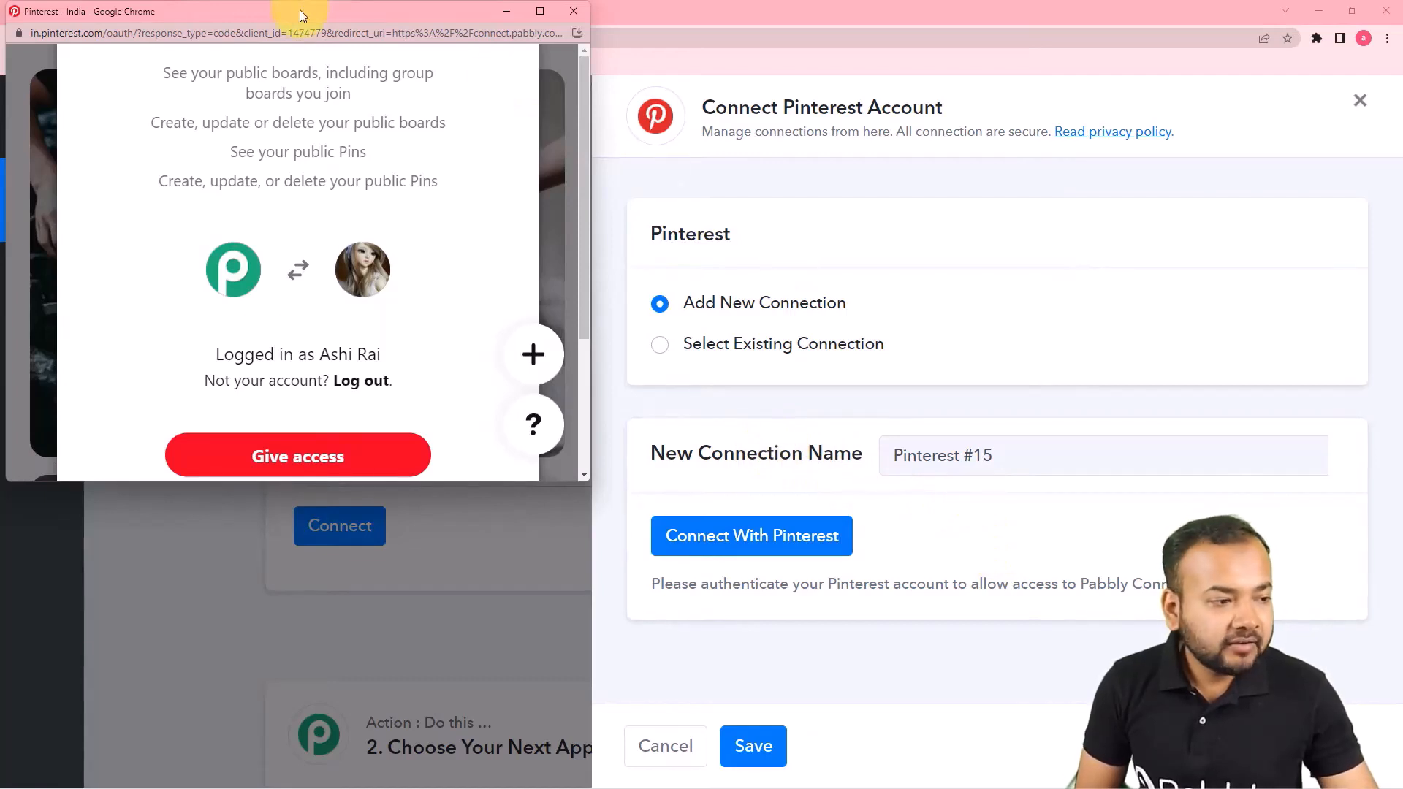
left_click_drag(299, 11, 682, 115)
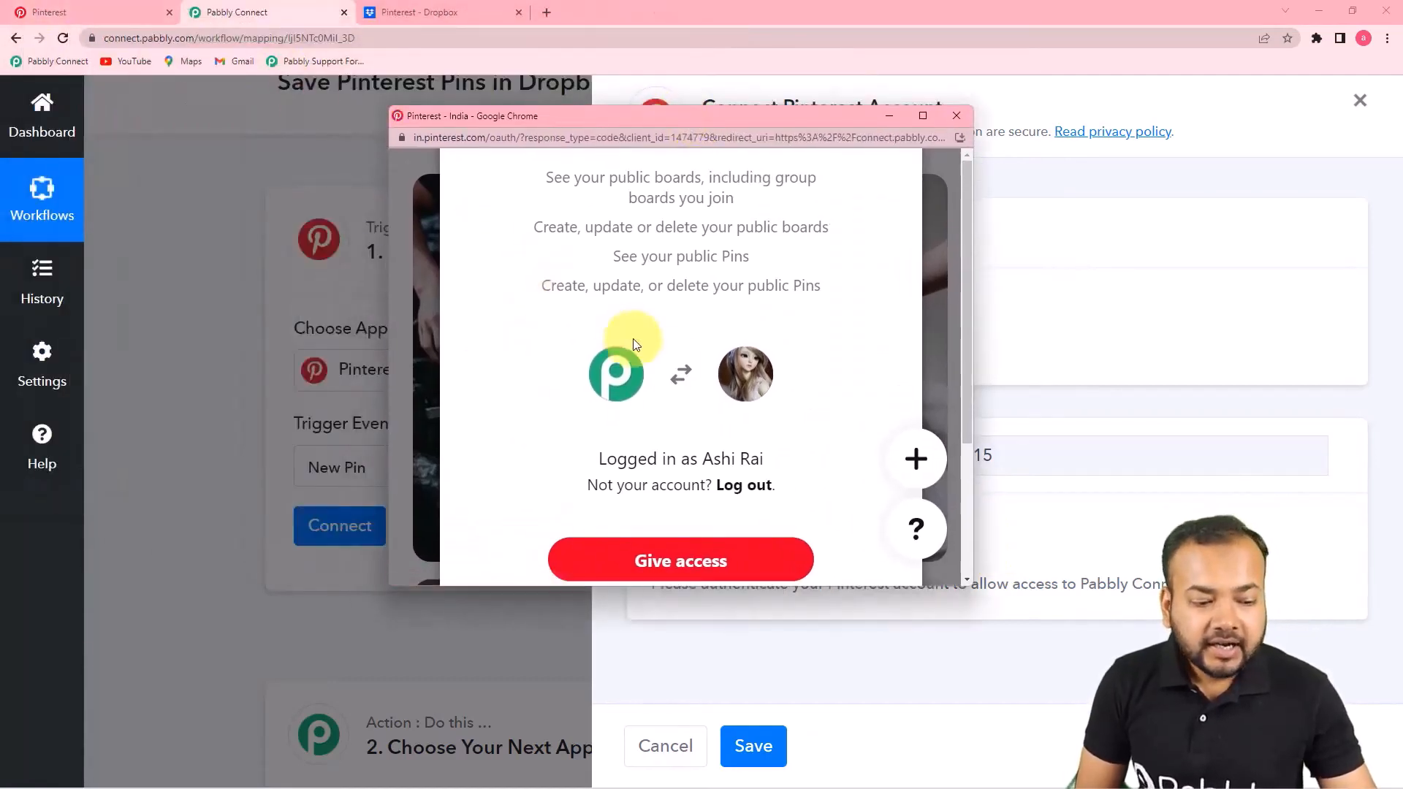
scroll(670, 362, "down", 2)
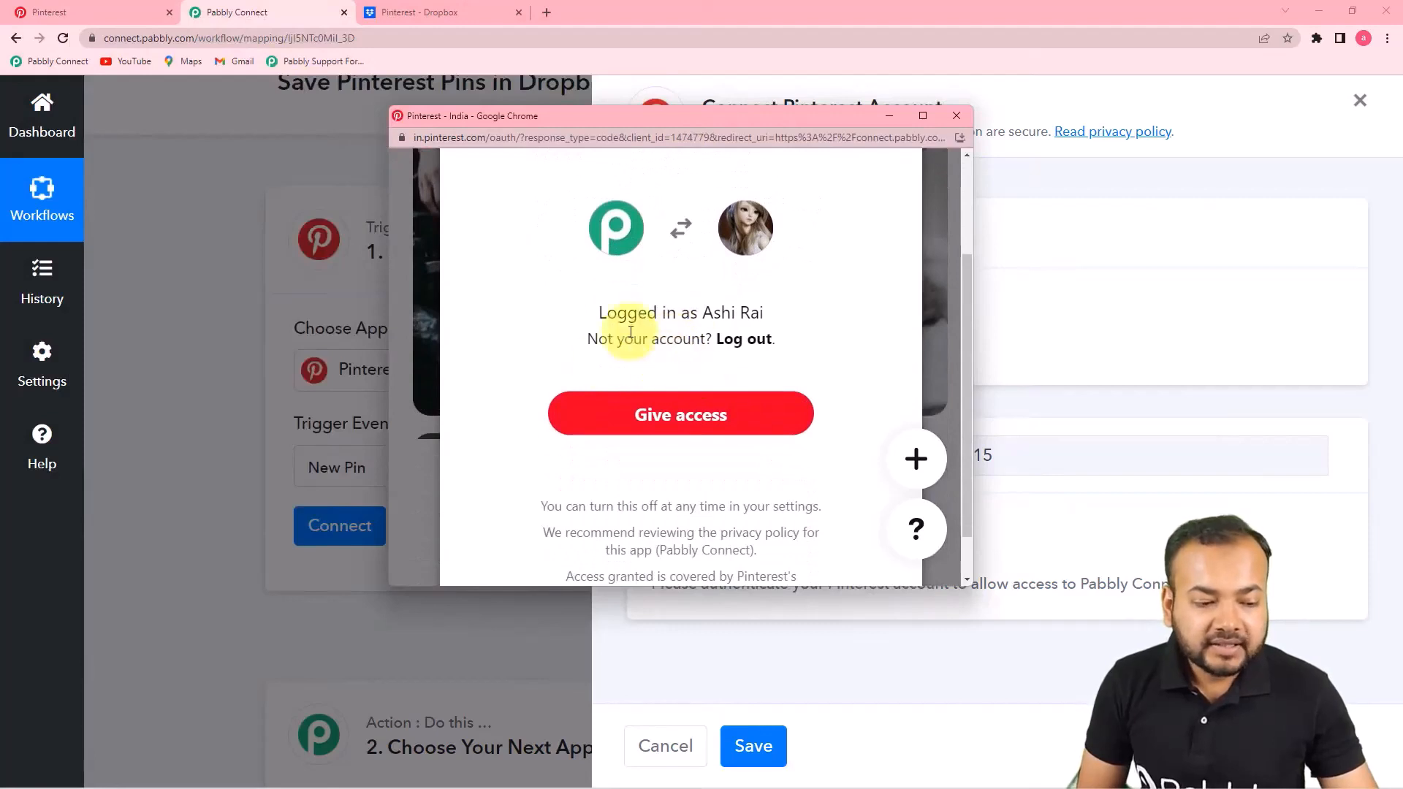
left_click(632, 417)
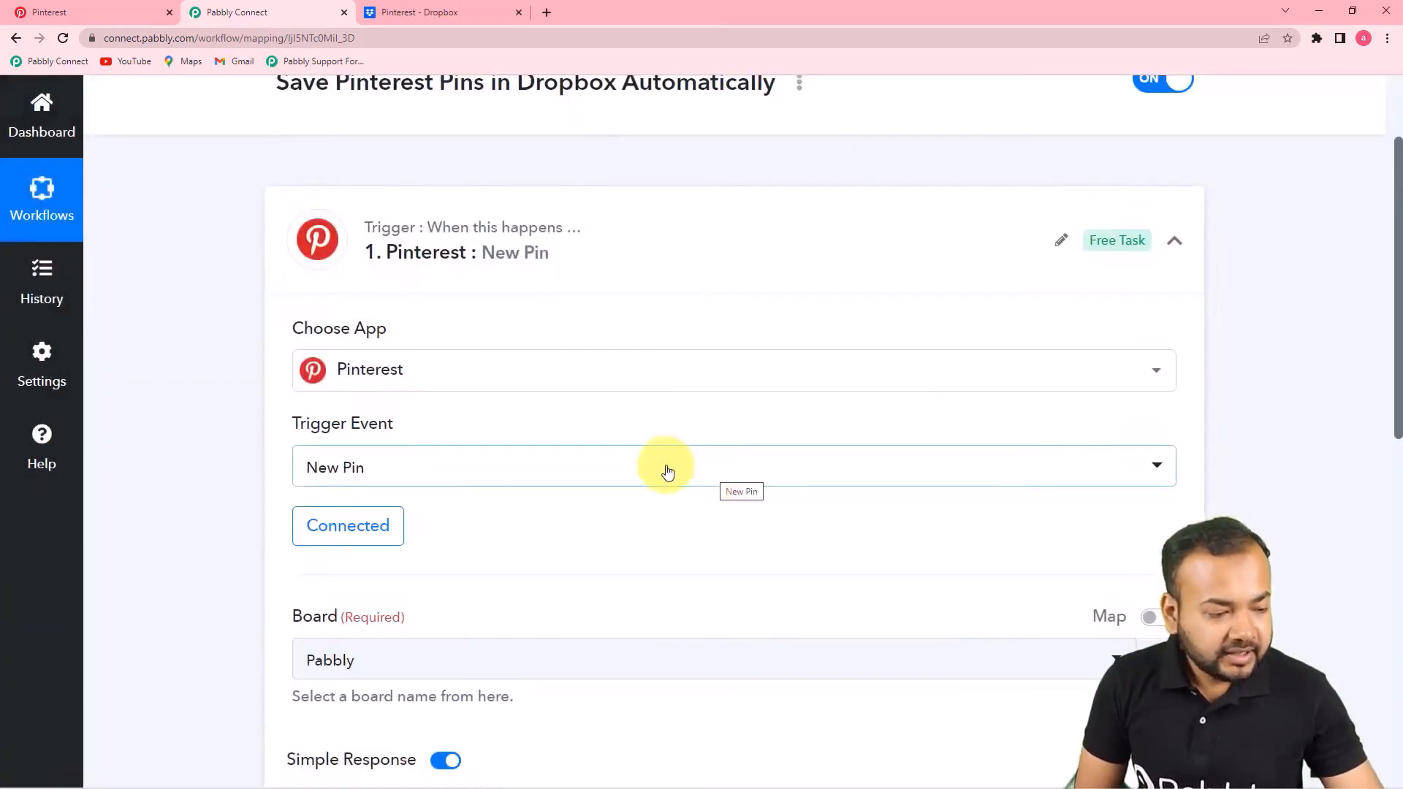
scroll(580, 494, "down", 5)
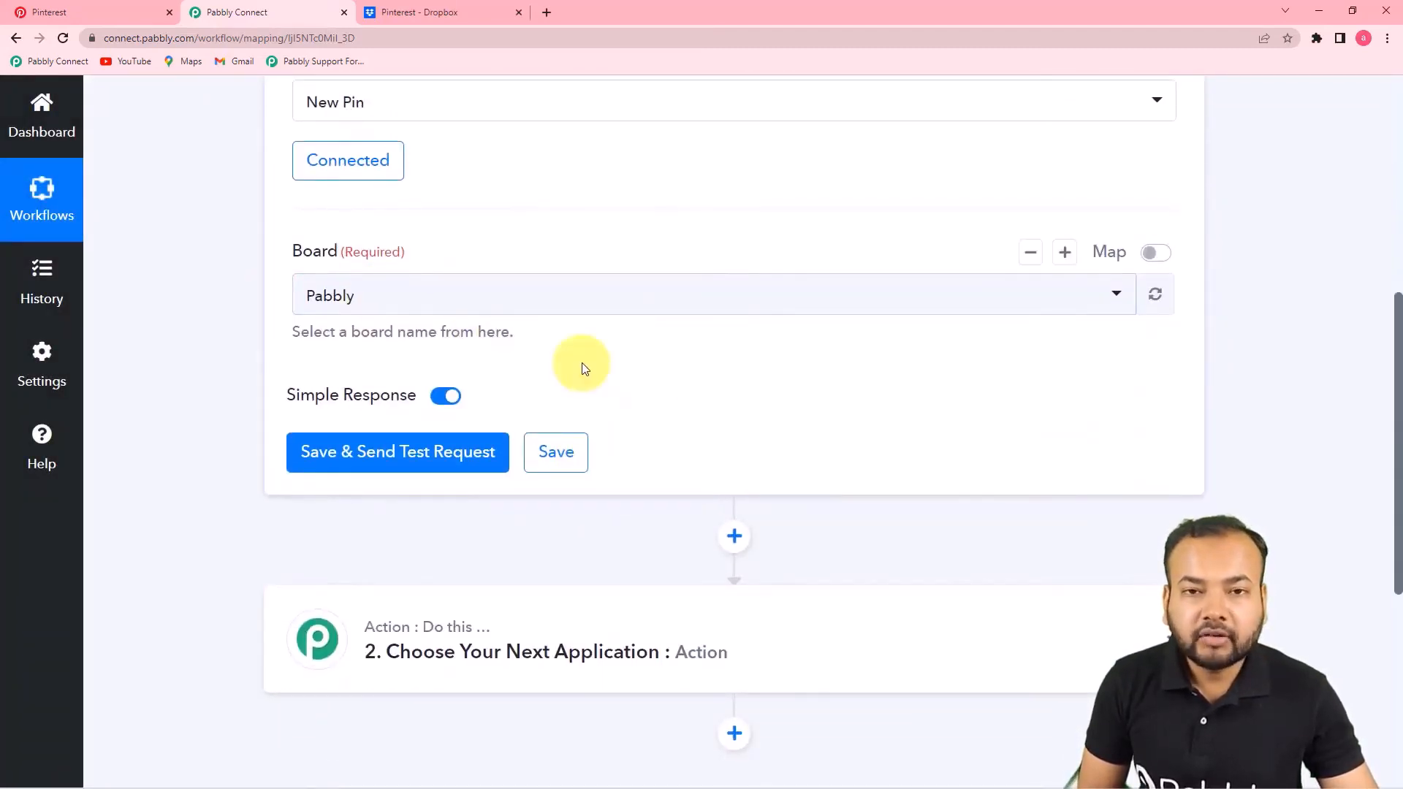
left_click(104, 10)
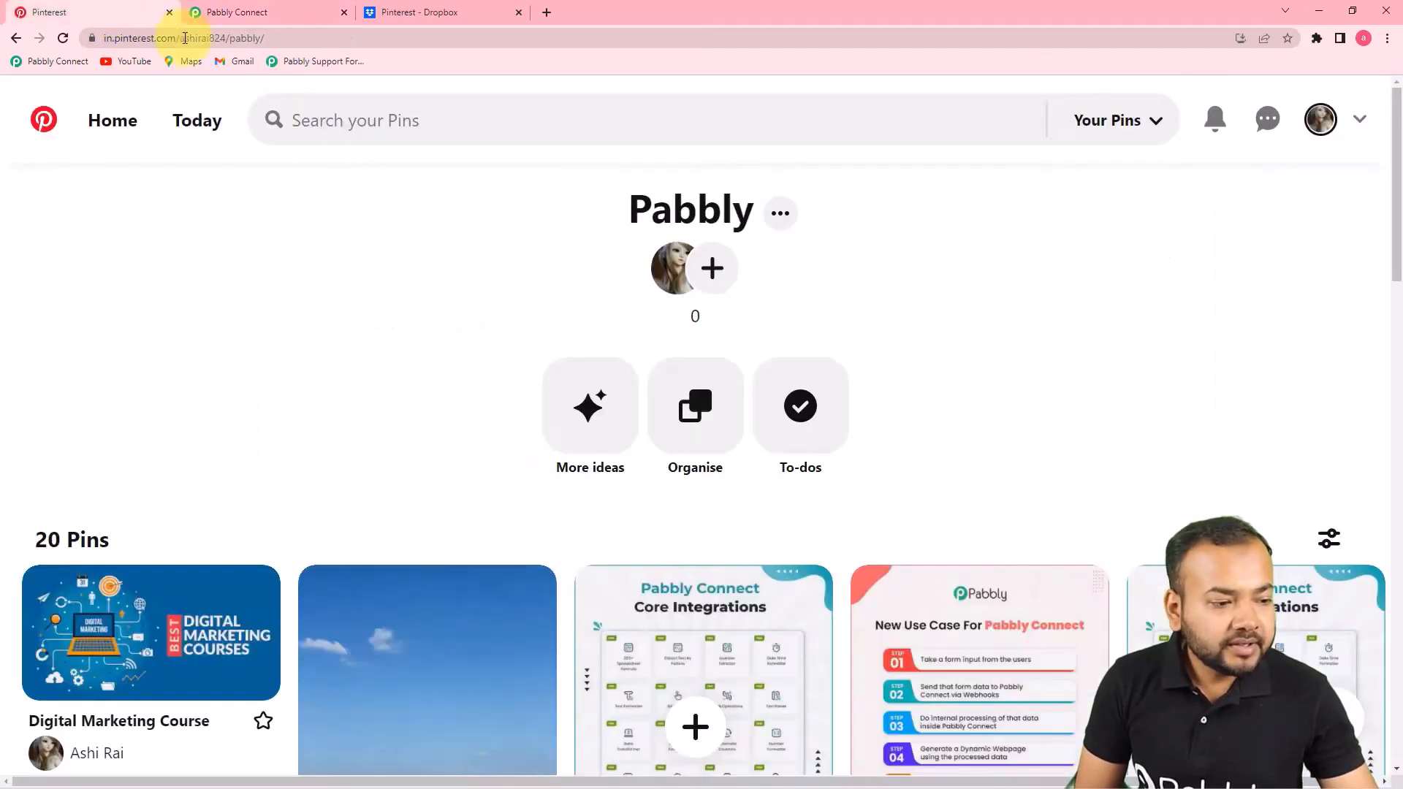
scroll(345, 287, "down", 2)
scroll(345, 288, "up", 2)
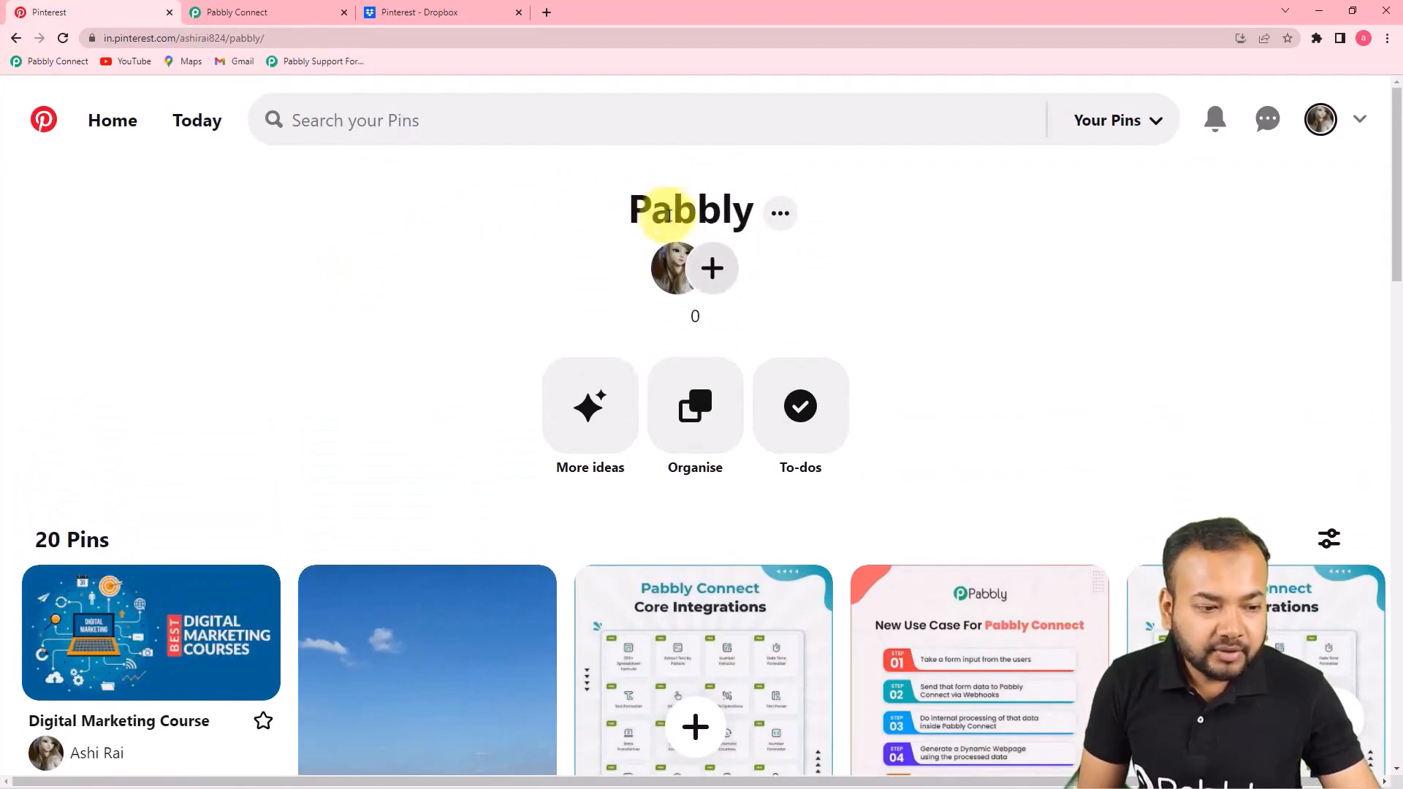
left_click(781, 214)
left_click(927, 298)
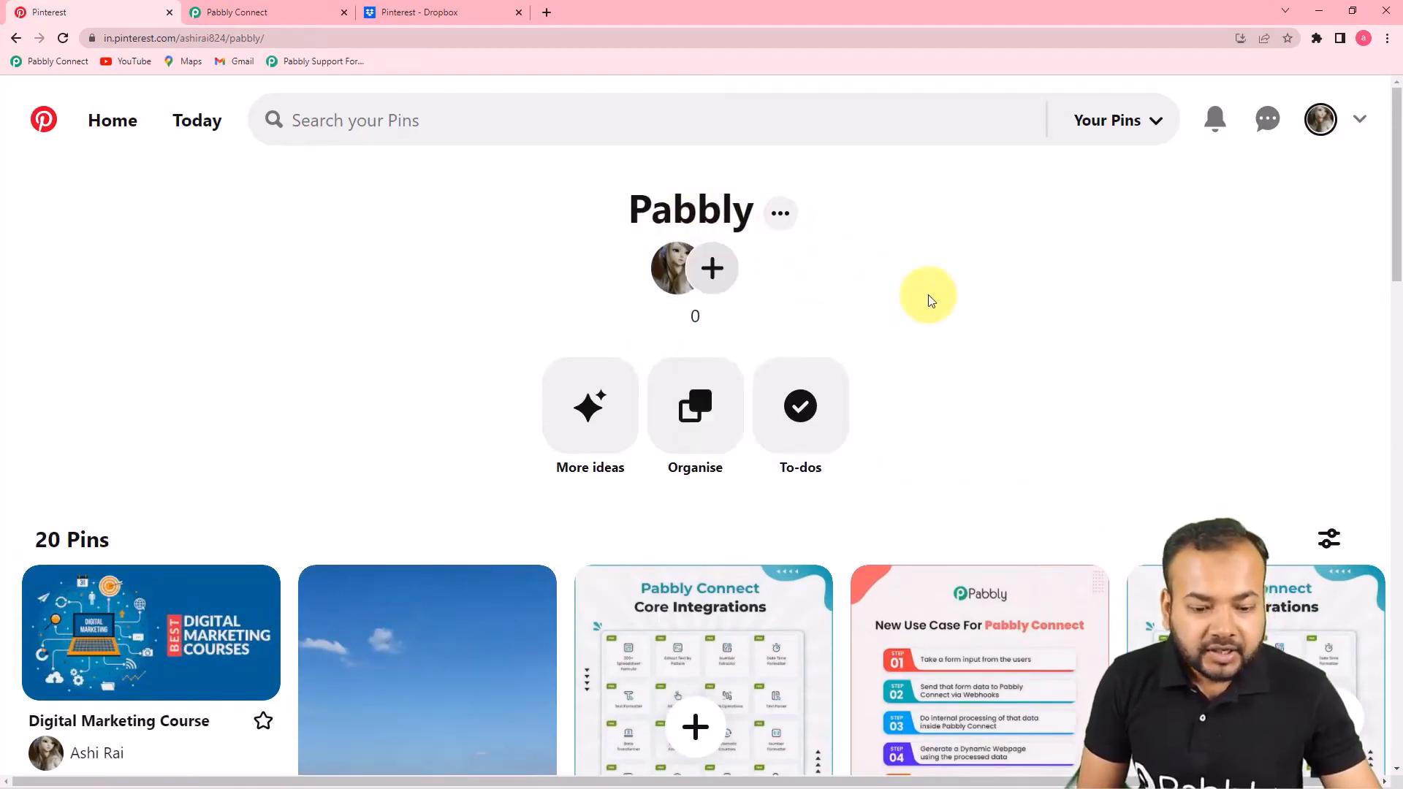
scroll(918, 316, "down", 3)
scroll(914, 315, "down", 4)
scroll(913, 314, "up", 7)
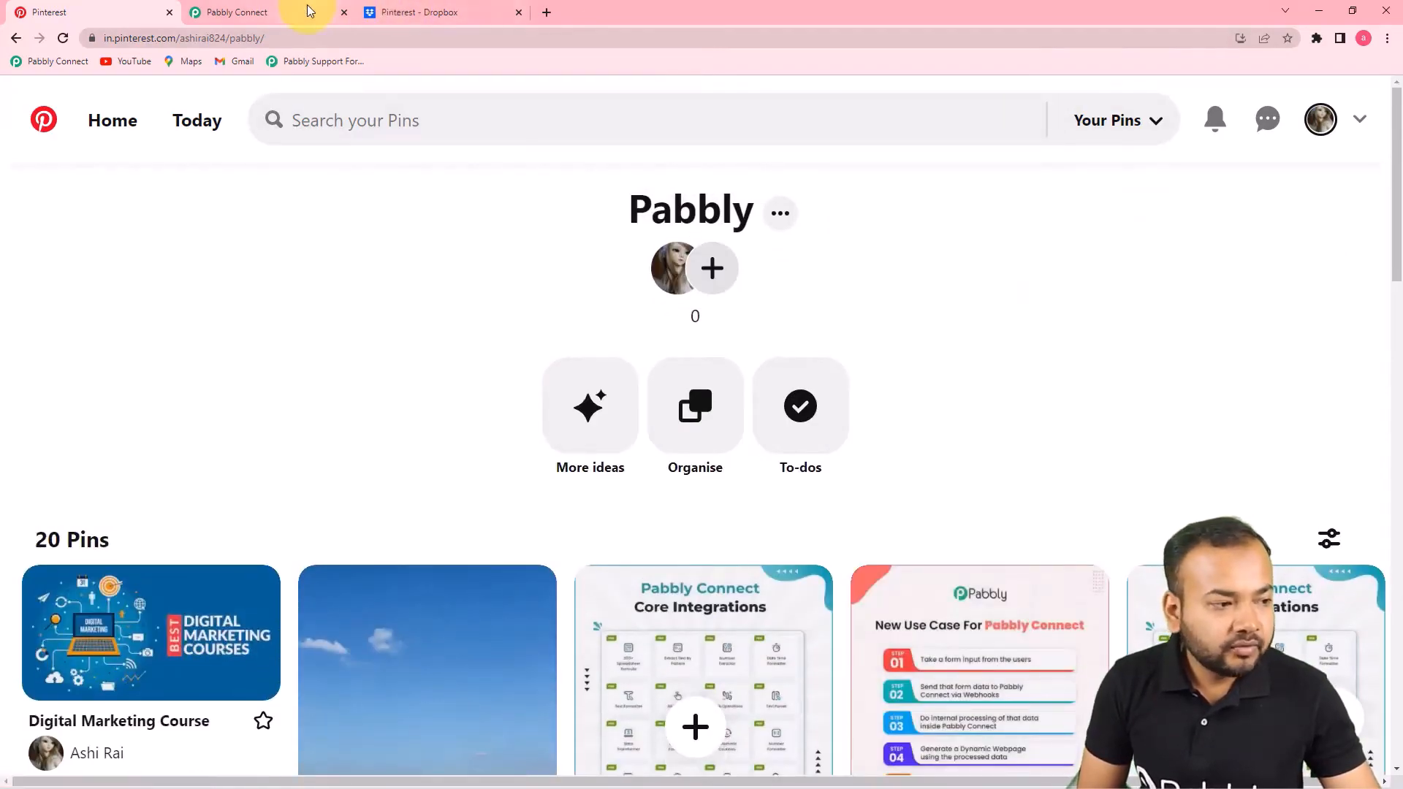
left_click(301, 6)
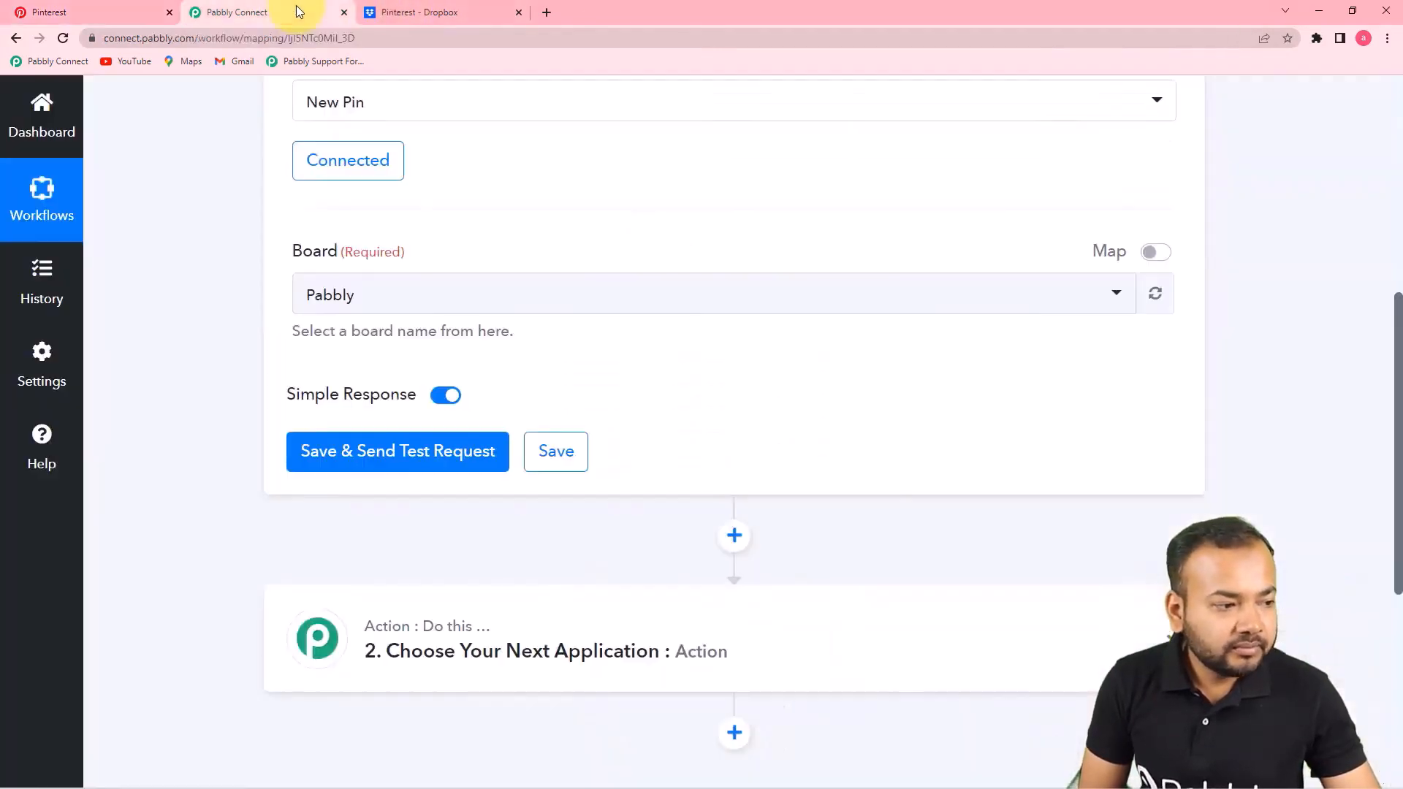
left_click(472, 307)
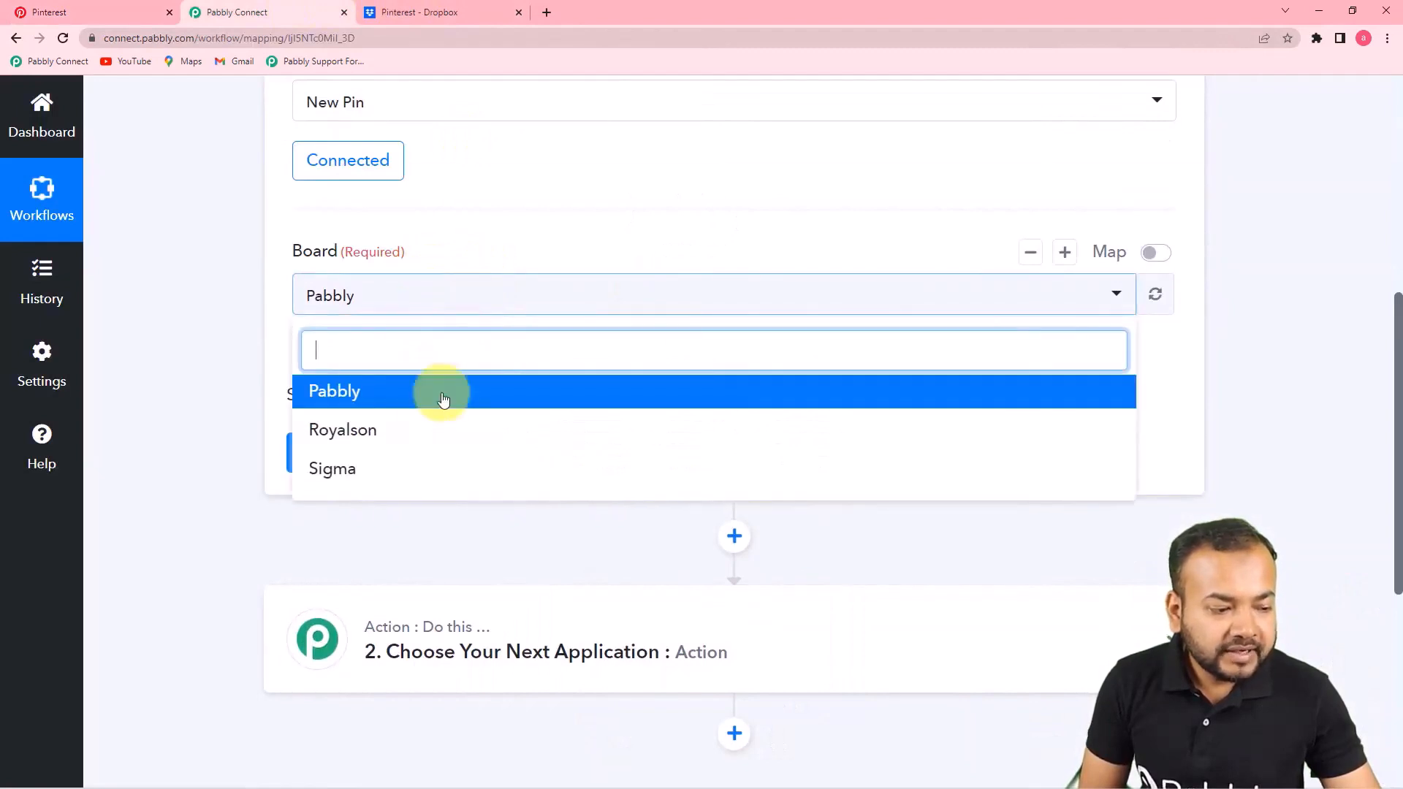
left_click(314, 397)
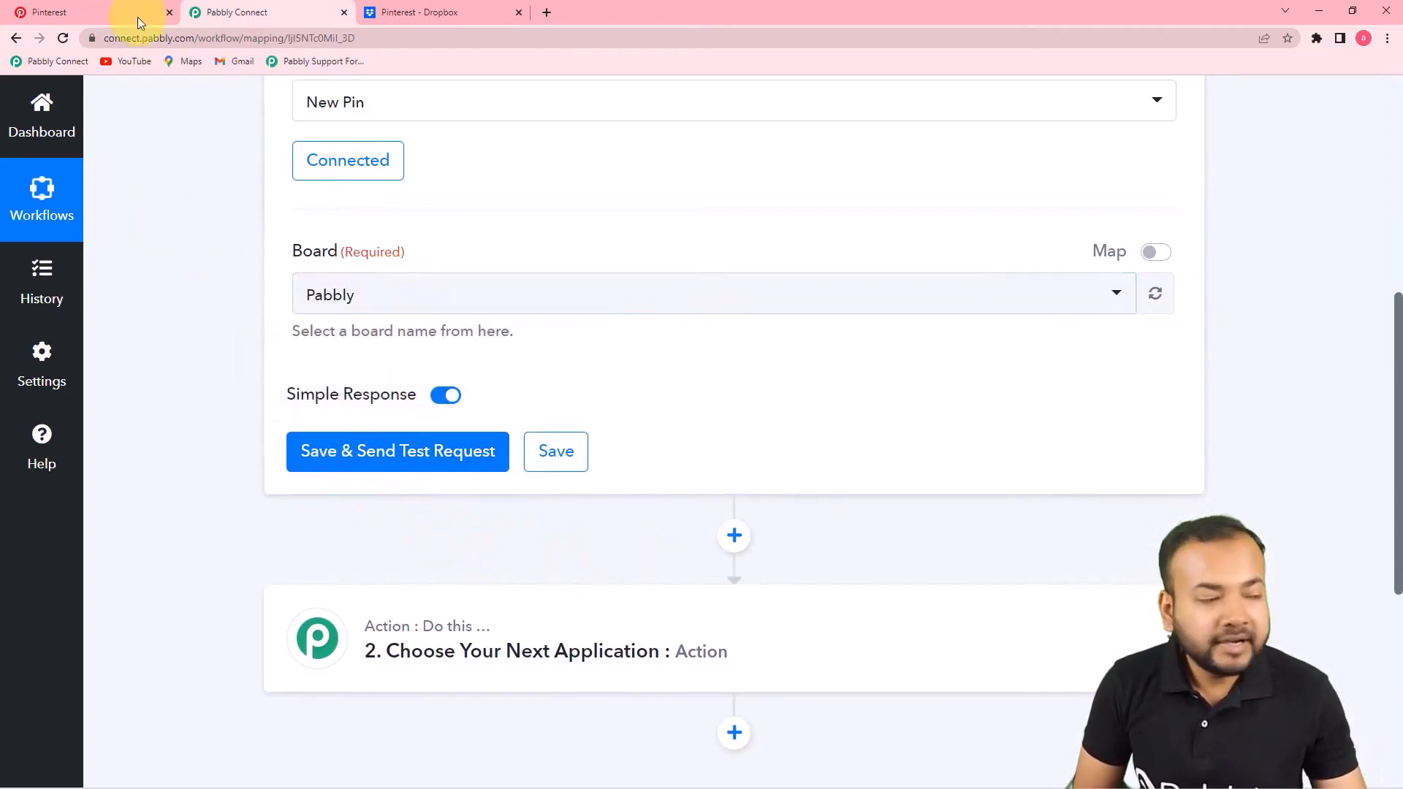
left_click(48, 19)
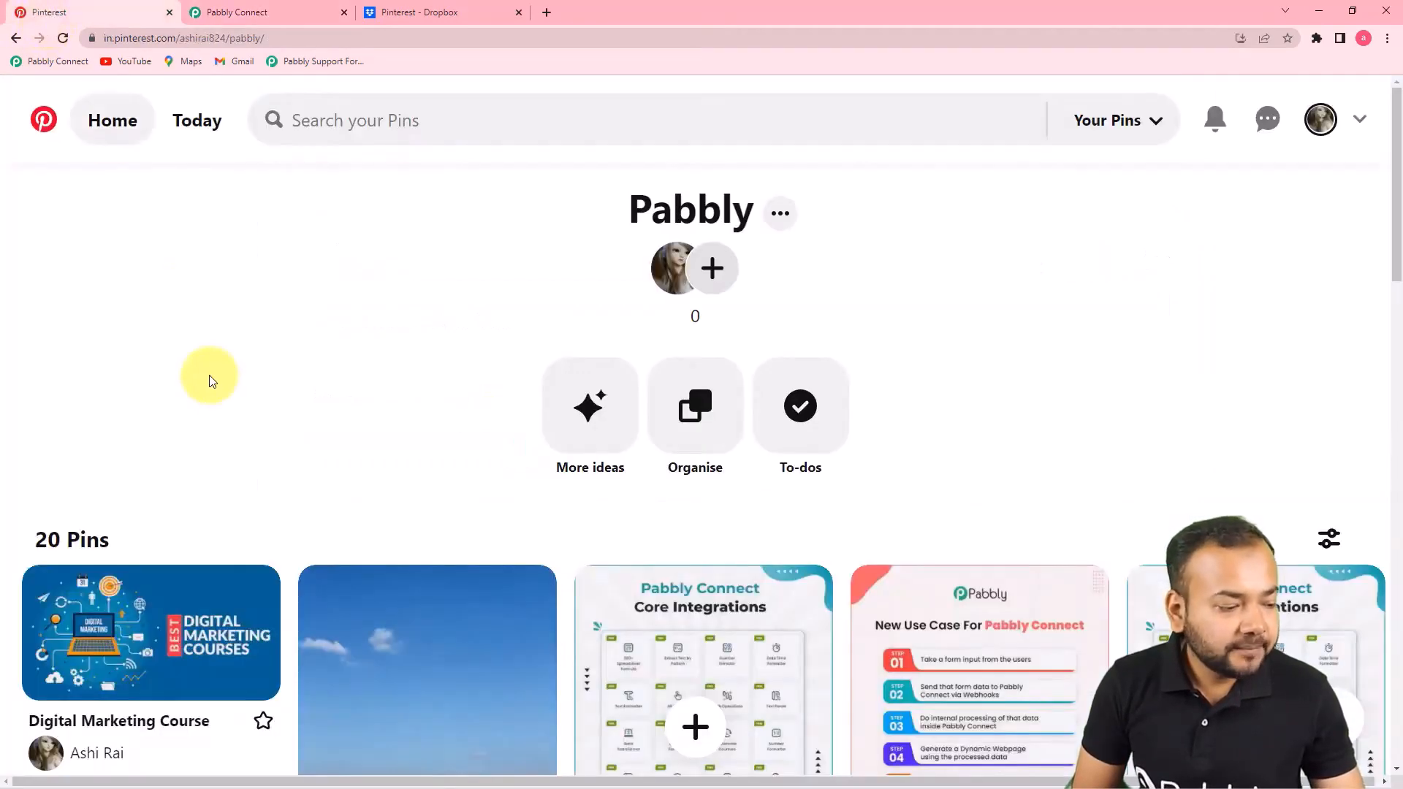
scroll(210, 380, "down", 3)
mouse_move(213, 383)
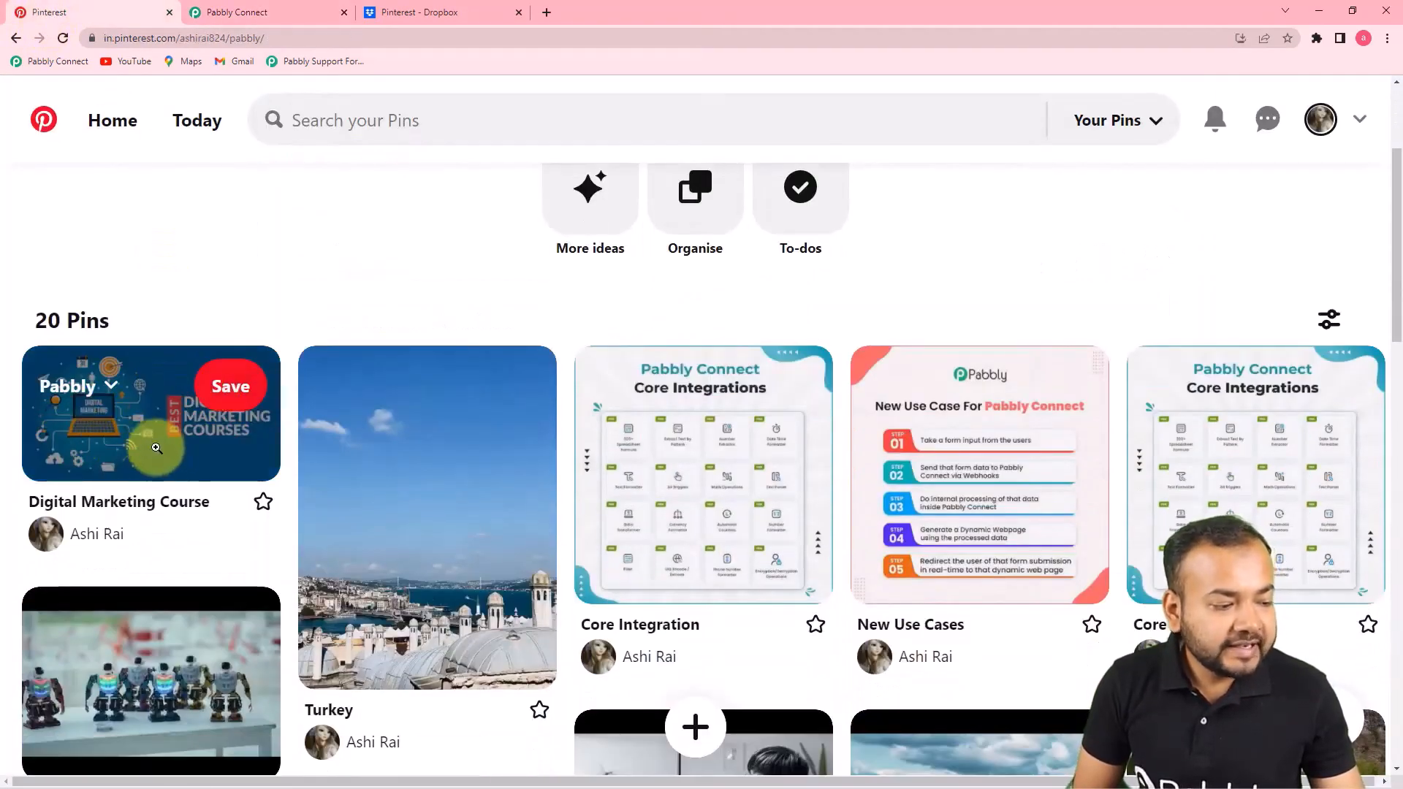
left_click(79, 435)
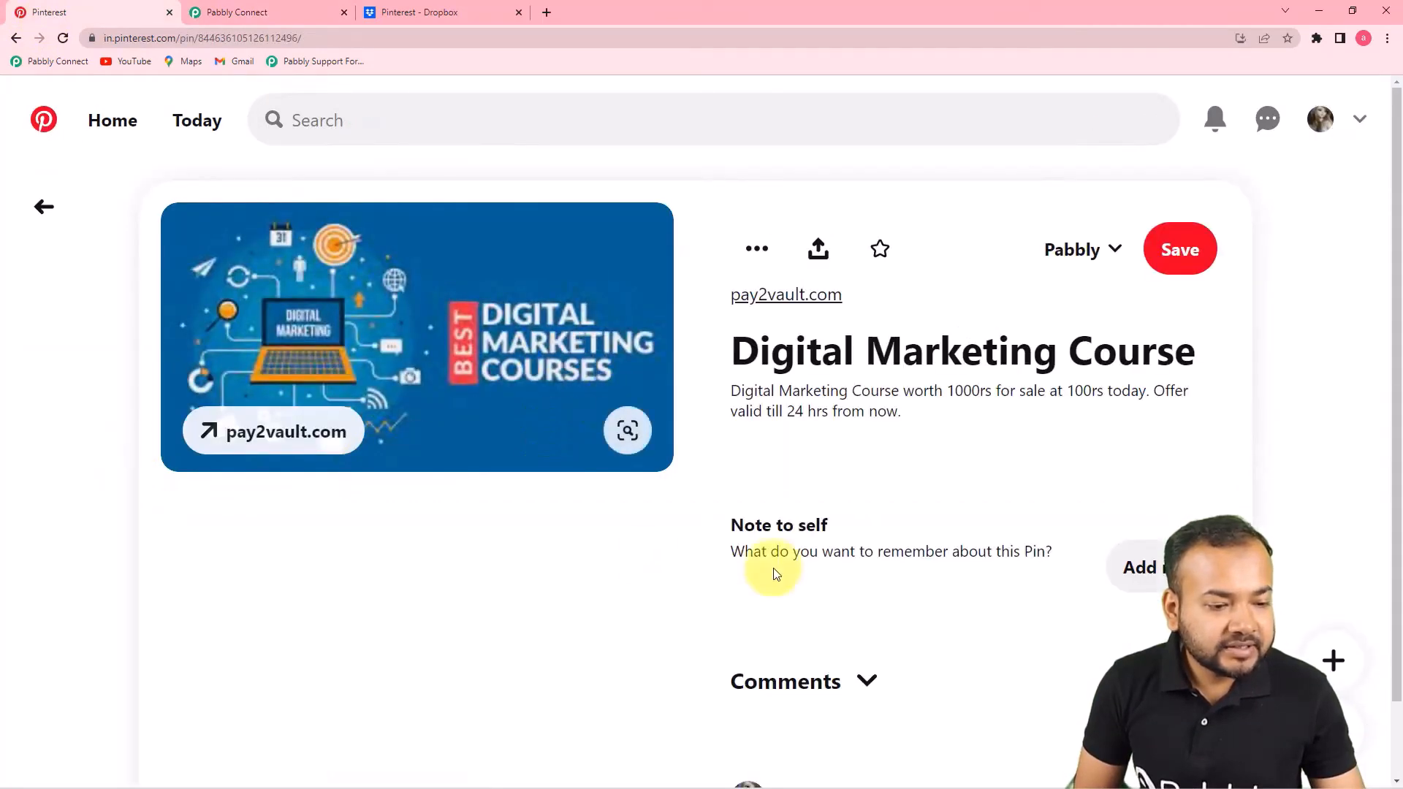
left_click(288, 12)
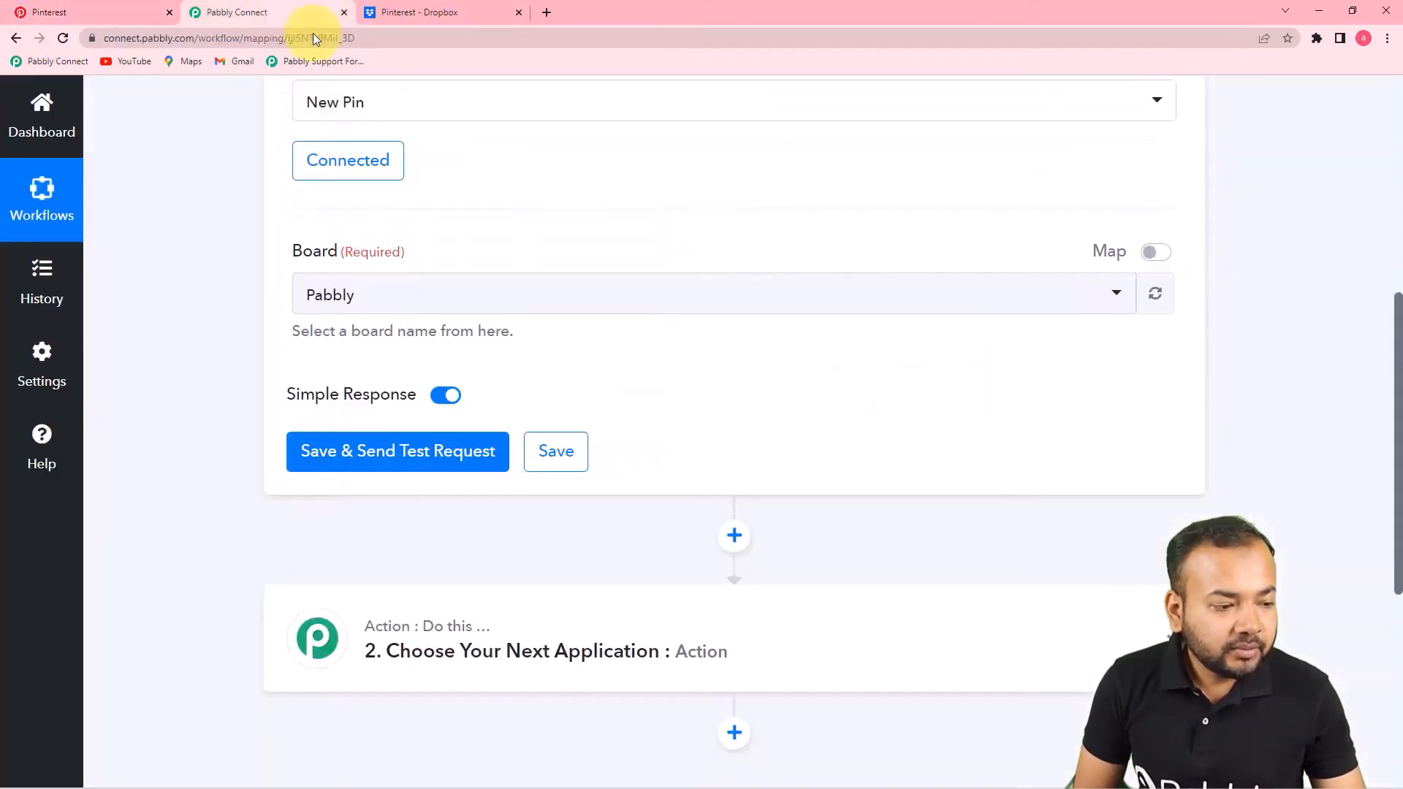
Step: Save the trigger, fetch the test pin's data and expand its 150x150 Url value
left_click(438, 465)
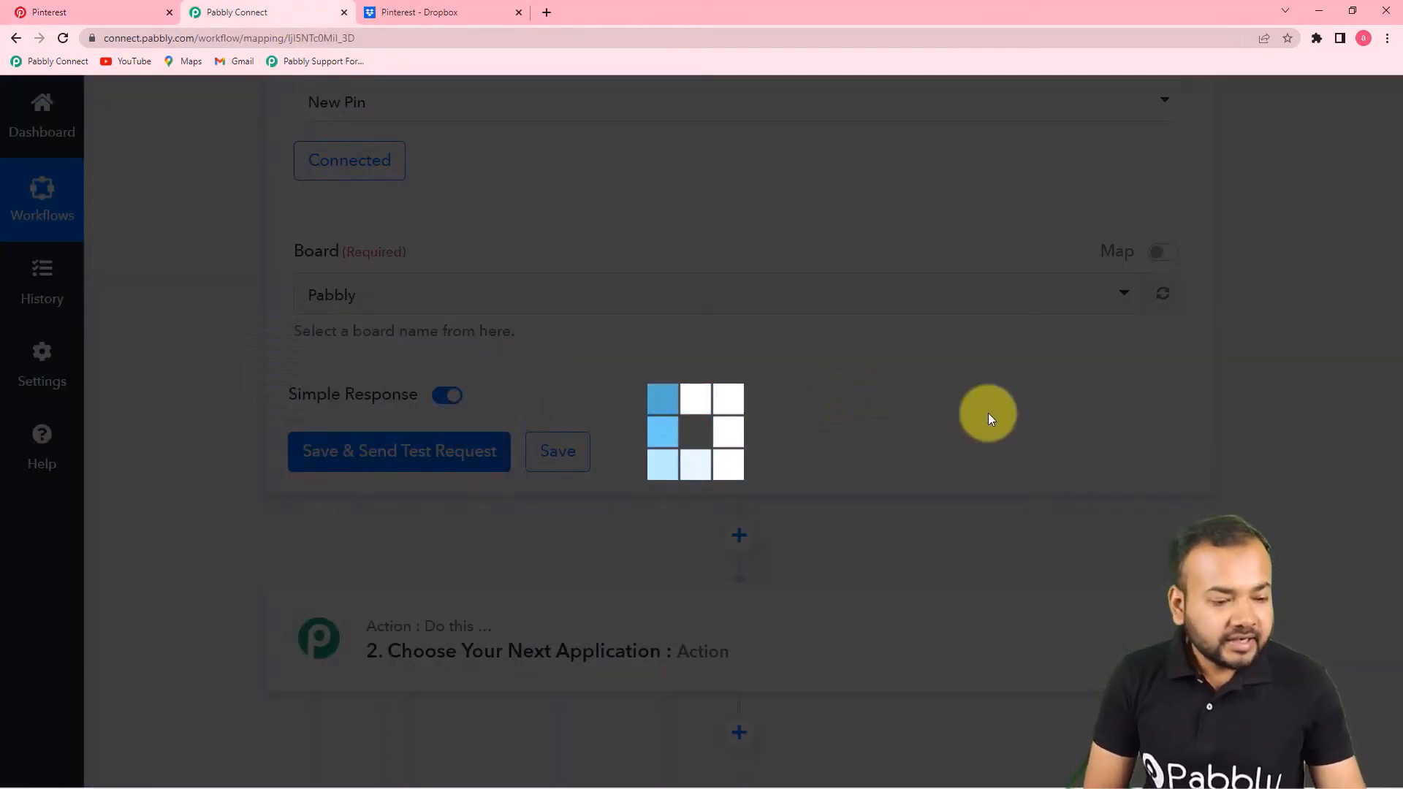
scroll(988, 414, "down", 5)
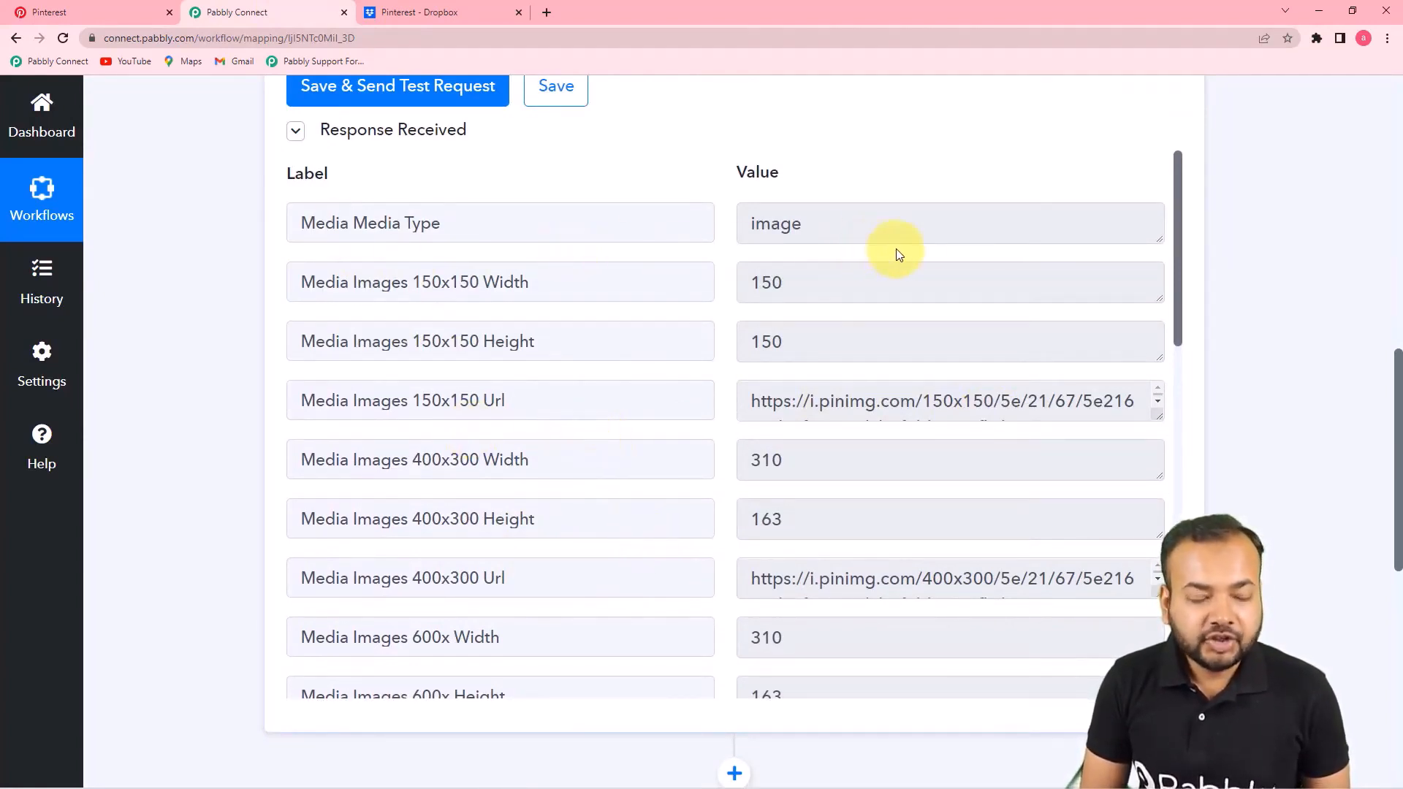
scroll(495, 469, "down", 2)
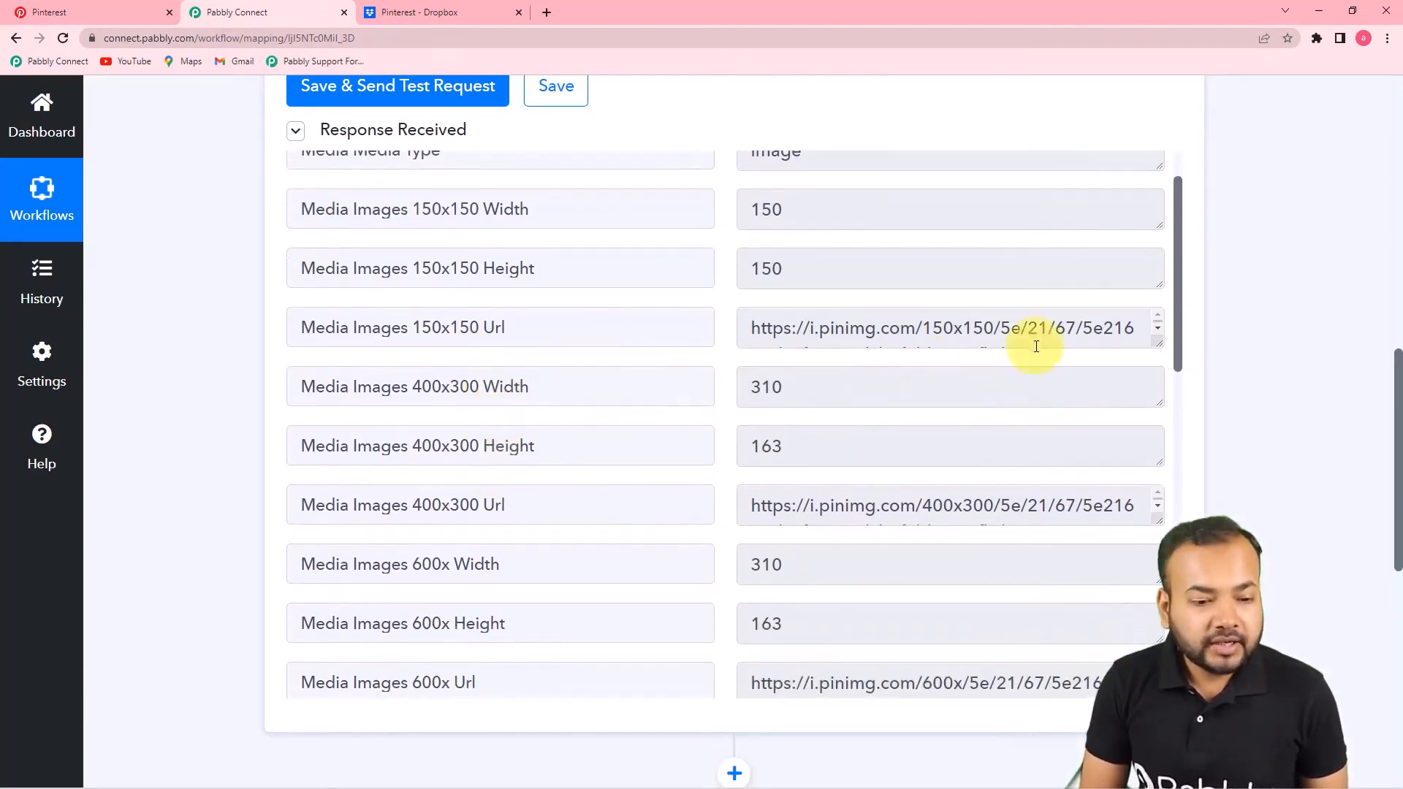
left_click_drag(1158, 343, 1159, 383)
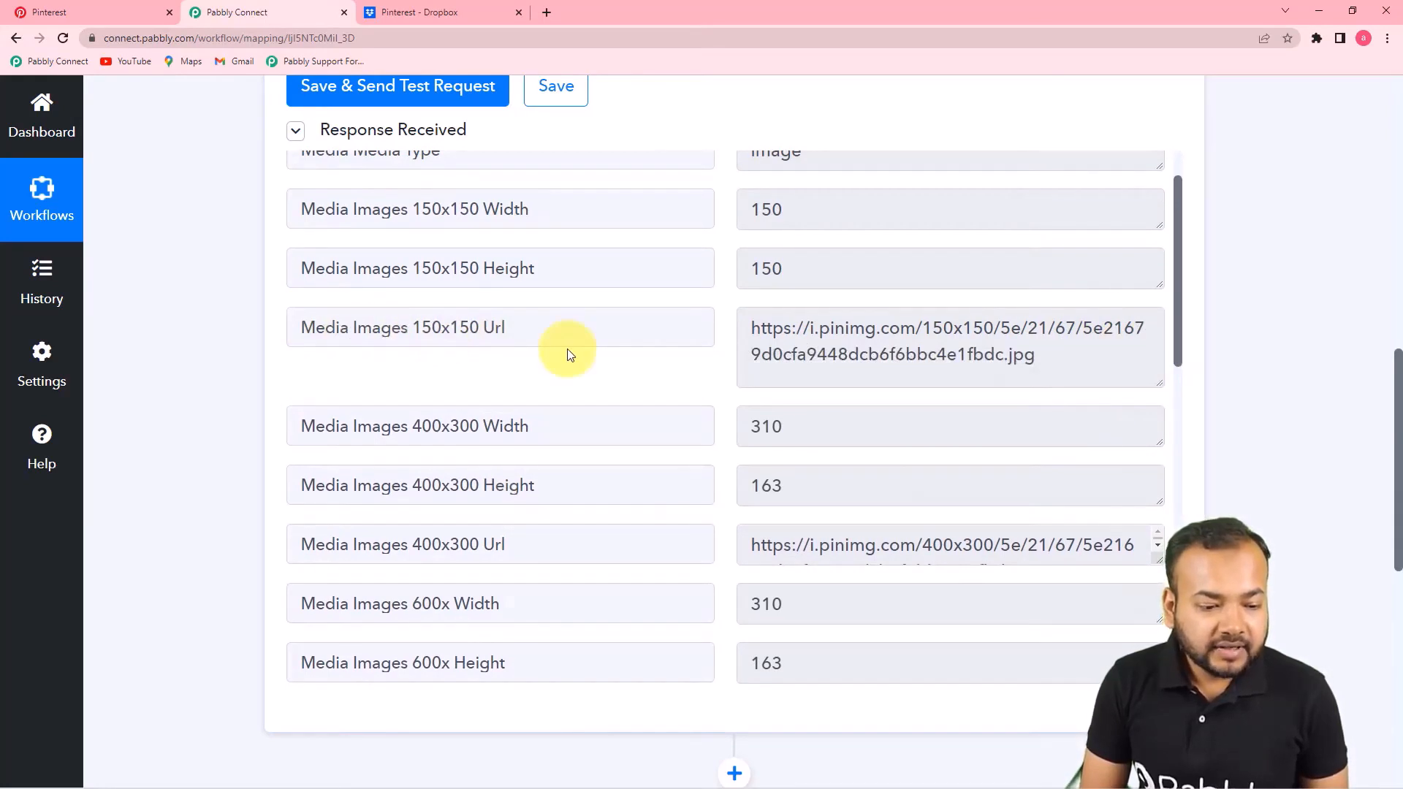
scroll(570, 355, "down", 3)
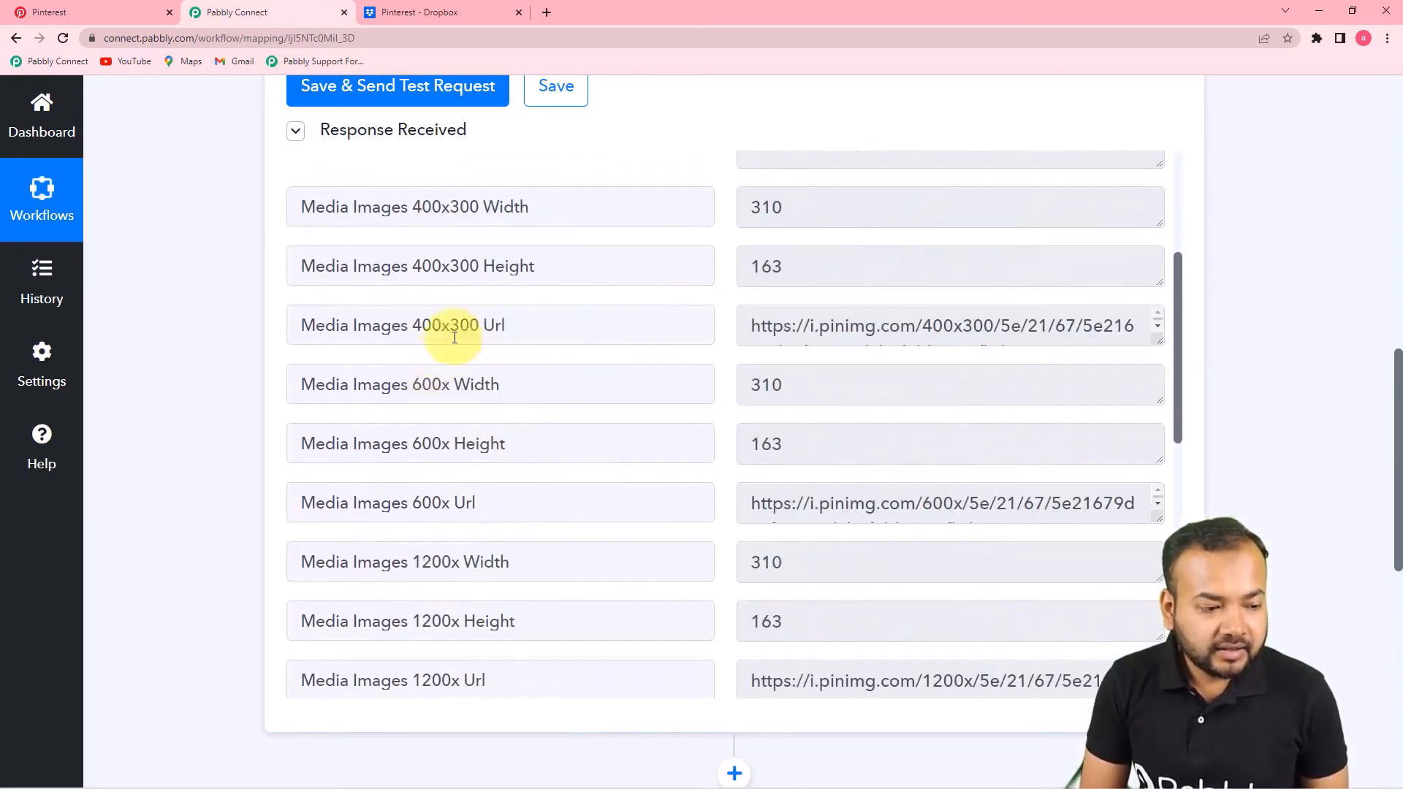
scroll(559, 467, "down", 5)
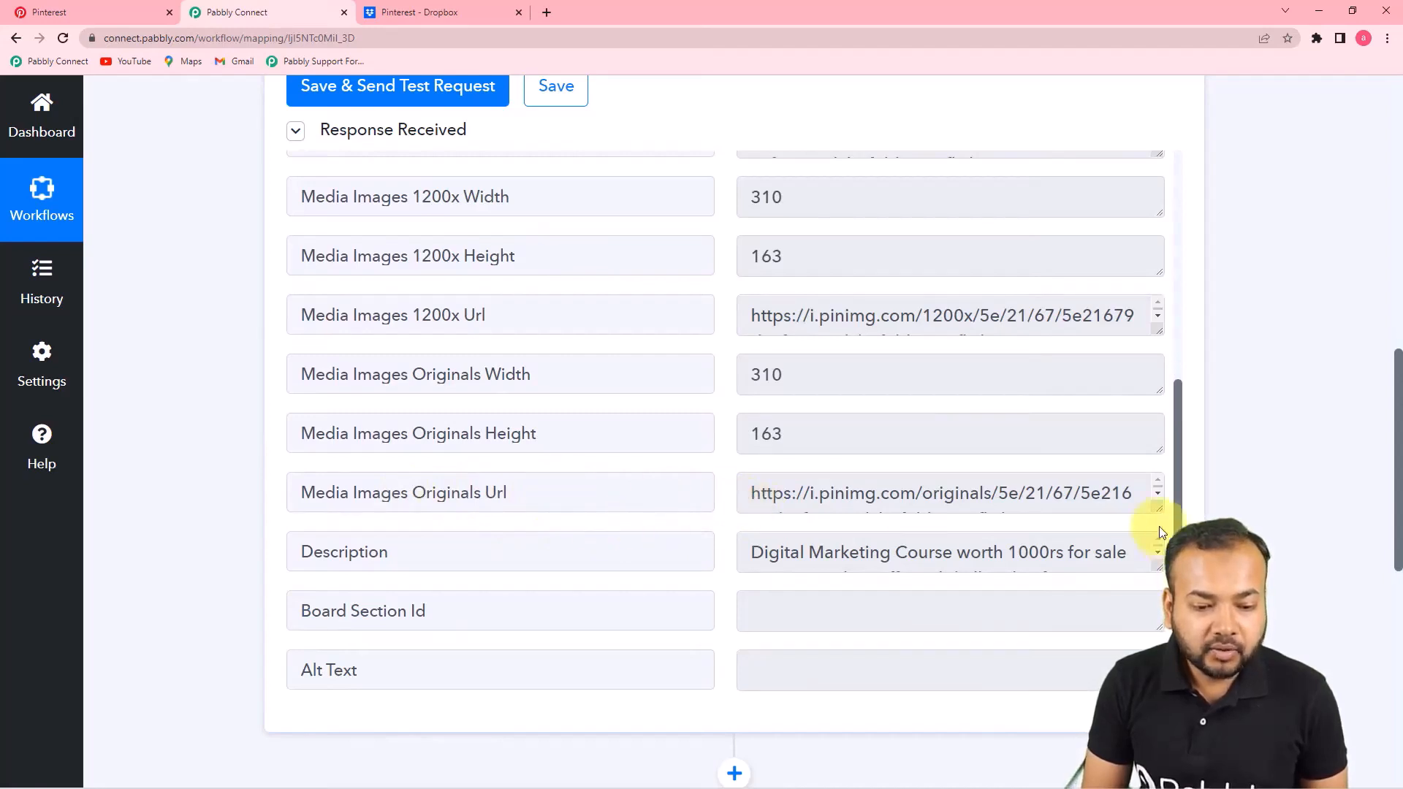
Step: Open the pin's Originals Url image in a new tab
left_click_drag(1155, 510, 1156, 597)
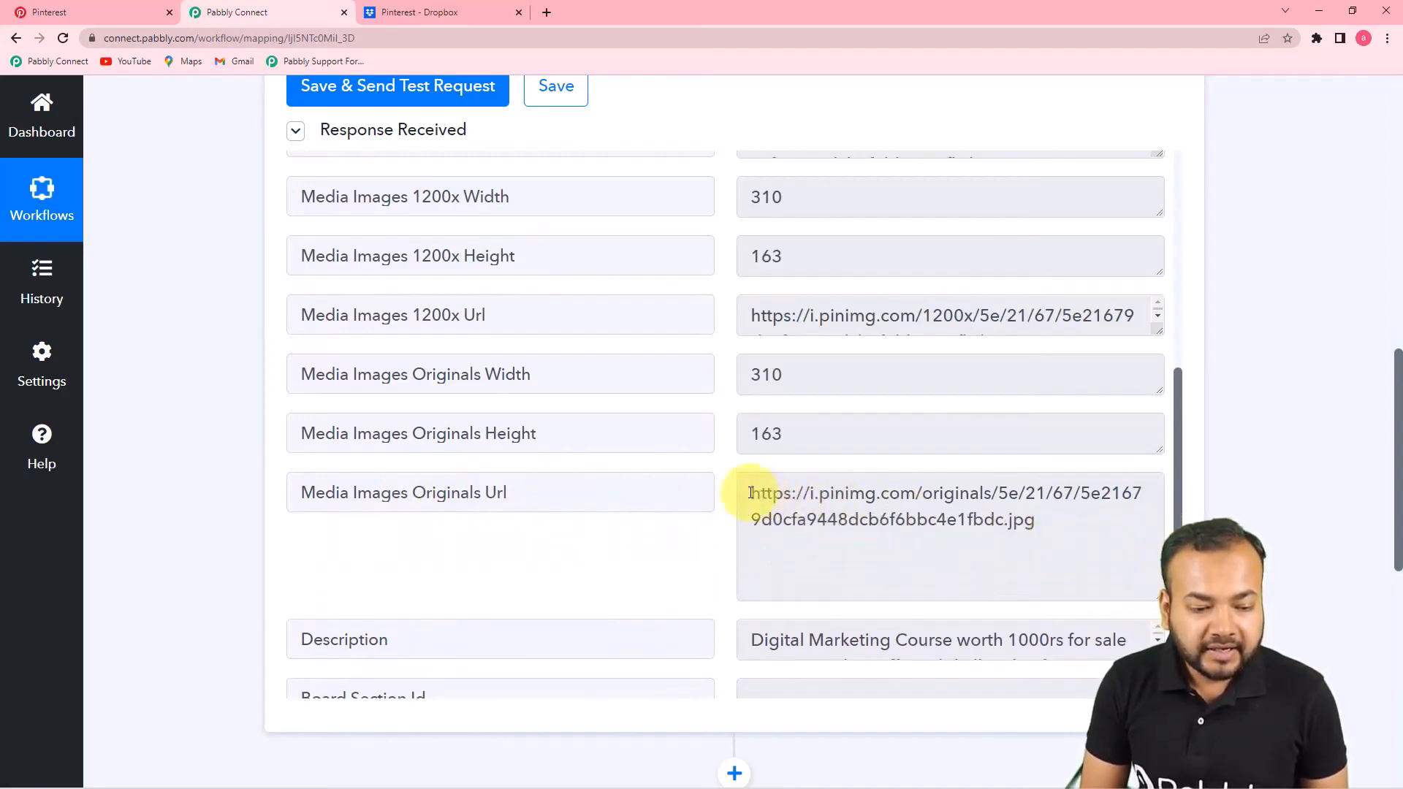
left_click_drag(751, 493, 965, 515)
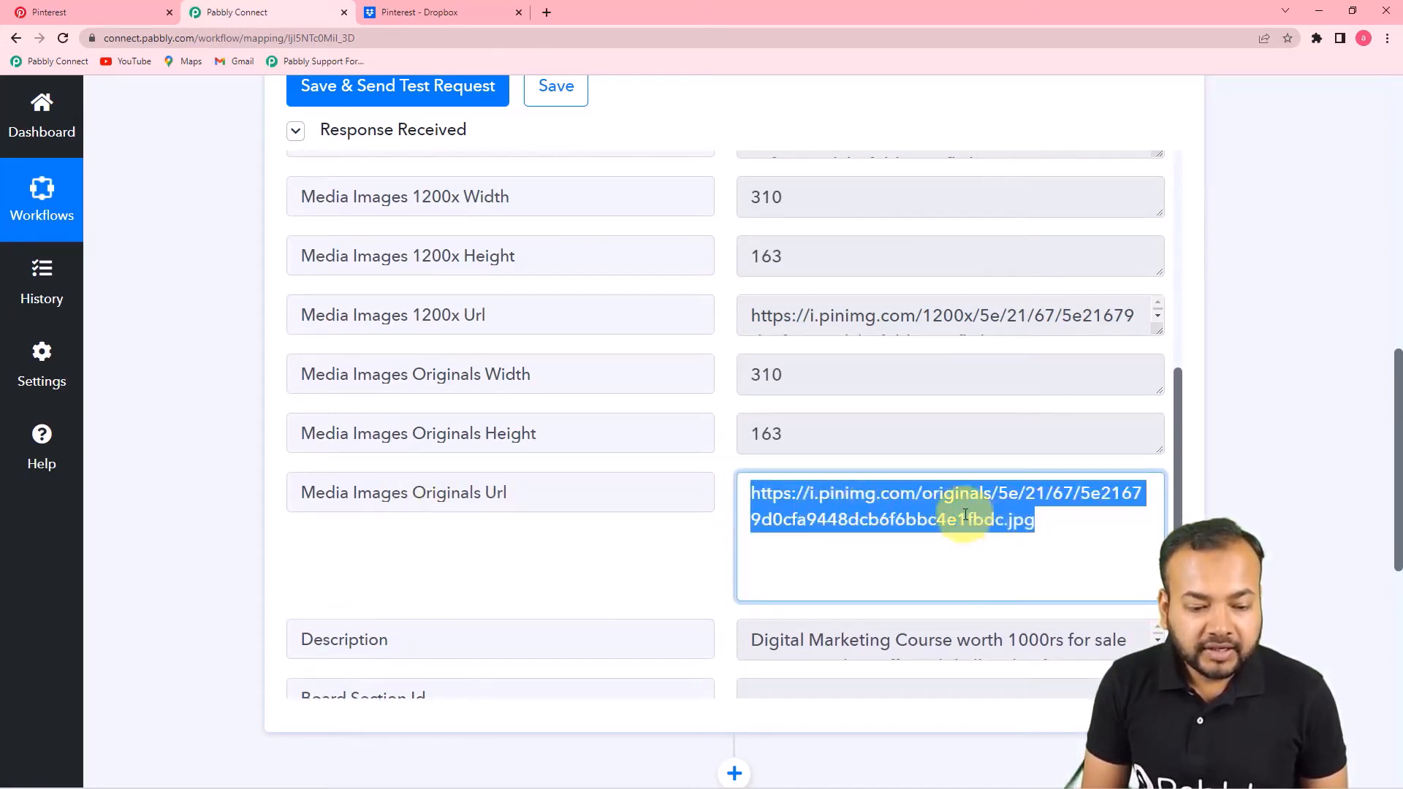
right_click(965, 515)
left_click(987, 567)
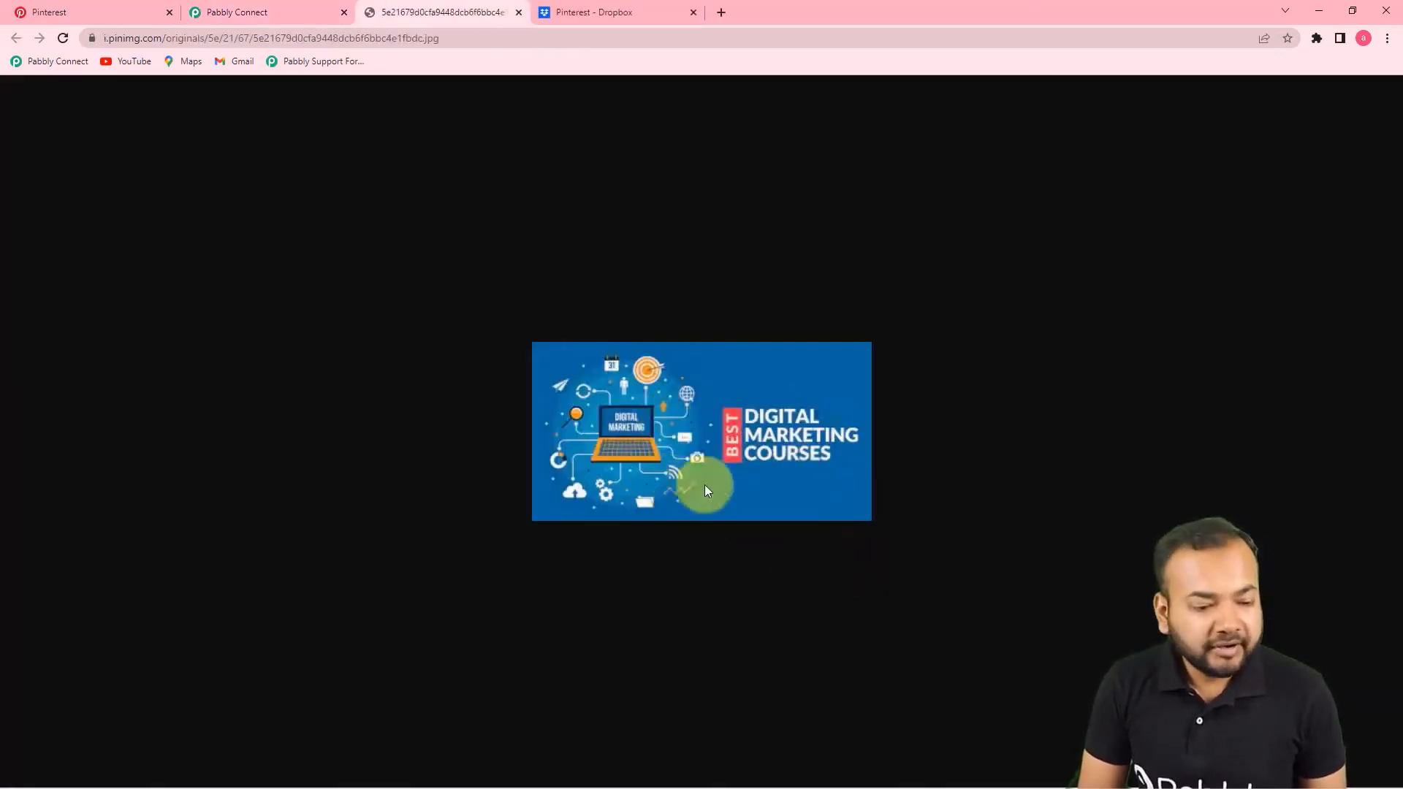
Step: Compare the original image and full Description against the Pinterest pin page
left_click(128, 11)
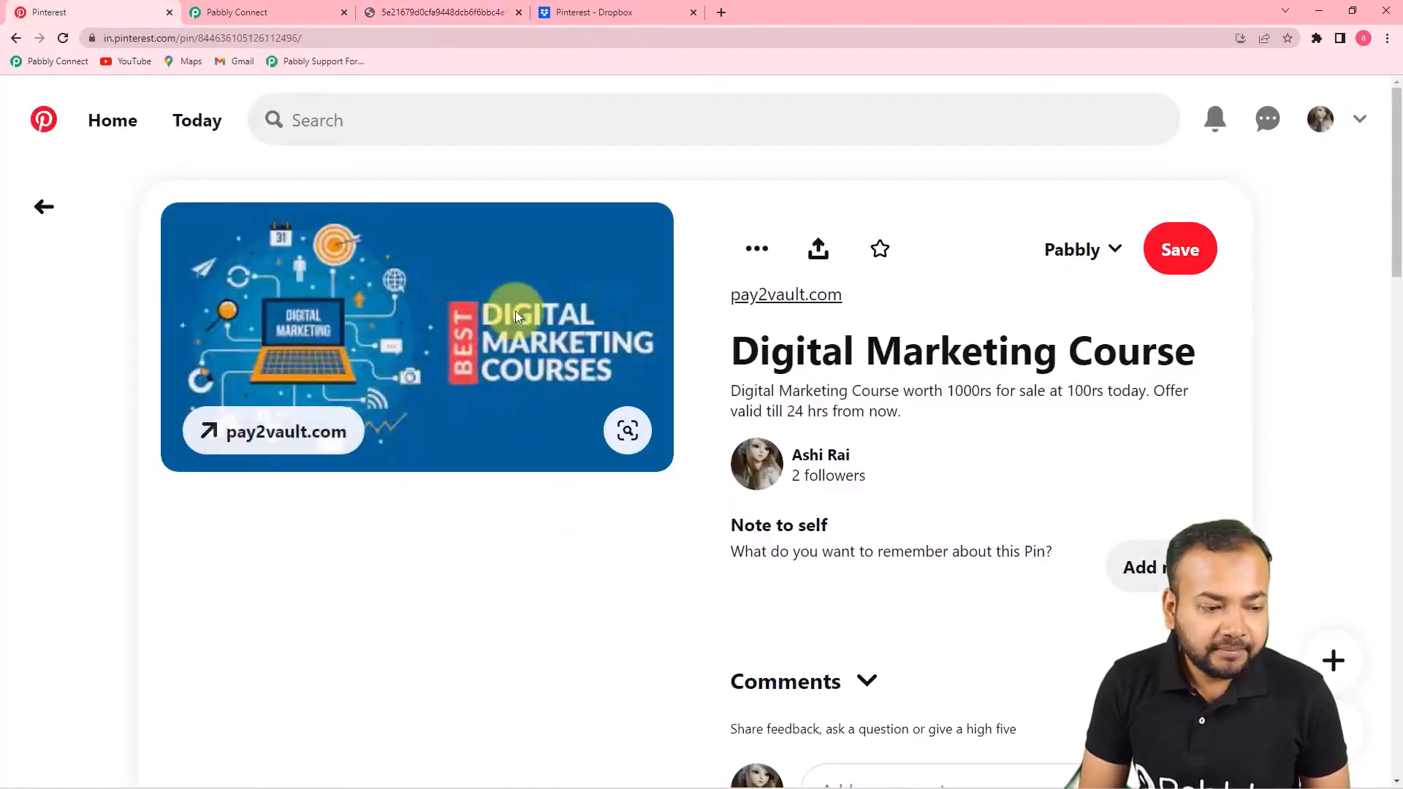
left_click(307, 12)
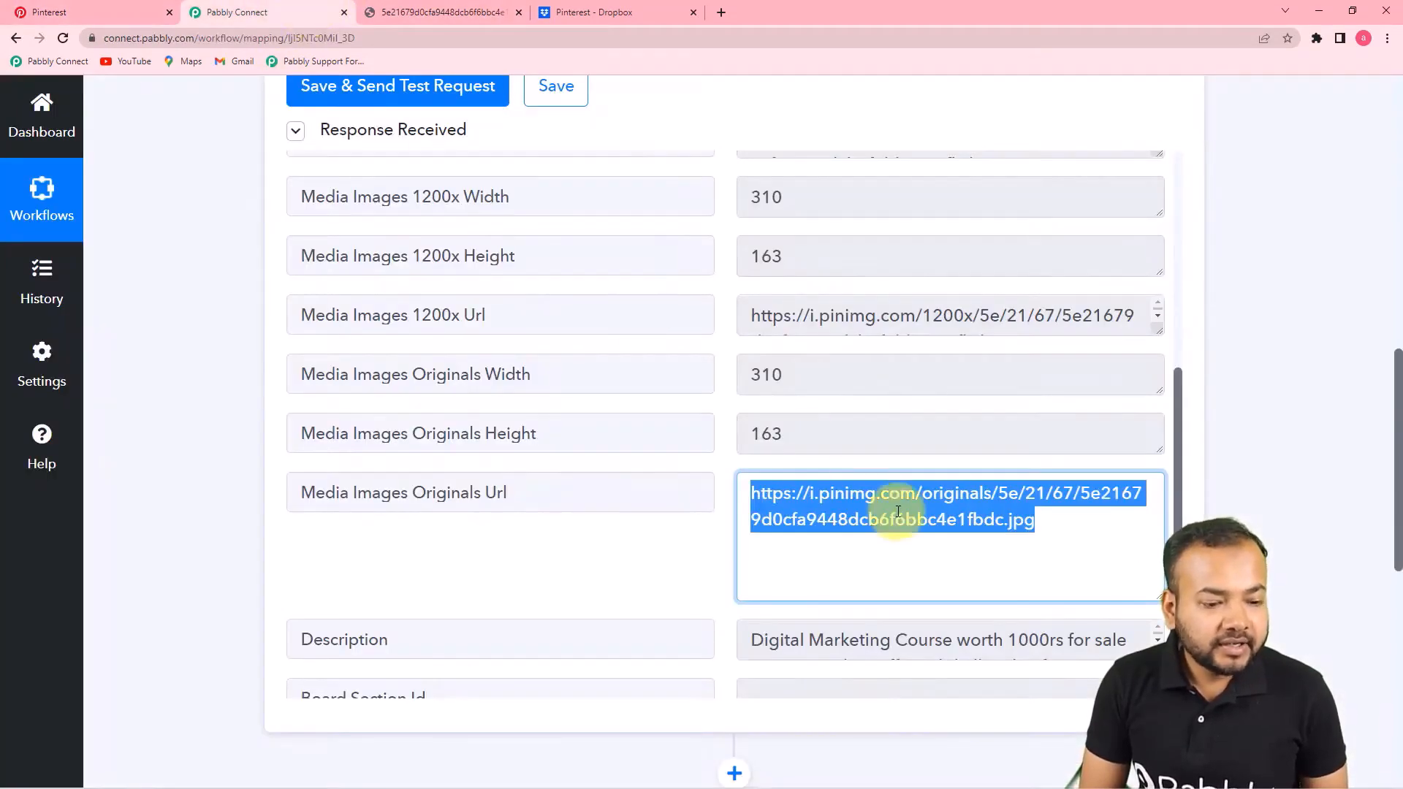
scroll(539, 460, "down", 4)
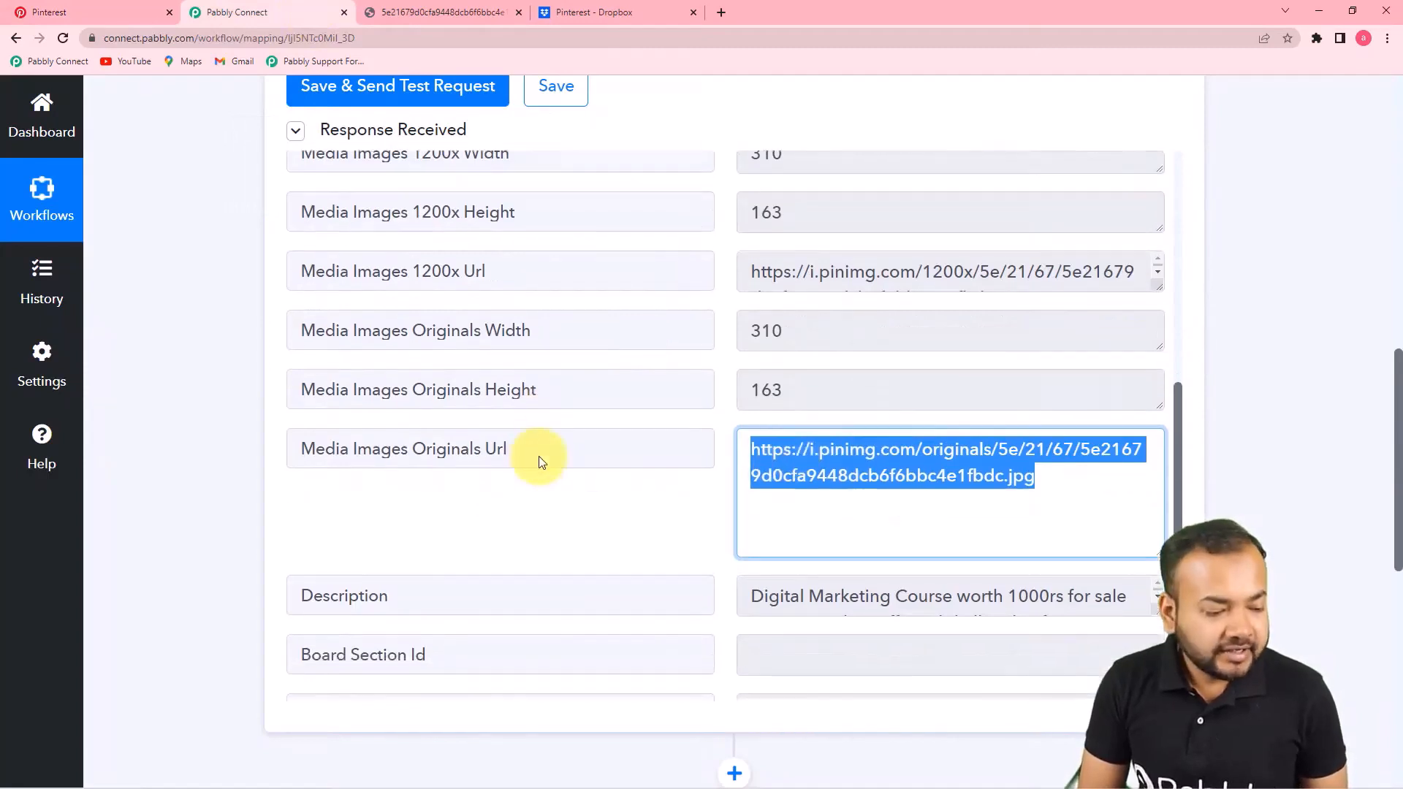
left_click_drag(1160, 366, 1160, 470)
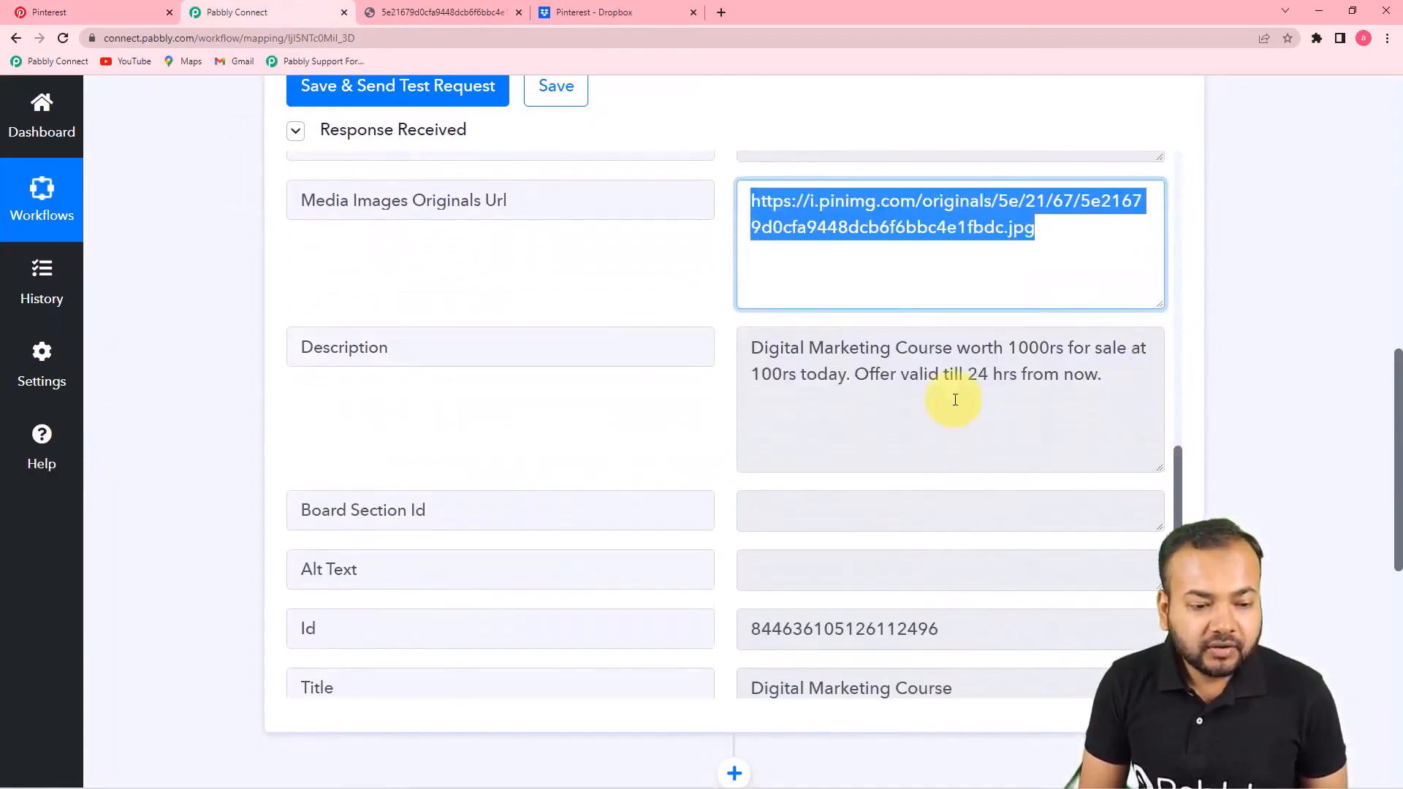
left_click(85, 12)
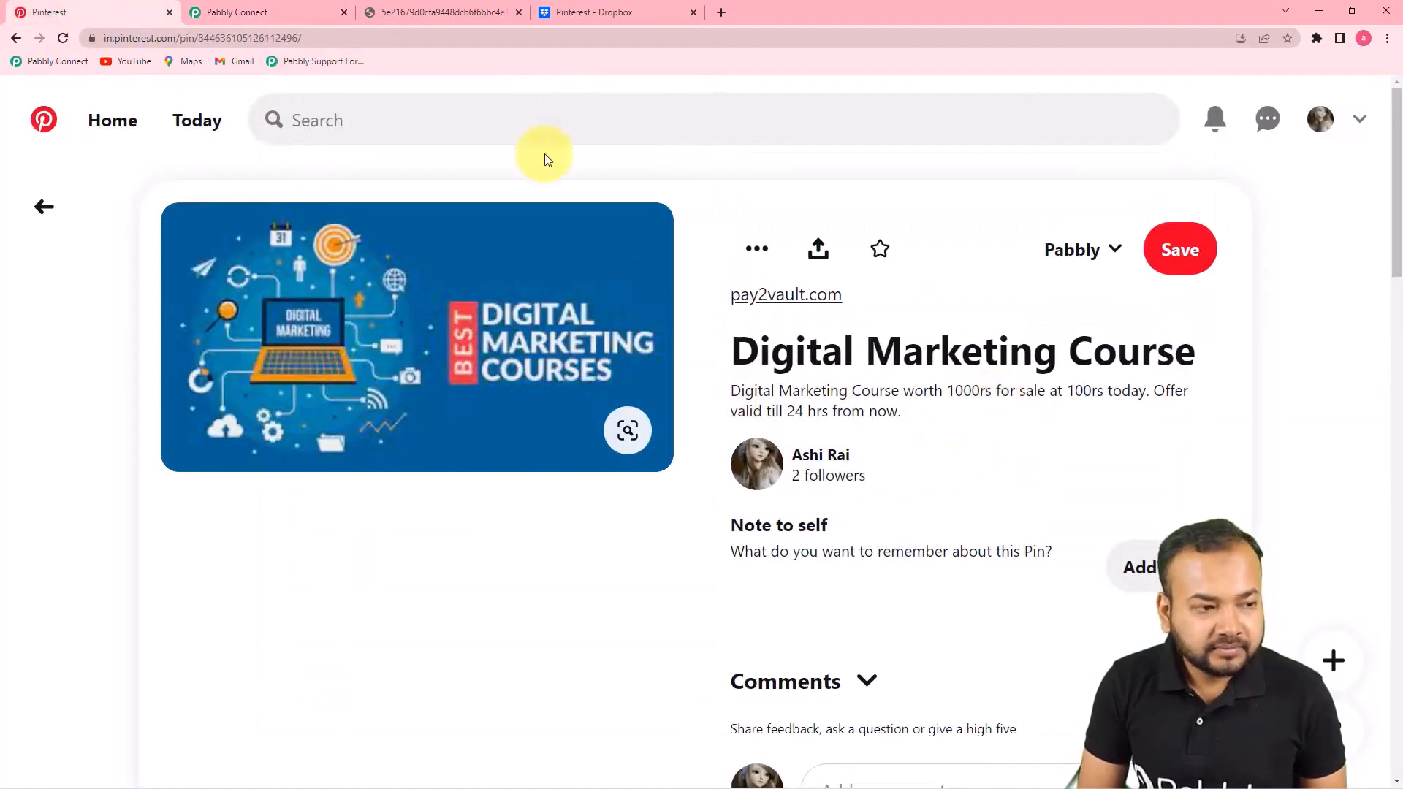
left_click(307, 12)
Step: Scroll the remaining response fields, then view the Dropbox Pinterest folder
scroll(883, 573, "down", 2)
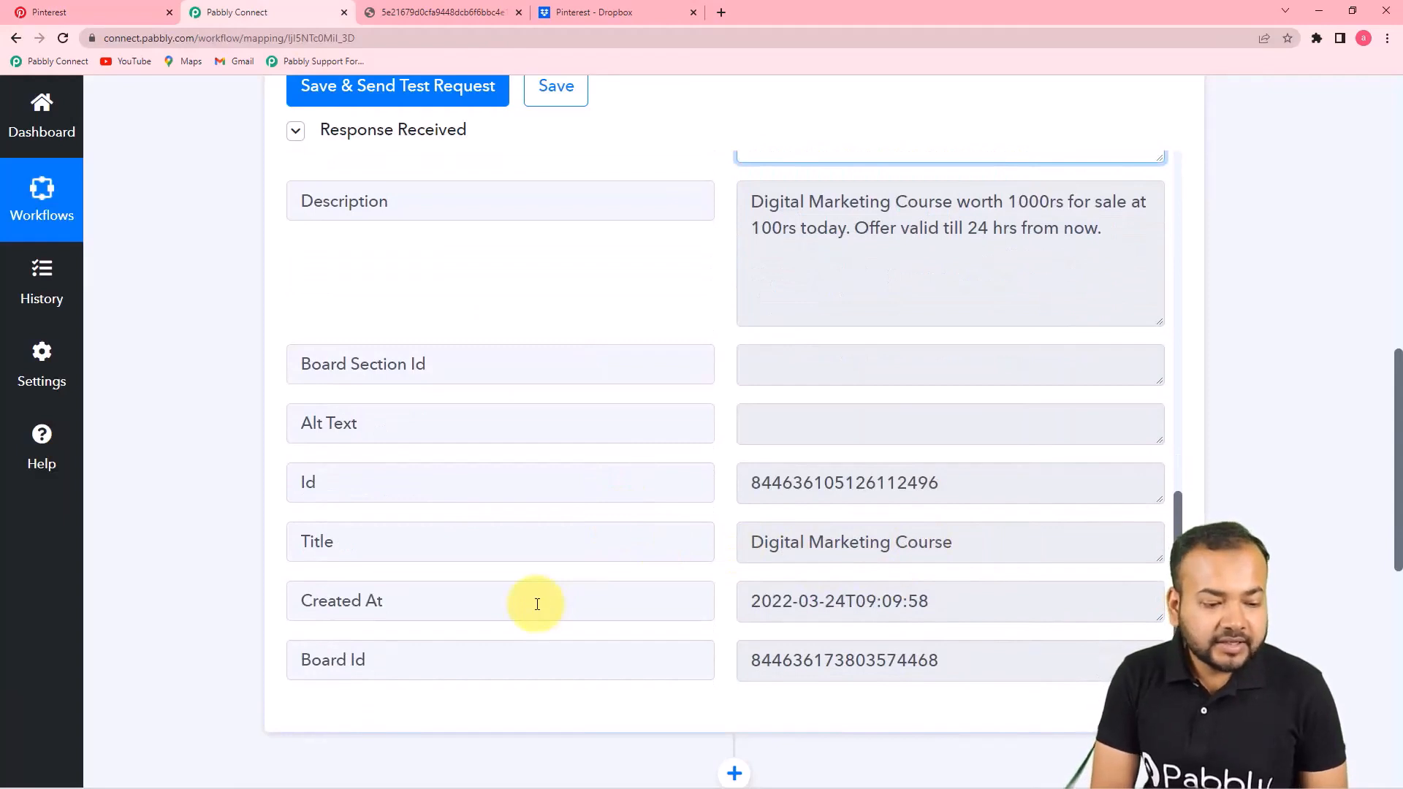
scroll(537, 603, "down", 2)
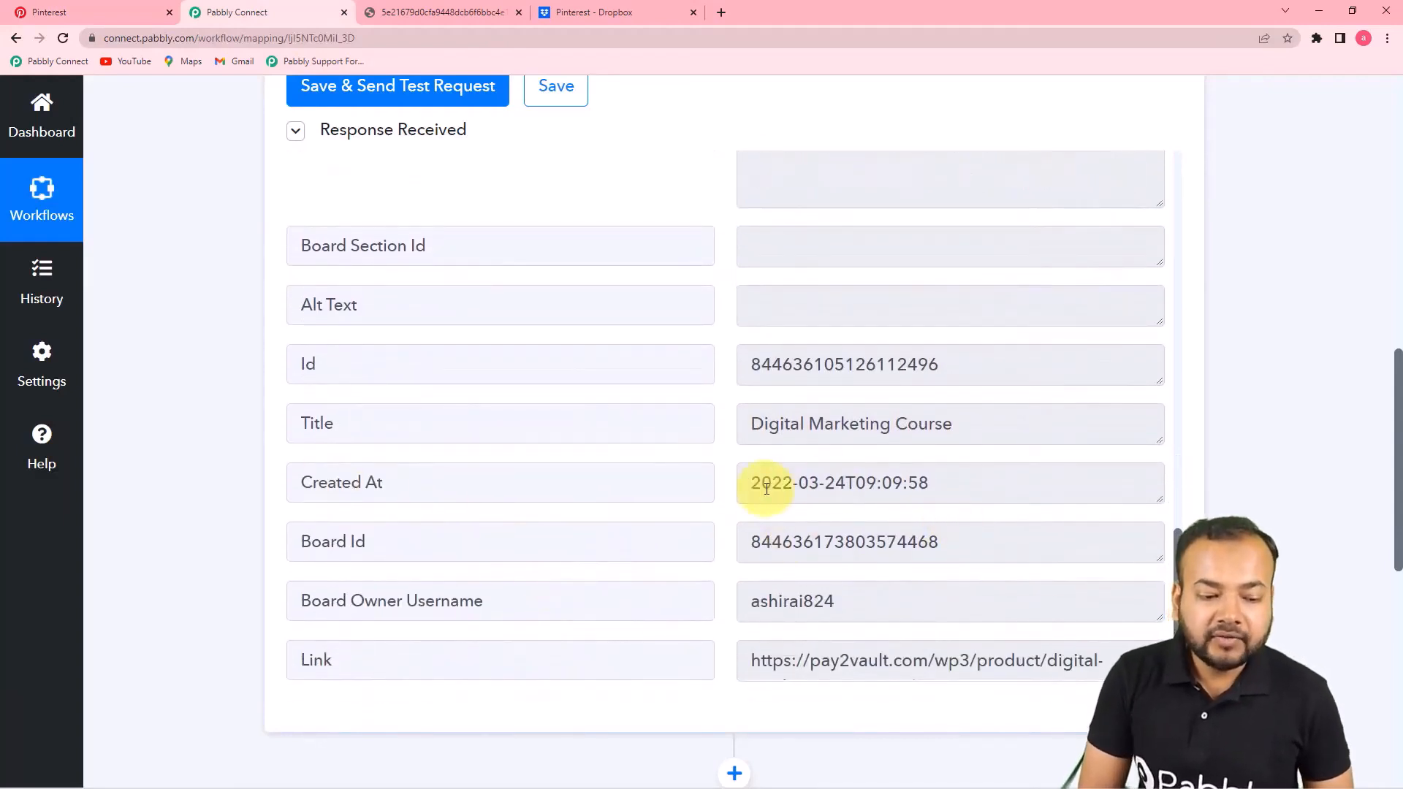
scroll(487, 559, "down", 2)
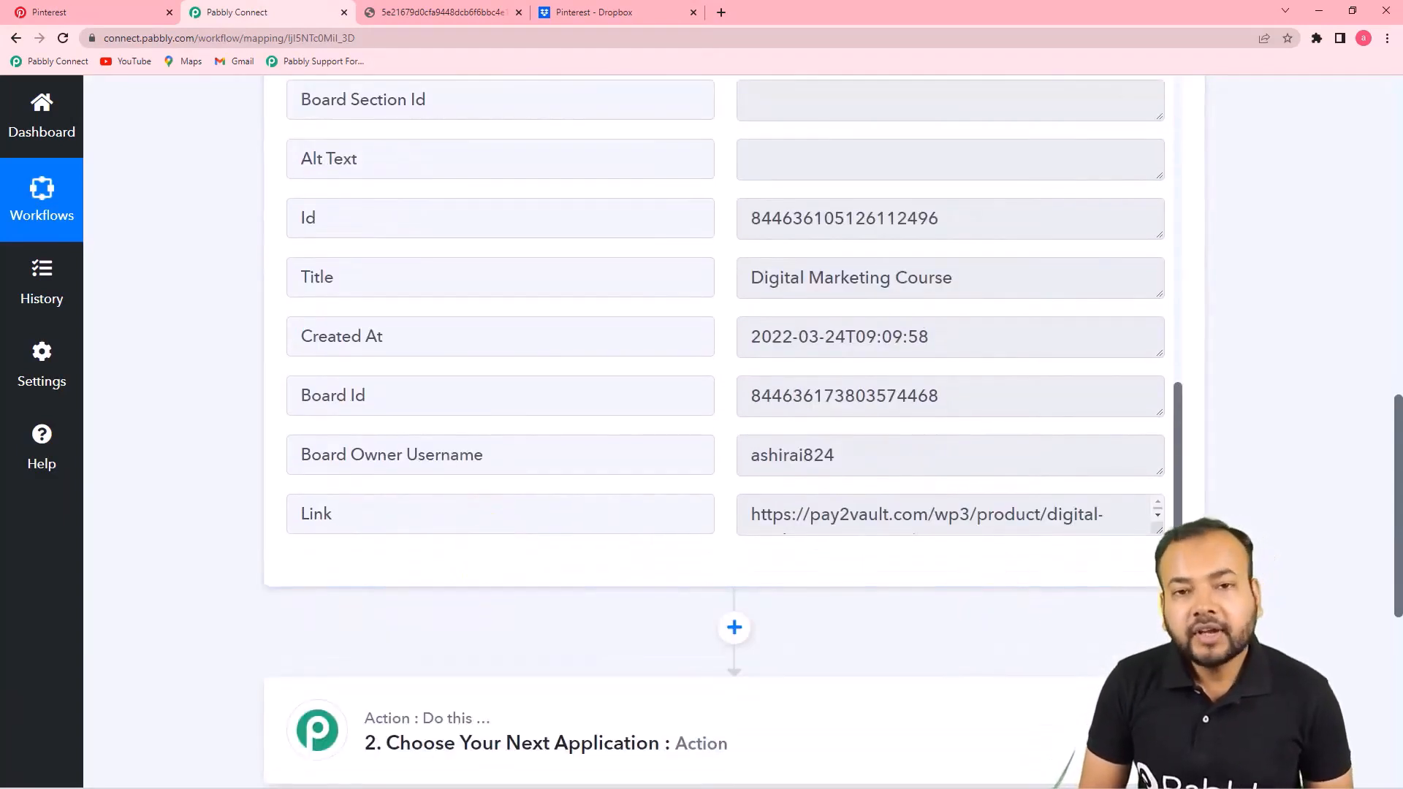
scroll(730, 438, "down", 3)
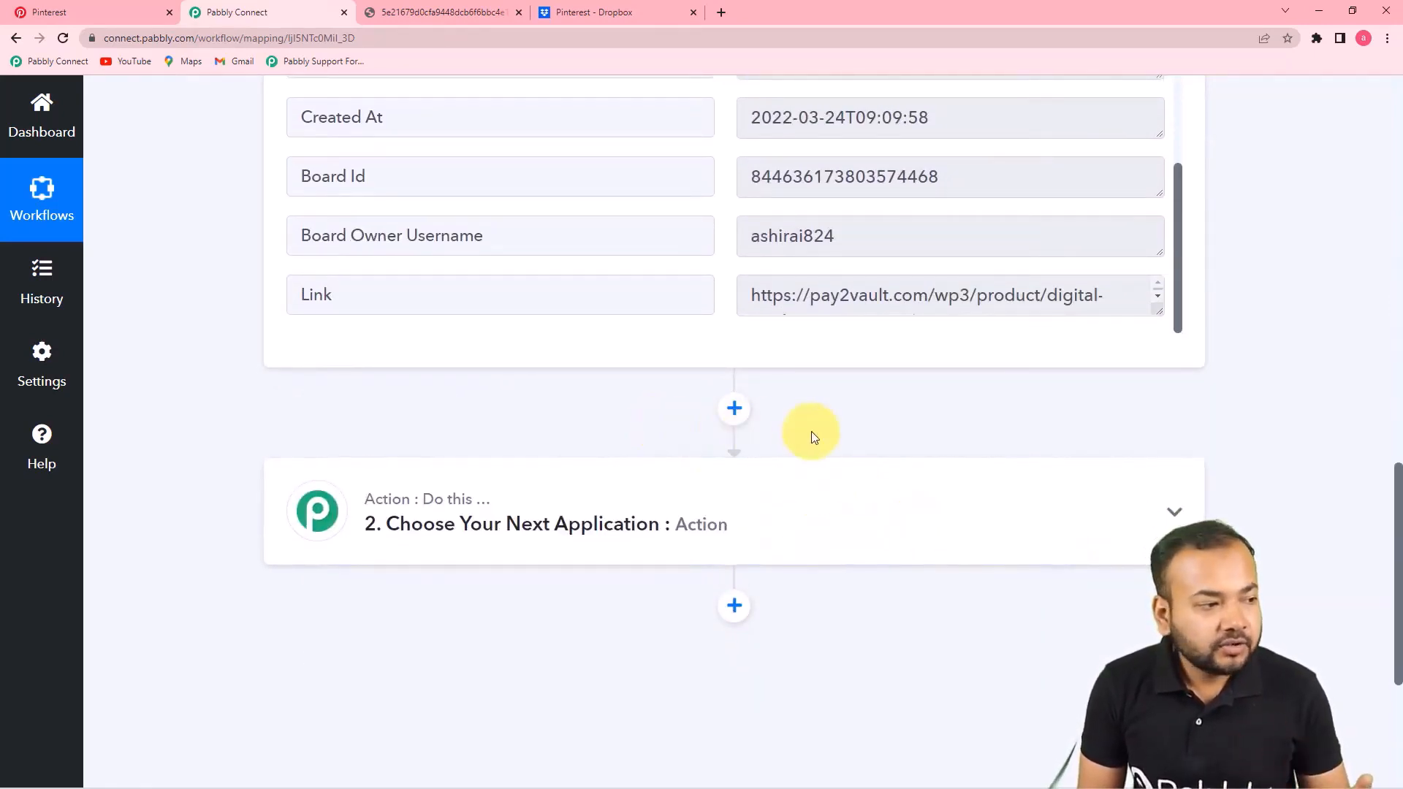
left_click(589, 15)
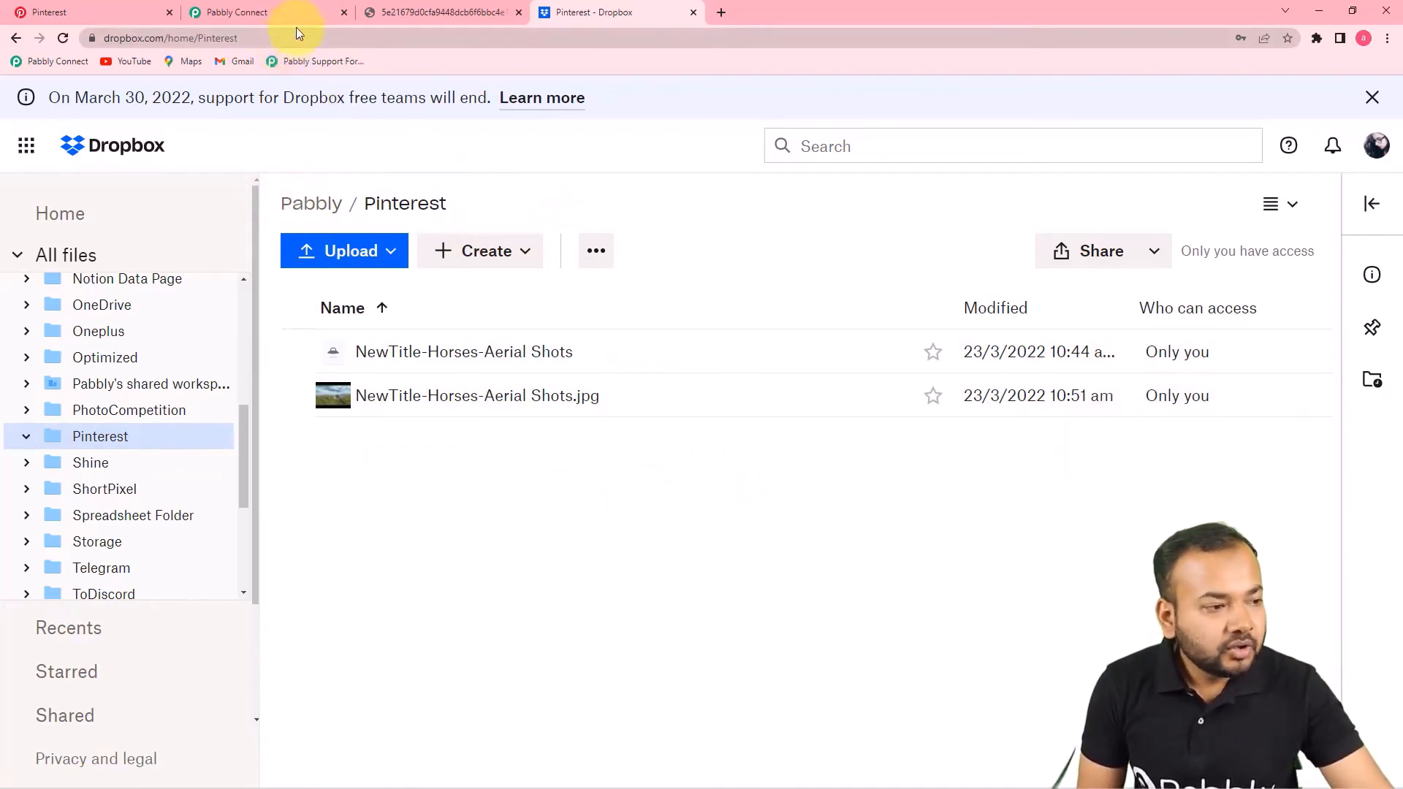
Step: Set the action step to Dropbox with the Upload File event
left_click(263, 11)
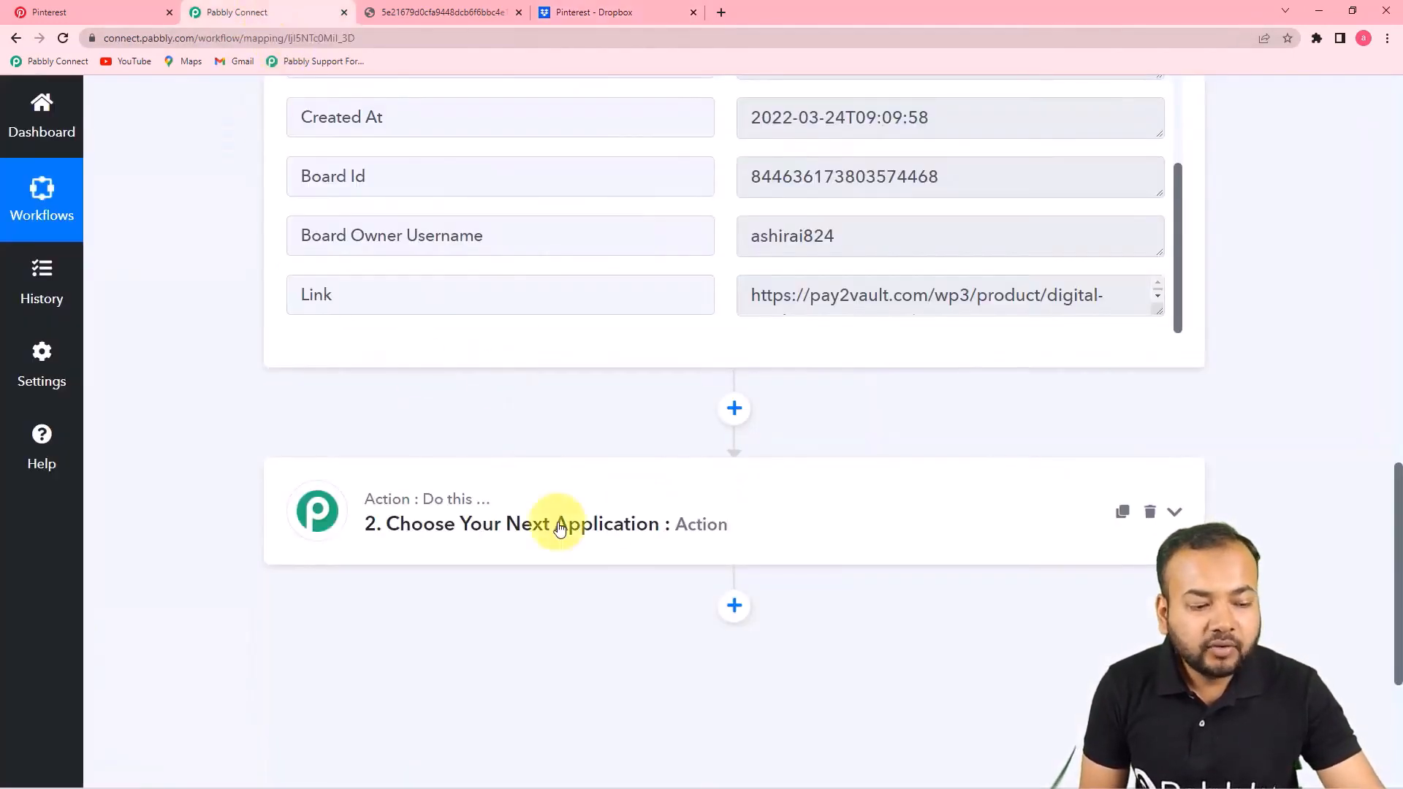
left_click(629, 527)
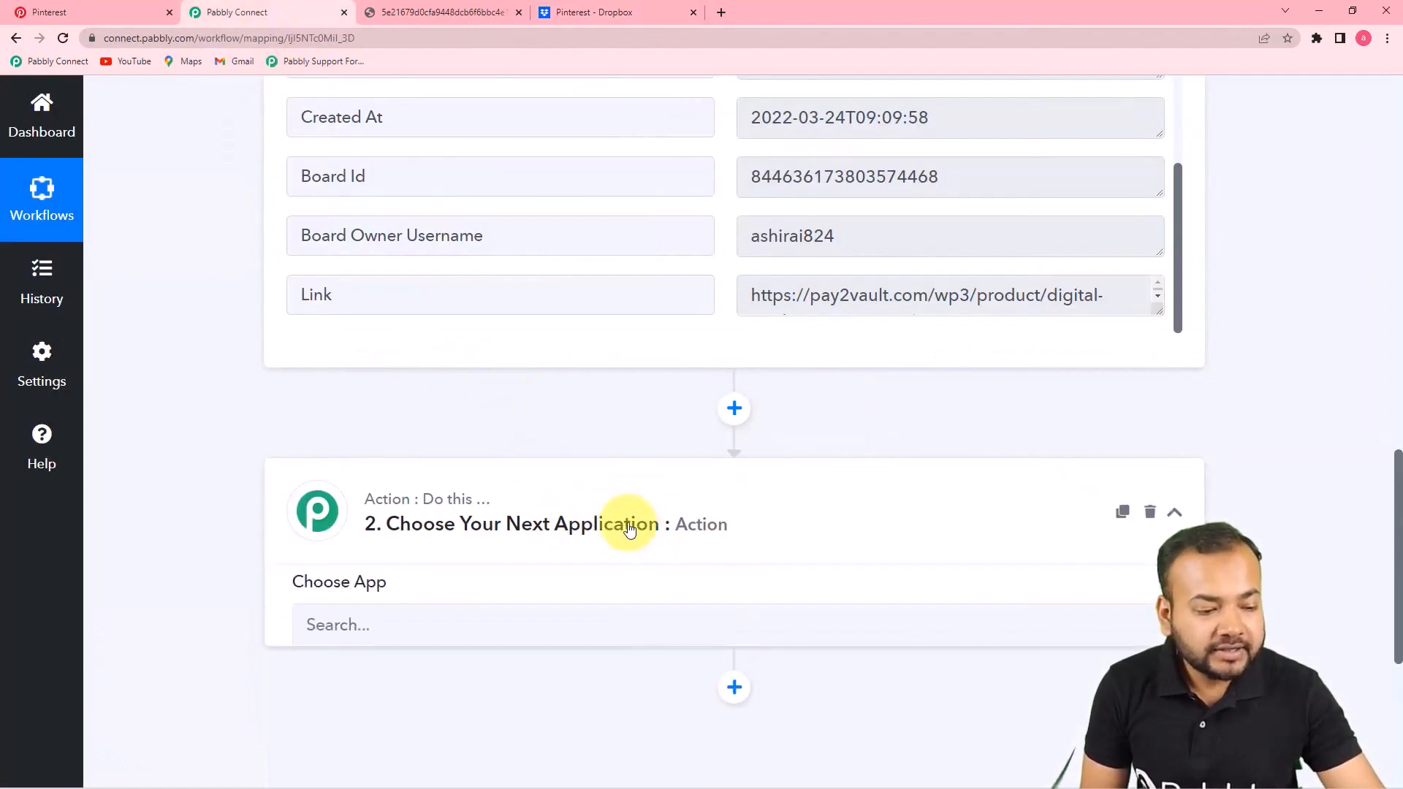
left_click(404, 211)
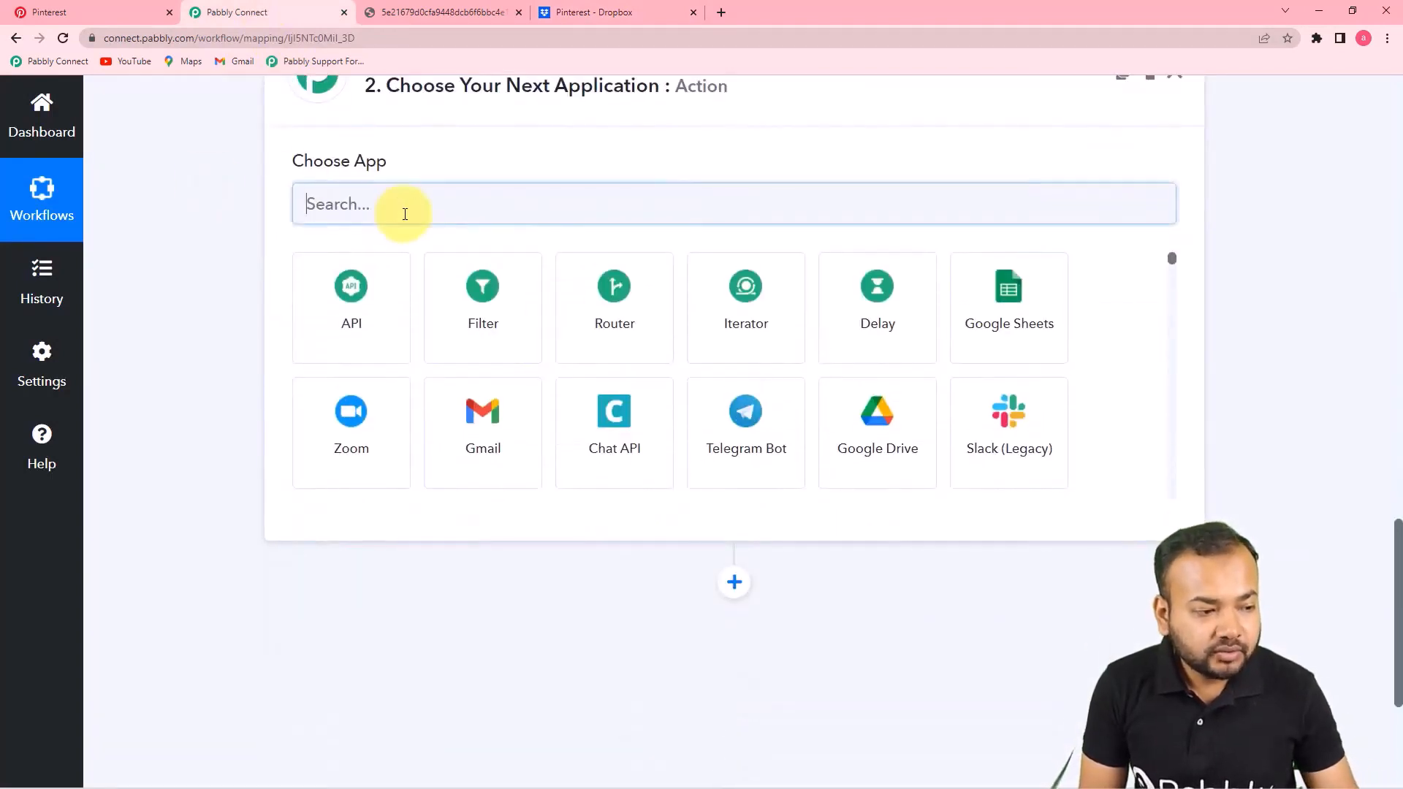
type("drop")
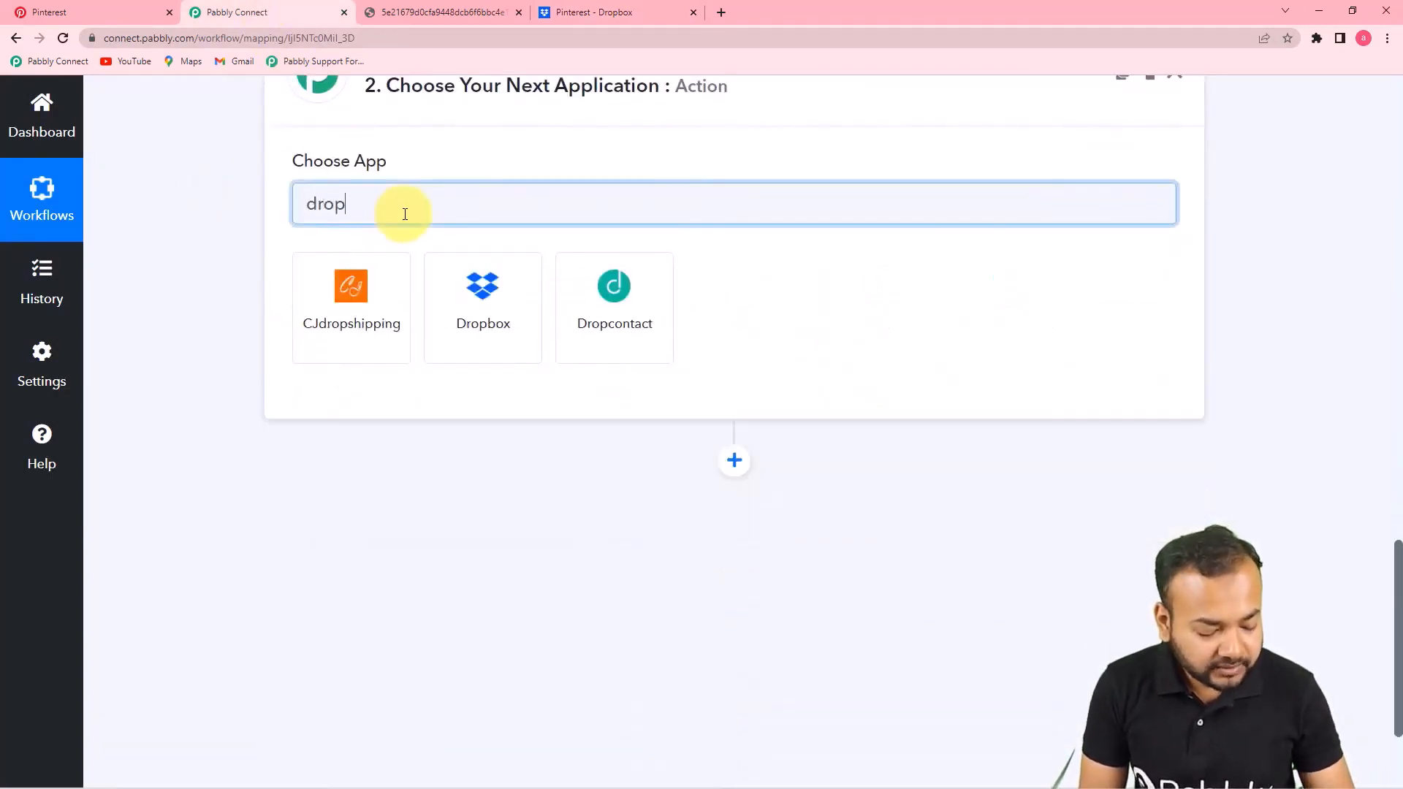
type("box")
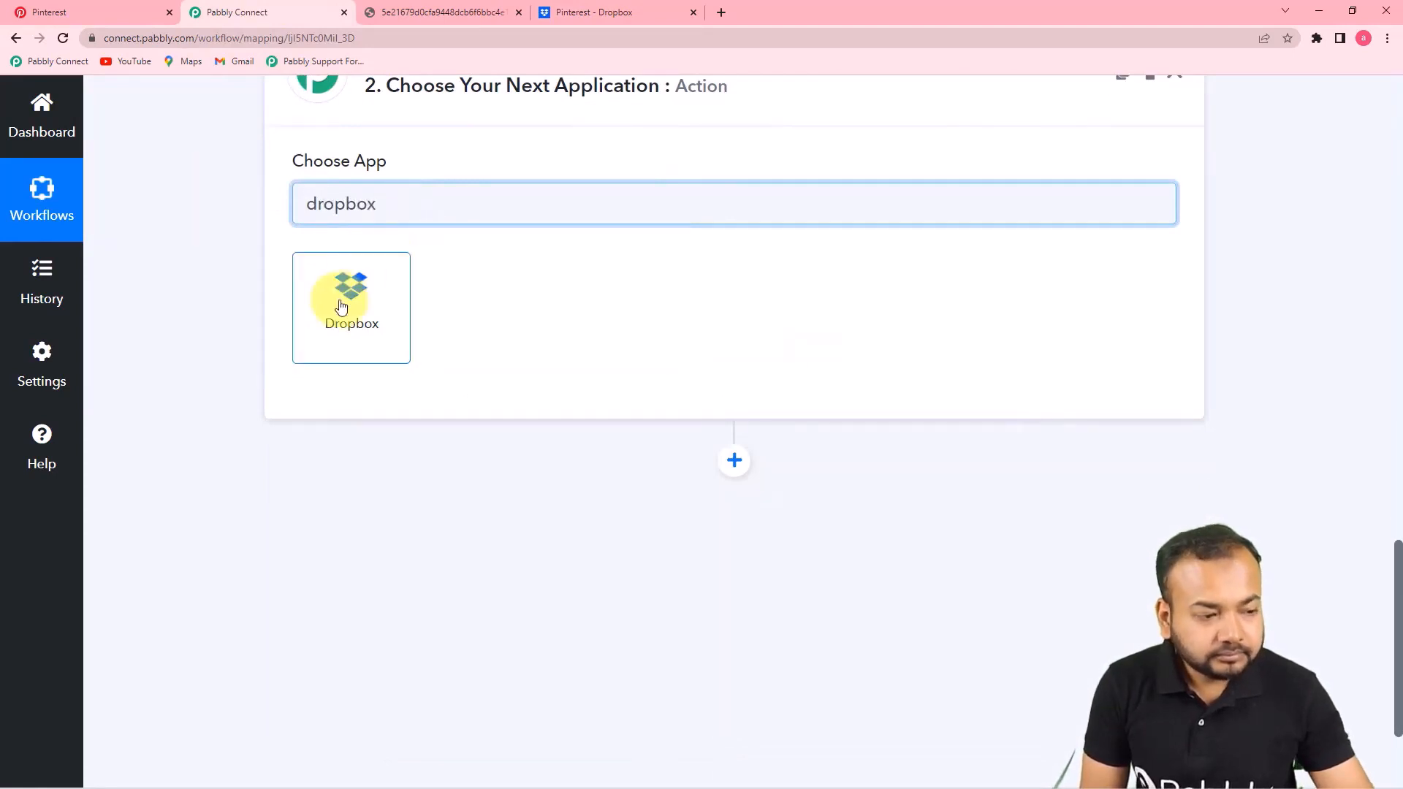
left_click(387, 308)
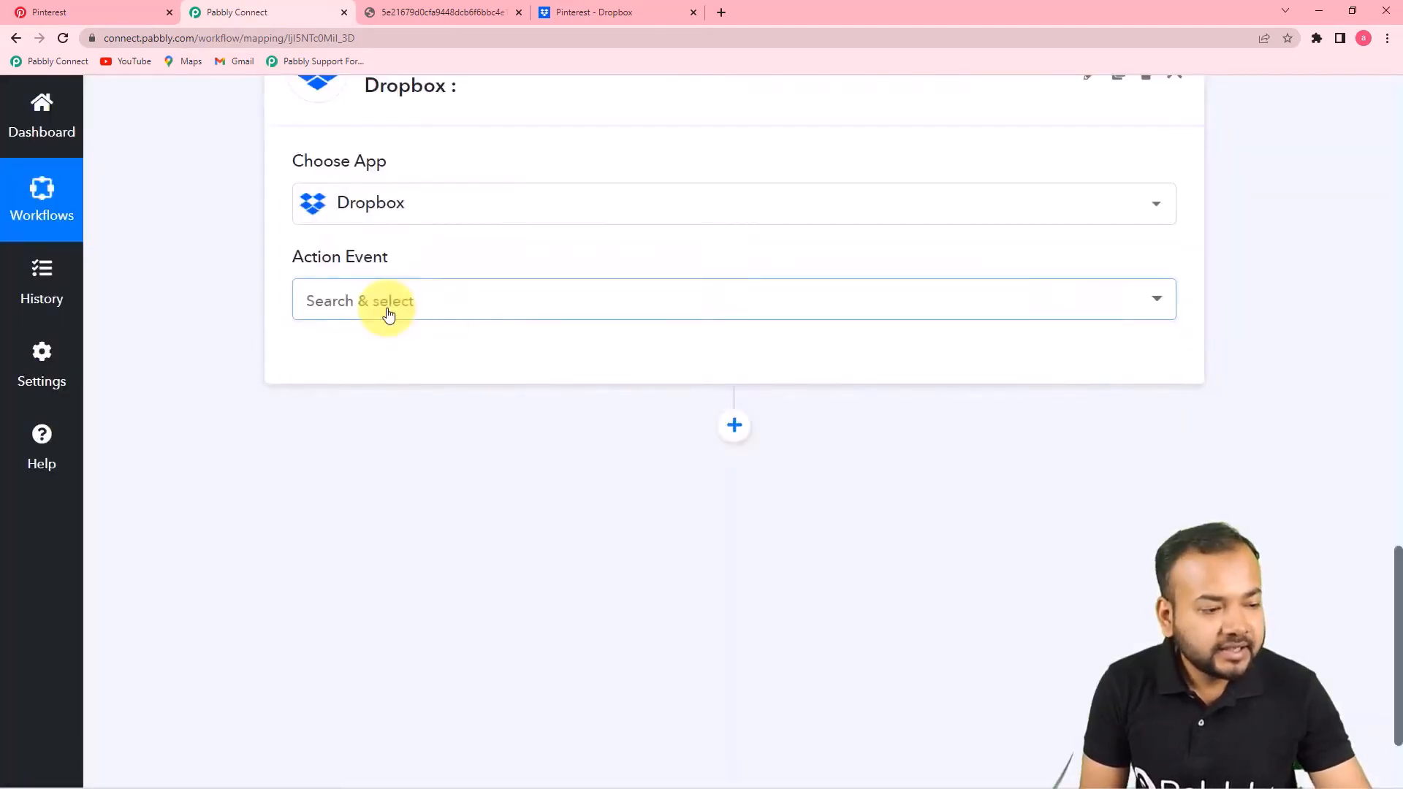
left_click(387, 307)
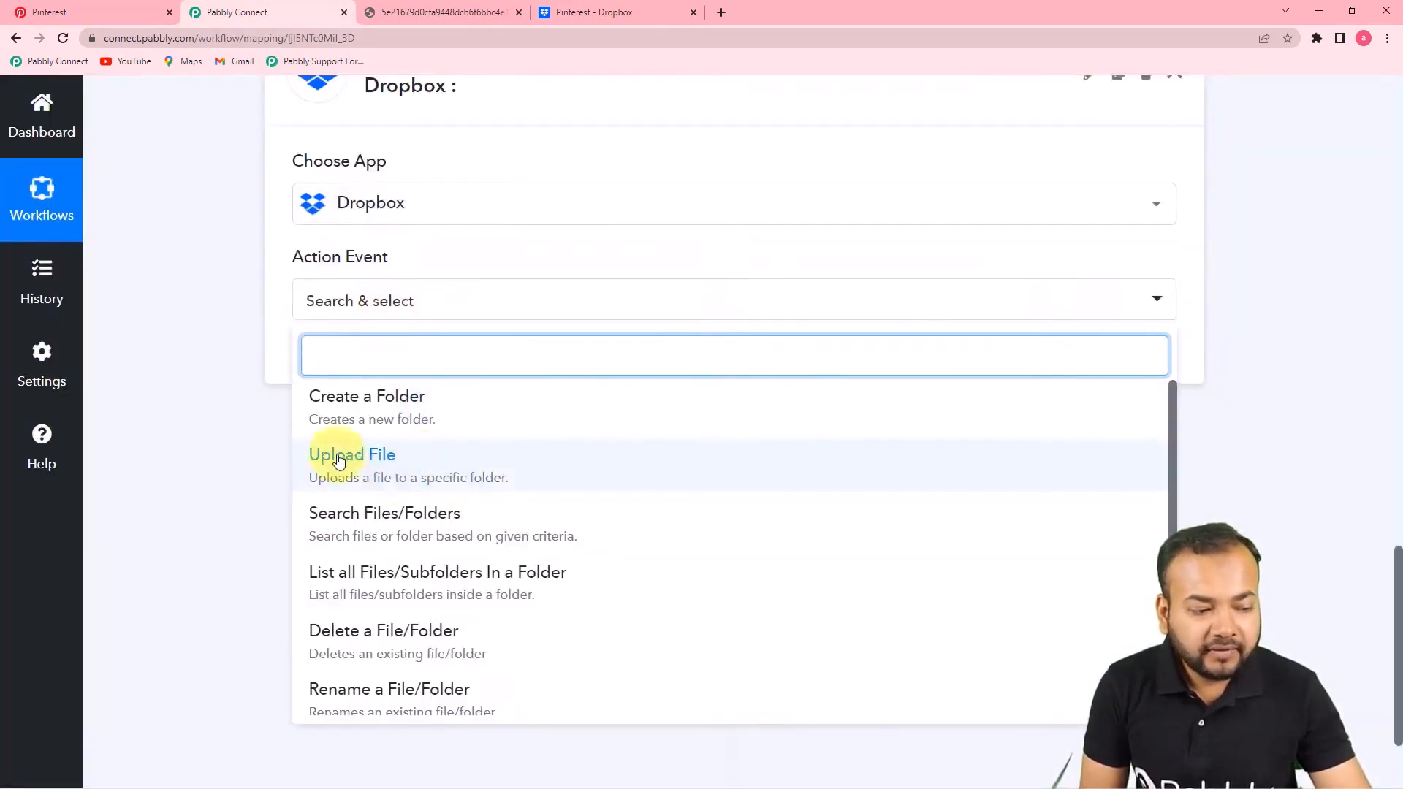
left_click(320, 479)
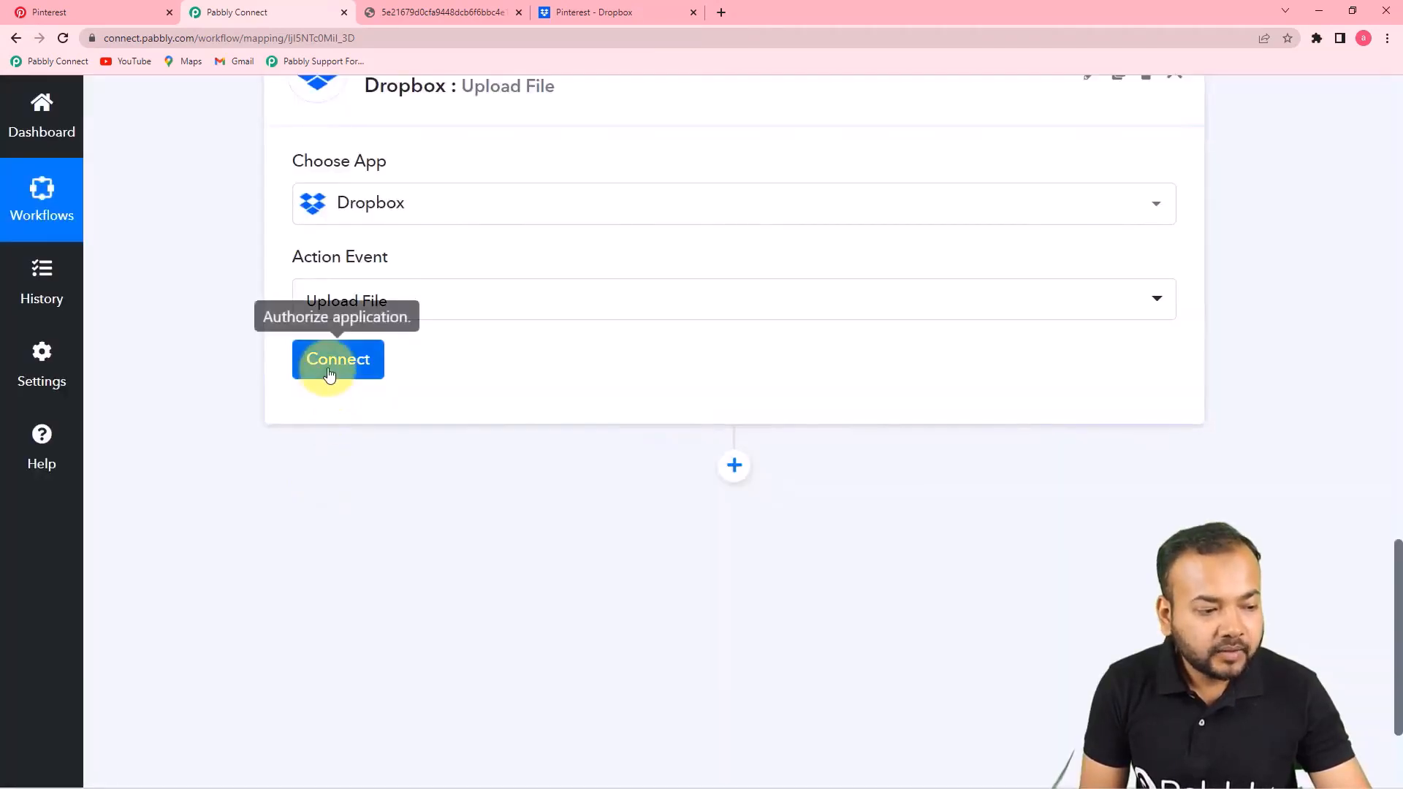
Step: Authorise a new Dropbox connection for the upload step
left_click(336, 361)
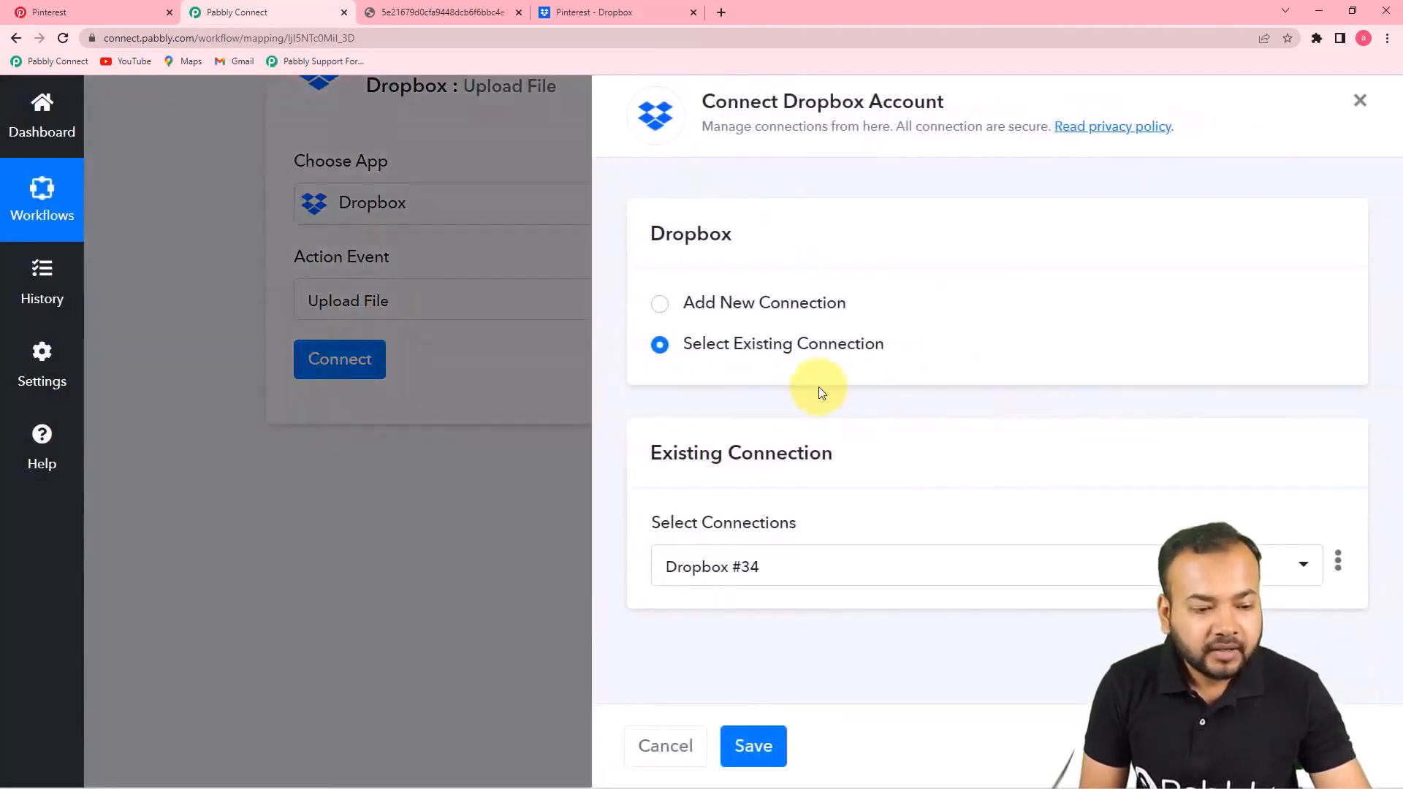
left_click(657, 312)
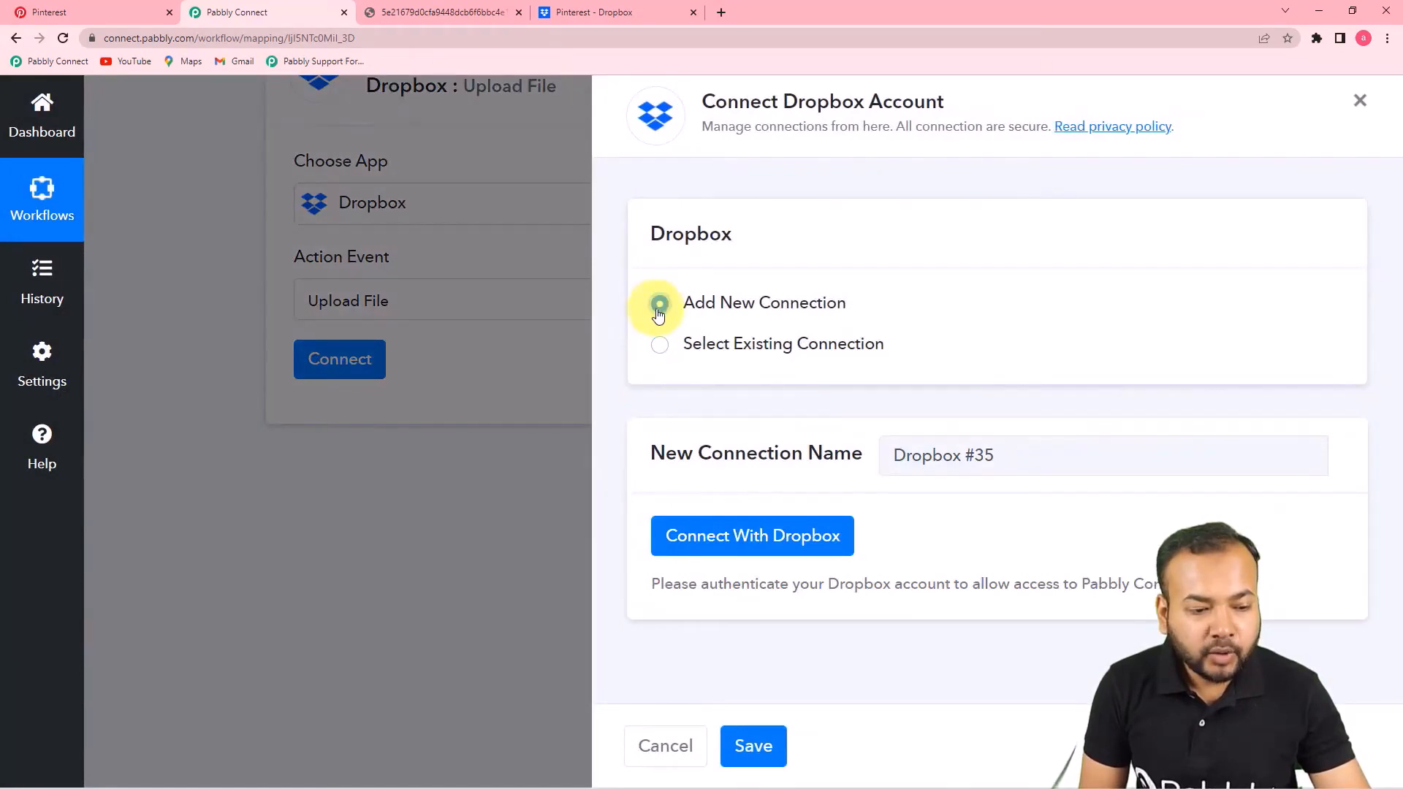
left_click(736, 548)
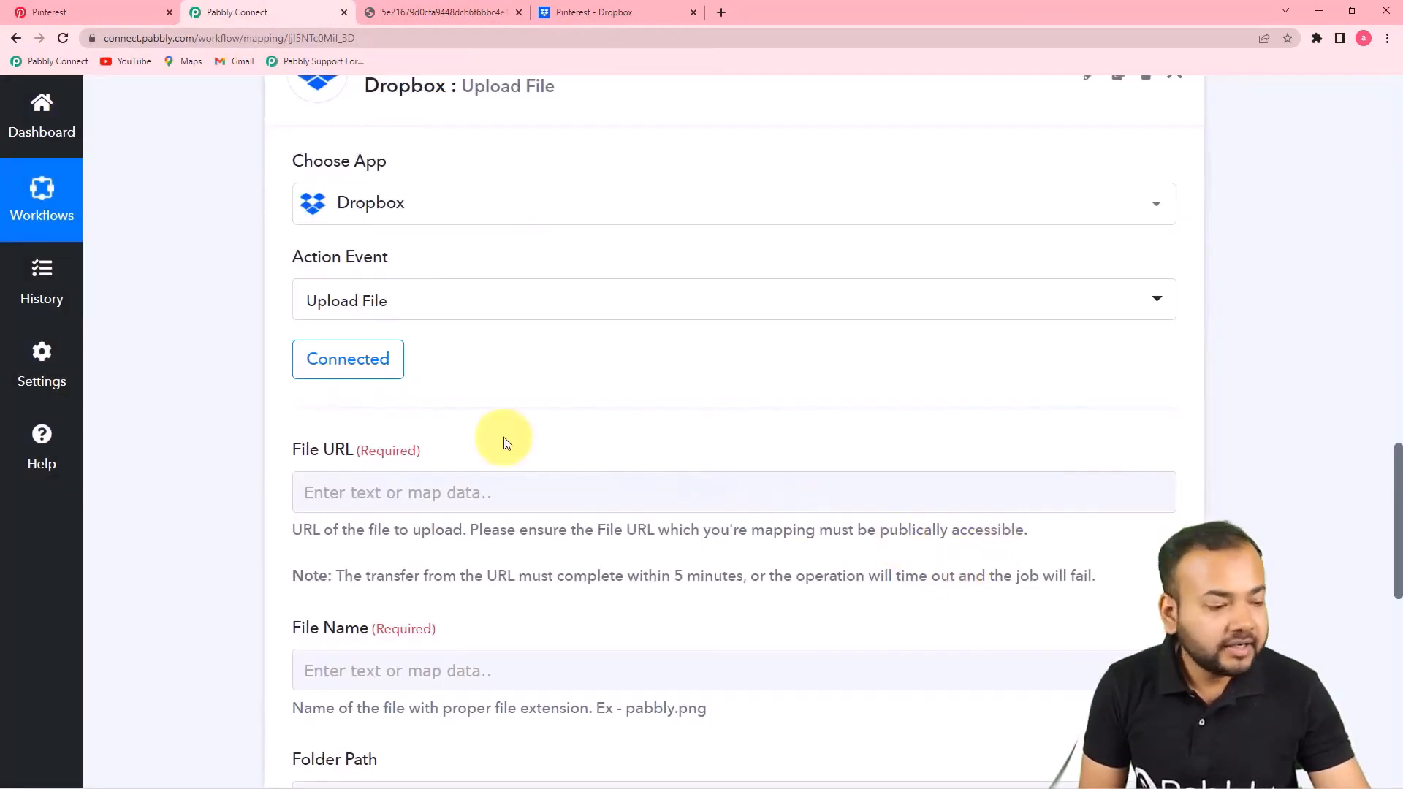
Step: Map File URL to the New Pin's Media Images Originals Url
scroll(735, 430, "down", 1)
scroll(737, 430, "down", 2)
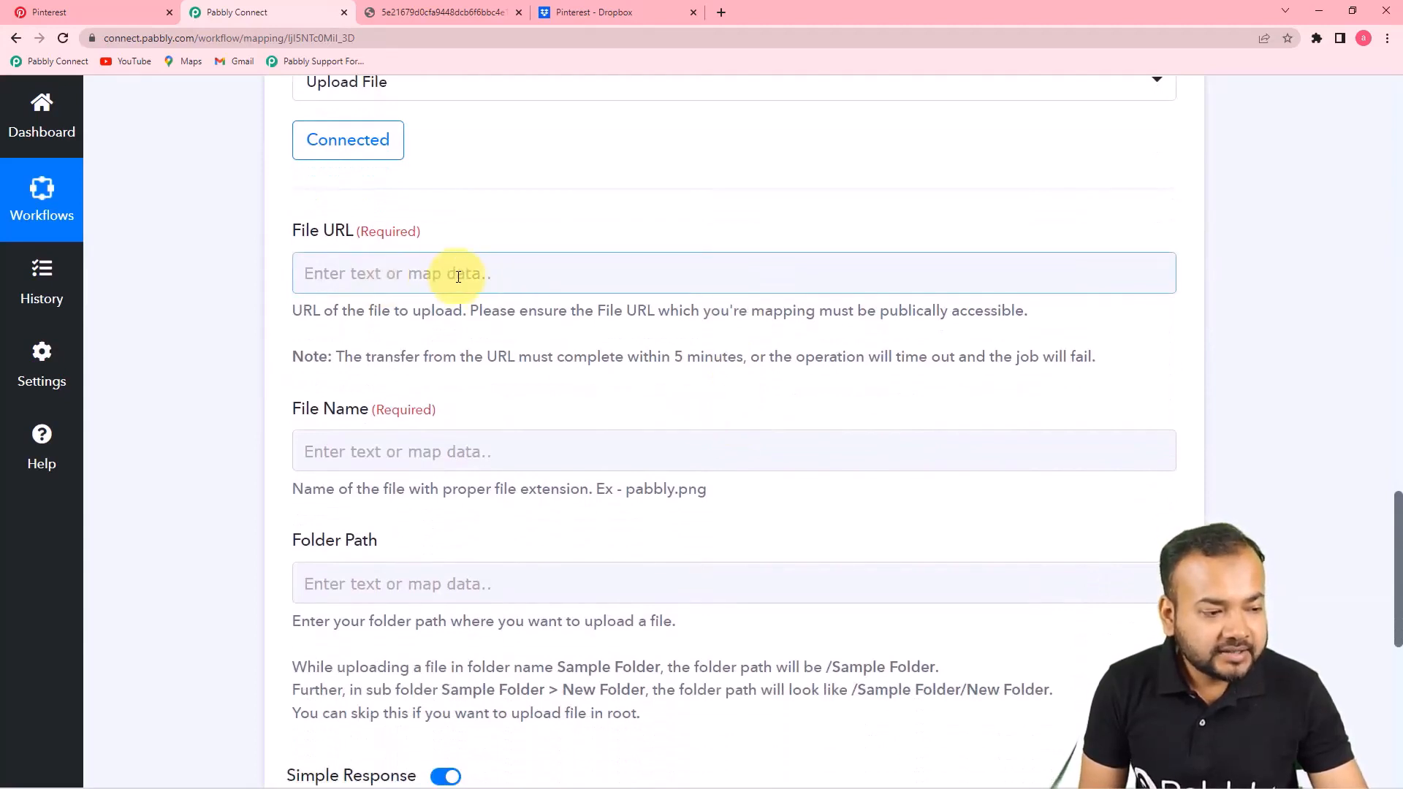
left_click(699, 451)
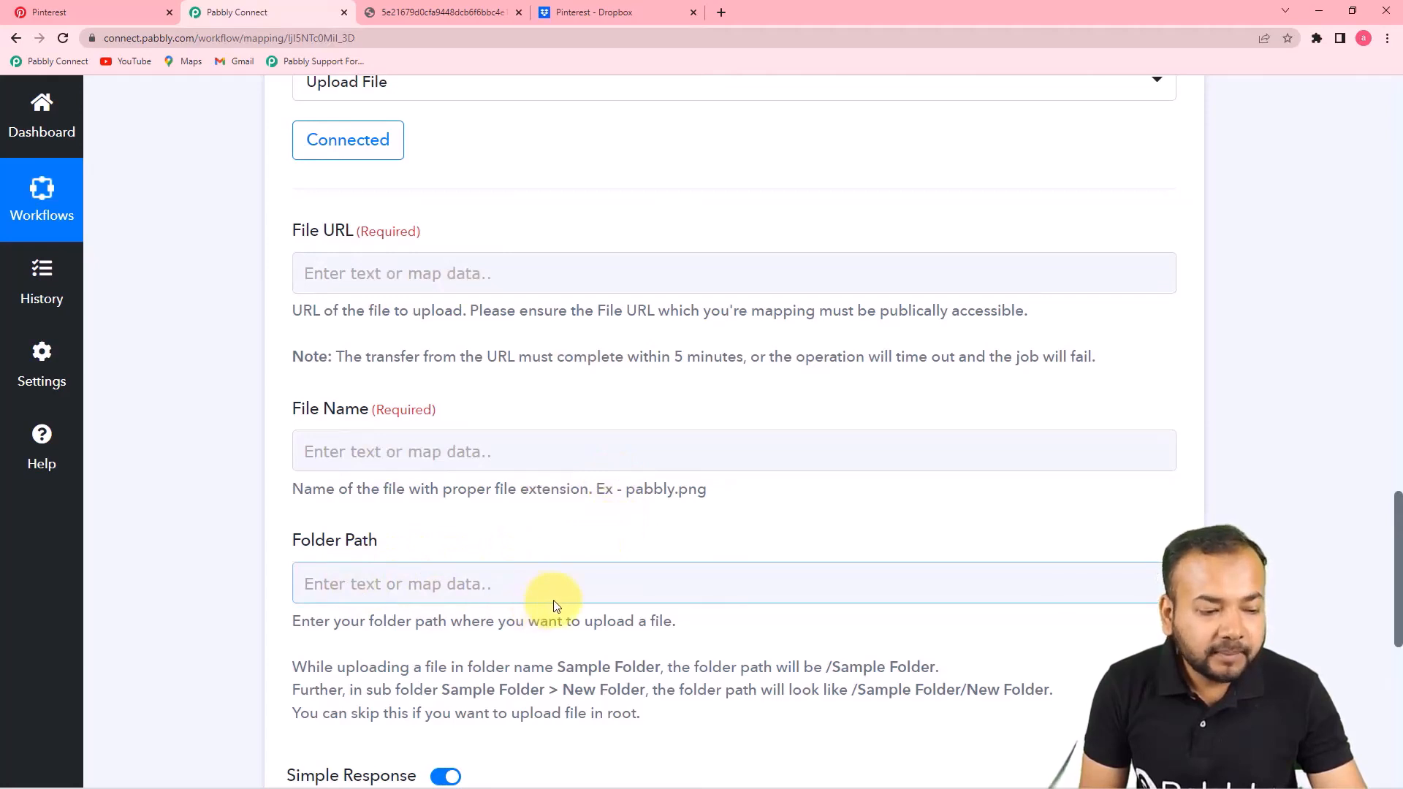
scroll(838, 607, "up", 2)
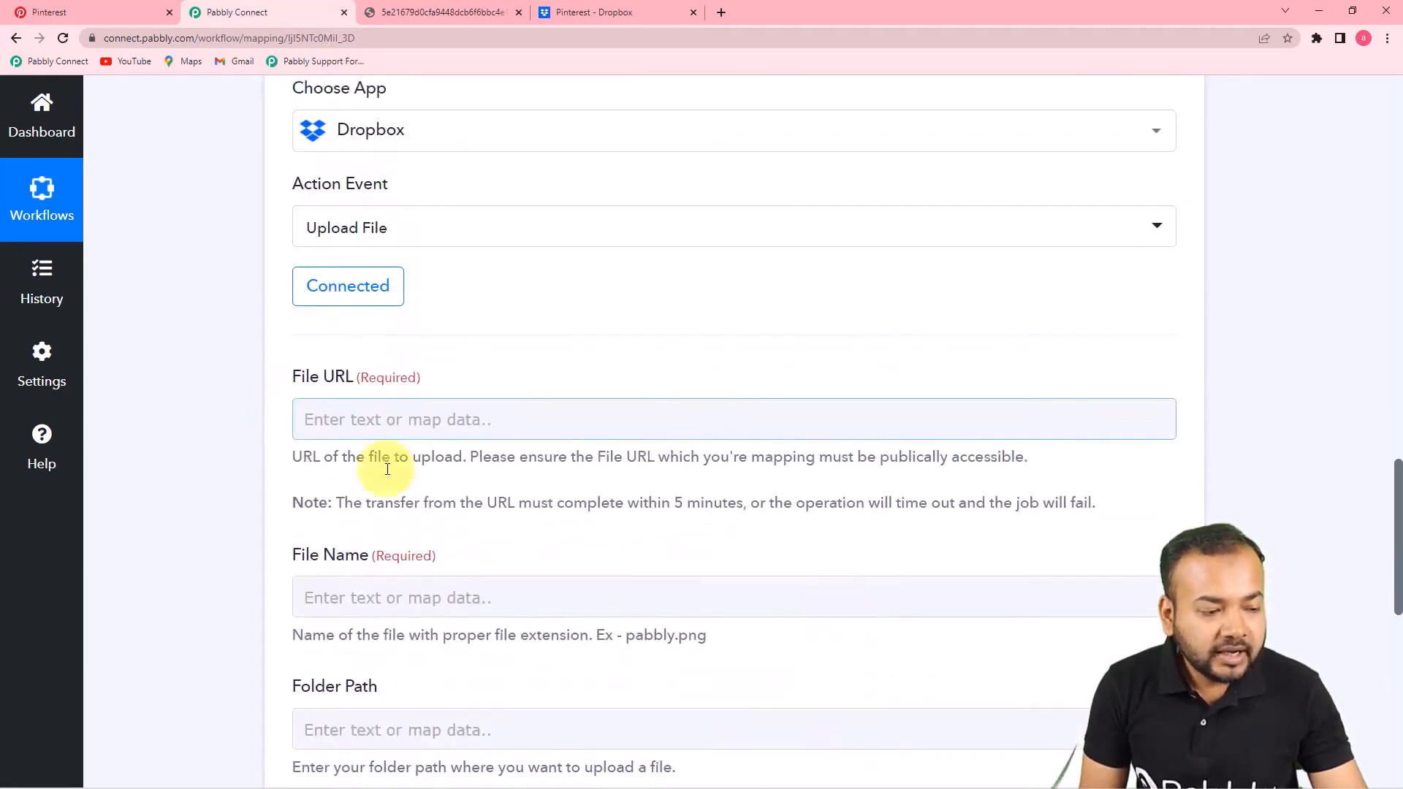
scroll(846, 639, "up", 5)
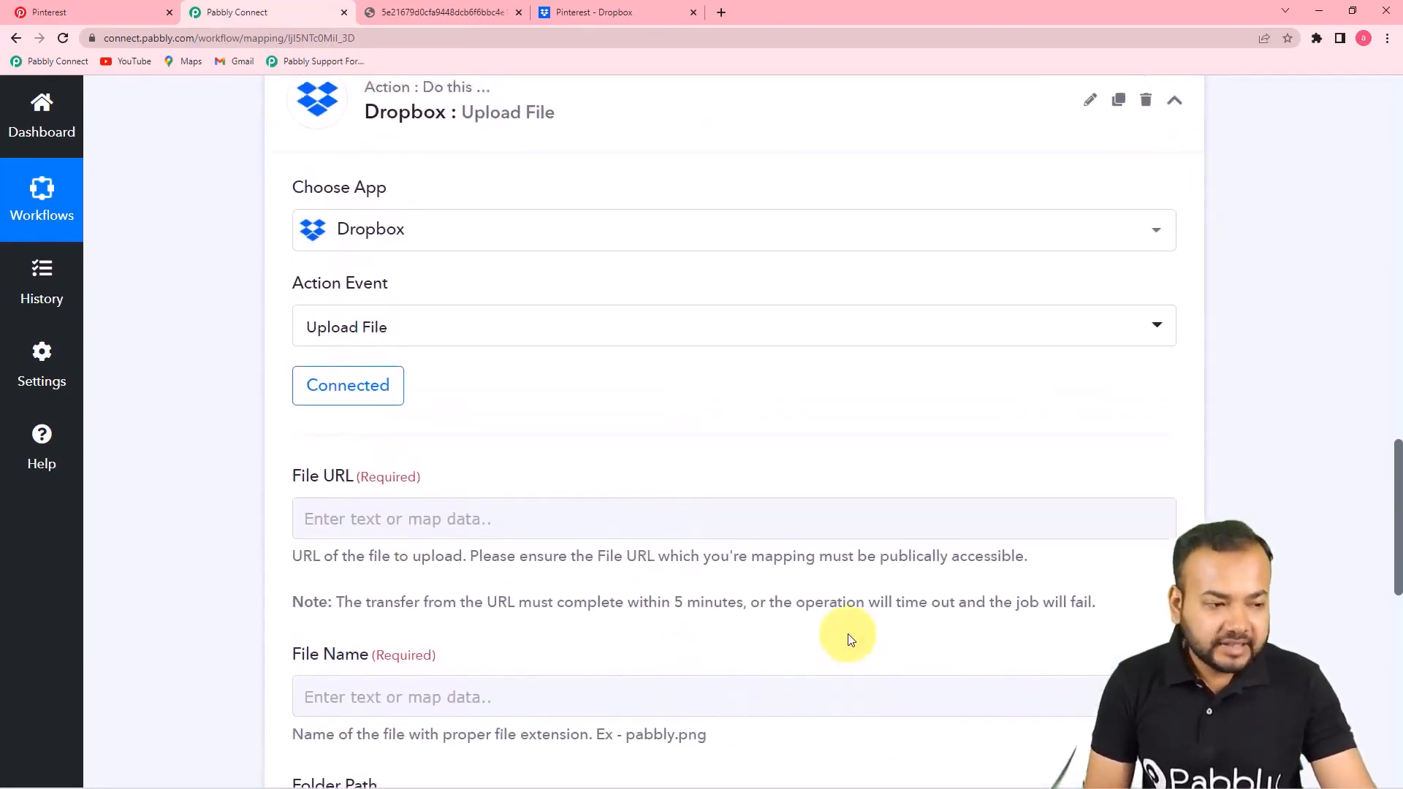
scroll(860, 644, "up", 8)
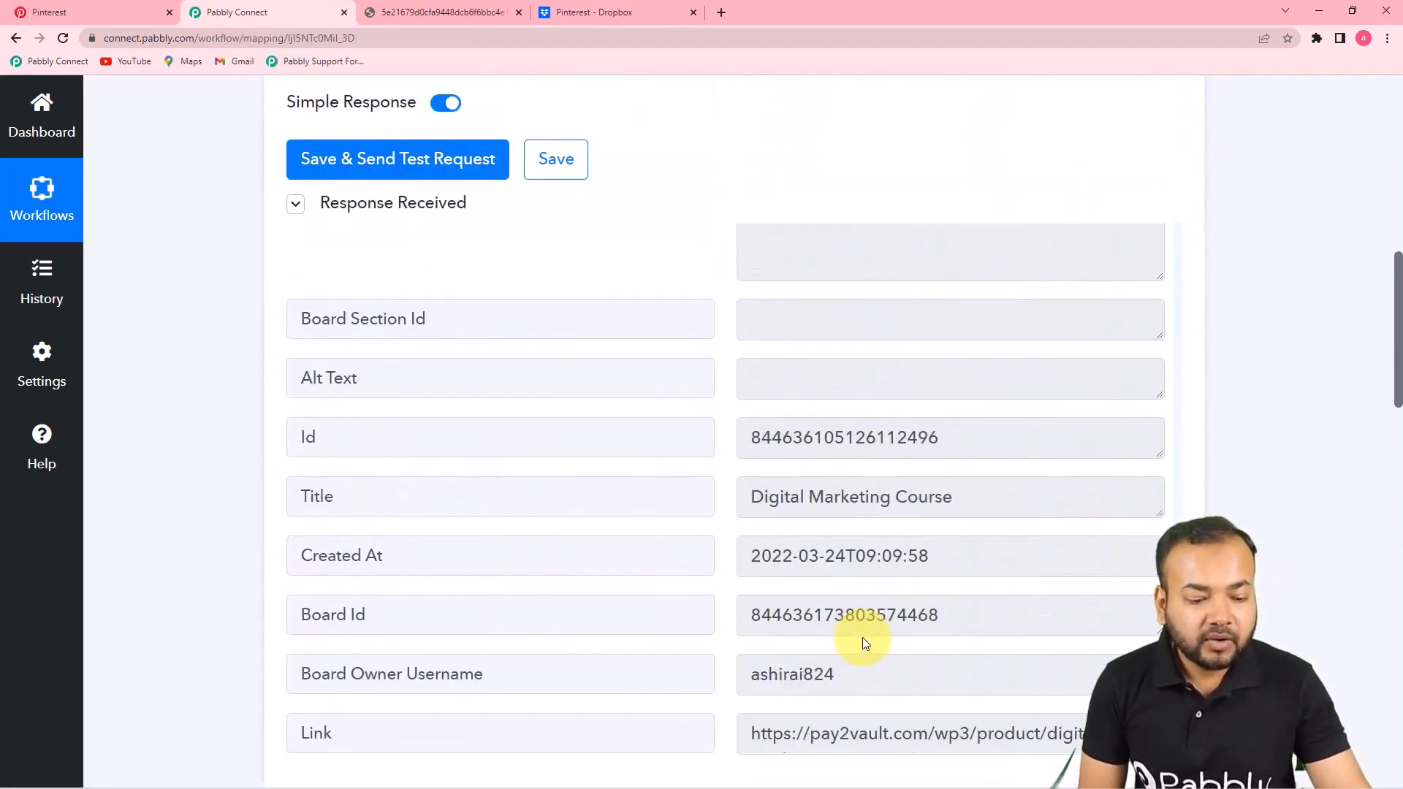
scroll(853, 601, "up", 6)
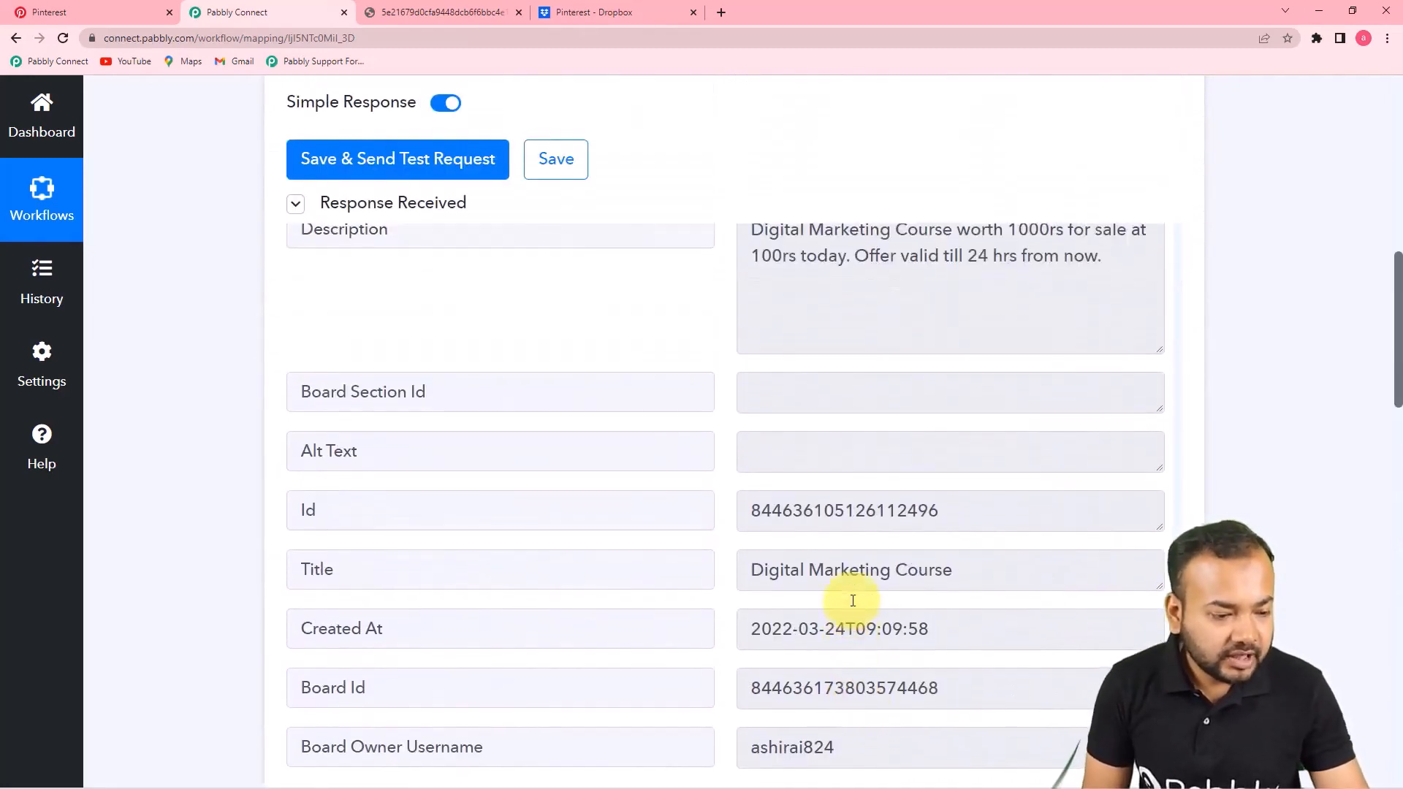
scroll(853, 601, "up", 1)
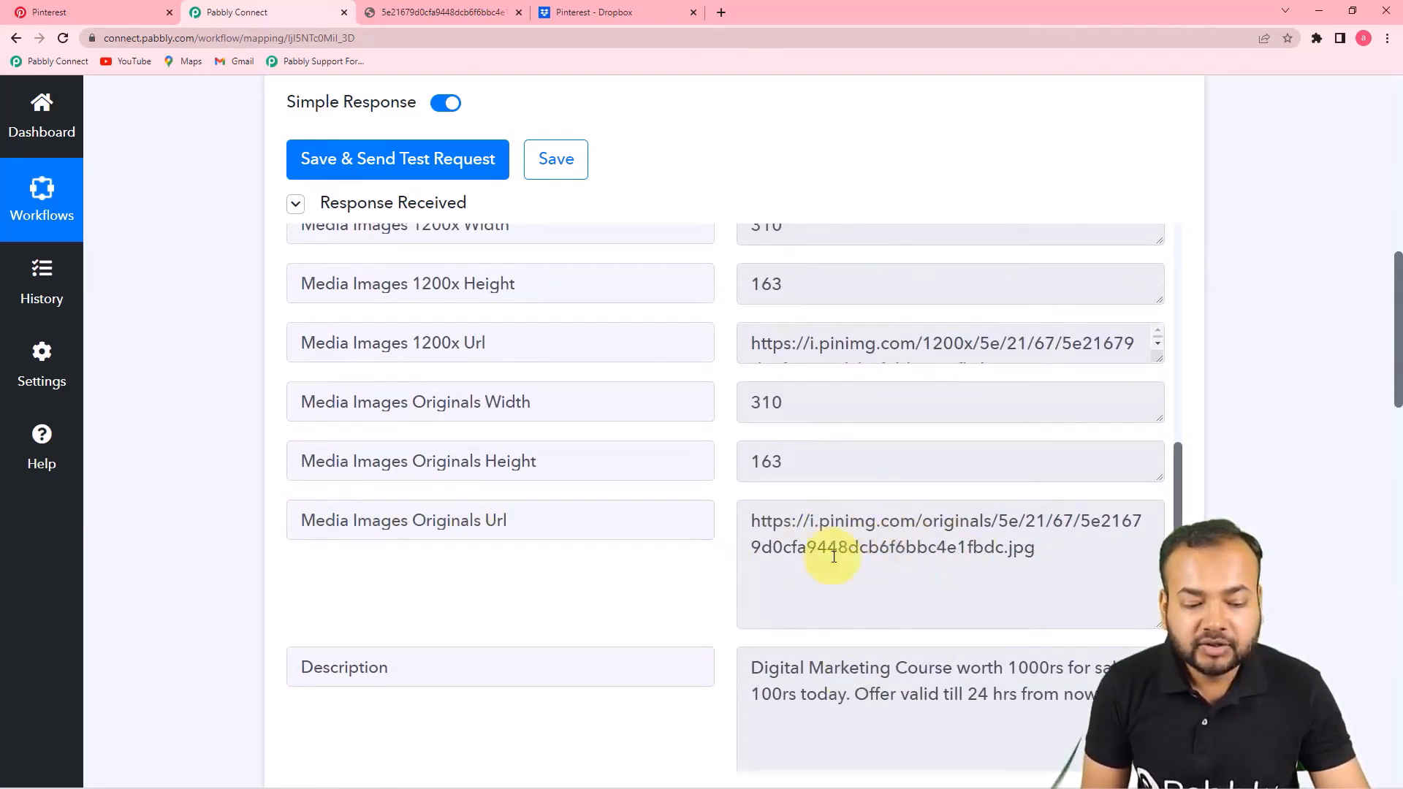
scroll(283, 555, "down", 15)
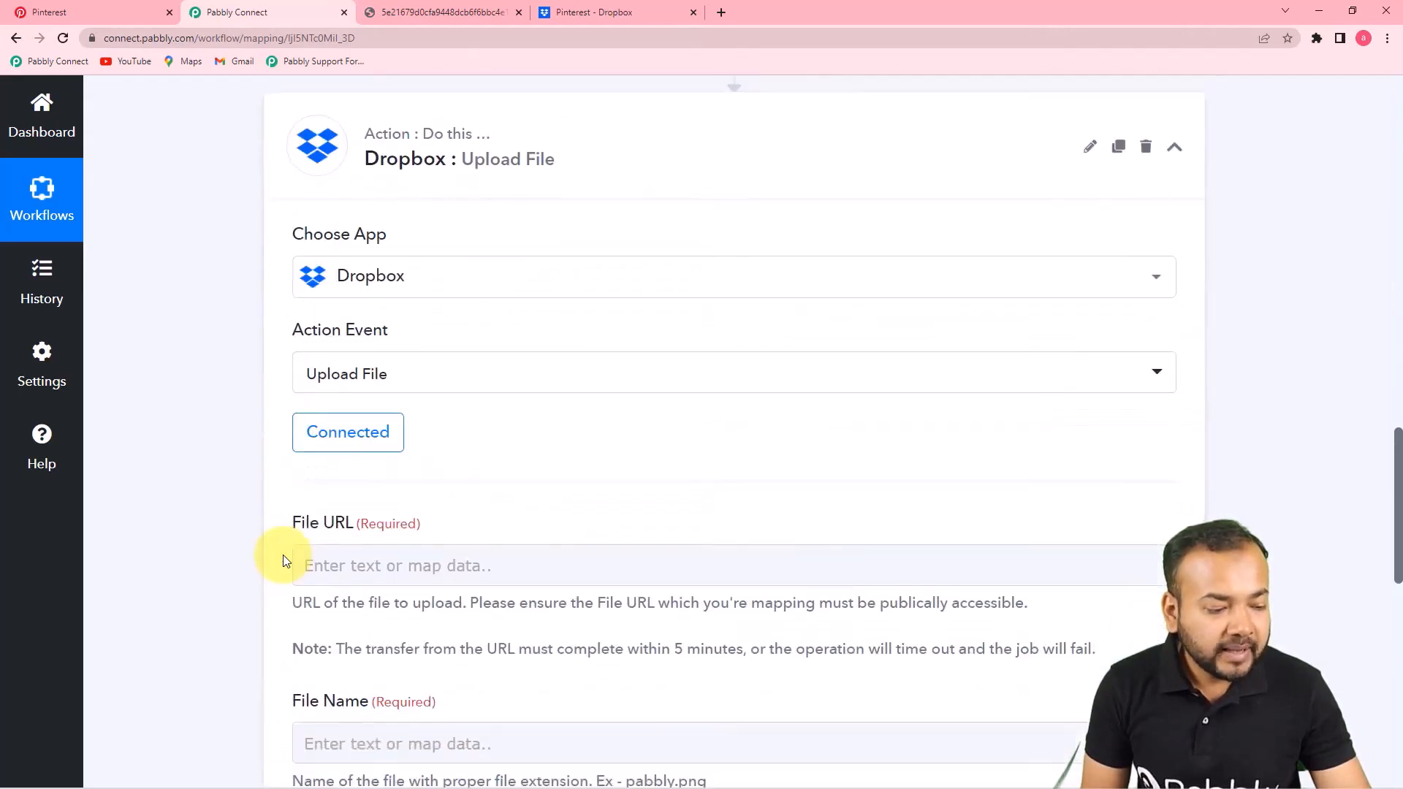
left_click(502, 337)
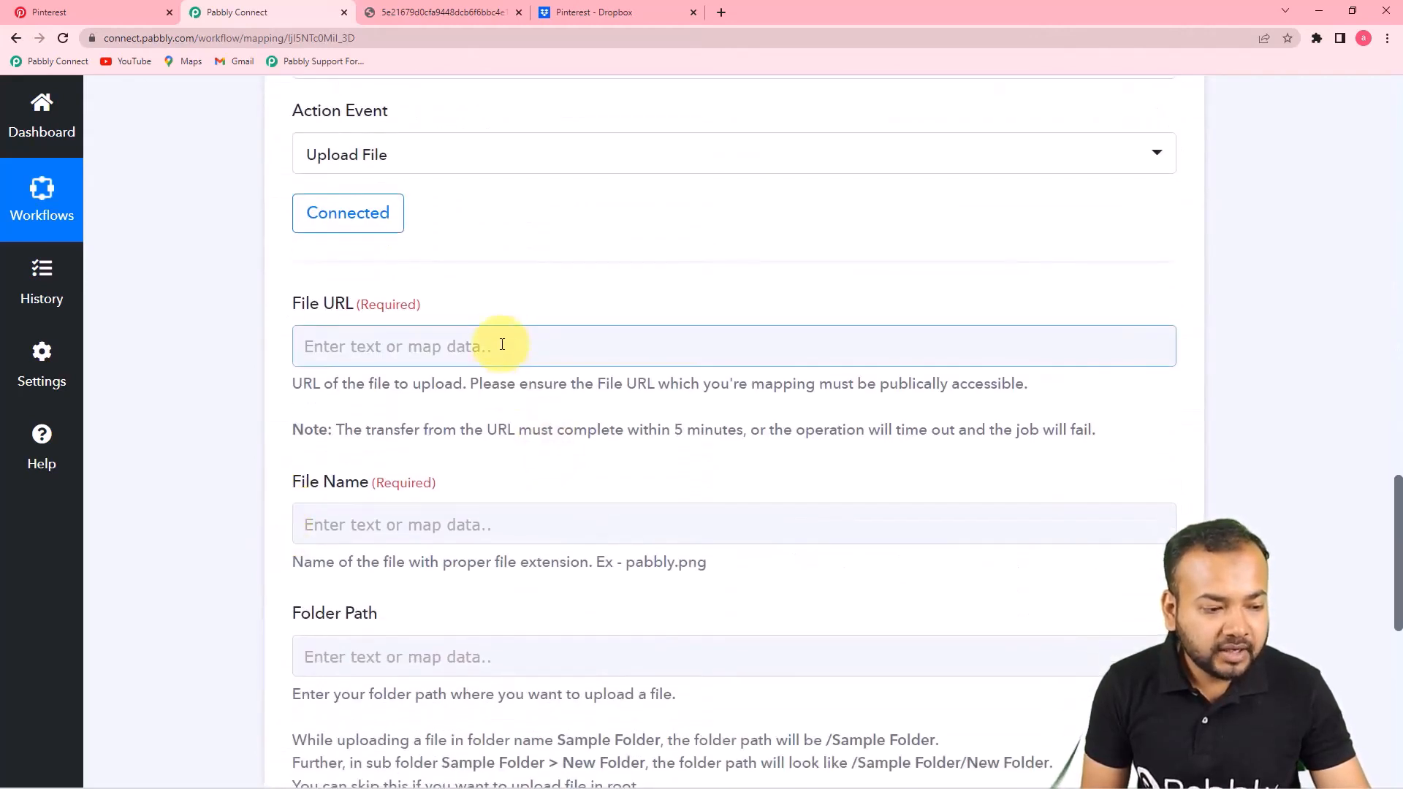
left_click(502, 344)
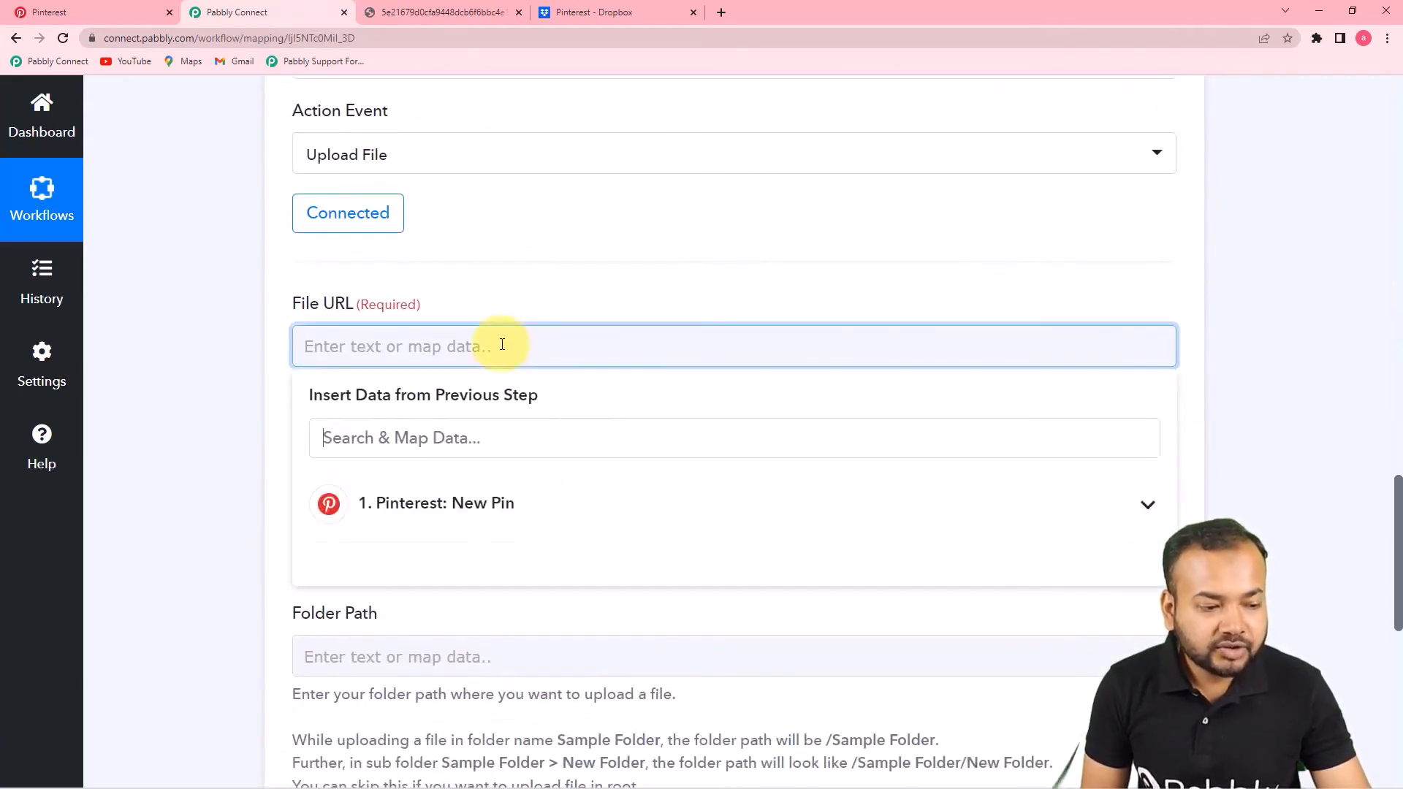
left_click(541, 536)
scroll(557, 714, "down", 4)
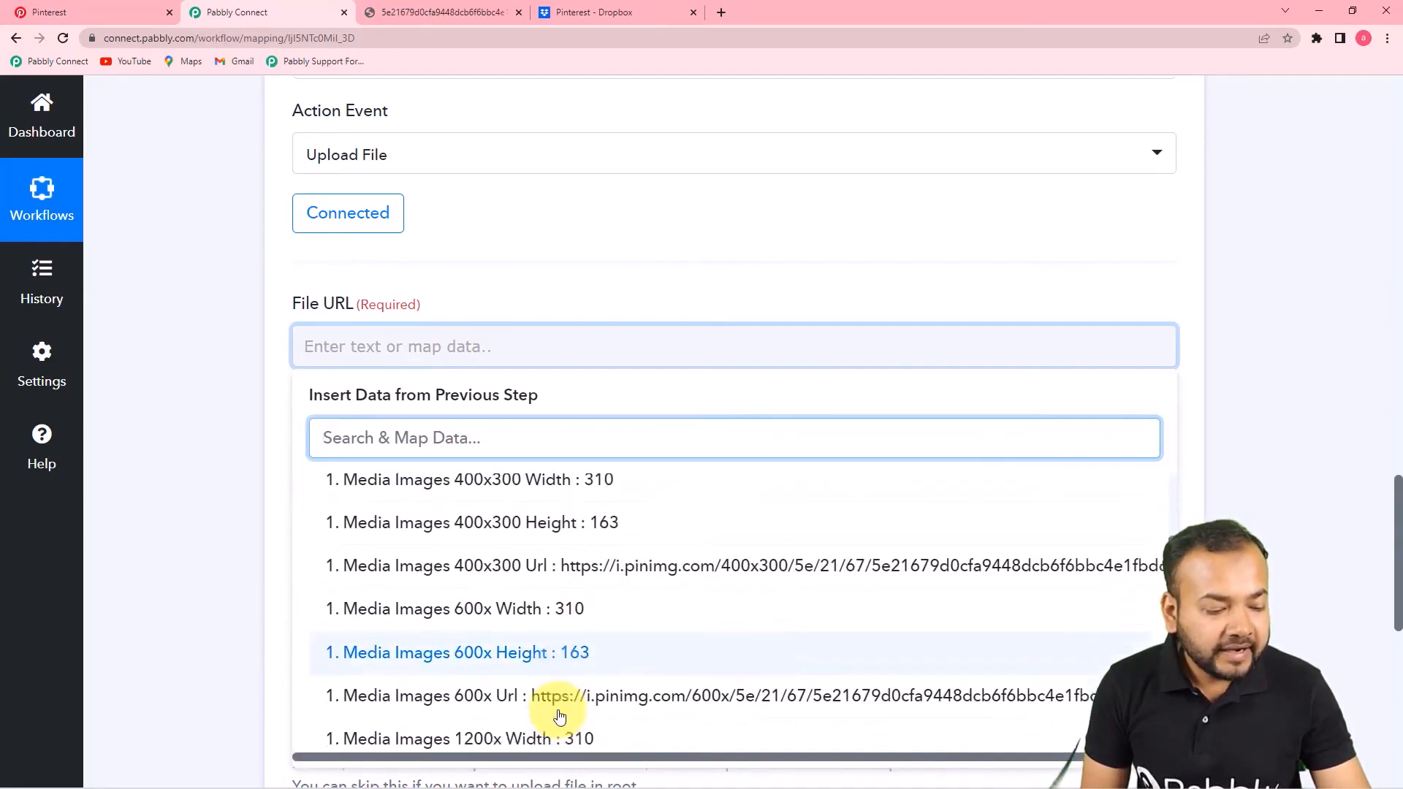
scroll(560, 716, "down", 5)
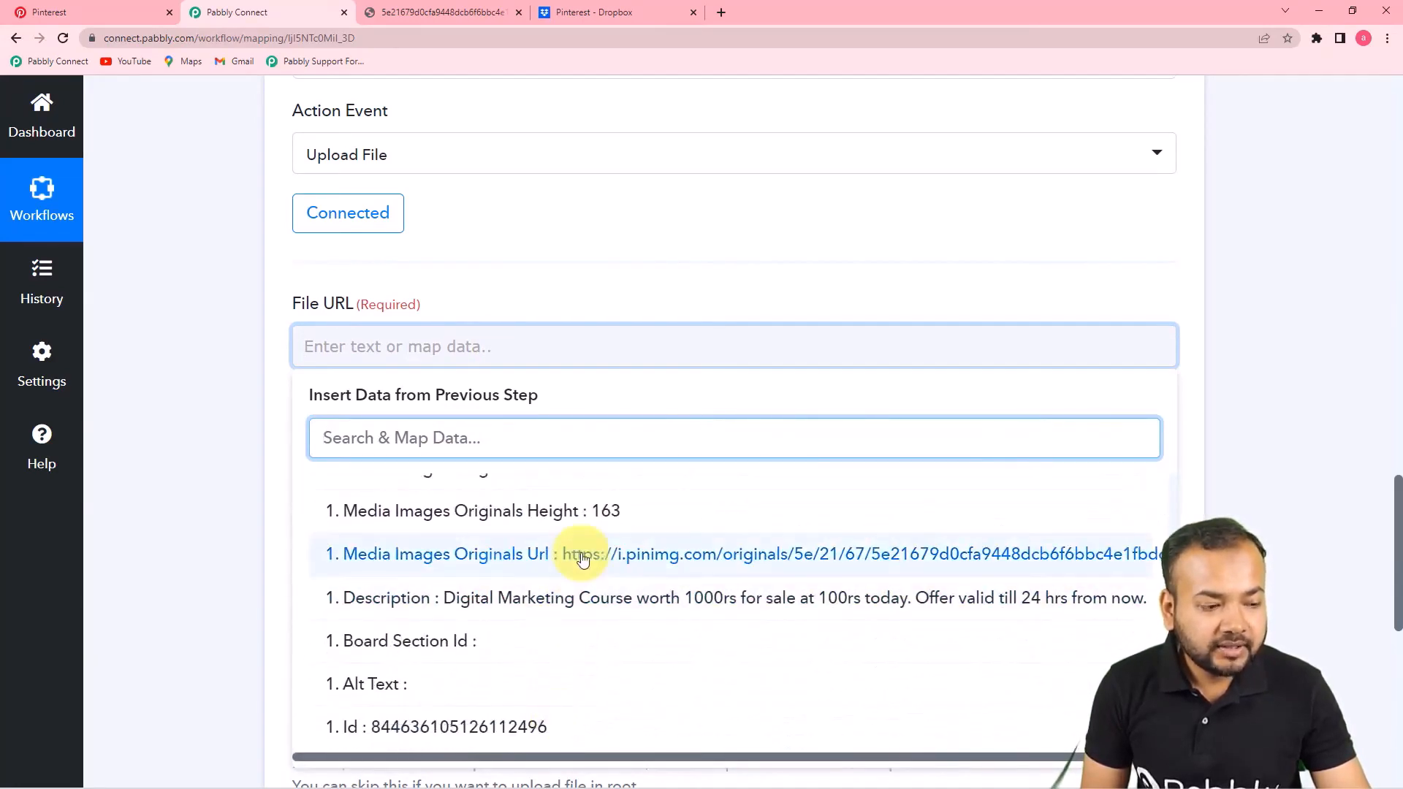
left_click(583, 555)
left_click(212, 423)
Step: Select the empty File Name field and scroll back up to the earlier steps
scroll(235, 429, "down", 2)
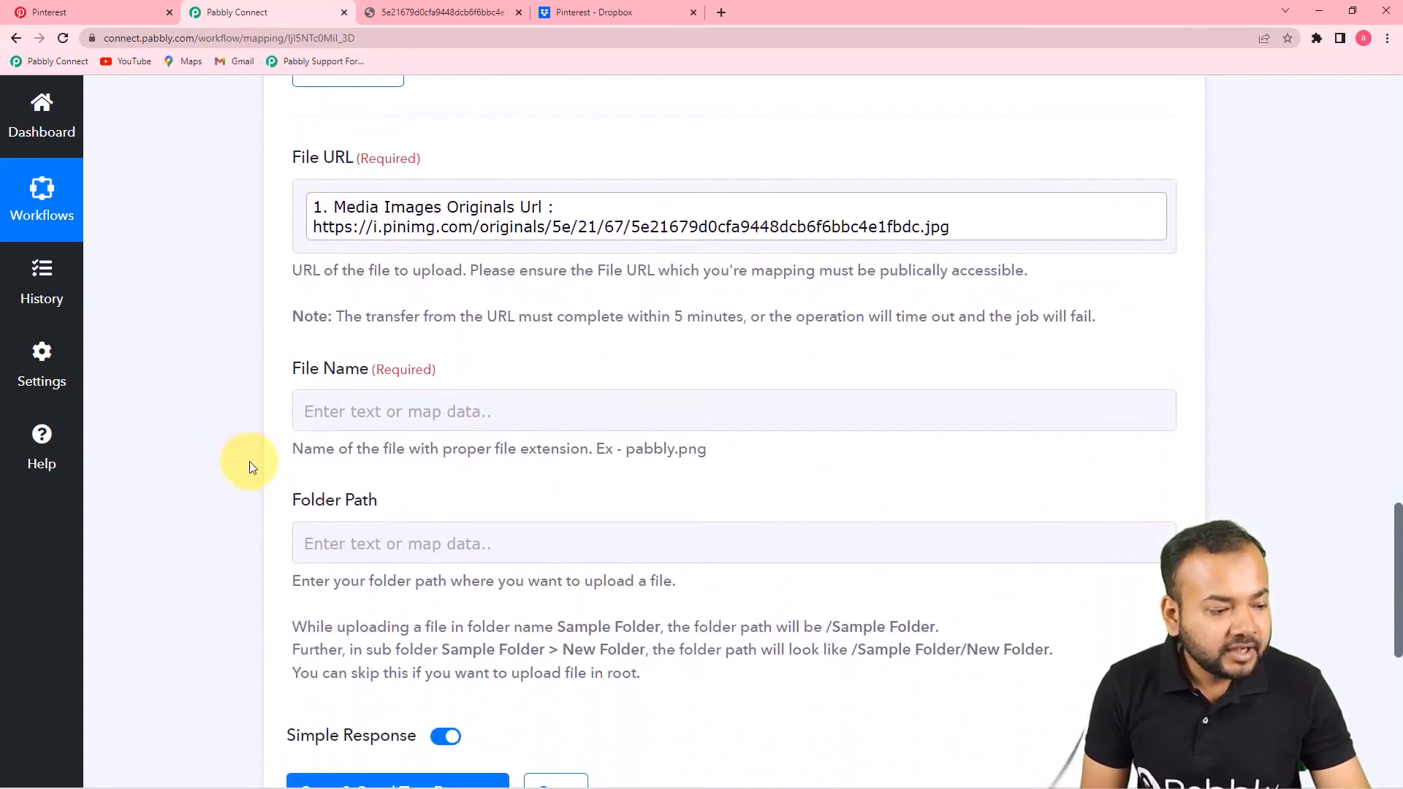
scroll(252, 467, "down", 1)
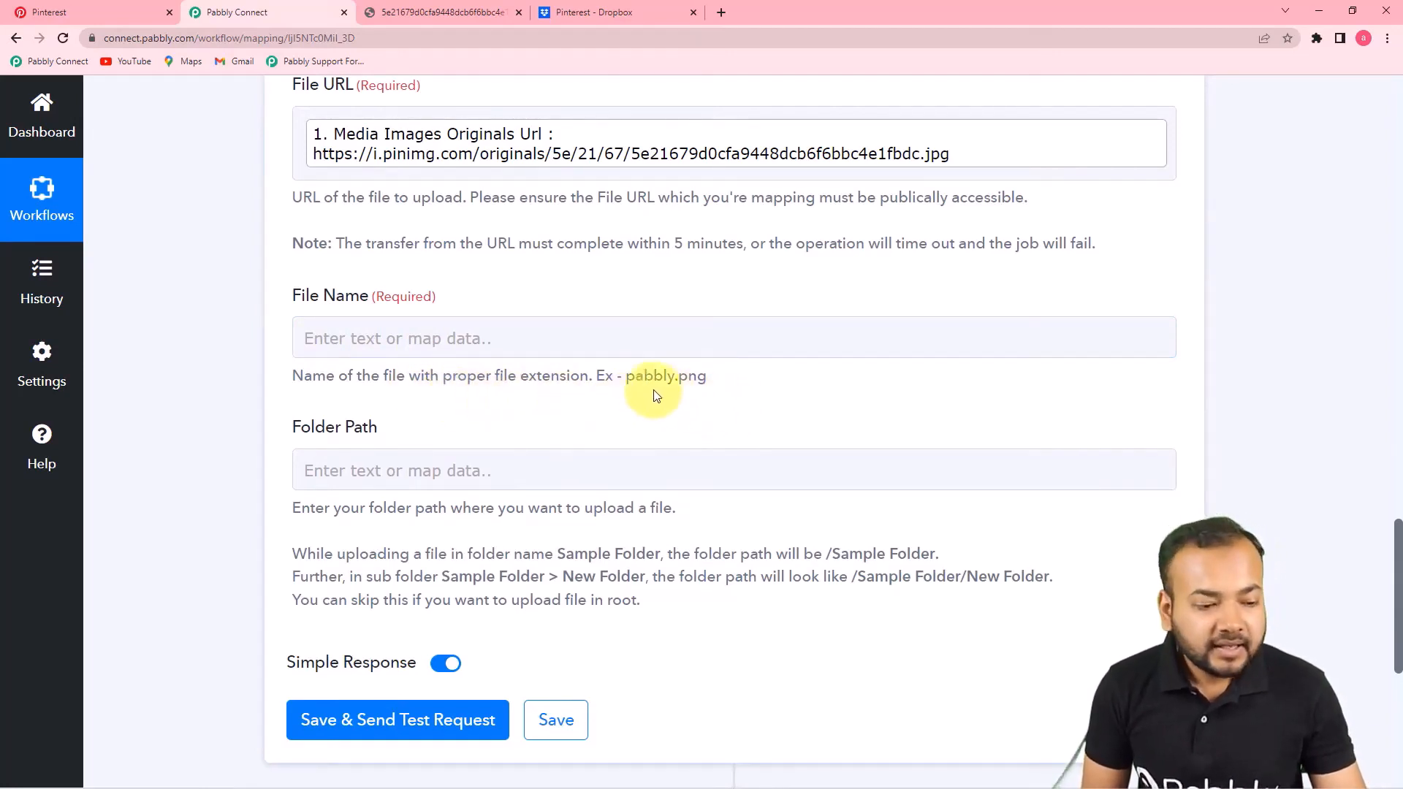
left_click(501, 338)
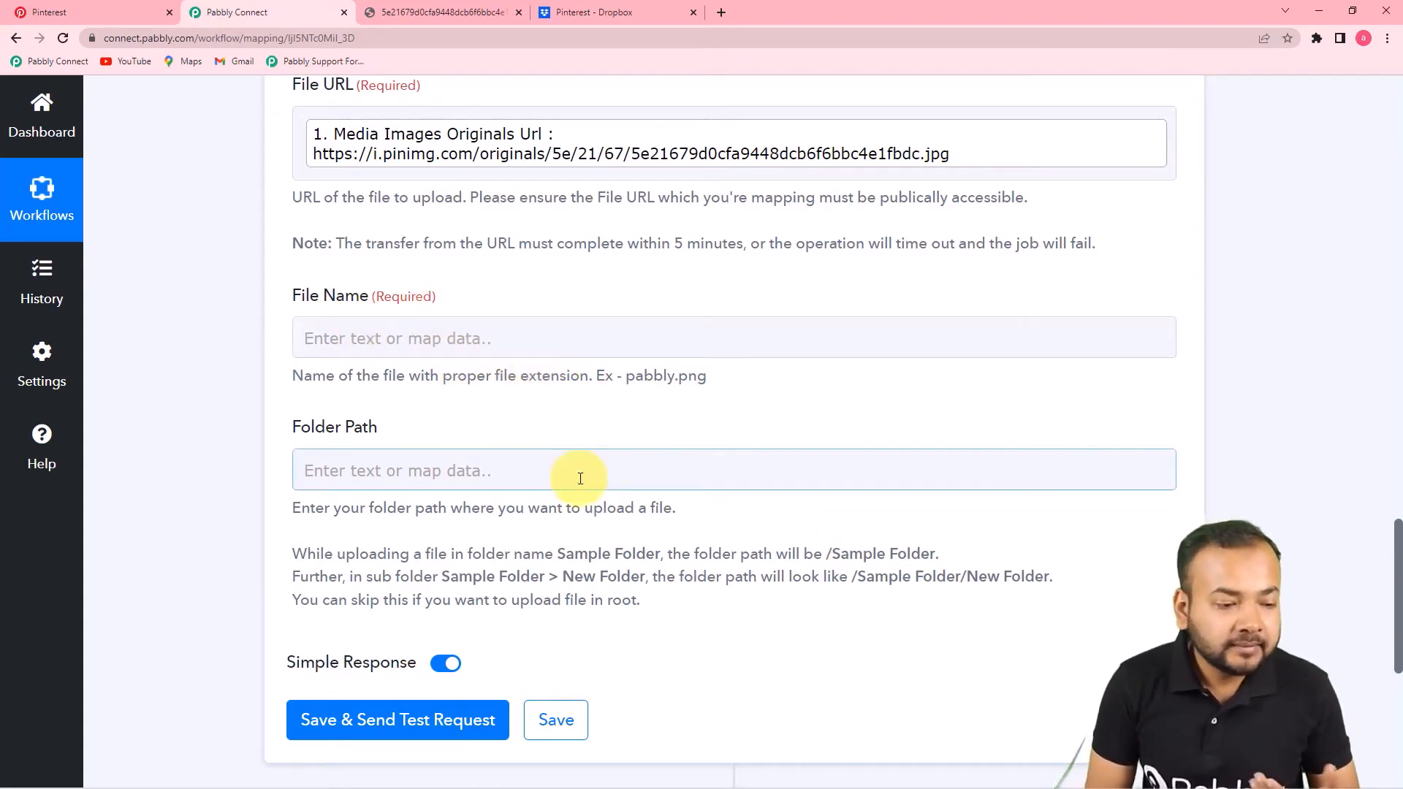
scroll(580, 478, "up", 2)
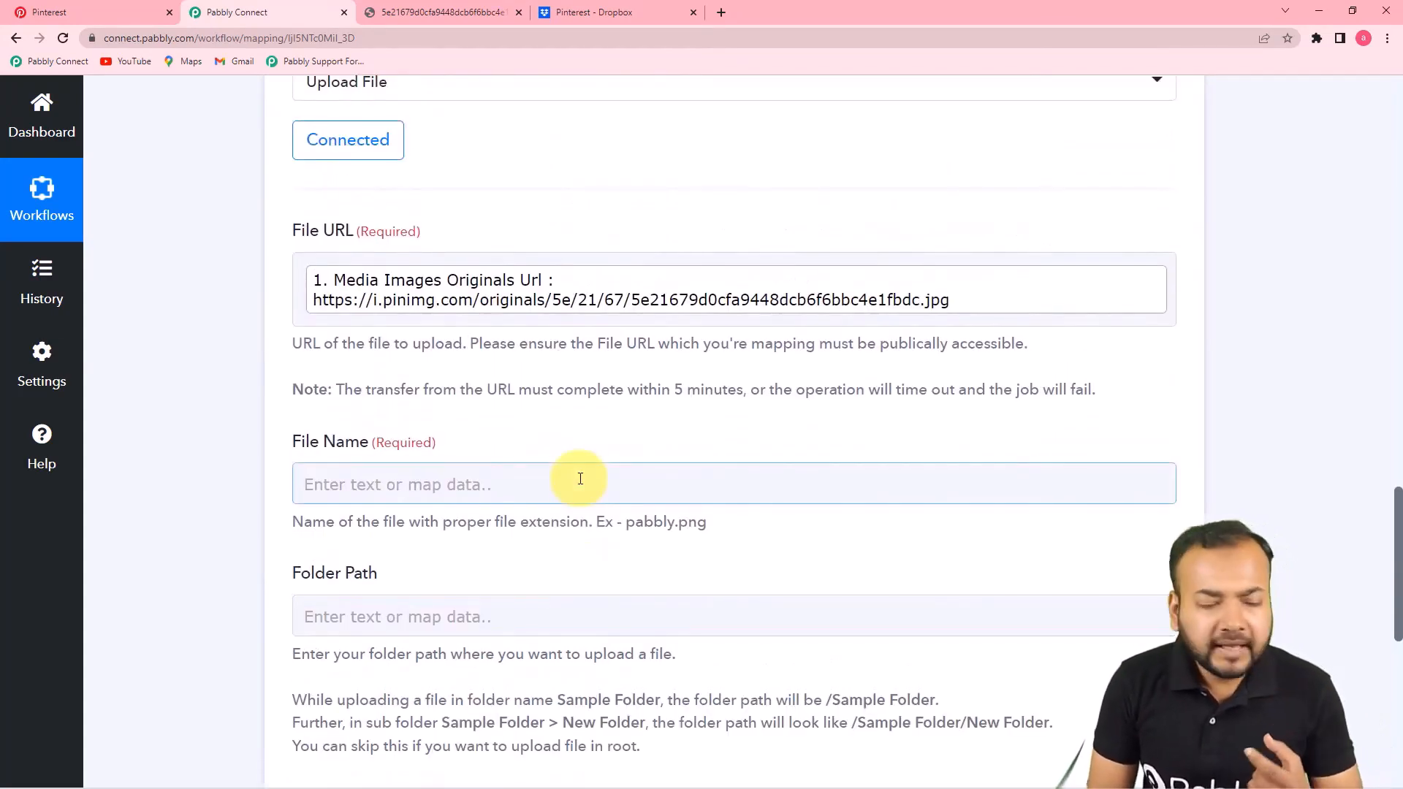
scroll(580, 478, "up", 10)
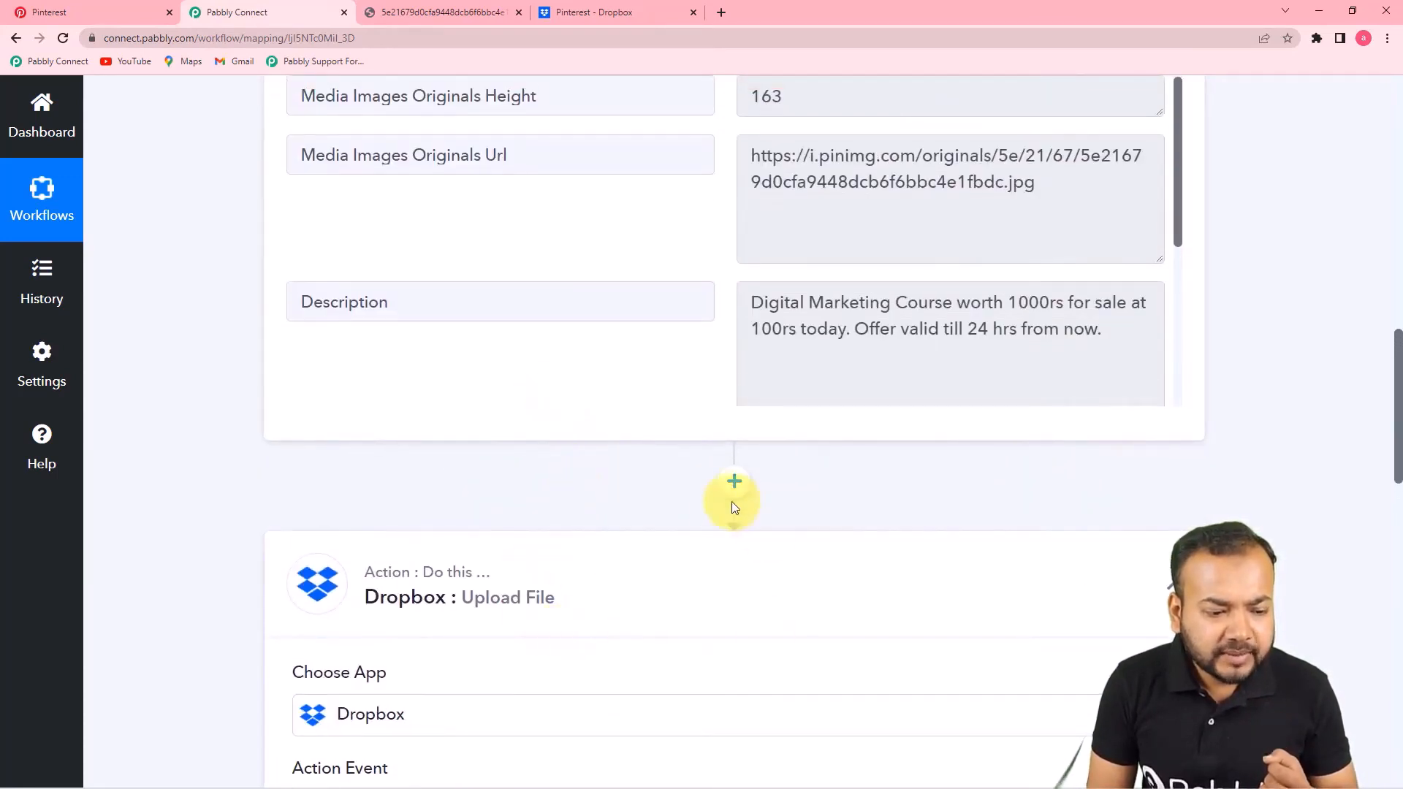
Step: Insert a connected Text Formatter by Pabbly step using Split Text before the Dropbox upload
left_click(727, 485)
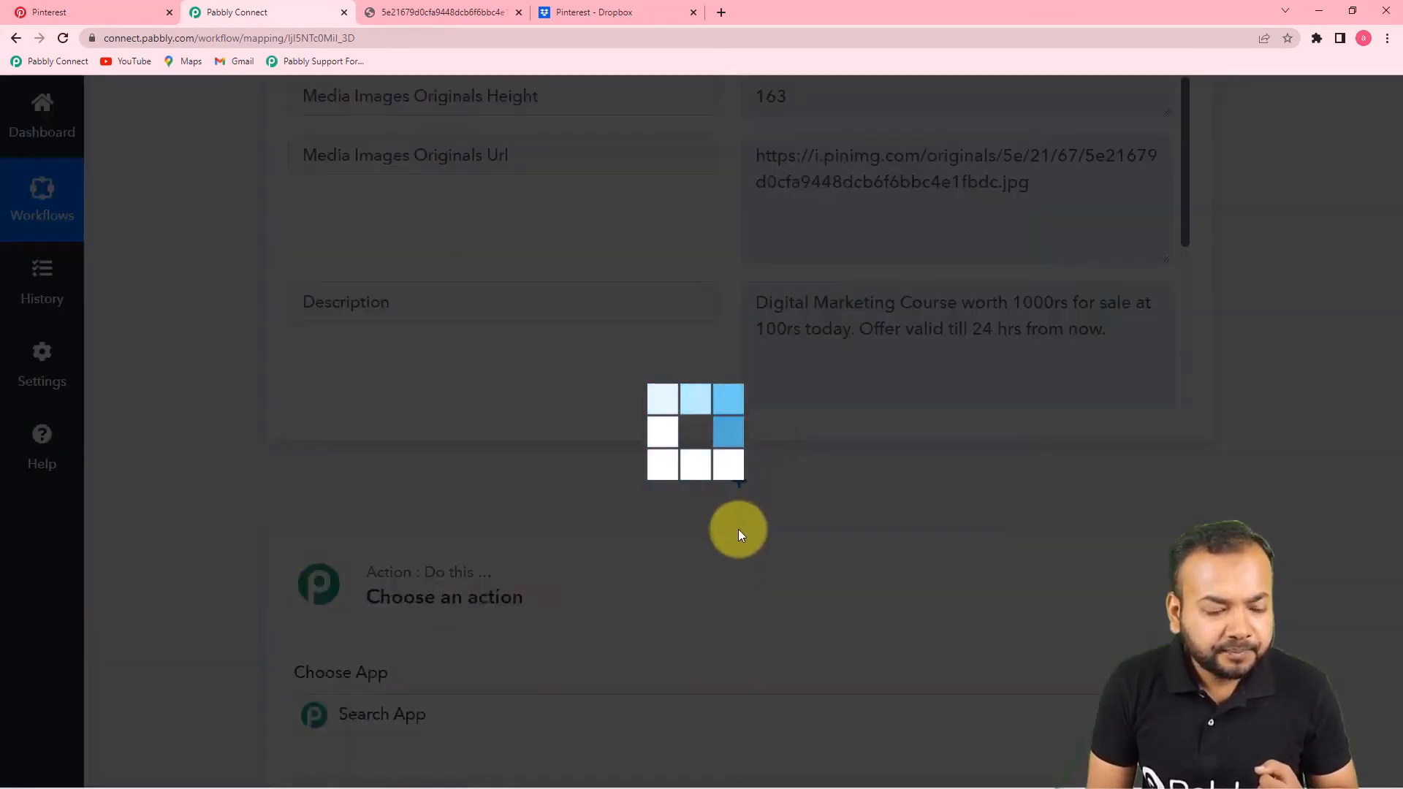
scroll(654, 554, "down", 4)
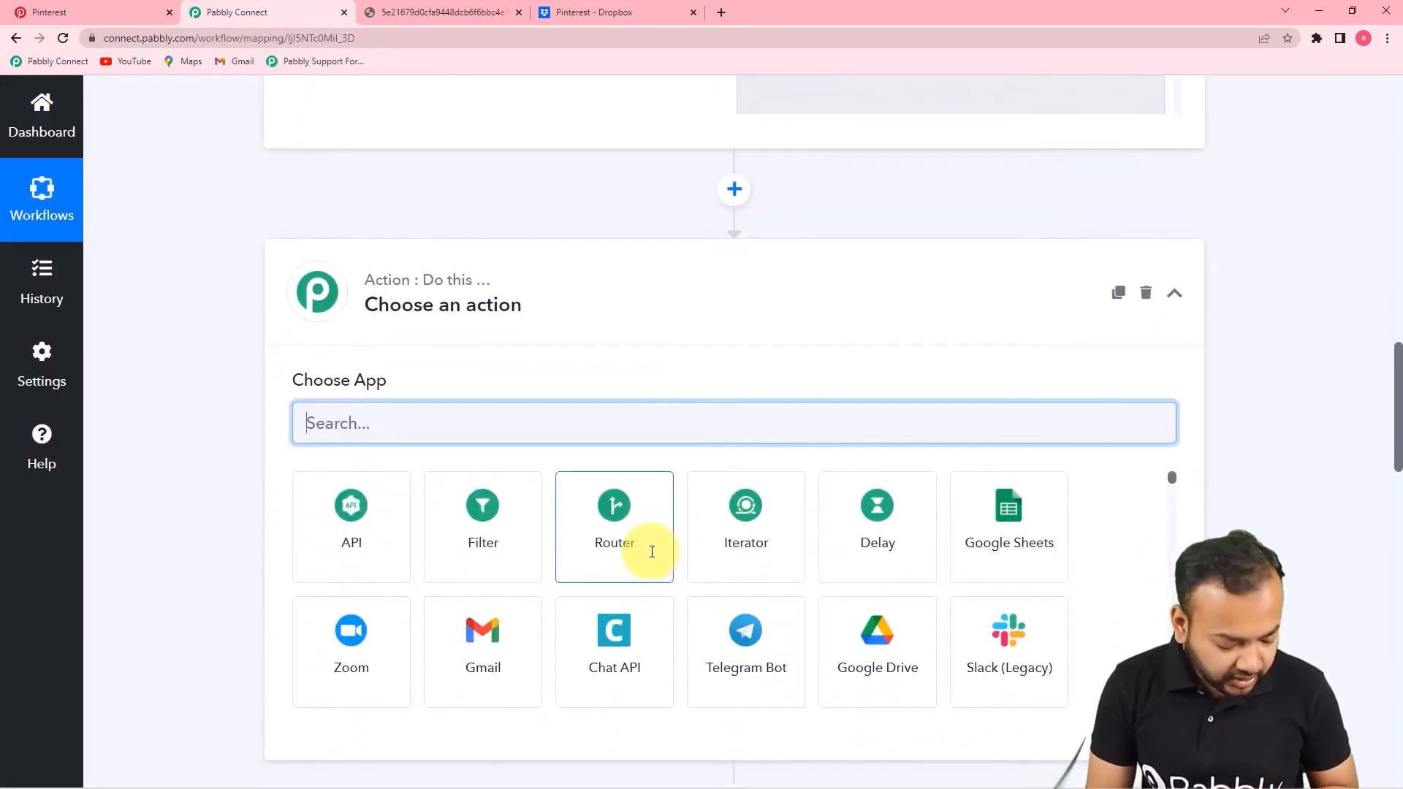
type("tes")
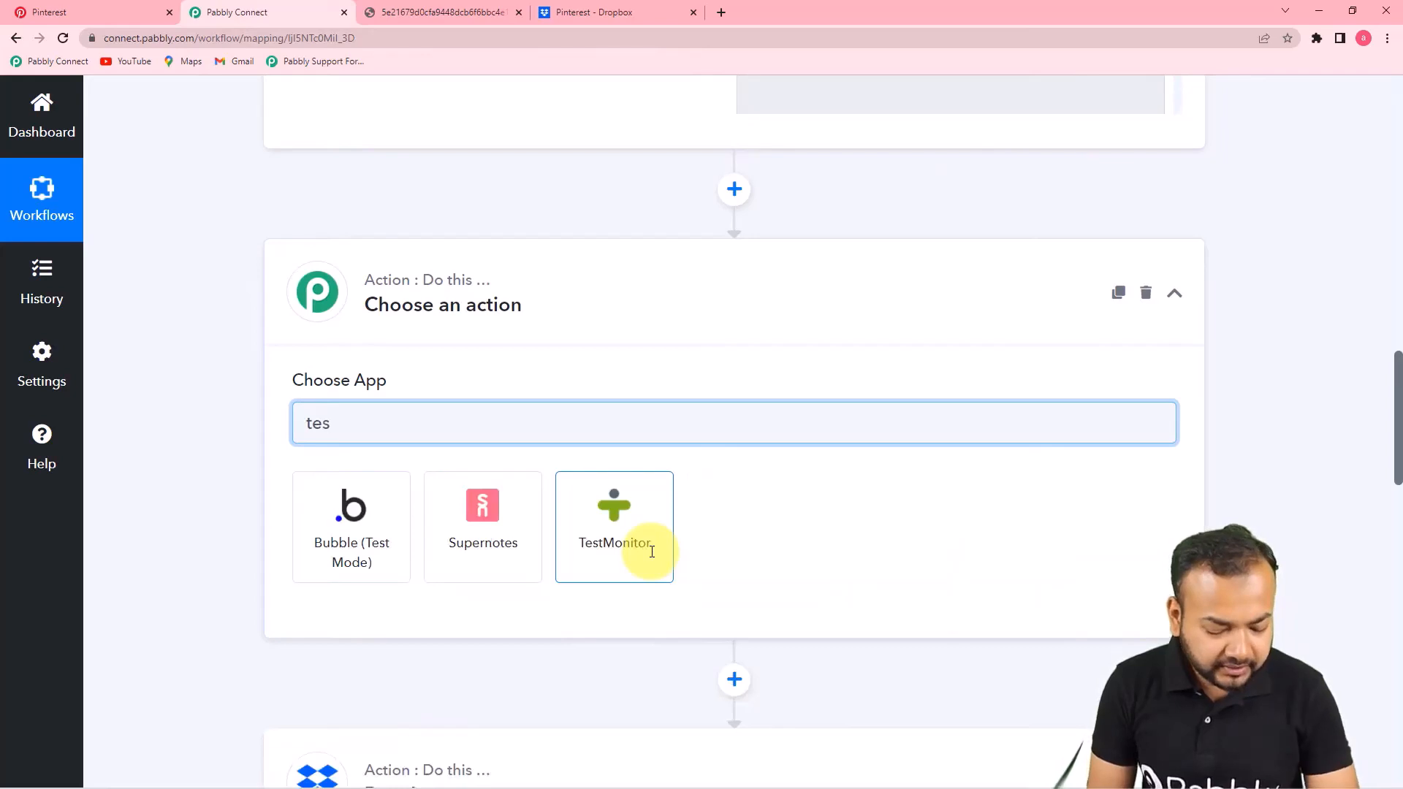
key("BackSpace")
type("x")
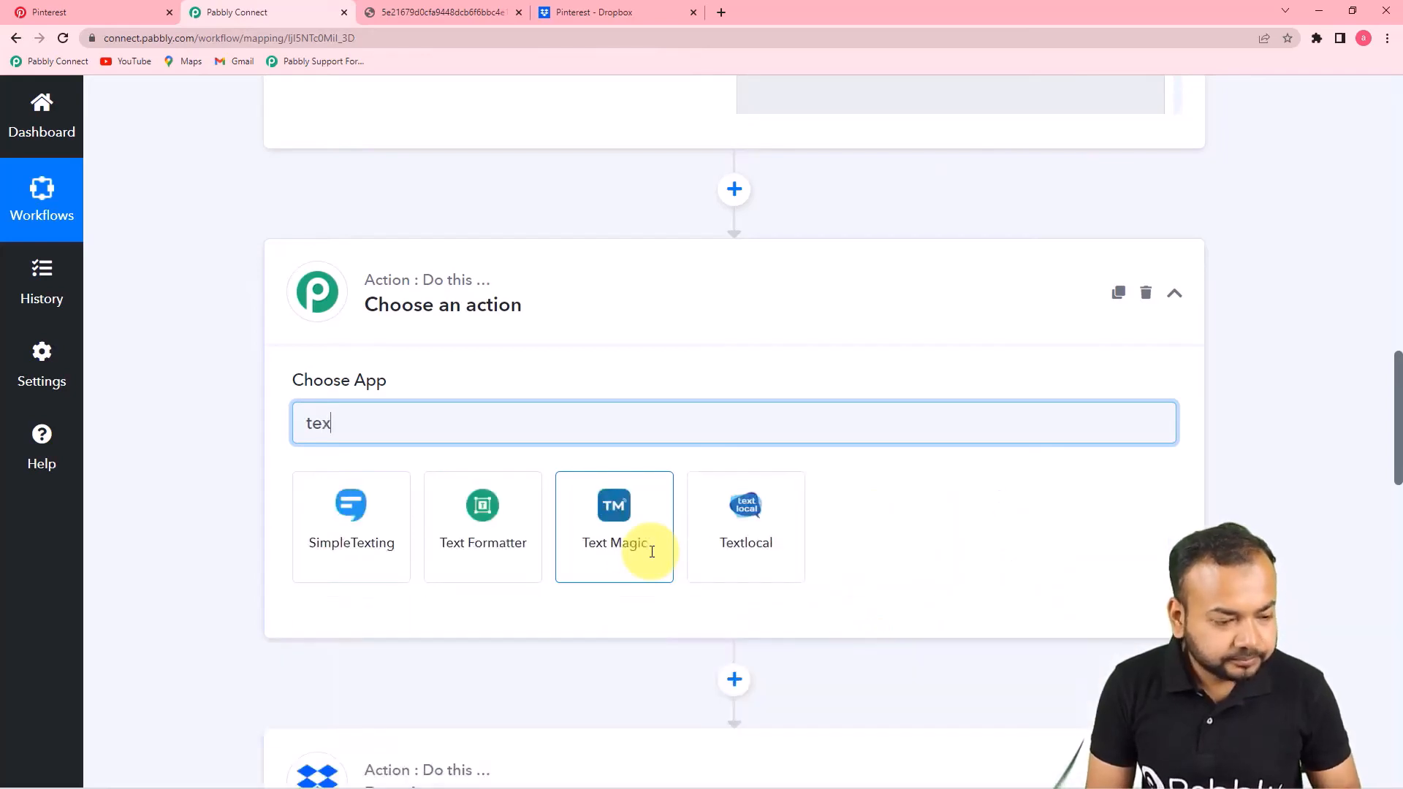
left_click(532, 525)
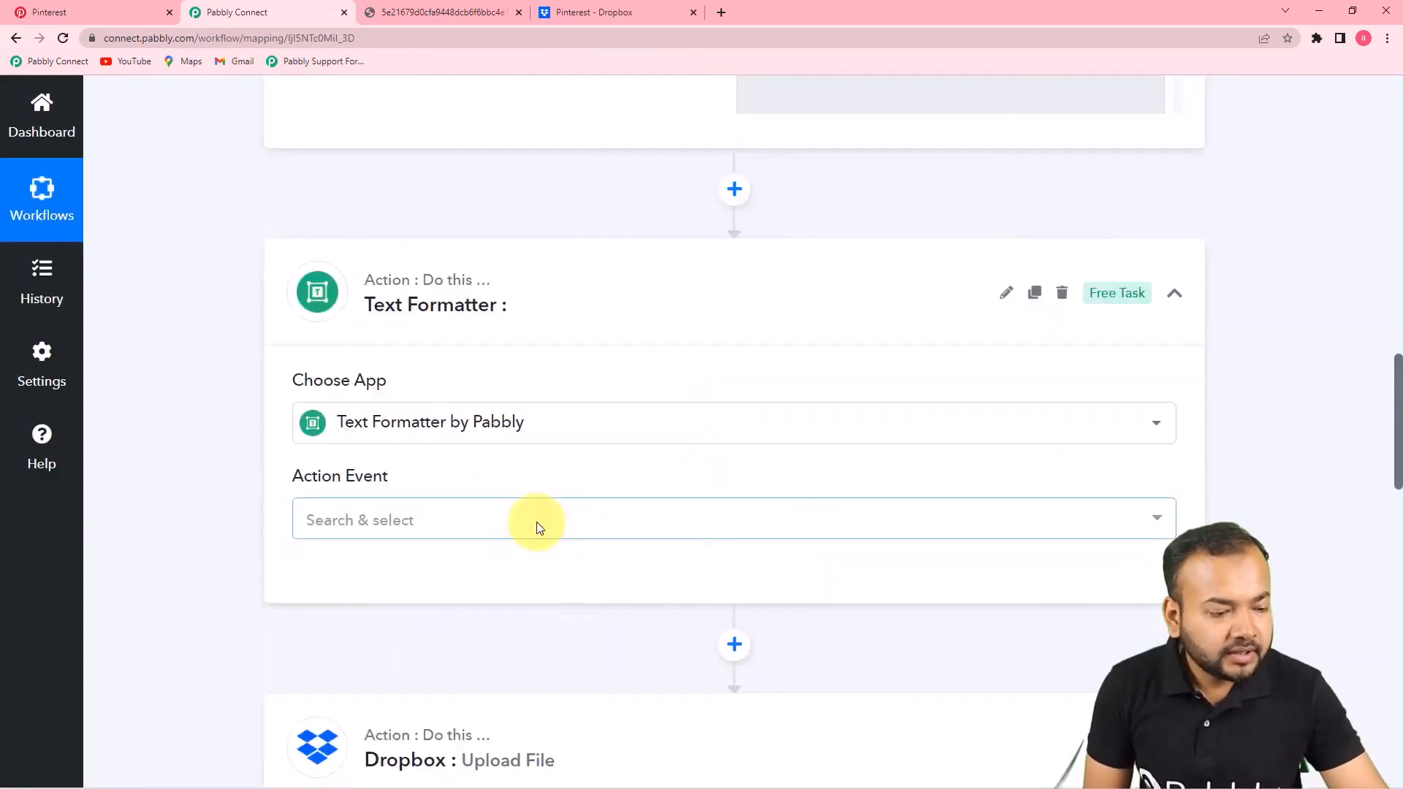
left_click(537, 524)
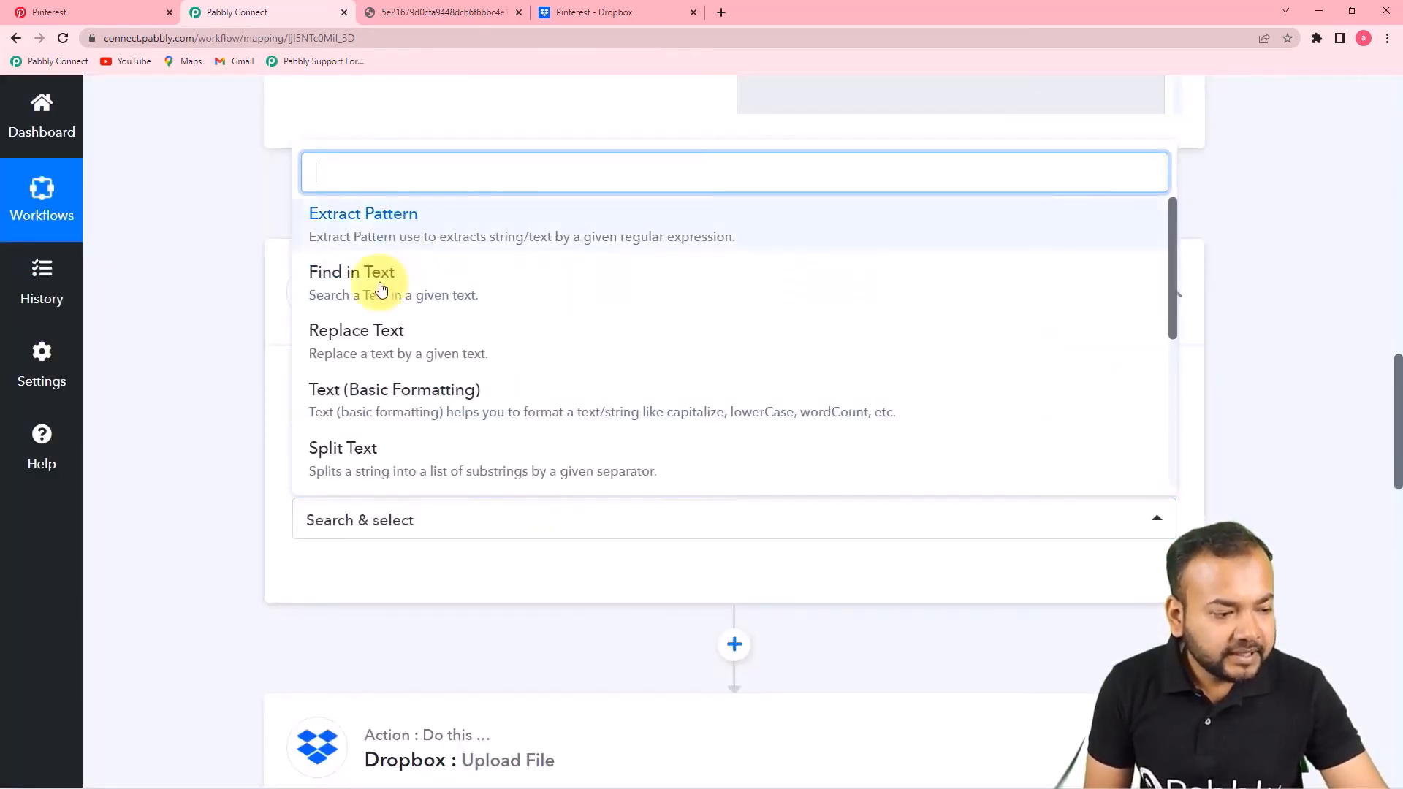
left_click(366, 462)
scroll(343, 475, "down", 3)
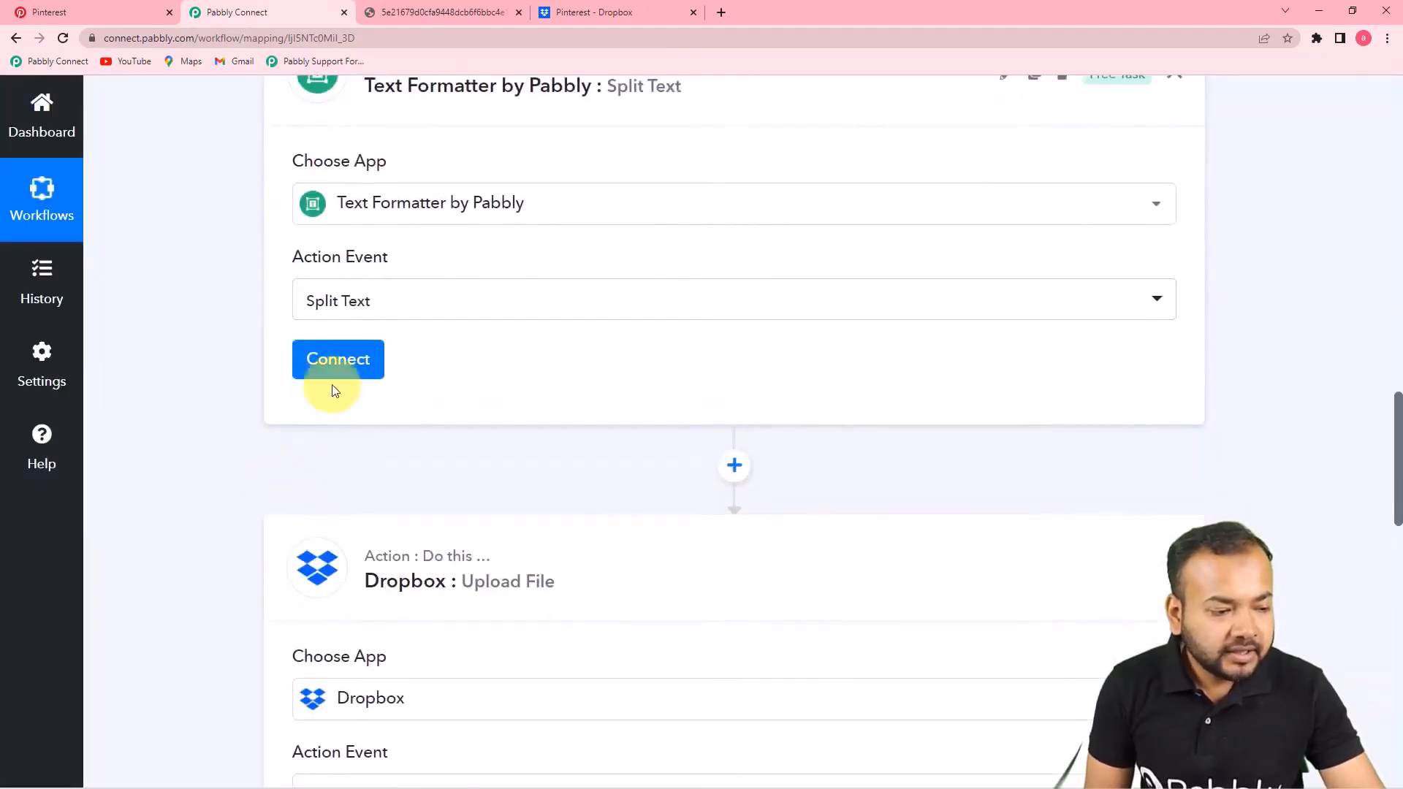
left_click(359, 361)
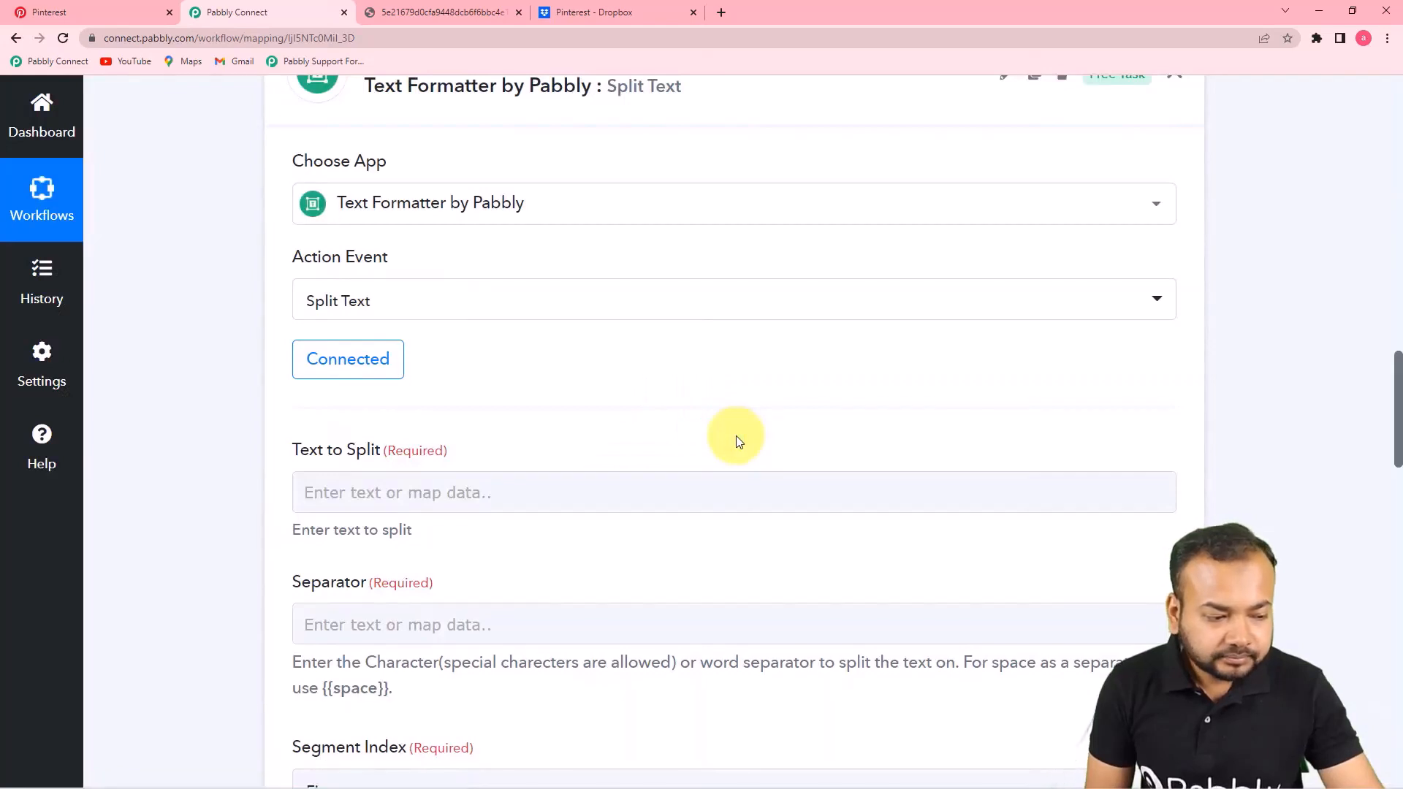
Step: Fill Text to Split with the pin's Media Images Originals Url from 1. Pinterest: New Pin
left_click(361, 492)
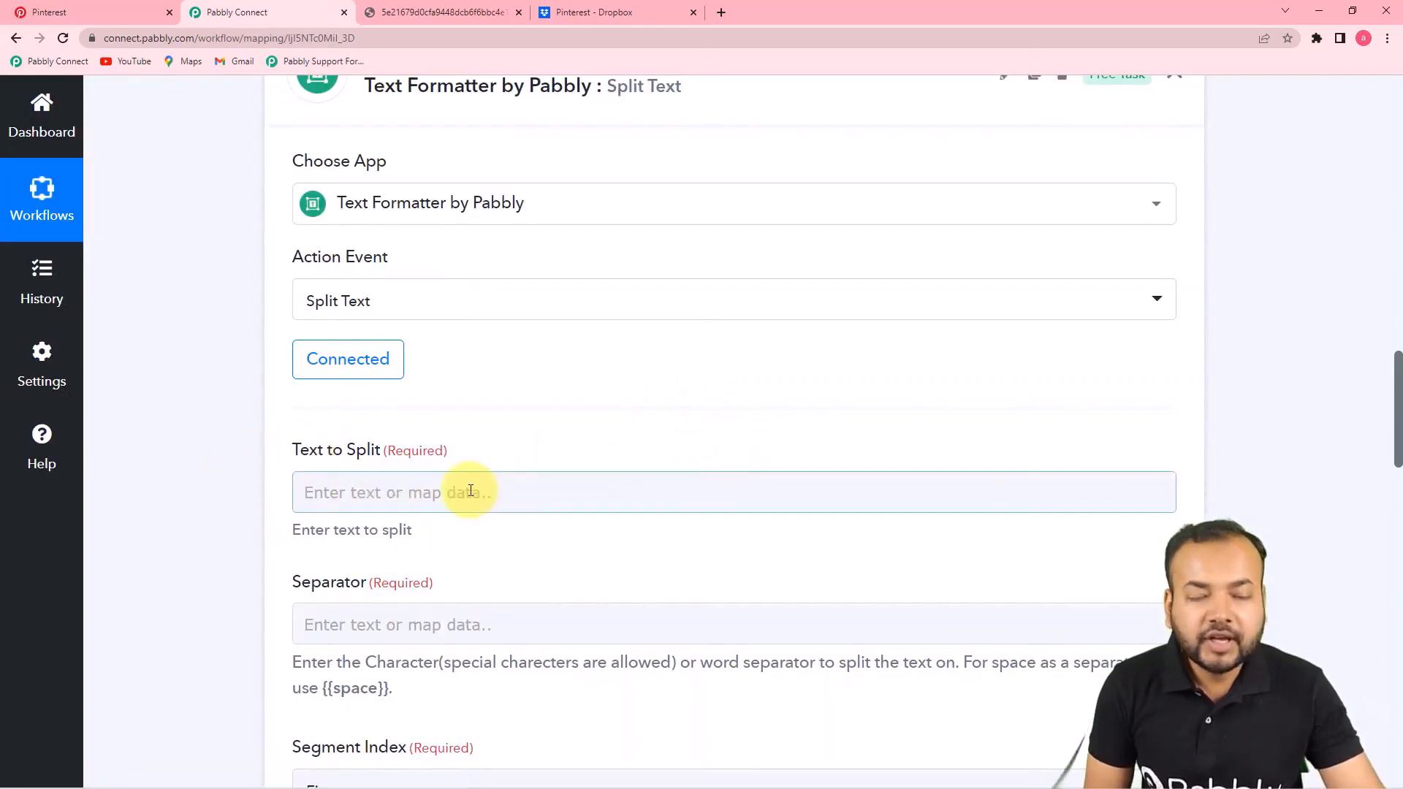
scroll(576, 561, "up", 10)
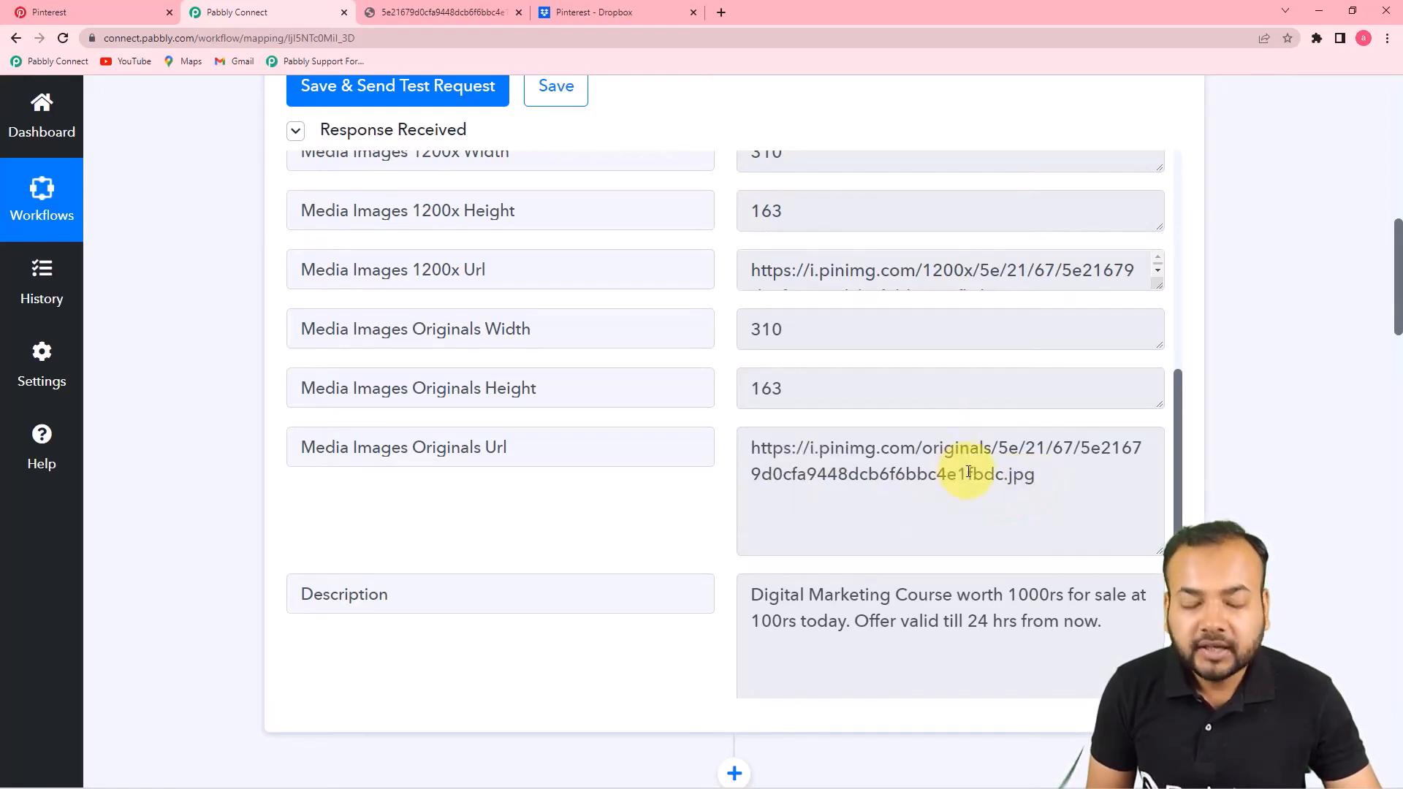
scroll(579, 582, "down", 9)
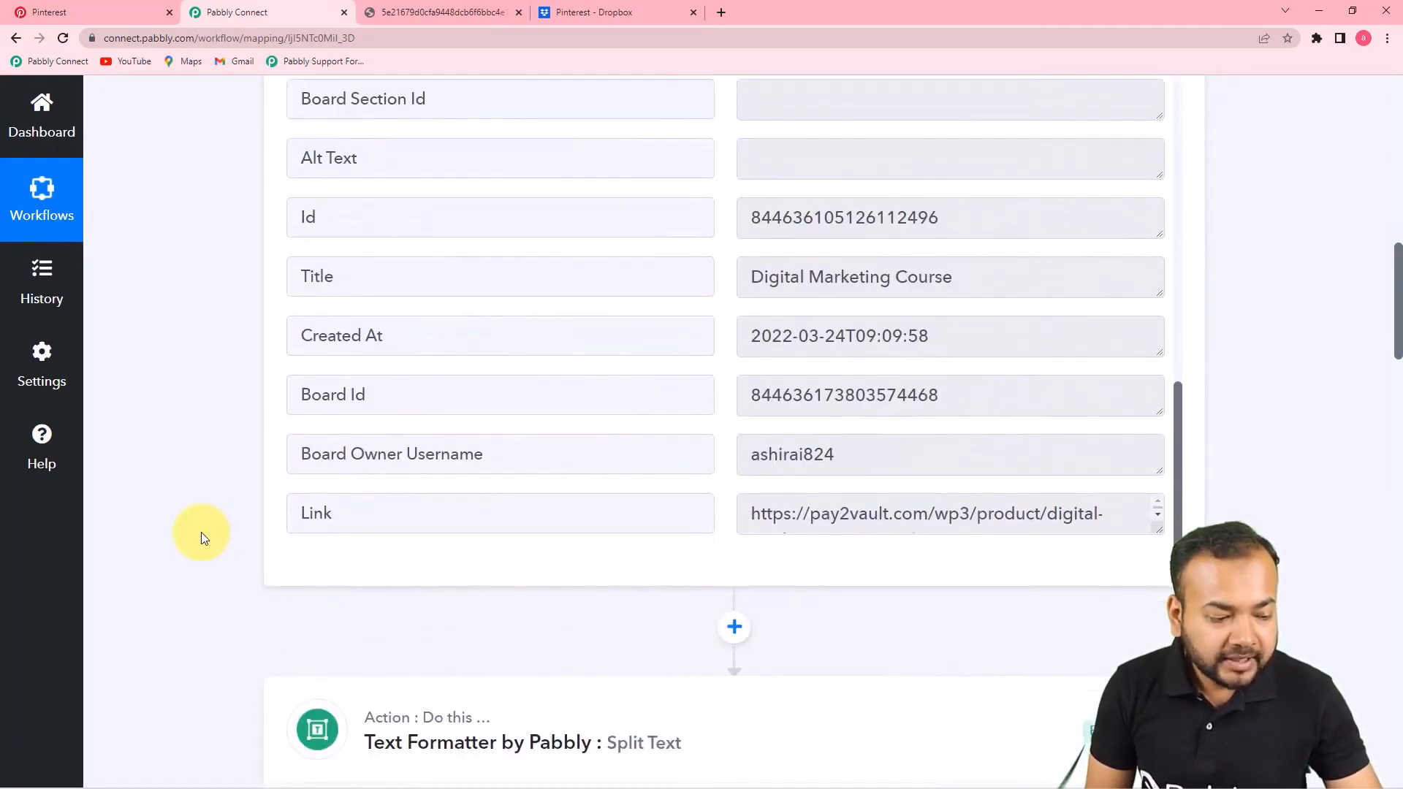
scroll(200, 532, "down", 11)
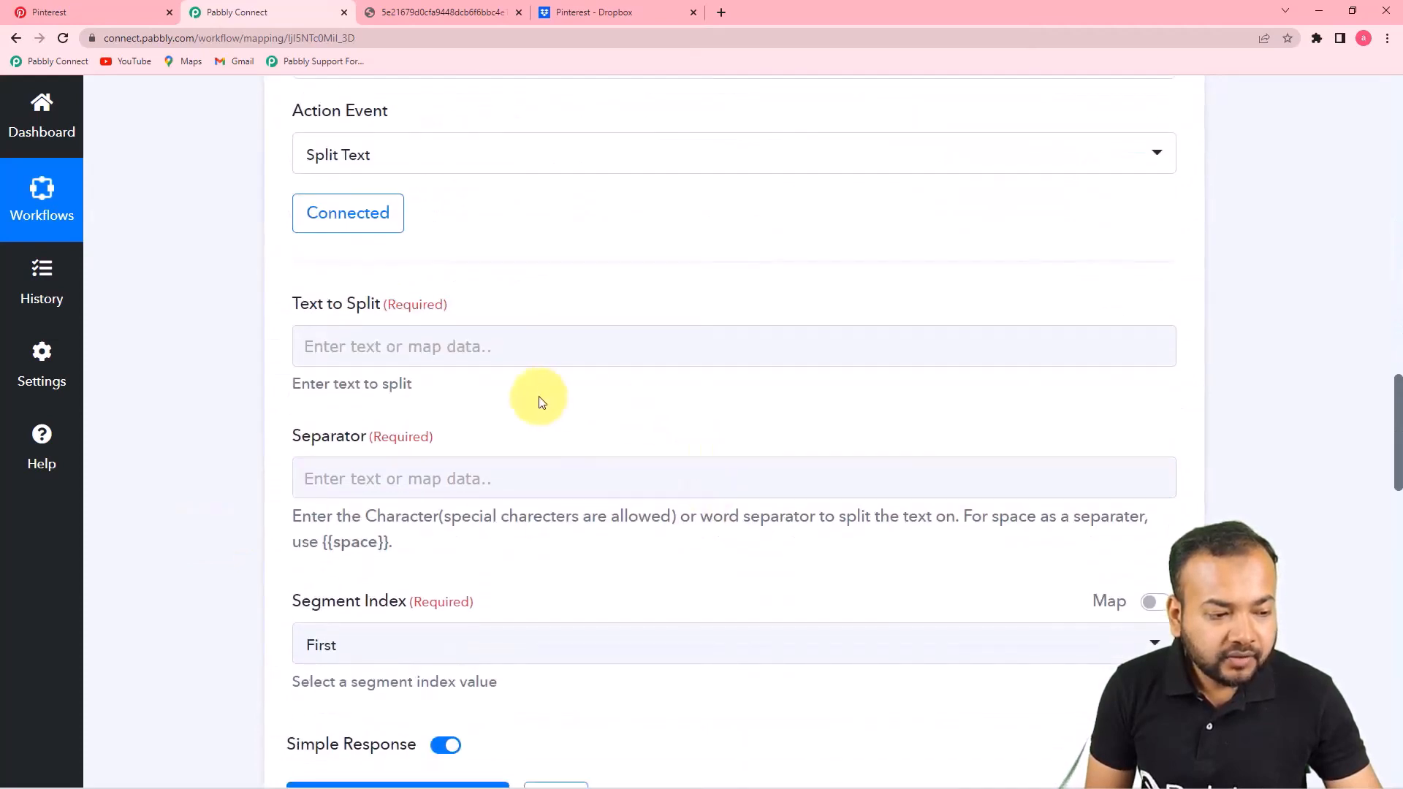
left_click(507, 349)
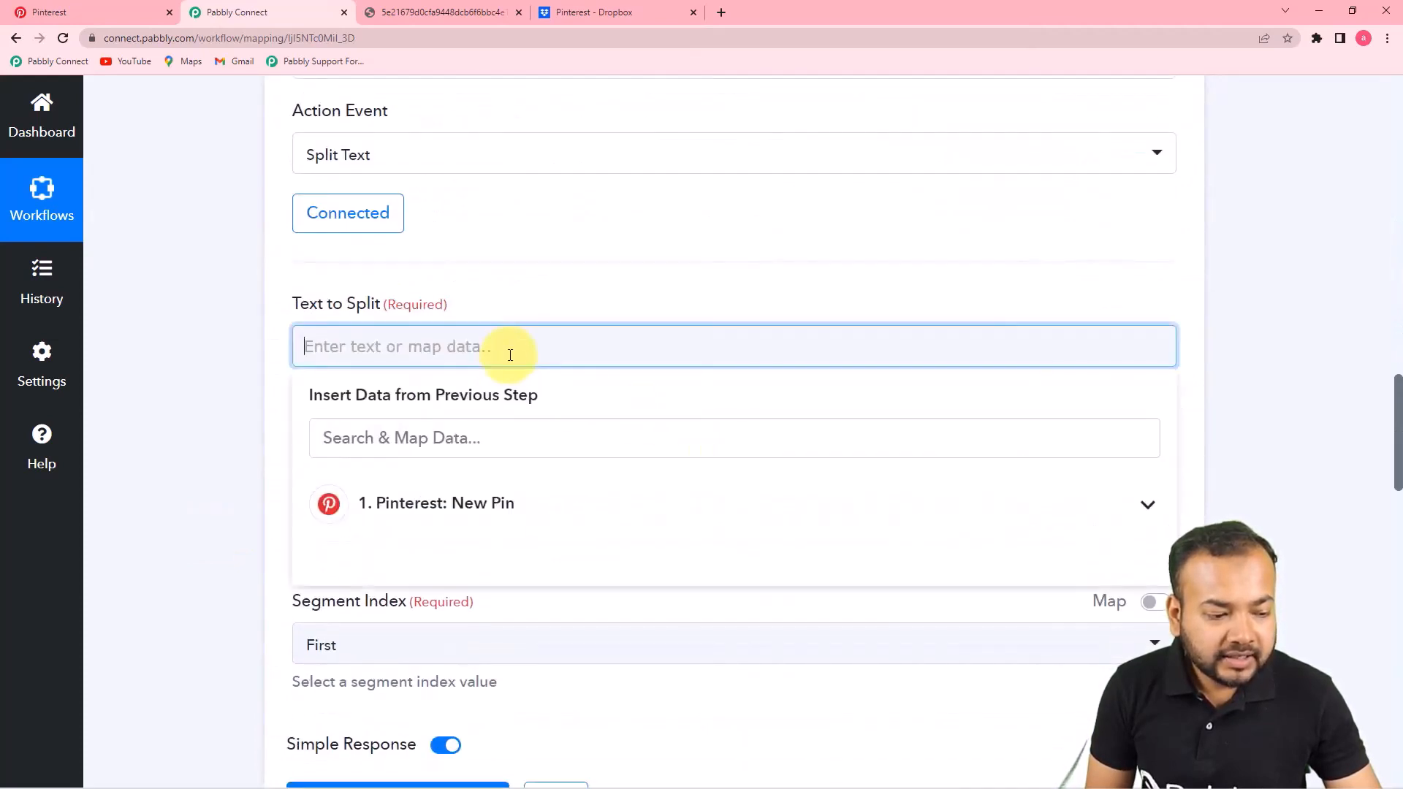
left_click(460, 516)
scroll(563, 614, "down", 6)
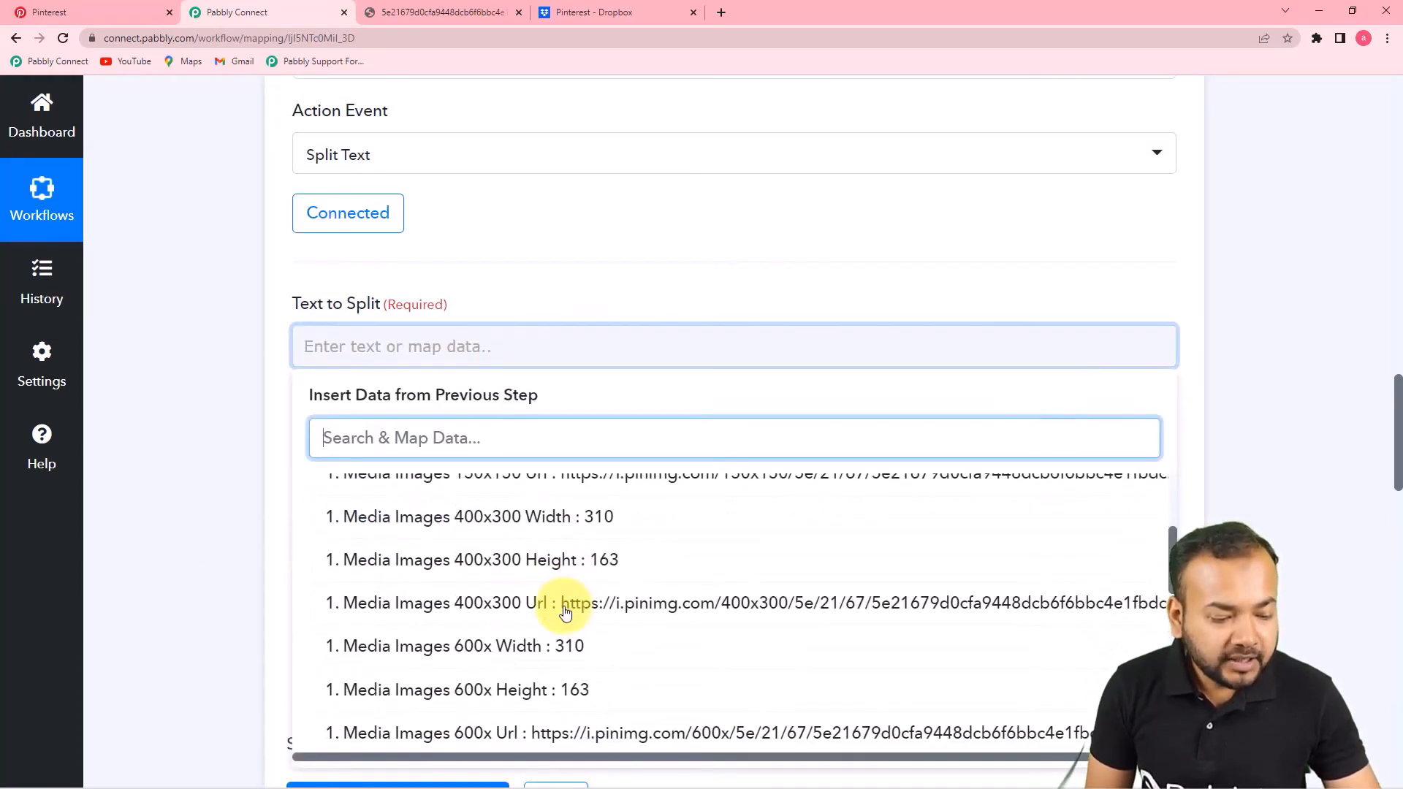
scroll(566, 613, "down", 4)
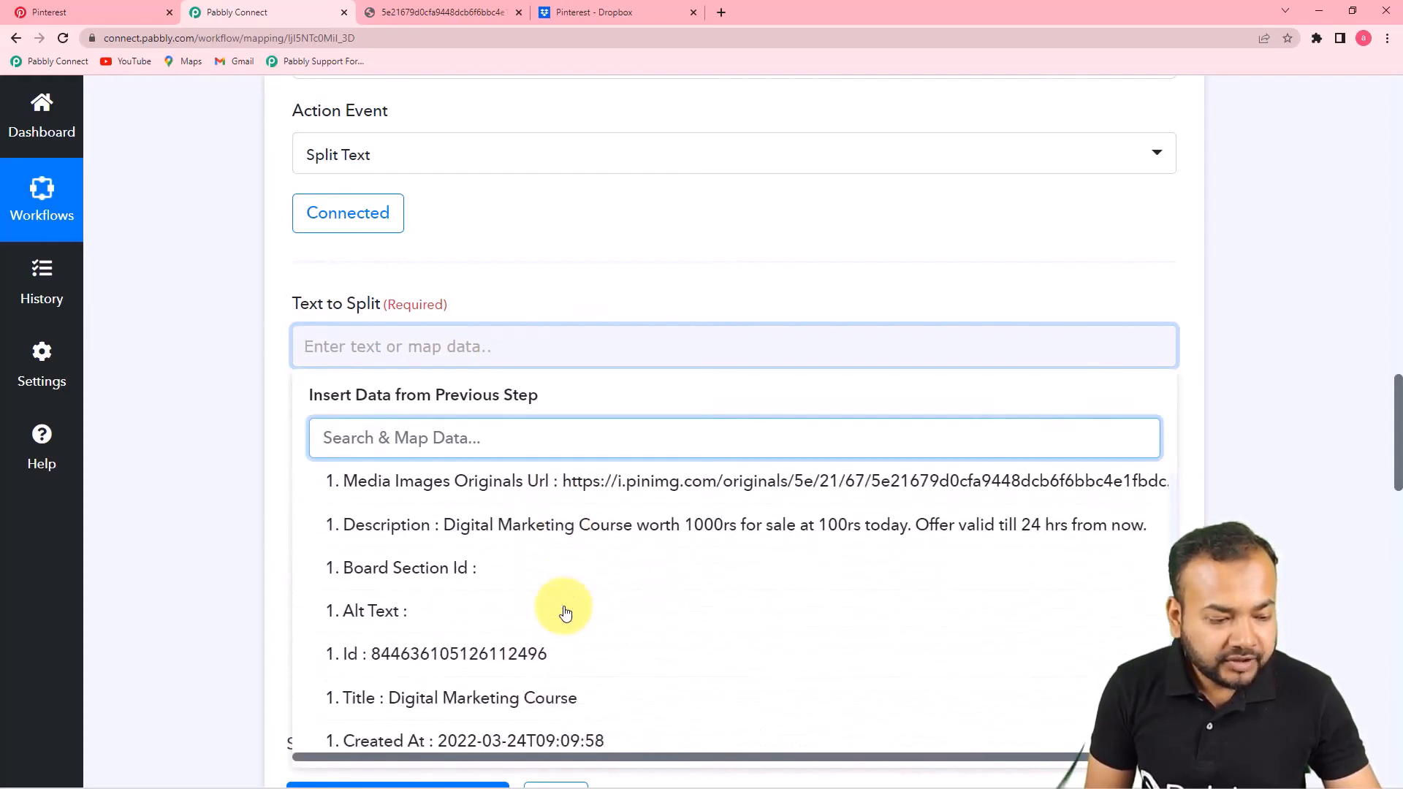
scroll(564, 598, "up", 1)
scroll(564, 598, "up", 1)
left_click(564, 623)
left_click(252, 476)
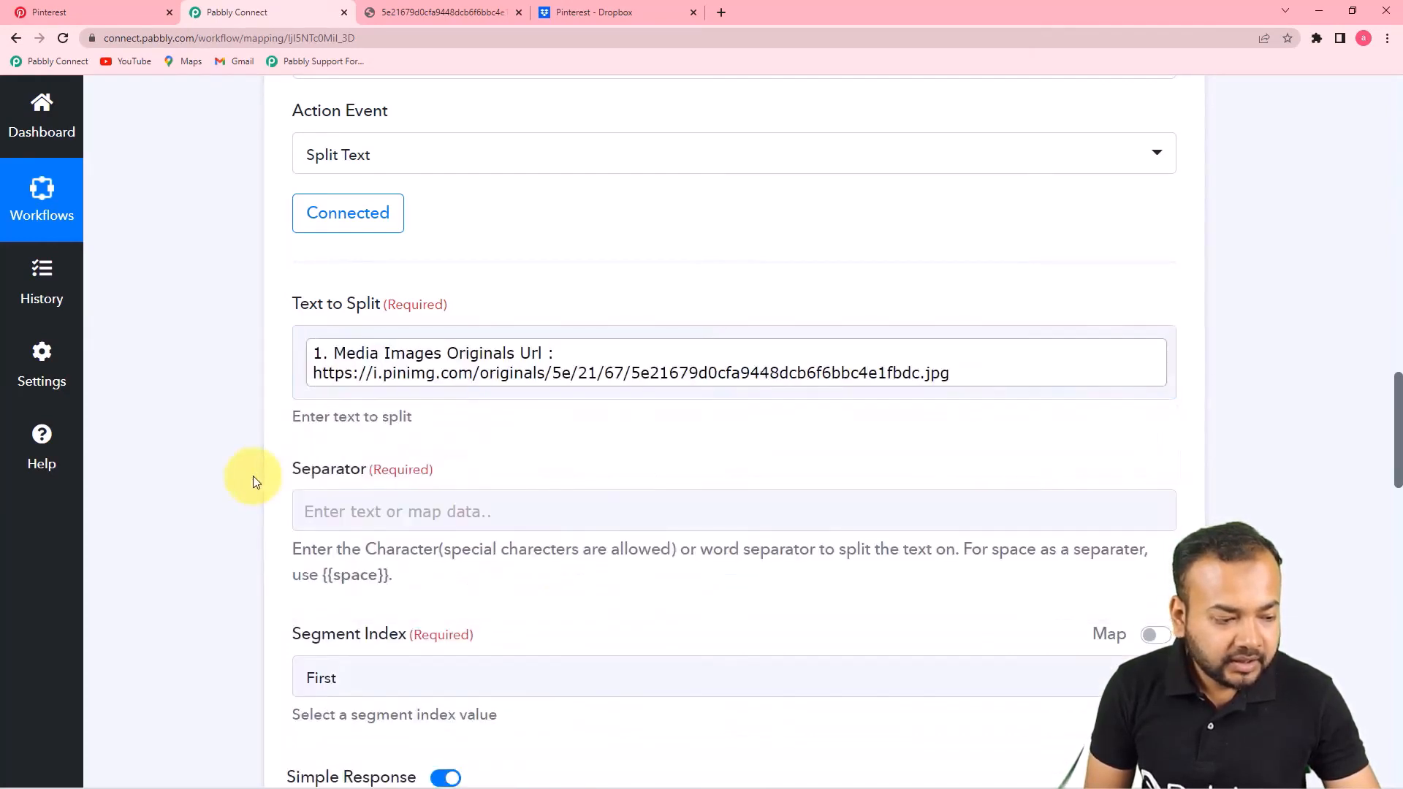
scroll(252, 476, "down", 2)
left_click(395, 373)
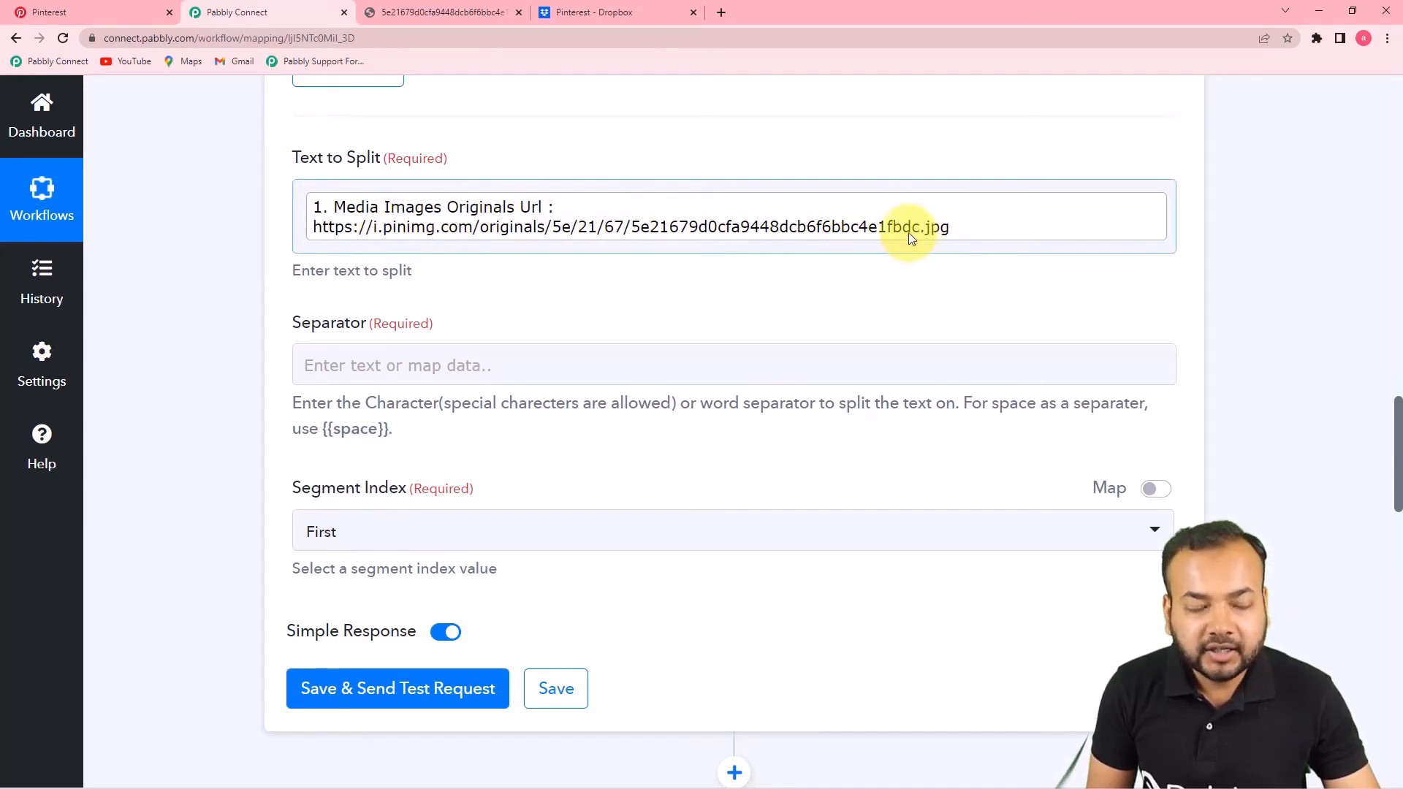
Step: Split on '.' keeping the Last segment, then test the step to get Result jpg
left_click(421, 372)
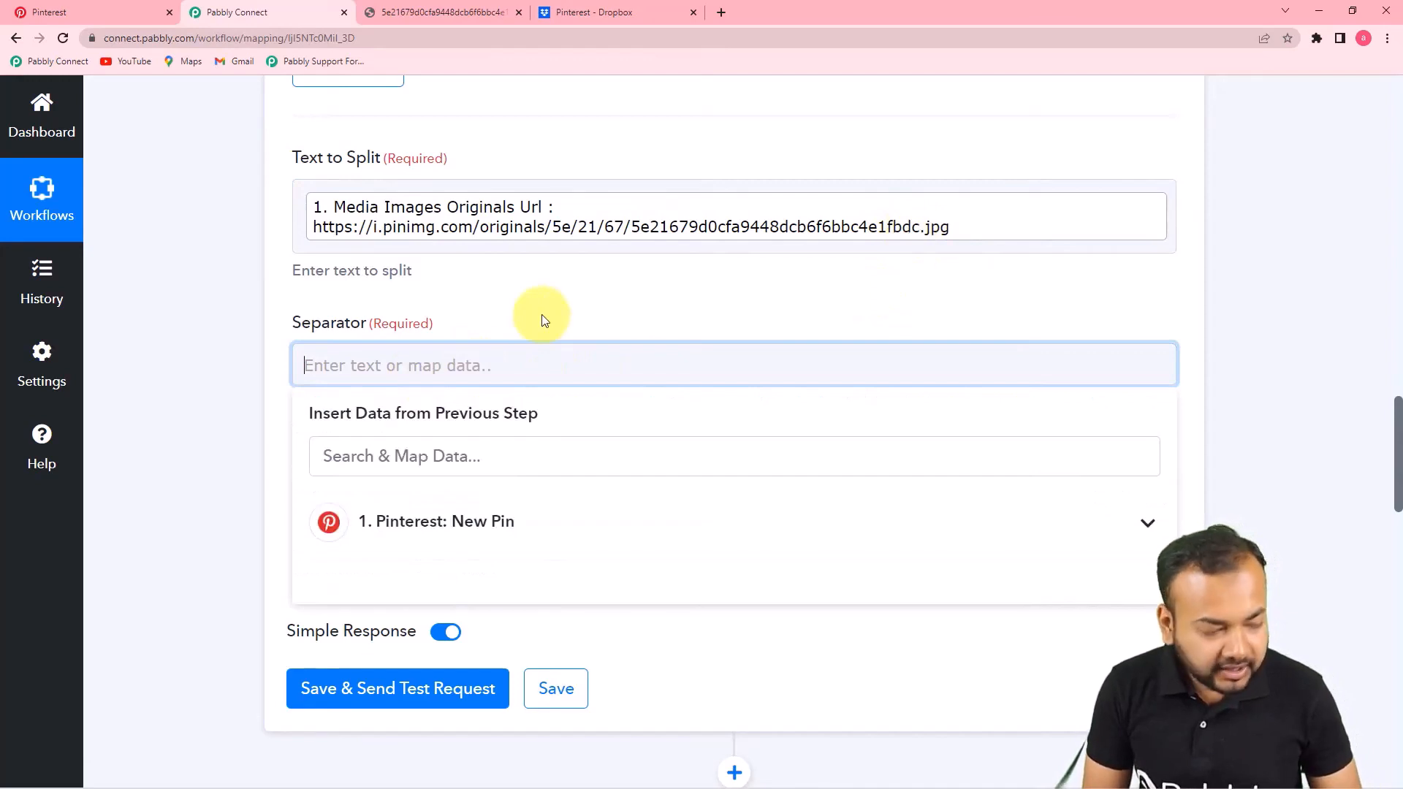
type(".")
left_click(263, 410)
scroll(256, 423, "down", 3)
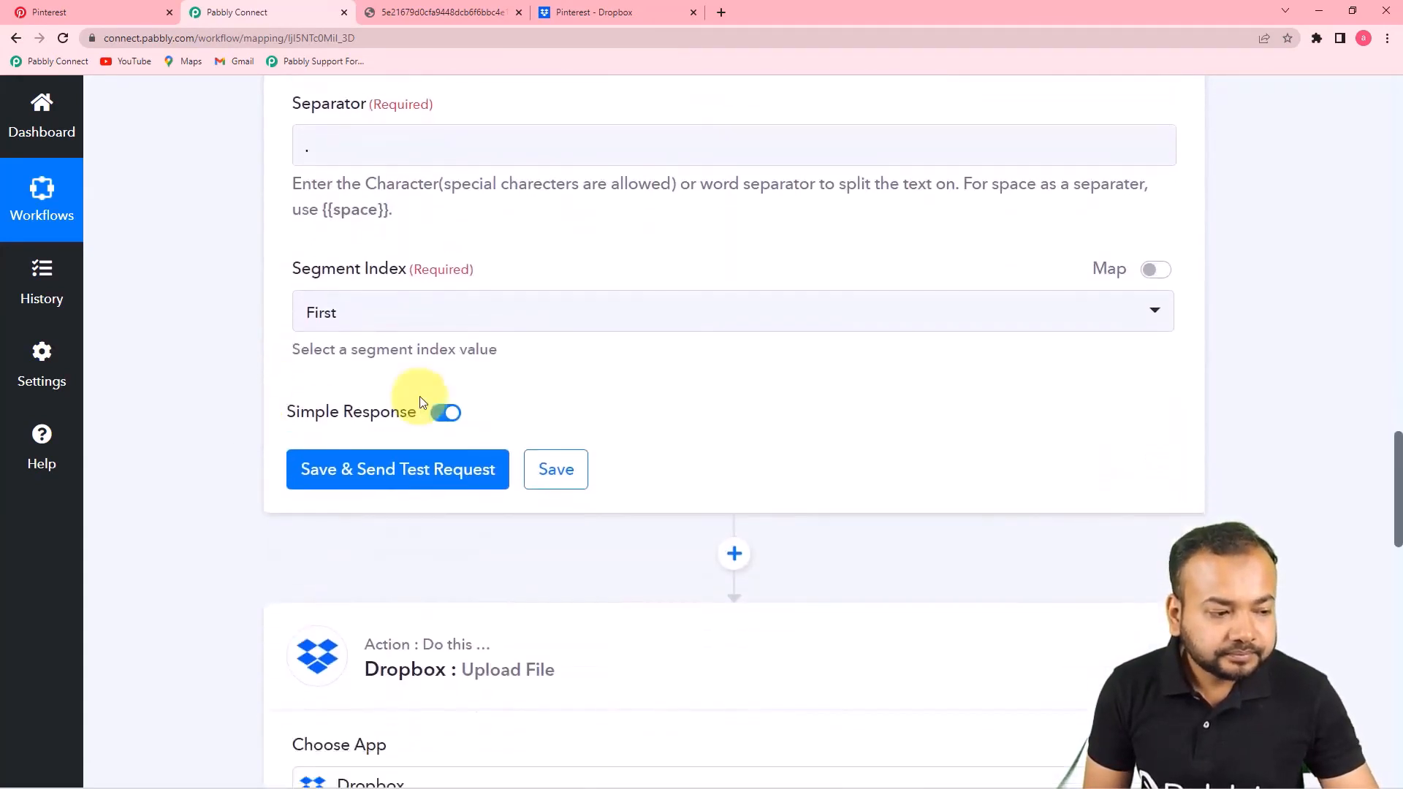
scroll(886, 311, "up", 1)
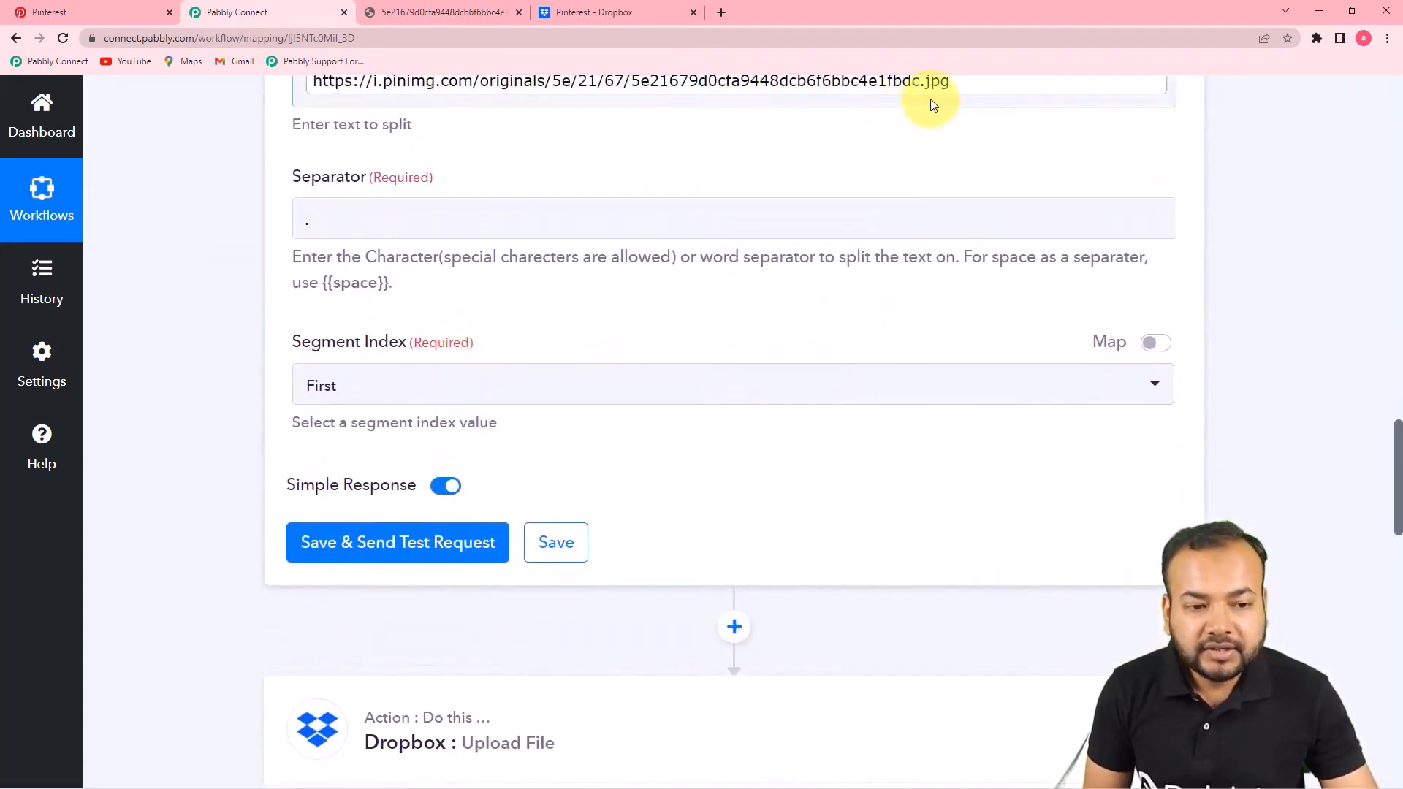
left_click(482, 395)
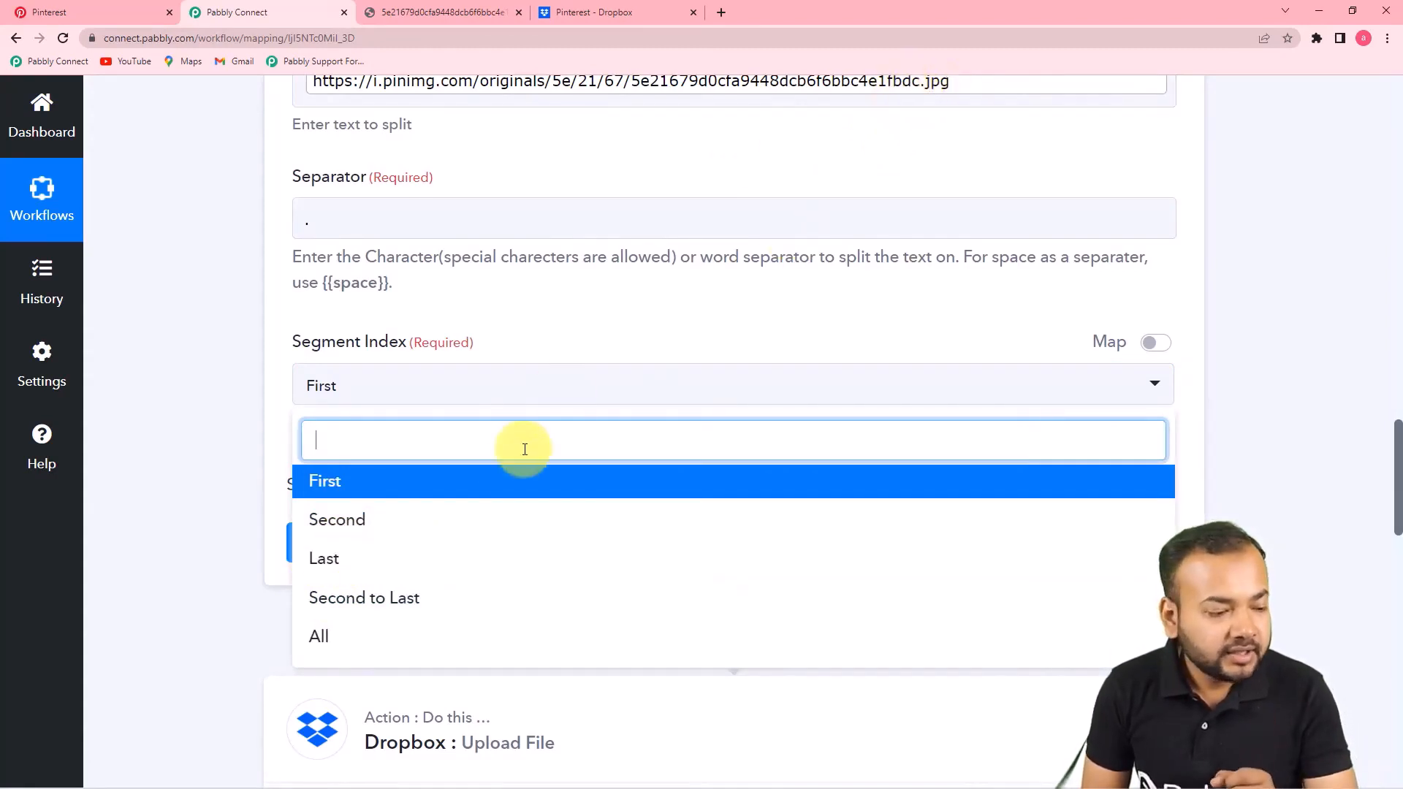
left_click(417, 557)
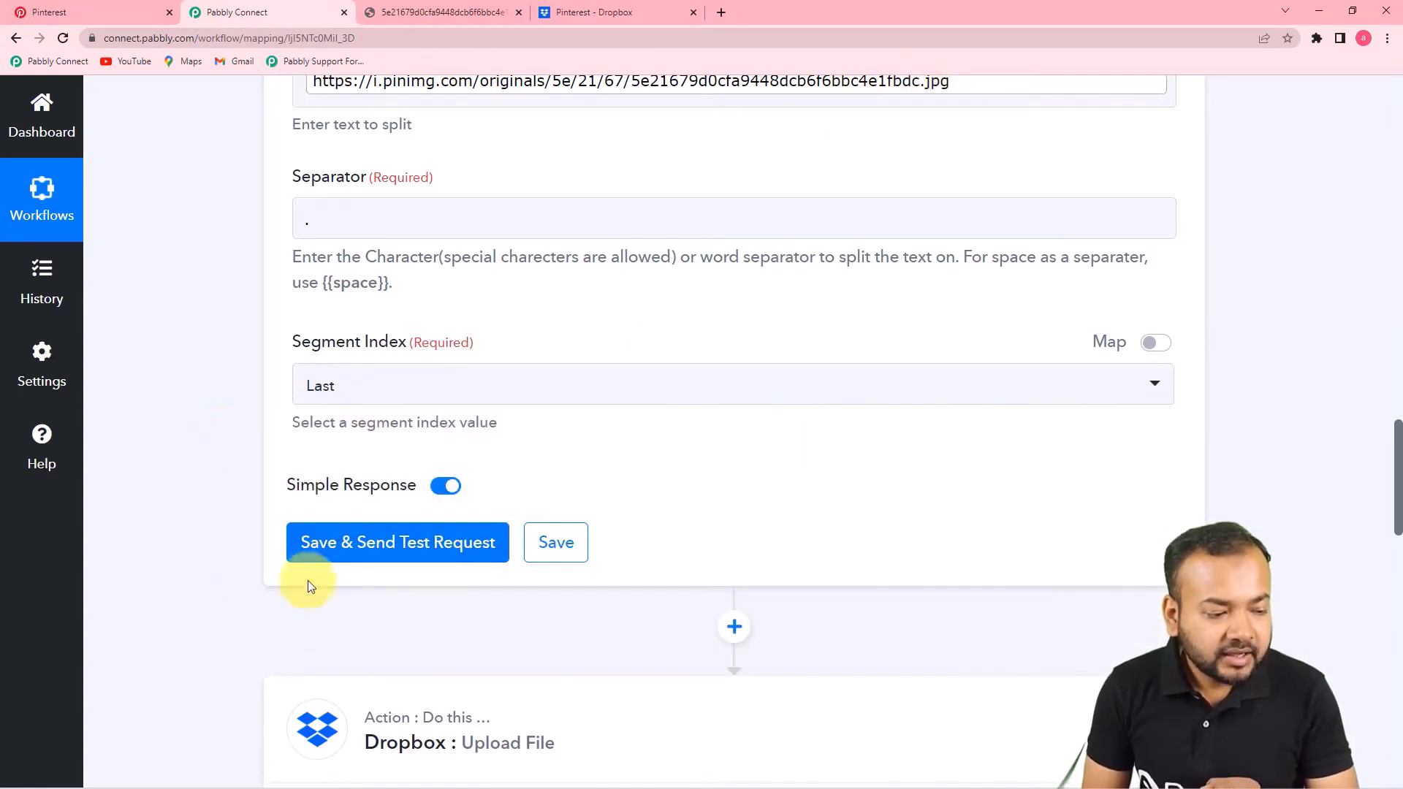
left_click(431, 544)
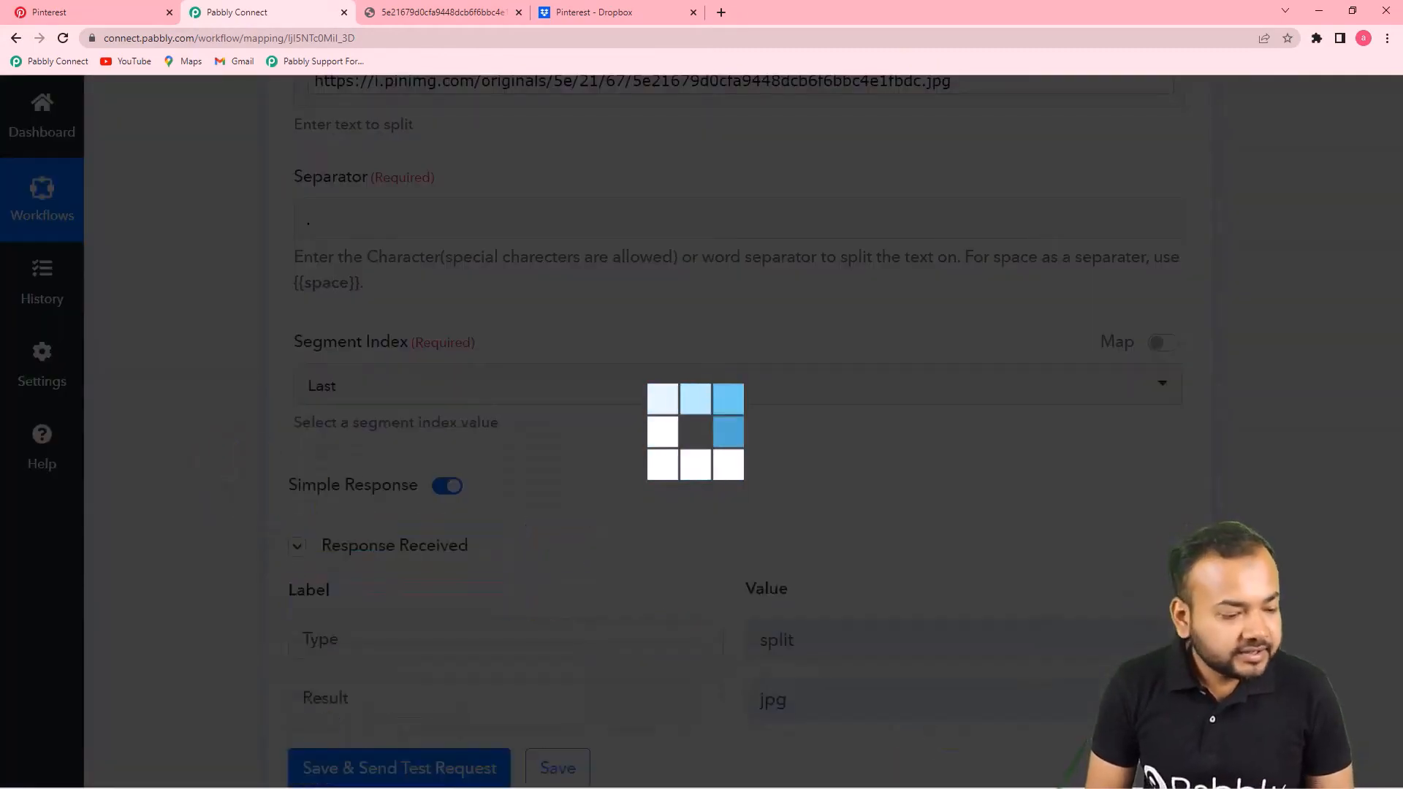
scroll(1055, 712, "down", 5)
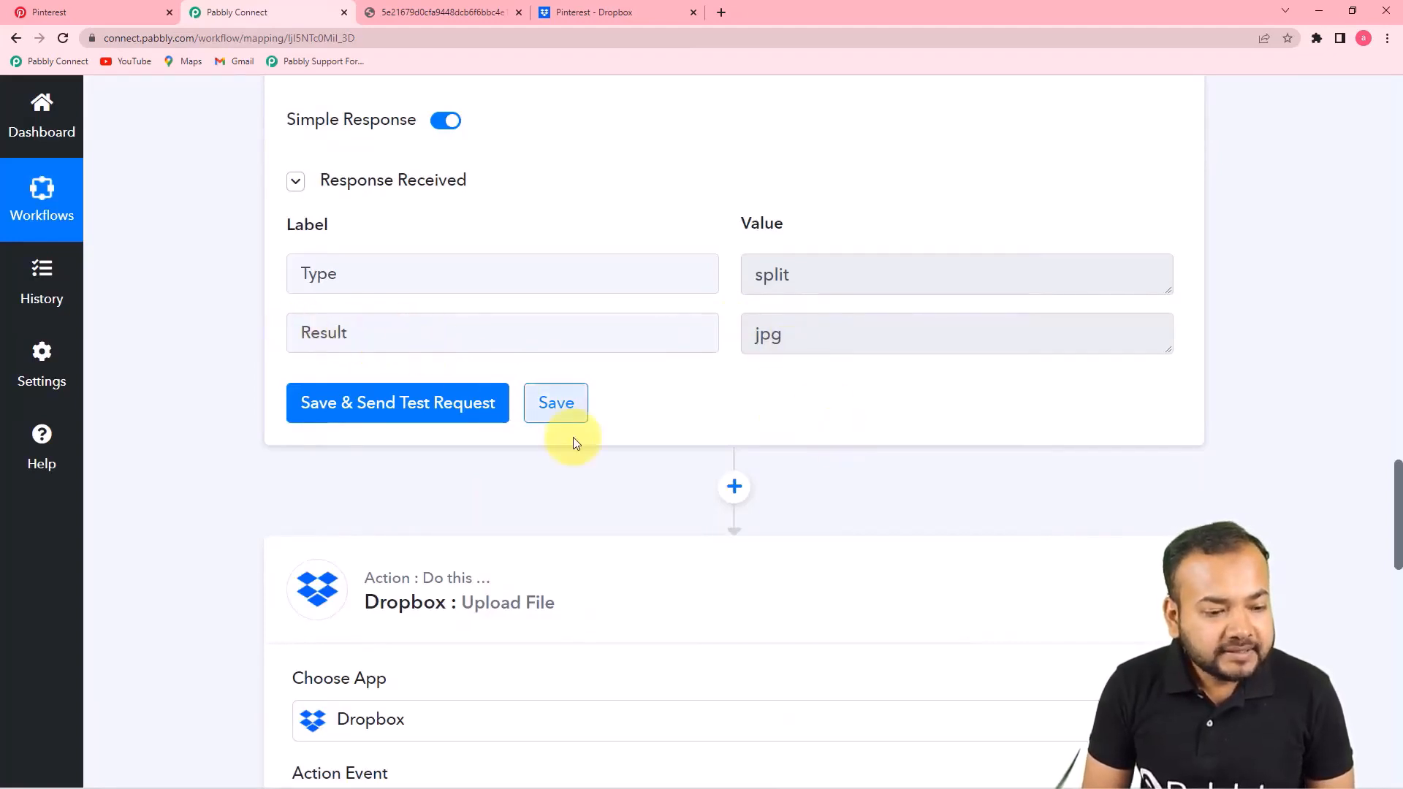
scroll(587, 448, "down", 8)
scroll(714, 567, "up", 9)
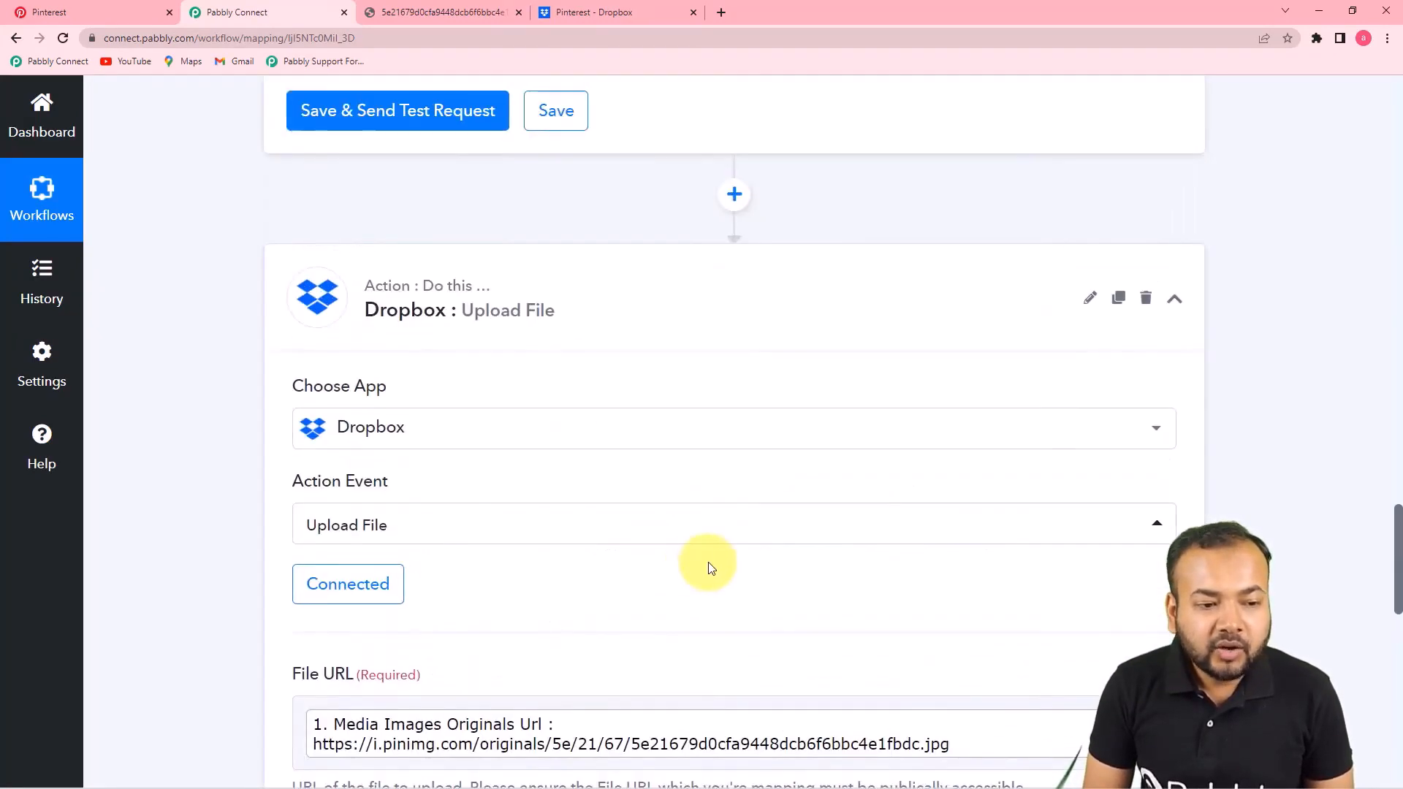
scroll(724, 570, "down", 6)
scroll(722, 573, "down", 5)
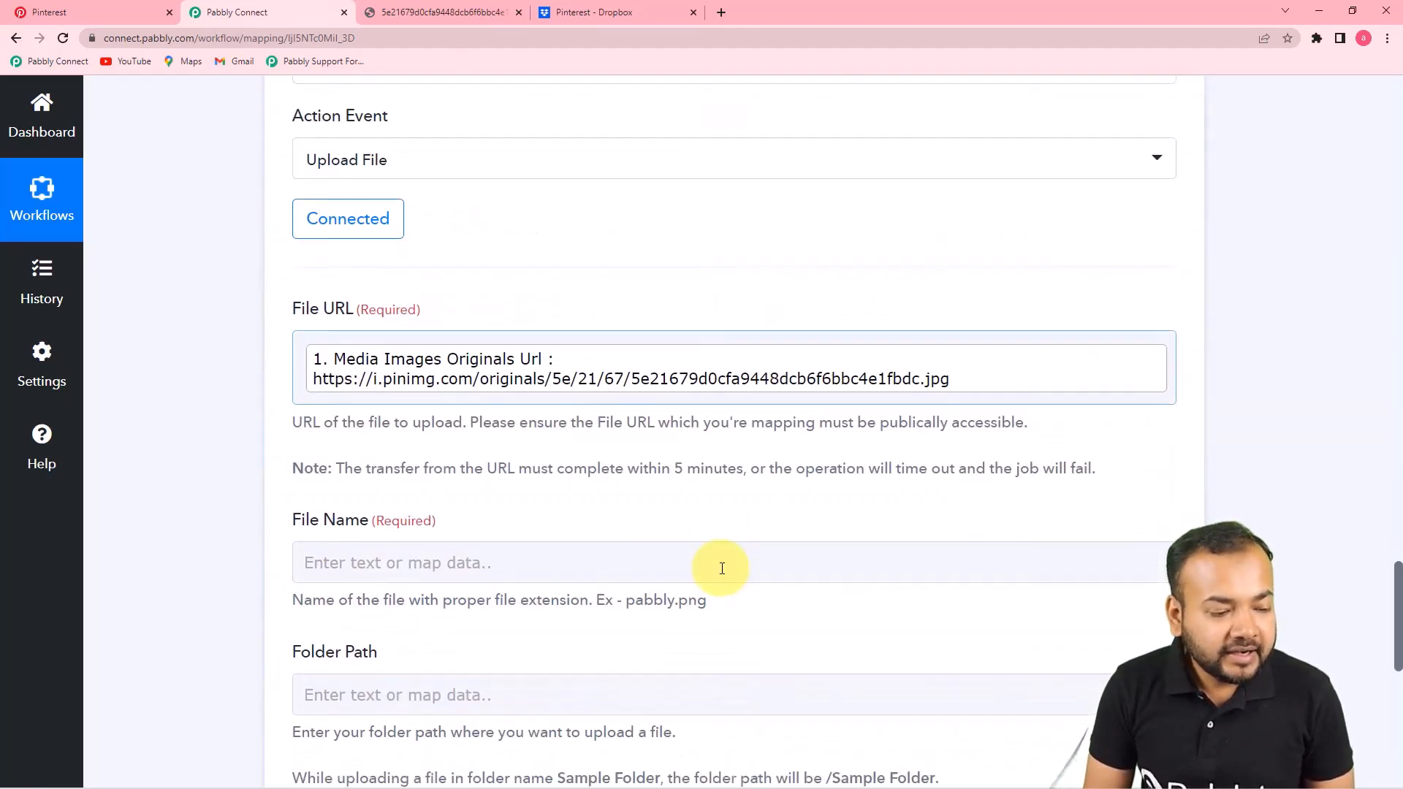
left_click(527, 416)
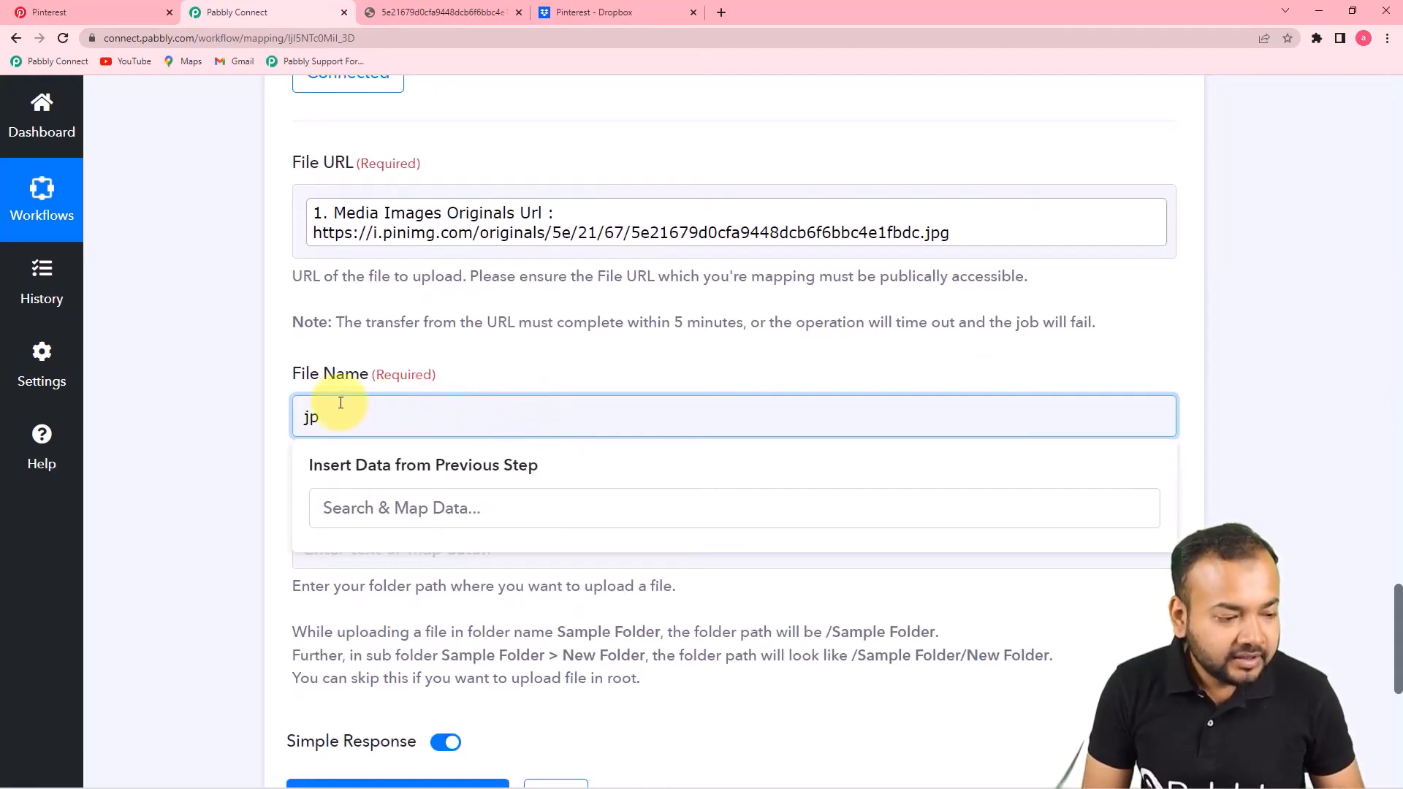
left_click(260, 396)
left_click(375, 412)
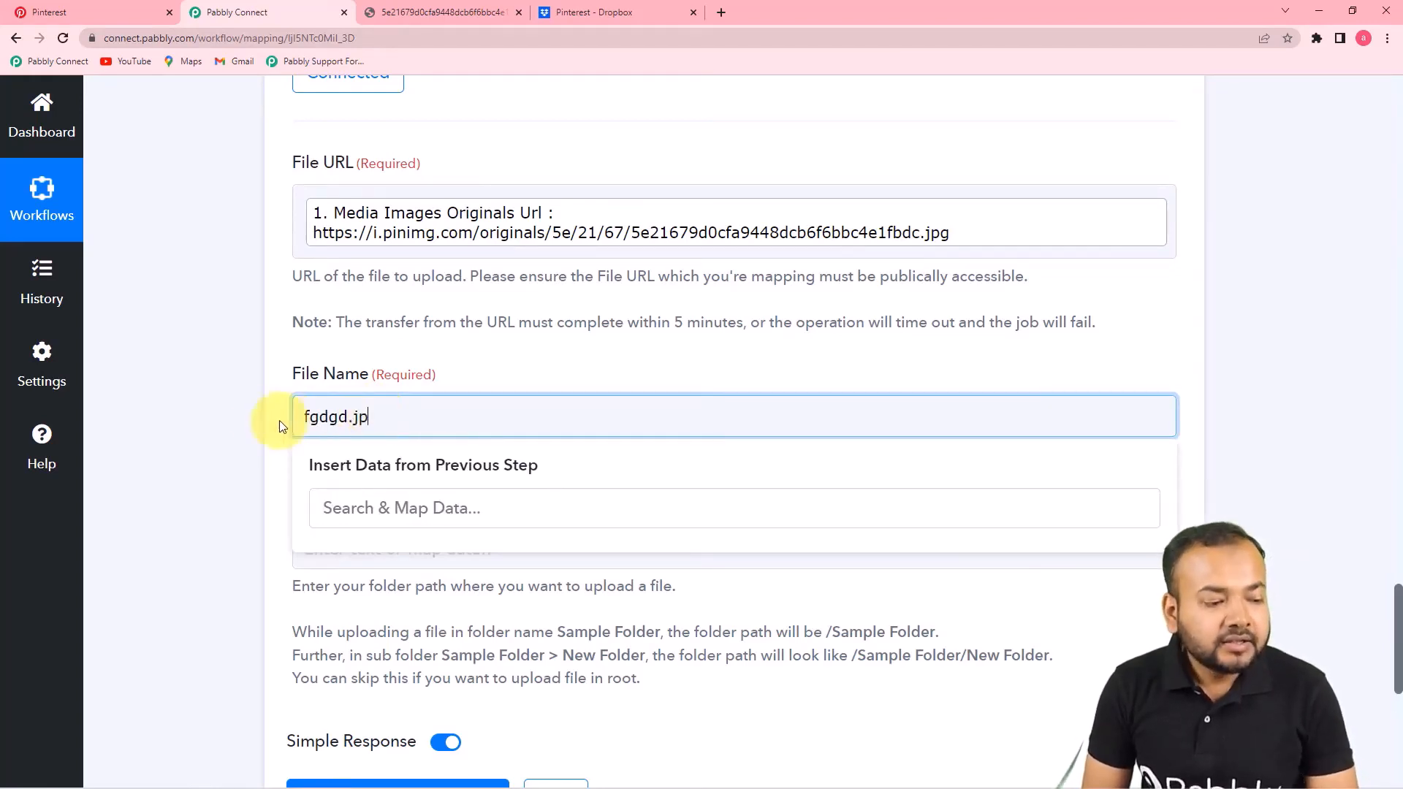
left_click(227, 418)
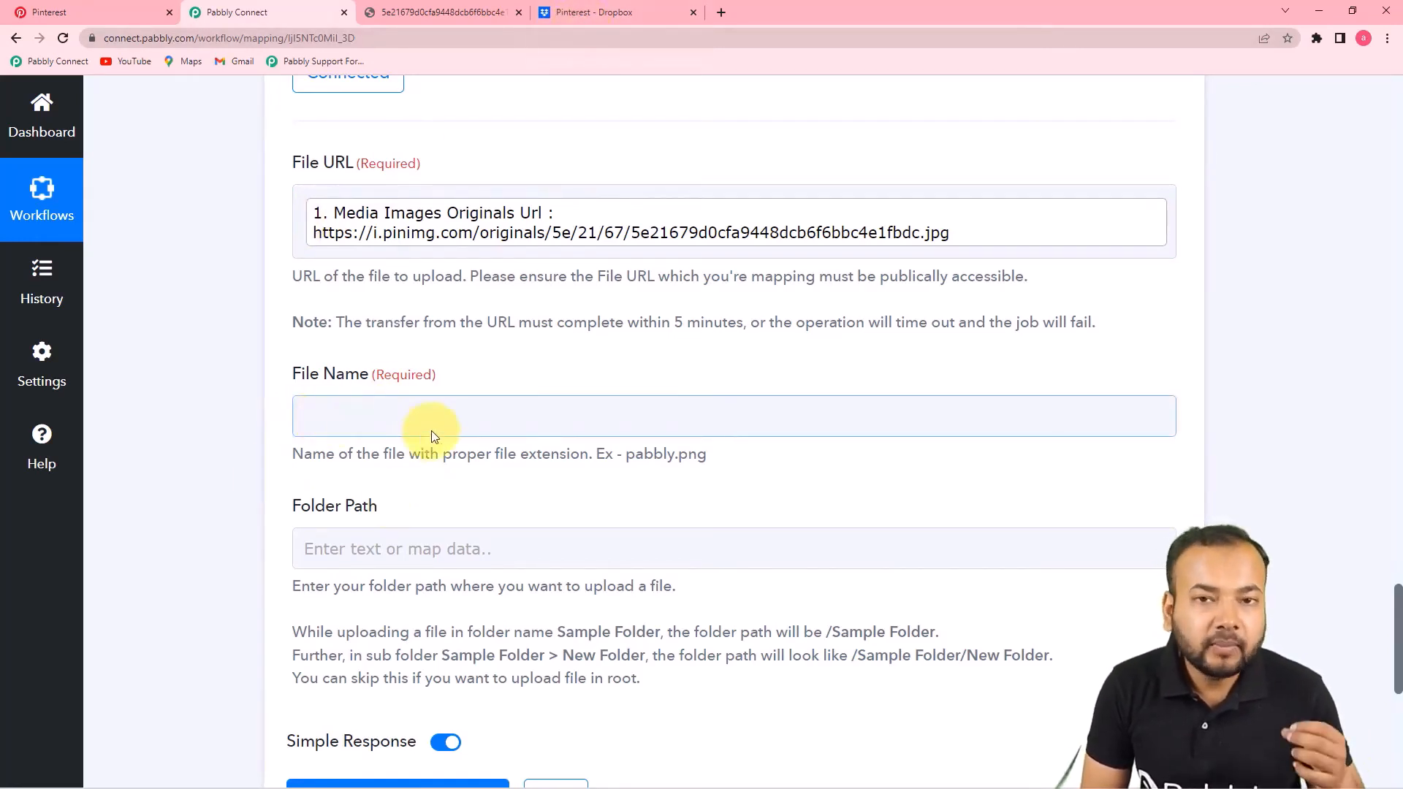
scroll(435, 552, "up", 7)
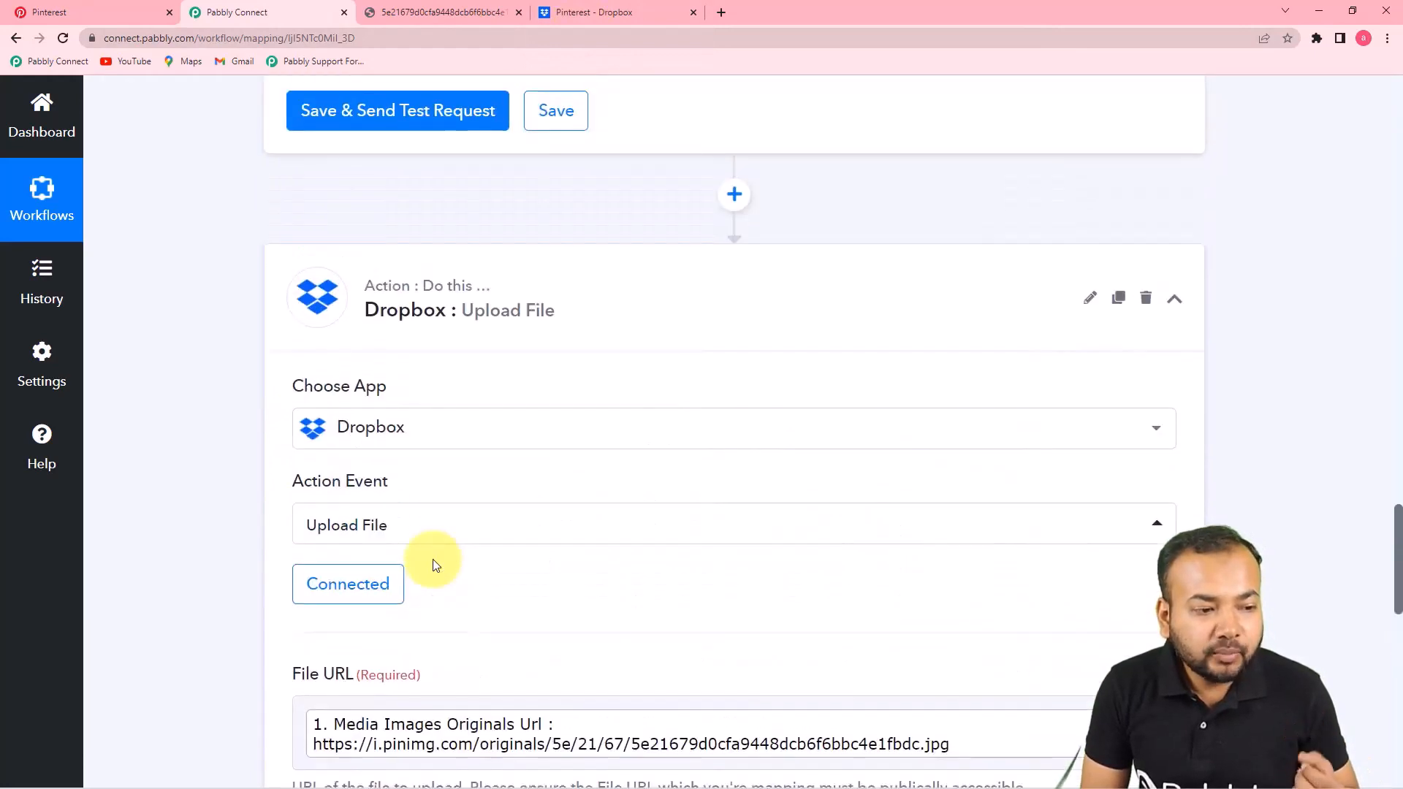
scroll(428, 563, "down", 3)
scroll(424, 555, "down", 1)
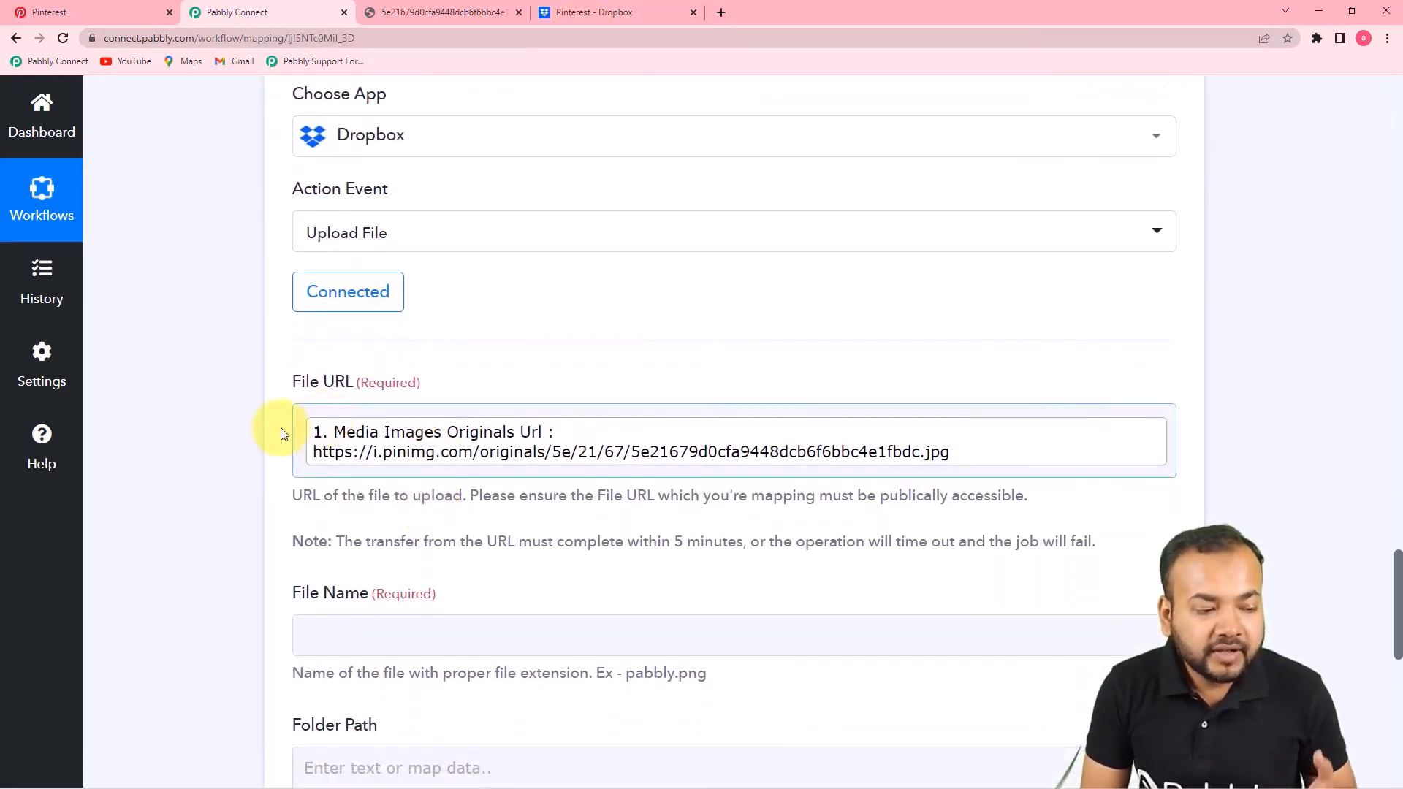
left_click(584, 16)
left_click(326, 14)
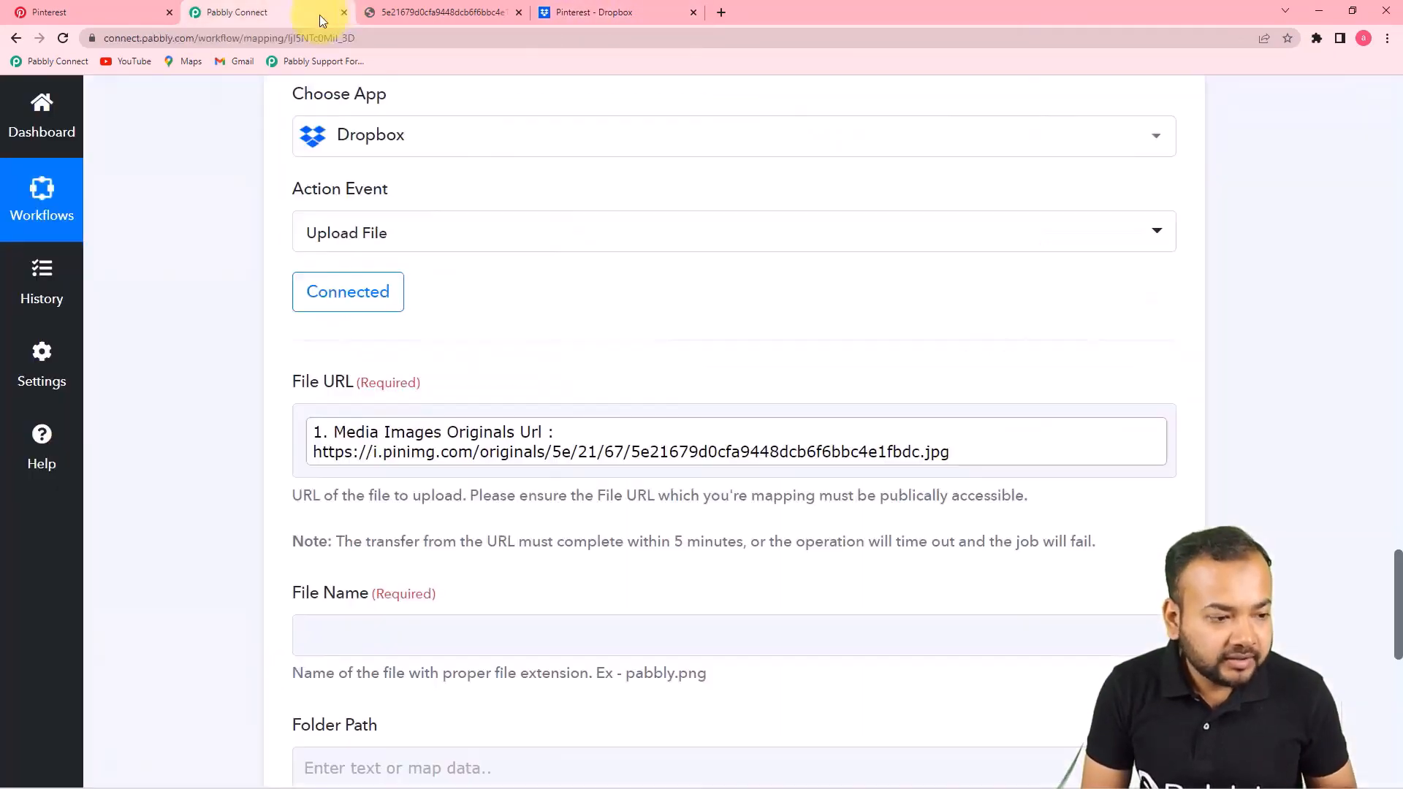
scroll(391, 467, "down", 2)
scroll(403, 510, "up", 12)
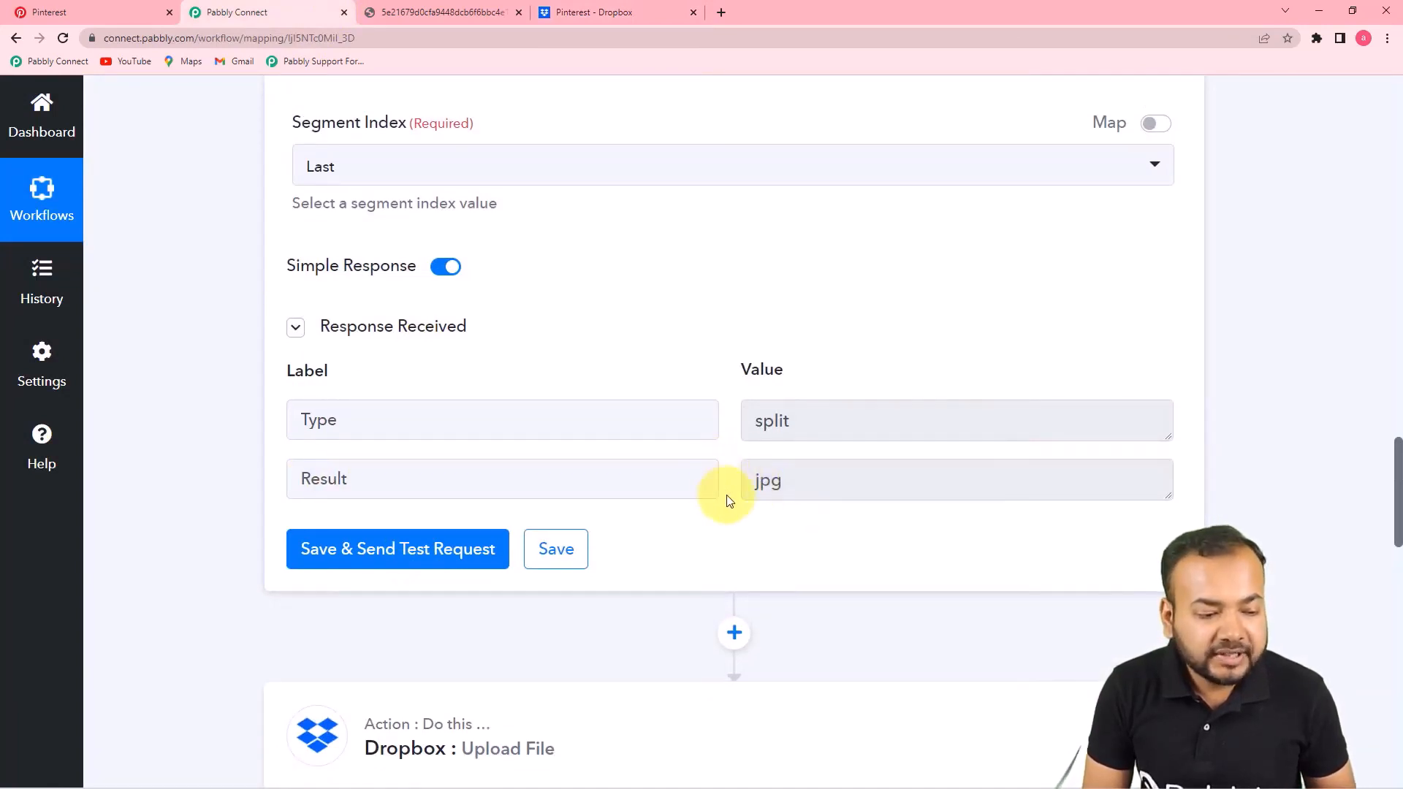
scroll(727, 501, "down", 3)
scroll(727, 500, "down", 12)
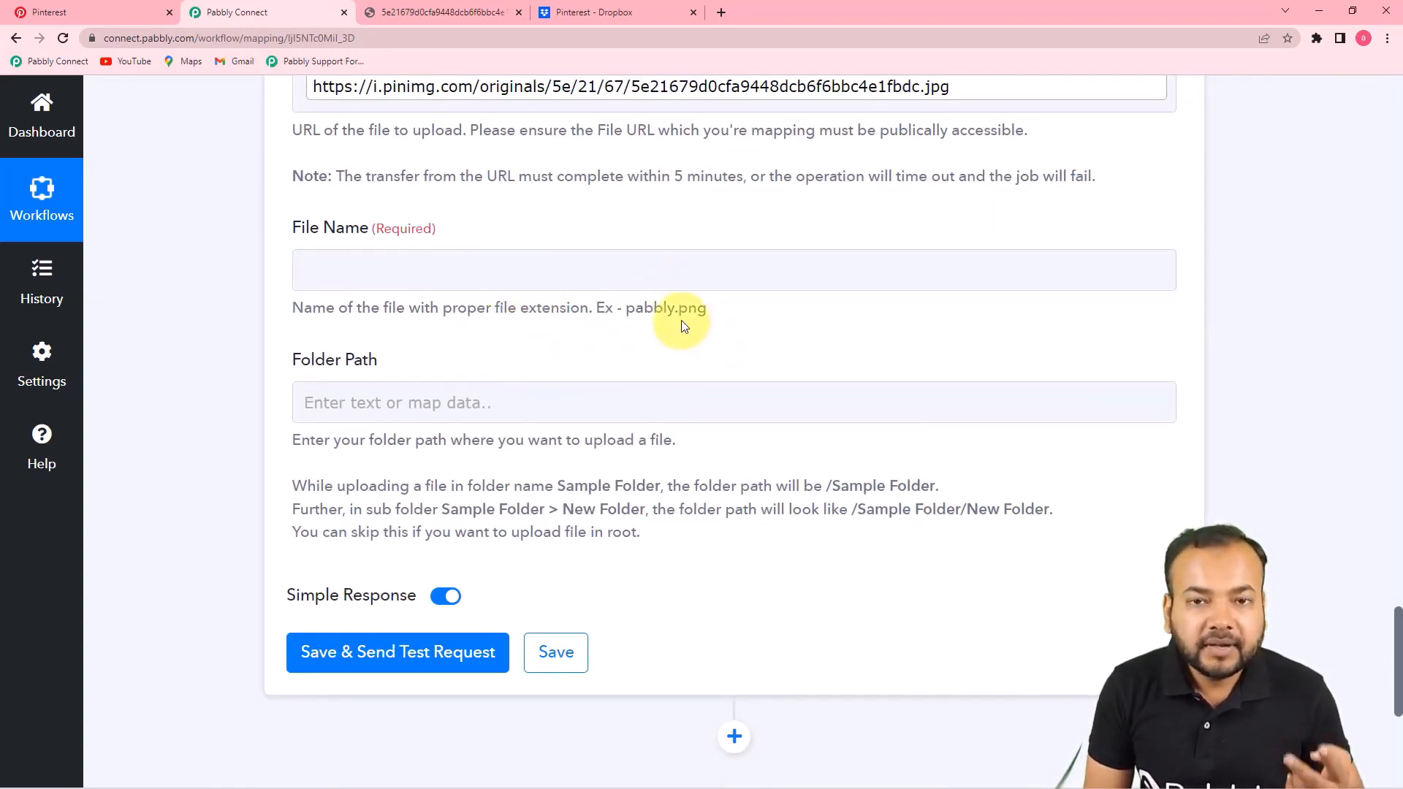
left_click(551, 272)
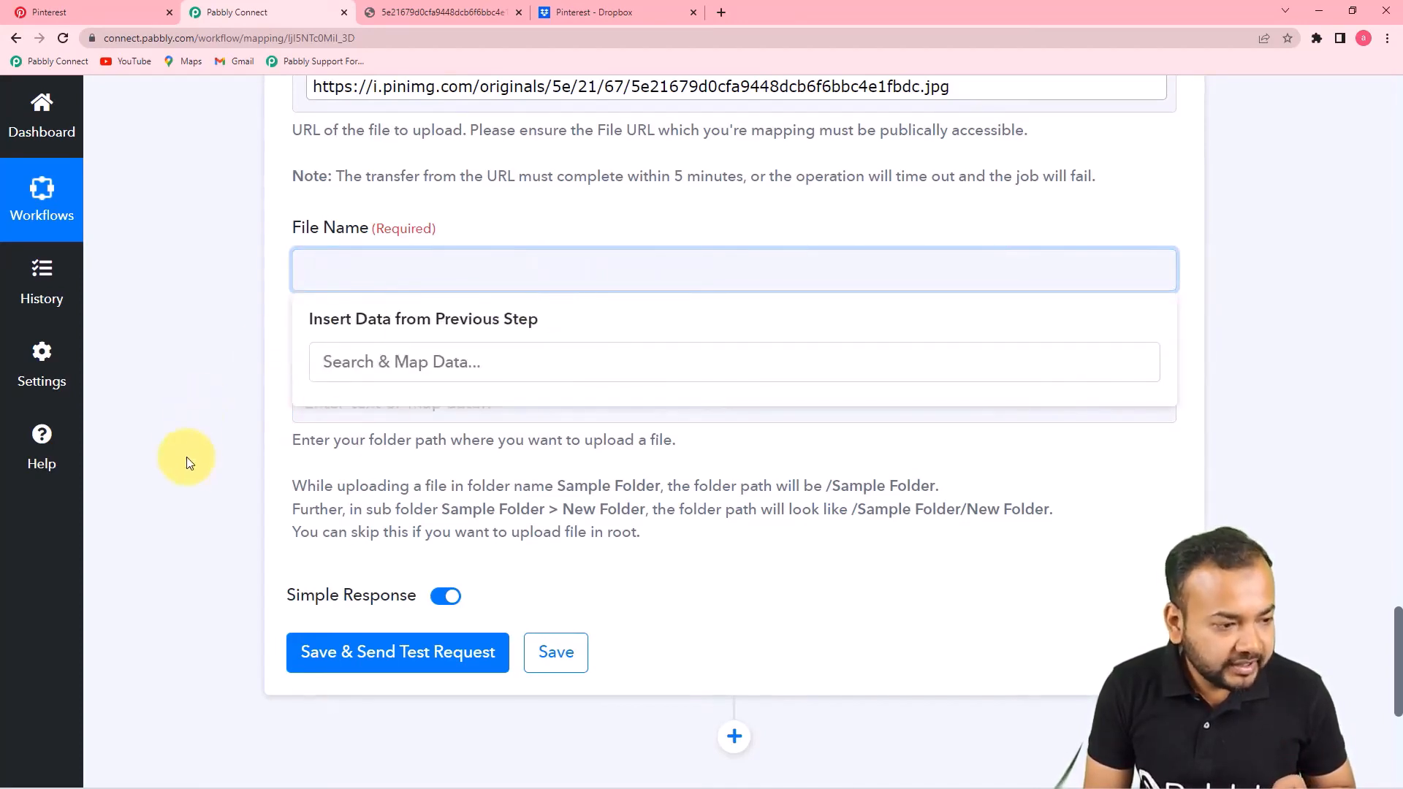
scroll(189, 458, "up", 8)
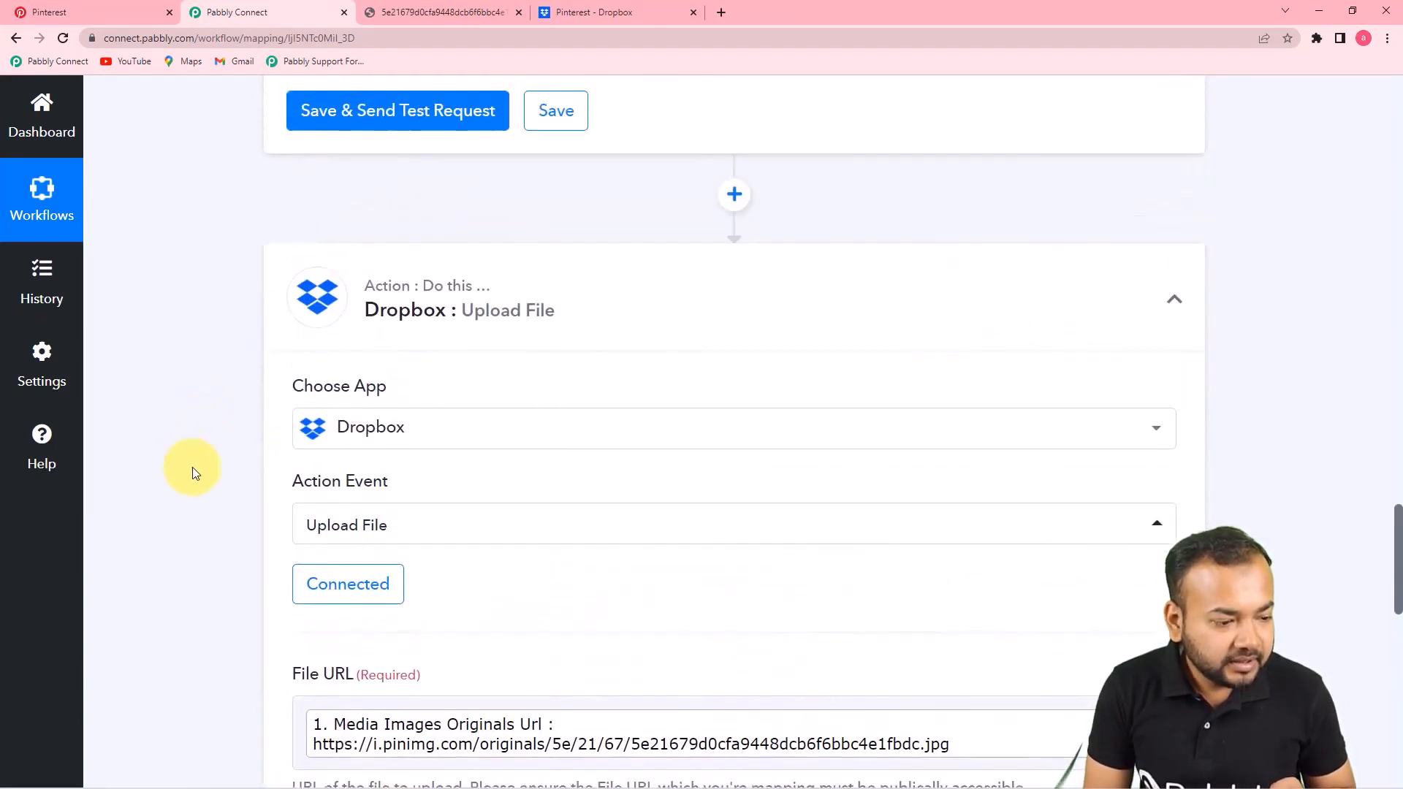
Step: Keep the existing Dropbox #35 connection on the upload step and save it
left_click(331, 586)
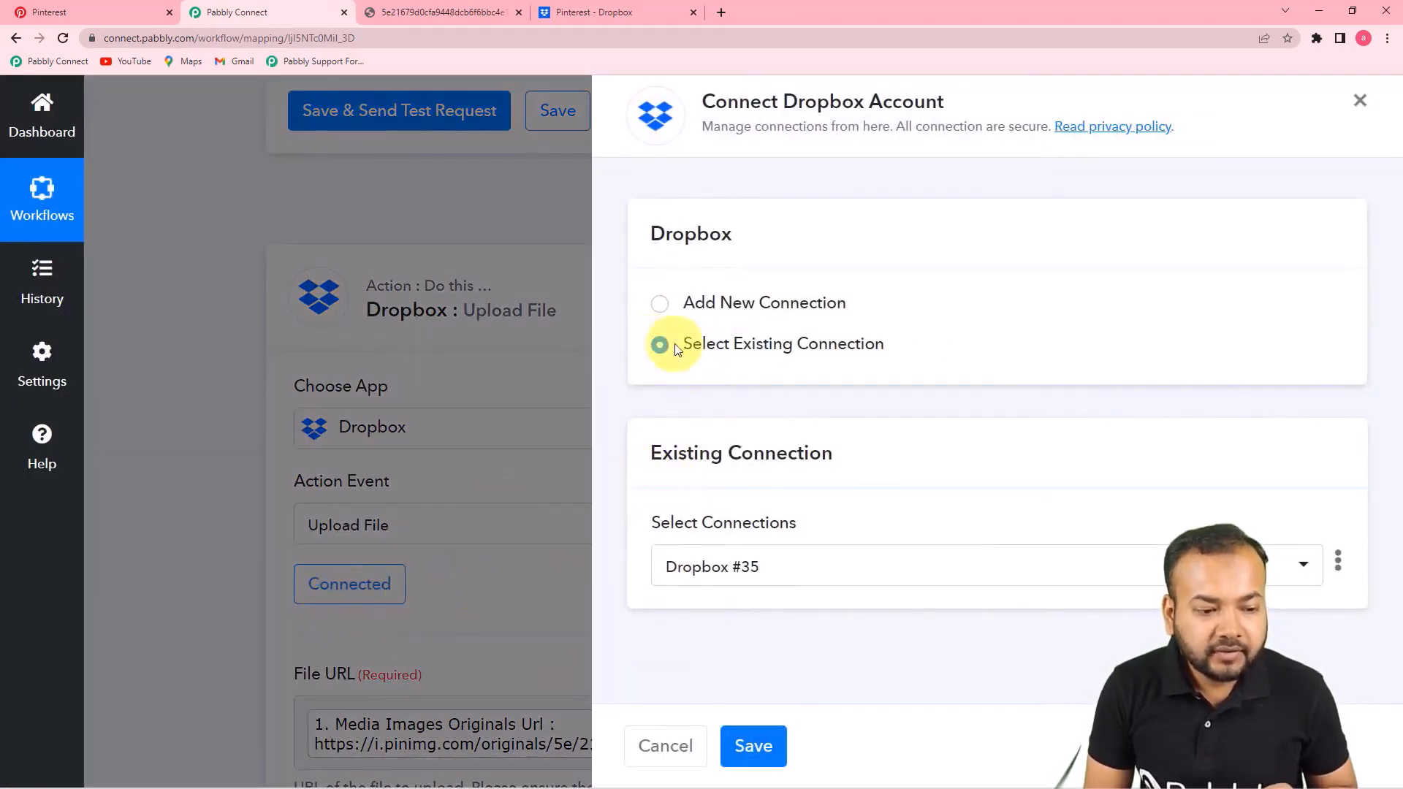
left_click(754, 746)
scroll(213, 616, "down", 9)
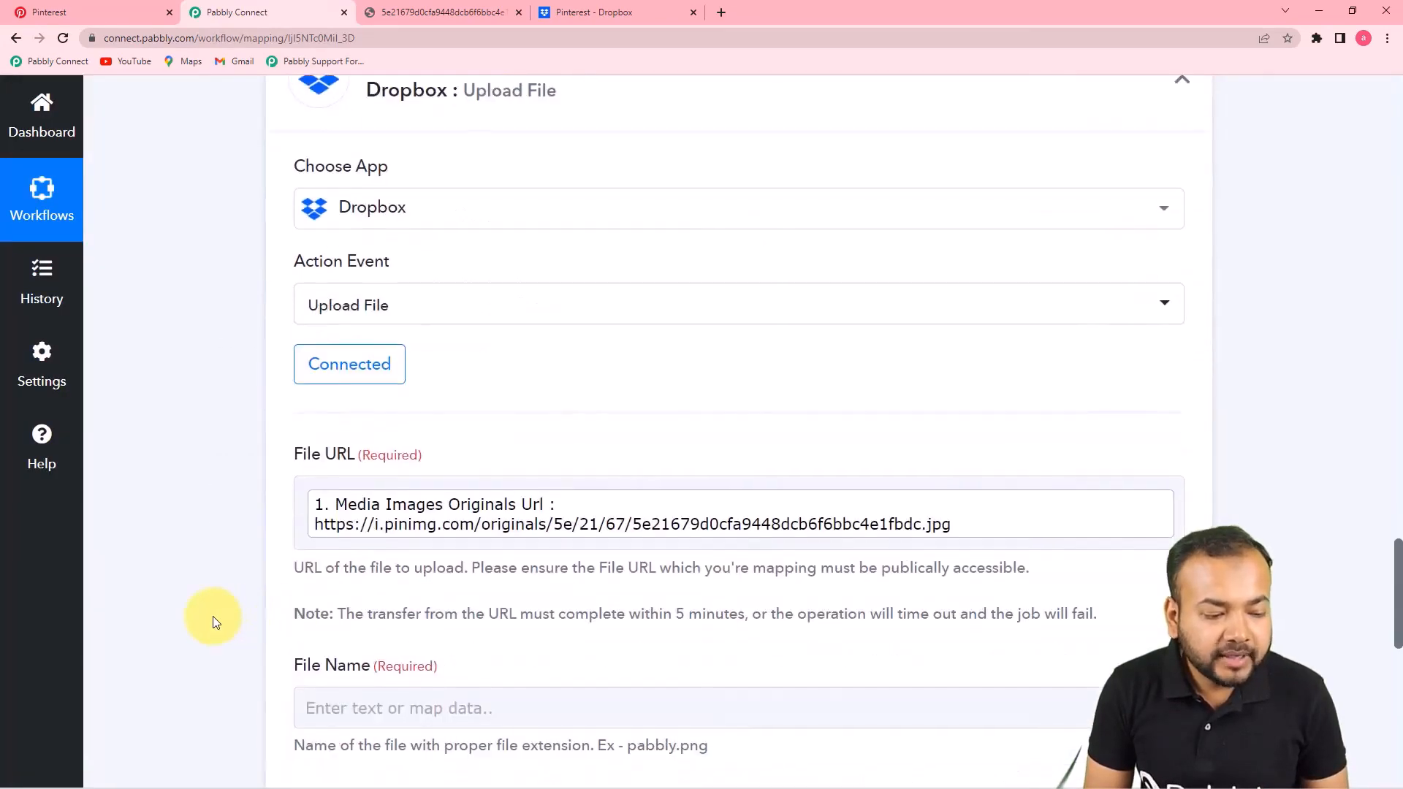
Step: Set File Name to the pin's Title, a period, and the Split Text Result jpg
left_click(453, 272)
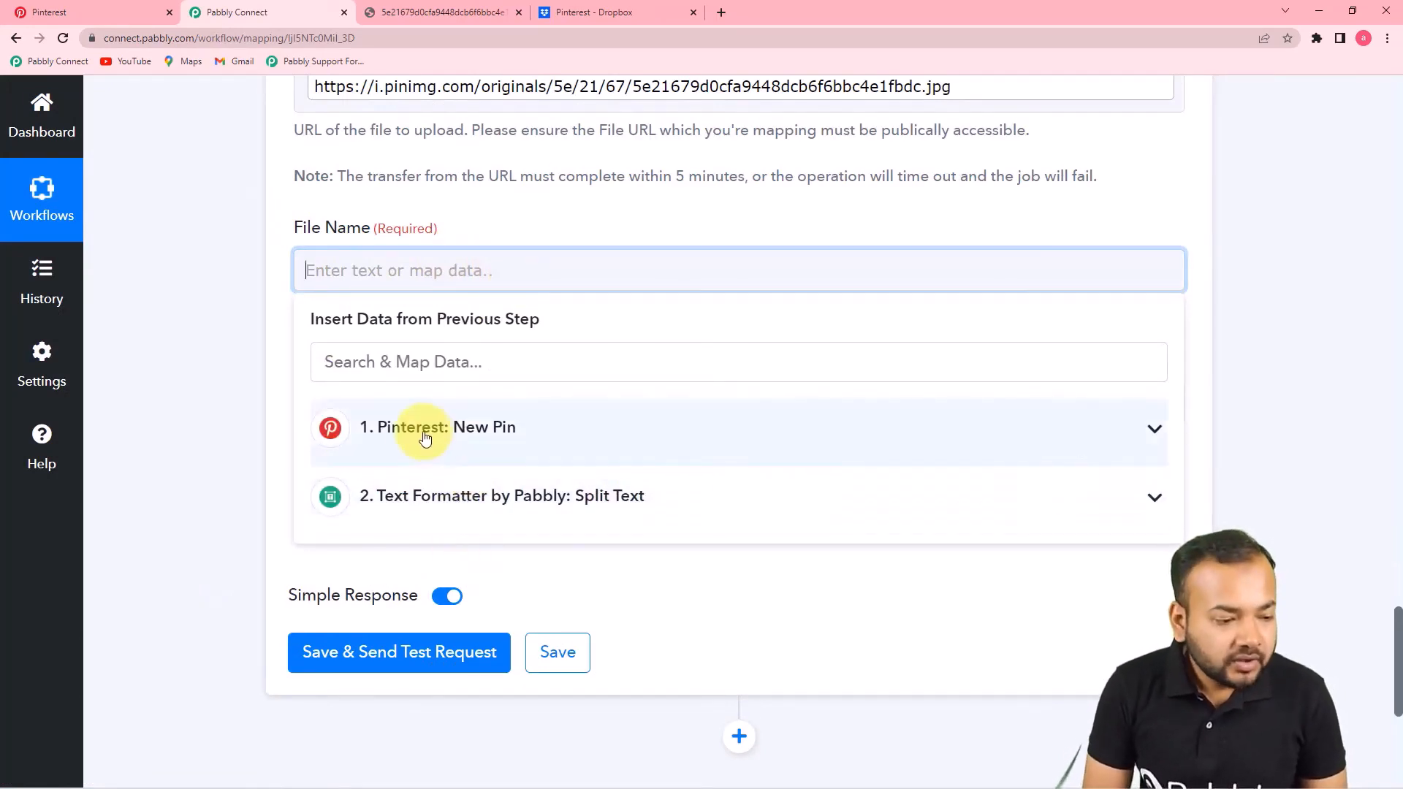
left_click(466, 441)
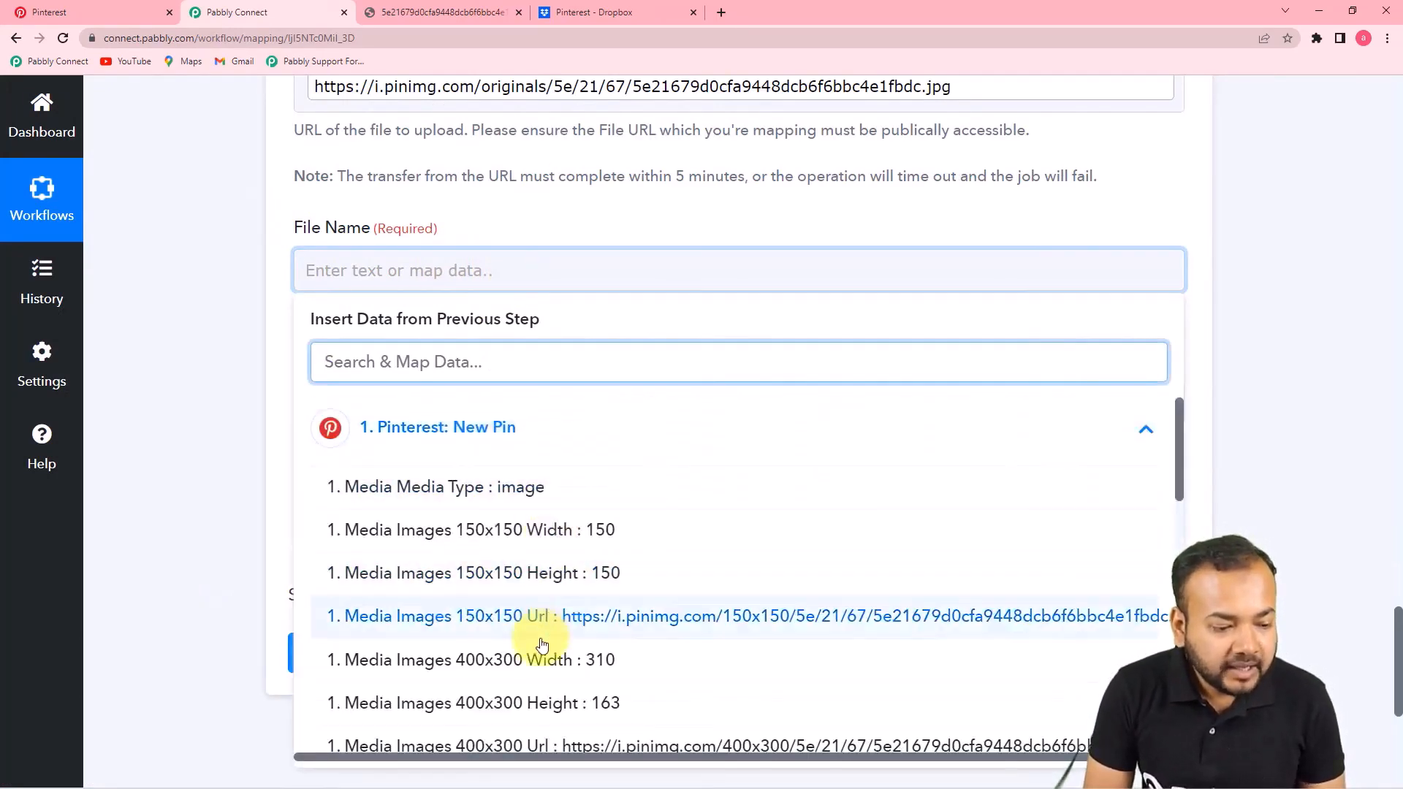
scroll(599, 679, "down", 4)
scroll(560, 648, "down", 8)
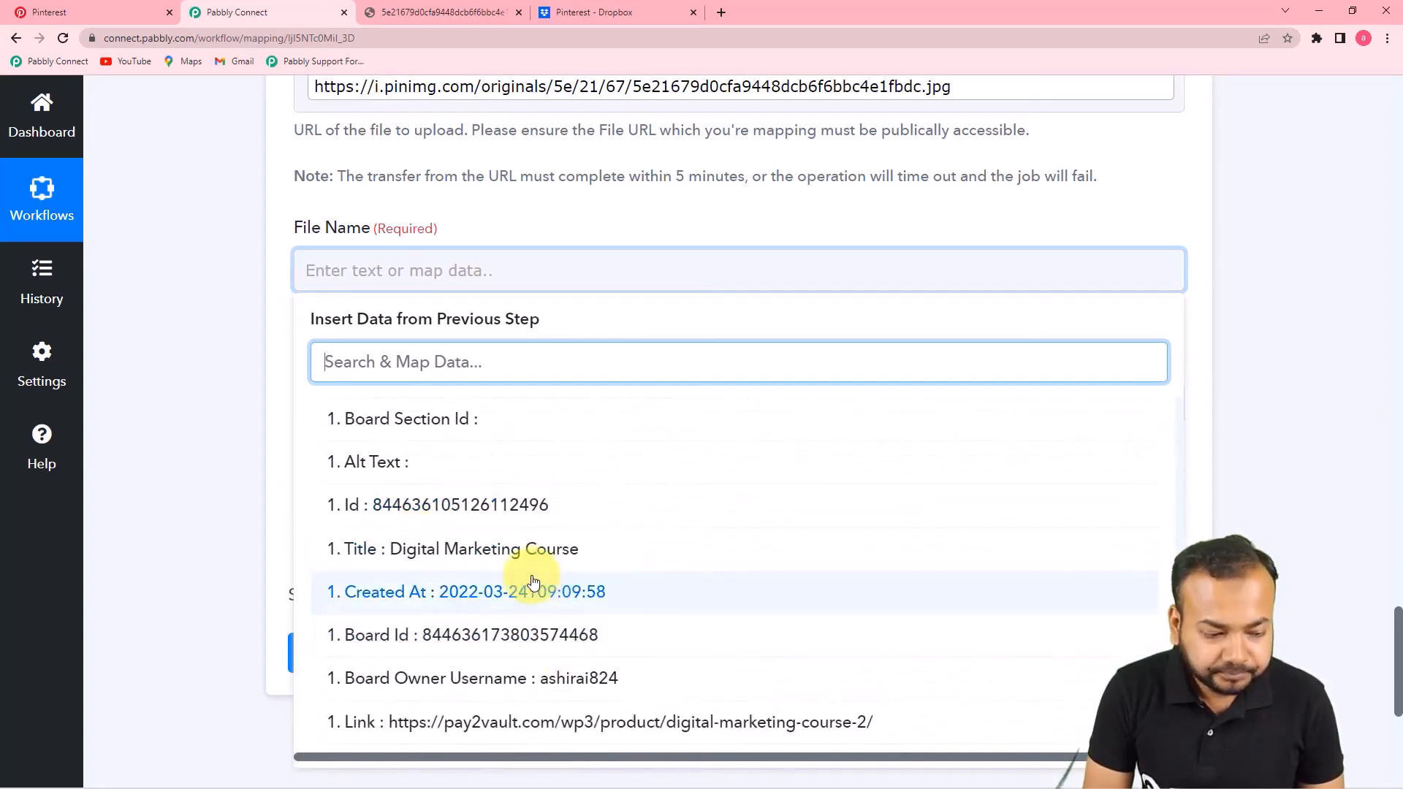
scroll(533, 579, "down", 1)
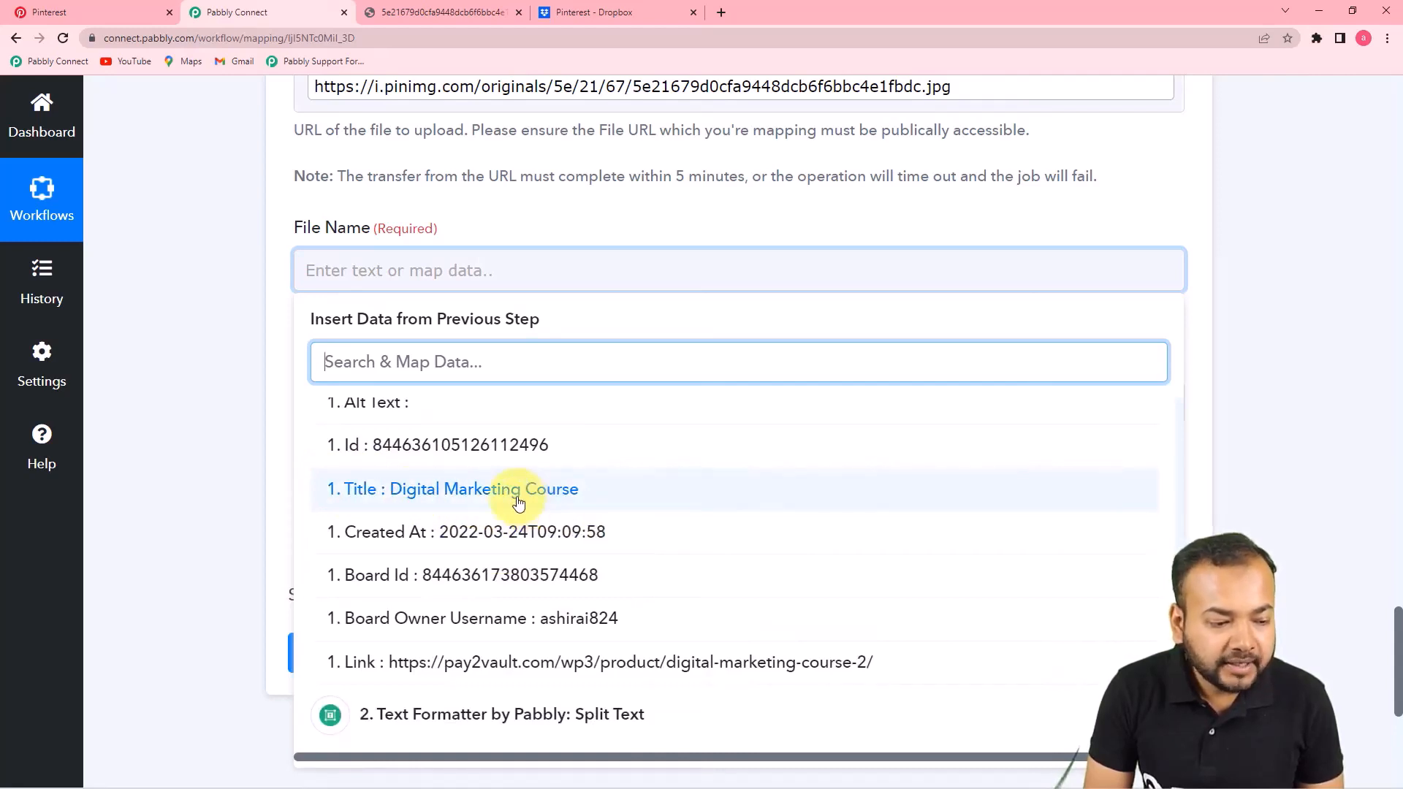
left_click(561, 491)
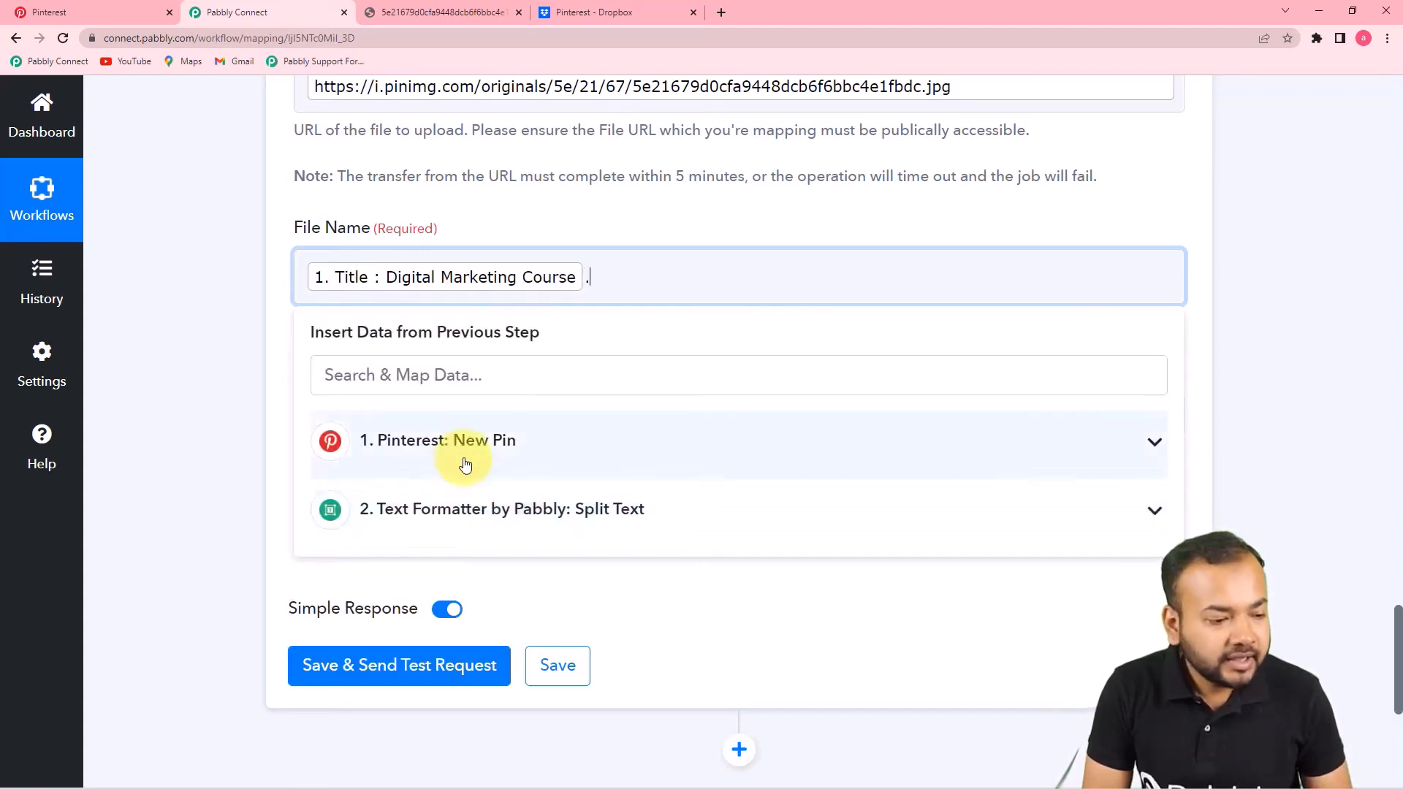
left_click(480, 520)
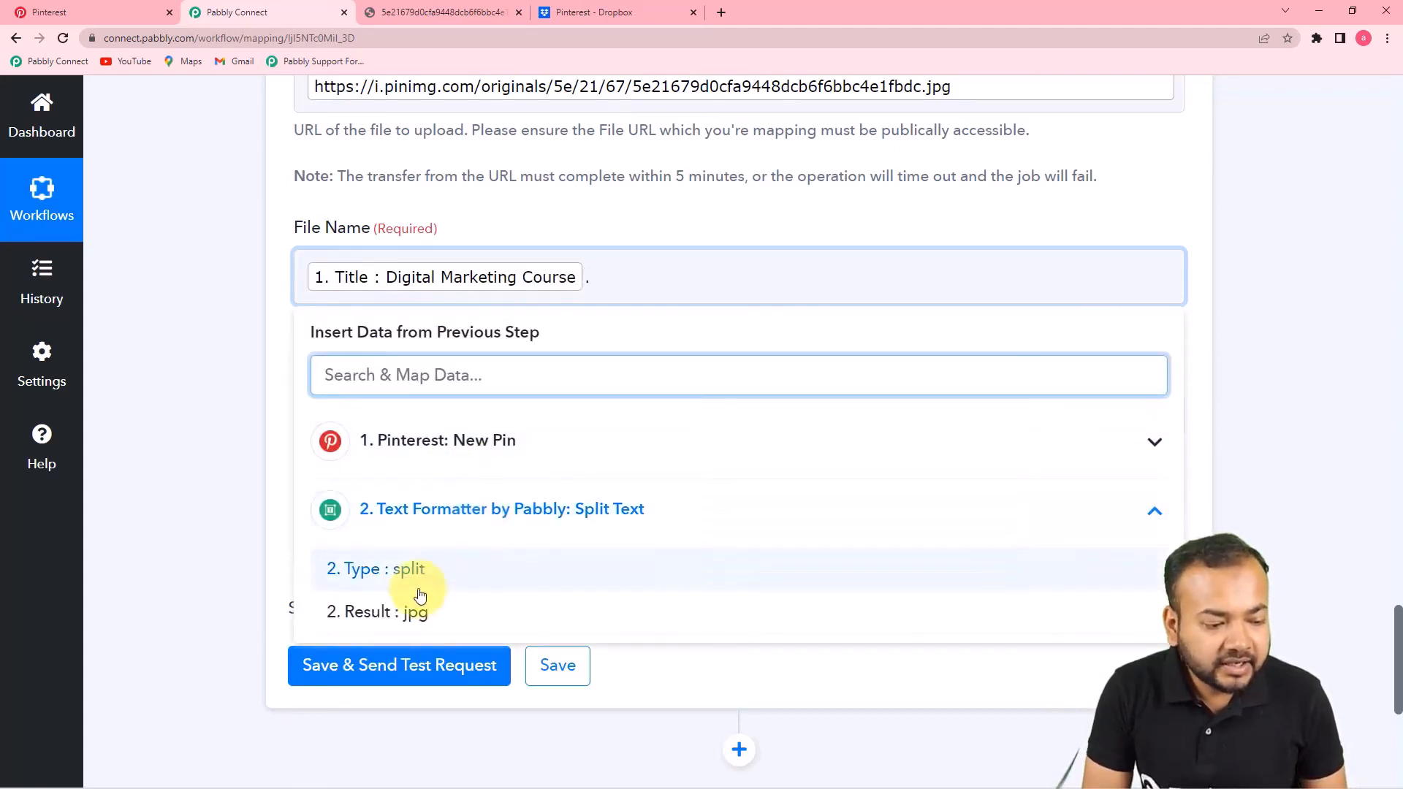
left_click(383, 613)
left_click(137, 438)
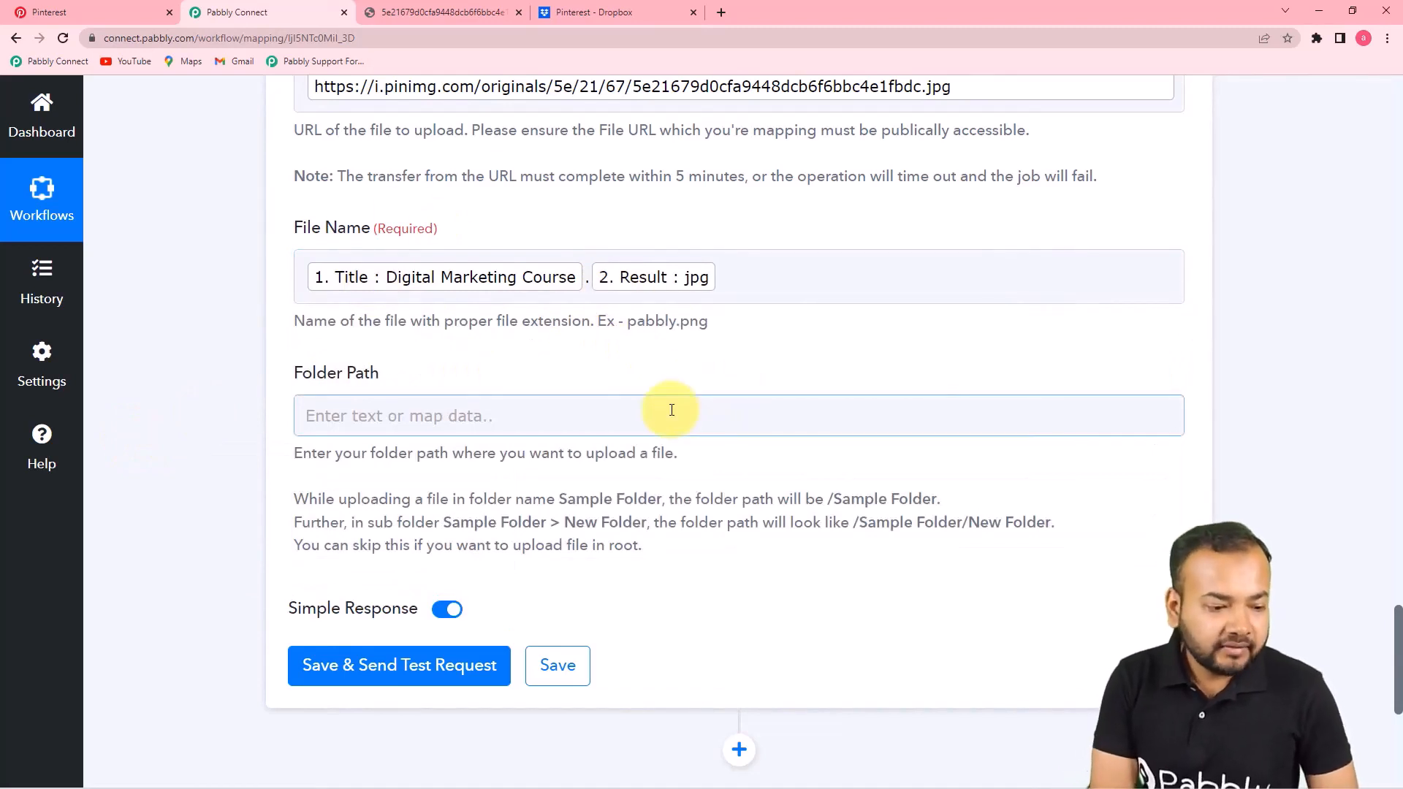
Step: Copy the /Pinterest path from Dropbox's breadcrumb into the upload's Folder Path field
scroll(671, 410, "down", 1)
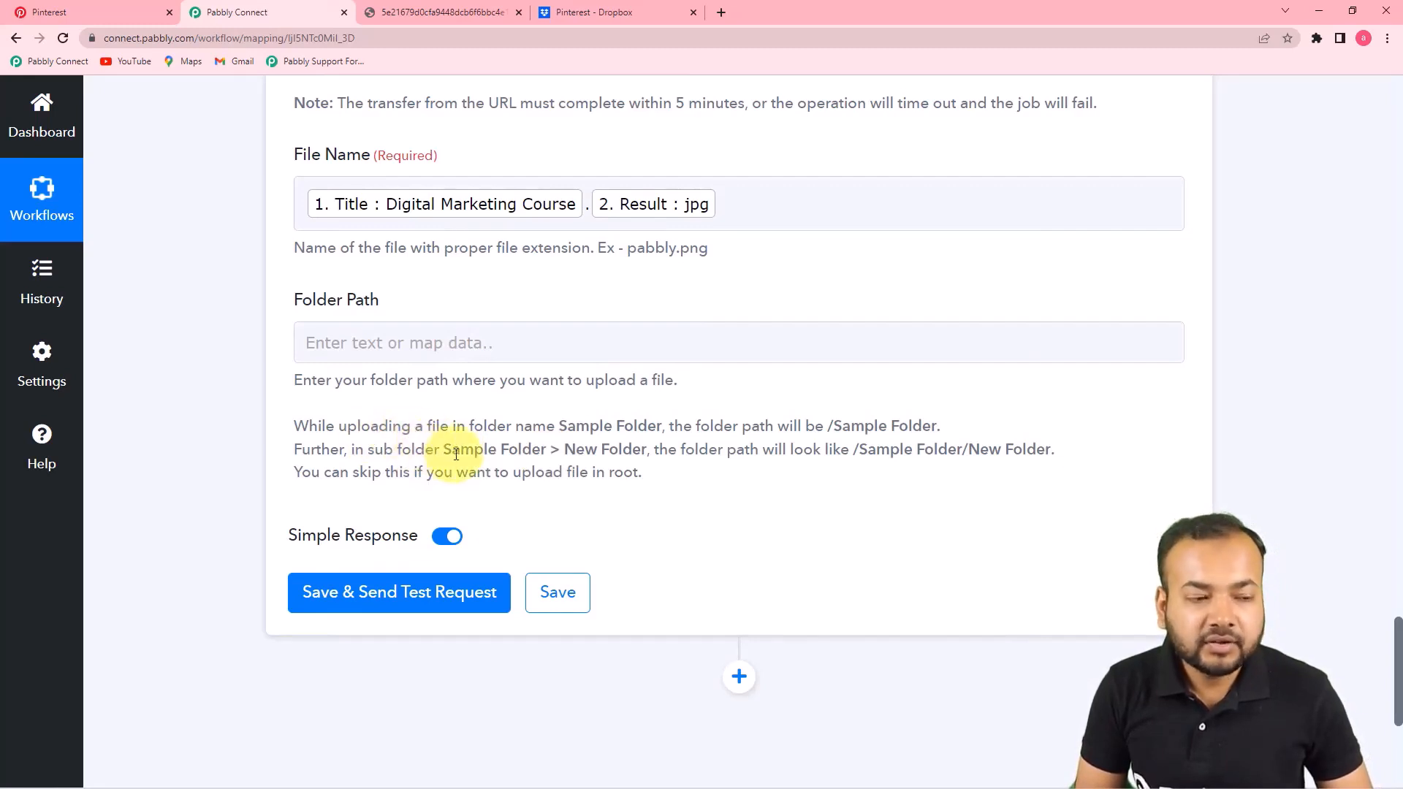
left_click(597, 12)
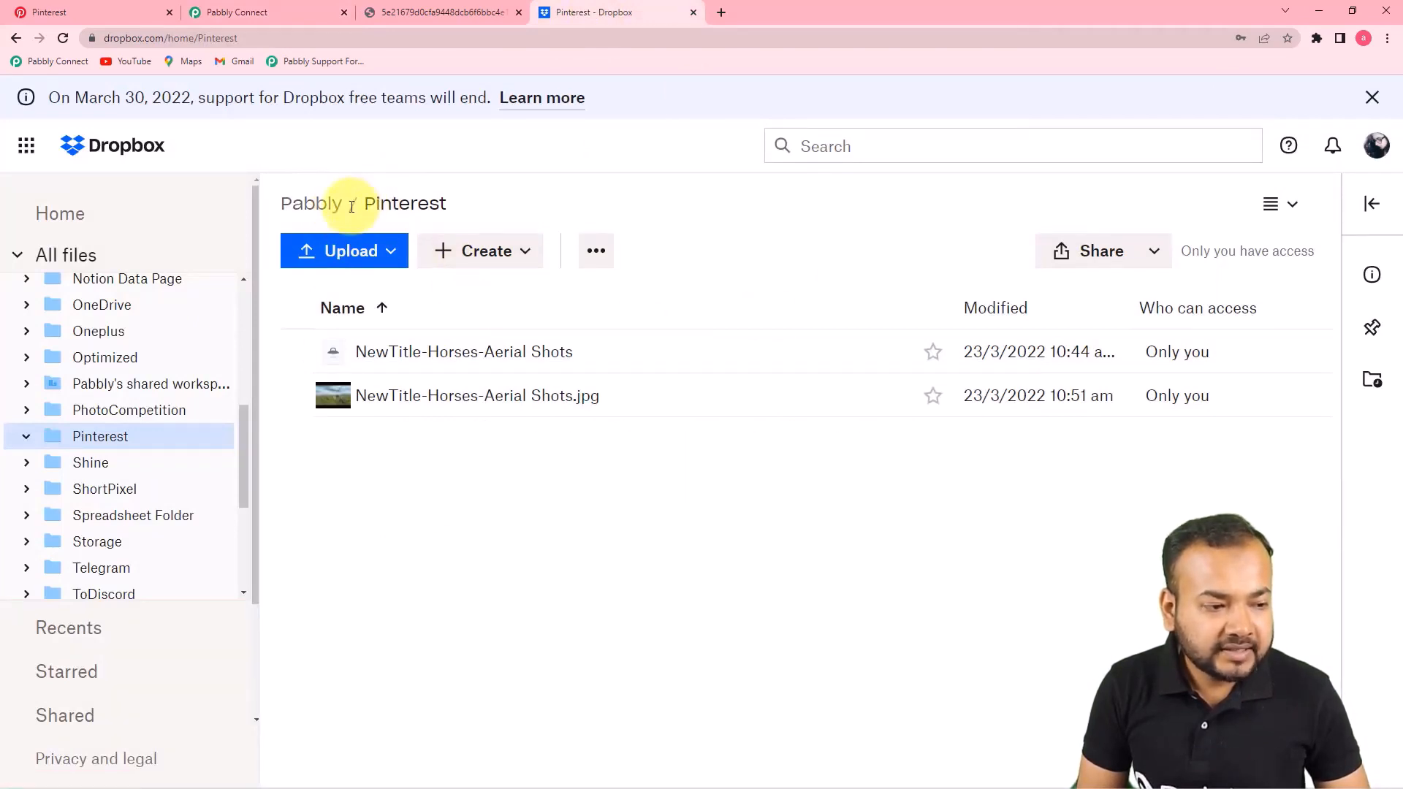
left_click_drag(352, 206, 437, 212)
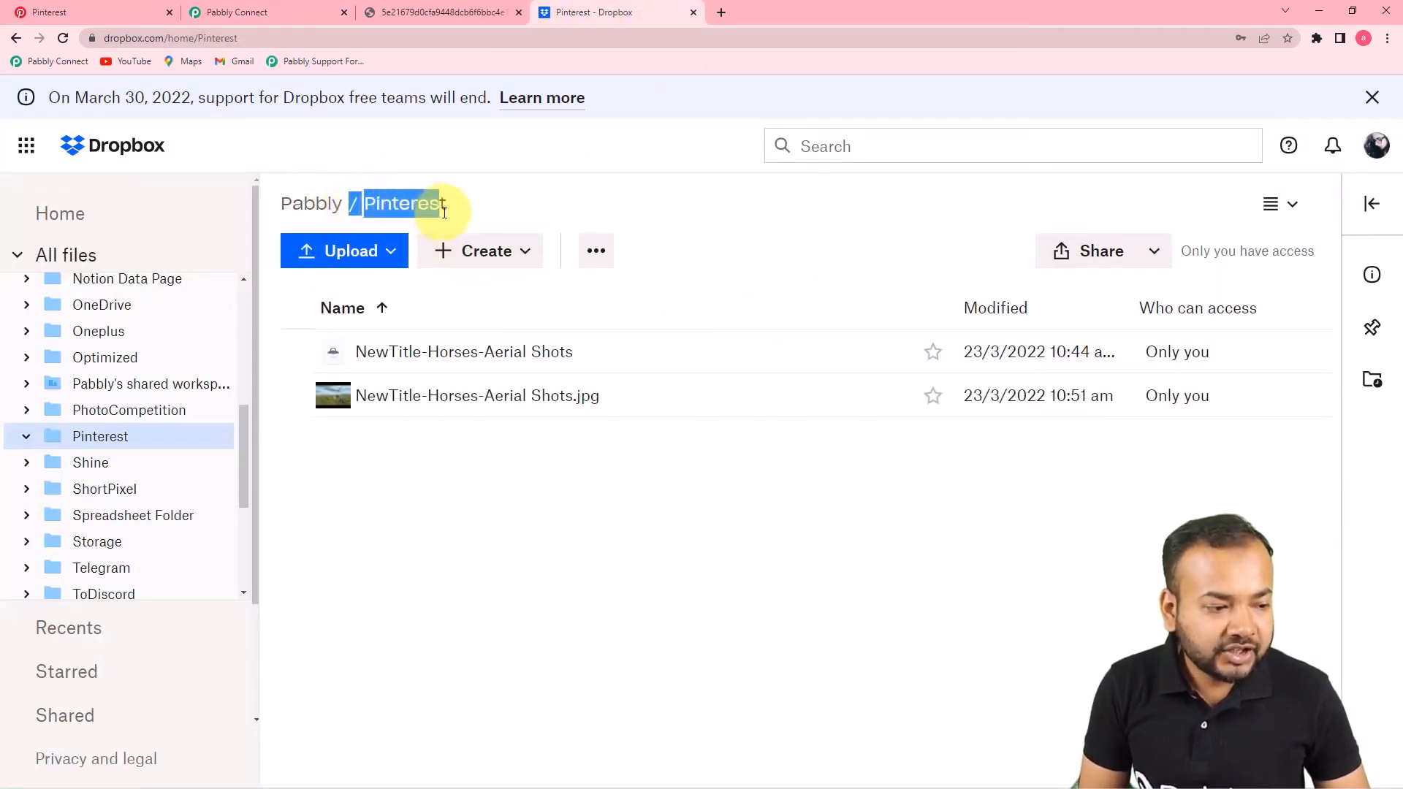
right_click(431, 205)
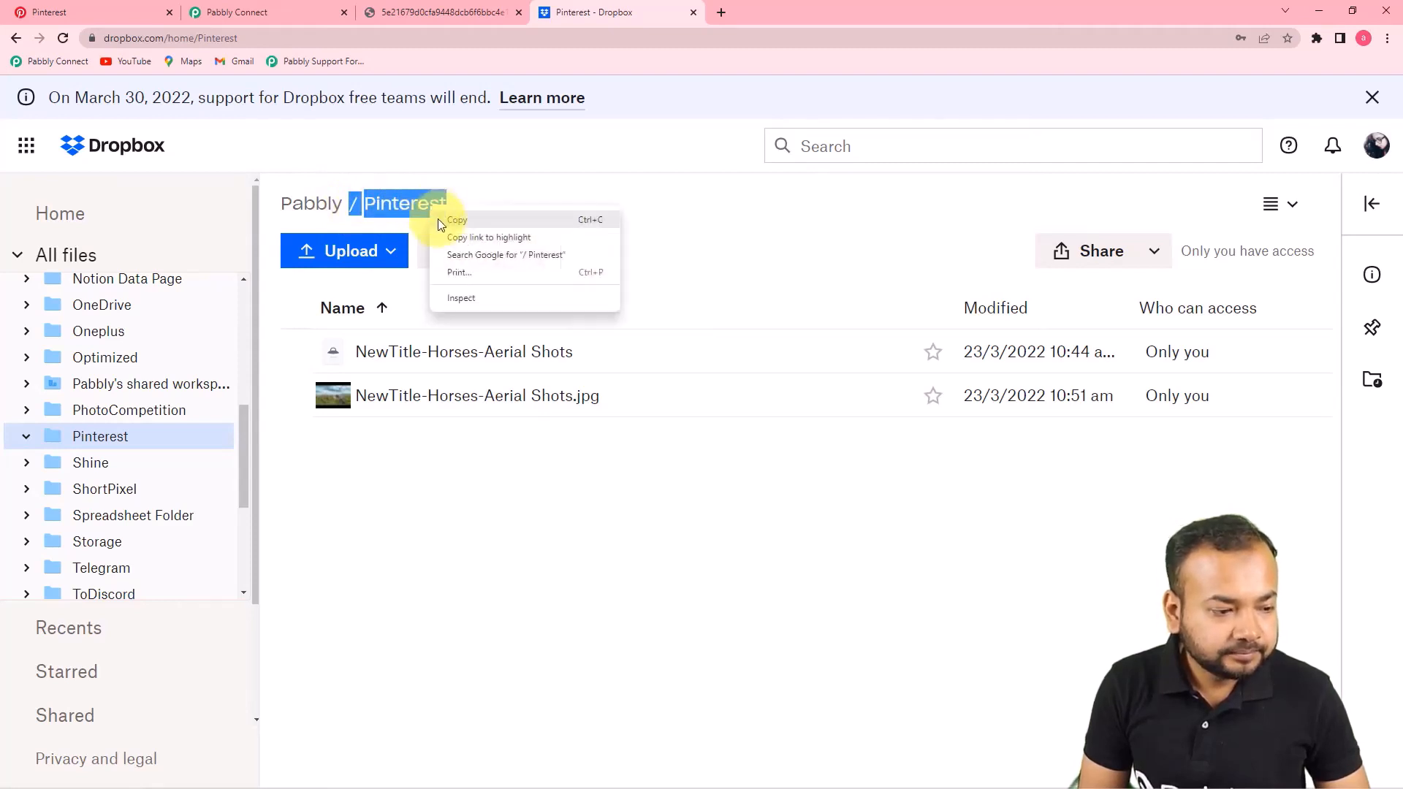
left_click(456, 219)
left_click(252, 11)
left_click(395, 343)
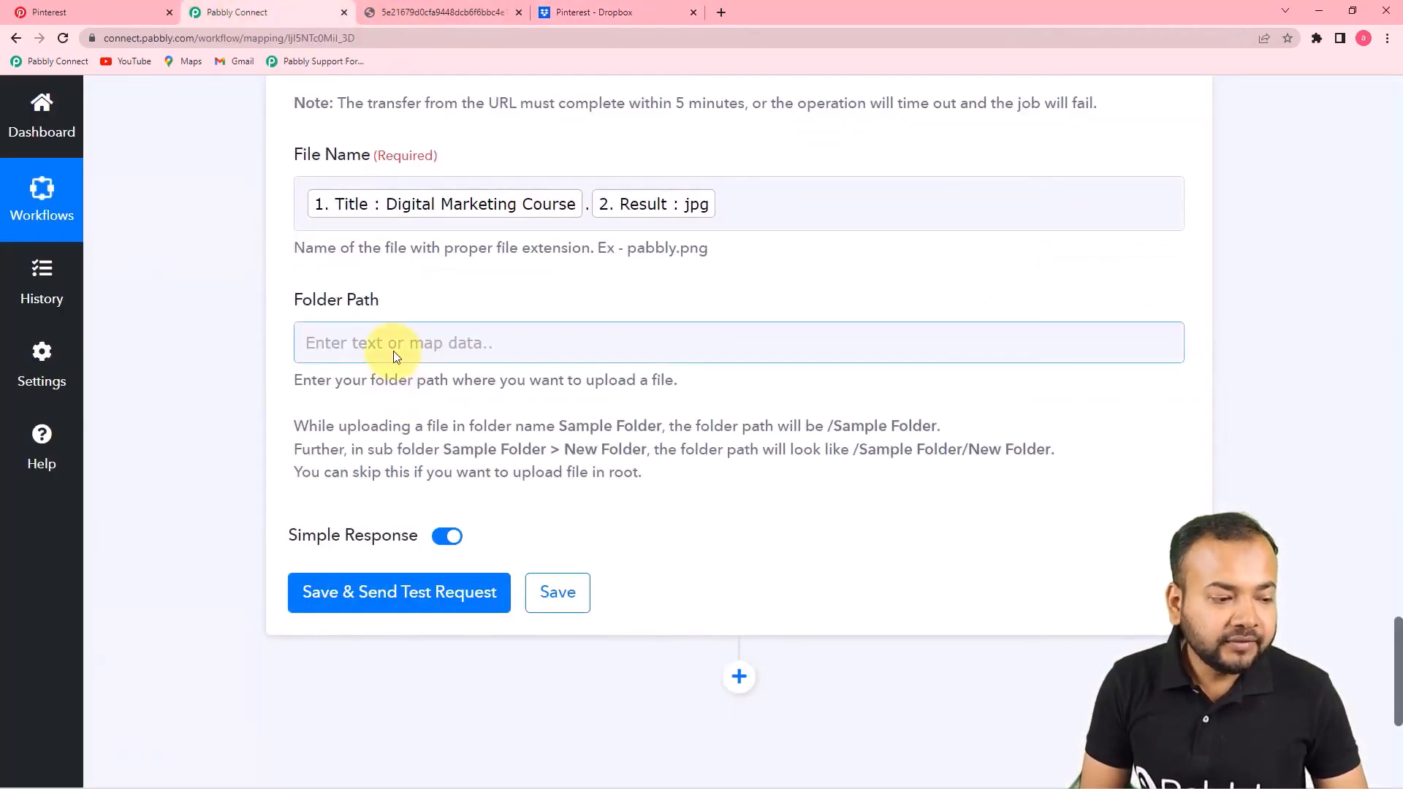
left_click(245, 356)
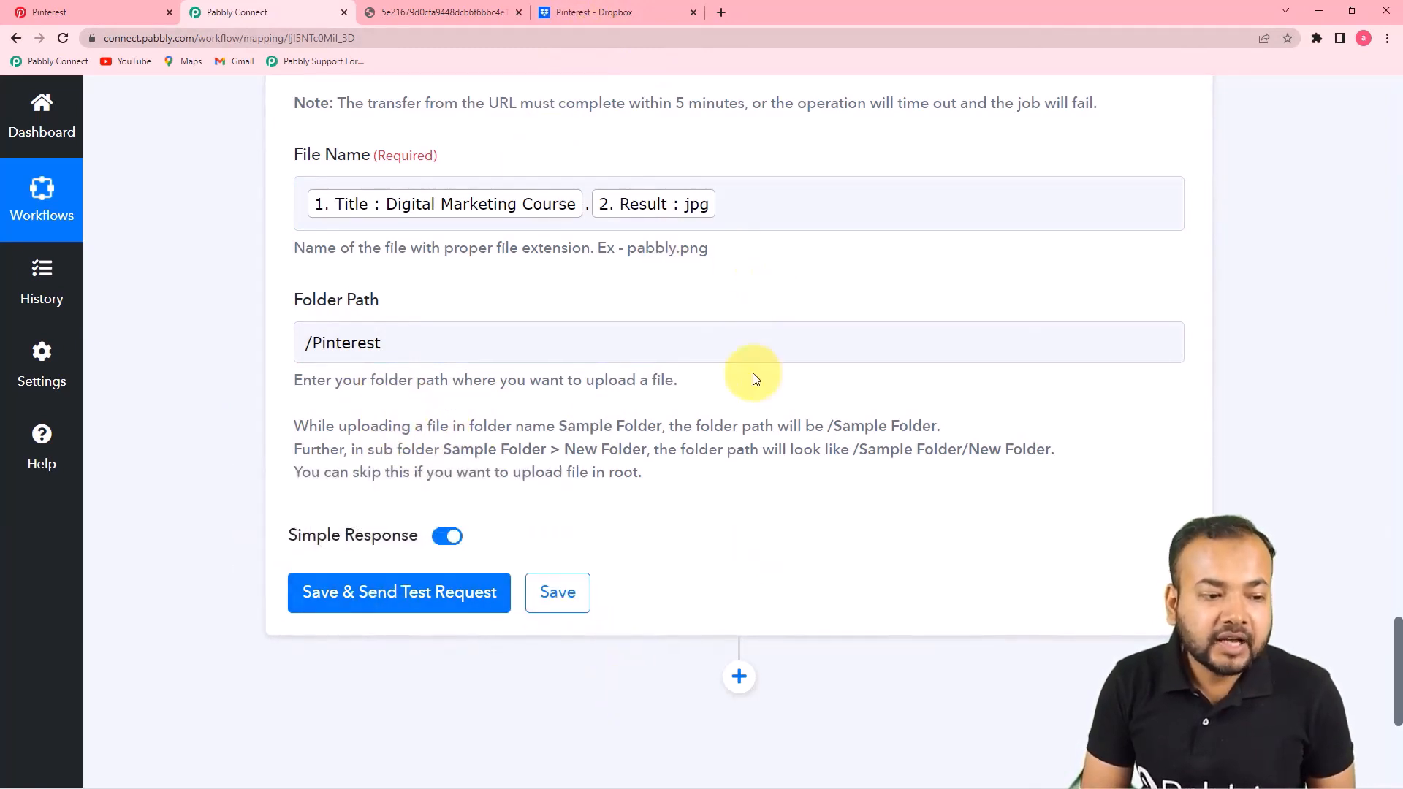
scroll(753, 373, "up", 3)
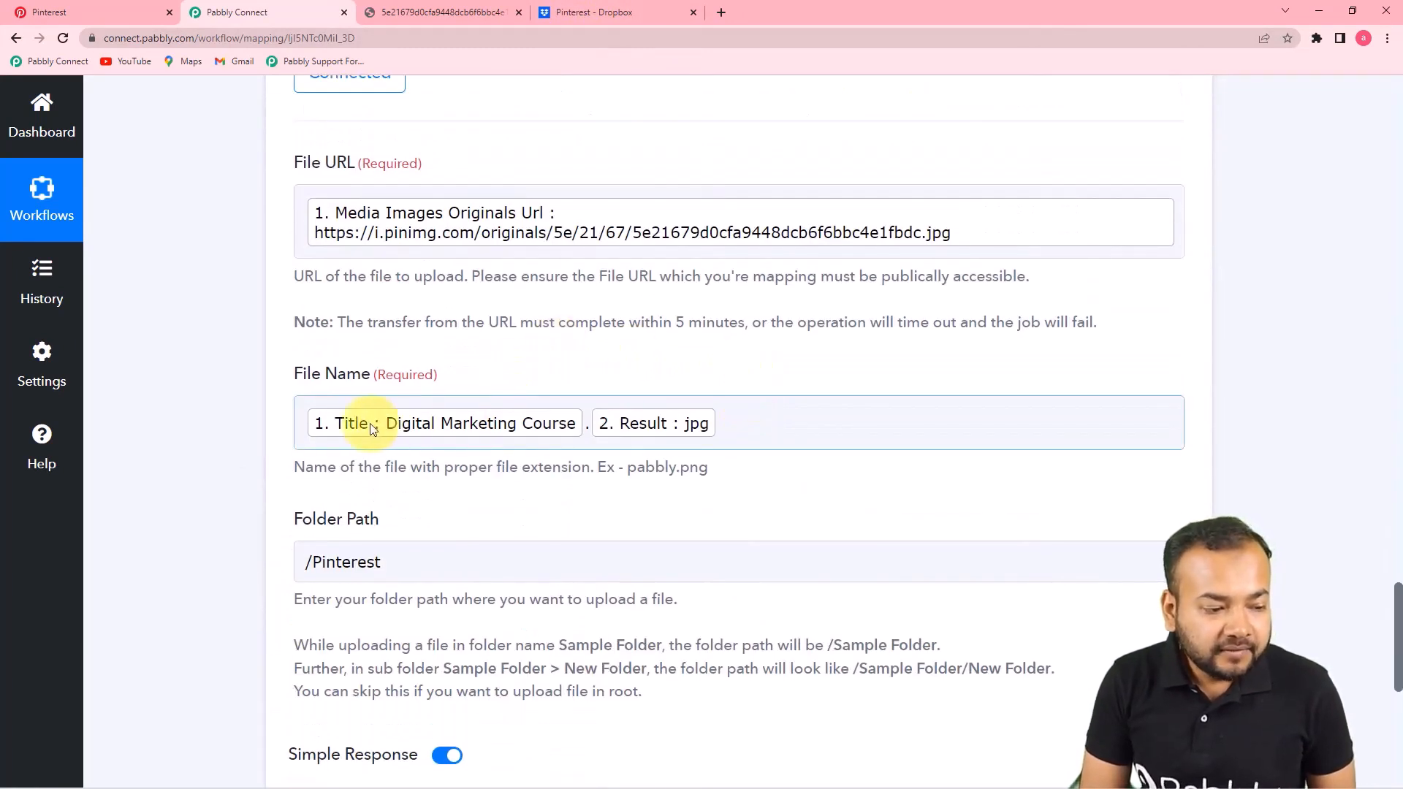
Step: Send a test request that uploads Digital Marketing Course.jpg, then check Dropbox's Pinterest folder
left_click(604, 23)
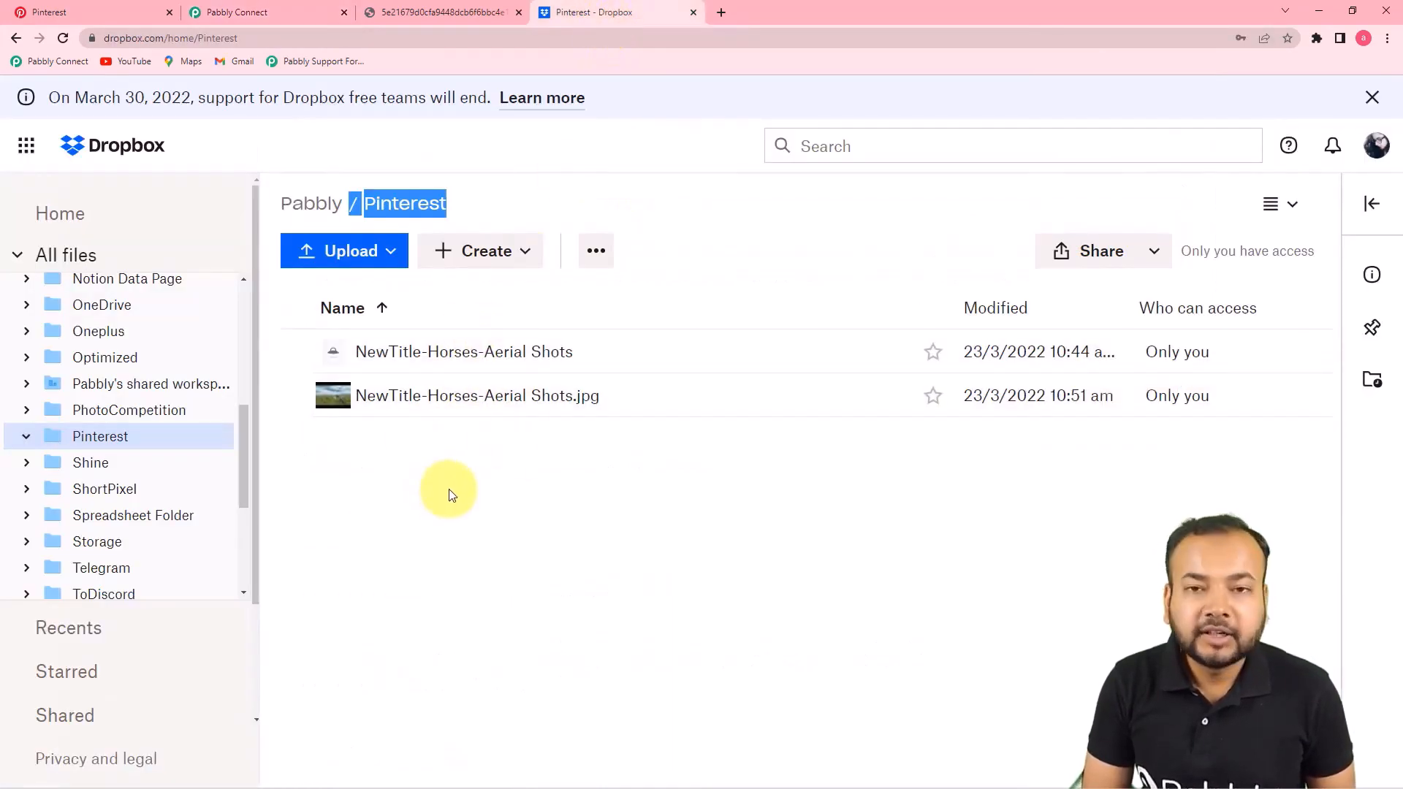
left_click(300, 13)
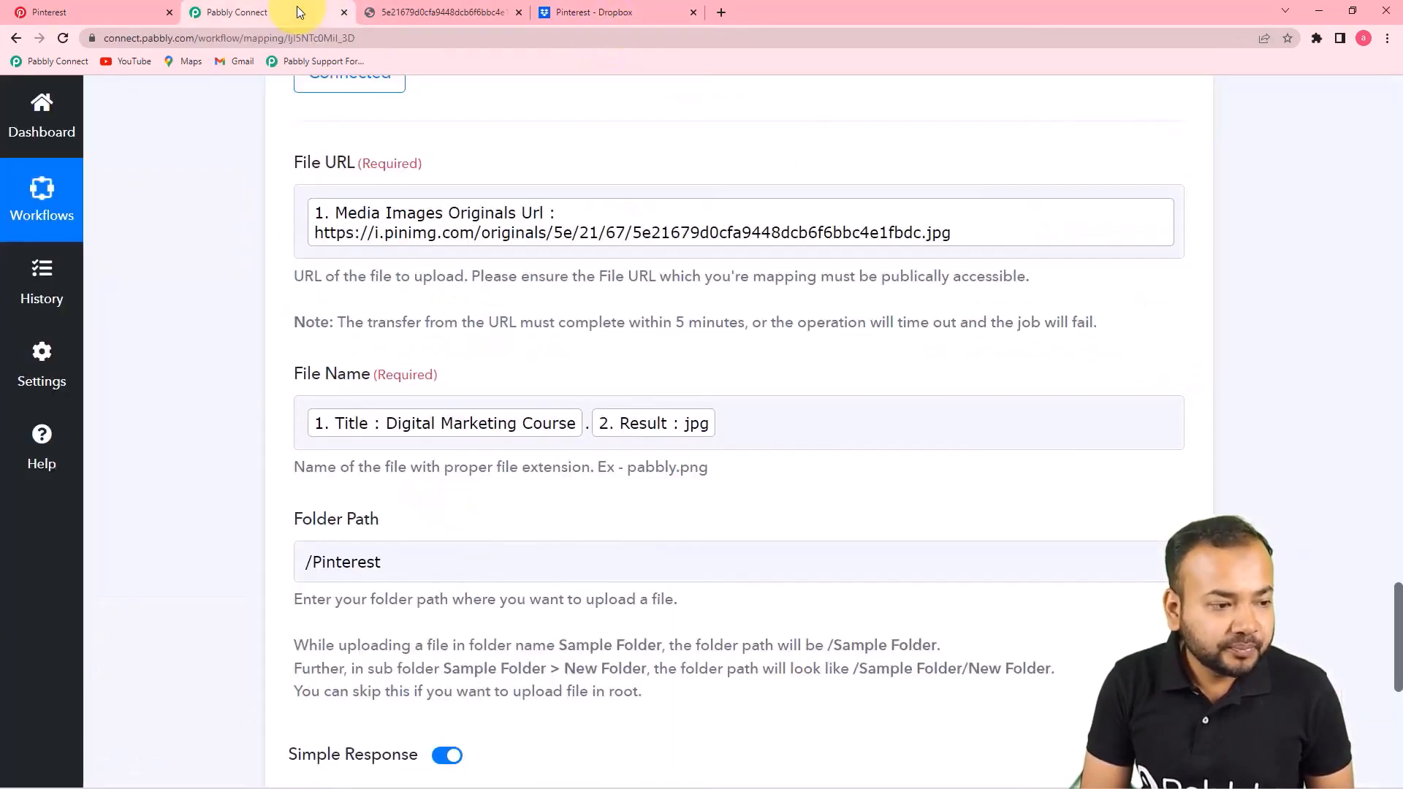
scroll(317, 554, "down", 4)
left_click(358, 522)
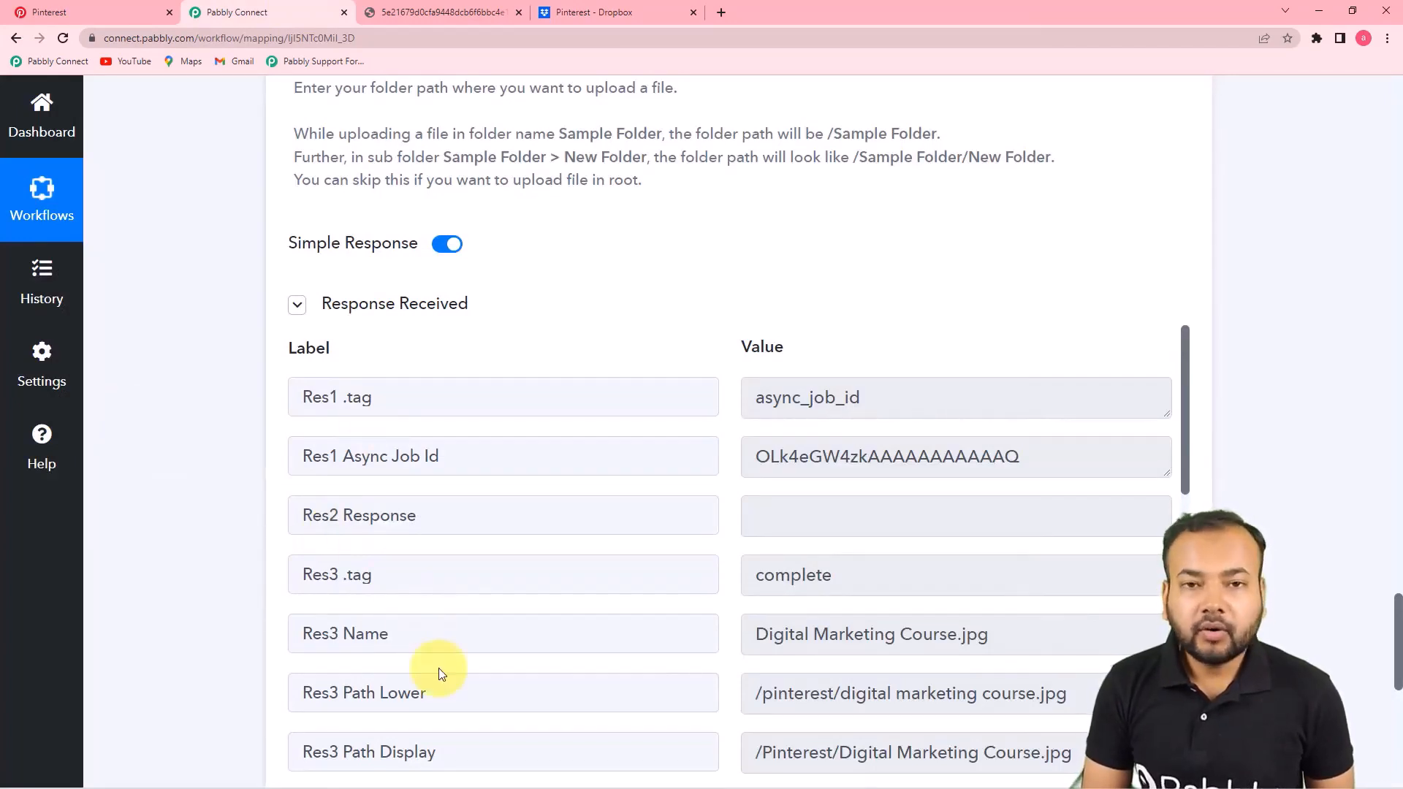
left_click(580, 19)
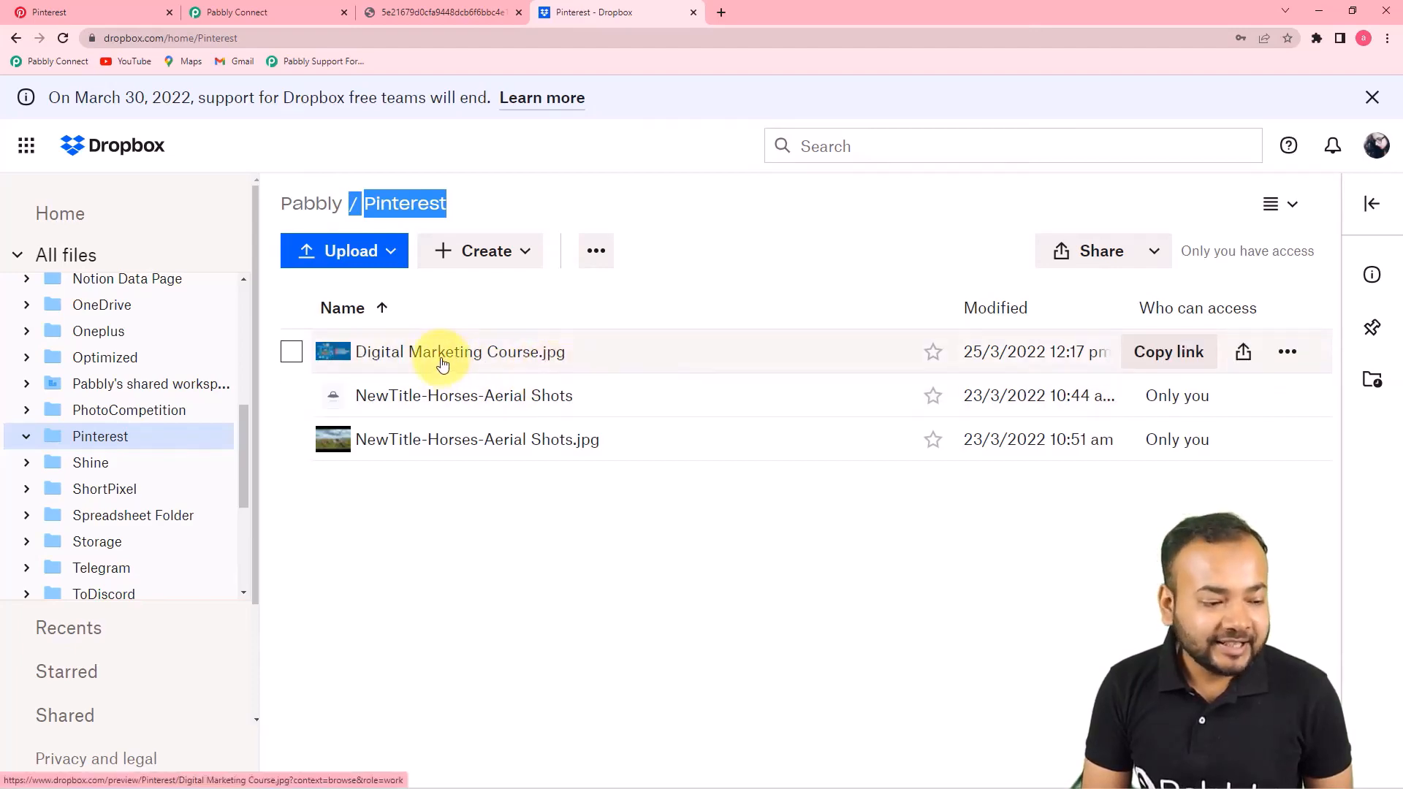
Step: Preview the uploaded Digital Marketing Course.jpg in the Dropbox Pinterest folder
left_click(275, 11)
scroll(419, 414, "up", 7)
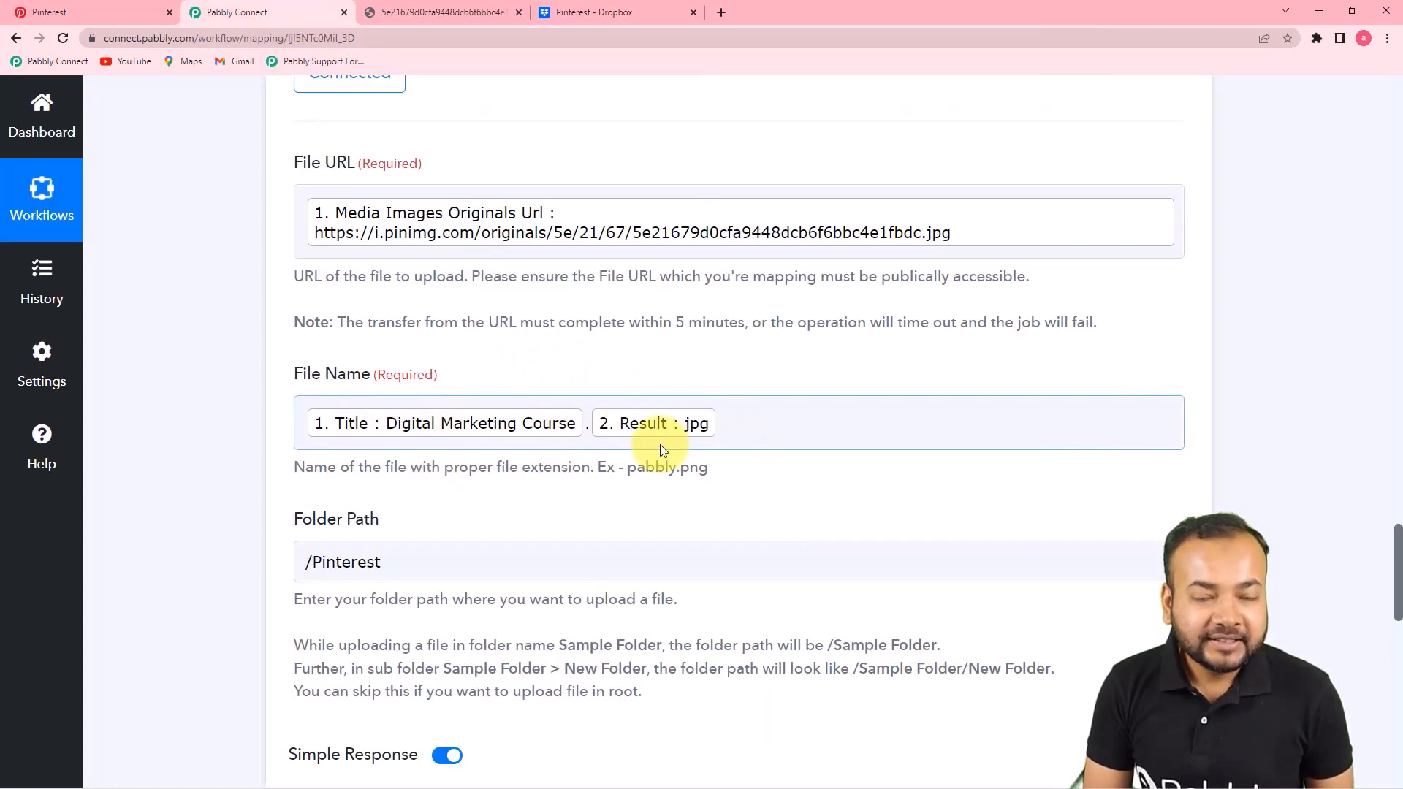
left_click(617, 12)
left_click(471, 355)
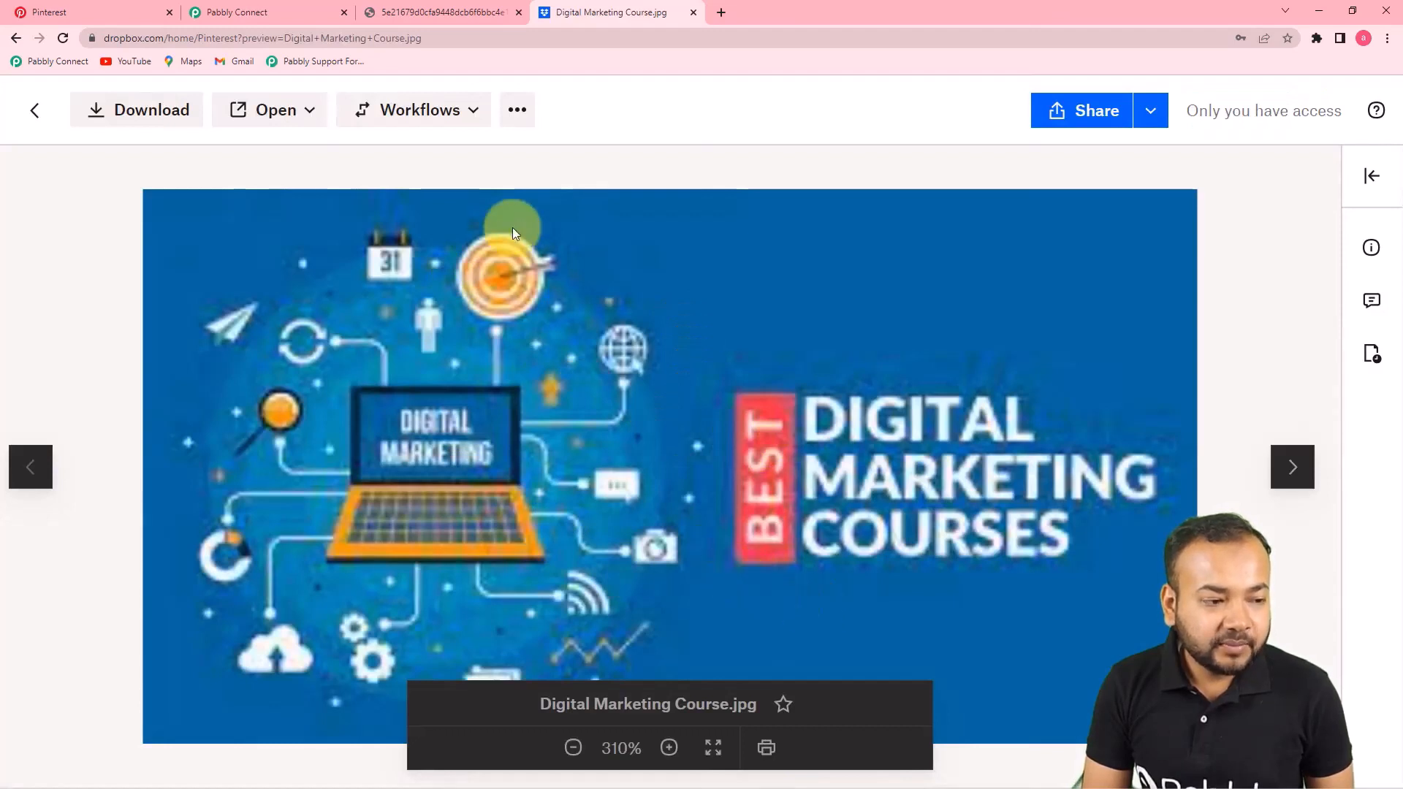
Step: Compare the image with the original Pinterest pin, then close the preview and return to the workflow
left_click(41, 12)
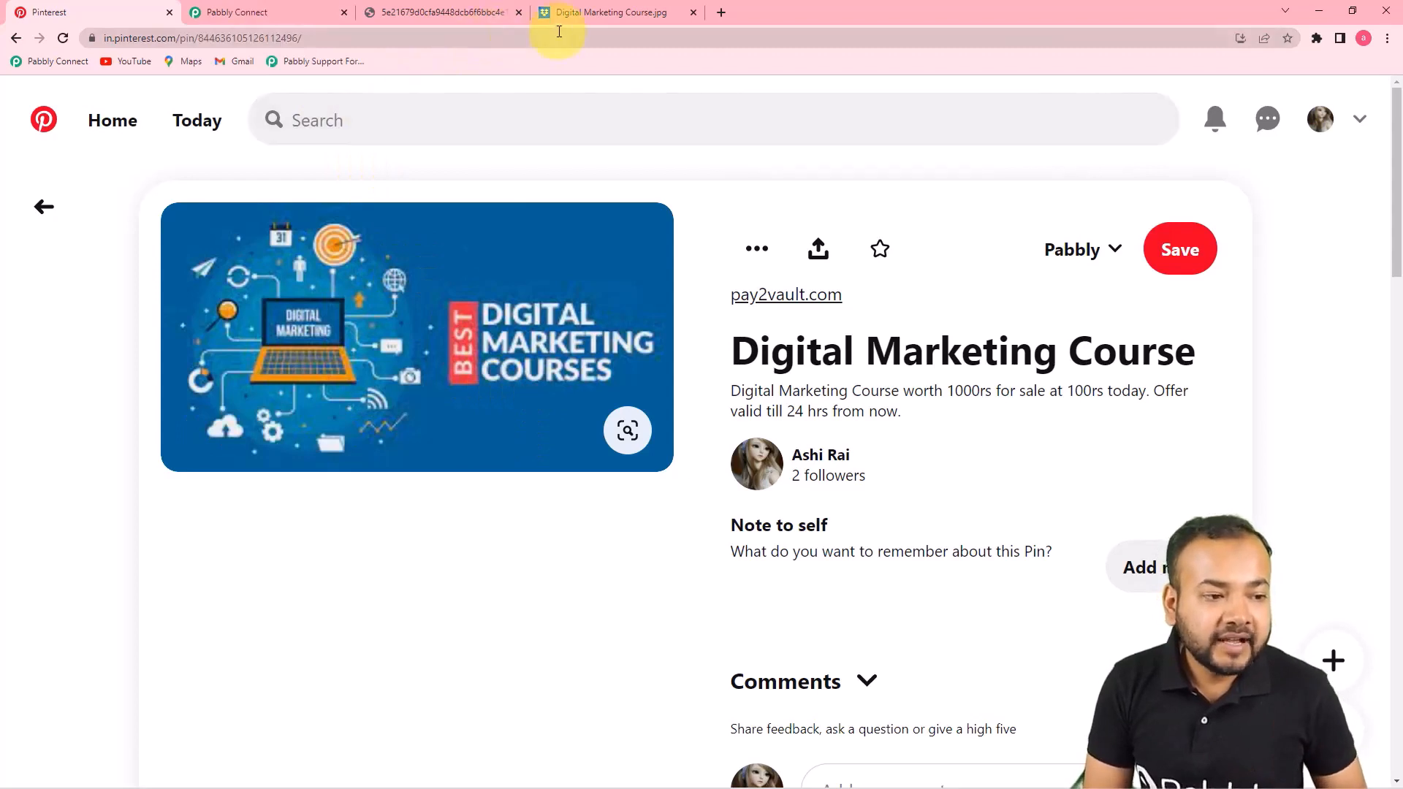
left_click(580, 16)
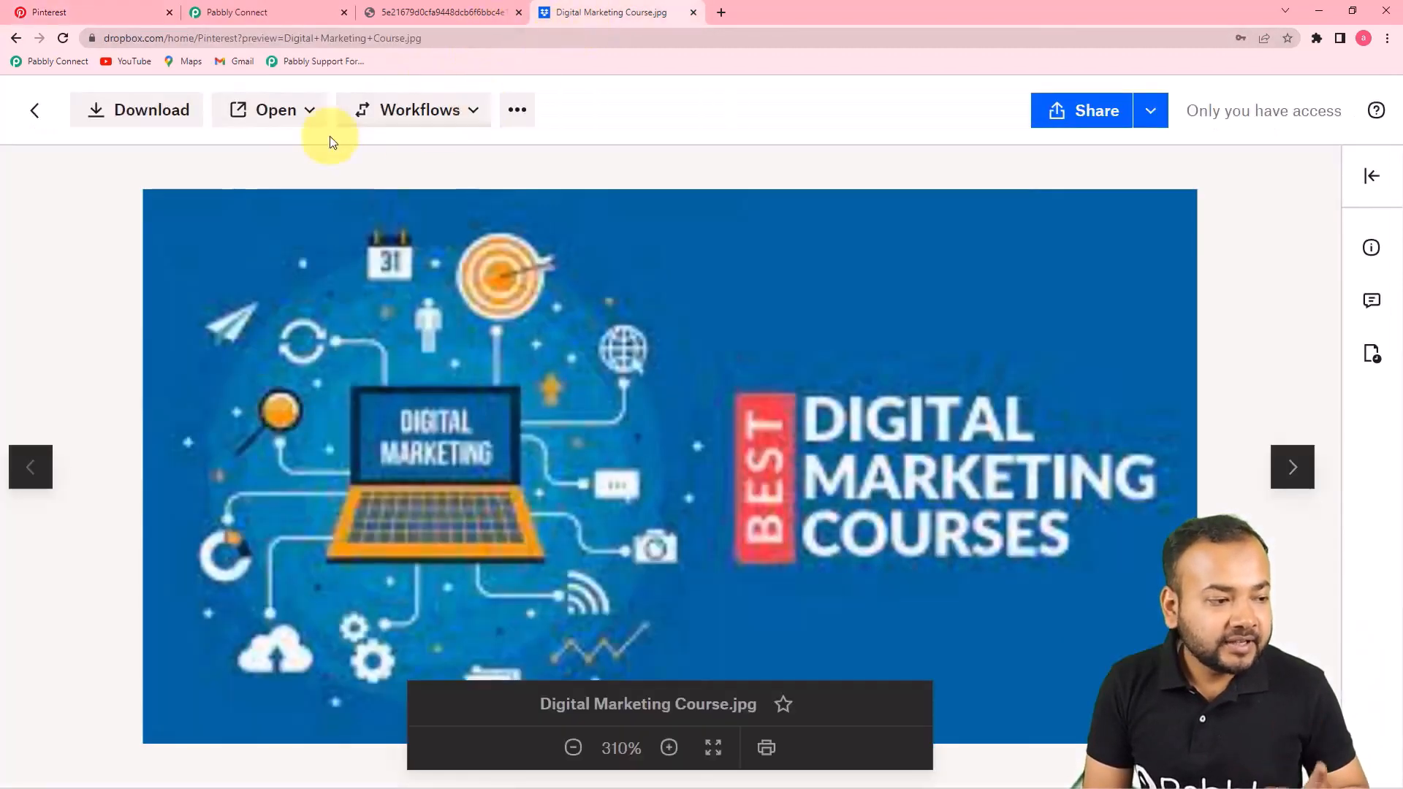
left_click(34, 110)
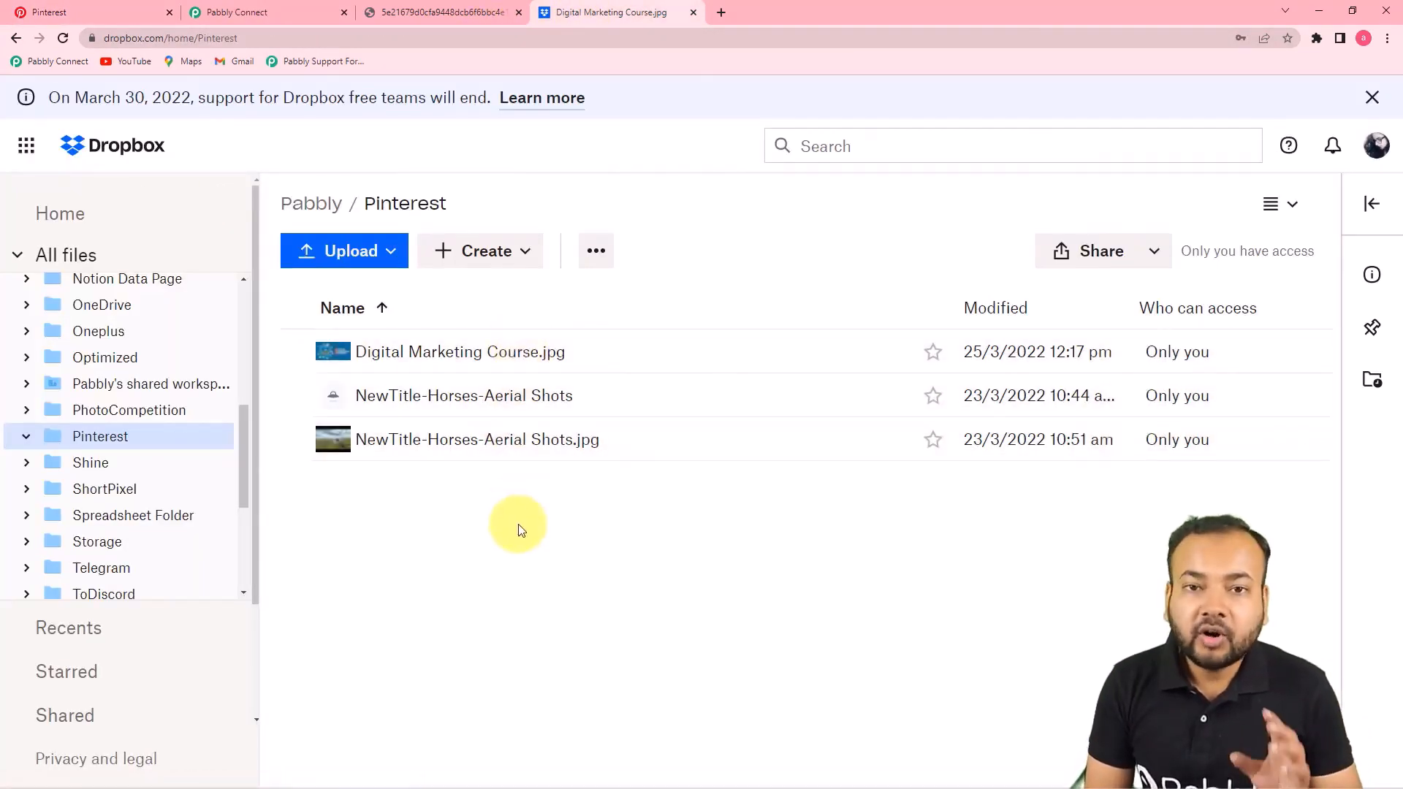
left_click(283, 11)
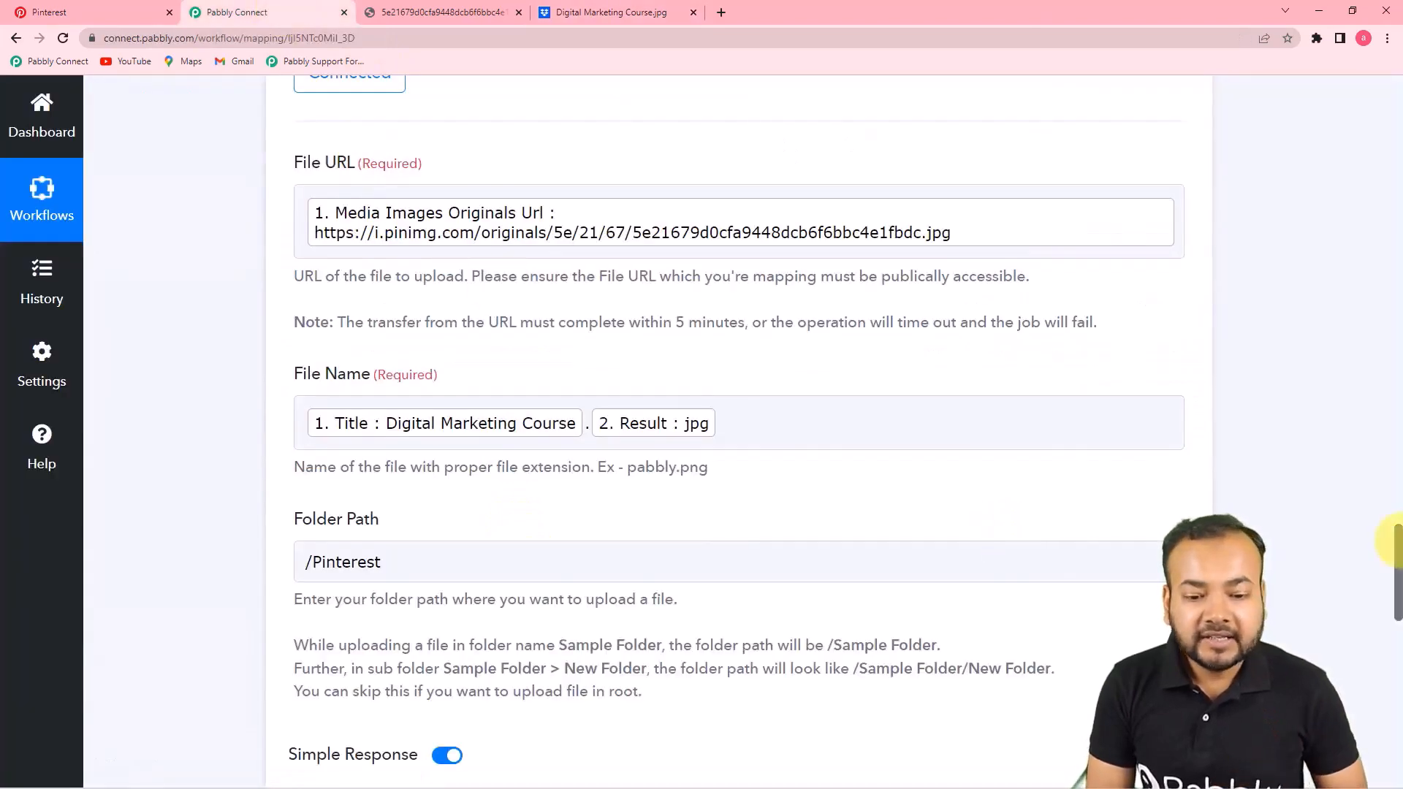
scroll(1394, 541, "up", 4)
scroll(1392, 541, "up", 9)
scroll(1395, 544, "up", 20)
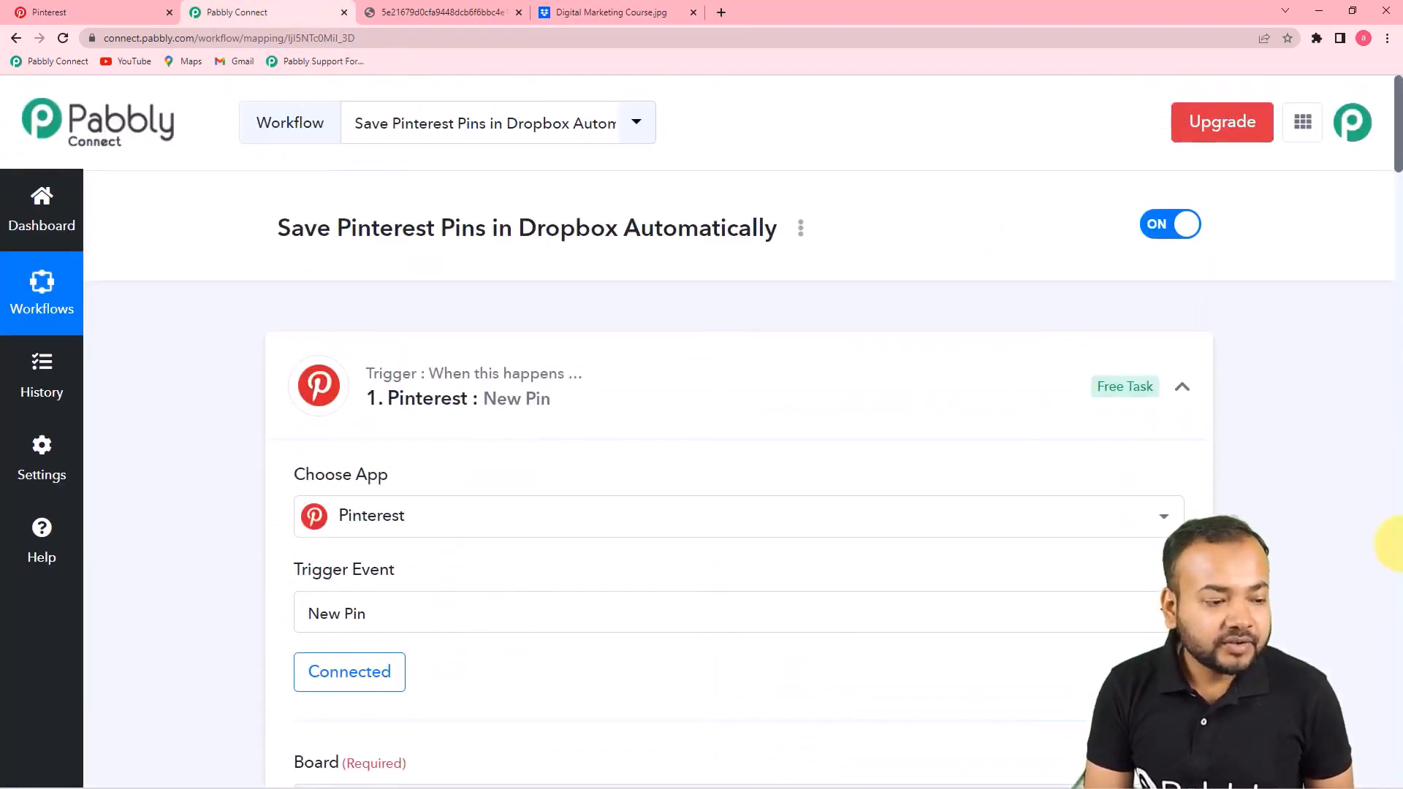
scroll(1378, 540, "down", 3)
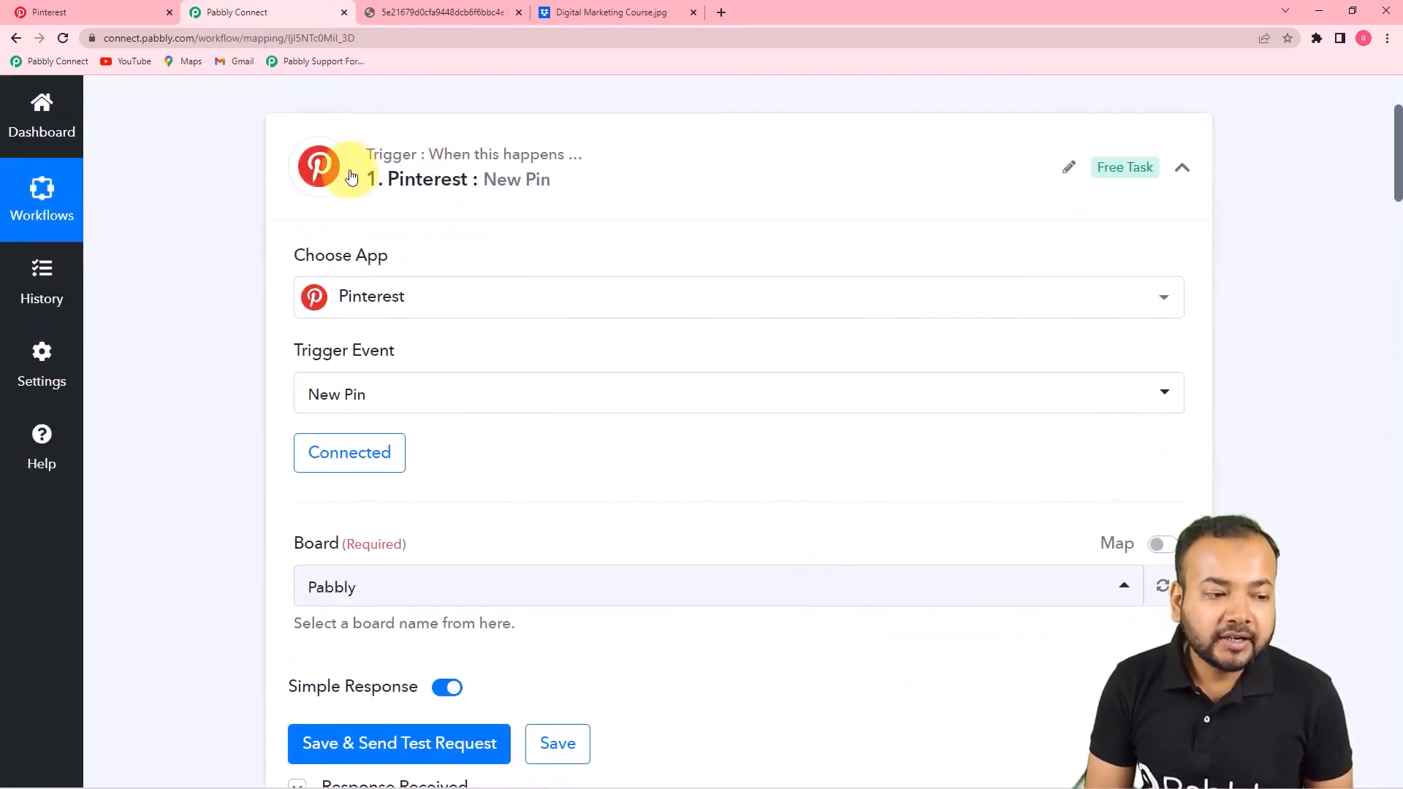
scroll(487, 497, "down", 3)
scroll(489, 498, "down", 2)
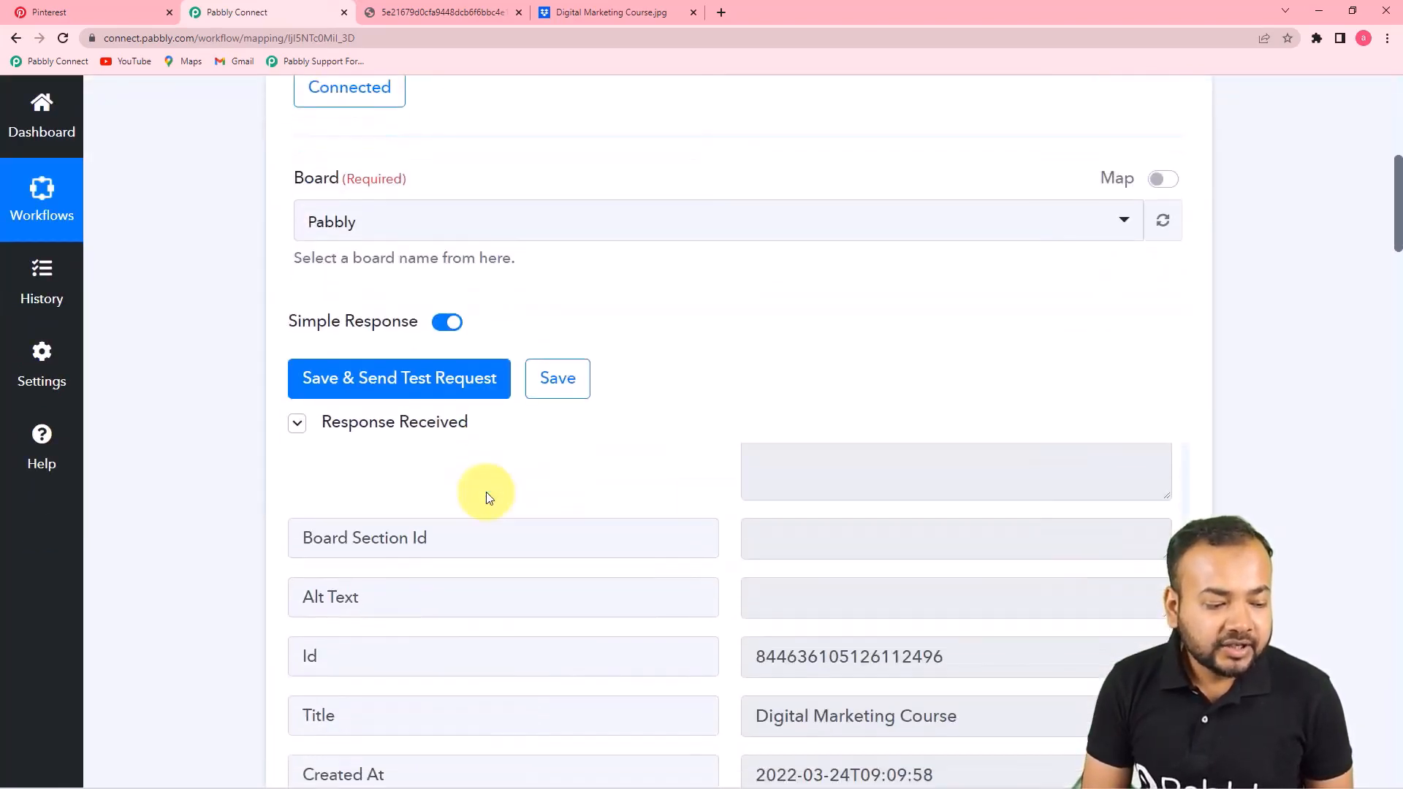
scroll(488, 497, "down", 1)
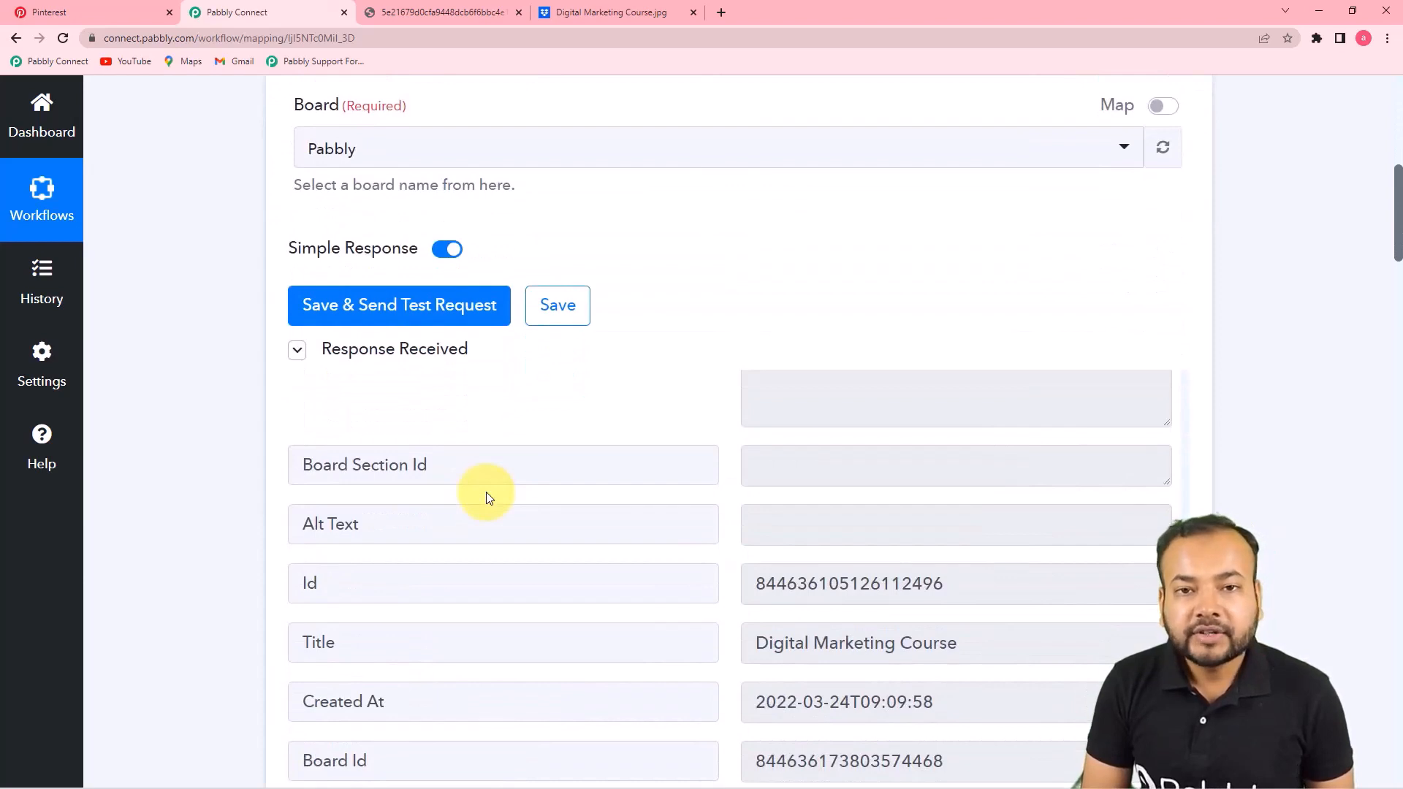
scroll(489, 497, "down", 1)
scroll(438, 483, "down", 2)
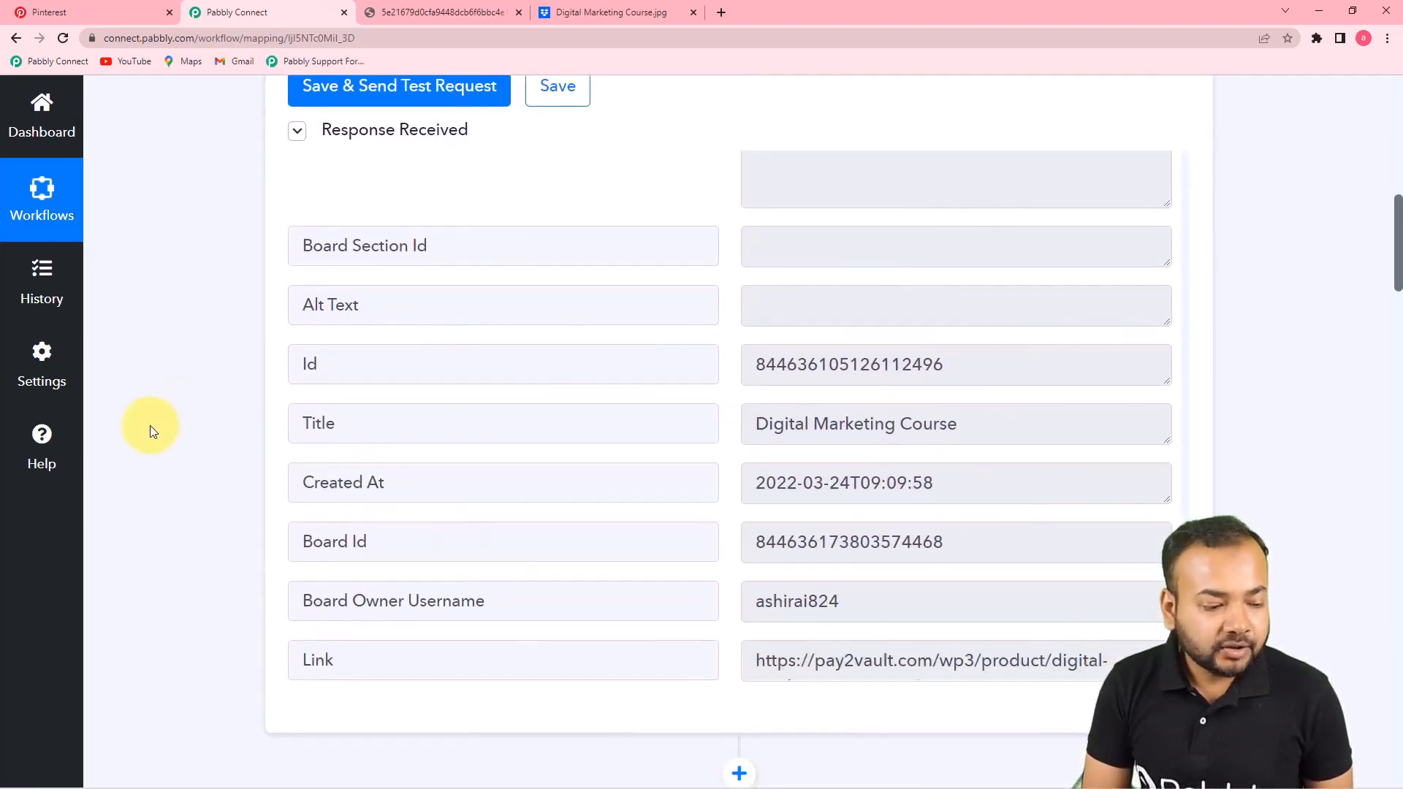
scroll(150, 426, "down", 5)
scroll(150, 425, "down", 7)
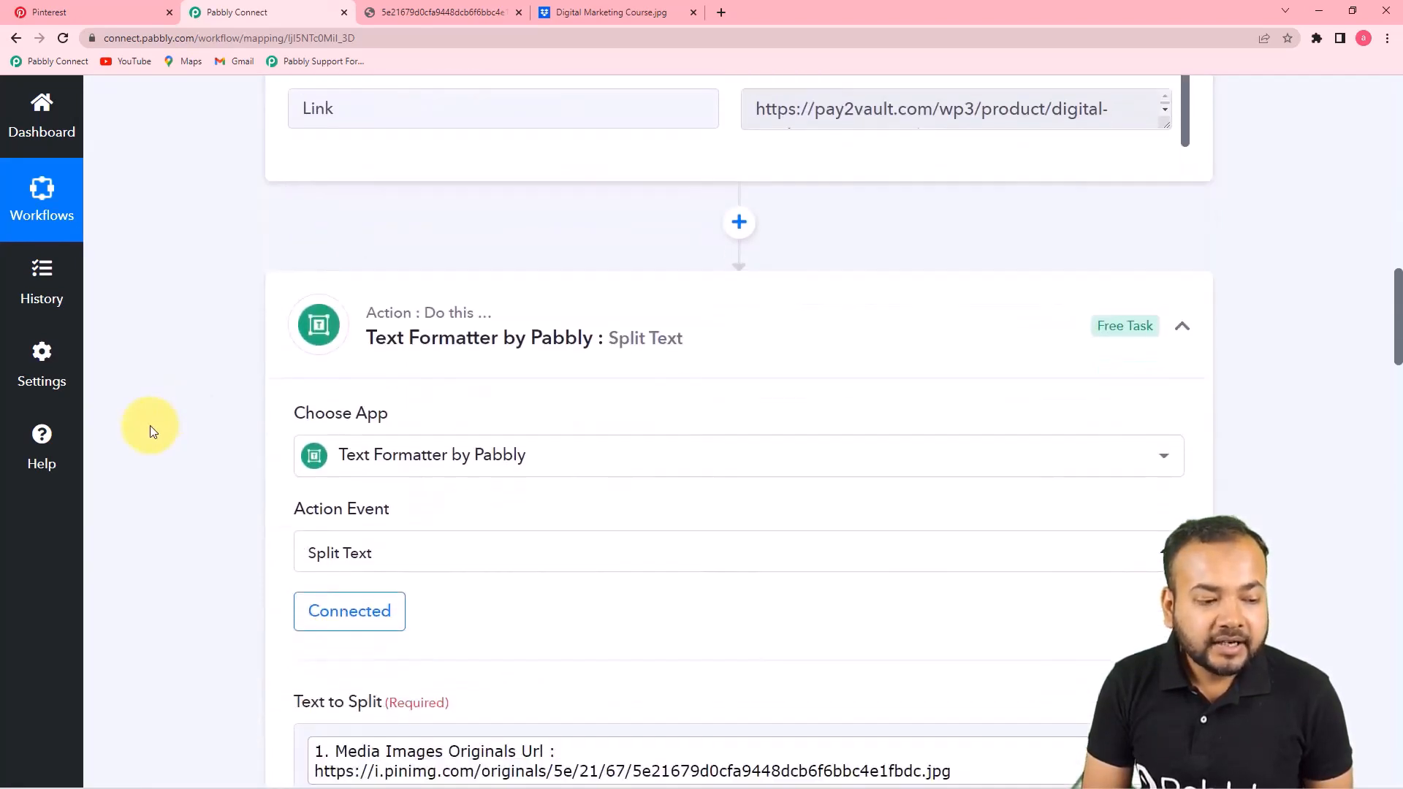
scroll(153, 431, "down", 1)
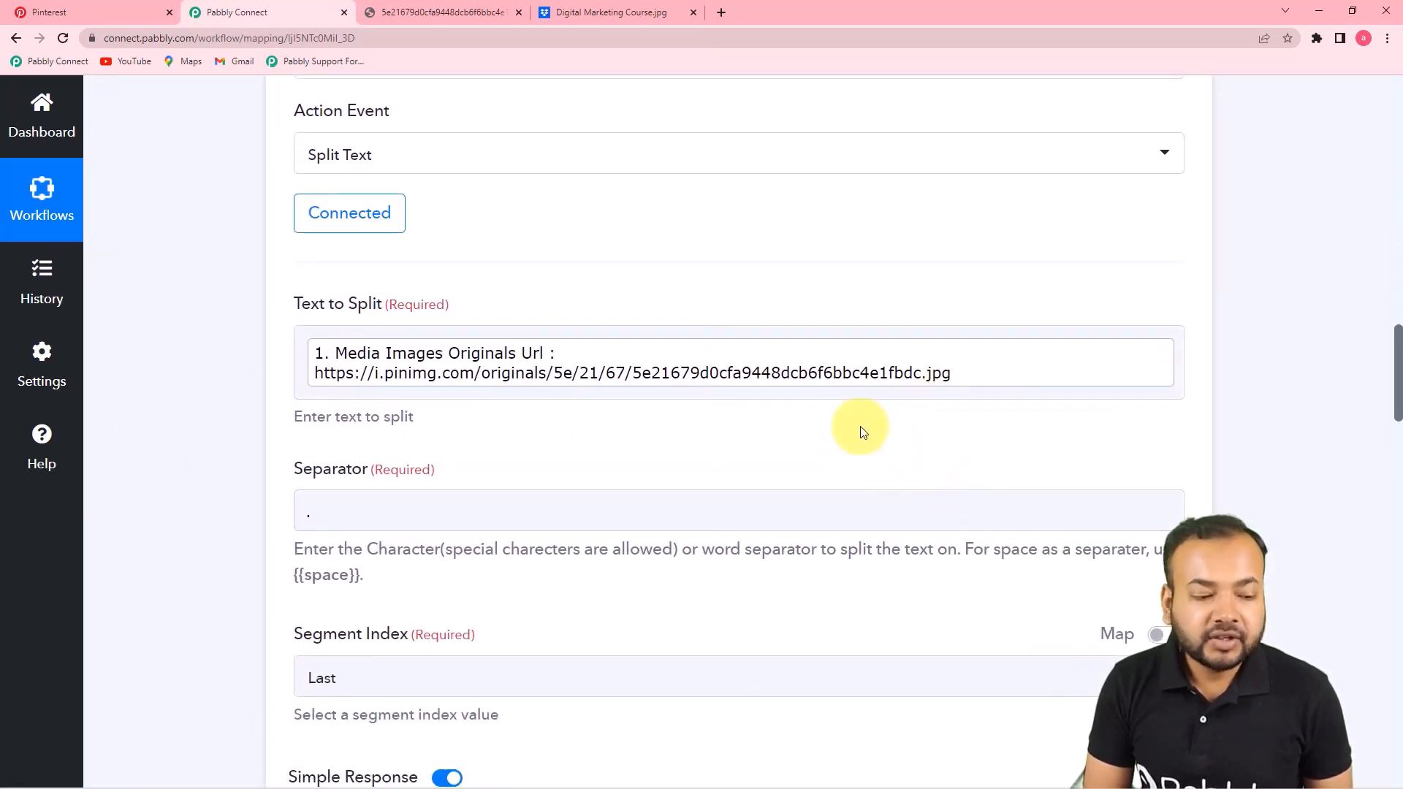
scroll(903, 434, "down", 2)
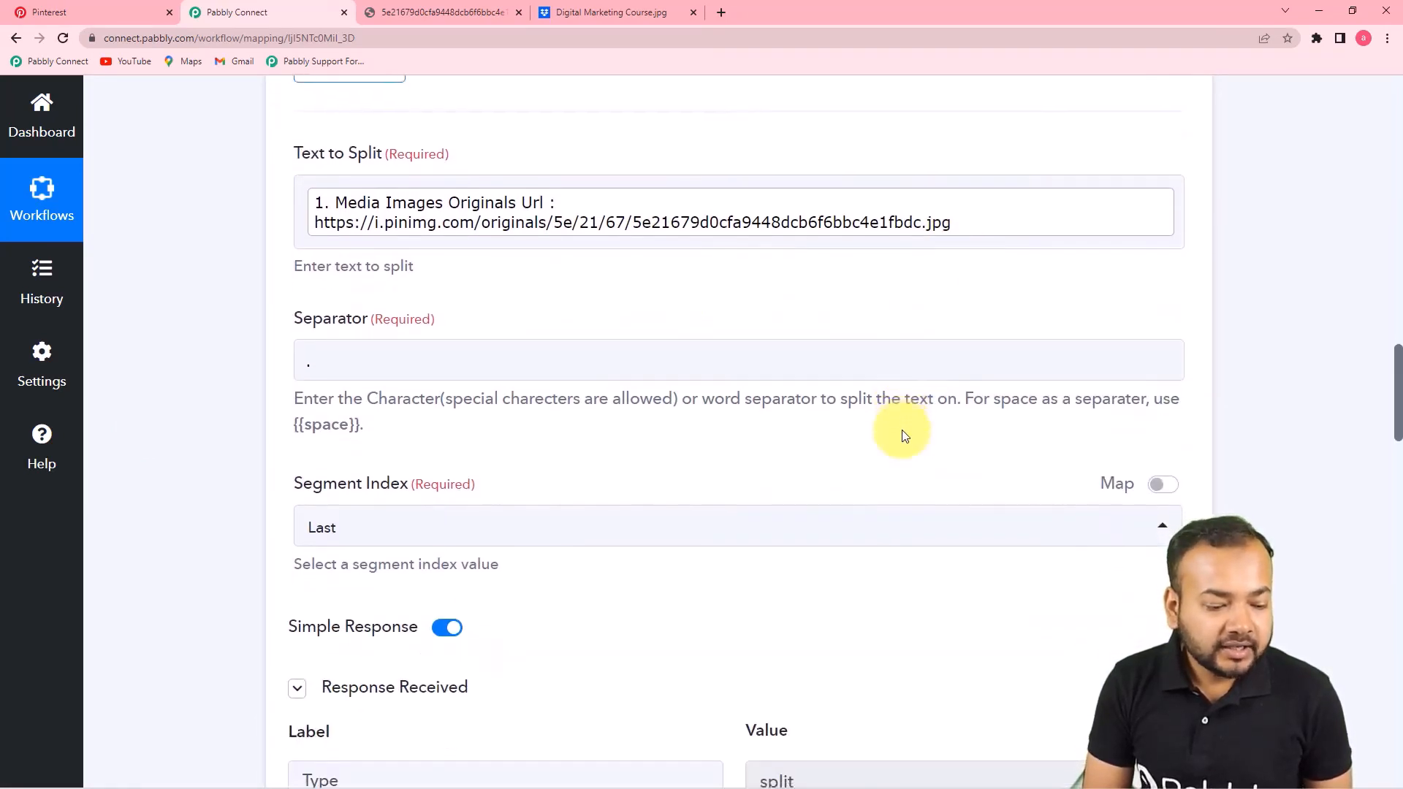
scroll(903, 434, "down", 4)
scroll(670, 554, "down", 5)
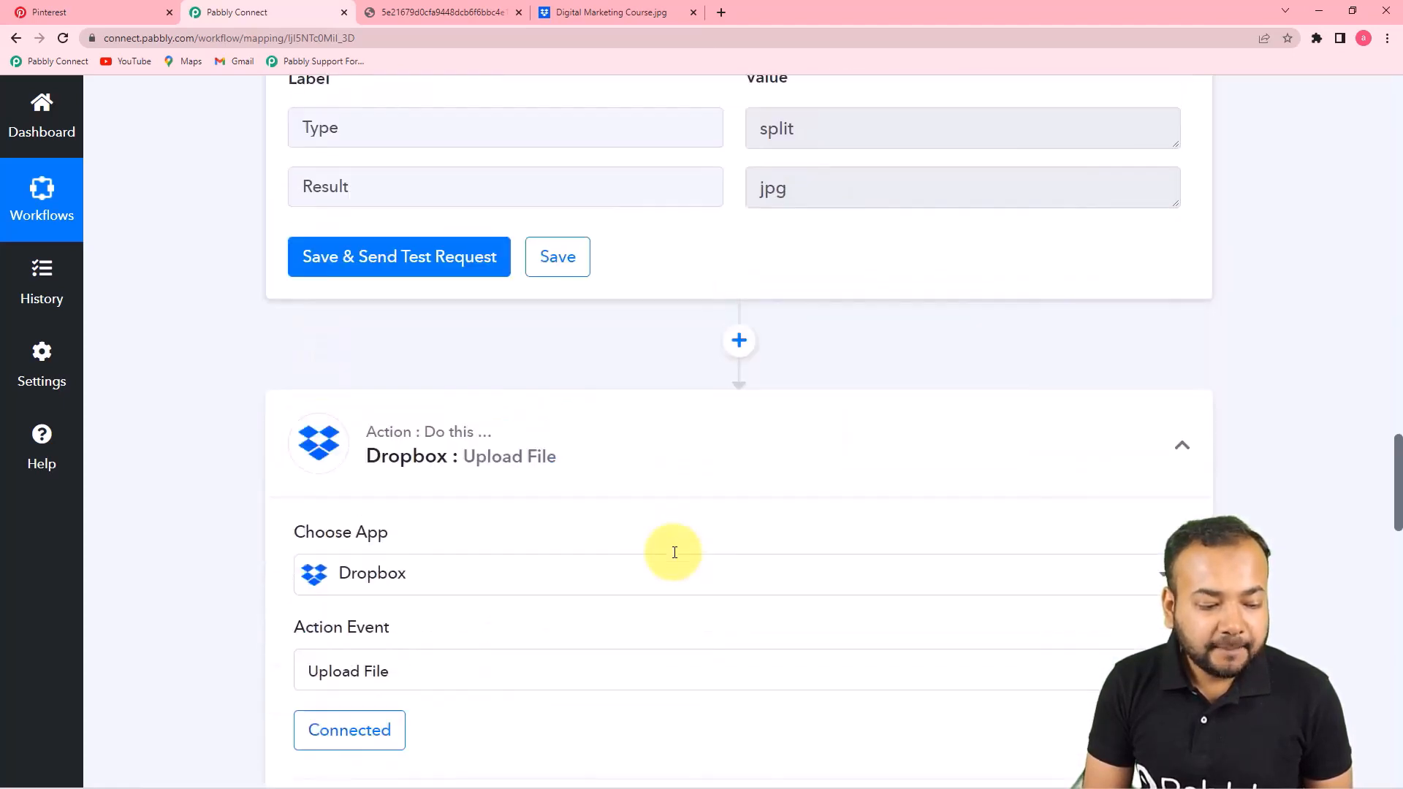
scroll(468, 555, "down", 5)
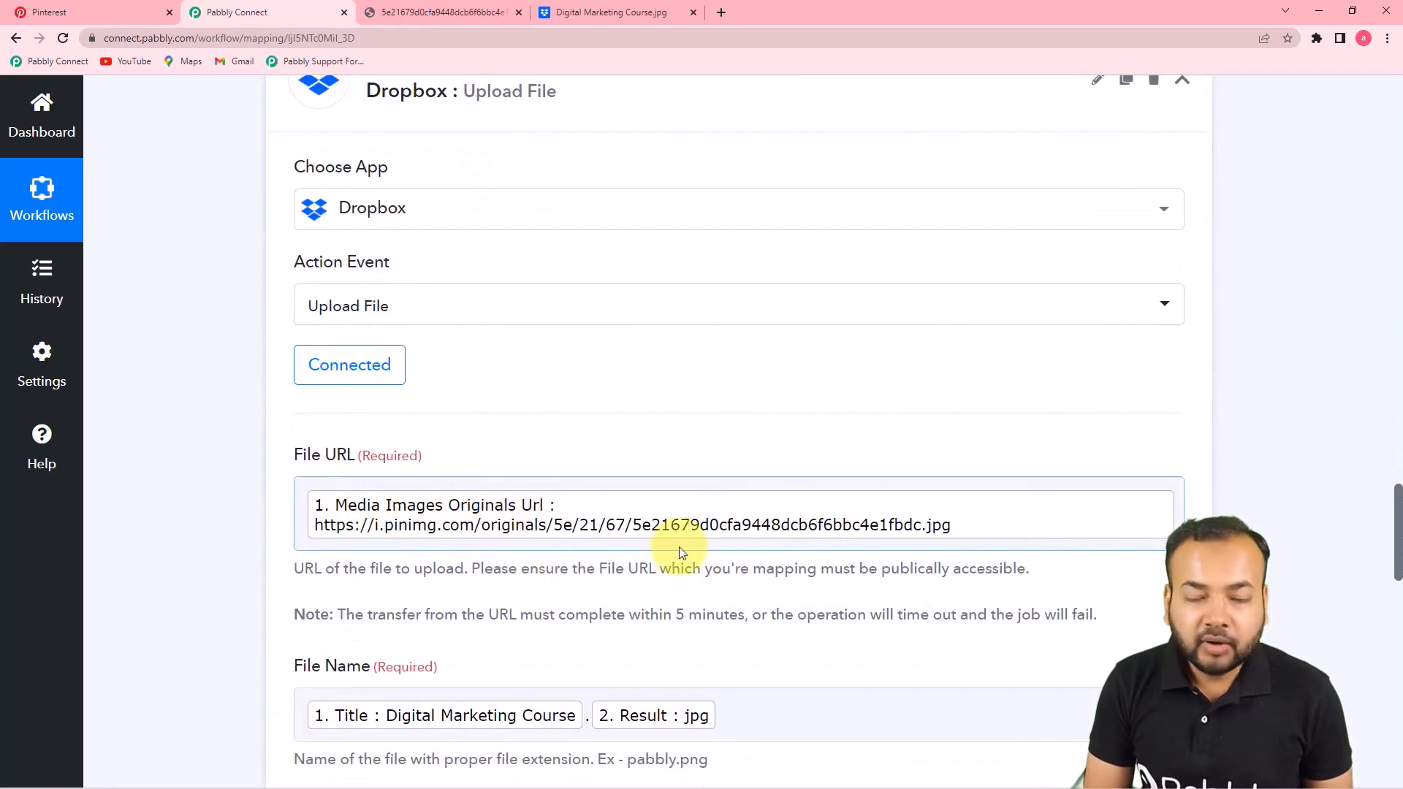
scroll(678, 553, "down", 2)
scroll(678, 552, "down", 1)
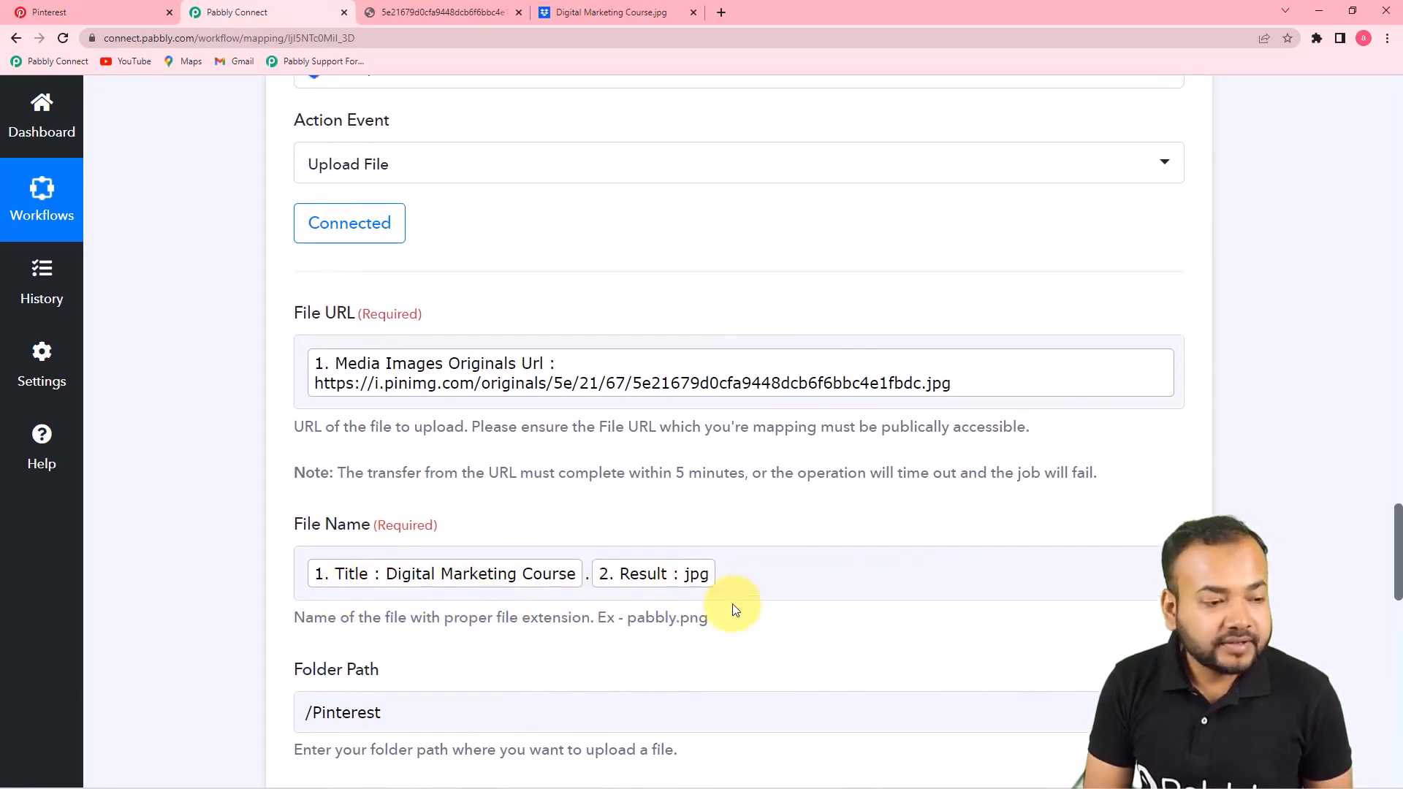
scroll(734, 604, "up", 2)
scroll(734, 604, "down", 5)
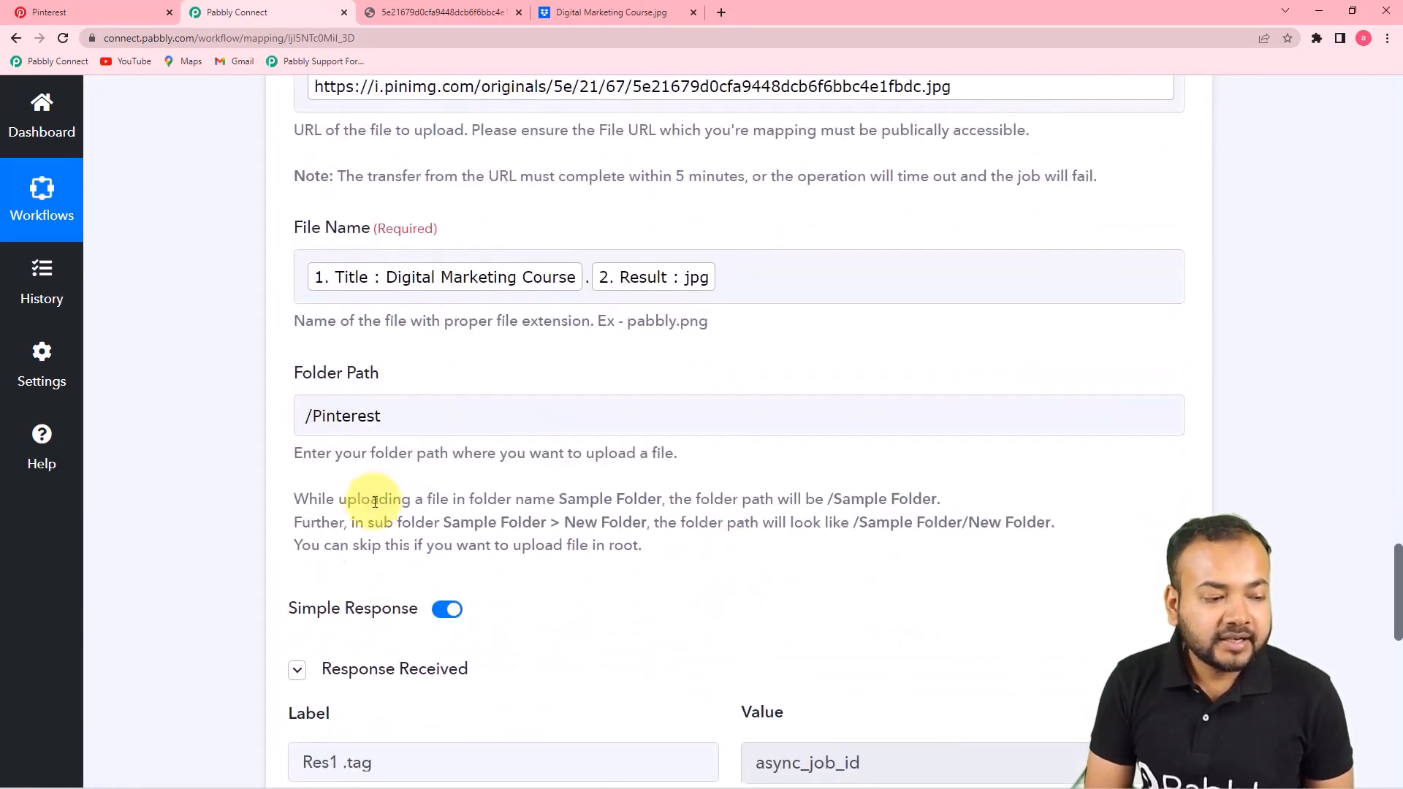
scroll(636, 590, "up", 1)
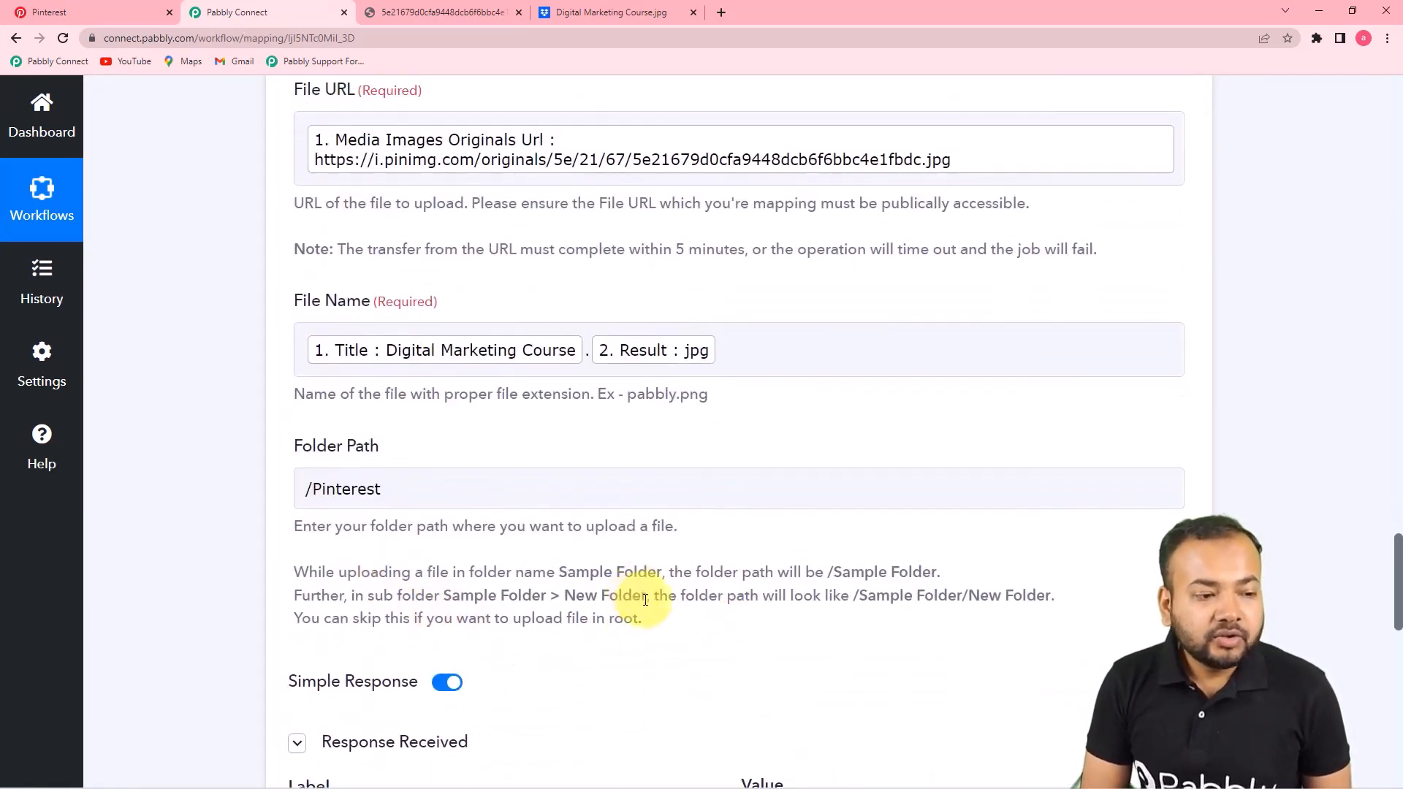
scroll(788, 646, "up", 2)
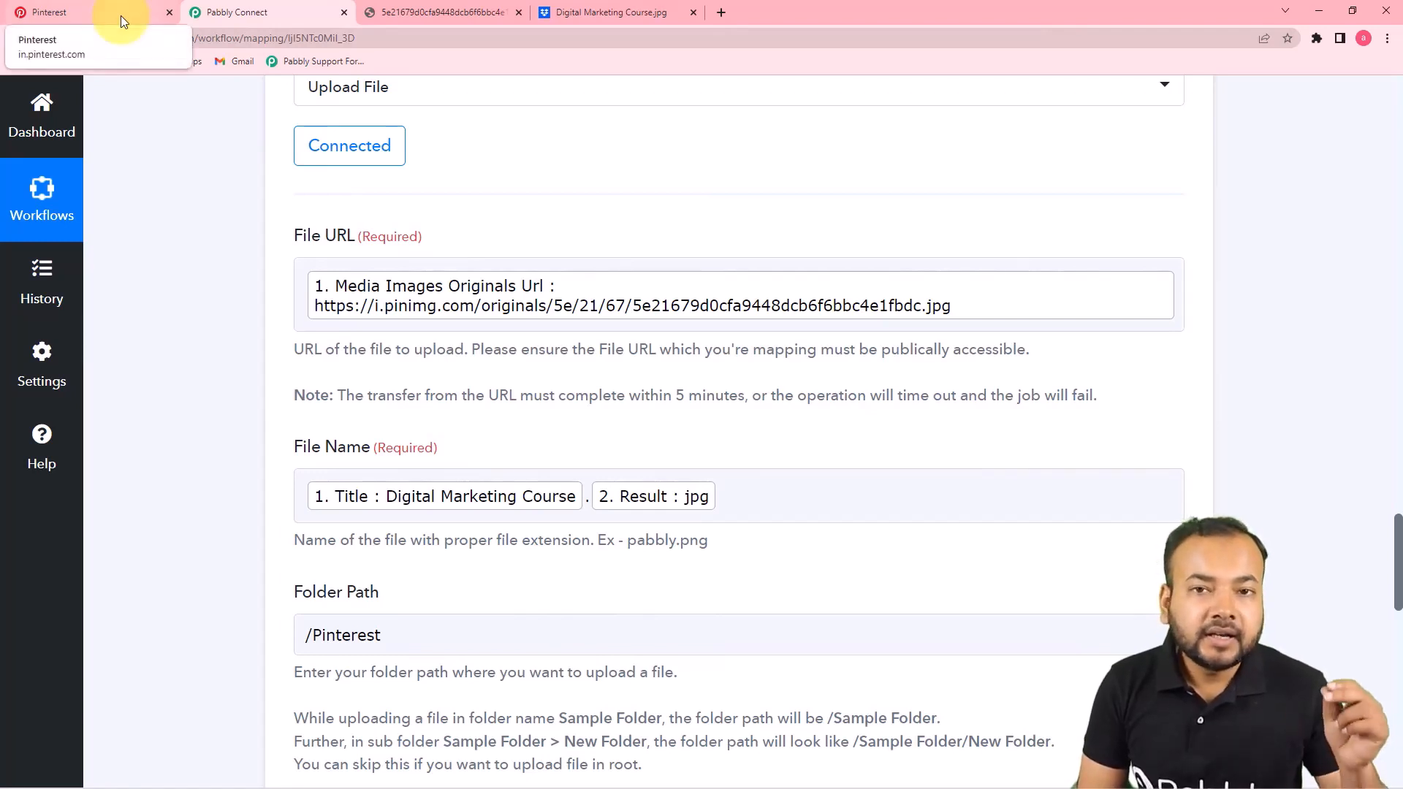
left_click(608, 16)
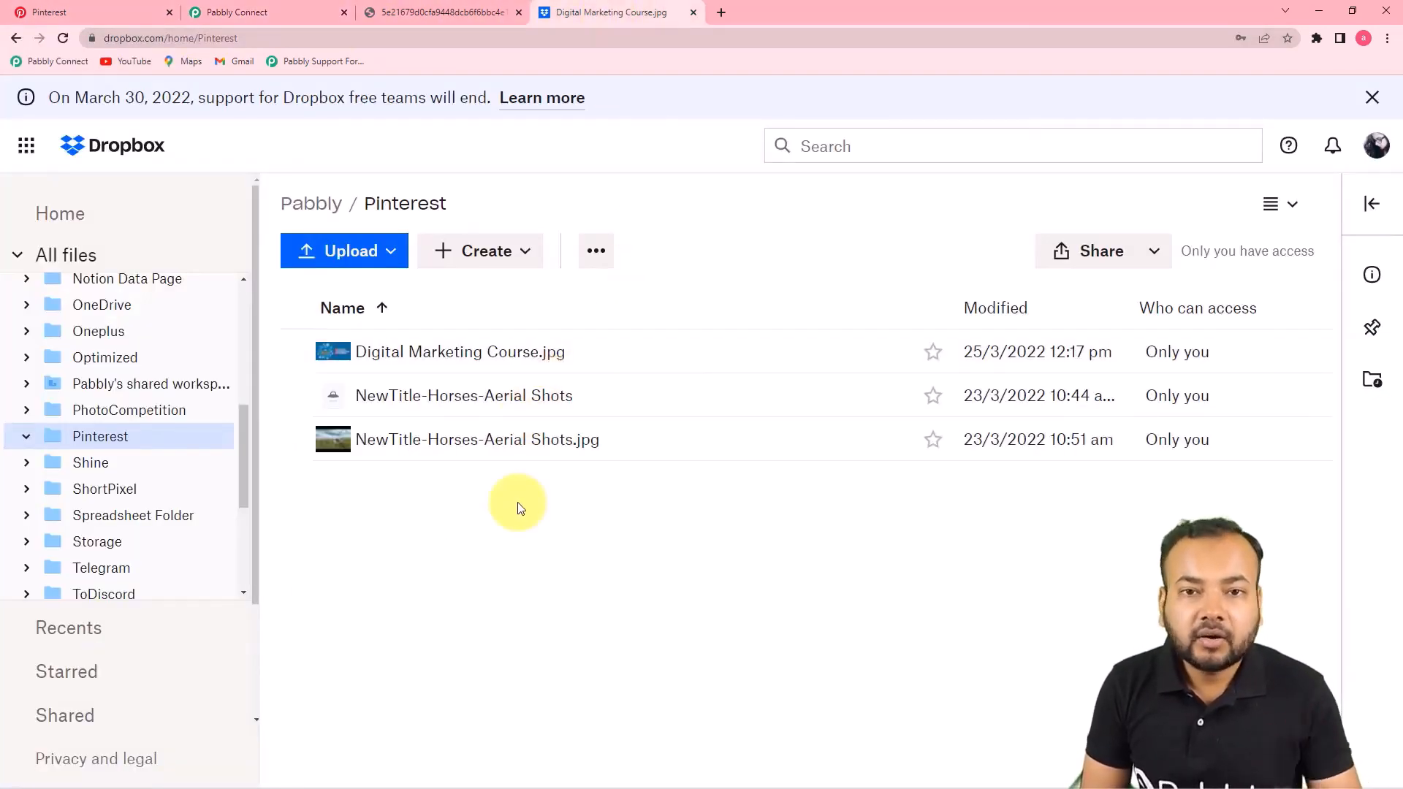
left_click(273, 11)
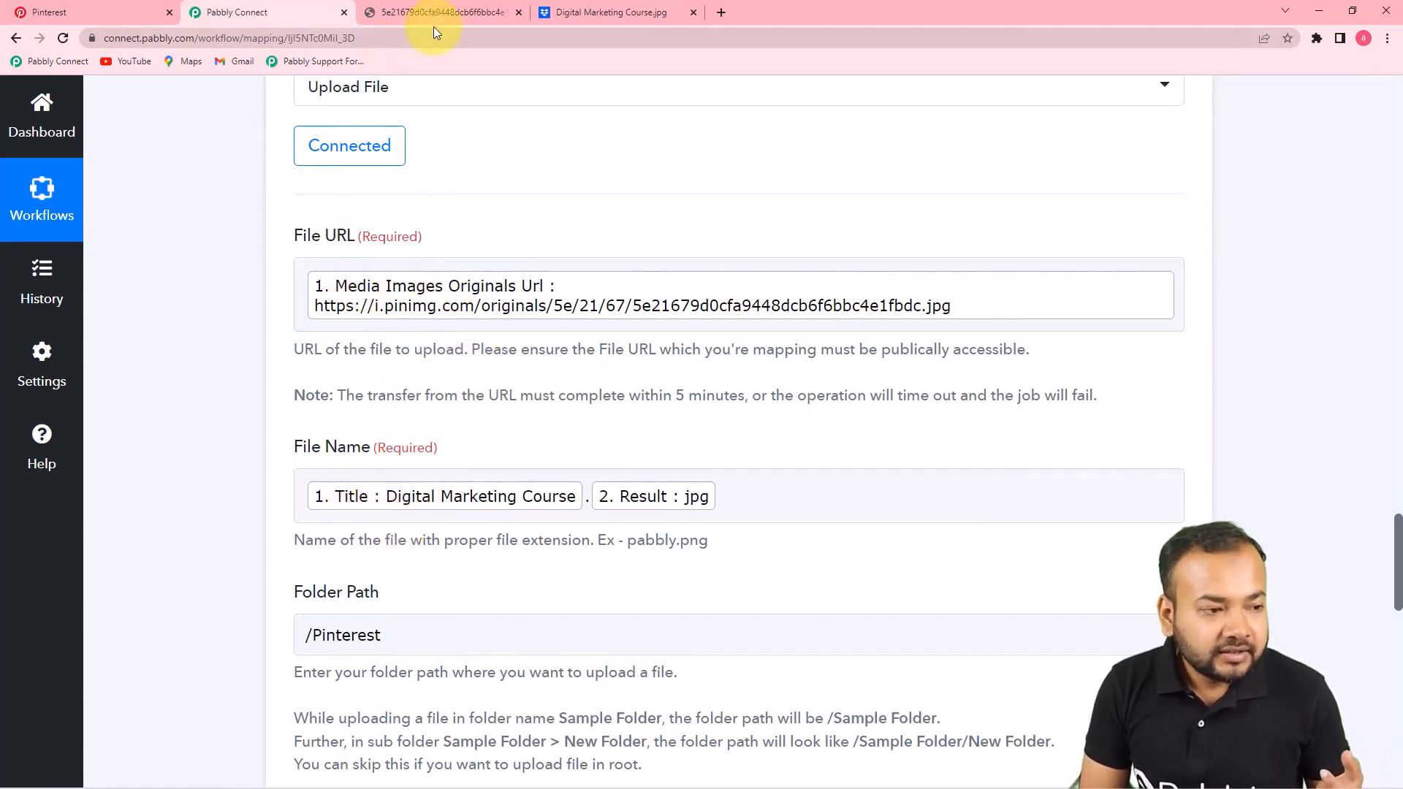
left_click(569, 15)
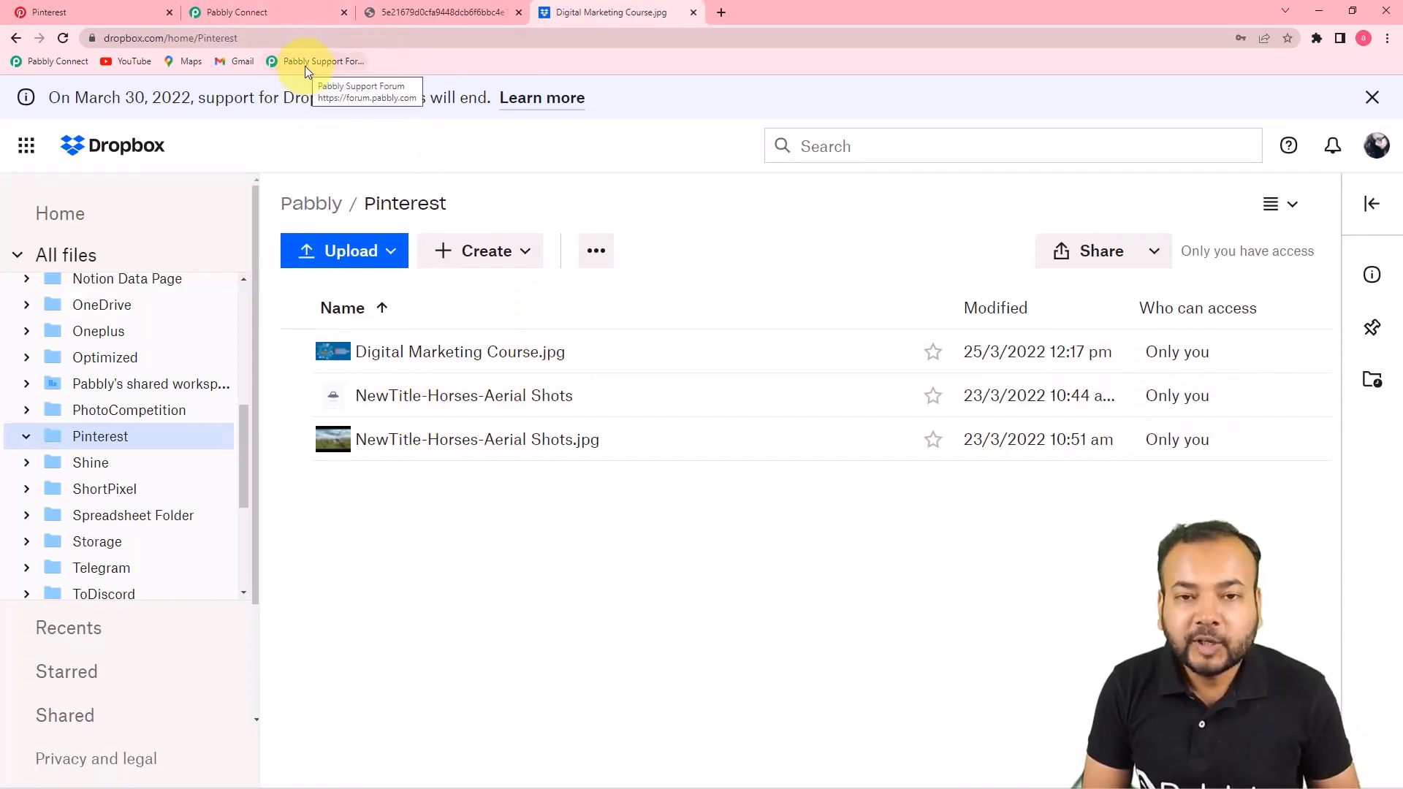
left_click(277, 10)
scroll(1341, 401, "up", 3)
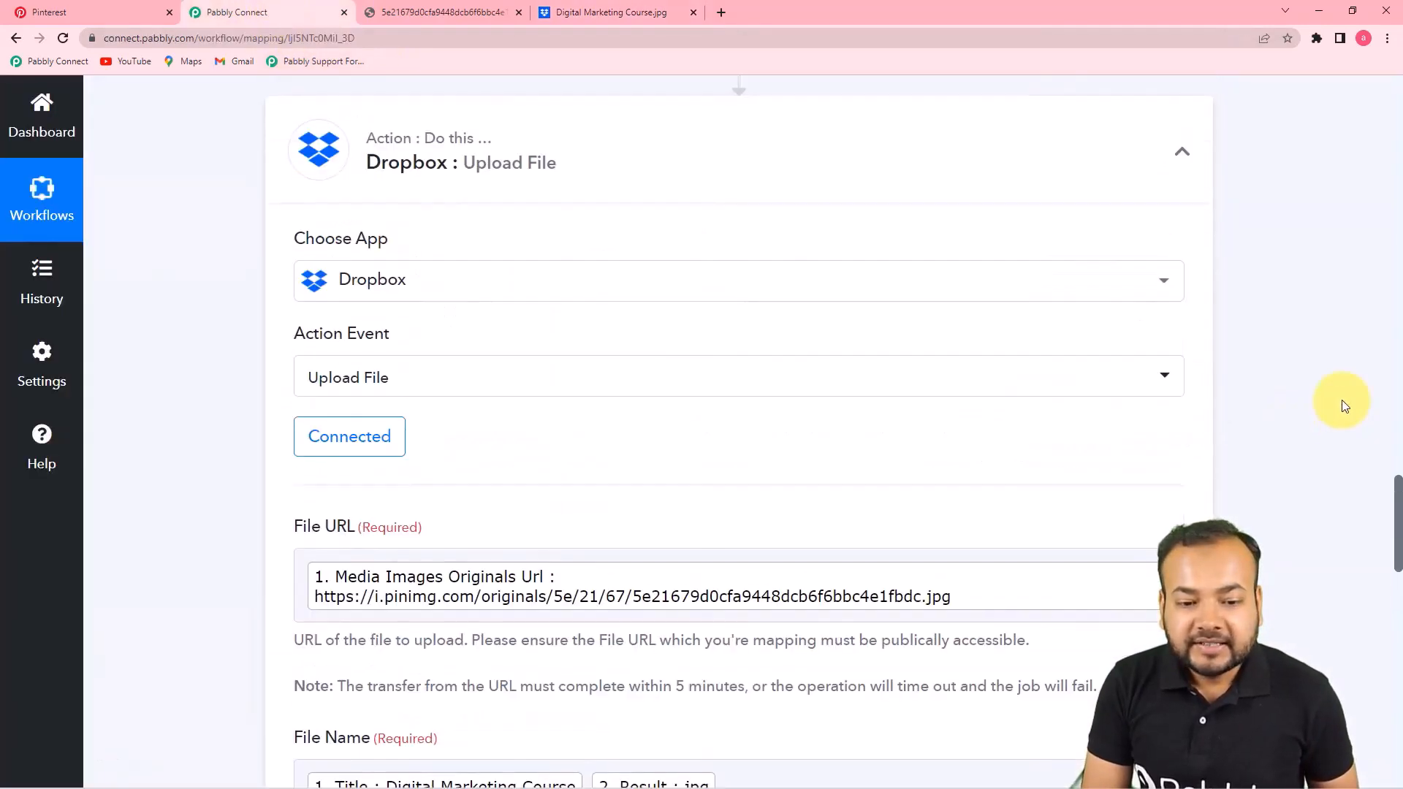
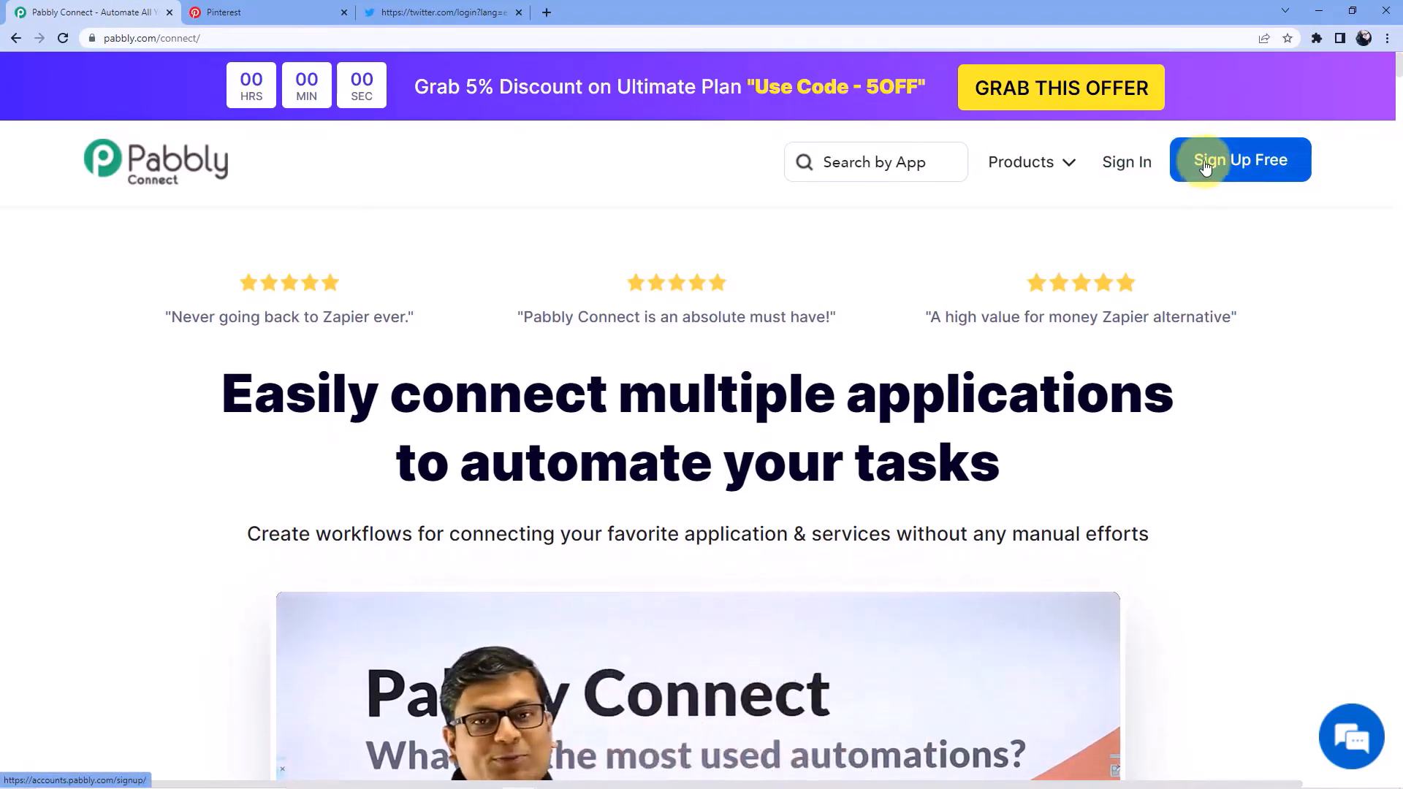
Step: Sign in to the Pabbly account and open Pabbly Connect from the apps list
left_click(1146, 162)
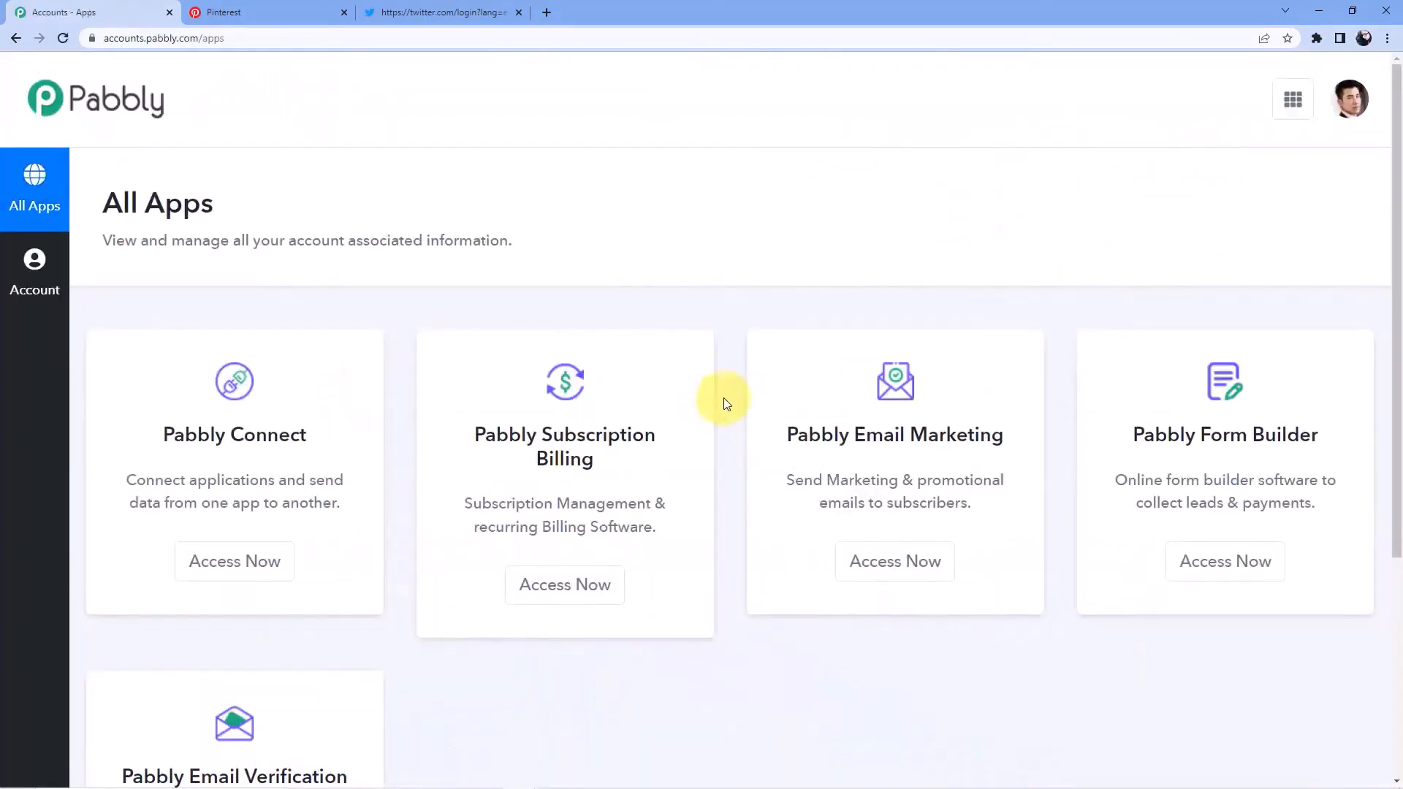
scroll(448, 353, "down", 3)
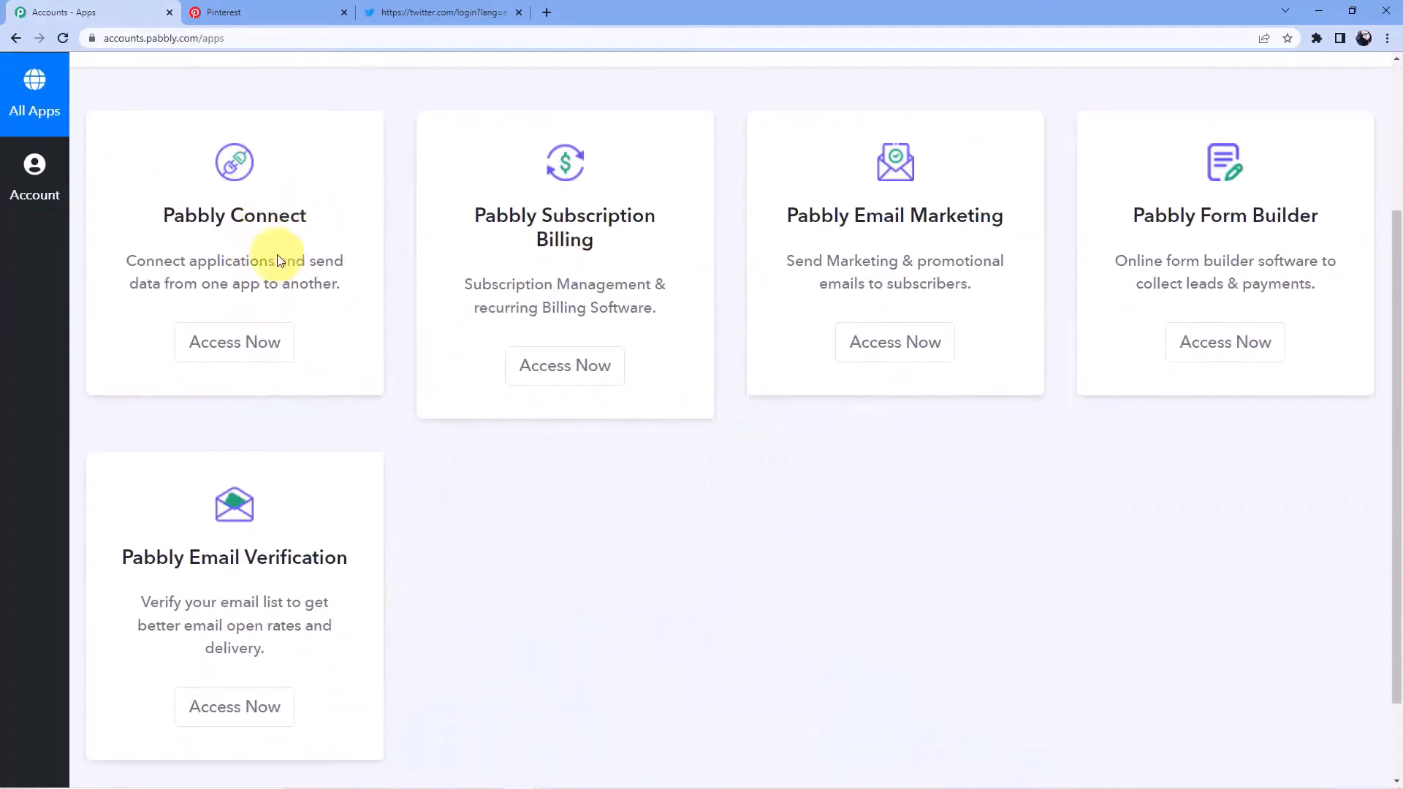
left_click(244, 349)
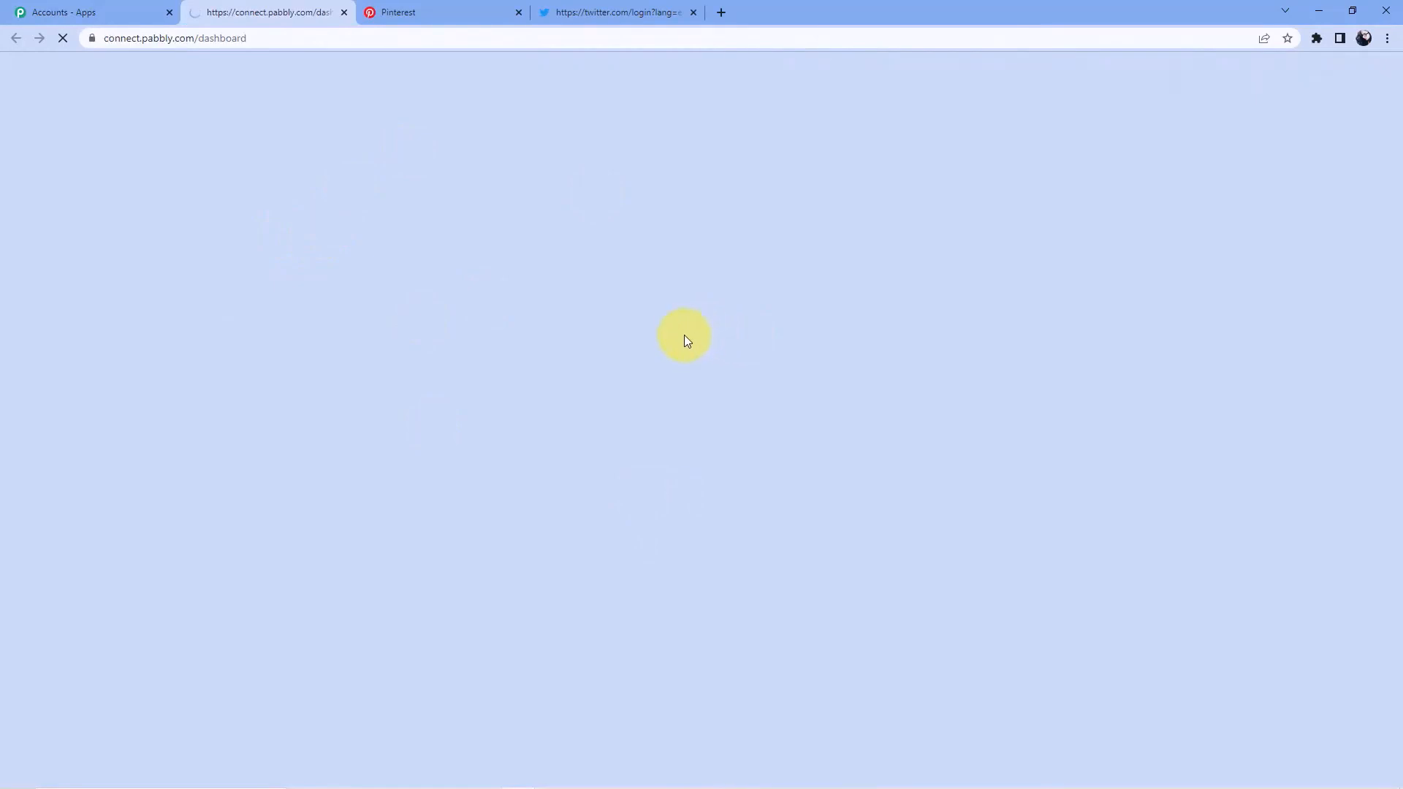
scroll(650, 318, "down", 15)
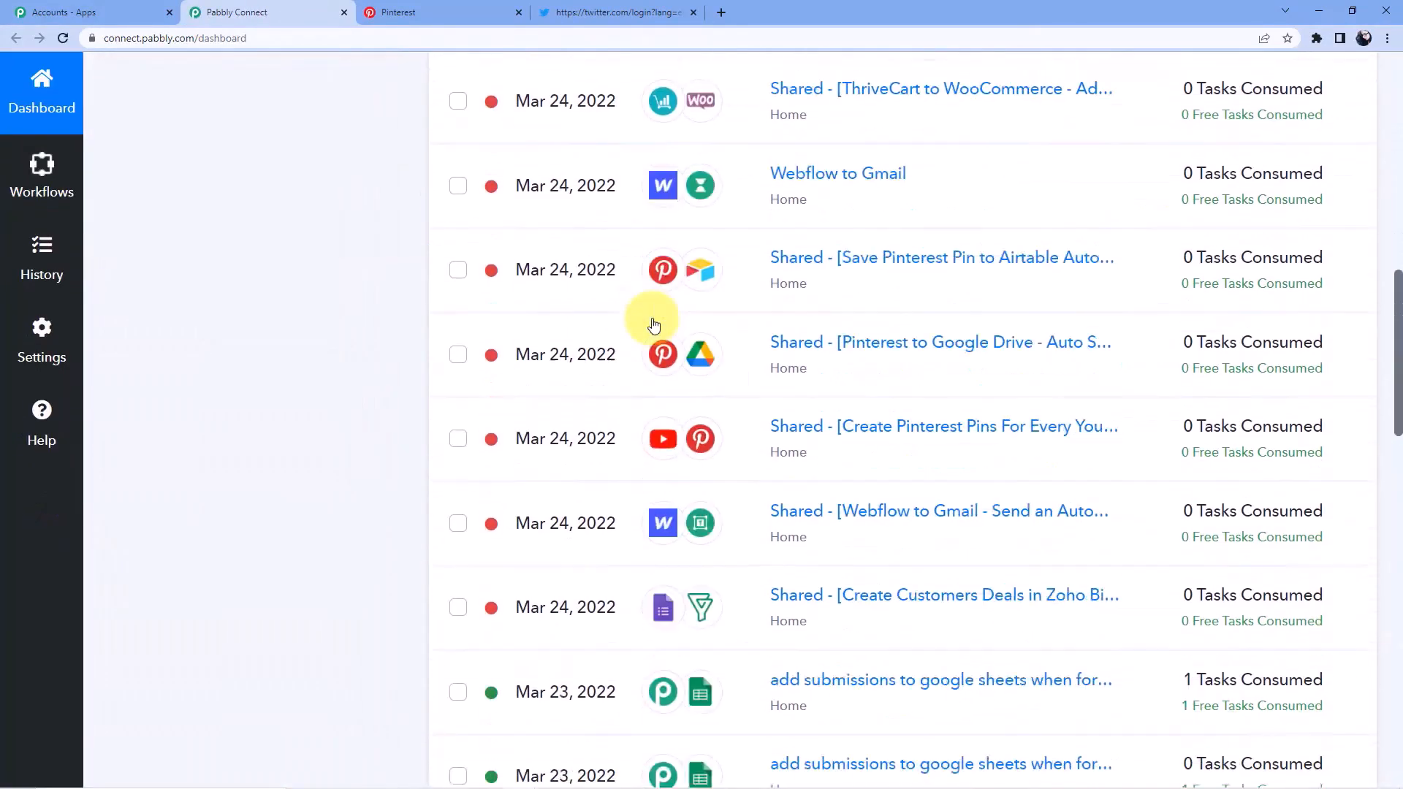
scroll(705, 557, "up", 15)
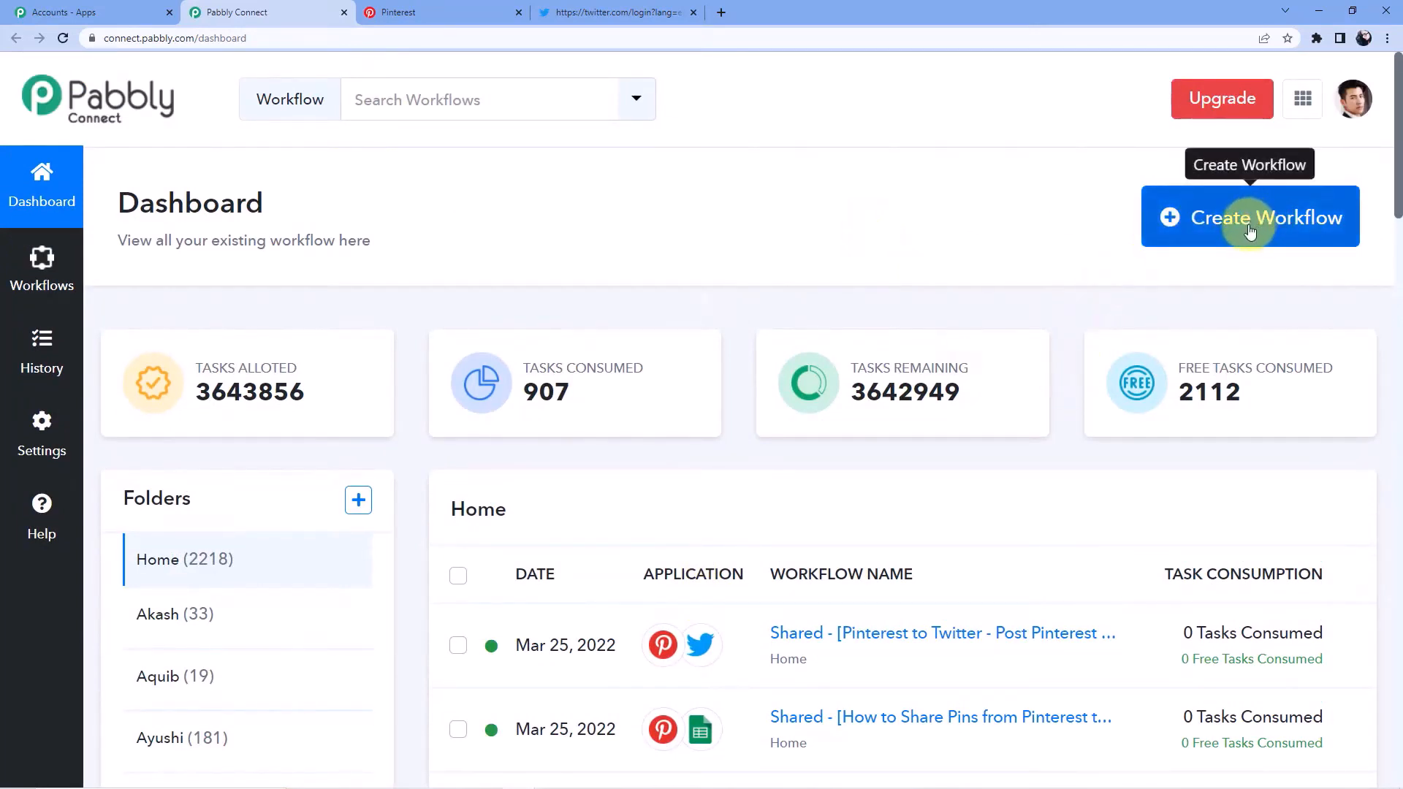
Step: Create a new workflow named 'Pinterest to Twitter'
left_click(1200, 242)
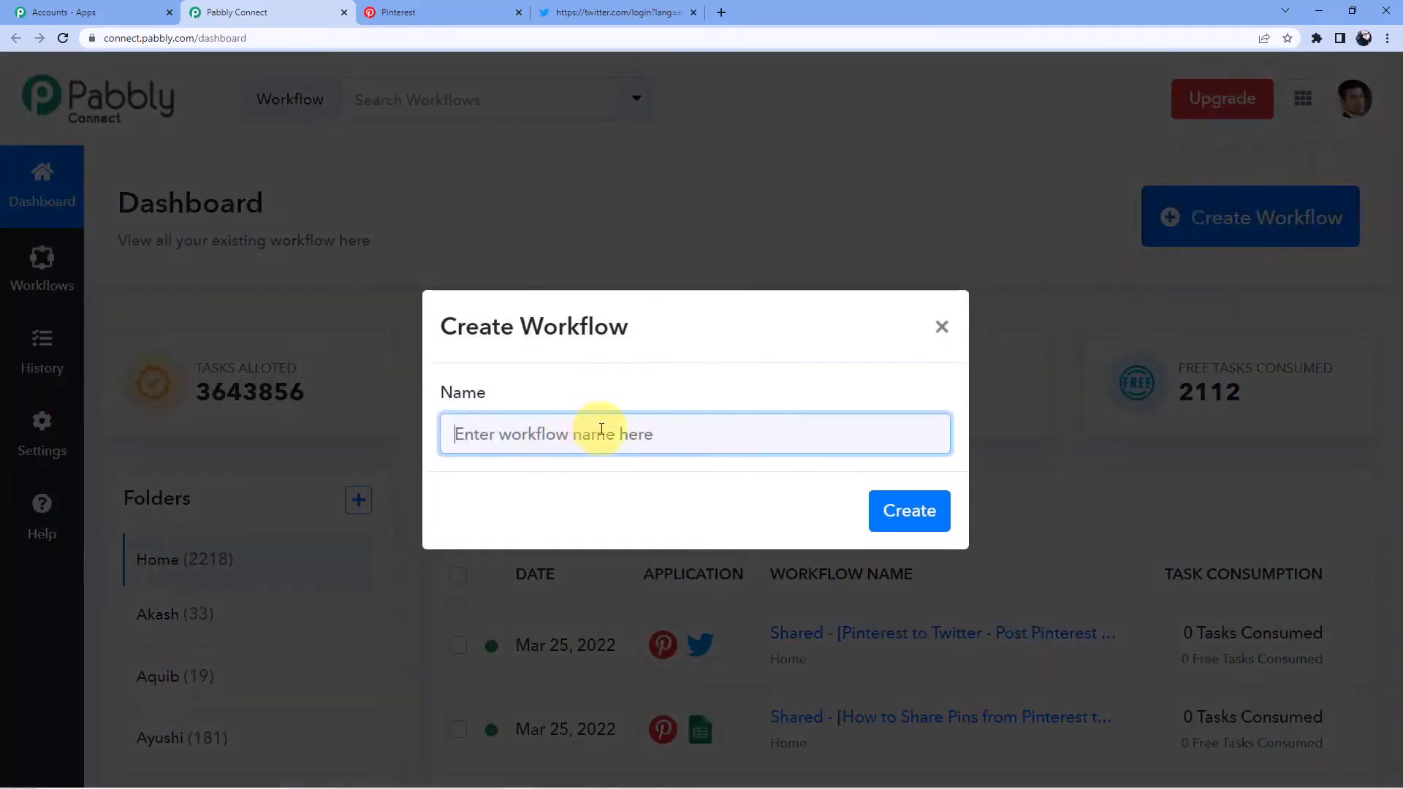
left_click(649, 436)
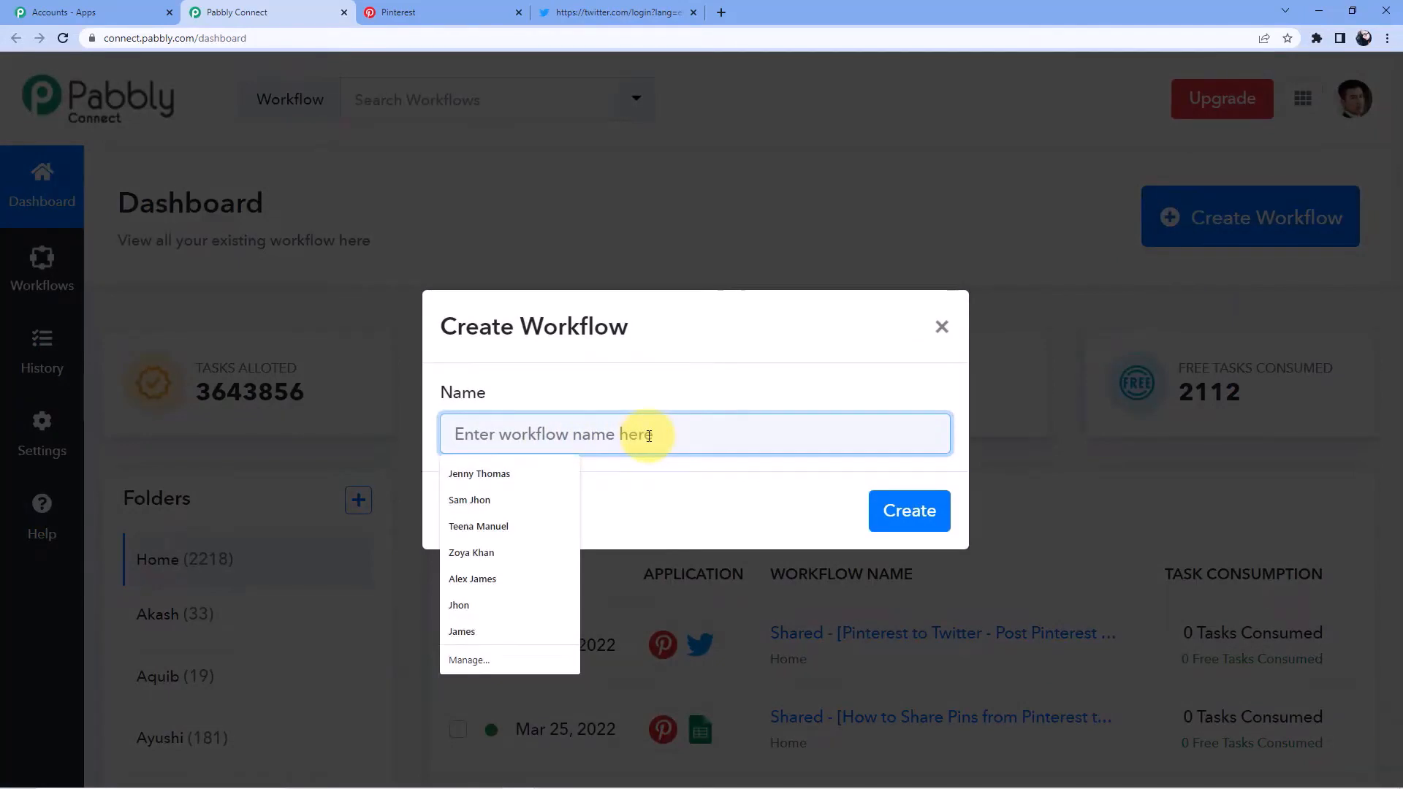
type("Pinterest to Twitter")
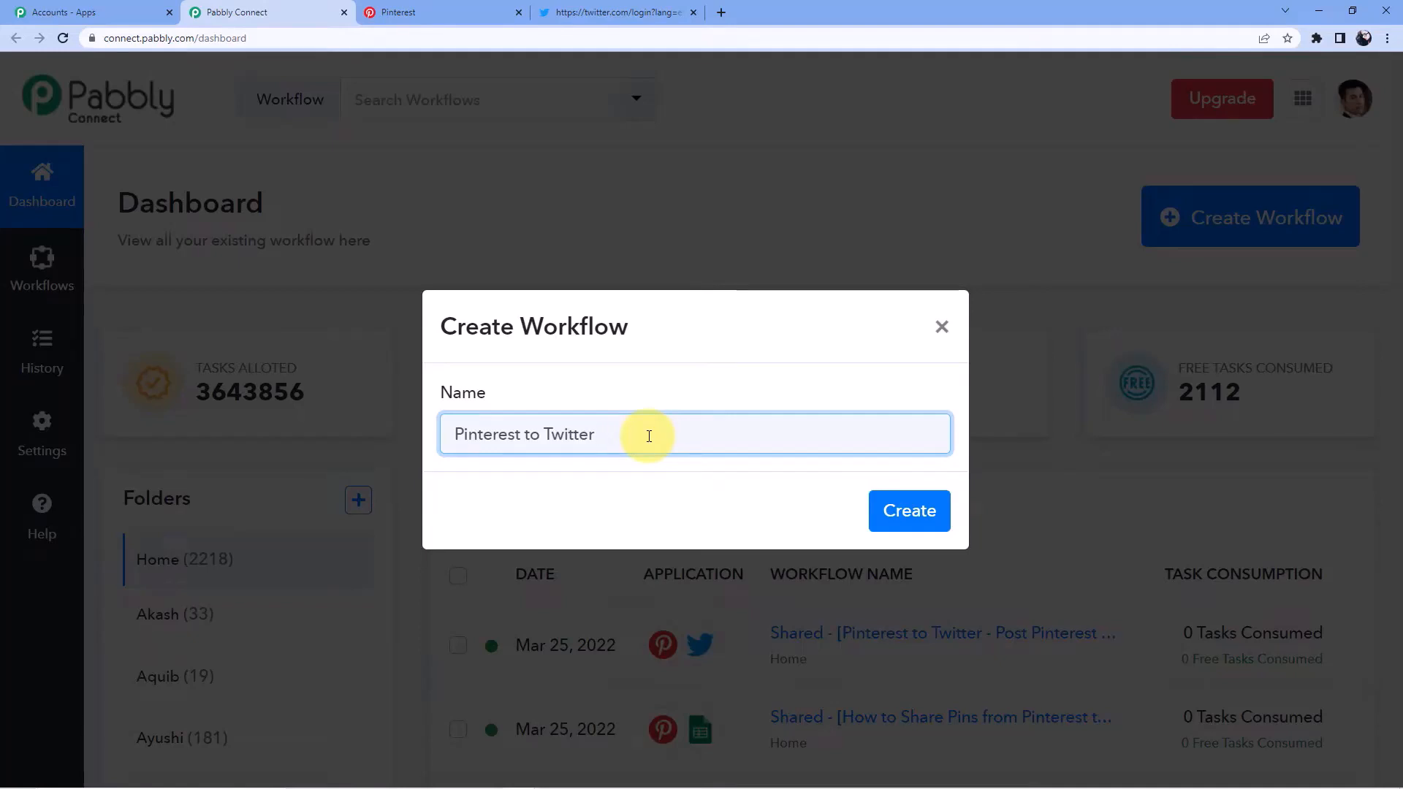
left_click(904, 512)
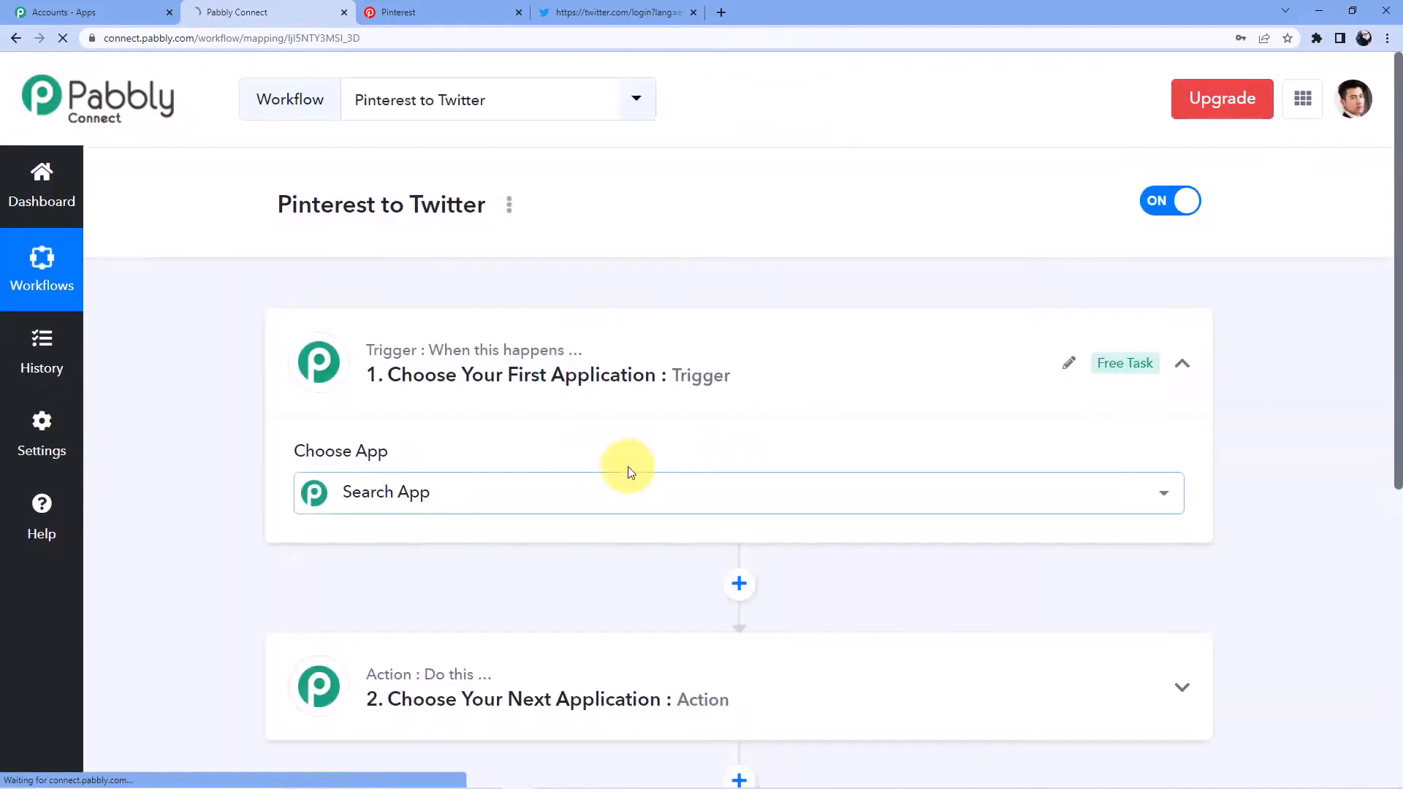
Step: Search the app list for Pinterest and choose it as the trigger app
scroll(332, 413, "down", 1)
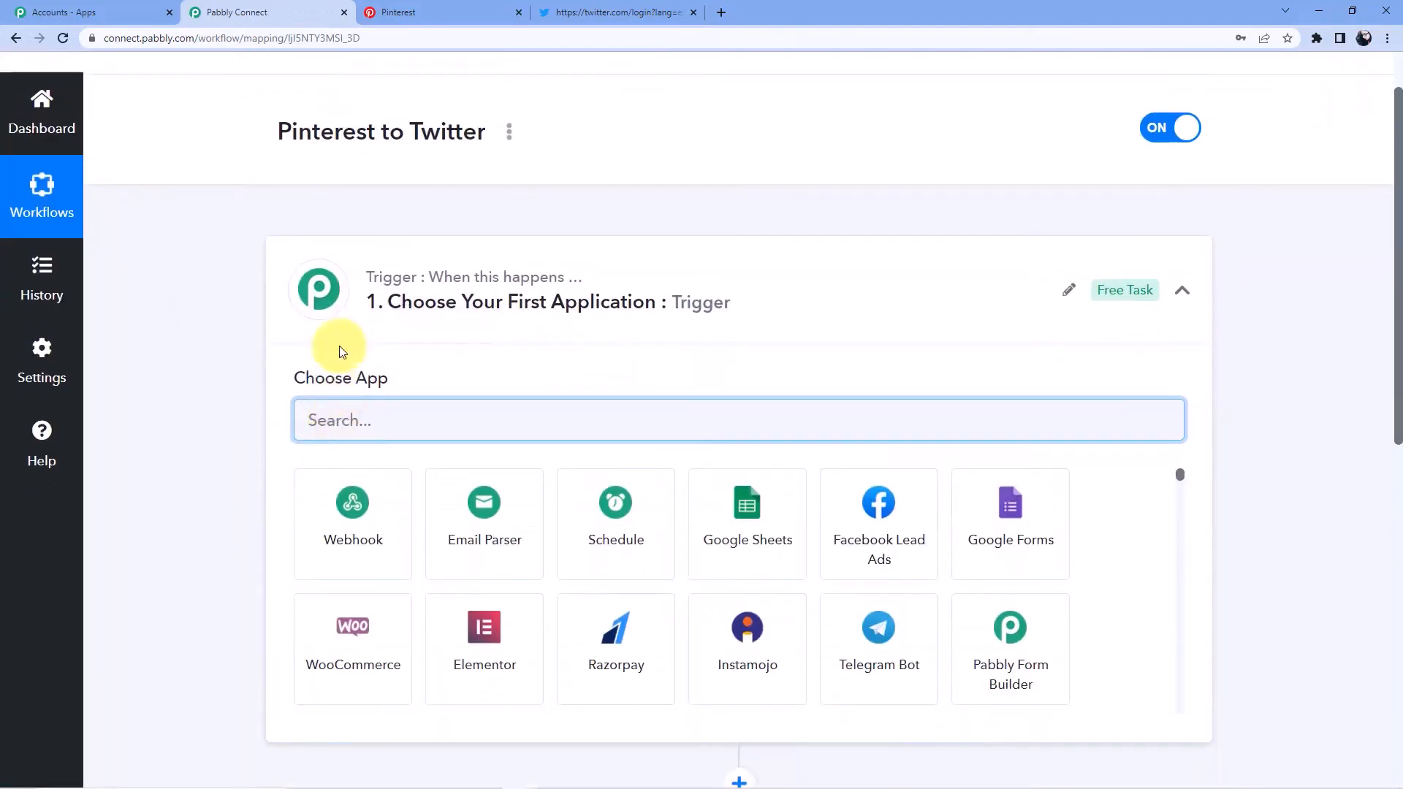
scroll(329, 366, "down", 7)
scroll(327, 388, "up", 8)
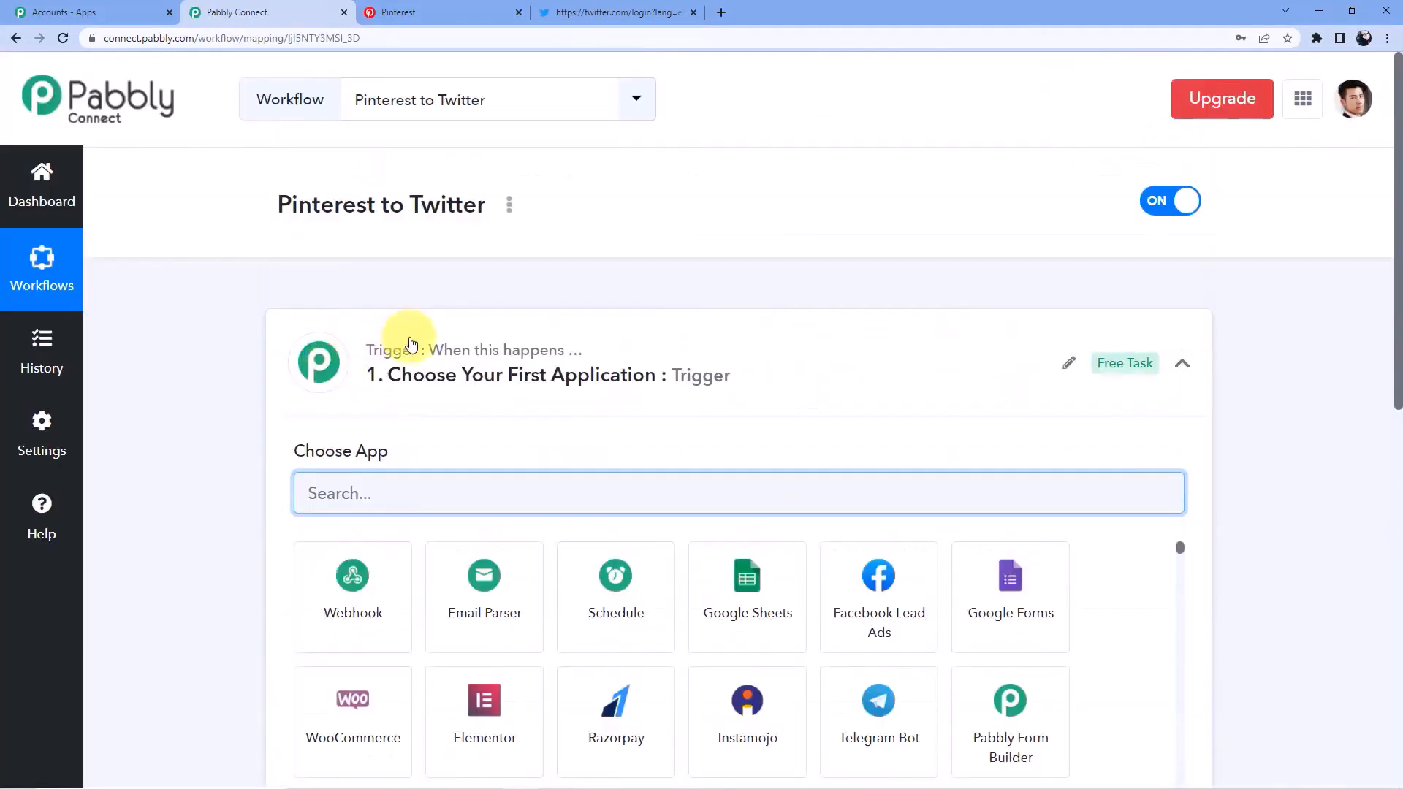
scroll(410, 343, "down", 10)
scroll(409, 351, "up", 9)
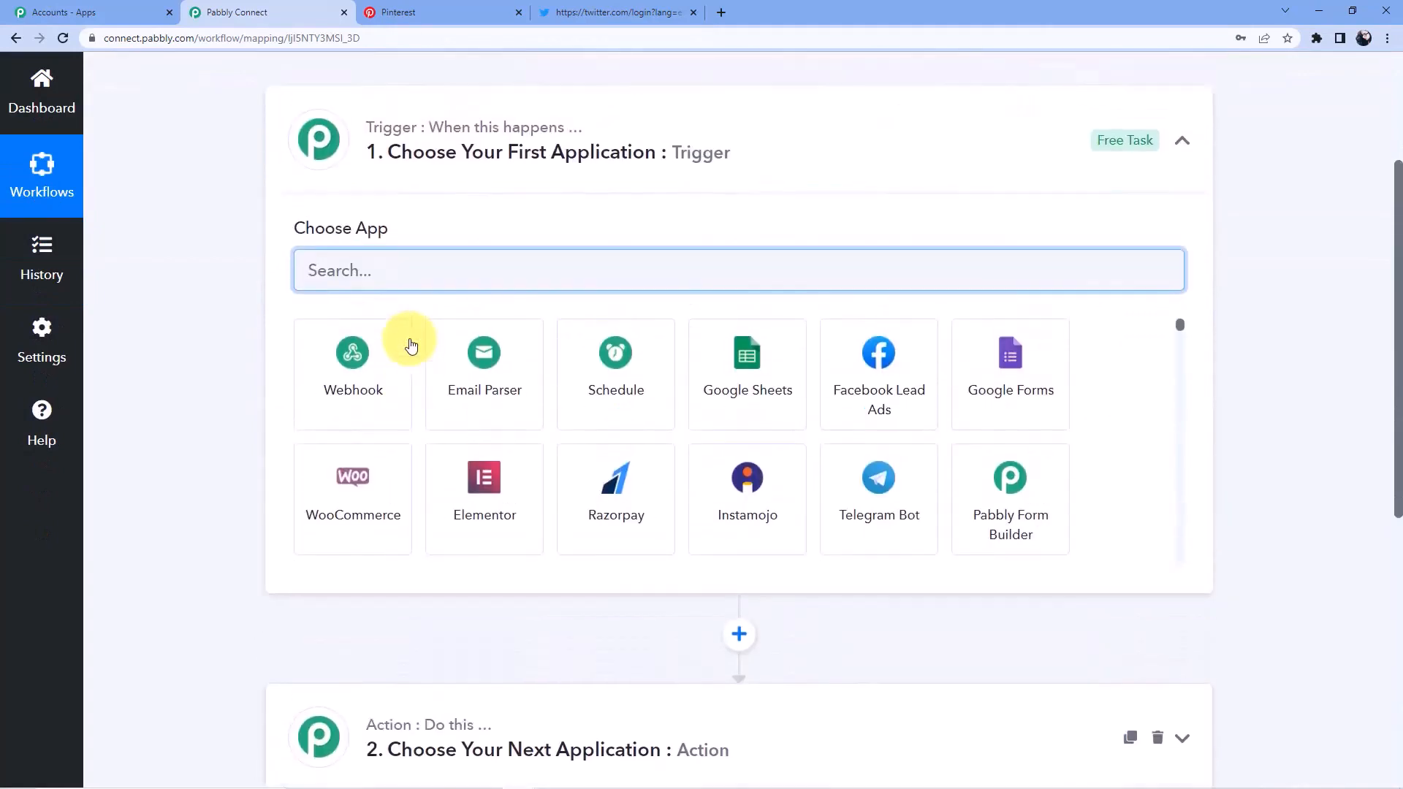
scroll(393, 359, "down", 2)
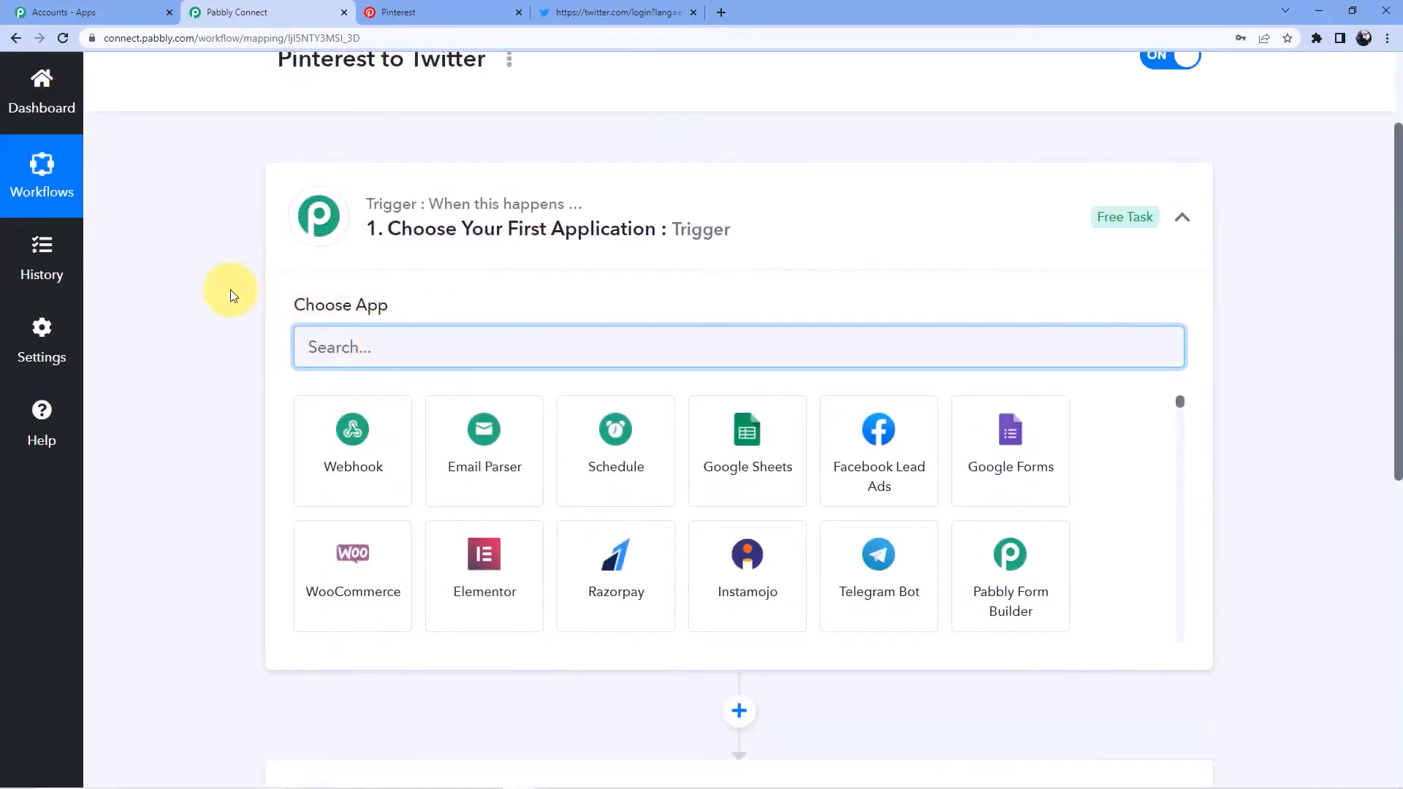
scroll(230, 290, "down", 6)
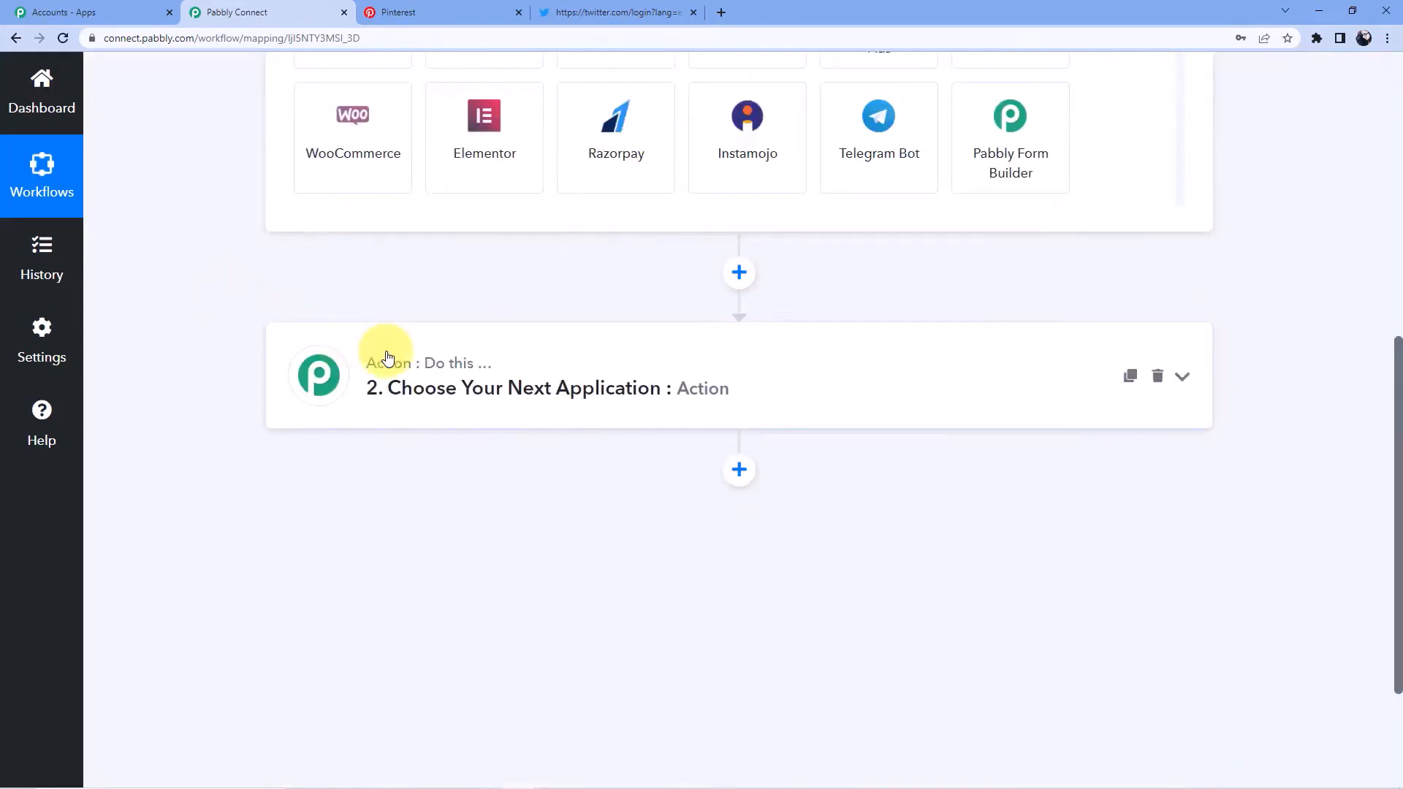
scroll(387, 355, "up", 6)
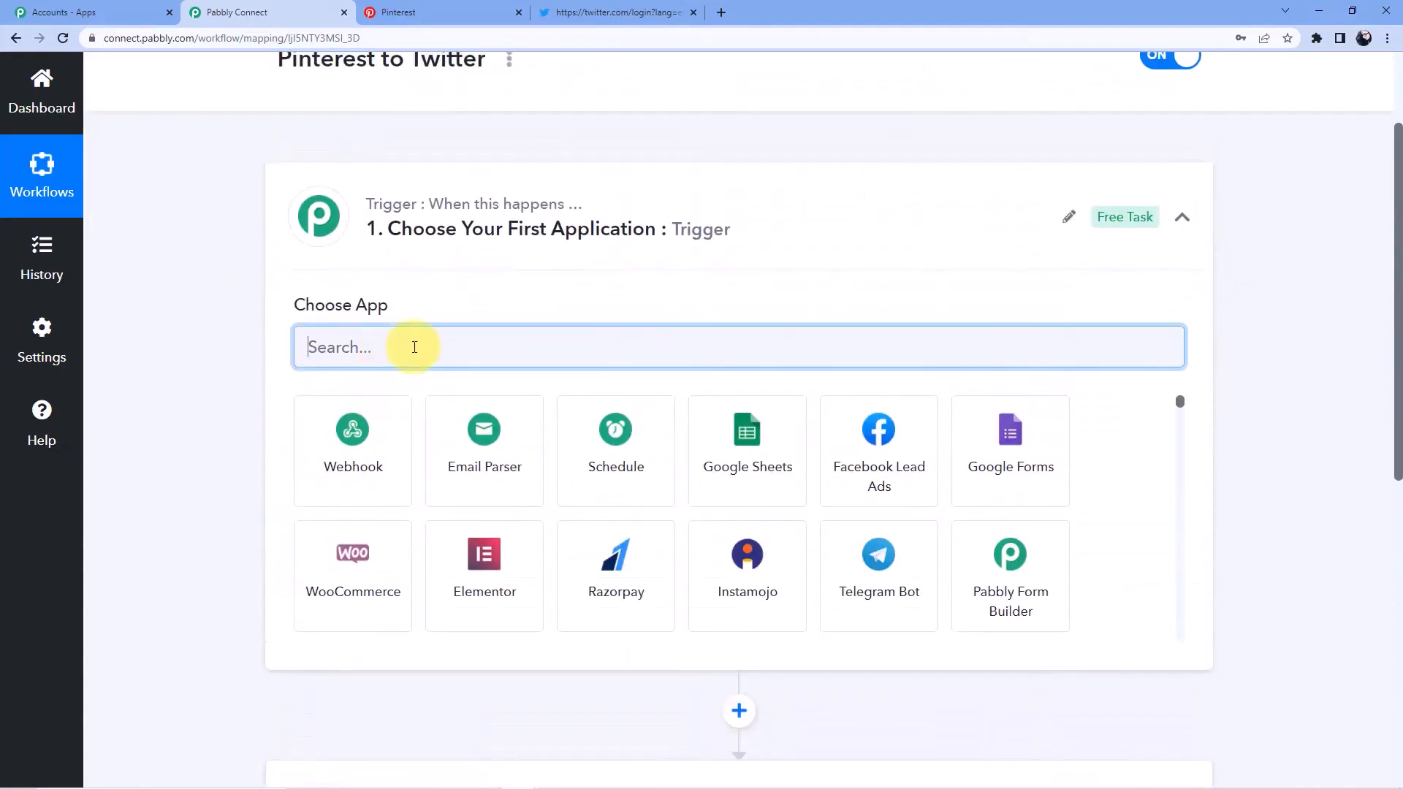
scroll(448, 291, "down", 7)
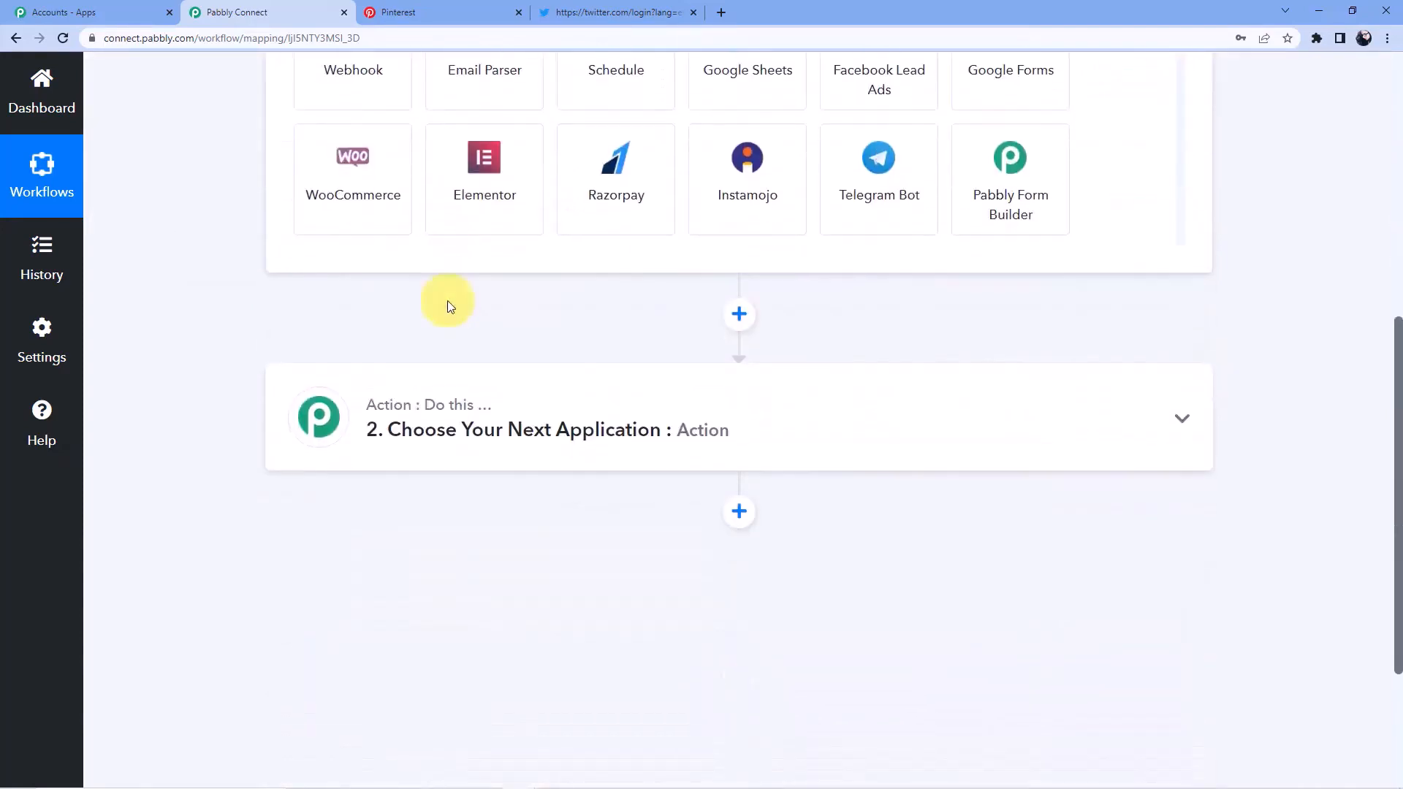
scroll(416, 335, "up", 9)
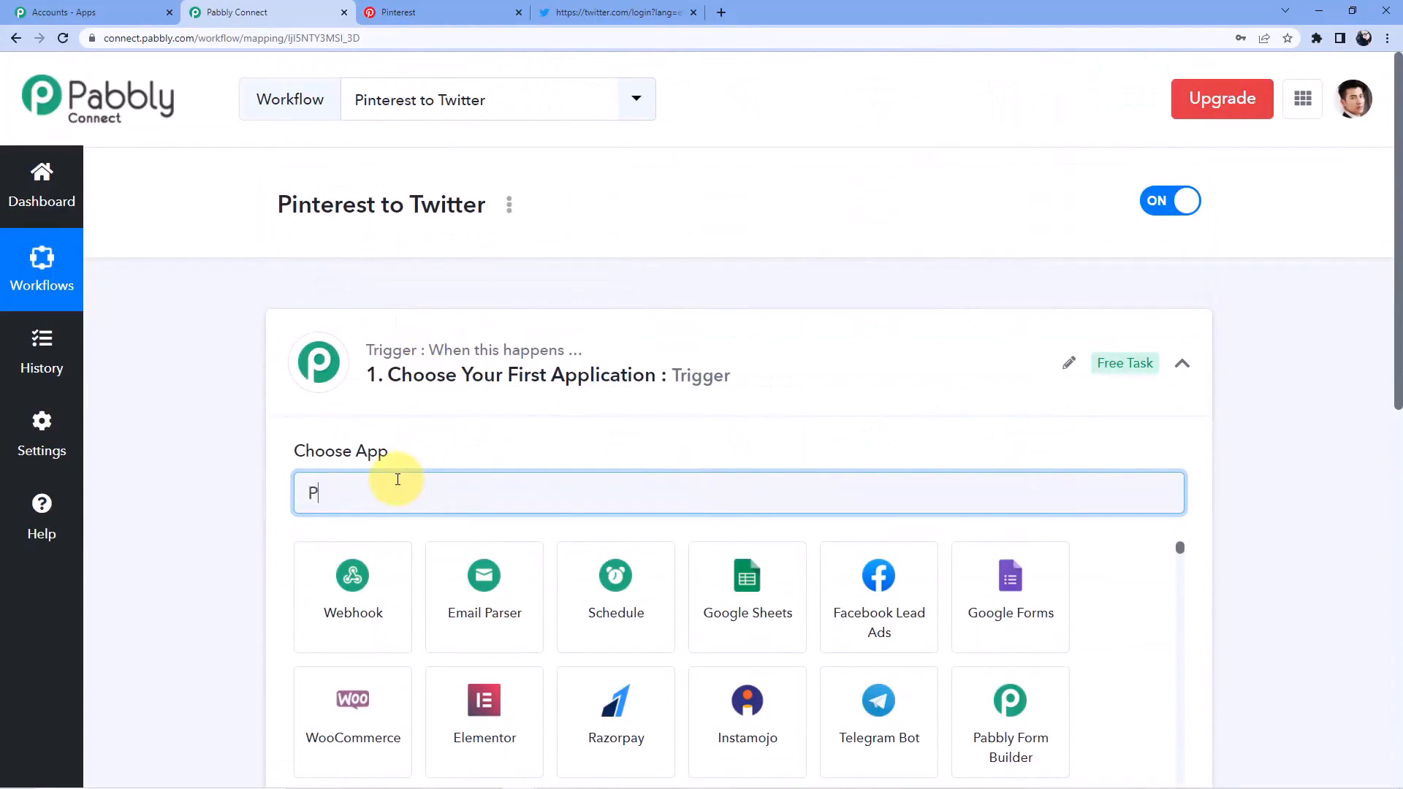
type("intere")
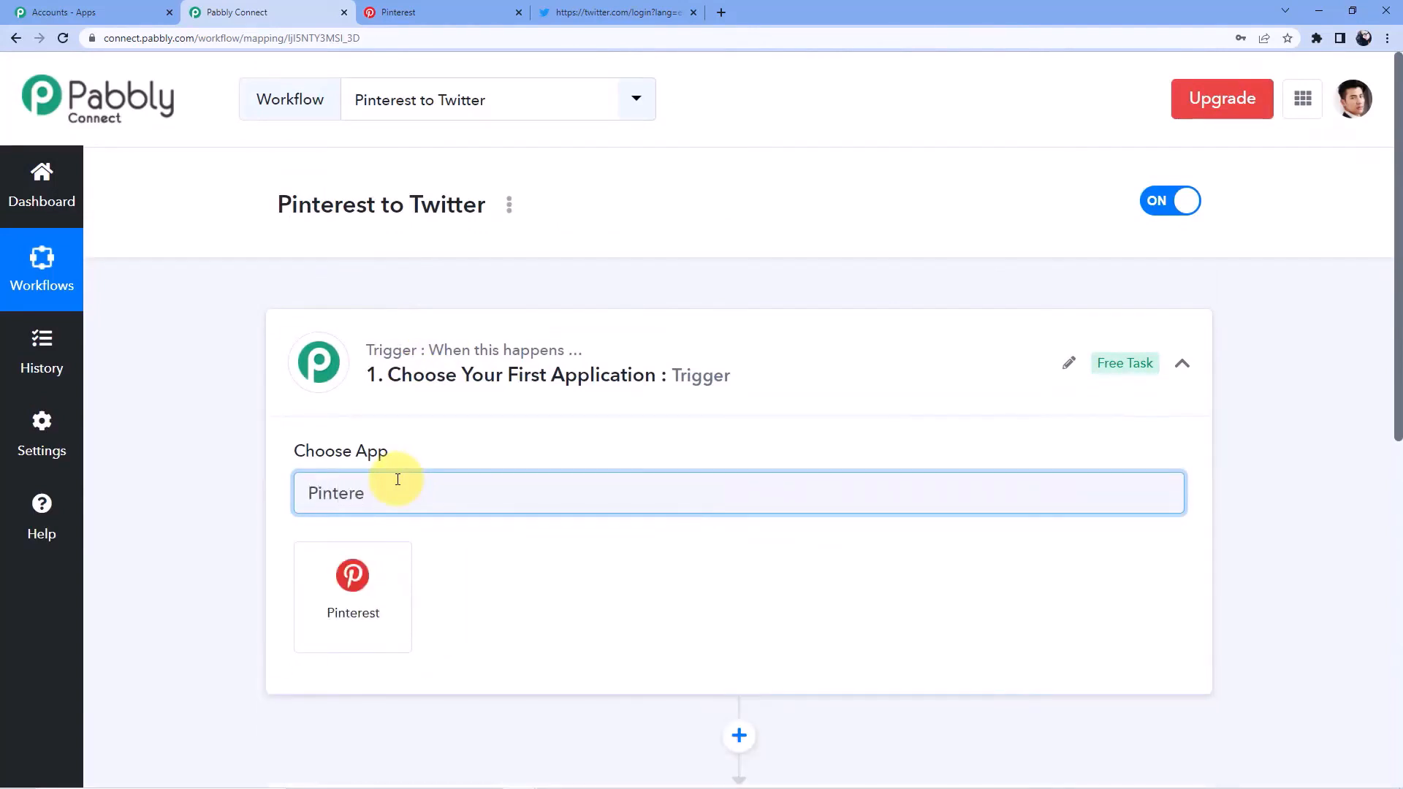
left_click(370, 564)
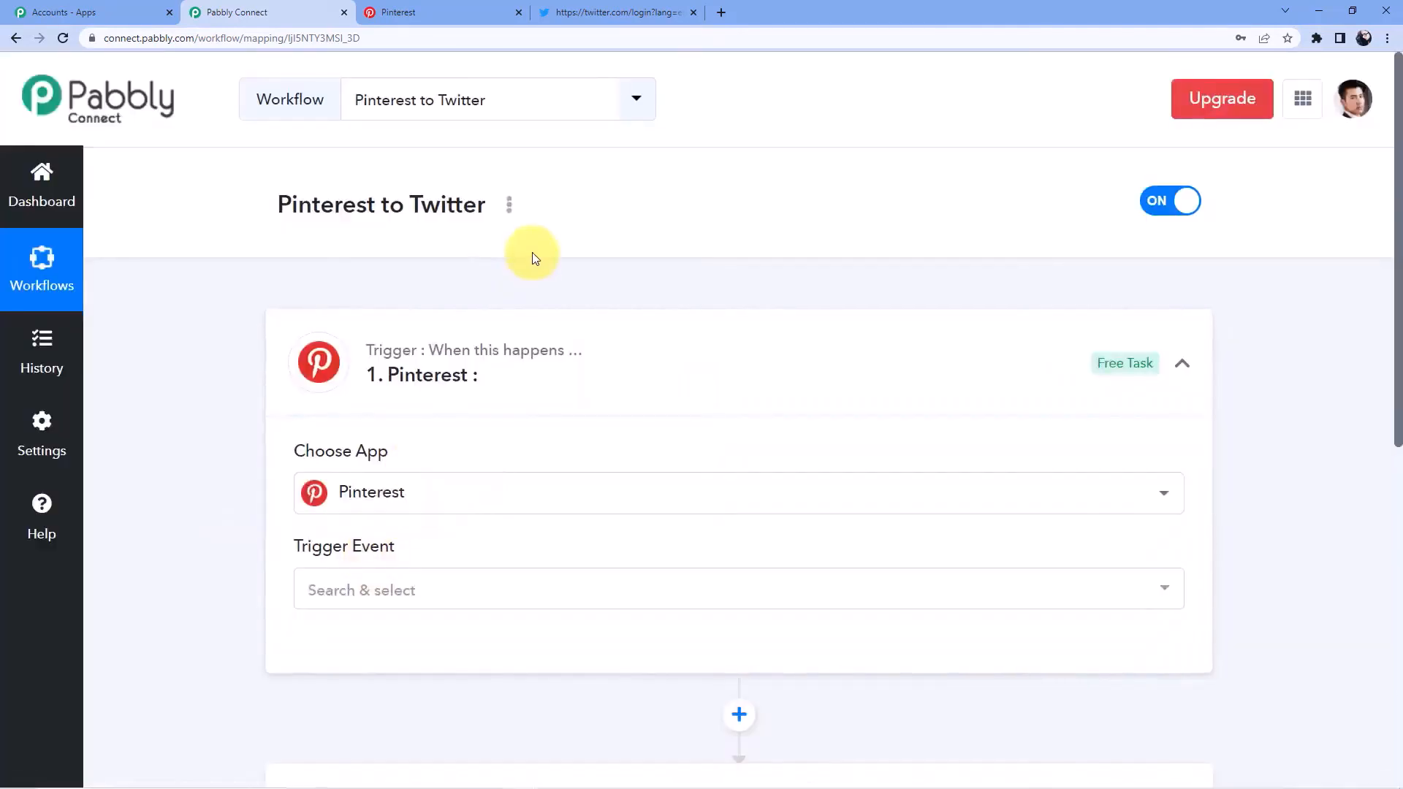
Step: Set the Pinterest trigger event to New Pin and start connecting an account
left_click(380, 590)
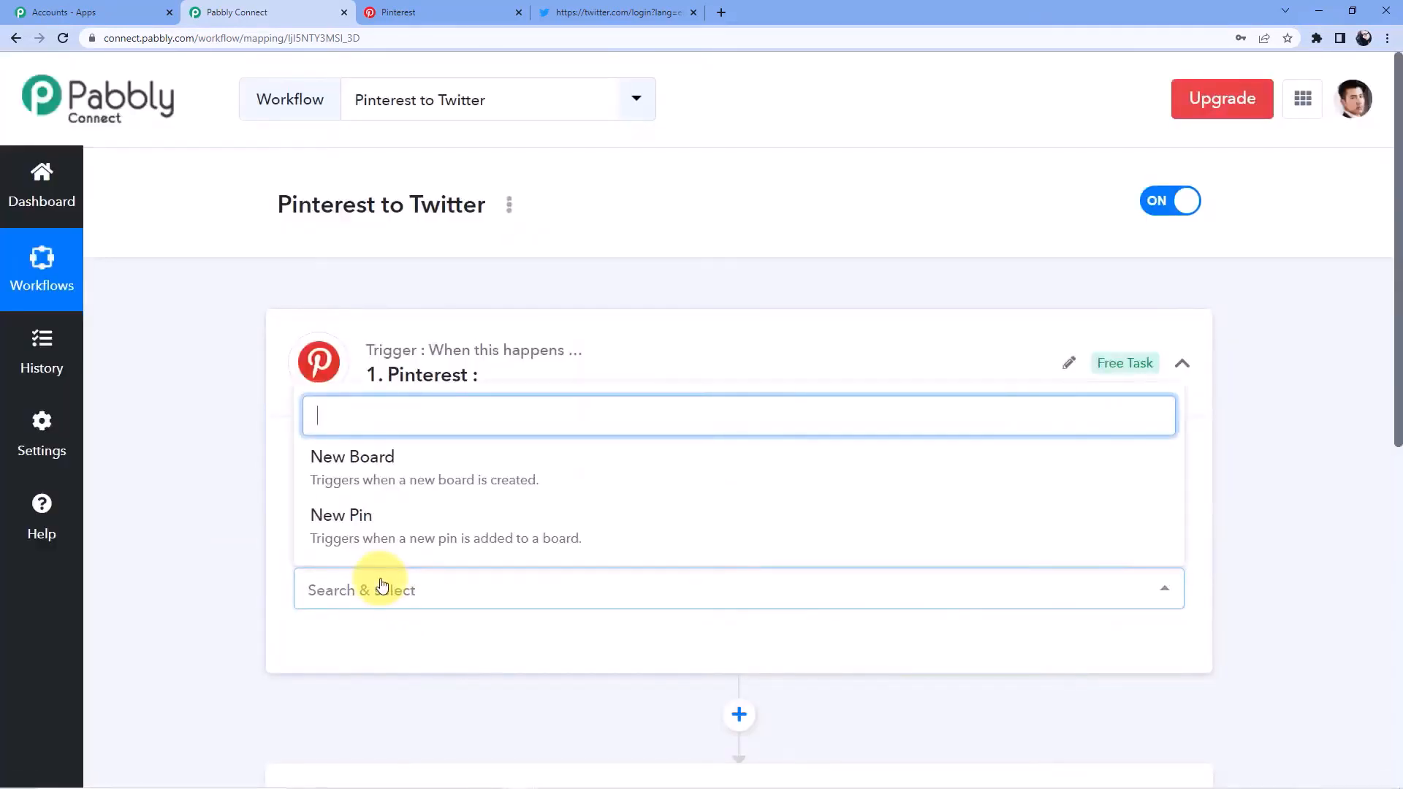
left_click(384, 557)
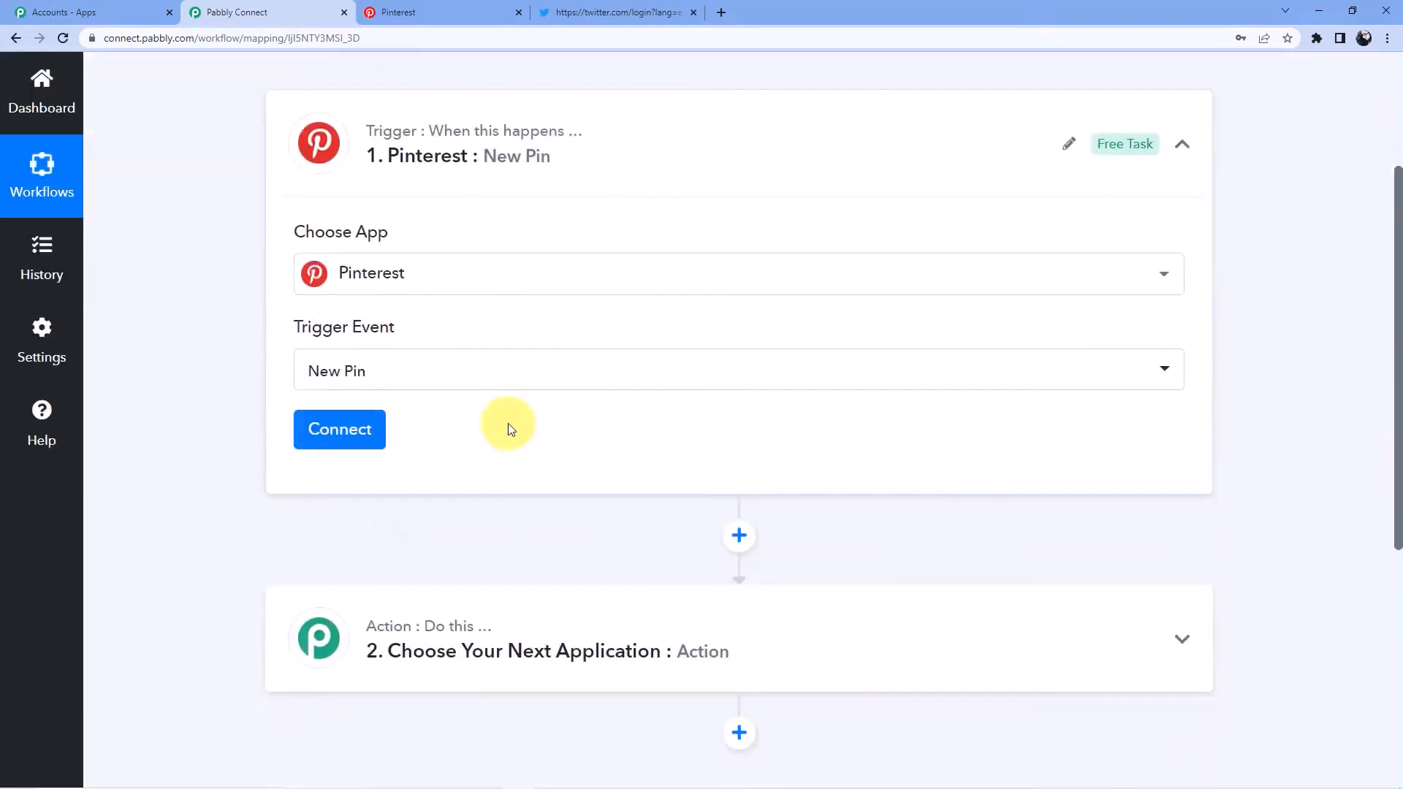
left_click(339, 438)
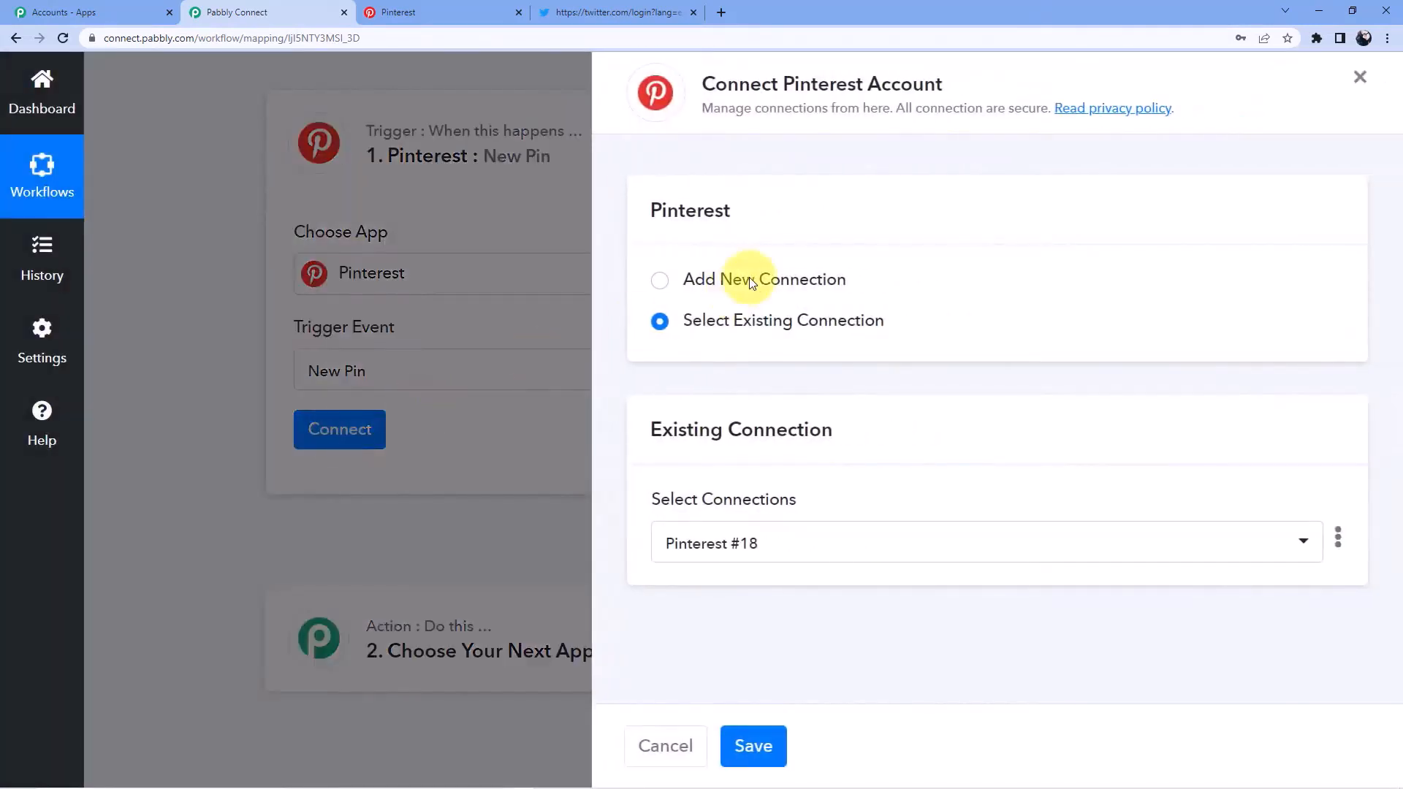
Step: Add a new Pinterest connection and grant Pabbly Connect access to the Pinterest account
left_click(750, 281)
left_click(770, 528)
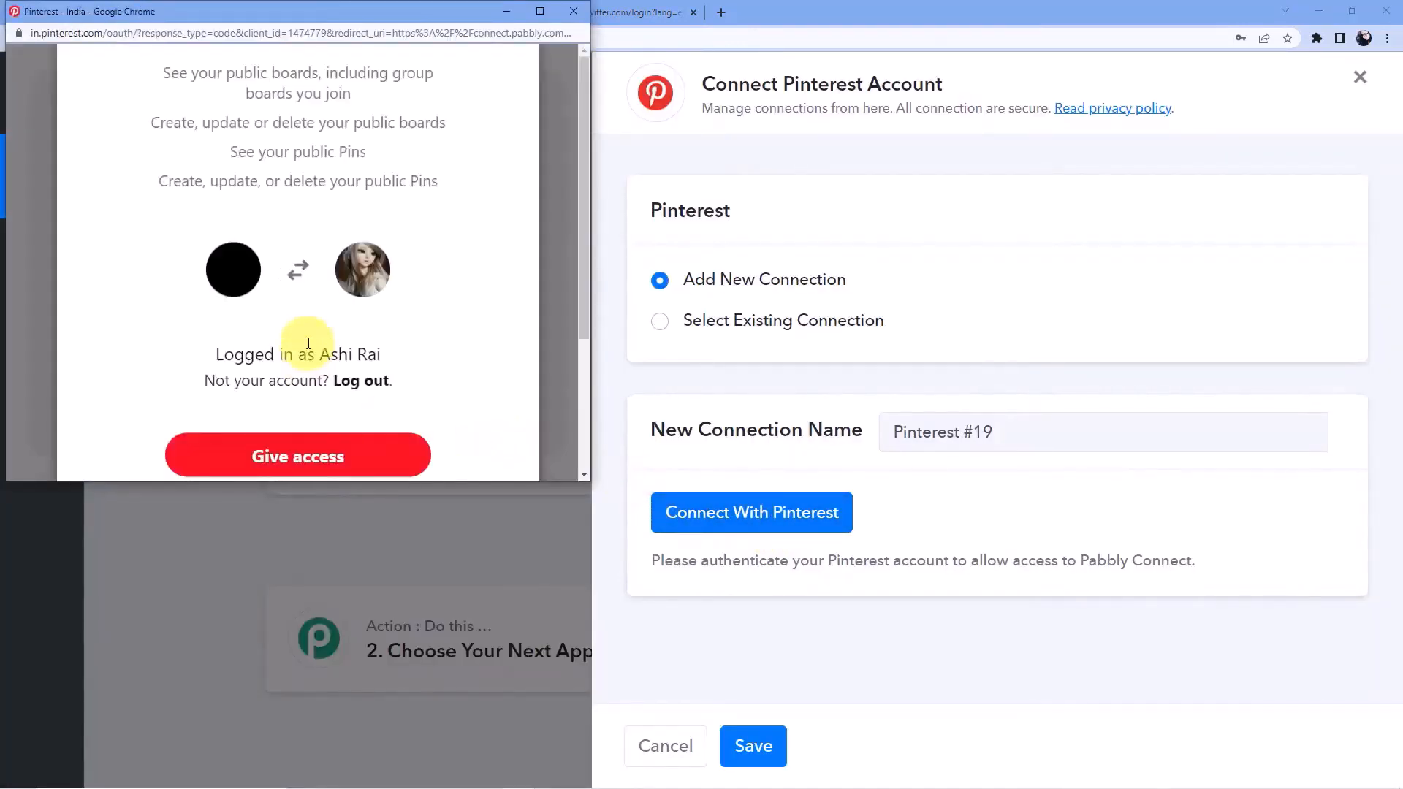
scroll(322, 193, "down", 3)
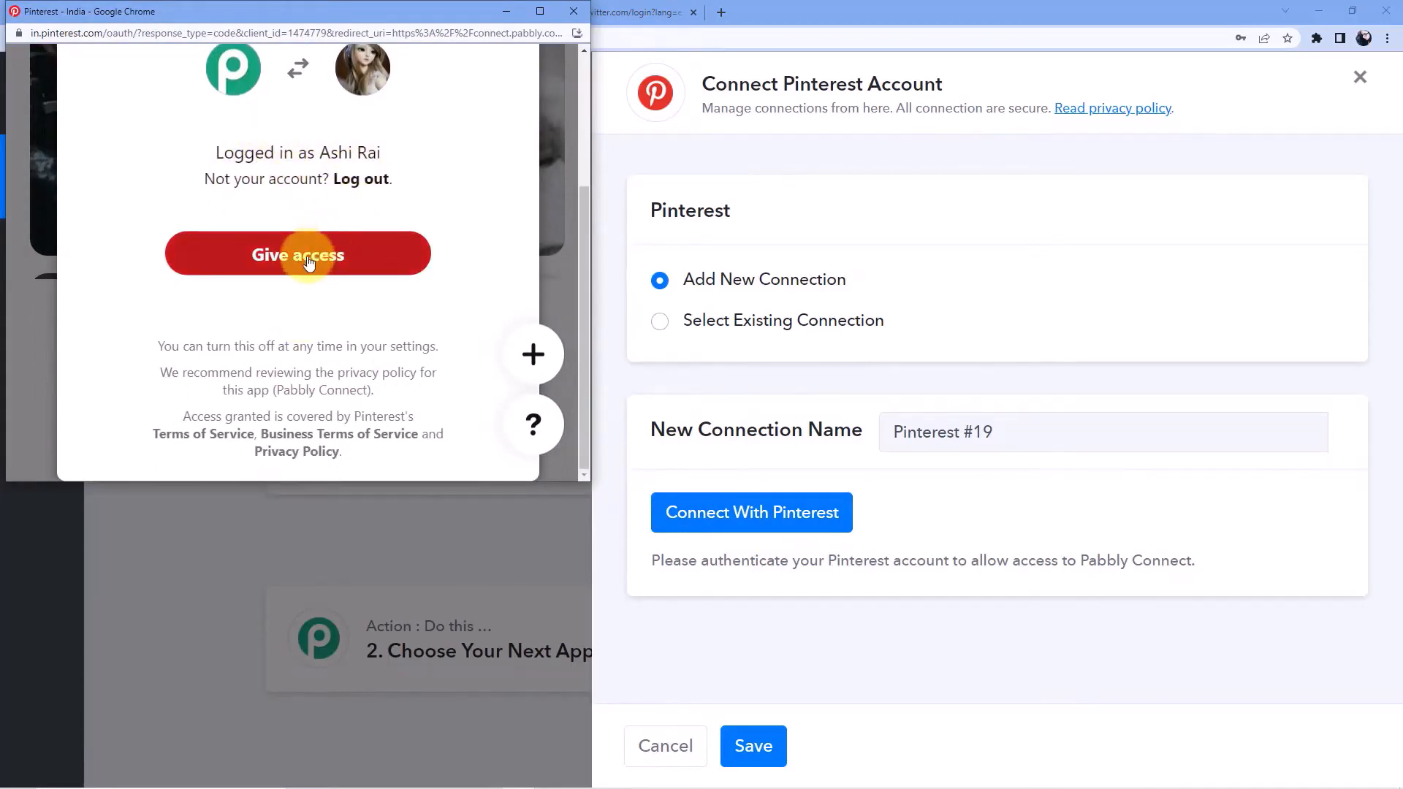
left_click(308, 262)
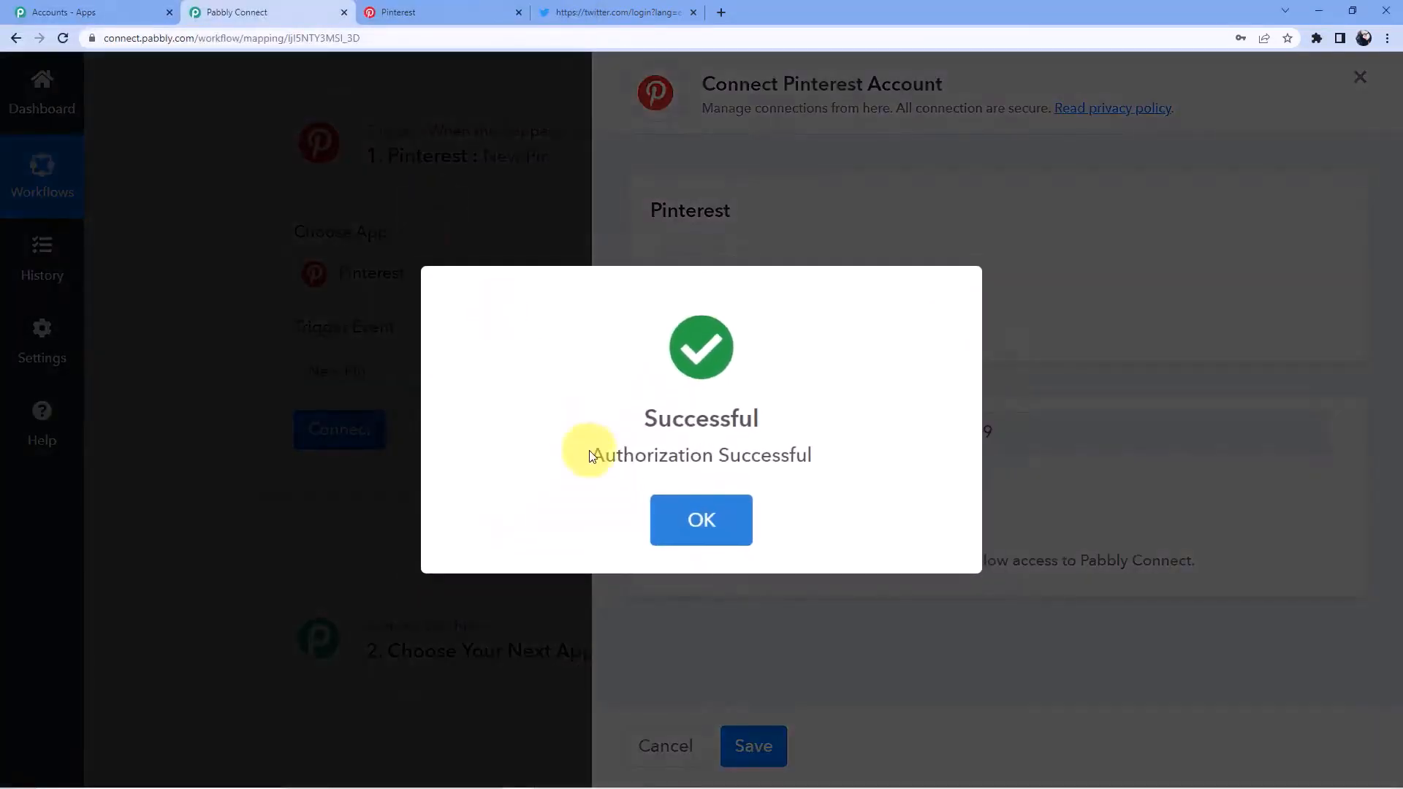
Step: Save the Pinterest connection, choose the Pabbly board, and send a test request
left_click(682, 510)
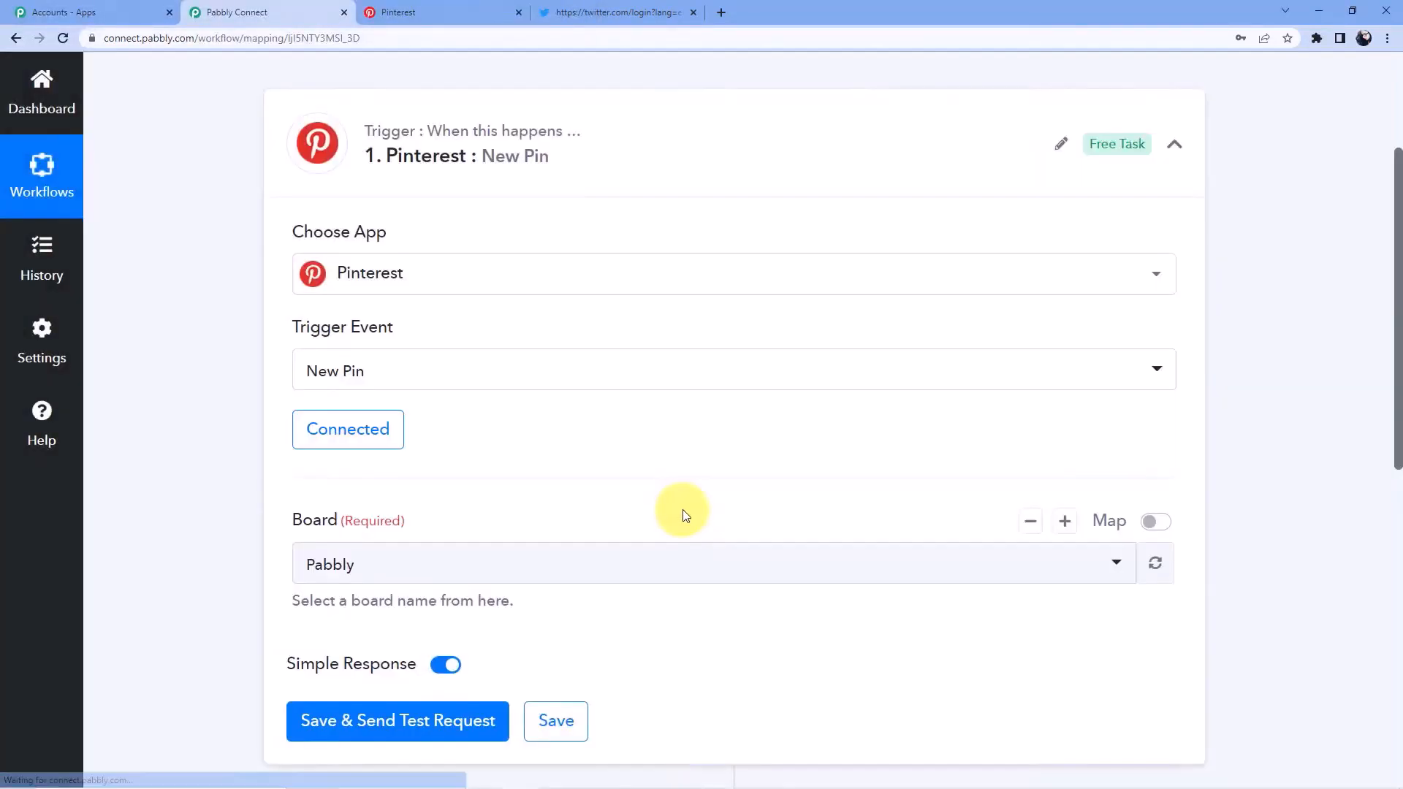
scroll(512, 431, "down", 5)
left_click(402, 214)
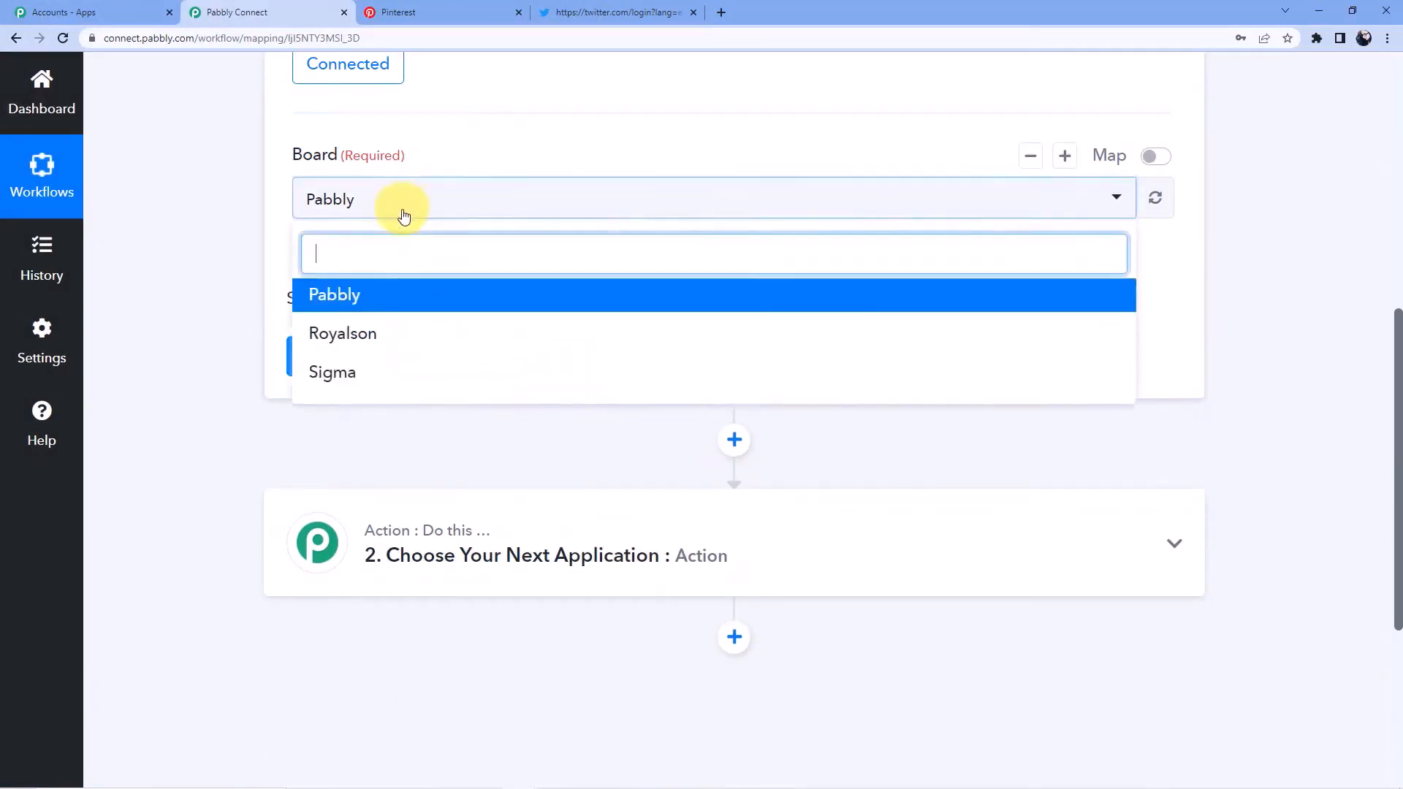
left_click(354, 295)
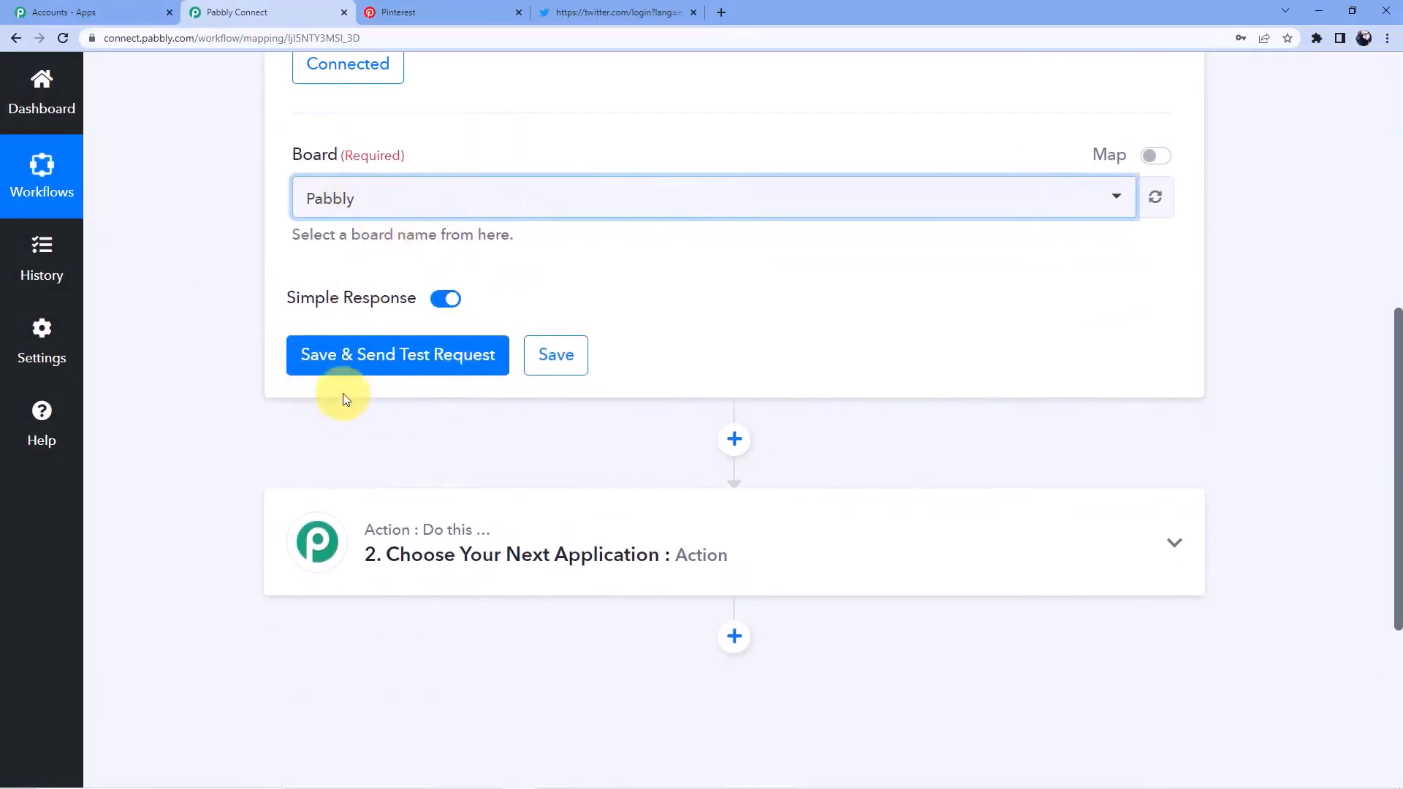
left_click(366, 366)
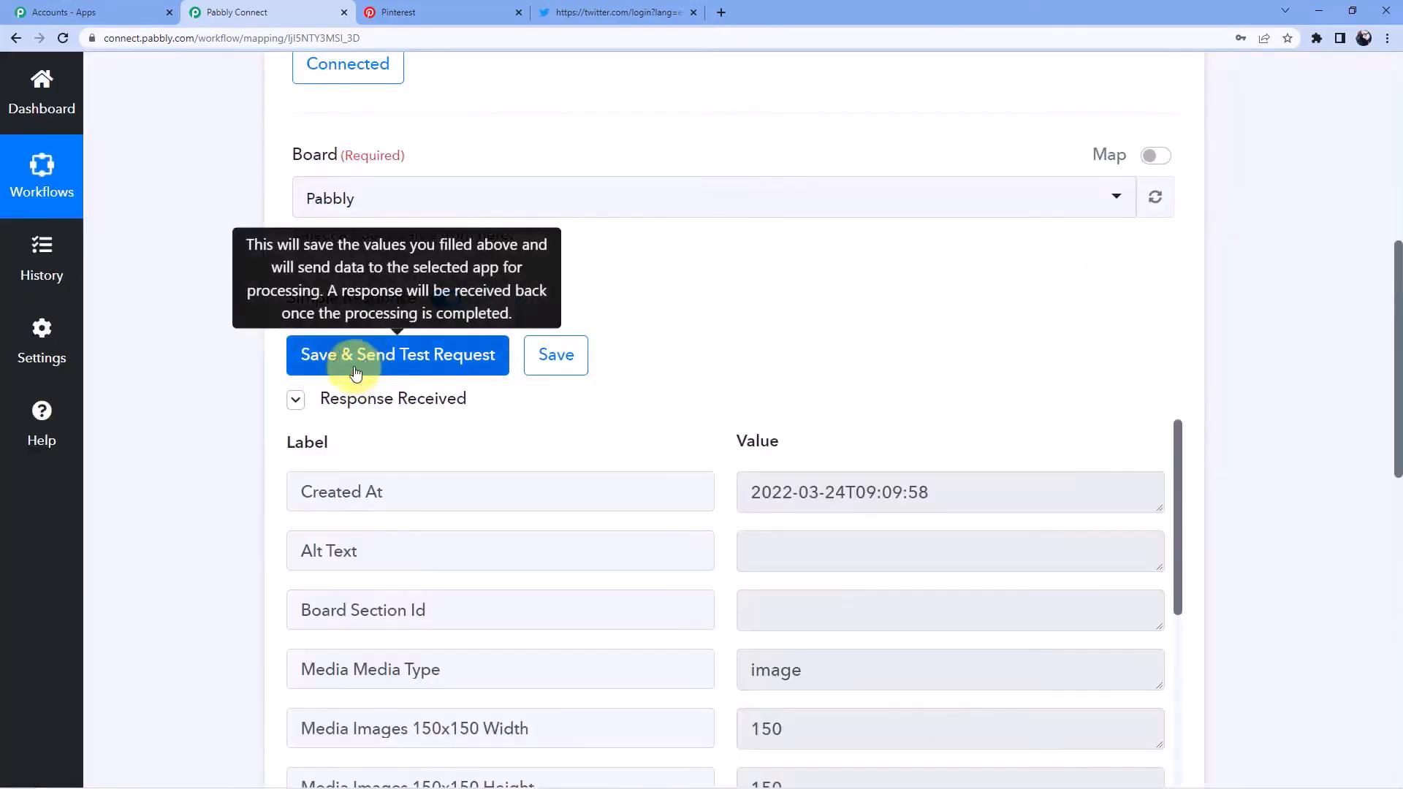
Step: Review the test response and compare it with the pins on the Pinterest Pabbly board
scroll(868, 454, "down", 2)
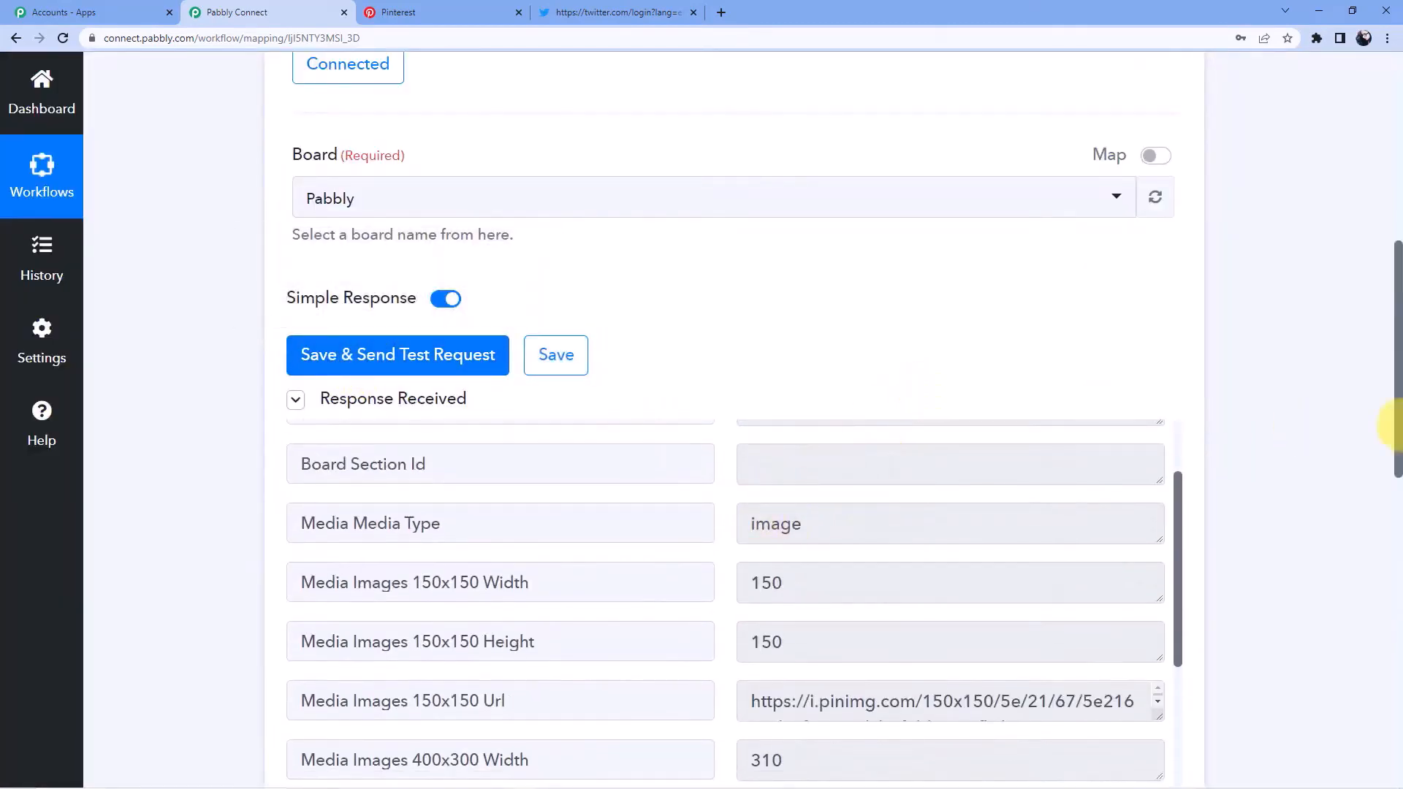
left_click_drag(1392, 354, 1392, 482)
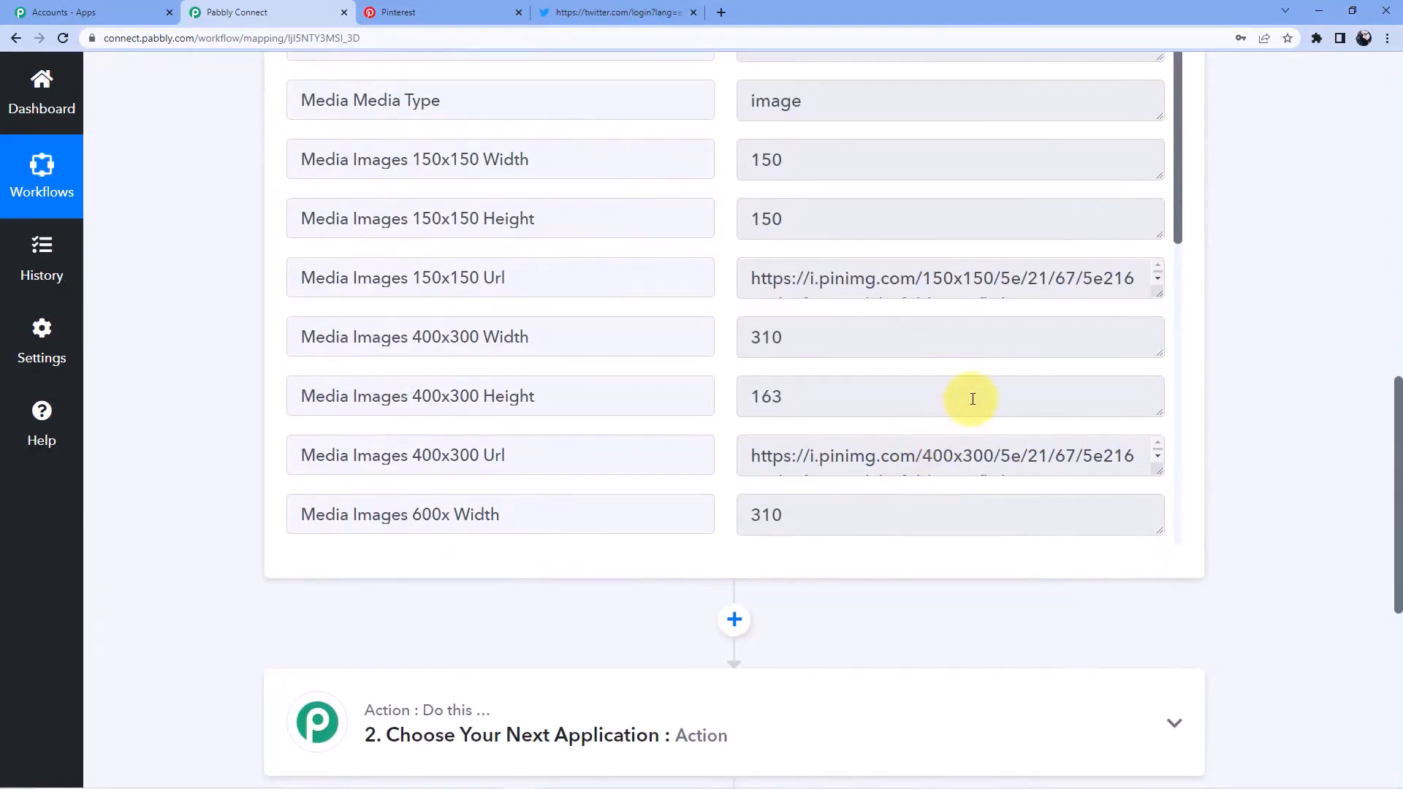
scroll(972, 398, "up", 5)
scroll(983, 397, "down", 2)
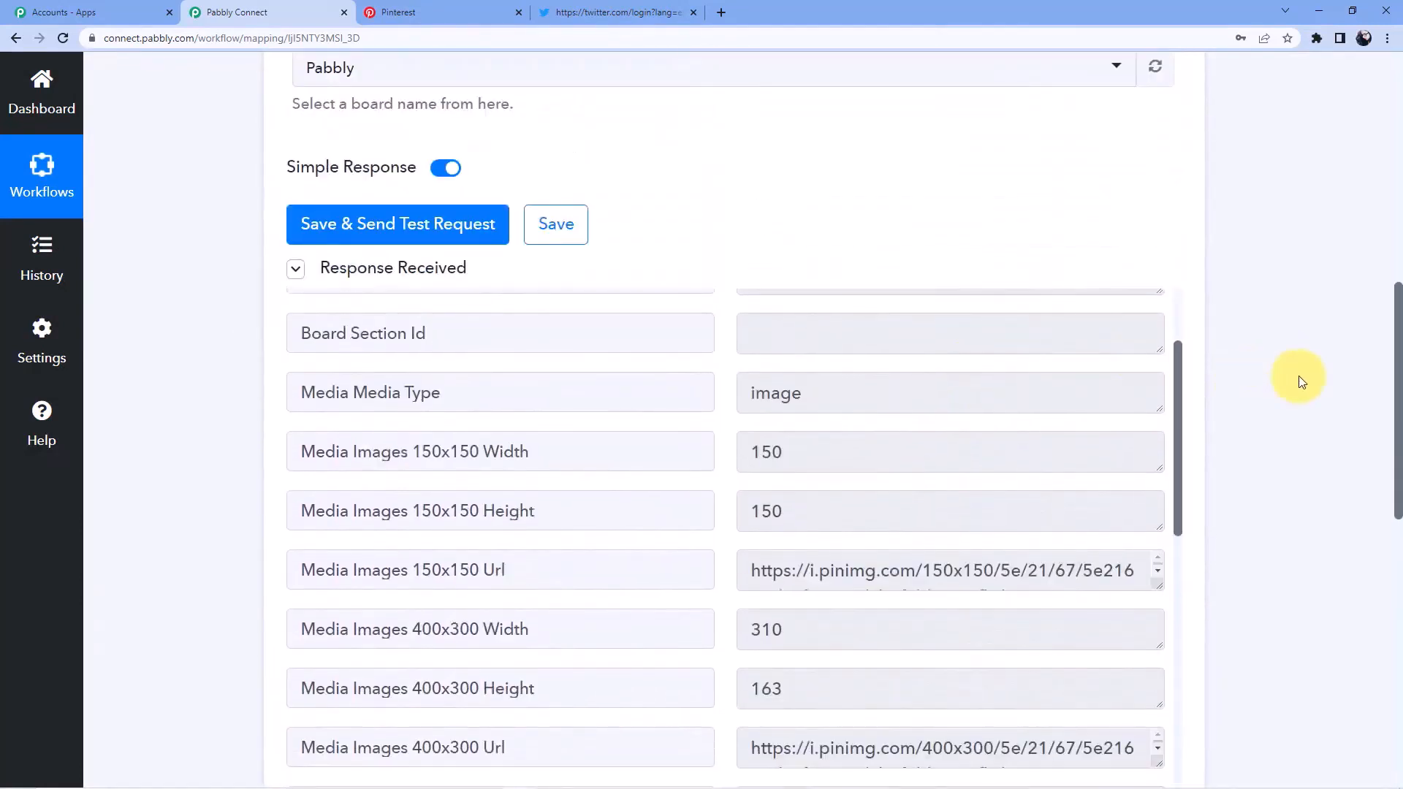
left_click(461, 12)
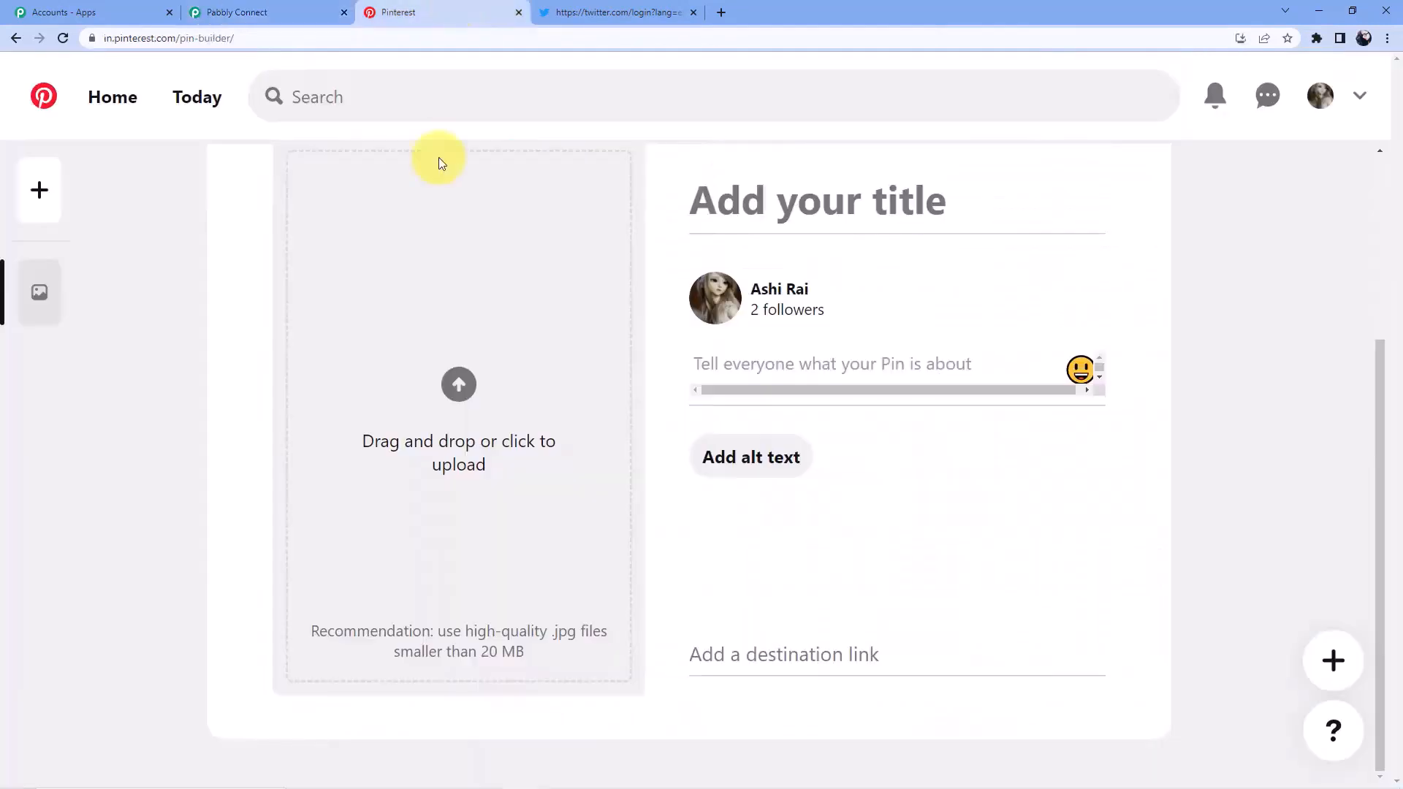
scroll(652, 243, "up", 4)
left_click(15, 37)
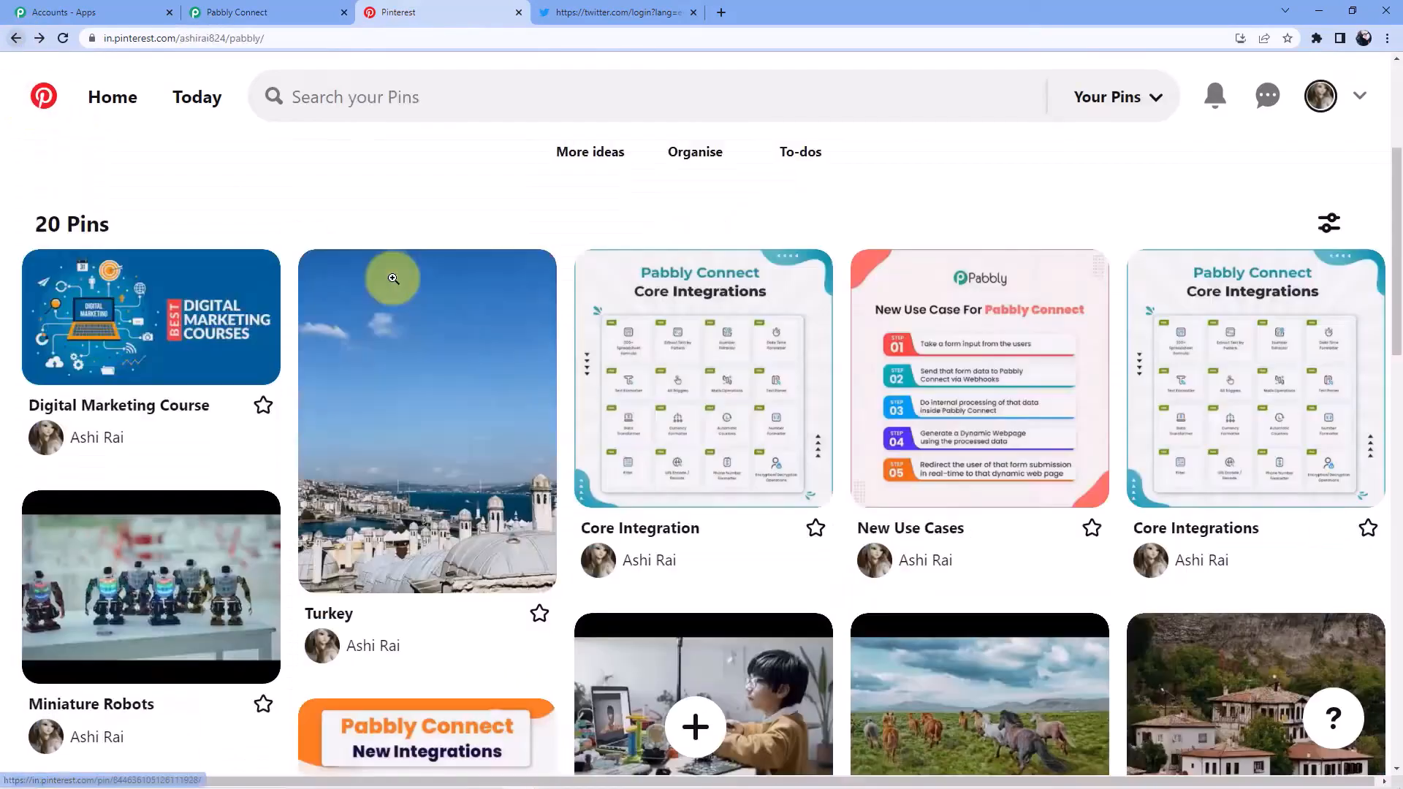
scroll(428, 267, "down", 4)
scroll(147, 314, "up", 3)
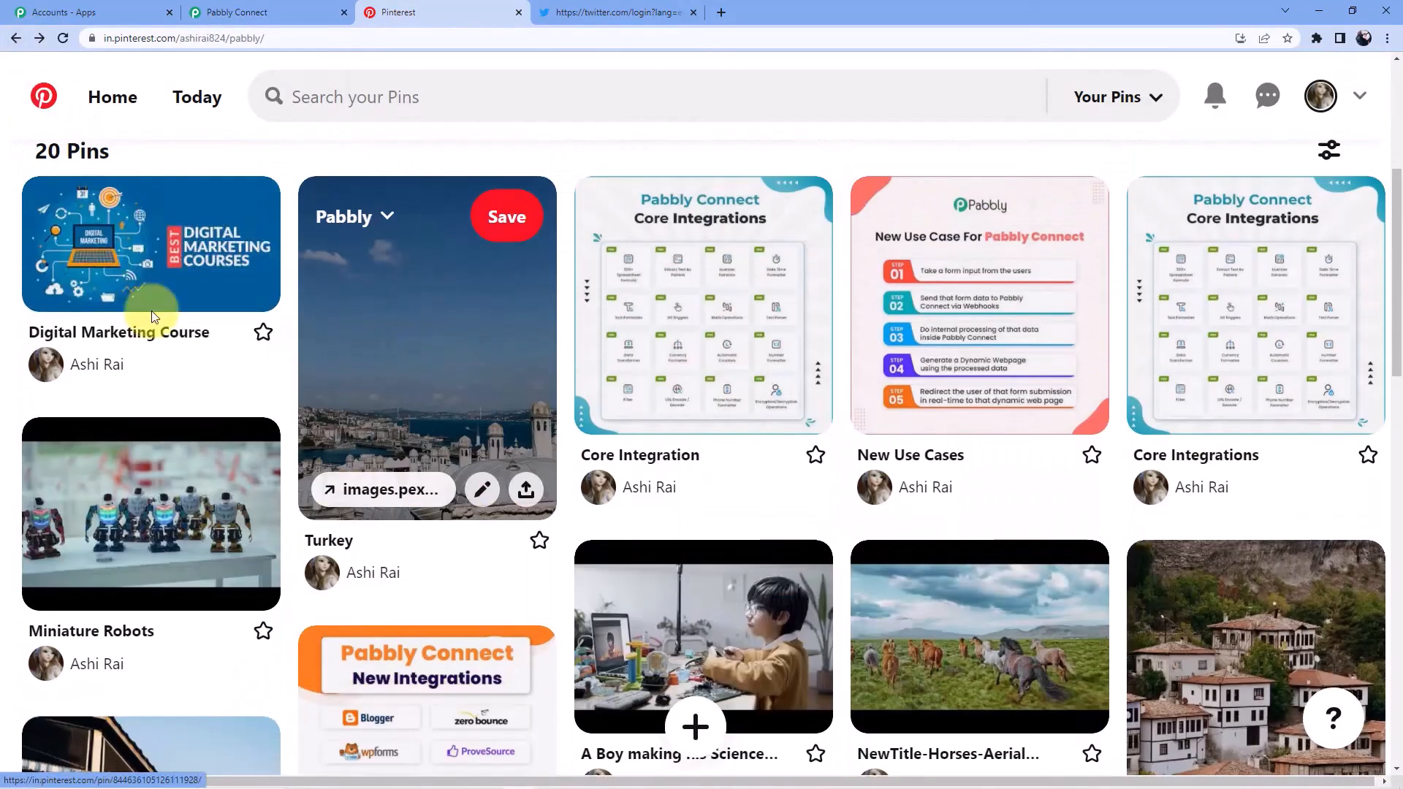
left_click(282, 12)
Step: Enlarge the Media Images 150x150 Url field and copy its full URL
scroll(771, 439, "down", 1)
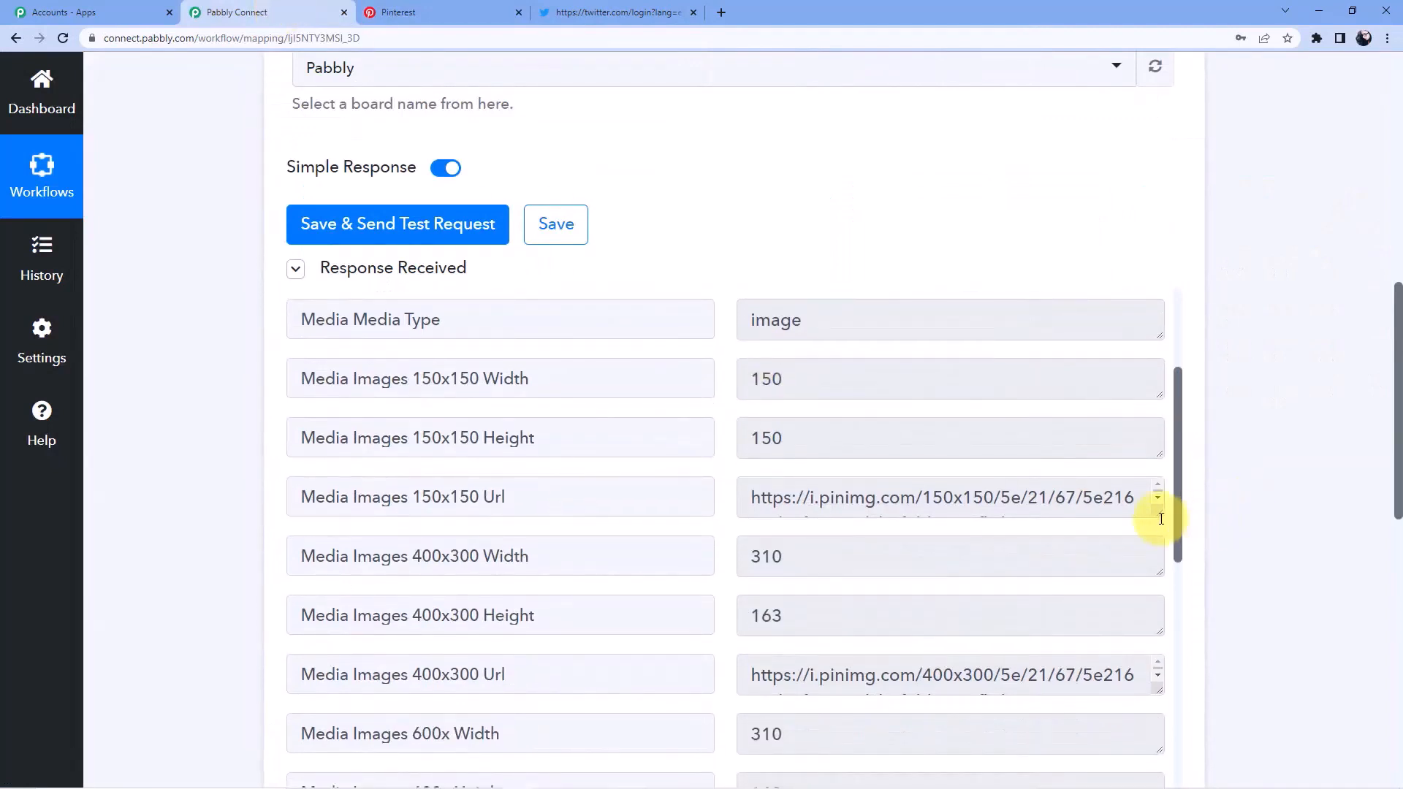
left_click_drag(1161, 519, 1162, 574)
left_click_drag(746, 493, 1101, 551)
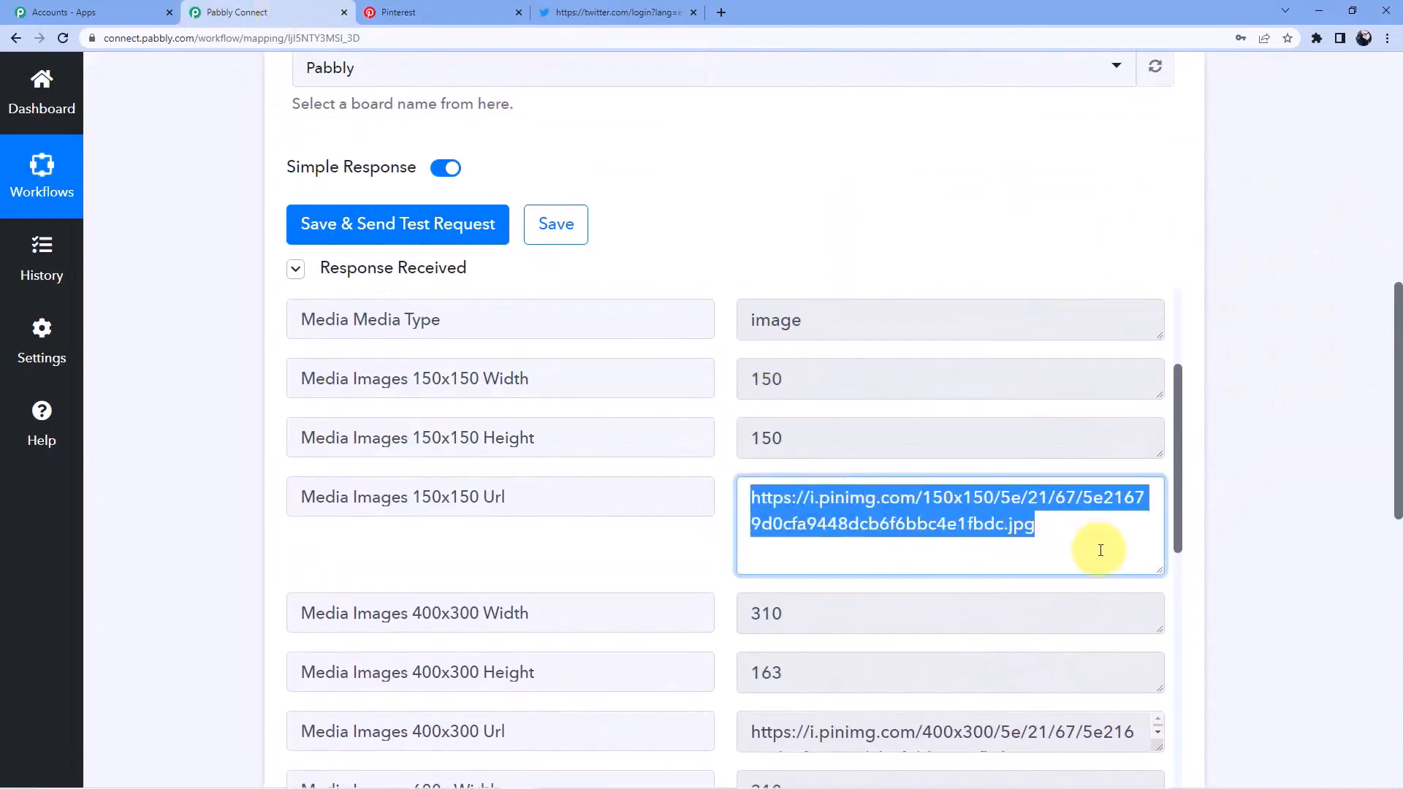
right_click(954, 515)
left_click(980, 527)
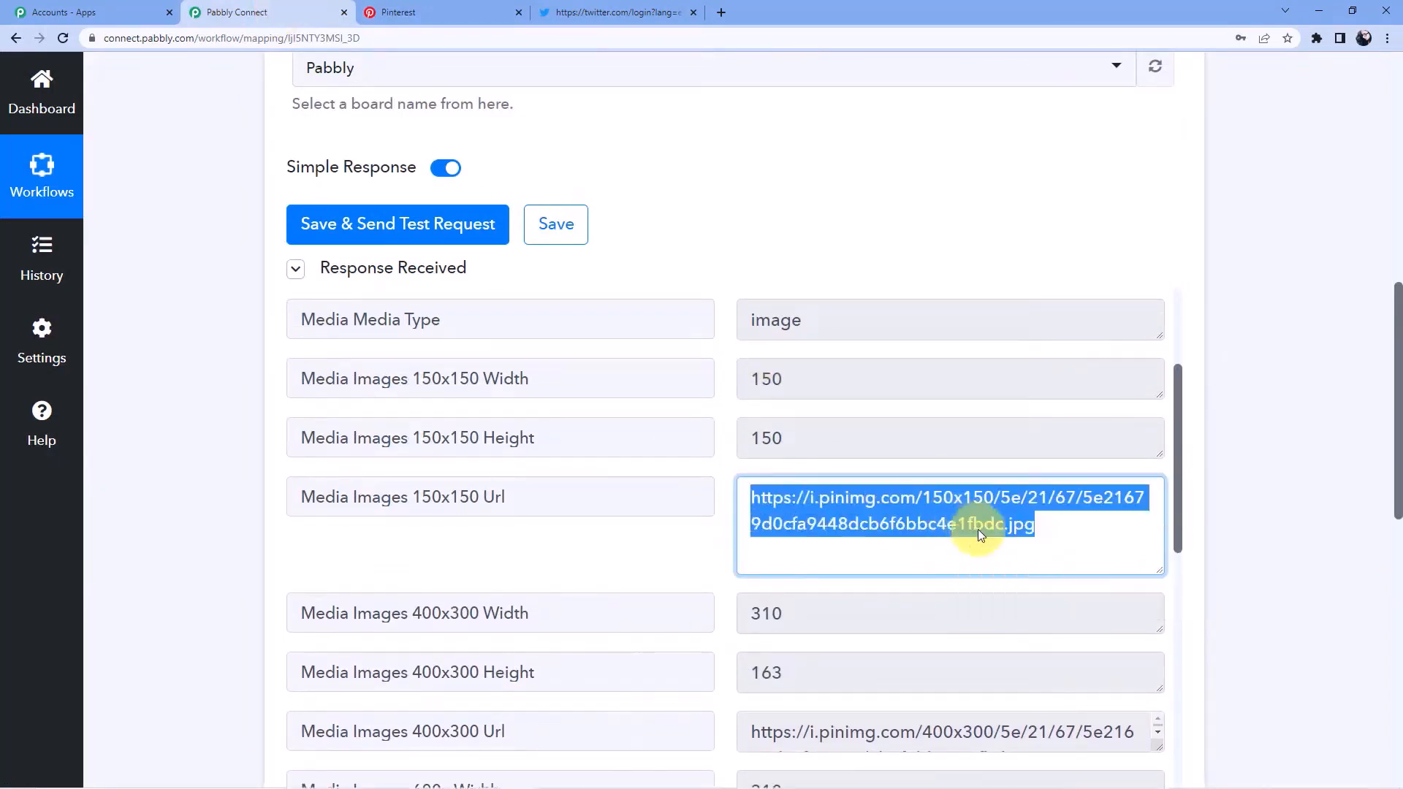
Step: Shrink and minimize the Twitter window, then open a new Chrome tab
left_click(583, 6)
left_click_drag(735, 9, 700, 32)
left_click(981, 10)
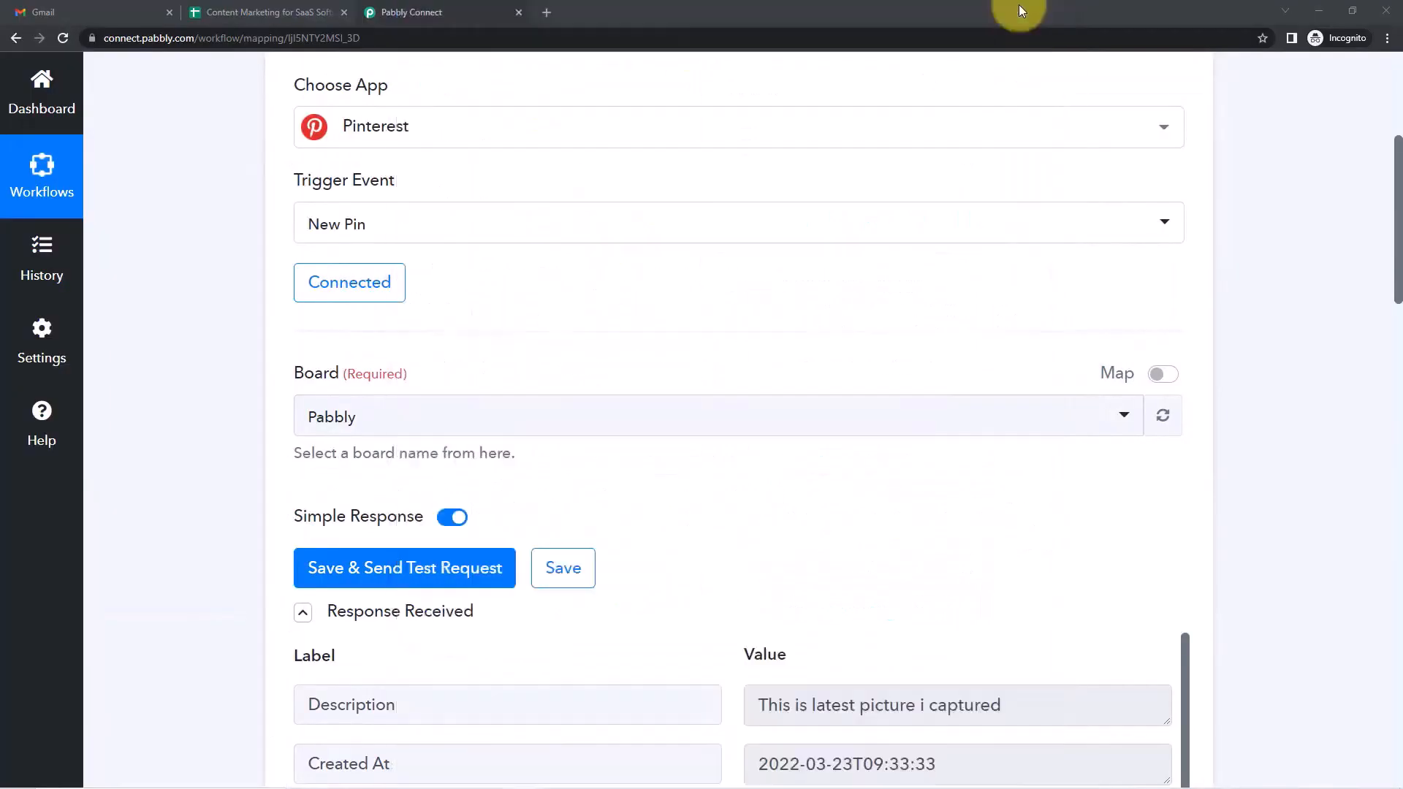
left_click(729, 10)
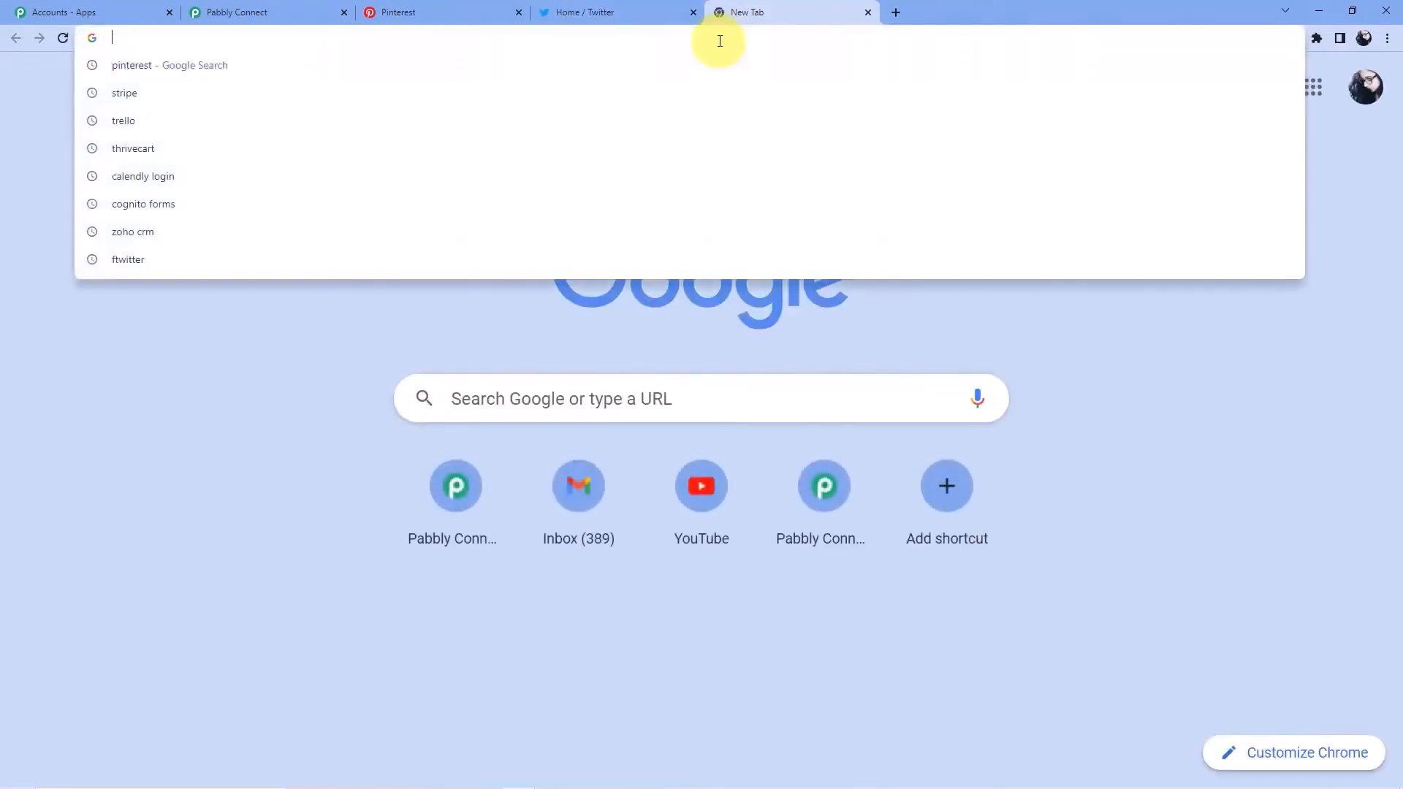
Step: Load the copied 150x150 image URL and compare it with the Digital Marketing Course pin
key("ctrl+v")
key("Return")
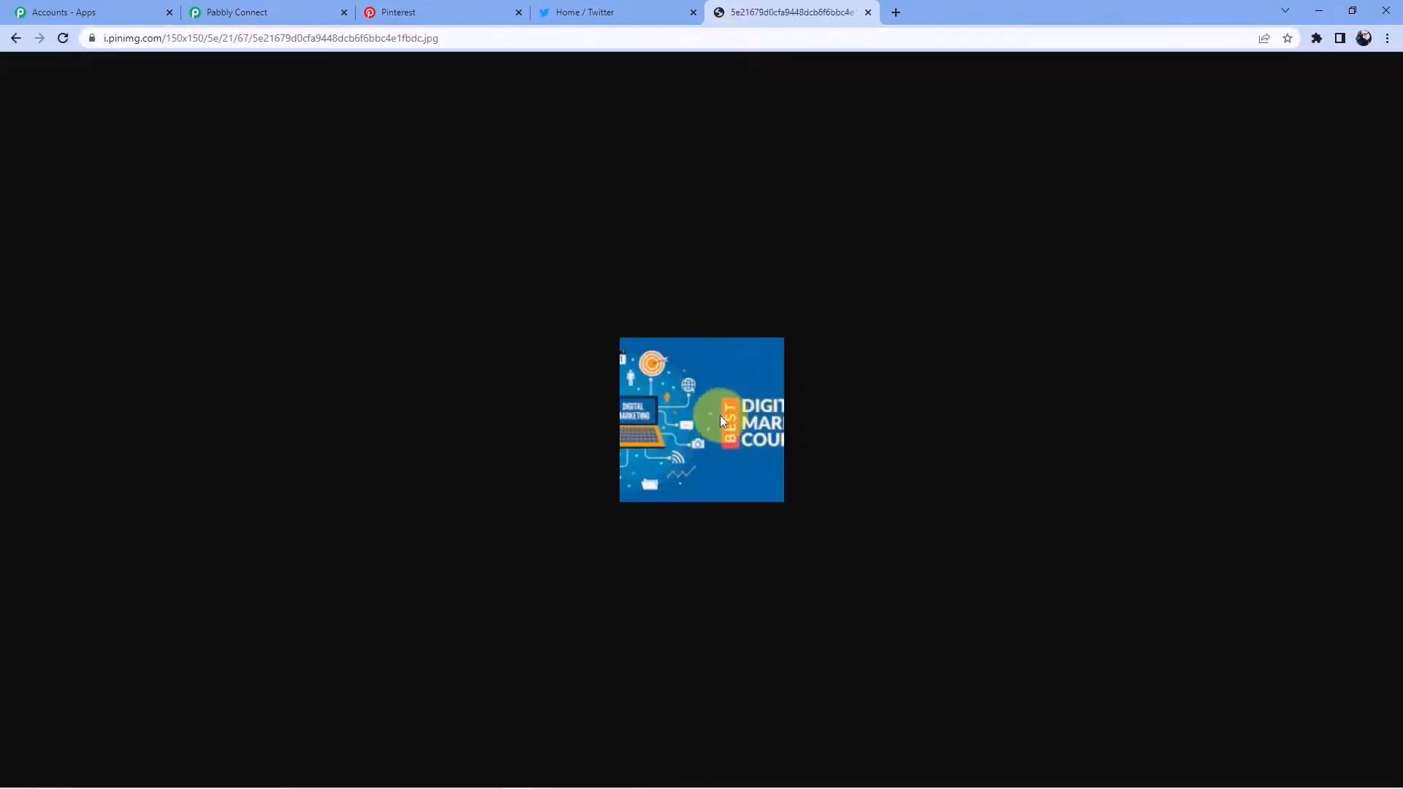
left_click(421, 11)
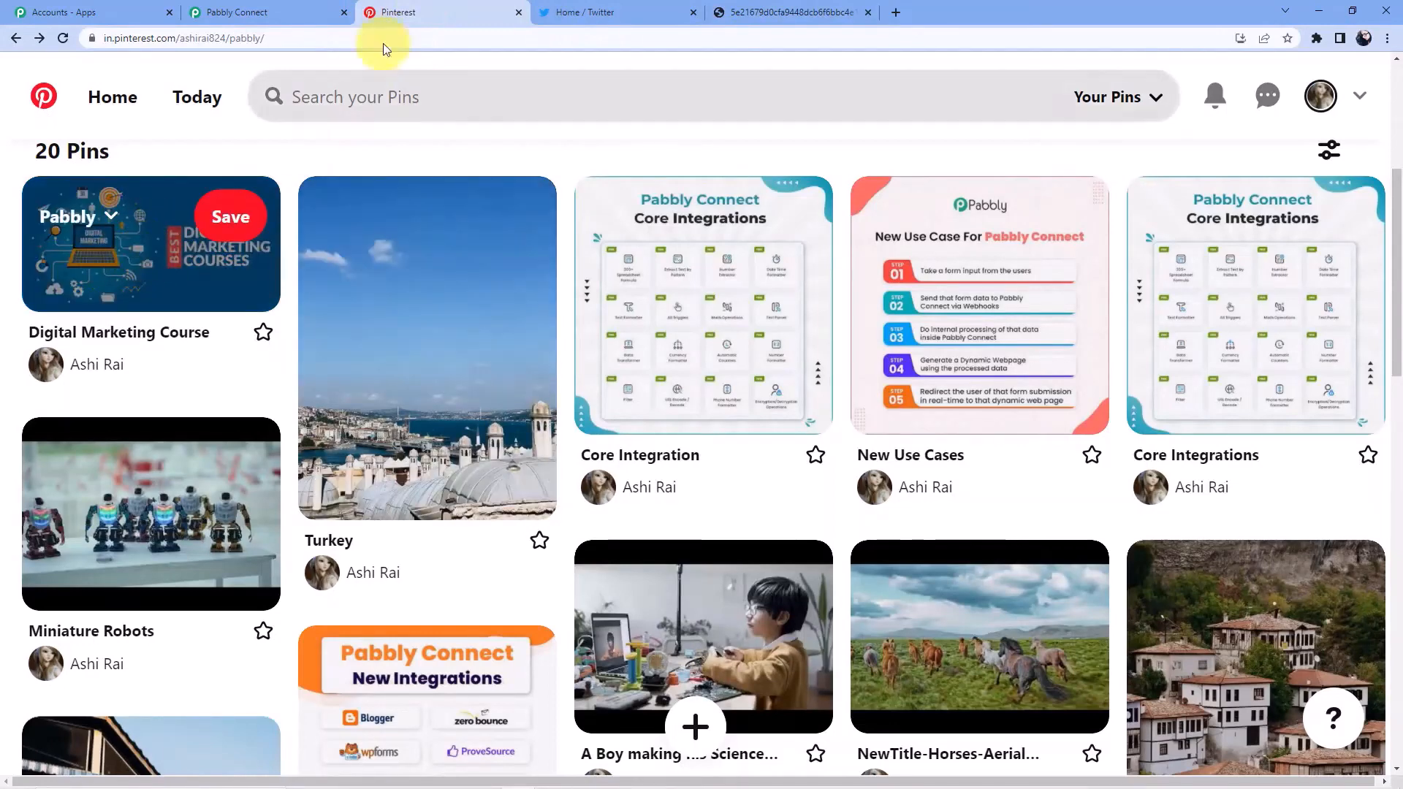
Step: Recheck the response fields against the Pinterest board, then deselect the 400x300 Url text
left_click(269, 13)
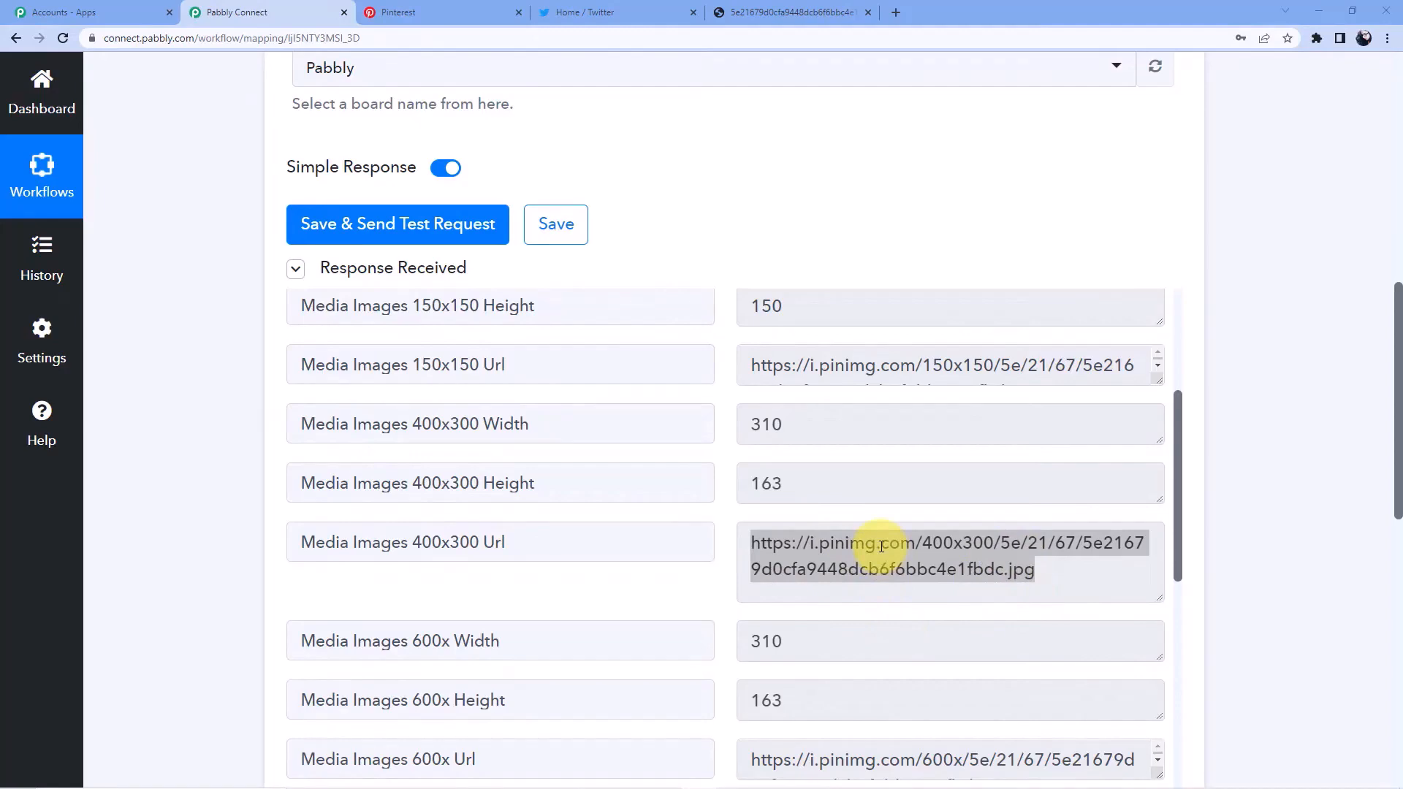
left_click(431, 10)
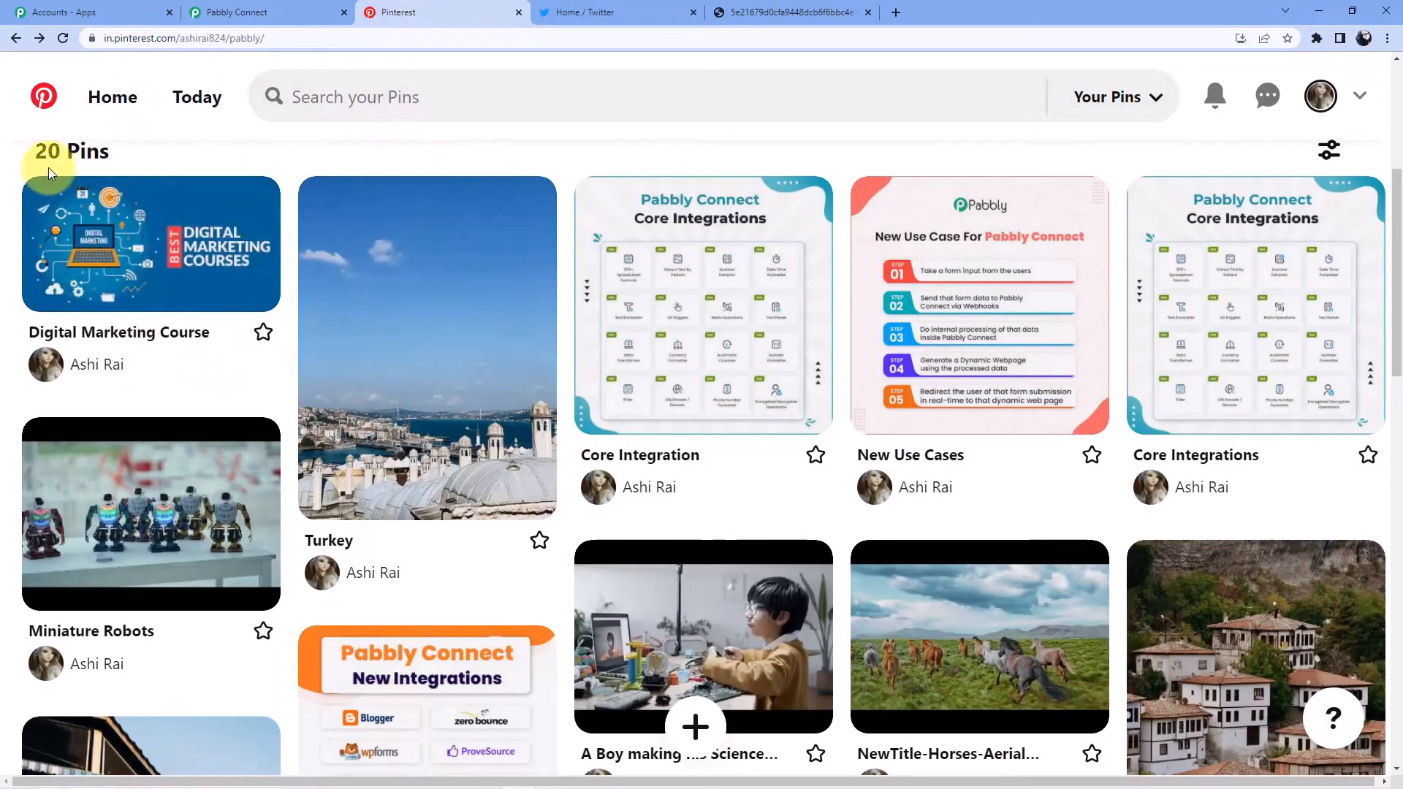
scroll(460, 234, "up", 3)
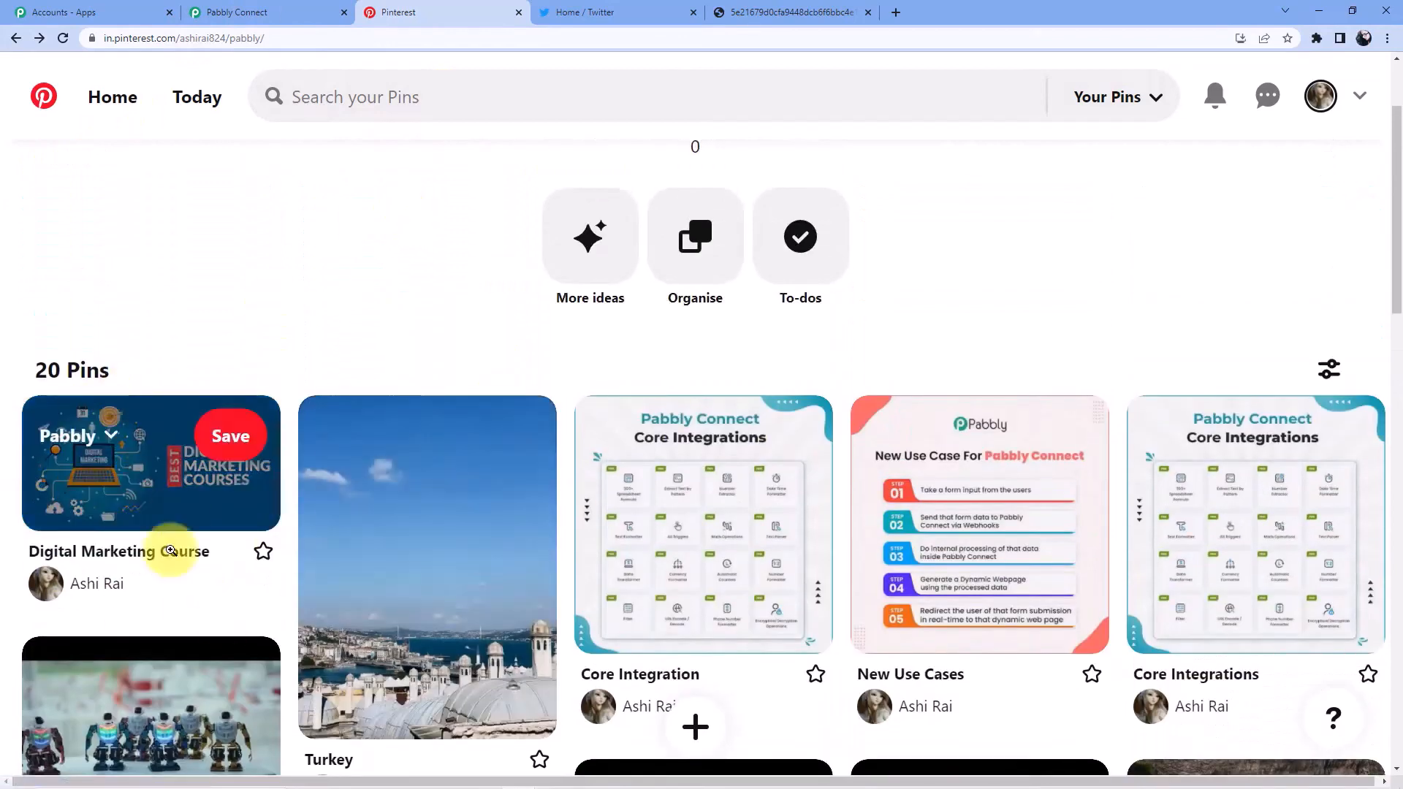
left_click(256, 7)
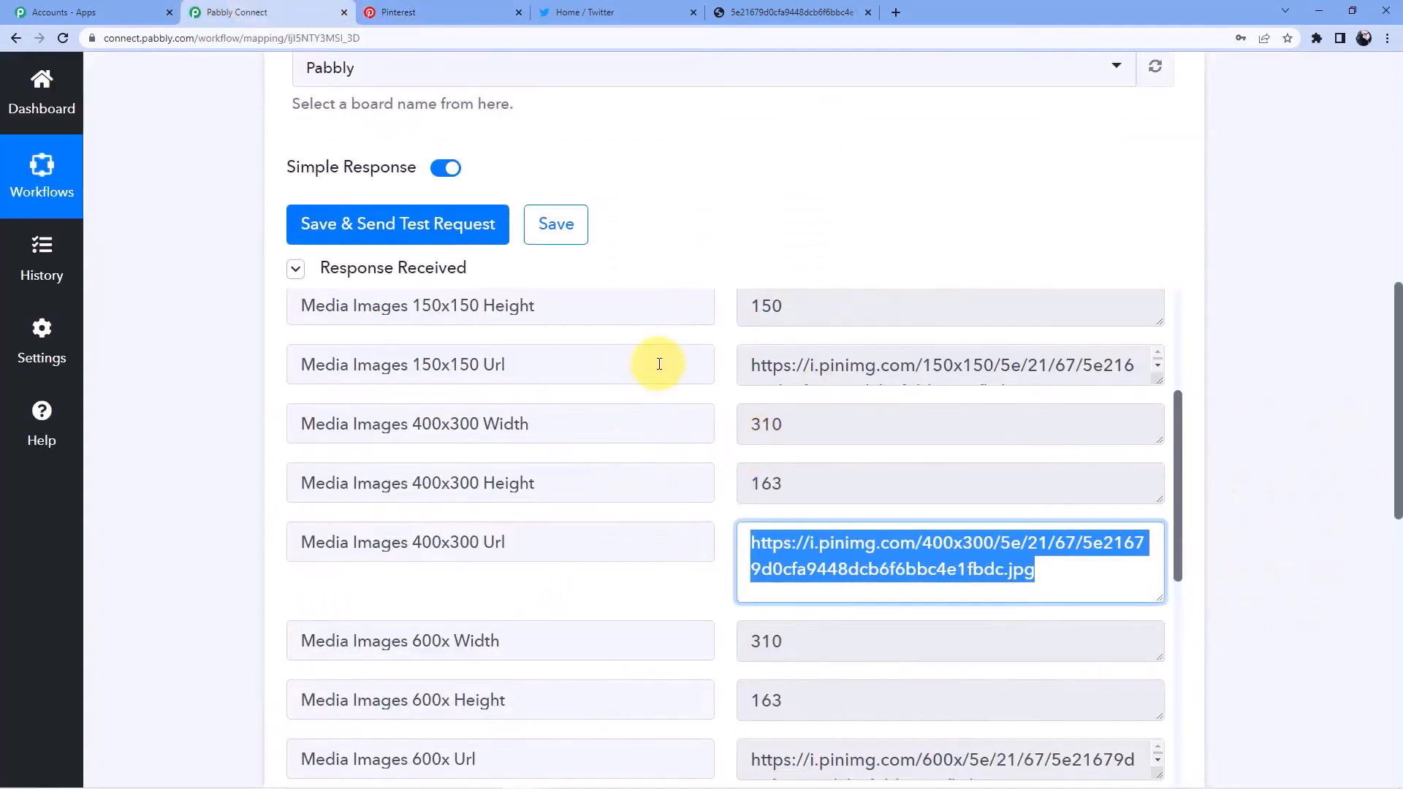
left_click(855, 192)
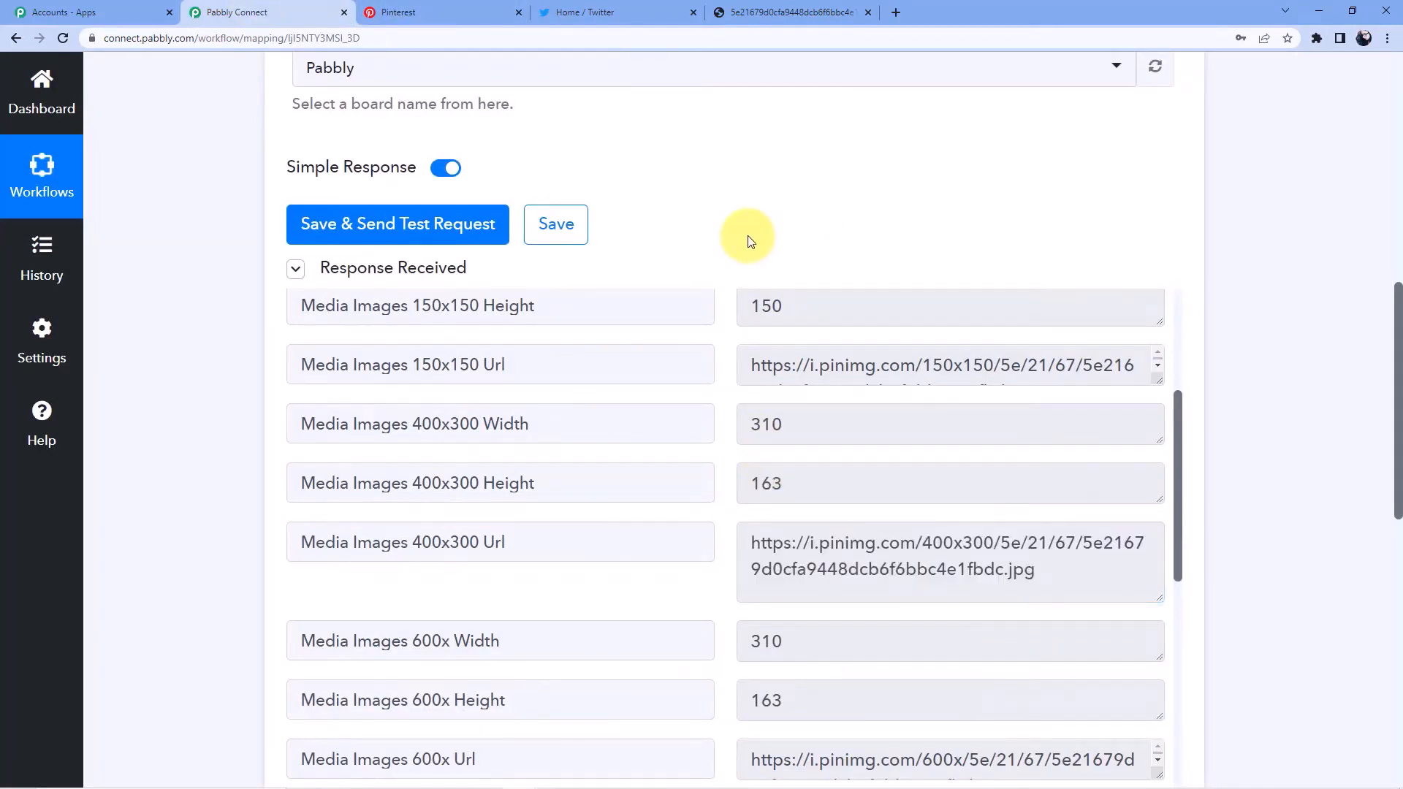
Step: Scroll through the Response Received list down to the empty 'Choose Your Next Application' step
scroll(792, 235, "down", 3)
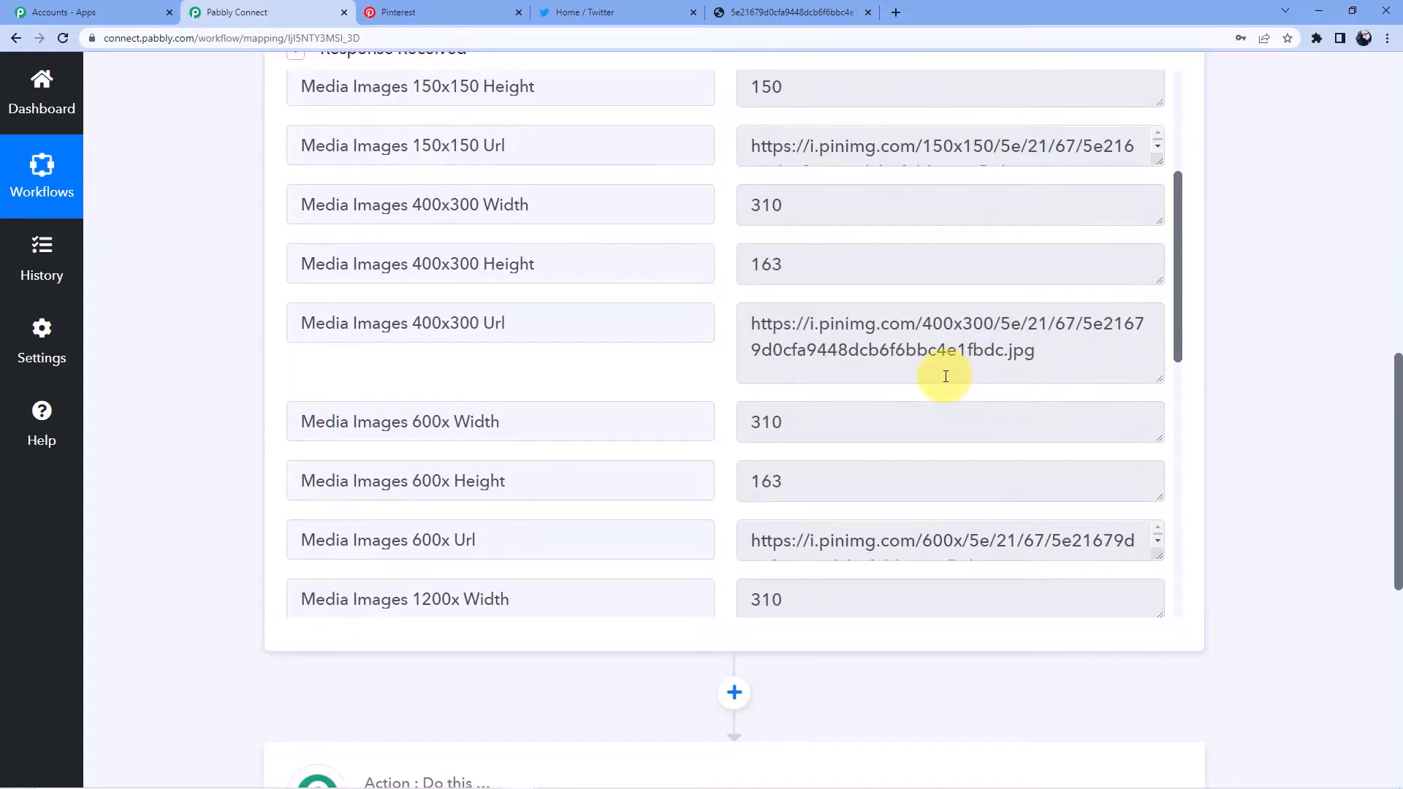
scroll(932, 431, "up", 10)
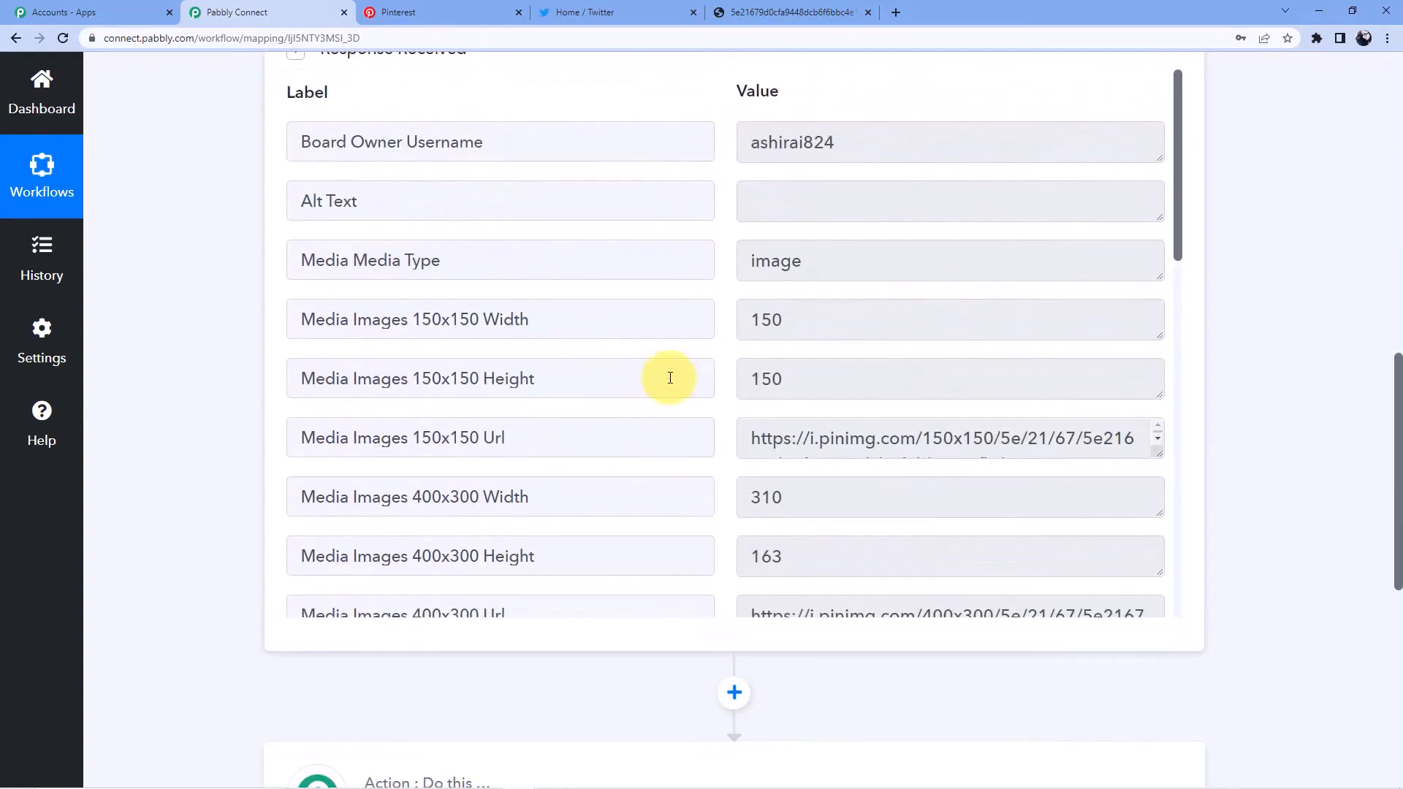
scroll(1096, 332, "down", 5)
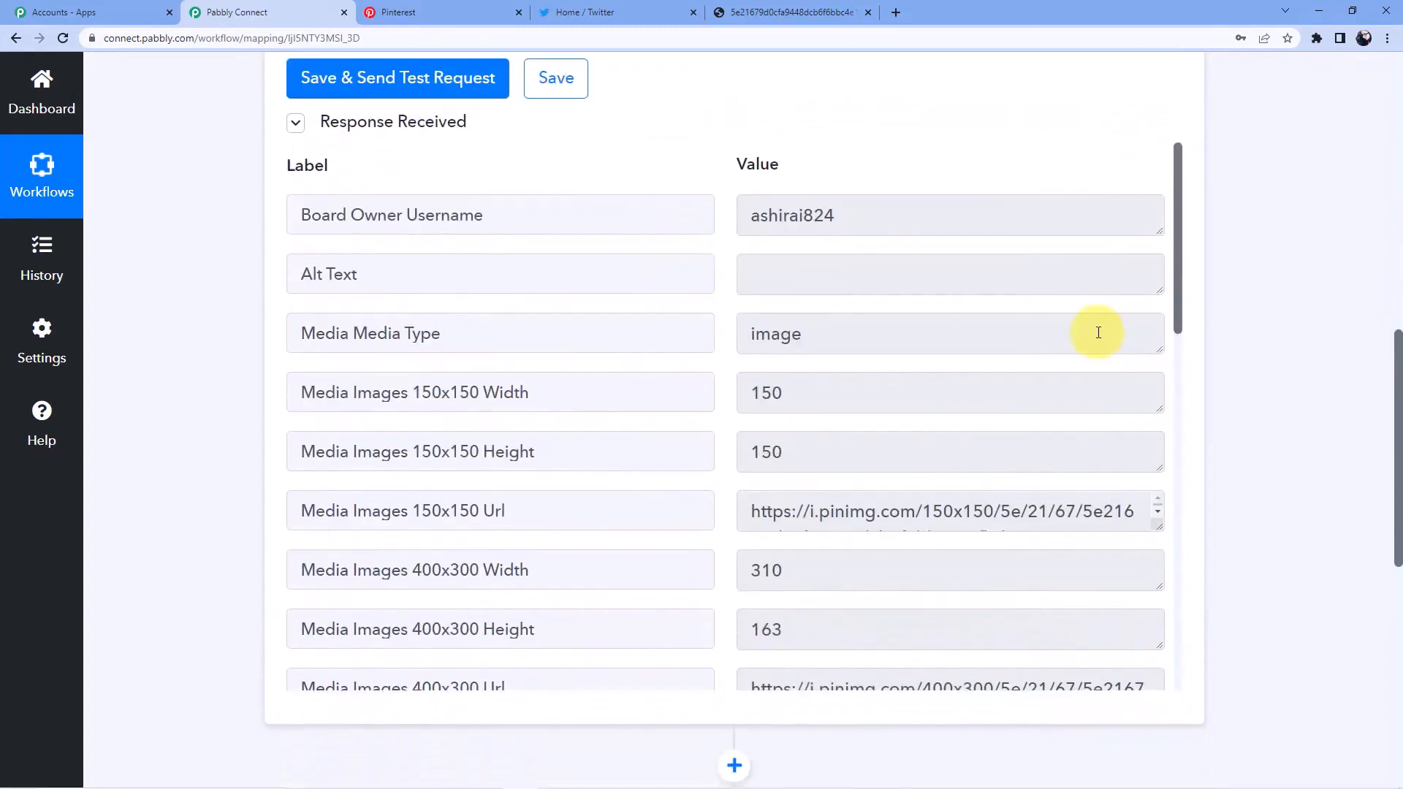
scroll(1116, 332, "down", 3)
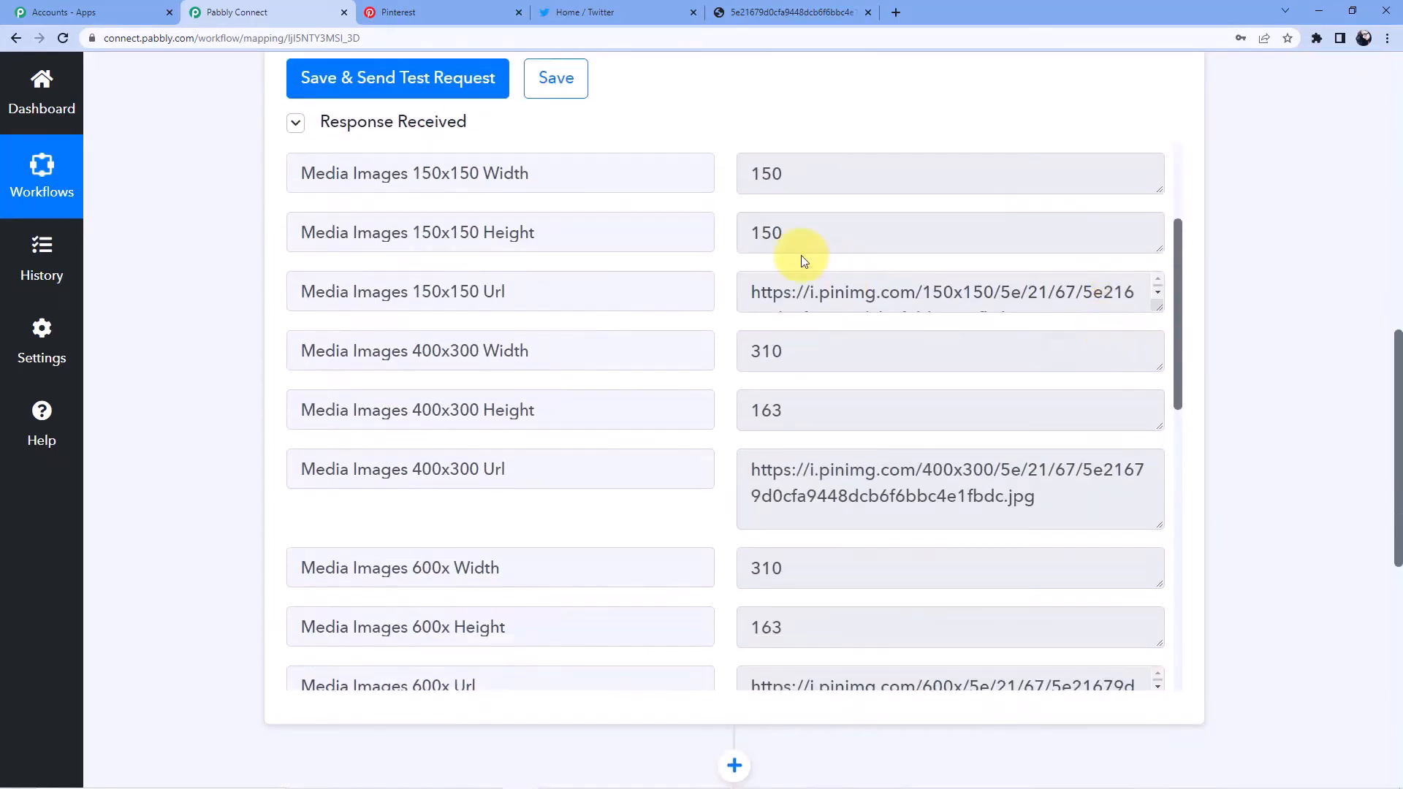
scroll(1290, 244, "down", 9)
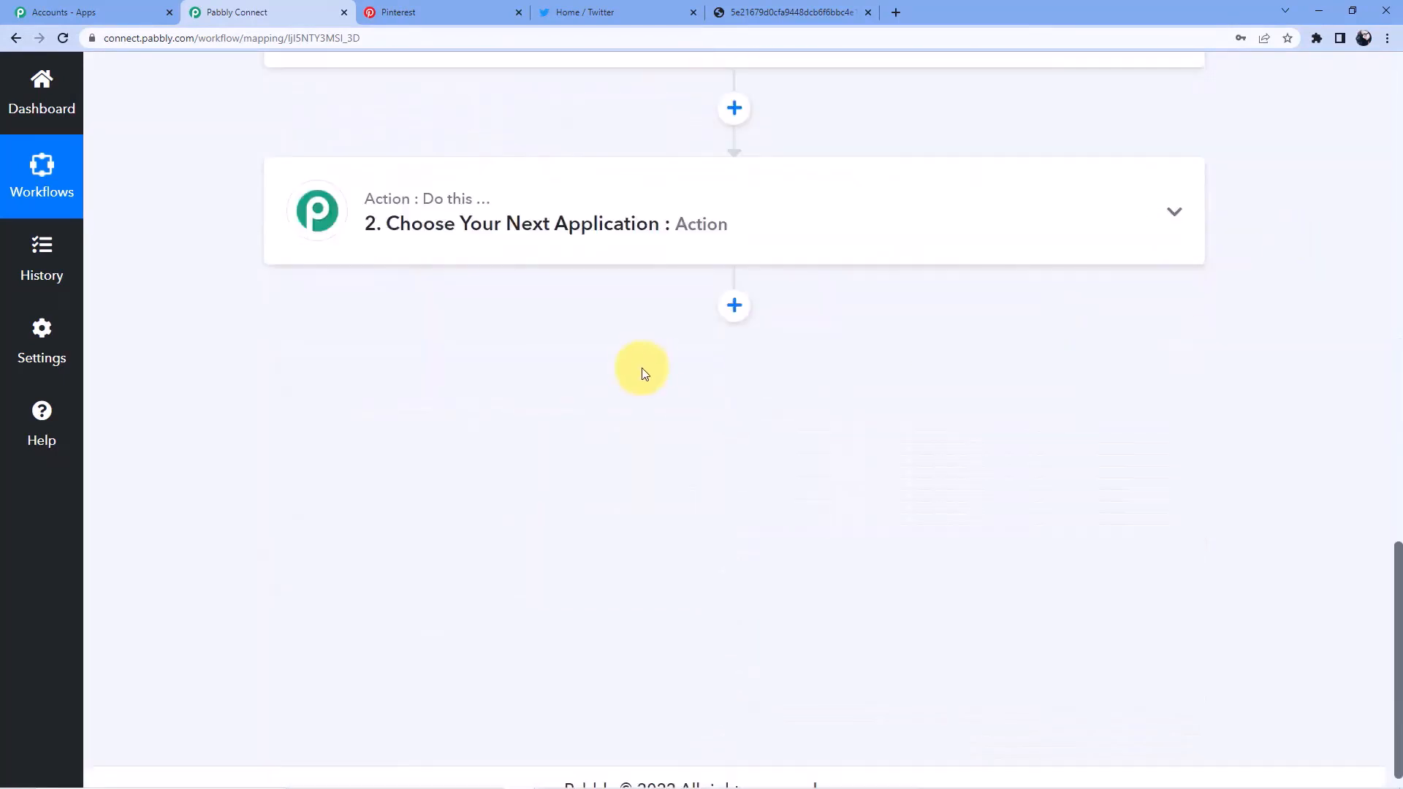
Step: Make the action step Twitter with the 'Create Tweet with Media' event
left_click(562, 212)
left_click(388, 324)
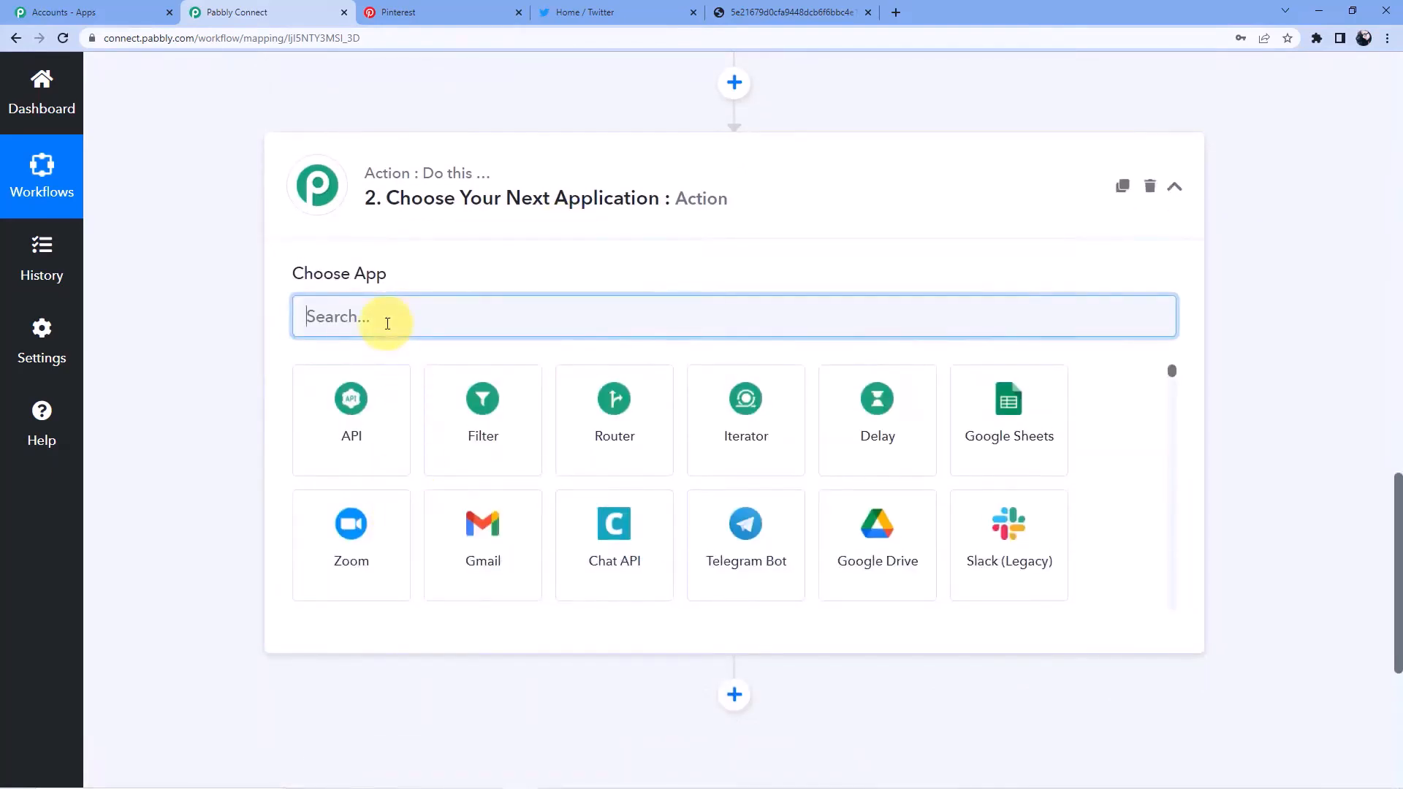
type("Twitter")
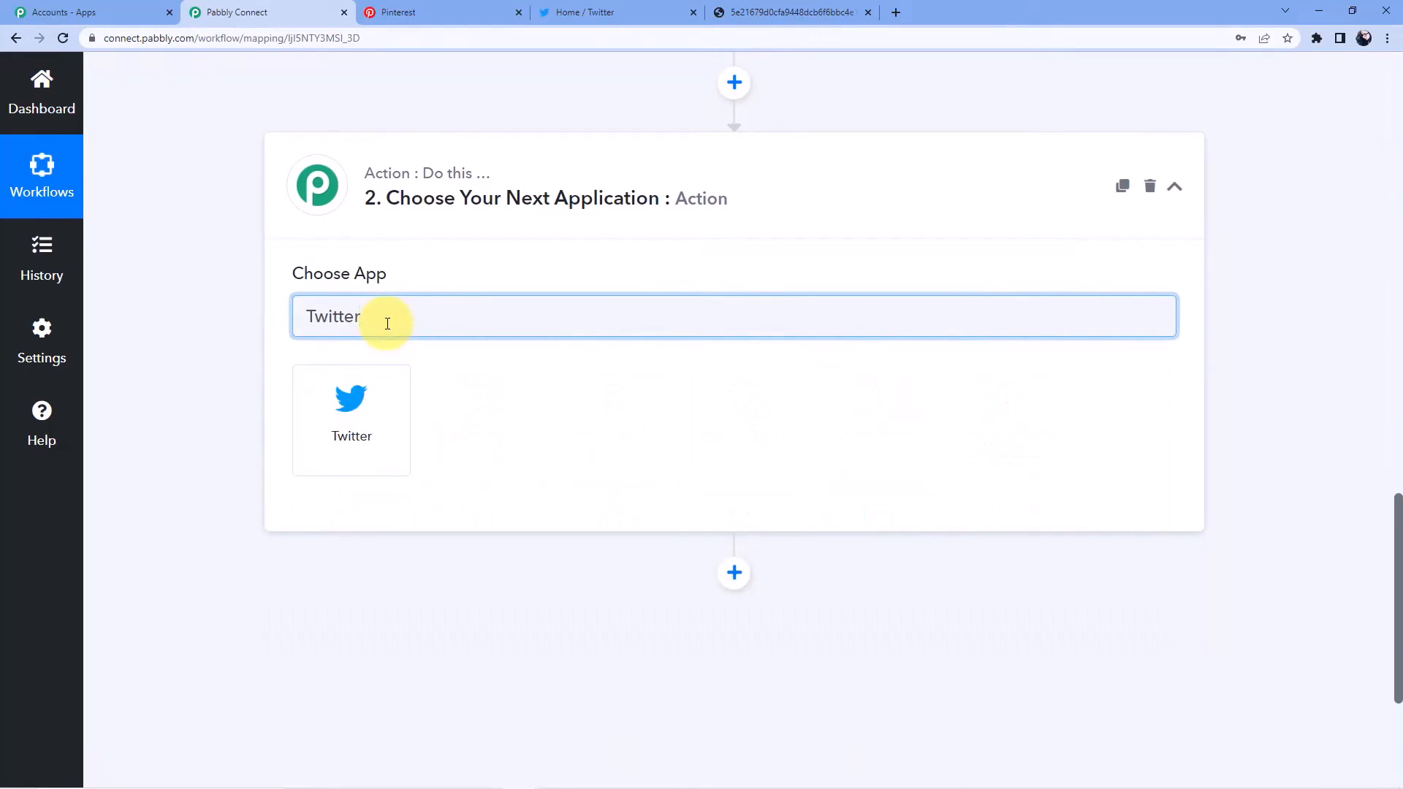
left_click(395, 401)
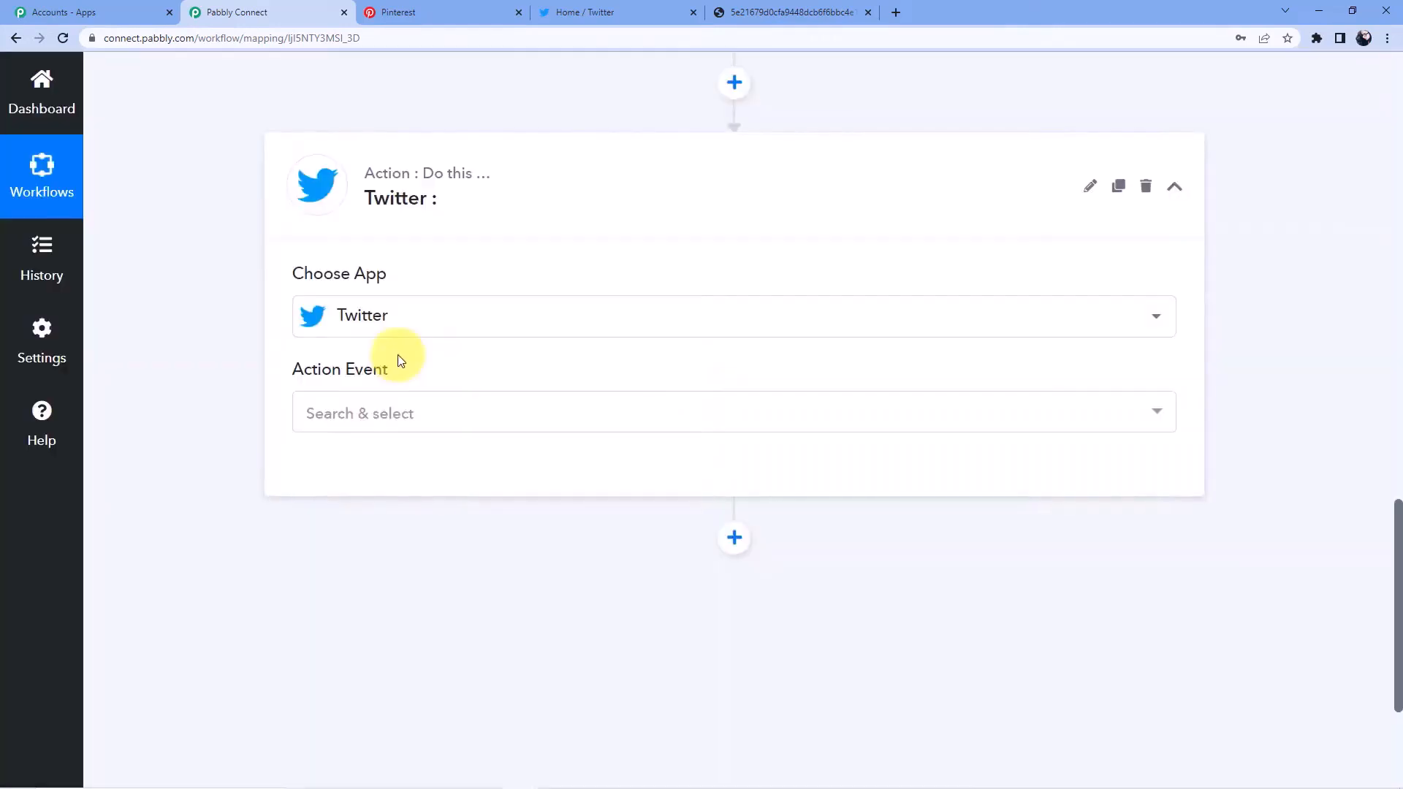
left_click(410, 413)
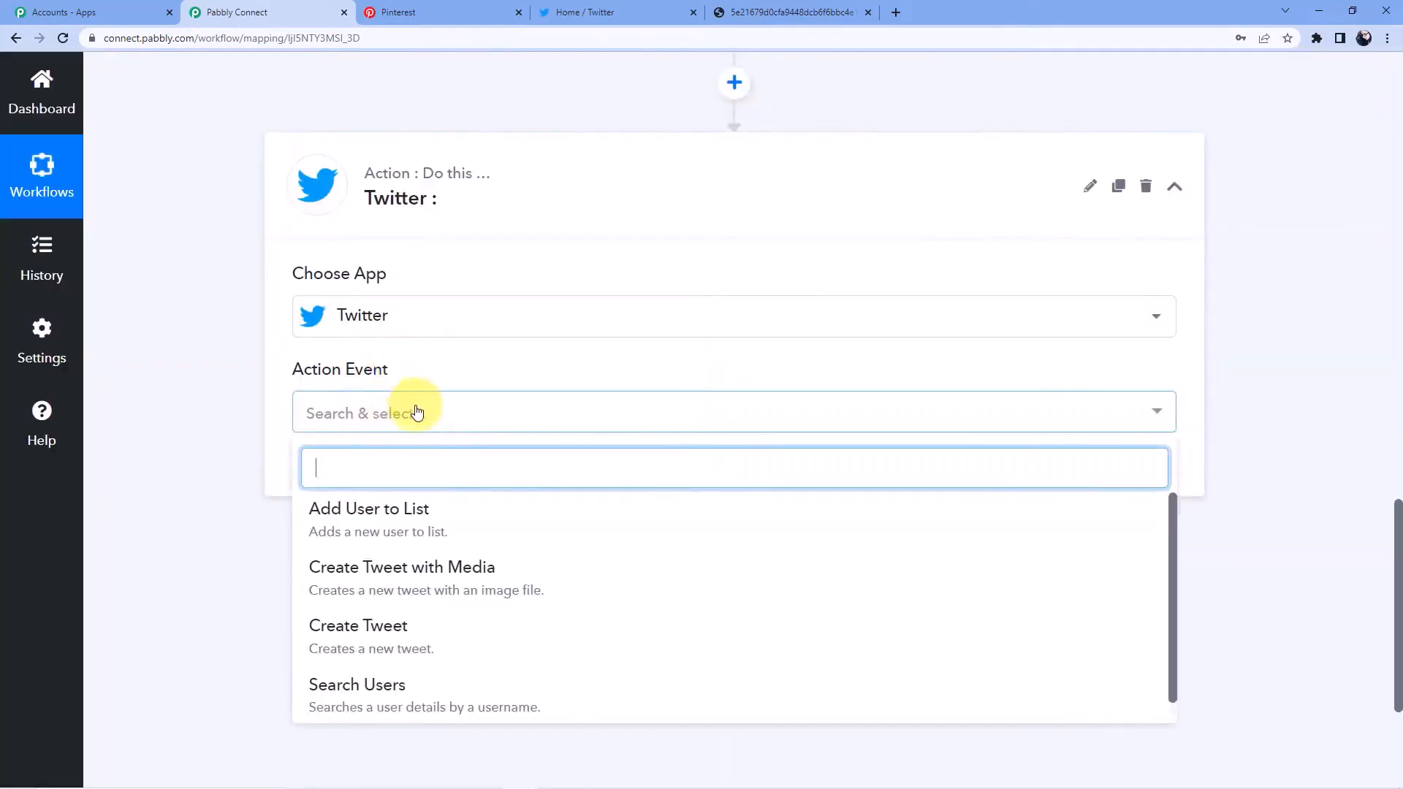
left_click(448, 577)
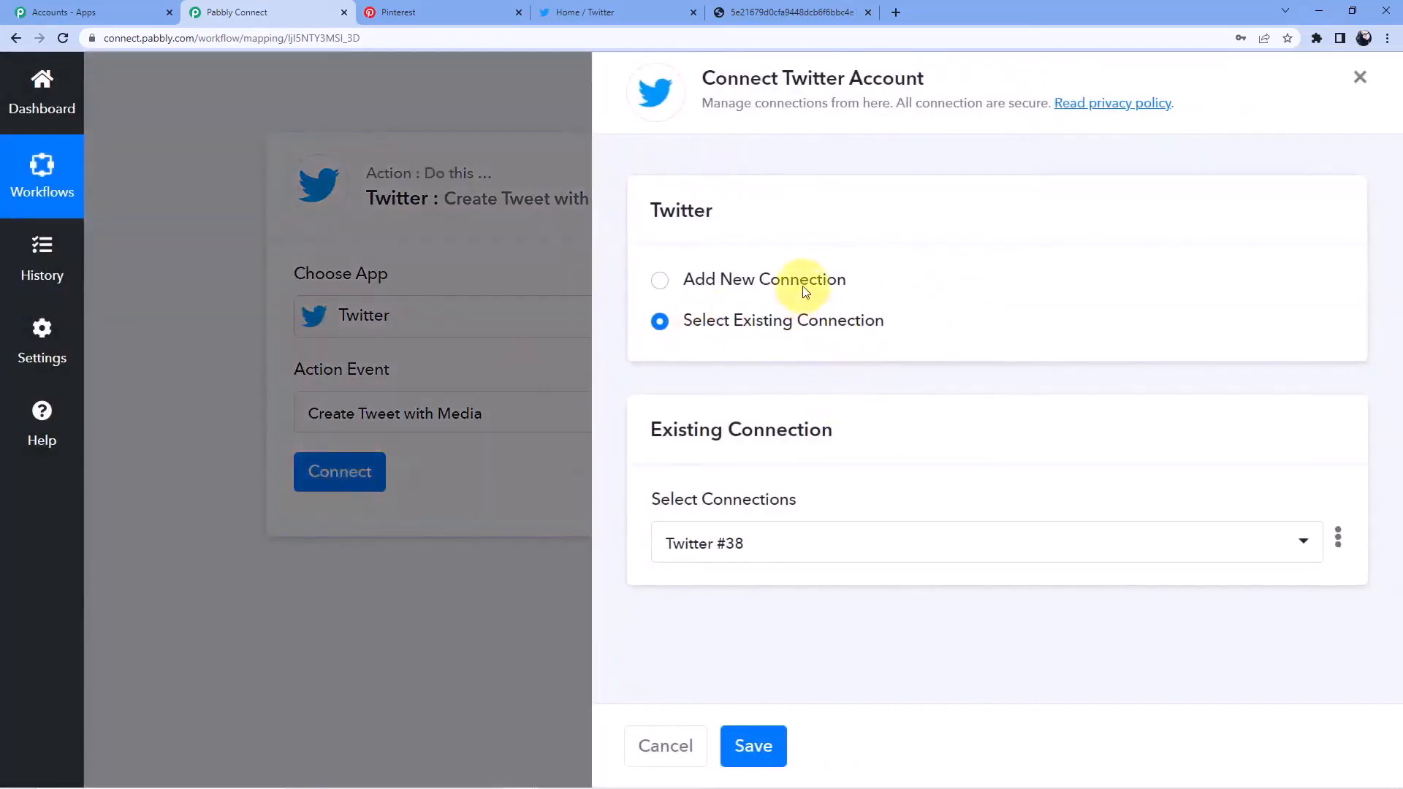
Step: Add a new Twitter connection and authorize Pabbly Connect in the Twitter popup
left_click(799, 278)
left_click(792, 510)
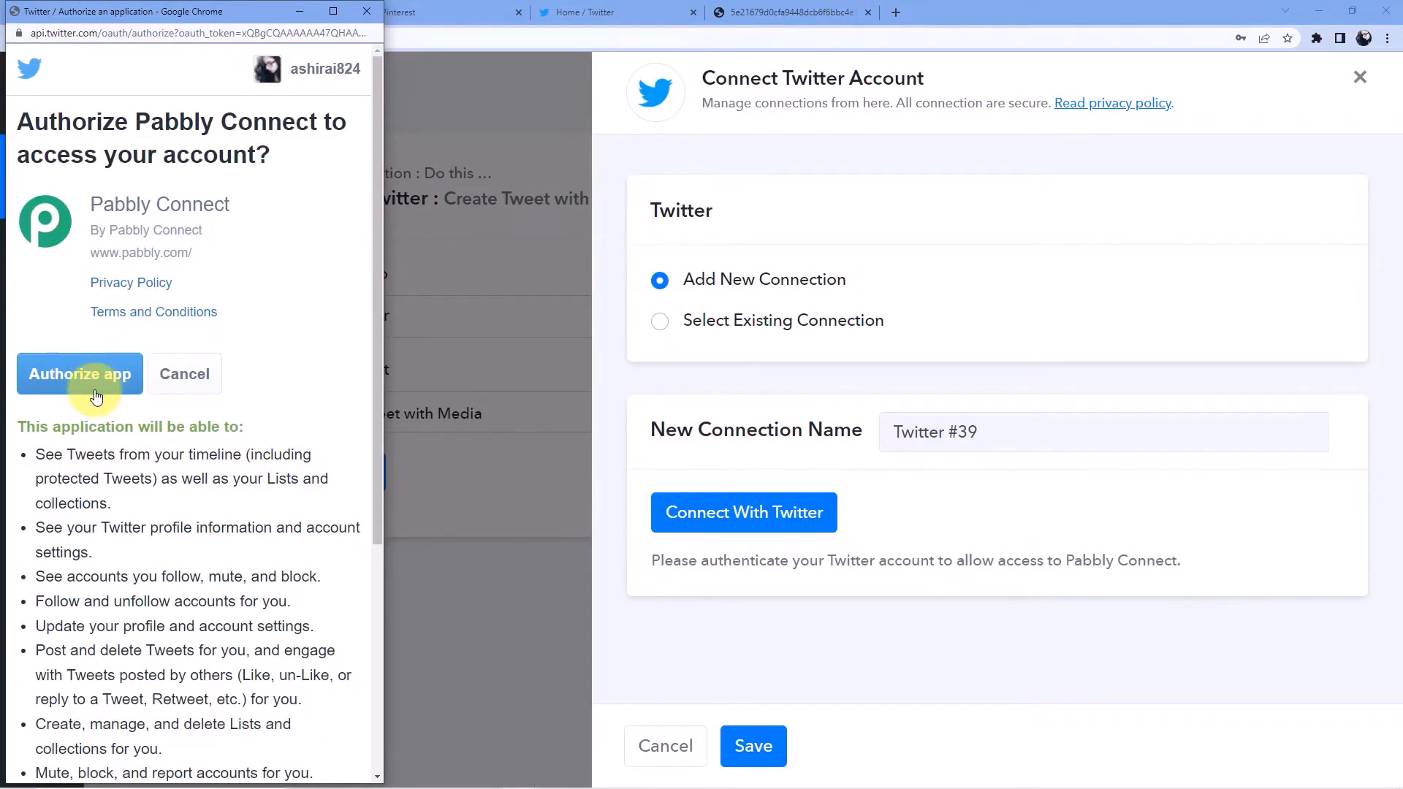
left_click(96, 396)
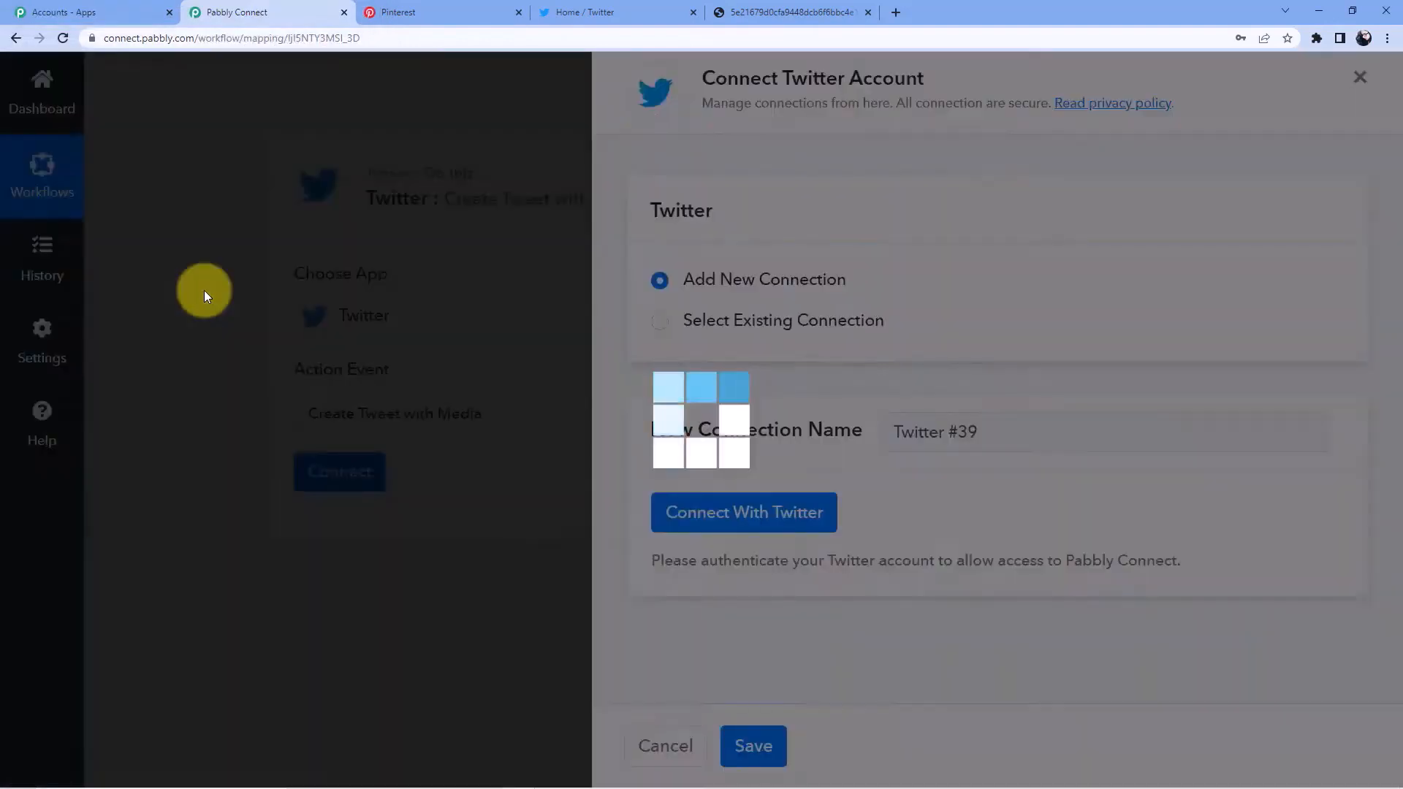
Step: Scroll back up to inspect the Pinterest pin's title and description in the response
scroll(384, 292, "down", 4)
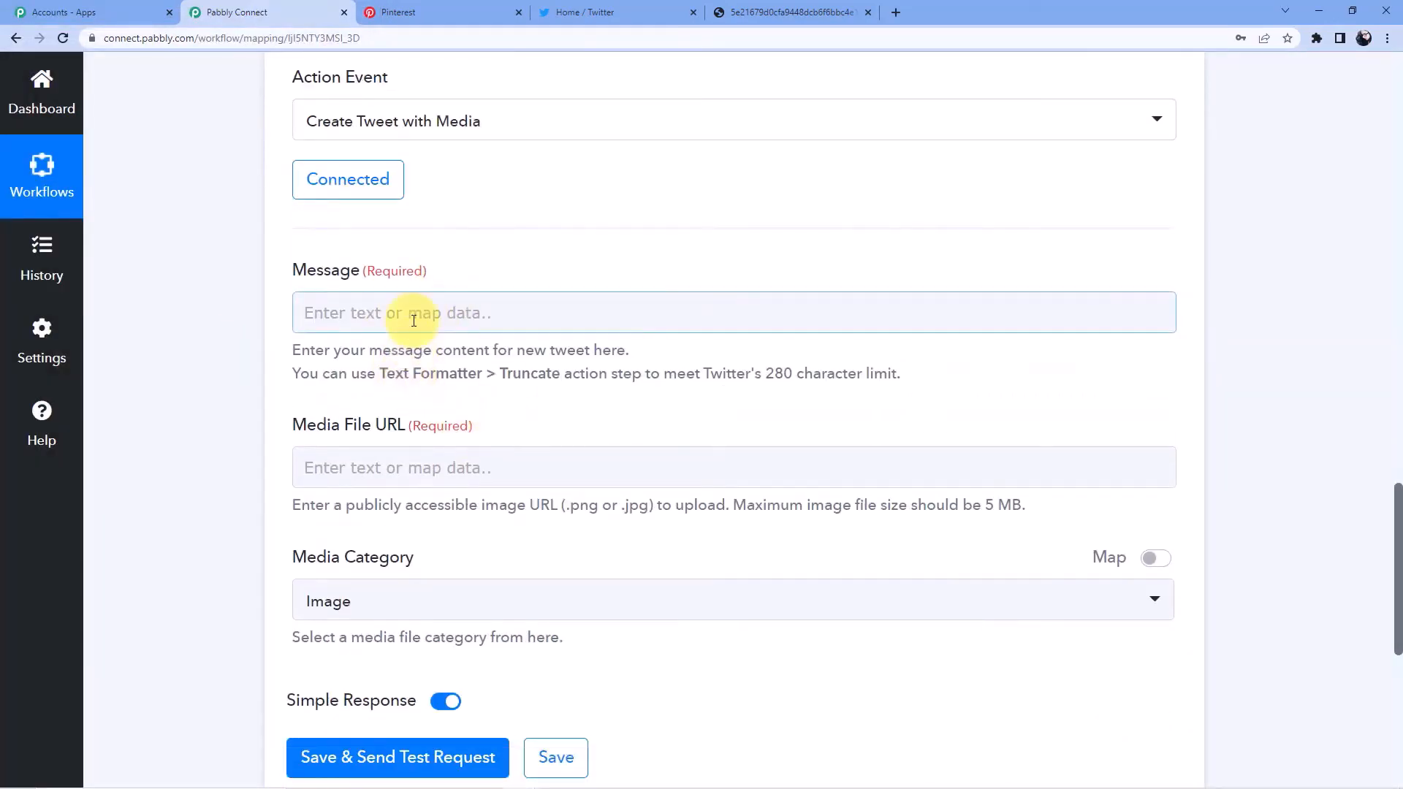
scroll(395, 311, "down", 2)
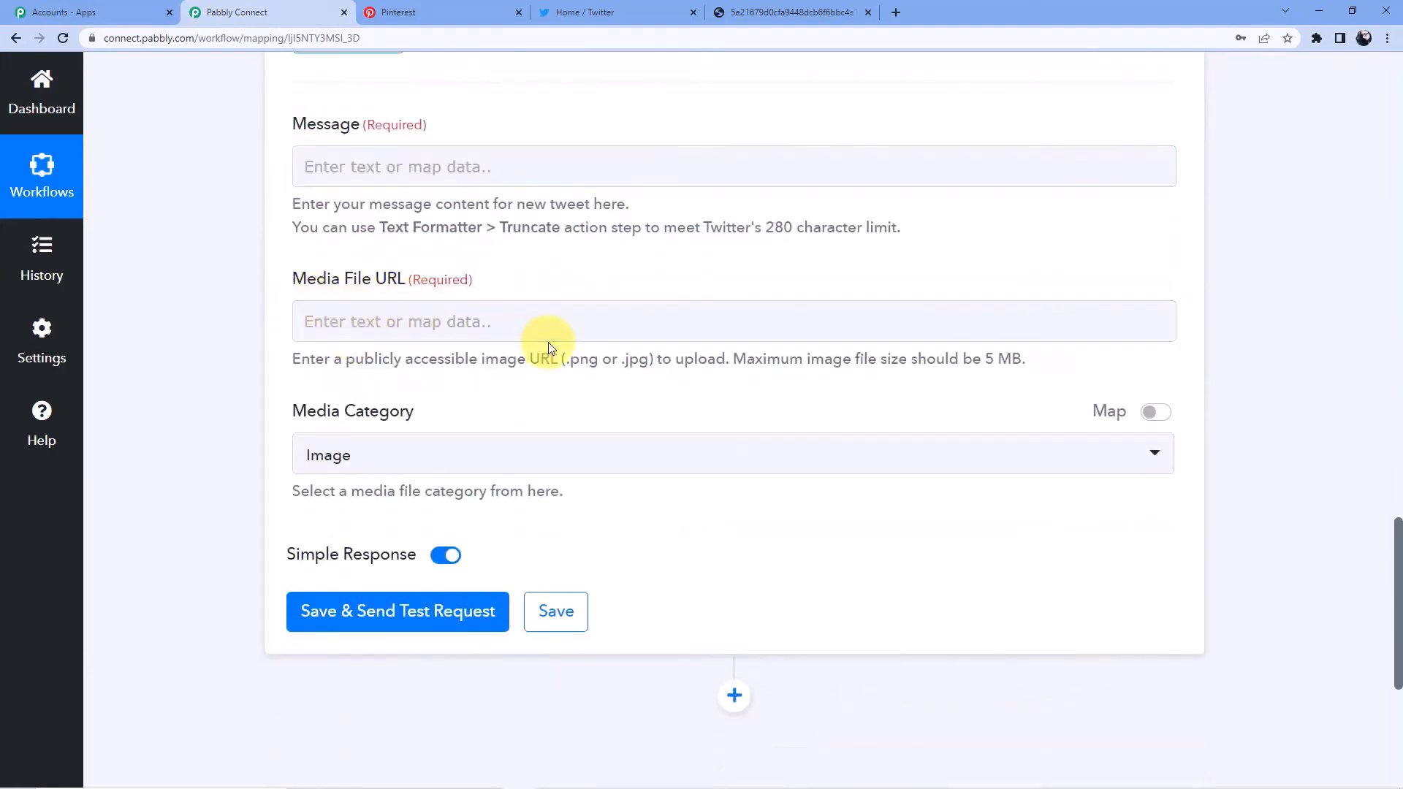
scroll(548, 344, "up", 1)
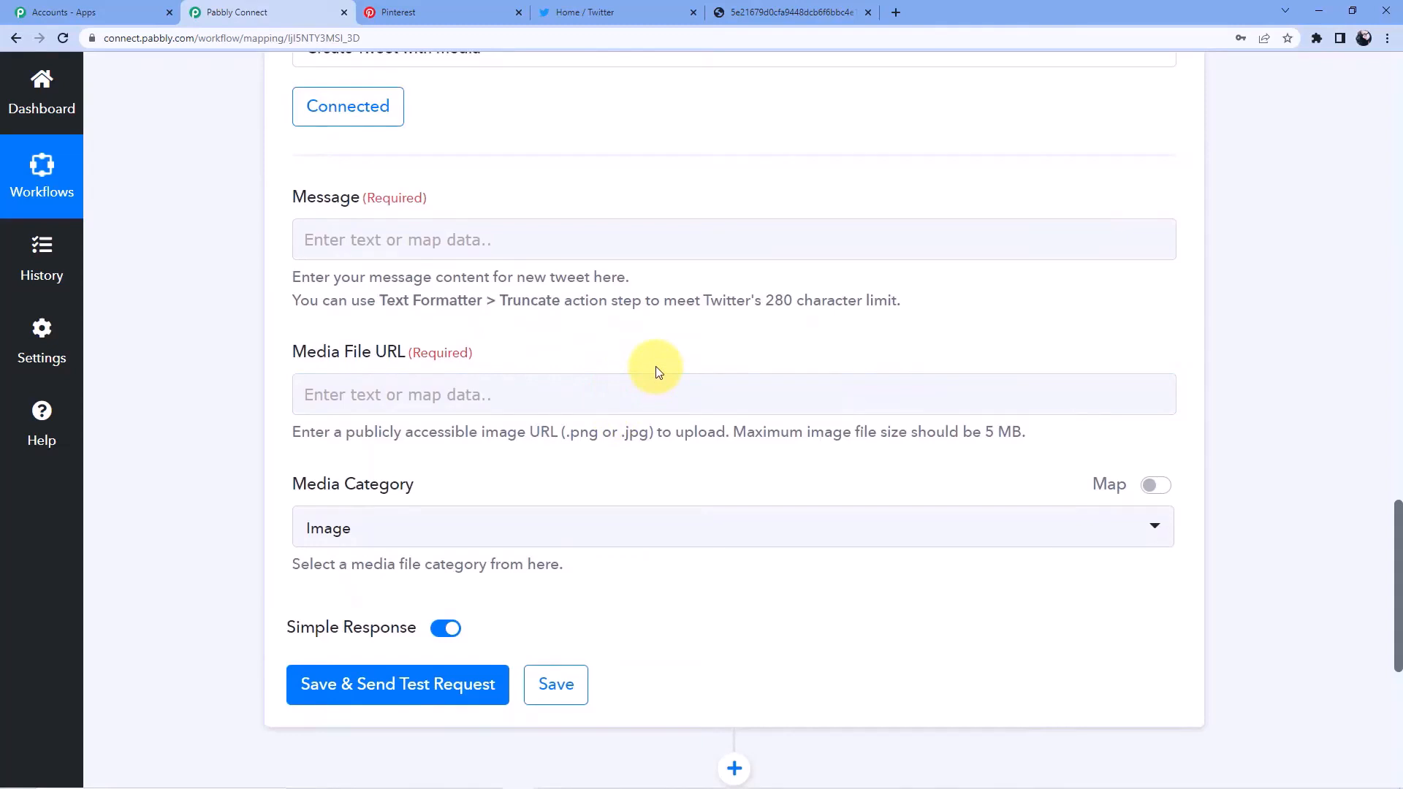
scroll(656, 372, "up", 1)
scroll(656, 371, "up", 6)
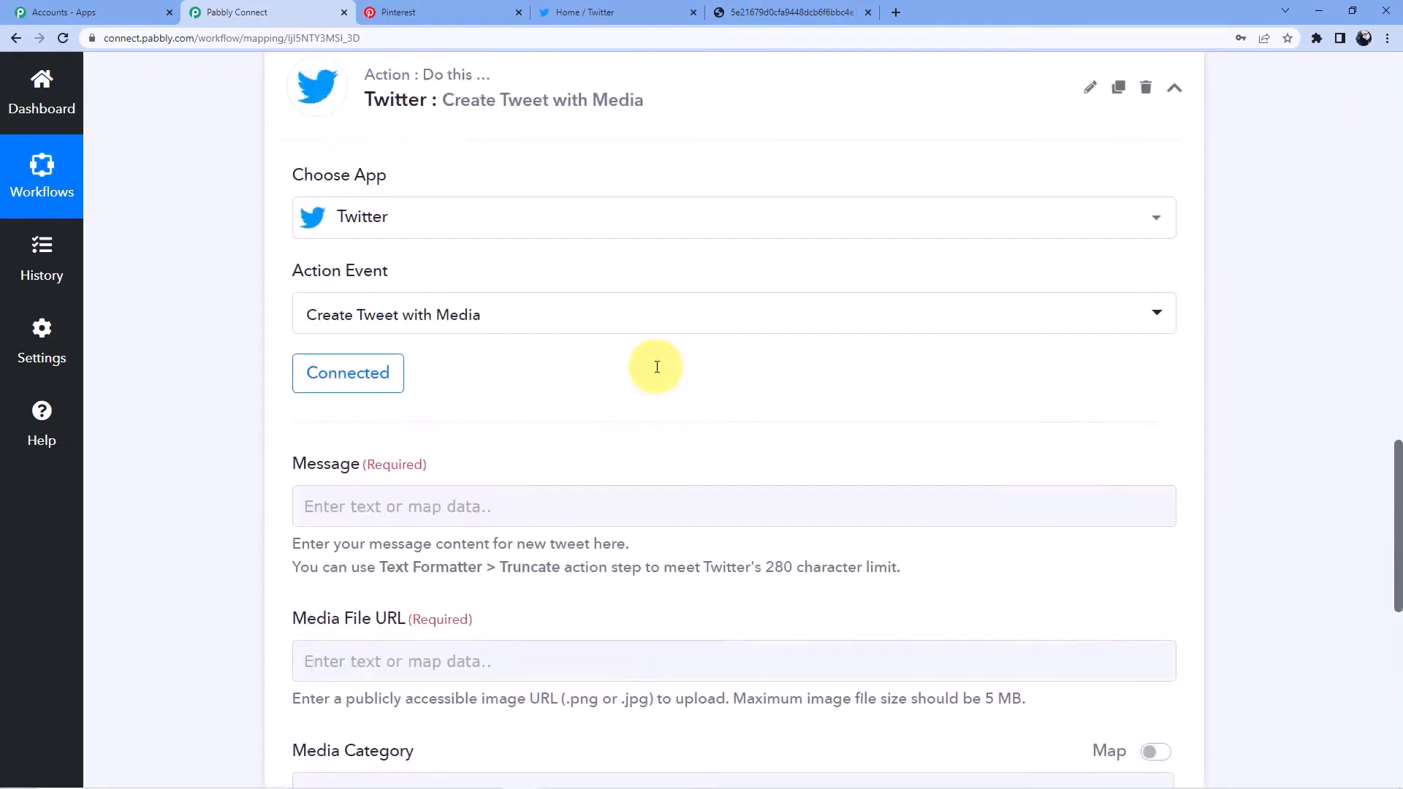
scroll(653, 464, "up", 8)
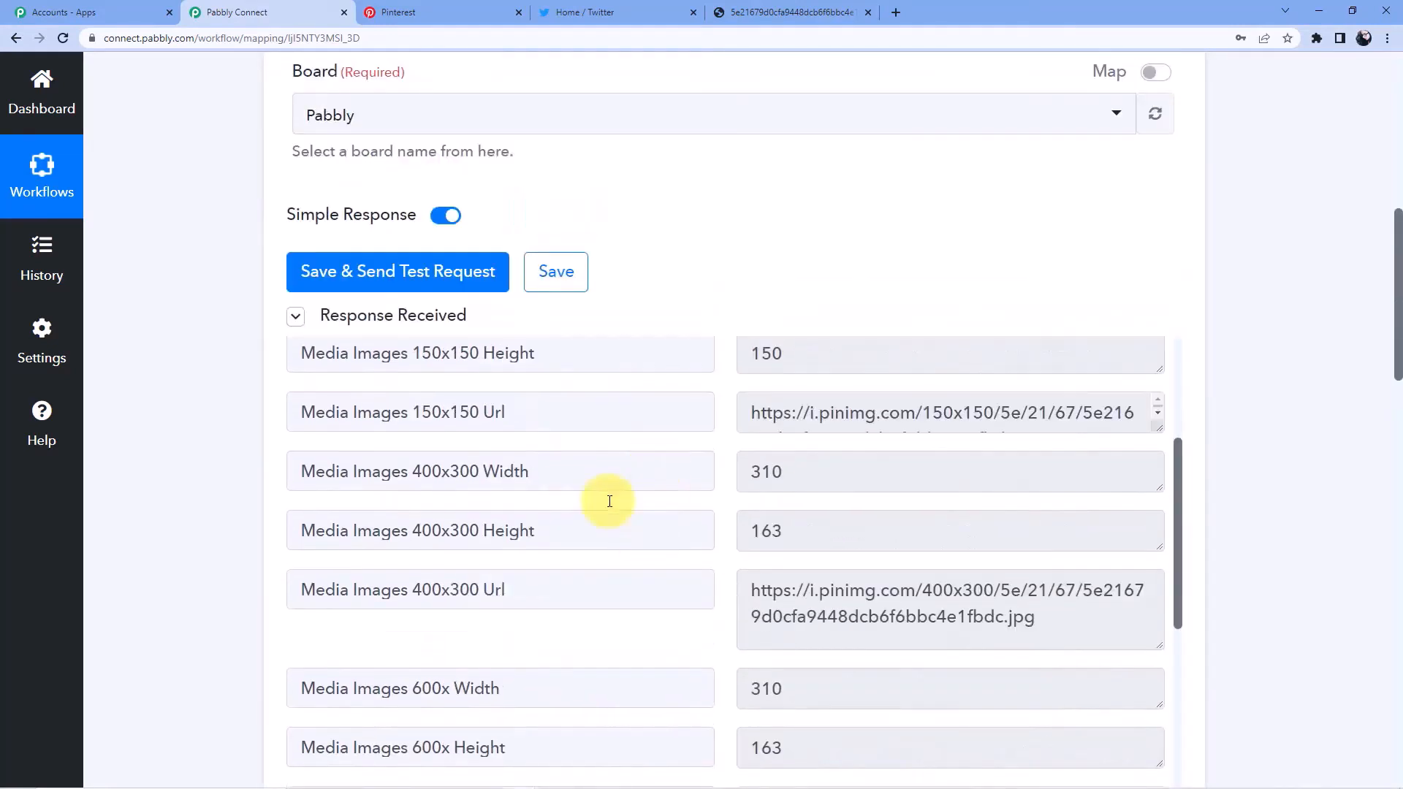
scroll(671, 521, "down", 15)
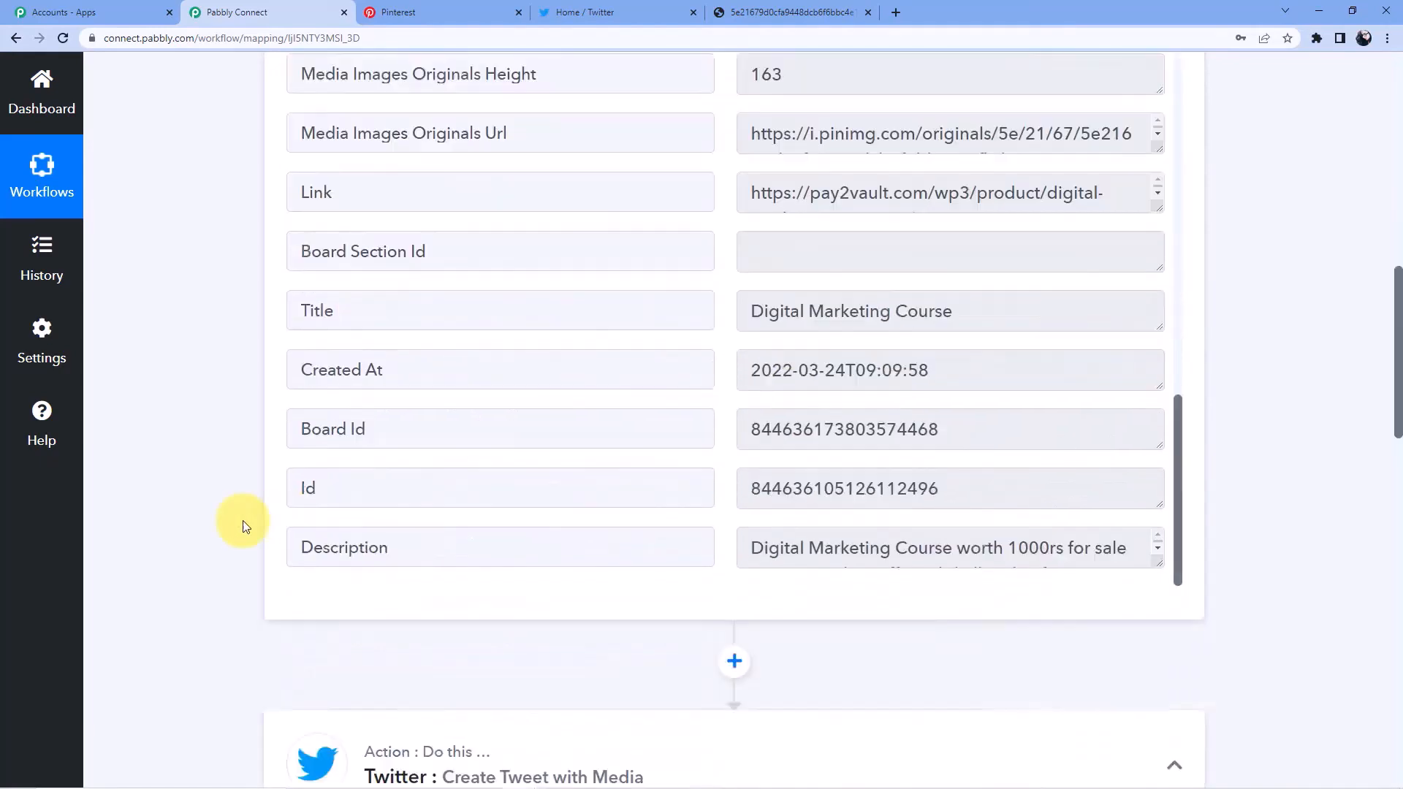
scroll(625, 501, "up", 12)
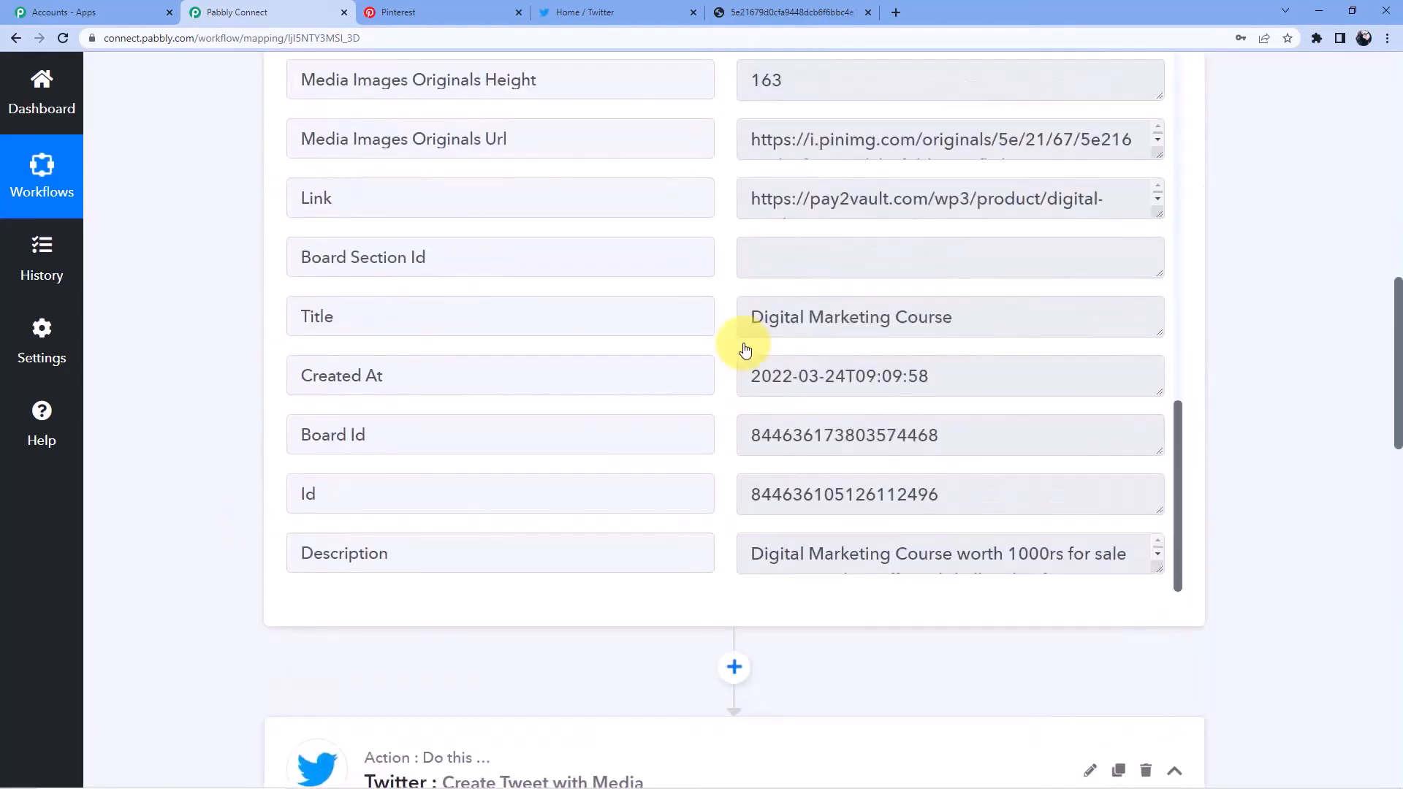
left_click_drag(1178, 339, 1134, 111)
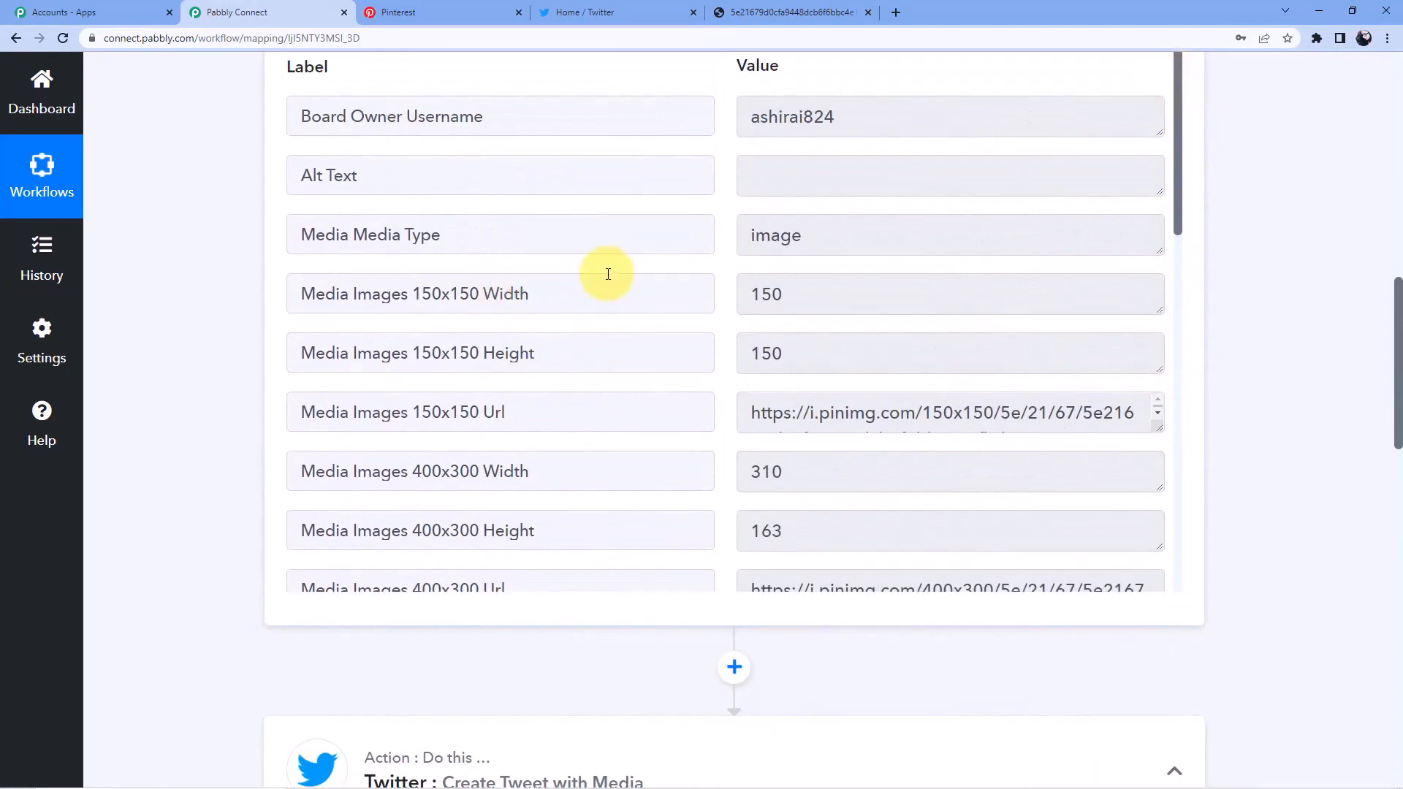
Step: Enlarge the Description value to read it fully, then return to the tweet's Message field
scroll(611, 274, "down", 3)
scroll(580, 319, "down", 12)
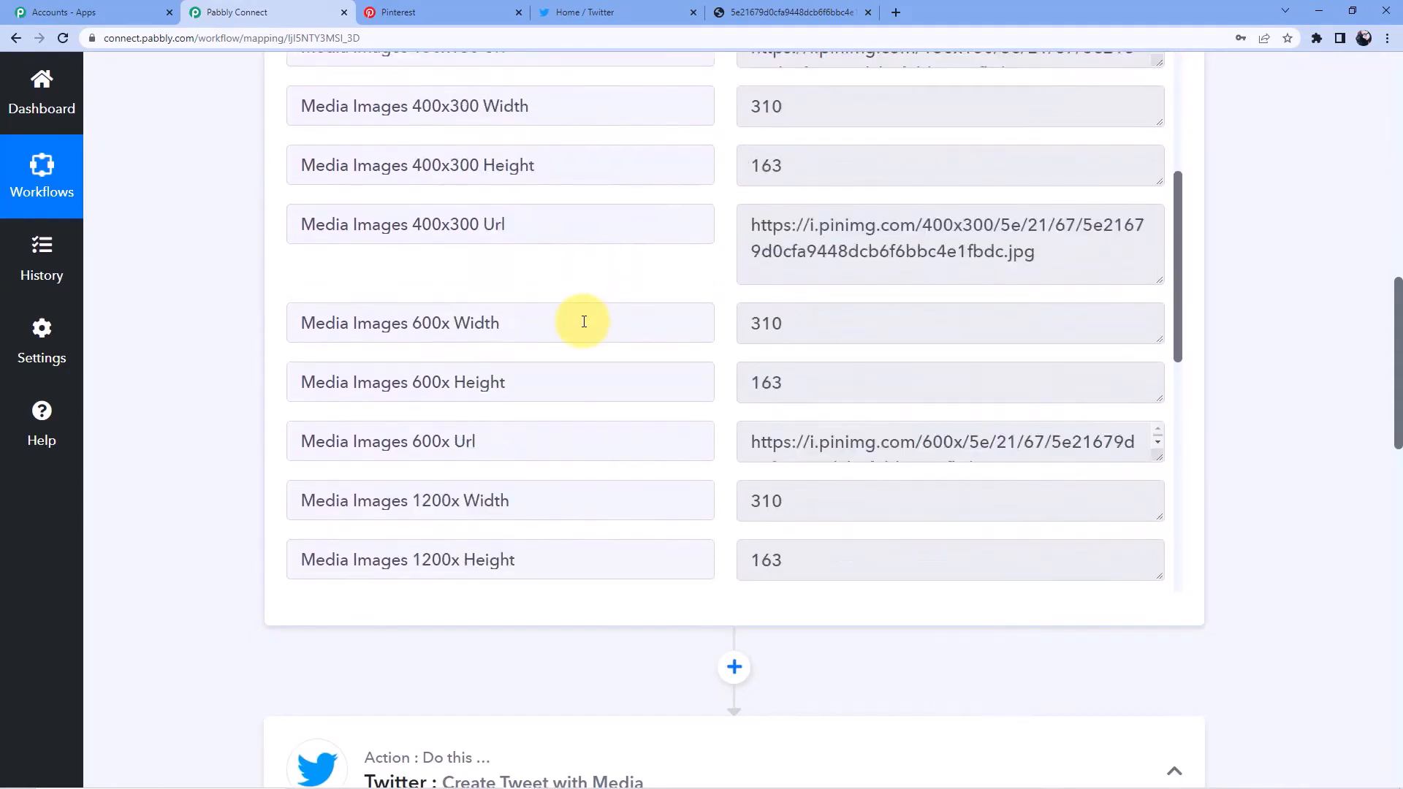
scroll(612, 316, "down", 2)
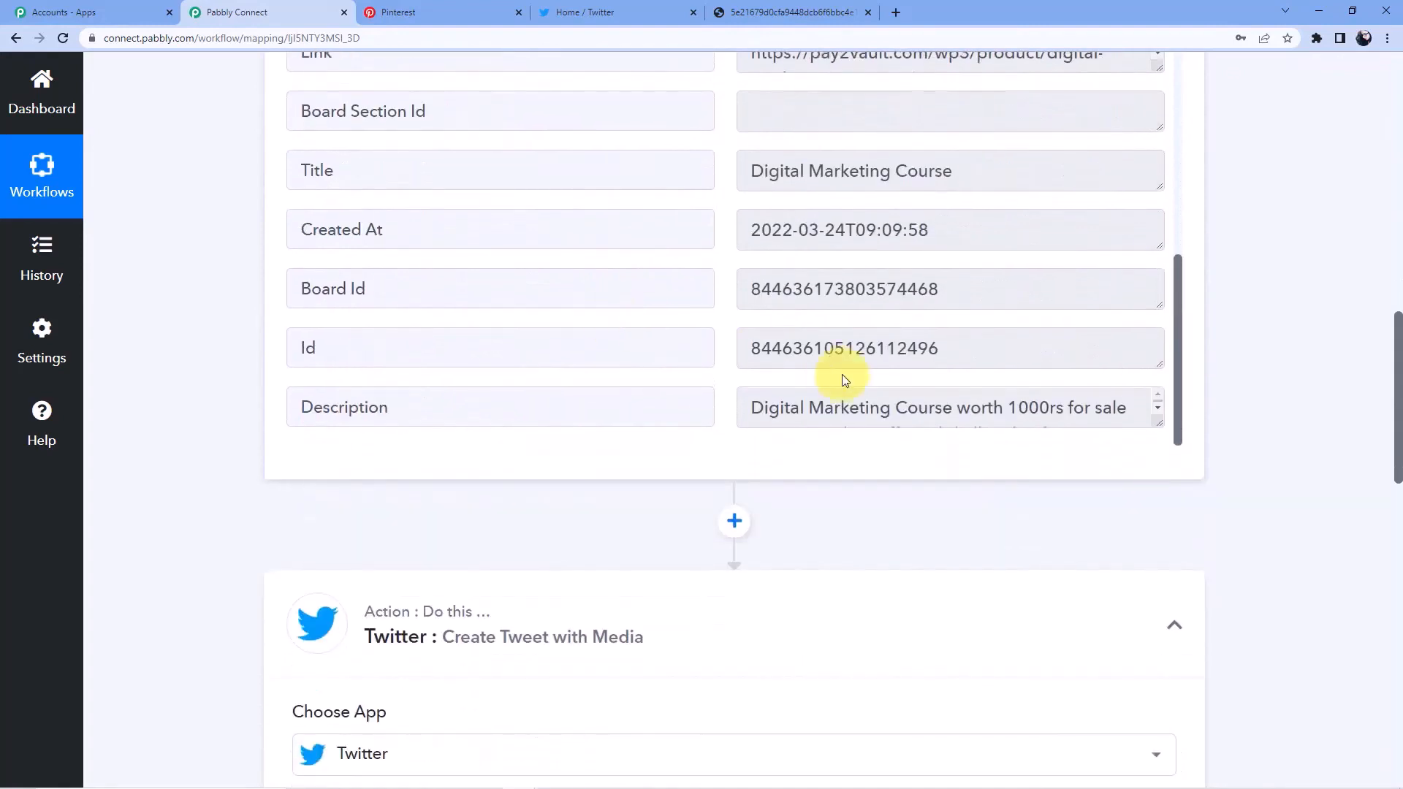
left_click_drag(1161, 428, 1166, 465)
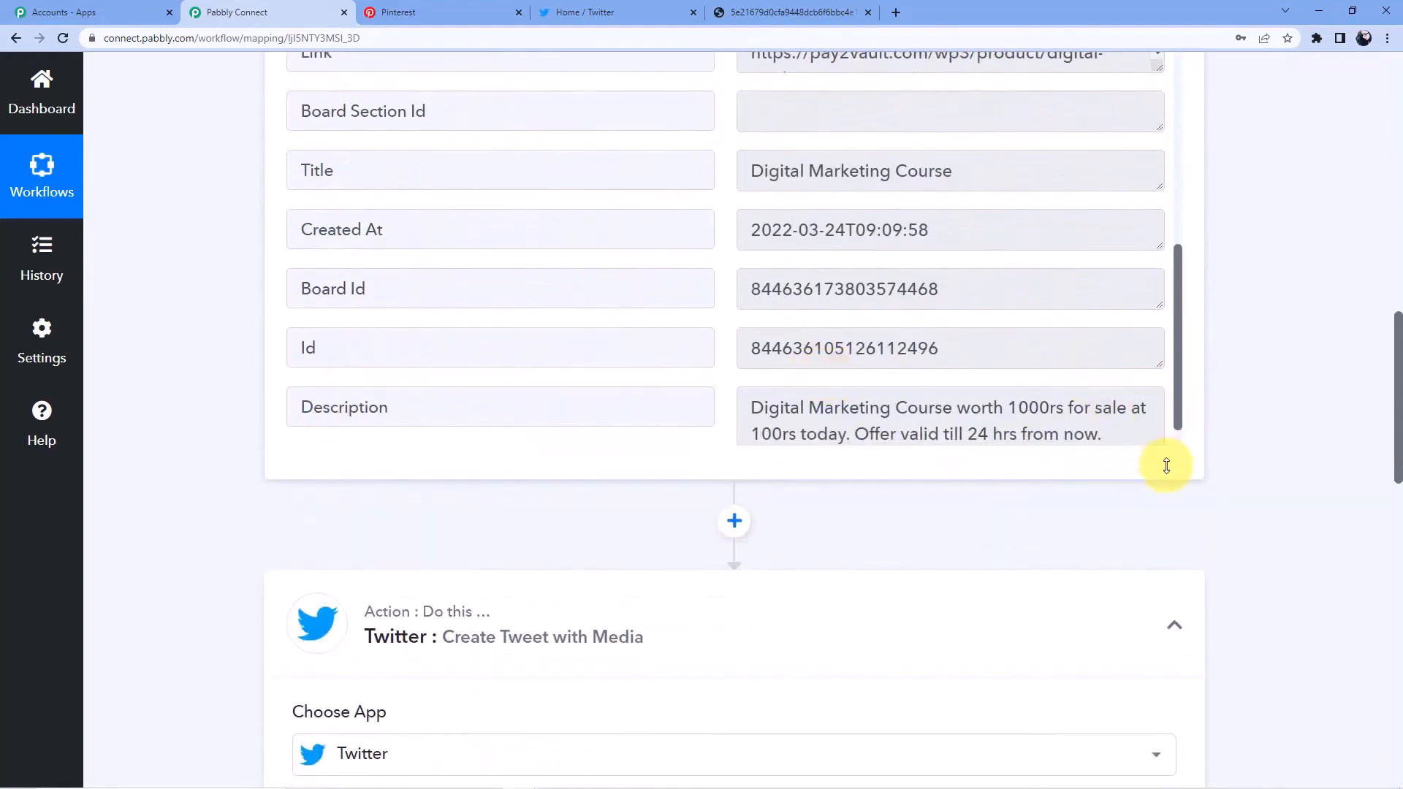
scroll(1172, 392, "down", 1)
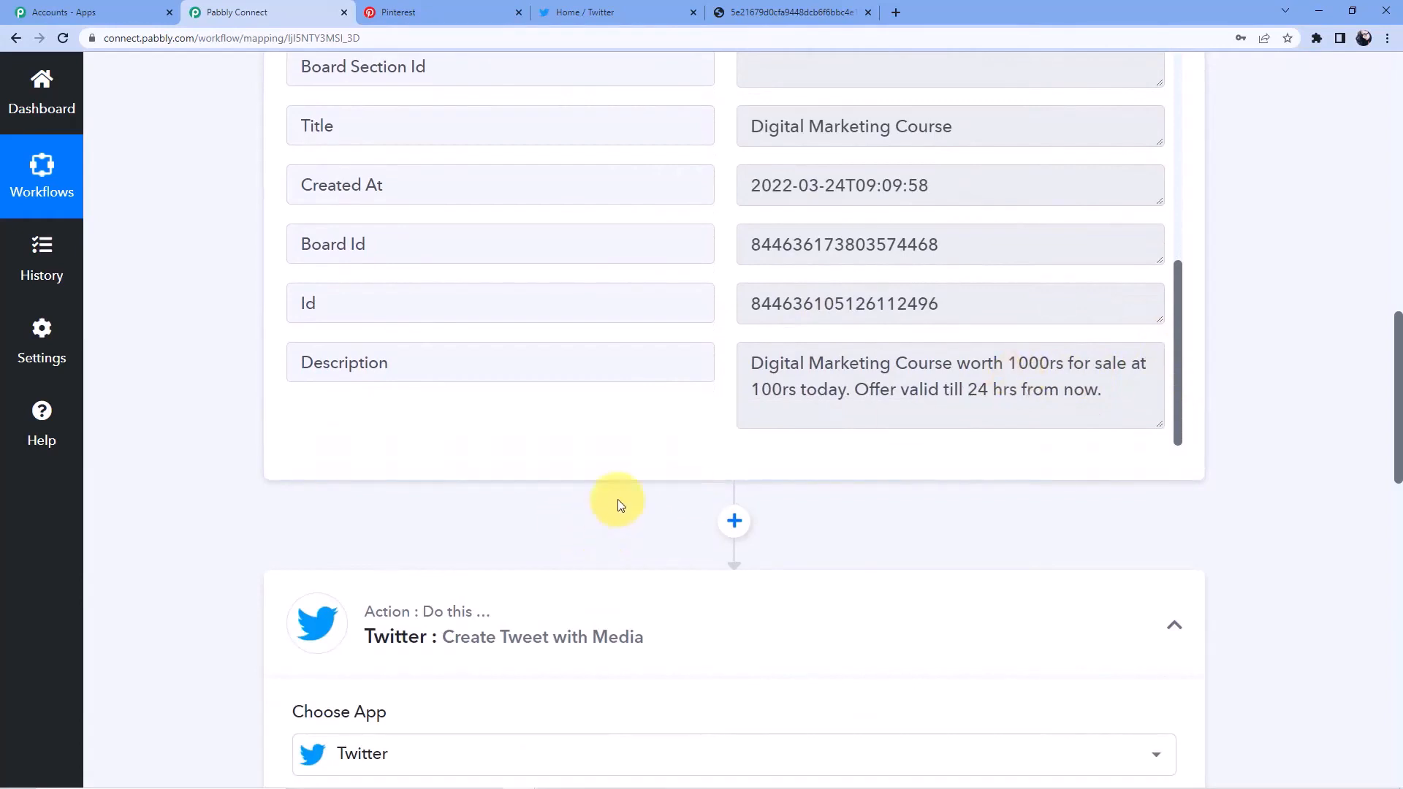
scroll(618, 497, "up", 2)
scroll(620, 485, "up", 1)
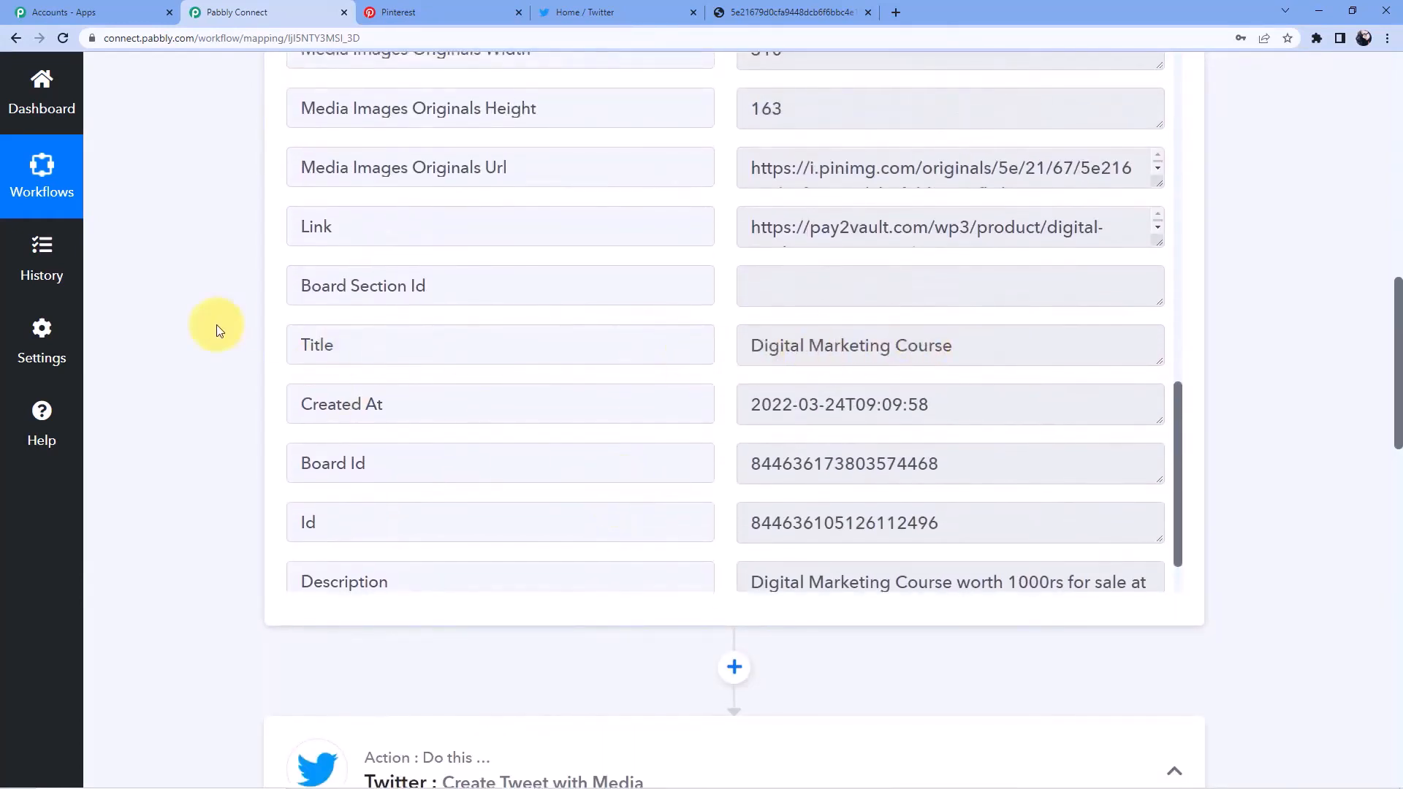
scroll(137, 373, "down", 10)
Step: Map the Pinterest pin's Title, 'Digital Marketing Course', into the tweet's Message field
left_click(426, 227)
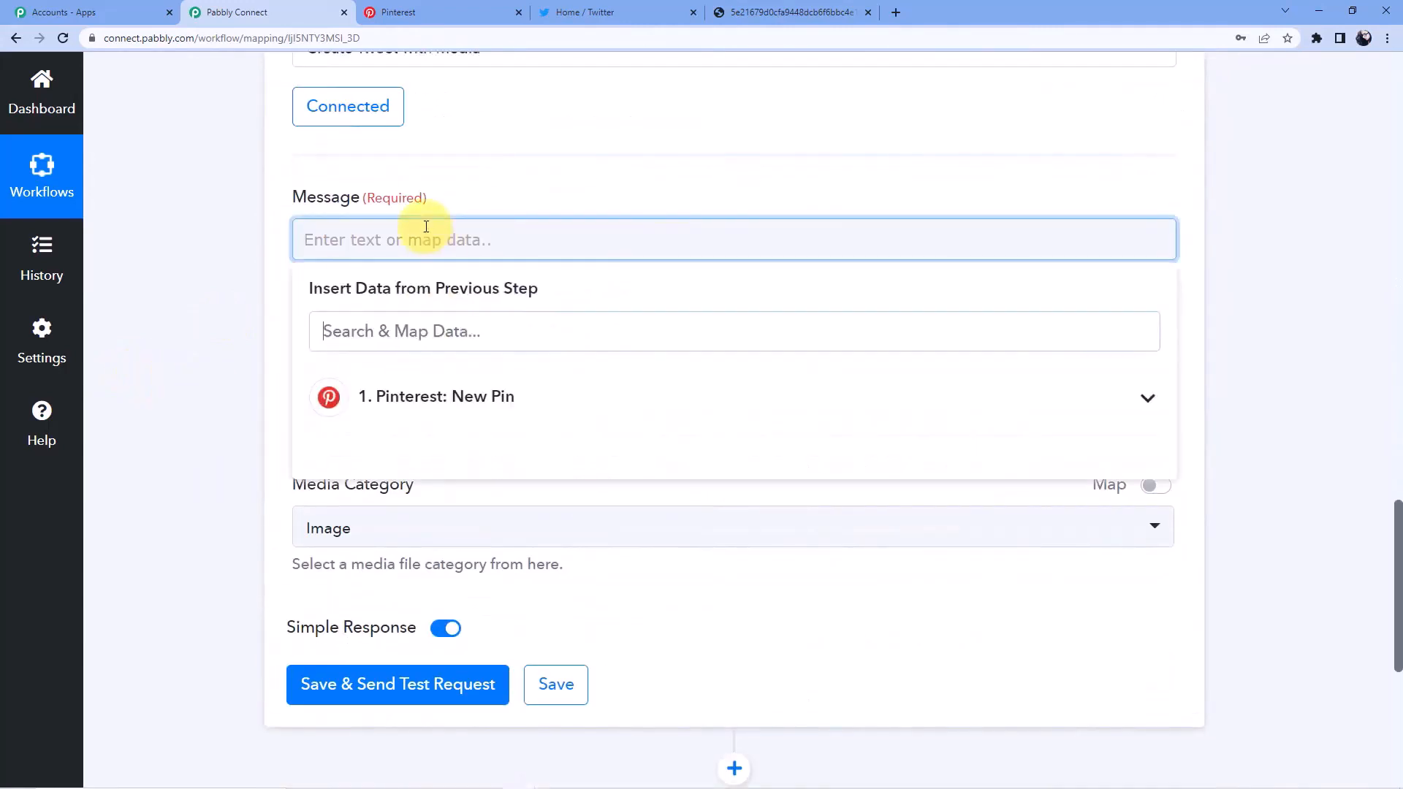
left_click(423, 397)
scroll(453, 439, "down", 1)
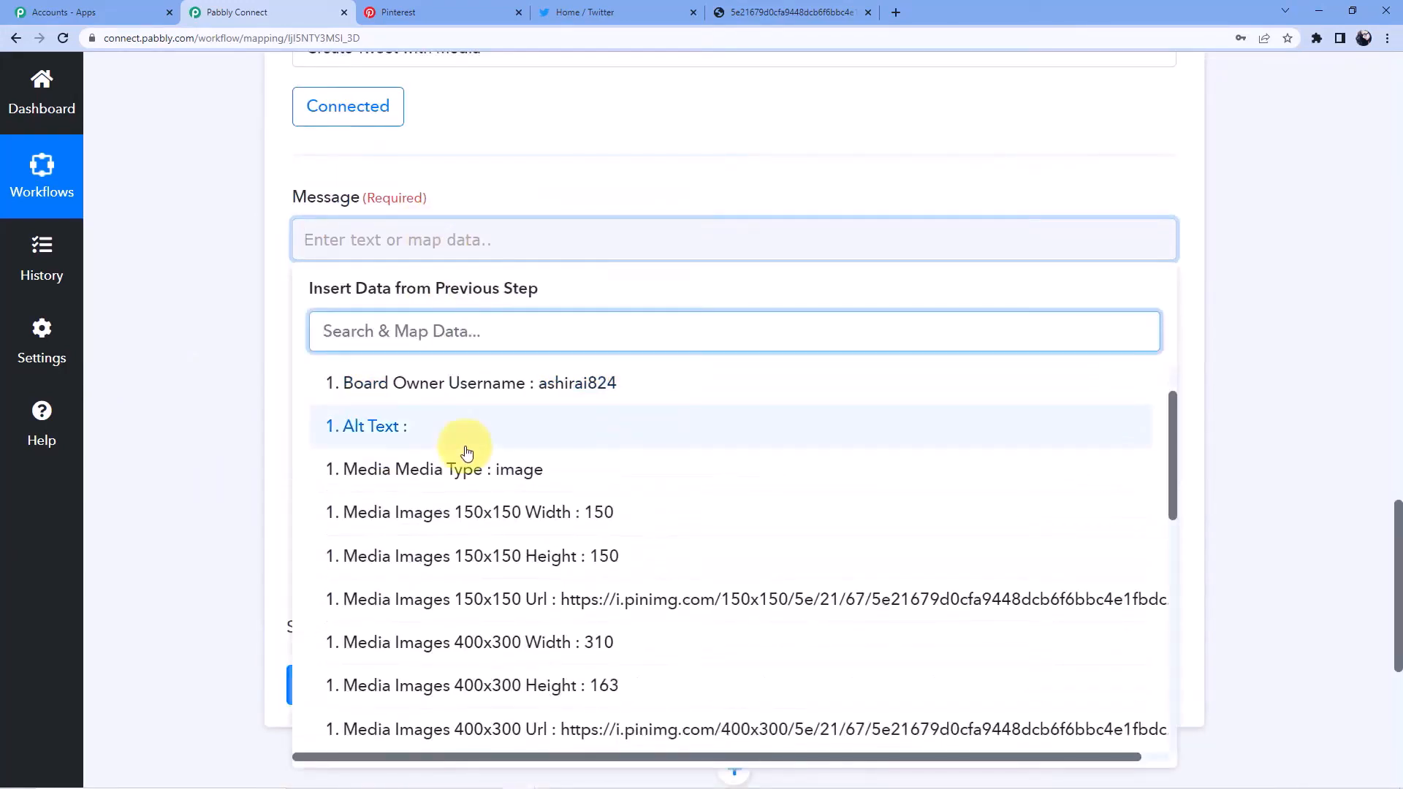
scroll(523, 386, "down", 7)
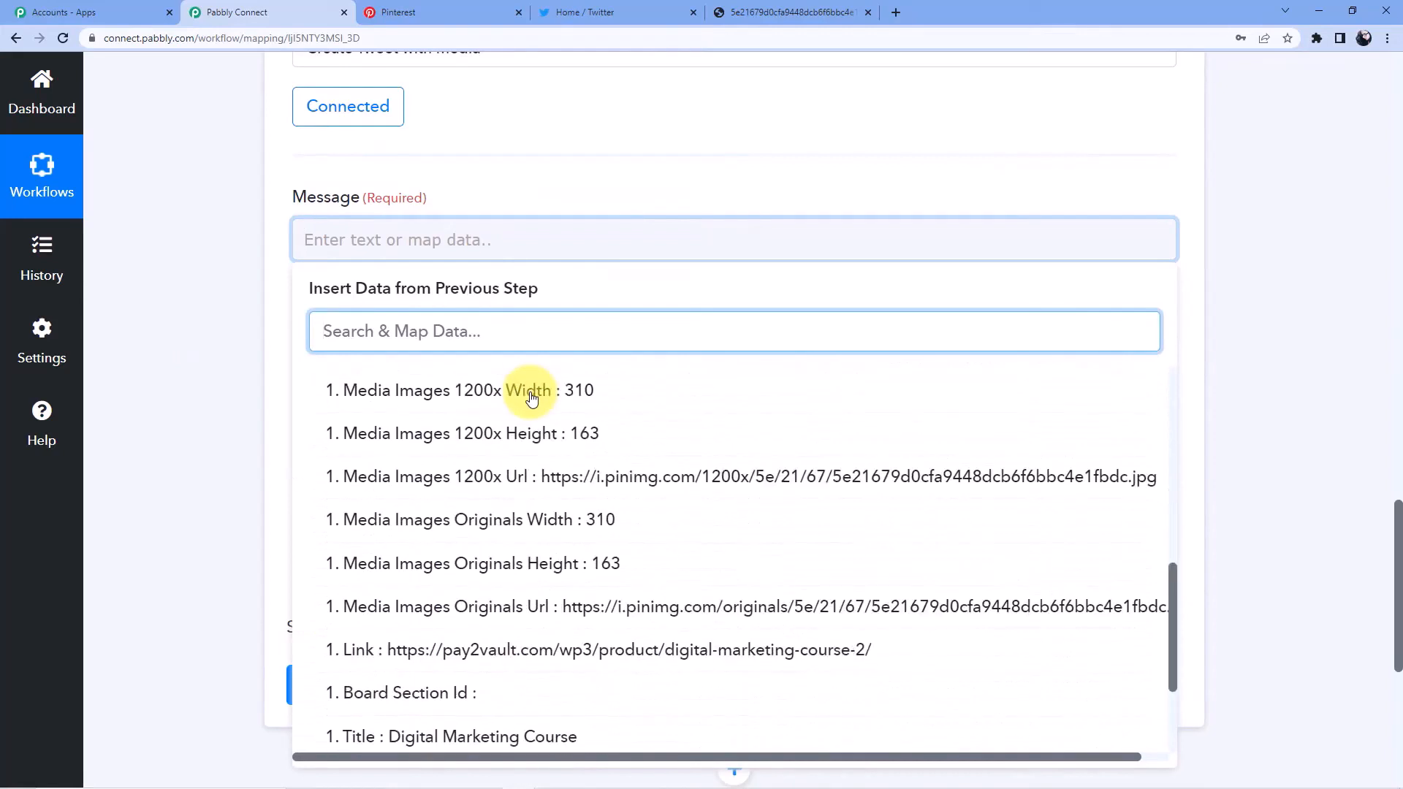
scroll(531, 397, "down", 3)
left_click(511, 558)
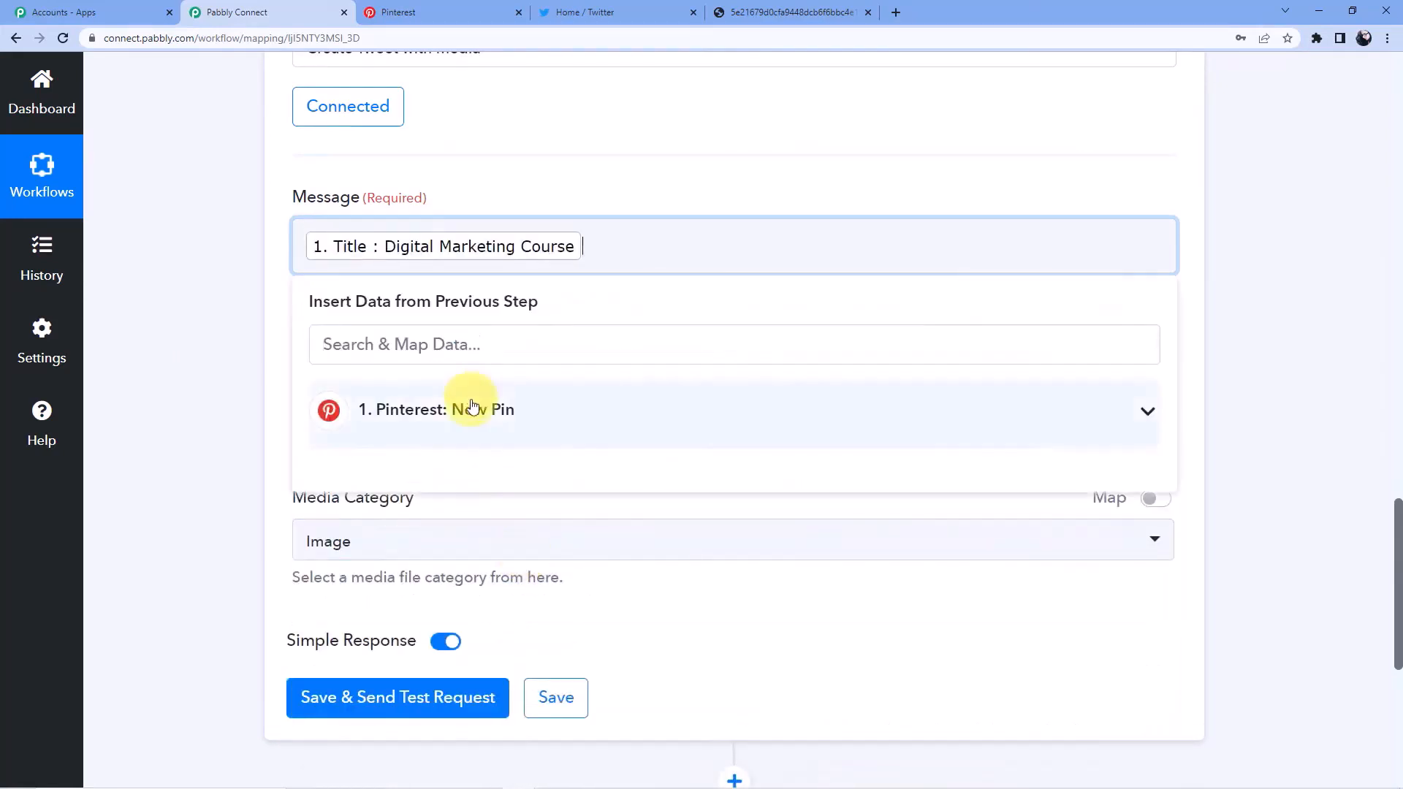
left_click(548, 193)
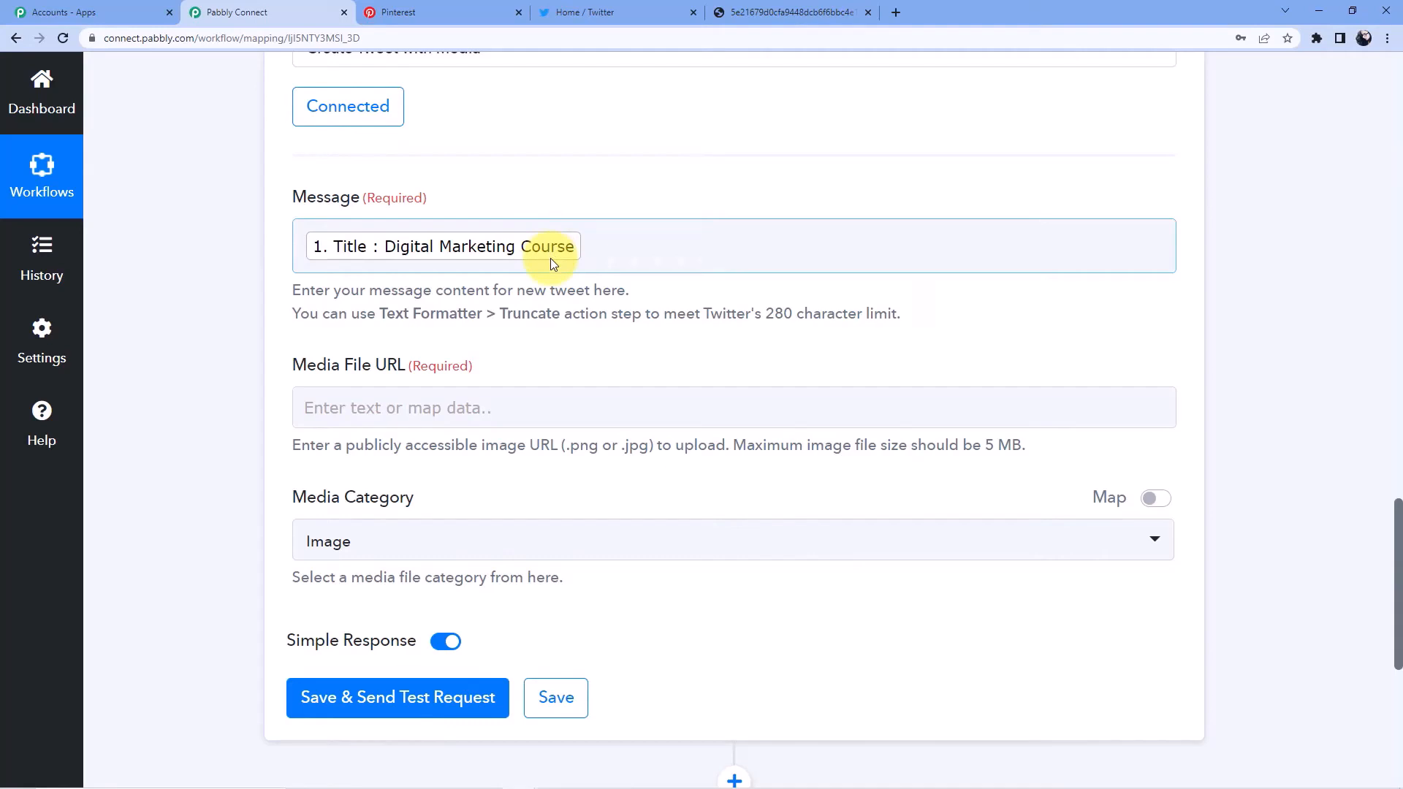
scroll(551, 257, "down", 2)
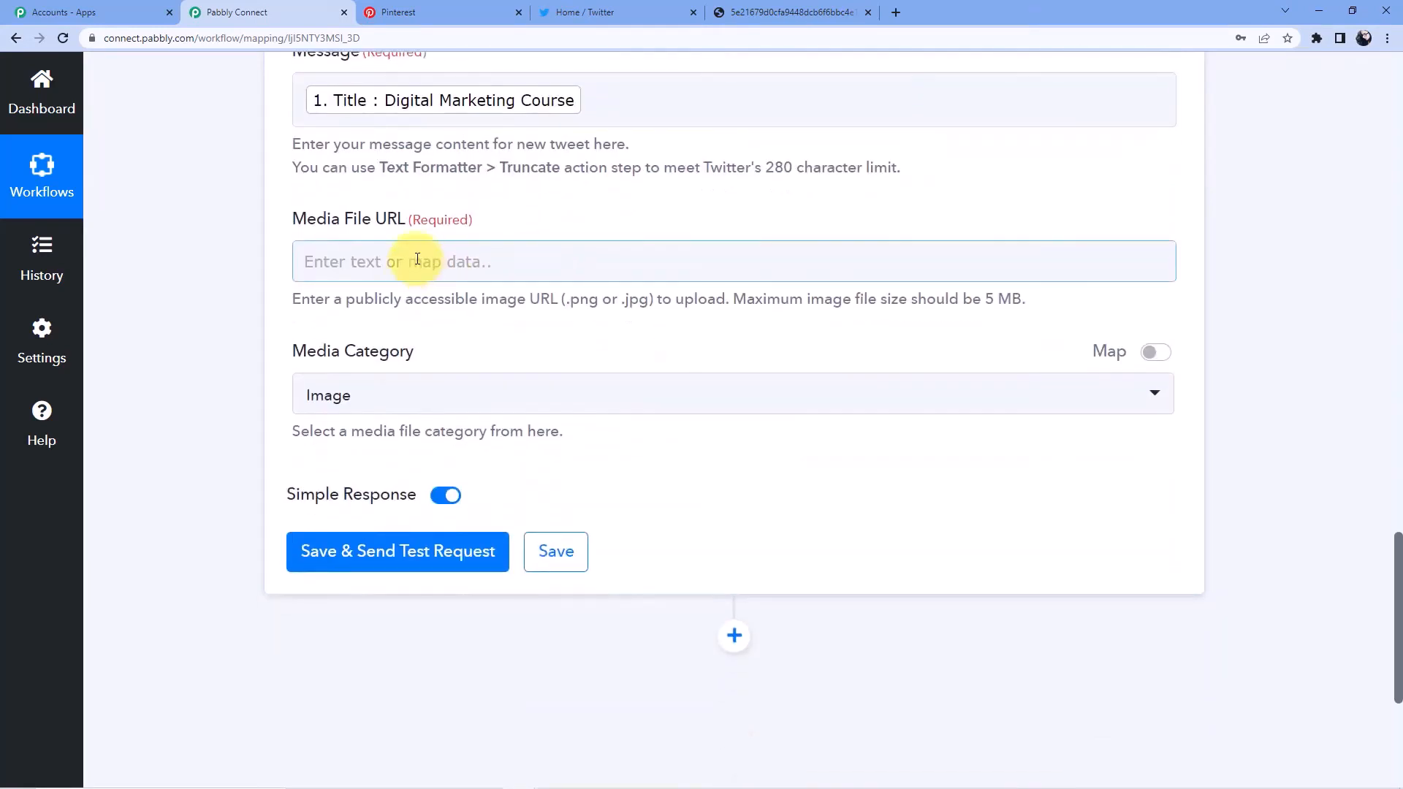
Step: Map the Pinterest New Pin's Media Images Originals Url into the tweet's Media File URL field
left_click(417, 260)
scroll(417, 259, "down", 2)
left_click(448, 286)
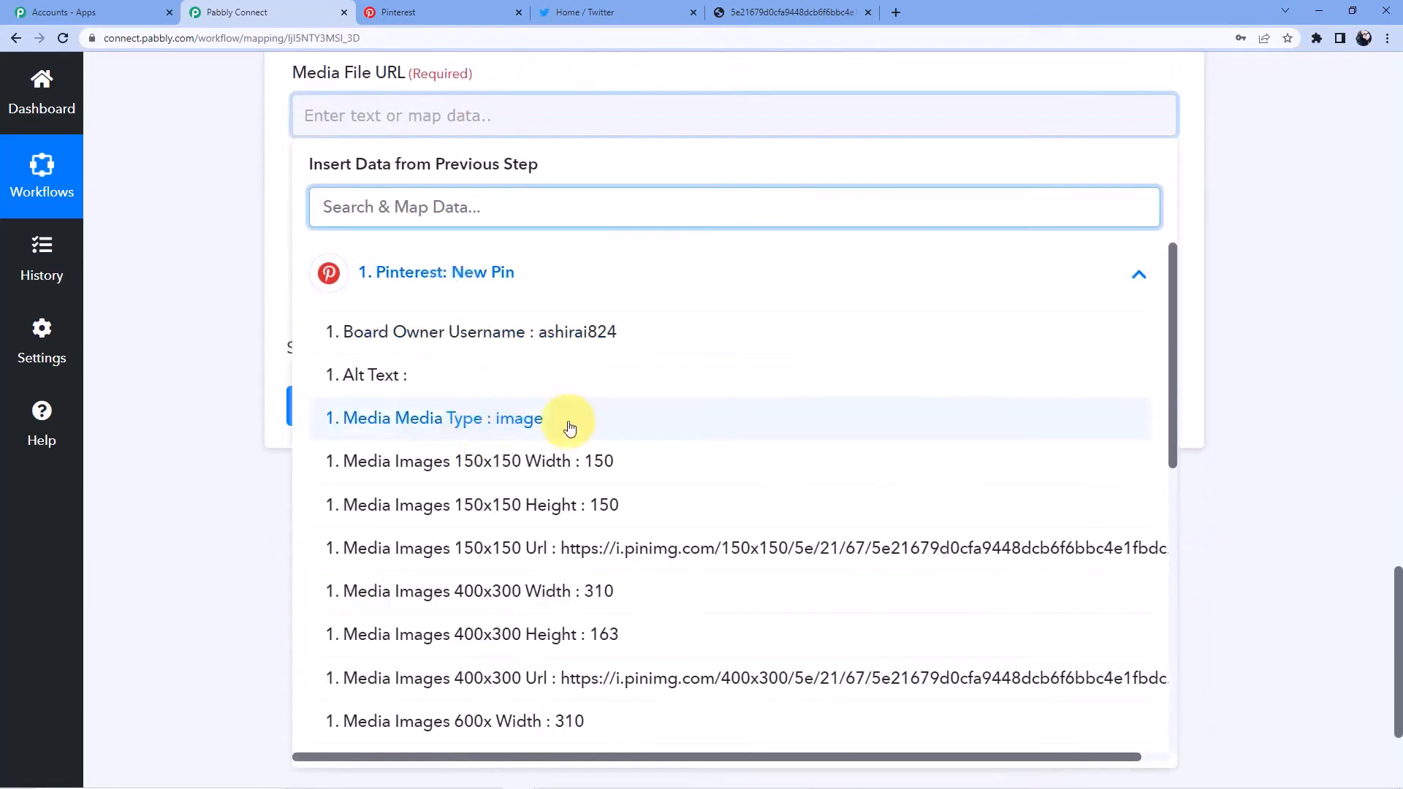
scroll(550, 516, "down", 3)
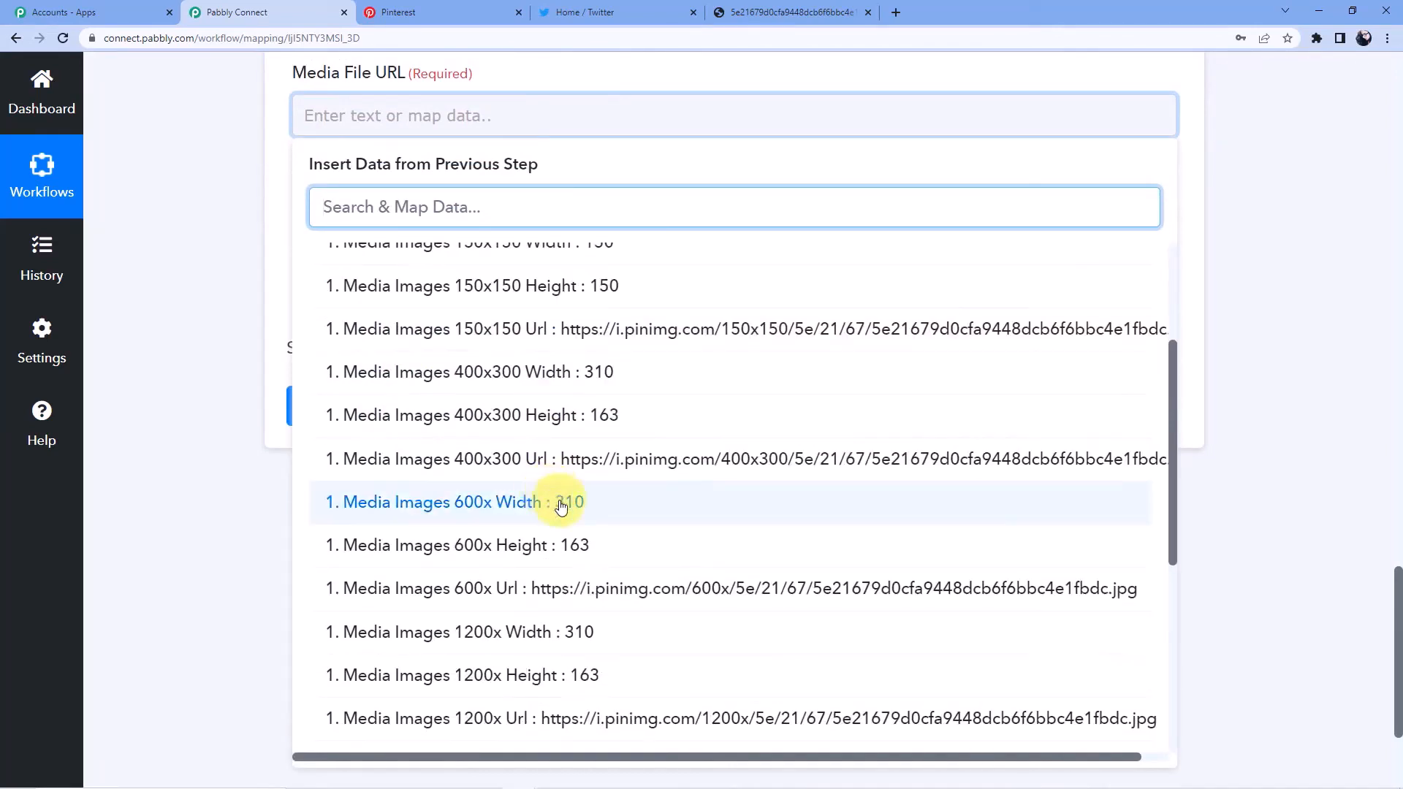
scroll(463, 497, "down", 4)
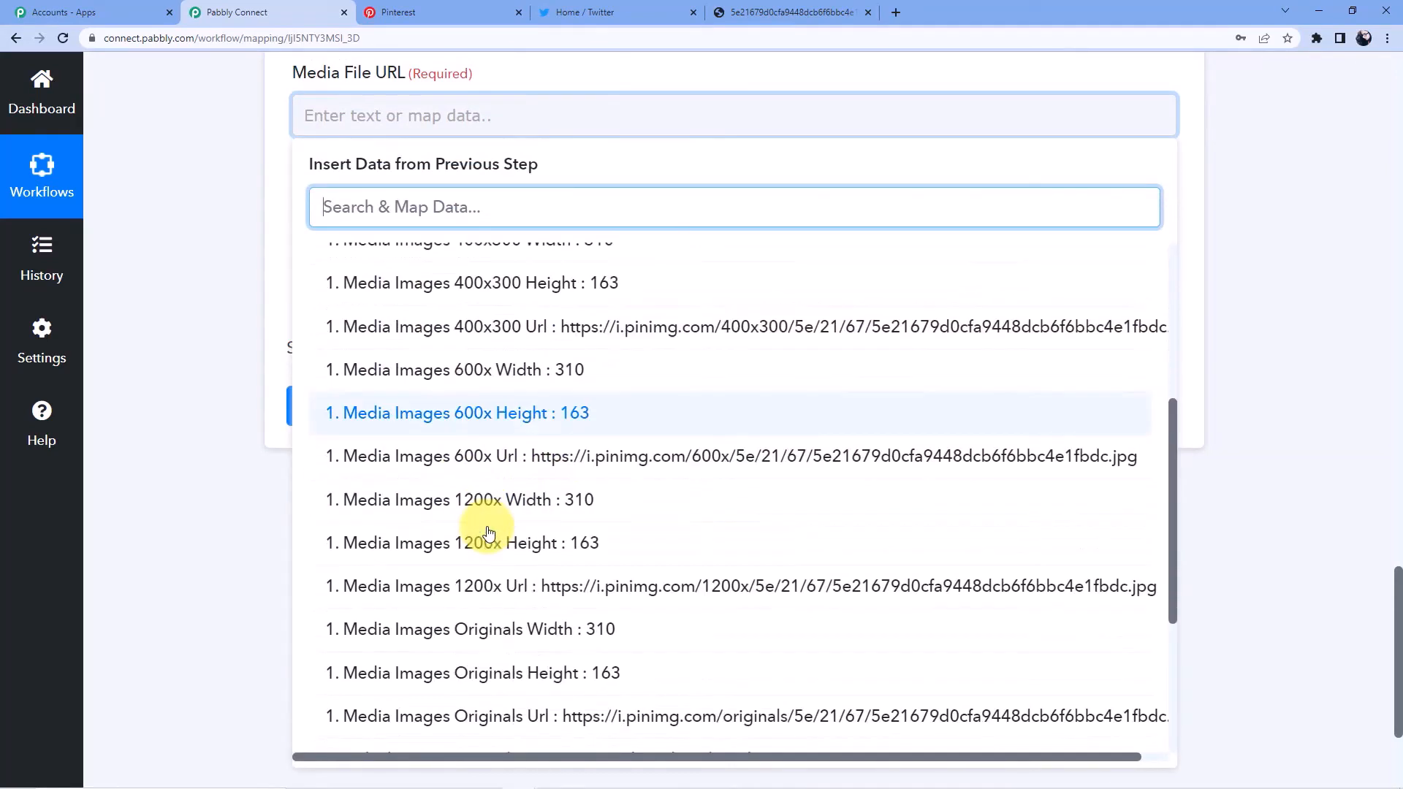
scroll(490, 533, "down", 1)
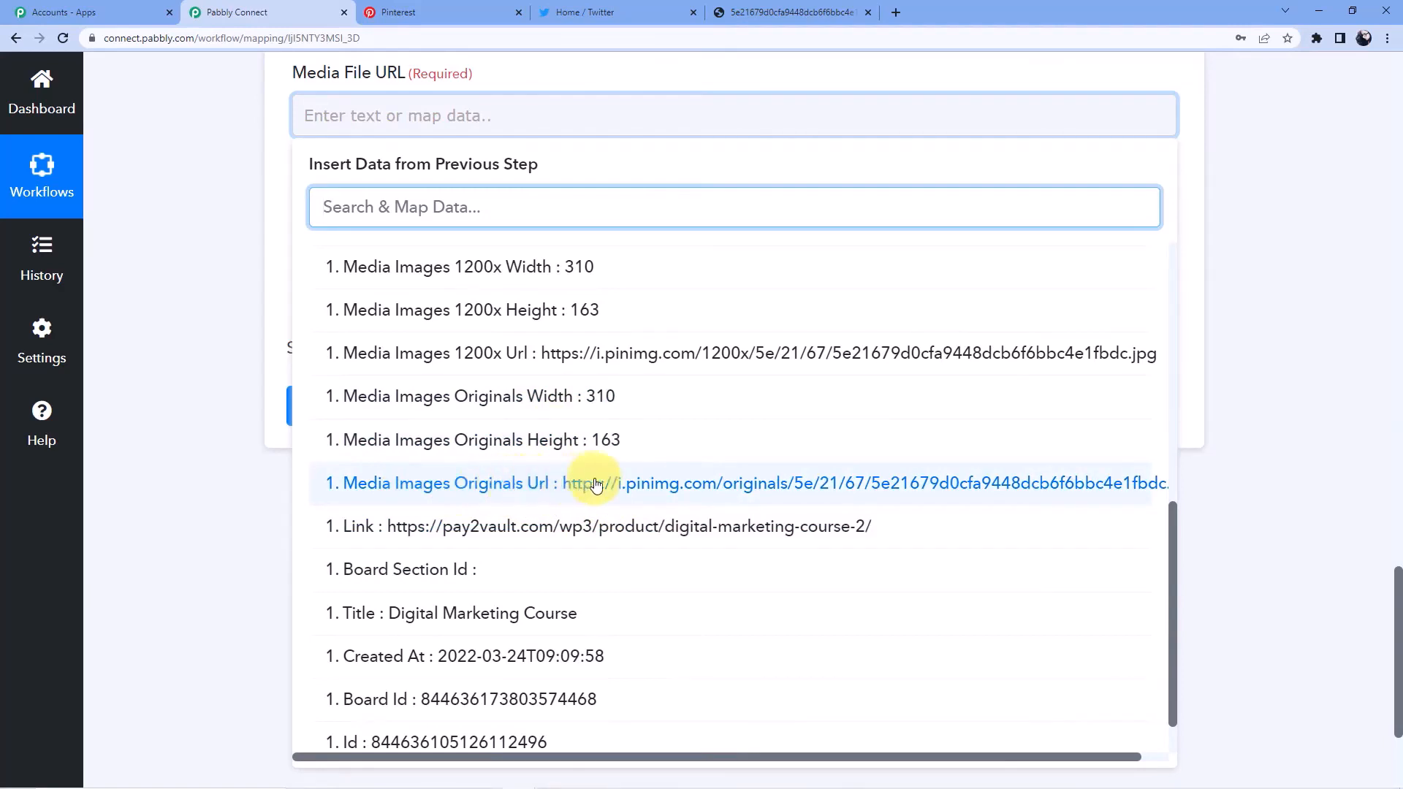
left_click(707, 487)
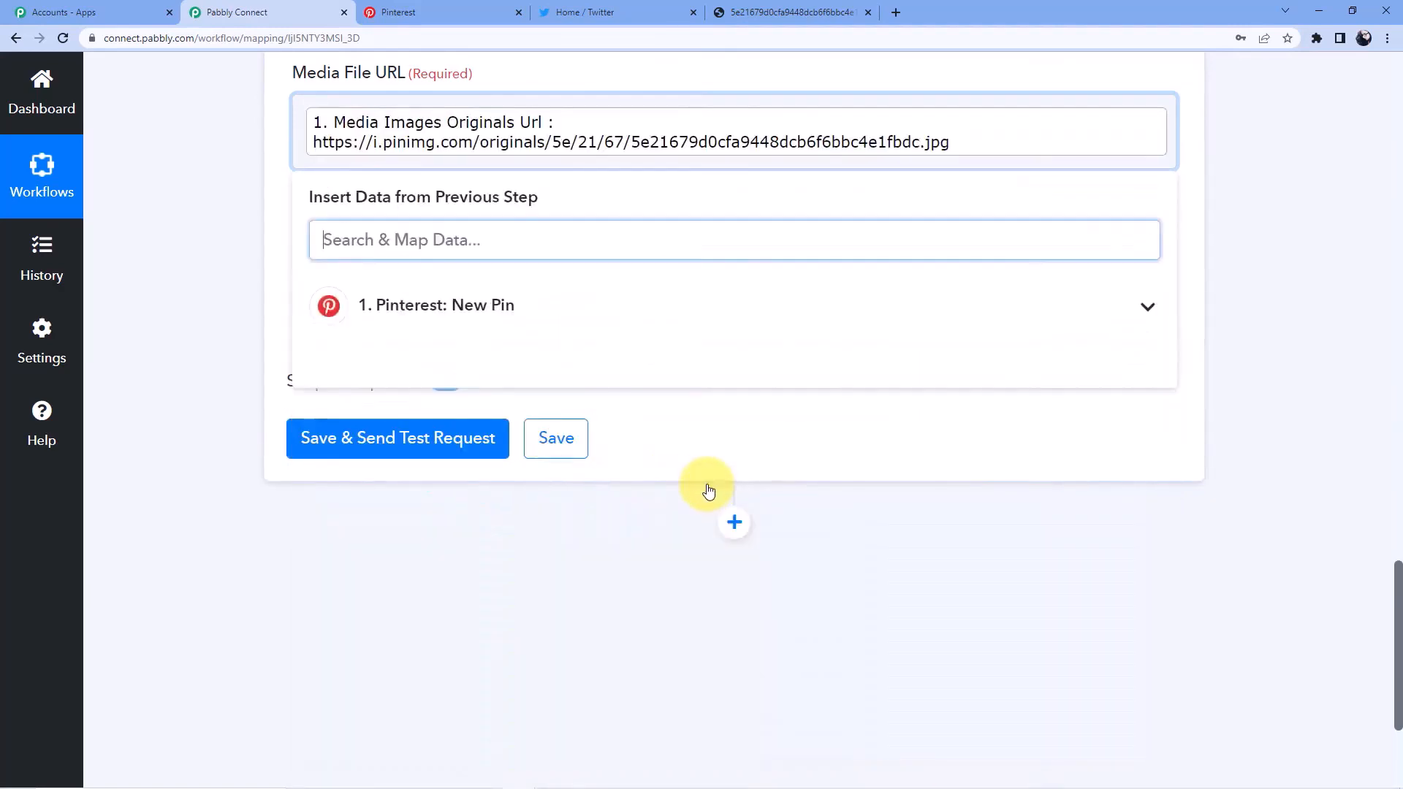
left_click(213, 204)
scroll(347, 365, "down", 1)
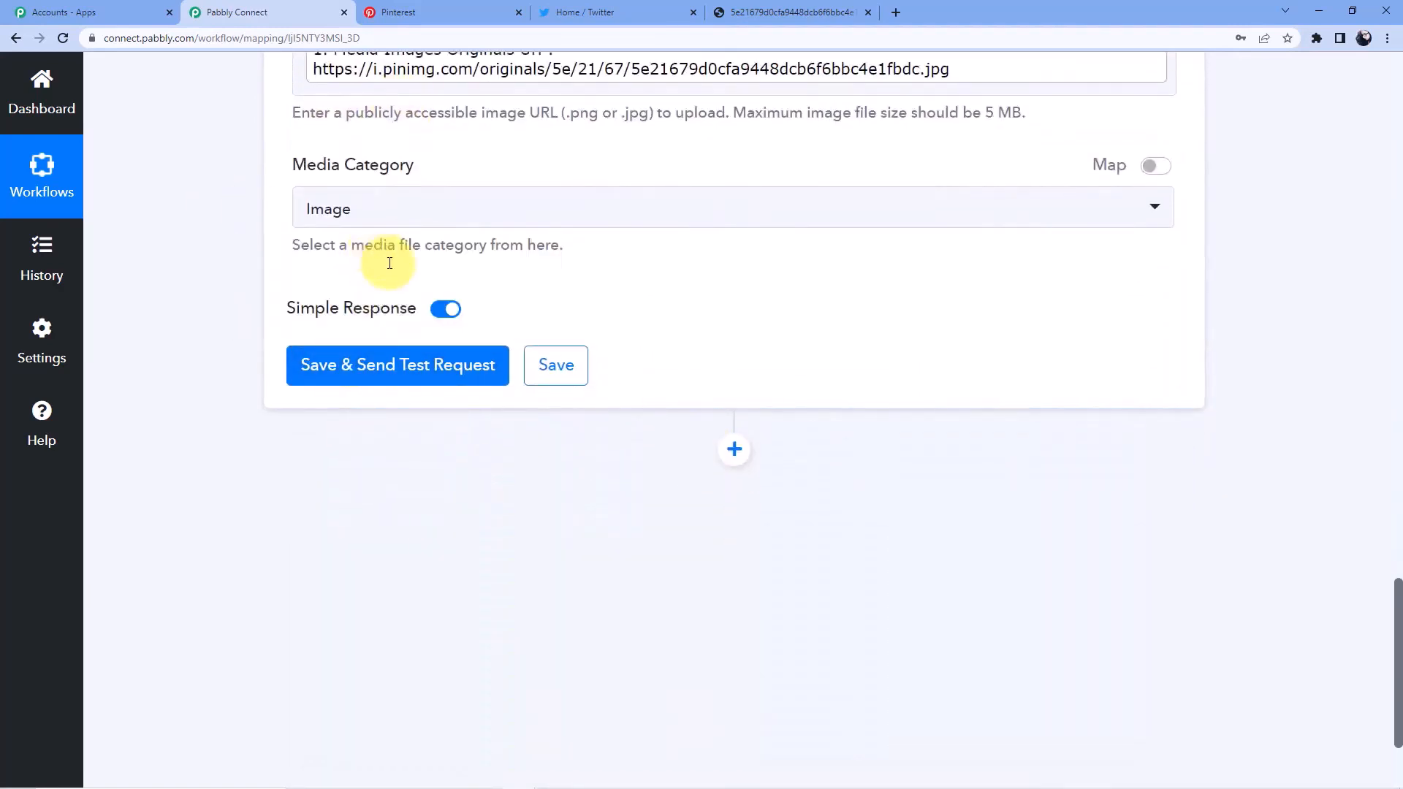
Step: Set Media Category to Image, then save and send a test request
left_click(377, 210)
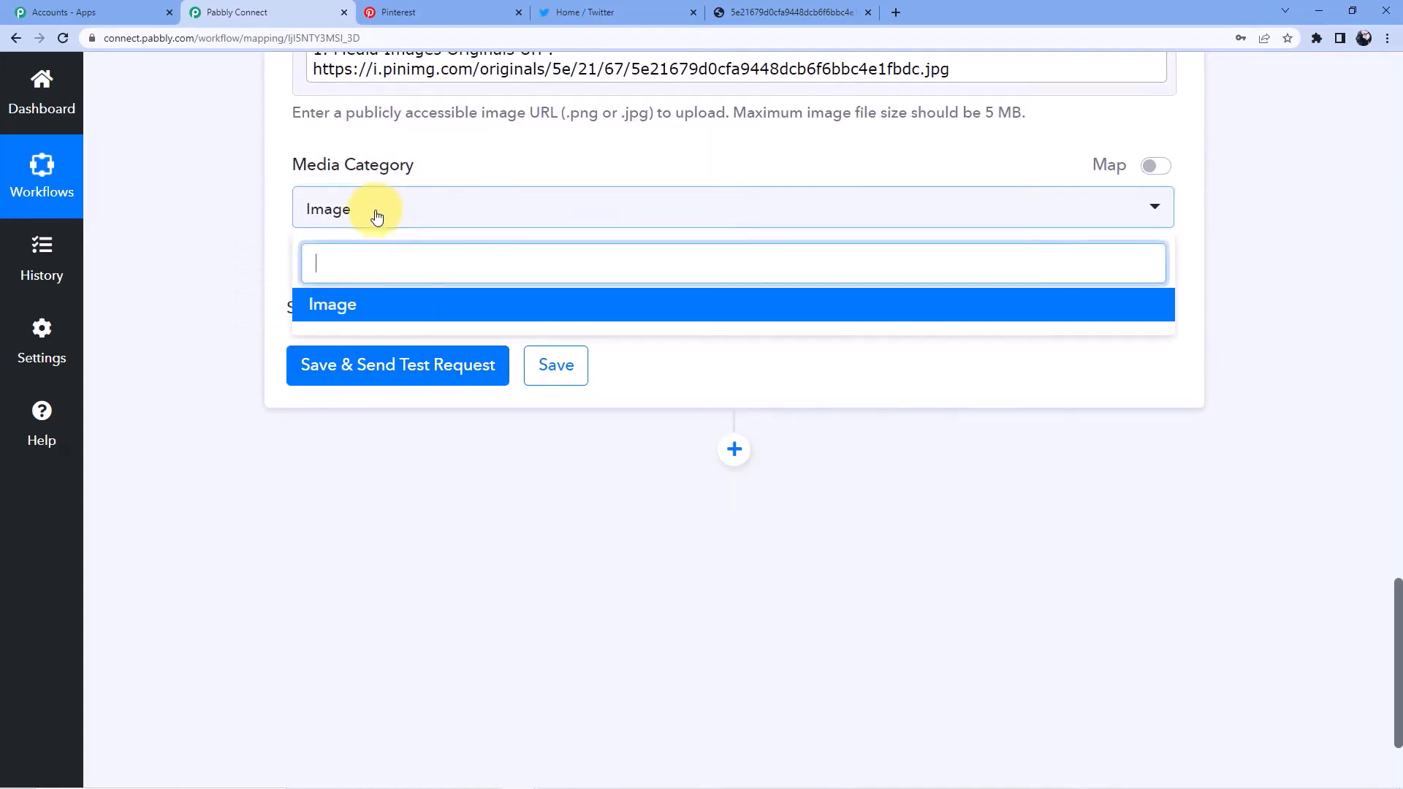
left_click(354, 308)
left_click(385, 369)
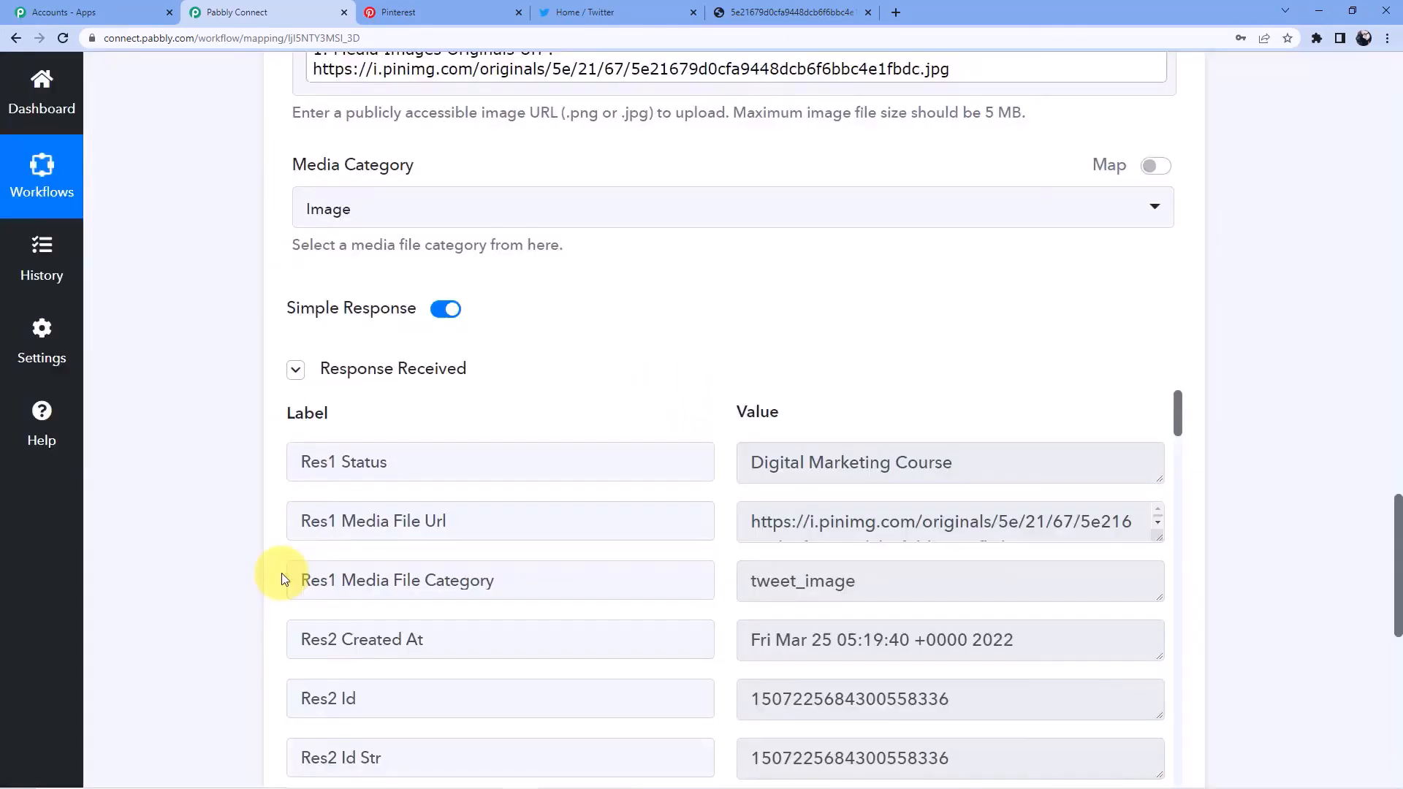
Step: Check the test response shows a 'Digital Marketing Course' tweet with its image, then go to Twitter
scroll(529, 397, "down", 2)
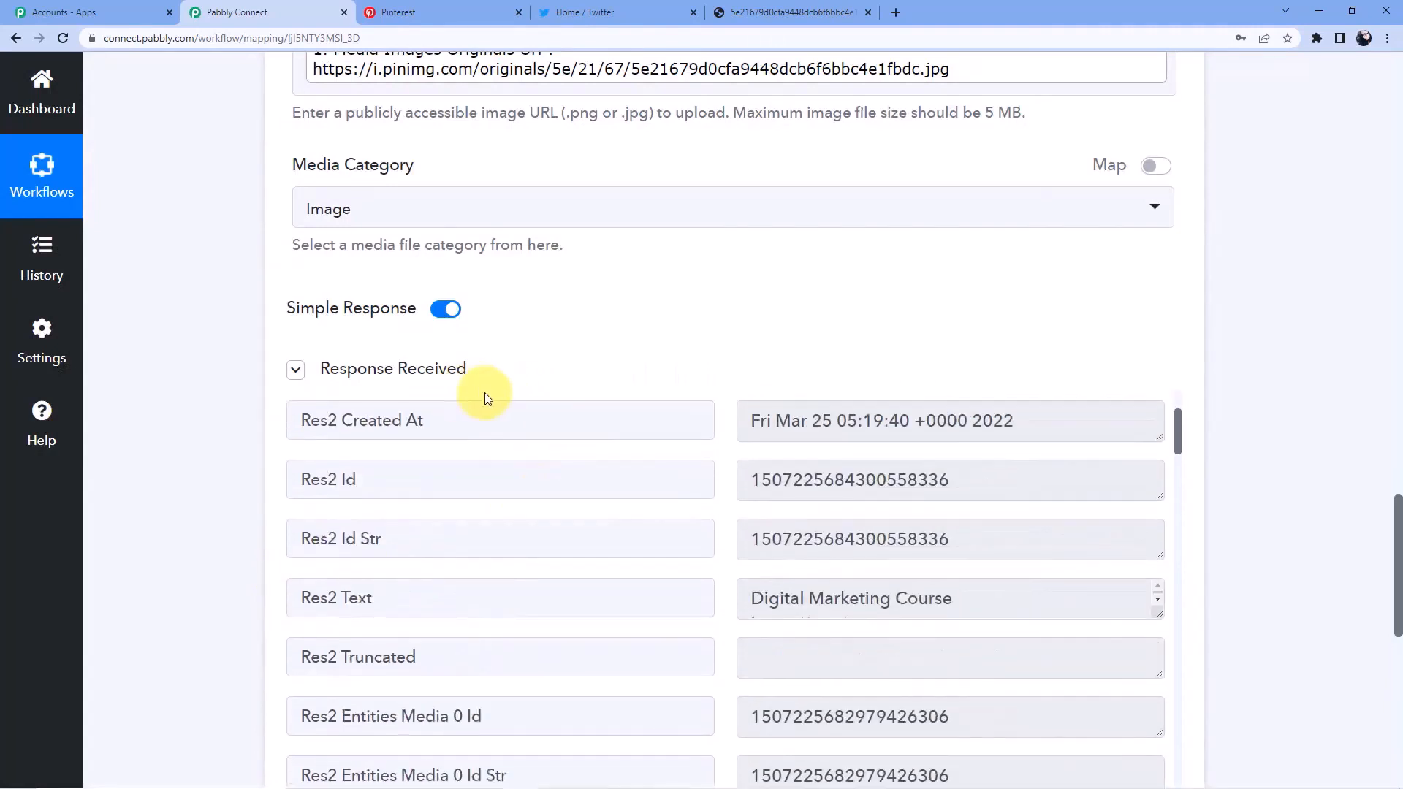
scroll(1015, 505, "up", 3)
scroll(1324, 363, "down", 5)
scroll(827, 483, "up", 3)
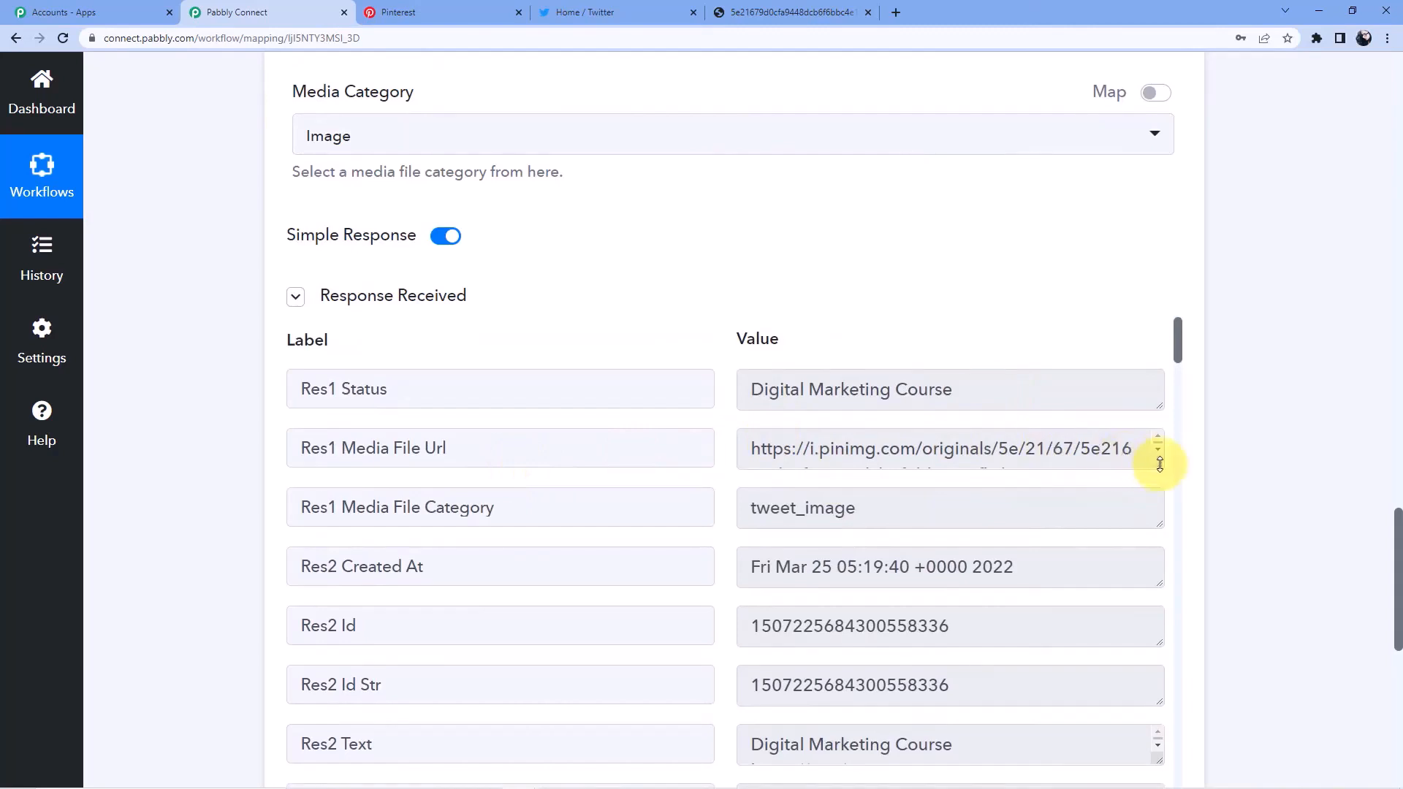
left_click_drag(1159, 464, 1159, 525)
scroll(860, 450, "down", 2)
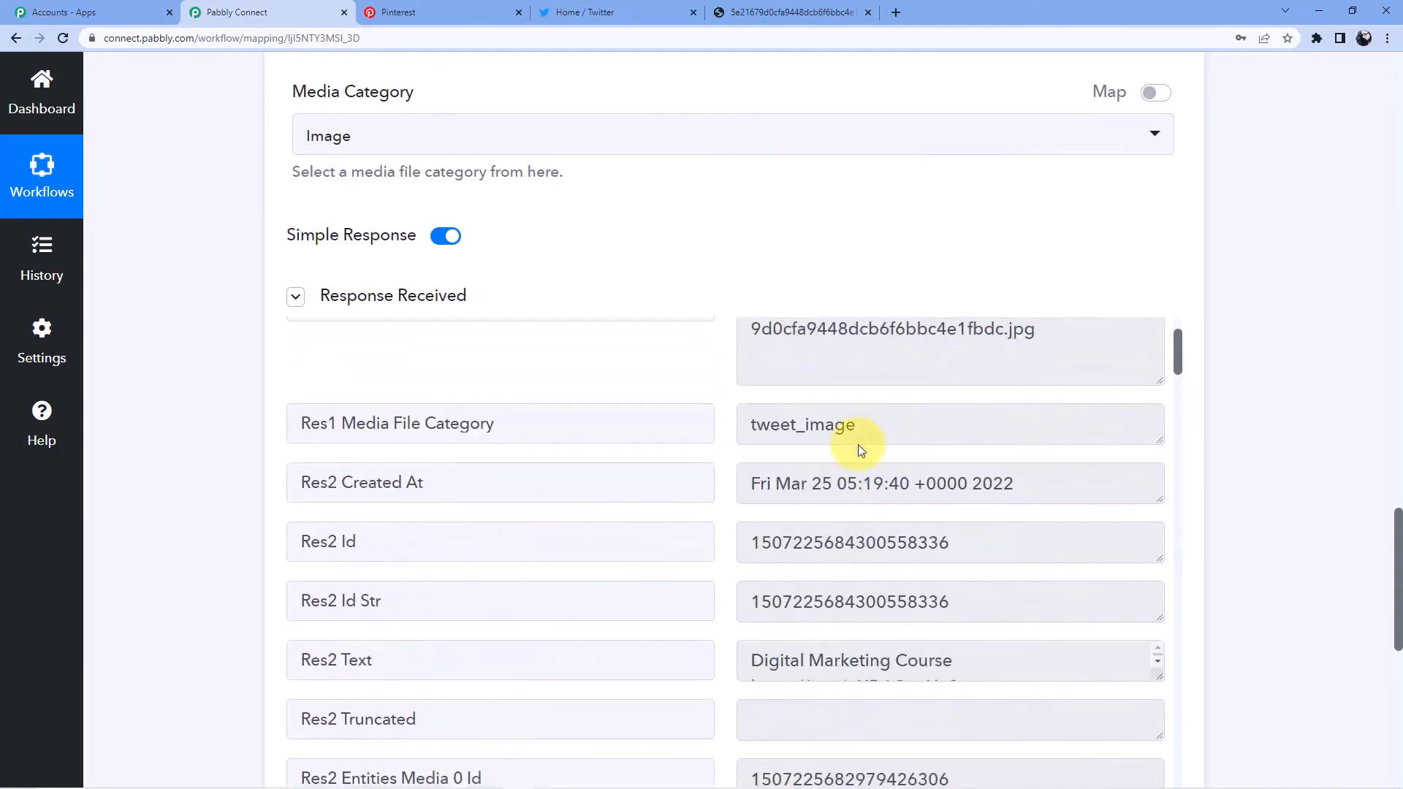
left_click(632, 11)
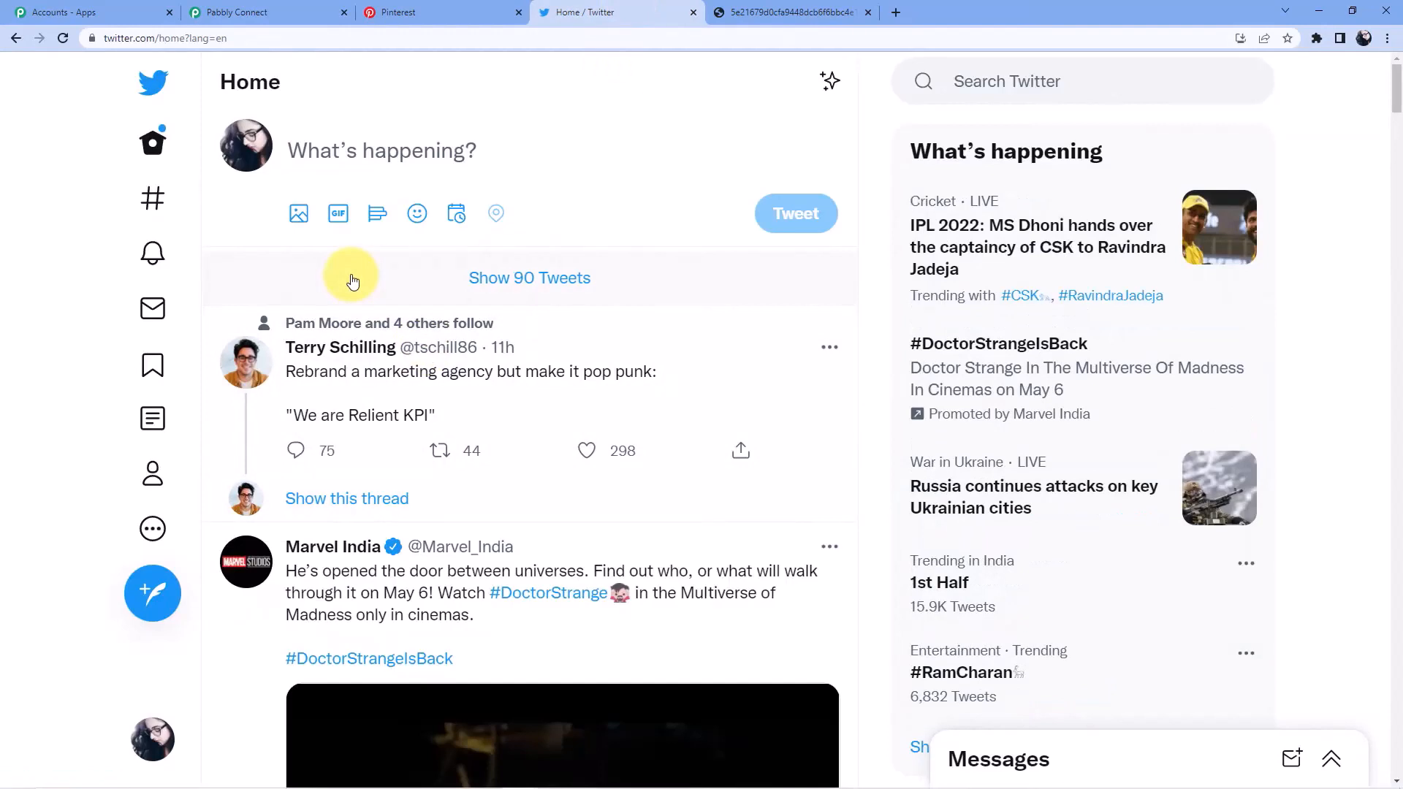
Step: Refresh Twitter's home feed to see the new 'Digital Marketing Course' tweet, comparing with the Pinterest board
left_click(152, 142)
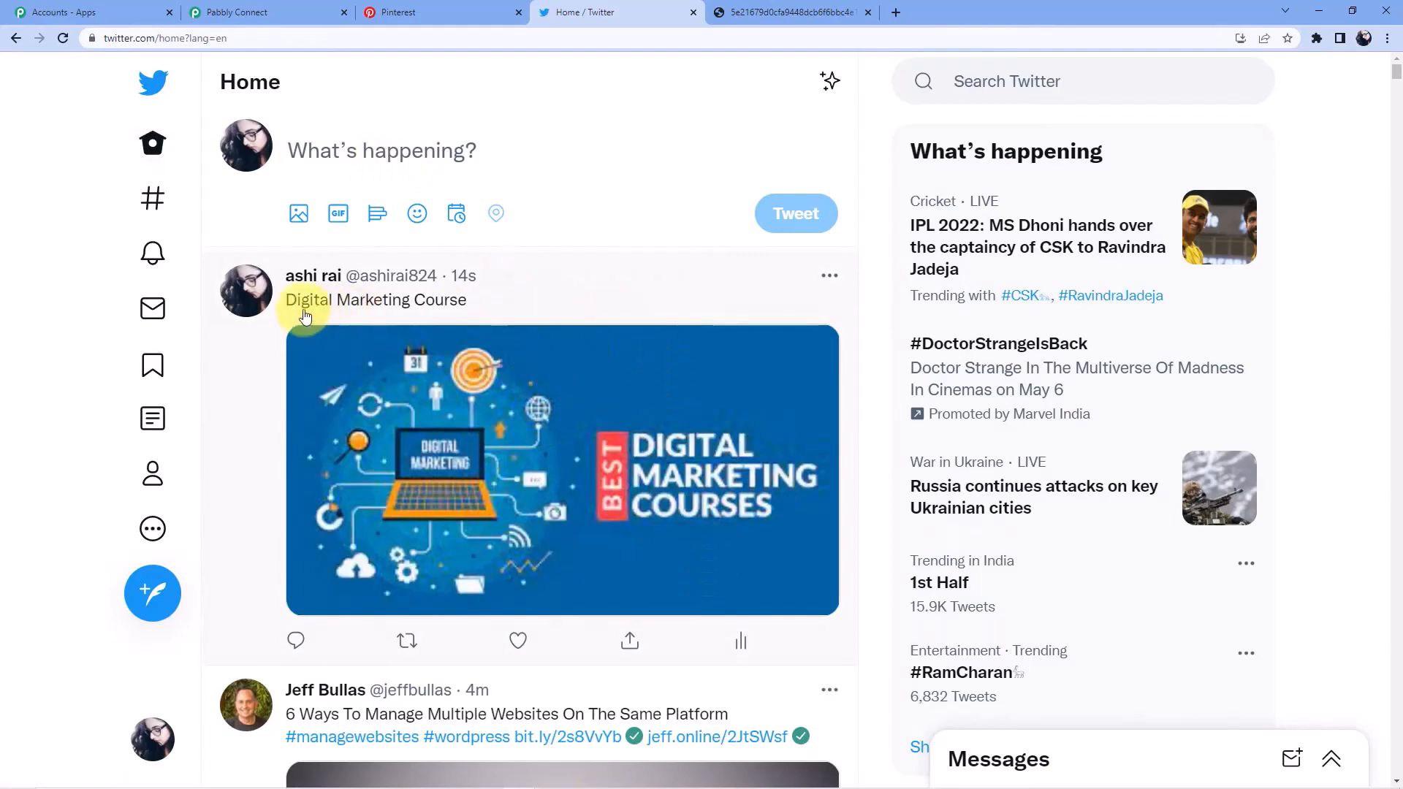
scroll(453, 307, "down", 2)
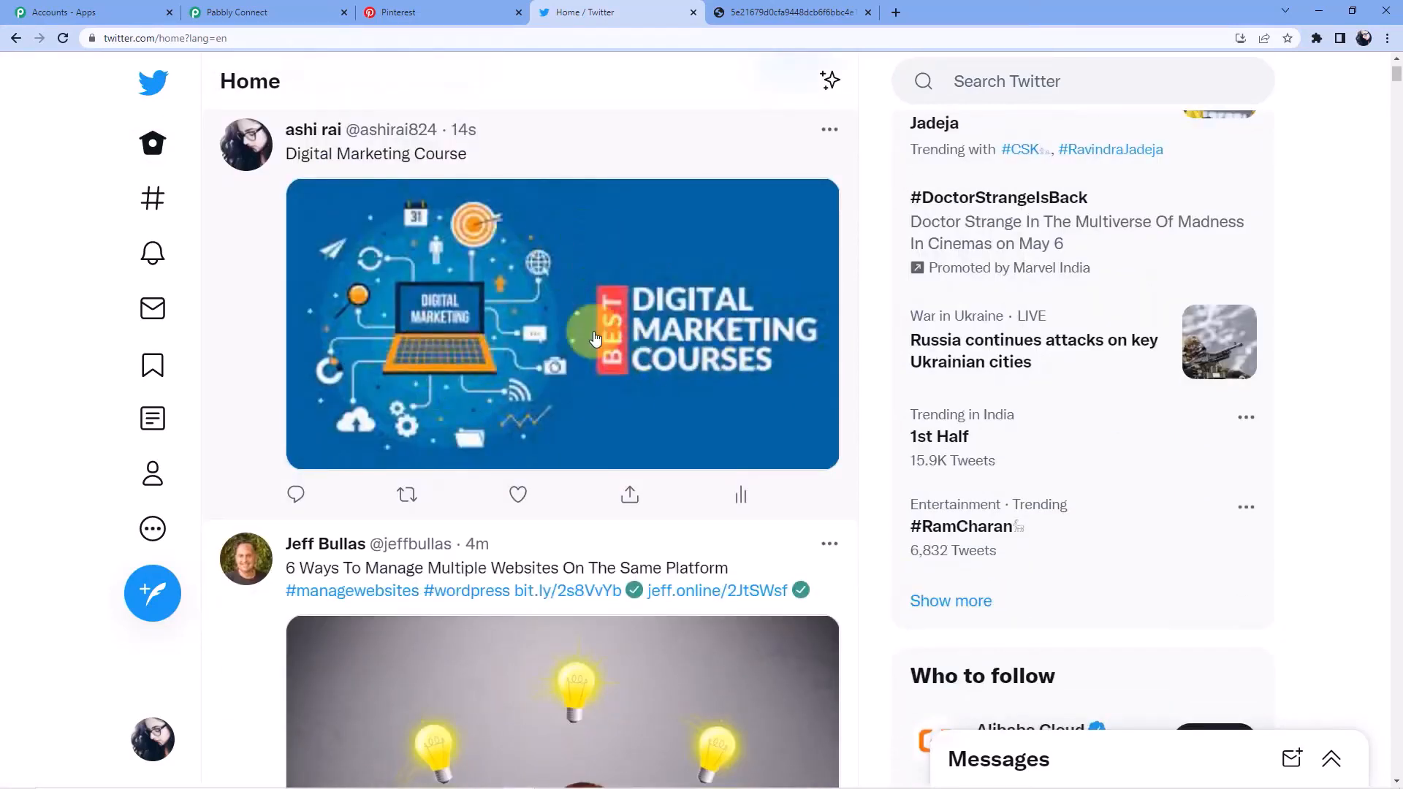
left_click(386, 6)
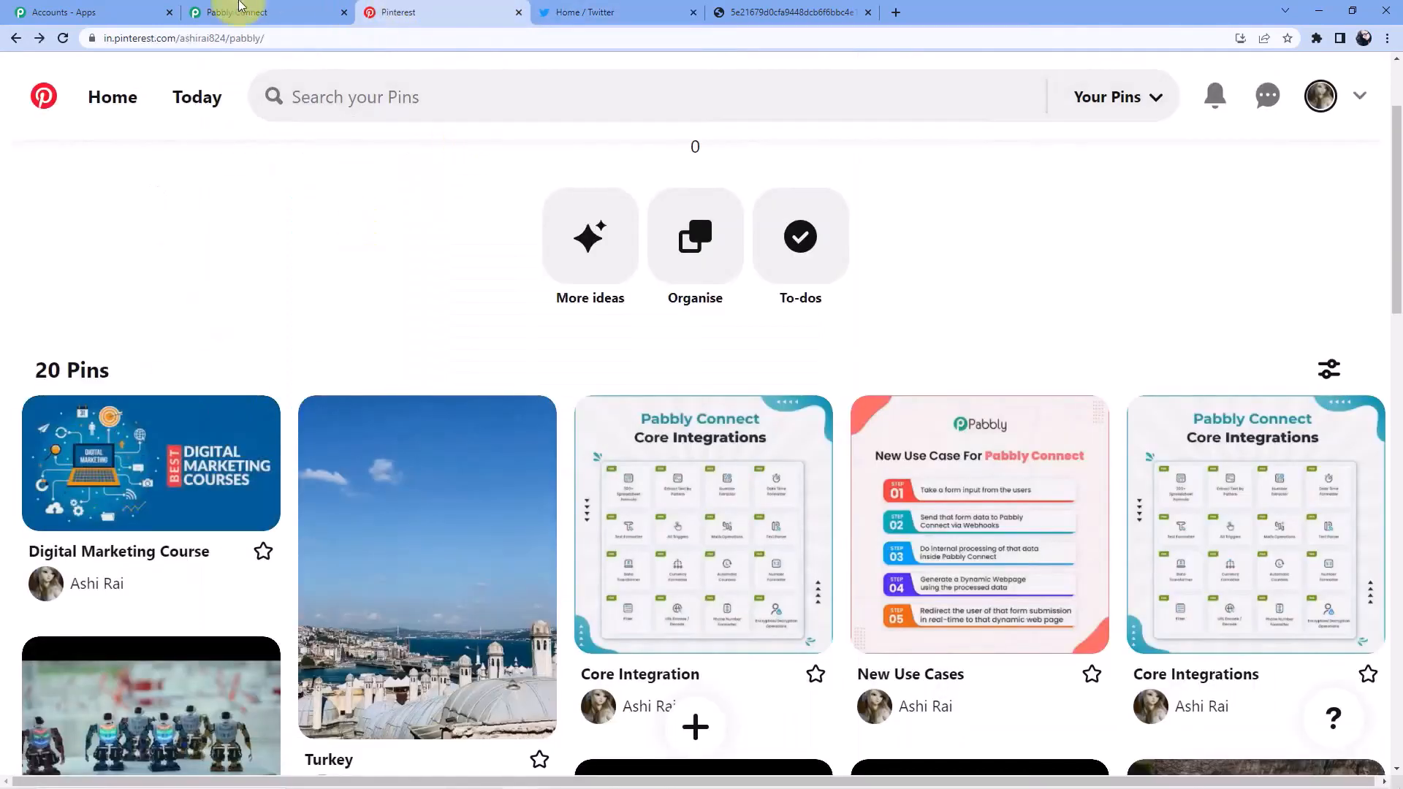
left_click(614, 11)
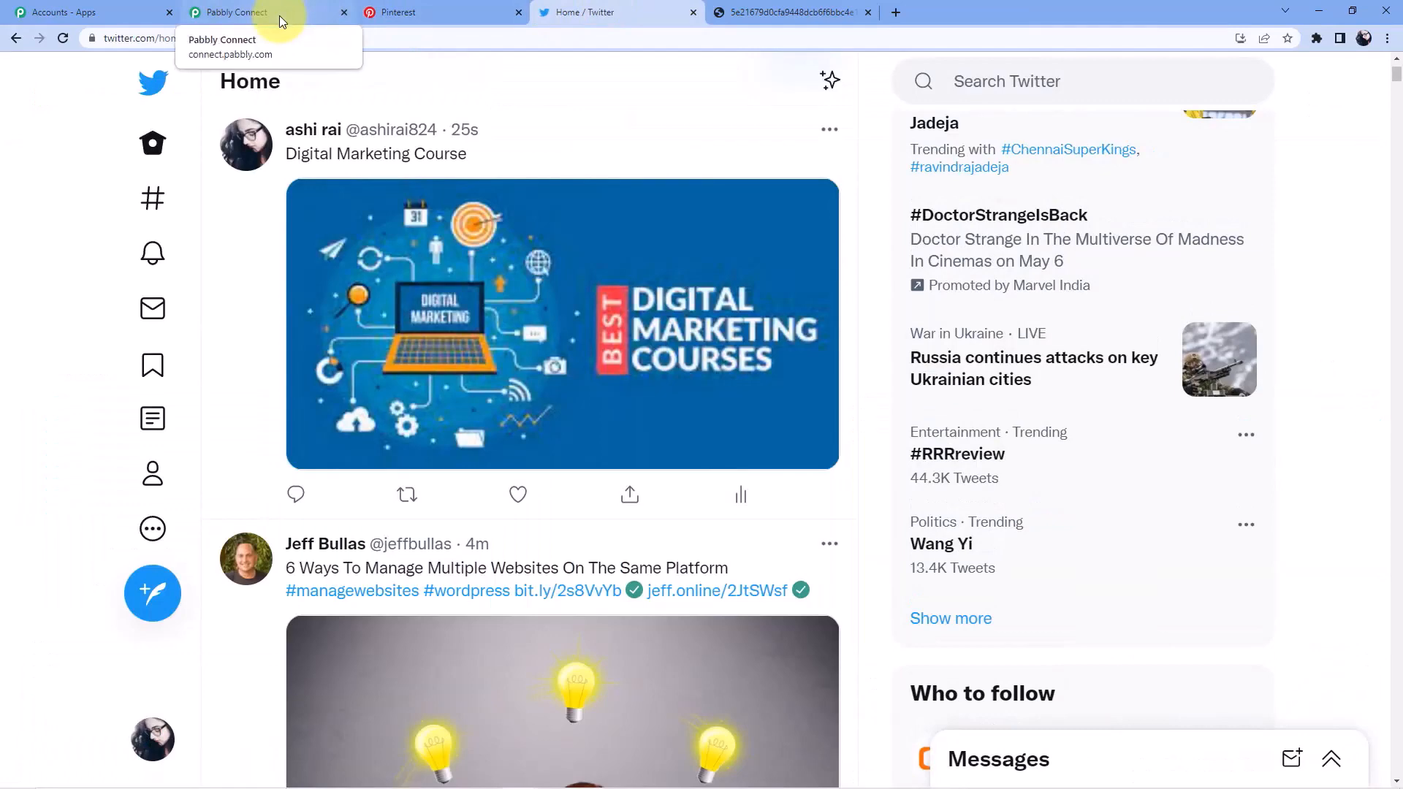
Step: Back in Pabbly Connect, collapse the Pinterest New Pin trigger and Twitter Create Tweet action
left_click(278, 12)
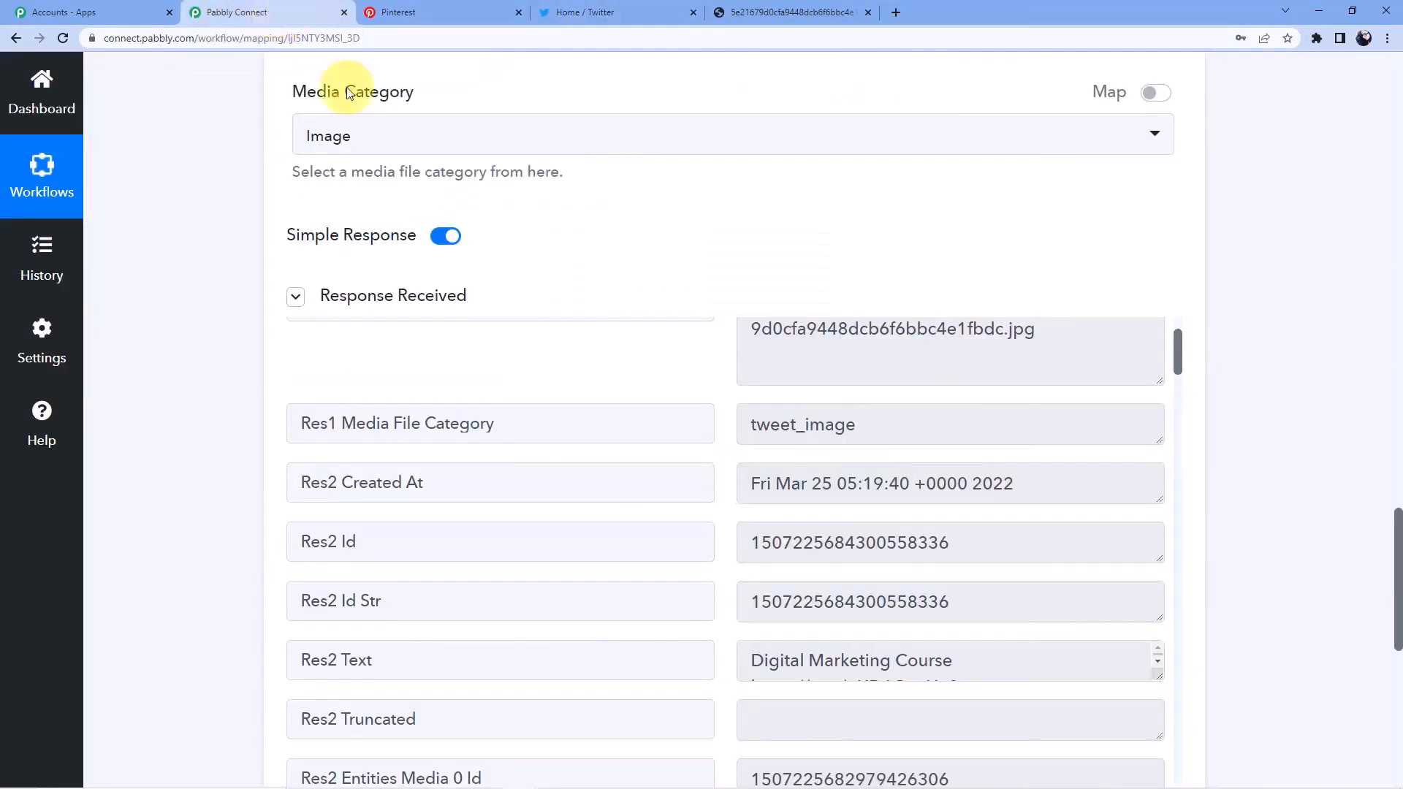
left_click_drag(1398, 602, 1396, 138)
left_click(701, 339)
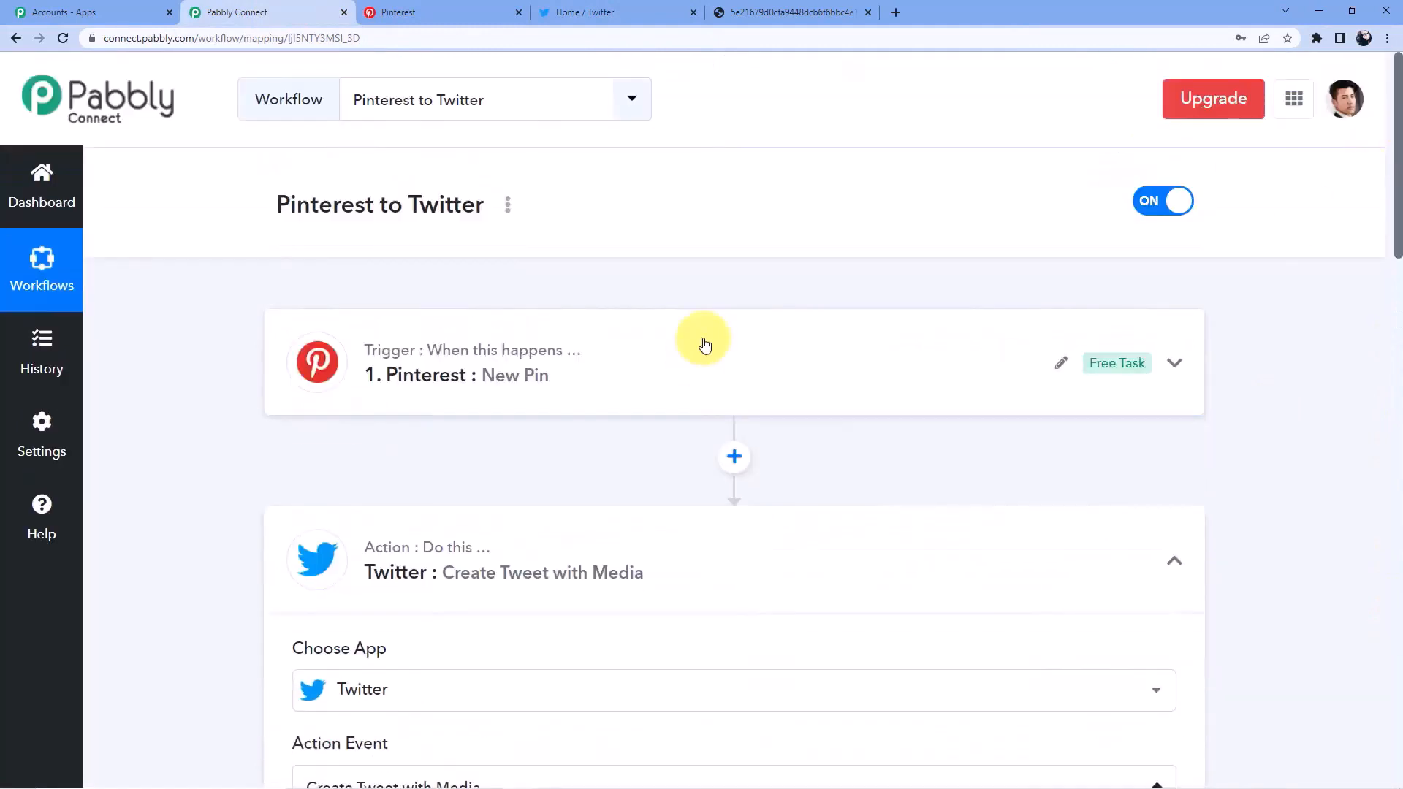
scroll(558, 407, "down", 2)
left_click(555, 399)
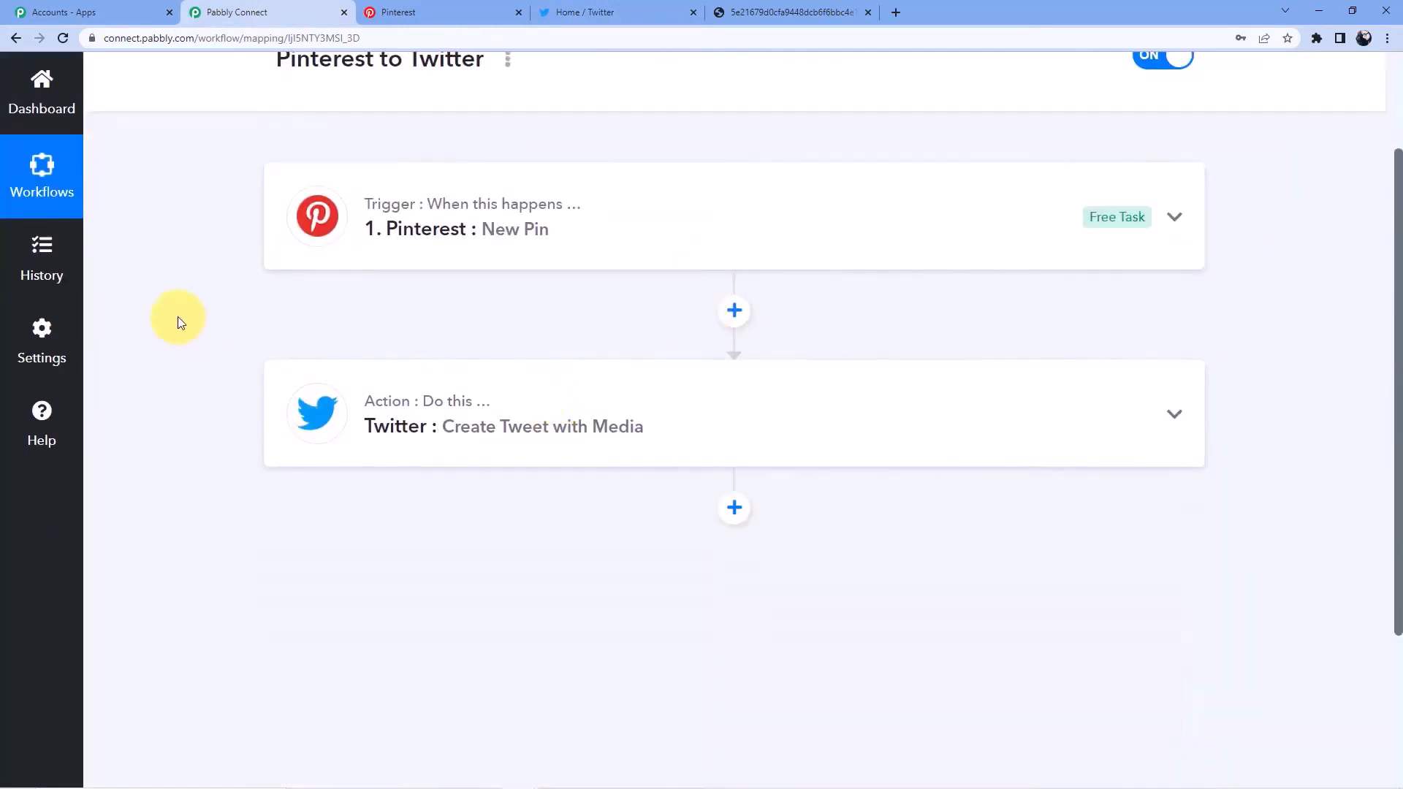
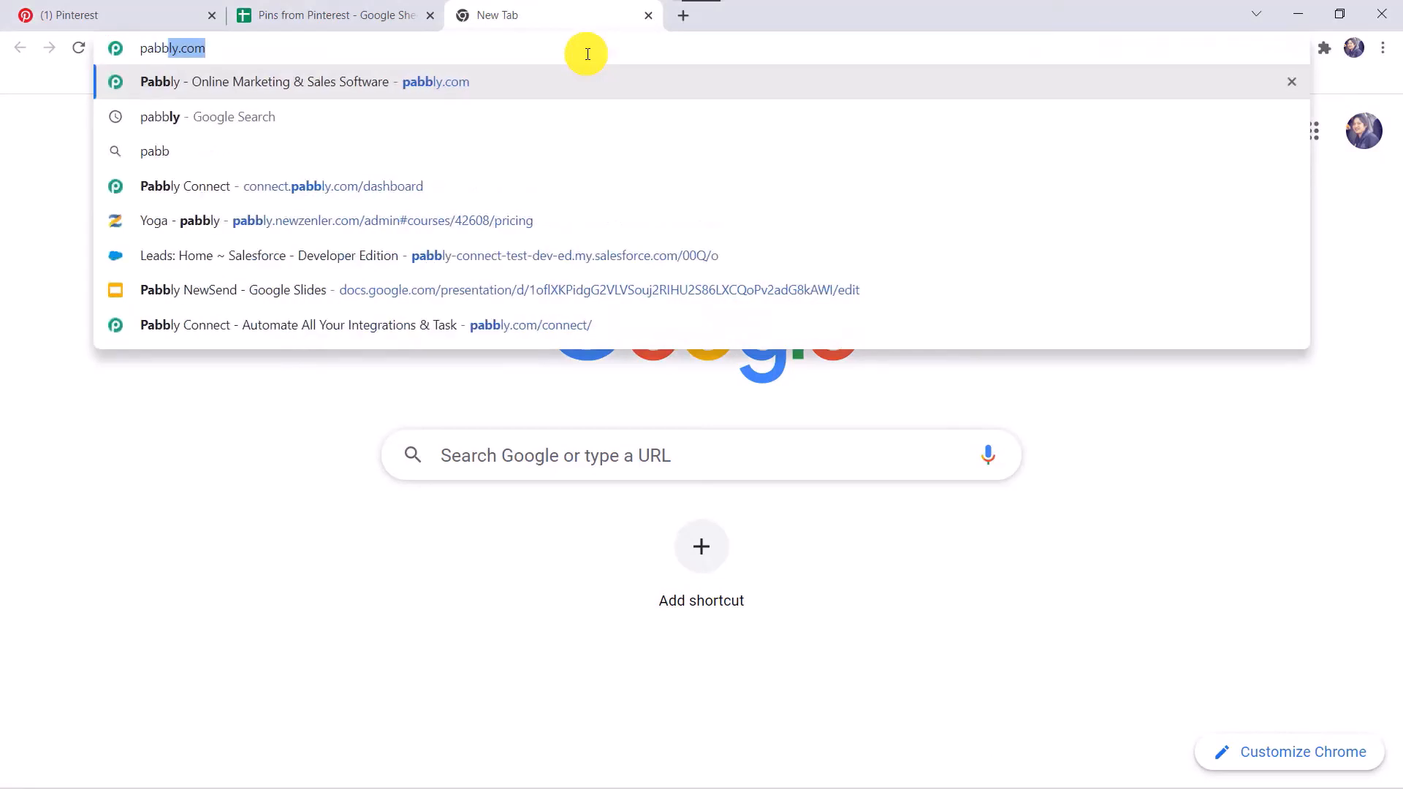
Step: Load pabbly.com, go to the Pabbly Connect product page, sign in and launch Pabbly Connect
key("Return")
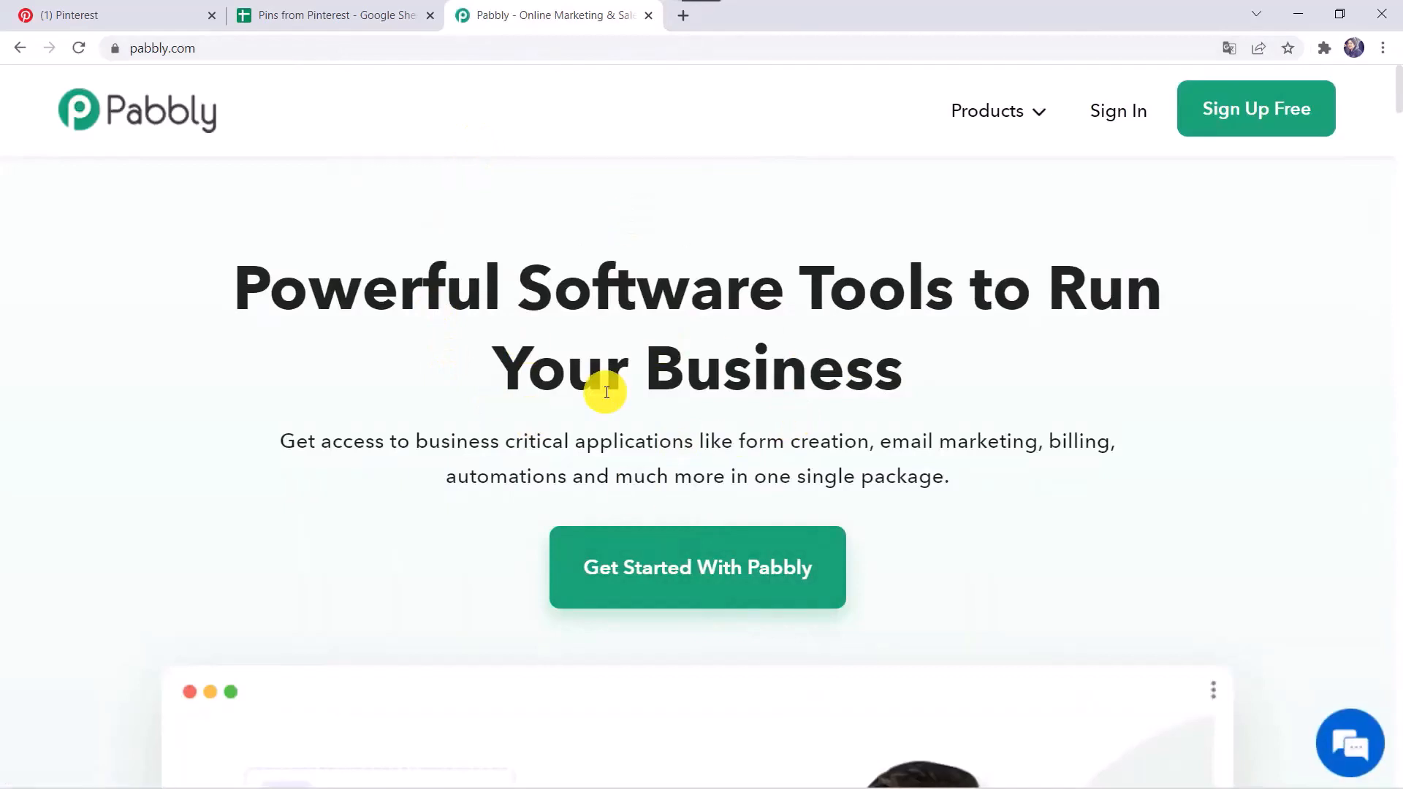
mouse_move(1002, 119)
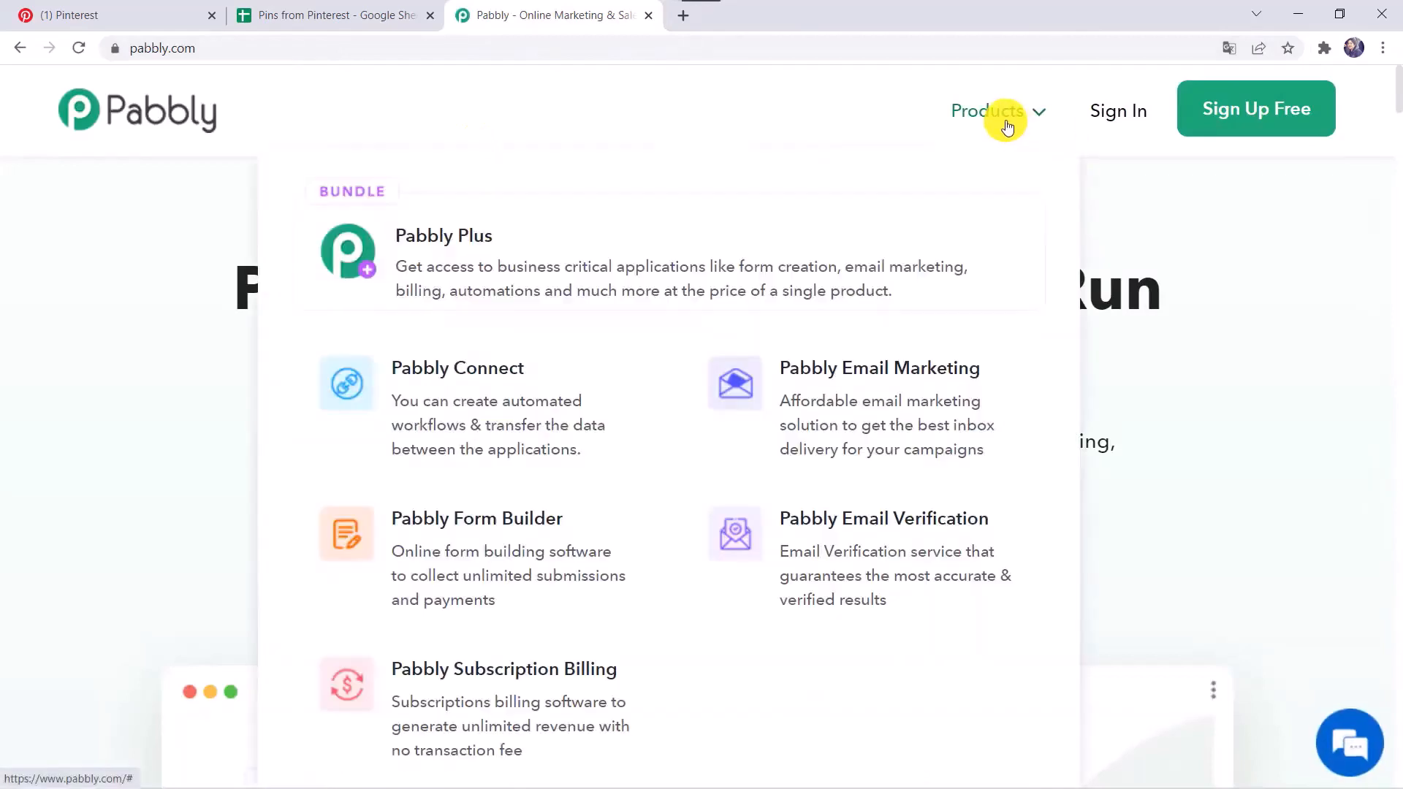
left_click(453, 450)
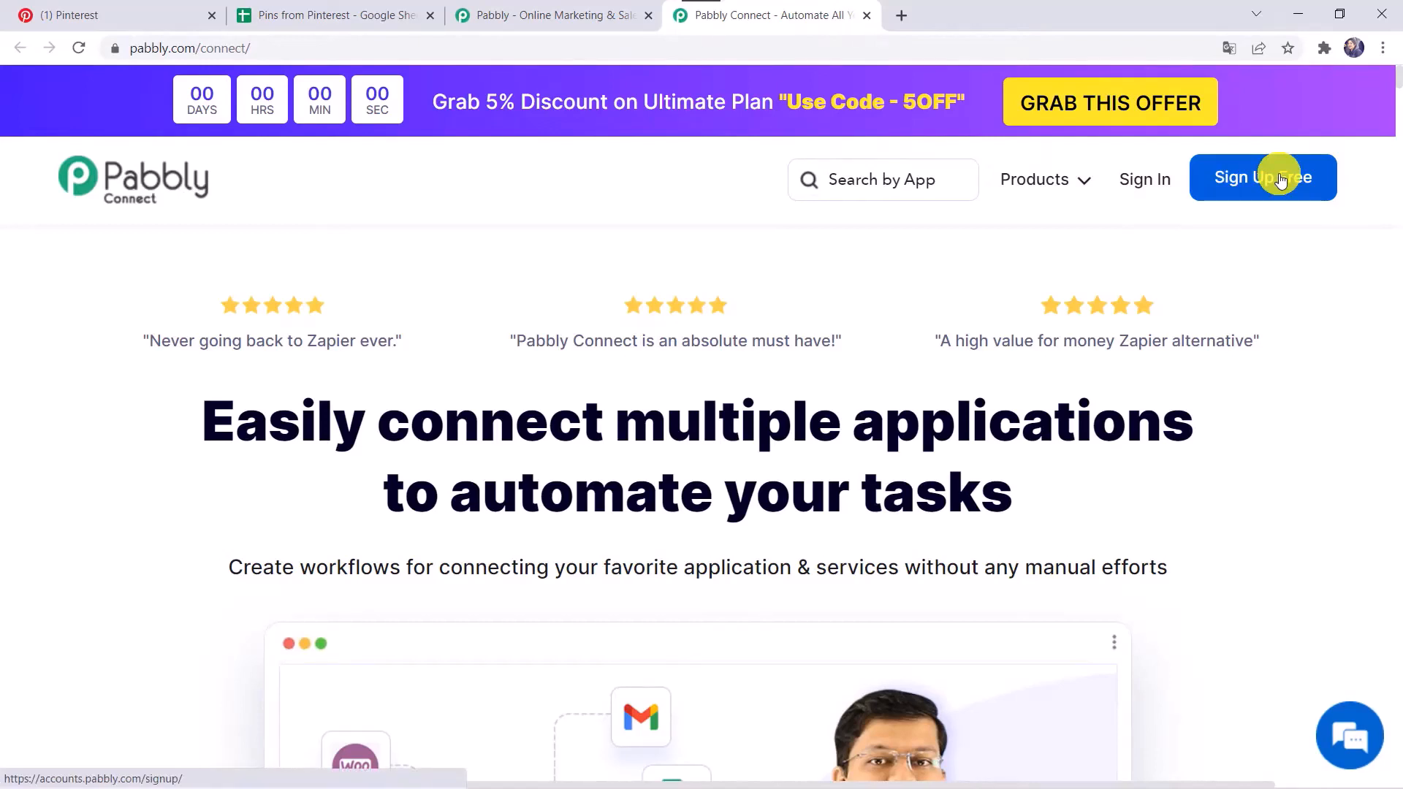
left_click(1158, 177)
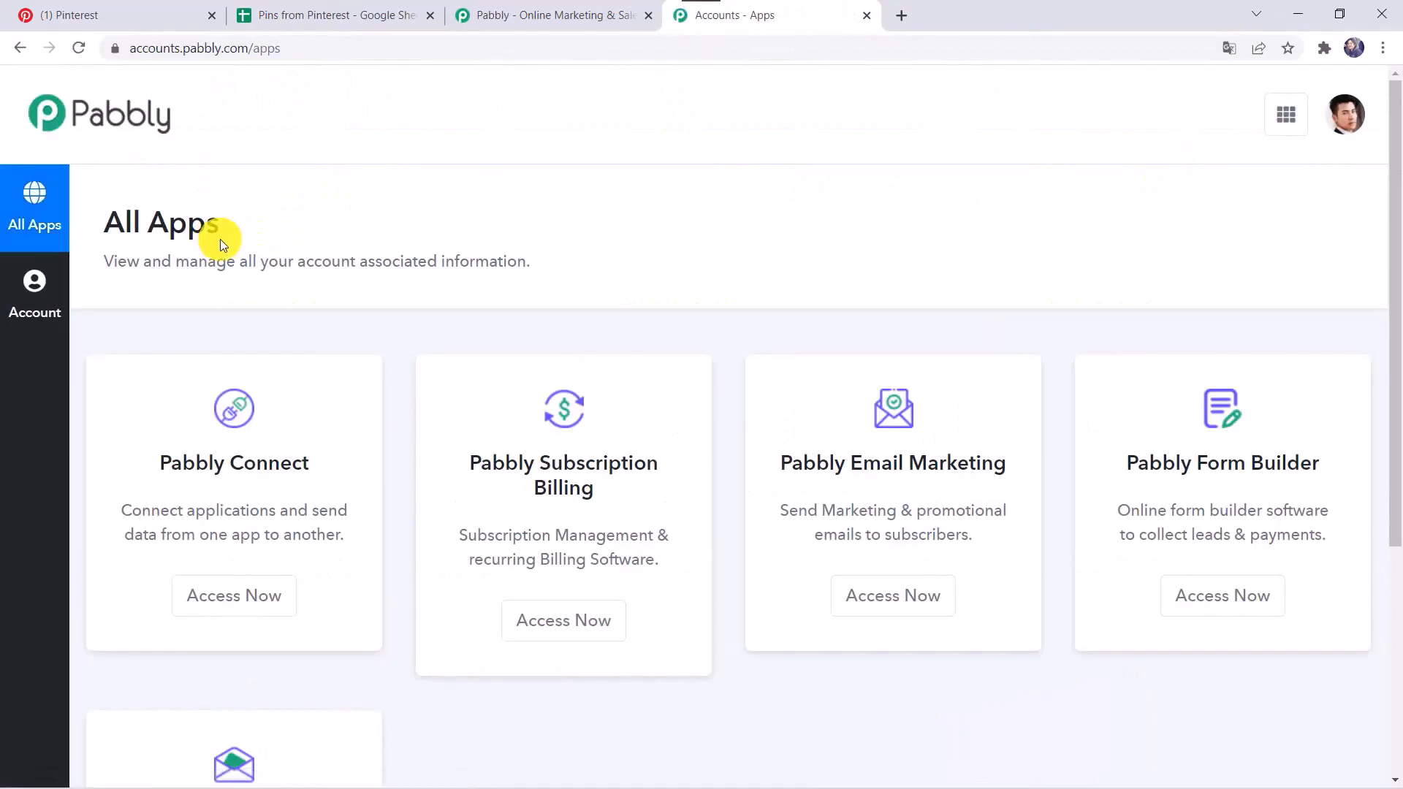
left_click(248, 611)
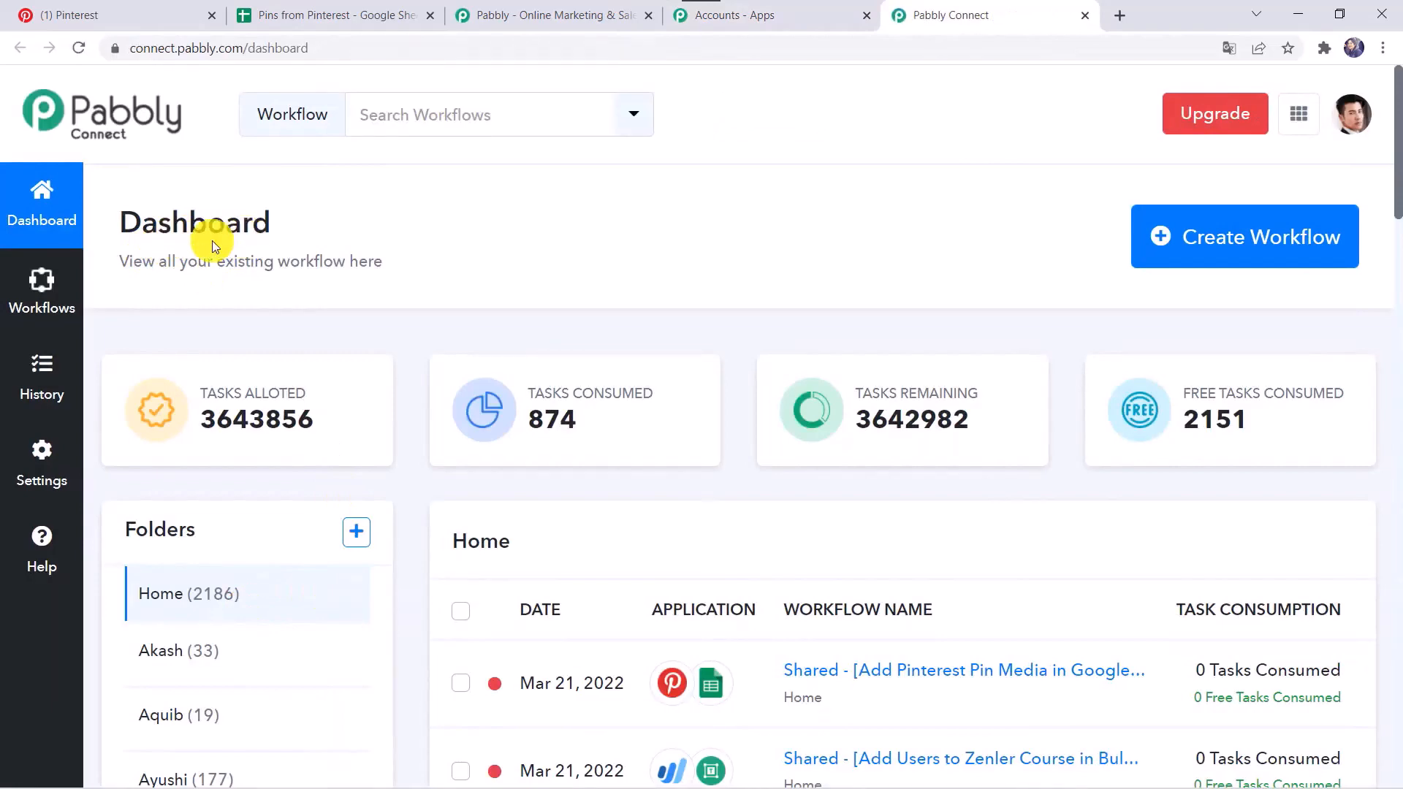
Step: Create a new workflow, pasting 'Pinterest to Google Sheets Integration' as its name
scroll(808, 589, "down", 5)
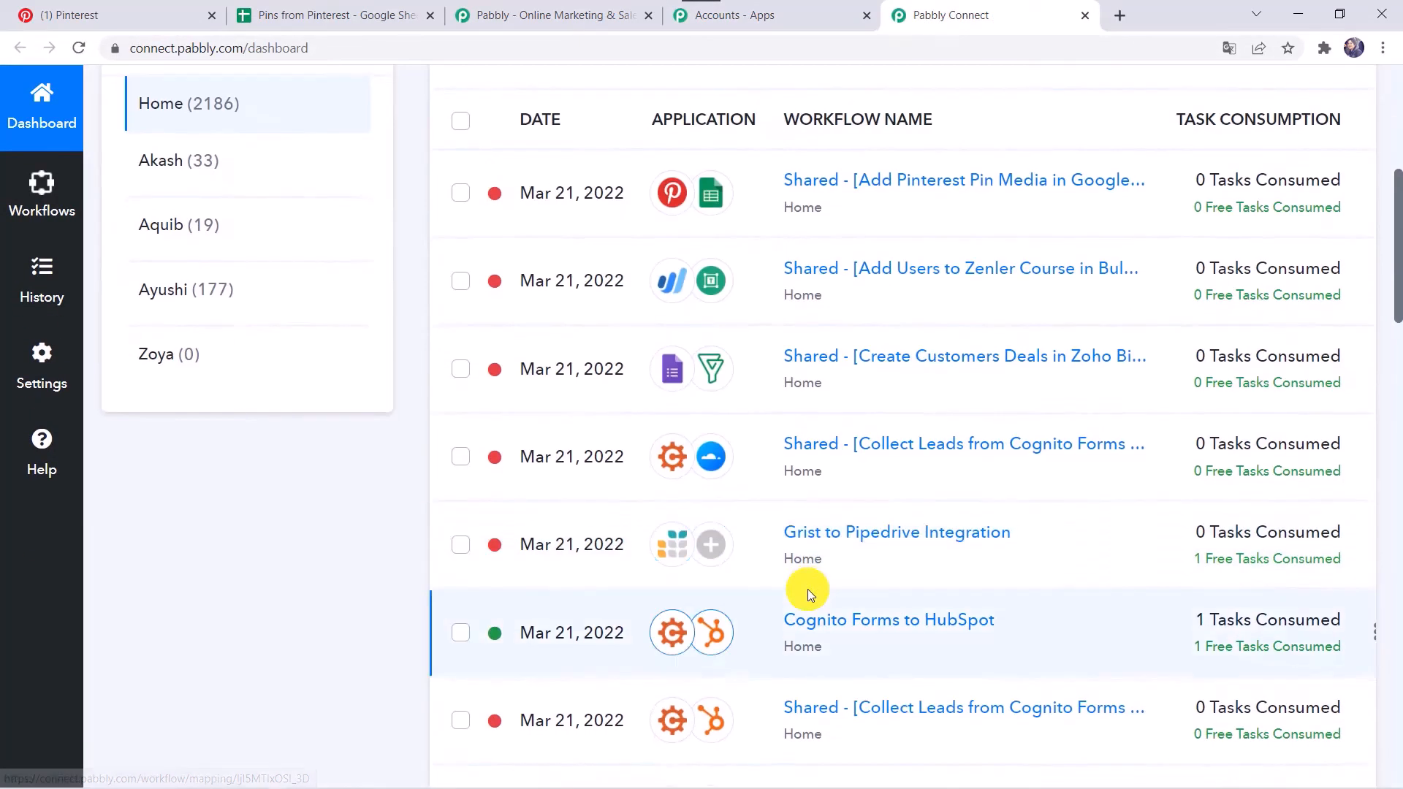
scroll(809, 589, "up", 5)
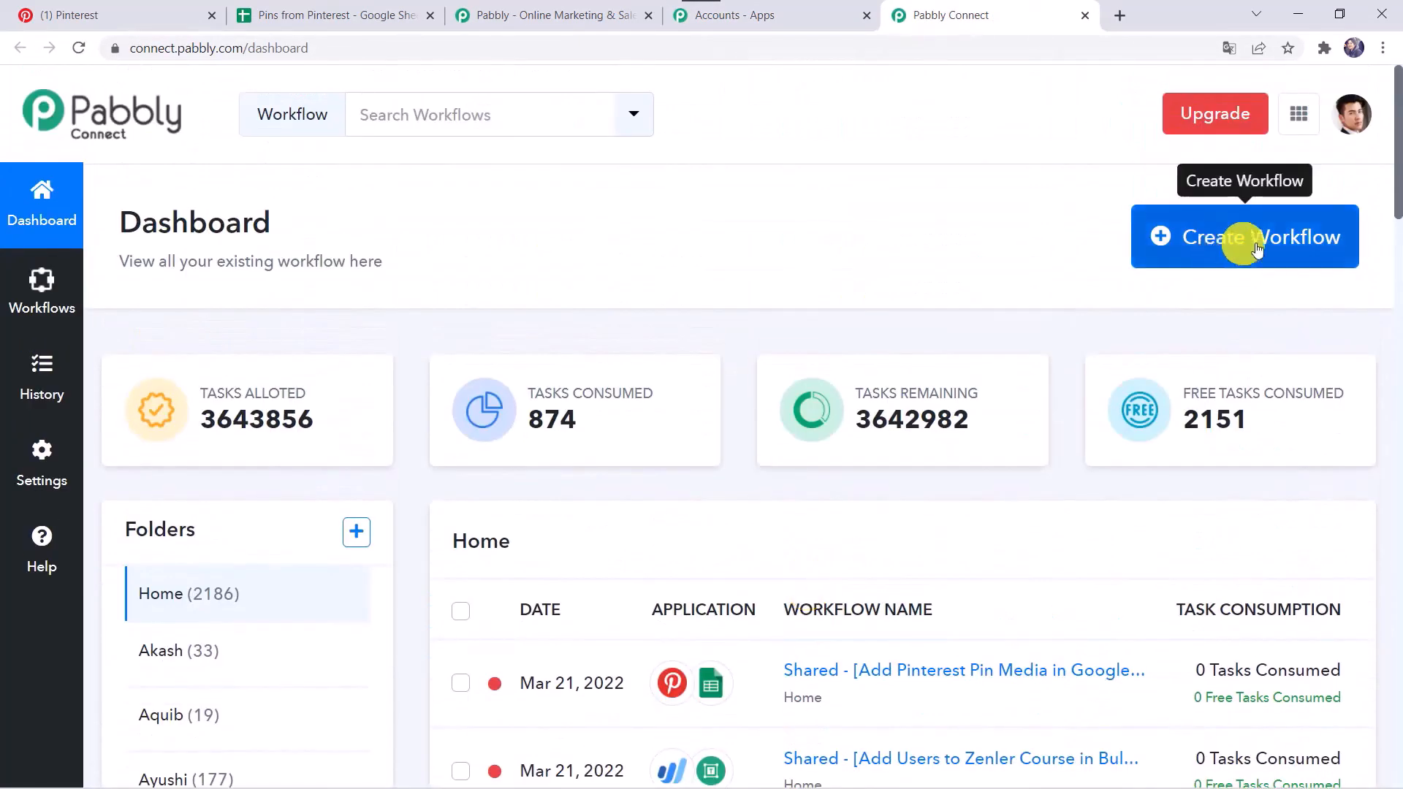
left_click(1235, 248)
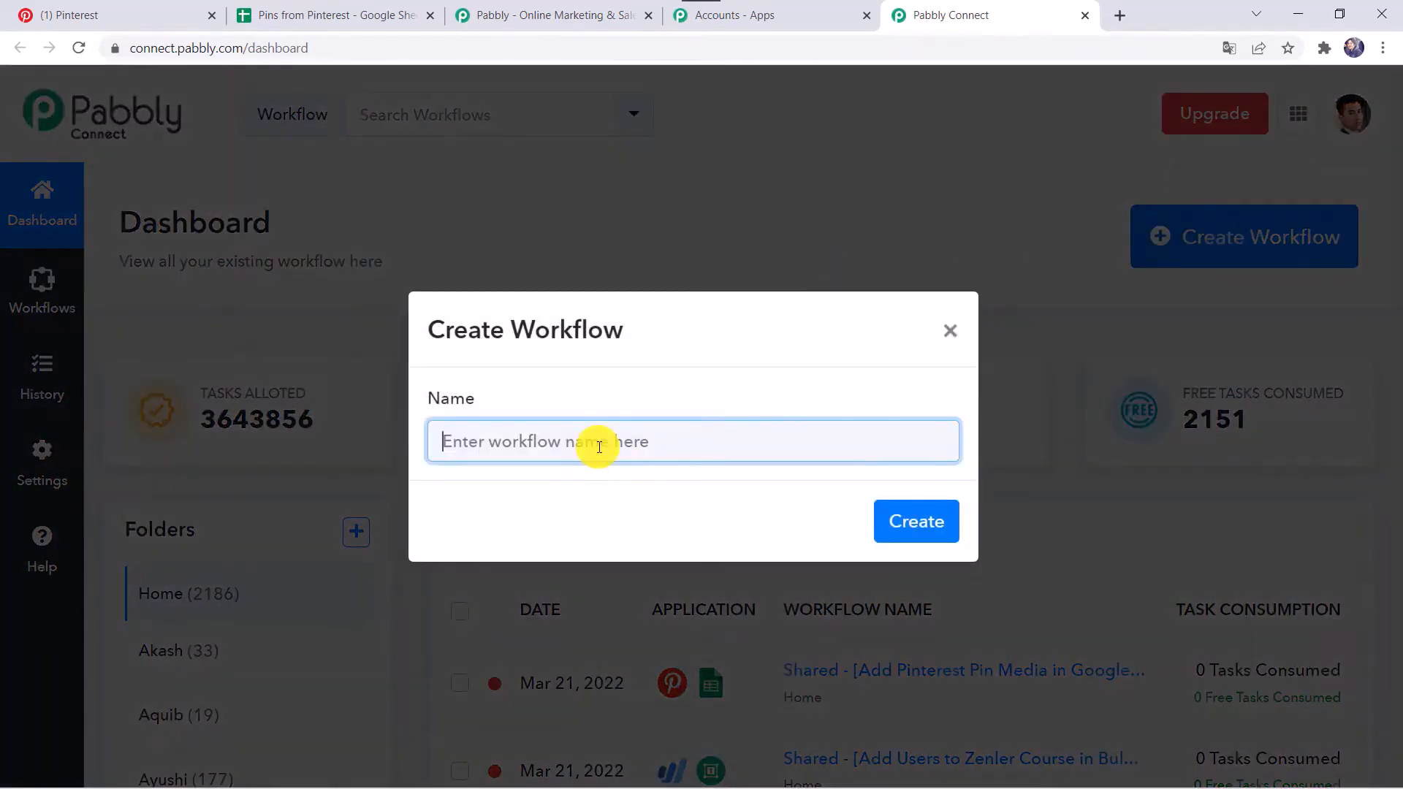
type("Pinterest to Google Sheets Integration")
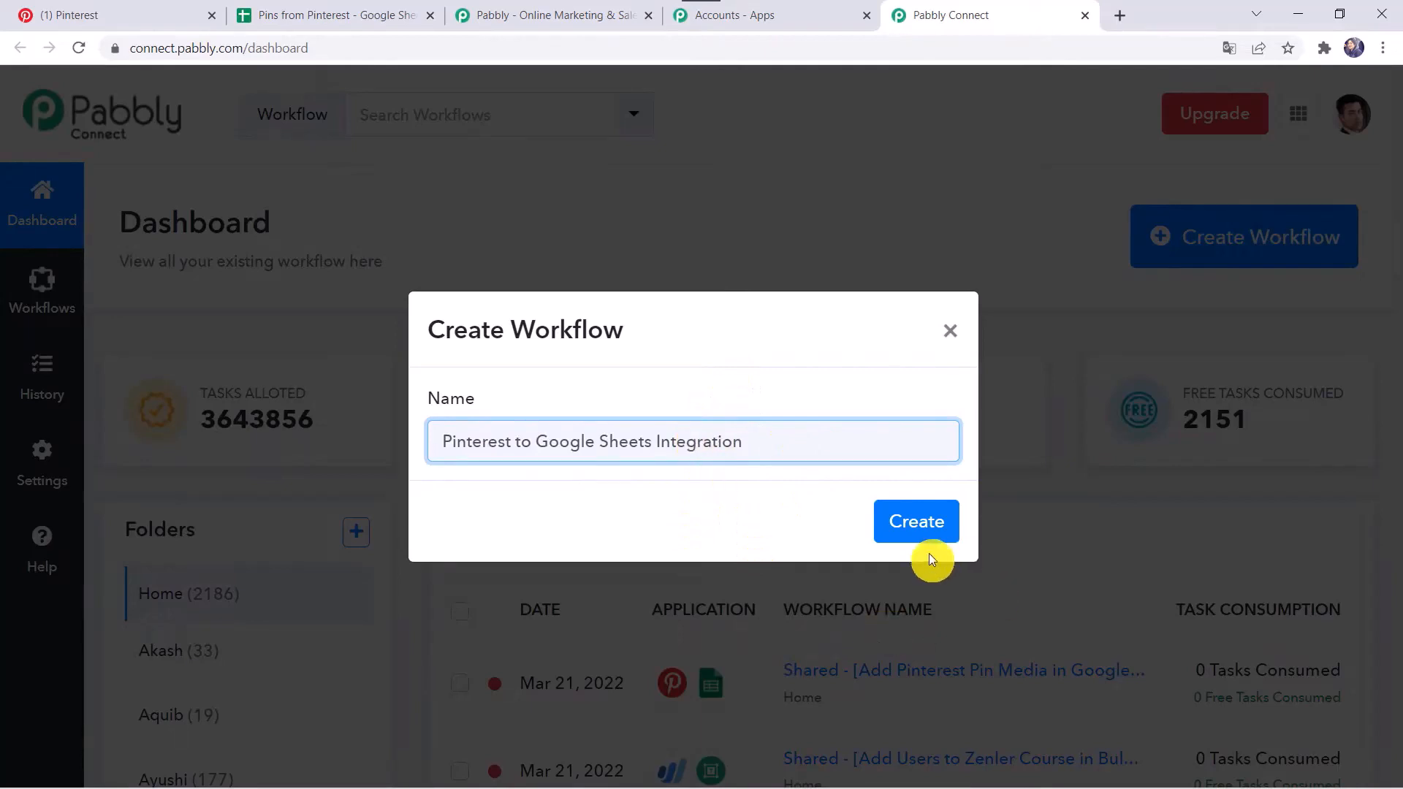
left_click(920, 519)
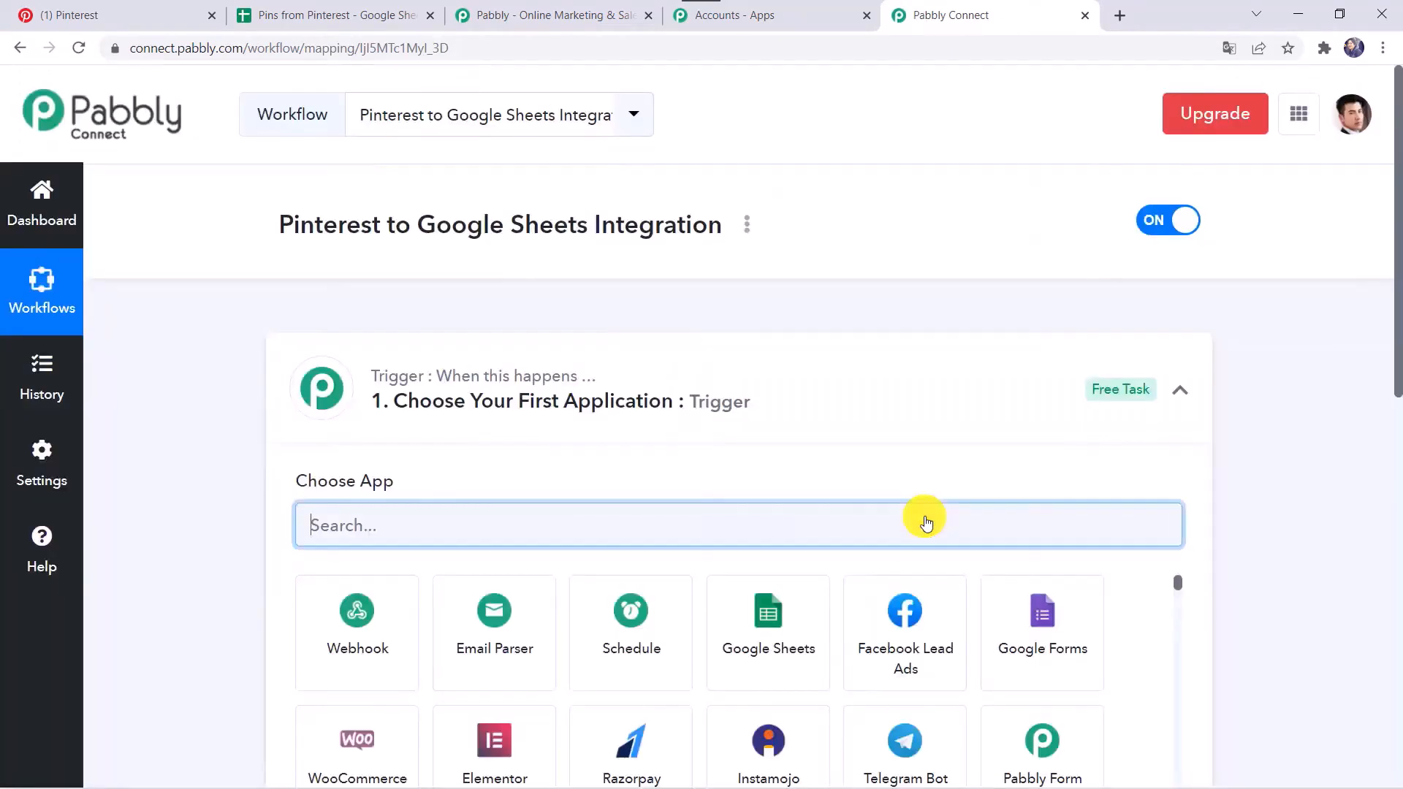
Step: Set the trigger app to Pinterest with the New Pin event and begin connecting an account
left_click(768, 428)
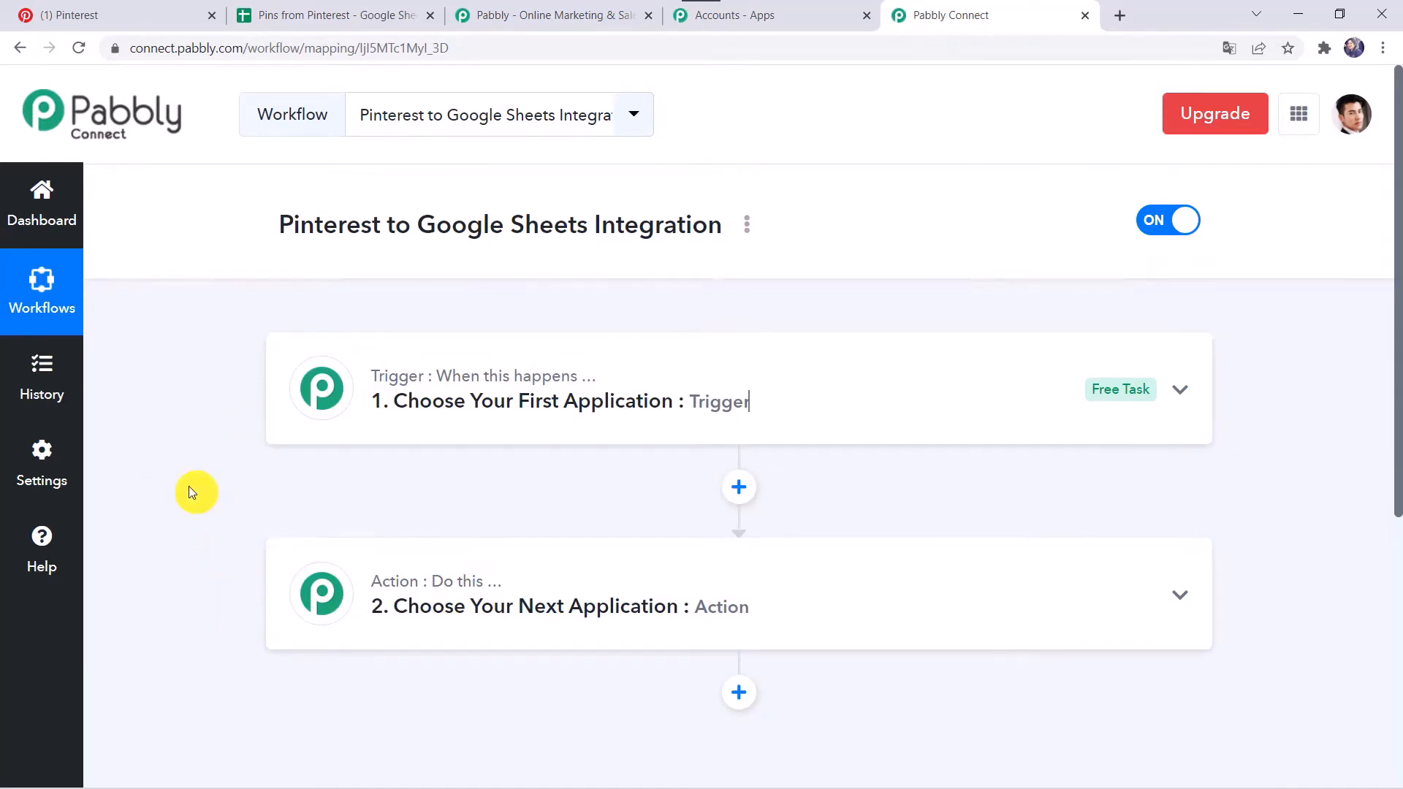
left_click(760, 412)
left_click(583, 376)
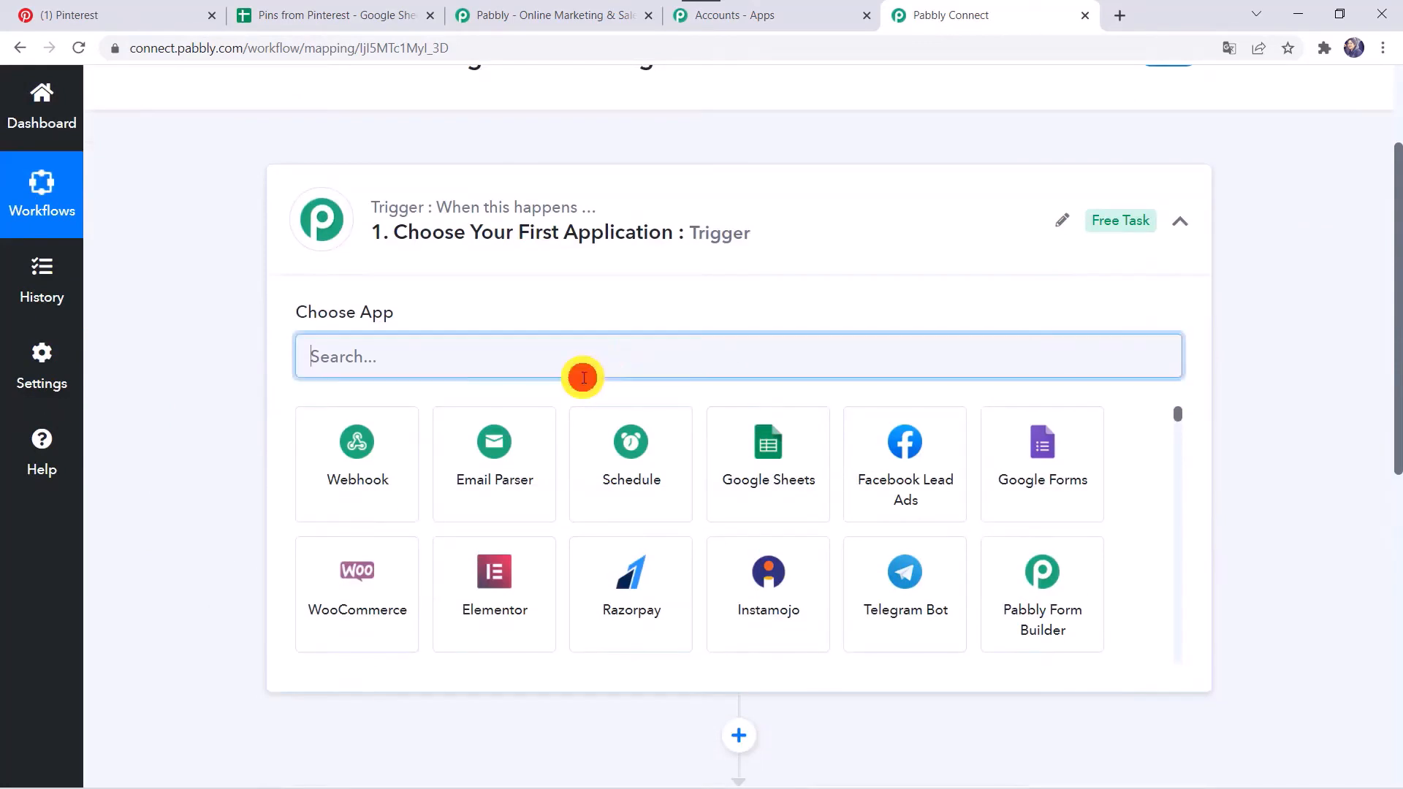
type("Pinte")
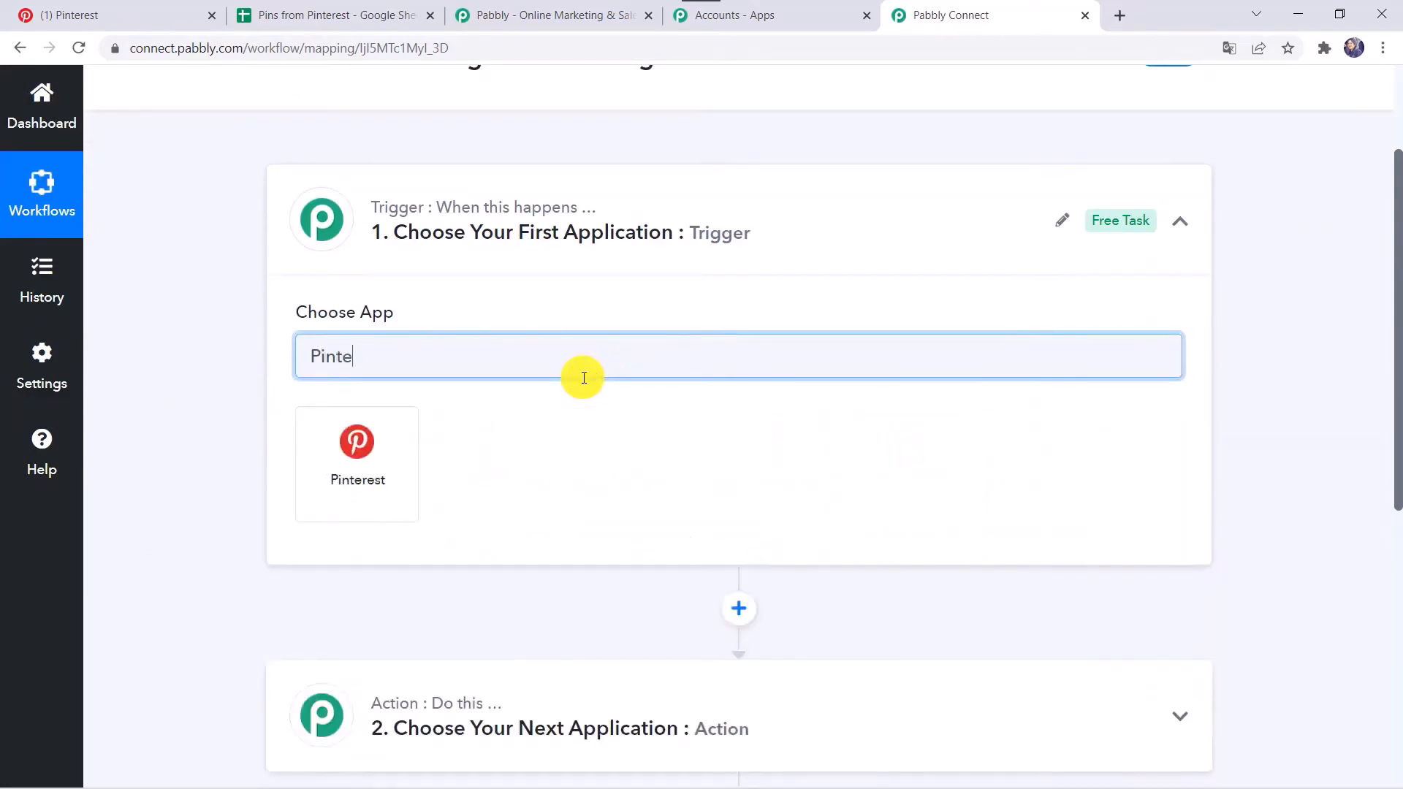
left_click(393, 477)
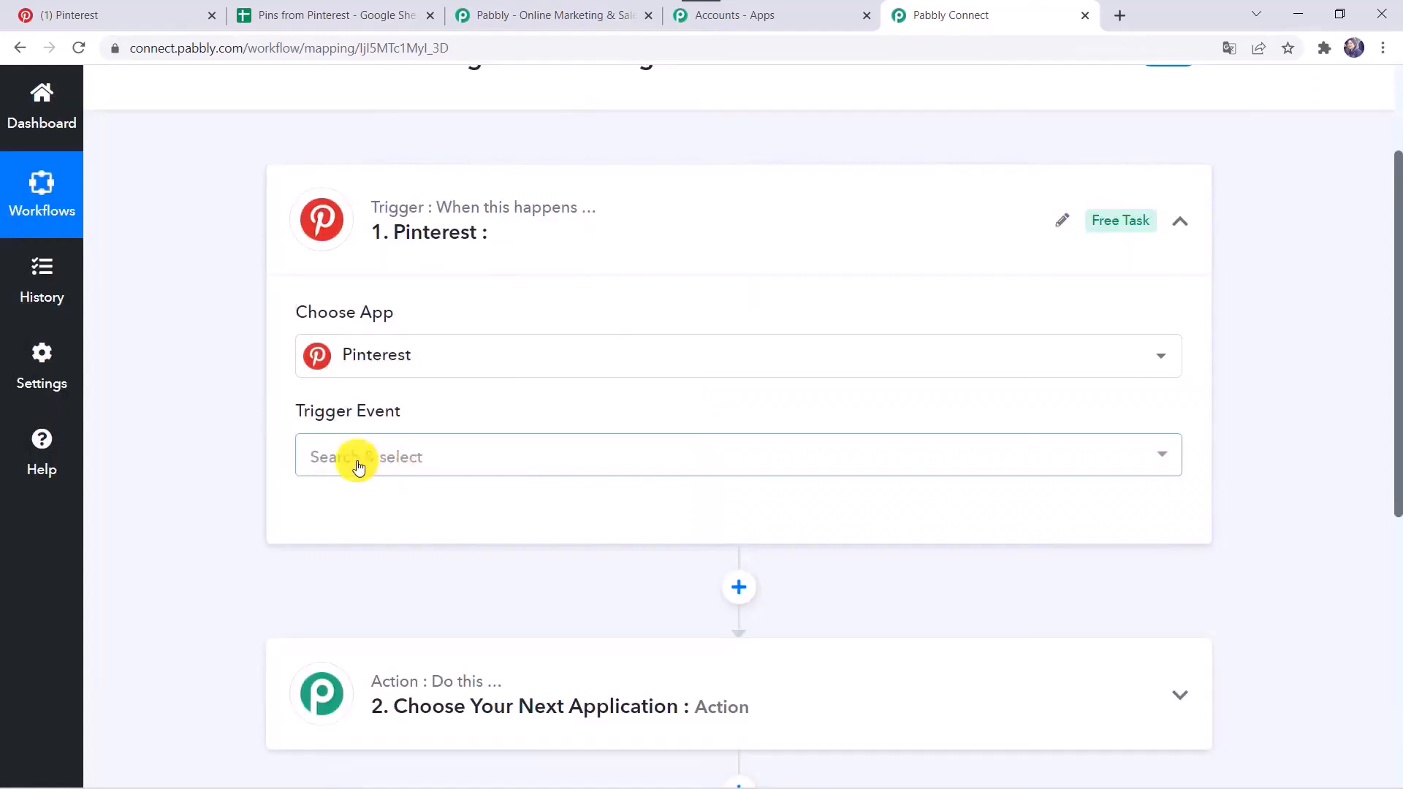
left_click(353, 458)
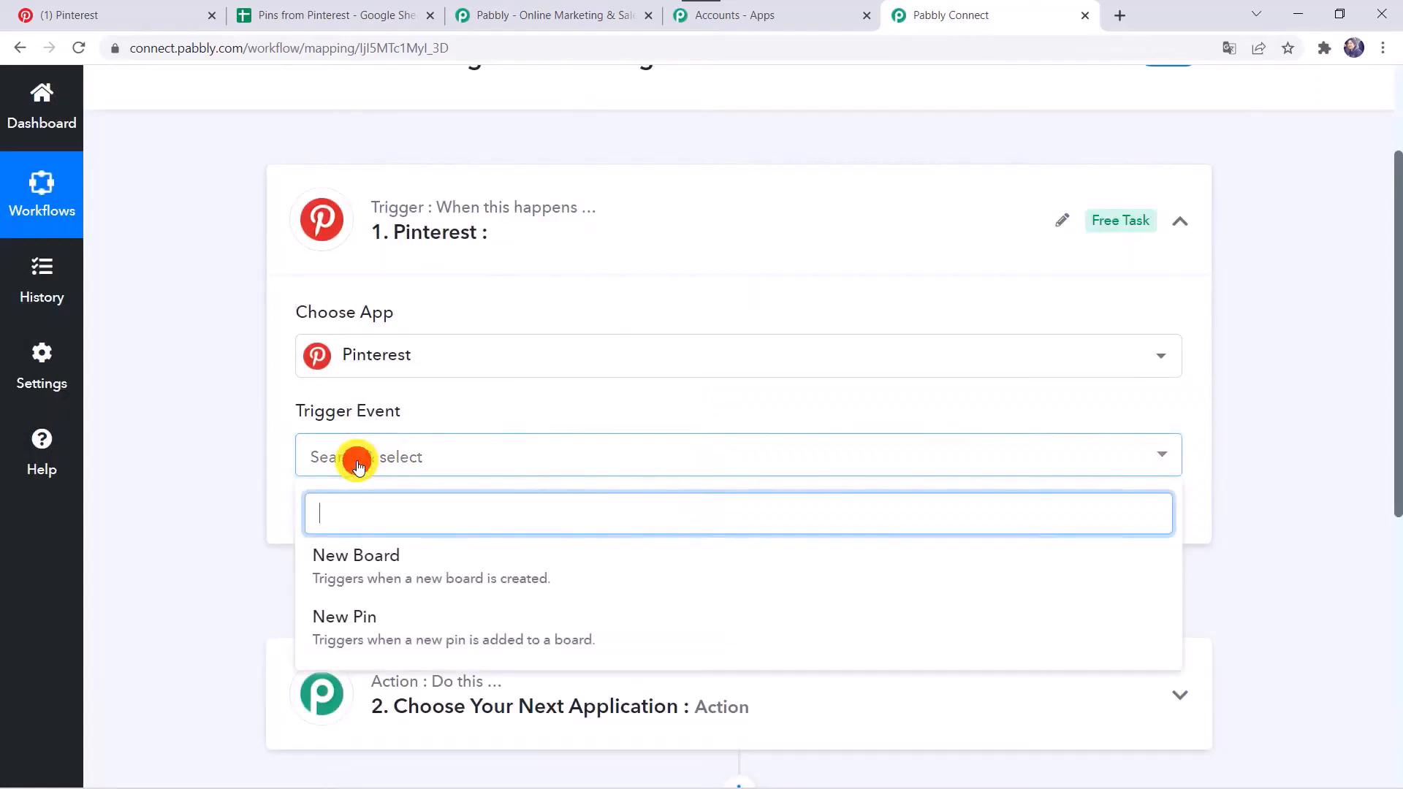
left_click(363, 653)
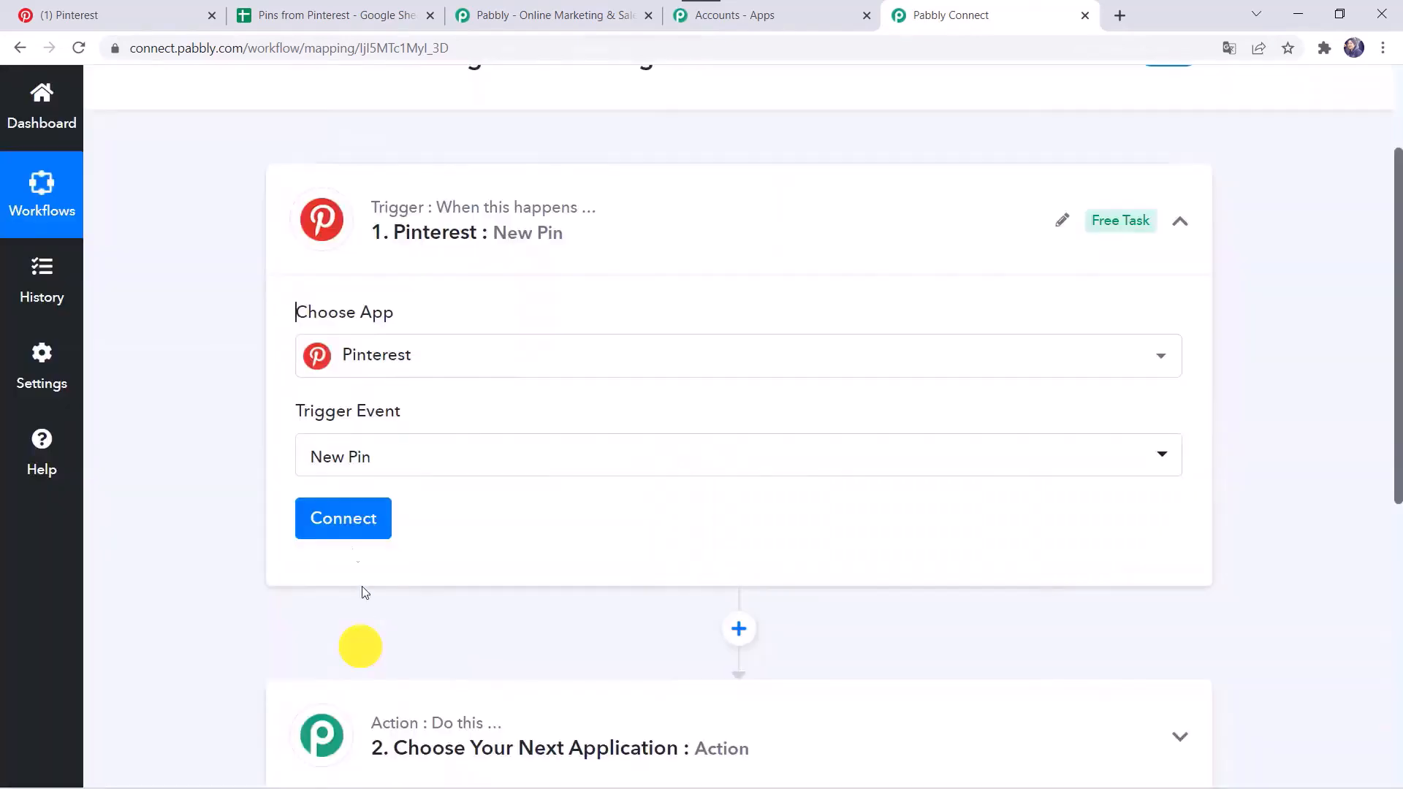
left_click(336, 517)
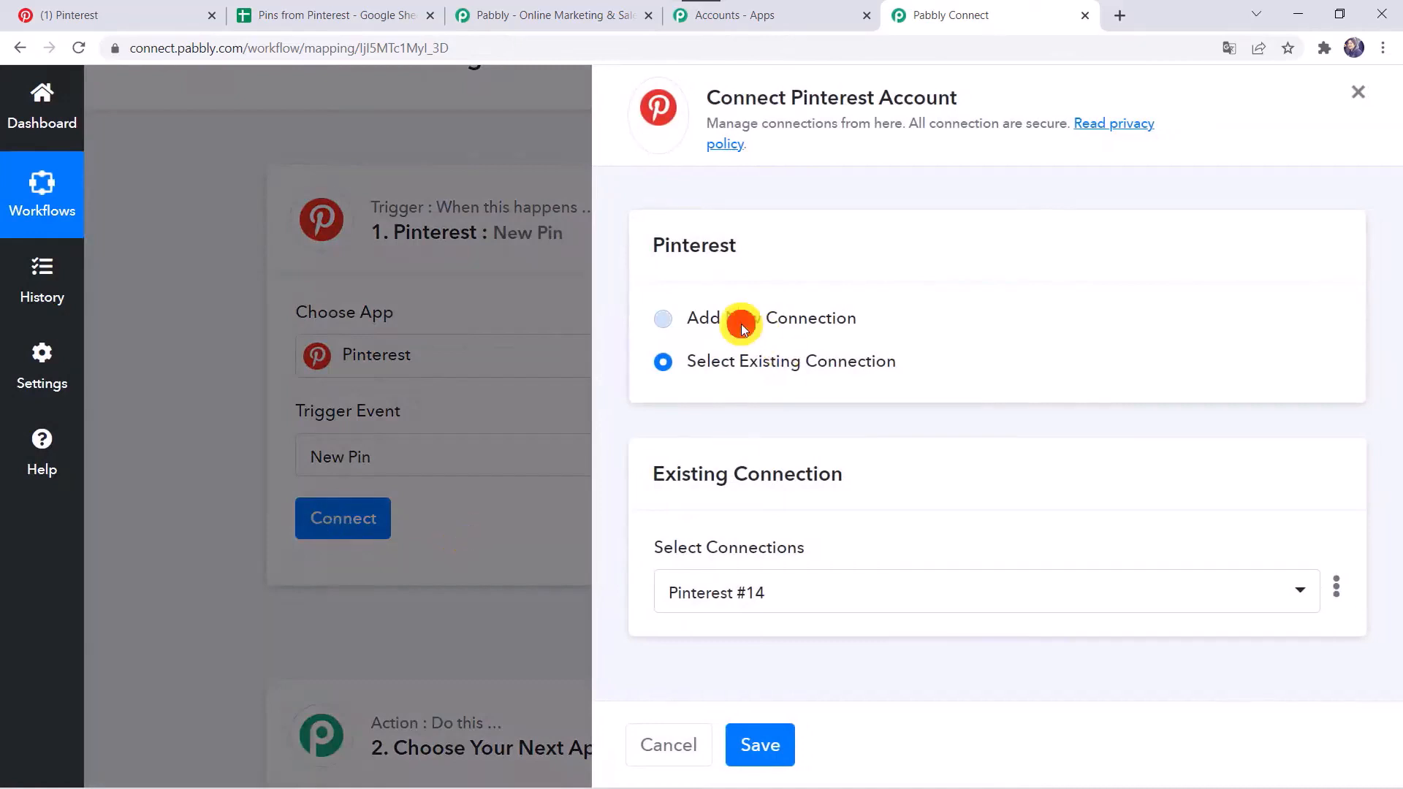
Step: Add a new Pinterest connection, grant Pabbly Connect access, and confirm the Pabbly board is selected
left_click(743, 329)
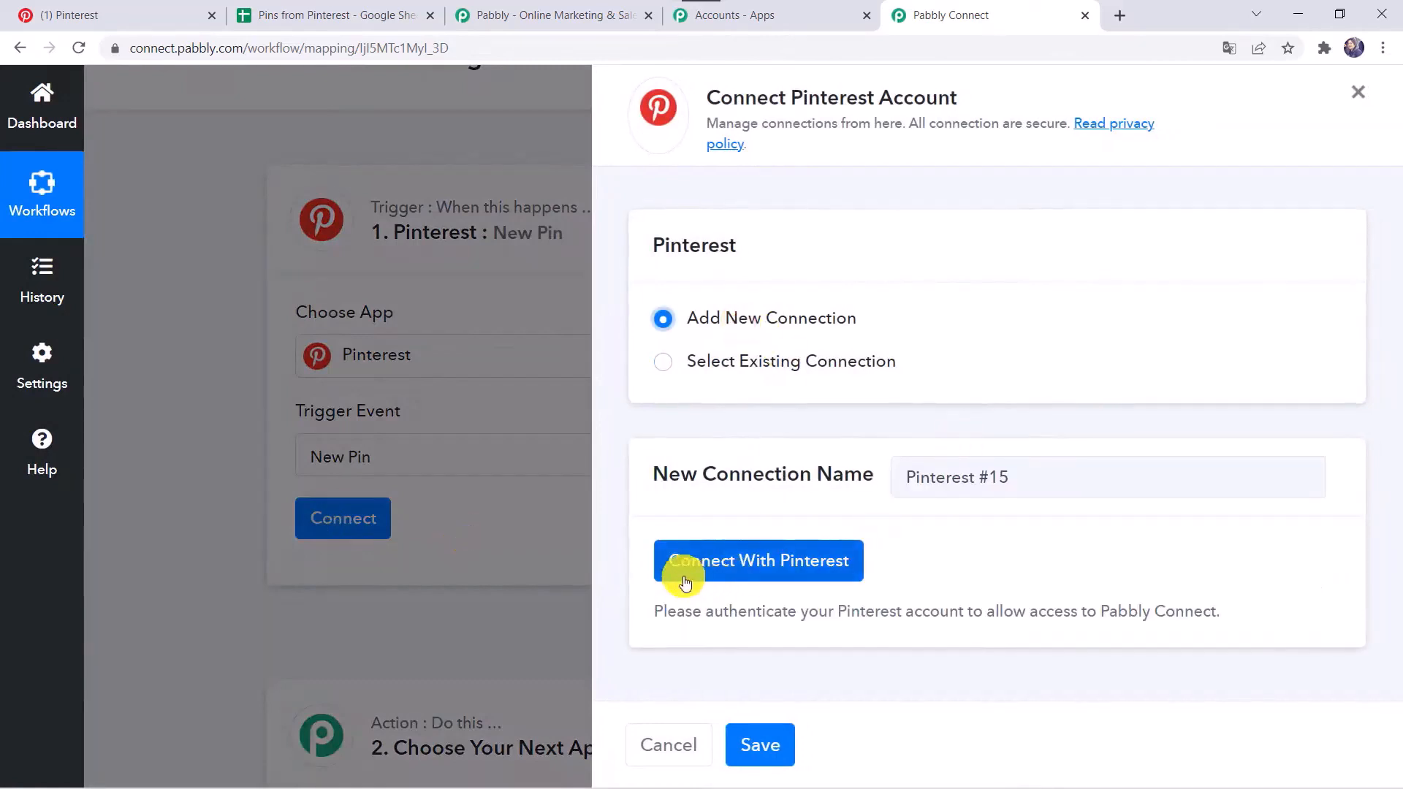
left_click(780, 567)
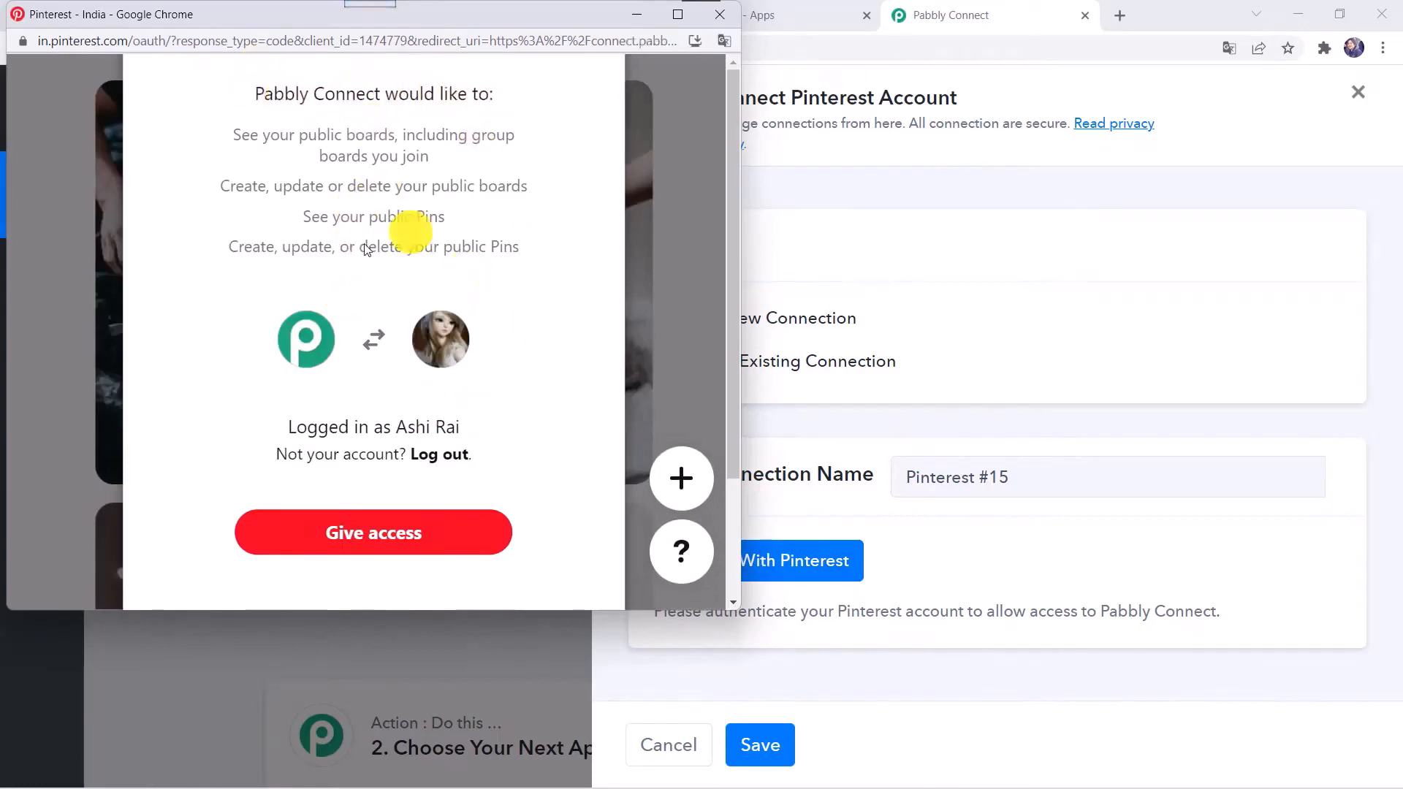
left_click(346, 534)
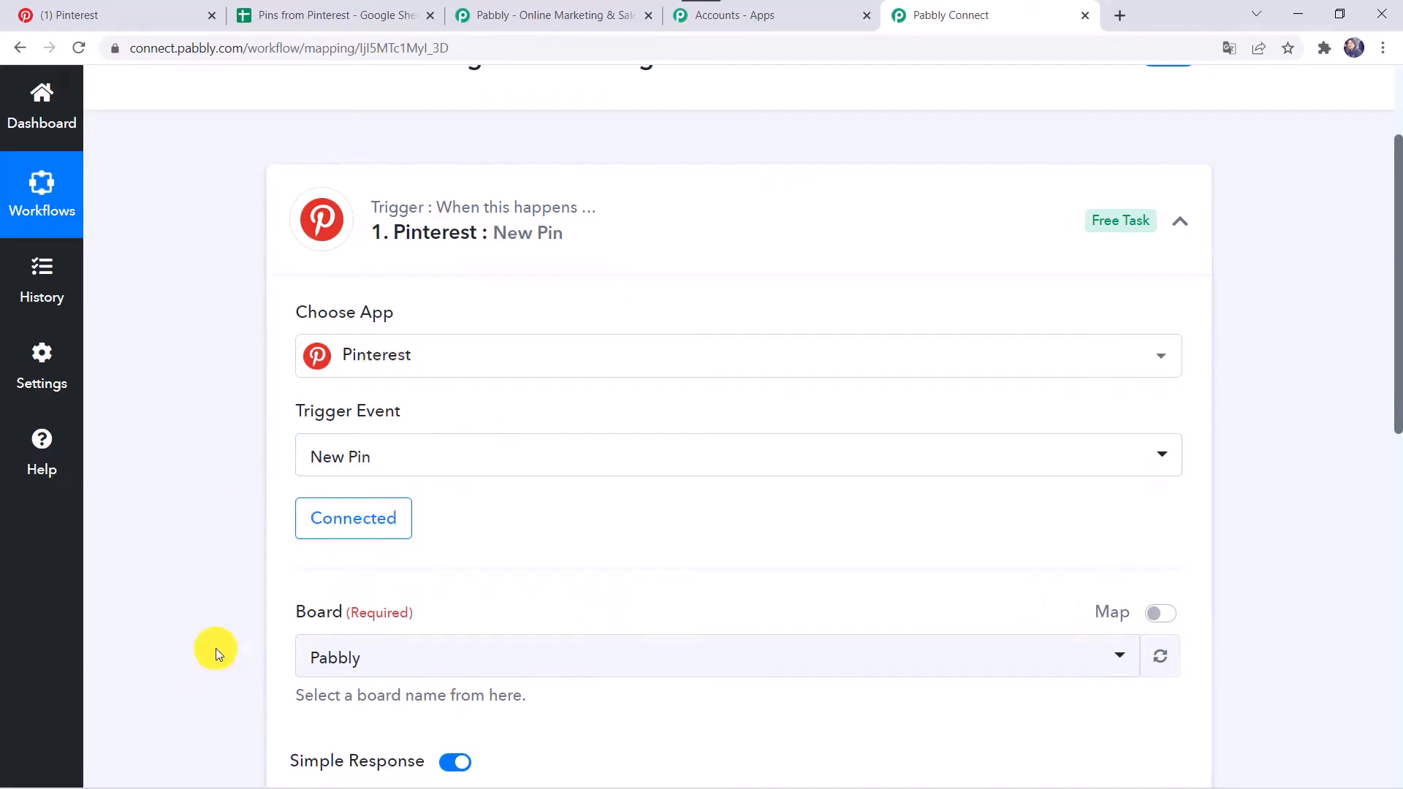
scroll(212, 648, "down", 1)
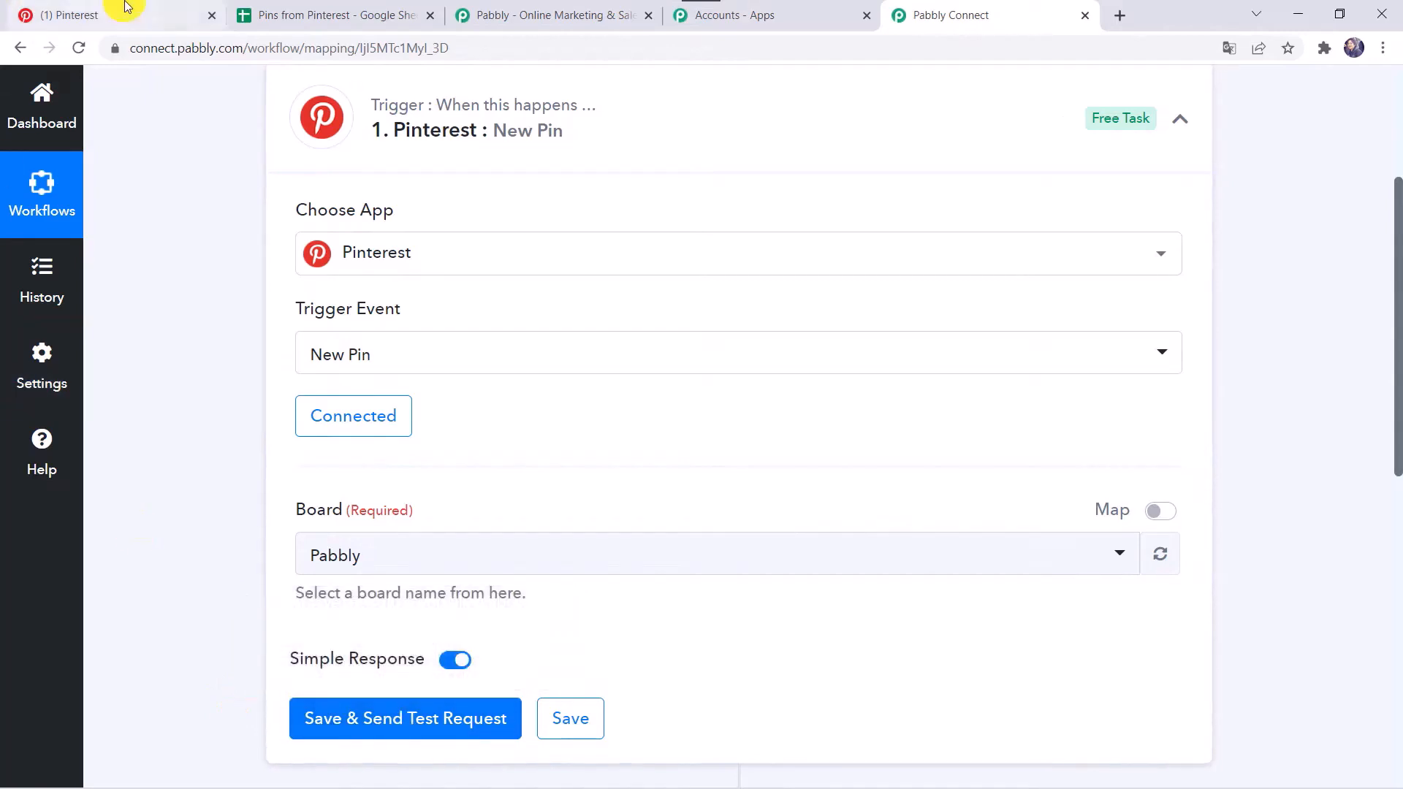
Step: In Pinterest, start a new pin and upload the Core Integrations.png image
left_click(156, 15)
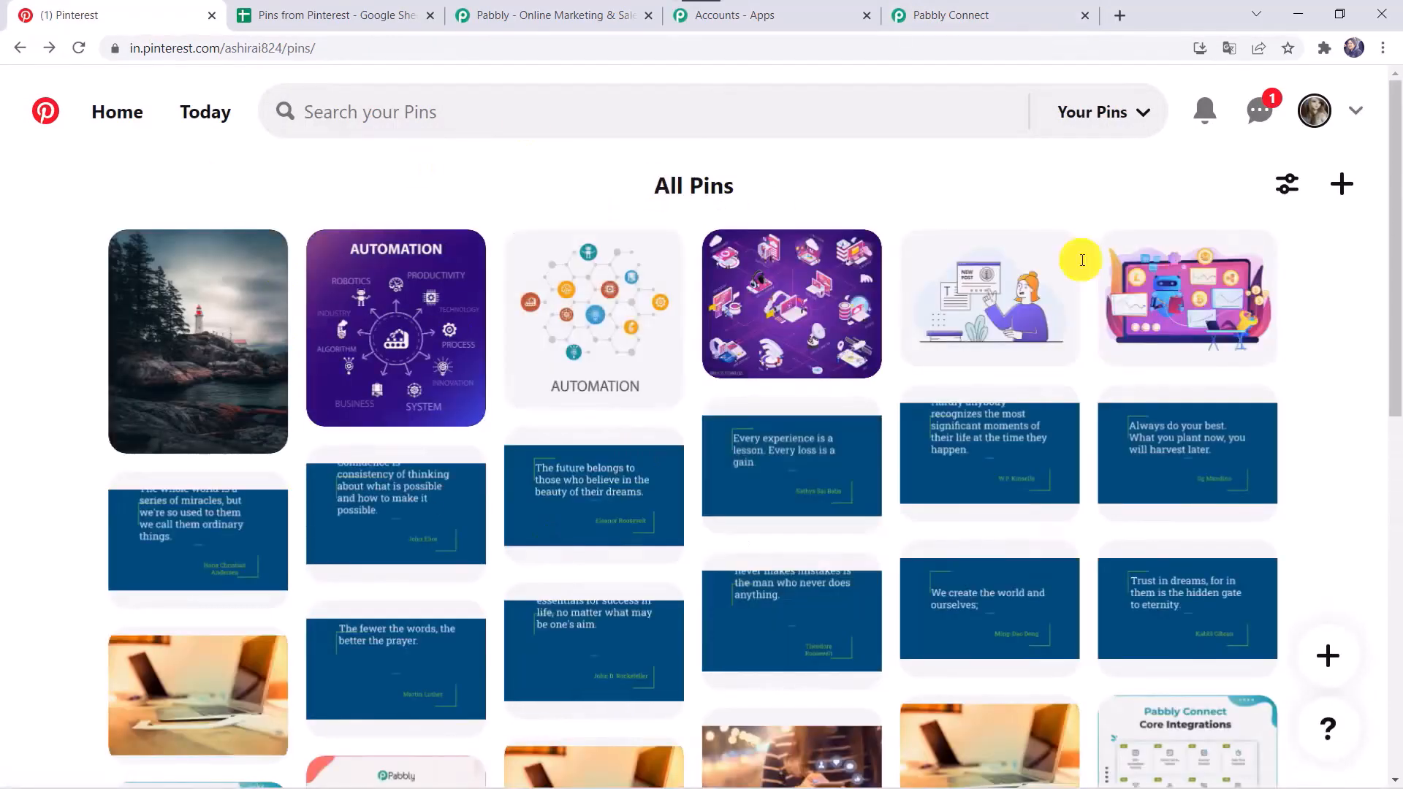
left_click(1347, 189)
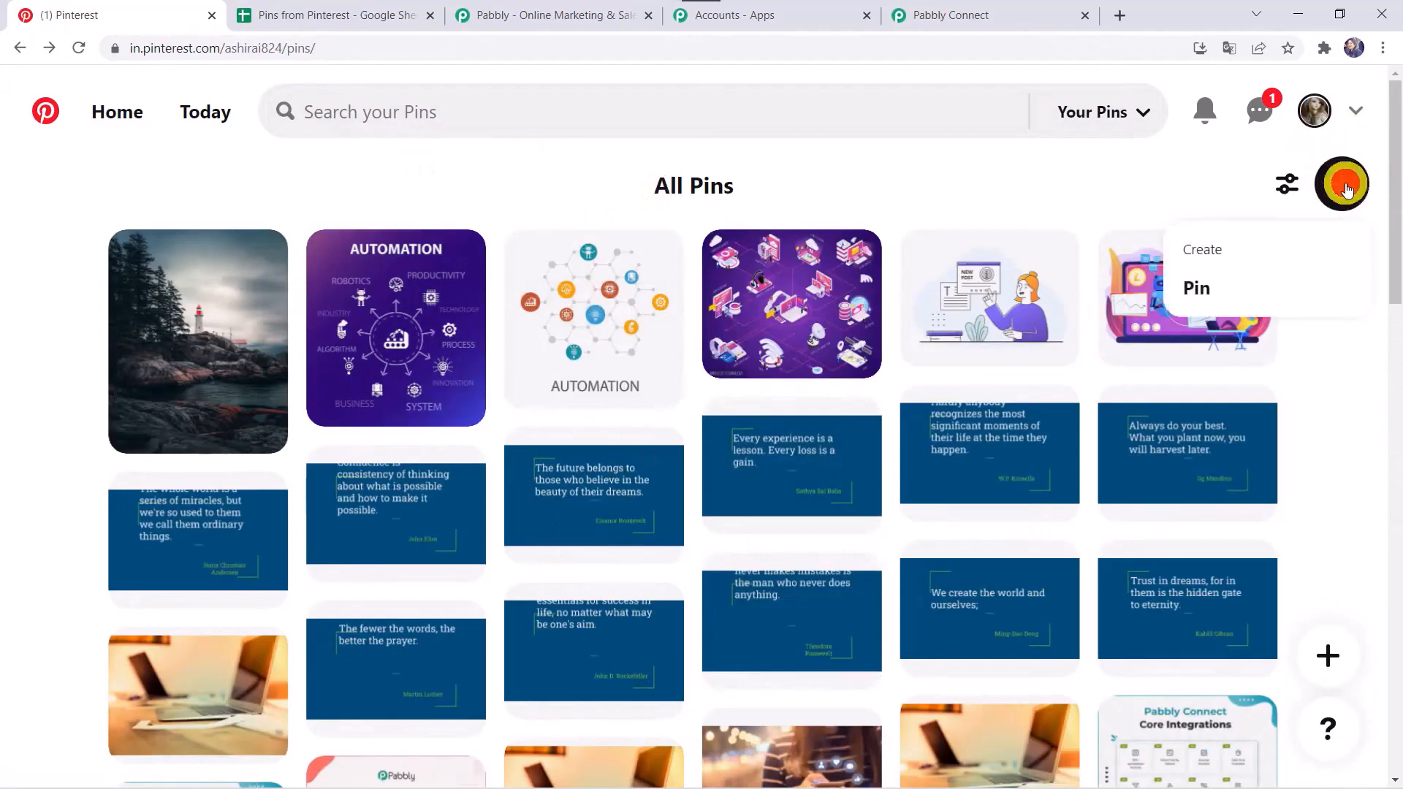
left_click(1202, 292)
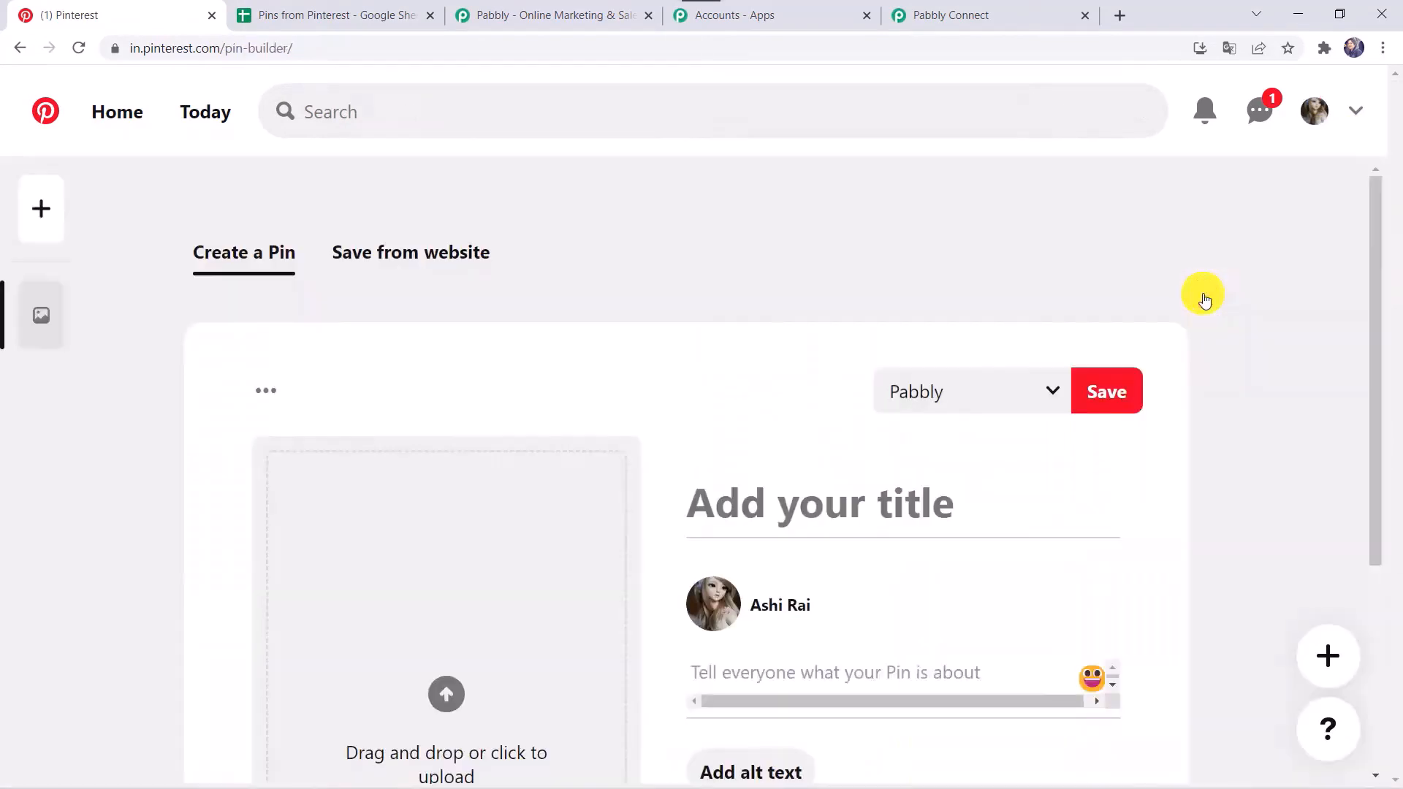
scroll(558, 330, "down", 3)
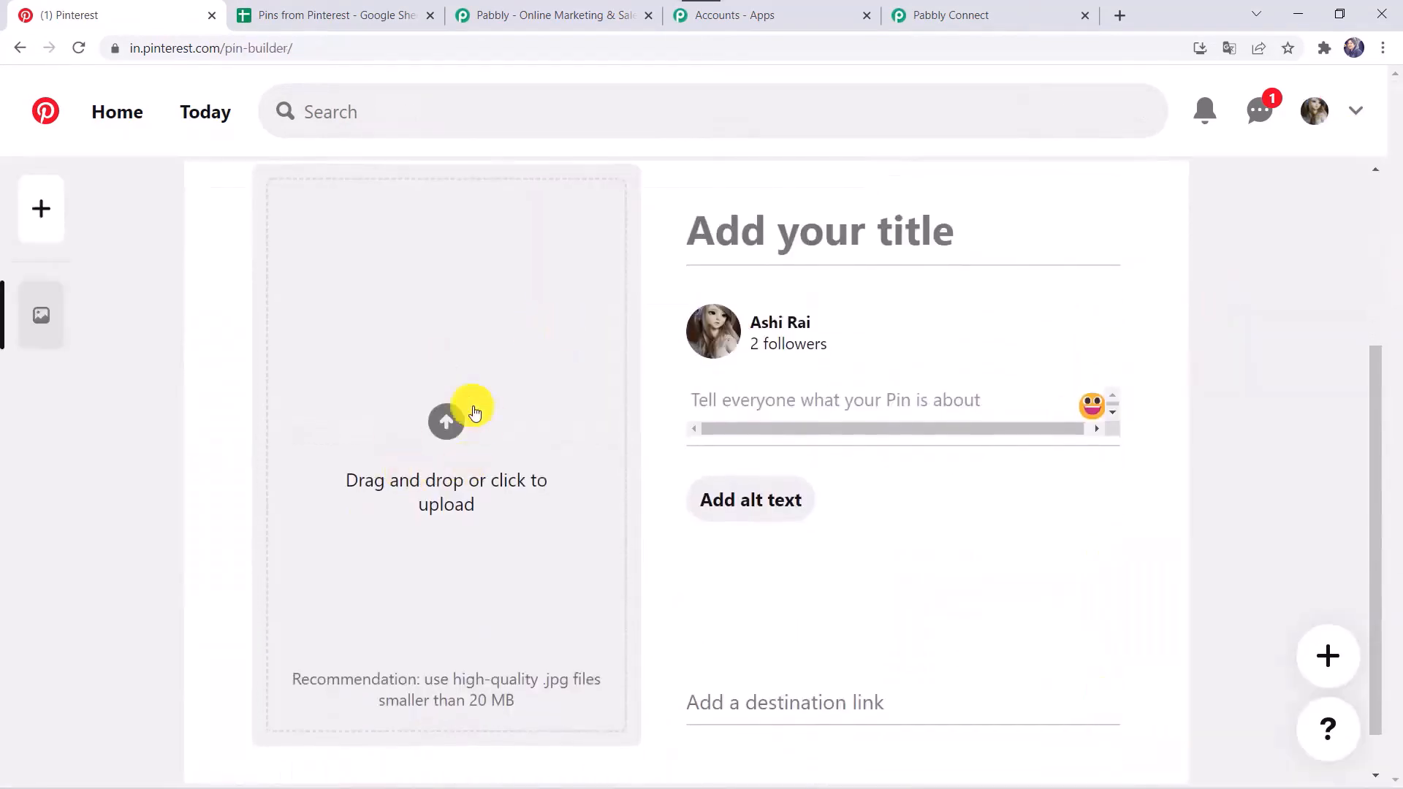
left_click(448, 436)
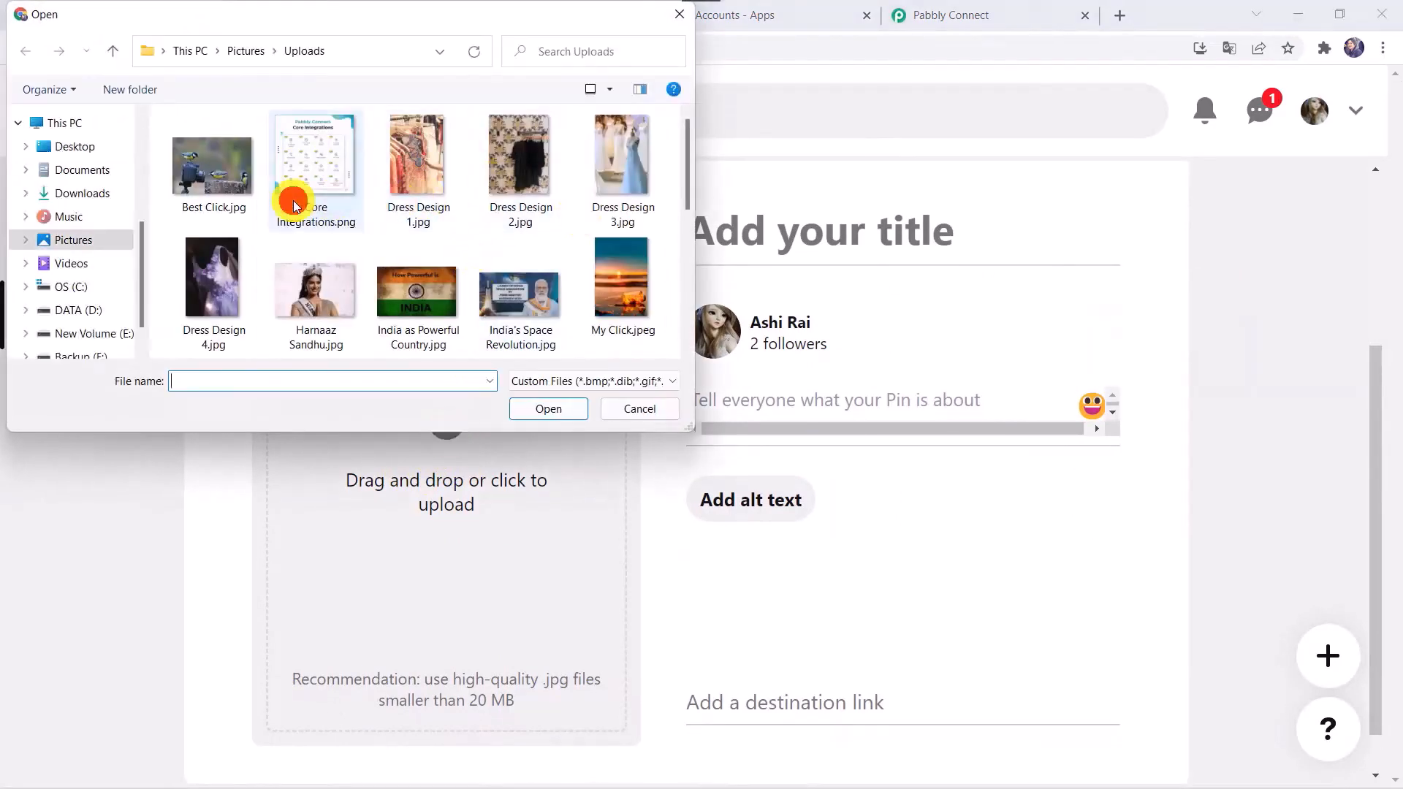
double_click(293, 205)
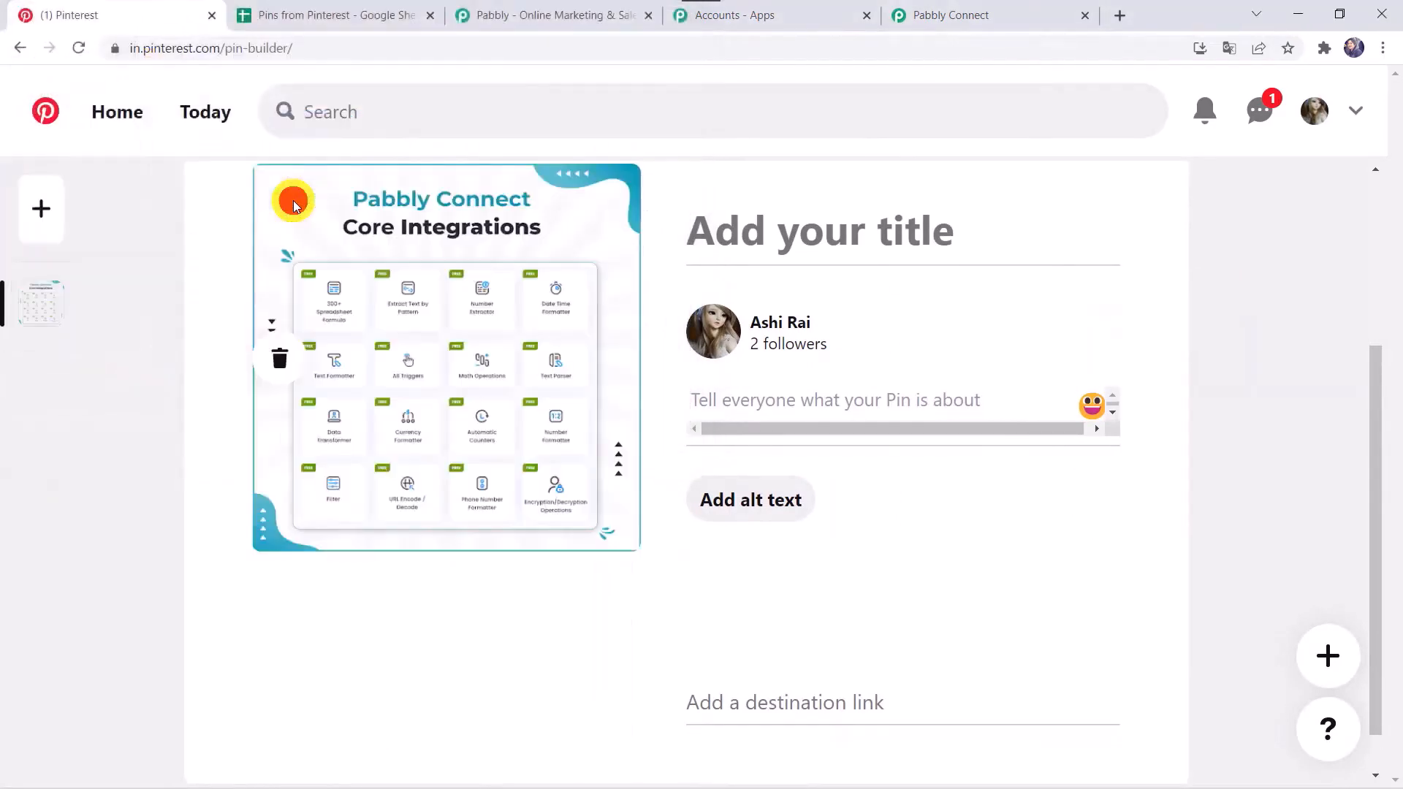
Step: Title the pin 'Core Integrations', add a Pabbly Connect description, and save it to the Pabbly board
left_click(754, 225)
type("Cor")
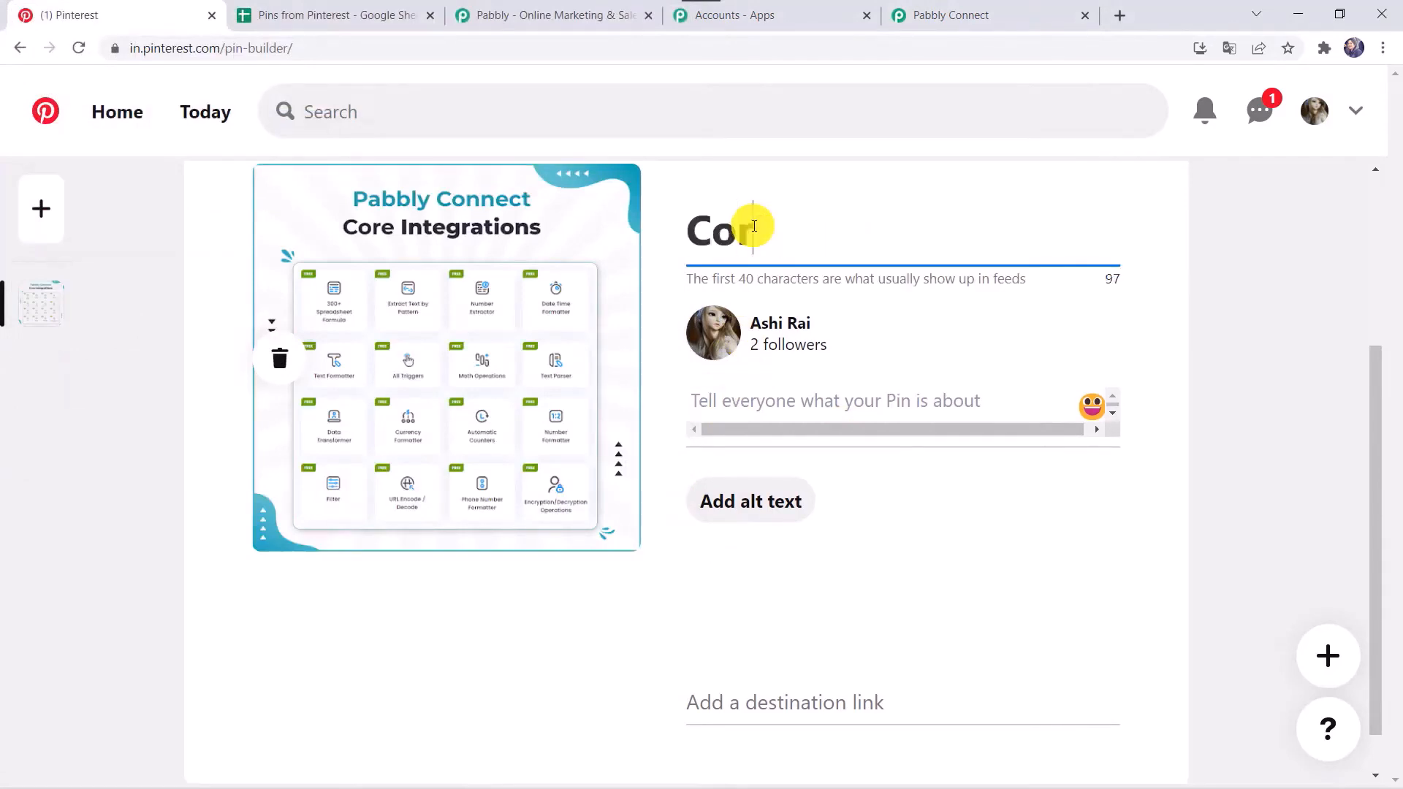
type("e Integr")
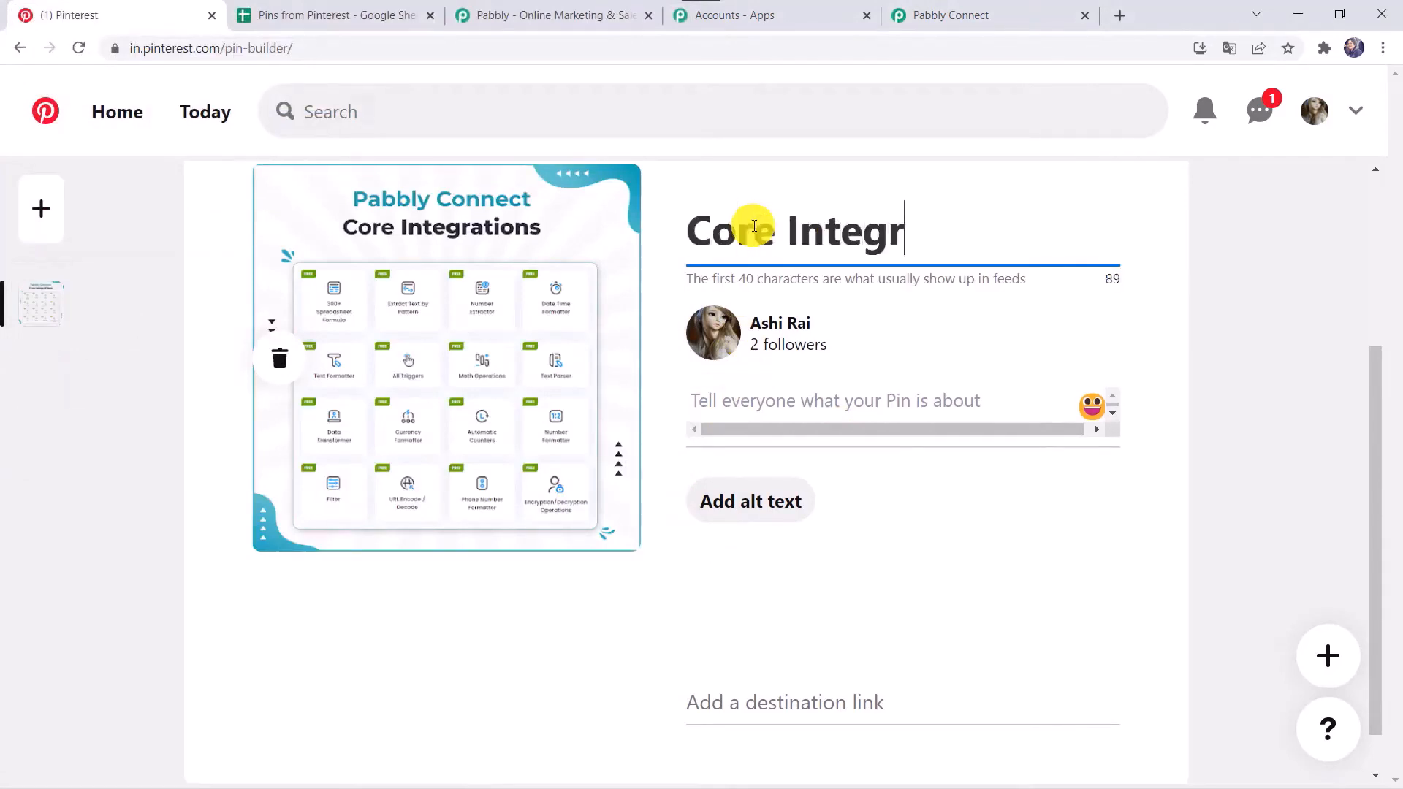
type("ations")
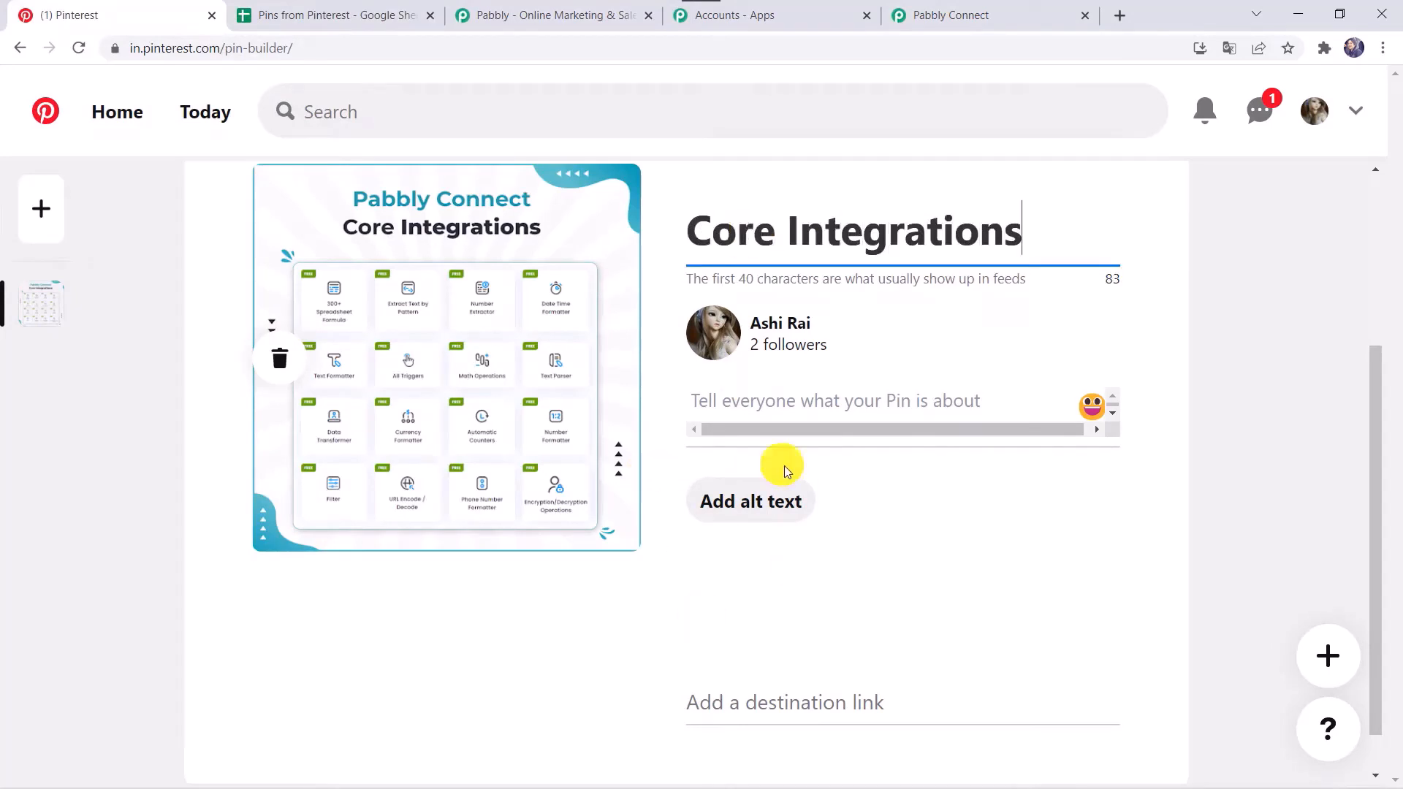
left_click(753, 405)
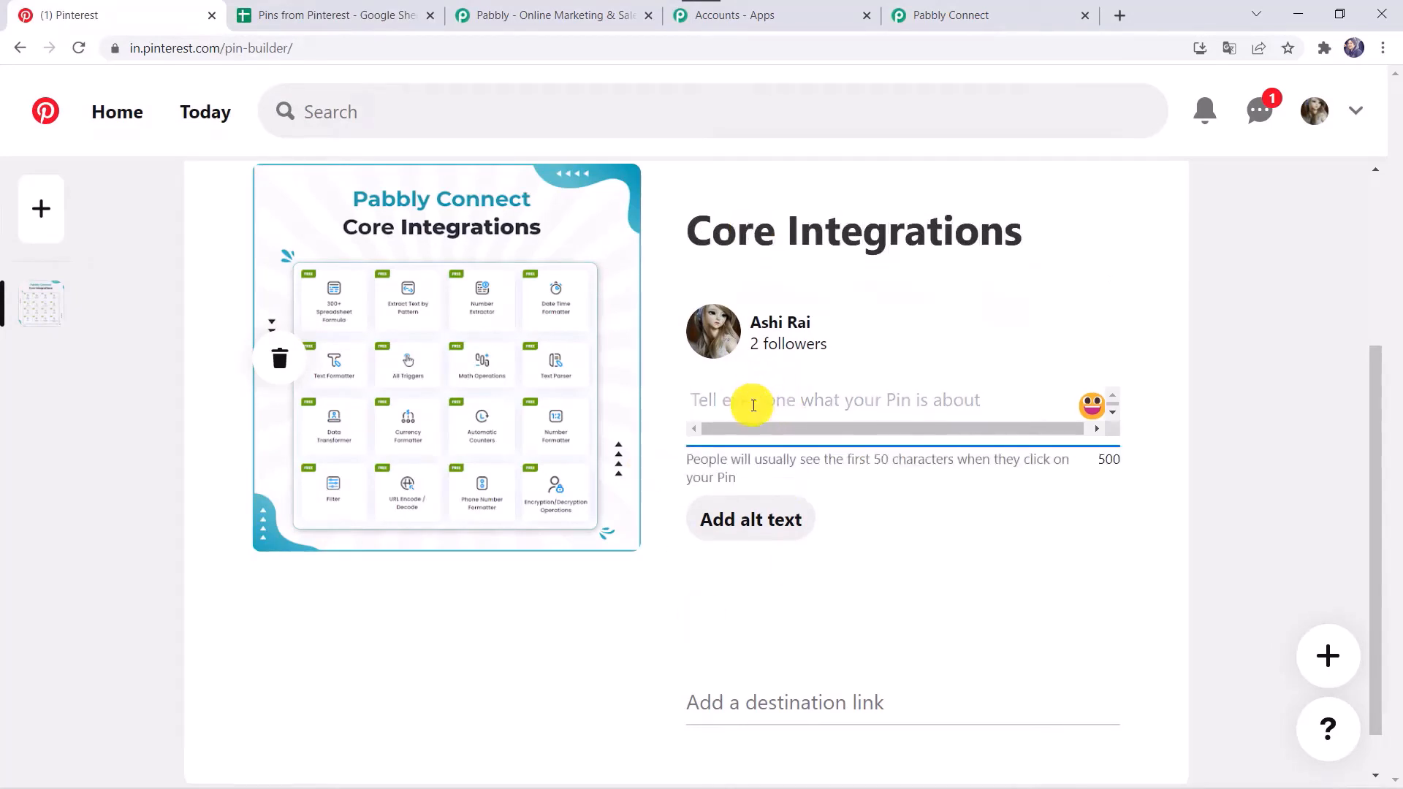
type("Pa")
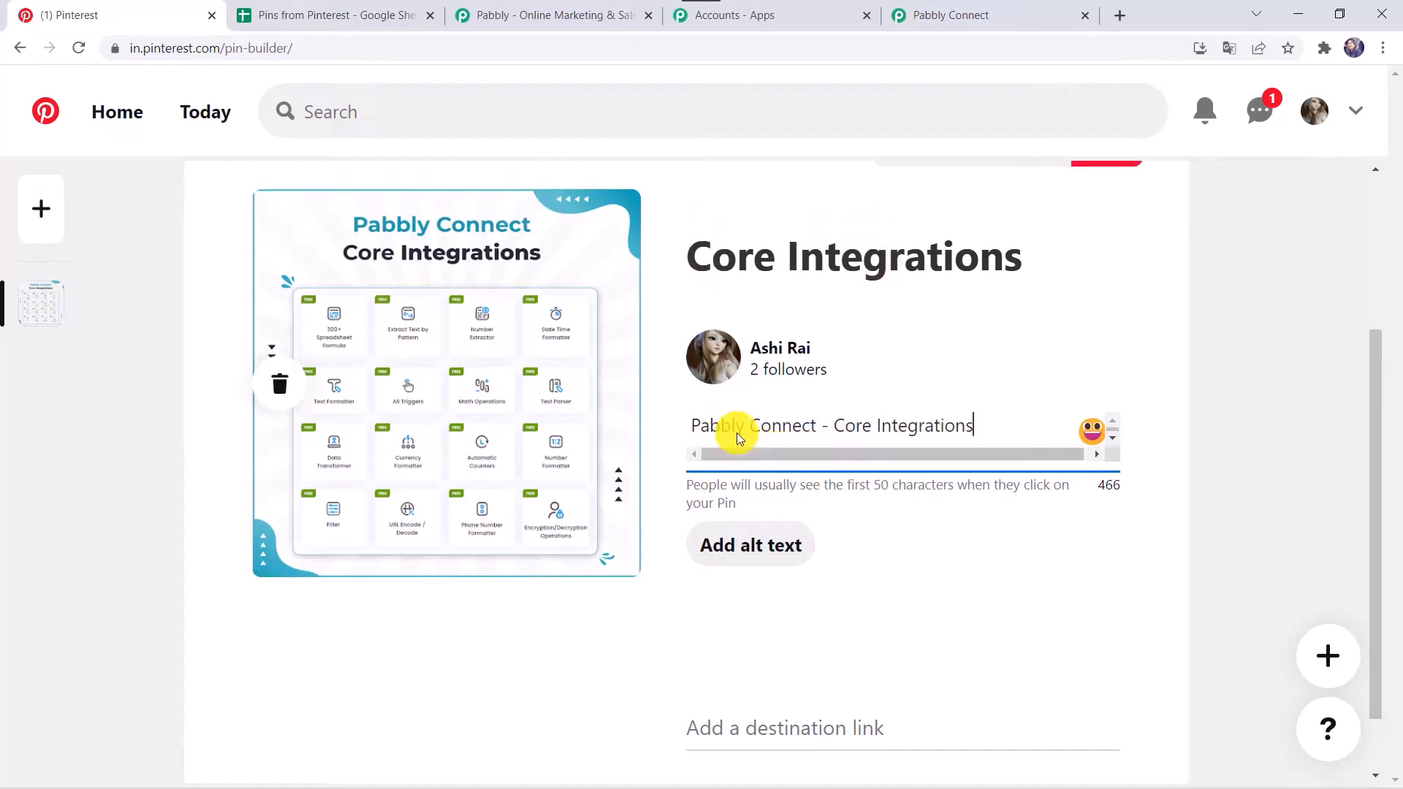
scroll(737, 432, "up", 3)
left_click(1111, 357)
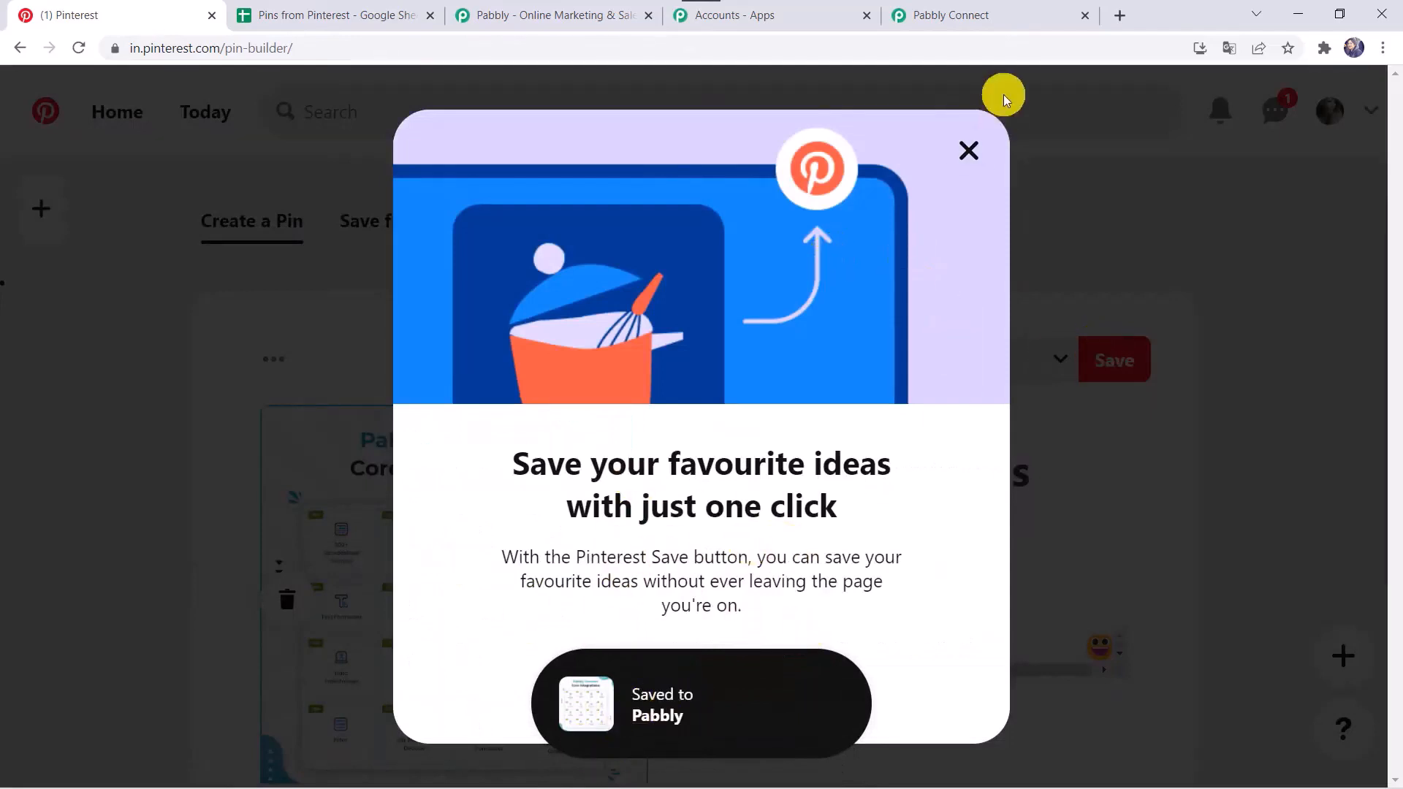
left_click(968, 153)
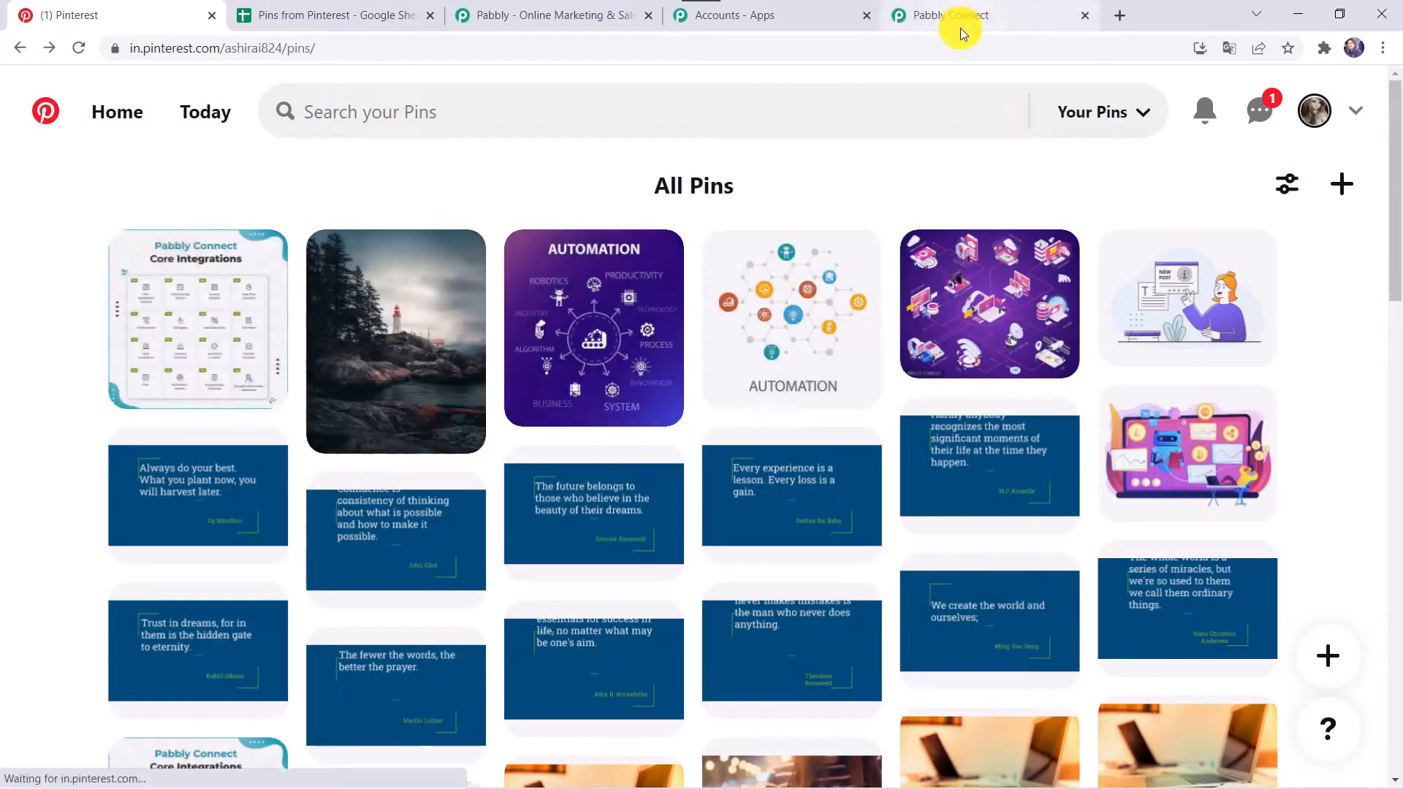
left_click(982, 13)
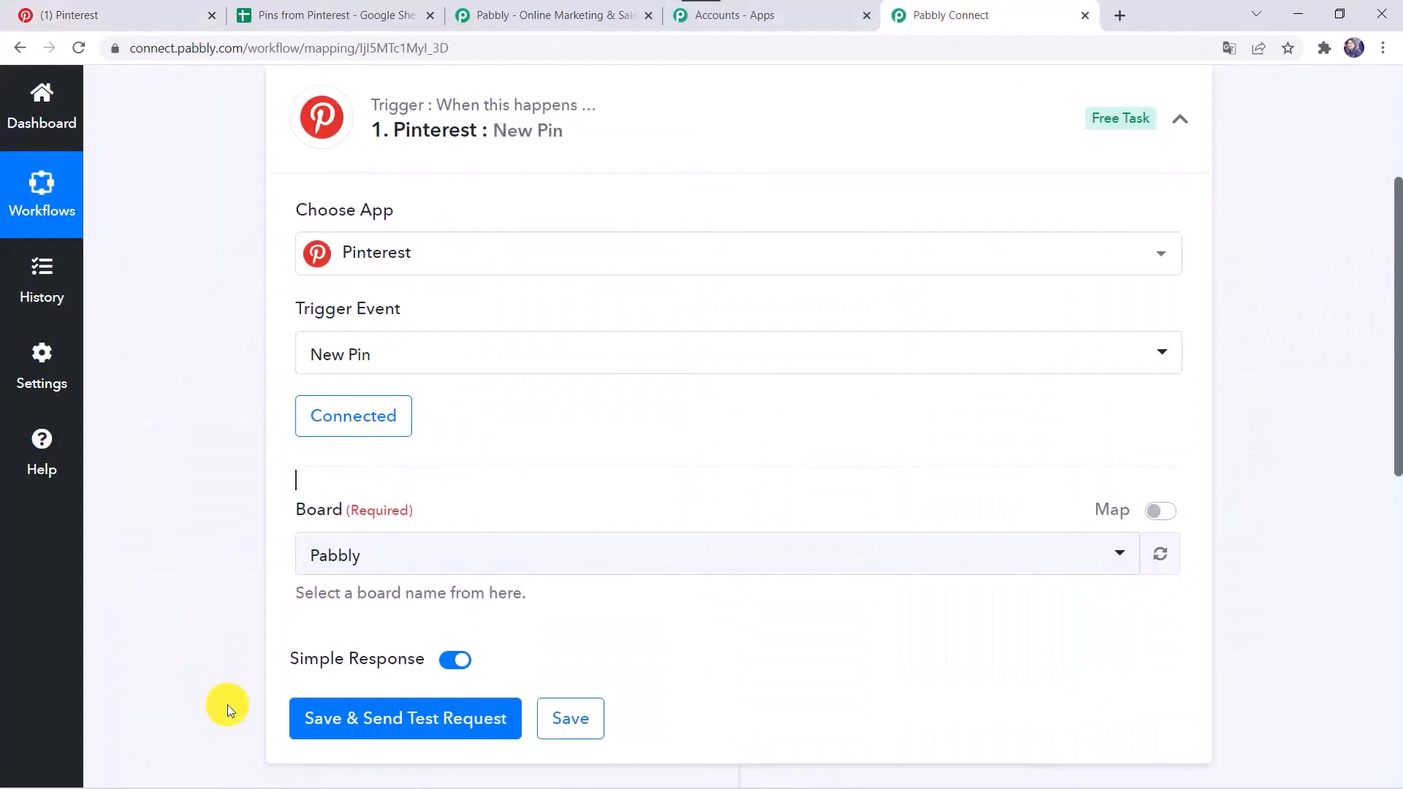
Step: Send a test request and review the returned fields for the 'Core Integrations' pin
left_click(398, 730)
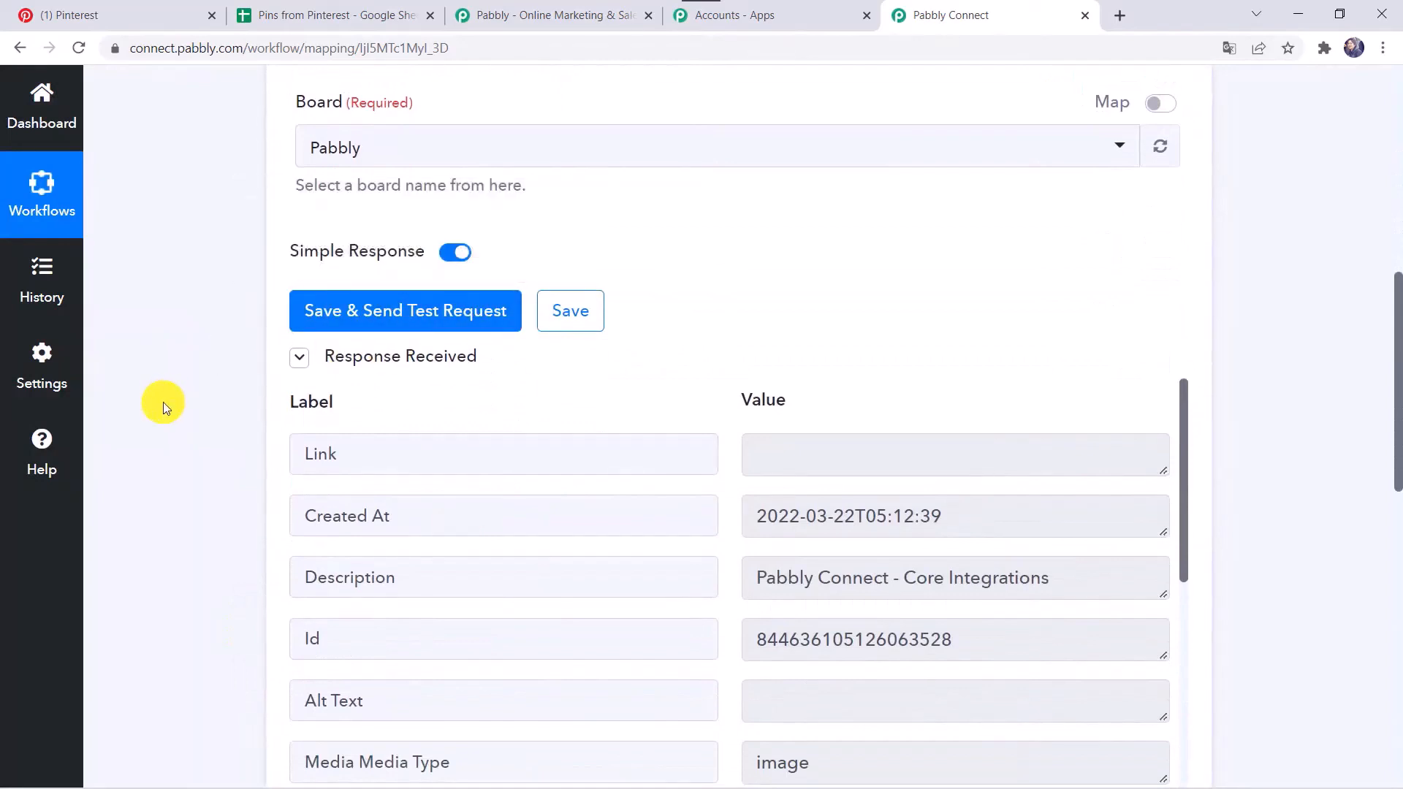
scroll(164, 401, "down", 1)
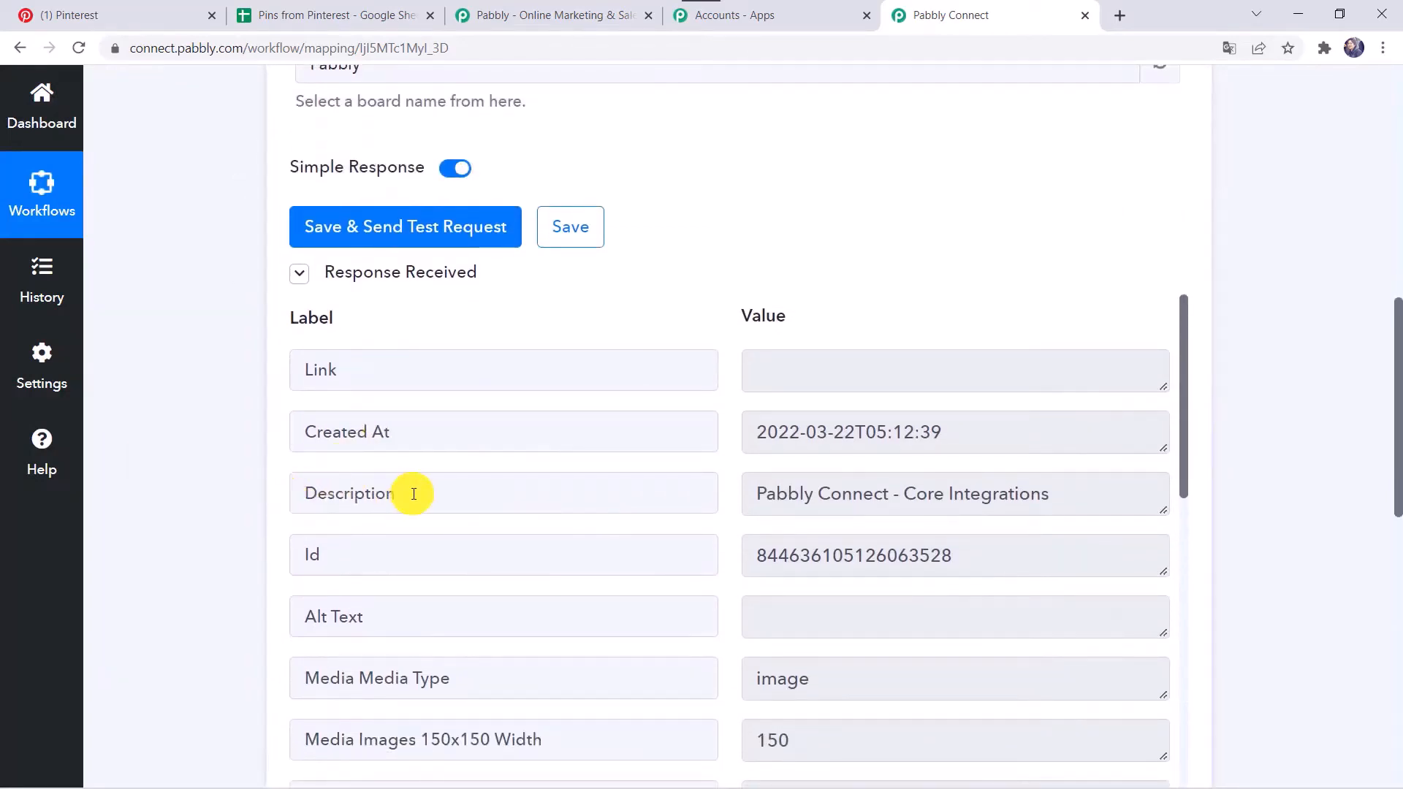
scroll(413, 494, "up", 1)
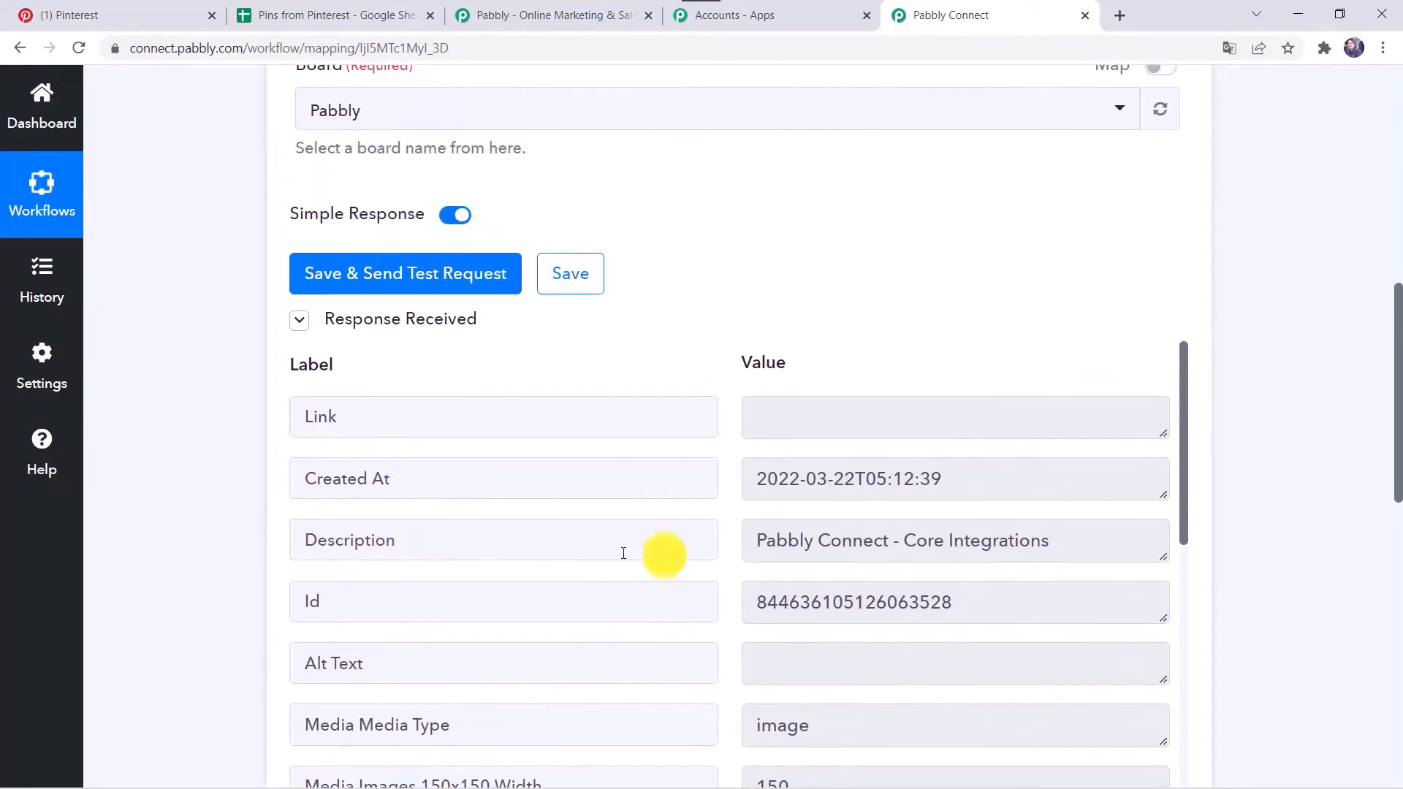
scroll(987, 547, "down", 4)
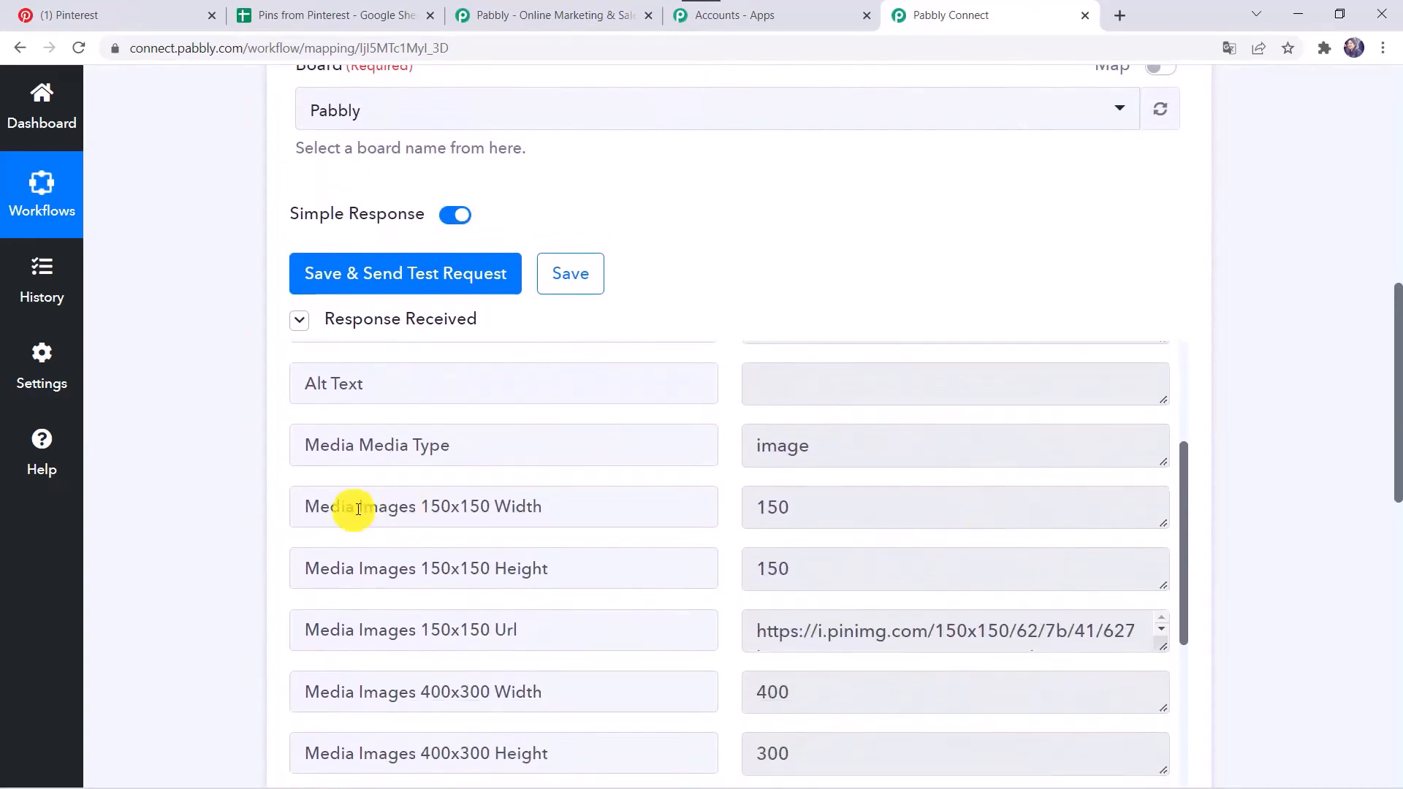
scroll(216, 660, "down", 3)
scroll(484, 397, "down", 10)
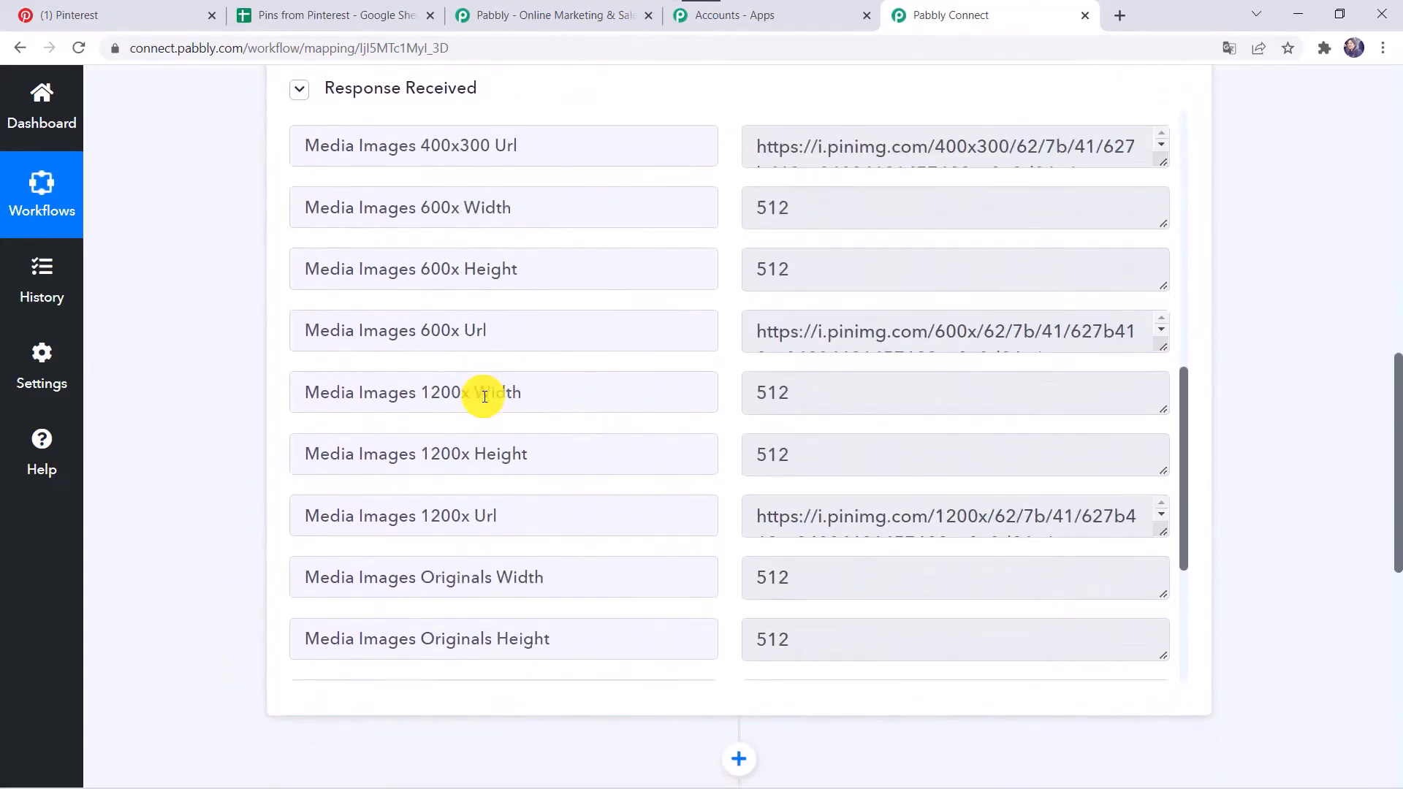
scroll(484, 397, "down", 1)
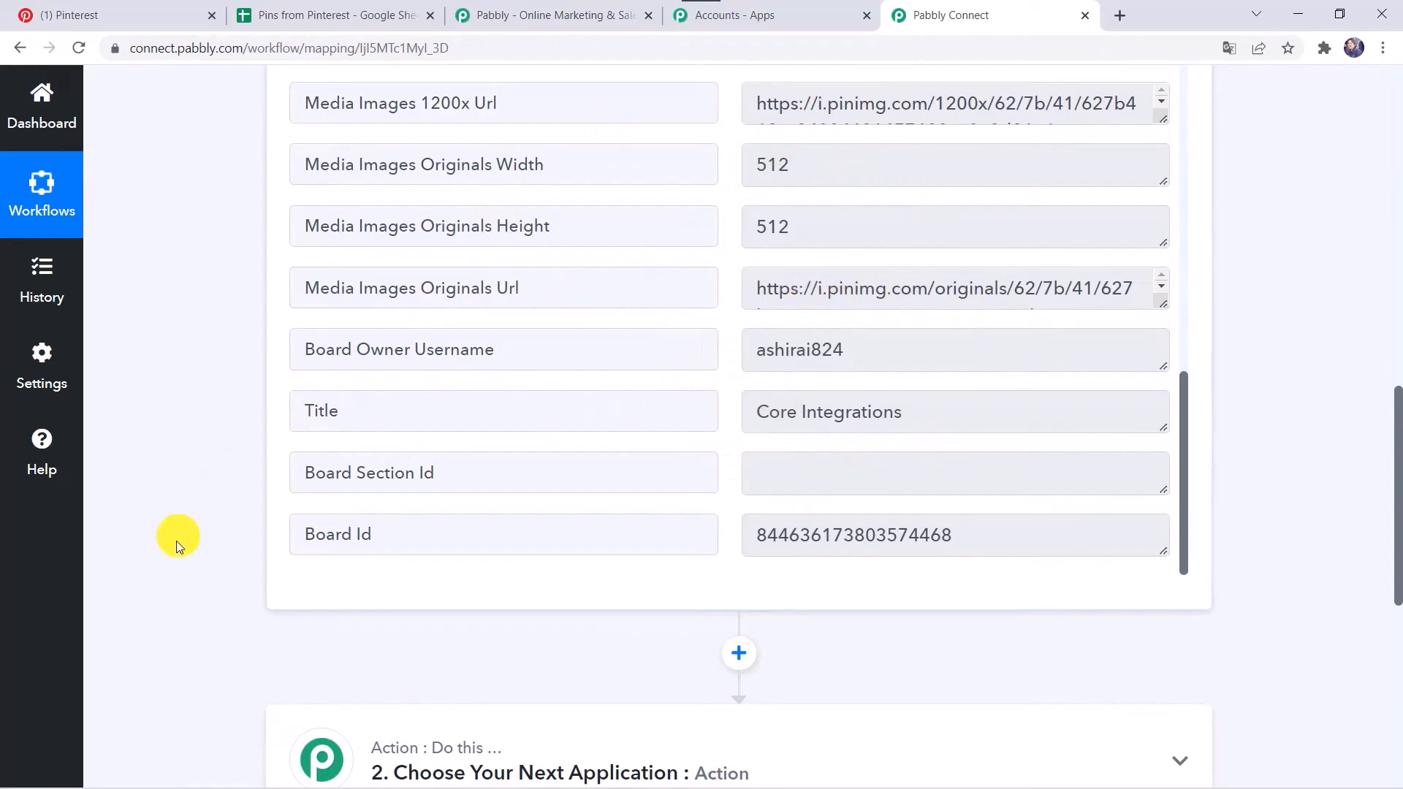
scroll(176, 548, "down", 5)
Step: Set the action to Google Sheets with the Add New Row event and start a new connection
left_click(565, 350)
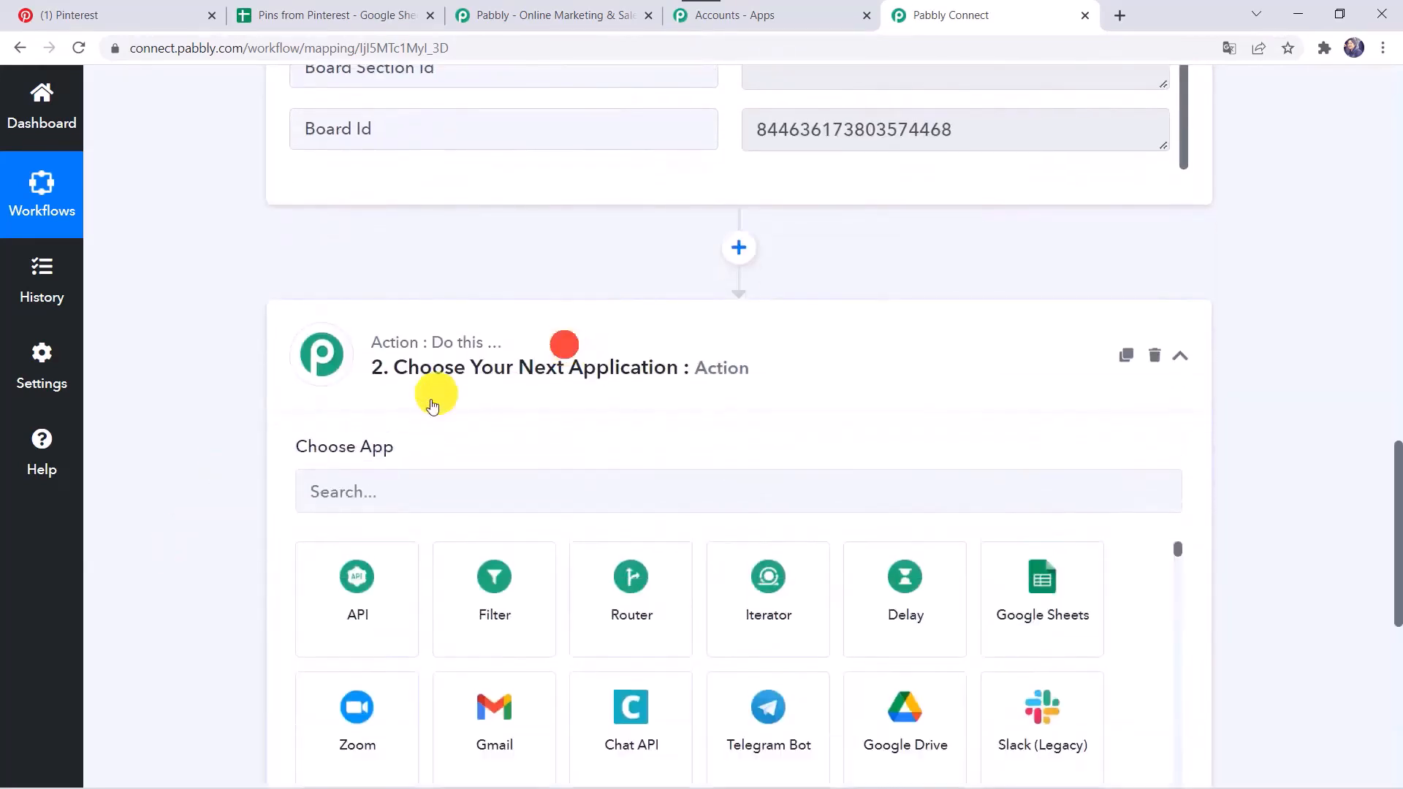
left_click(408, 494)
type("Goog")
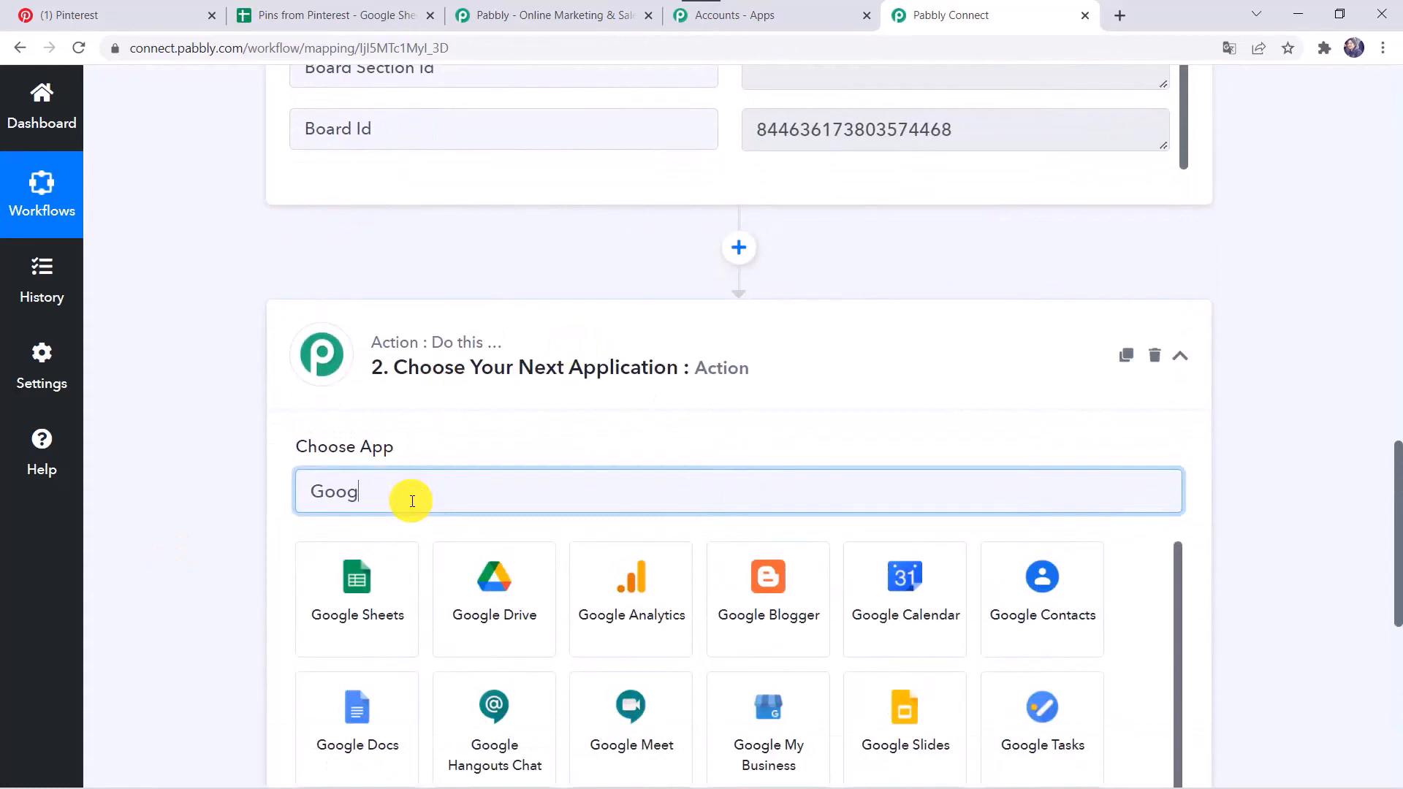
left_click(353, 585)
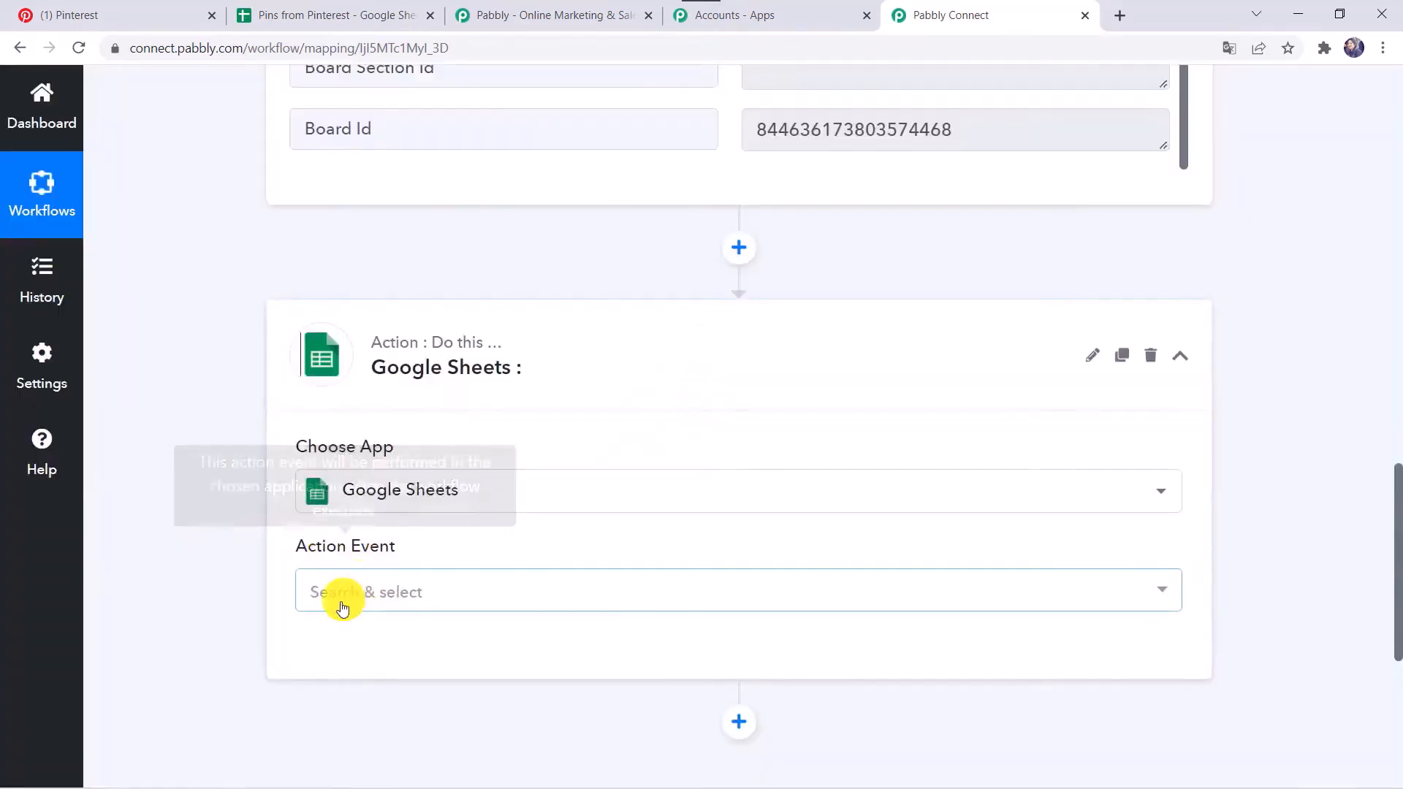
left_click(339, 607)
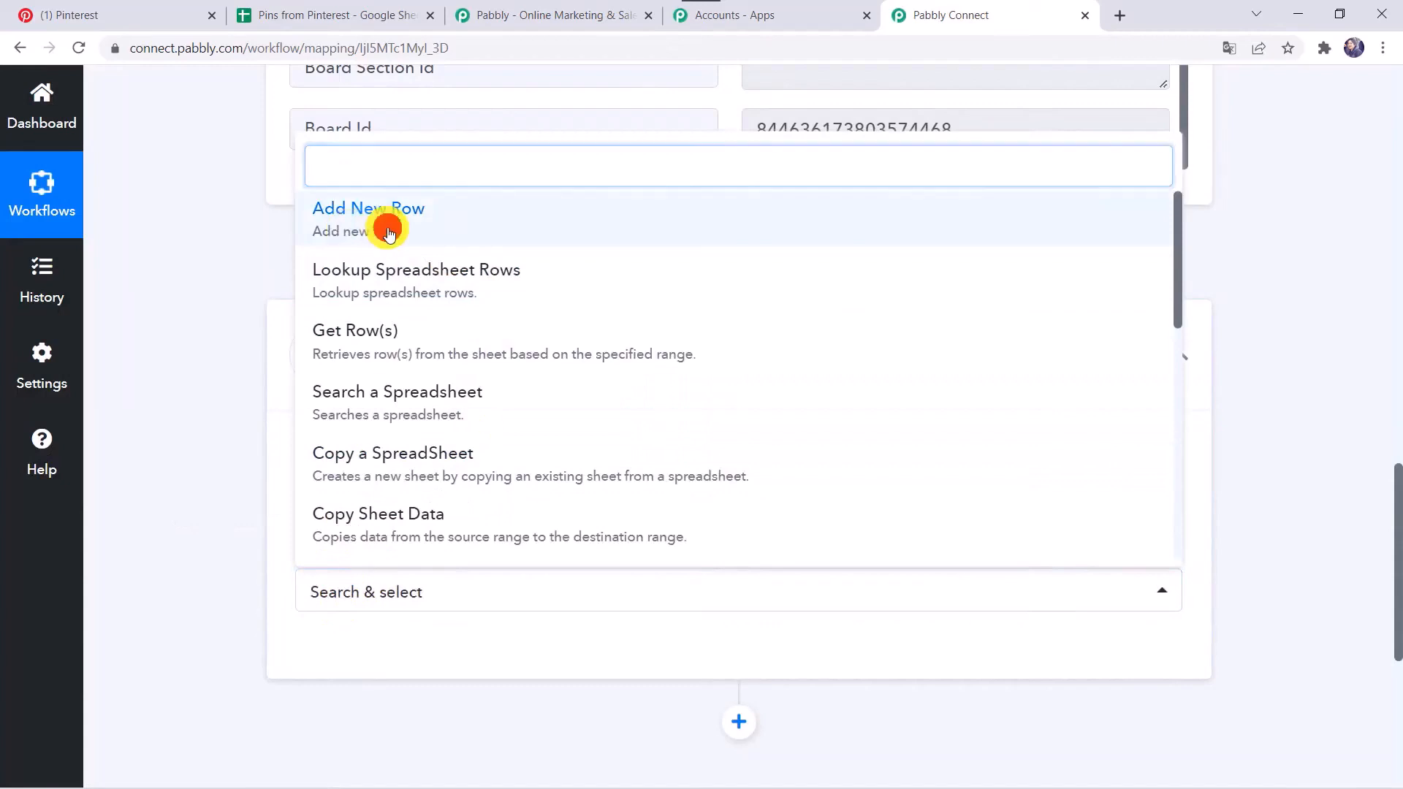
left_click(387, 229)
scroll(234, 564, "down", 2)
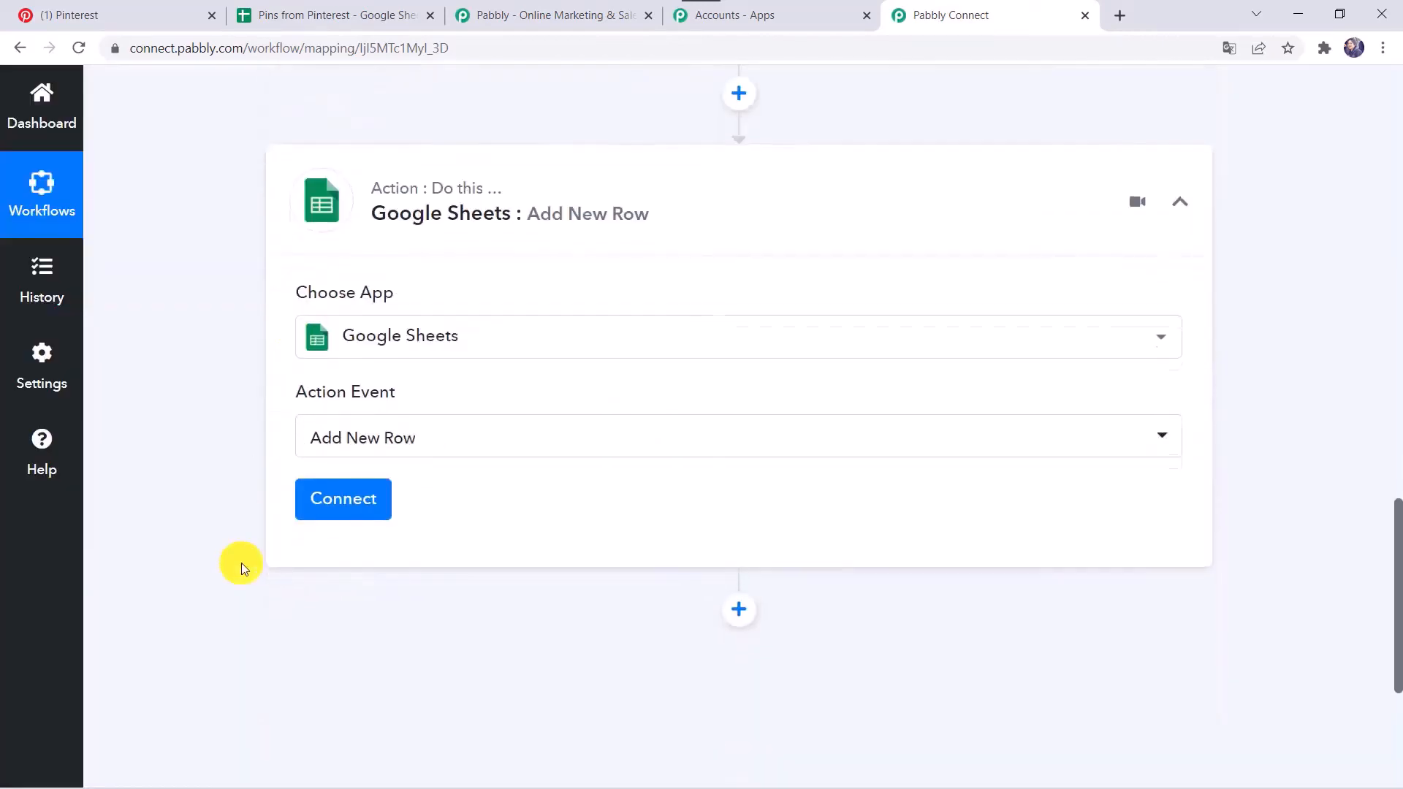
left_click(363, 493)
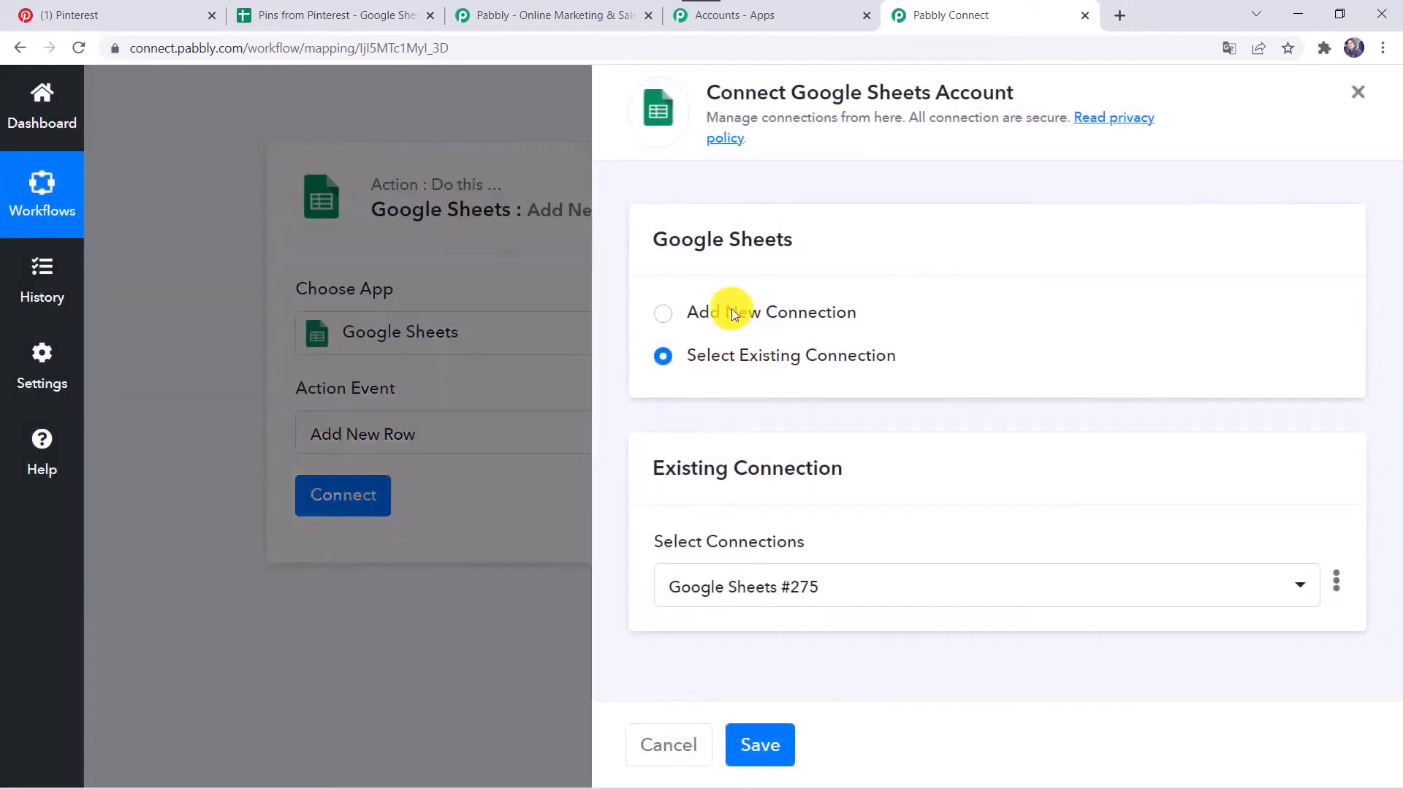
left_click(732, 310)
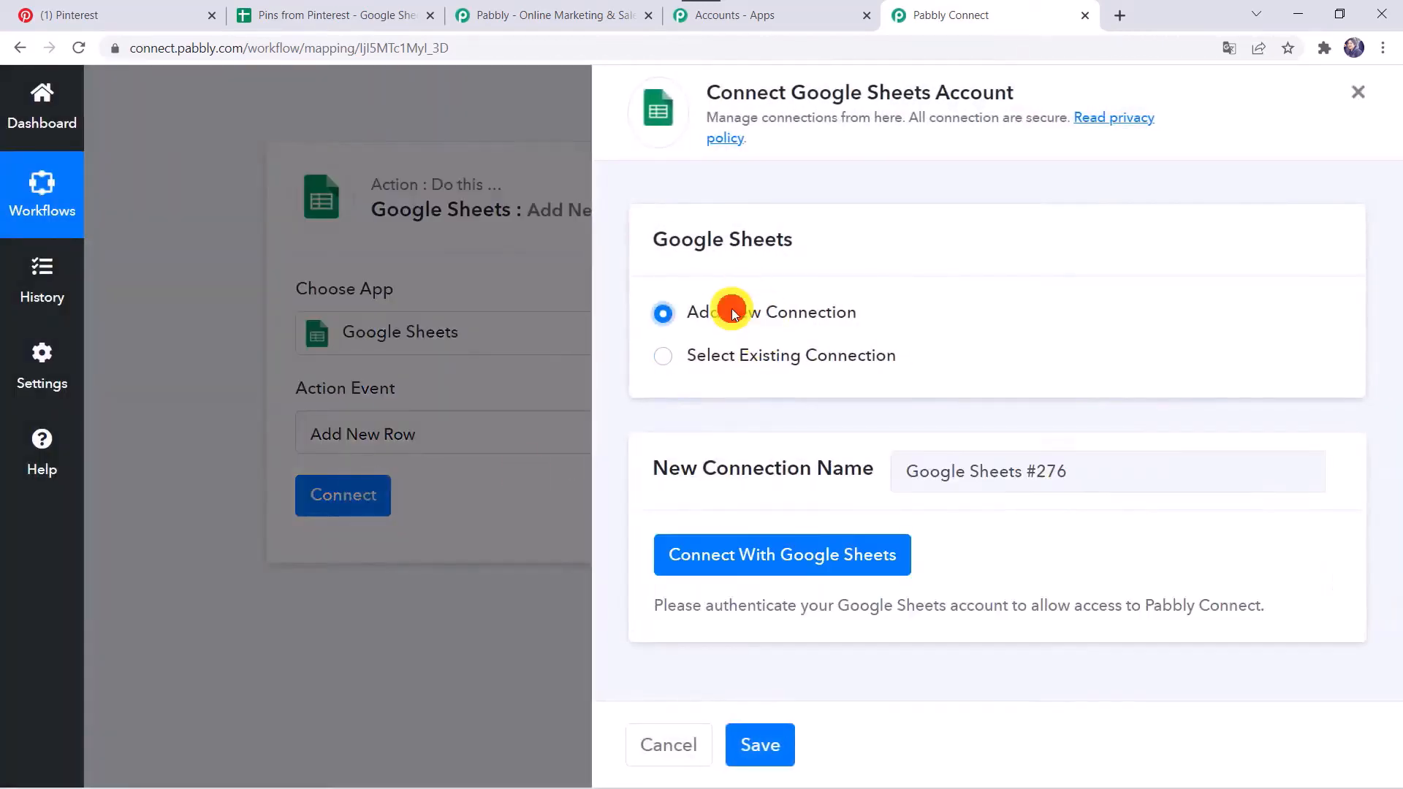
Step: Sign in with the Google account and allow Pabbly Connect access to Google Sheets
left_click(803, 558)
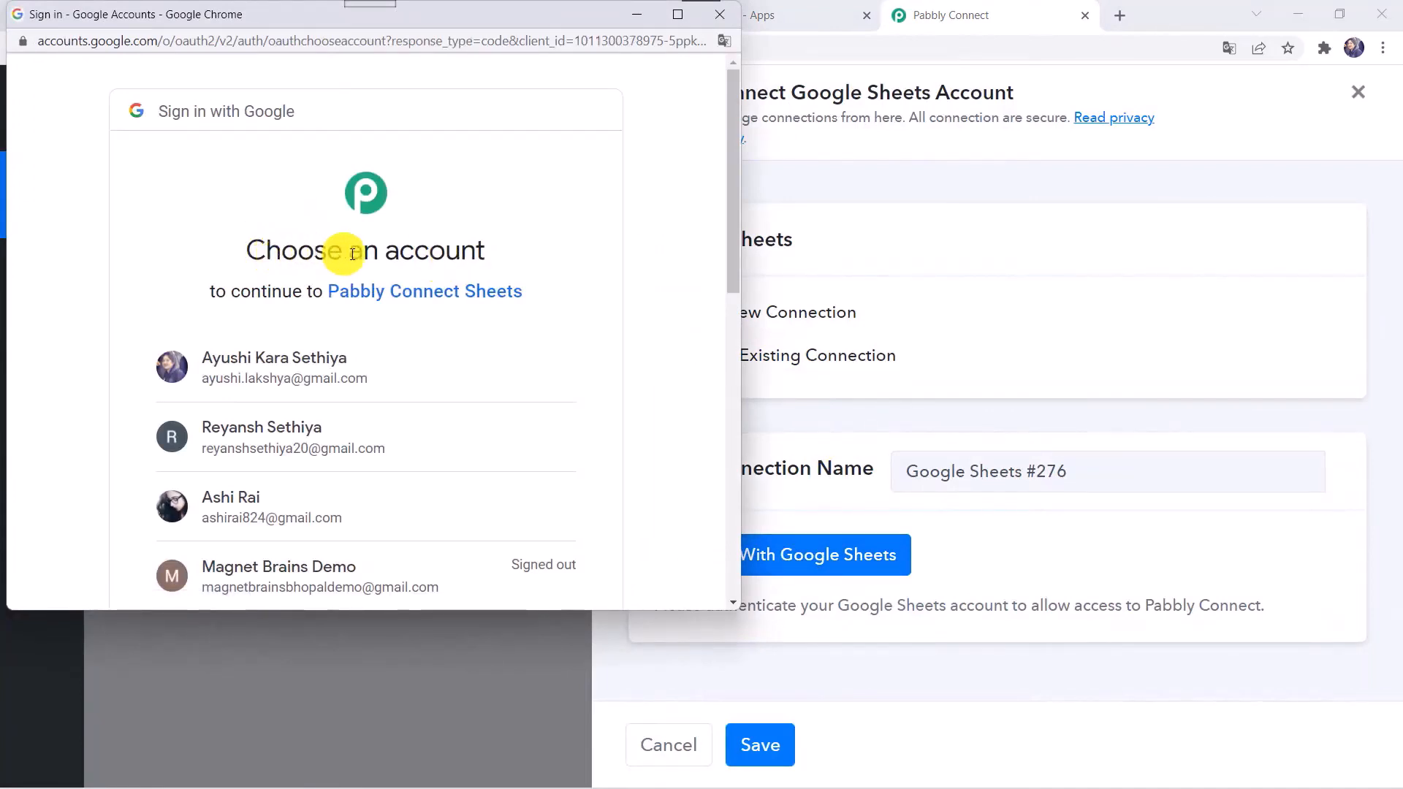
left_click(208, 493)
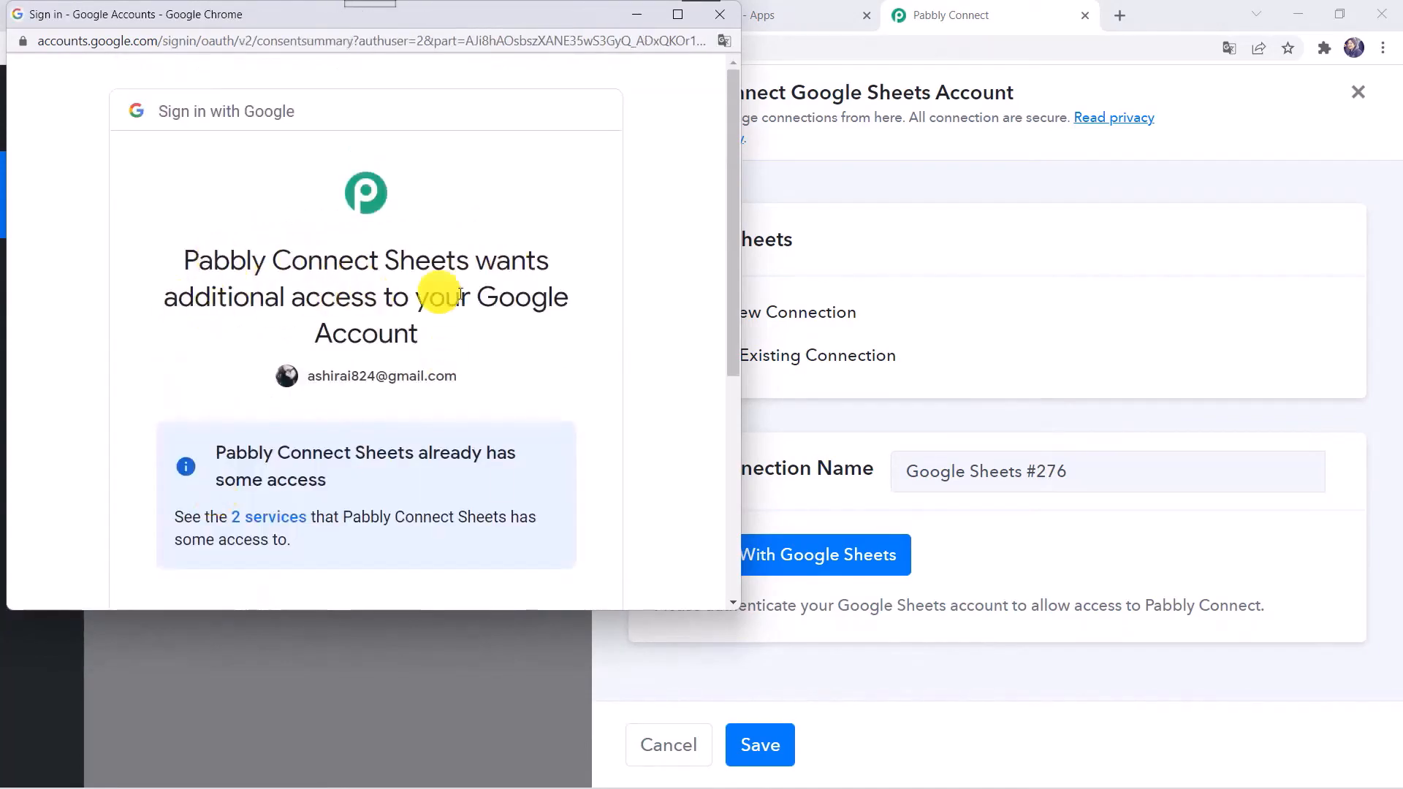
scroll(395, 323, "down", 5)
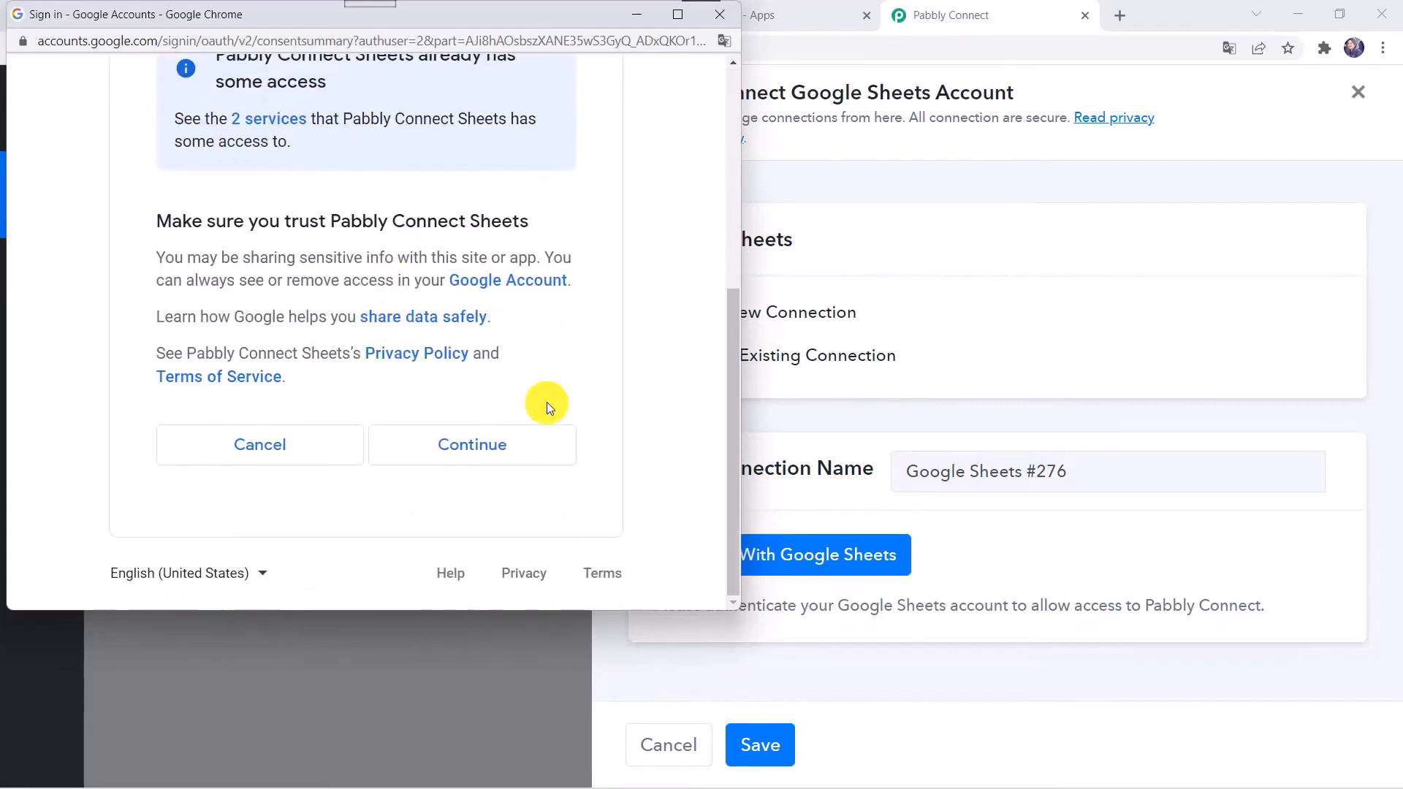
left_click(491, 448)
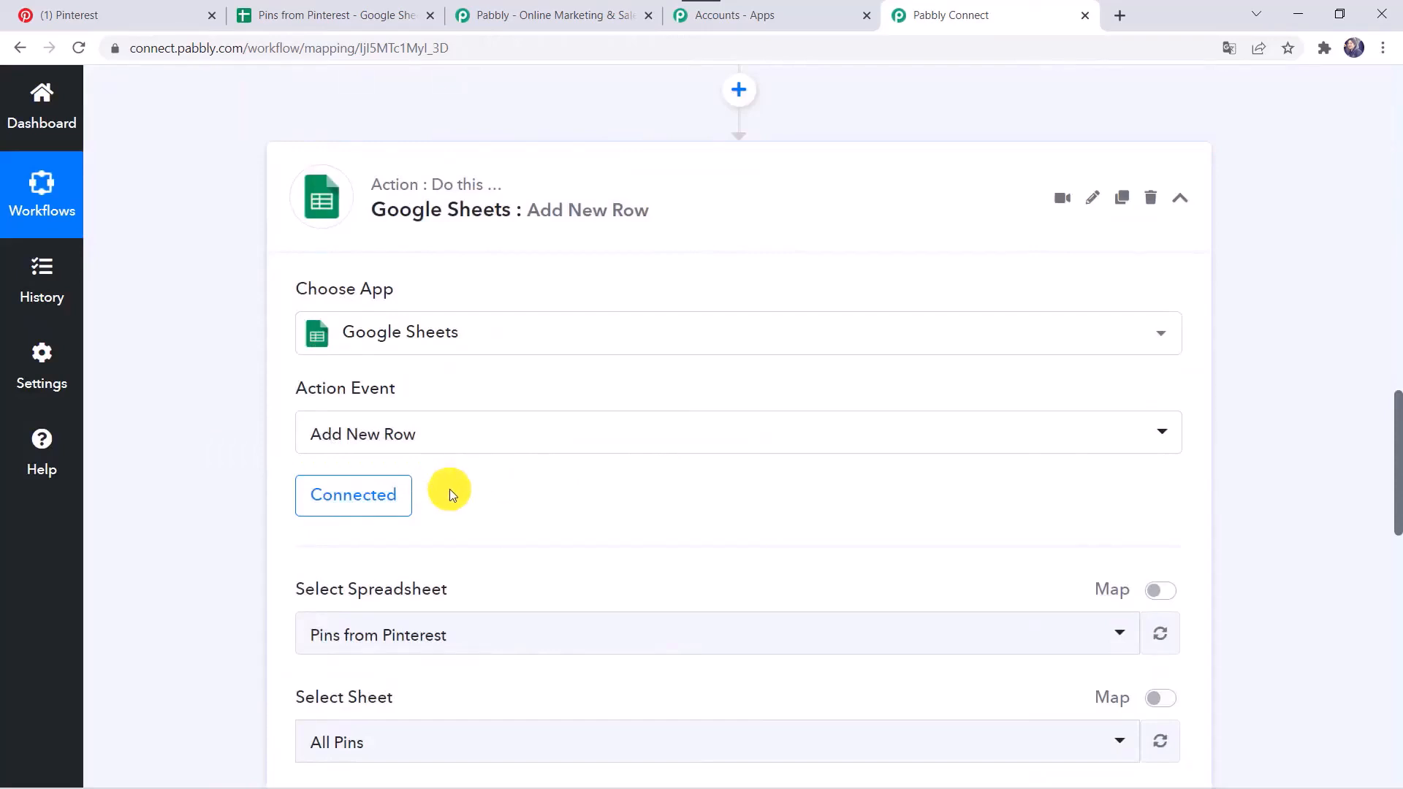
Step: Open the spreadsheet list and check the 'Pins from Pinterest' columns: Title, Description, Image URL, Created Date
scroll(450, 489, "down", 3)
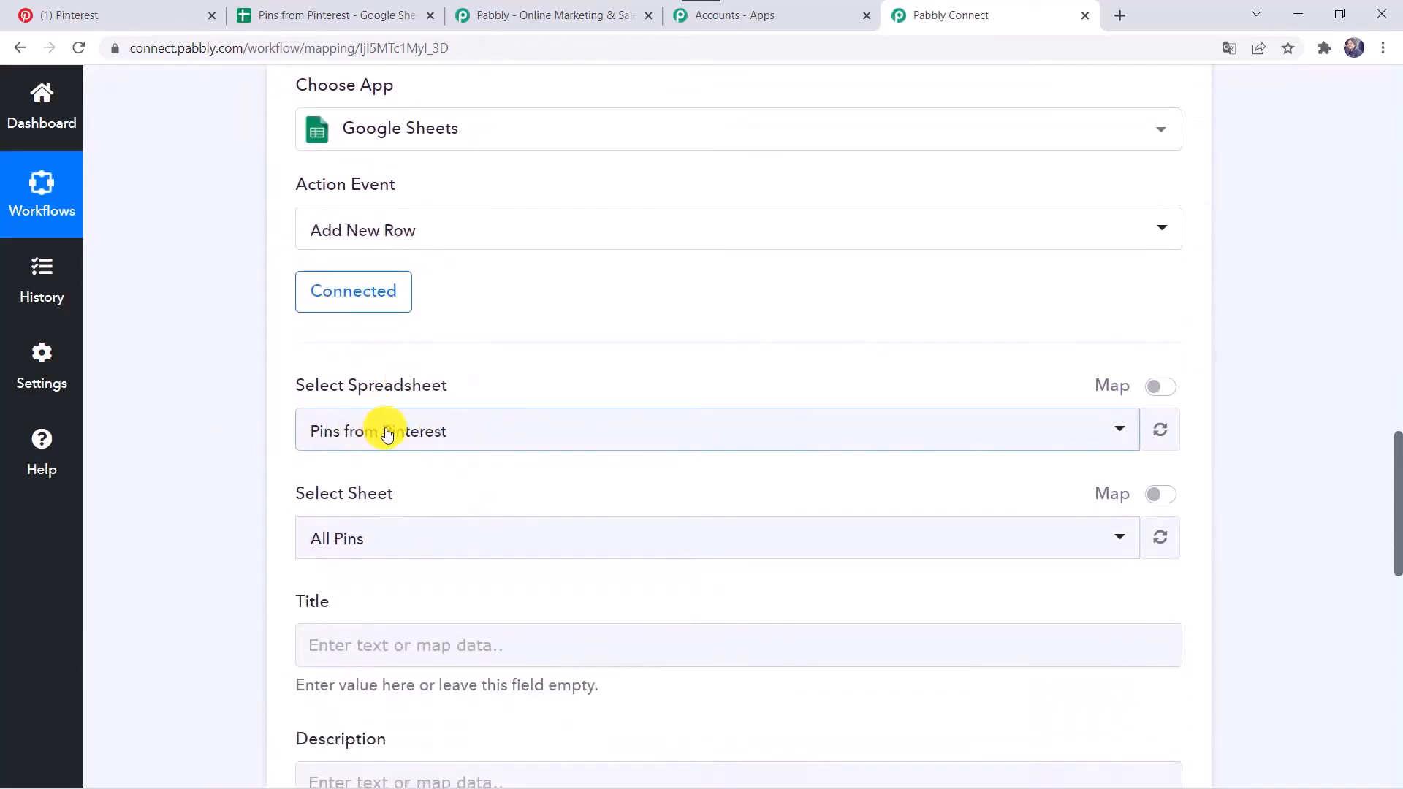
left_click(387, 434)
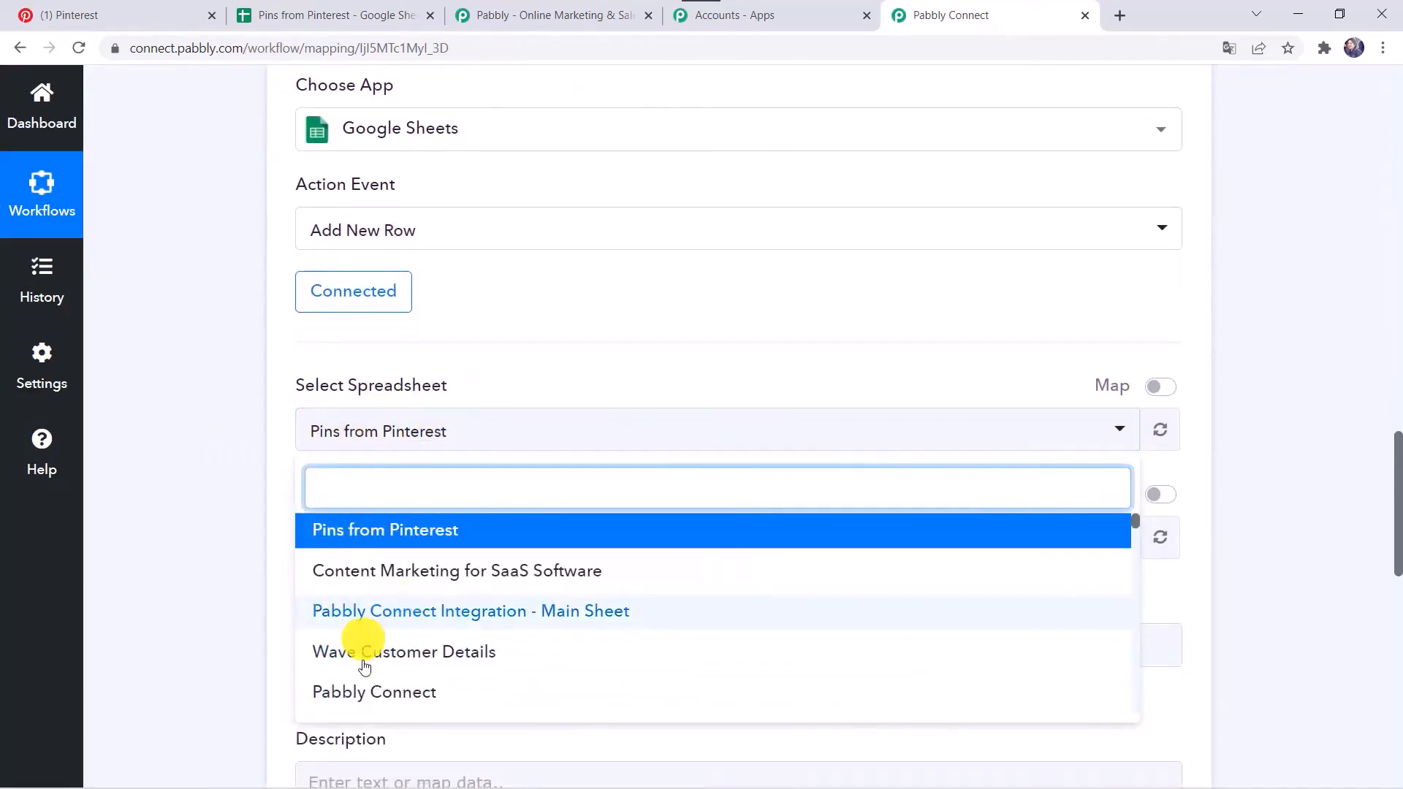
scroll(415, 638, "down", 2)
scroll(415, 638, "up", 2)
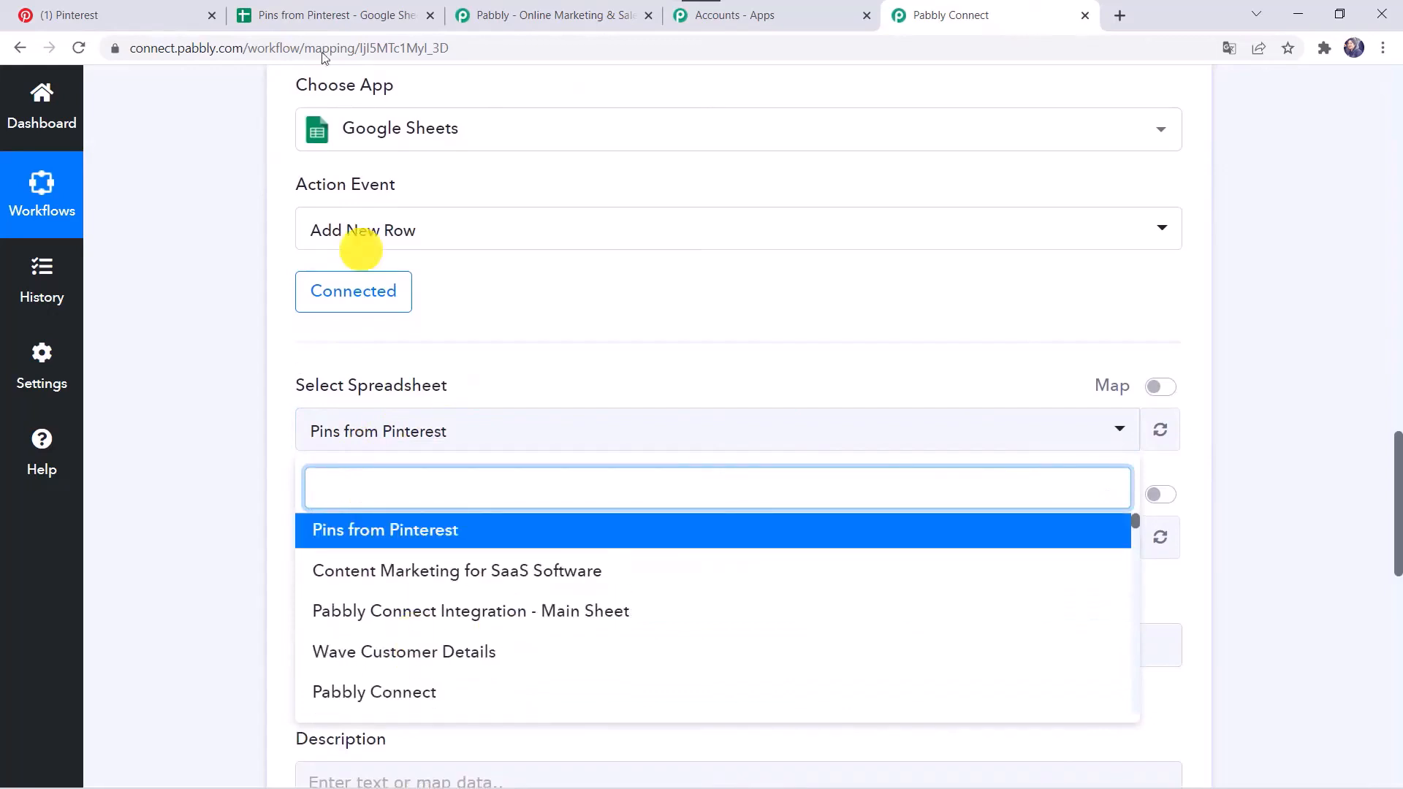
left_click(299, 9)
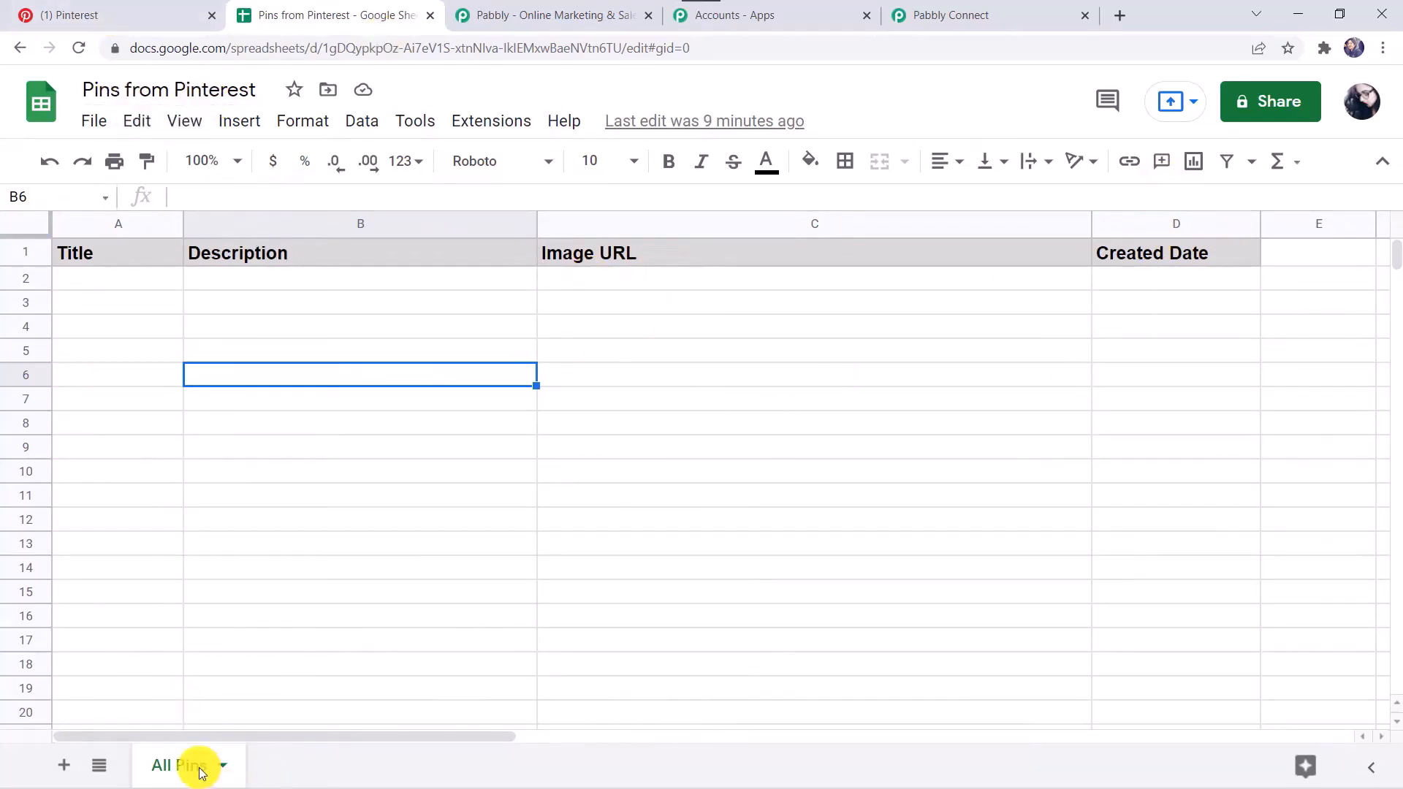
left_click(957, 15)
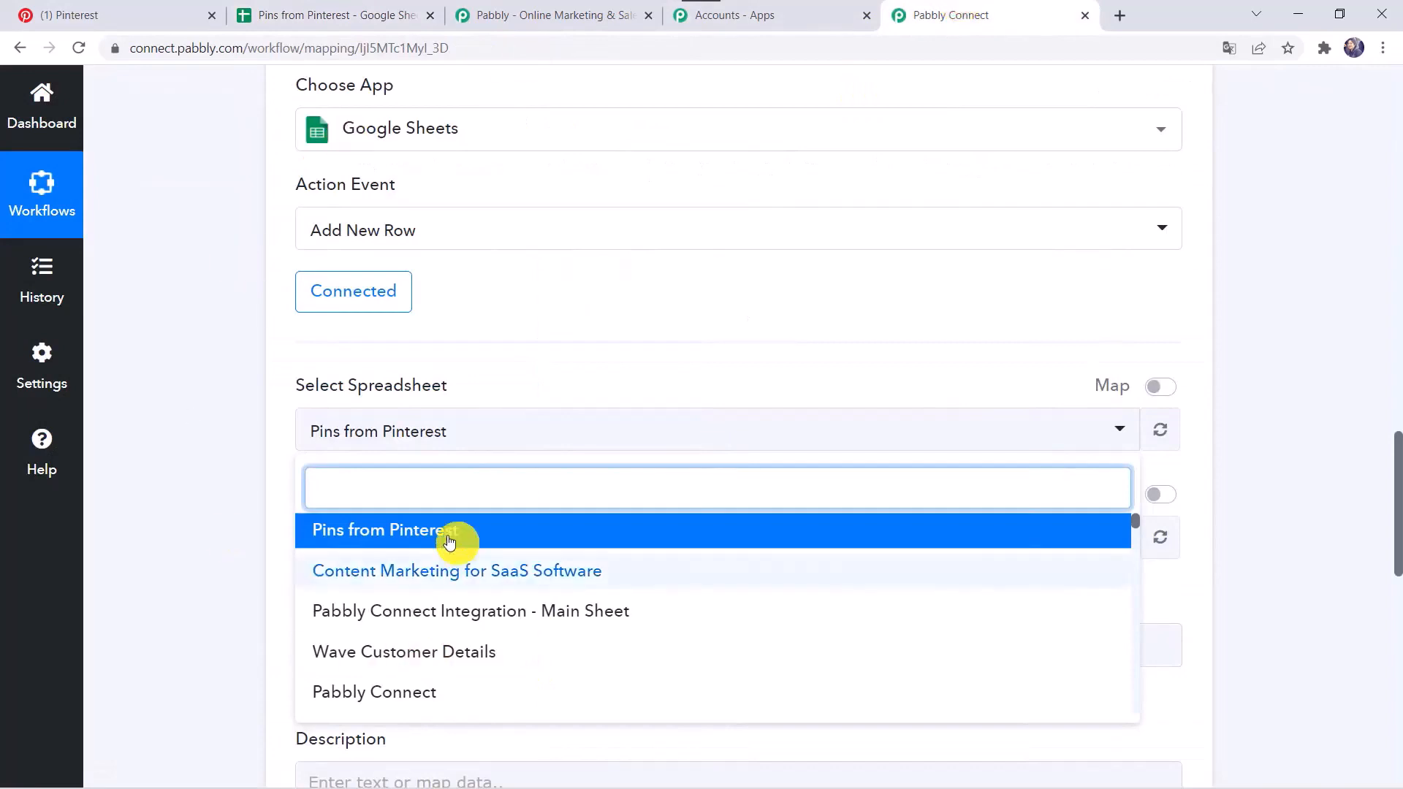
Step: Choose spreadsheet 'Pins from Pinterest' and sheet 'All Pins', revealing the Title, Description, Image URL, Created Date fields
left_click(382, 532)
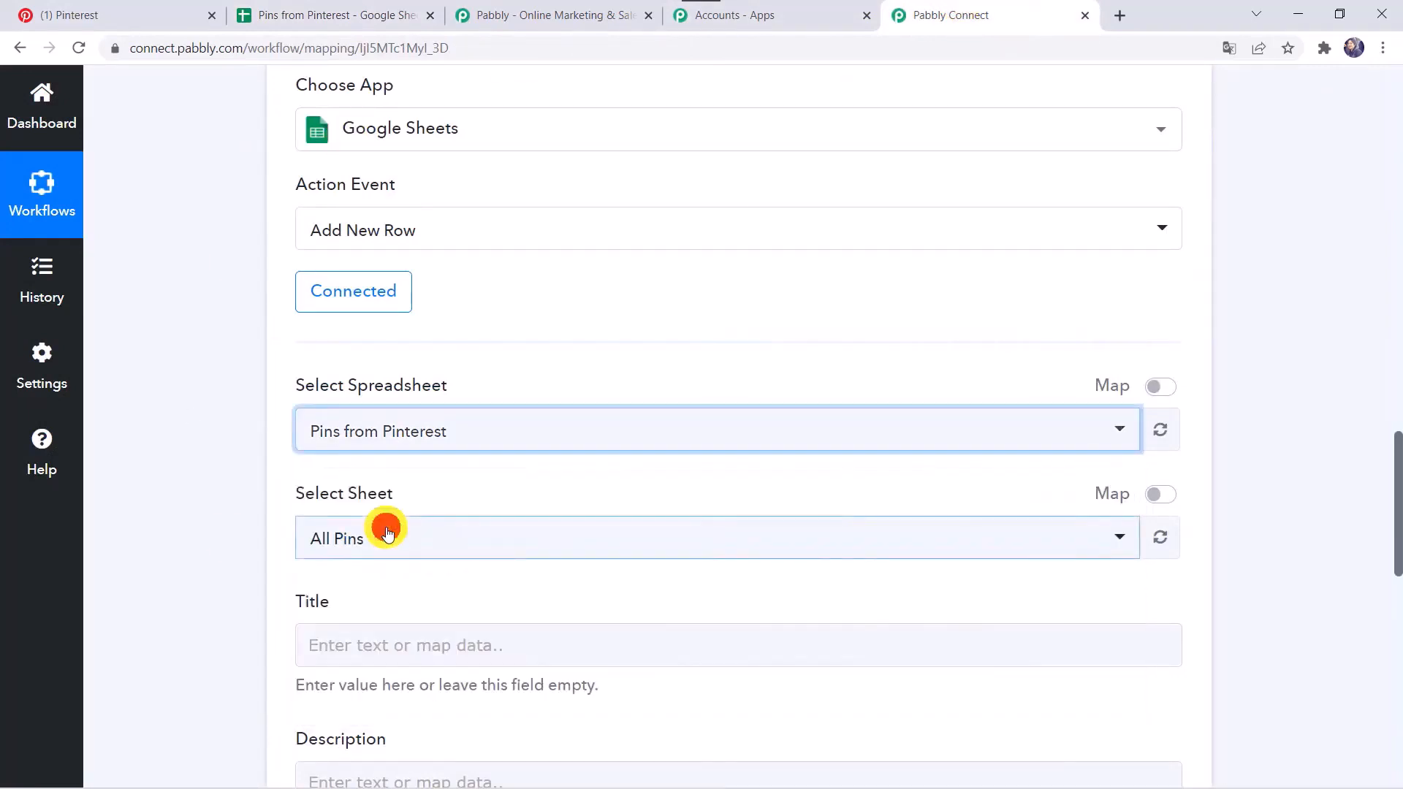
scroll(194, 461, "down", 2)
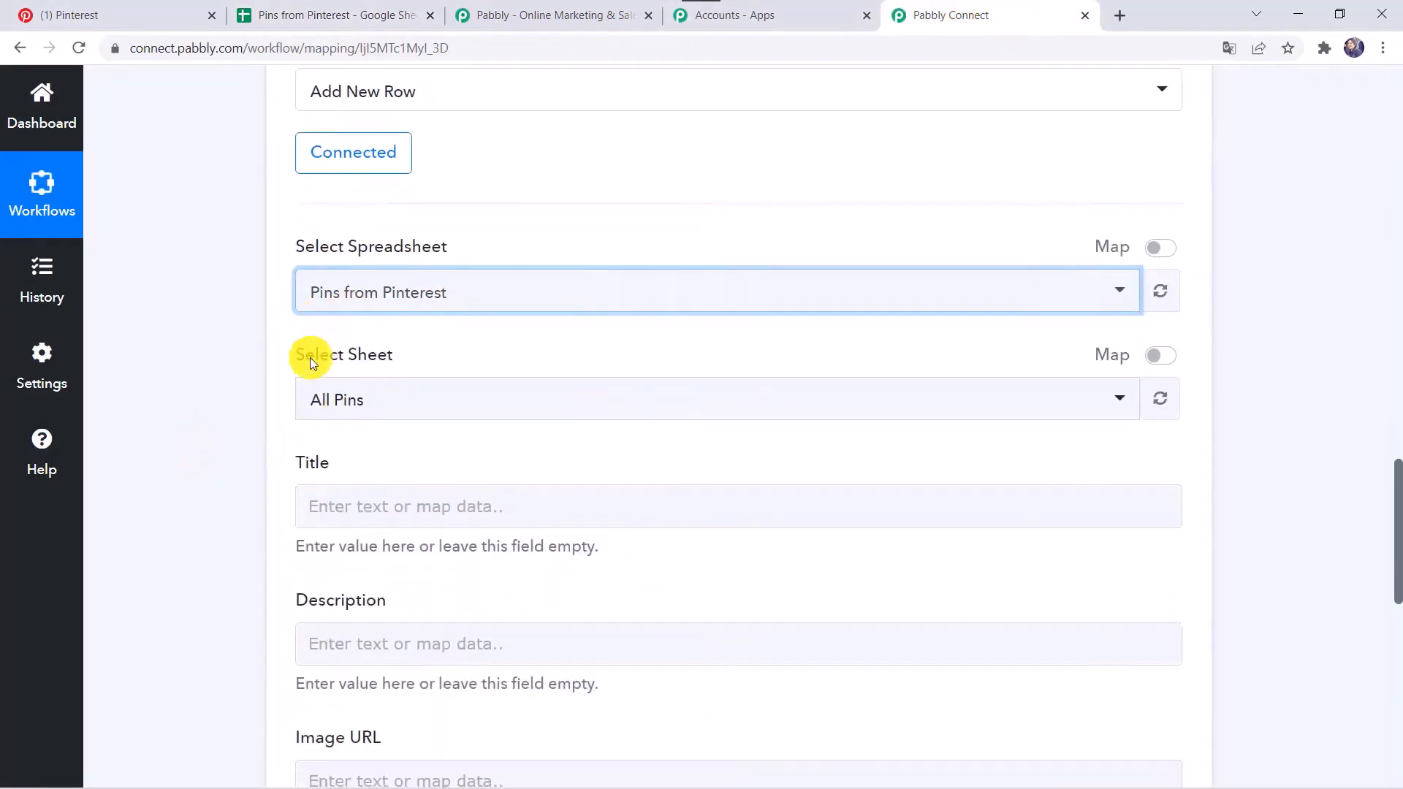
left_click(355, 403)
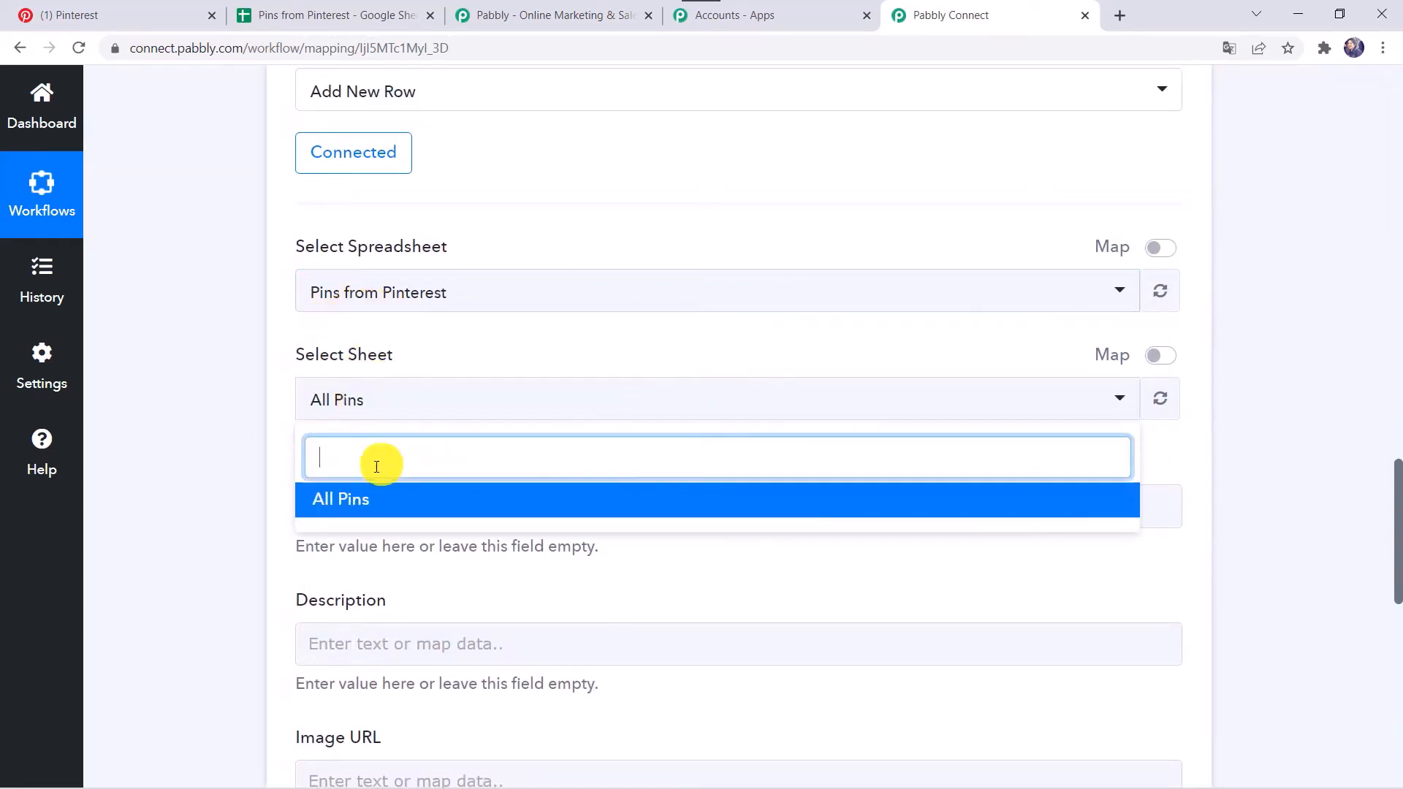
left_click(374, 507)
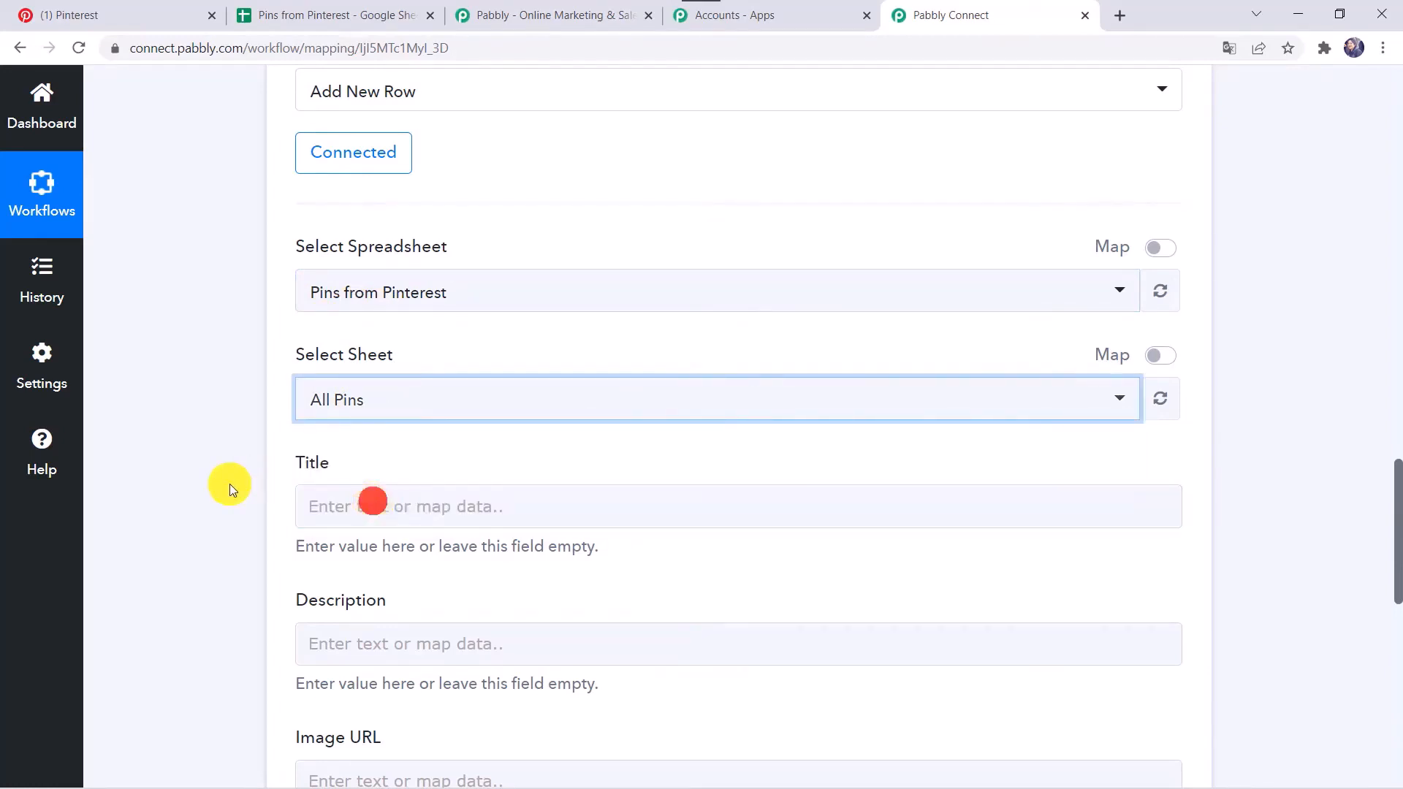
scroll(229, 484, "down", 3)
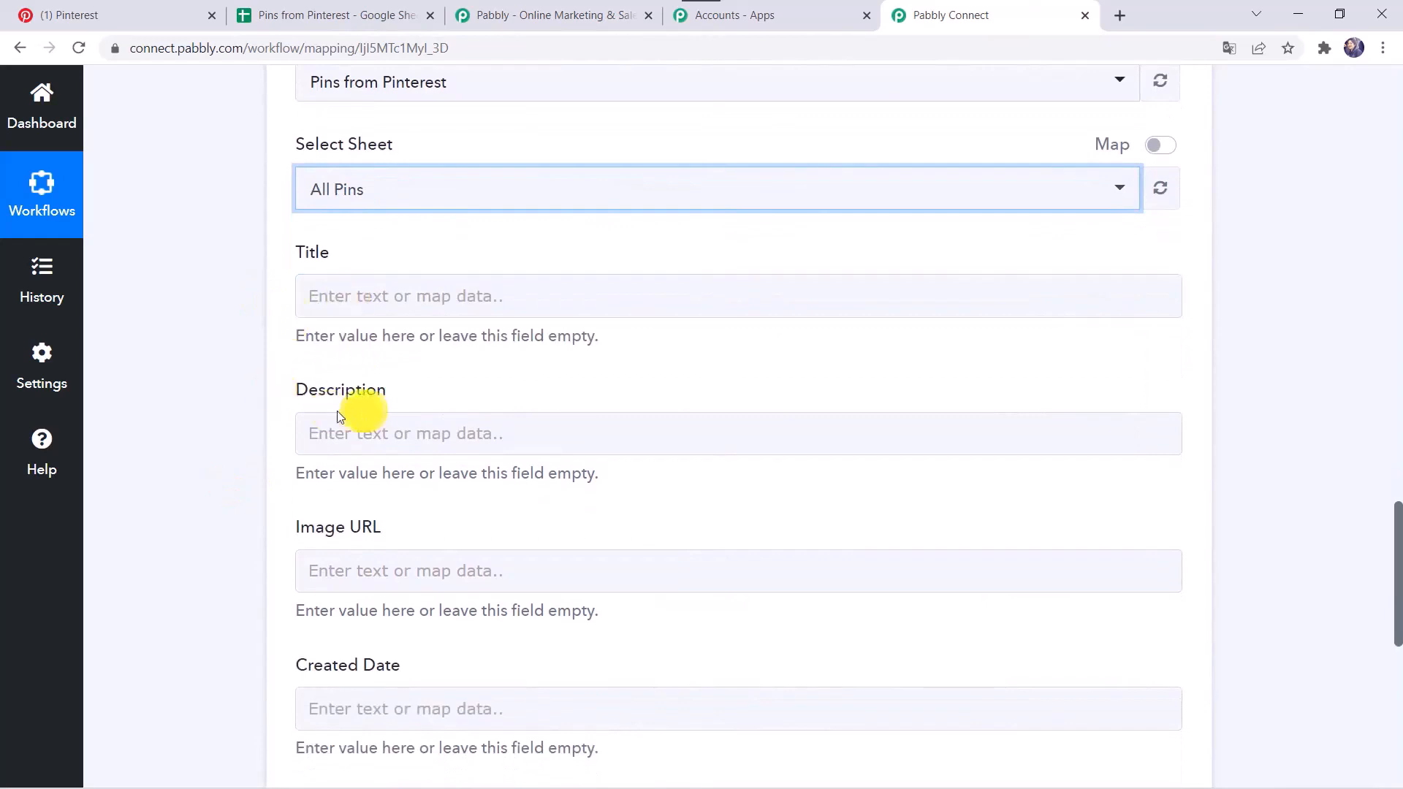
scroll(257, 339, "up", 18)
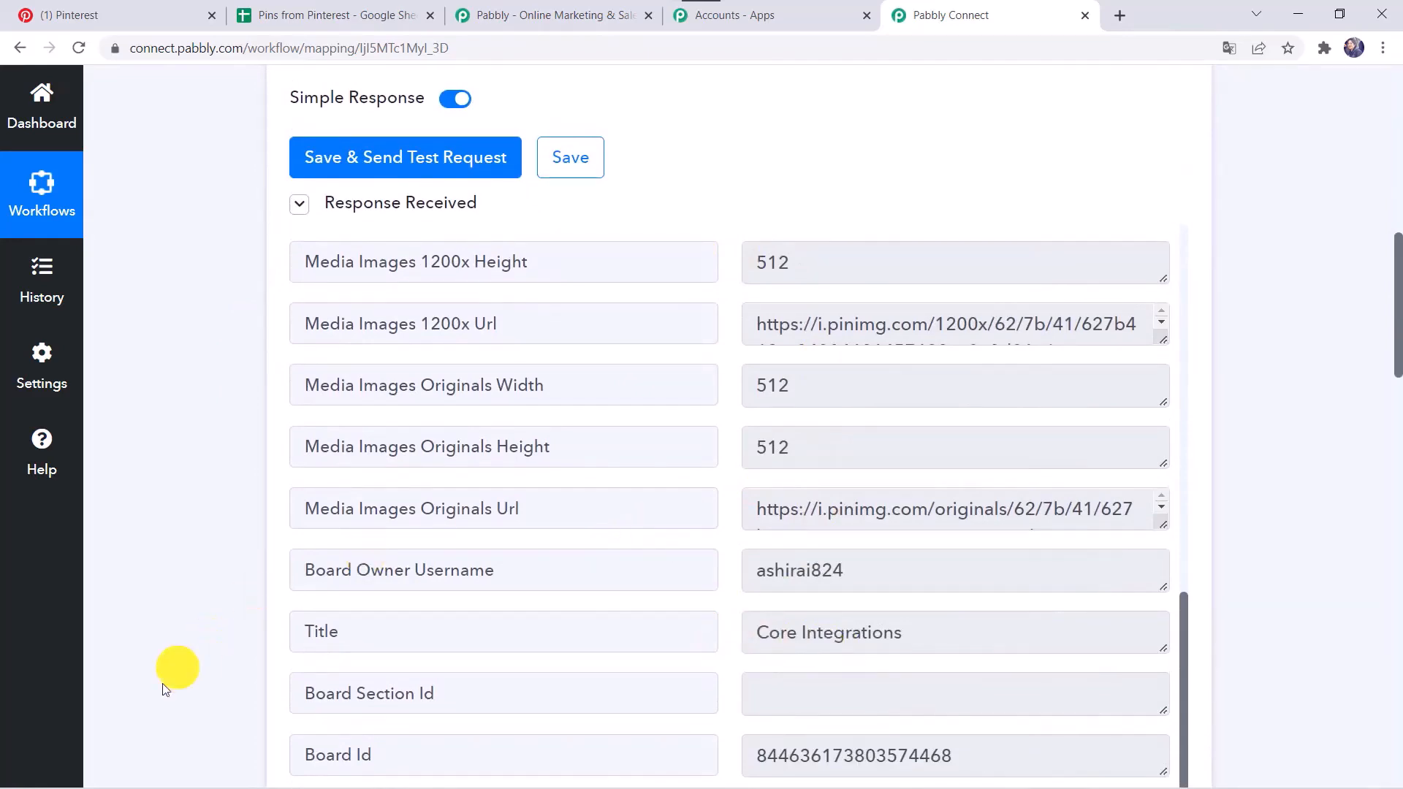
scroll(159, 686, "down", 18)
scroll(162, 690, "down", 4)
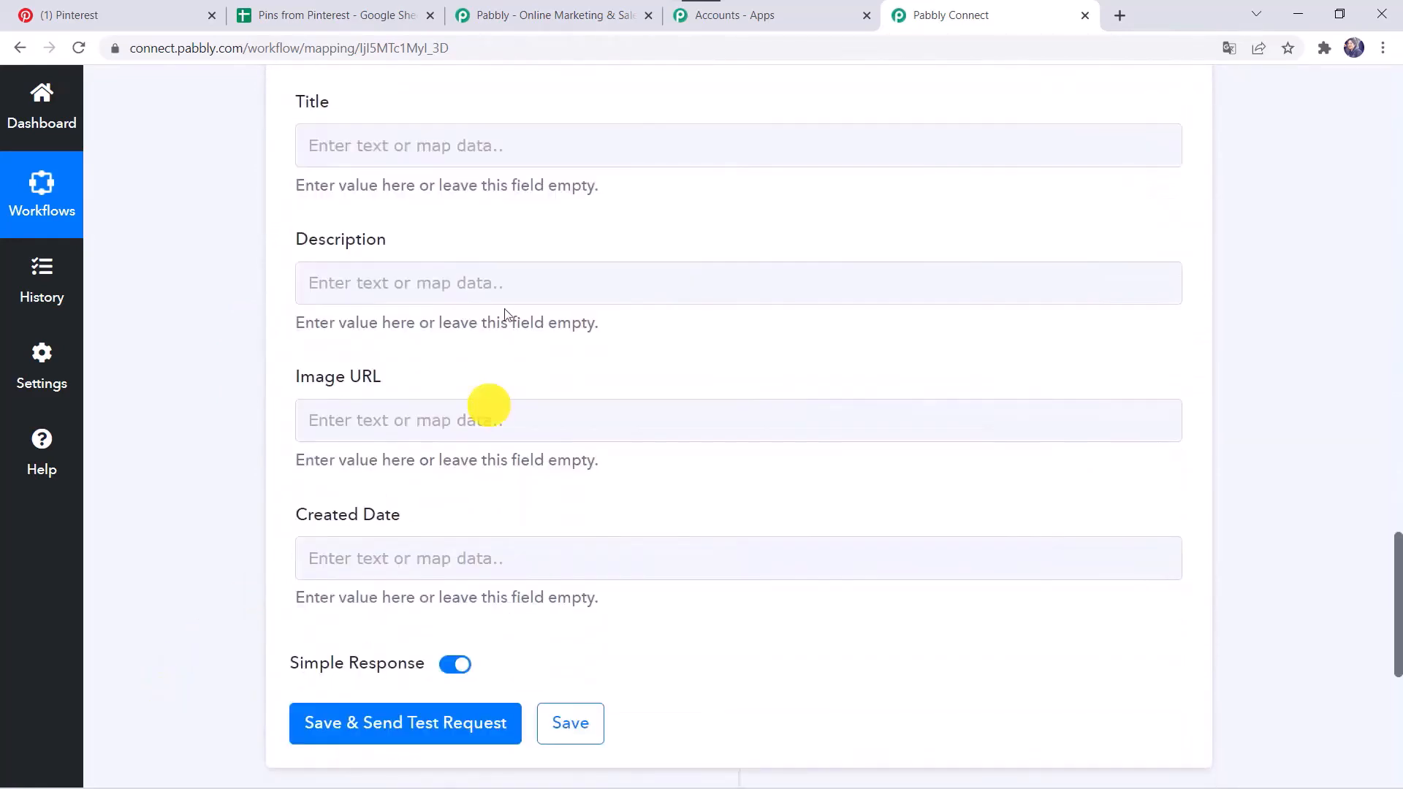
Step: Map the Pinterest New Pin Title and Description into the Title and Description columns
left_click(351, 145)
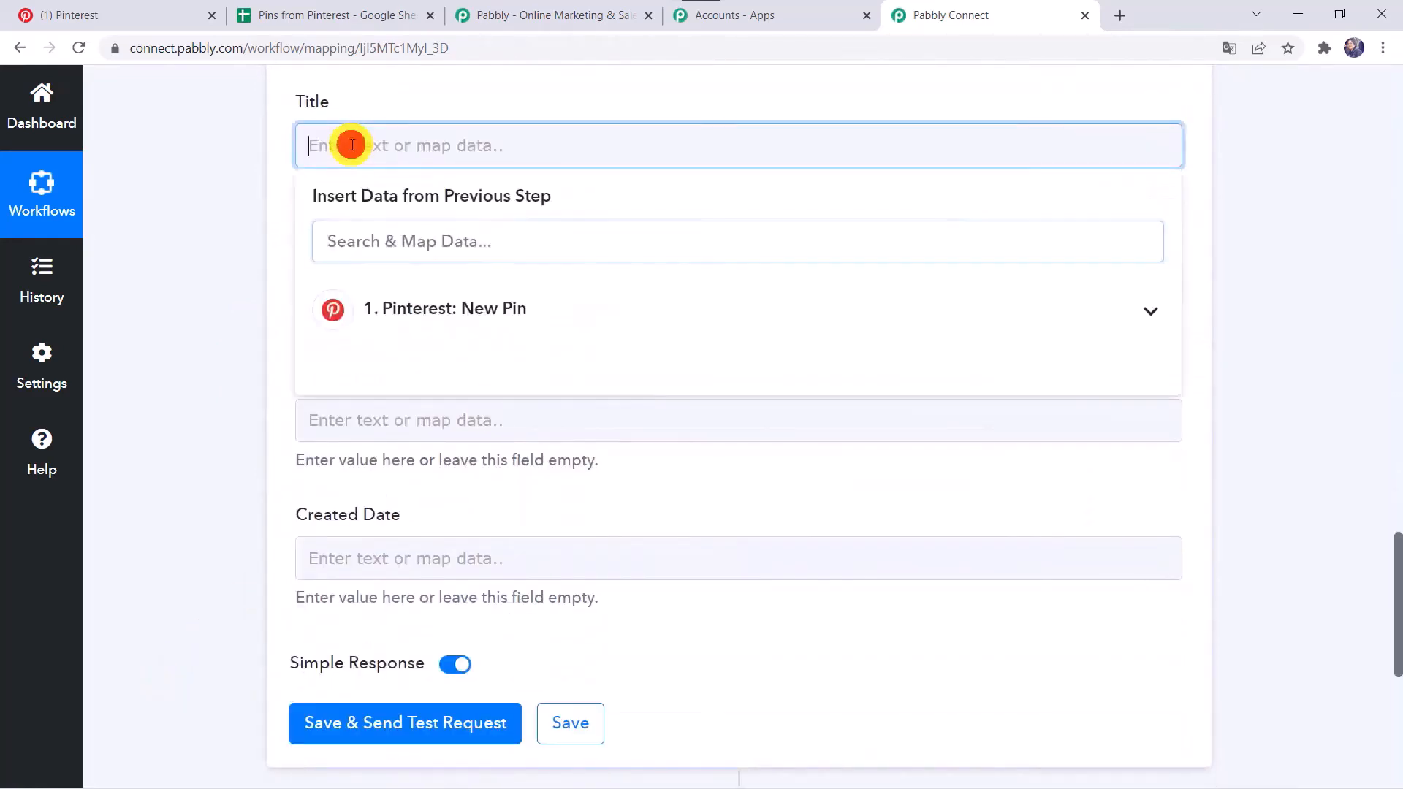
left_click(404, 296)
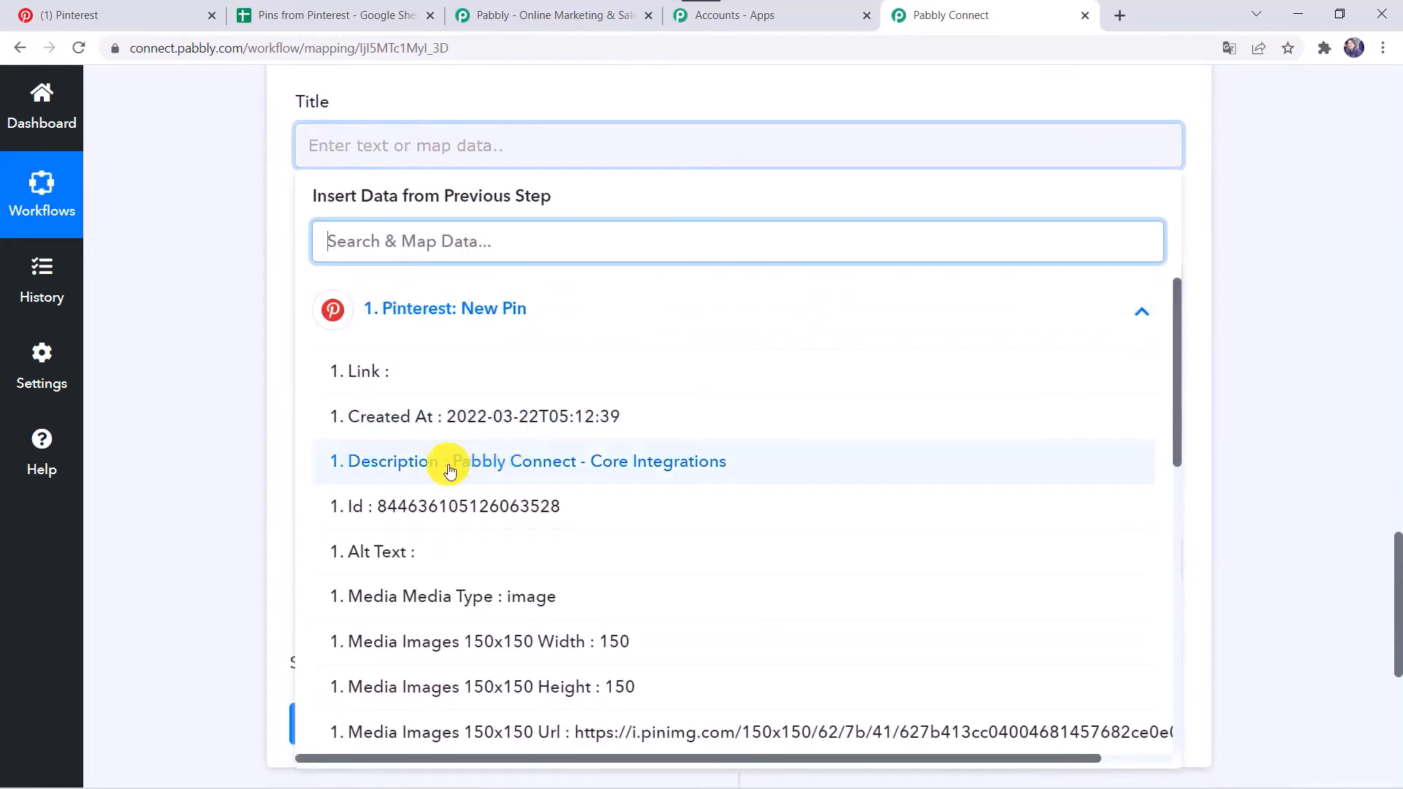
type("ti")
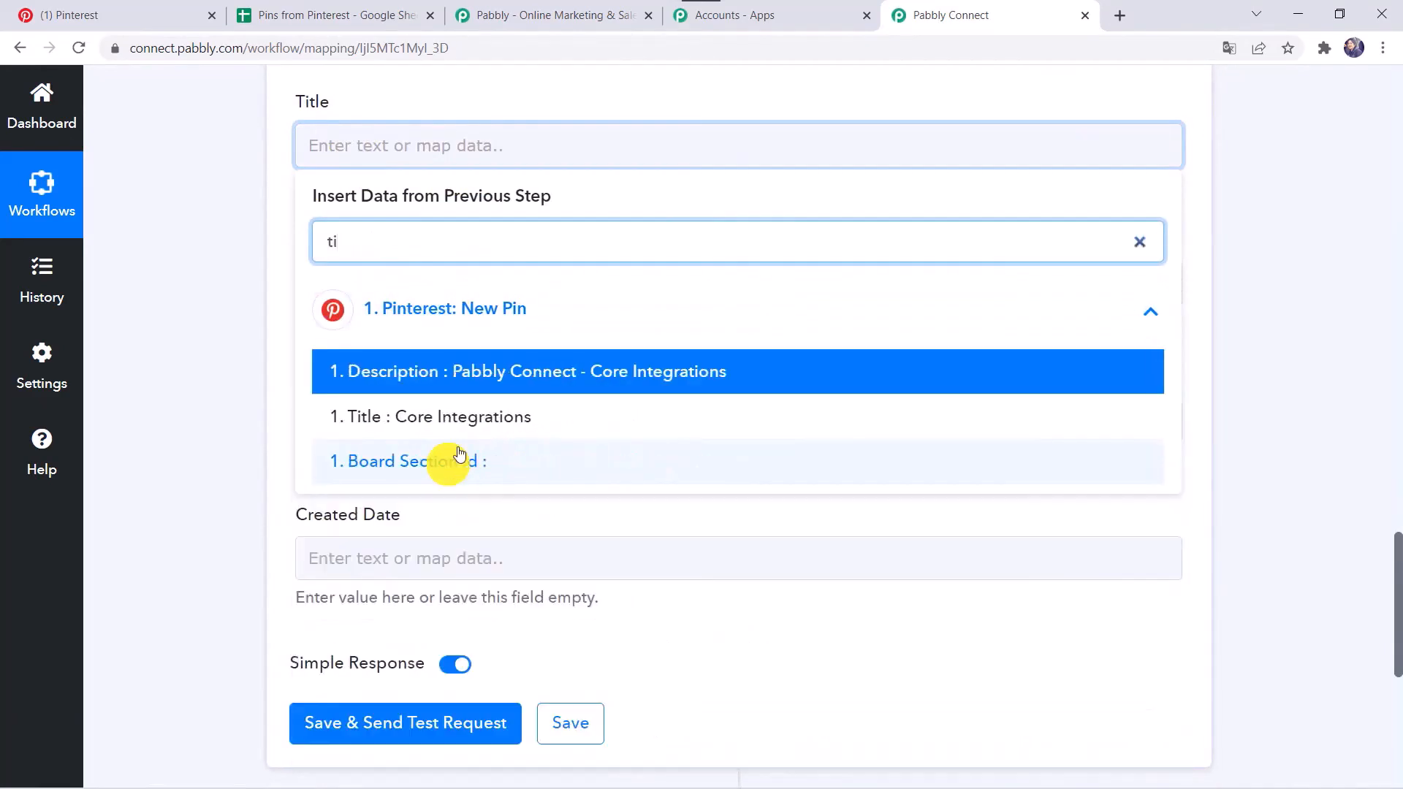
left_click(420, 409)
left_click(213, 355)
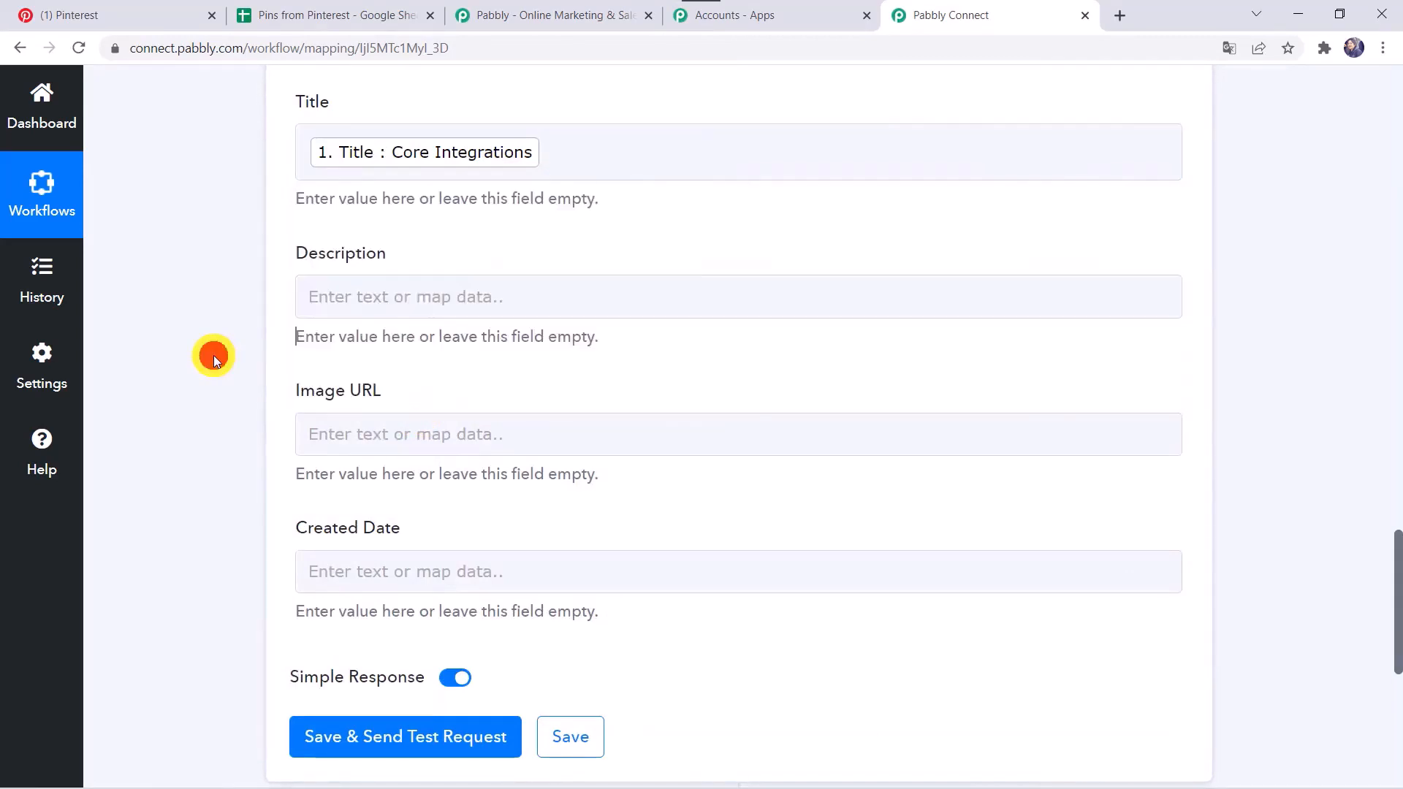
left_click(352, 296)
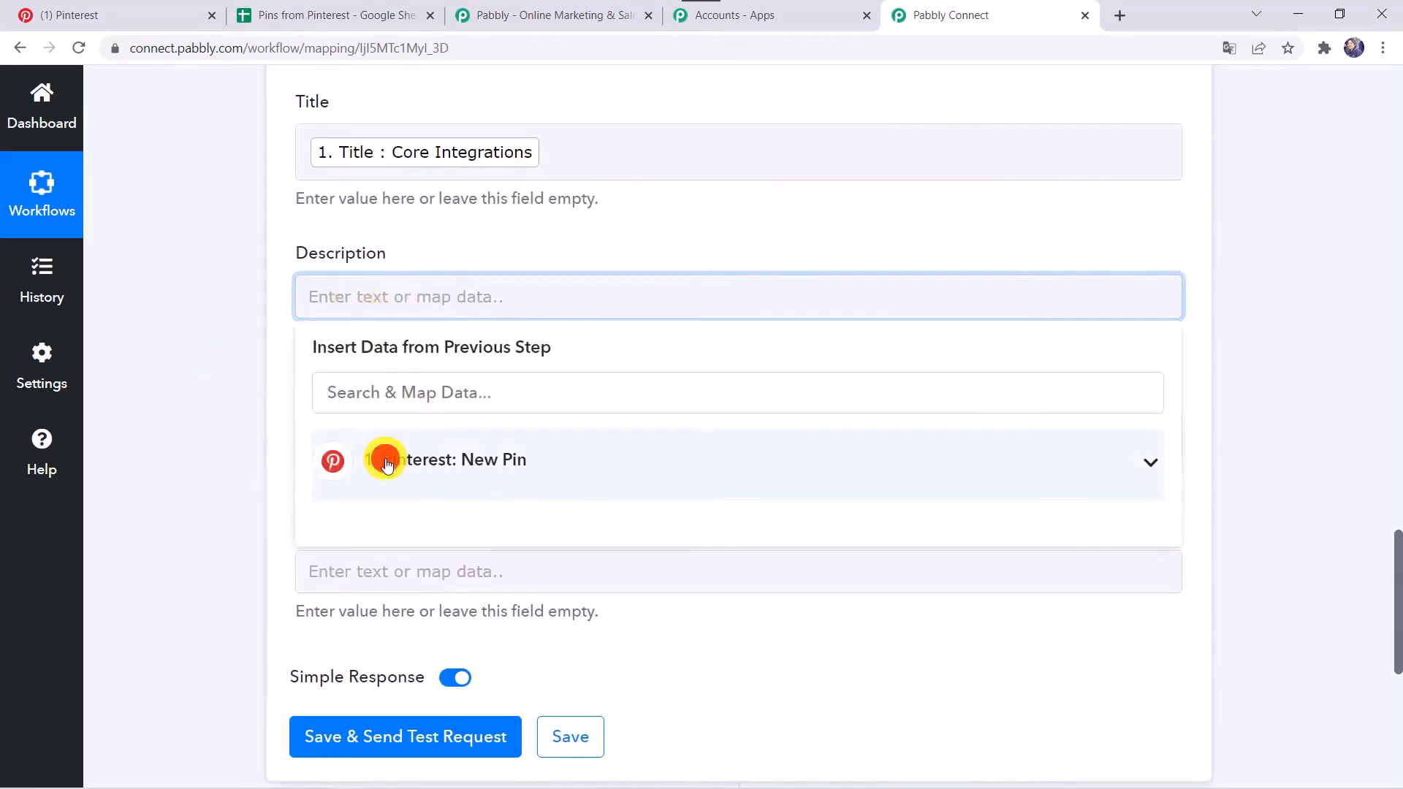
left_click(385, 464)
left_click(424, 627)
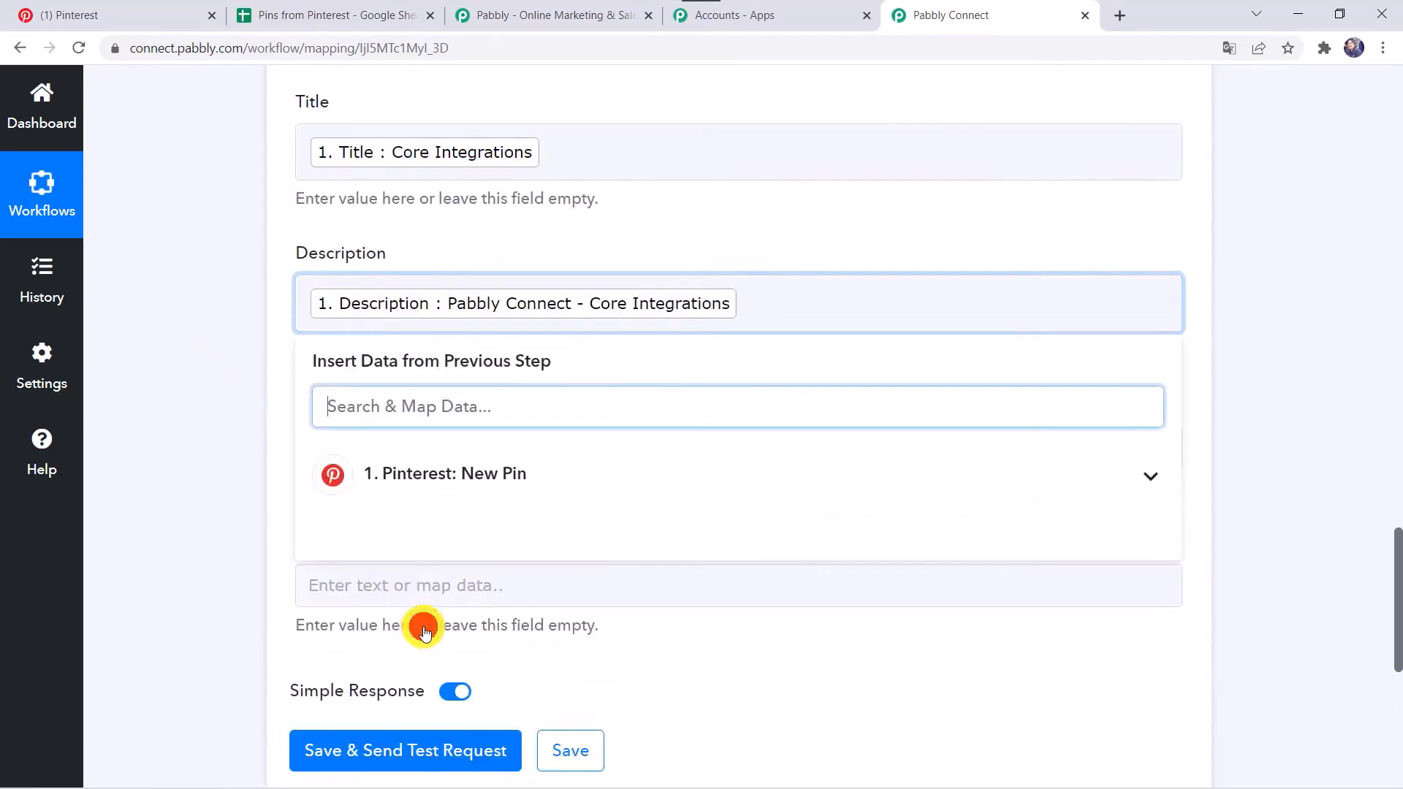
left_click(172, 485)
Step: Map Media Images Originals Url to Image URL and Created At to Created Date
left_click(354, 446)
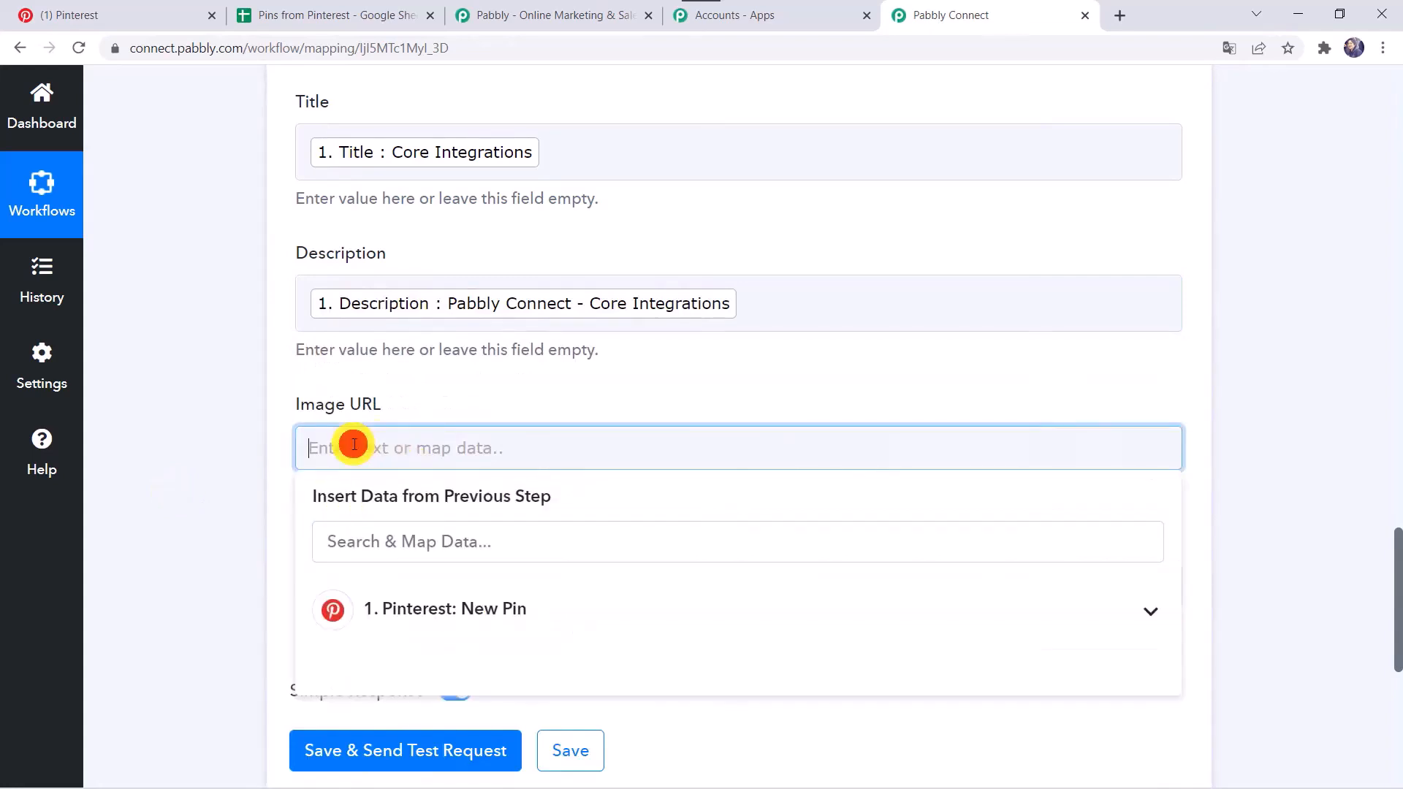
left_click(403, 630)
type("url")
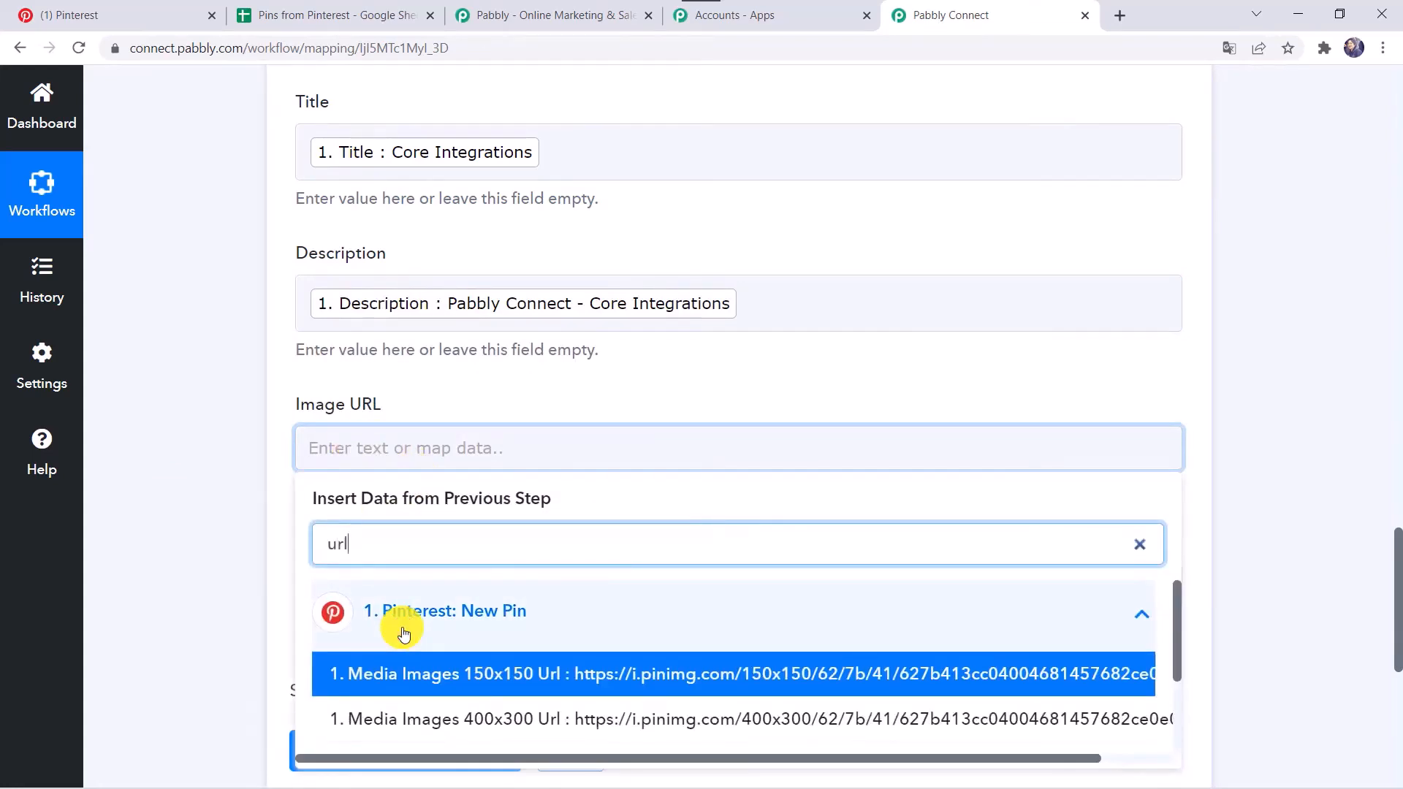
scroll(125, 564, "down", 3)
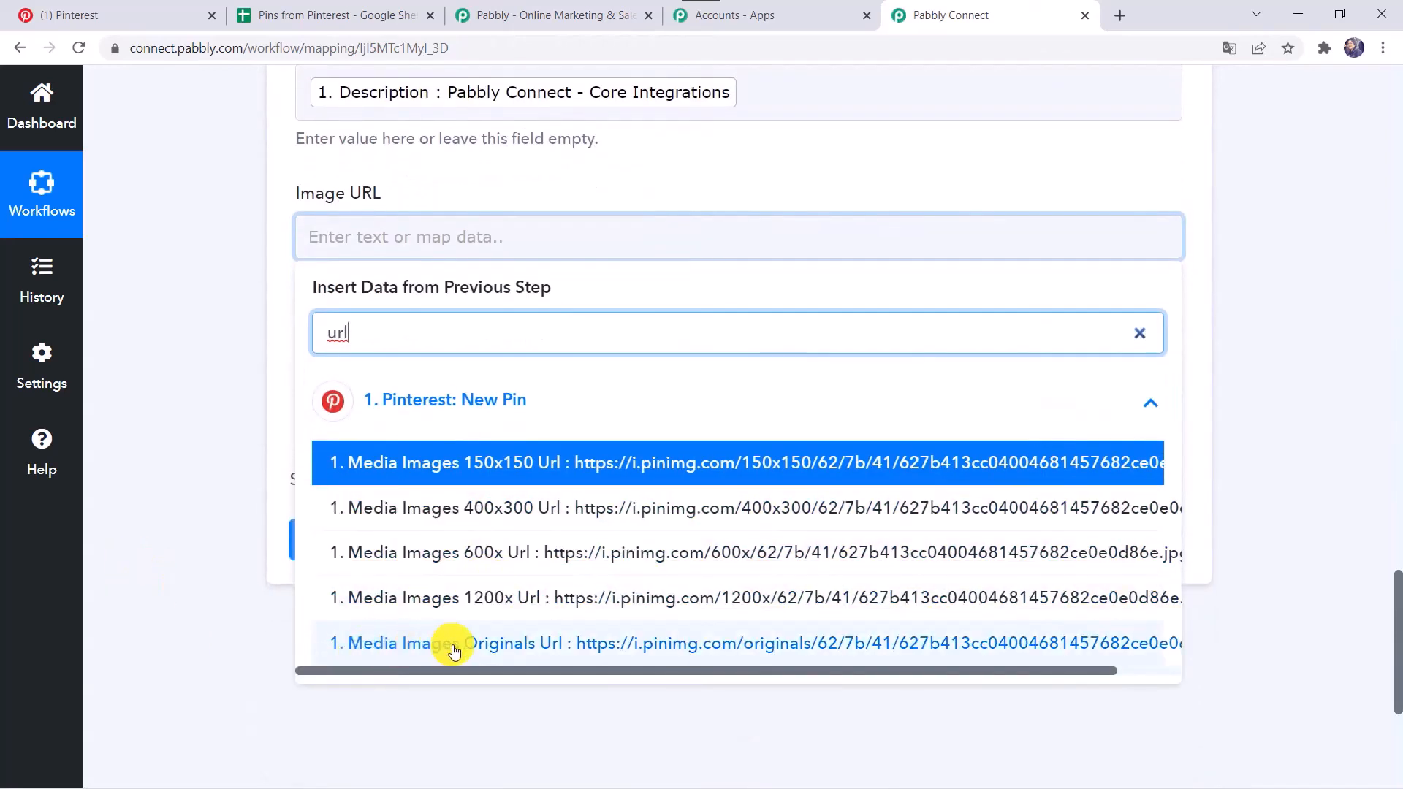
left_click(569, 647)
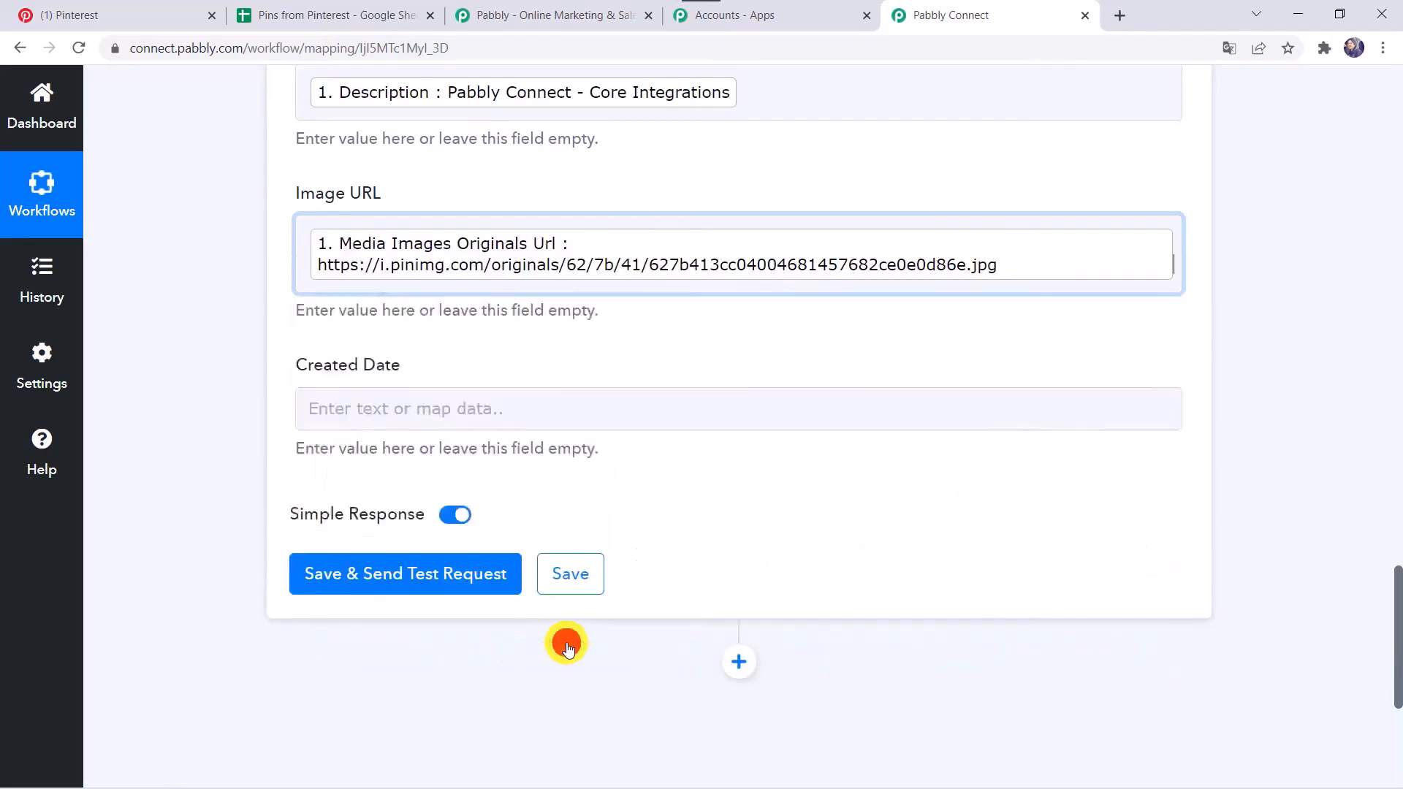
left_click(326, 406)
left_click(414, 581)
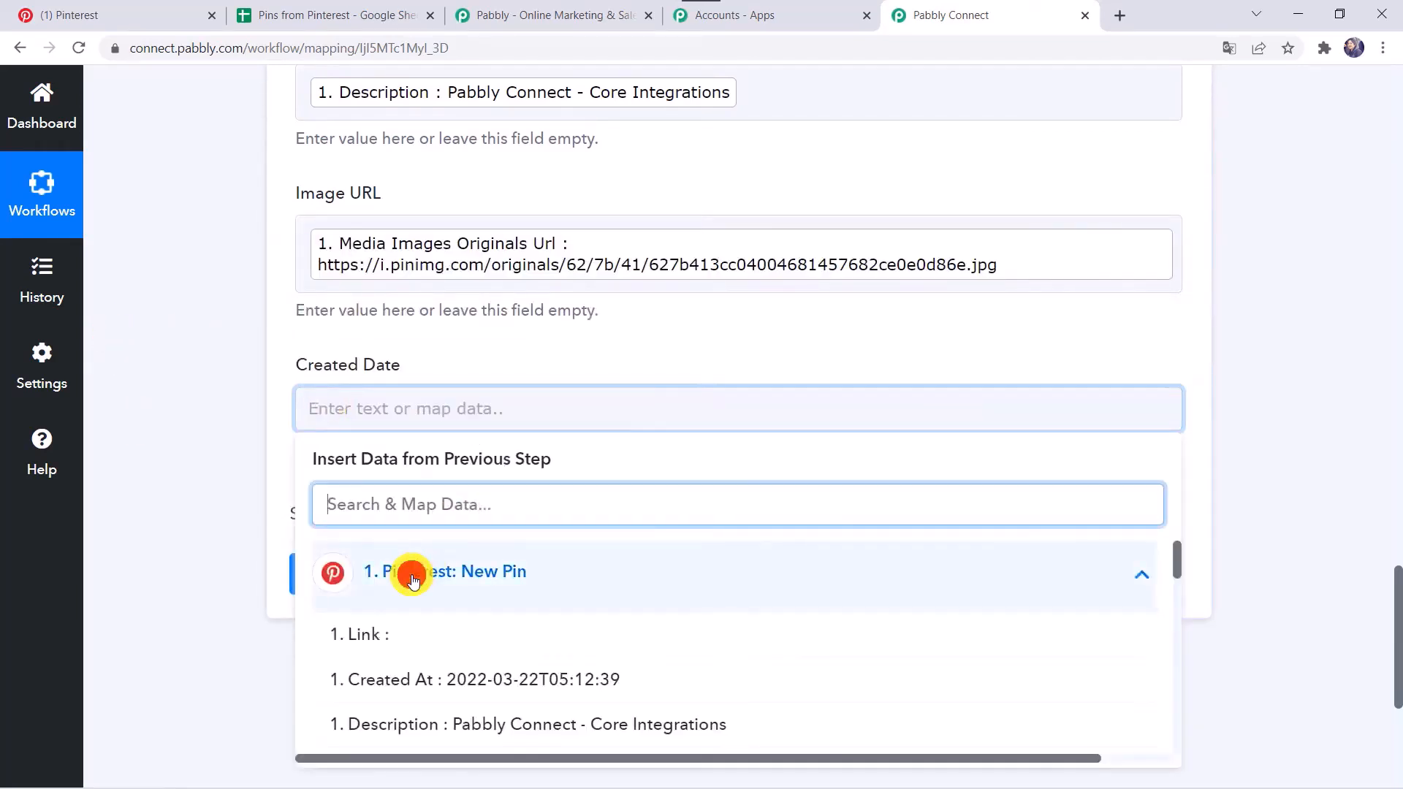
left_click(502, 685)
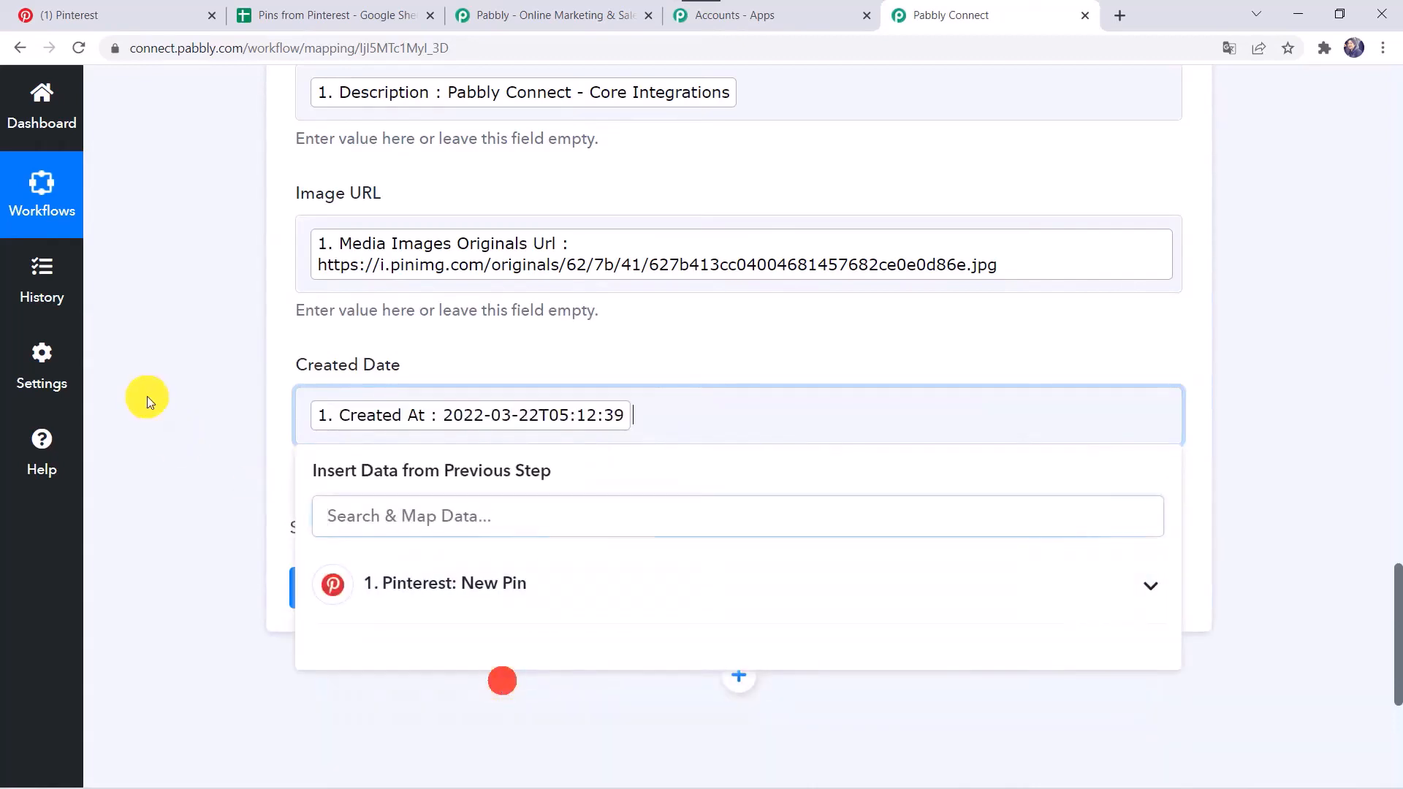
left_click(147, 396)
scroll(148, 396, "up", 5)
scroll(147, 396, "down", 4)
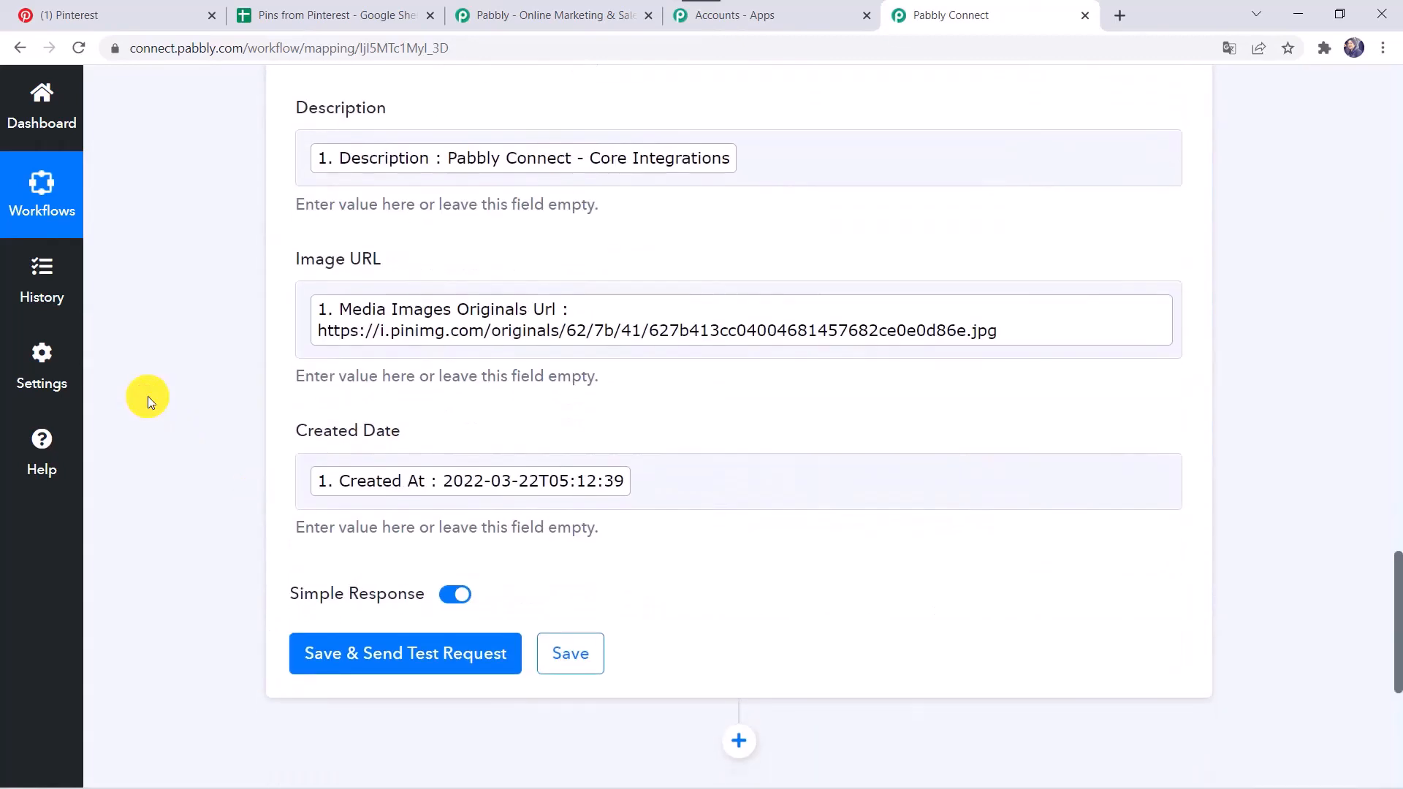
Step: Save and test the action, review the response, then view the Pins from Pinterest sheet
left_click(368, 664)
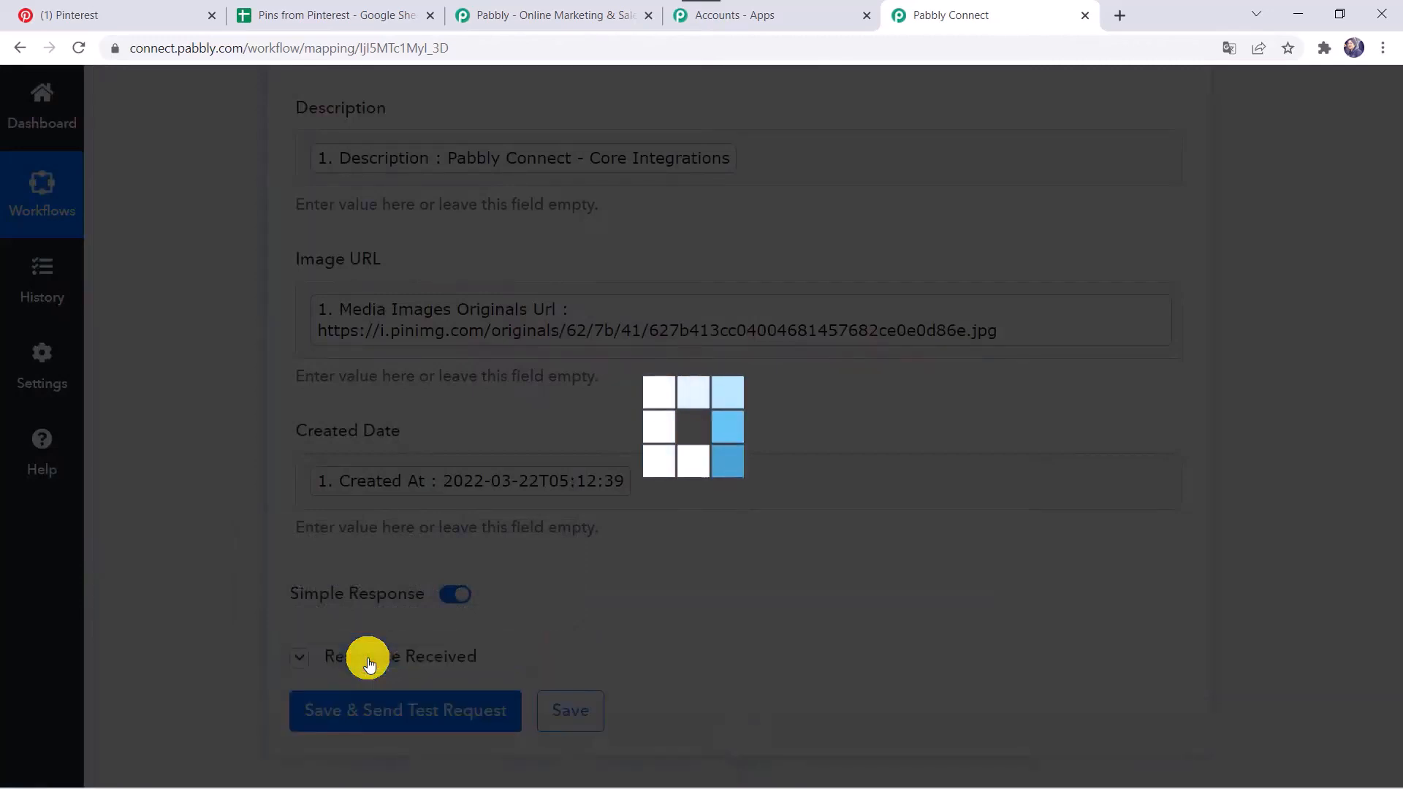
scroll(179, 608, "down", 3)
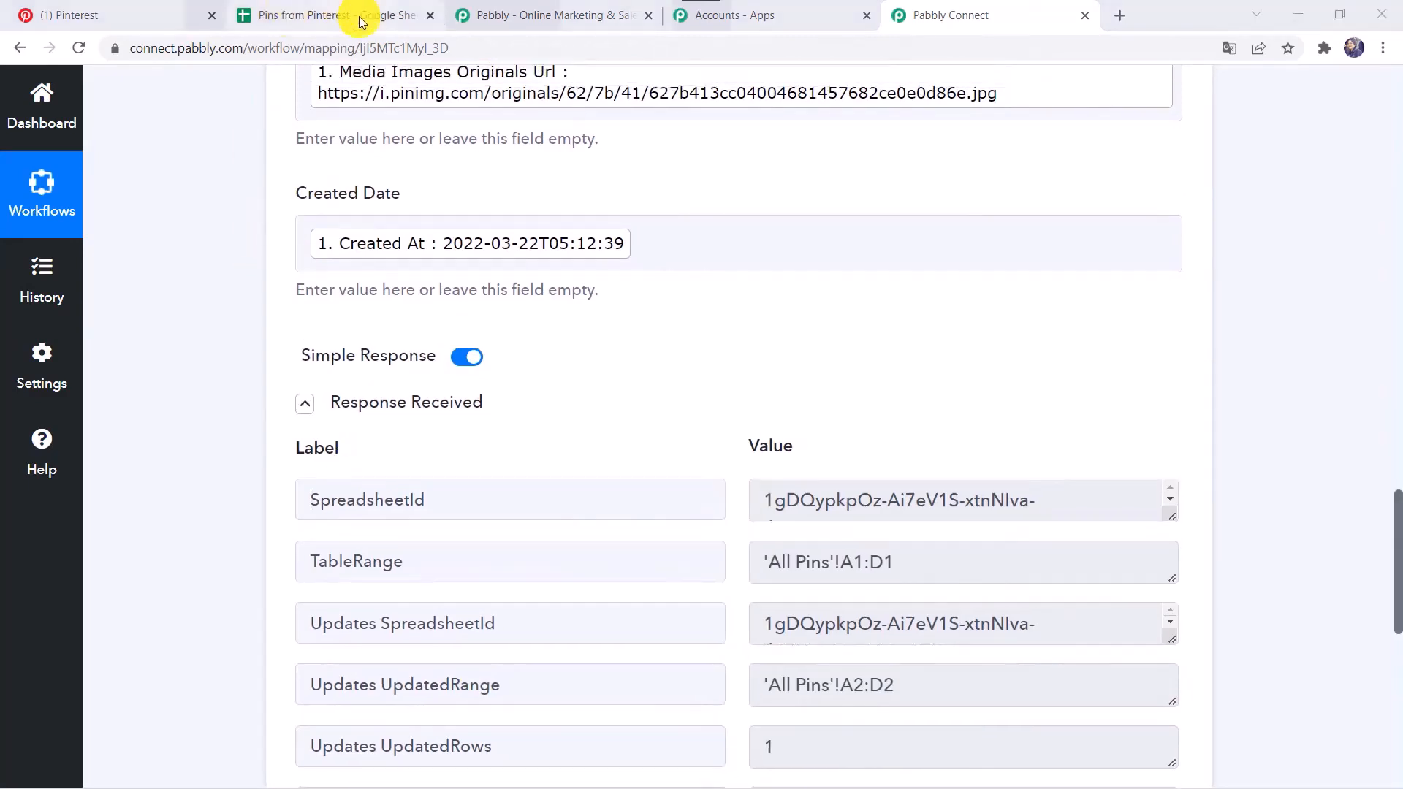
left_click(358, 16)
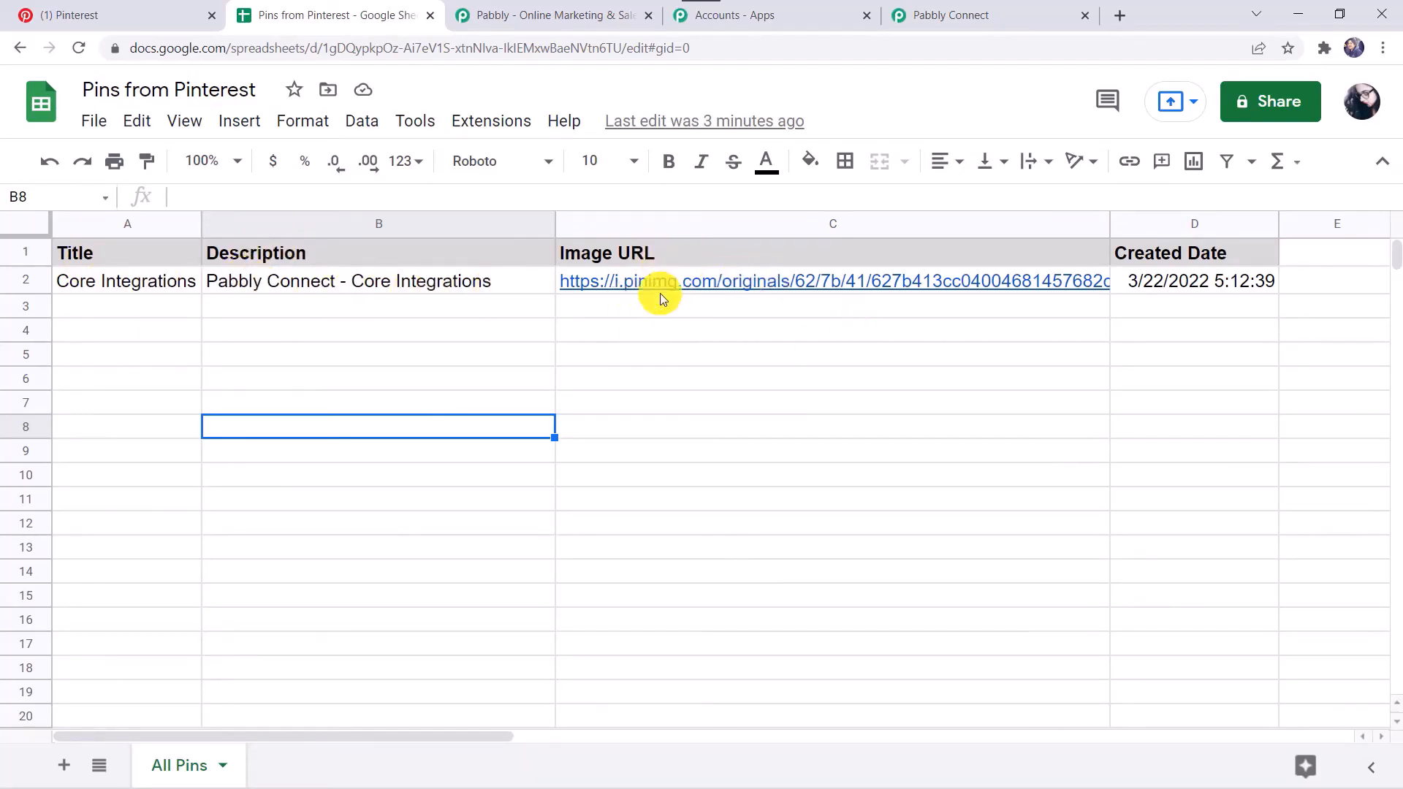
Step: Check the Core Integrations row in the sheet, then return to the Pabbly Connect workflow
mouse_move(659, 293)
left_click(994, 13)
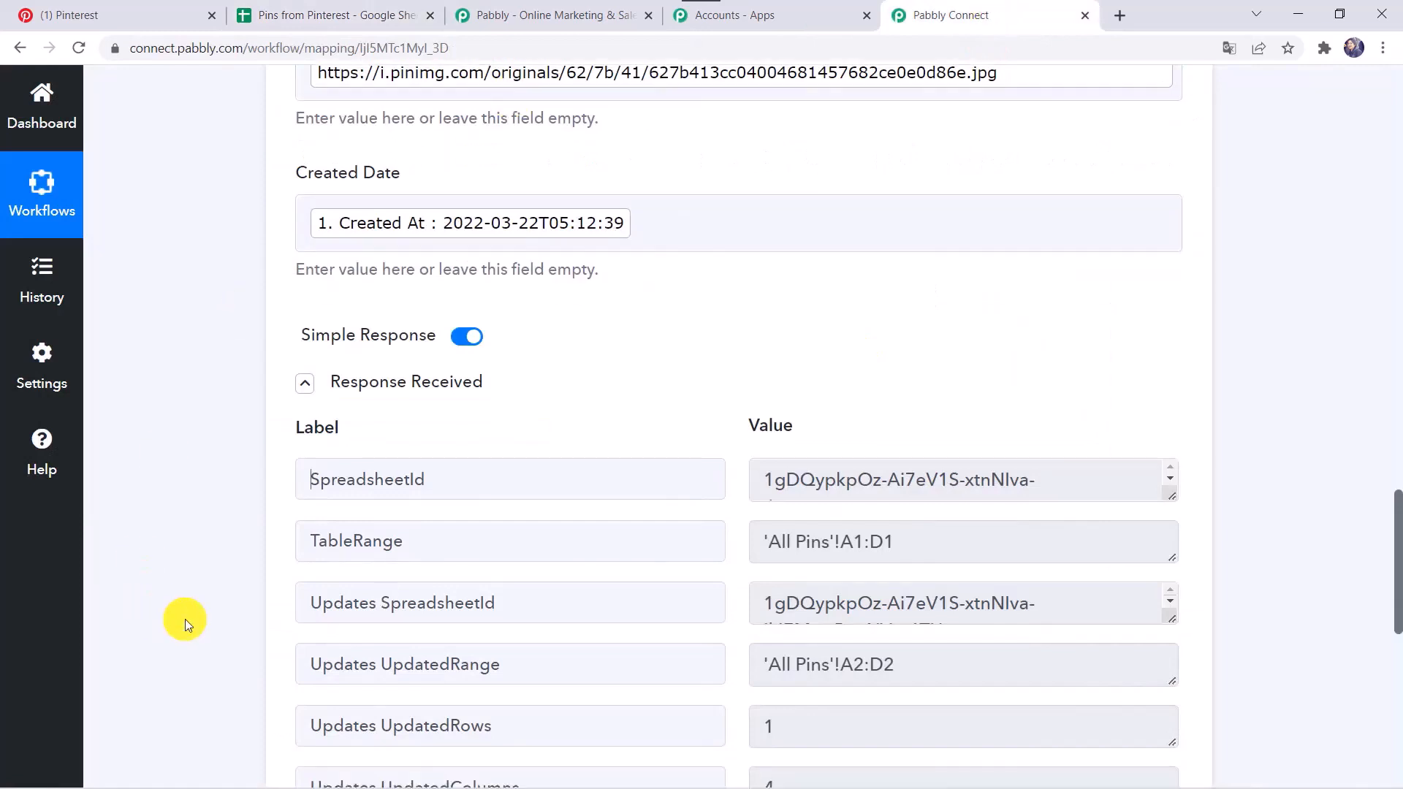
Step: Save the Google Sheets action, acknowledge the success message, and return to Pinterest
scroll(185, 620, "down", 5)
left_click(582, 542)
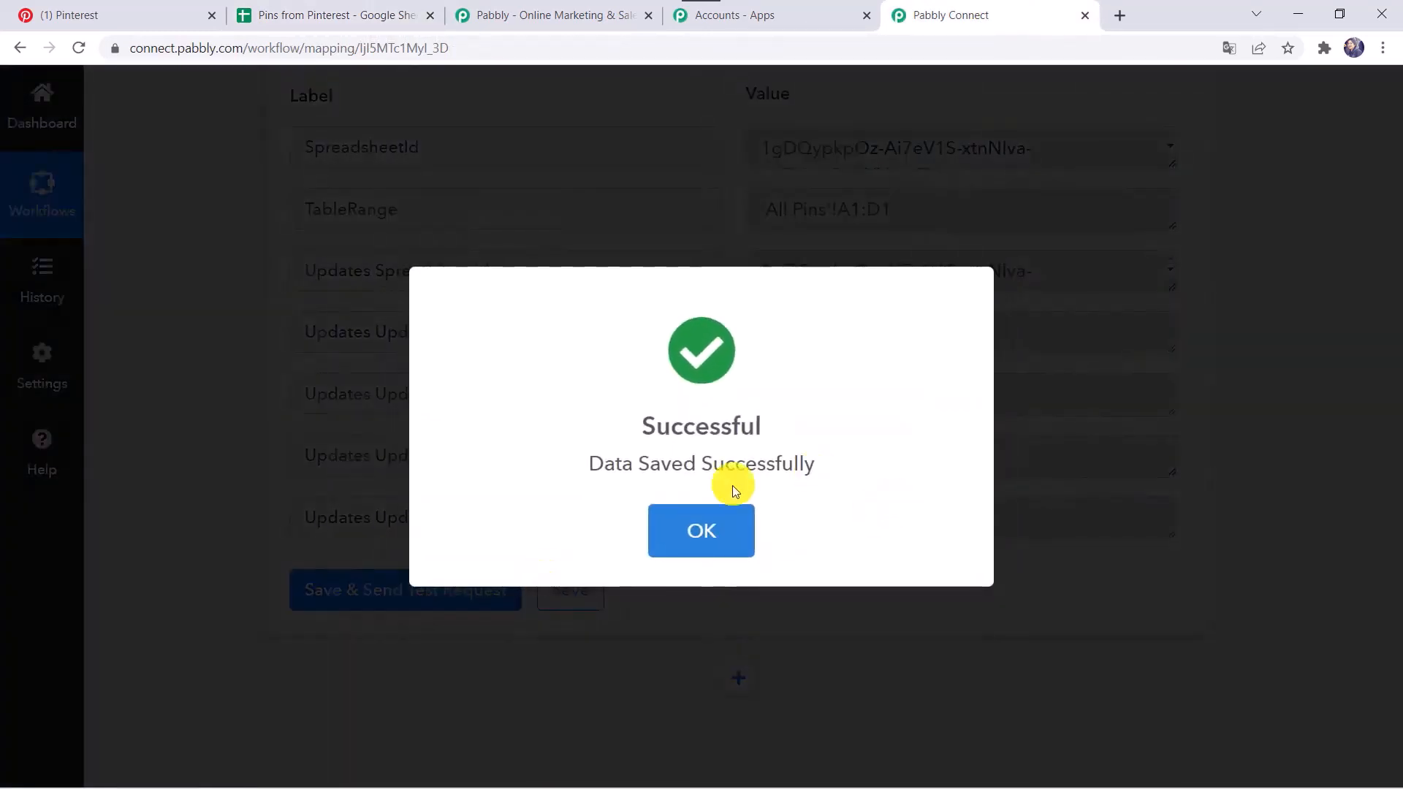
left_click(717, 510)
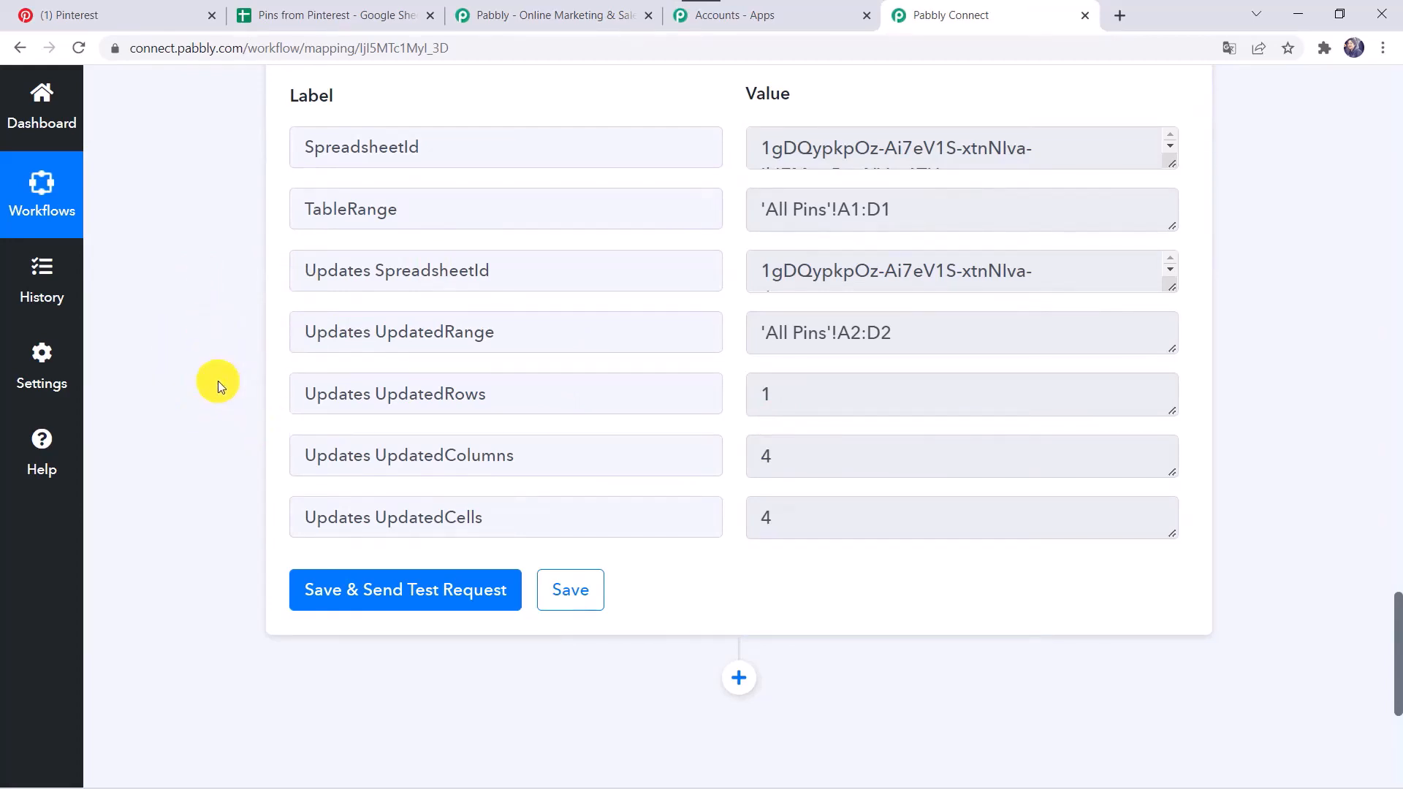
left_click(128, 16)
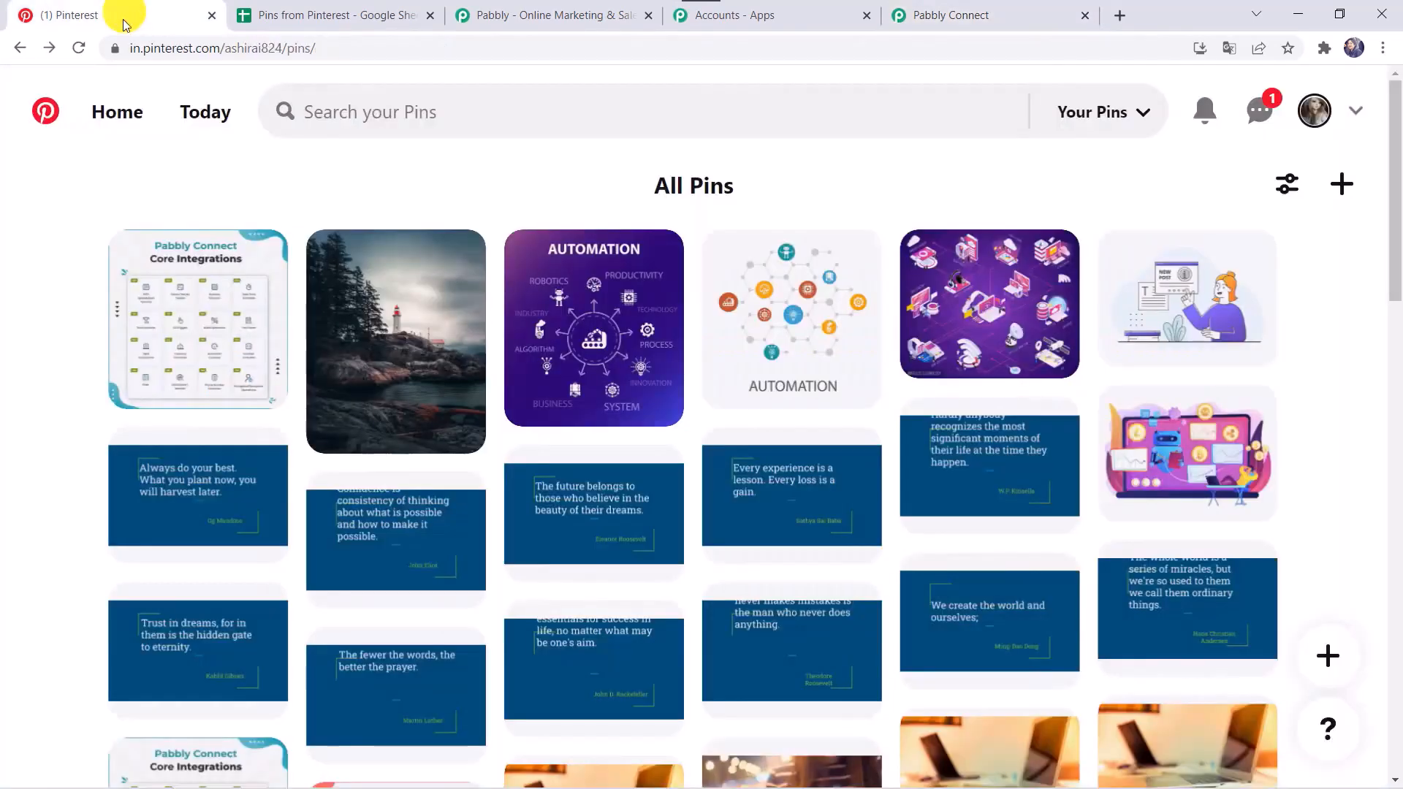
Step: Create a new Pinterest pin and upload the Best Click.jpg image
left_click(1347, 188)
left_click(1207, 298)
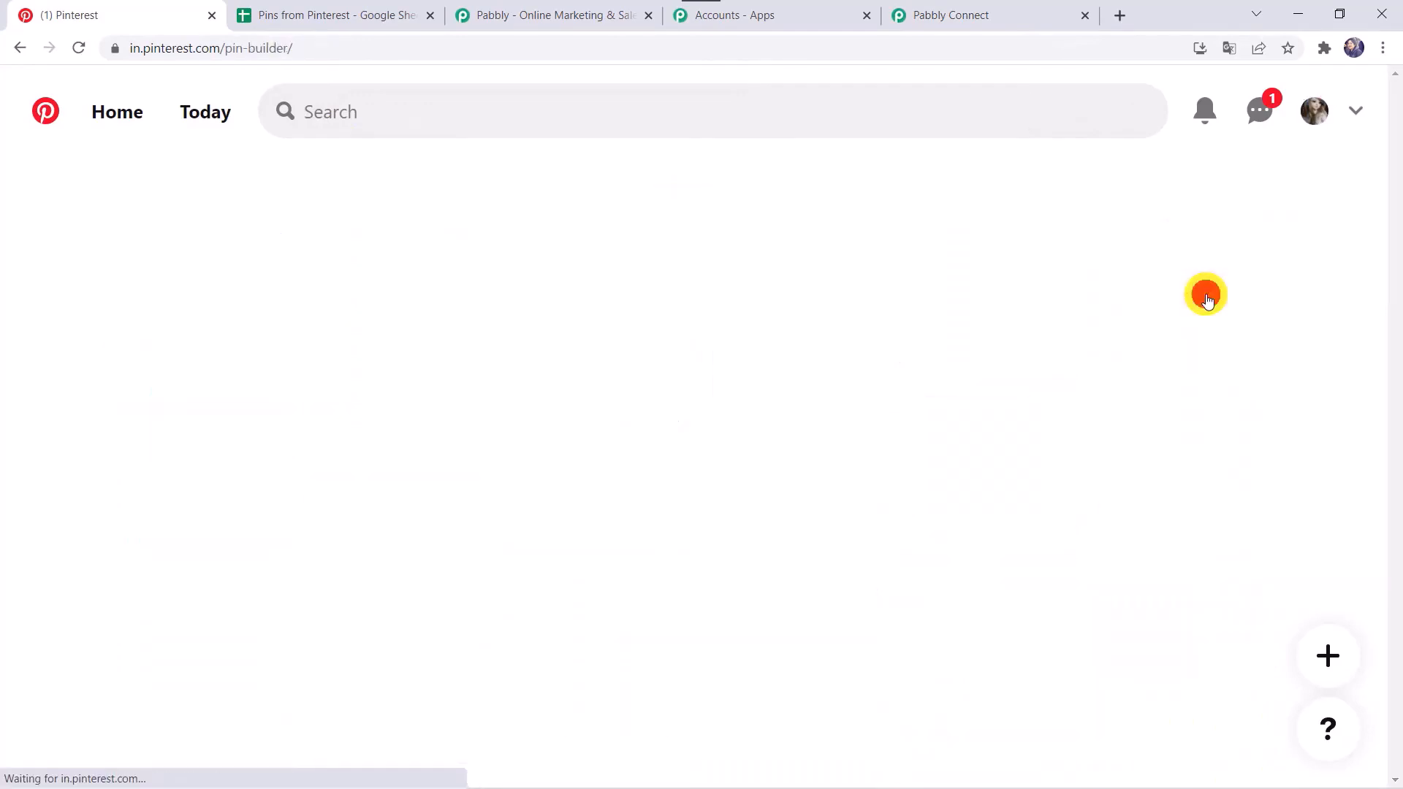
scroll(415, 302, "down", 3)
scroll(415, 303, "down", 1)
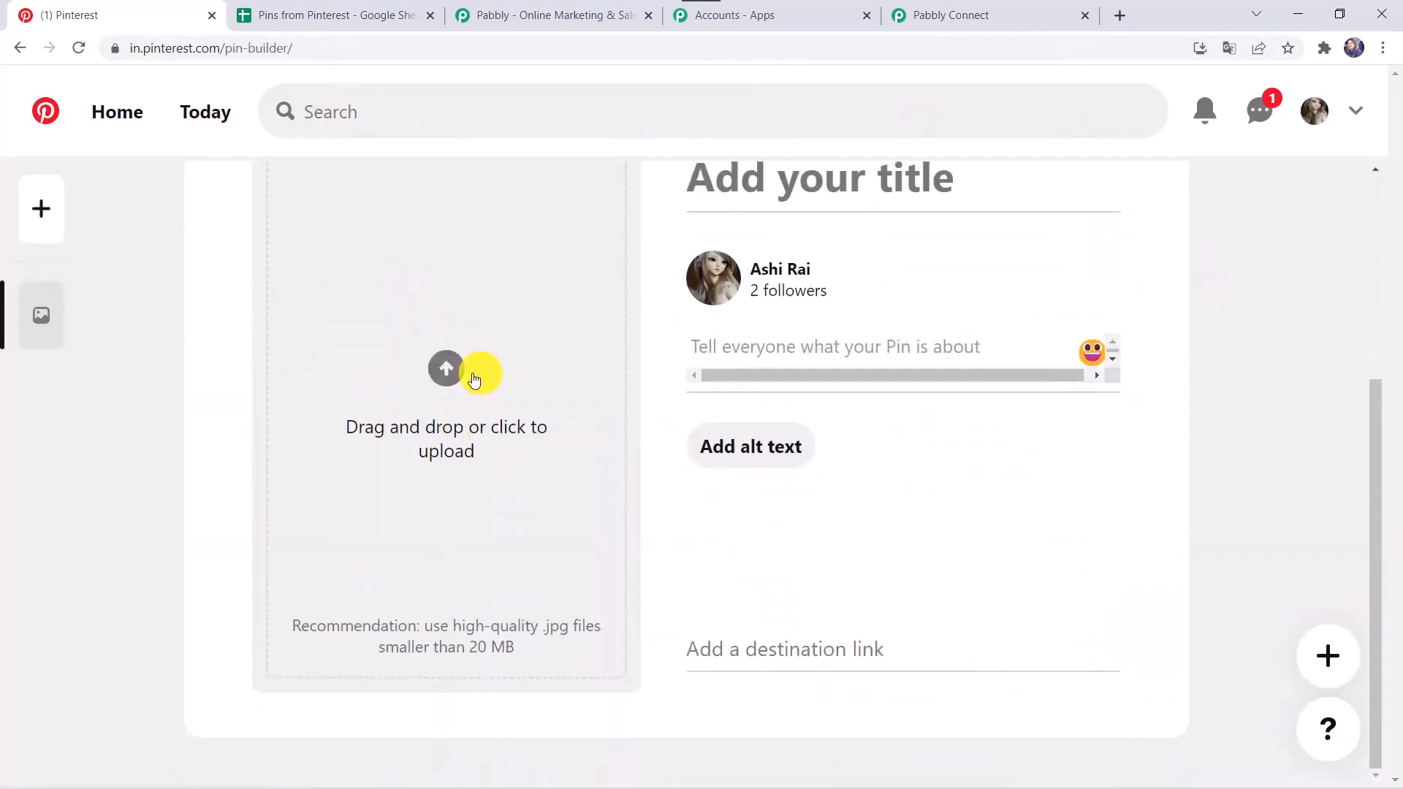
left_click(446, 395)
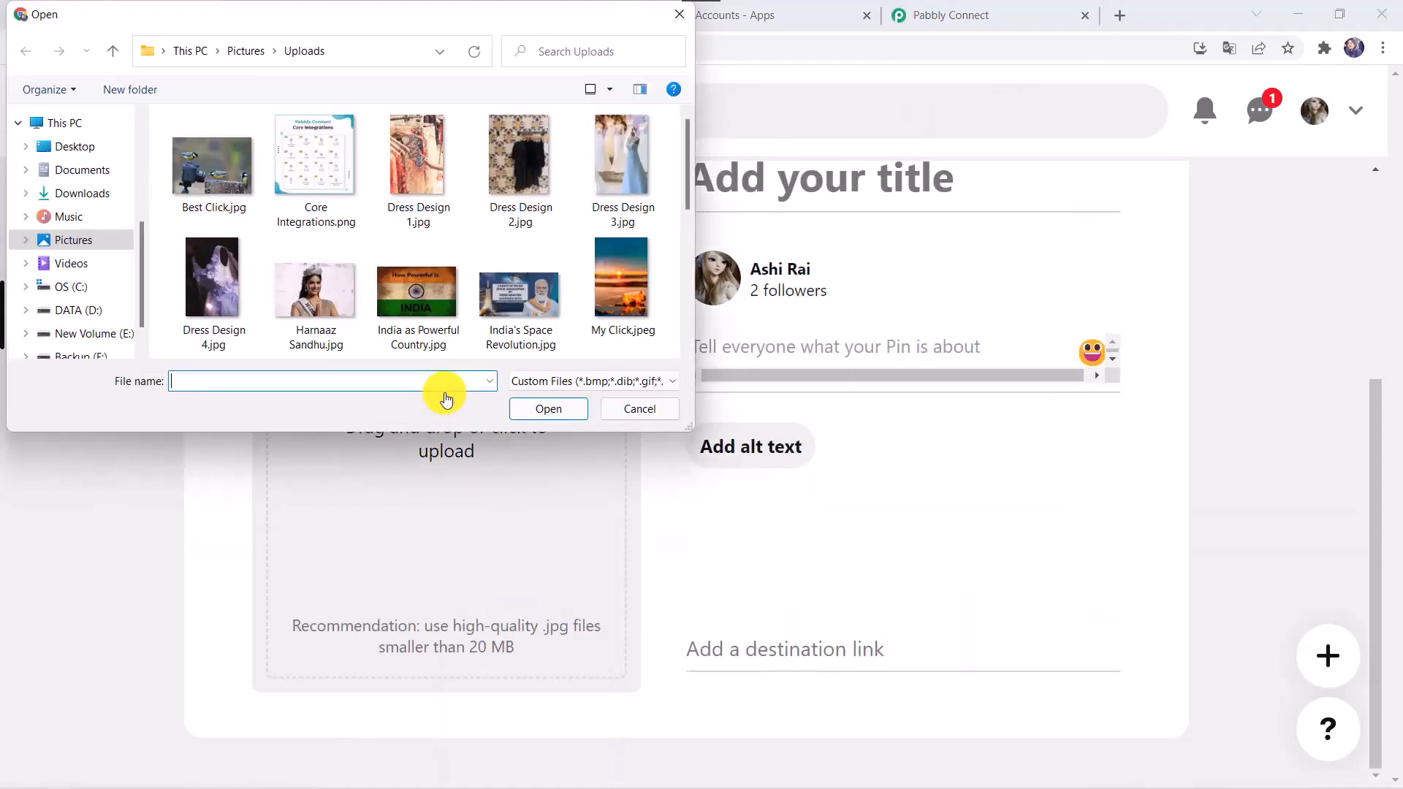
left_click(252, 180)
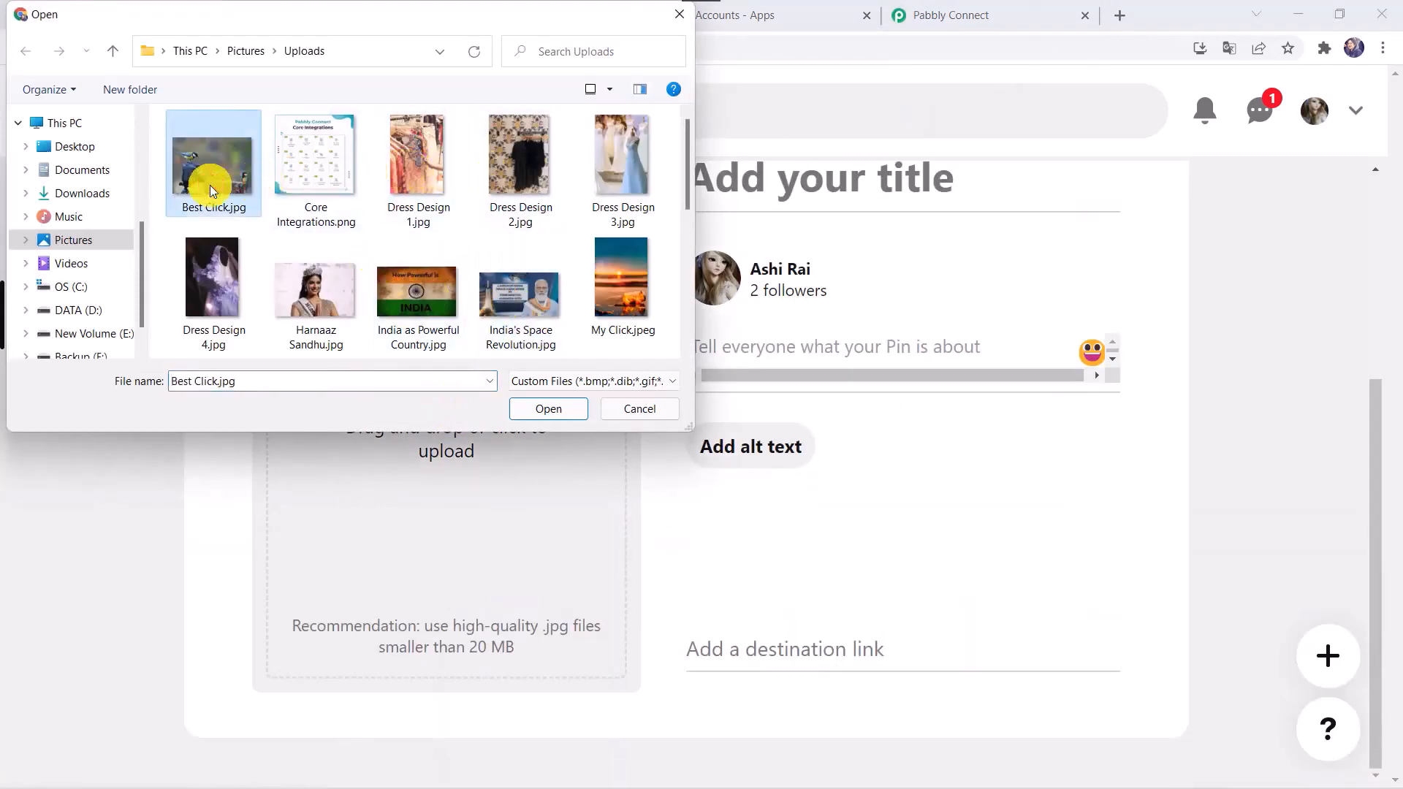
left_click(550, 410)
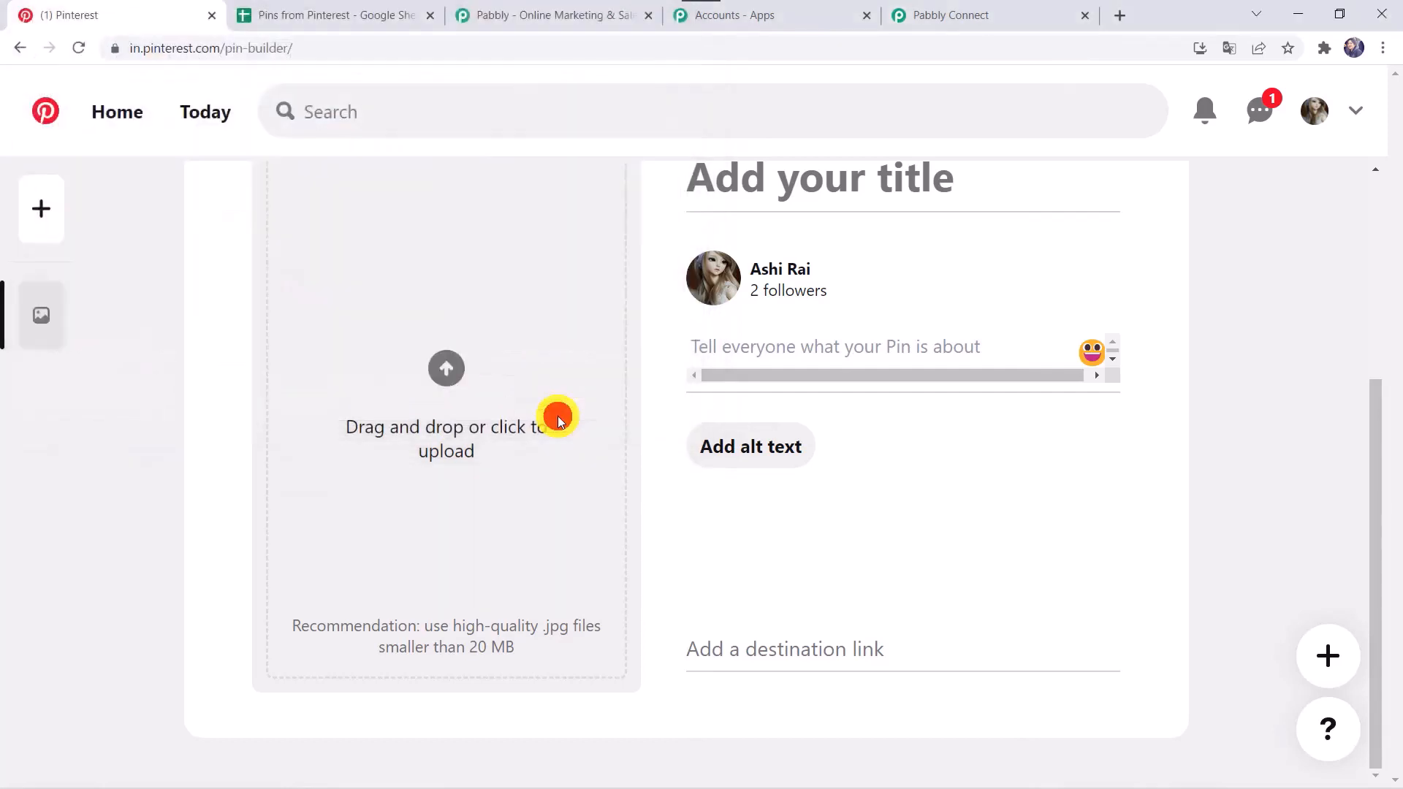
scroll(786, 200, "up", 2)
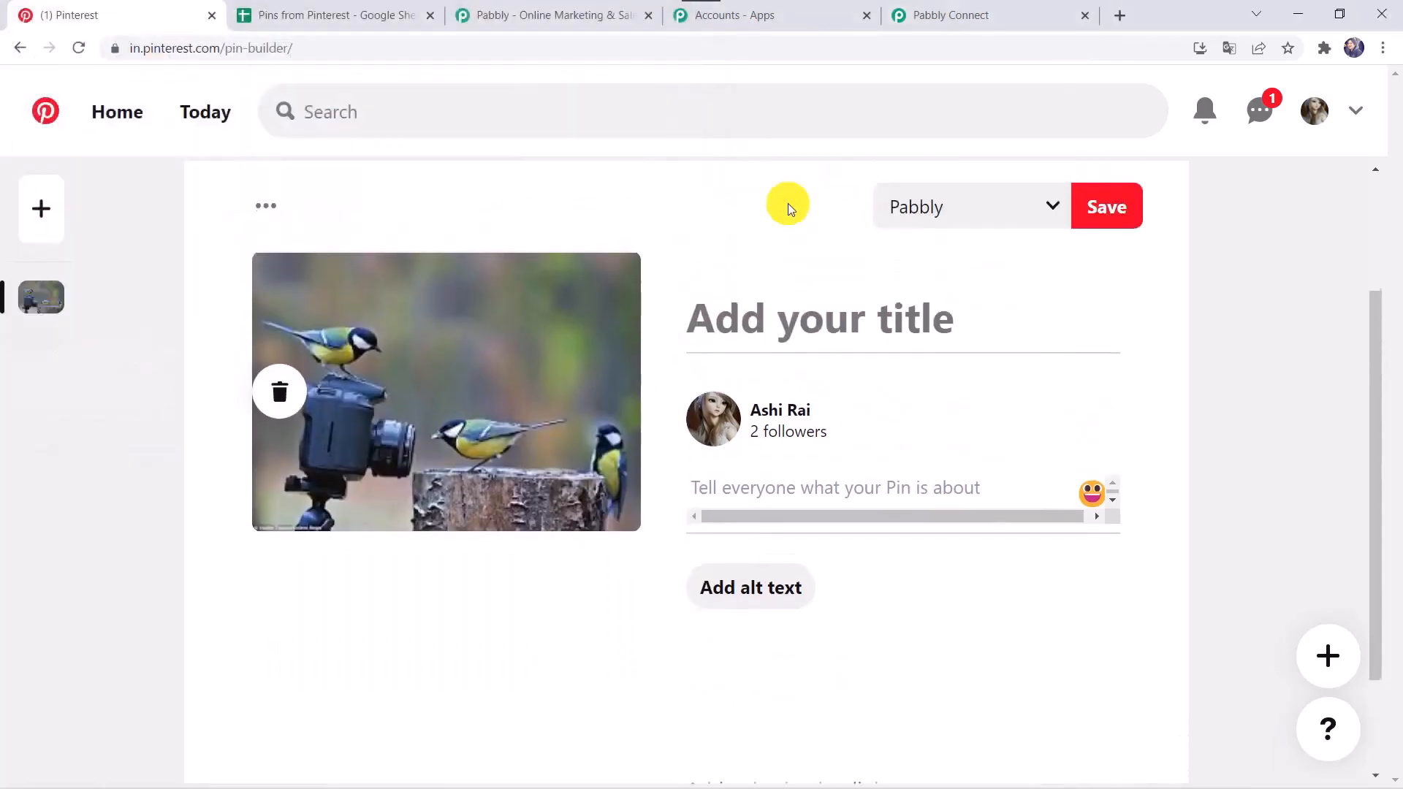
Step: Title the pin 'Best Click', paste its description, publish it to the Pabbly board, then open it
left_click(752, 336)
type("Best ")
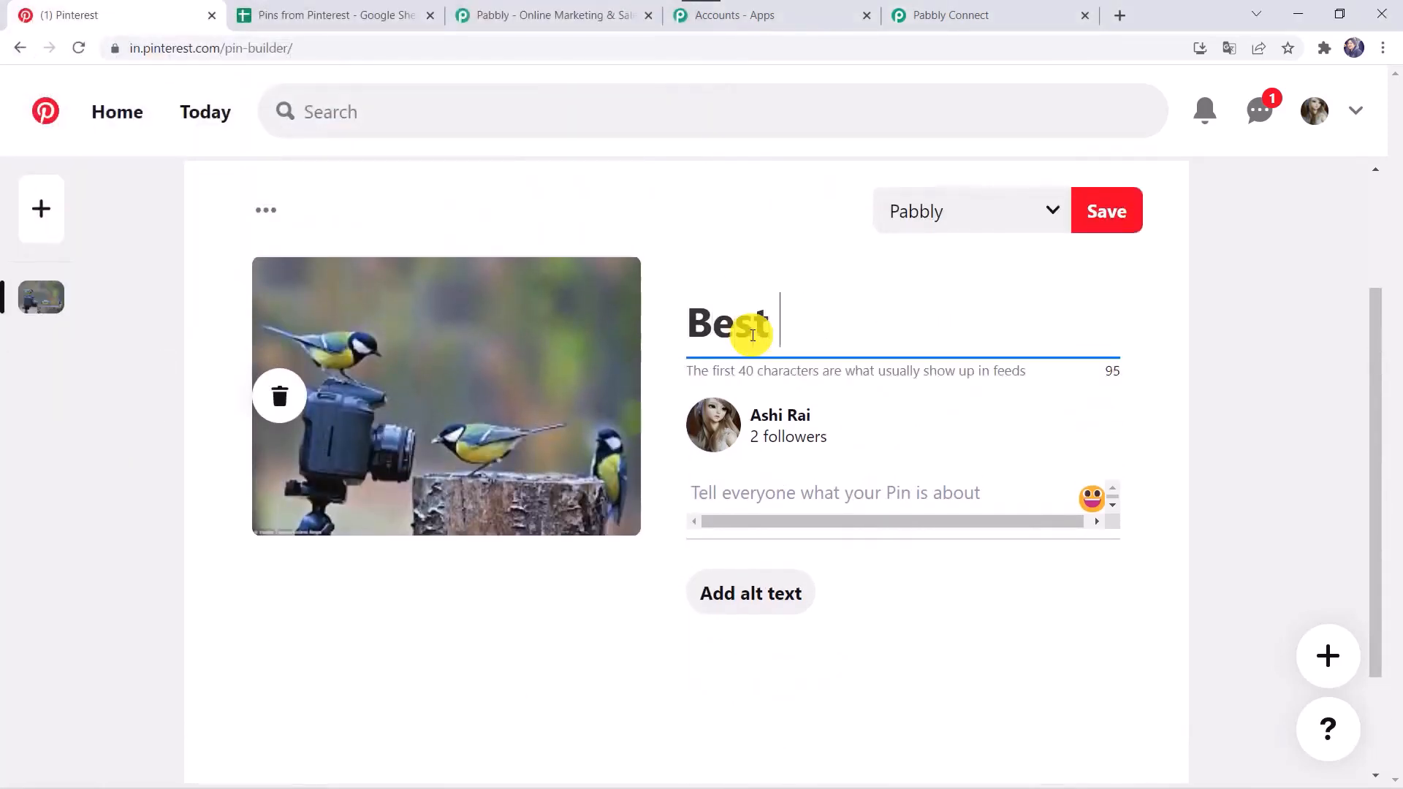
type("Click")
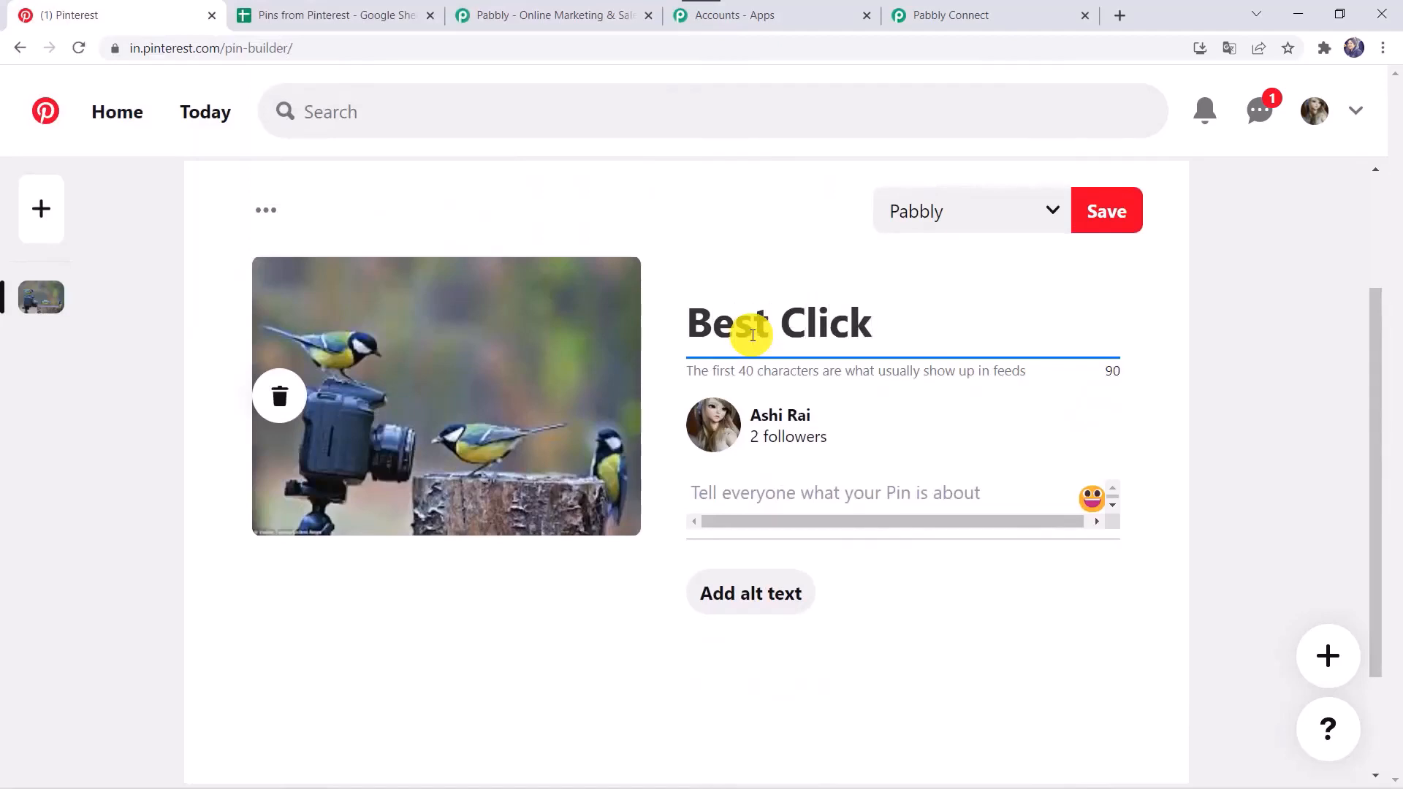
left_click(795, 486)
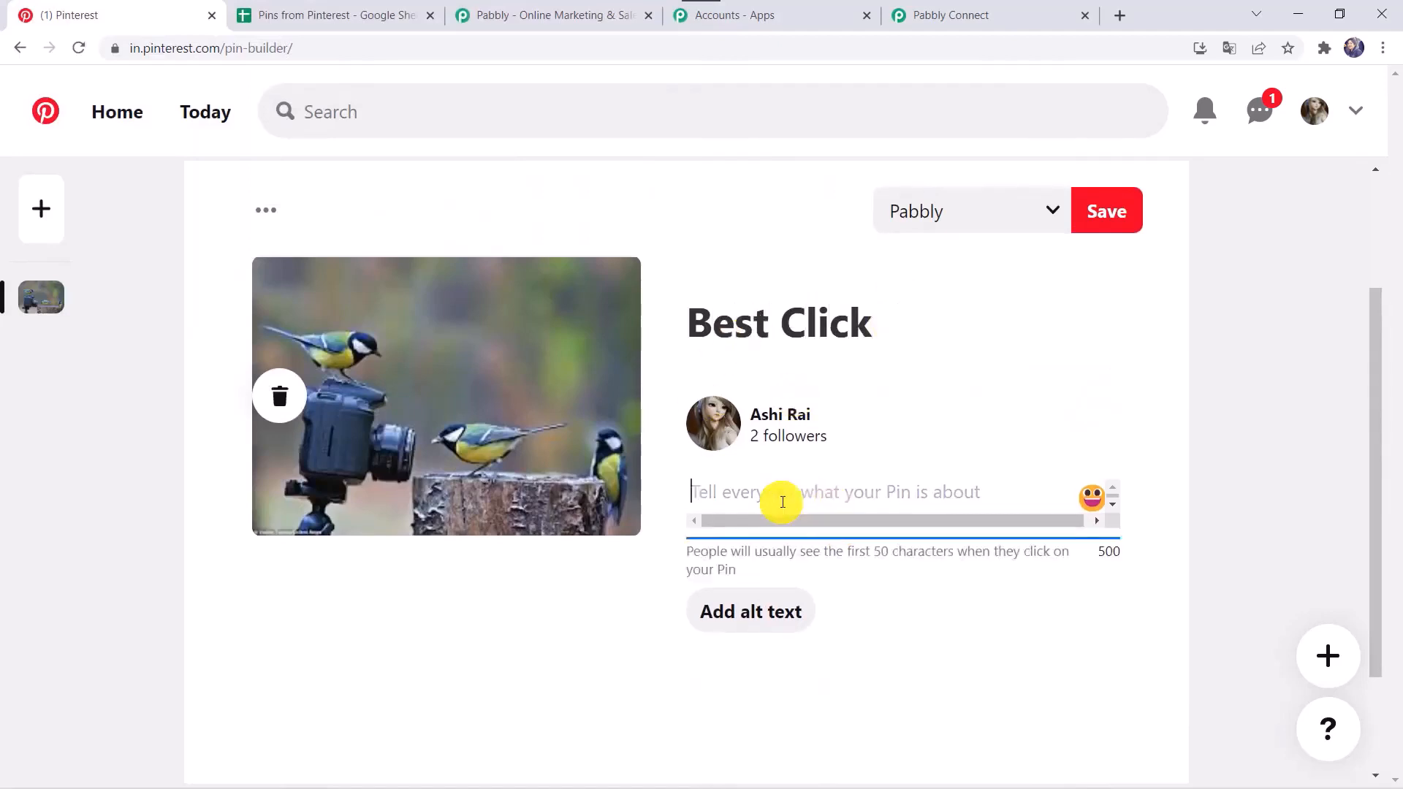
left_click(783, 497)
type("One of the best pictures I have clicked.")
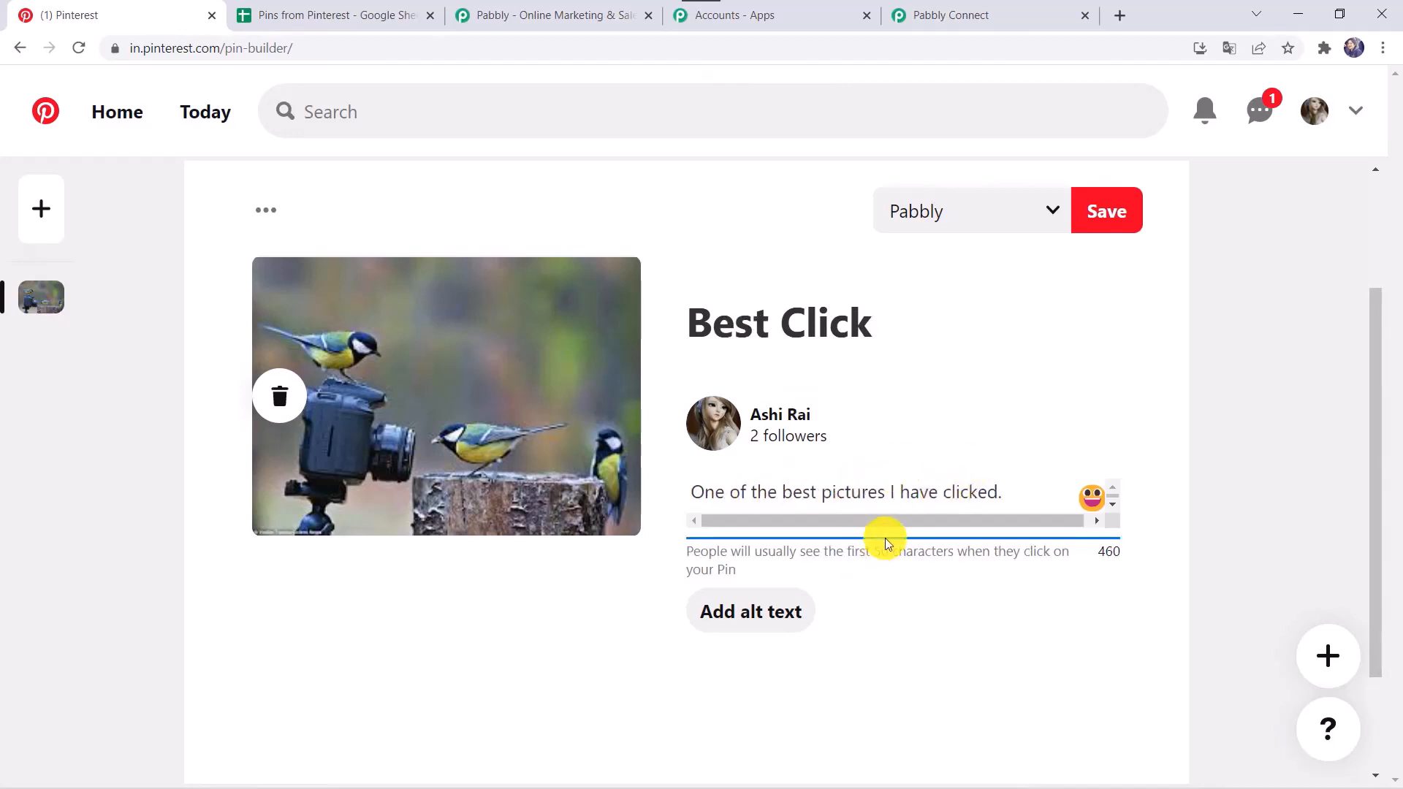
left_click(1103, 203)
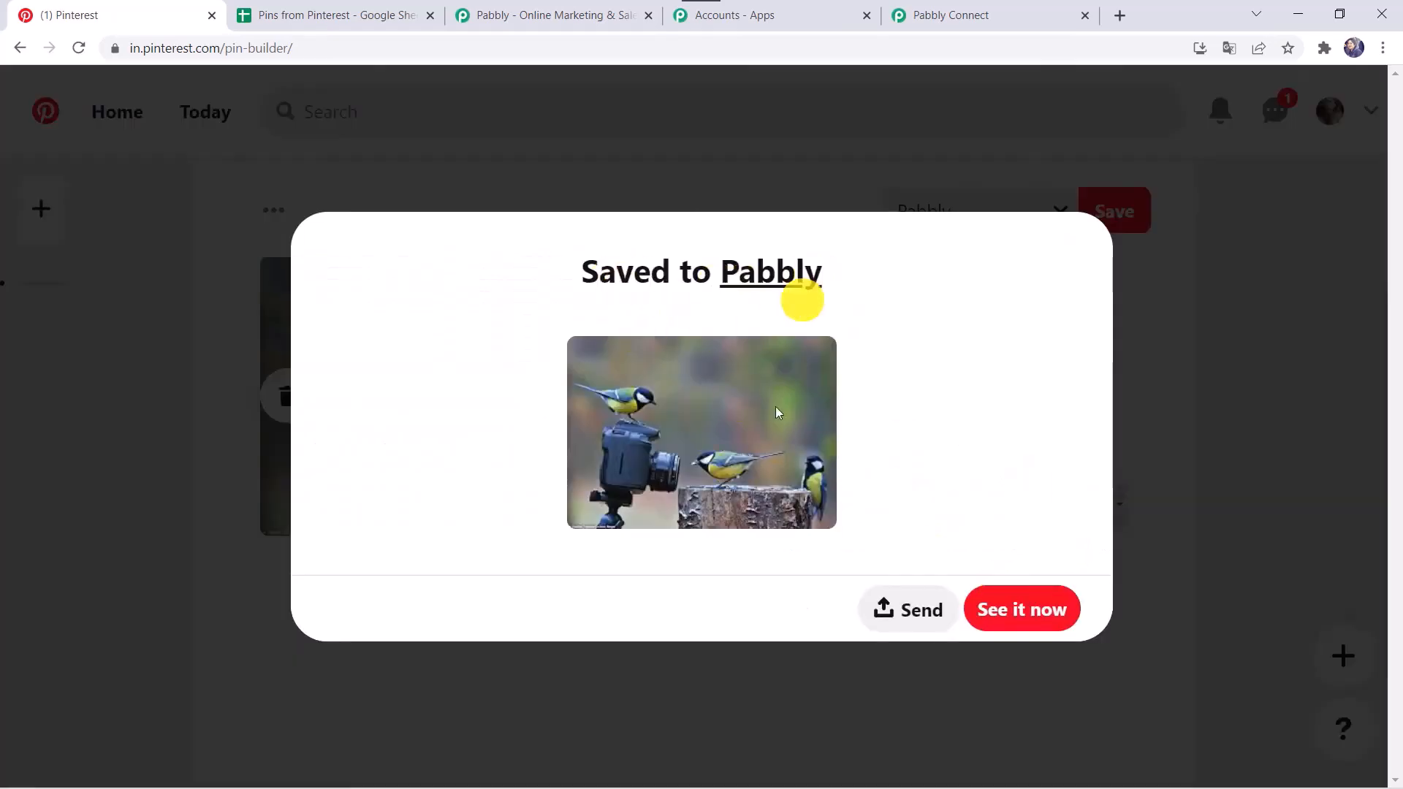
left_click(1011, 609)
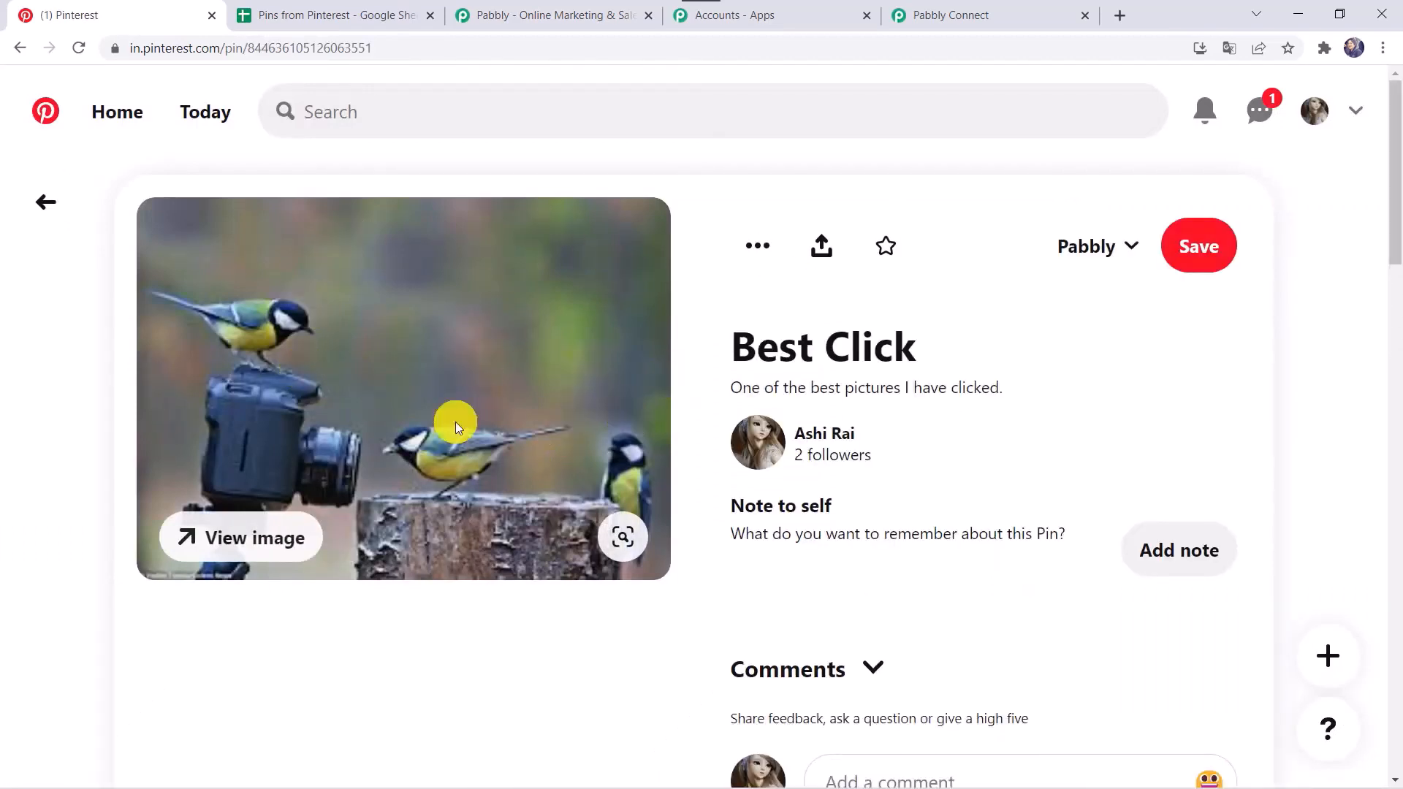
left_click(277, 22)
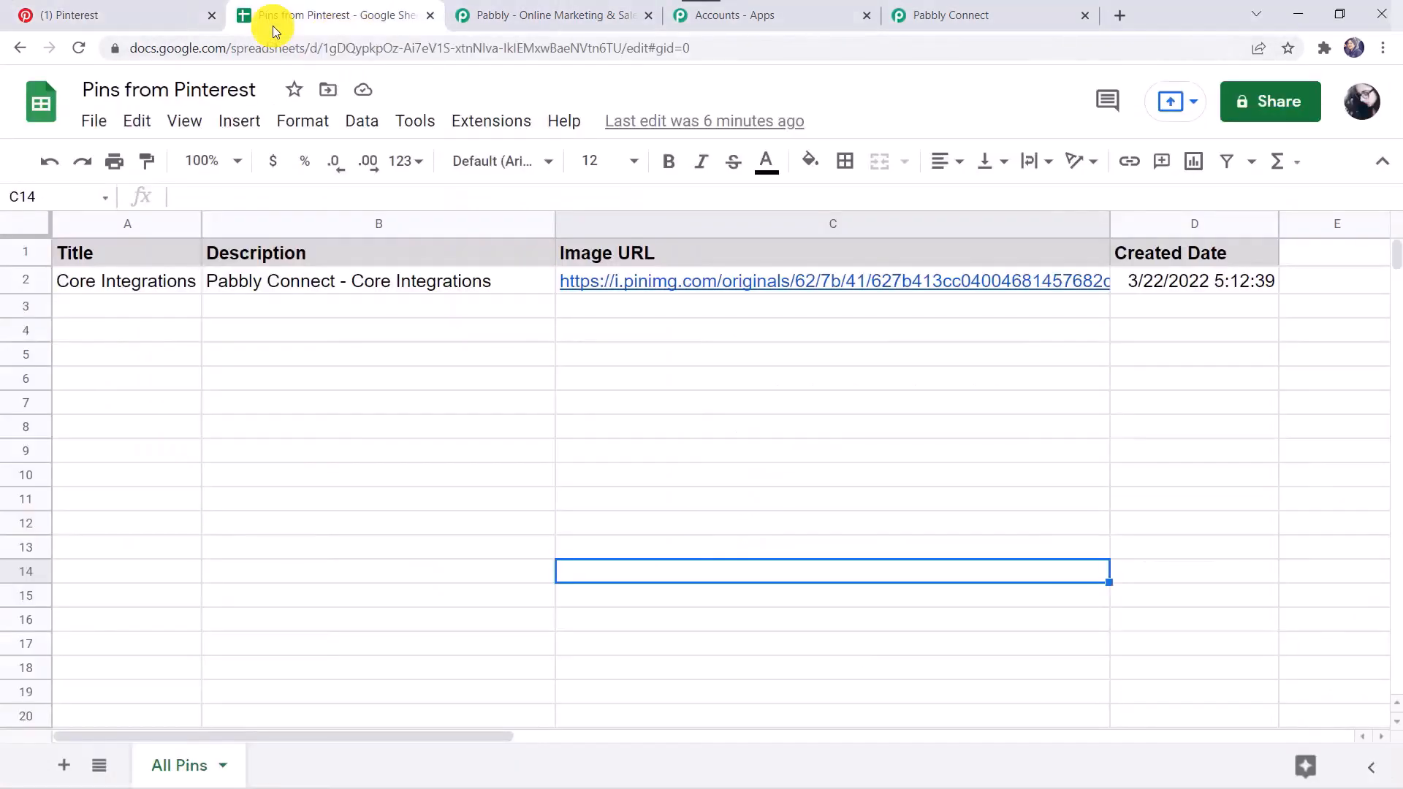
Step: Reload the sheet to see Best Click in row 3, then collapse the Pabbly action and trigger cards
left_click(78, 48)
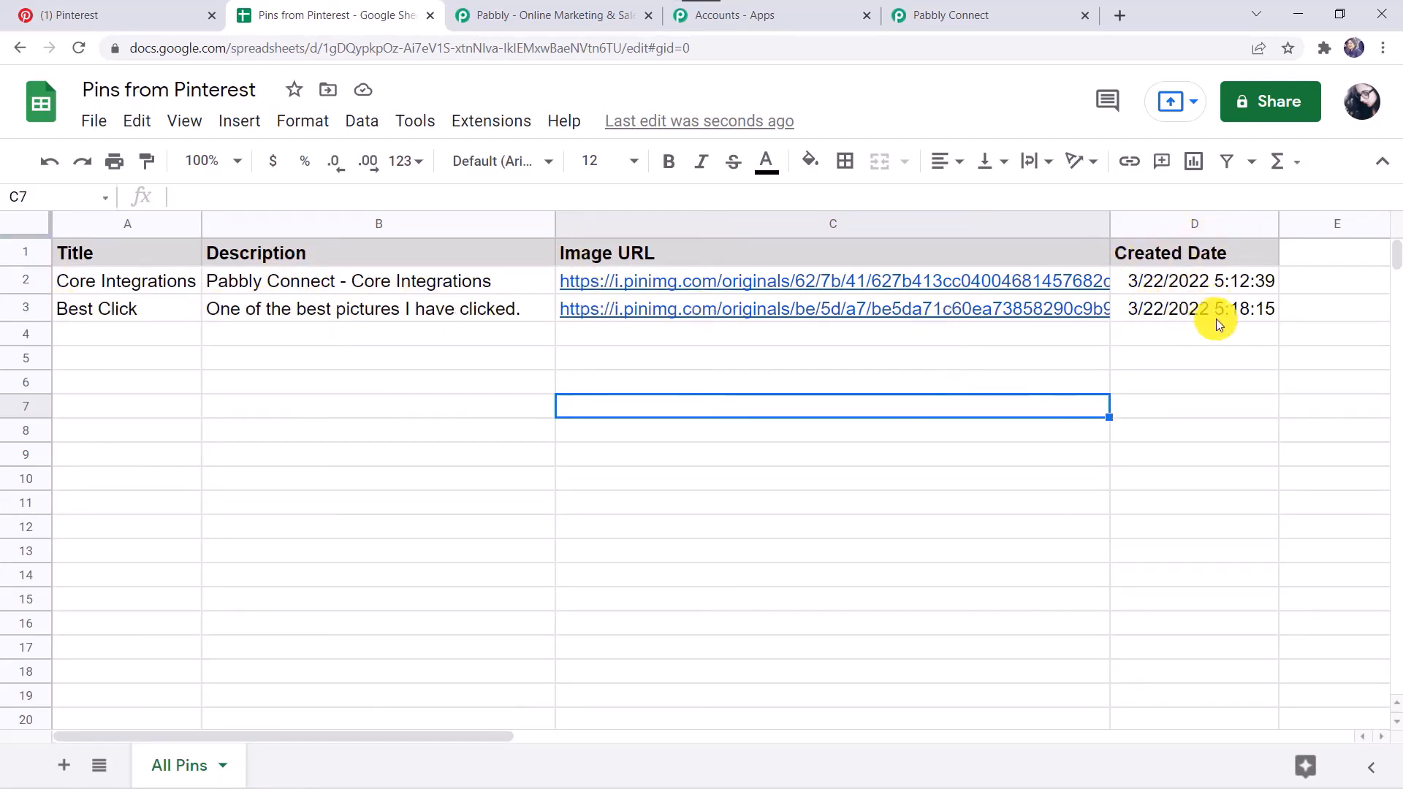
left_click(971, 358)
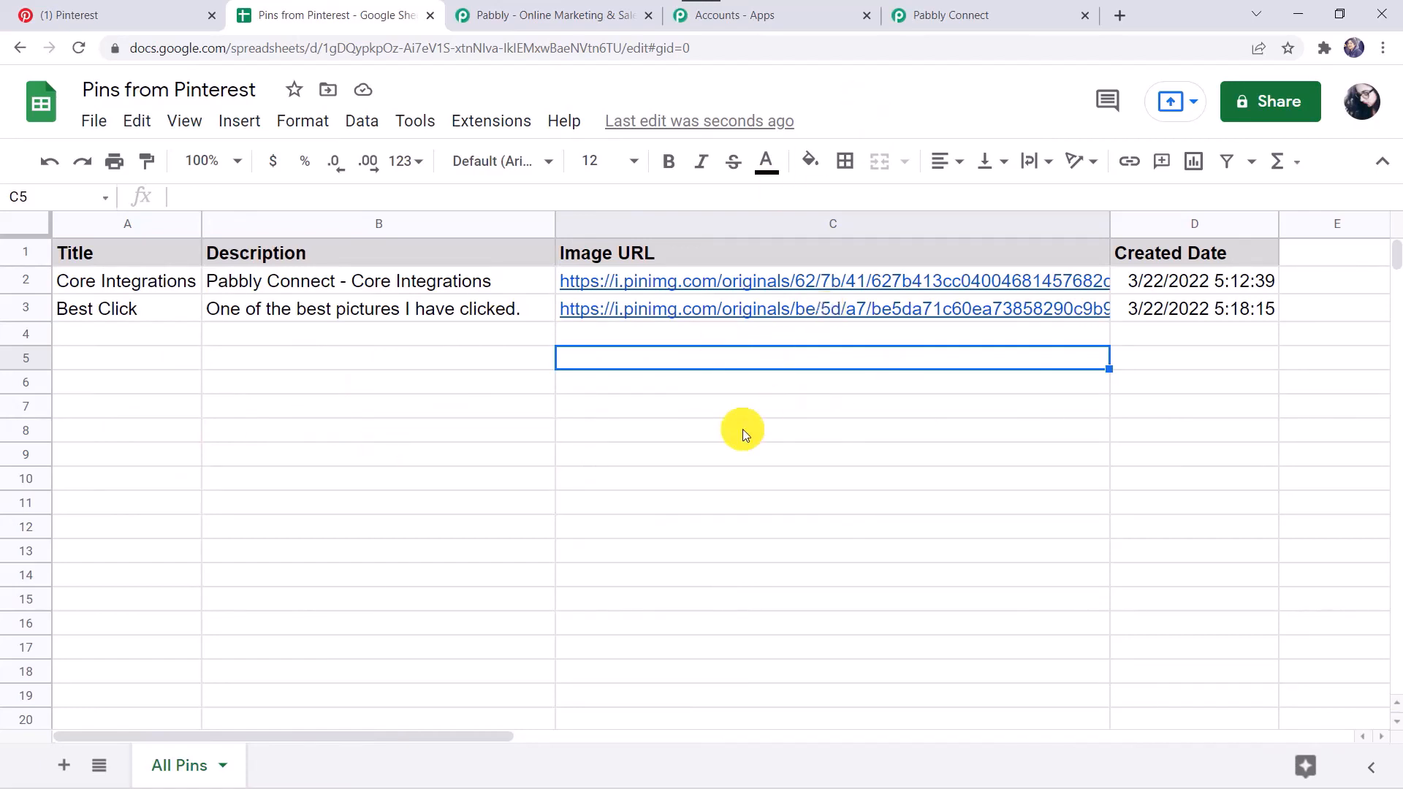
left_click(987, 11)
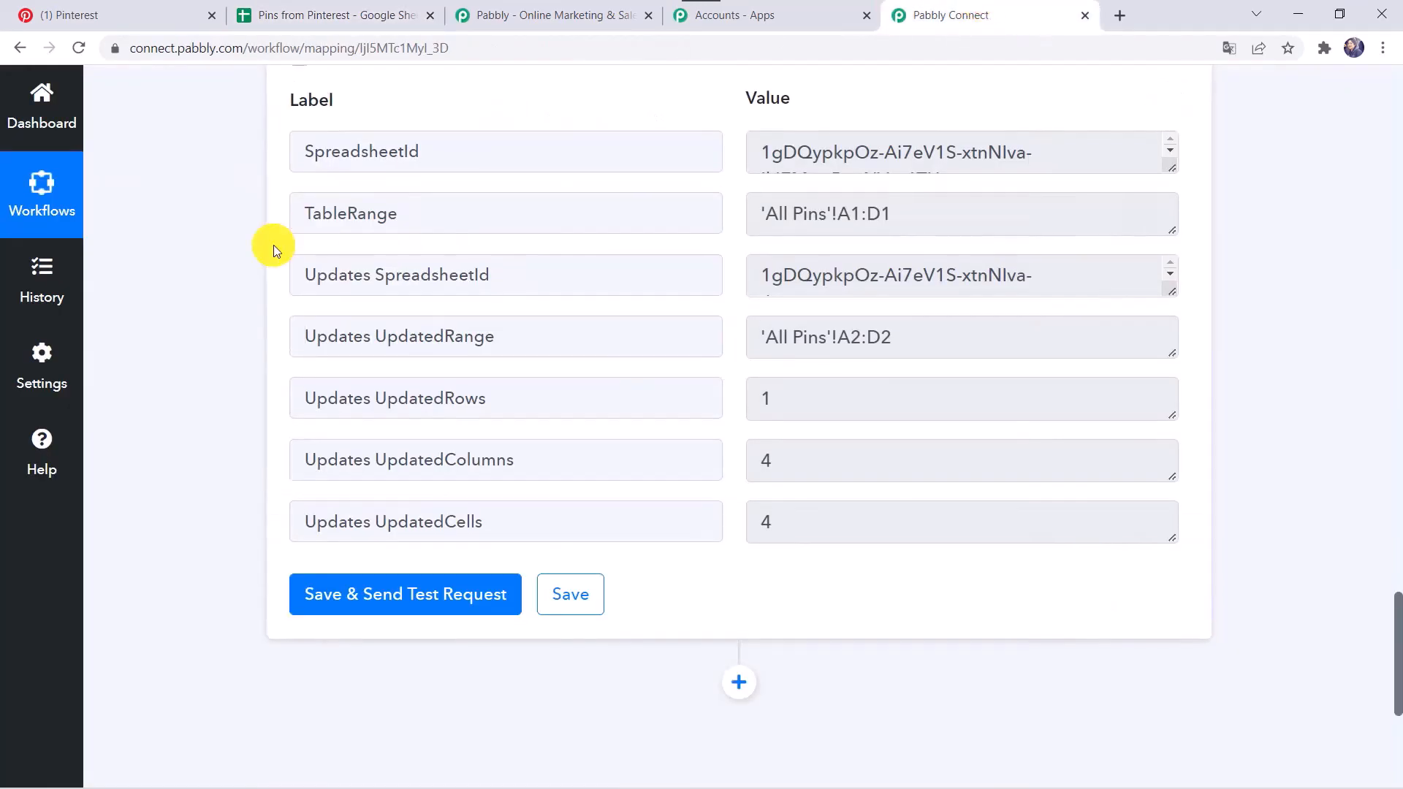
scroll(274, 249, "up", 10)
scroll(273, 244, "up", 10)
left_click(548, 422)
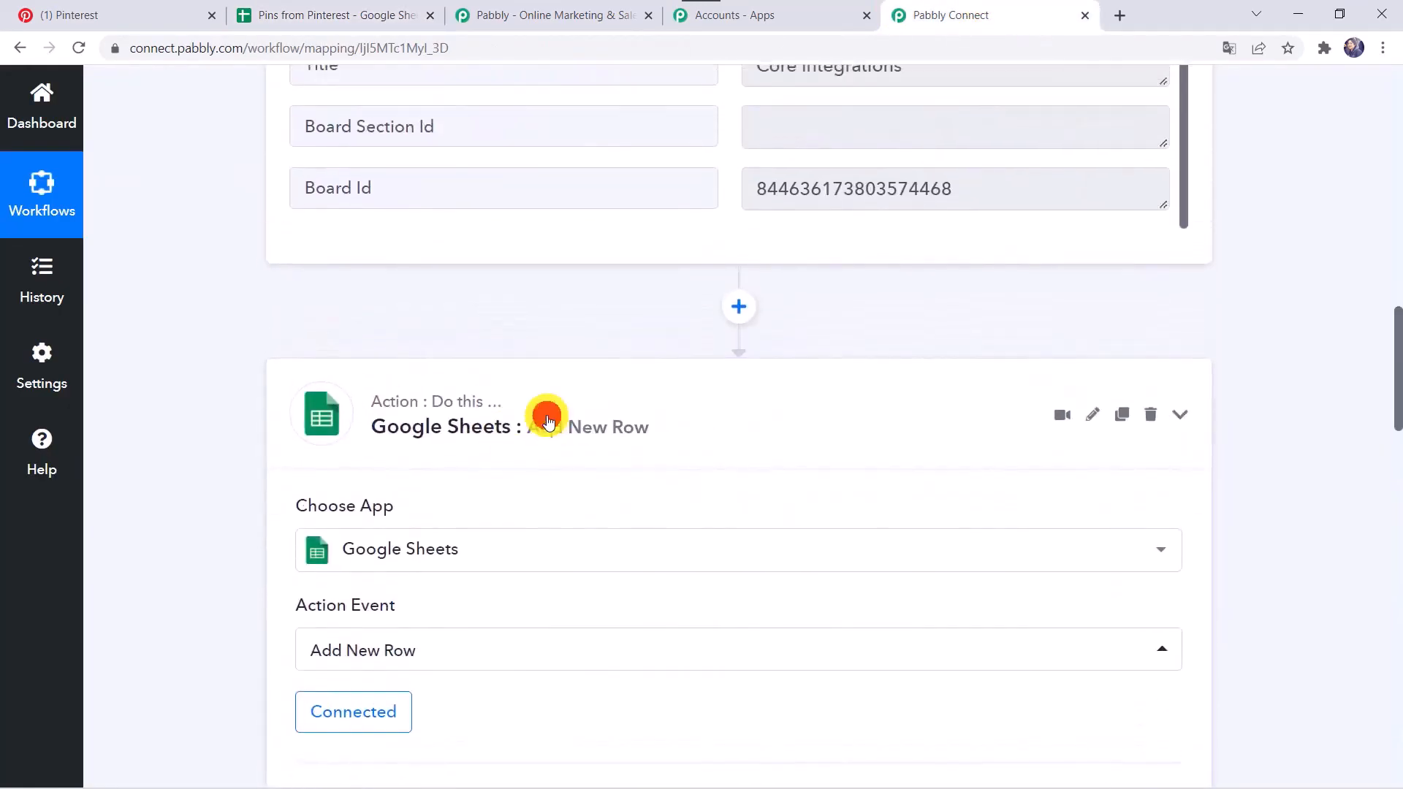
scroll(548, 422, "up", 10)
left_click(553, 393)
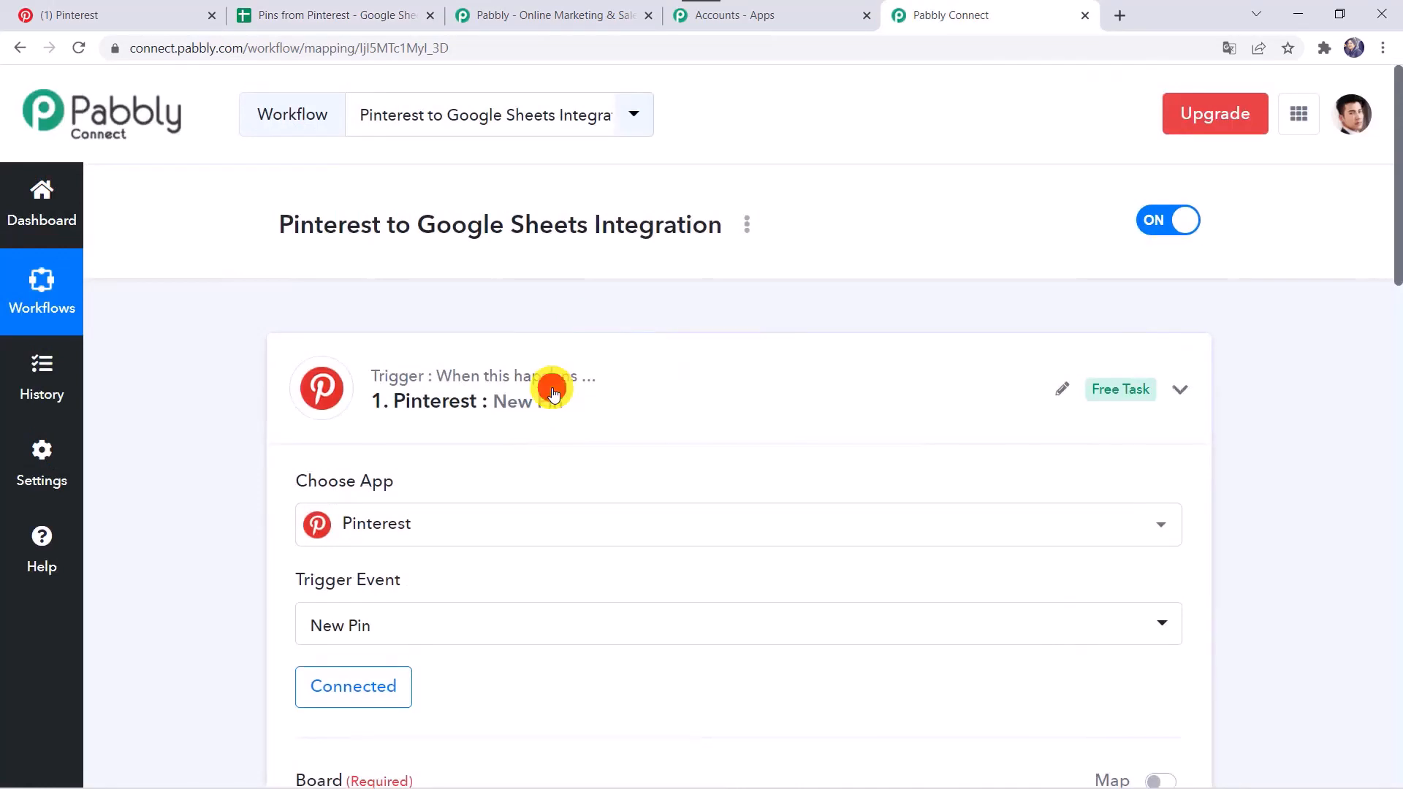
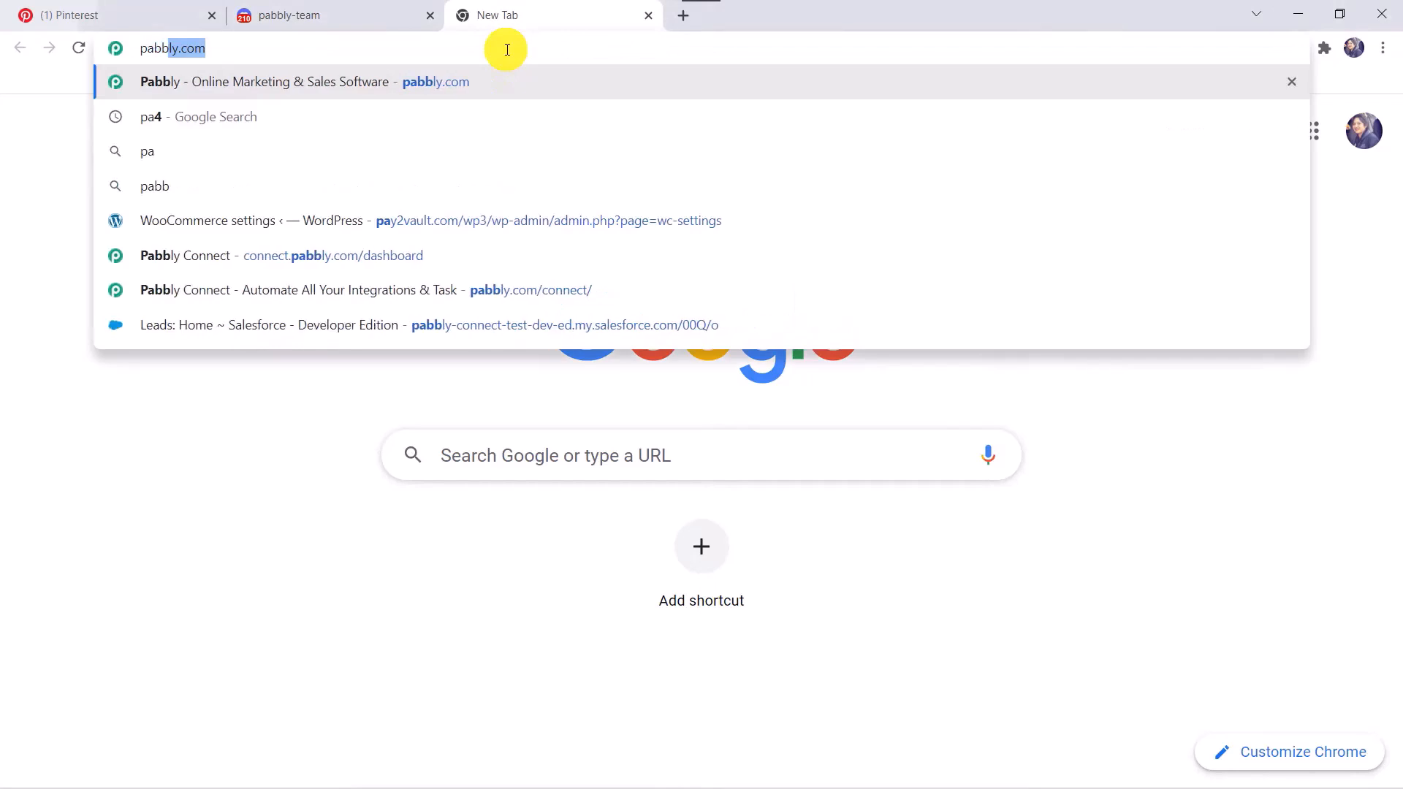
Step: Go from the Pabbly website through Products and Sign In to the Pabbly Connect dashboard
key("Return")
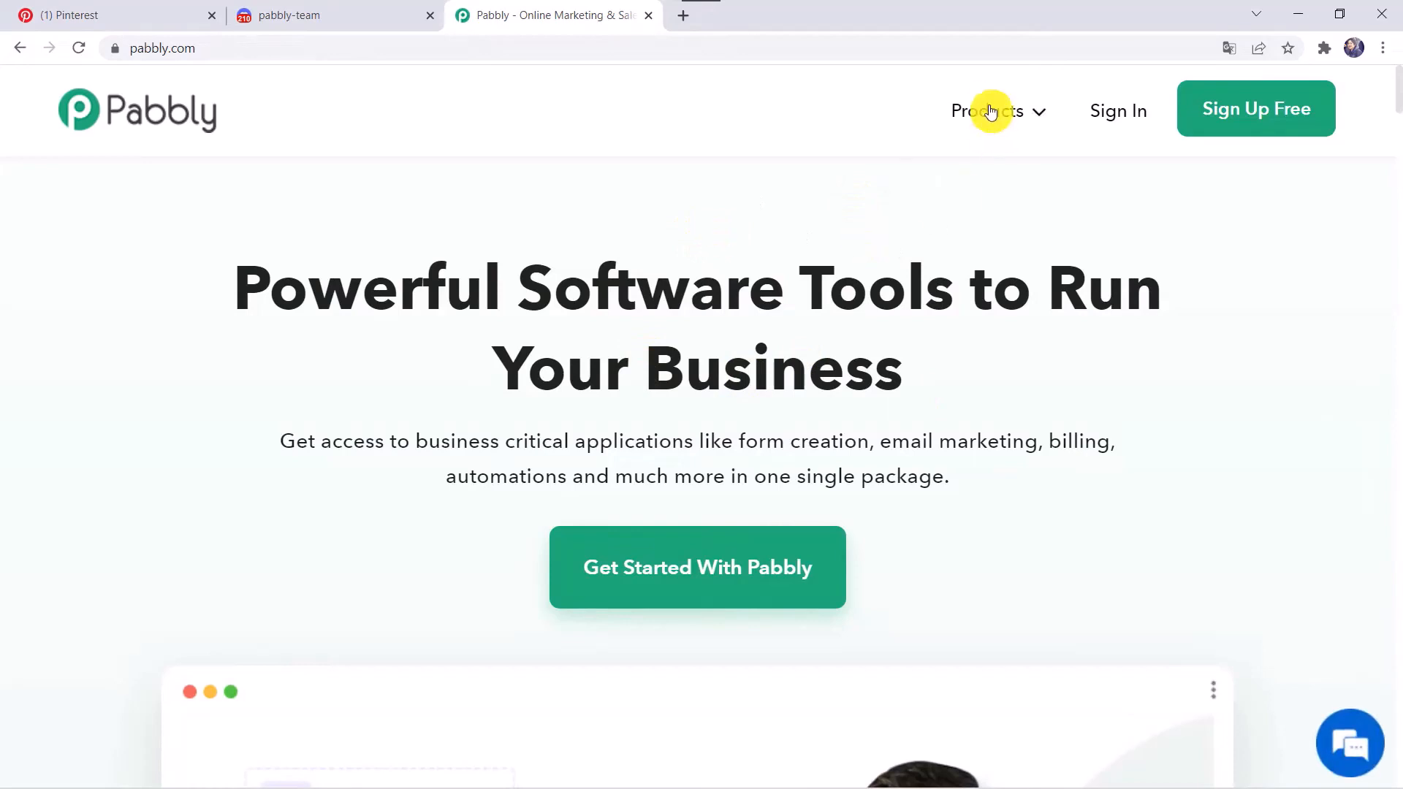
mouse_move(992, 109)
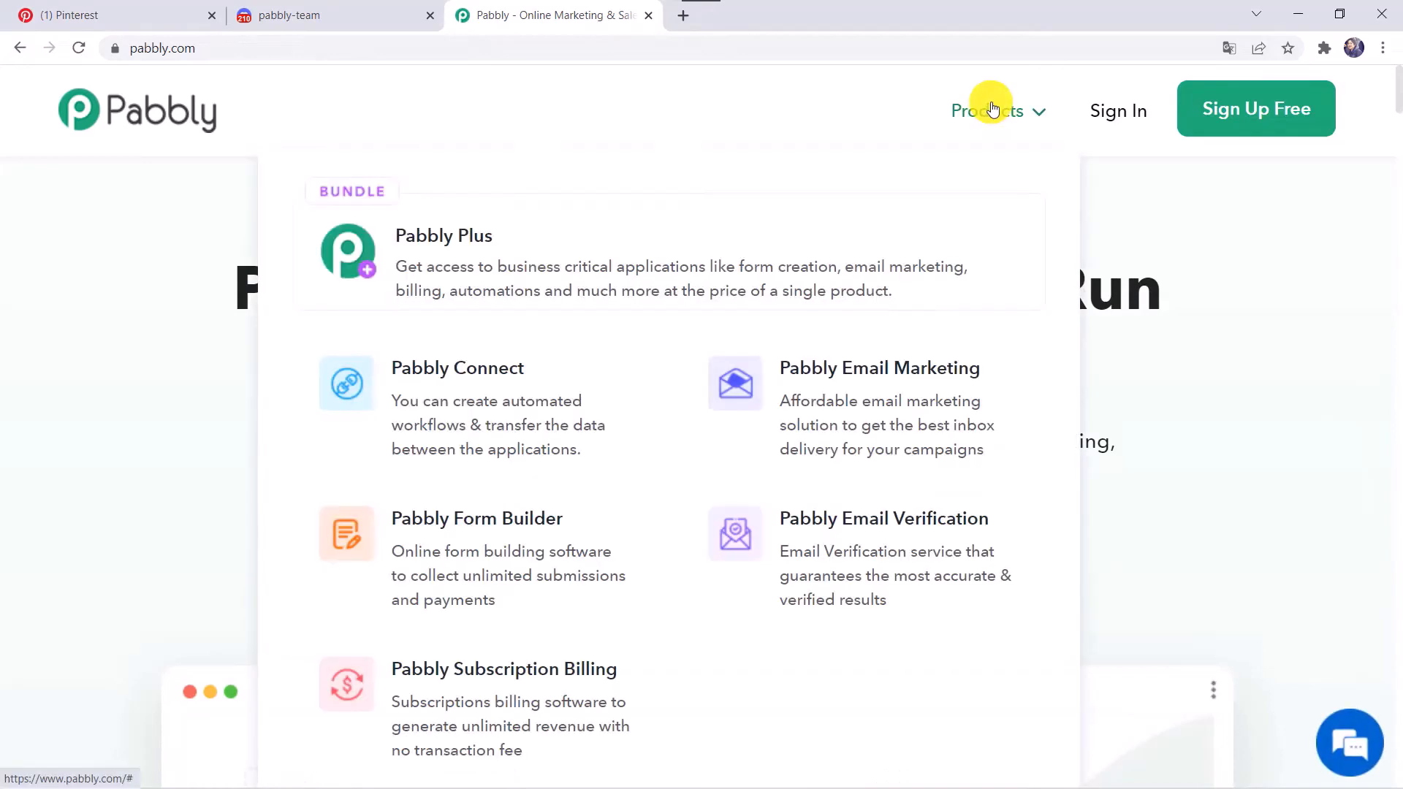
left_click(491, 398)
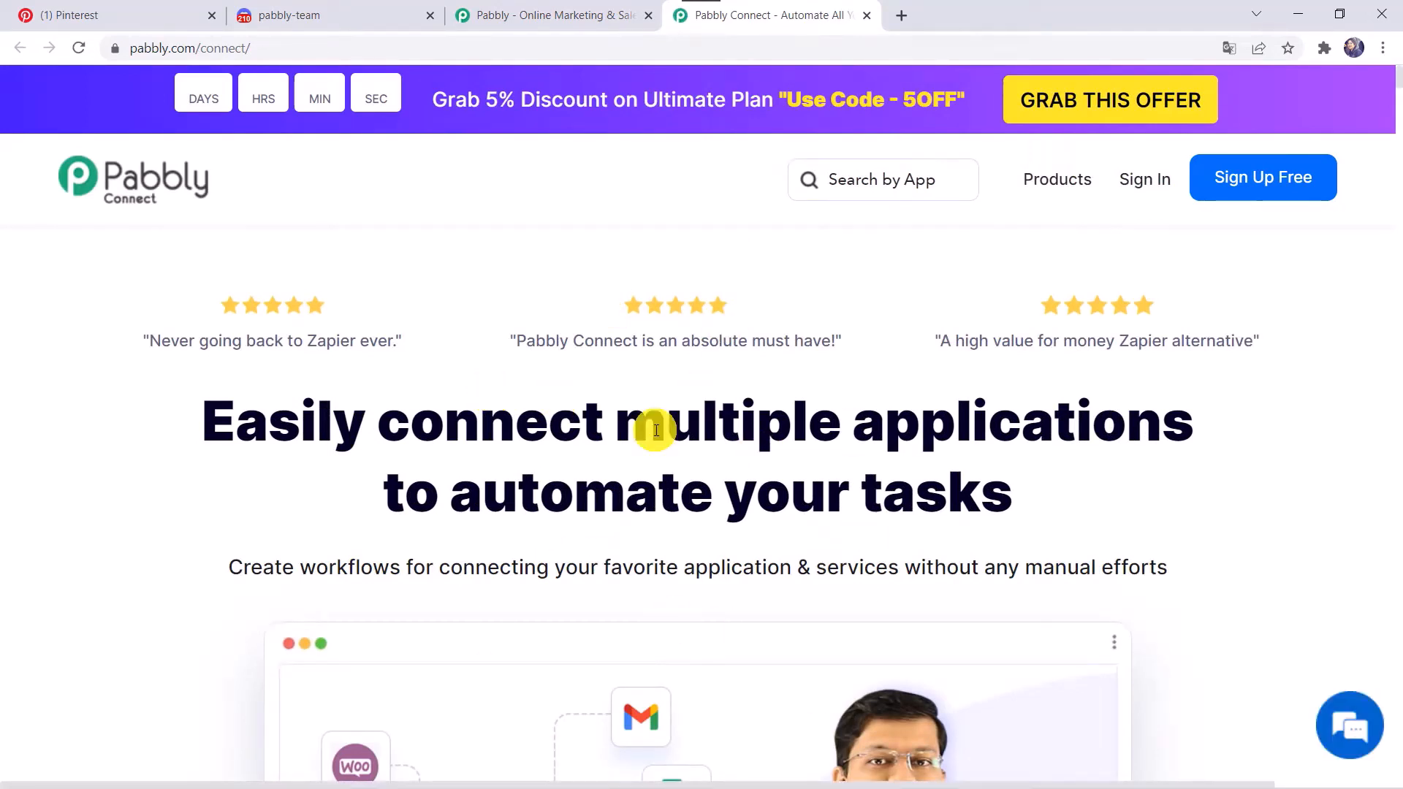
left_click(1298, 177)
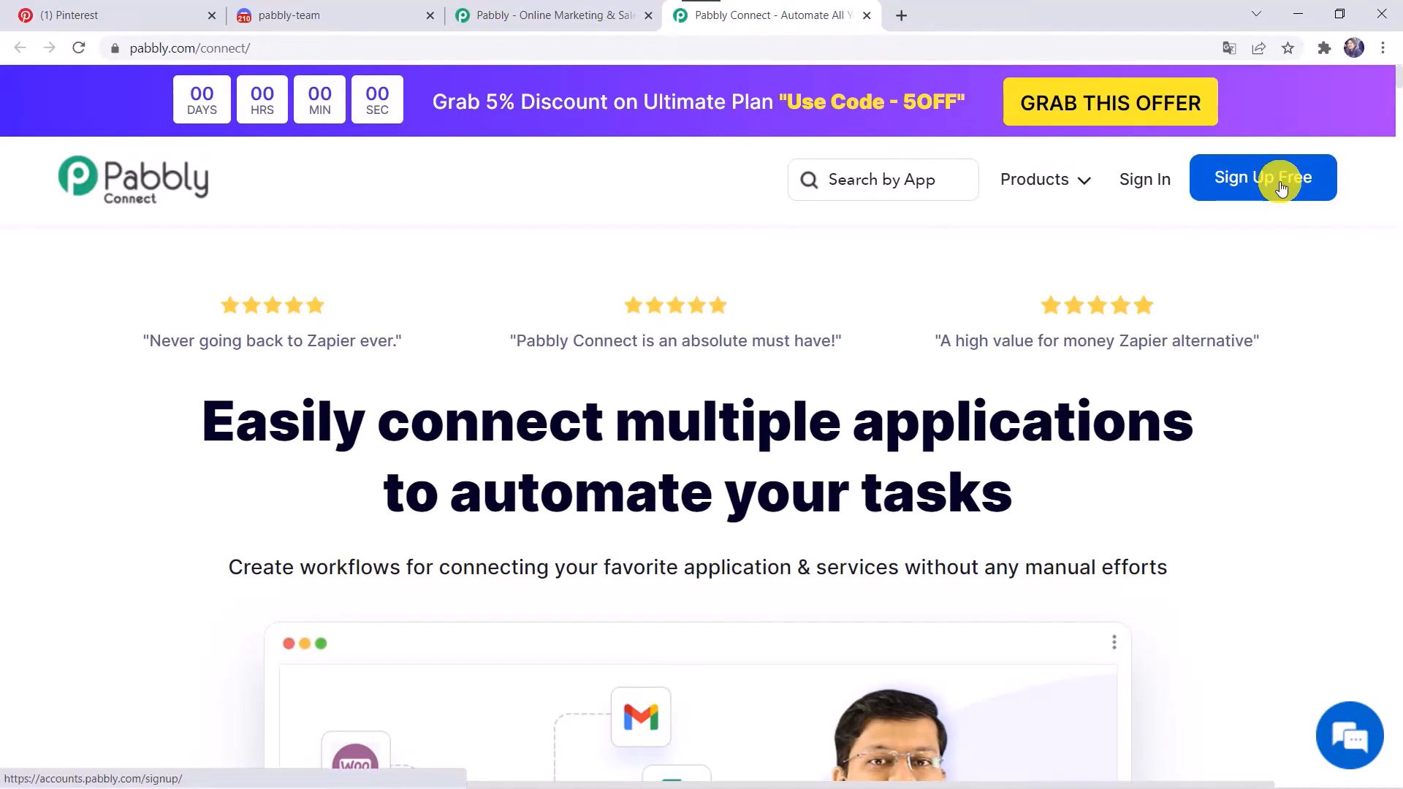
left_click(1151, 188)
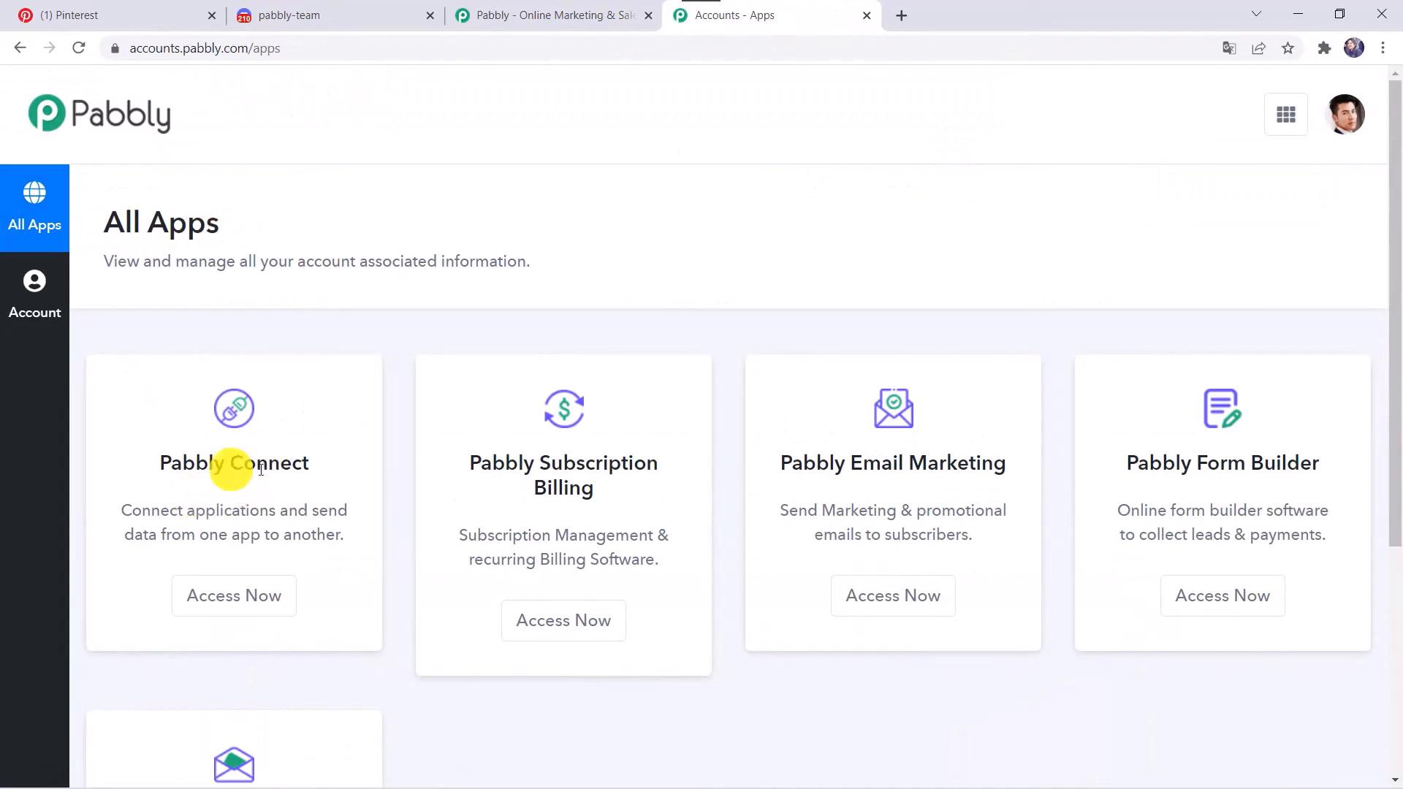
left_click(232, 598)
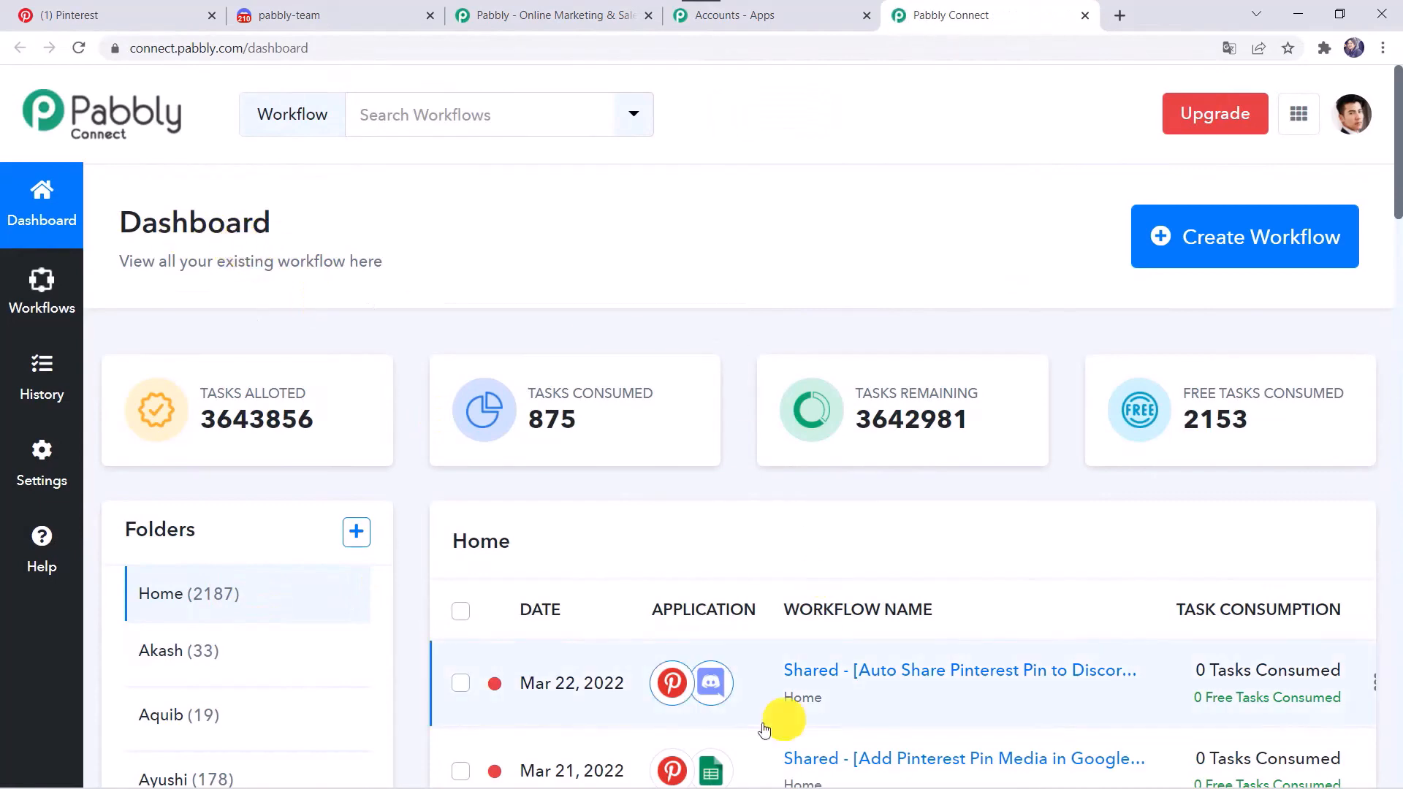
scroll(760, 725, "down", 6)
scroll(763, 728, "up", 6)
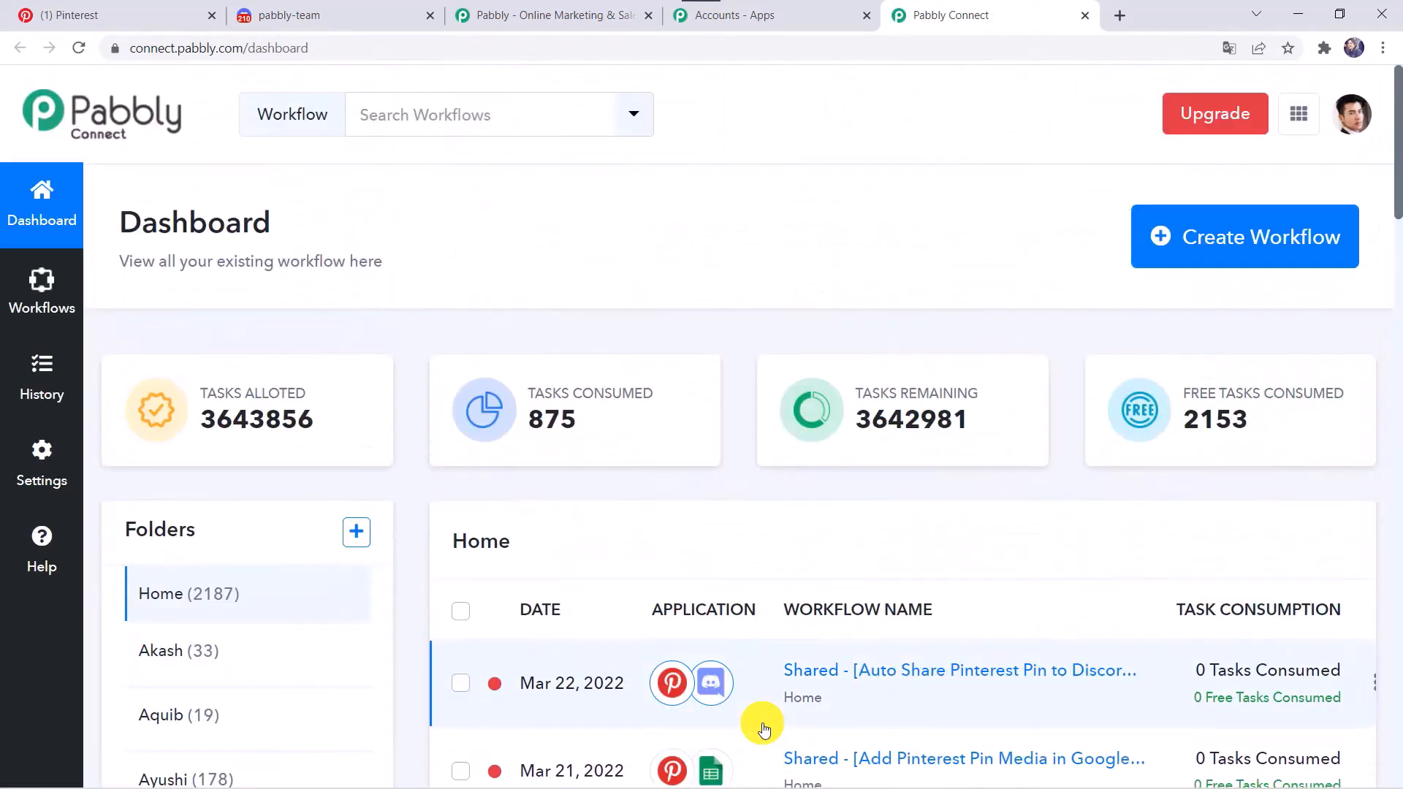
Step: Create a new workflow named 'Pinterest to Discord Integration'
left_click(1209, 241)
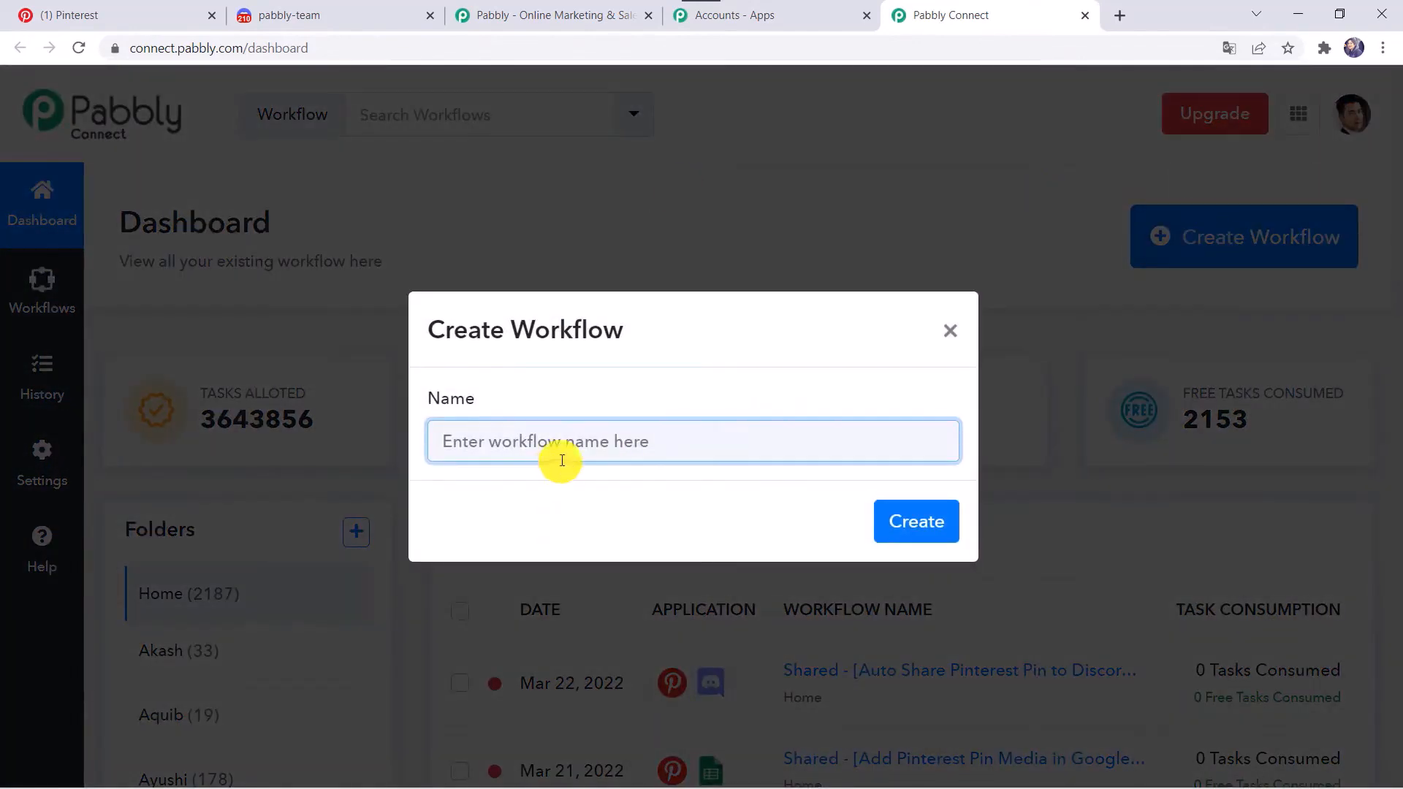
type("Pinterest to Discord Integration")
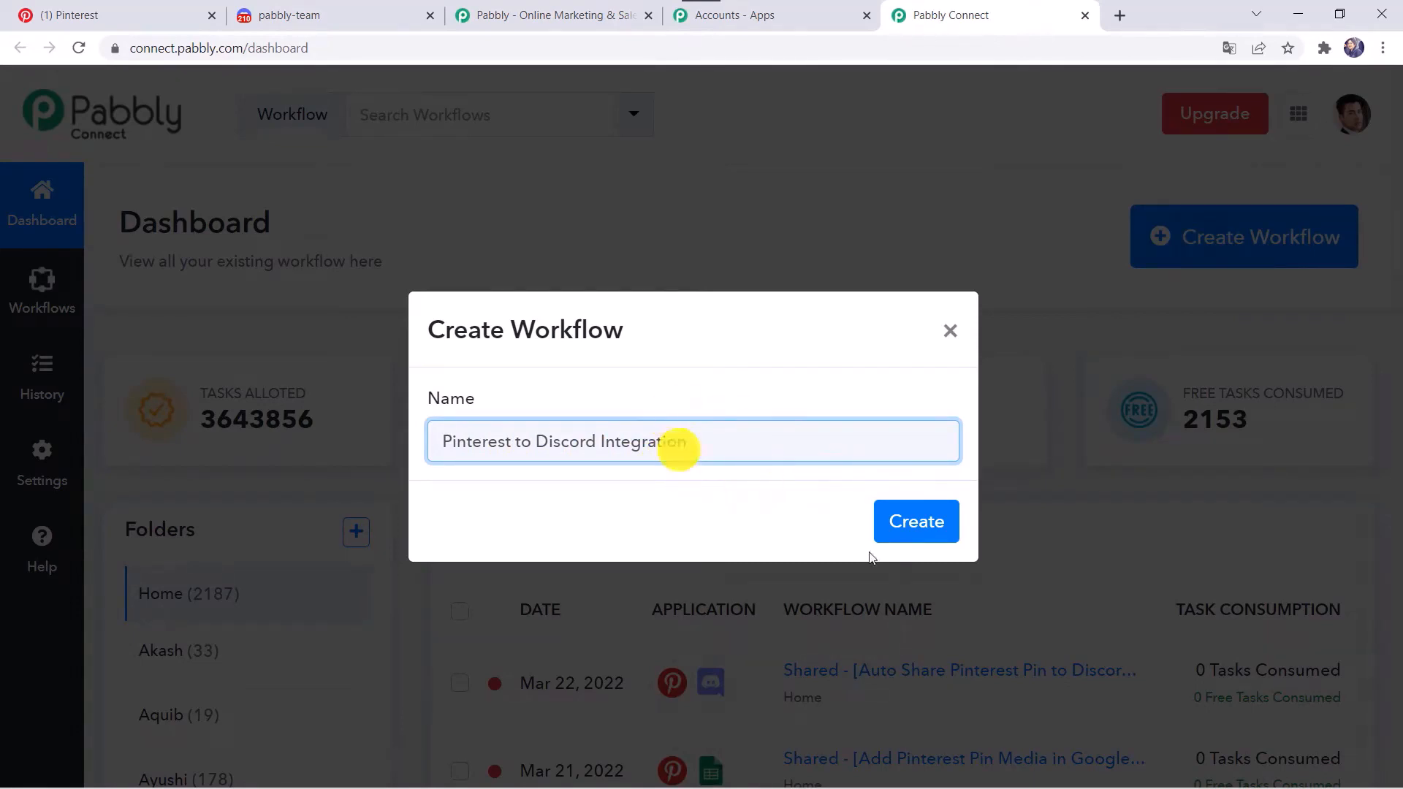
left_click(914, 518)
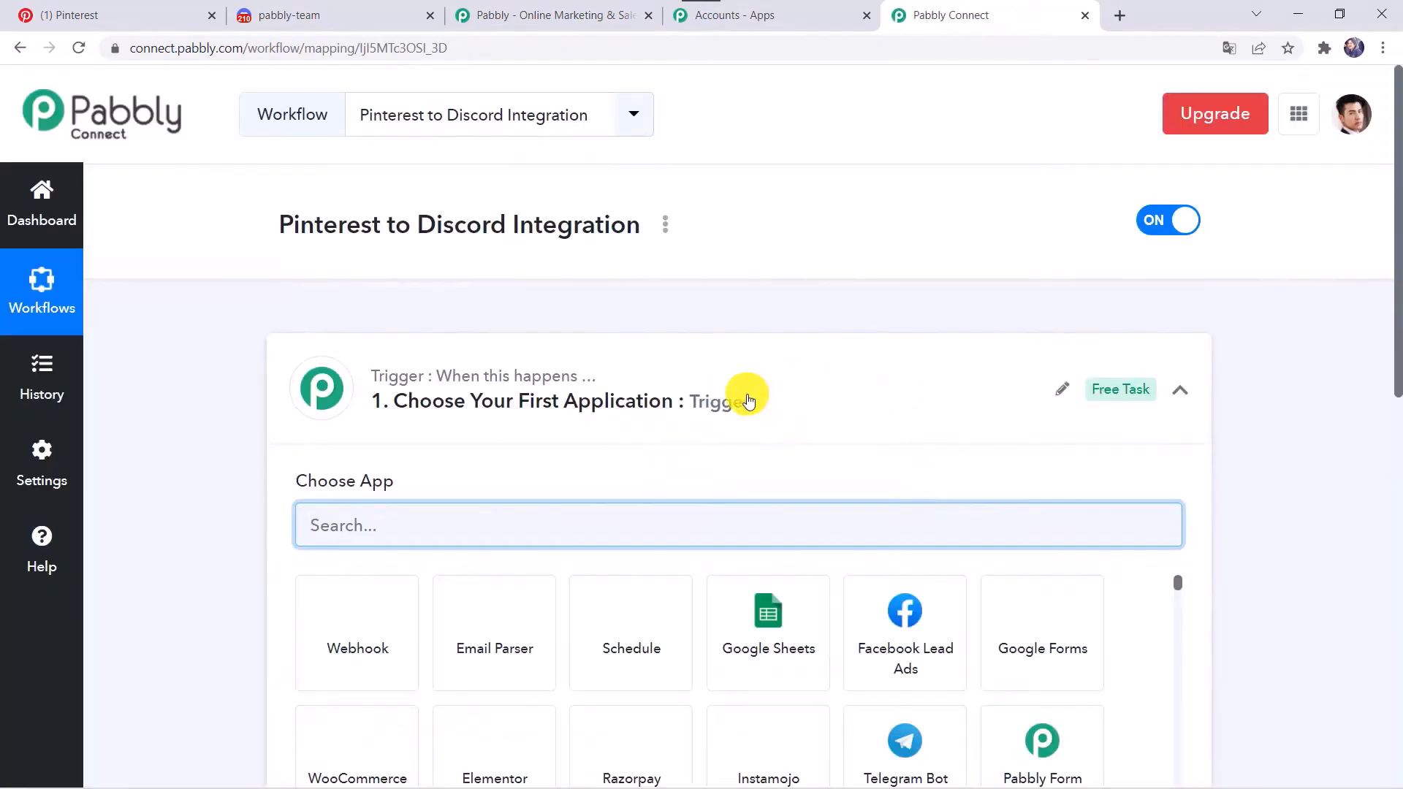
Step: Set the trigger to Pinterest with New Pin as the trigger event
left_click(747, 399)
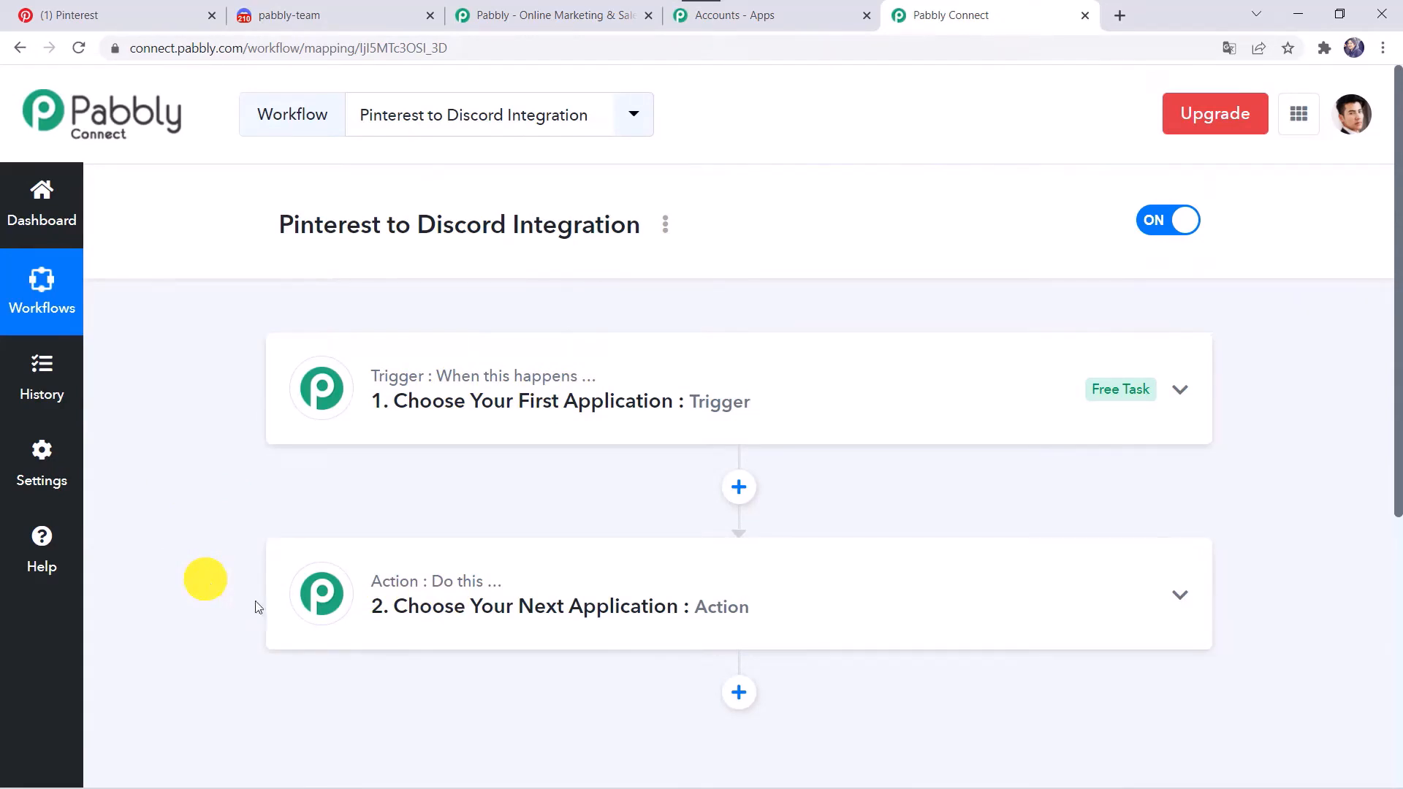
left_click(776, 402)
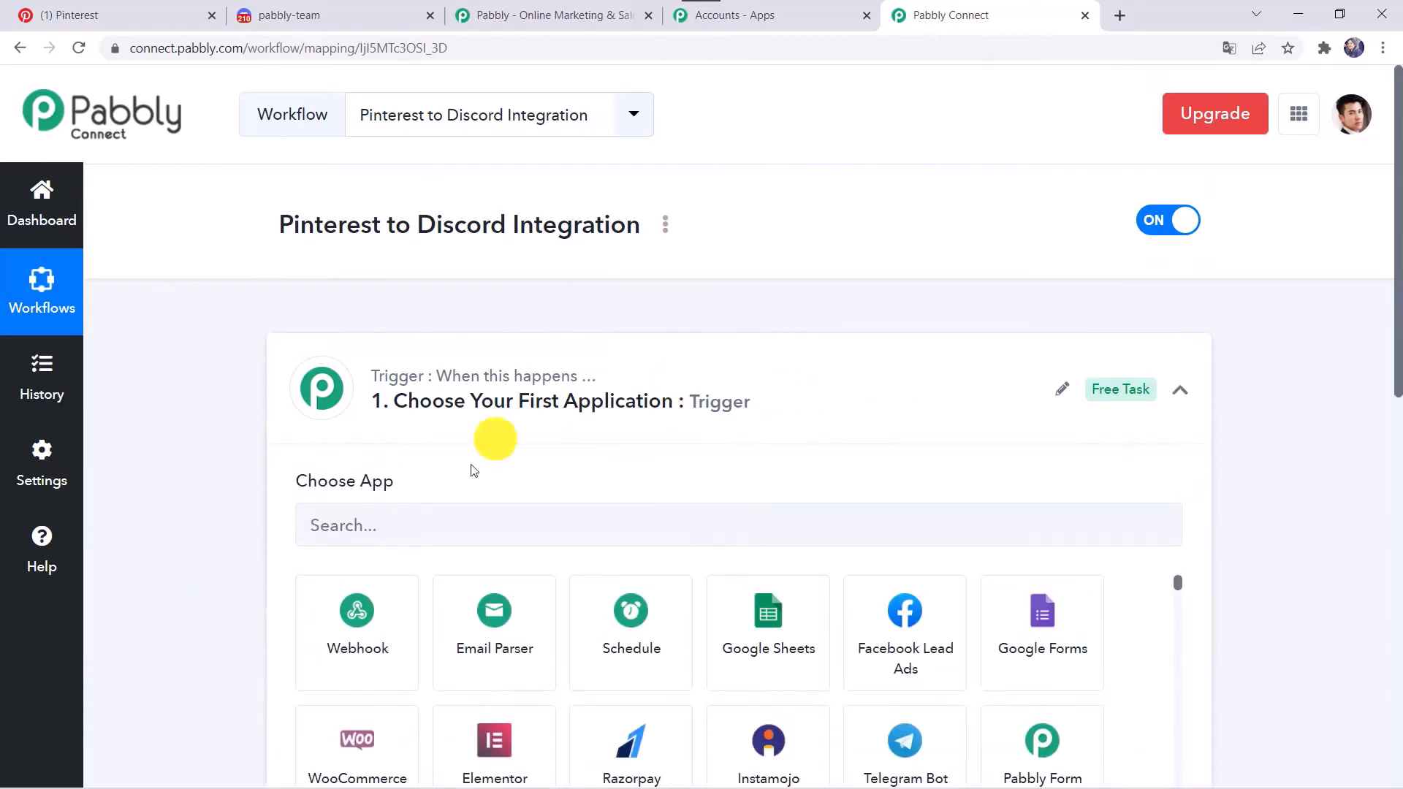
left_click(429, 519)
type("Pinte")
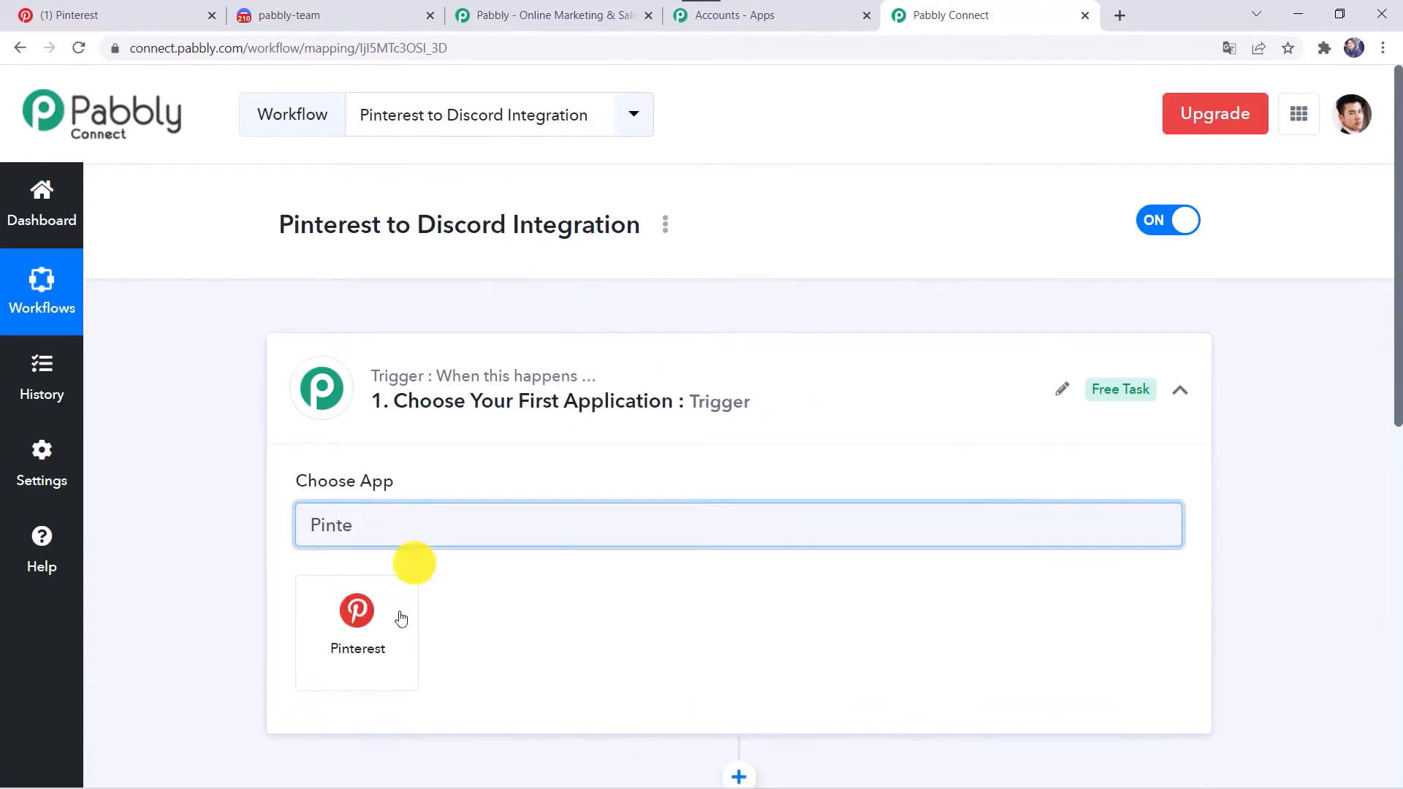
left_click(395, 625)
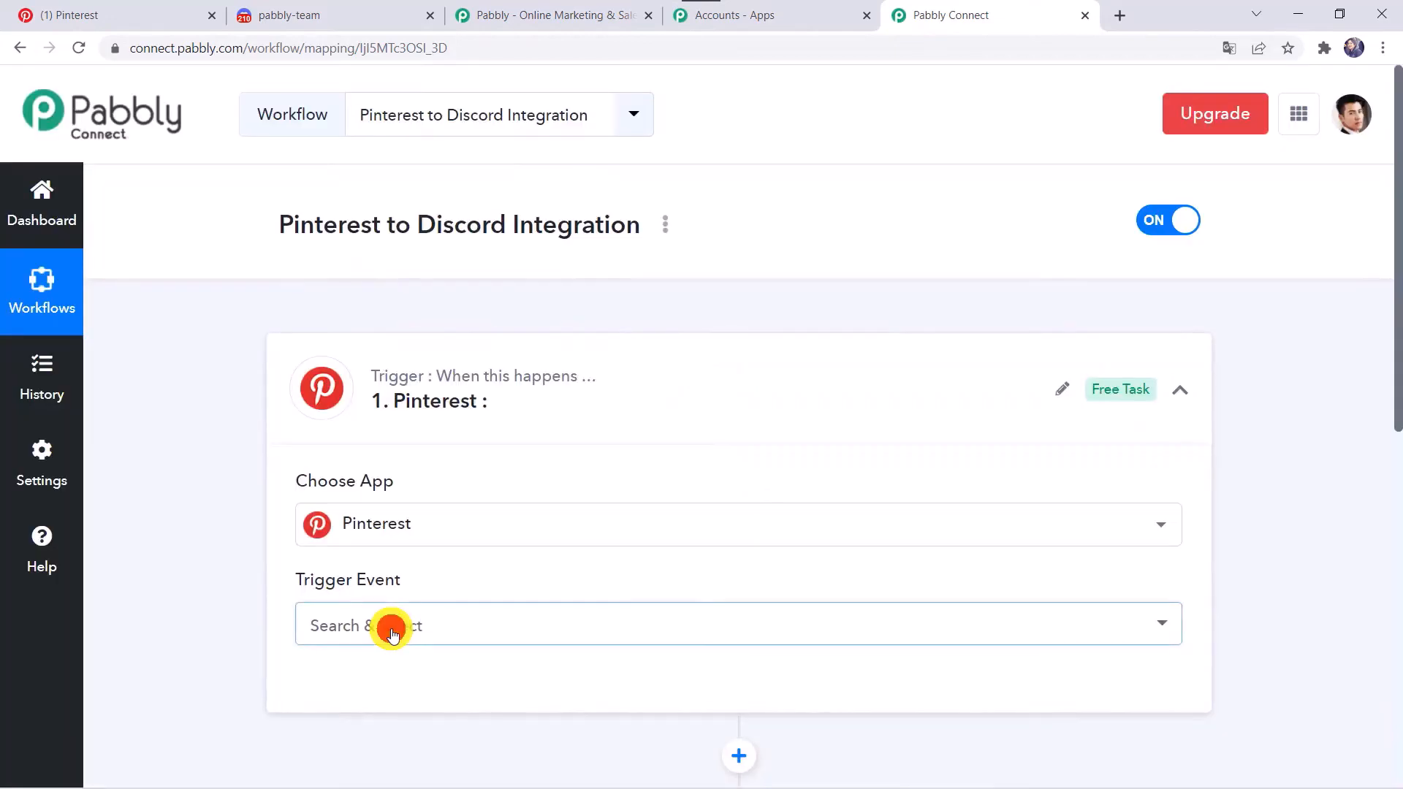
left_click(392, 626)
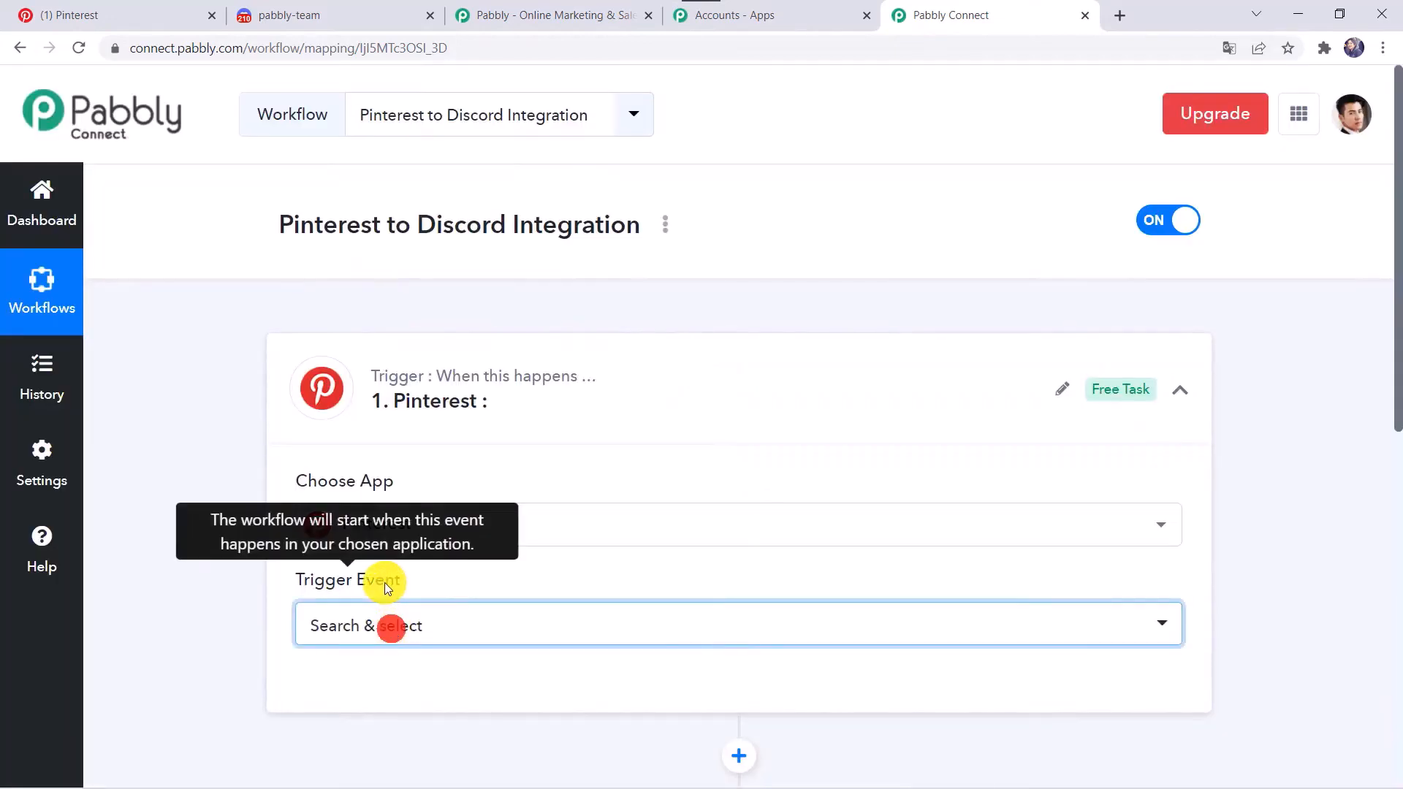
left_click(365, 615)
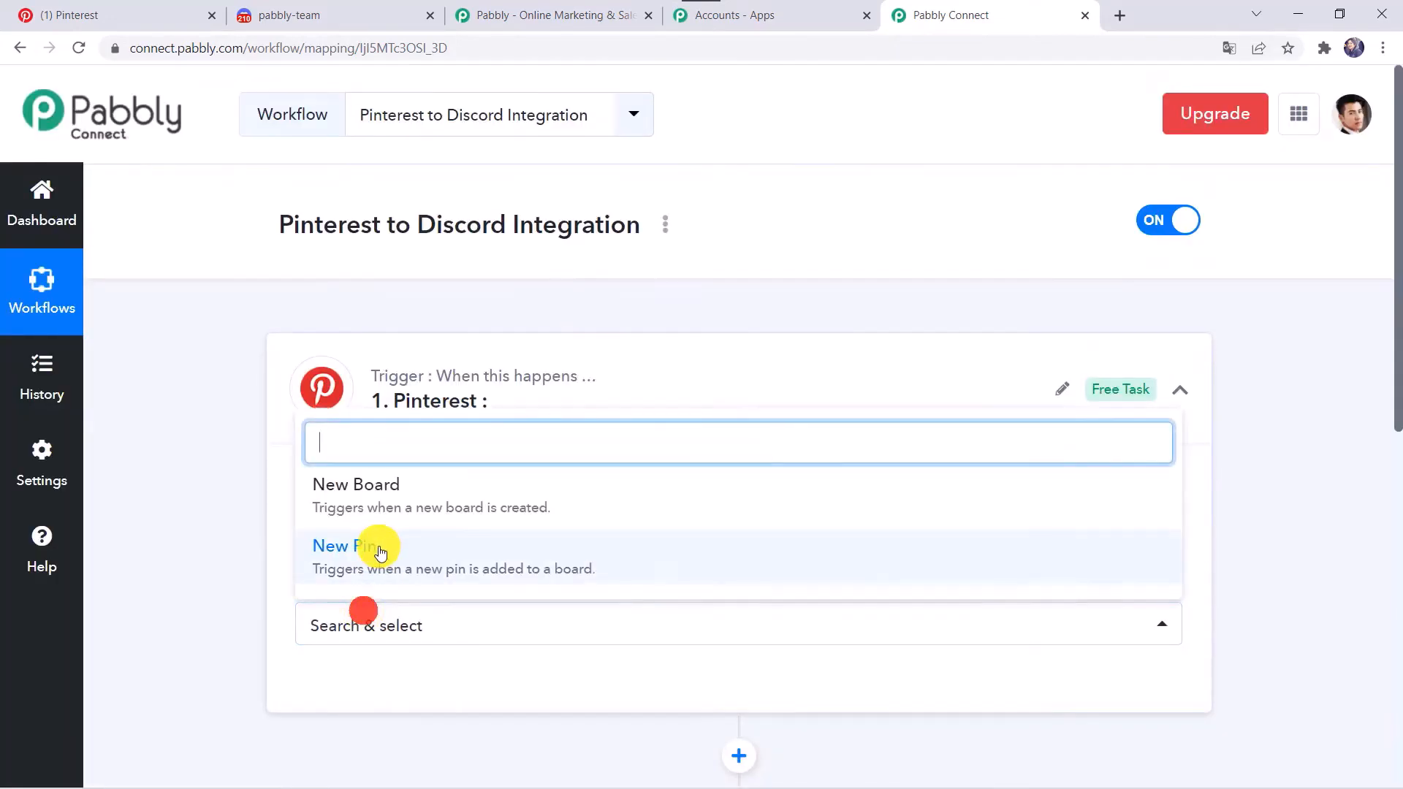
left_click(377, 548)
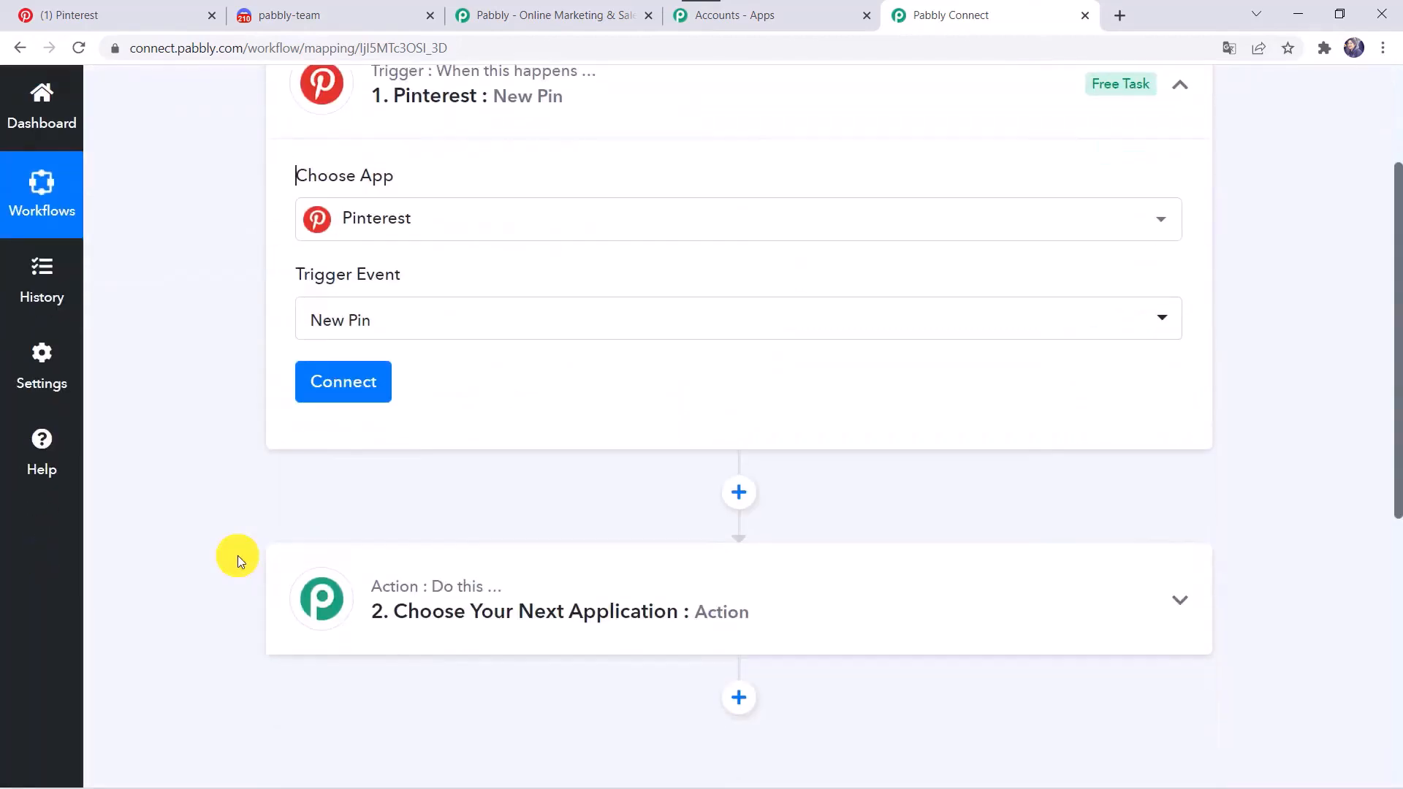
Step: Add a new Pinterest connection and grant Pabbly Connect access to the account
left_click(321, 380)
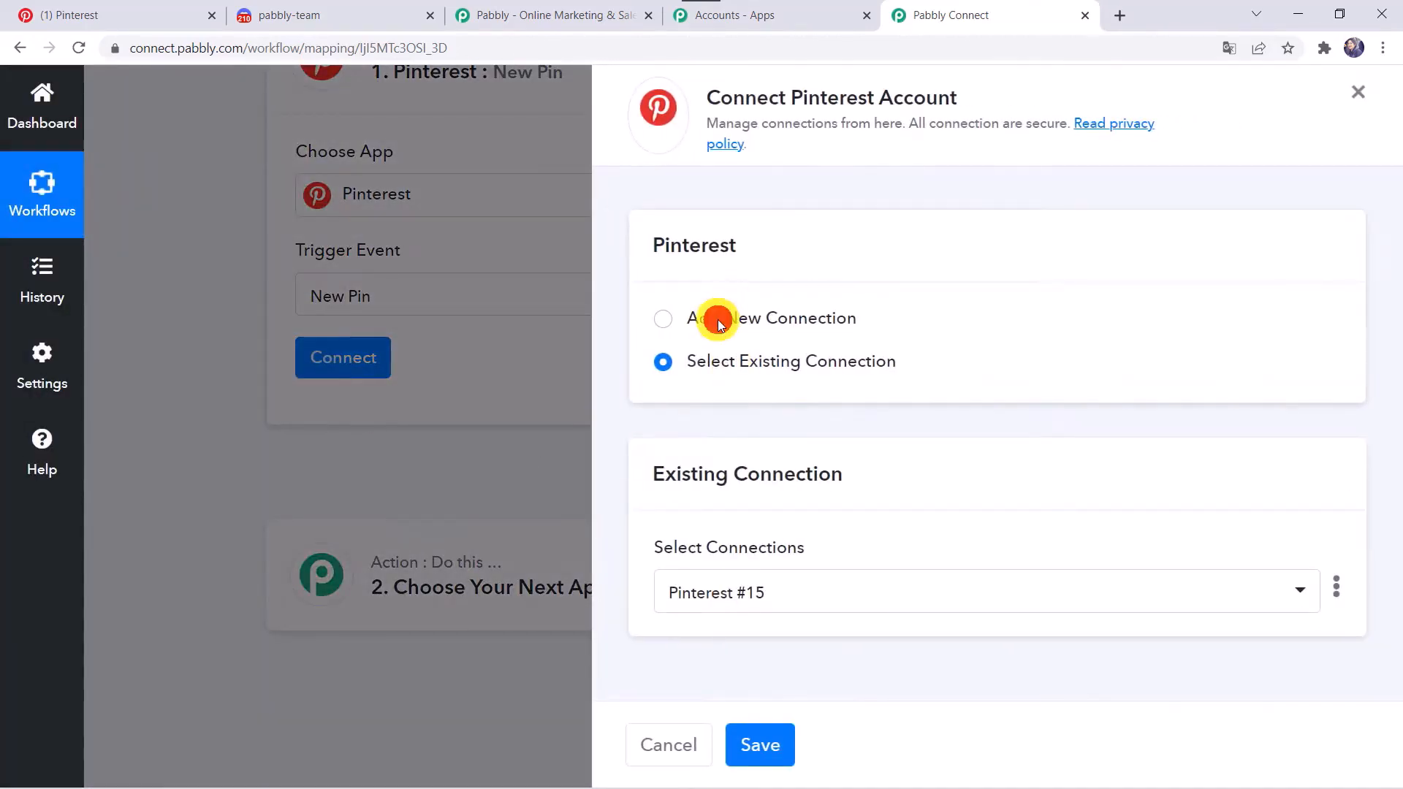
left_click(718, 322)
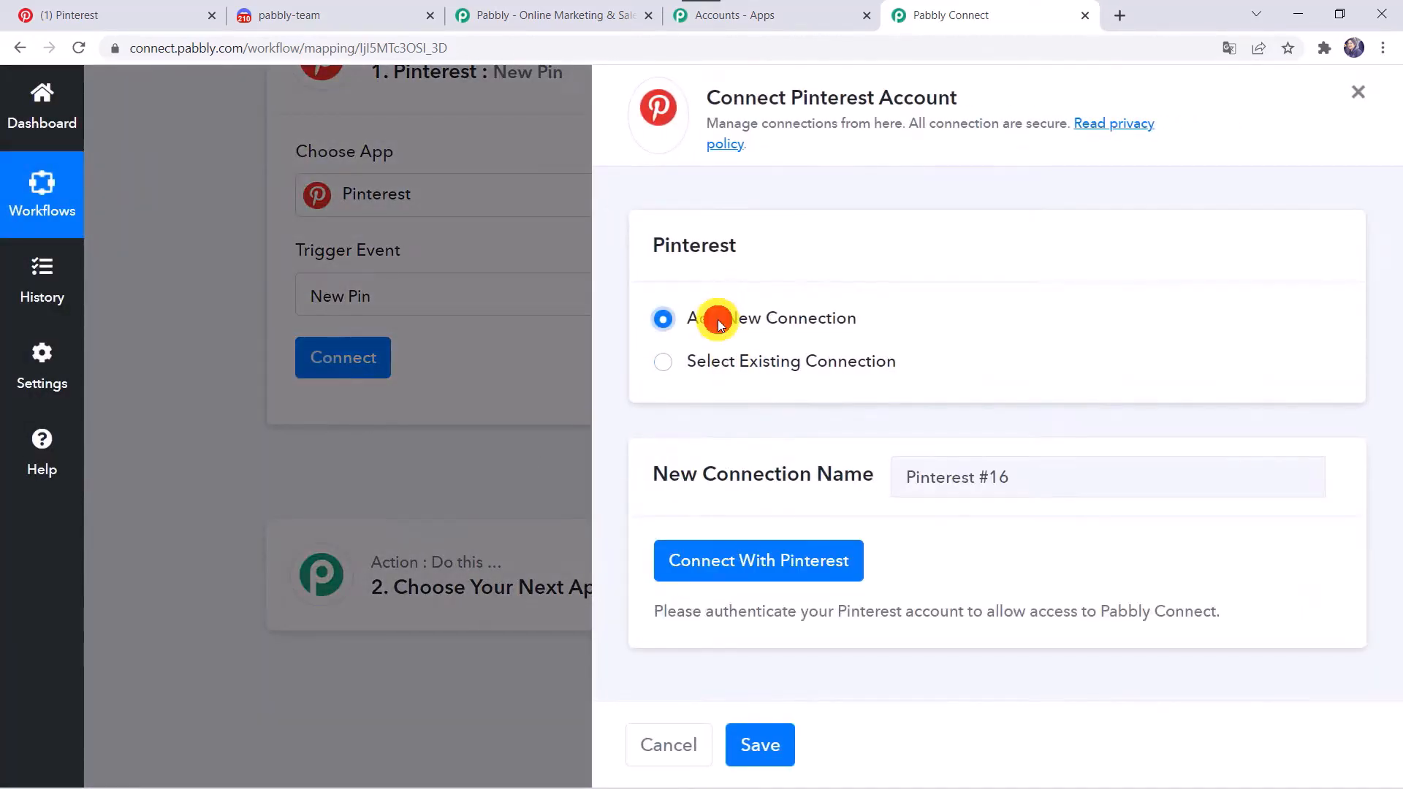
left_click(768, 567)
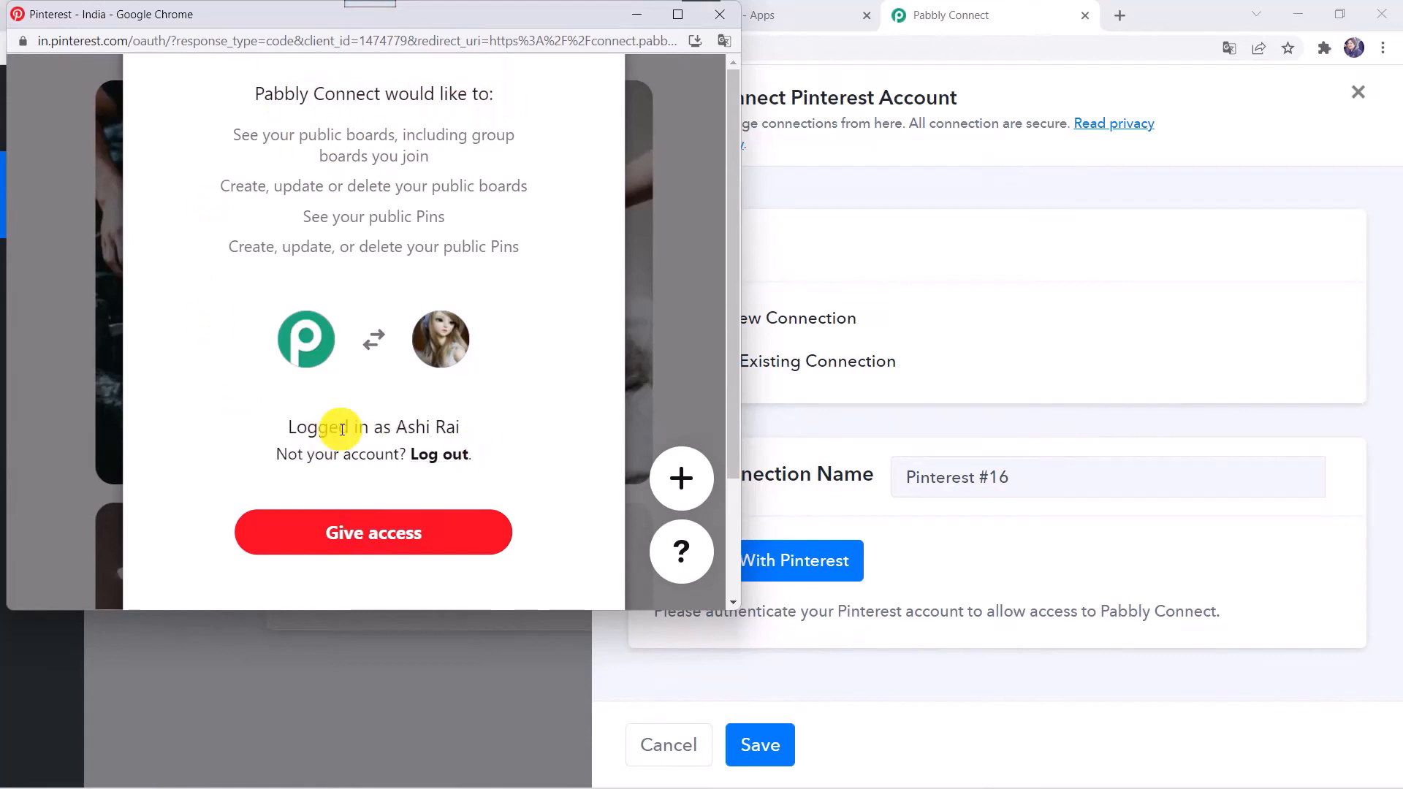
left_click(345, 536)
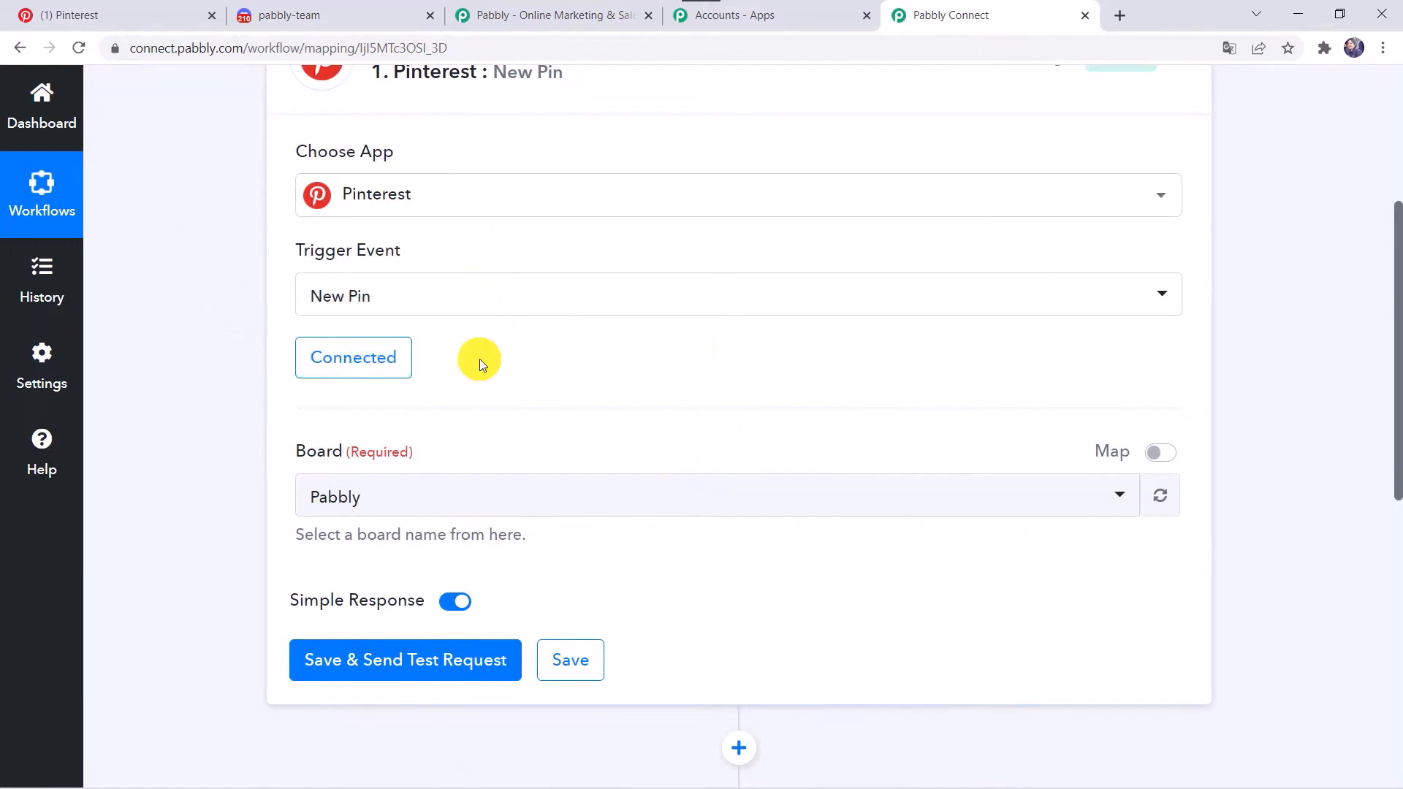
Step: Keep Pabbly as the New Pin board and bring up the Pabbly board on Pinterest
scroll(479, 358, "up", 2)
left_click(459, 480)
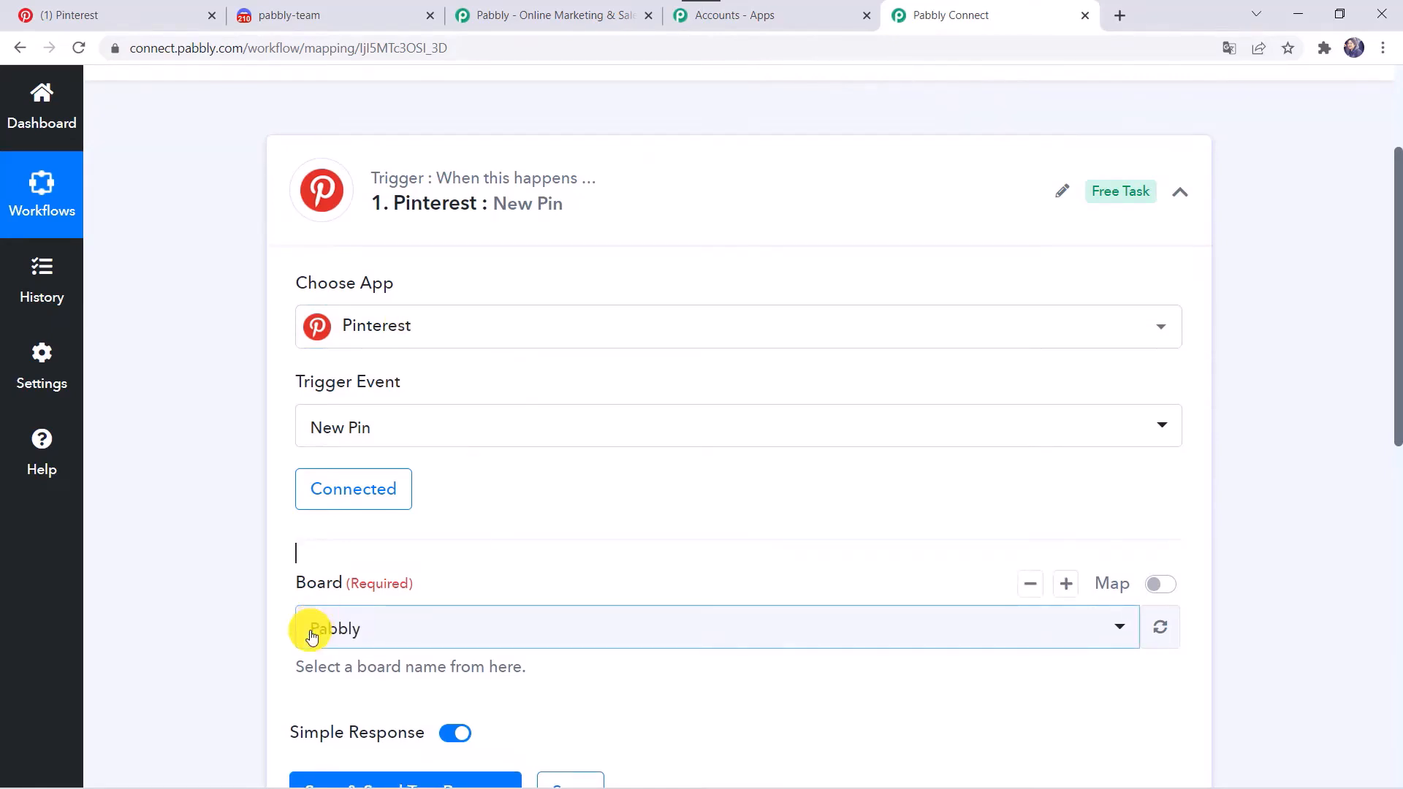
left_click(120, 13)
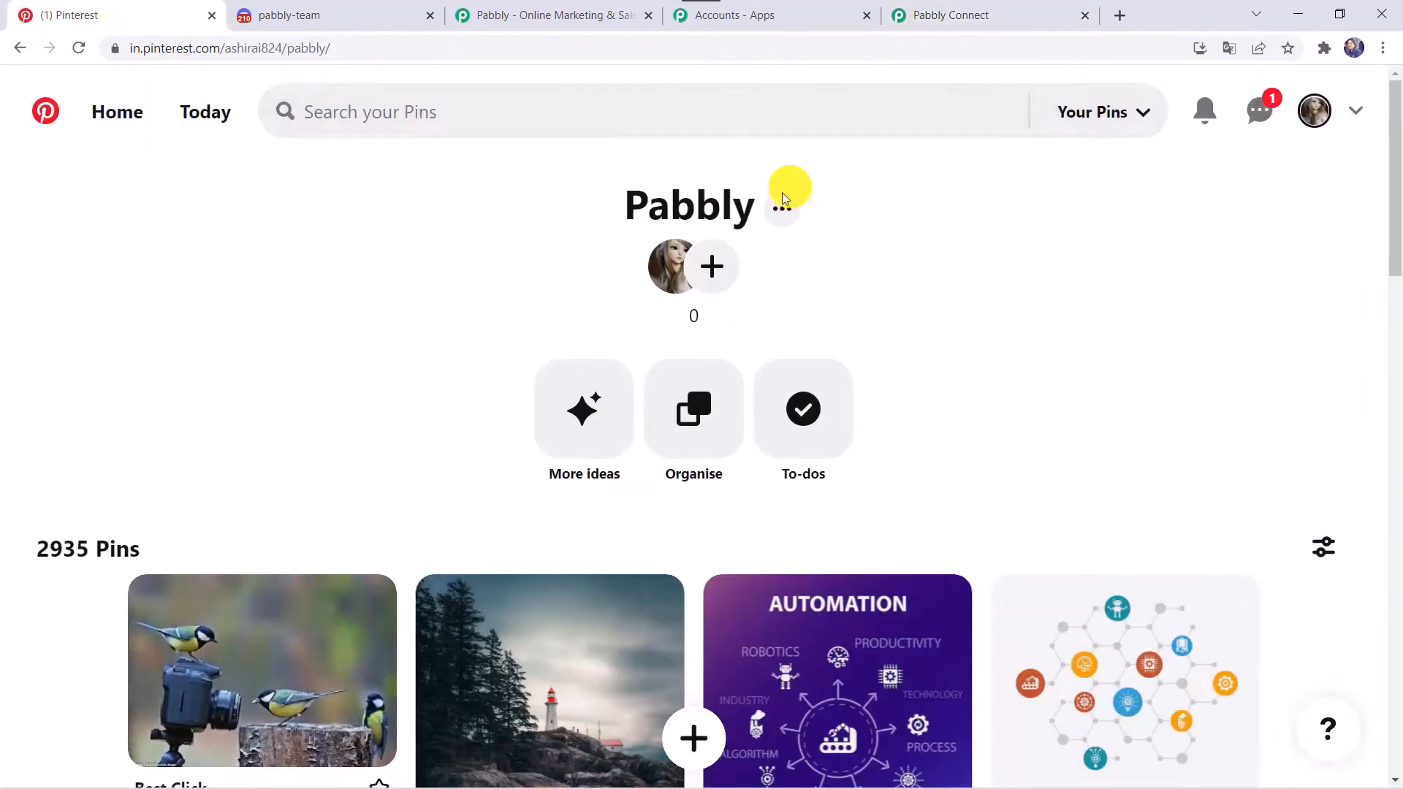
left_click(1017, 9)
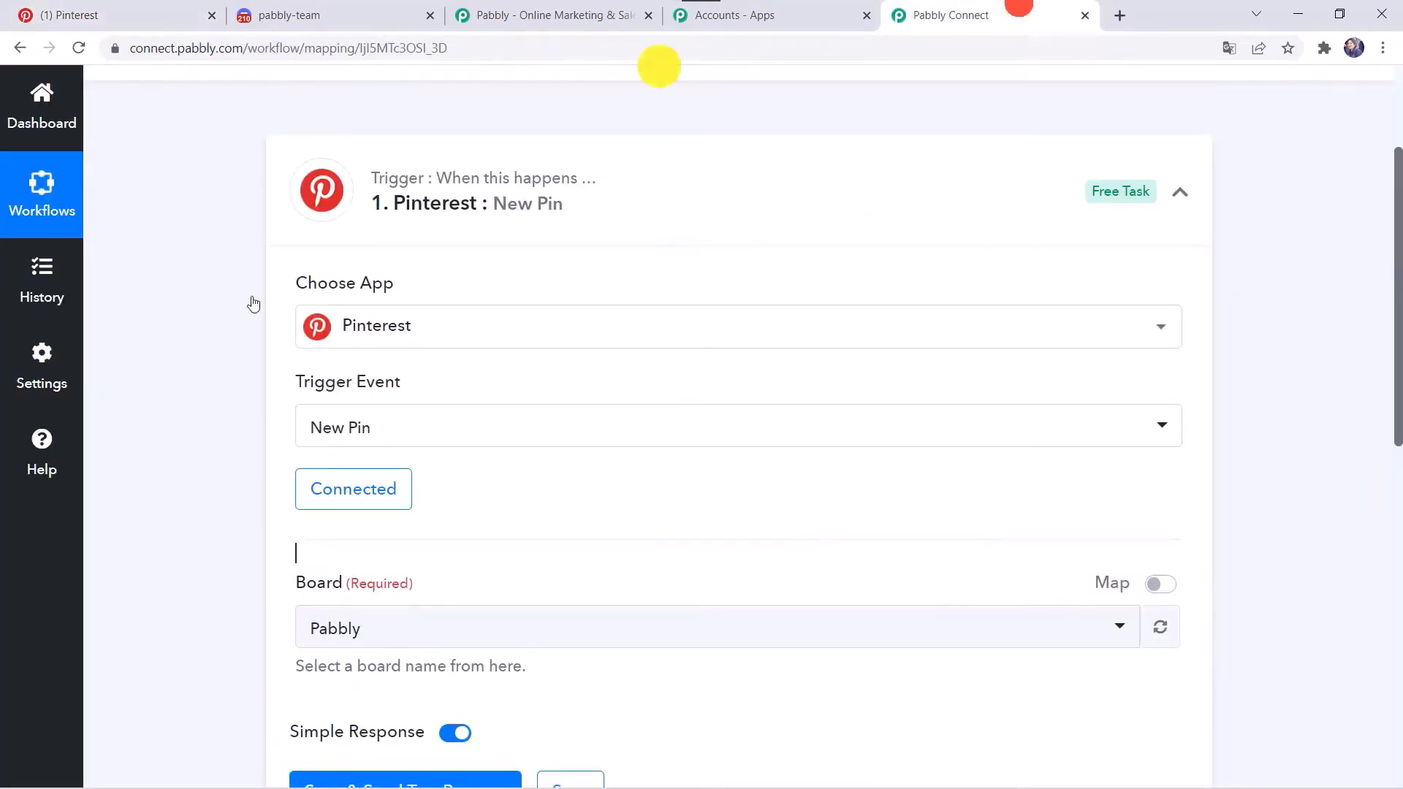
scroll(329, 652, "down", 3)
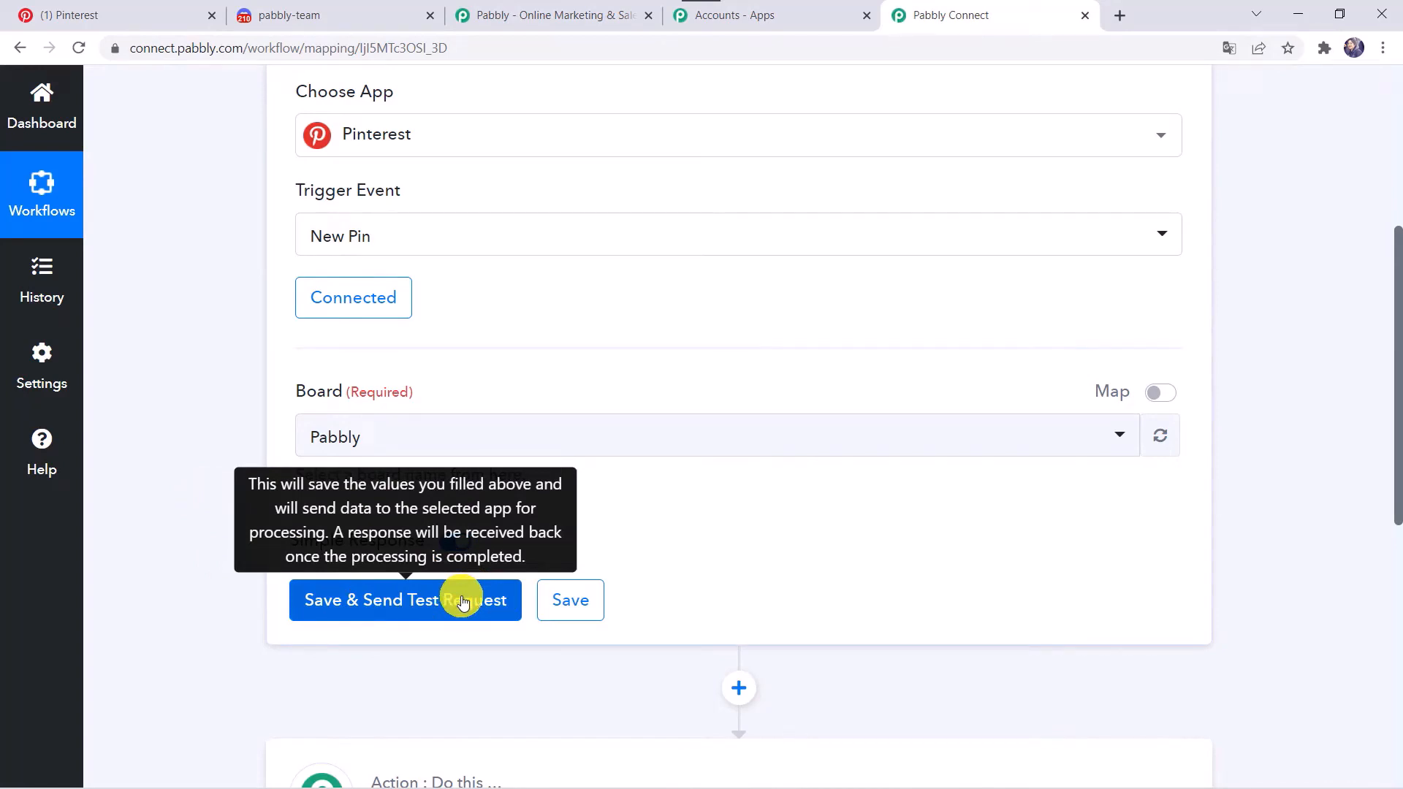
left_click(95, 11)
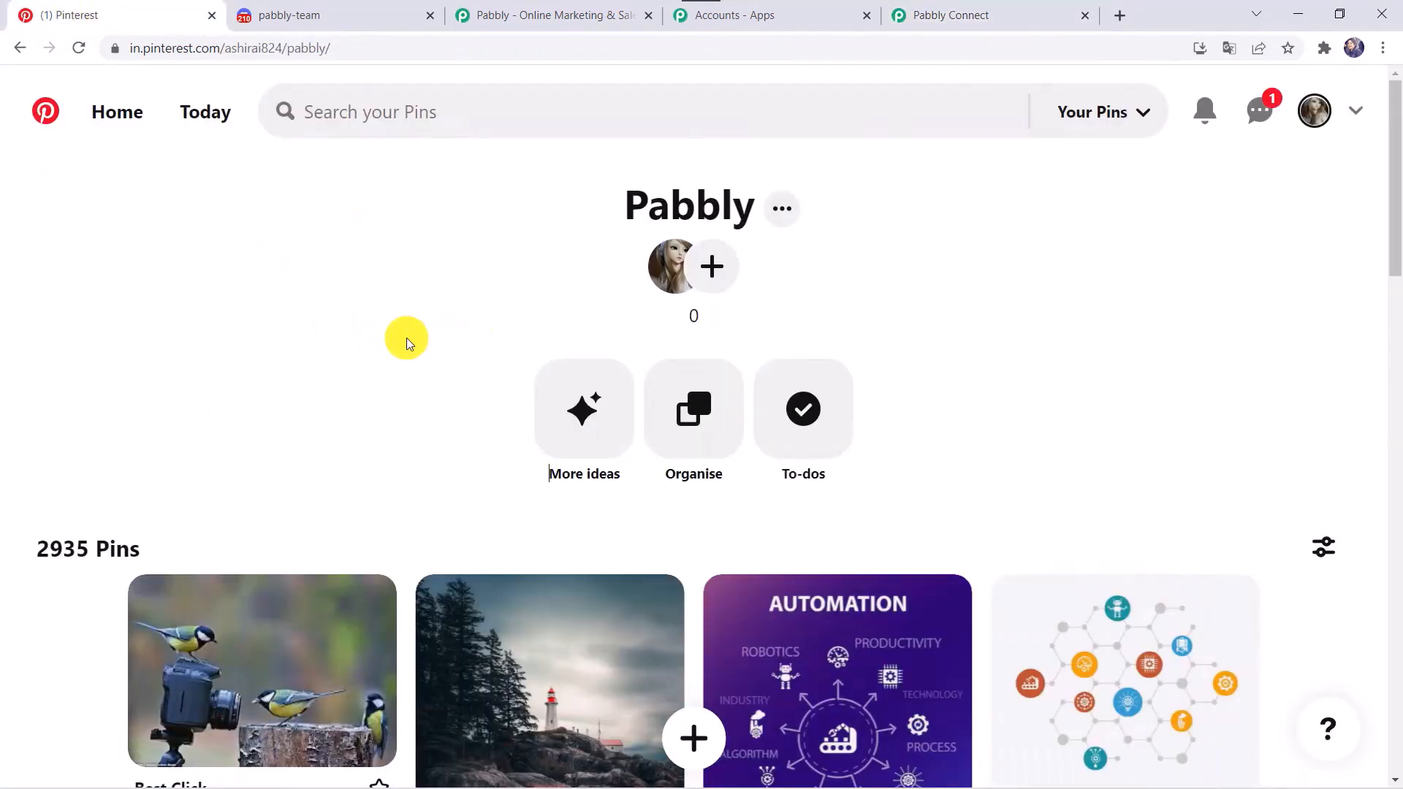
Step: Start a new pin on the Pabbly board and upload the Core Integrations.png image
scroll(407, 338, "down", 2)
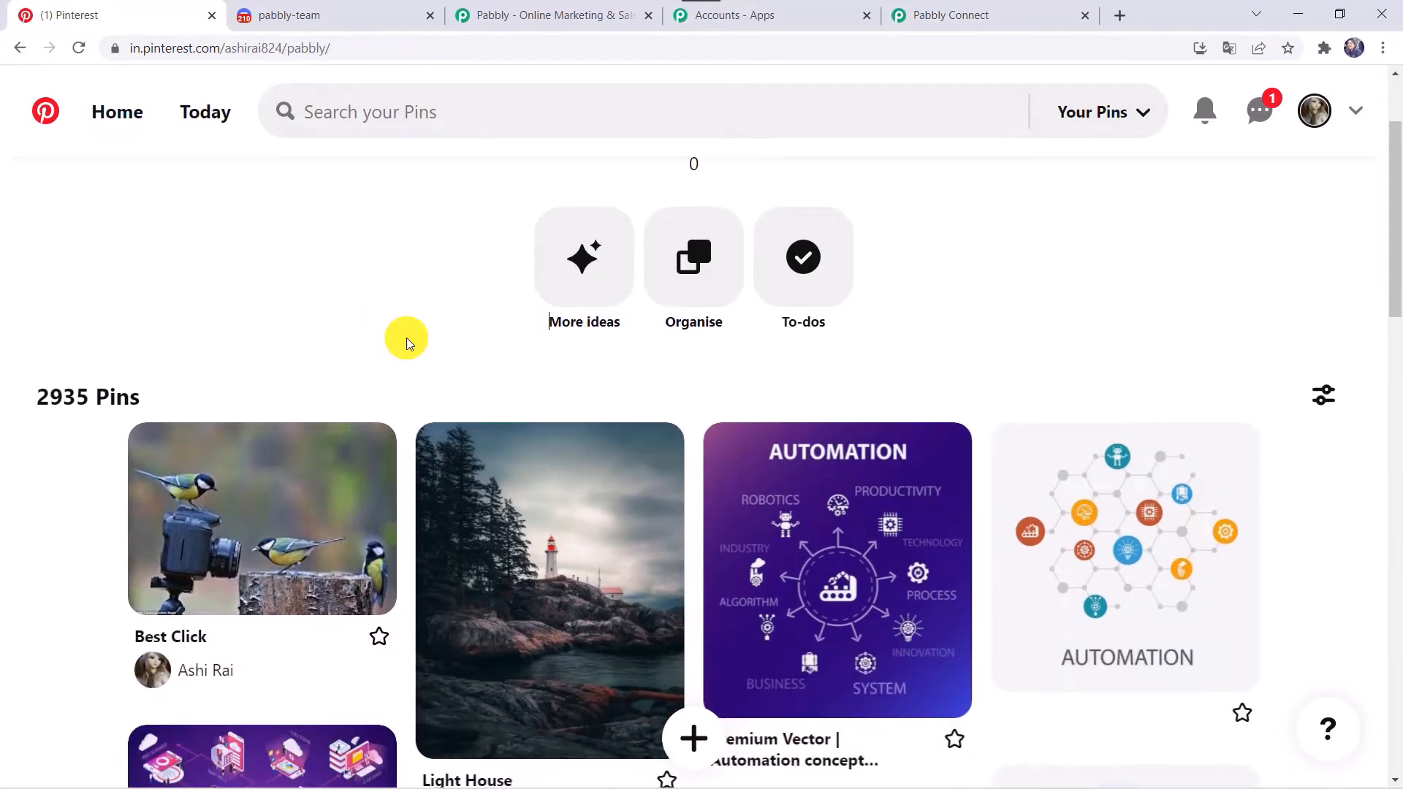
scroll(407, 337, "up", 2)
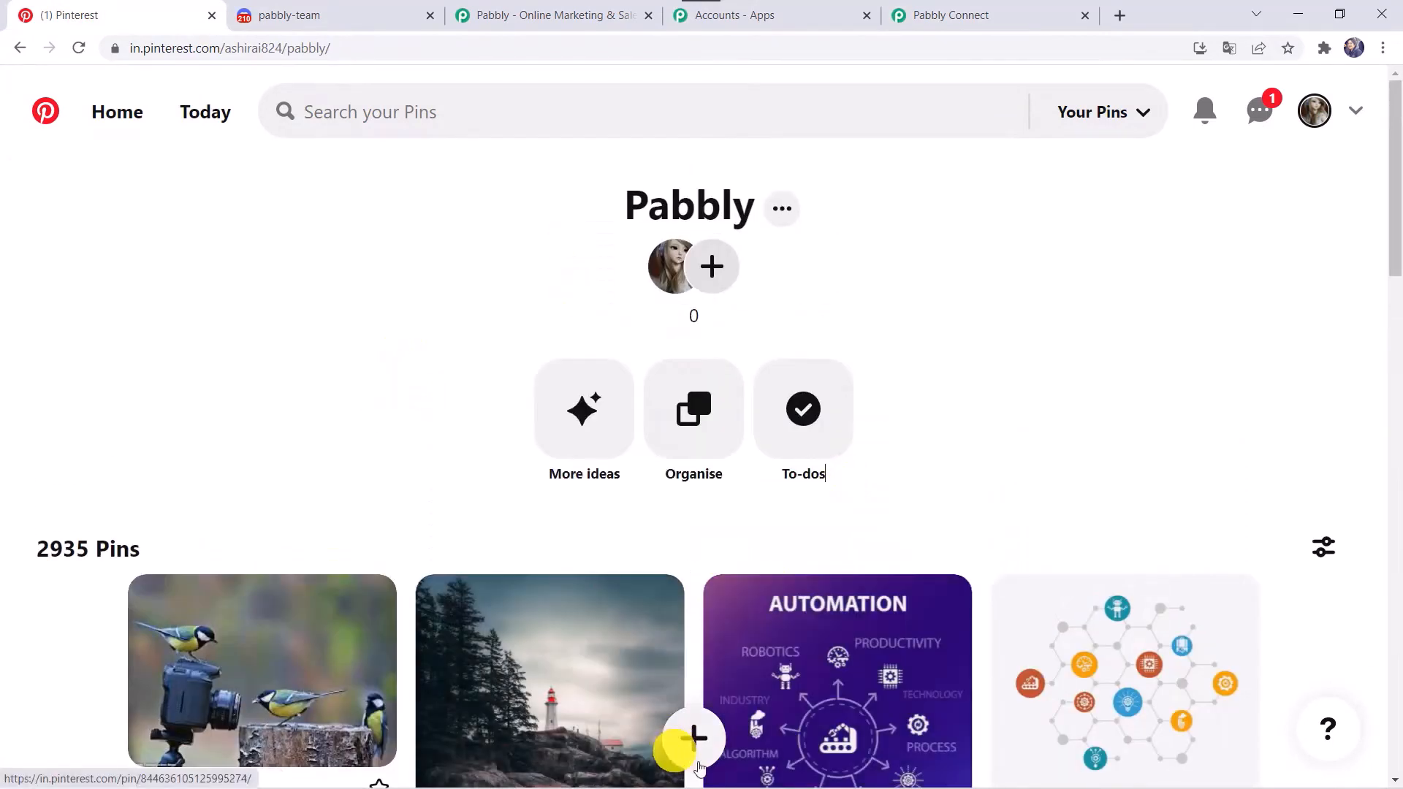
left_click(694, 740)
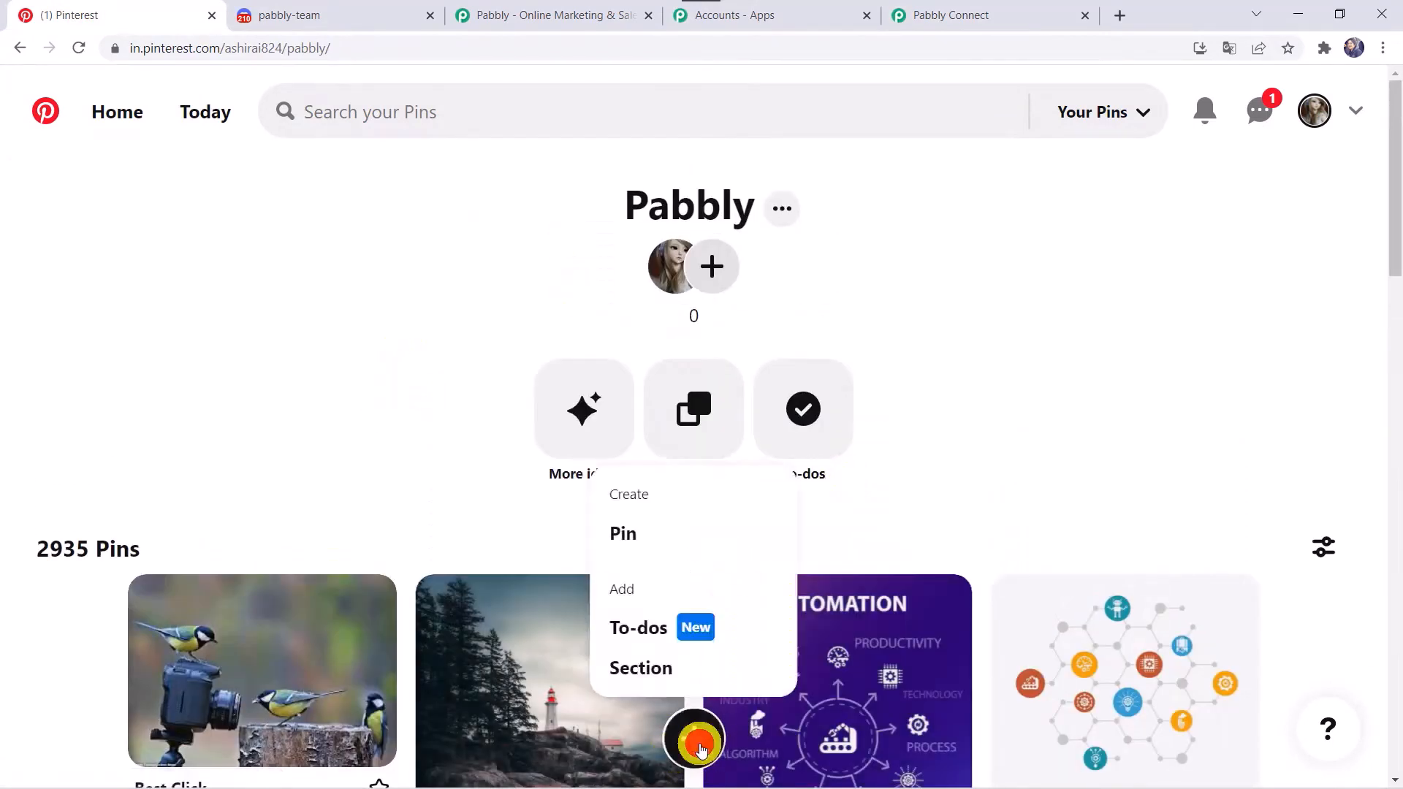
left_click(663, 544)
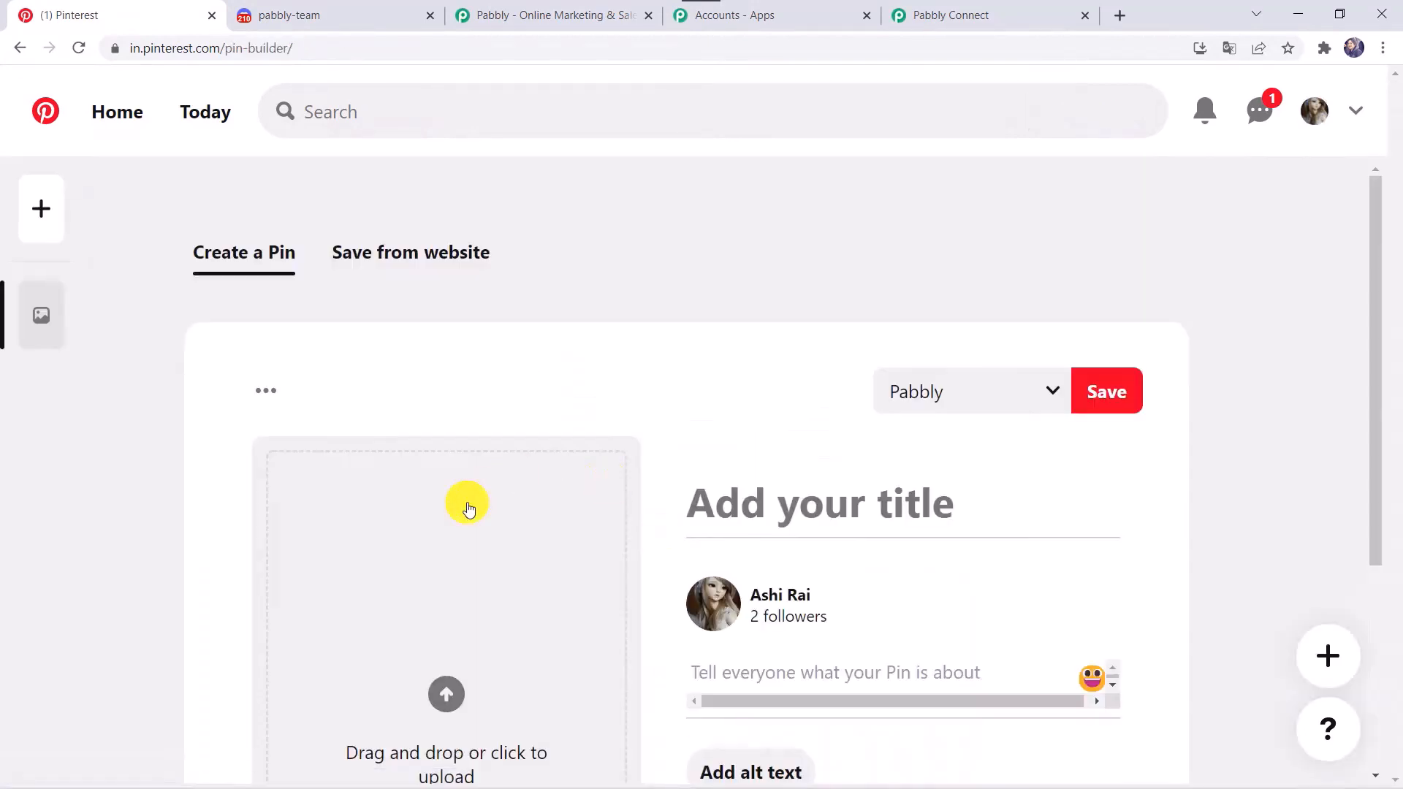
scroll(464, 501, "down", 4)
left_click(439, 389)
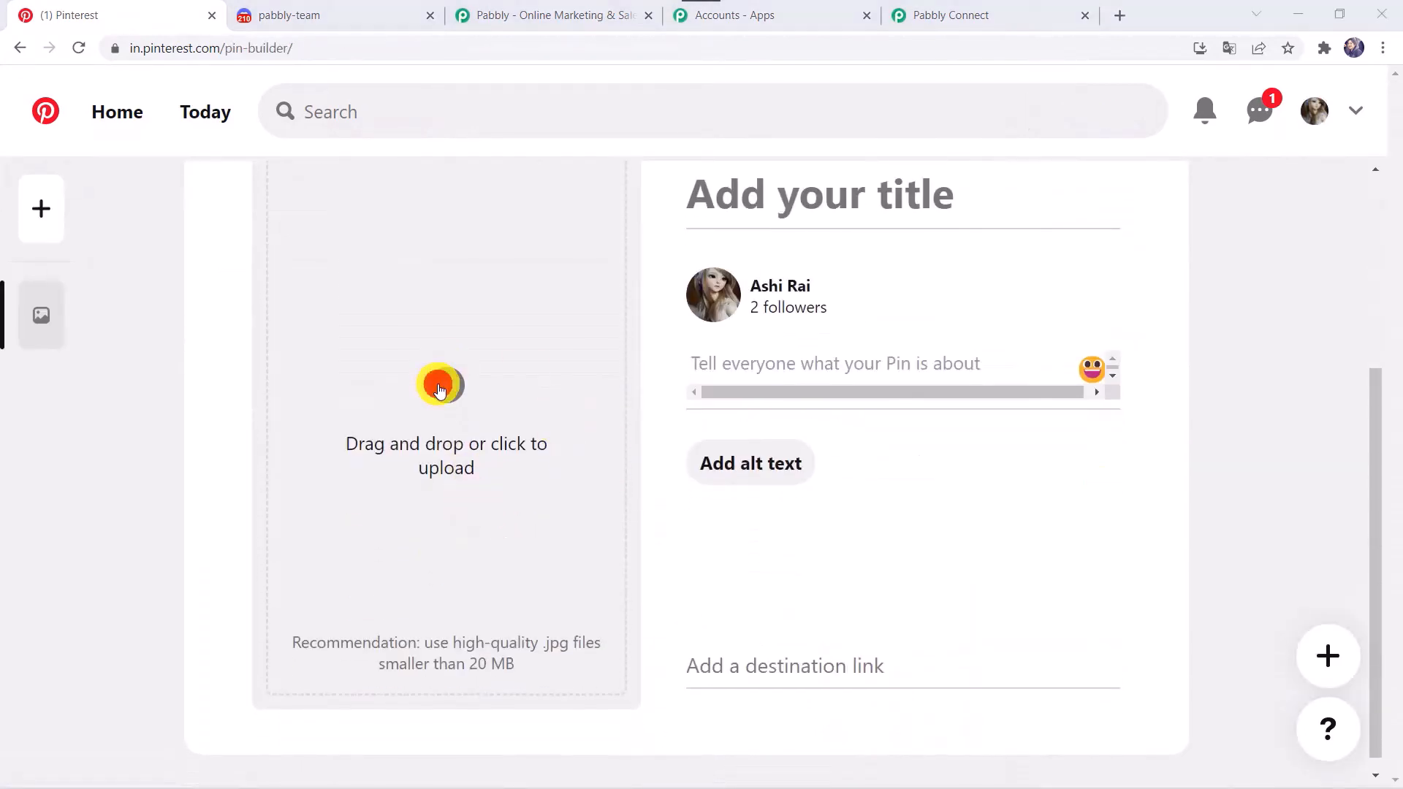
double_click(316, 181)
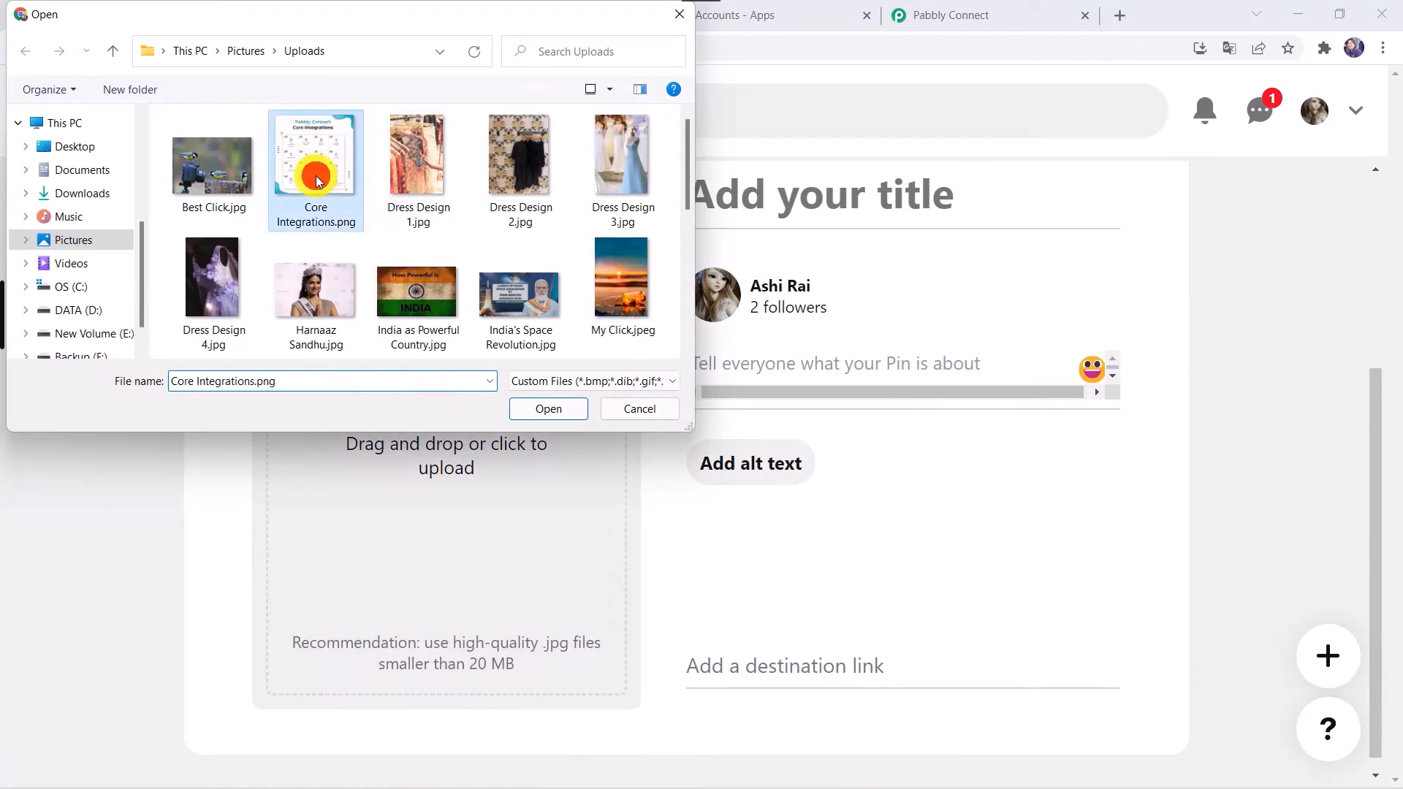
scroll(570, 212, "up", 3)
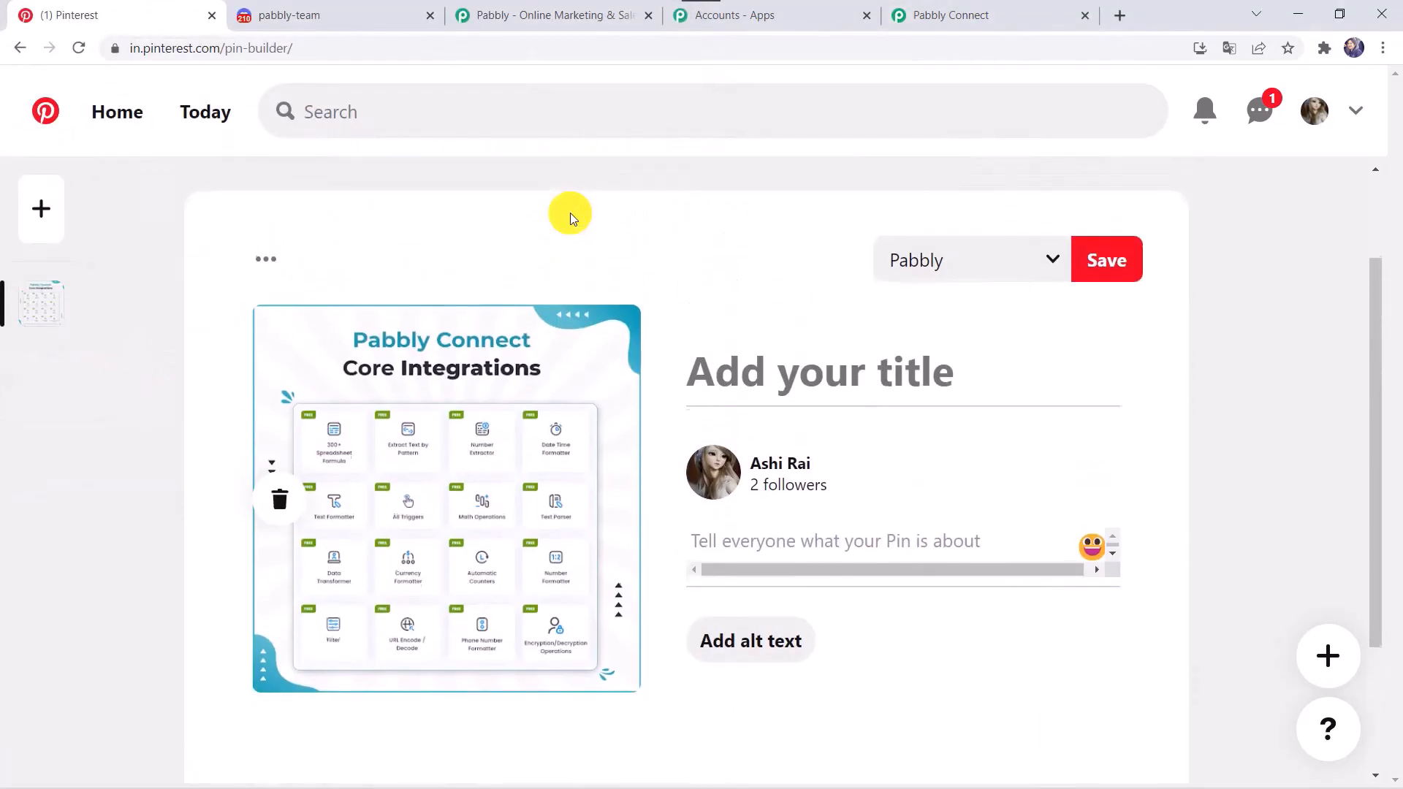
Step: Title the pin 'Core Integrations', describe it 'Pabbly Connect - Core Integrations', and save it
left_click(749, 371)
type("Core Integrations")
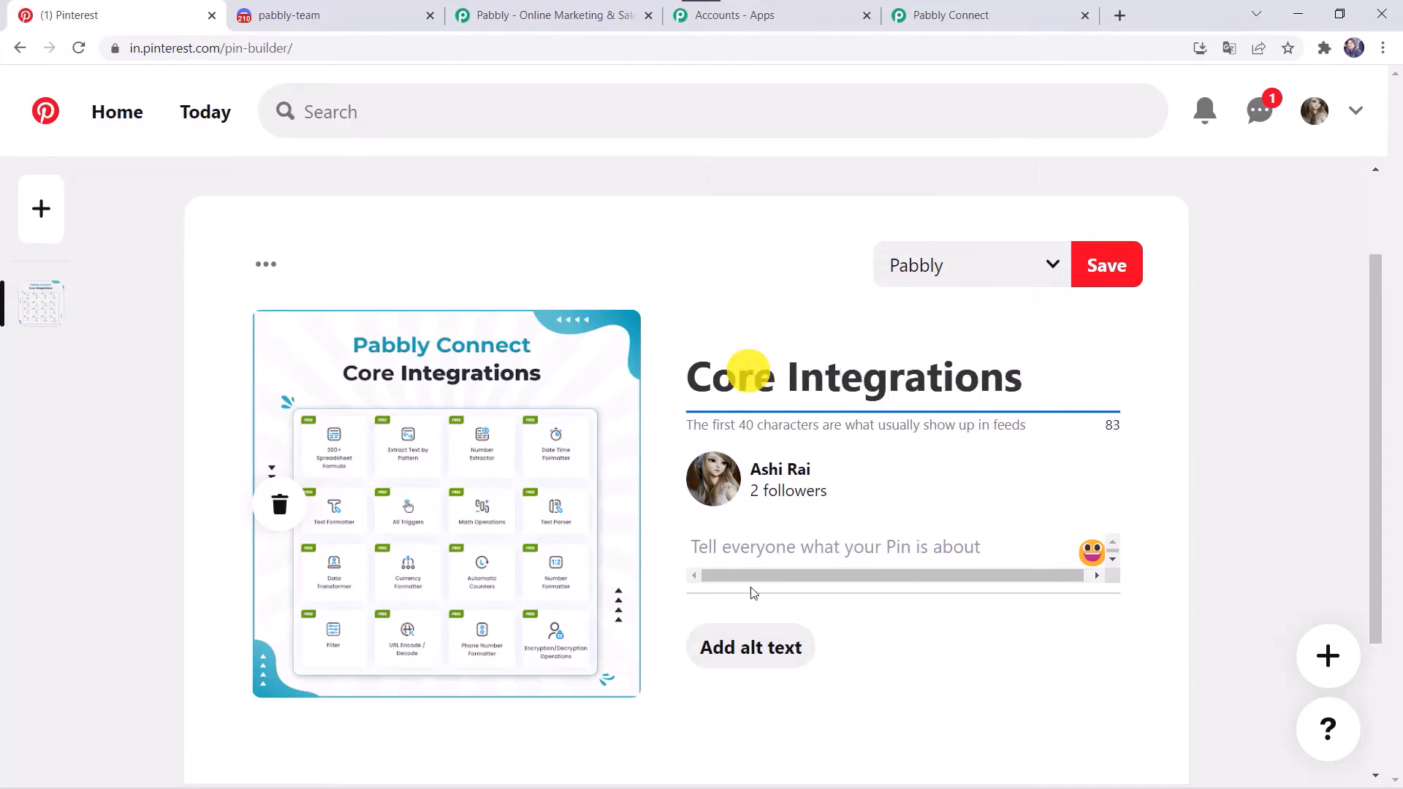
left_click(784, 554)
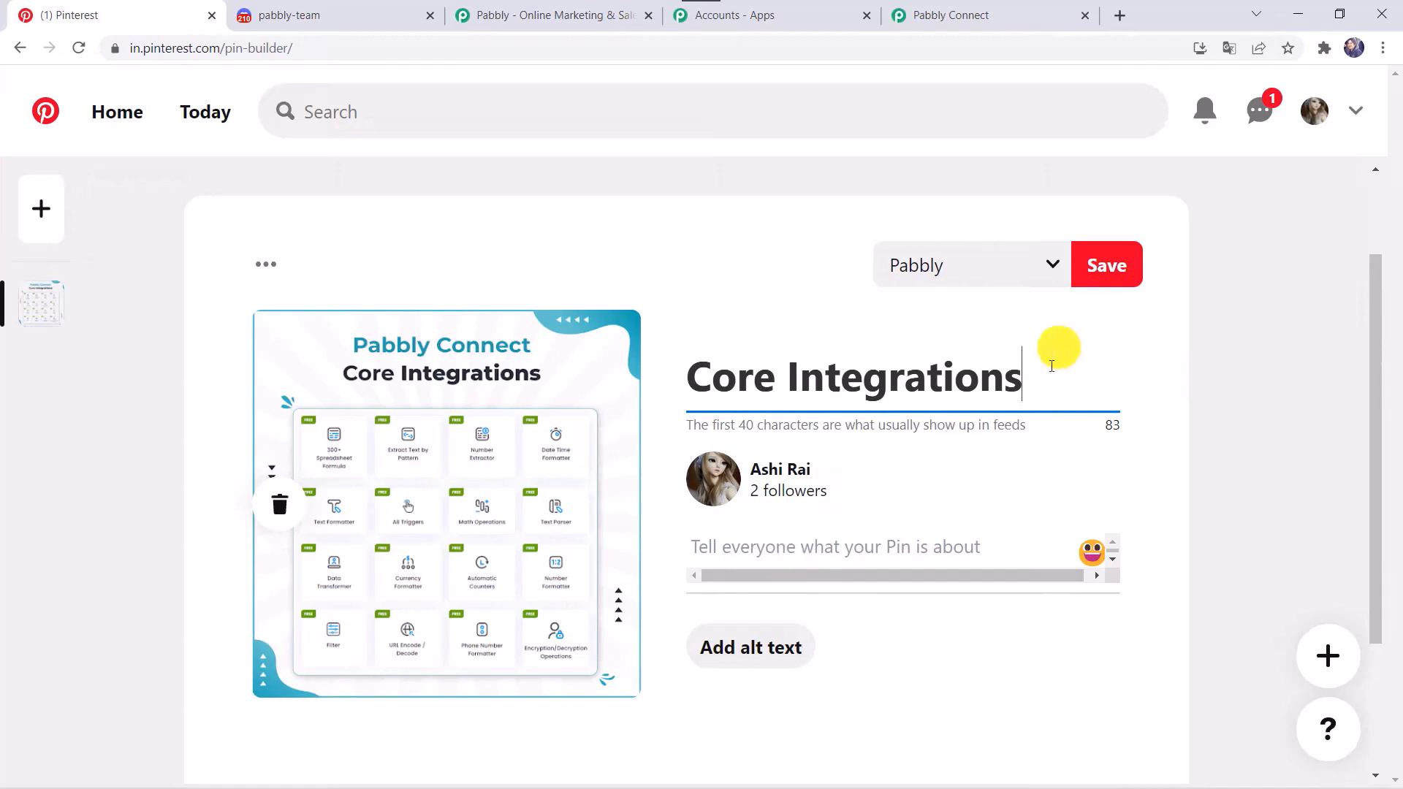
left_click_drag(1042, 366, 581, 407)
key("ctrl+c")
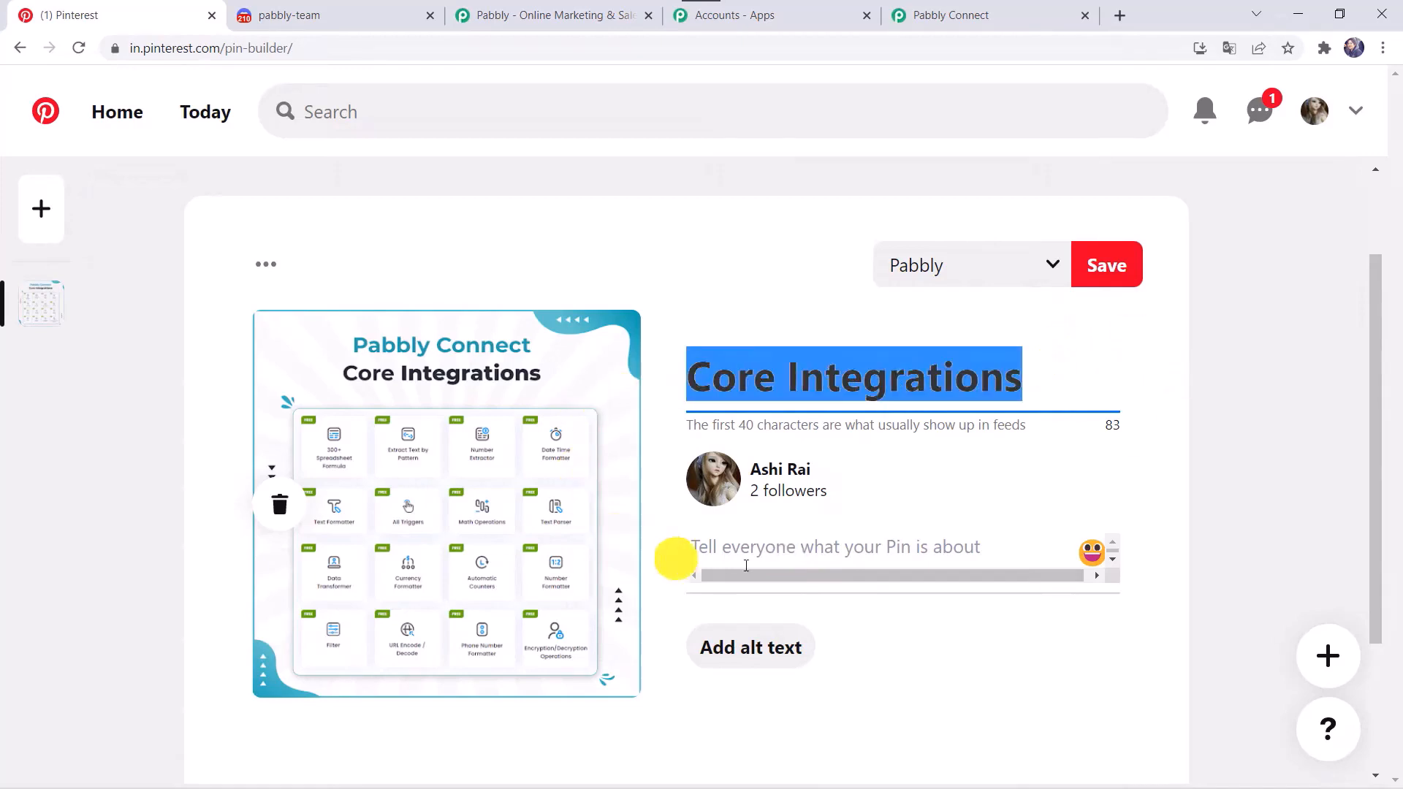
left_click(749, 565)
type("Pabbly Connect")
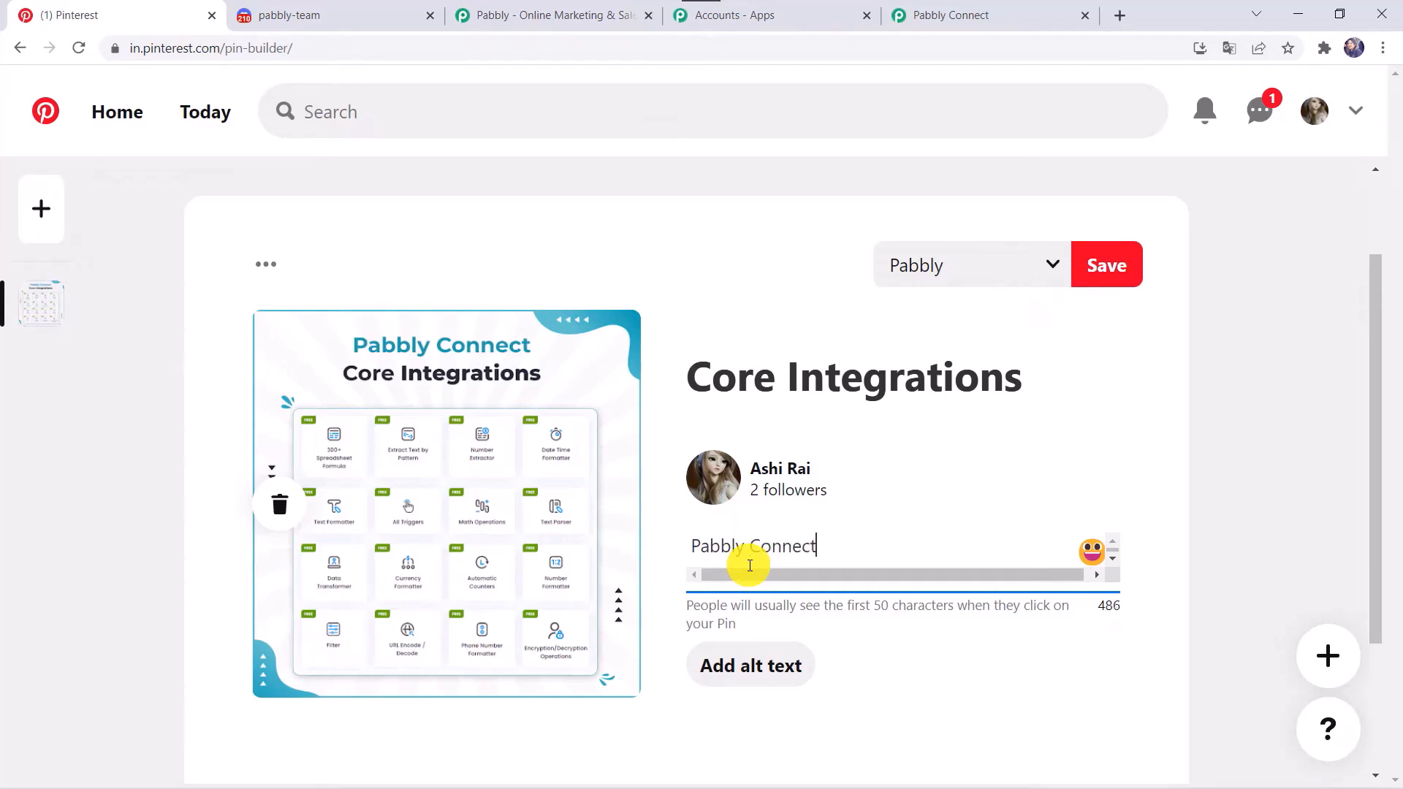
type(" -")
key("ctrl+v")
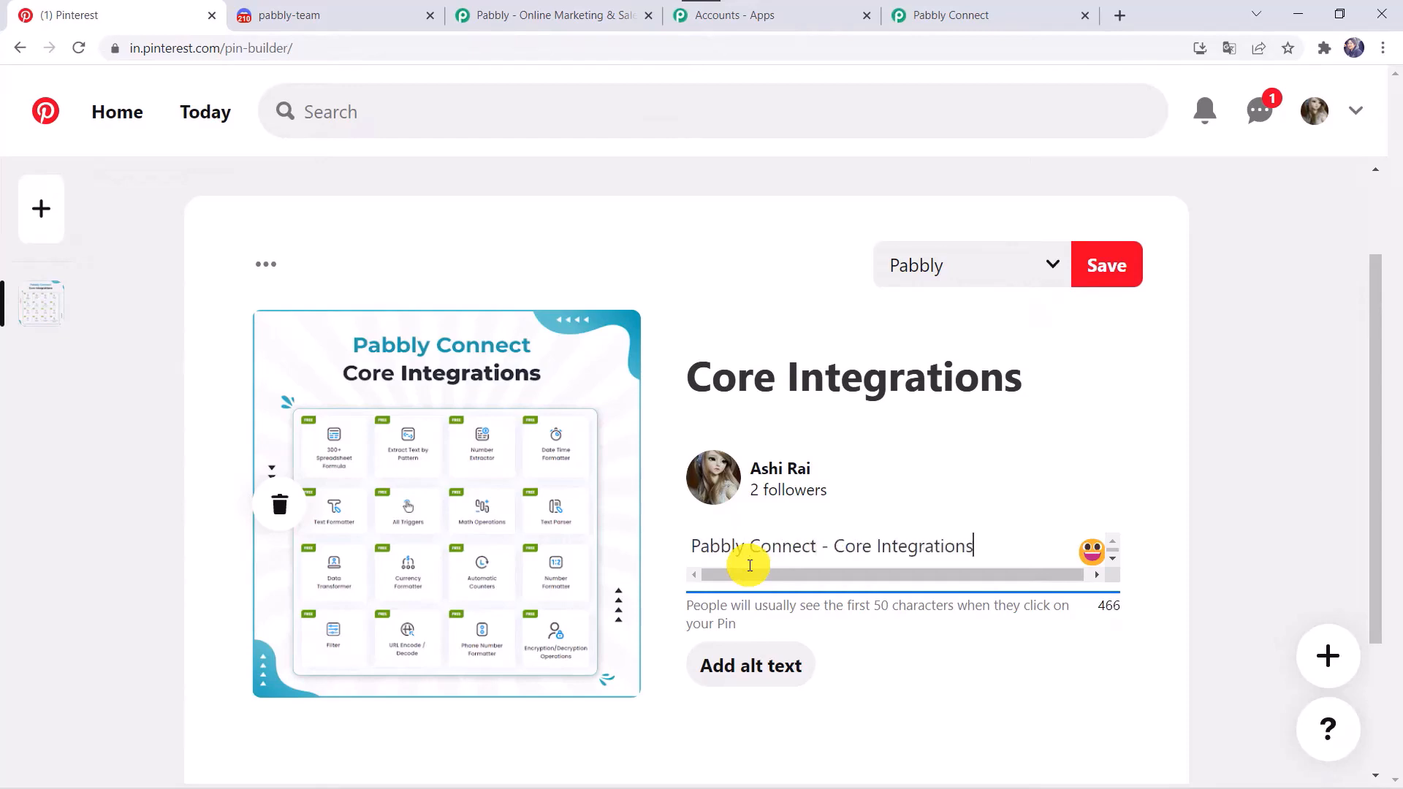
left_click(1104, 280)
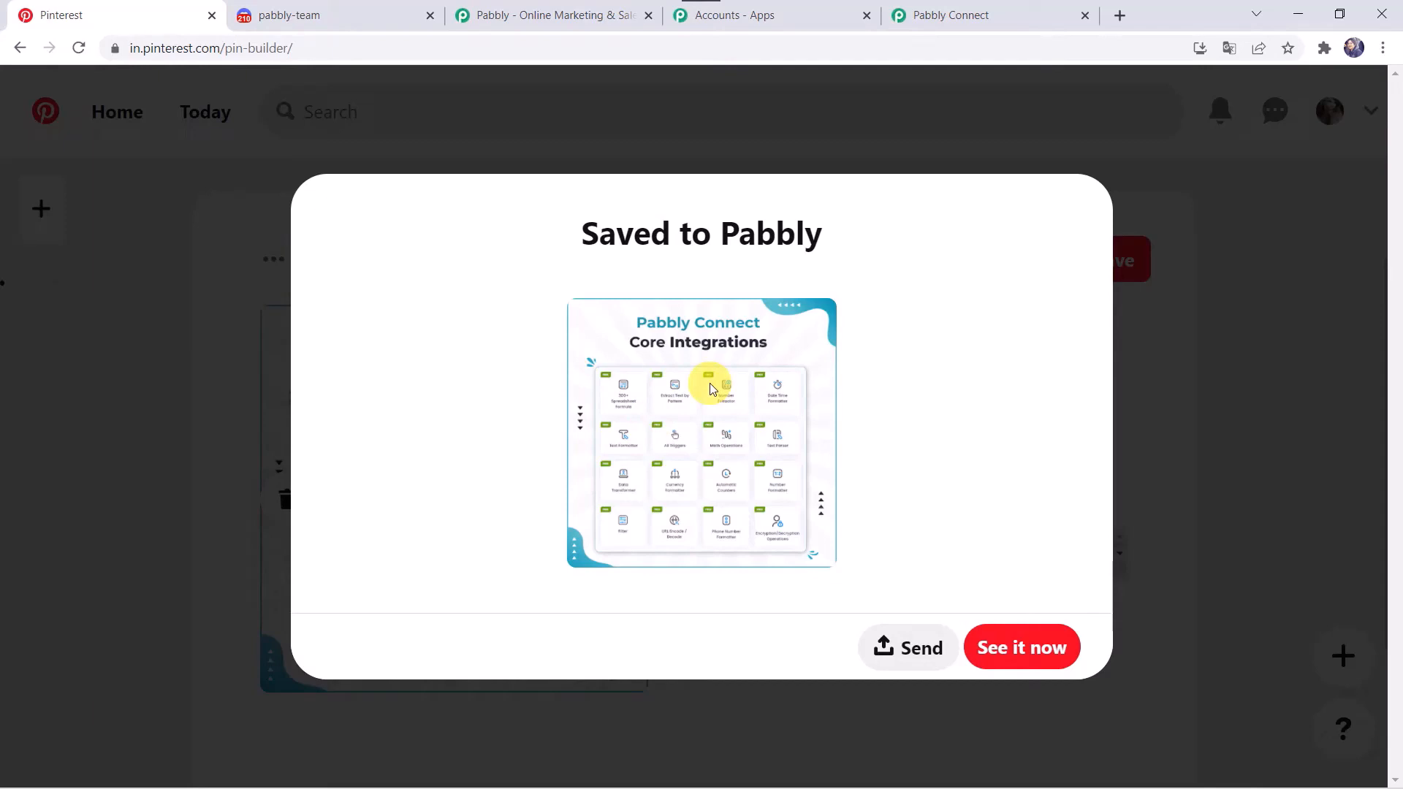
Step: Send a trigger test request and review the Core Integrations pin's title, description and image URLs
left_click(982, 18)
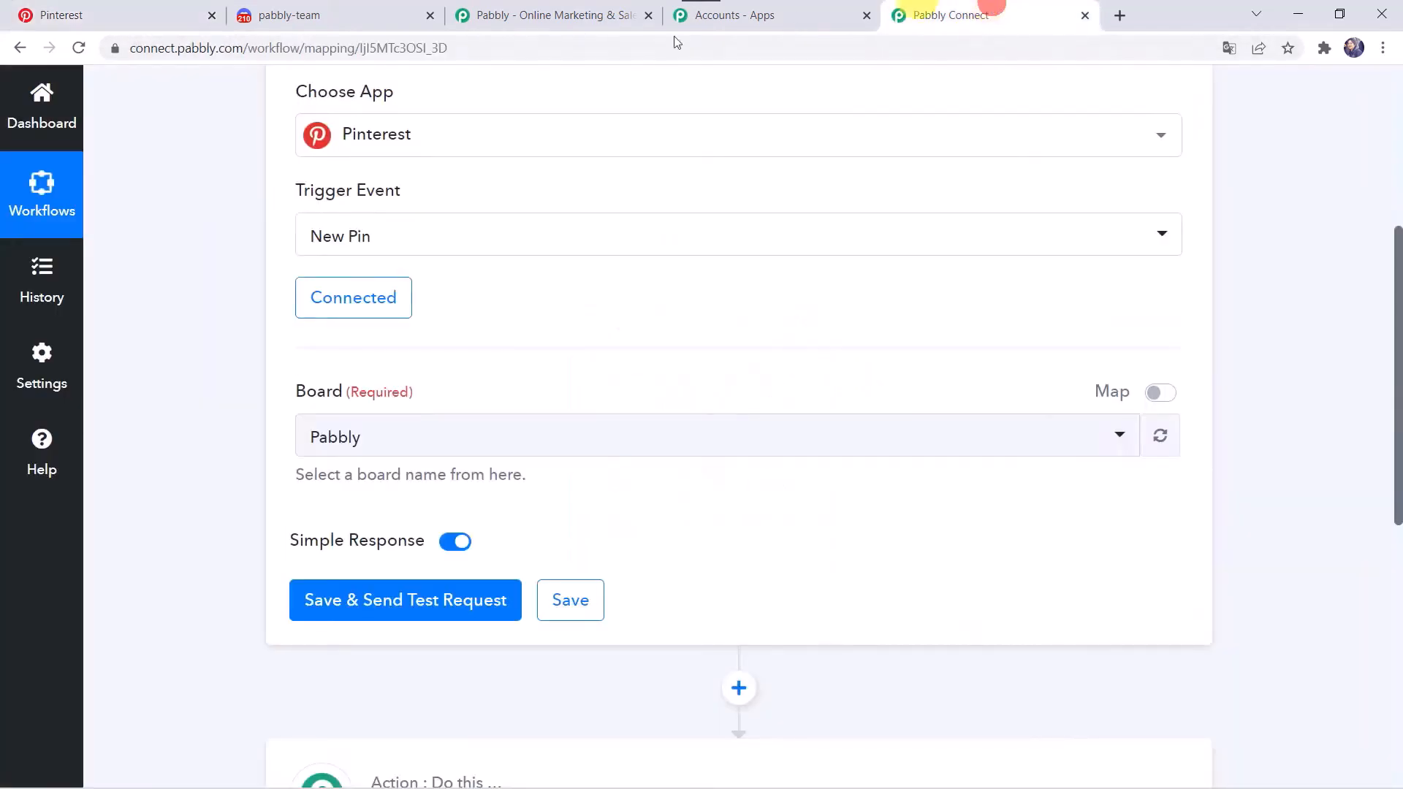
left_click(371, 611)
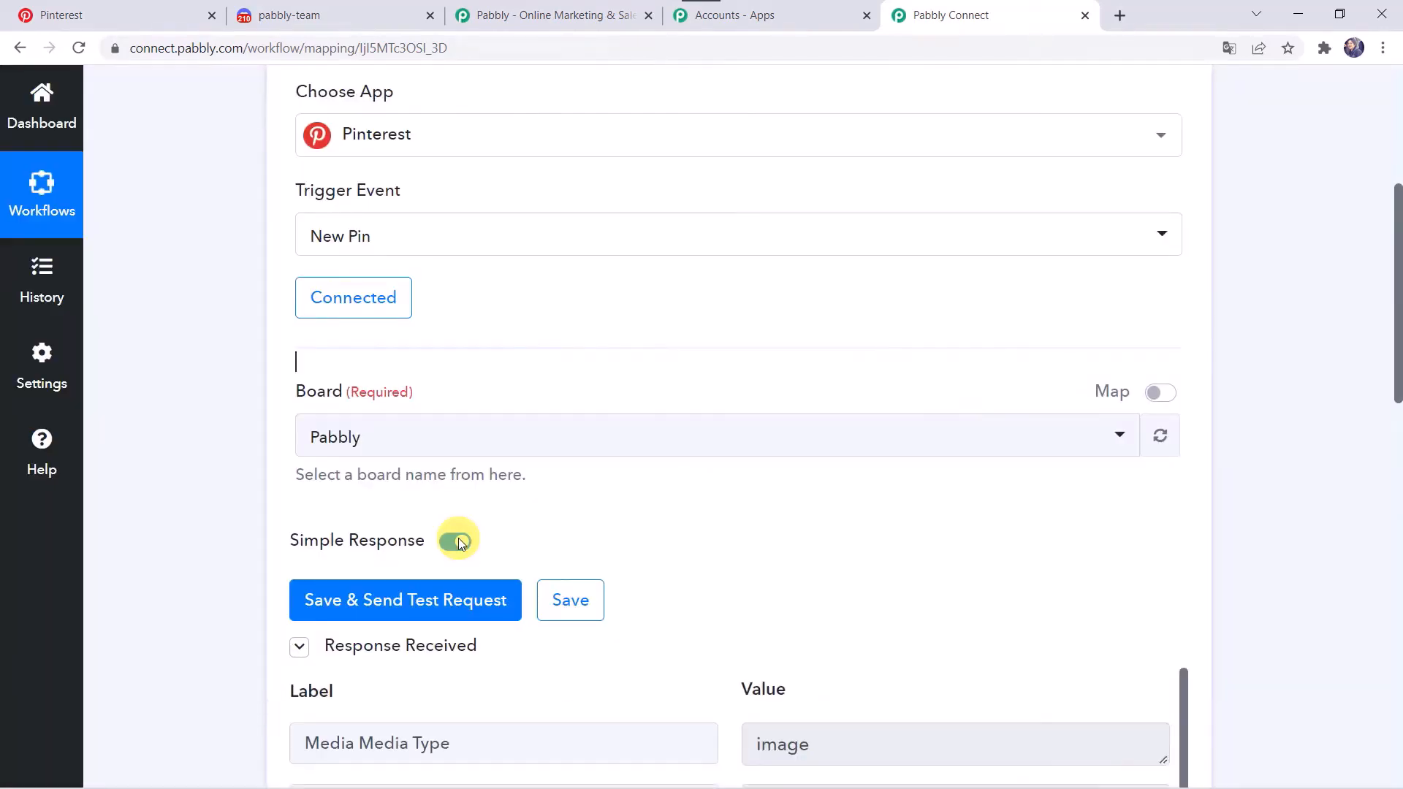
scroll(458, 538, "down", 5)
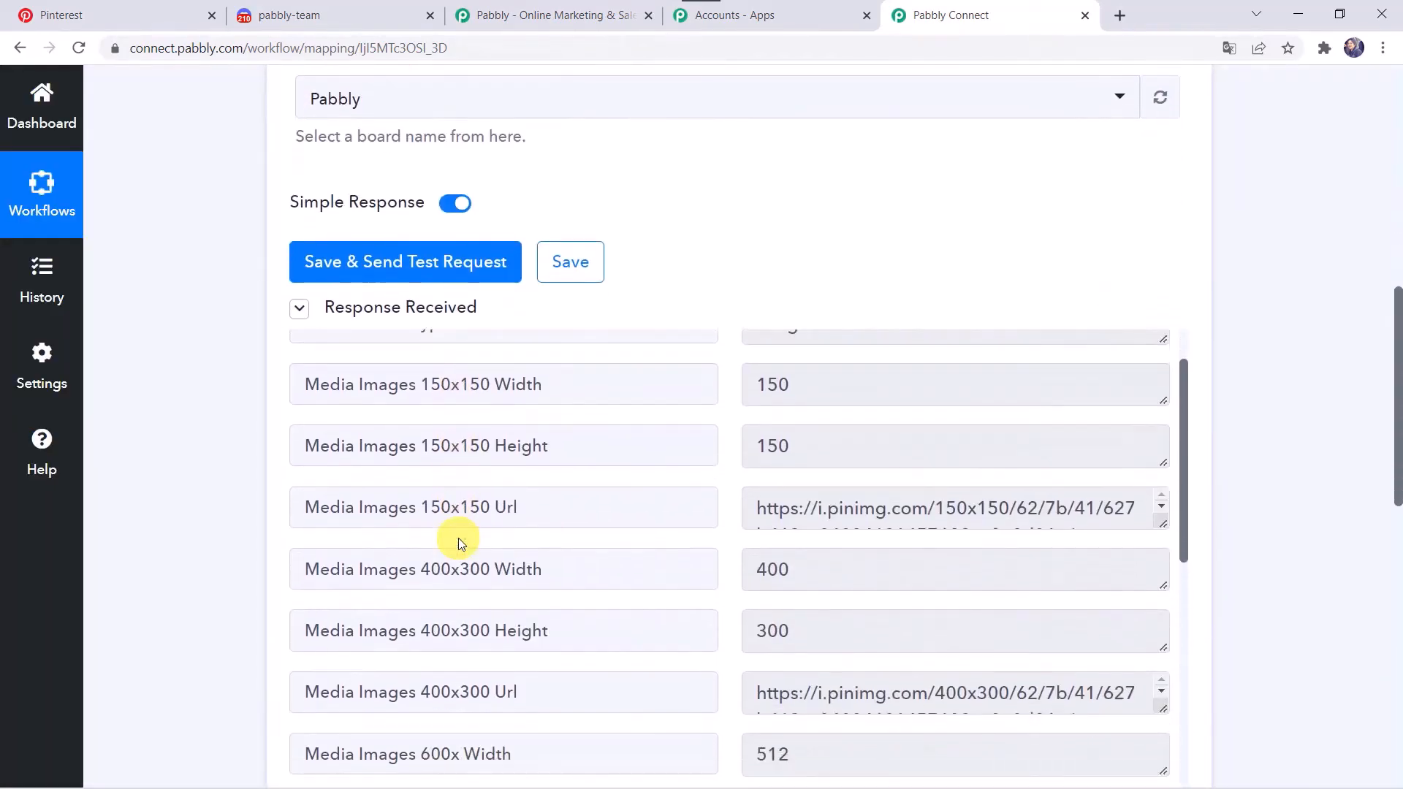
scroll(171, 539, "down", 2)
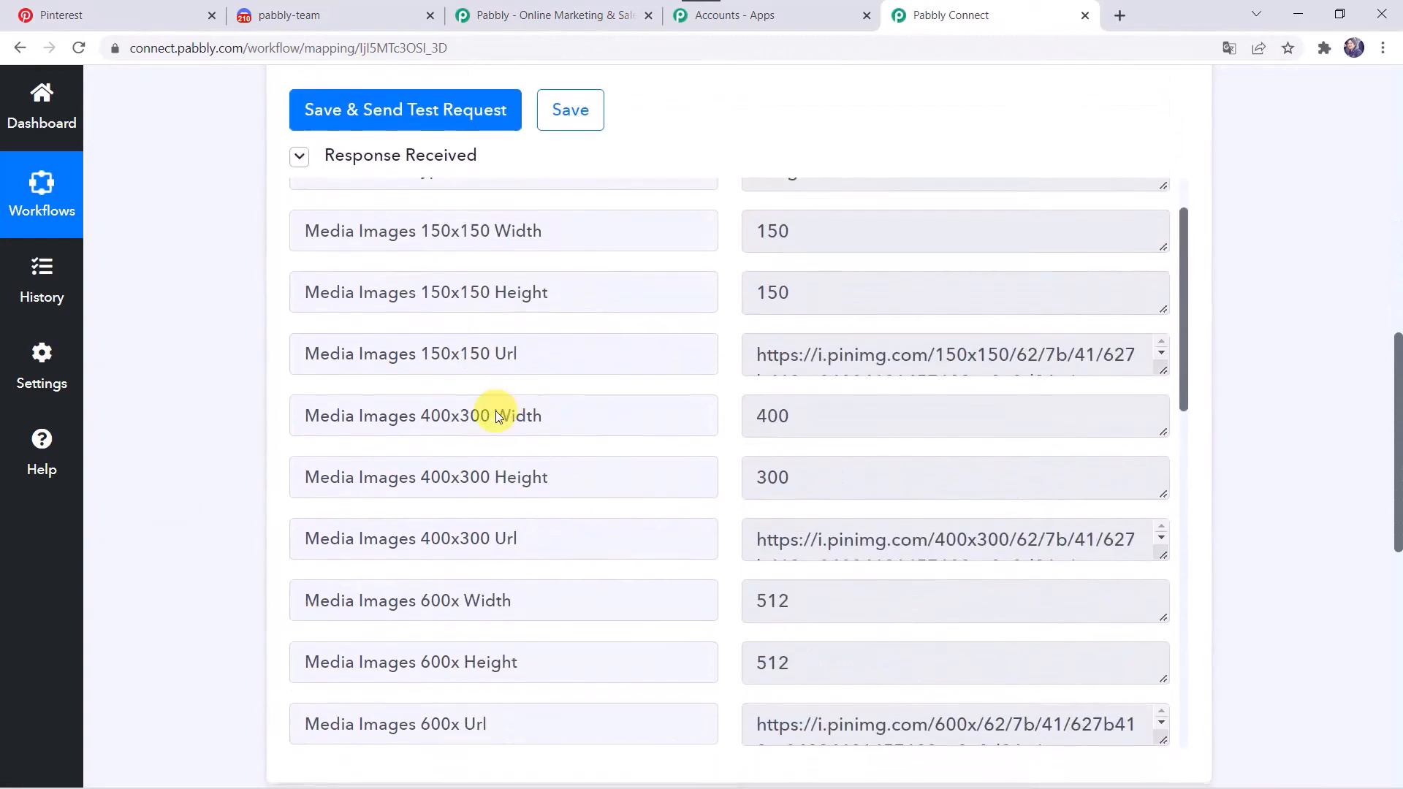
scroll(496, 411, "up", 2)
scroll(495, 410, "down", 9)
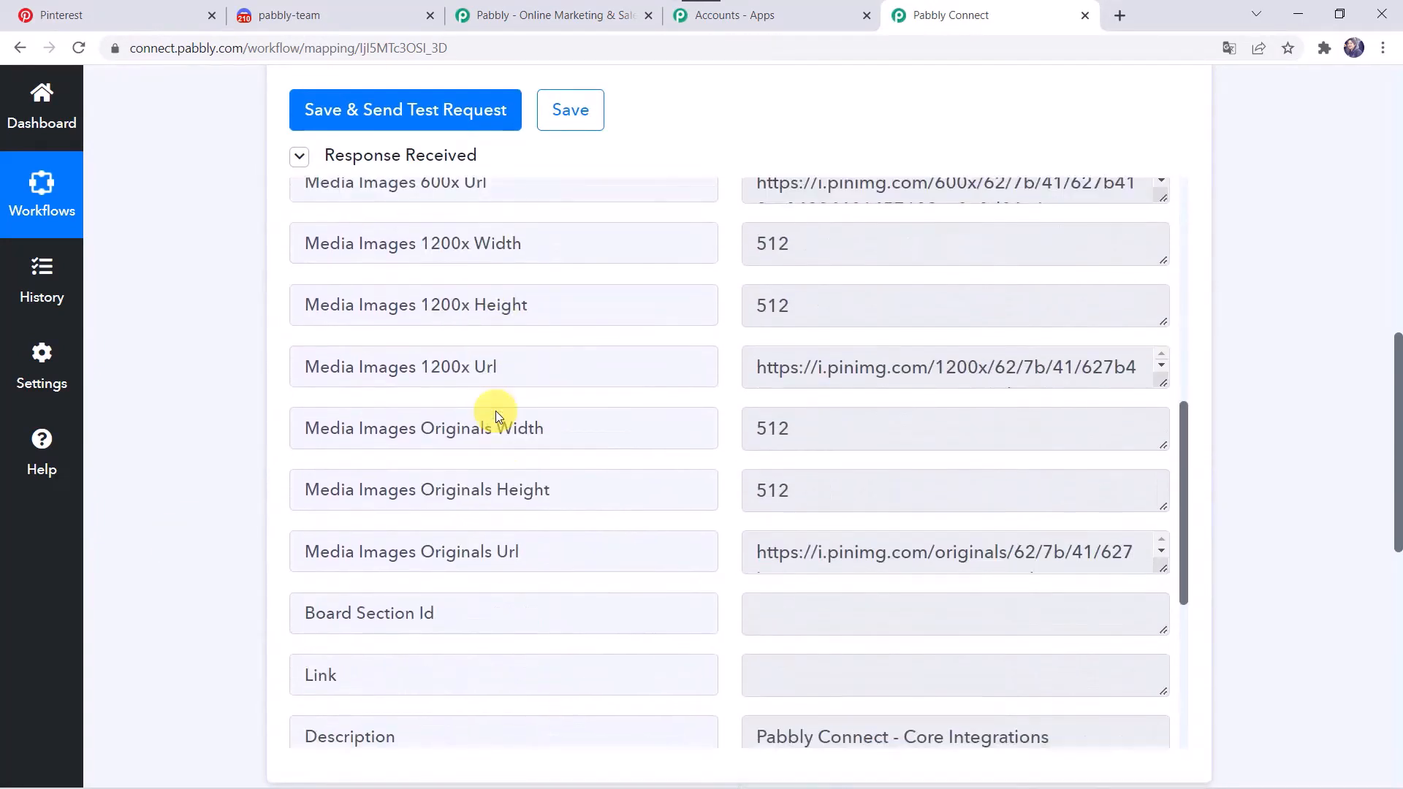
scroll(496, 411, "down", 3)
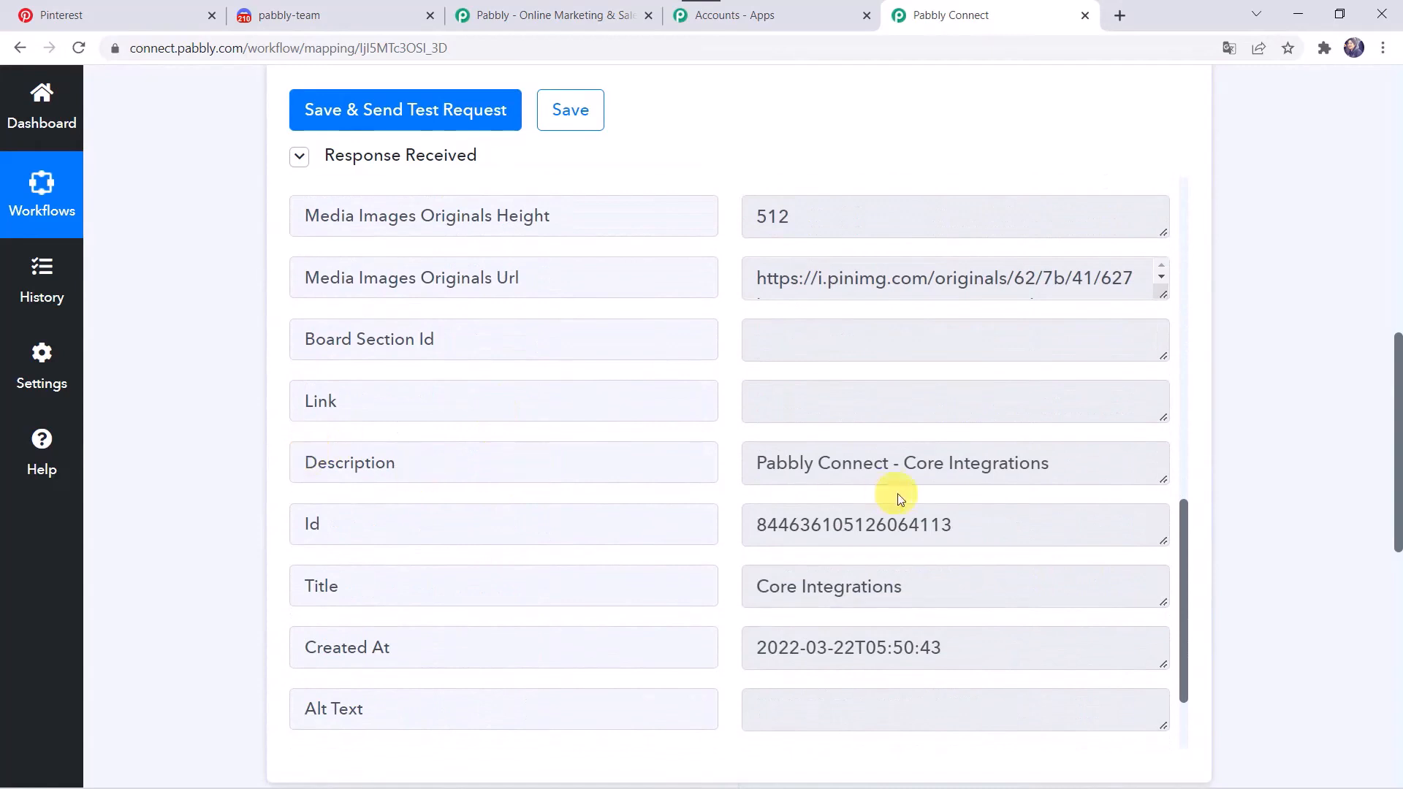
scroll(635, 458, "down", 2)
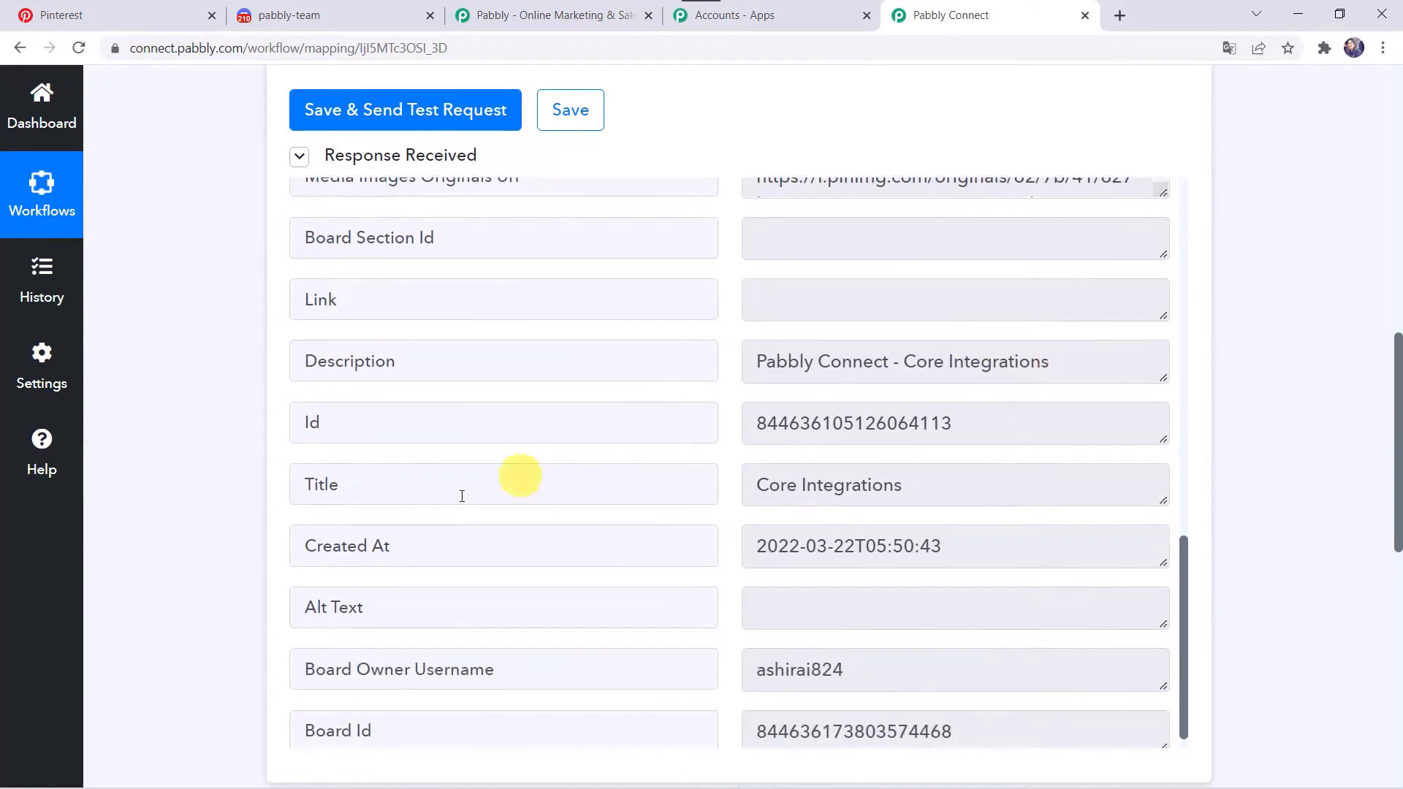
scroll(687, 541, "down", 1)
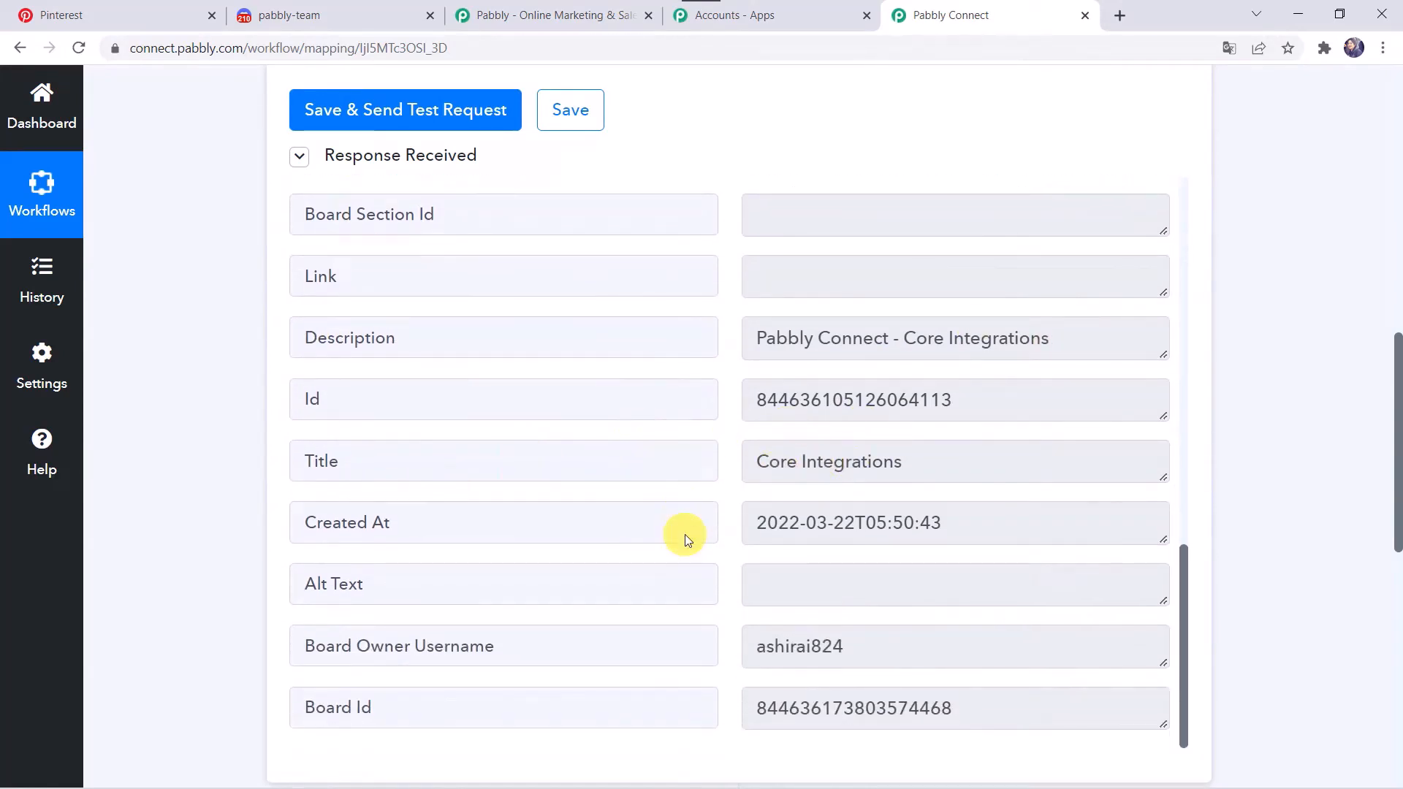
scroll(713, 376, "up", 5)
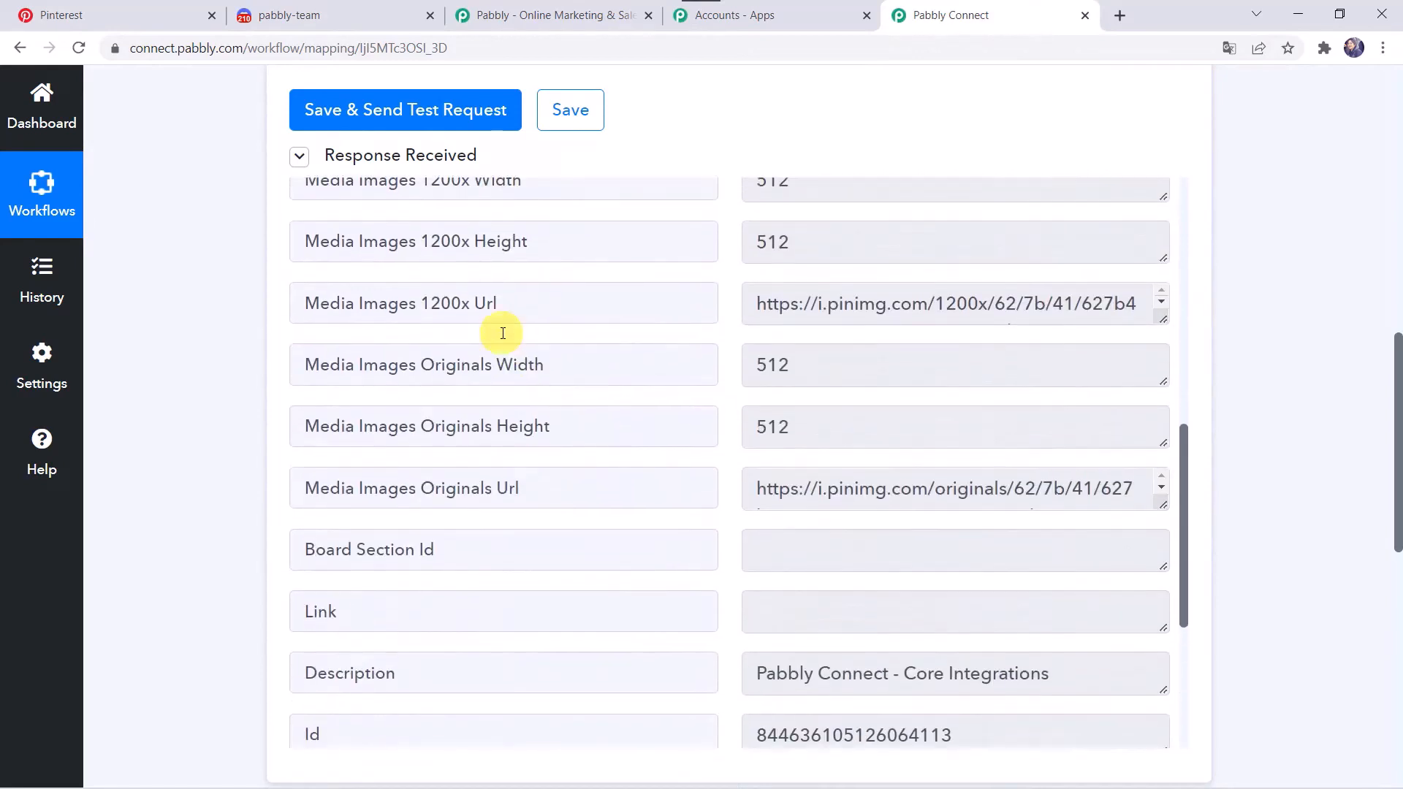
scroll(503, 333, "up", 1)
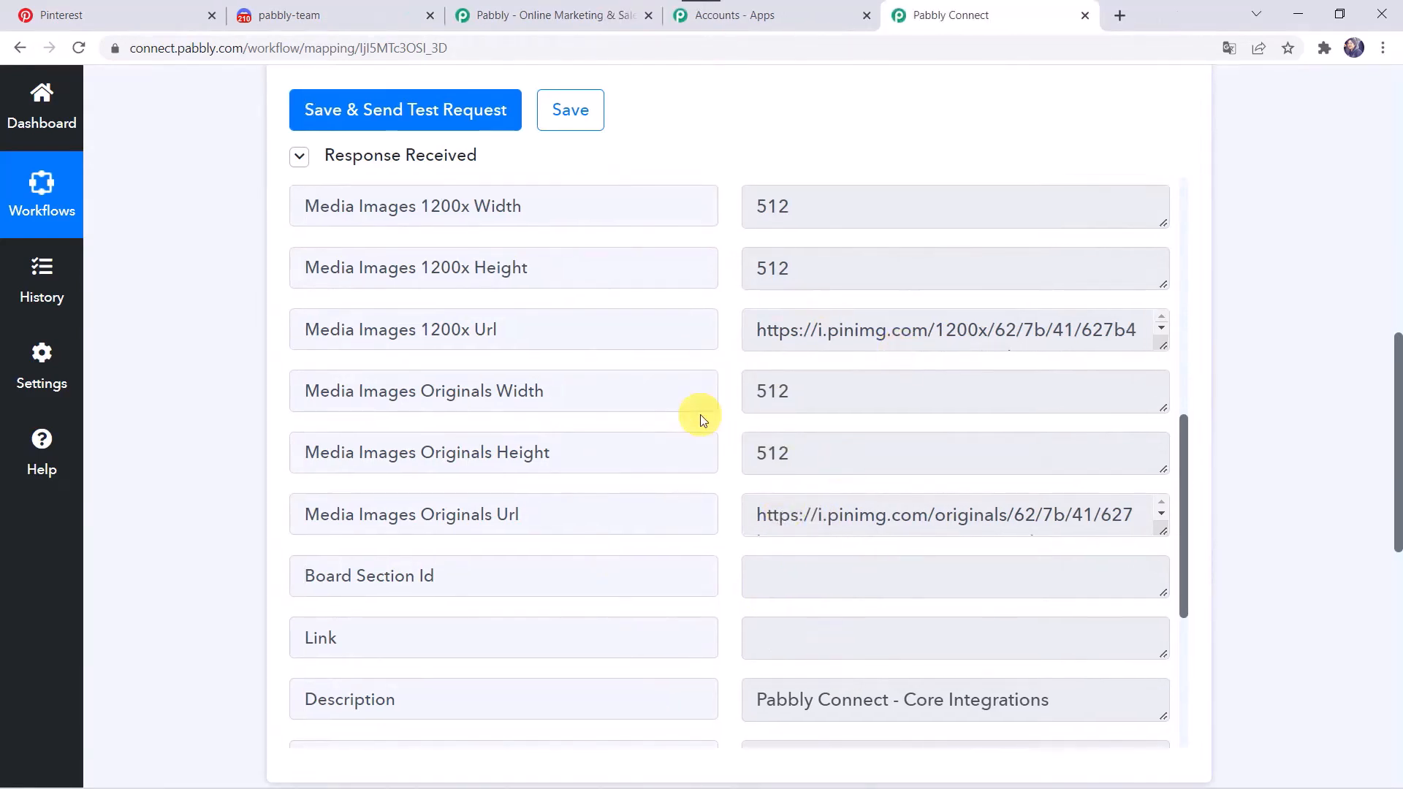
scroll(700, 419, "down", 2)
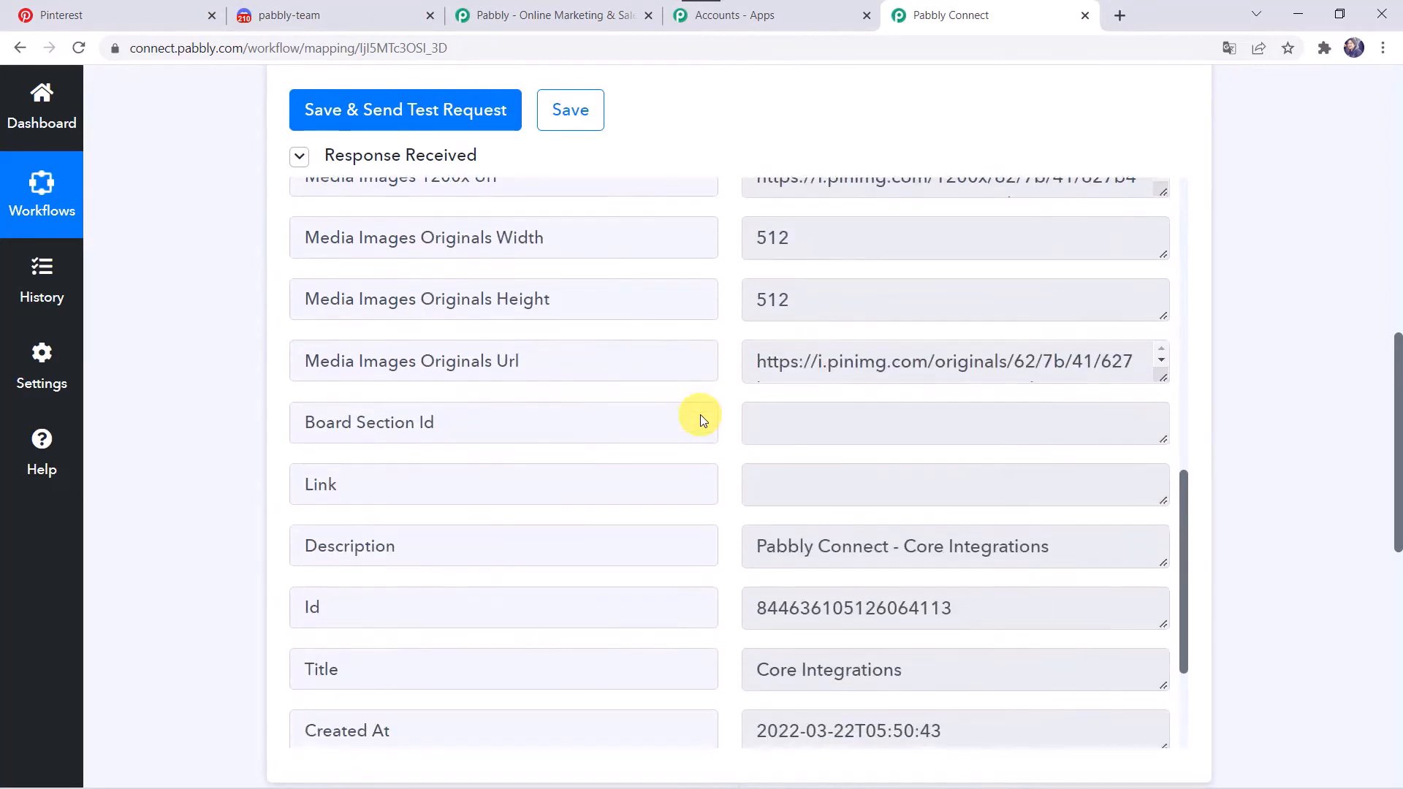
scroll(183, 599, "down", 8)
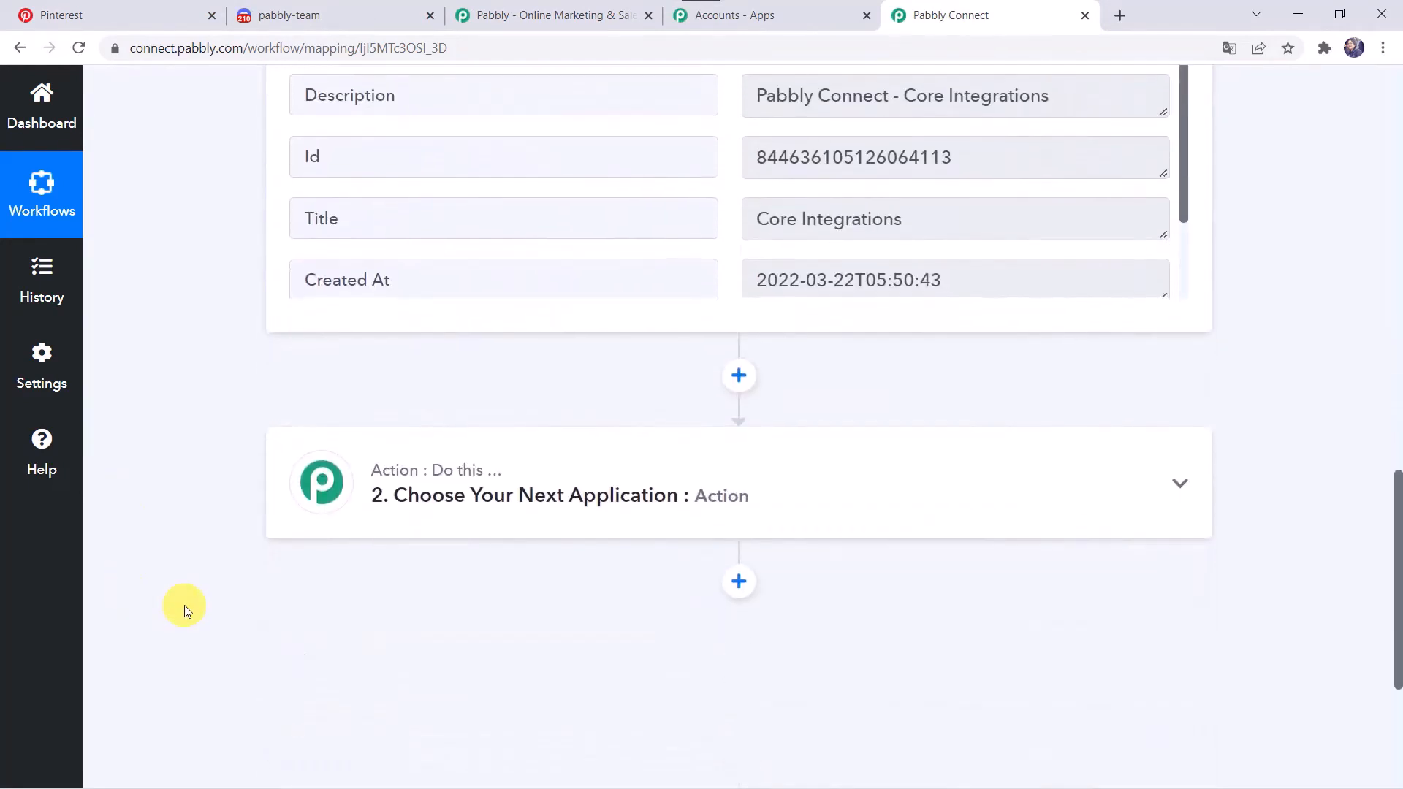
Step: Set the action app to Discord with Send Channel Message (HTML) as the event
left_click(624, 364)
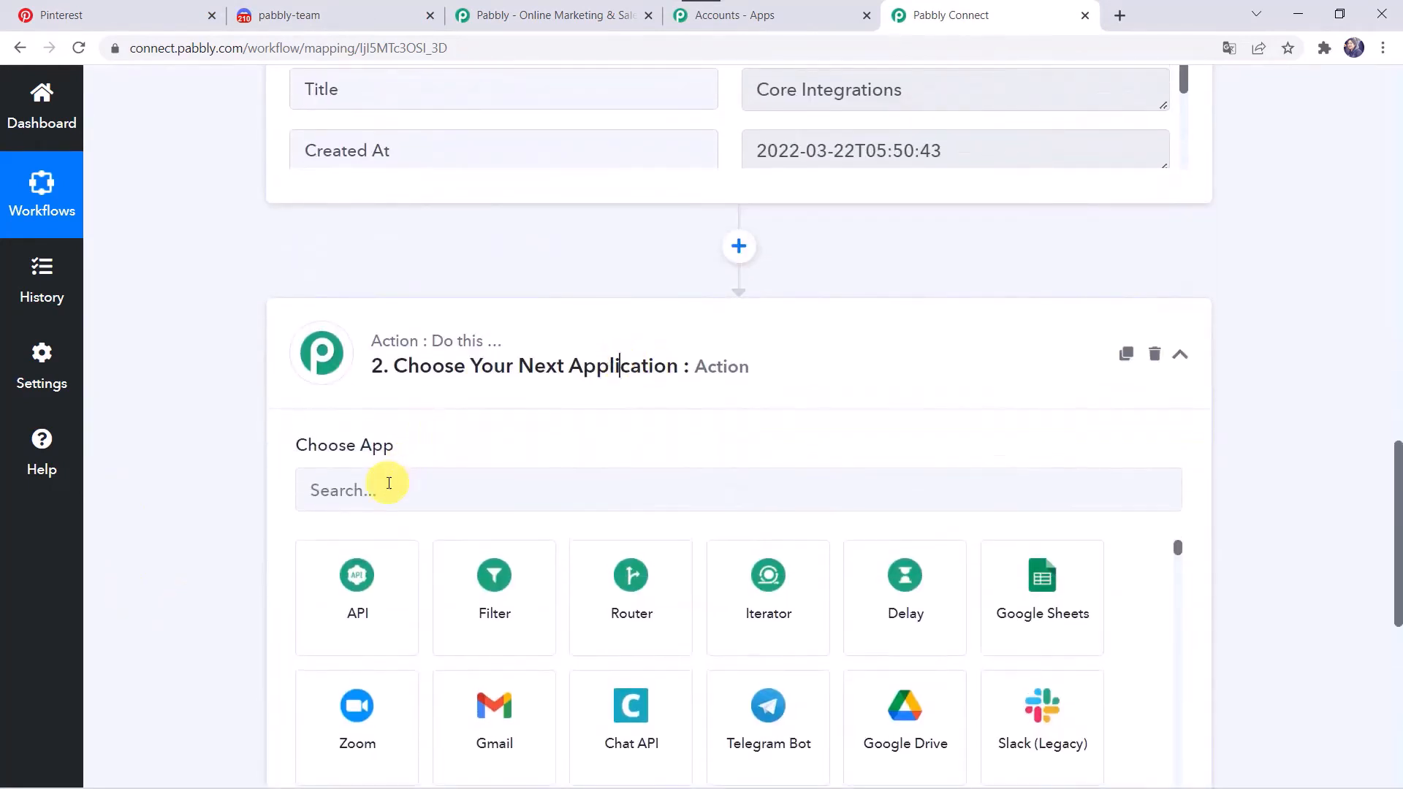
left_click(389, 484)
type("Disco")
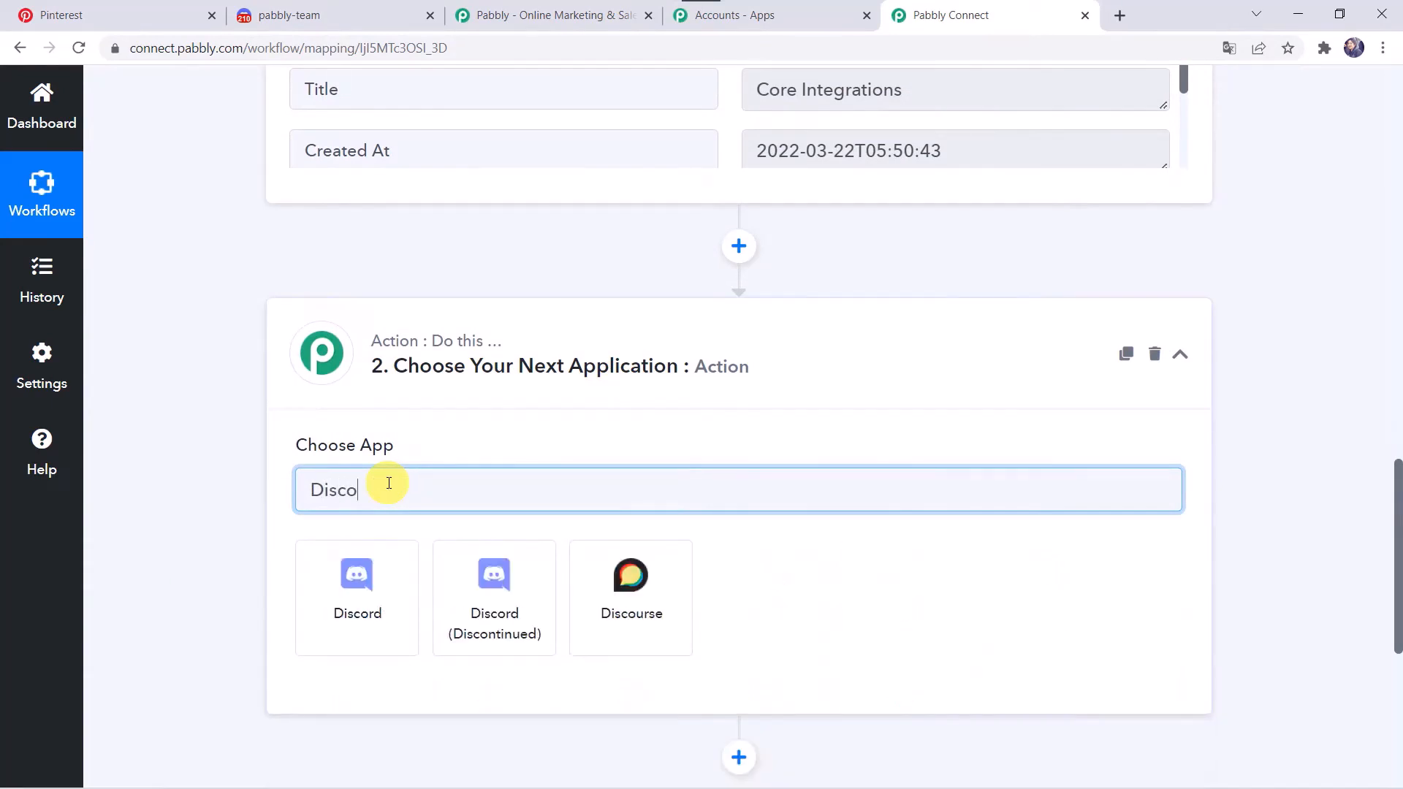
left_click(355, 577)
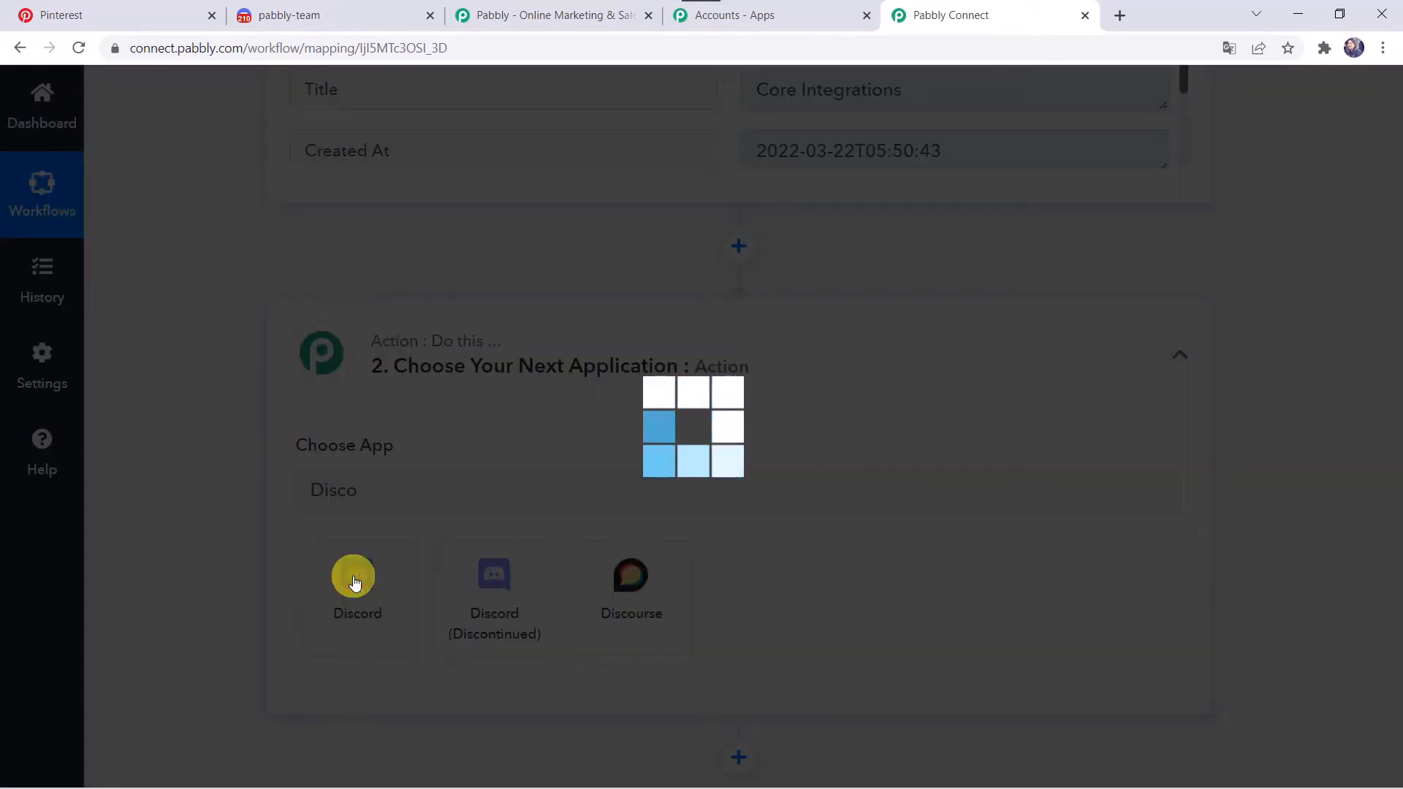
scroll(417, 463, "down", 2)
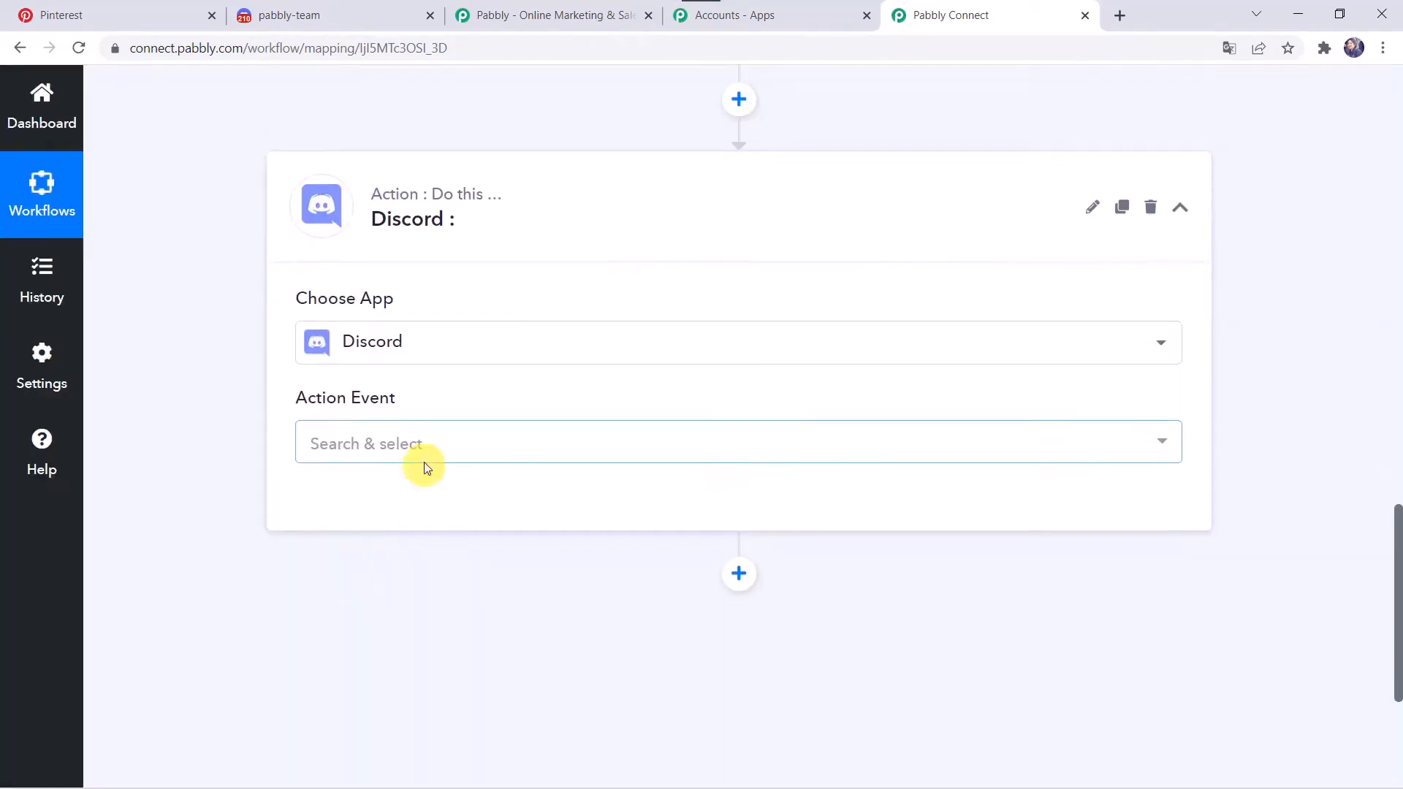
left_click(364, 444)
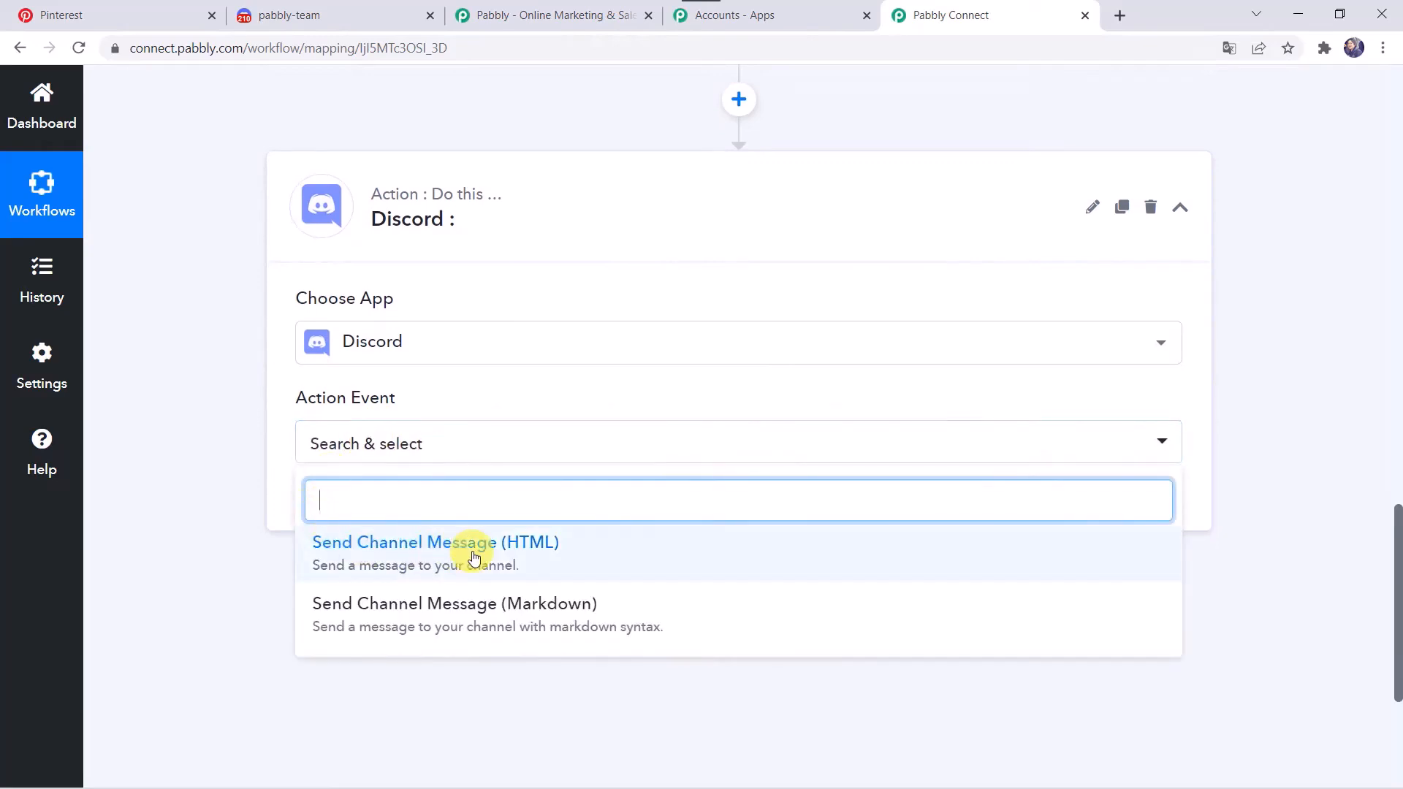
left_click(474, 556)
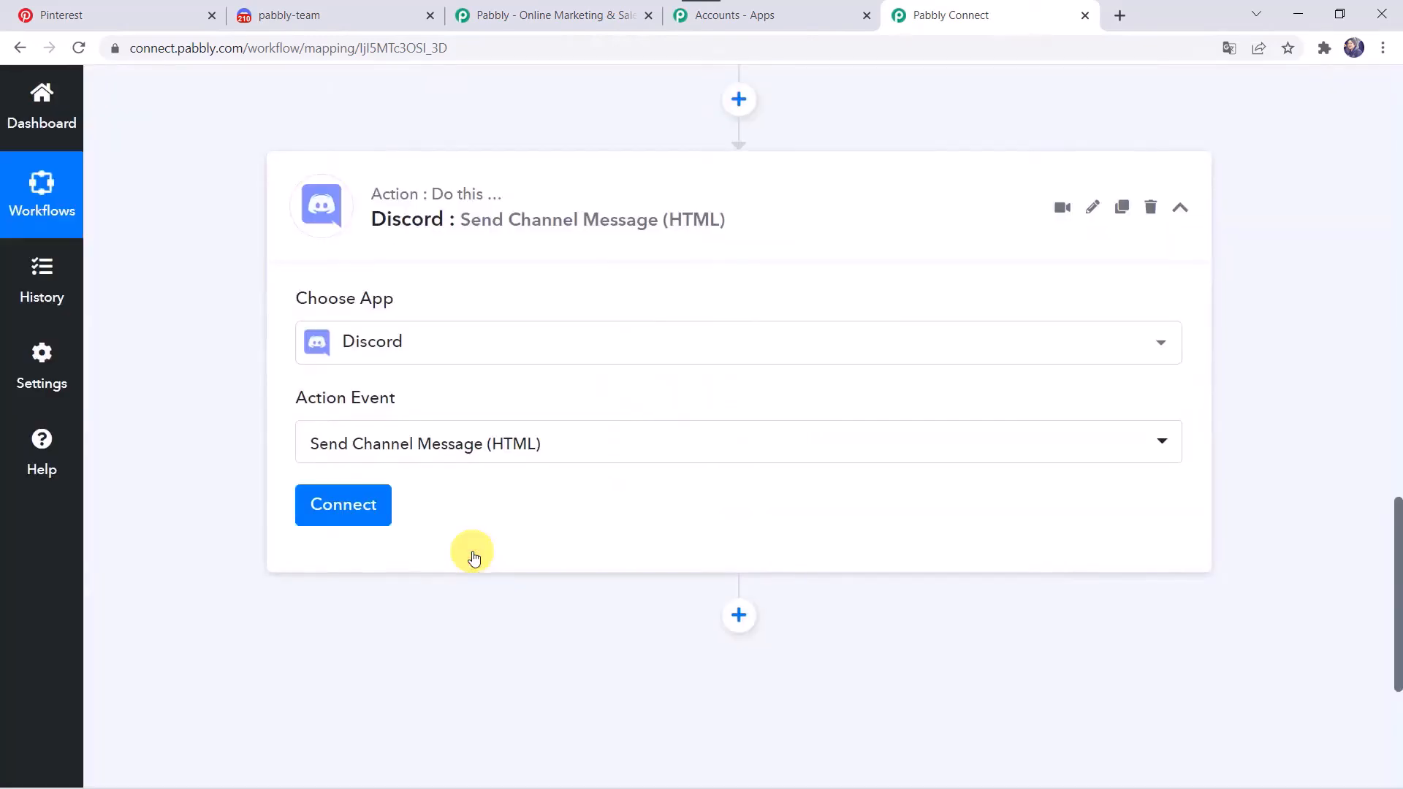
Step: Connect the Discord action and open the guide on getting a webhook URL
left_click(348, 503)
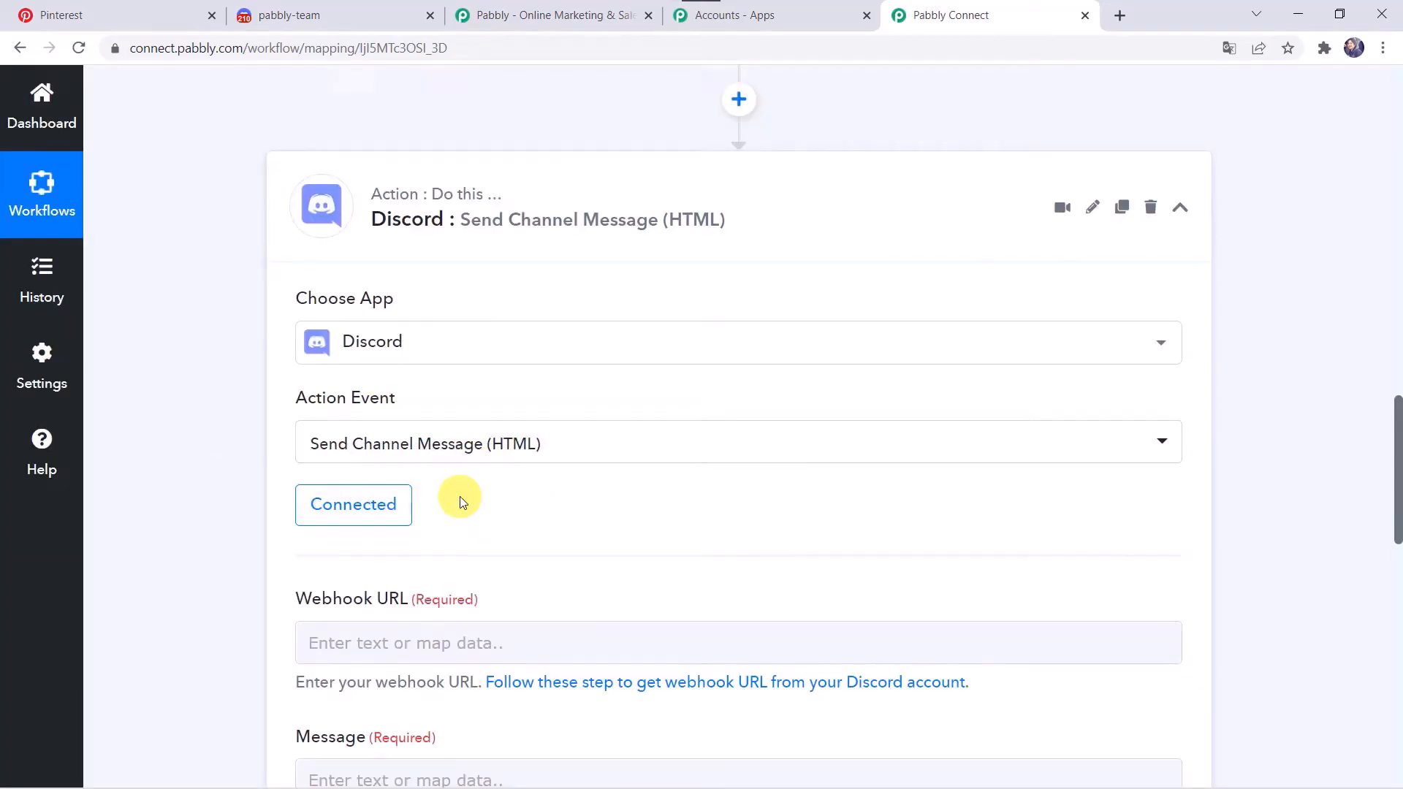
scroll(461, 497, "down", 2)
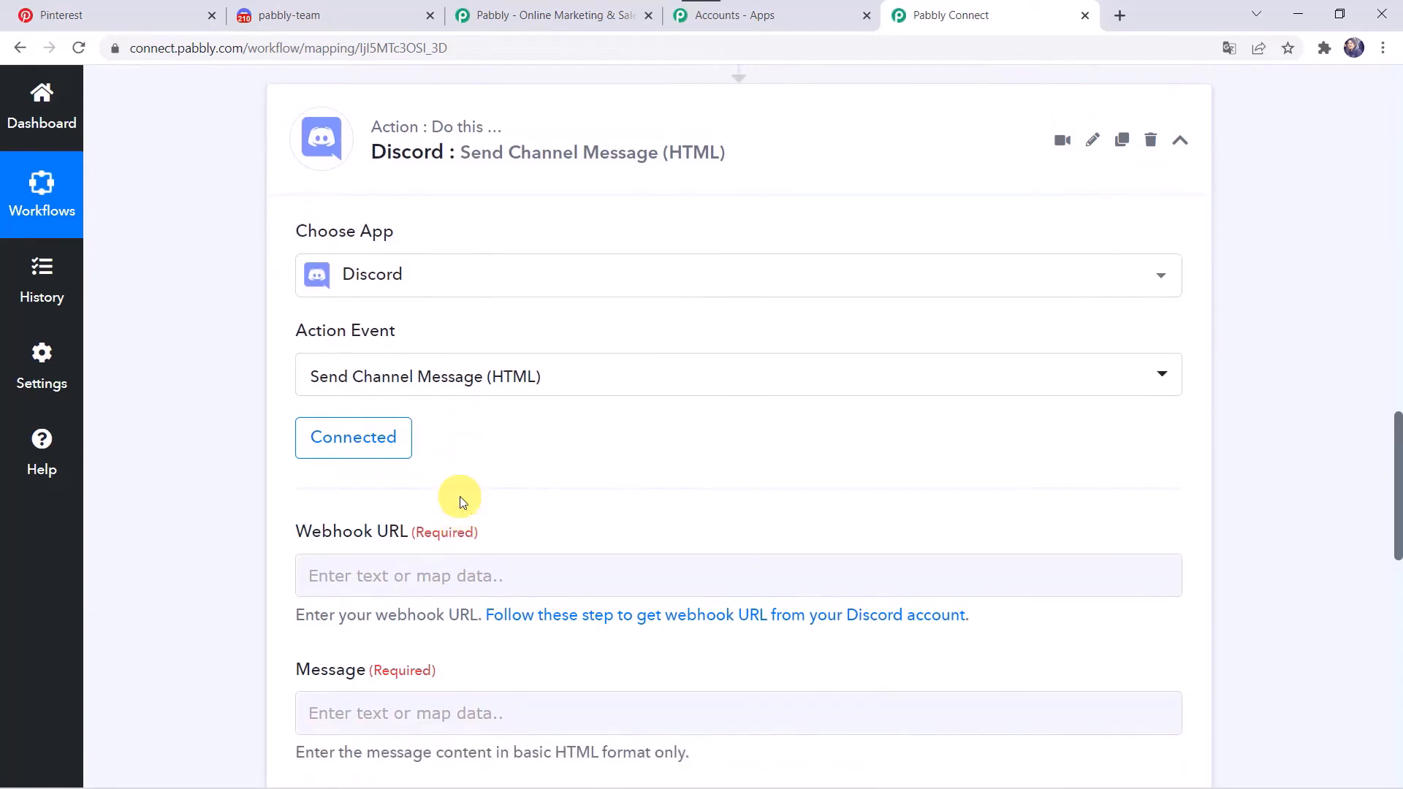
scroll(486, 353, "up", 1)
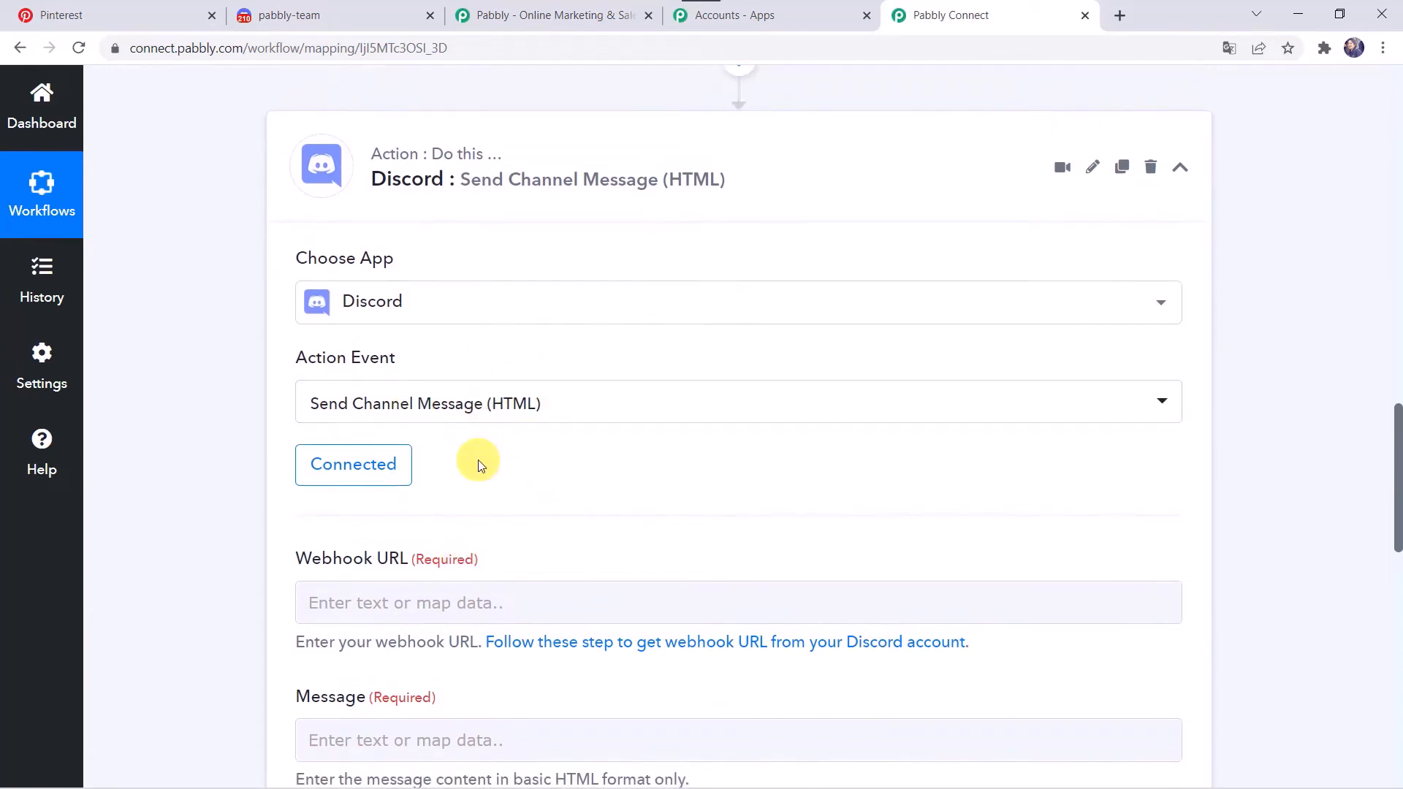
scroll(479, 465, "down", 3)
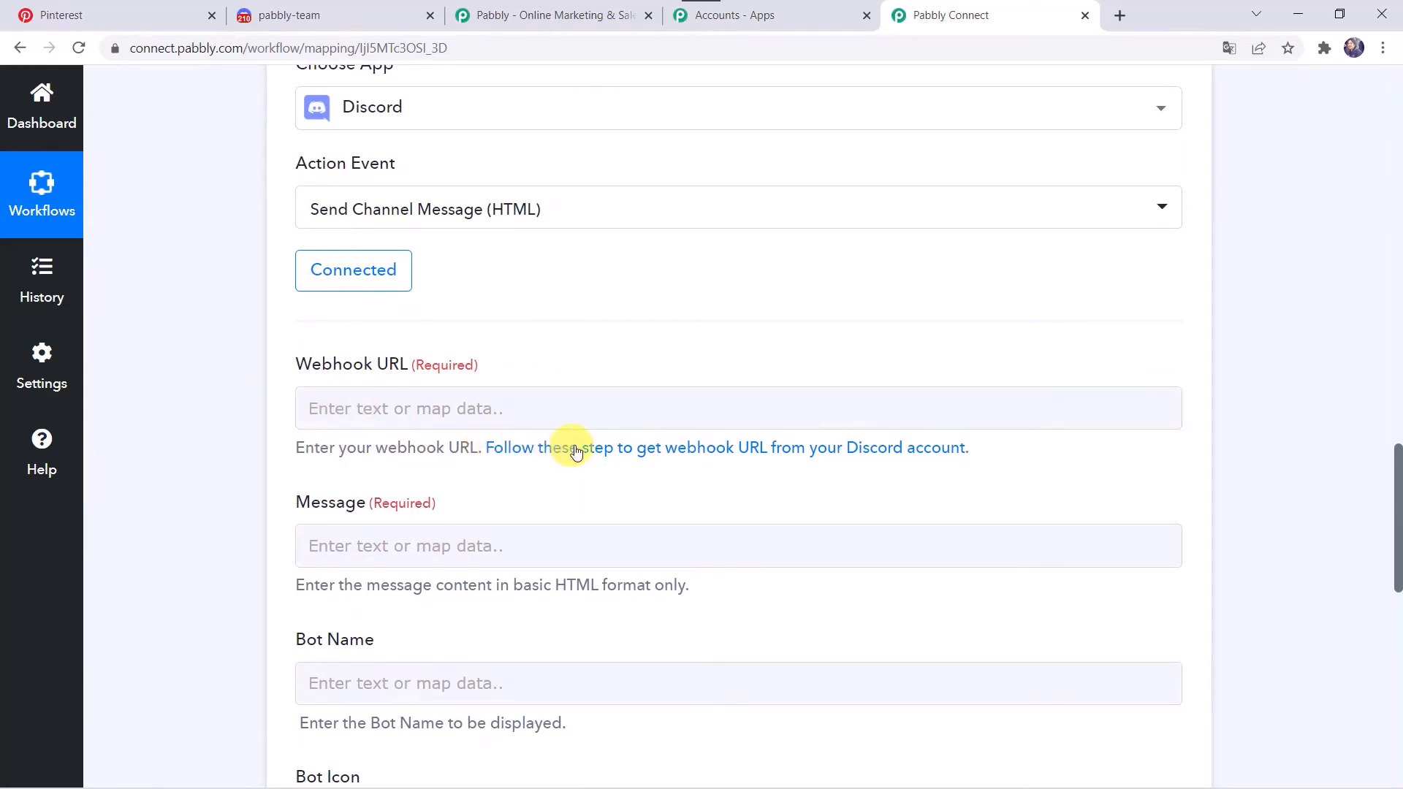
left_click(886, 452)
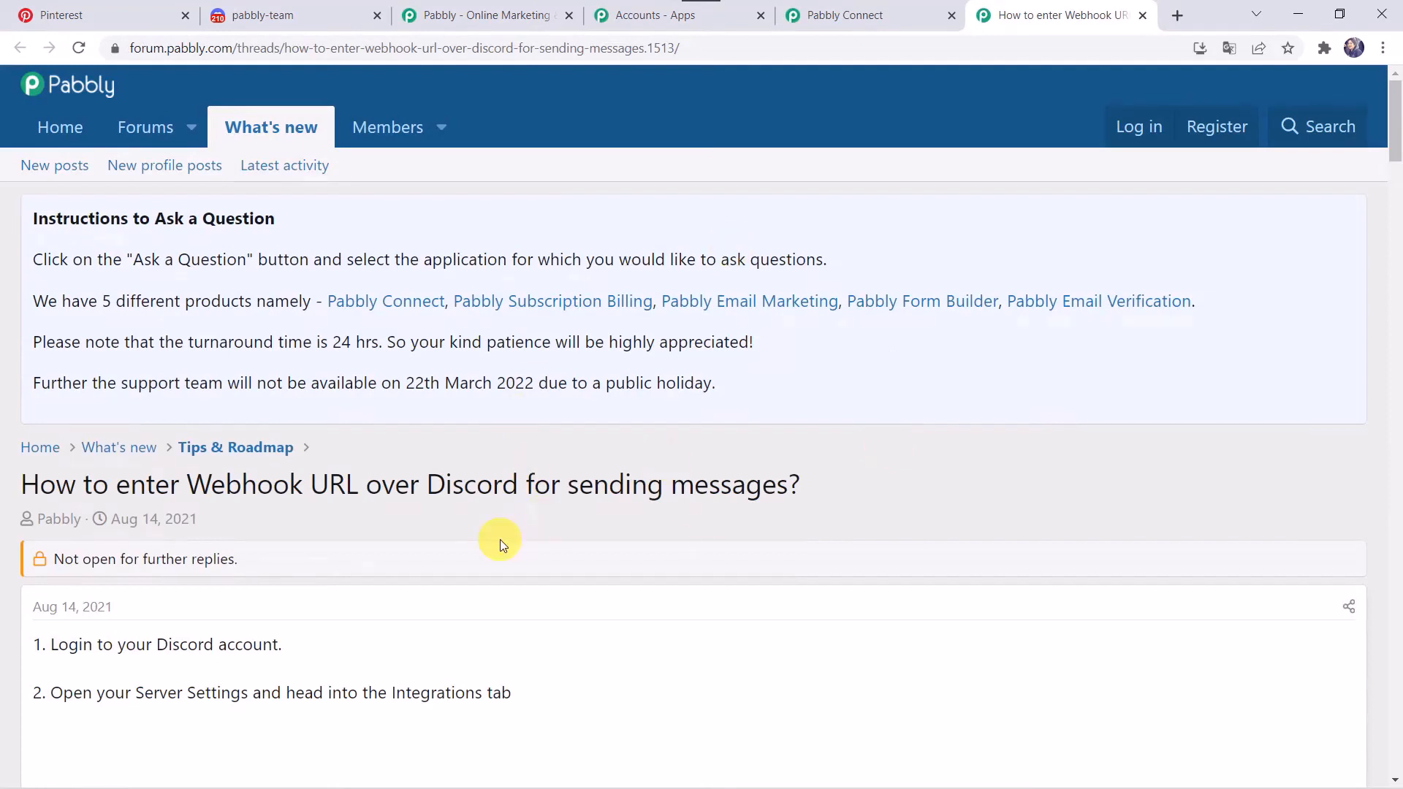
Step: Read through the forum's webhook URL guide, then go to the Discord pabbly-team channel
scroll(500, 539, "down", 5)
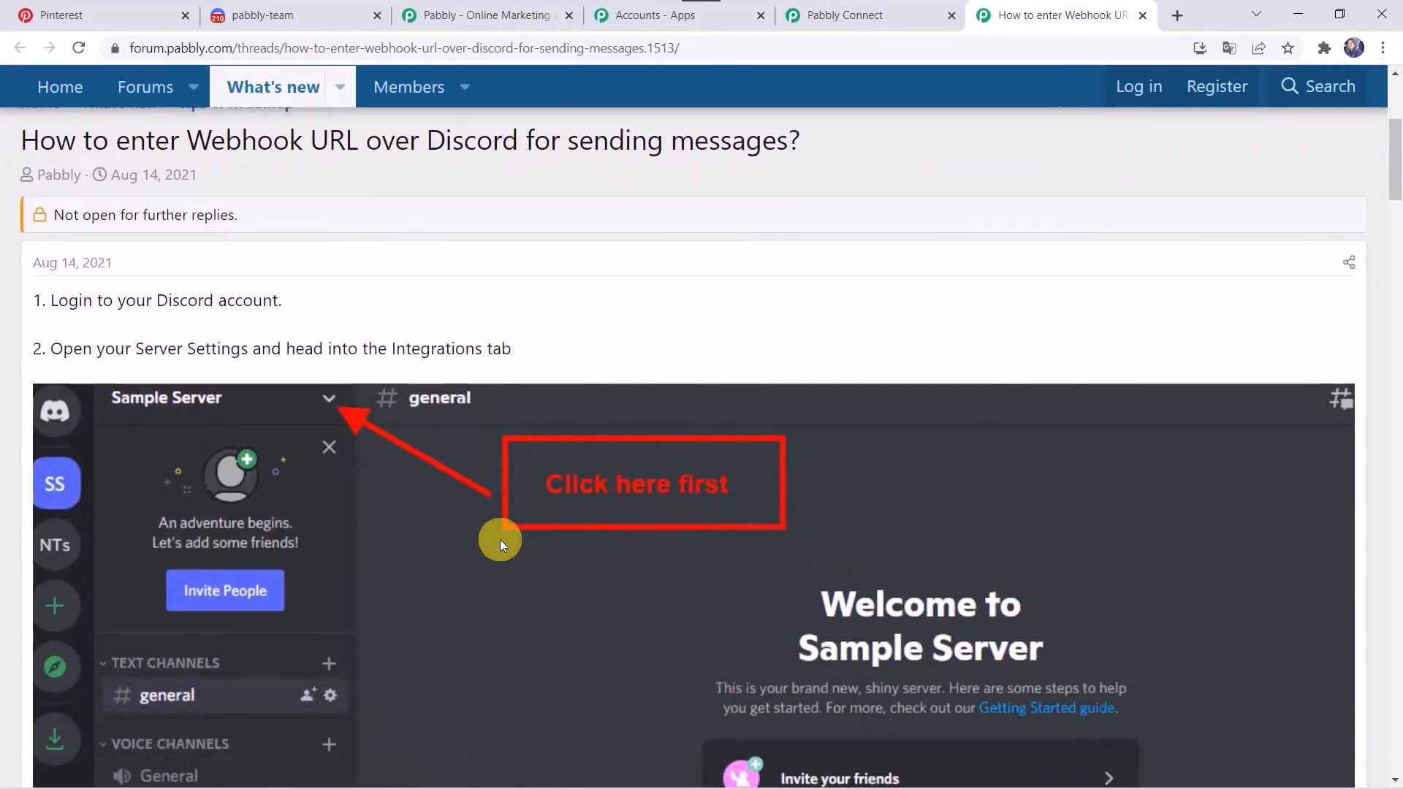
scroll(499, 539, "down", 6)
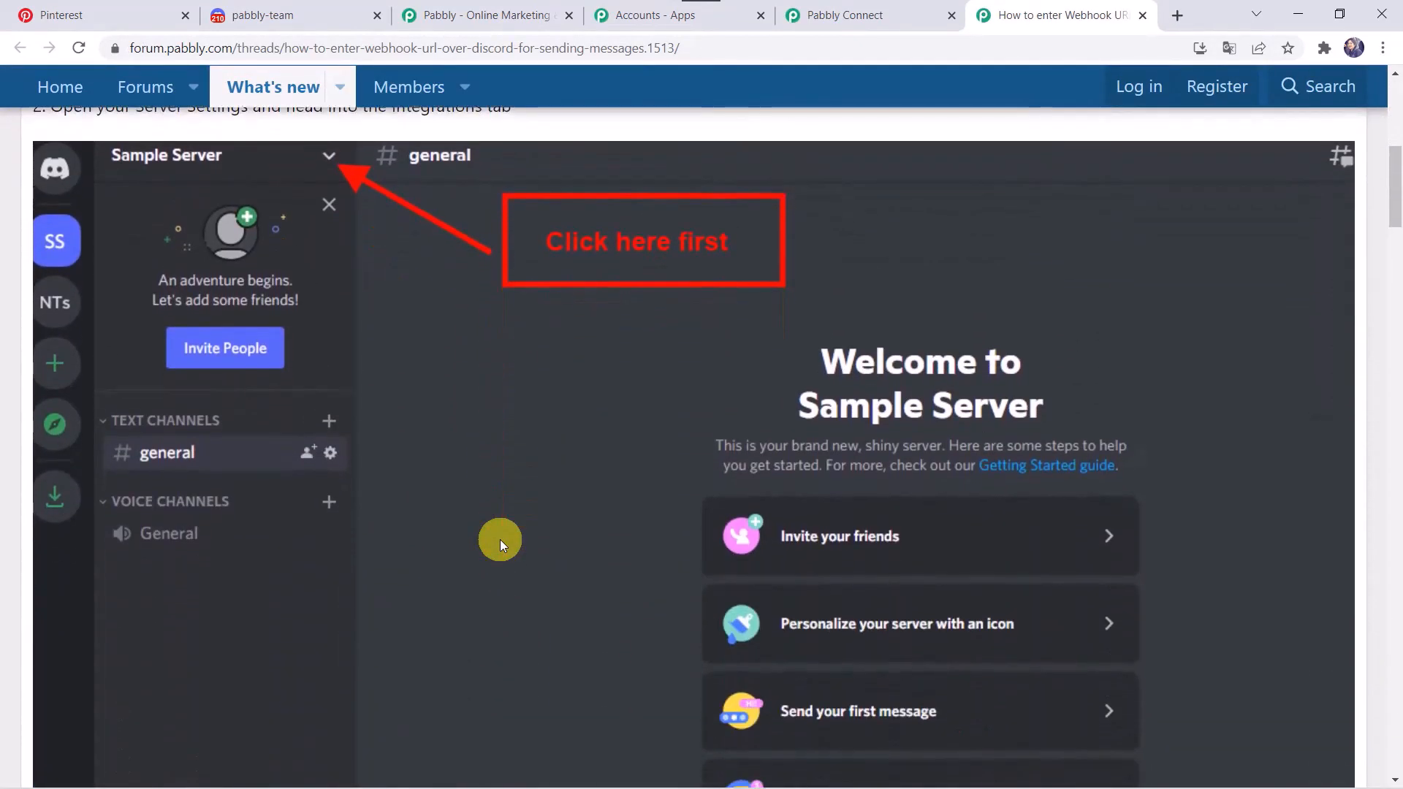
scroll(500, 539, "up", 11)
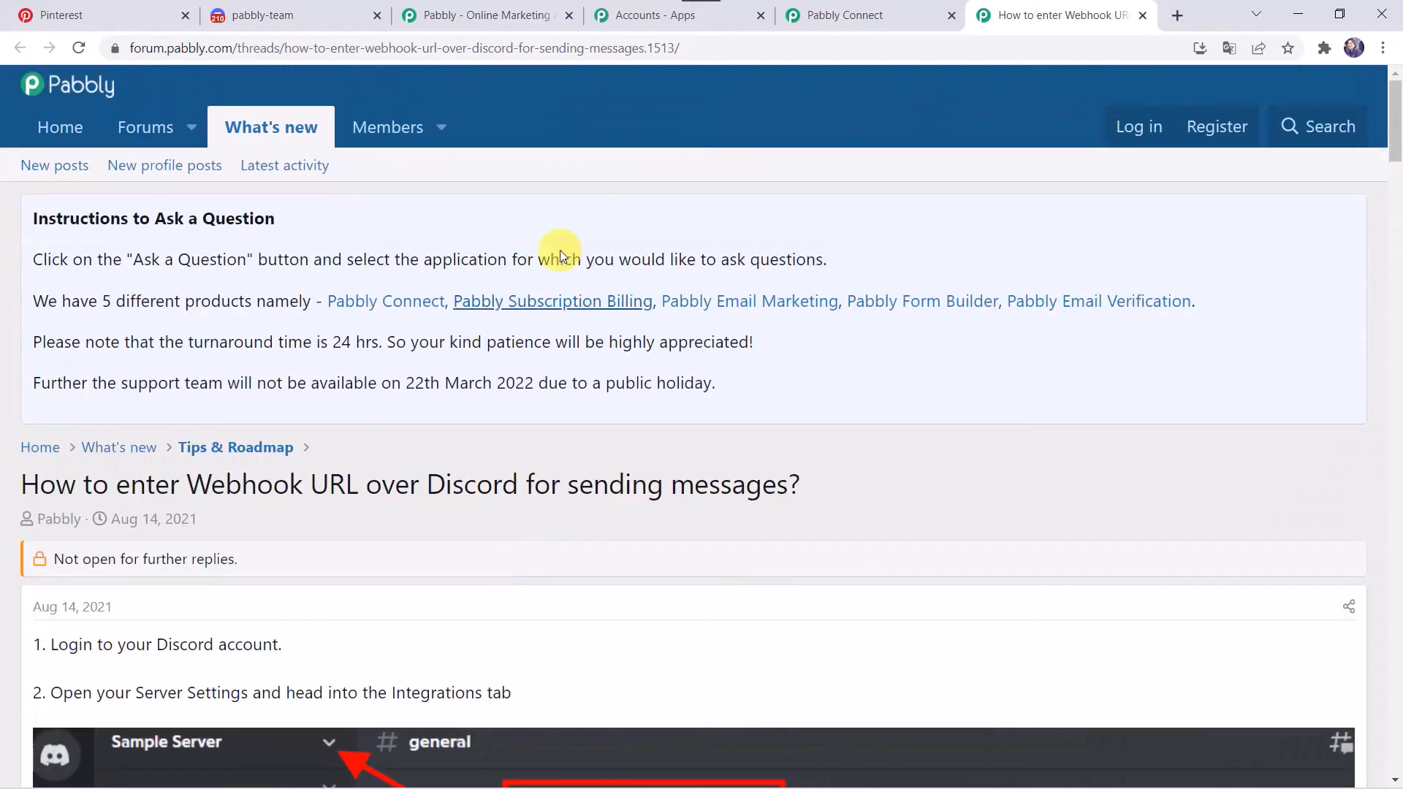
left_click(321, 16)
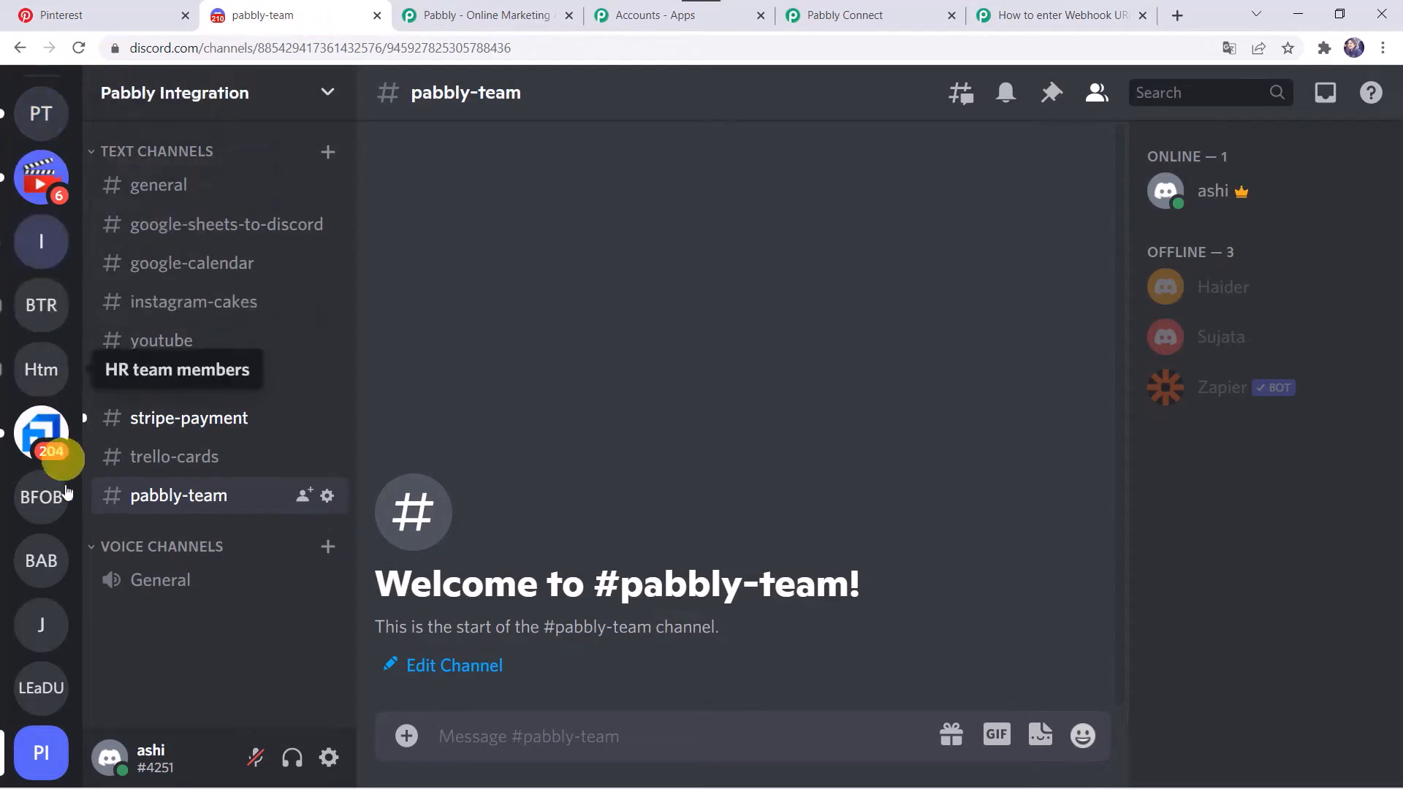
Step: Open the Pabbly Integration server's Server Settings at the Integrations page
scroll(60, 638, "down", 5)
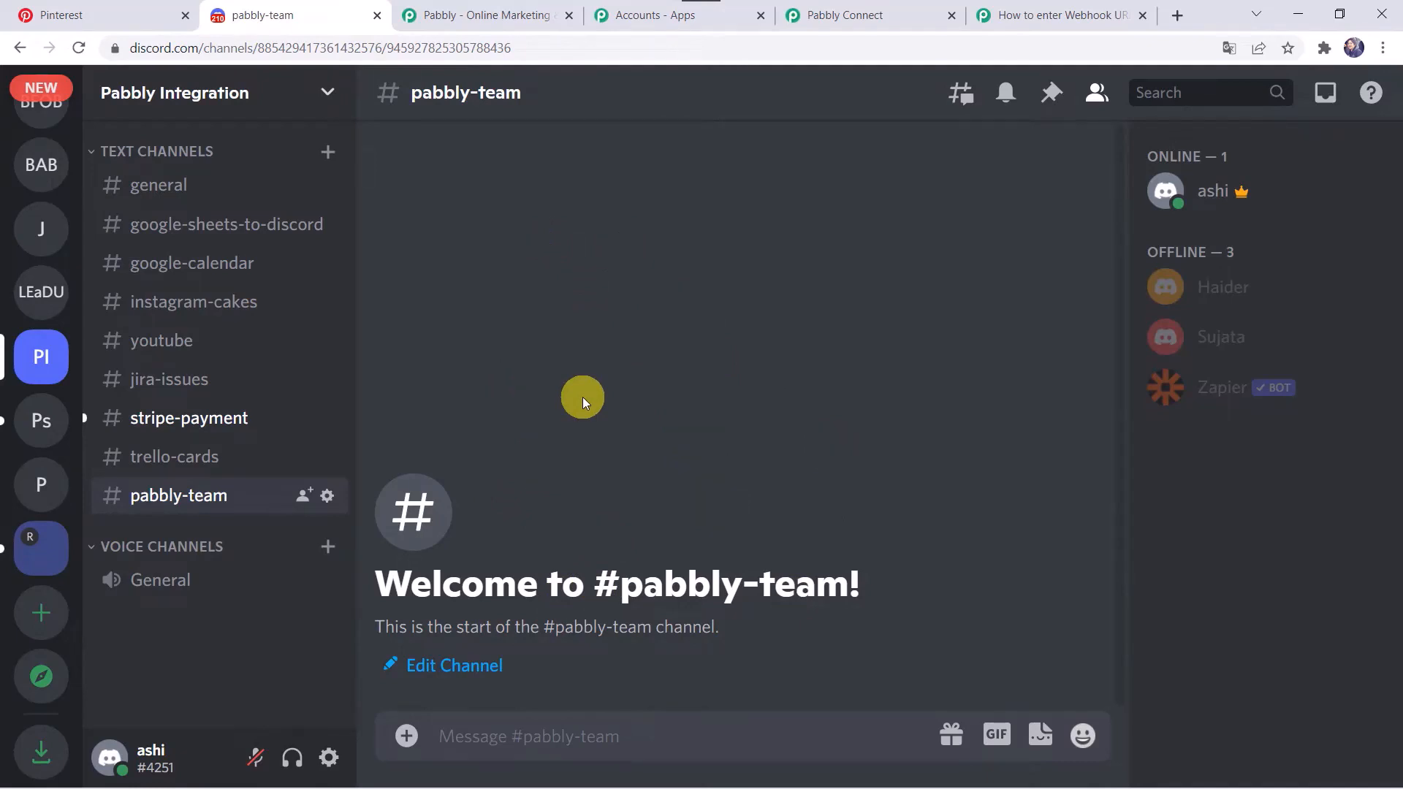
left_click(330, 92)
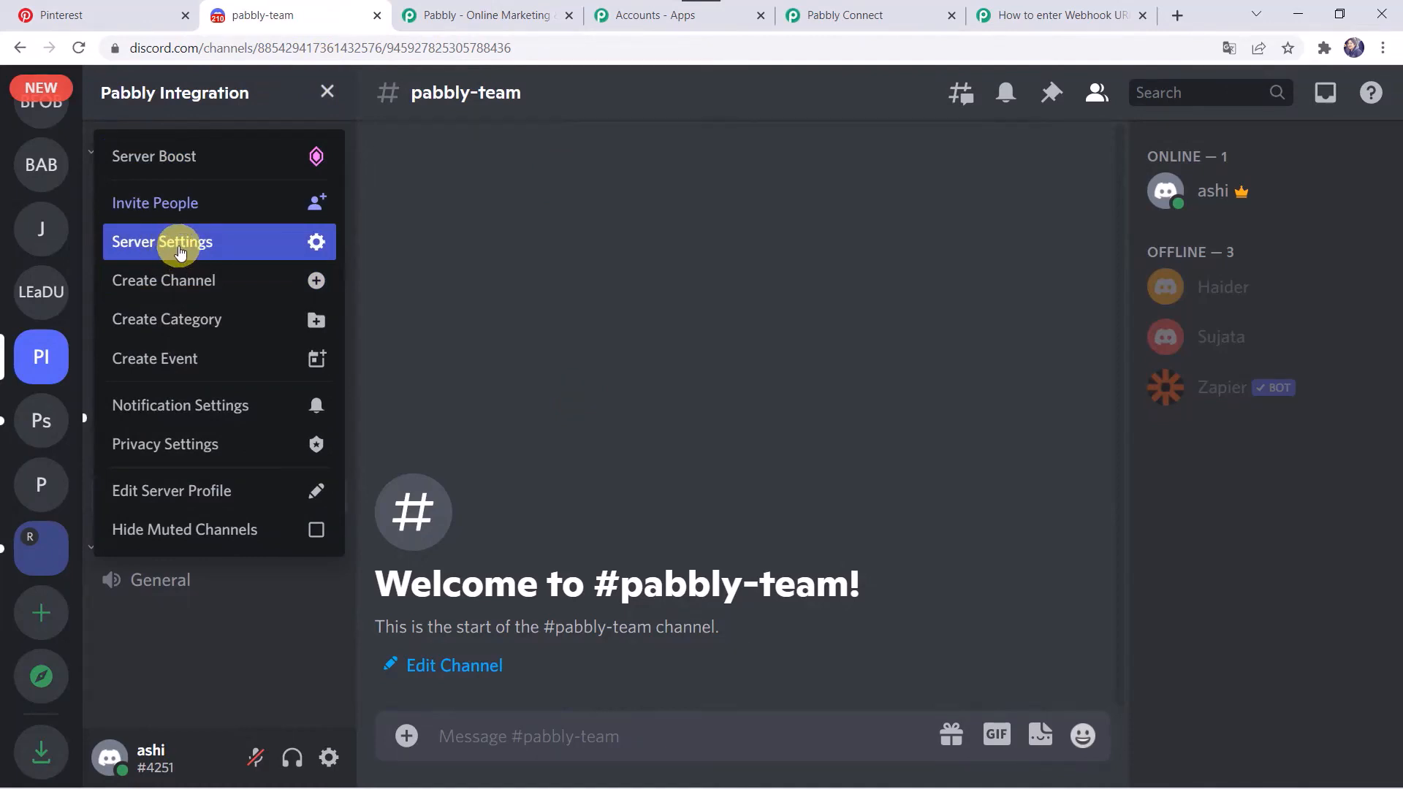
left_click(181, 247)
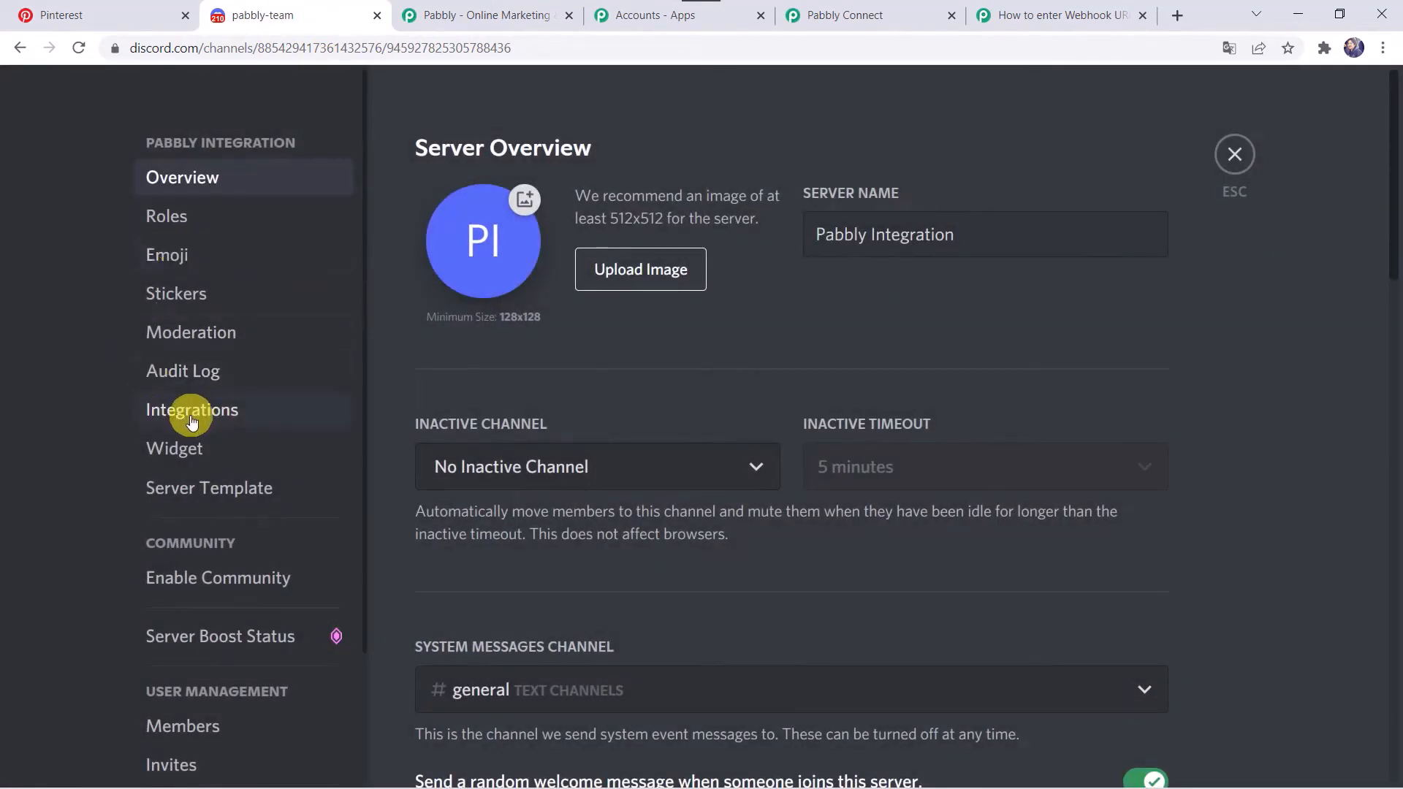
left_click(222, 415)
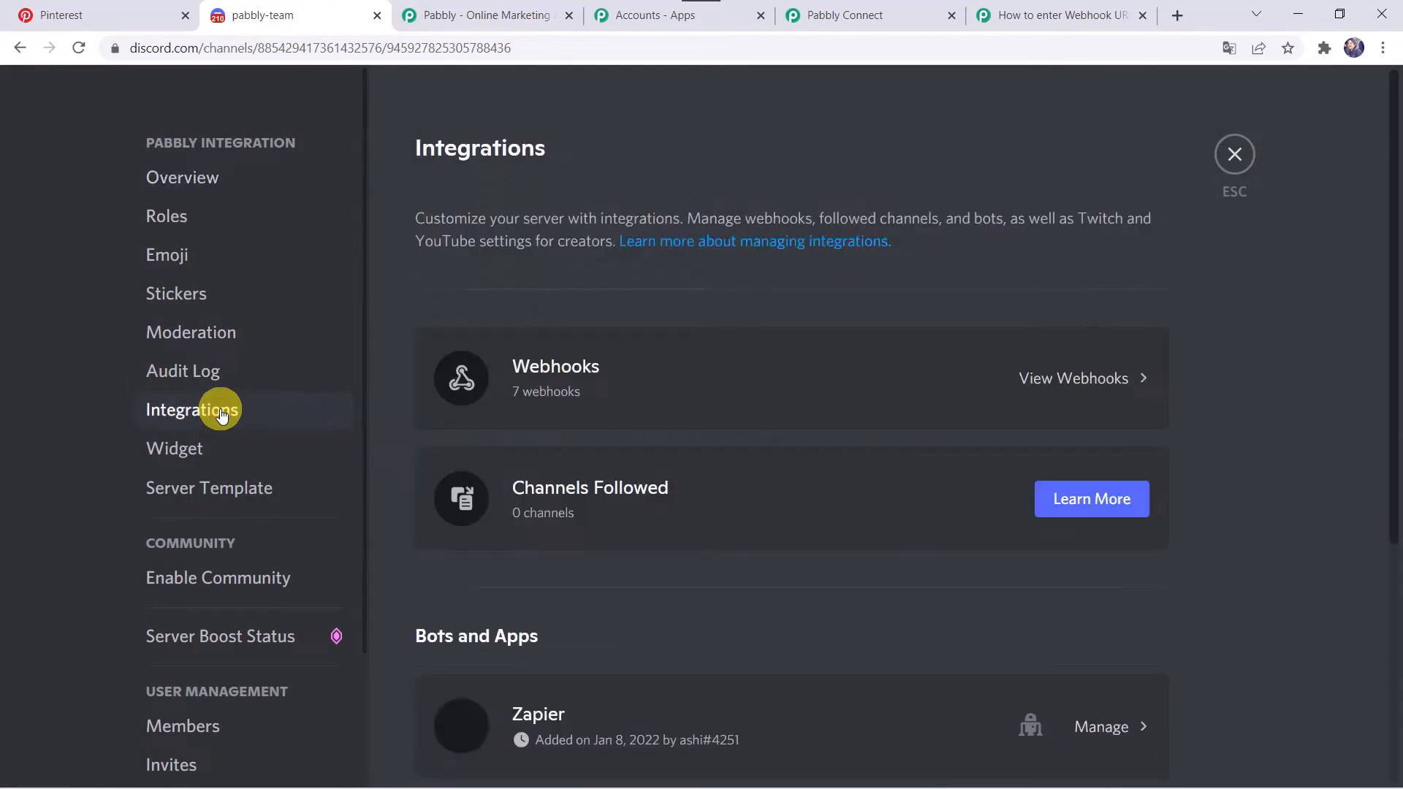
Step: Create a new webhook named 'Pinterest Integration' that posts to #pabbly-team
left_click(552, 377)
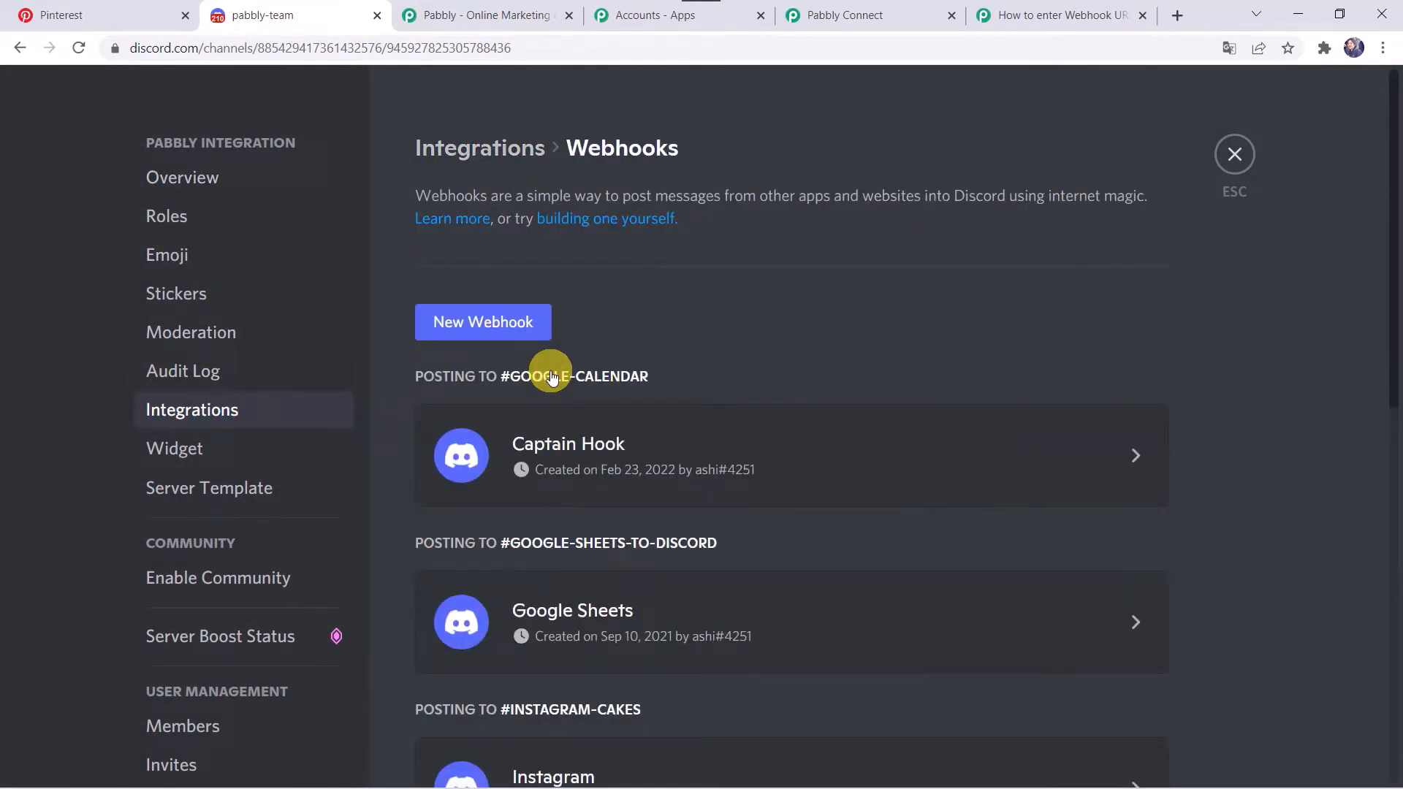
left_click(493, 325)
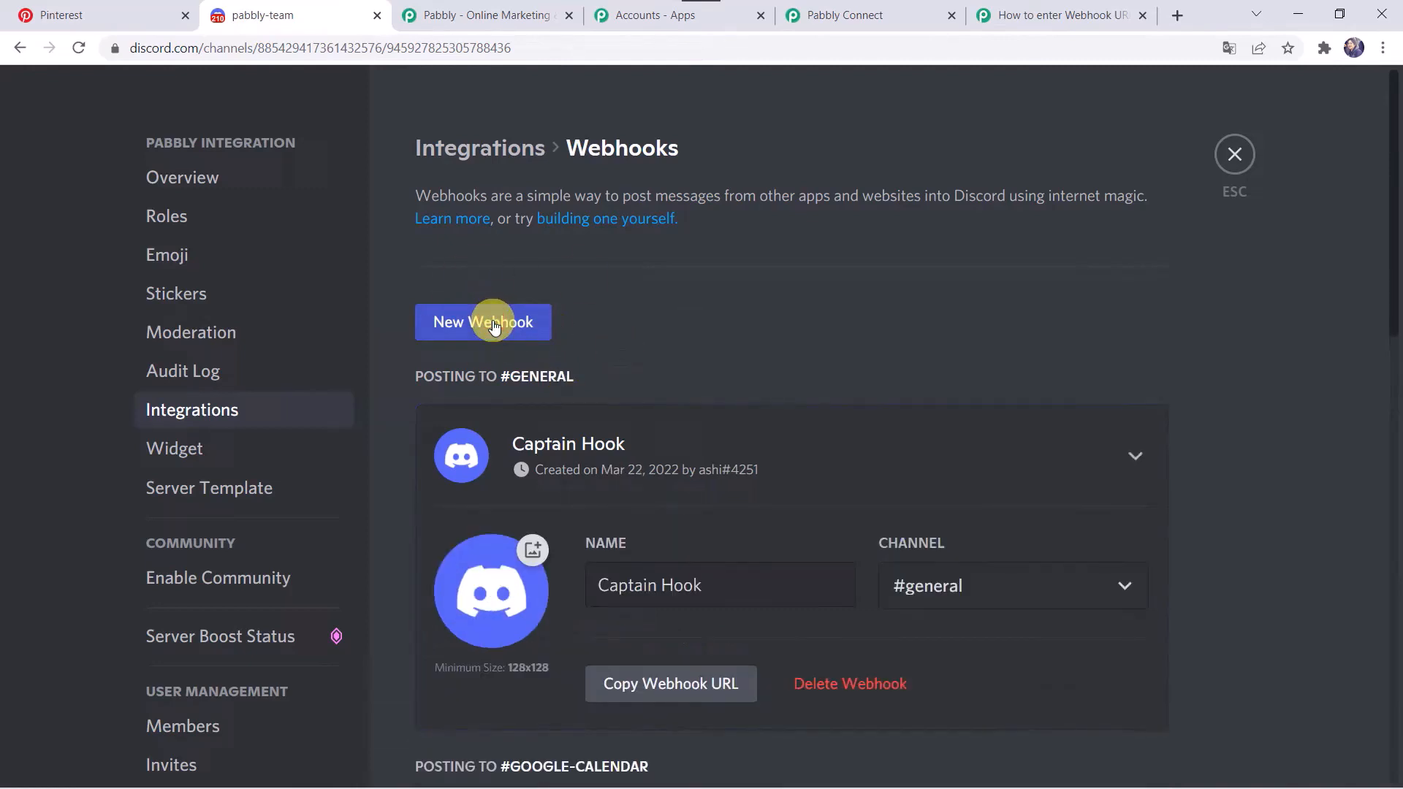
scroll(493, 326, "down", 1)
left_click(730, 481)
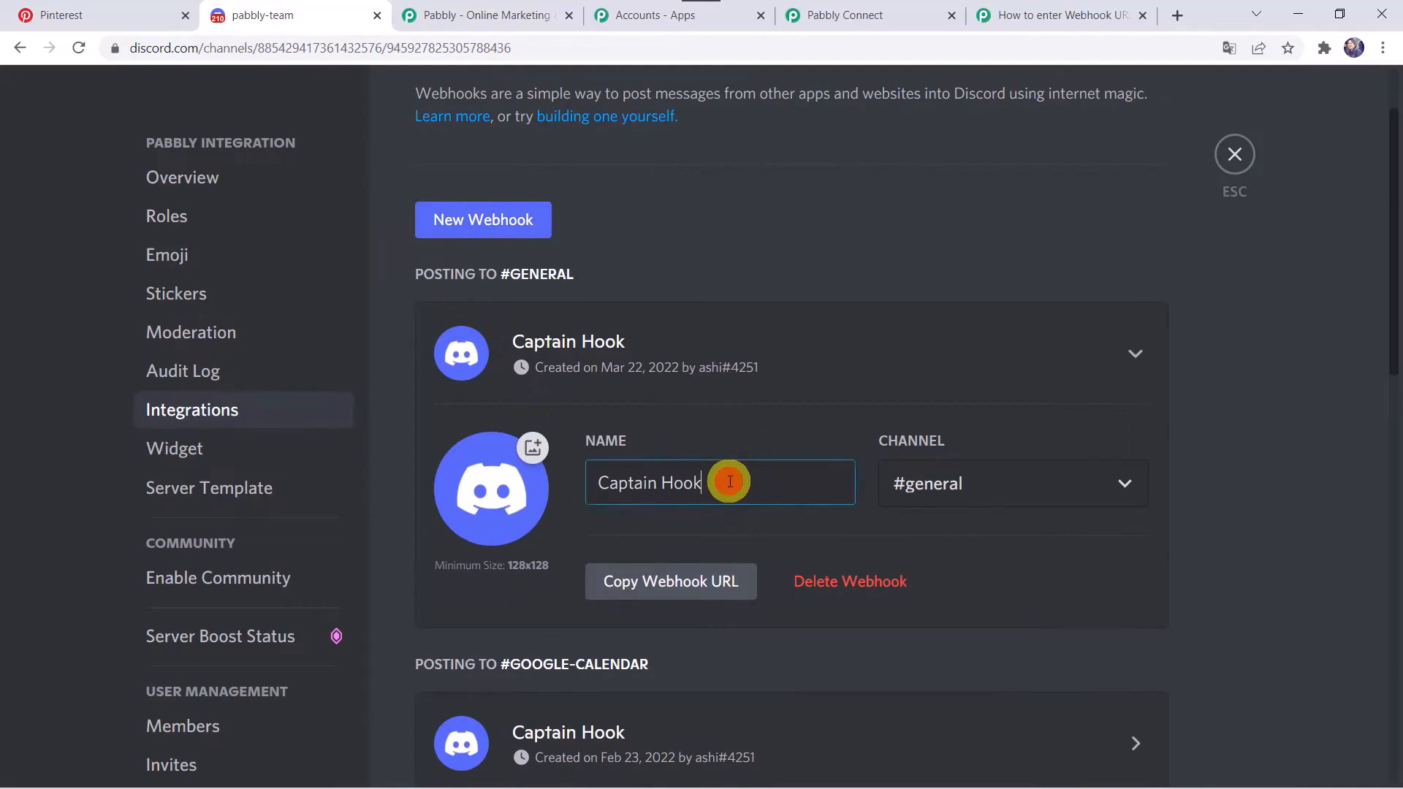
key("BackSpace")
key("BackSpace")
key("BackSpace")
key("BackSpace")
key("BackSpace")
key("BackSpace")
key("BackSpace")
key("BackSpace")
key("BackSpace")
key("BackSpace")
key("BackSpace")
key("BackSpace")
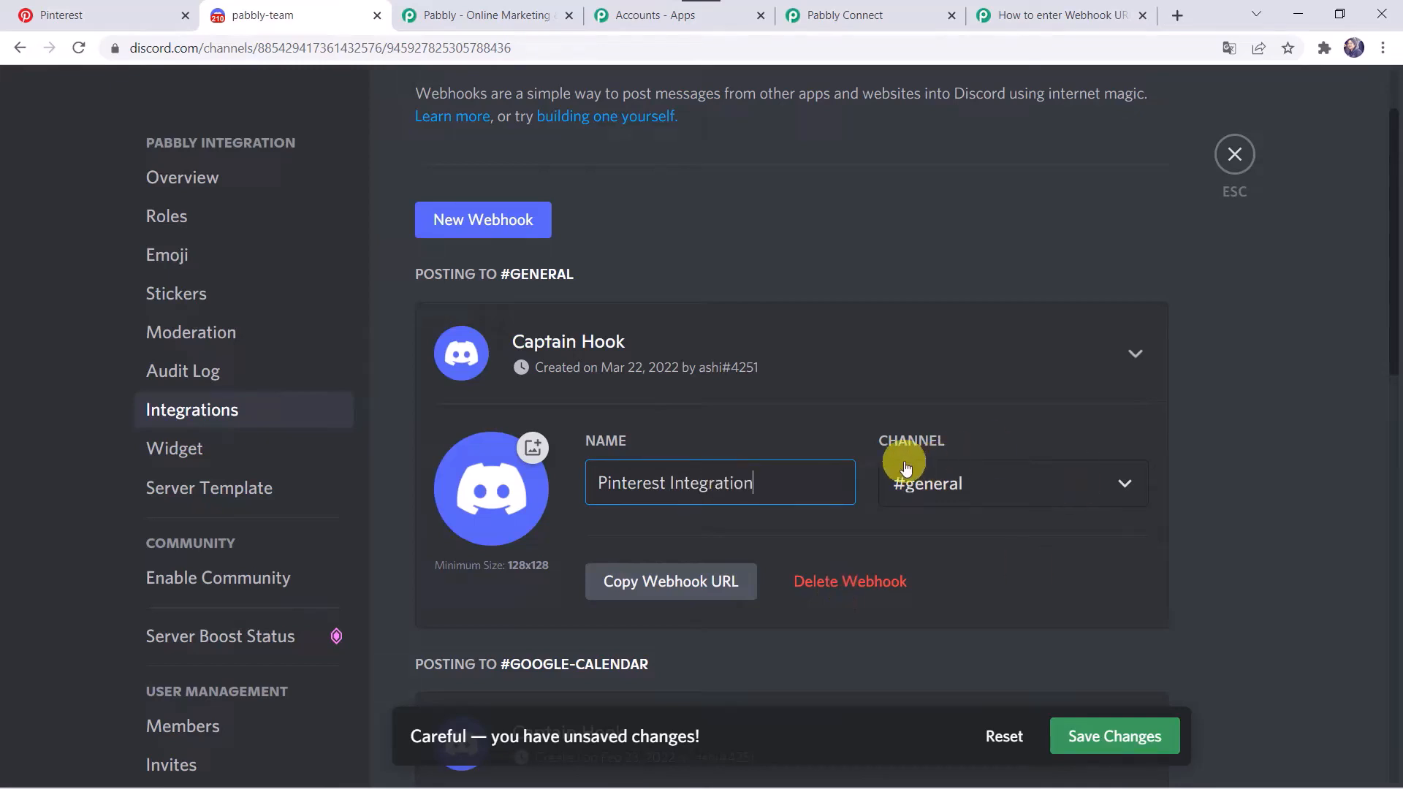
left_click(928, 480)
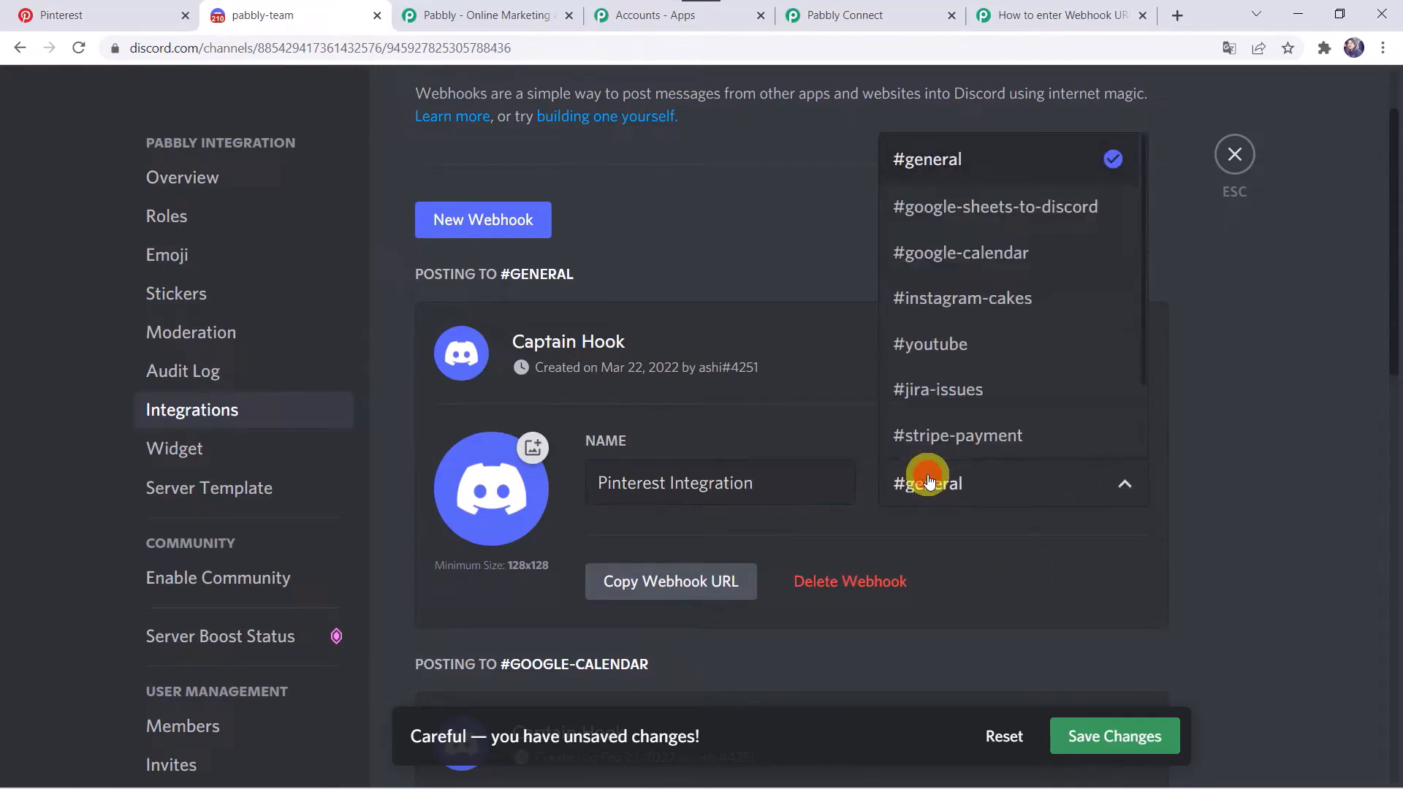
scroll(946, 362, "down", 2)
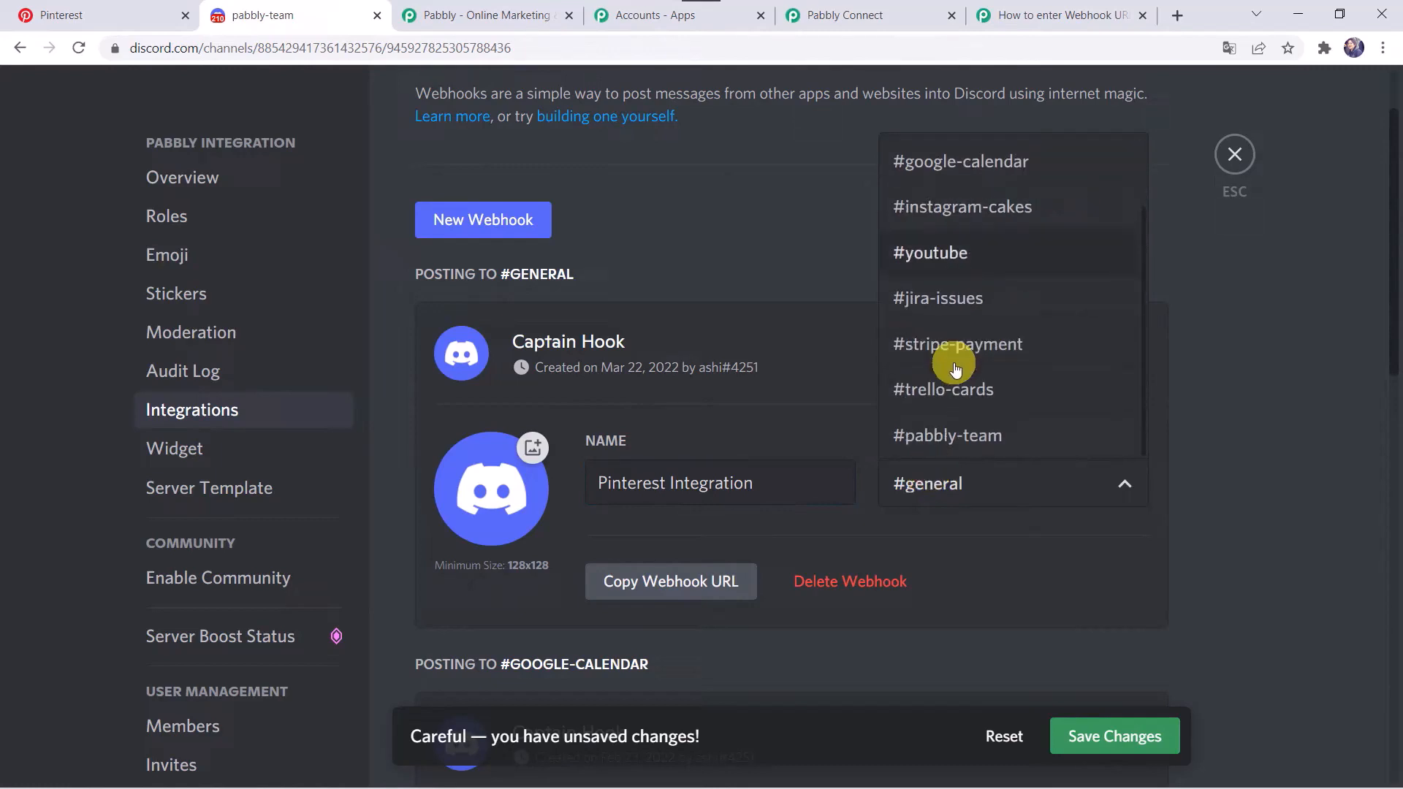
left_click(959, 437)
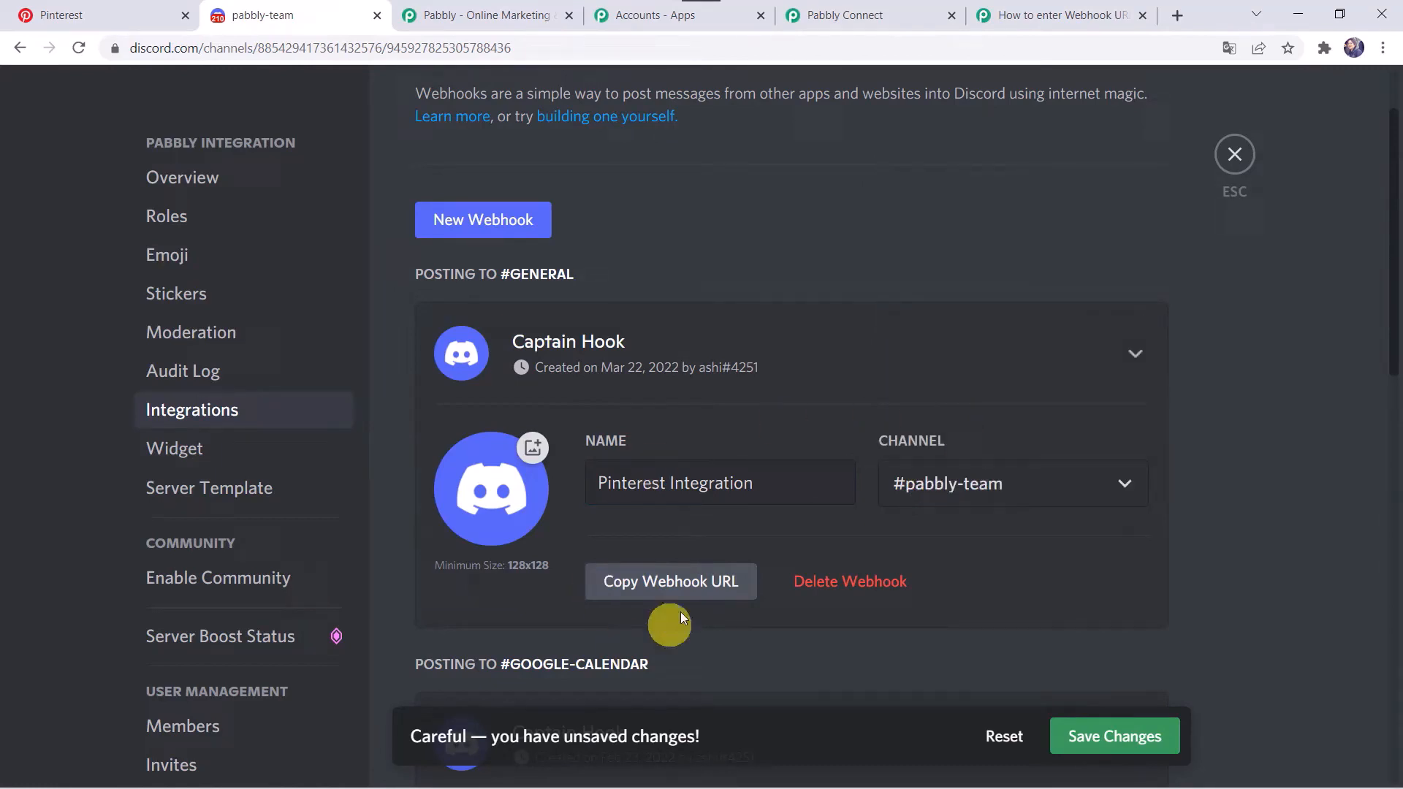
Step: Copy the Pinterest Integration webhook URL and save the changes
left_click(707, 592)
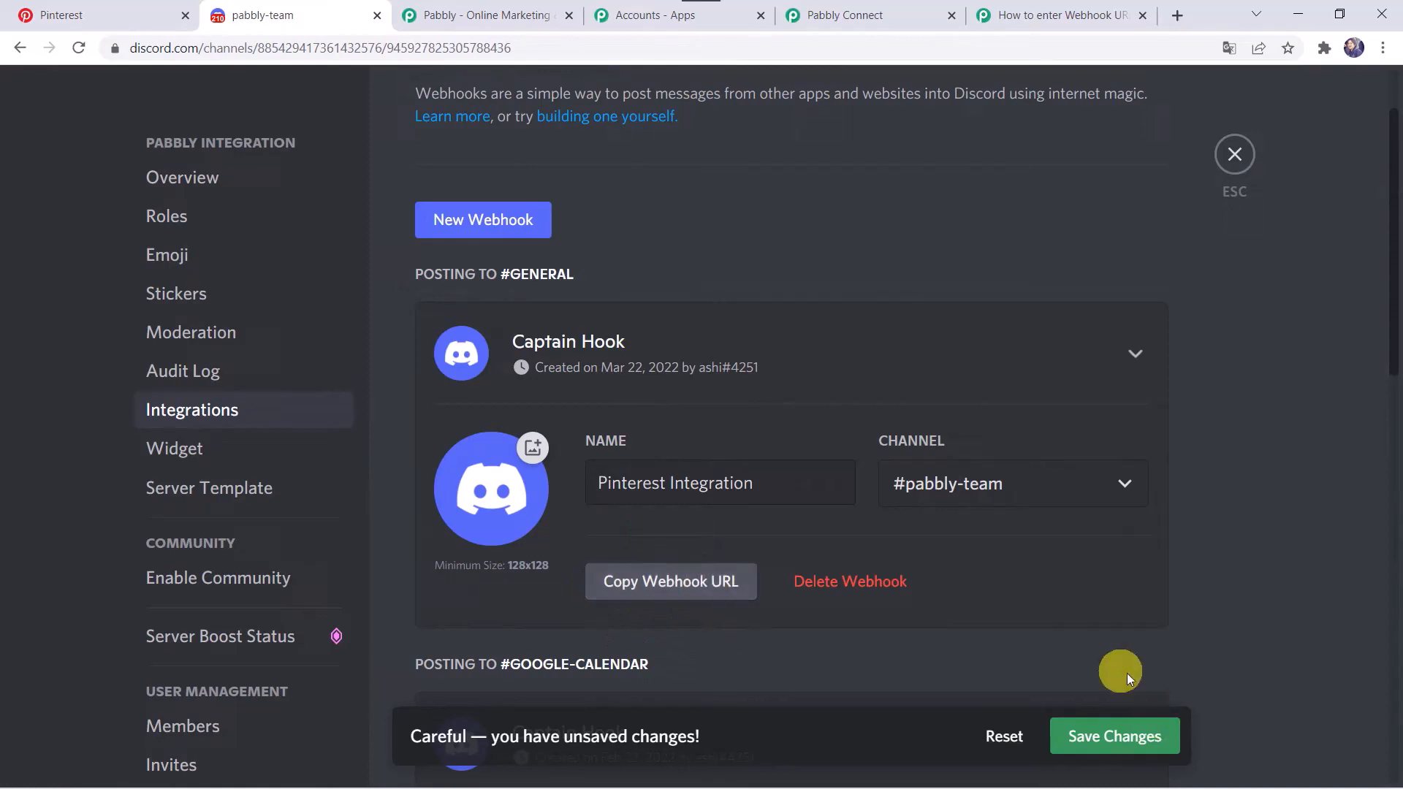
left_click(1098, 736)
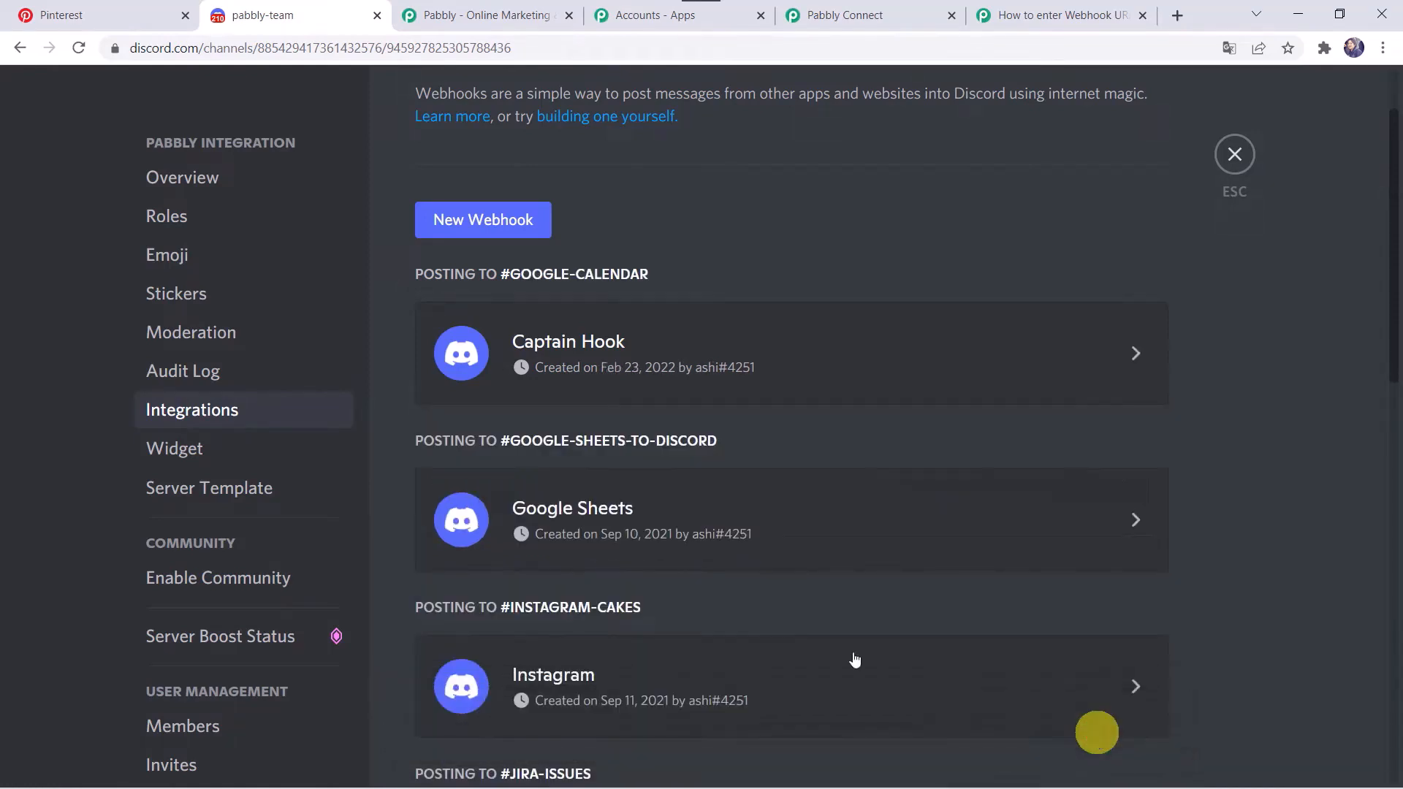
scroll(712, 435, "down", 3)
scroll(712, 432, "down", 10)
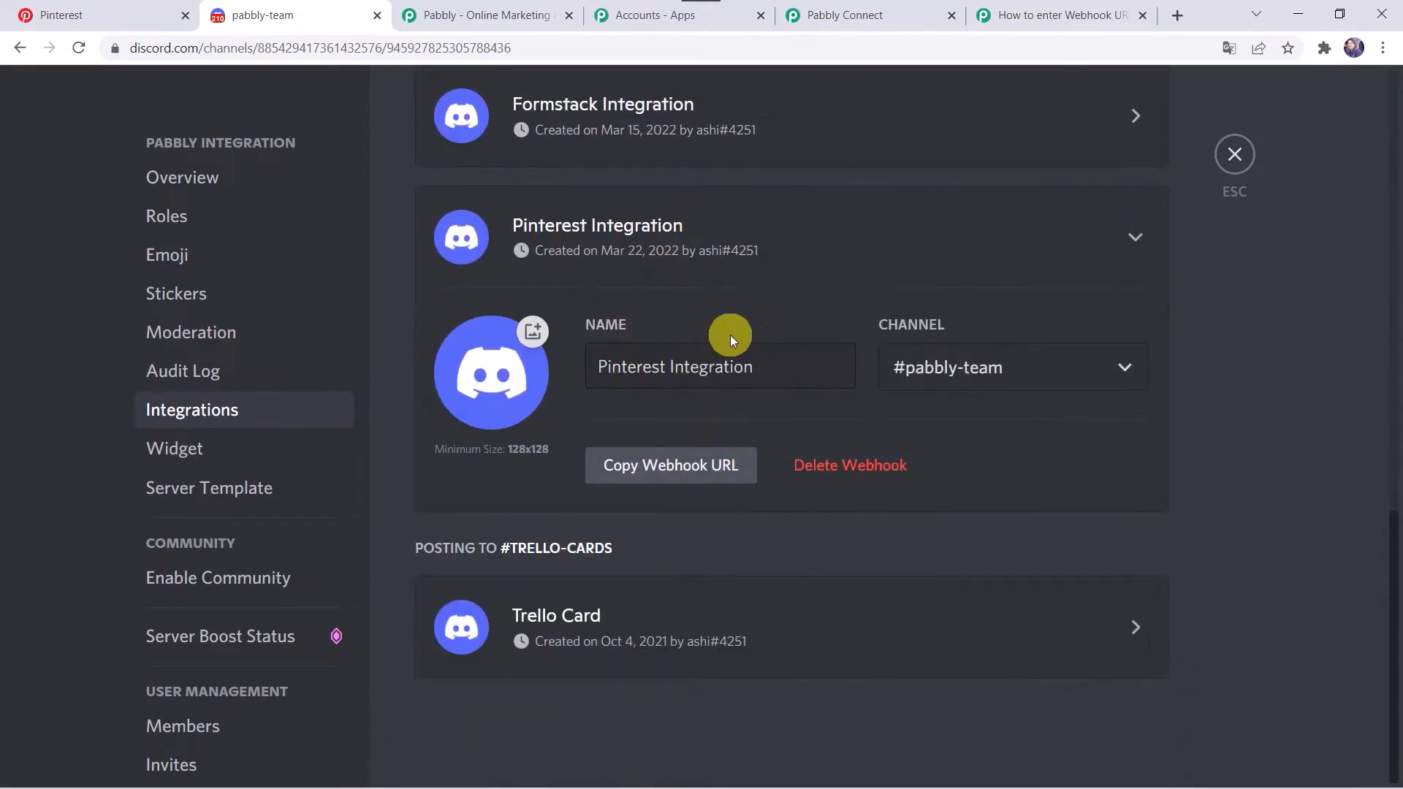
Step: Paste the Discord webhook URL into the action's Webhook URL field
left_click(884, 21)
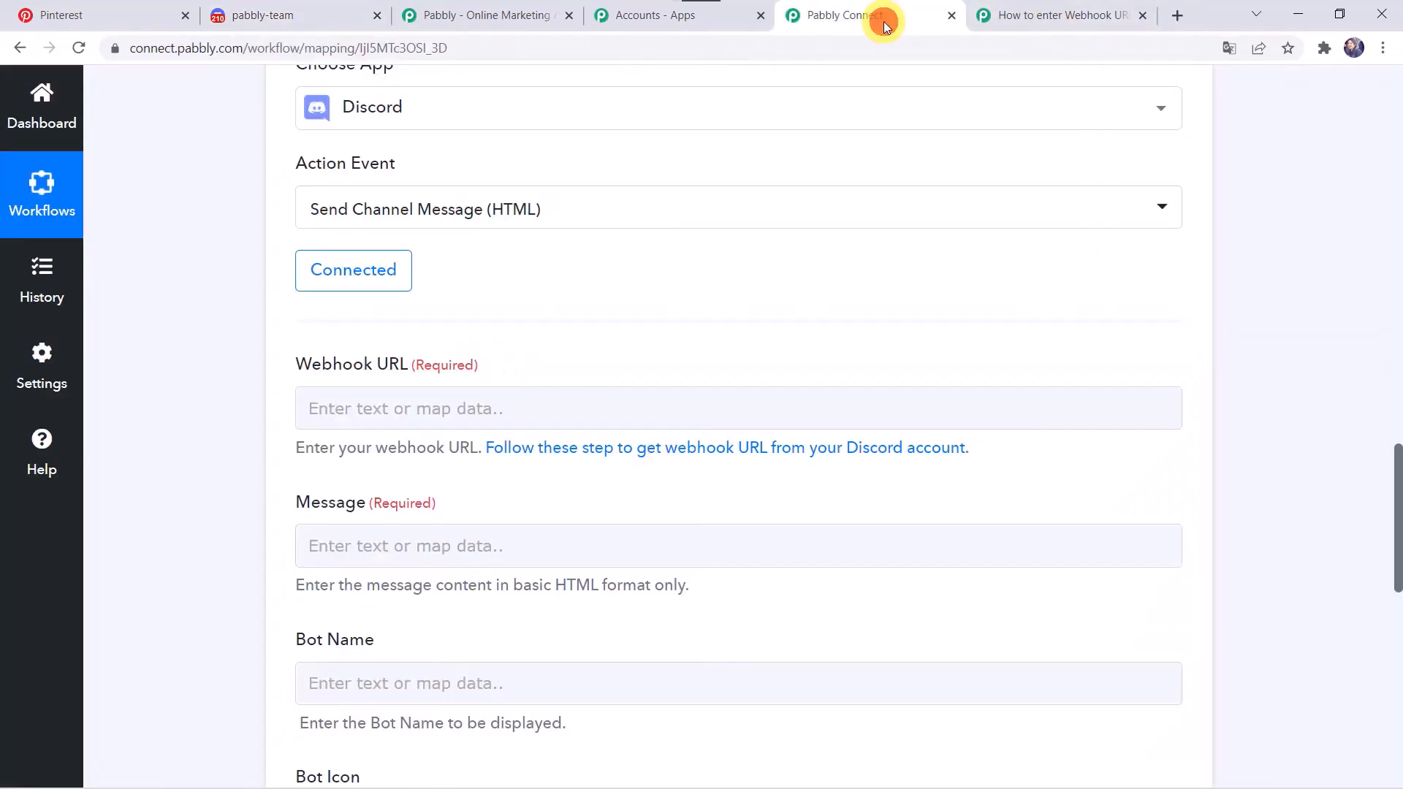
left_click(356, 409)
right_click(356, 411)
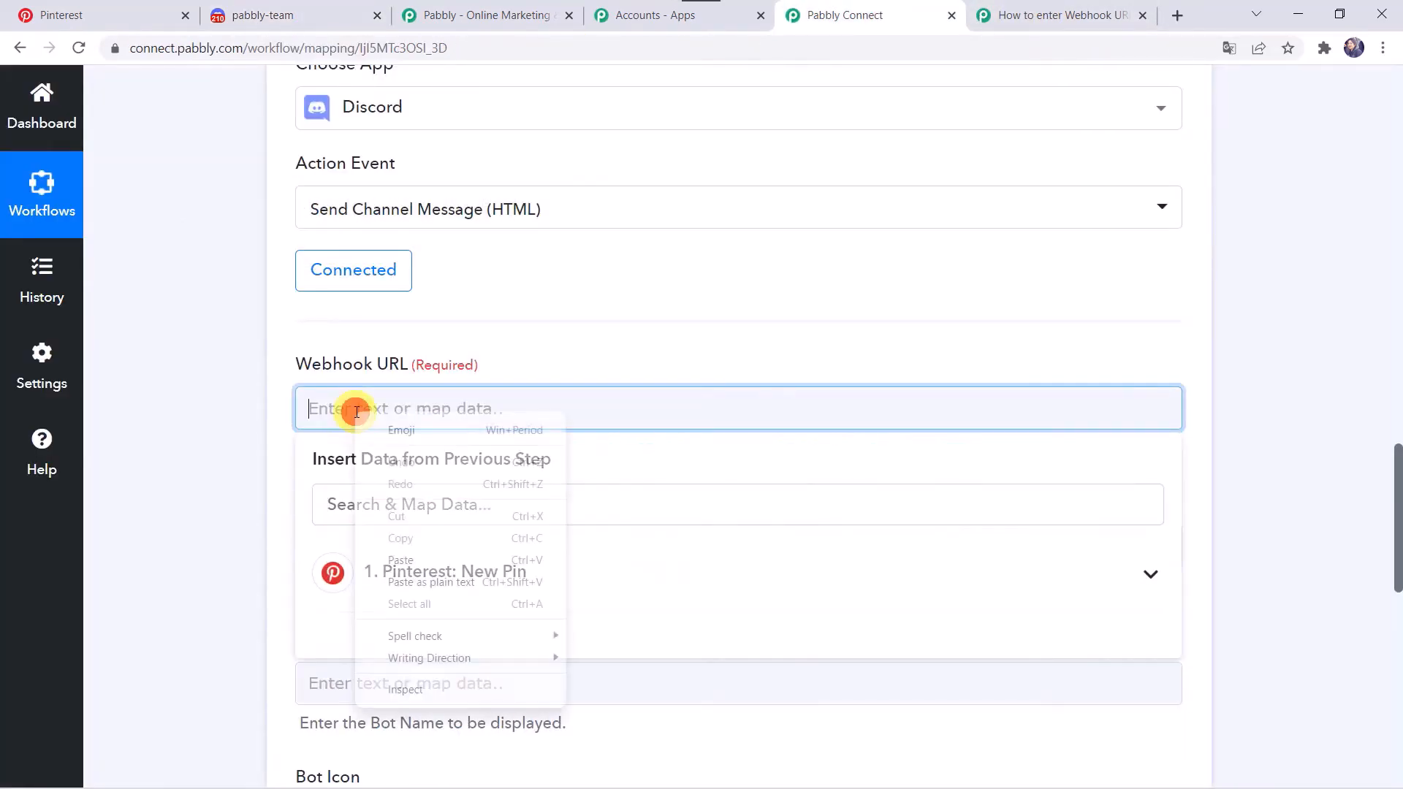
left_click(396, 561)
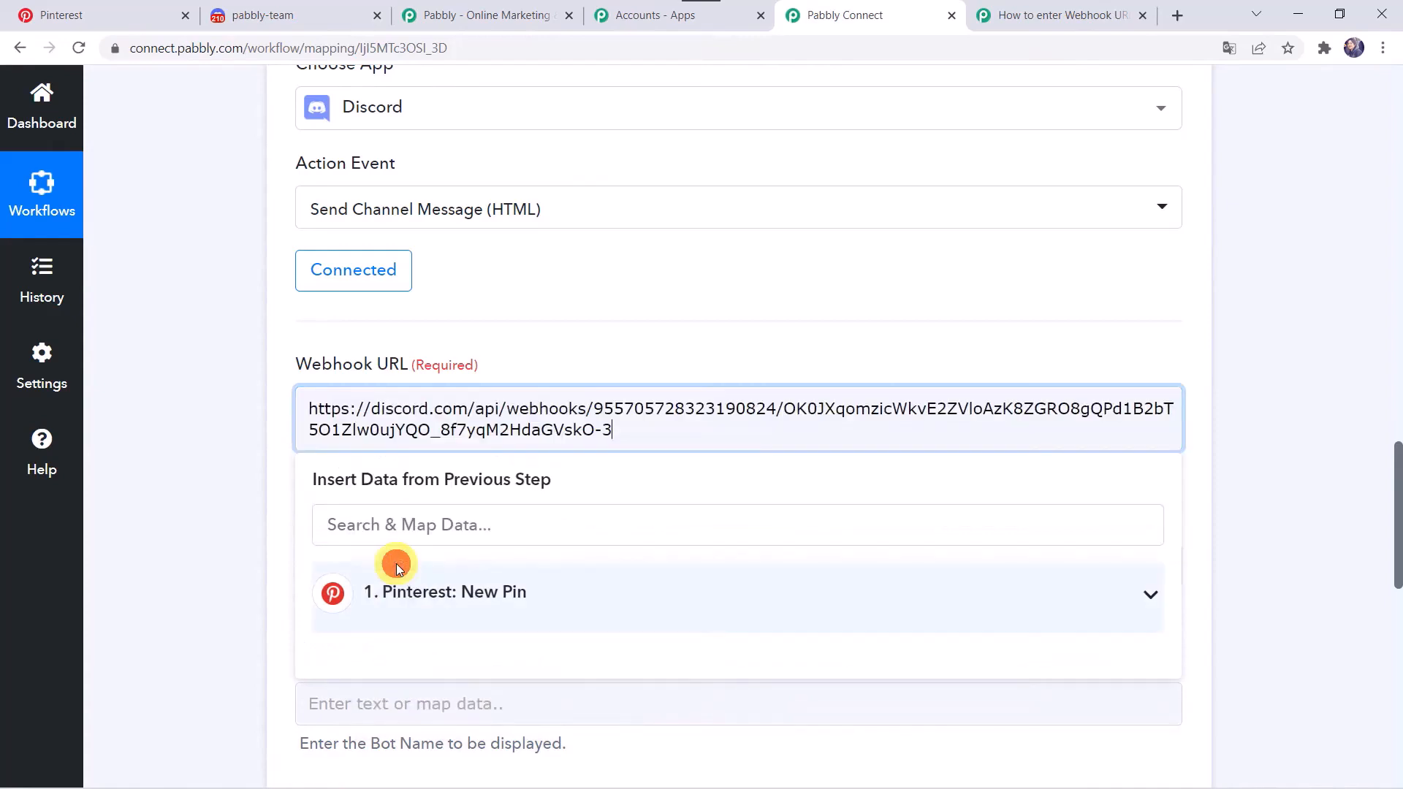
left_click(143, 493)
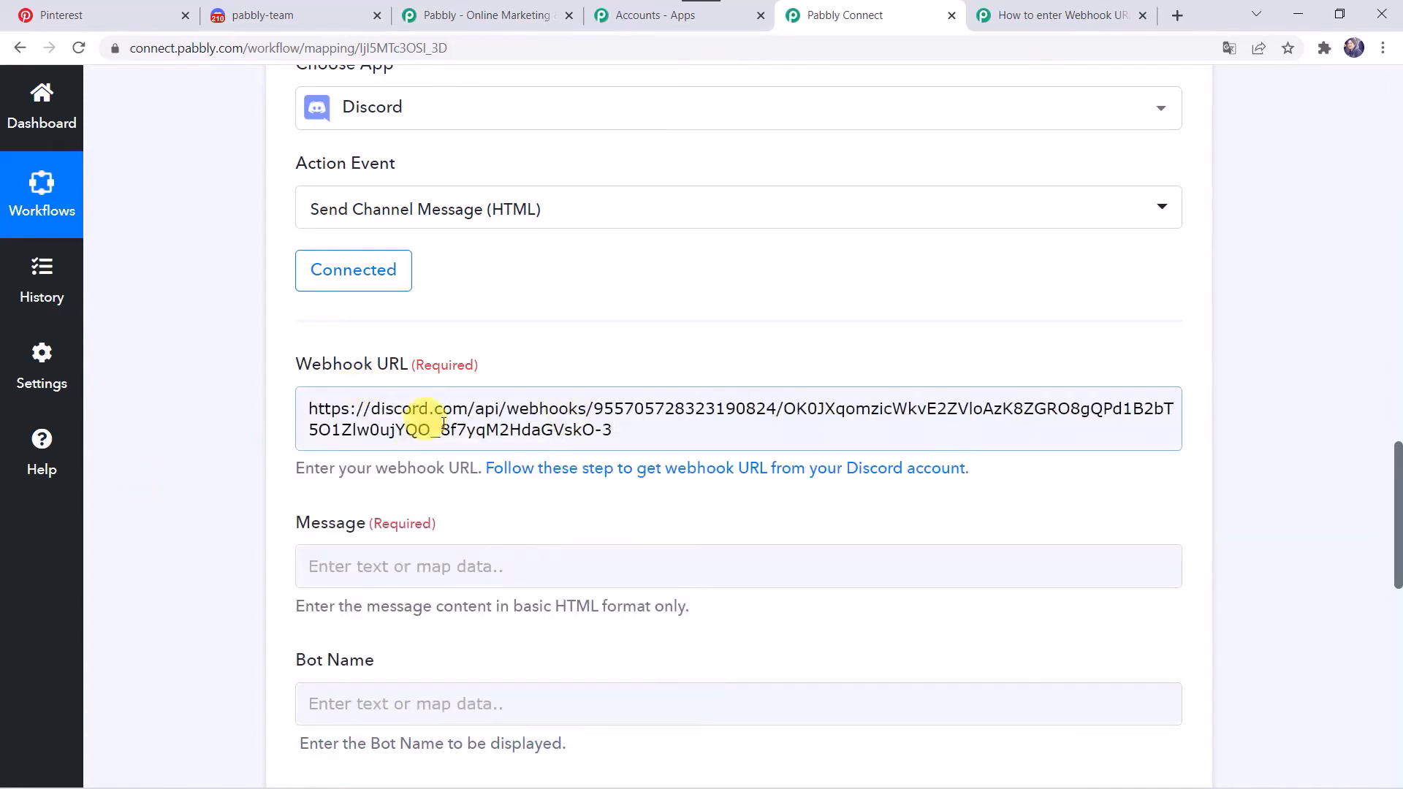
scroll(234, 478, "down", 2)
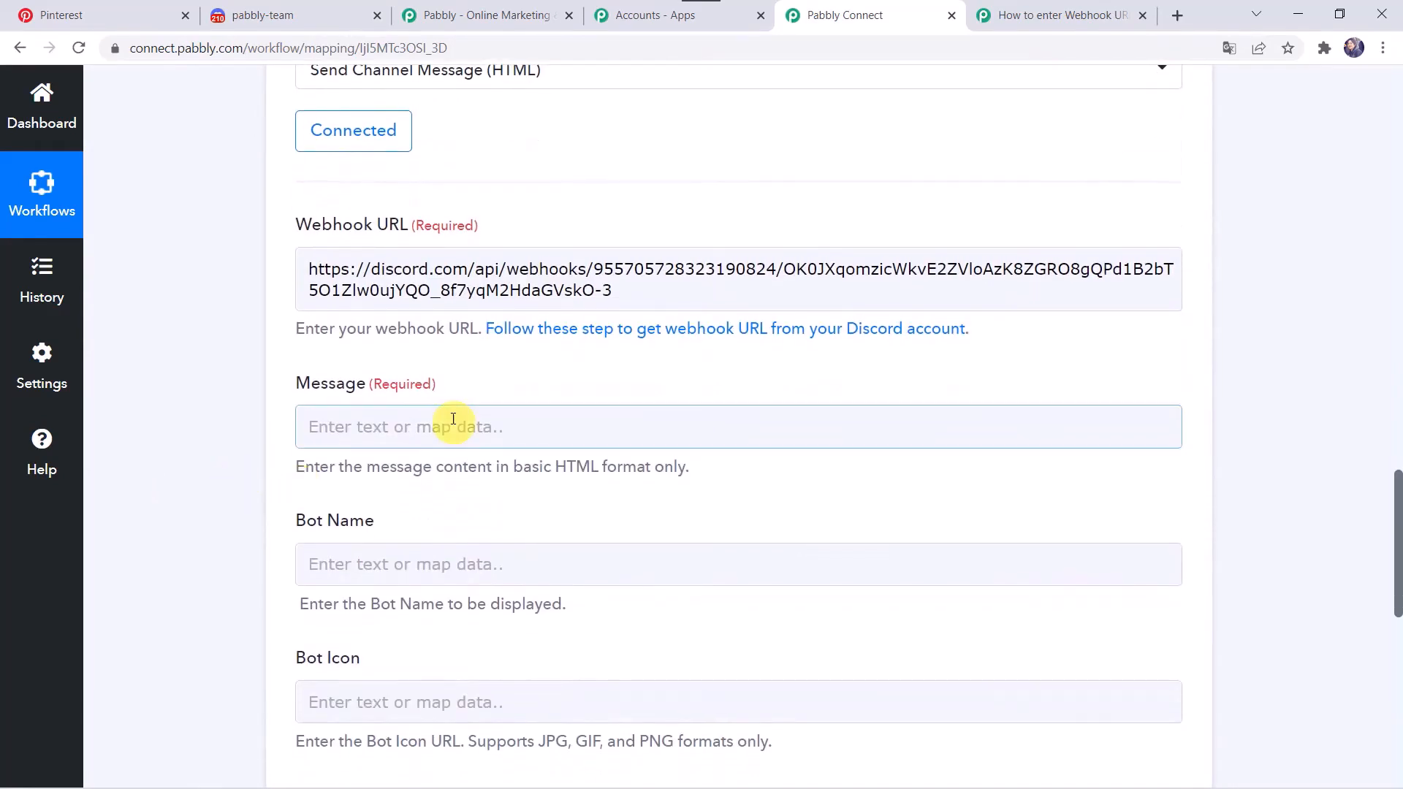
Step: Paste the Hello Team message template with Title, Description and Image URL labels
left_click(355, 424)
key("ctrl+v")
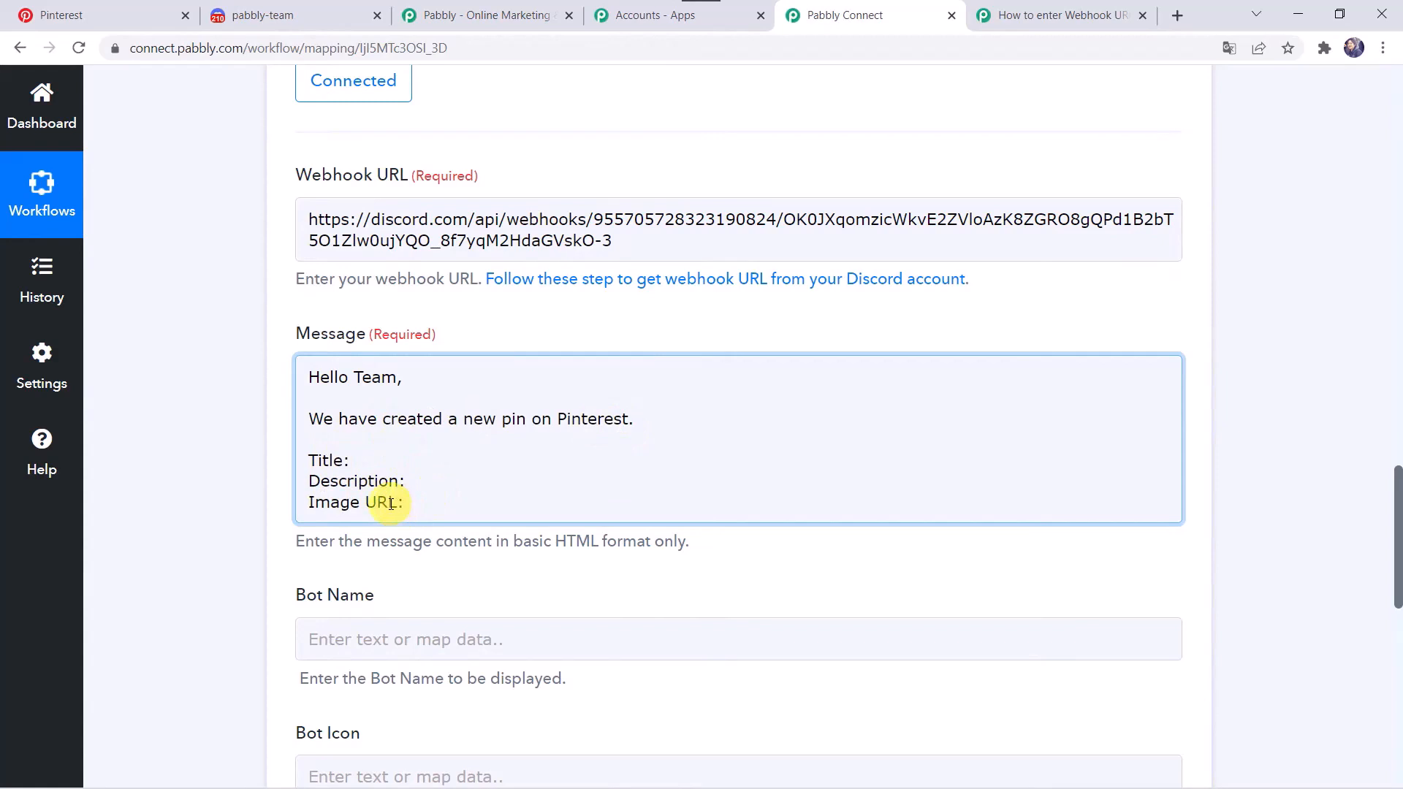
scroll(200, 255, "up", 2)
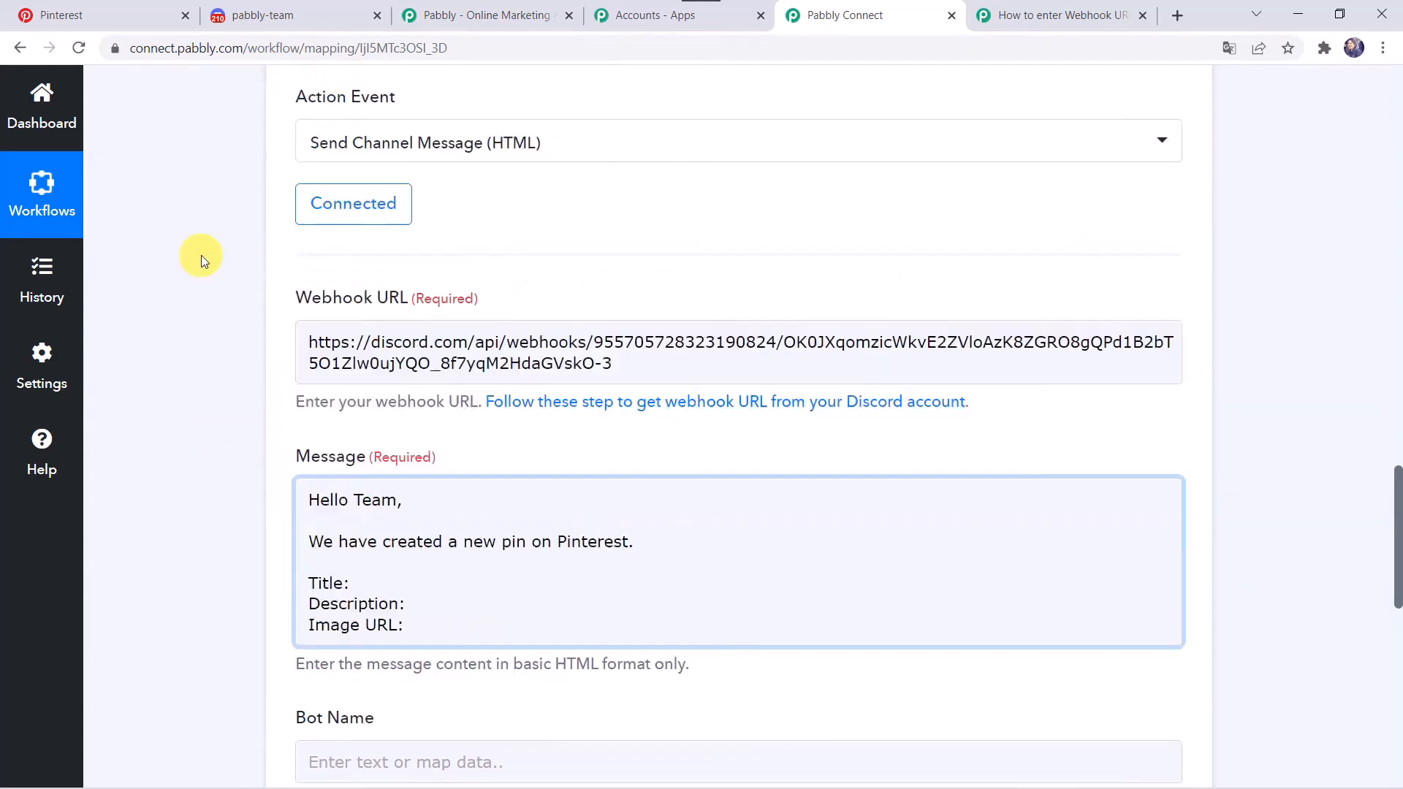
scroll(200, 255, "up", 15)
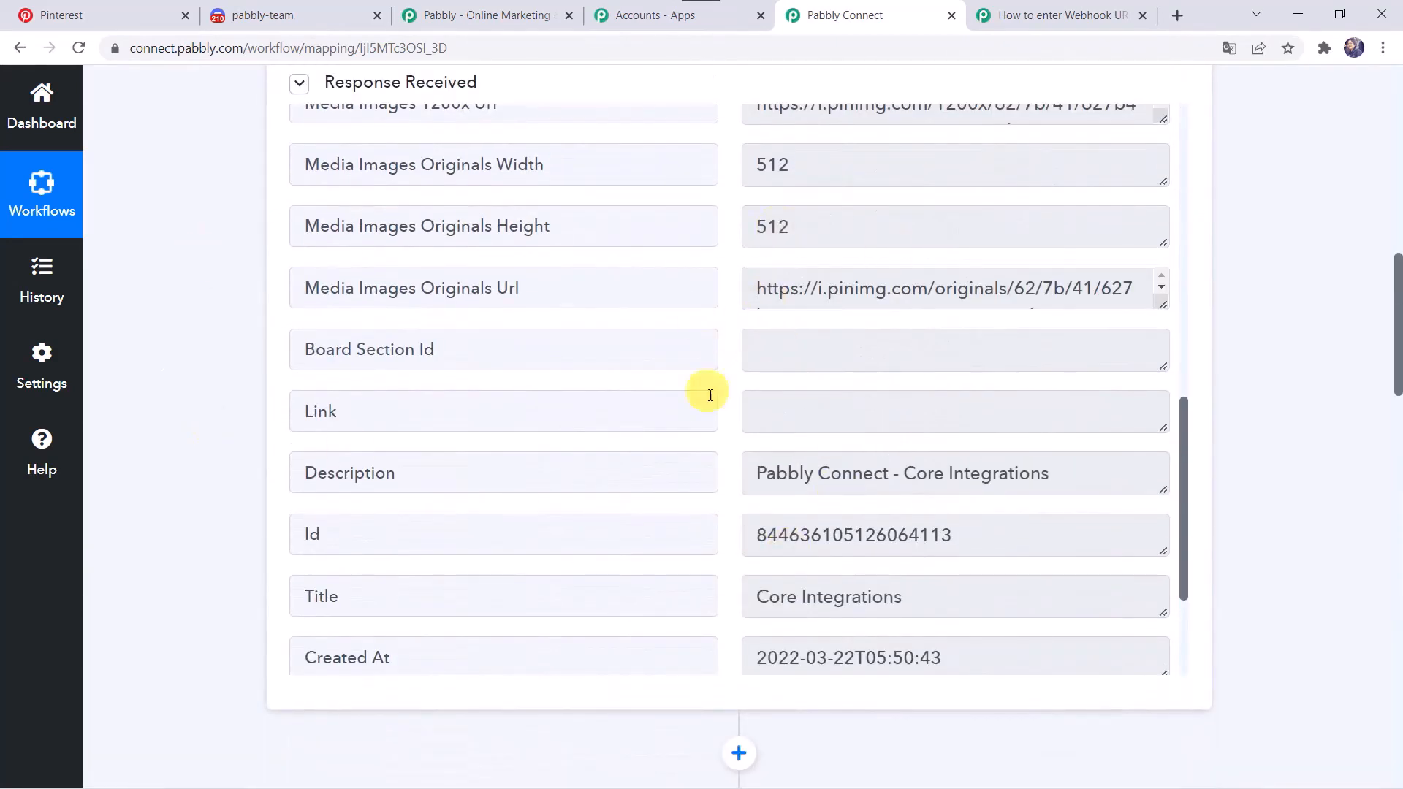
scroll(163, 676, "down", 17)
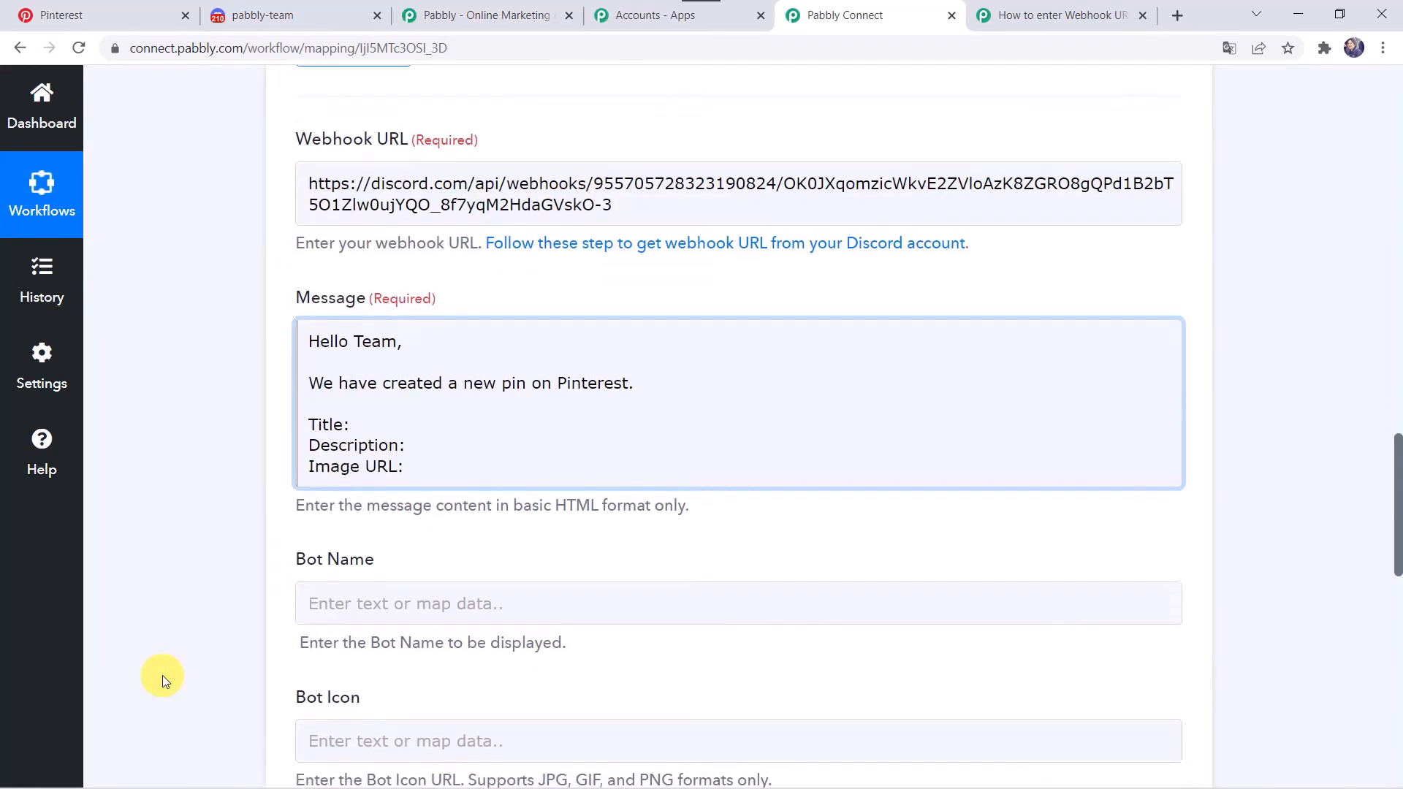
left_click(357, 424)
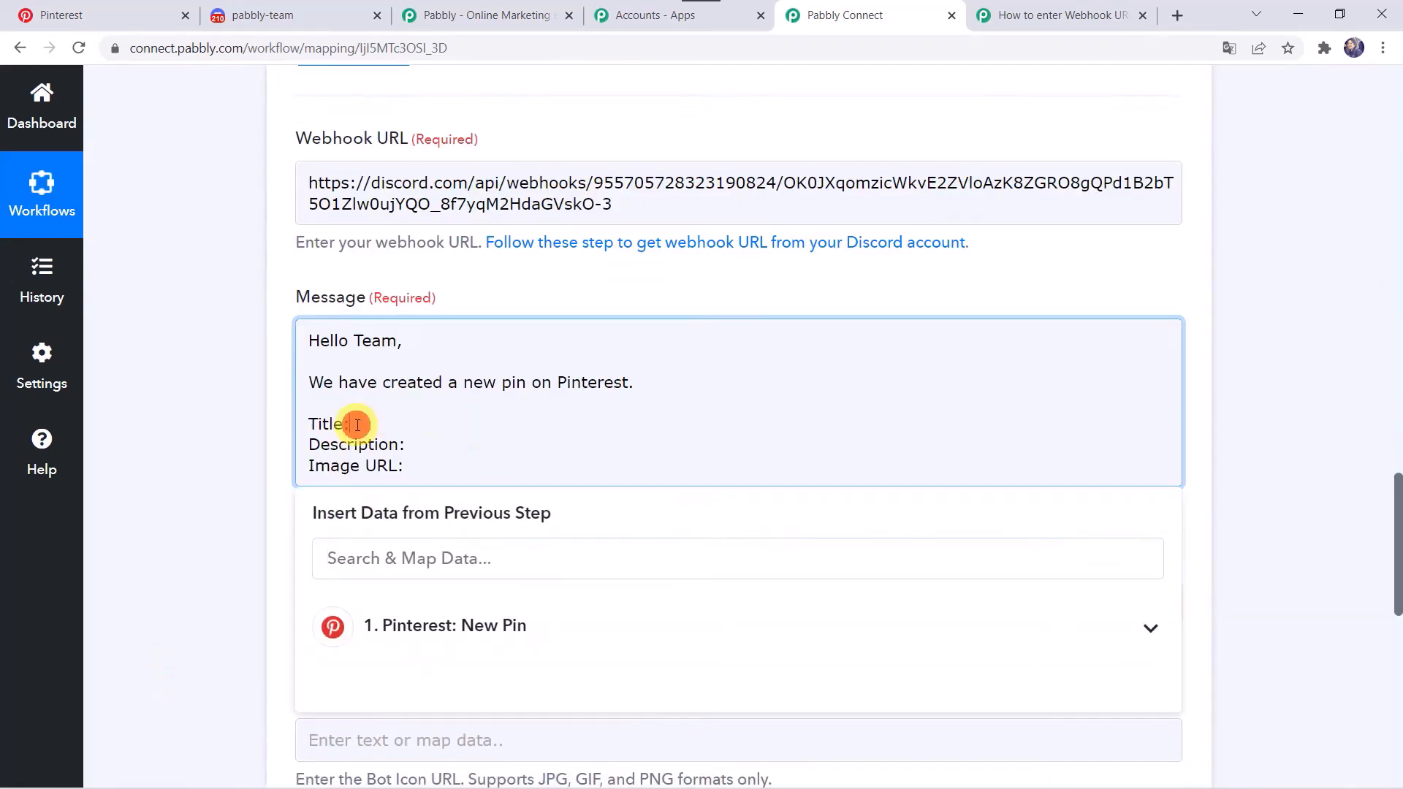
left_click(398, 625)
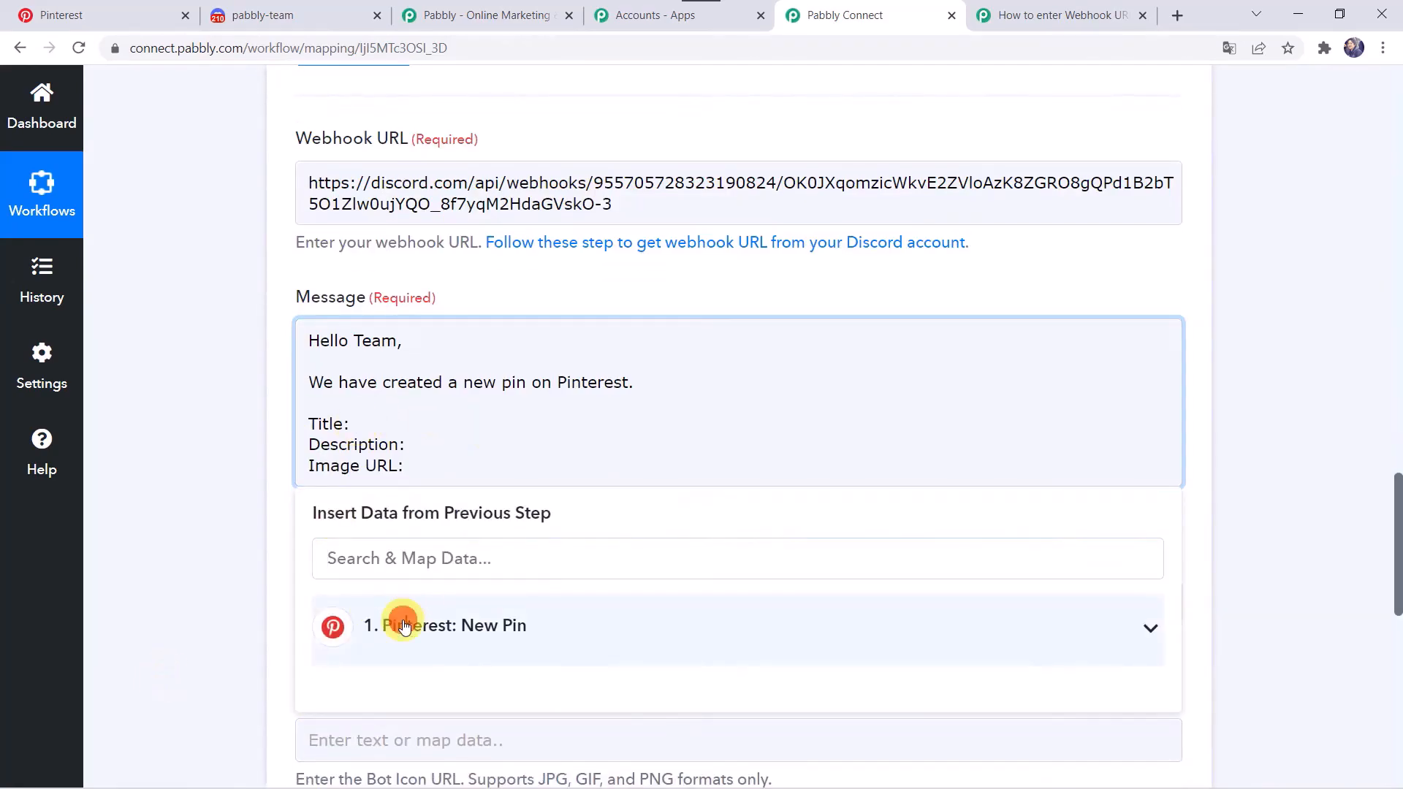
scroll(404, 627, "down", 1)
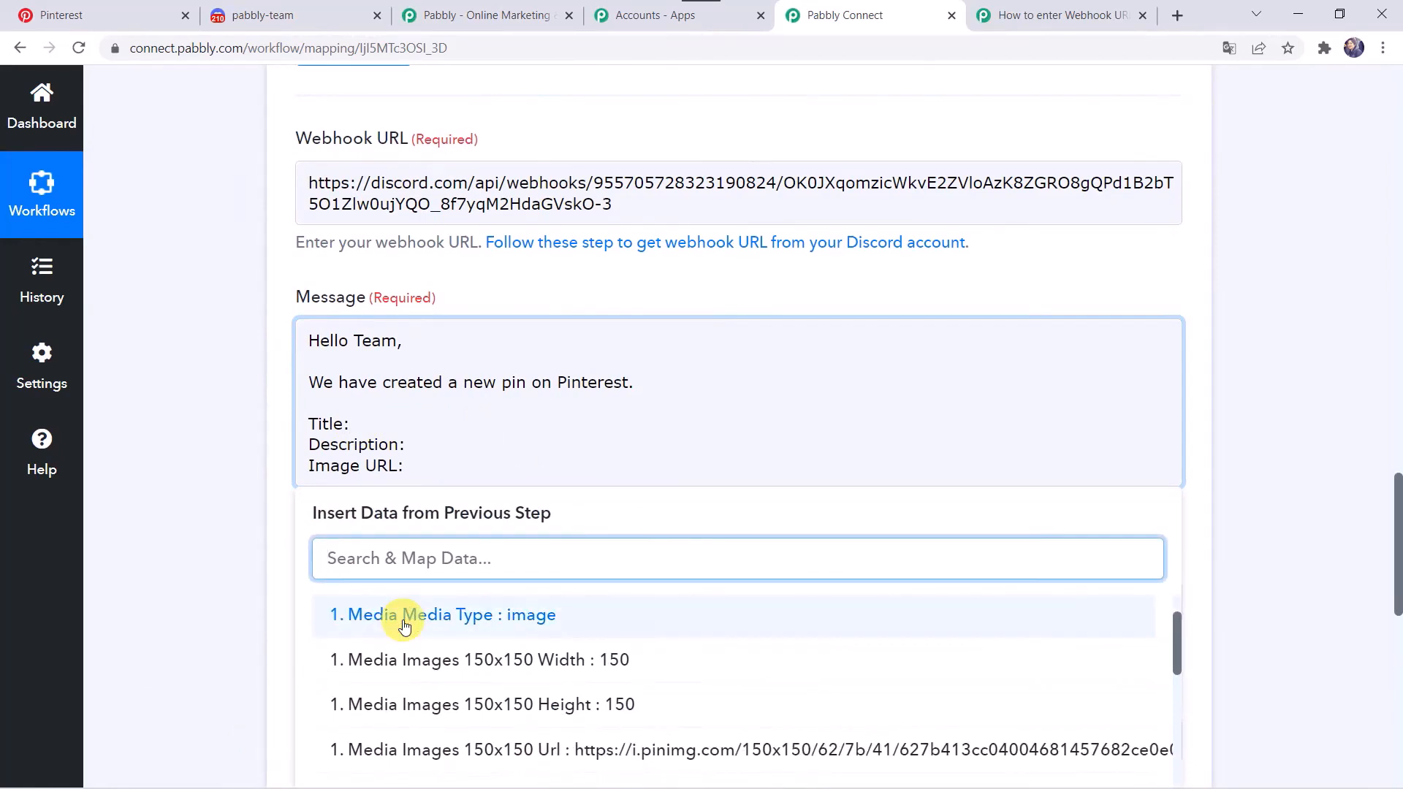
Step: Map the Pinterest pin's Title after the Title label
type("tit")
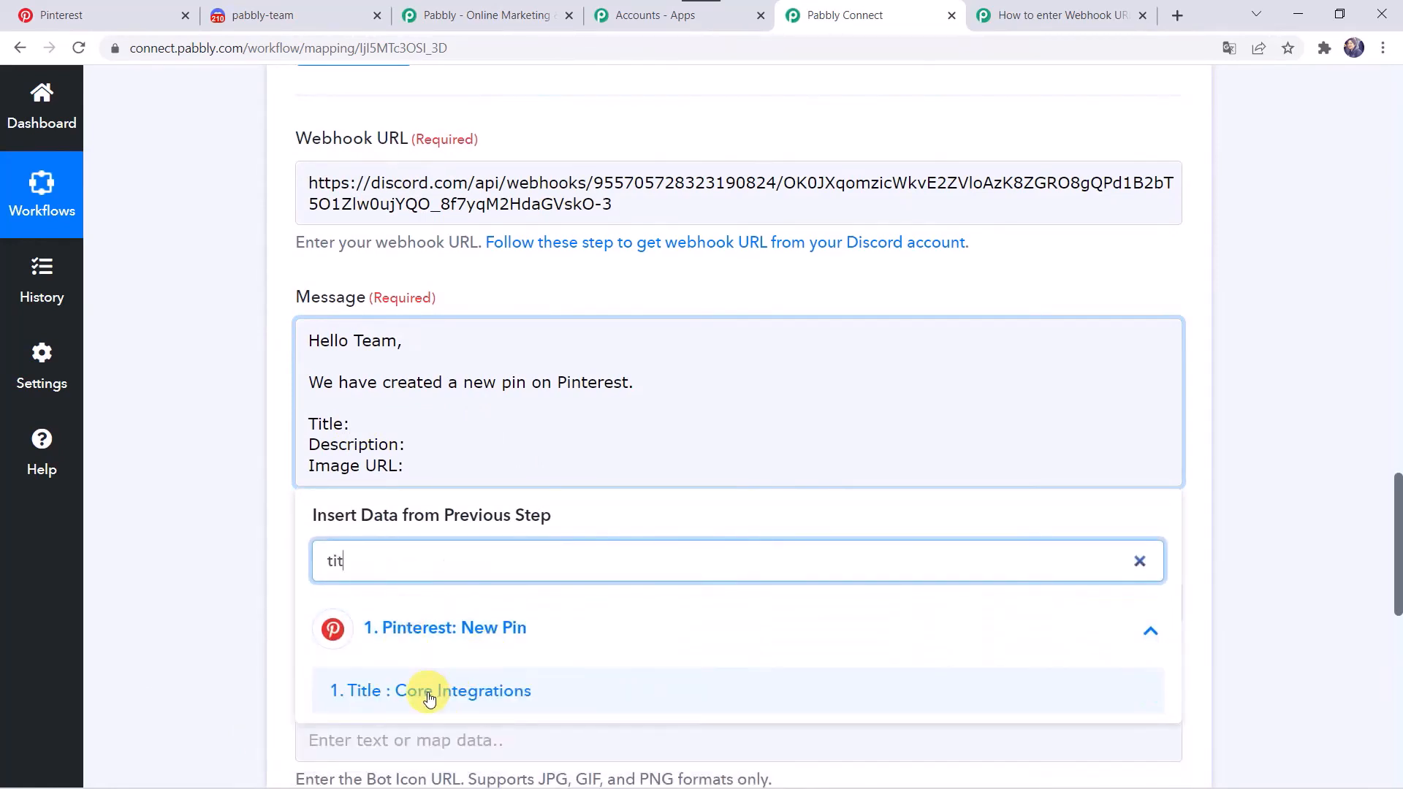
left_click(429, 698)
left_click(179, 523)
scroll(179, 523, "down", 3)
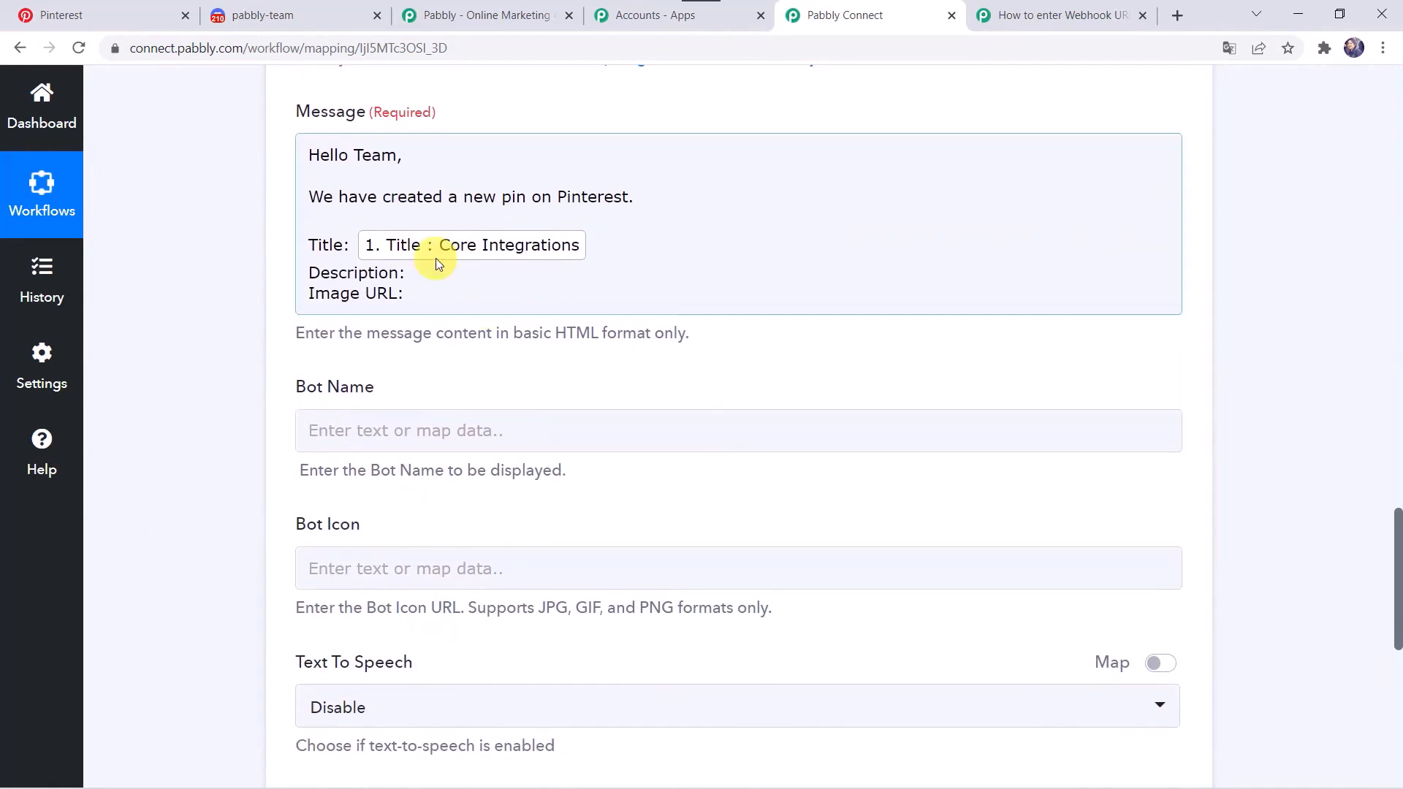
Step: Map the Pinterest pin's Description after the Description label
left_click(411, 271)
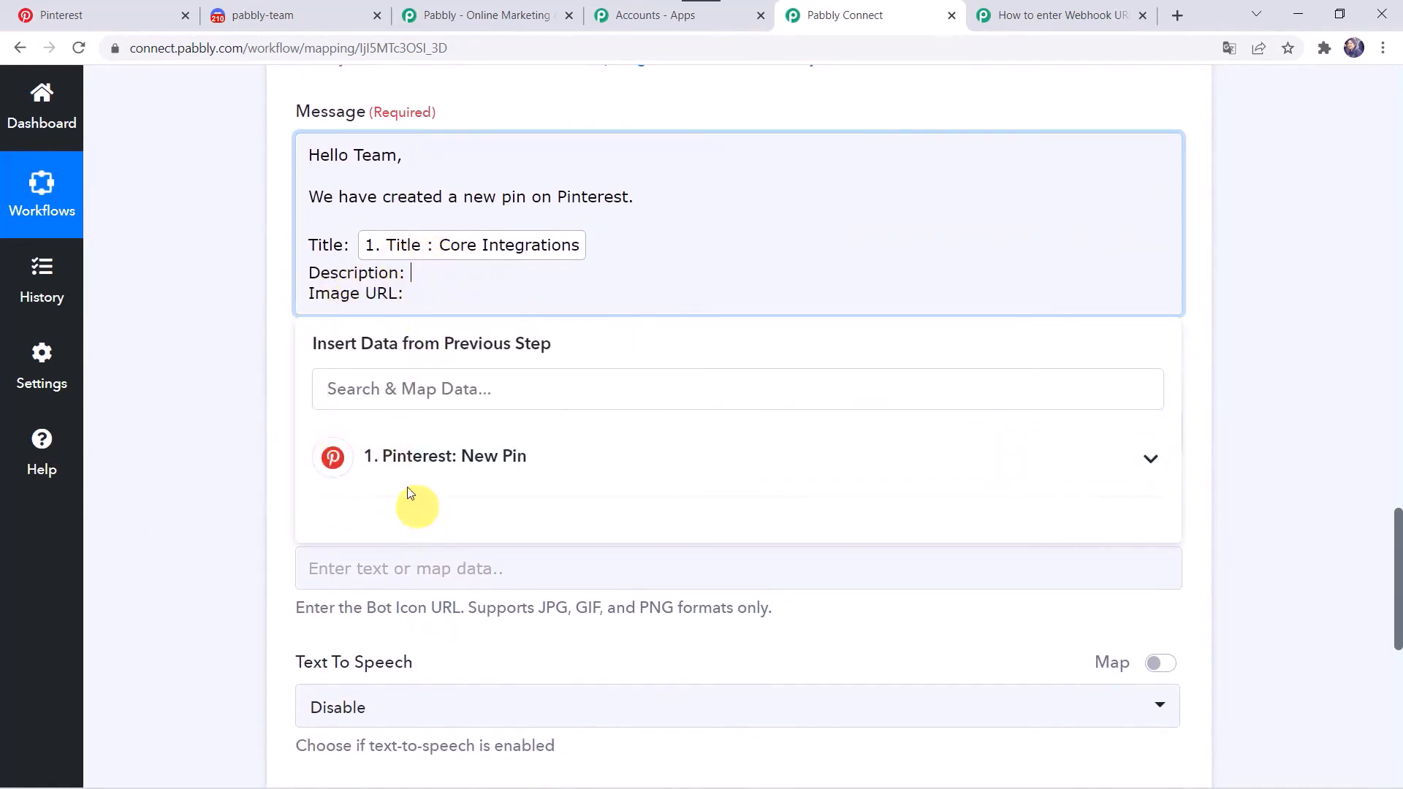
left_click(429, 452)
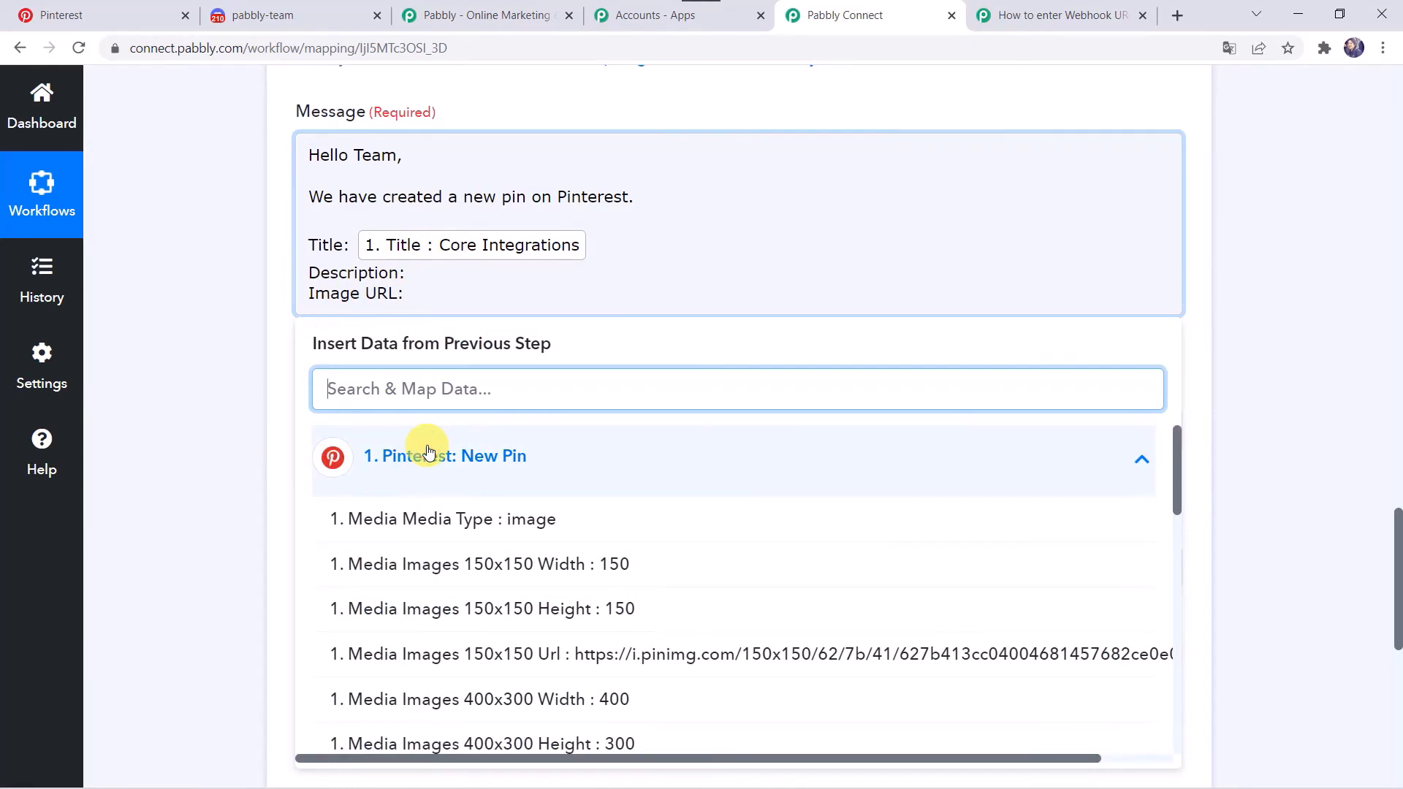
scroll(489, 658, "down", 8)
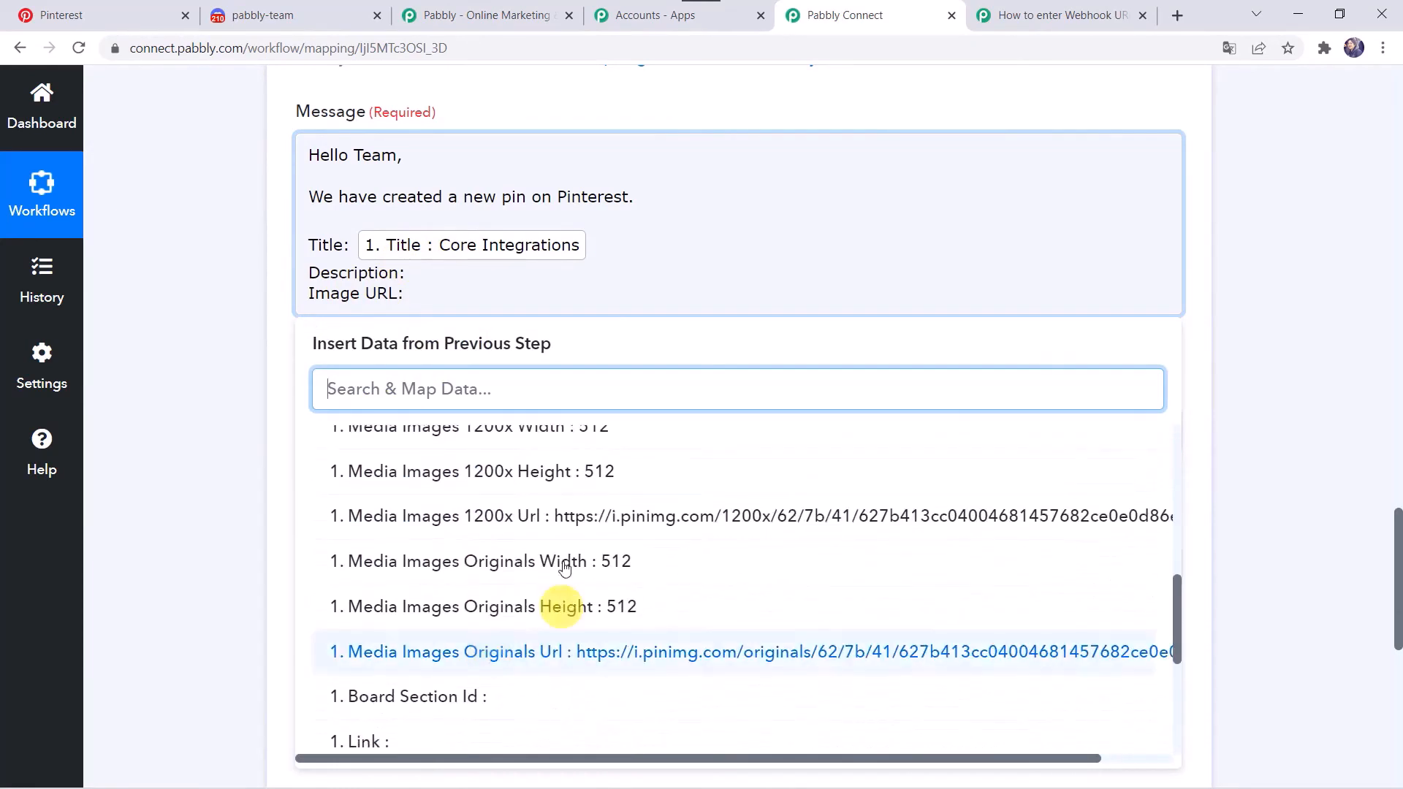
scroll(458, 602, "down", 3)
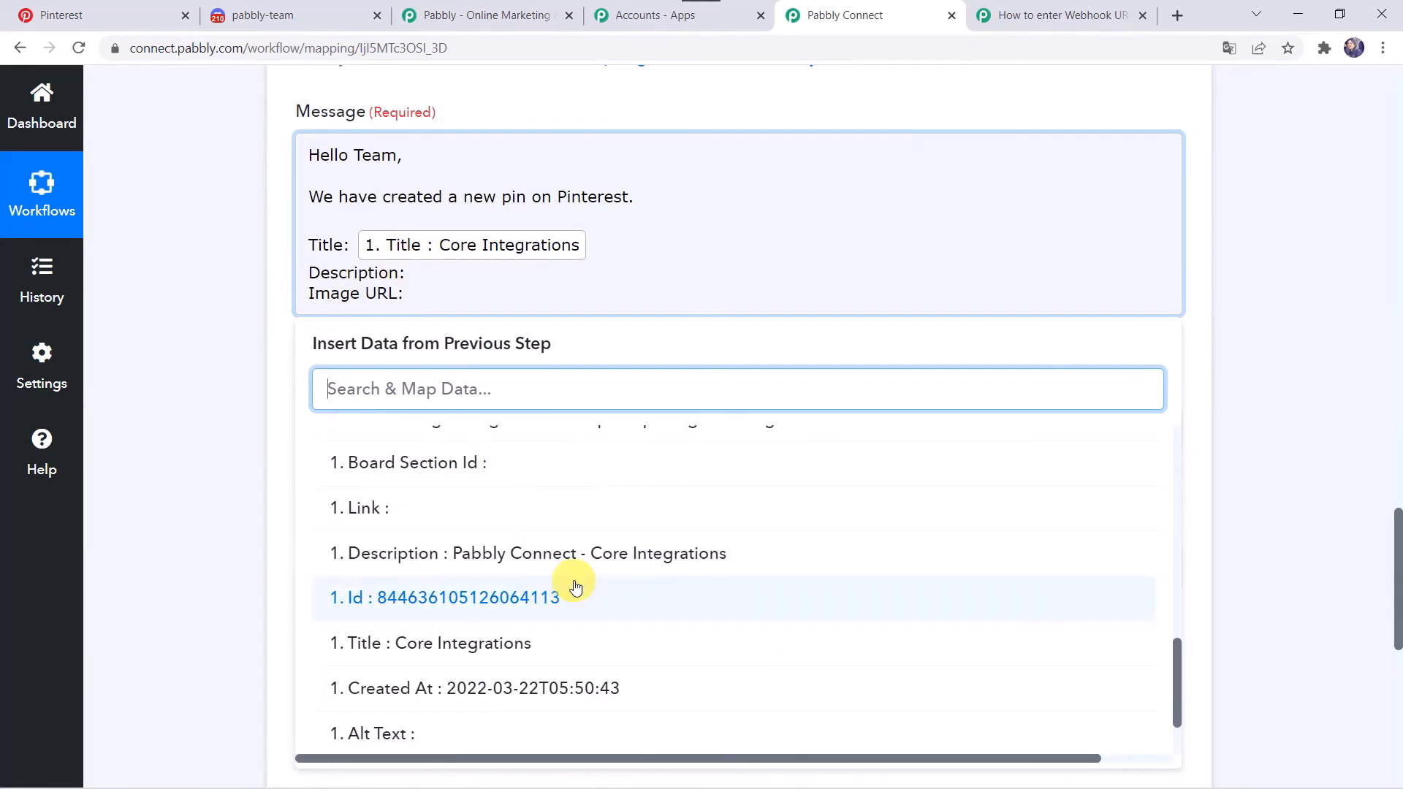
left_click(604, 557)
left_click(182, 435)
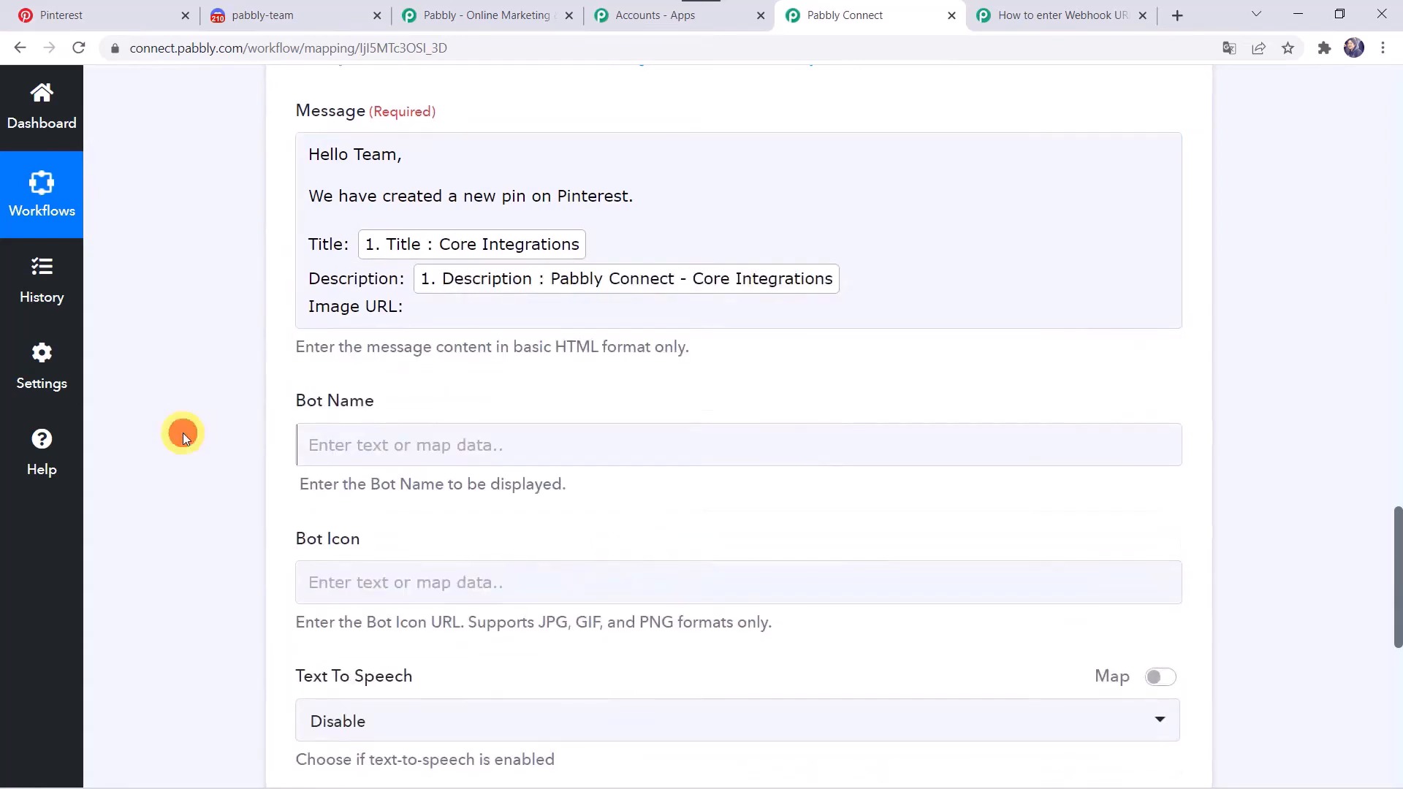
scroll(182, 432, "down", 2)
Step: Map the pin's Media Images Originals Url after the Image URL label
left_click(426, 188)
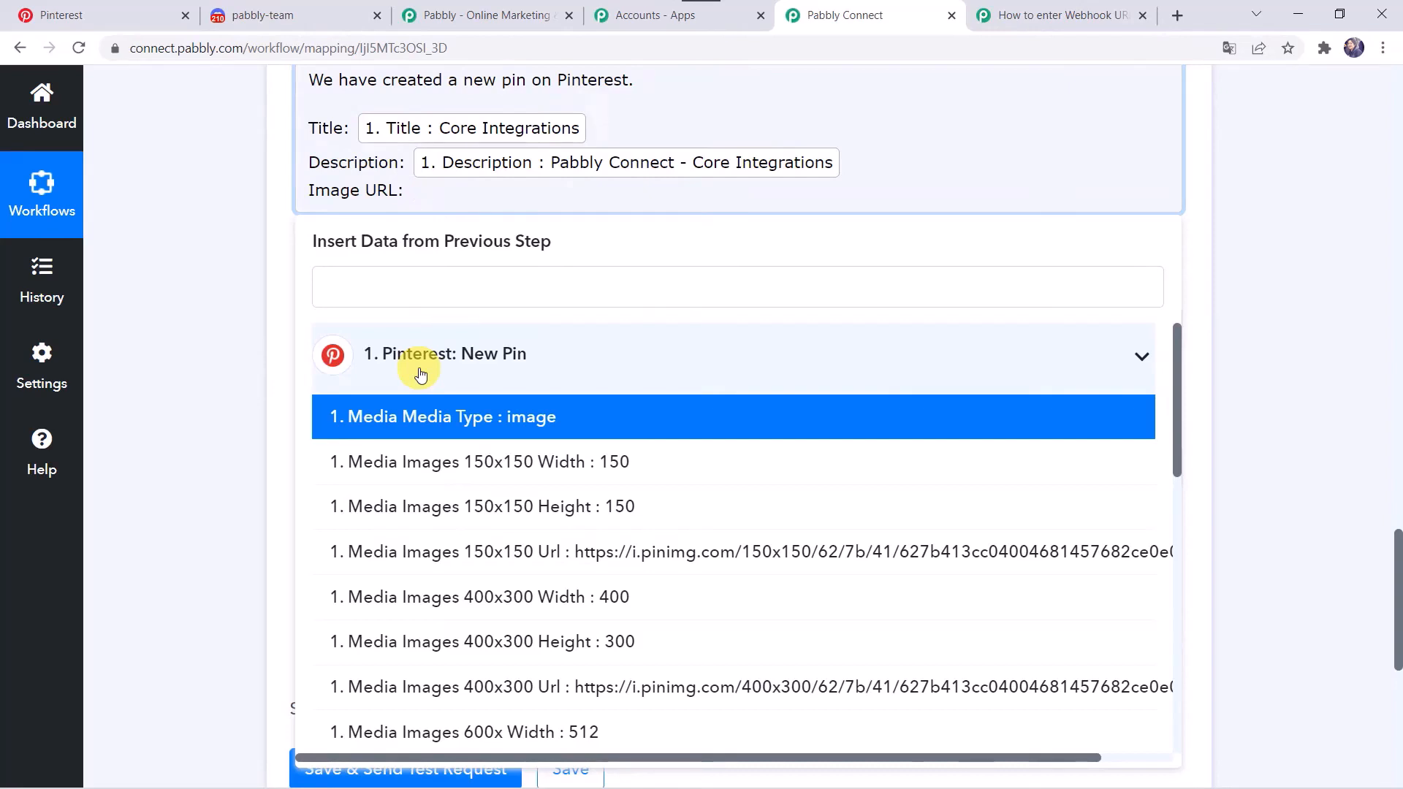
left_click(454, 382)
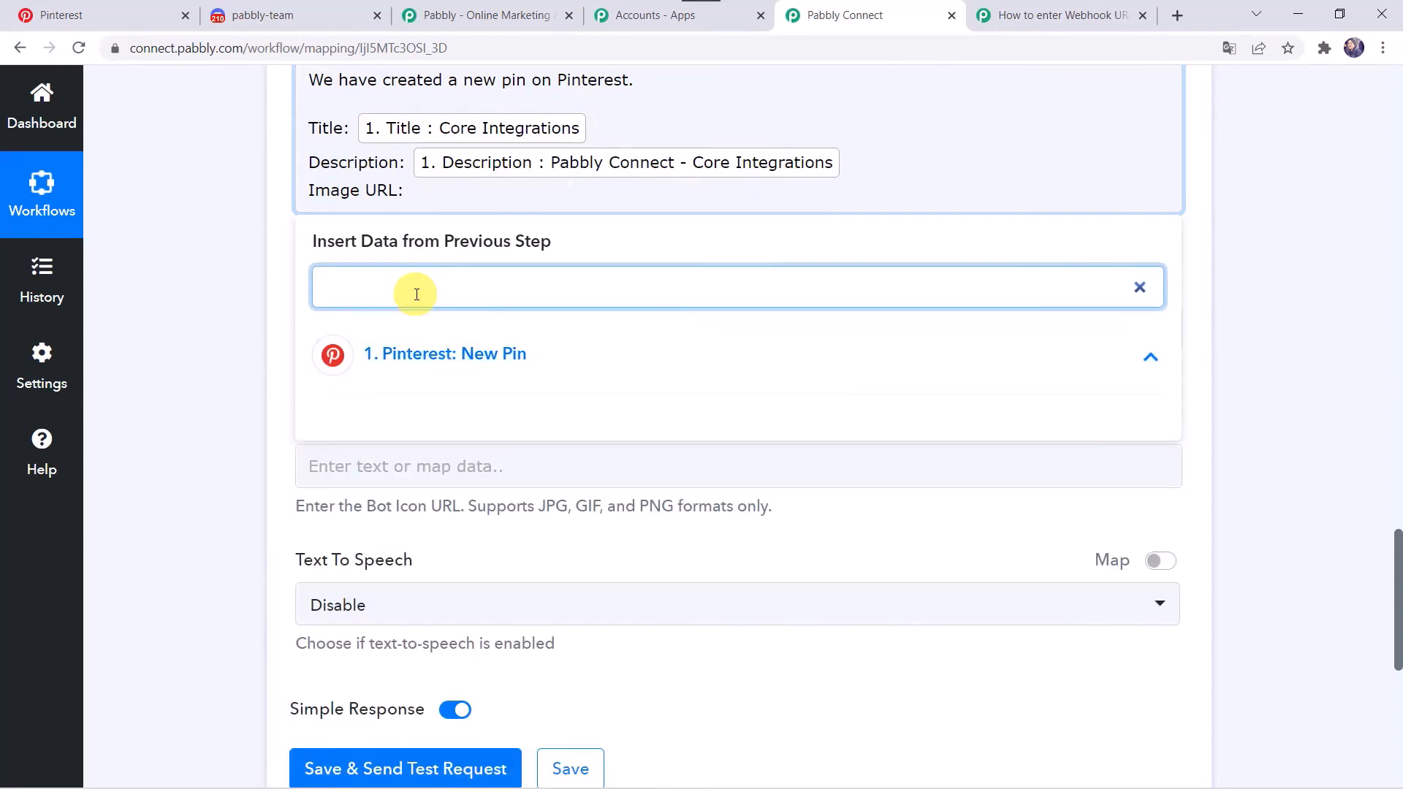
type("url")
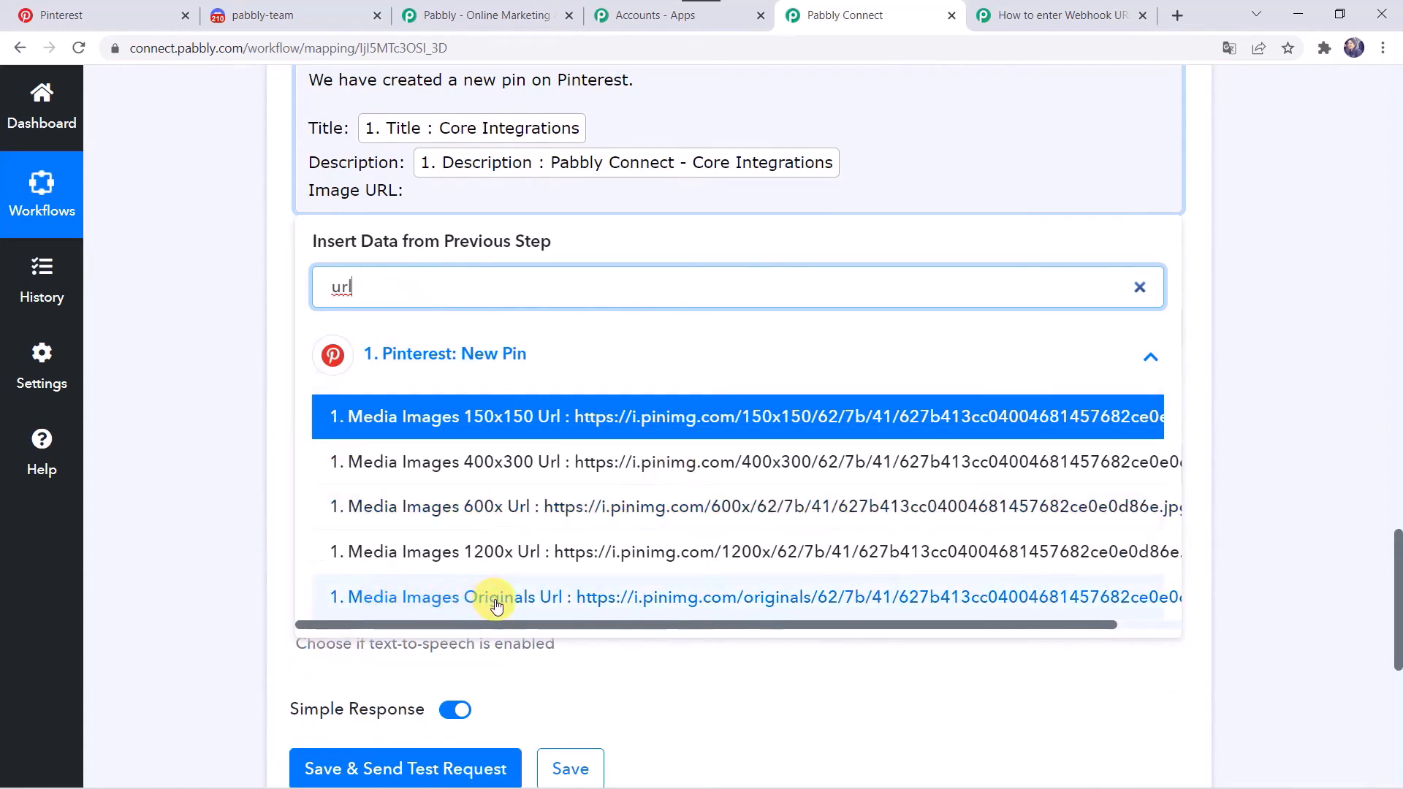
left_click(551, 604)
left_click(167, 348)
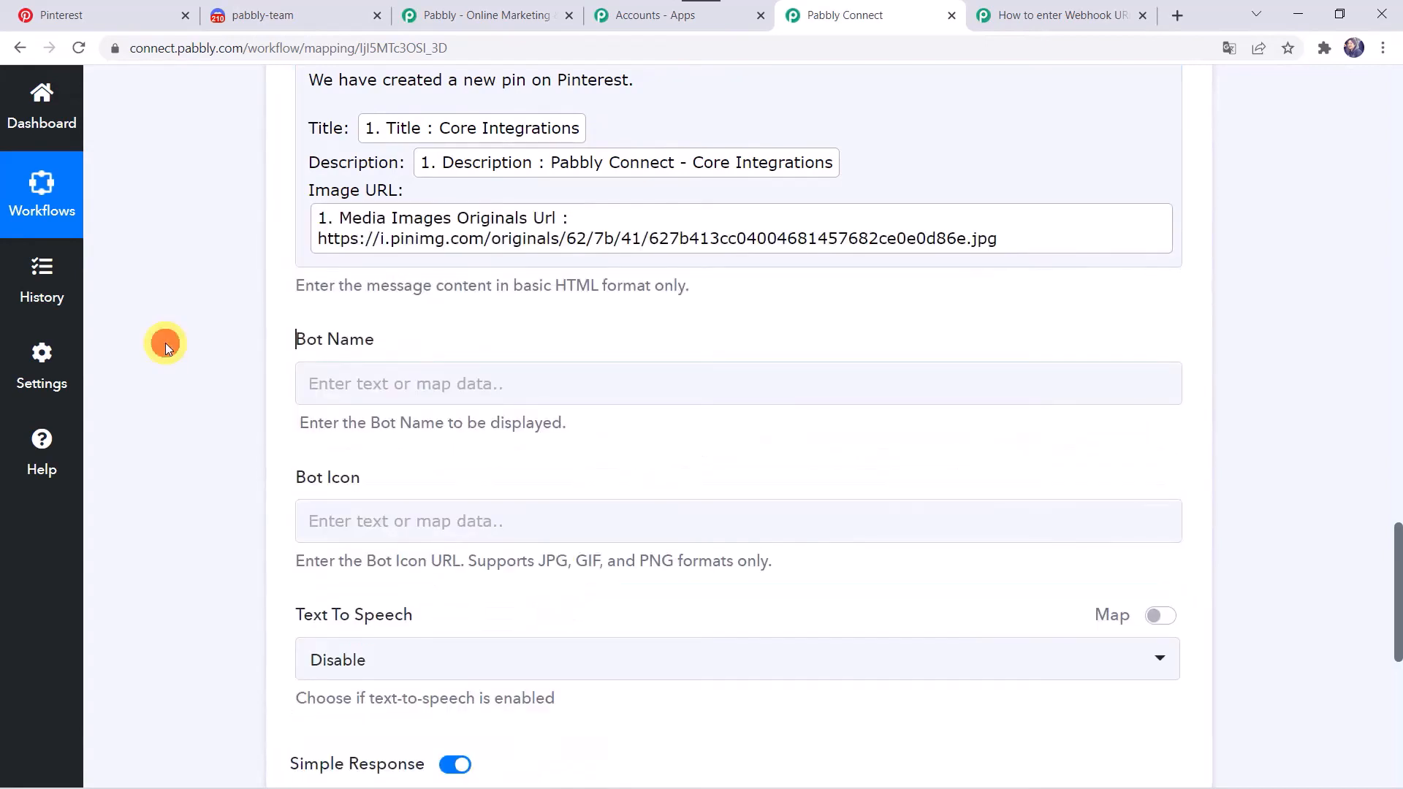
left_click(304, 238)
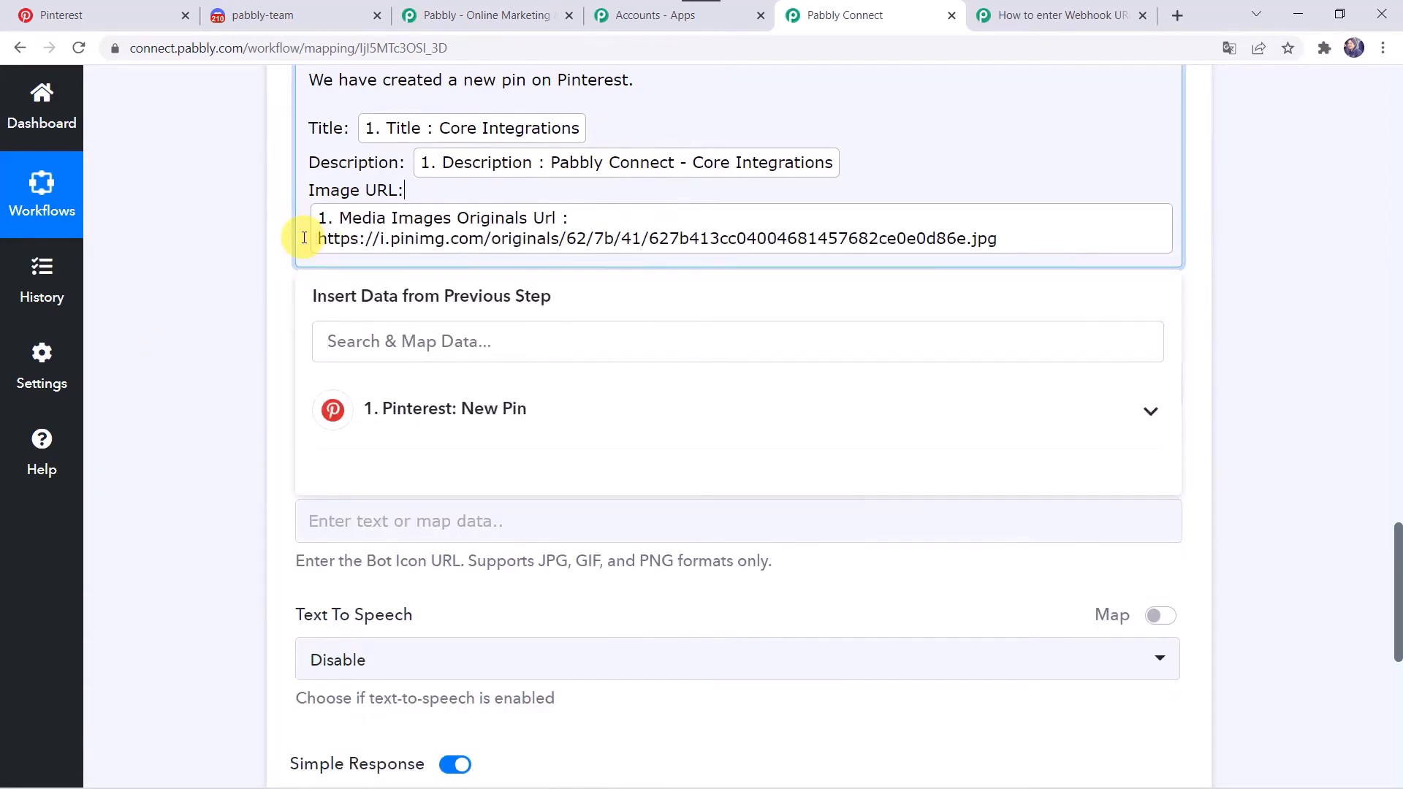
left_click(205, 349)
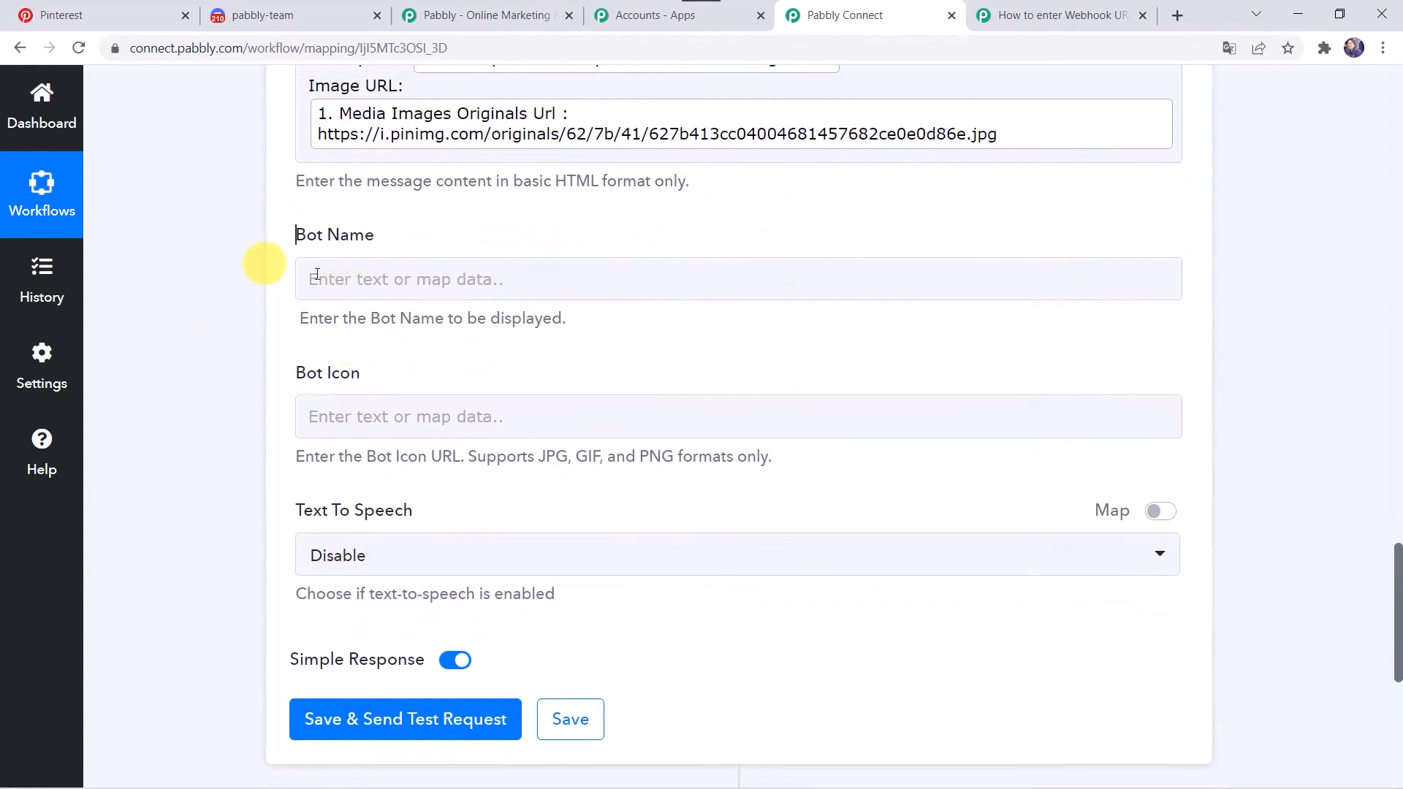
Step: Name the bot 'Pinterest', keep Text To Speech disabled, and save with a test request returning 204
left_click(349, 271)
type("Pinterest")
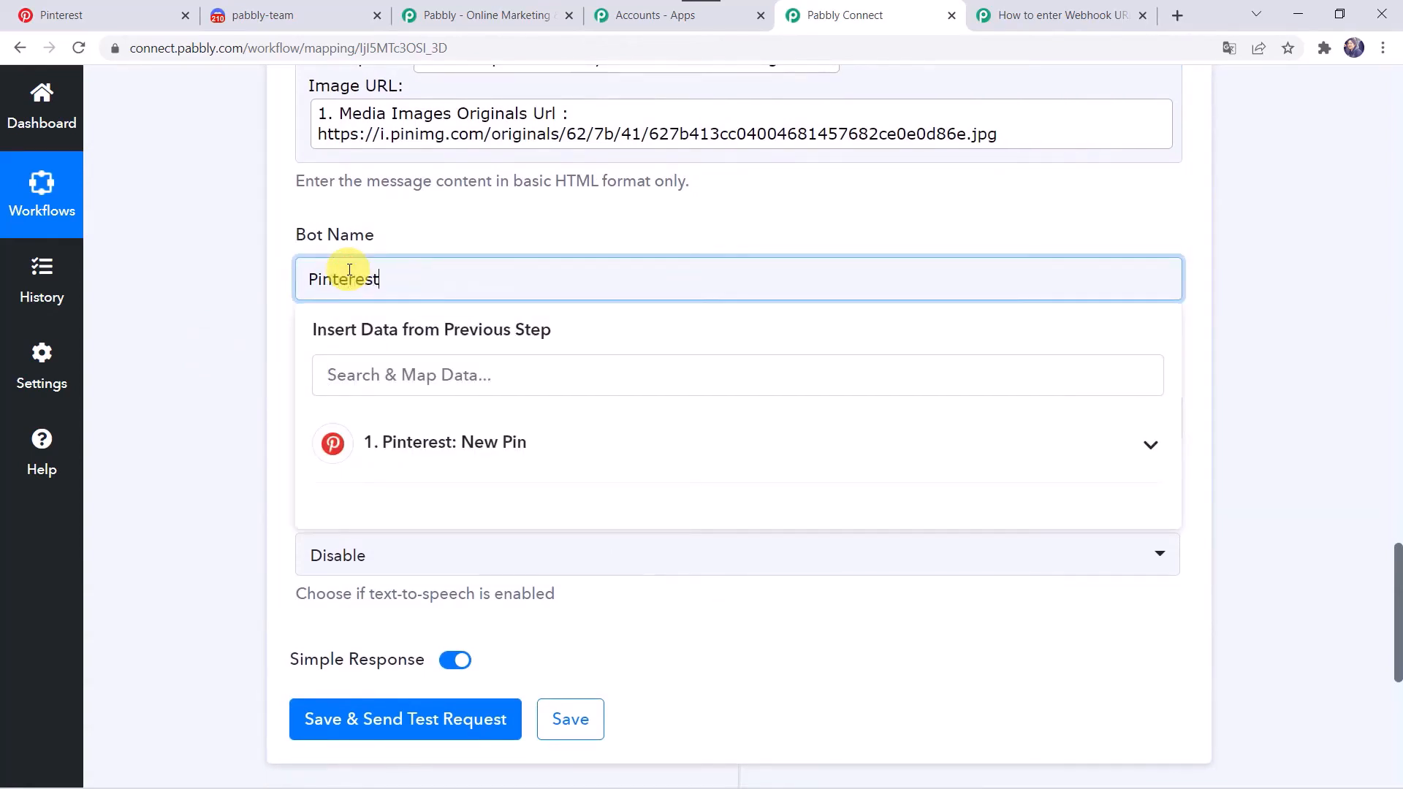
left_click(257, 288)
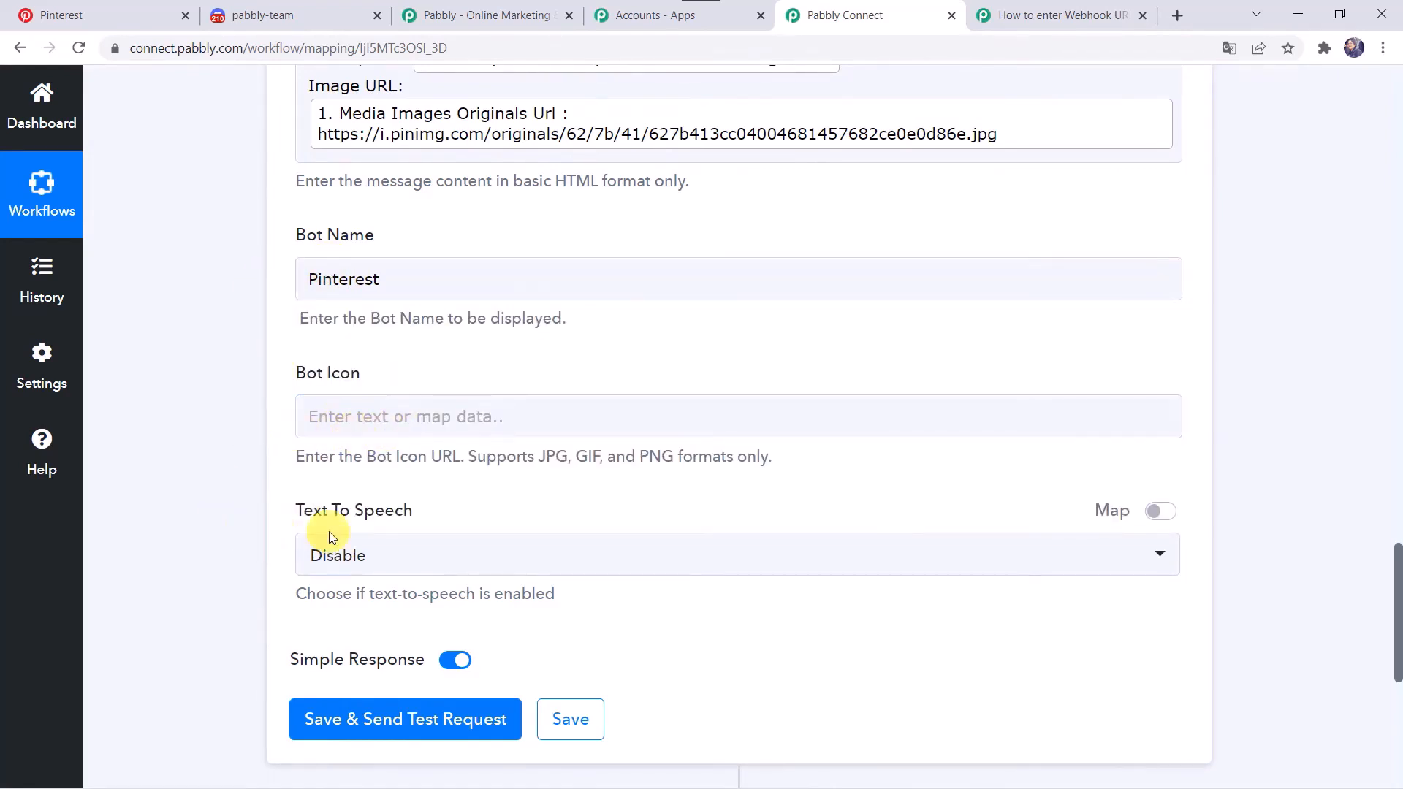
left_click(372, 550)
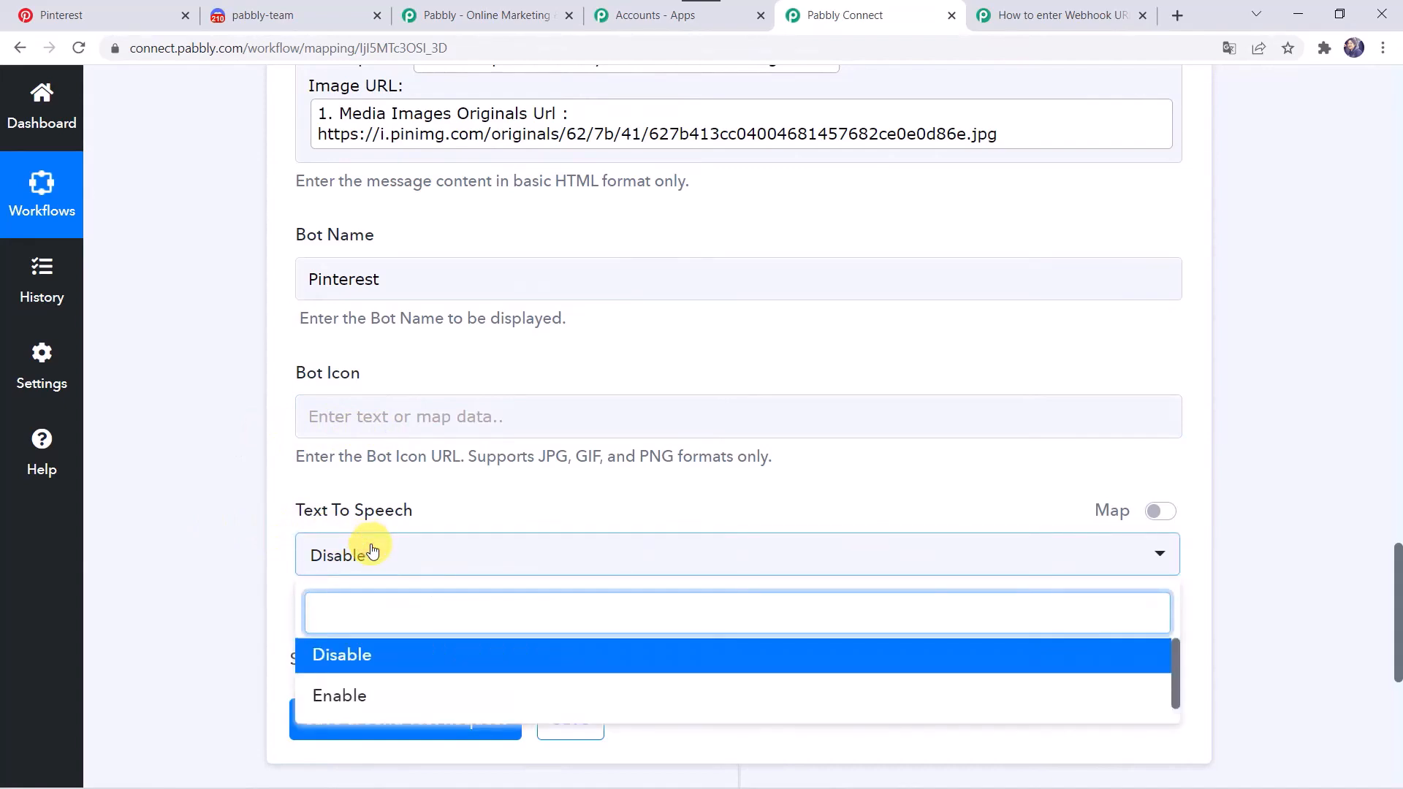
left_click(344, 653)
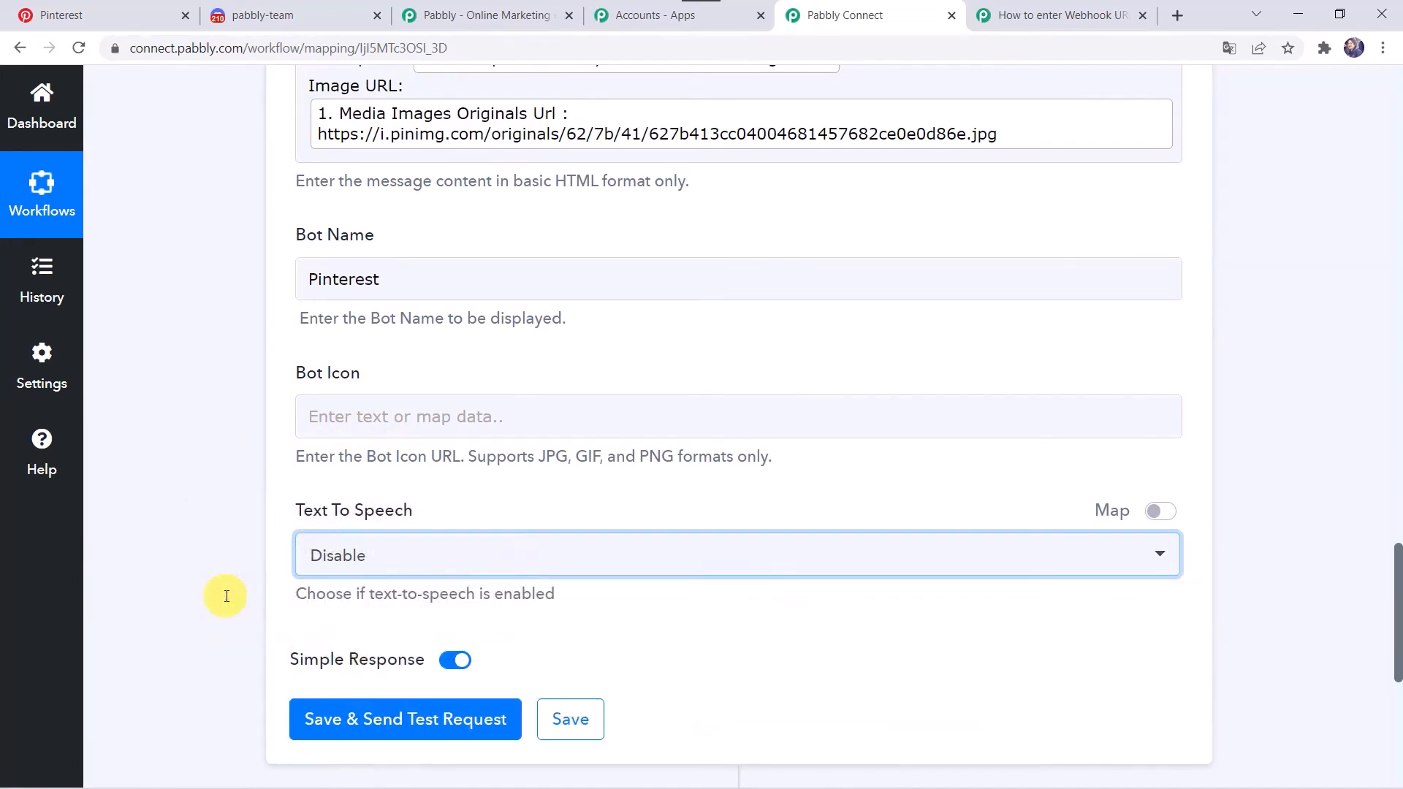
left_click(381, 728)
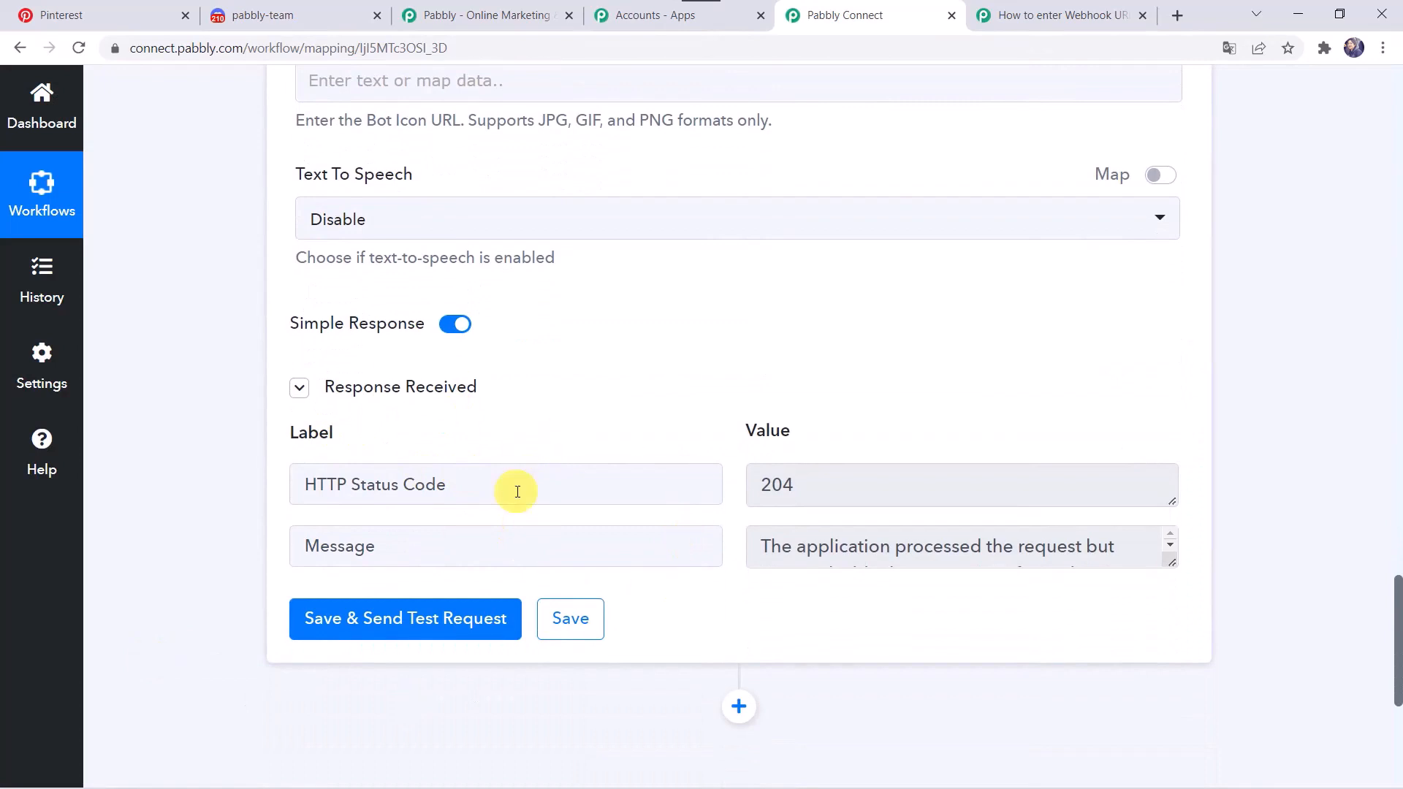
left_click(323, 7)
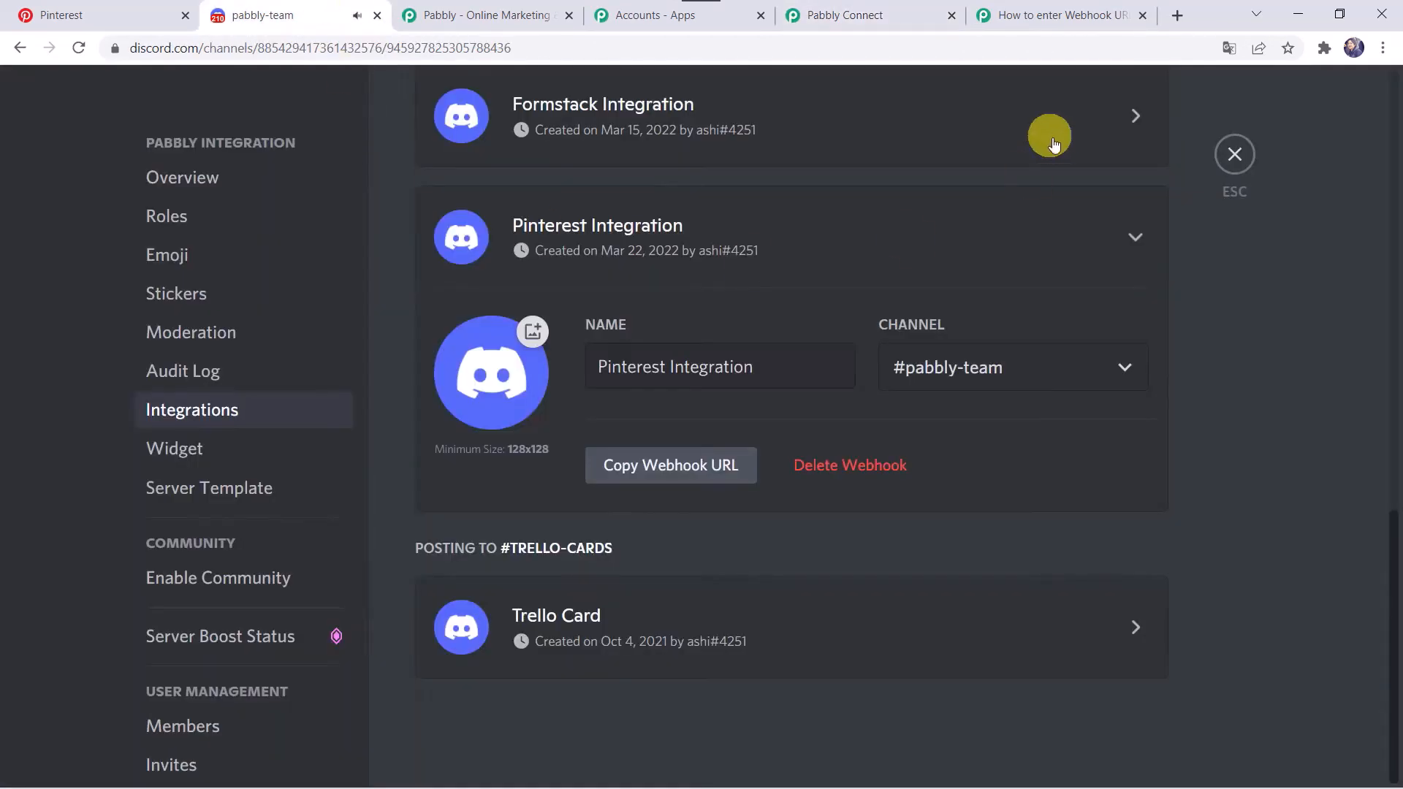
Step: Close Discord server settings and check the Pinterest bot's Core Integrations message in #pabbly-team
left_click(1235, 152)
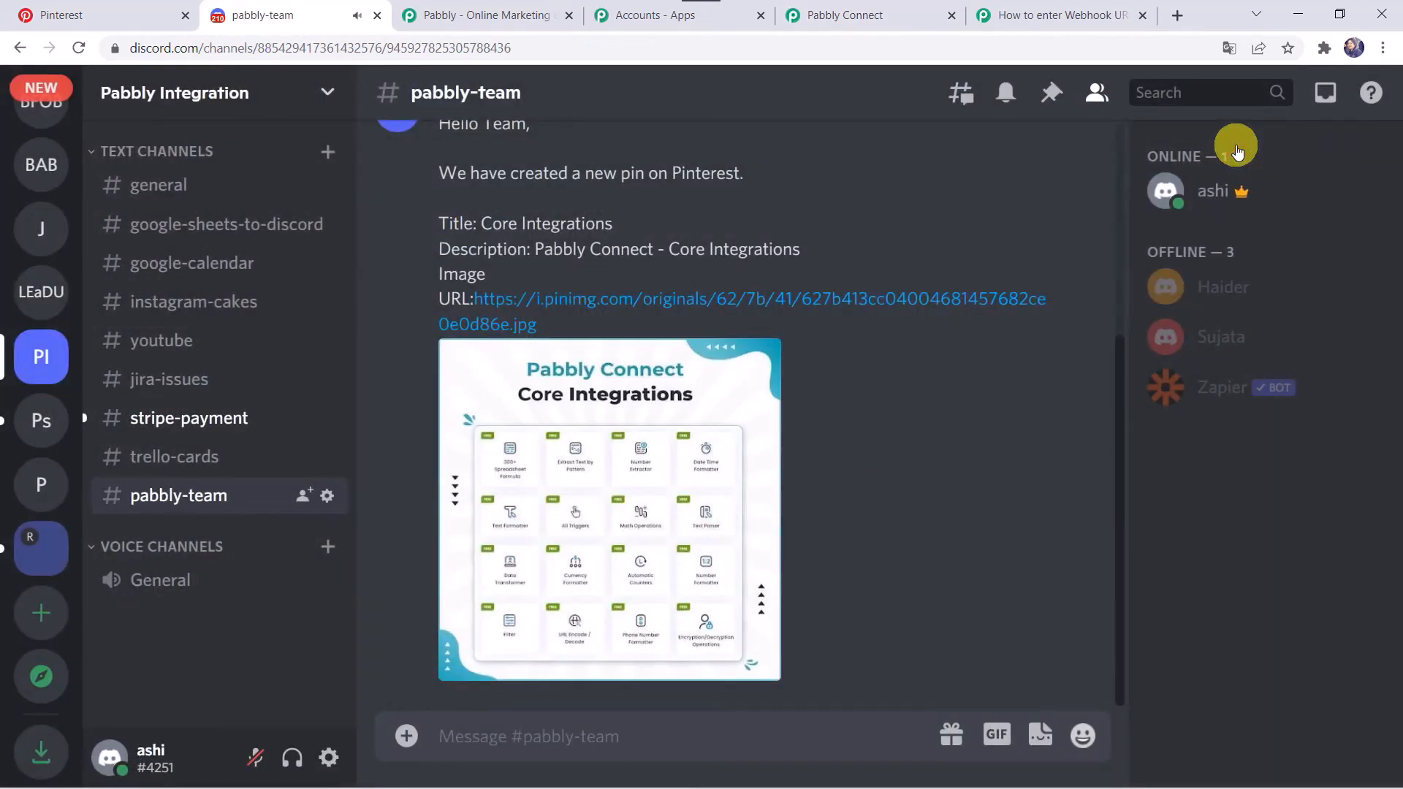
scroll(595, 287, "up", 1)
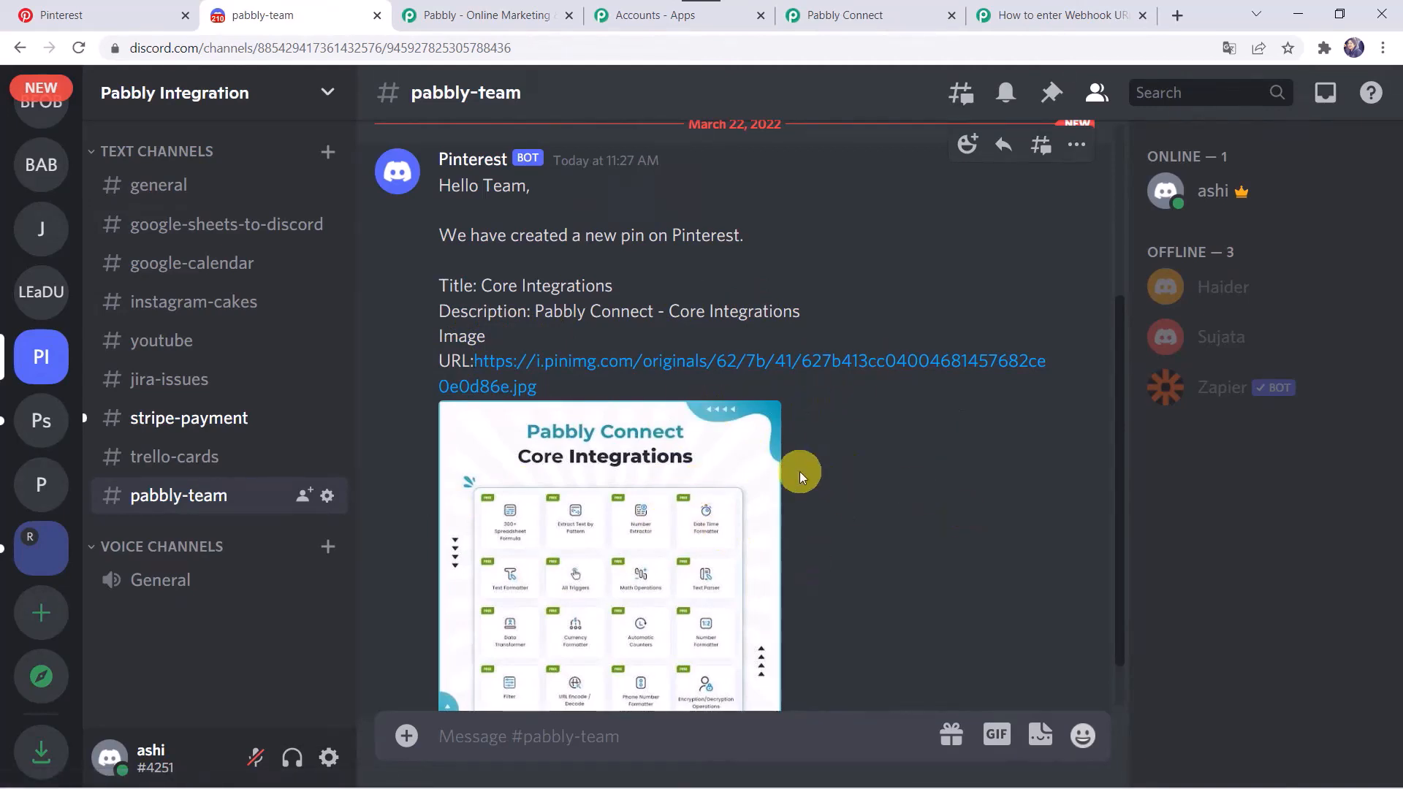
left_click(889, 6)
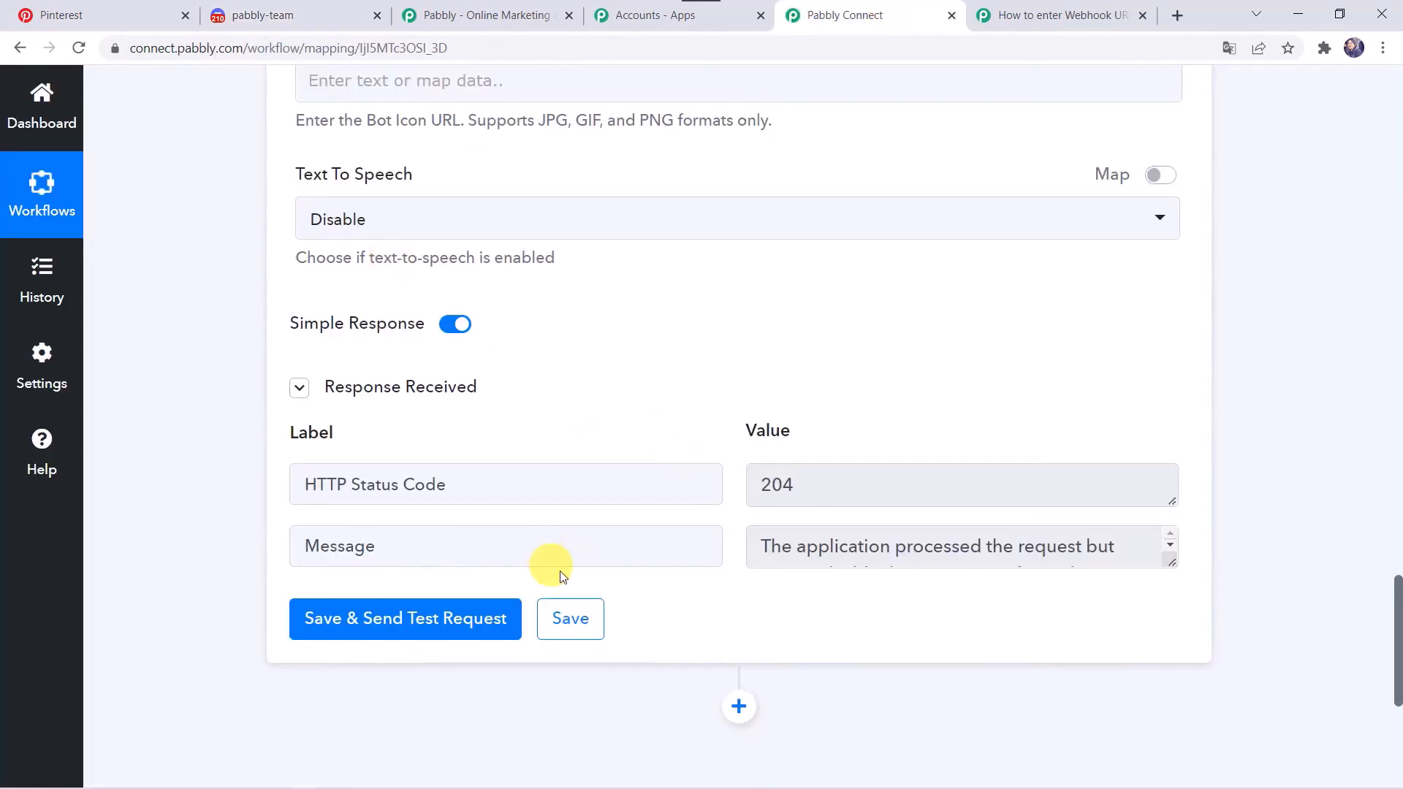
Step: Save the Discord action step and switch to Pinterest's All Pins page
left_click(584, 614)
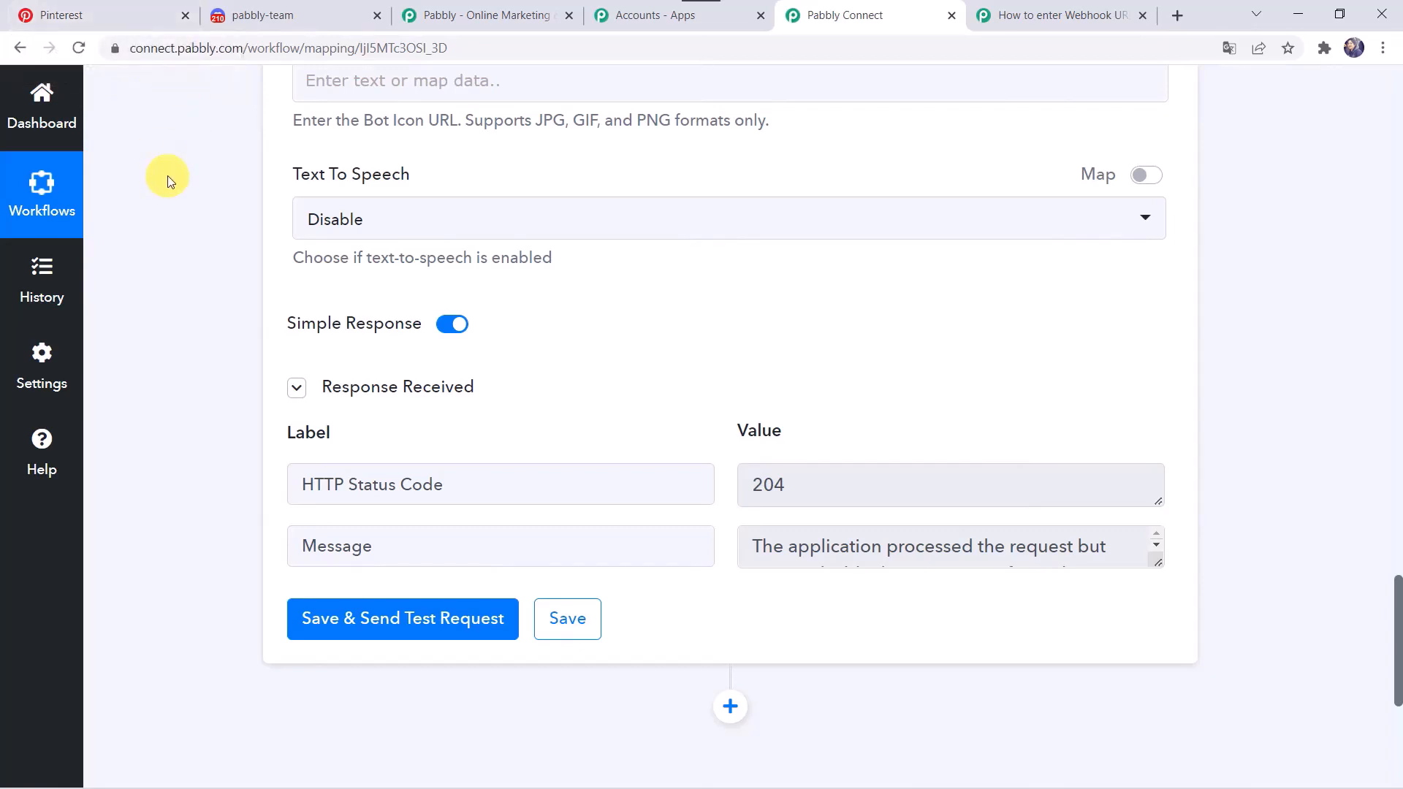
key("ctrl+1")
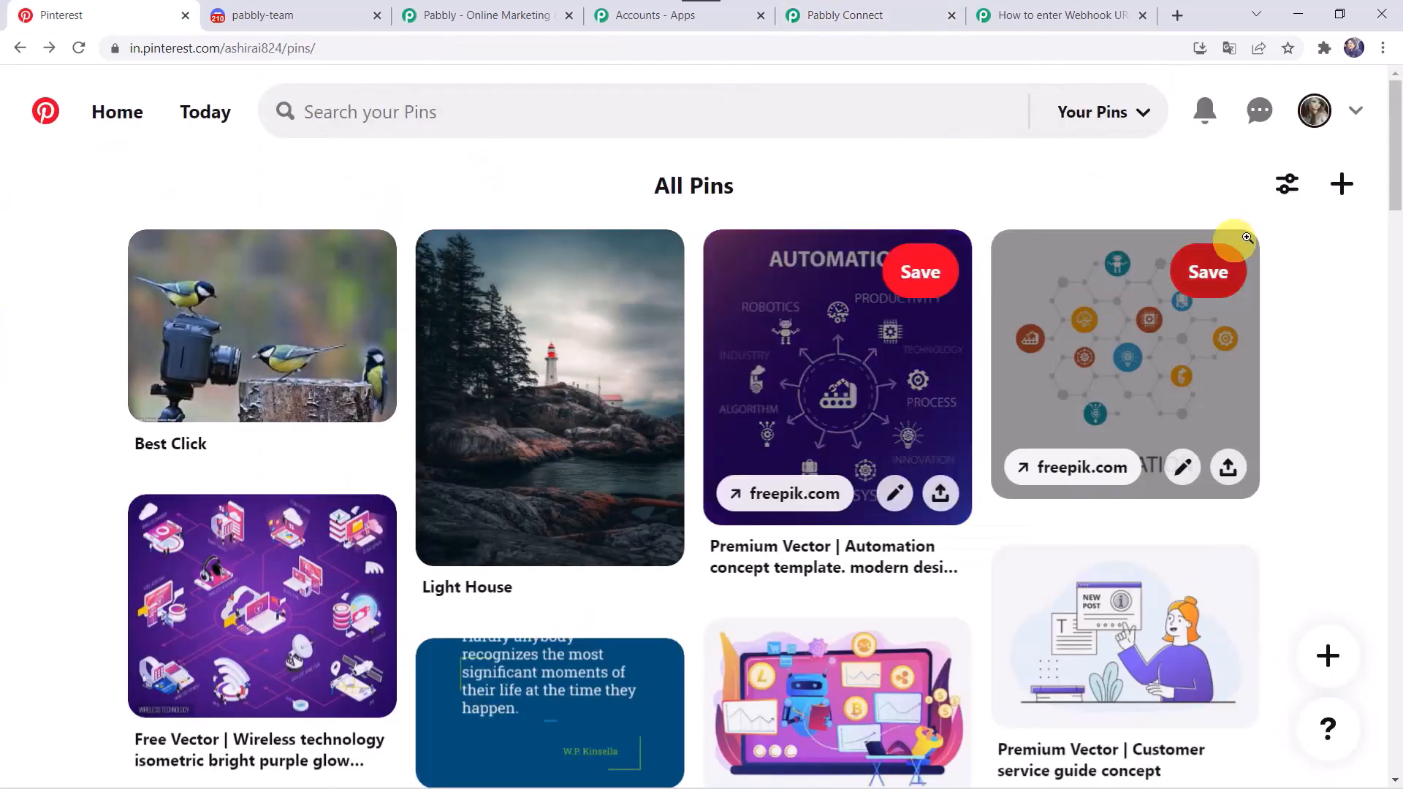
Step: Start a new Pinterest pin and upload the 'New Use Cases for Pabbly Connect.png' image
left_click(1342, 184)
left_click(1227, 285)
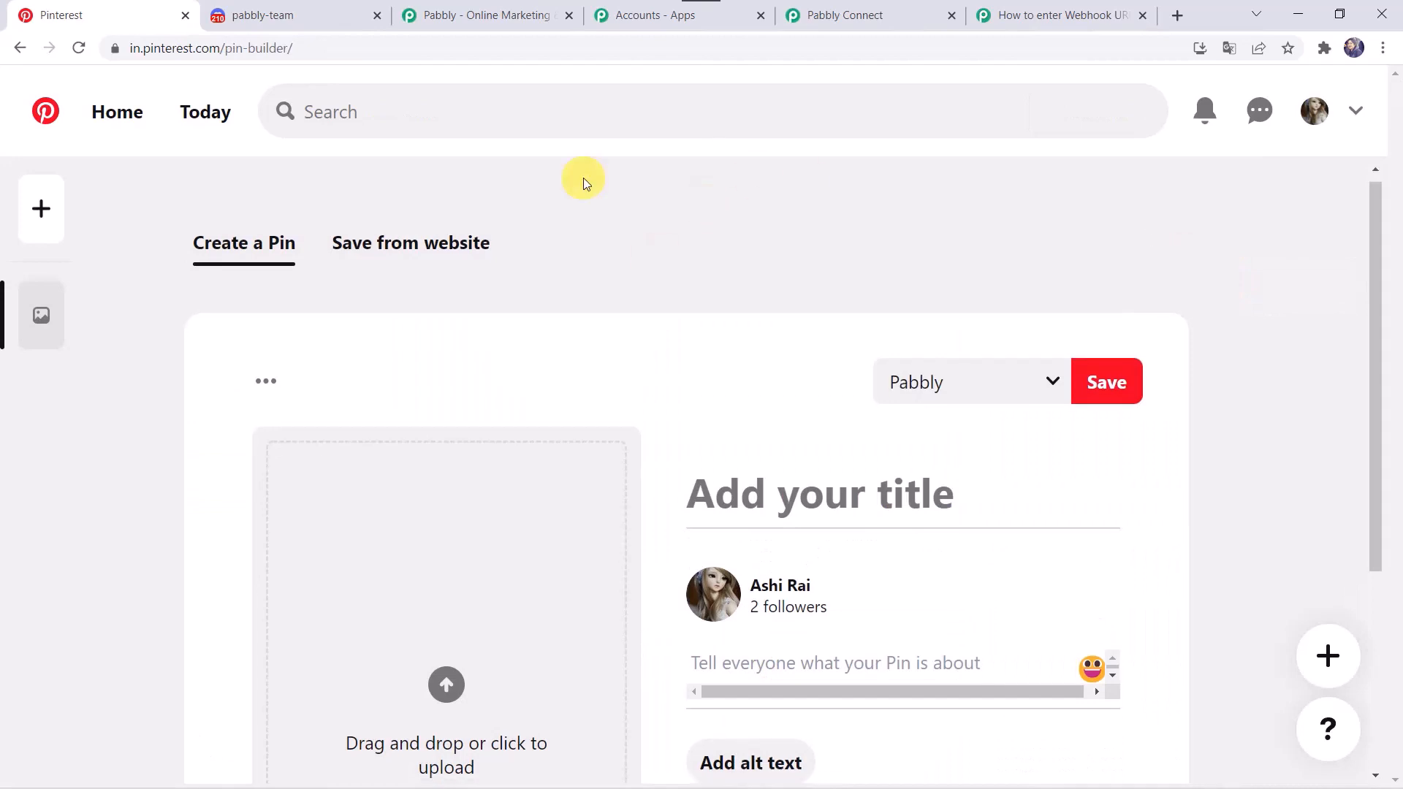
scroll(313, 423, "down", 3)
left_click(433, 460)
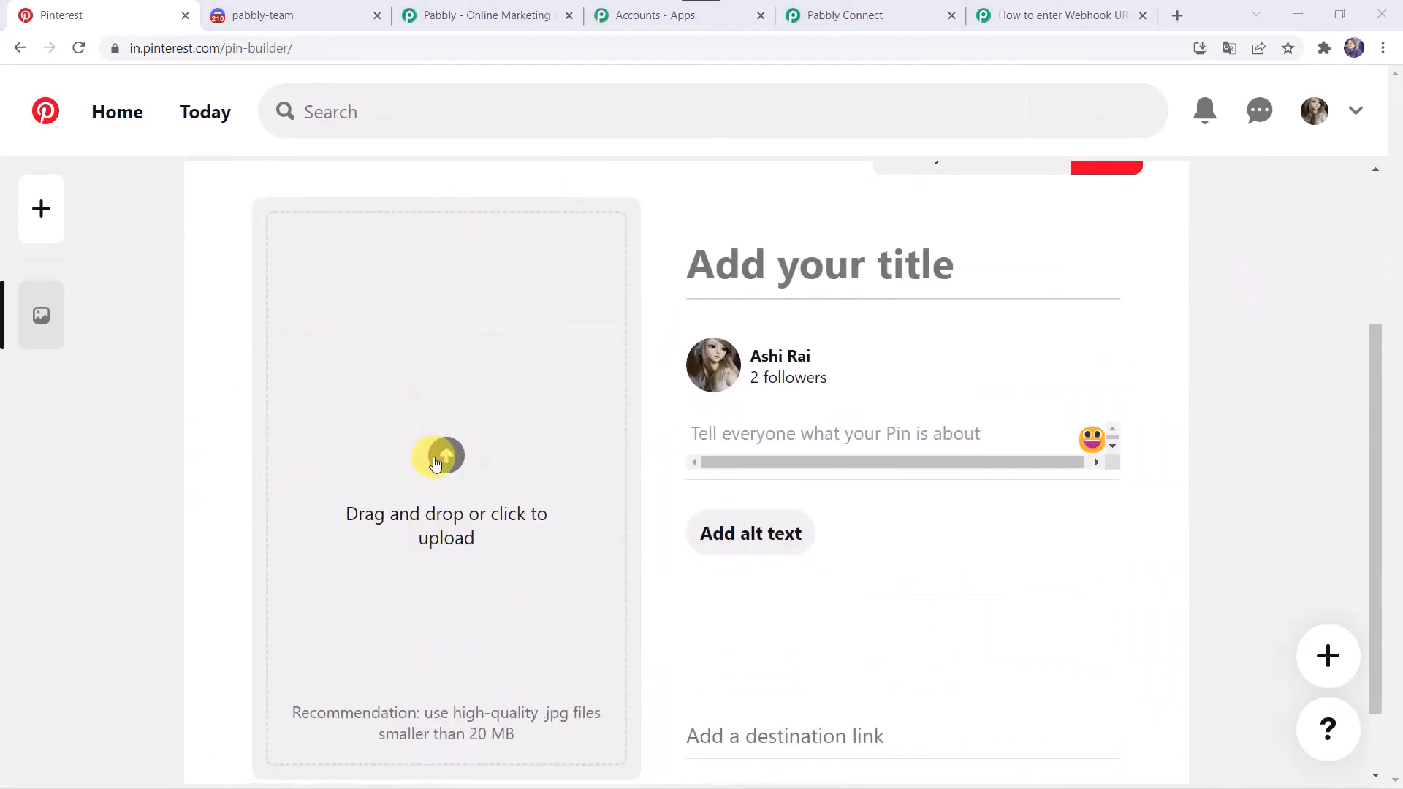
scroll(391, 212, "down", 3)
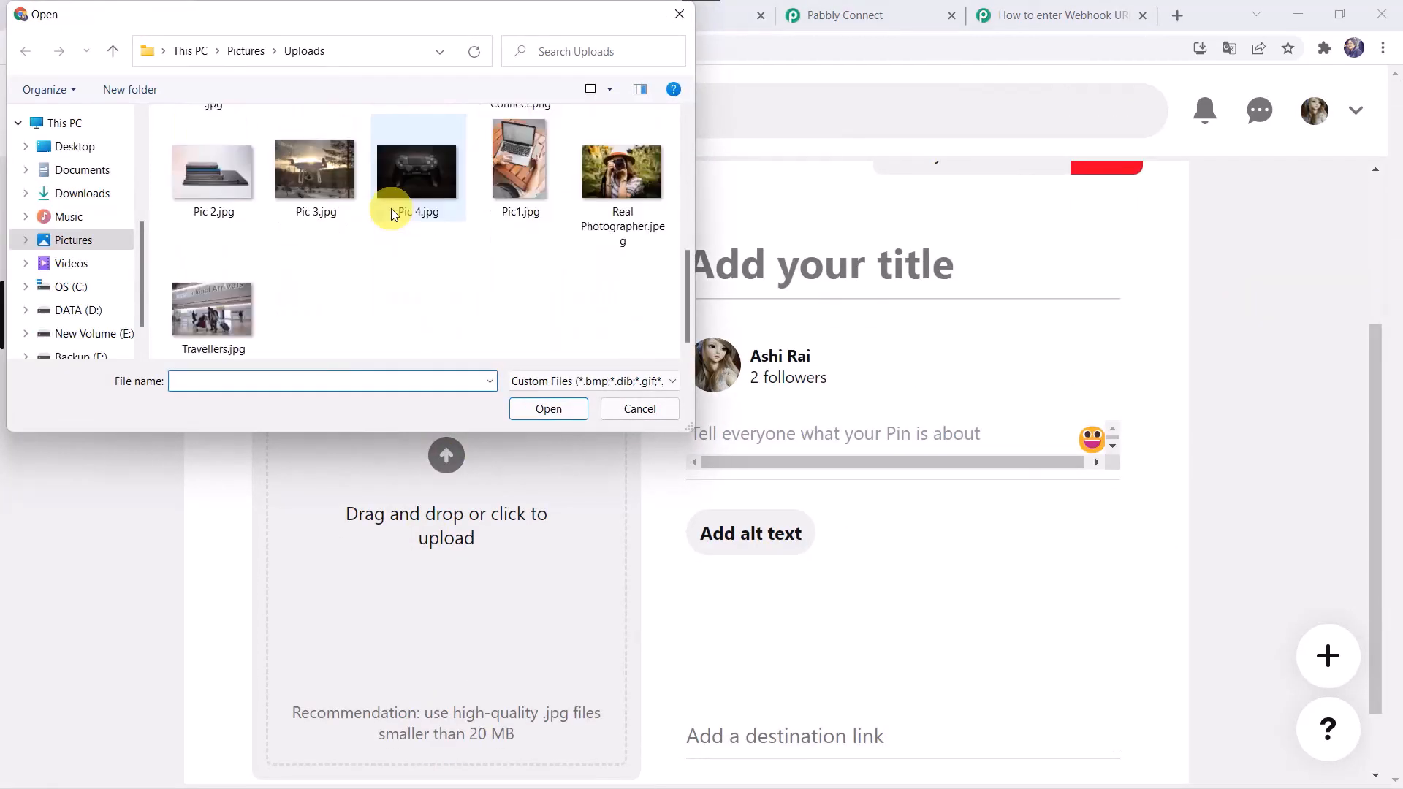
scroll(391, 212, "up", 2)
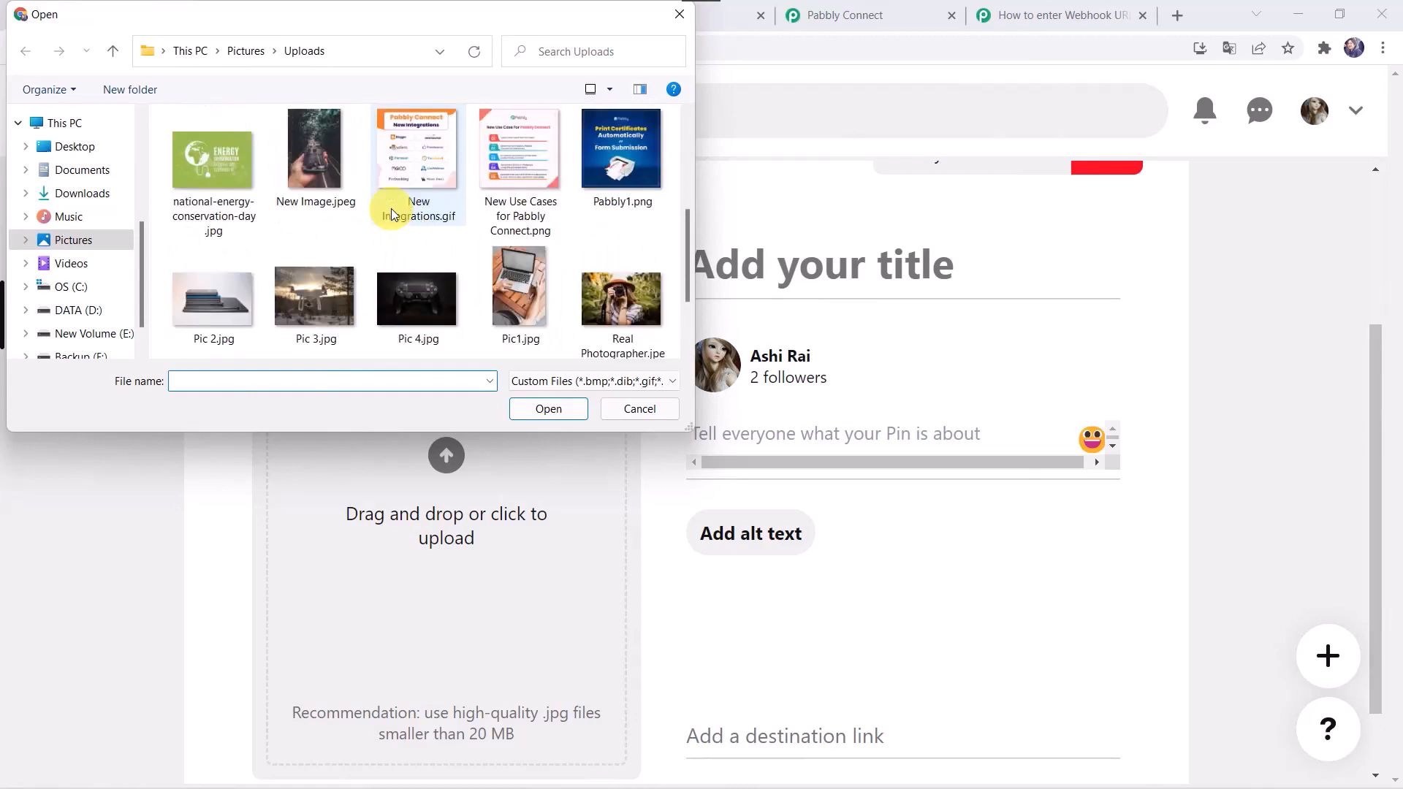
double_click(516, 210)
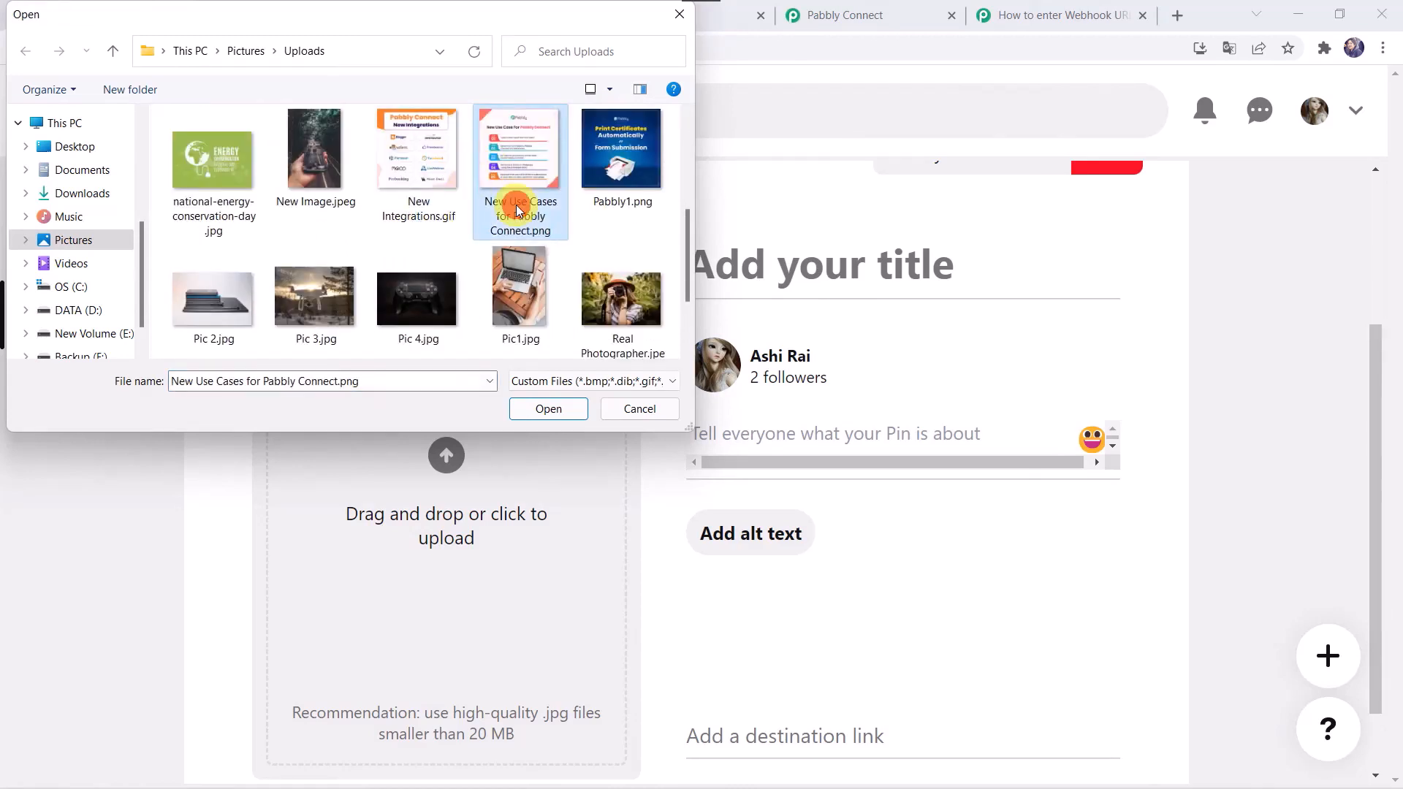
Step: Title the pin 'New Use Cases', paste its description, and publish it to the Pabbly board
left_click(757, 264)
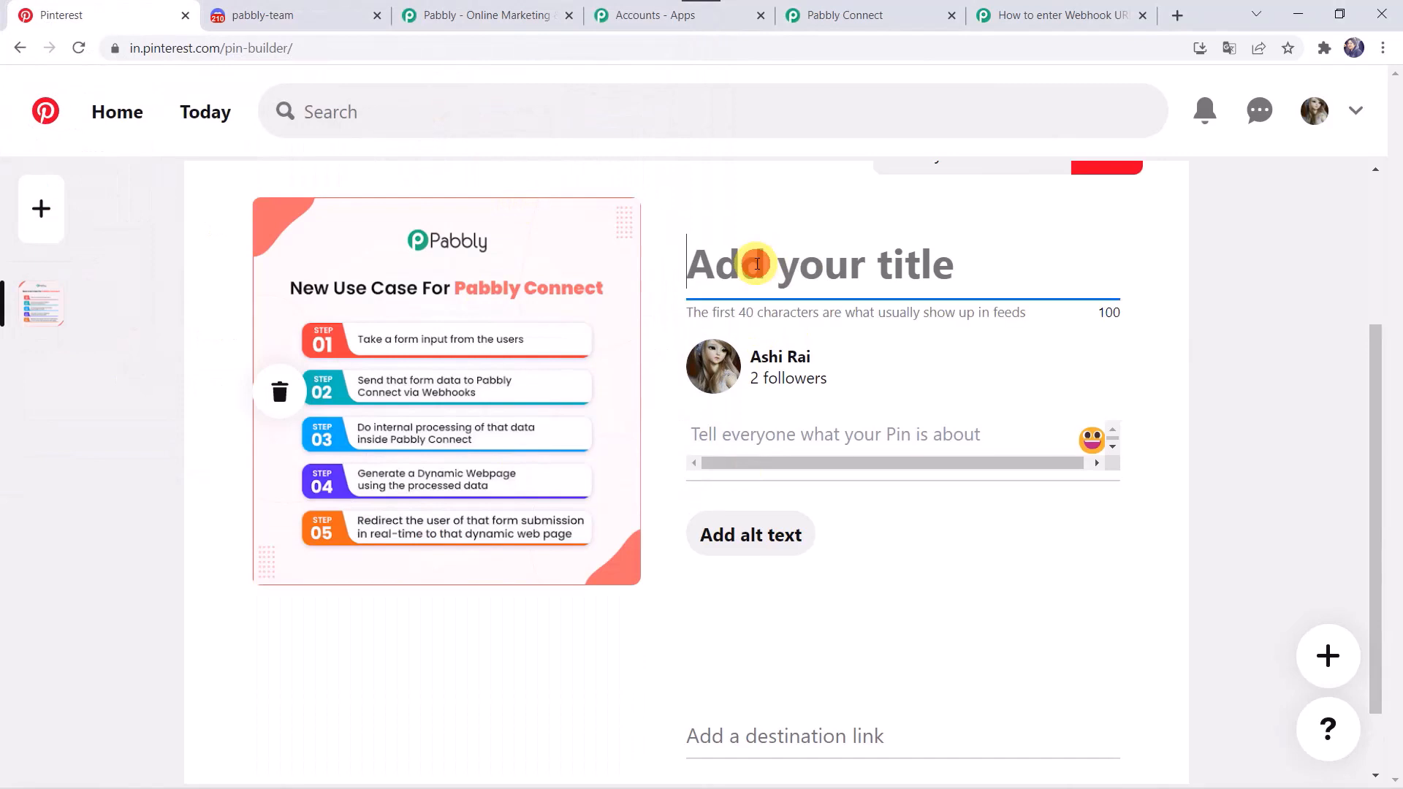
type("N")
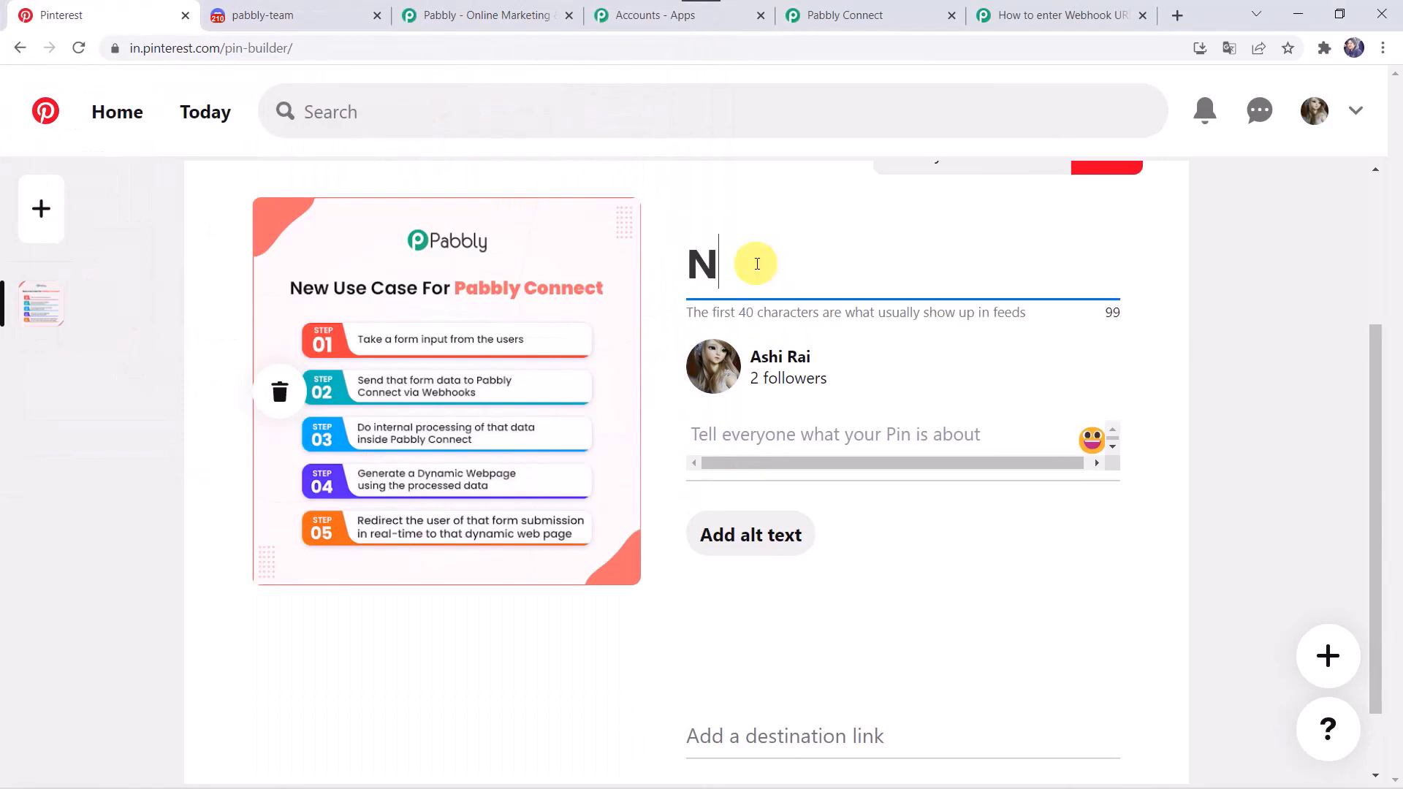
type("ew US")
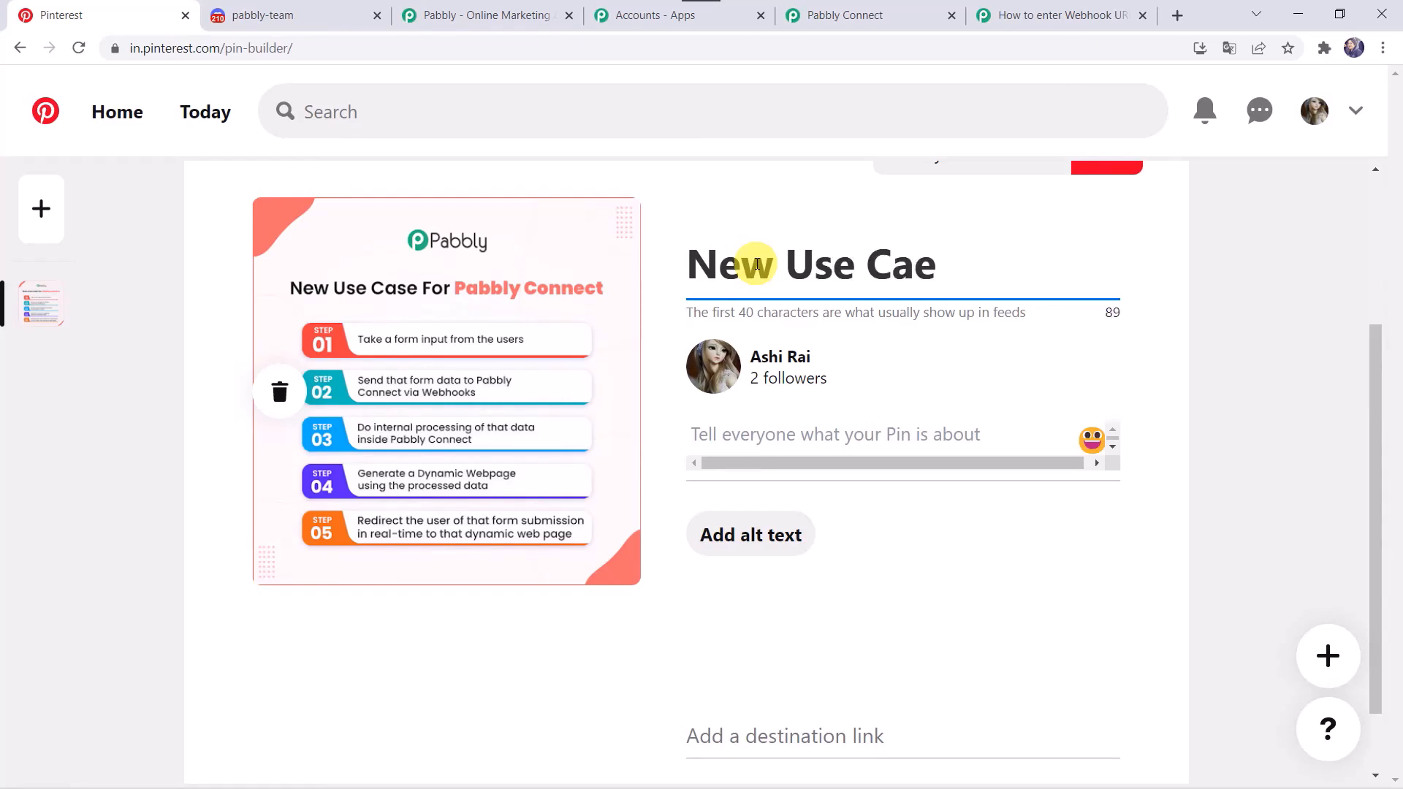
key("BackSpace")
type("ses")
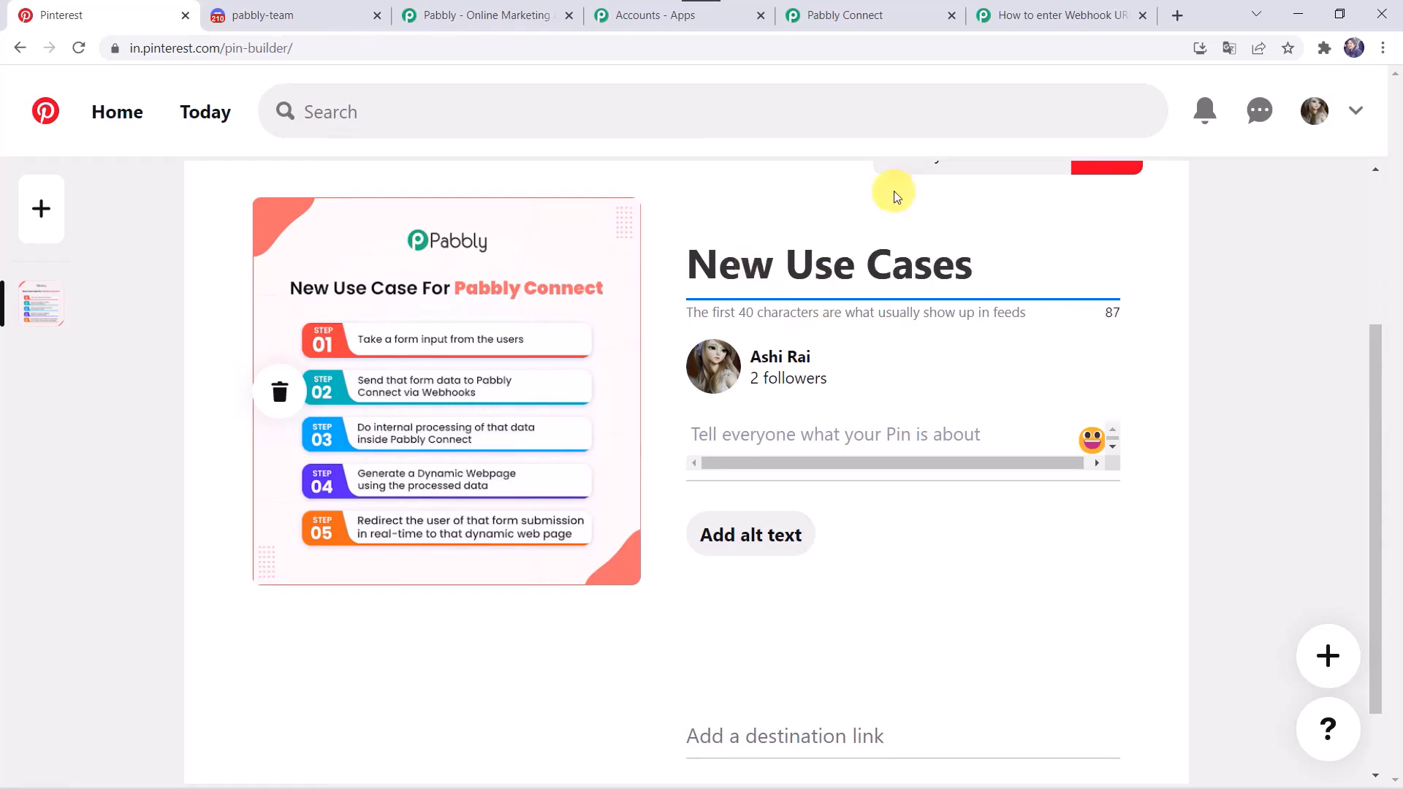
left_click(753, 434)
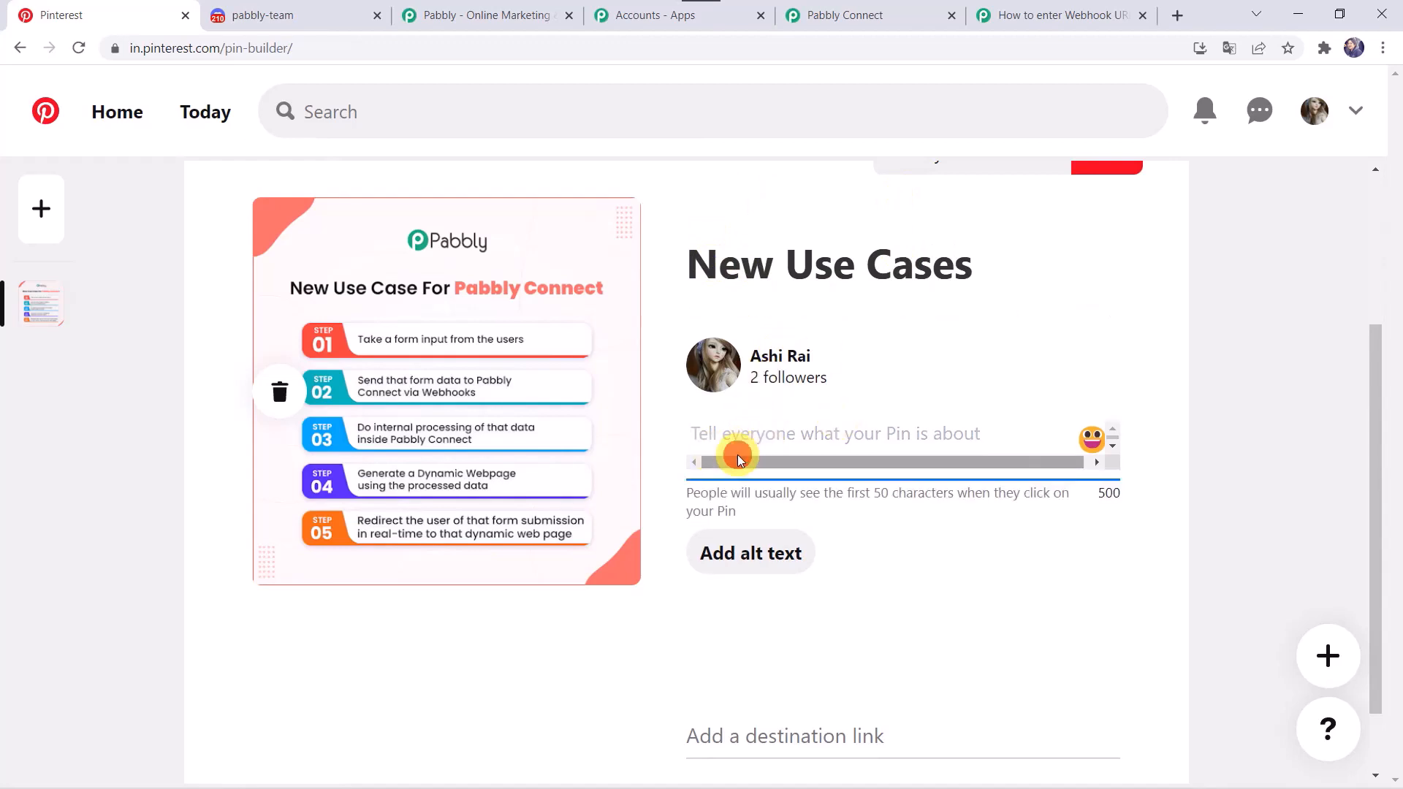
type("New Use Cases for Pabbly Connect.")
scroll(808, 501, "up", 2)
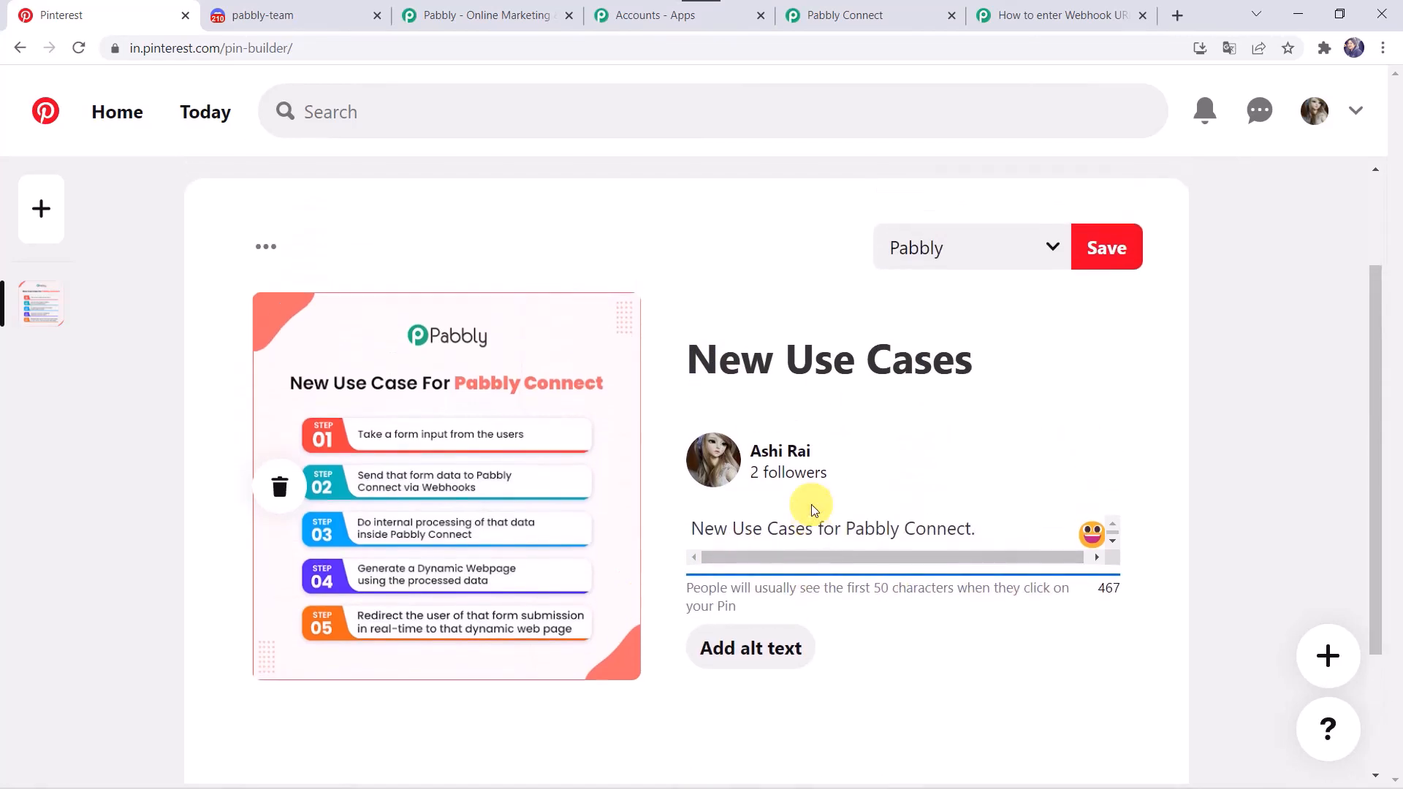
left_click(1126, 252)
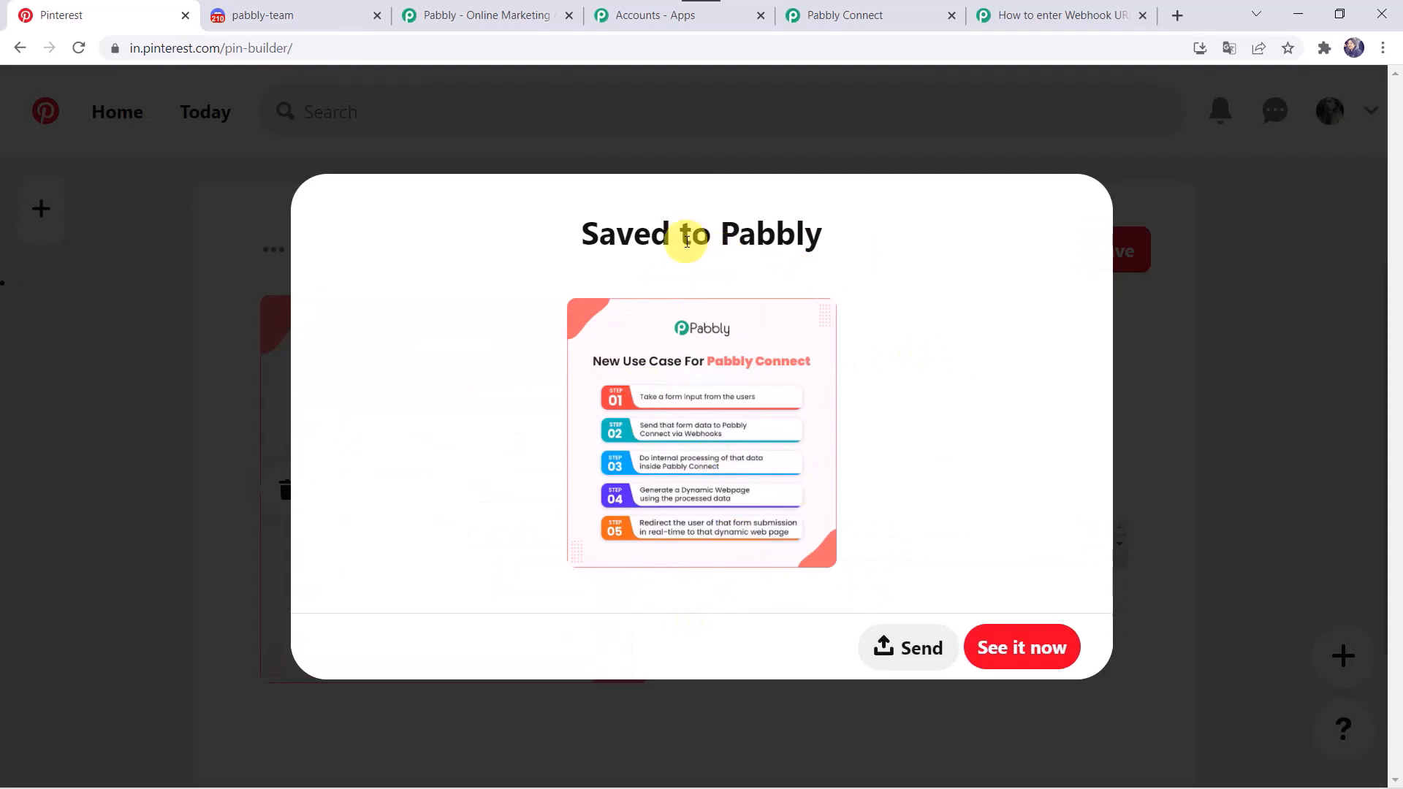
left_click(279, 17)
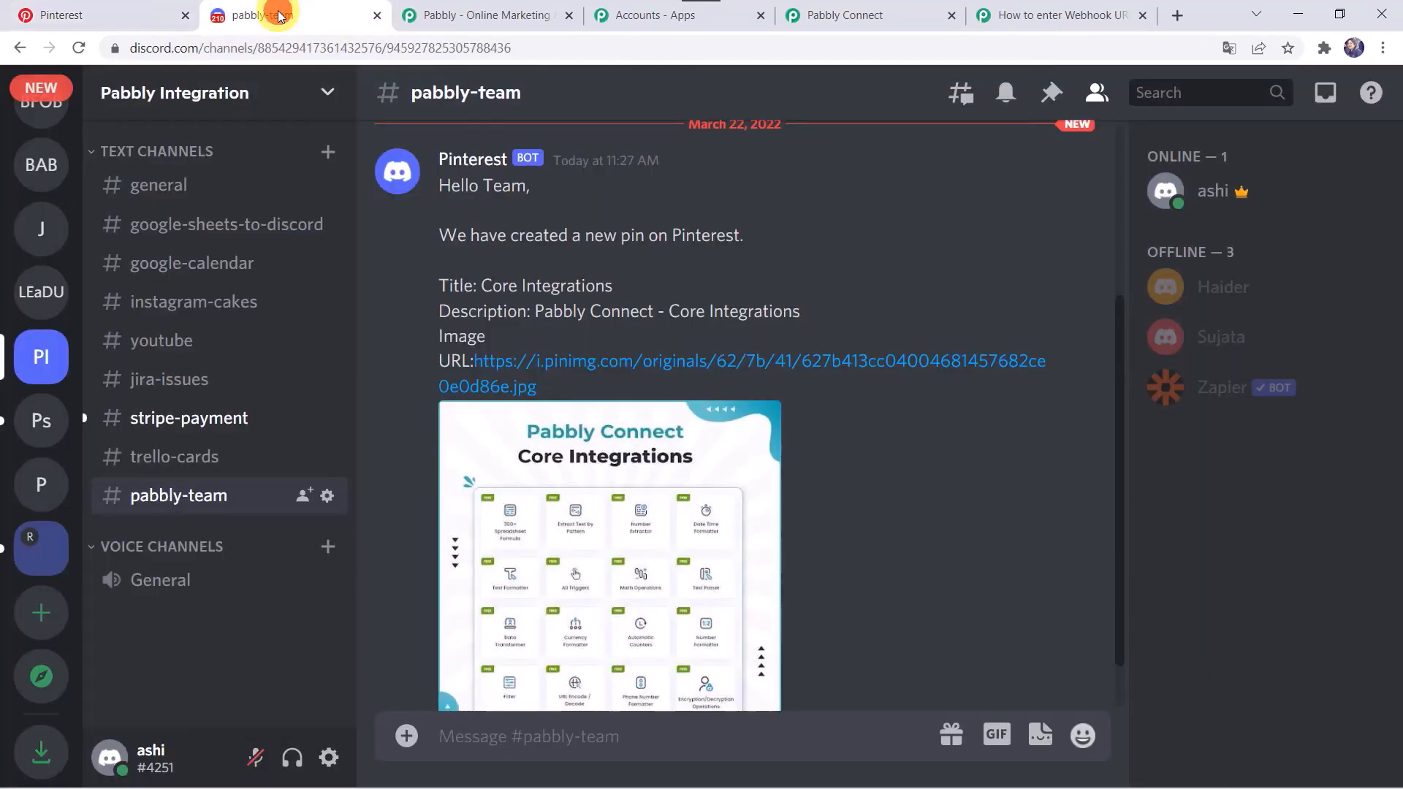
Step: Reload Discord and confirm the New Use Cases pin message and image arrived in #pabbly-team
left_click(72, 45)
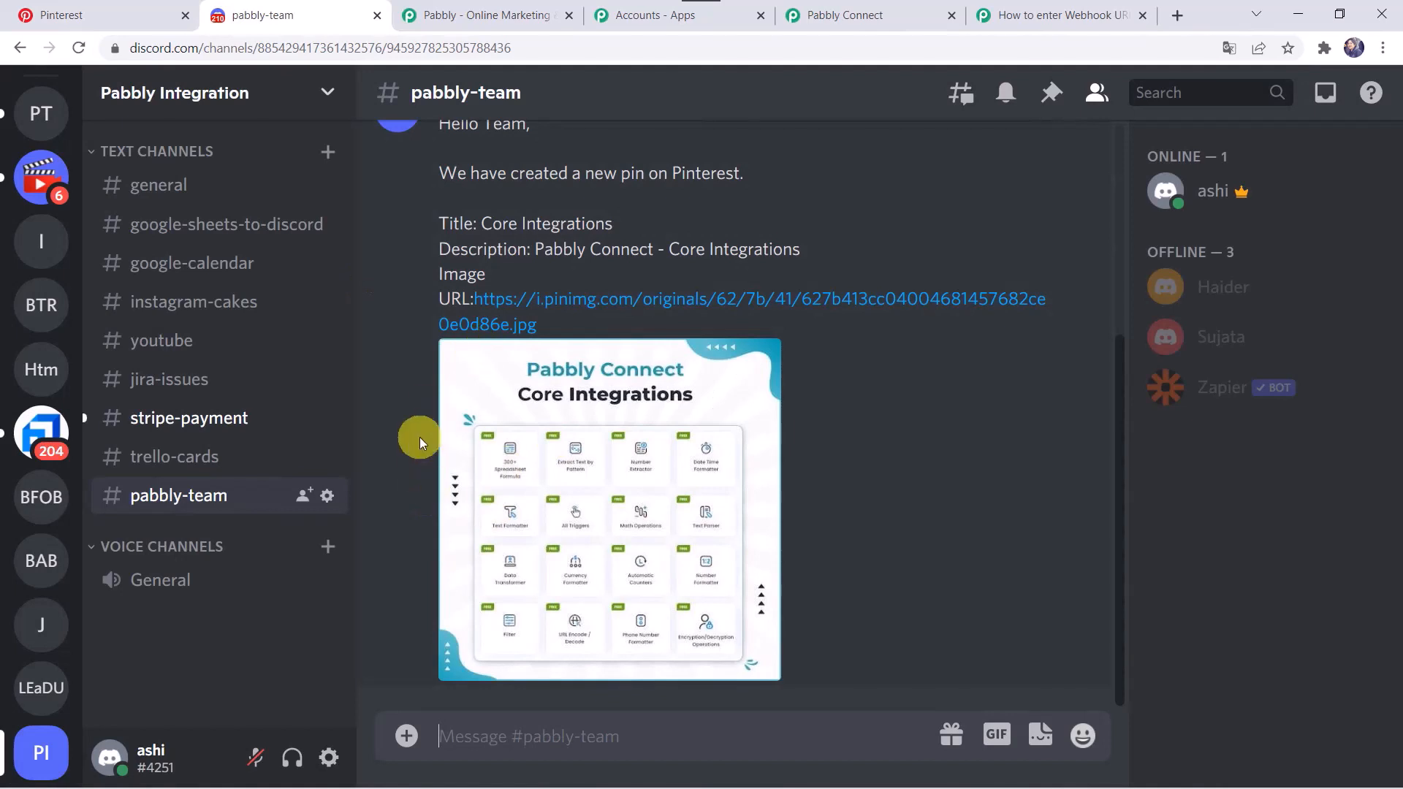
scroll(414, 468, "up", 1)
scroll(412, 478, "down", 1)
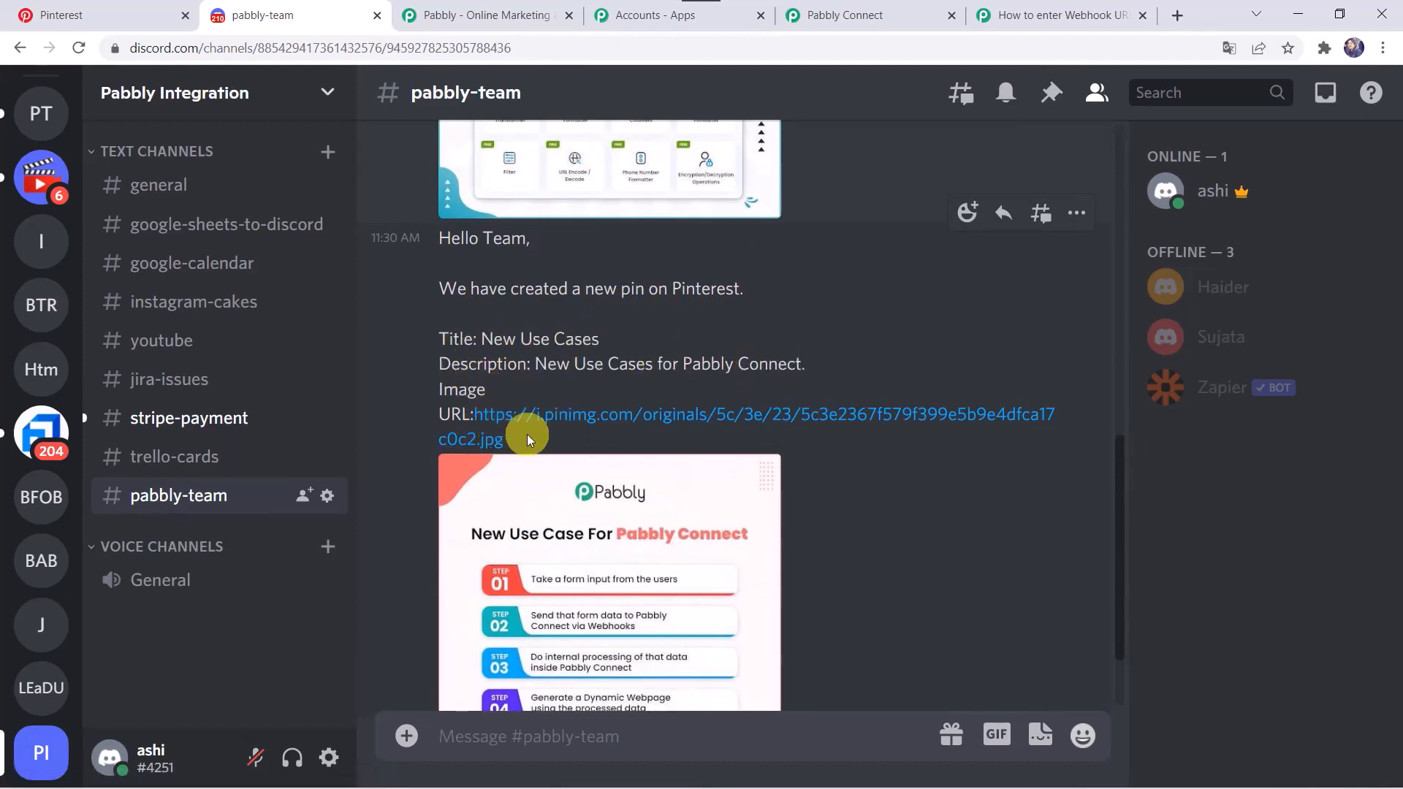
scroll(548, 528, "down", 2)
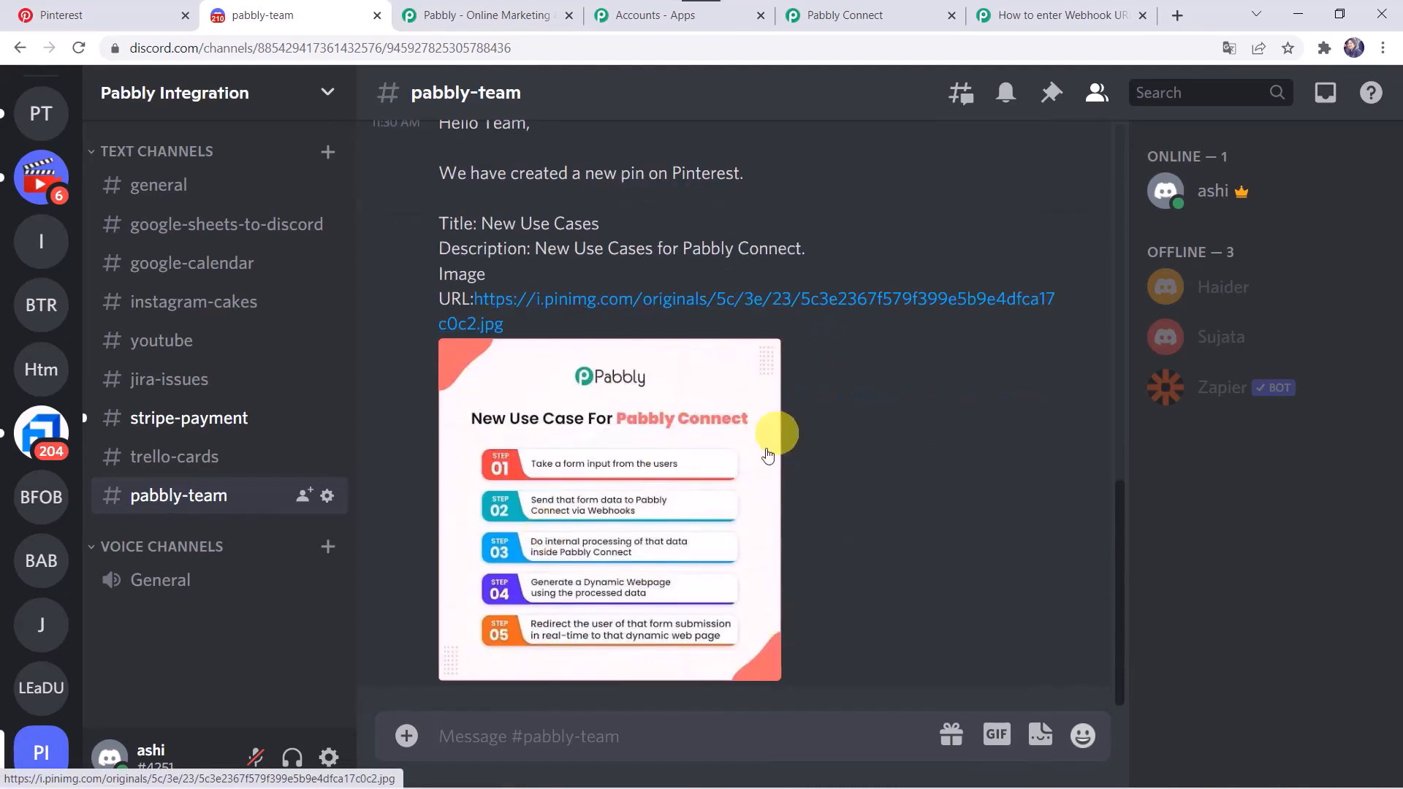
left_click(897, 21)
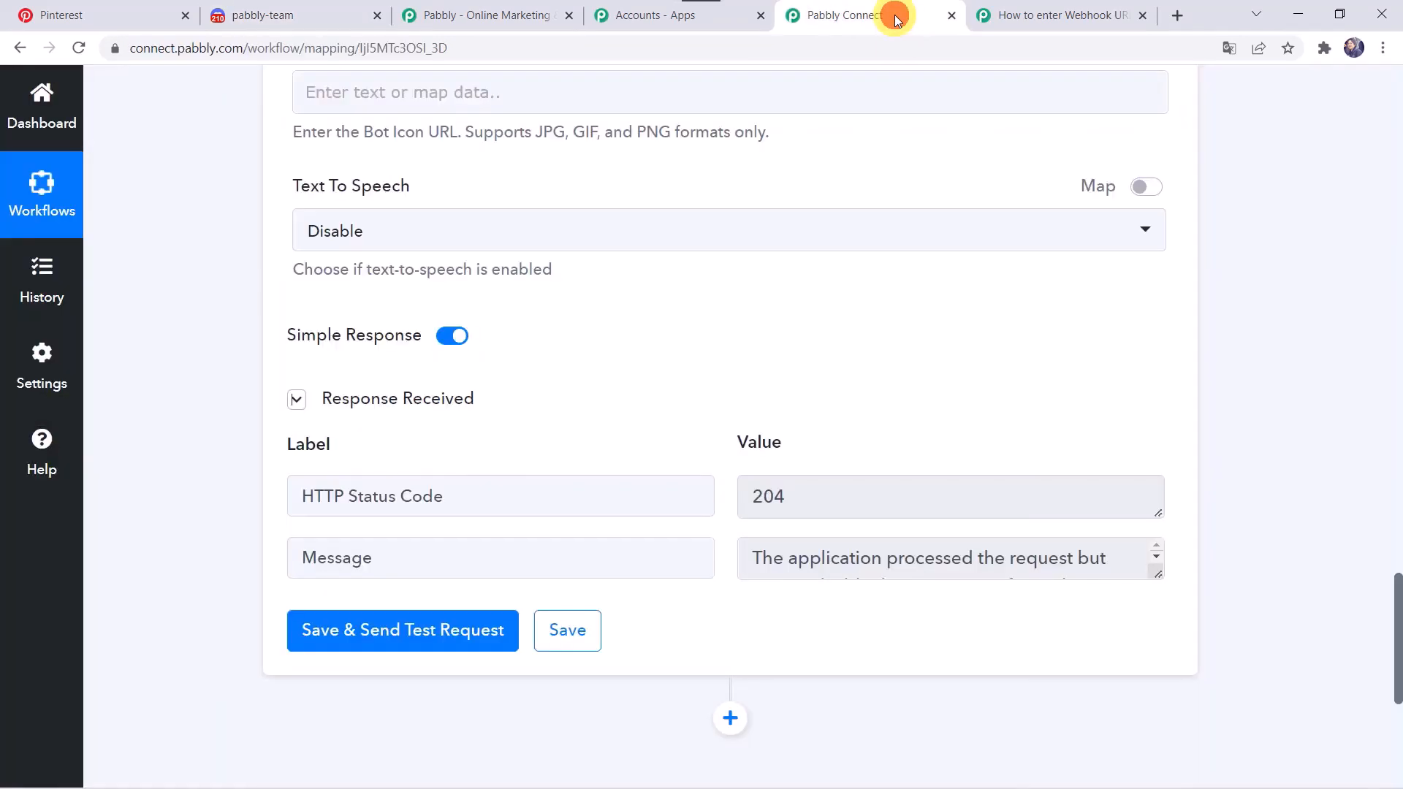
Step: Collapse the Pinterest New Pin trigger to show both Pinterest and Discord steps
scroll(254, 305, "up", 10)
scroll(254, 306, "up", 15)
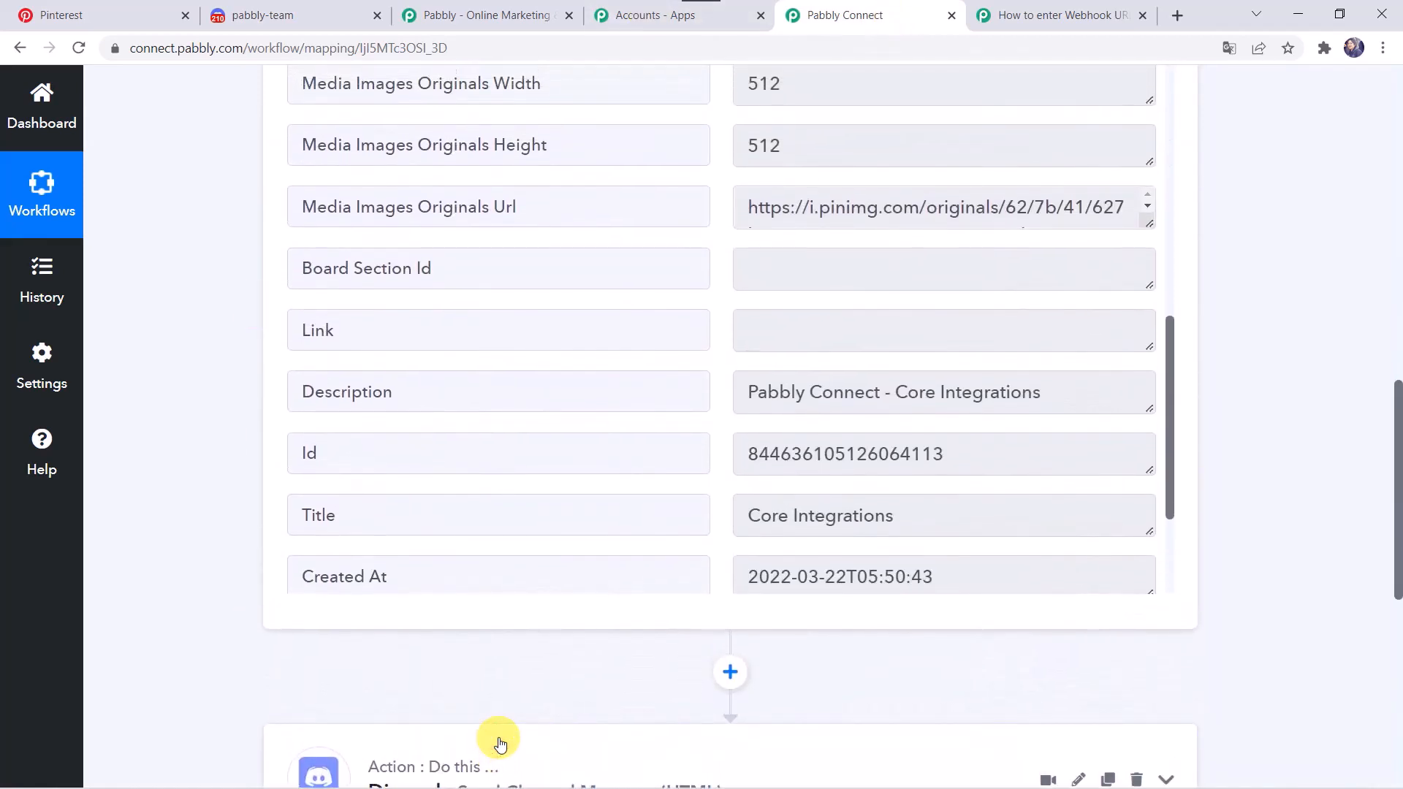
scroll(499, 743, "up", 15)
left_click(589, 381)
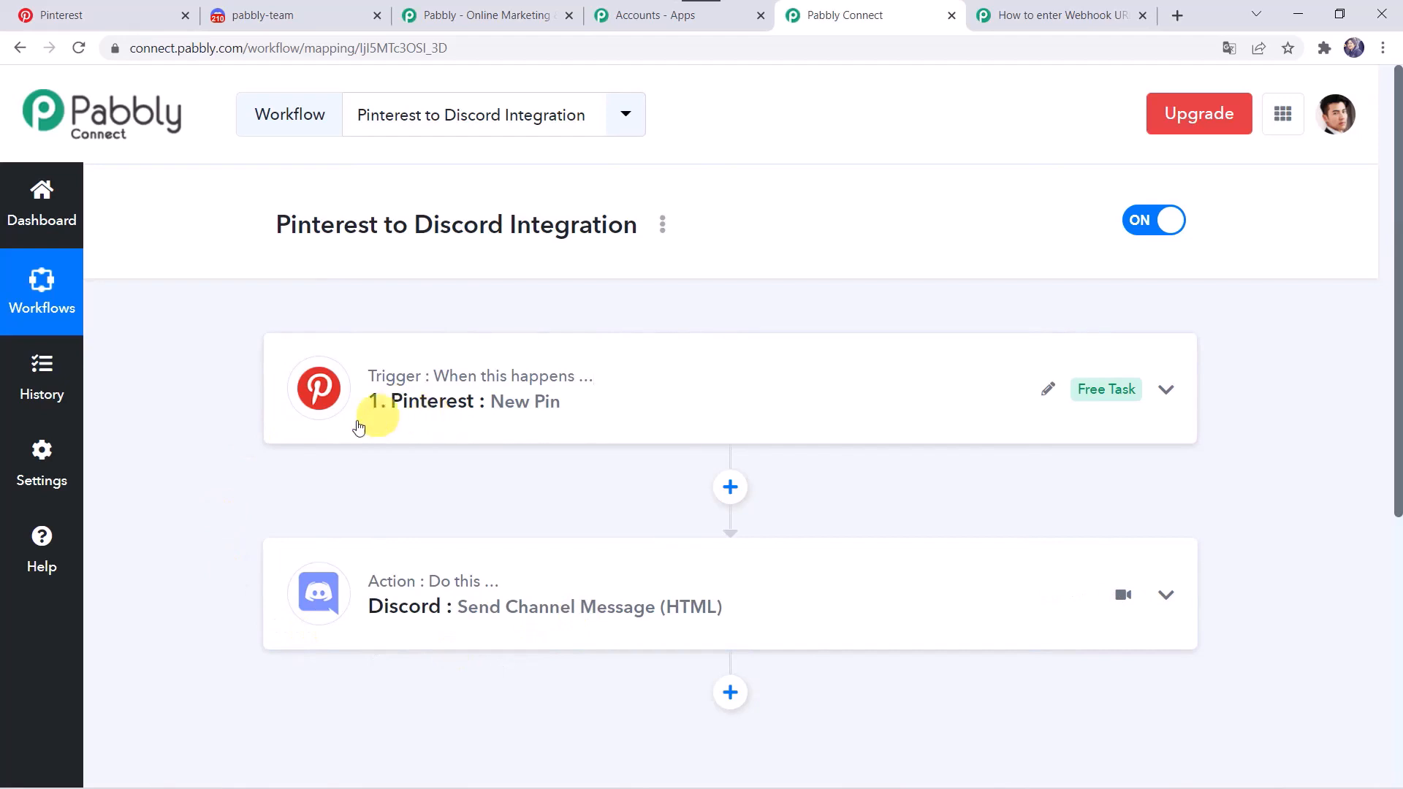
mouse_move(407, 591)
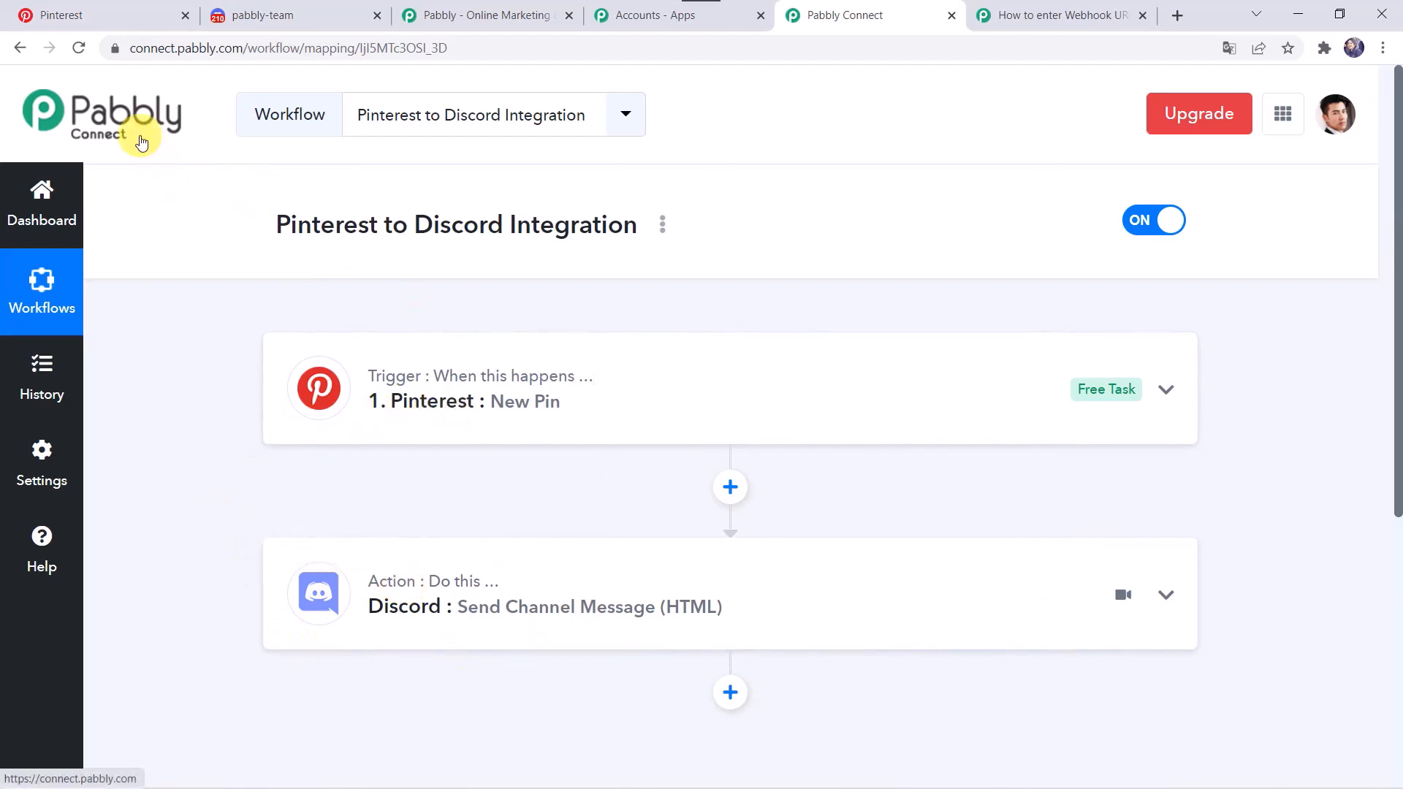